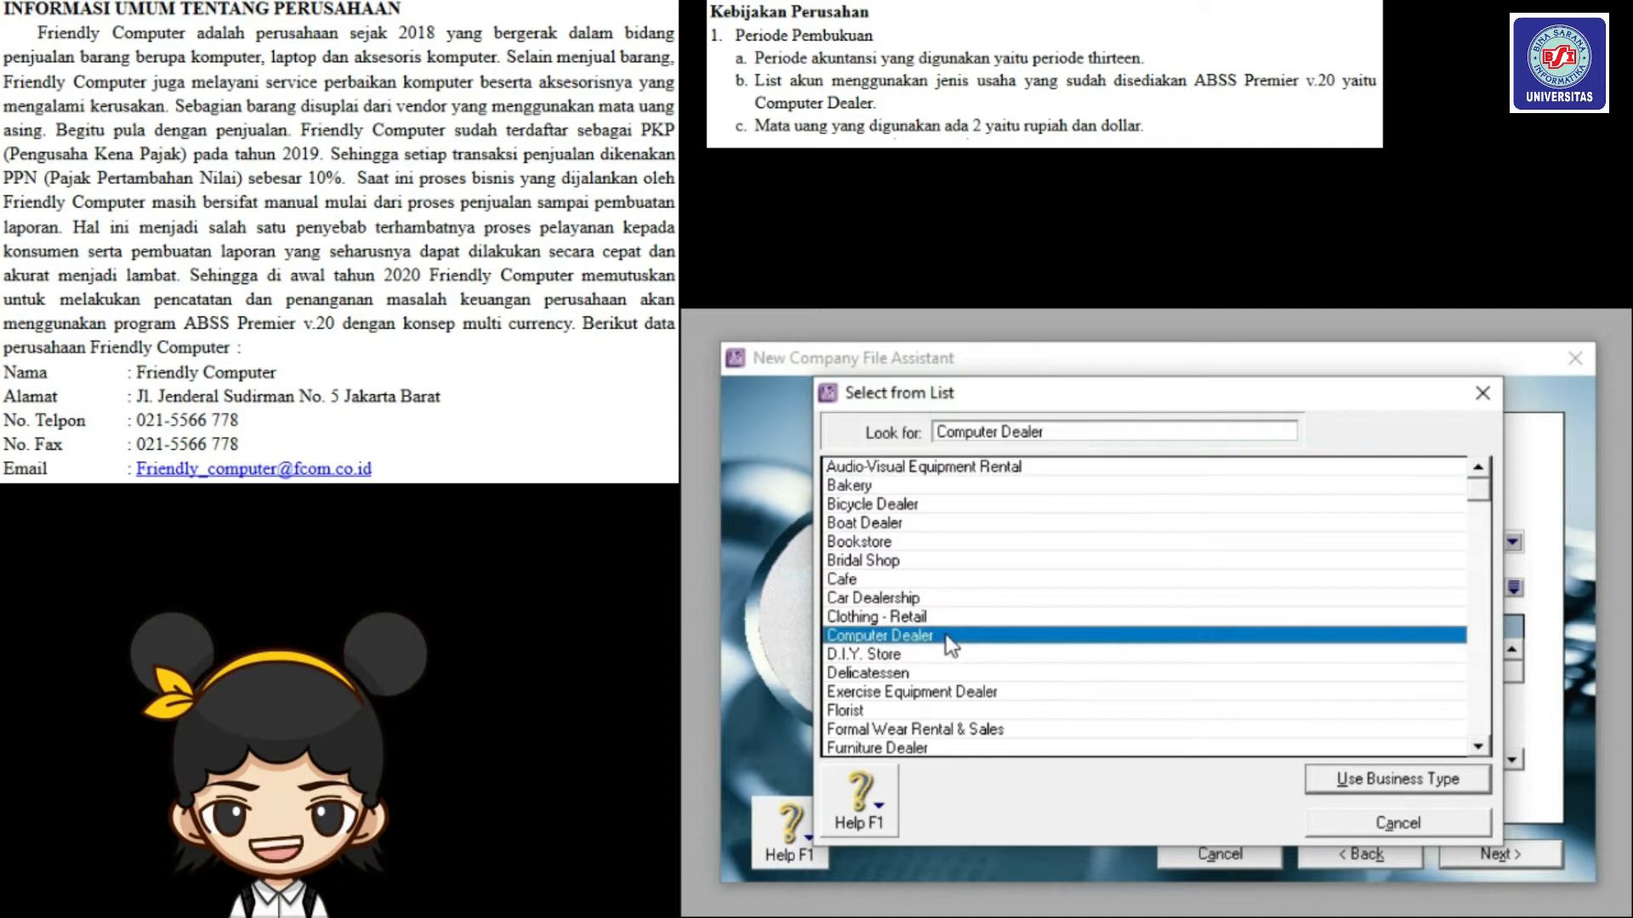
Confirm the Computer Dealer business type, create the Friendly Computer file and enter its Command Centre.
left_click(1369, 777)
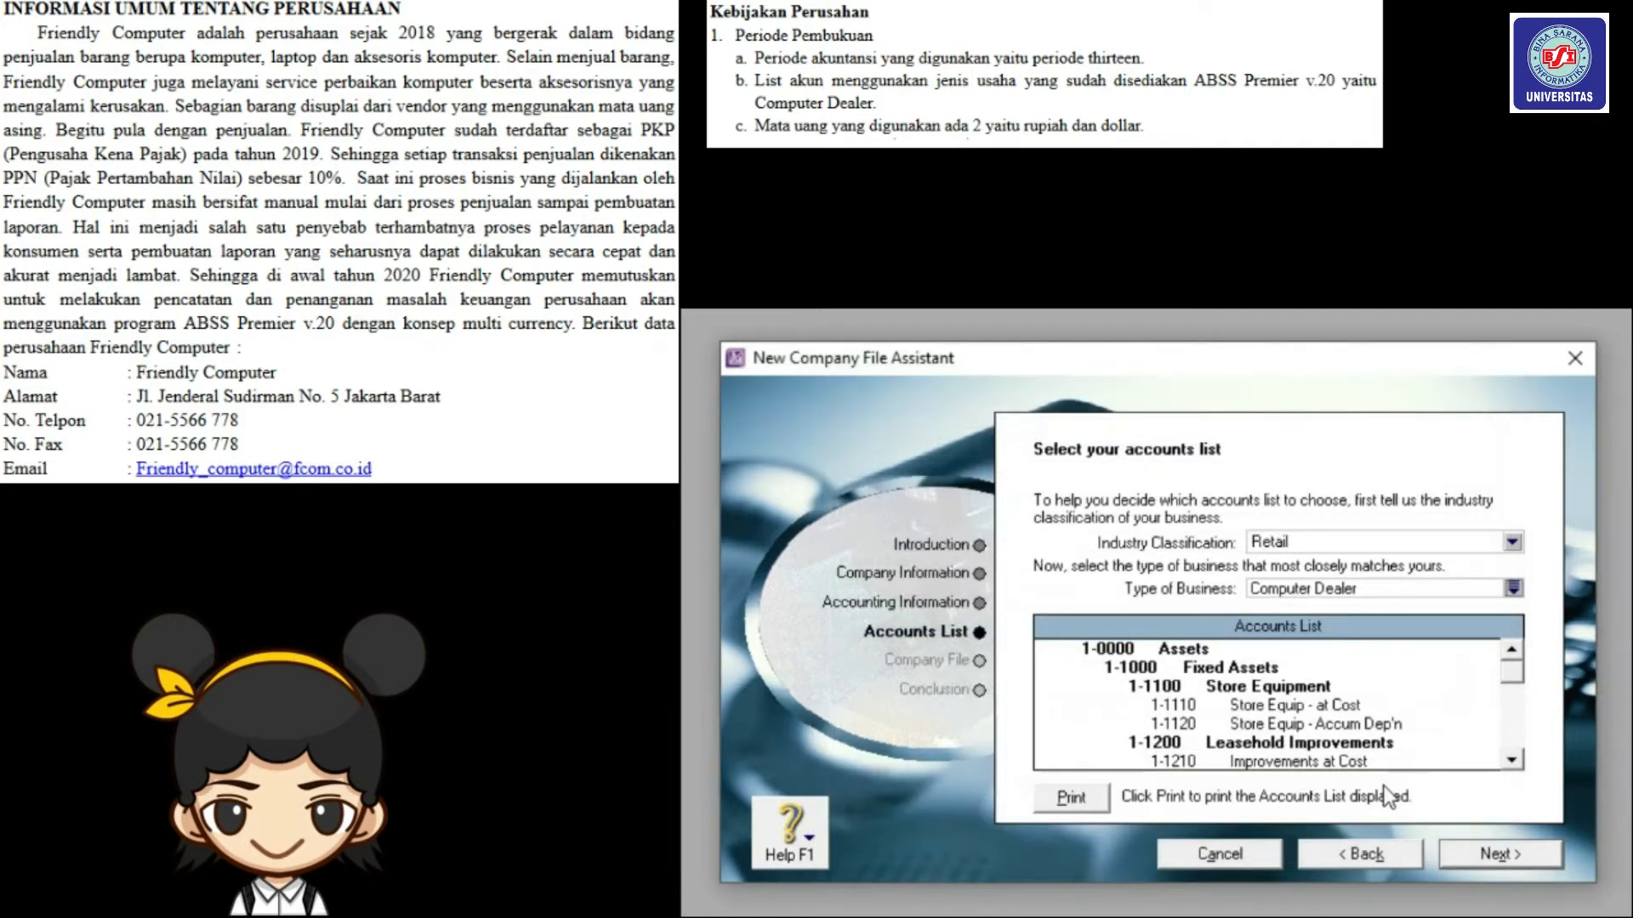
left_click(1482, 855)
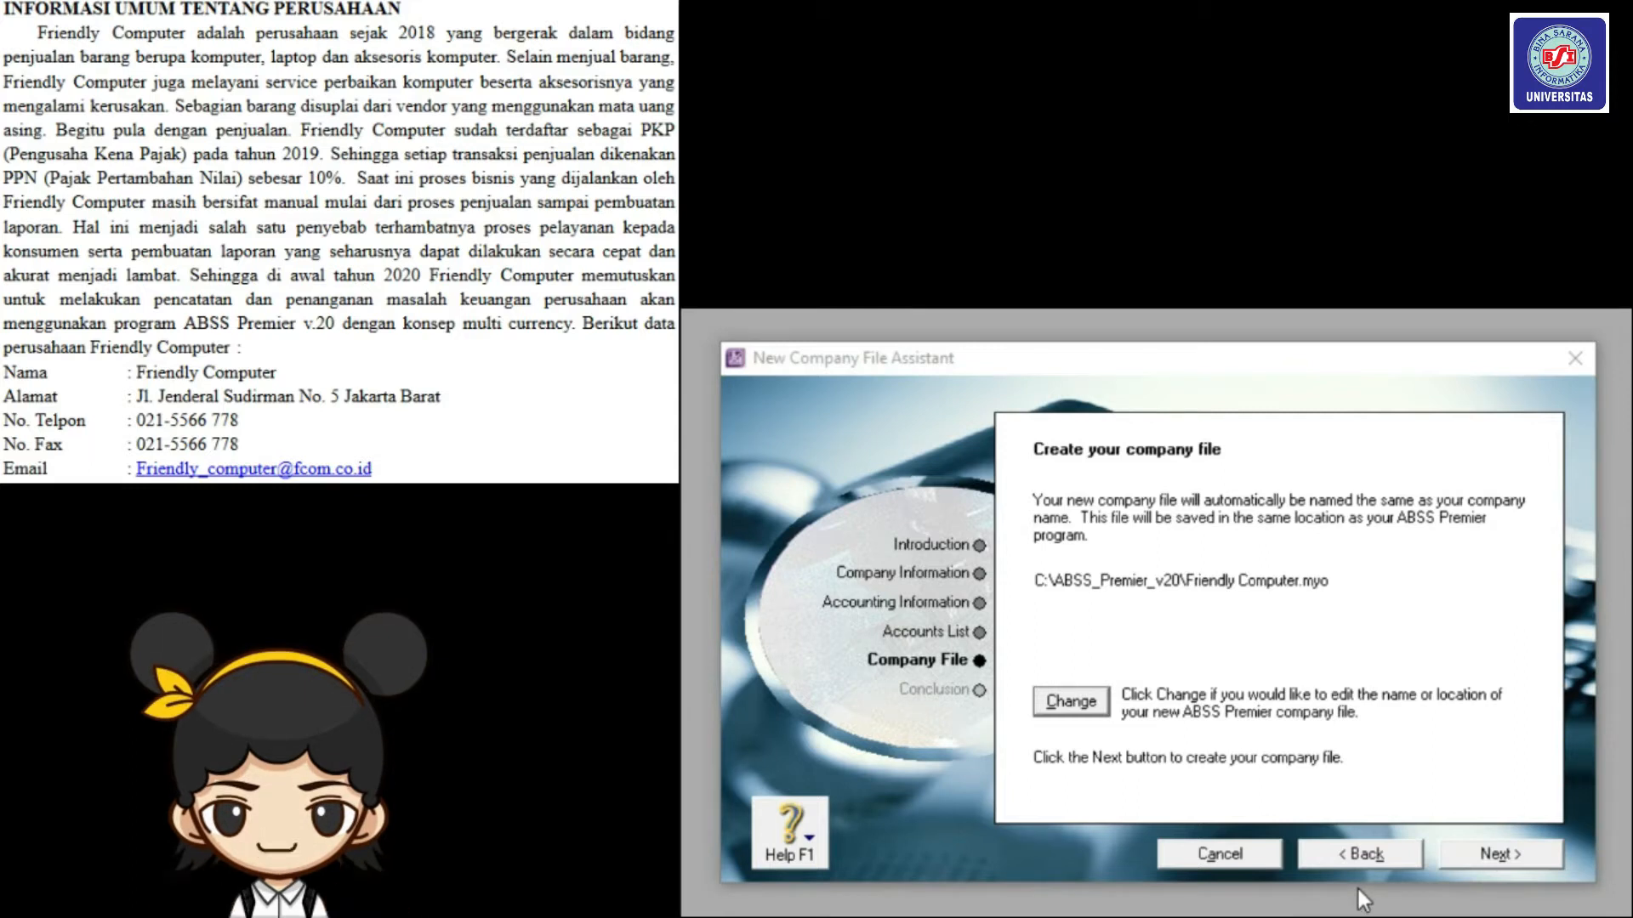
left_click(1471, 857)
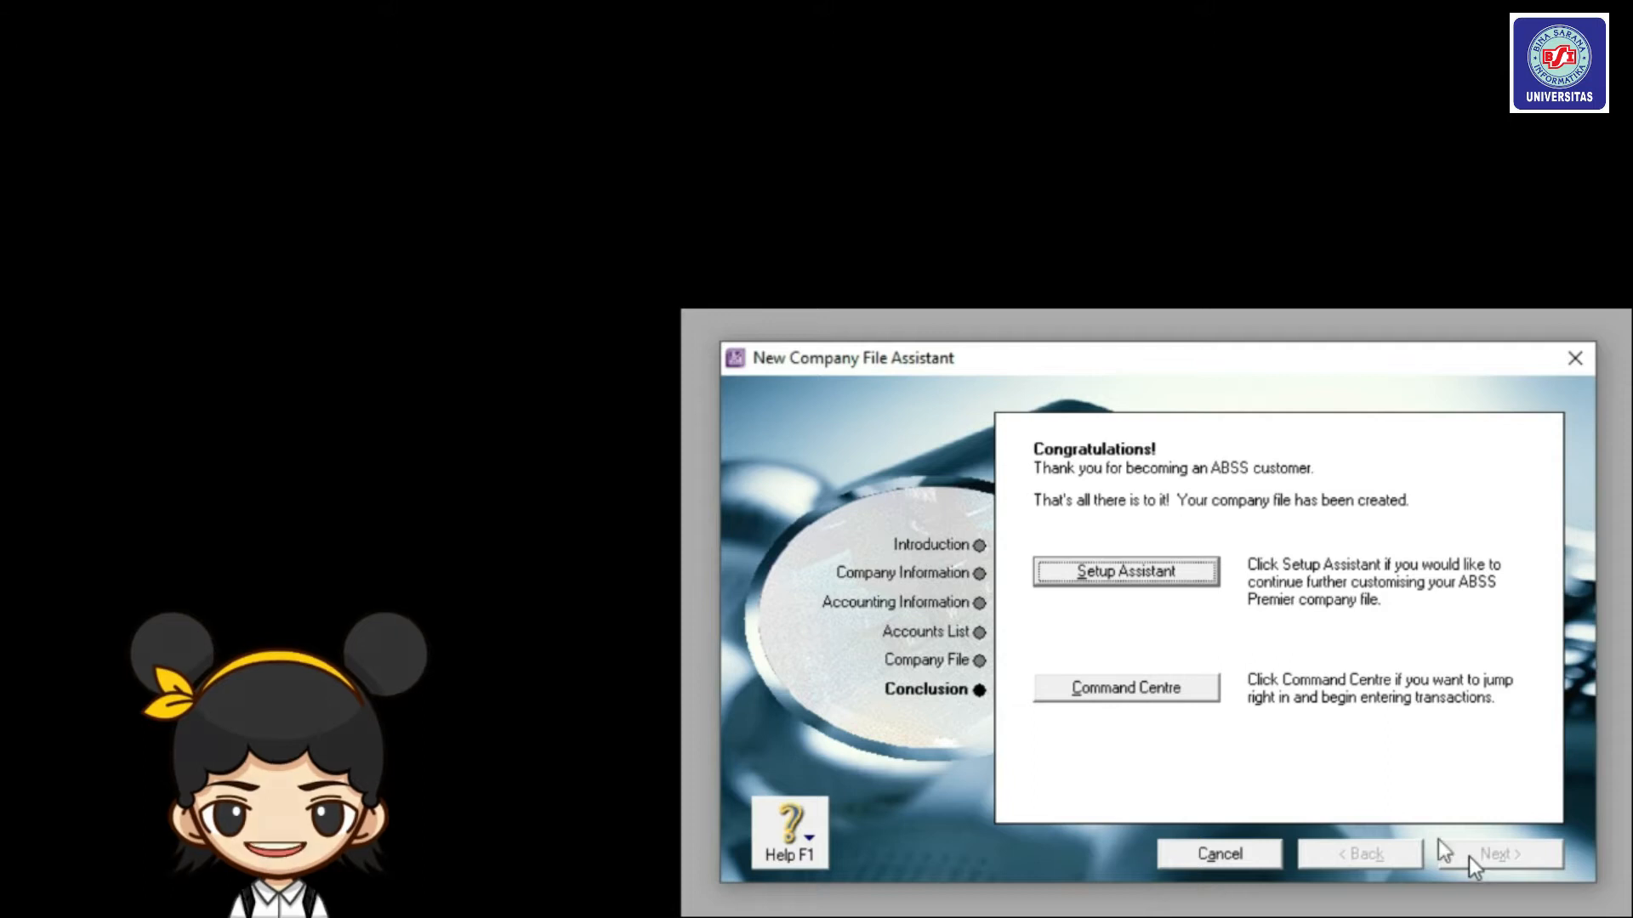
left_click(1191, 692)
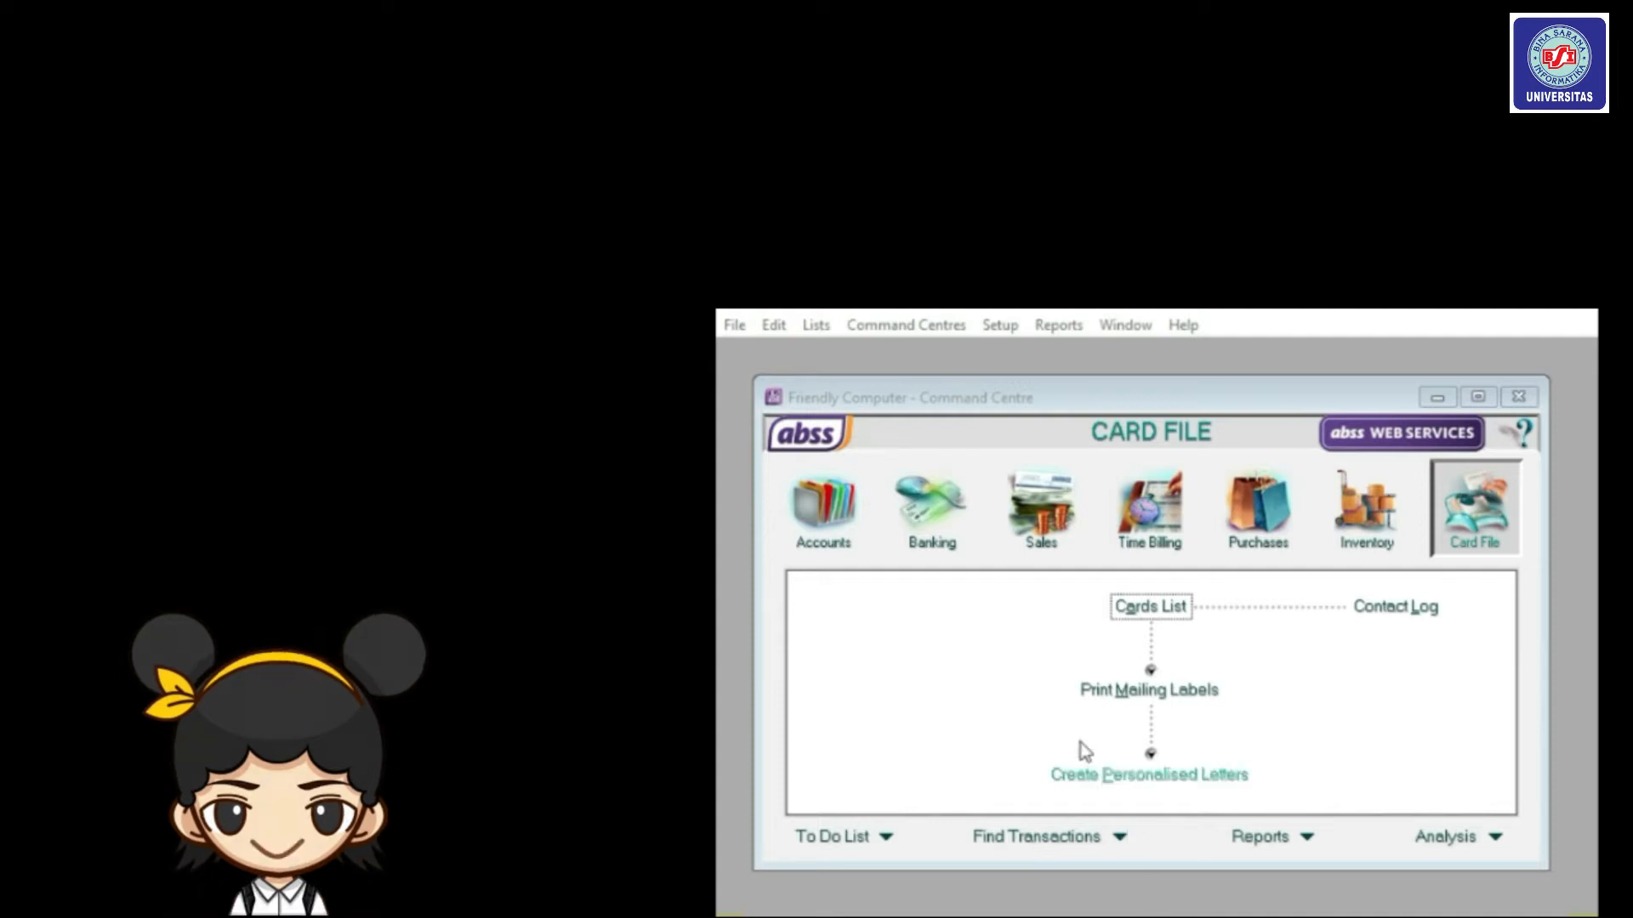
Turn on I Deal in Multiple Currencies in Preferences and confirm preparing the file.
left_click(998, 328)
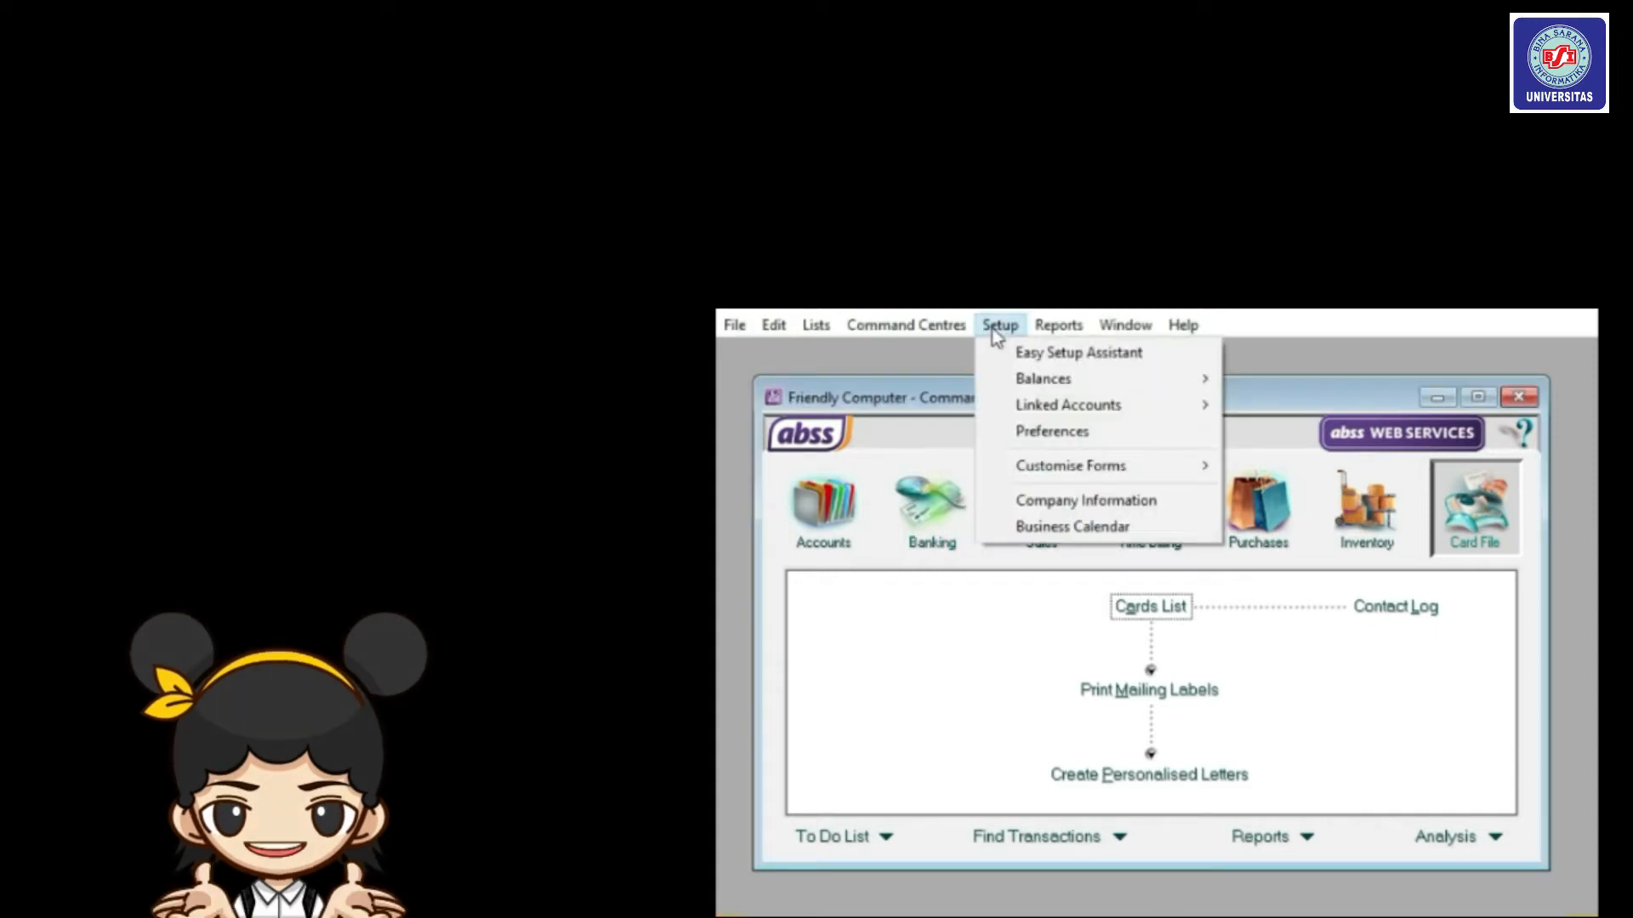
left_click(1052, 434)
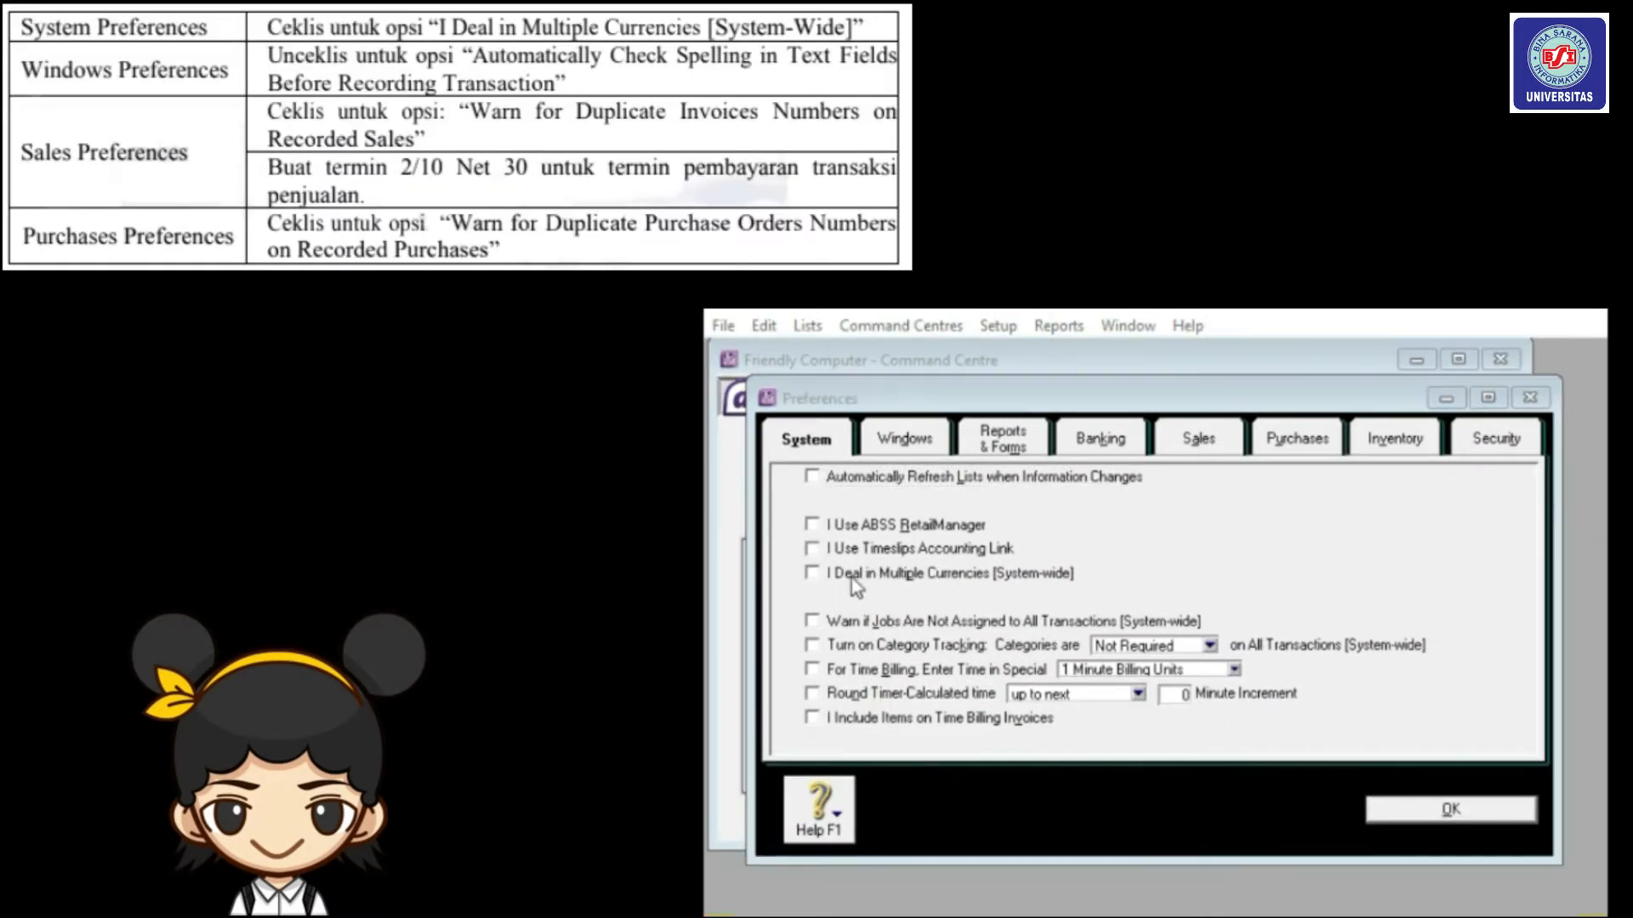
left_click(851, 578)
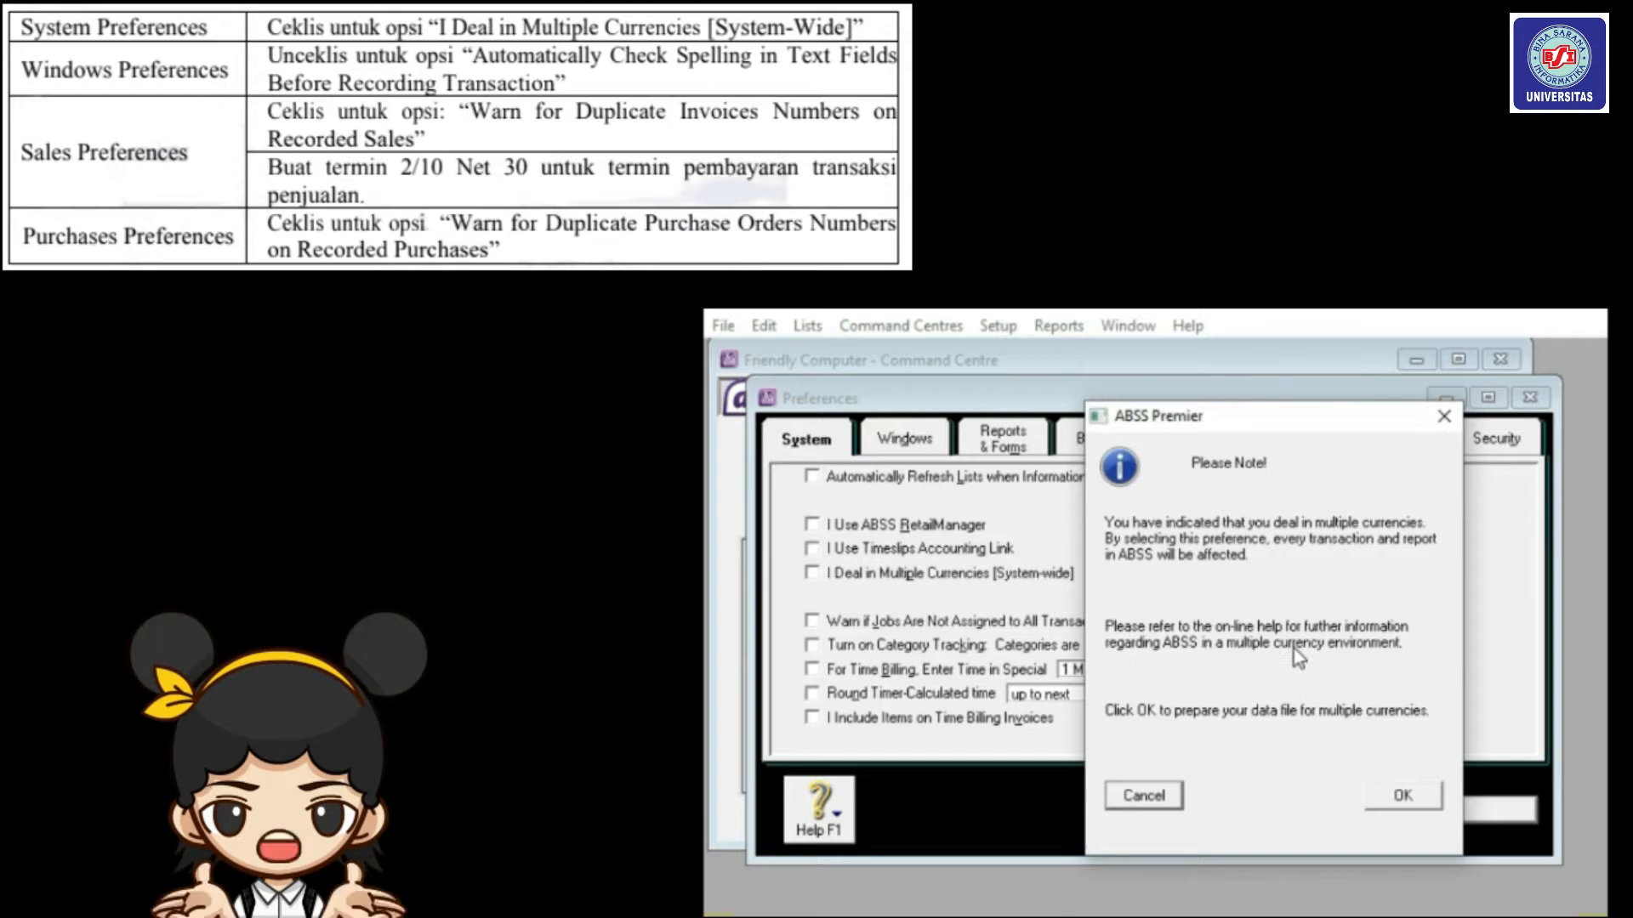
left_click(1402, 794)
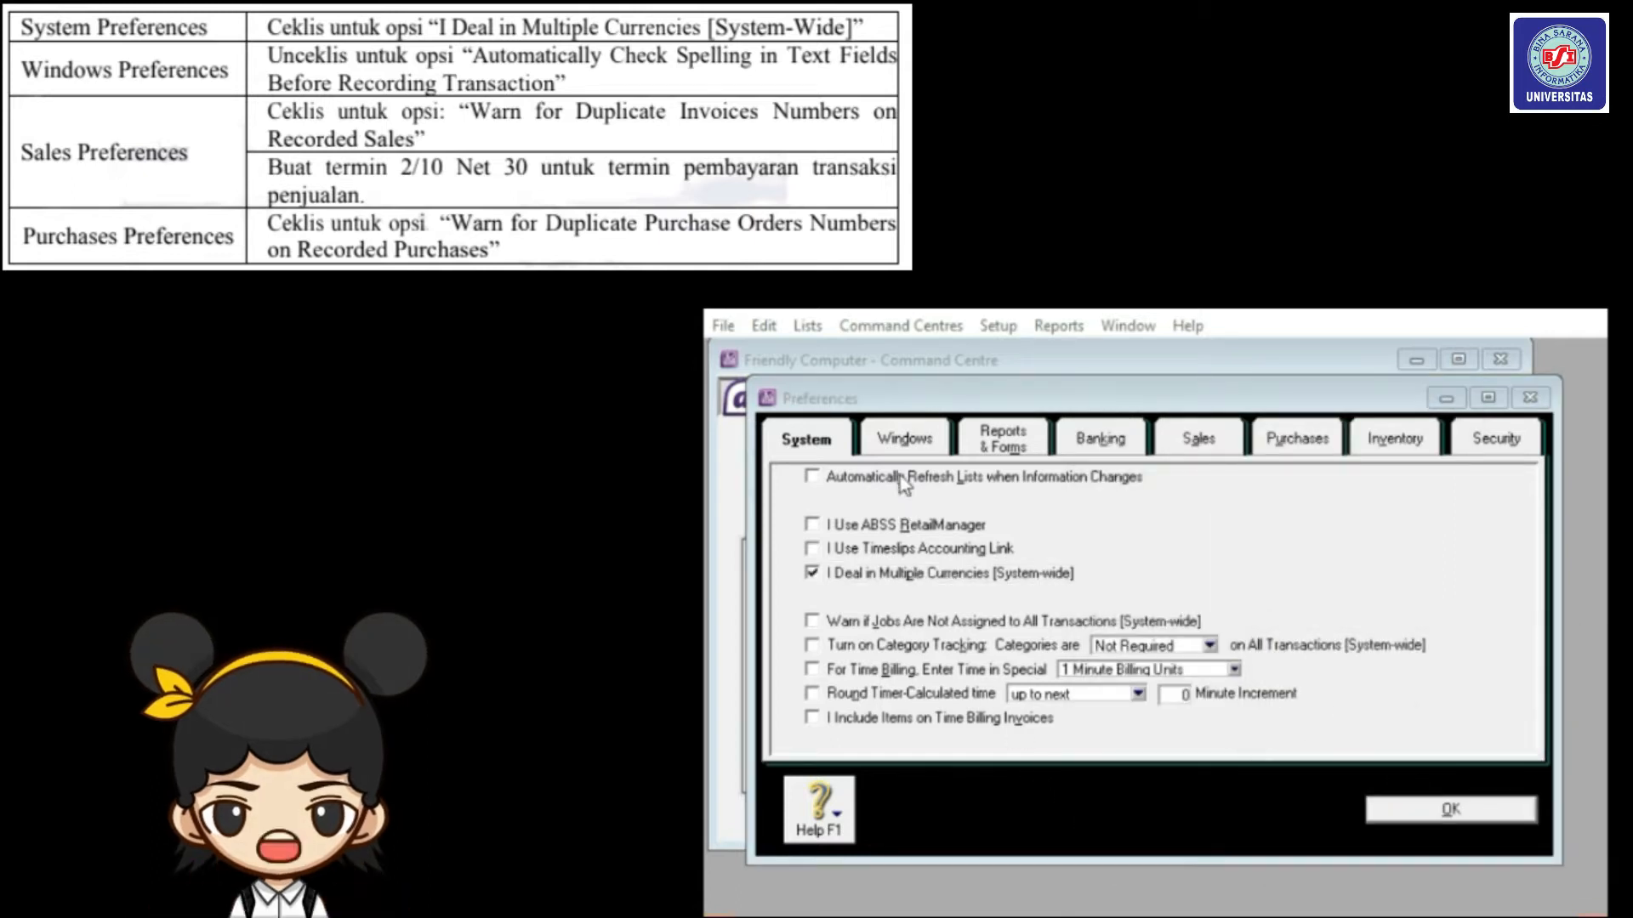
Turn off automatic spell checking and enable warnings for duplicate sales invoice numbers.
left_click(907, 438)
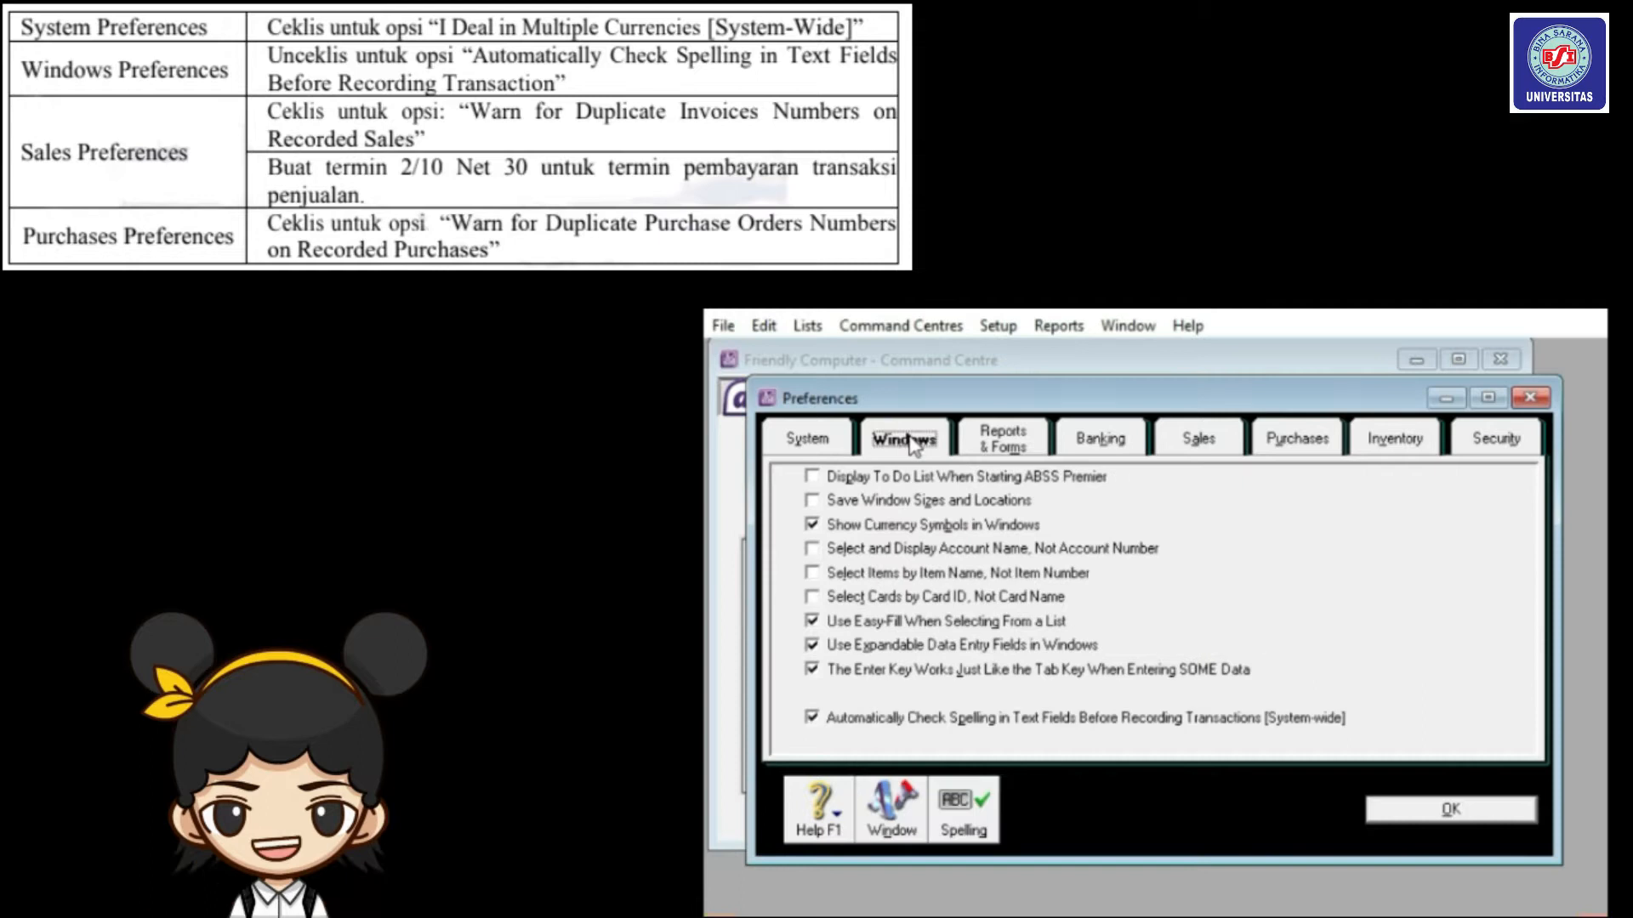
left_click(812, 718)
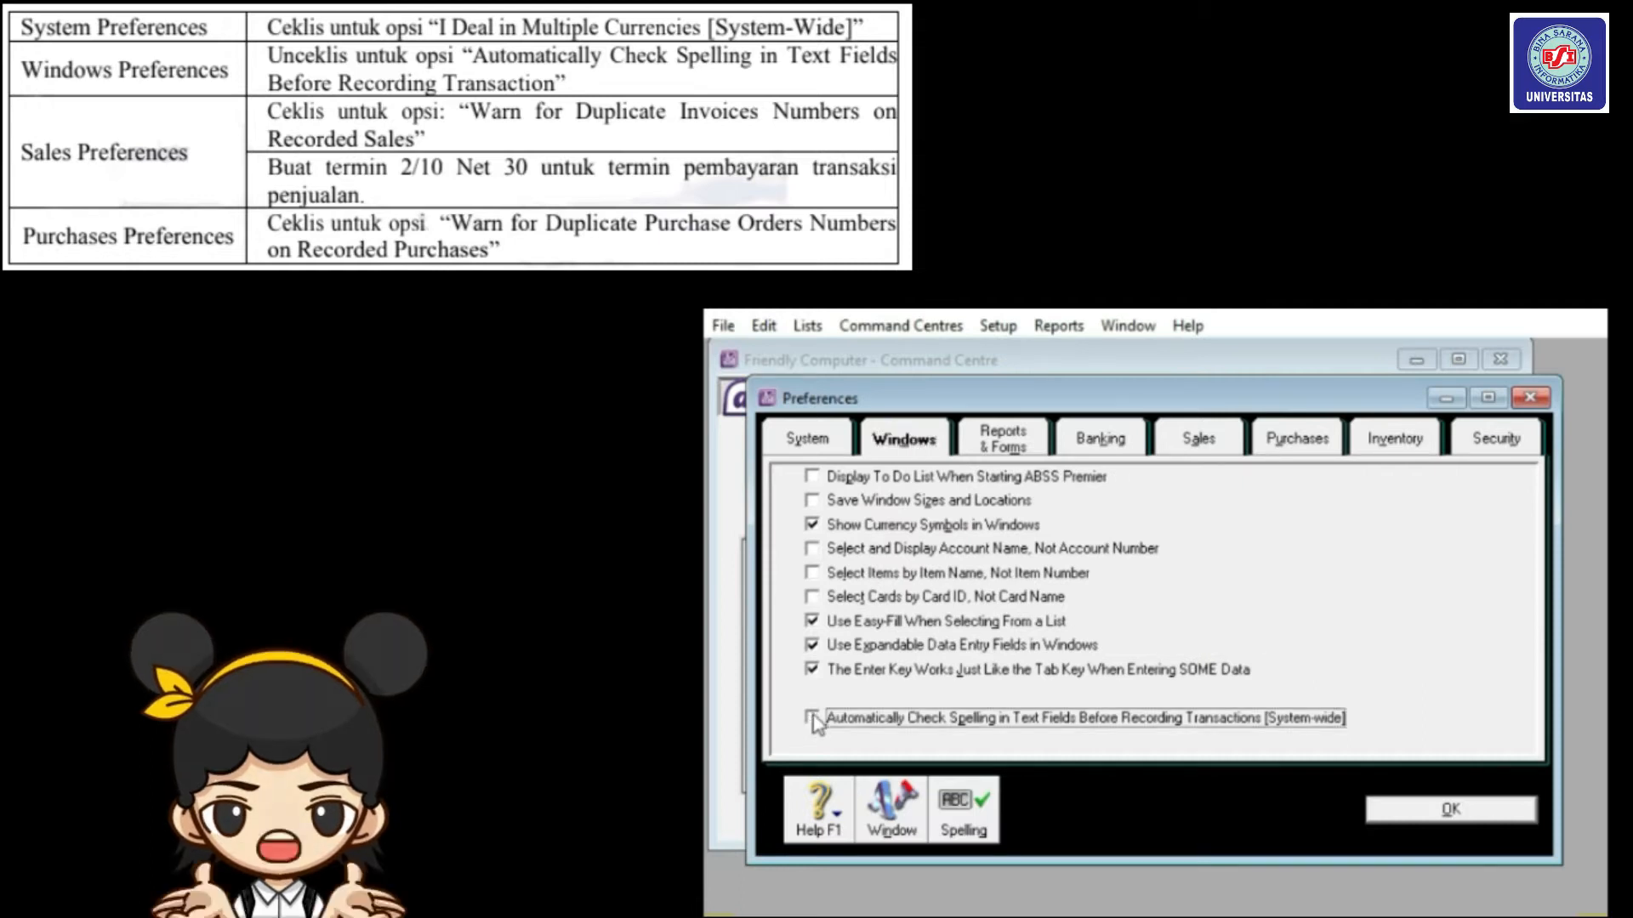
left_click(1206, 444)
left_click(812, 646)
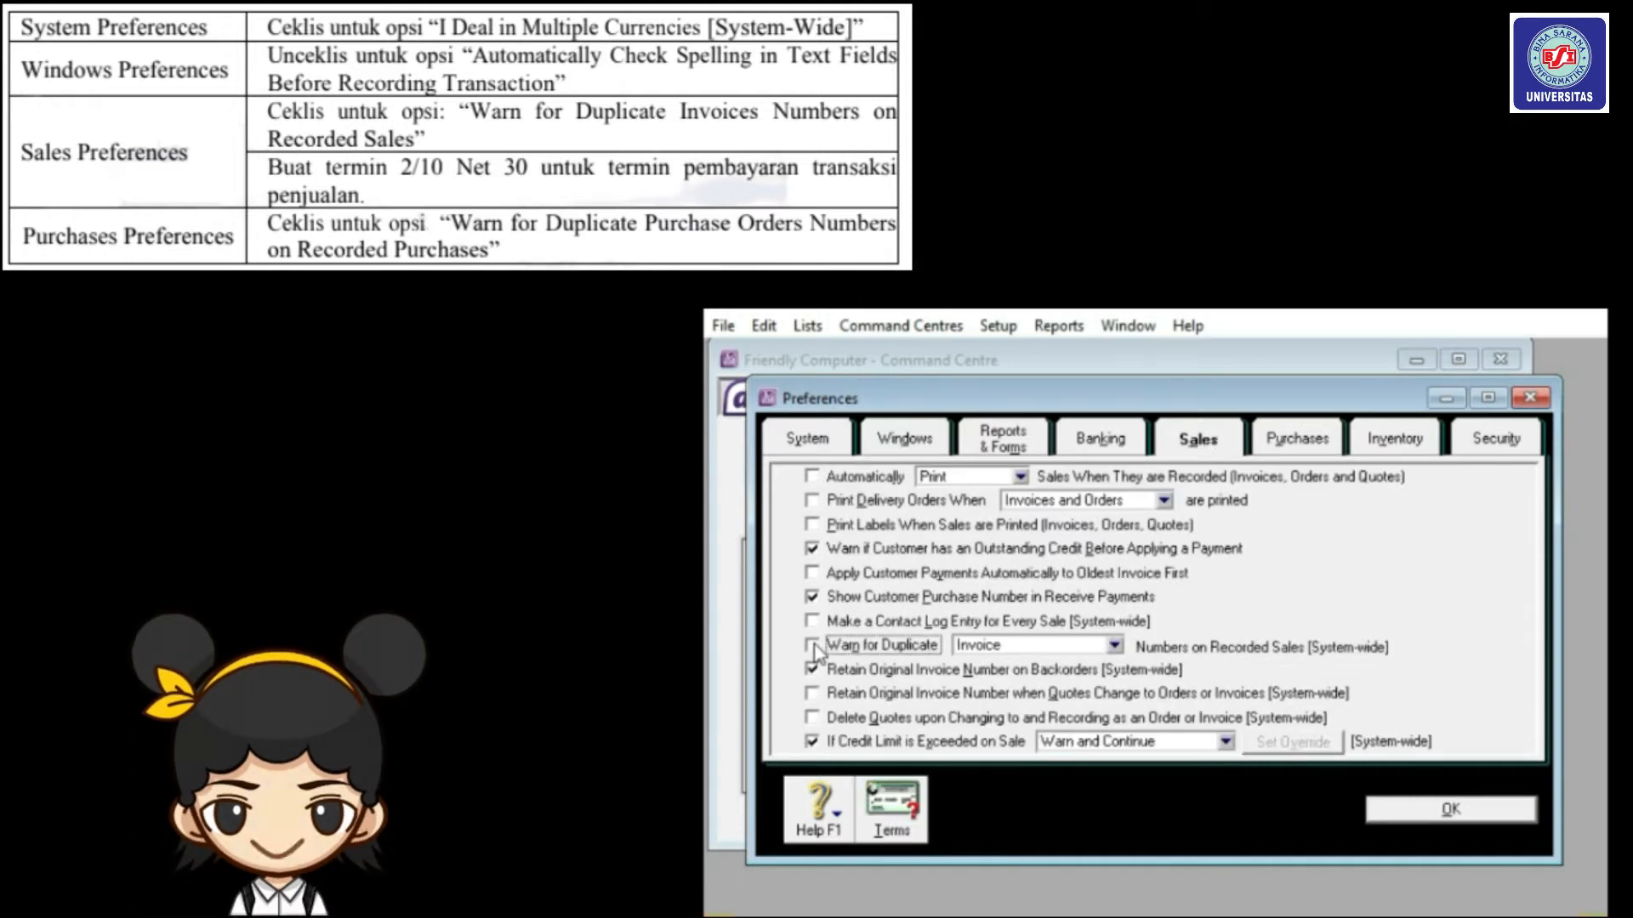
Set default customer terms to In a Given # of Days: 2% discount within 10 days, balance due in 30.
left_click(893, 812)
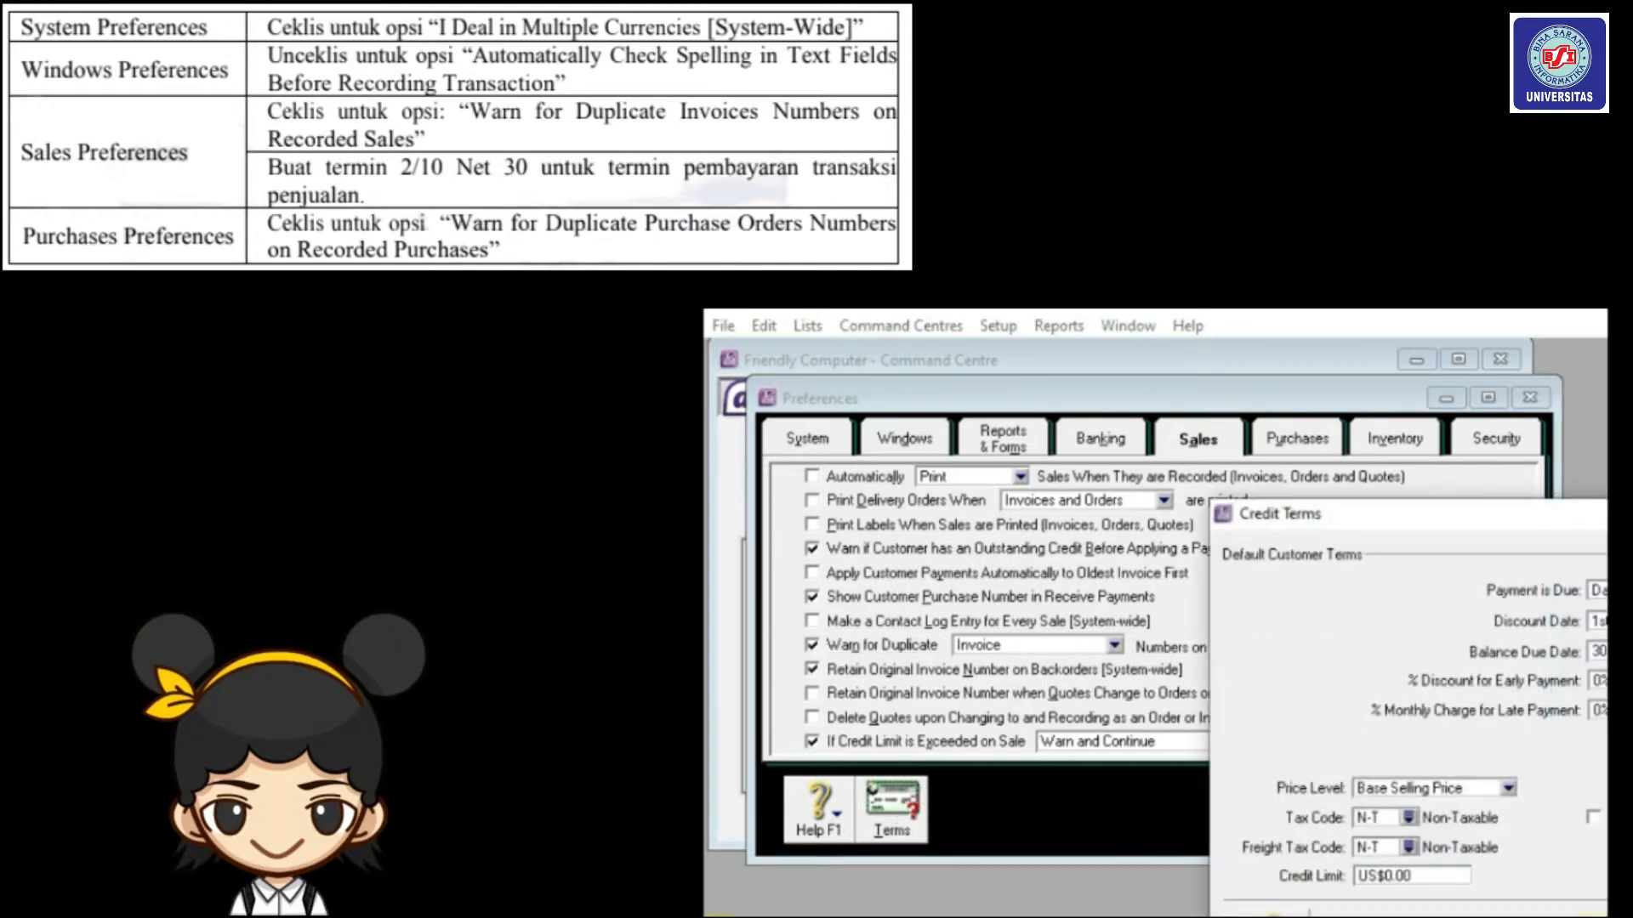
left_click_drag(1604, 520, 1310, 434)
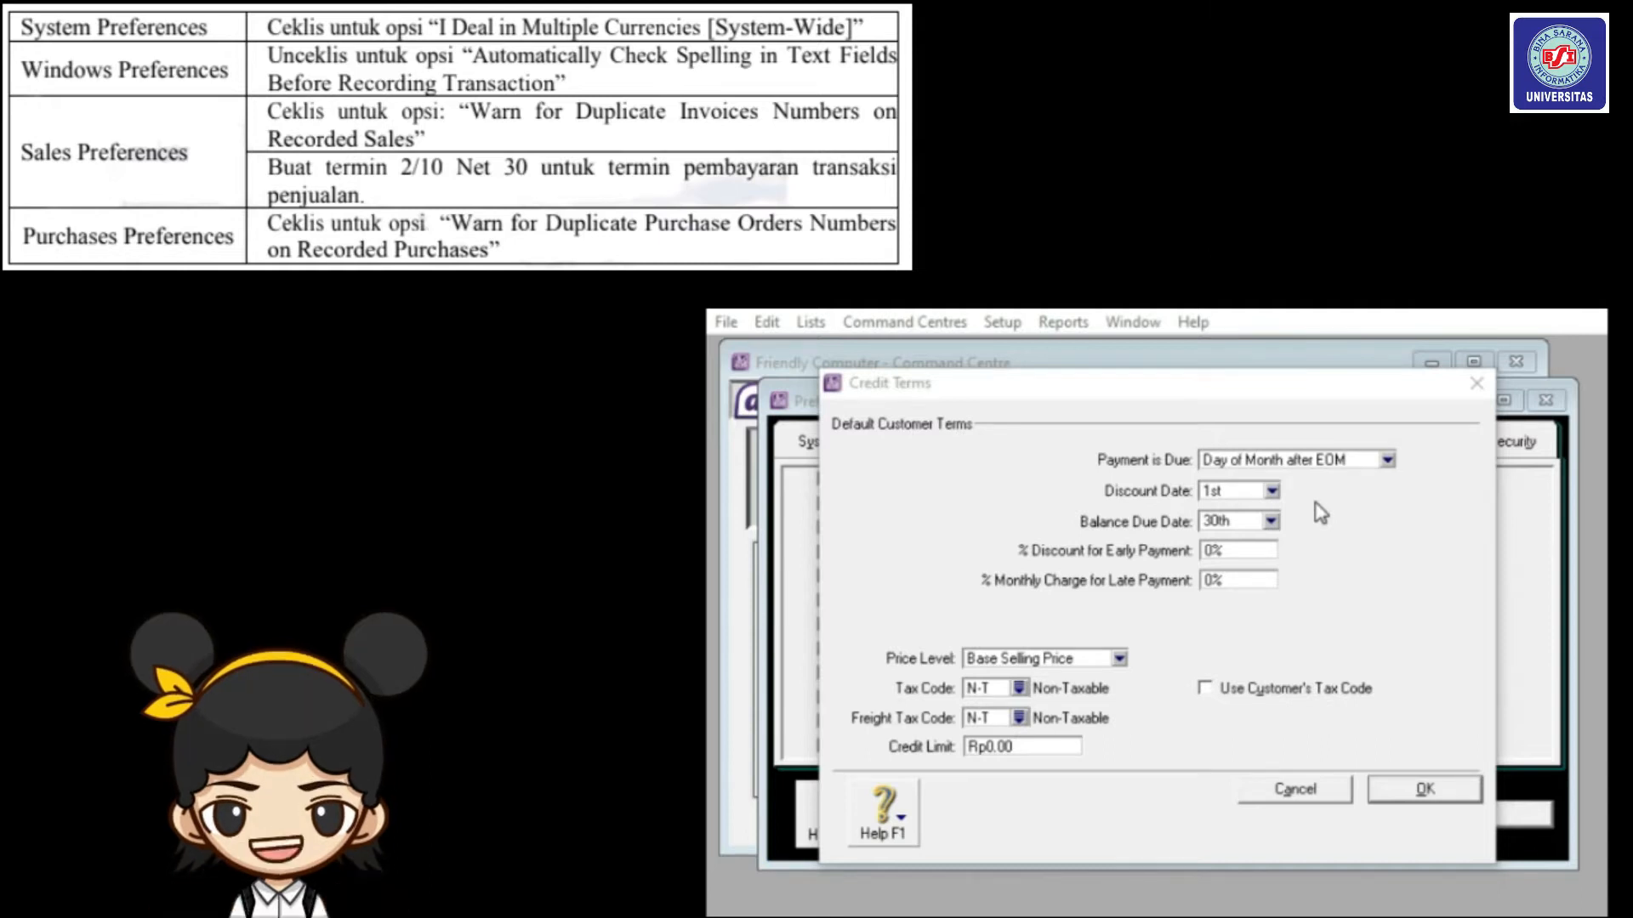
left_click(1388, 463)
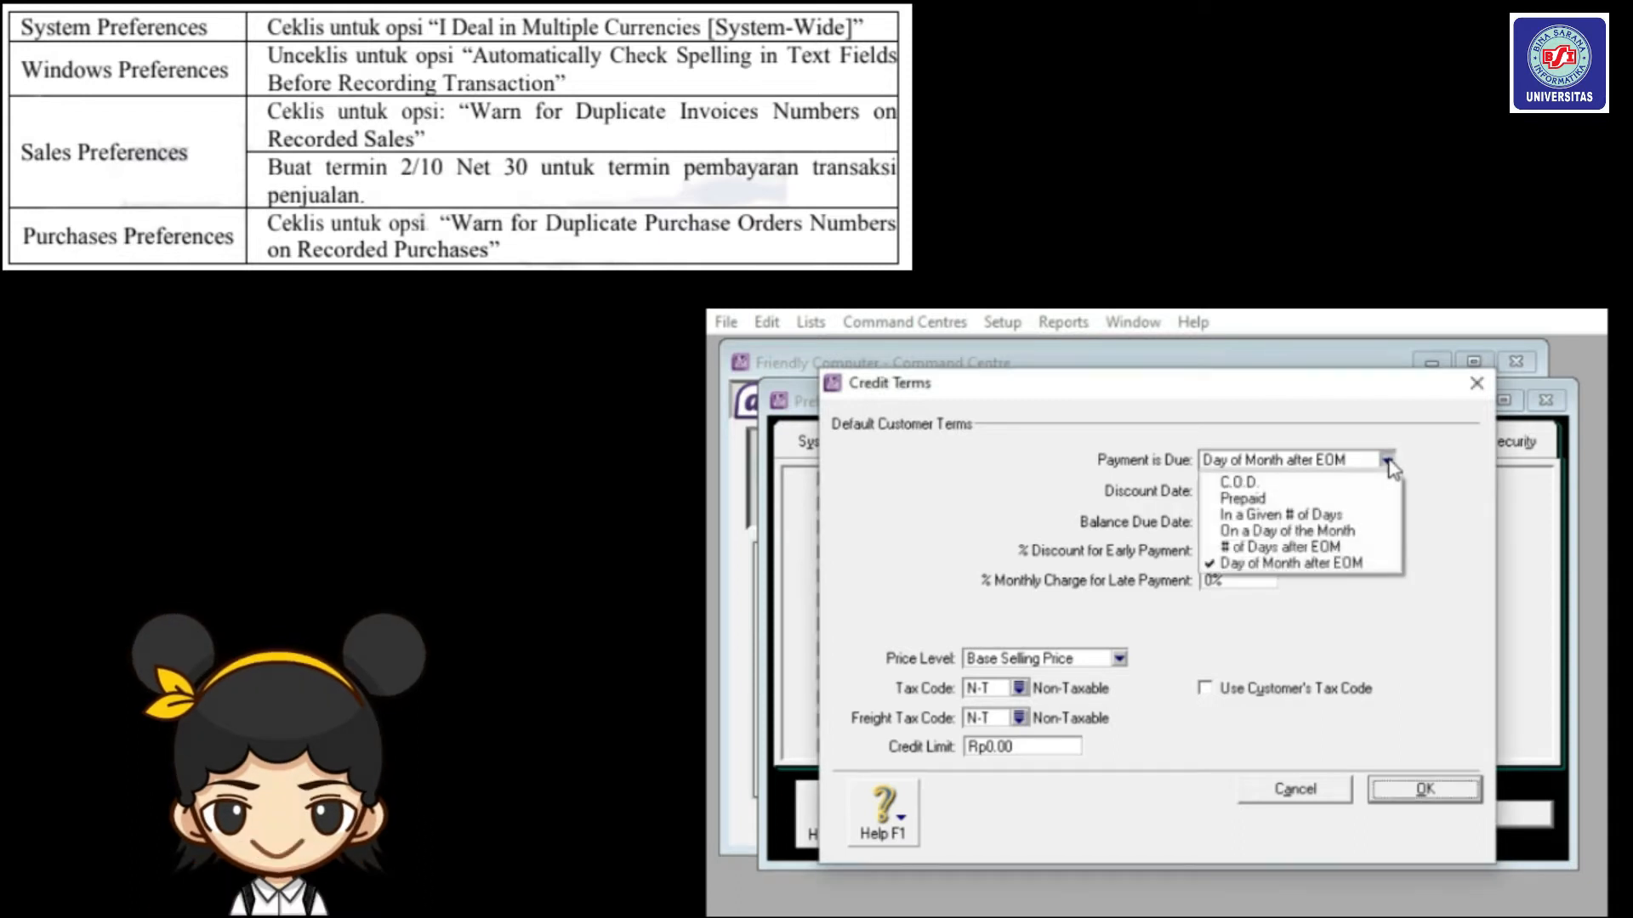
left_click(1323, 516)
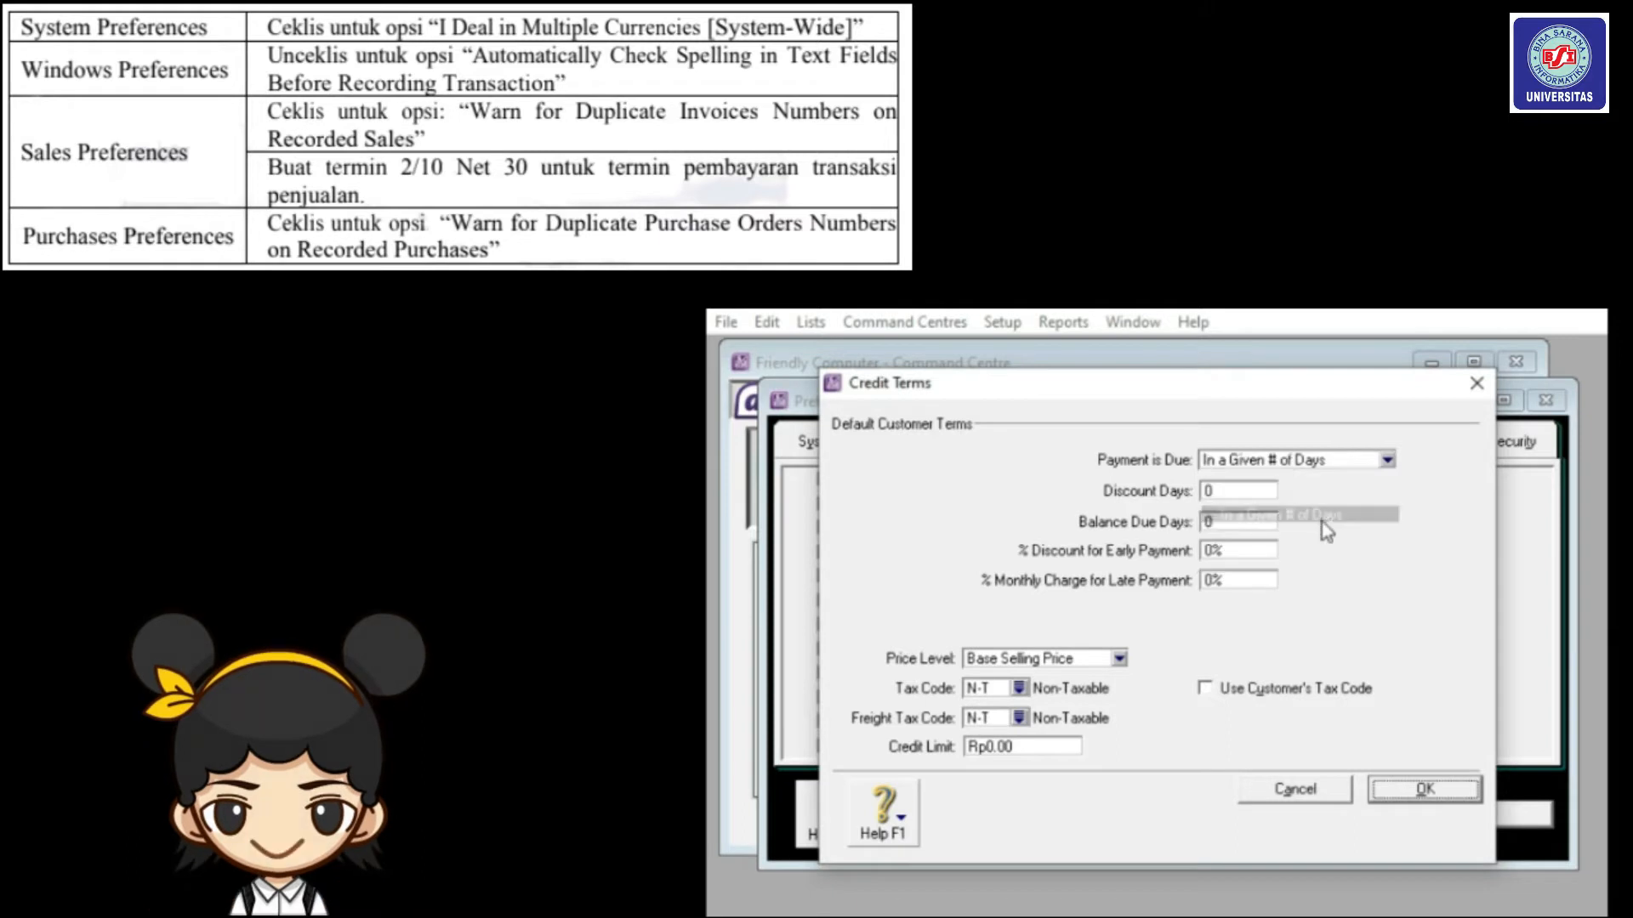
left_click(1249, 493)
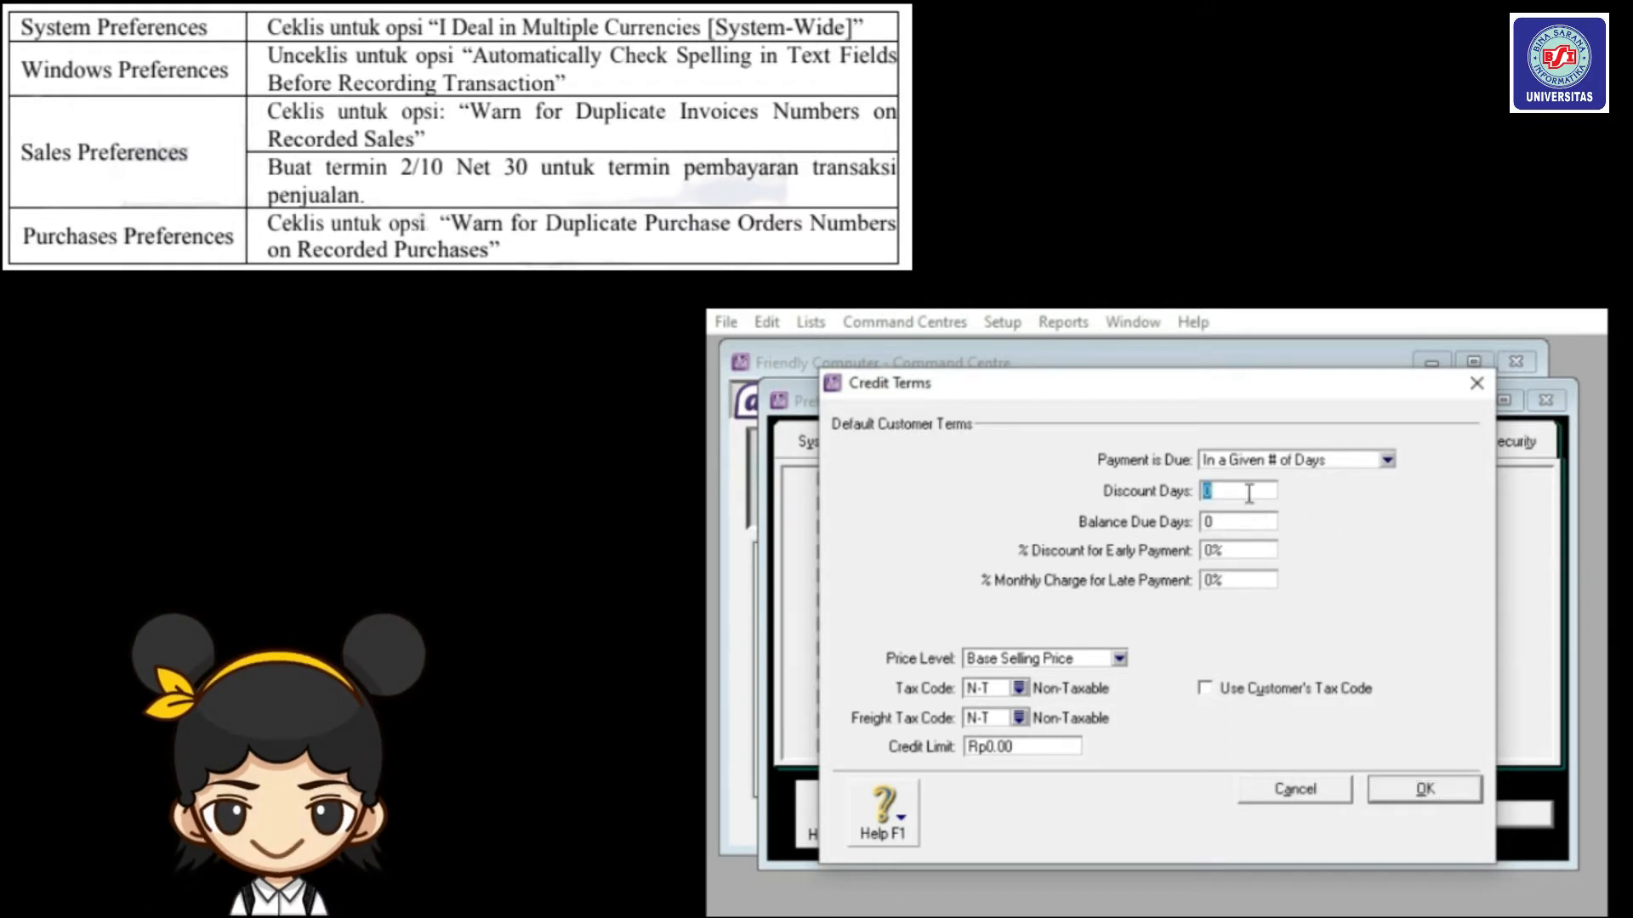
type("10")
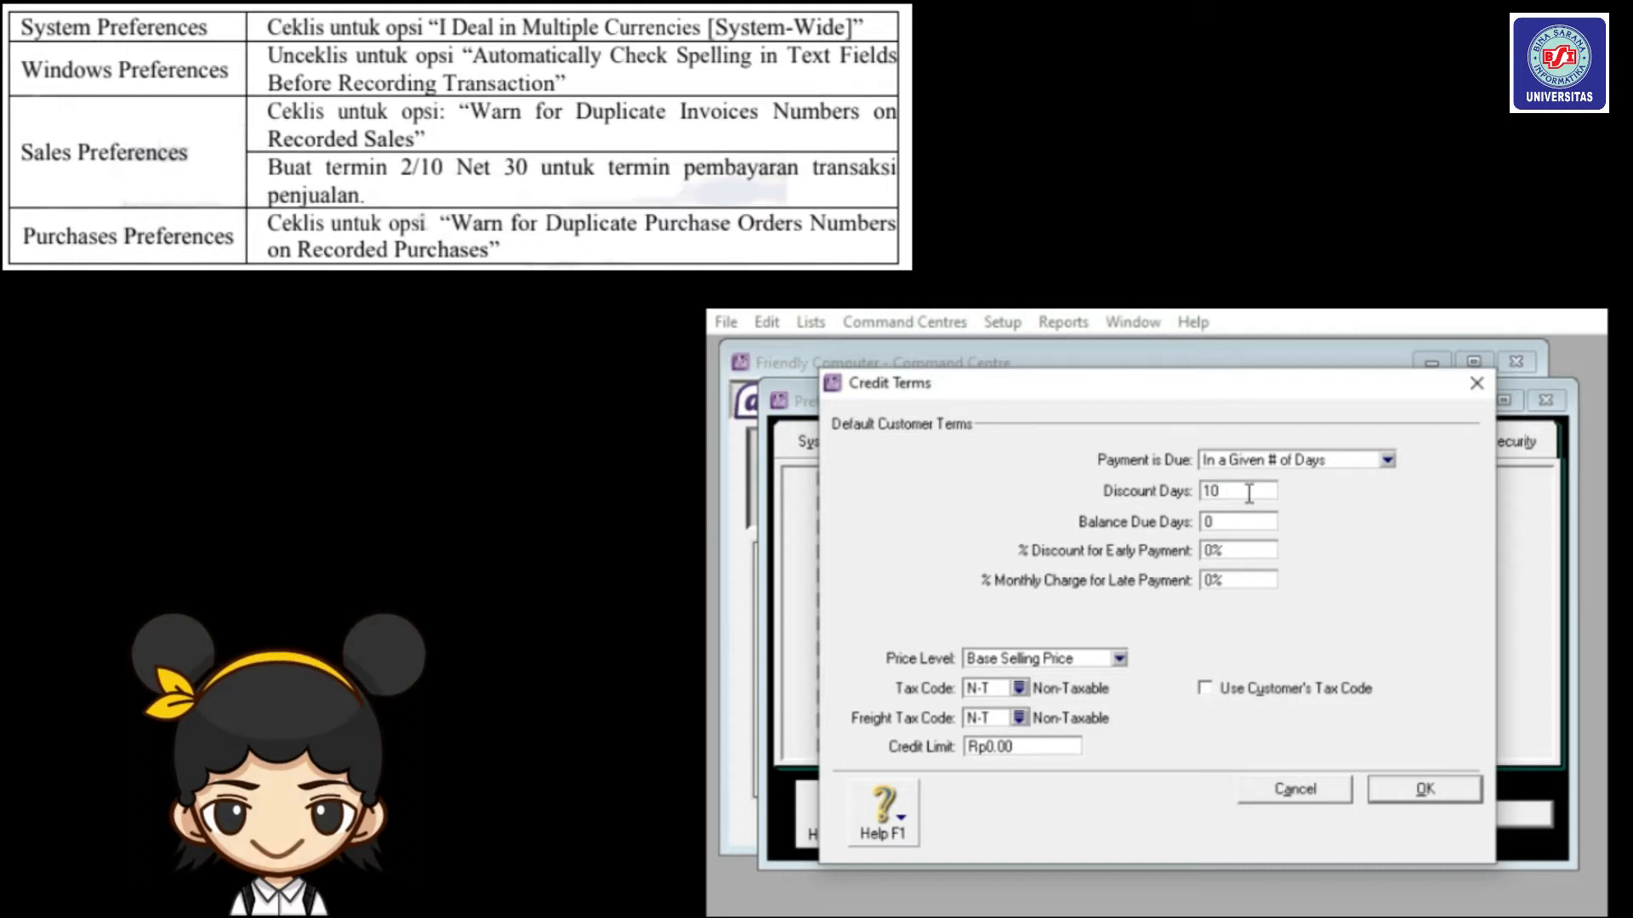
key("Tab")
type("30")
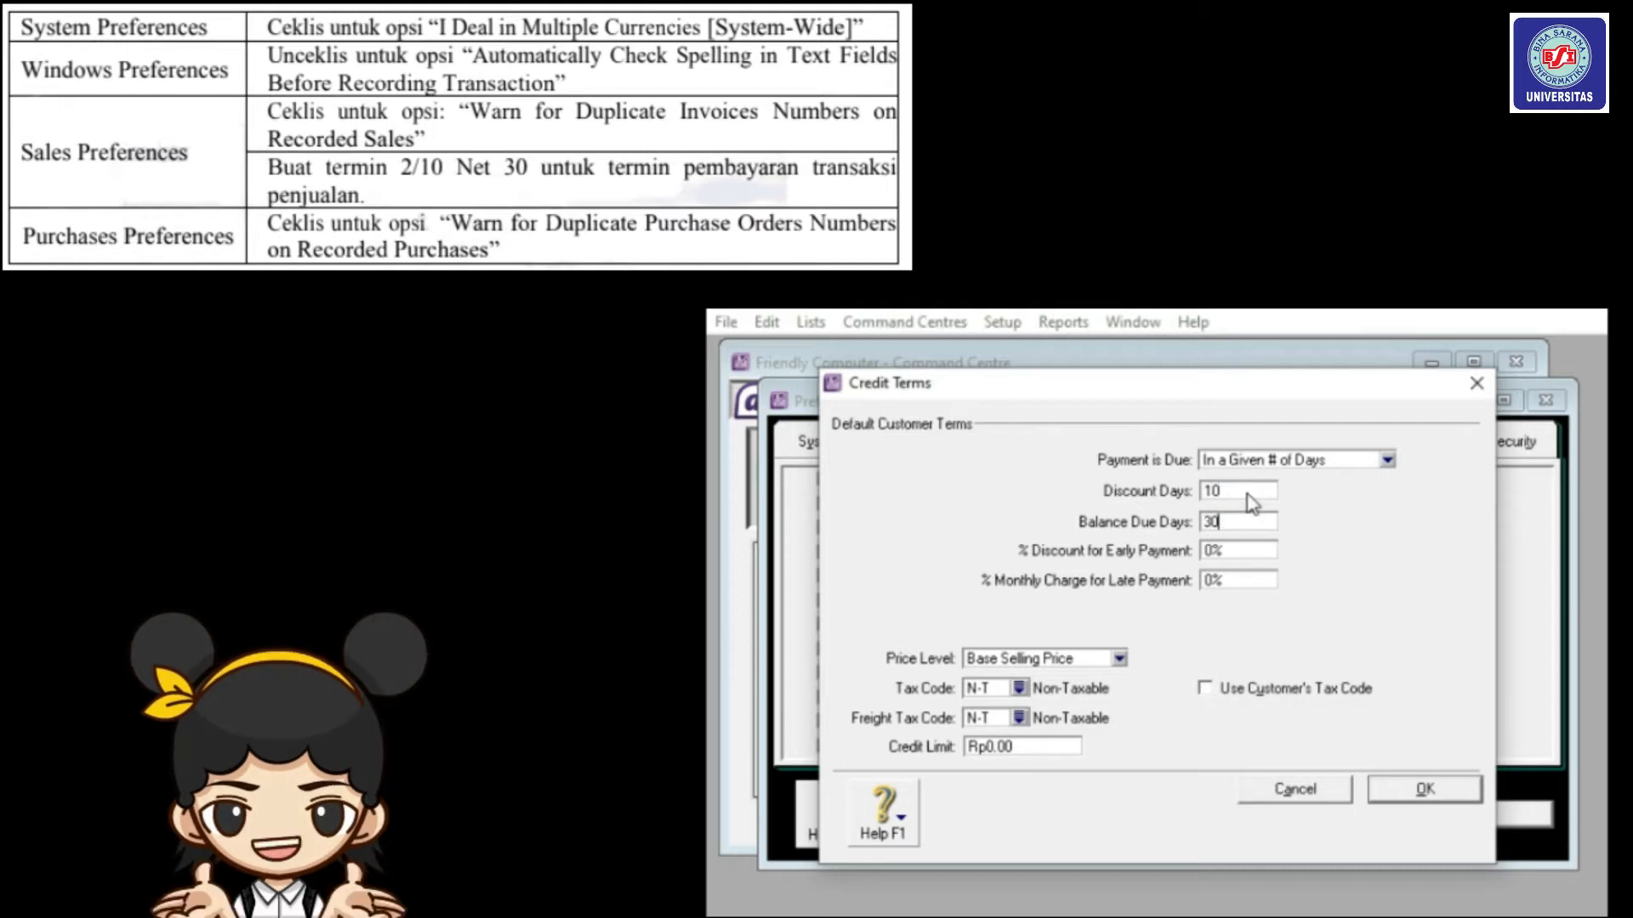
key("Tab")
type("2")
key("Tab")
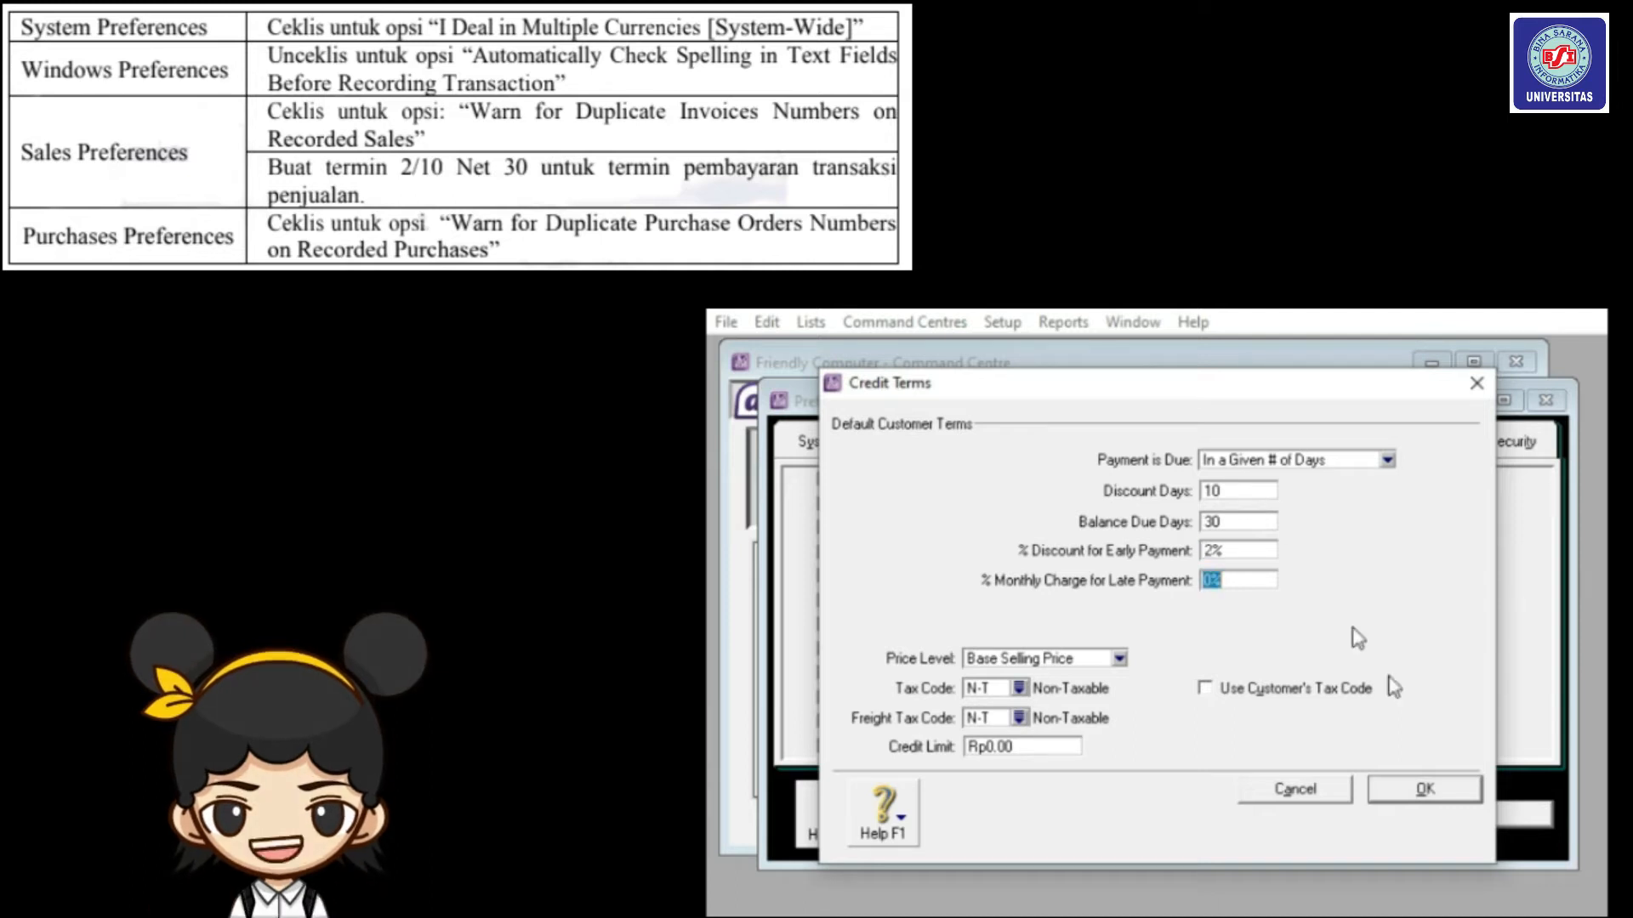
left_click(1450, 798)
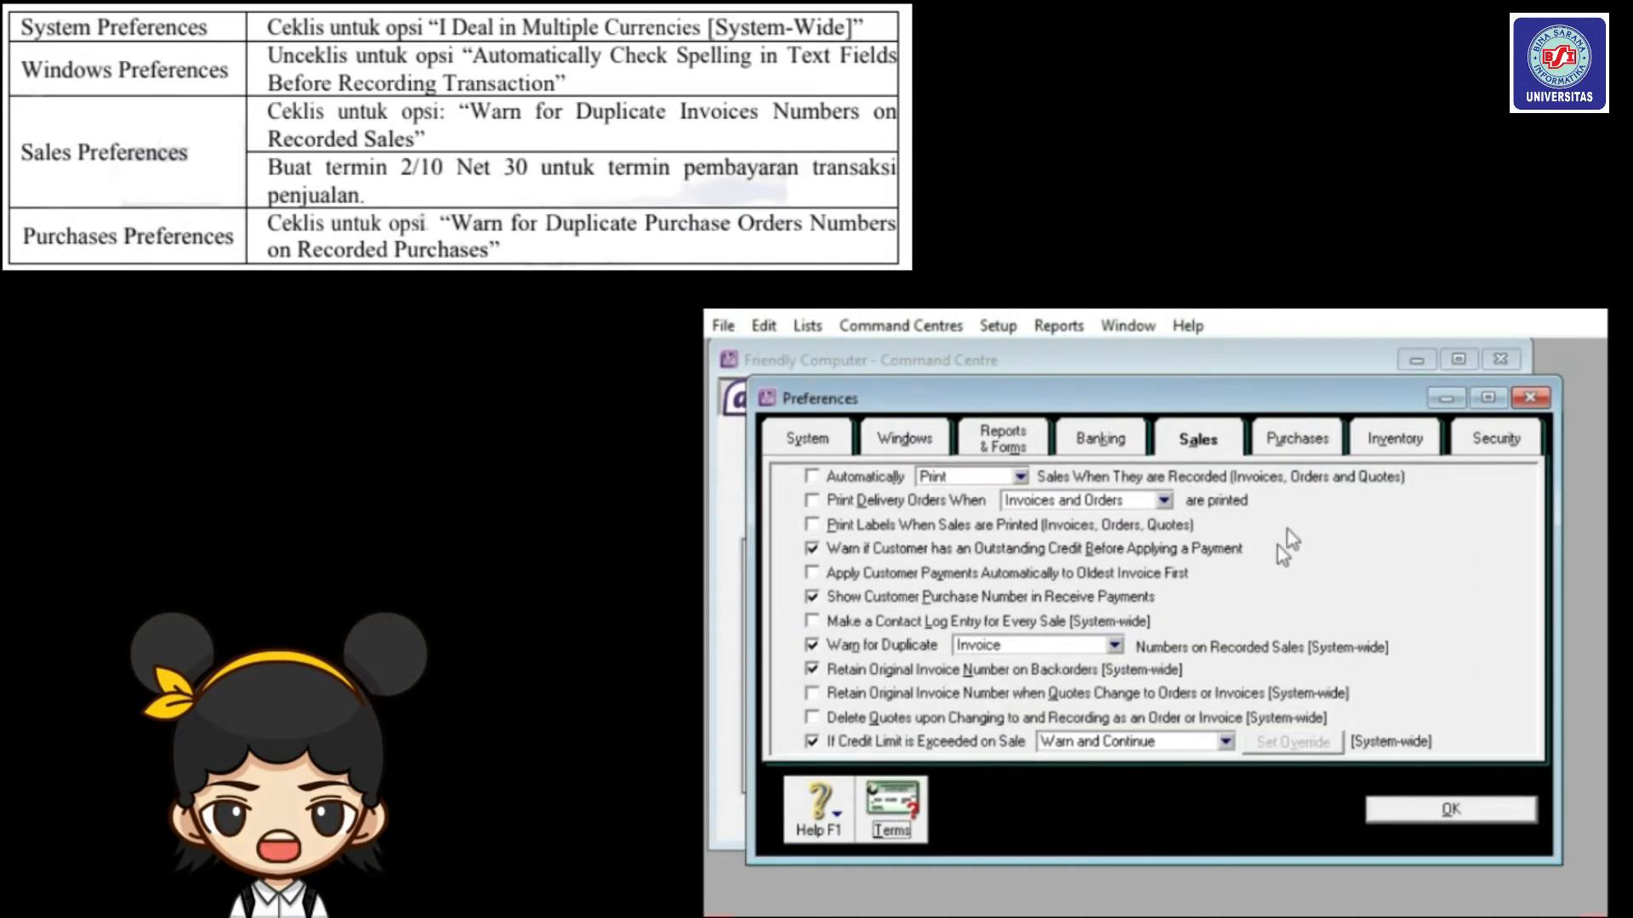
Enable Warn for Duplicate Purchase Order numbers and save the preferences.
left_click(1292, 453)
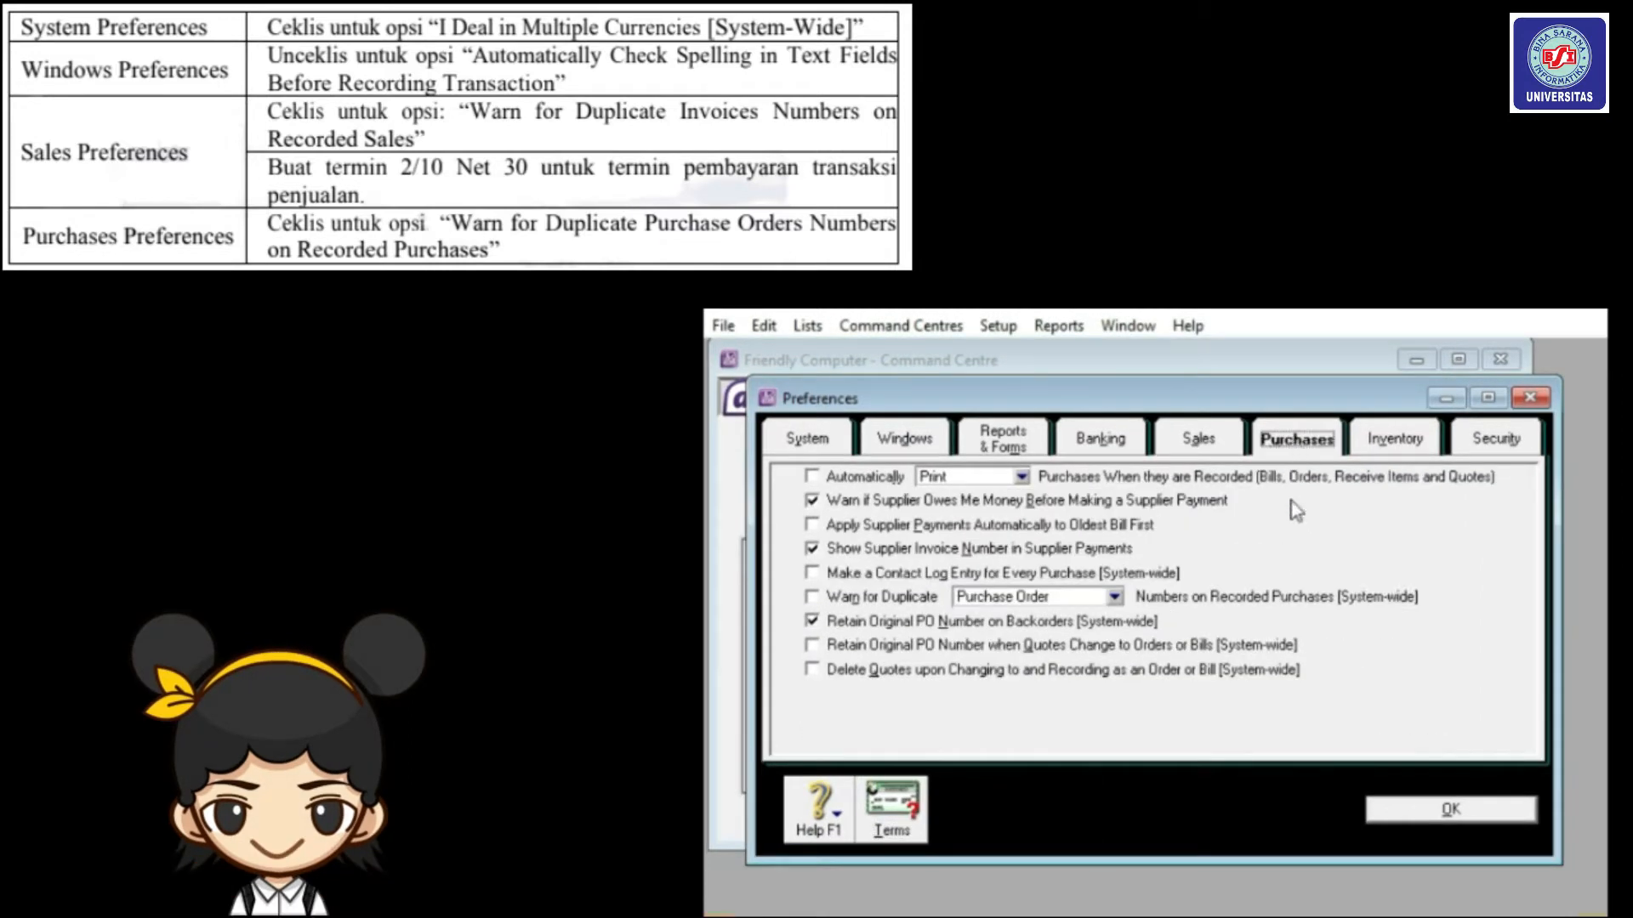
left_click(812, 597)
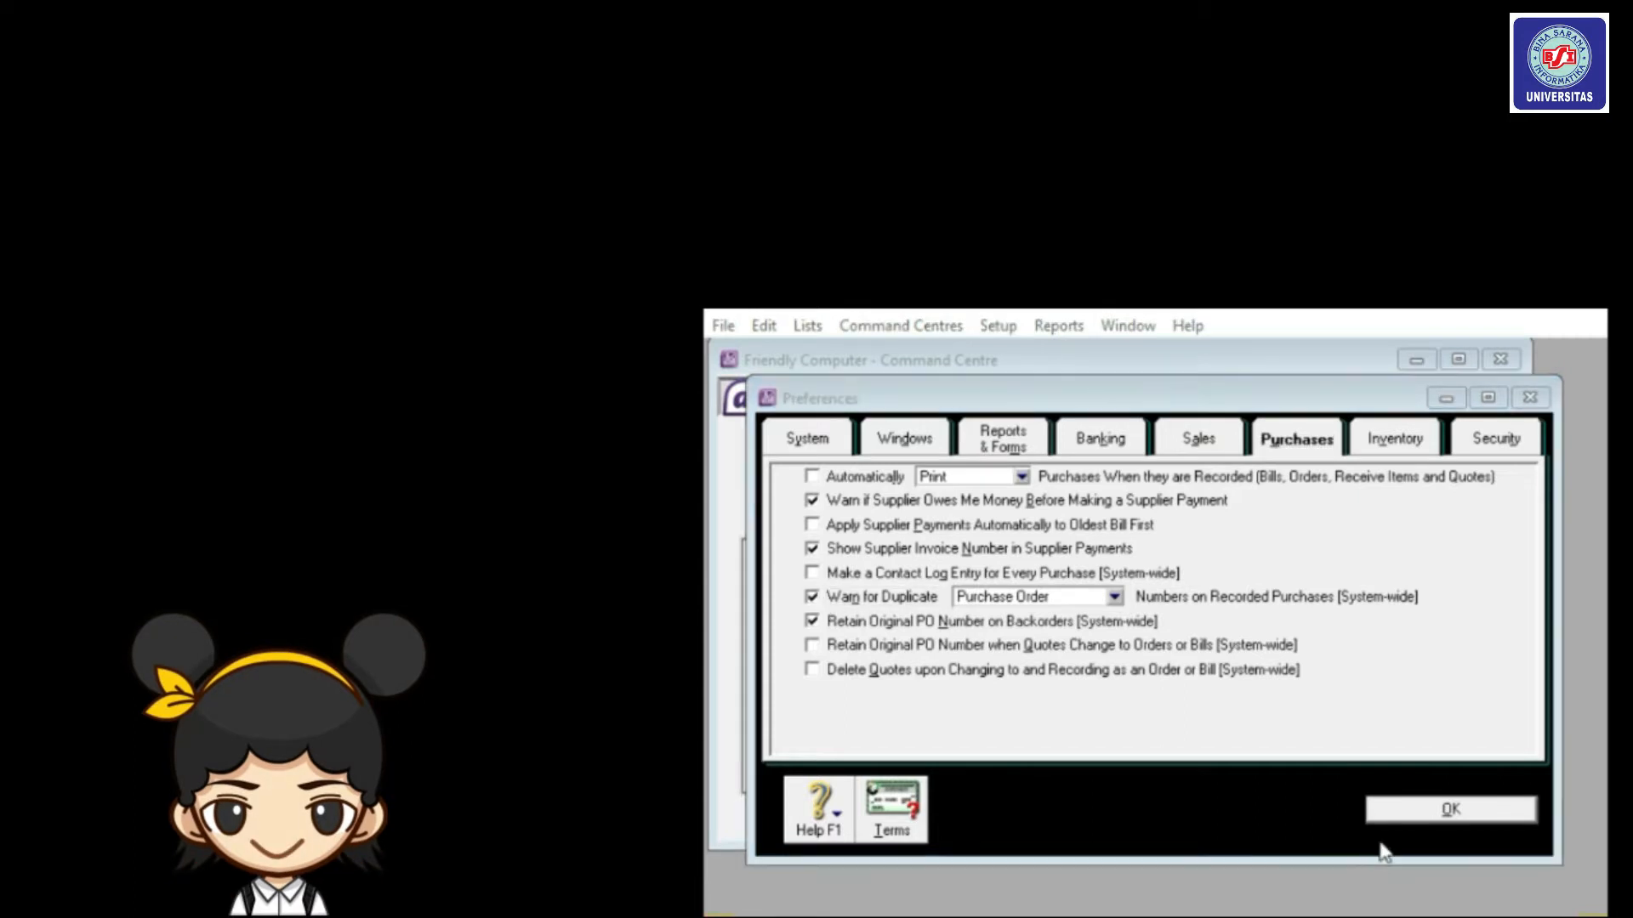
left_click(1394, 812)
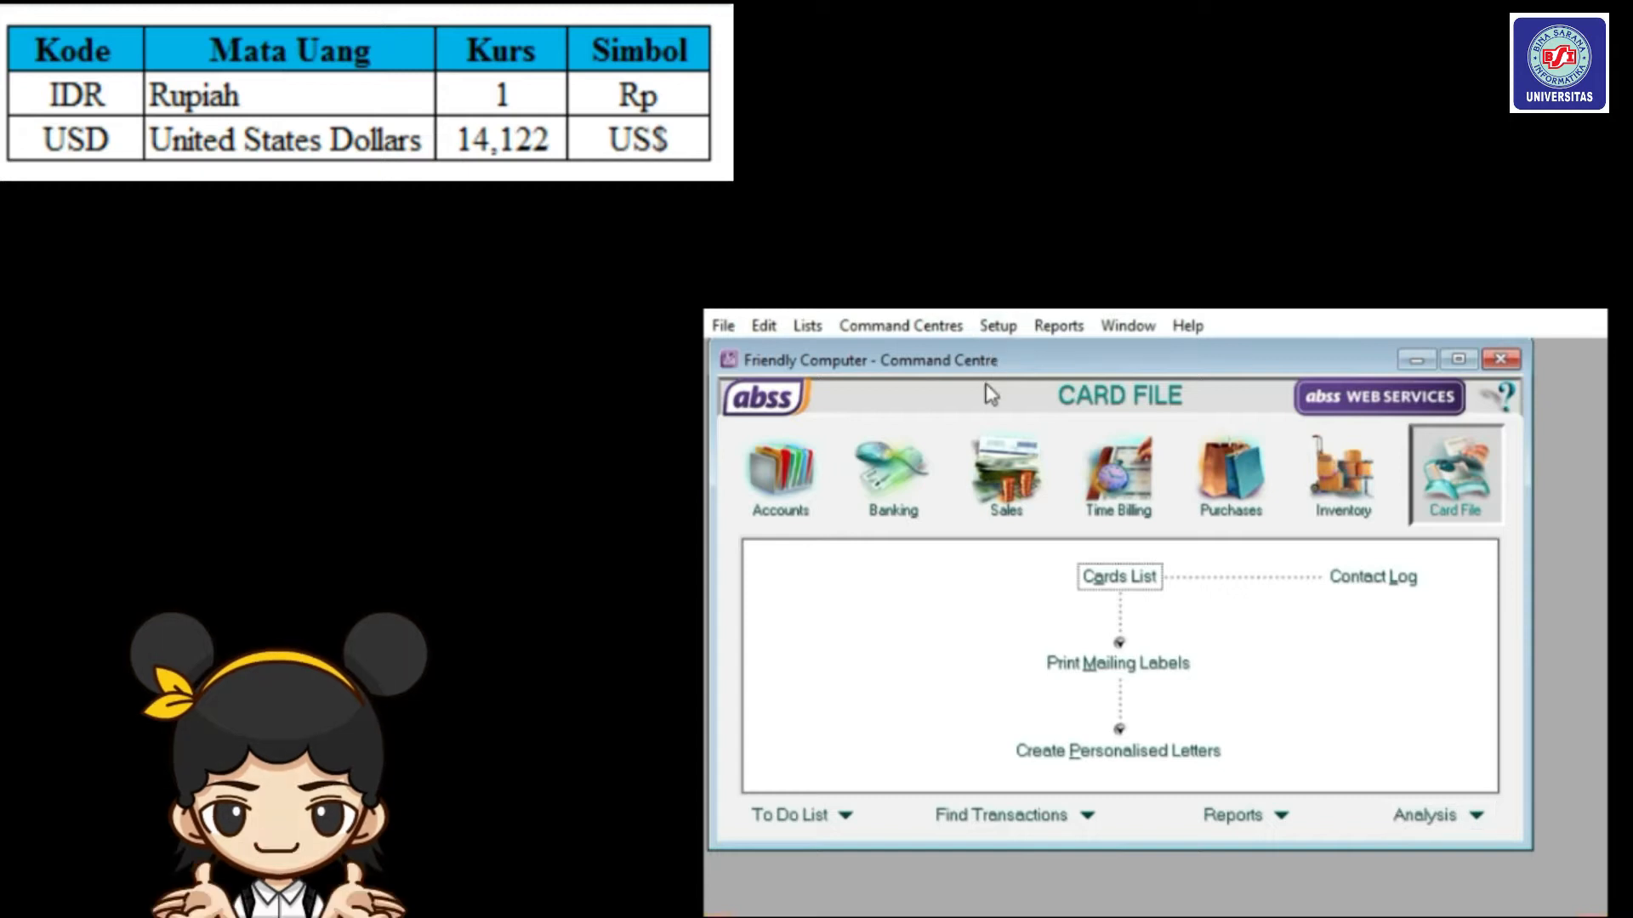
Delete Australian Dollars from the Currencies List, leaving United States Dollars (Local) selected.
left_click(809, 331)
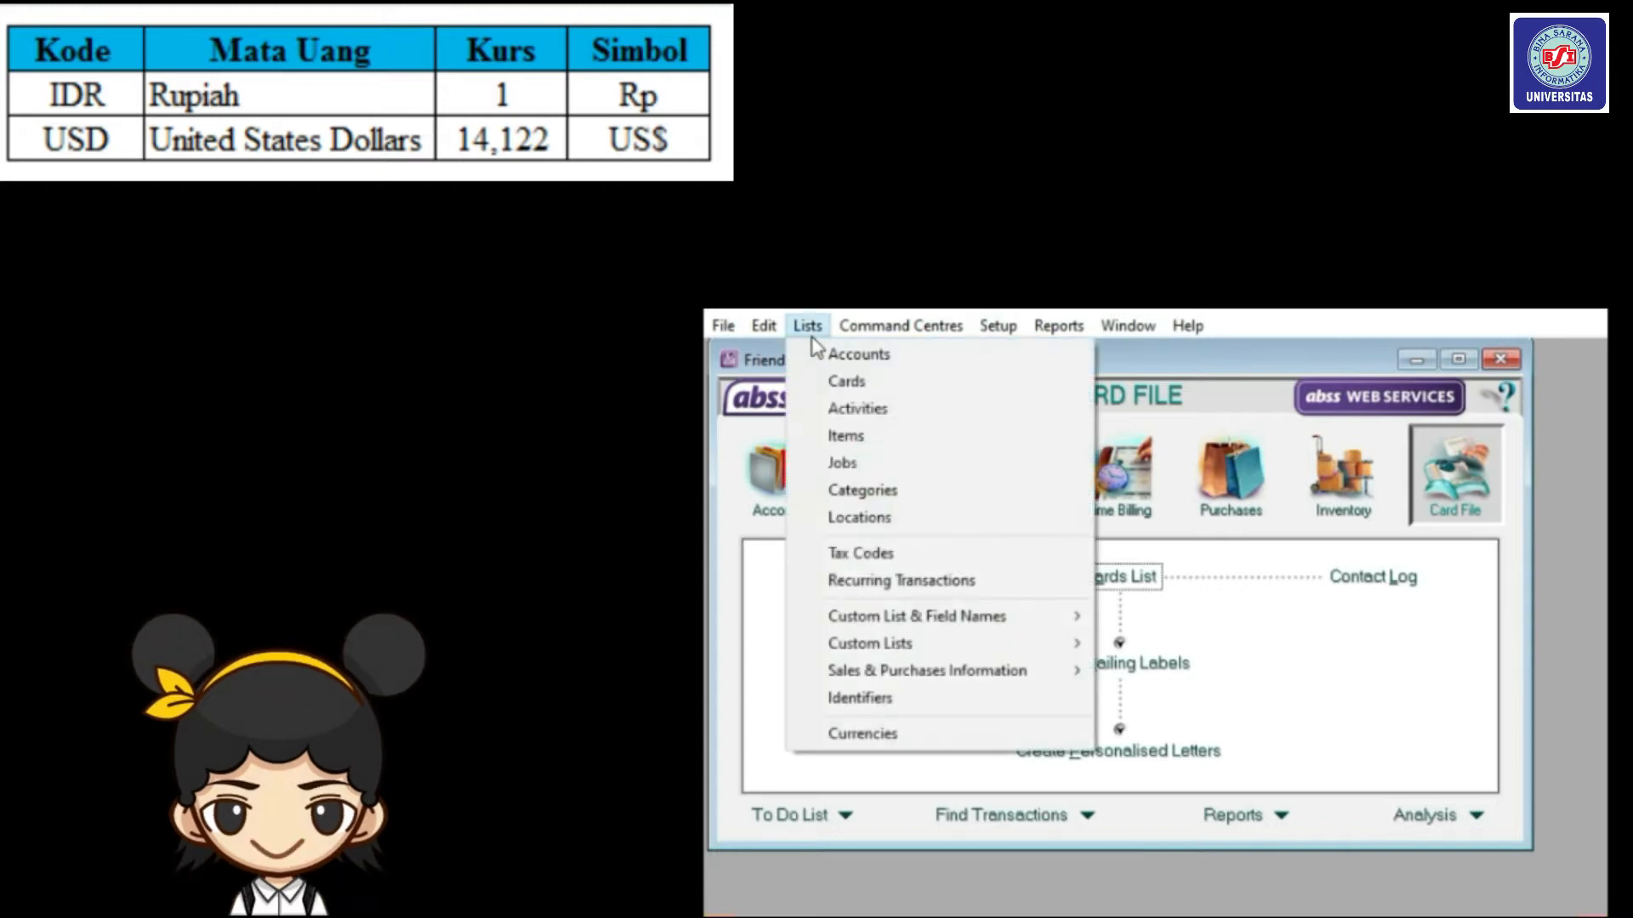
left_click(864, 735)
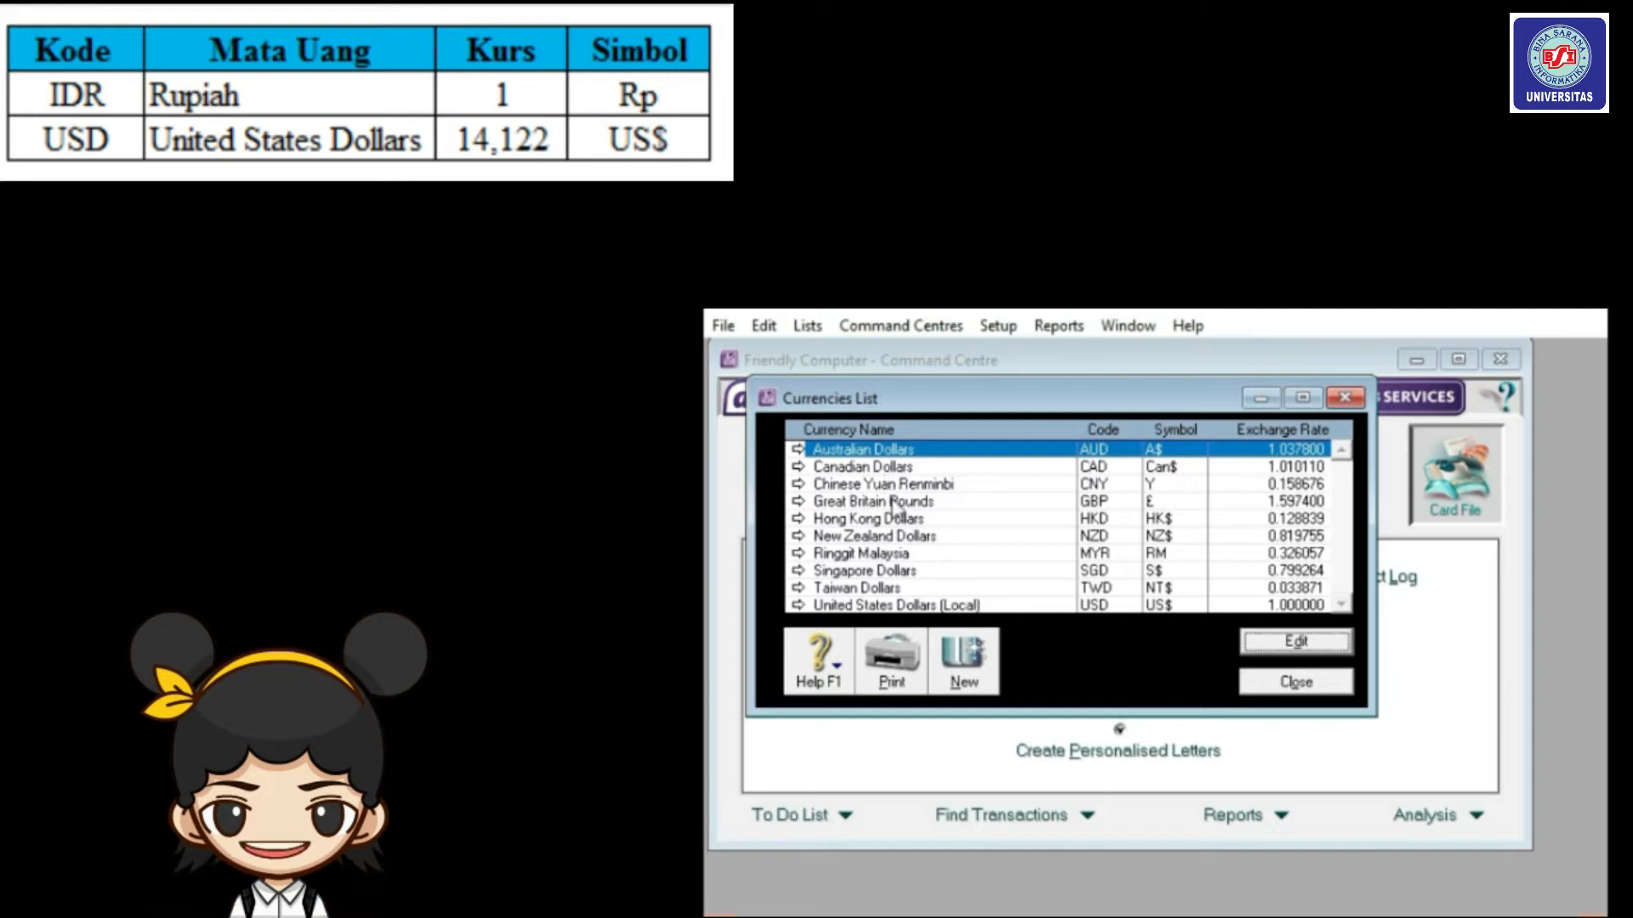
left_click(940, 606)
right_click(915, 453)
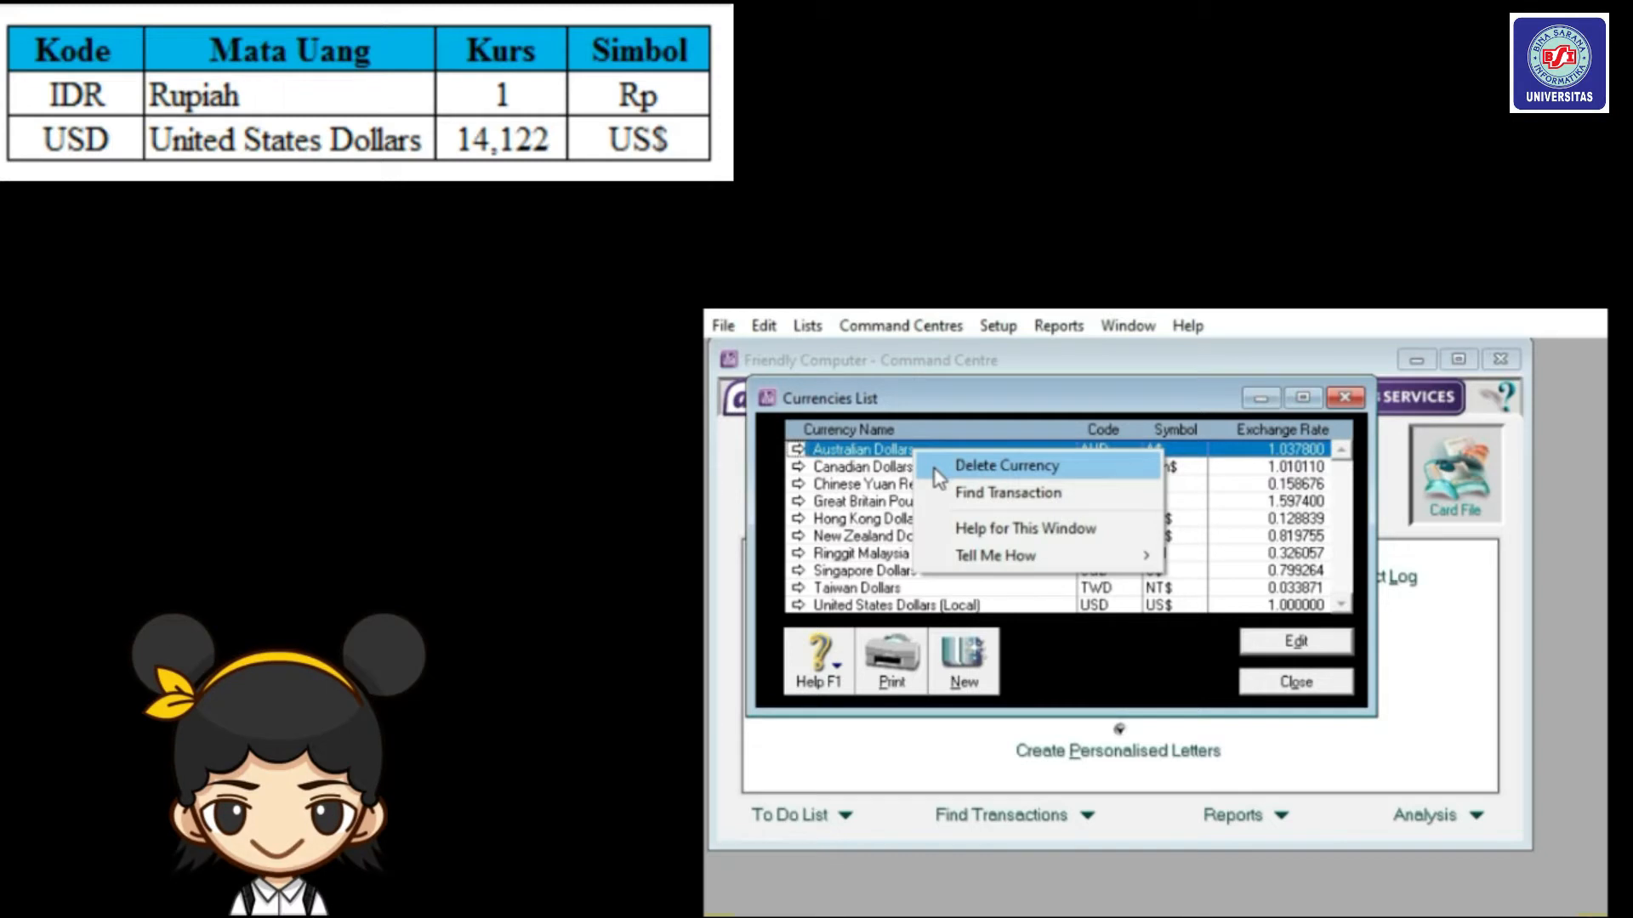
left_click(935, 472)
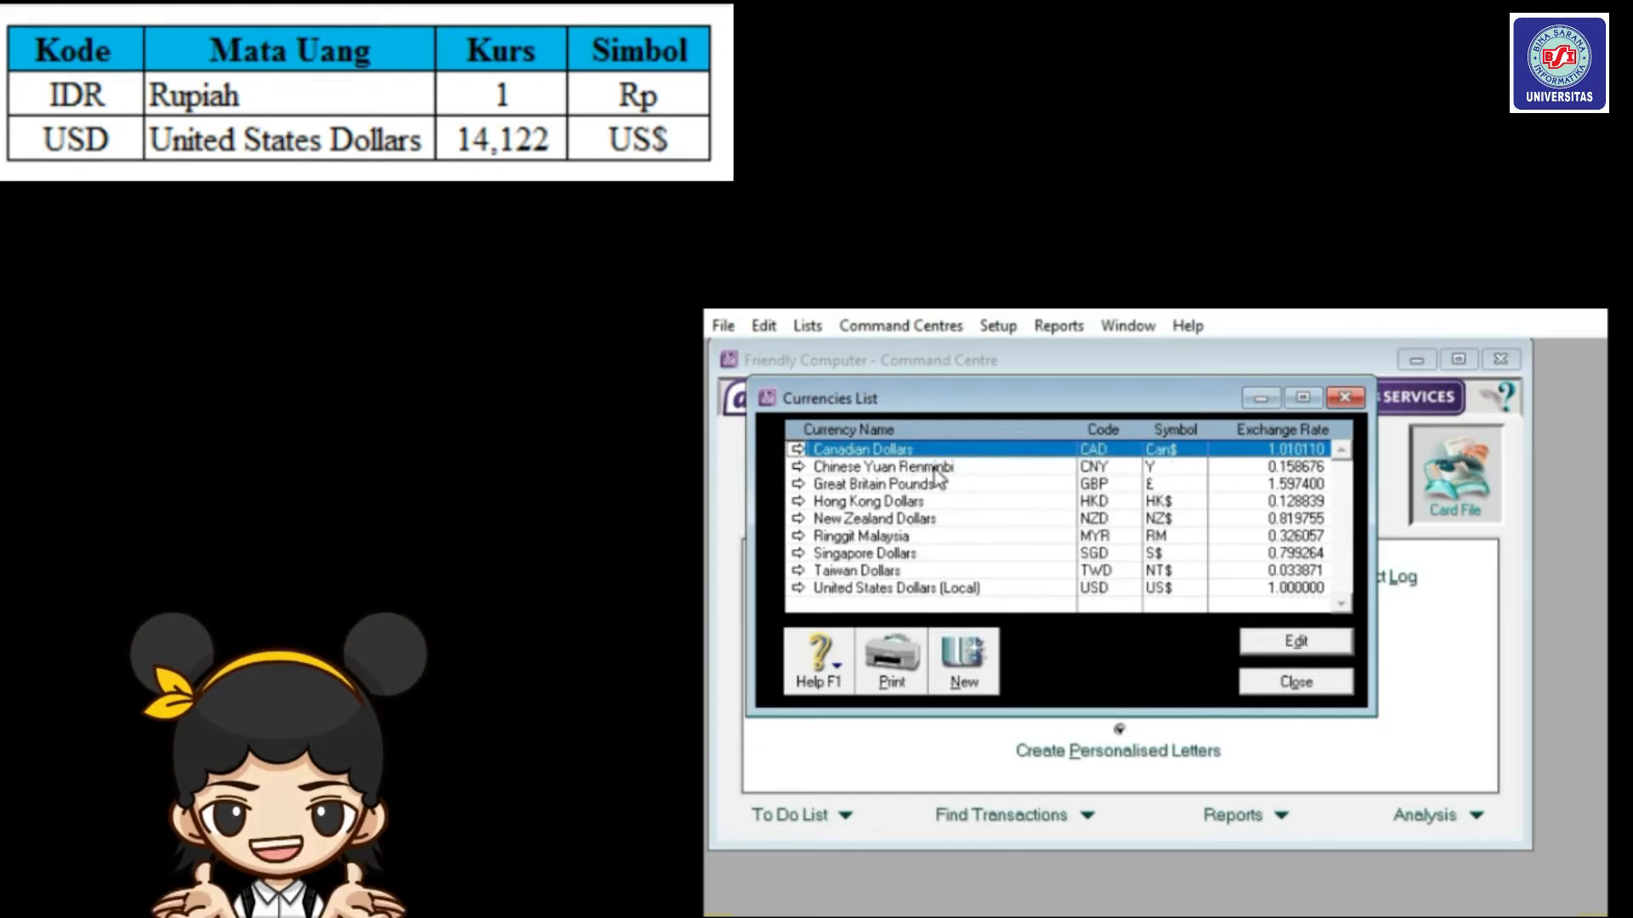
left_click(961, 591)
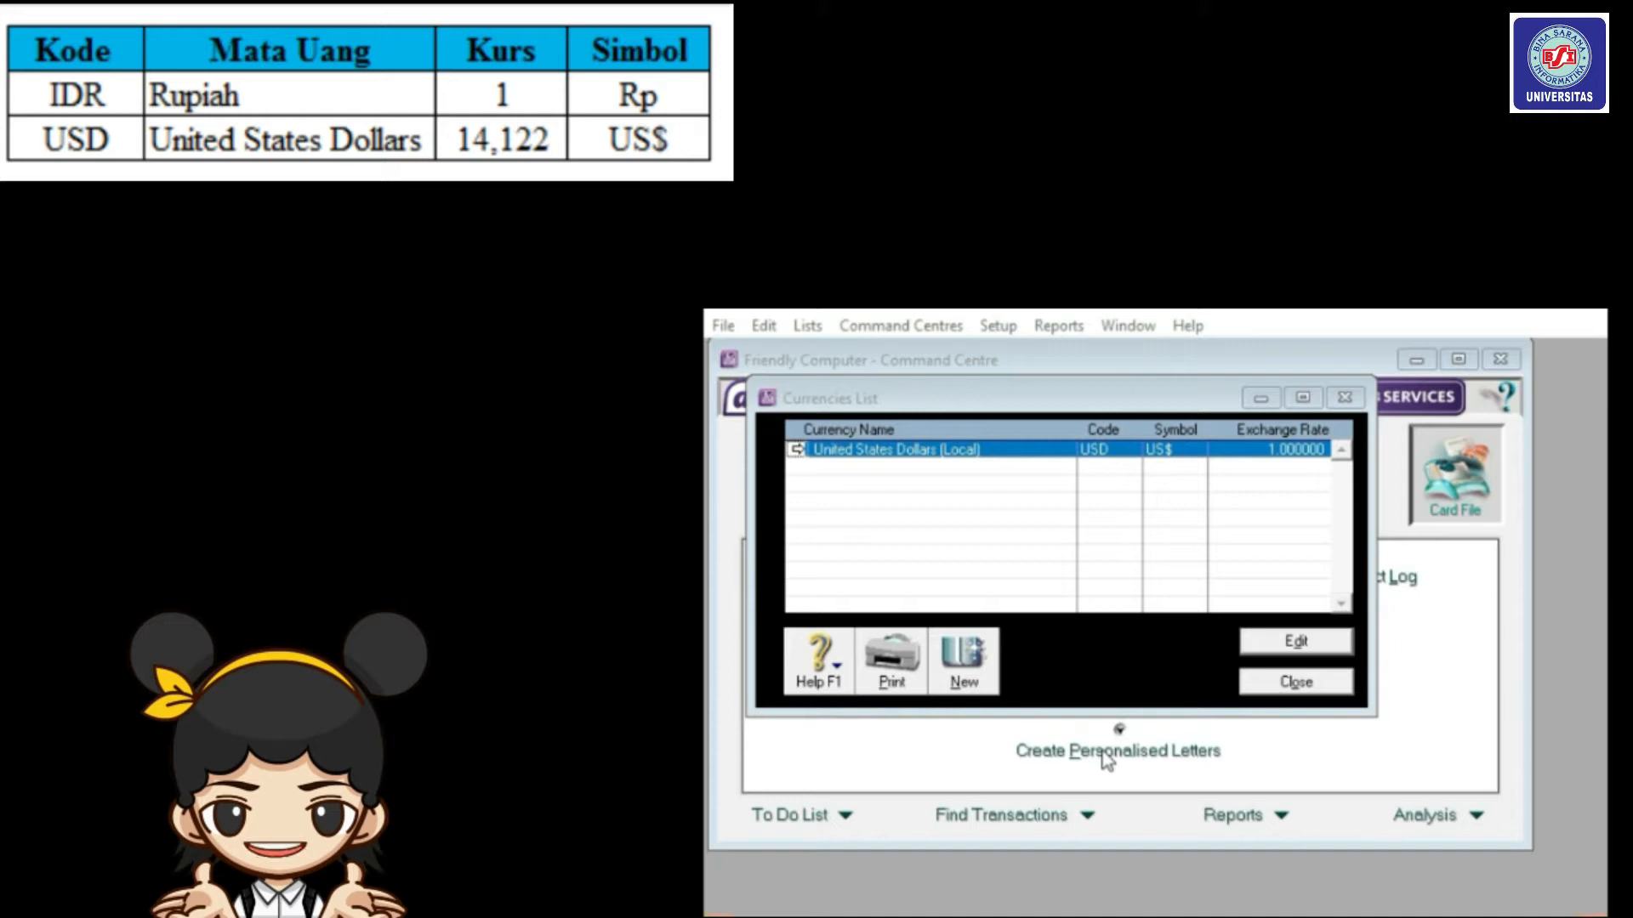
Change the local currency to code IDR, name Rupiah and symbol Rp.
left_click(797, 451)
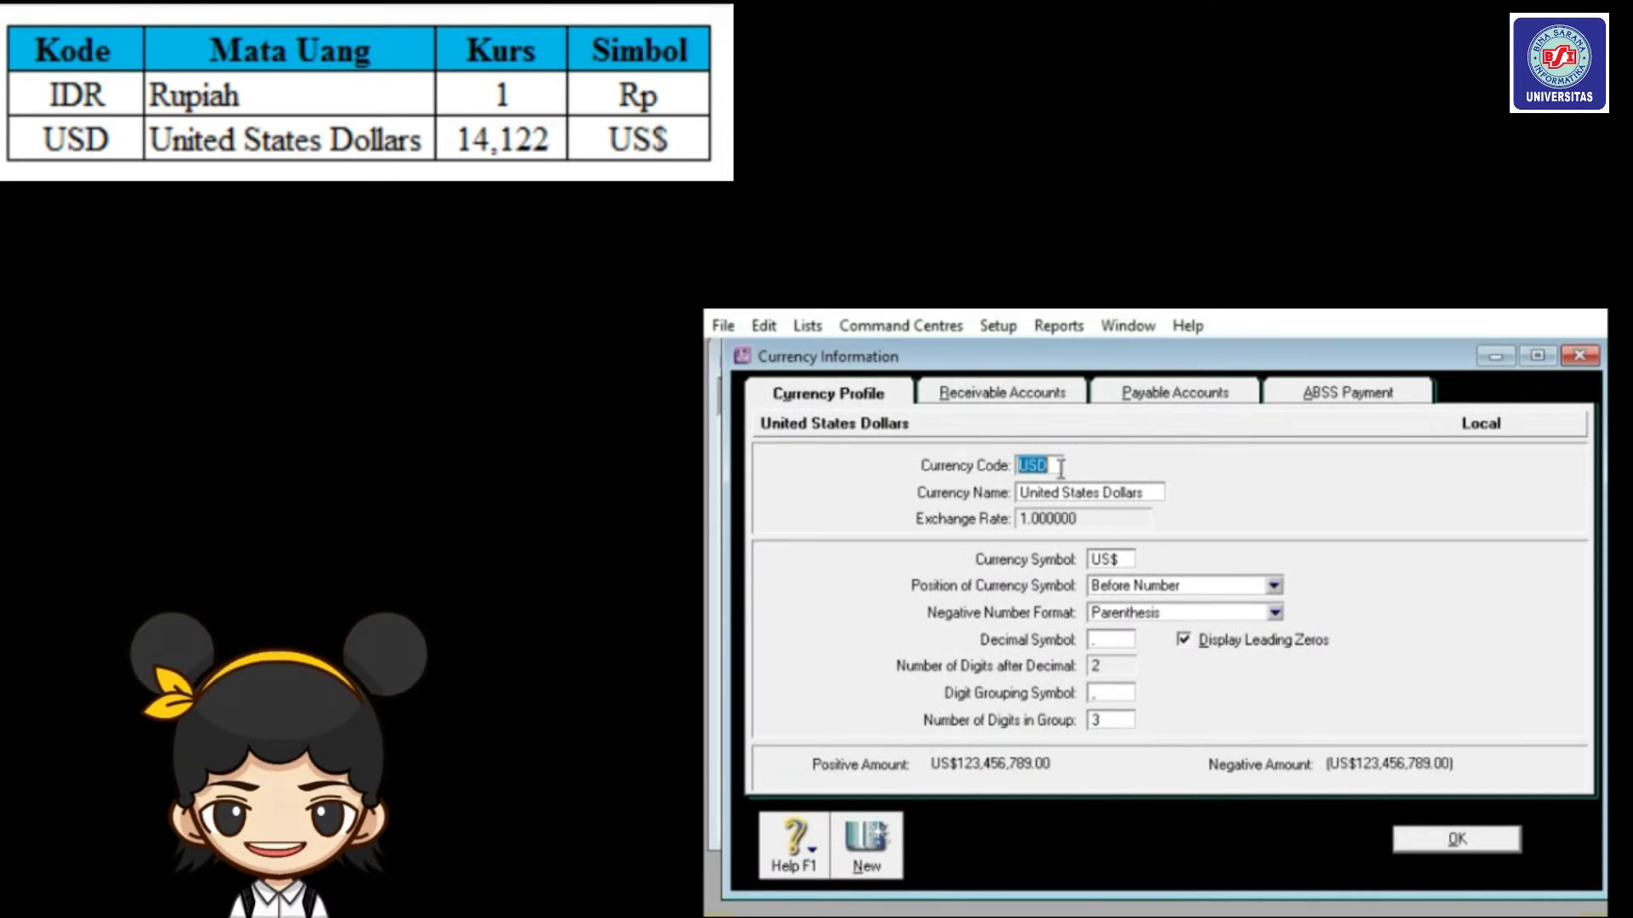
type("IDR")
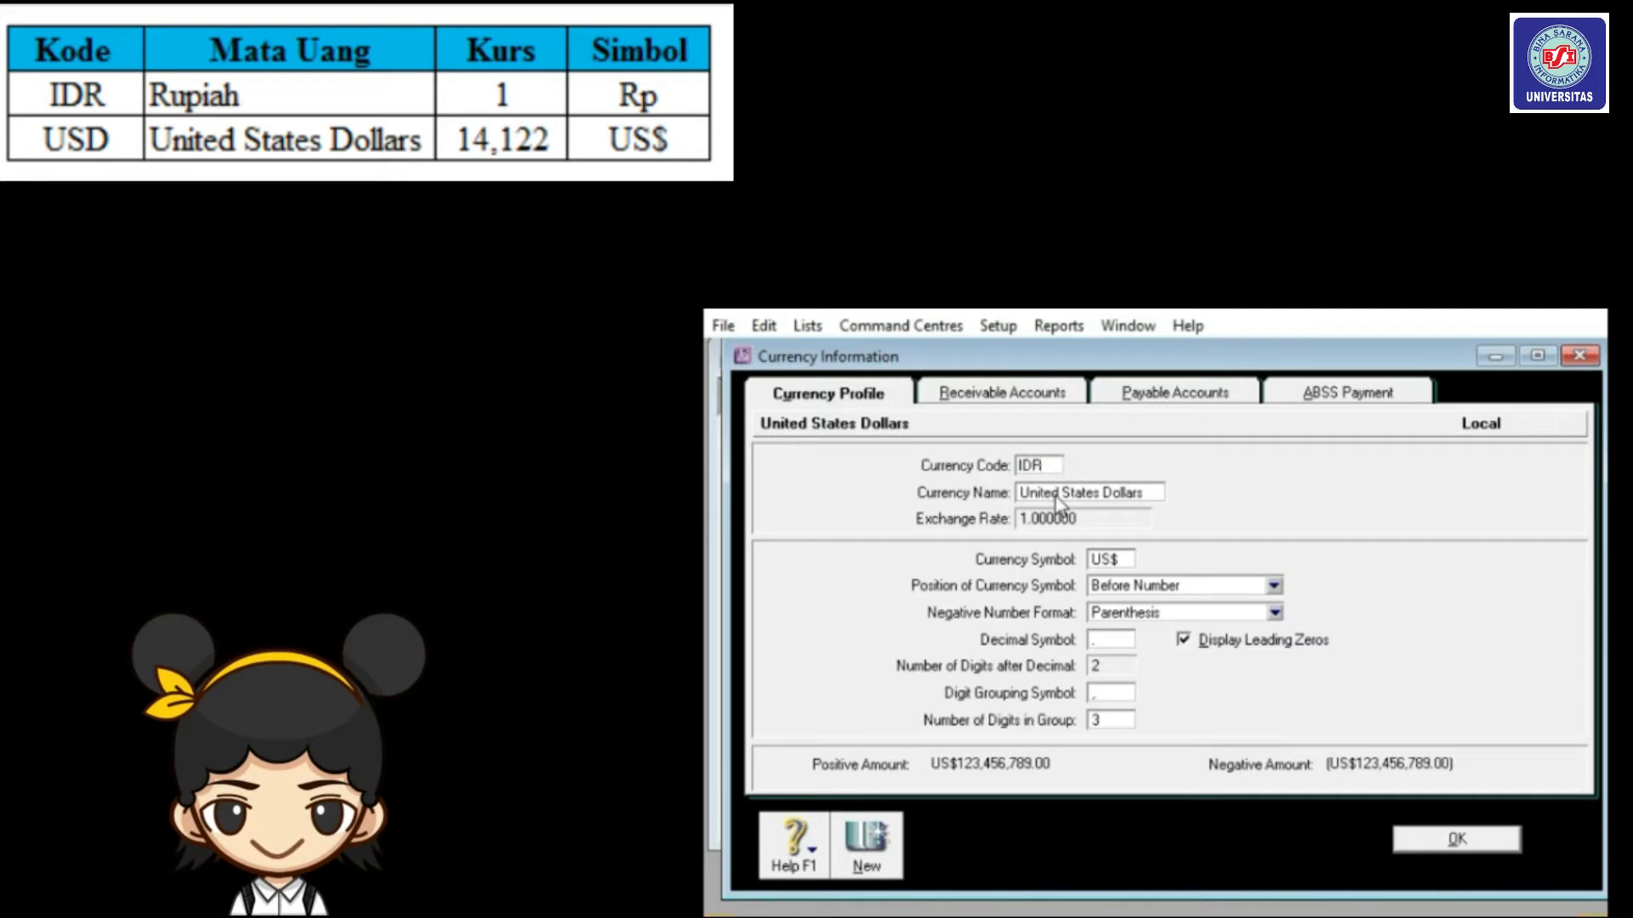
left_click(1063, 495)
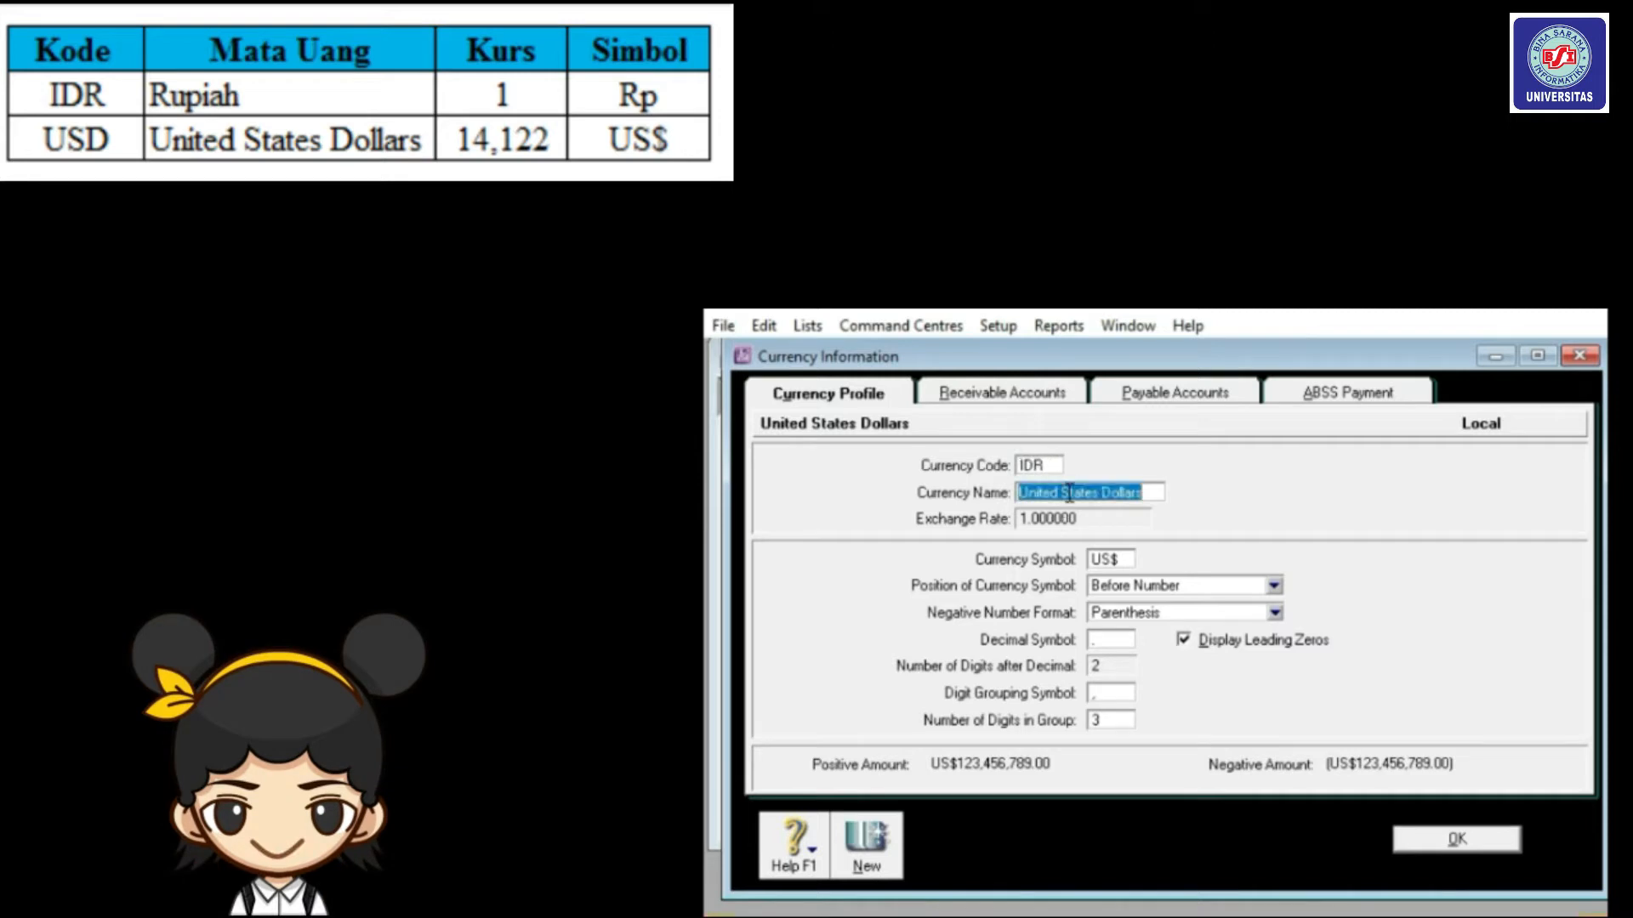
type("R")
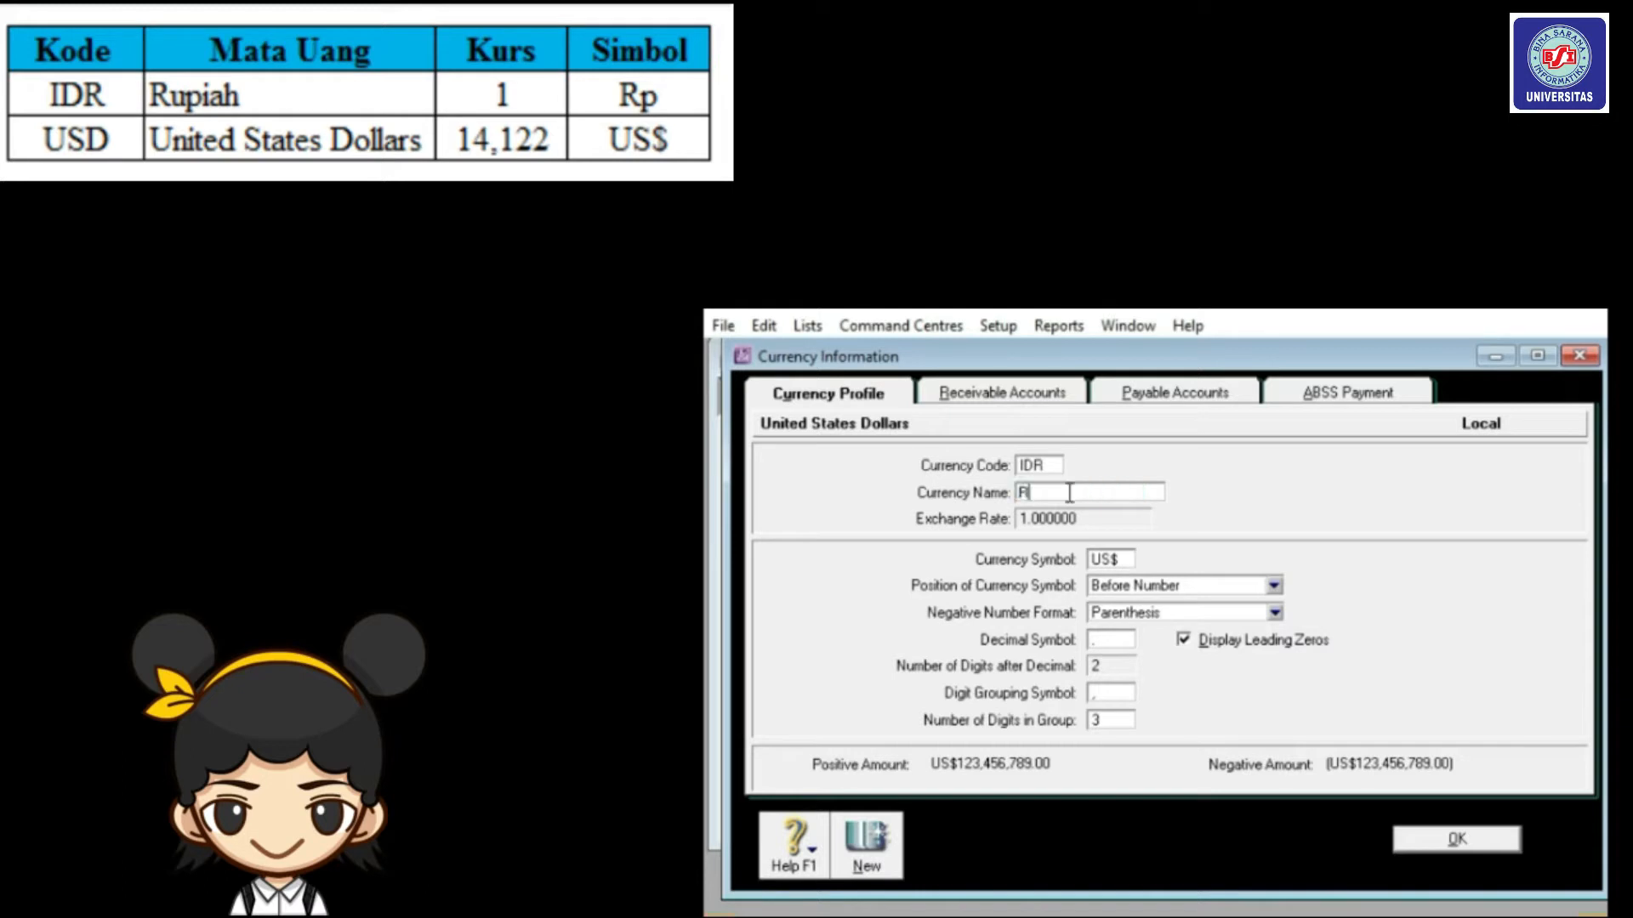
type("upiah")
left_click(1101, 559)
type("Rp")
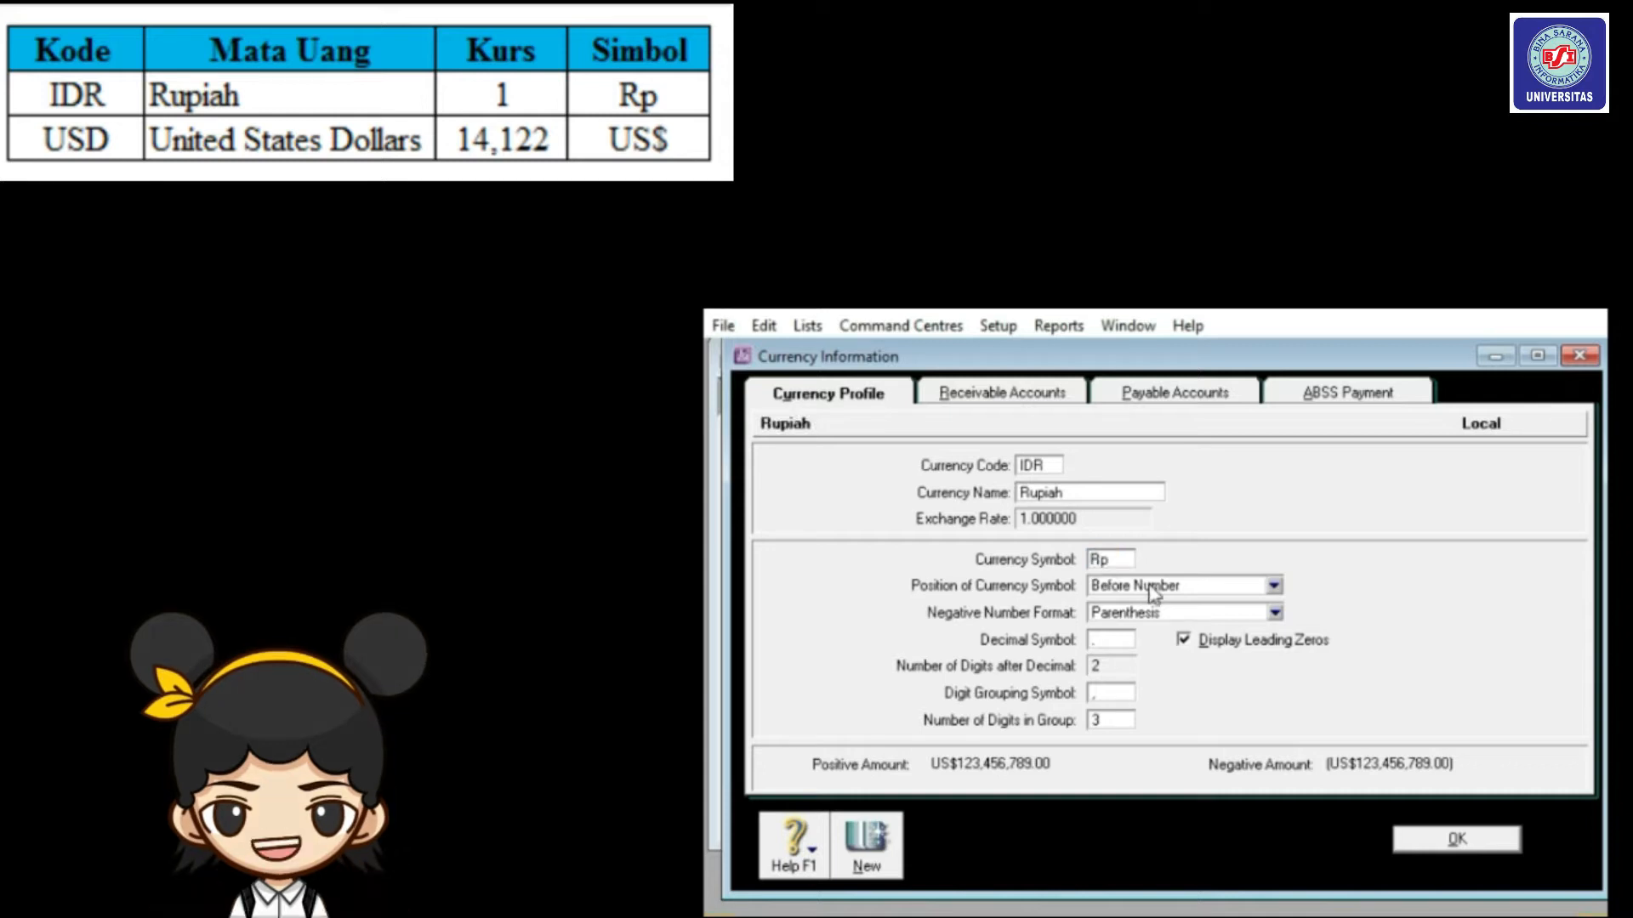
left_click(1394, 839)
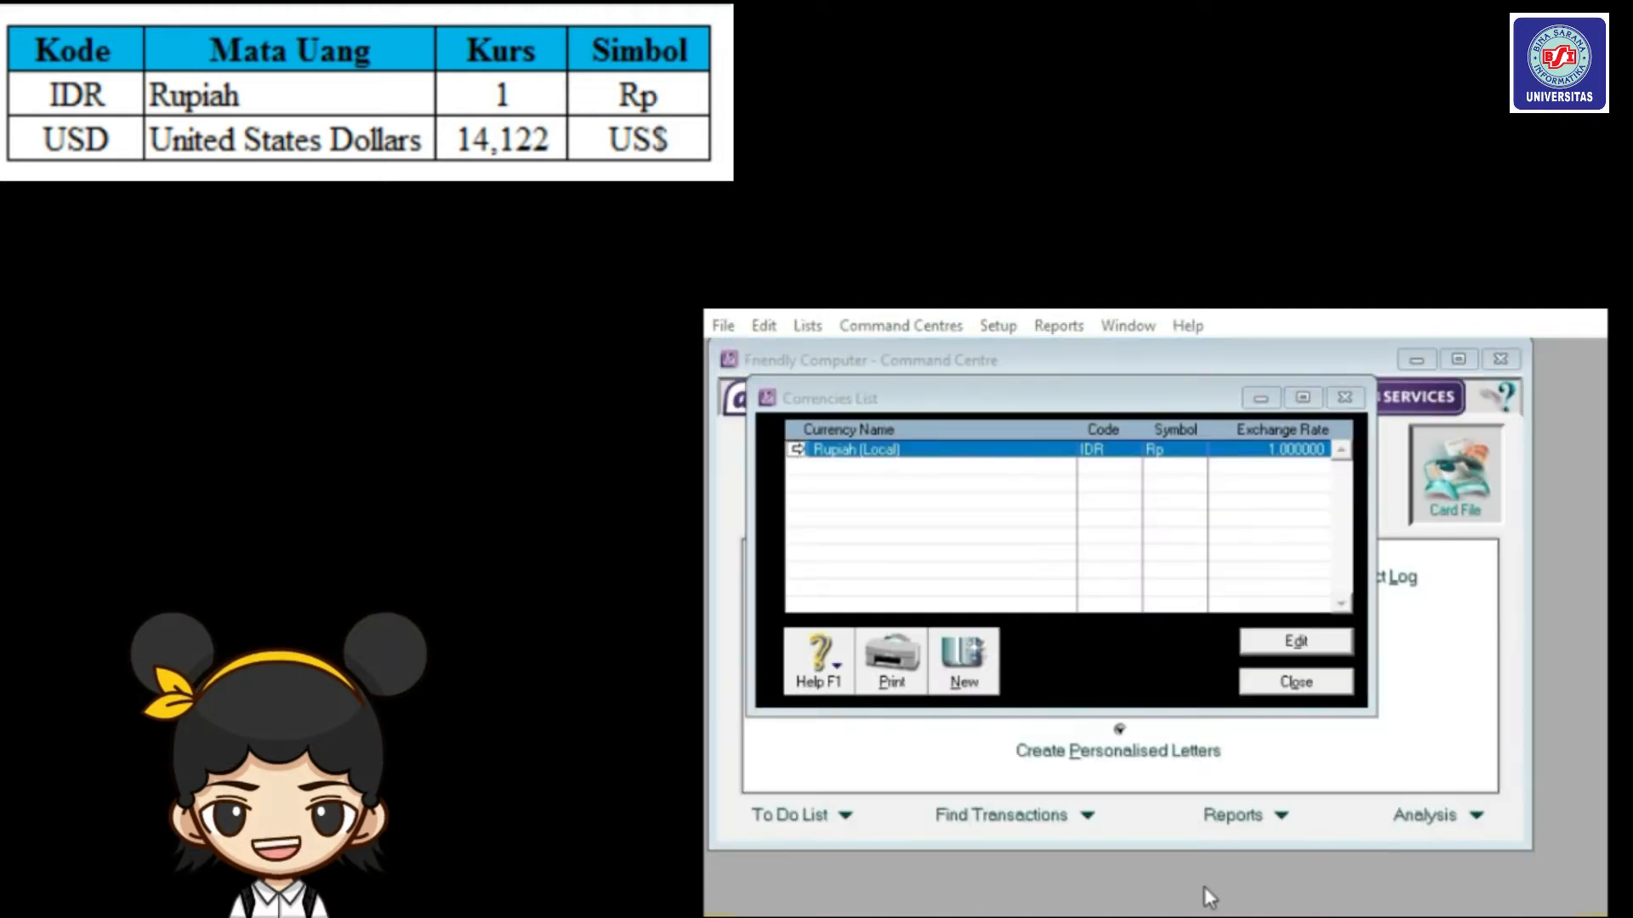
Add currency USD, United States Dollars, at exchange rate 14122 with symbol US$.
left_click(962, 672)
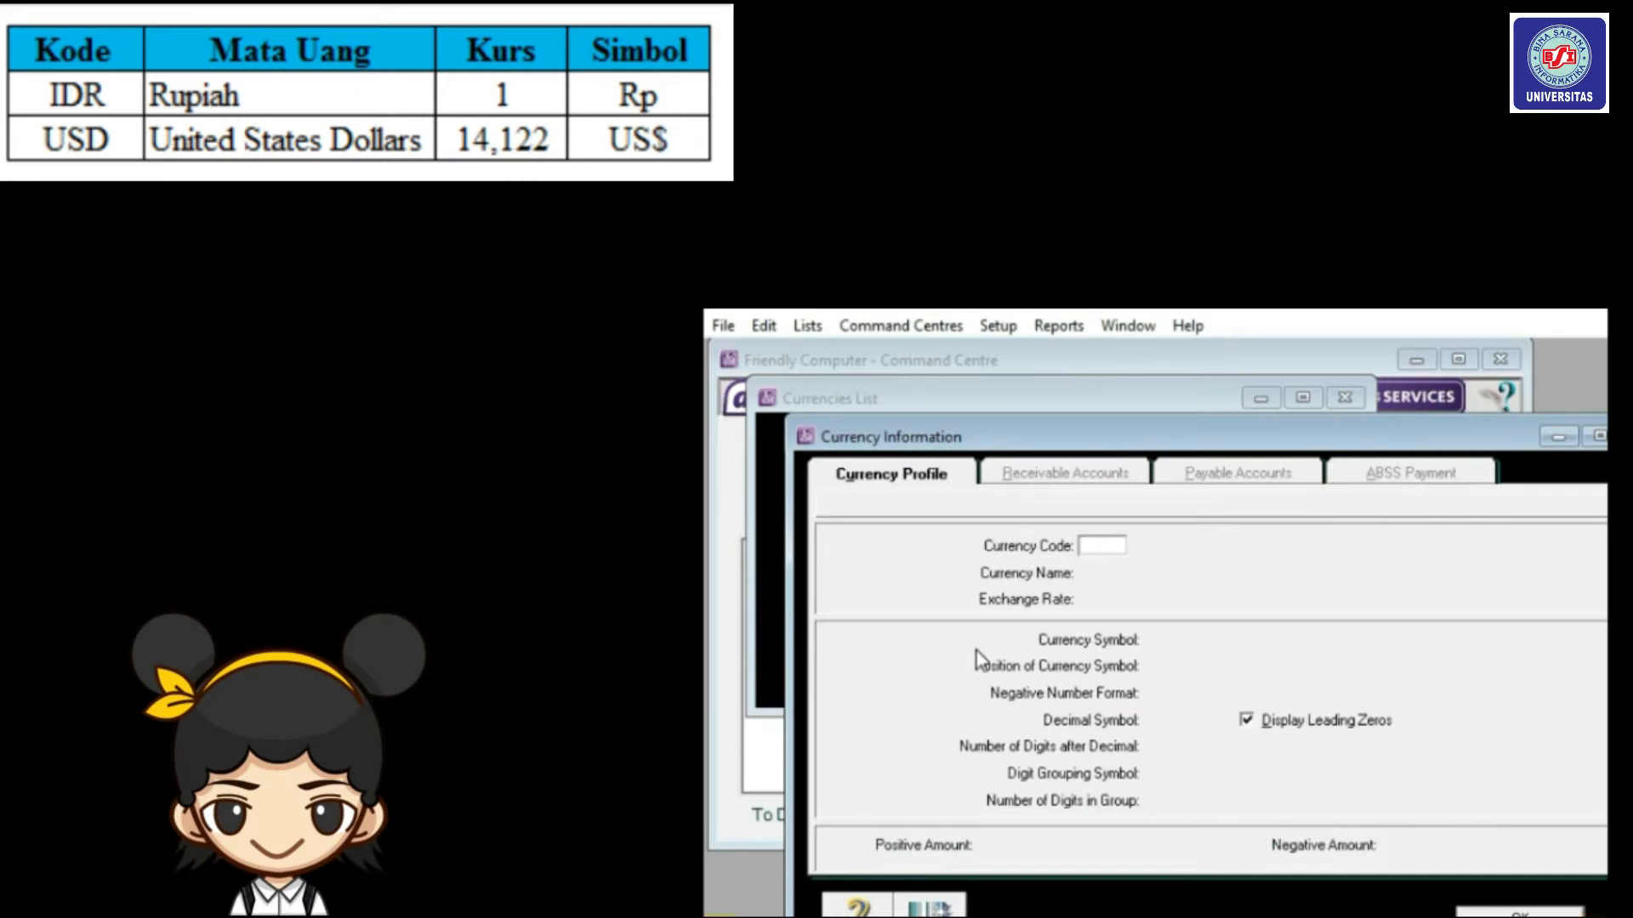
type("USD")
key("Tab")
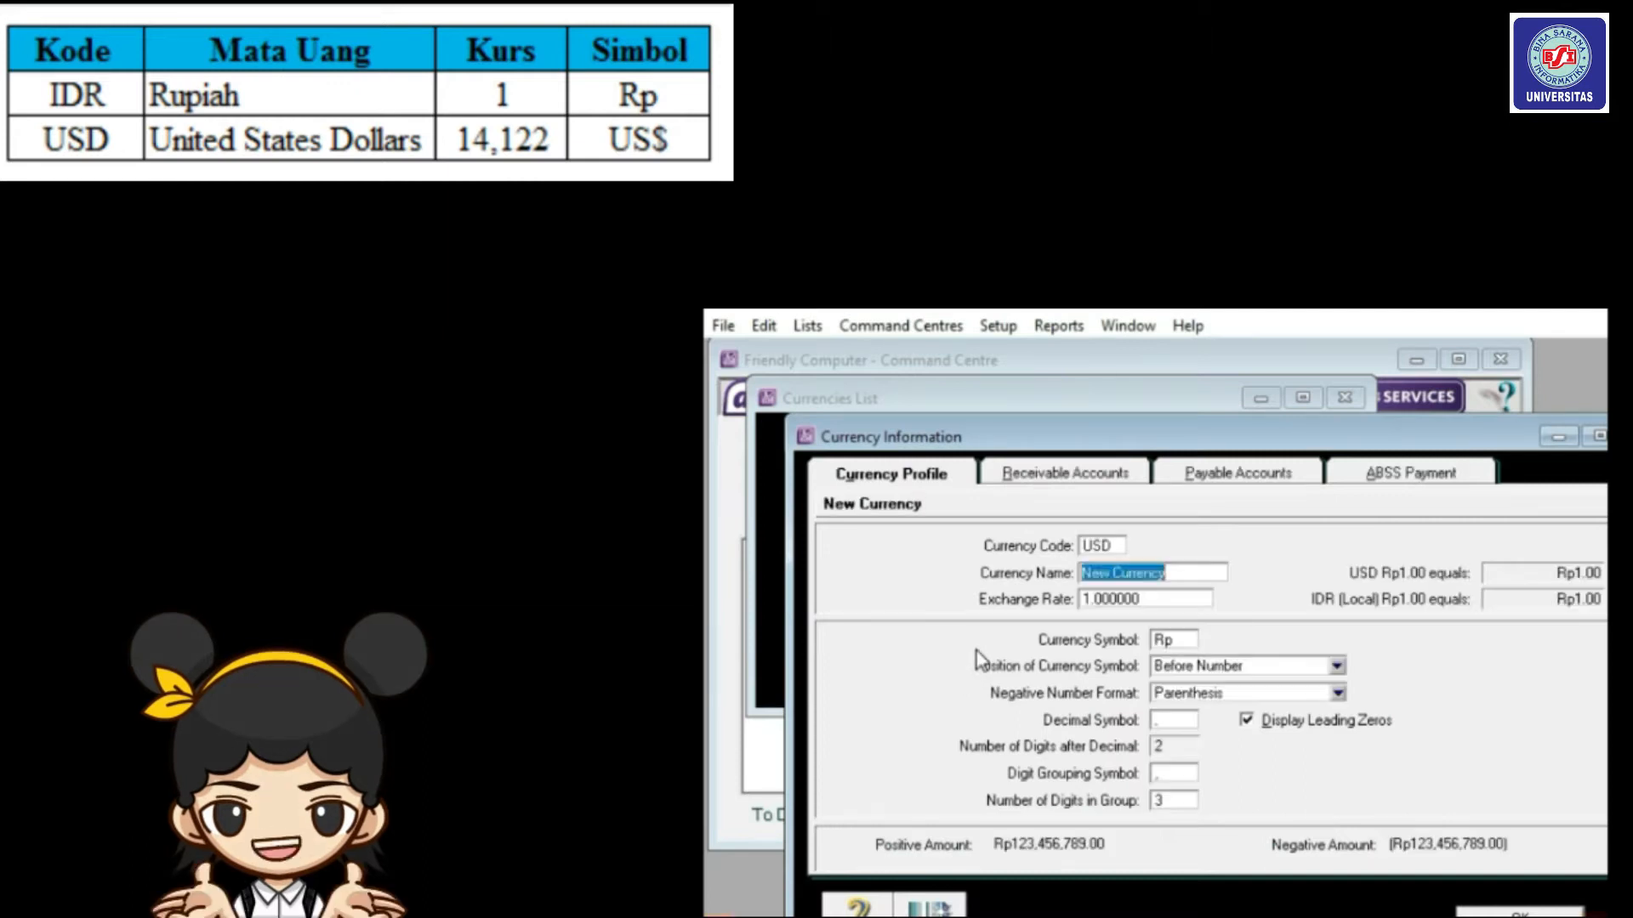
type("United Sa")
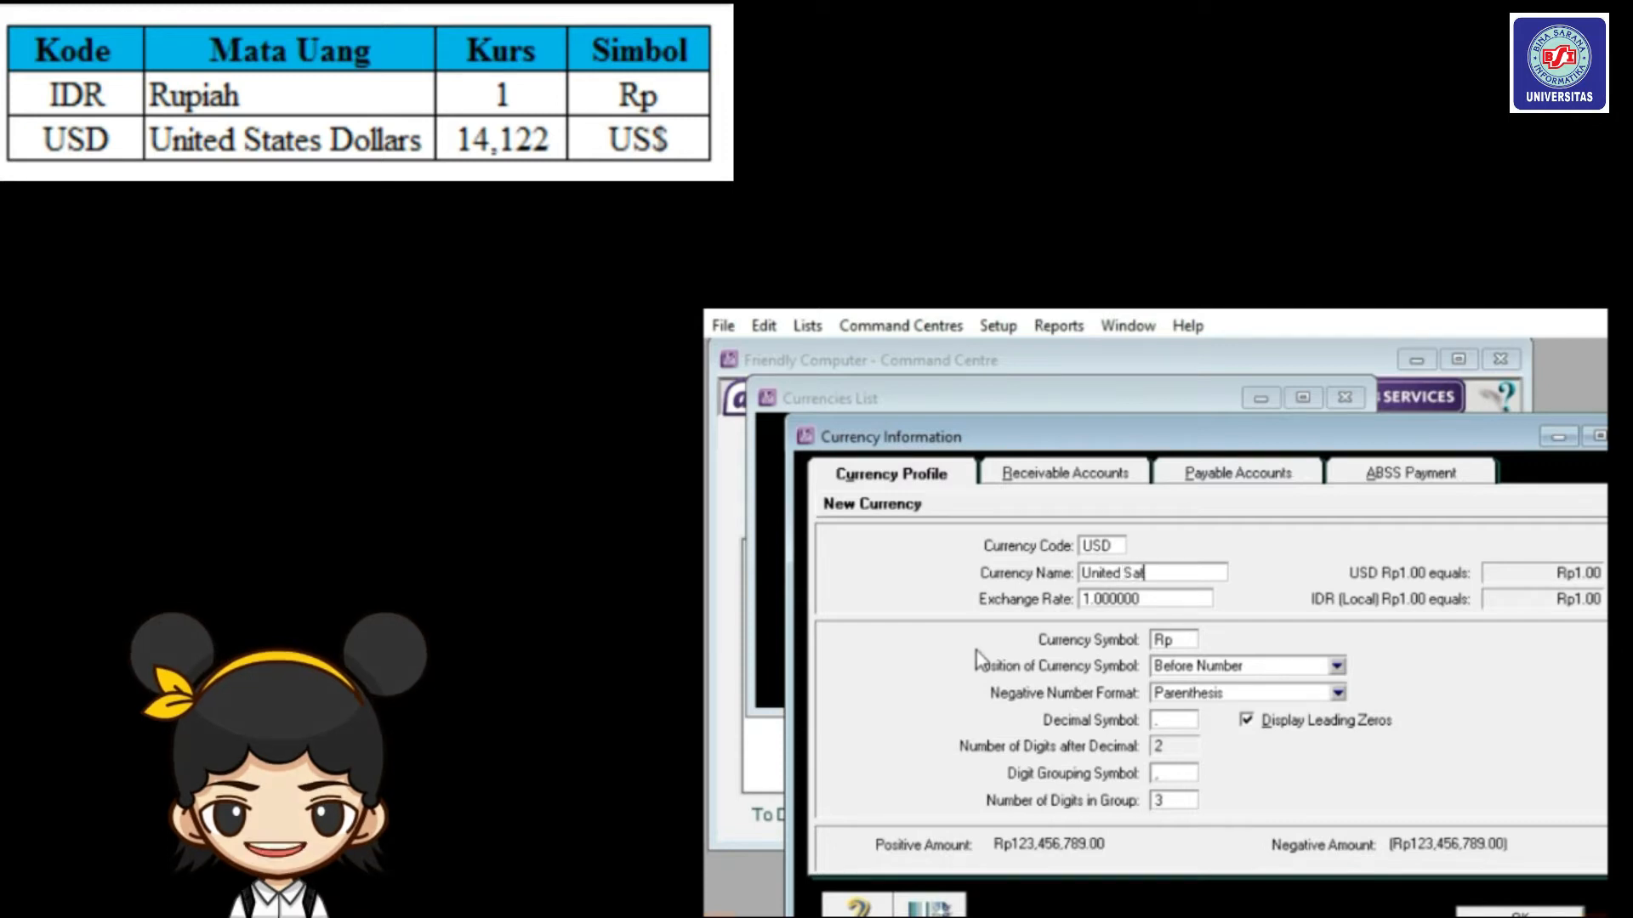
type("tes Dollars")
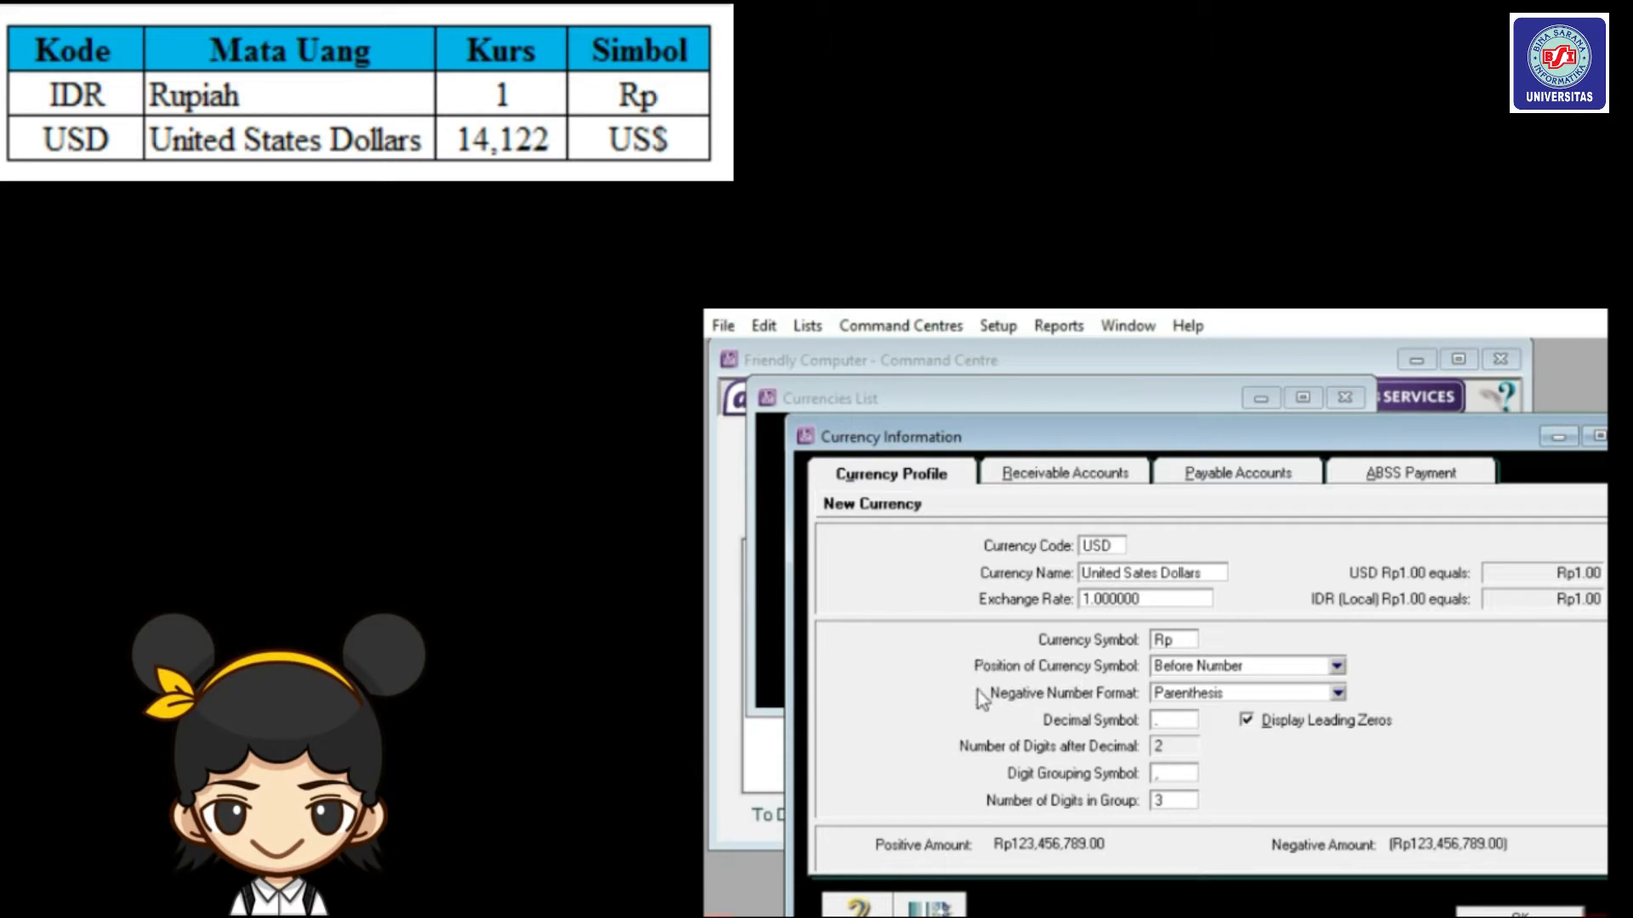
left_click(1157, 599)
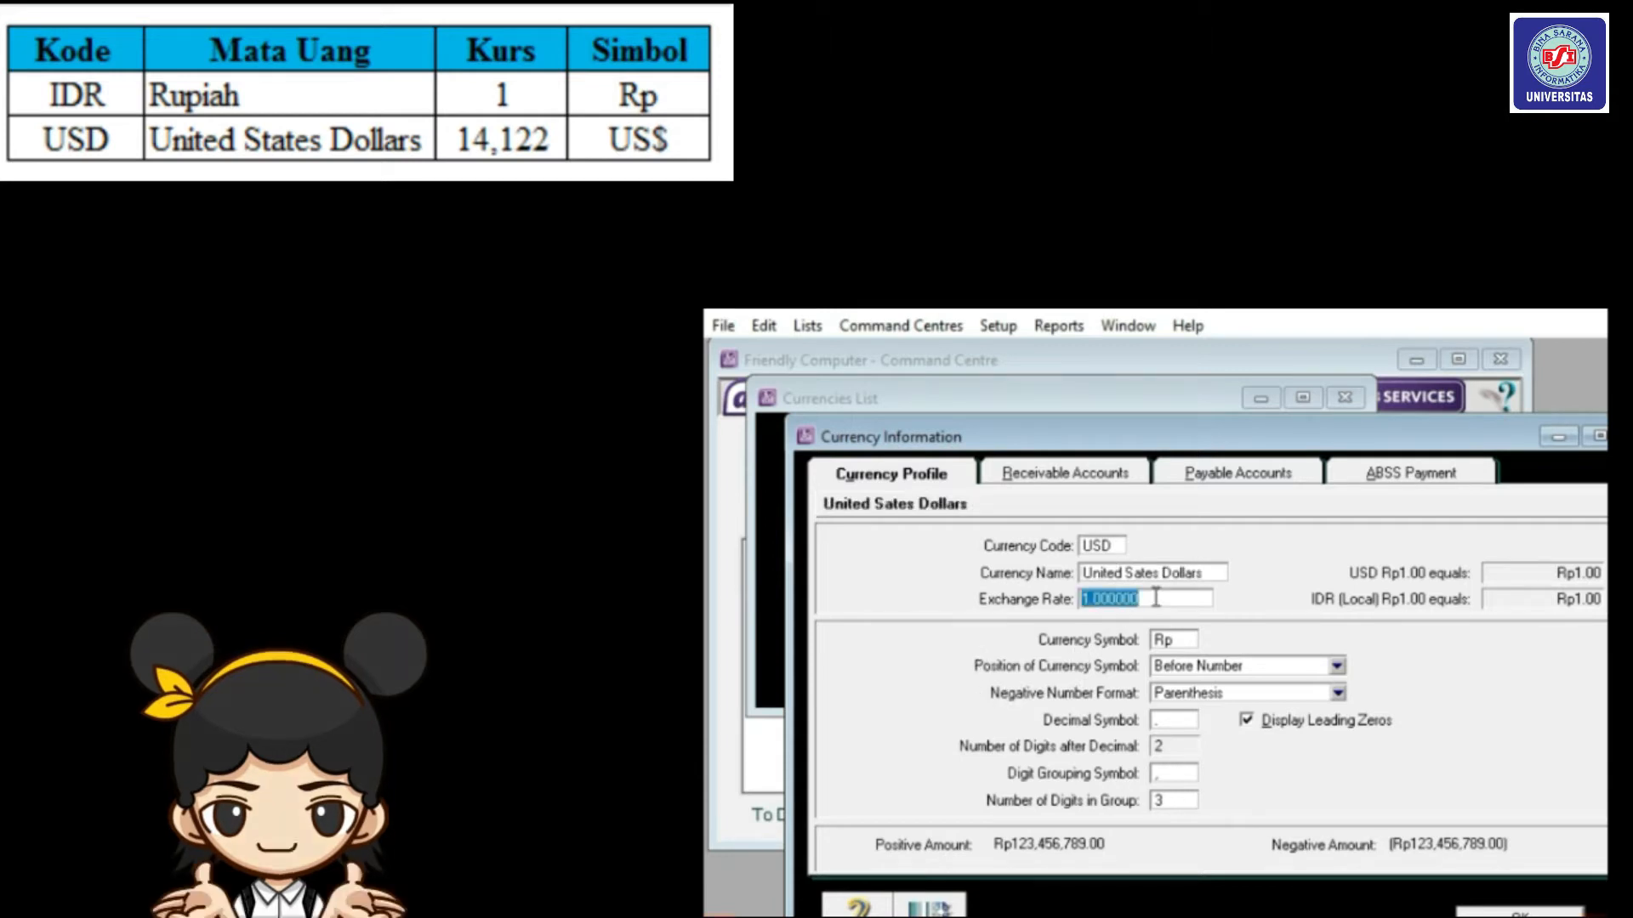
type("14122")
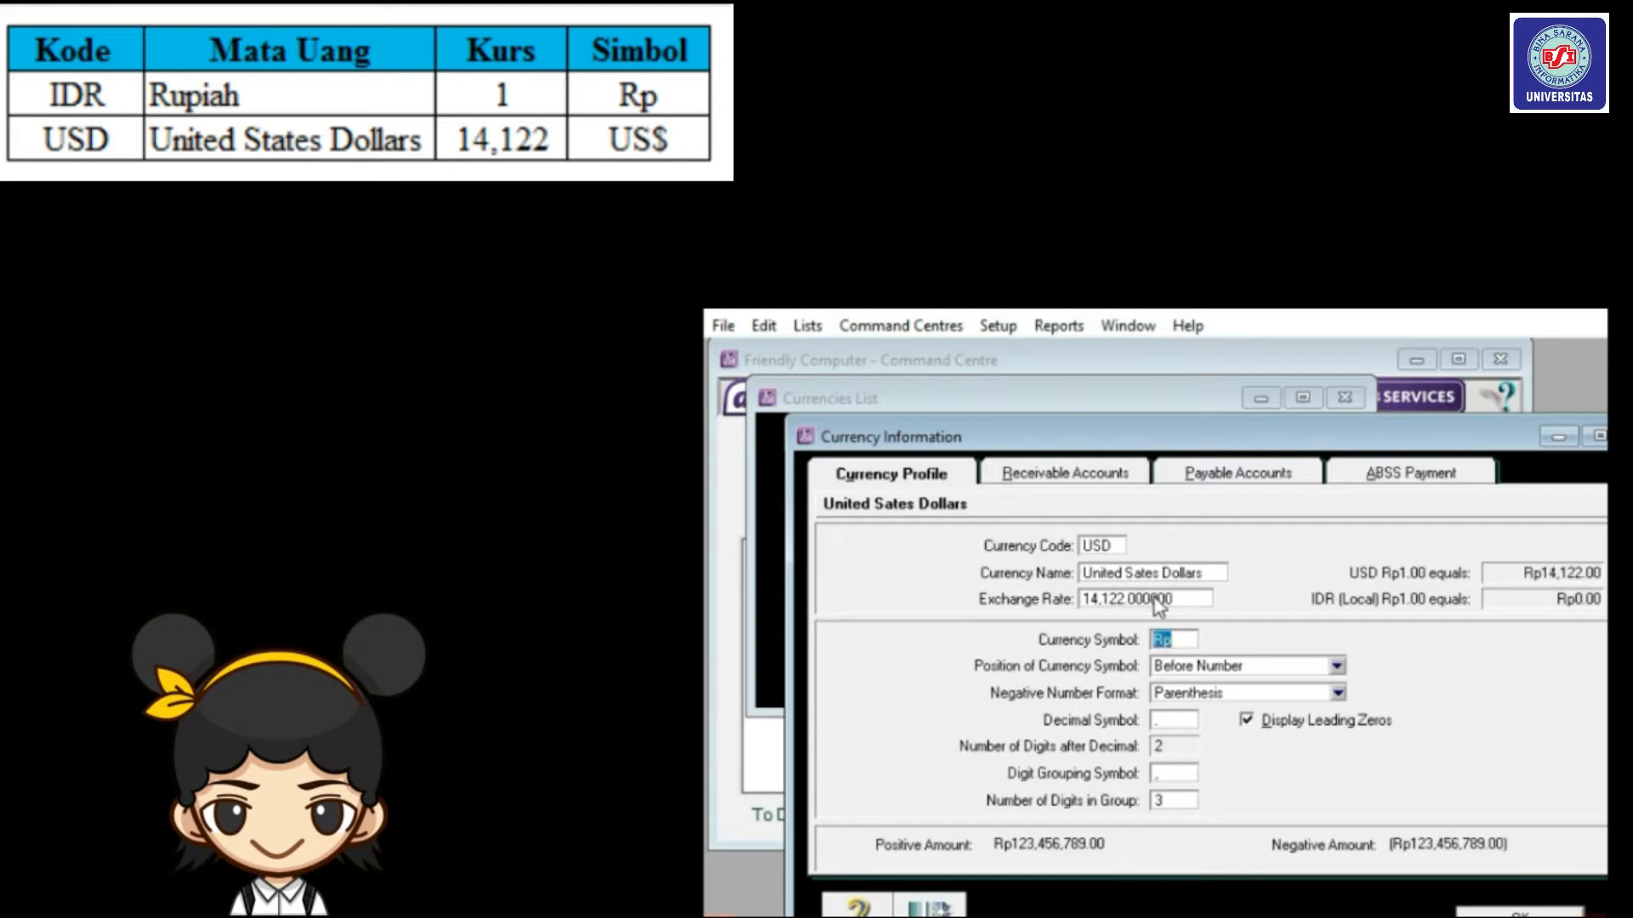
type("US")
left_click(1520, 911)
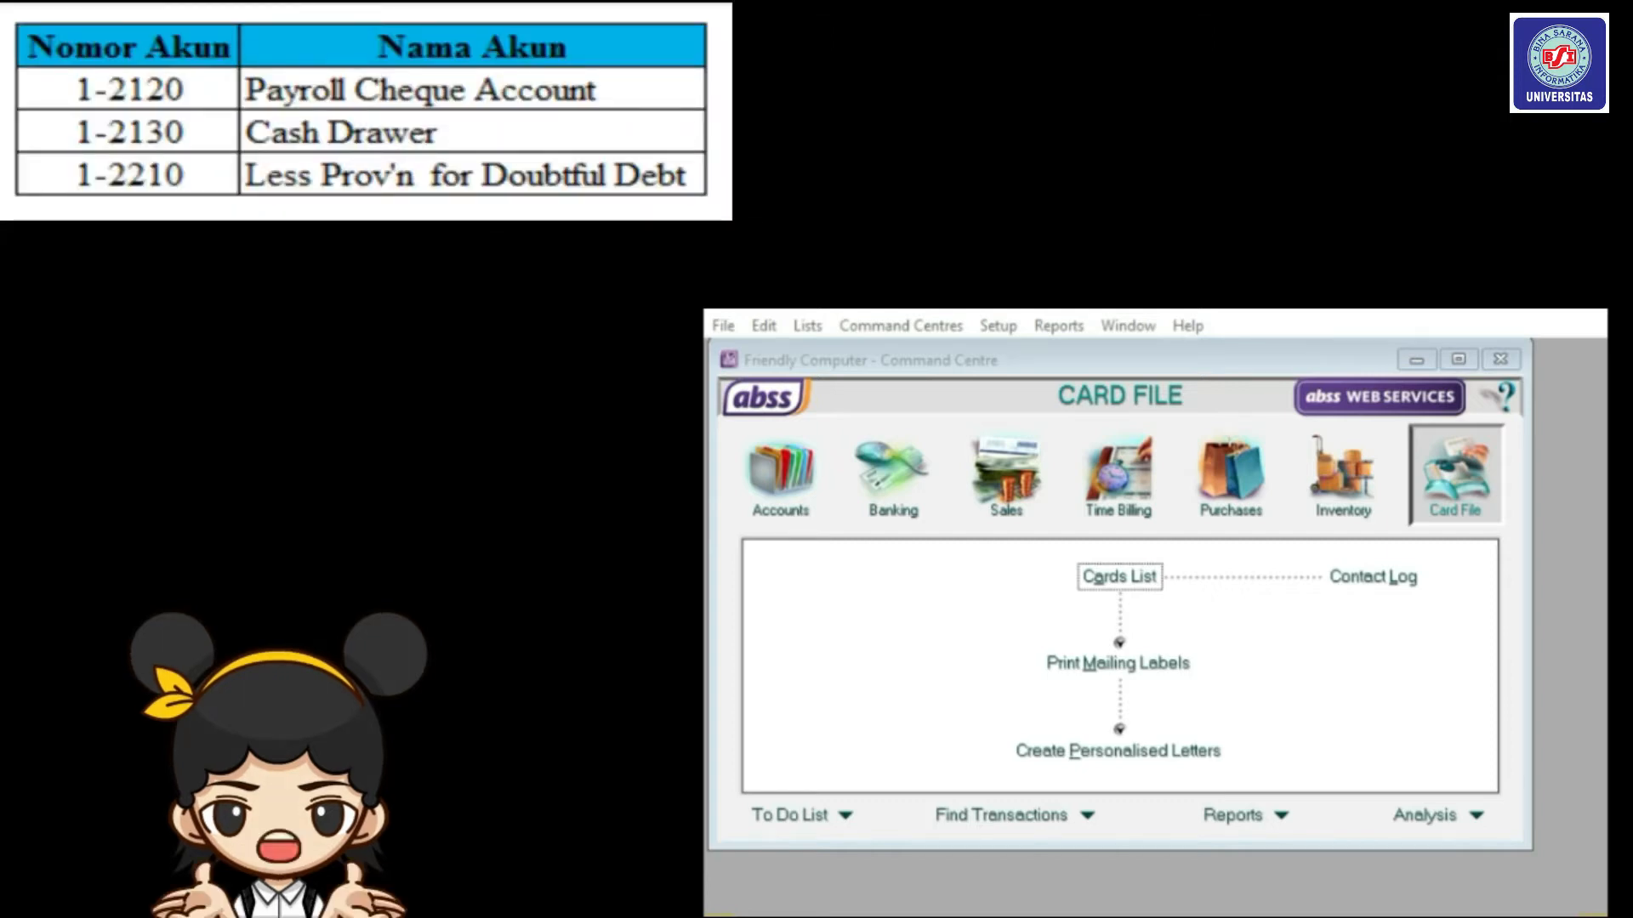
Open the Accounts List, scroll to the Cash On Hand accounts and select Payroll Cheque Account 1-2120.
left_click(787, 506)
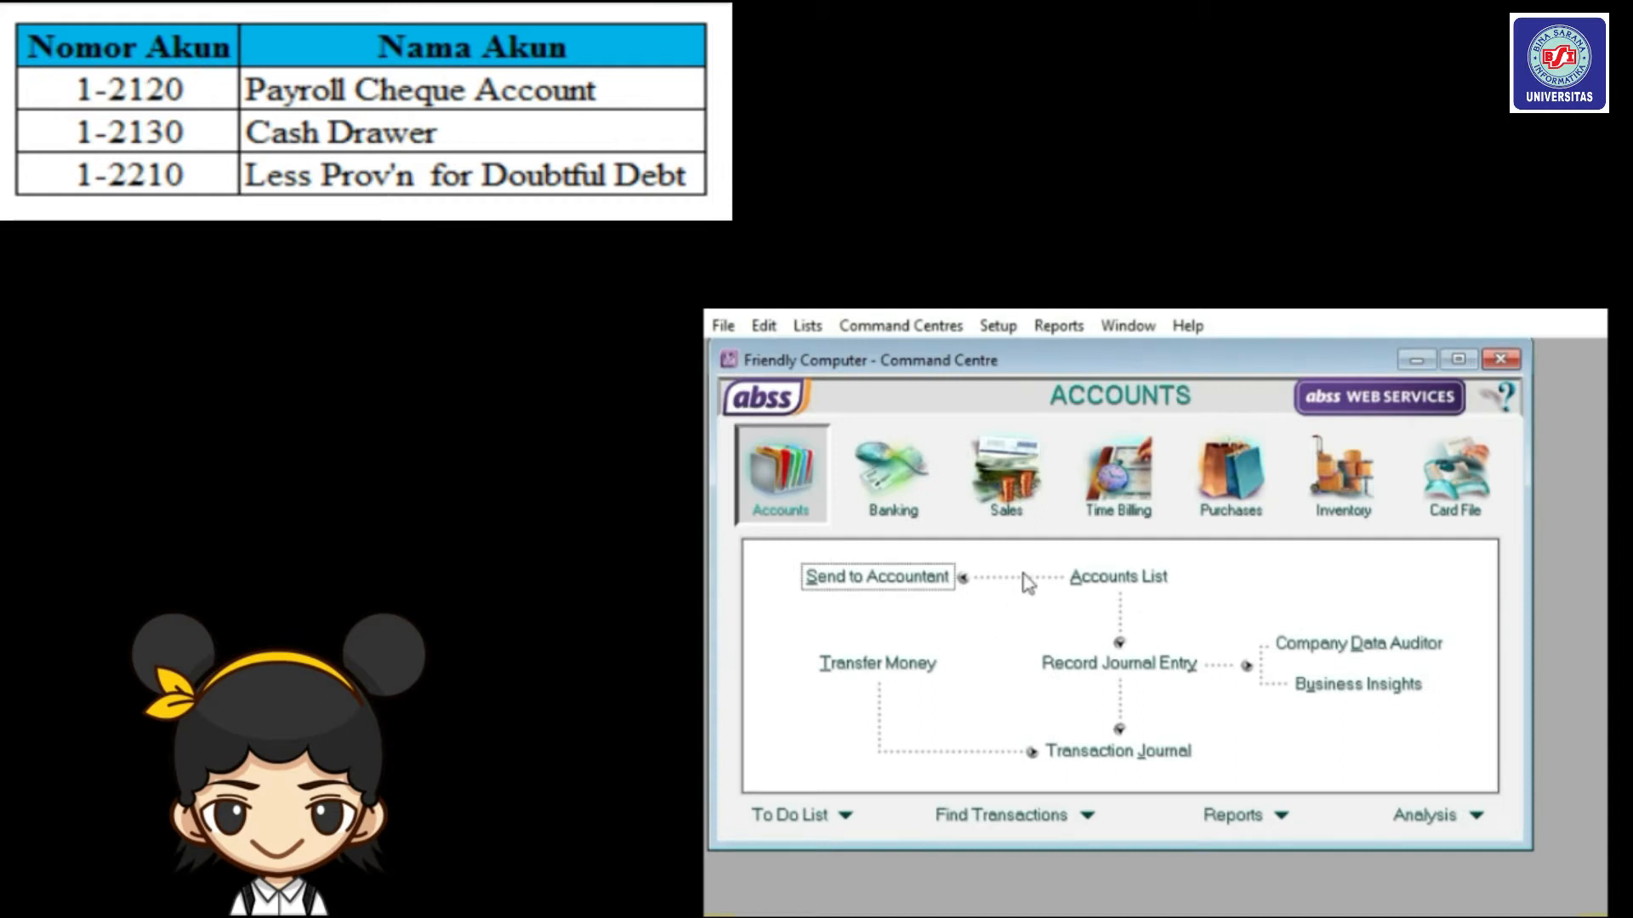
left_click(1113, 587)
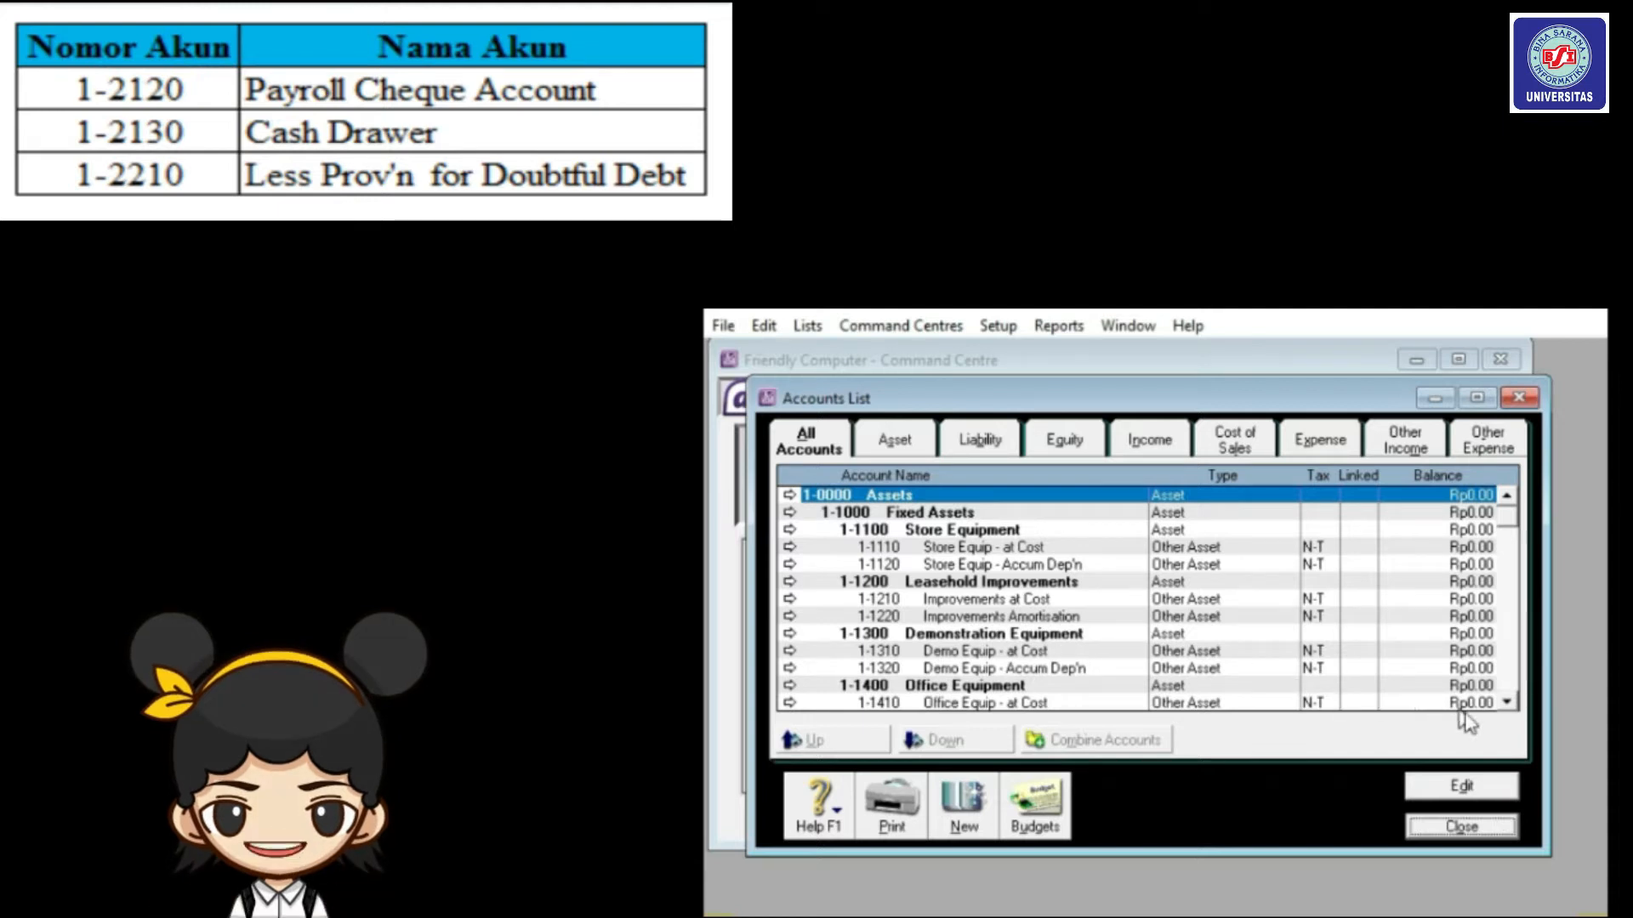
left_click(1508, 703)
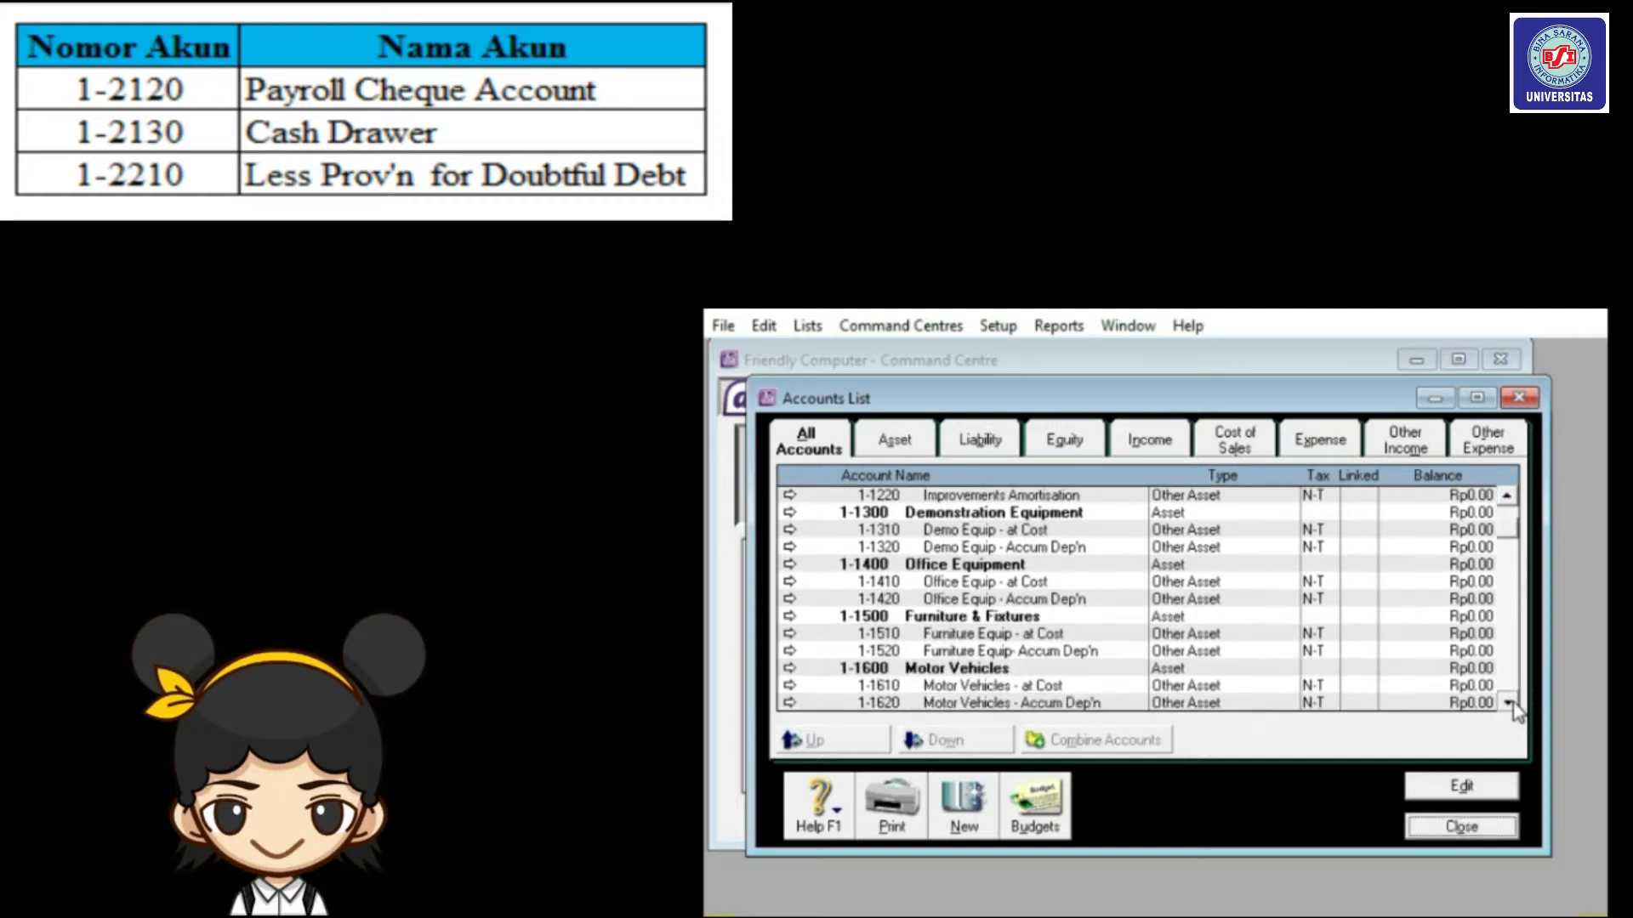
left_click_drag(1513, 707, 1513, 707)
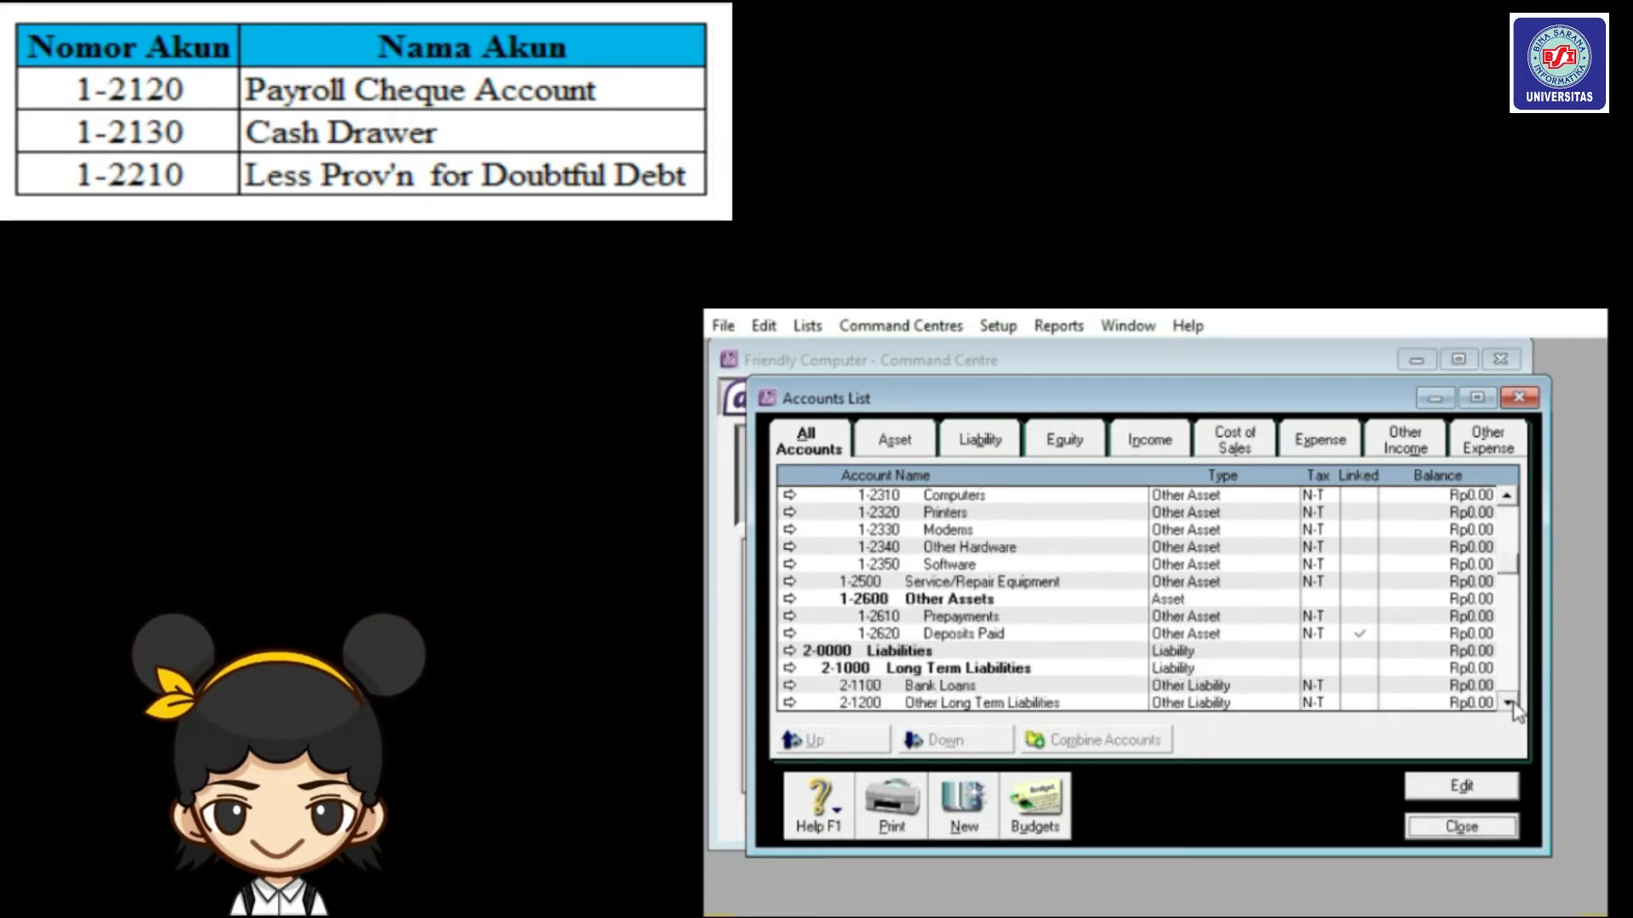
left_click_drag(1510, 500, 1511, 504)
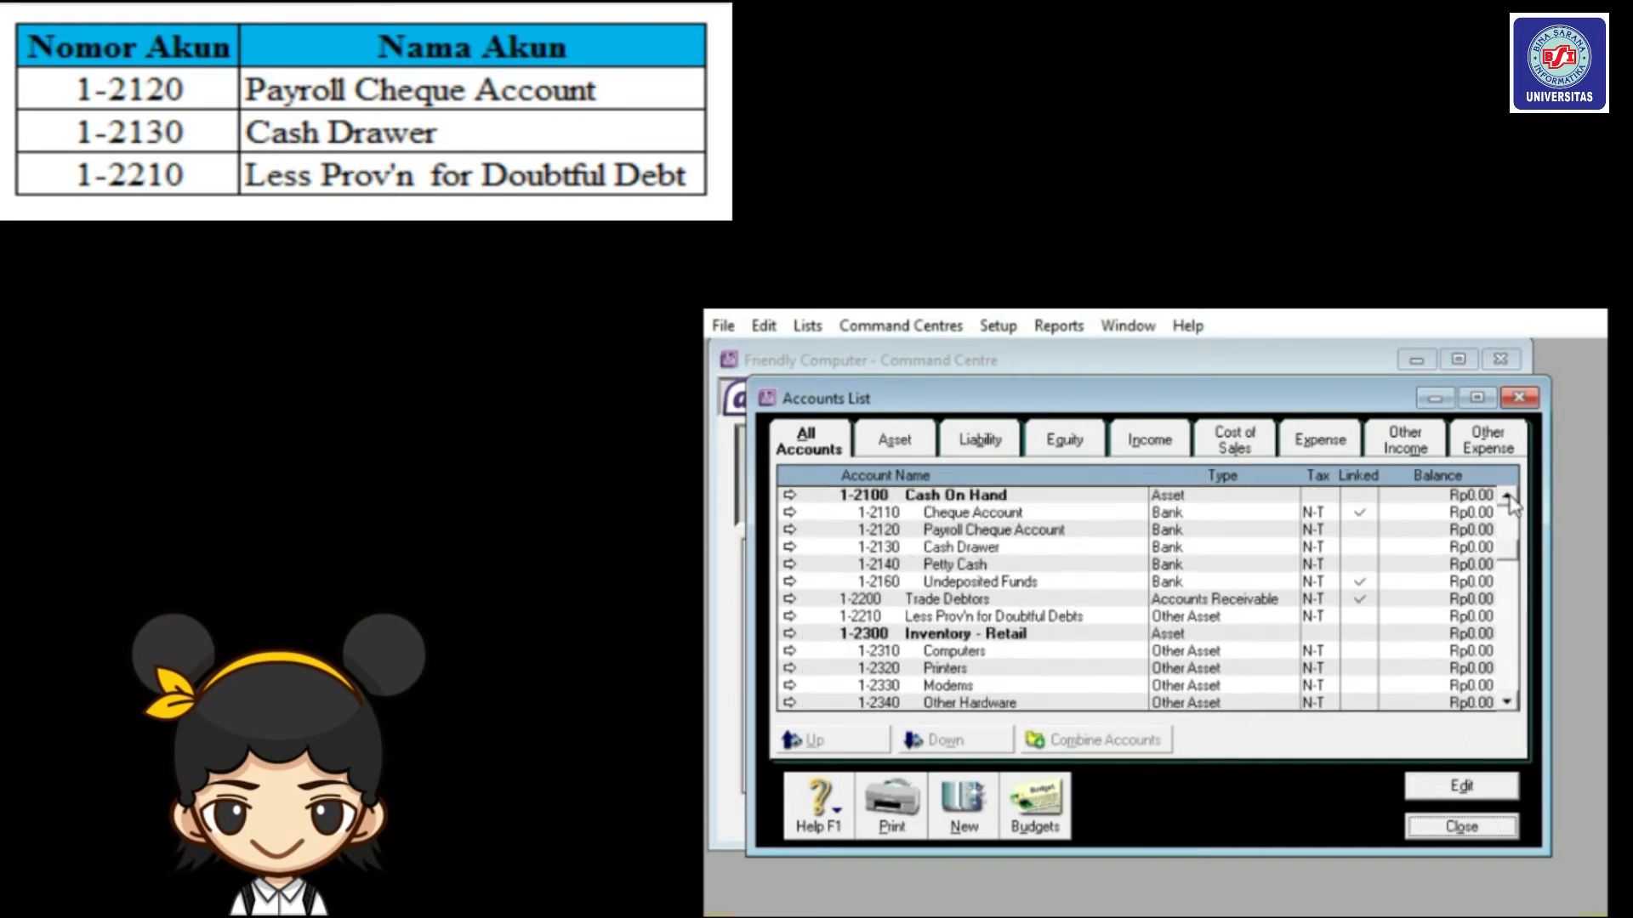
left_click(1001, 535)
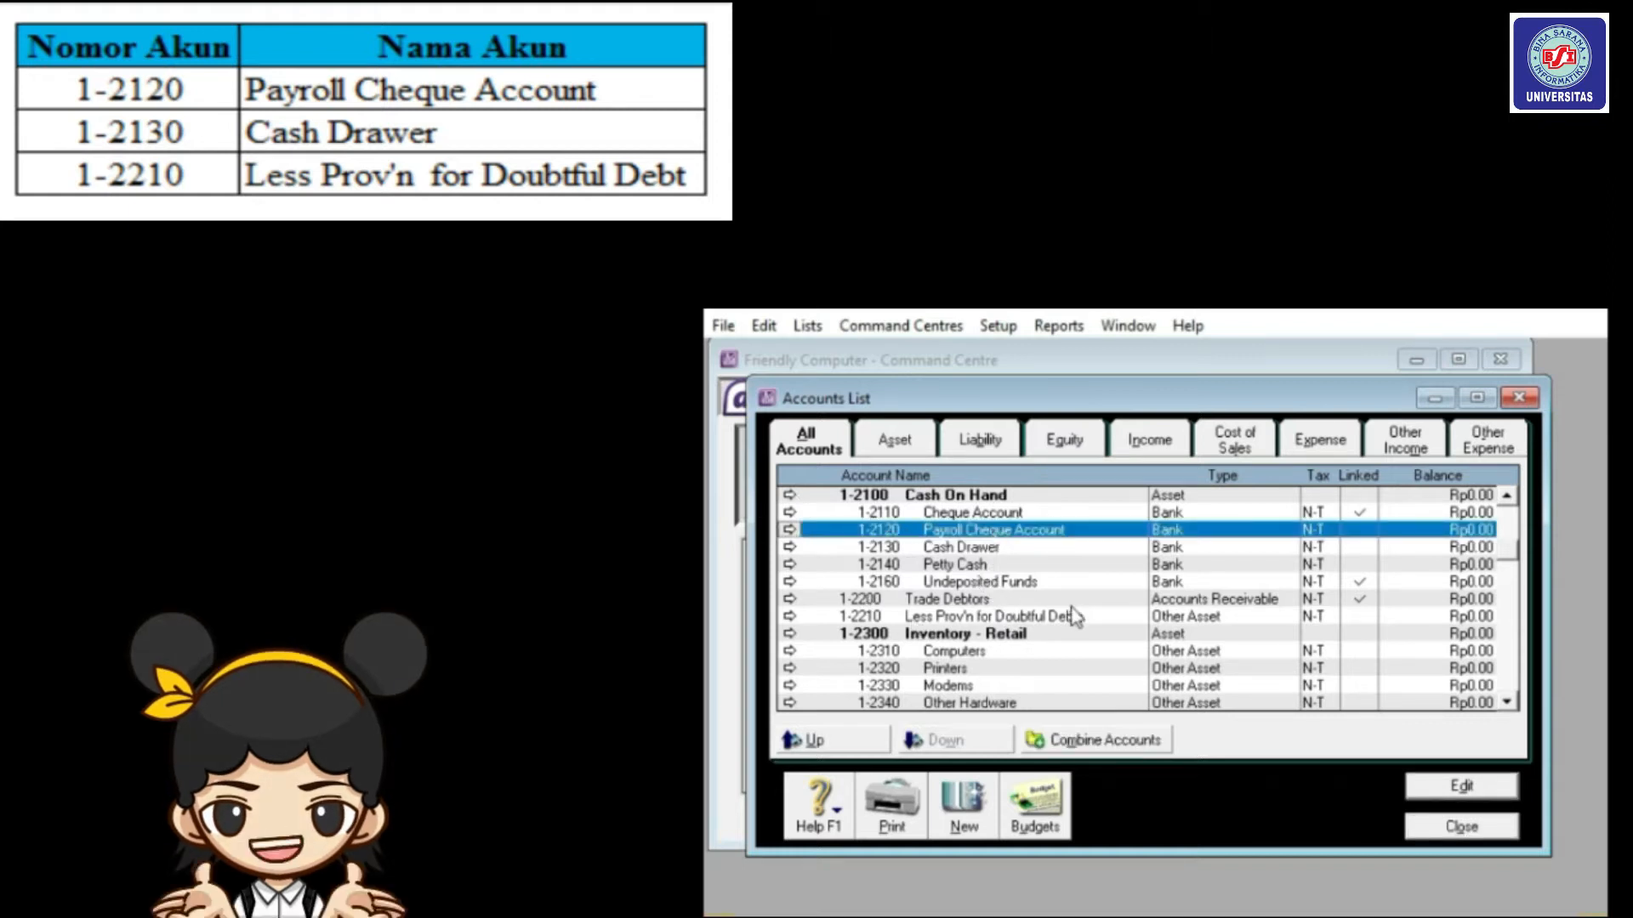
Delete the Payroll Cheque Account 1-2120.
left_click(1446, 790)
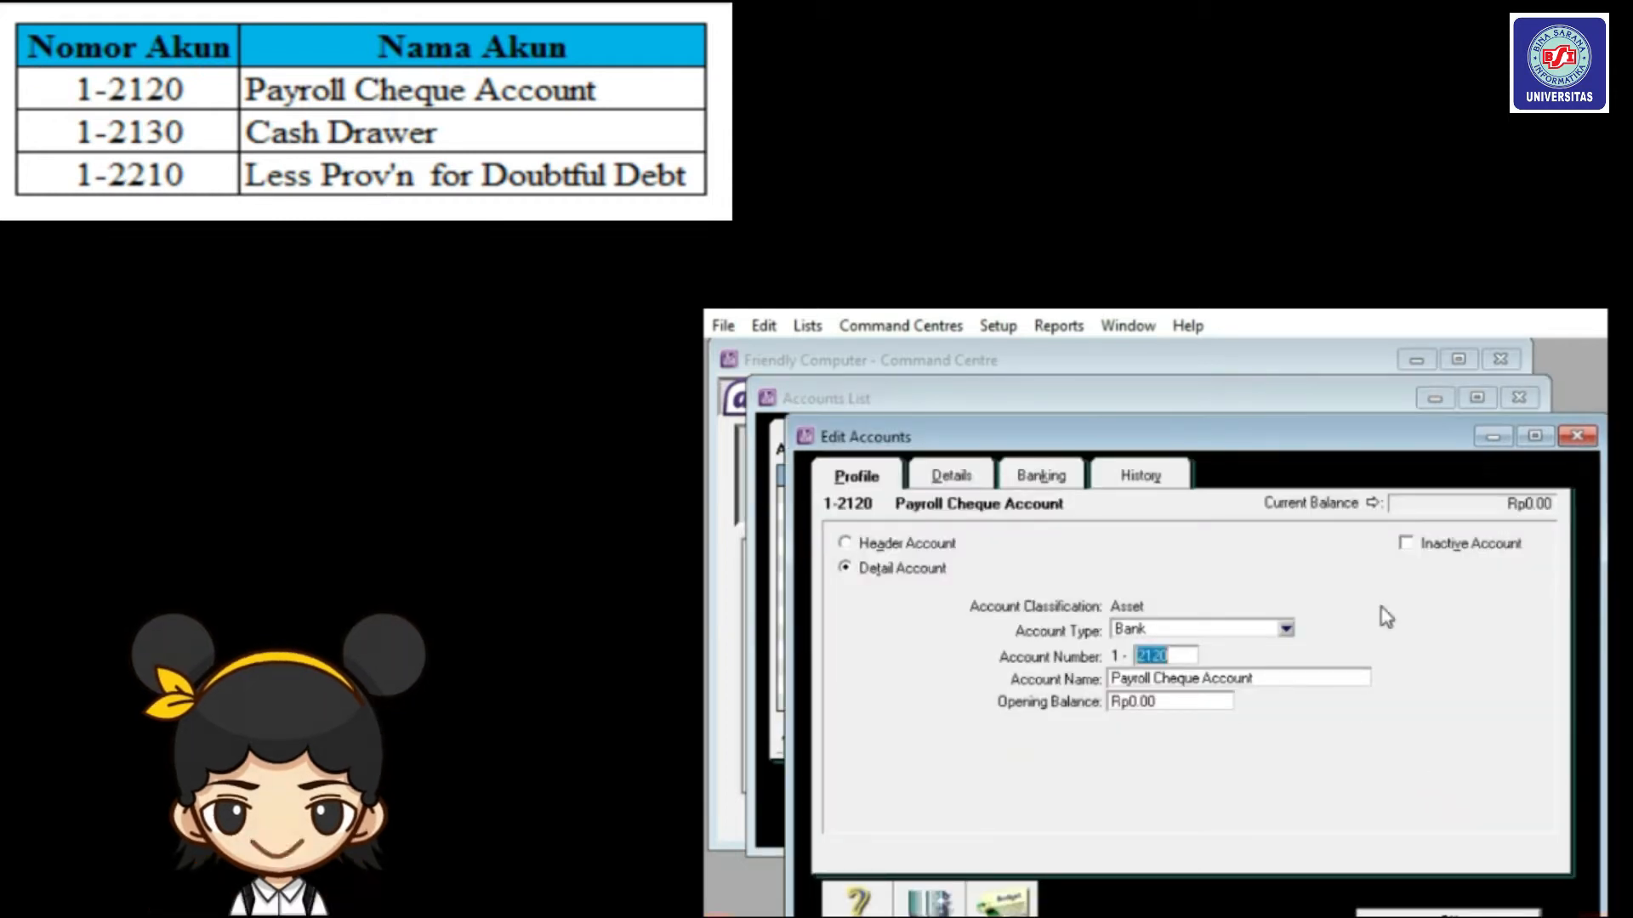
right_click(1387, 618)
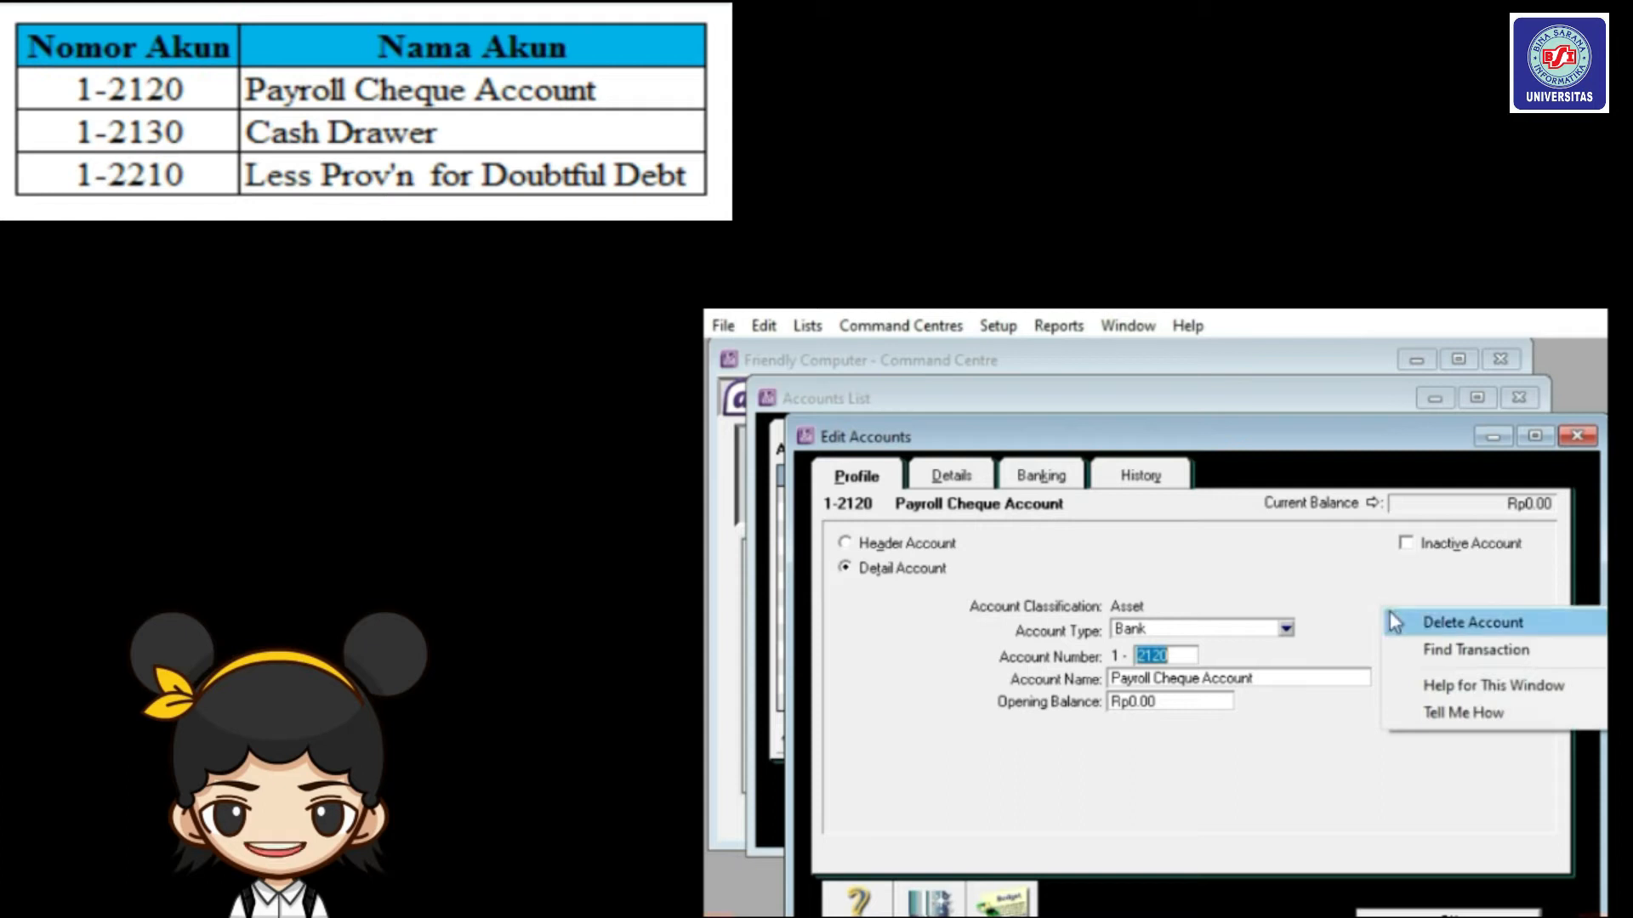
left_click(1394, 623)
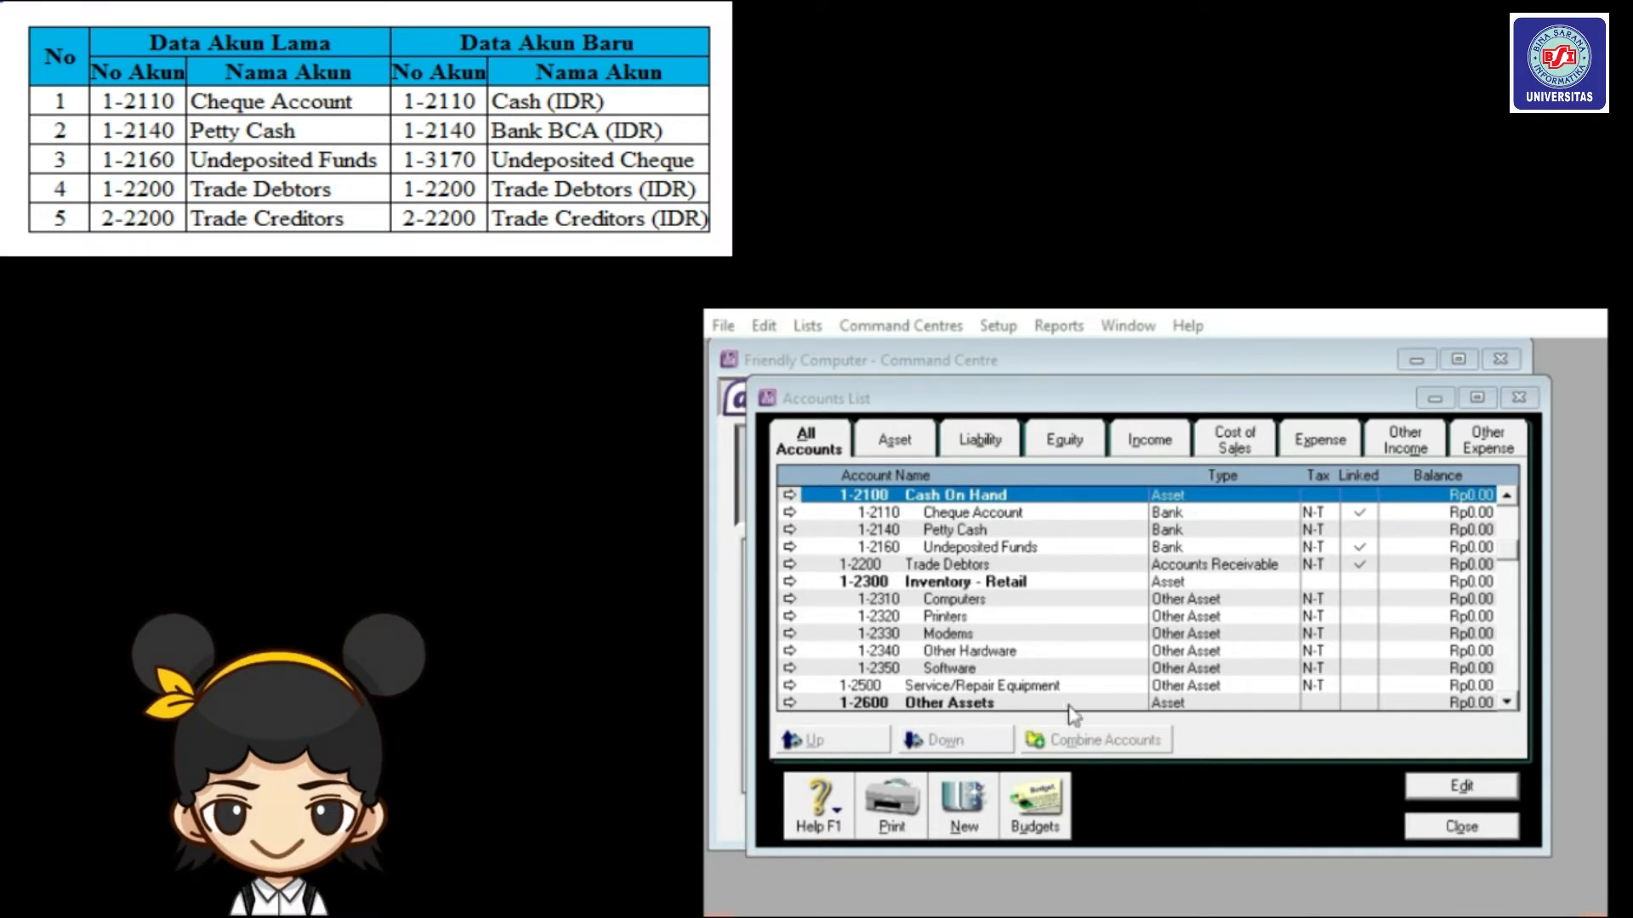
Rename Cheque Account 1-2110 to Cash (IDR).
left_click(1015, 513)
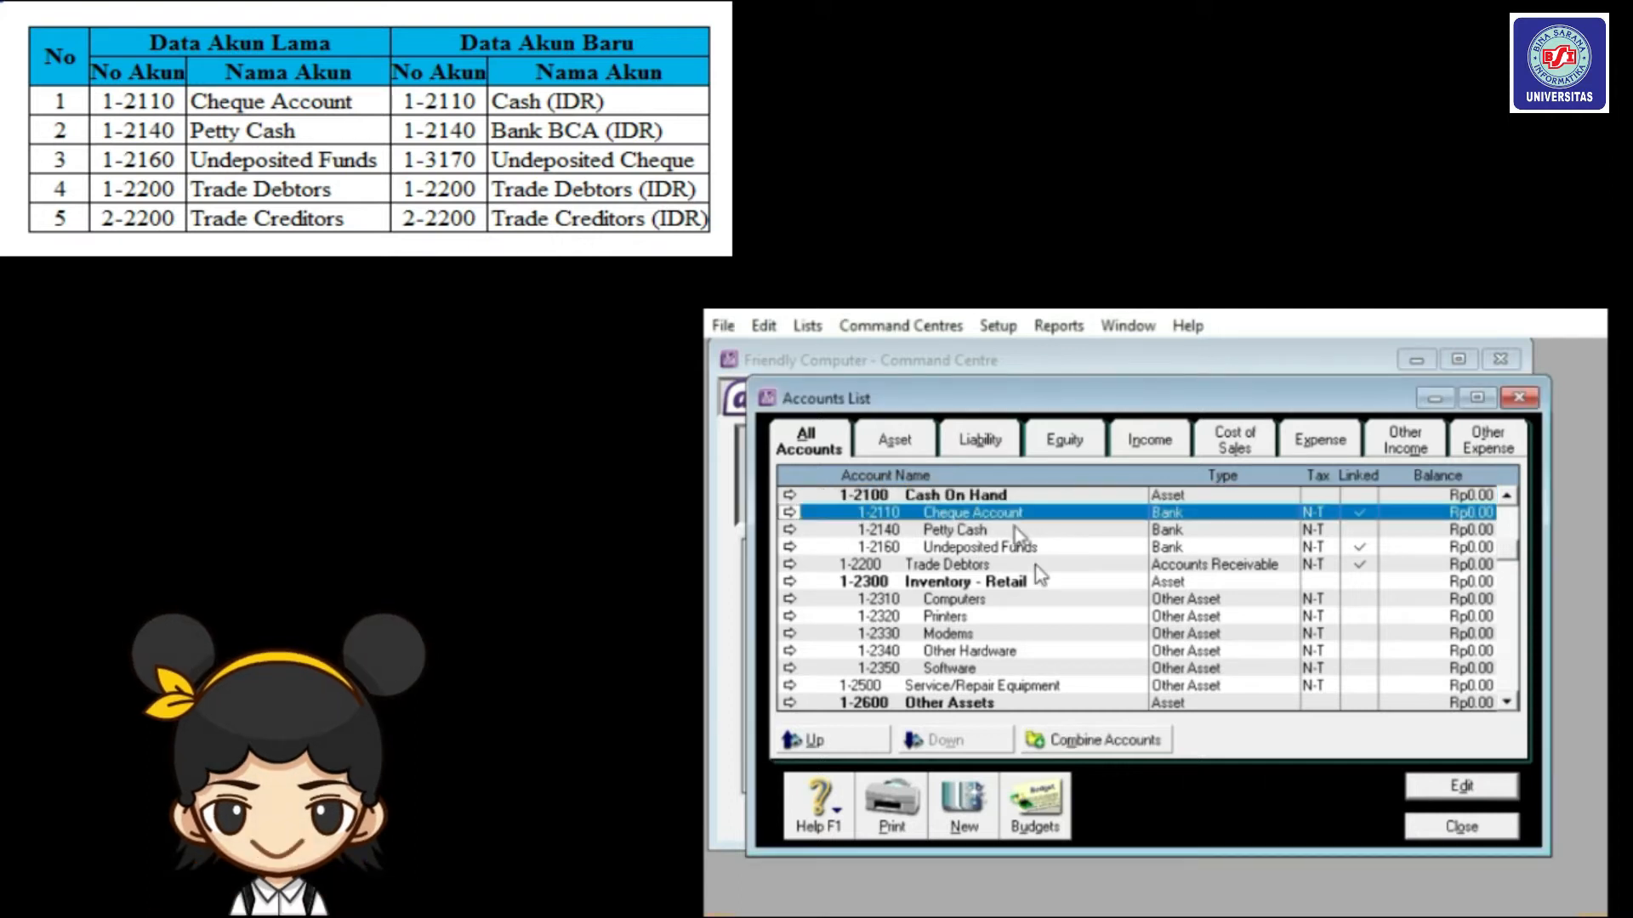
left_click(1452, 789)
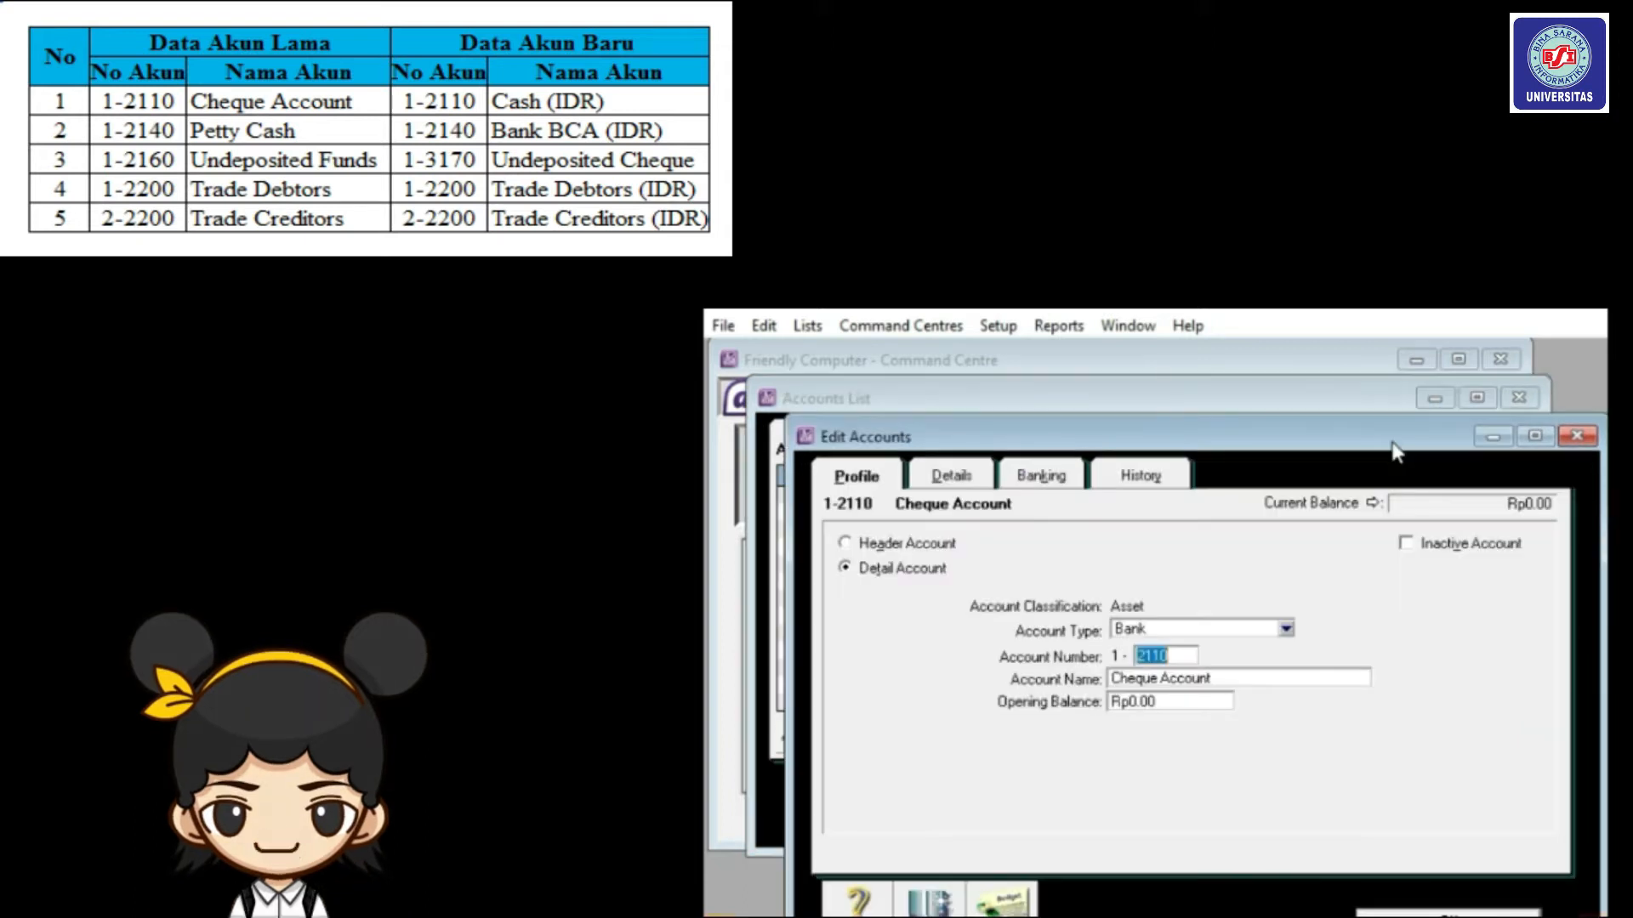
left_click(1236, 678)
type("Ca")
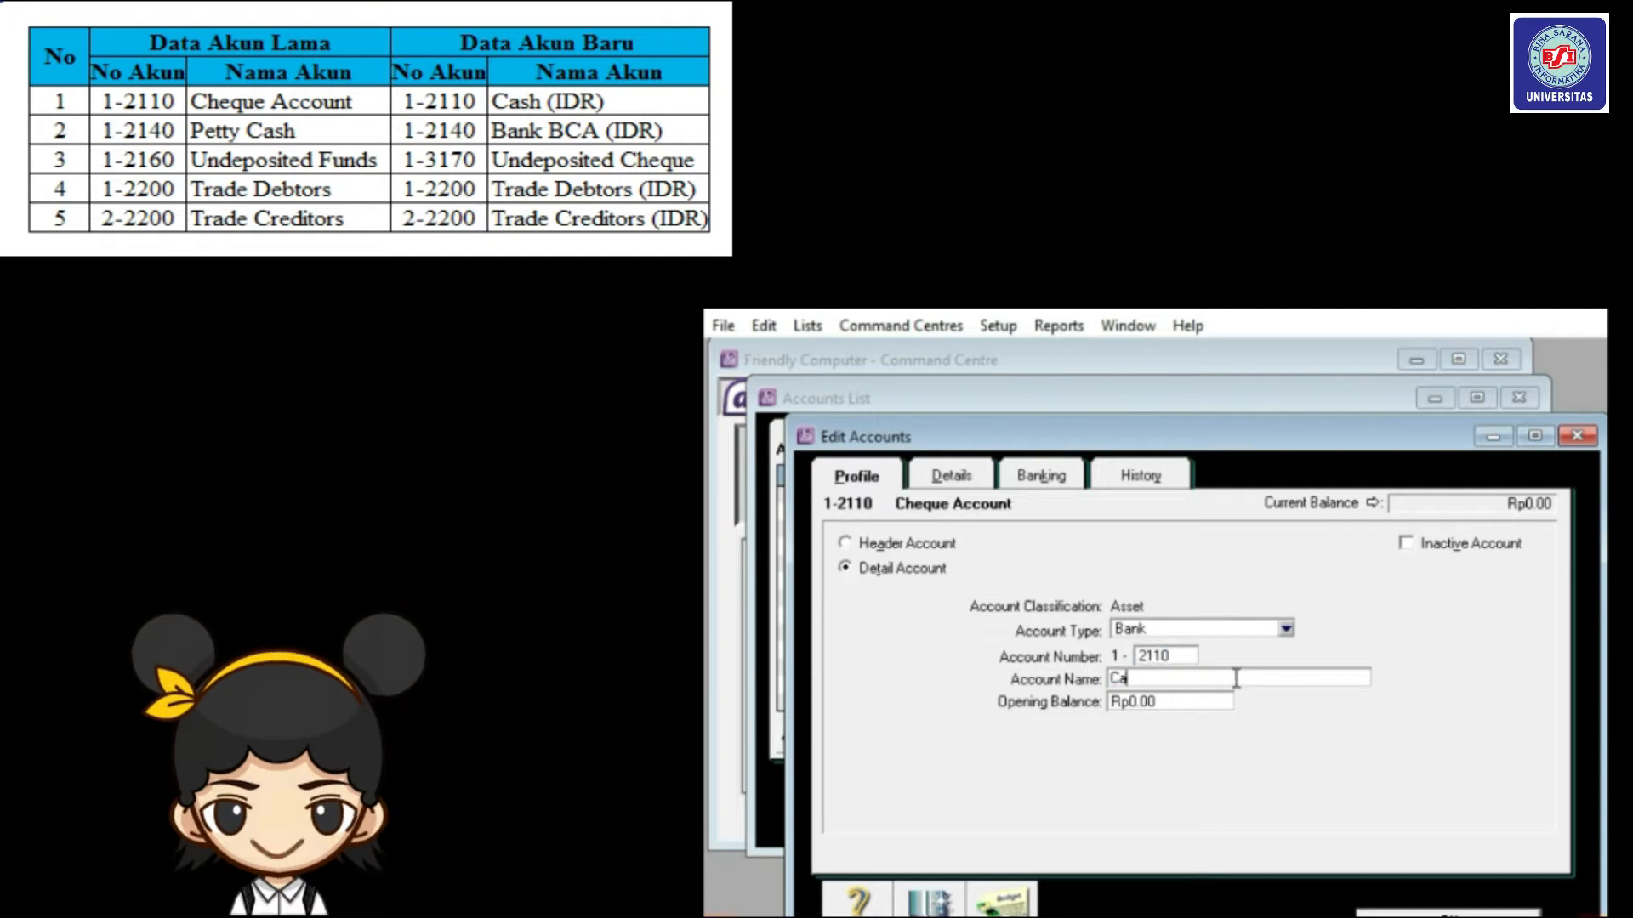
type("sh (IDR")
left_click(1445, 914)
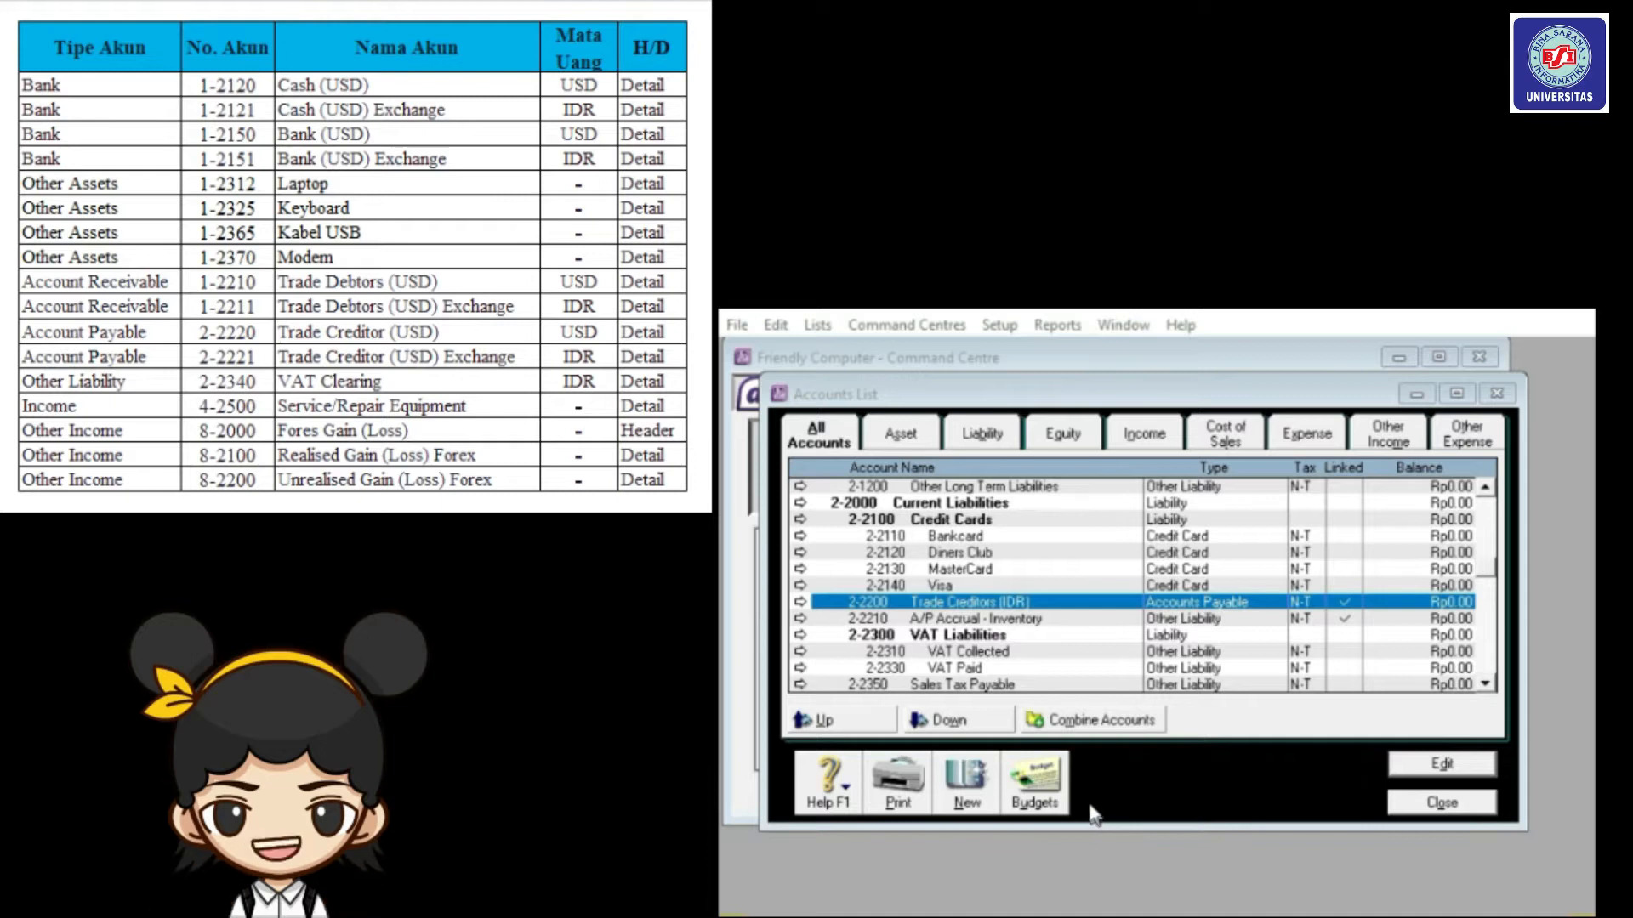
Create a new Bank account numbered 1-2120 named Cash (USD).
left_click(964, 791)
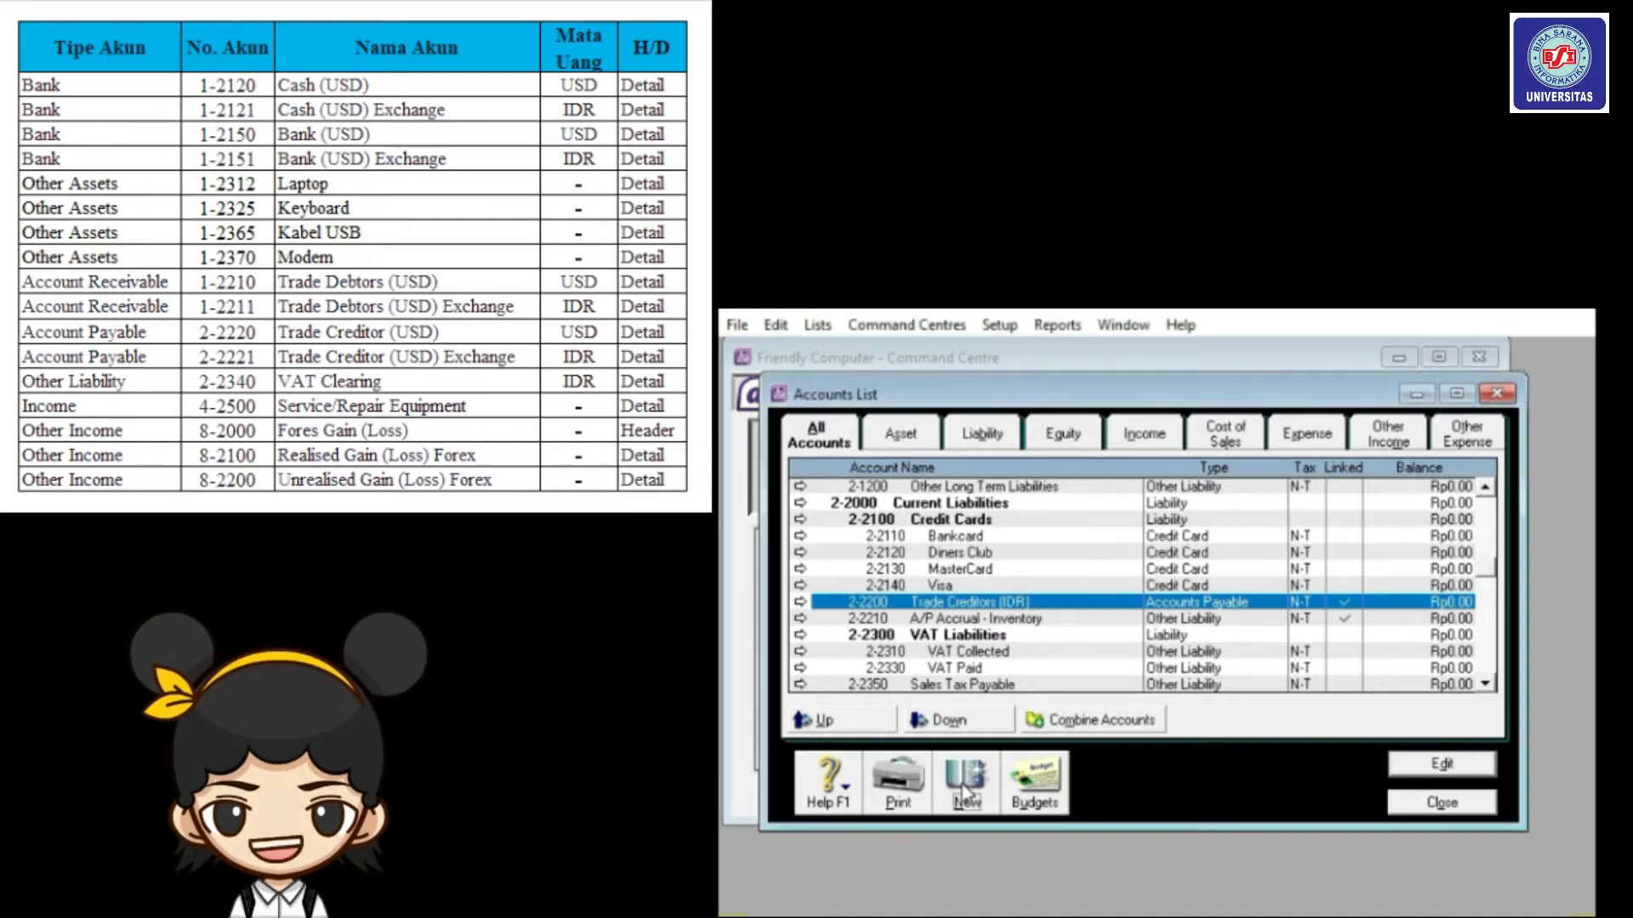
left_click(1233, 614)
left_click(1207, 640)
left_click(1175, 642)
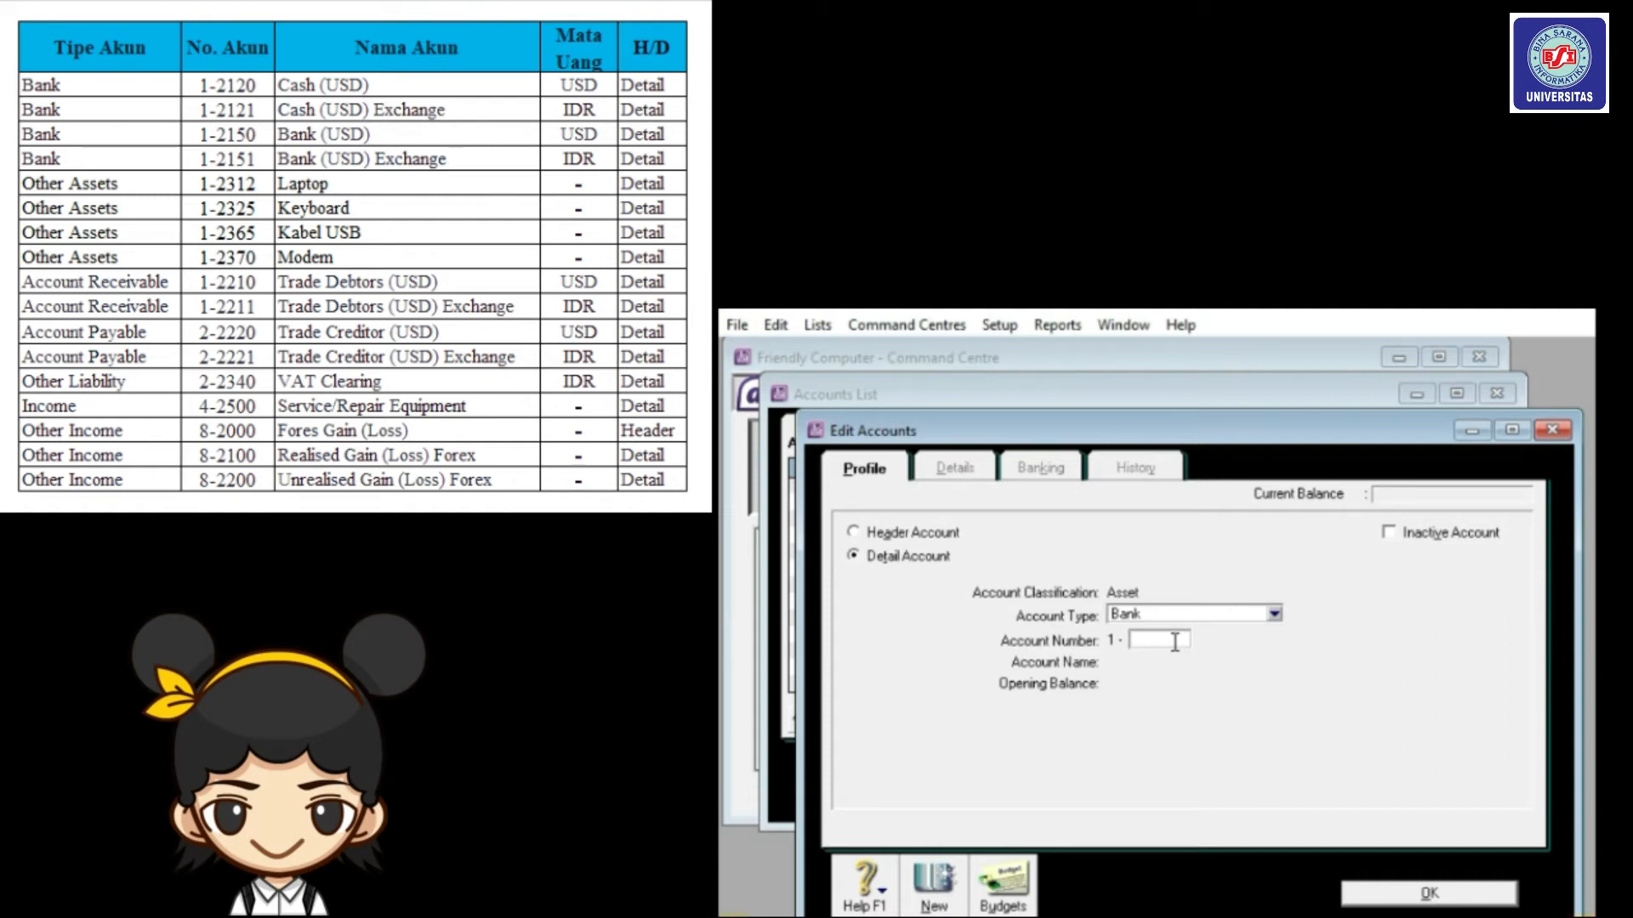
type("212")
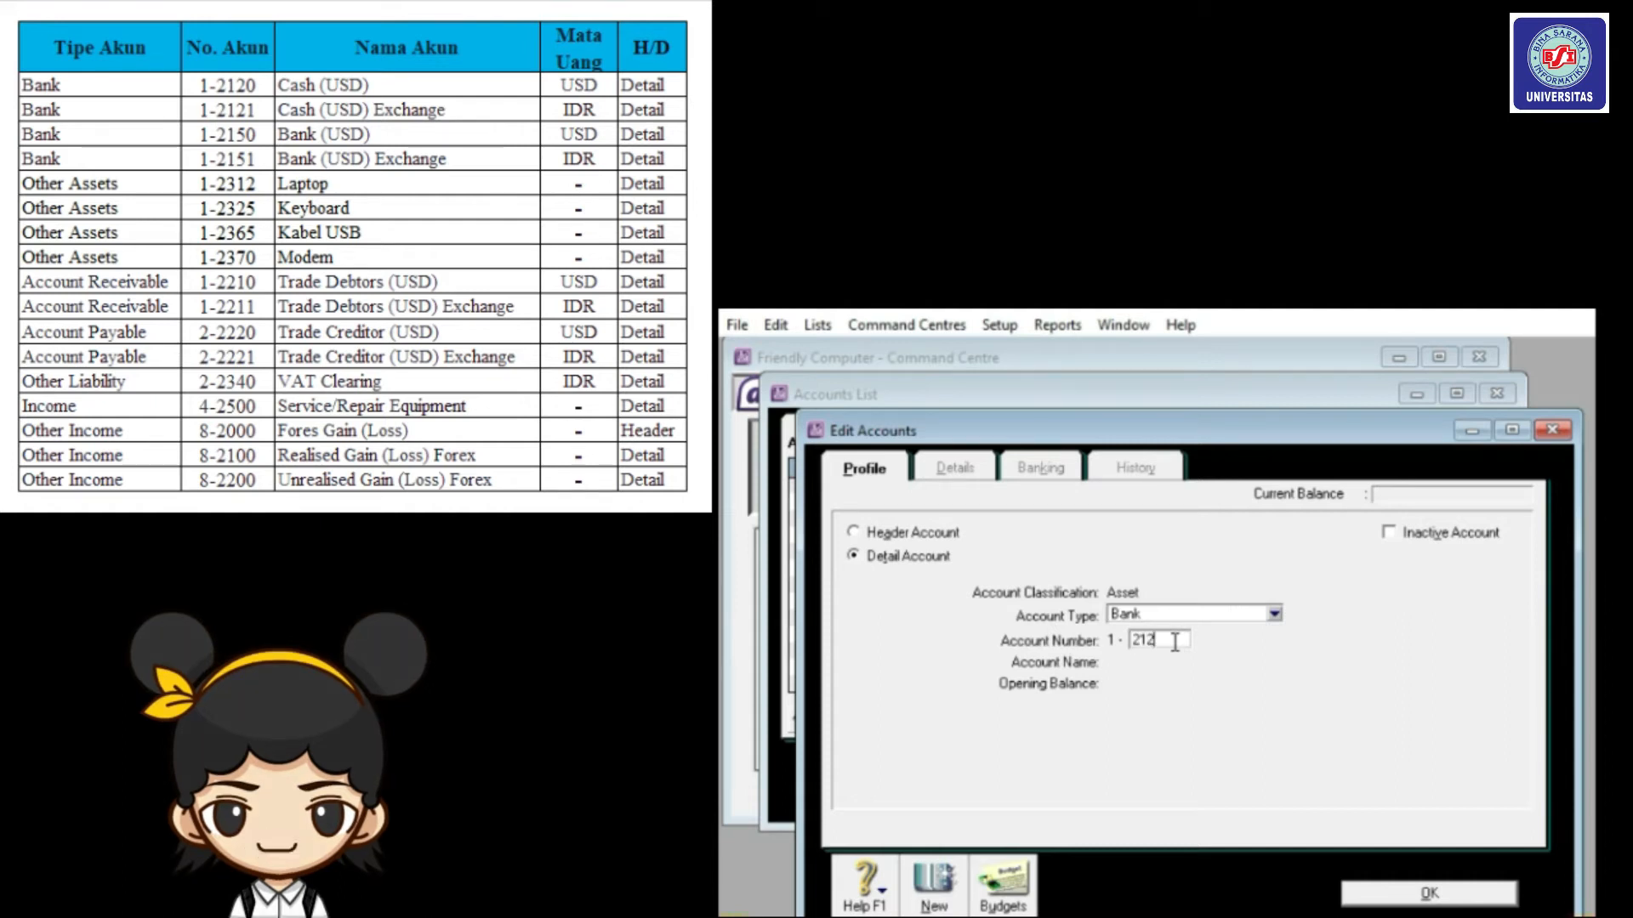
type("0")
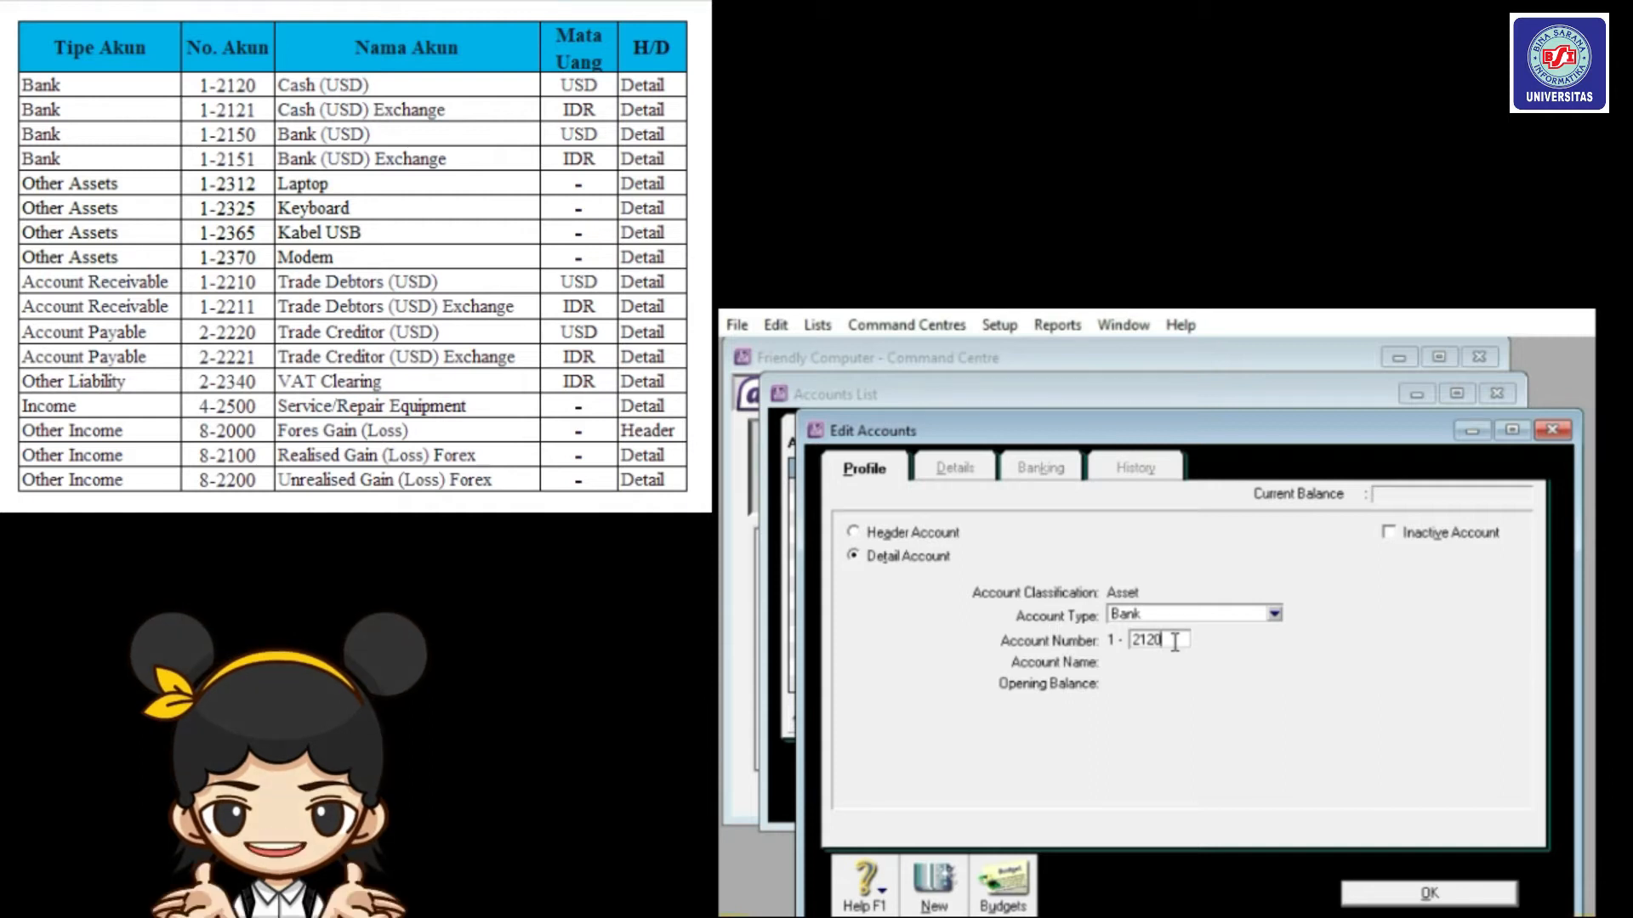
key("Tab")
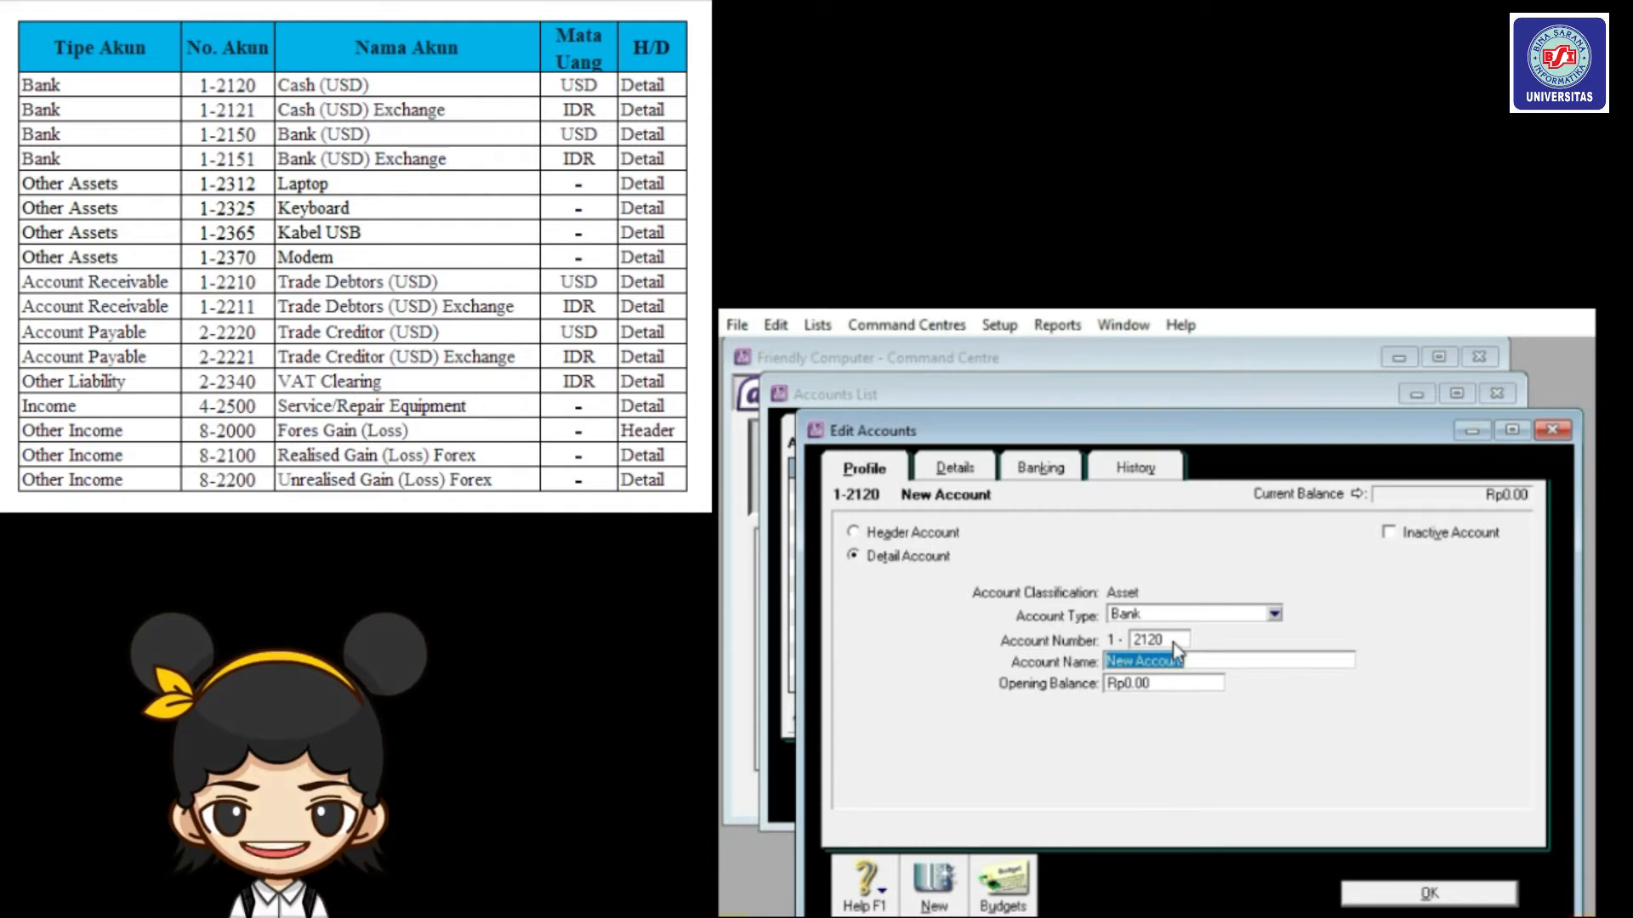
type("Ca")
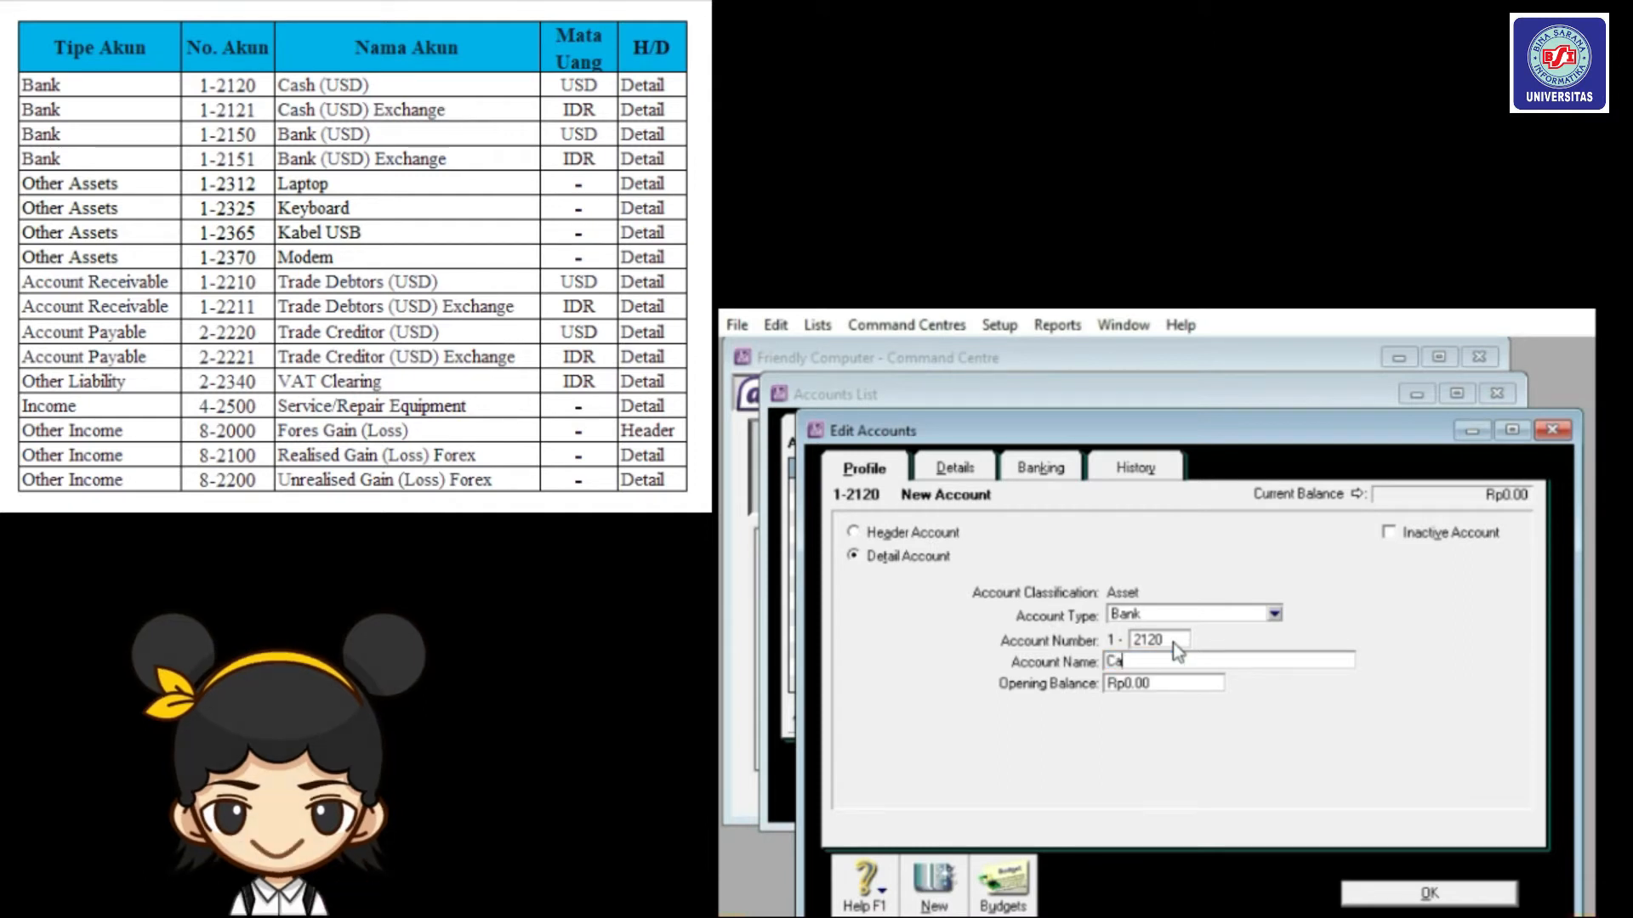
type("sh (USD)")
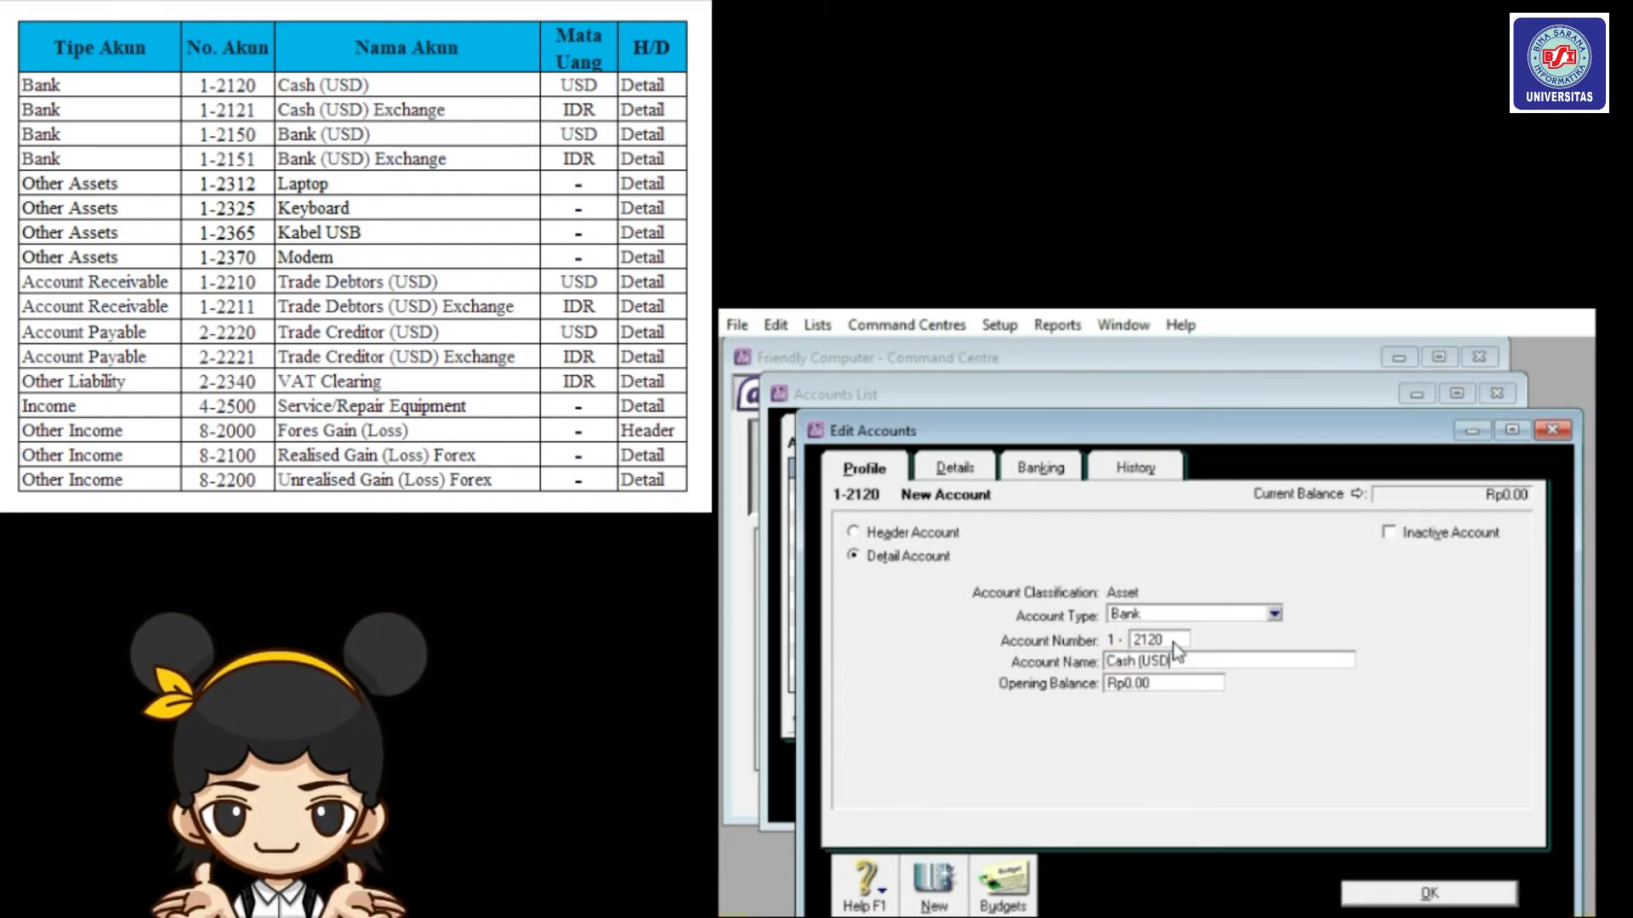
key("Tab")
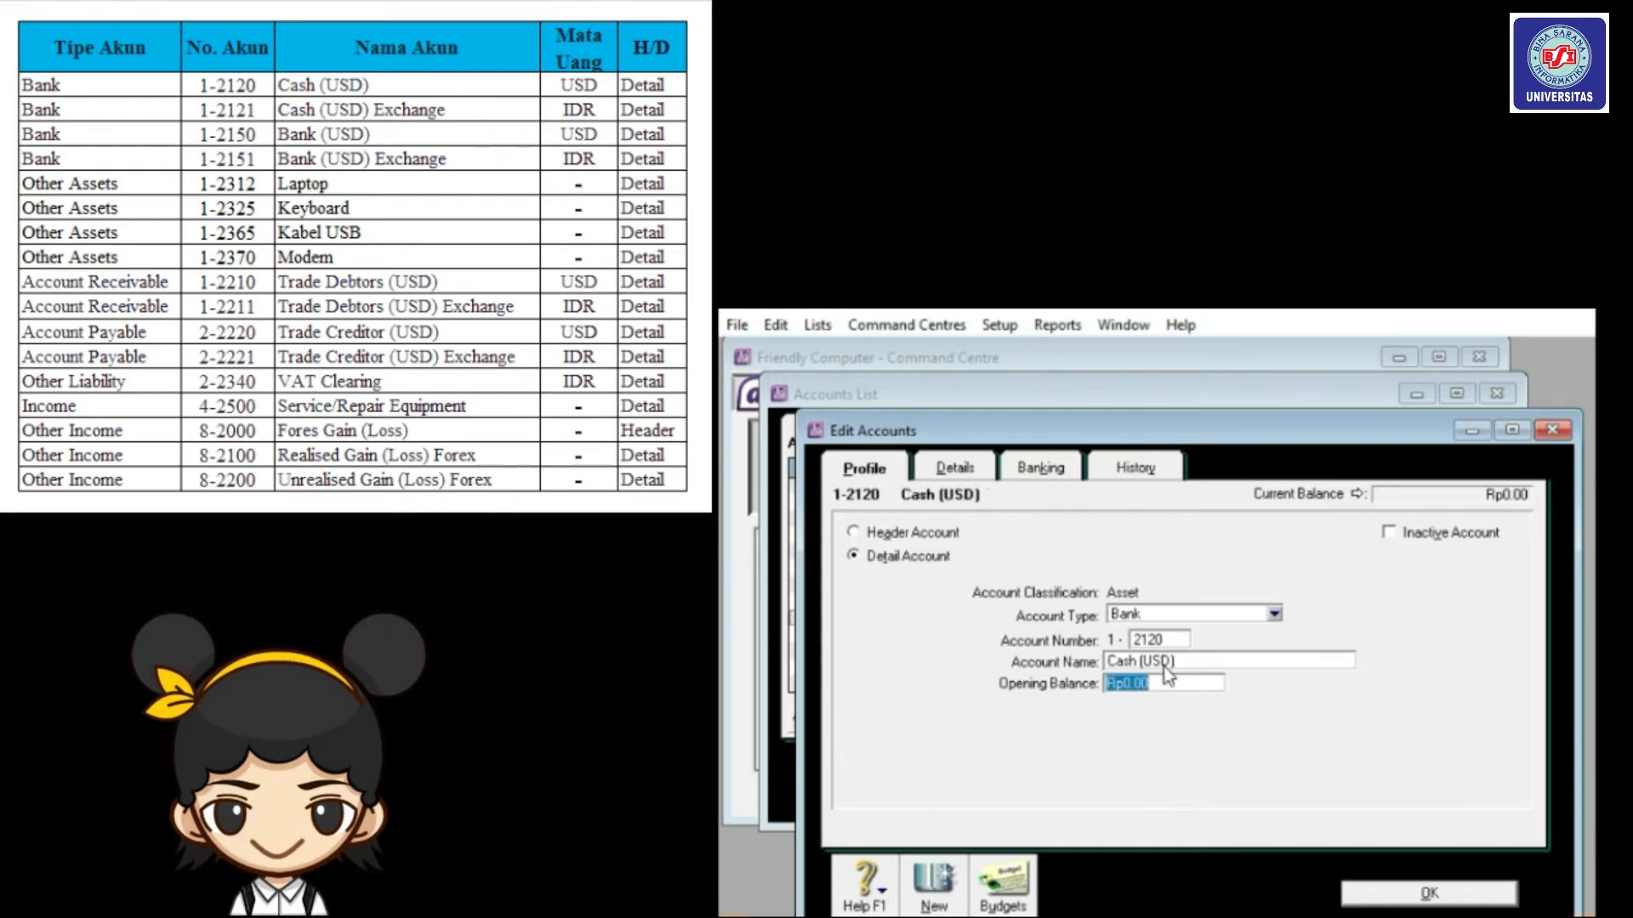
Set the account currency to USD, accept the automatic 1-2121 exchange account, and save.
left_click(952, 472)
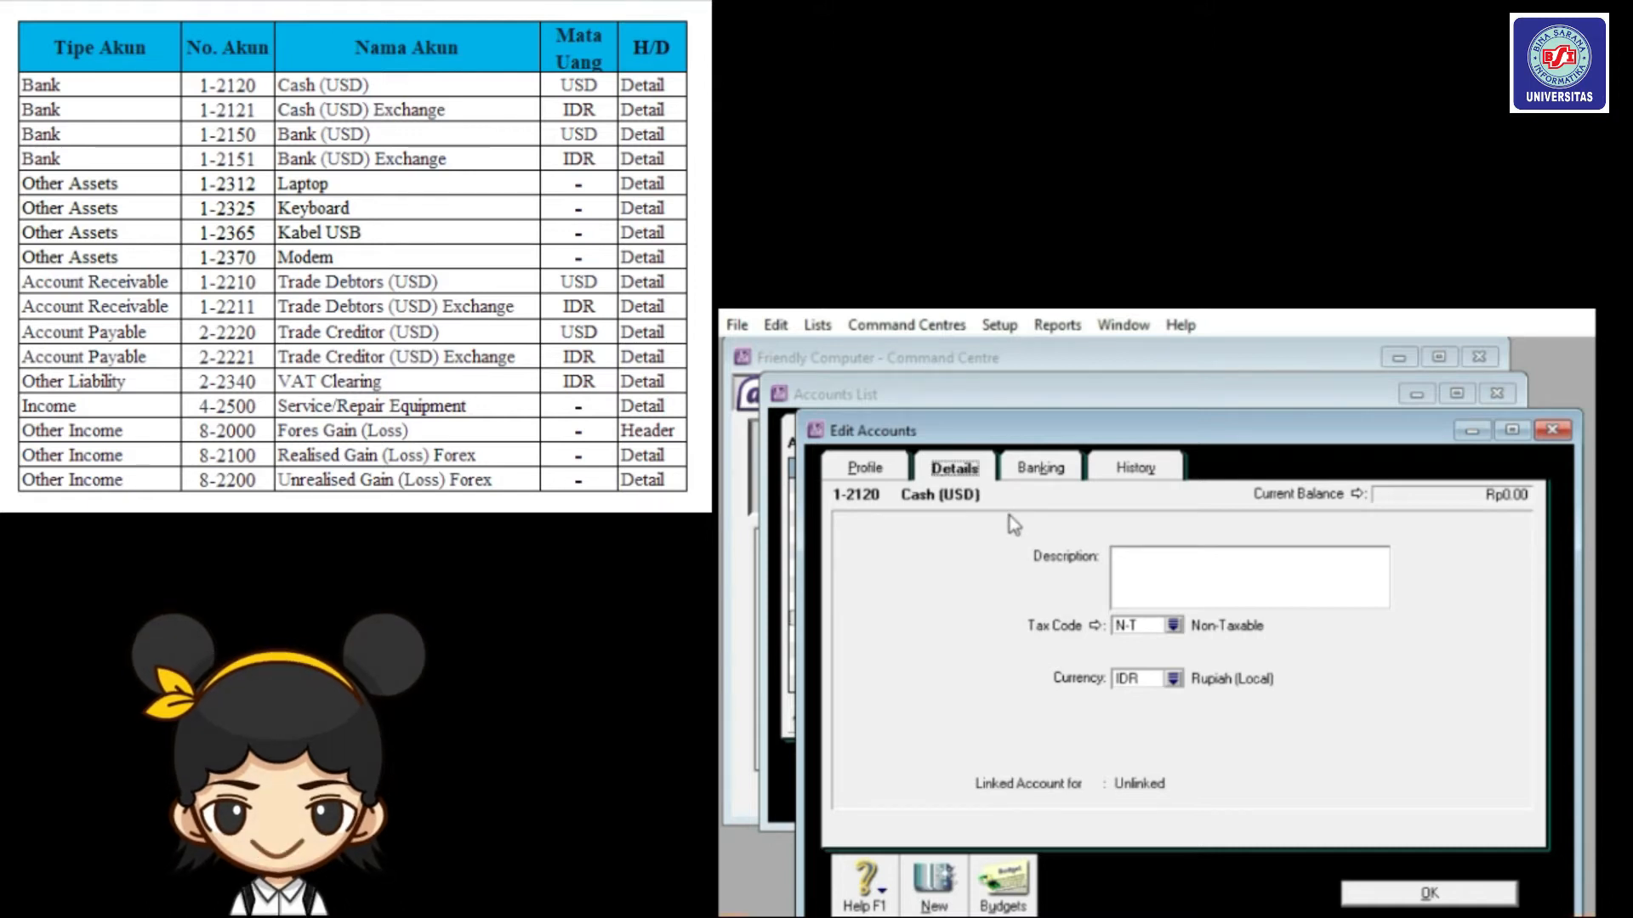
left_click(1174, 680)
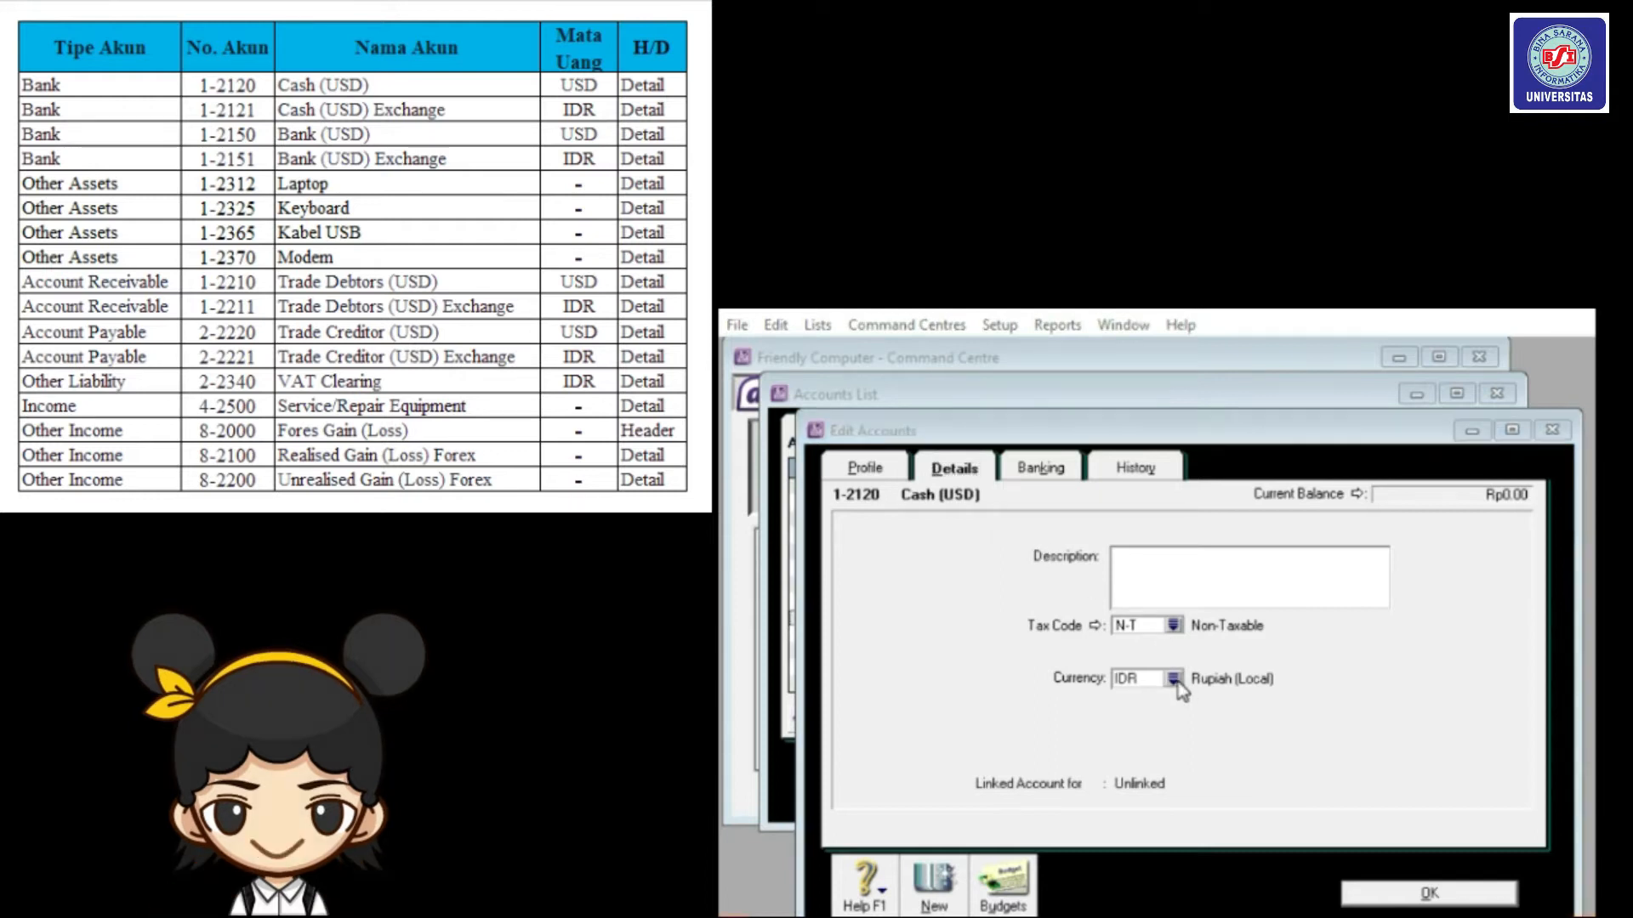
left_click(1283, 618)
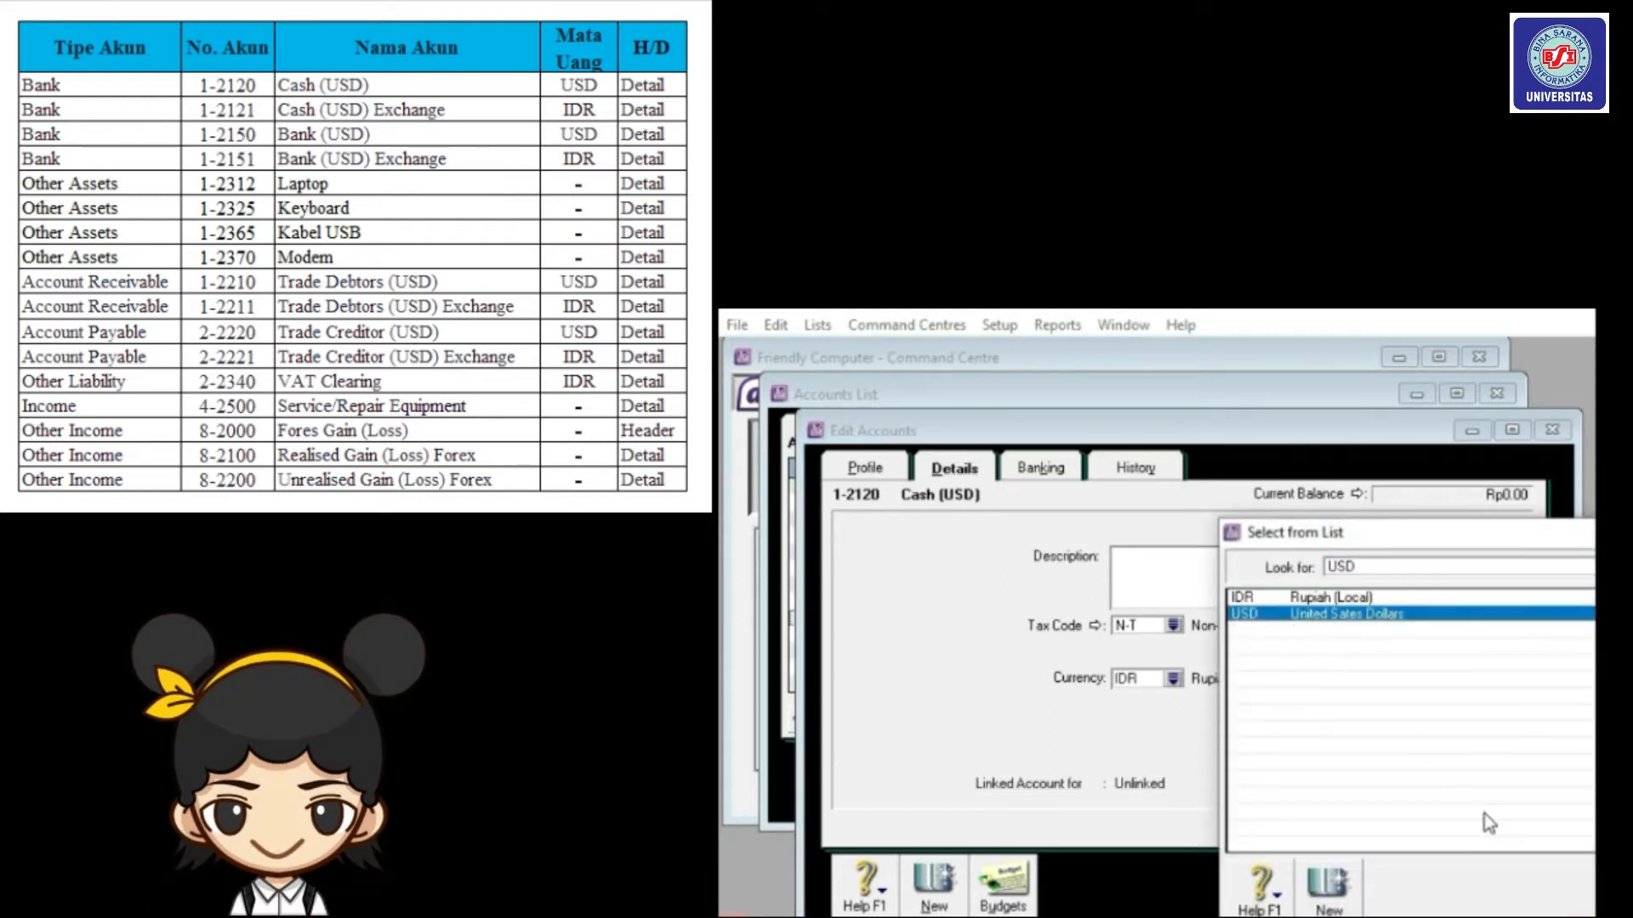
left_click_drag(1577, 548, 1242, 518)
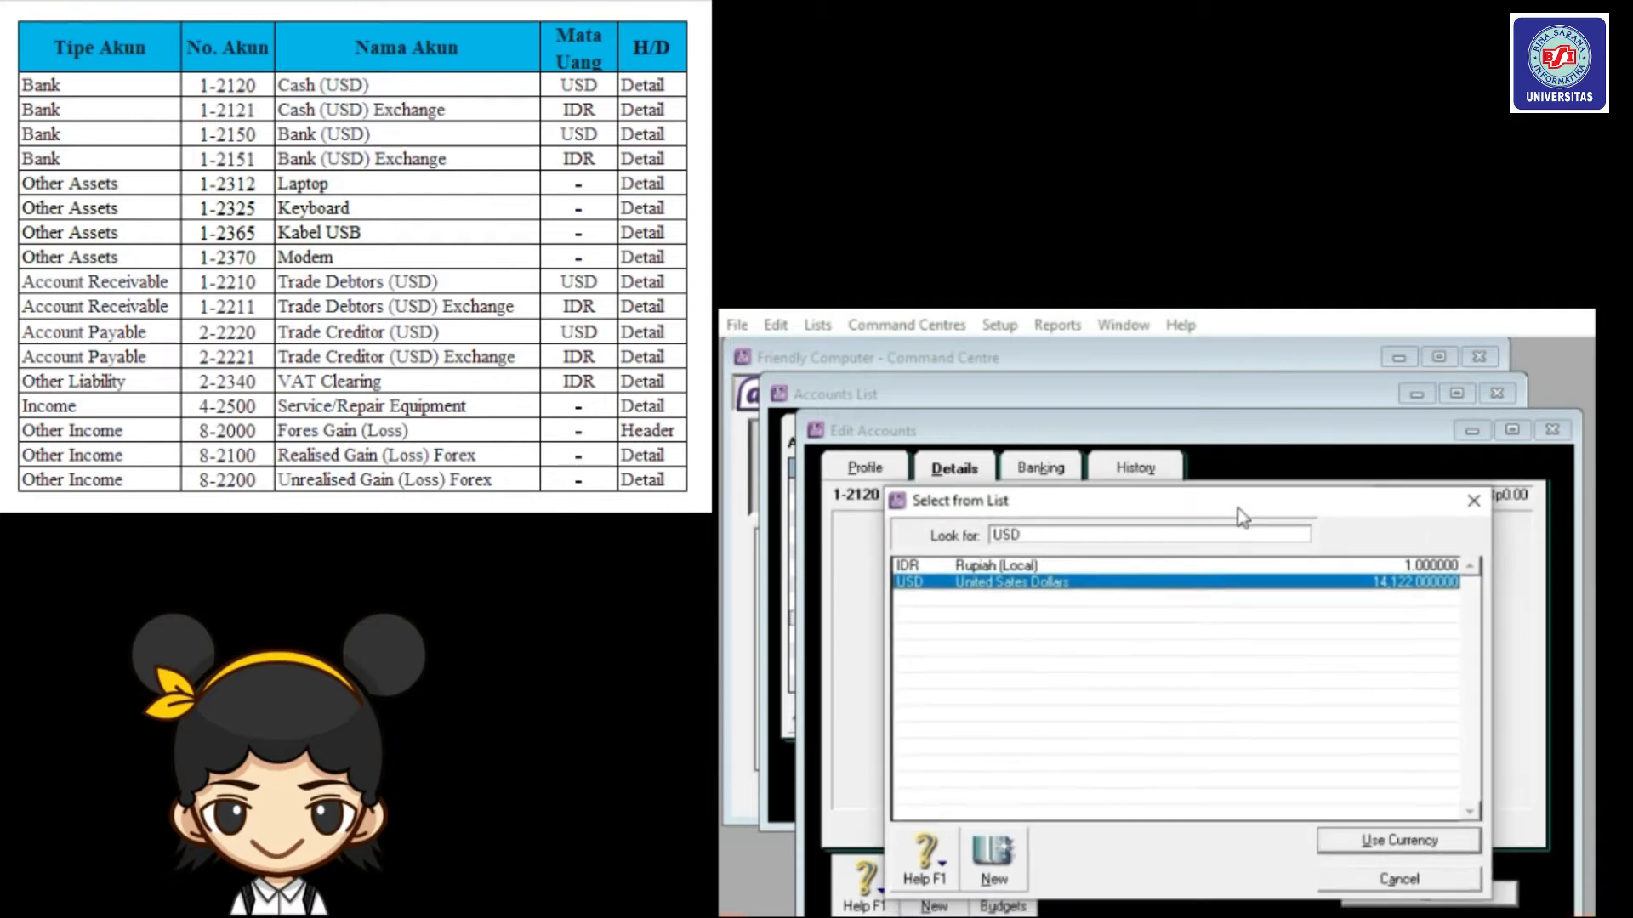
left_click(1401, 840)
left_click_drag(1511, 663, 1200, 595)
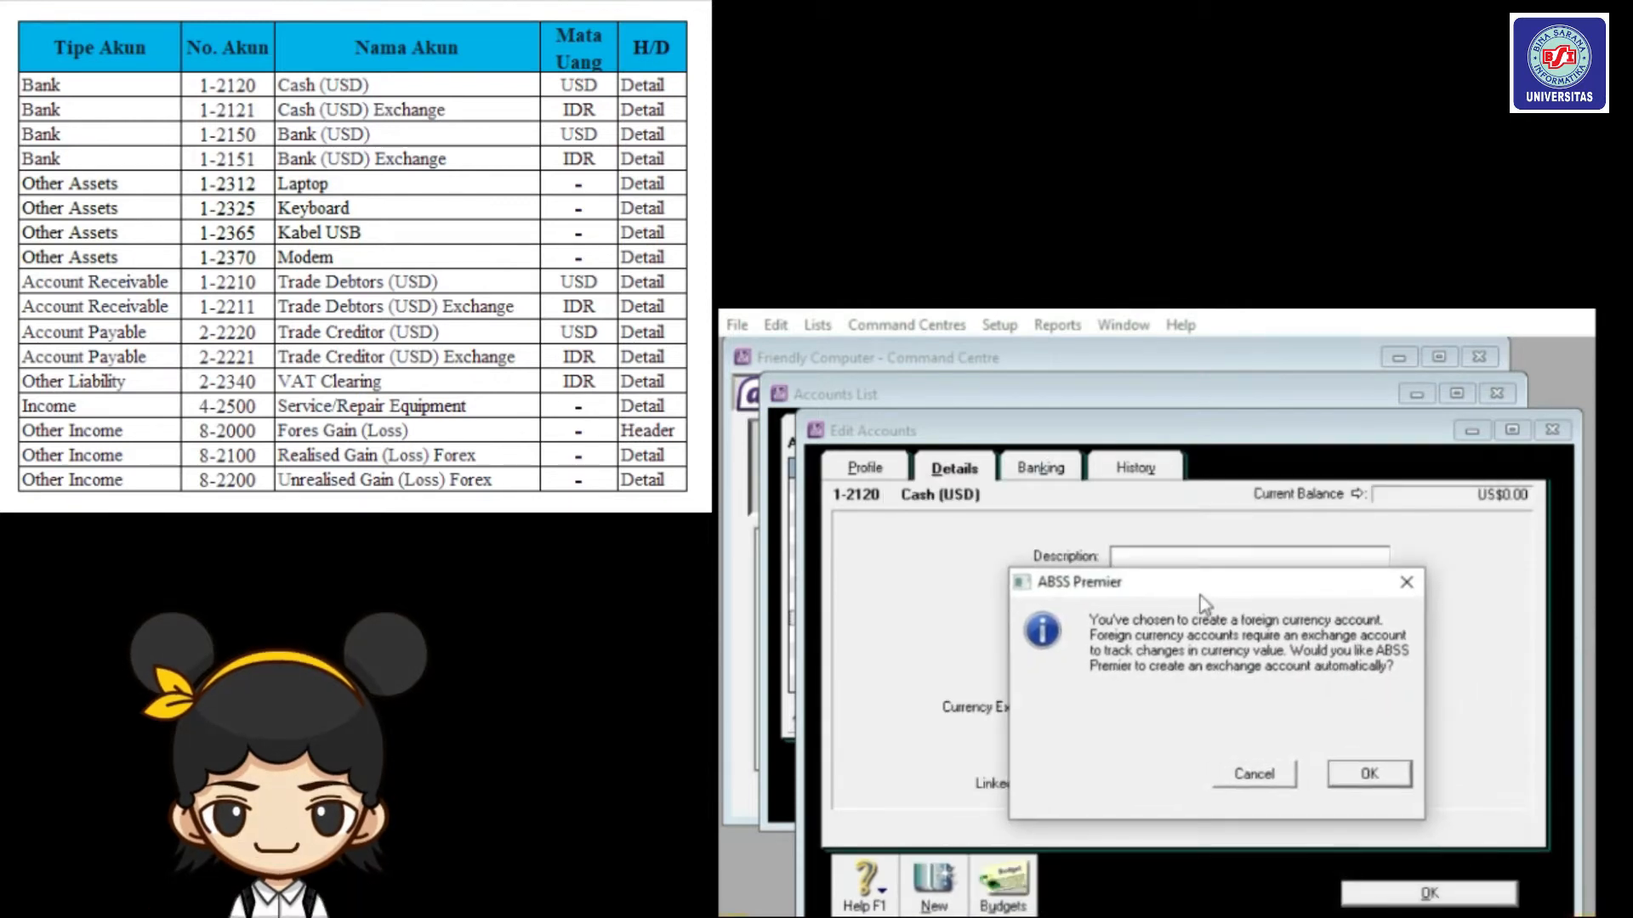
left_click(1363, 773)
key("Return")
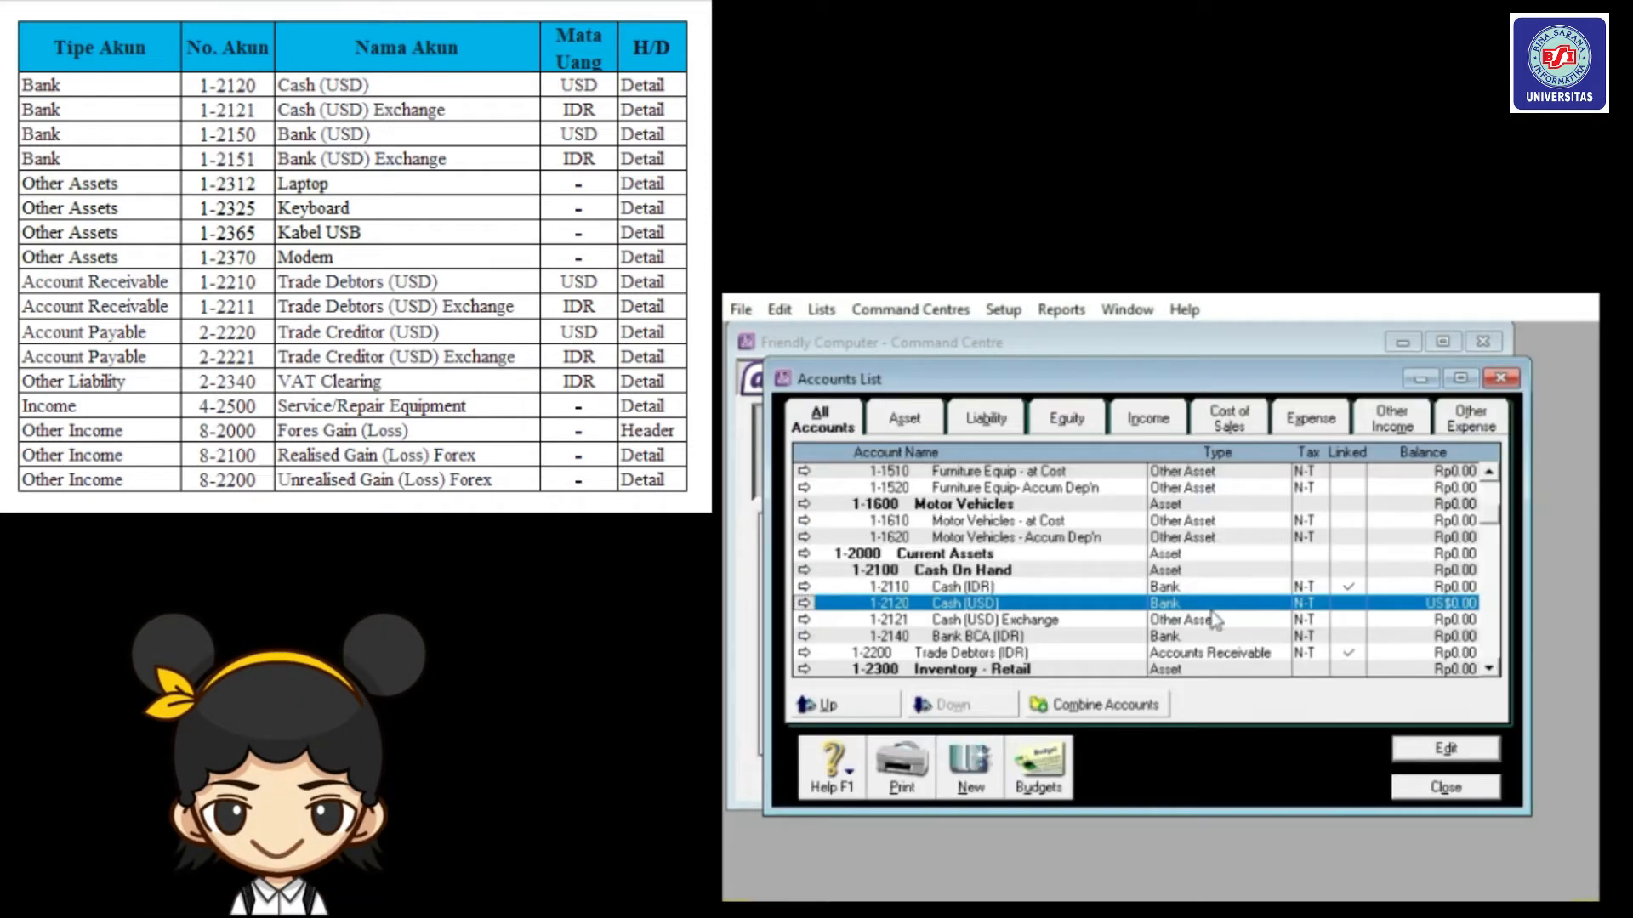
left_click(1018, 626)
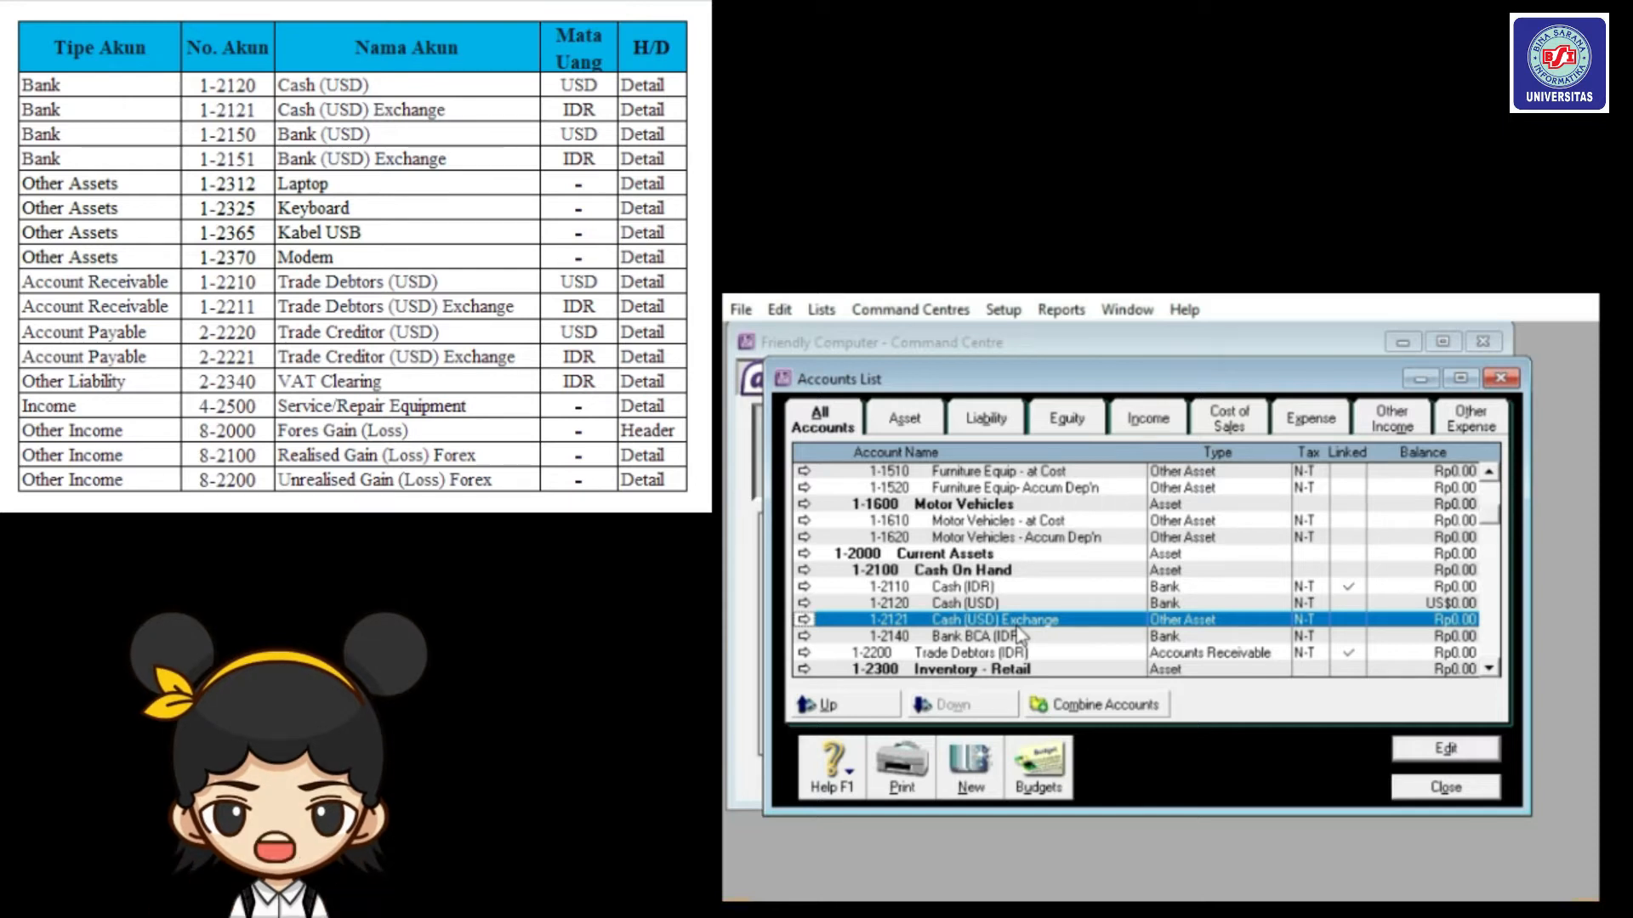
key("Escape")
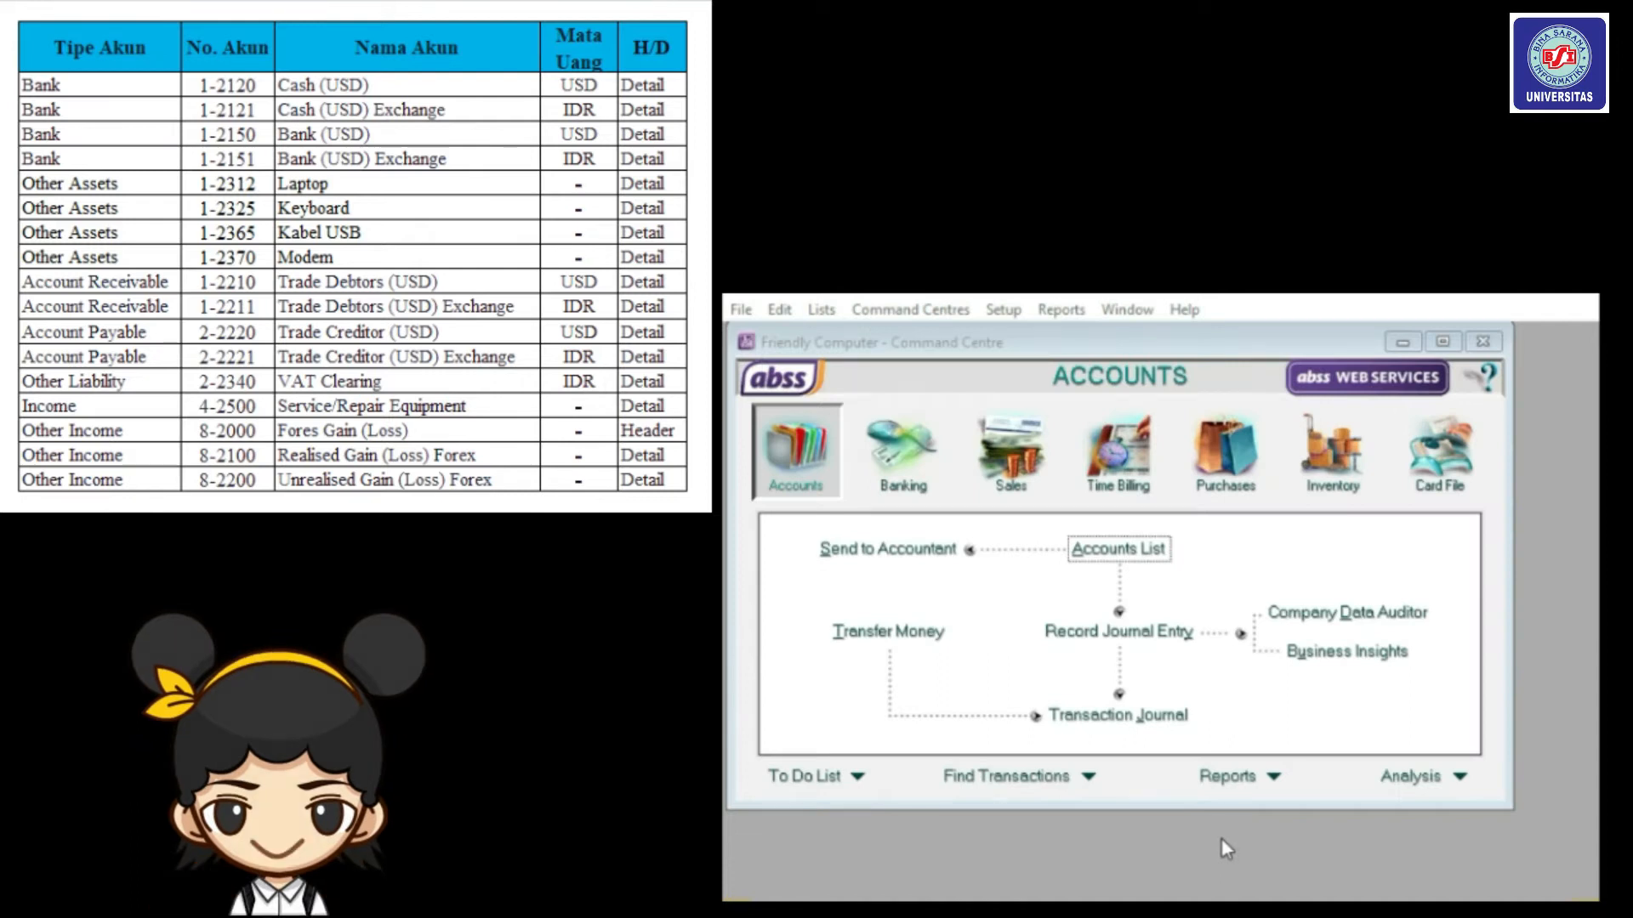
left_click(824, 310)
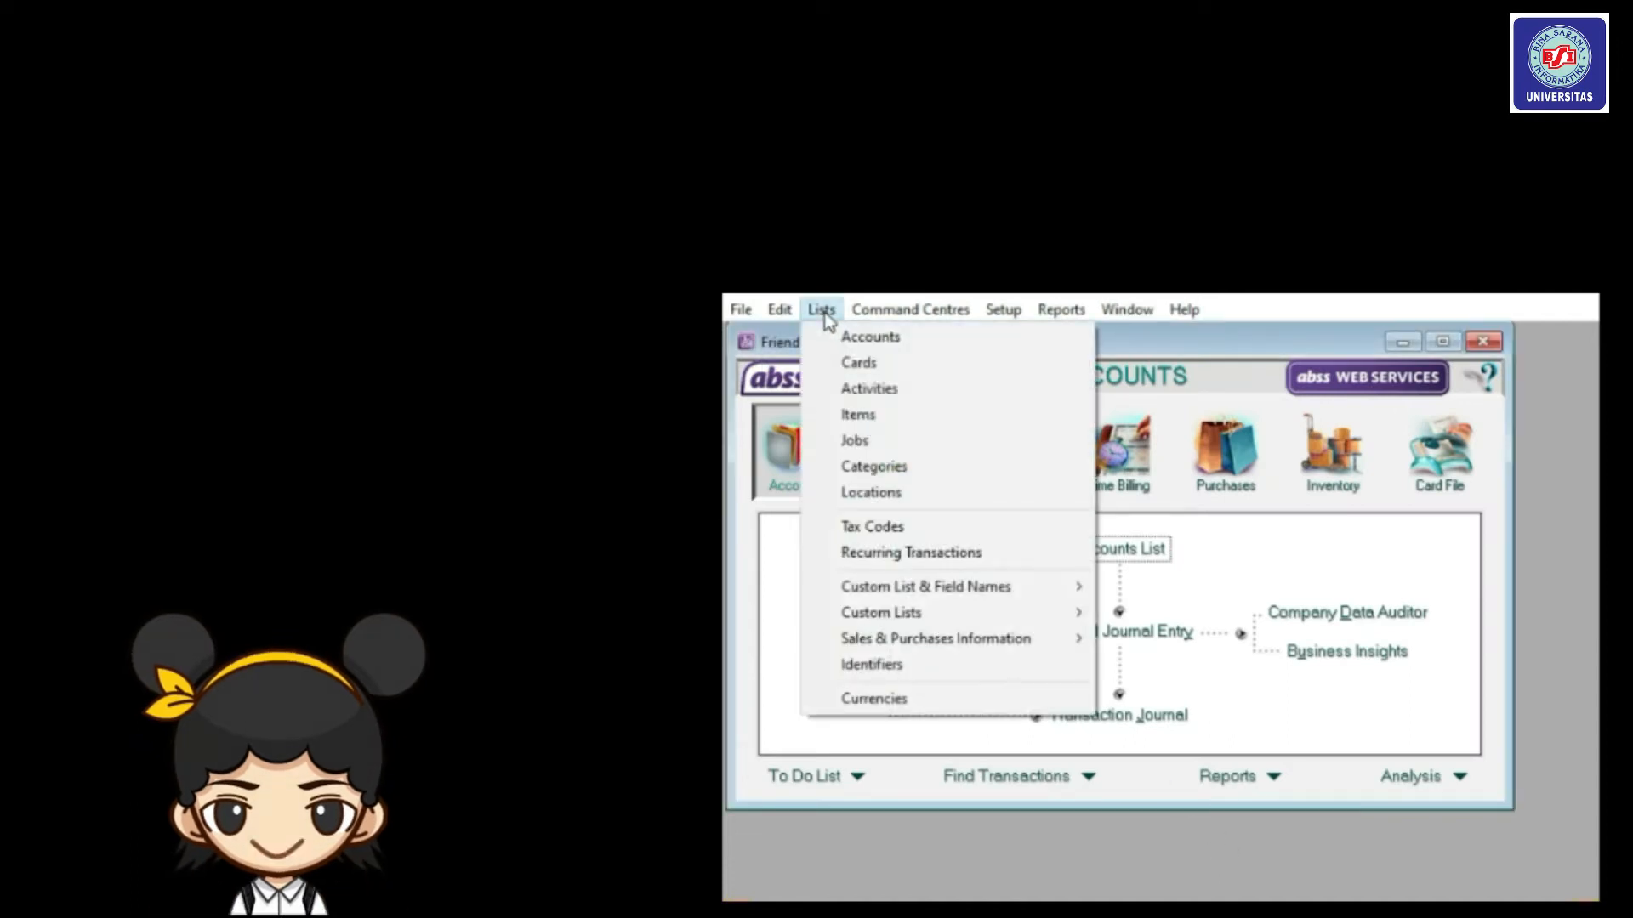
left_click(851, 695)
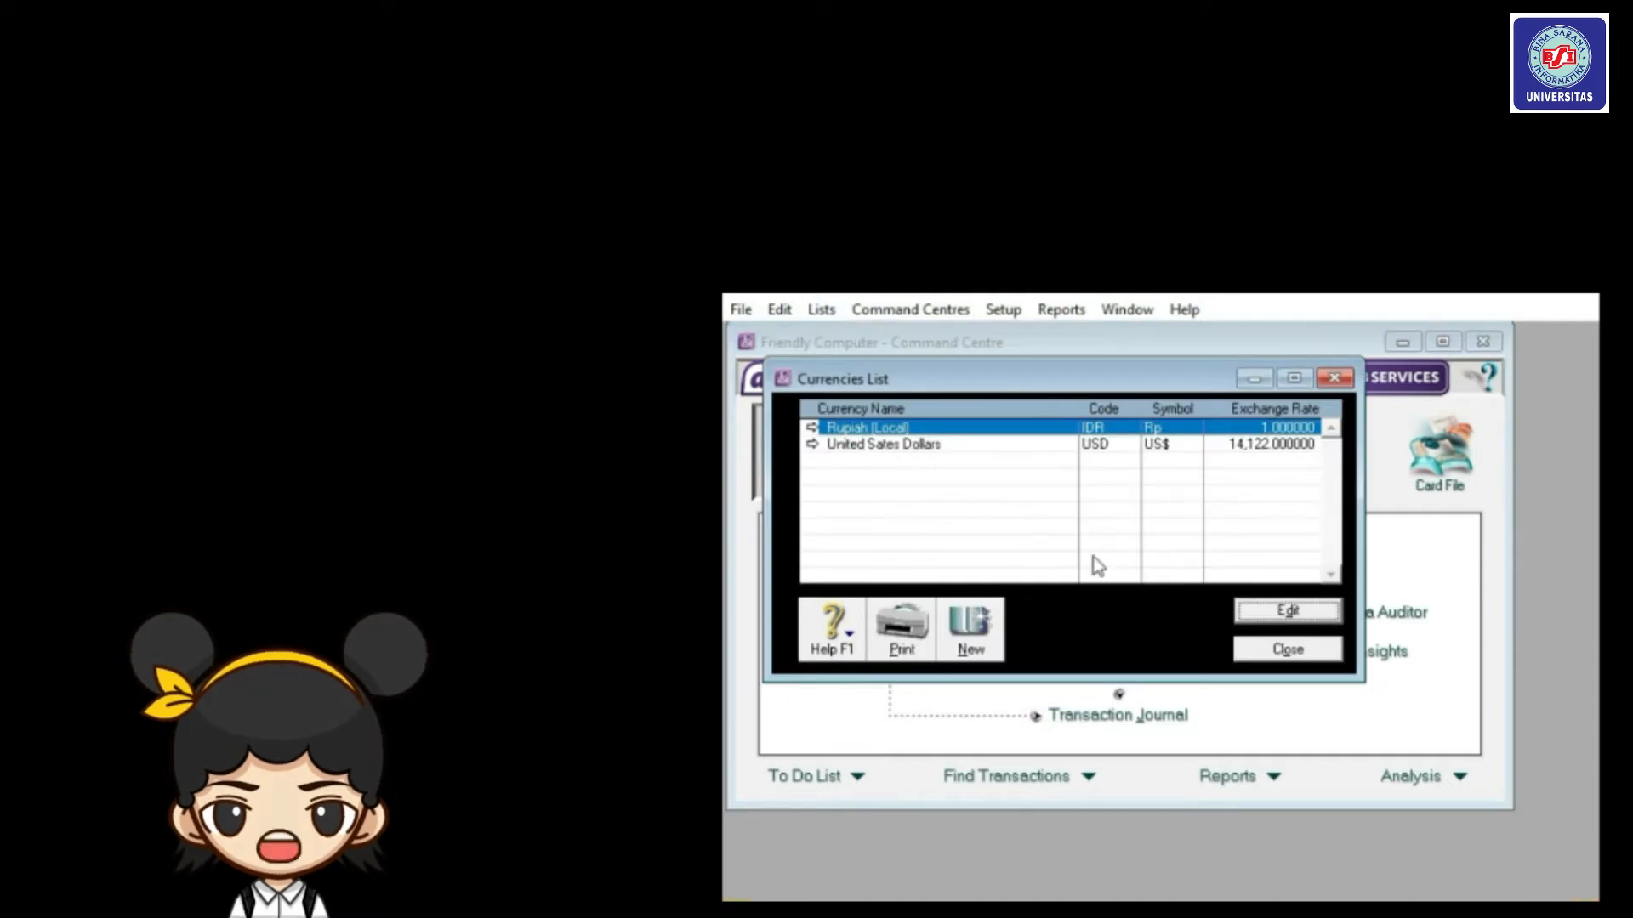
left_click(1242, 613)
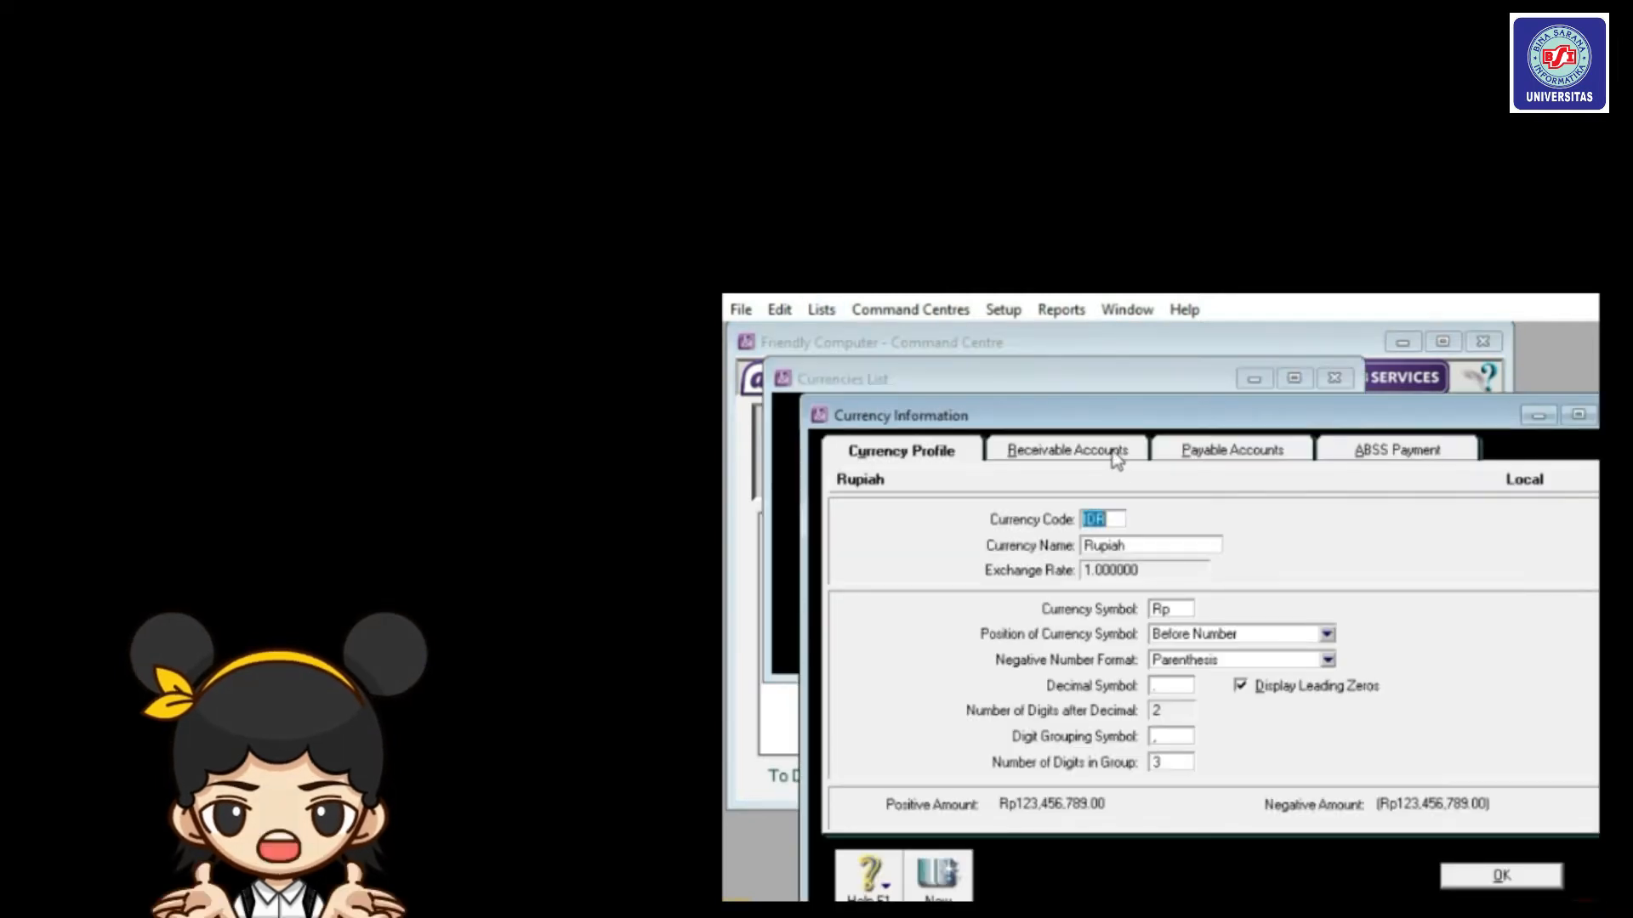
left_click(1117, 458)
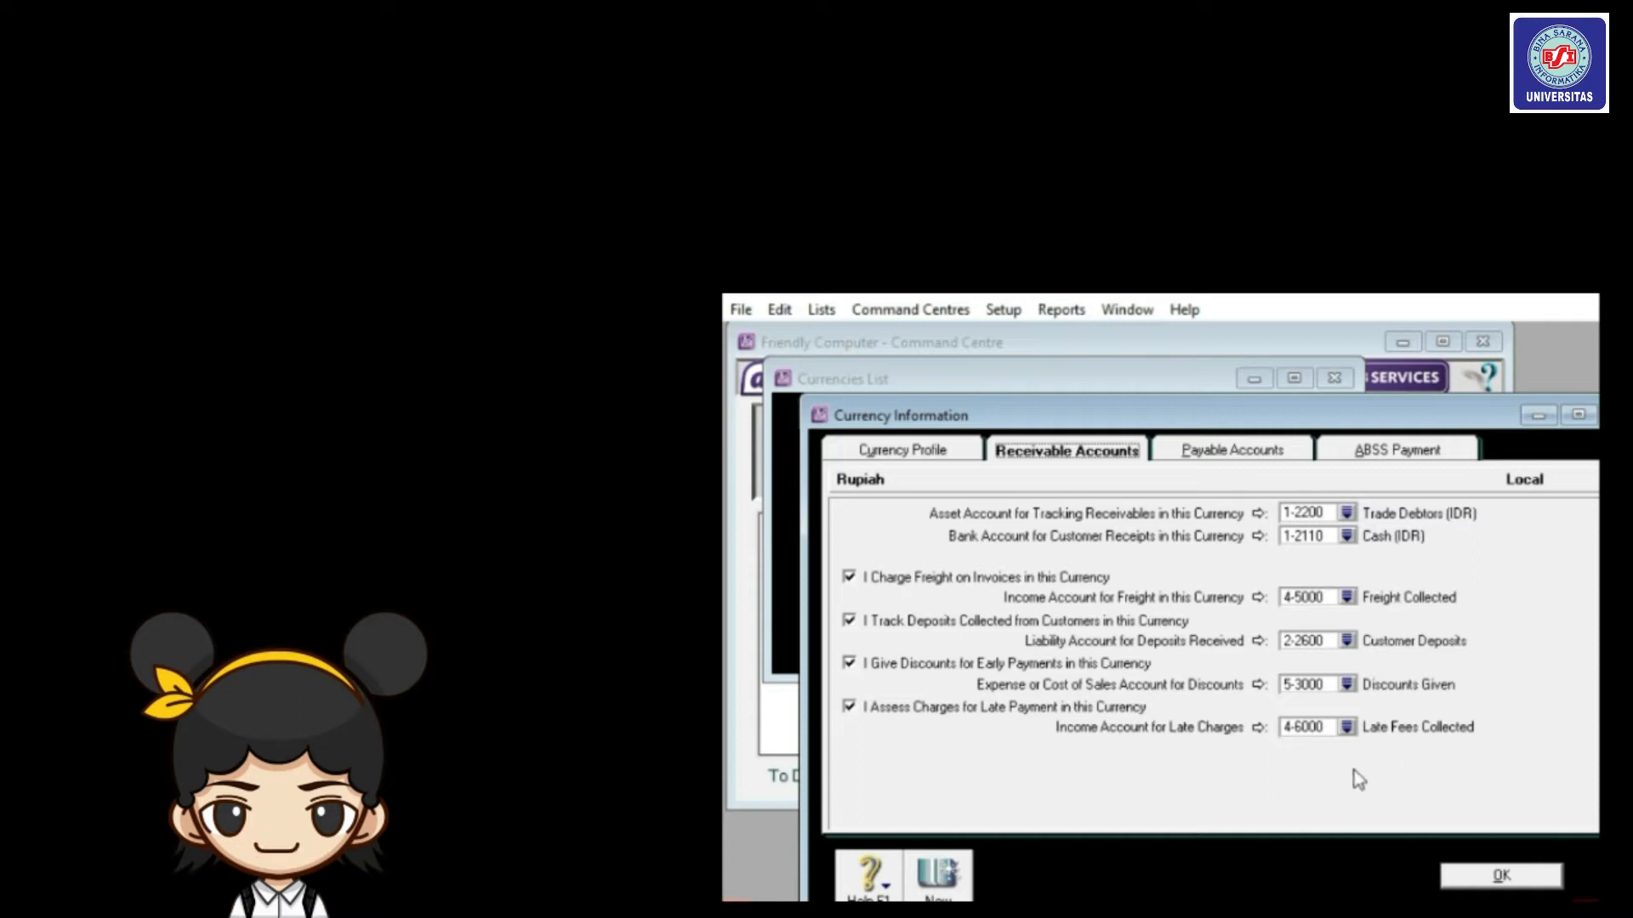
left_click(1222, 467)
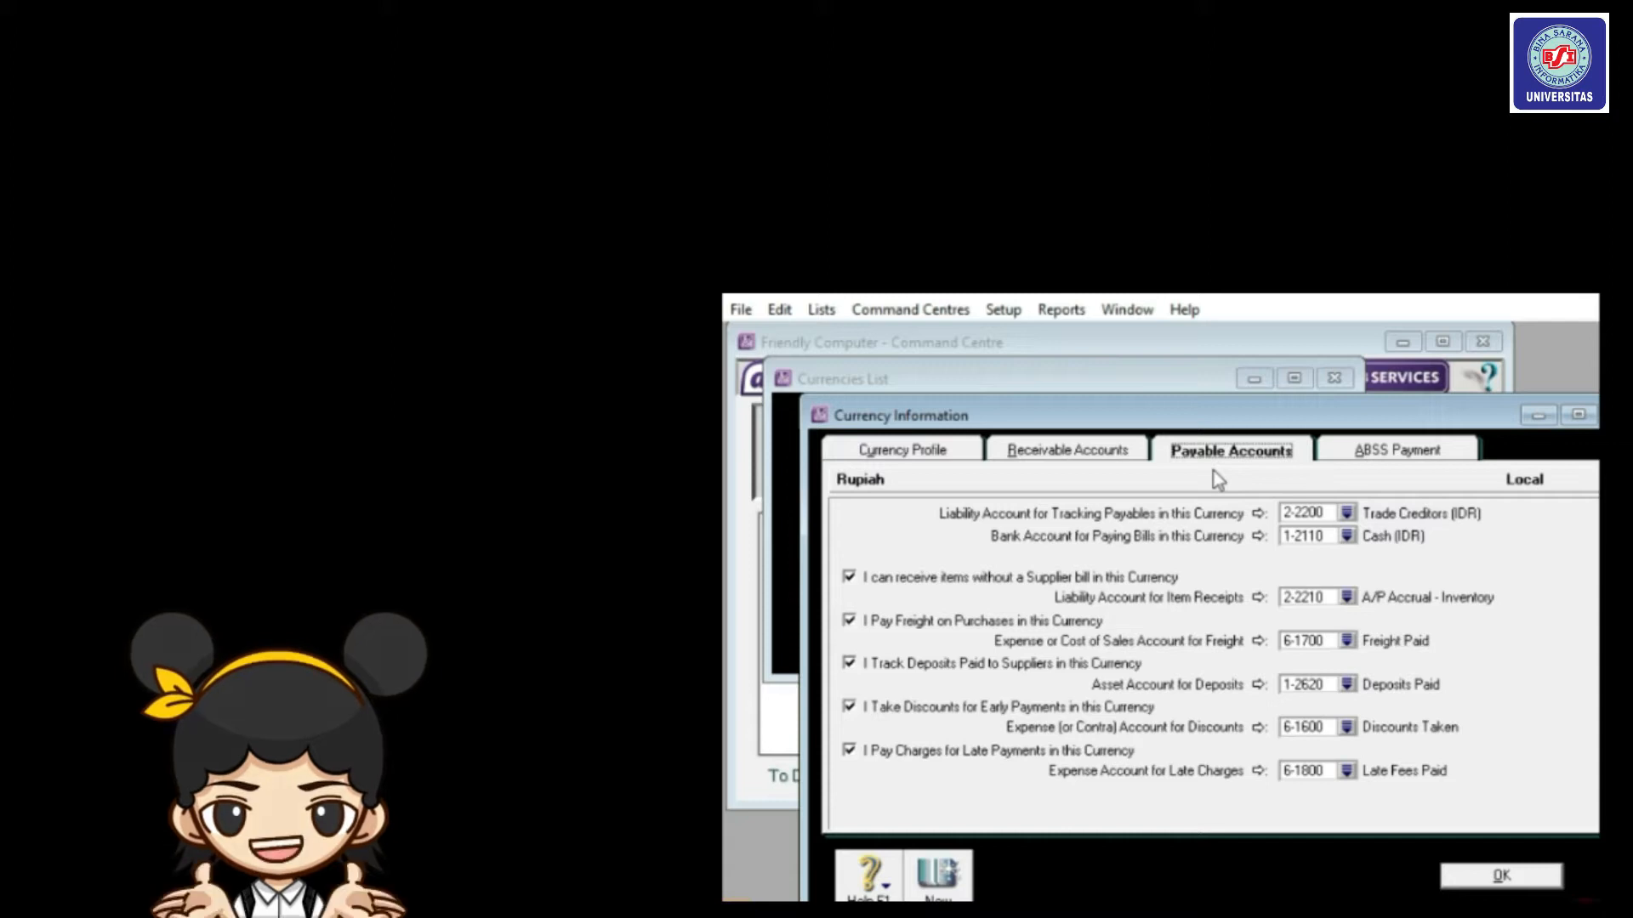
left_click(1465, 880)
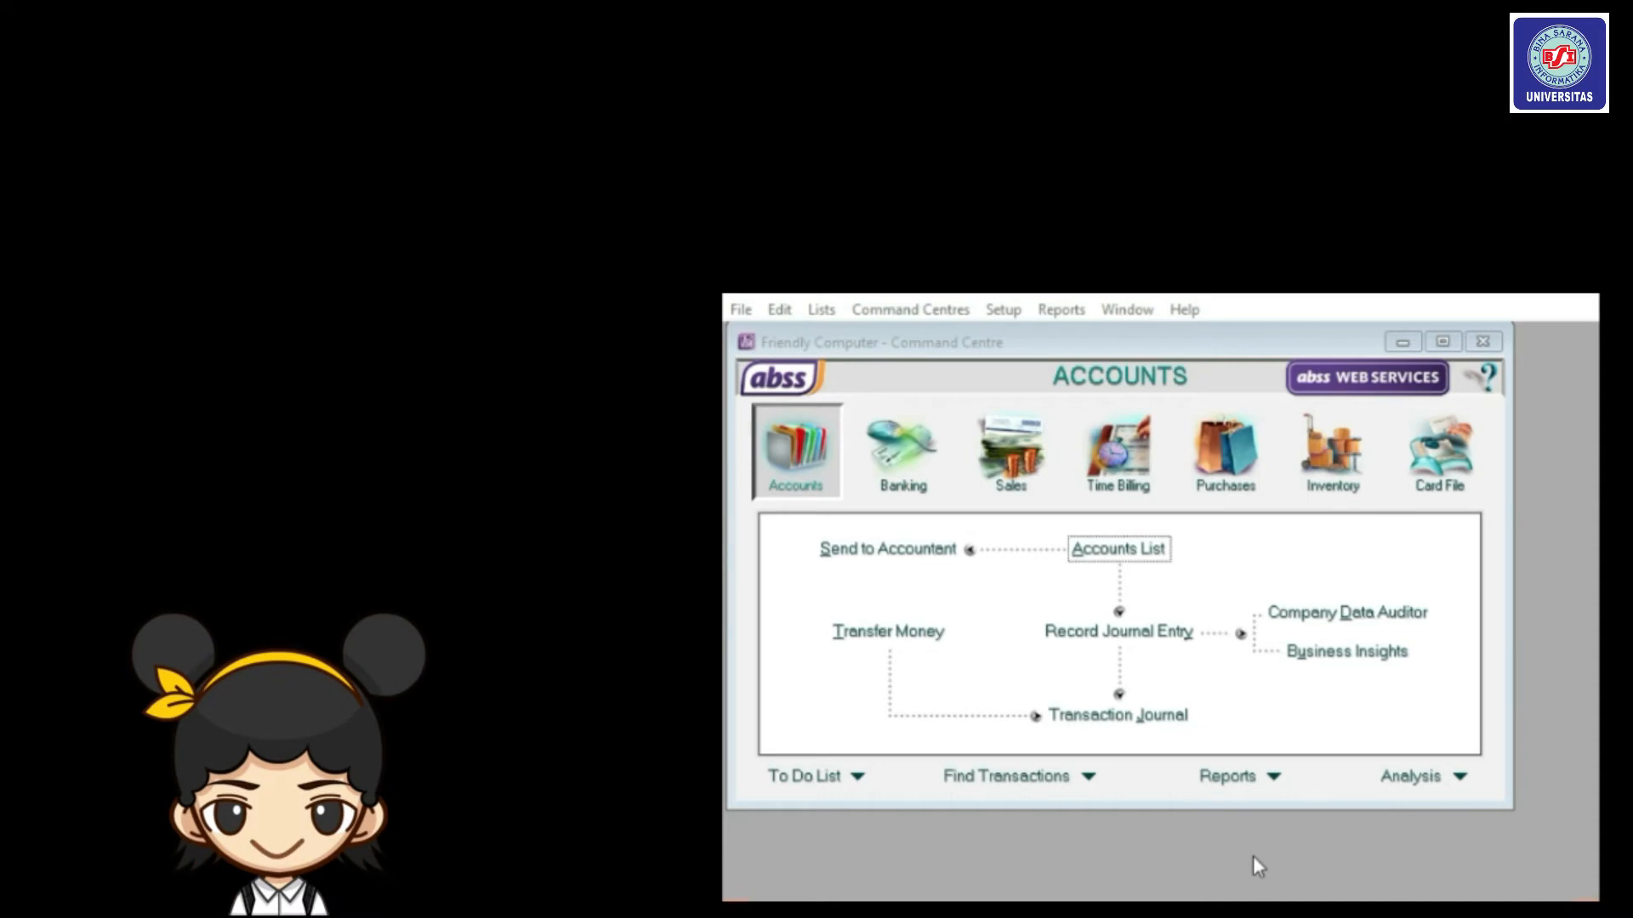
left_click(818, 311)
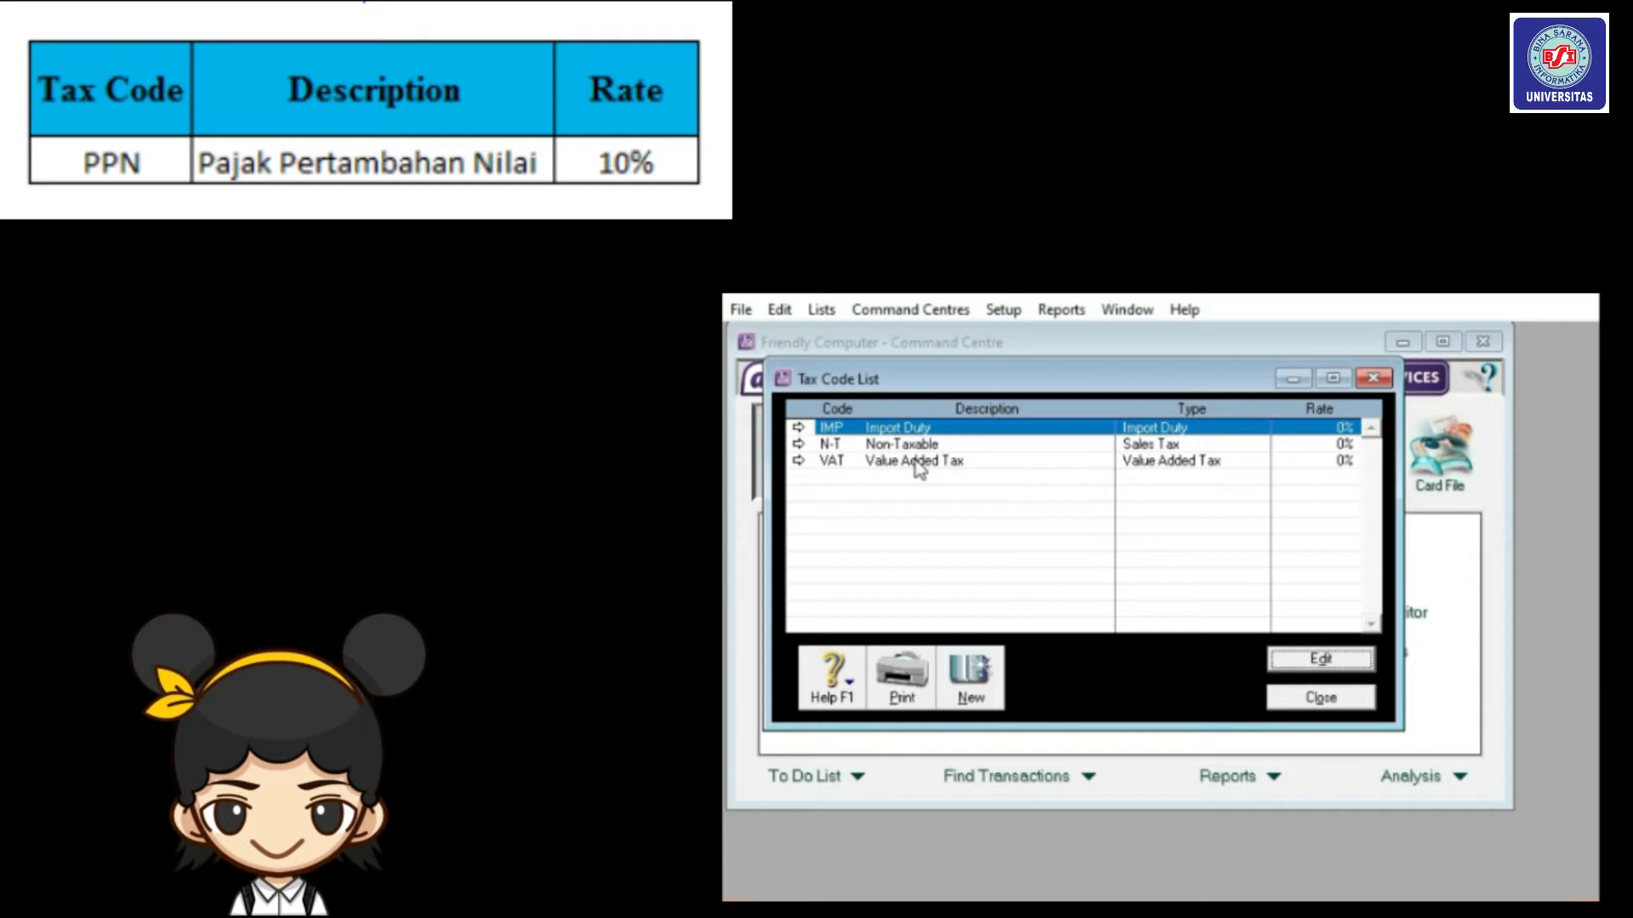
Edit the VAT tax code into PPN, 'Pajak Pertambahan Nilai', with a 10% rate.
left_click(919, 469)
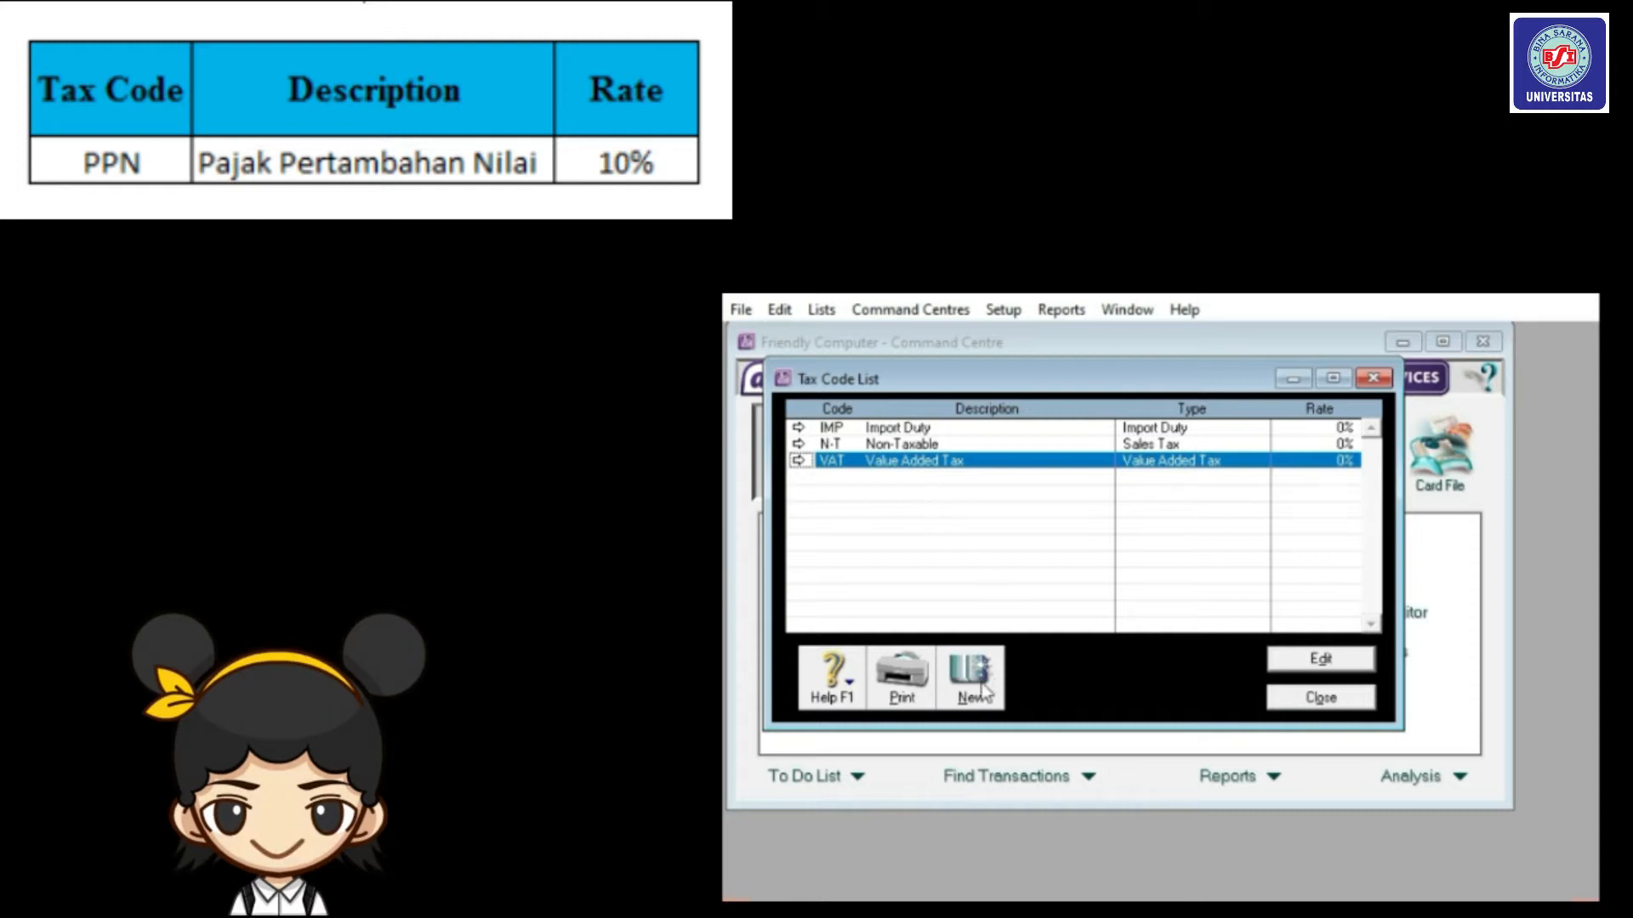
left_click(1317, 657)
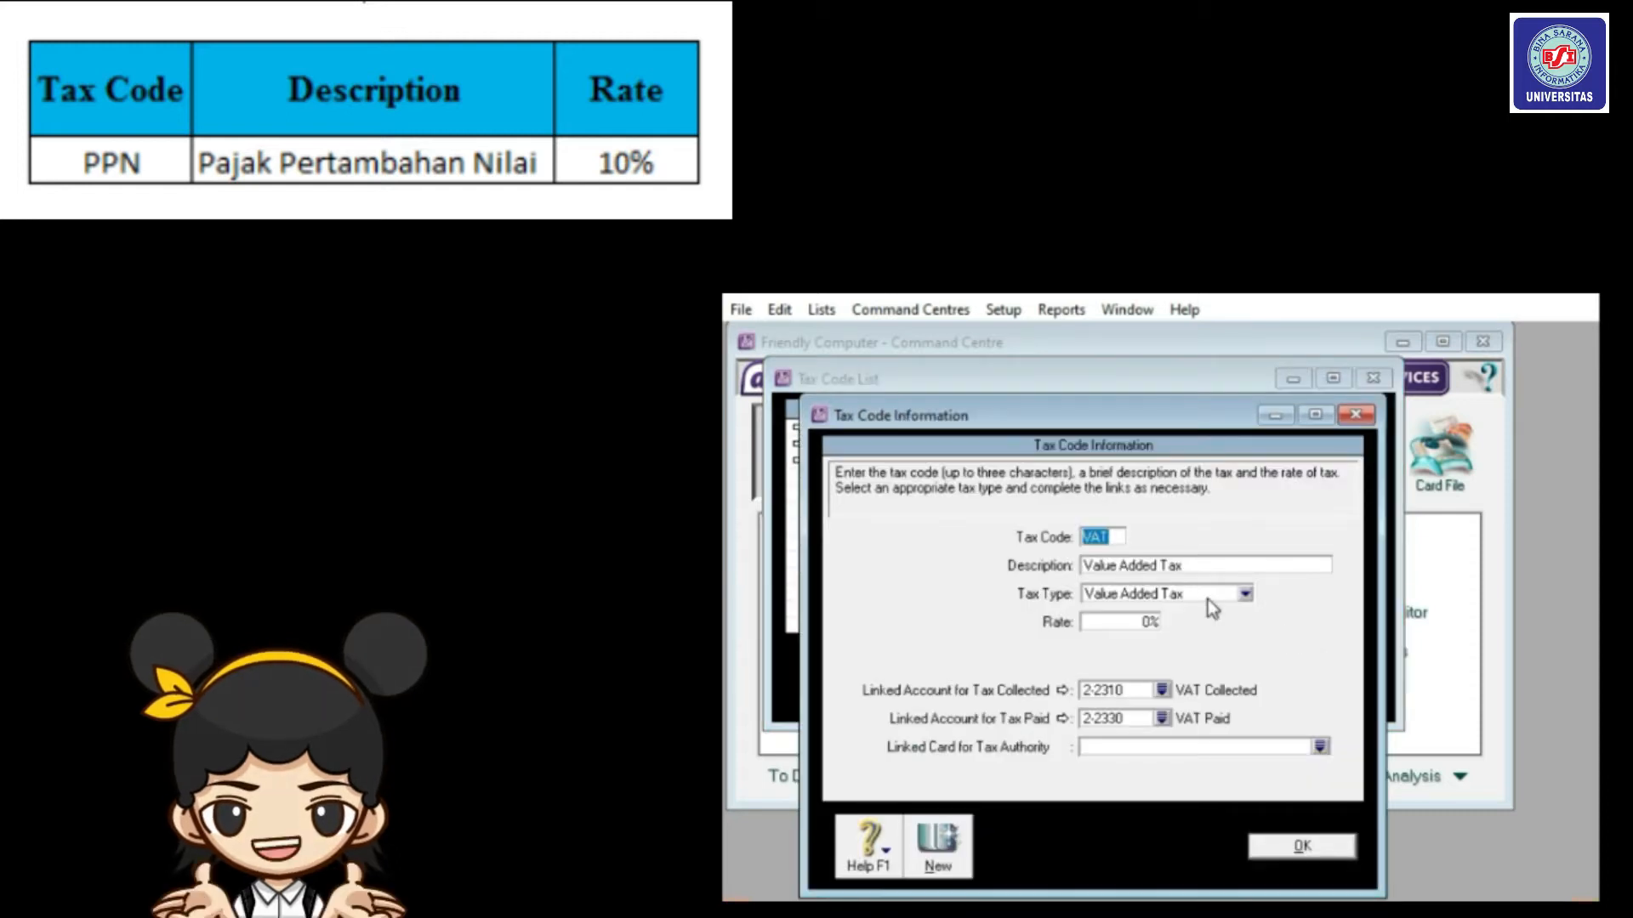
type("PPN")
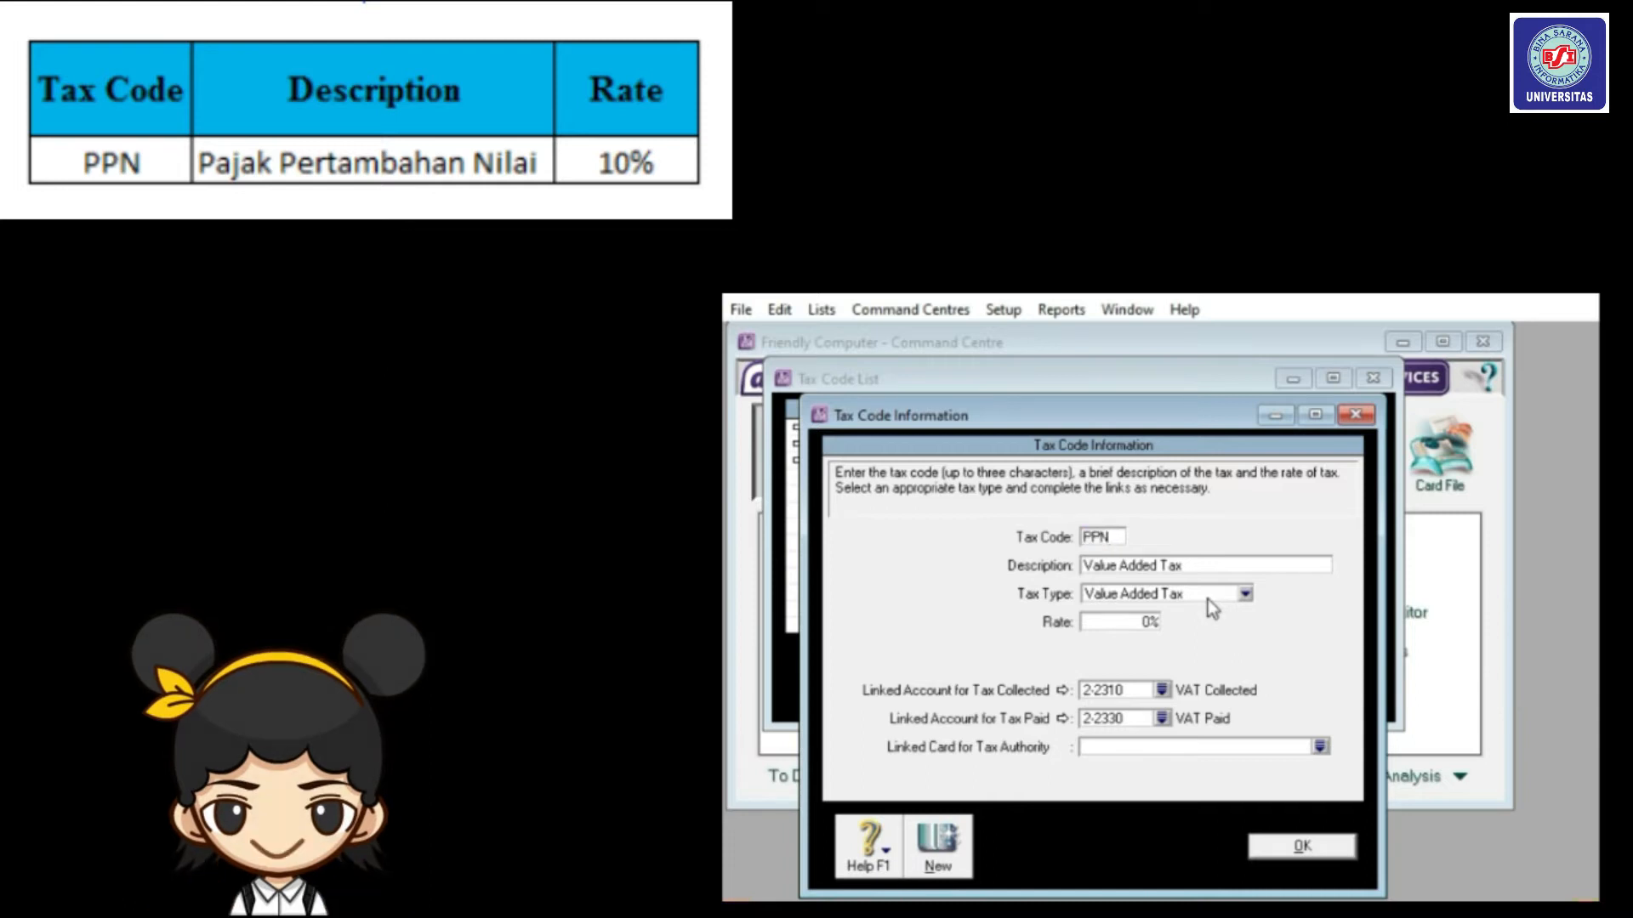
key("Tab")
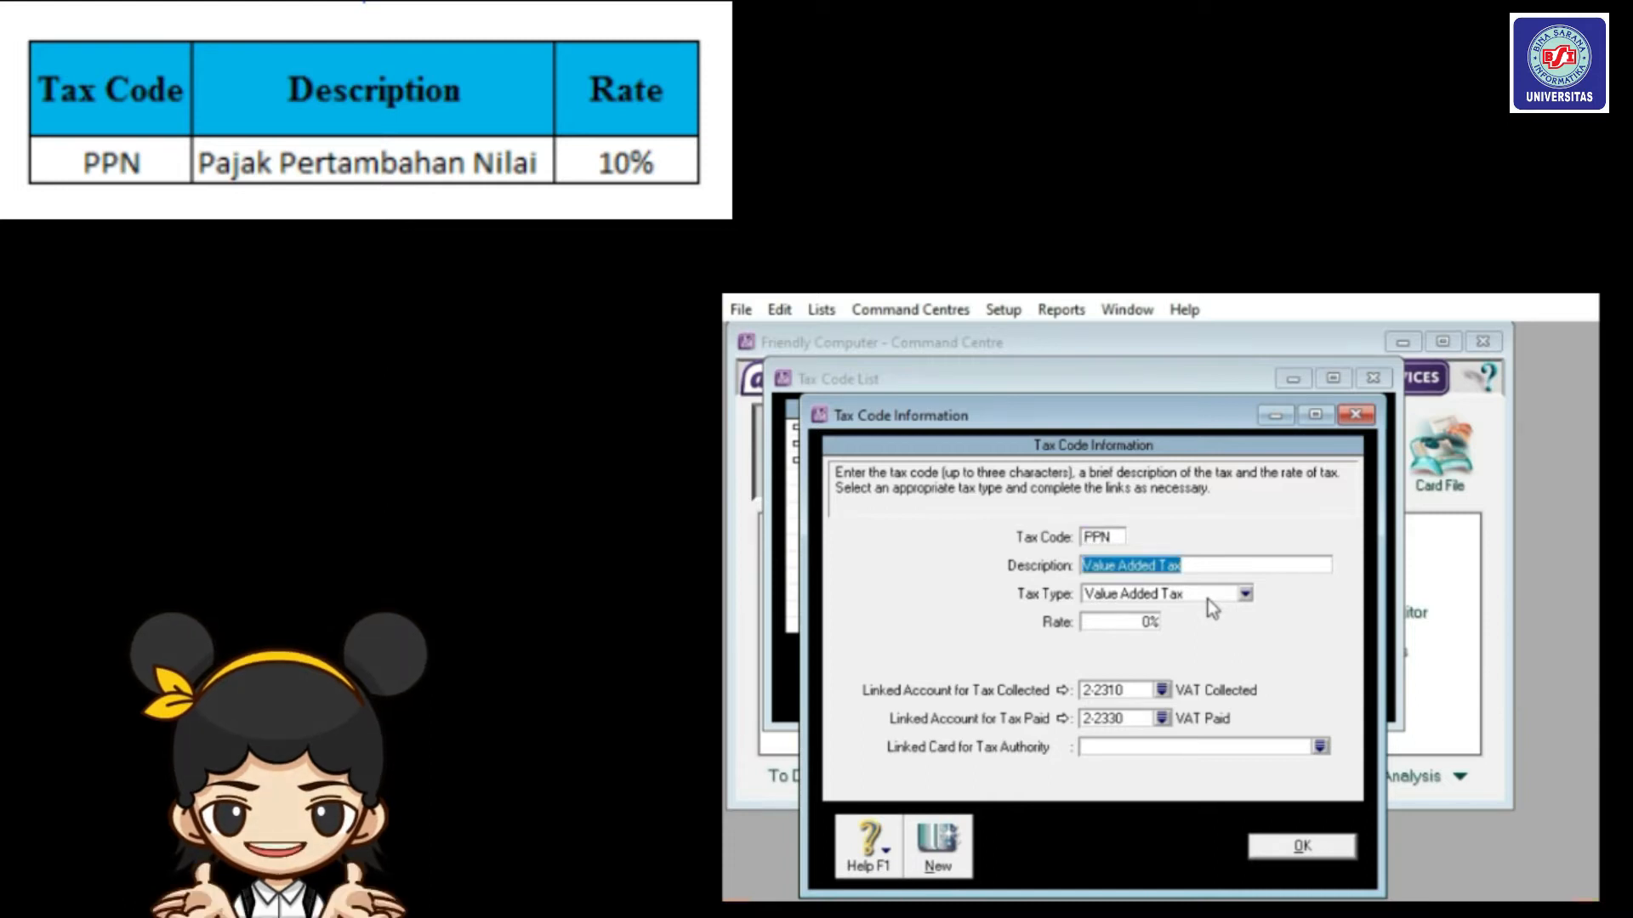
type("Pajak")
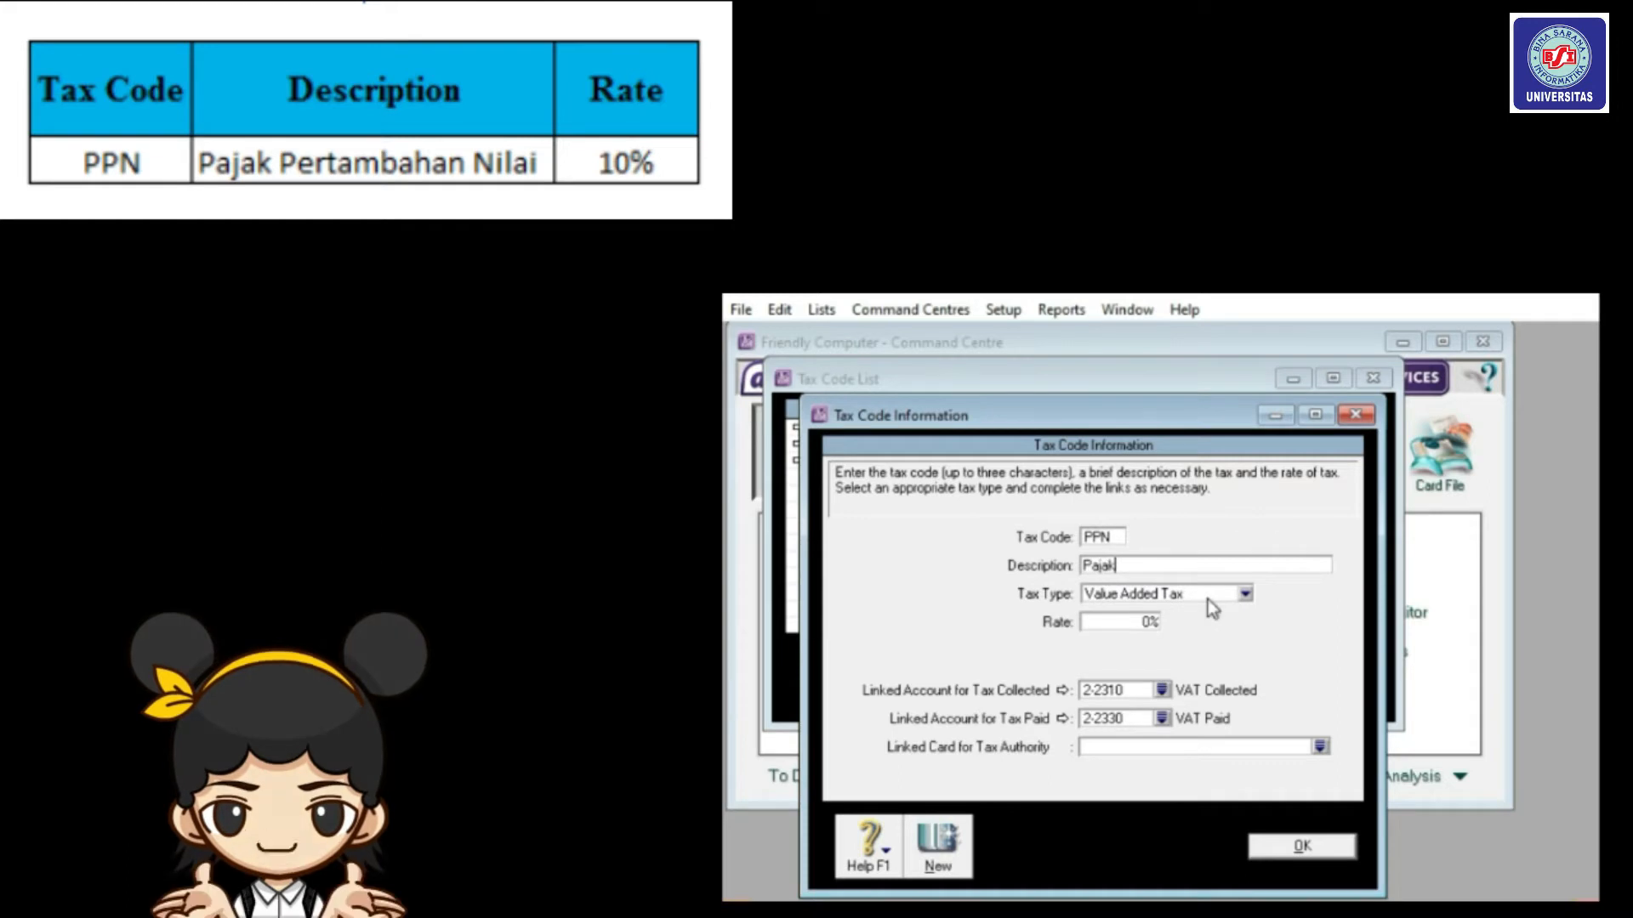
type(" P")
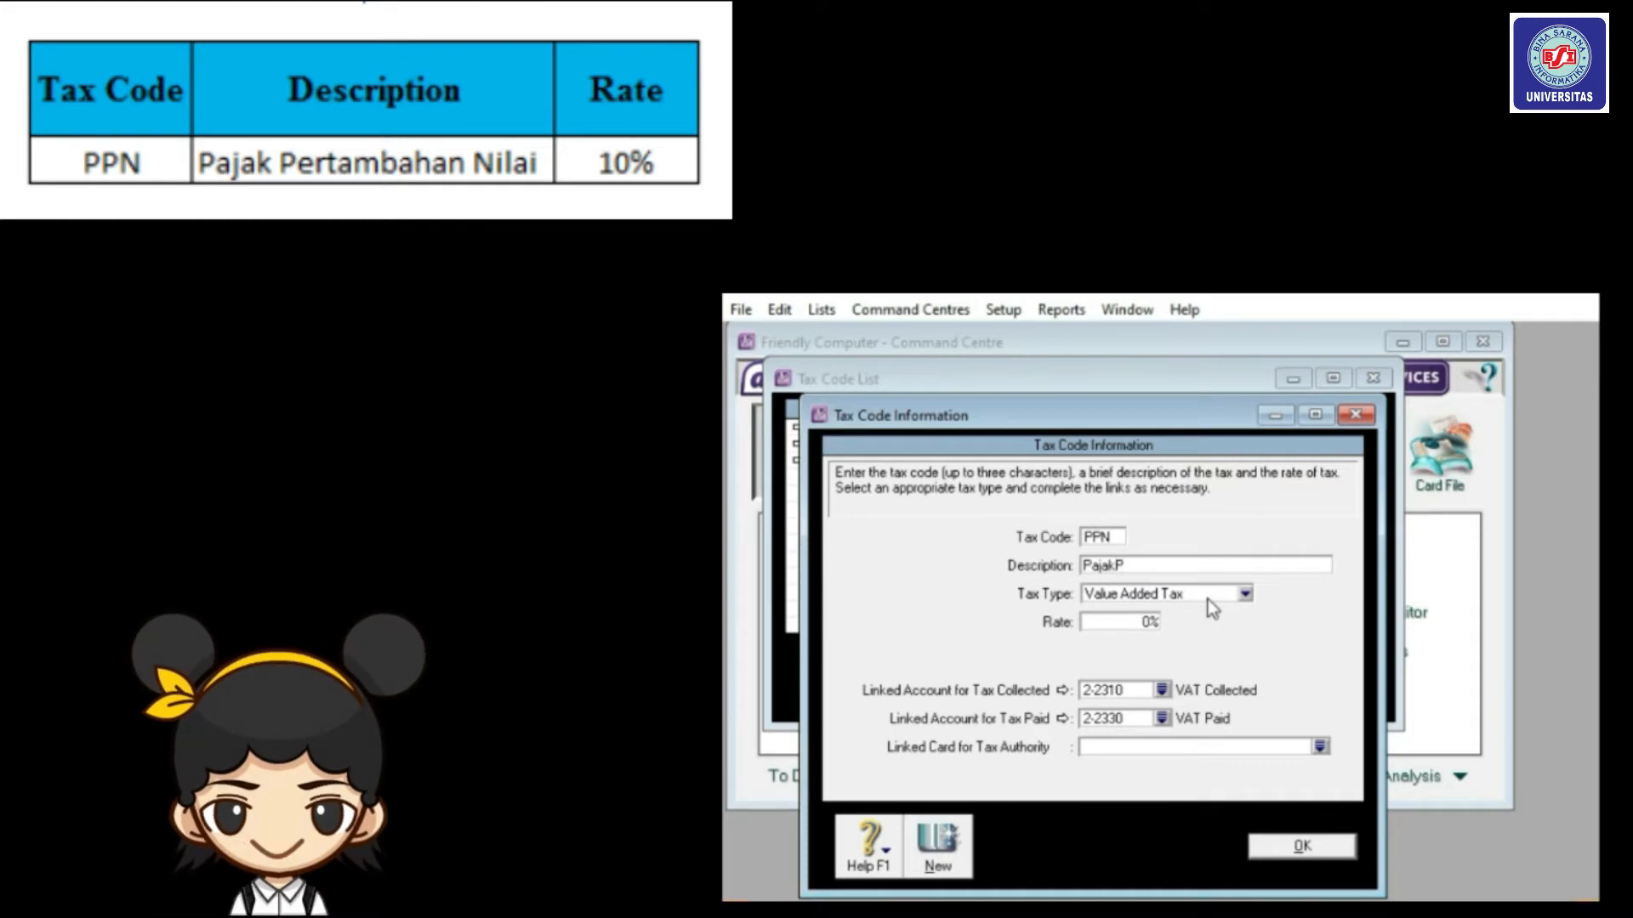
type("ertambahan Nilai")
left_click(1125, 625)
type("10")
key("Tab")
left_click(1291, 847)
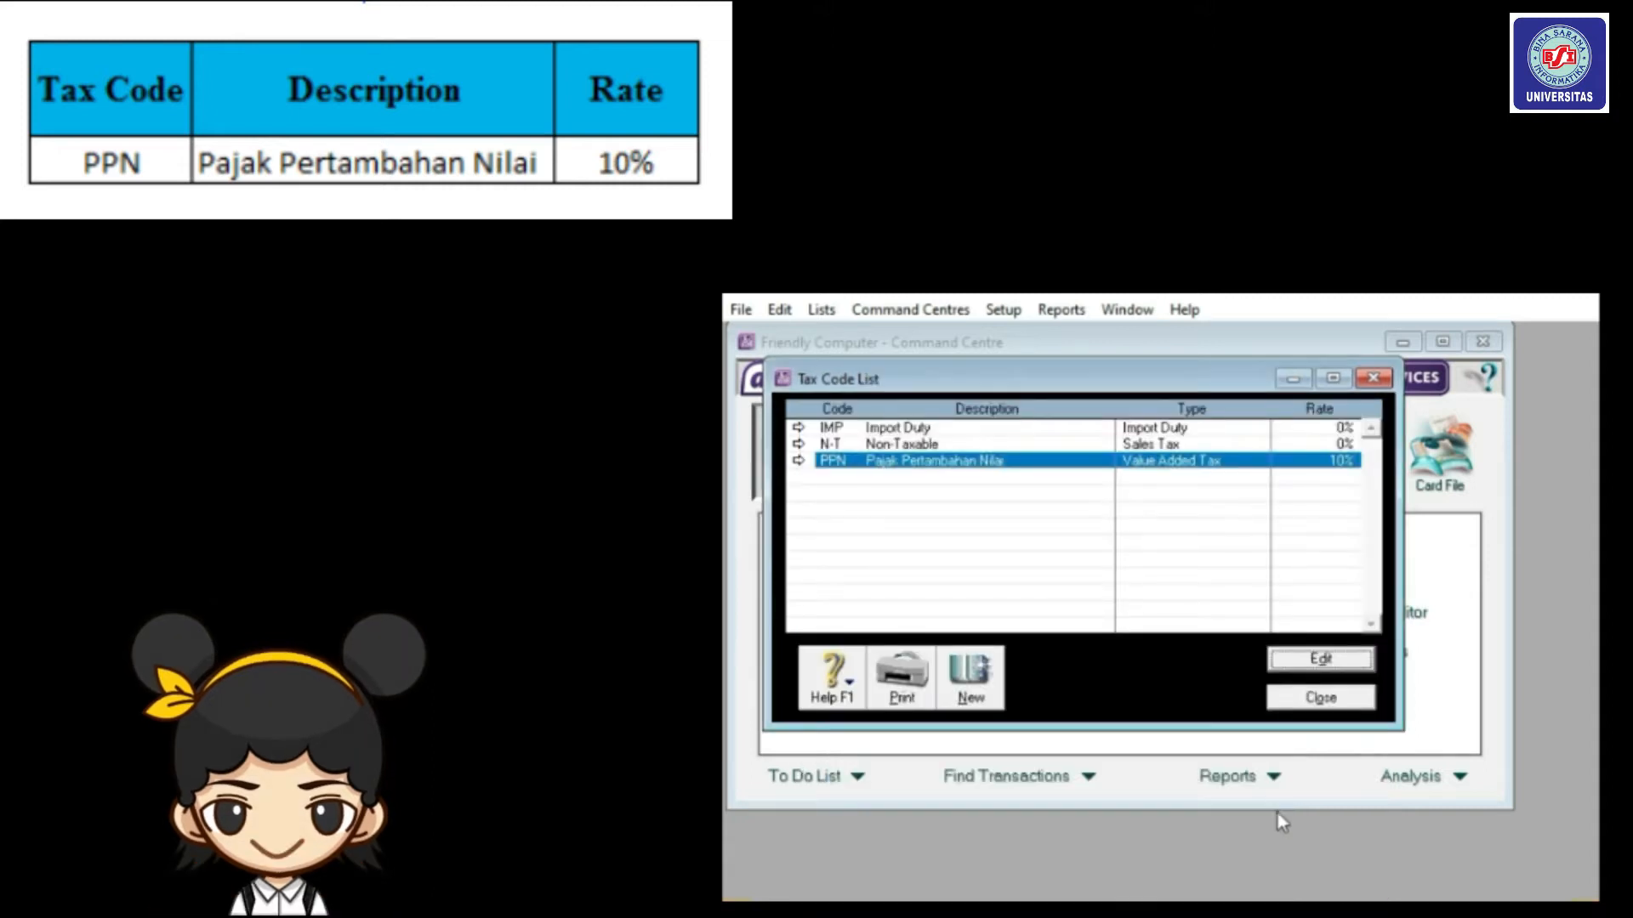
left_click(1318, 699)
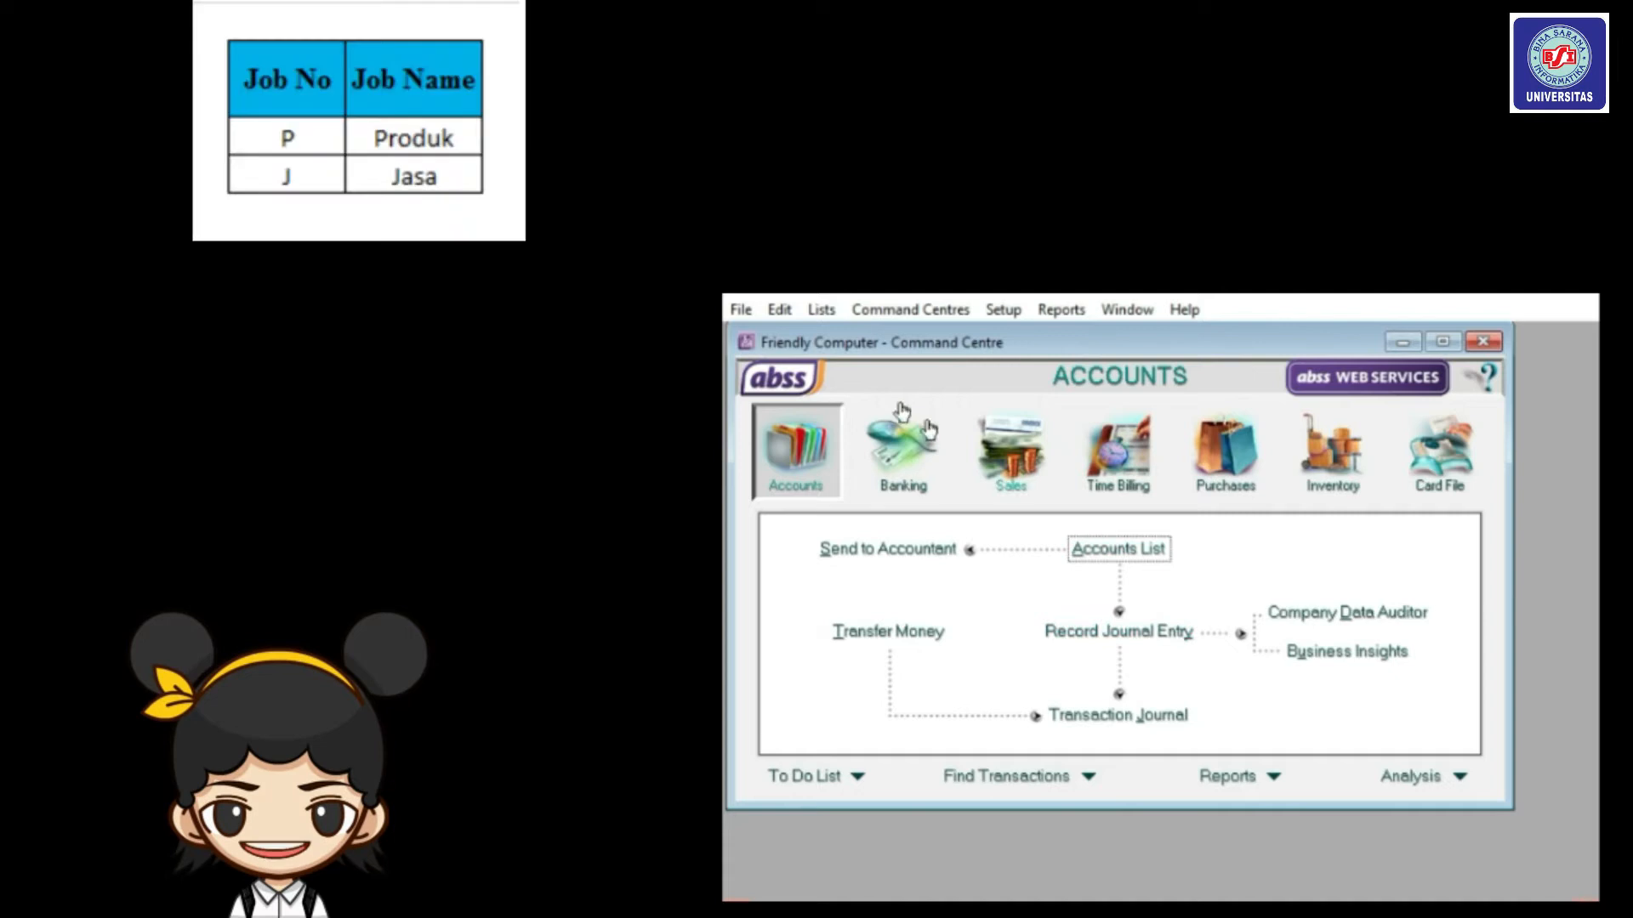
In the Jobs list, add job number P named Produk.
left_click(821, 311)
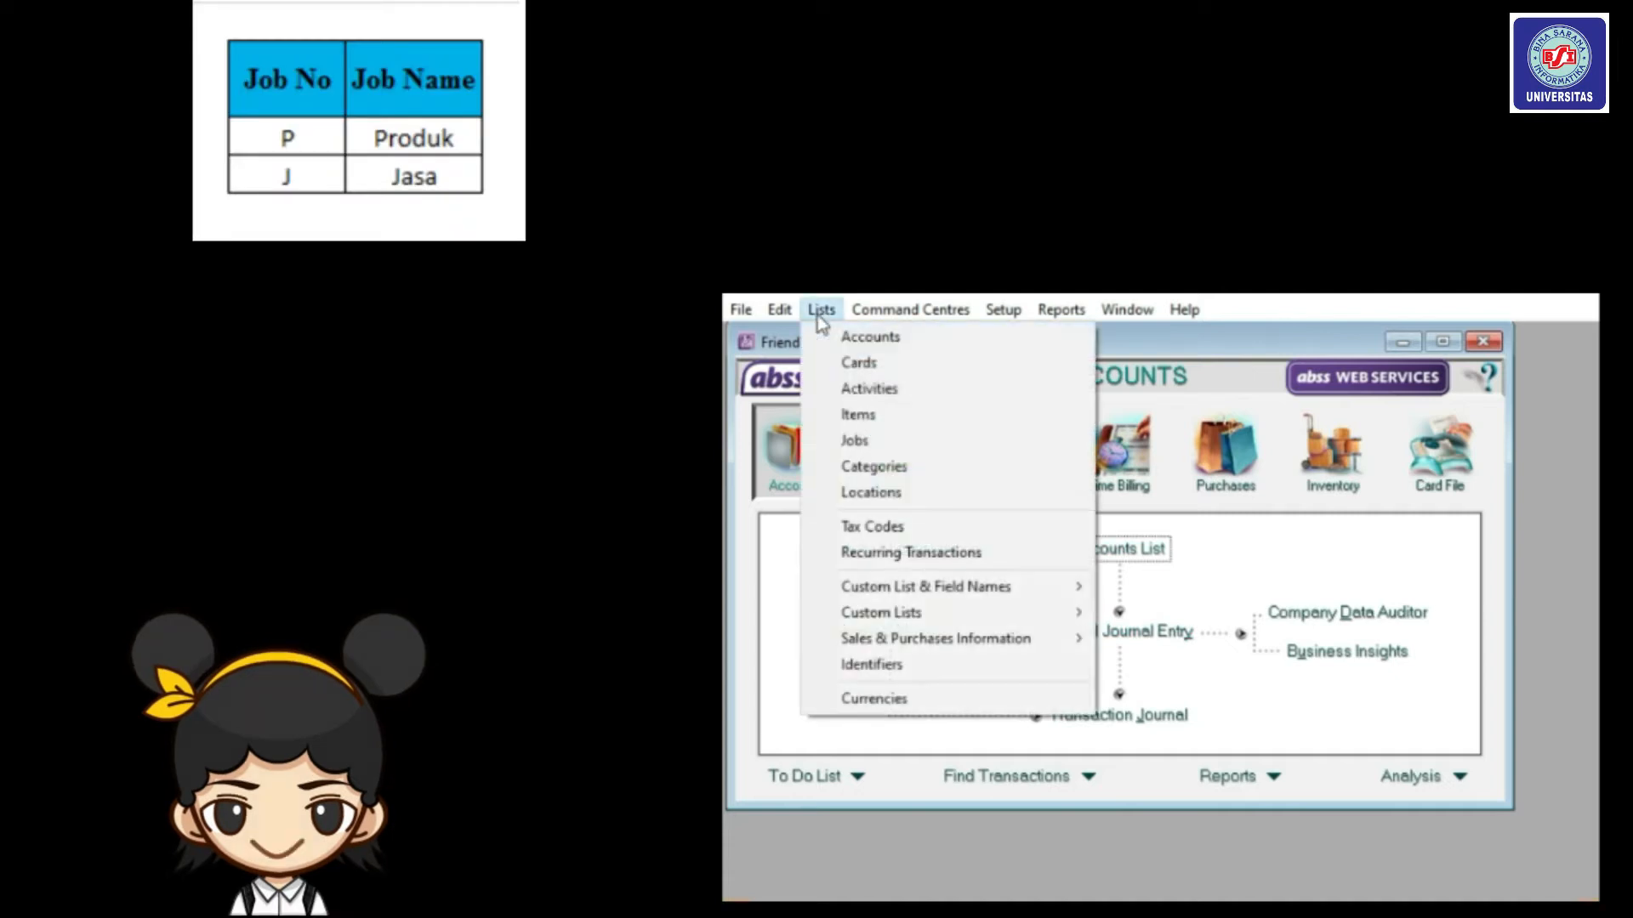
left_click(838, 441)
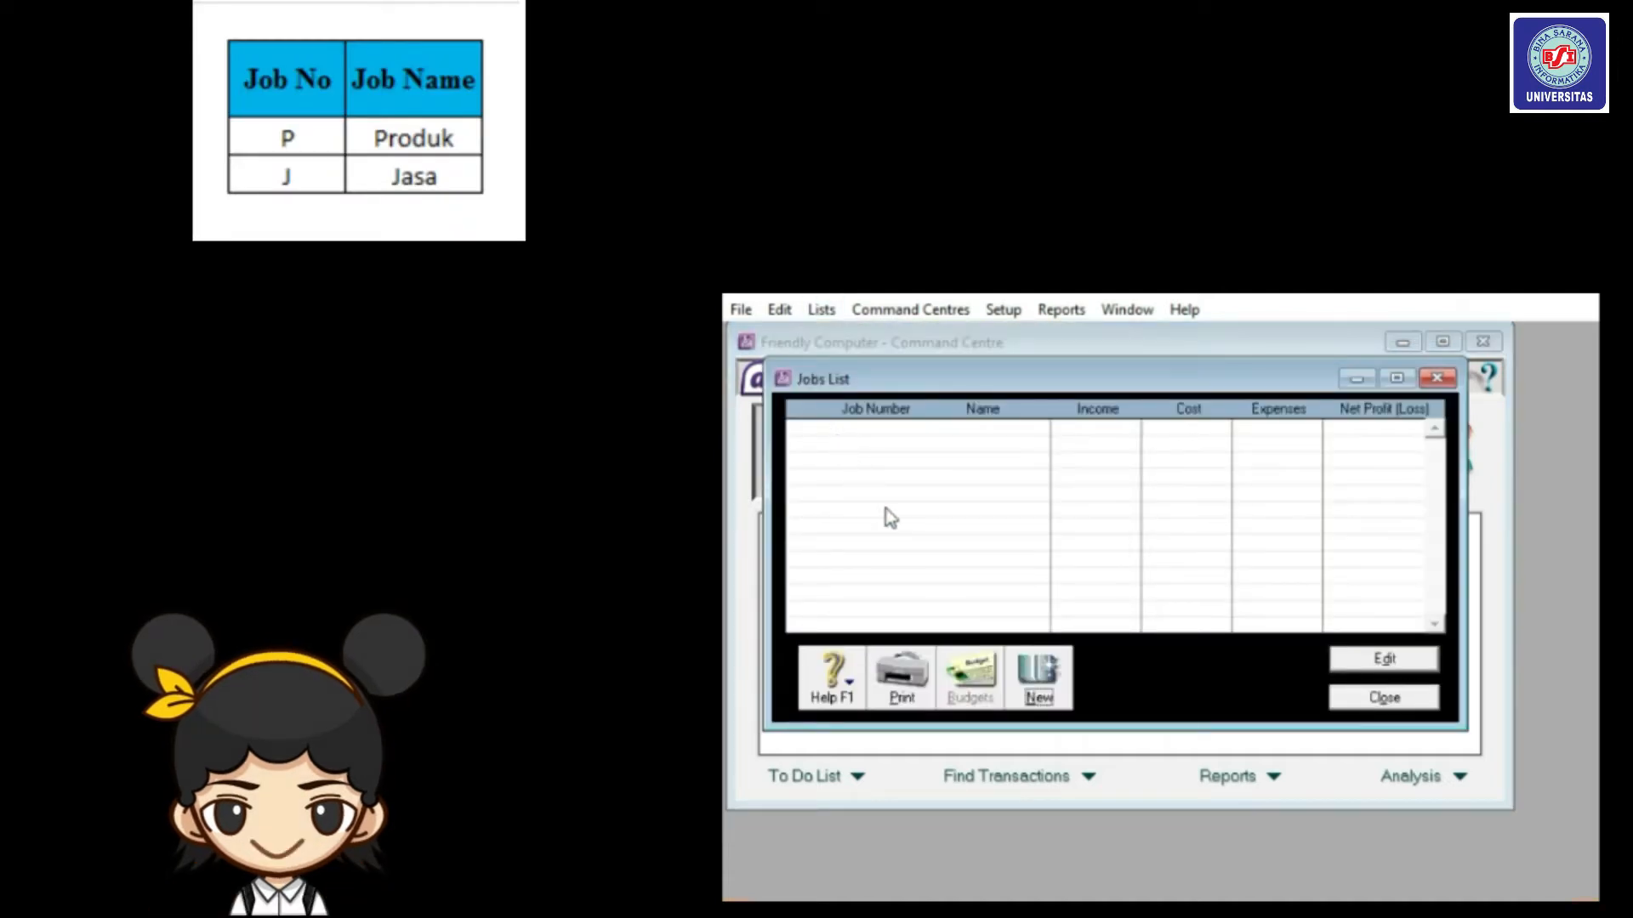
left_click(1041, 672)
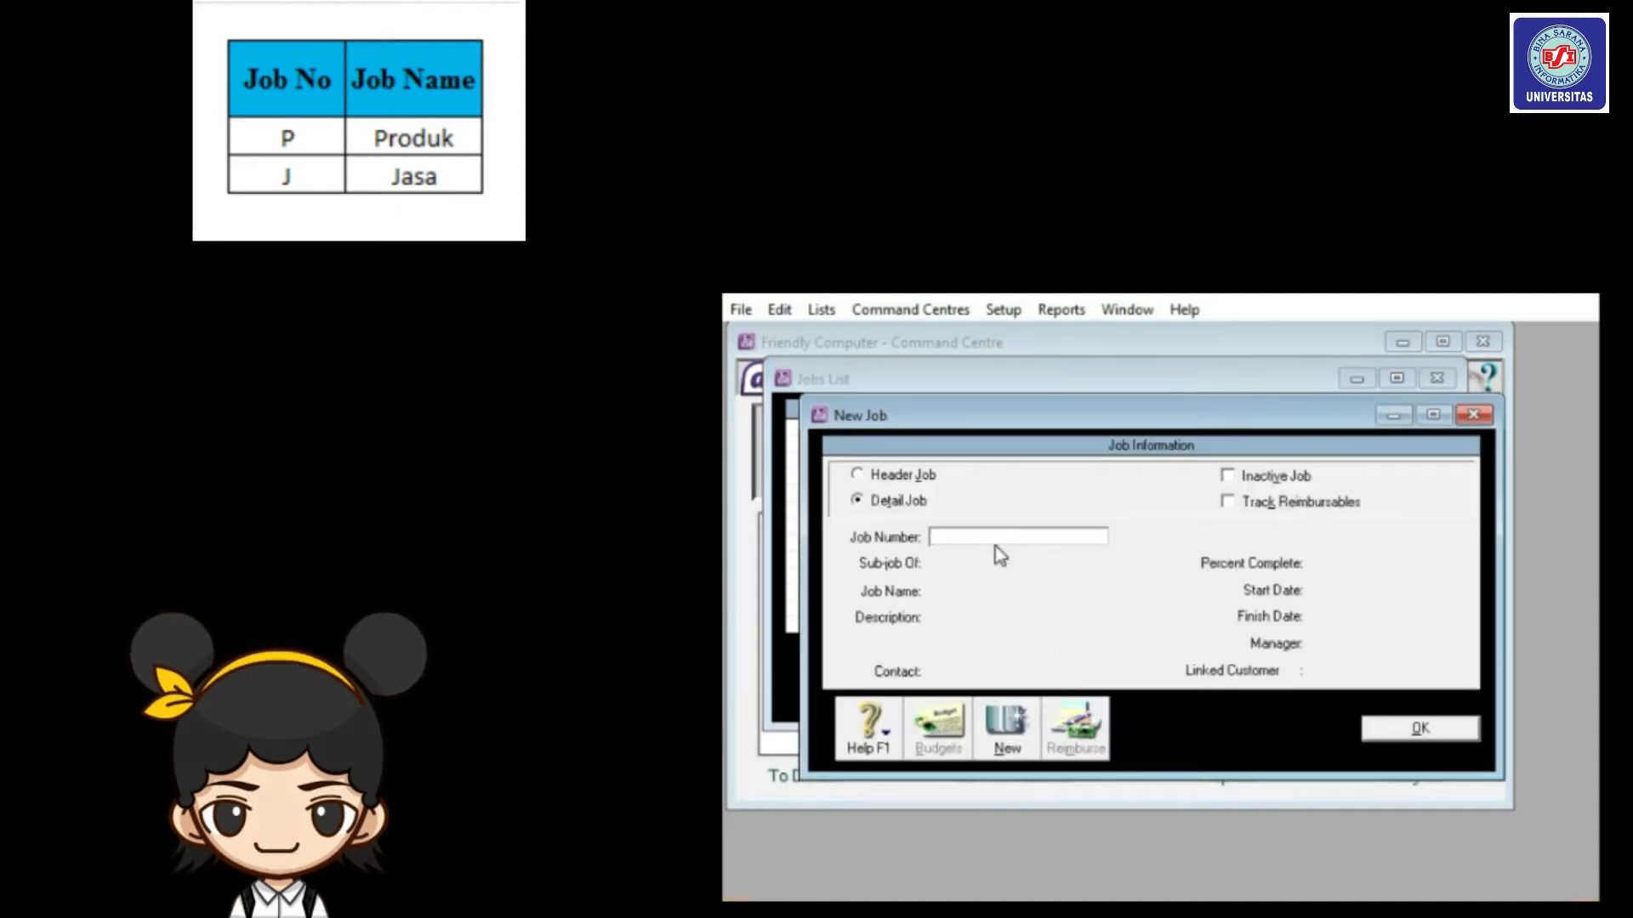
type("P")
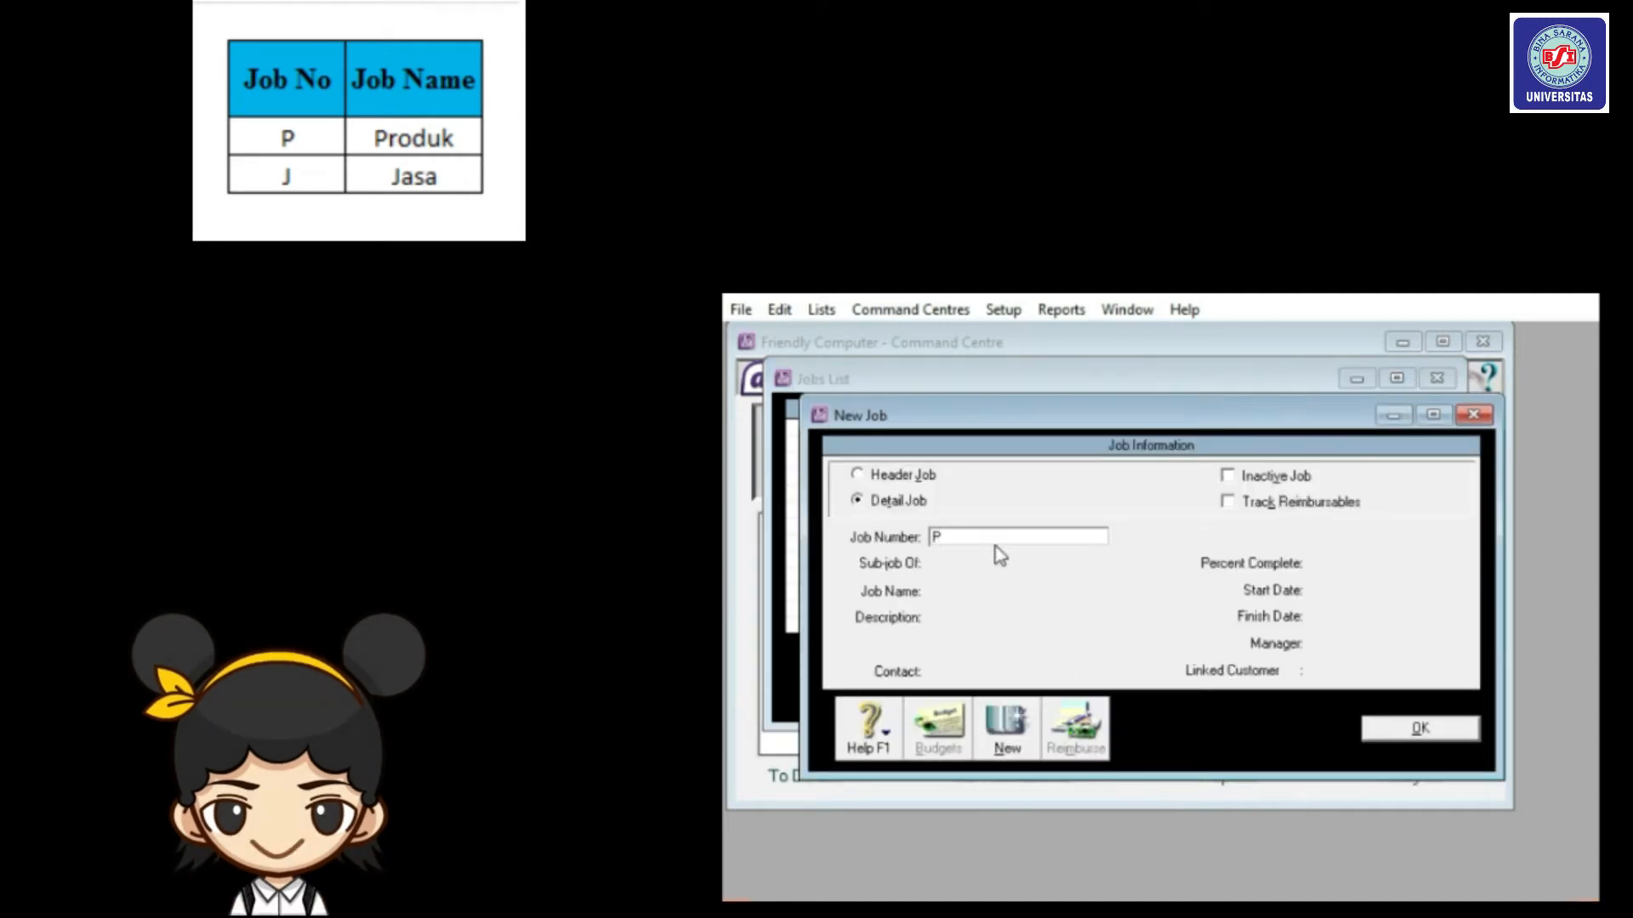
key("Tab")
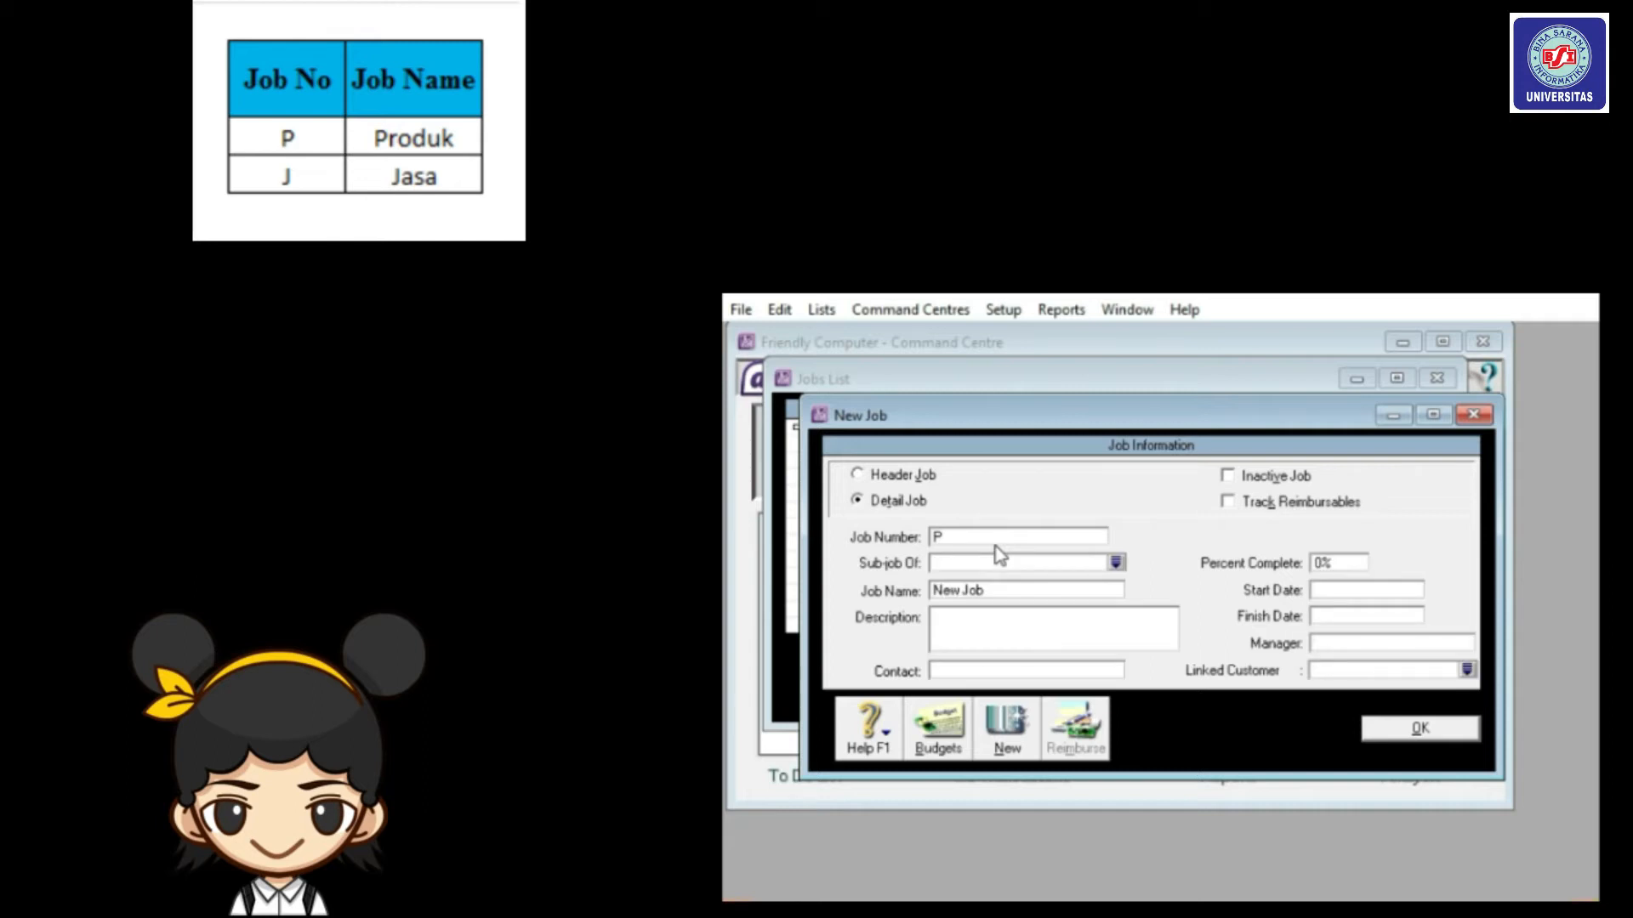
left_click(1005, 591)
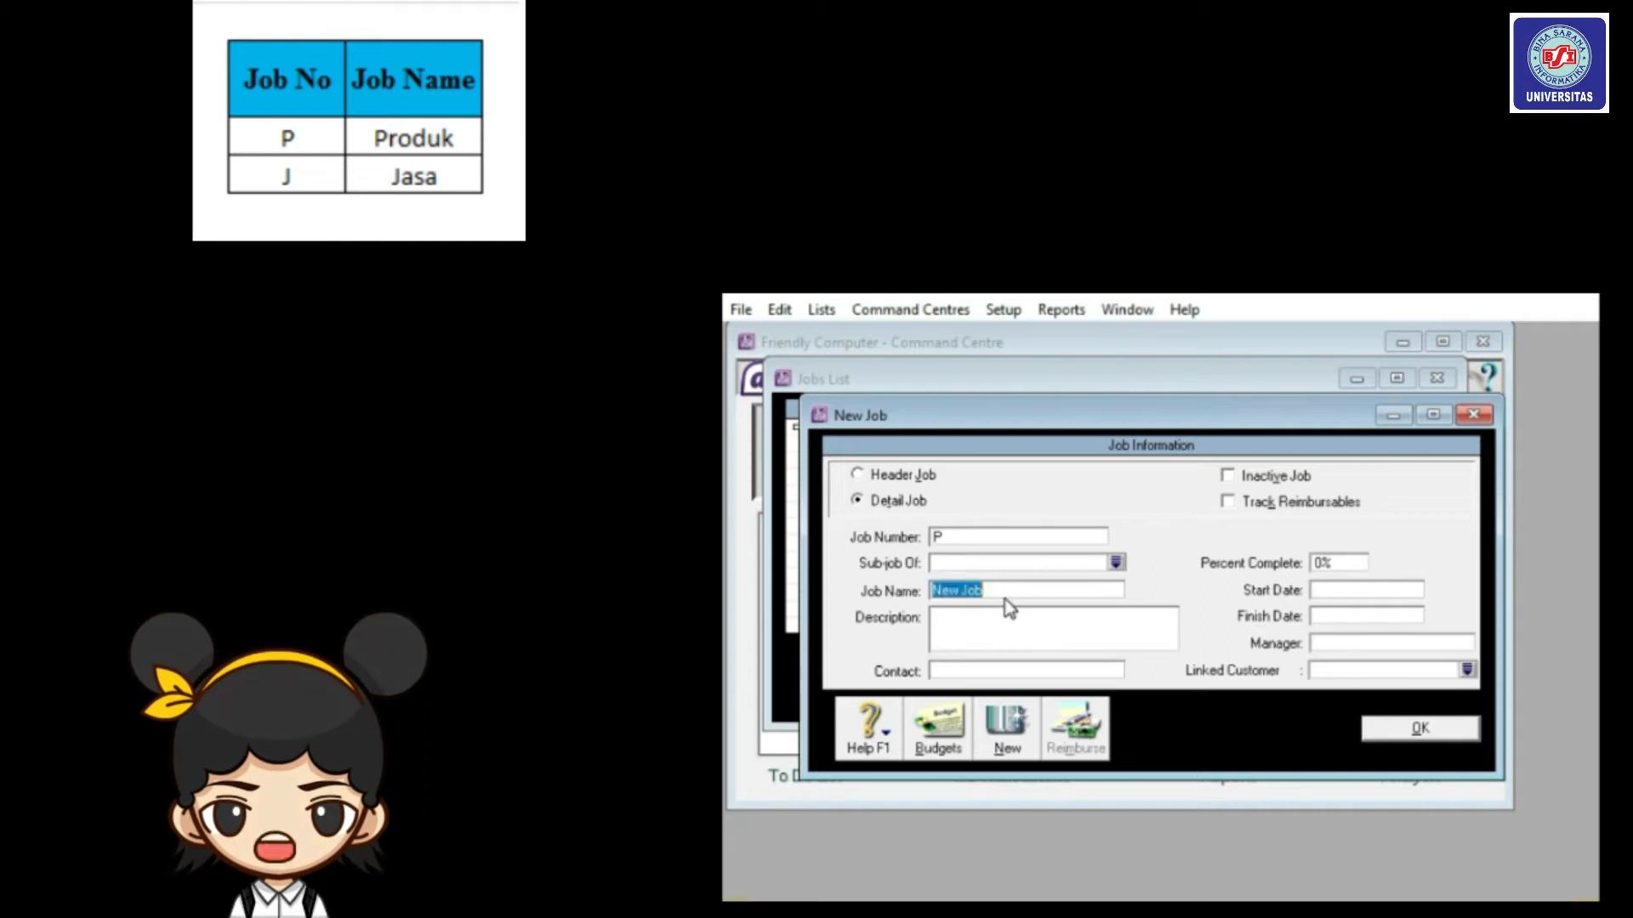
type("Produk")
key("Tab")
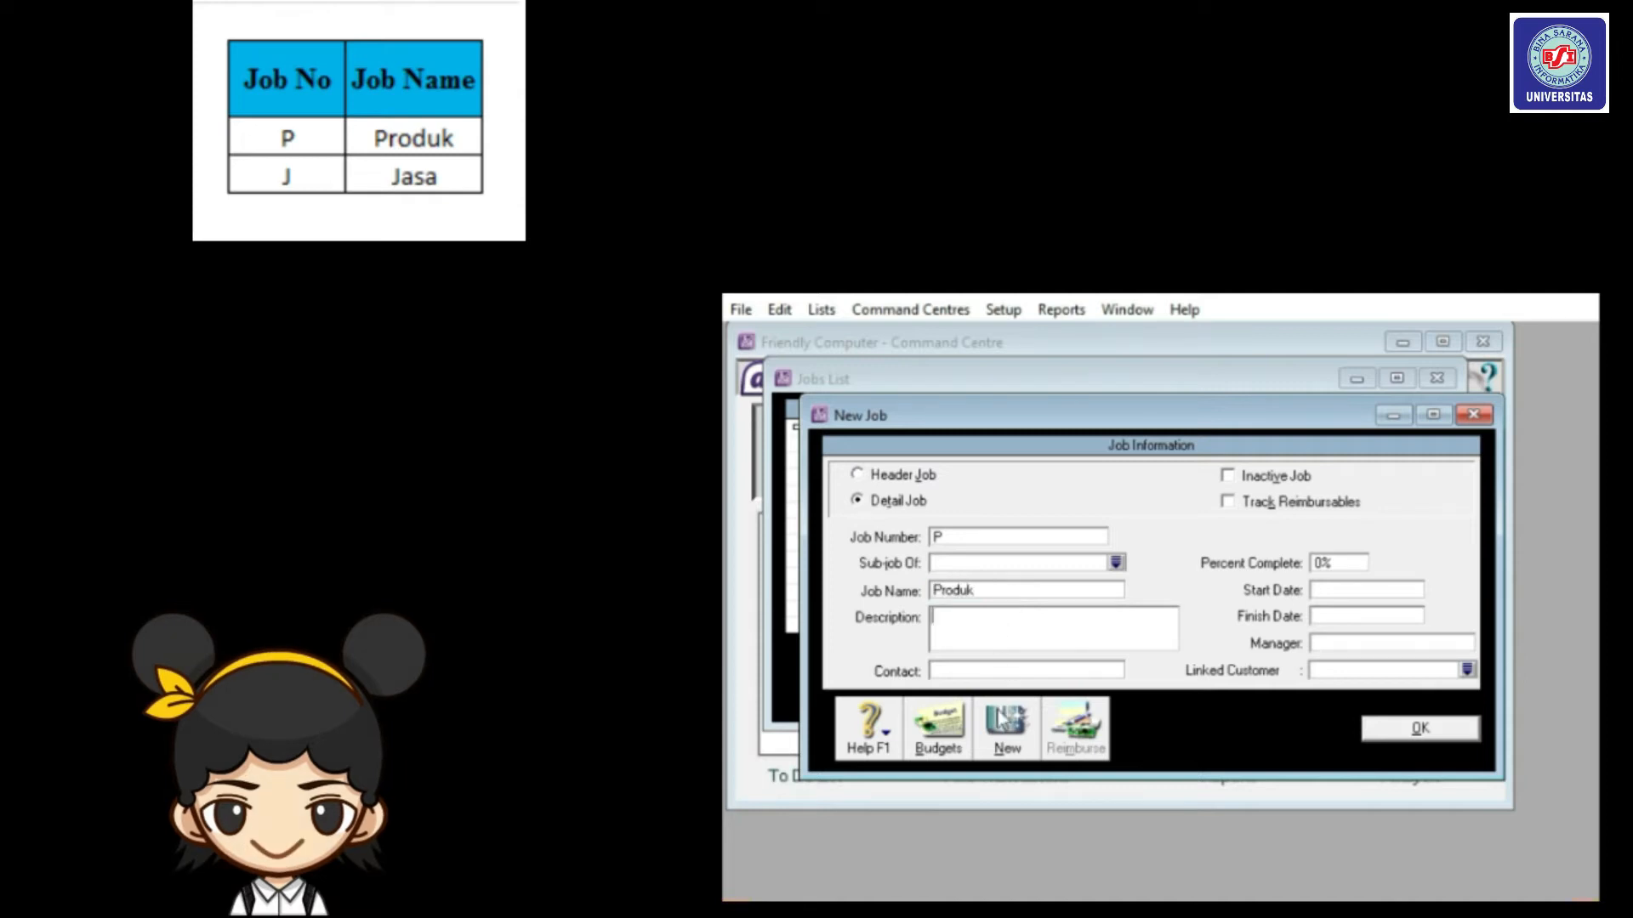
Add a second job, number J named Jasa, and save it.
left_click(1005, 723)
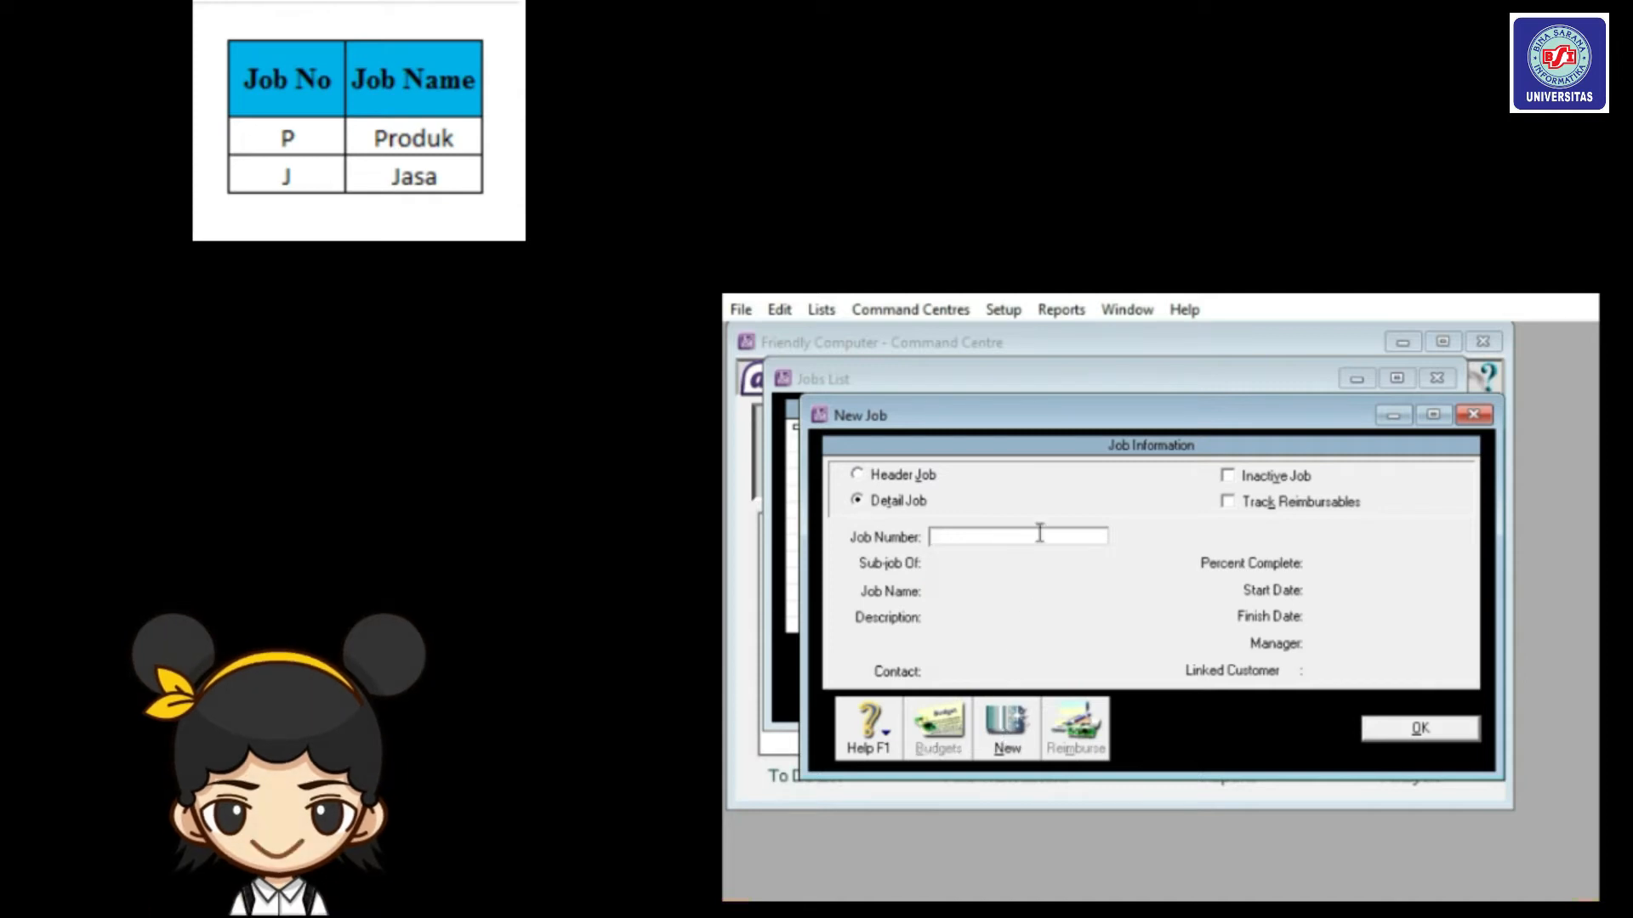
type("J")
key("Tab")
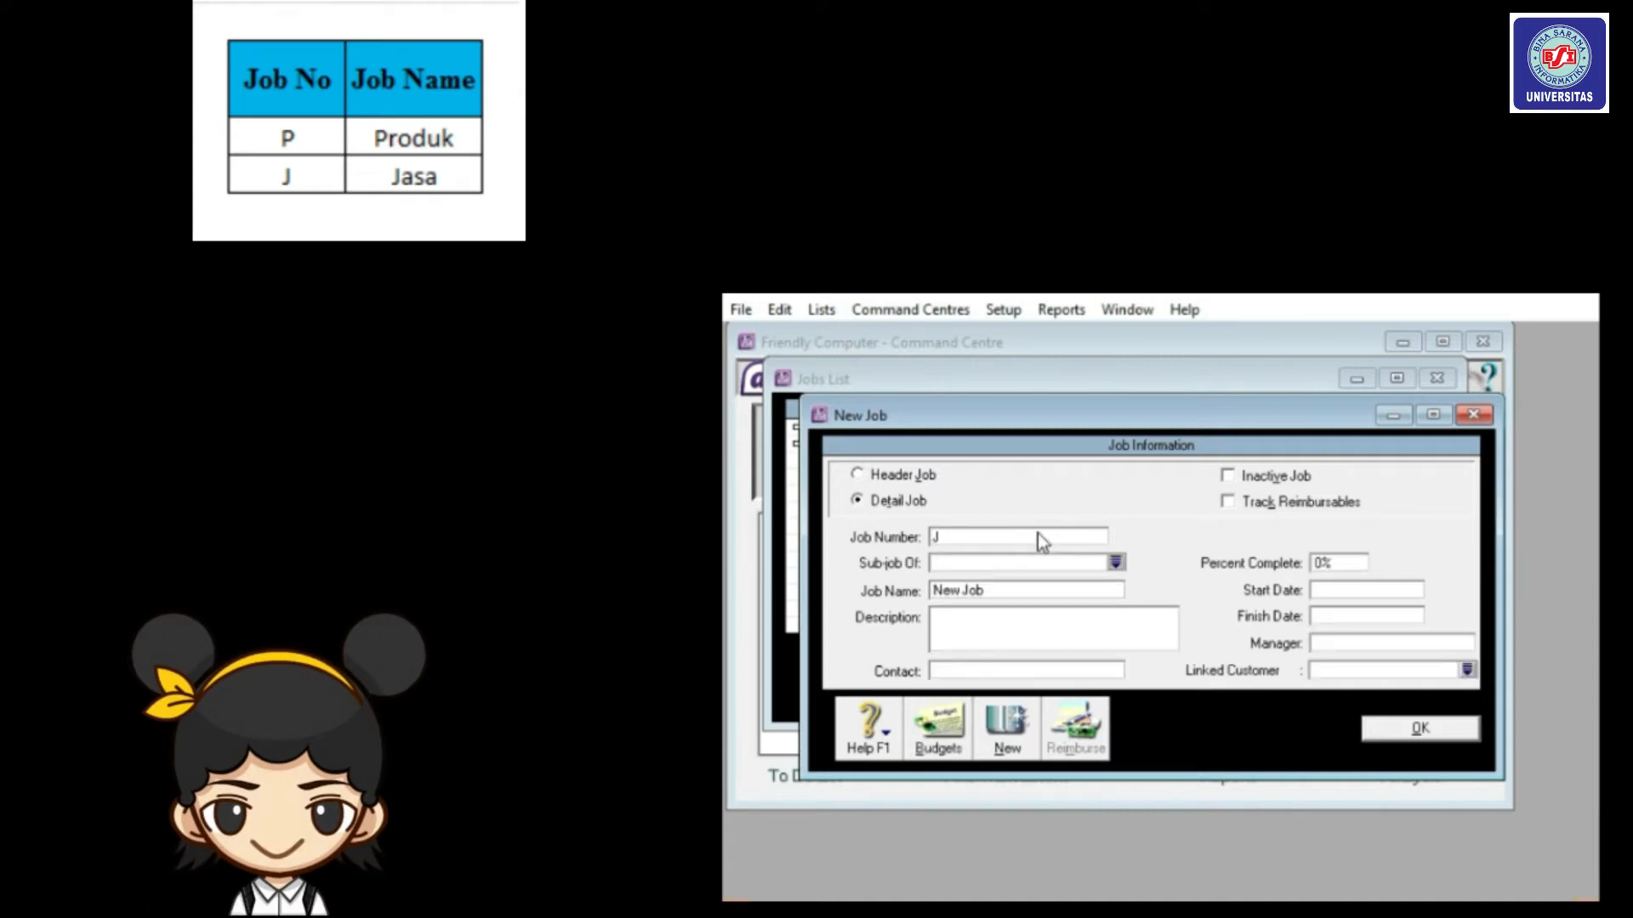
left_click(1055, 593)
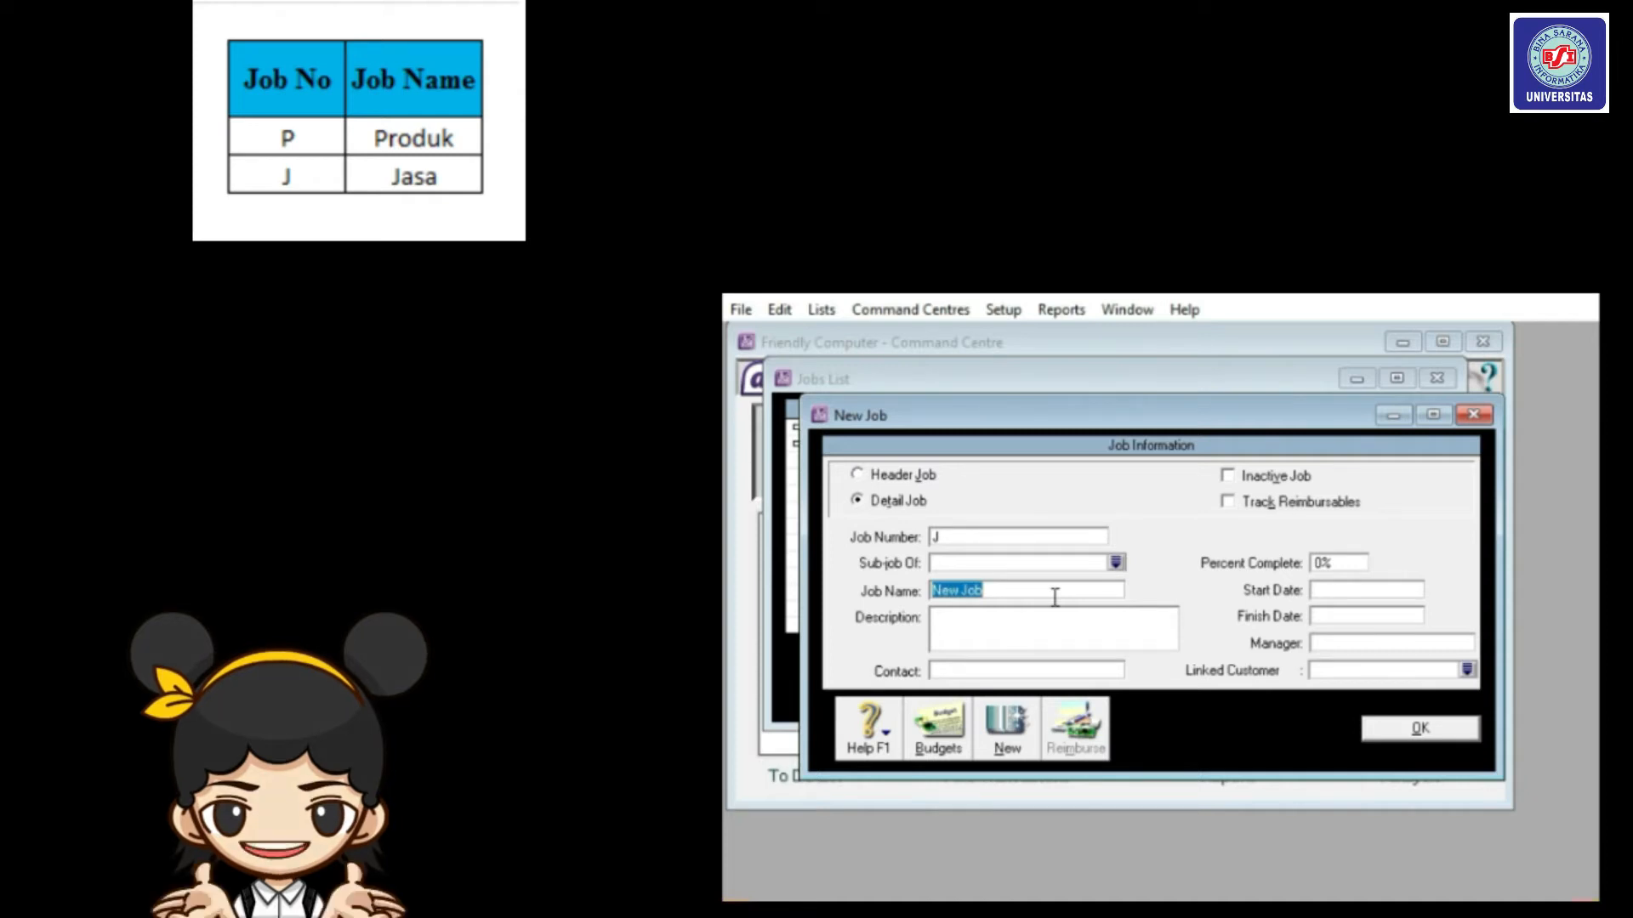
type("Jasa")
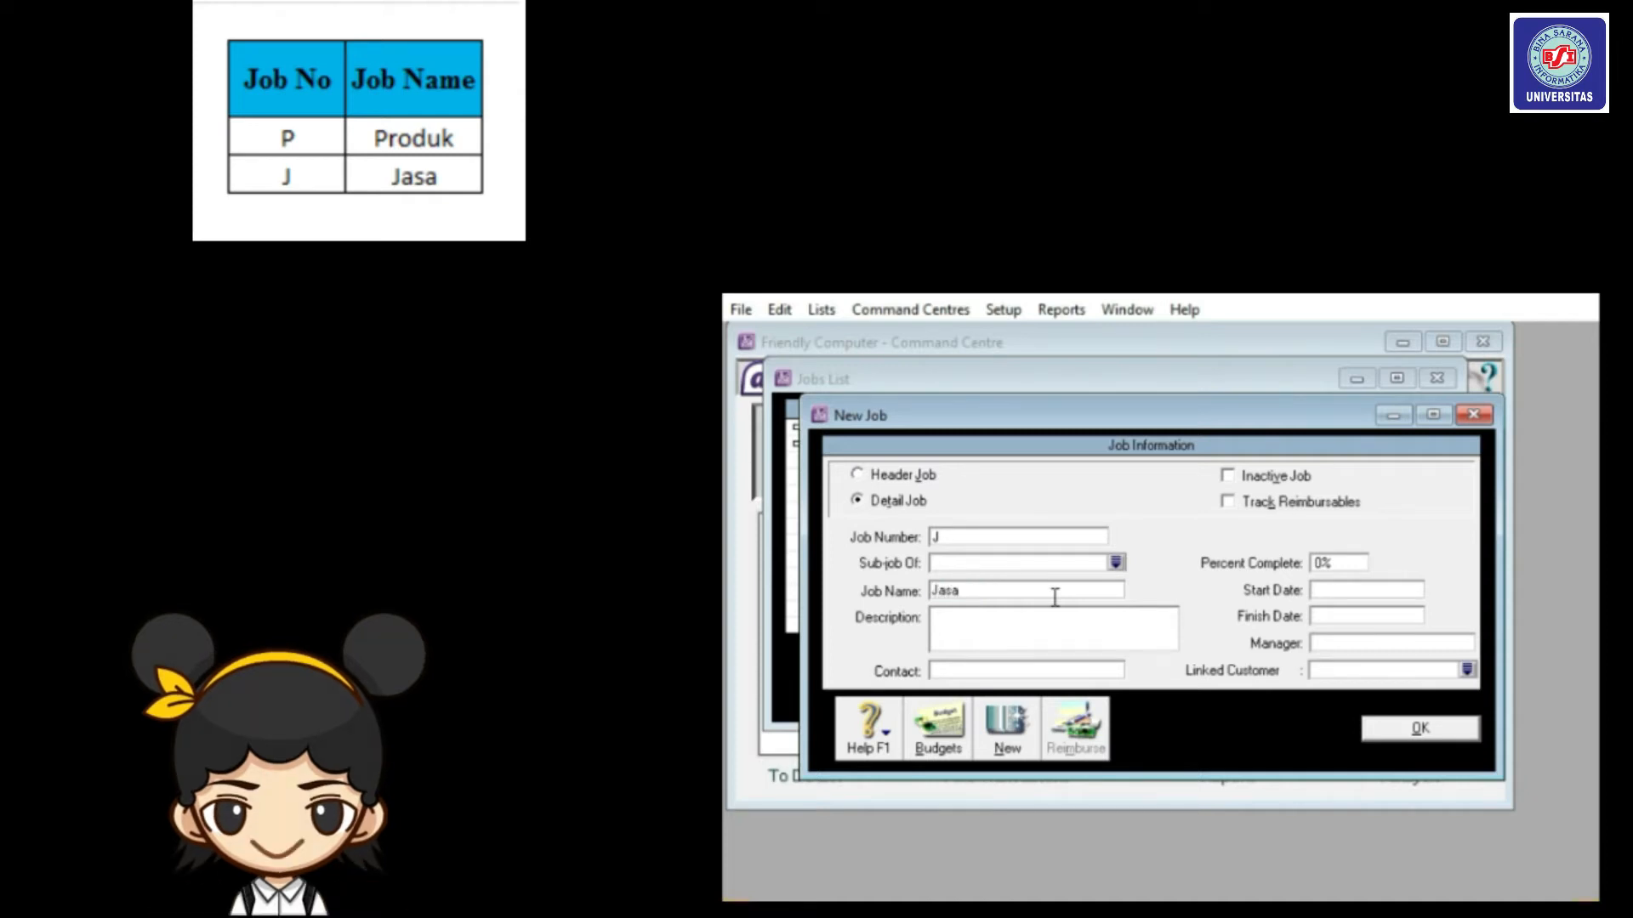
left_click(1420, 728)
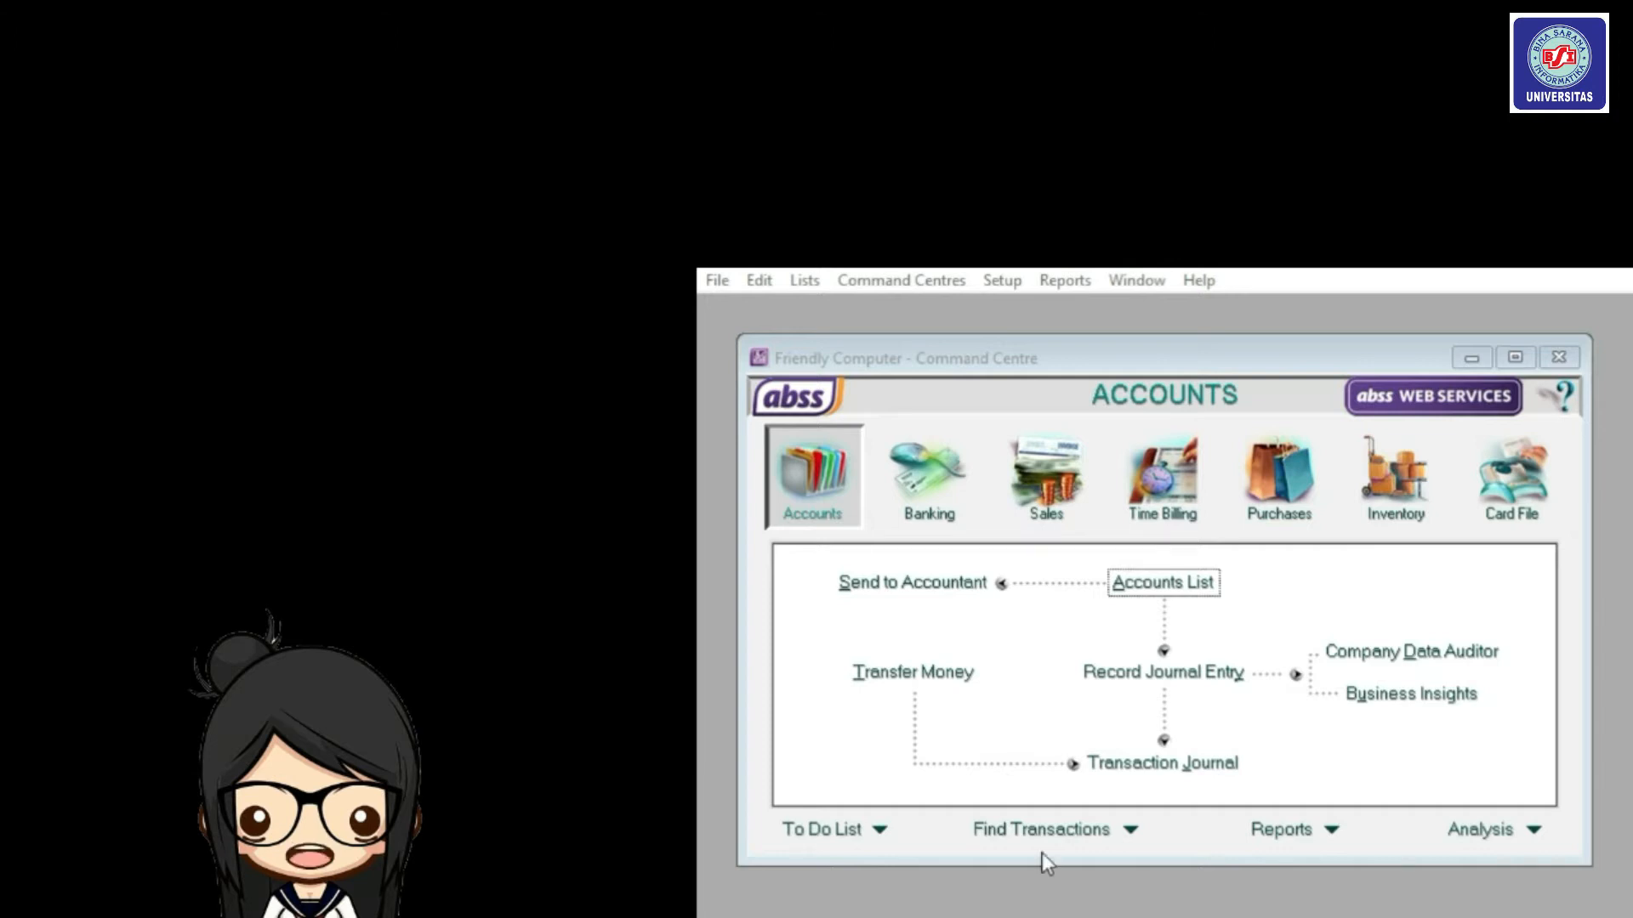
Add category ID L named Local to the Categories list and close it.
left_click(803, 280)
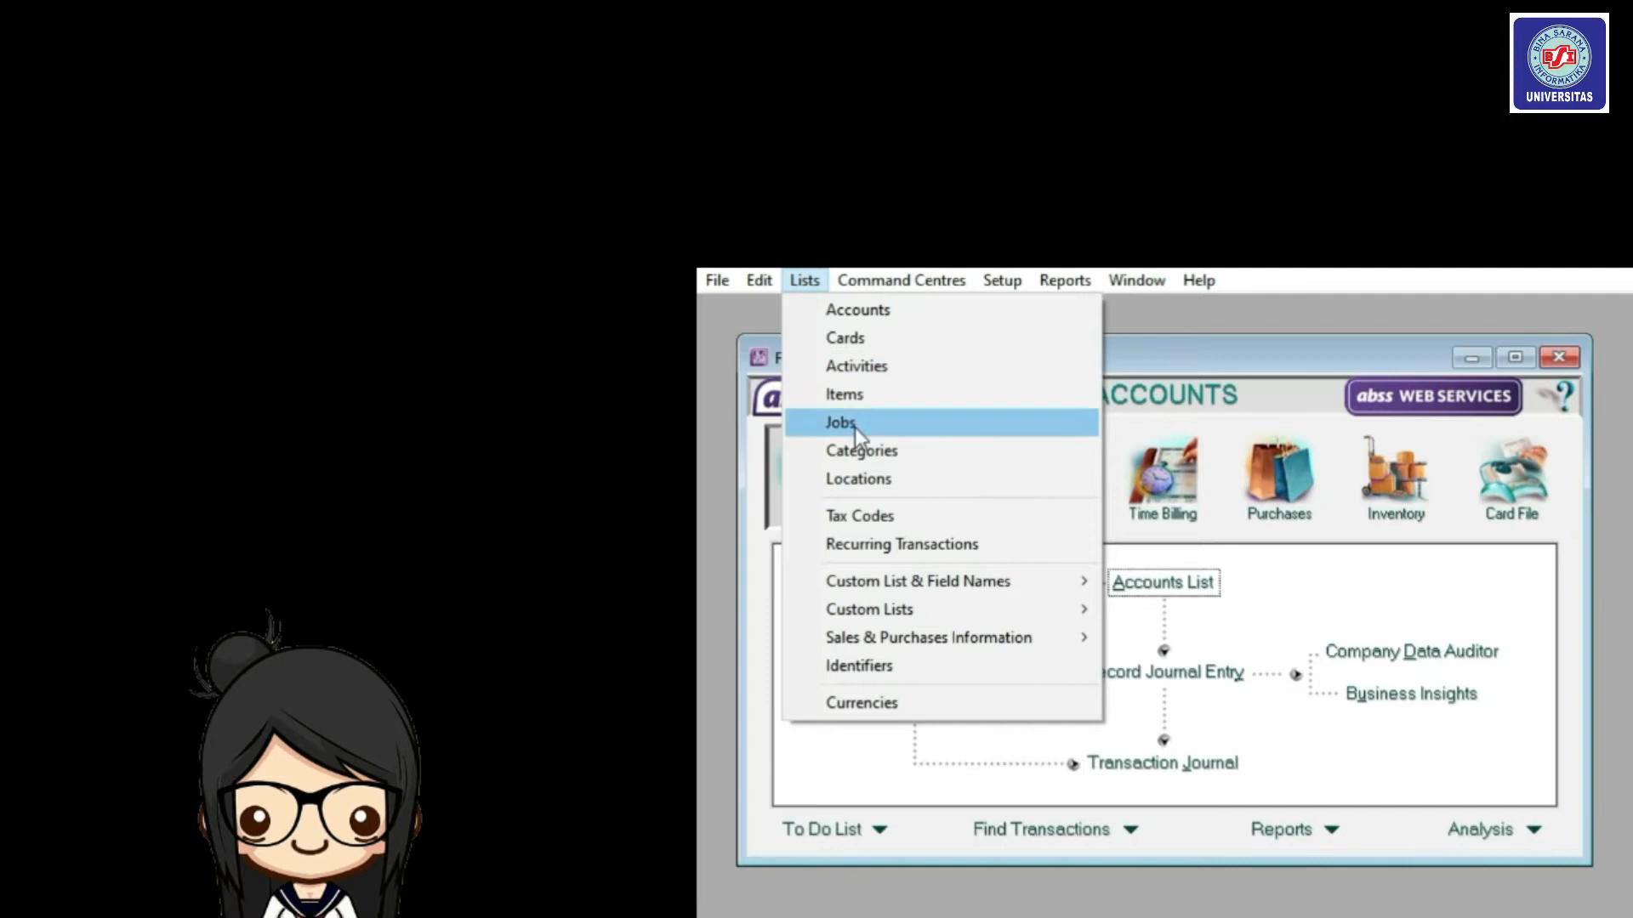
left_click(865, 459)
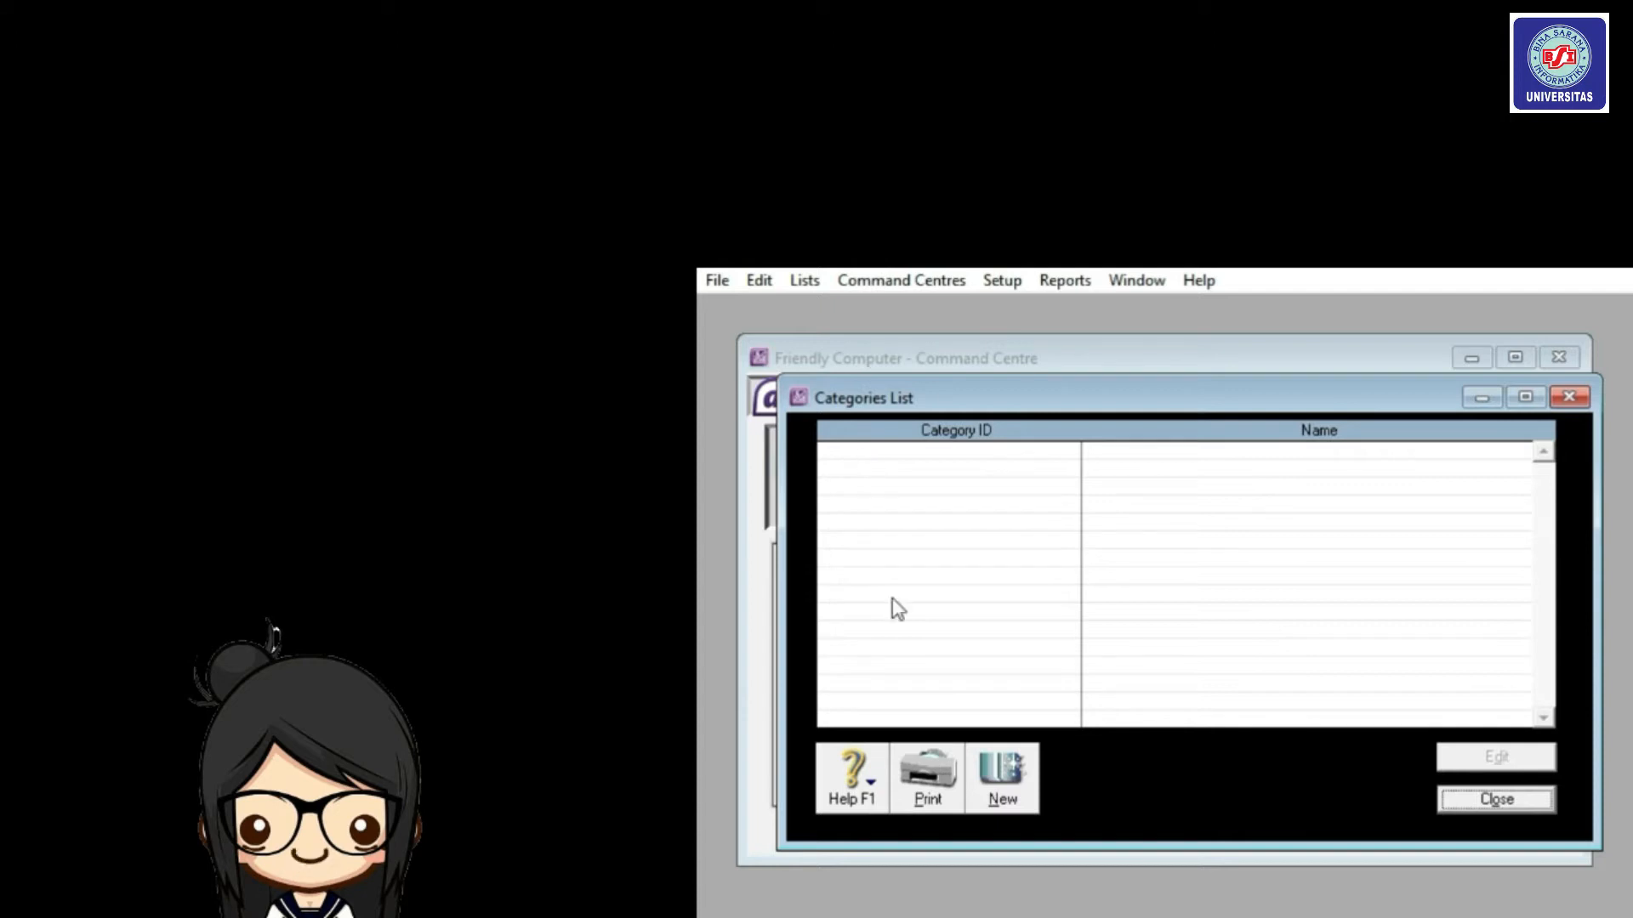
left_click(1004, 776)
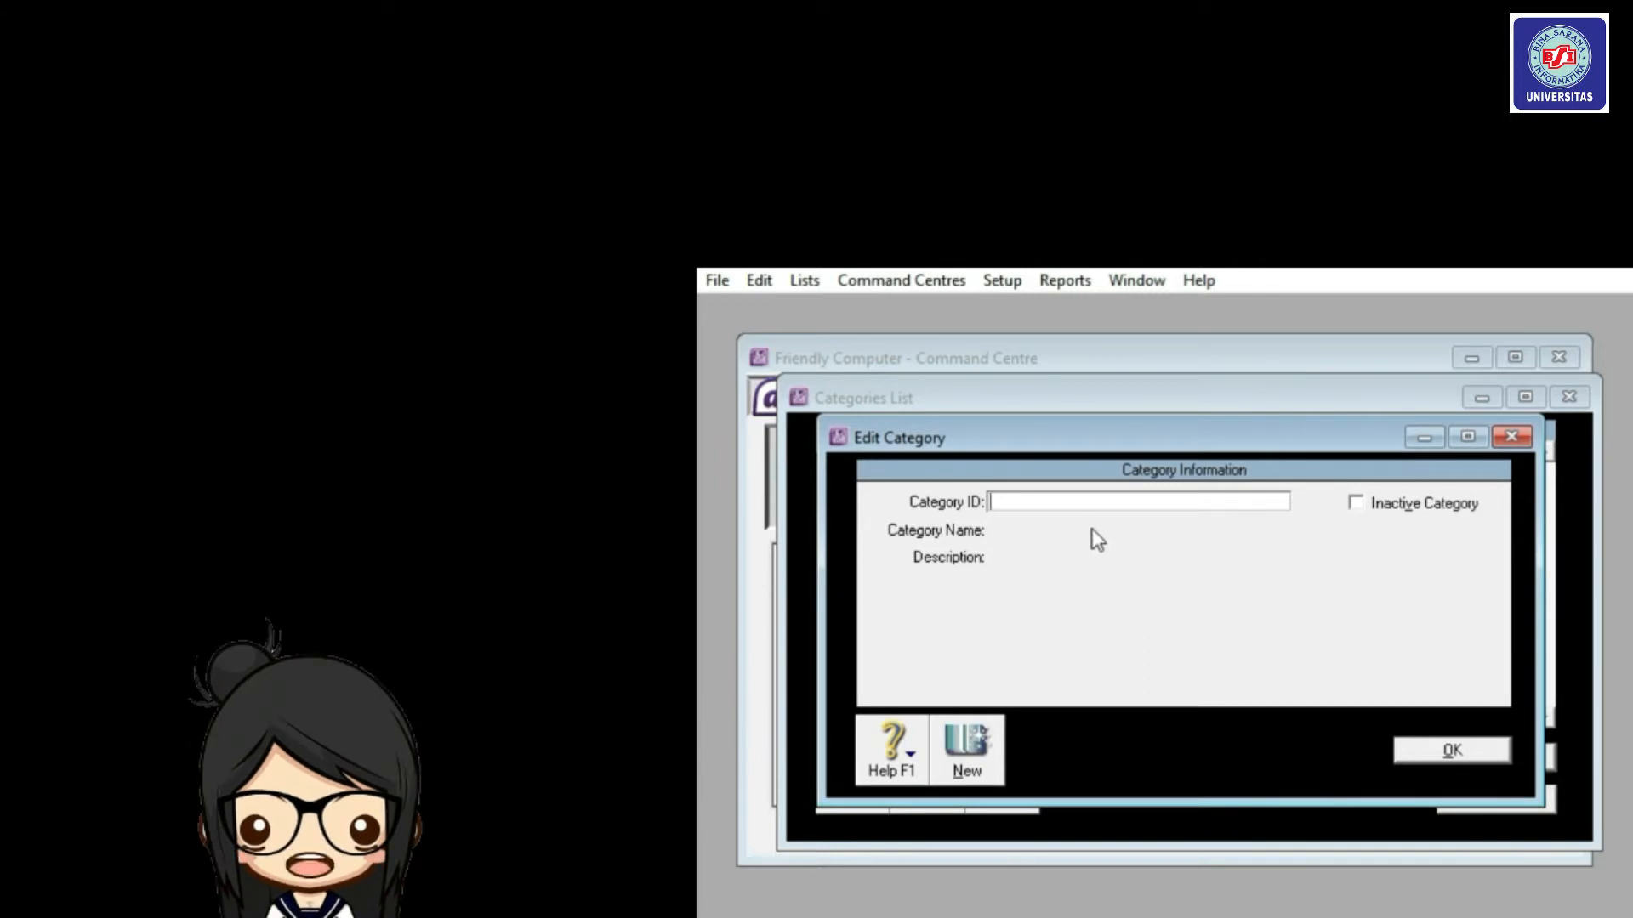
type("L")
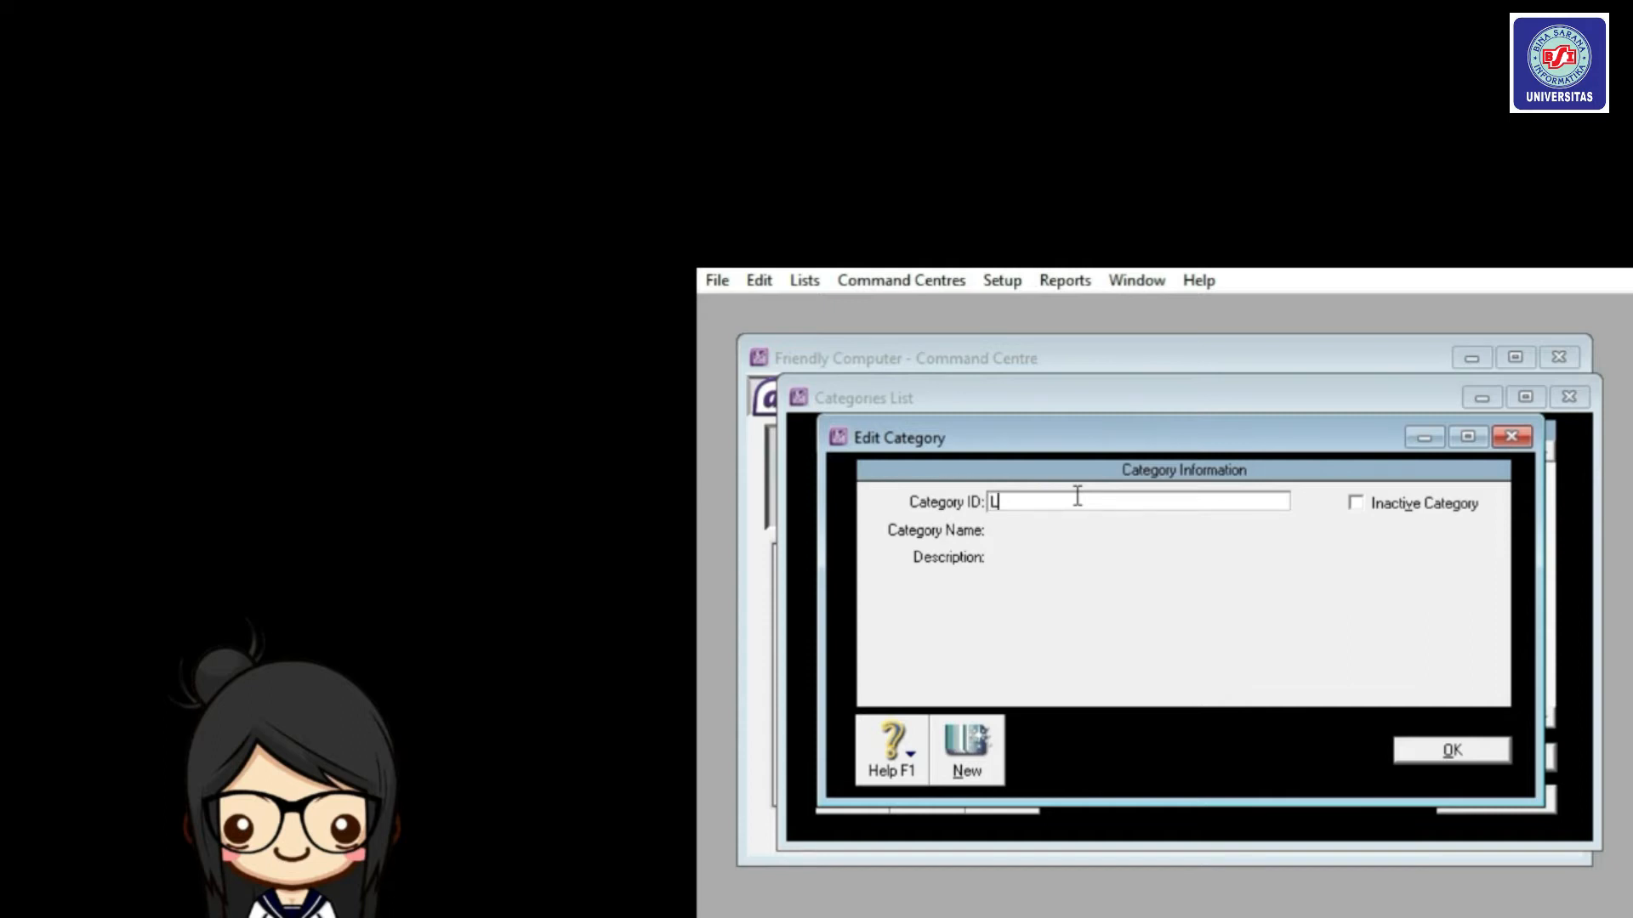
key("Tab")
type("Local")
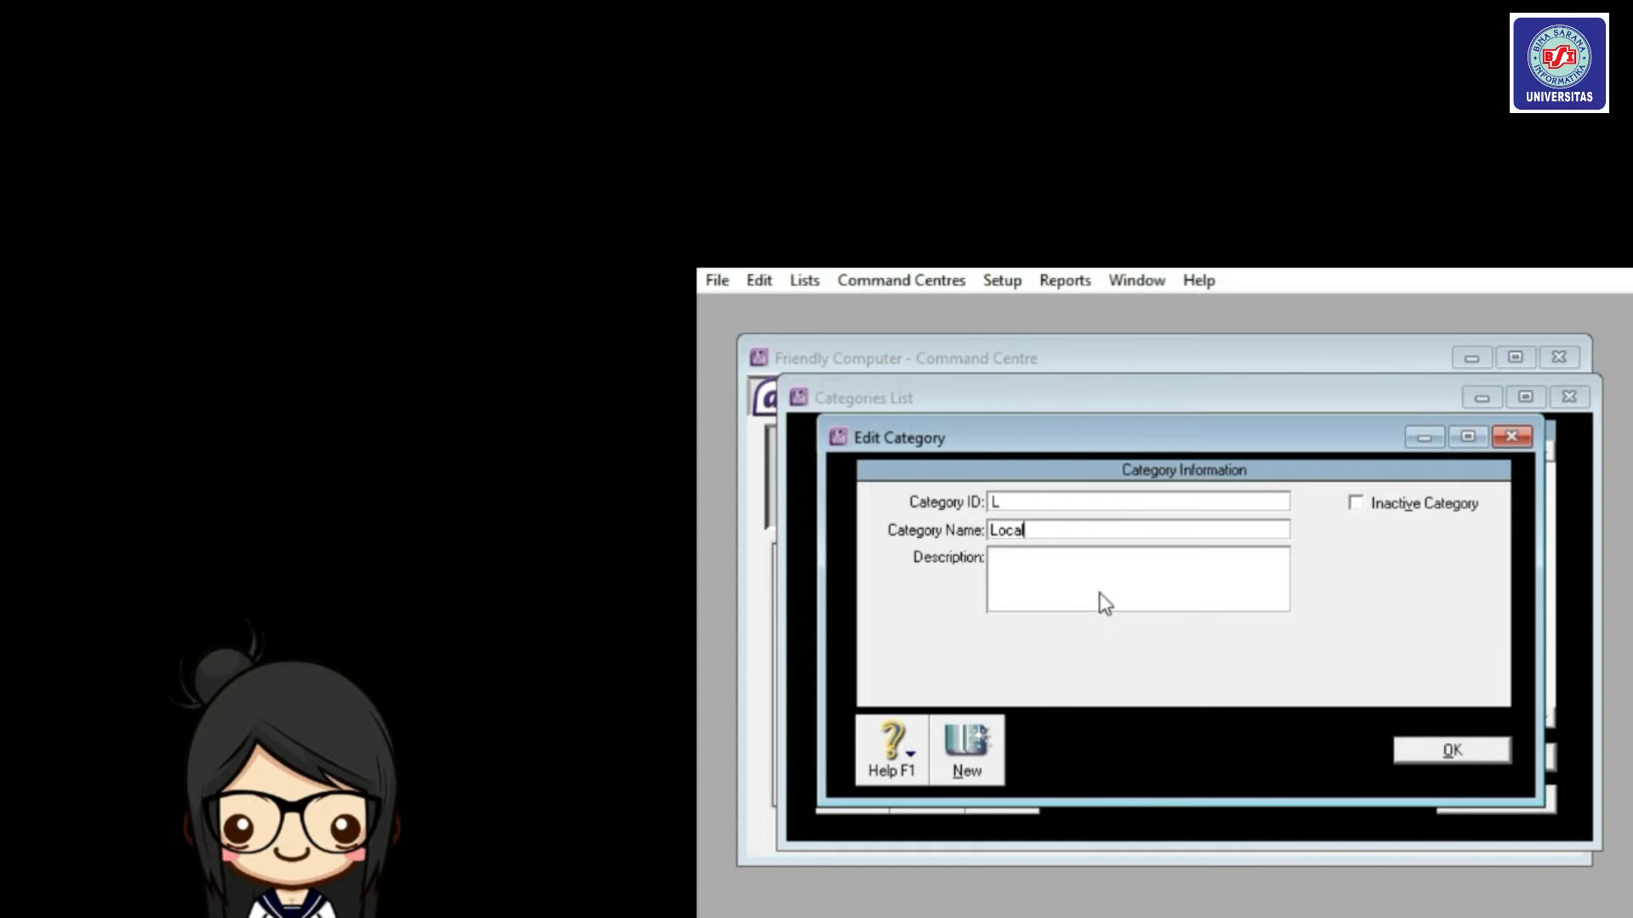
key("Return")
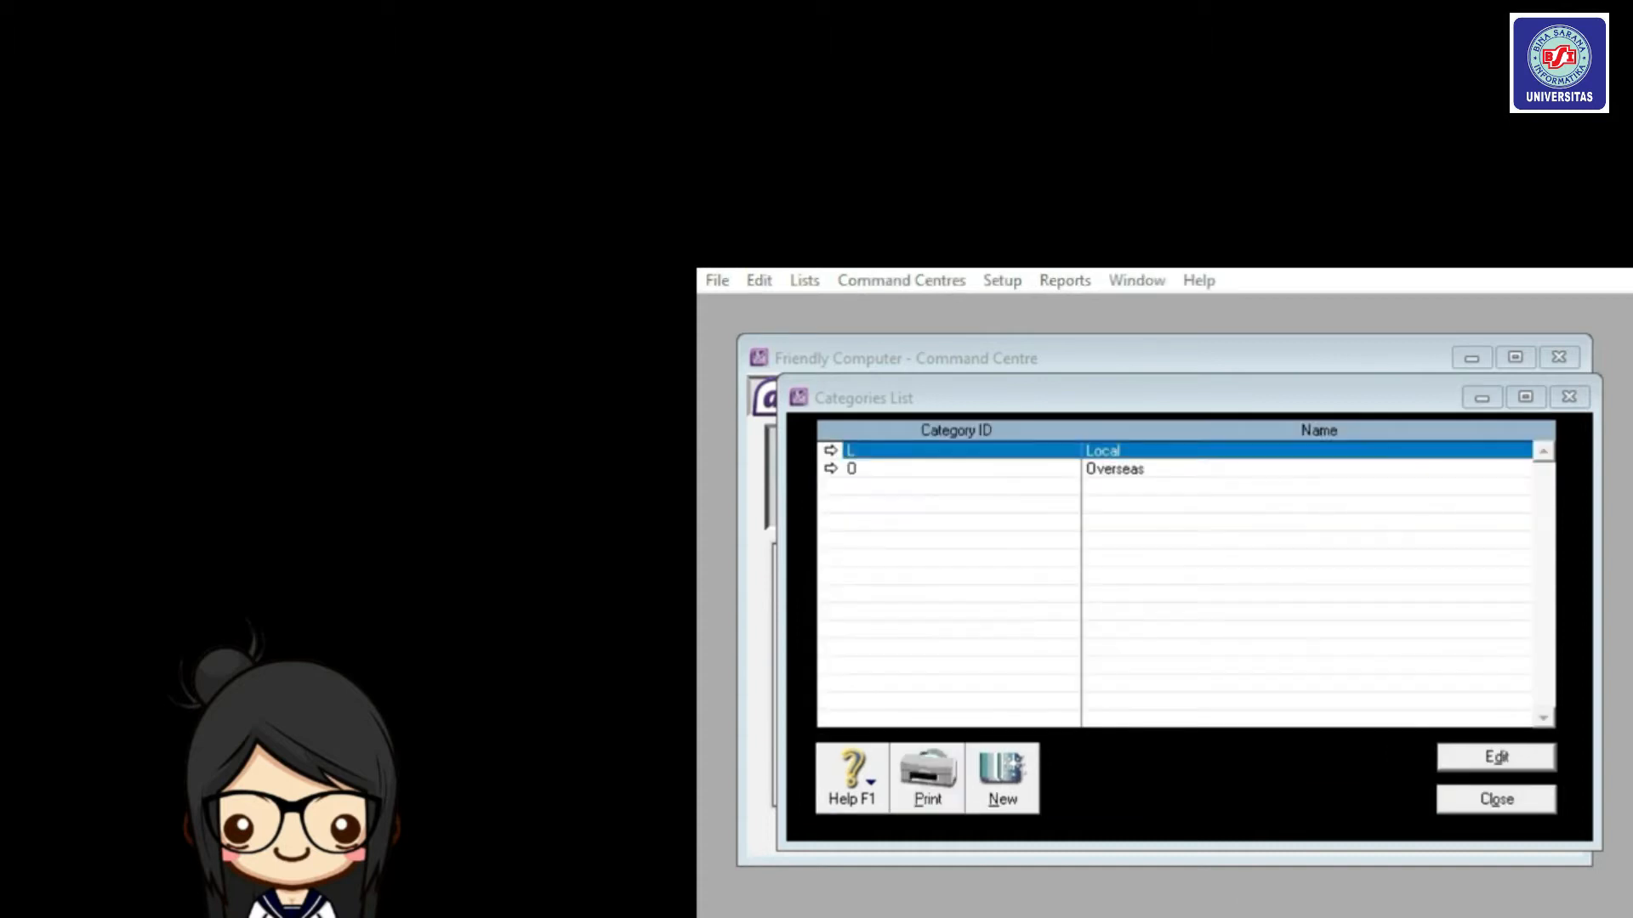
left_click(1495, 806)
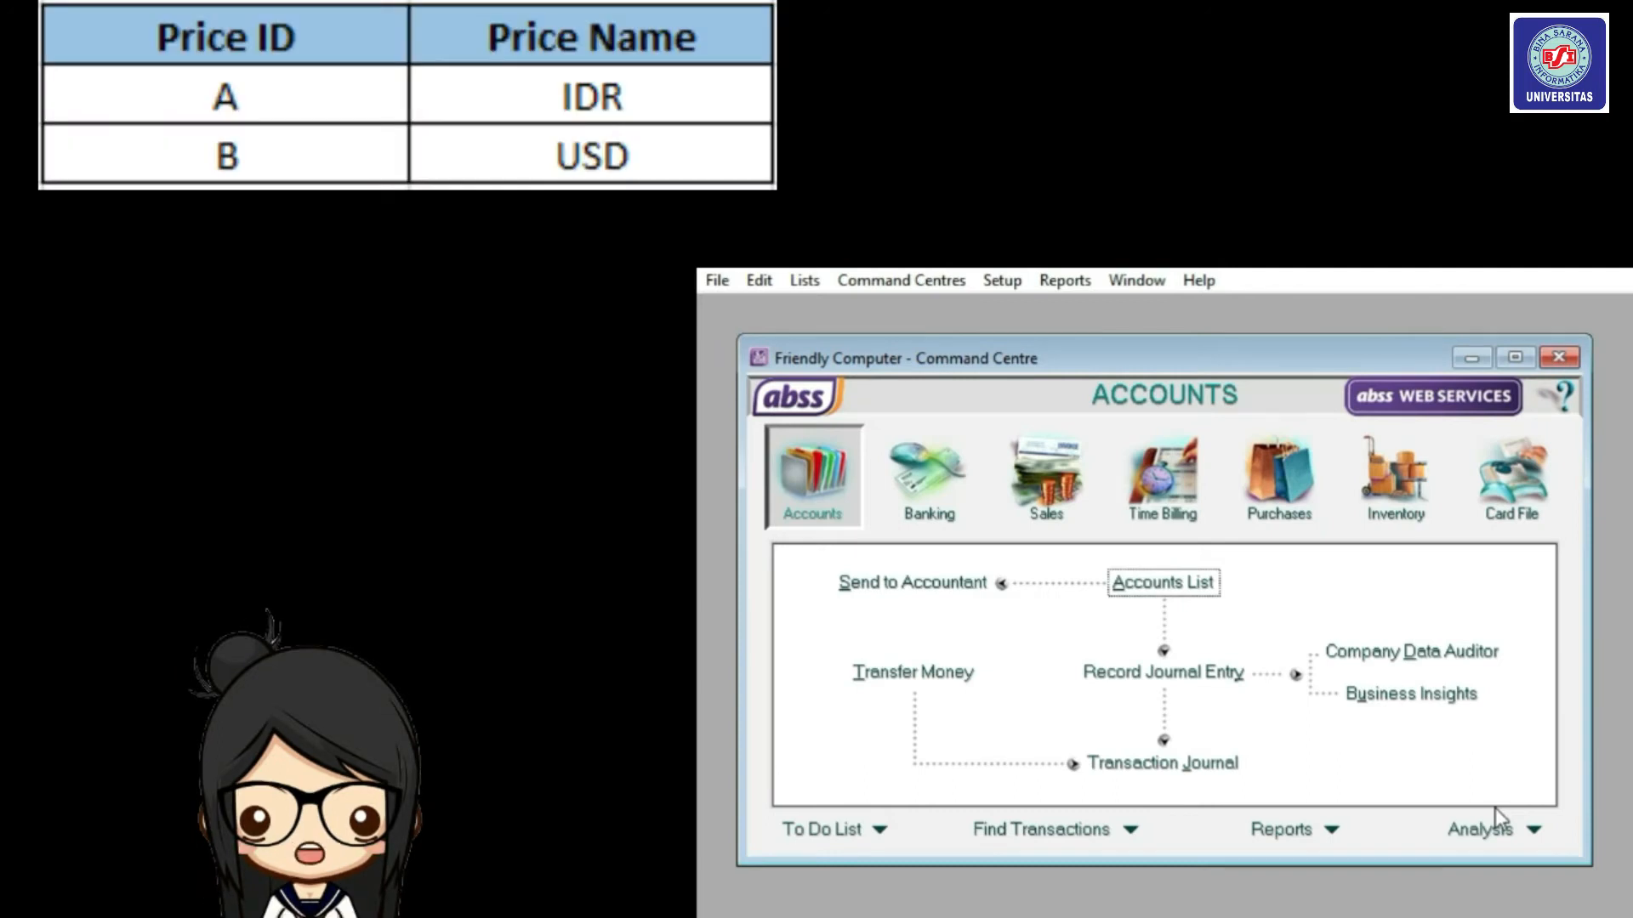
In Custom List & Field Names, rename Price Level A to IDR and Price Level B to USD.
left_click(794, 281)
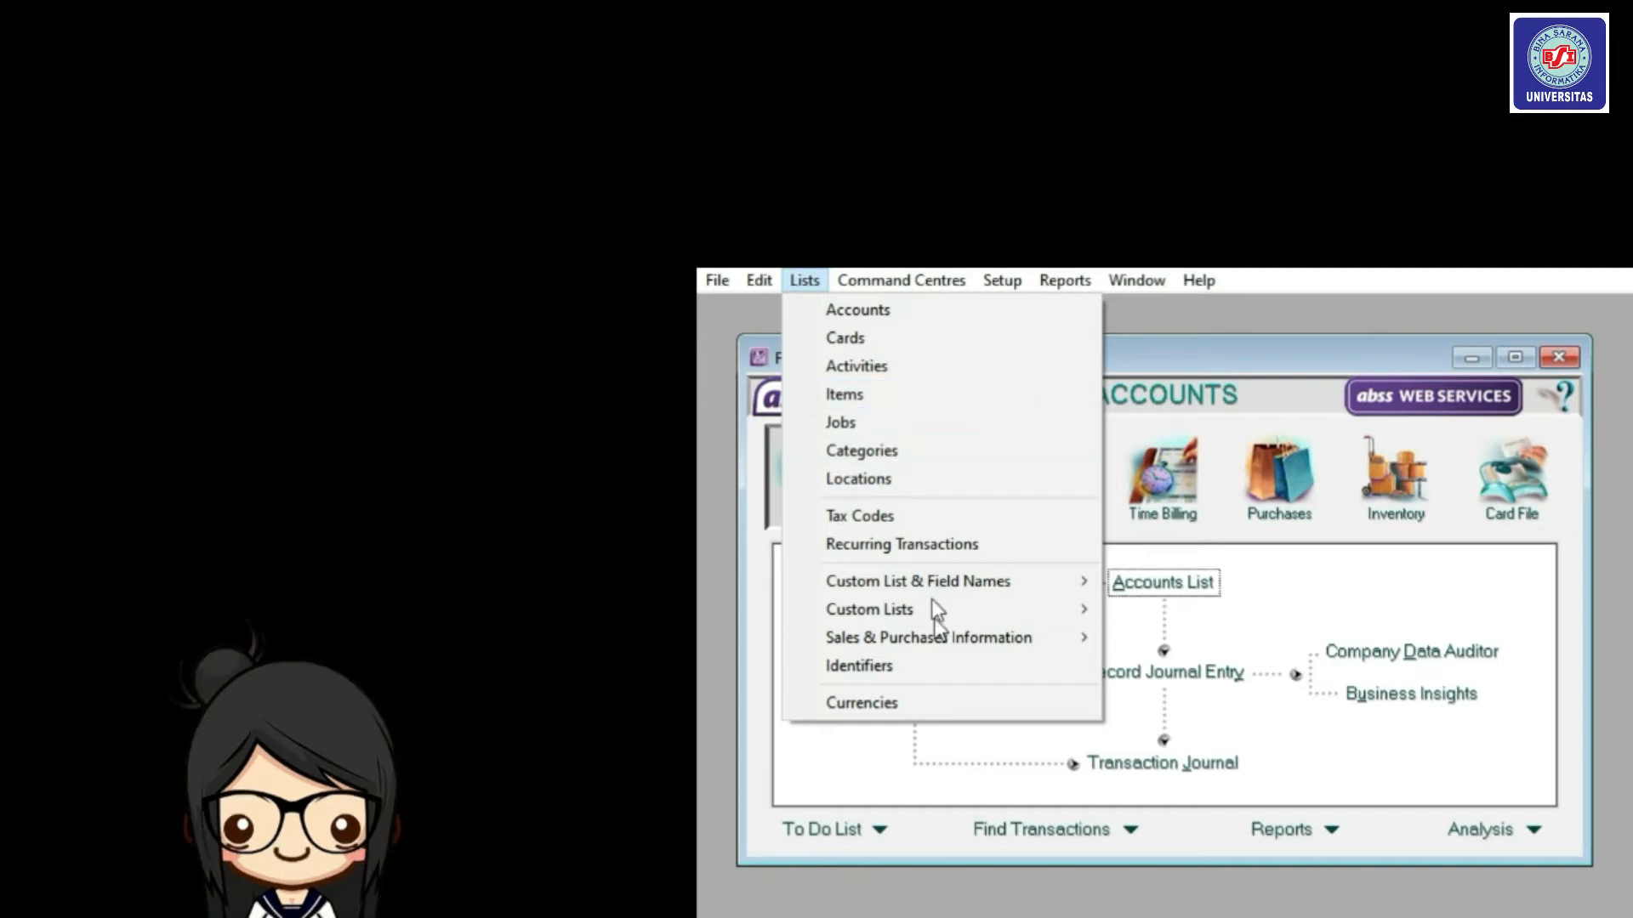
mouse_move(941, 649)
mouse_move(940, 583)
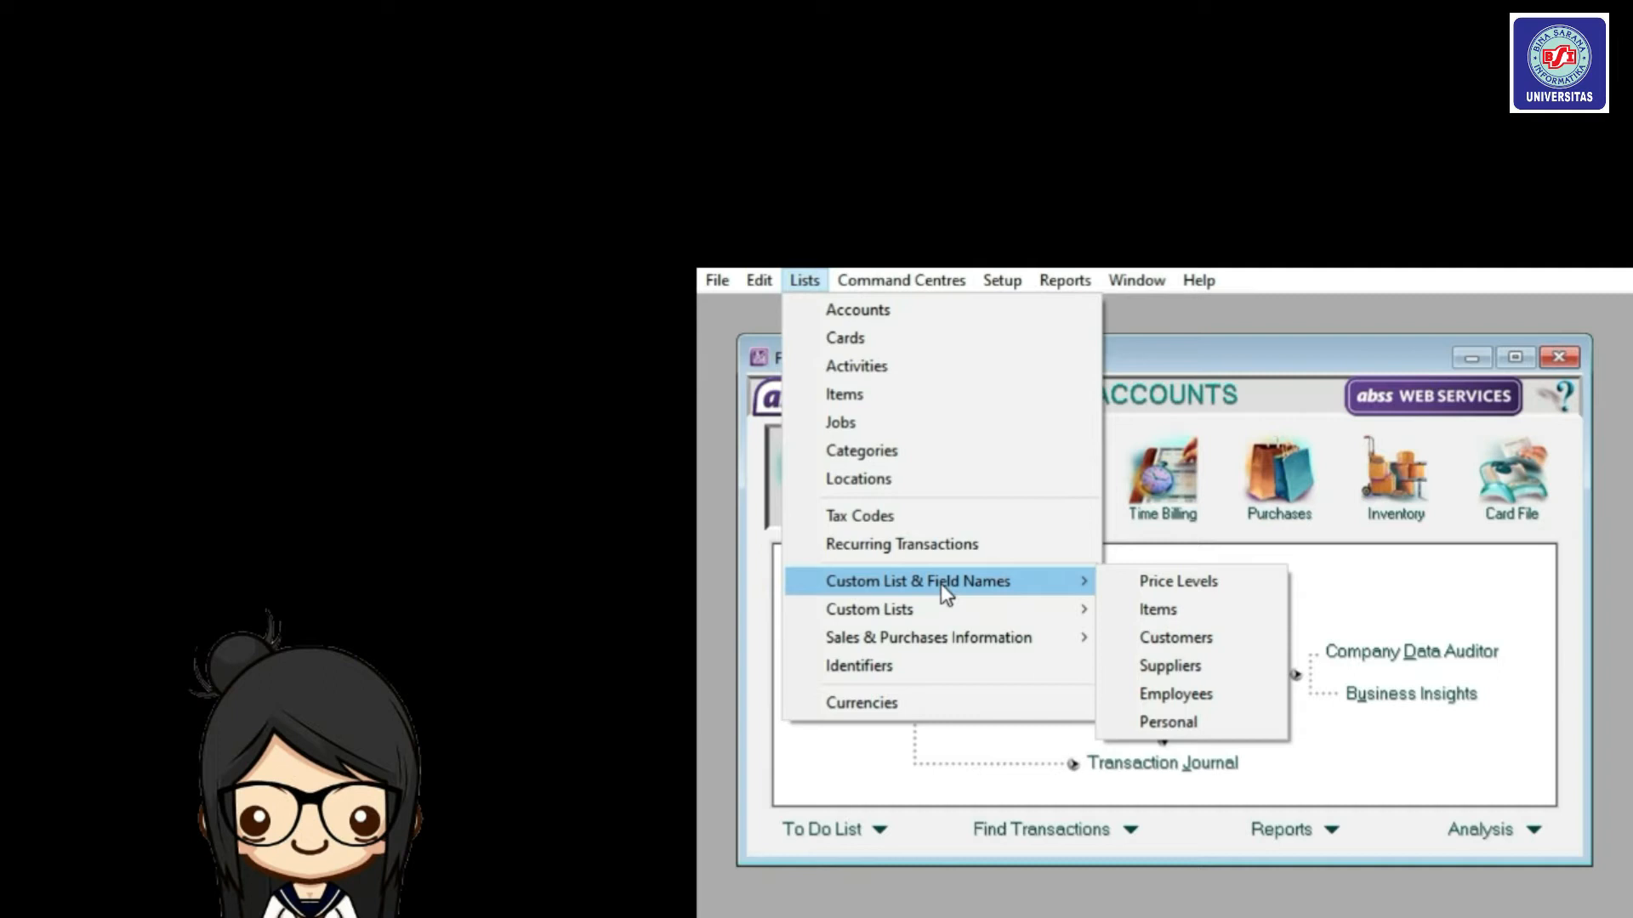
left_click(1178, 582)
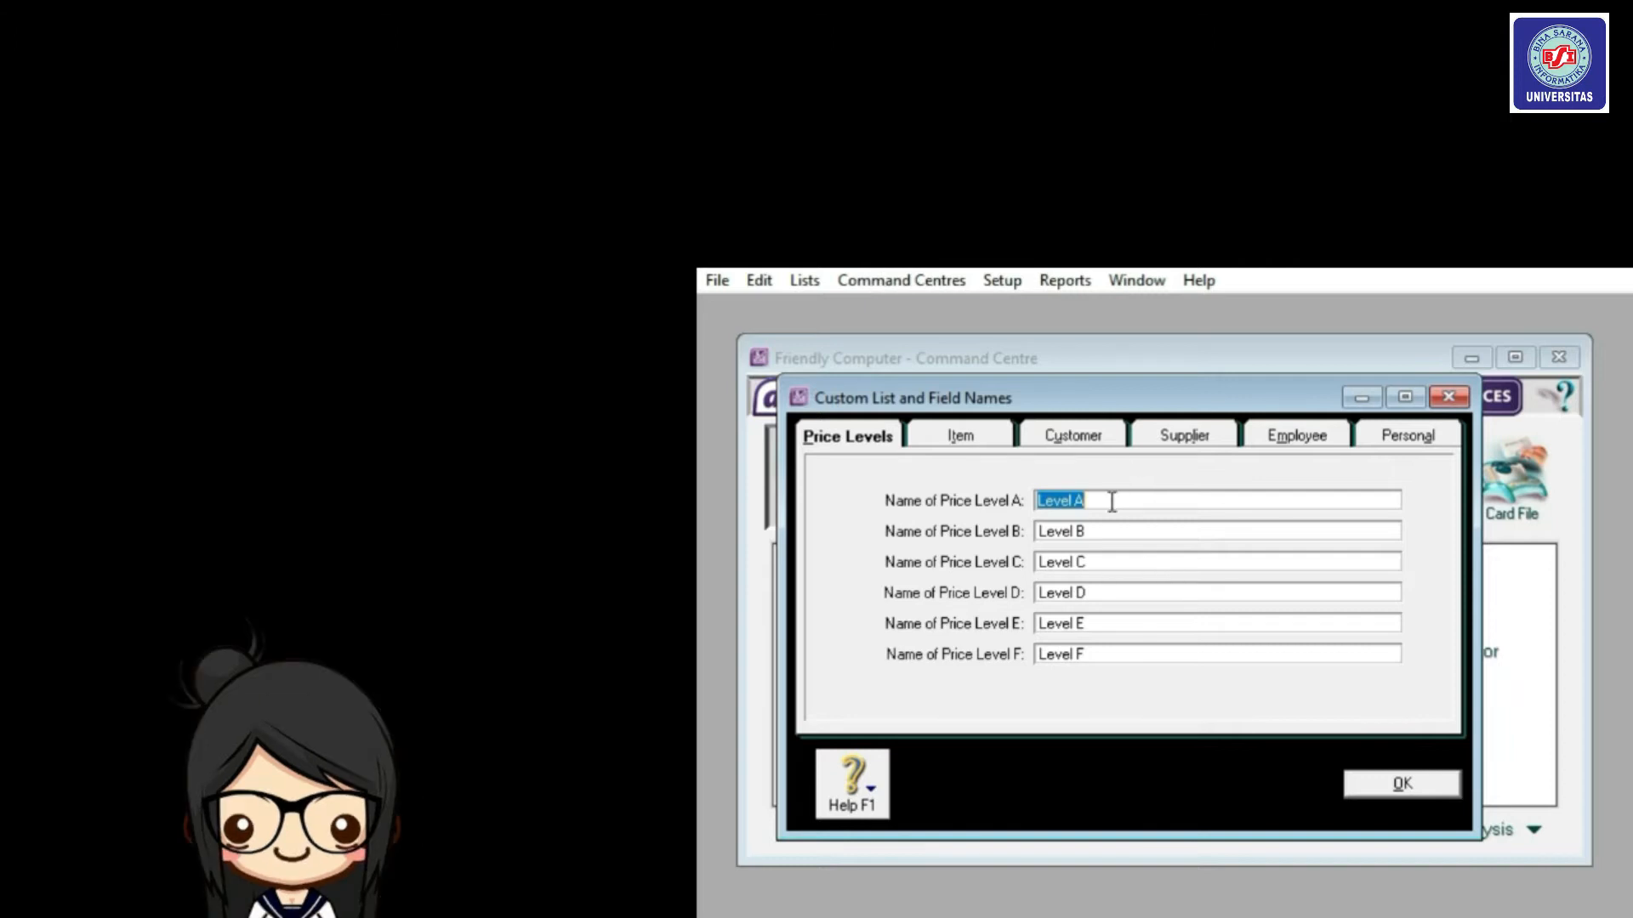
key("BackSpace")
type("IDR")
left_click(1095, 532)
type("USD")
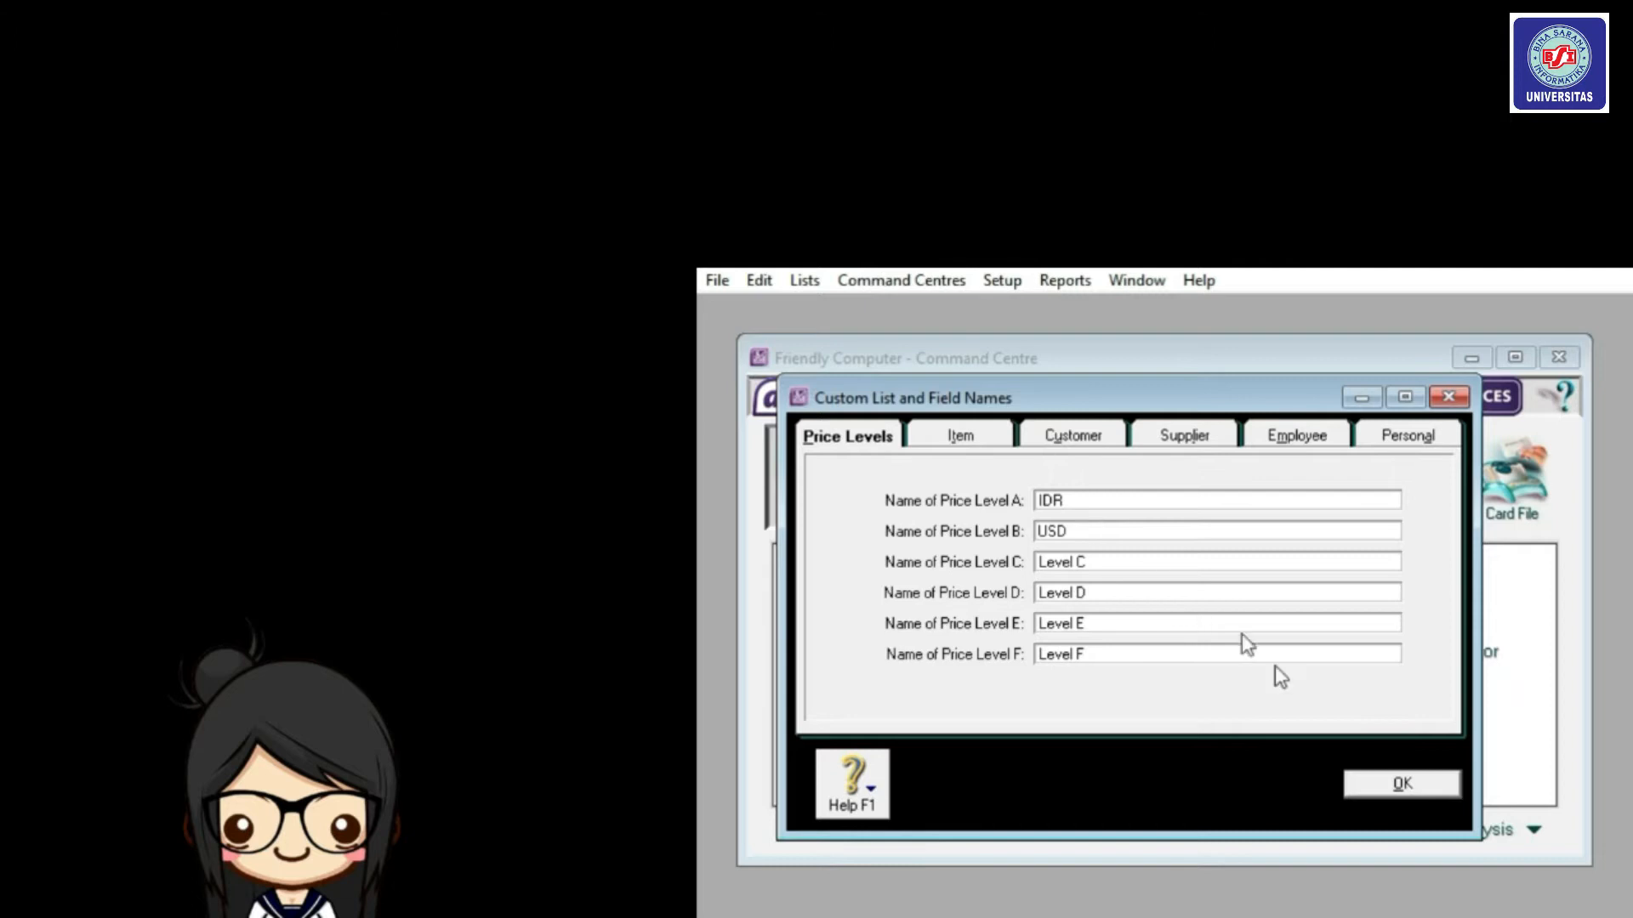
left_click(1399, 784)
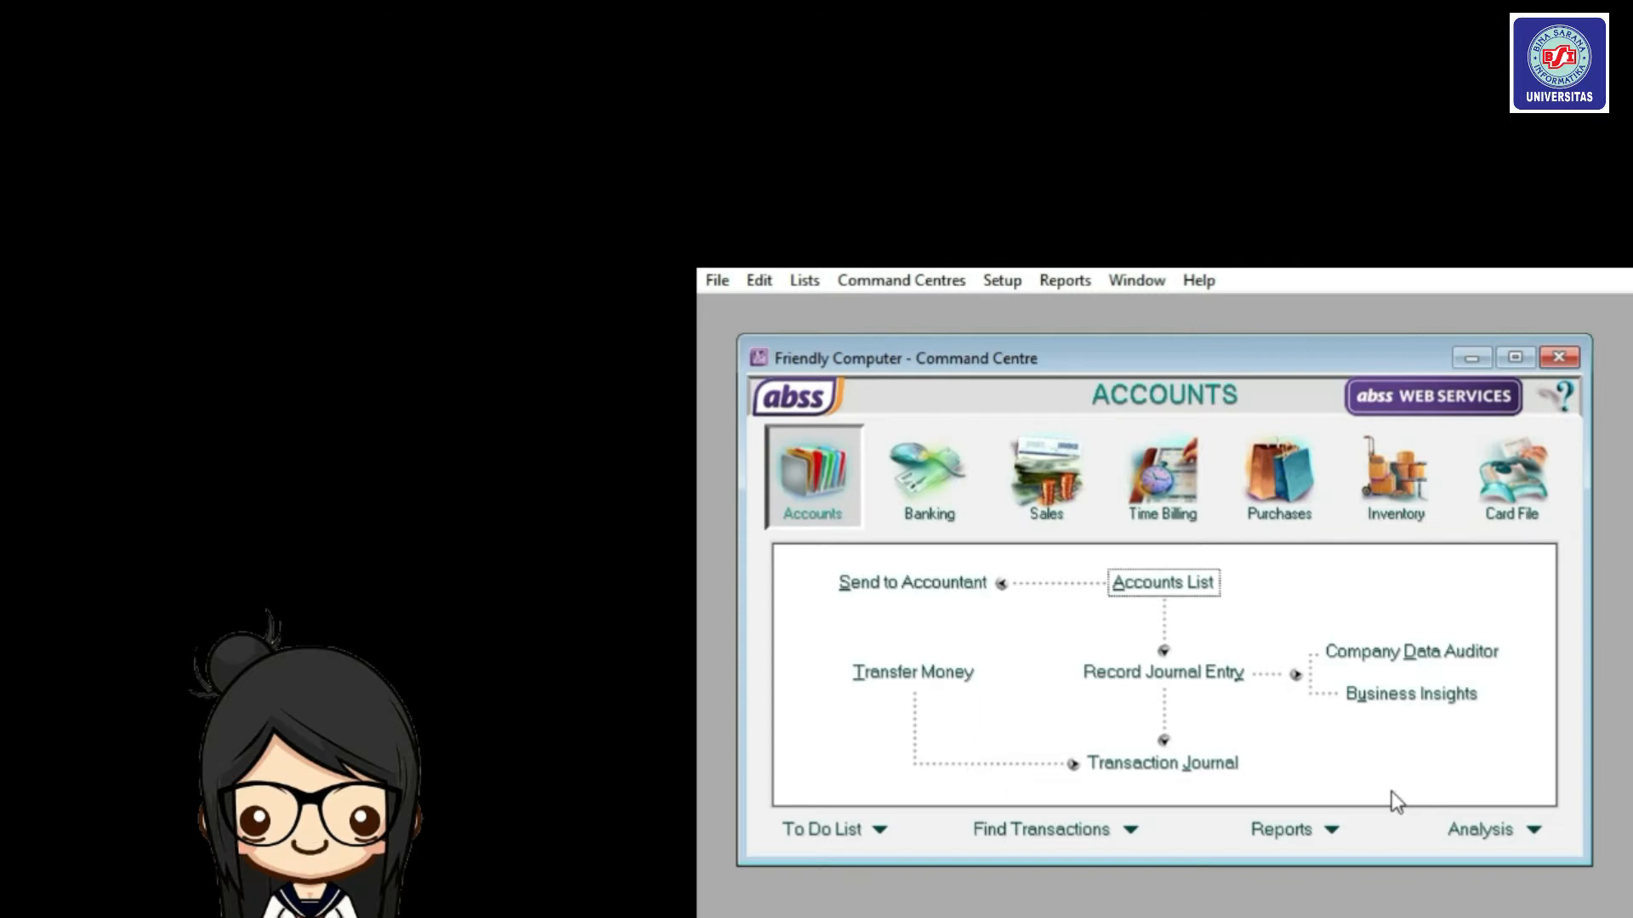
Run Verify Company File and acknowledge the 'No errors' result.
left_click(720, 279)
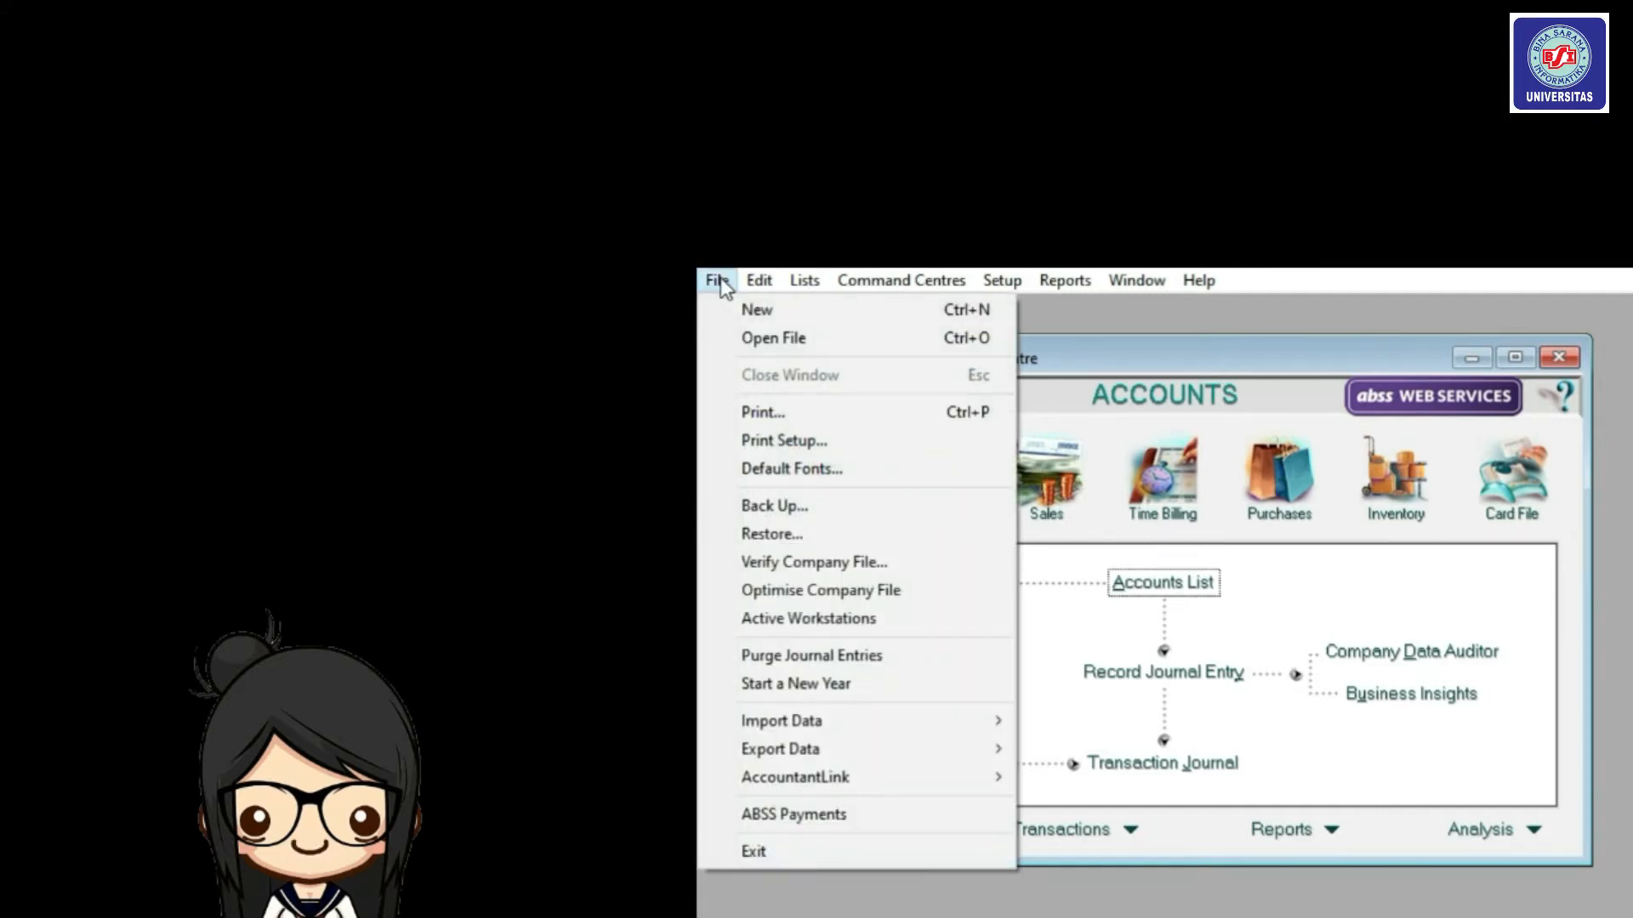
left_click(816, 562)
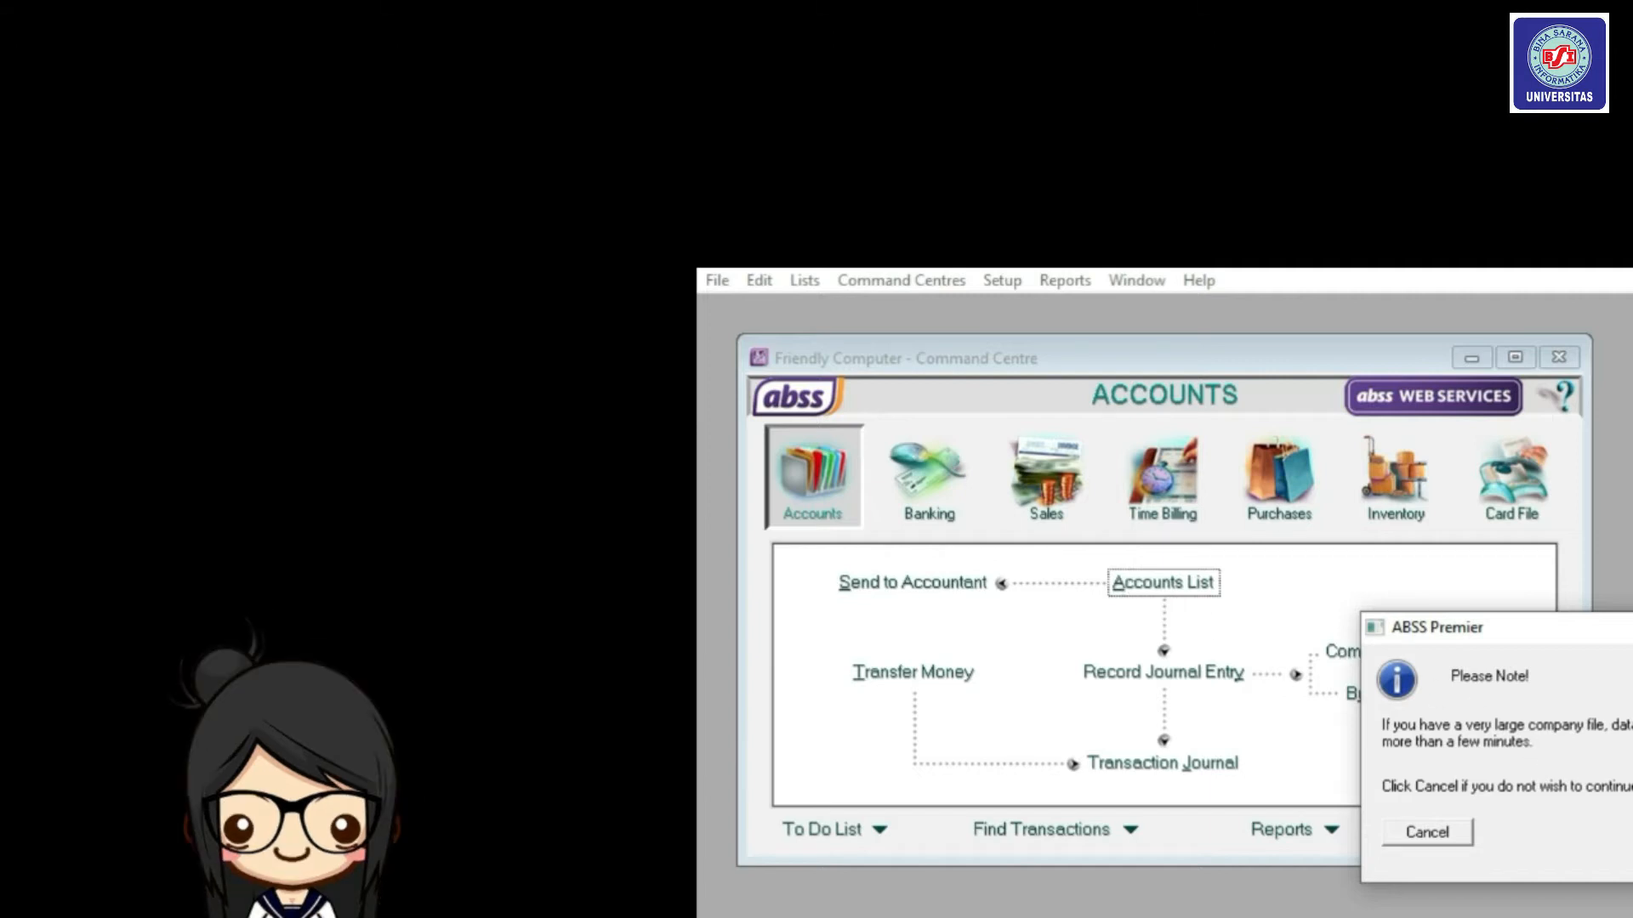
key("Return")
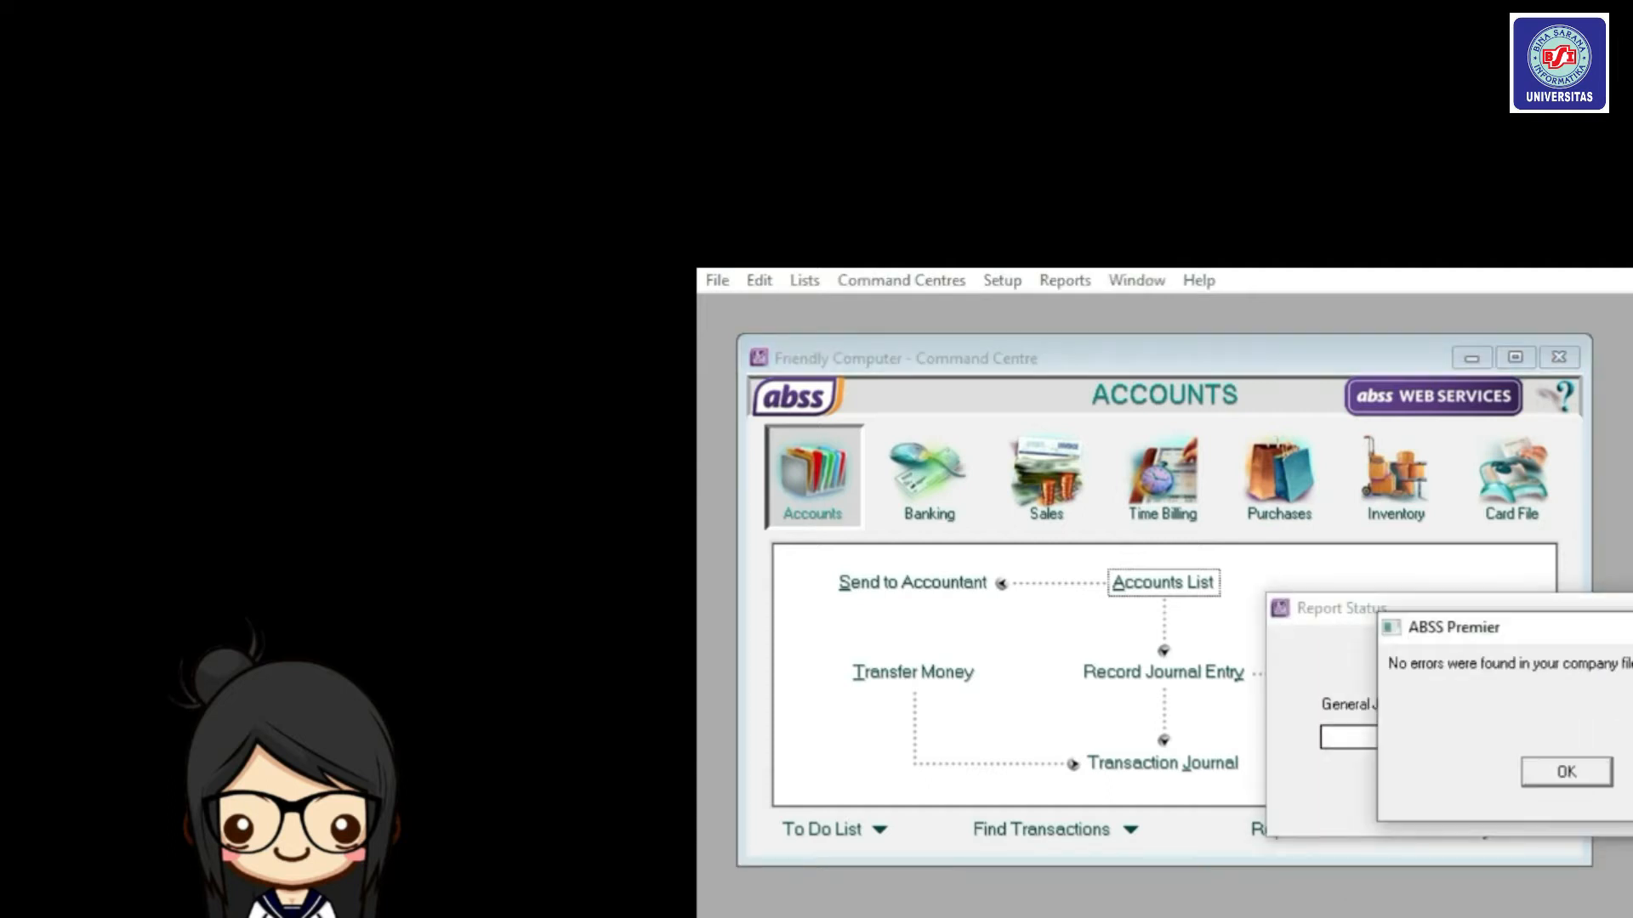
left_click(1567, 769)
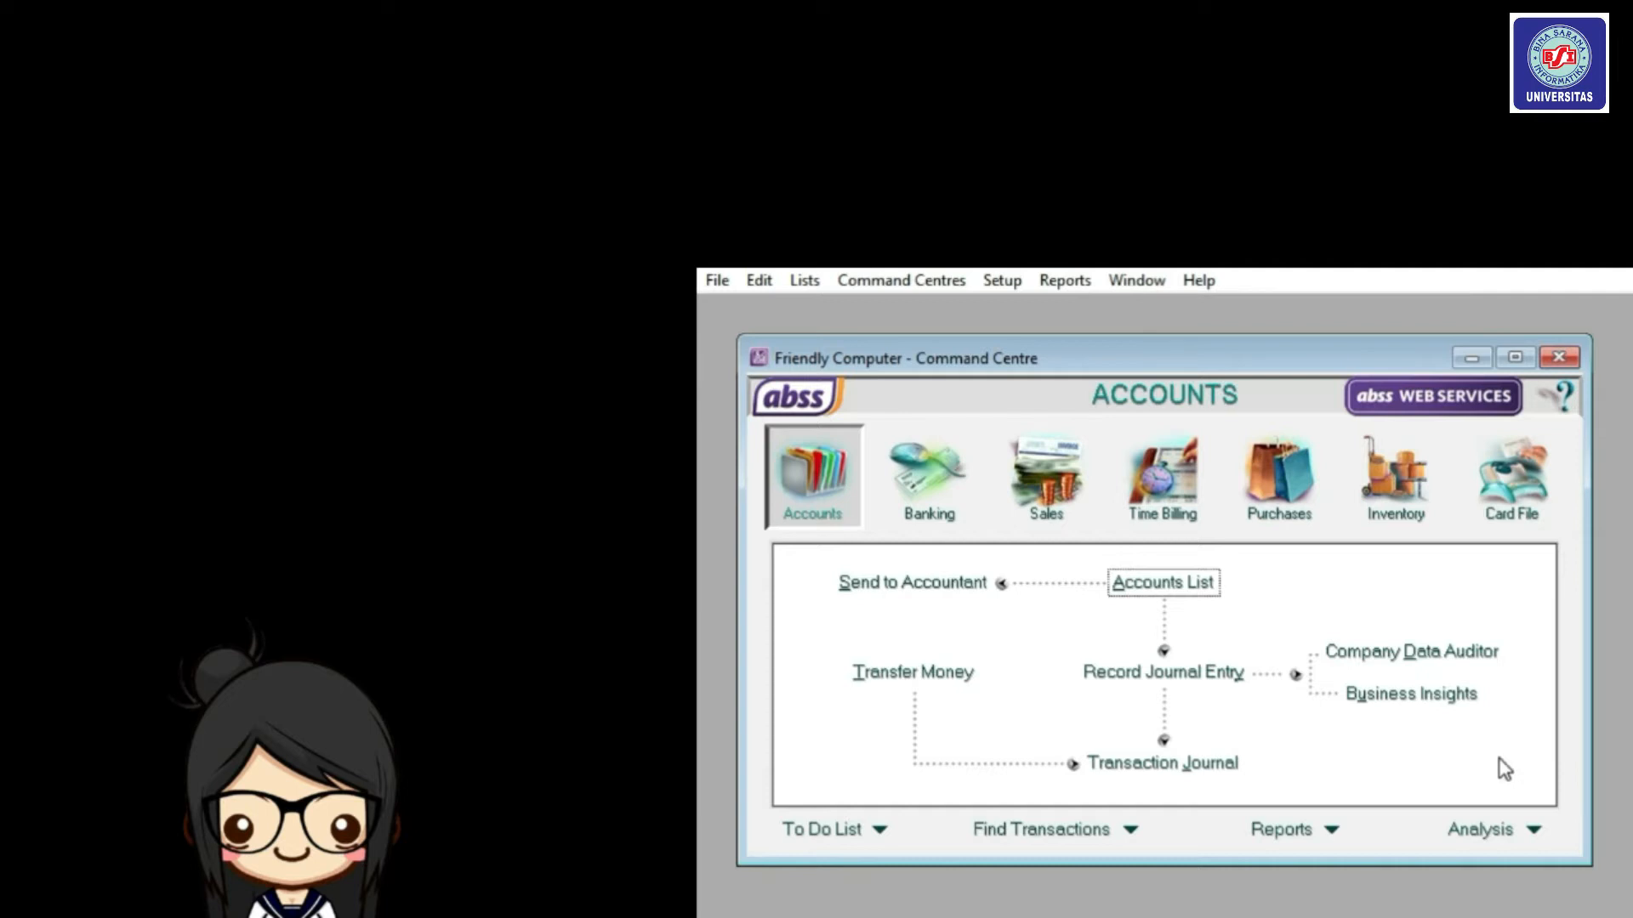
Back up the company file under the name BACK UP.
left_click(714, 282)
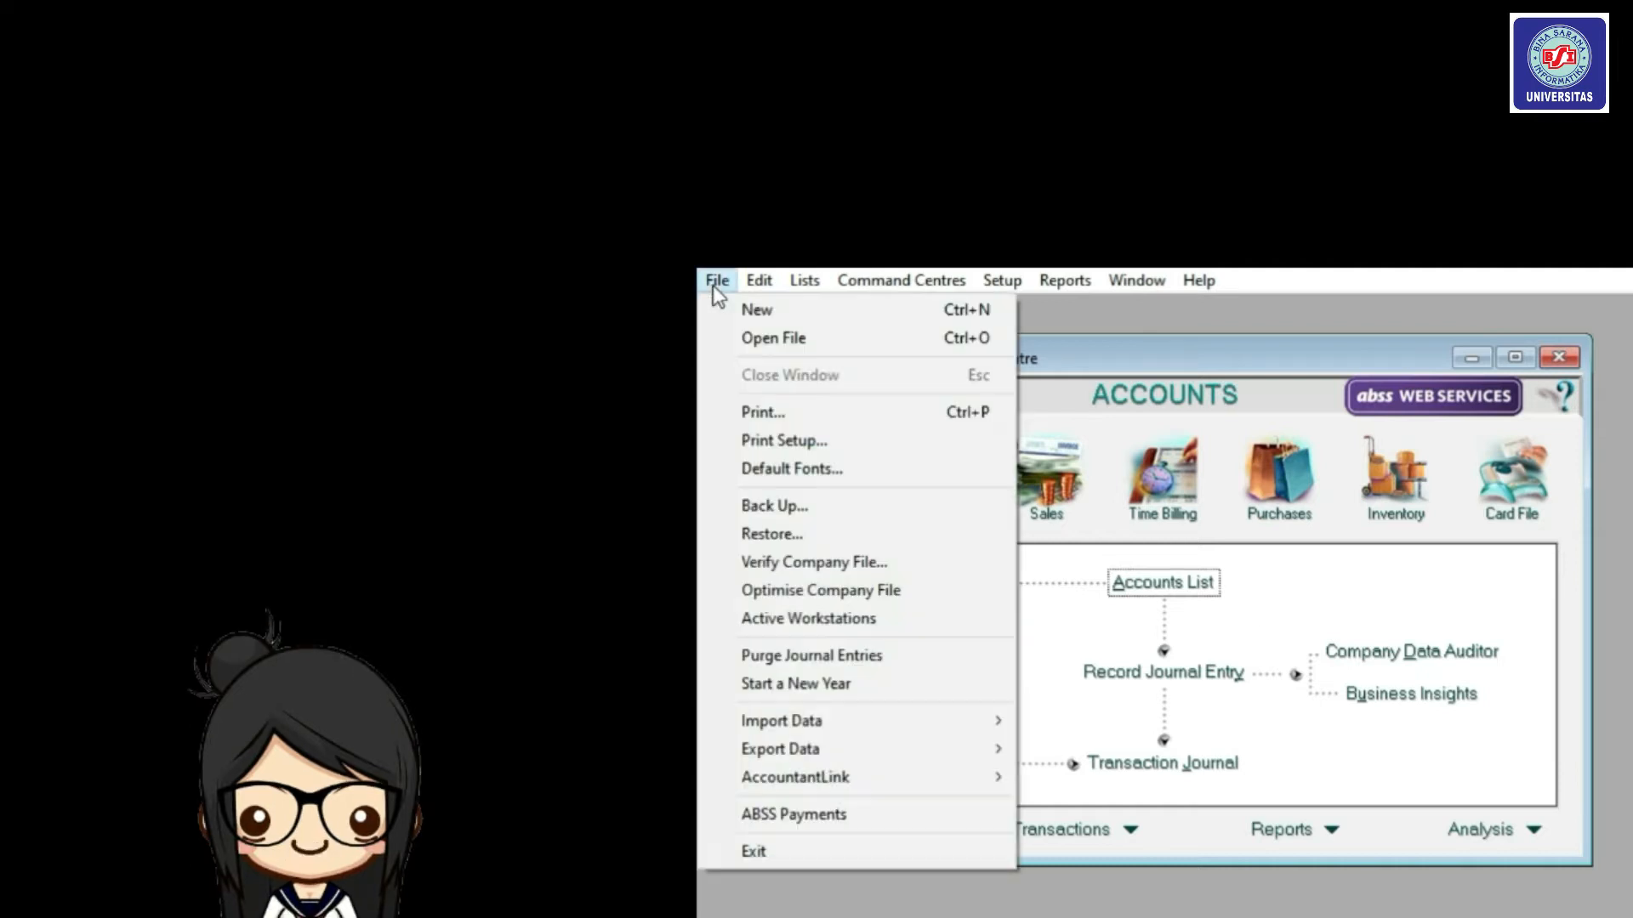
mouse_move(825, 726)
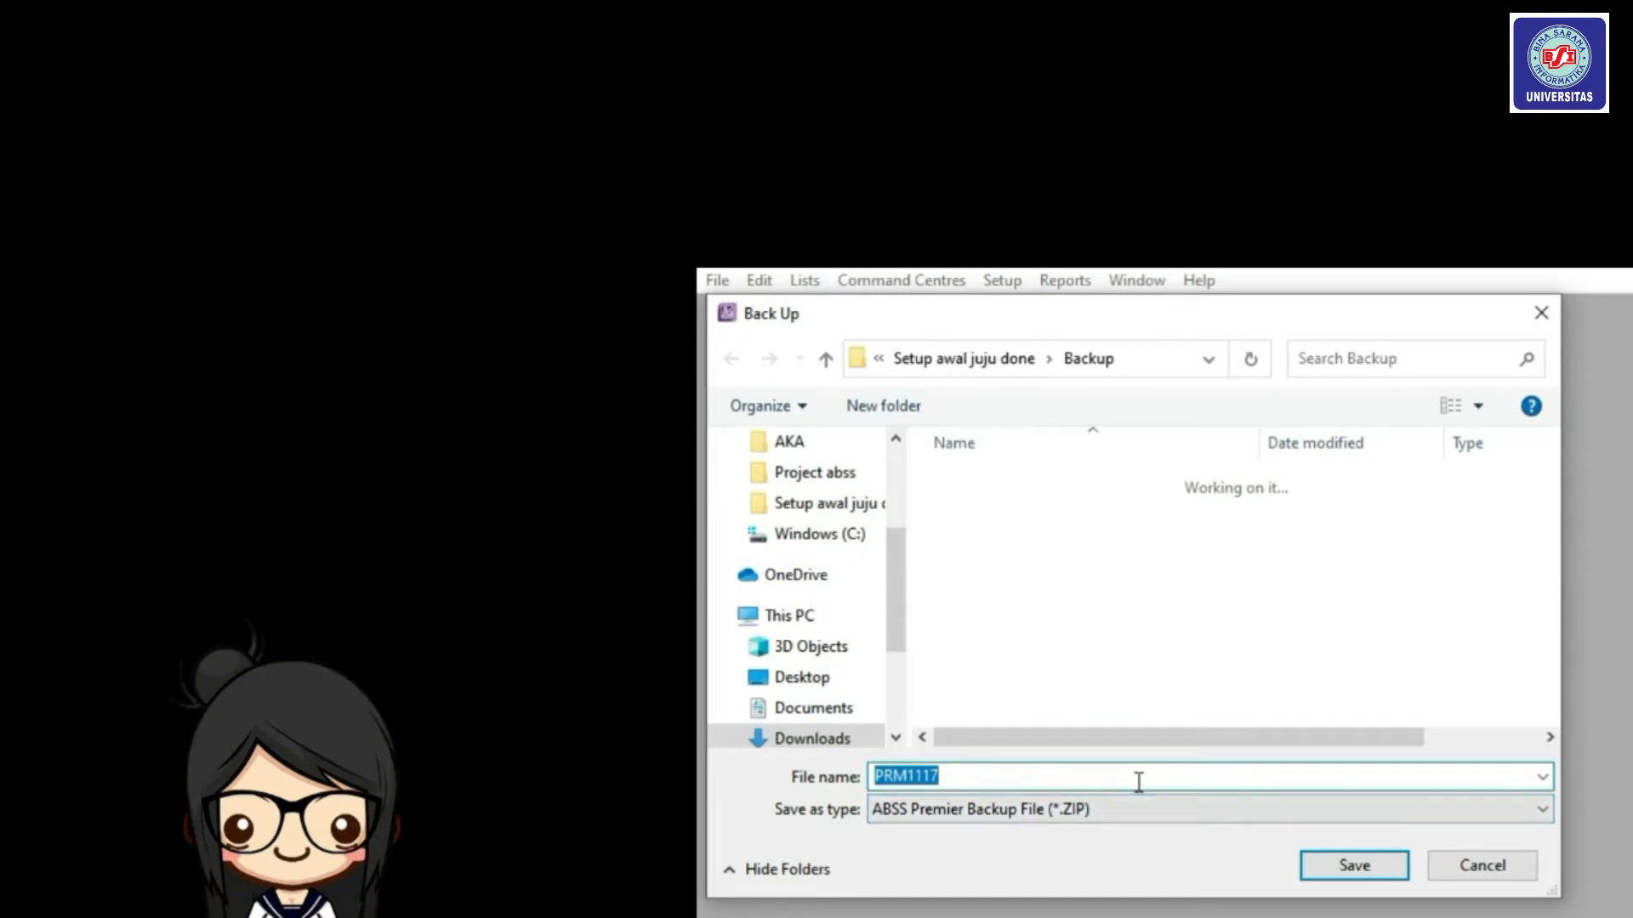
type("BACK UP")
left_click(1345, 875)
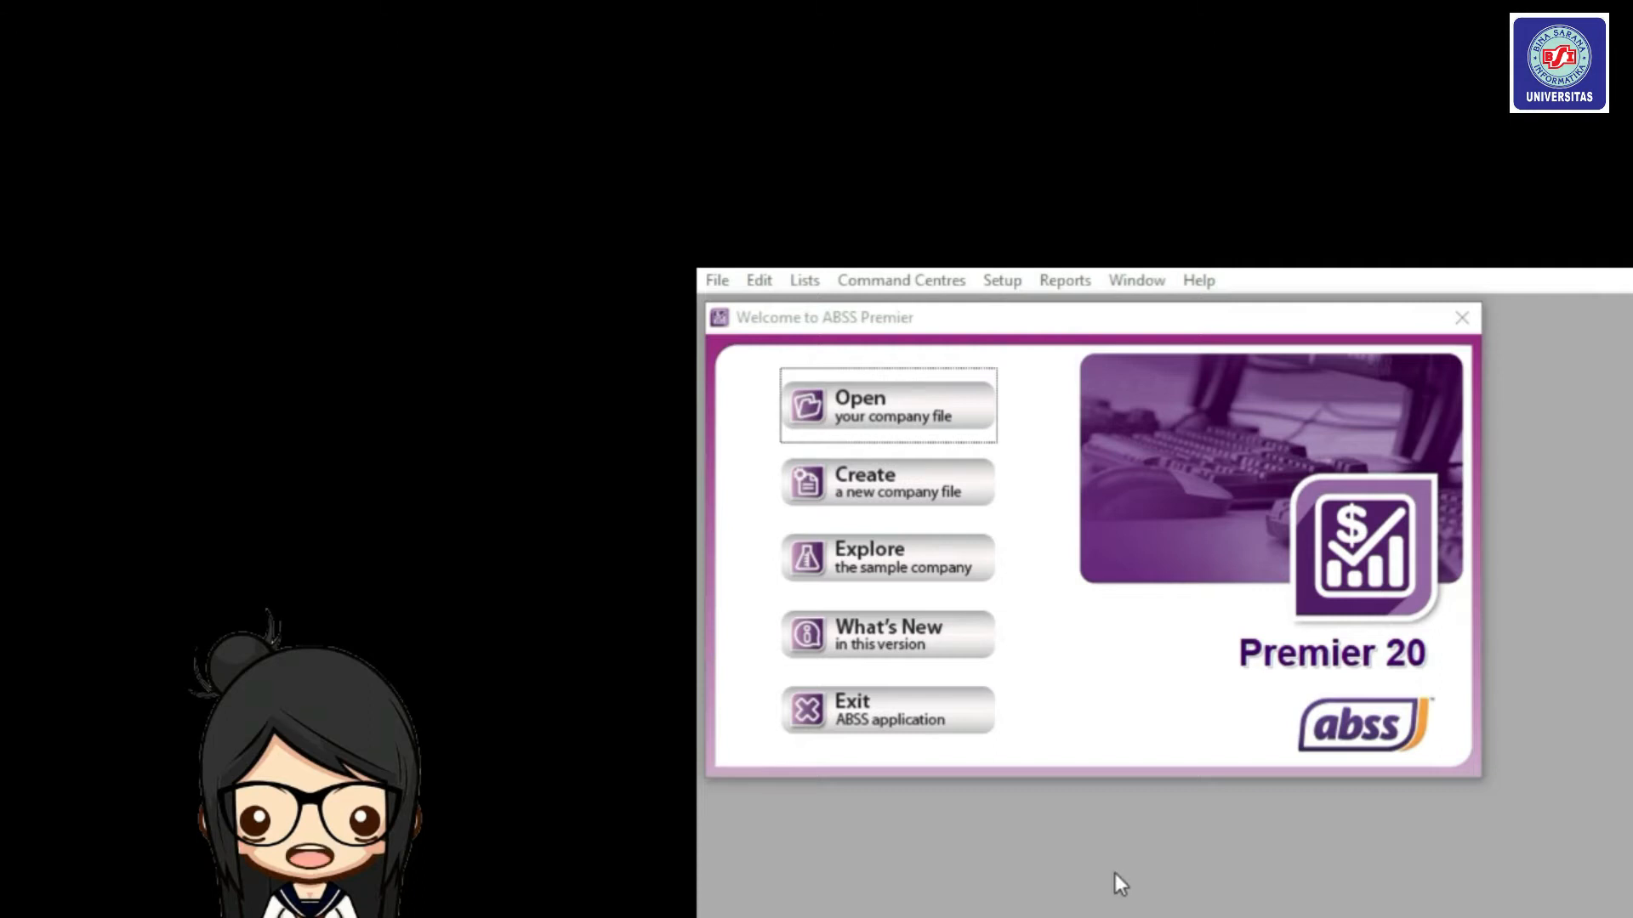
Open the BACK UP archive, with the file-type filter set to All Files.
left_click(889, 423)
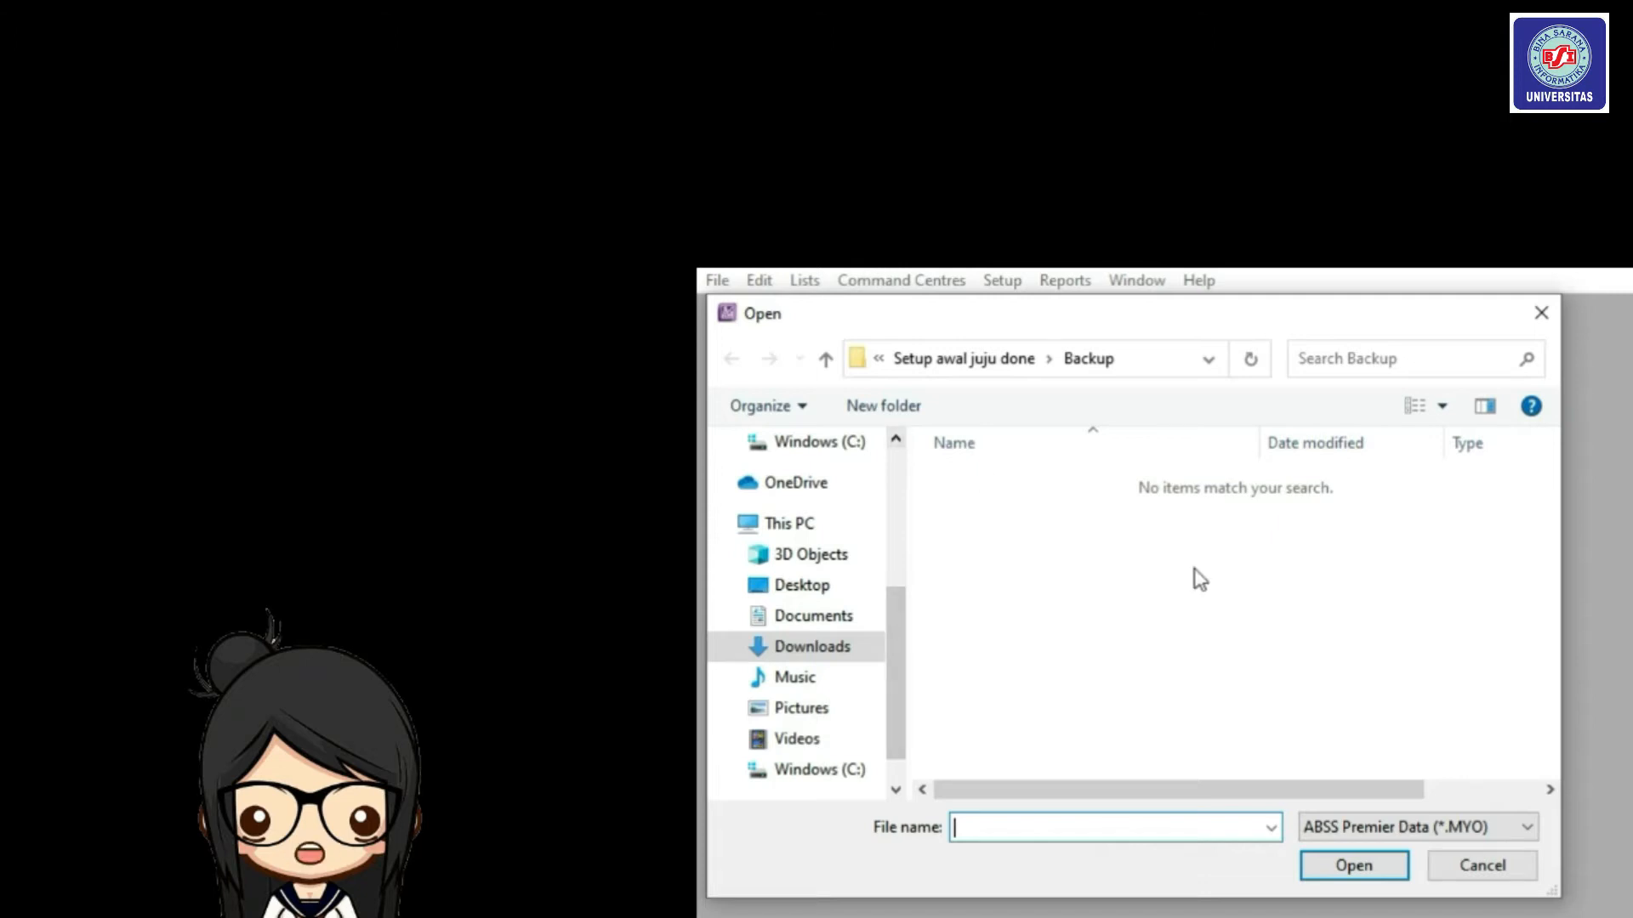
left_click(1475, 829)
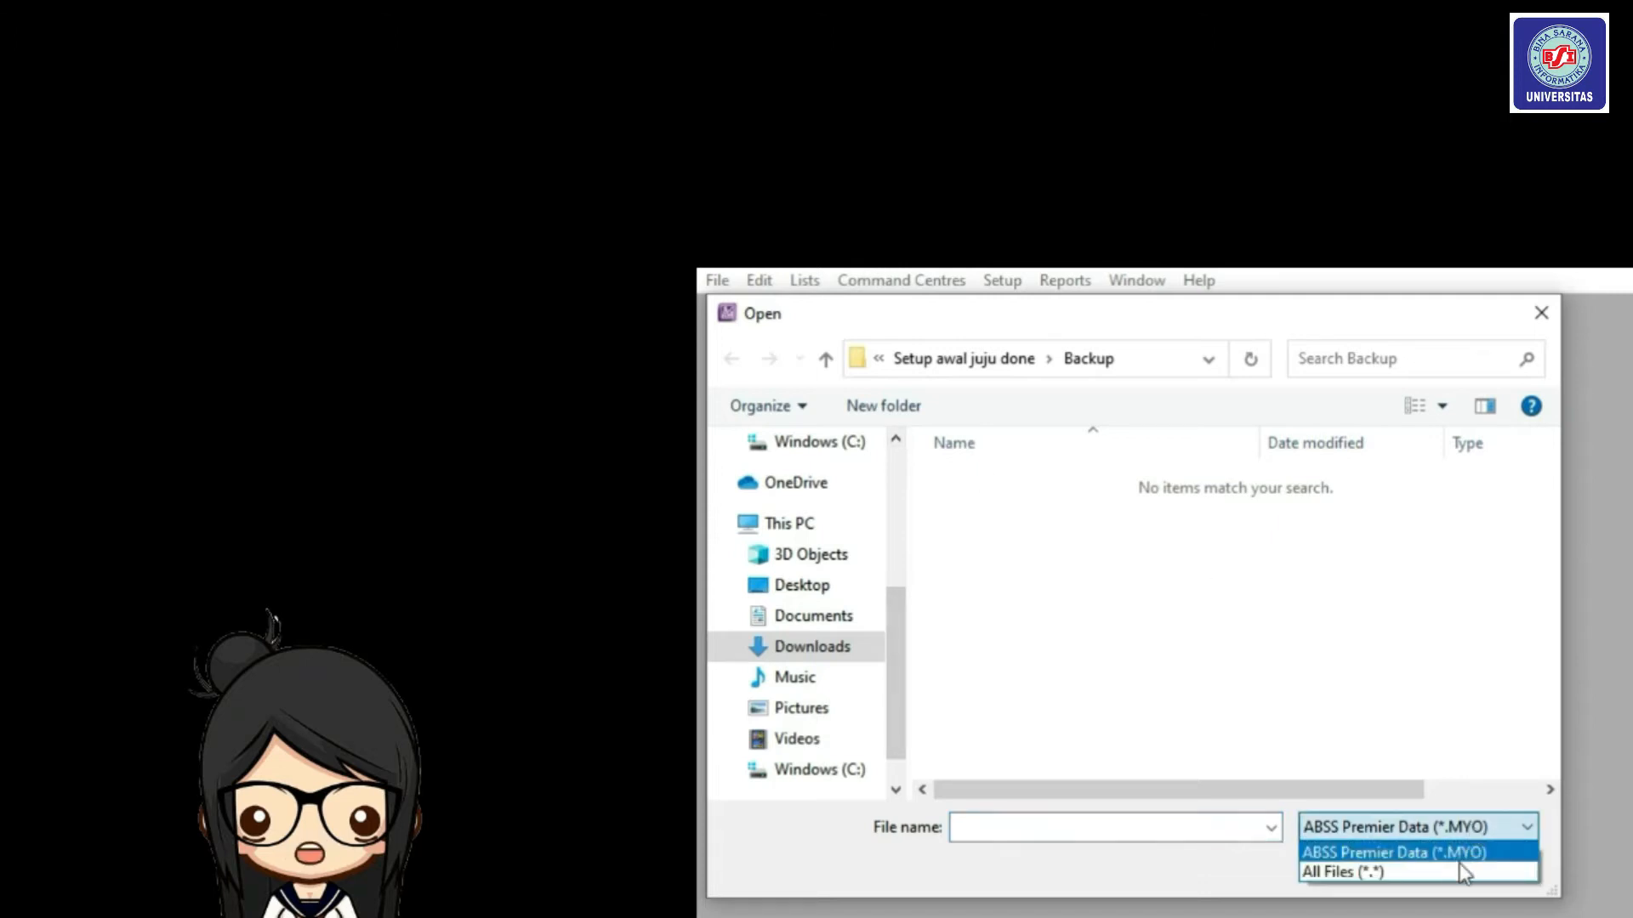
left_click(1463, 873)
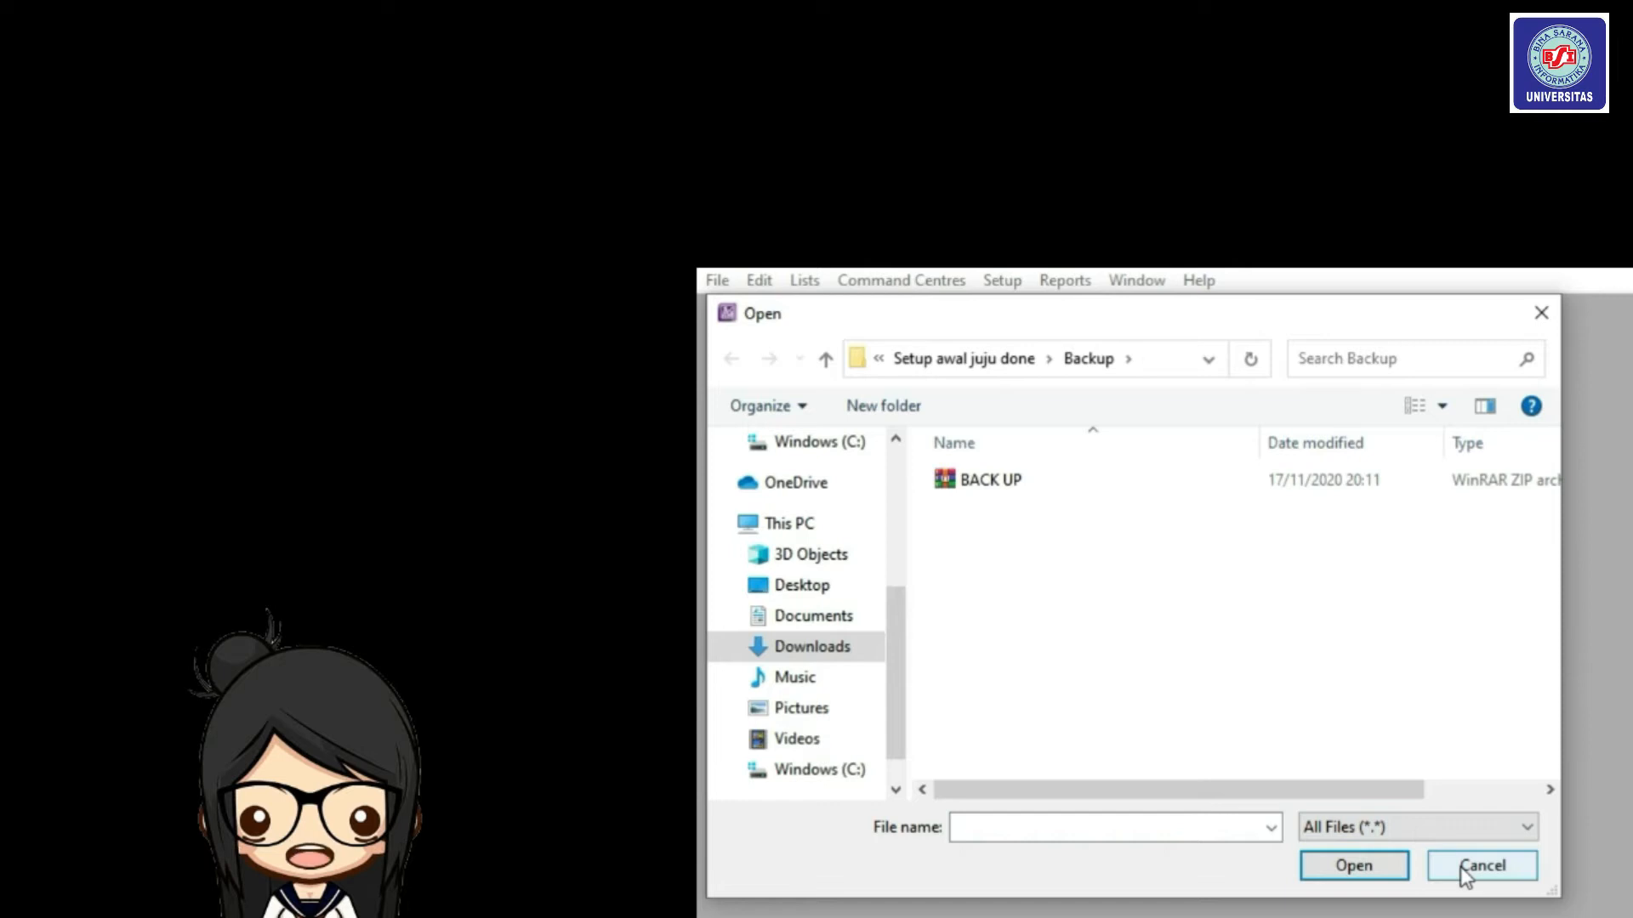
left_click(1319, 481)
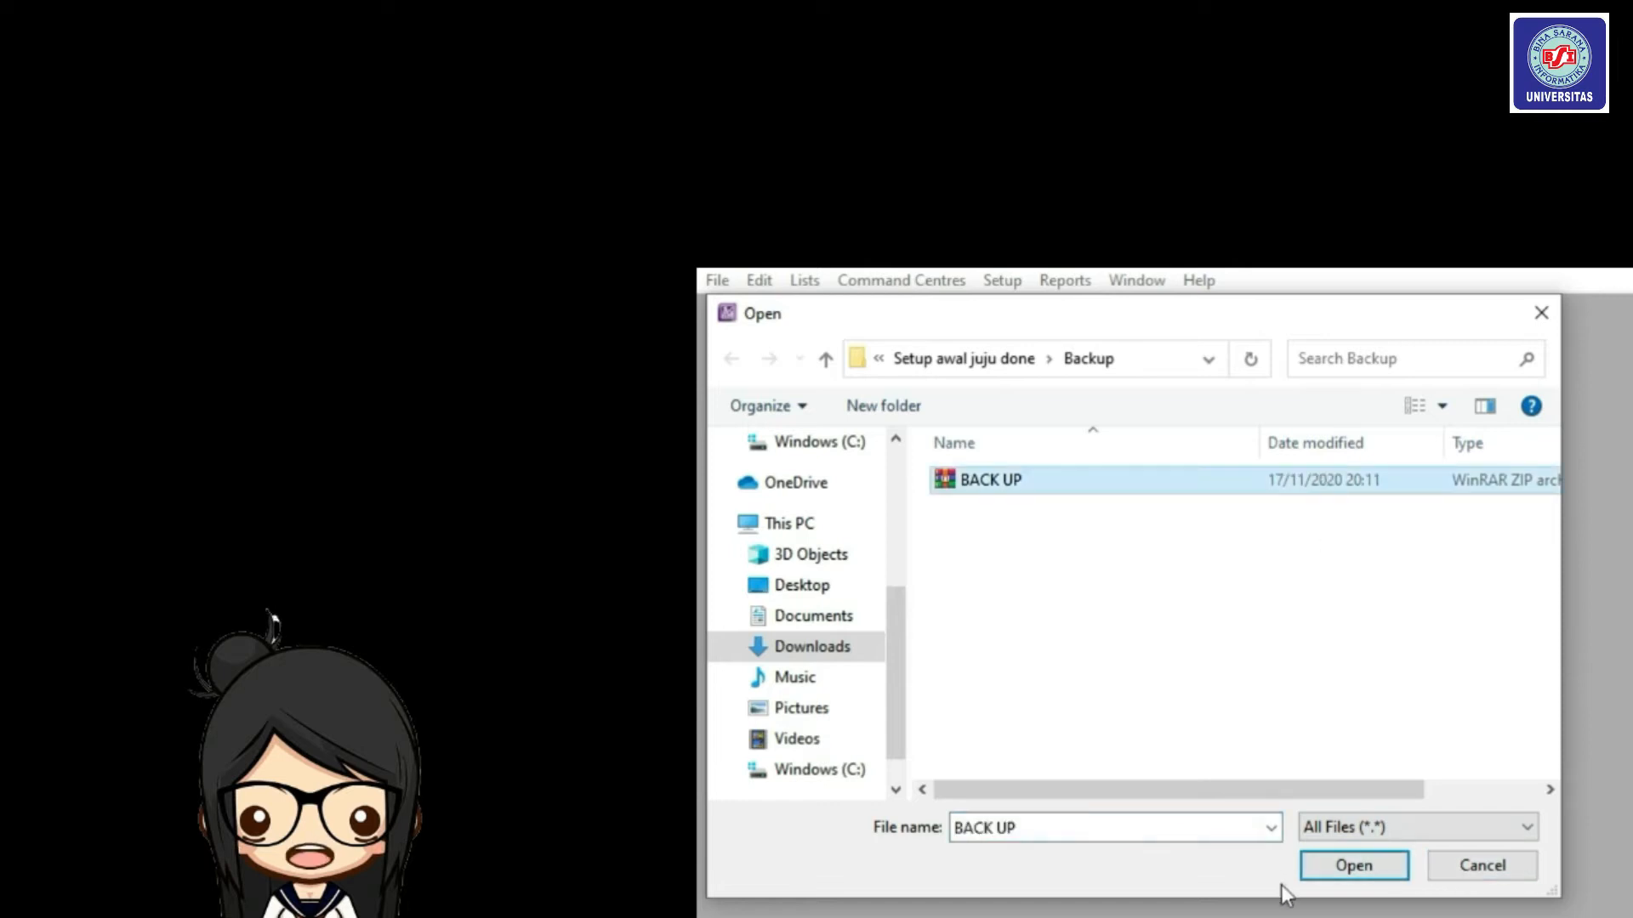
left_click(1335, 878)
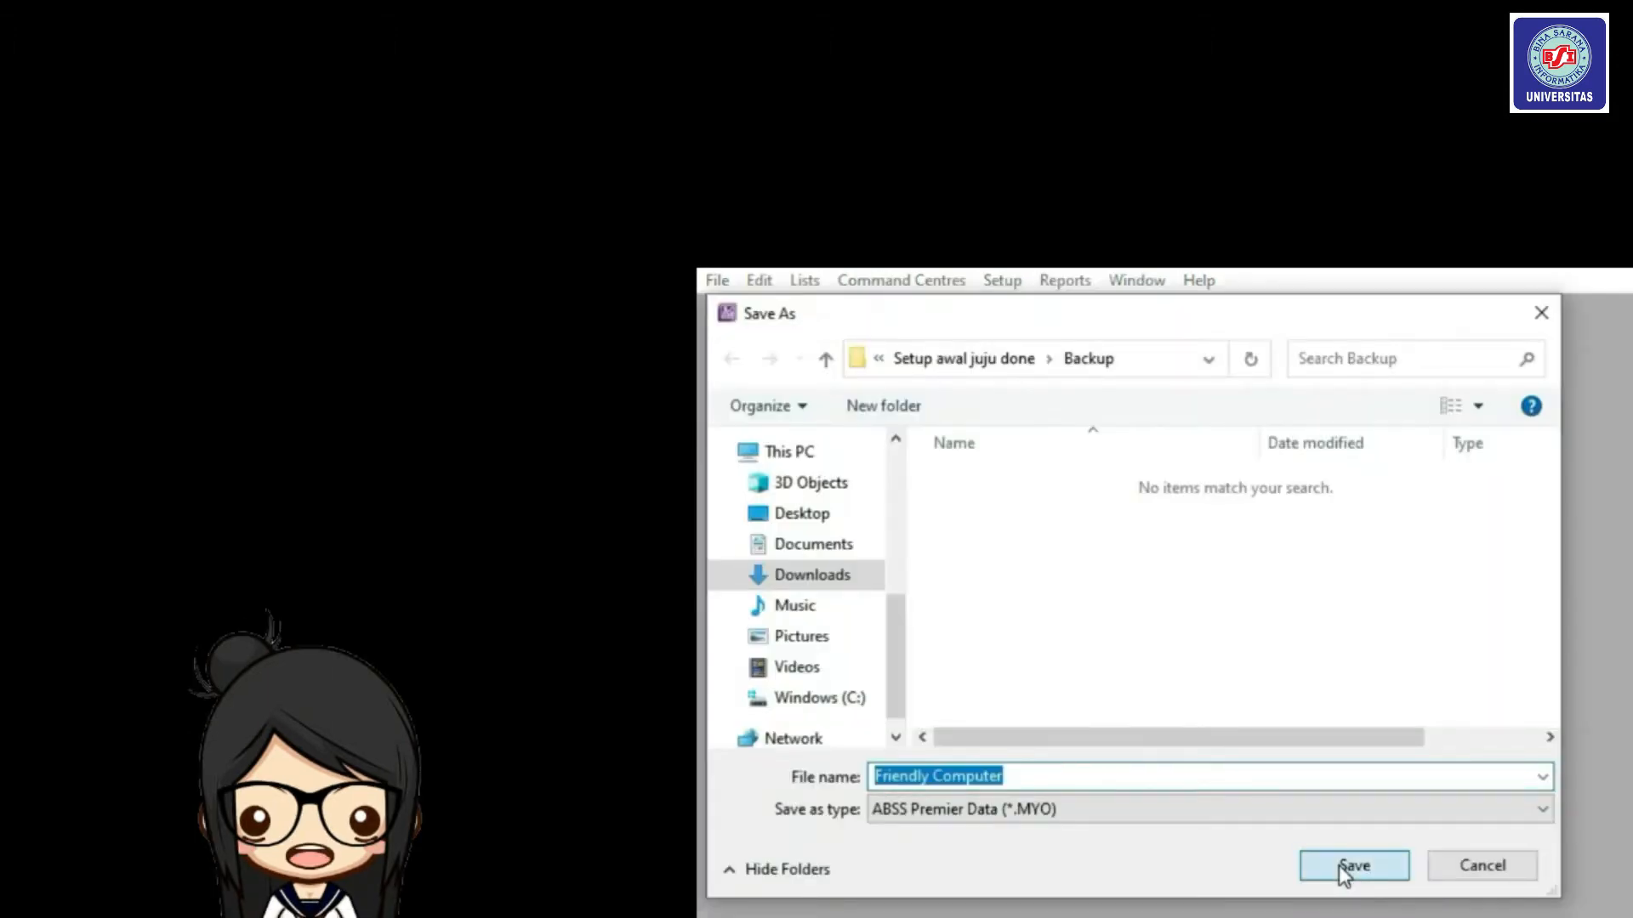
Restore it as Friendly Computer, sign on, and dismiss the error message.
left_click(1339, 865)
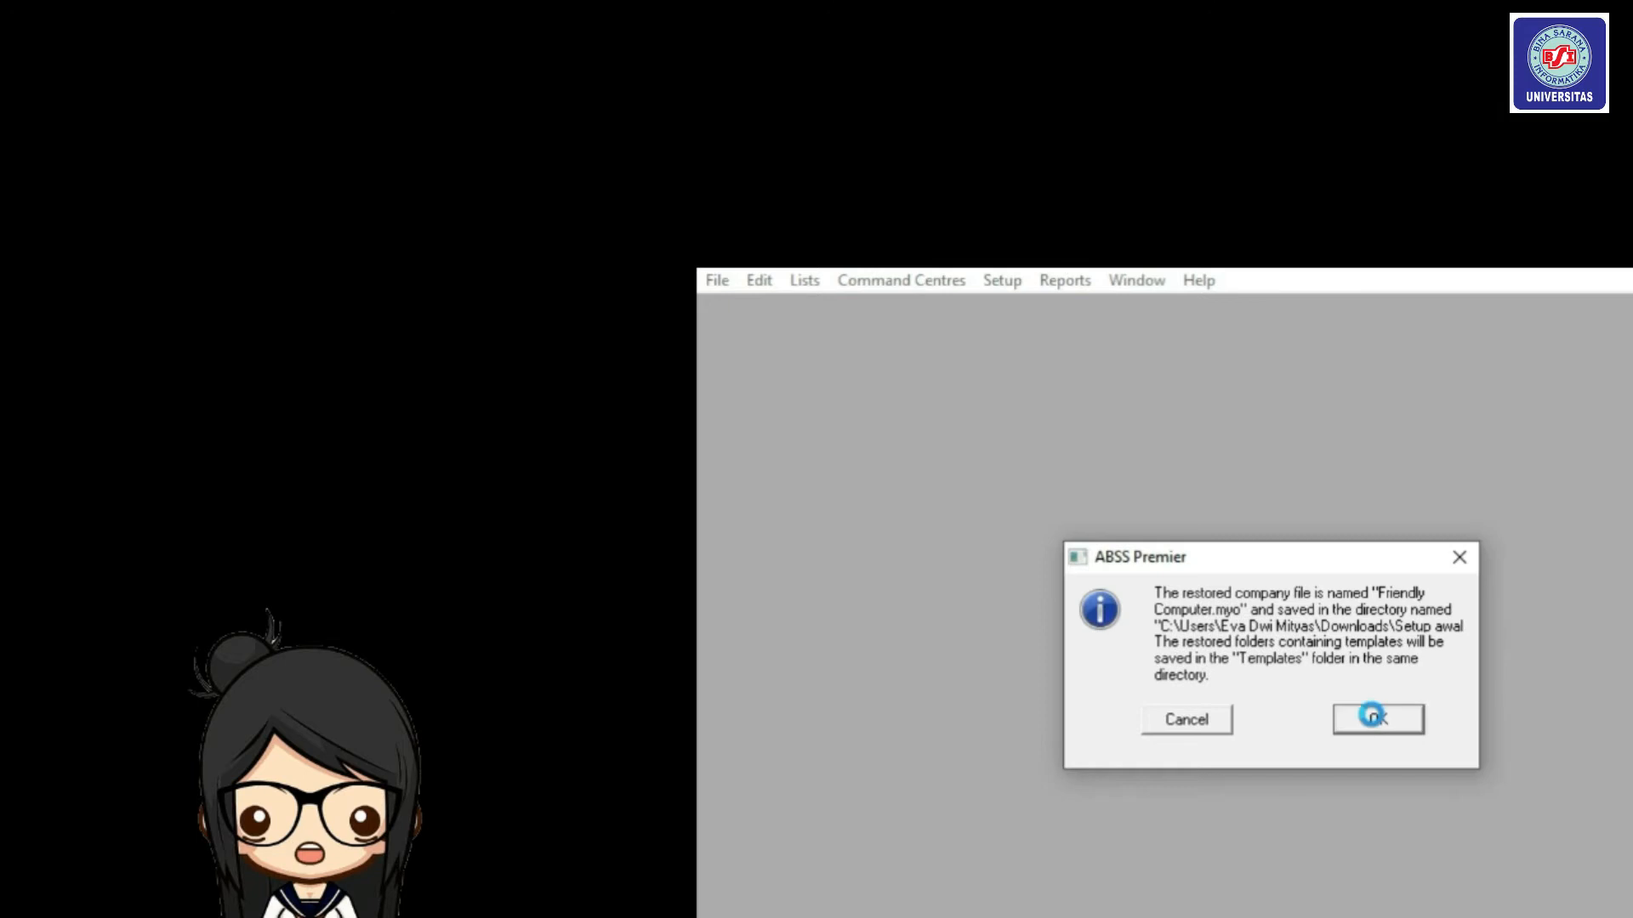
left_click(1371, 717)
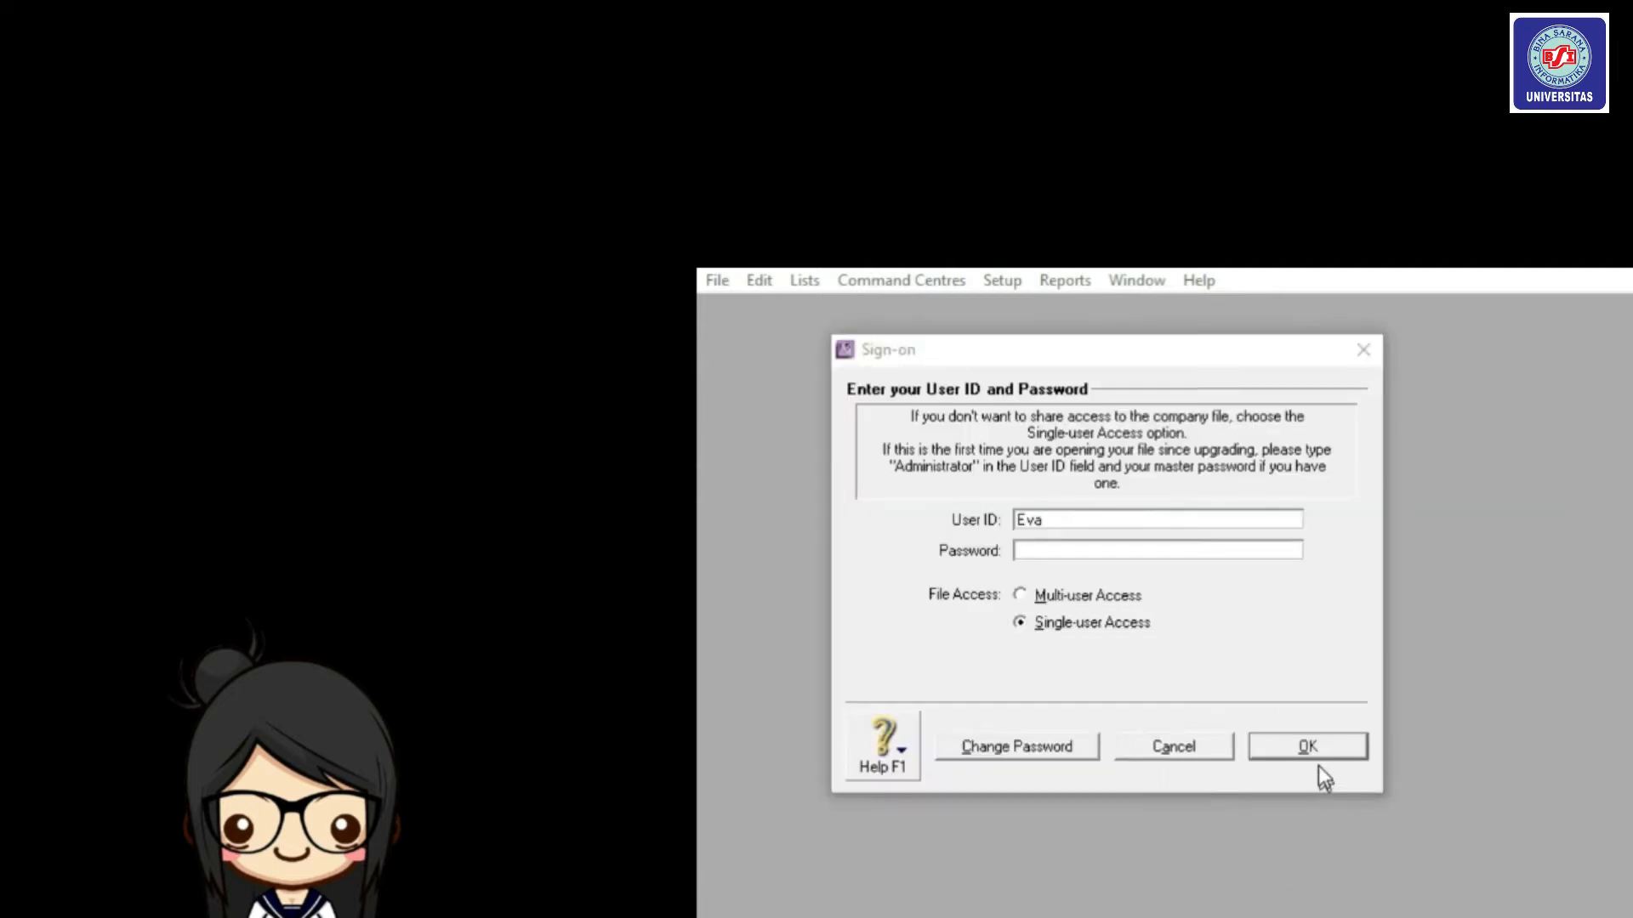
left_click(1307, 747)
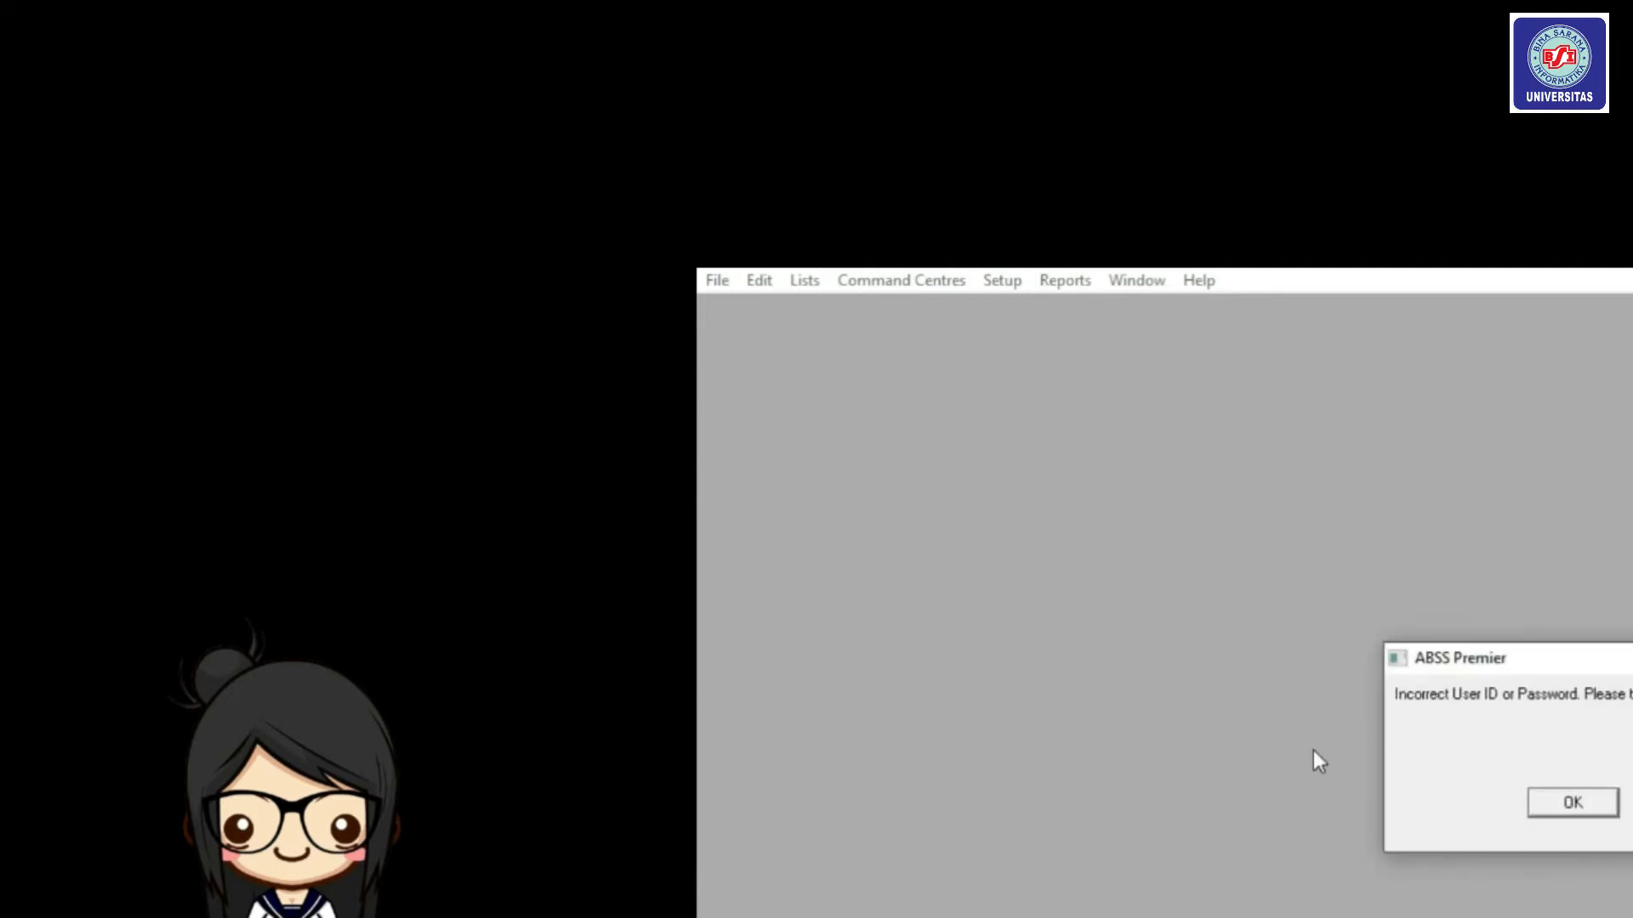
left_click(1572, 802)
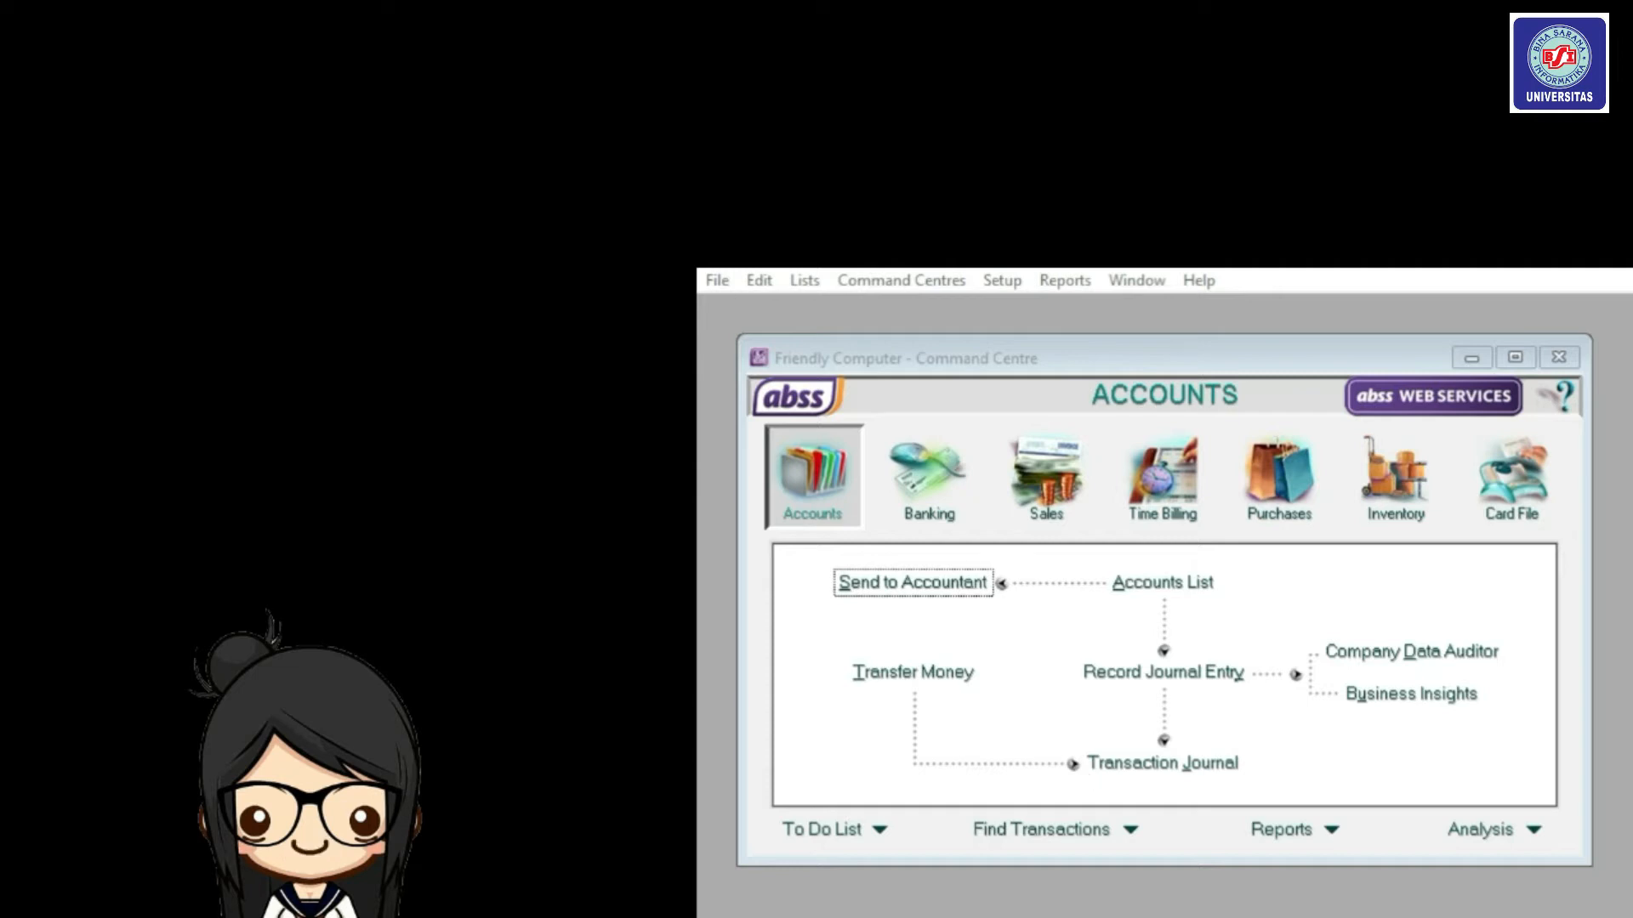
From the Card File's Cards List, start a new card on the Customer tab.
left_click(1511, 502)
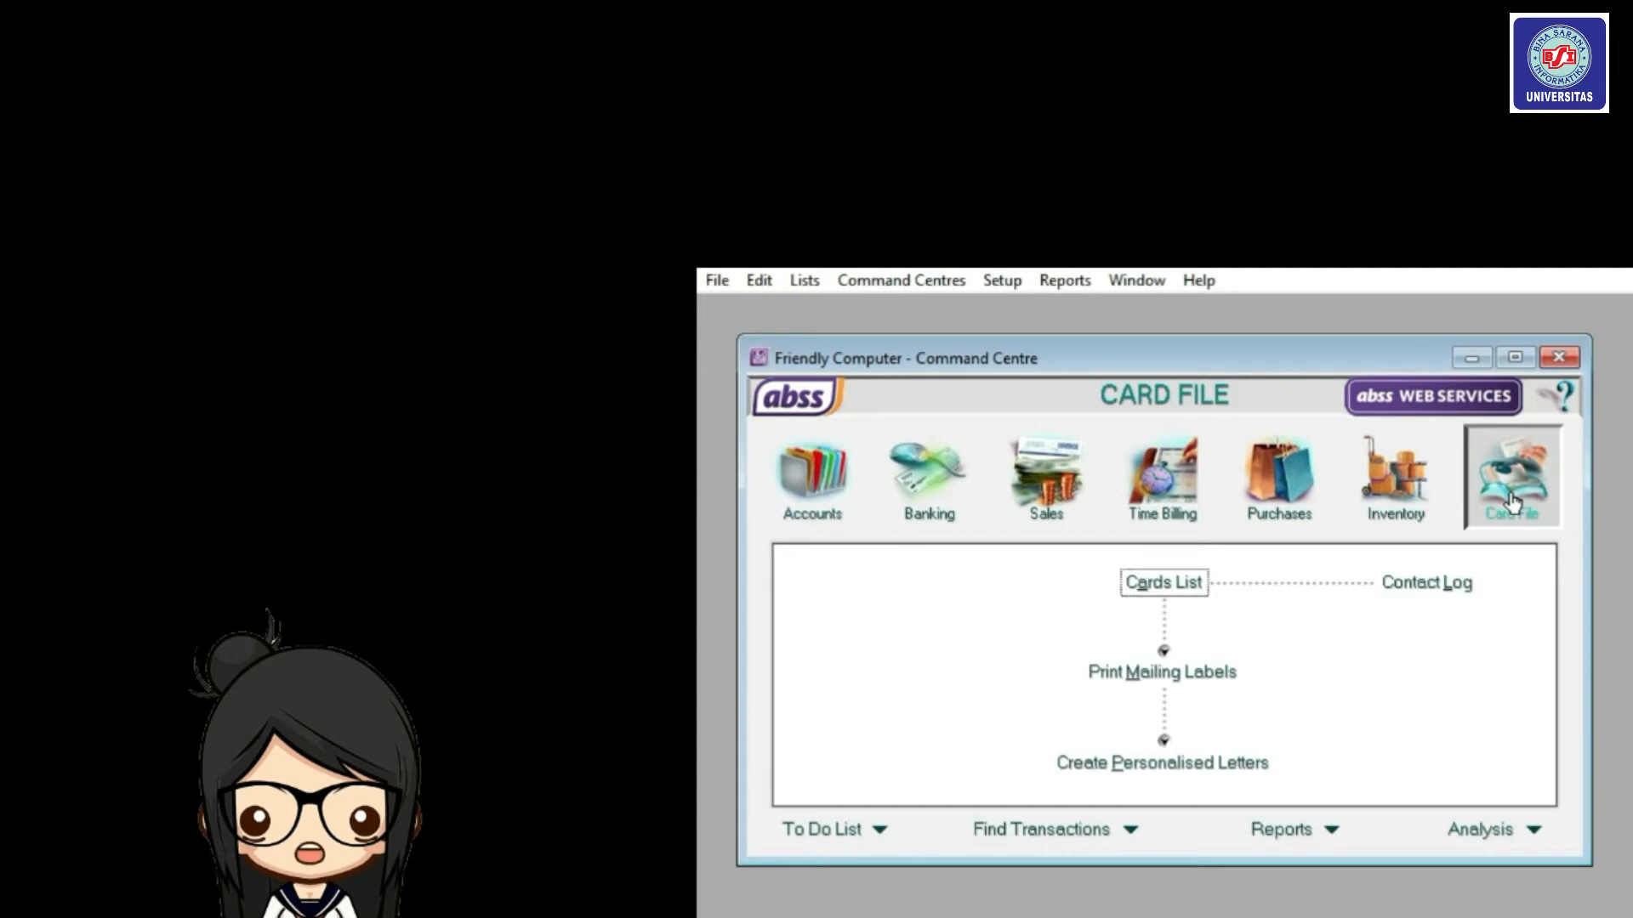
left_click(1186, 593)
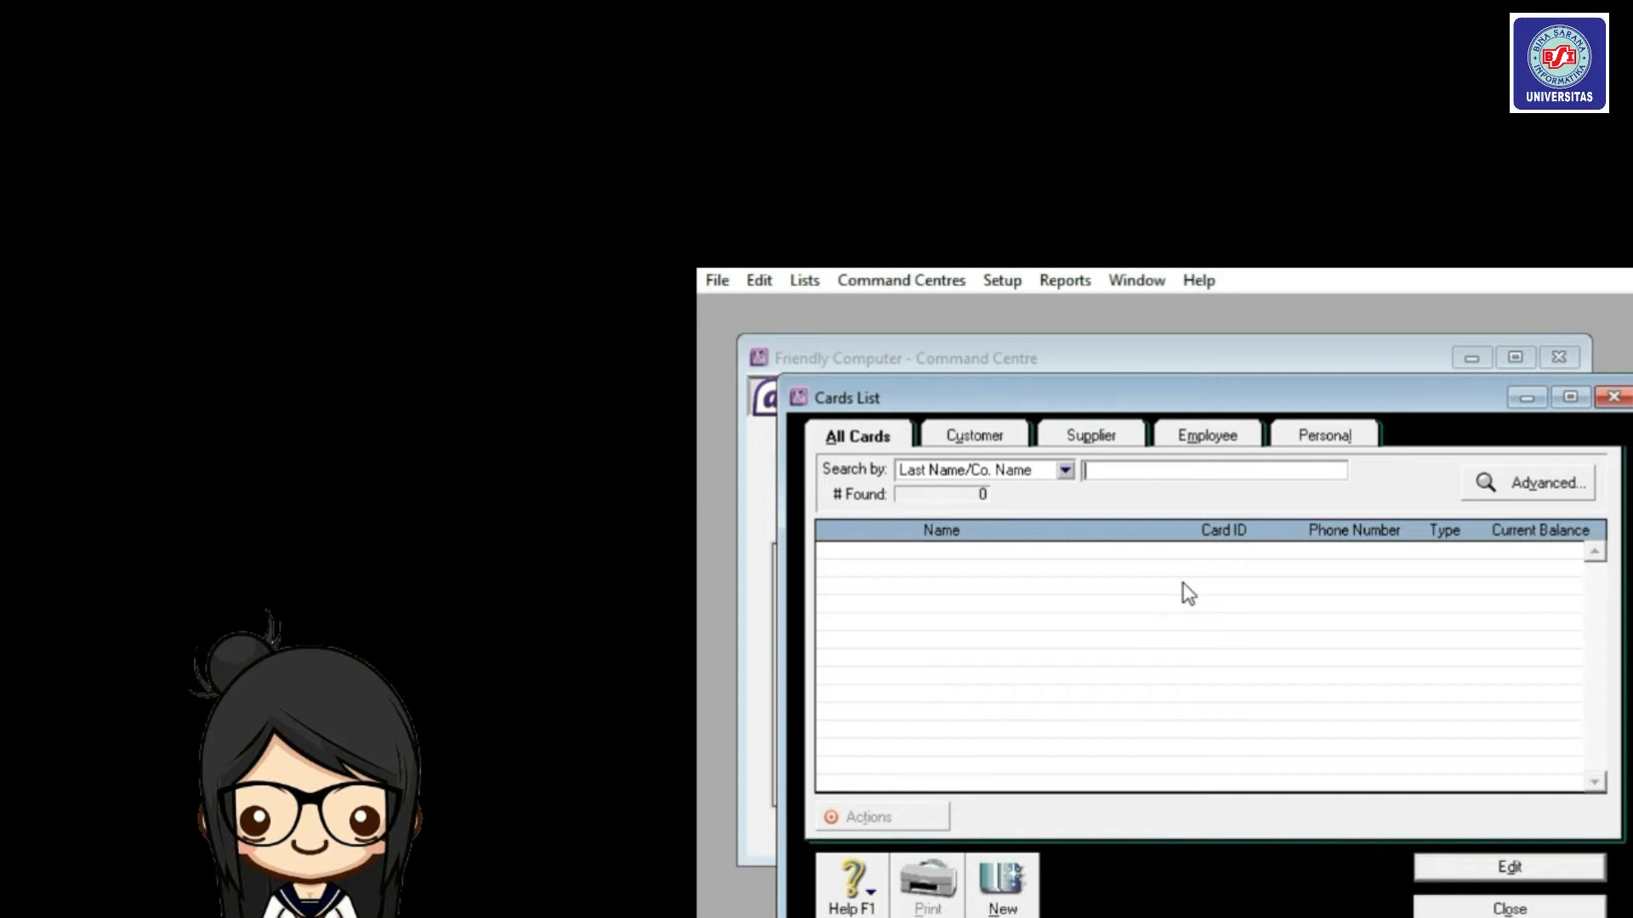
left_click(999, 436)
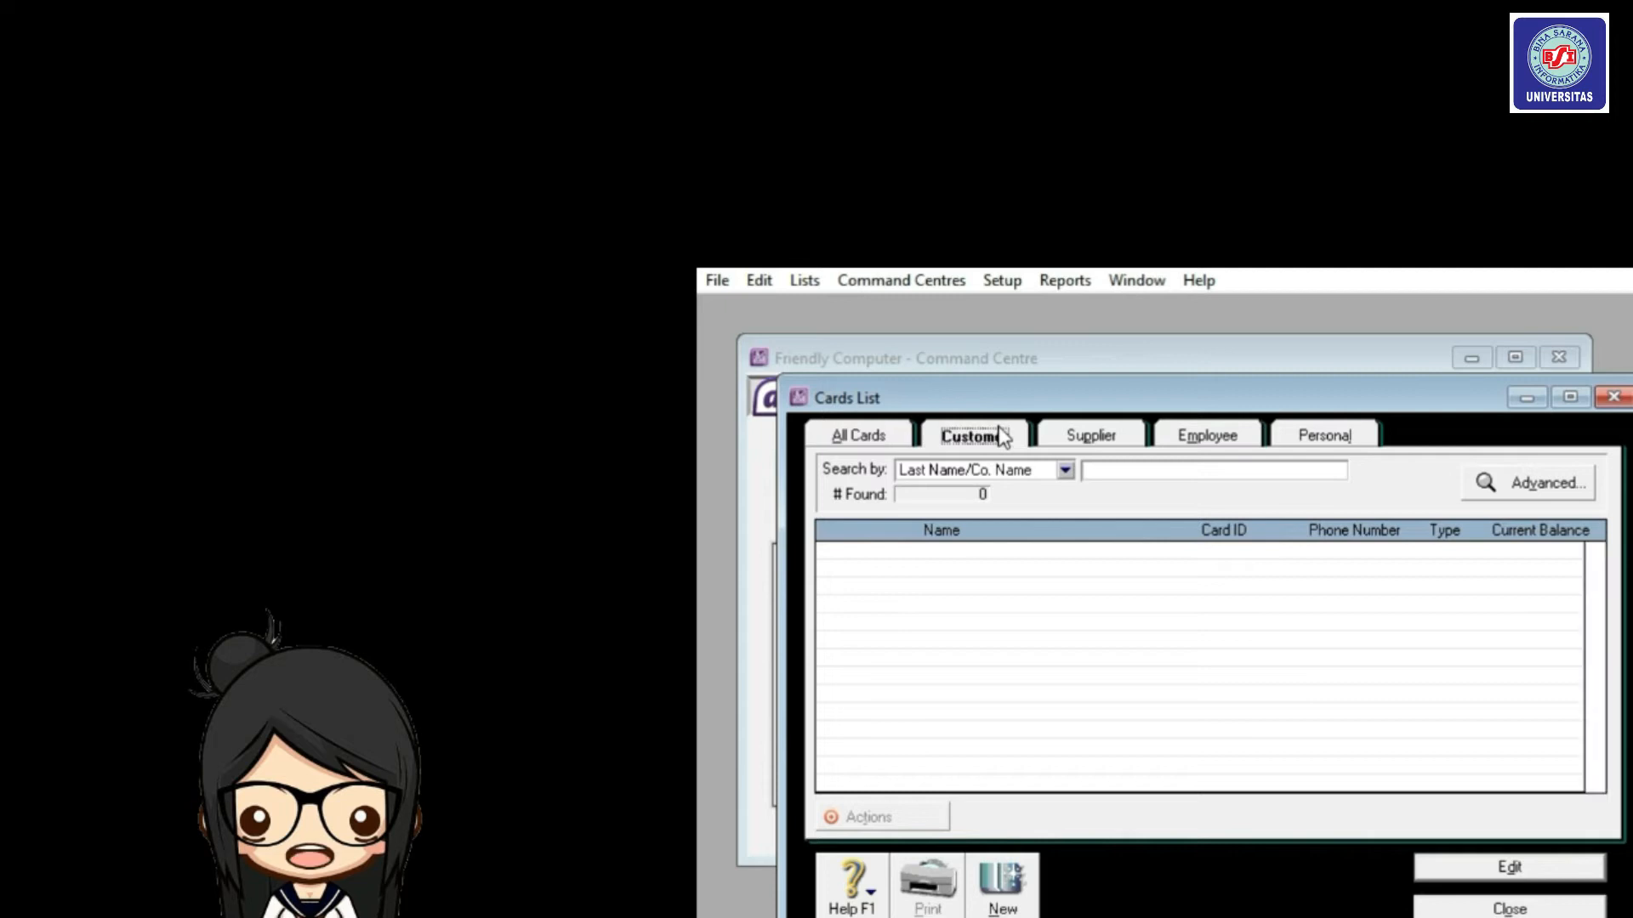
left_click(1004, 876)
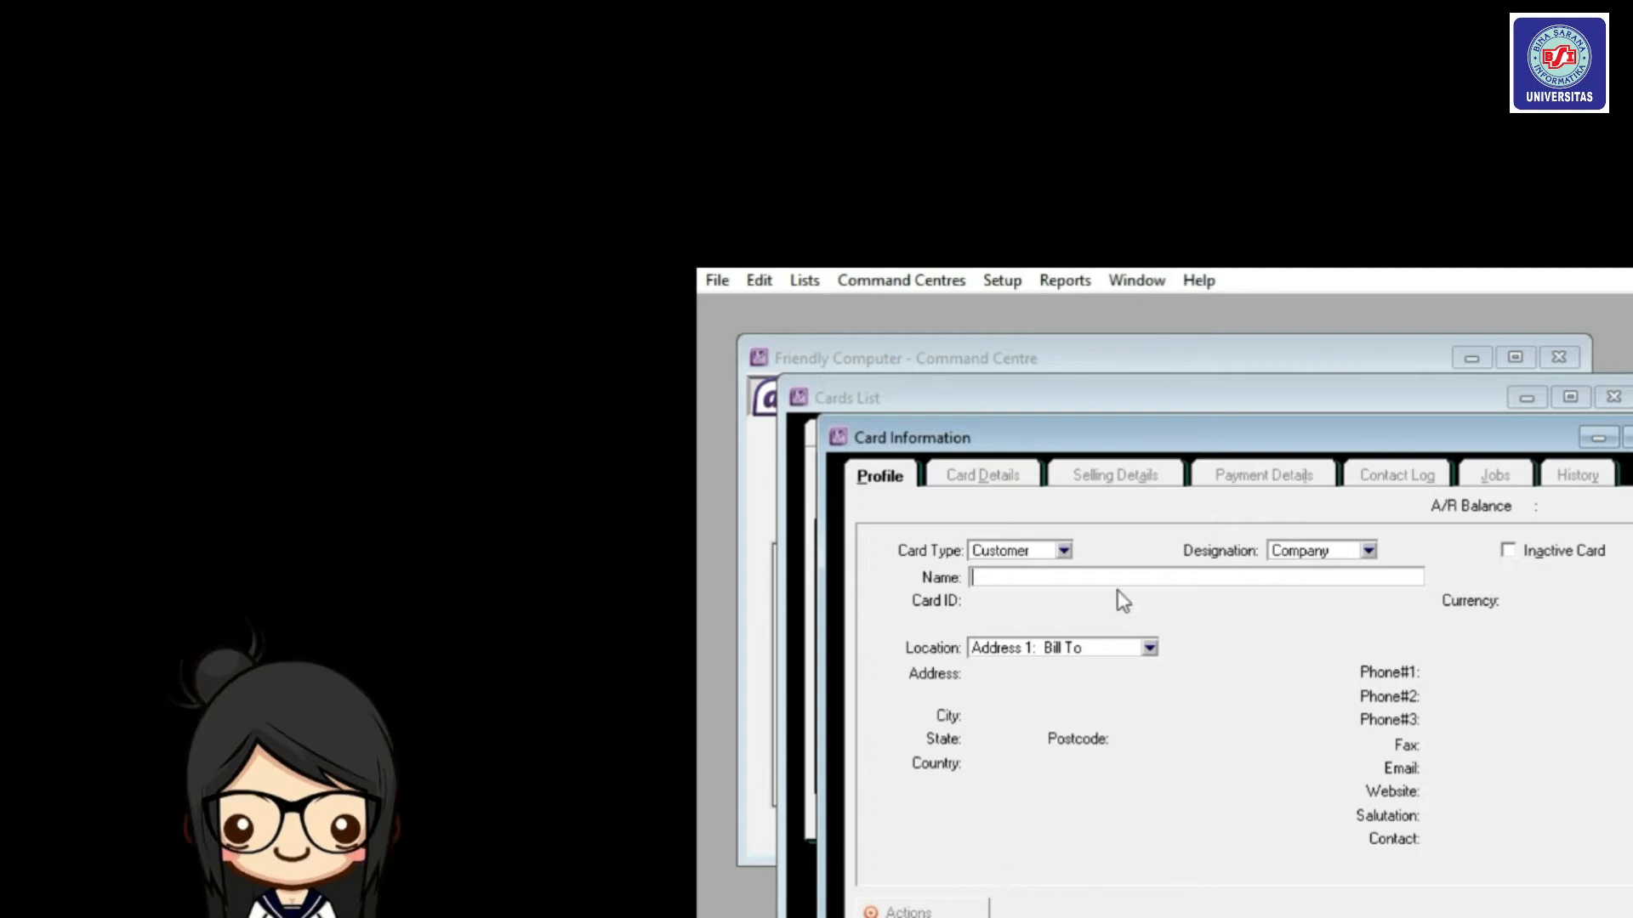
Enter the customer name PT. Abadi Sentosa, its card ID and its street address.
type("PT. Abadi Sentosa")
key("Tab")
type("C")
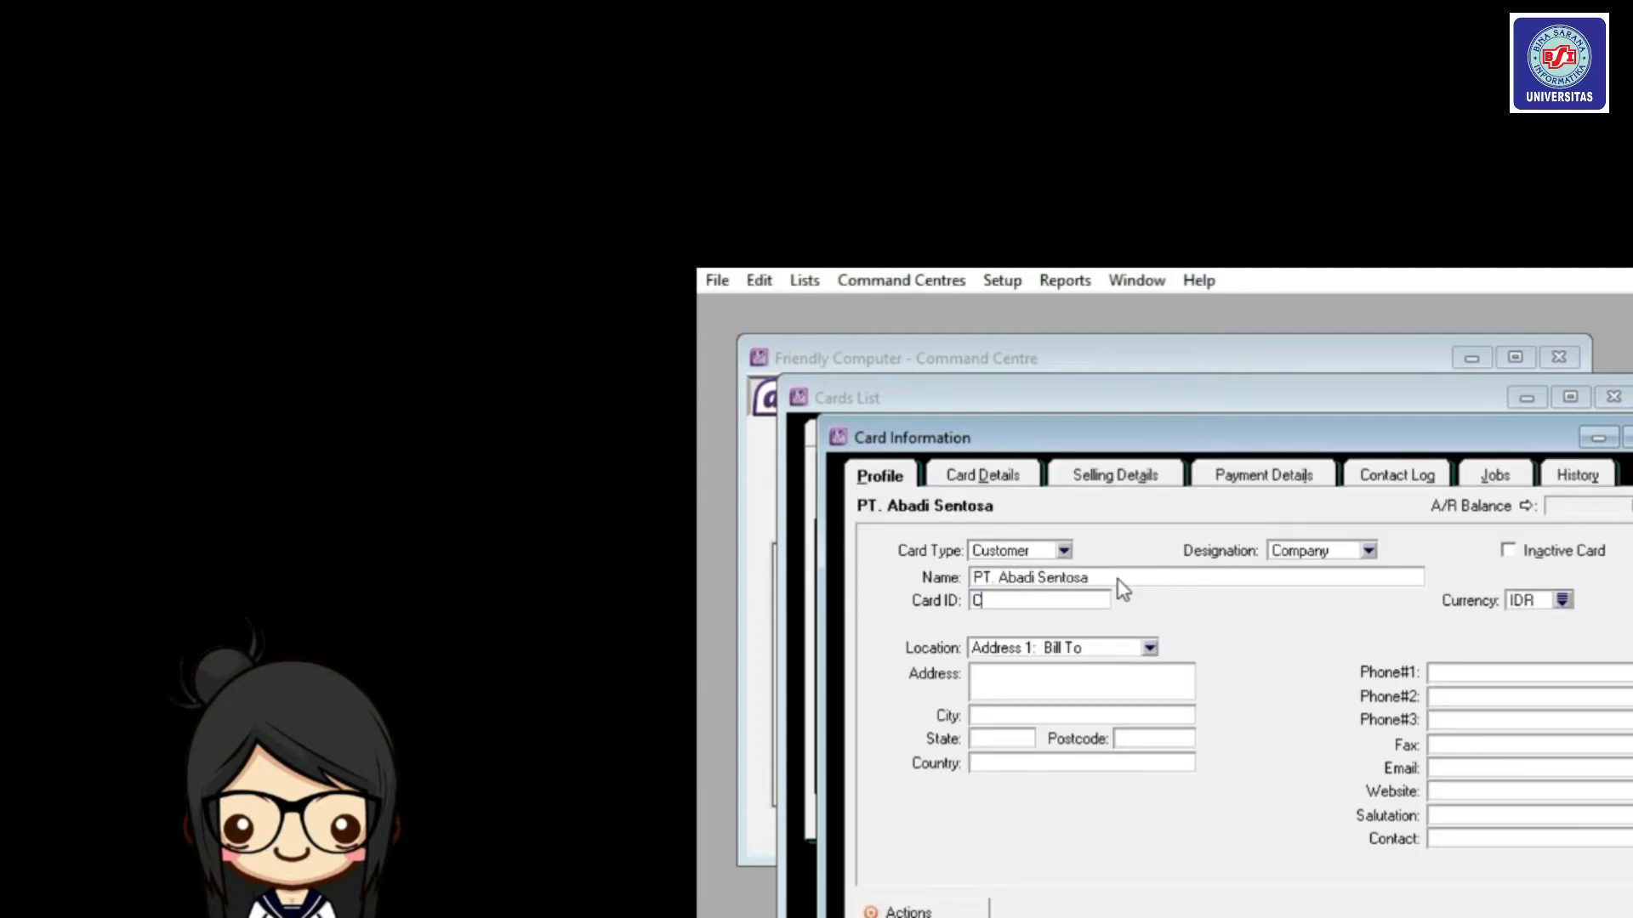
type("001")
key("Tab")
left_click(1080, 676)
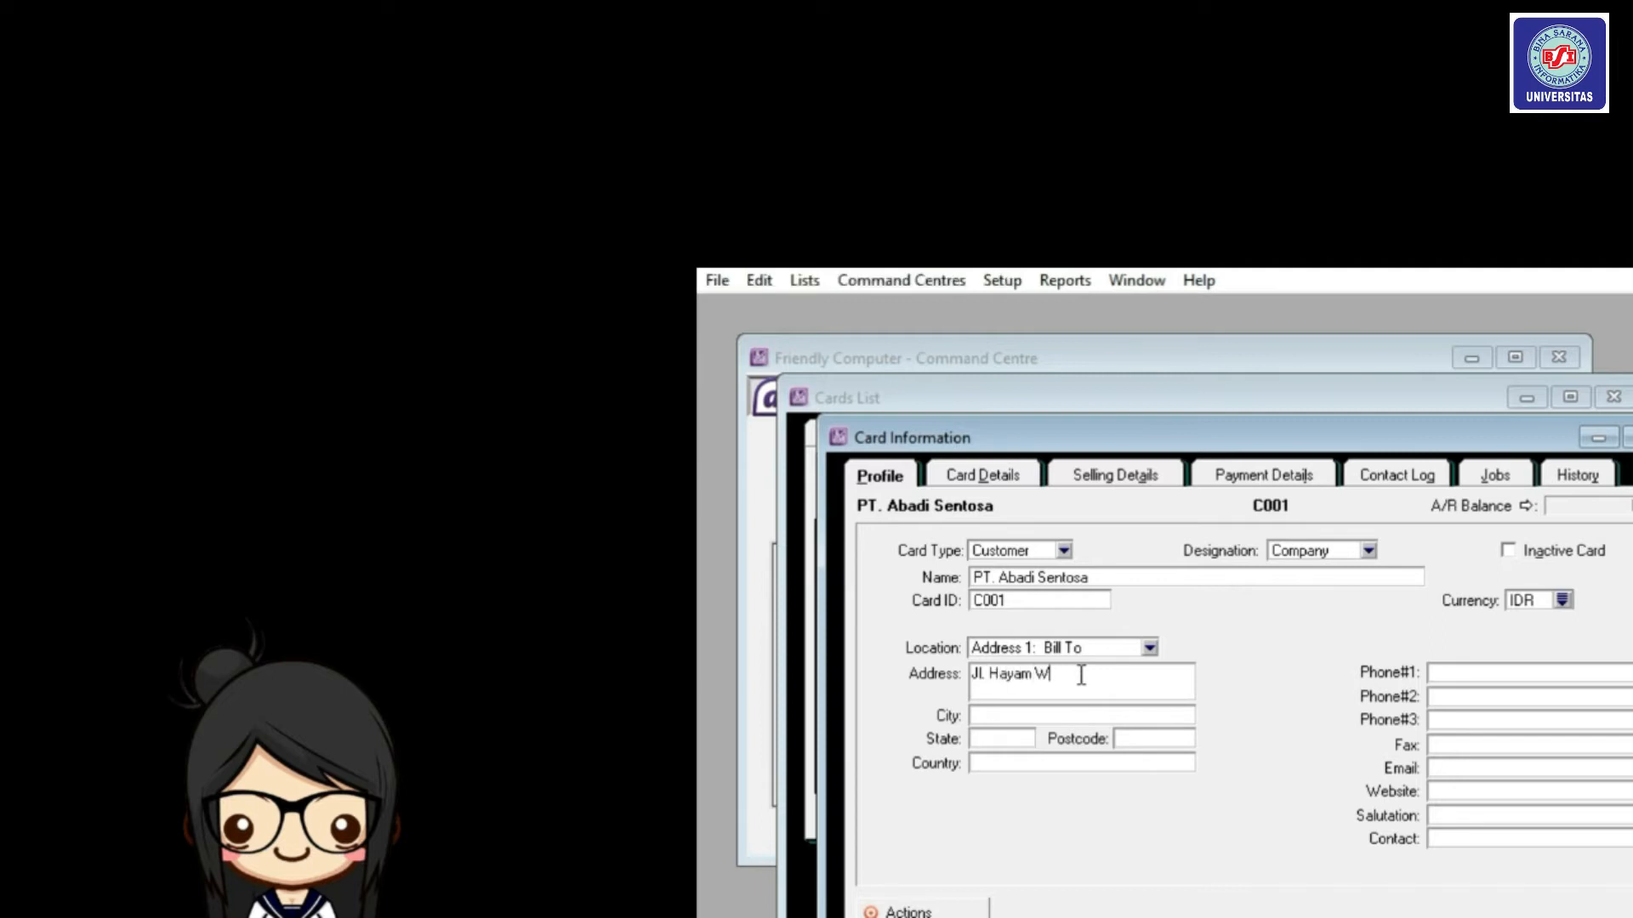
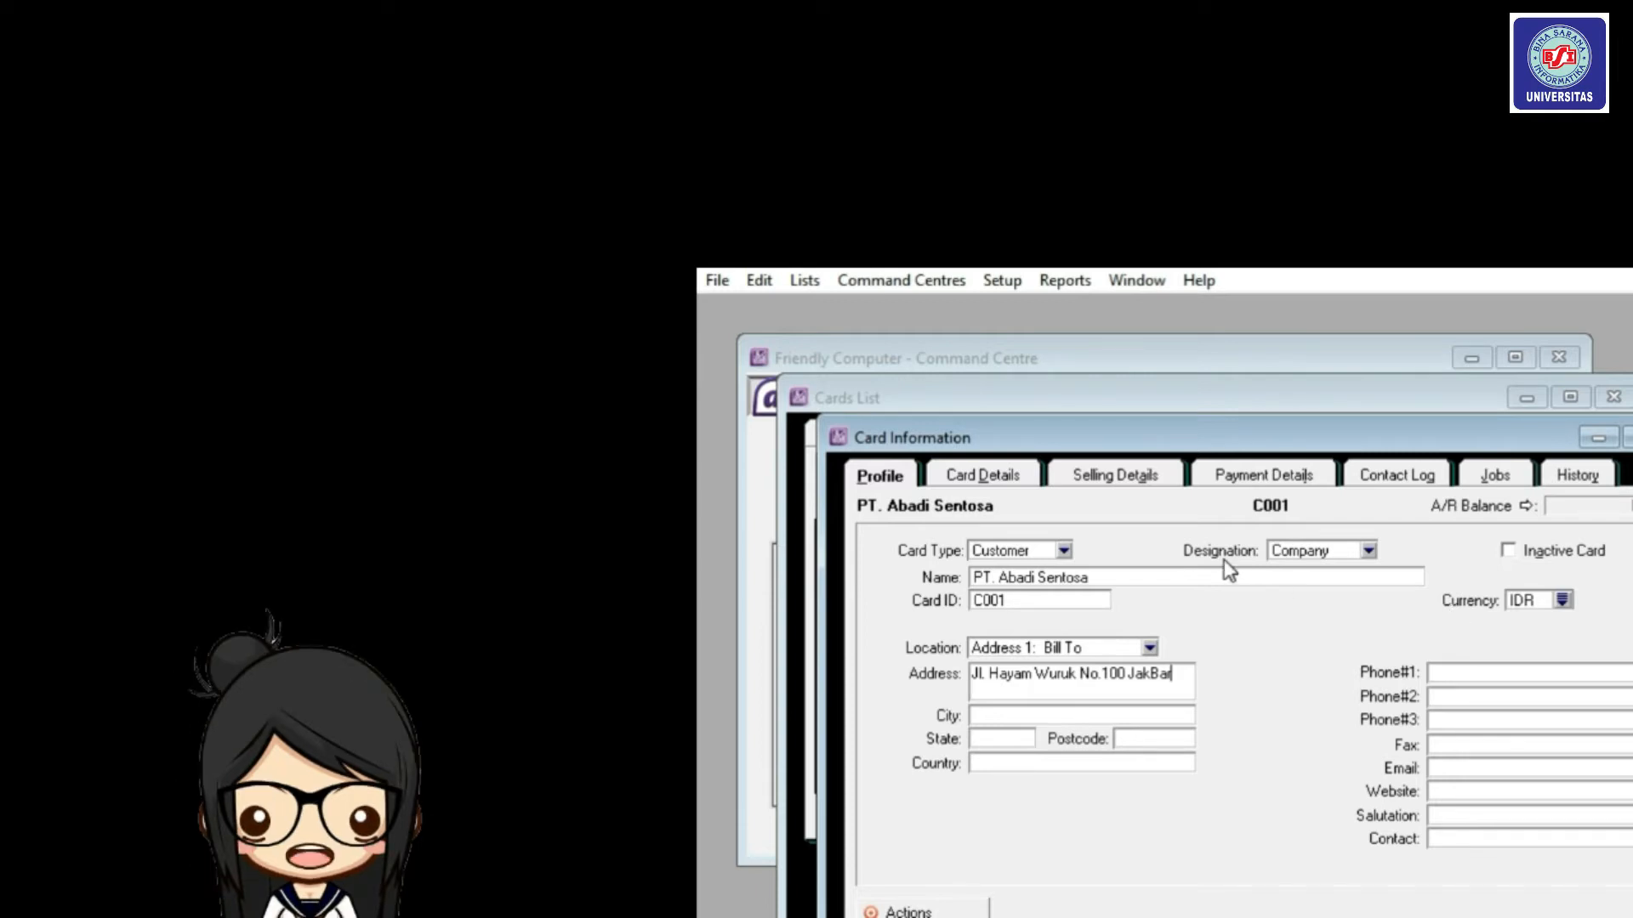
Set the customer's currency to USD and fill in both phone numbers.
left_click(1562, 602)
double_click(1521, 597)
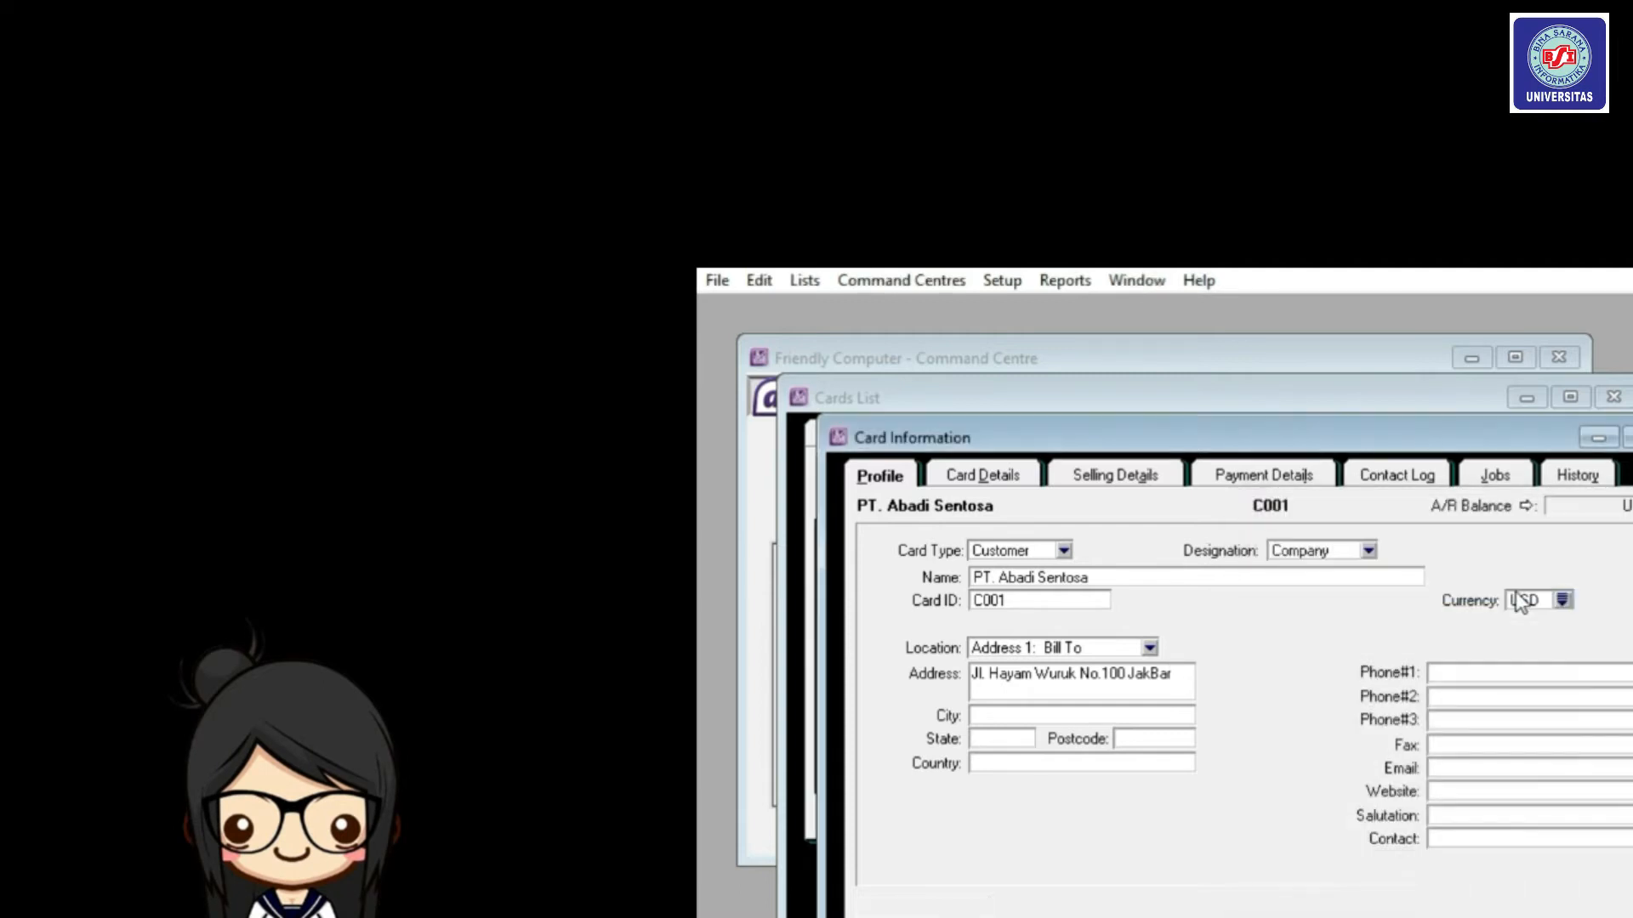
left_click(1501, 674)
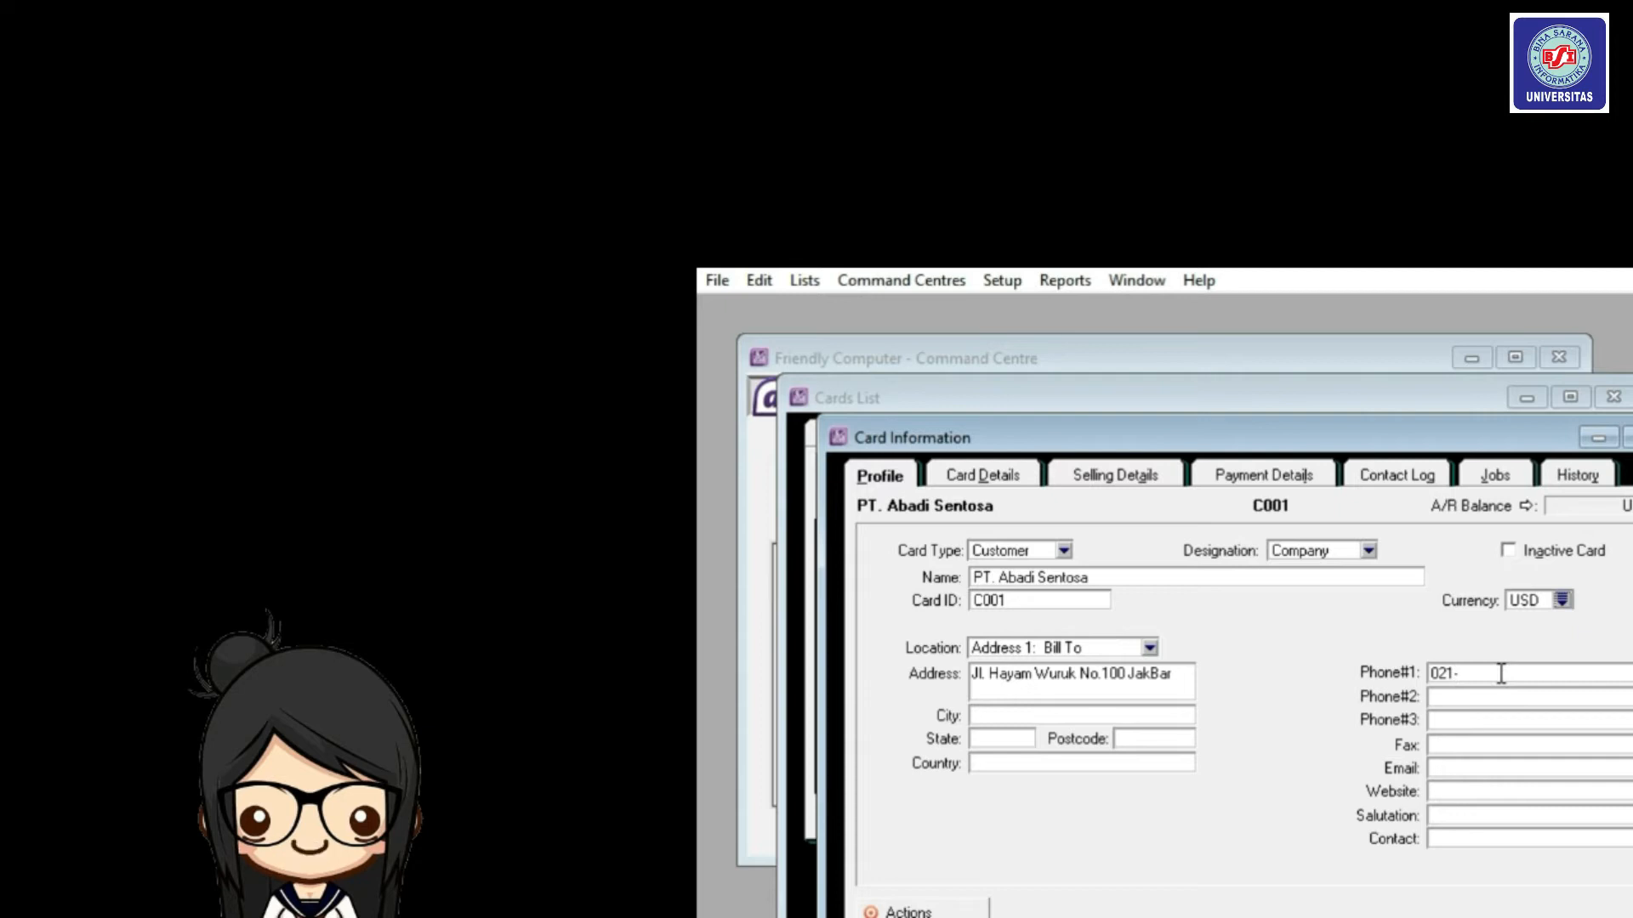
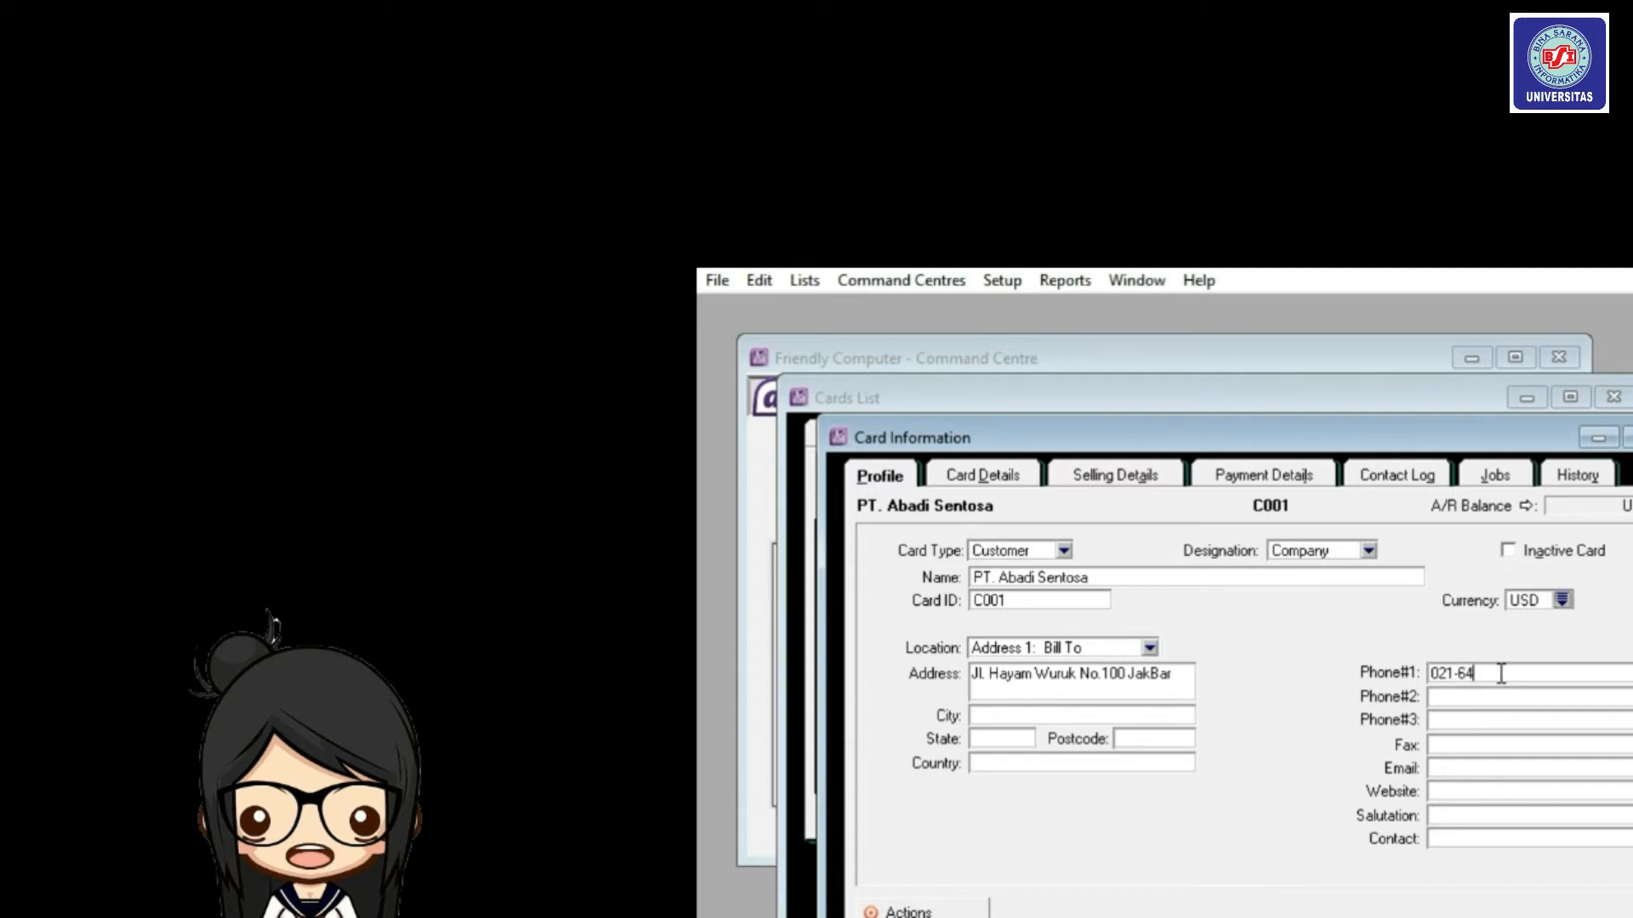
key("Tab")
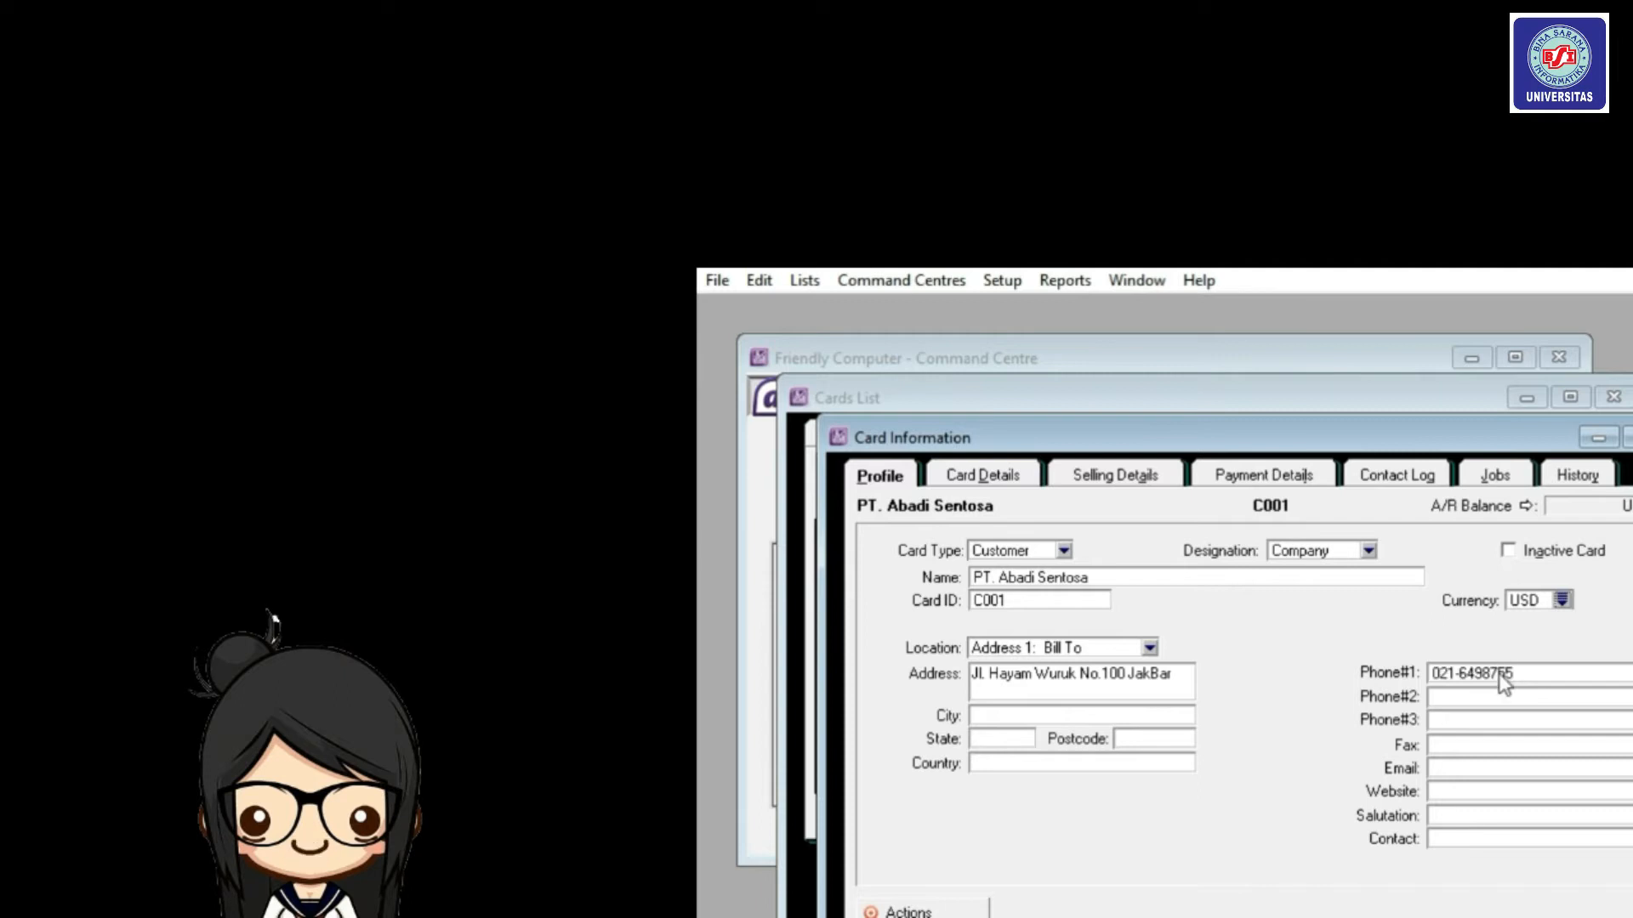
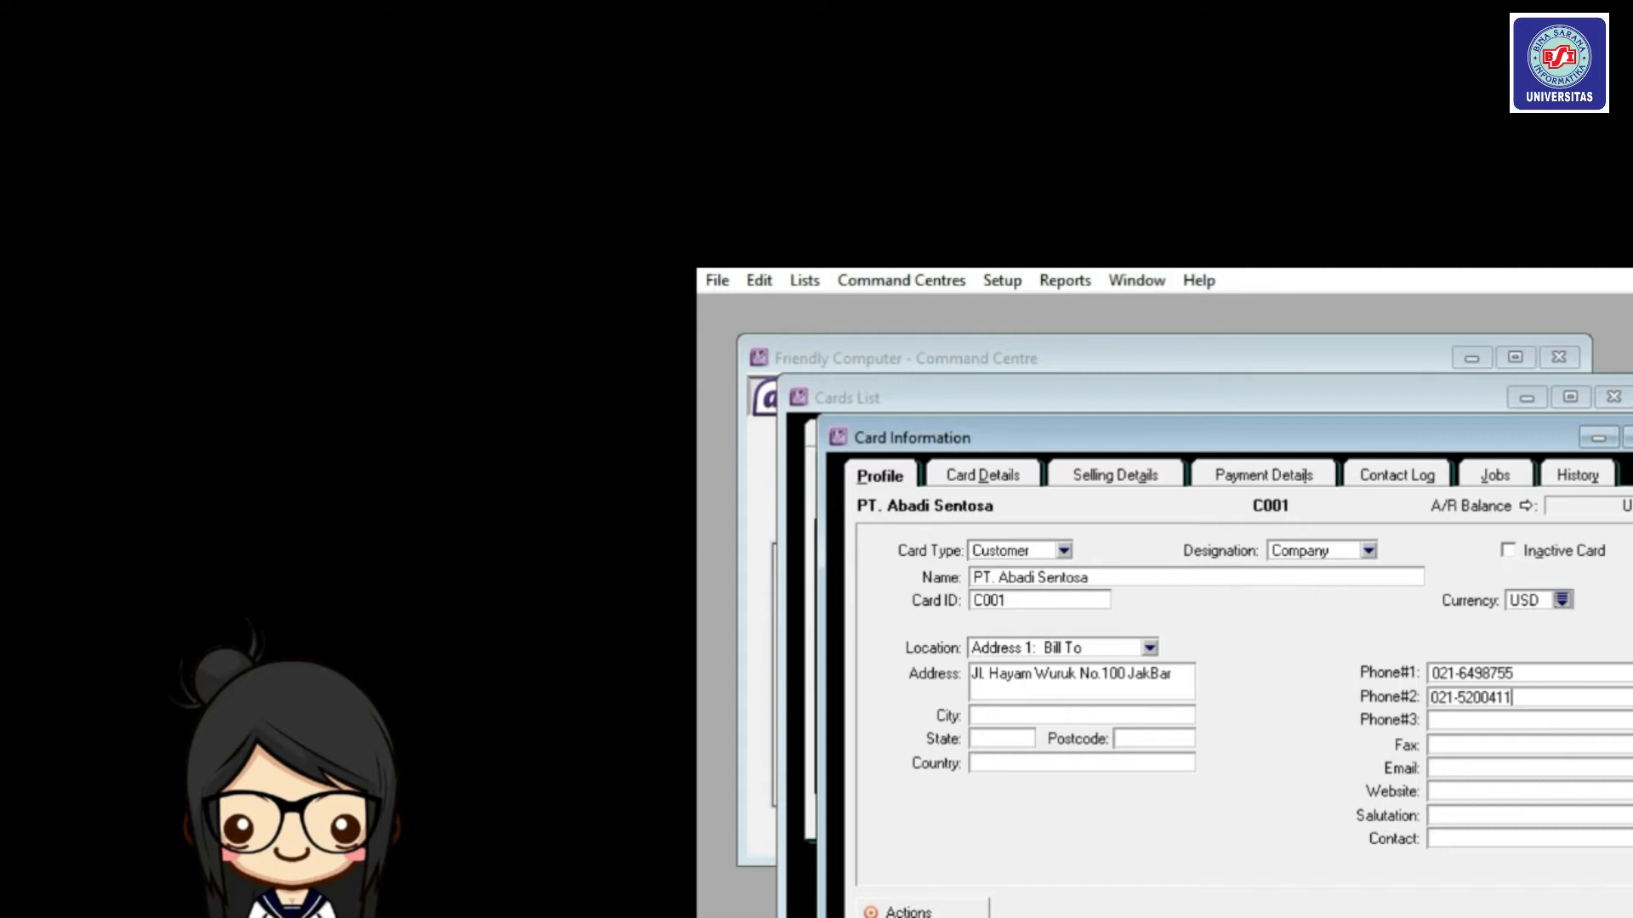
left_click(1118, 487)
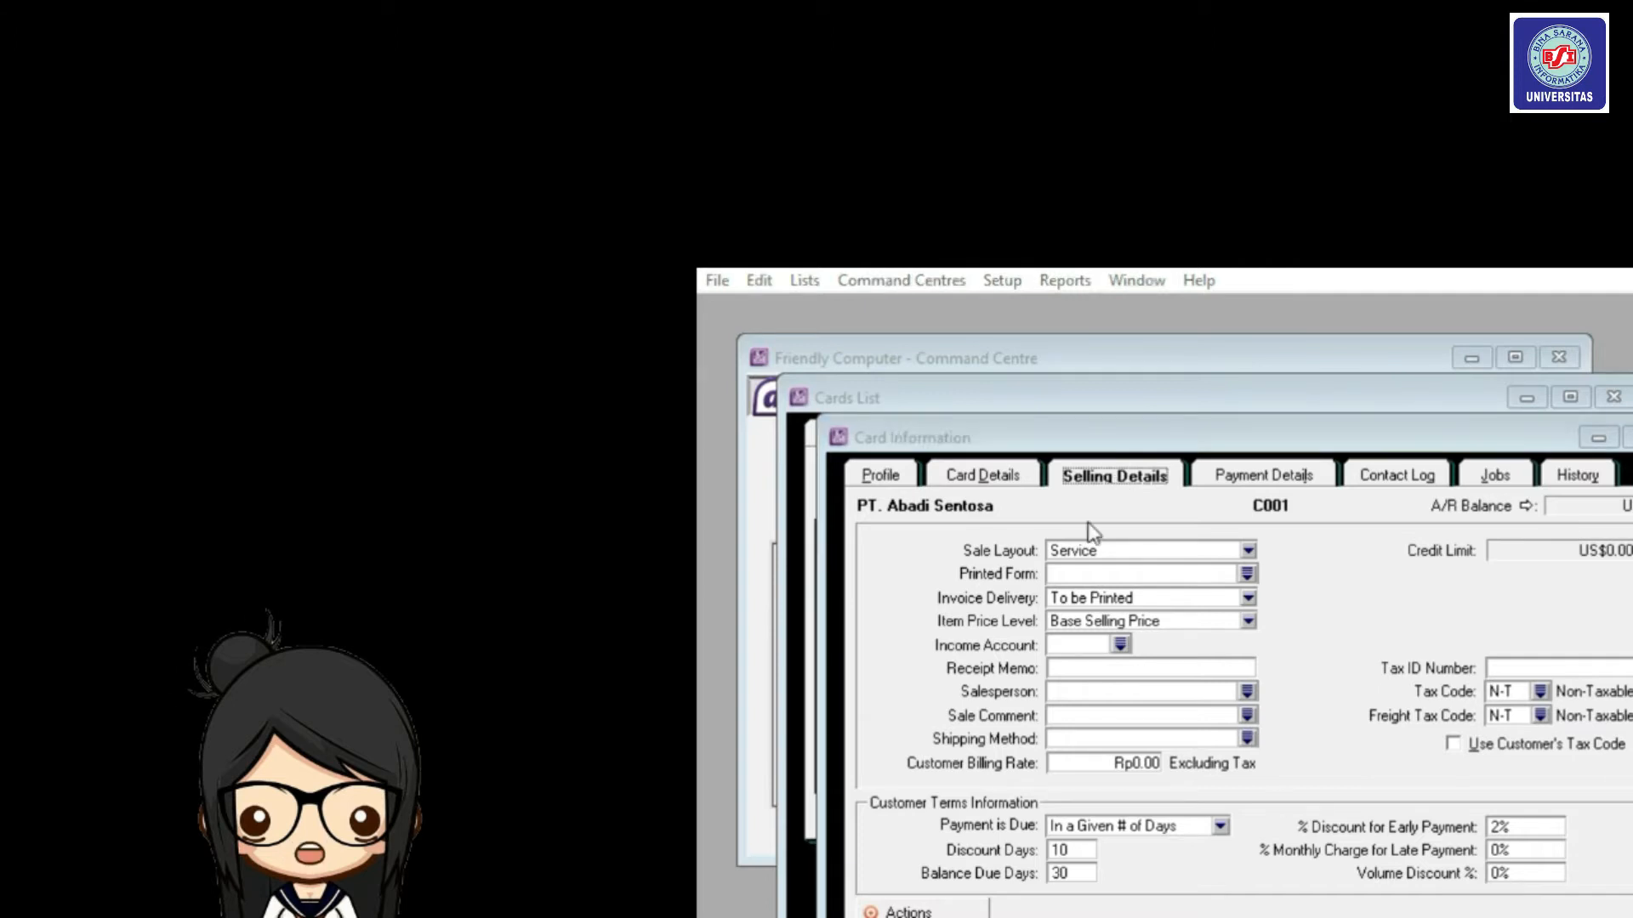
left_click(1248, 552)
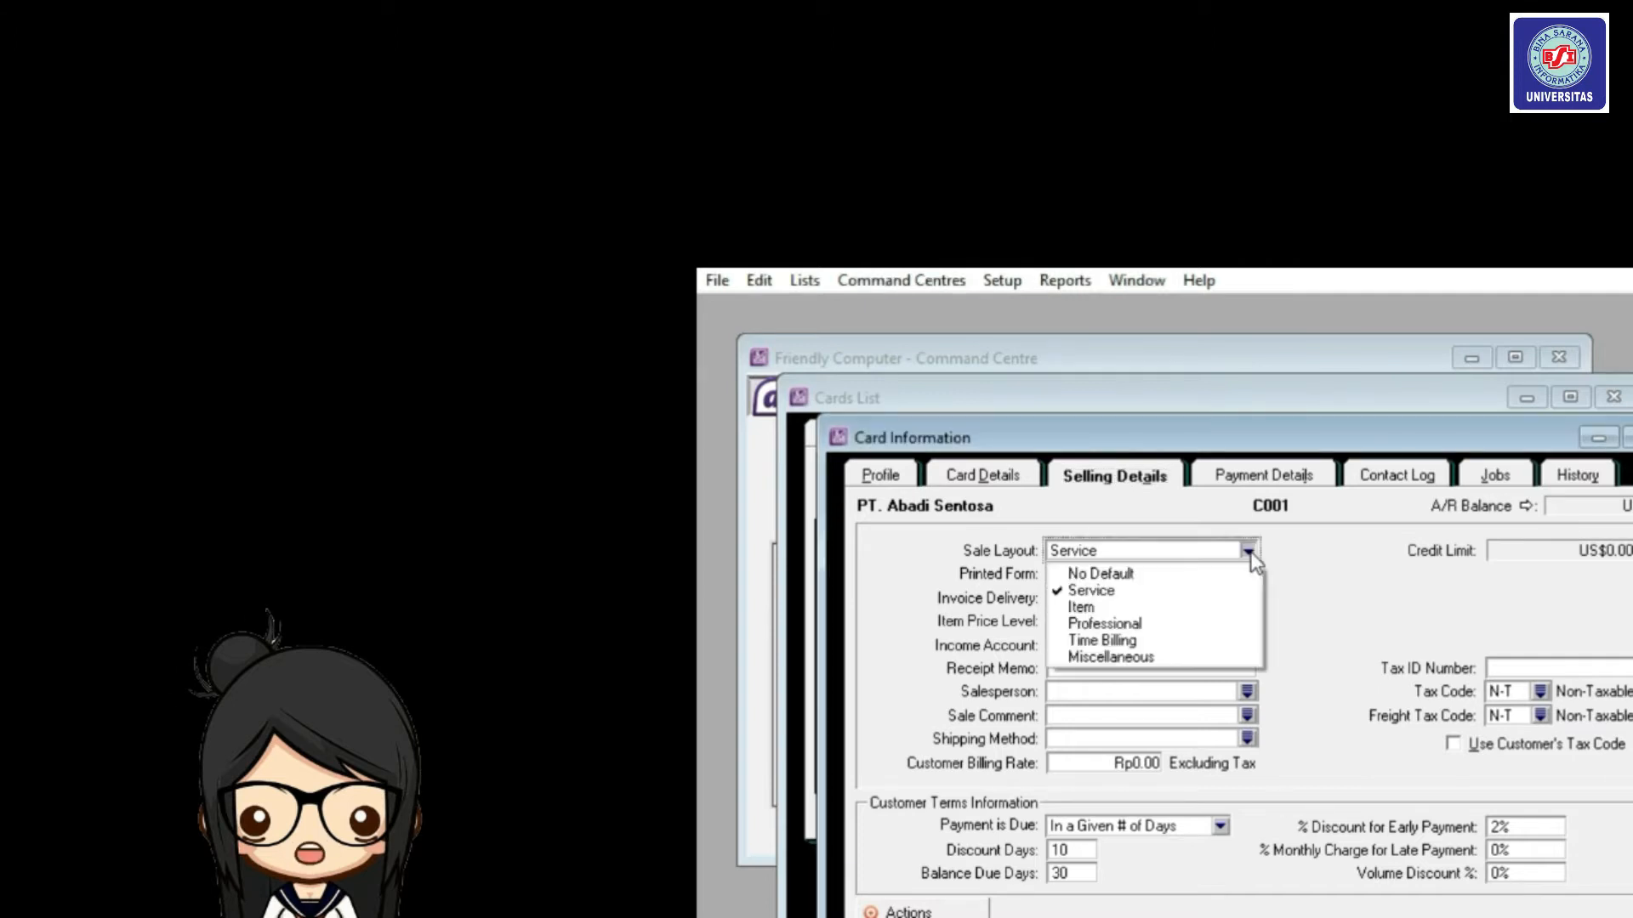
left_click(1231, 576)
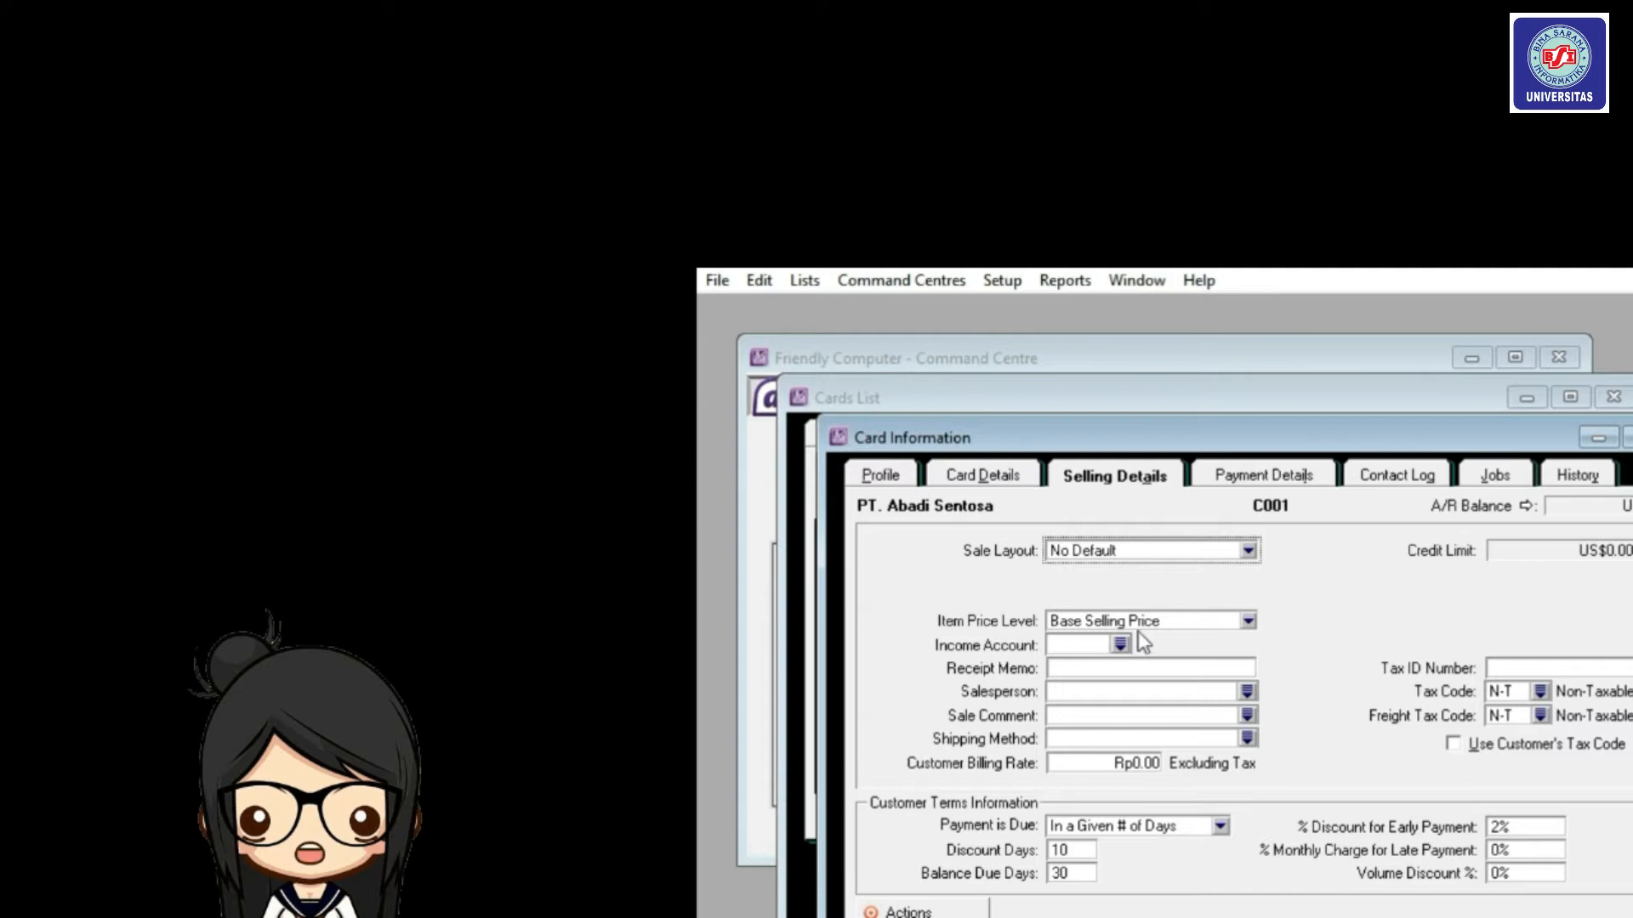
left_click(1160, 628)
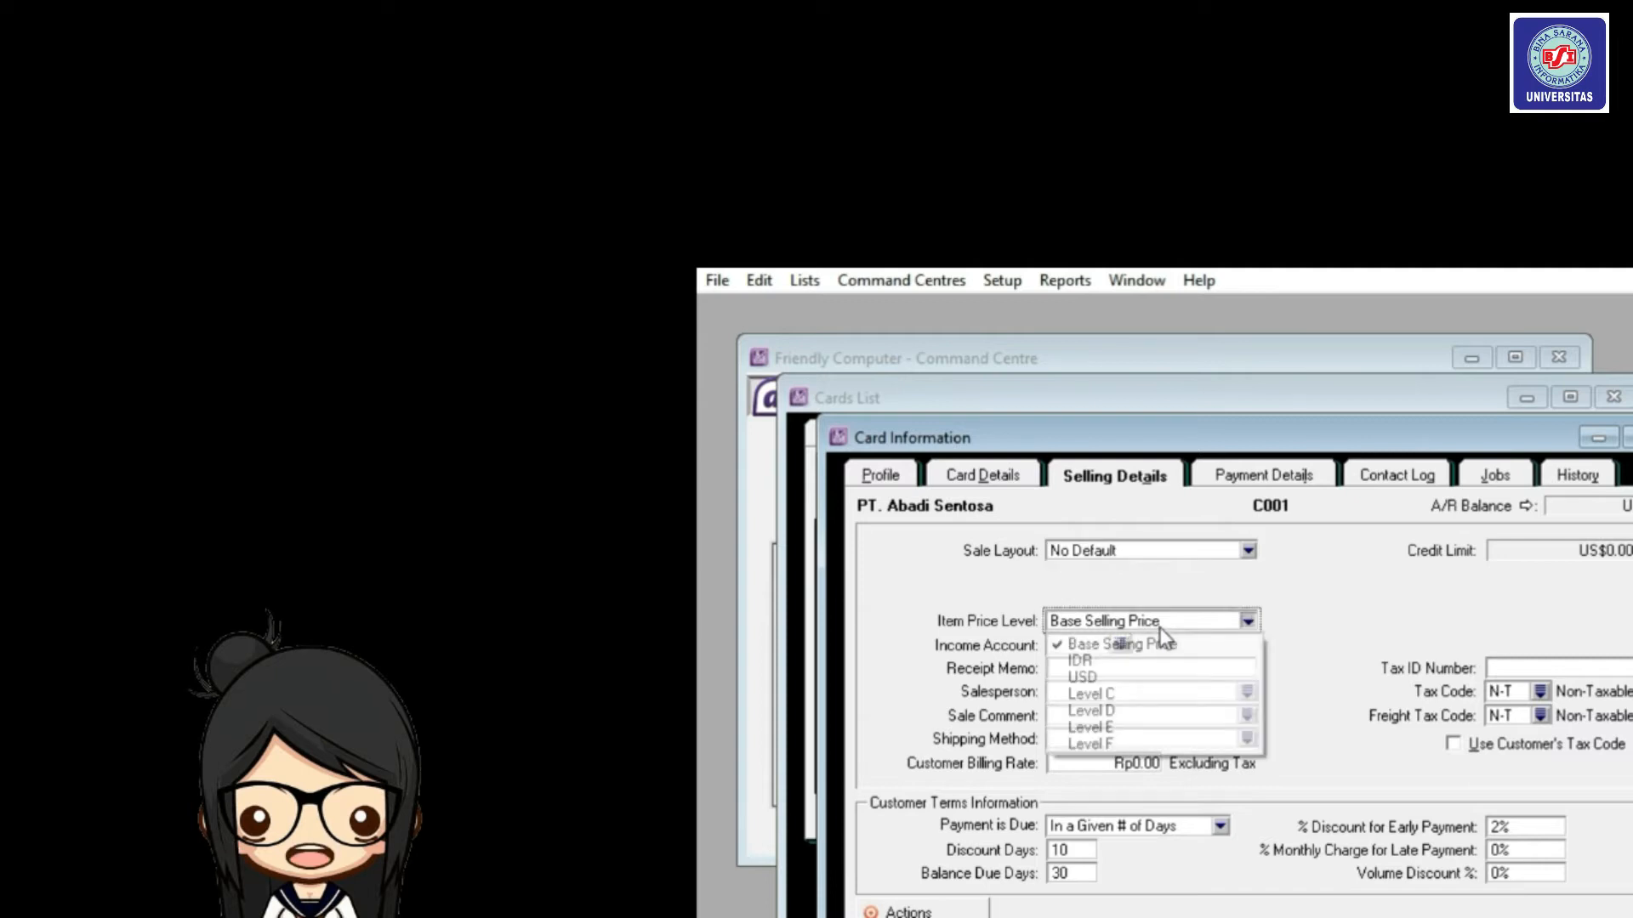
left_click(1138, 677)
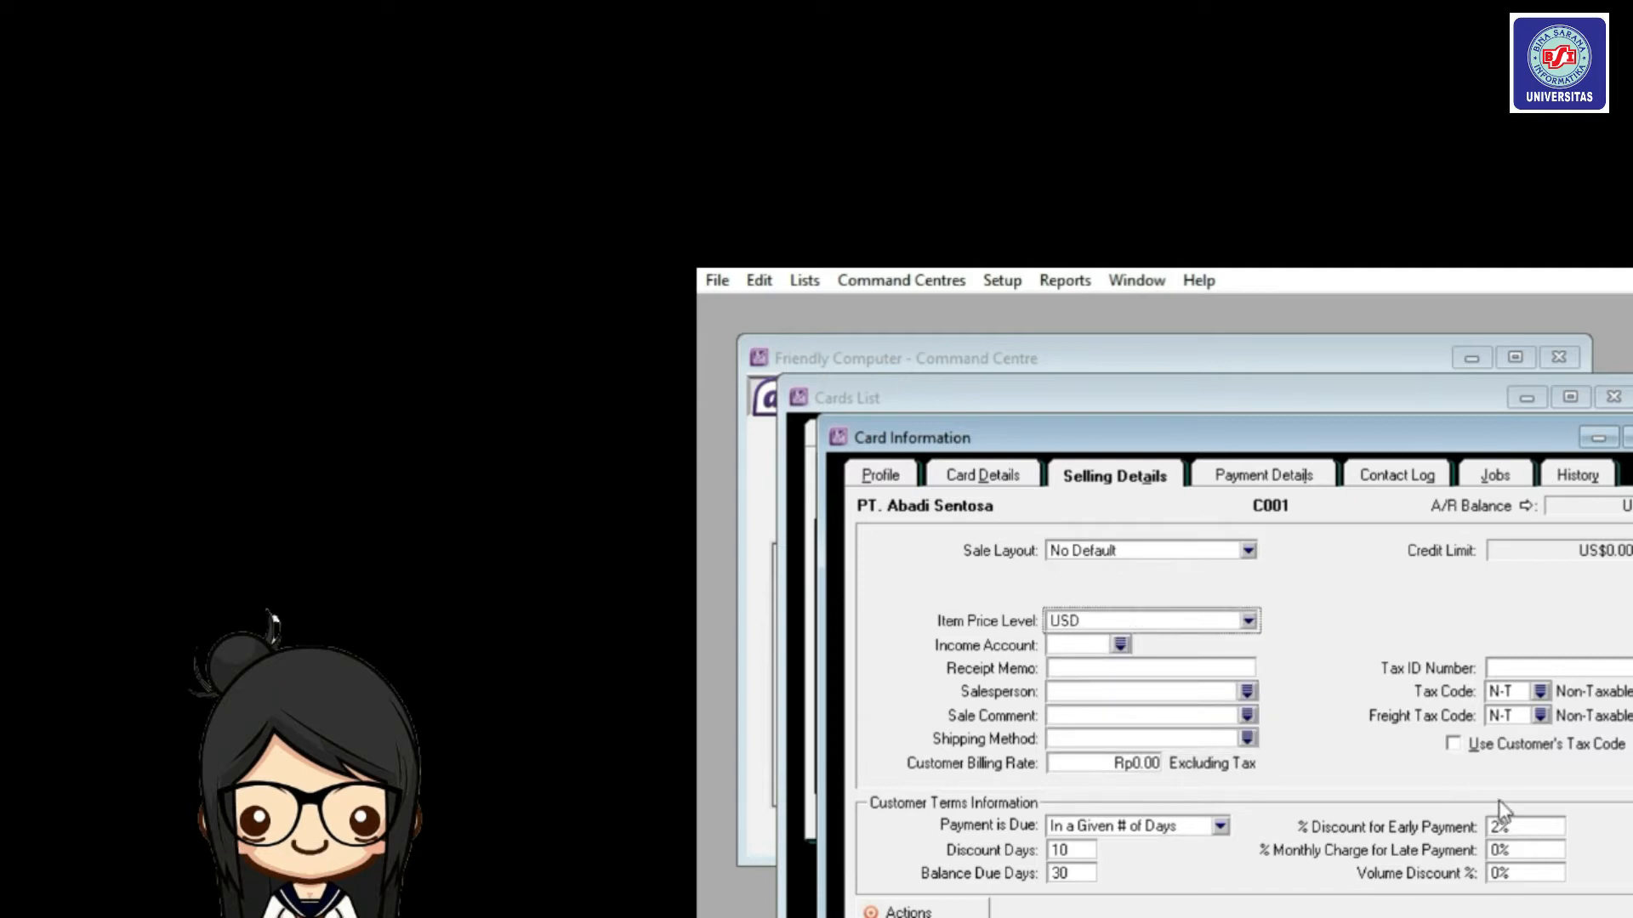
left_click(1543, 691)
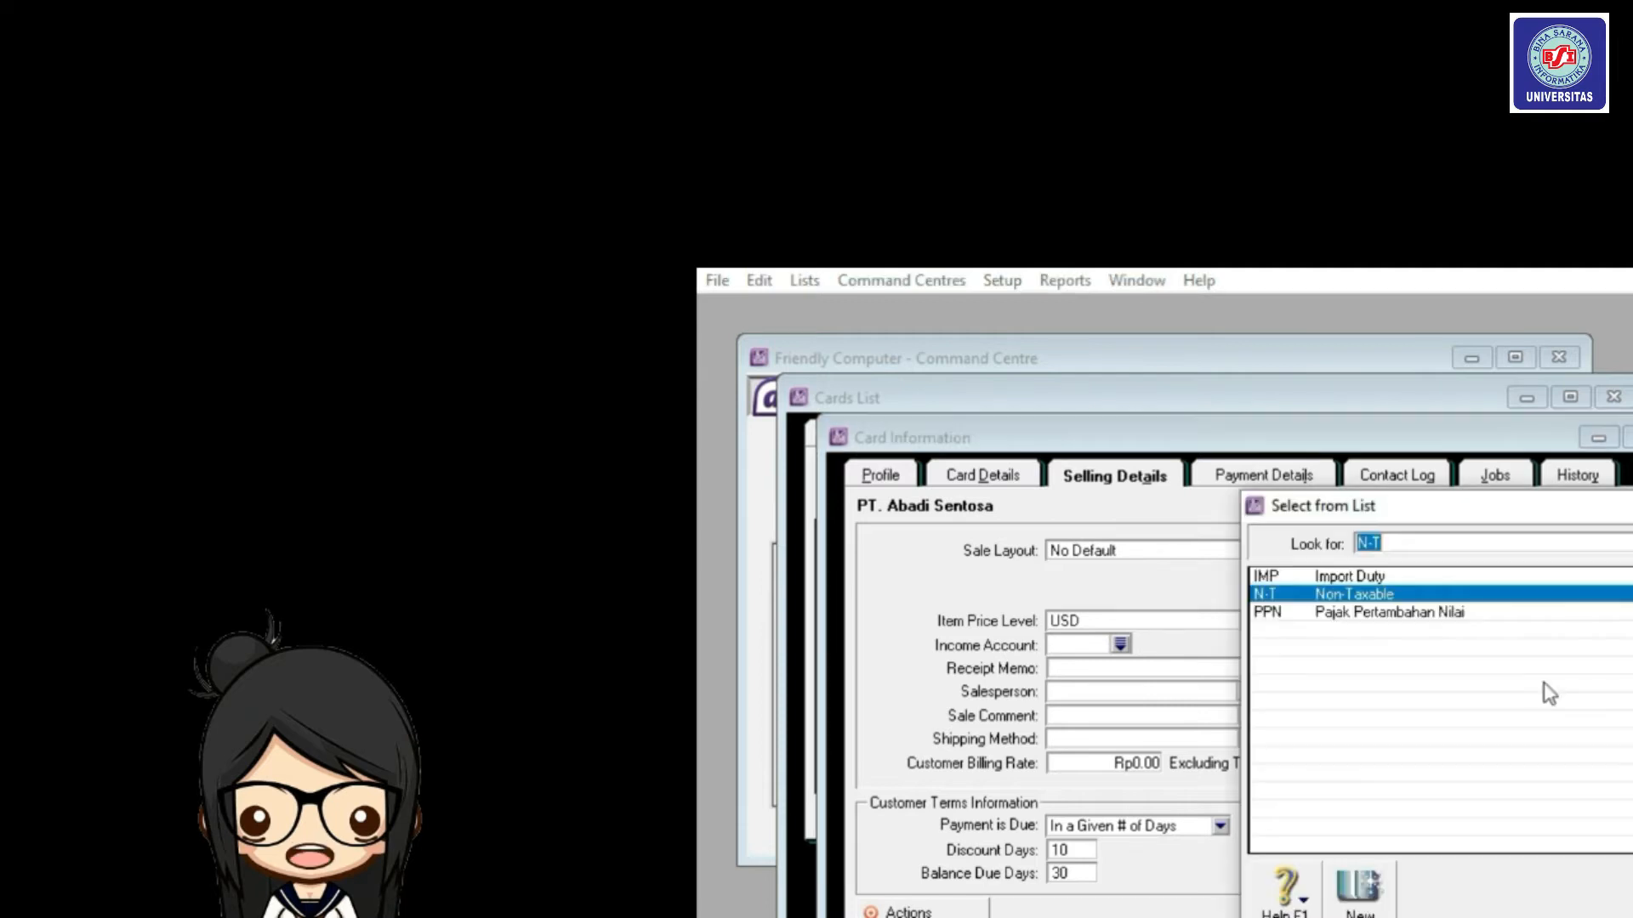
double_click(1531, 611)
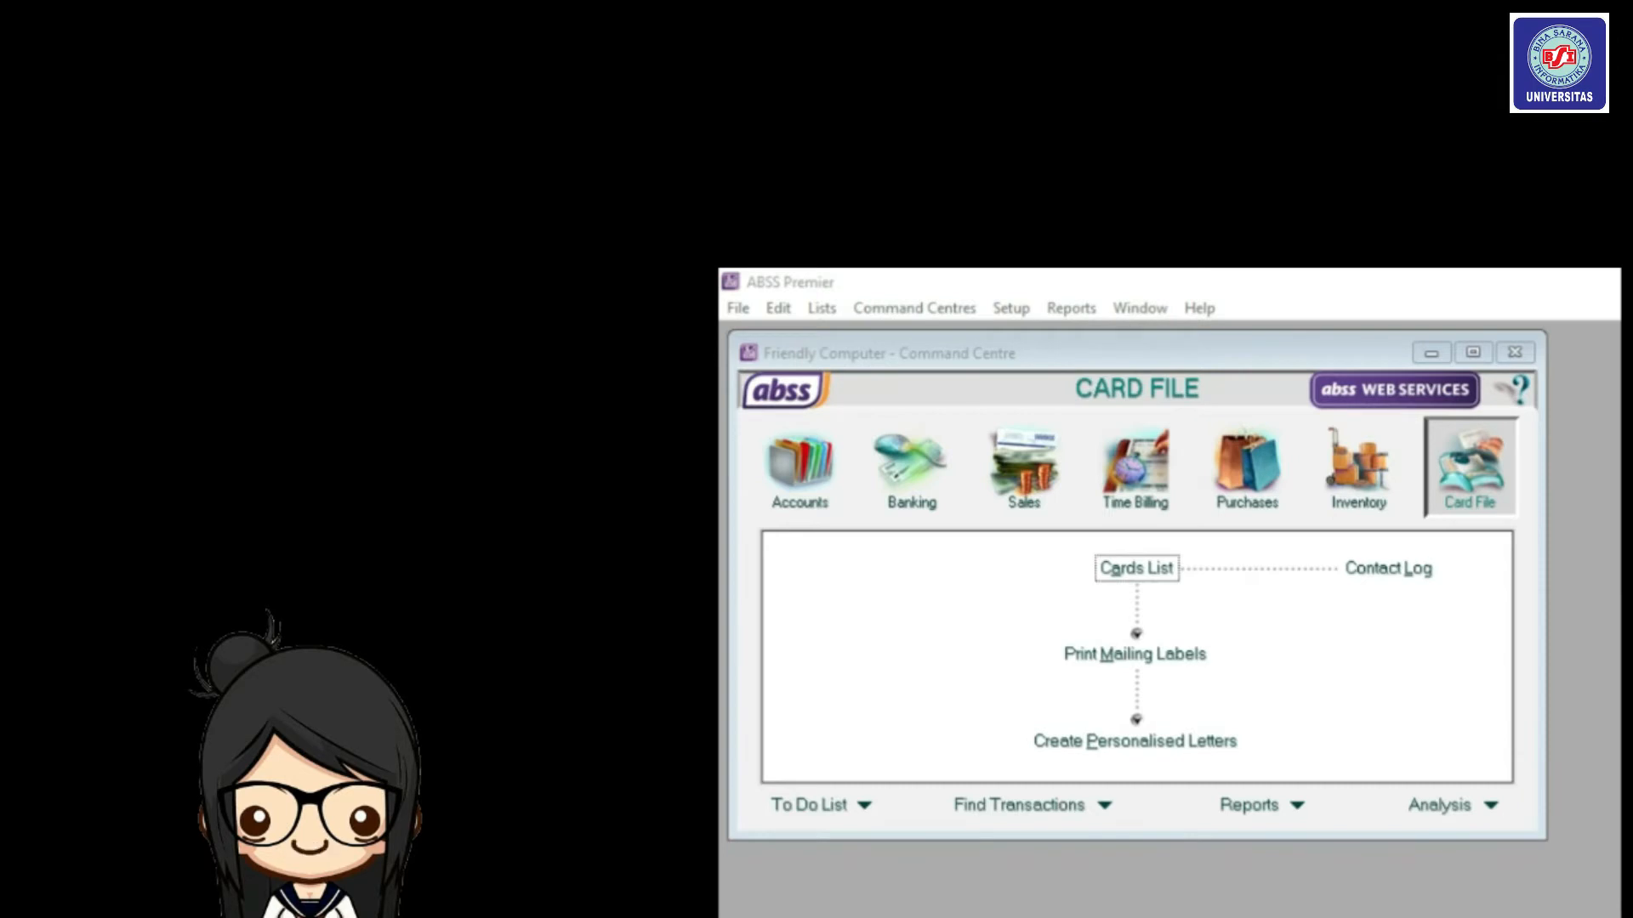
From Card File's Cards List, start a new card on the Supplier tab.
left_click(1467, 466)
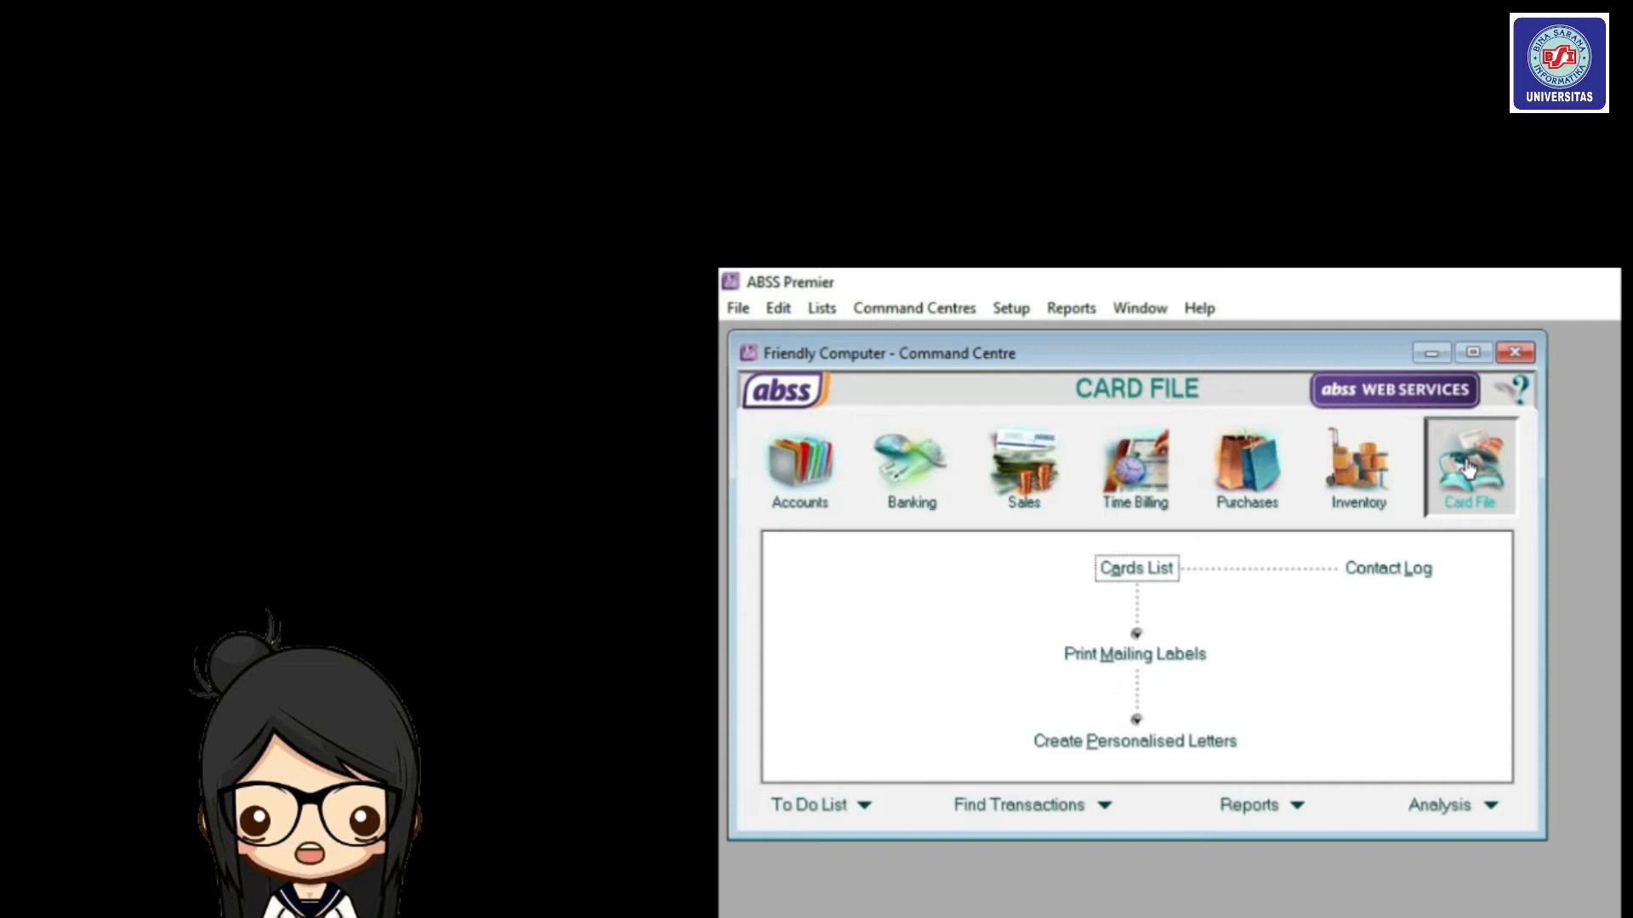
left_click(1150, 570)
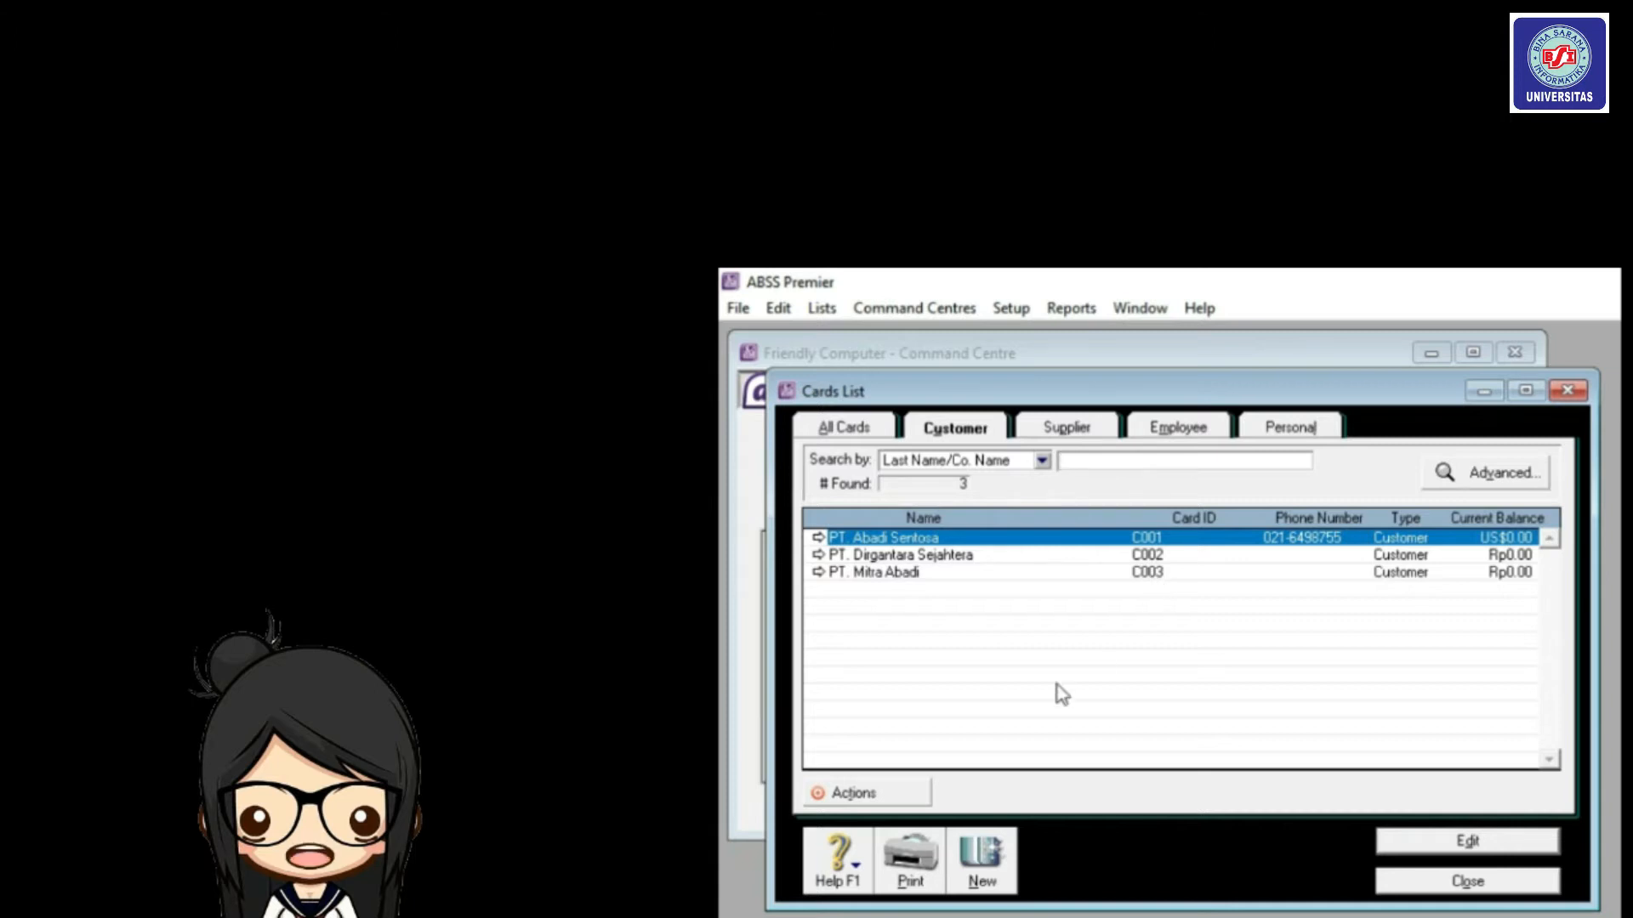
left_click(1065, 435)
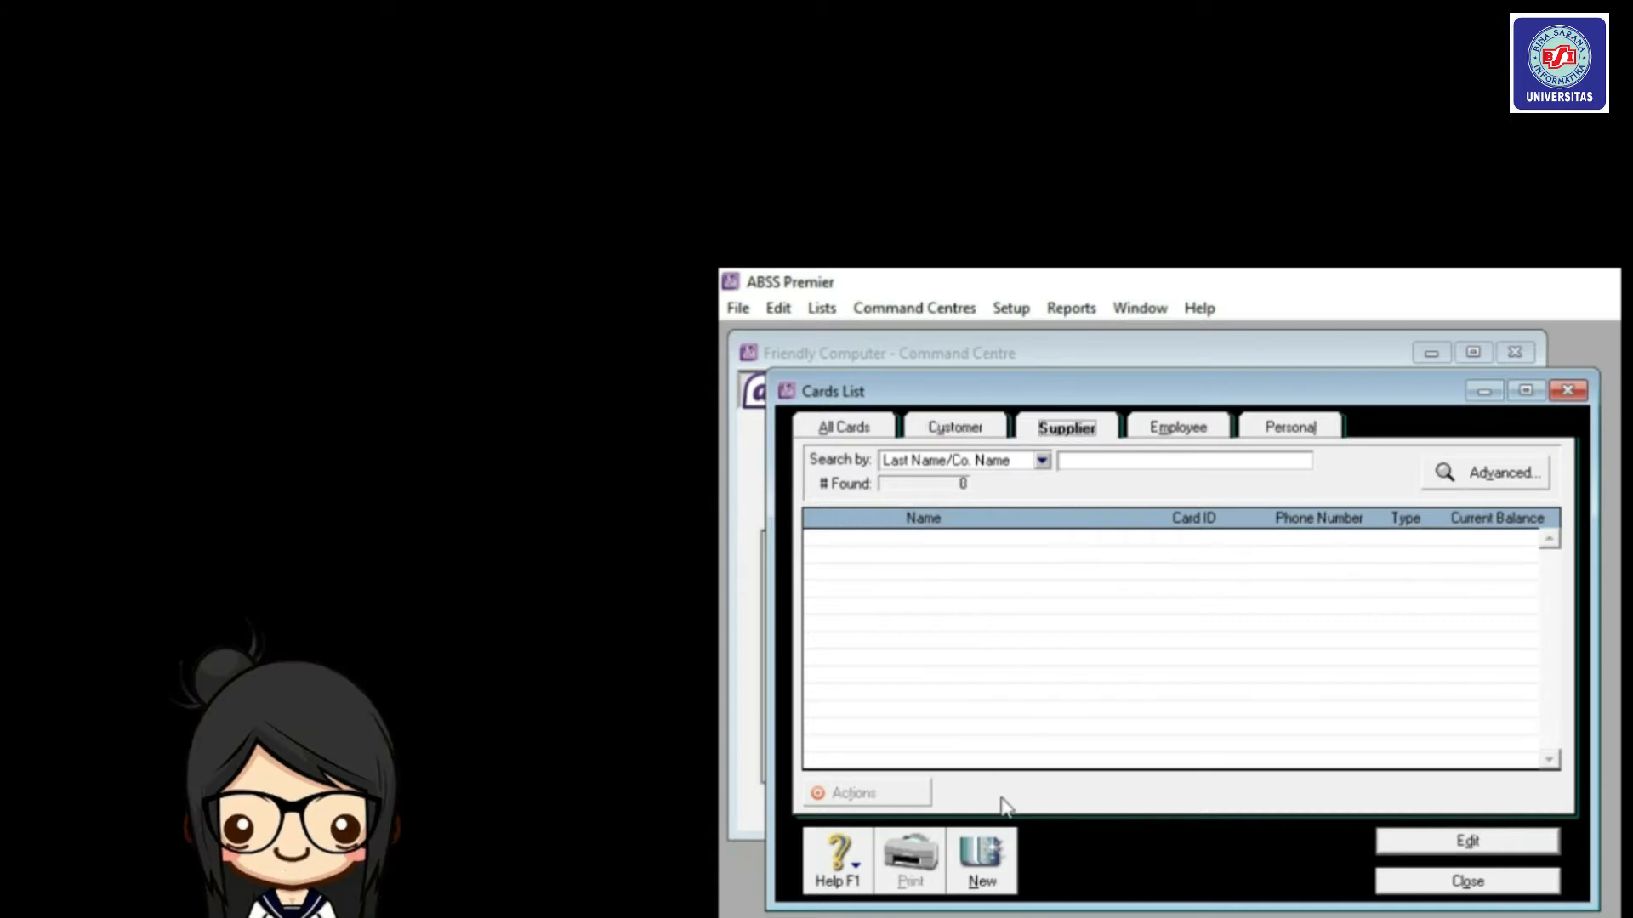
left_click(986, 857)
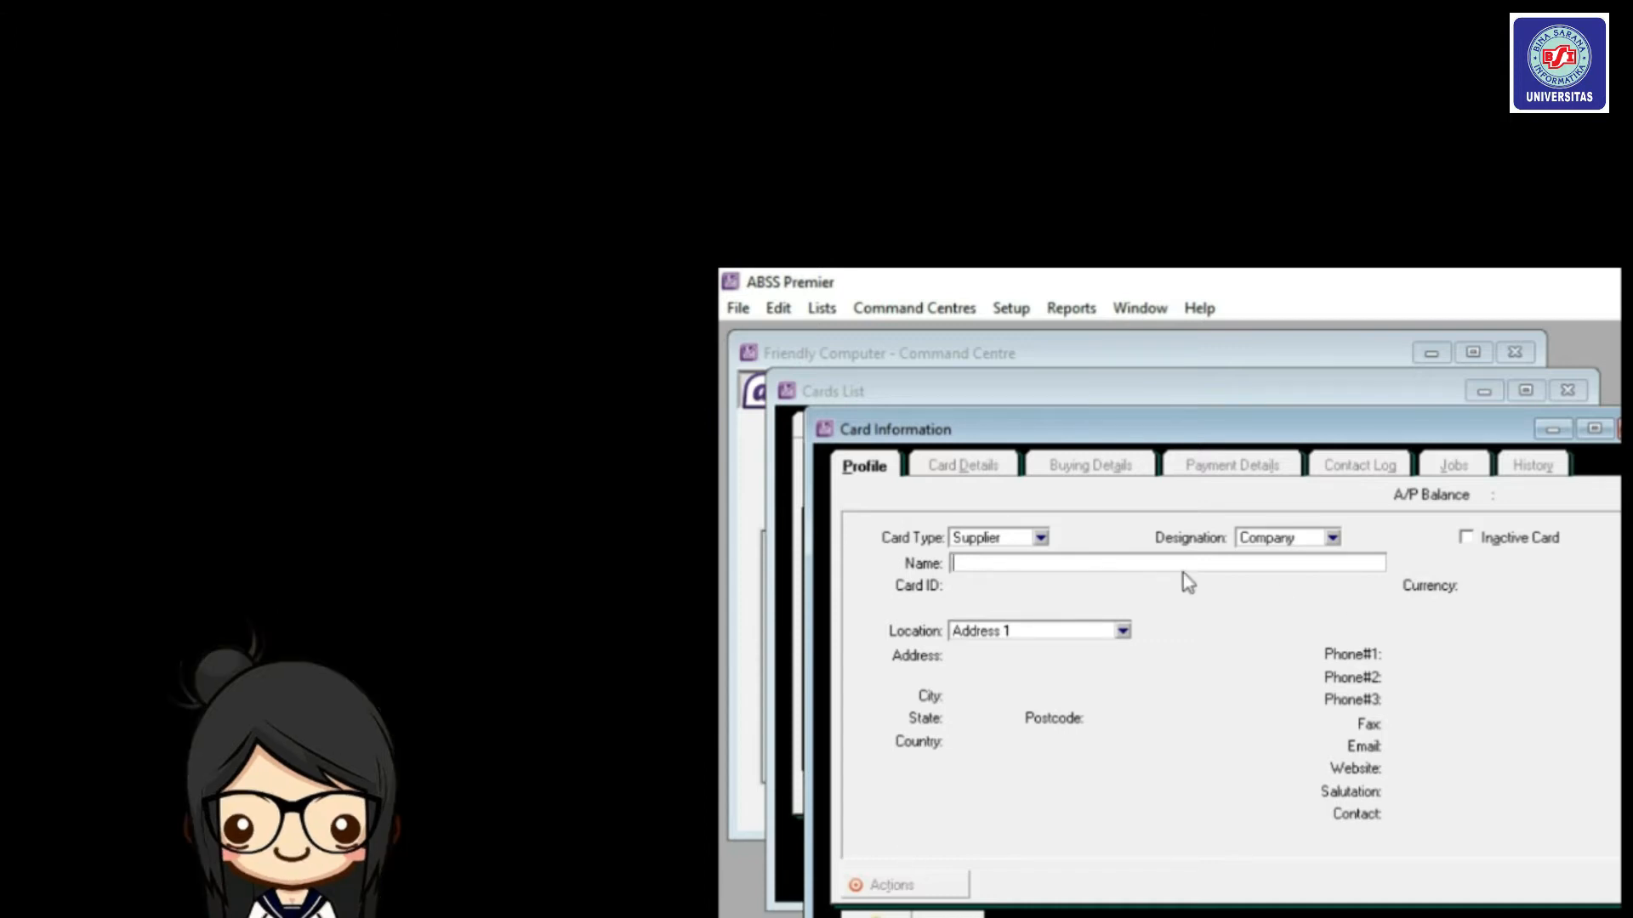
Enter supplier name Sanjaya Computer, card ID S001 and the supplier's street address.
type("Sanjaya Computer")
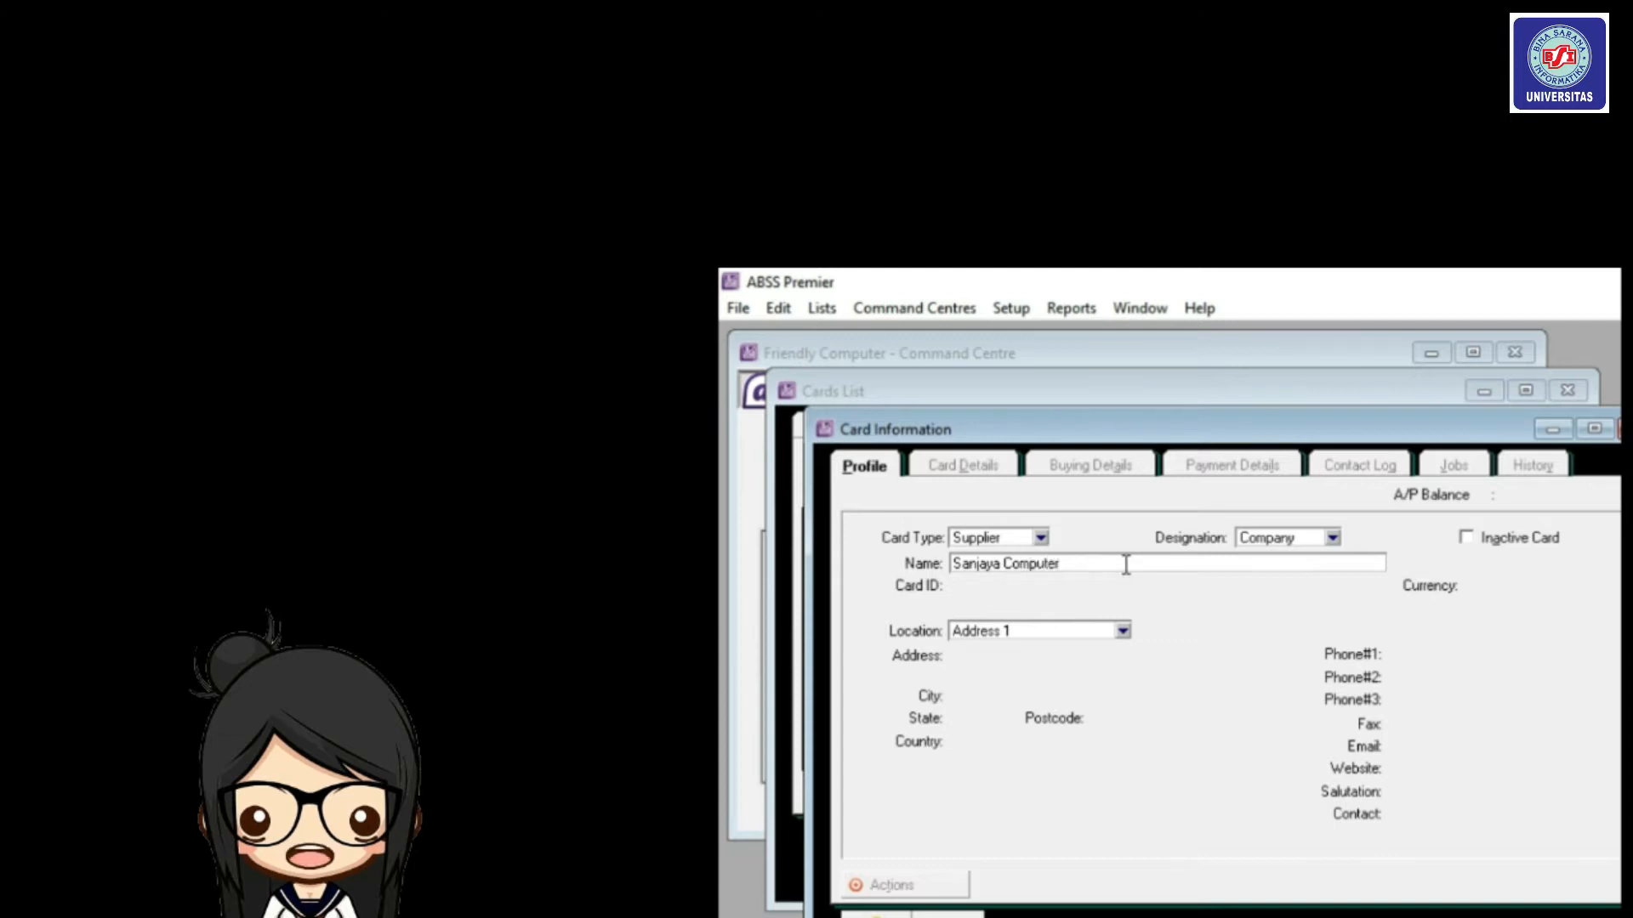
key("Tab")
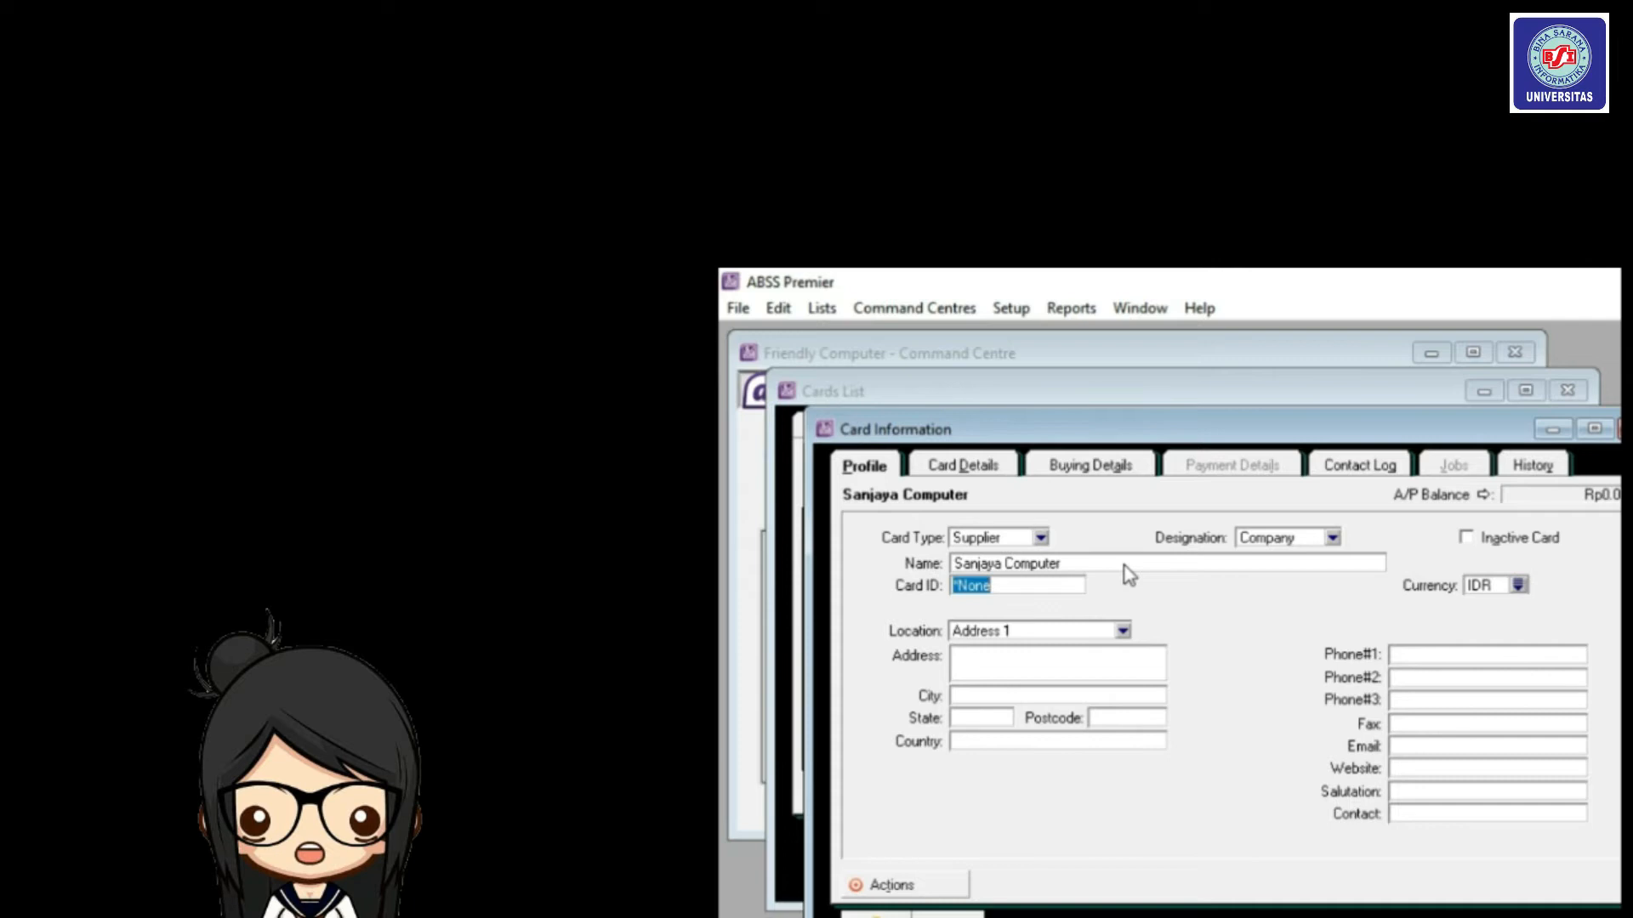
type("S00")
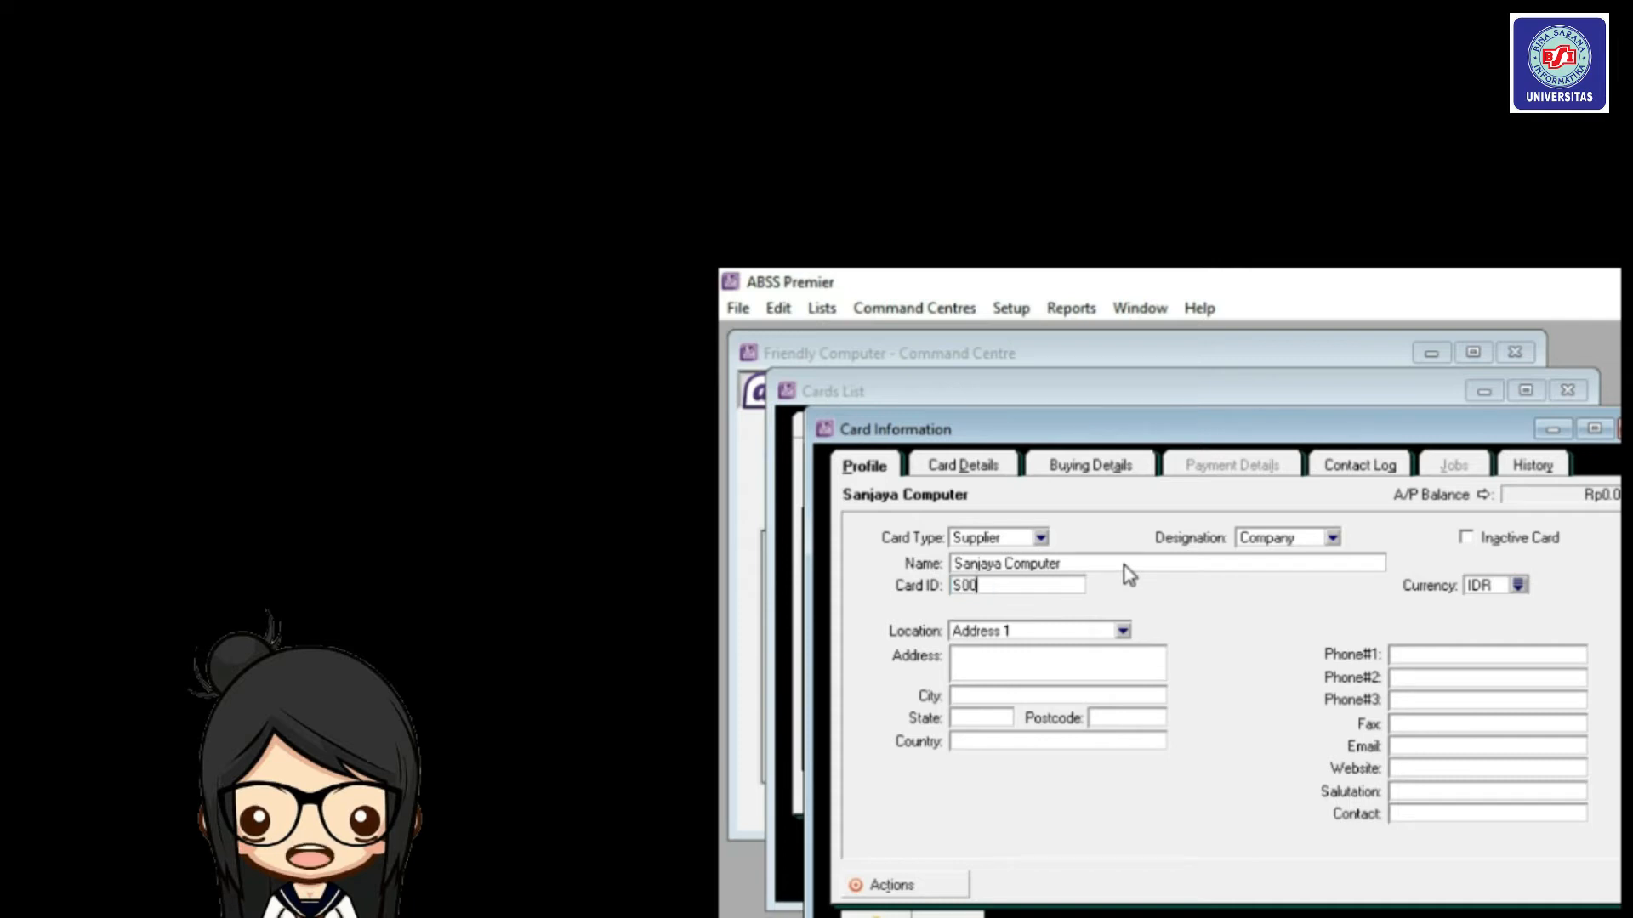
type("1")
key("Tab")
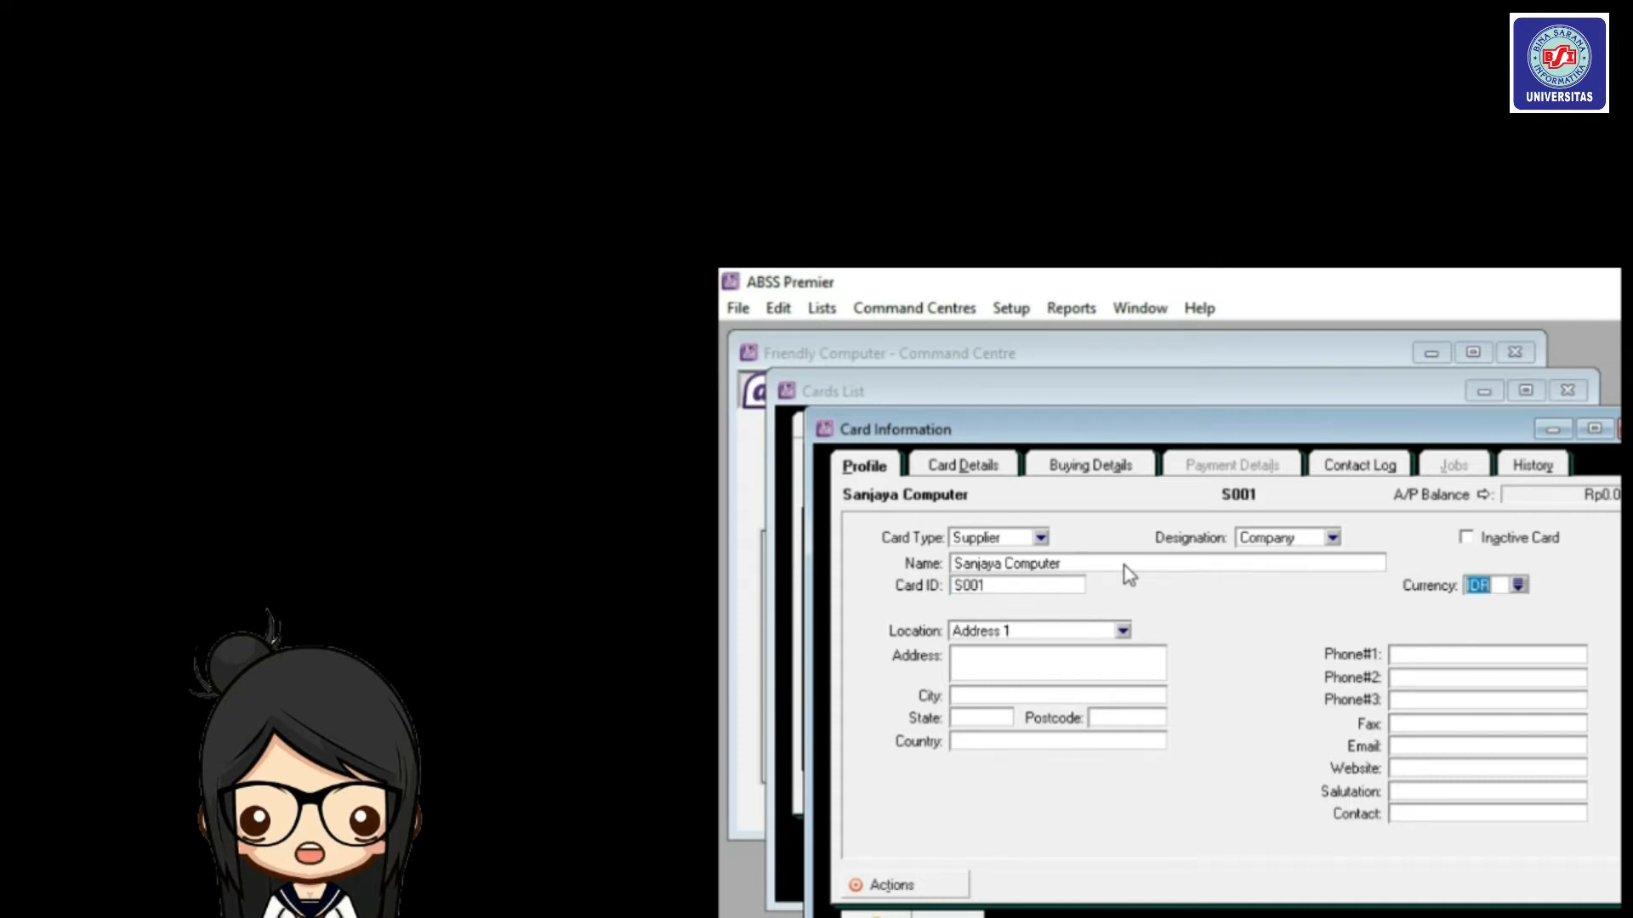
left_click(1025, 659)
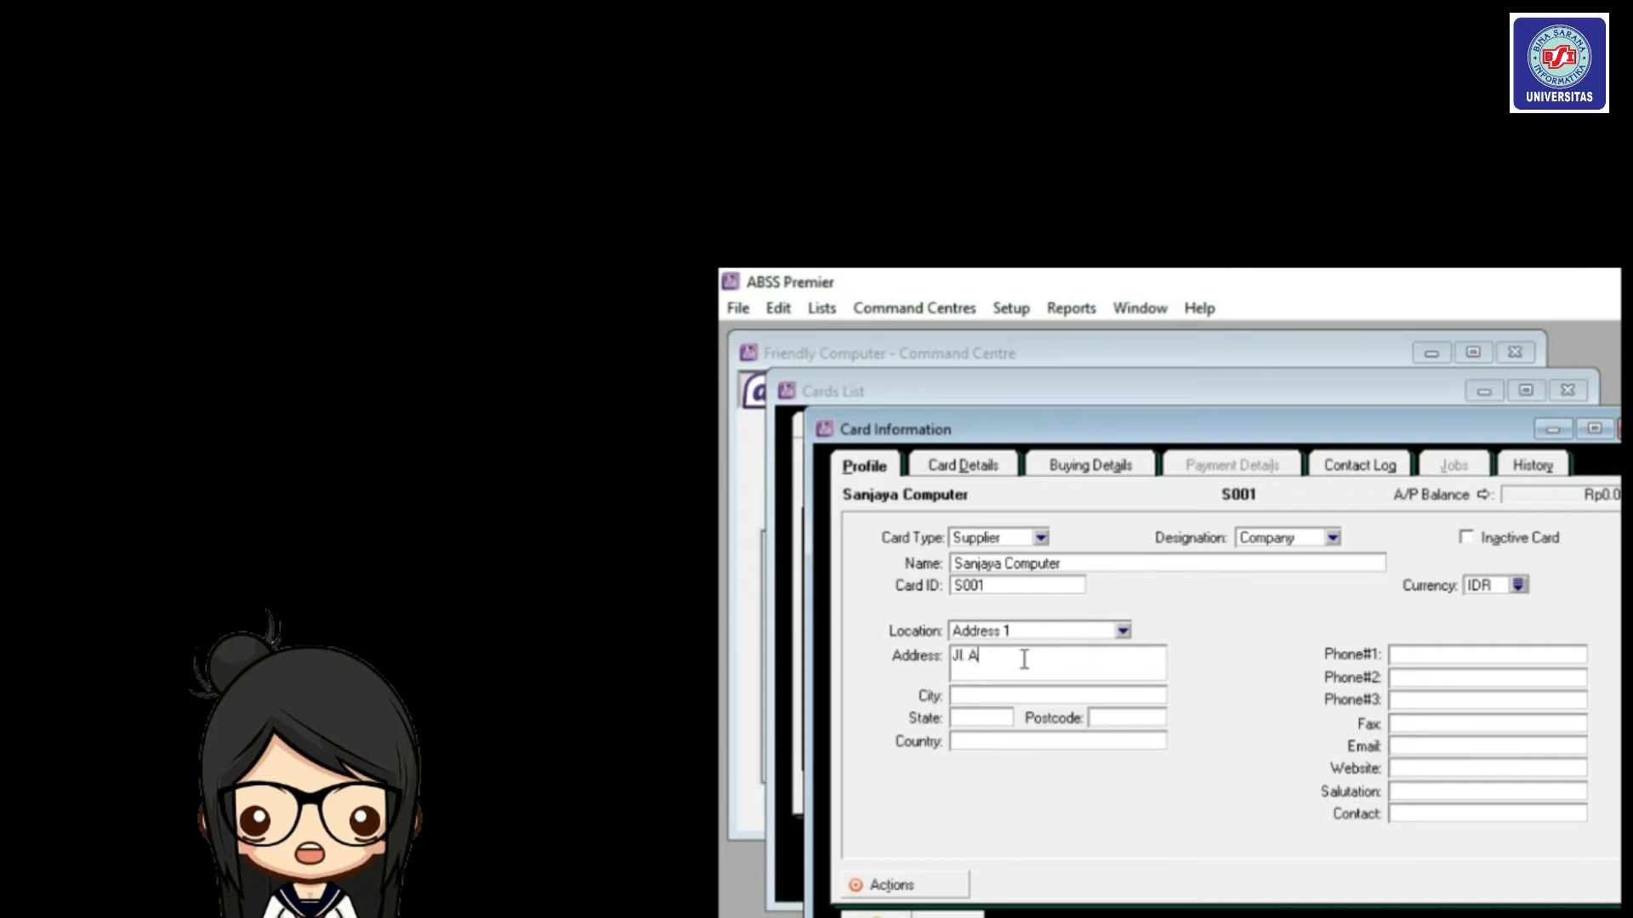
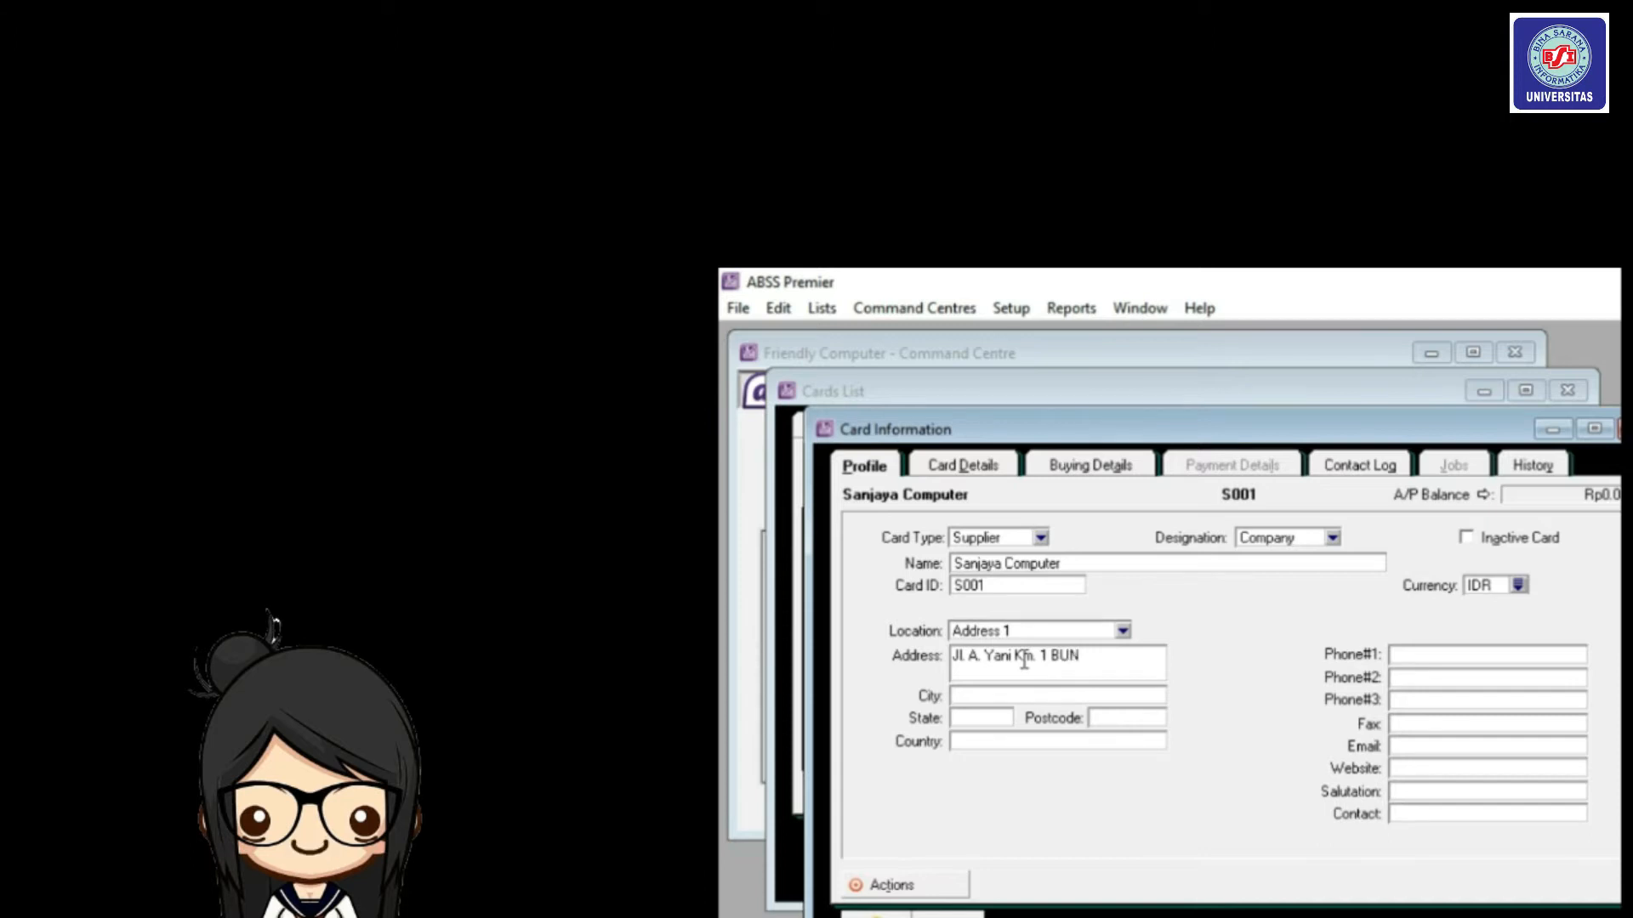
Set the supplier's currency to USD and enter its two phone numbers.
left_click(1517, 586)
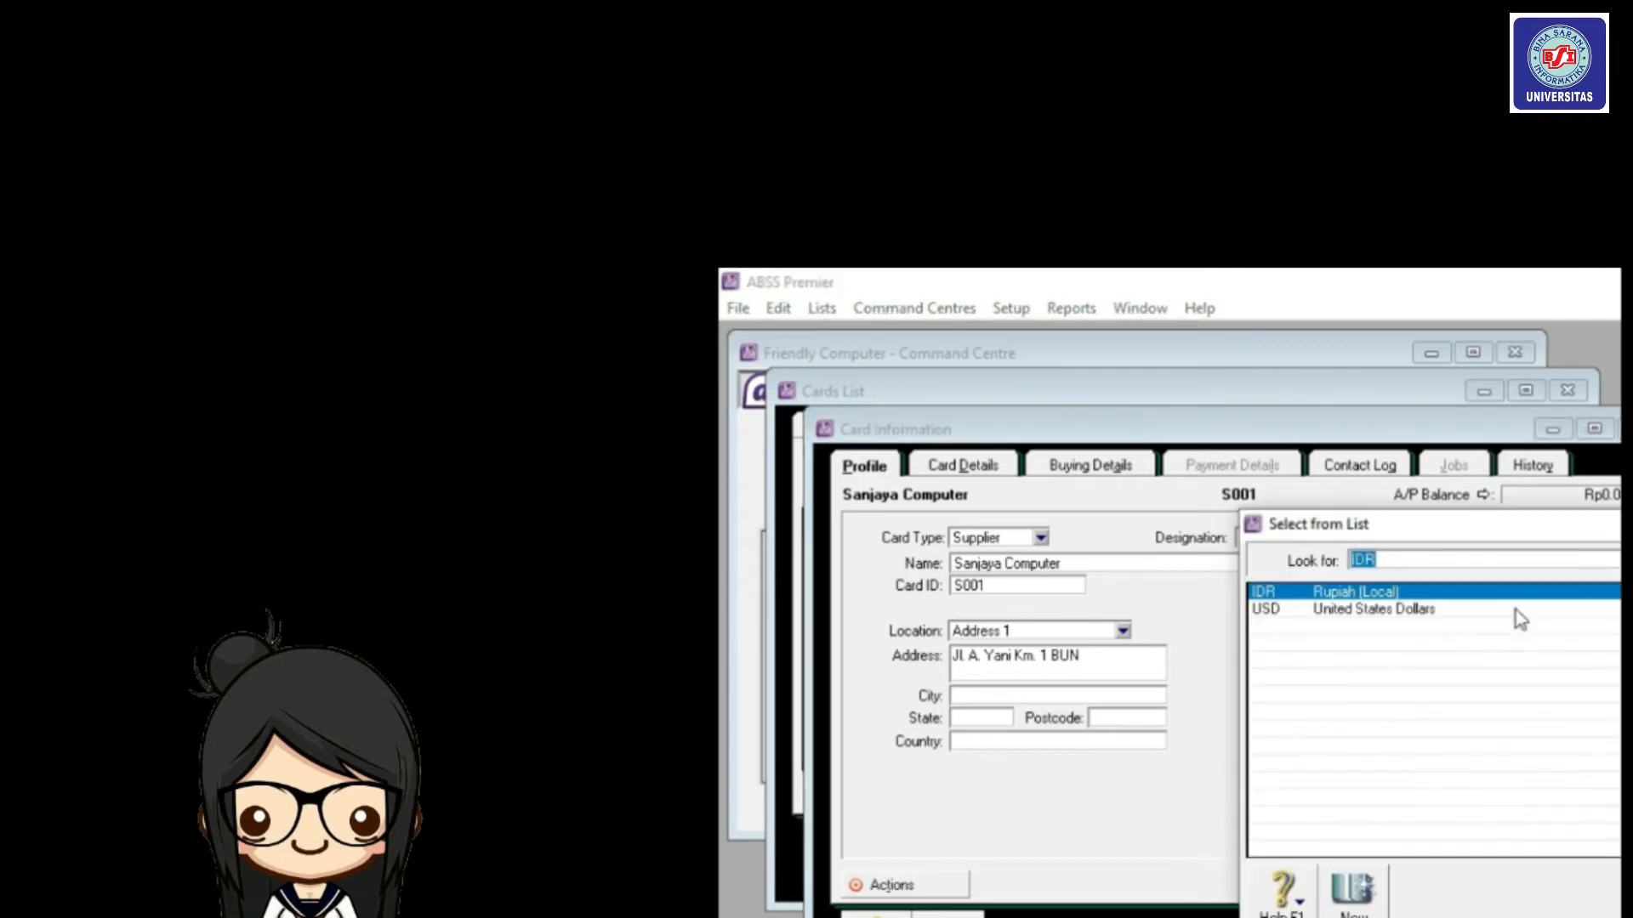
double_click(1518, 617)
left_click(1442, 655)
type("05")
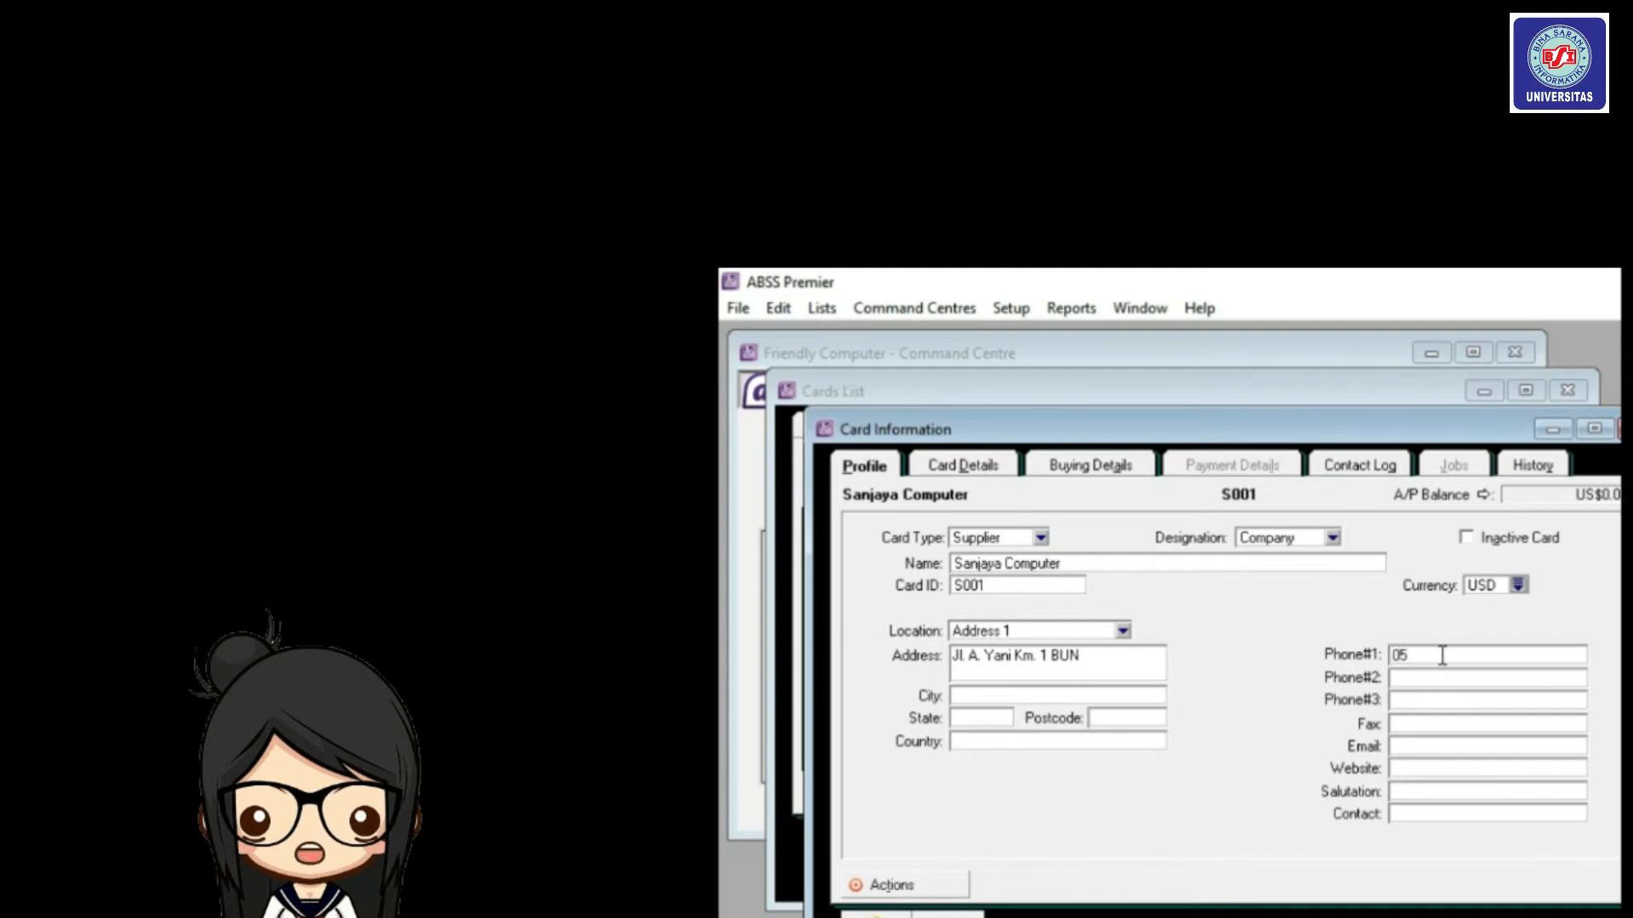
type("228725")
key("Tab")
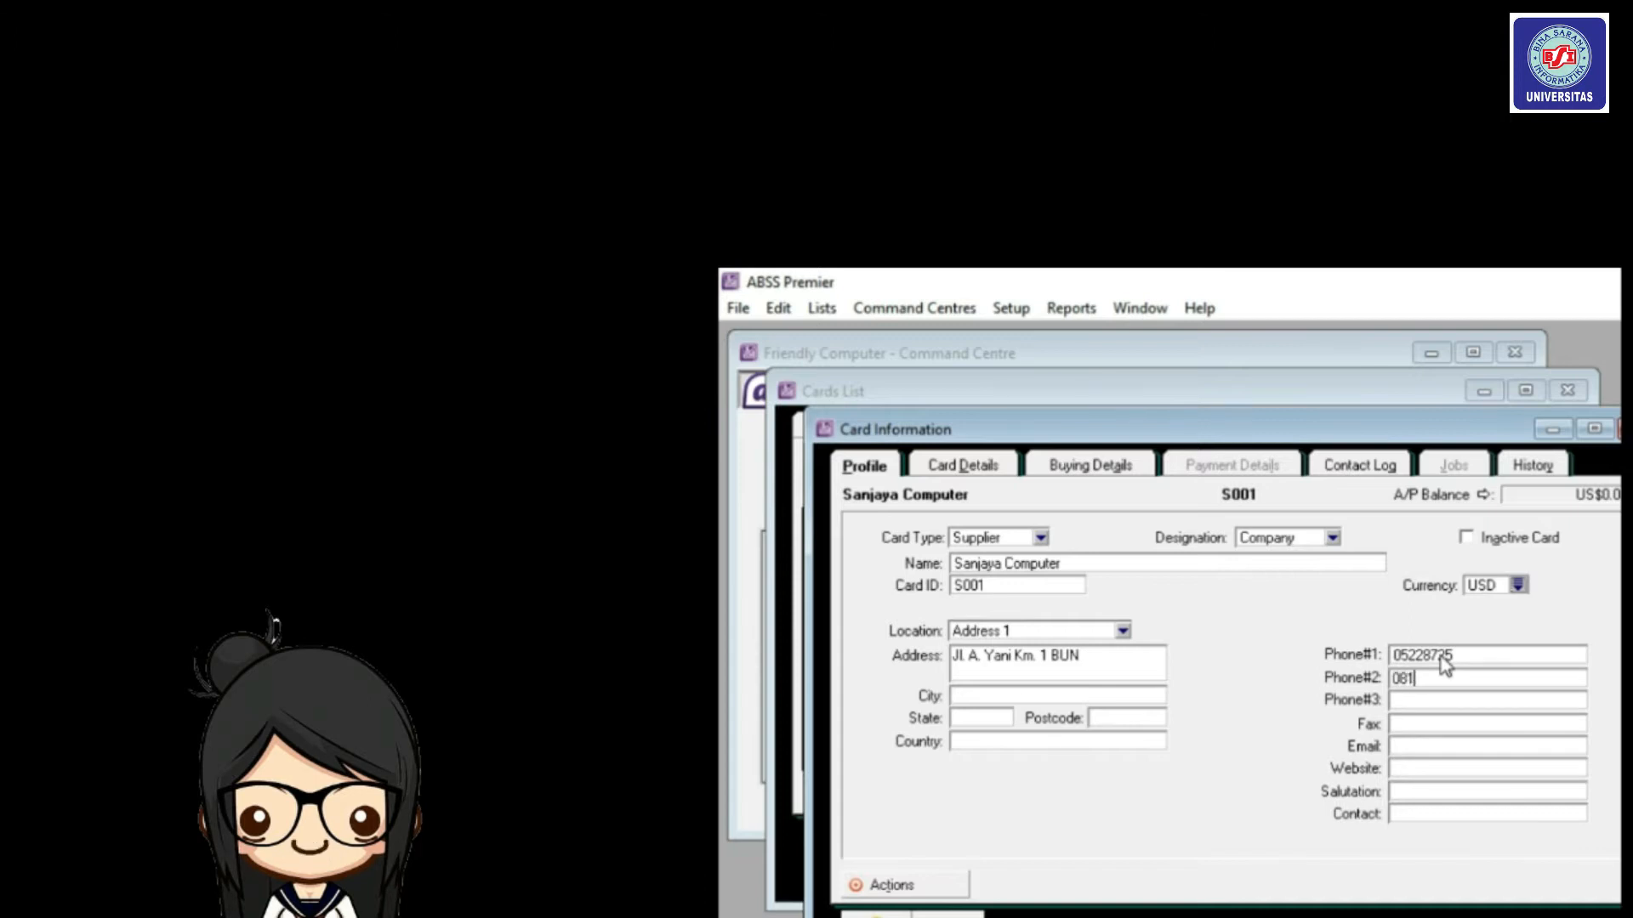
Set Buying Details to No Default purchase layout and PPN tax code, then save card S001.
left_click(1112, 470)
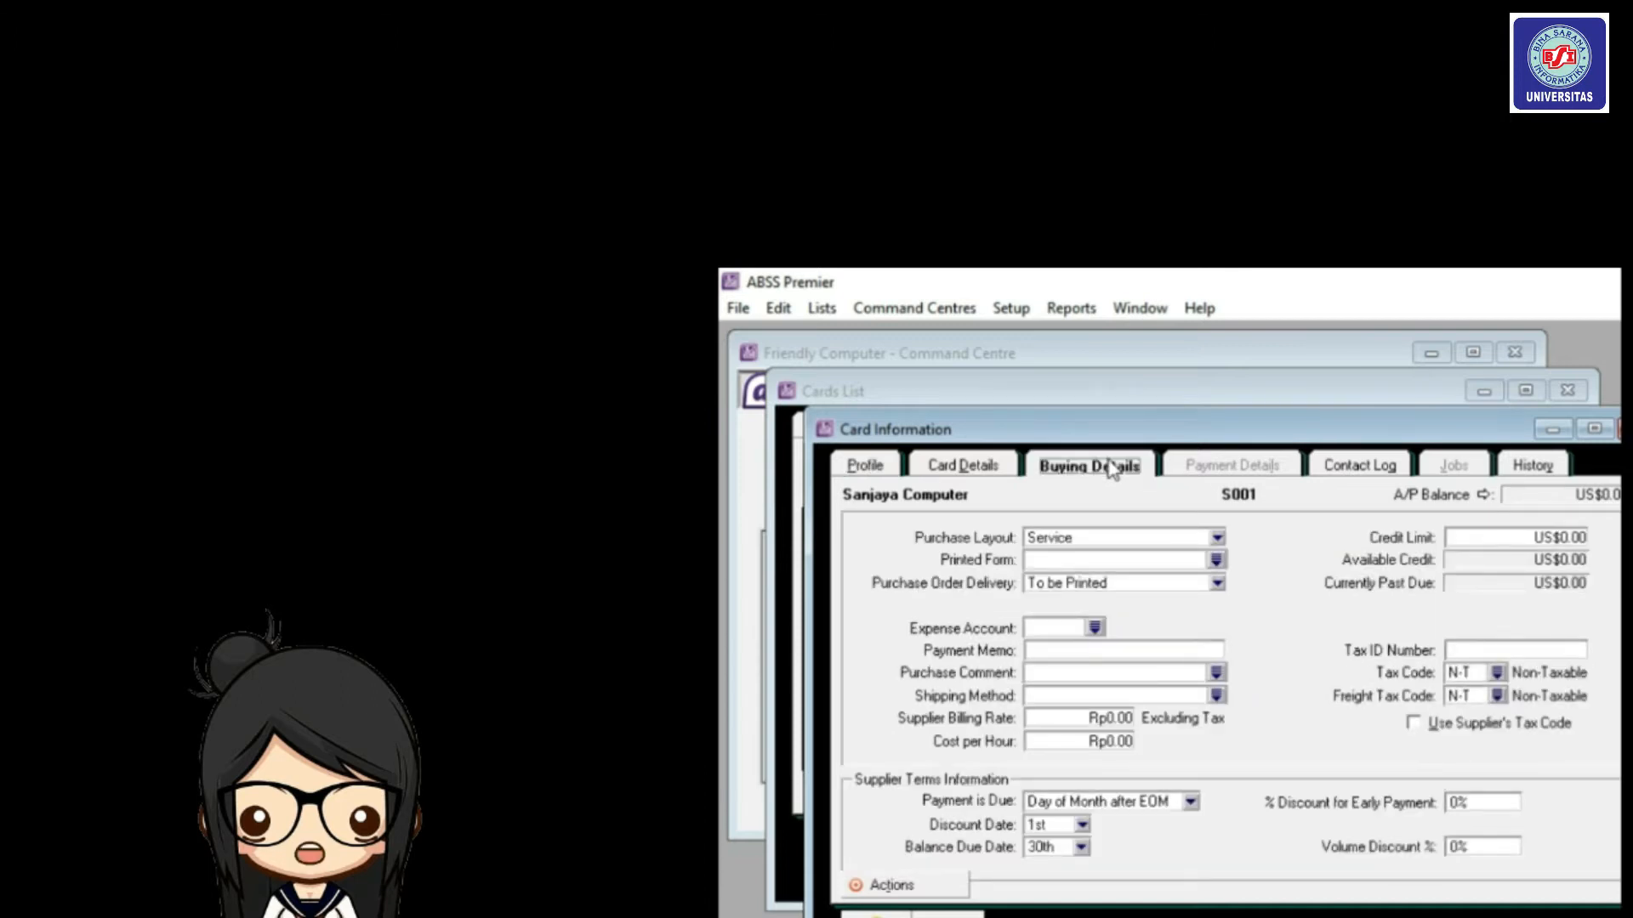
left_click(1217, 539)
left_click(1199, 565)
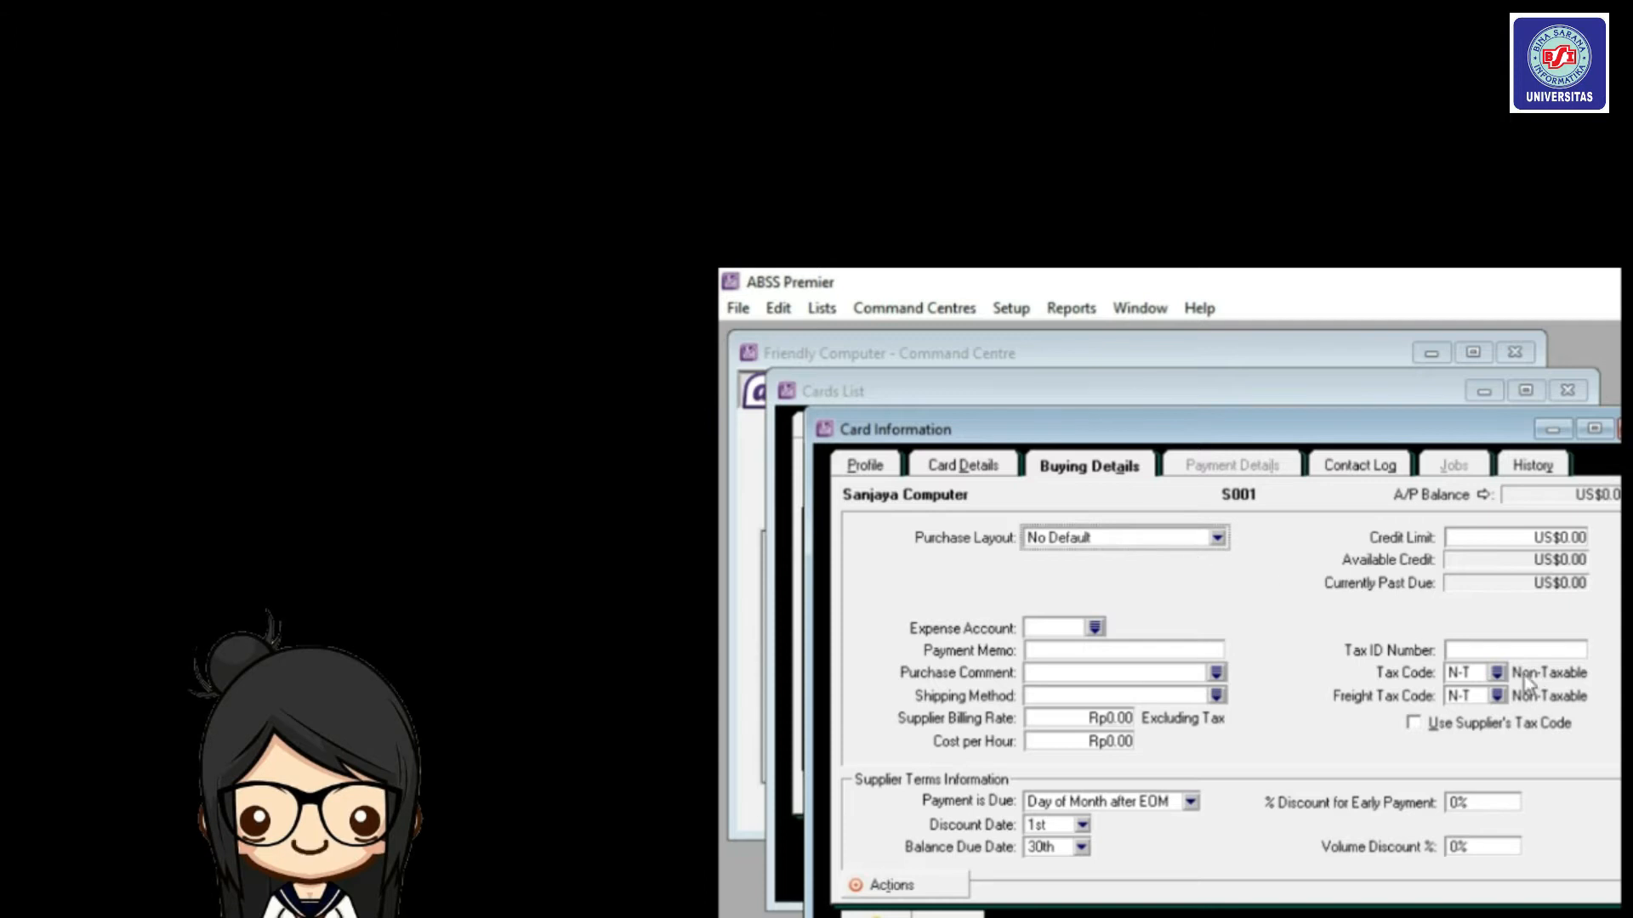
left_click(1496, 673)
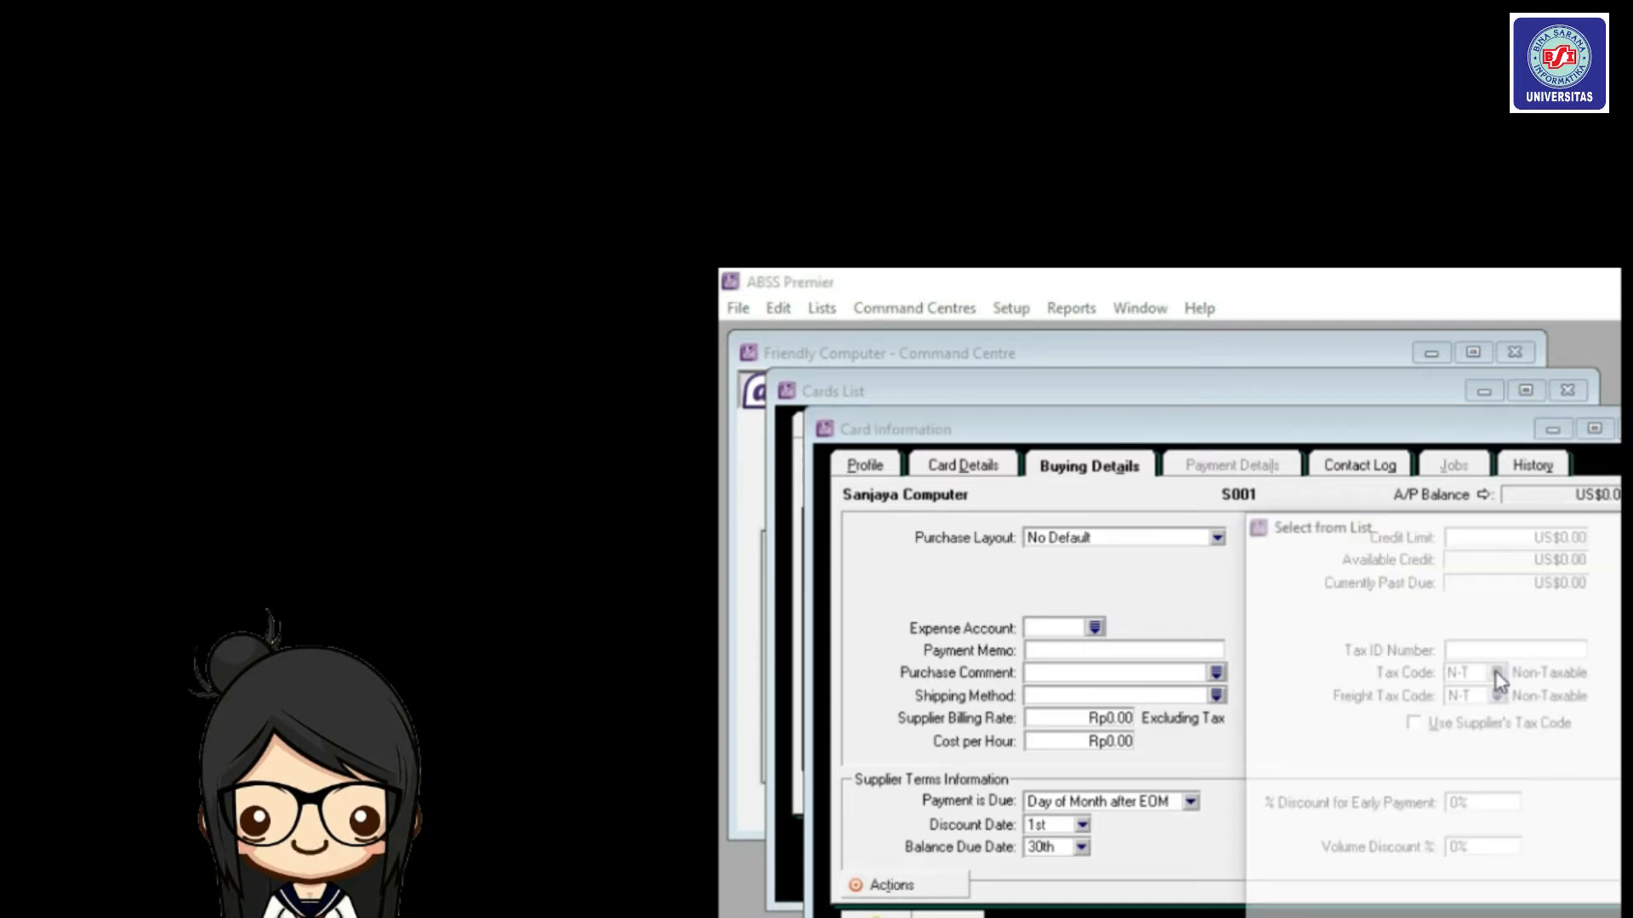
double_click(1497, 628)
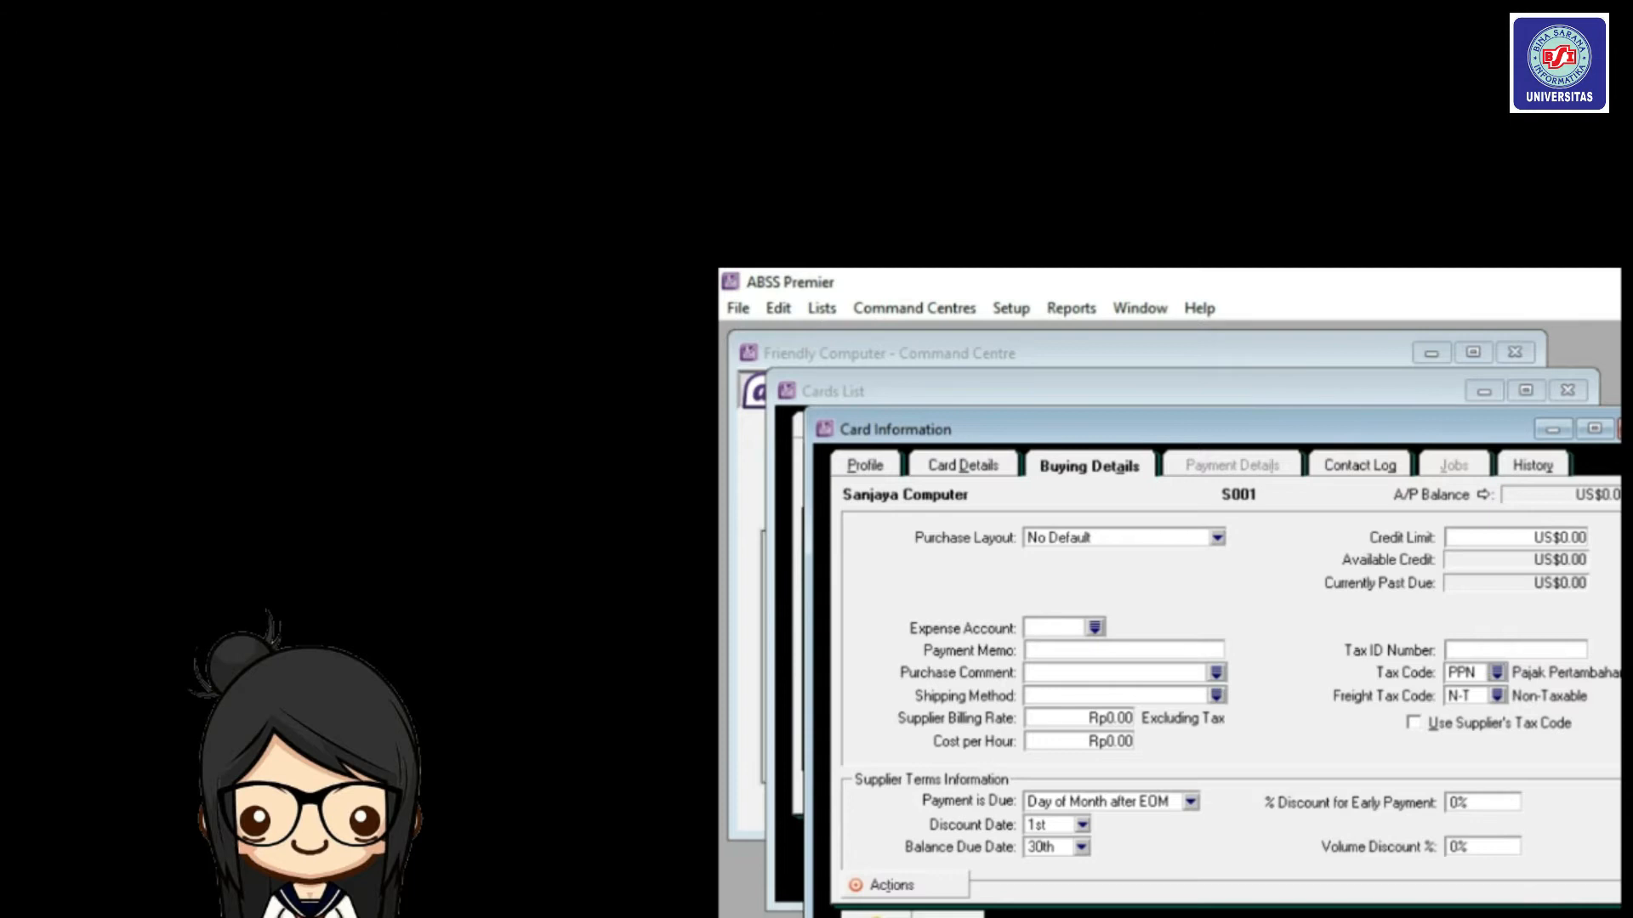
key("Return")
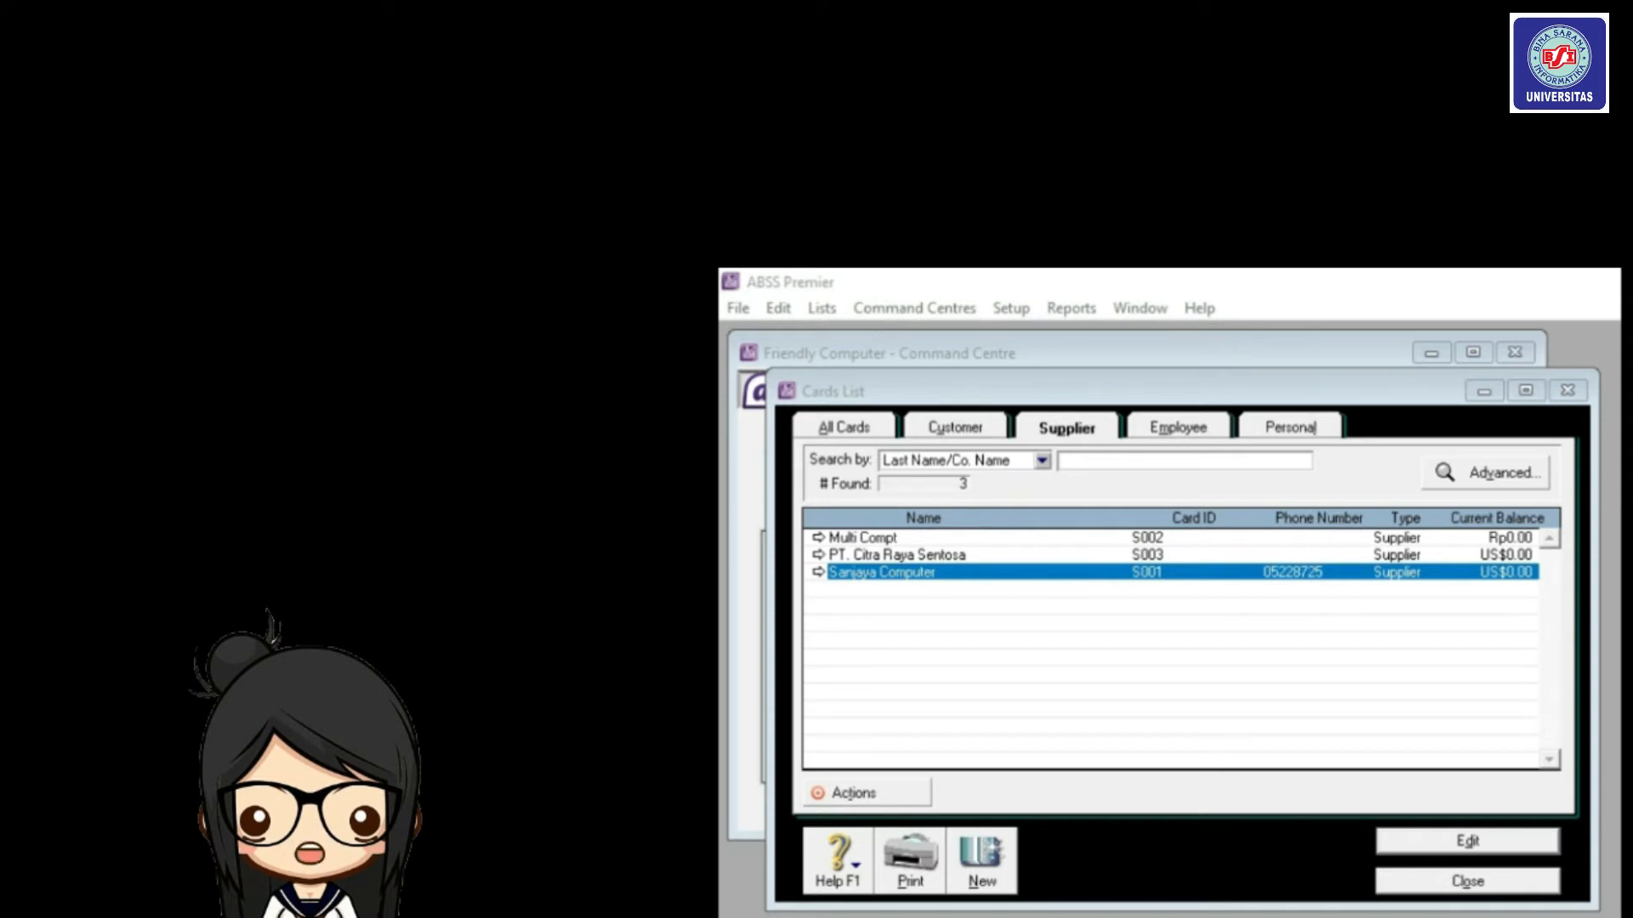
Close the supplier list and start a new card on the Cards List's Employee tab.
key("Escape")
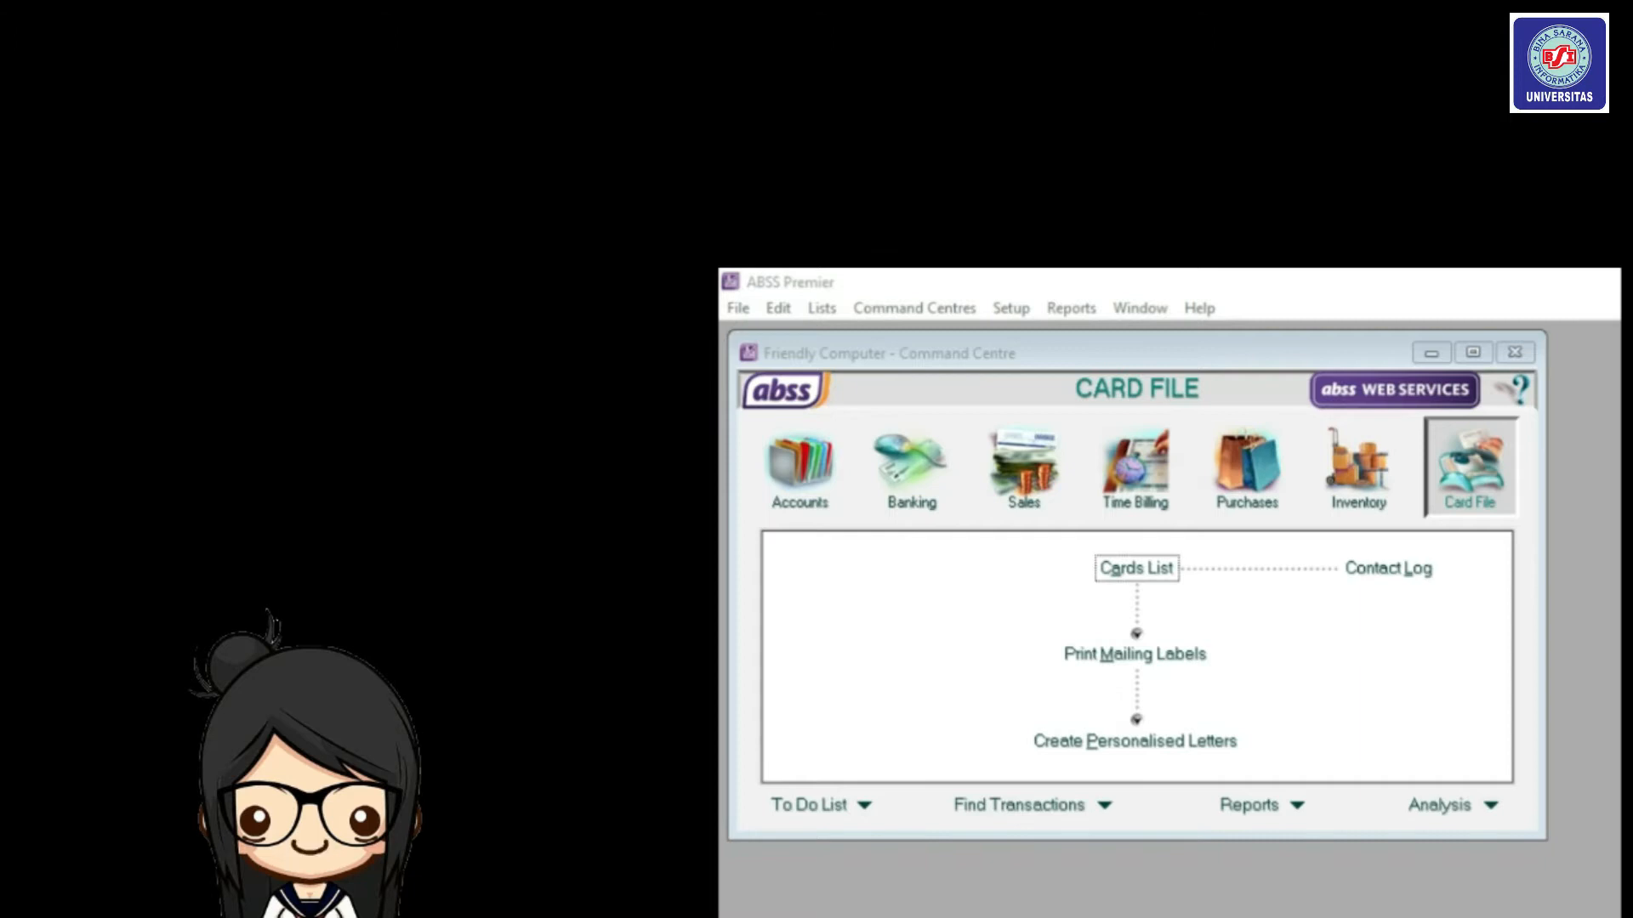
left_click(1457, 500)
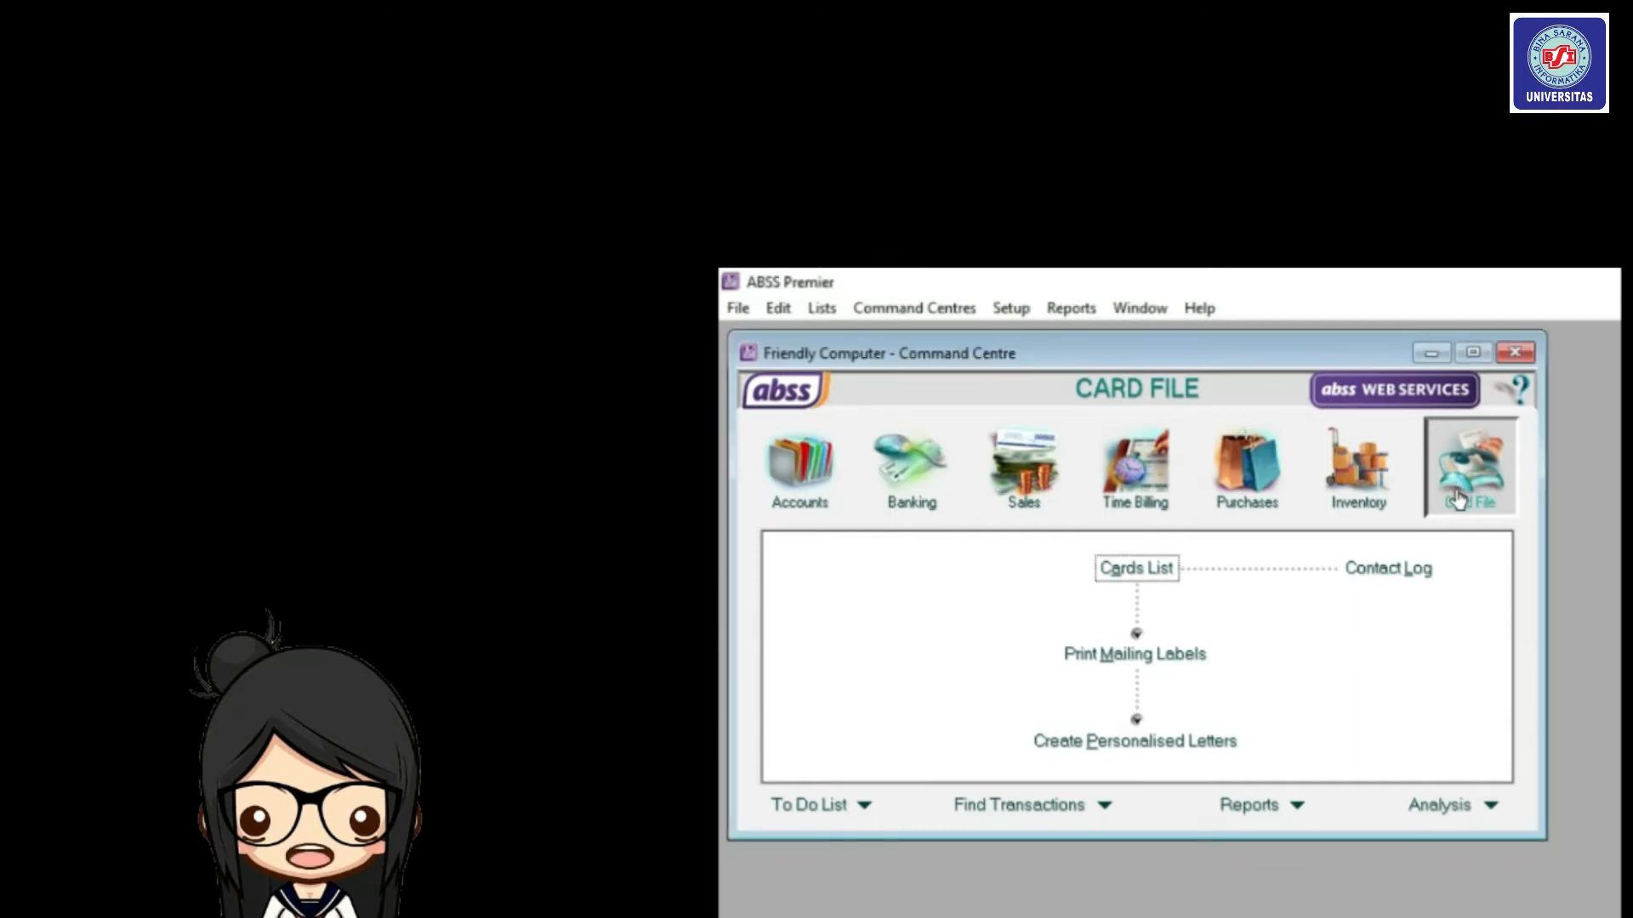
left_click(1157, 570)
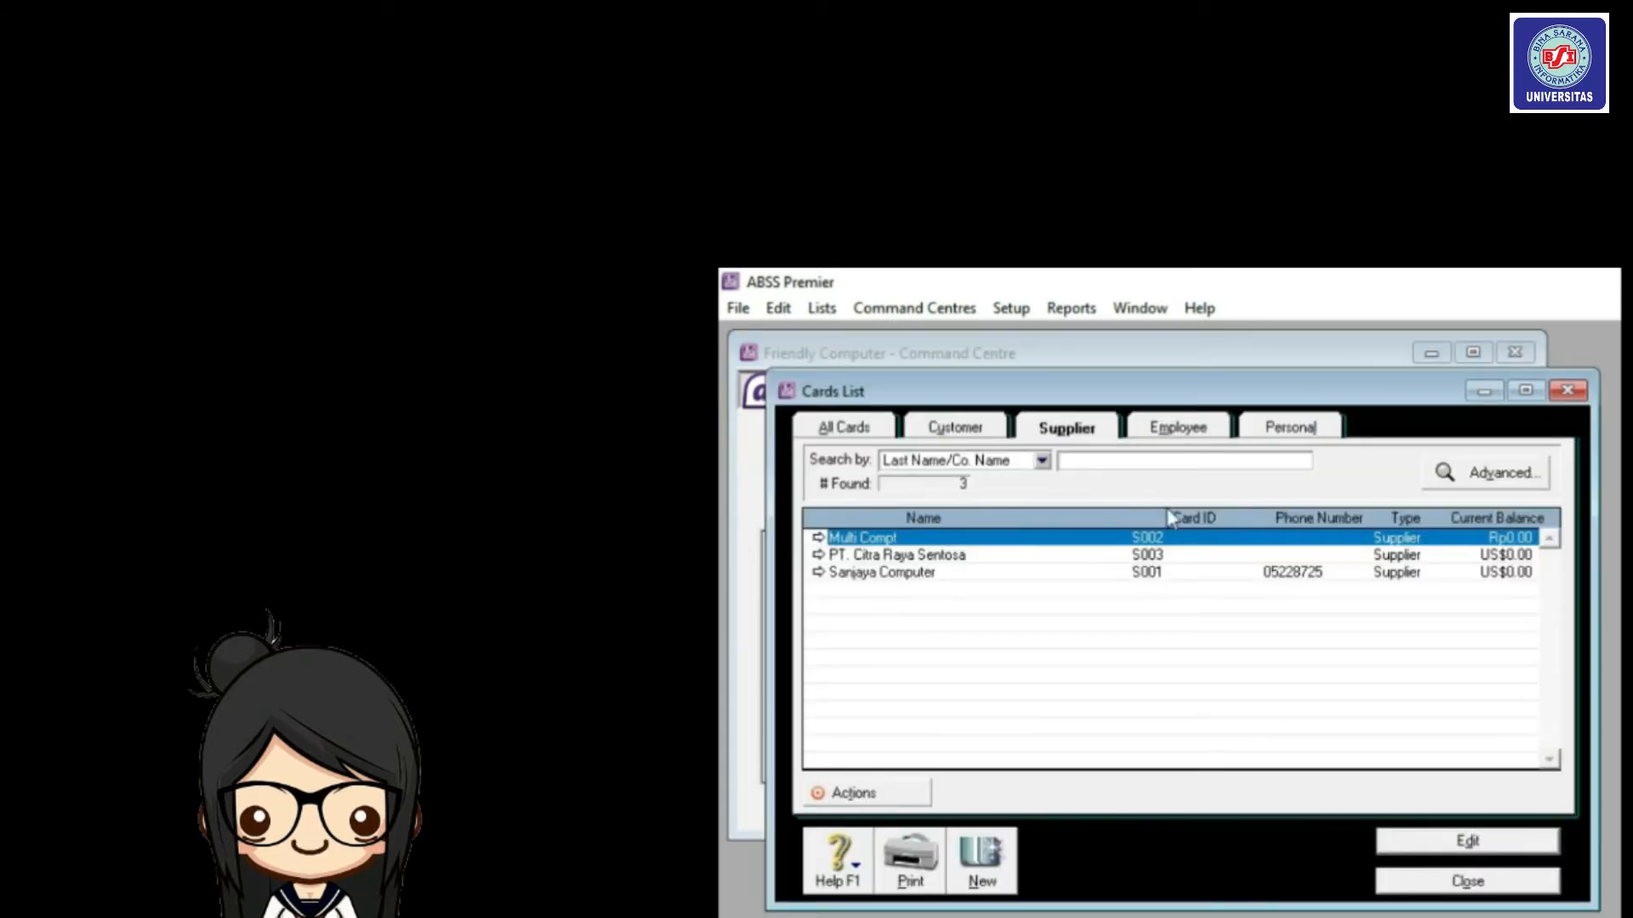
left_click(1181, 435)
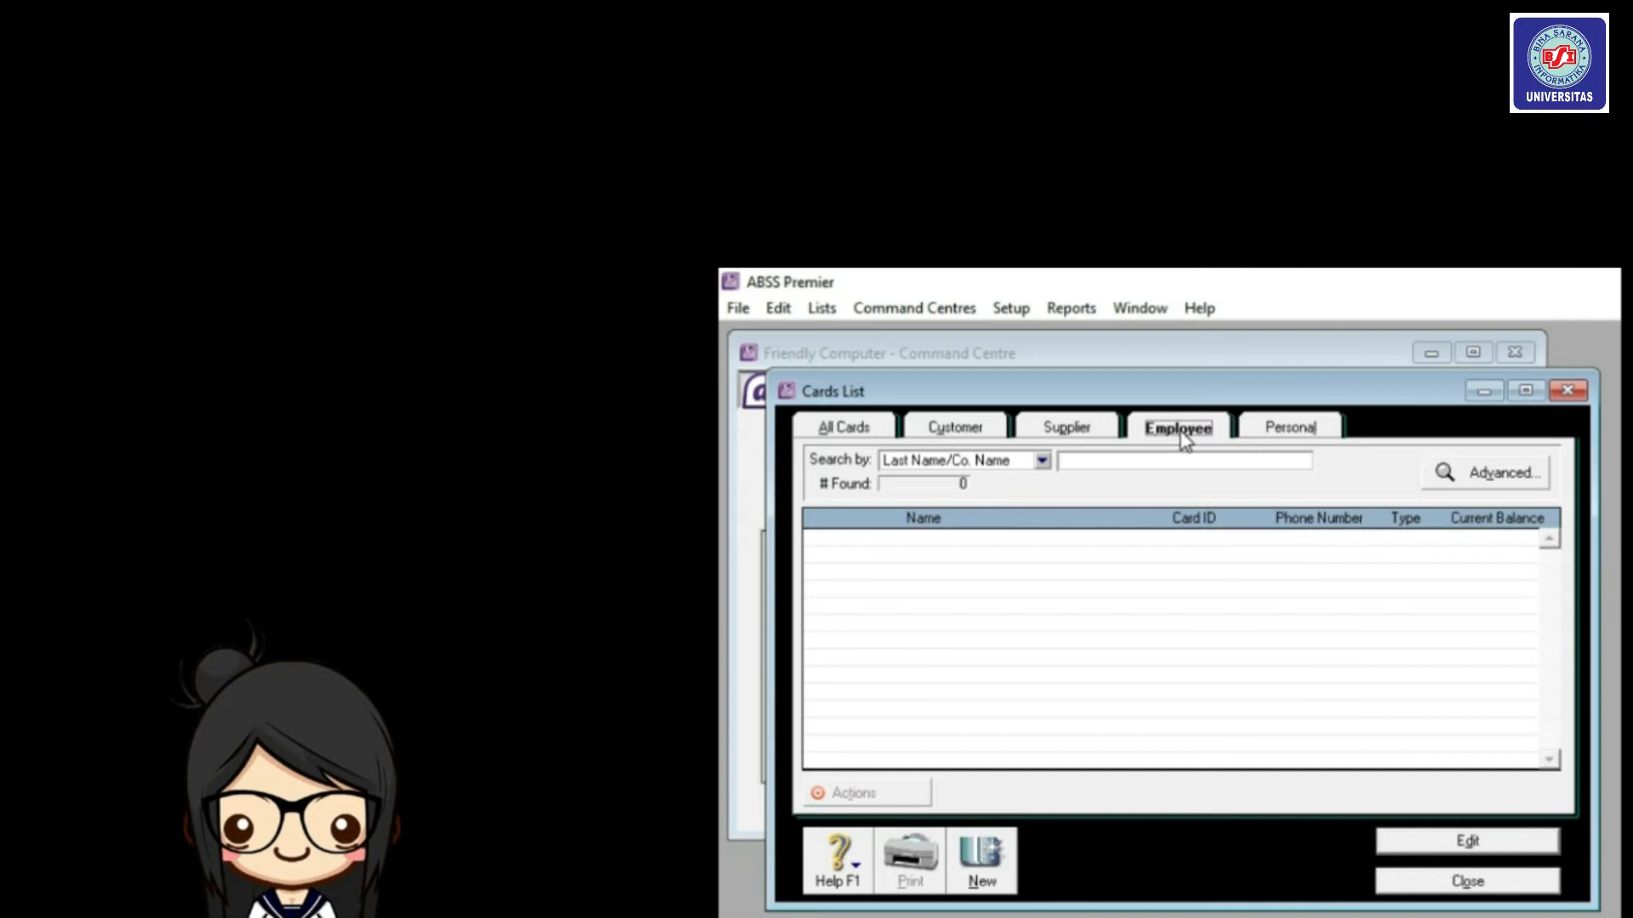
left_click(975, 876)
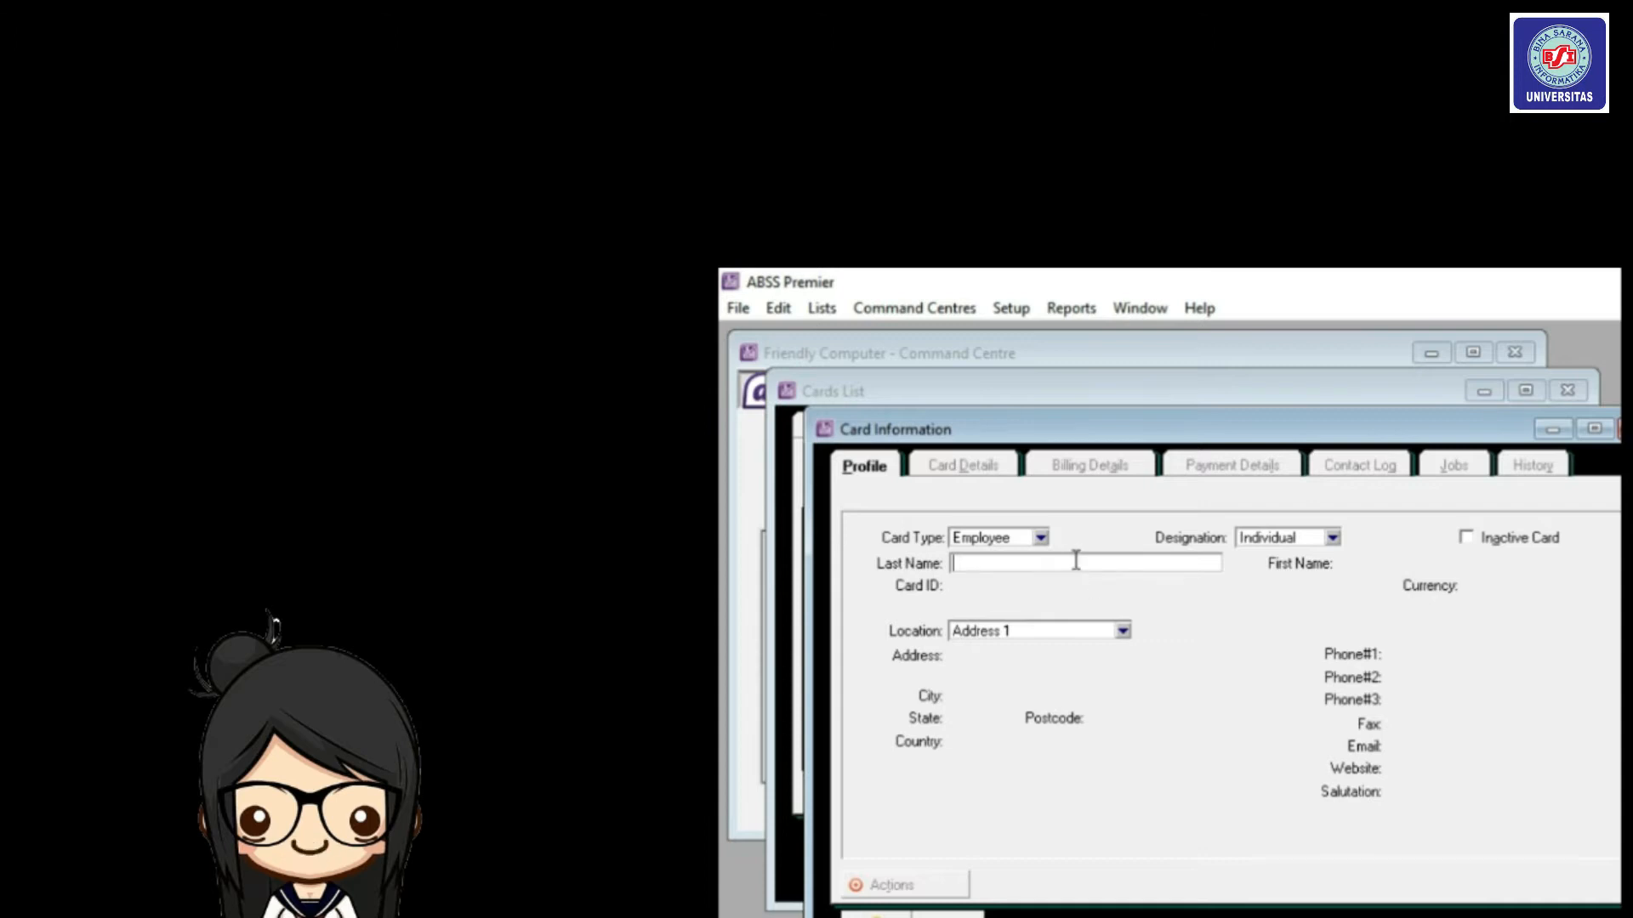
Enter the employee's last name, card ID E001, street address and phone number.
type("Indri")
key("Tab")
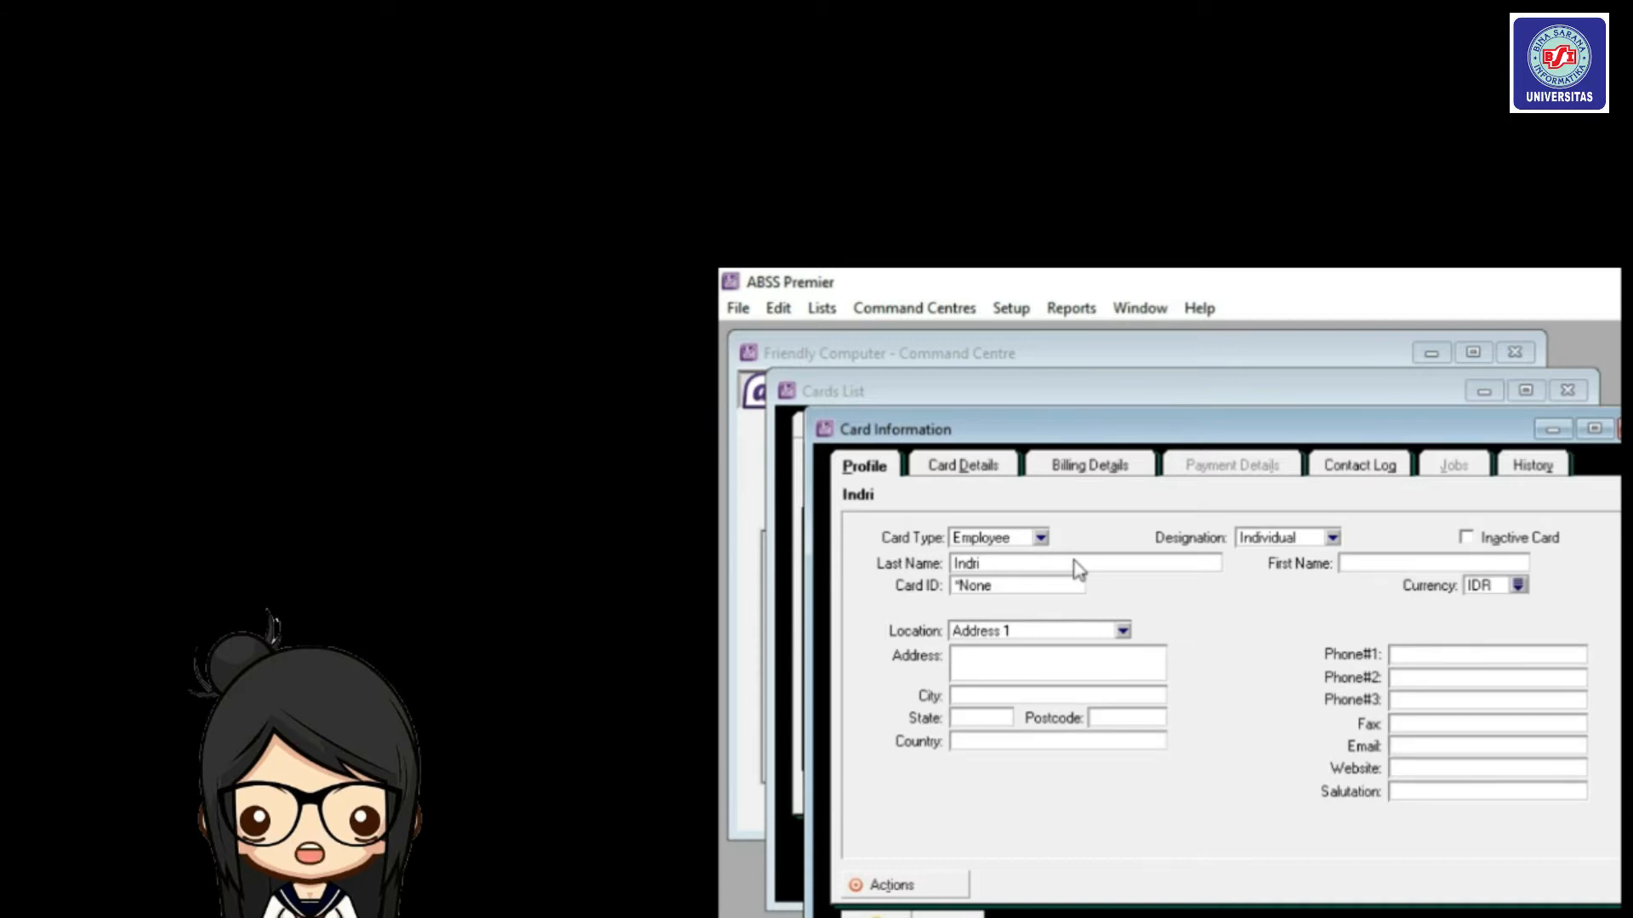
type("E001")
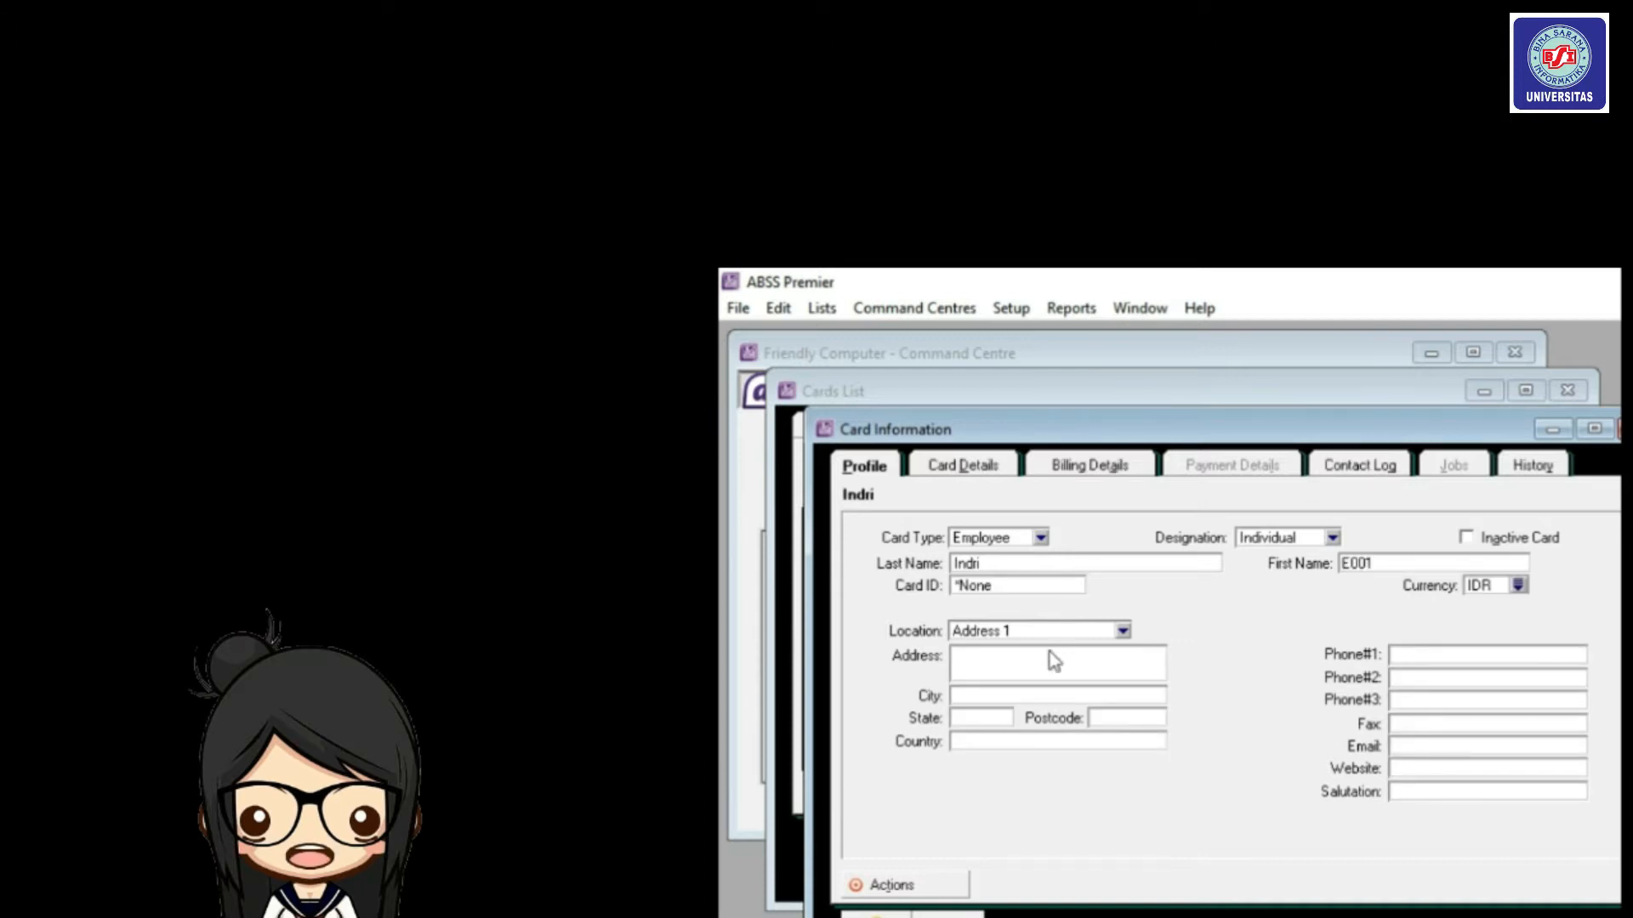
left_click(1038, 673)
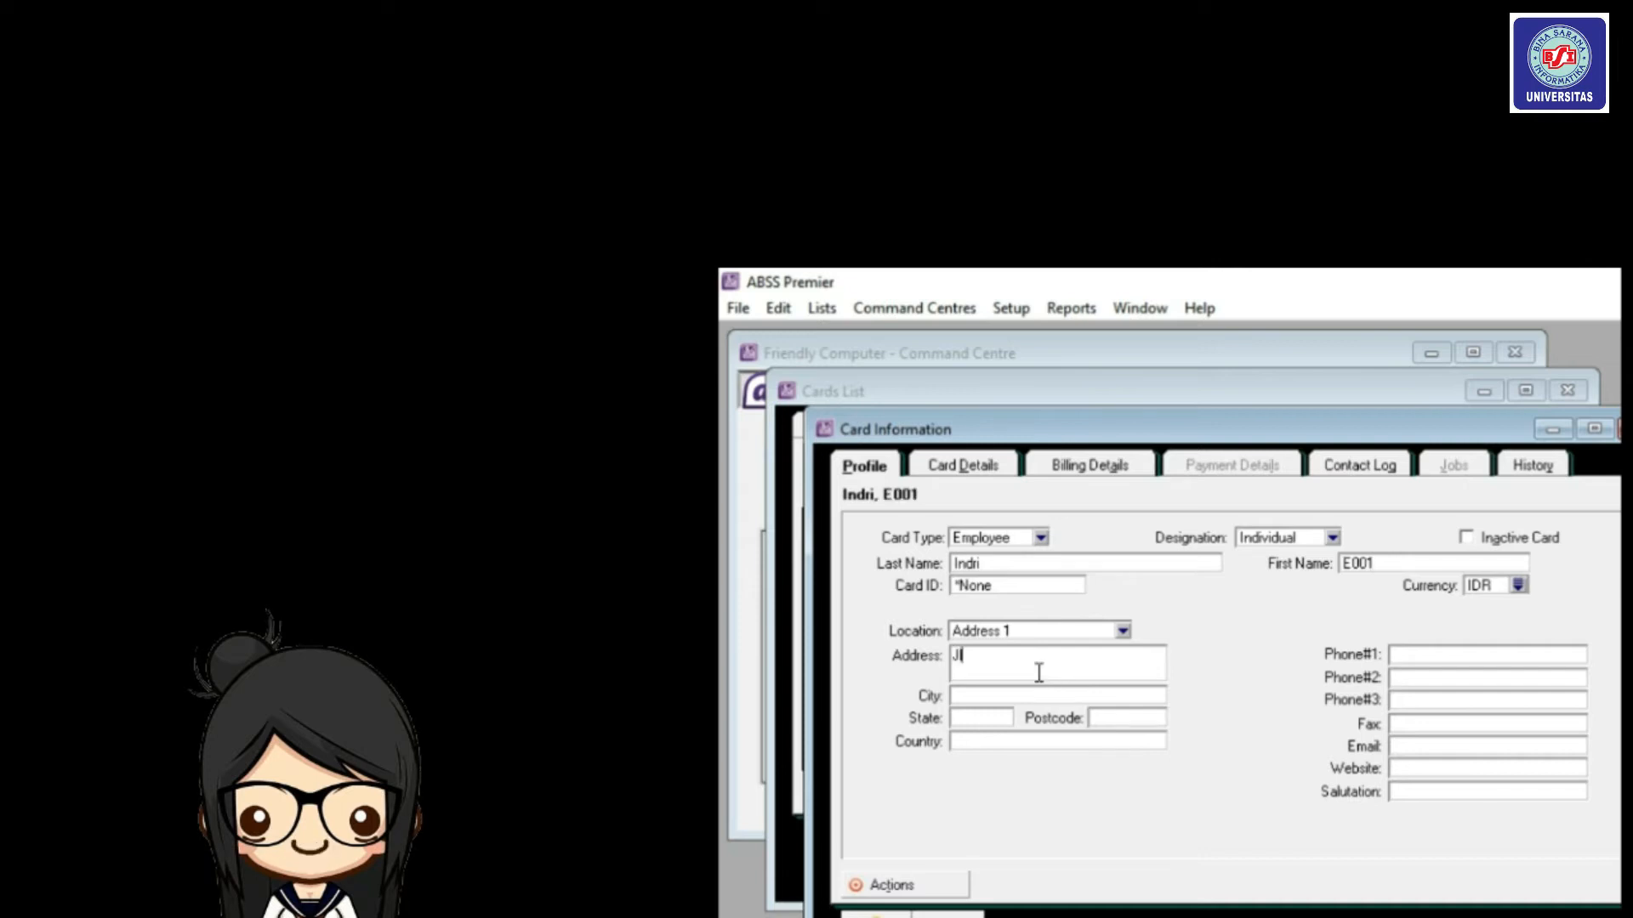
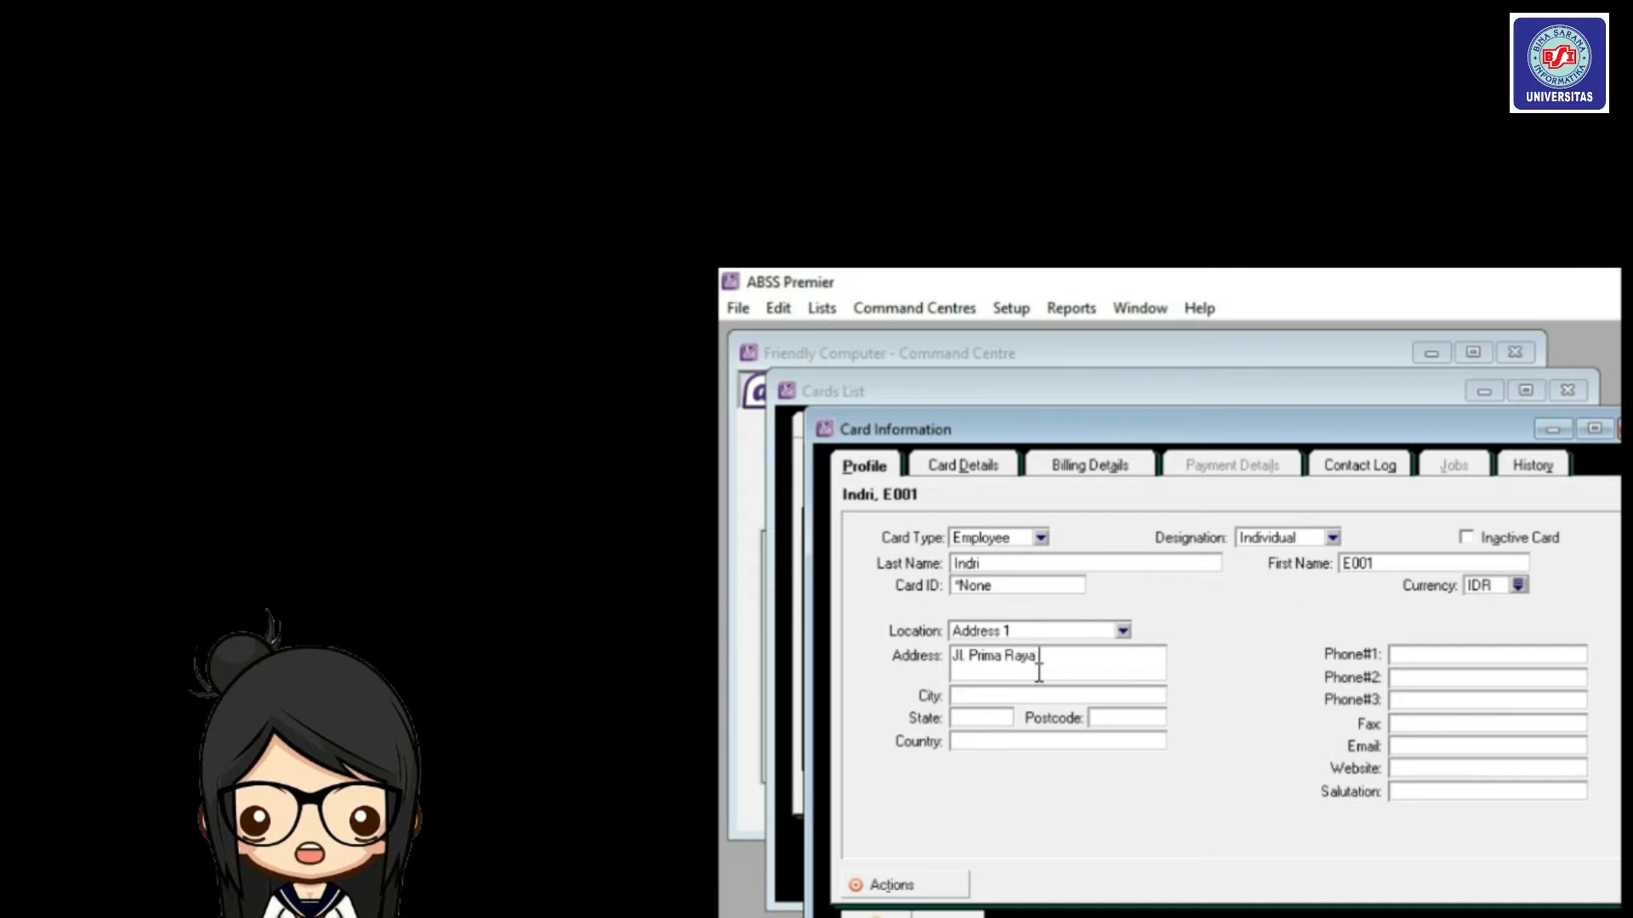
left_click(1497, 655)
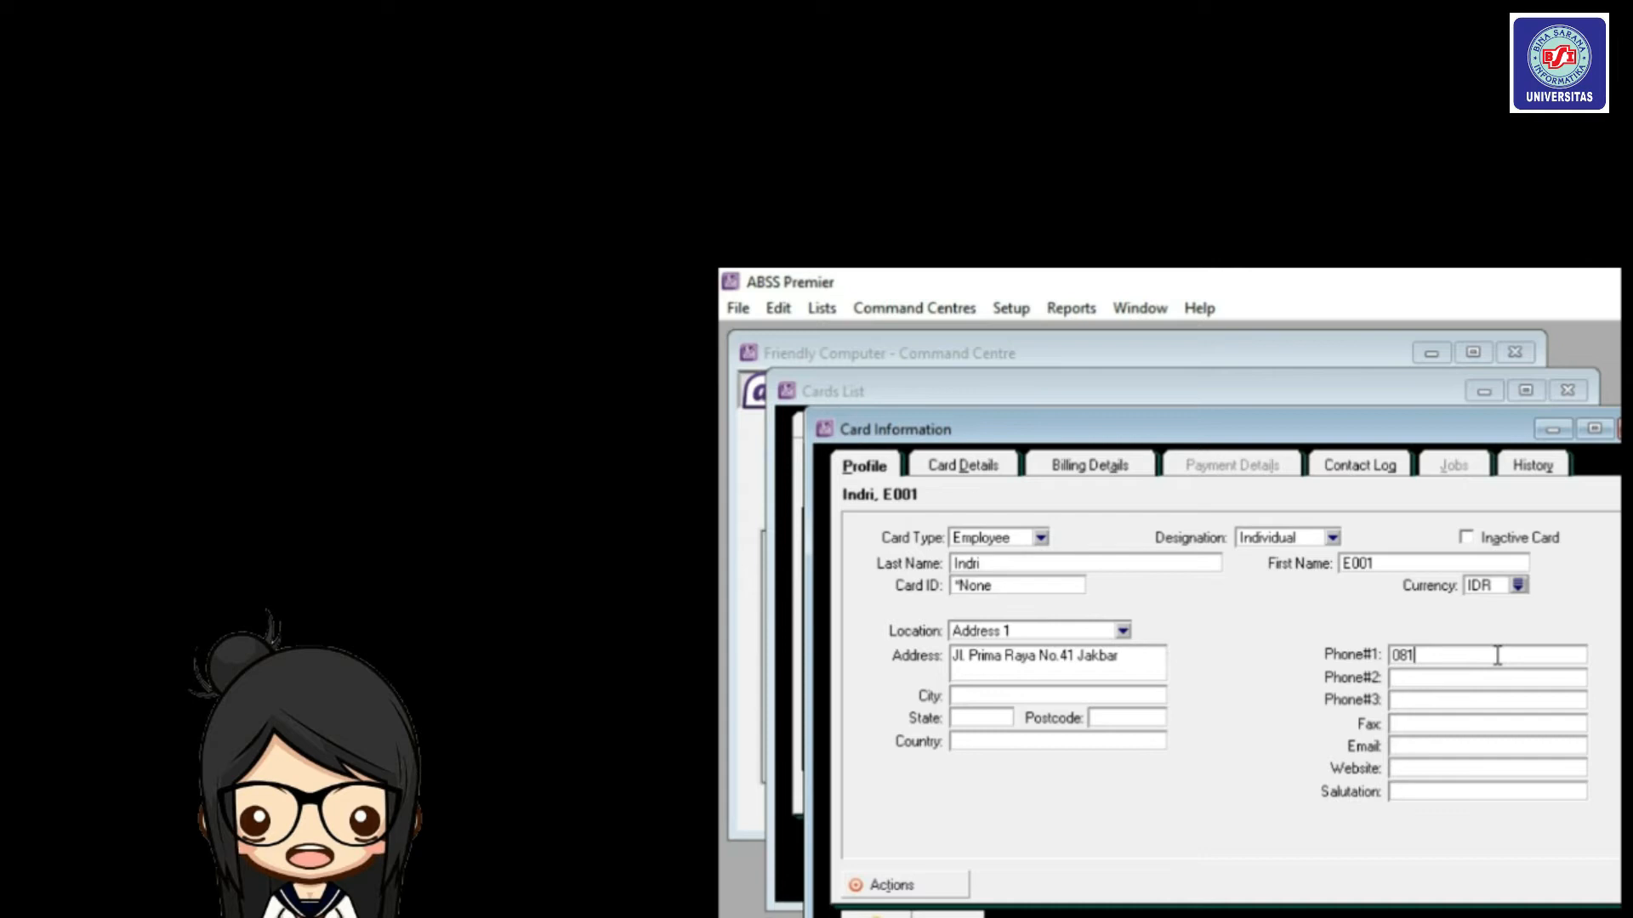
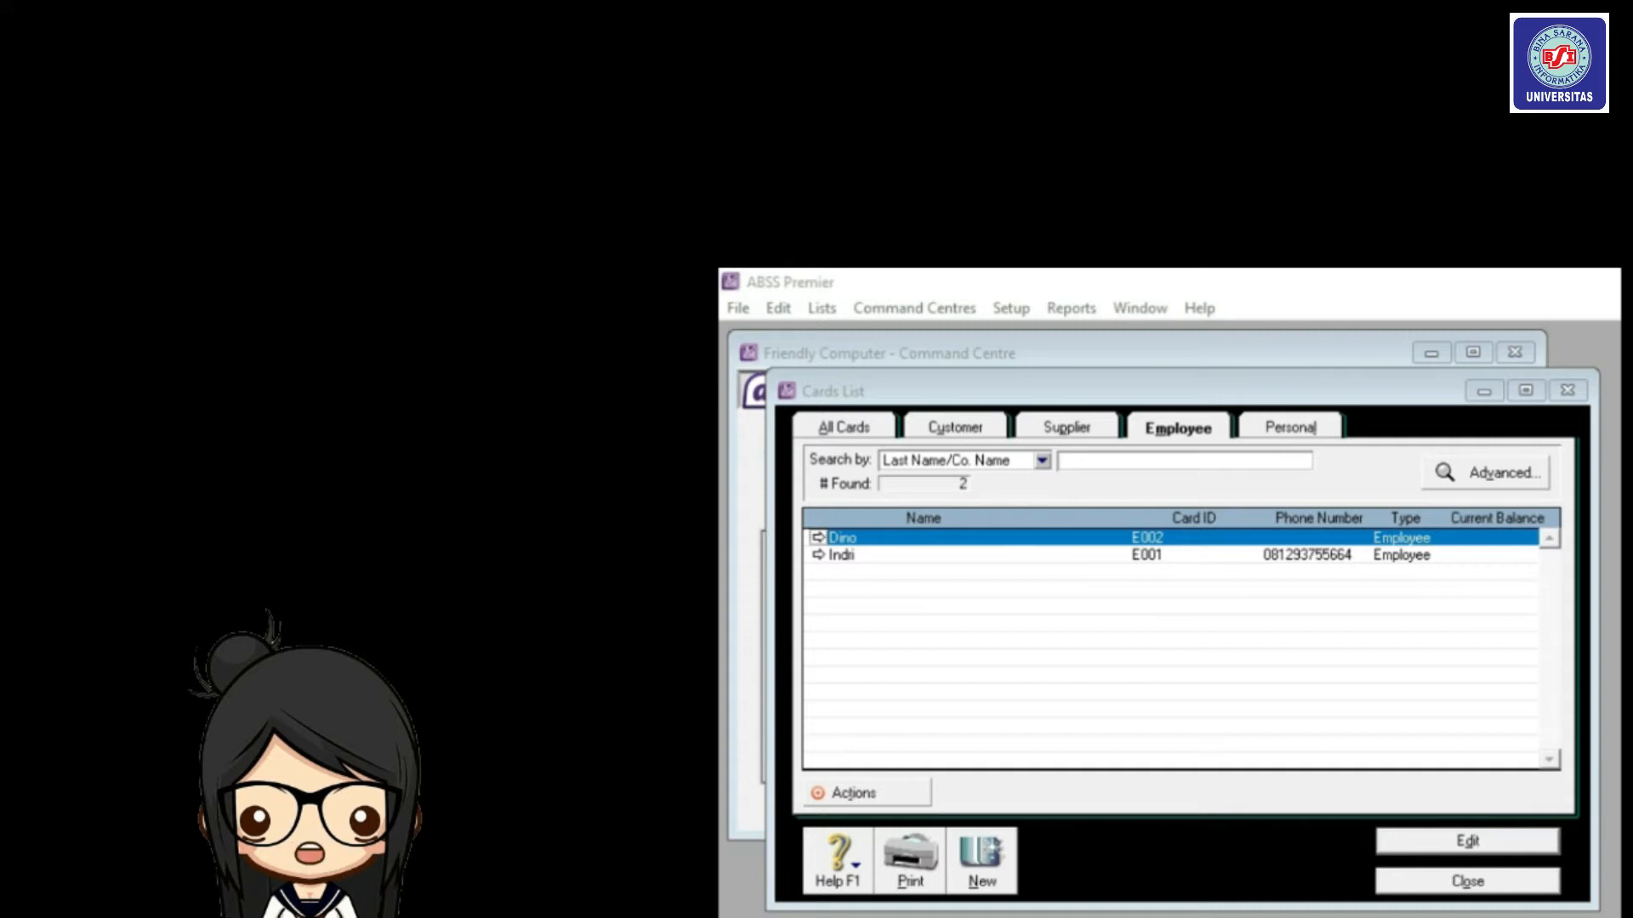
Close the card list and go to Setup > Balances > Account Opening Balances.
left_click(1489, 884)
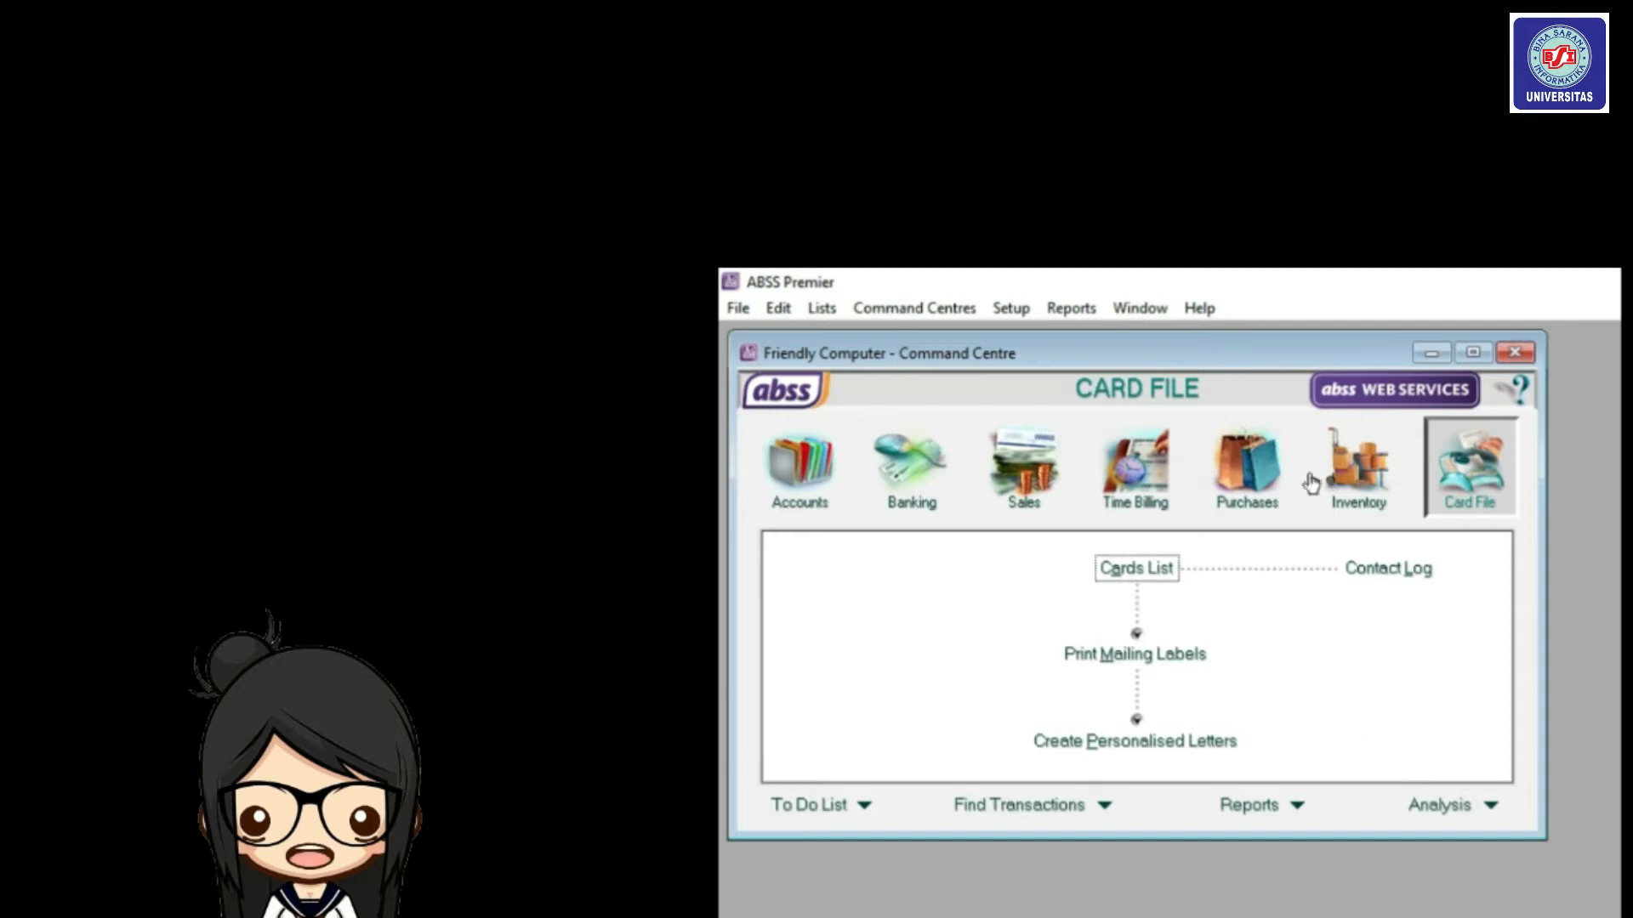
left_click(1006, 311)
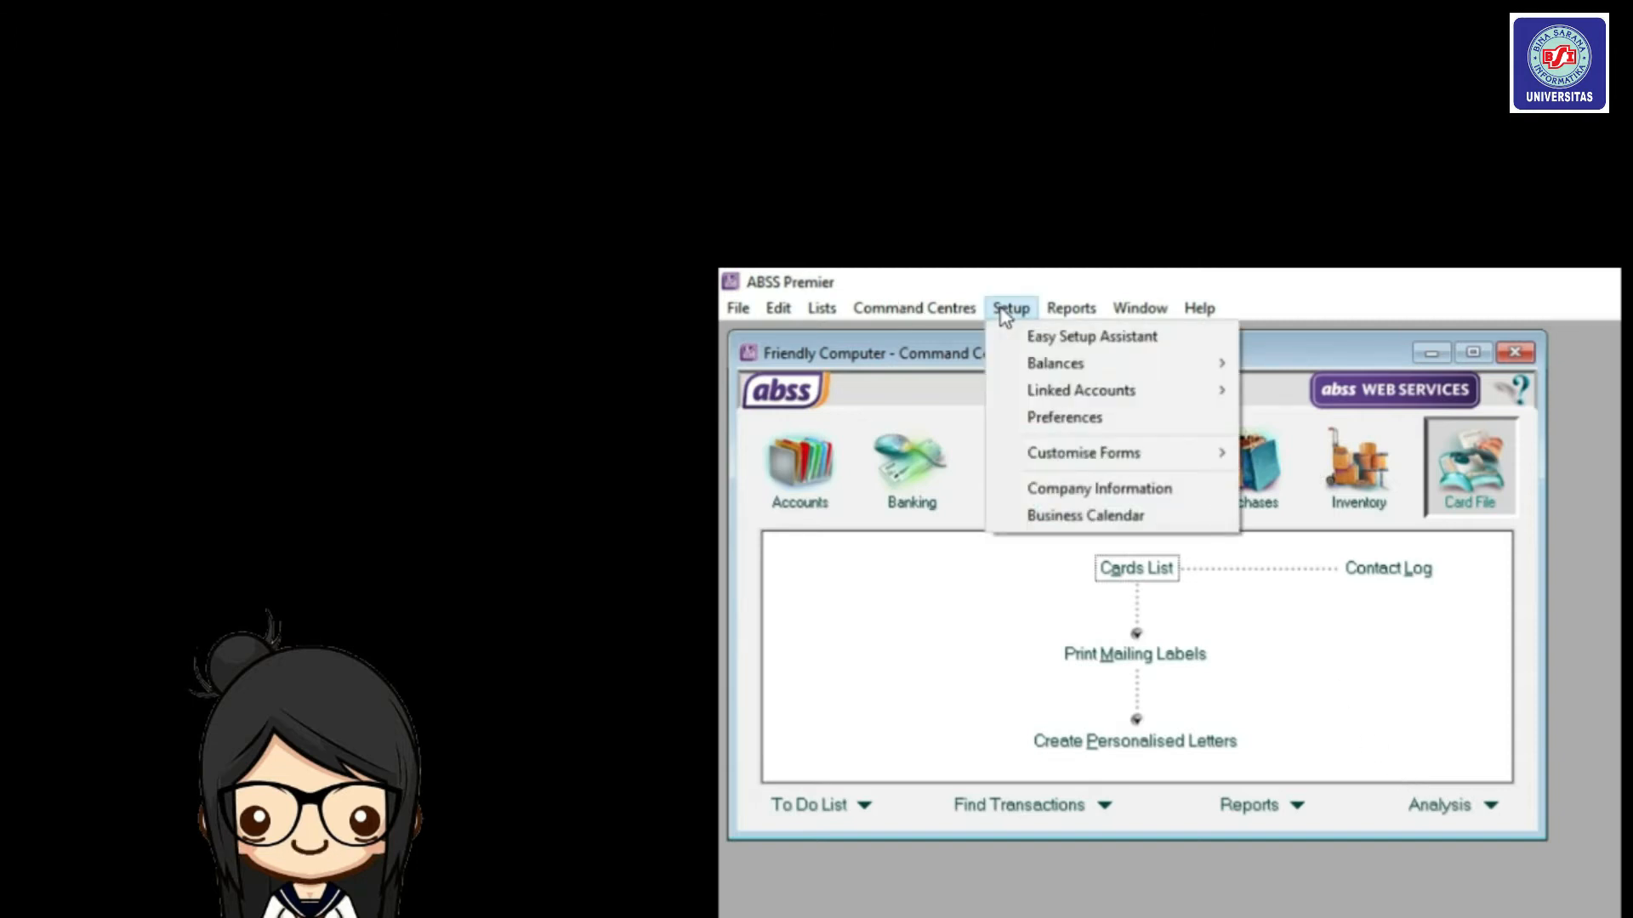
mouse_move(1068, 365)
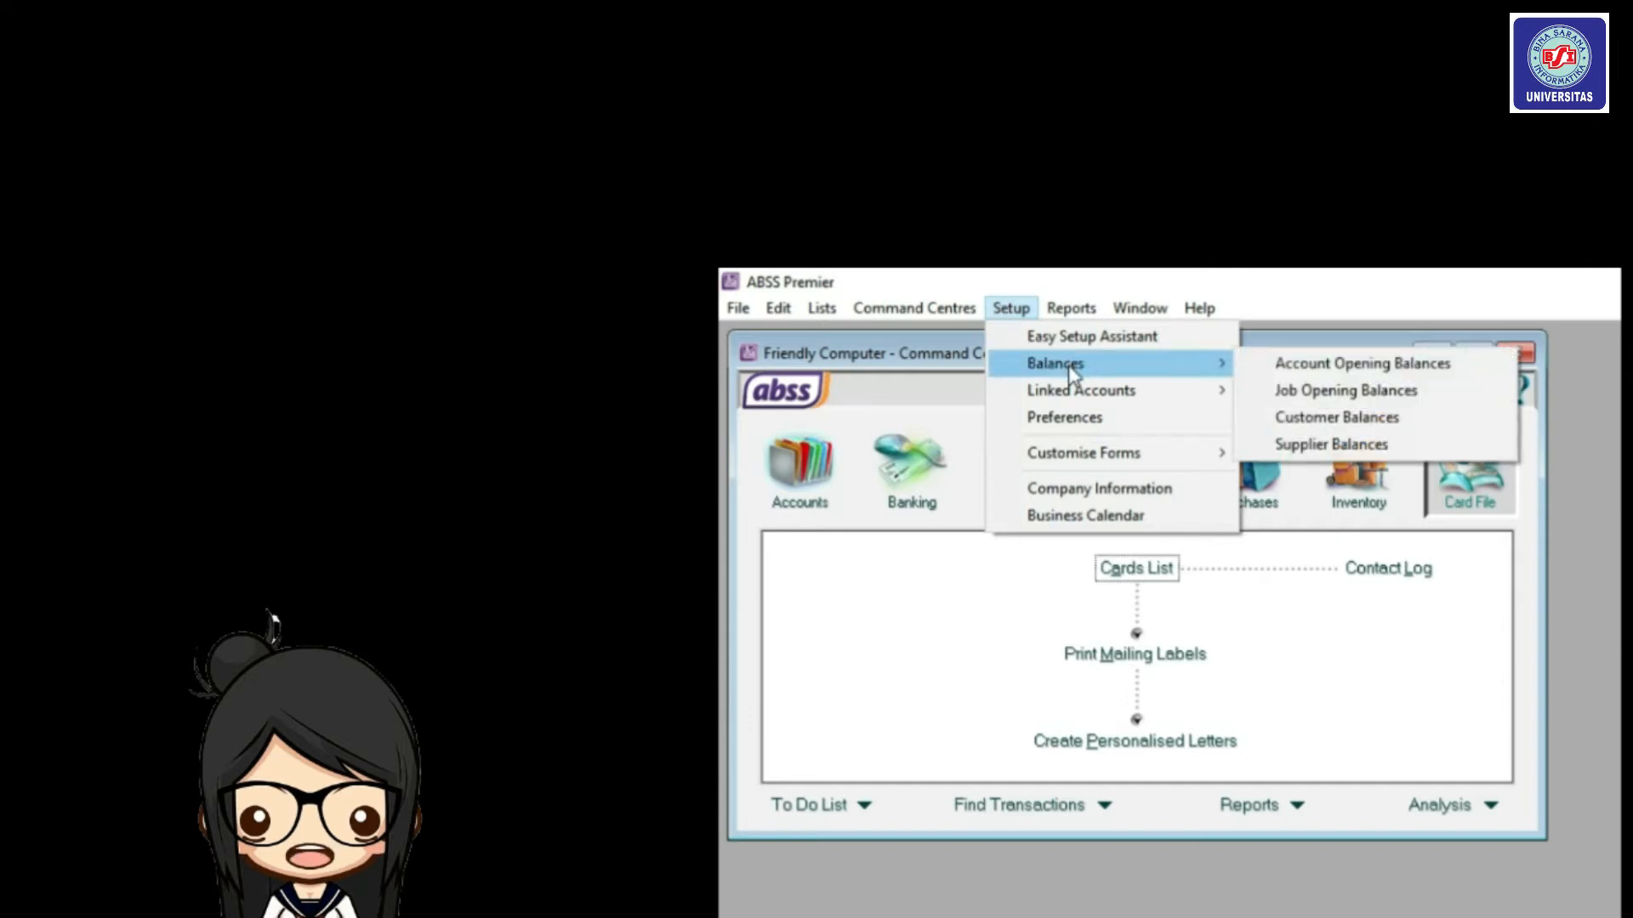
left_click(1321, 365)
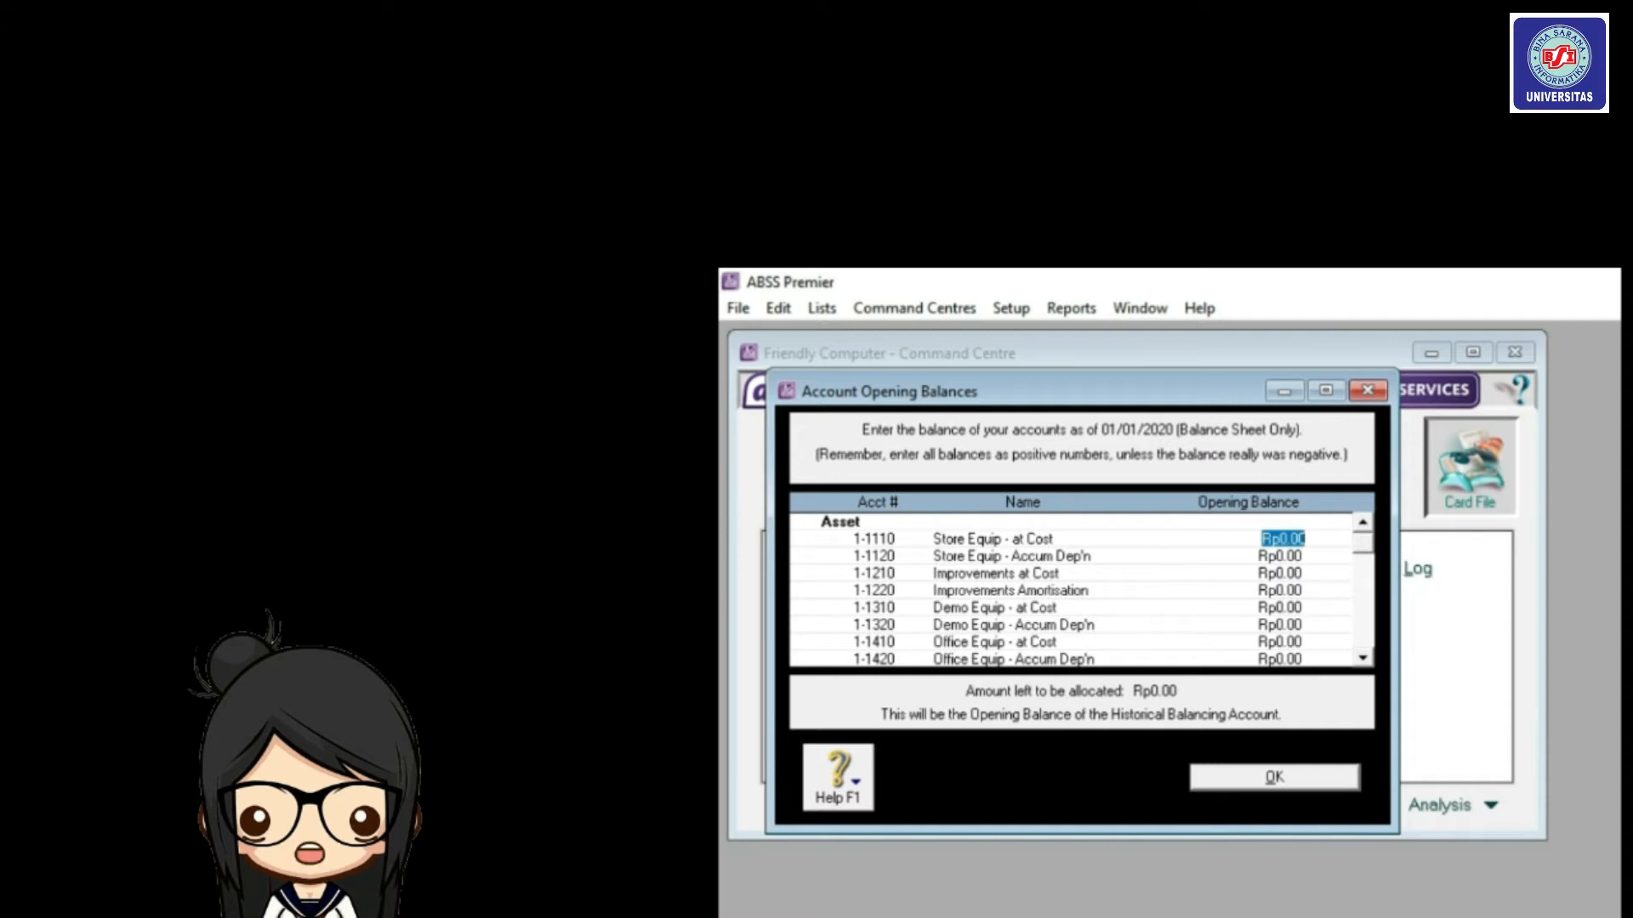
Commit the foreign cash balance, auto-calculate the 2-2221 exchange balance, and save the opening balances.
left_click(1274, 777)
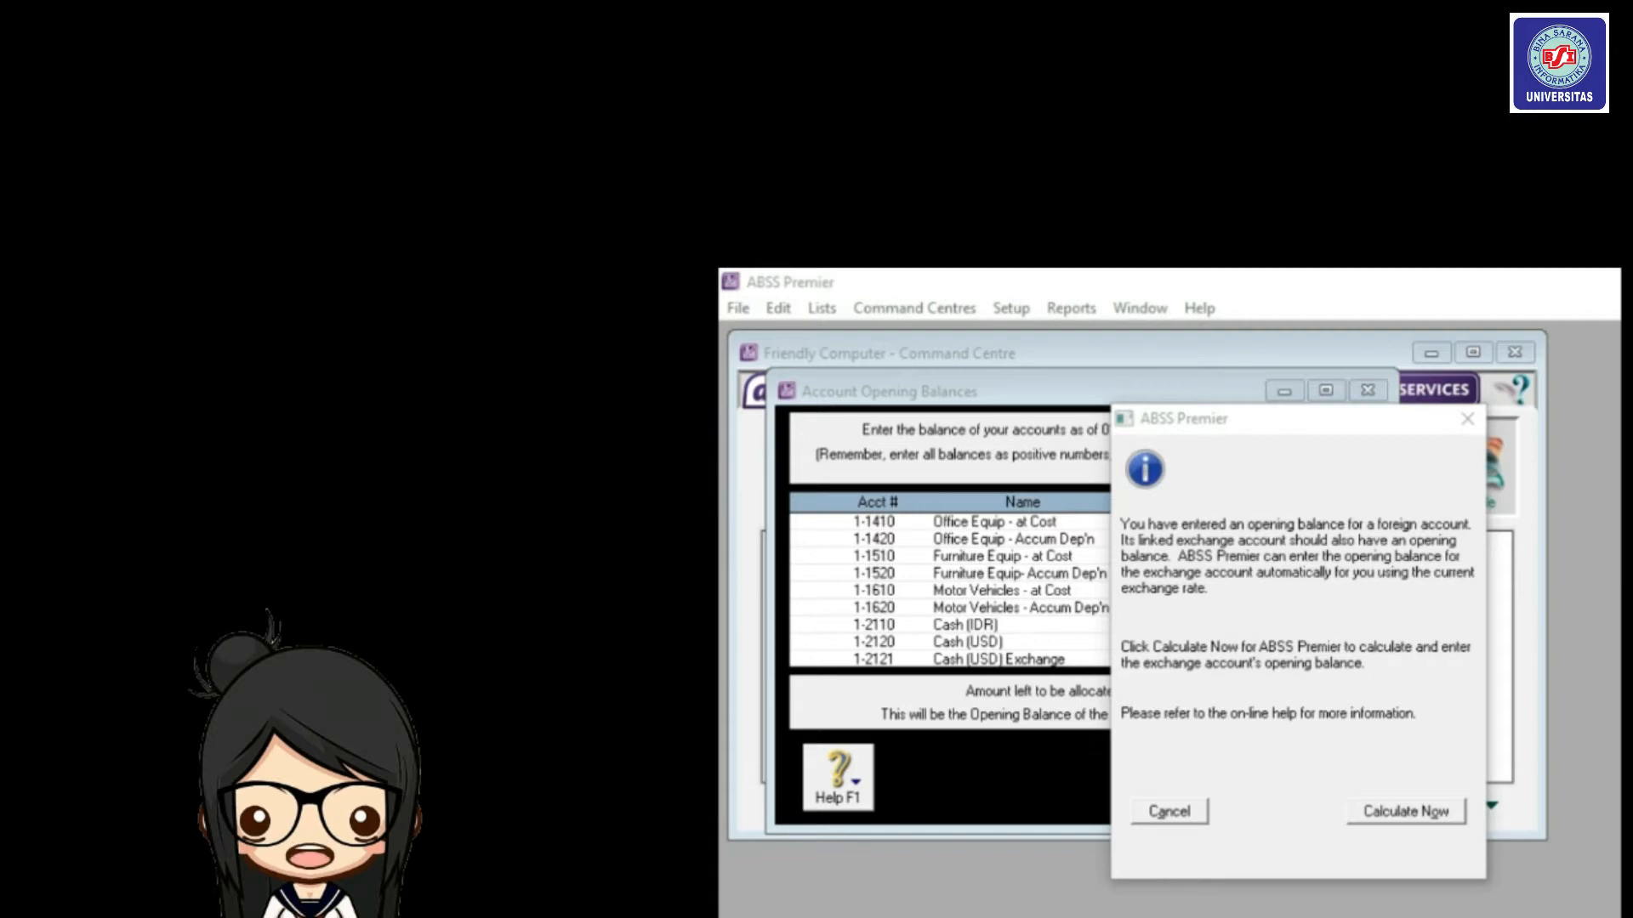
left_click(1428, 816)
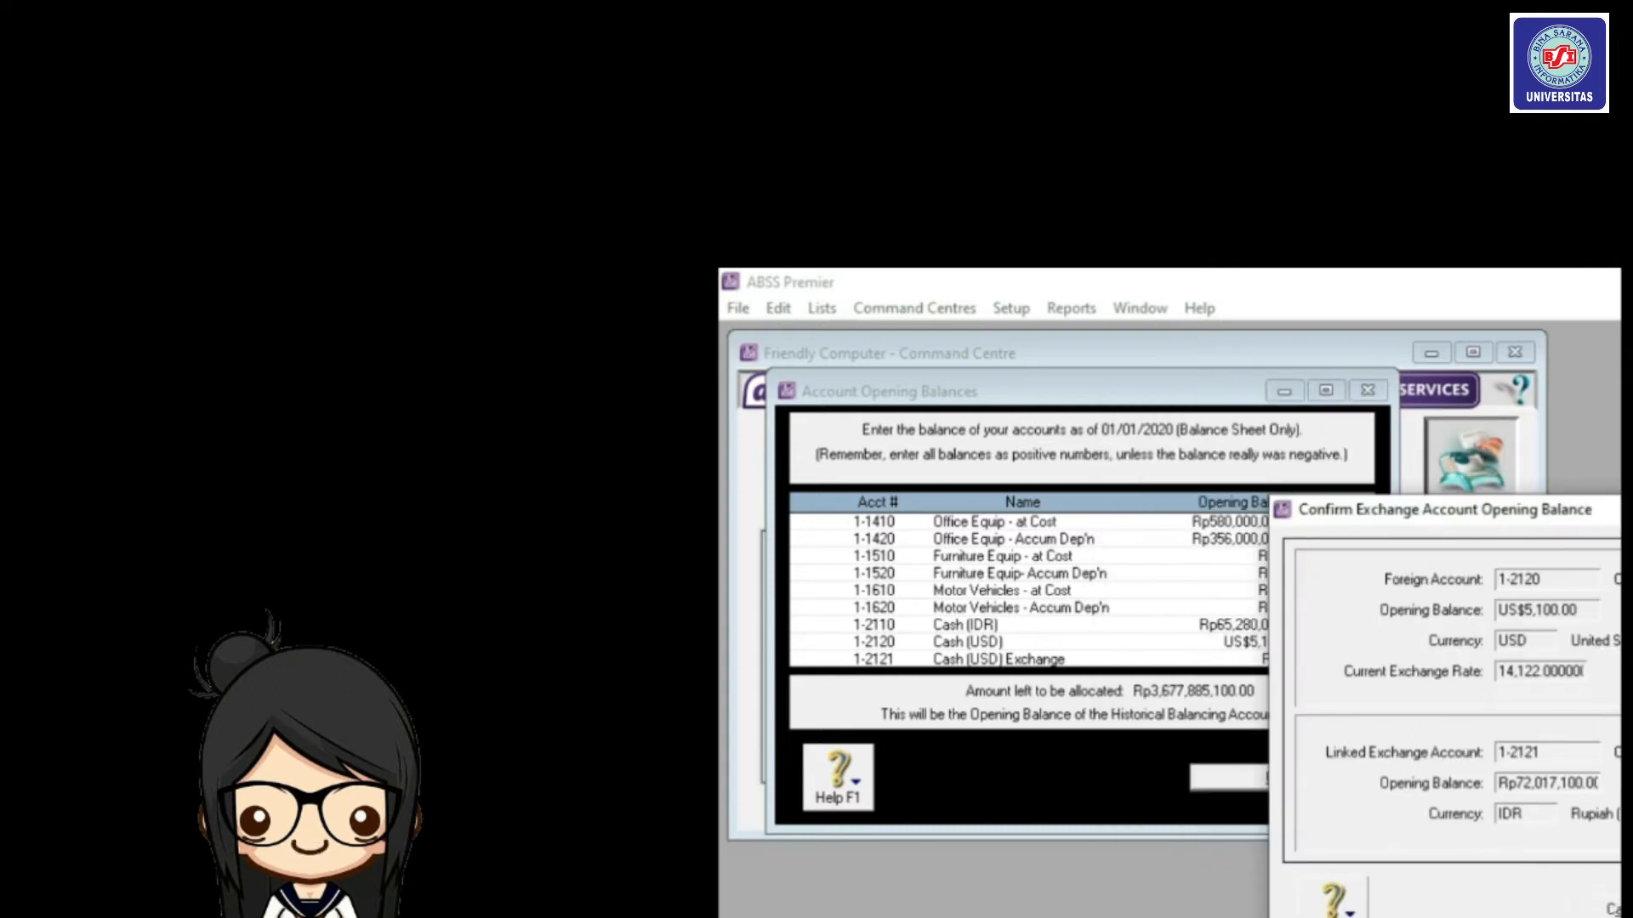
key("Return")
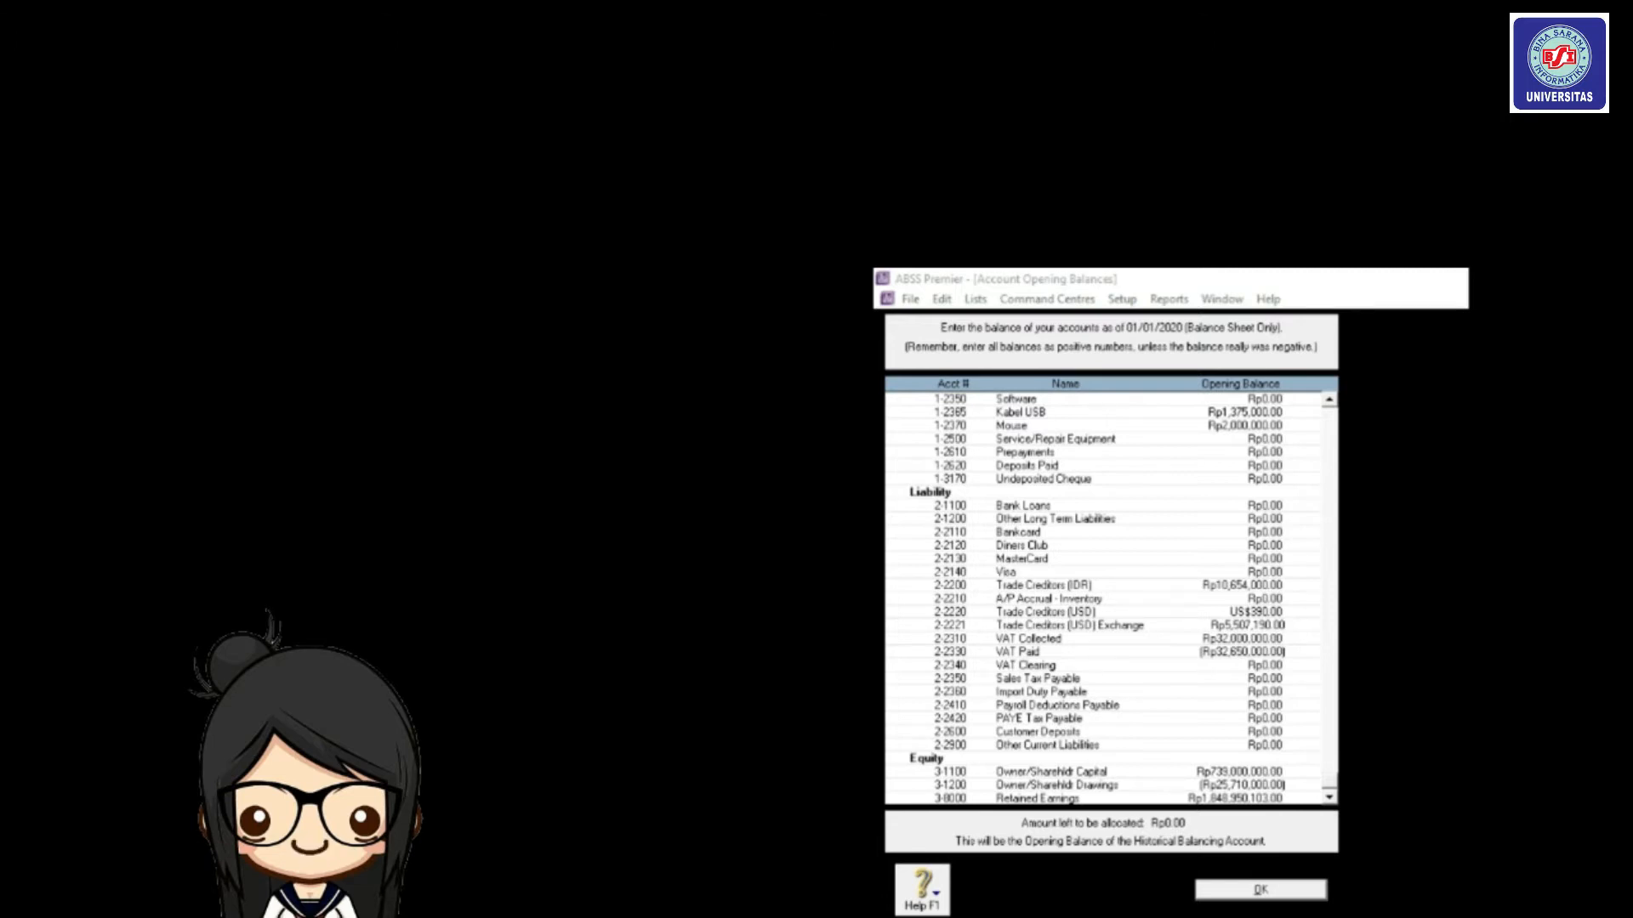
left_click(1332, 796)
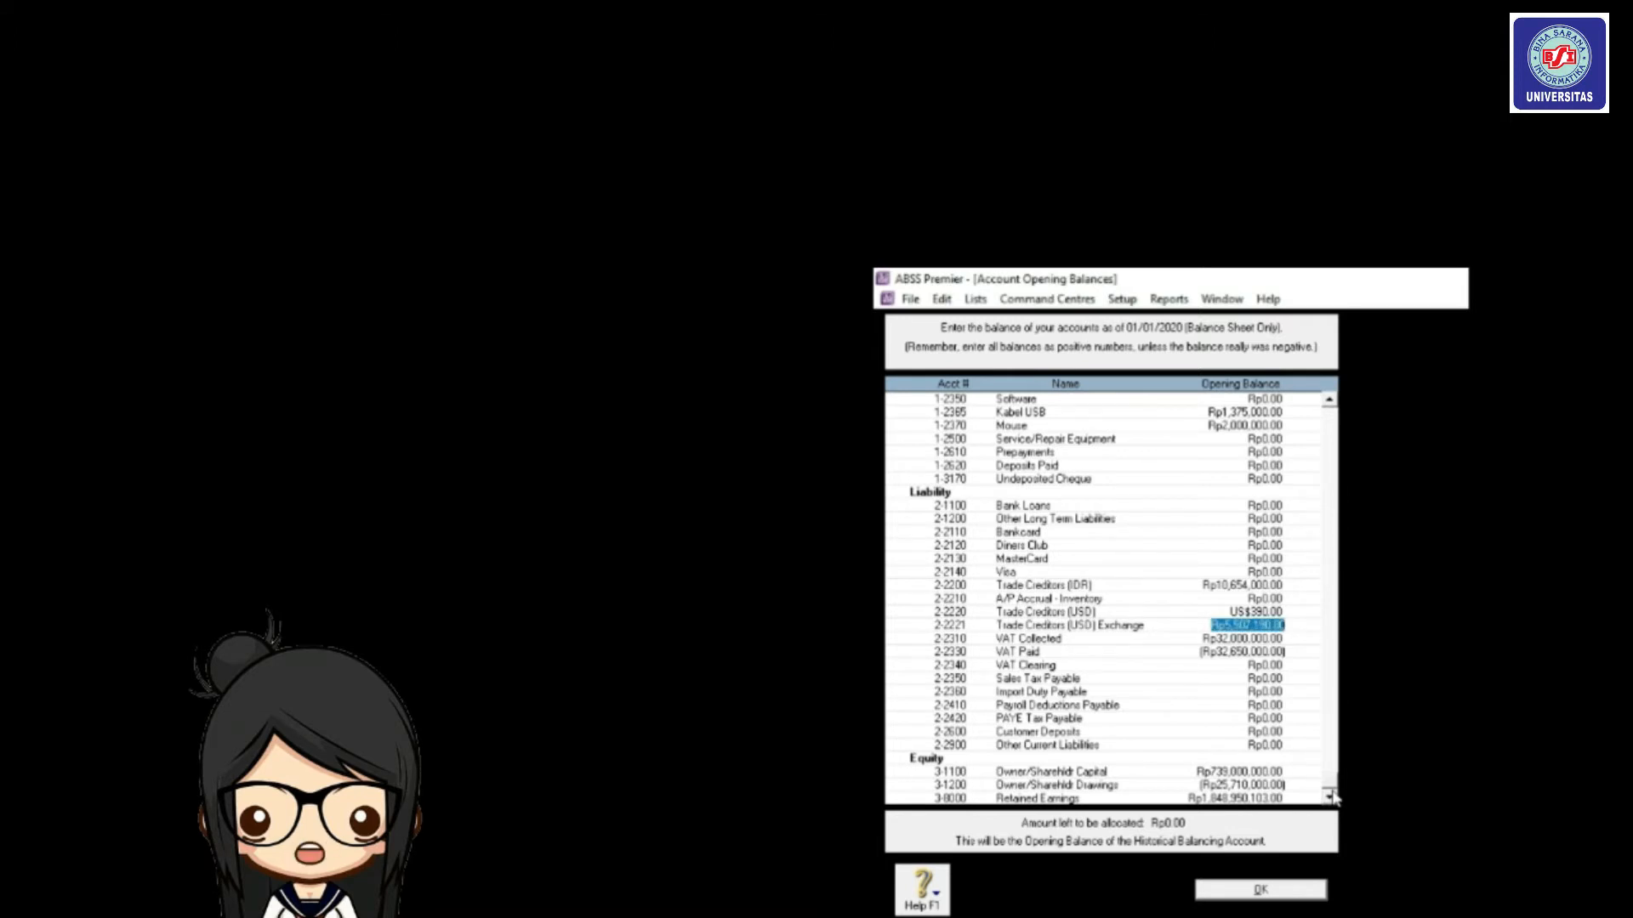
left_click(1262, 890)
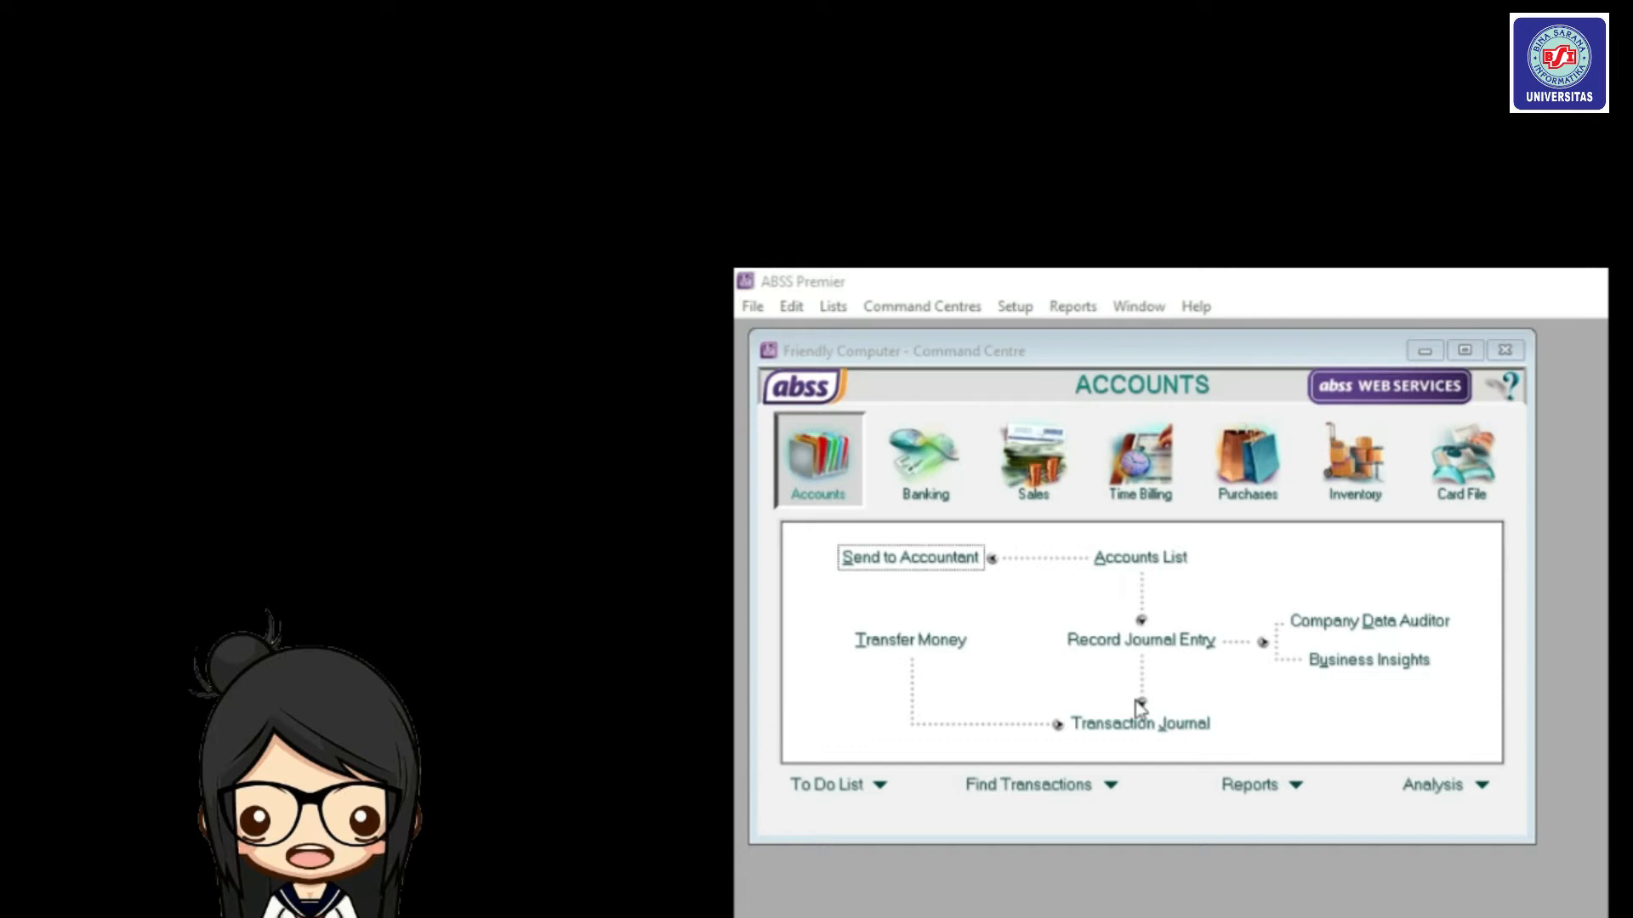
Start a new historical purchase for Multi Compt from Supplier Balances.
left_click(1018, 310)
mouse_move(1061, 389)
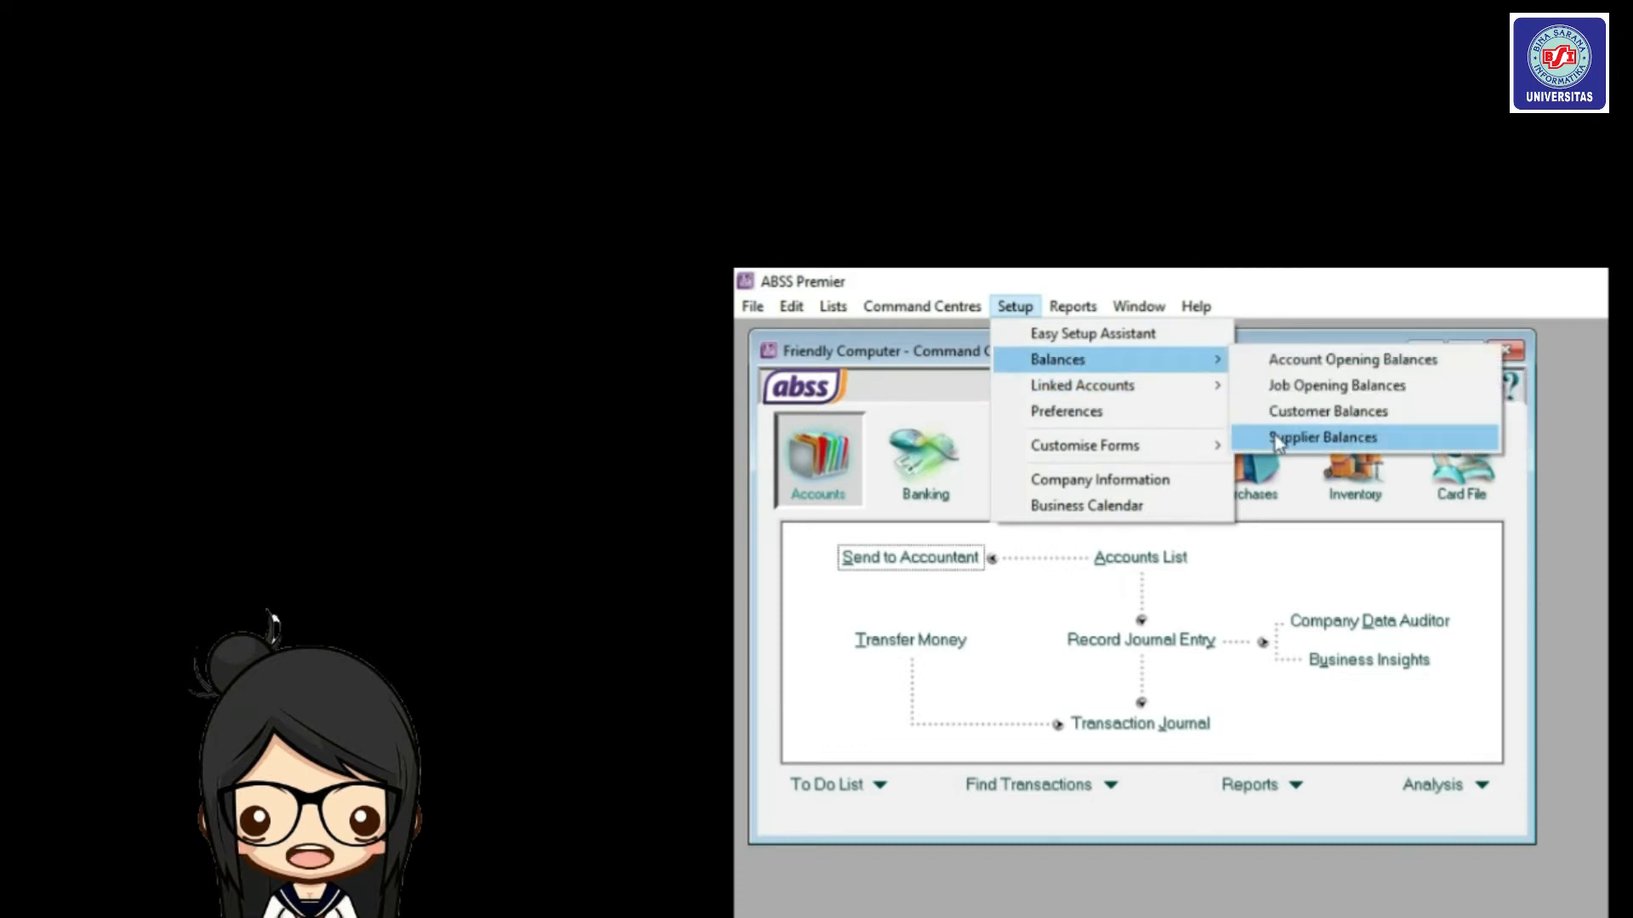
left_click(1274, 436)
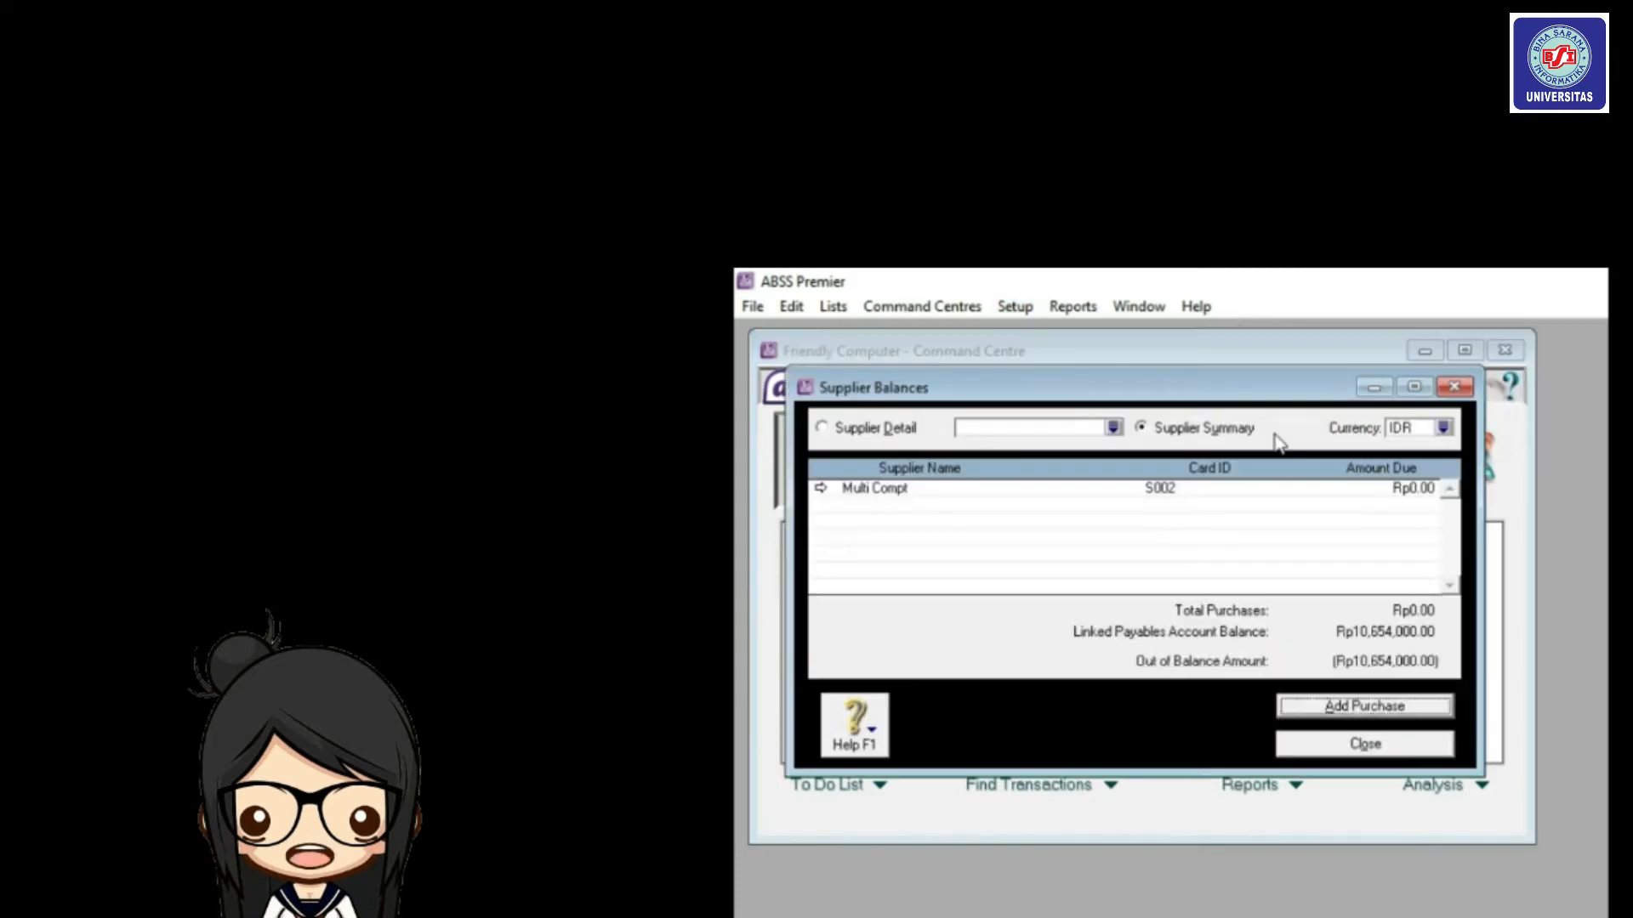
double_click(1190, 487)
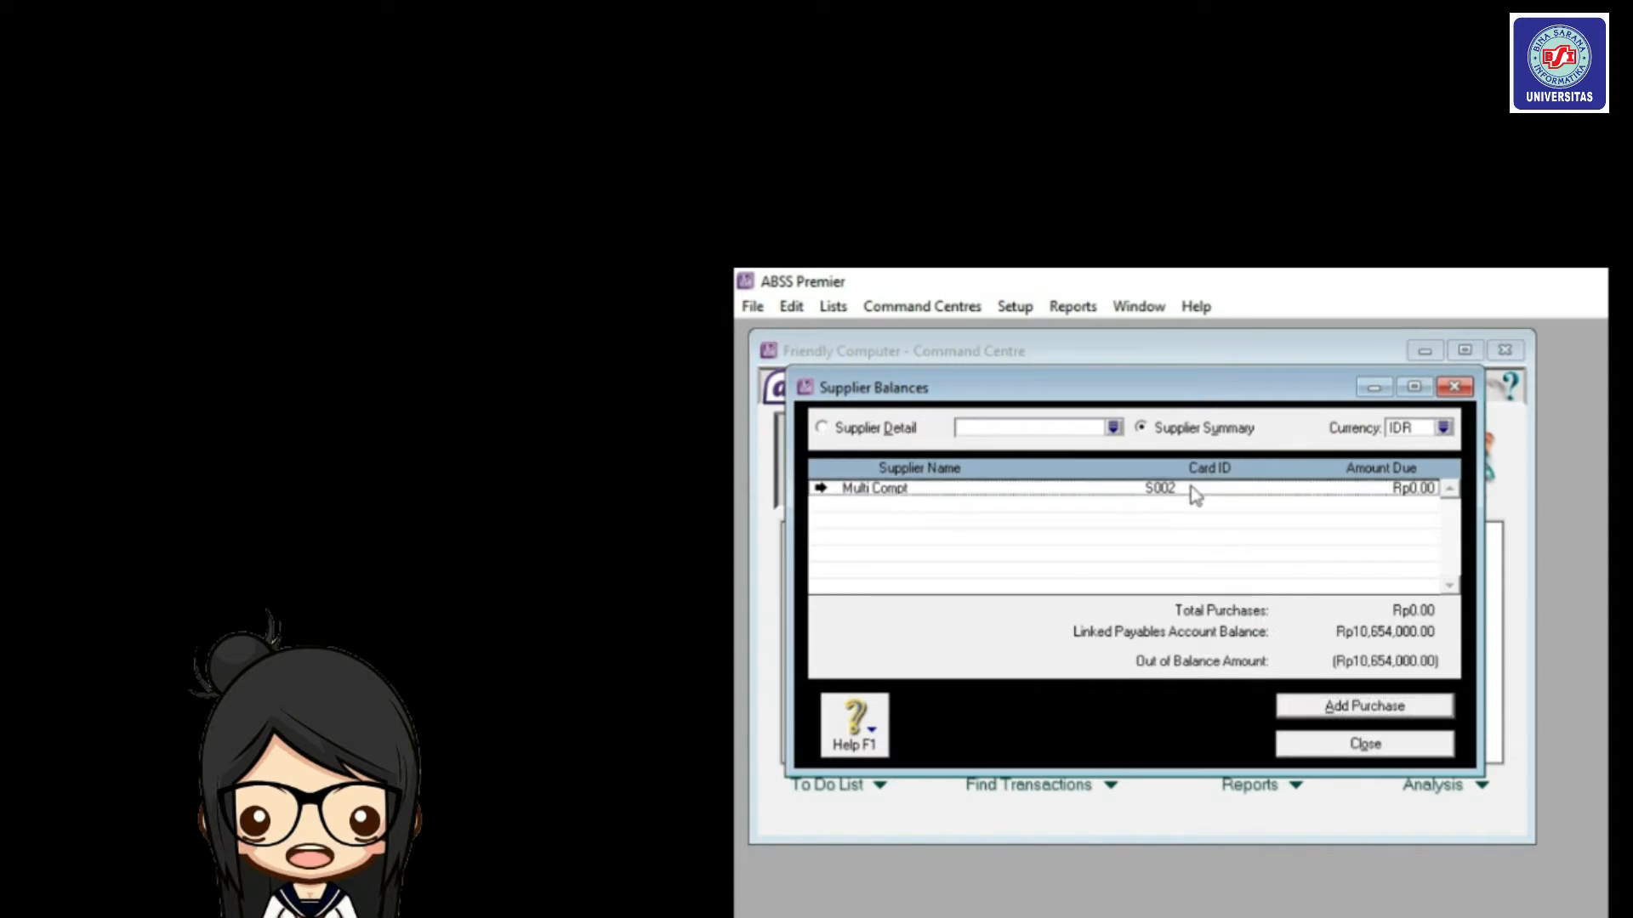
left_click(1331, 708)
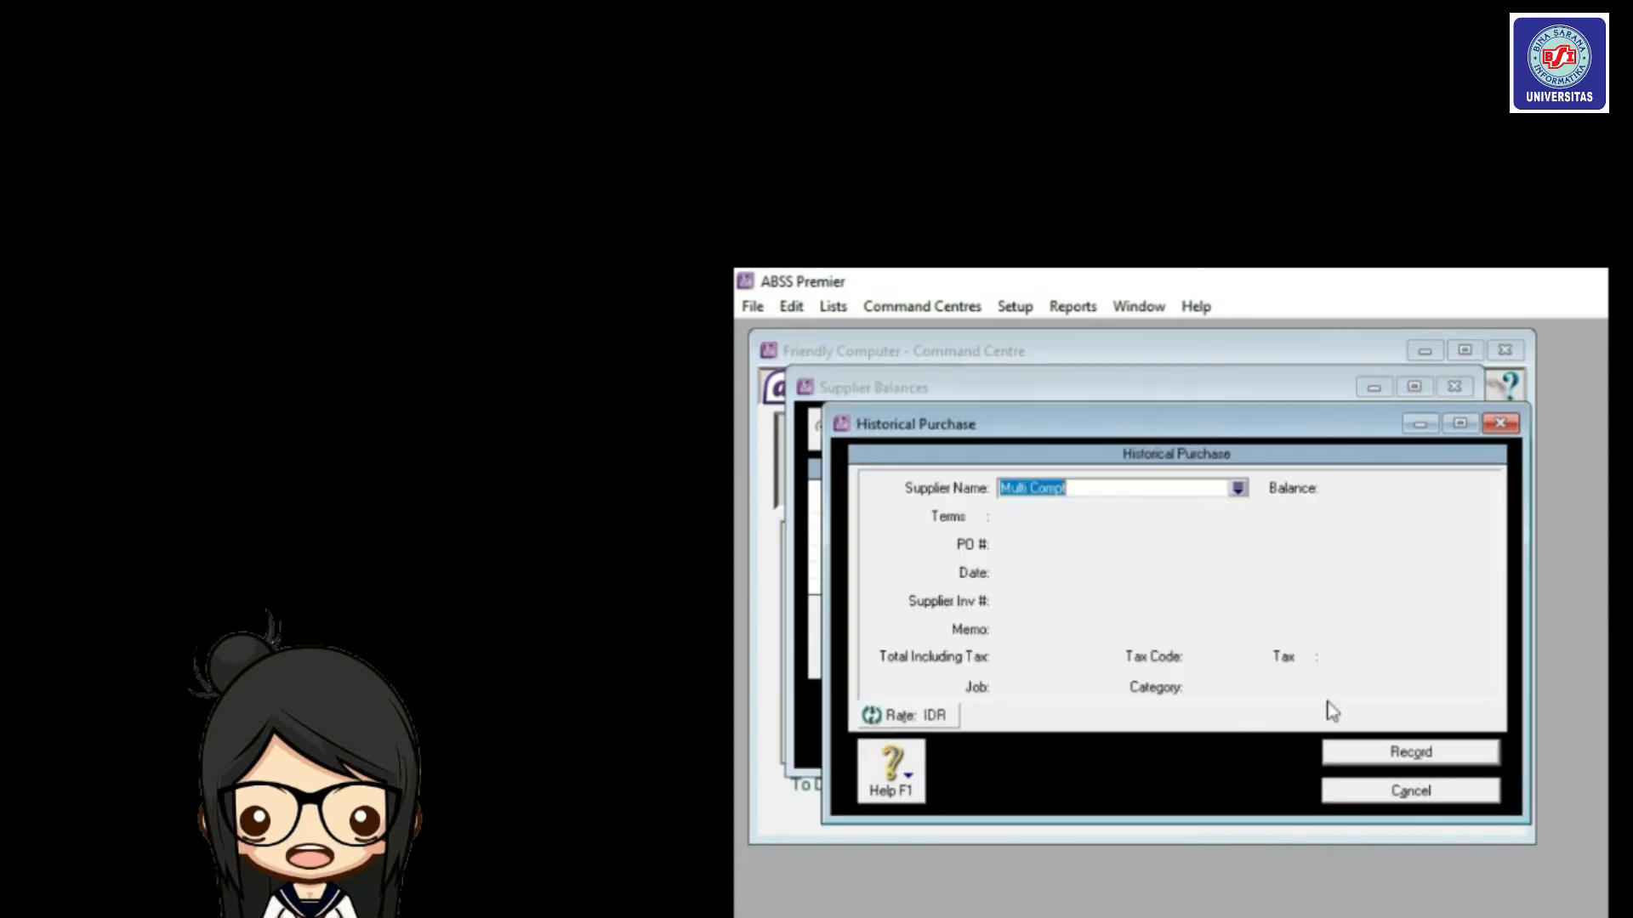
left_click(1190, 488)
key("Tab")
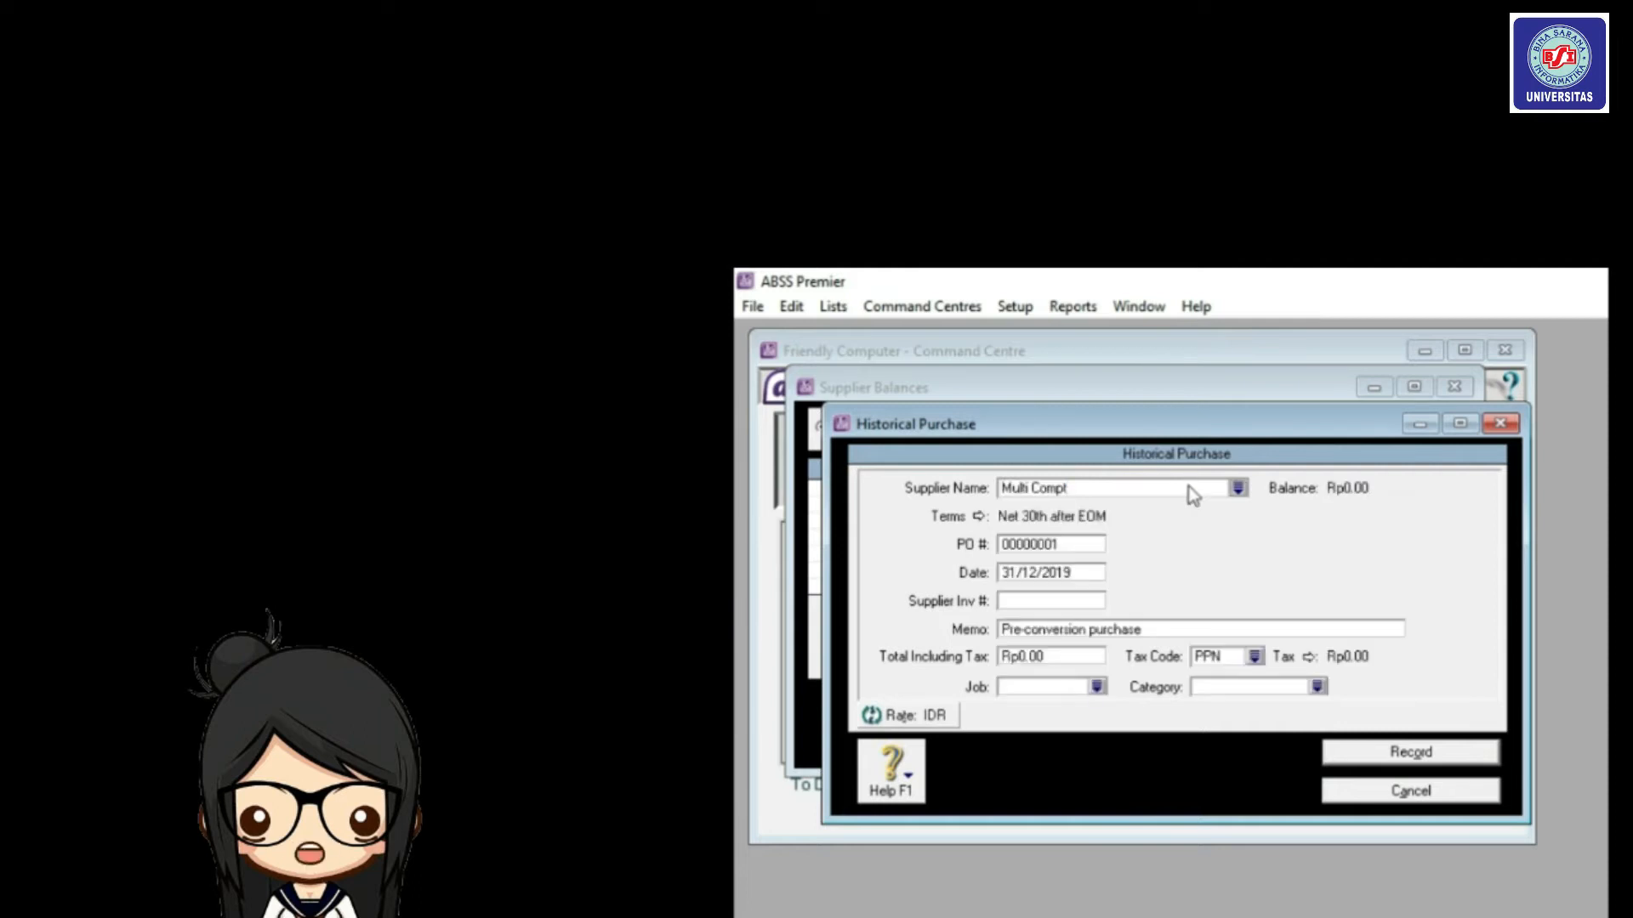
Enter the purchase number S002 and a total of Rp5,617,000.00.
left_click(1061, 546)
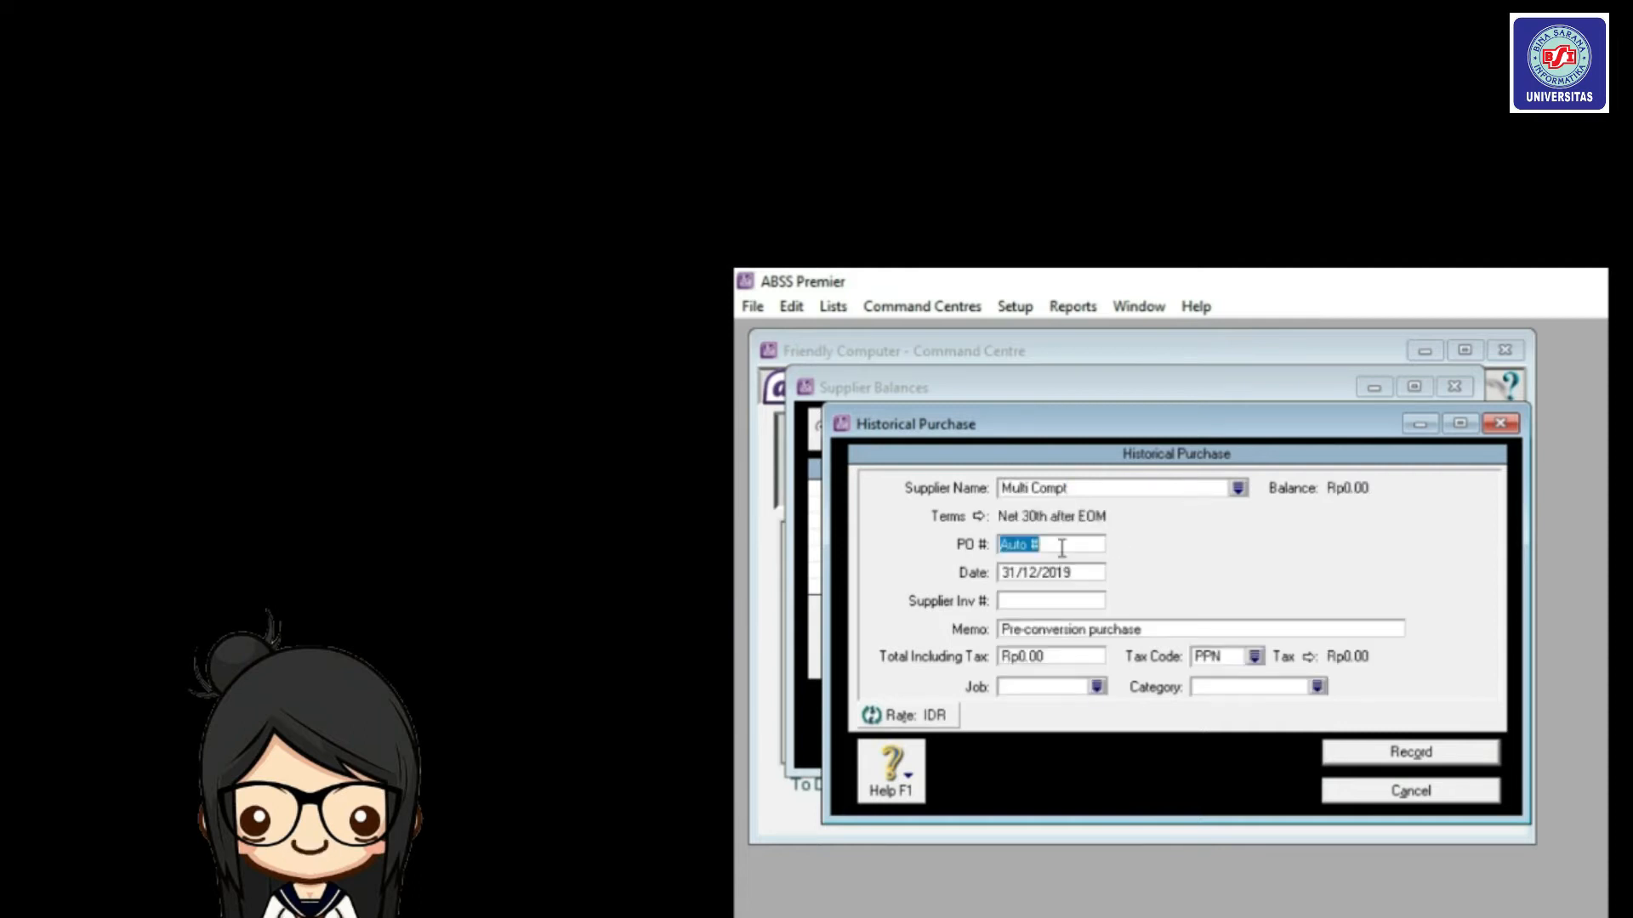
type("S002")
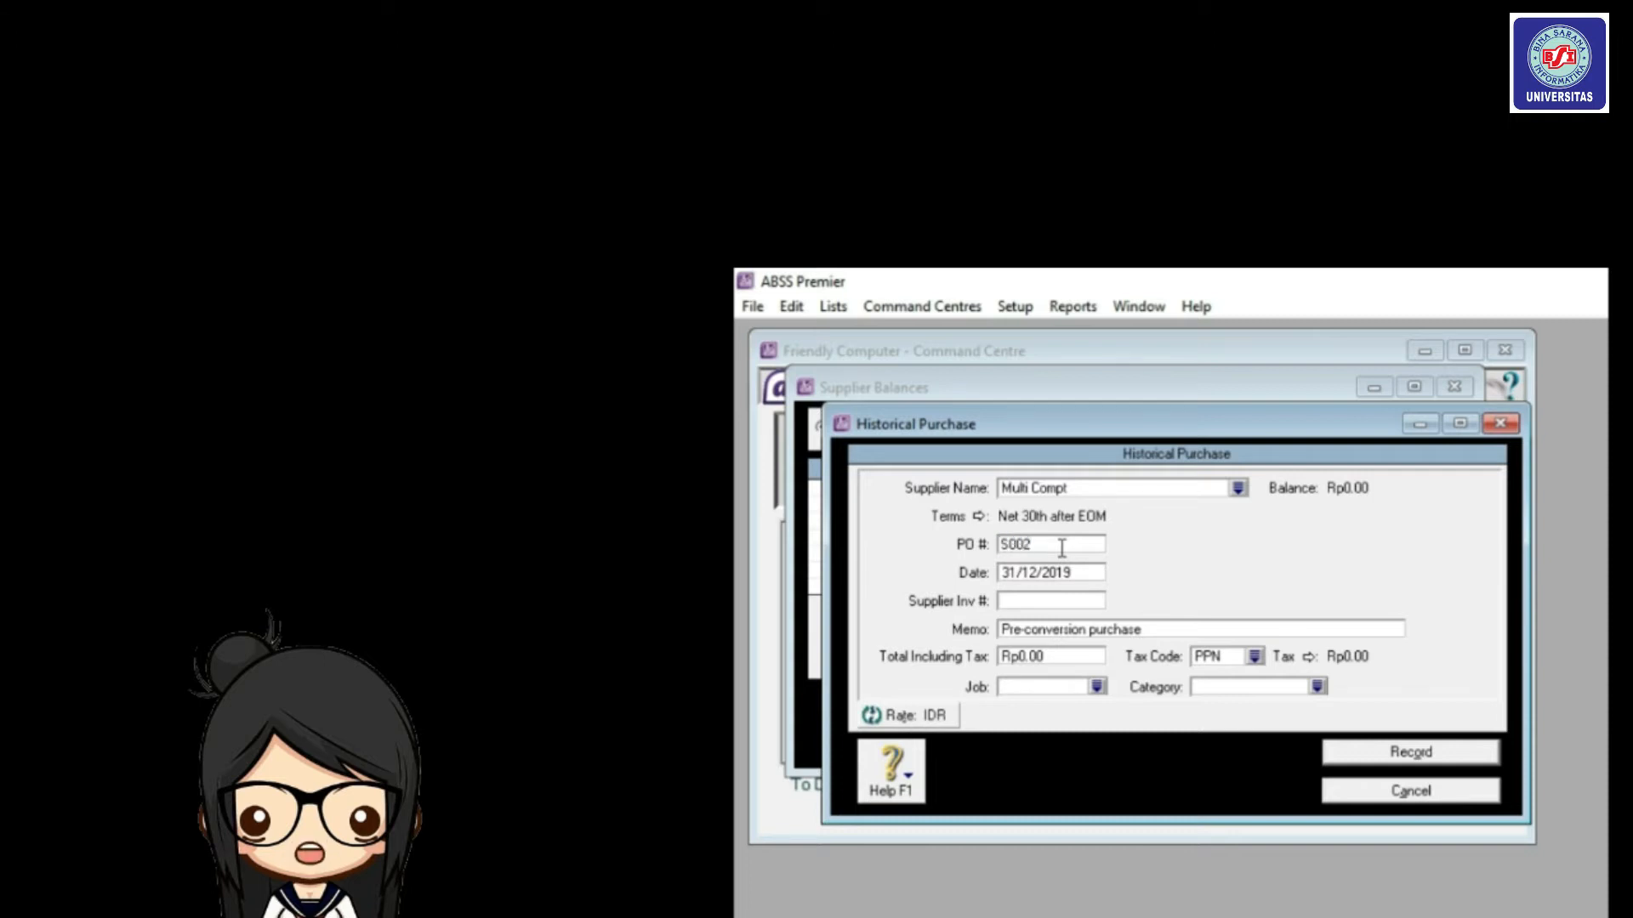
key("Tab")
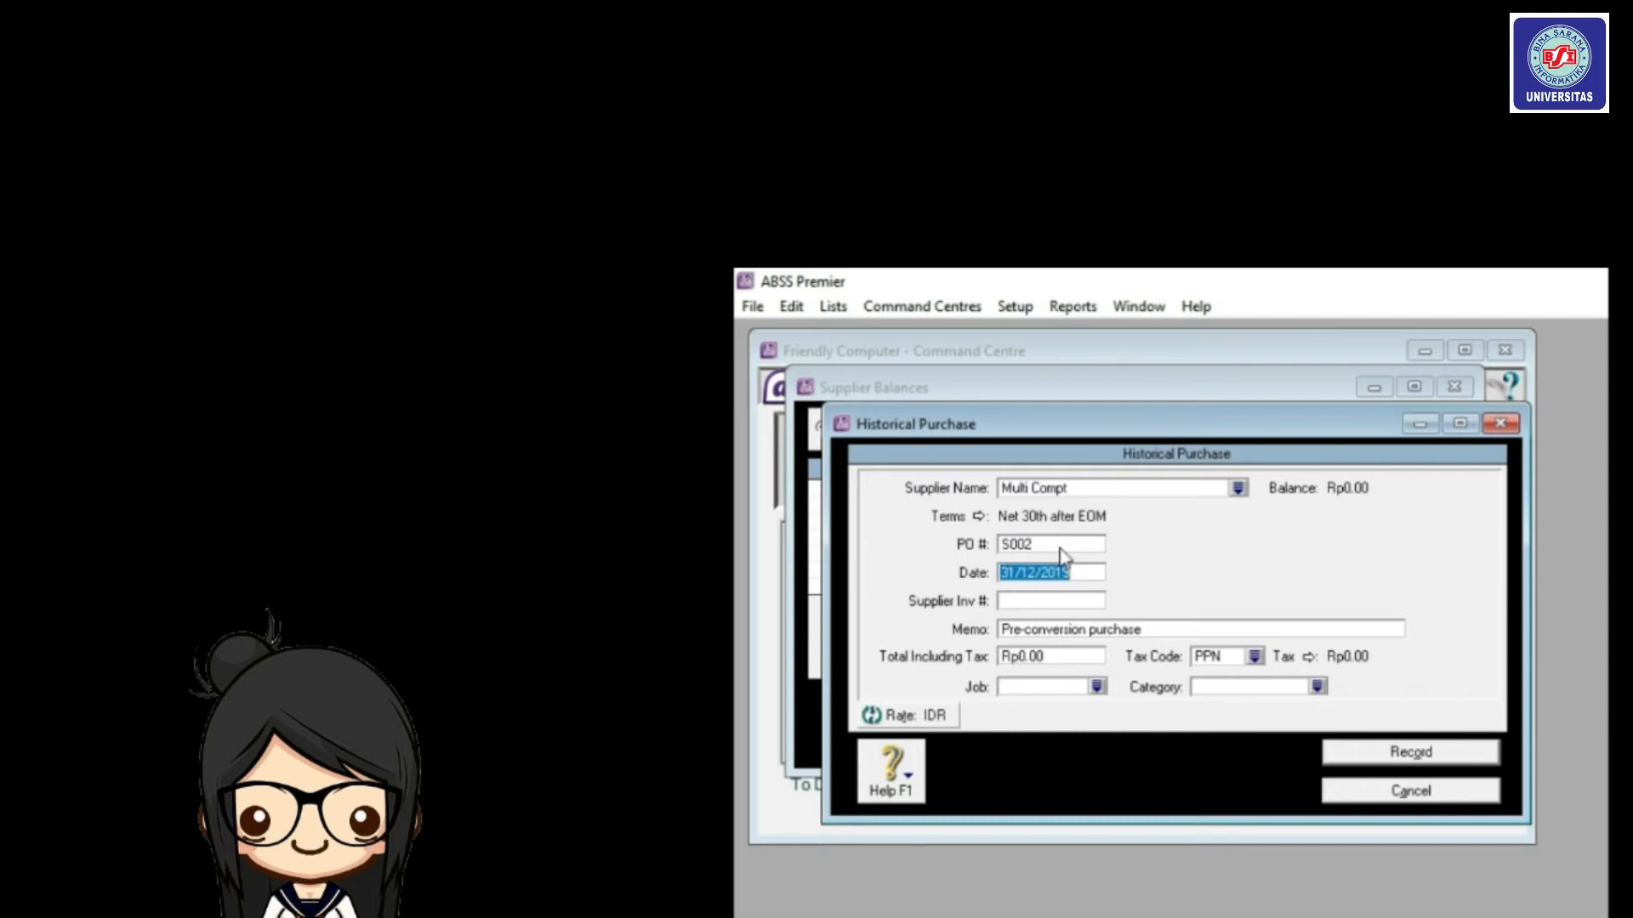
key("Tab")
key("Tab")
key("Tab")
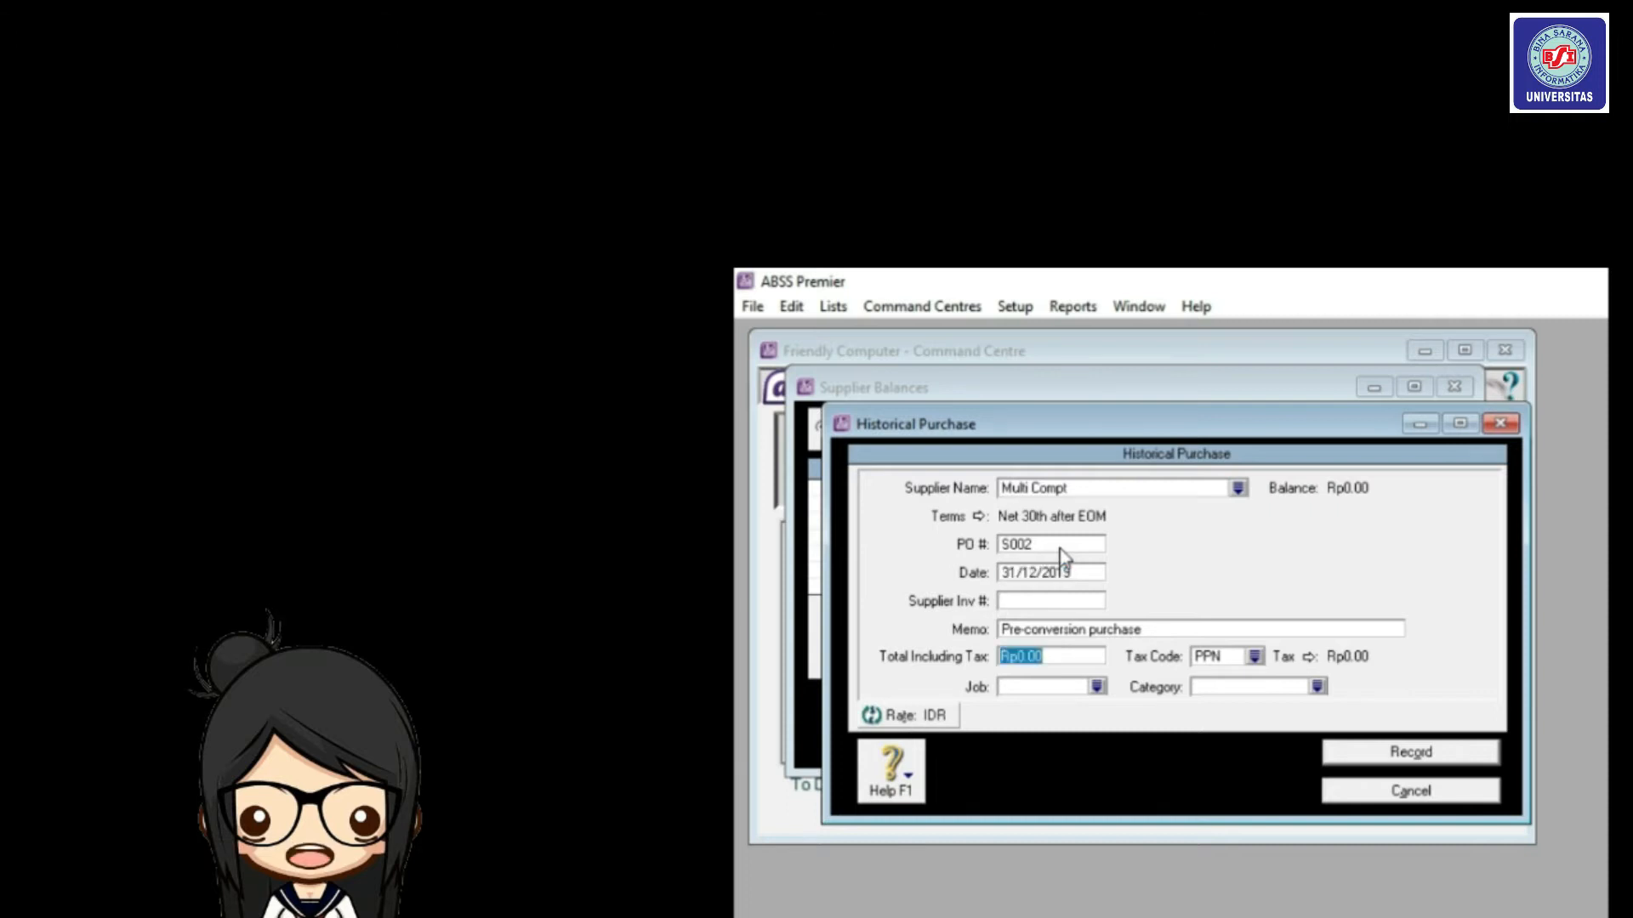
type("5")
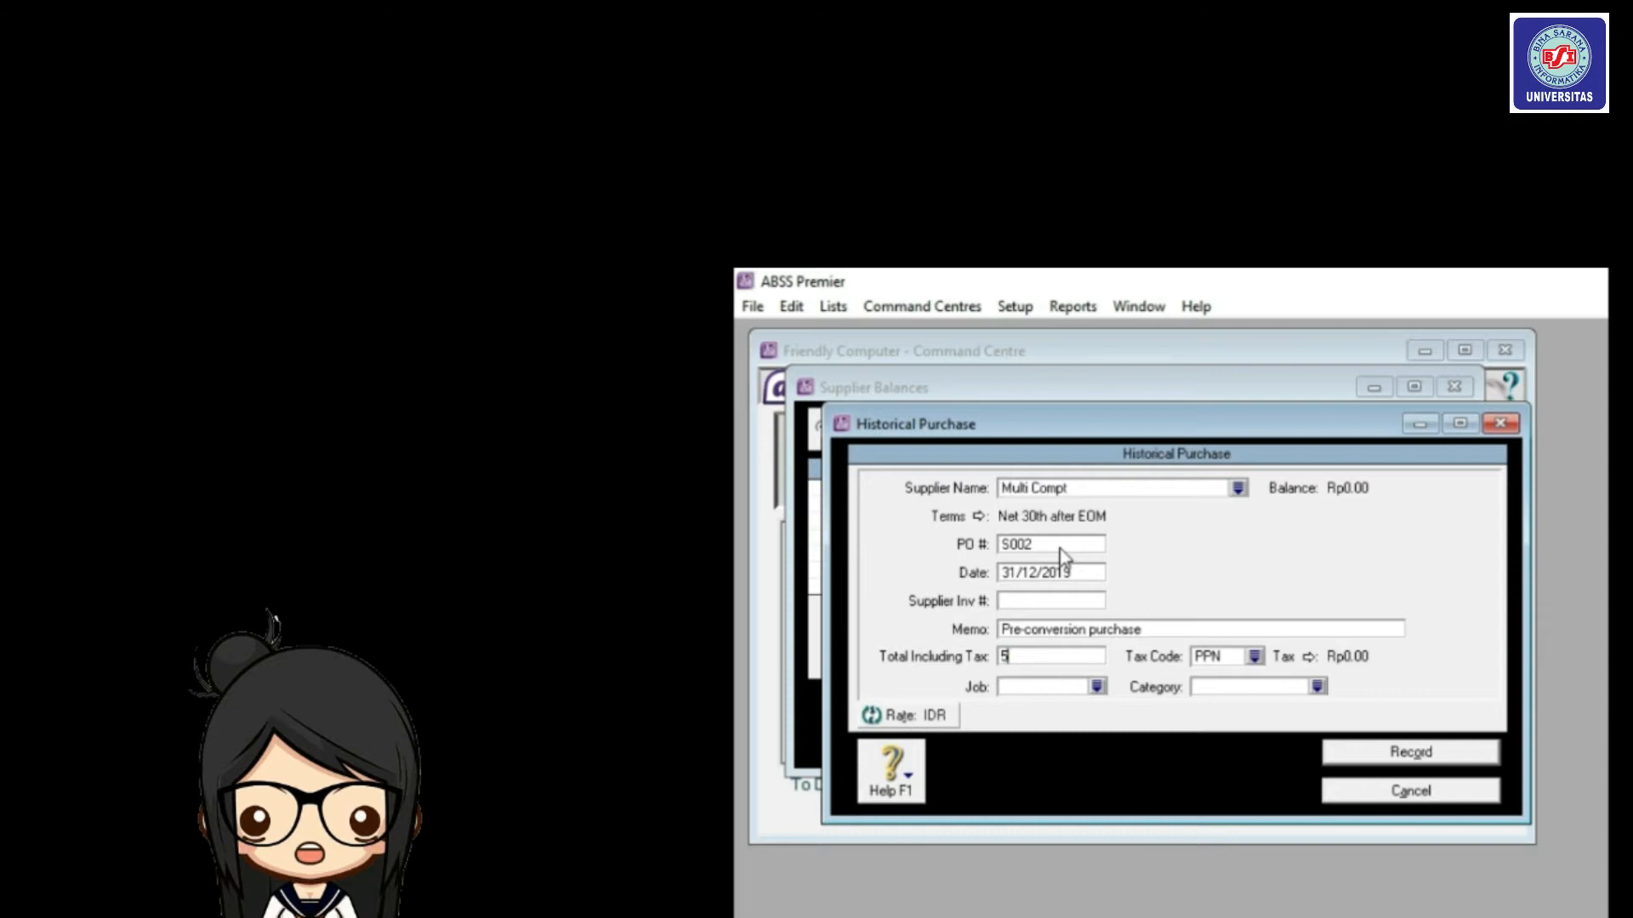
type("617000")
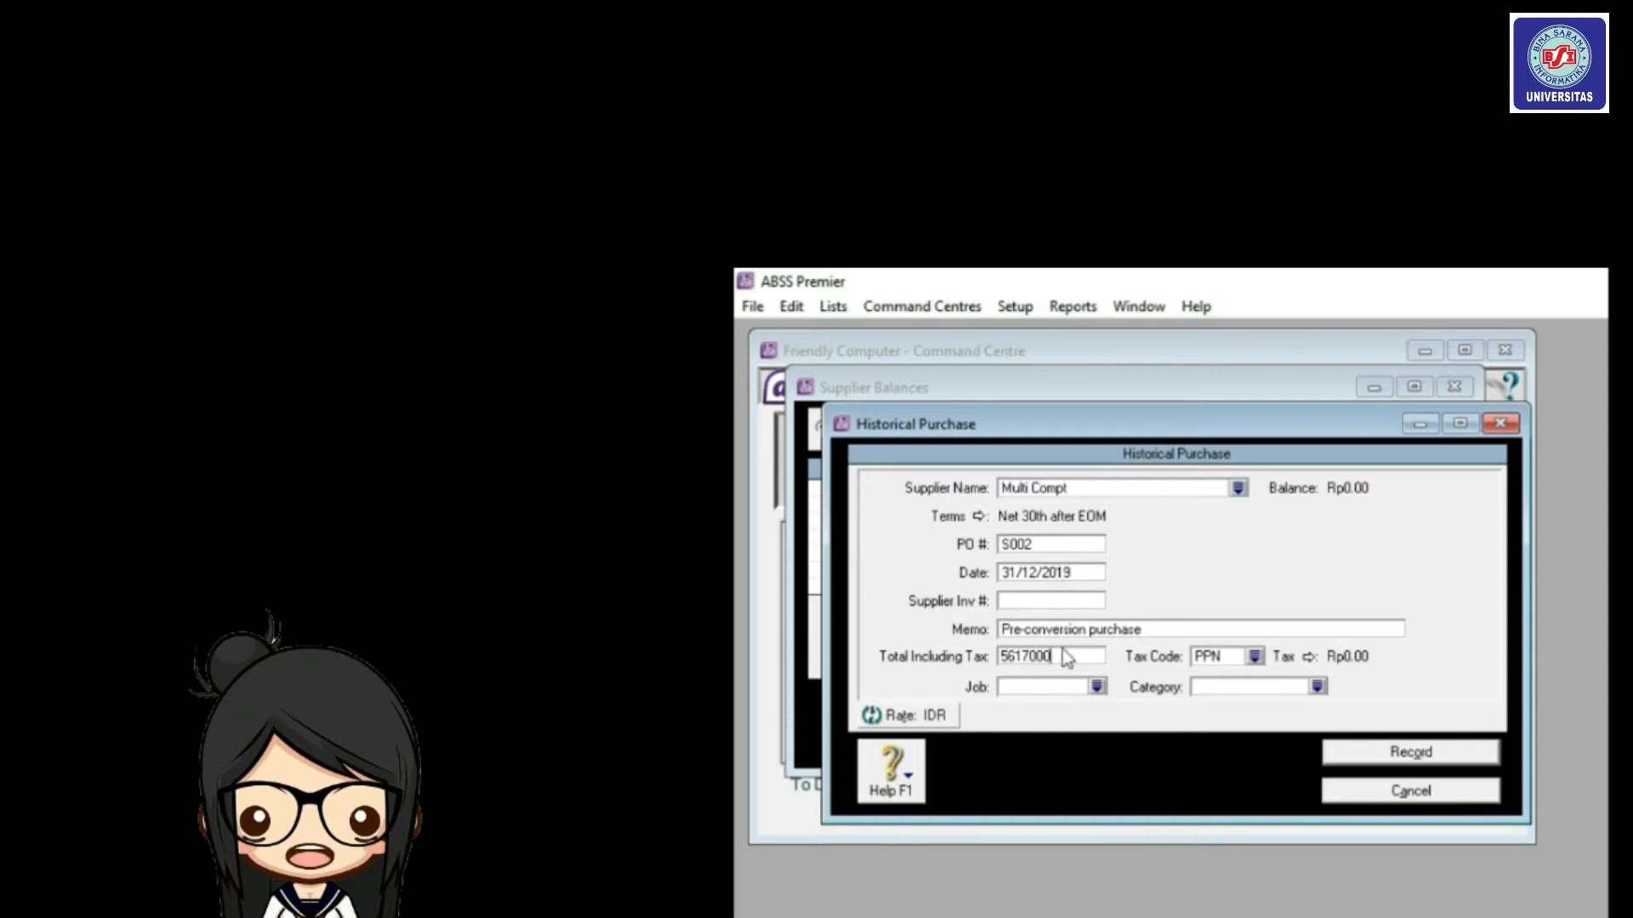
Set tax code N-T, job Jasa and category Local, then record the purchase.
left_click(1255, 658)
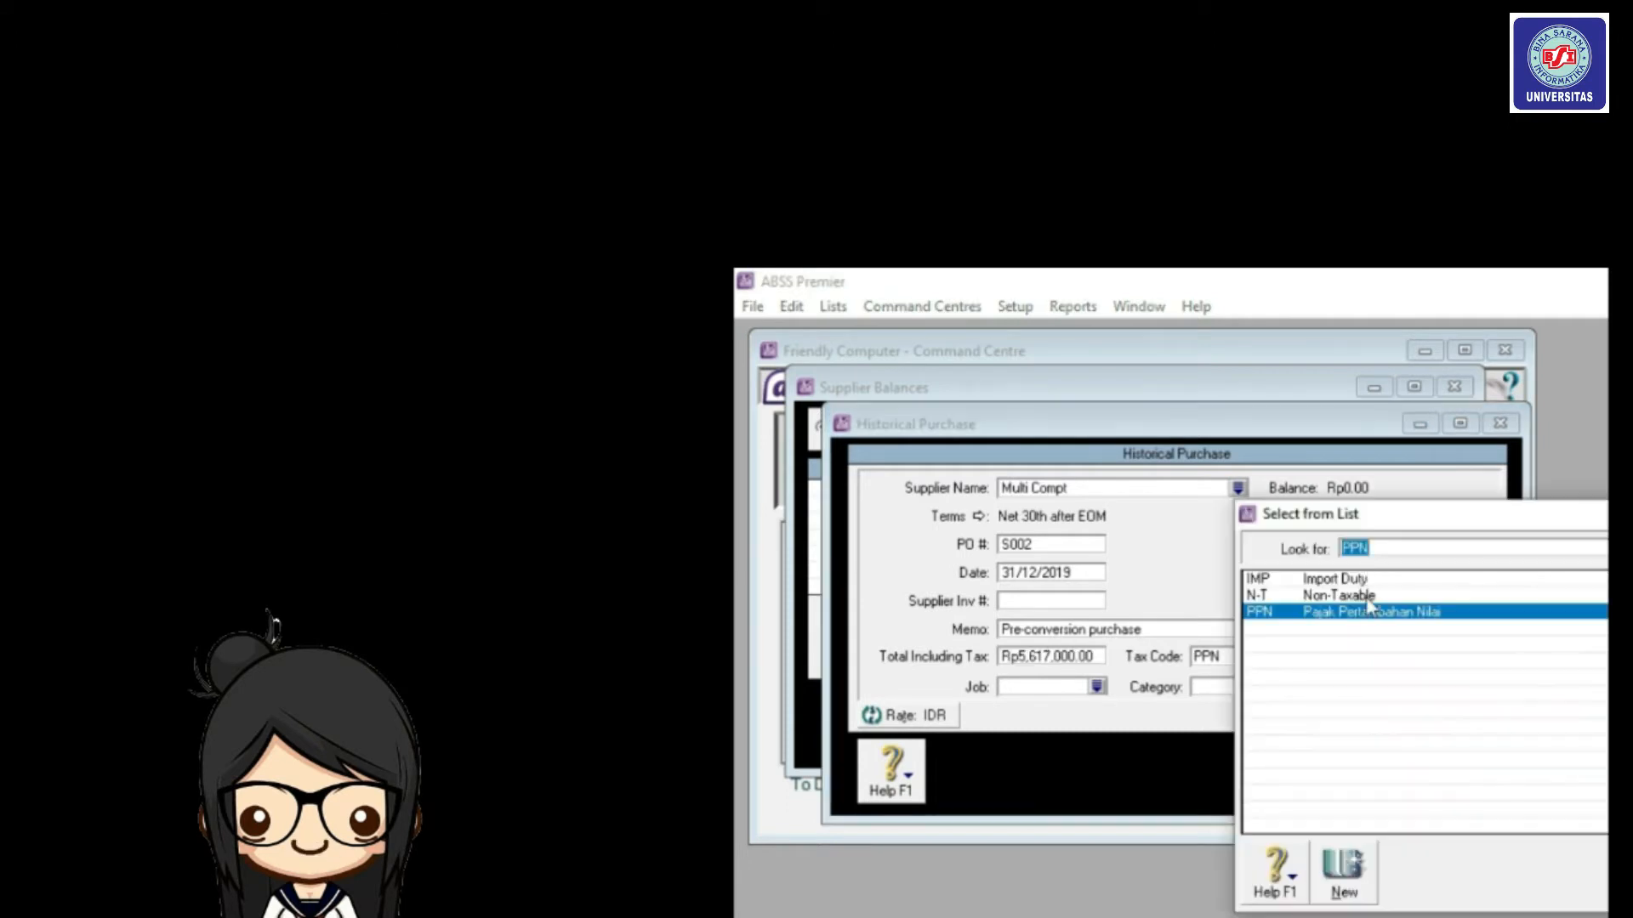
double_click(1368, 597)
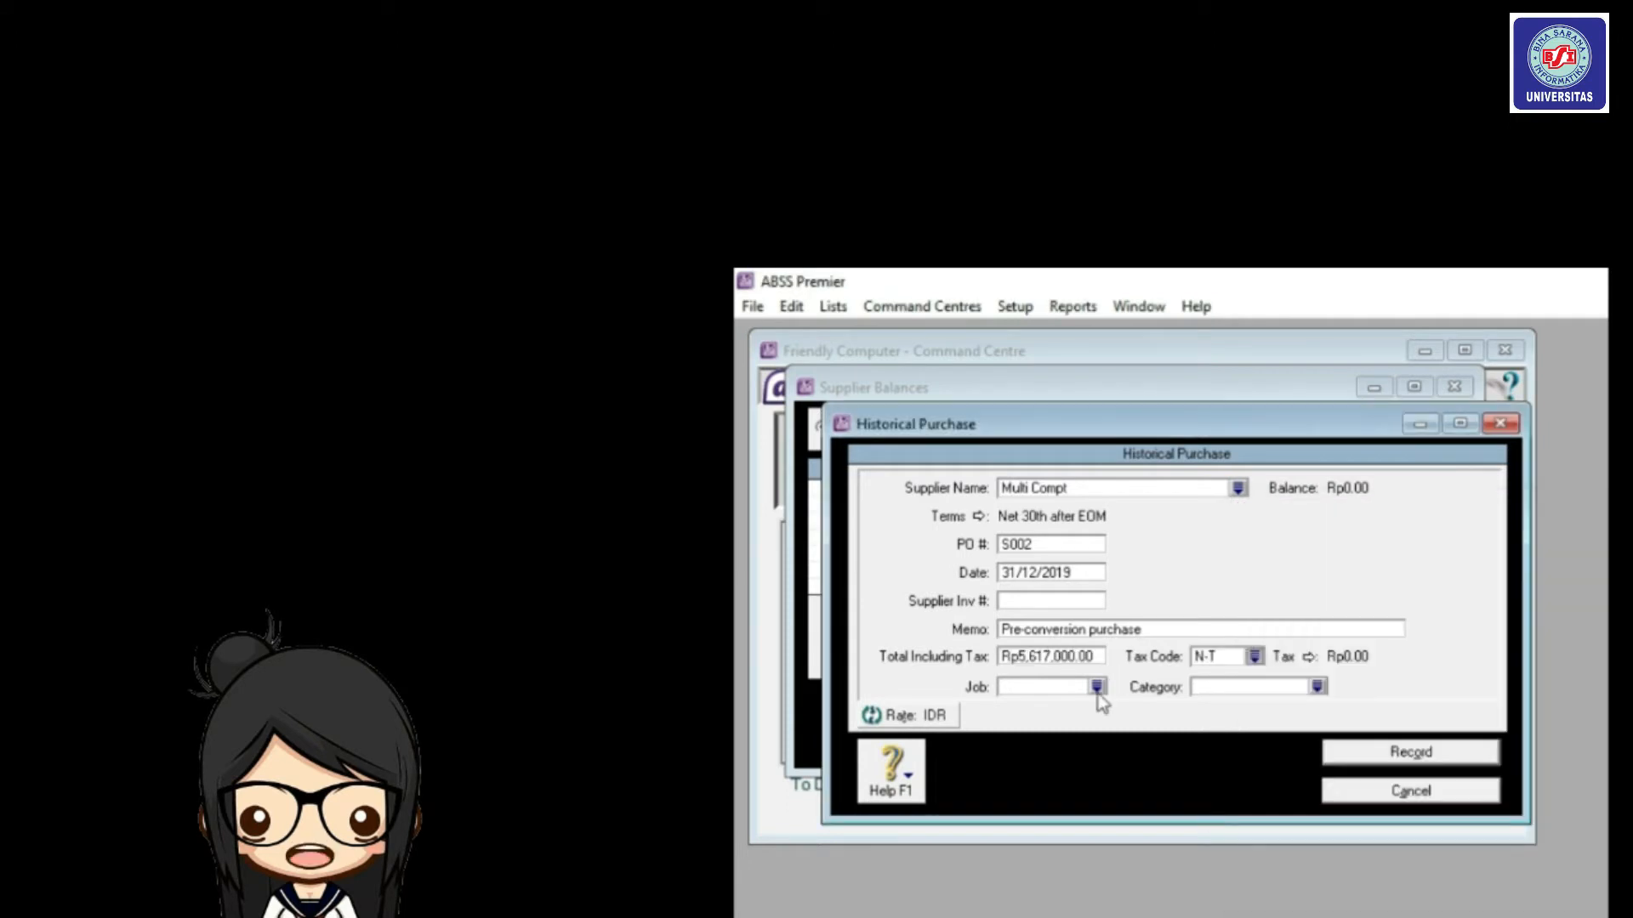
left_click(1097, 687)
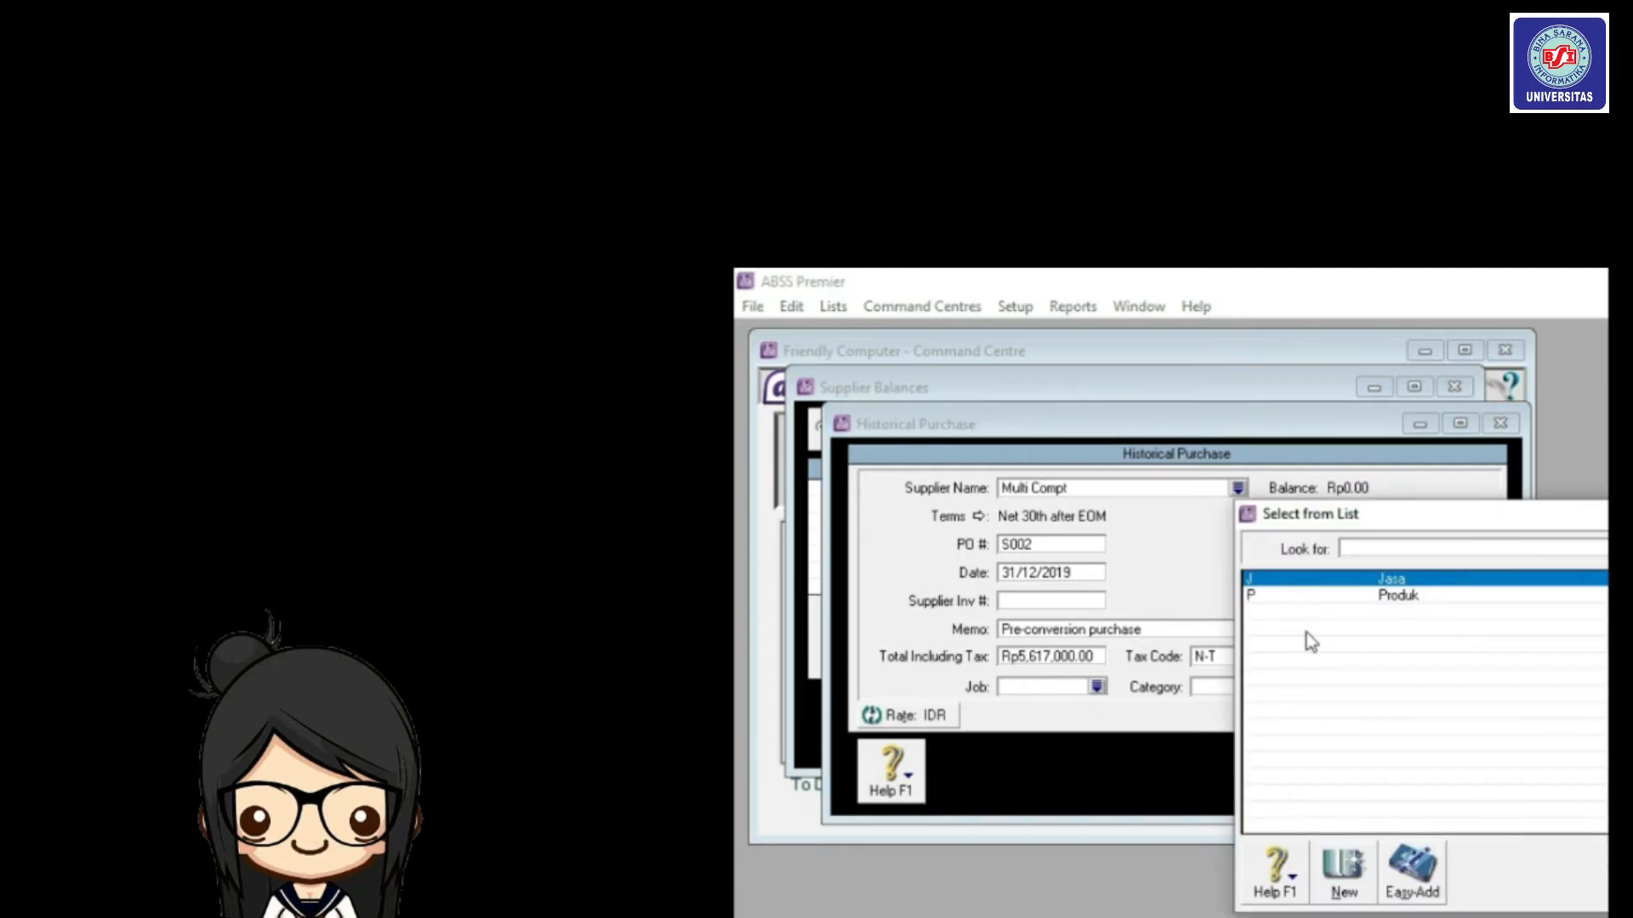
type("J")
double_click(1405, 584)
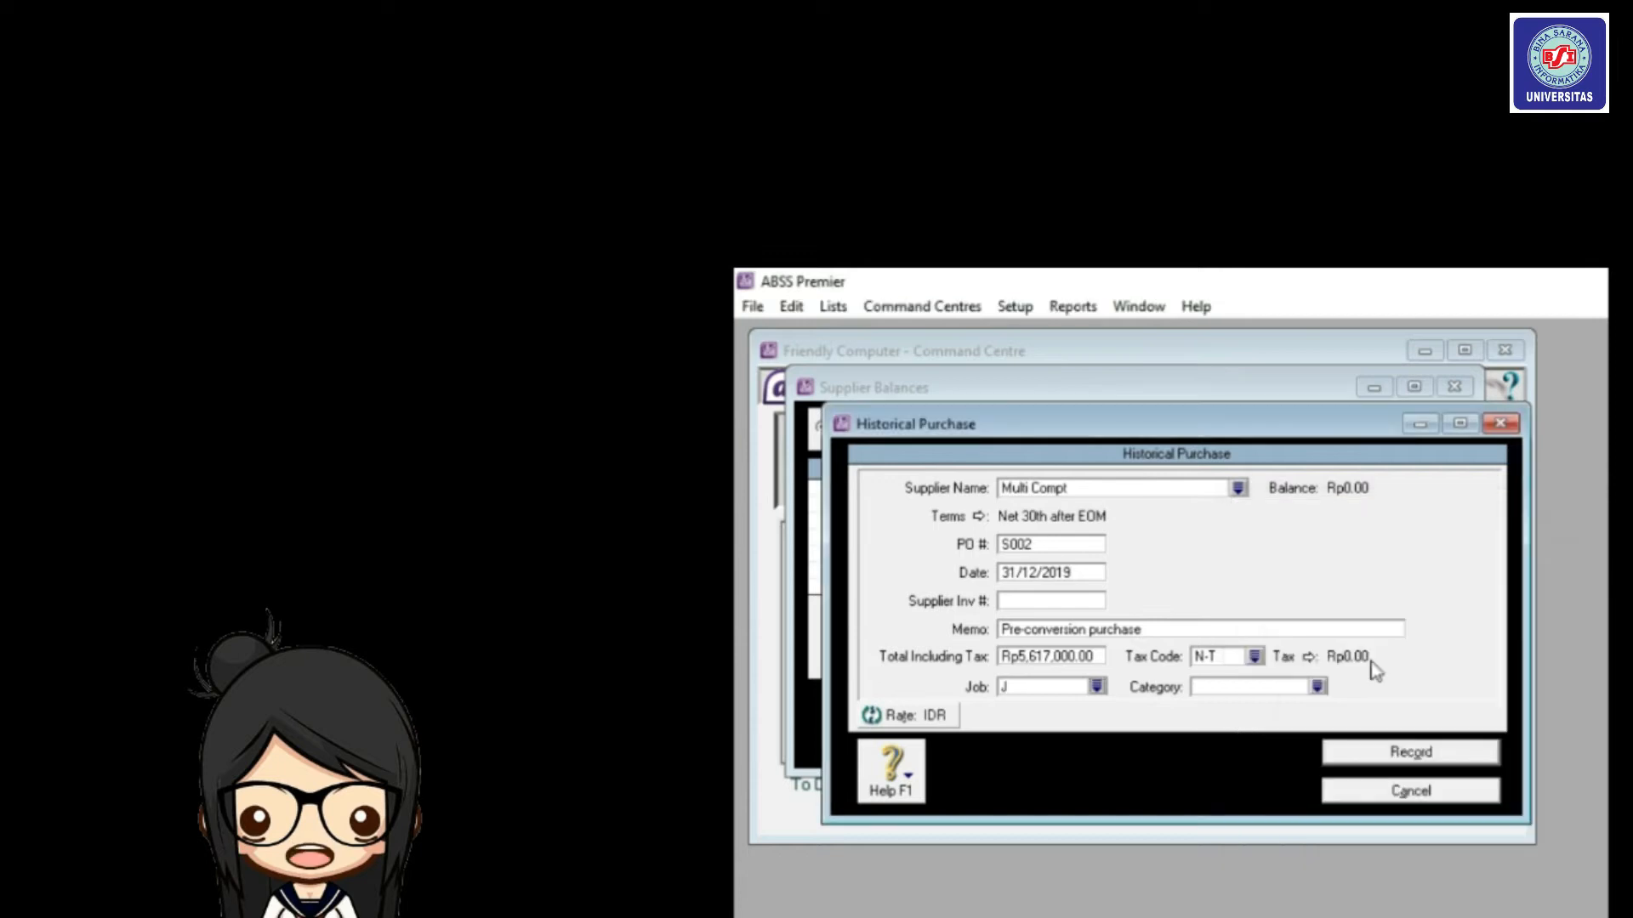
left_click(1318, 687)
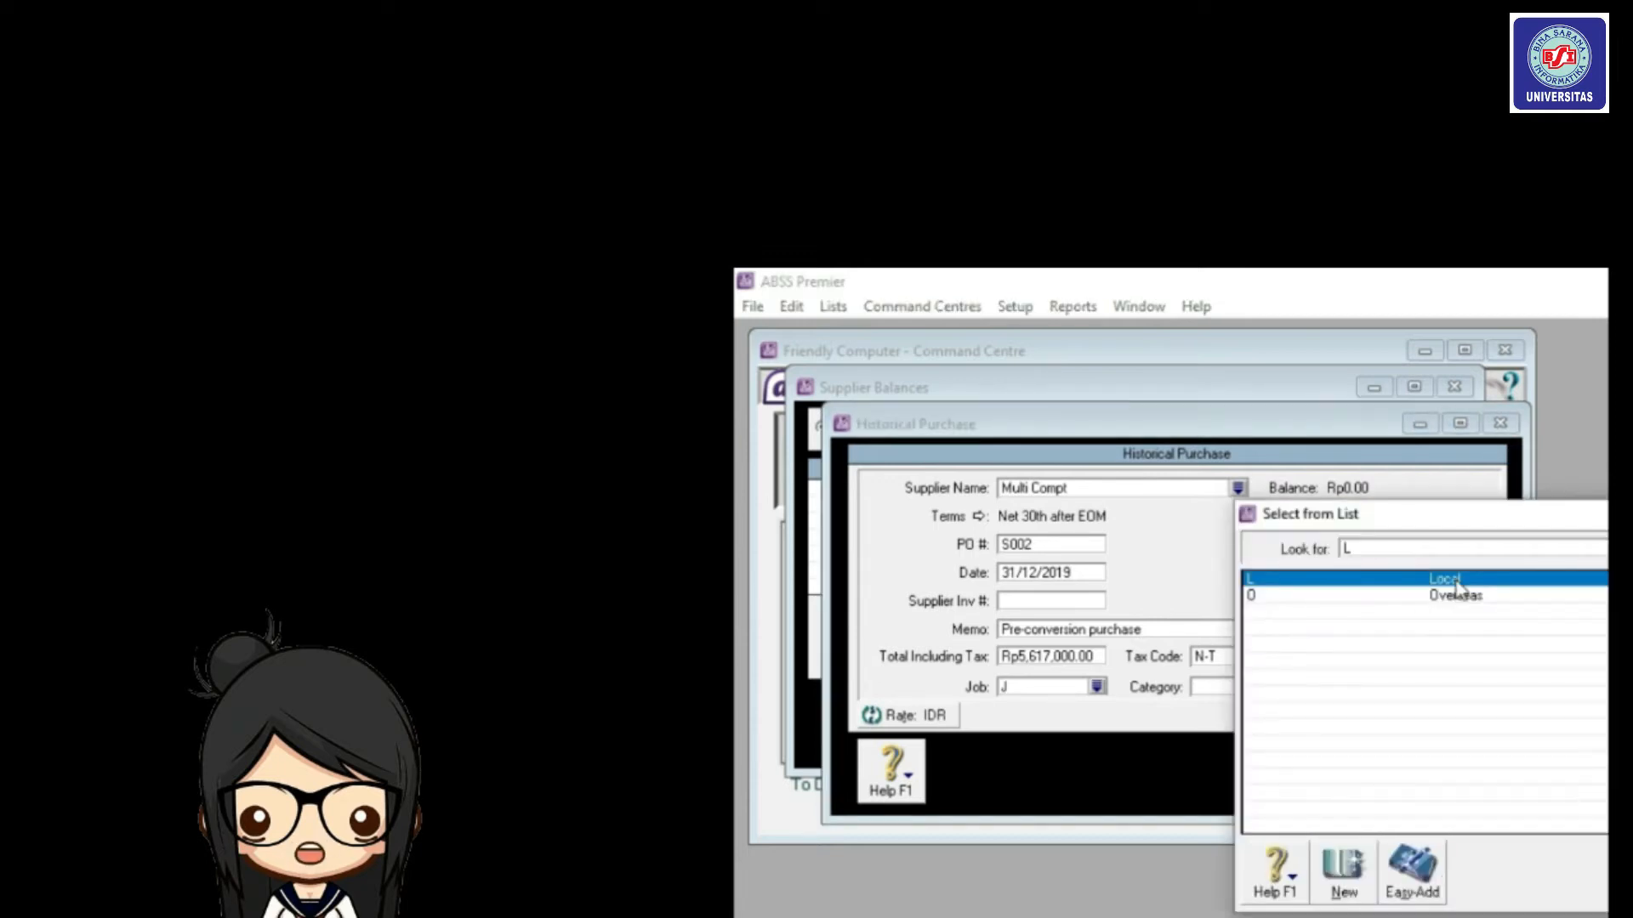
double_click(1456, 583)
left_click(1405, 752)
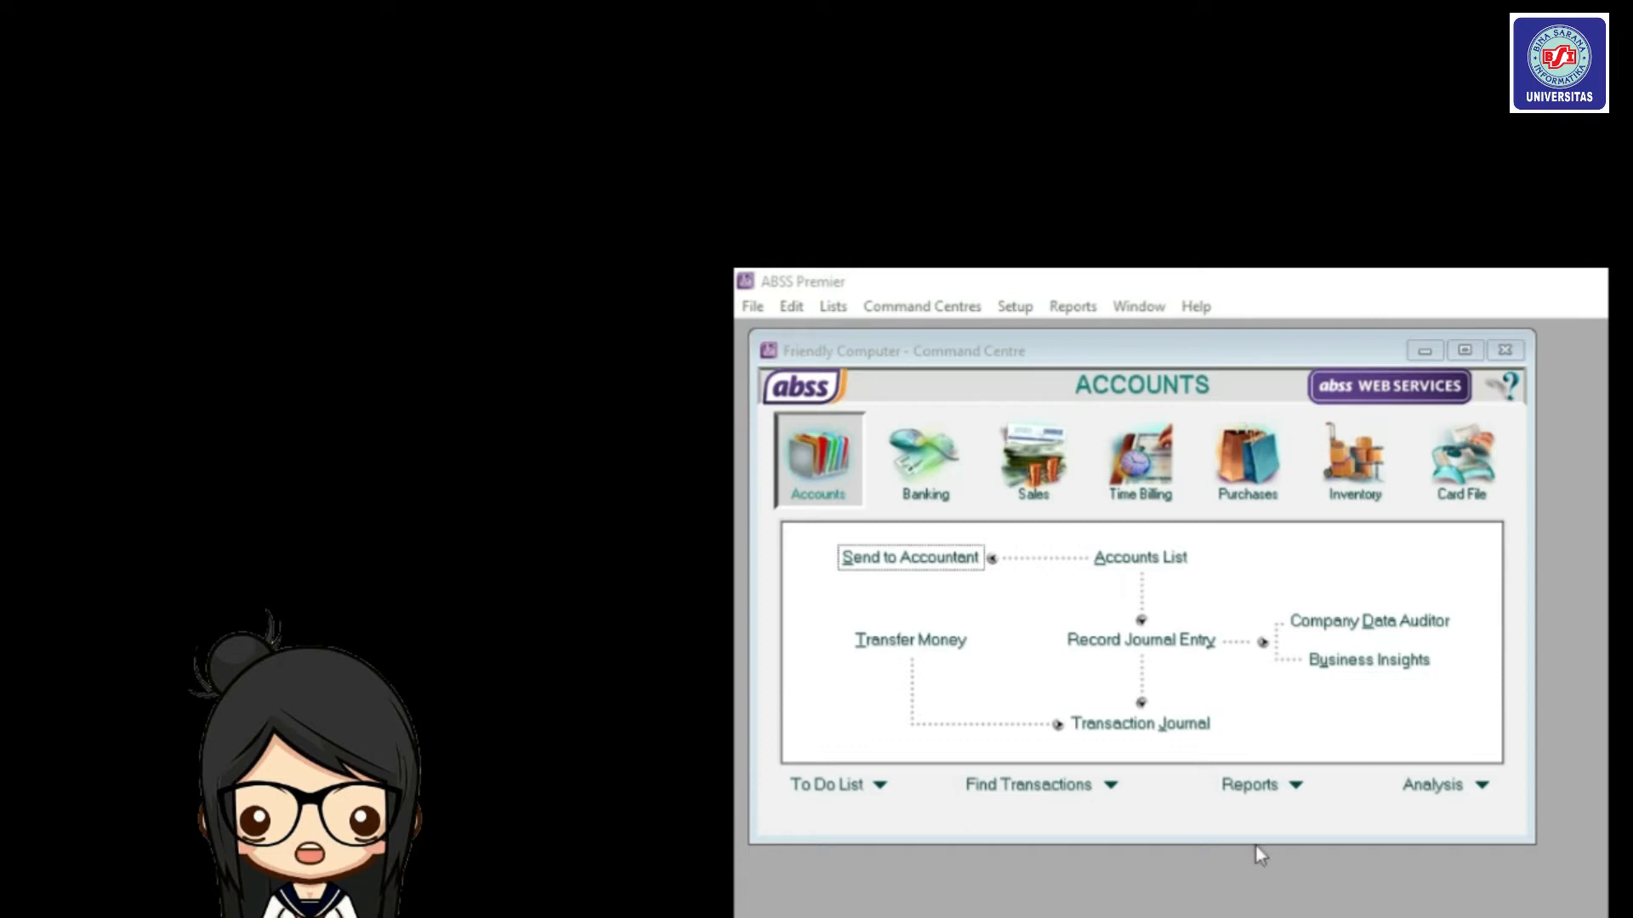
Open a new item form from the Inventory Items List.
left_click(1342, 466)
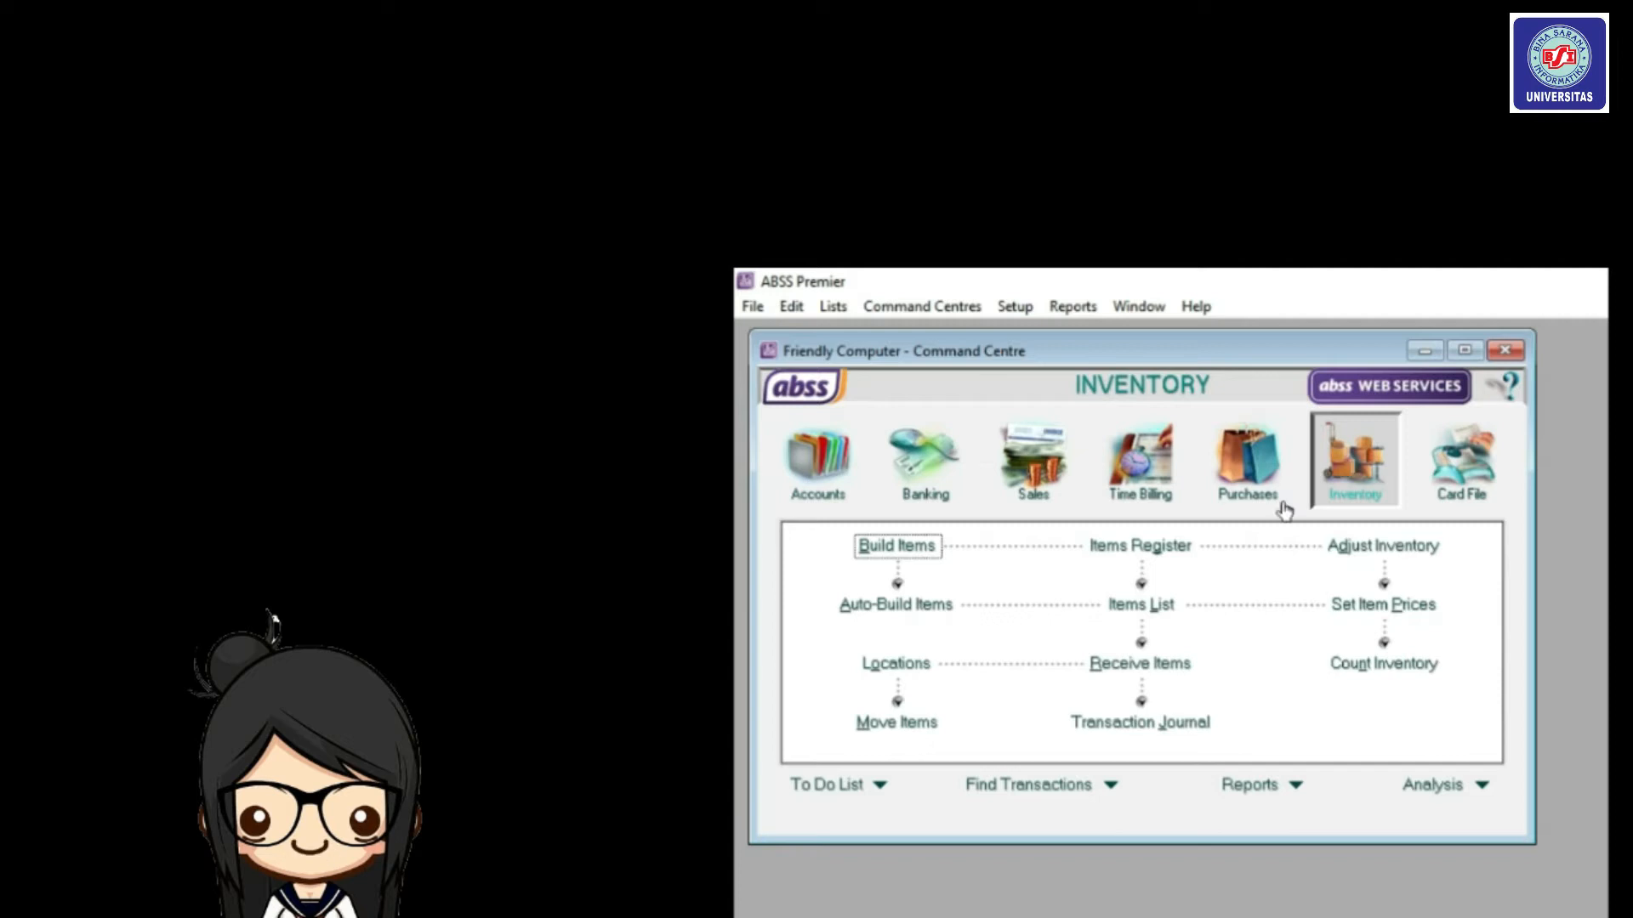
left_click(1155, 608)
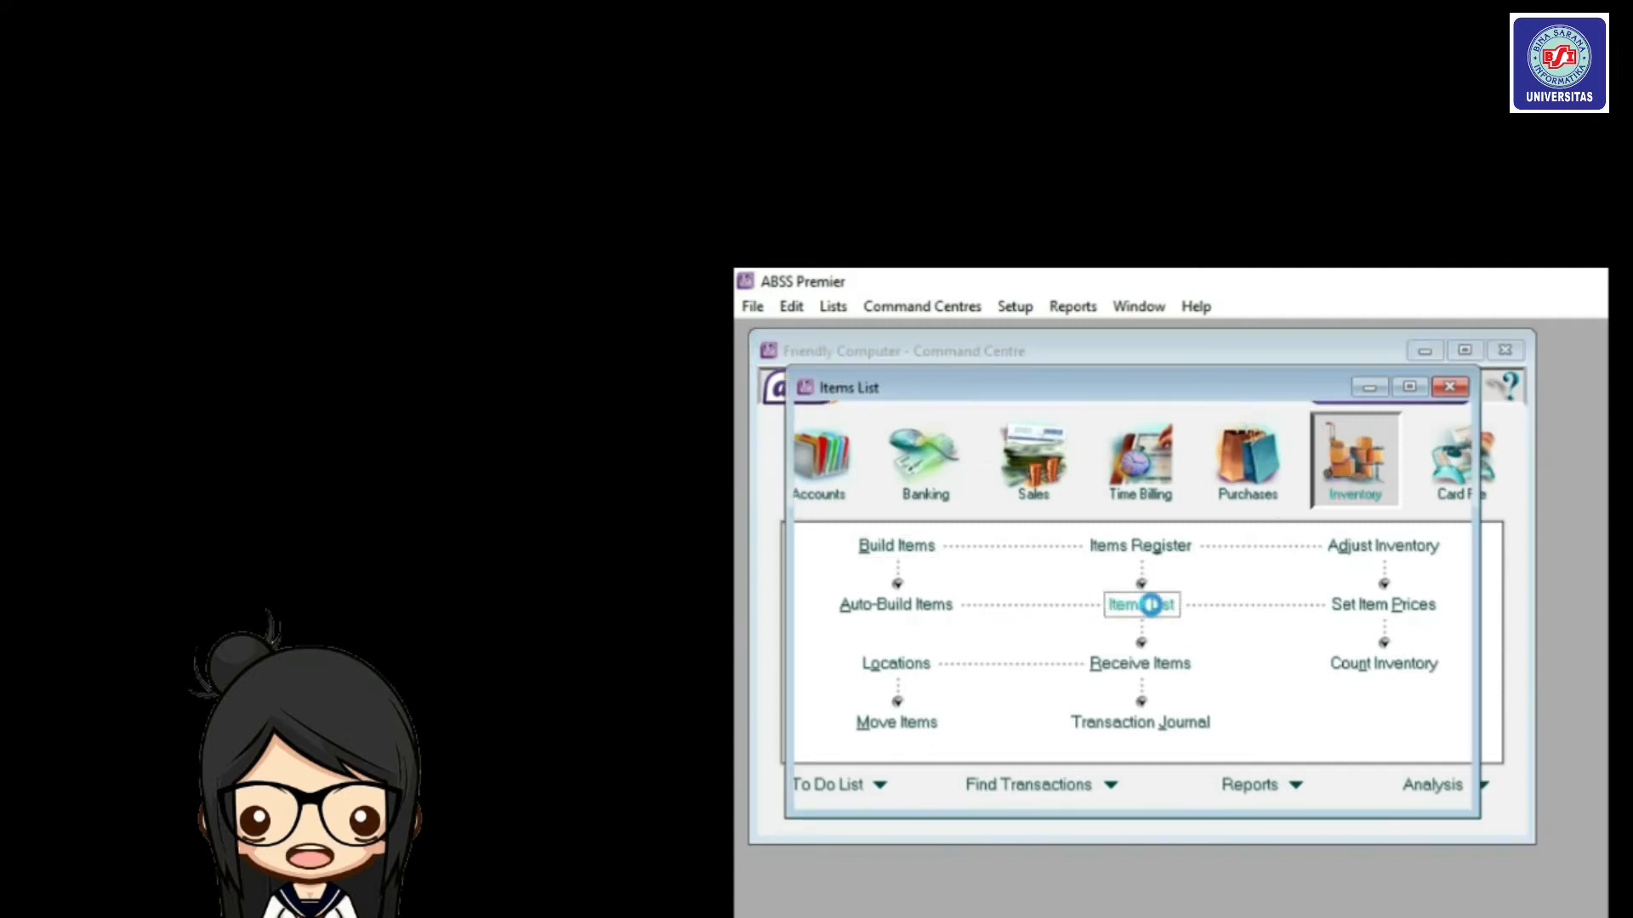
left_click(994, 774)
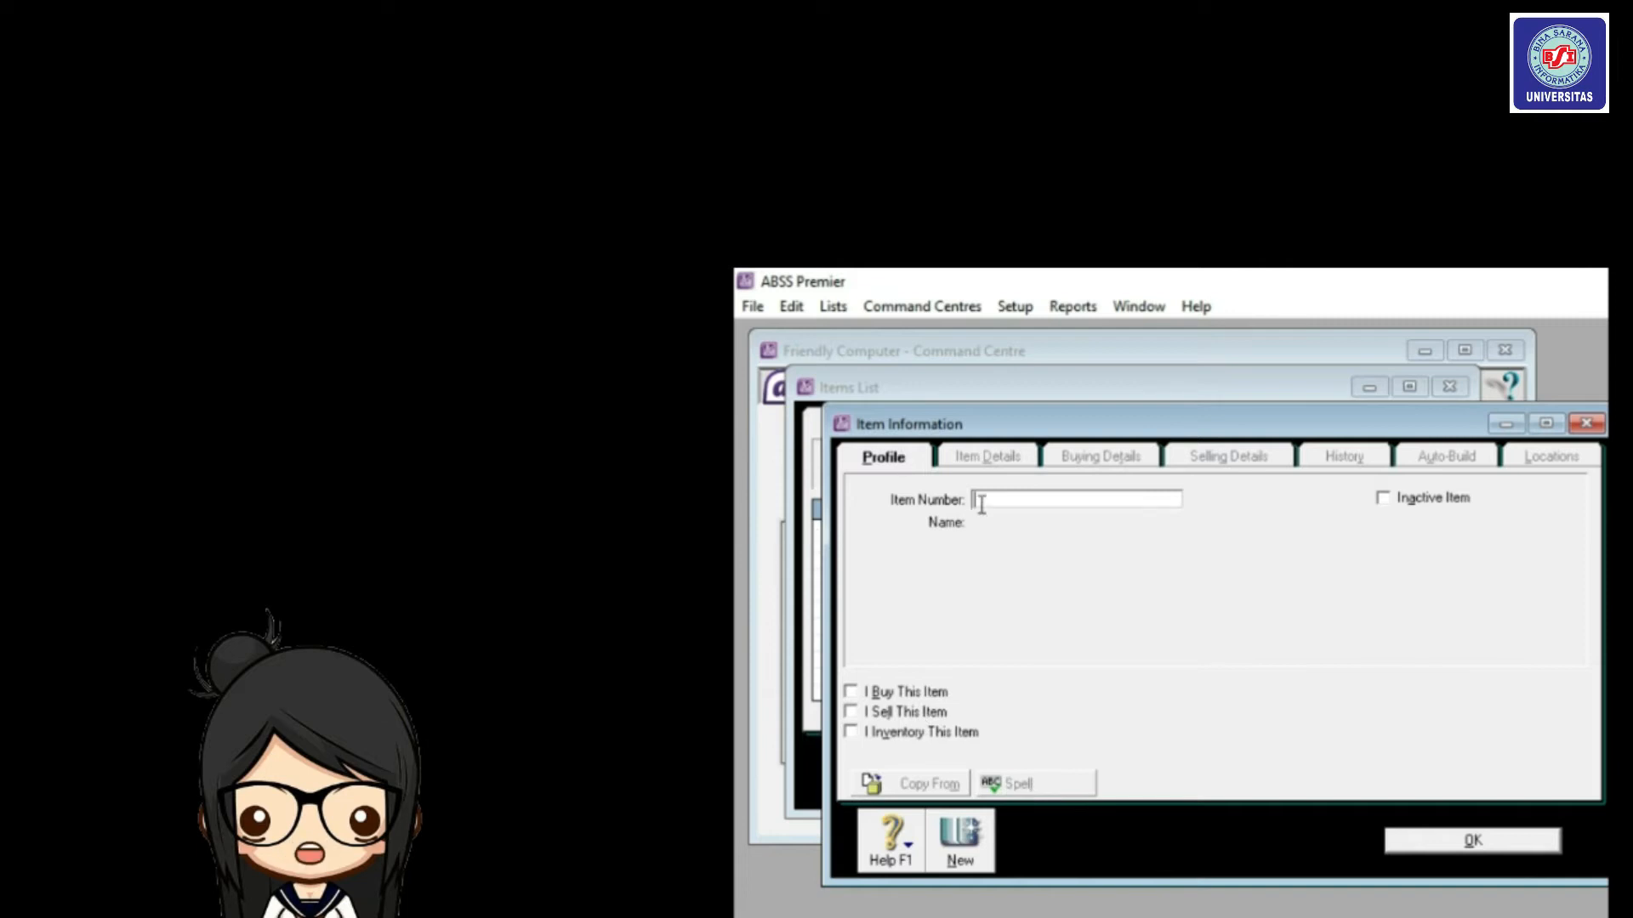
Enter item number LA01 and name Laptop Asus M409BA-BV421T.
type("L")
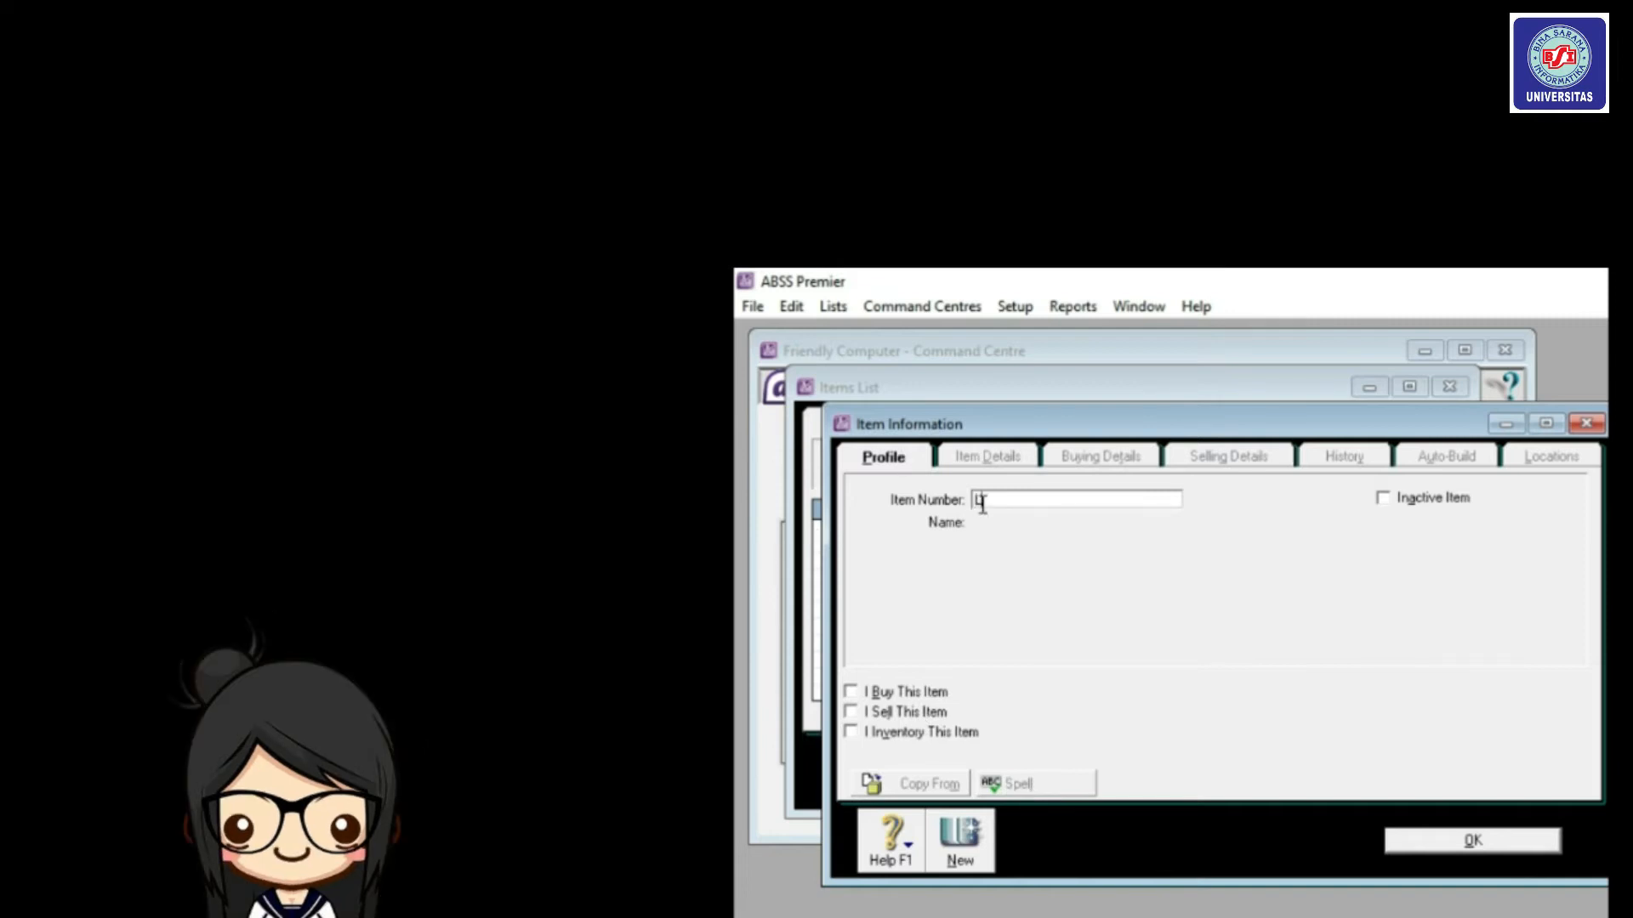
type("A01")
key("Tab")
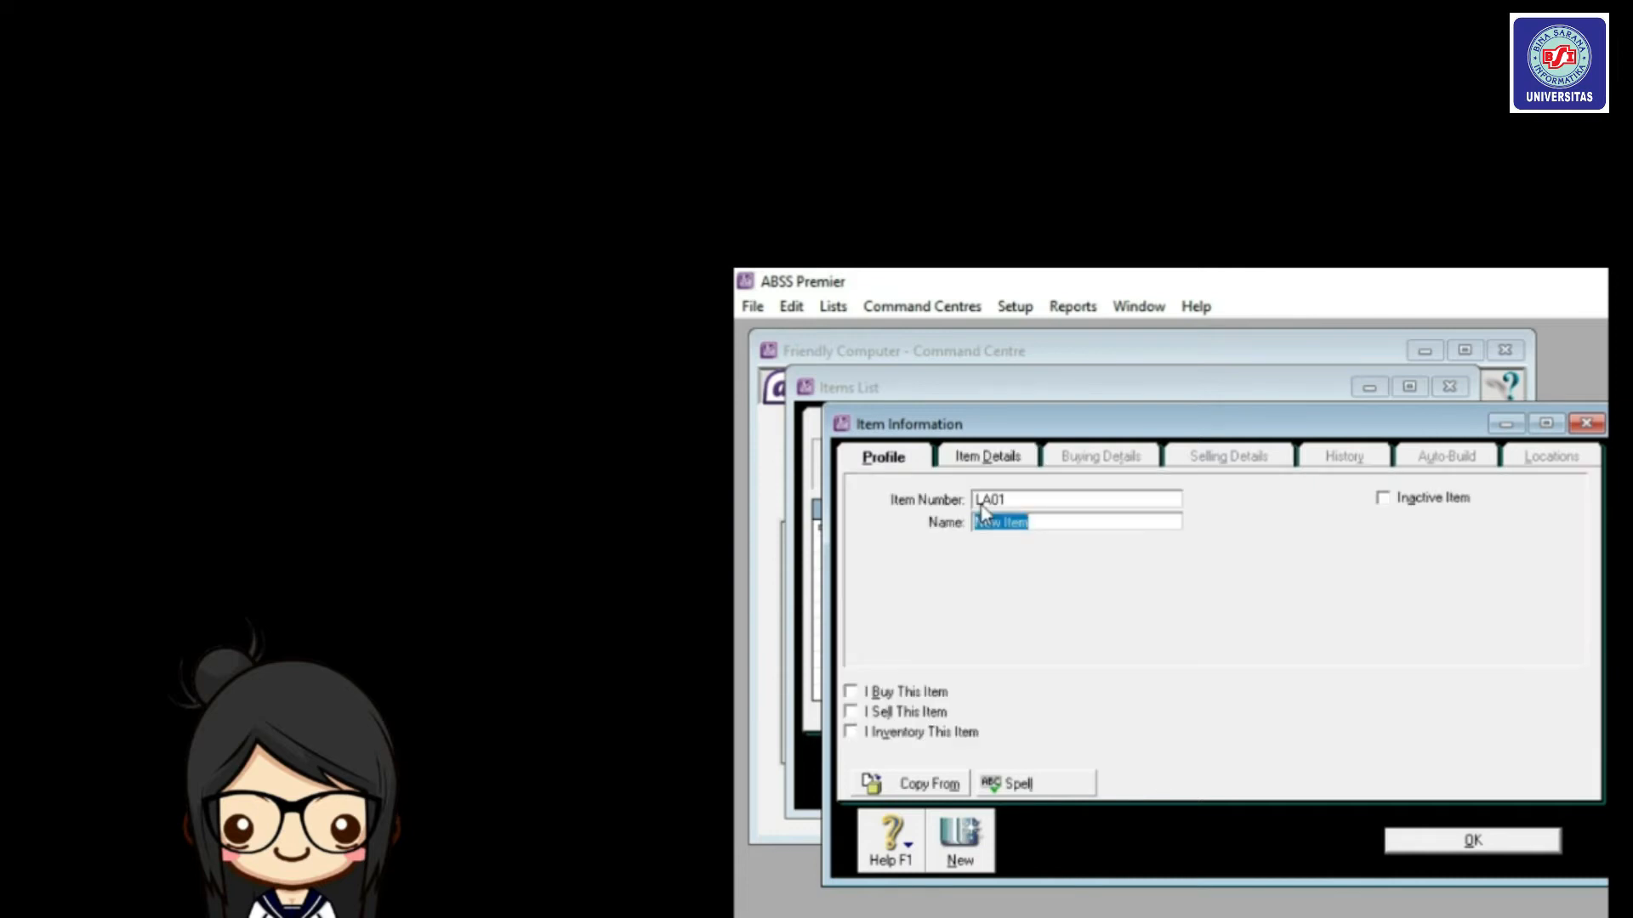
type("Laptop Asus M409BA-BV42")
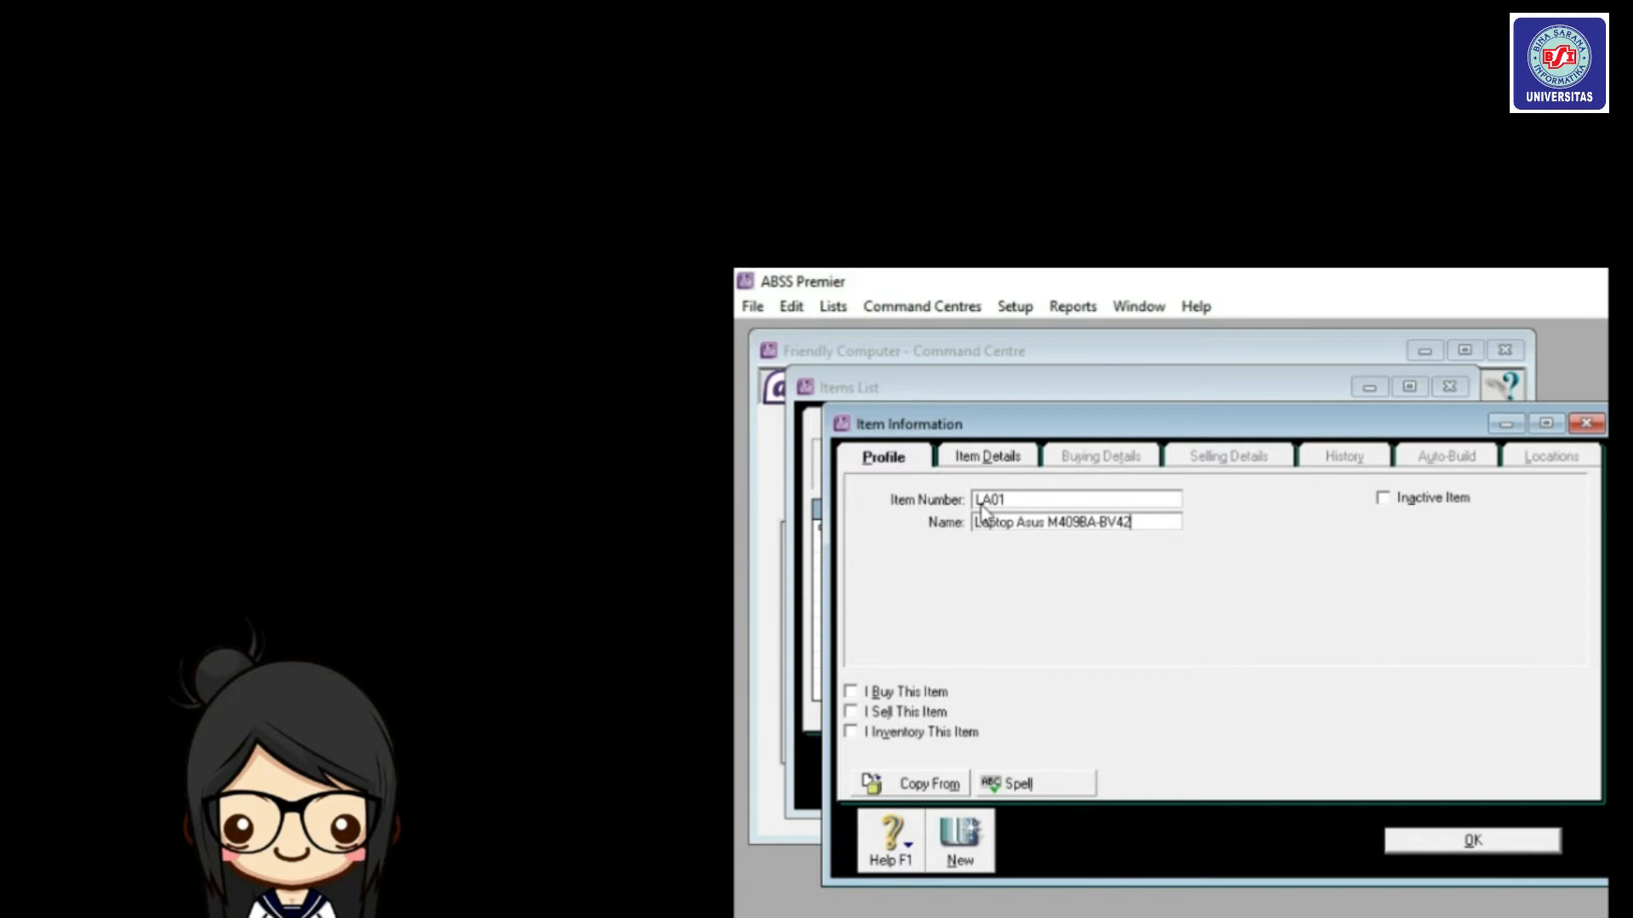
type("1T")
key("Tab")
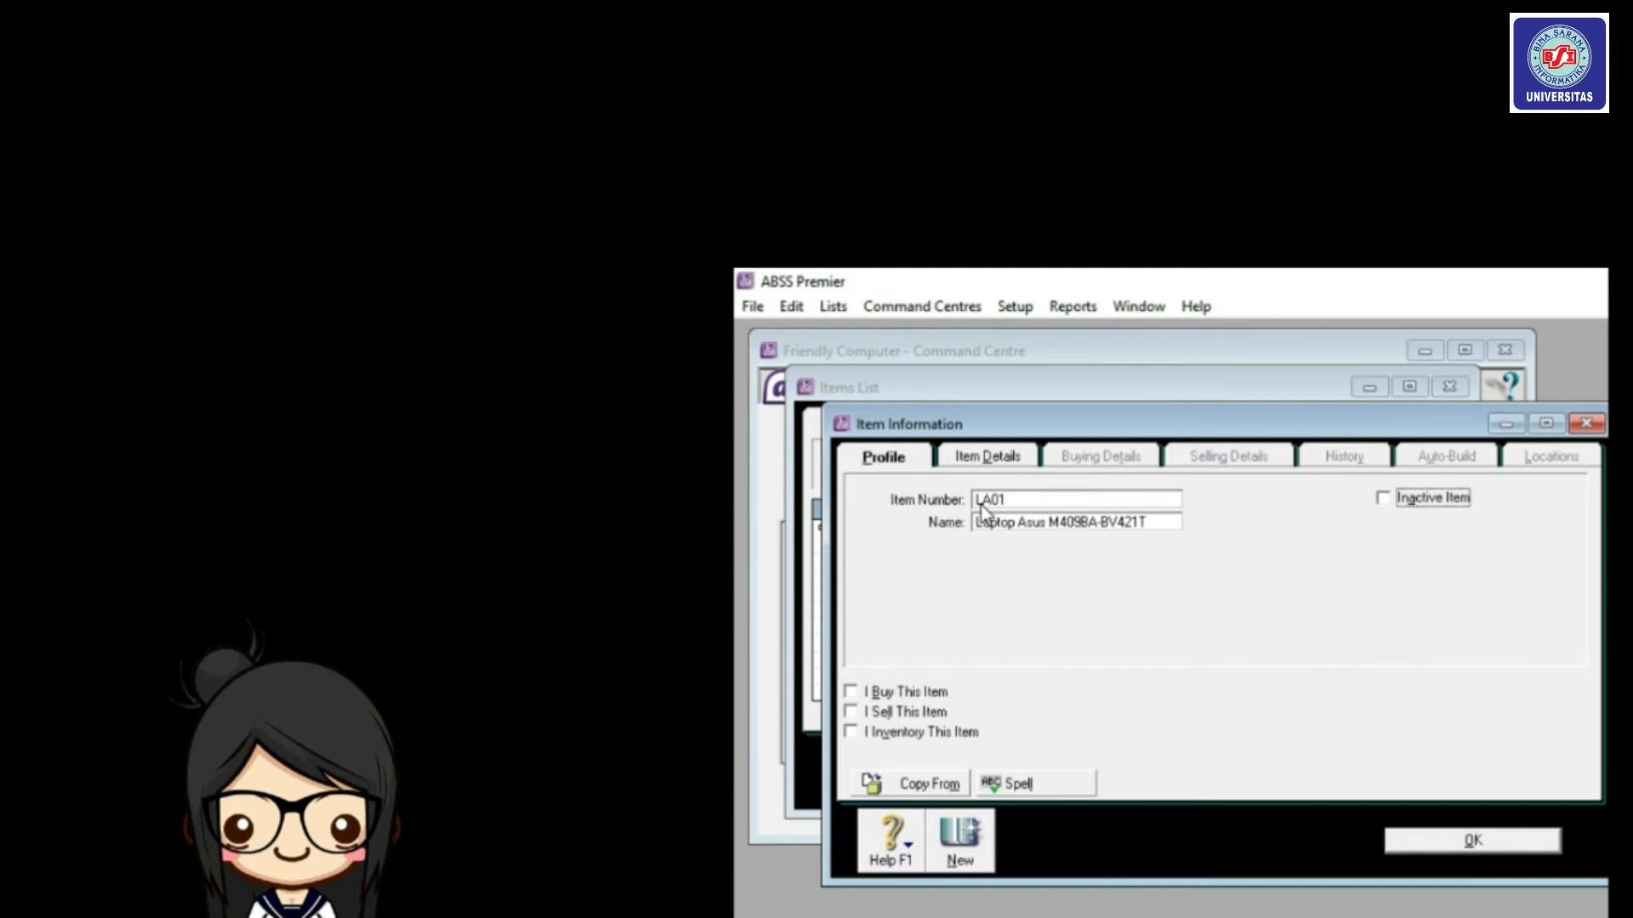
left_click(1065, 522)
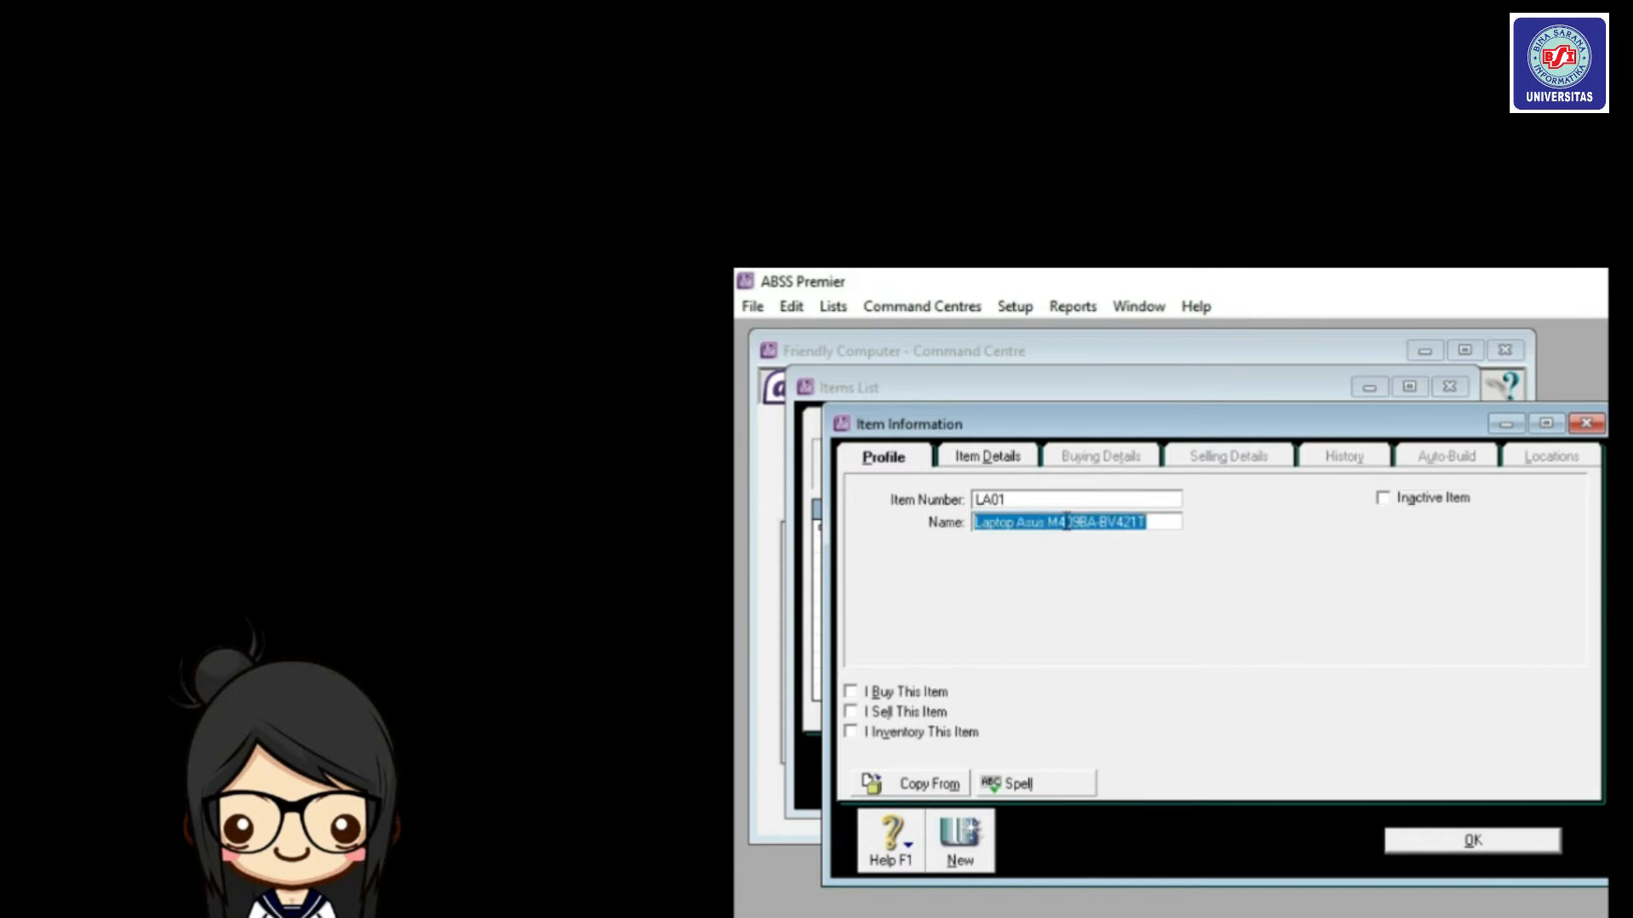
left_click(1065, 523)
key("Tab")
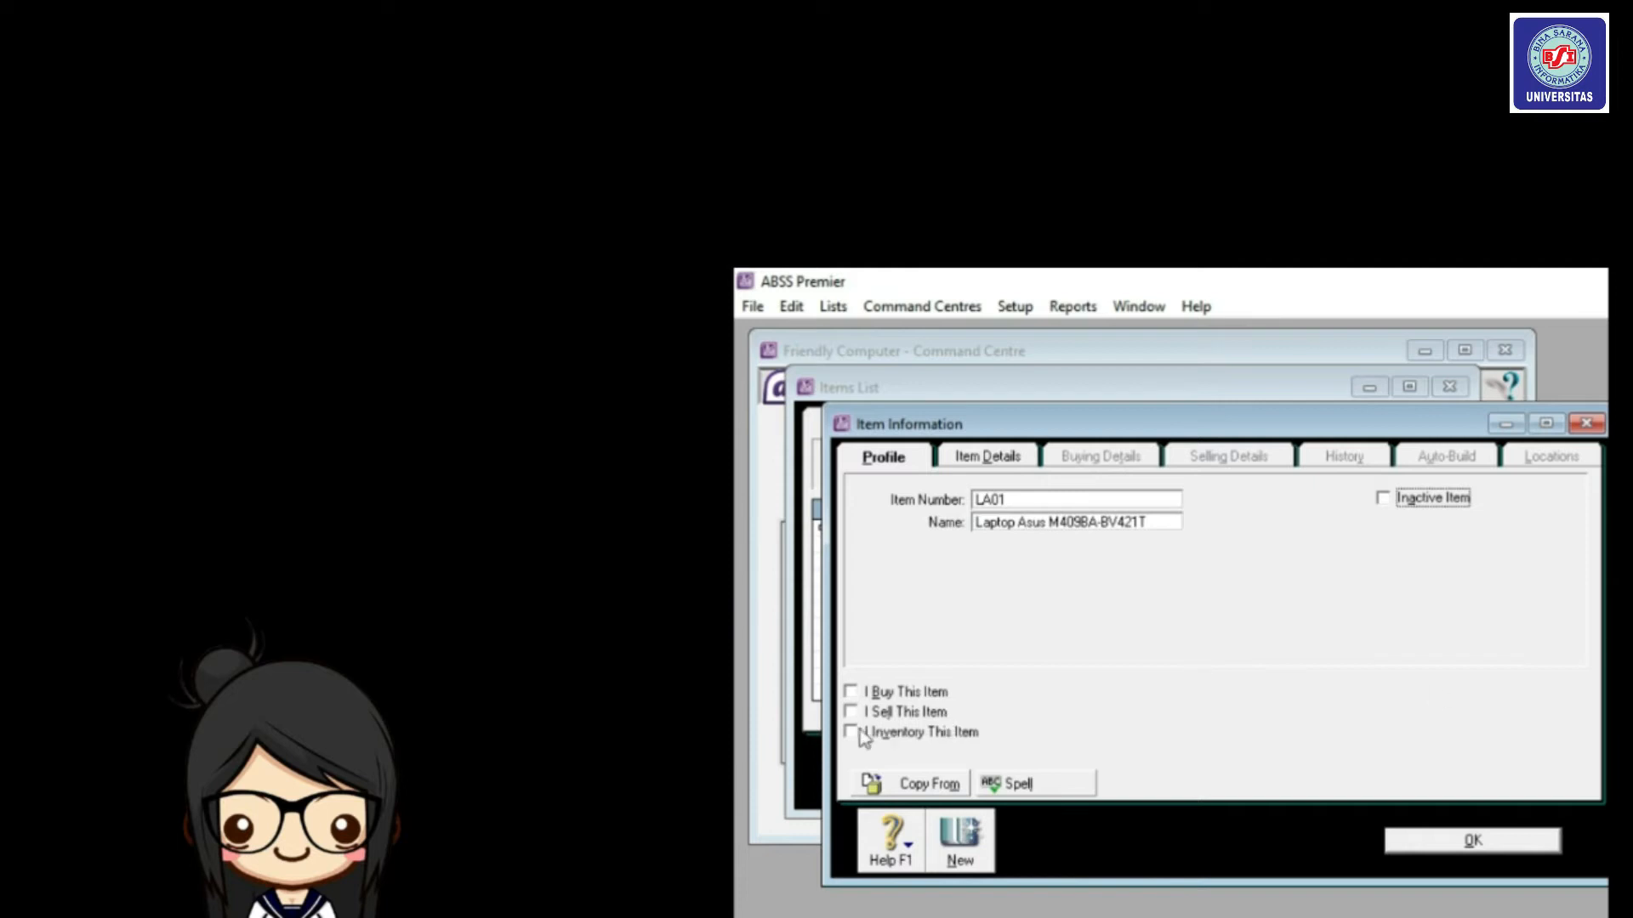
Tick I Buy, I Sell and I Inventory This Item for the laptop.
left_click(852, 693)
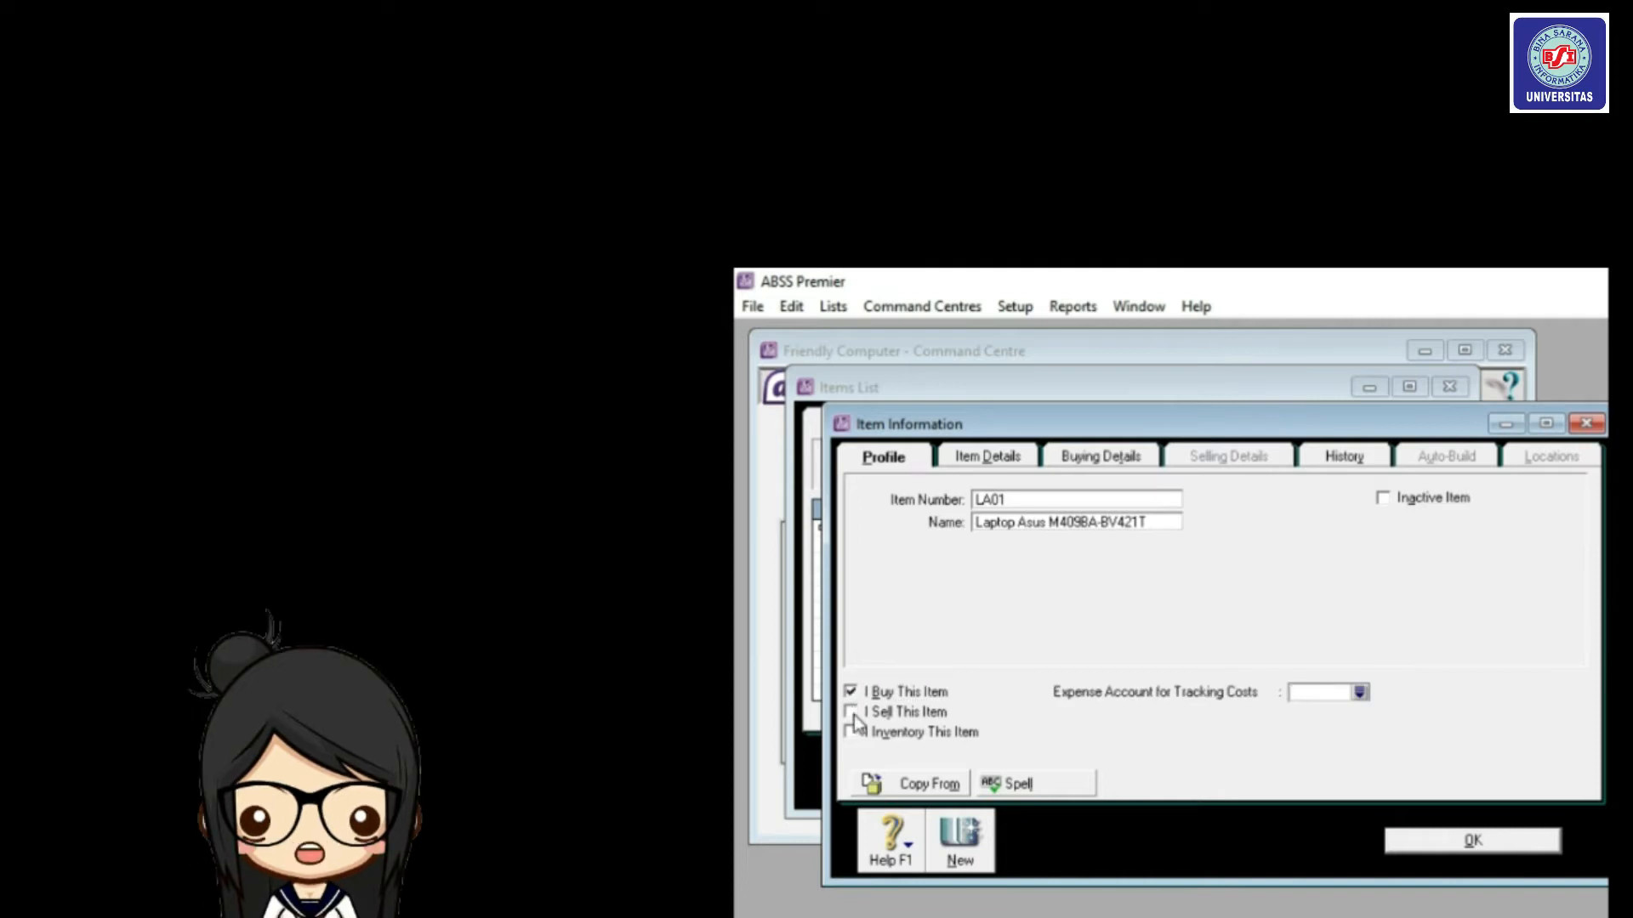
left_click(852, 713)
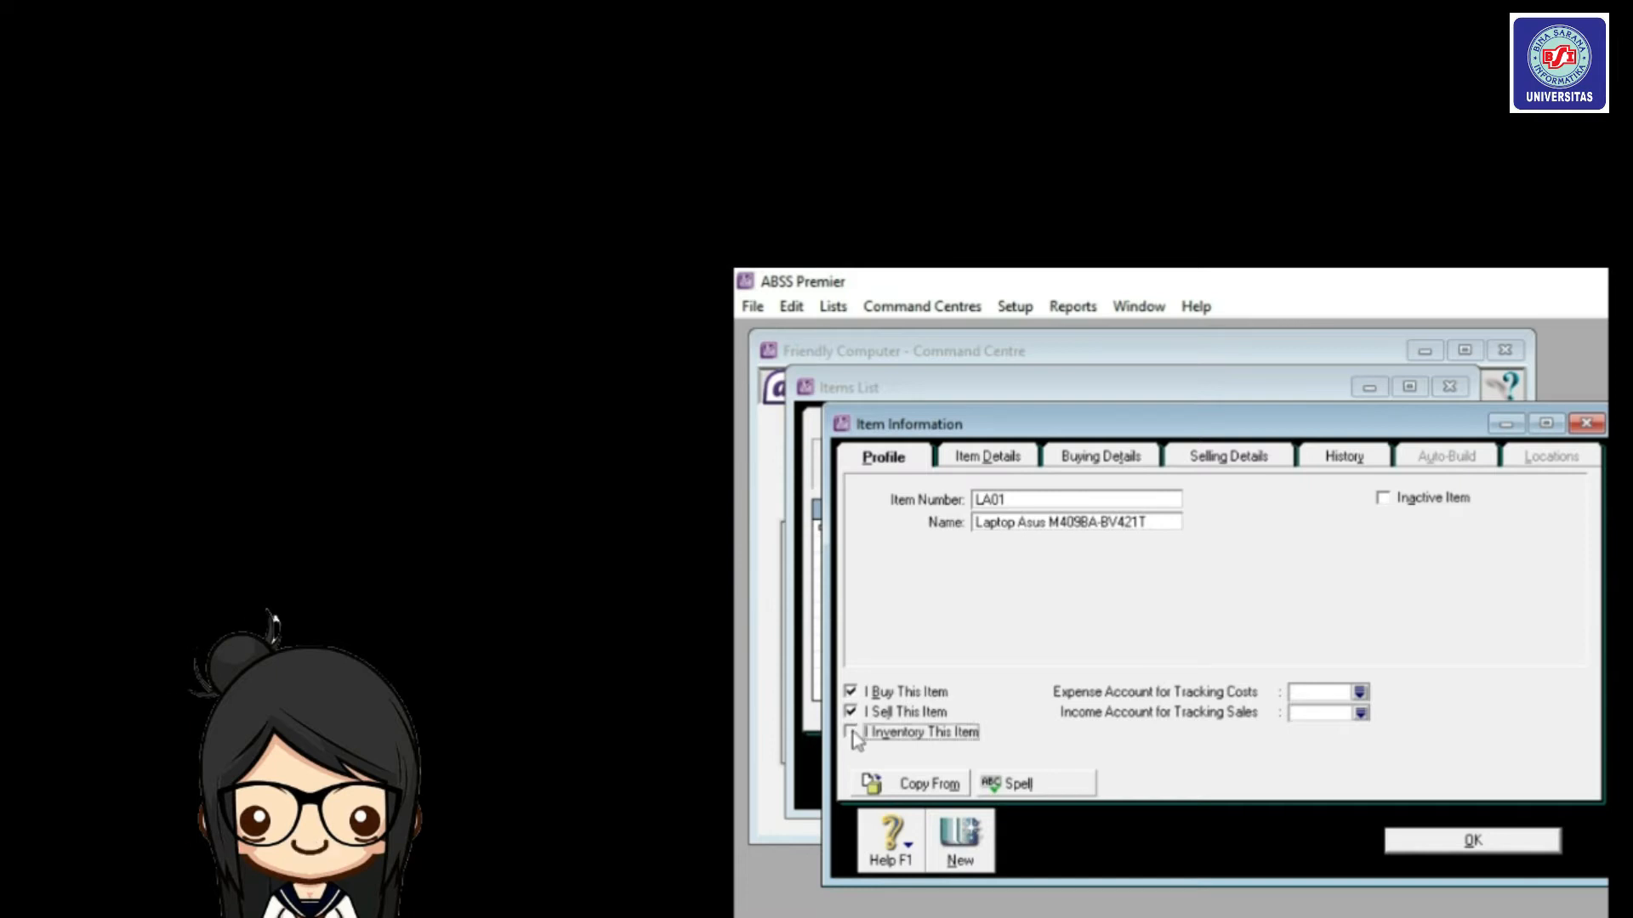
left_click(851, 733)
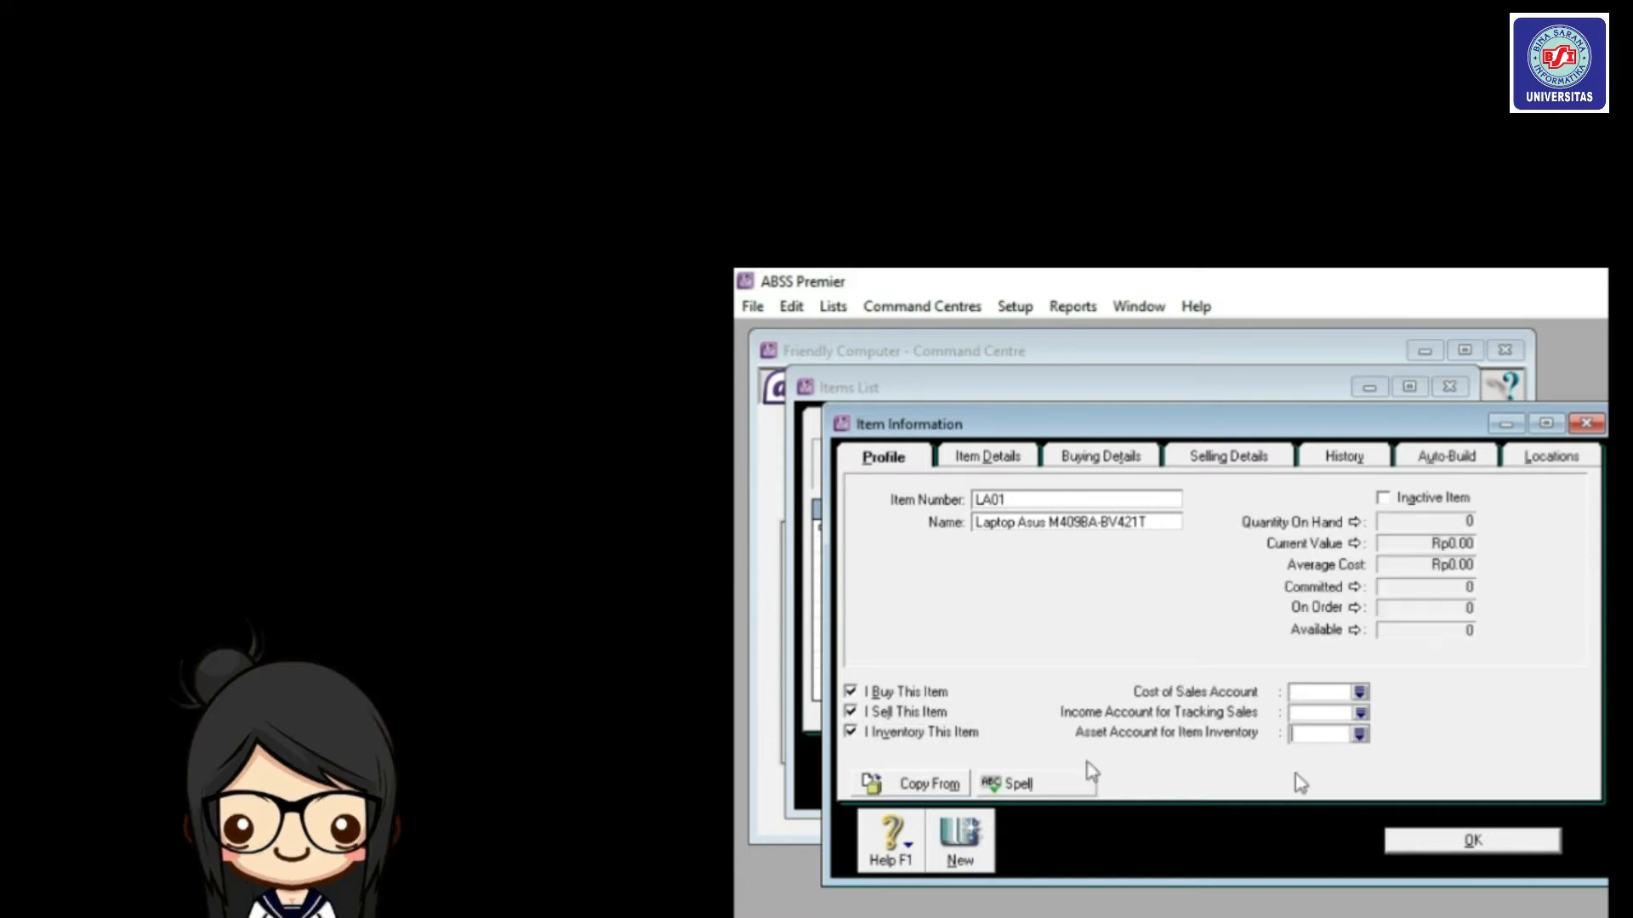
Link cost of sales 5-1100, income 4-1100 and asset 1-2312 Laptop accounts.
left_click(1359, 694)
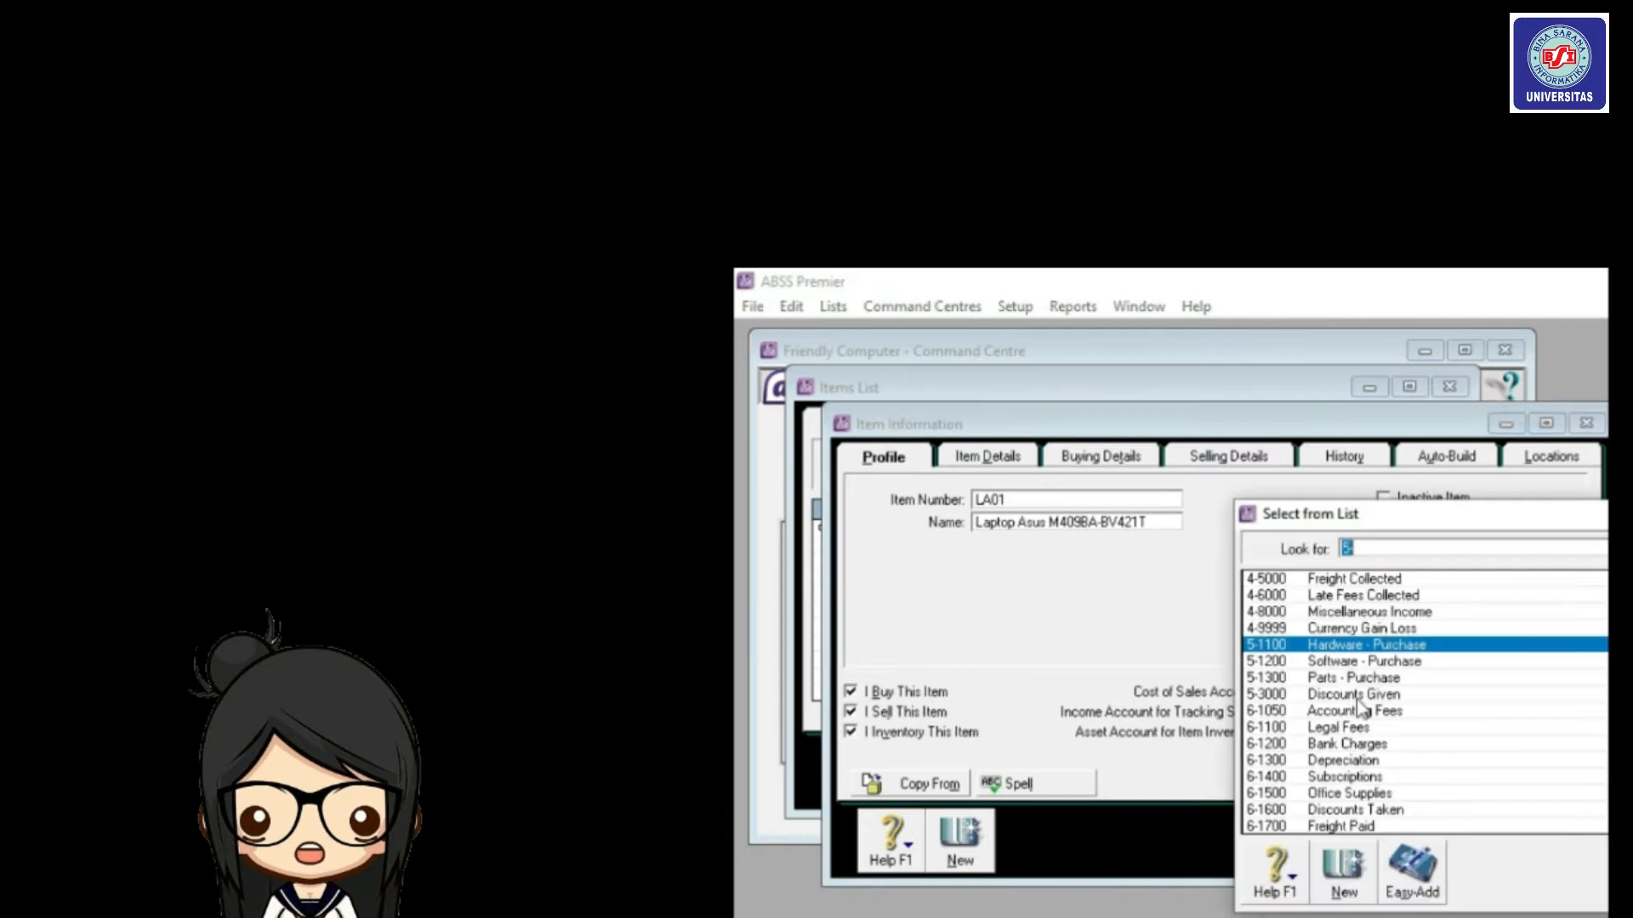
double_click(1361, 646)
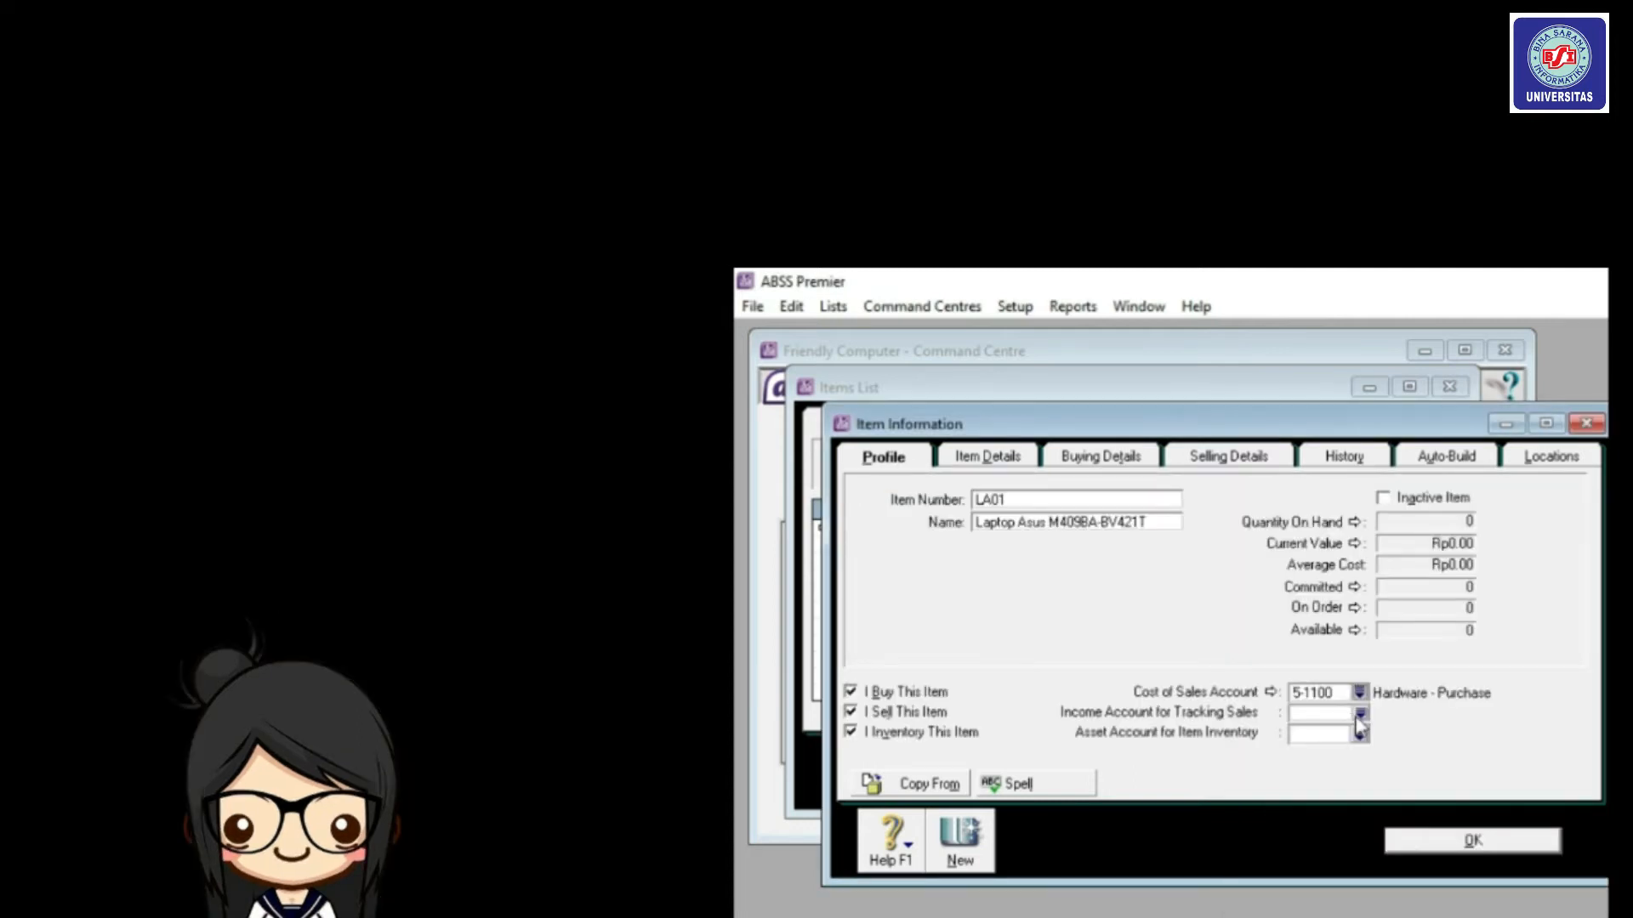
left_click(1355, 716)
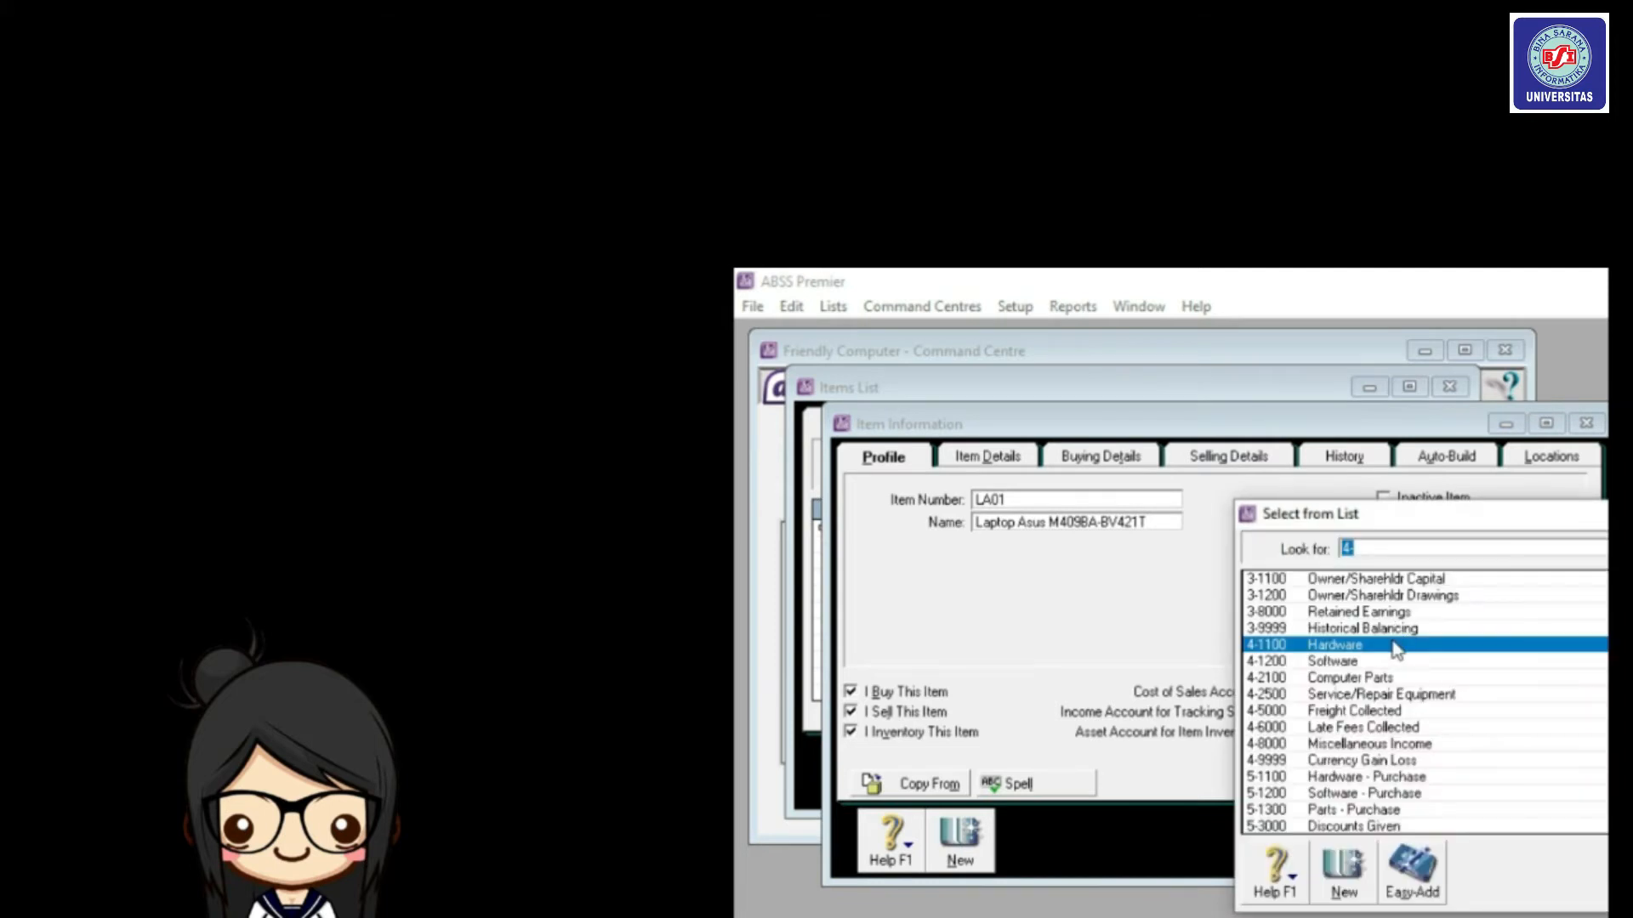
double_click(1395, 649)
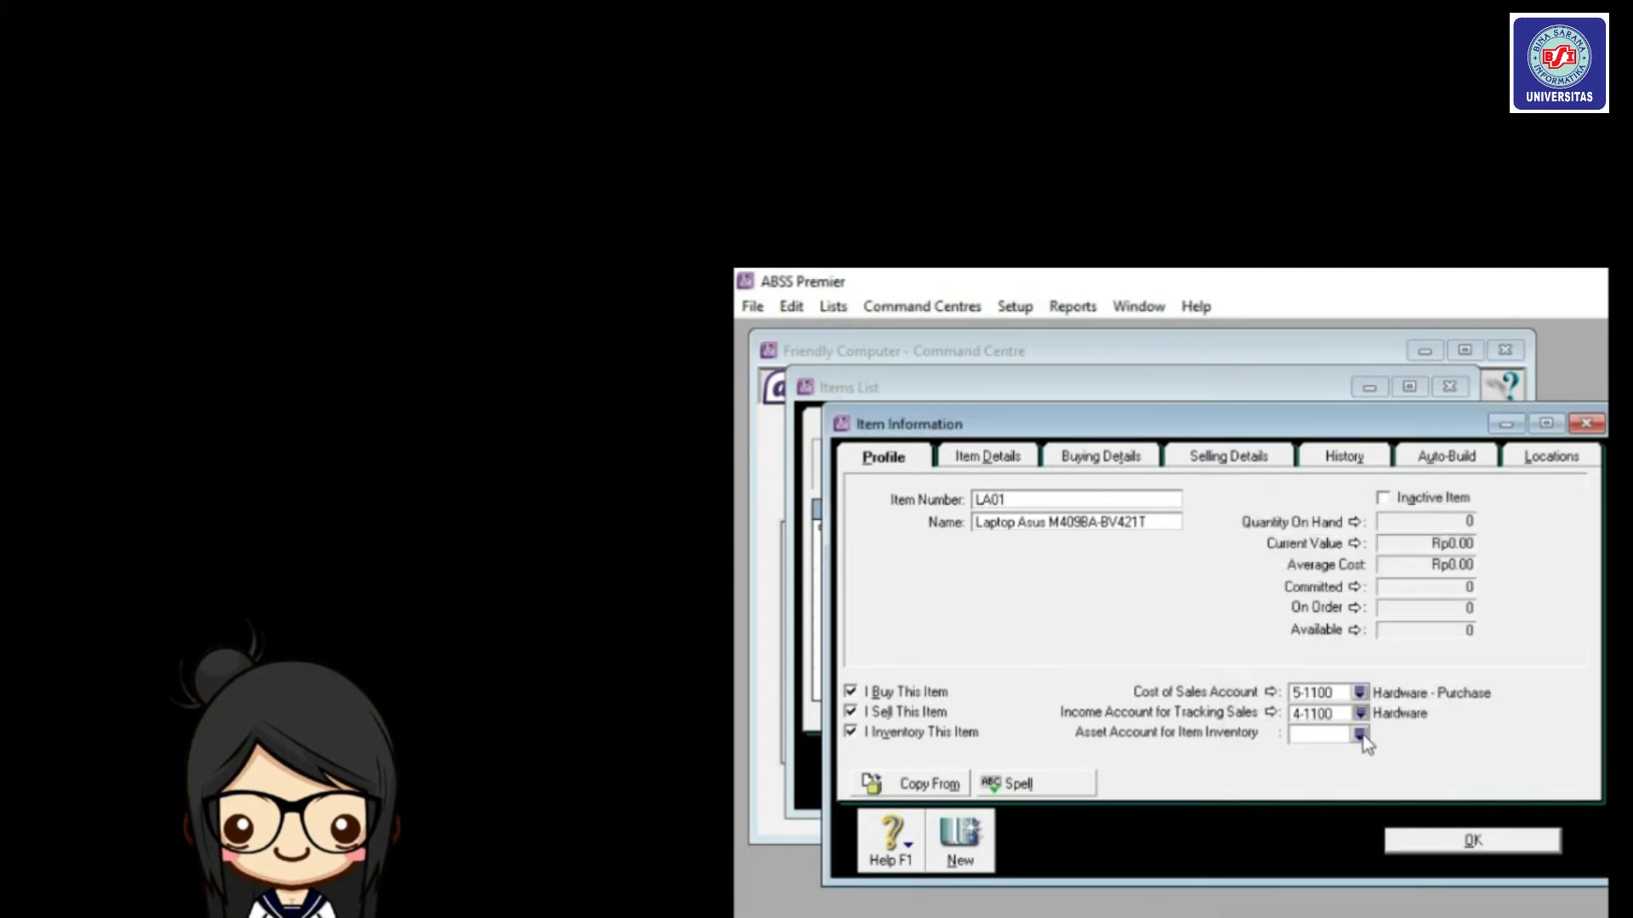
left_click(1360, 735)
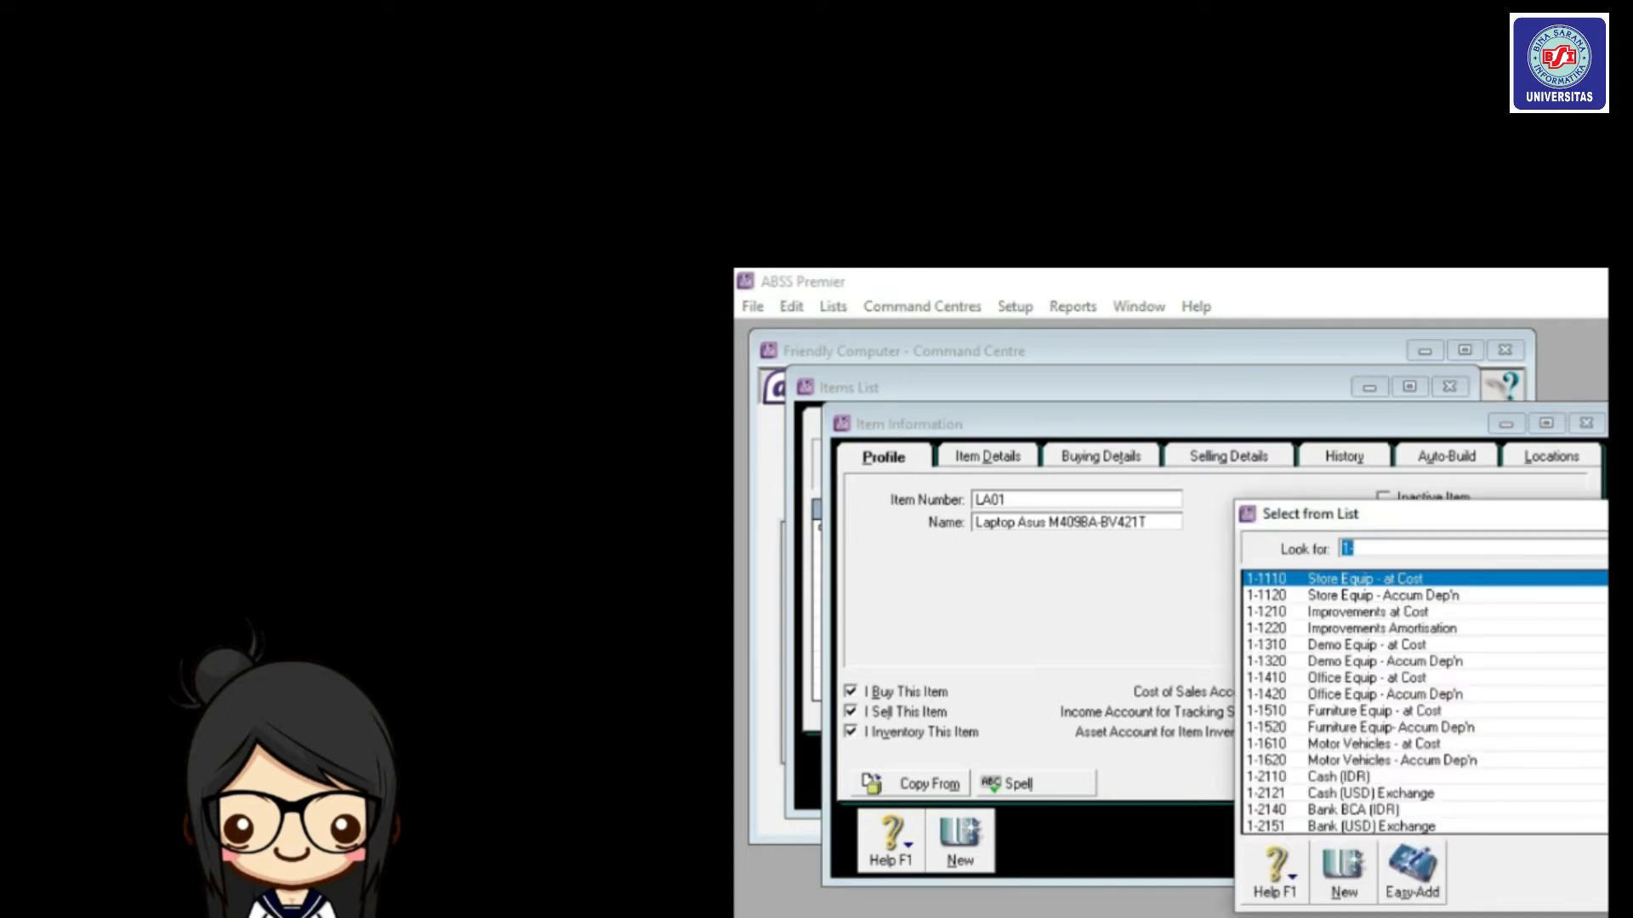
scroll(1424, 701, "down", 3)
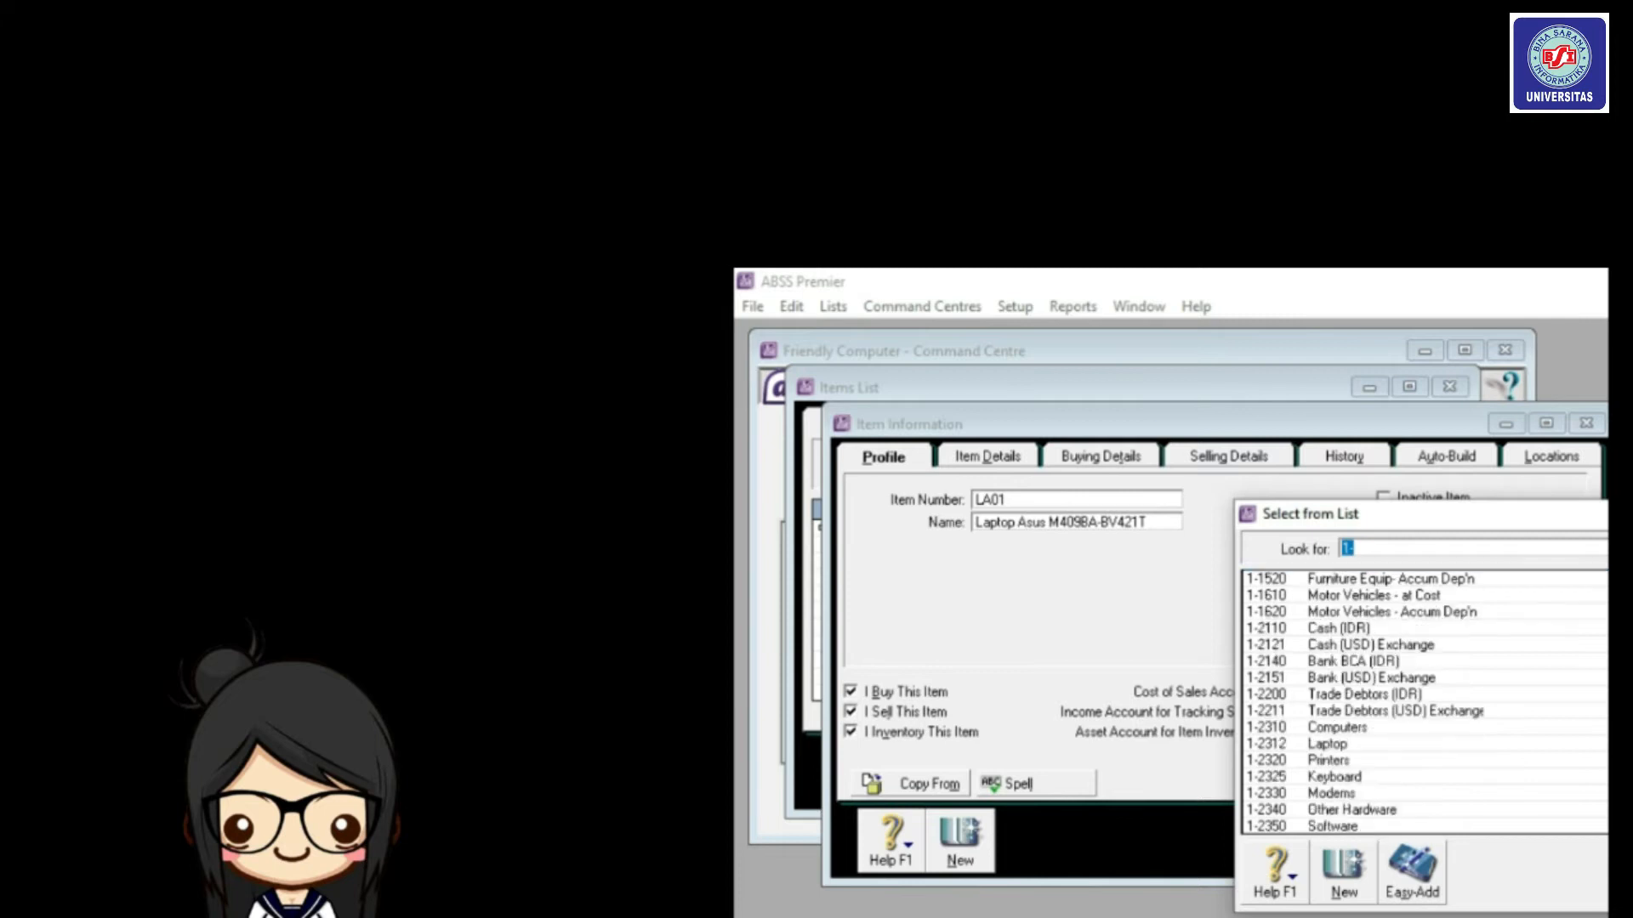
double_click(1378, 747)
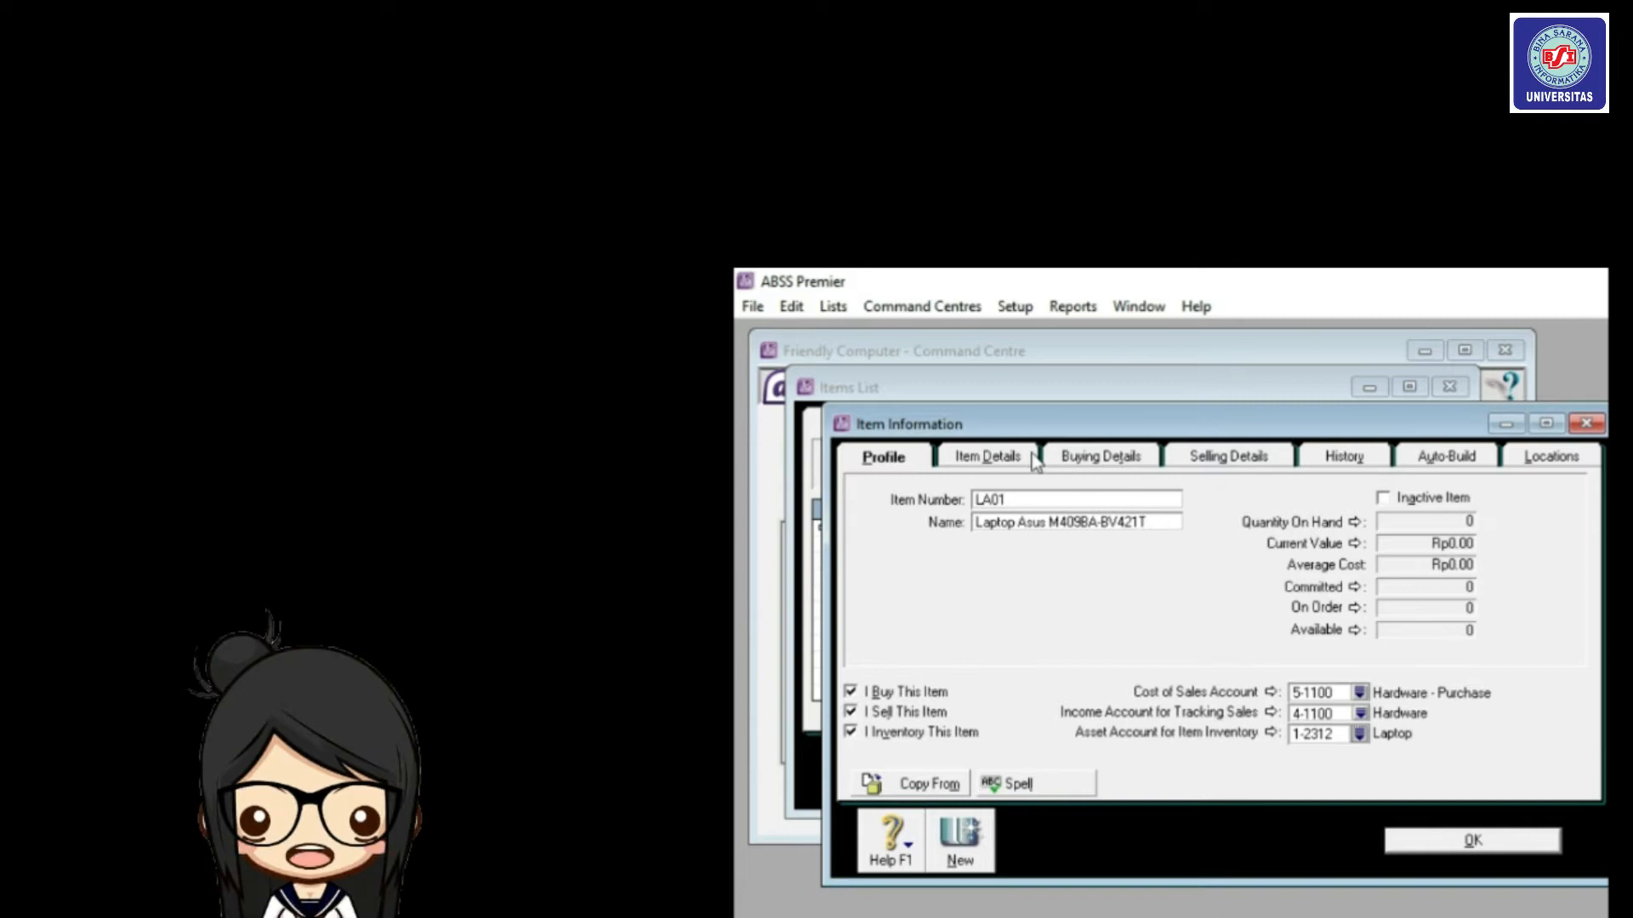
Give laptop LA01 a buying unit of Unit and the N-T Non-Taxable purchase tax code.
left_click(1102, 464)
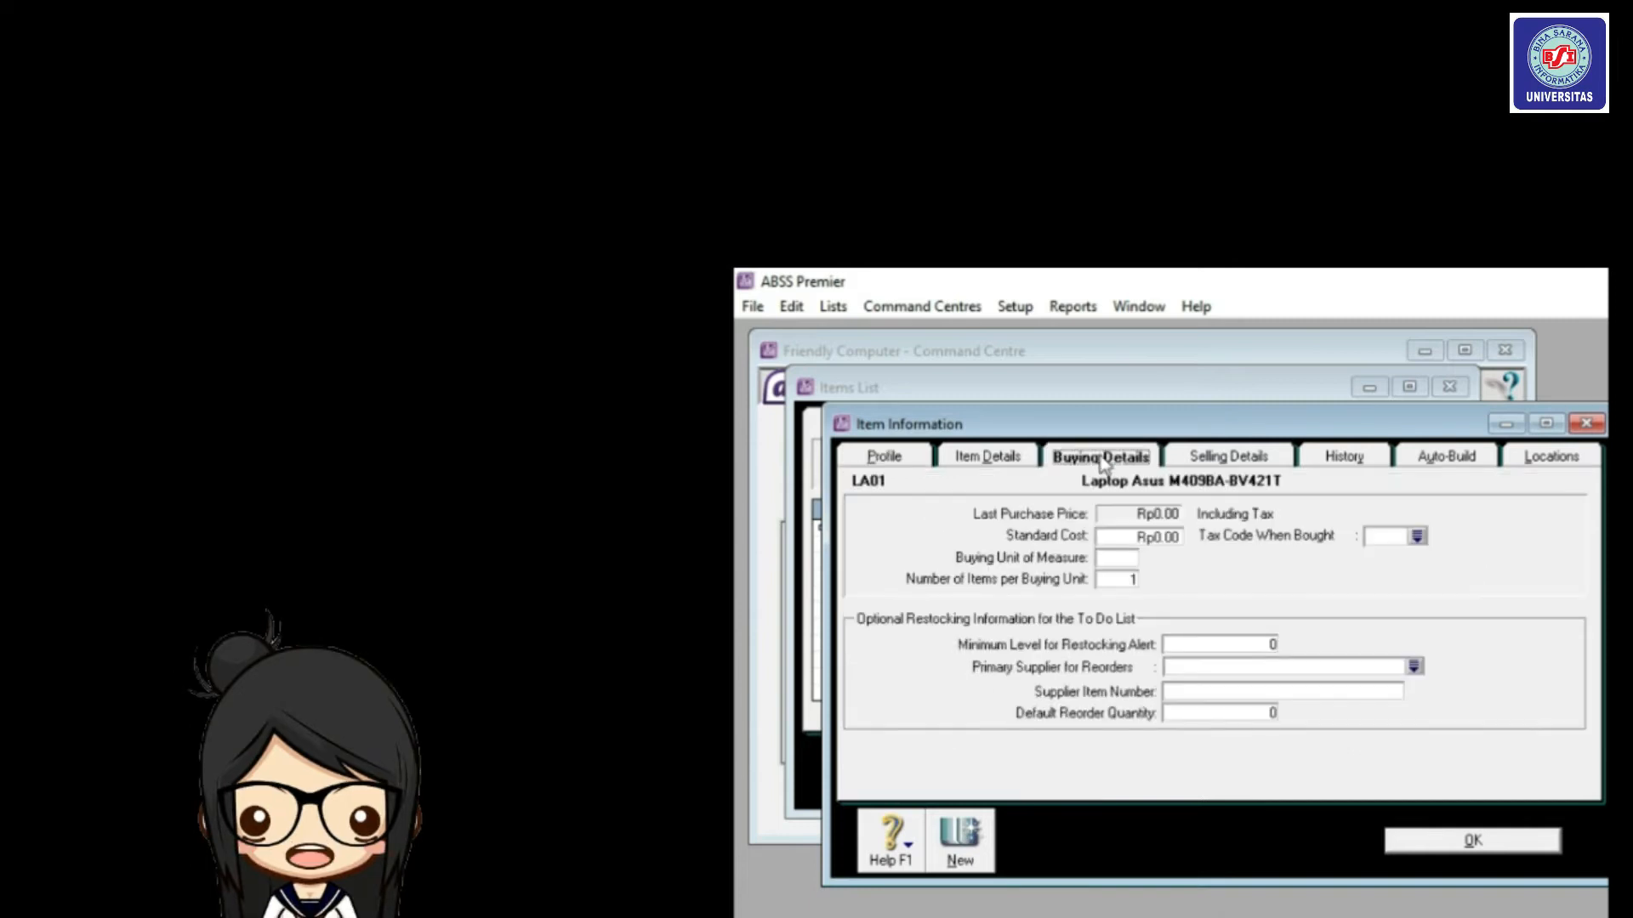
left_click(1110, 557)
type("Unit")
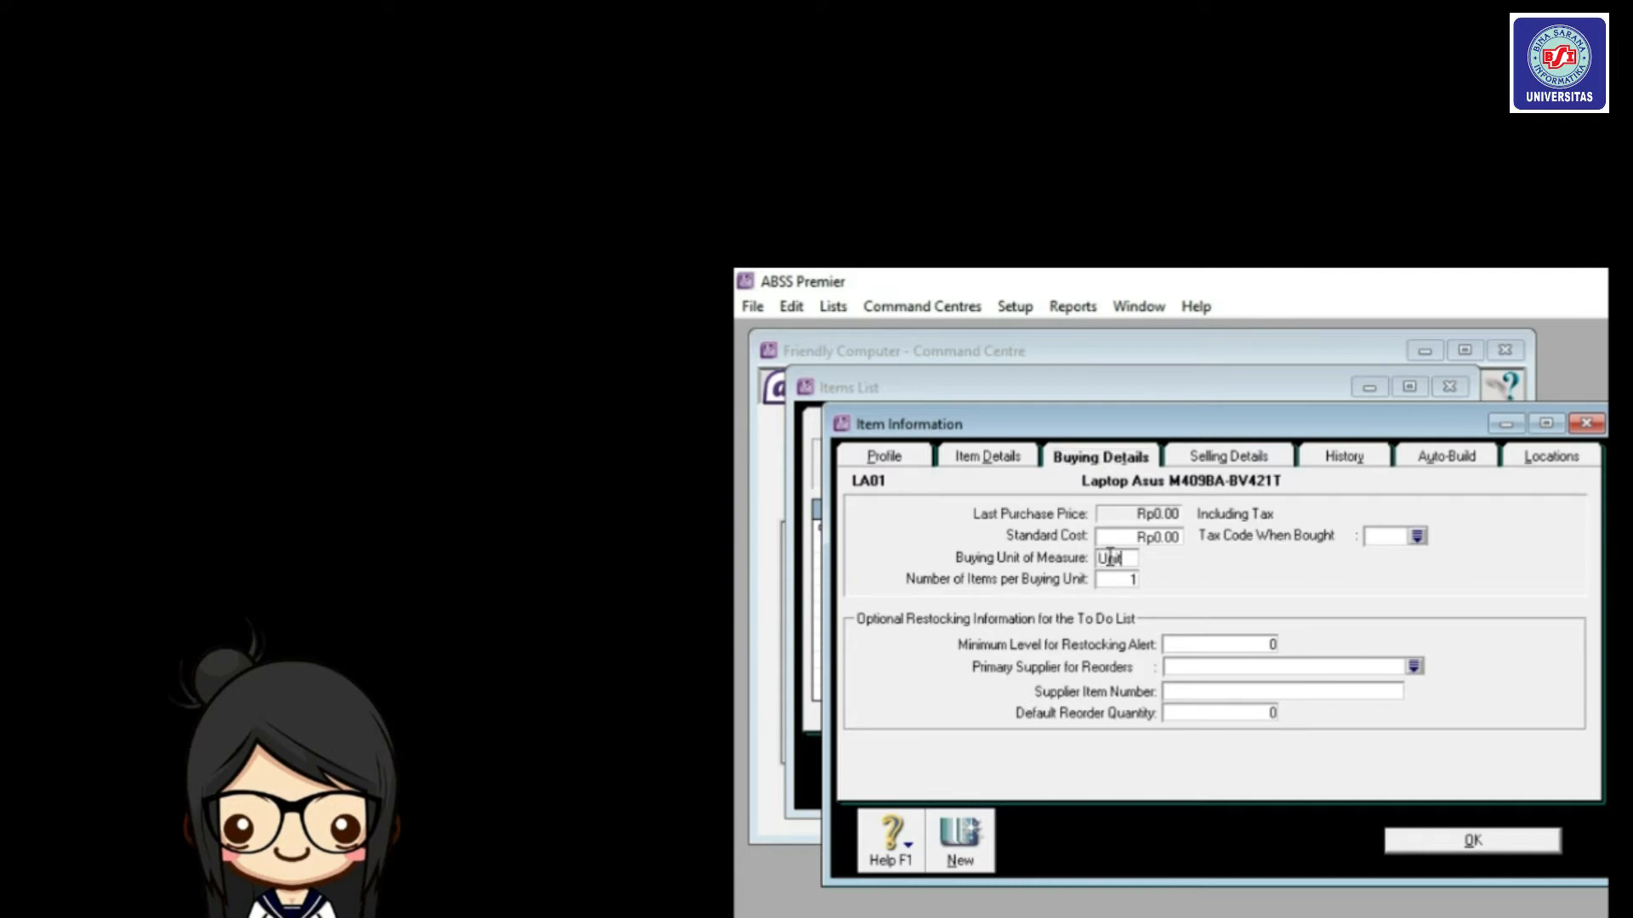
left_click(1416, 537)
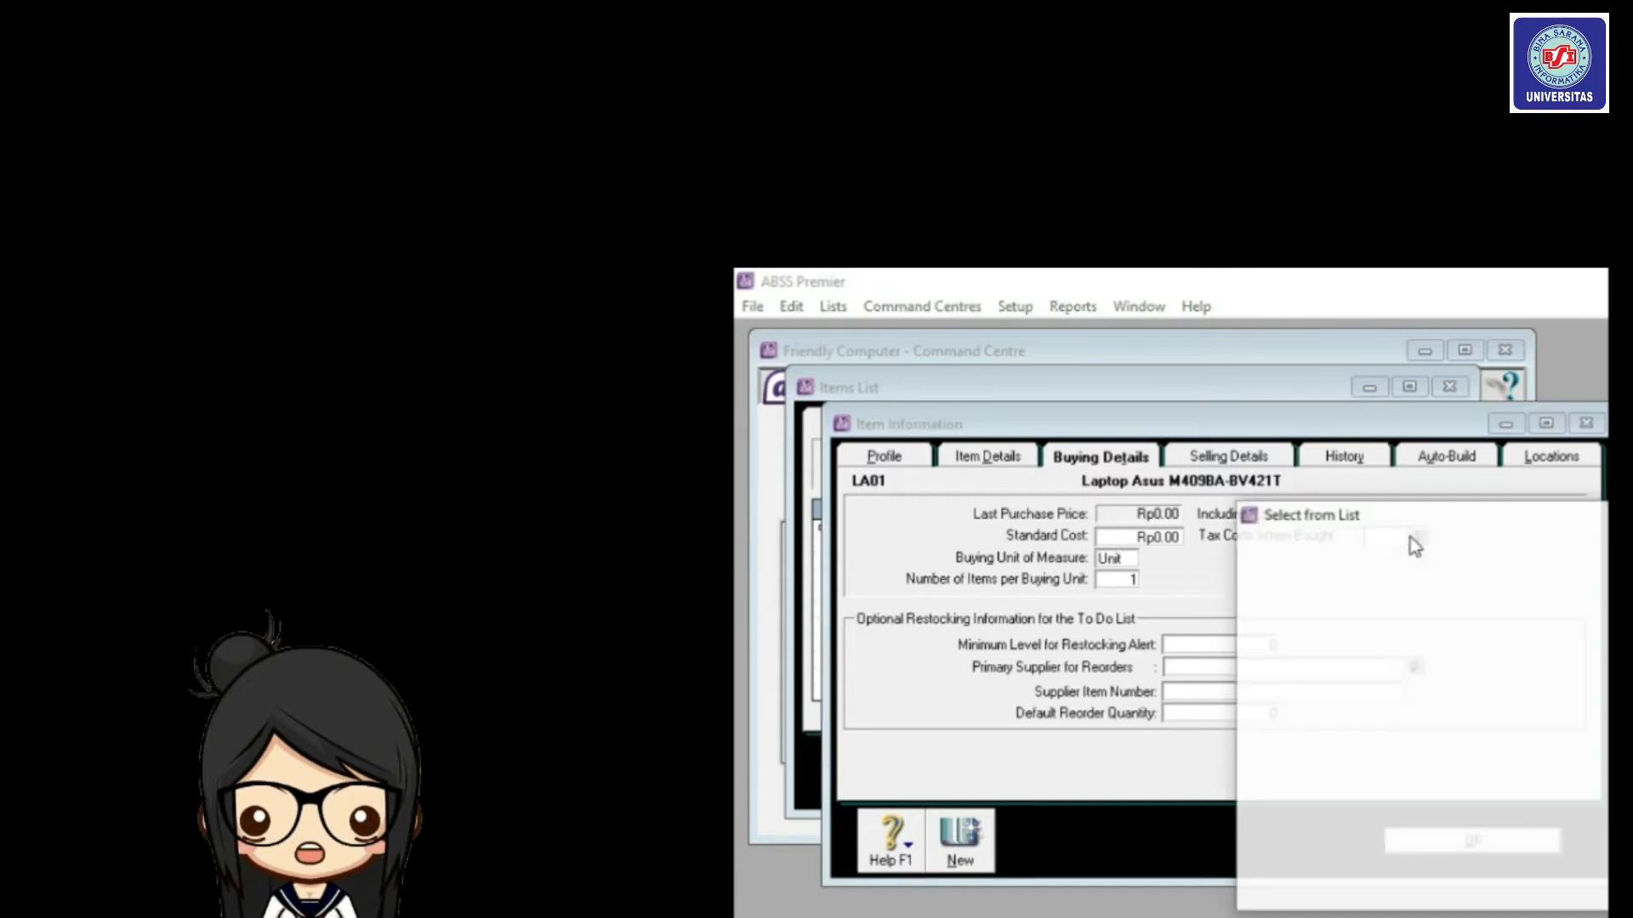
left_click(1410, 597)
double_click(1408, 598)
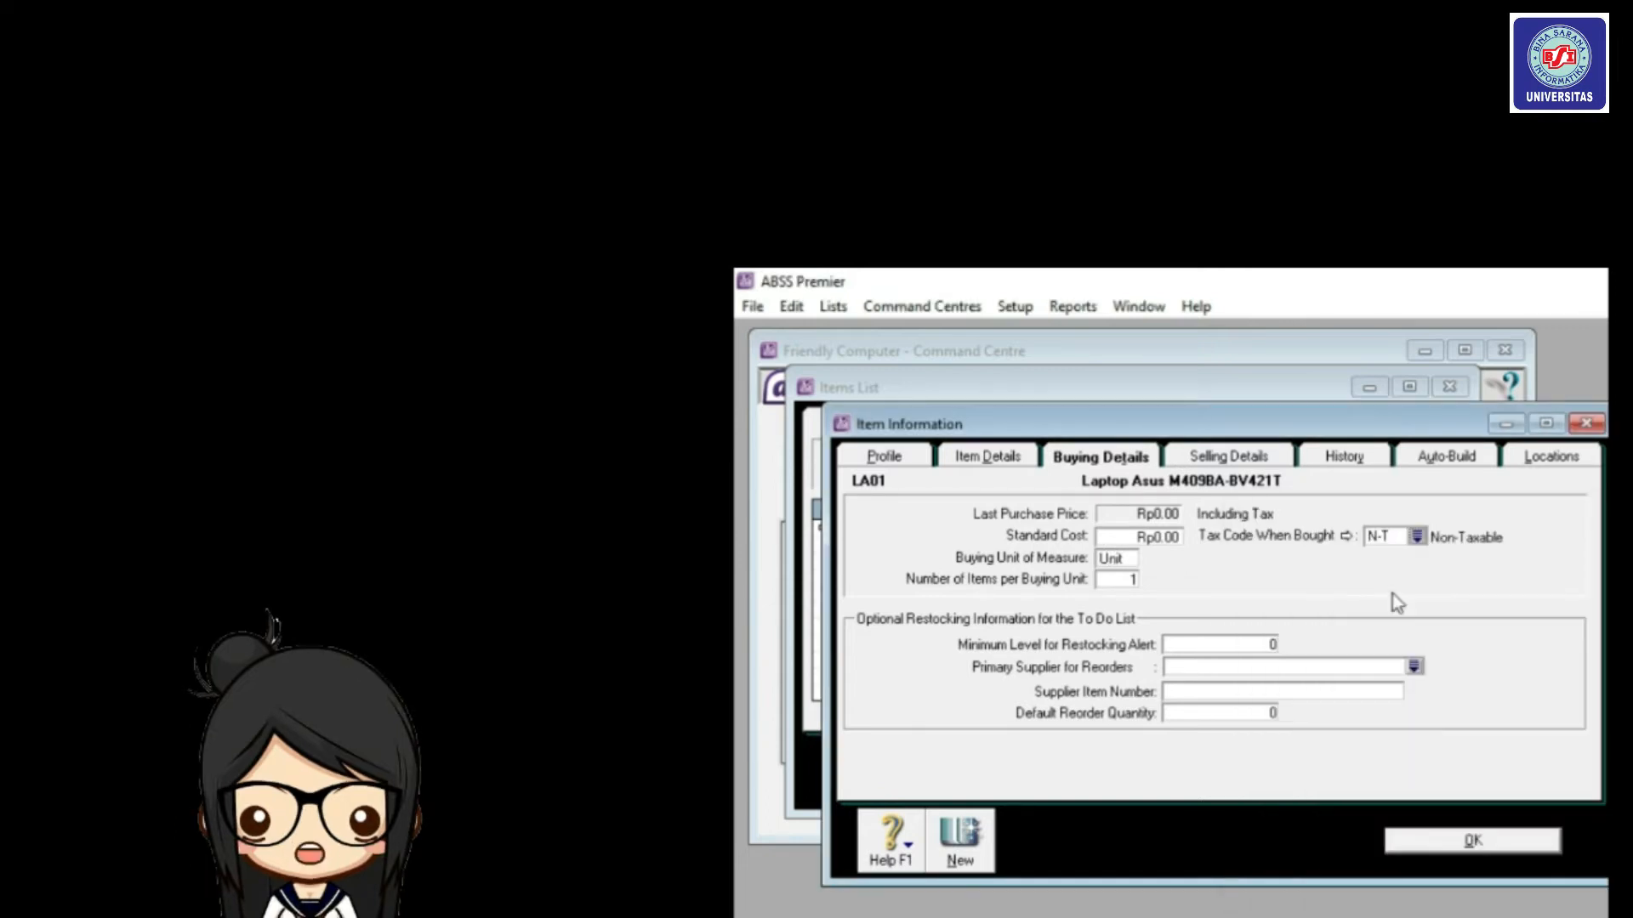
left_click(1267, 457)
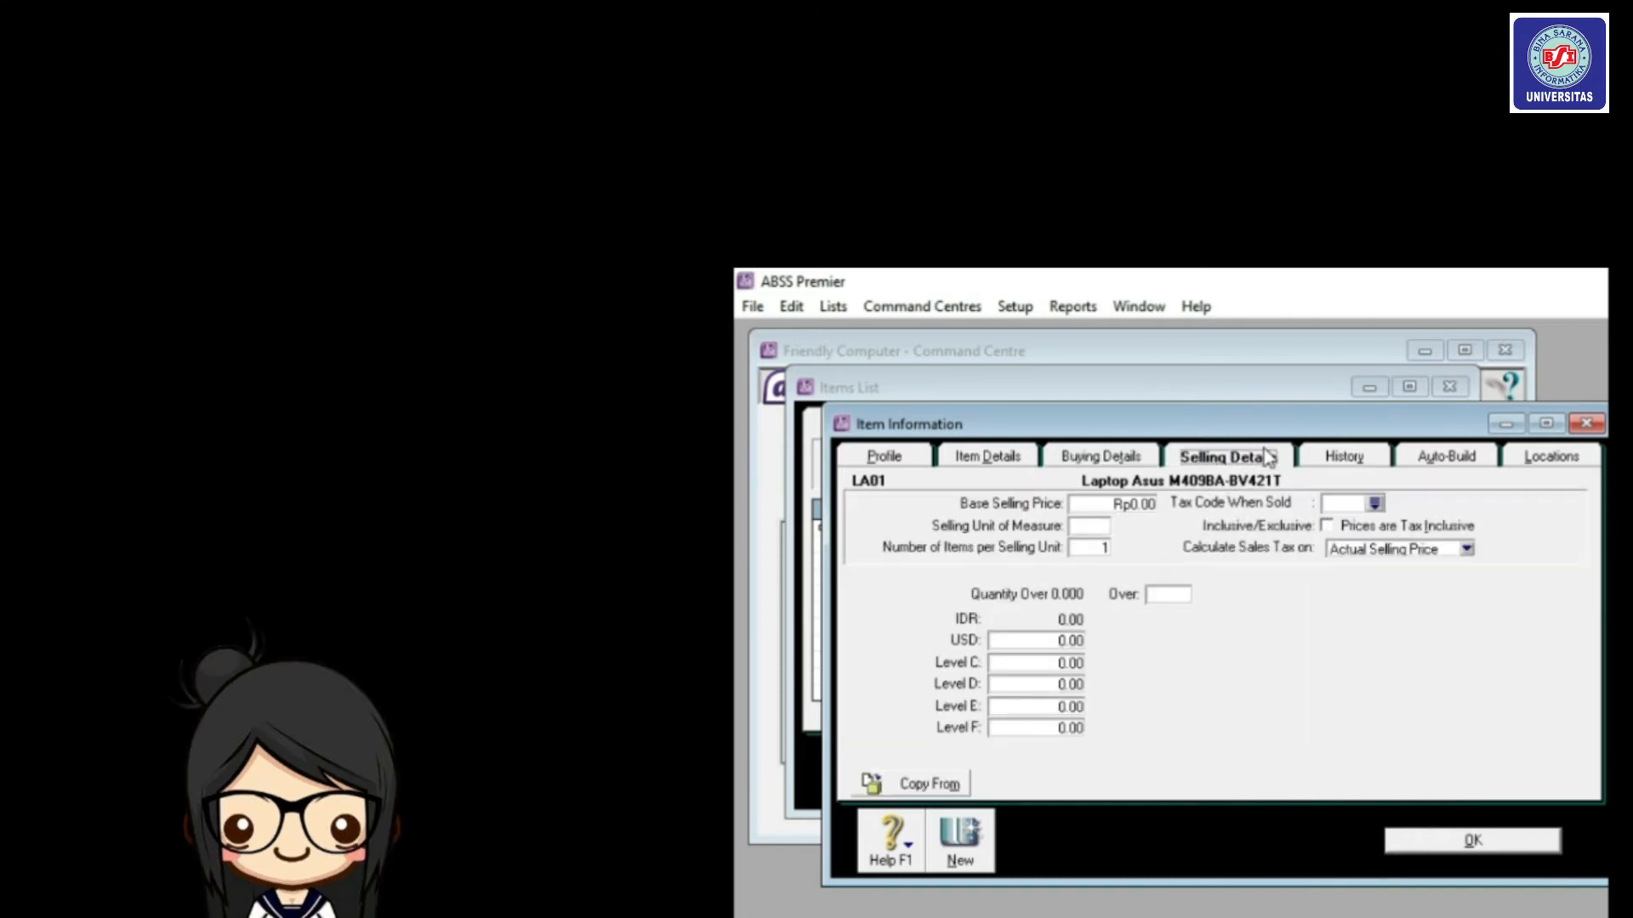
Set the laptop's base selling price to 4500000 per Unit with the N-T Non-Taxable sales tax code.
left_click(1131, 503)
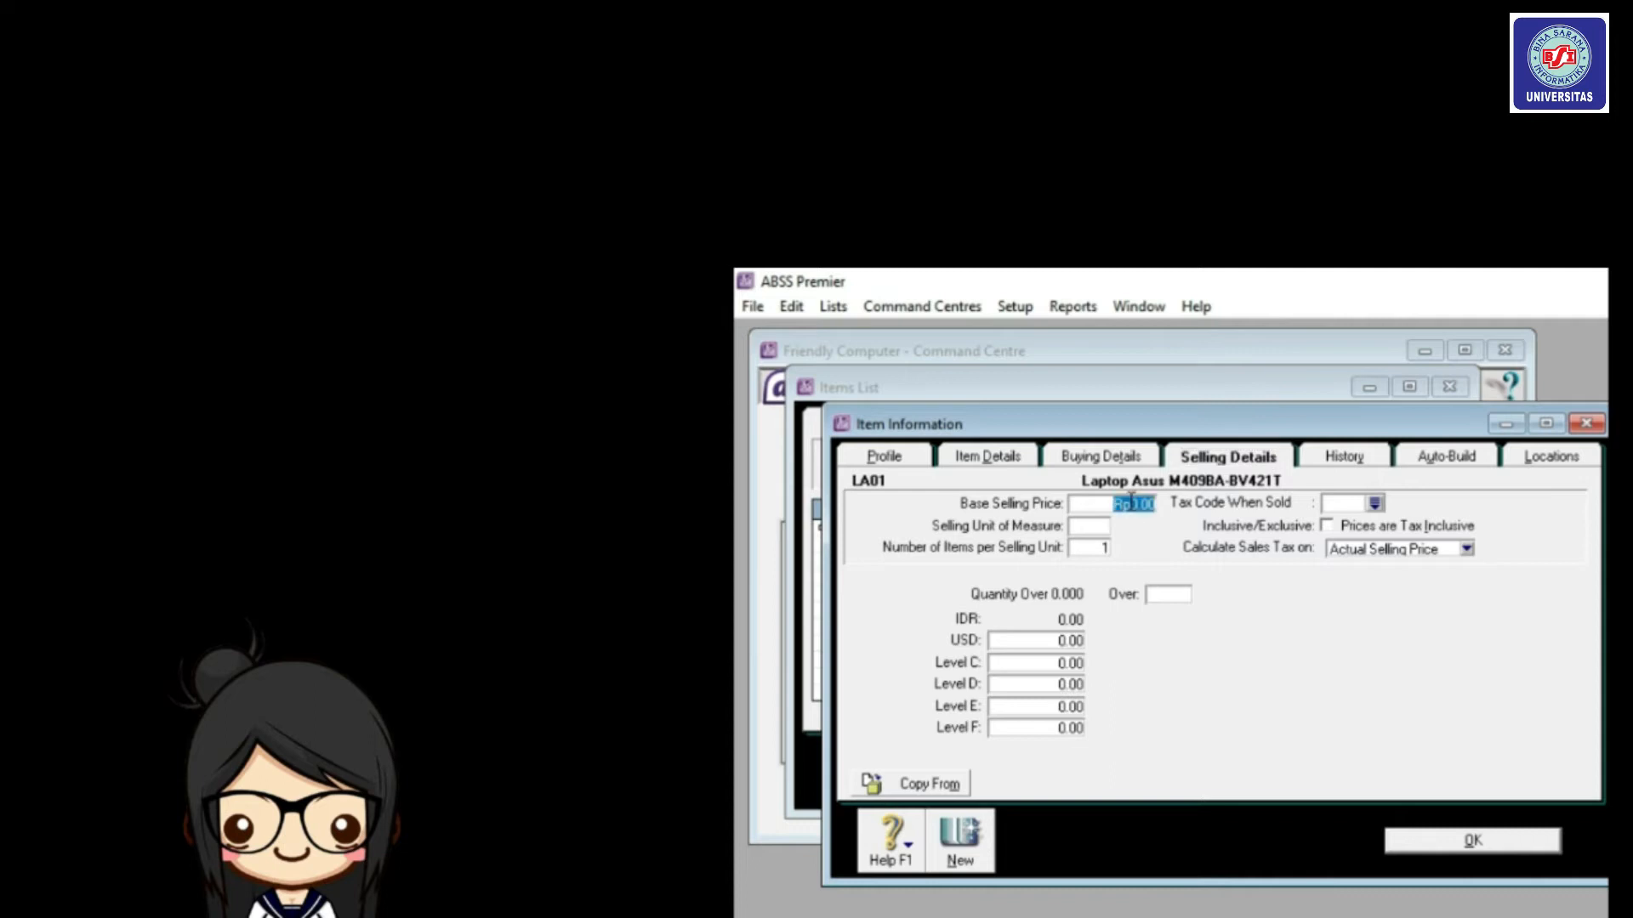
type("4500000")
key("Tab")
type("Unit")
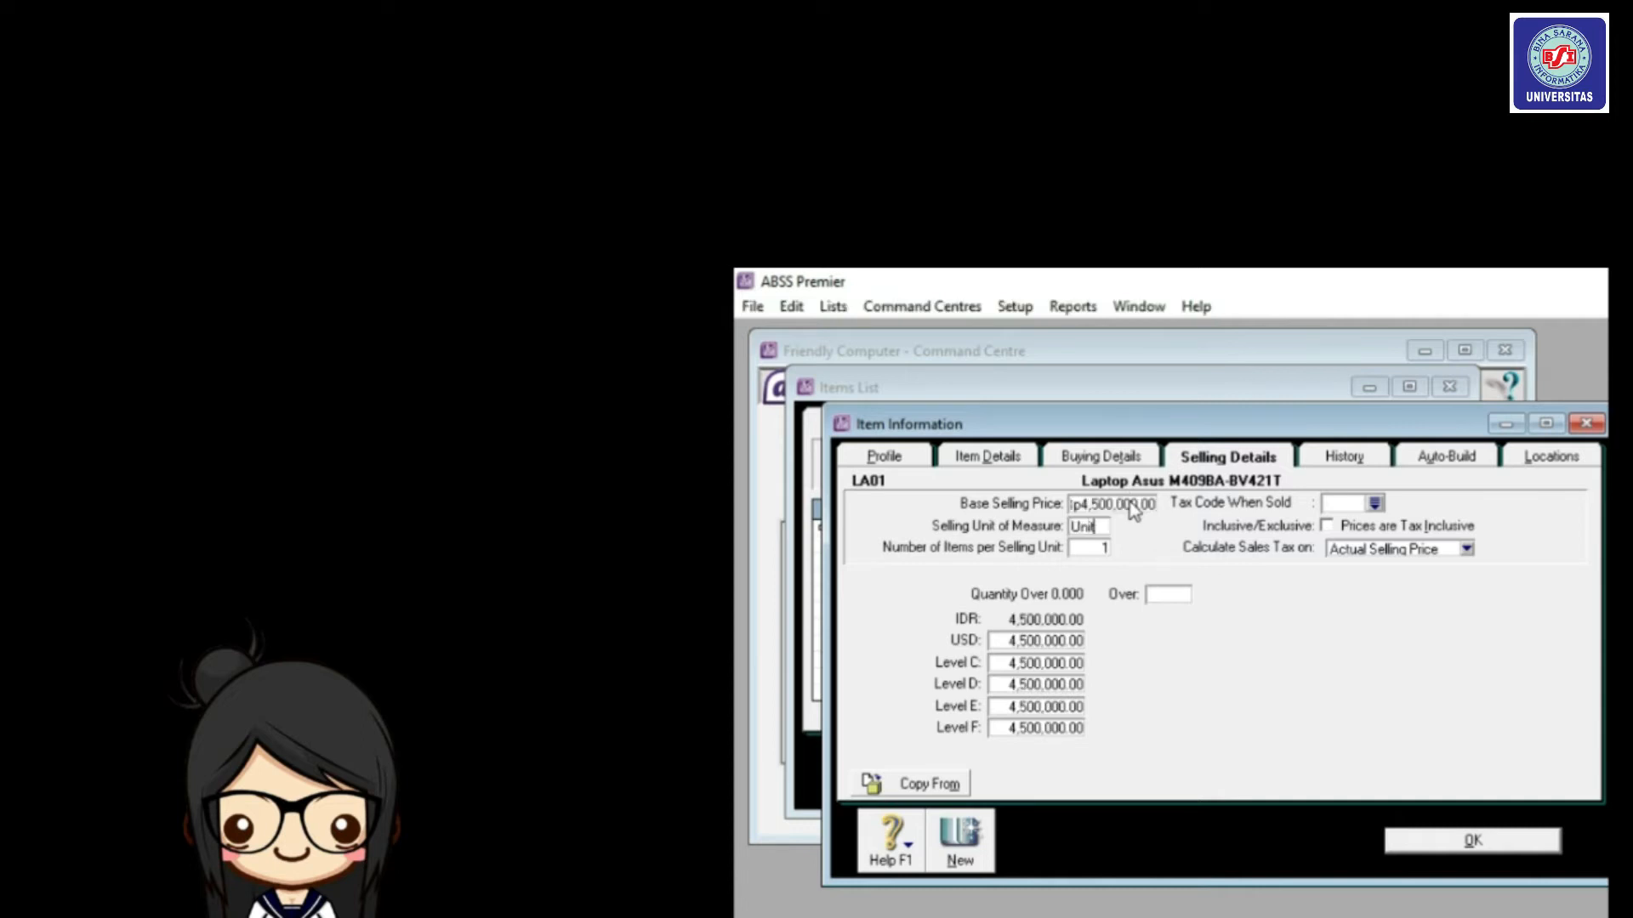
left_click(1374, 503)
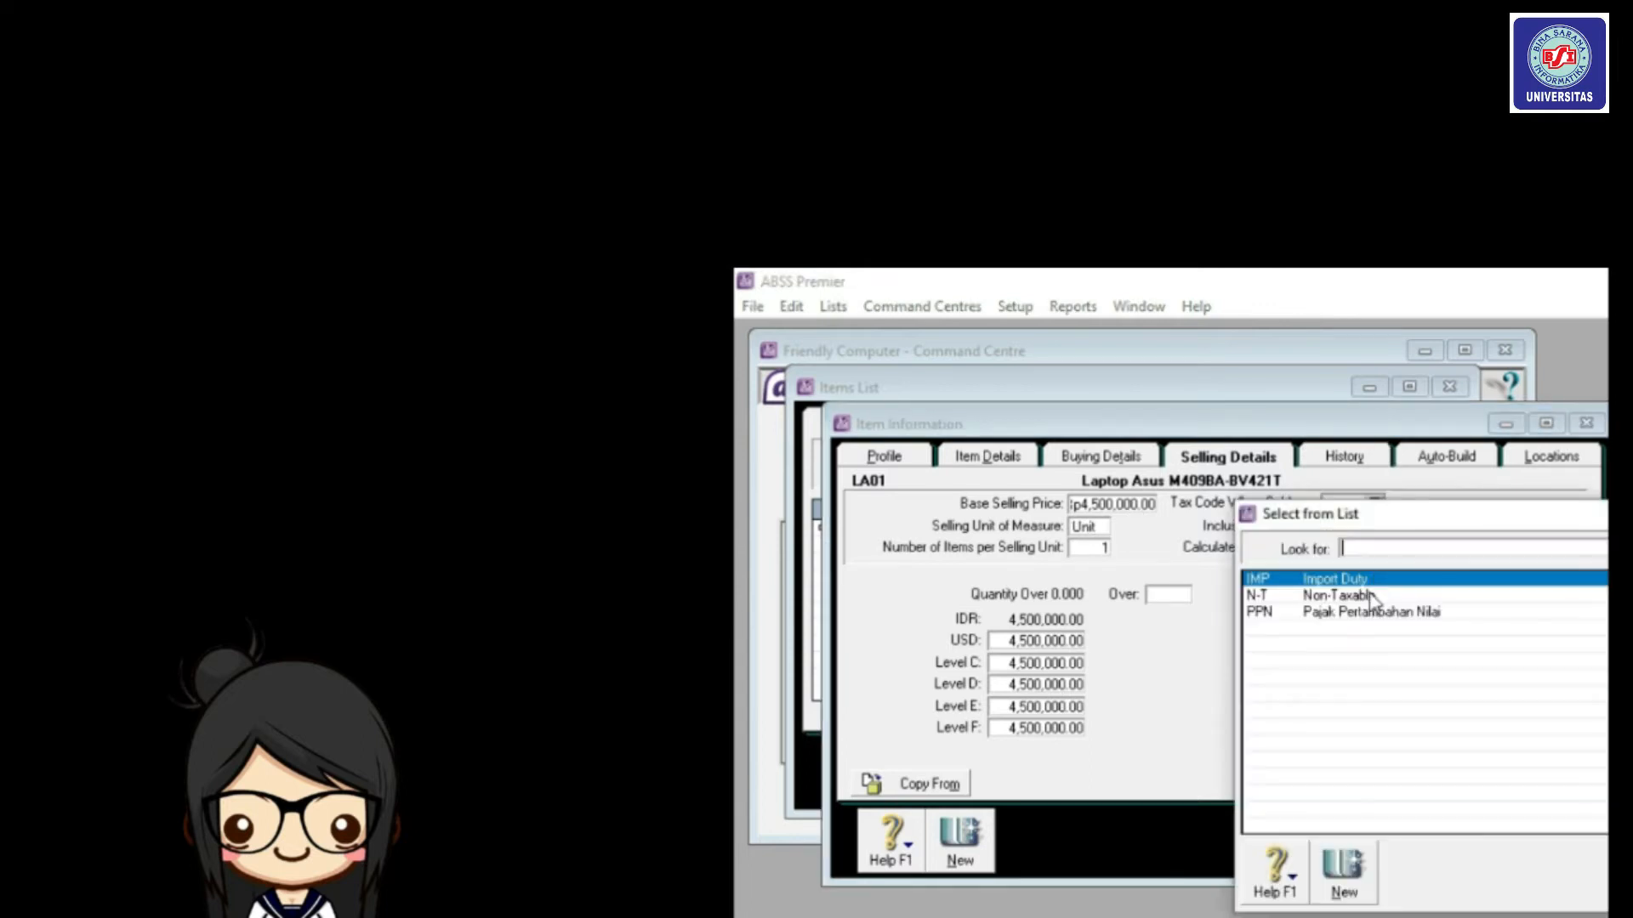
left_click(1371, 597)
double_click(1371, 599)
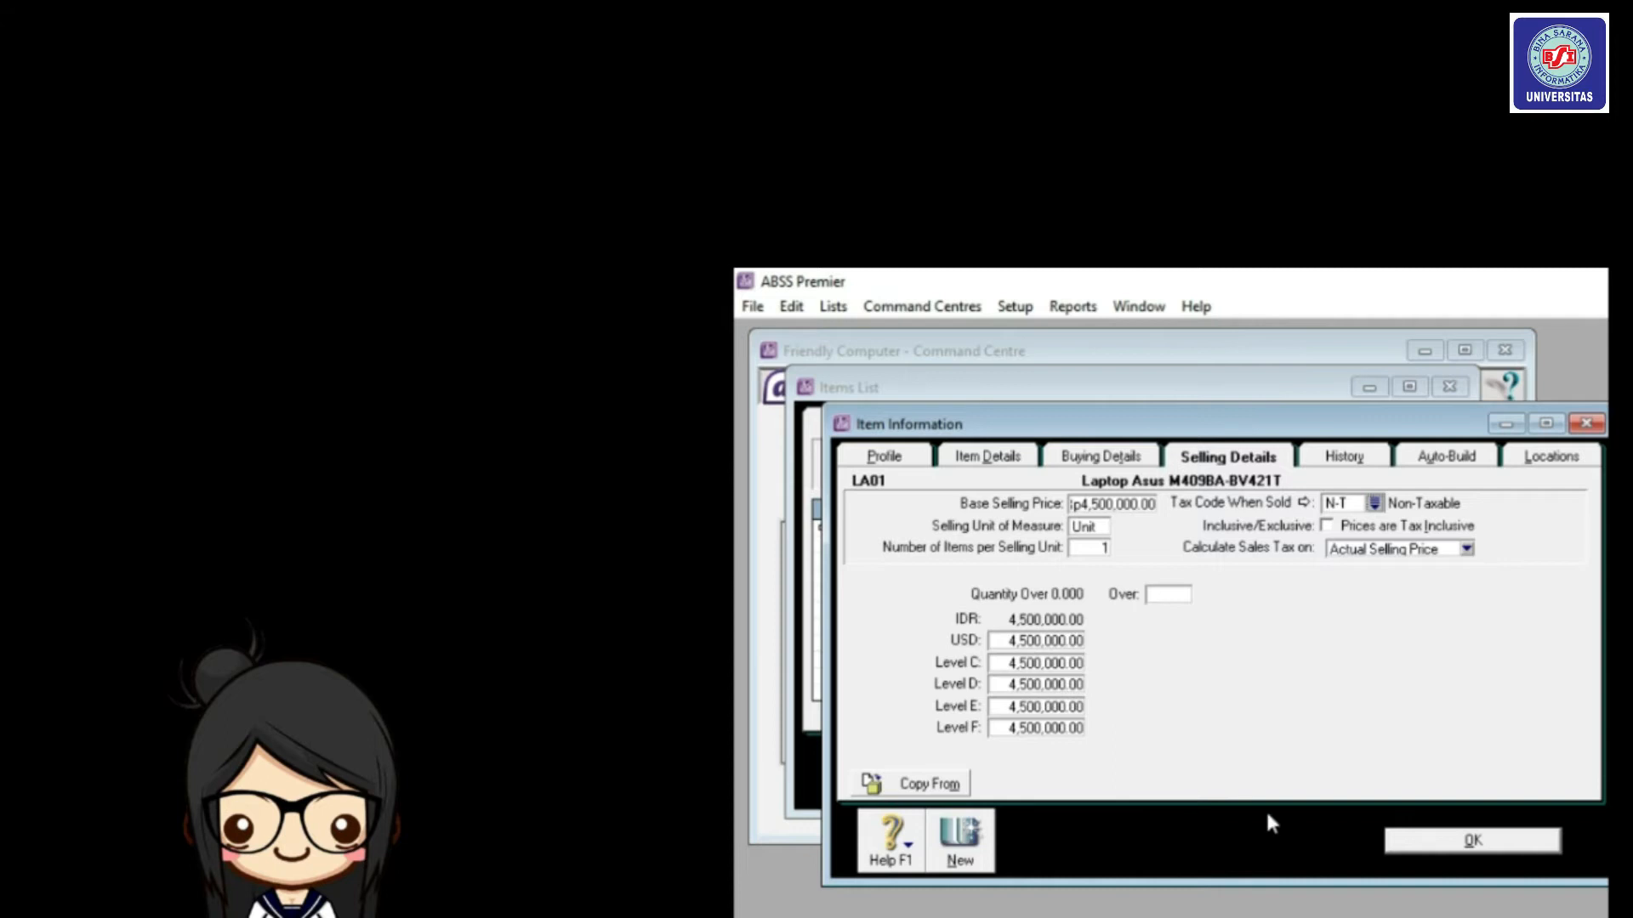
Clear the USD and Level C–F price levels and save the LA01 item.
left_click(1042, 644)
key("BackSpace")
key("Tab")
key("BackSpace")
key("Tab")
key("BackSpace")
key("Tab")
key("BackSpace")
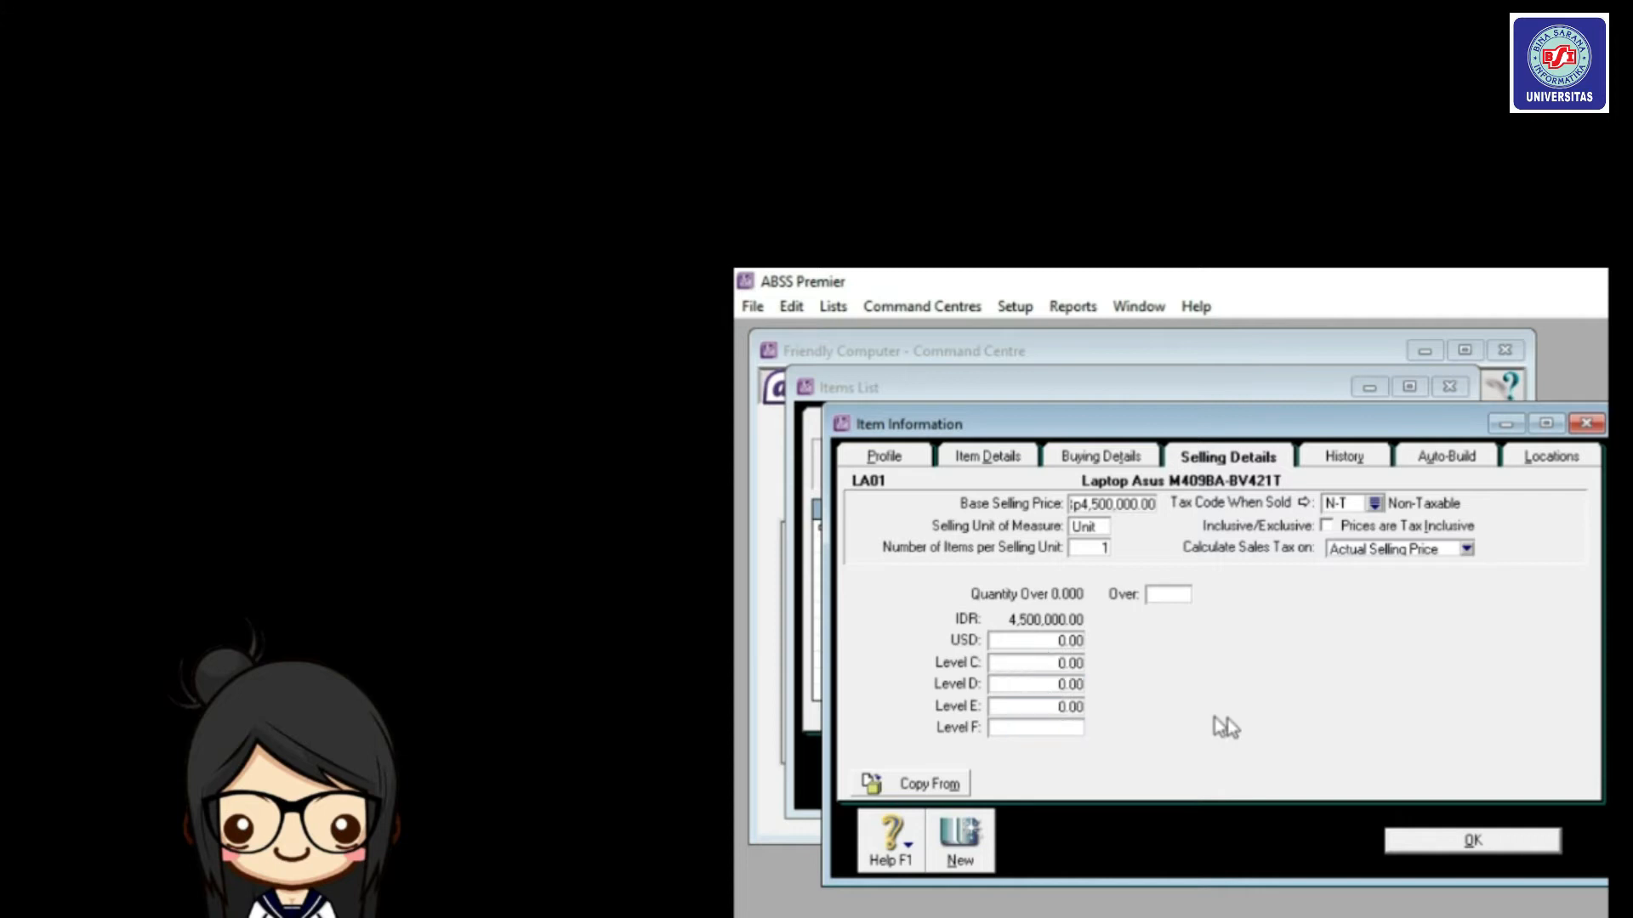
left_click(1508, 842)
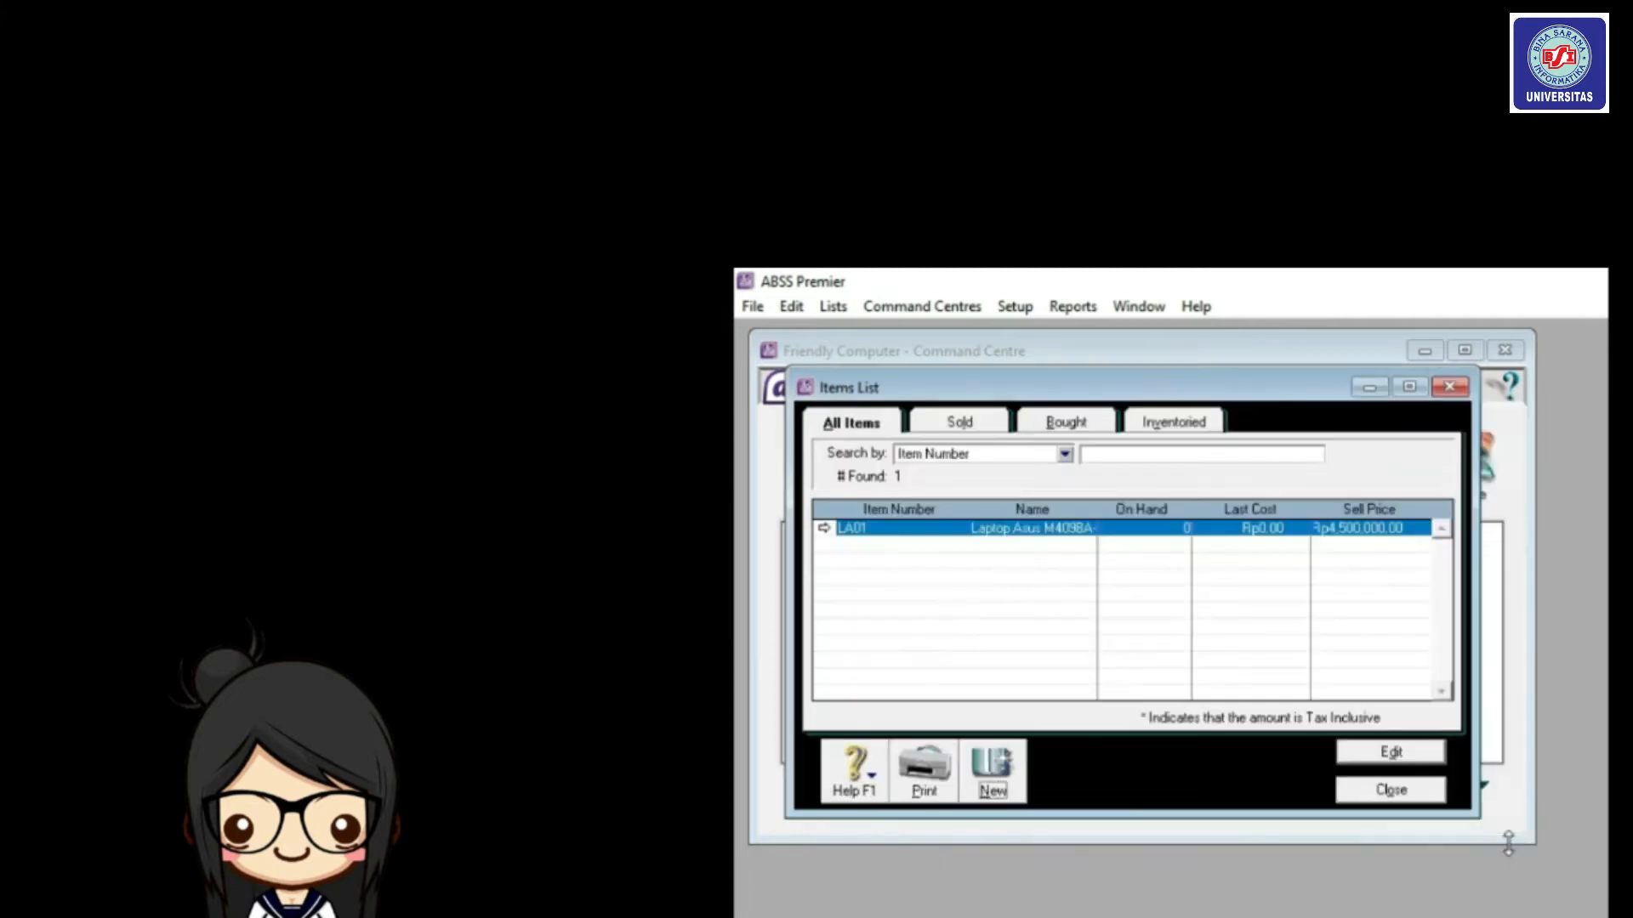
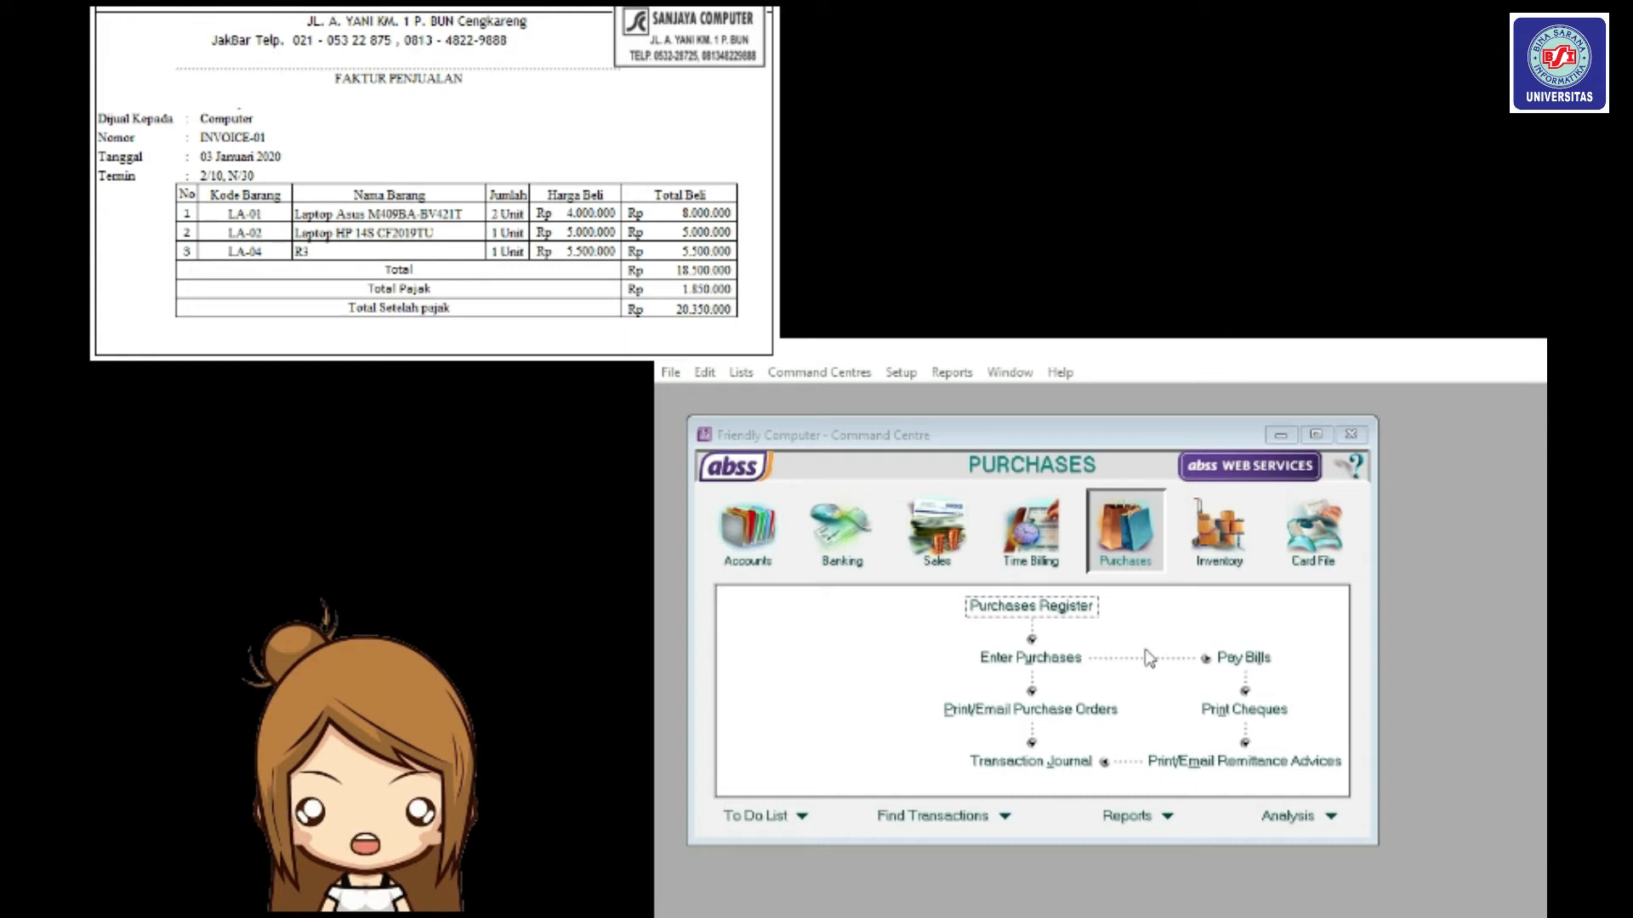
Start a new purchase bill with Sanjaya Computer as the supplier and open its credit terms.
left_click(1104, 564)
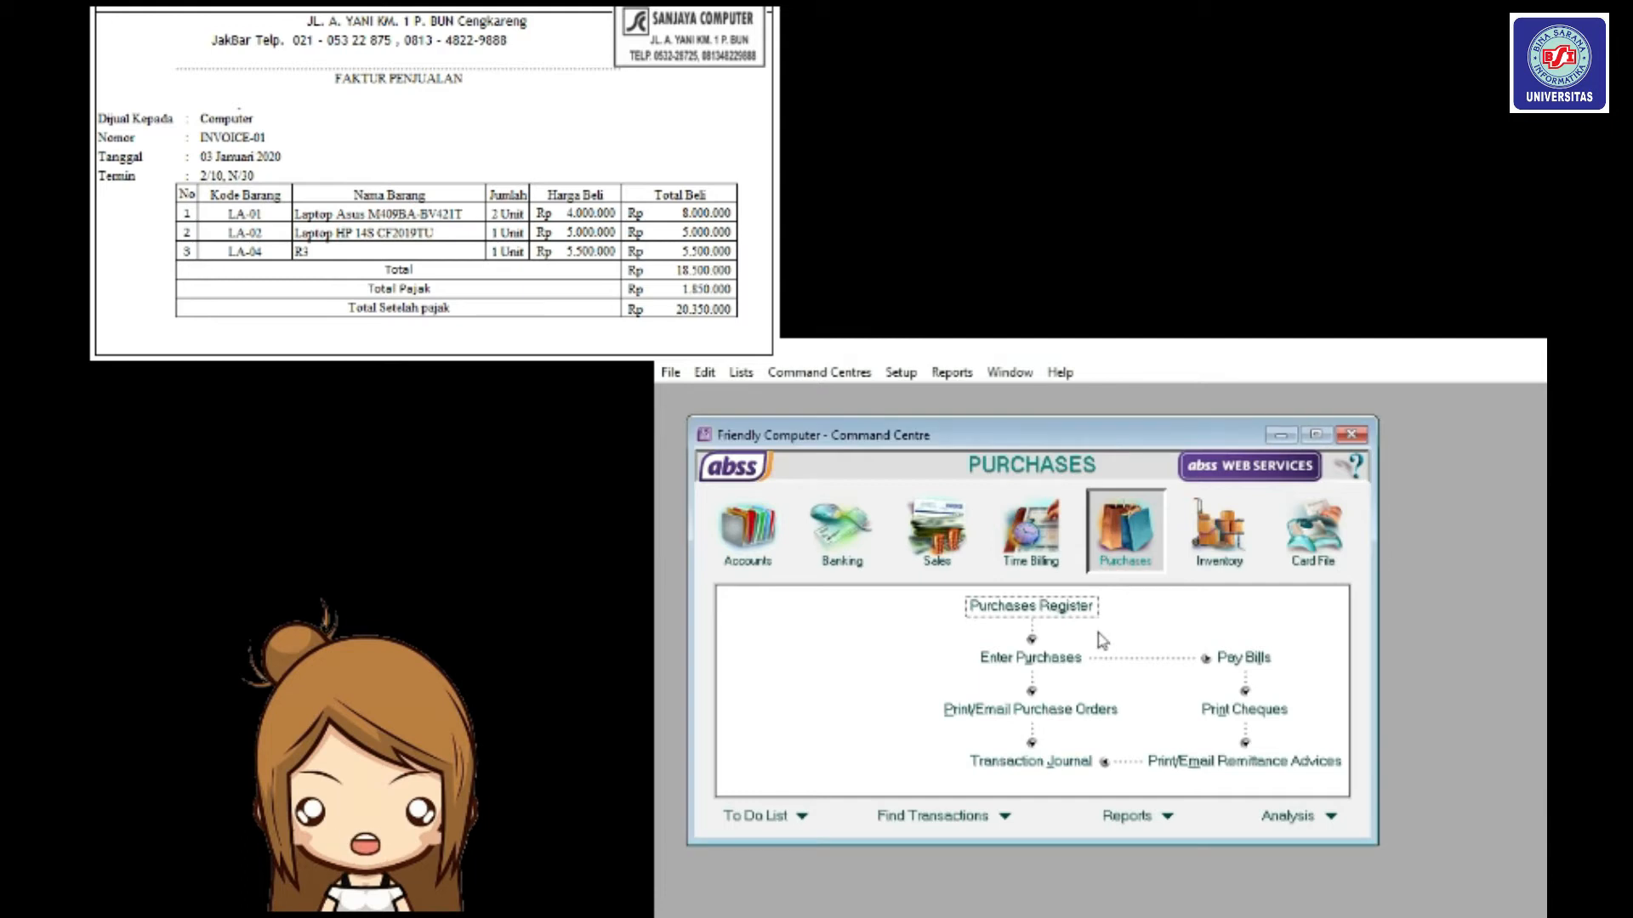
left_click(1071, 670)
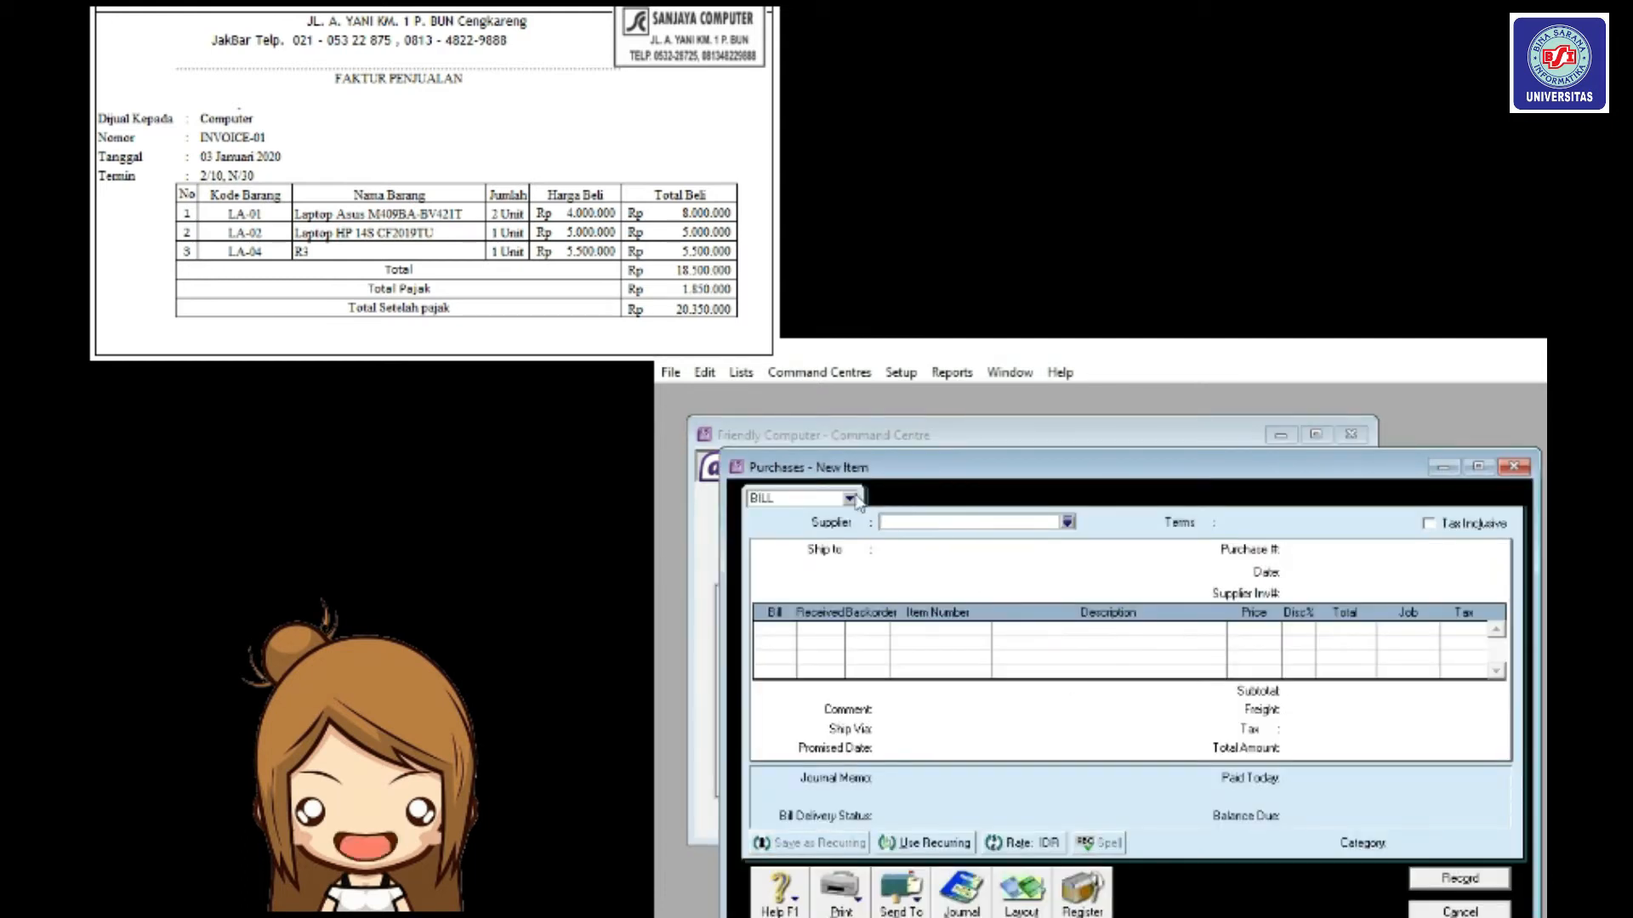
left_click(1067, 523)
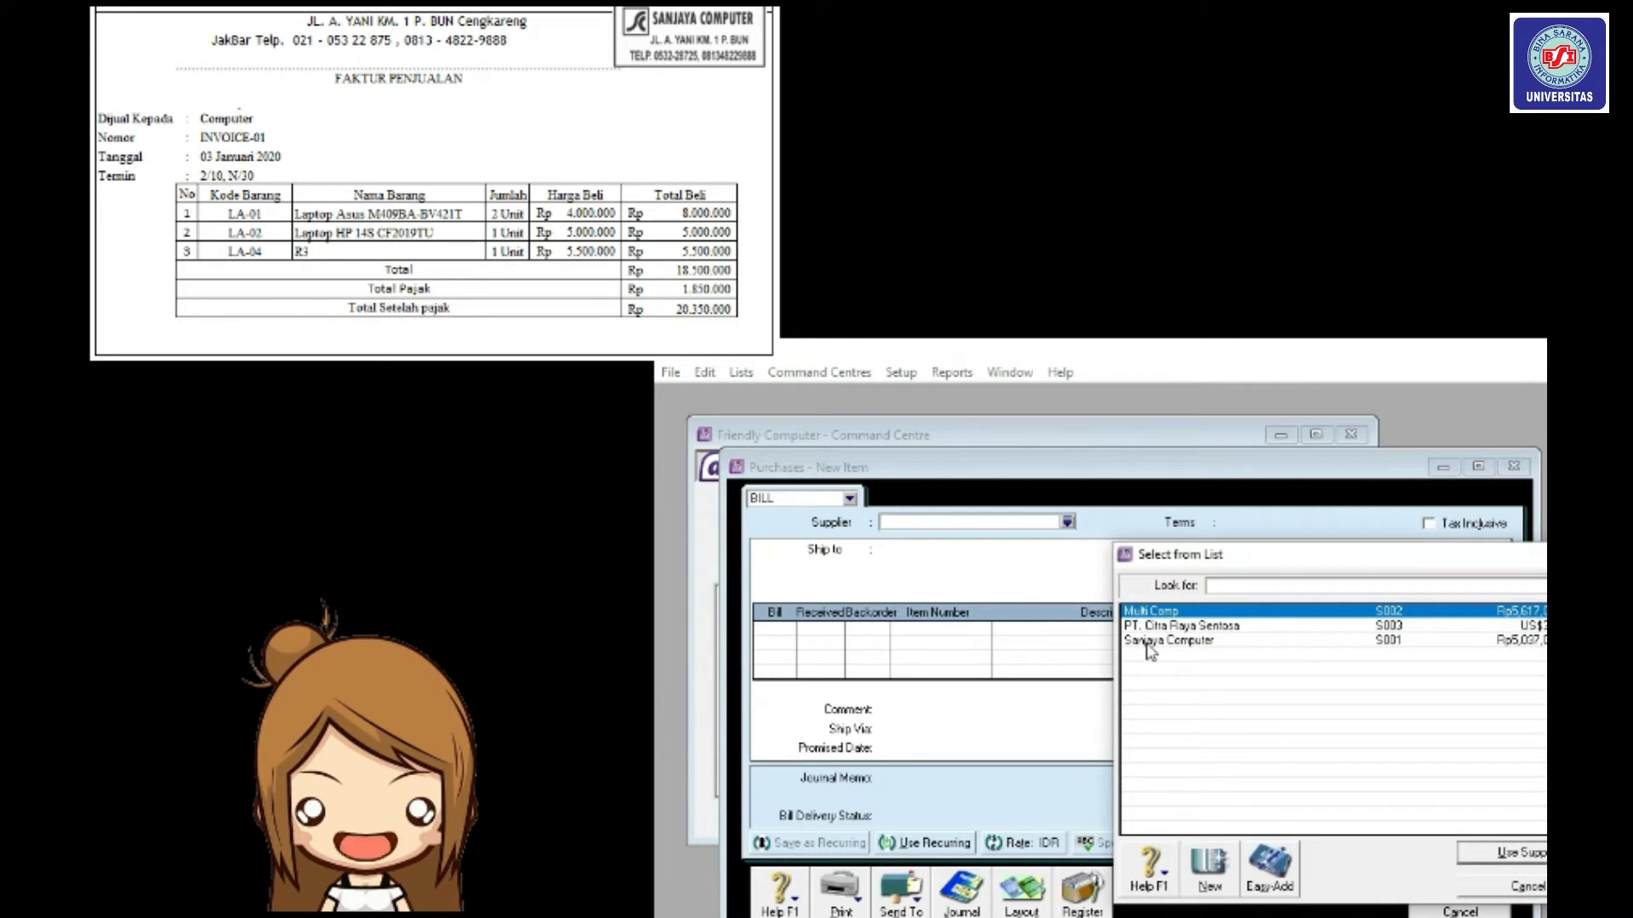
left_click(1148, 645)
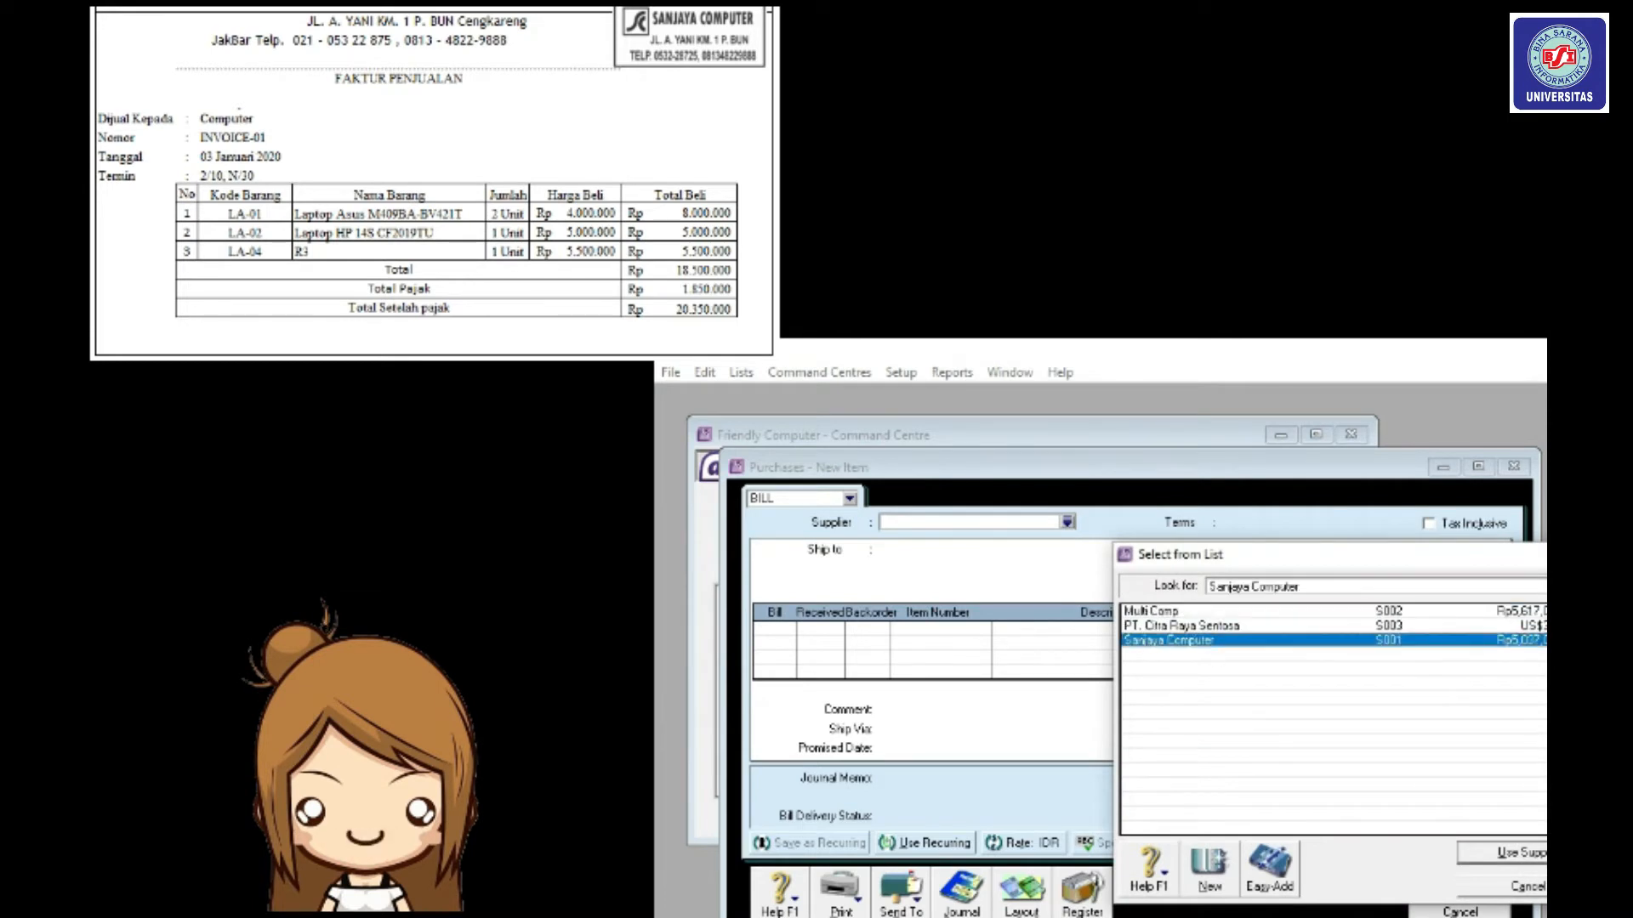
left_click(1530, 852)
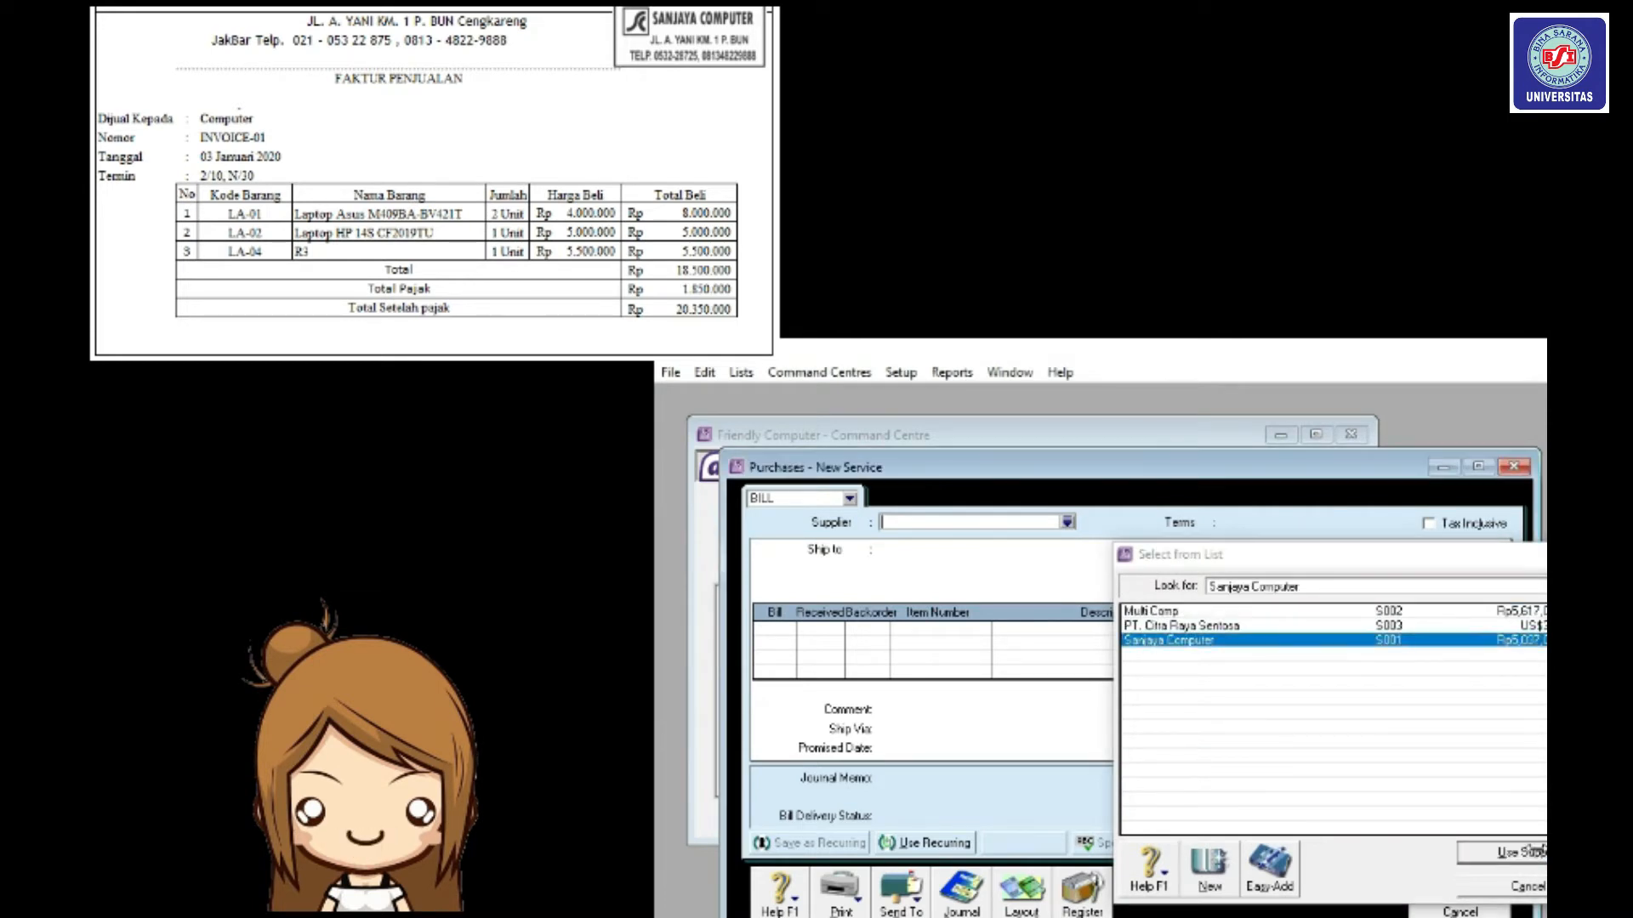
left_click(1209, 522)
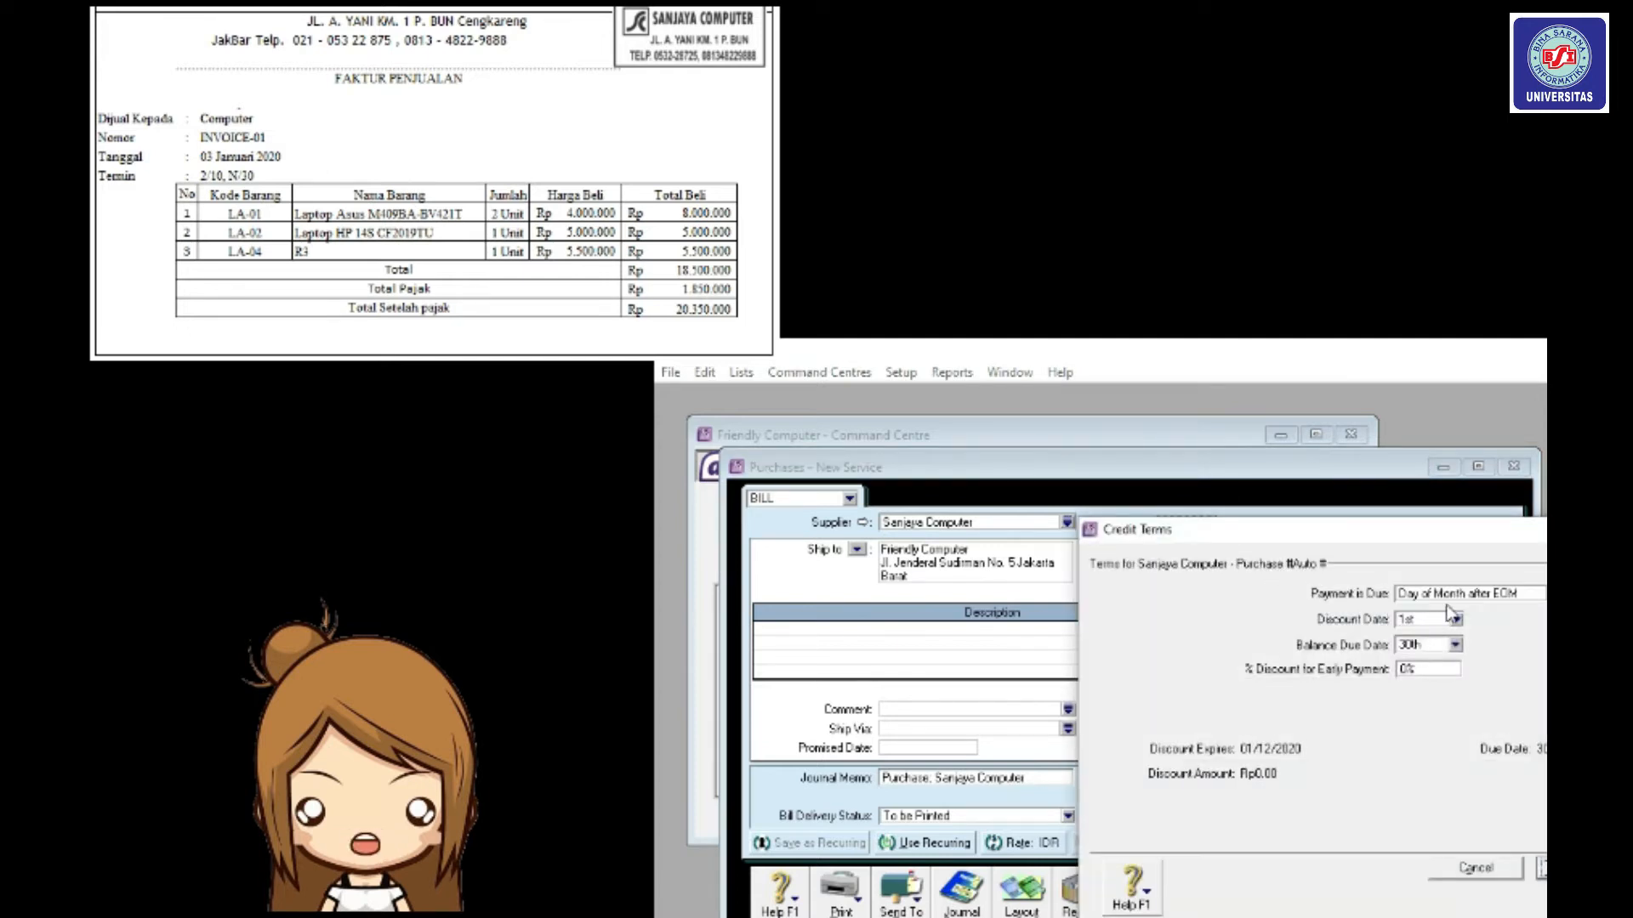
Make payment due in a given number of days: 2% discount within 10 days, balance in 30.
left_click(1451, 594)
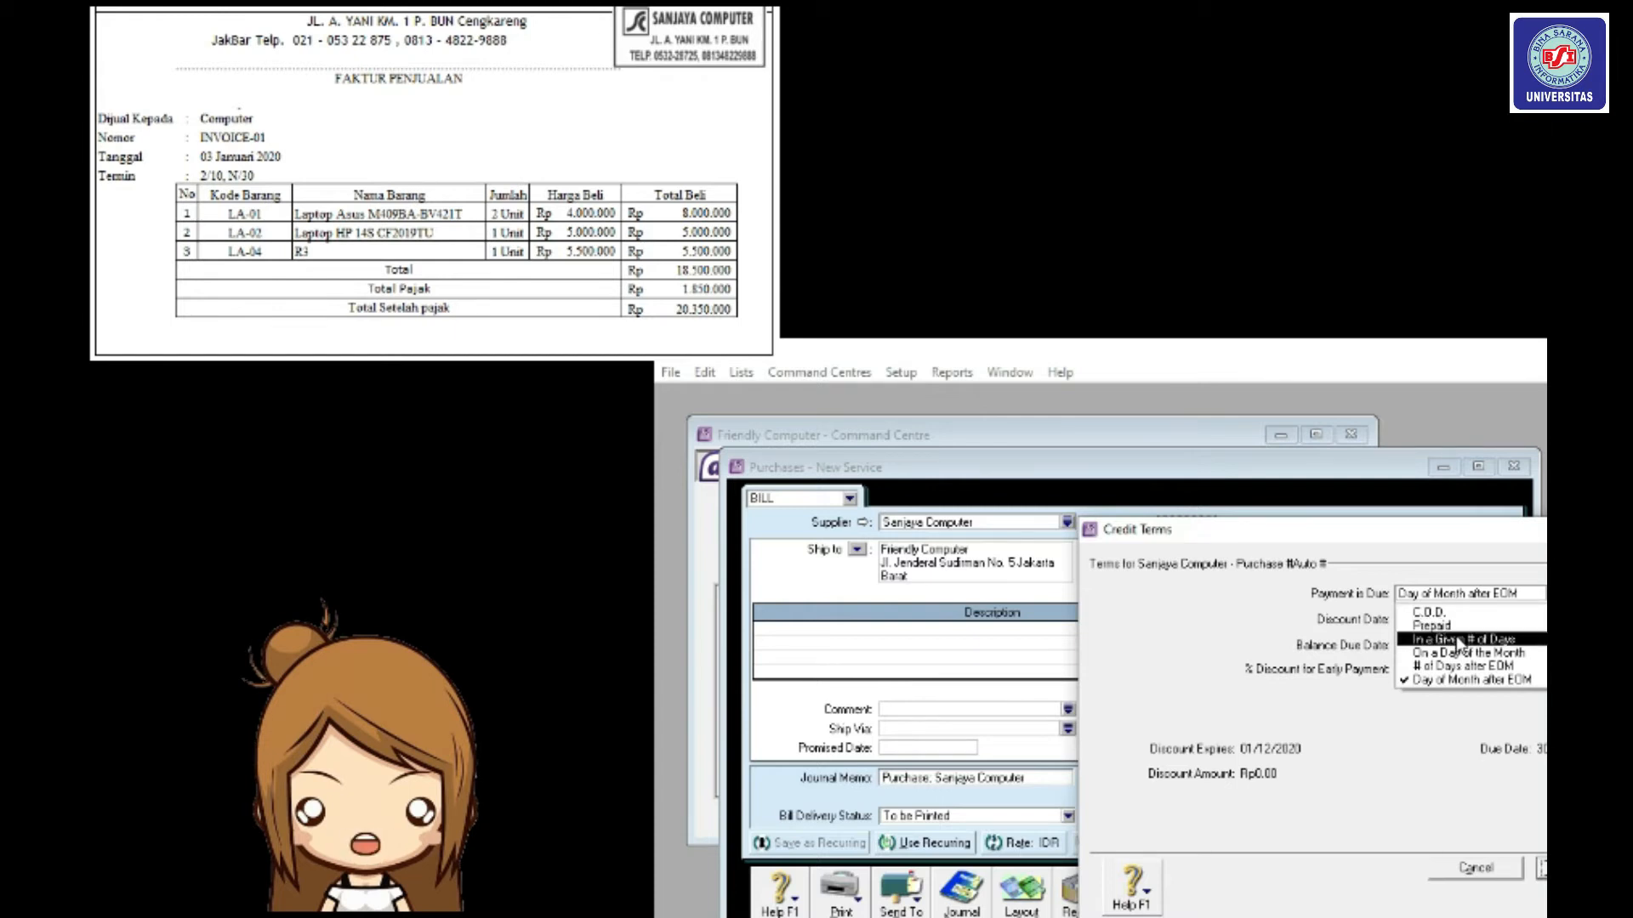
left_click(1456, 640)
left_click(1429, 619)
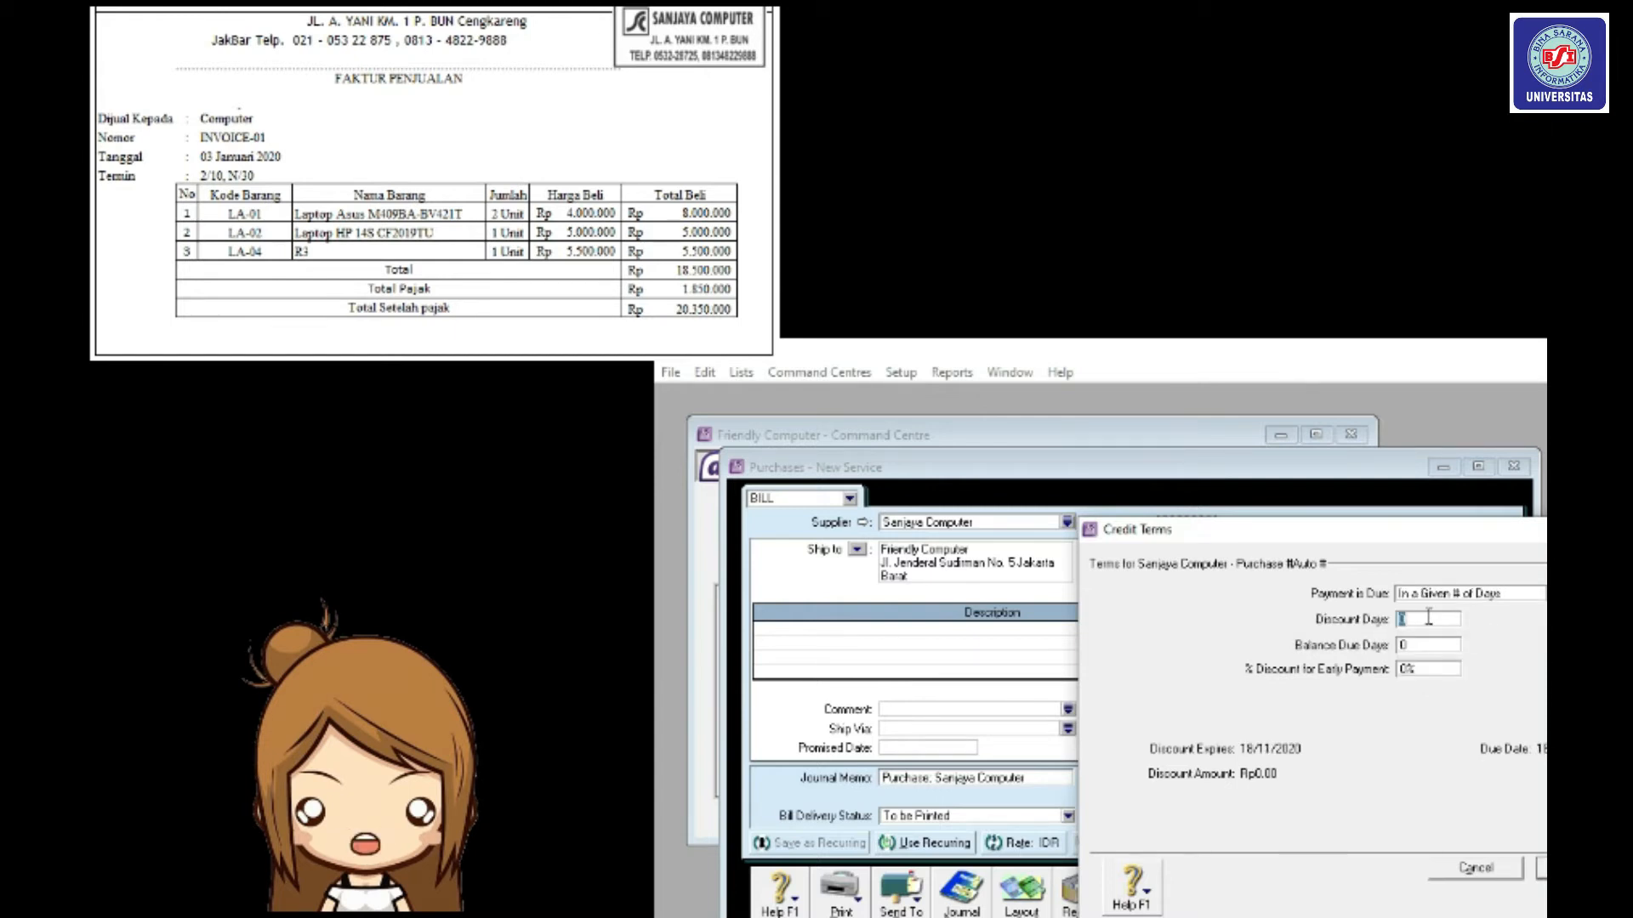
type("10")
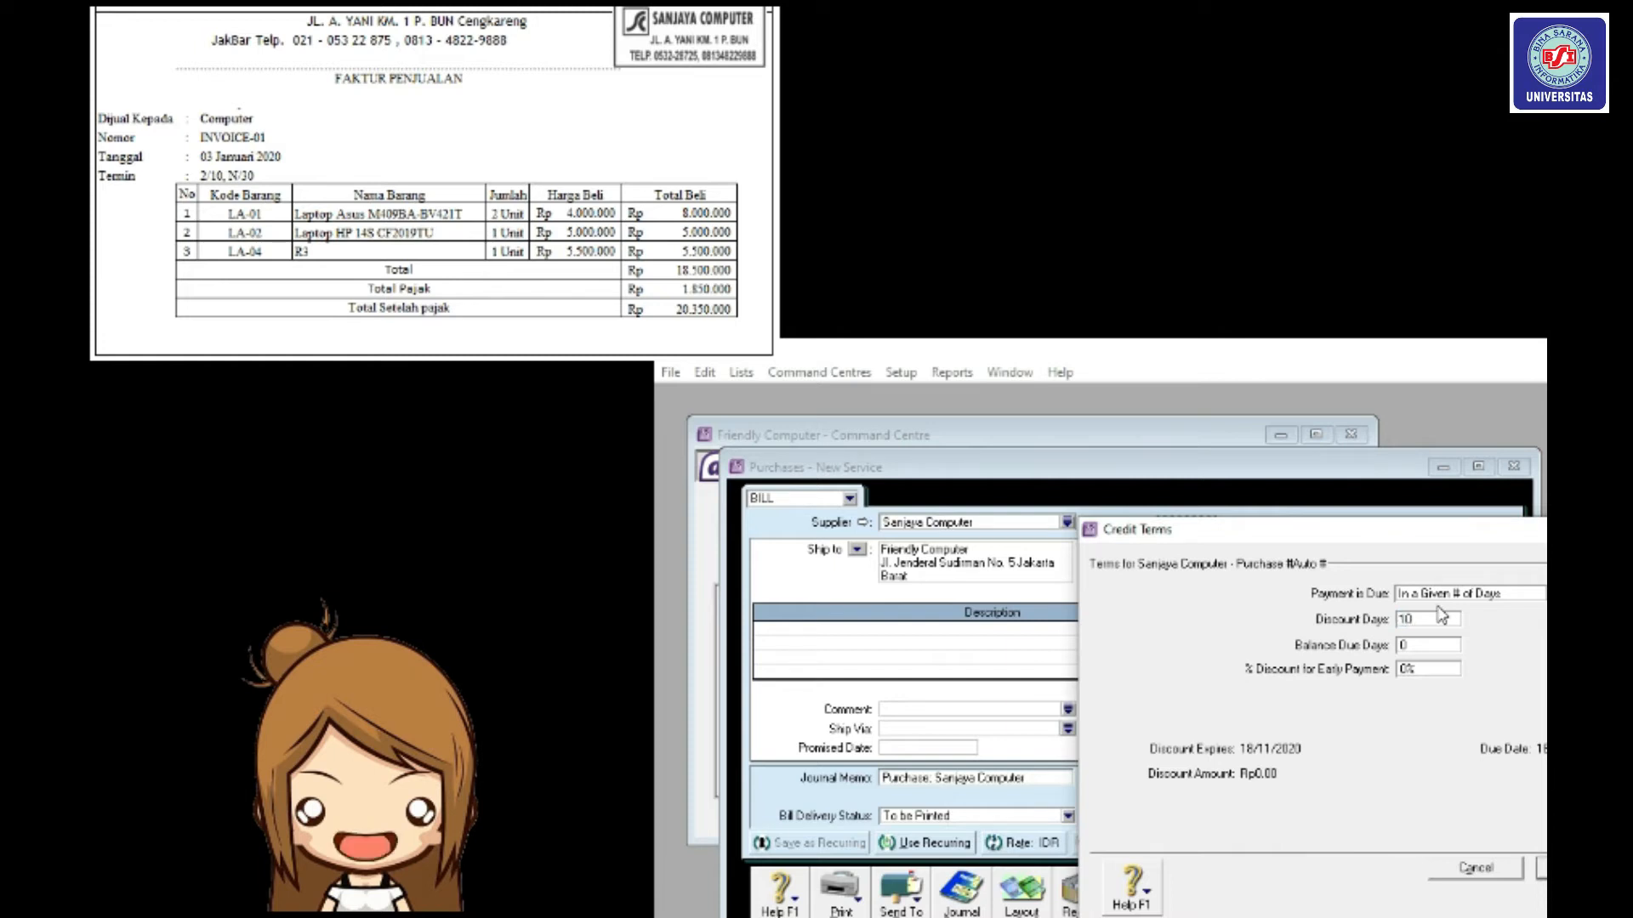
left_click(1434, 648)
type("30")
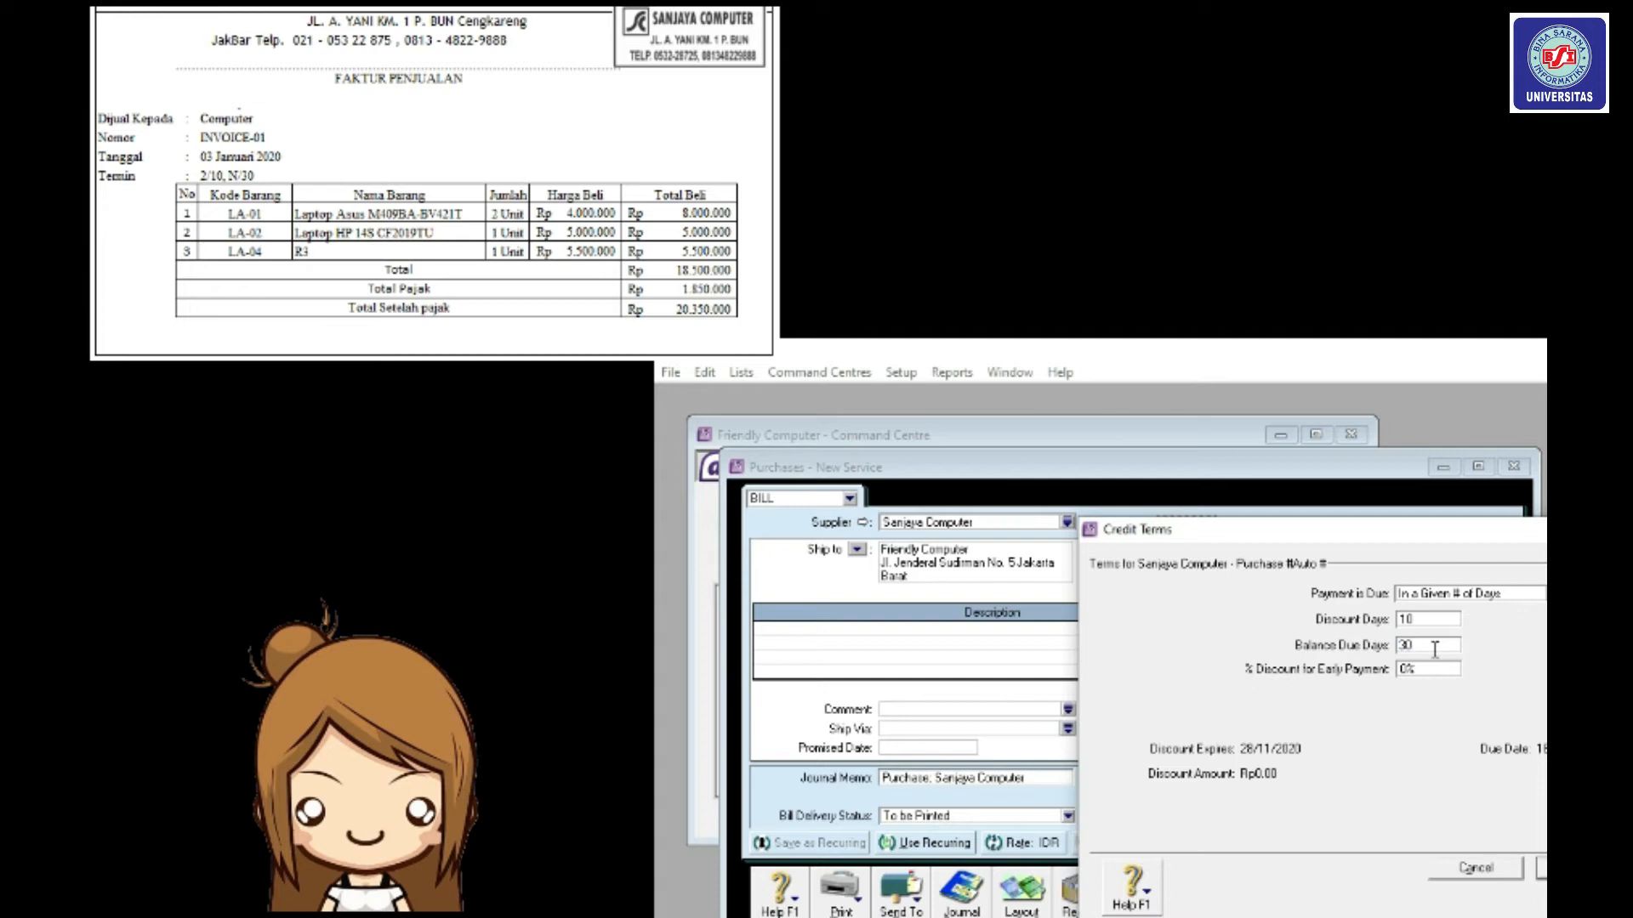
left_click(1423, 670)
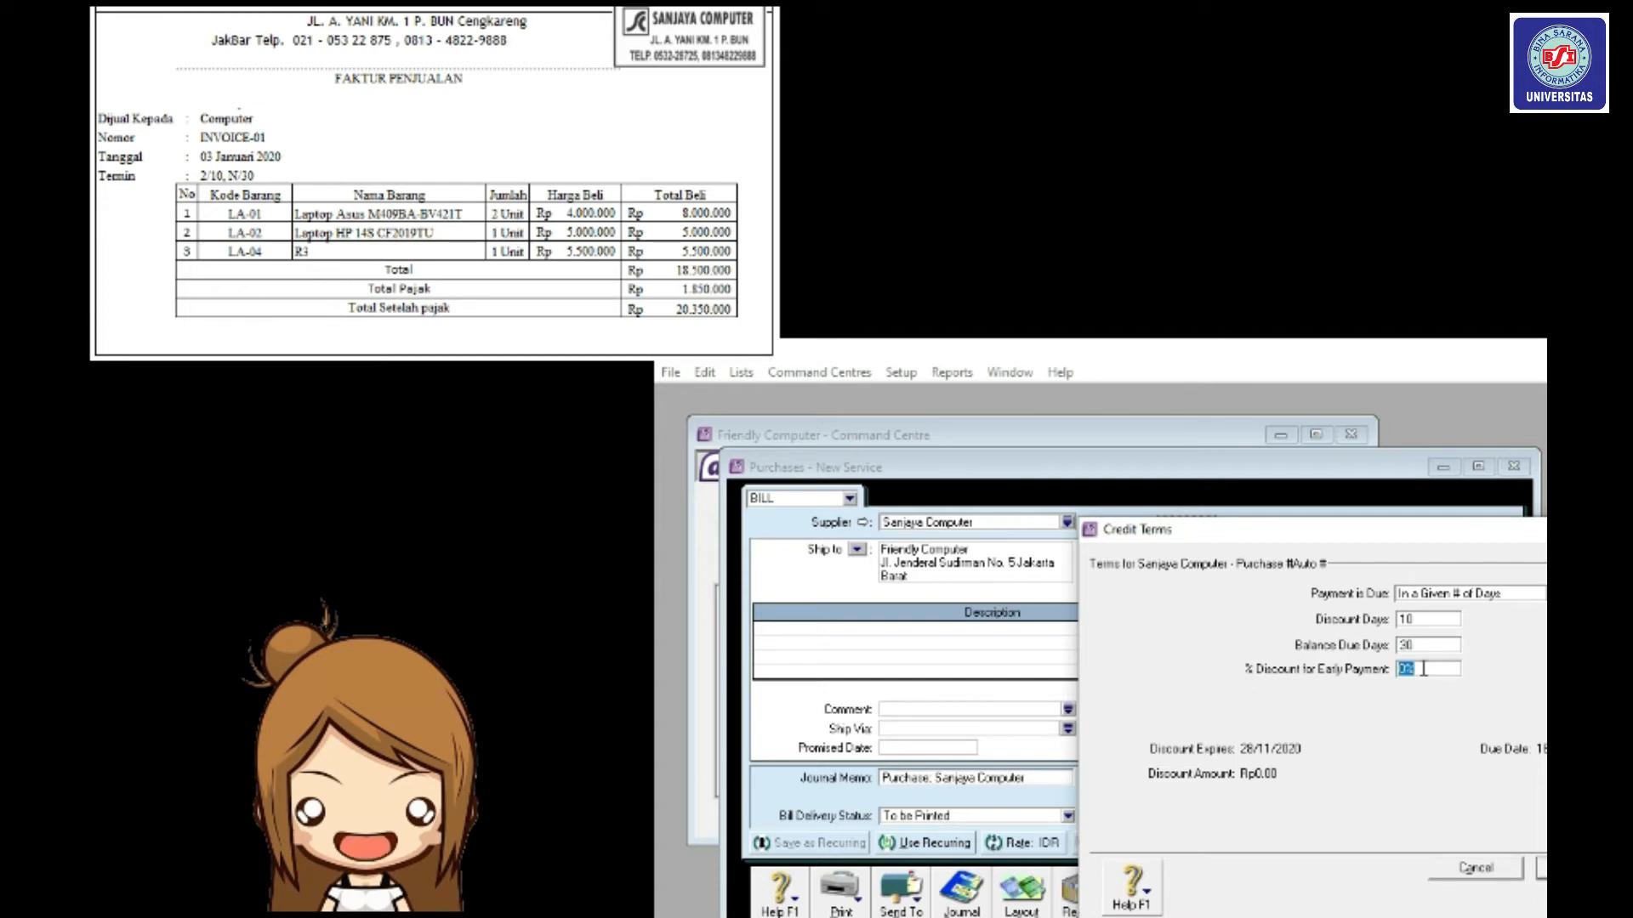
type("2")
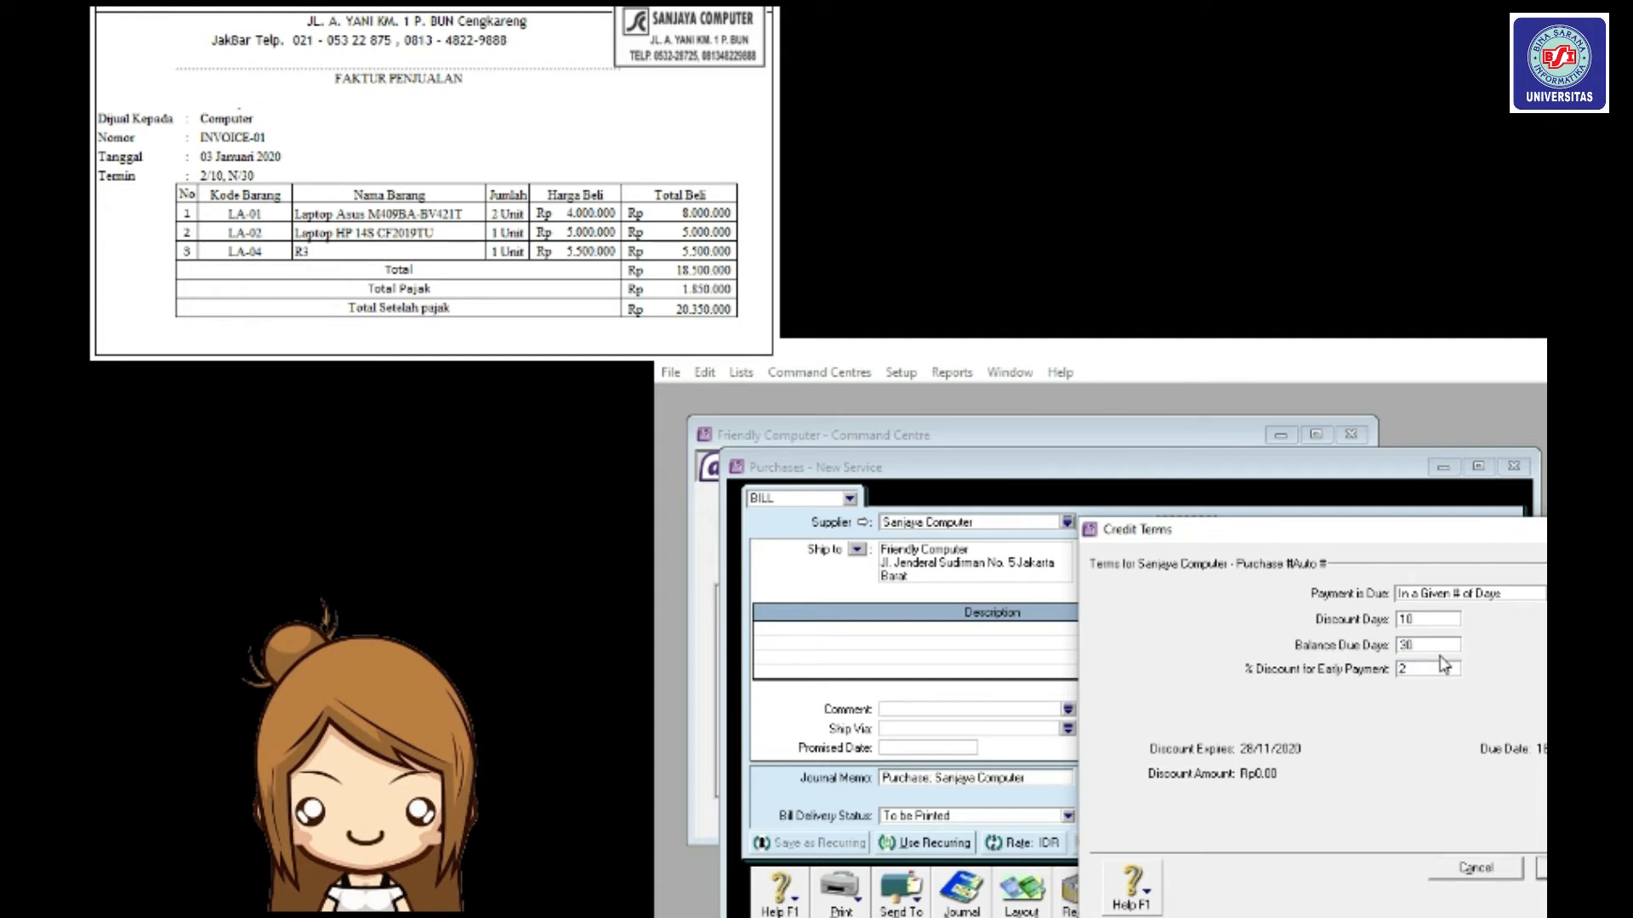
type("%")
key("Return")
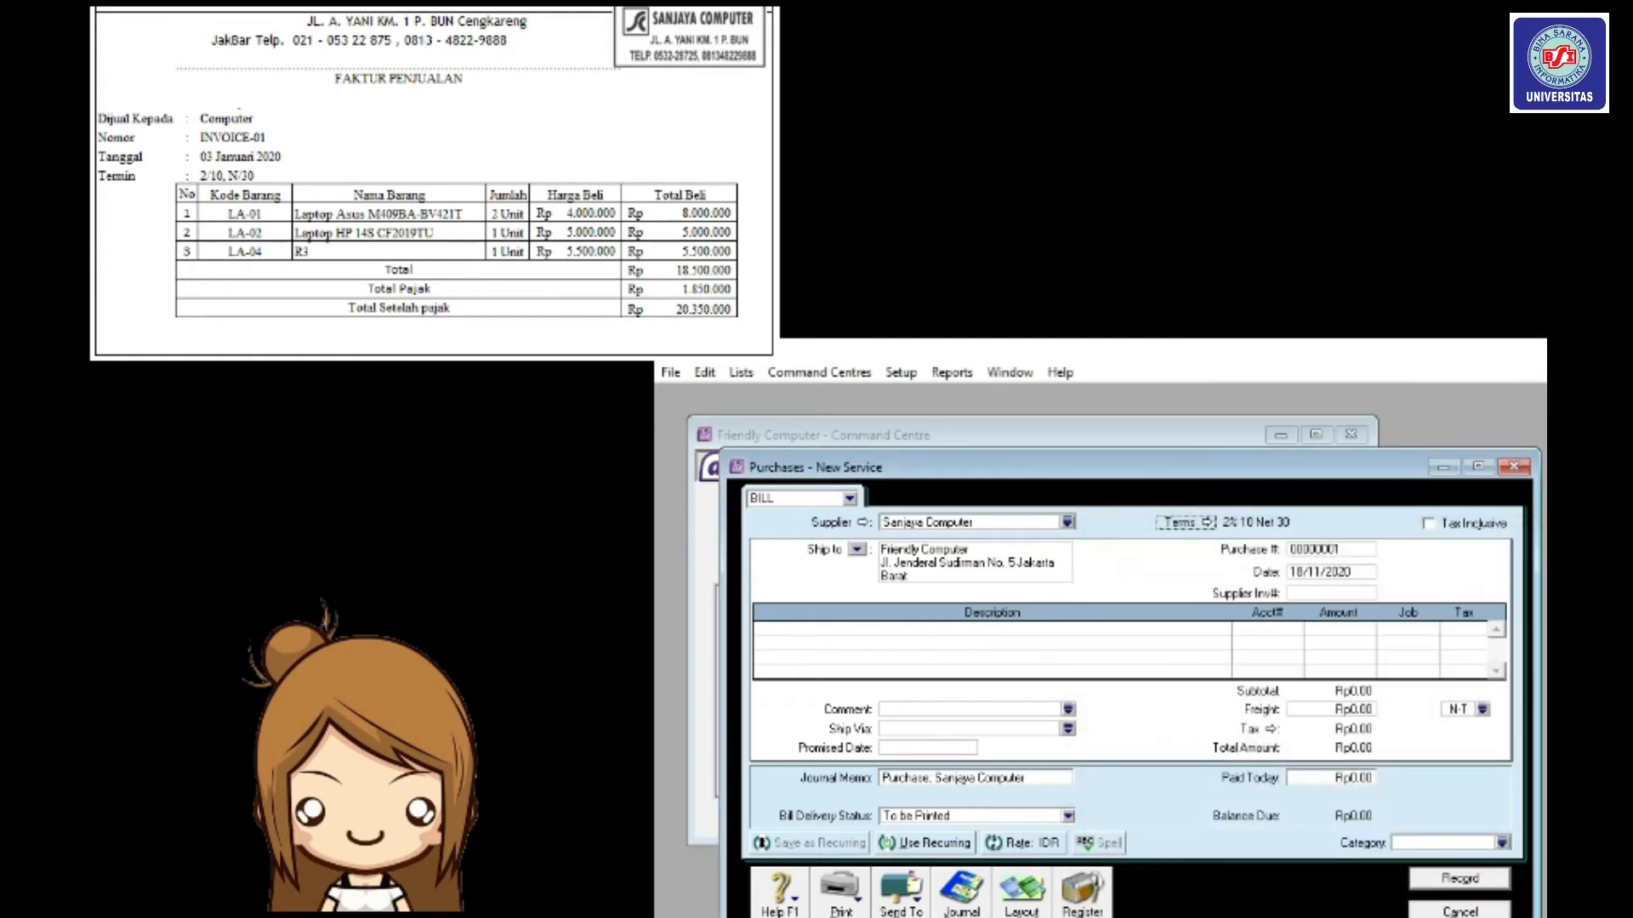
Enter INVOICE01 as the bill's purchase number.
left_click(1328, 551)
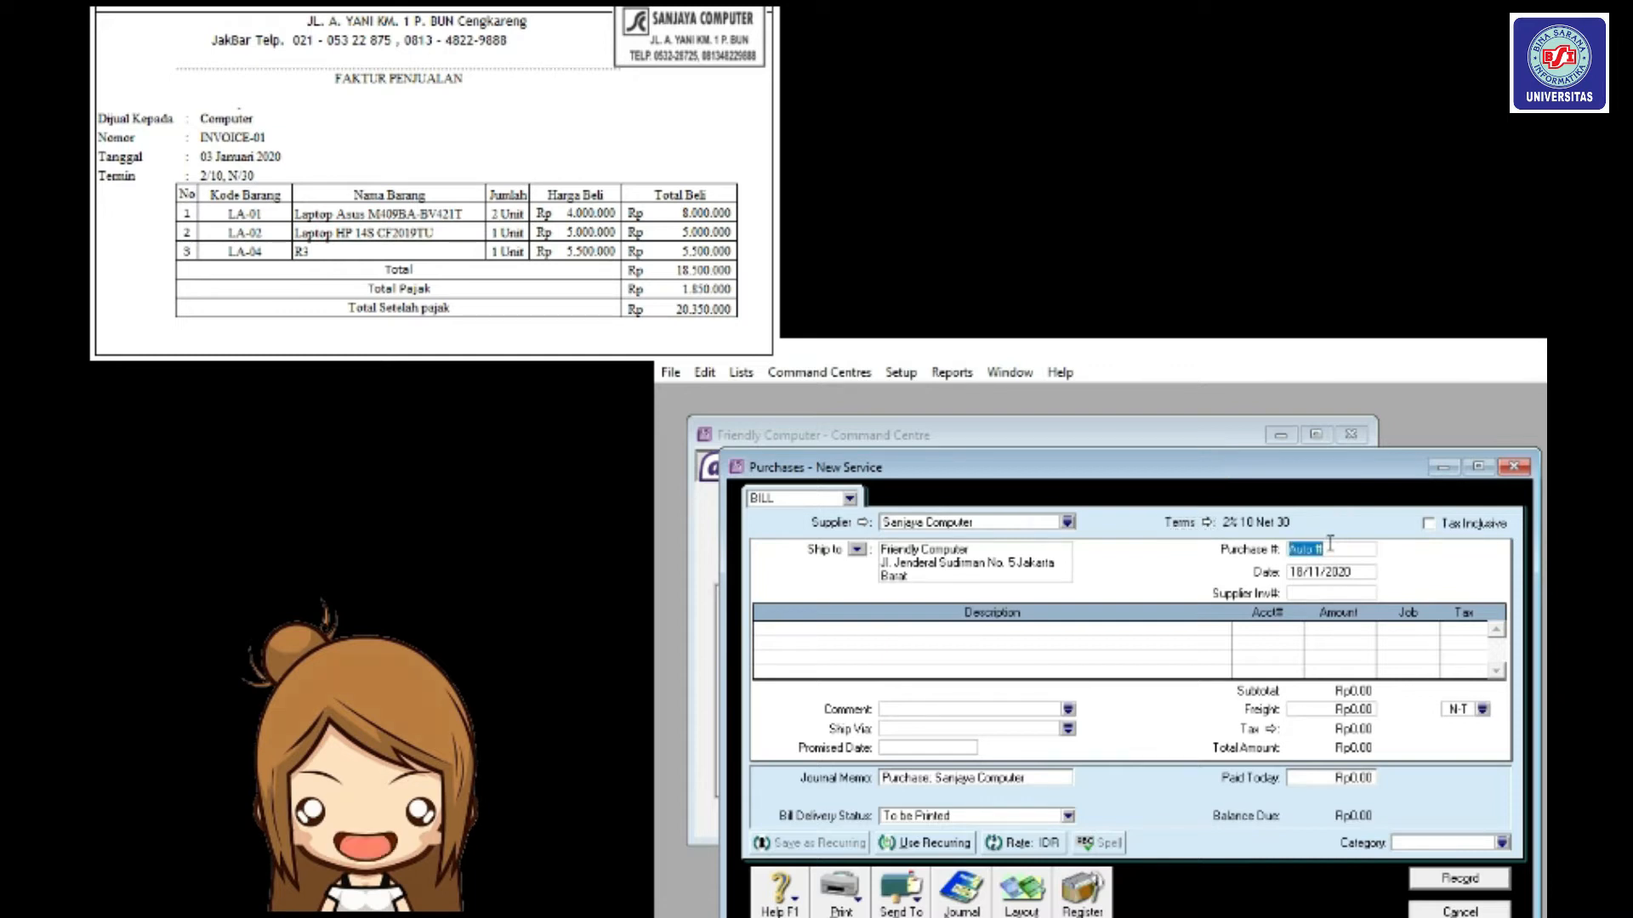
type("i")
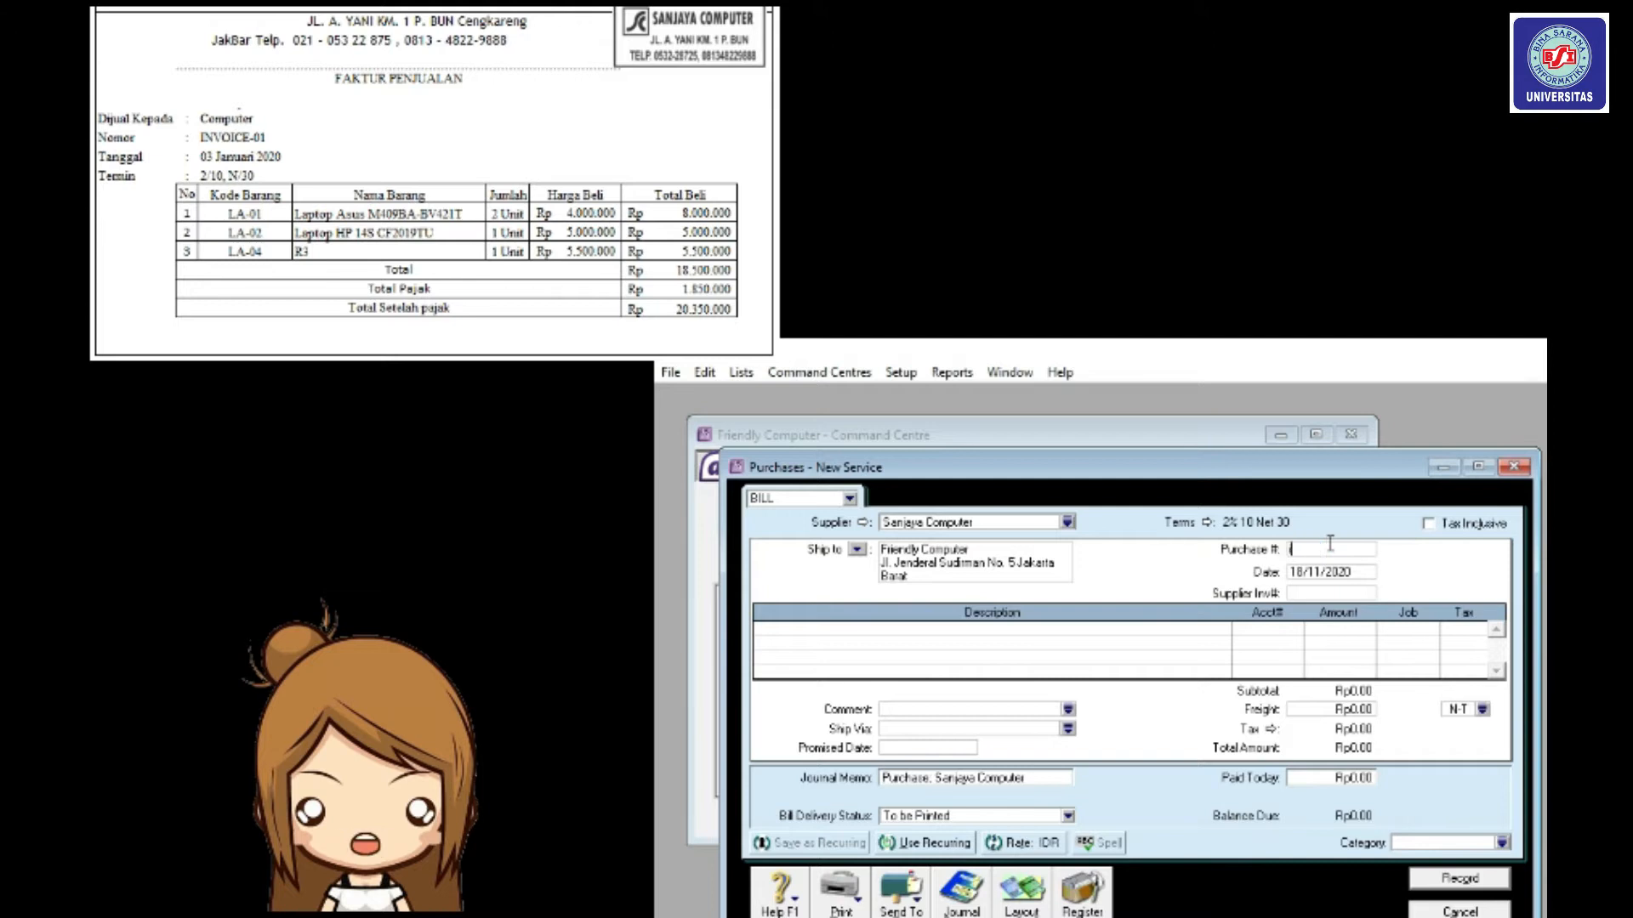
type("NVOI")
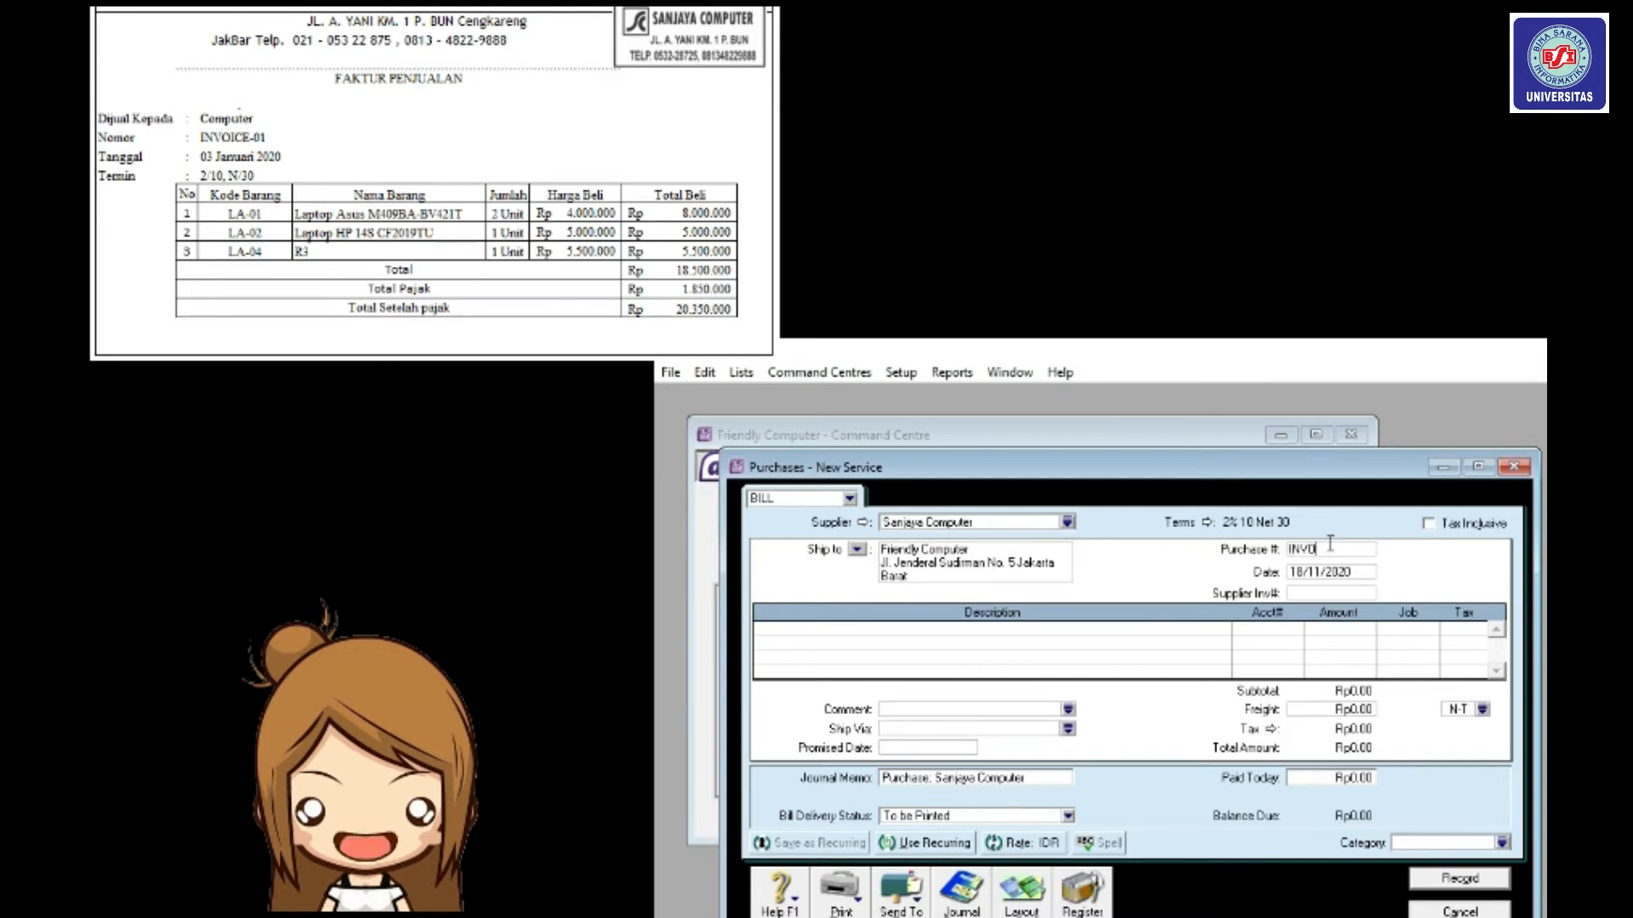
type("CE-0")
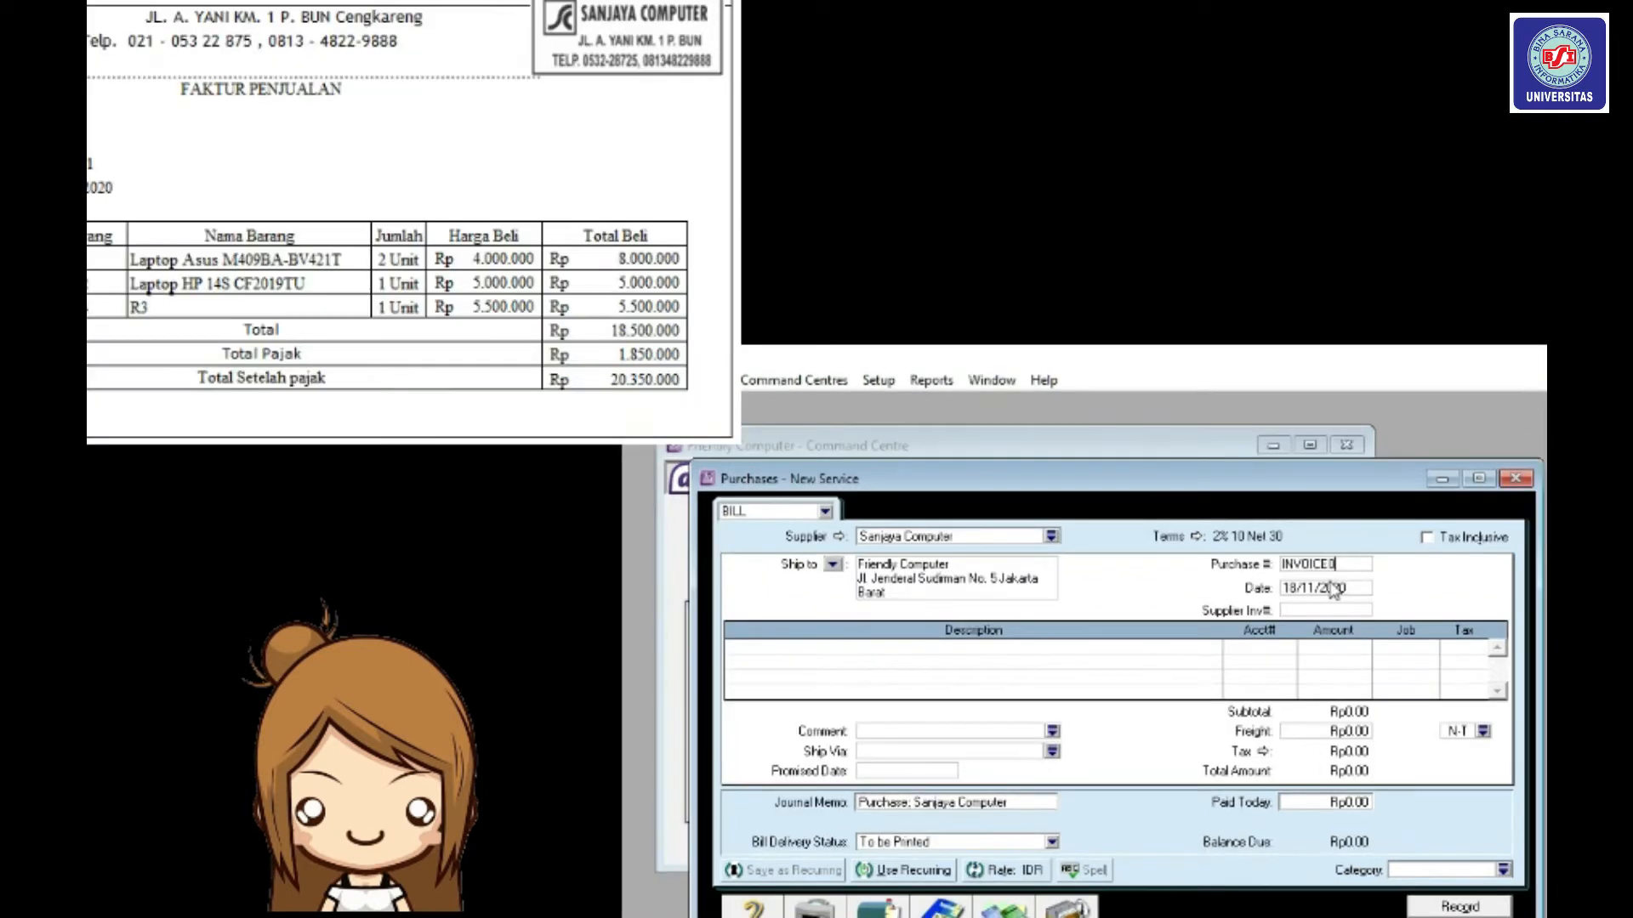
key("BackSpace")
key("BackSpace")
key("BackSpace")
key("BackSpace")
key("BackSpace")
type("CE01")
key("Tab")
Change the bill date to 03/01/2020.
left_click(1298, 589)
key("BackSpace")
key("BackSpace")
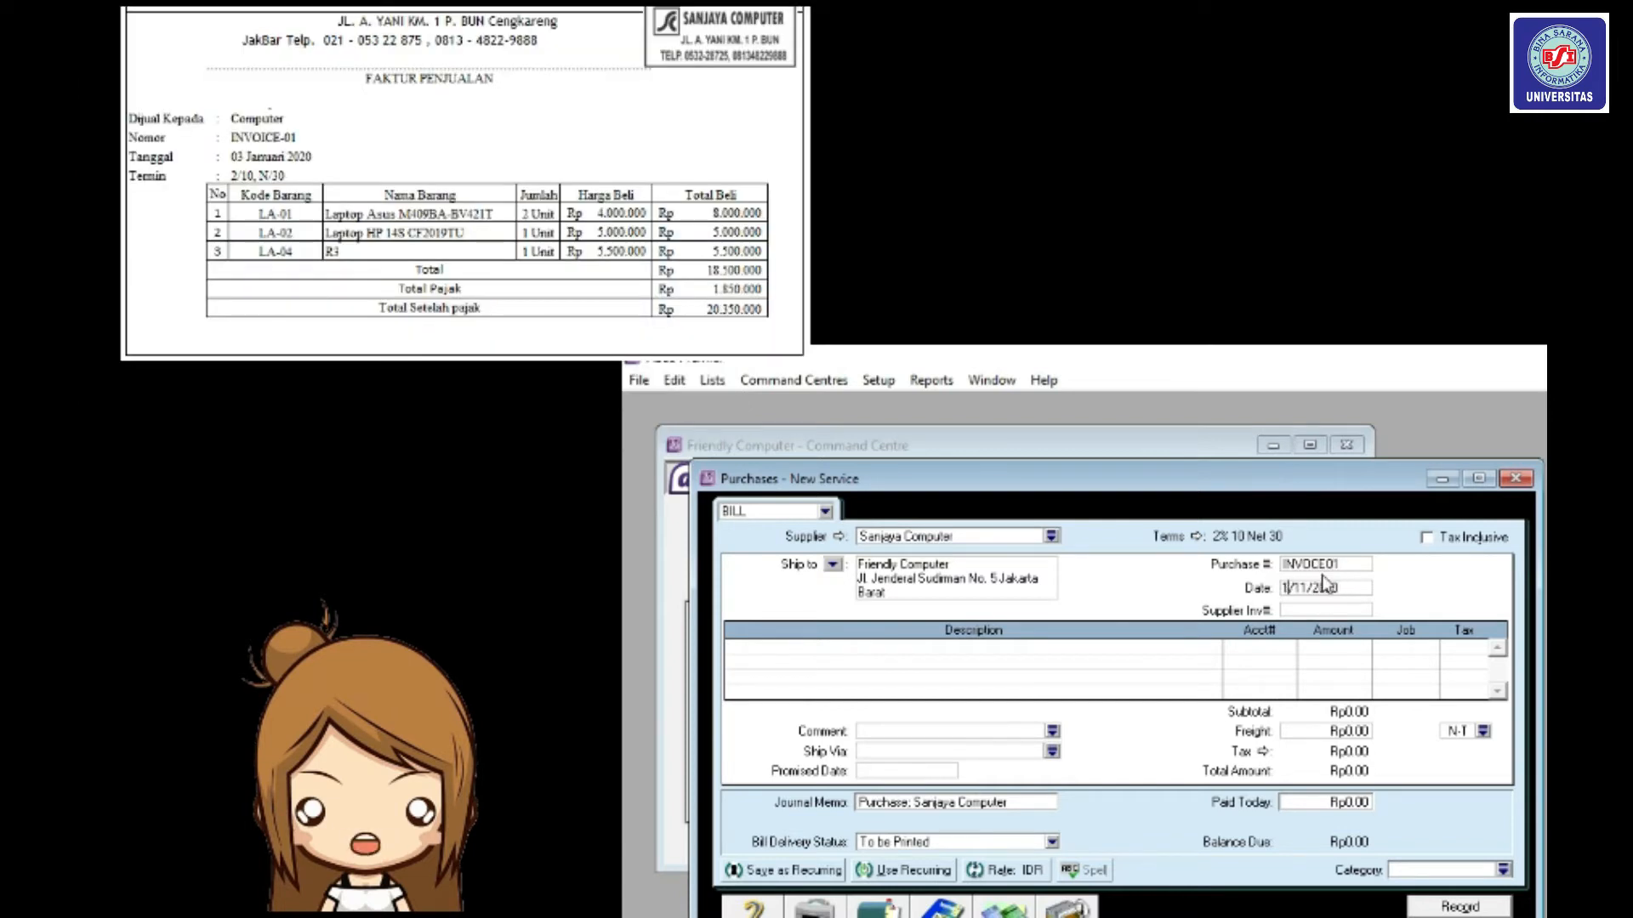
type("01")
key("BackSpace")
type("3")
left_click(1310, 589)
key("BackSpace")
type("0")
Switch the bill to the Item layout.
left_click(1005, 914)
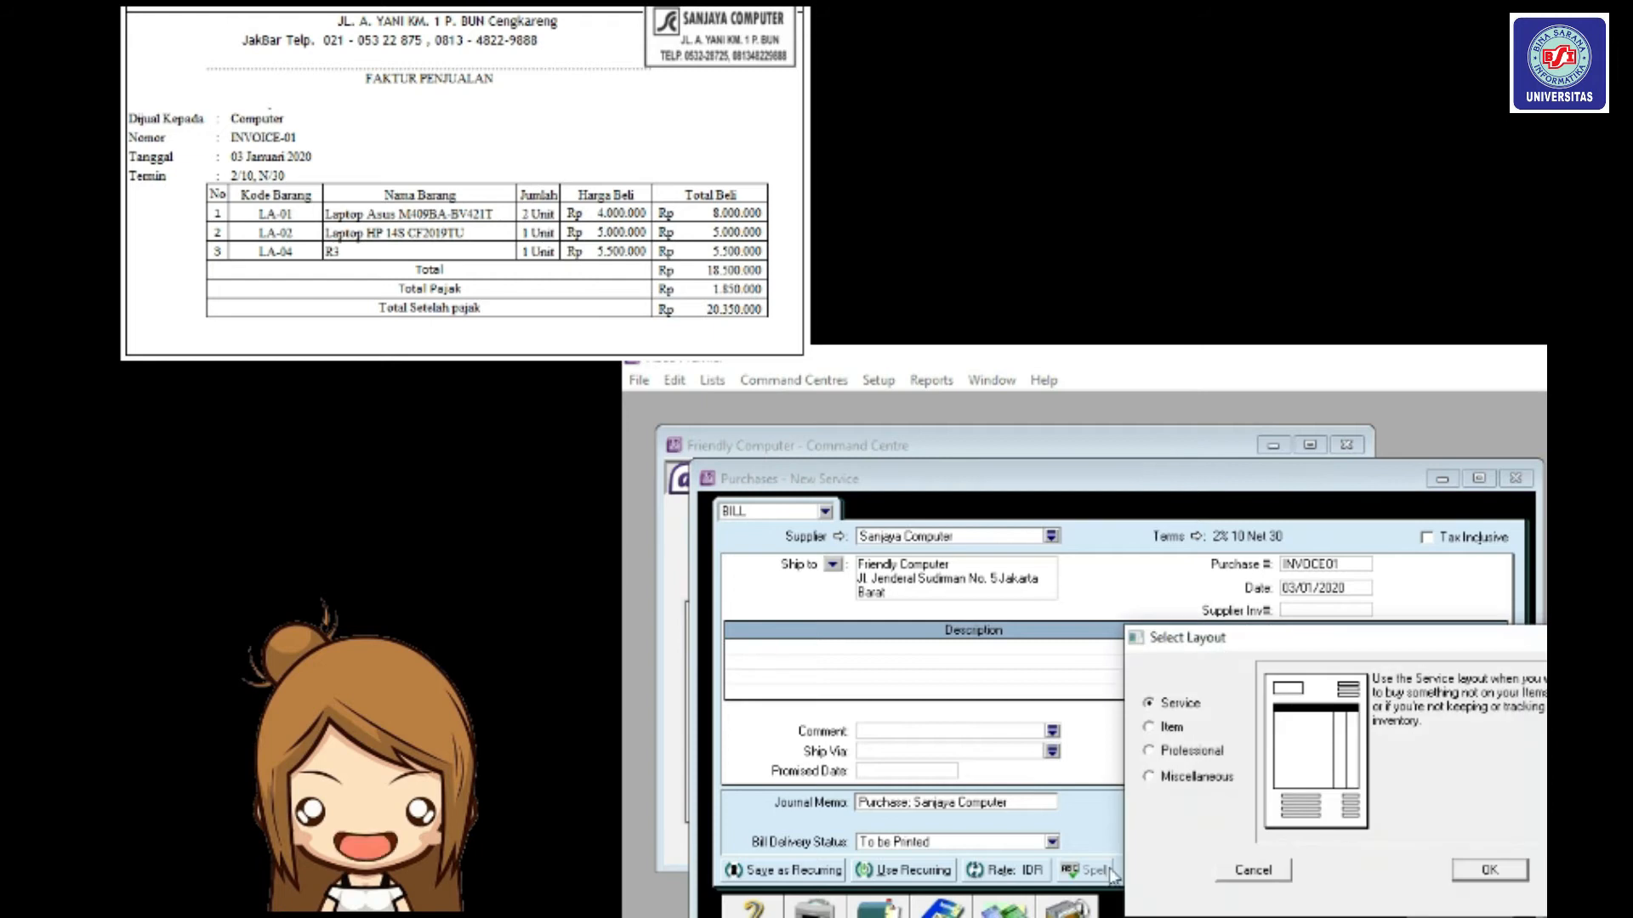
left_click(1175, 727)
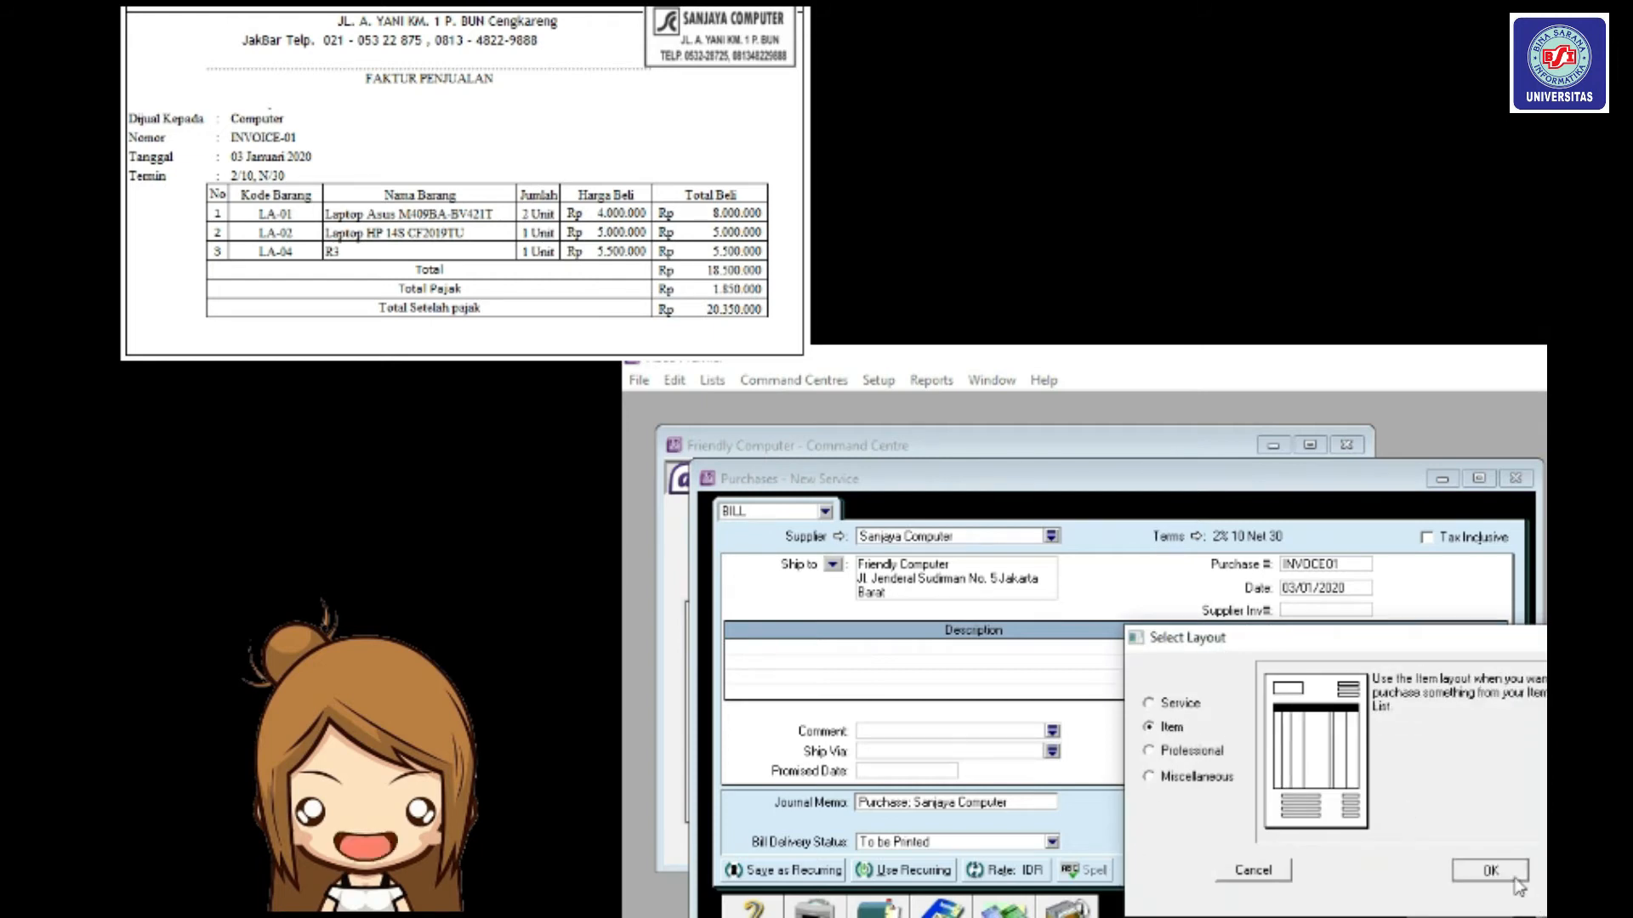
left_click(1515, 876)
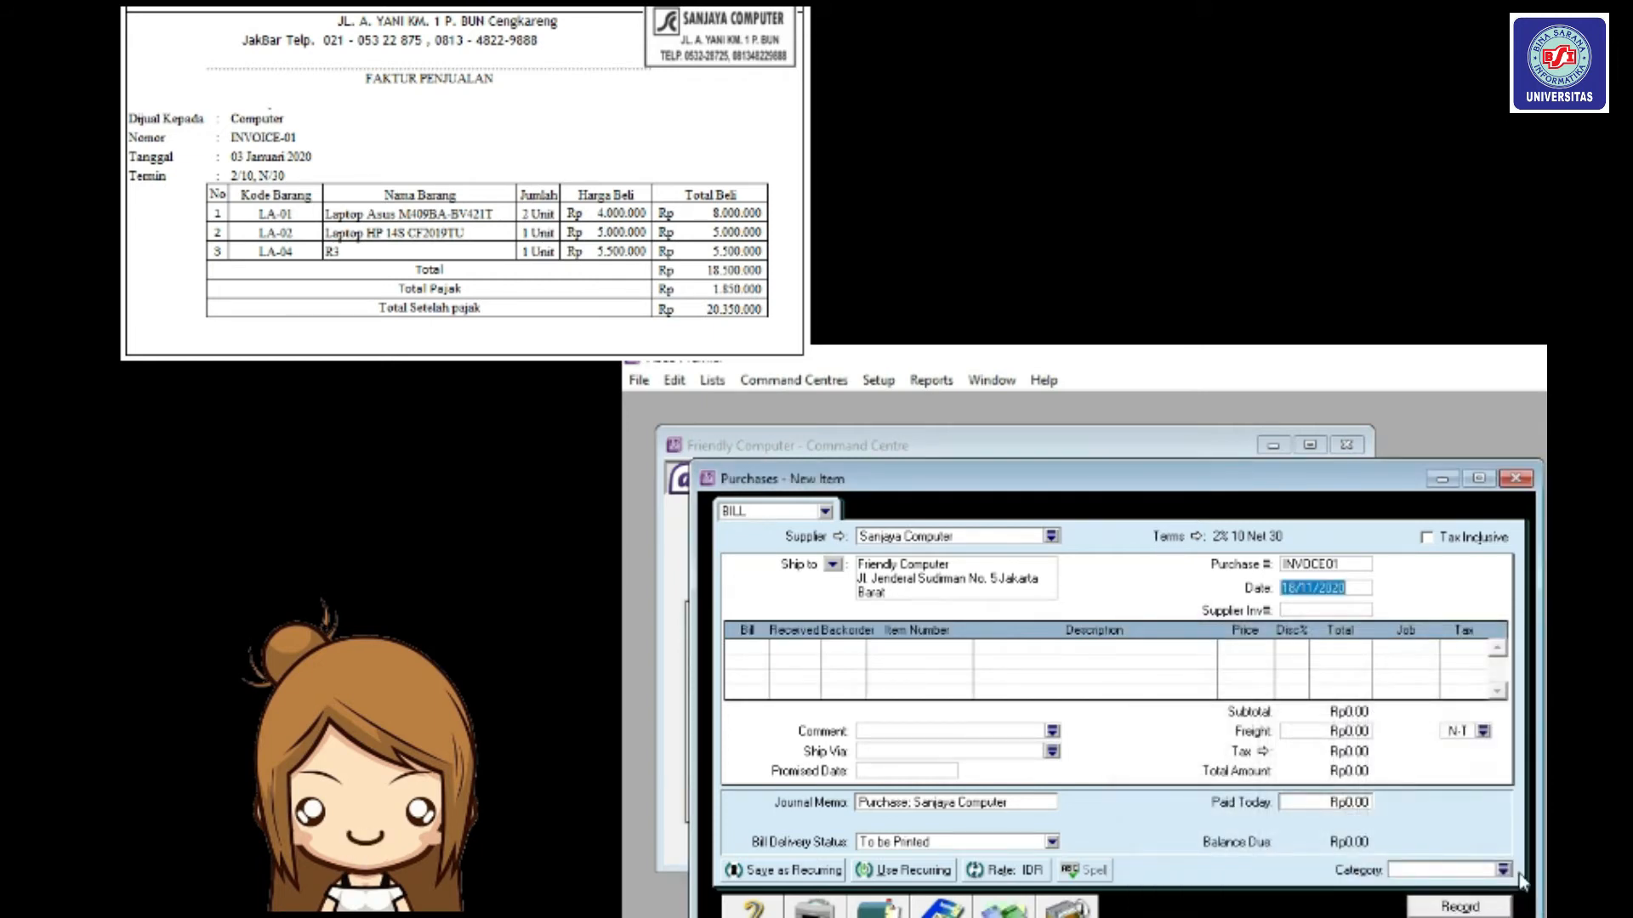
Add a first line of 2 × item LA01 at 4,000,000 each.
left_click(736, 648)
type("2")
key("Tab")
key("Tab")
type("LA01")
key("Tab")
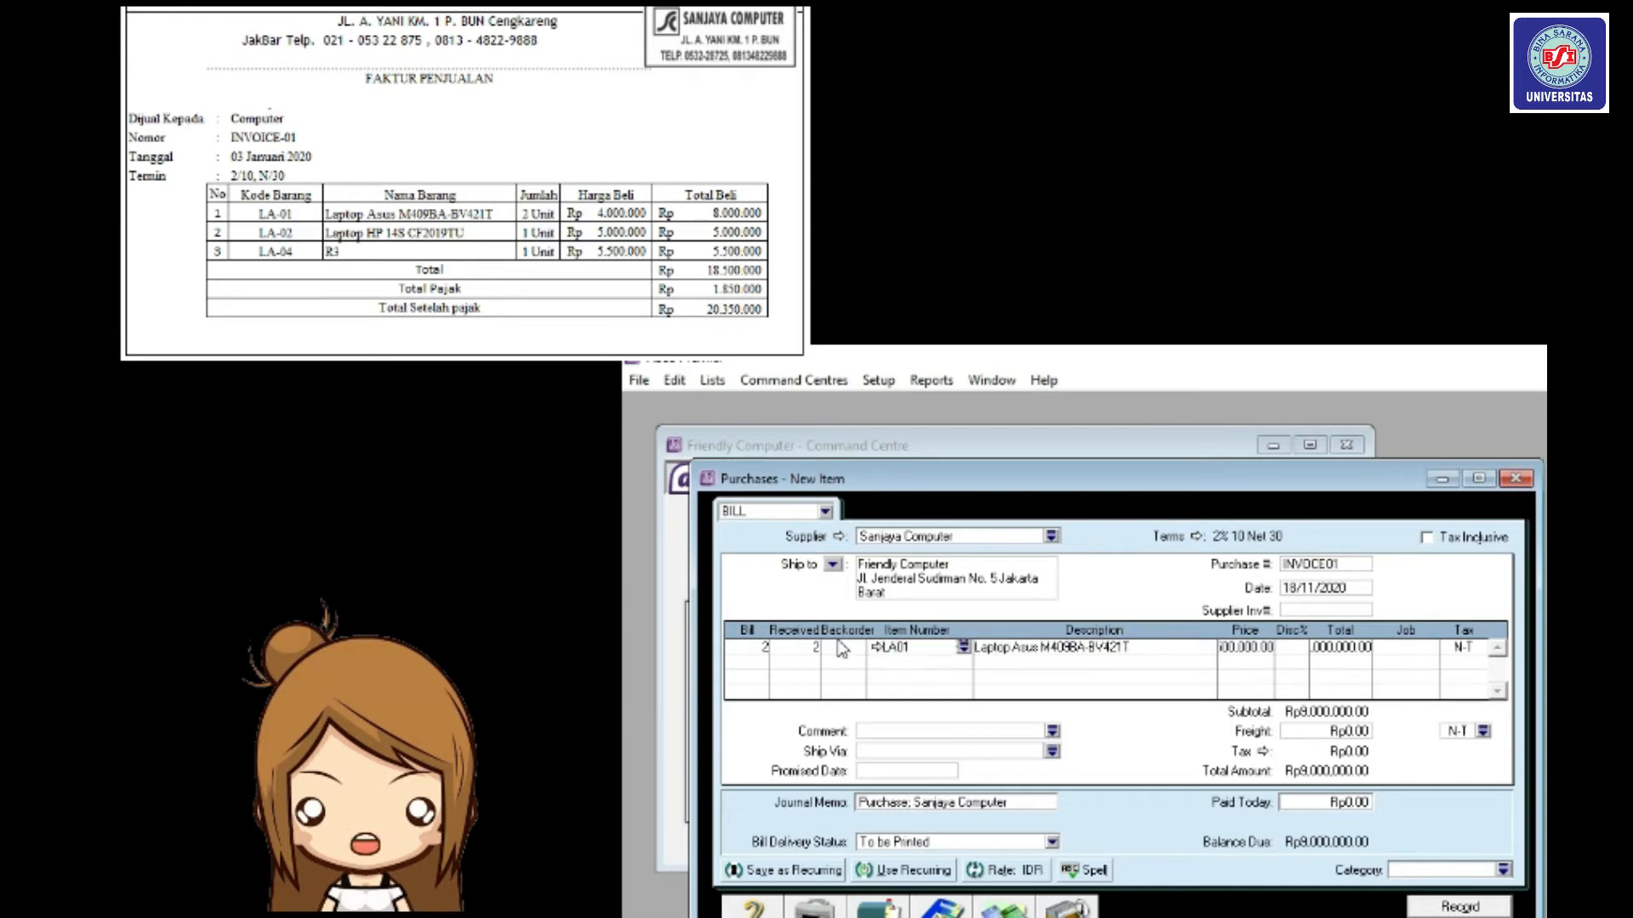
key("Tab")
key("Tab")
type("4000000")
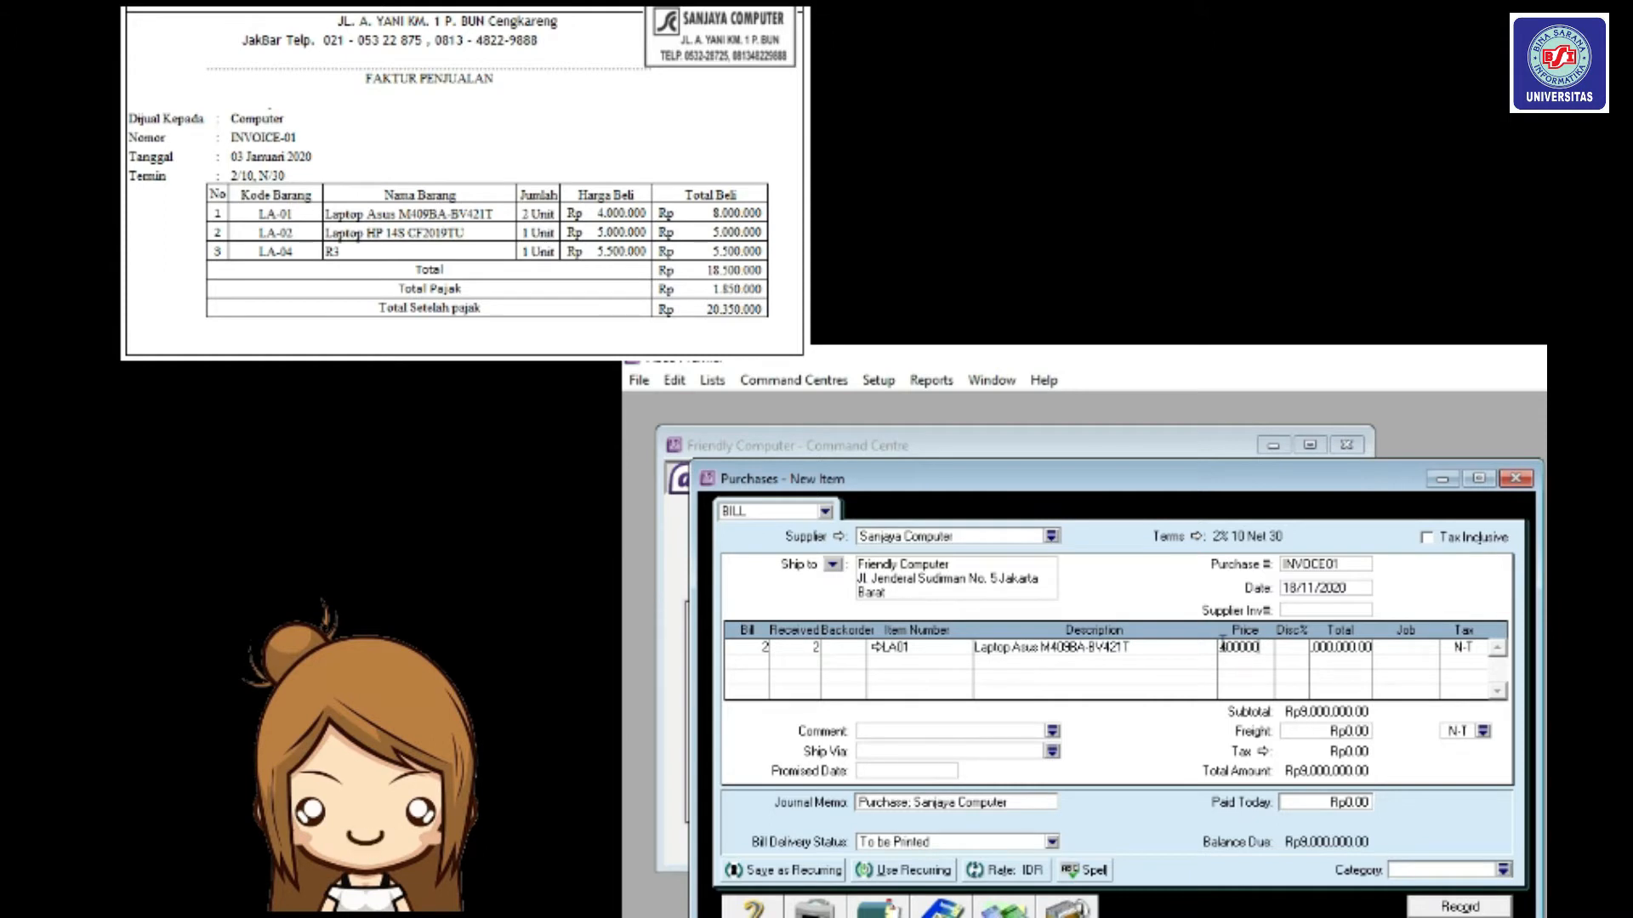
key("Tab")
key("Tab")
key("Tab")
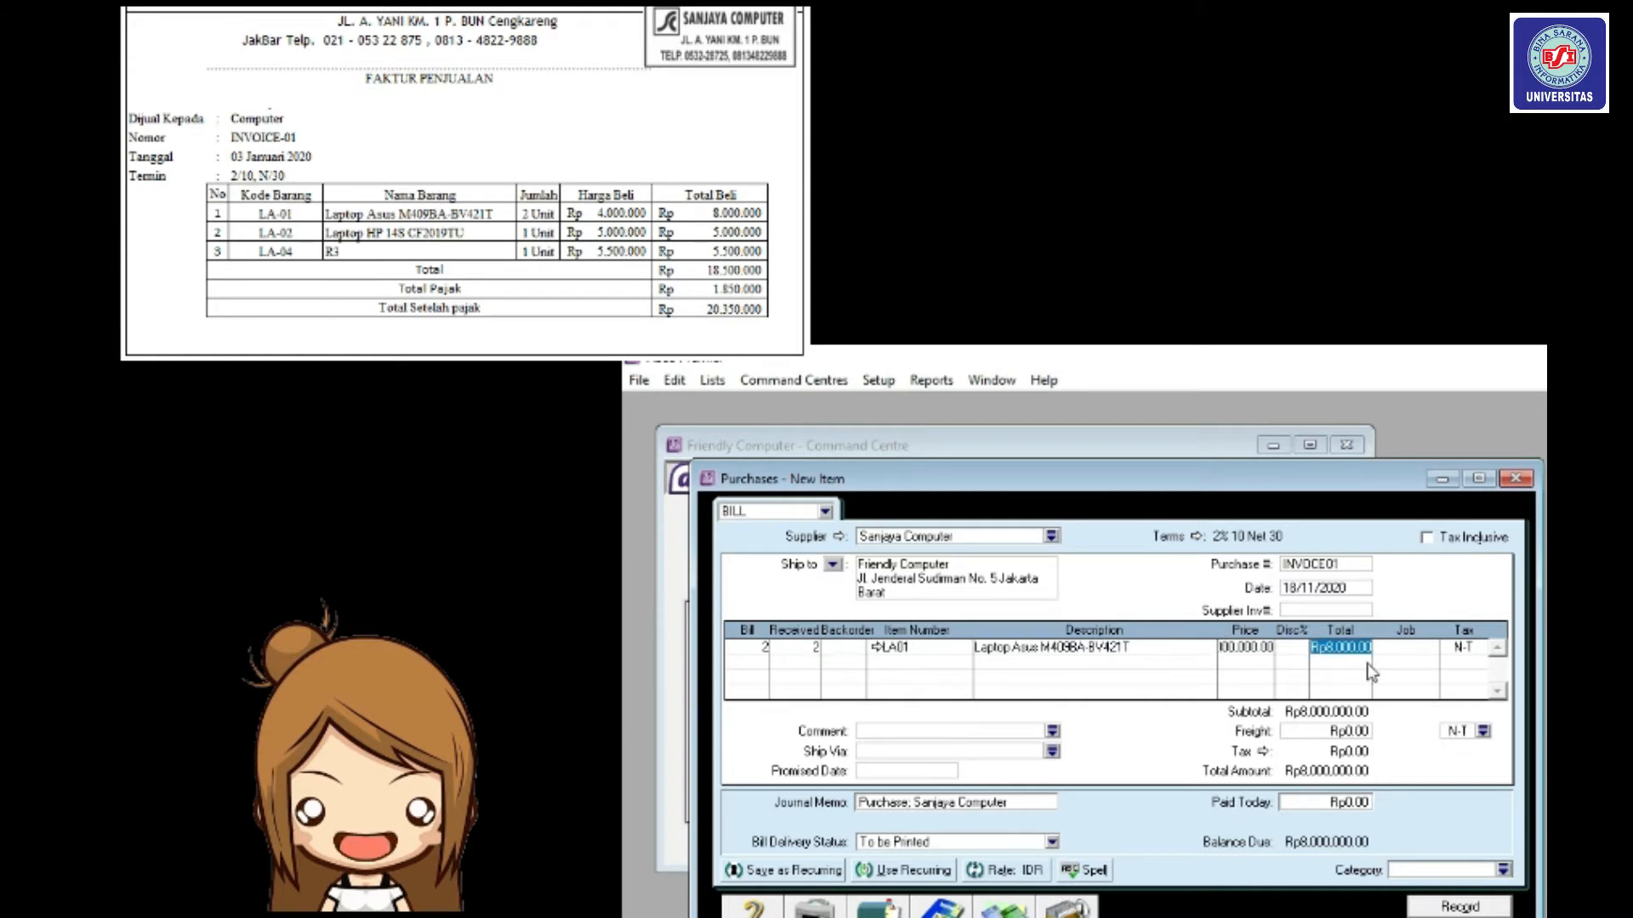
key("Tab")
key("Tab")
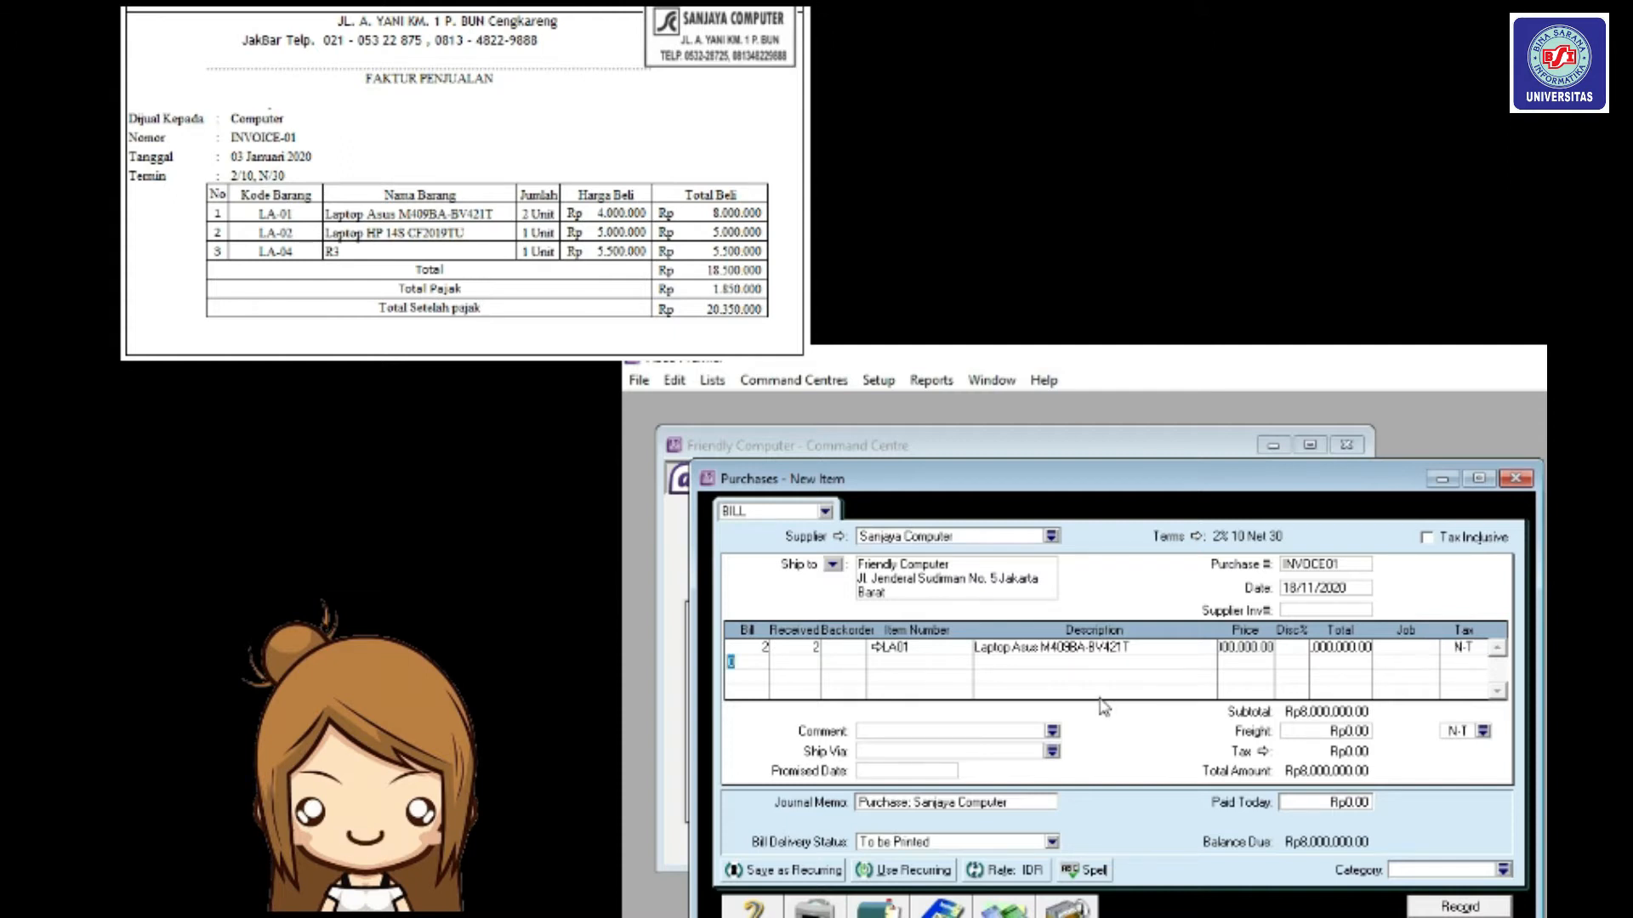
Add a second line of 1 × item LA02 at 5,000,000.
type("1")
key("Tab")
key("Tab")
key("Tab")
type("LA02")
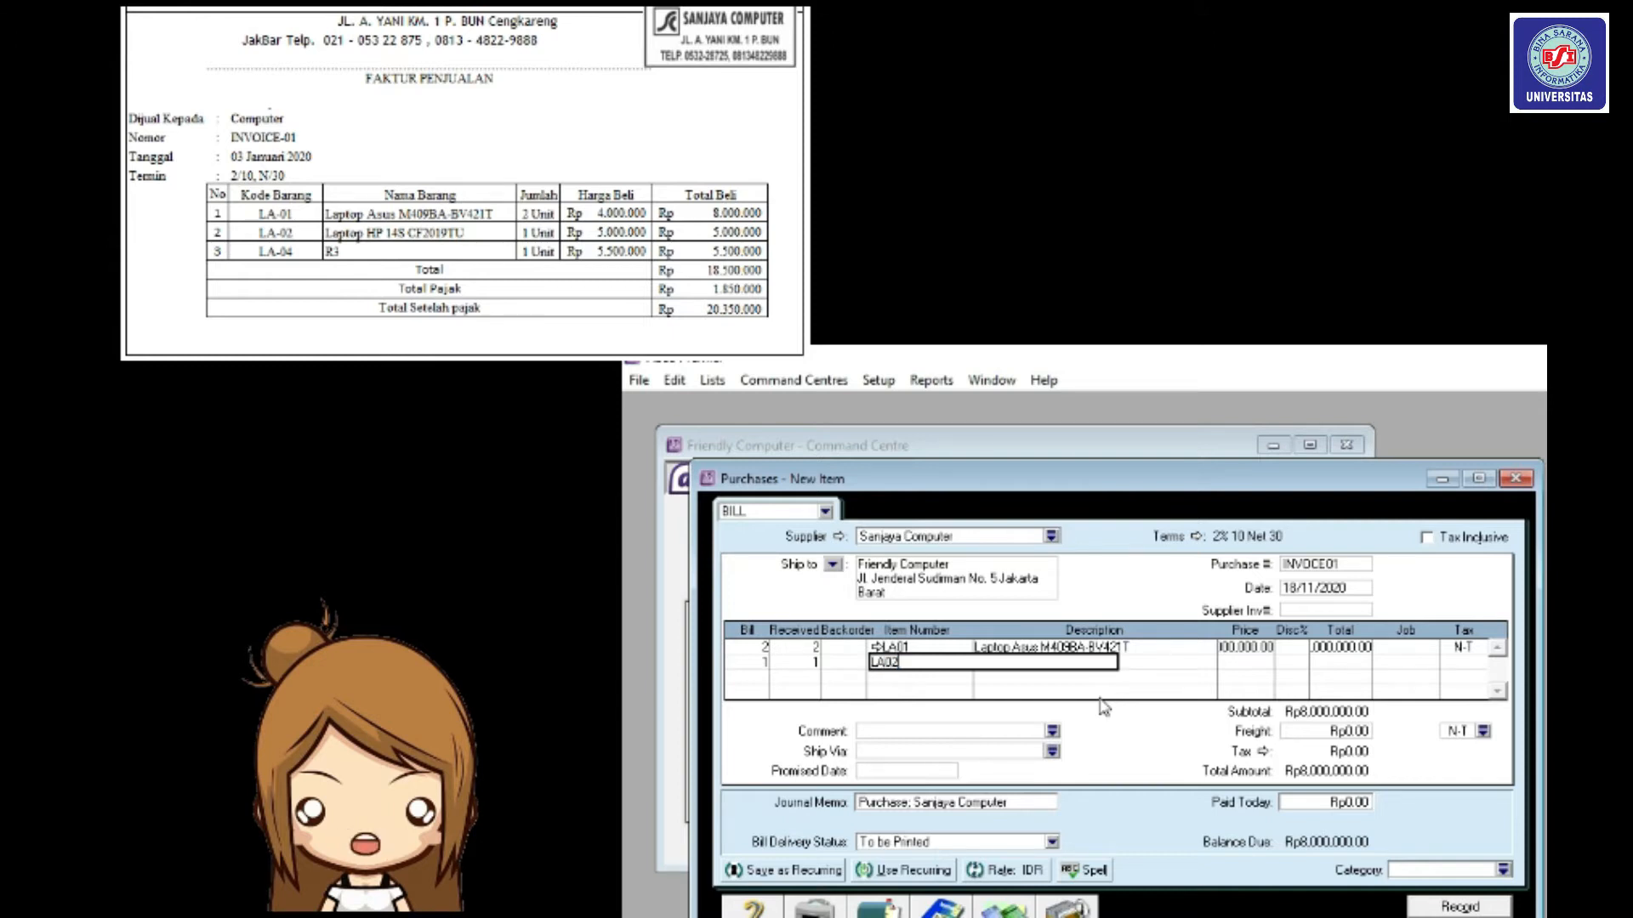
key("Tab")
key("Tab")
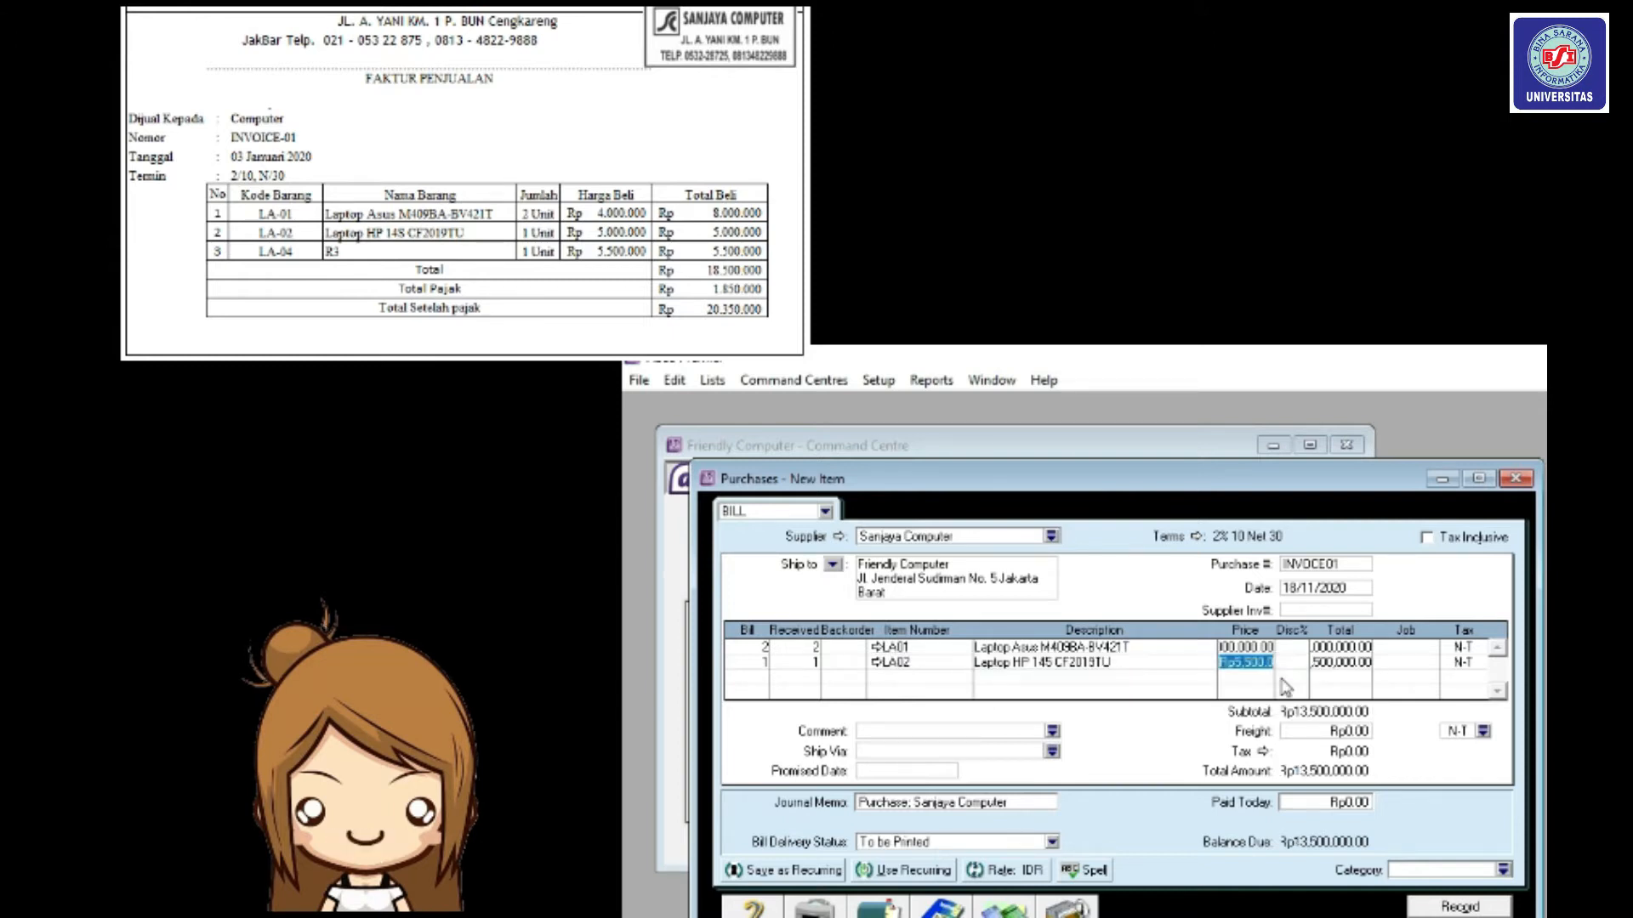
type("5000")
type("000")
key("Tab")
key("Tab")
key("Tab")
key("Tab")
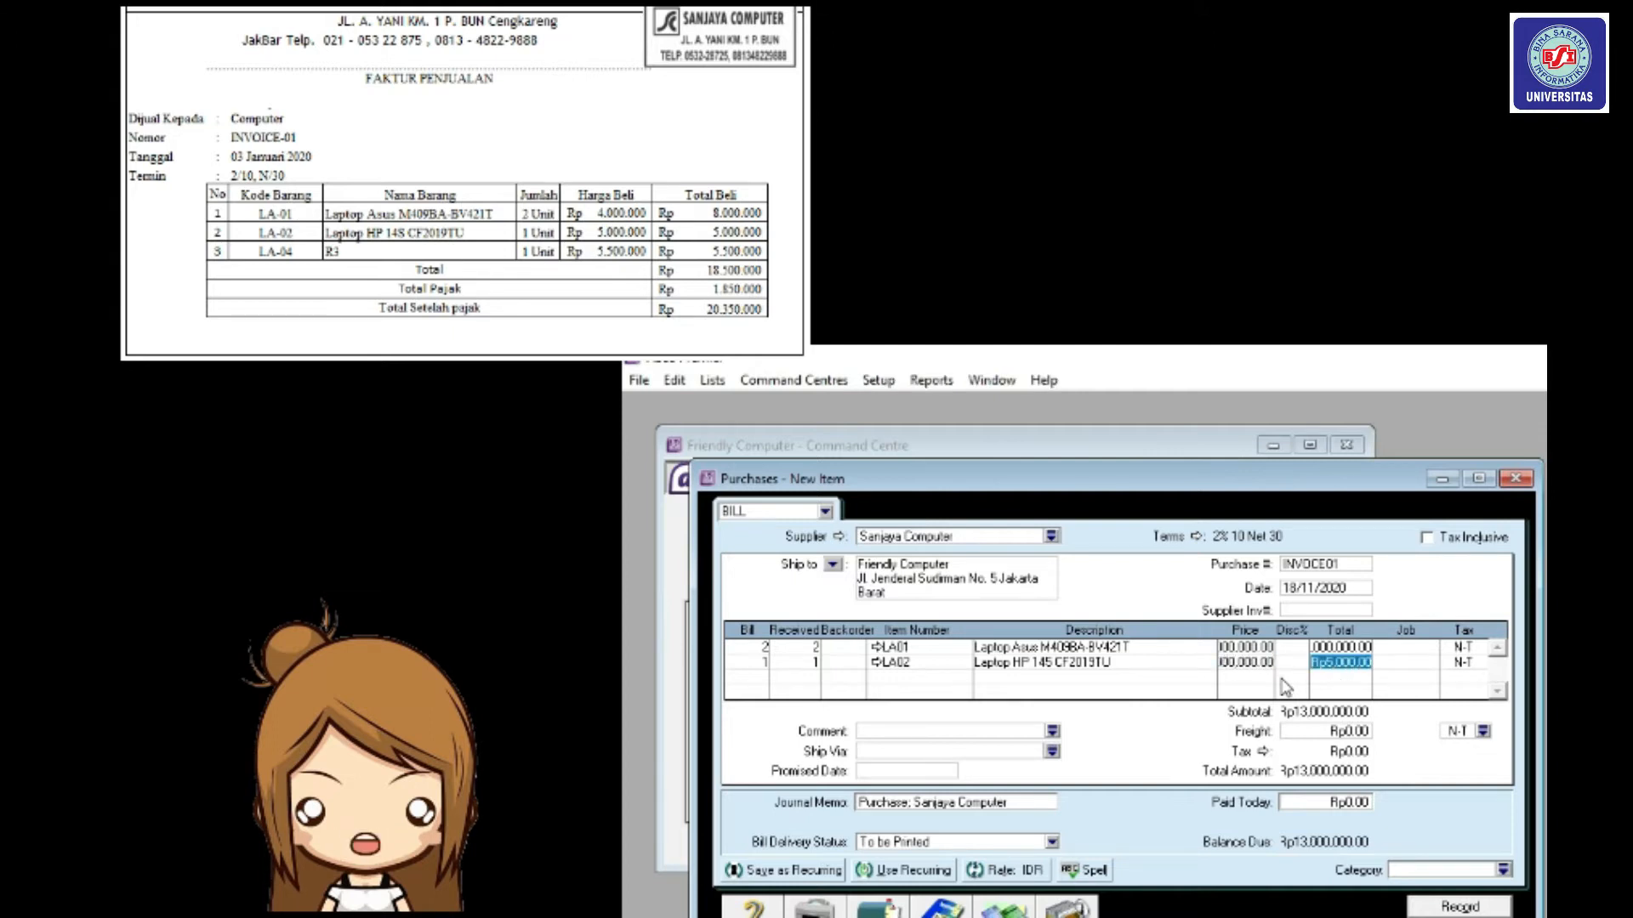
key("Tab")
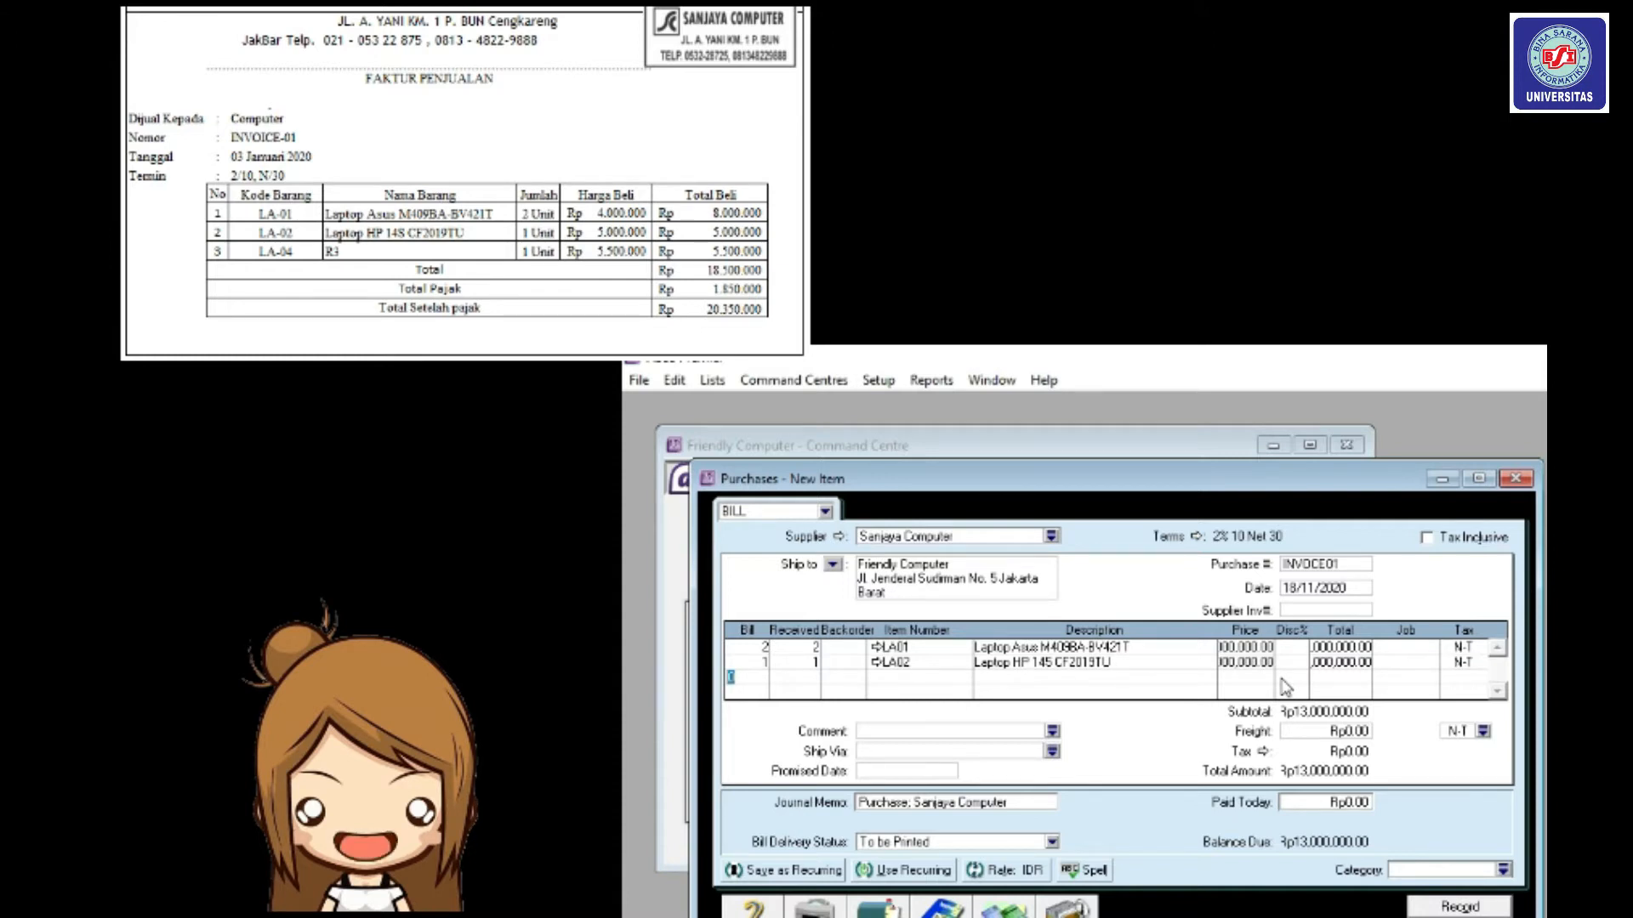
Add a third line of 1 × LS04 Laptop ACER ASPIRE 3 at 5,500,000.
type("1")
key("Tab")
key("Tab")
type("LA04")
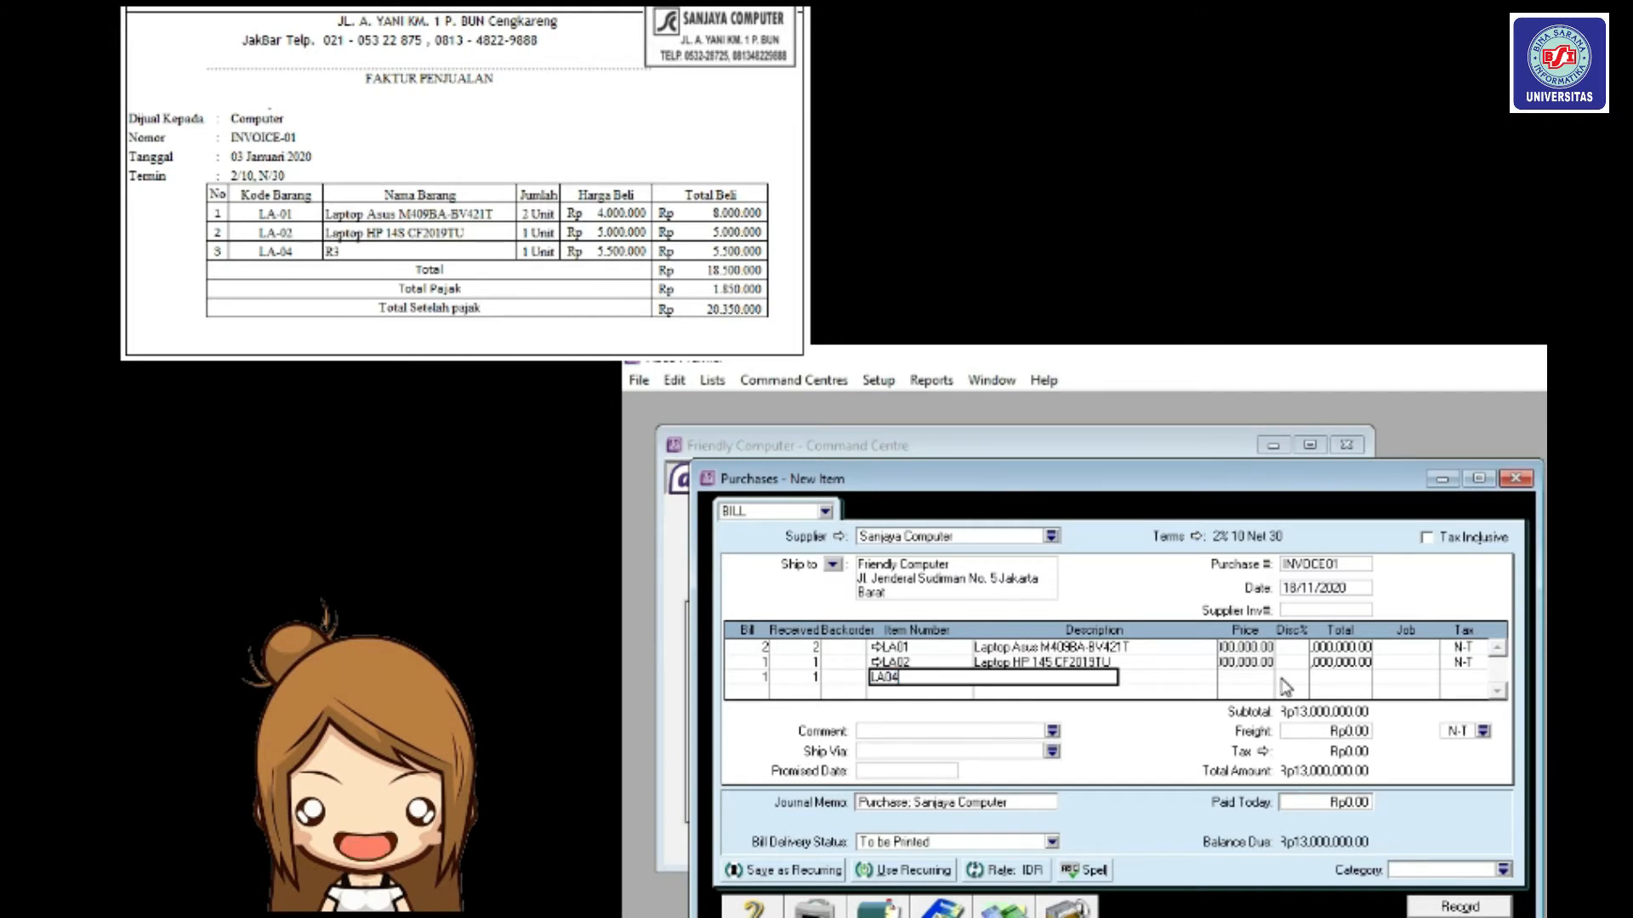
key("Tab")
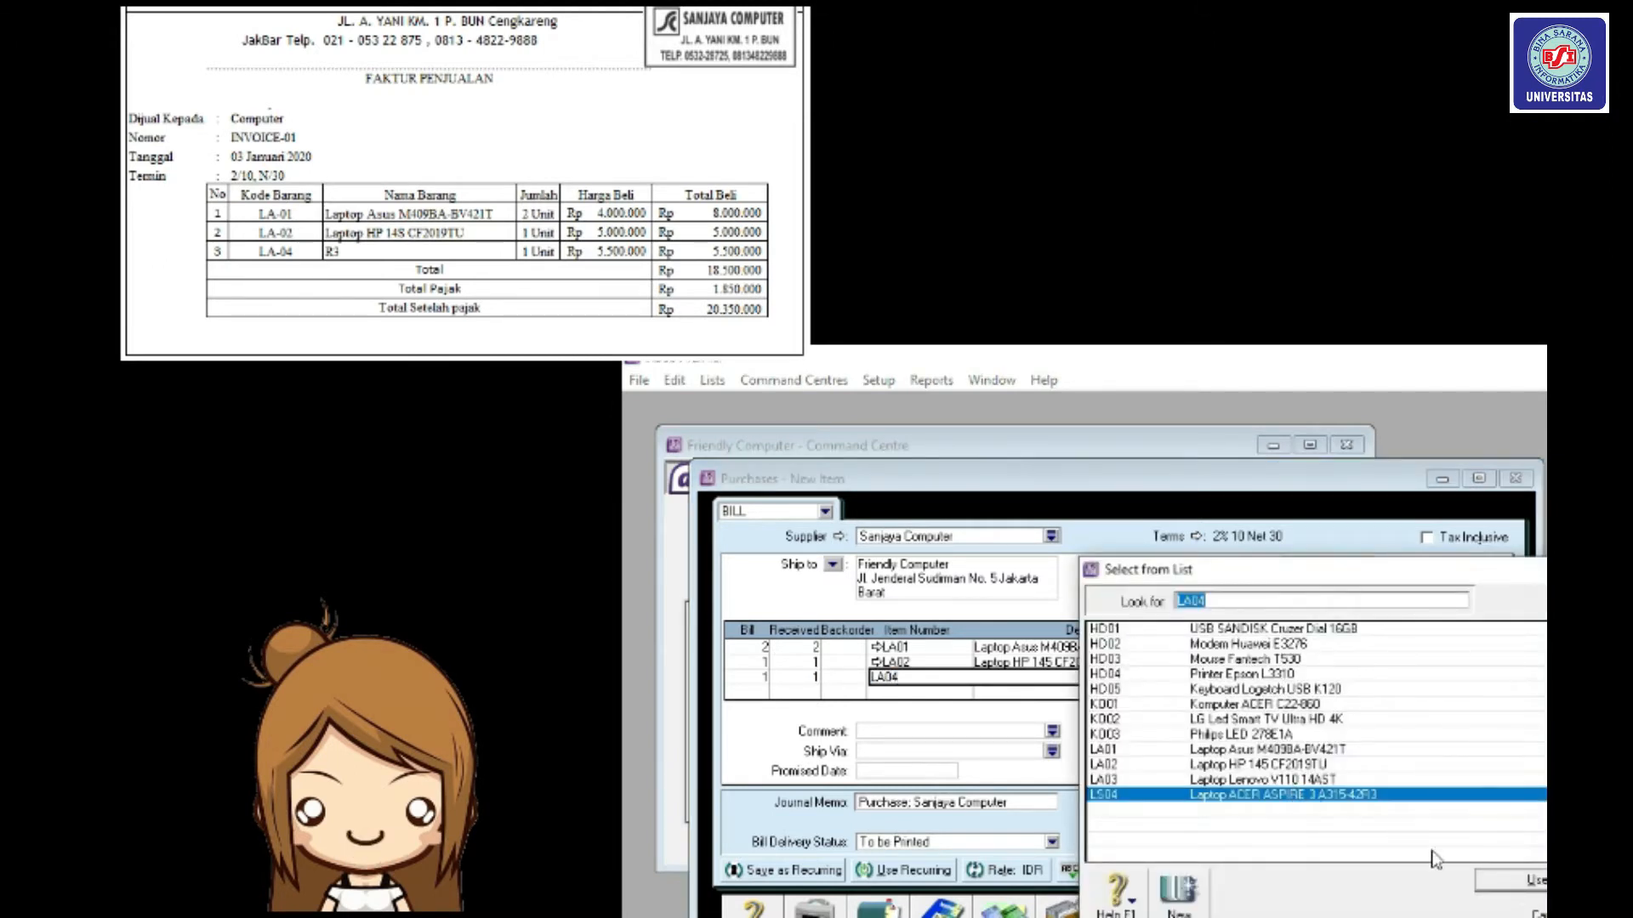
left_click(1511, 882)
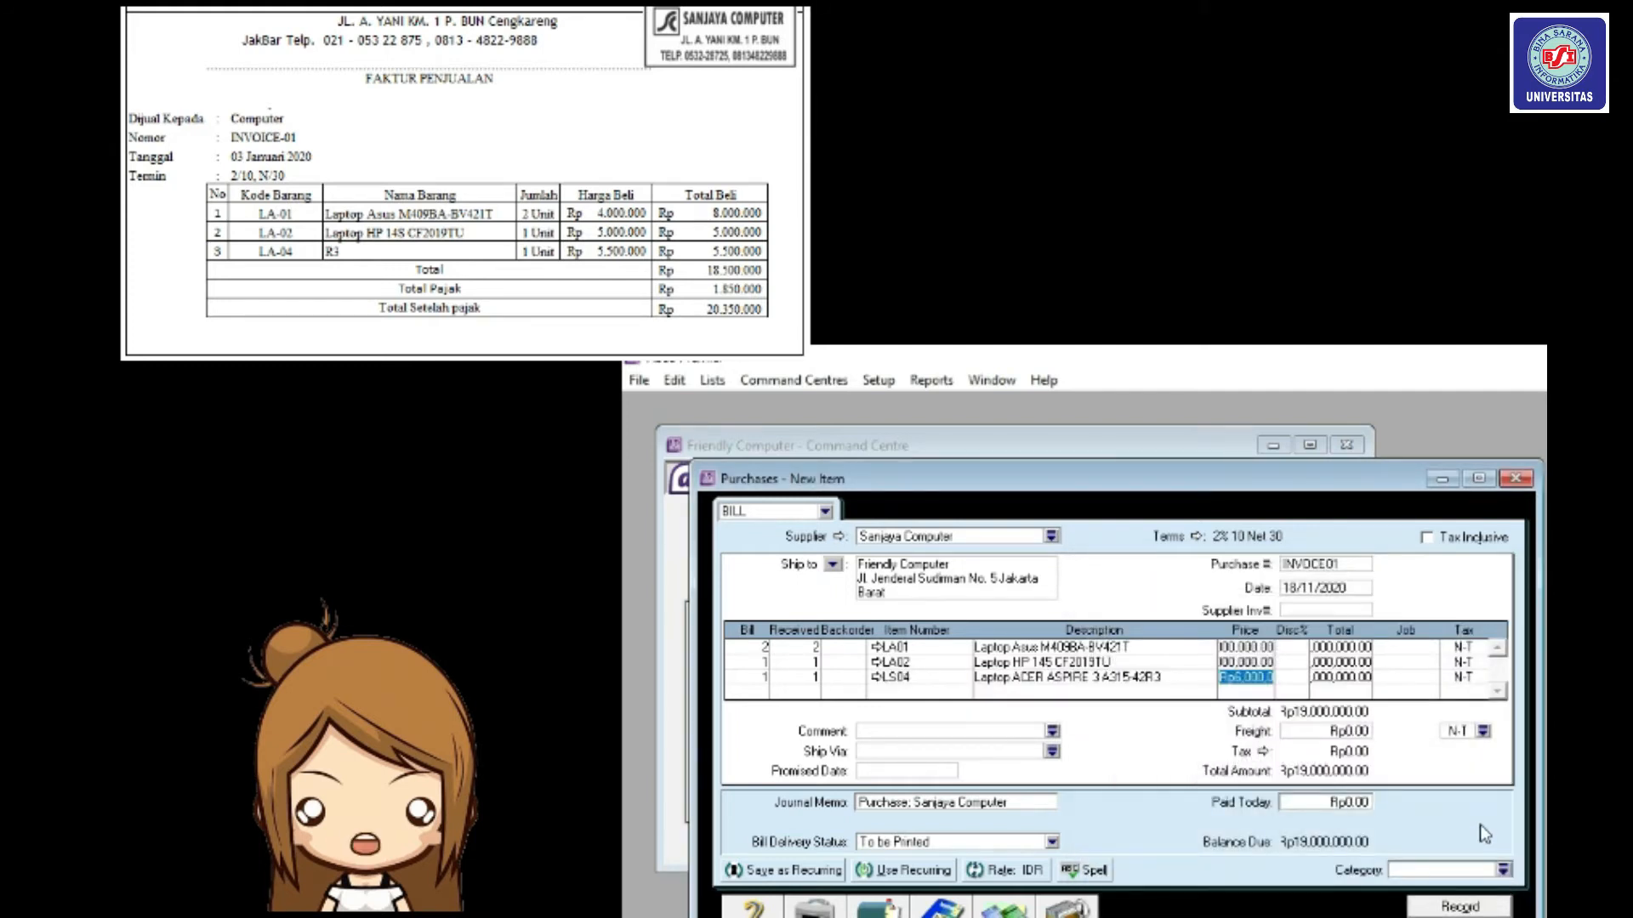
type("550000")
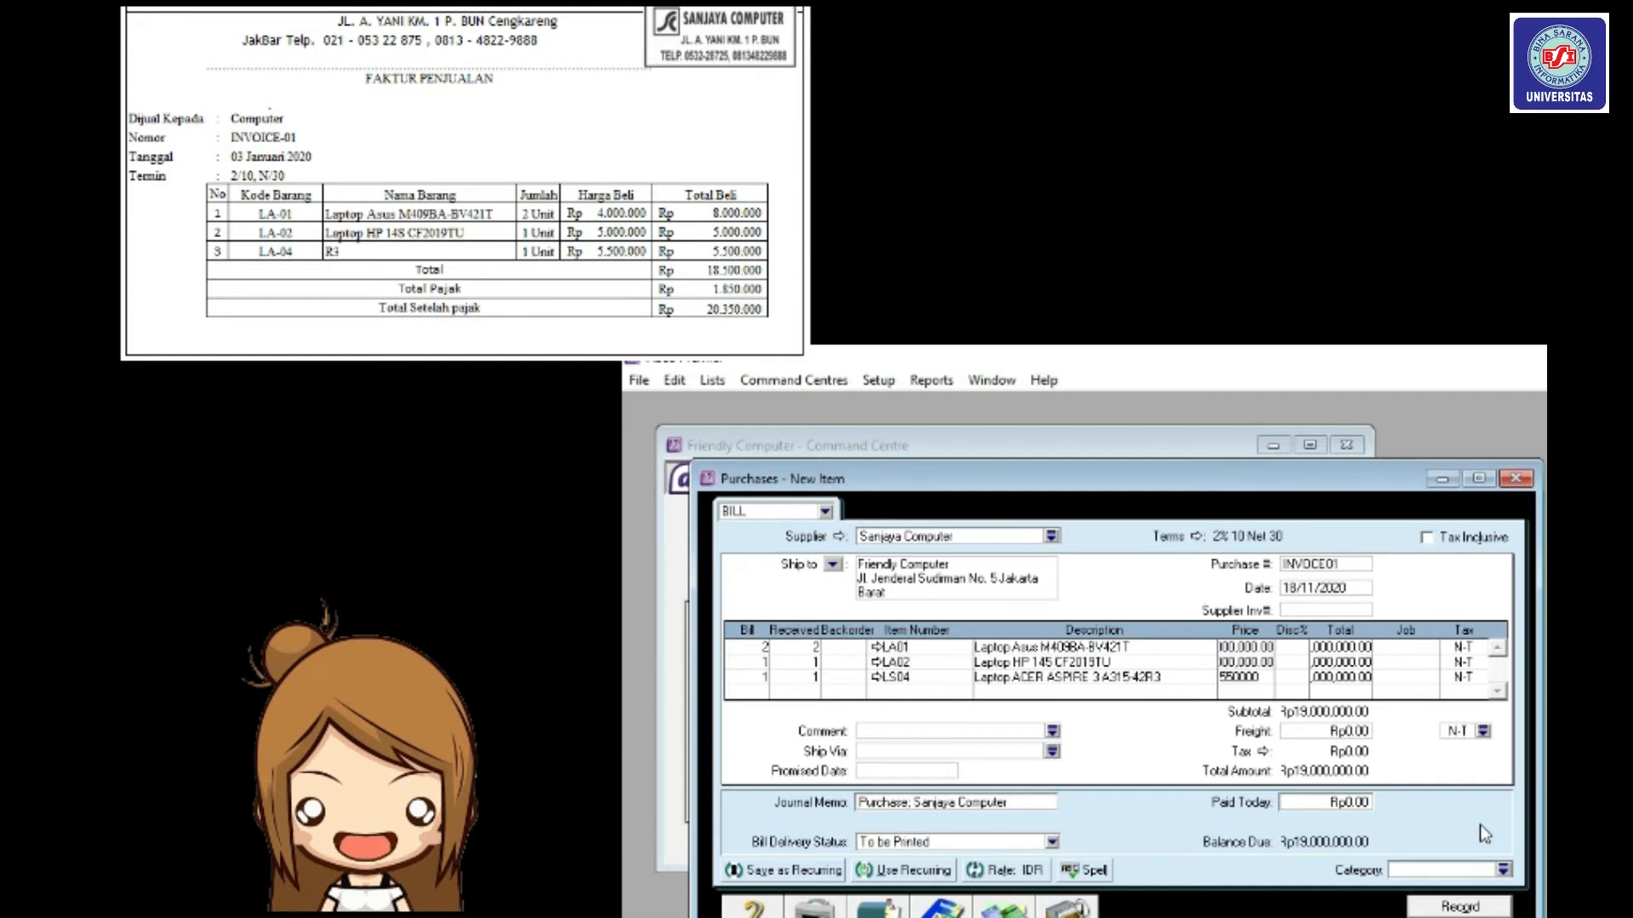
type("0")
key("Tab")
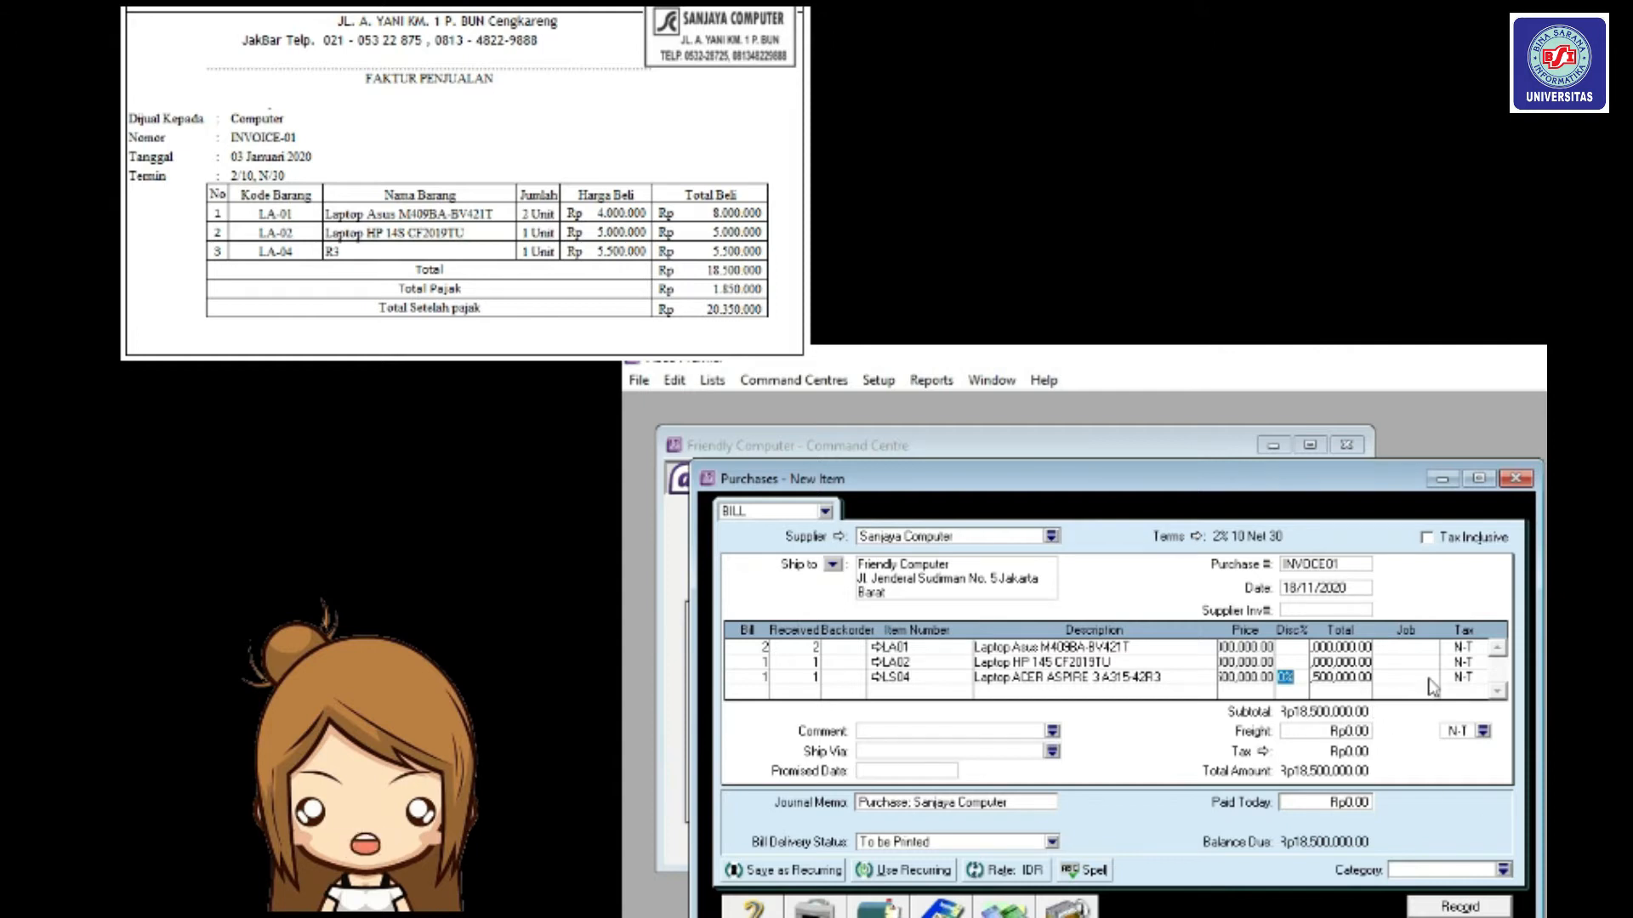
left_click(1455, 649)
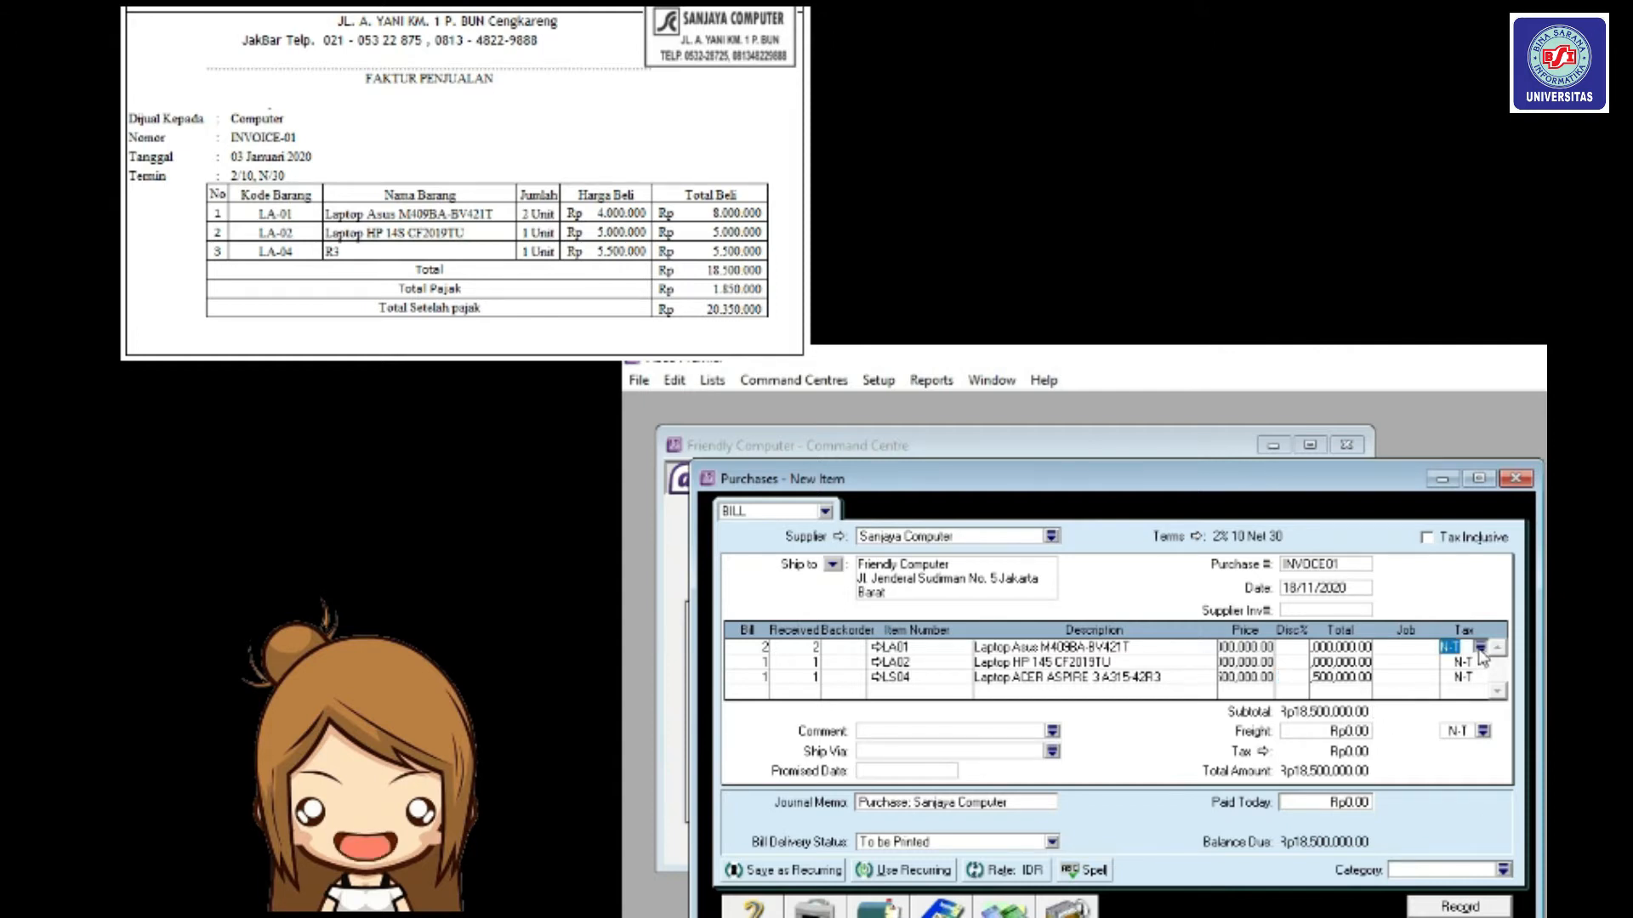
Apply the PPN tax code to the first two bill lines.
left_click(1480, 648)
left_click(1247, 662)
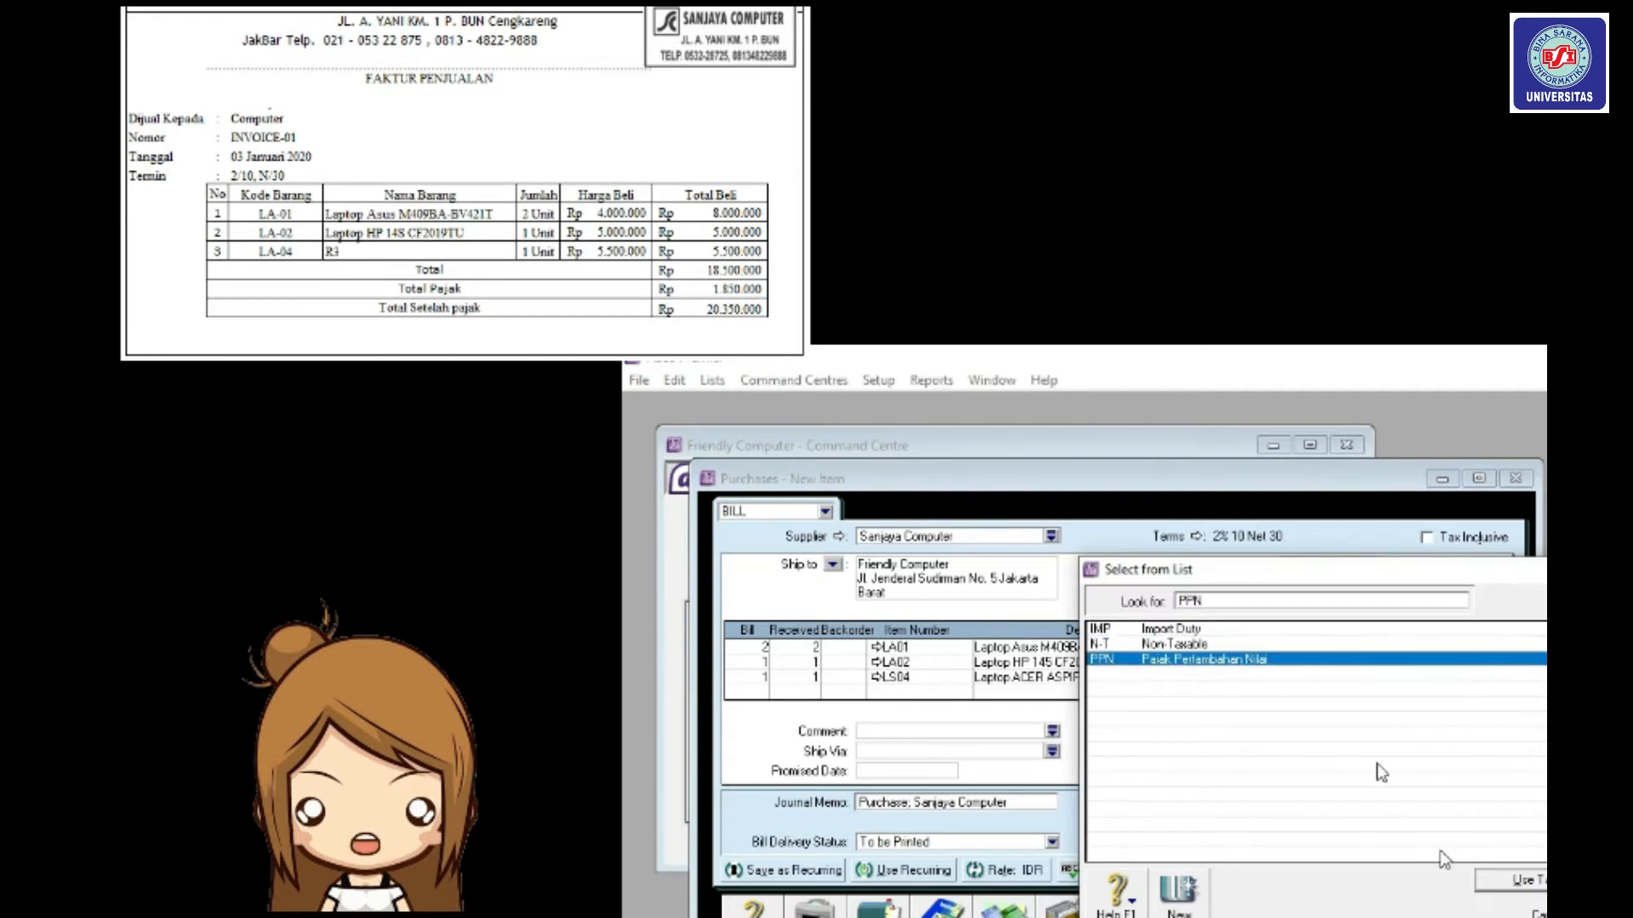
left_click(1500, 886)
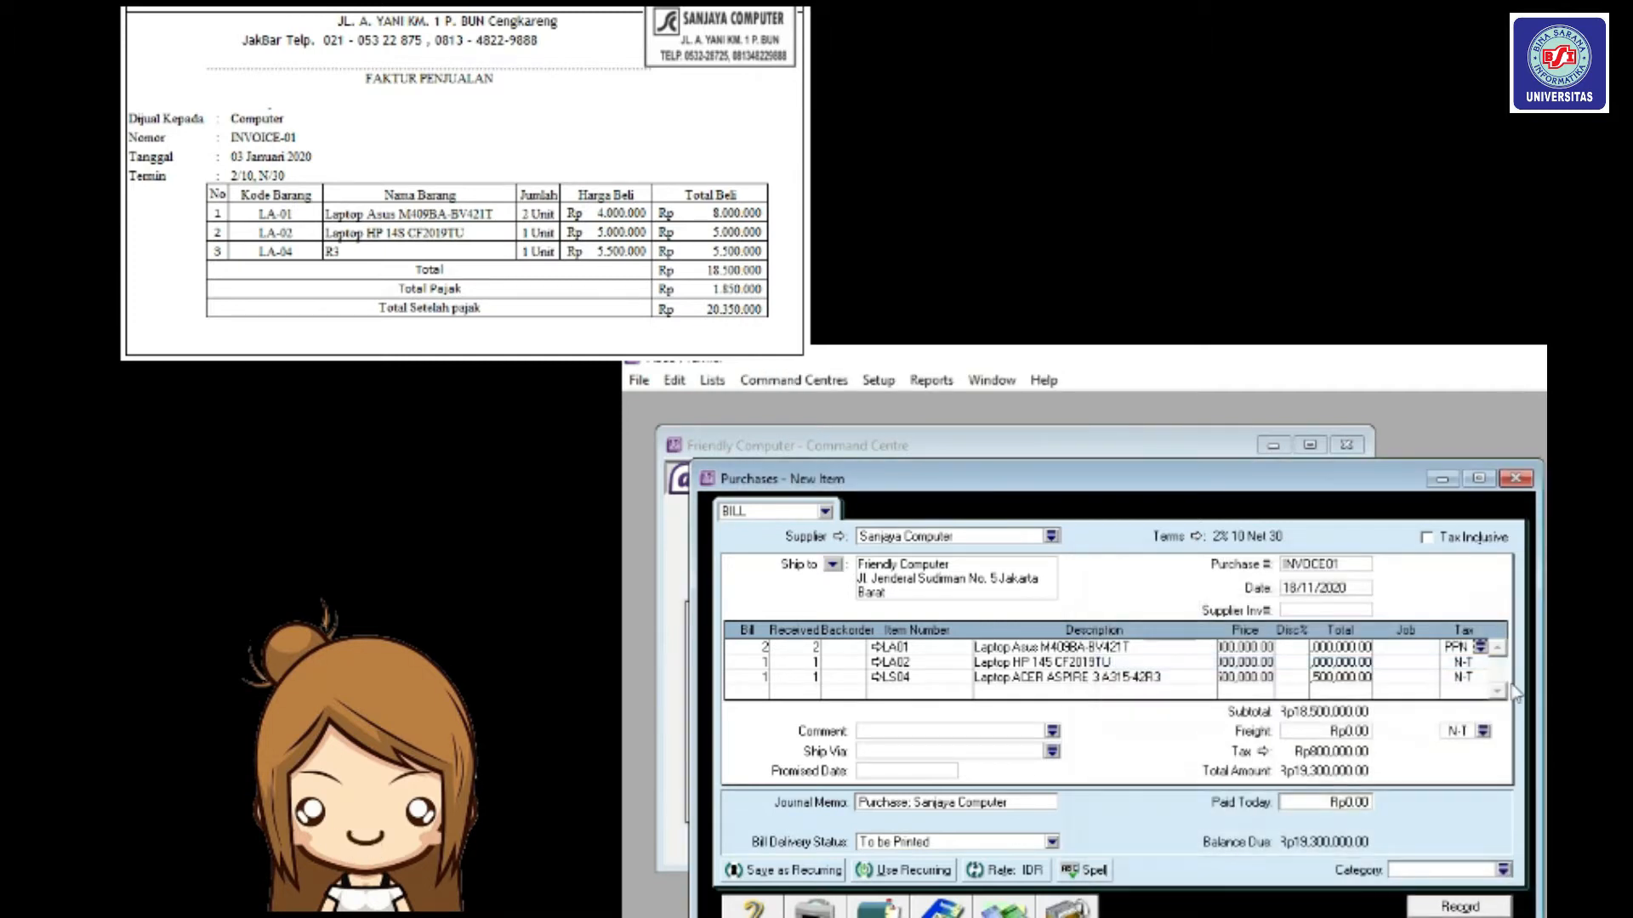
left_click(1474, 663)
left_click(1481, 662)
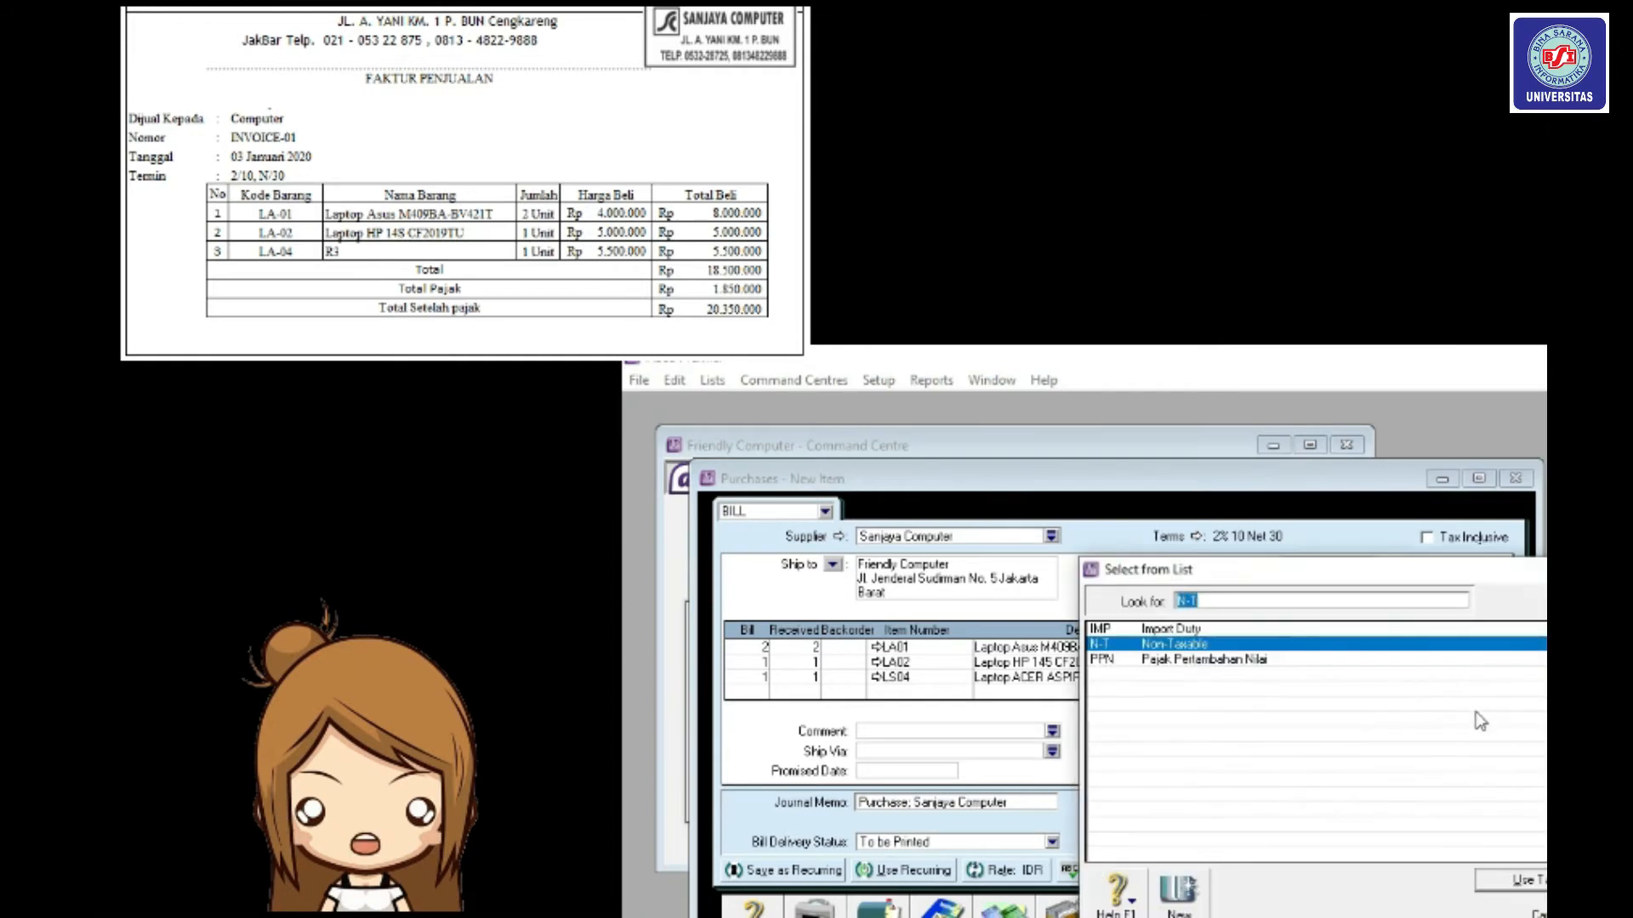
left_click(1428, 662)
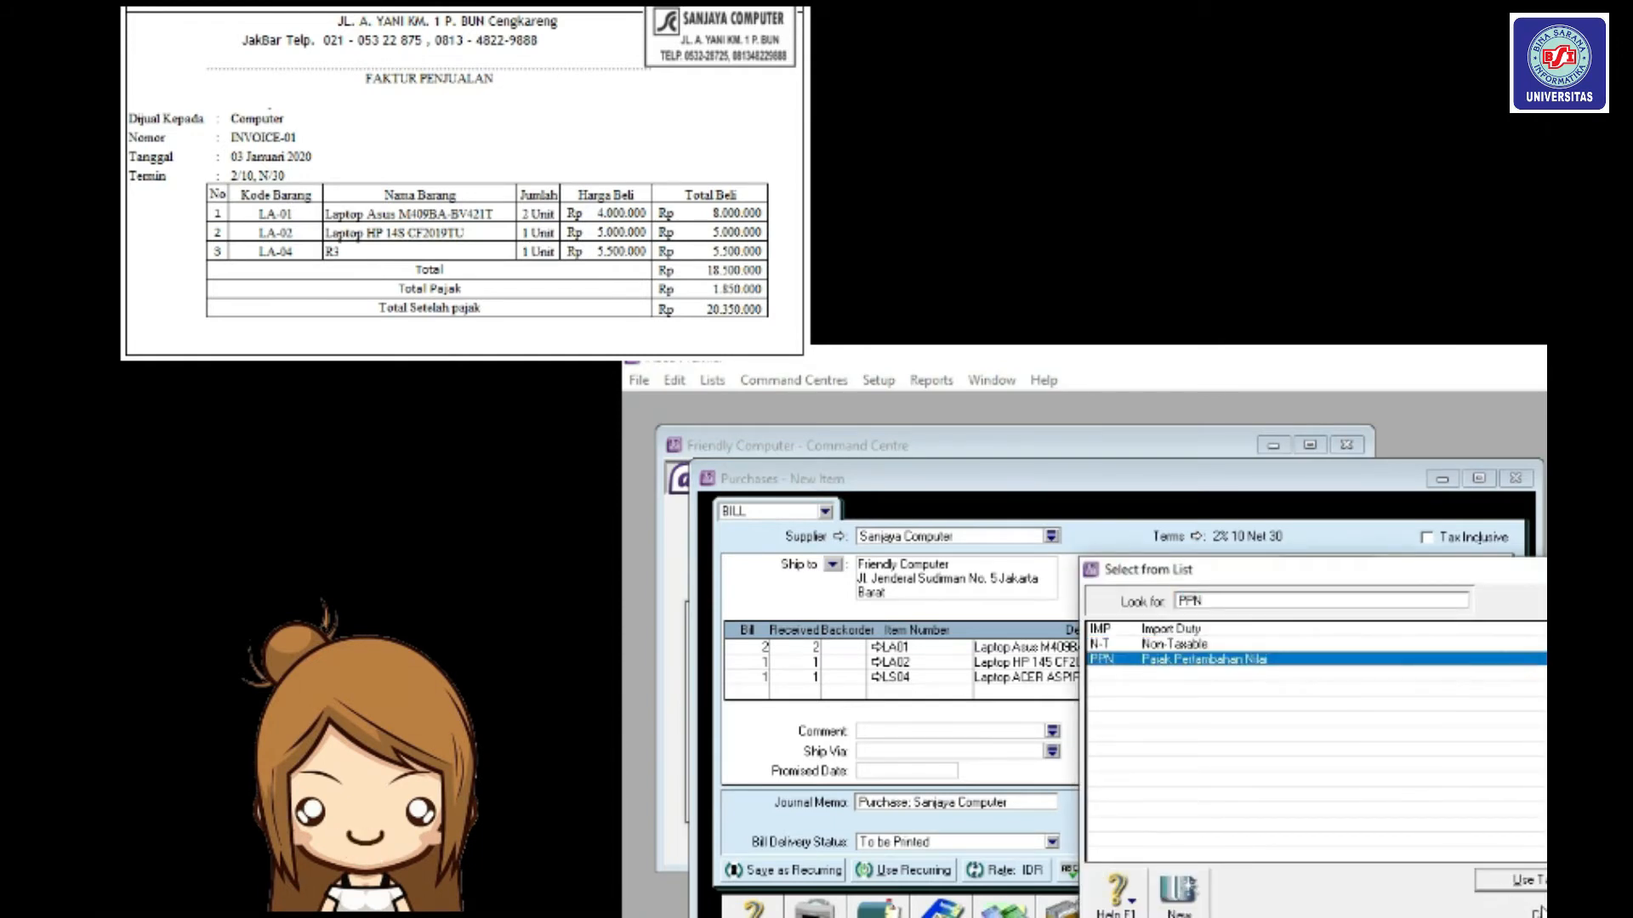
left_click(1507, 886)
Apply PPN to the third line and to the freight.
left_click(1455, 677)
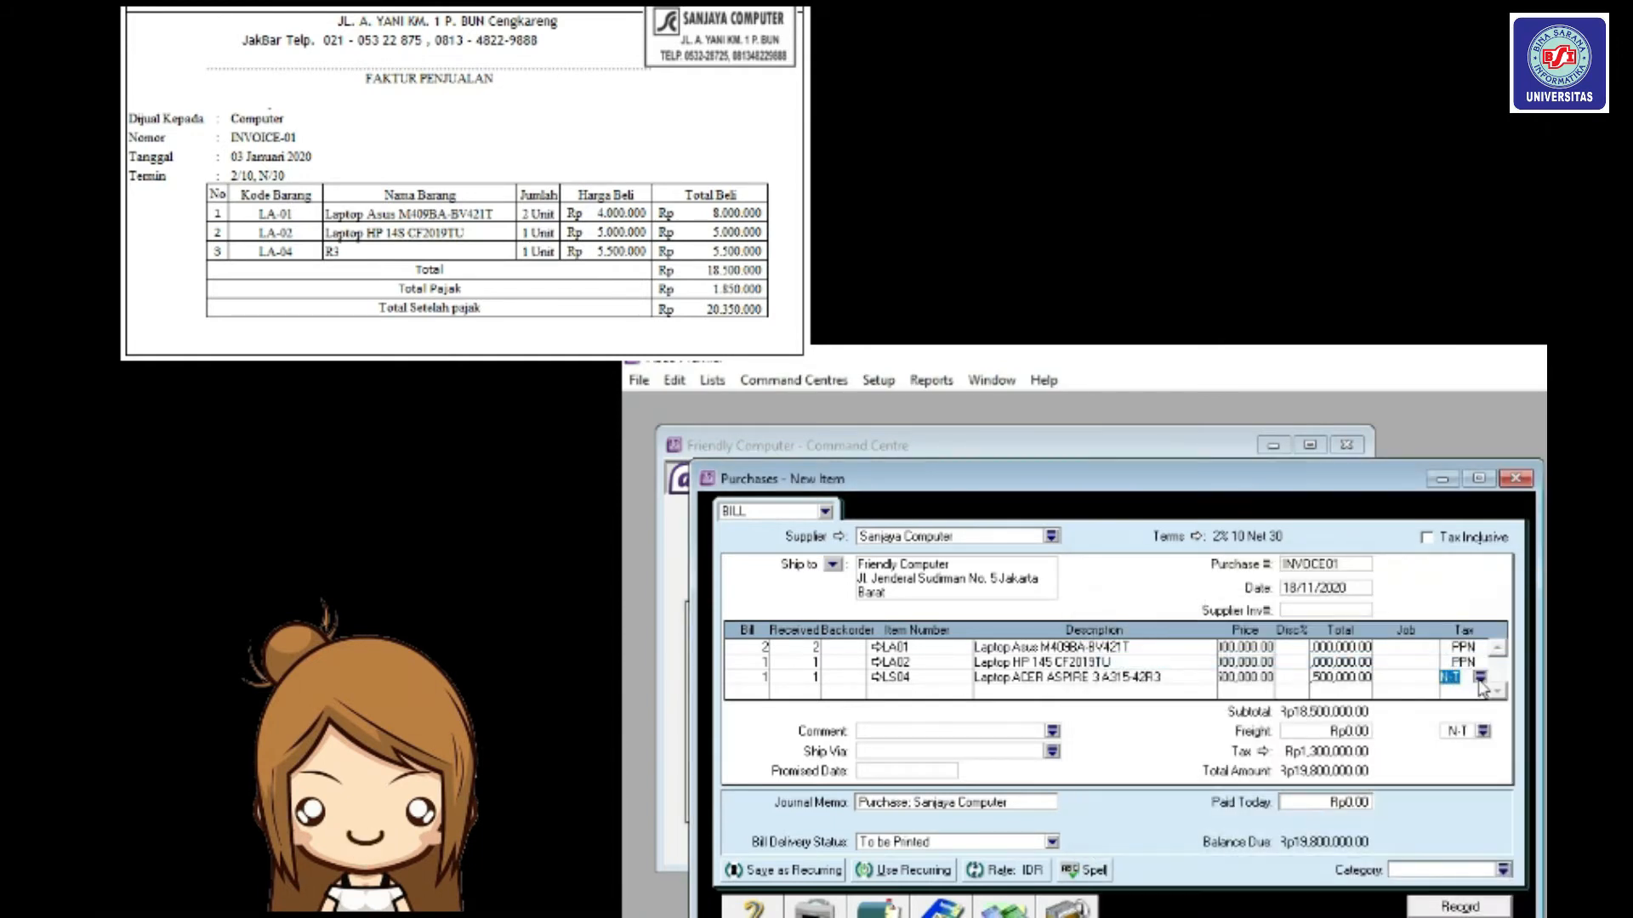
left_click(1481, 678)
left_click(1356, 661)
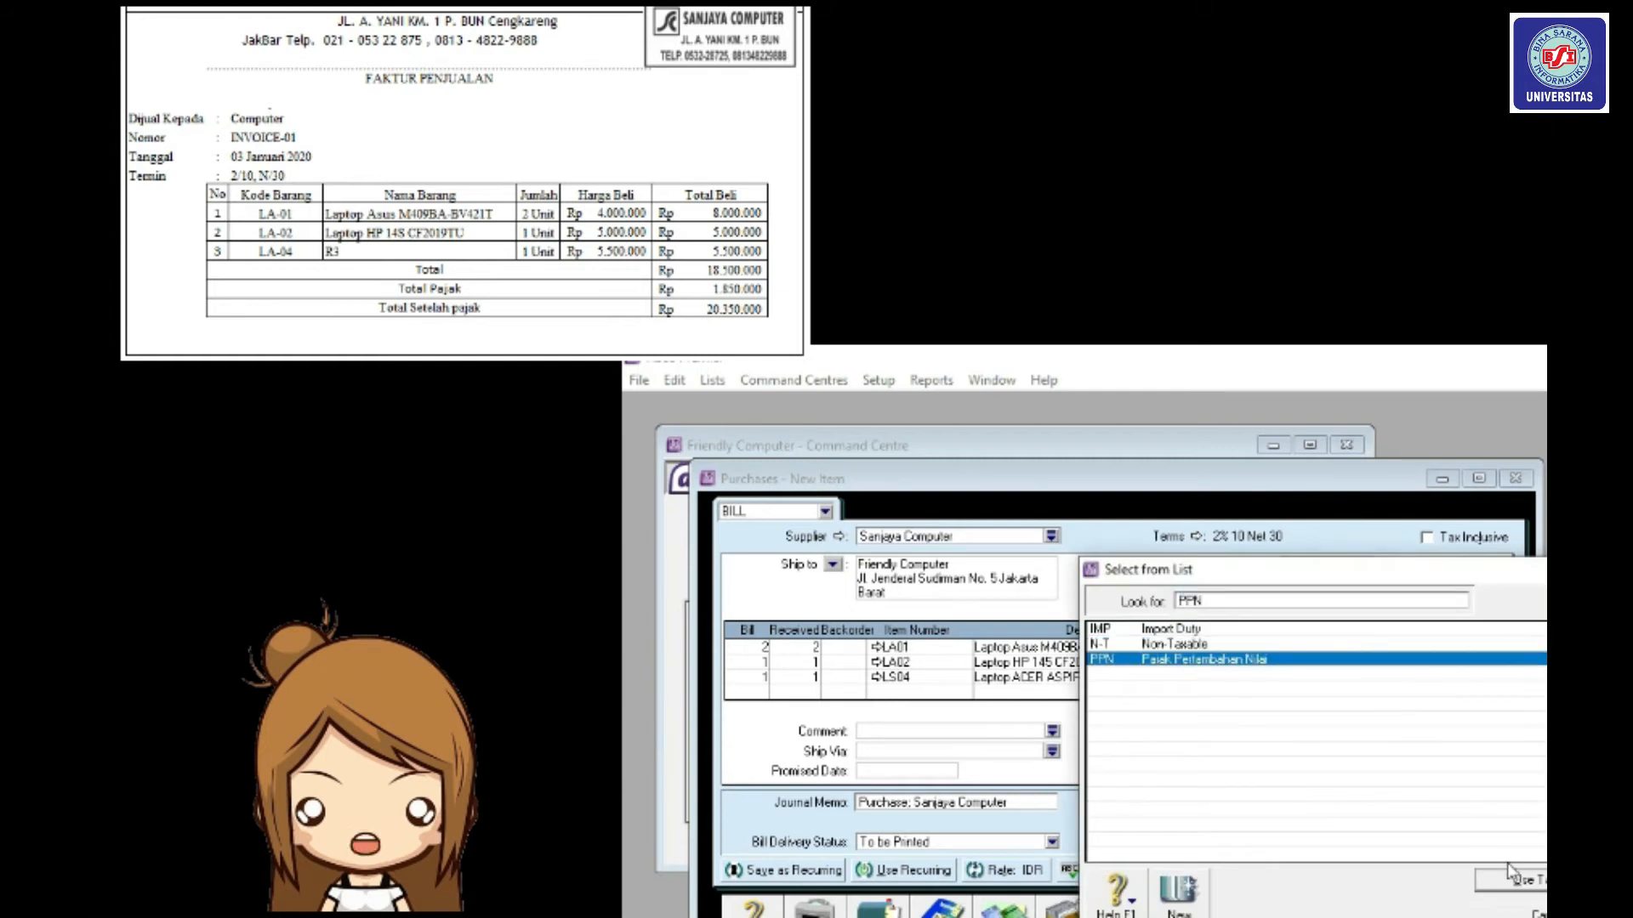
left_click(1508, 884)
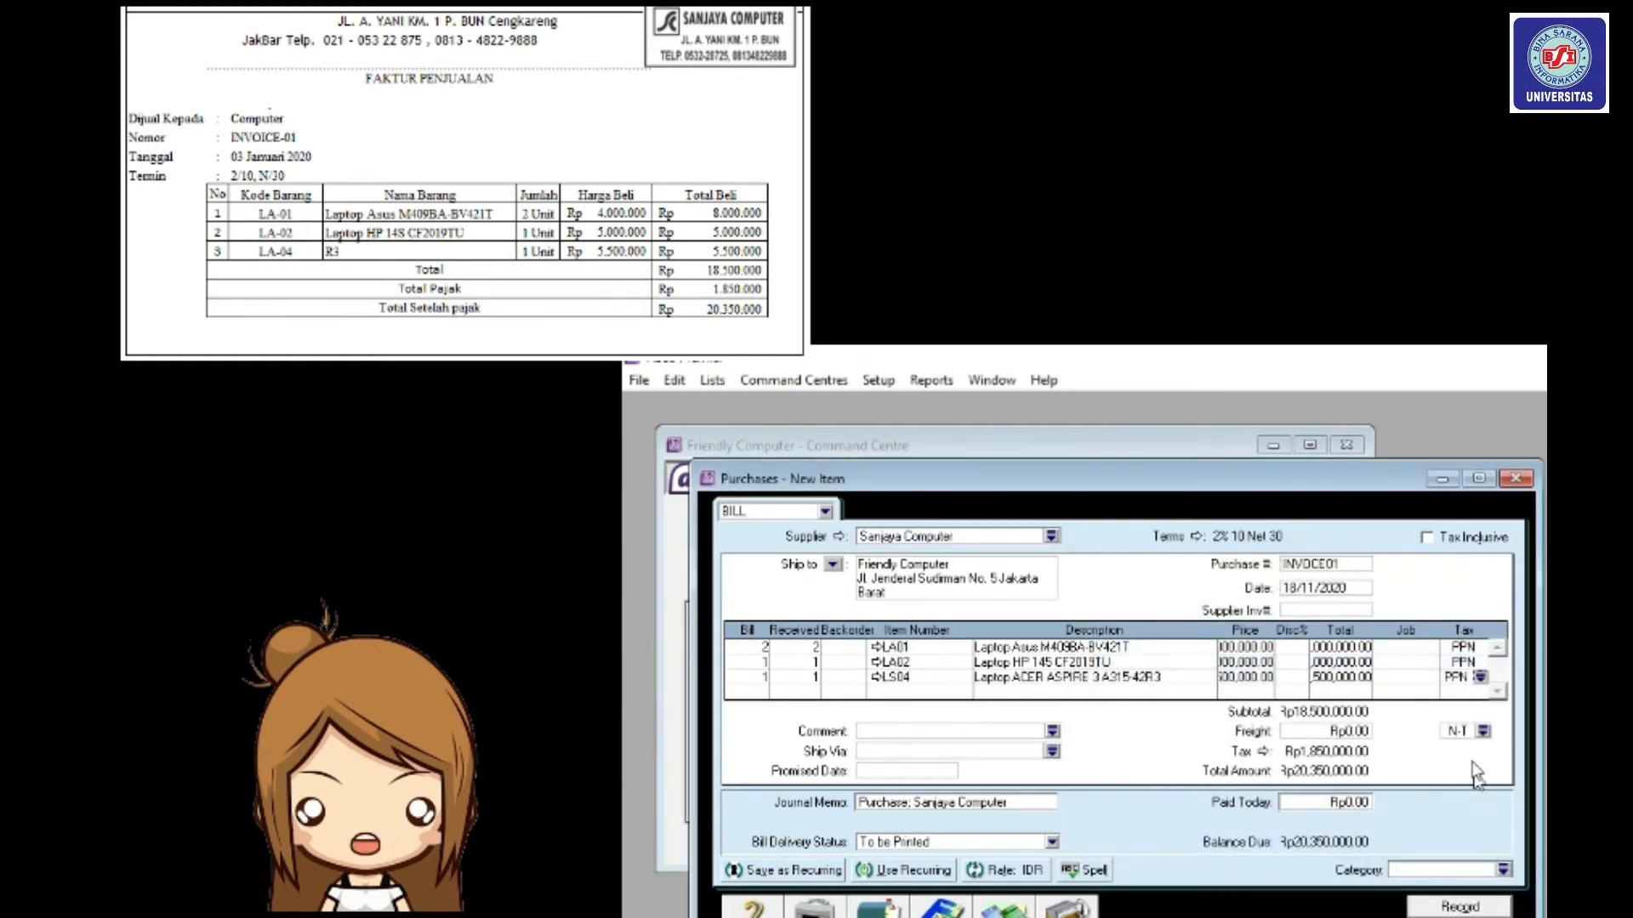
left_click(1483, 732)
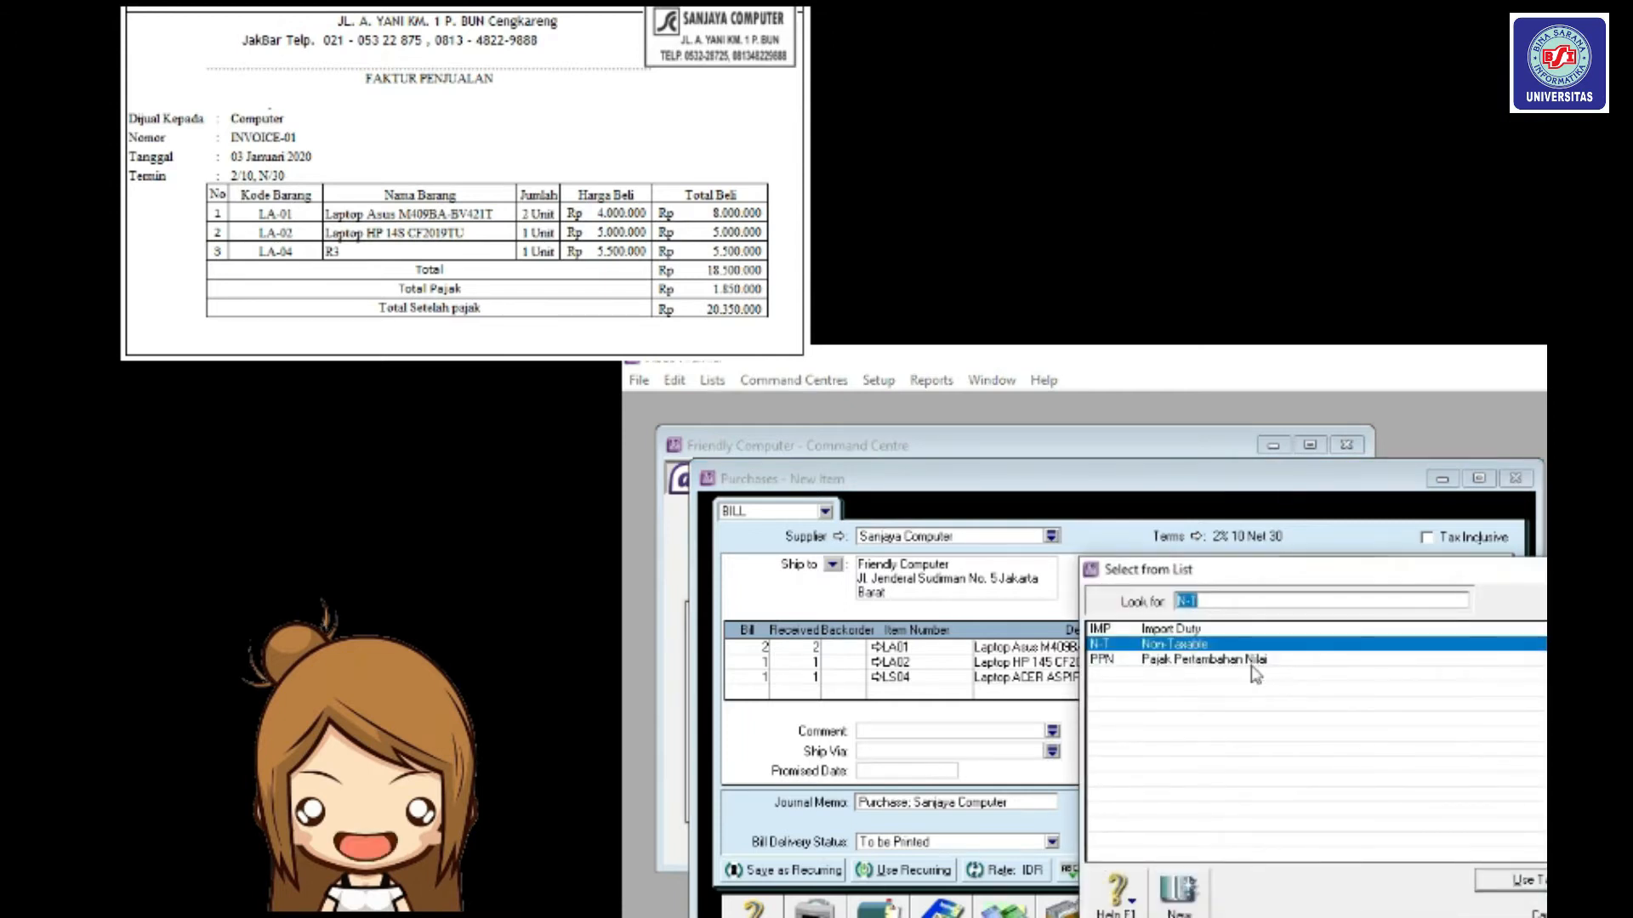
left_click(1254, 660)
left_click(1487, 882)
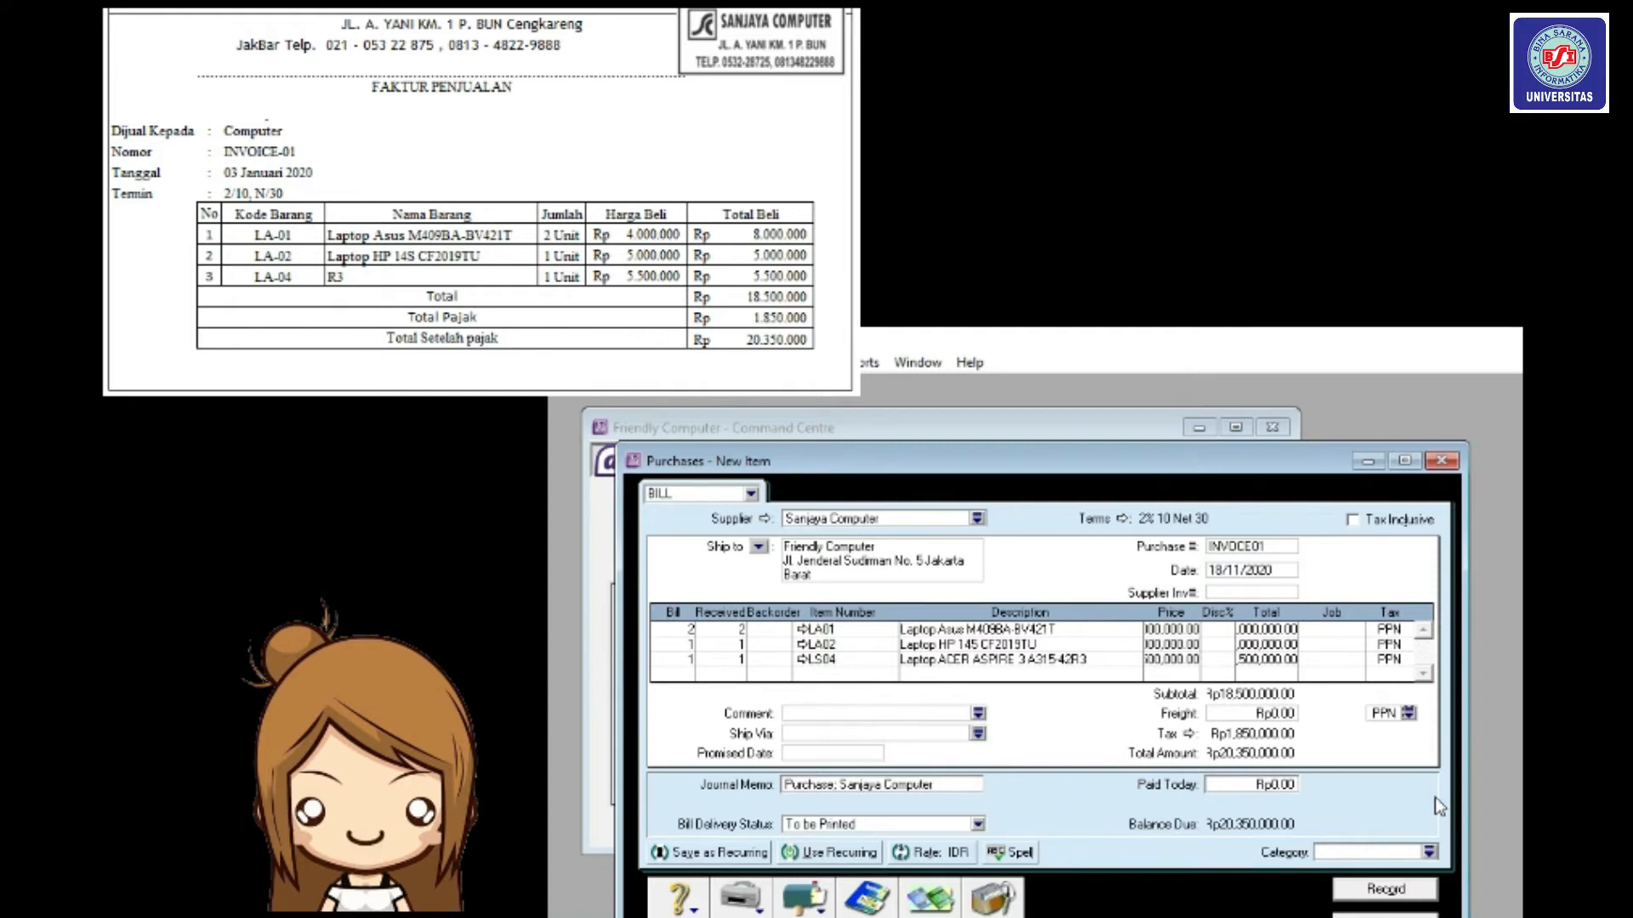
Check the bill's journal entries, change its date to 18/01/2020 and record it.
key("ctrl+r")
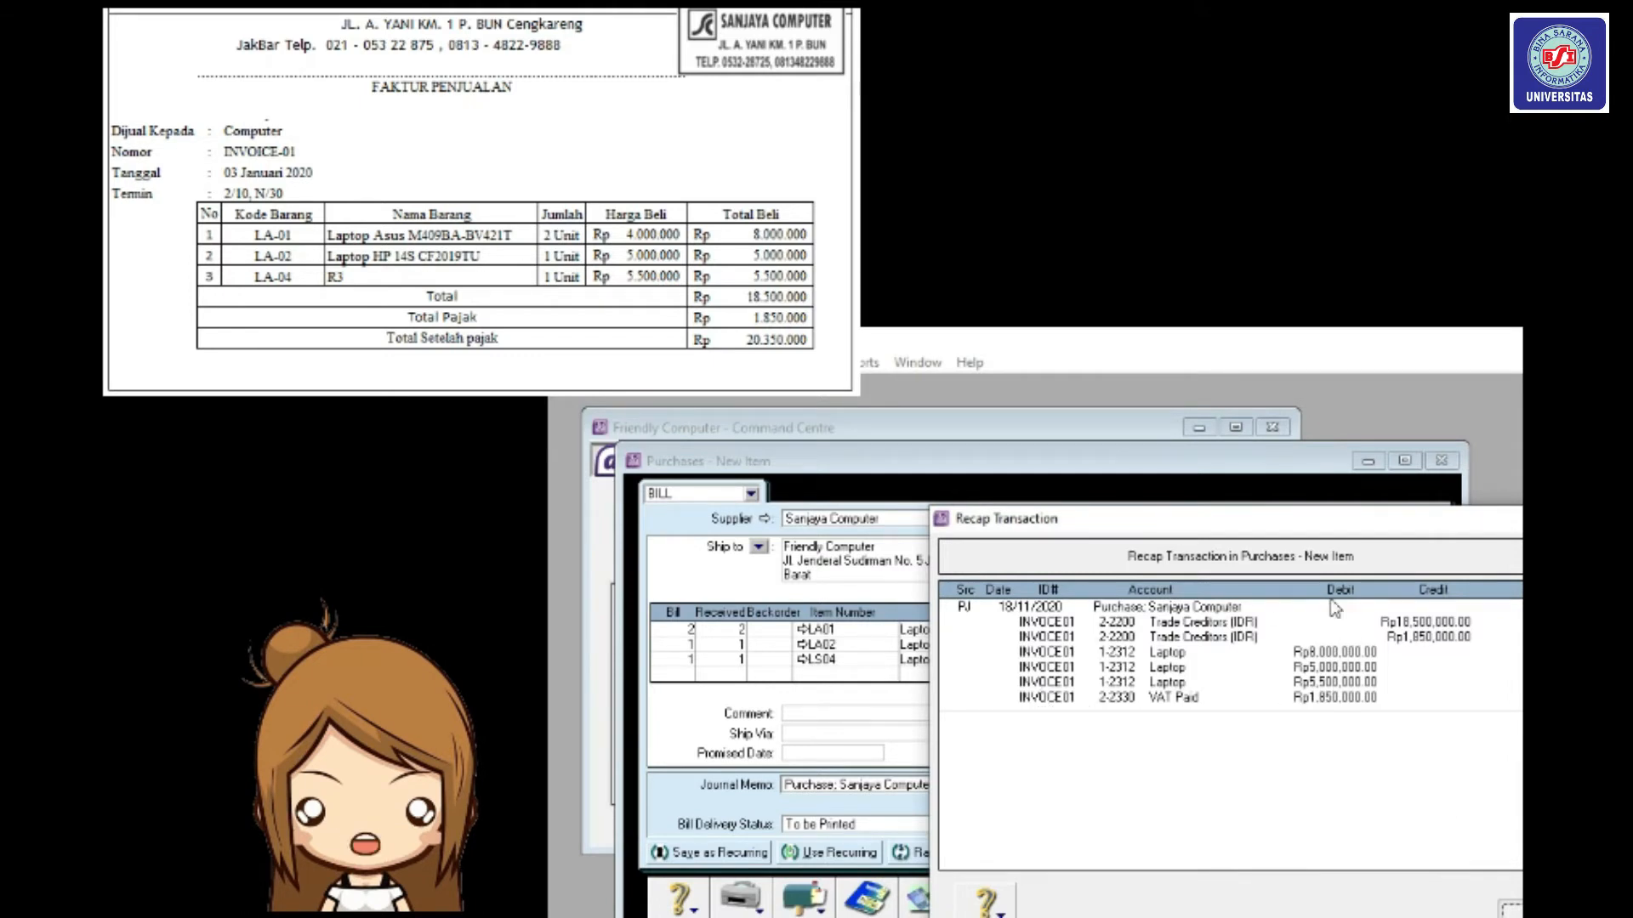
left_click(1513, 909)
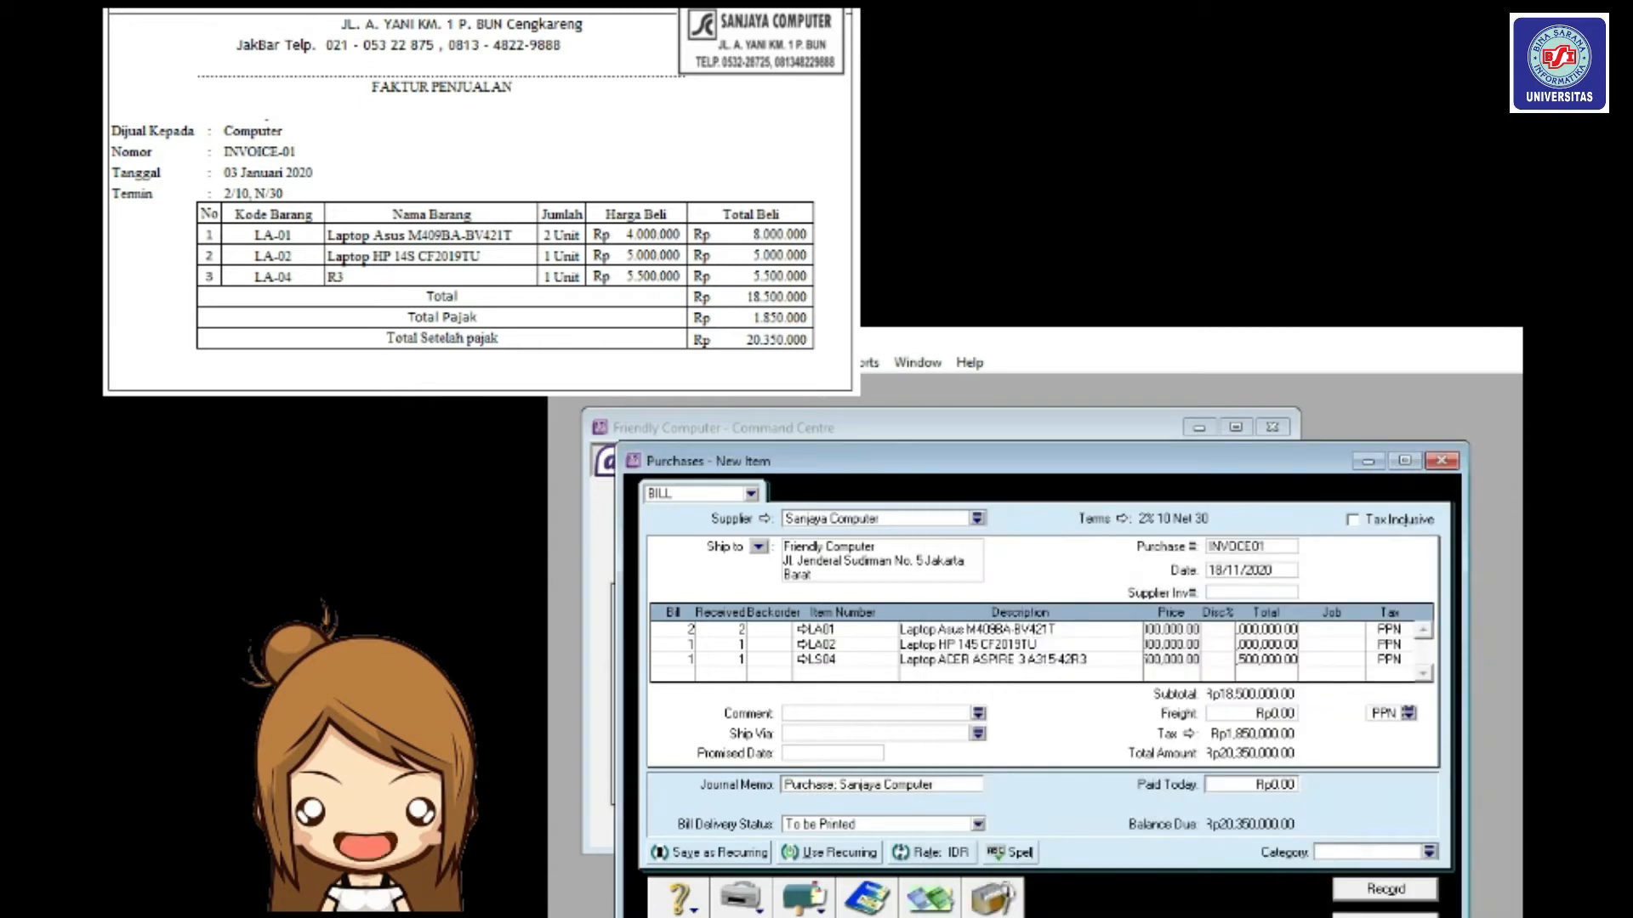
left_click(1239, 572)
left_click(1238, 575)
key("BackSpace")
type("0")
left_click(1265, 644)
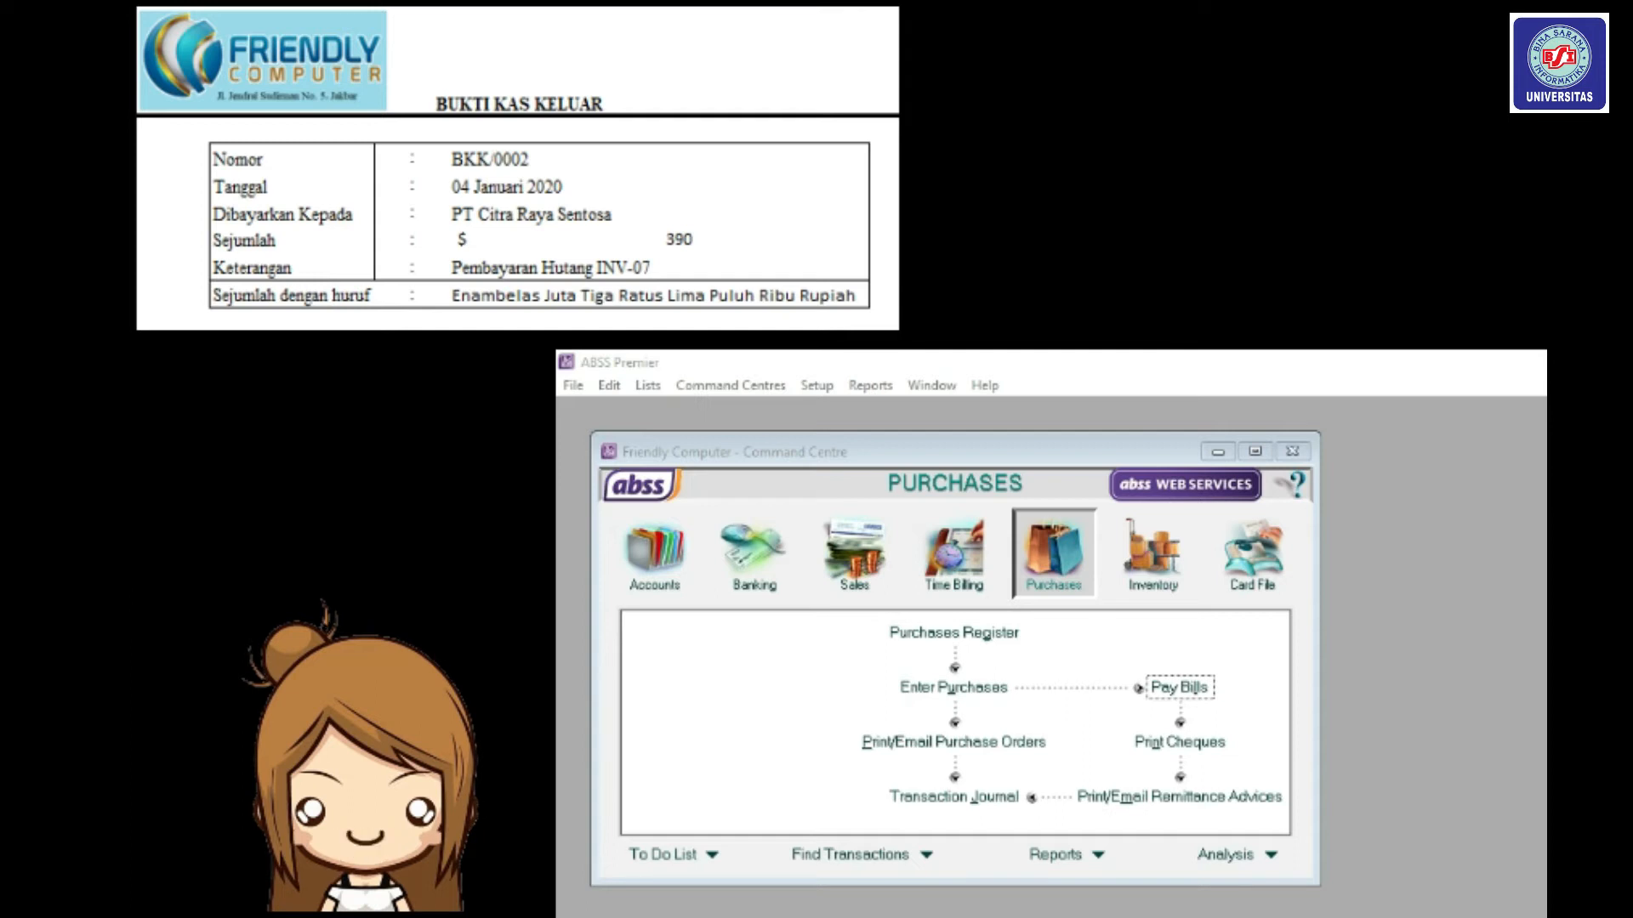
Start a bill payment from Cash (USD) to PT. Citra Raya Sentosa, loading its US$390 bill.
left_click(1025, 561)
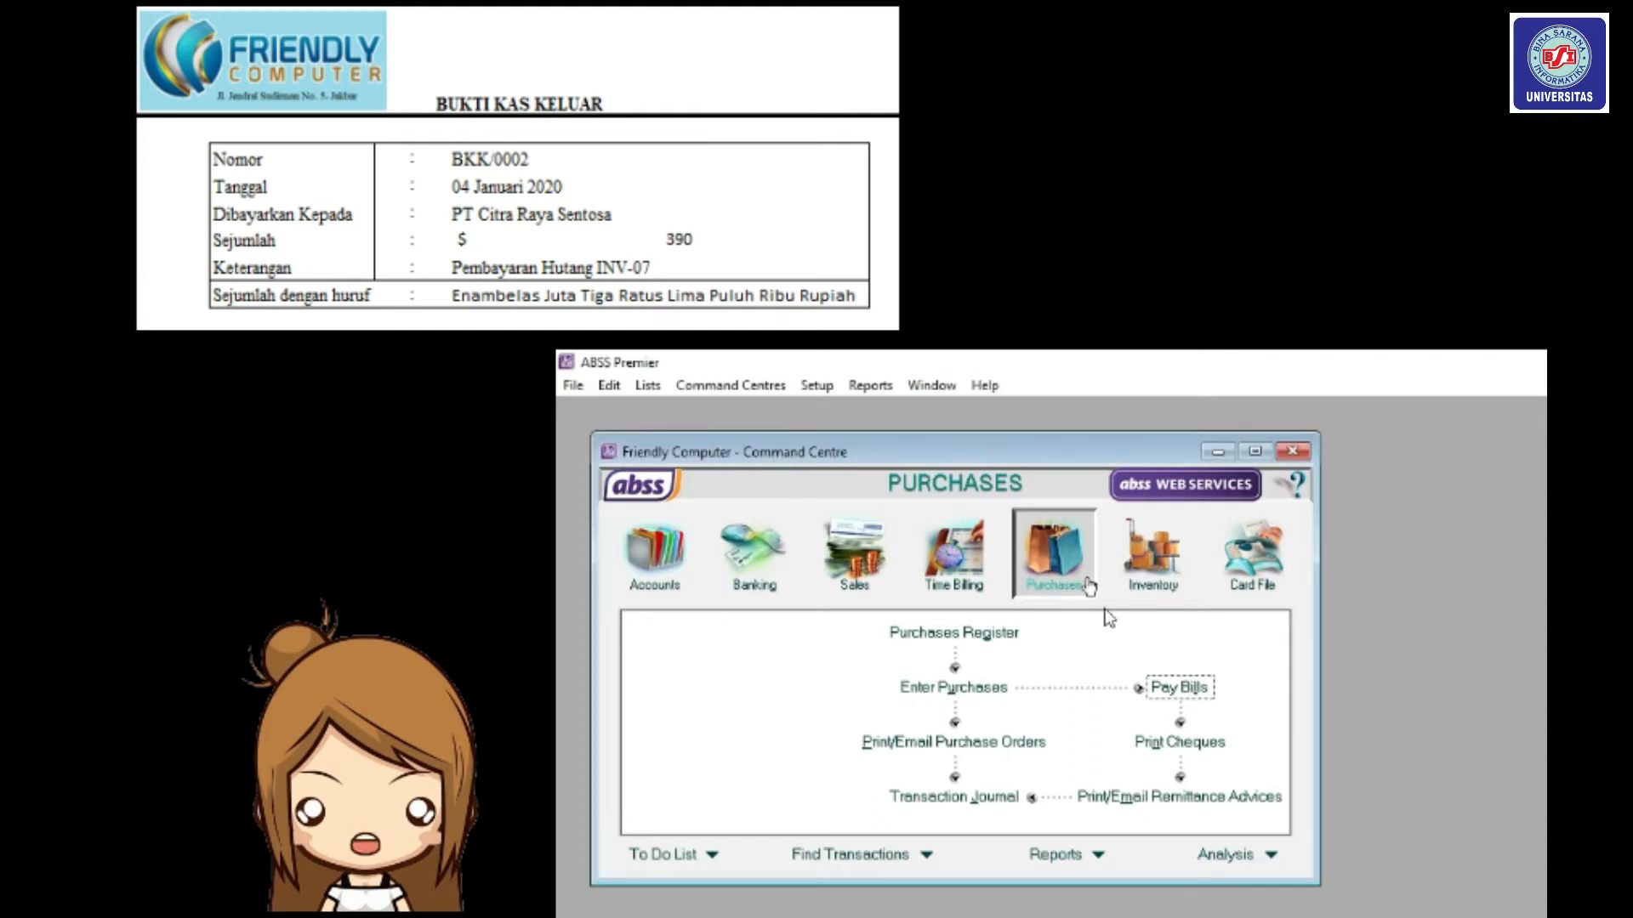
left_click(1179, 688)
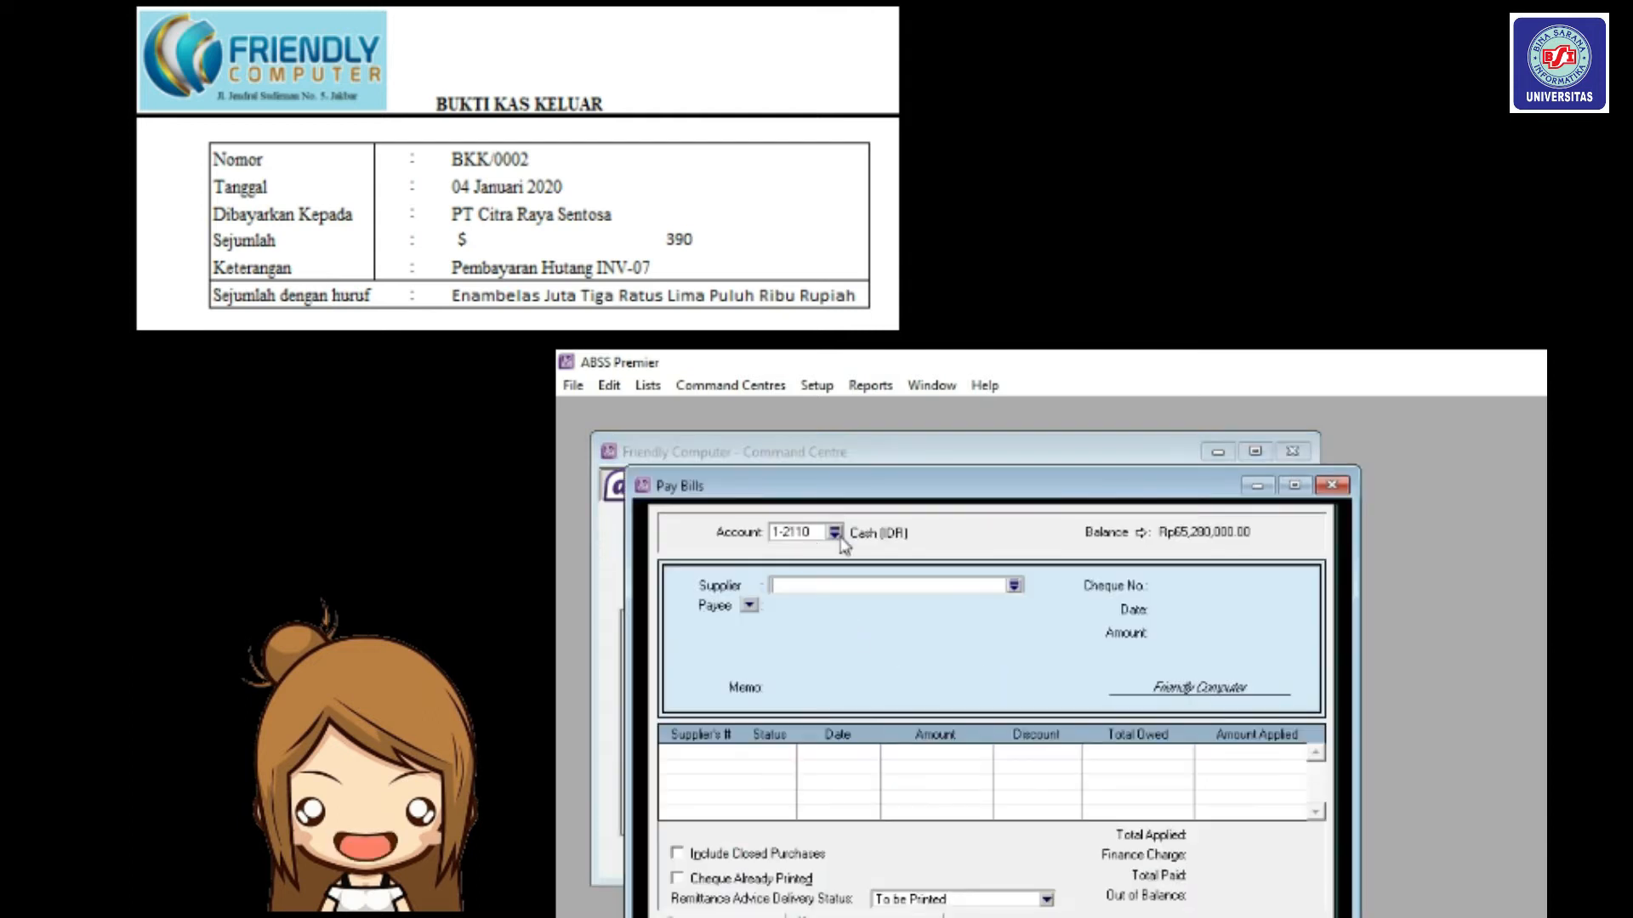
left_click(835, 532)
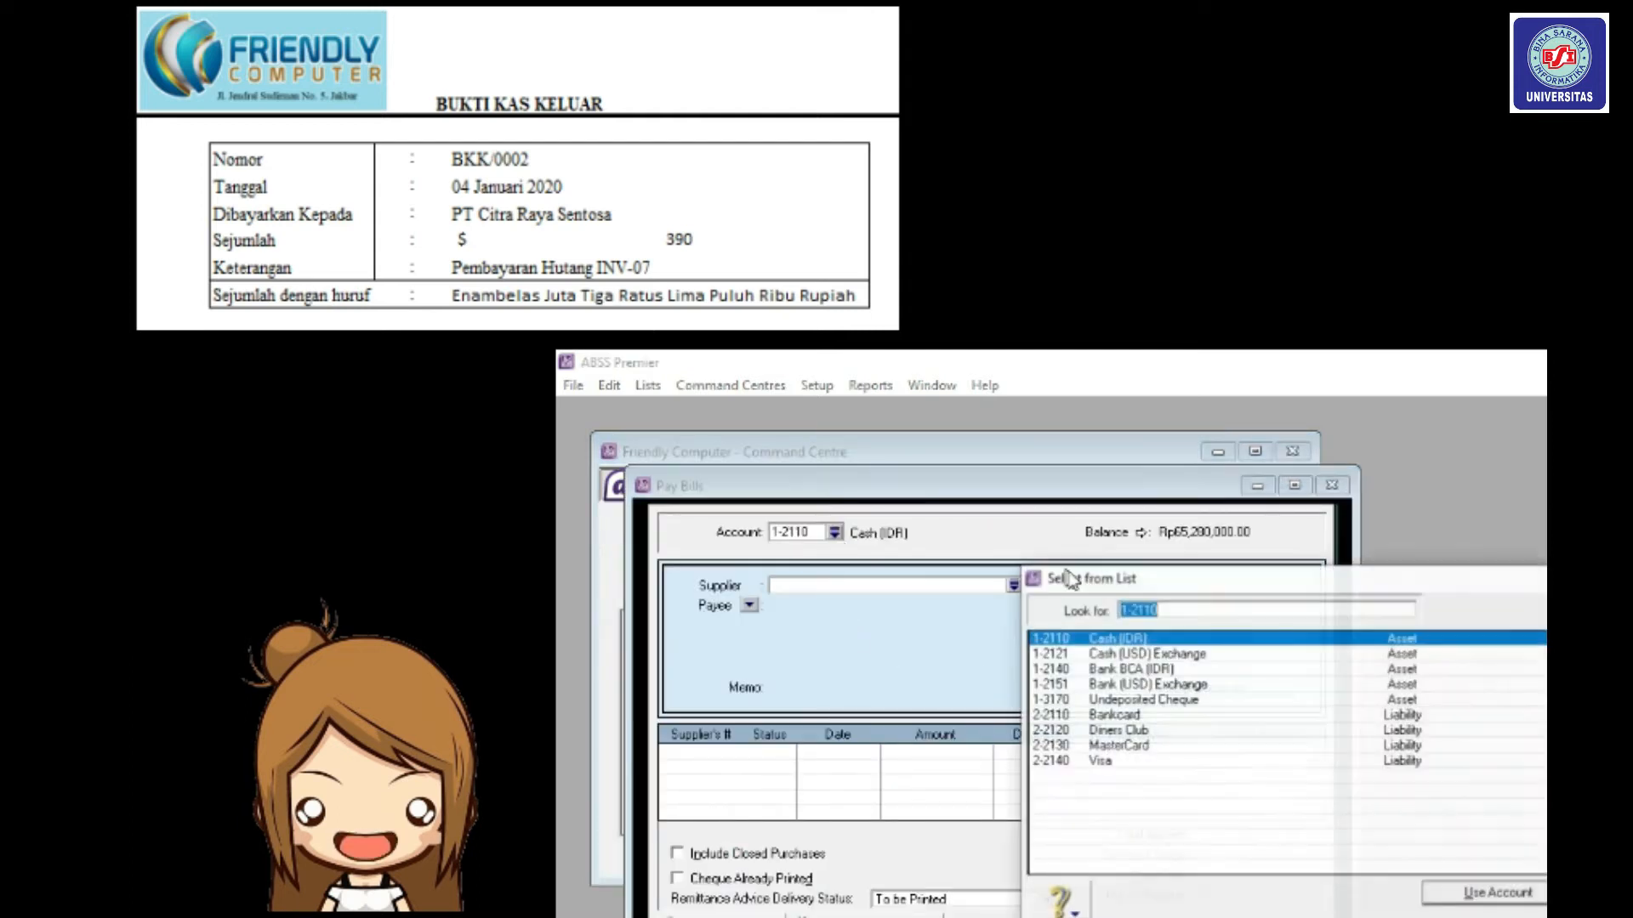
left_click(1124, 653)
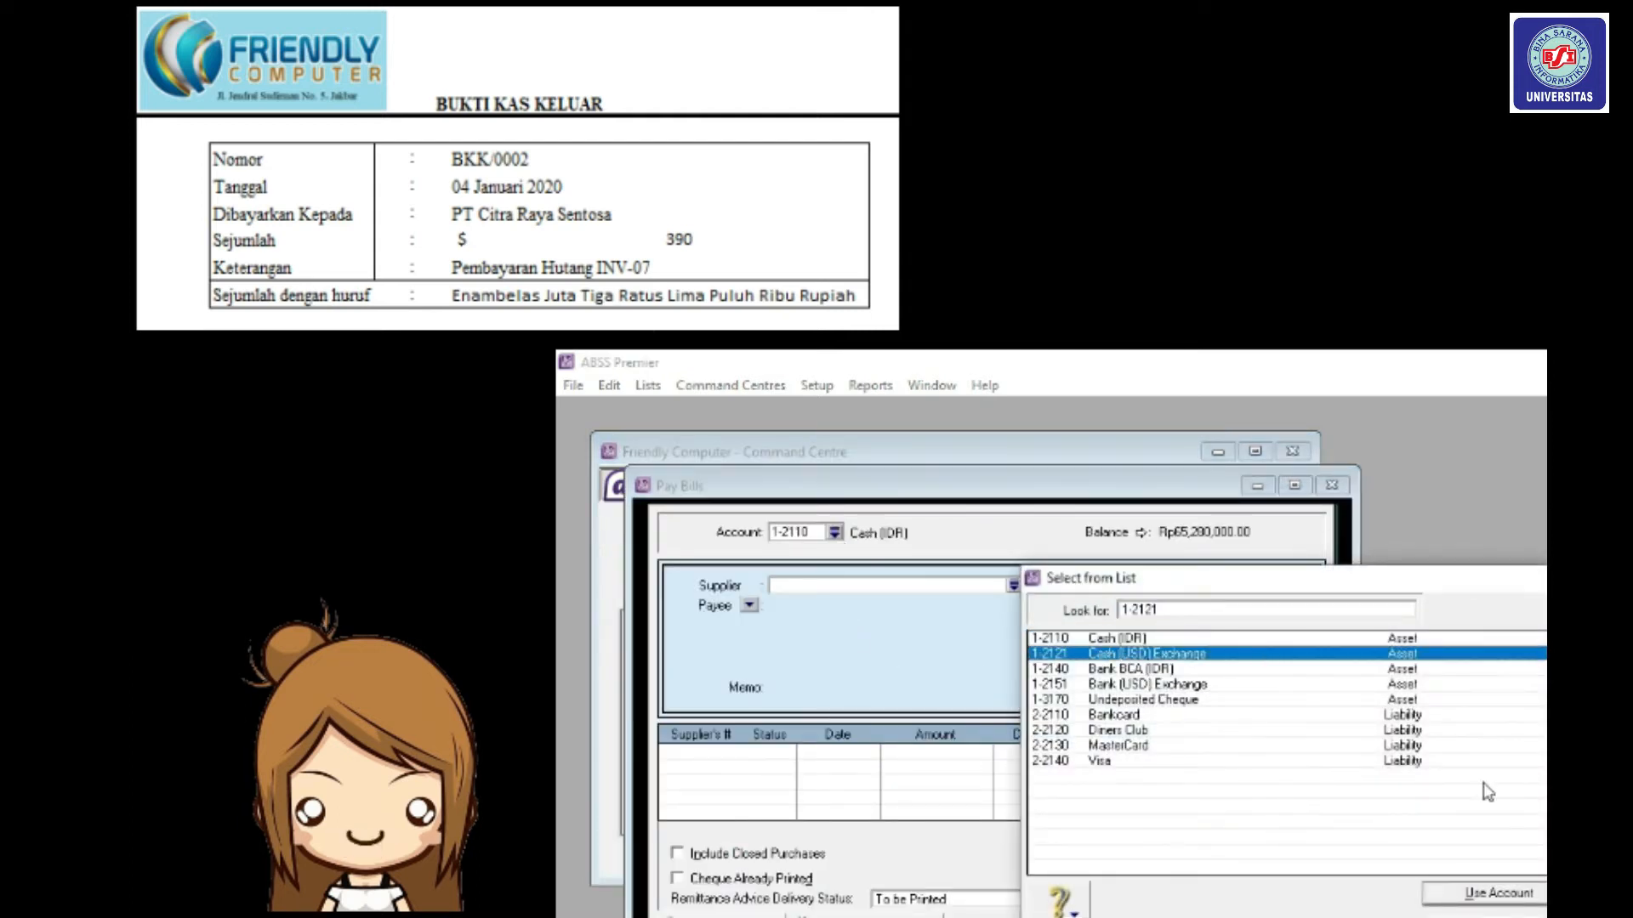
left_click(1515, 896)
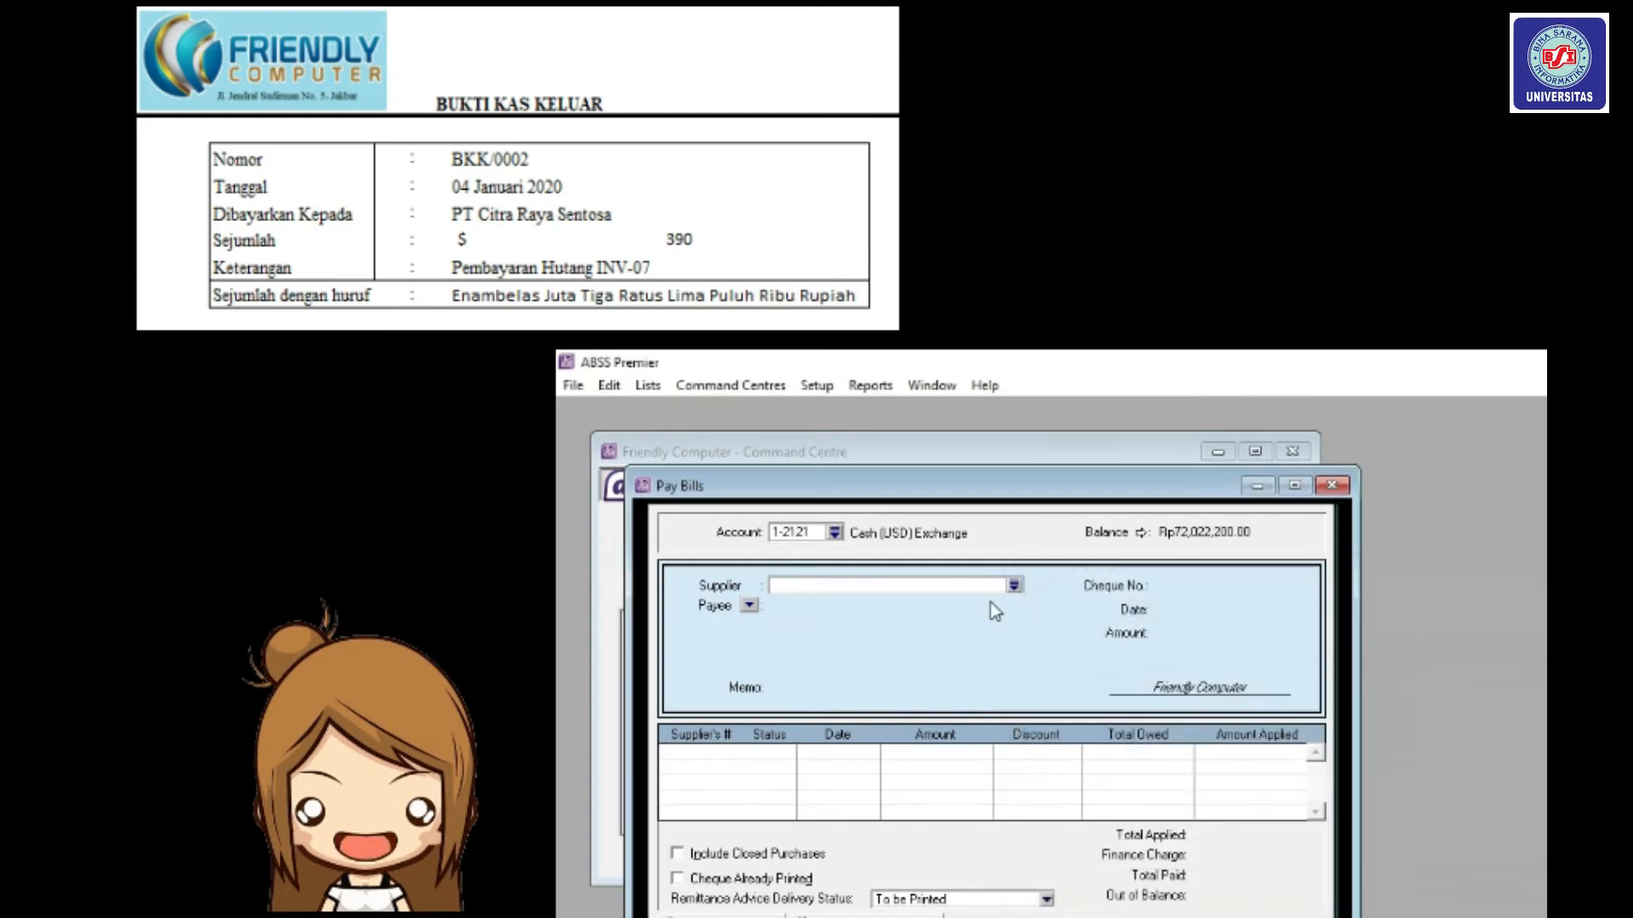
left_click(1014, 587)
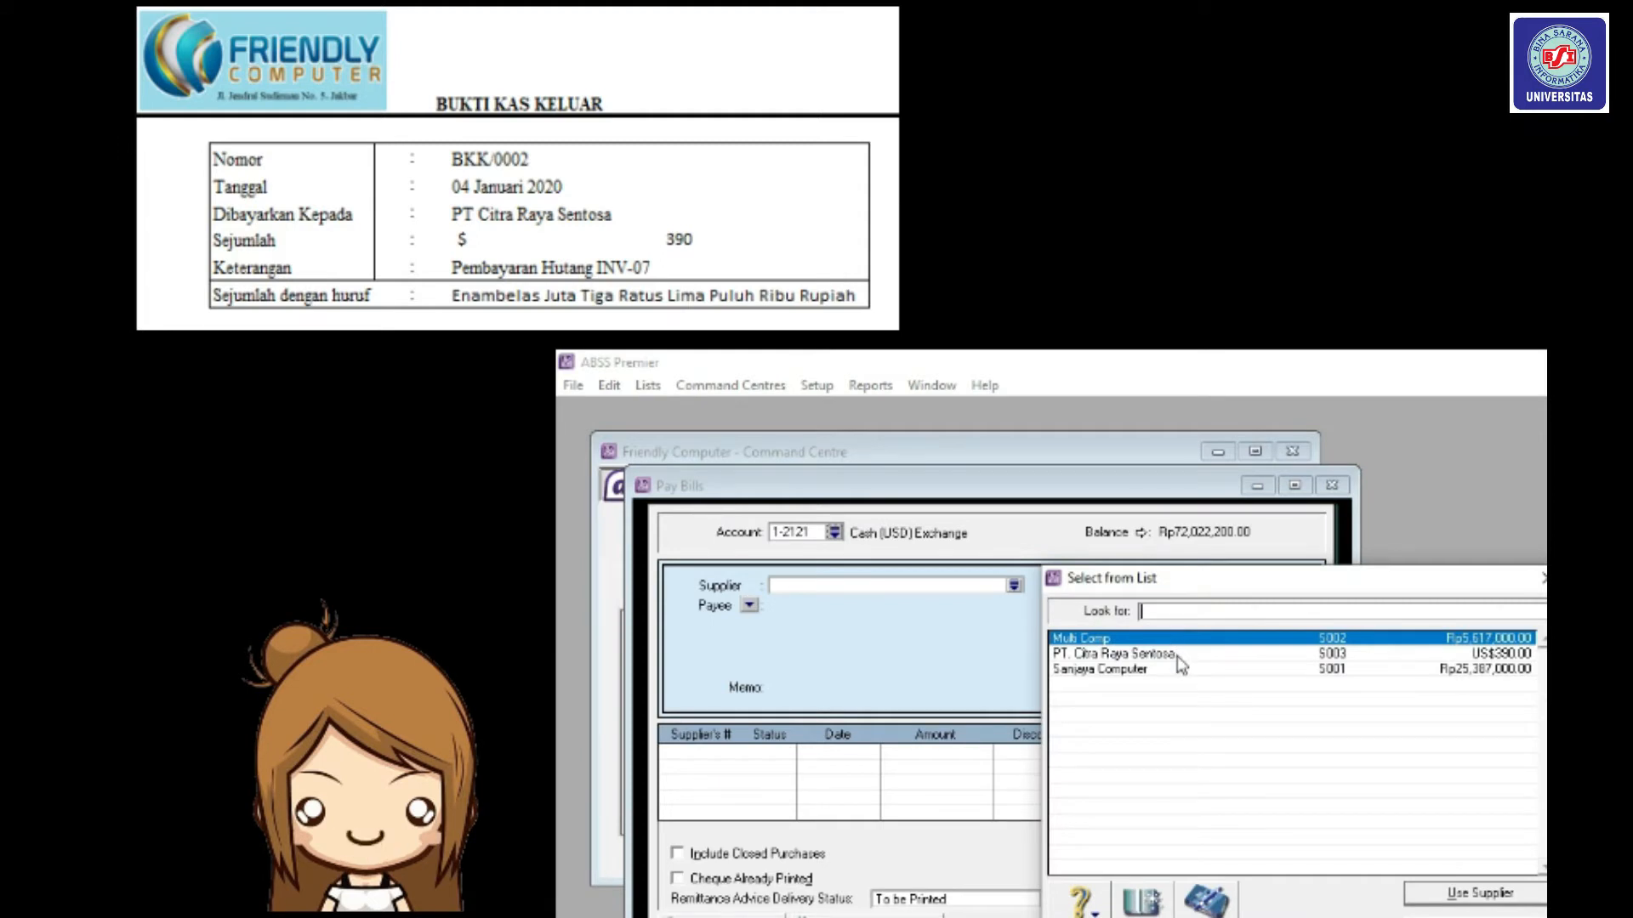
left_click(1177, 655)
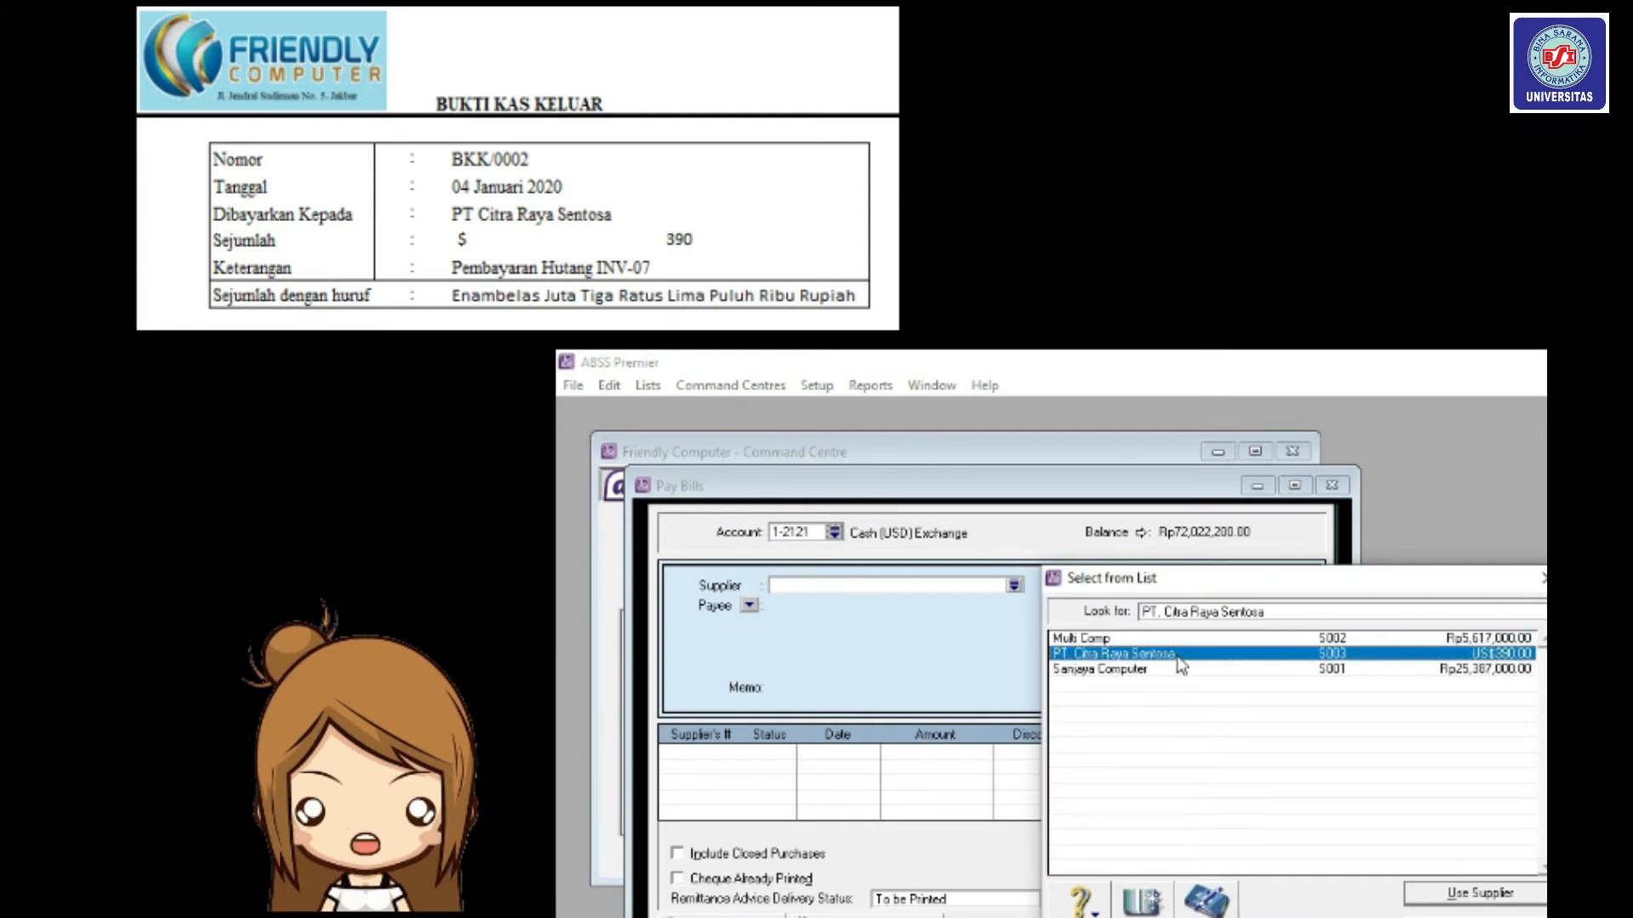
left_click(1461, 895)
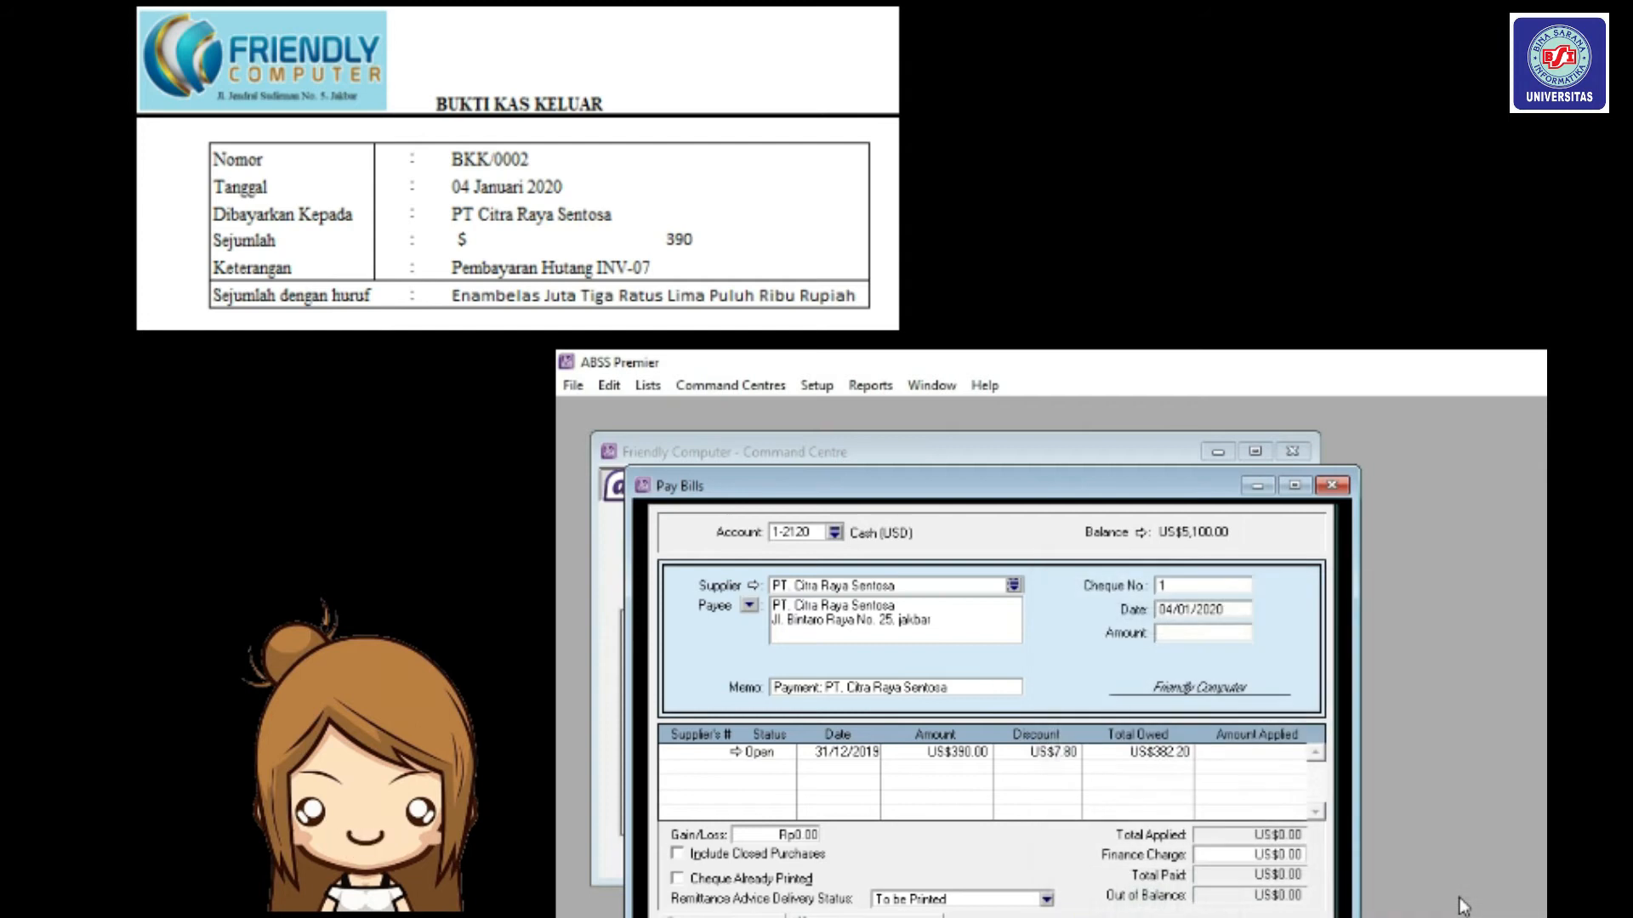
Pay US$390 as cheque BKK/0002 with the US$7.80 discount removed, and record it.
left_click(1204, 583)
type("BKK/0002")
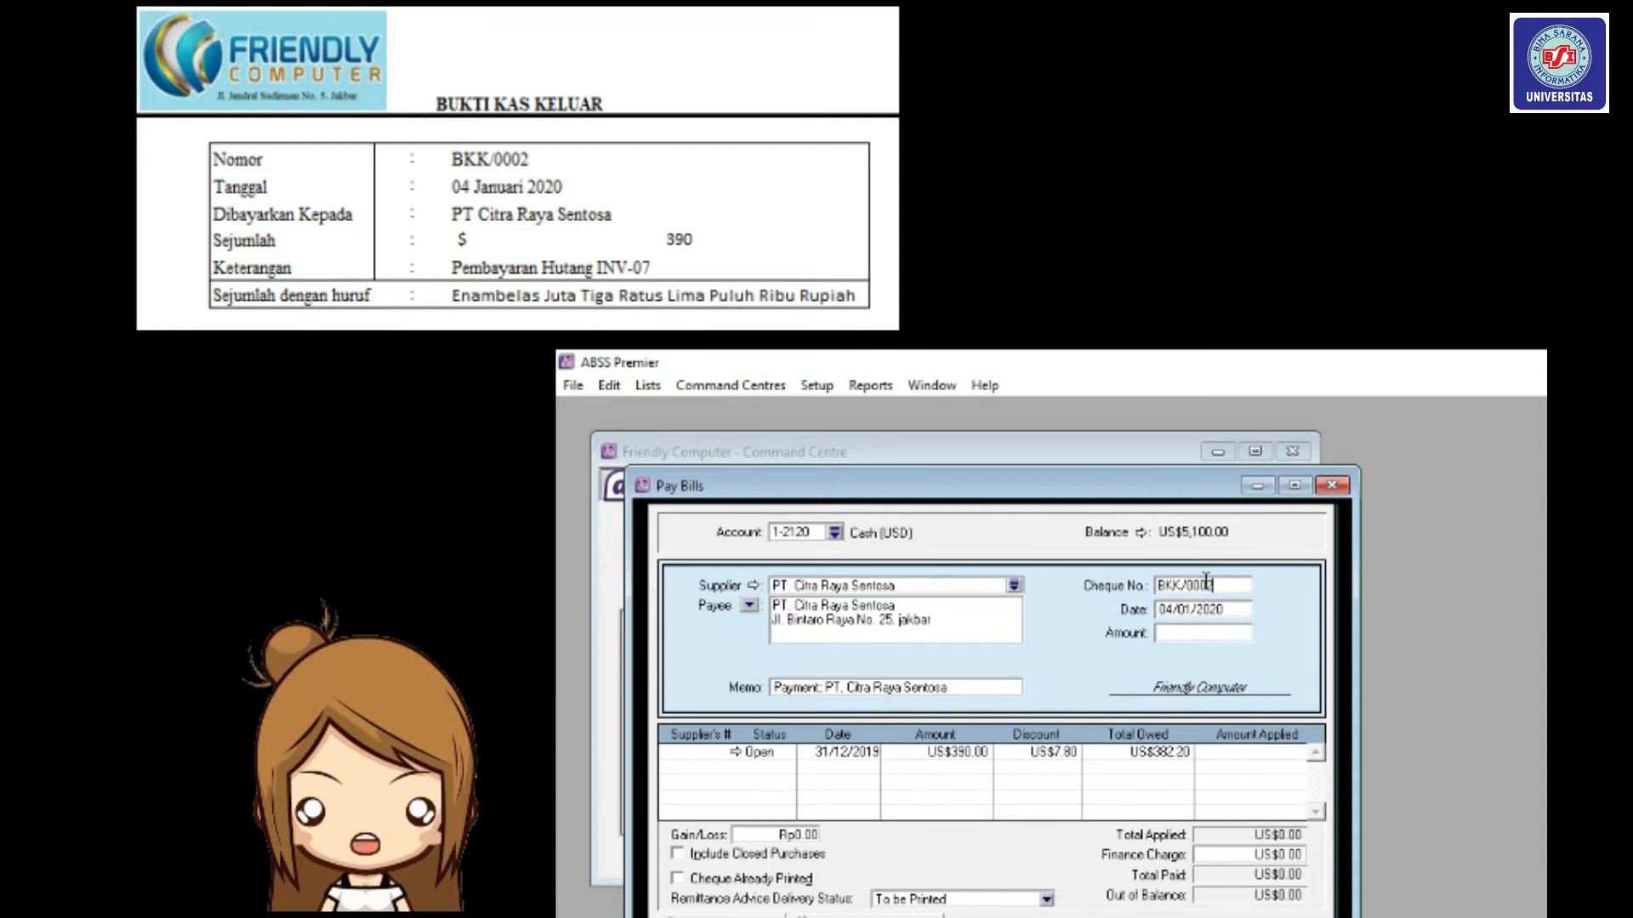
left_click(1195, 634)
left_click(1060, 753)
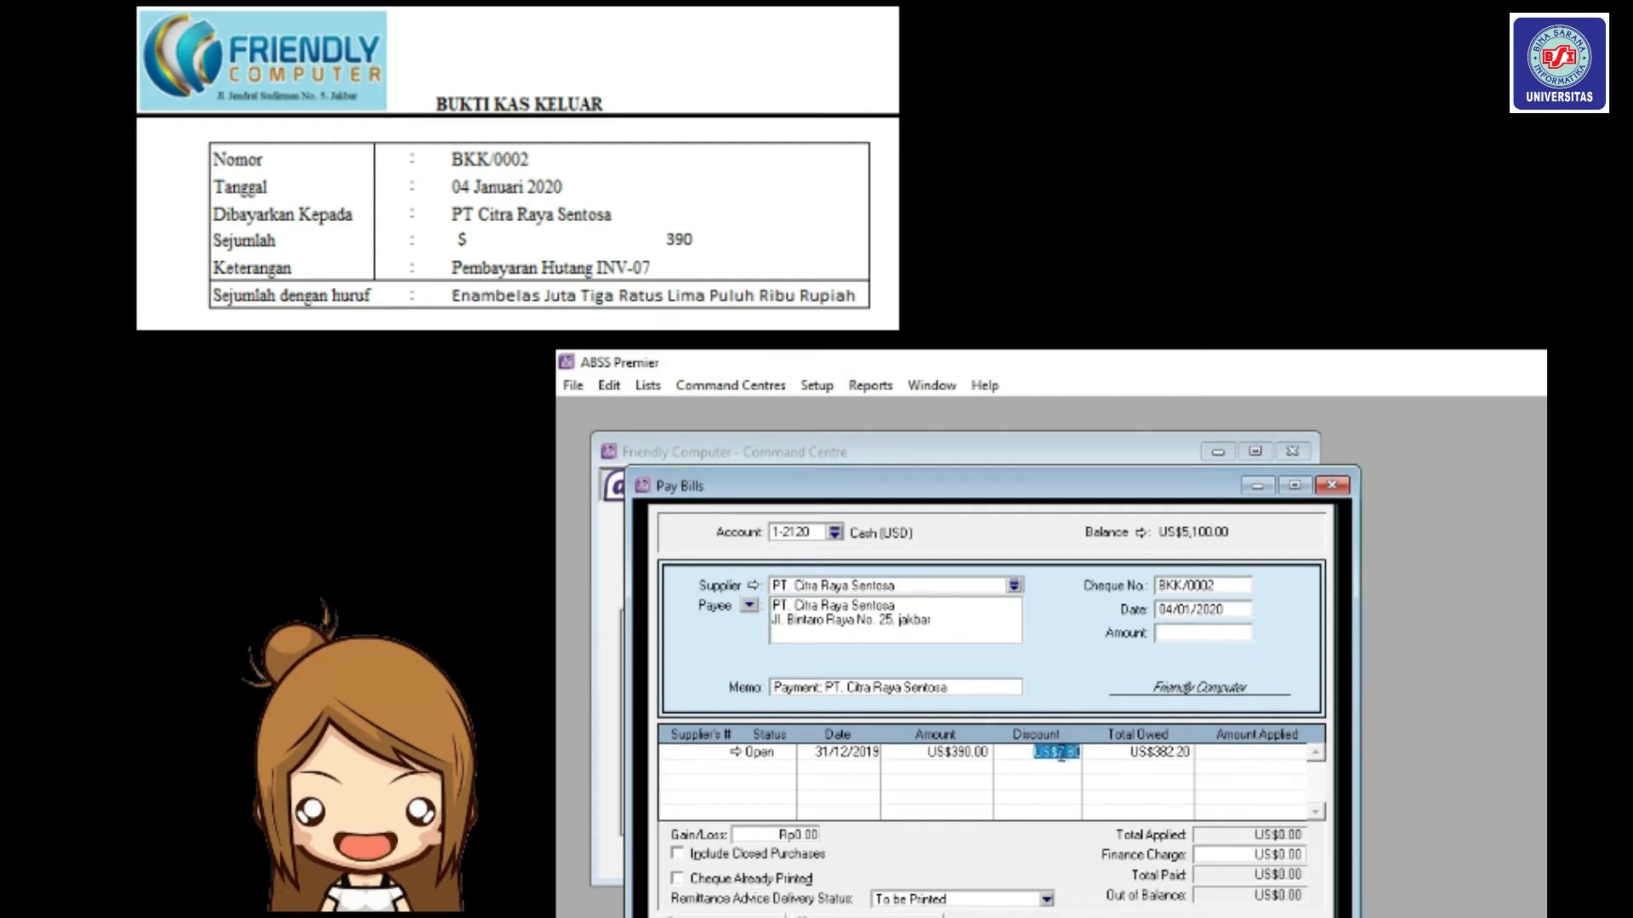
key("BackSpace")
left_click(1251, 761)
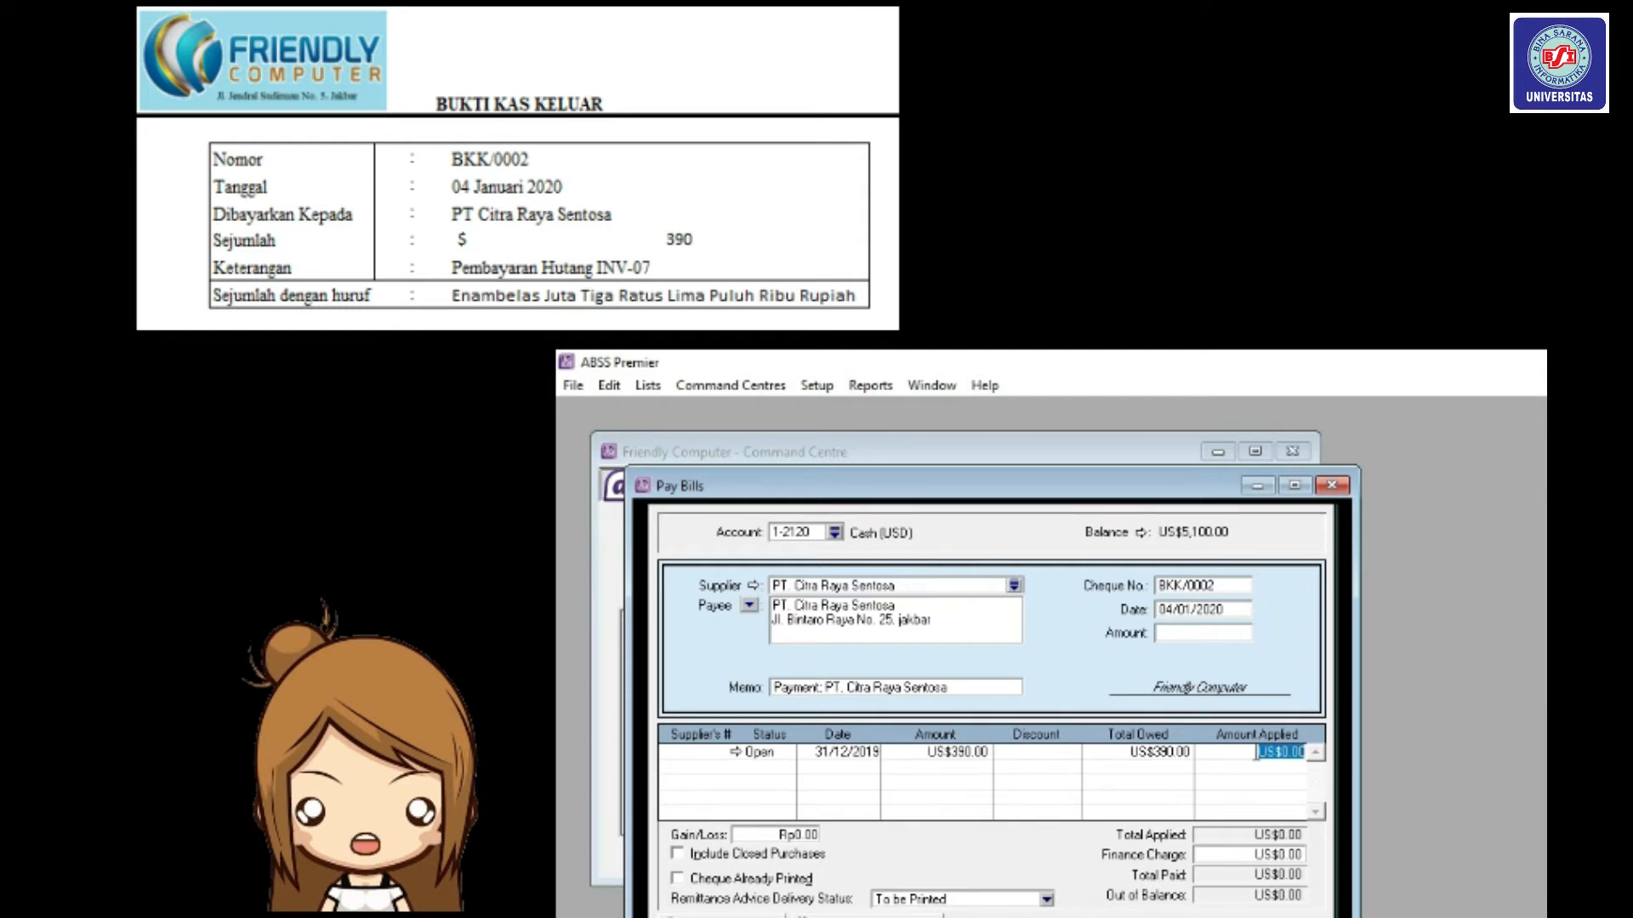
type("390")
key("Tab")
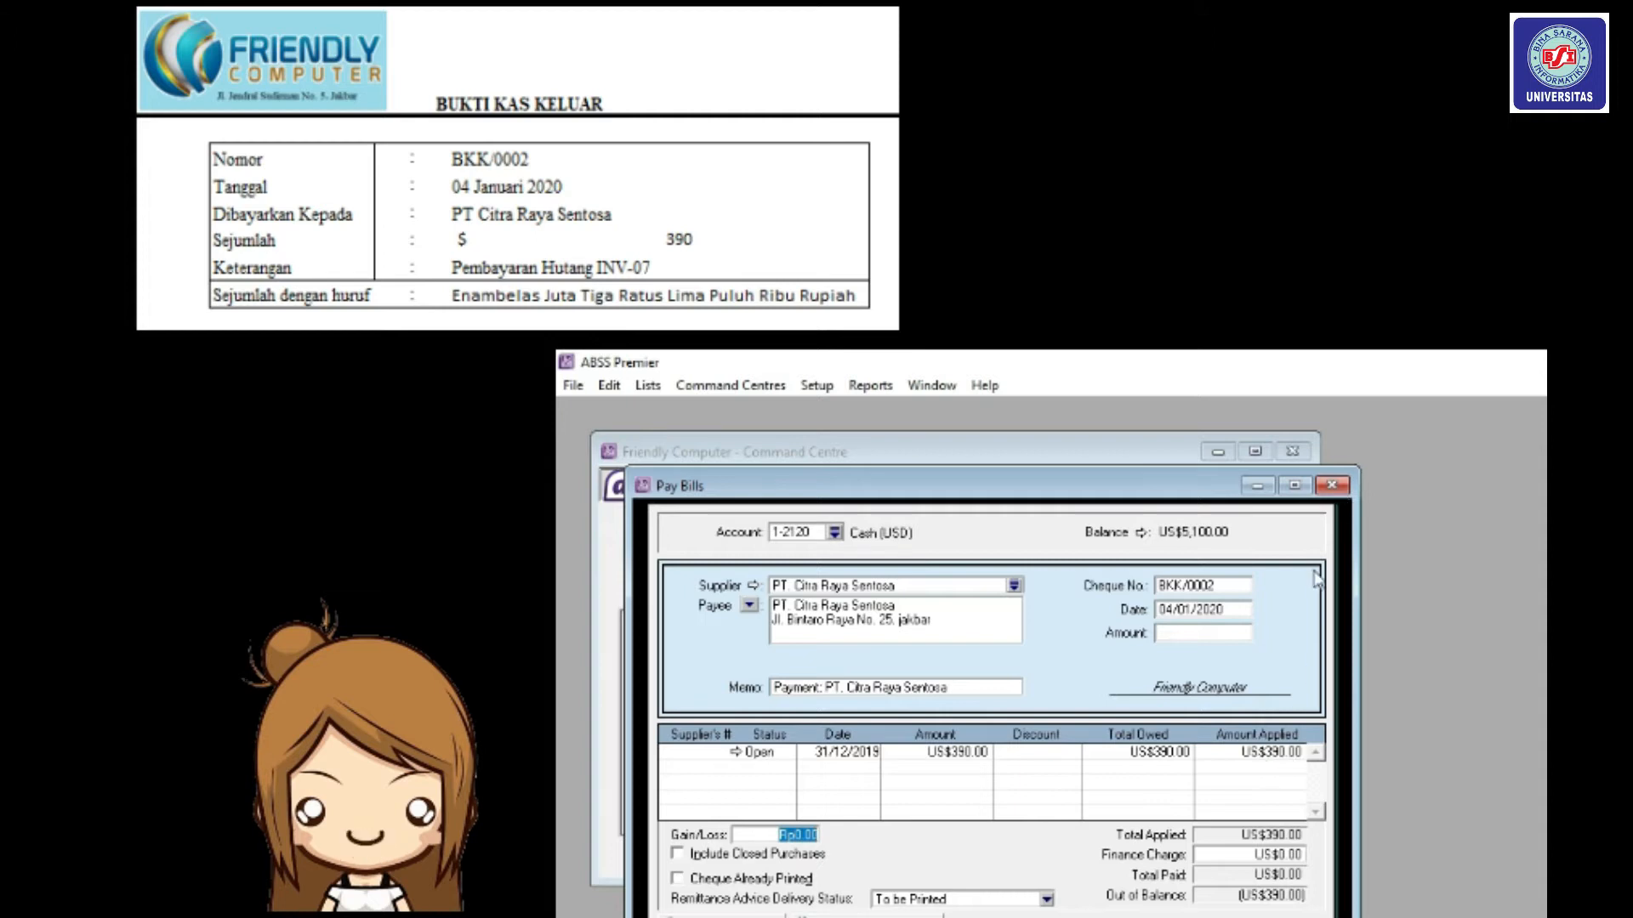
left_click(1222, 634)
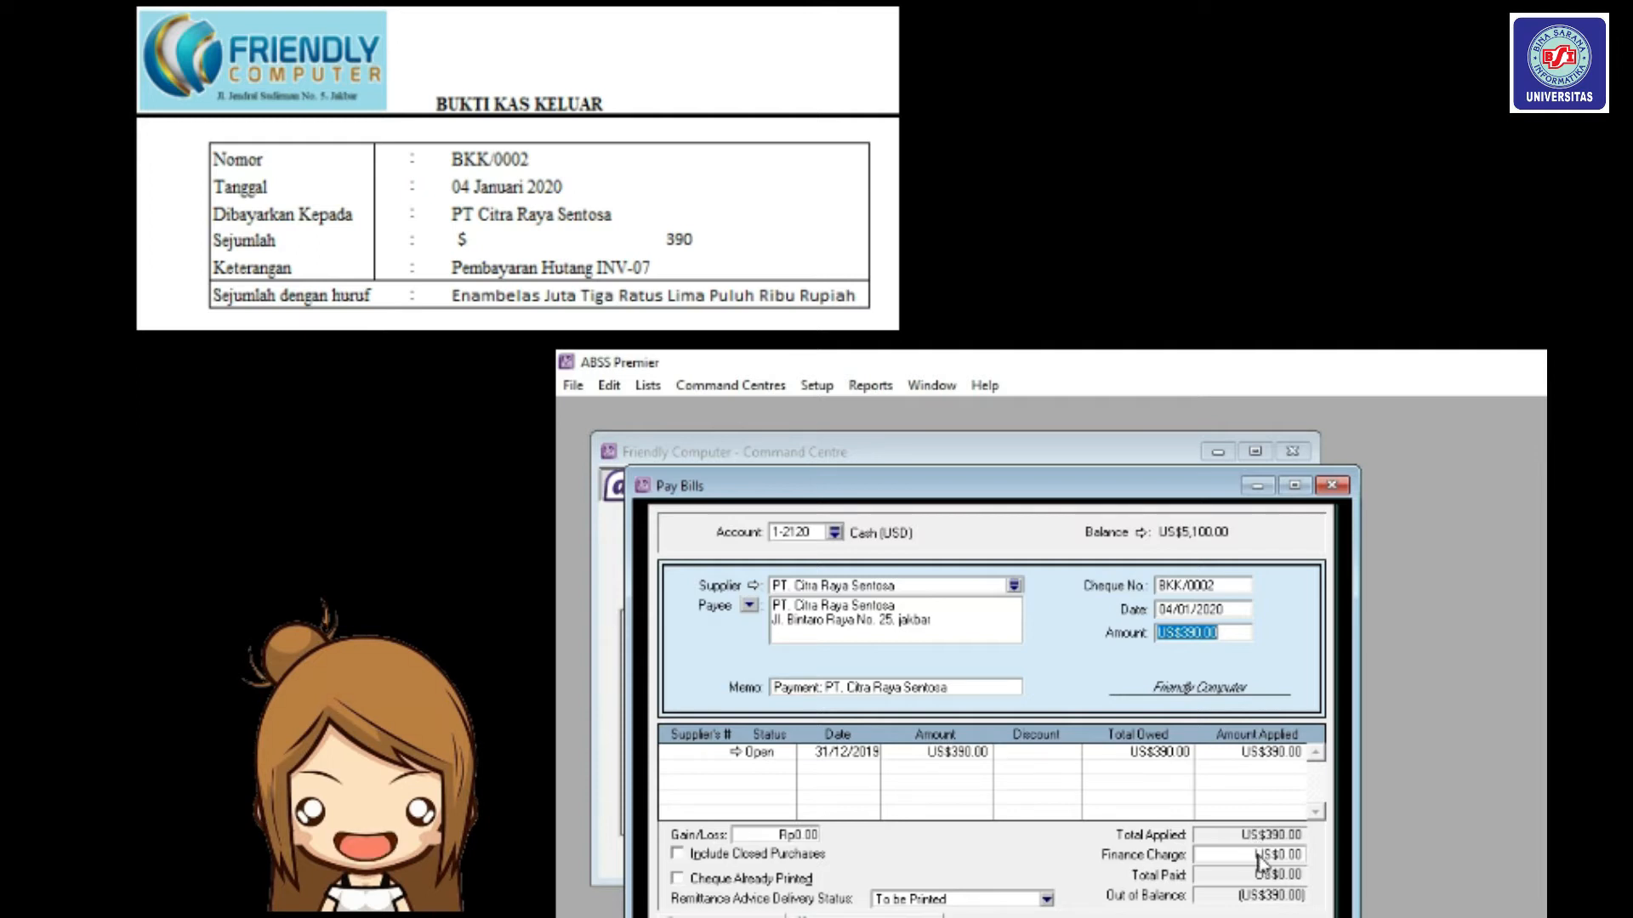
left_click(1063, 754)
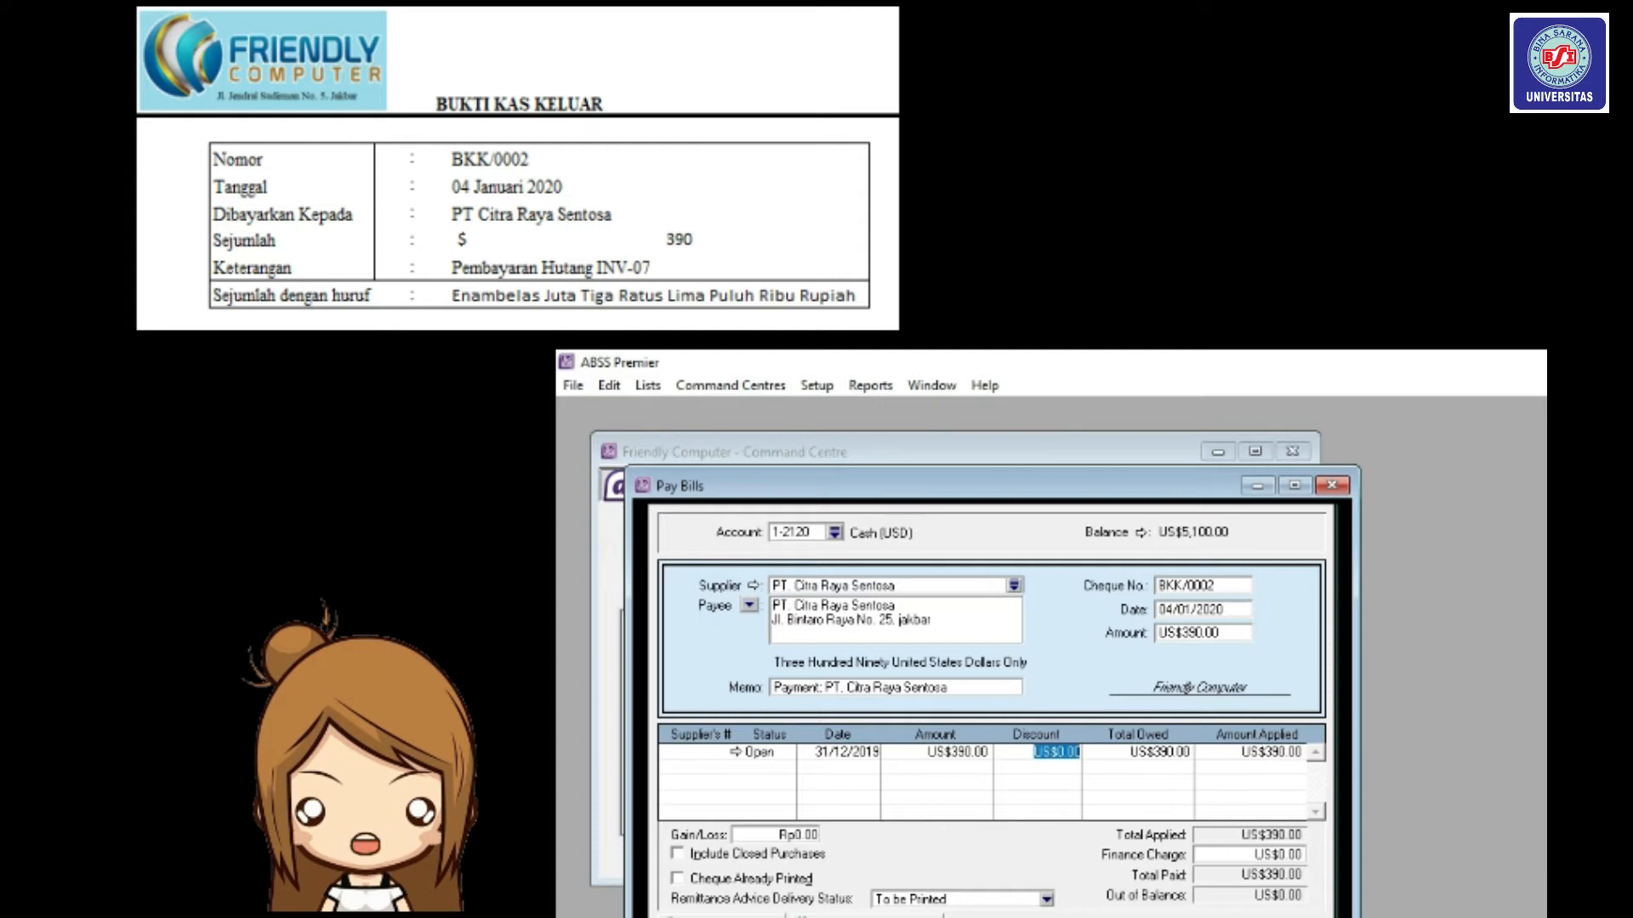
key("Return")
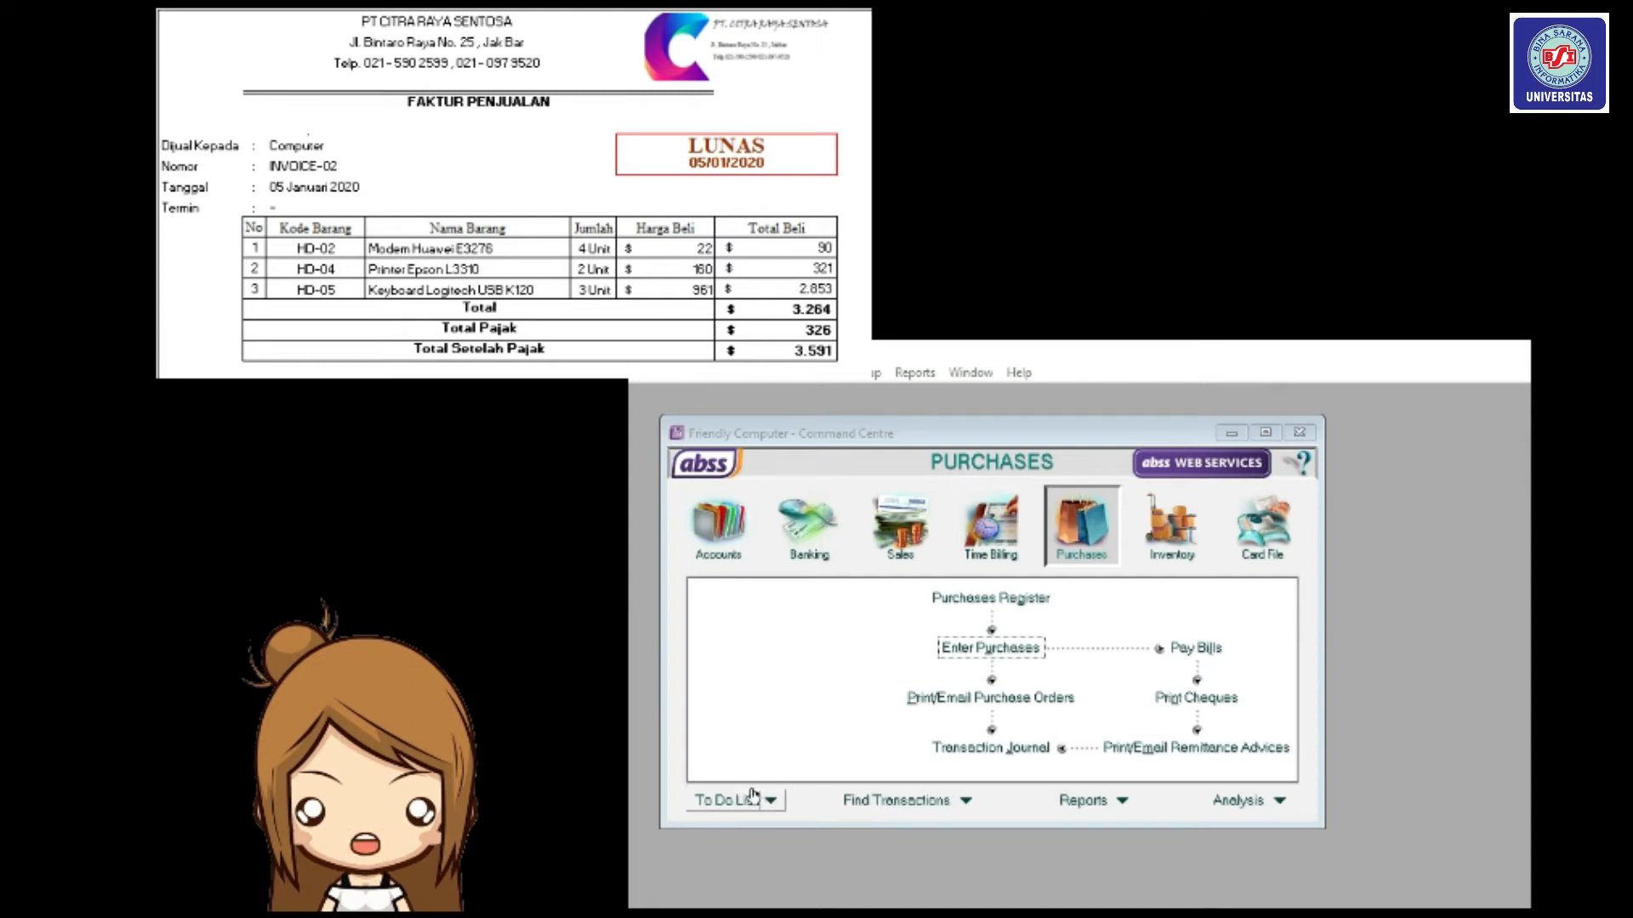
Start a new purchase bill with PT. Citra Raya Sentosa as the supplier.
left_click(1070, 534)
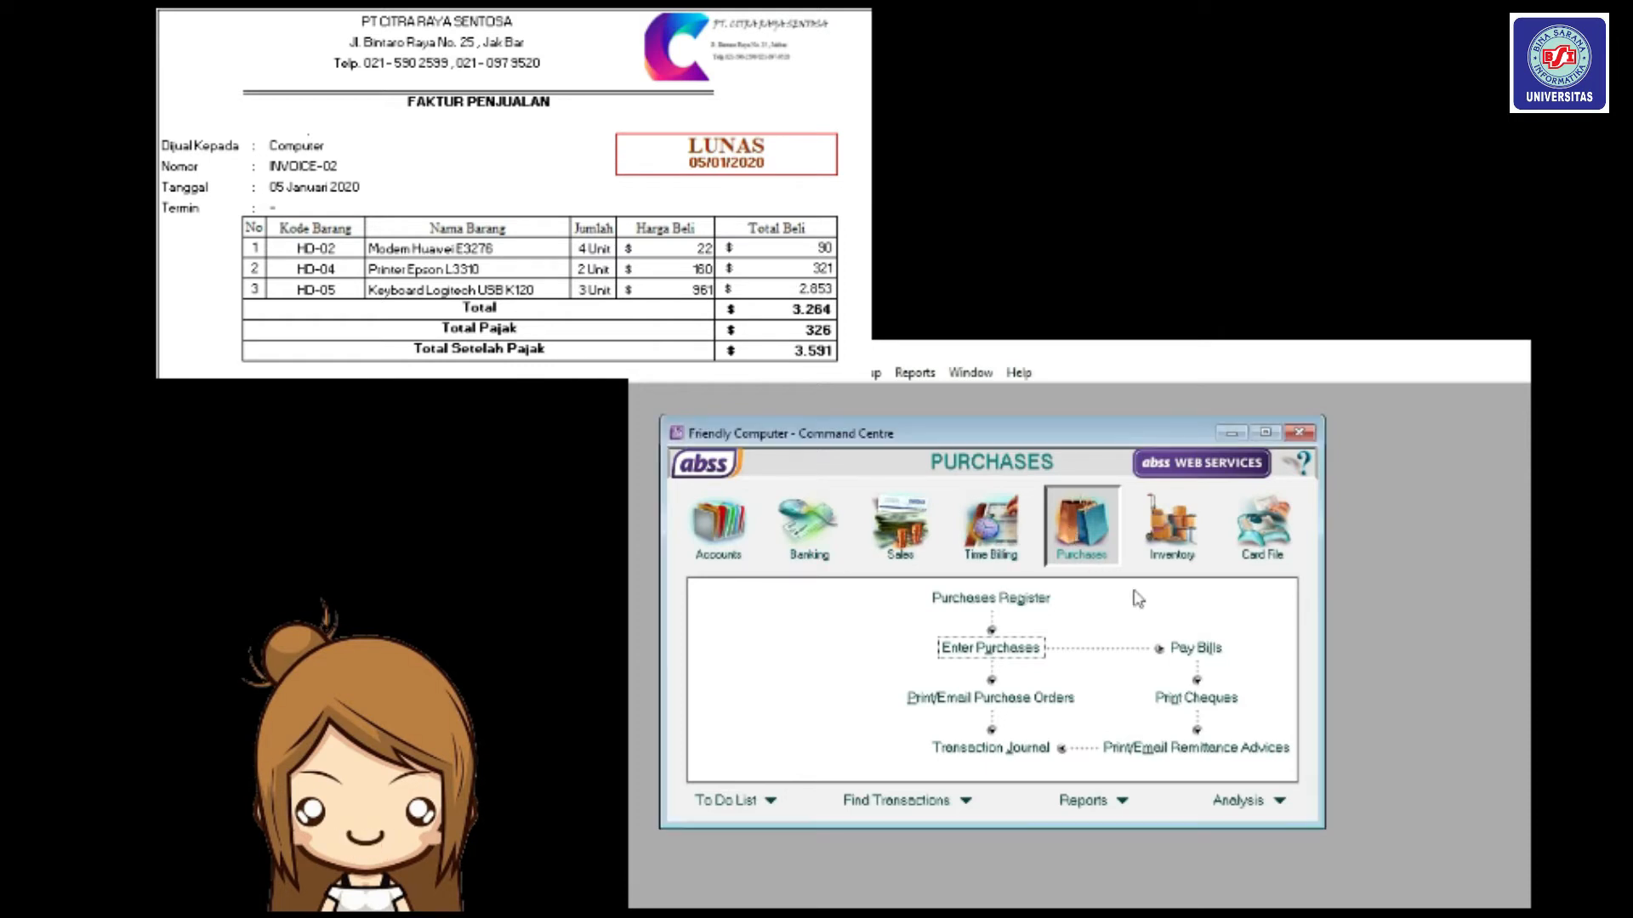
left_click(1034, 650)
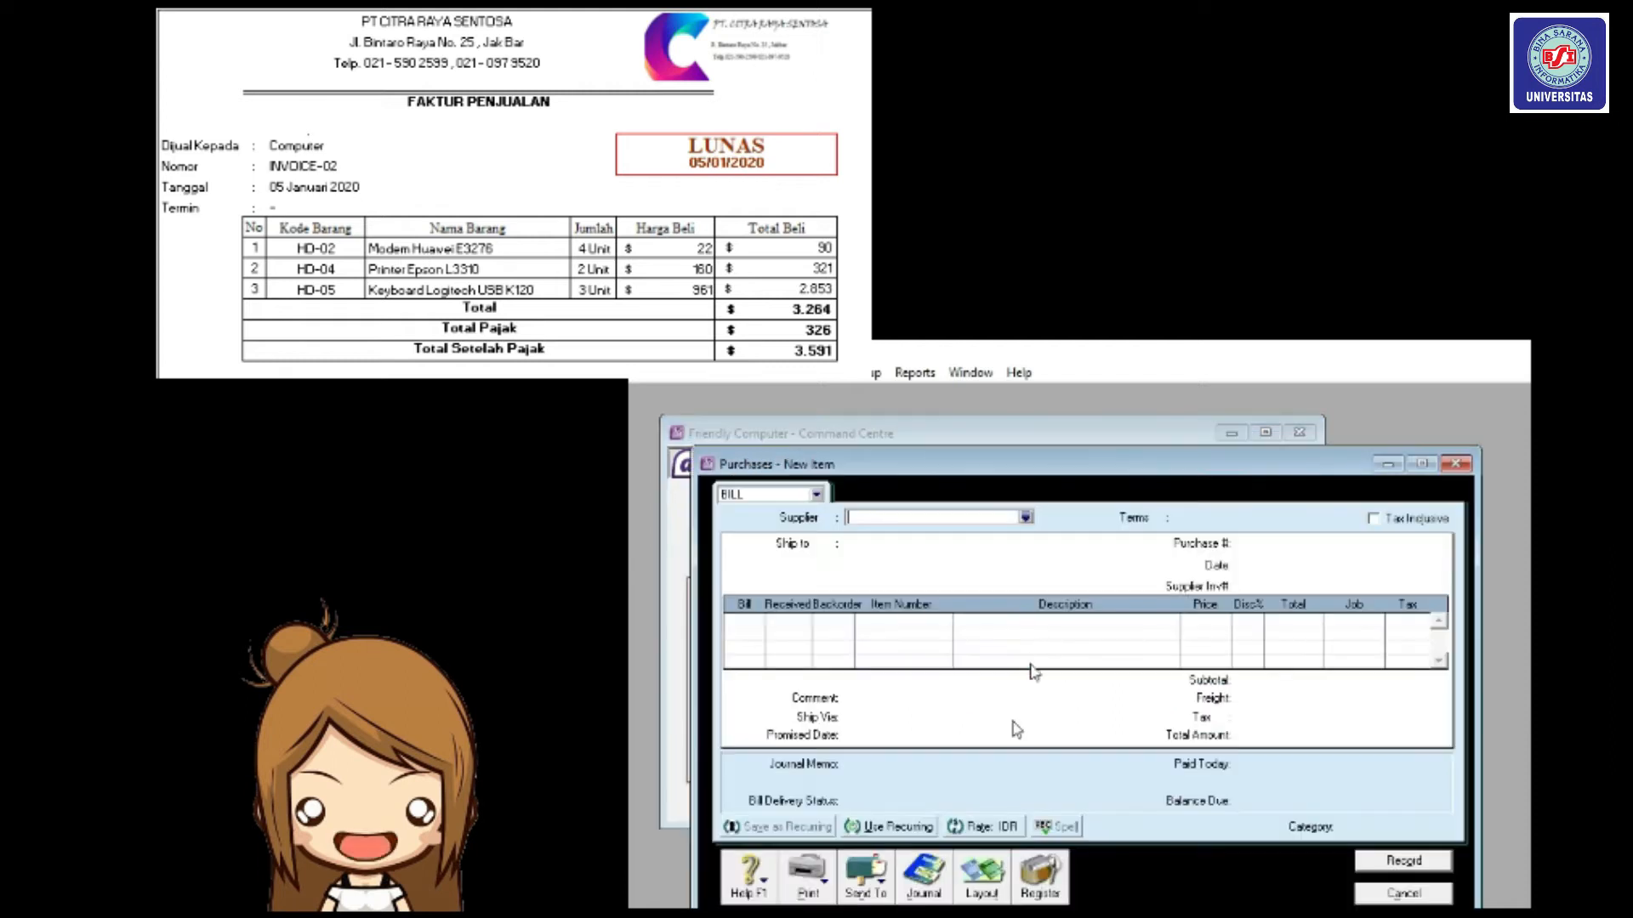
left_click(818, 495)
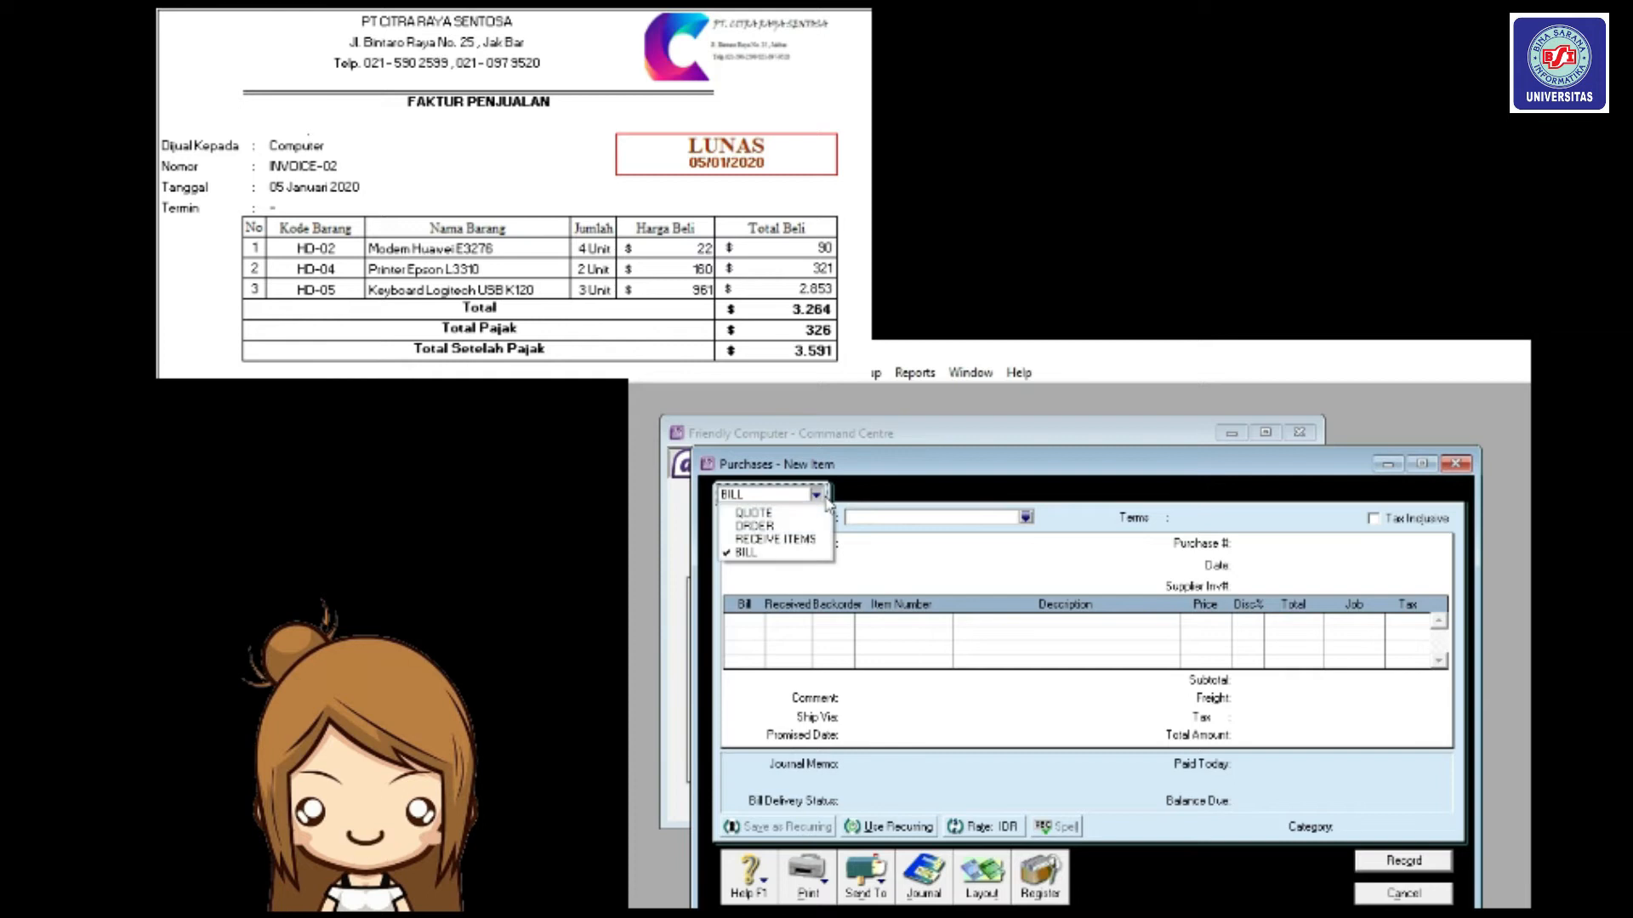
left_click(1027, 517)
left_click(1026, 519)
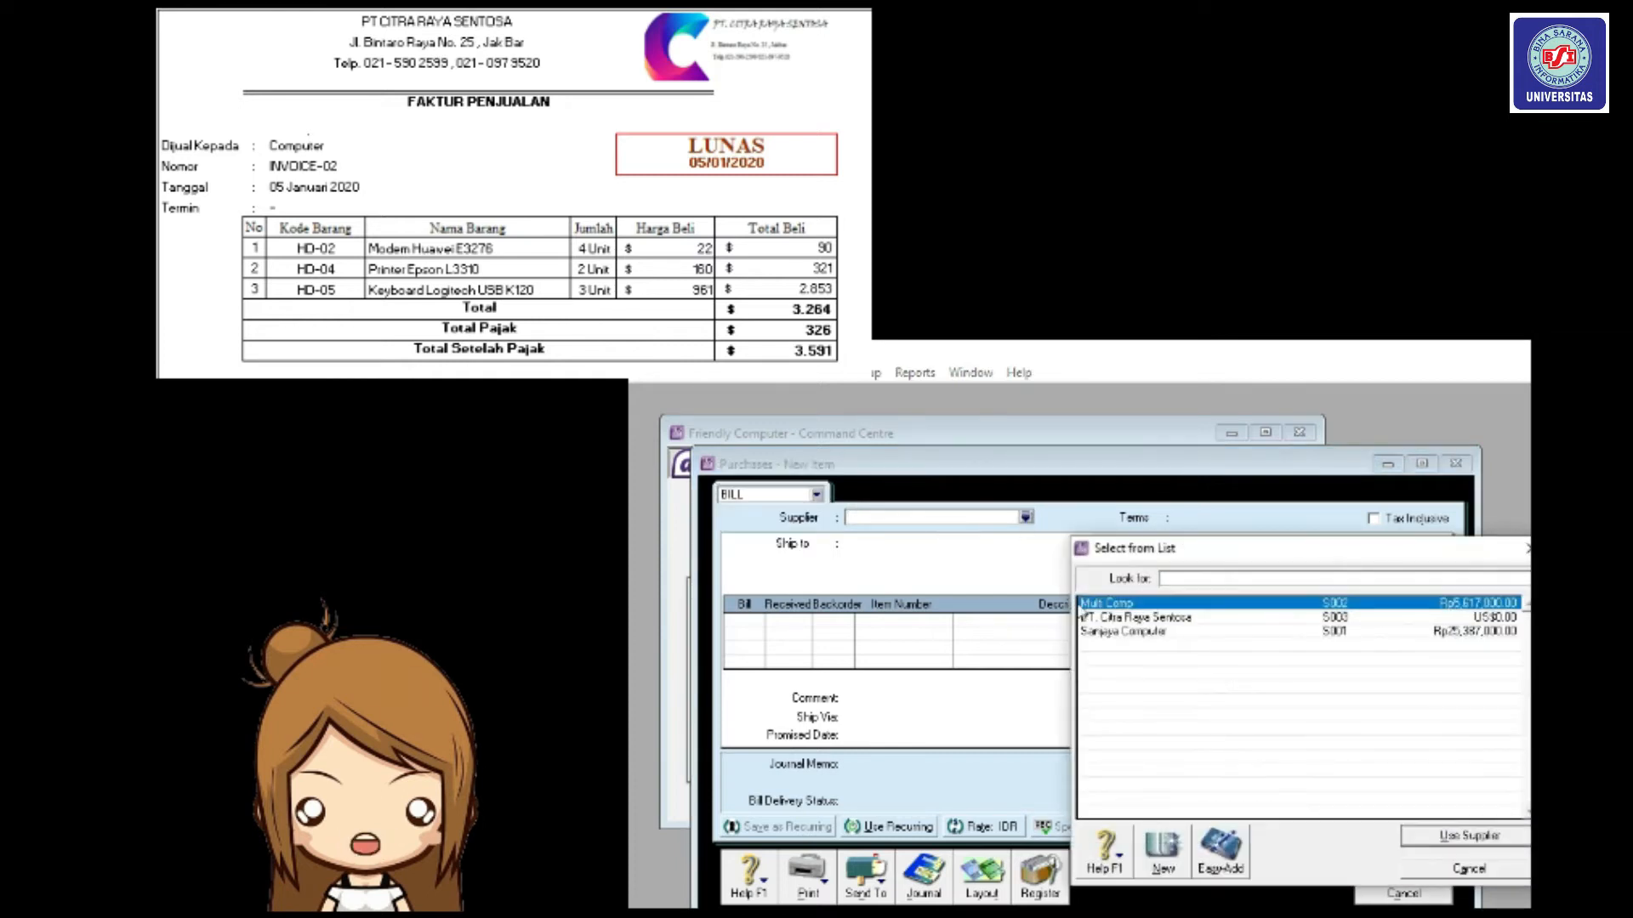
left_click(1090, 618)
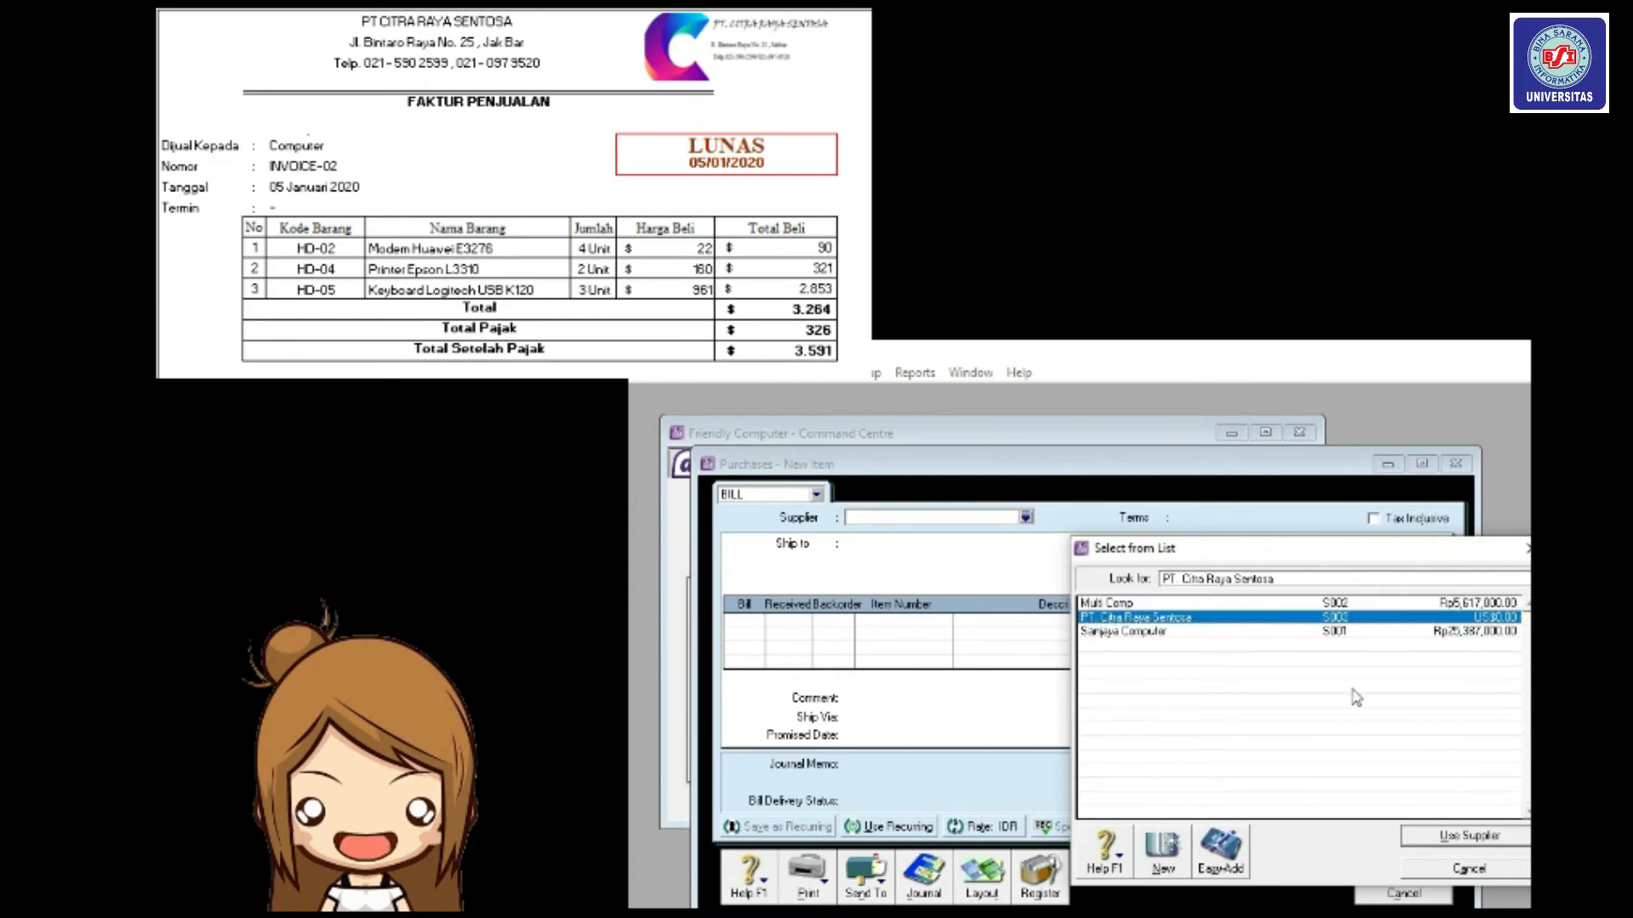
left_click(1520, 841)
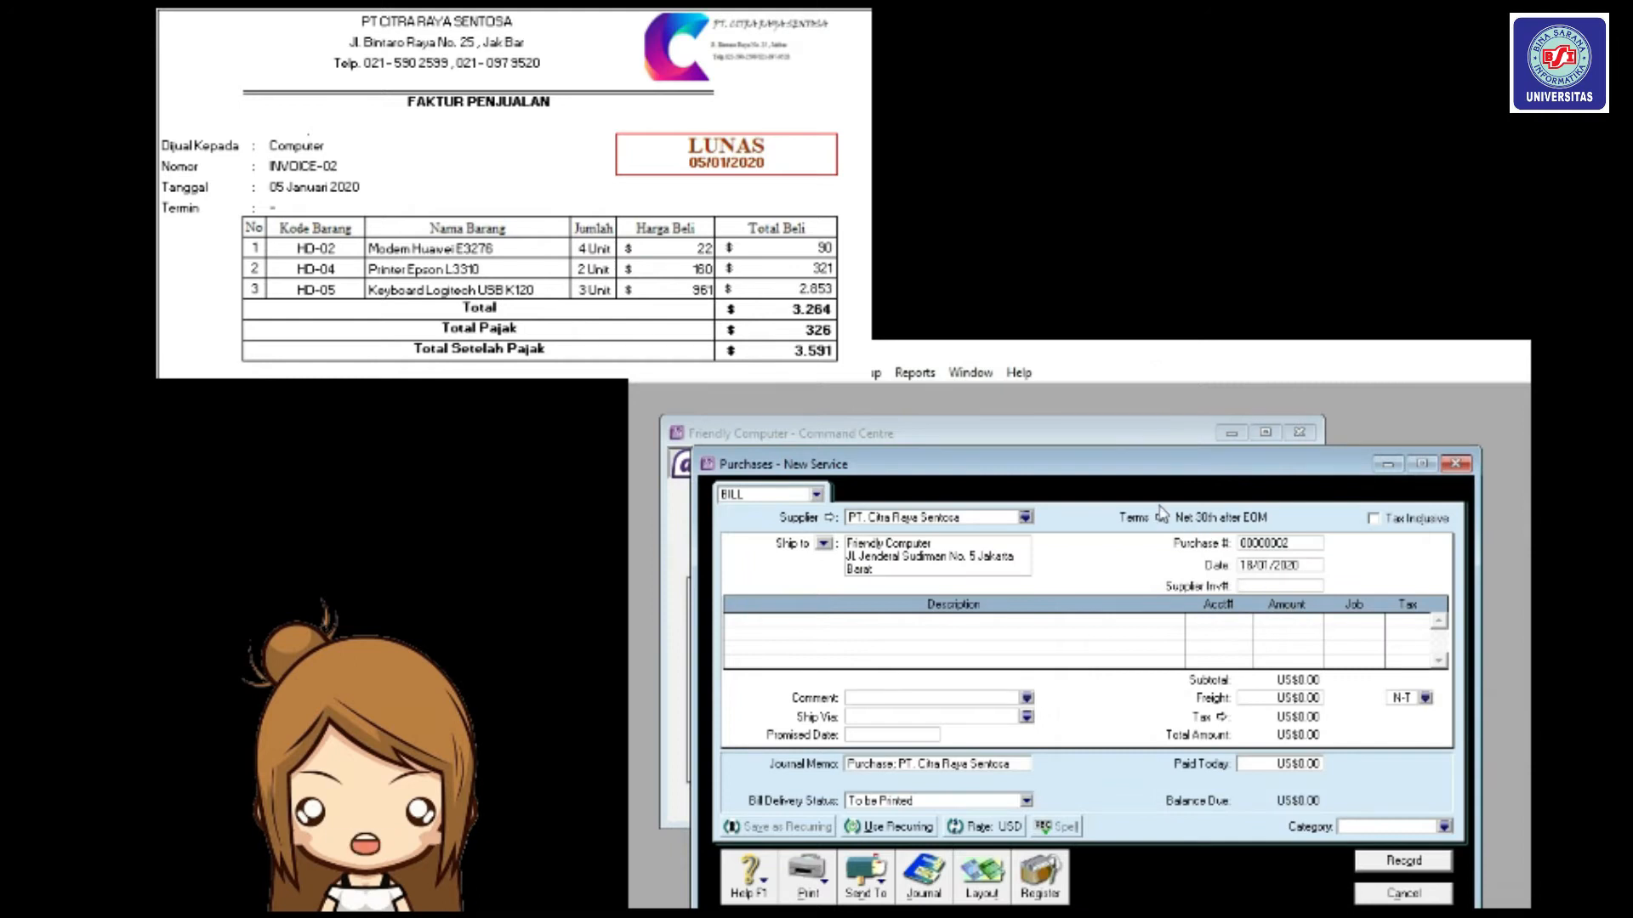
Set the bill's credit terms to C.O.D.
left_click(1162, 516)
left_click(1354, 591)
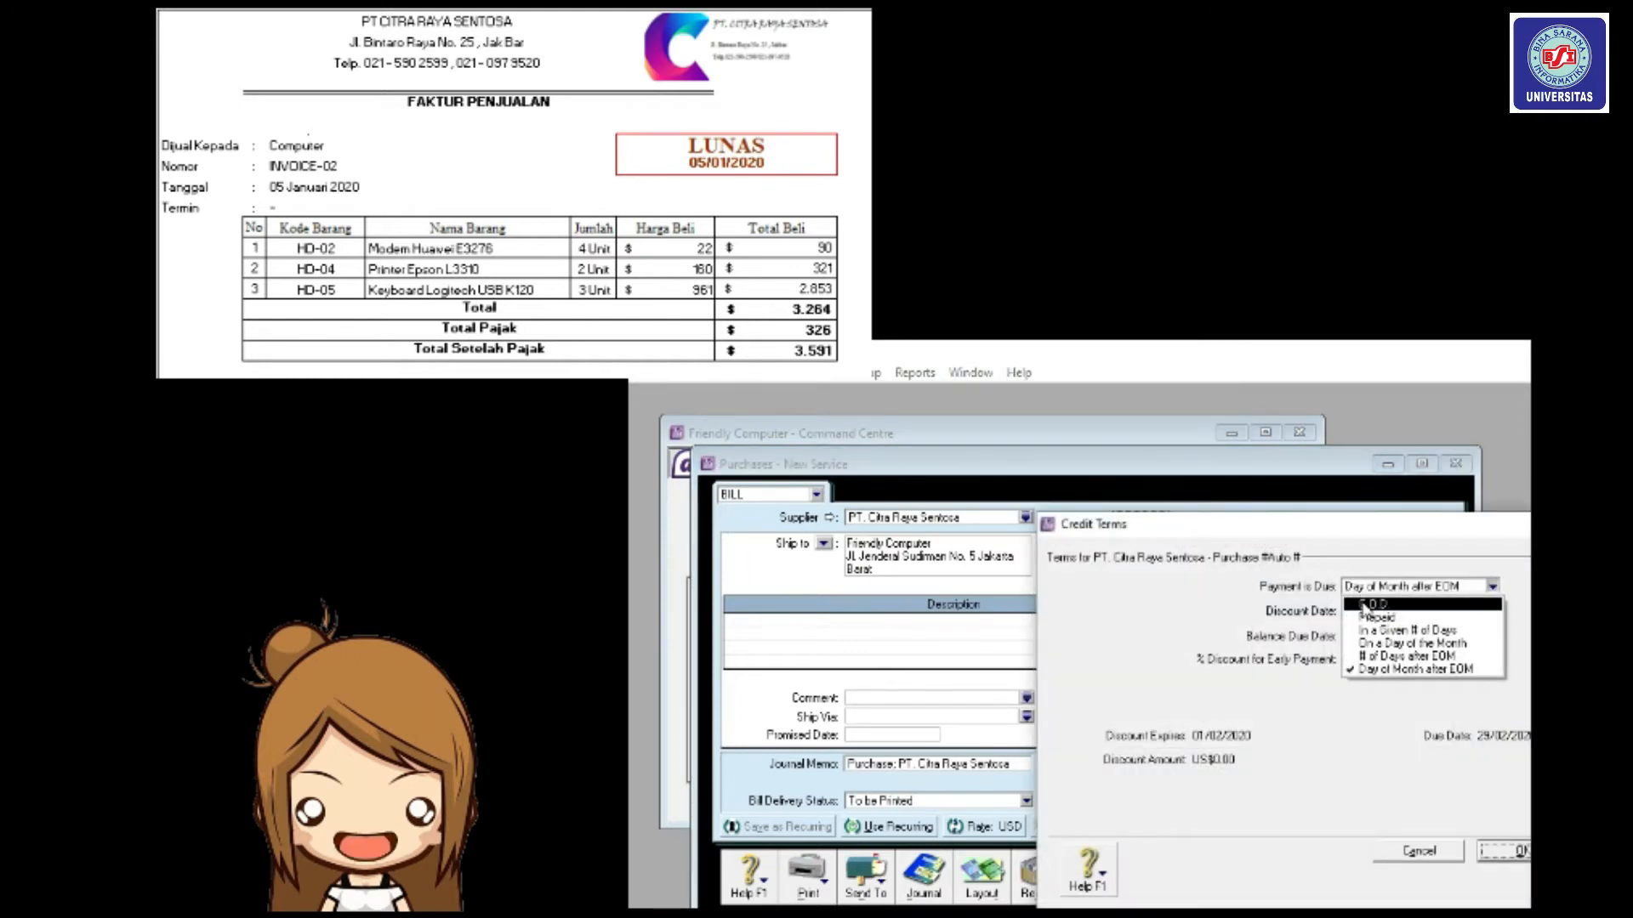
left_click(1365, 604)
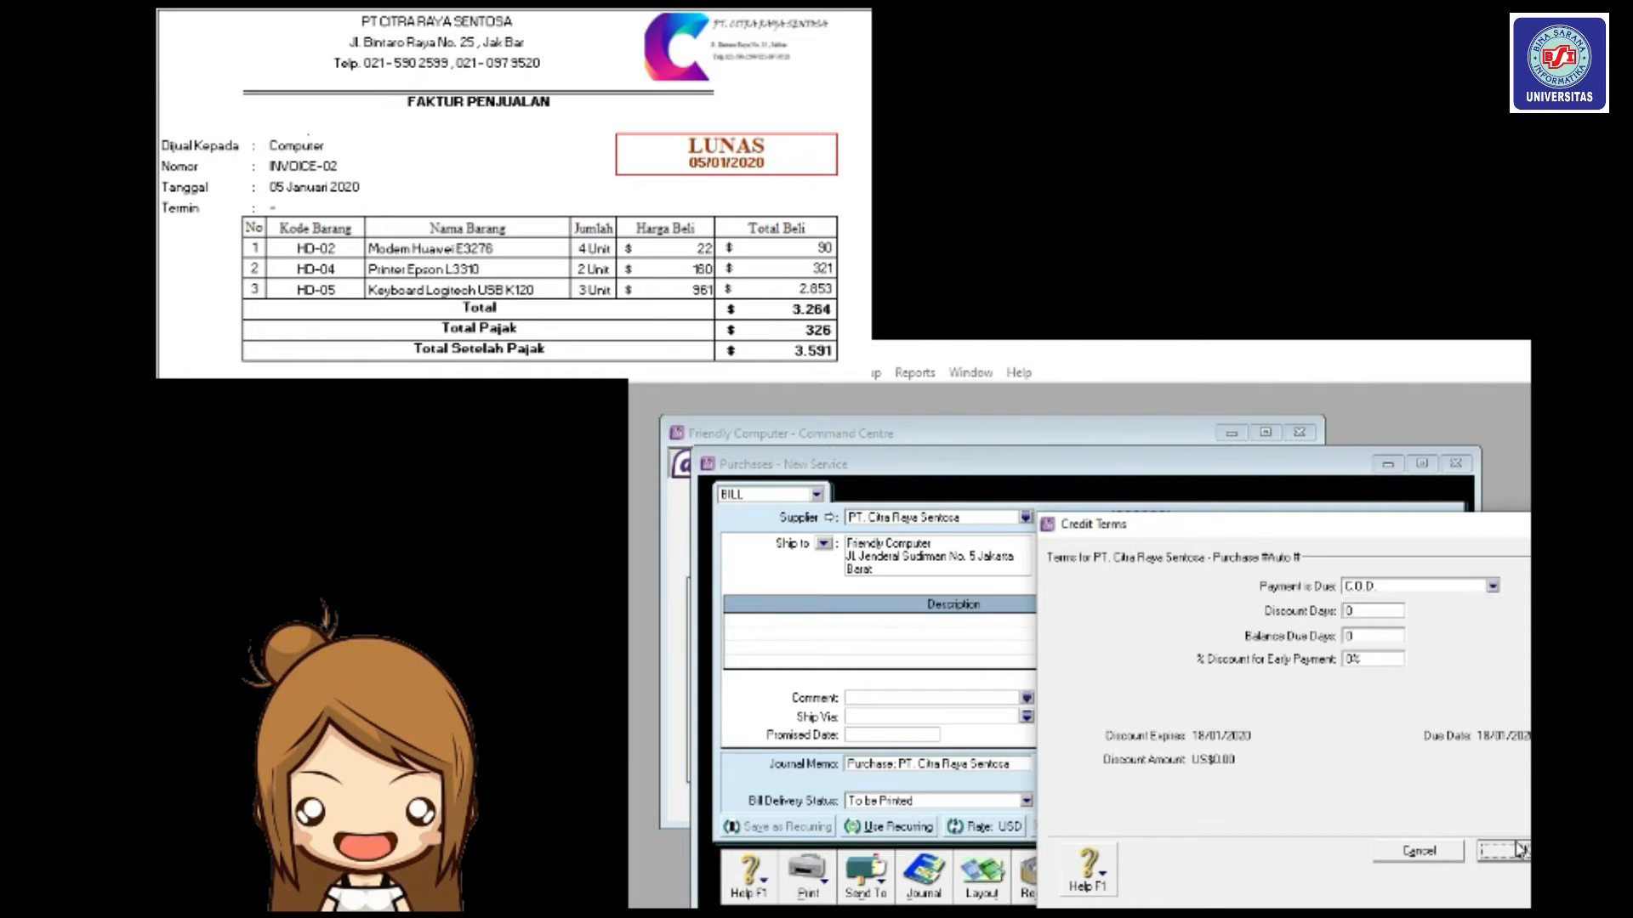
left_click(1517, 847)
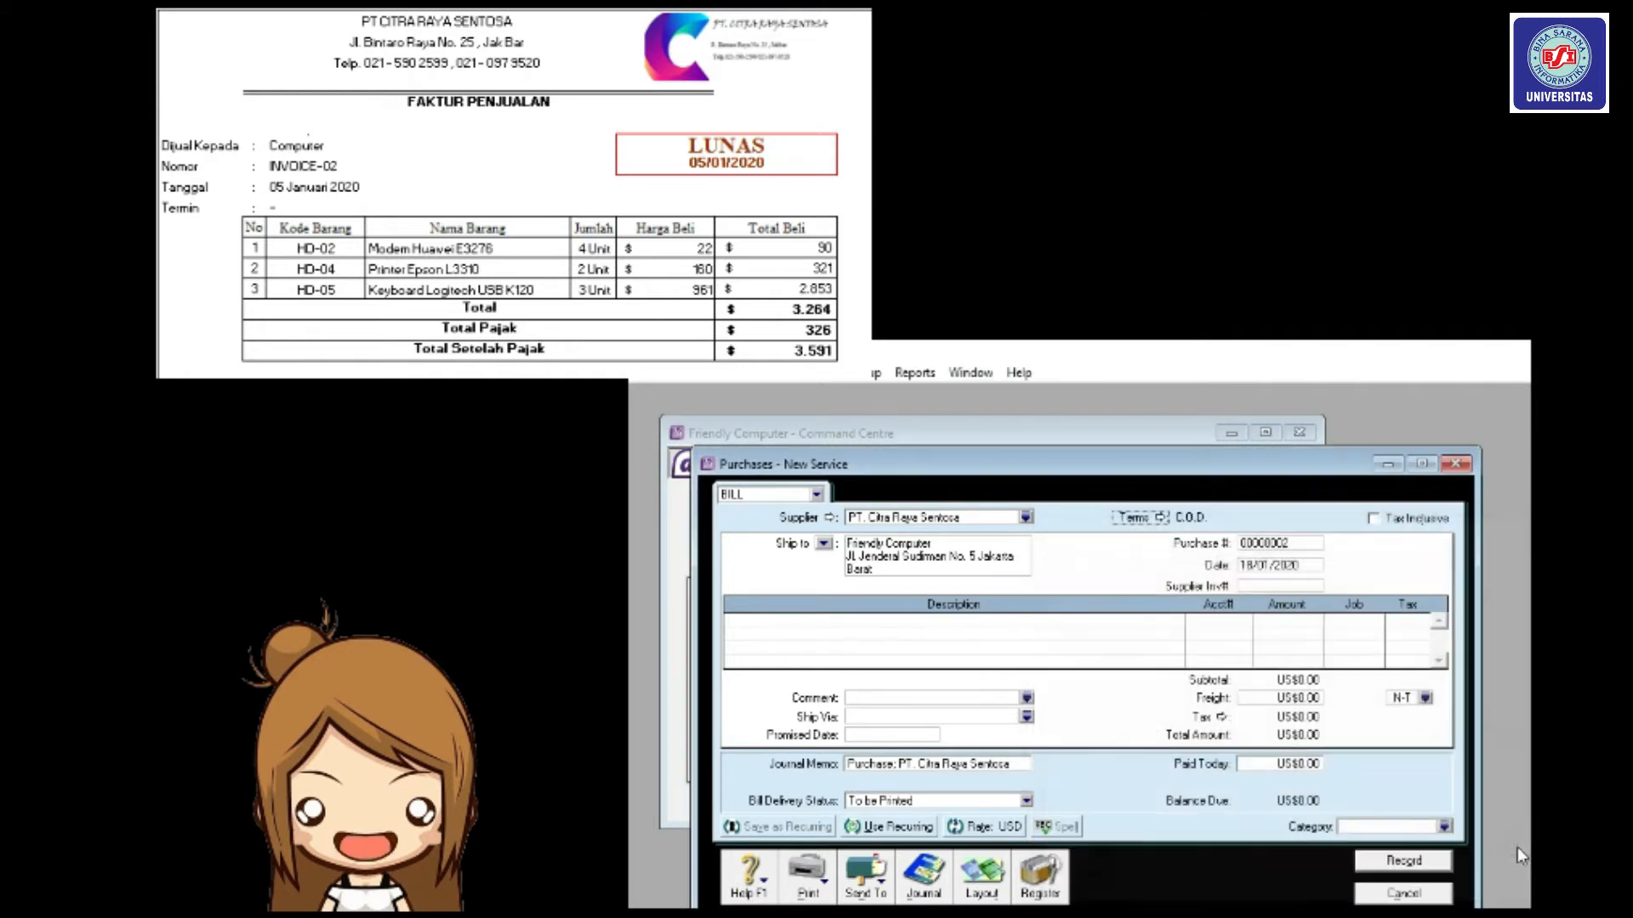
Enter INVOICE02 as the purchase number and re-enter the bill date.
left_click(1288, 545)
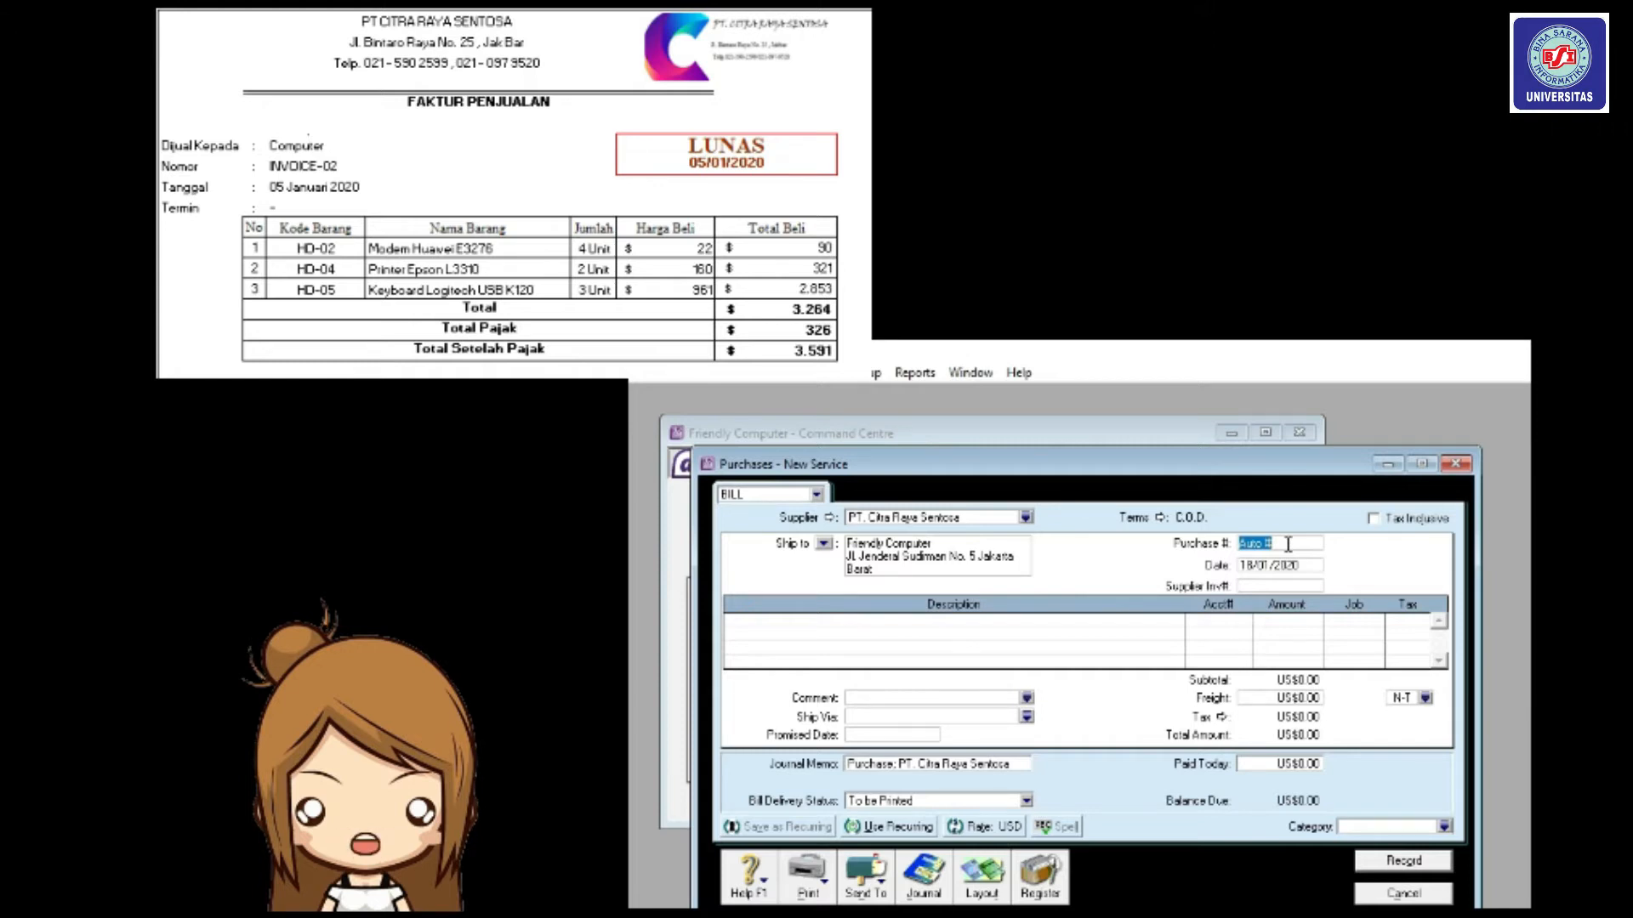
type("IMV0")
key("BackSpace")
key("BackSpace")
key("BackSpace")
key("BackSpace")
type("INVOICE02")
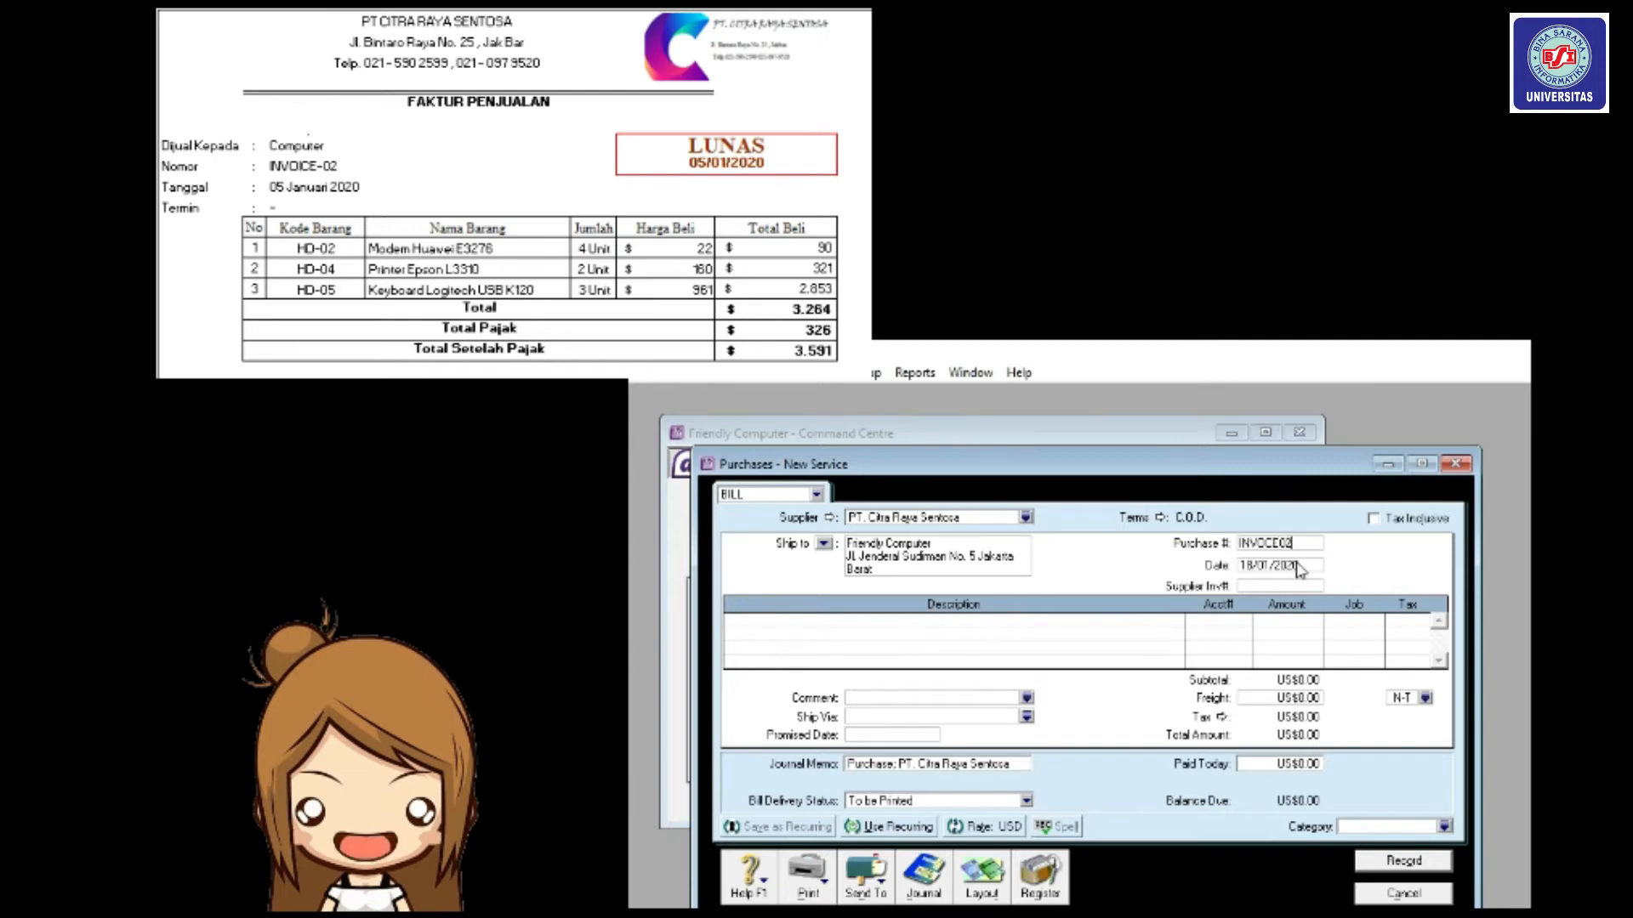
left_click(1298, 568)
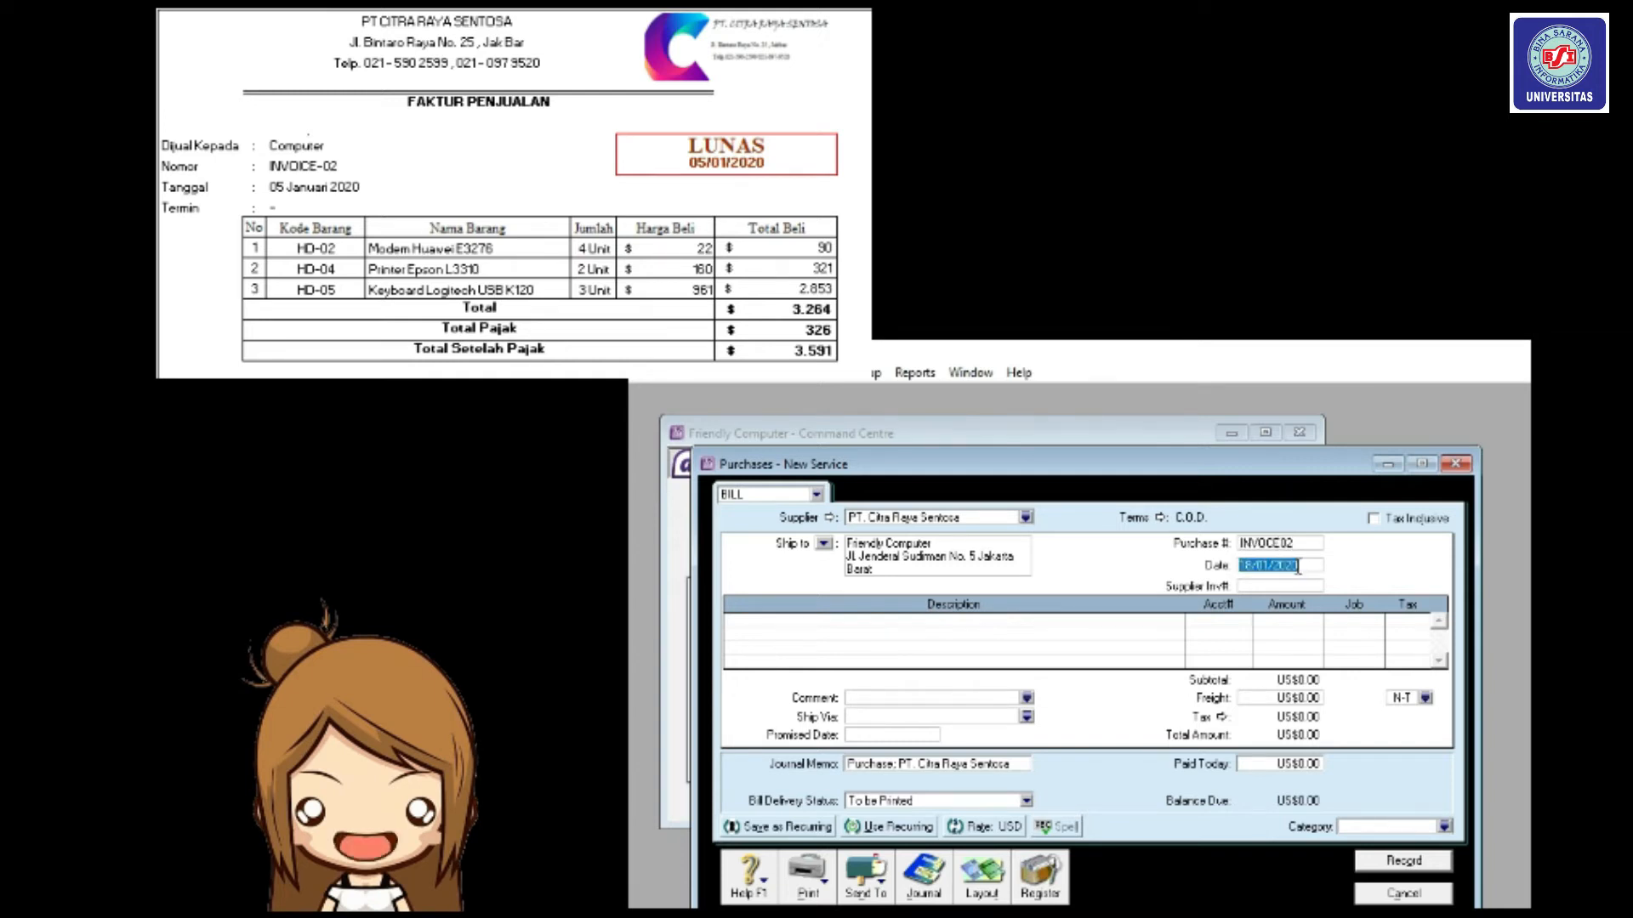
type("05/01")
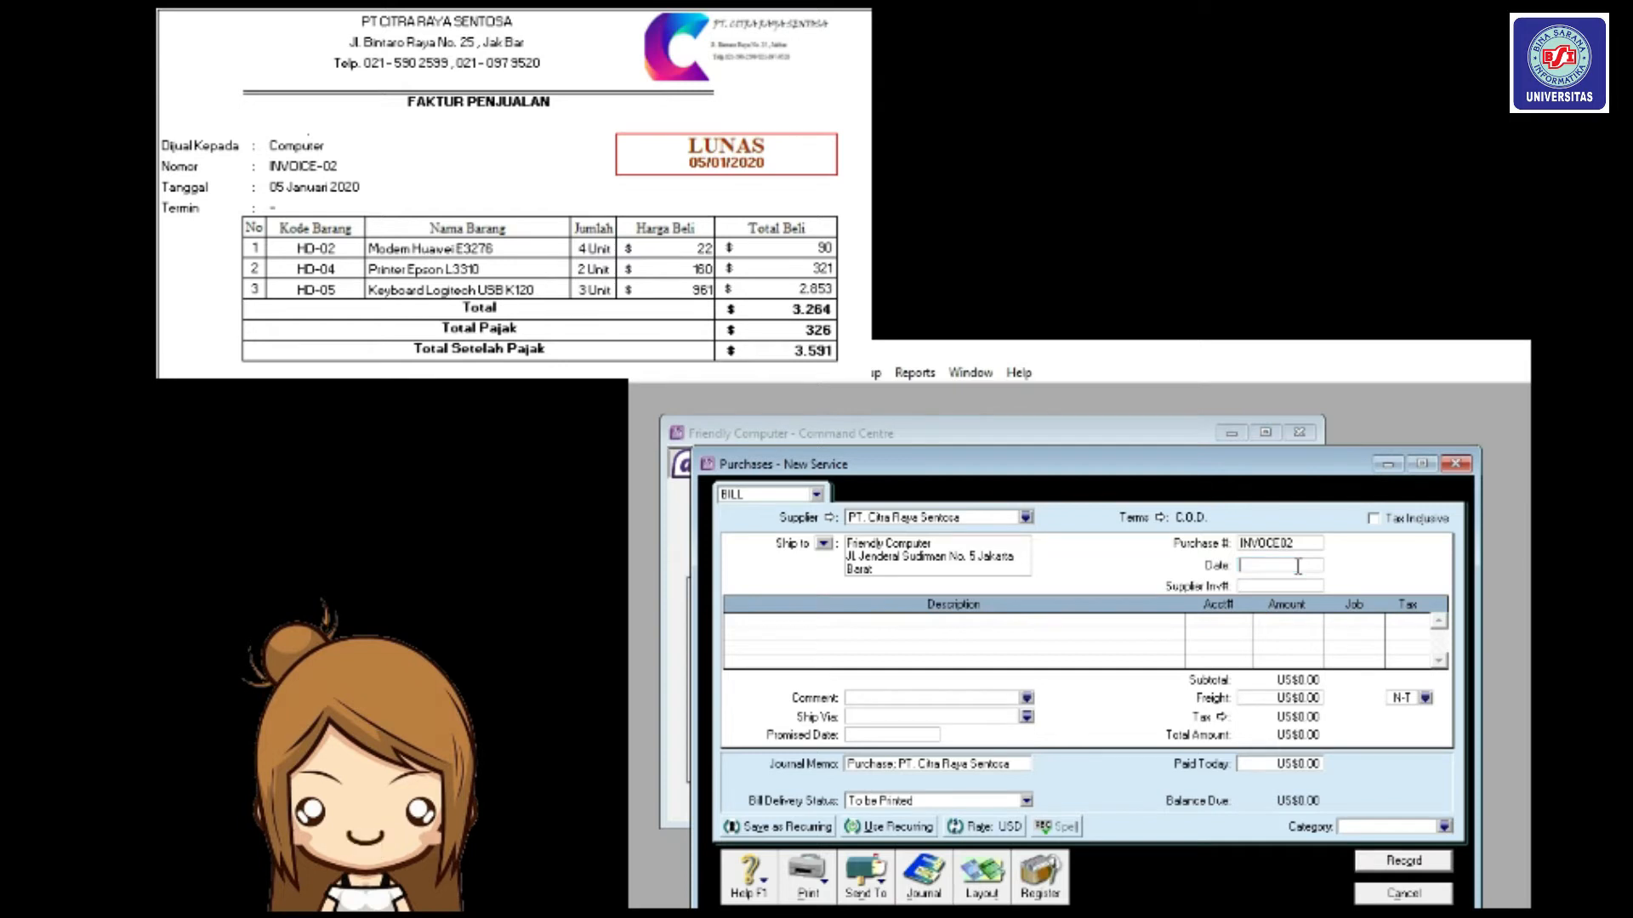
type("/2020")
Switch the bill to the Item layout.
left_click(1000, 889)
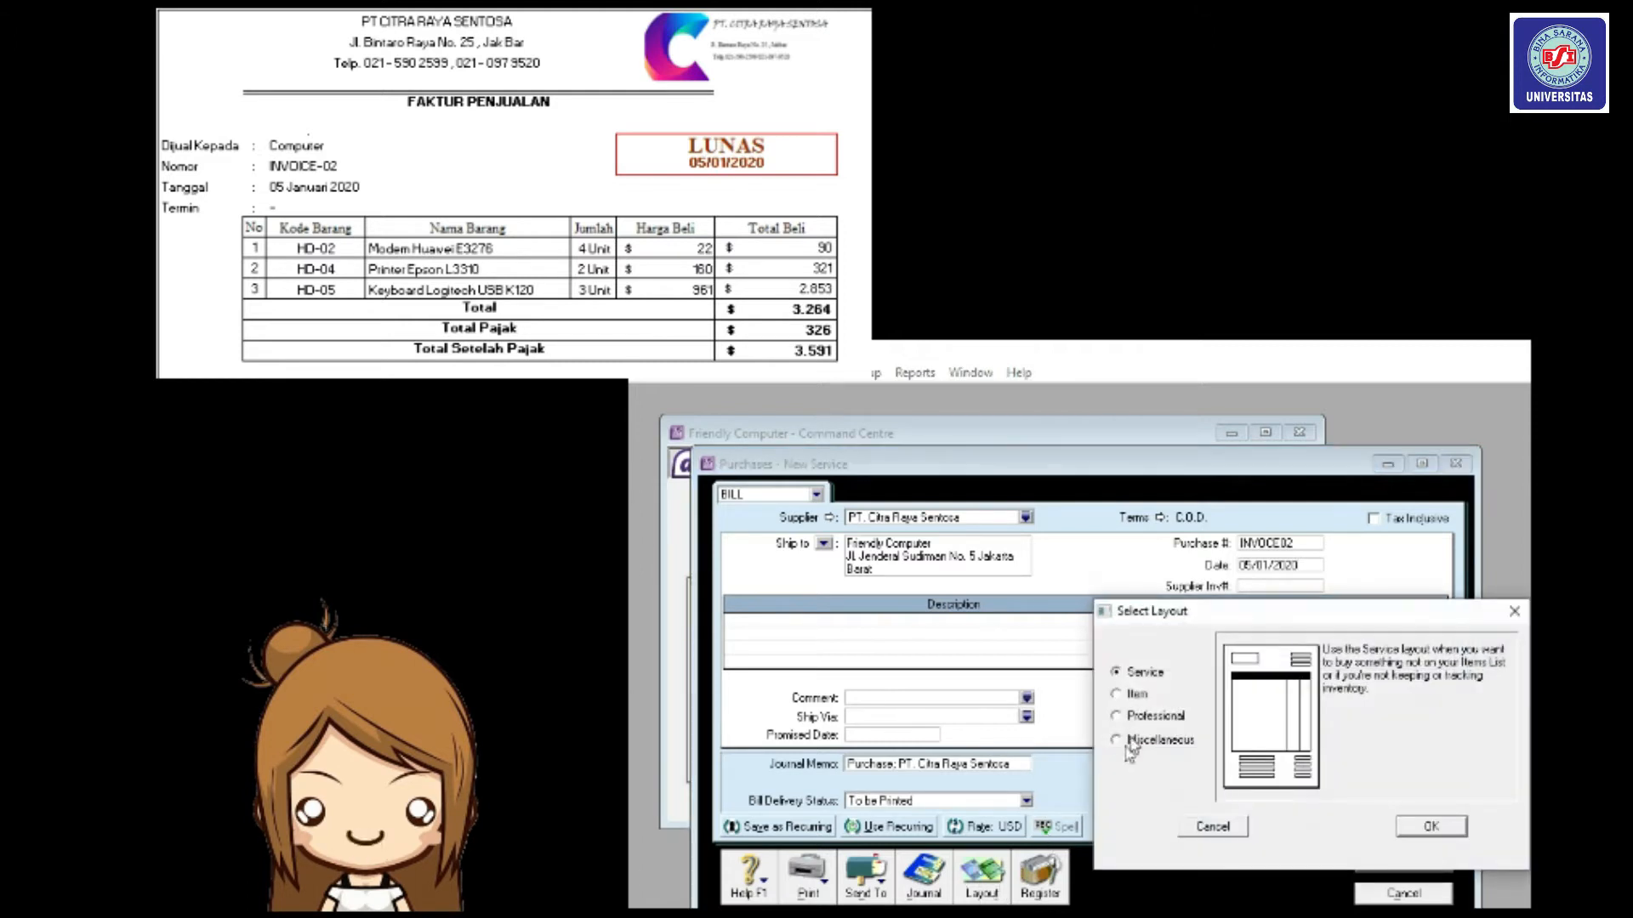
left_click(1131, 695)
left_click(1447, 832)
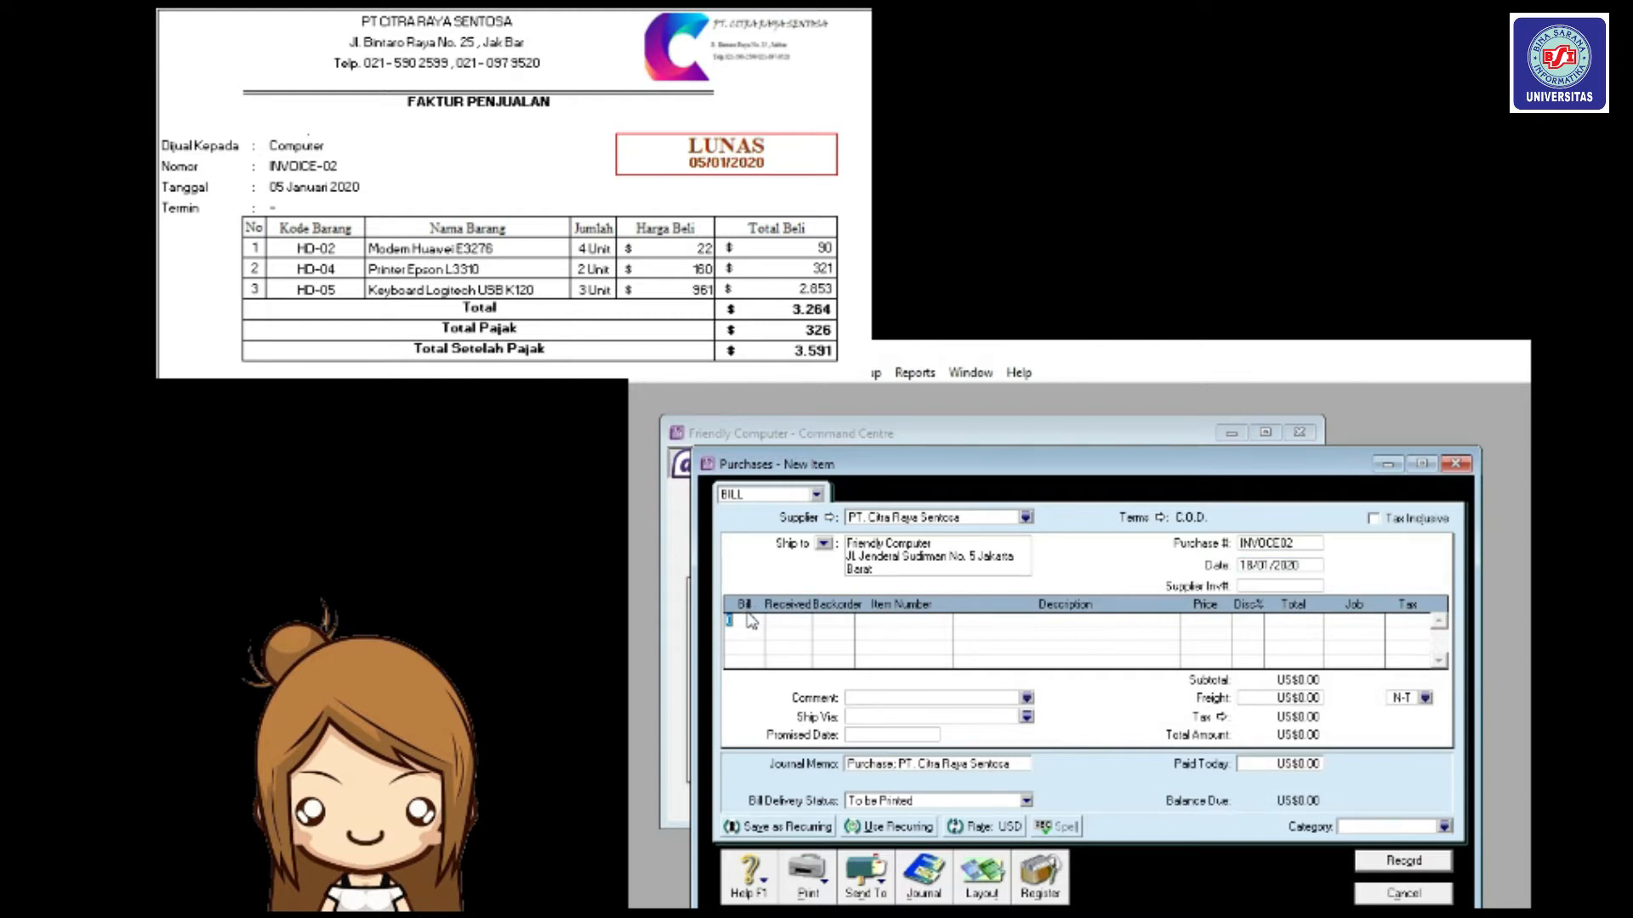
Enter the first bill line: 4 of item HD02 at US$22.00.
type("4")
key("Tab")
key("Tab")
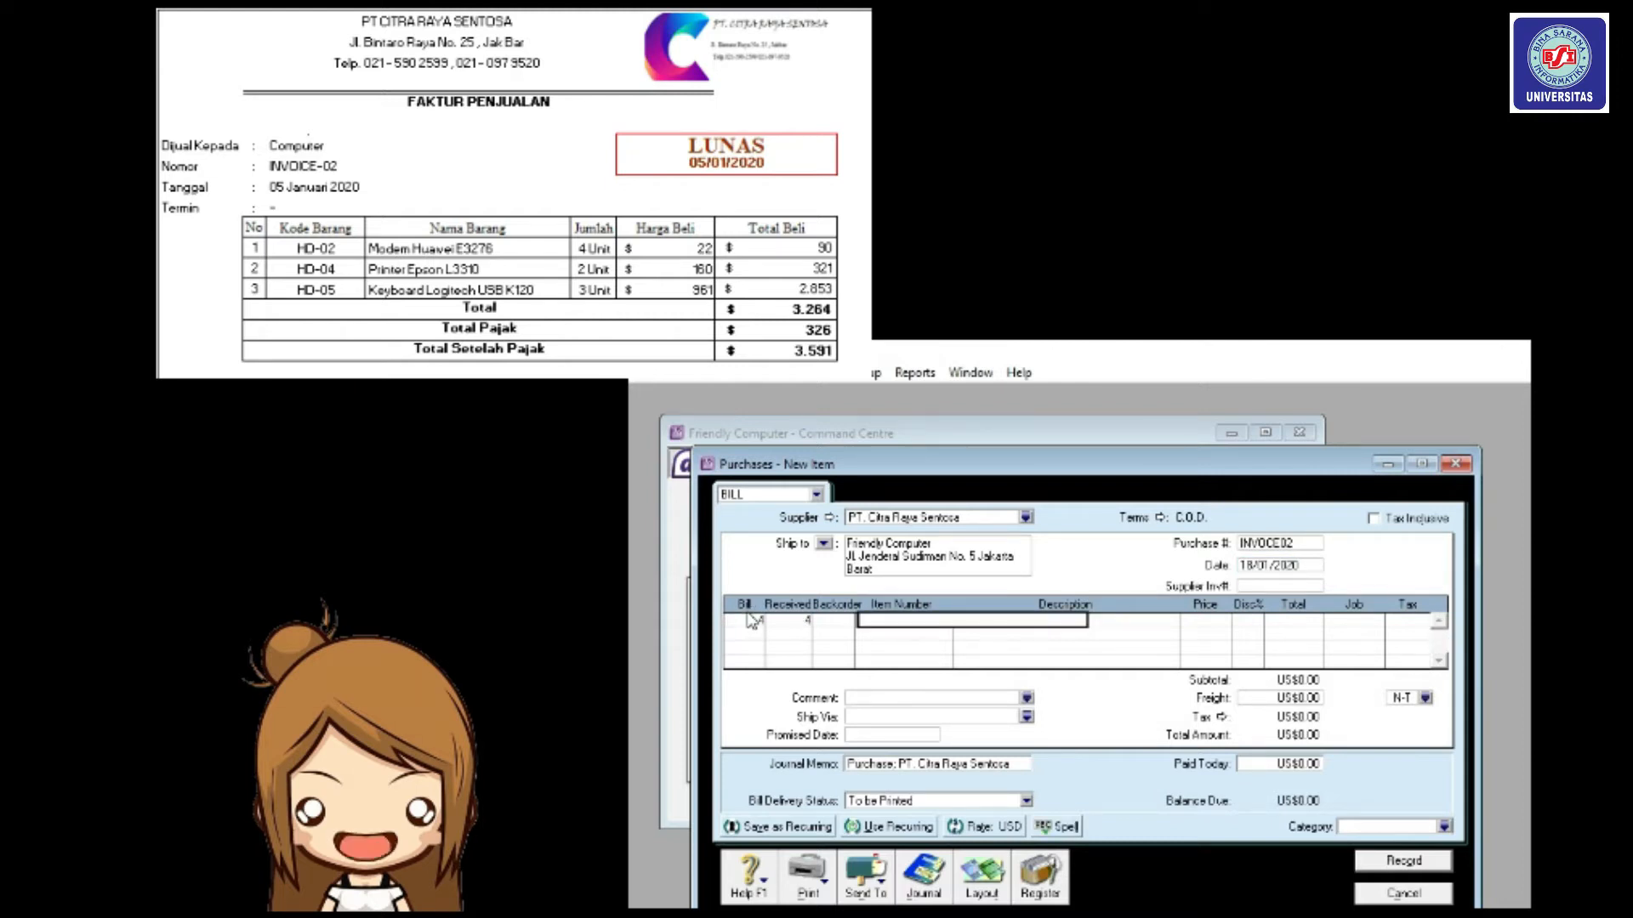
type("HD-0")
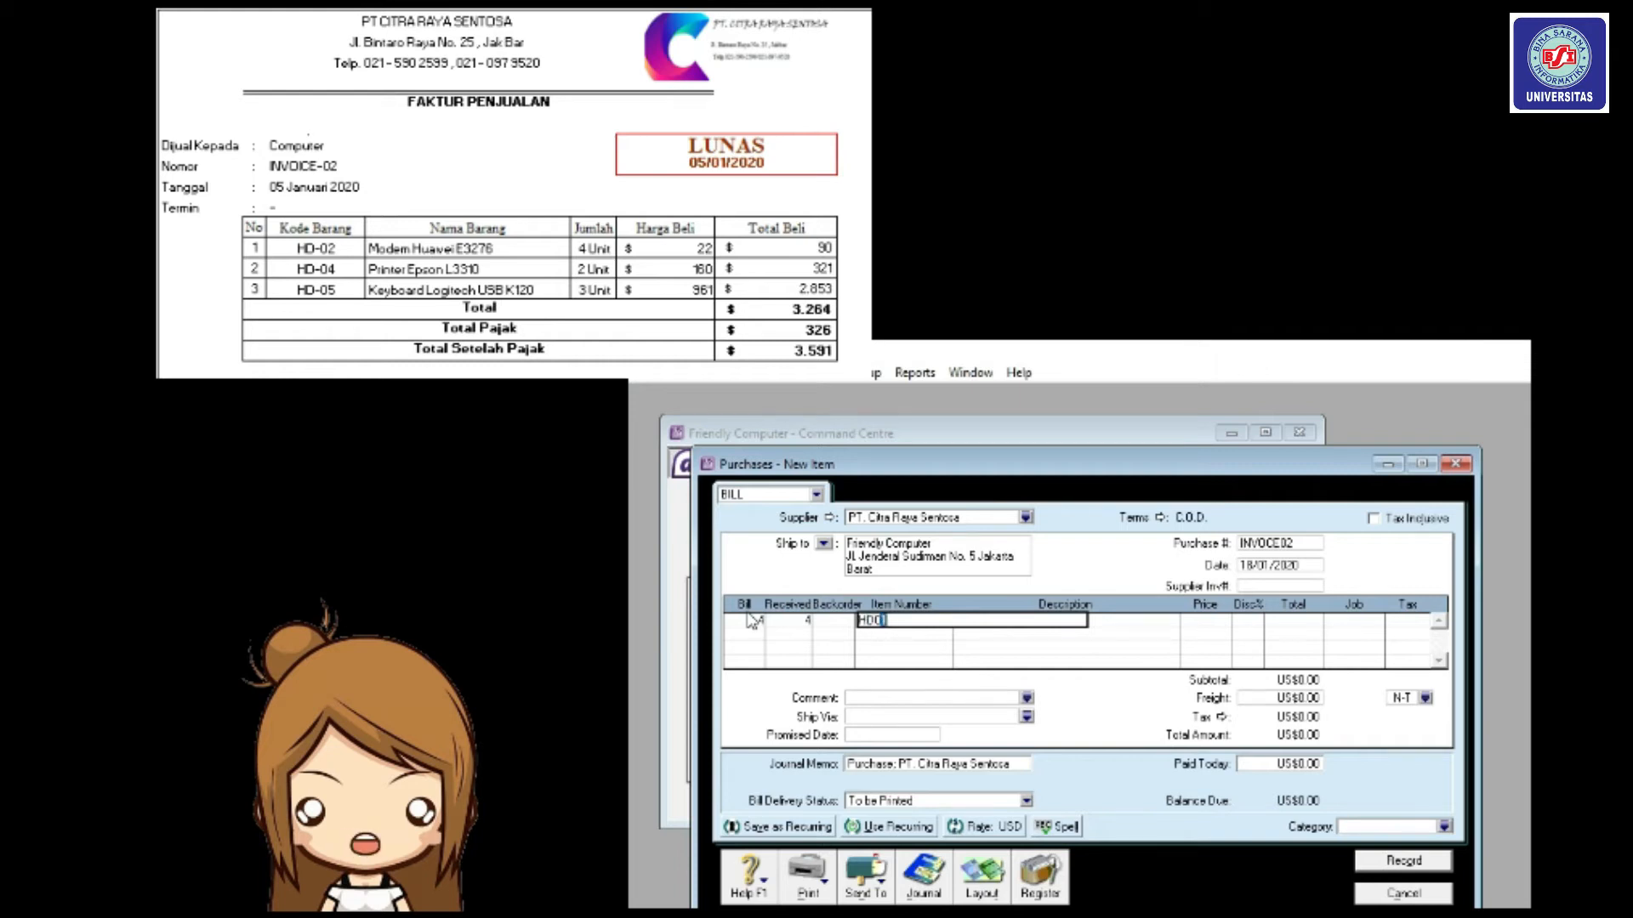
key("Tab")
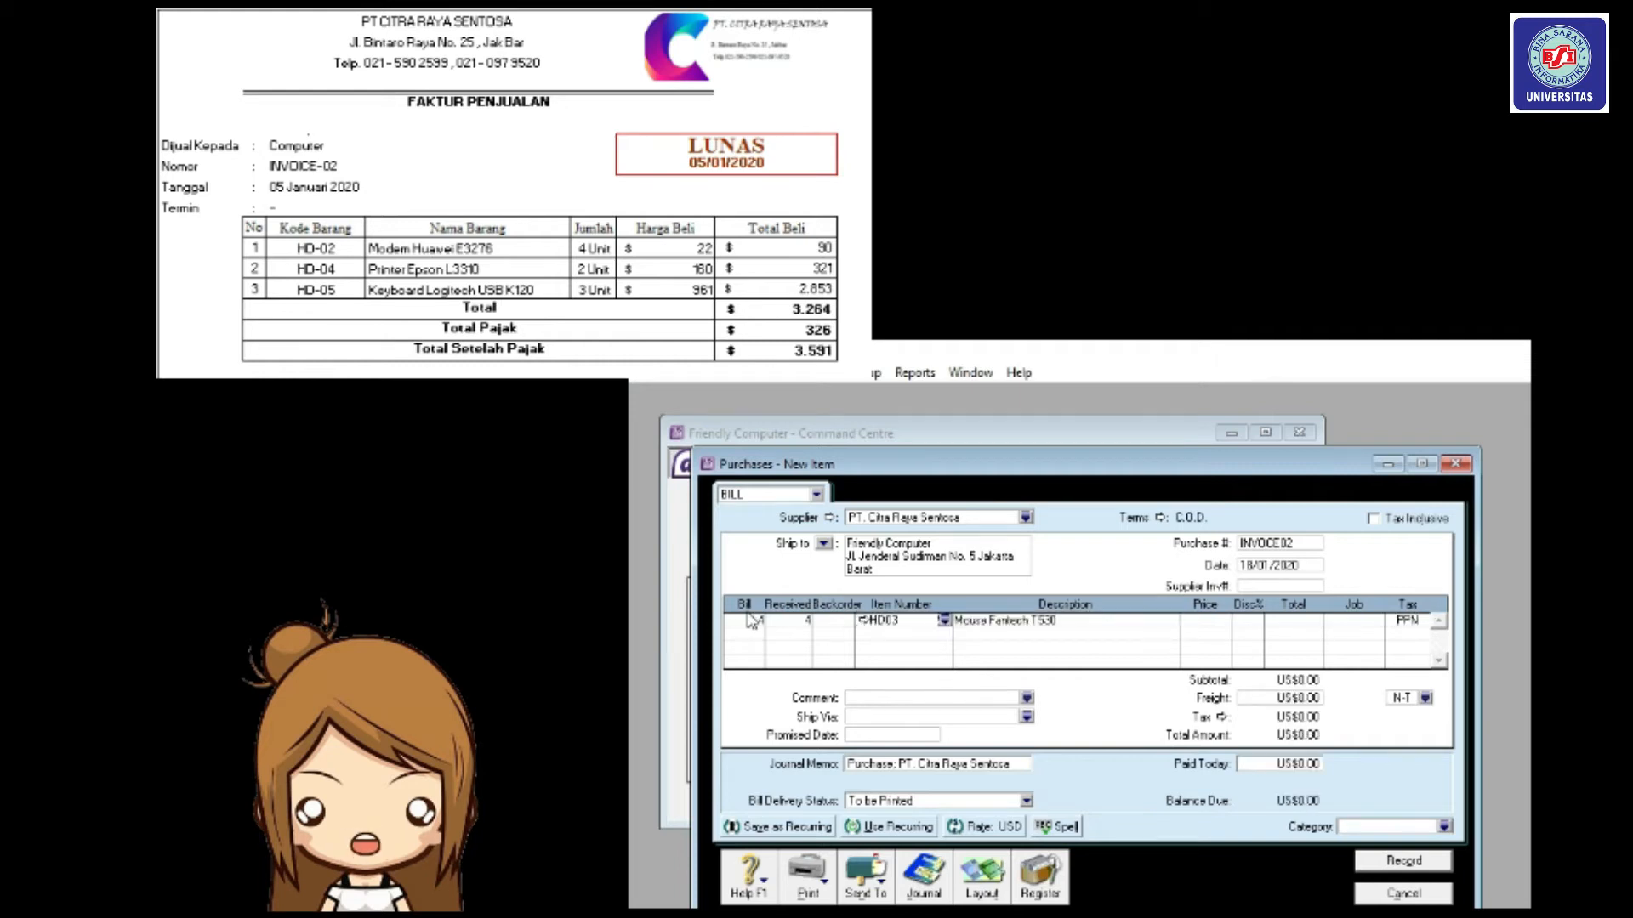
left_click(915, 620)
type("HD02")
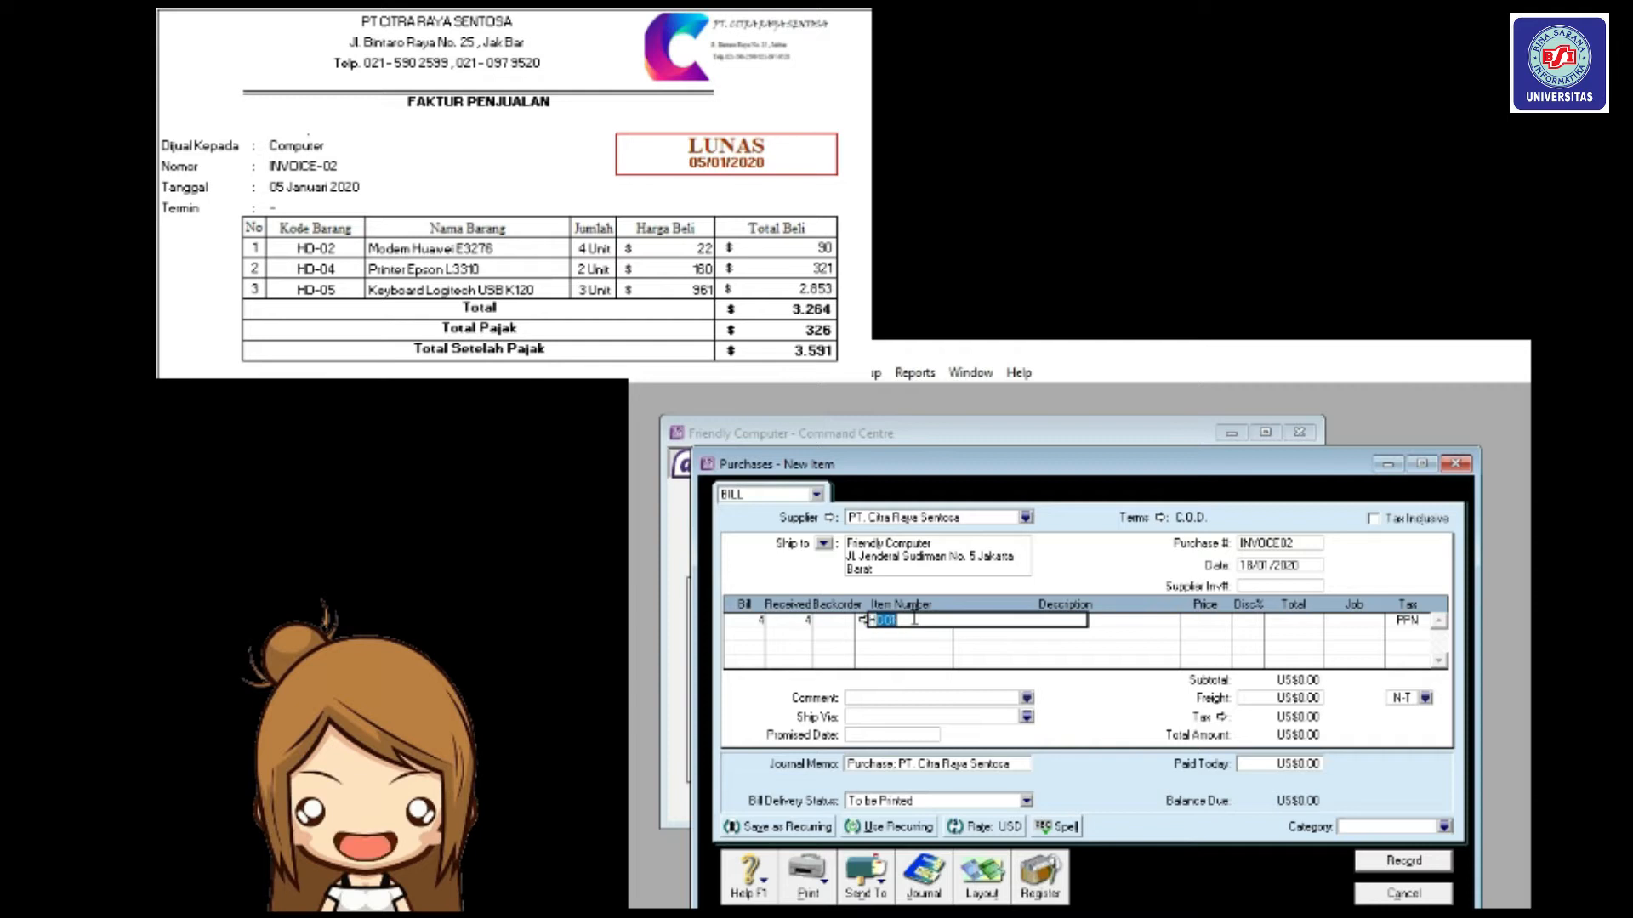
key("Tab")
key("Tab")
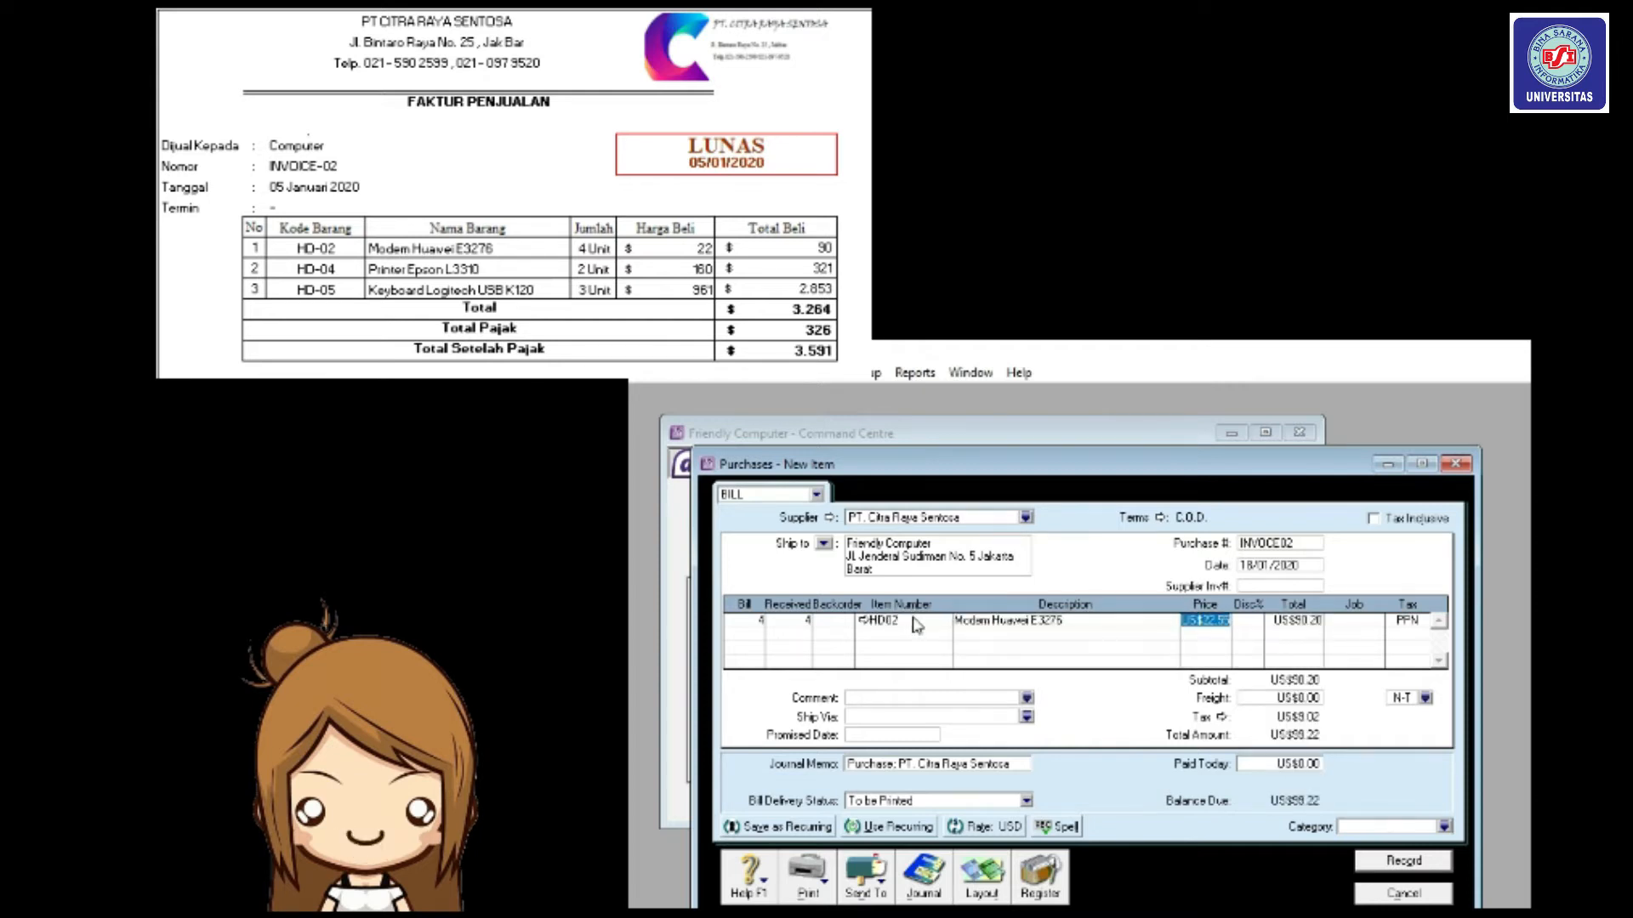
type("22")
key("Tab")
key("Tab")
key("Tab")
key("Tab")
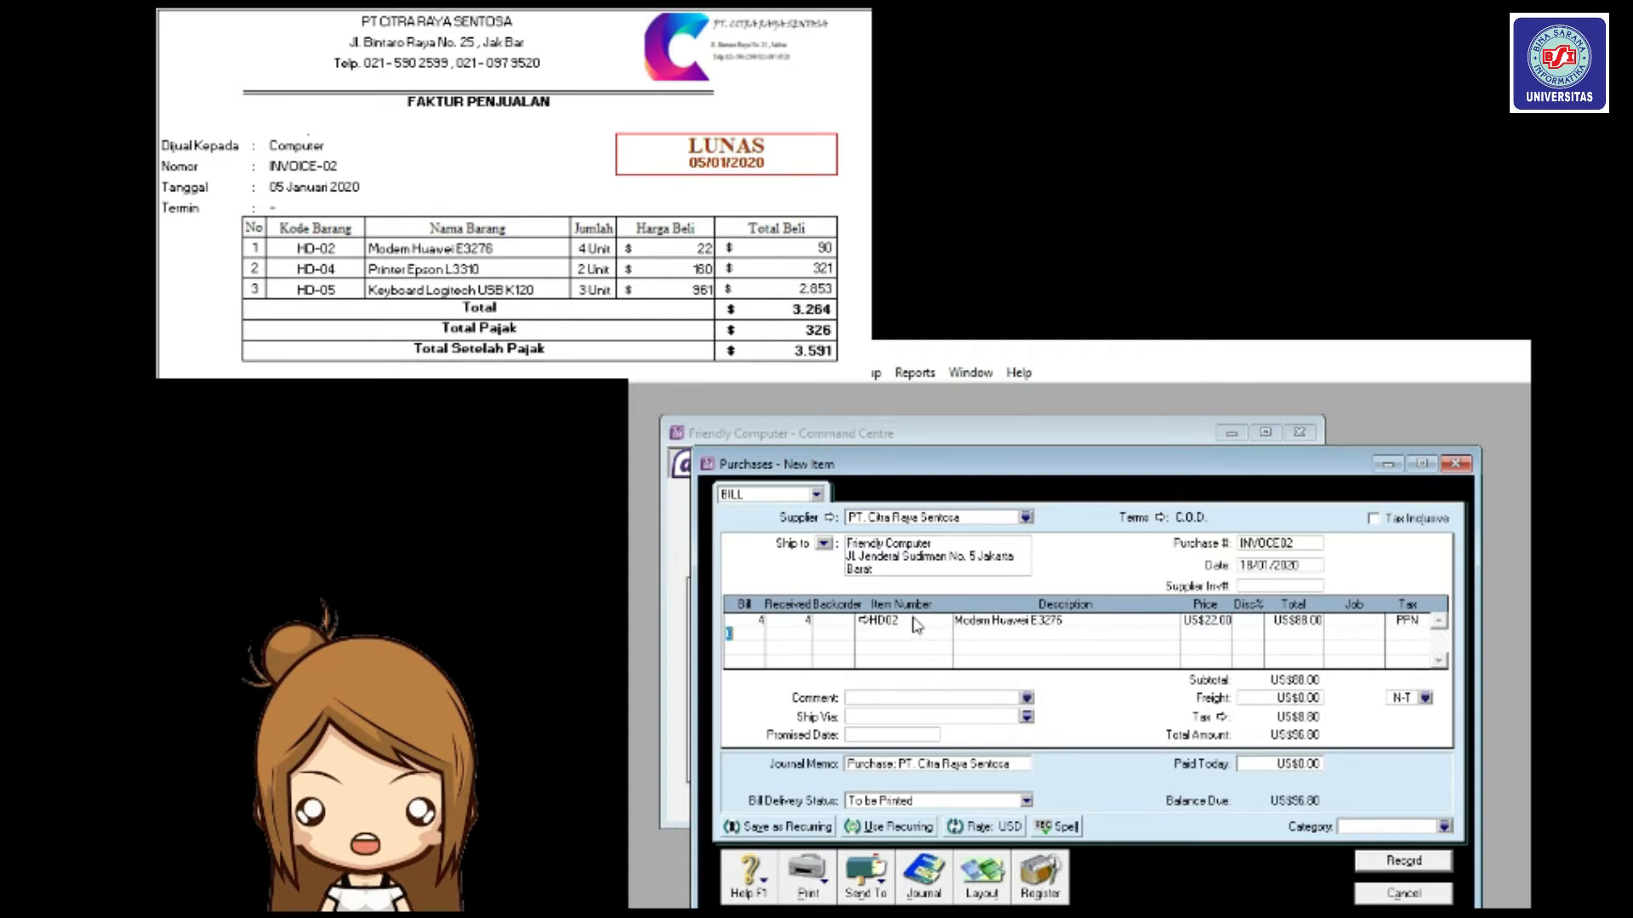
Add lines for 2 HD04 at US$160.00 and 3 HD05 at US$961.00.
type("2")
key("Tab")
key("Tab")
type("HD04")
key("Tab")
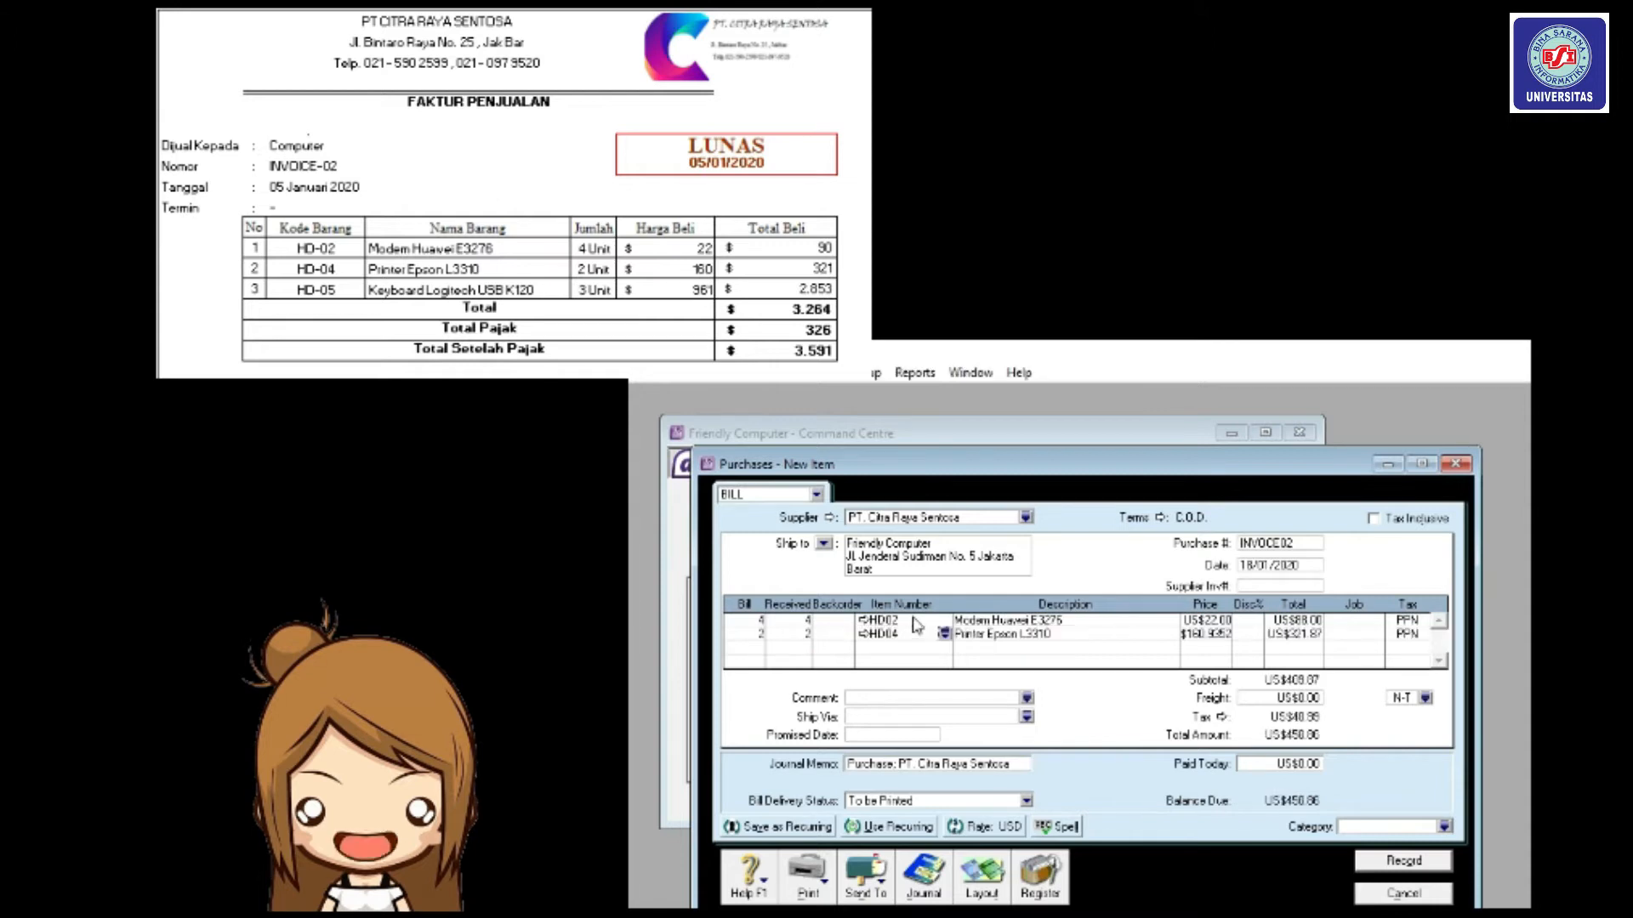
key("Tab")
key("Tab")
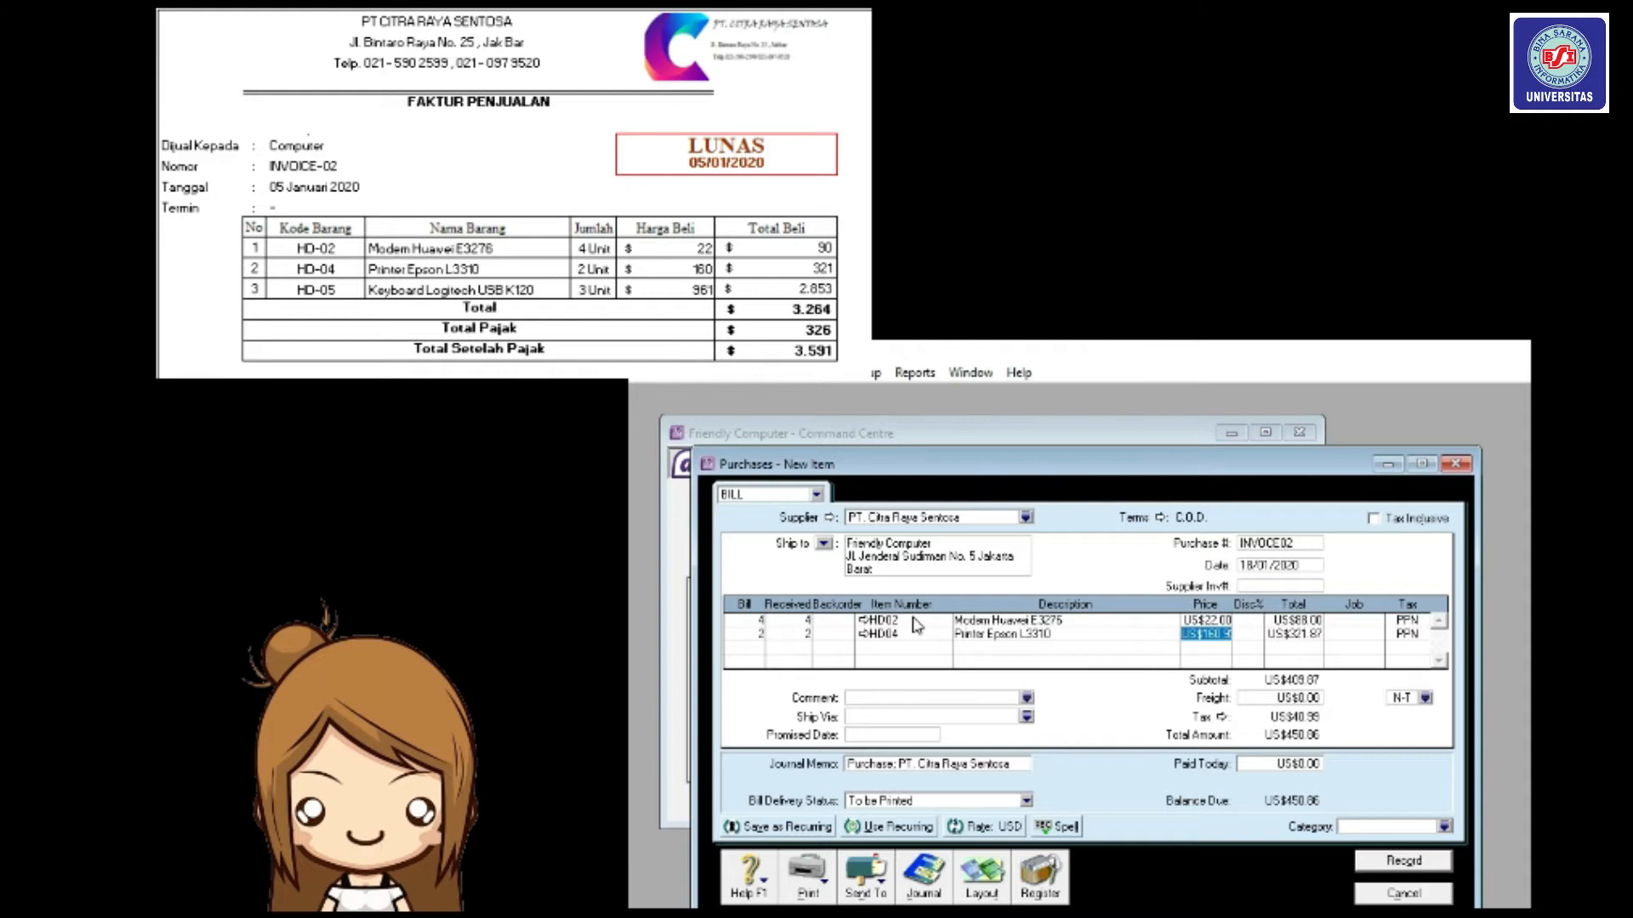
type("160")
key("Tab")
key("Tab")
key("Tab")
key("Tab")
key("Tab")
type("3")
key("Tab")
key("Tab")
type("HD05")
key("Tab")
key("Tab")
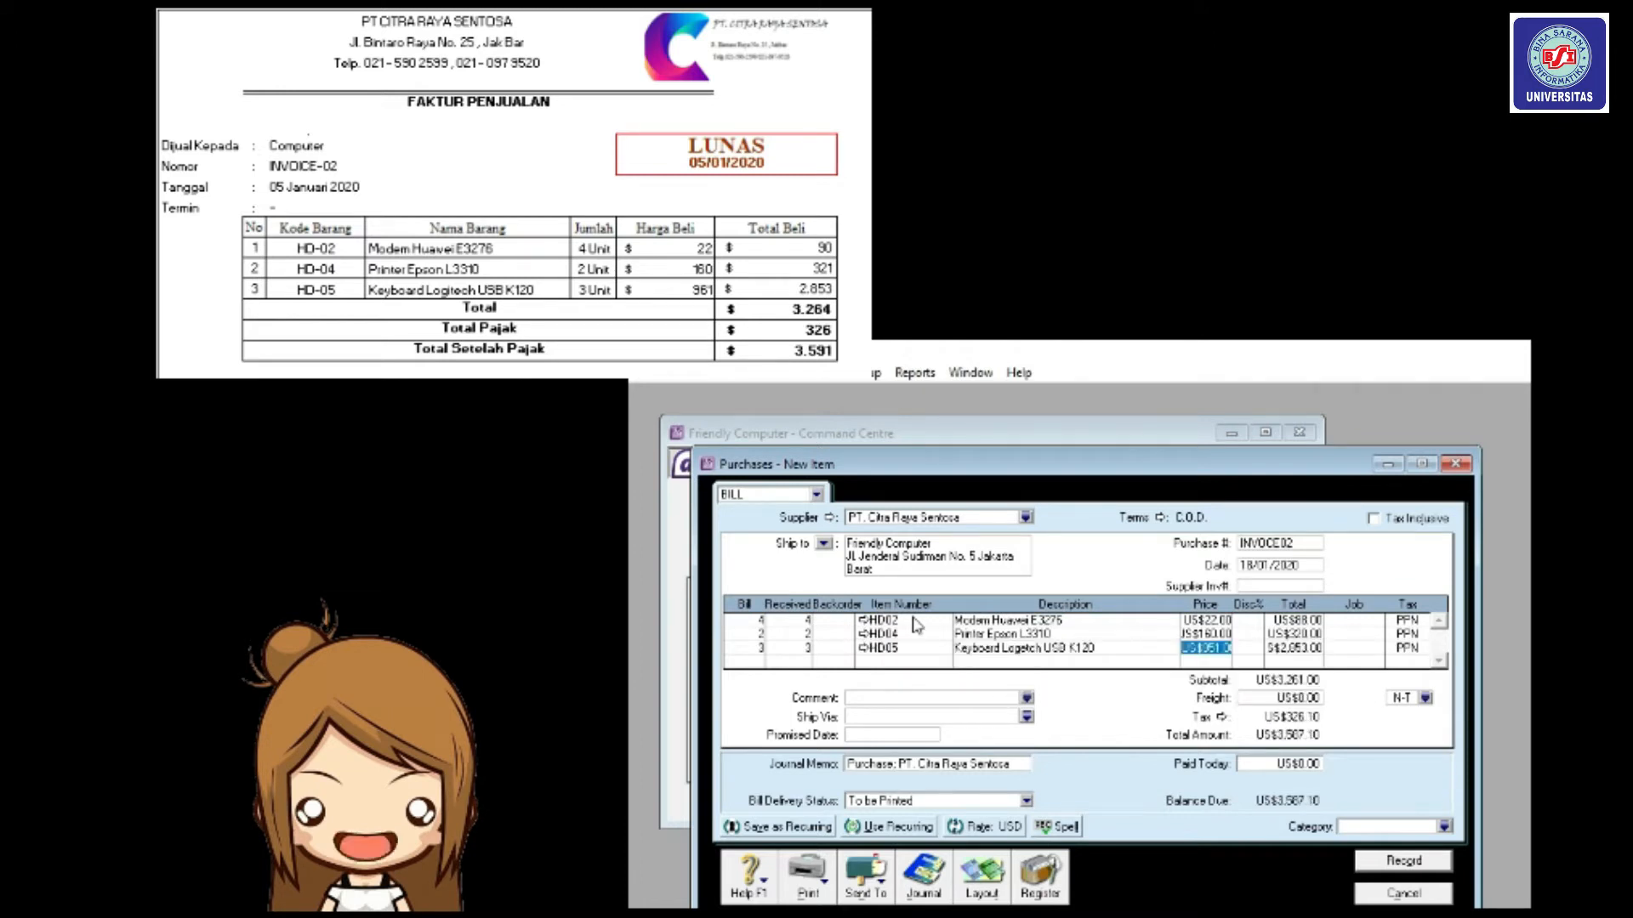
type("961")
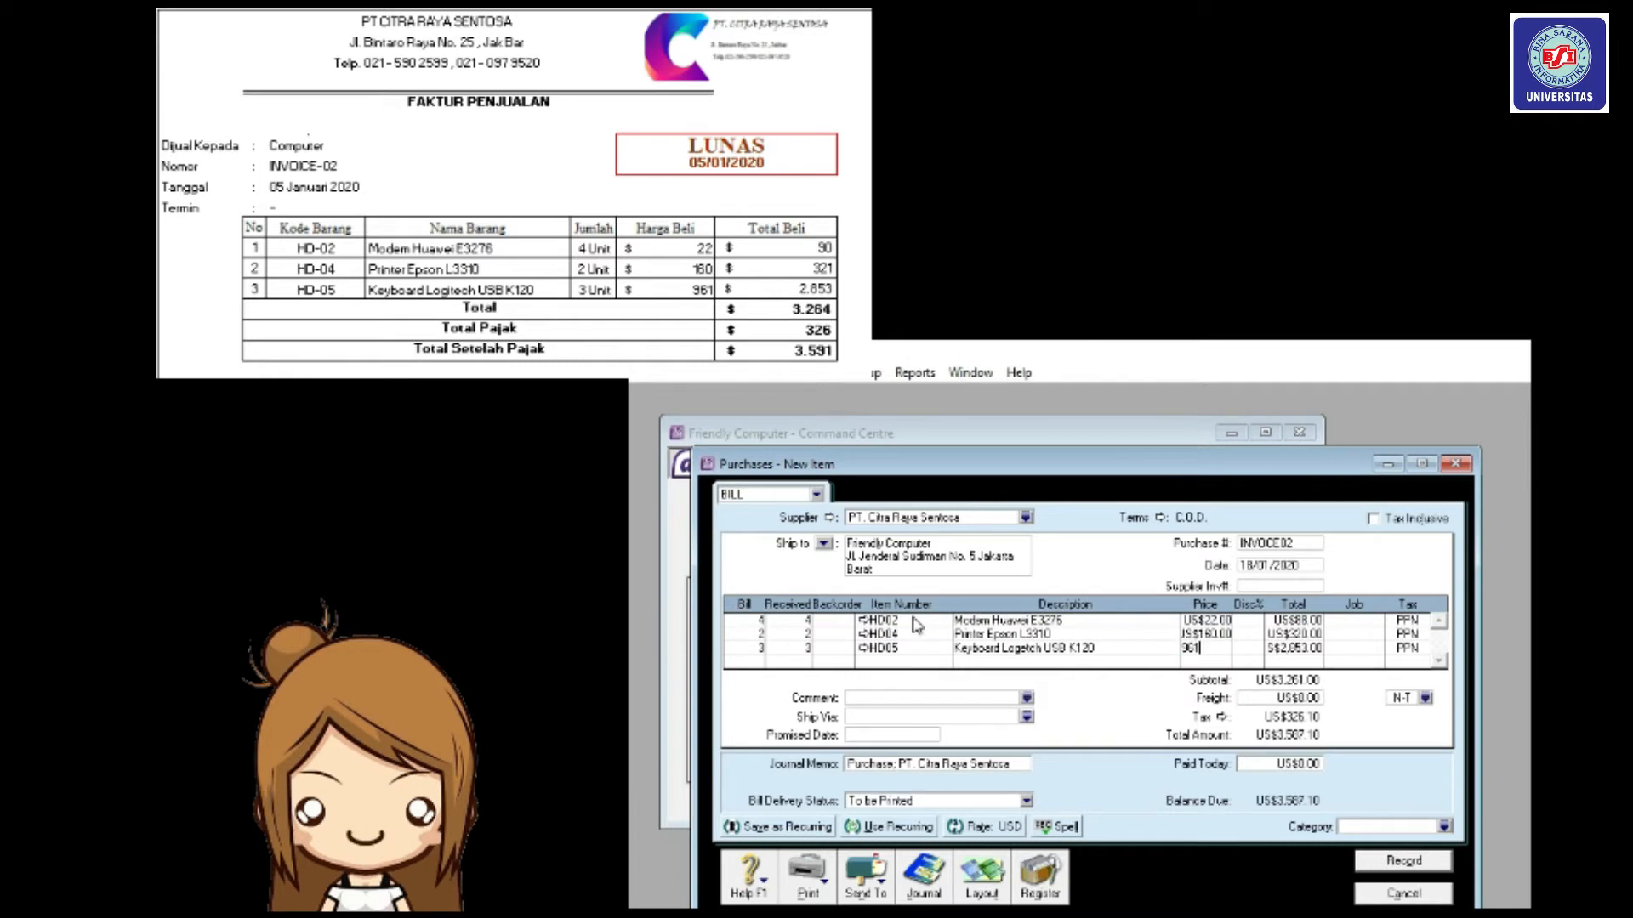
key("Tab")
key("Tab")
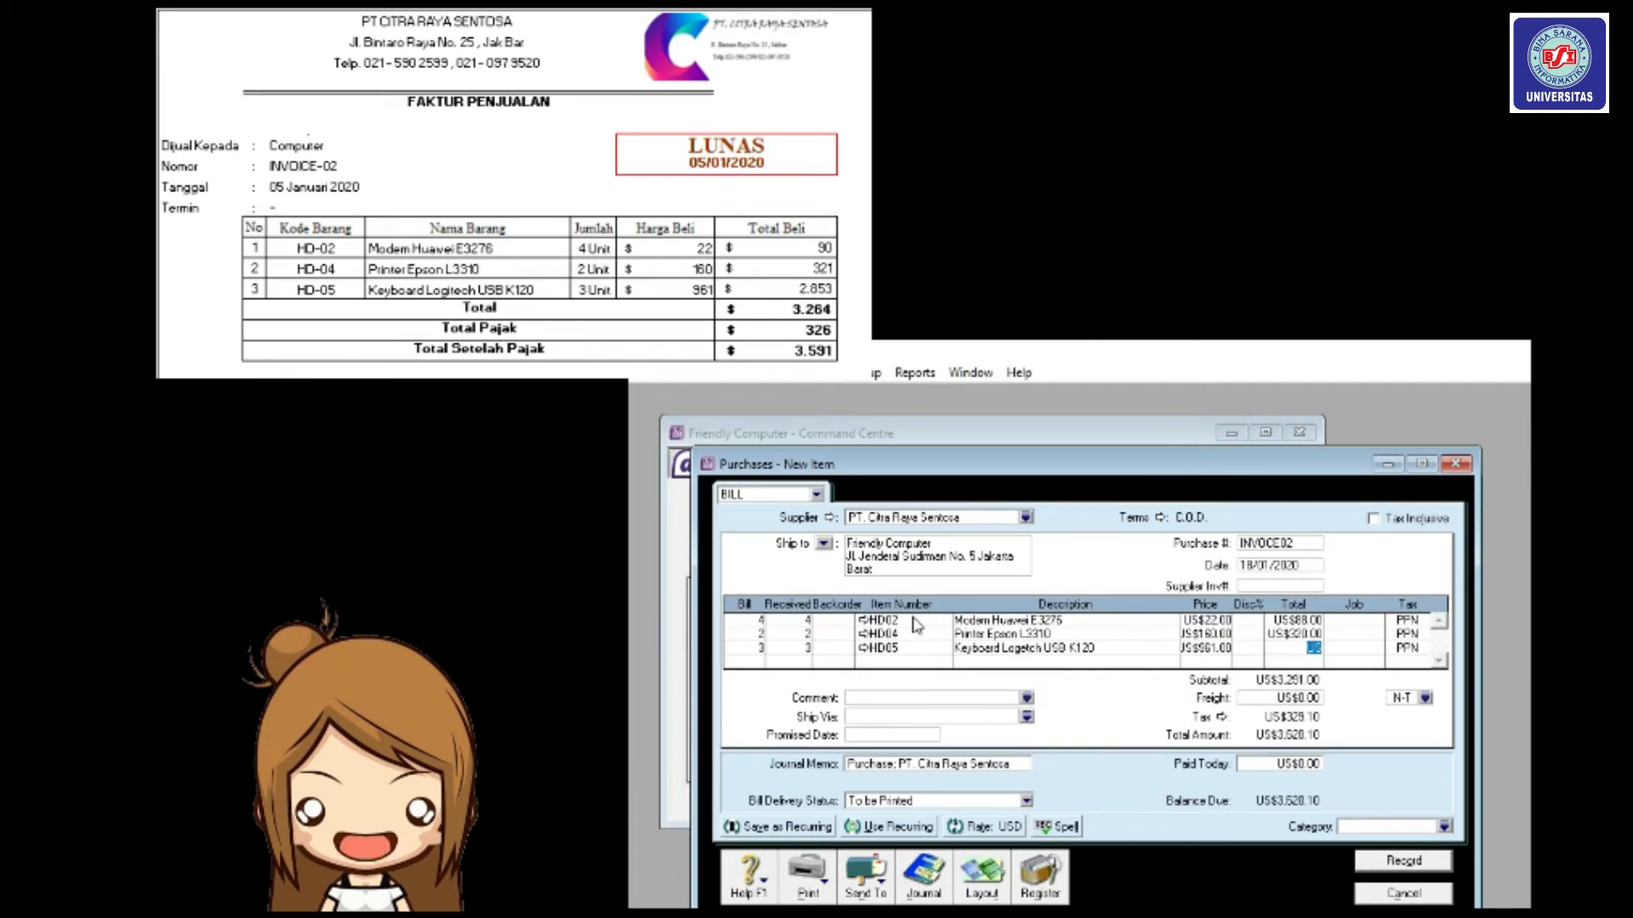
Set the freight tax code to PPN and check the bill's journal recap.
left_click(1426, 698)
left_click(1200, 633)
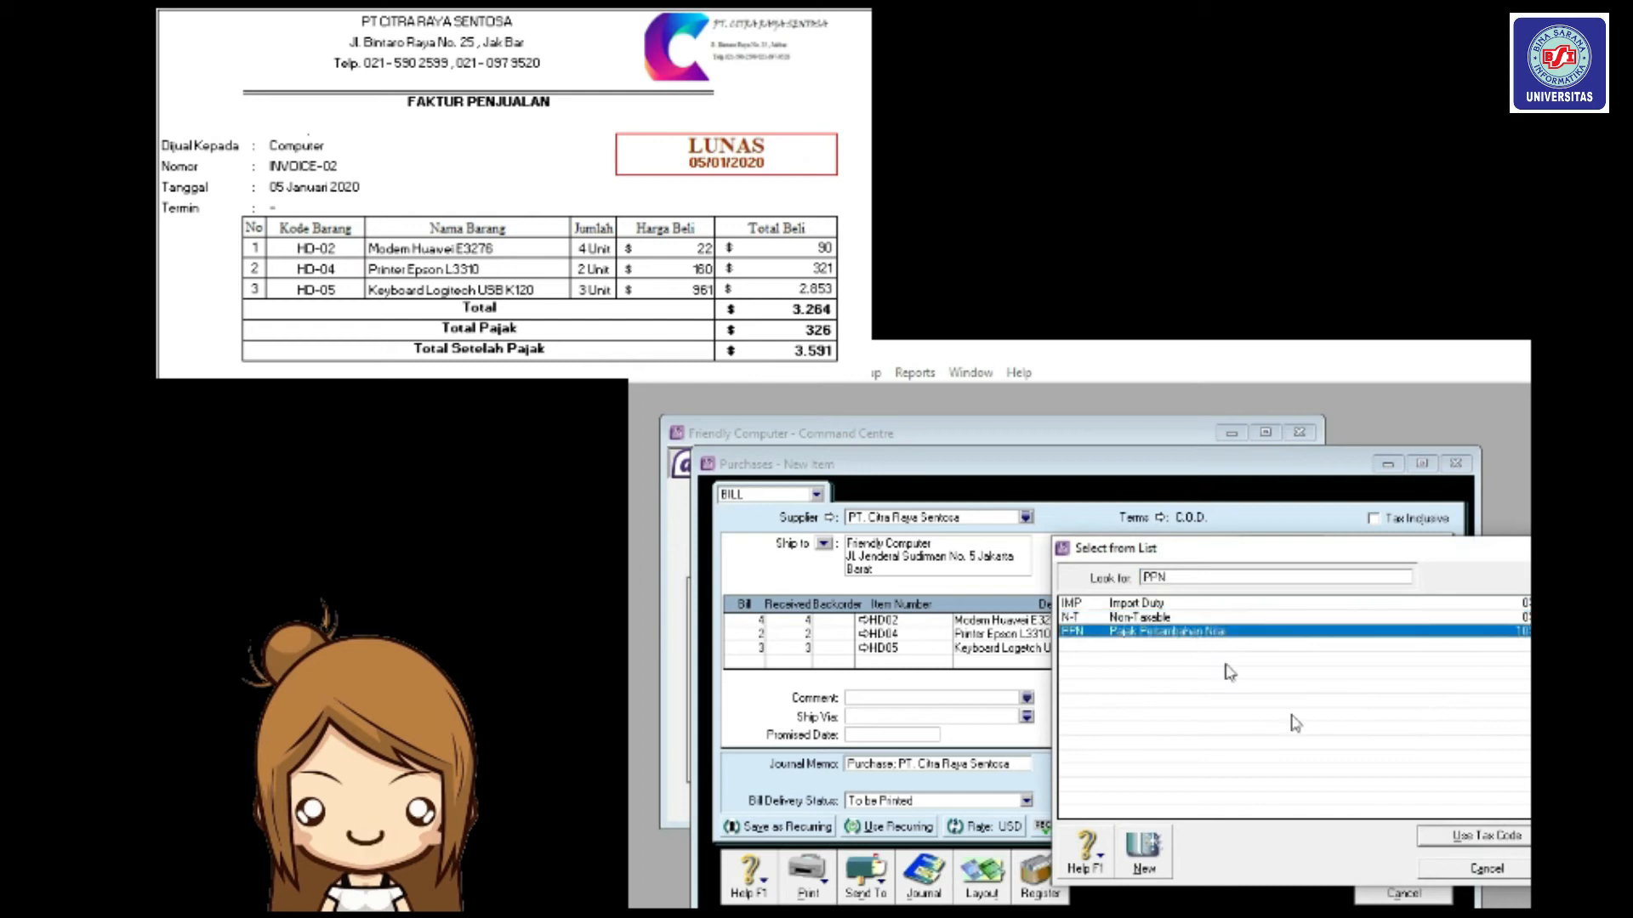
left_click(1461, 838)
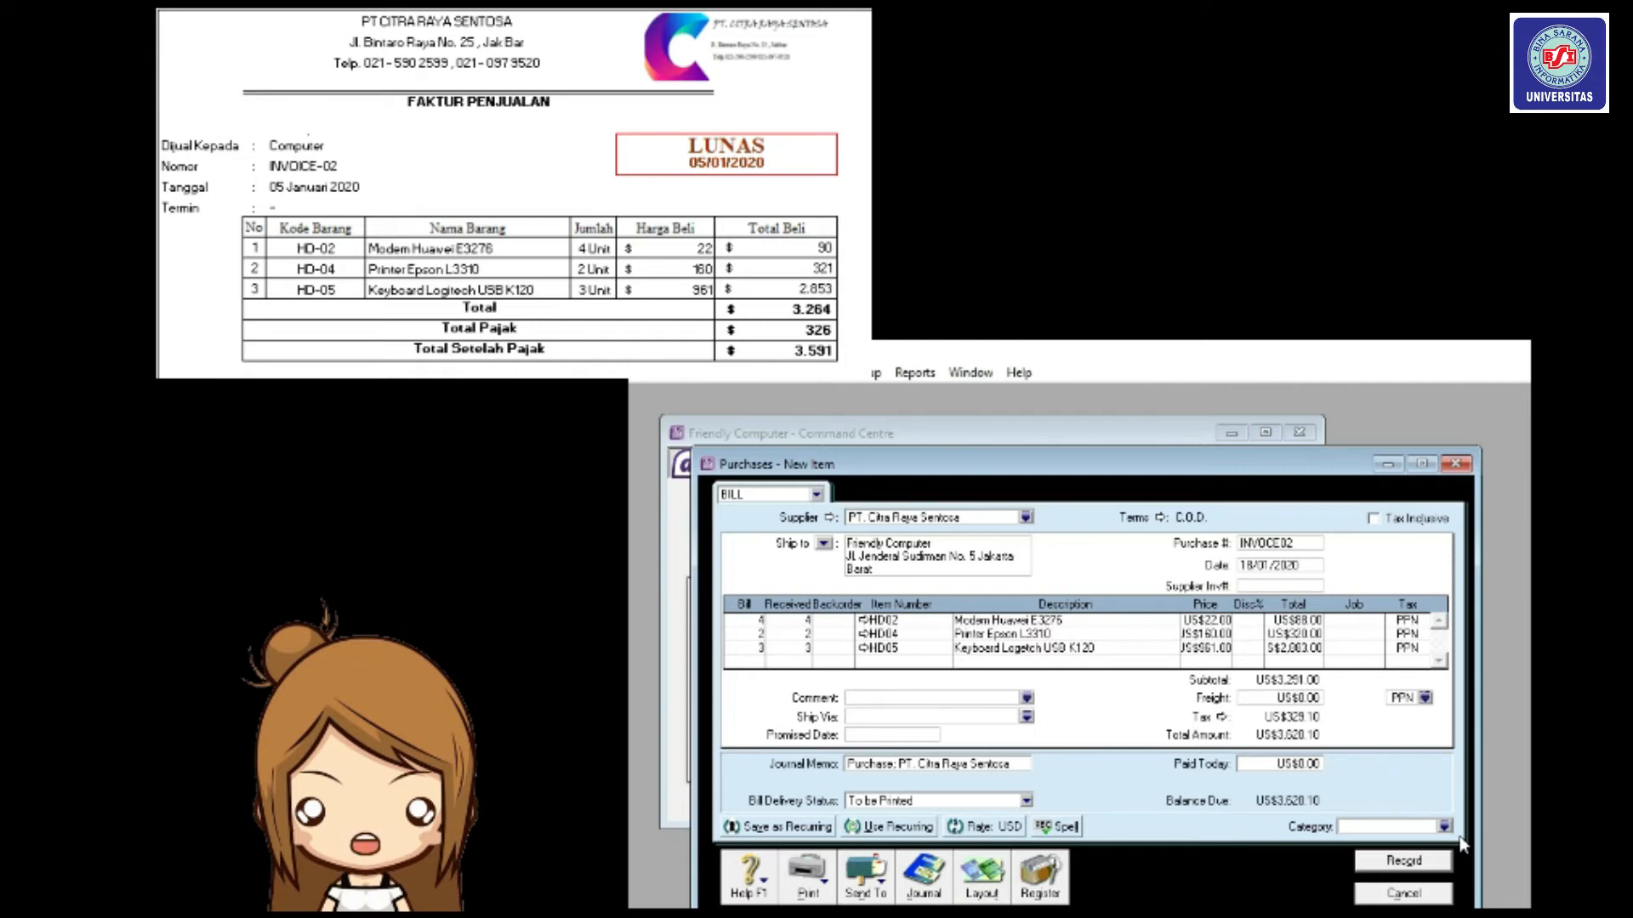
key("ctrl+r")
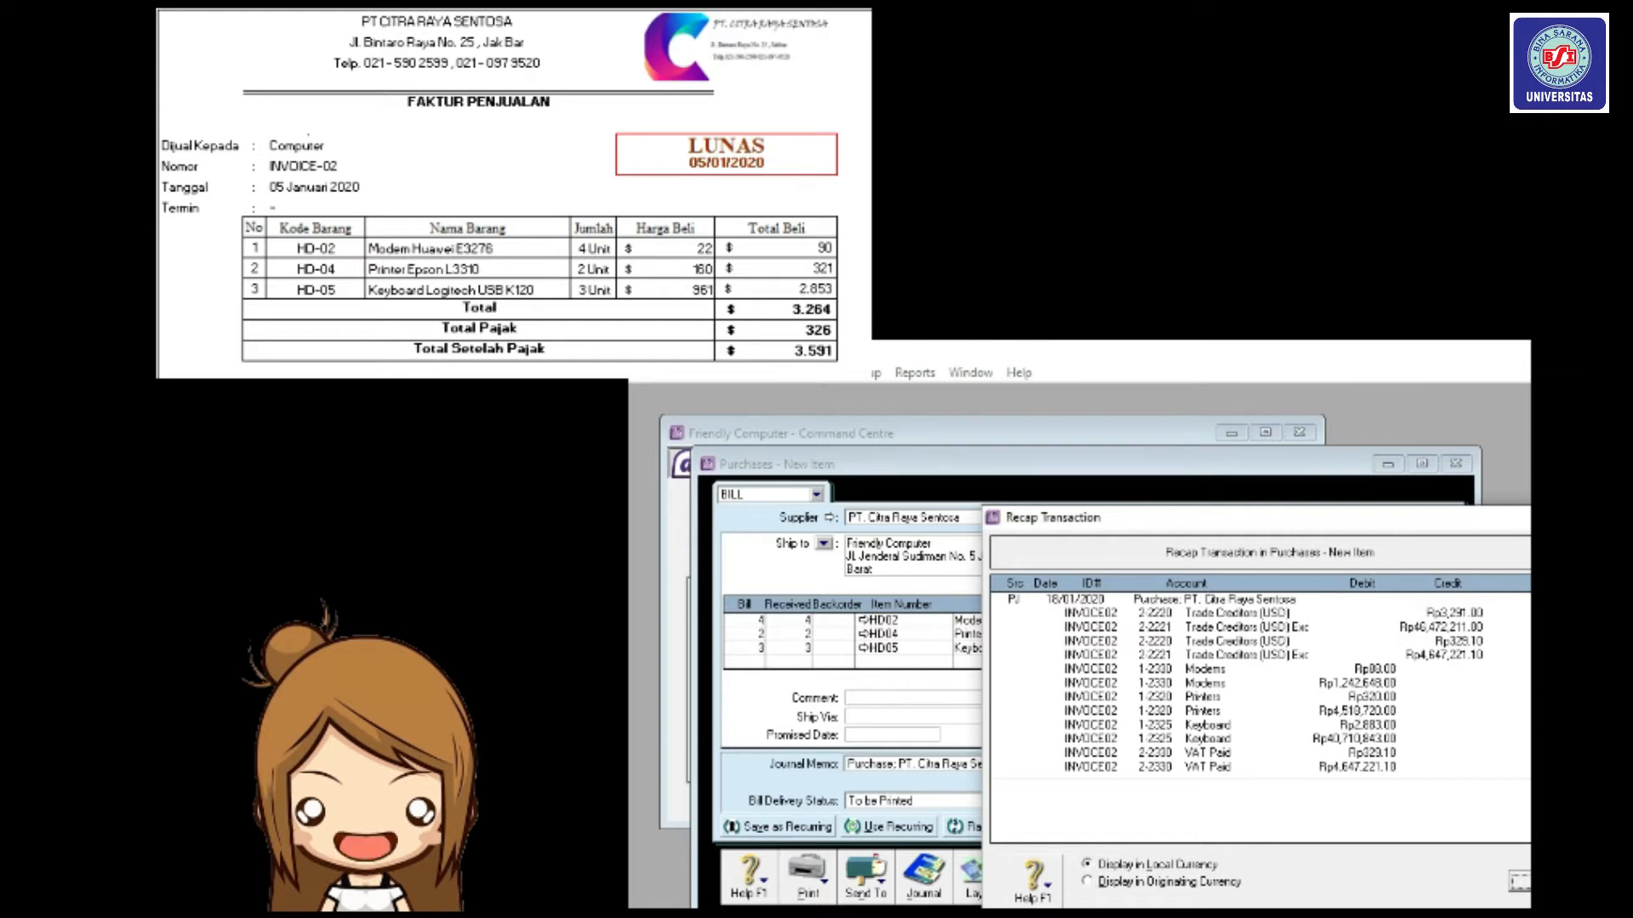
key("Escape")
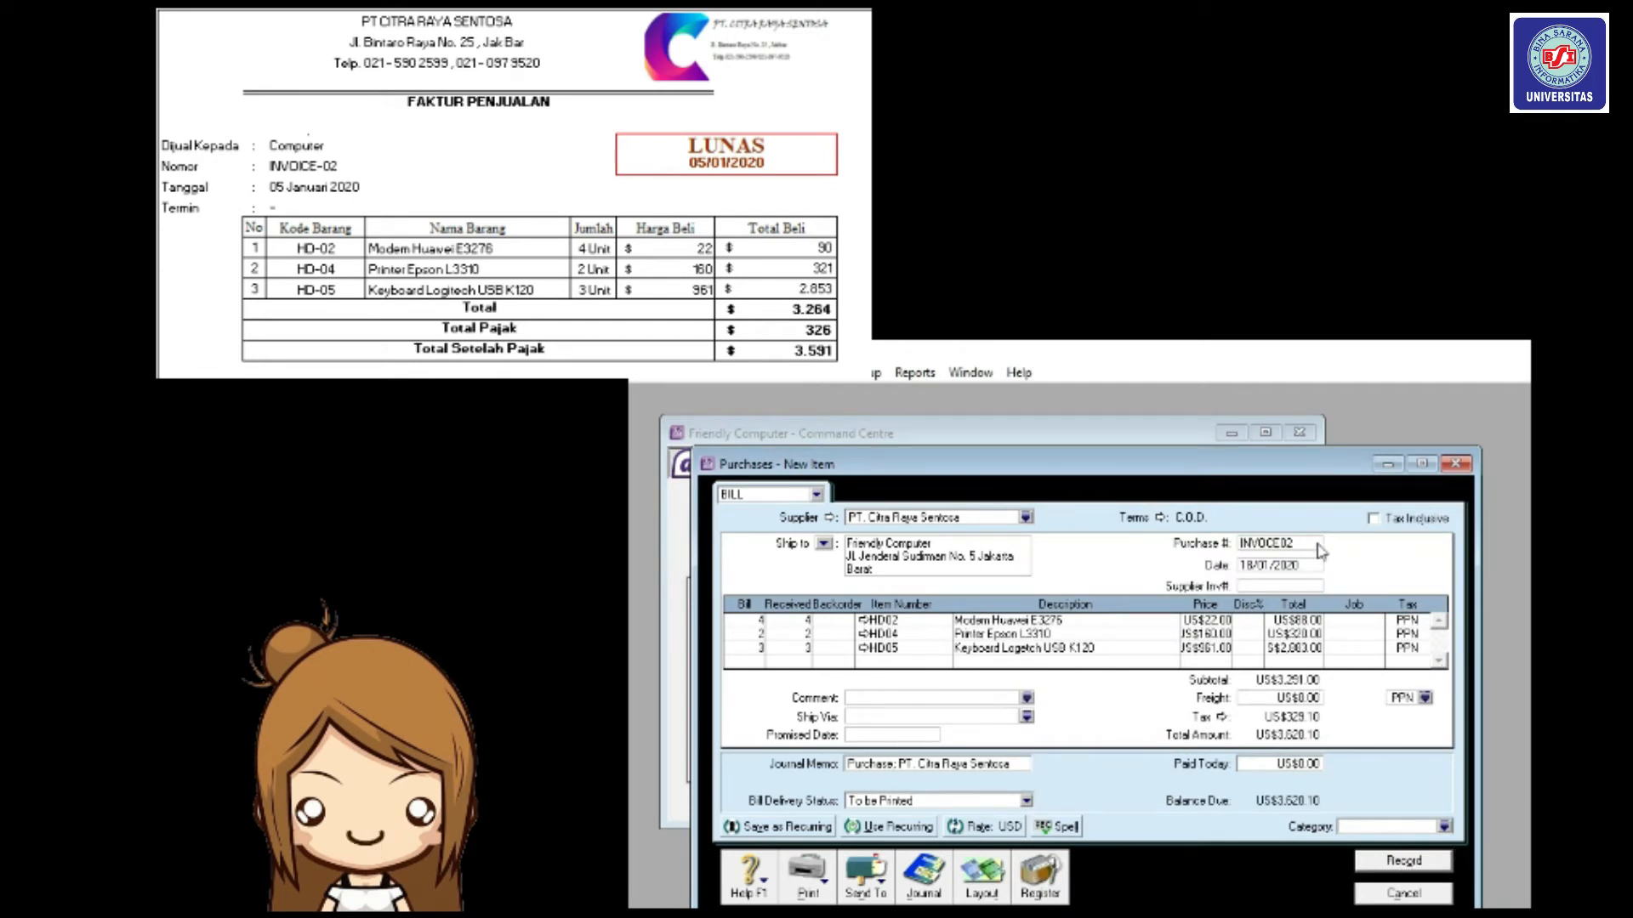
Record the finished bill, then start a new Bill with supplier Sanjaya Computer.
left_click(1385, 863)
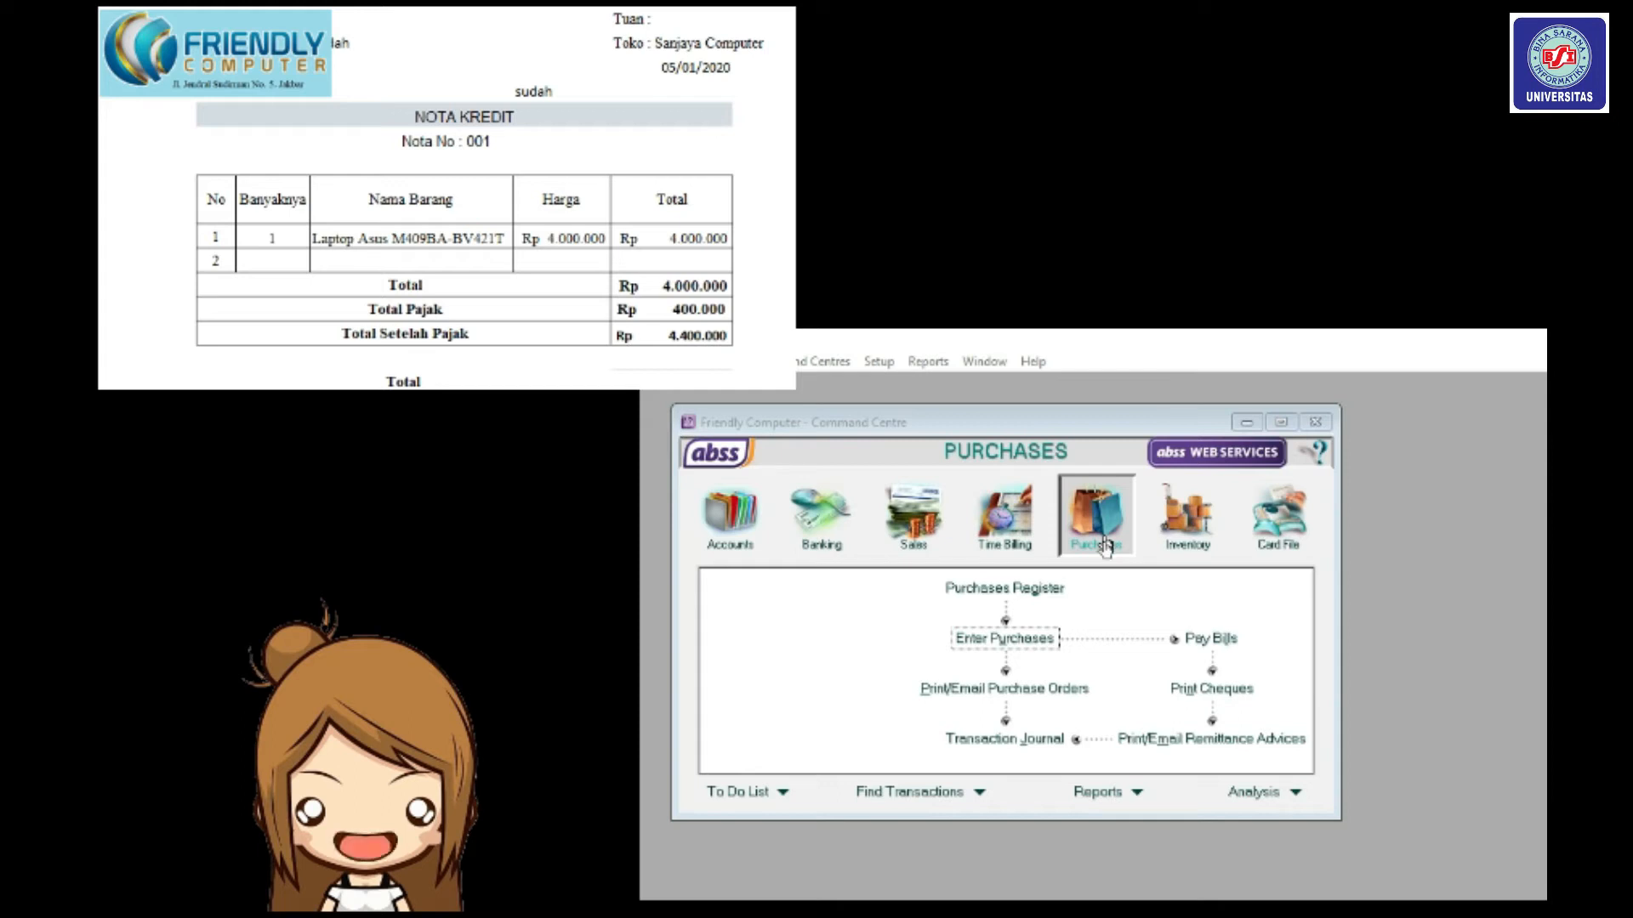
left_click(1042, 652)
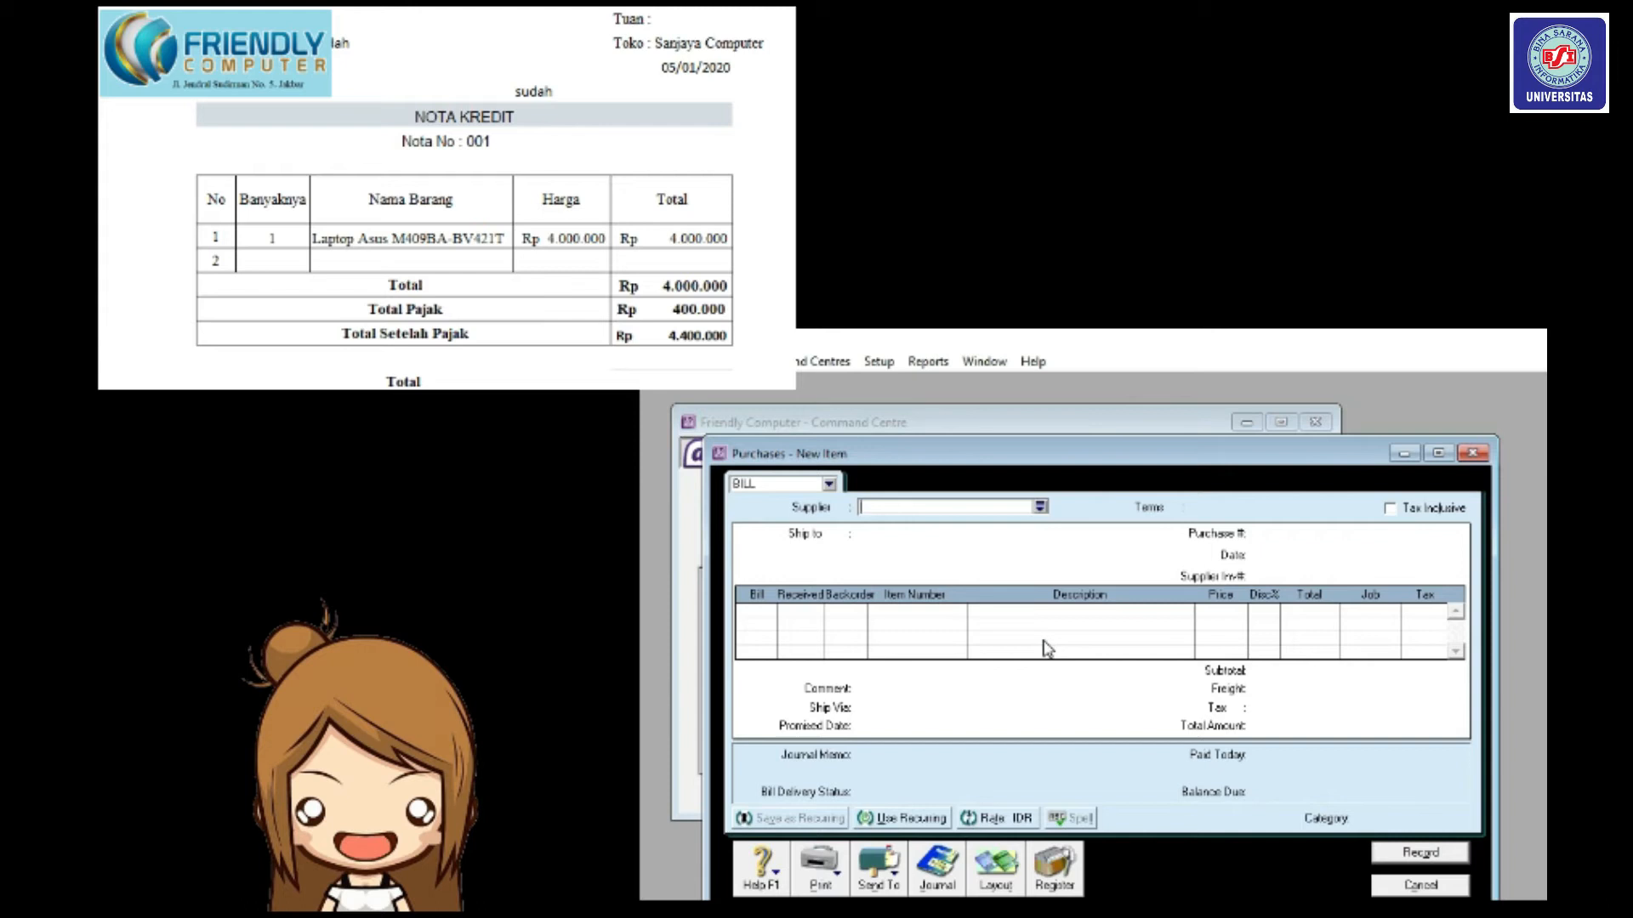
left_click(827, 486)
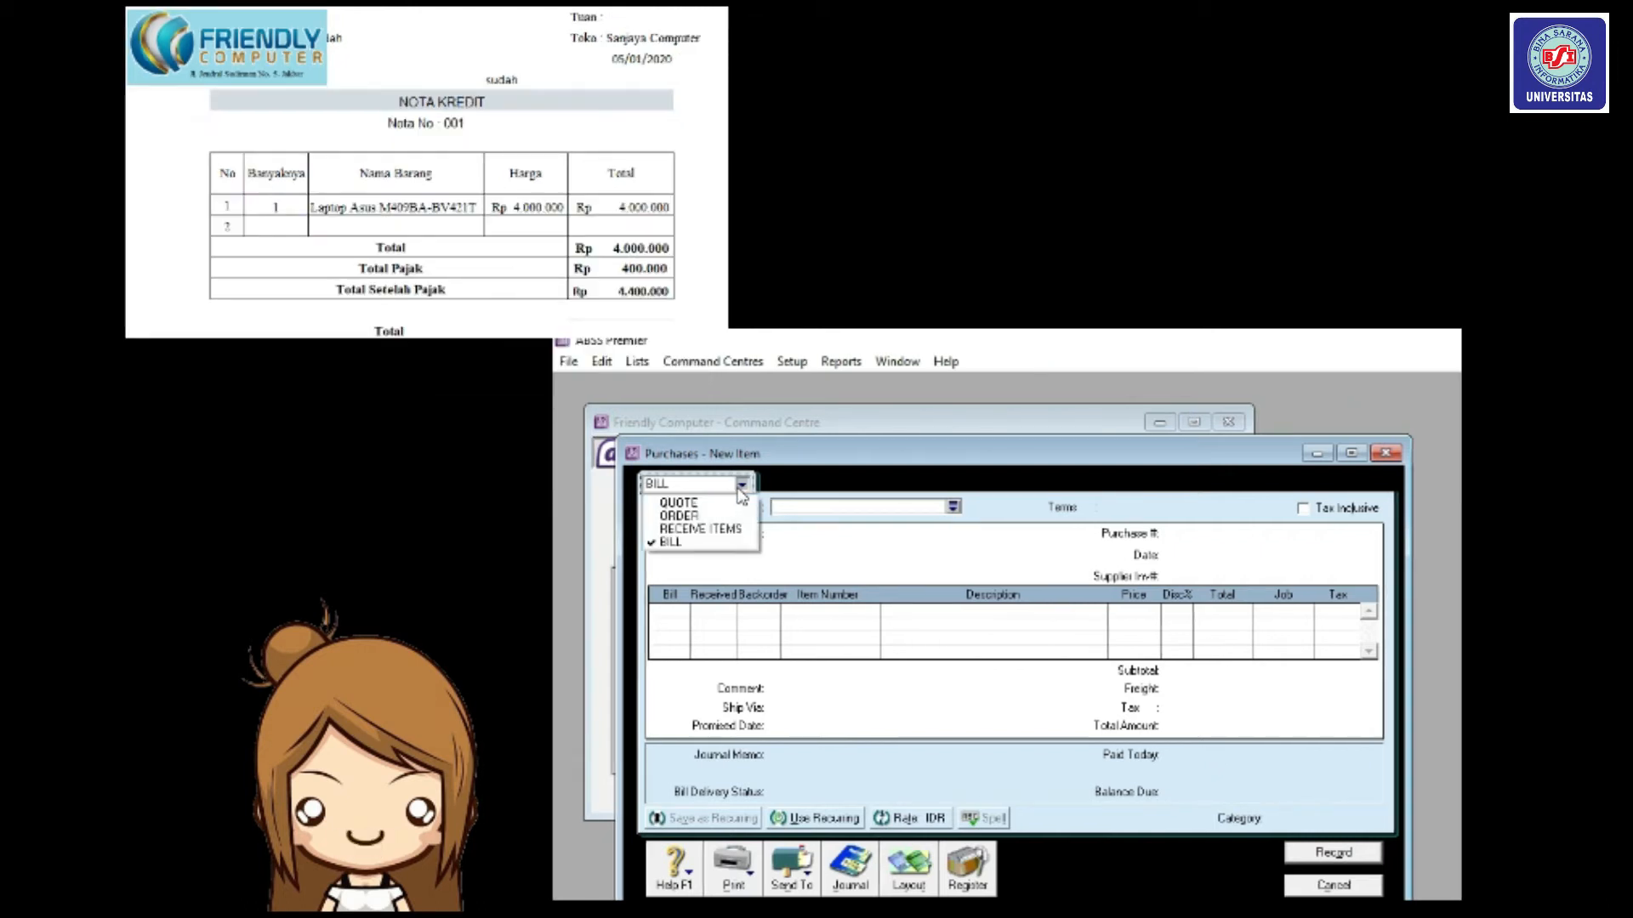
left_click(956, 508)
left_click(953, 508)
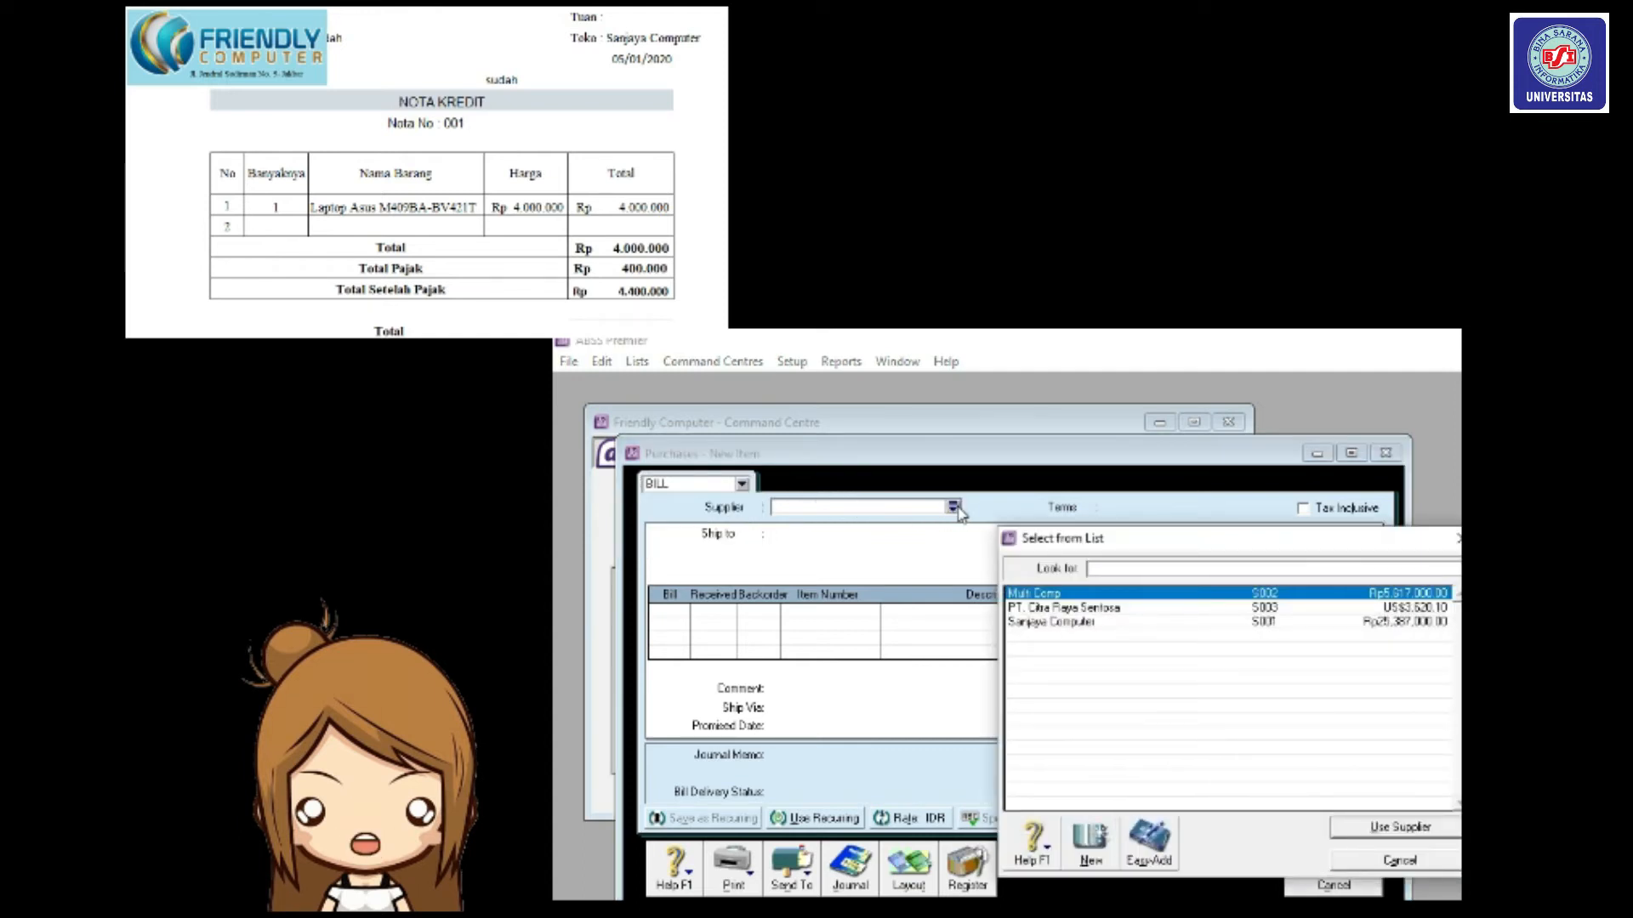
left_click(1064, 623)
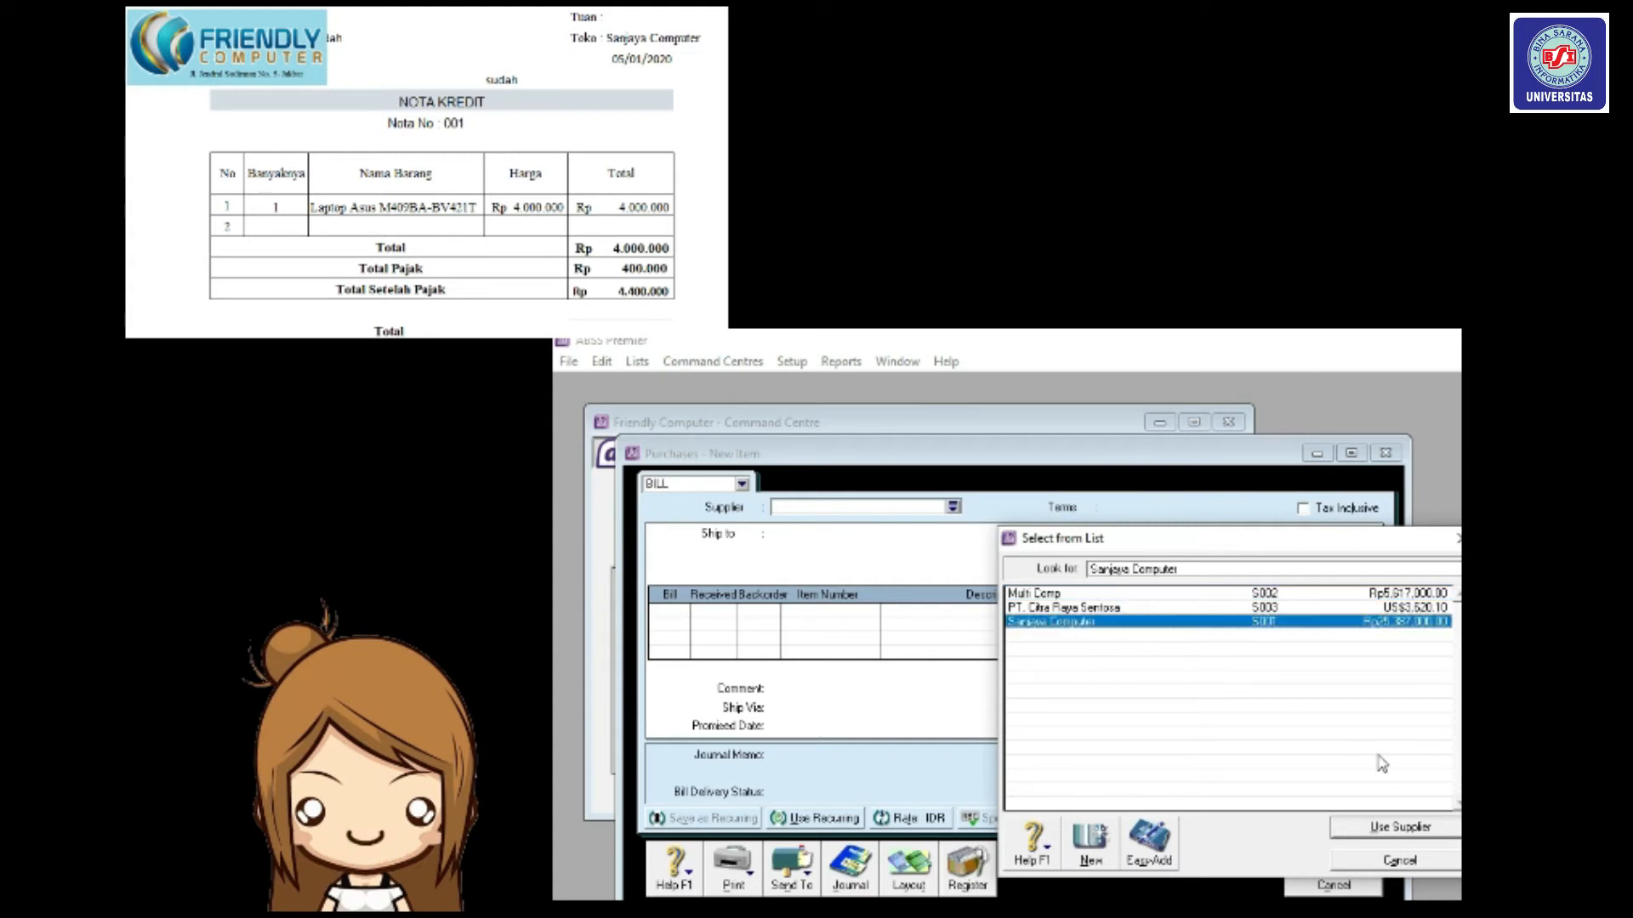
left_click(1399, 827)
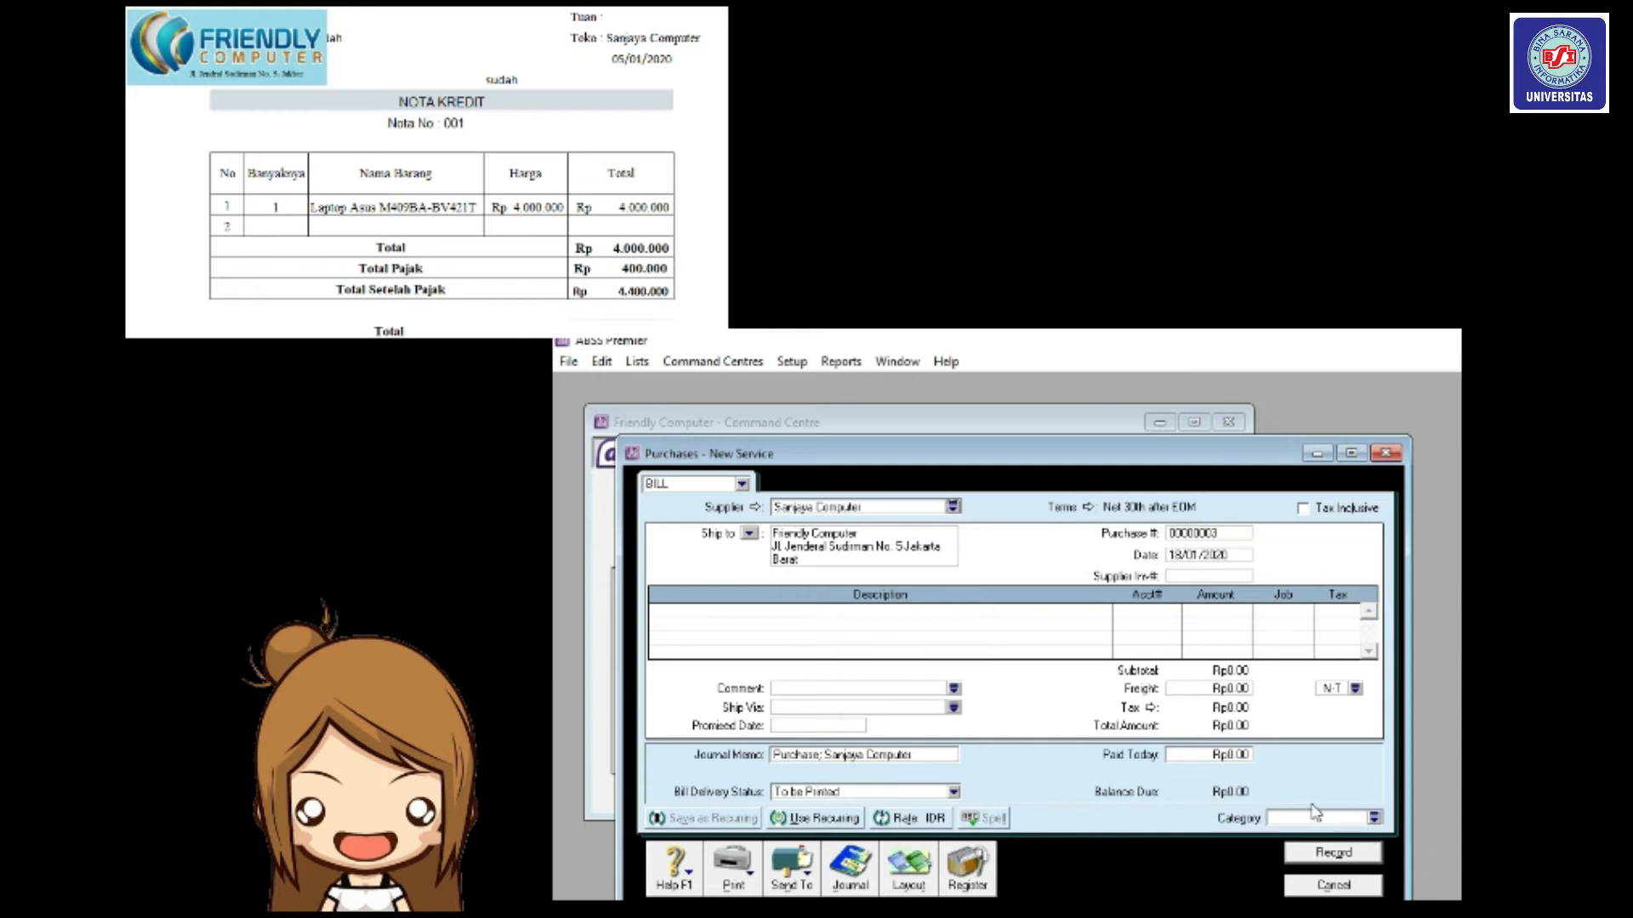
Set terms to 'In a Given # of Days': 2% discount within 10 days, net 30.
left_click(1090, 508)
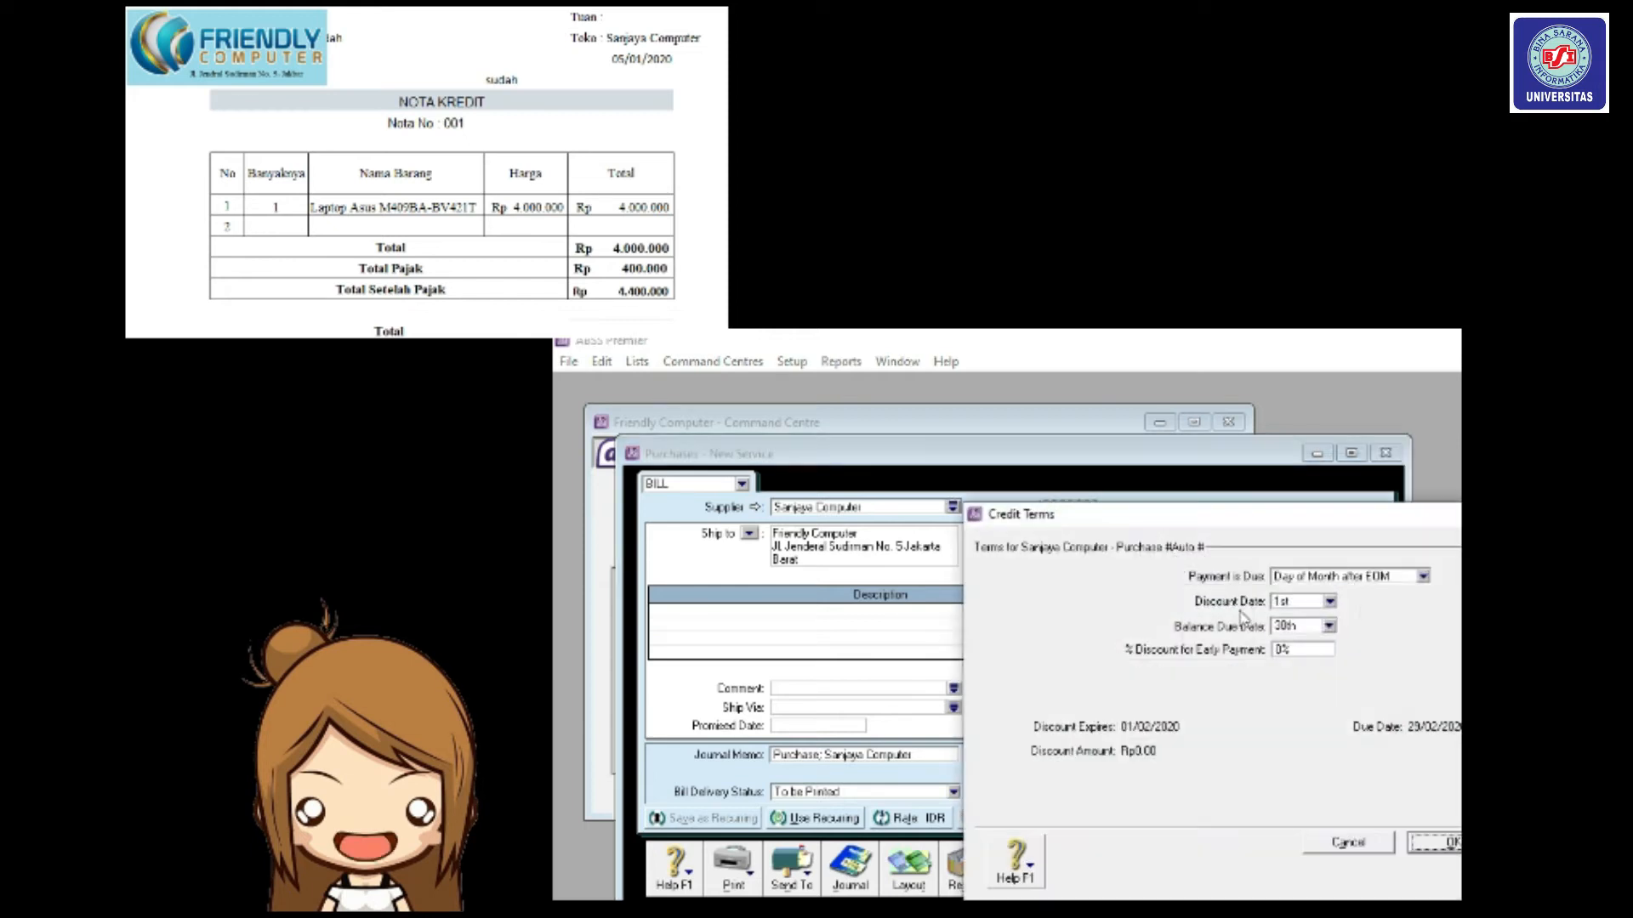
left_click(1352, 580)
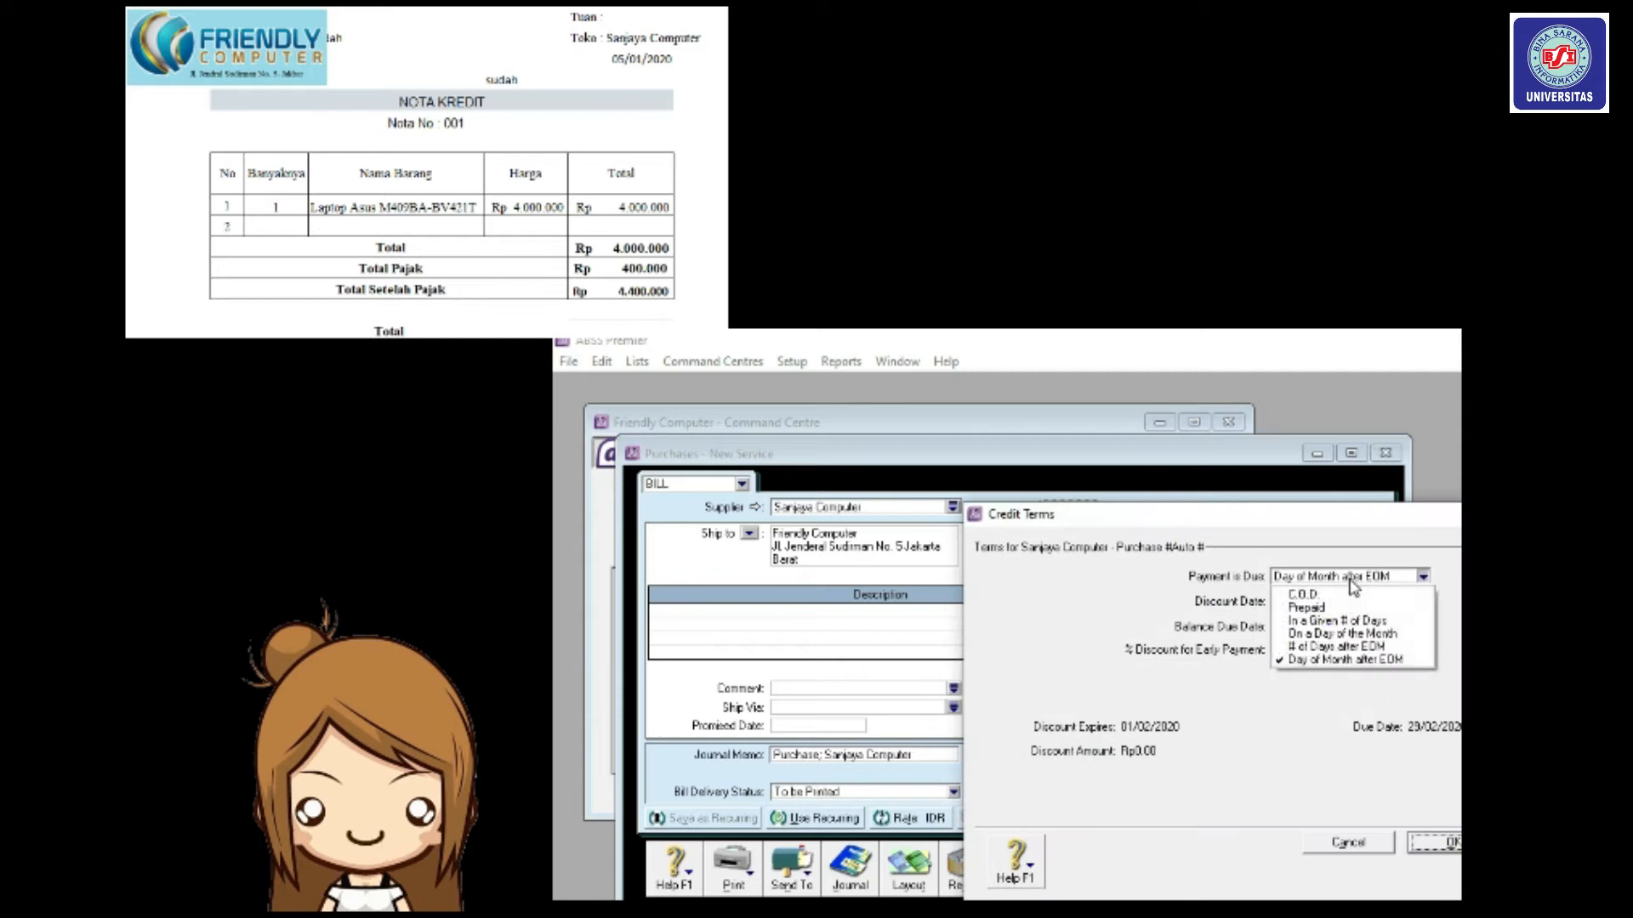
left_click(1353, 624)
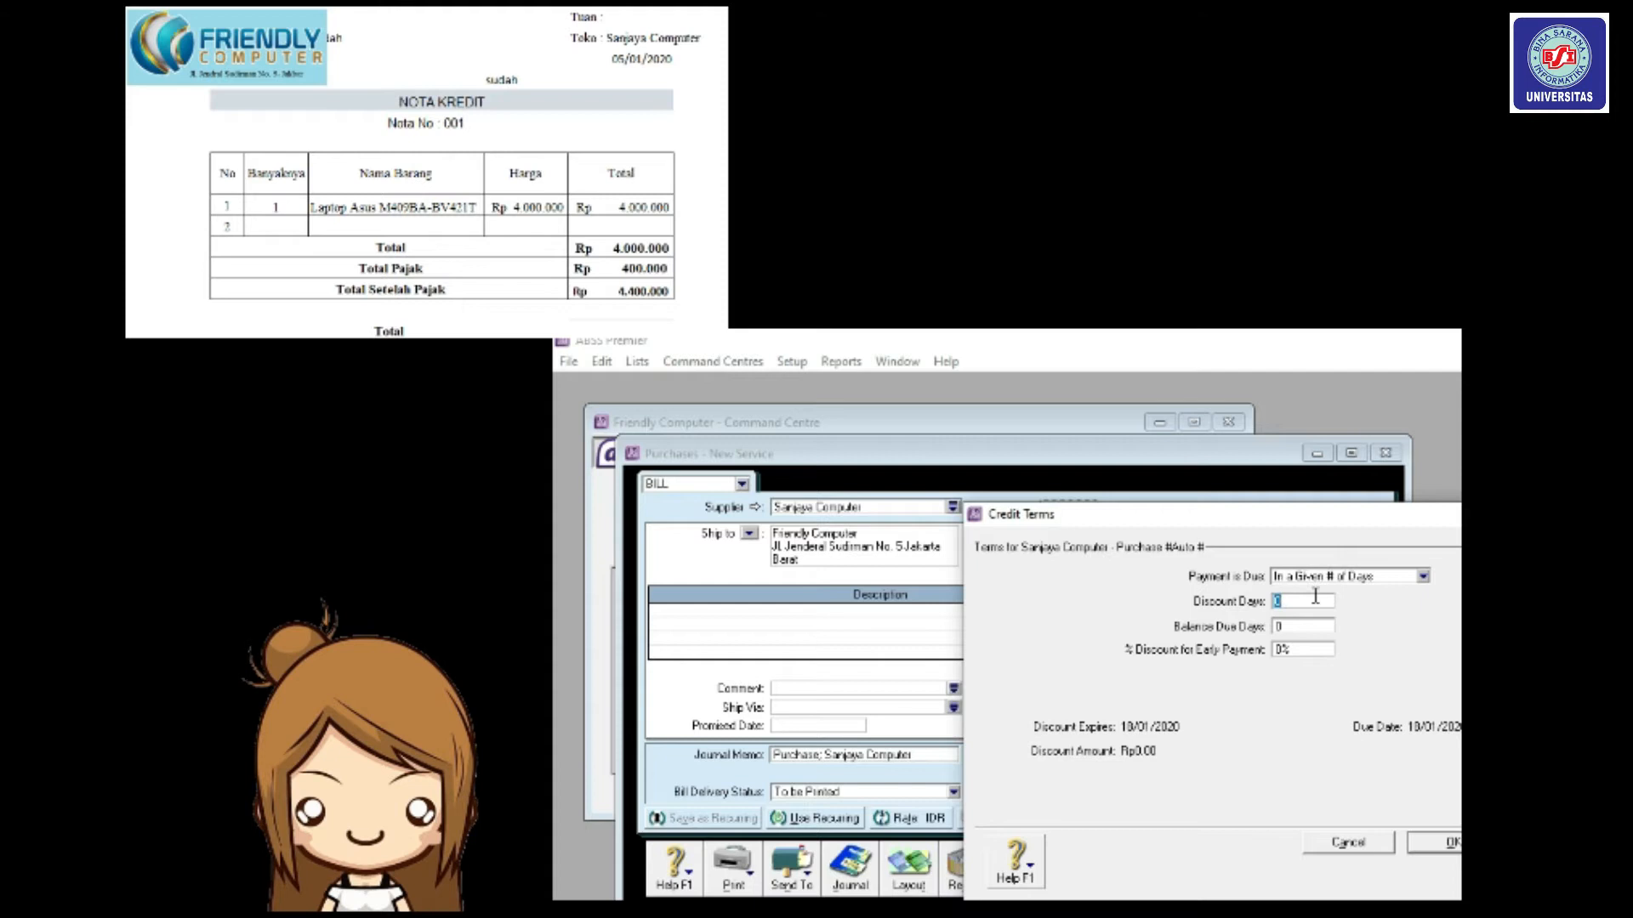
type("10")
key("Tab")
type("30")
left_click(1285, 651)
type("2")
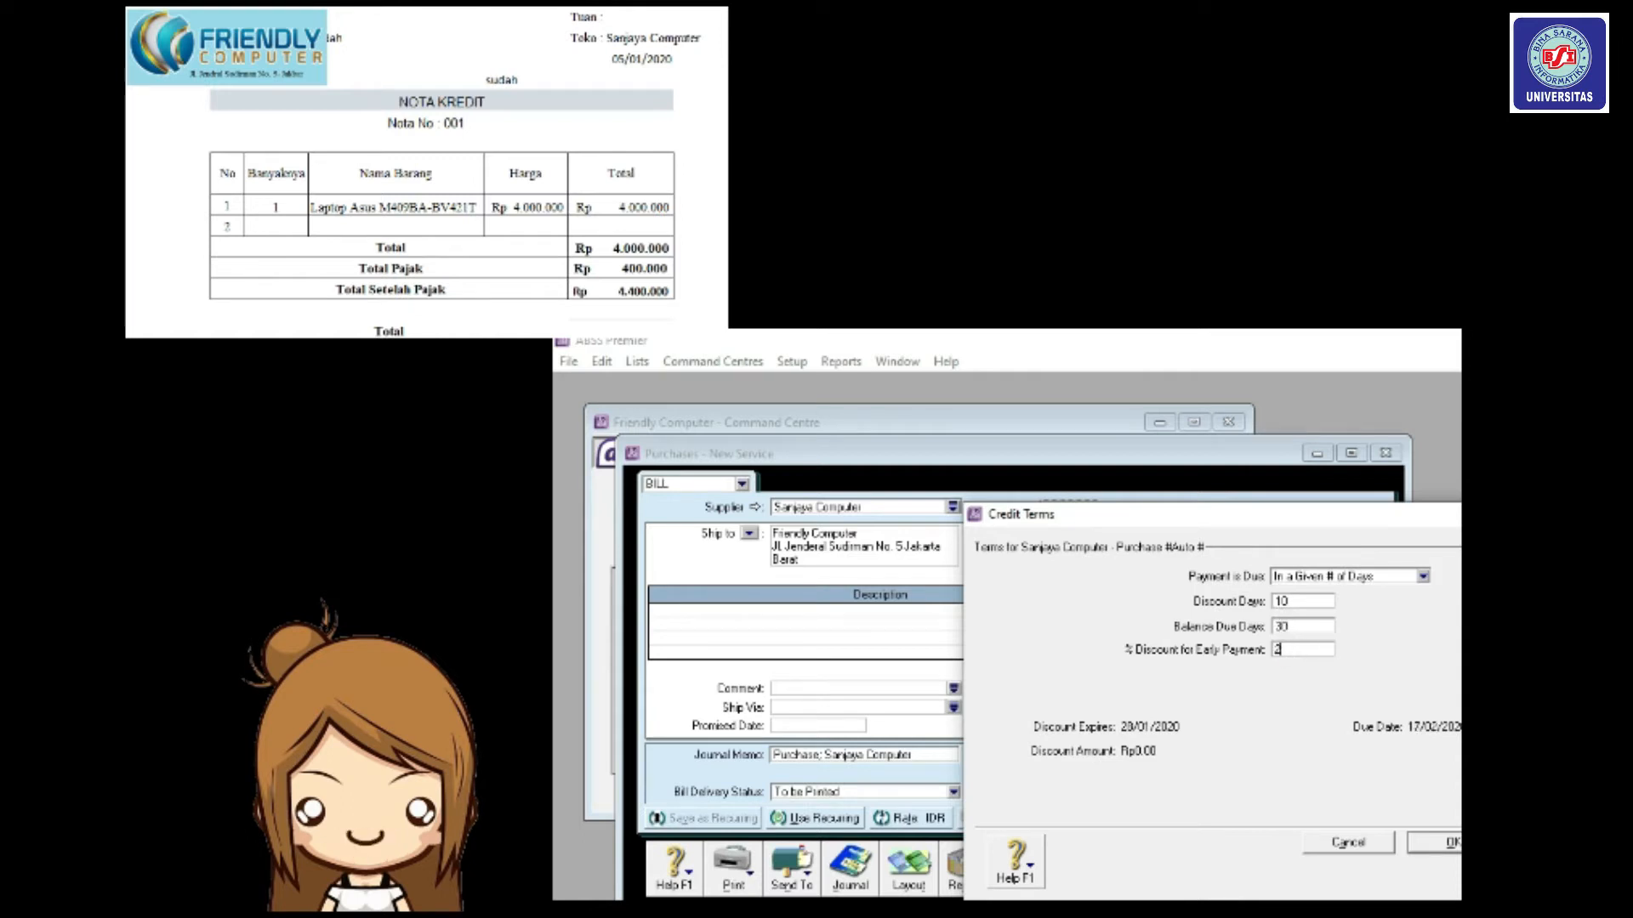
key("Tab")
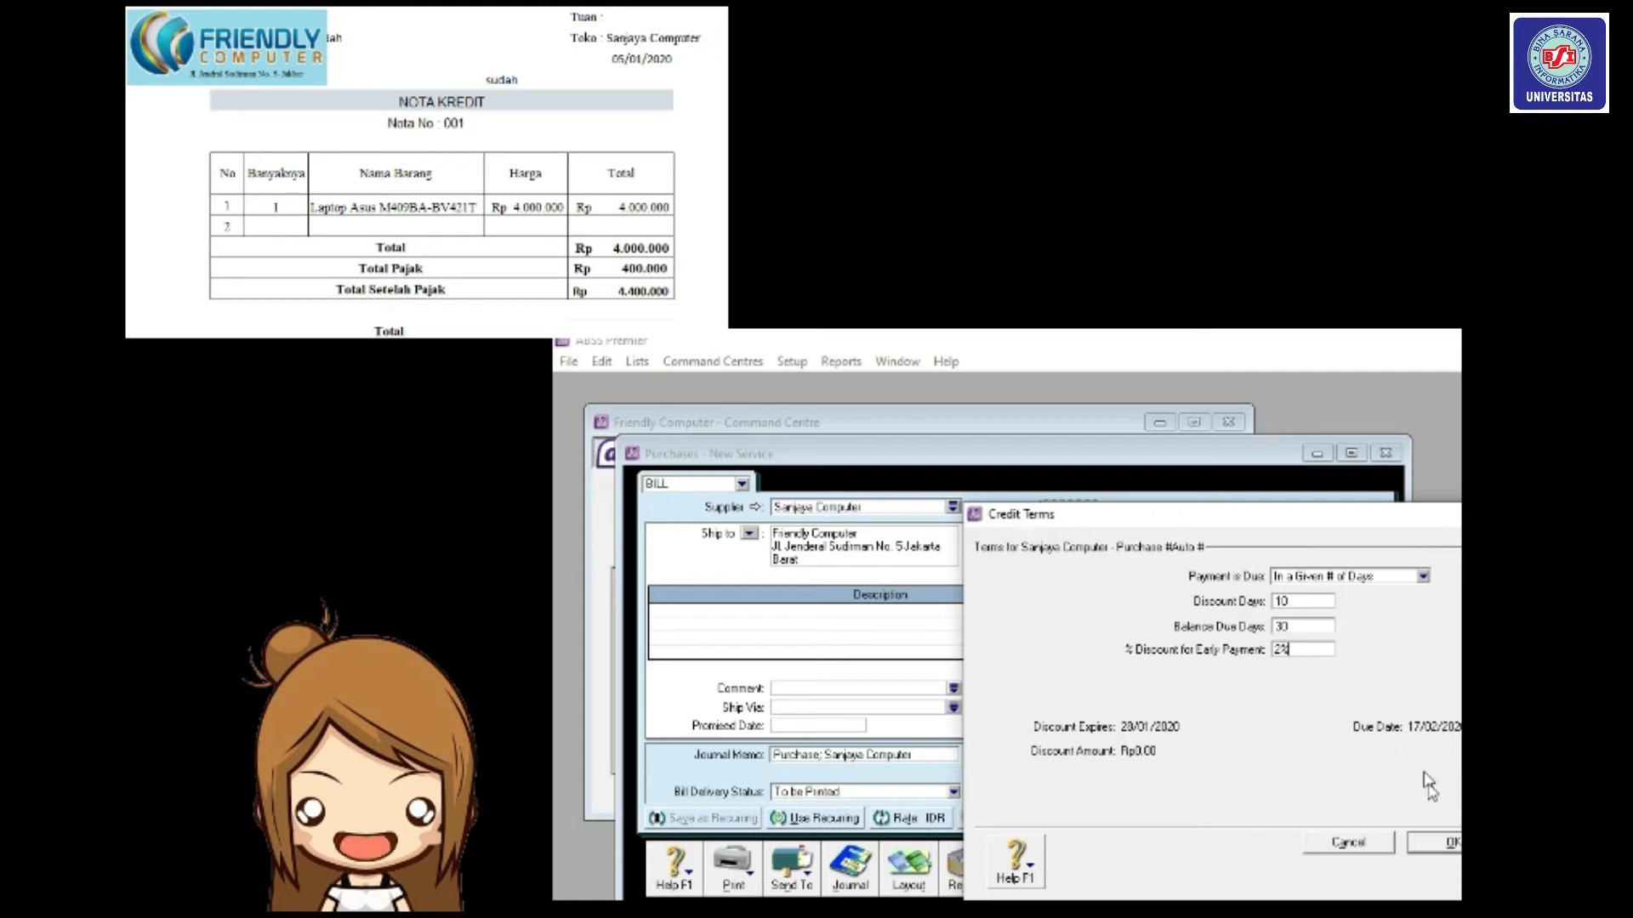
left_click(1443, 846)
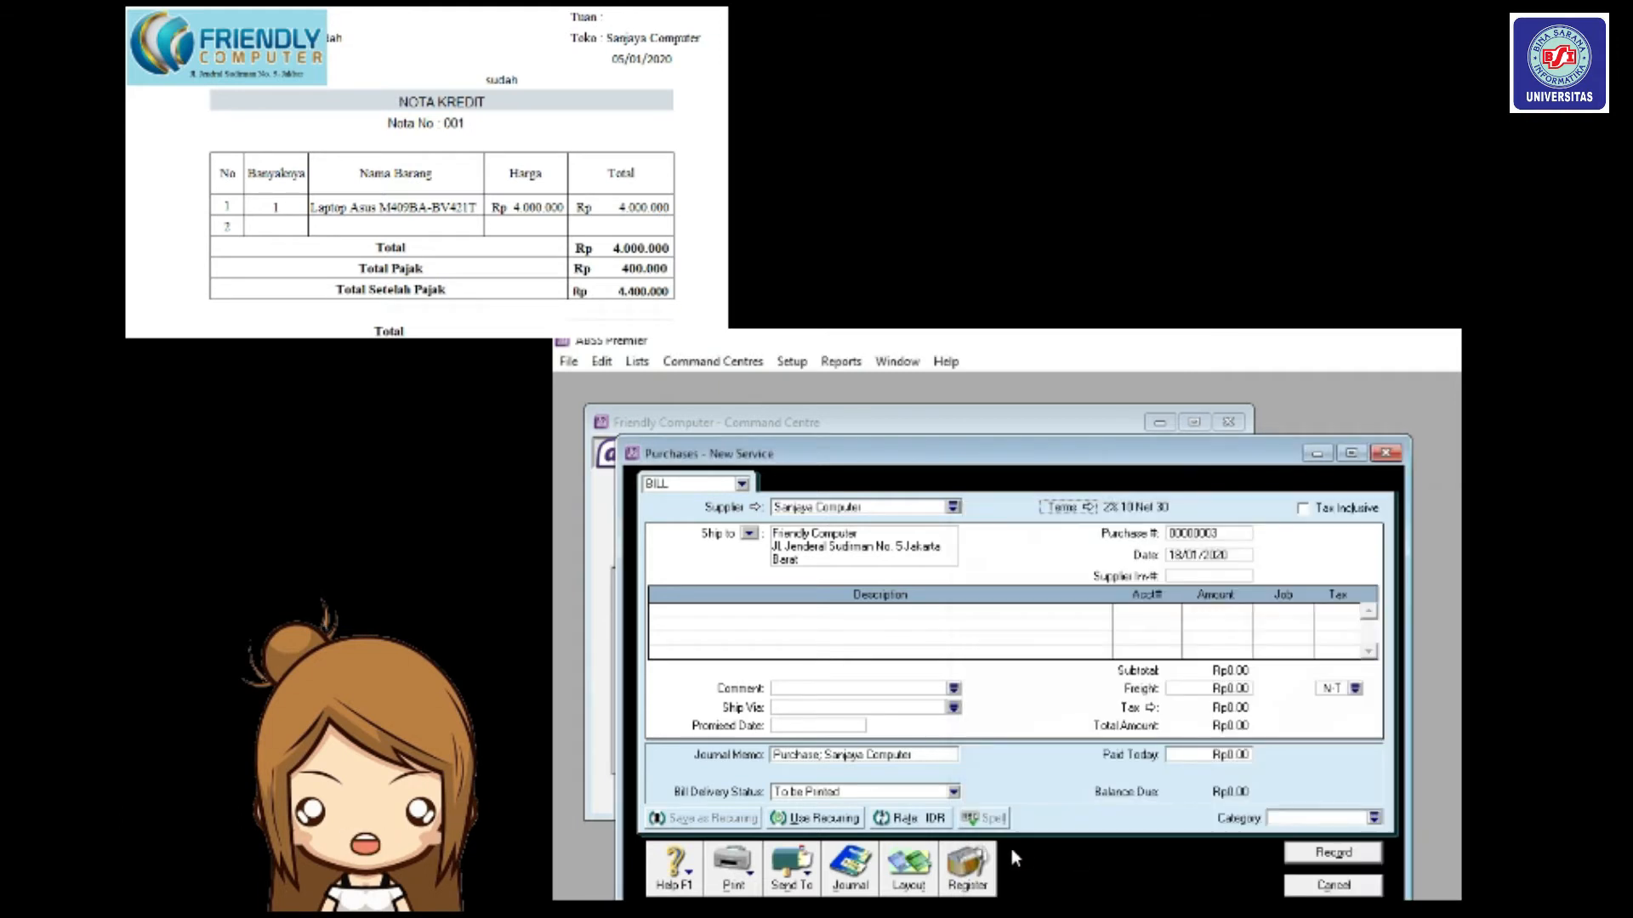
Switch the purchase to the Item layout.
left_click(910, 872)
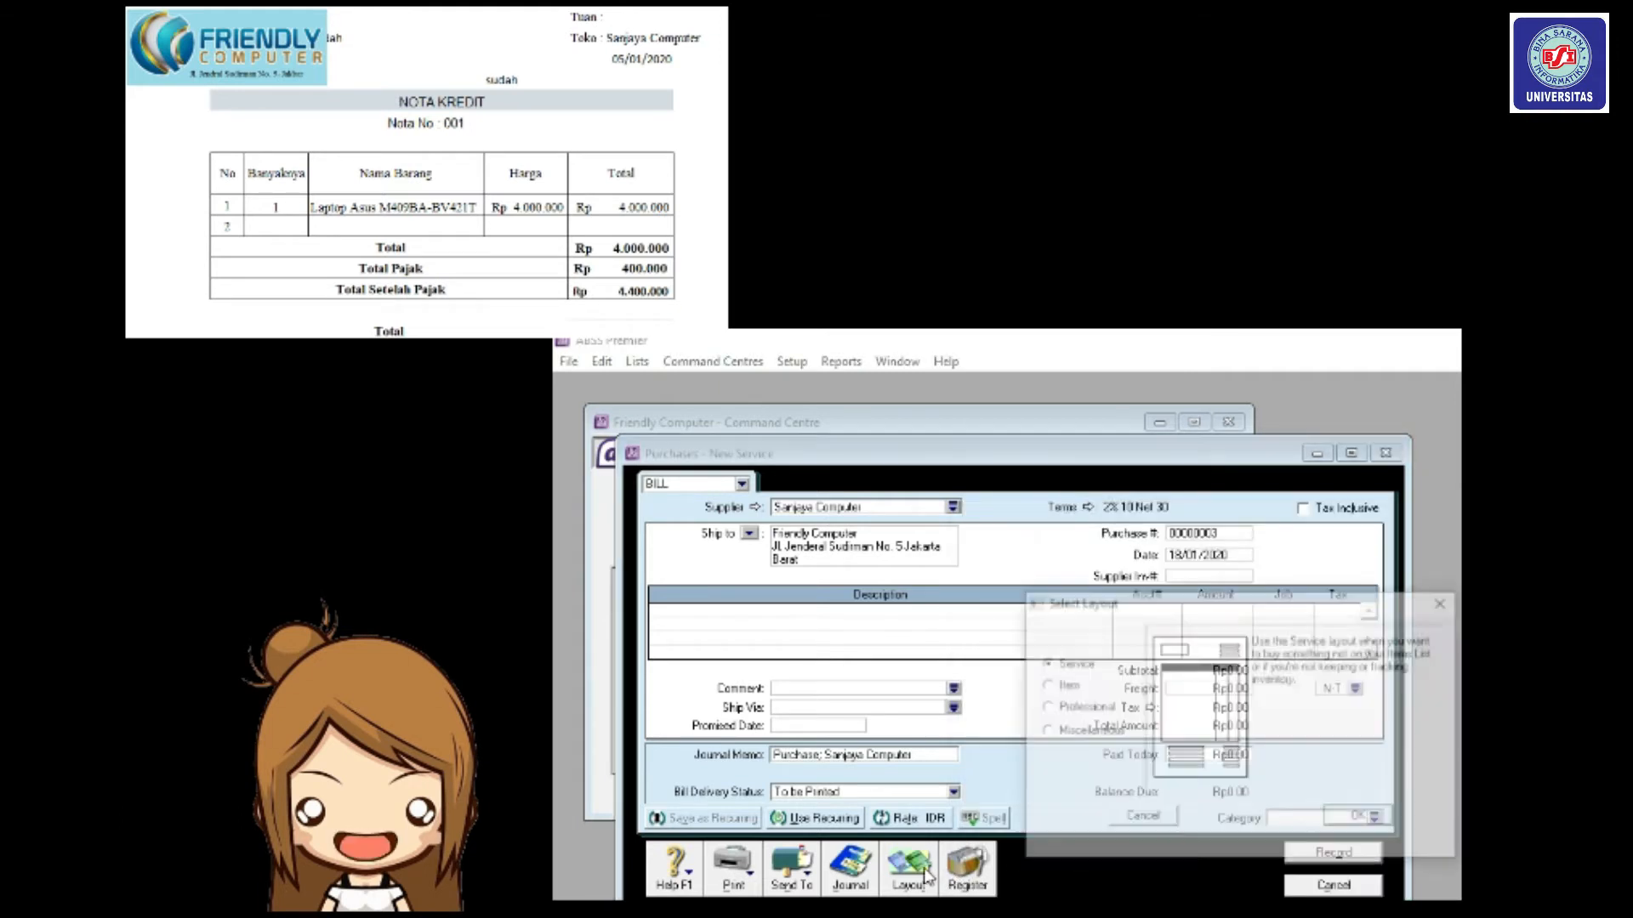
left_click(1065, 686)
left_click(1371, 821)
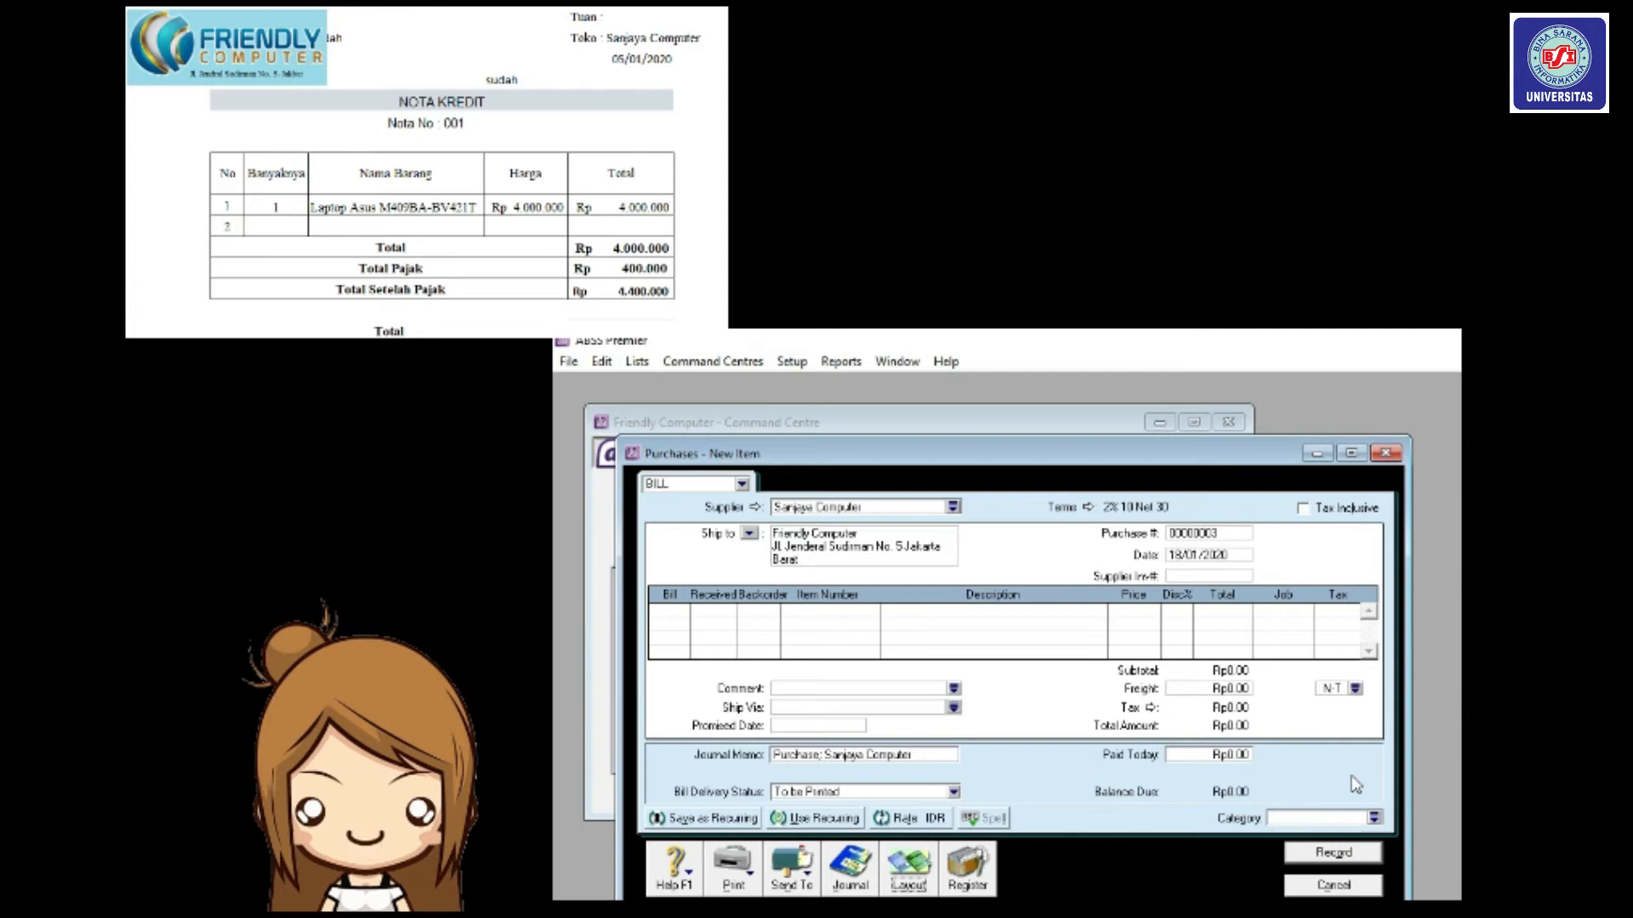
Set the purchase number to NK/001 and the date to 05/01/2020.
left_click(1216, 534)
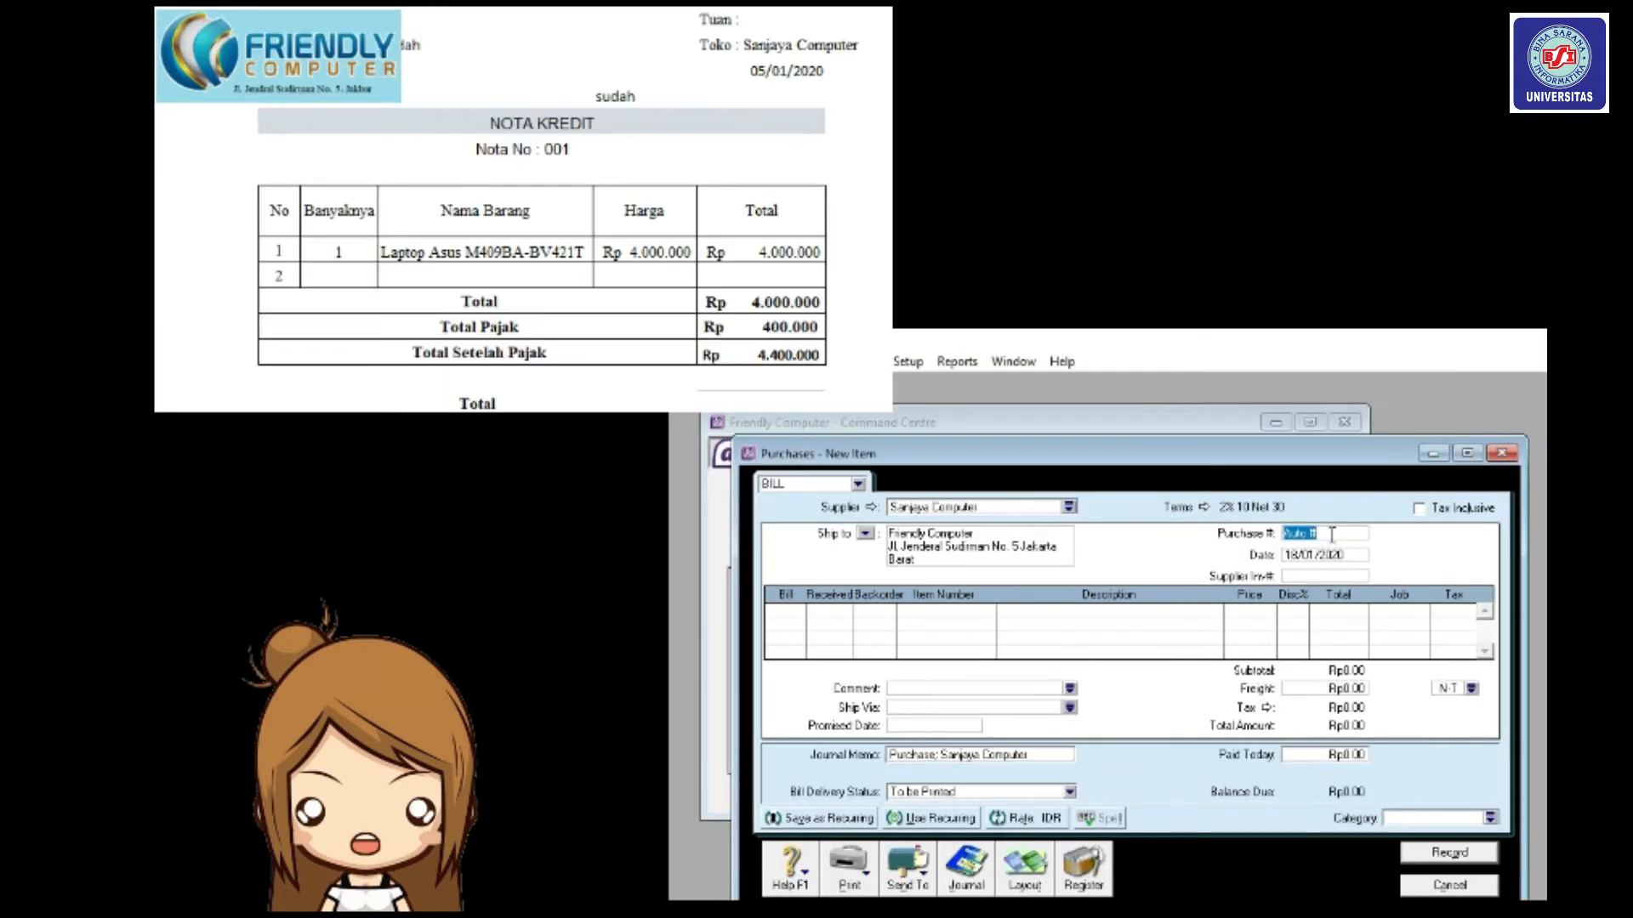
key("BackSpace")
type("NK/001")
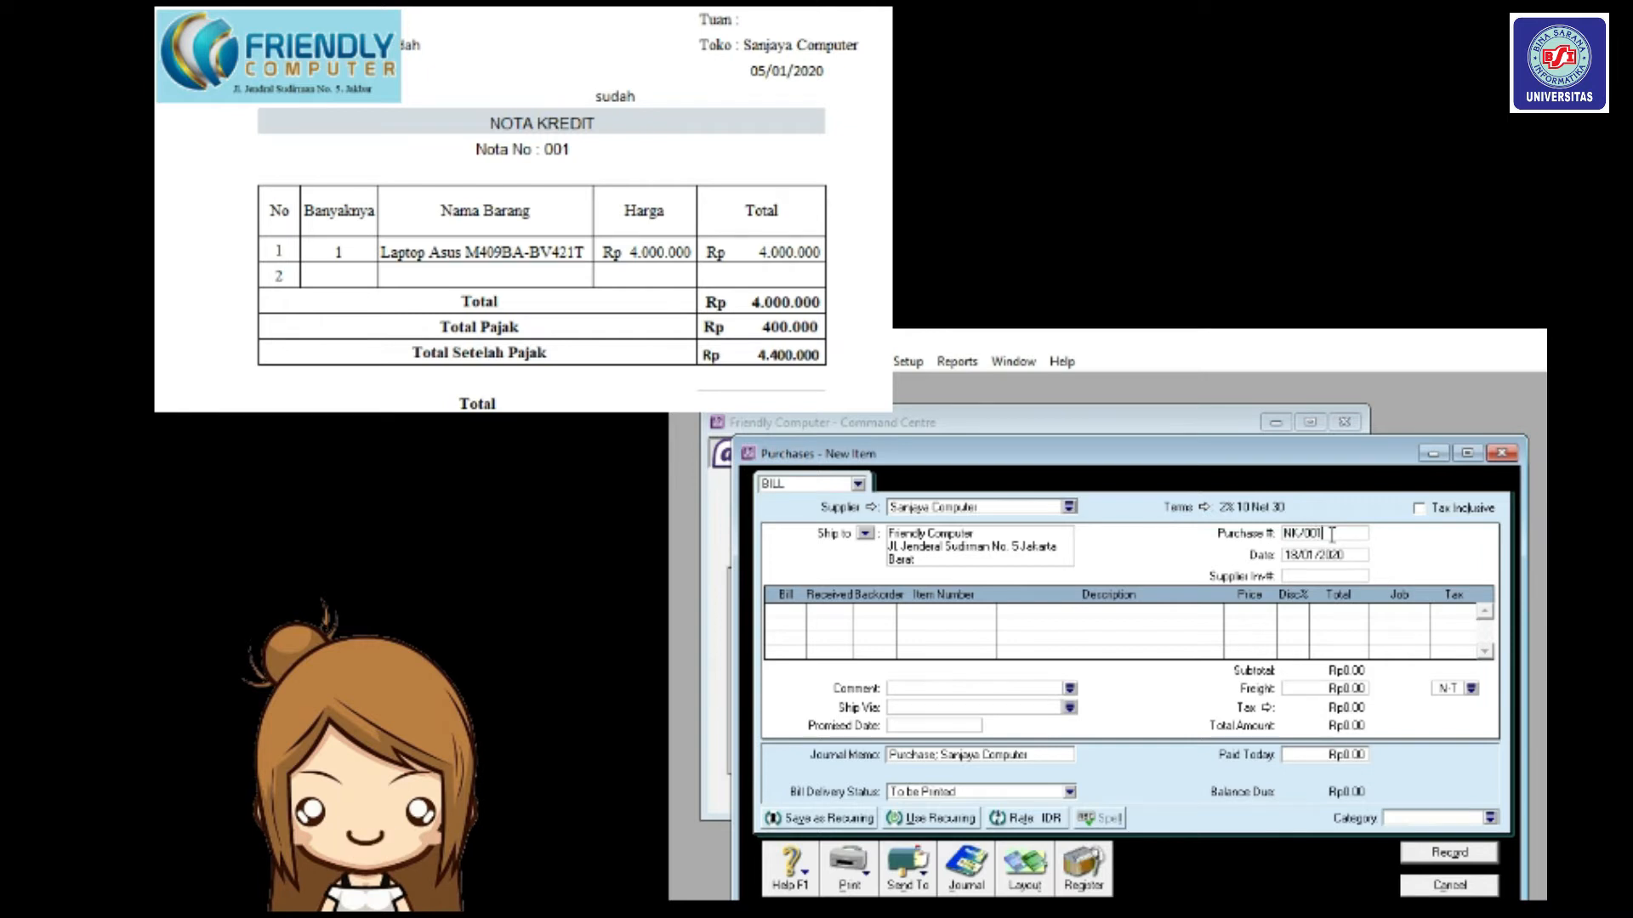
left_click(1295, 557)
type("05/01")
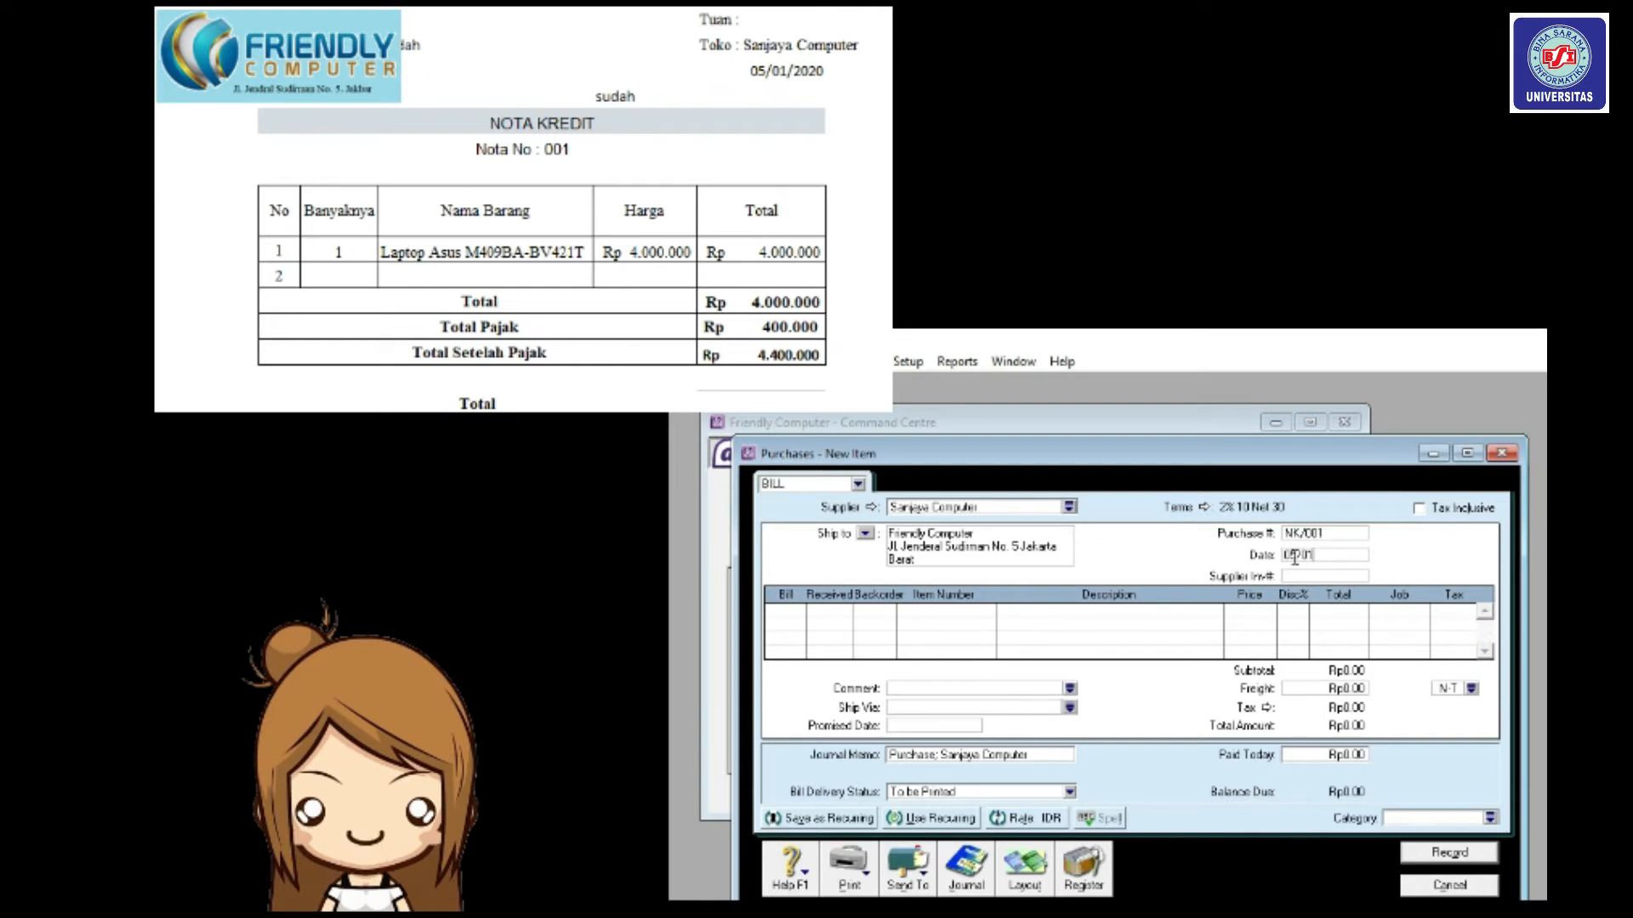
type("/2020")
left_click(769, 612)
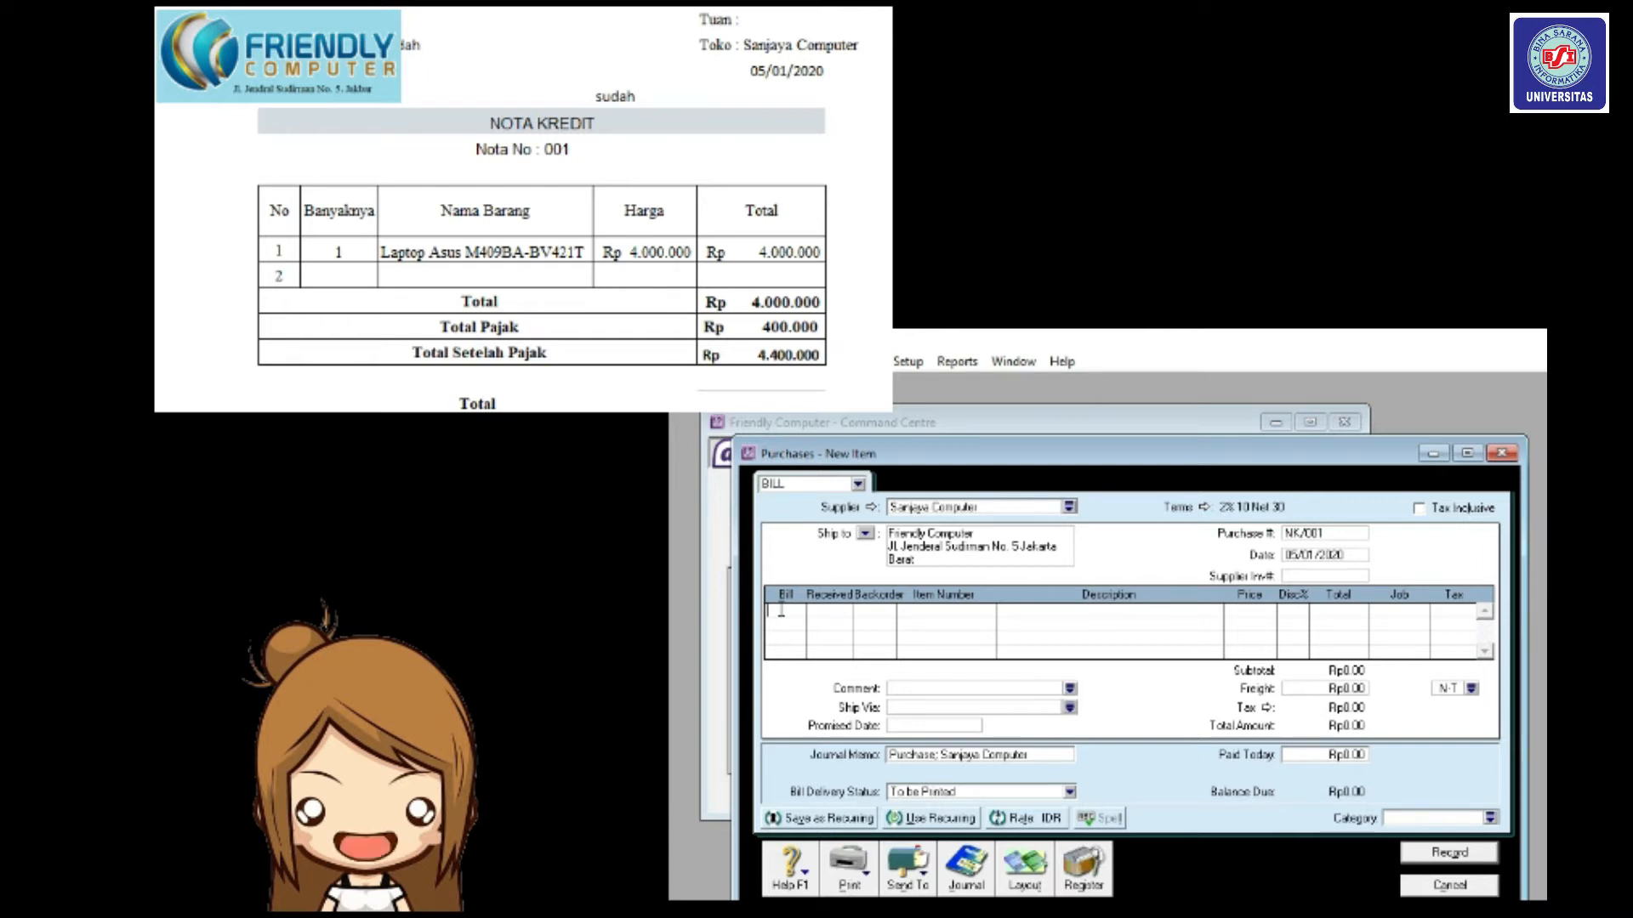
Enter a return line of -1 LA01 Laptop Asus at 4,000,000.
type("1")
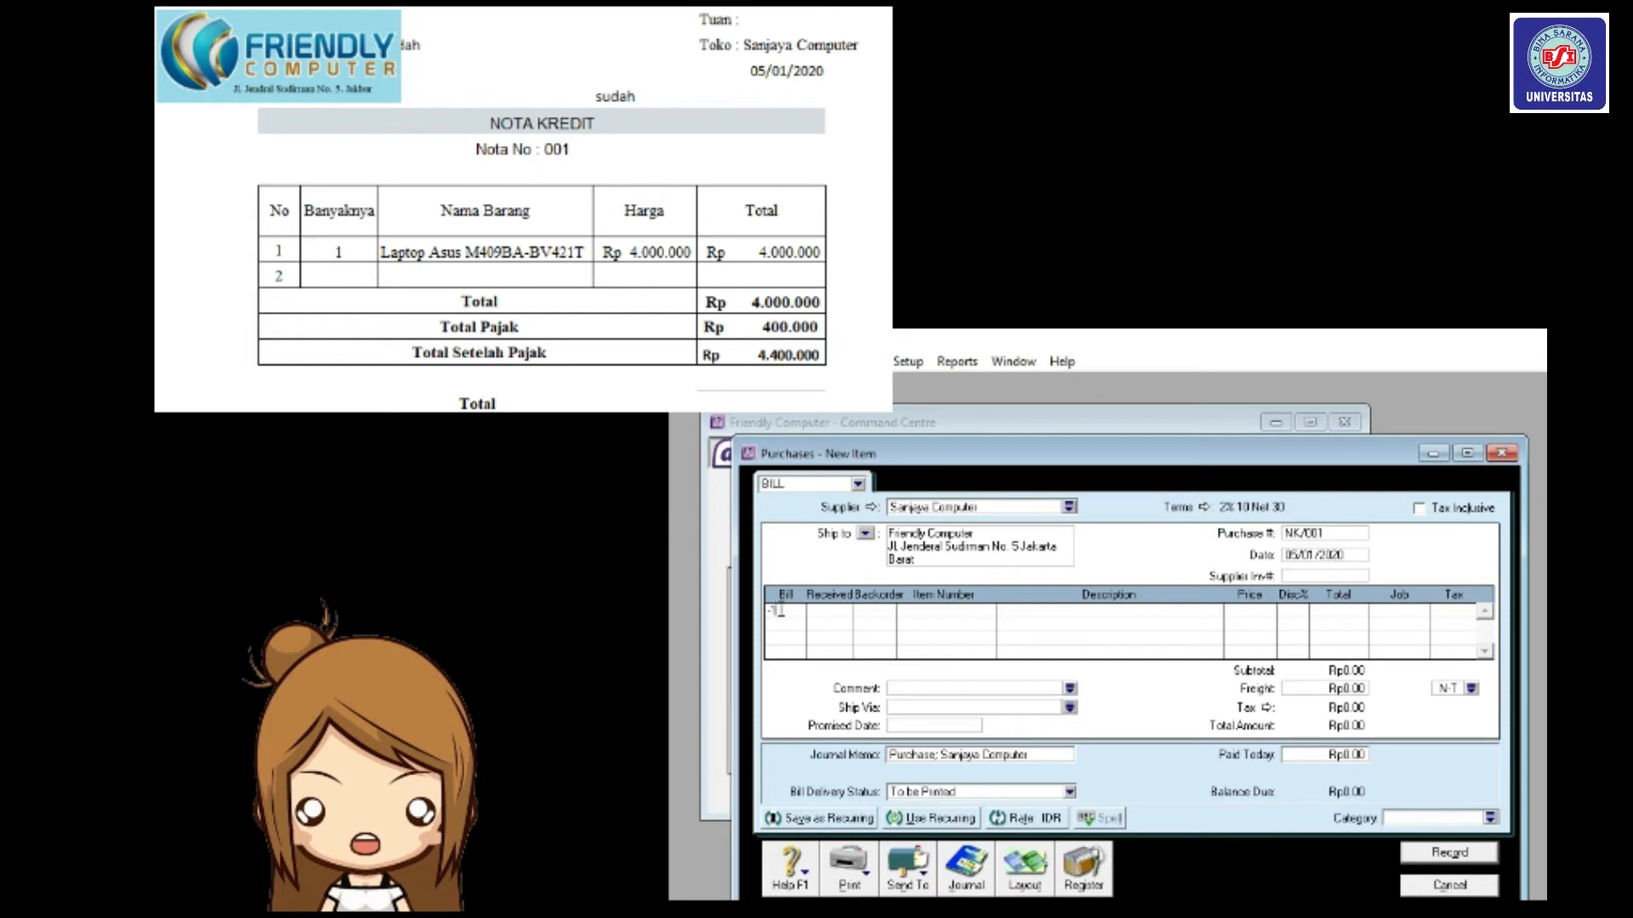
key("Tab")
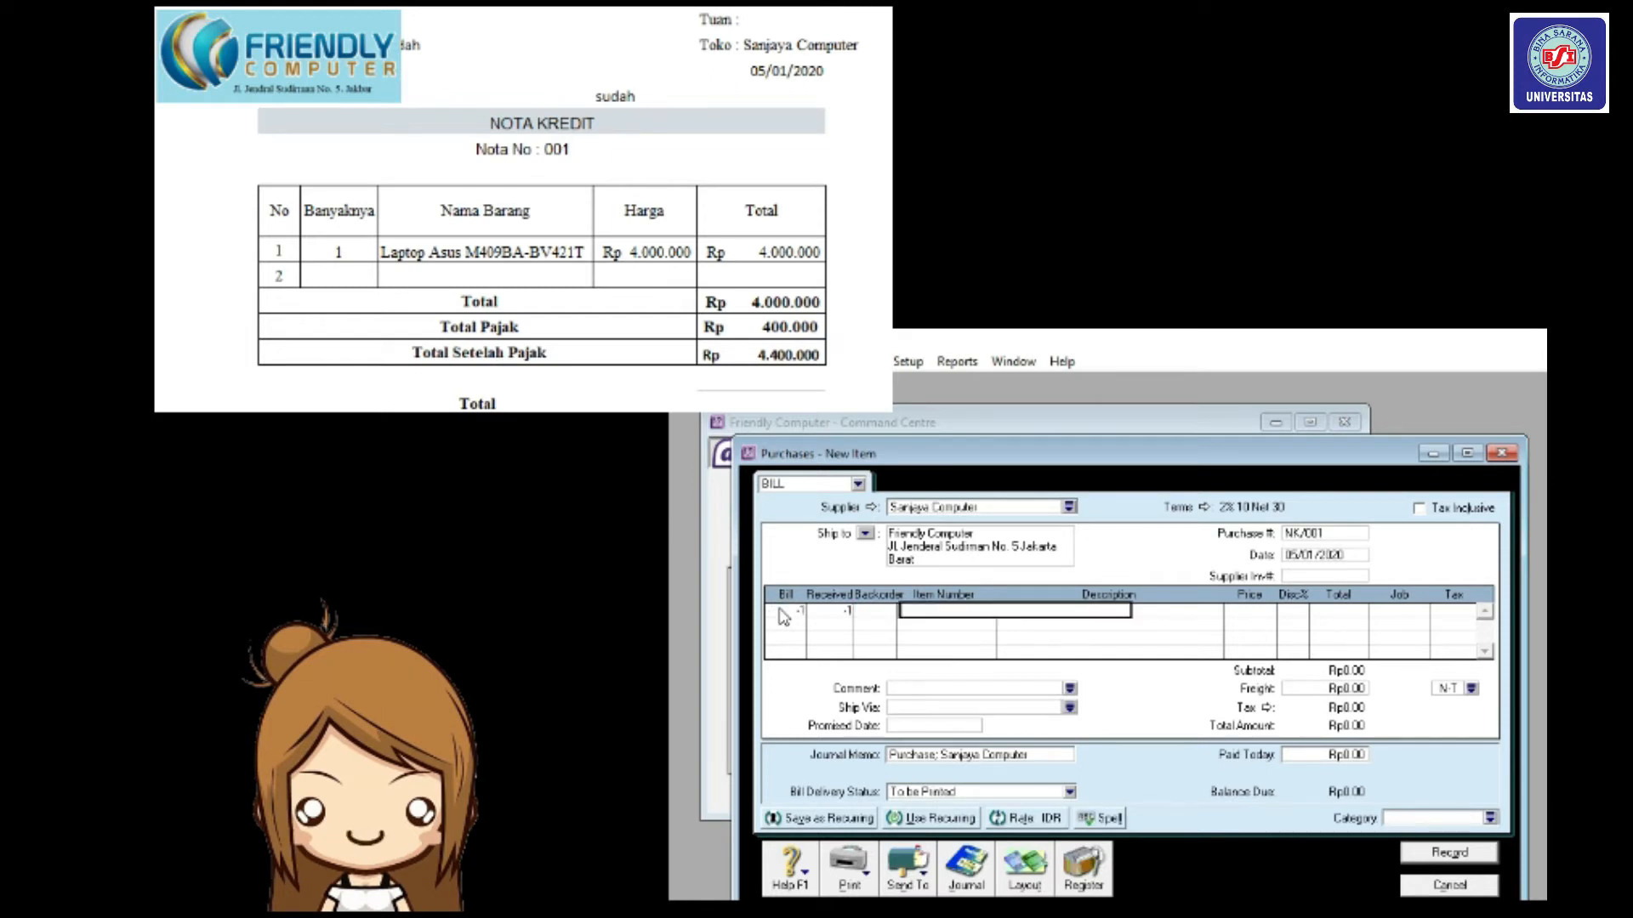
type("LA01")
key("Tab")
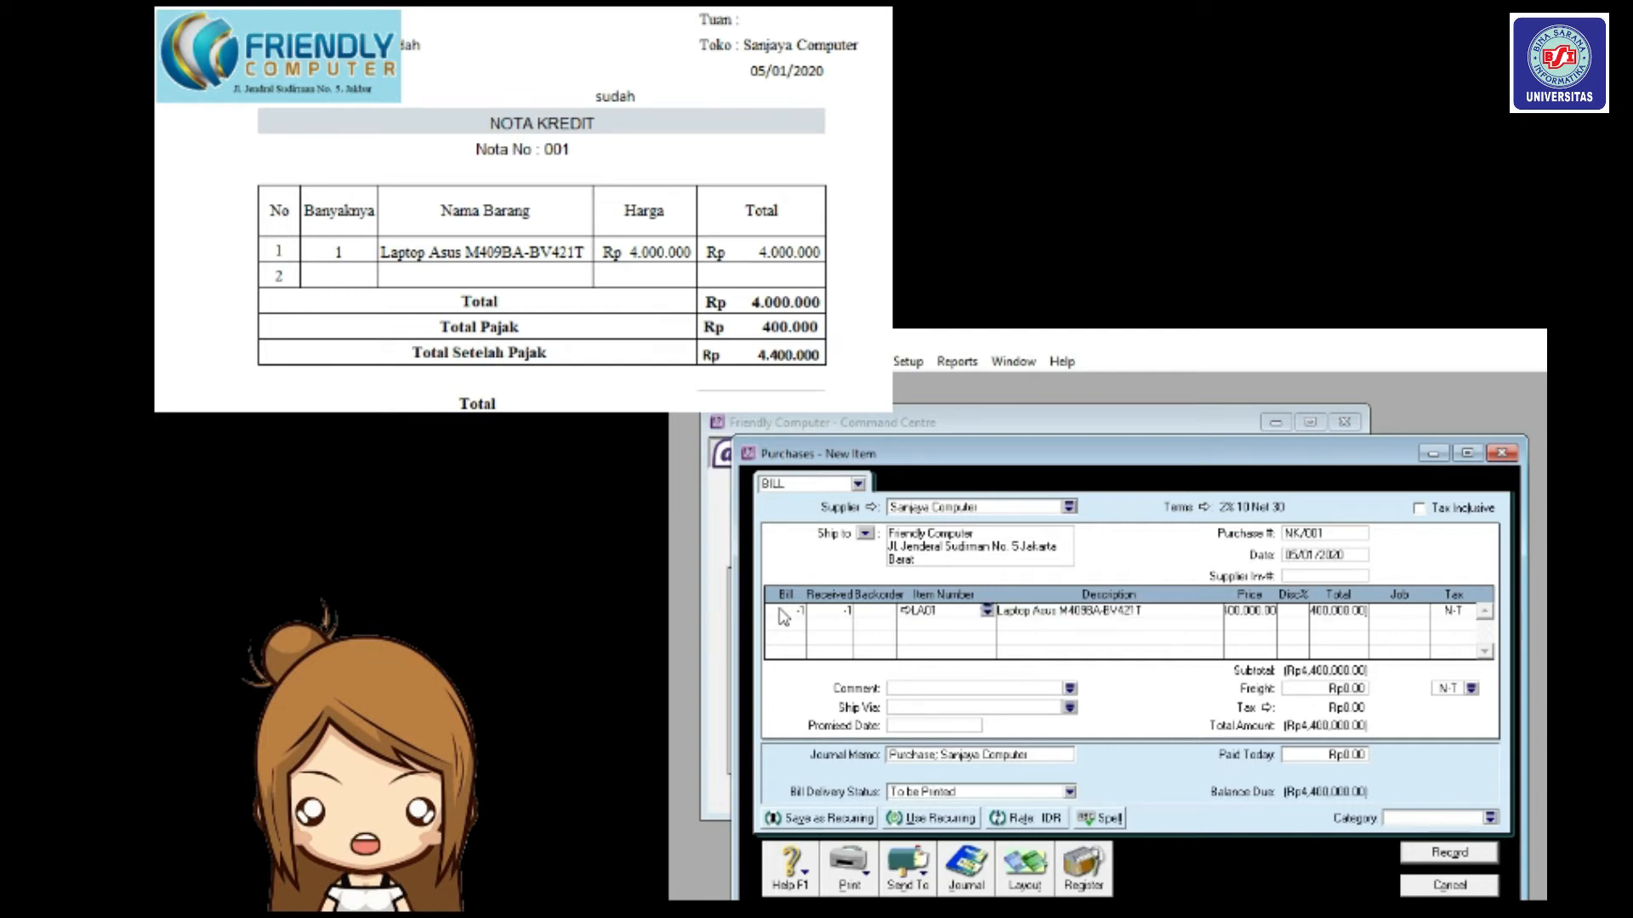
key("Tab")
key("Tab")
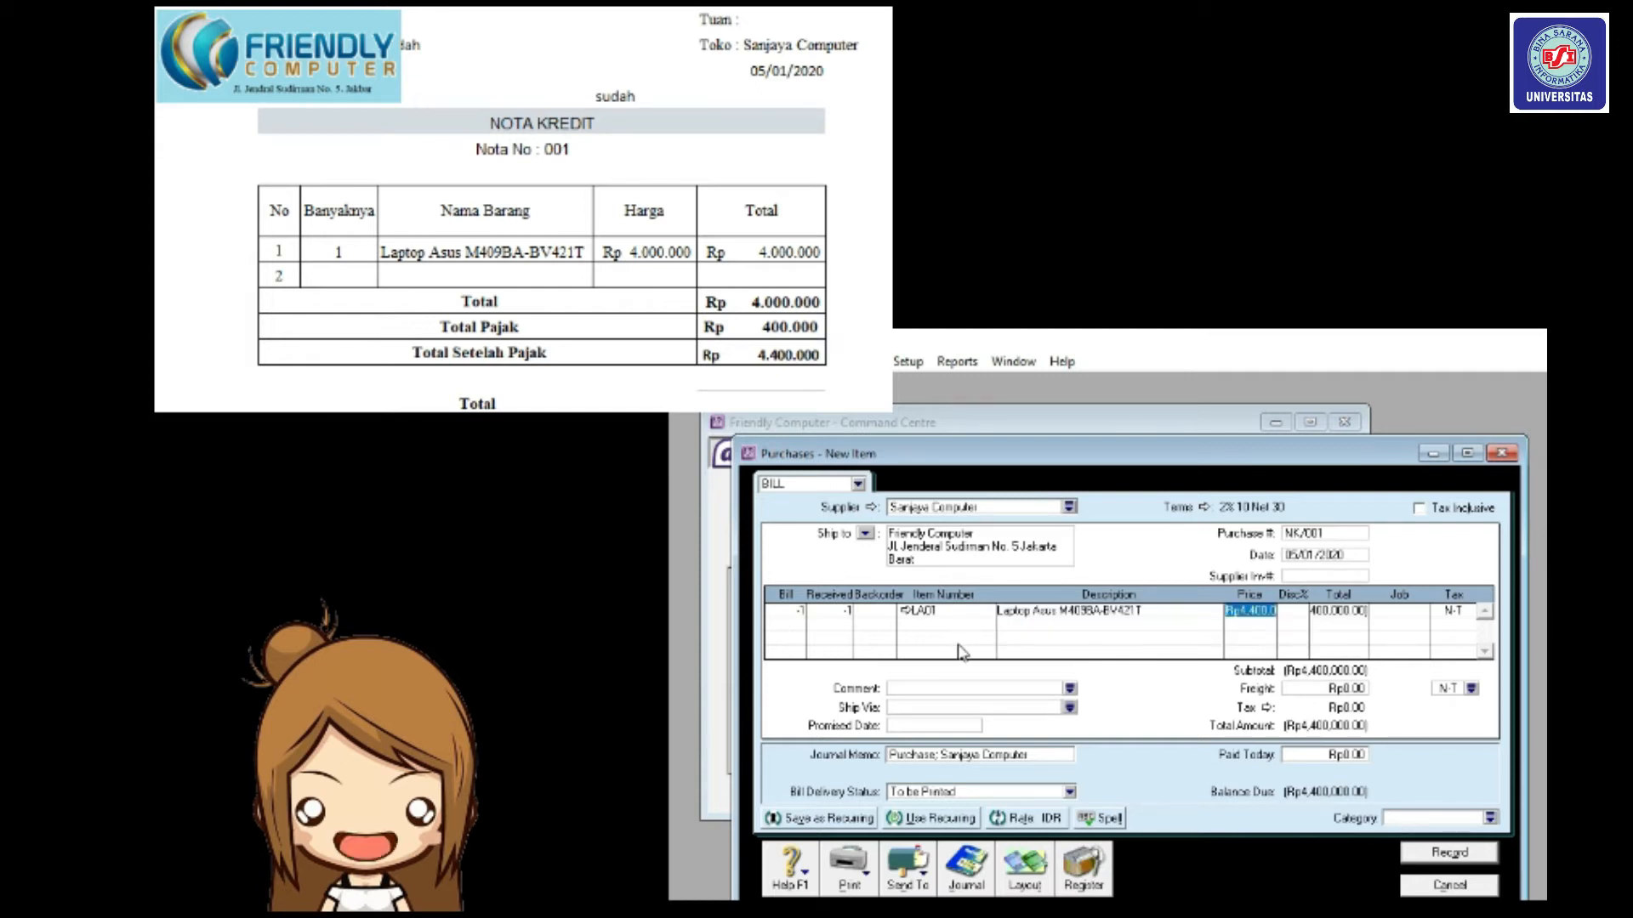
type("4000000")
key("Tab")
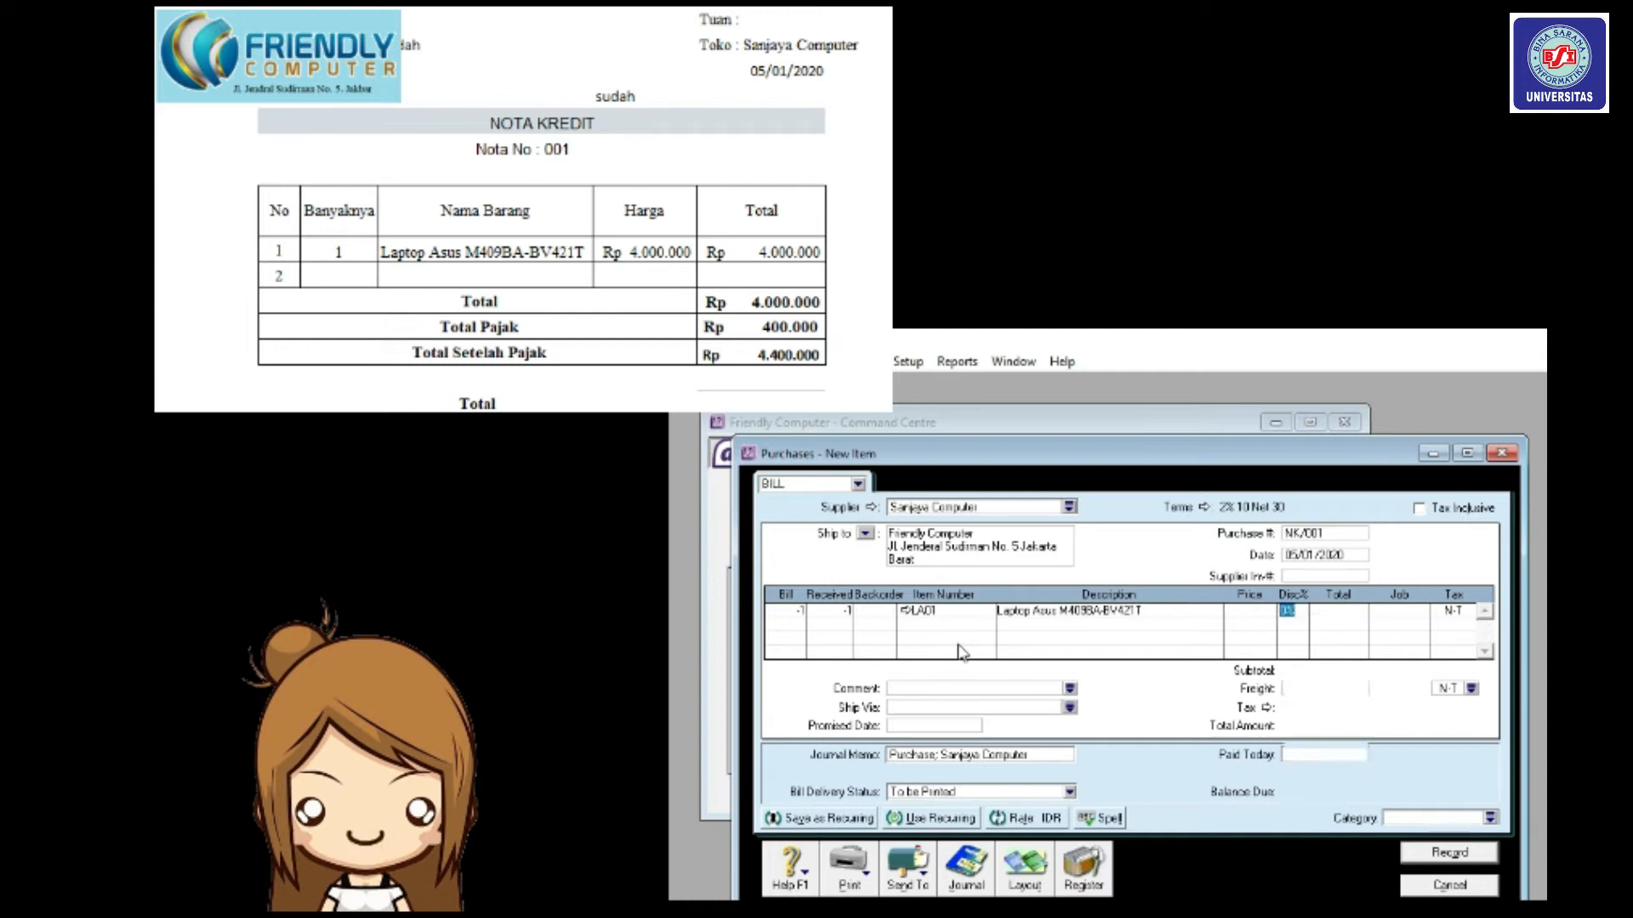
Apply PPN tax to the LA01 line and choose PPN for freight.
left_click(1469, 612)
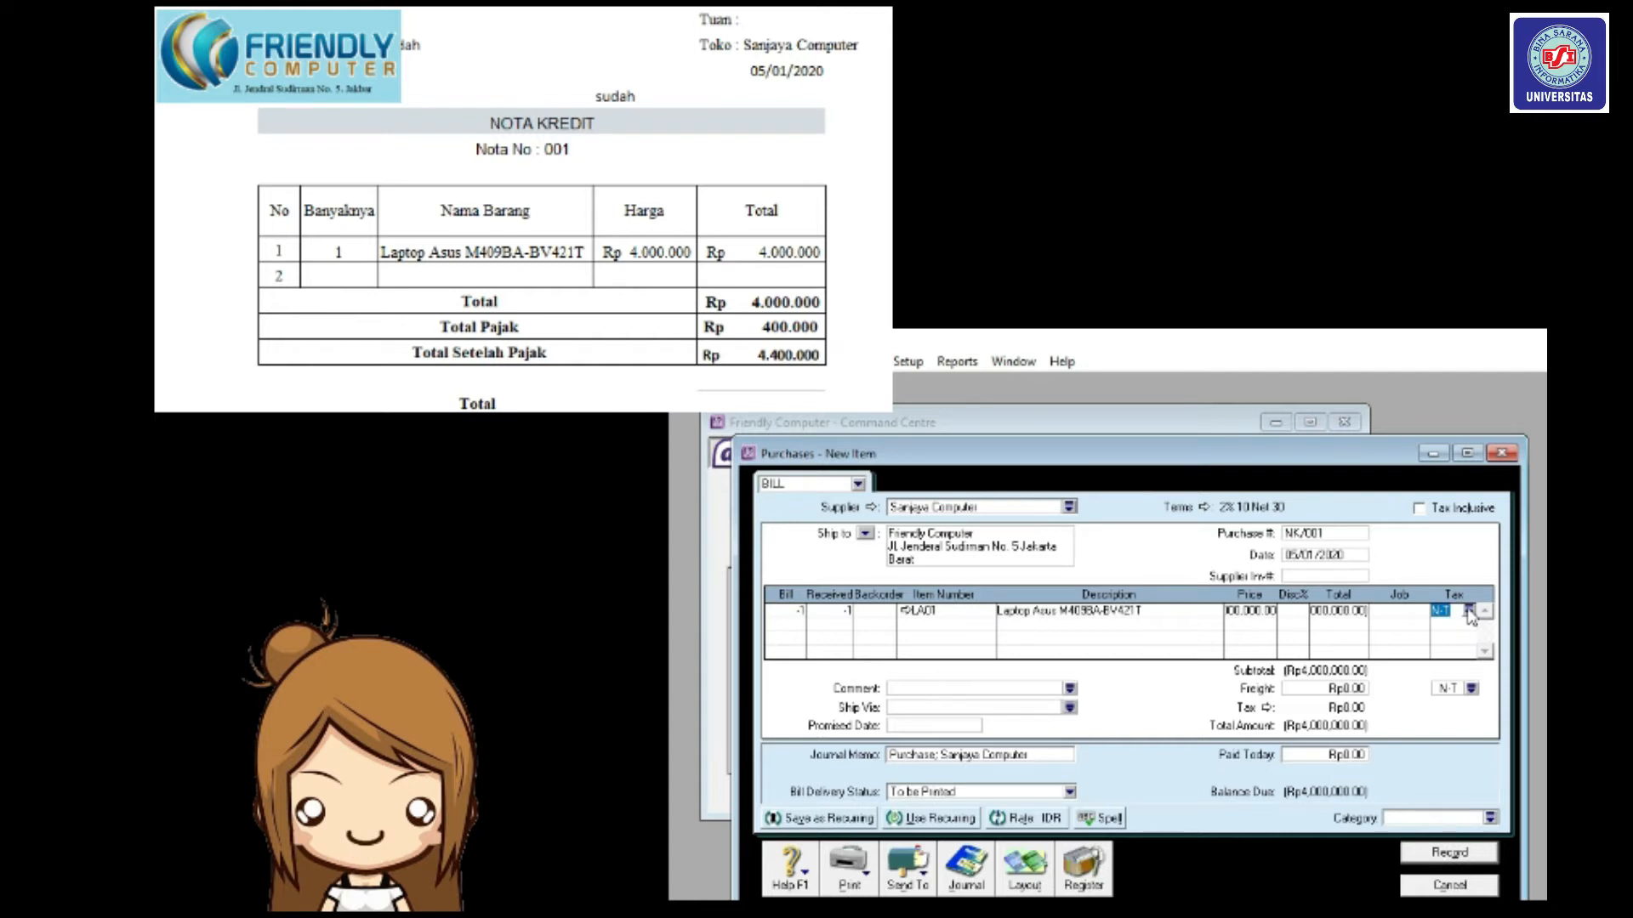
left_click(1468, 612)
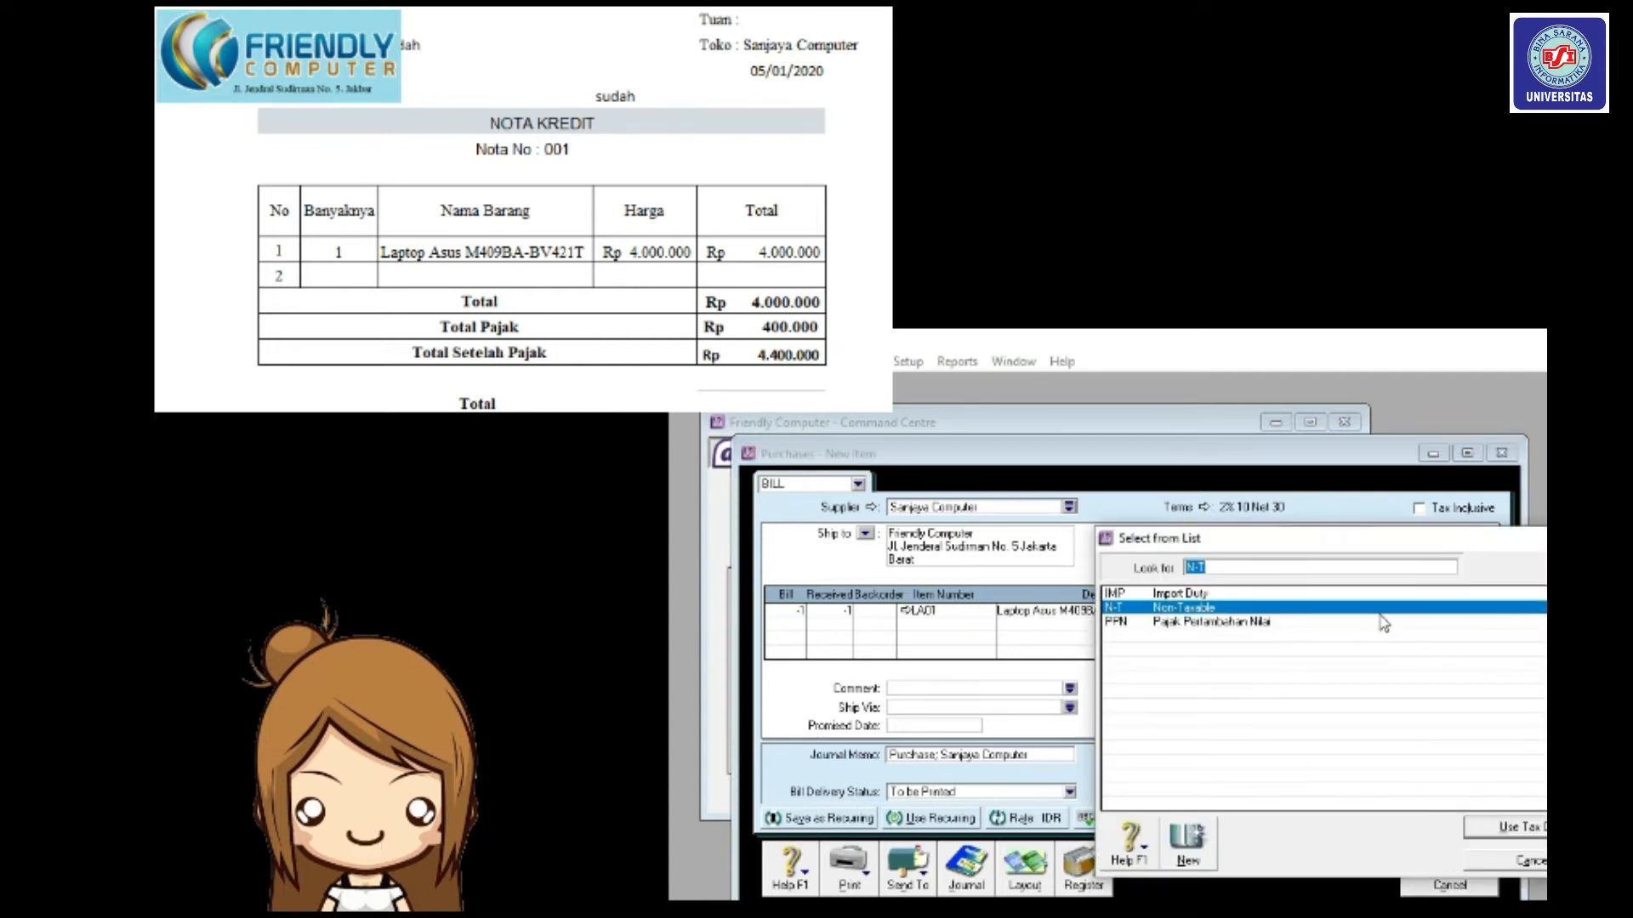
left_click(1382, 623)
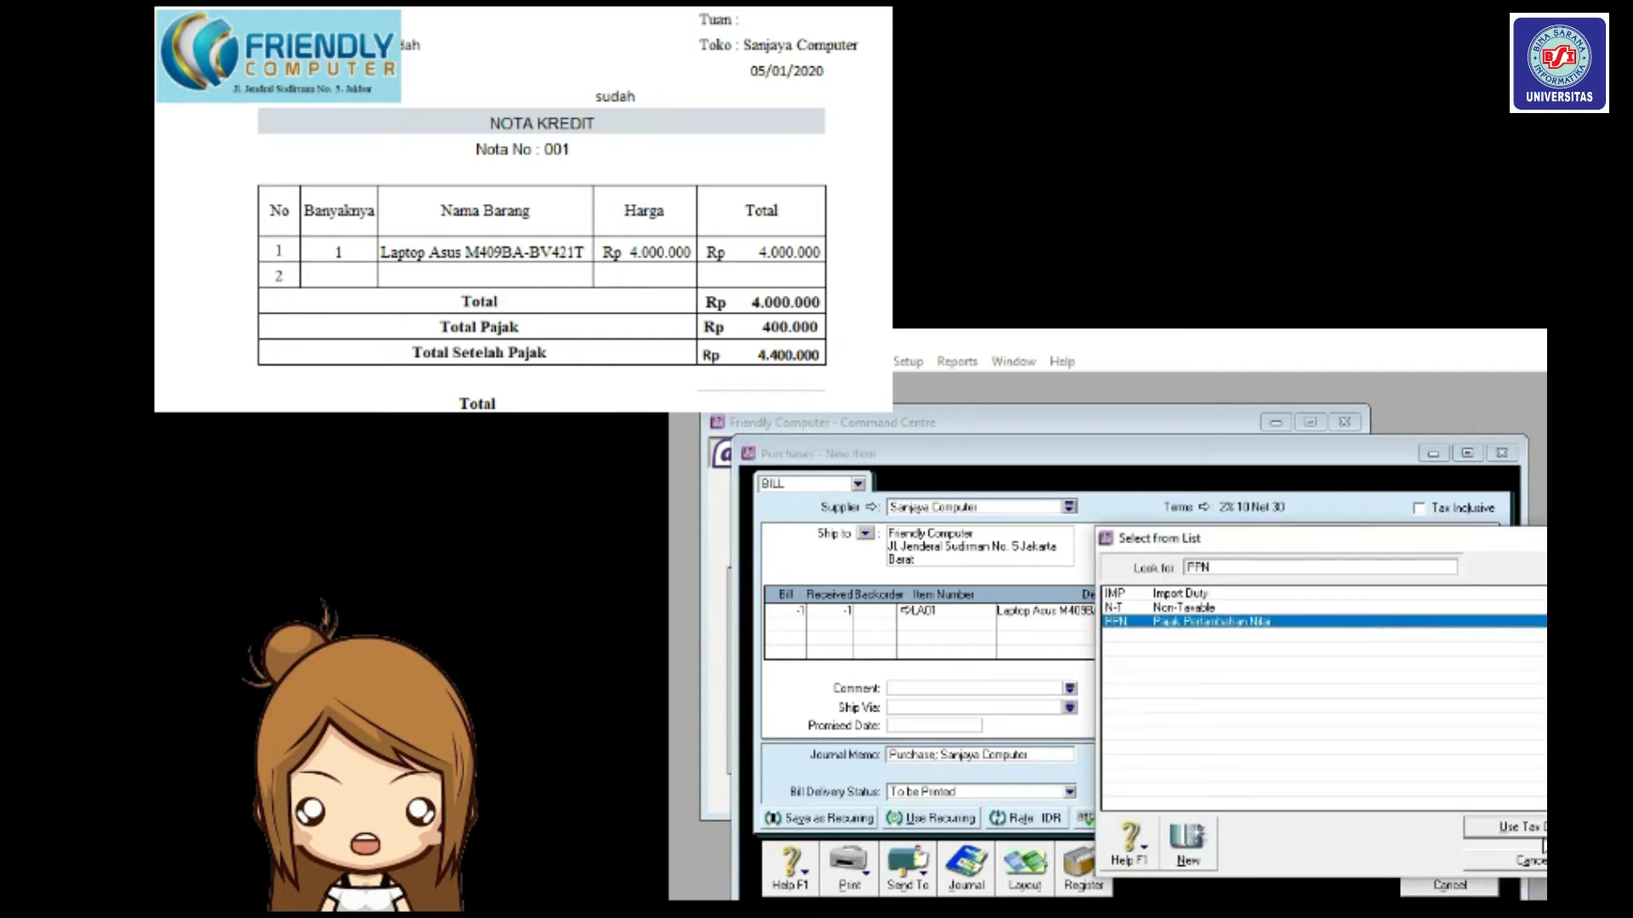
left_click(1507, 826)
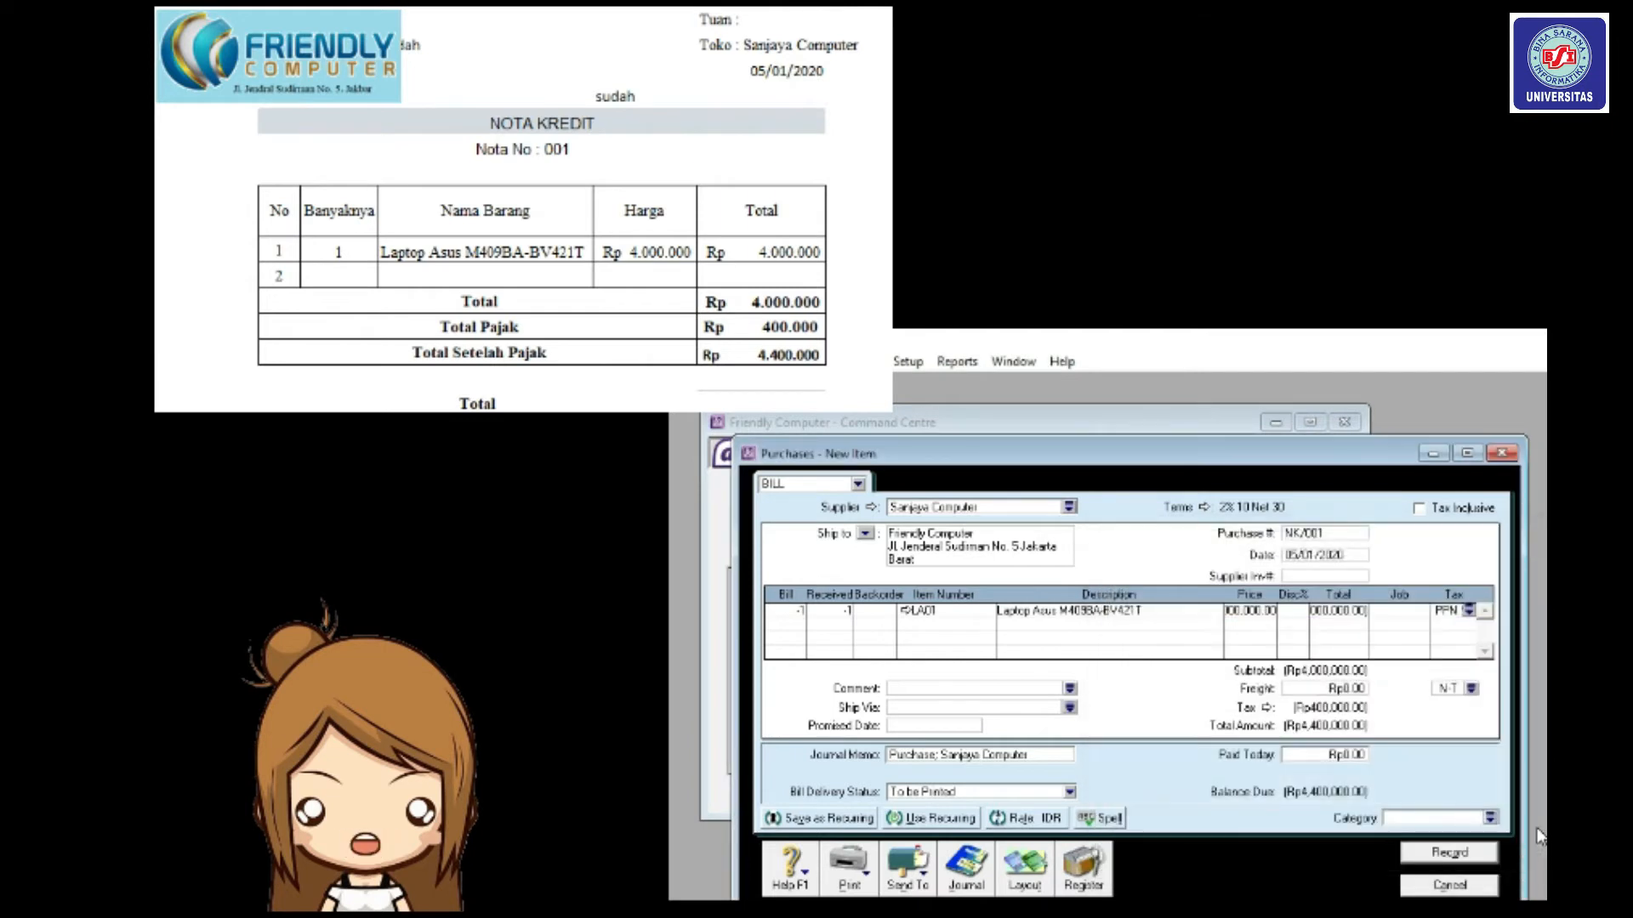
left_click(1472, 688)
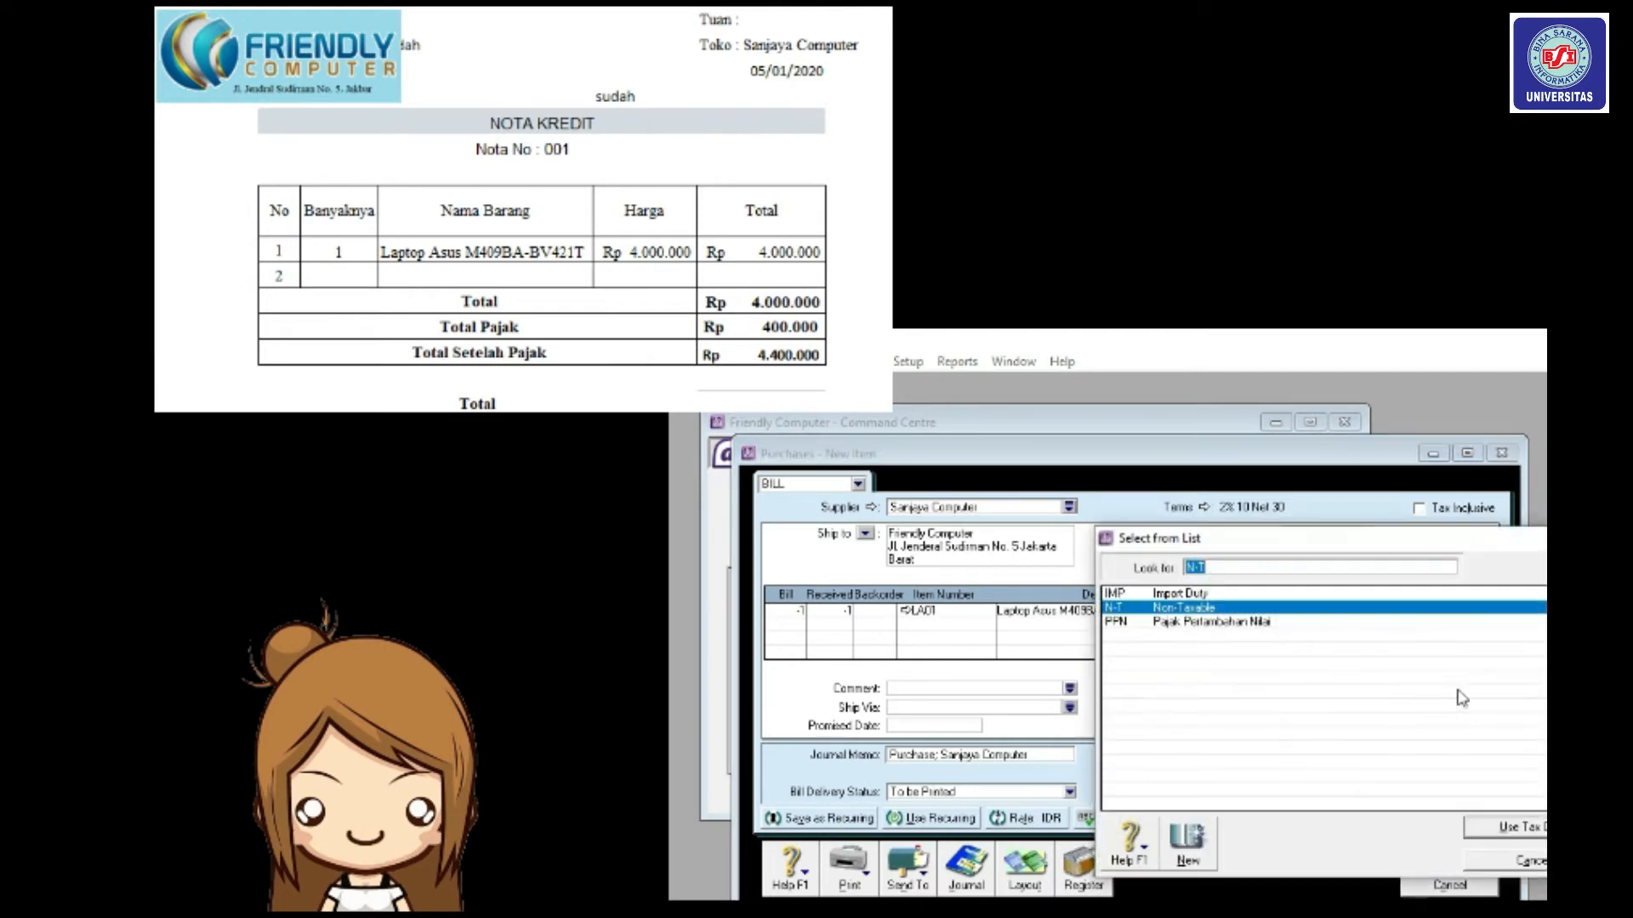
left_click(1519, 624)
Confirm PPN on freight, review the journal recap, and record credit note NK/001.
left_click(1542, 830)
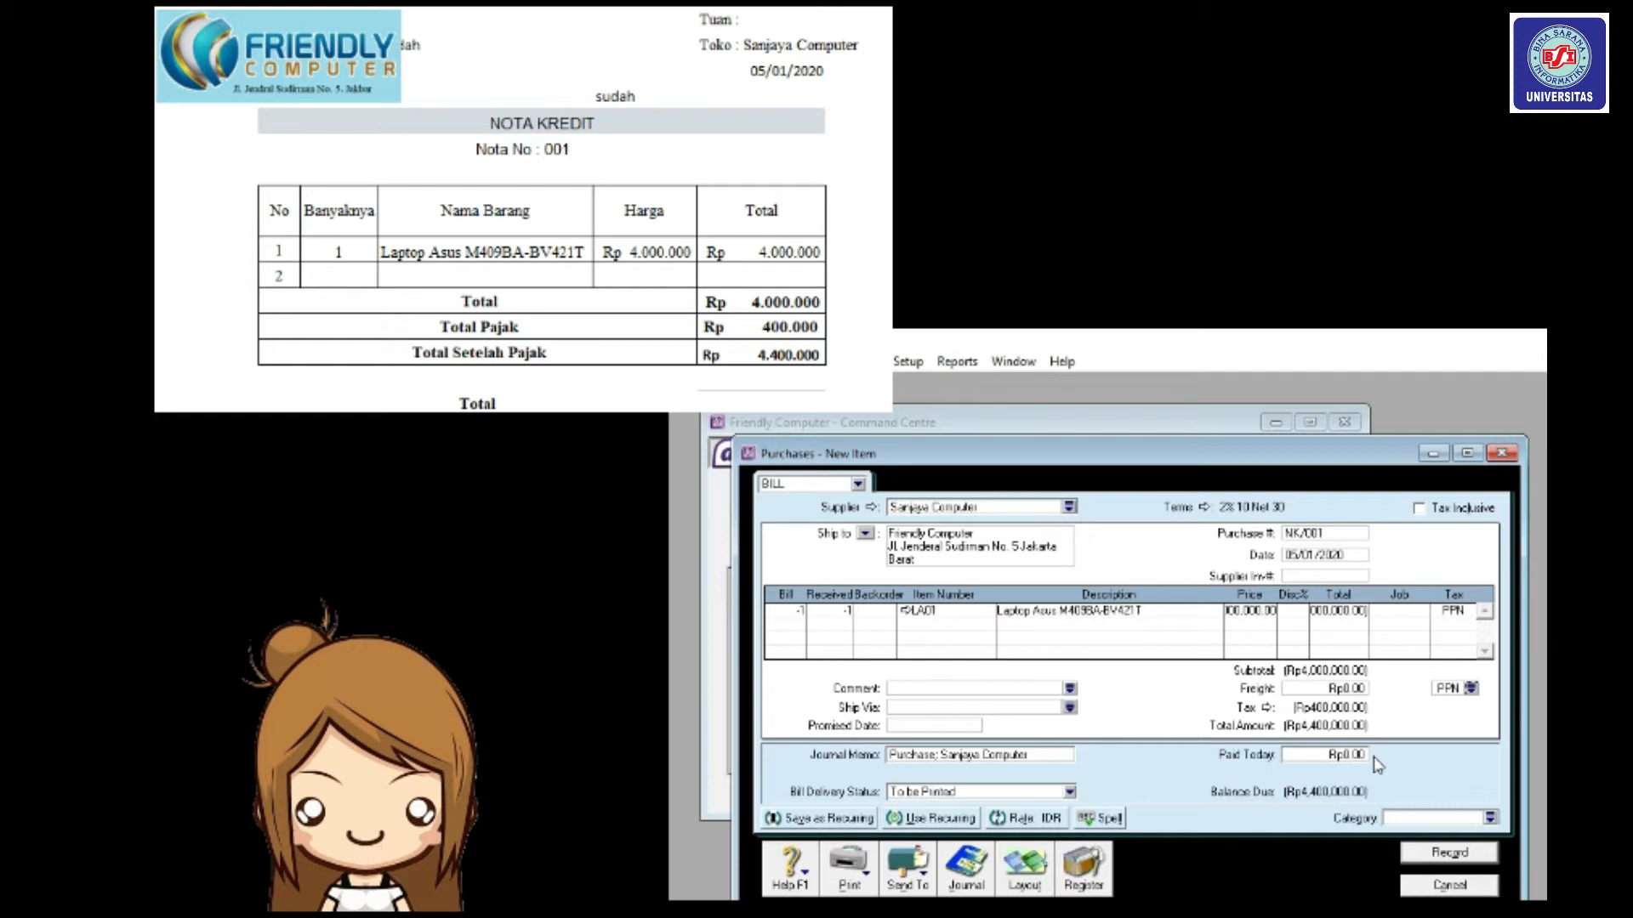
key("ctrl+r")
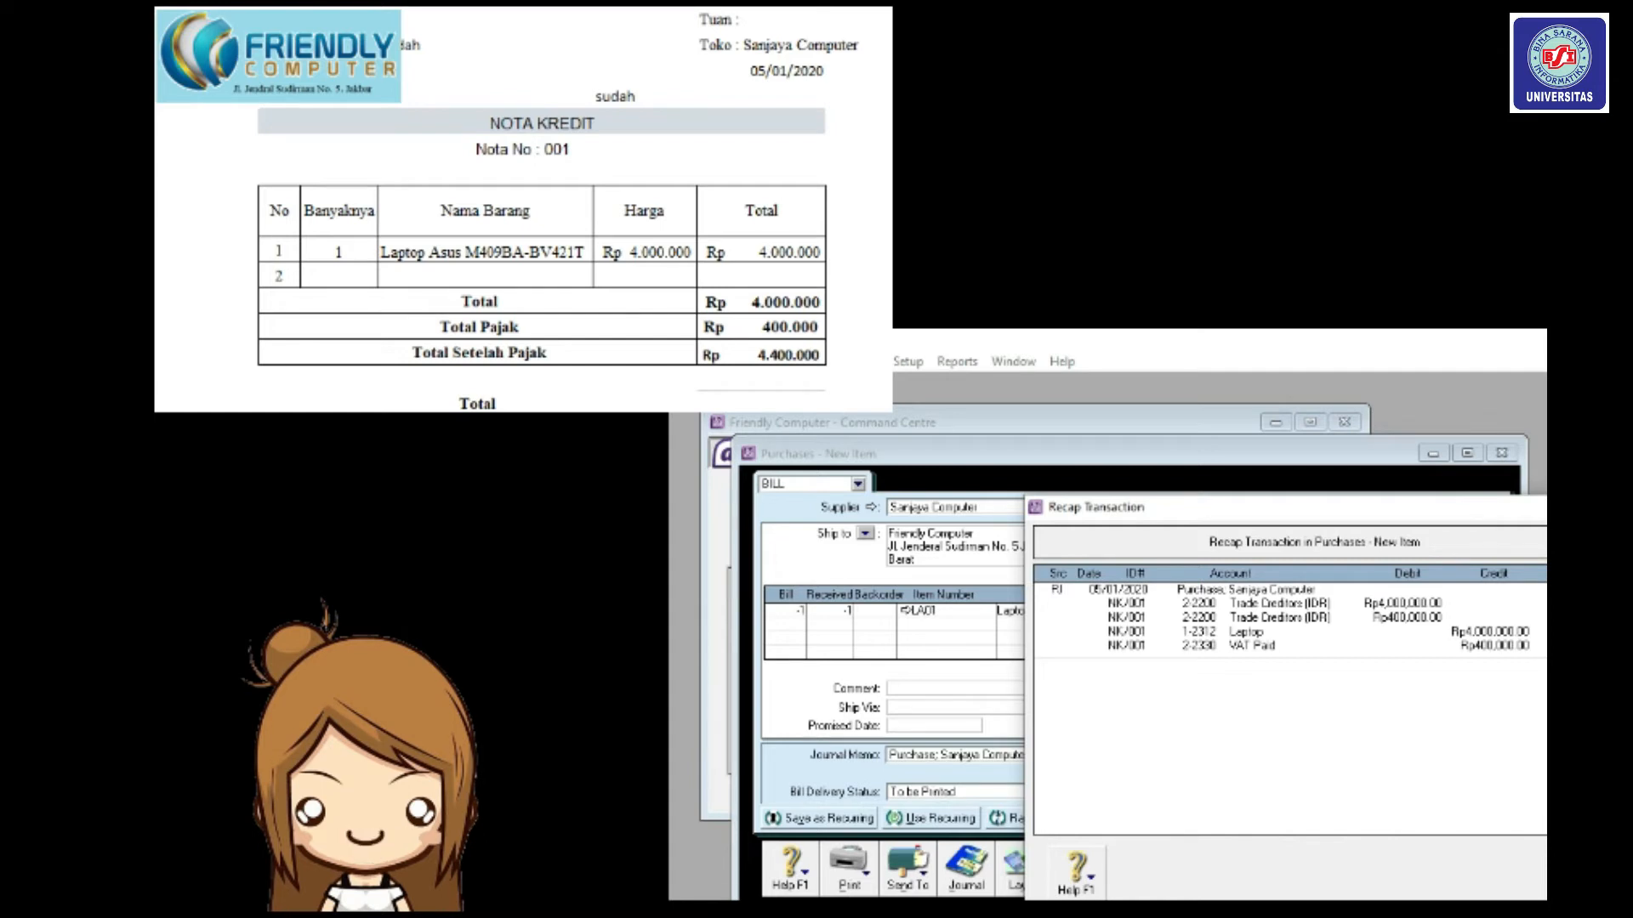
key("Escape")
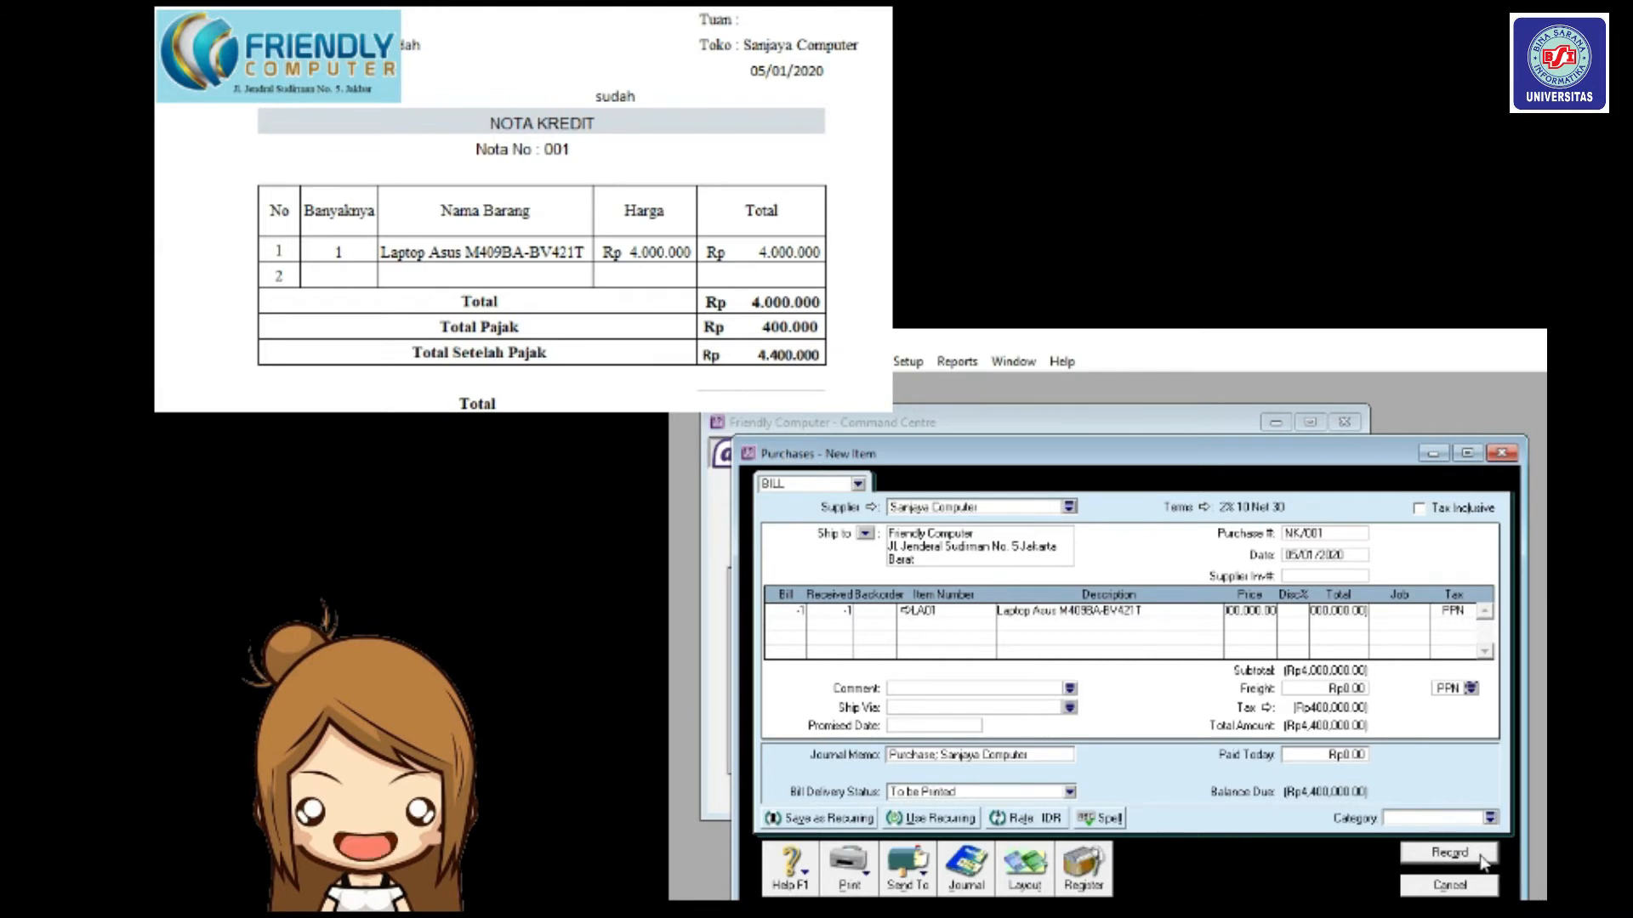
left_click(1437, 854)
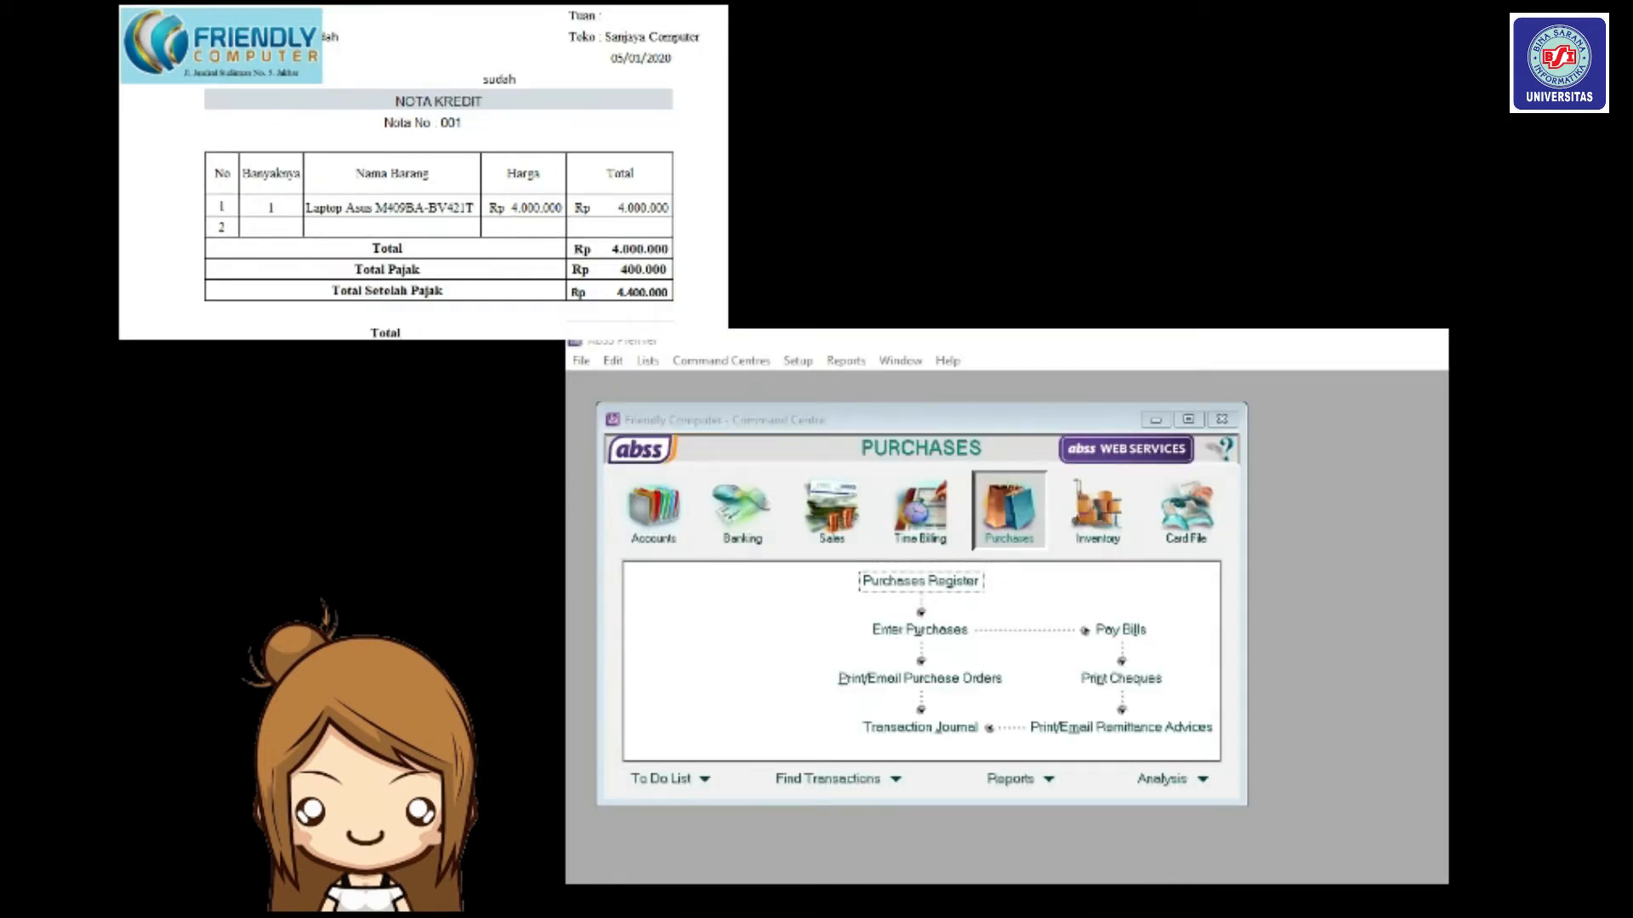
Show the Purchases Register's Returns & Debits list with the NK/001 debit.
left_click(1025, 536)
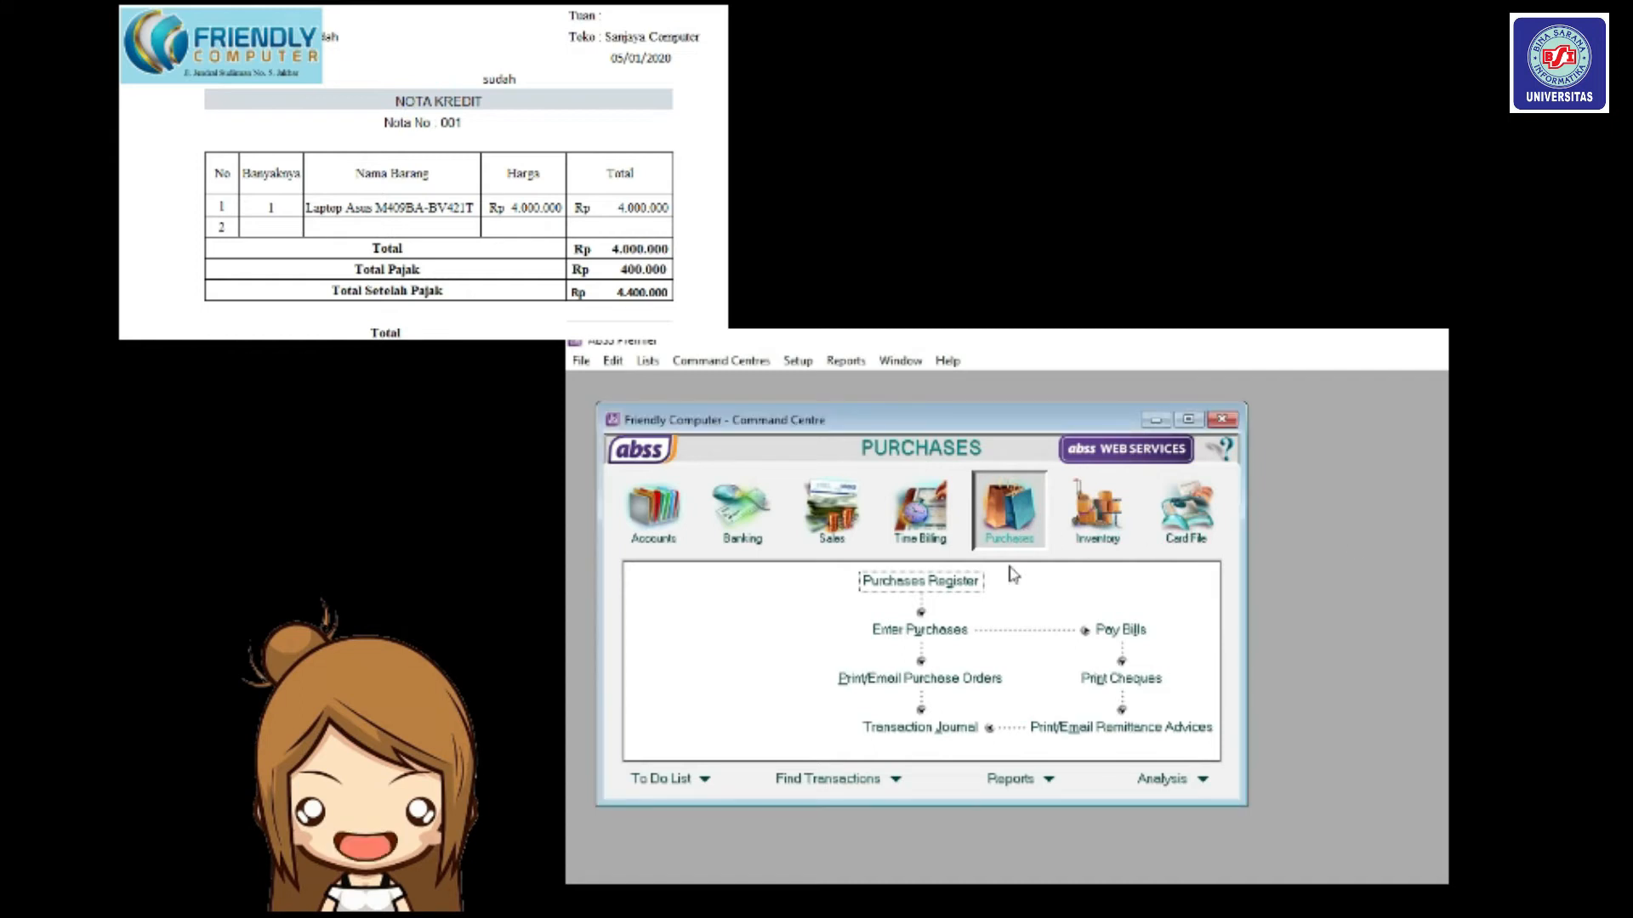
left_click(964, 592)
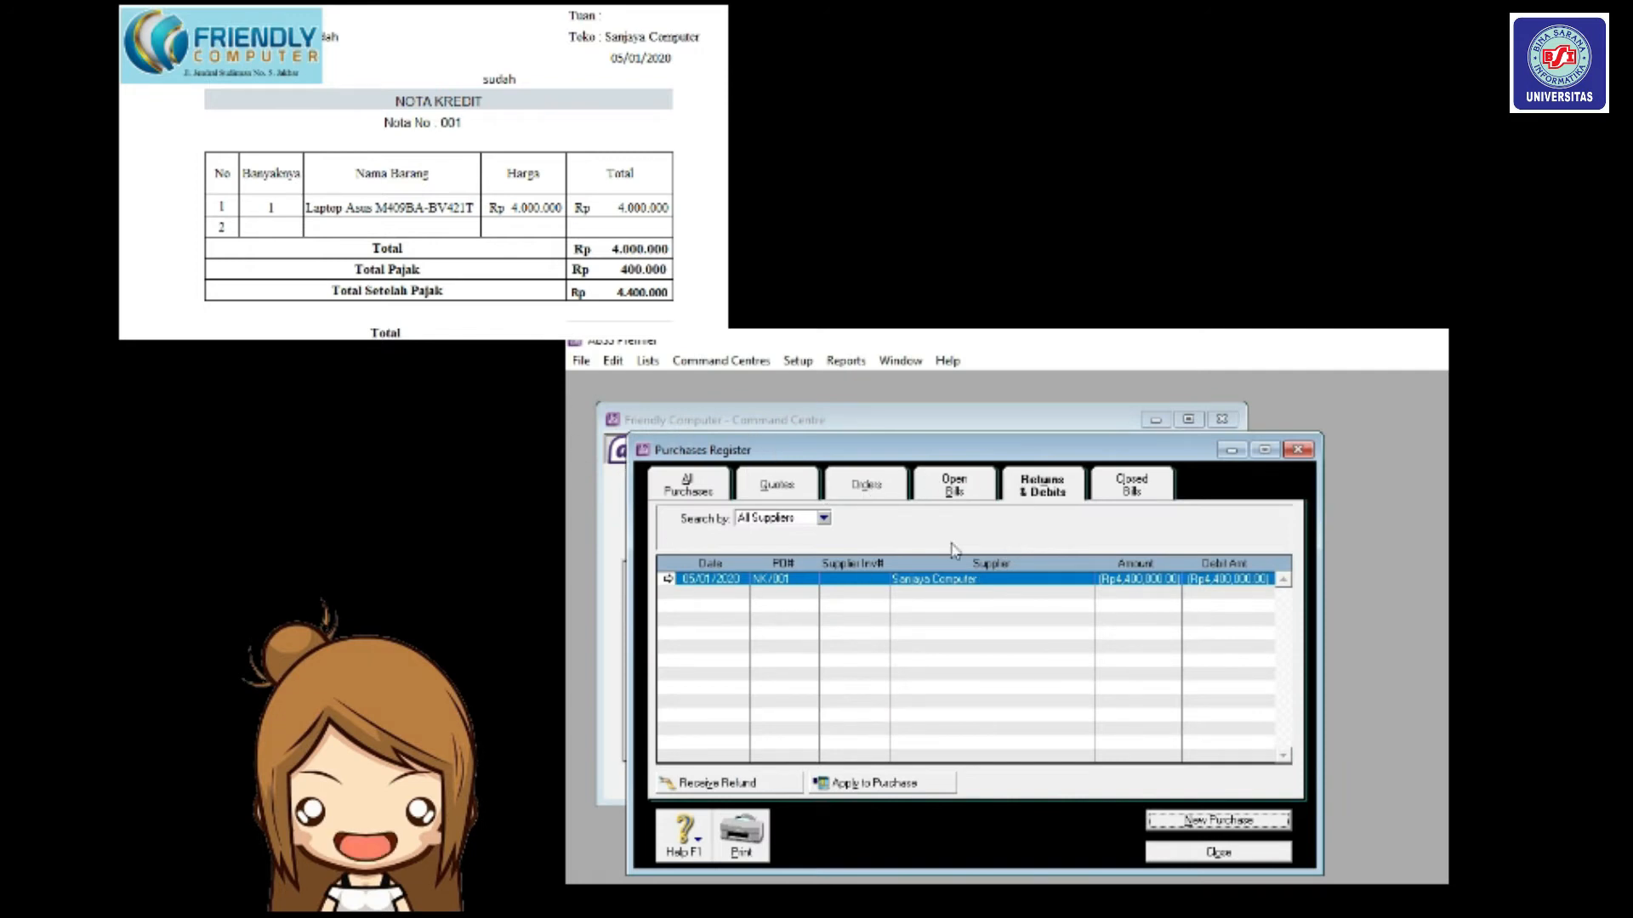
left_click(1041, 489)
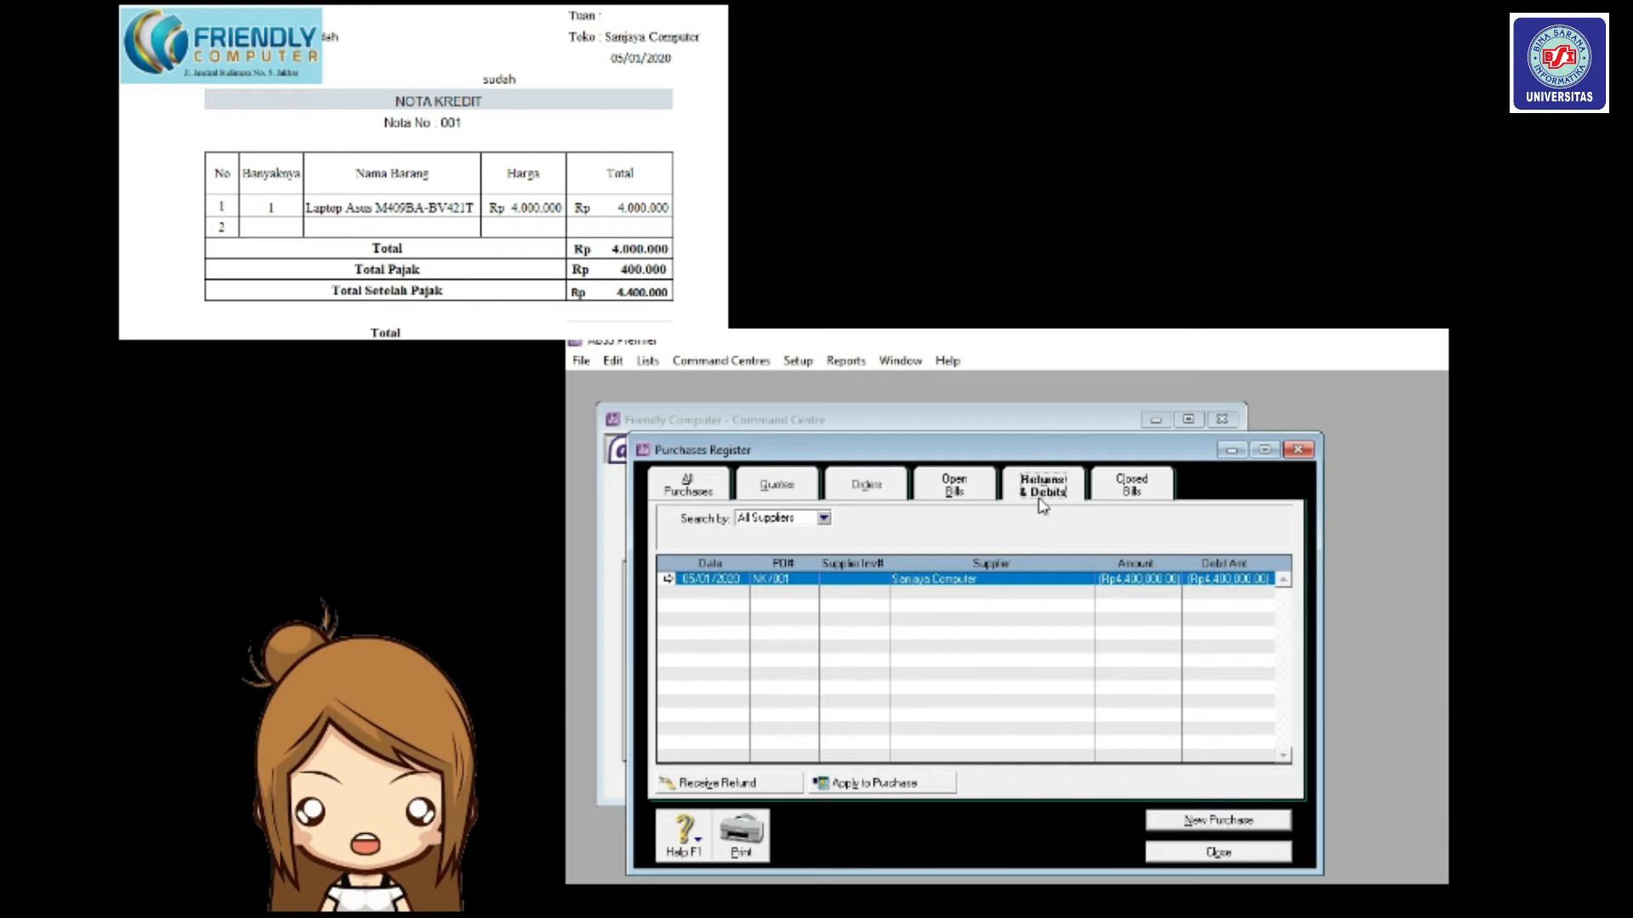
Record the refund into 1-2110 Cash (IDR) as NK/0001 dated 05/01/2020.
left_click(754, 789)
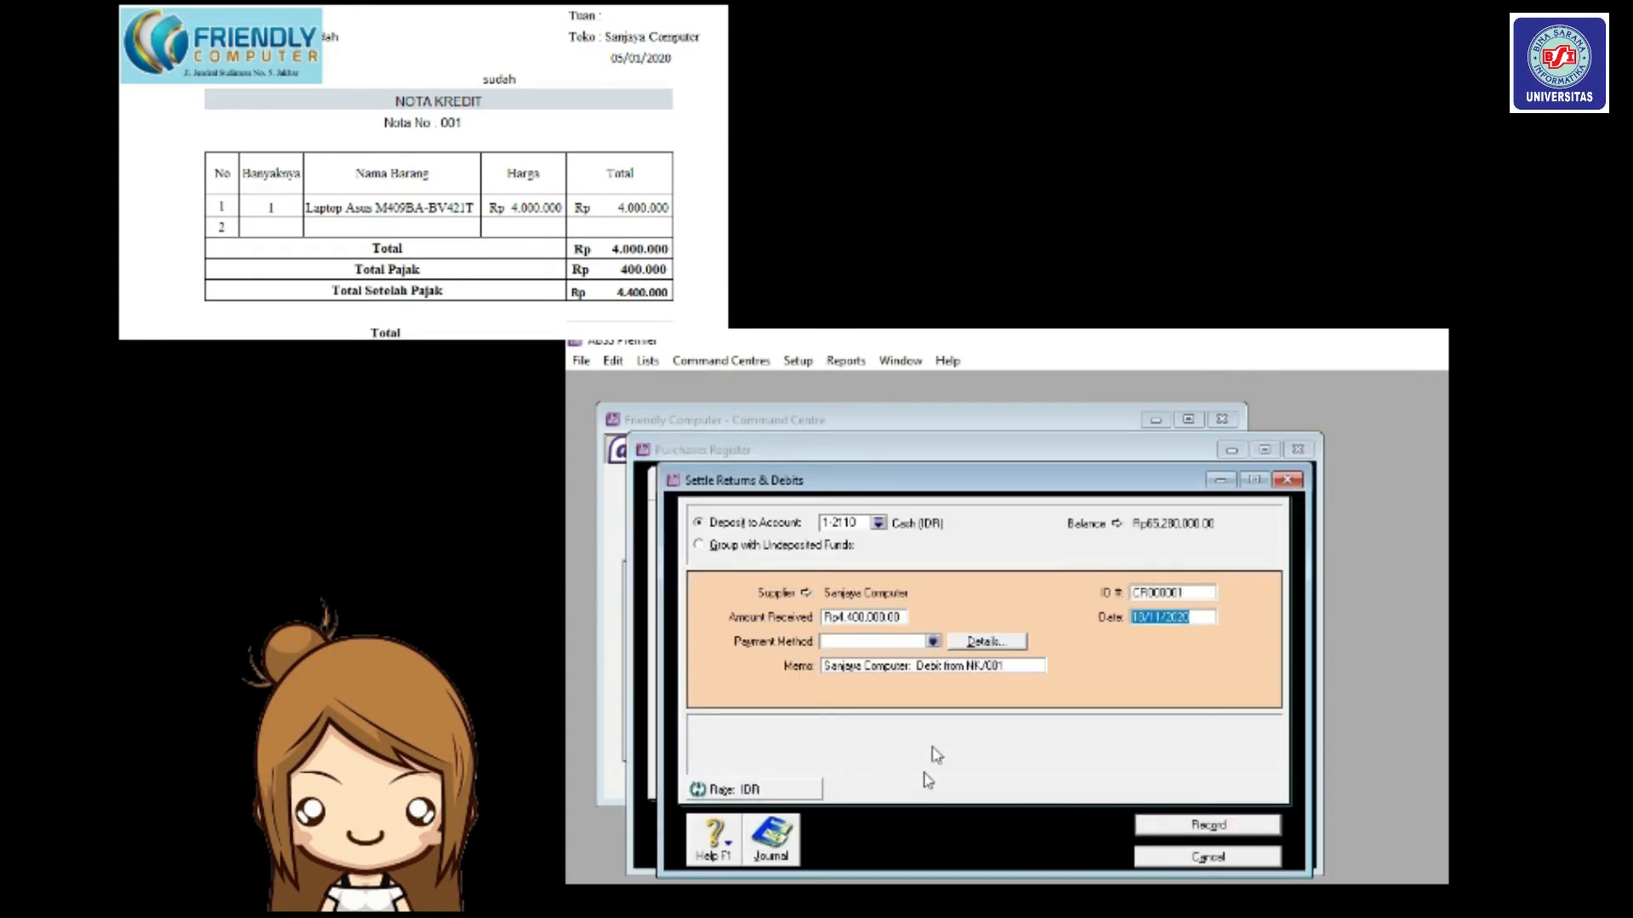
left_click(878, 523)
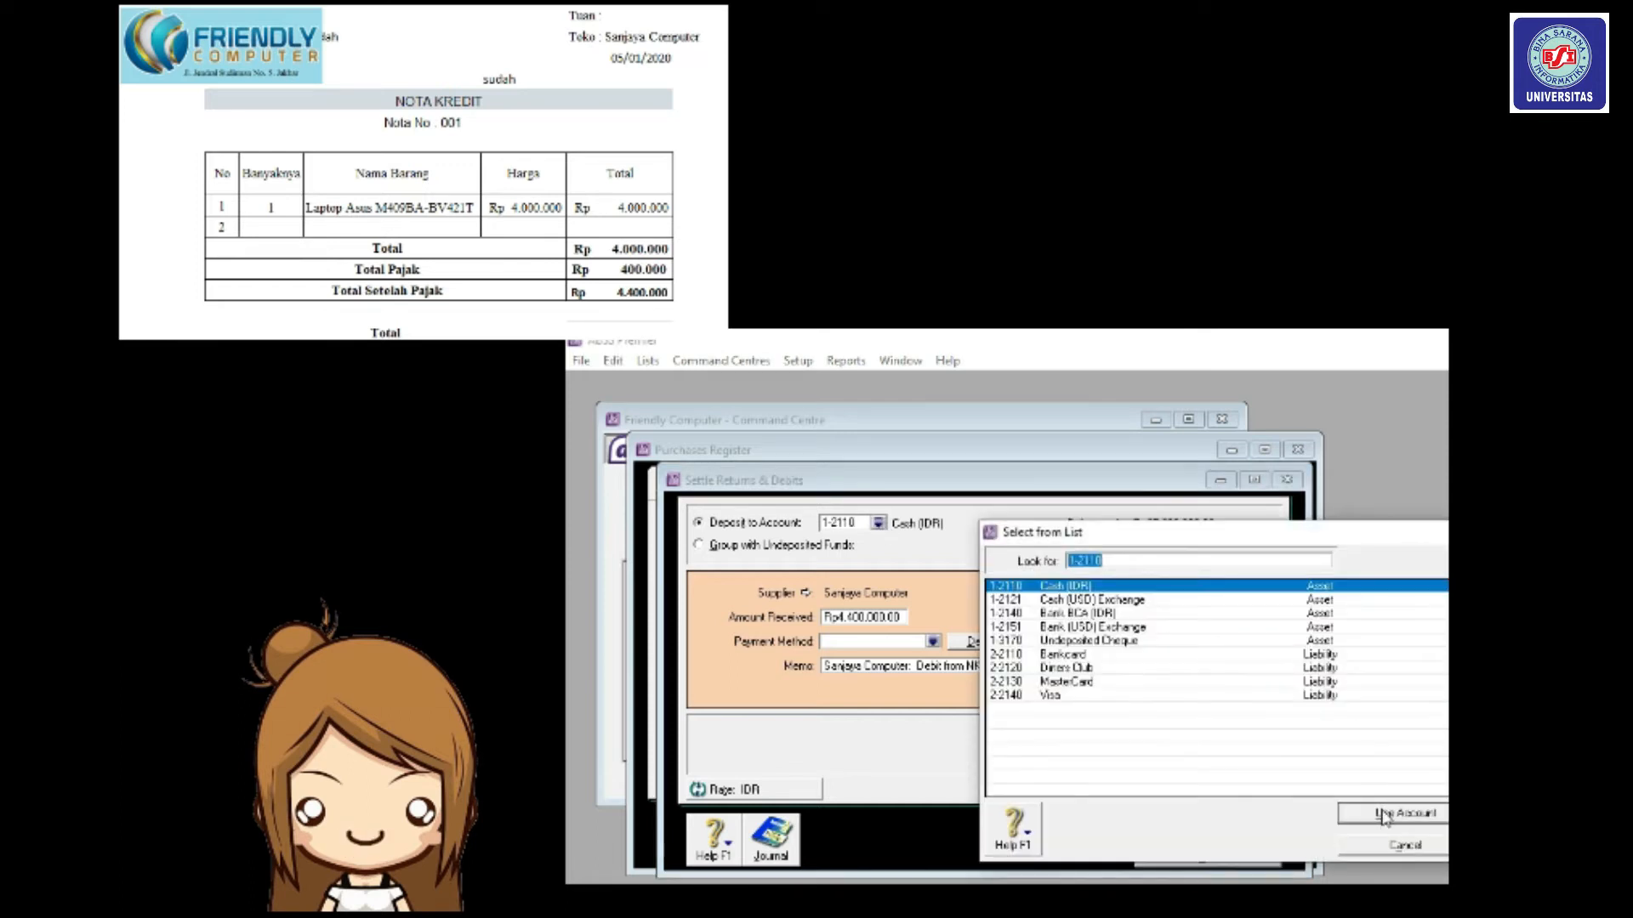
left_click(1384, 814)
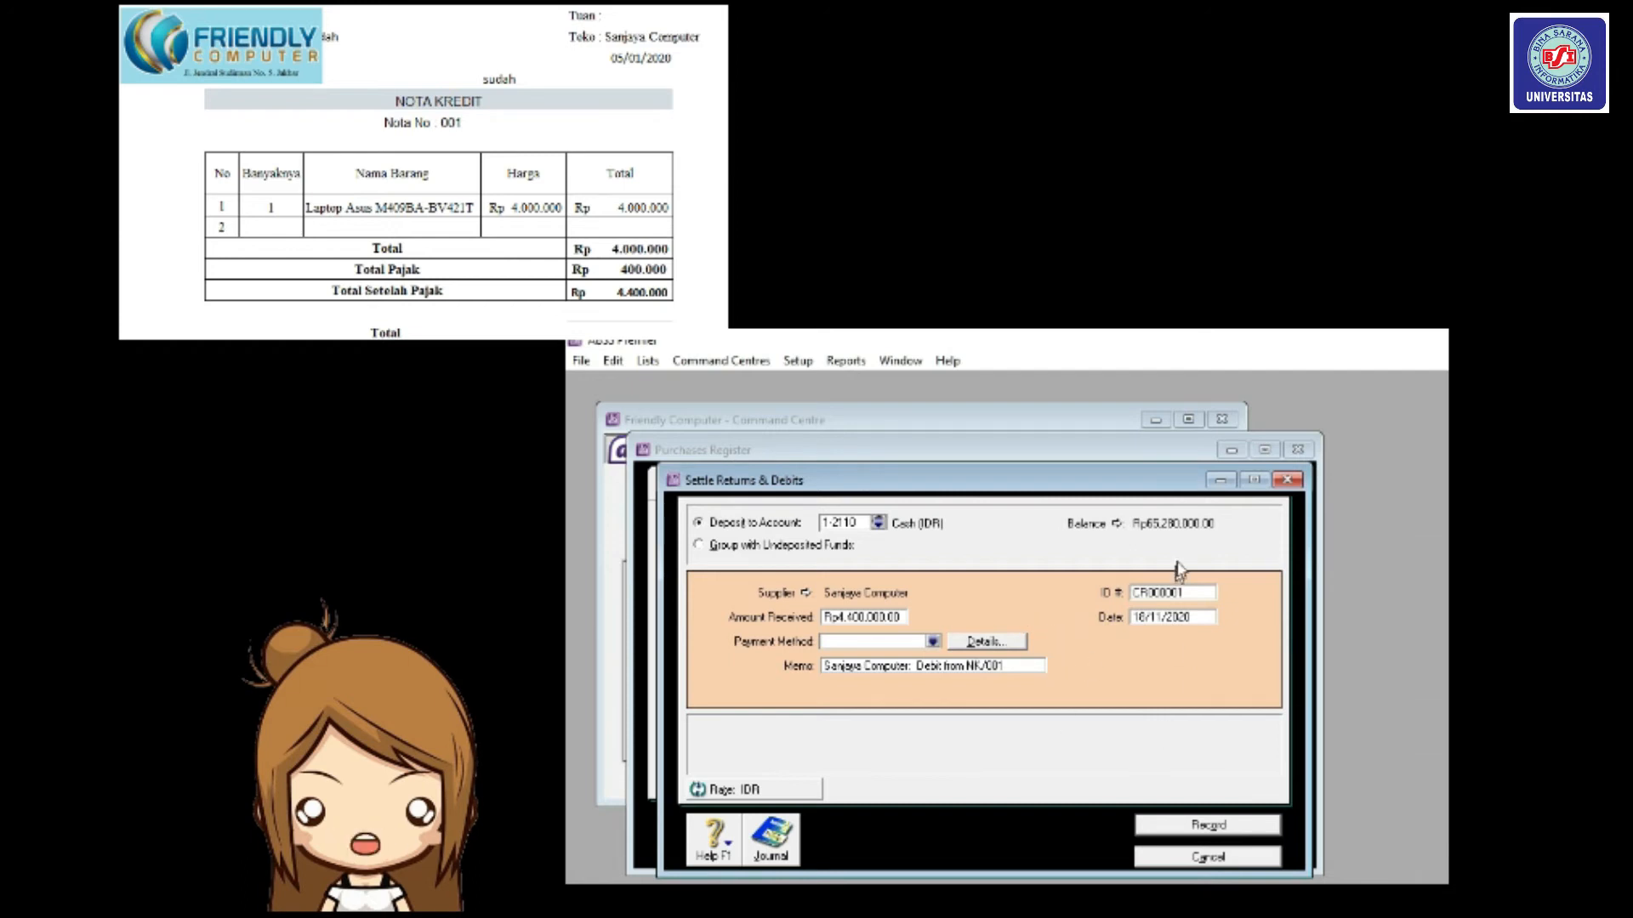
left_click(1204, 592)
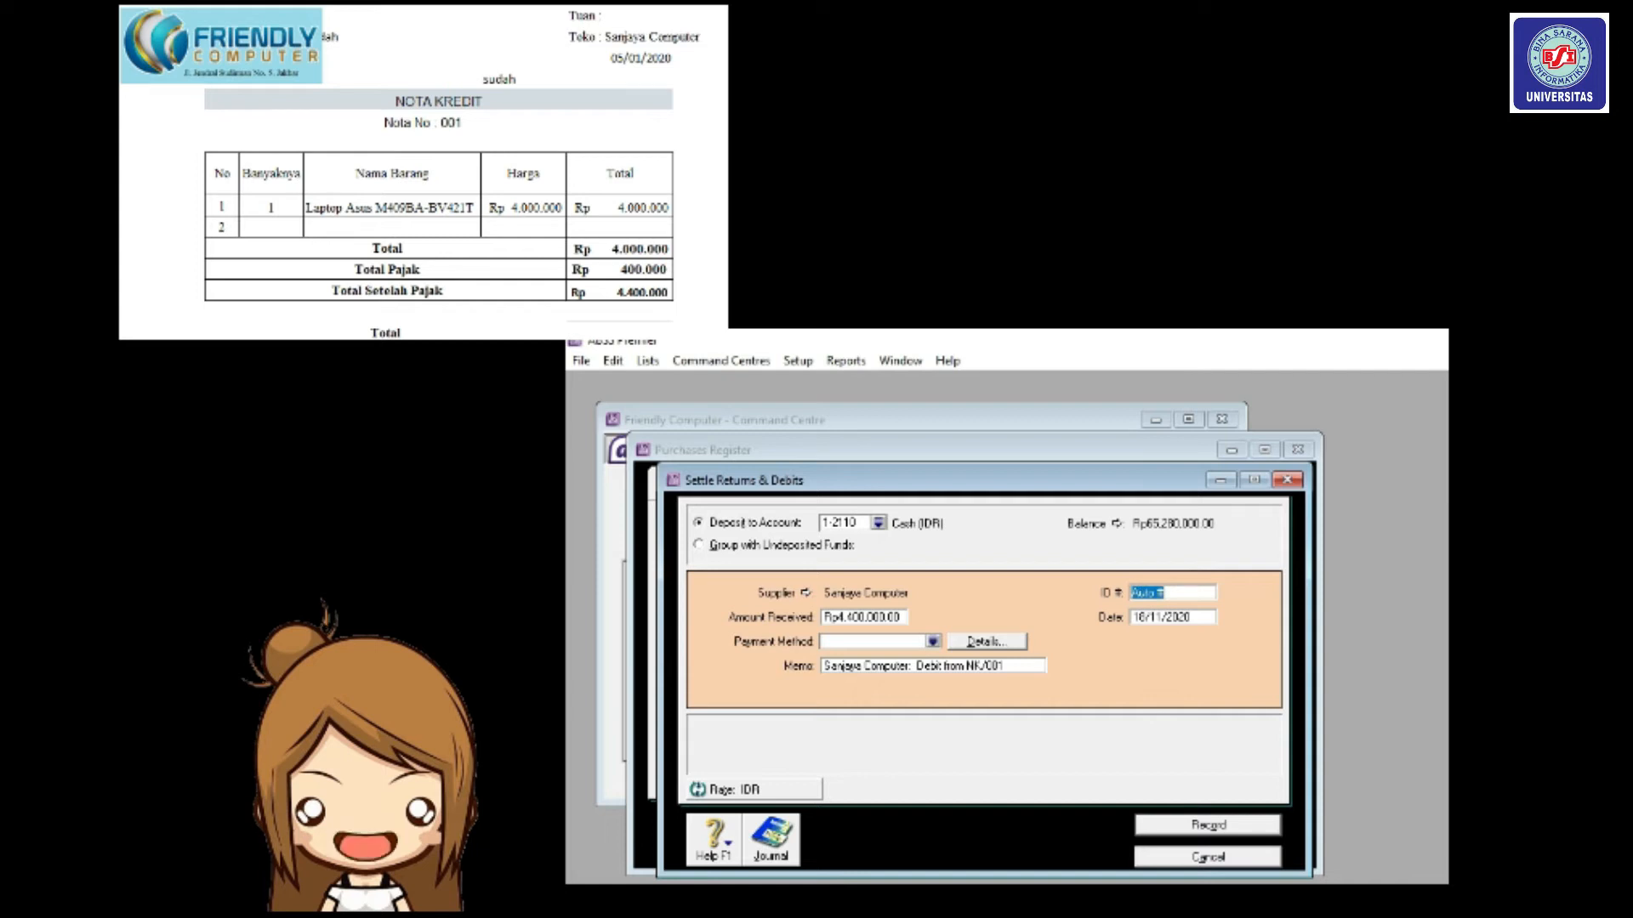
key("BackSpace")
type("NK/0001")
left_click_drag(1133, 618, 1191, 619)
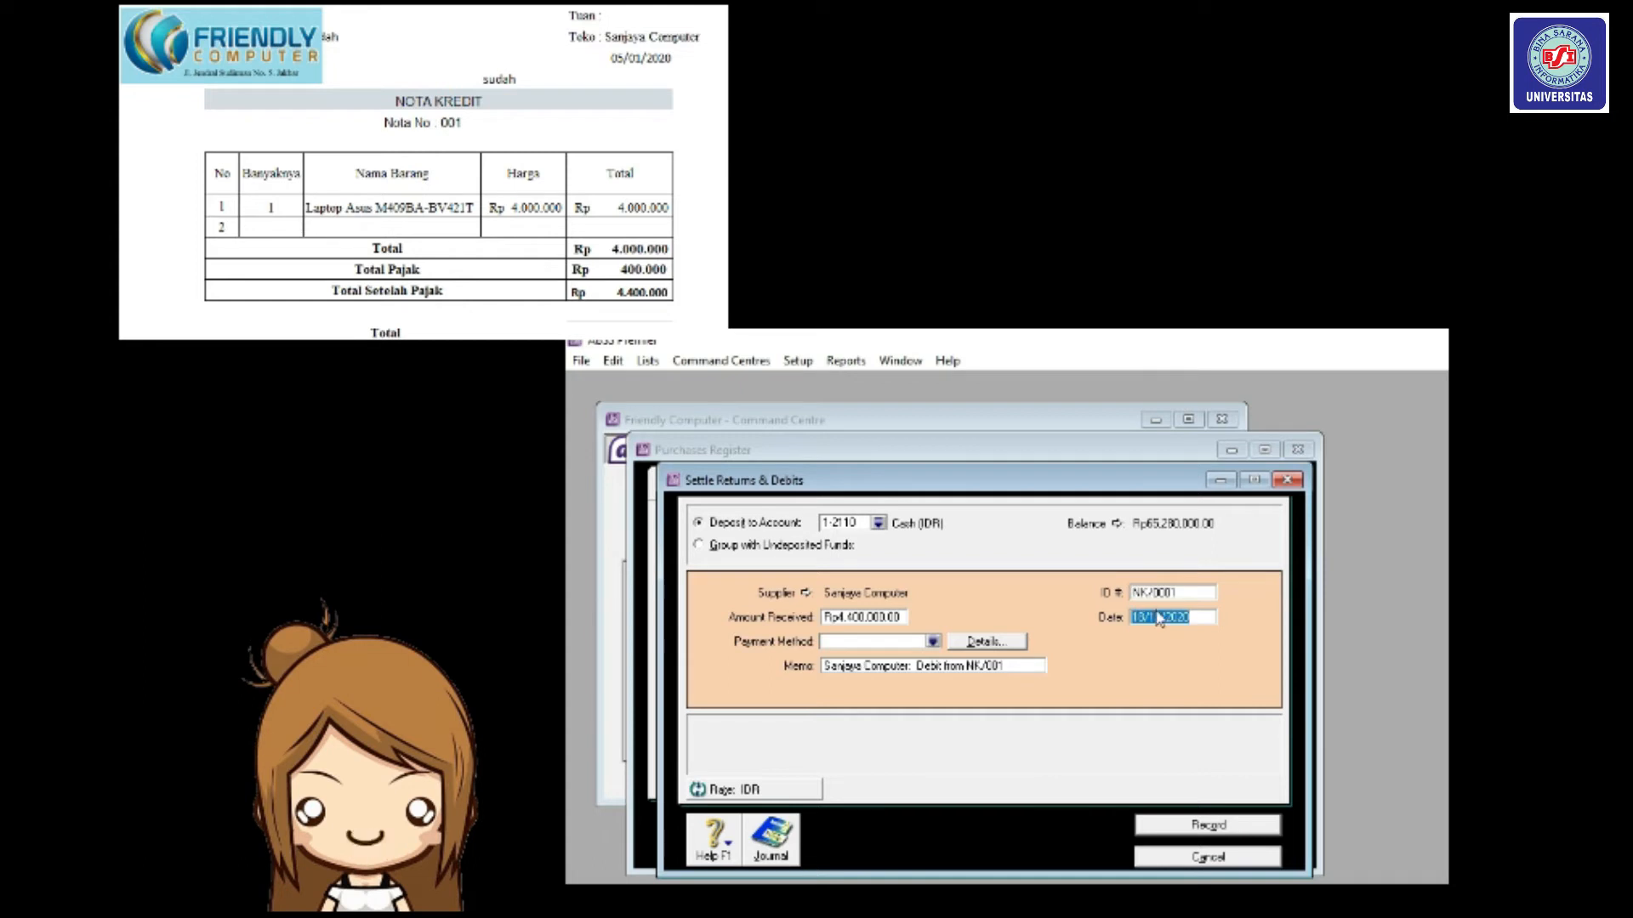
type("05/01/2020")
left_click(1242, 829)
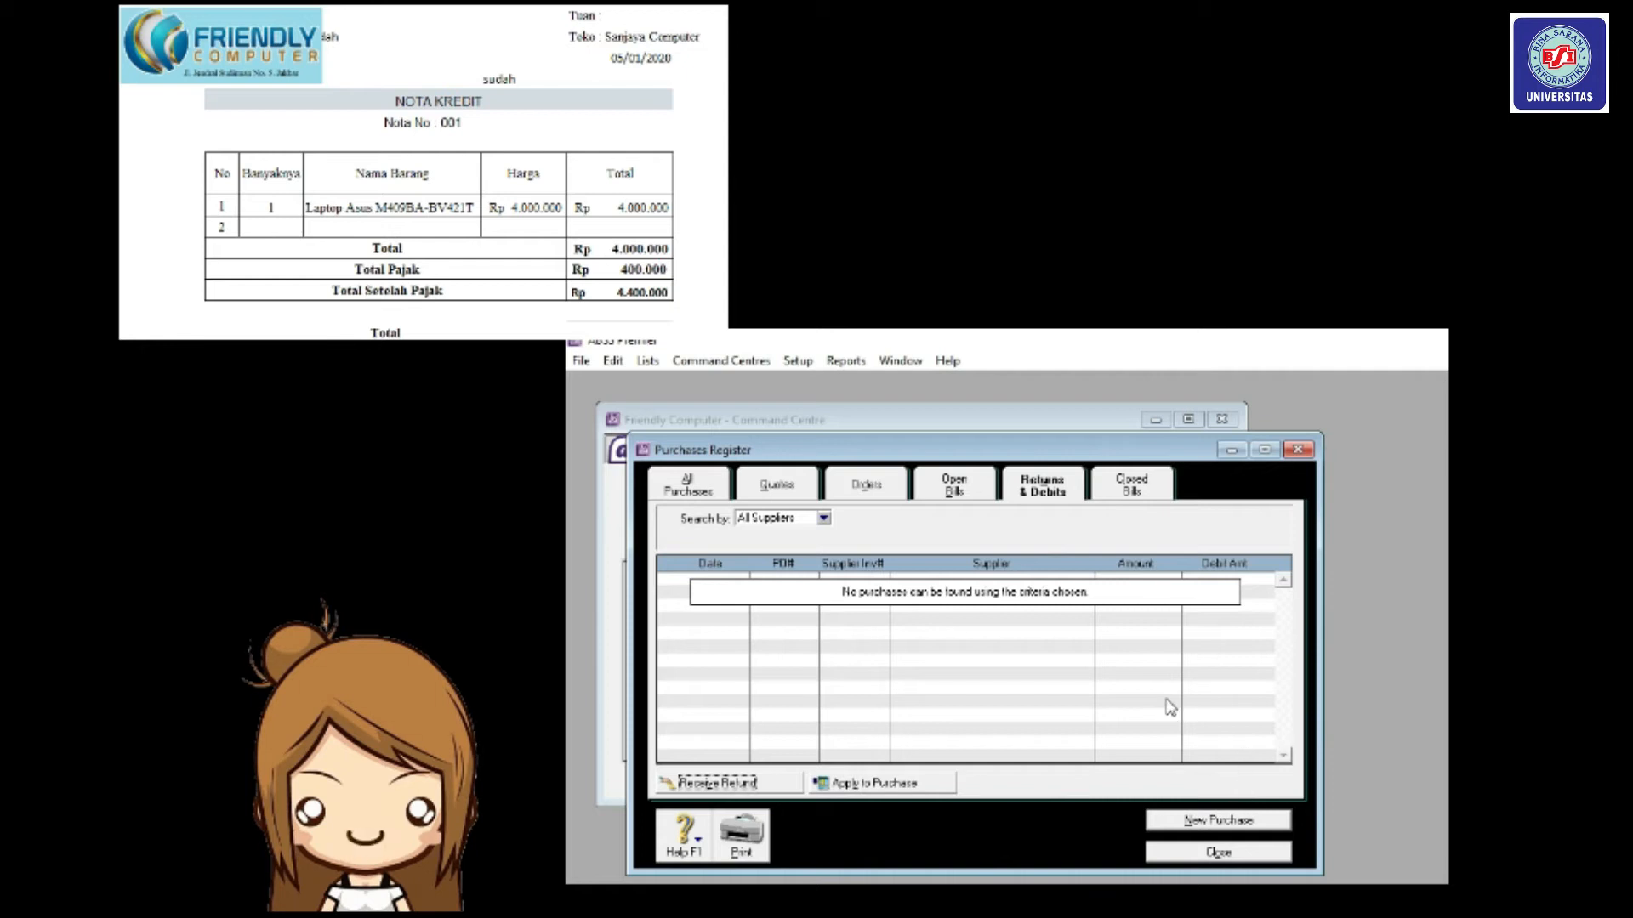
Close the Purchases Register and open the Transaction Journal.
left_click(1197, 852)
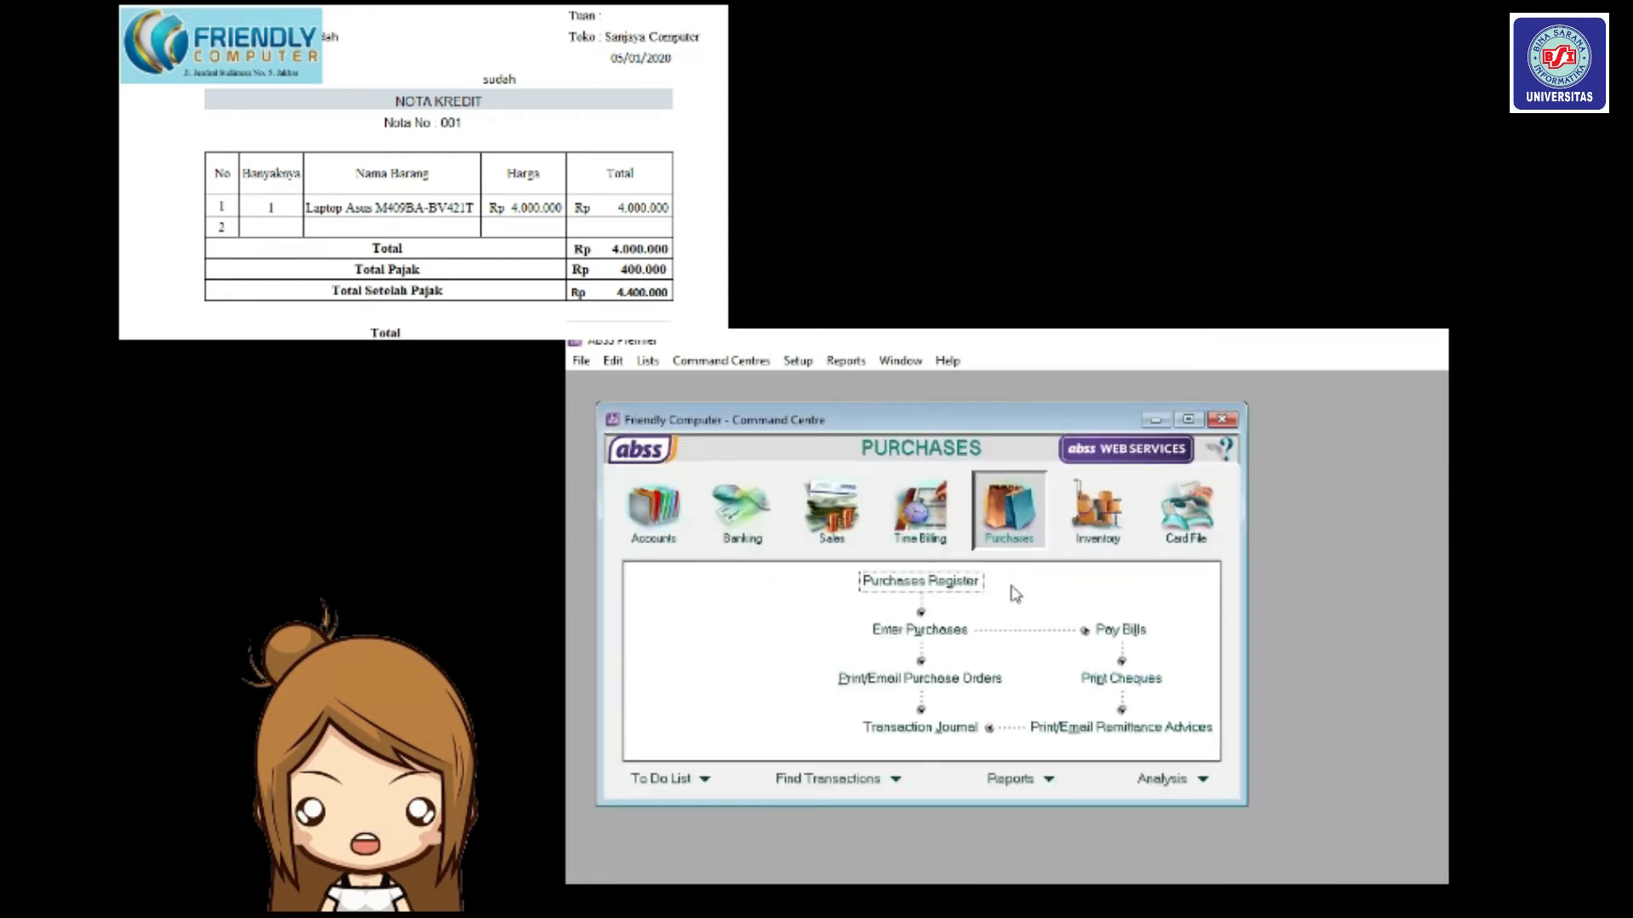
left_click(964, 726)
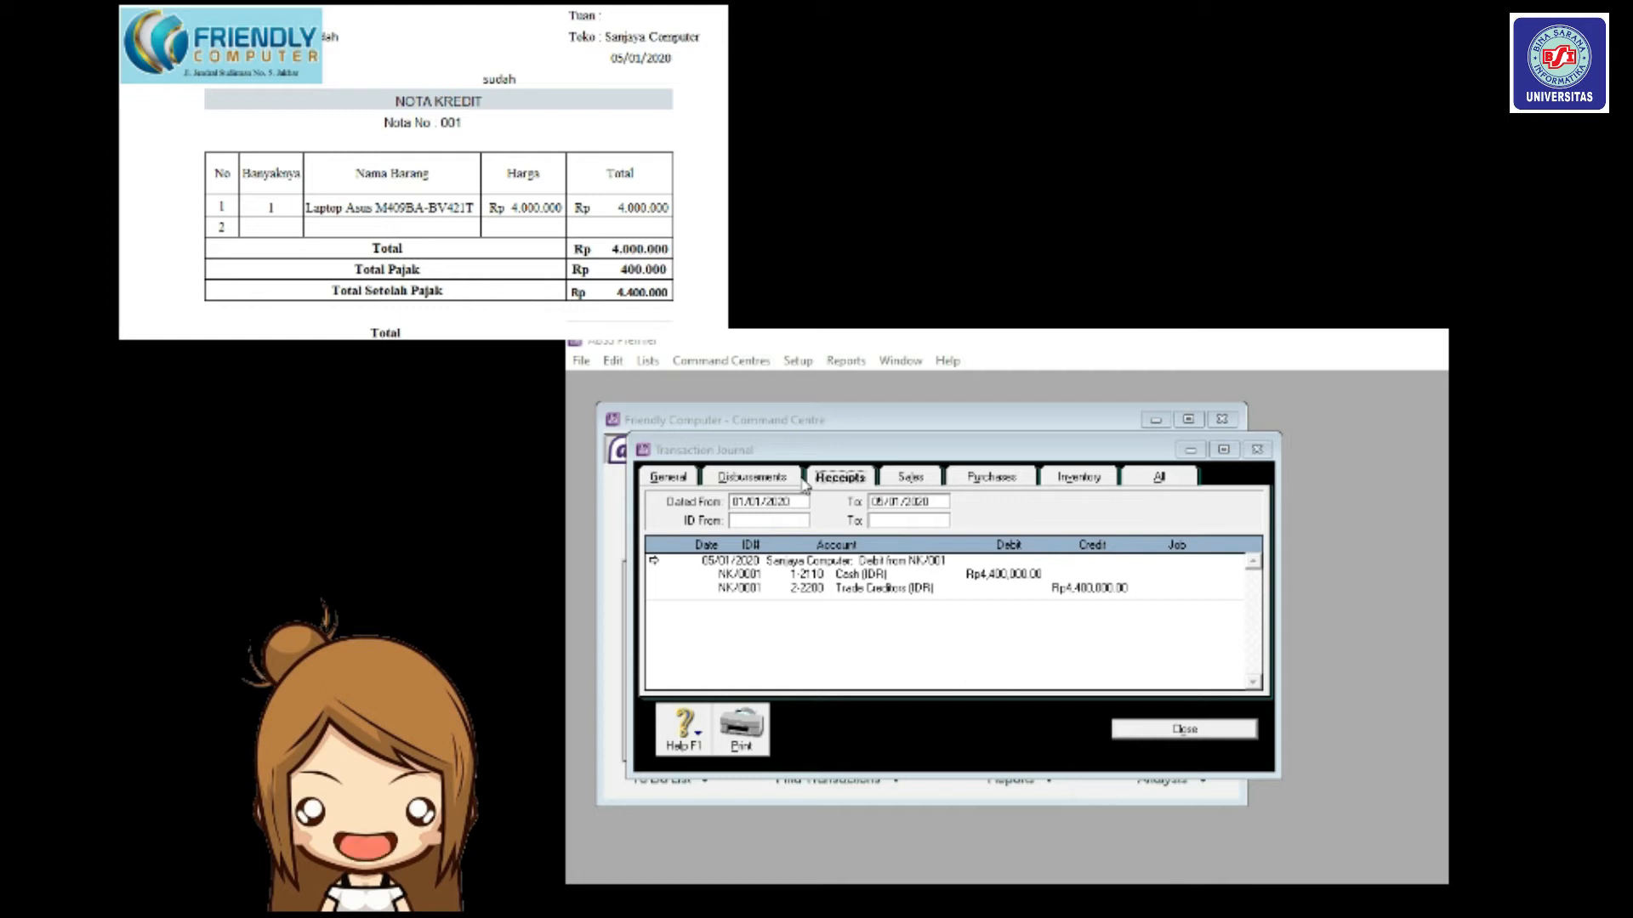
Compare the Purchases and Receipts journal entries for NK/001 and NK/0001, then close the journal.
left_click(845, 483)
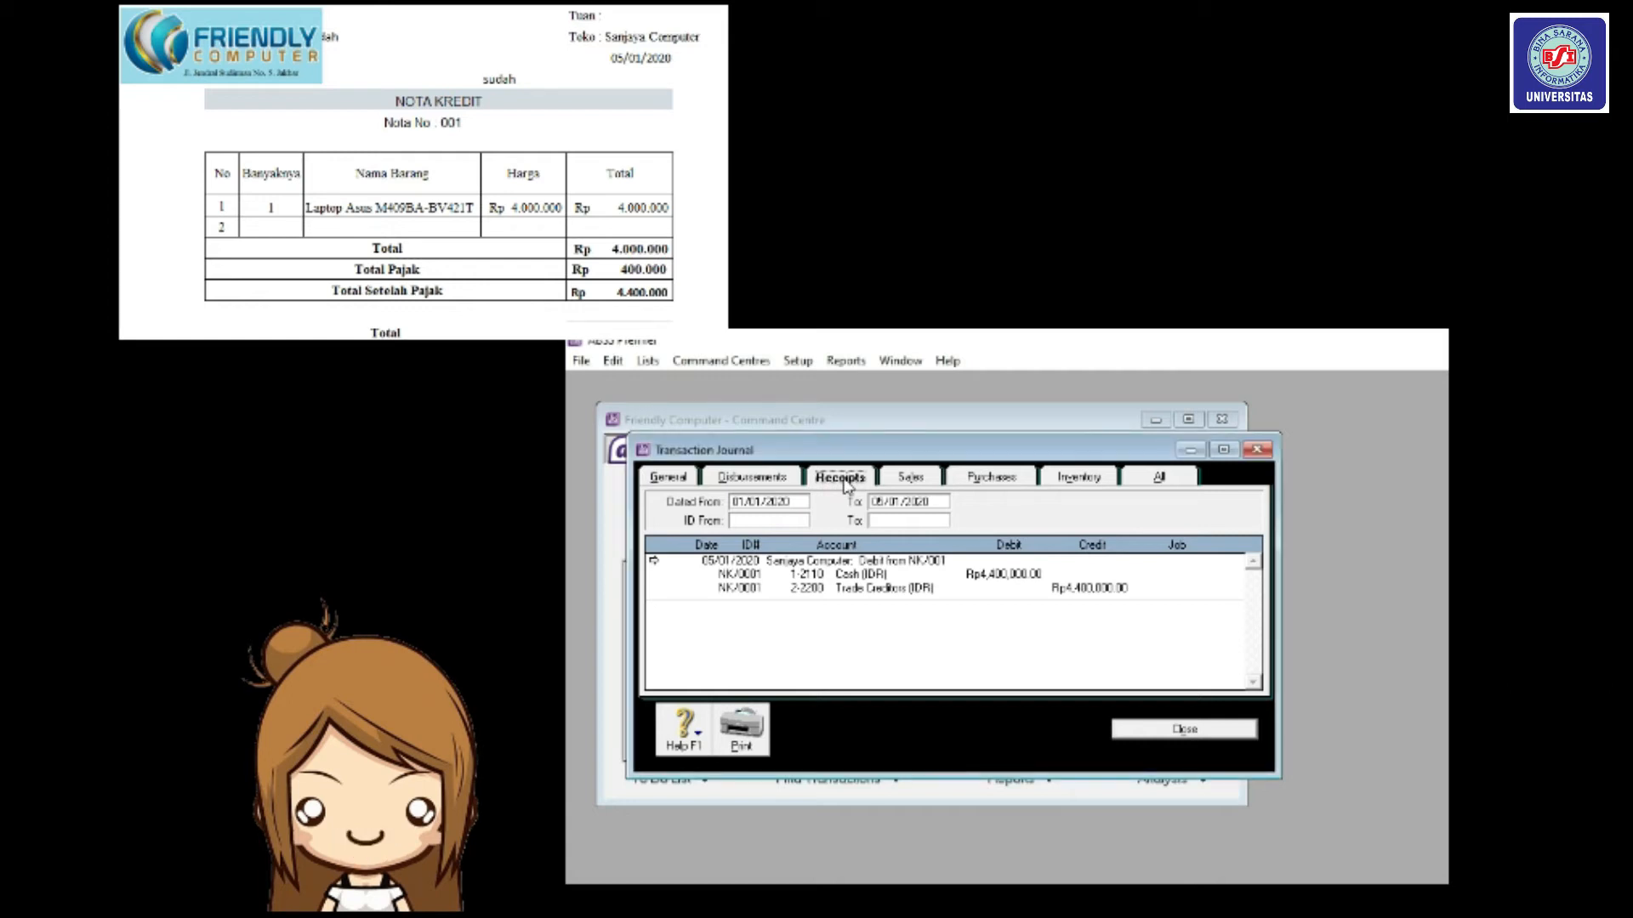
left_click(977, 489)
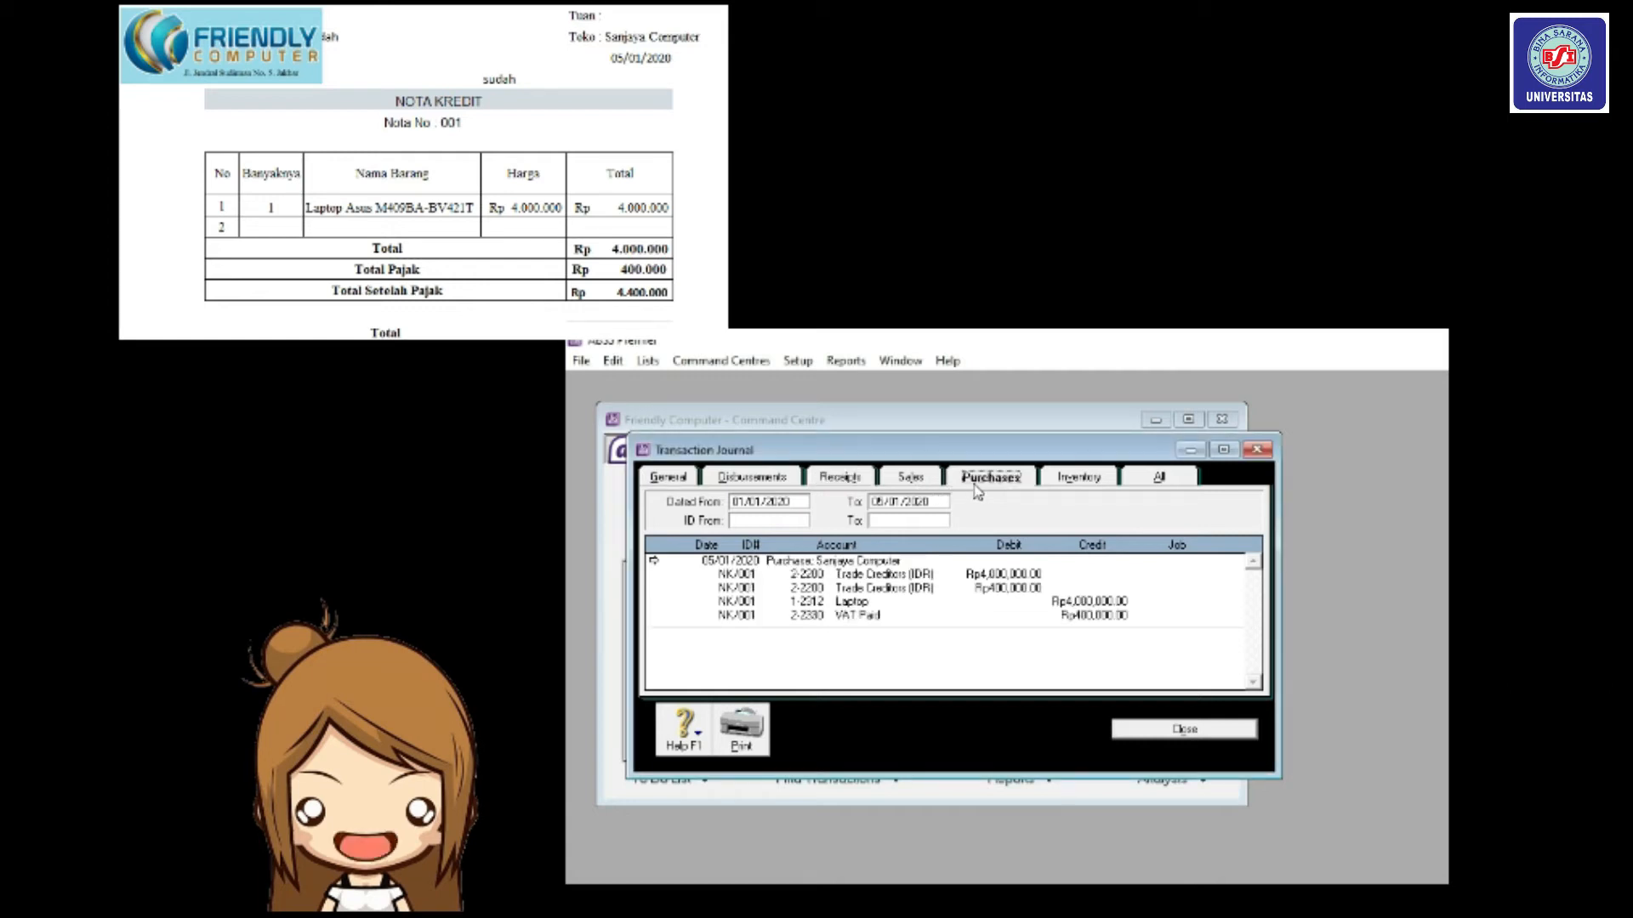
left_click(861, 491)
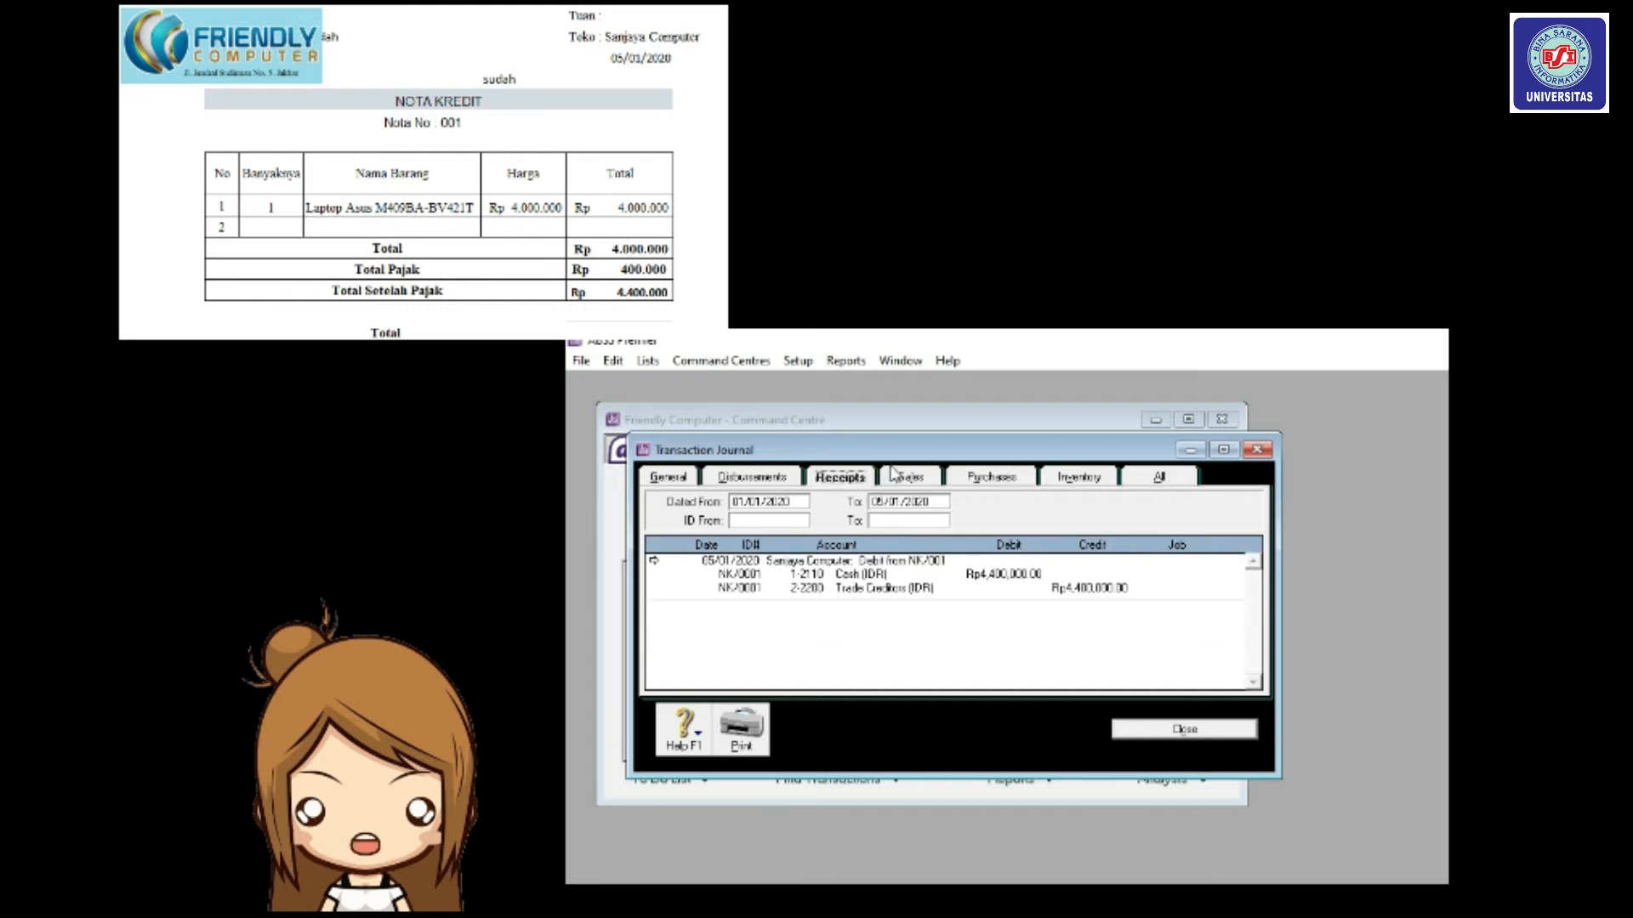
left_click(991, 477)
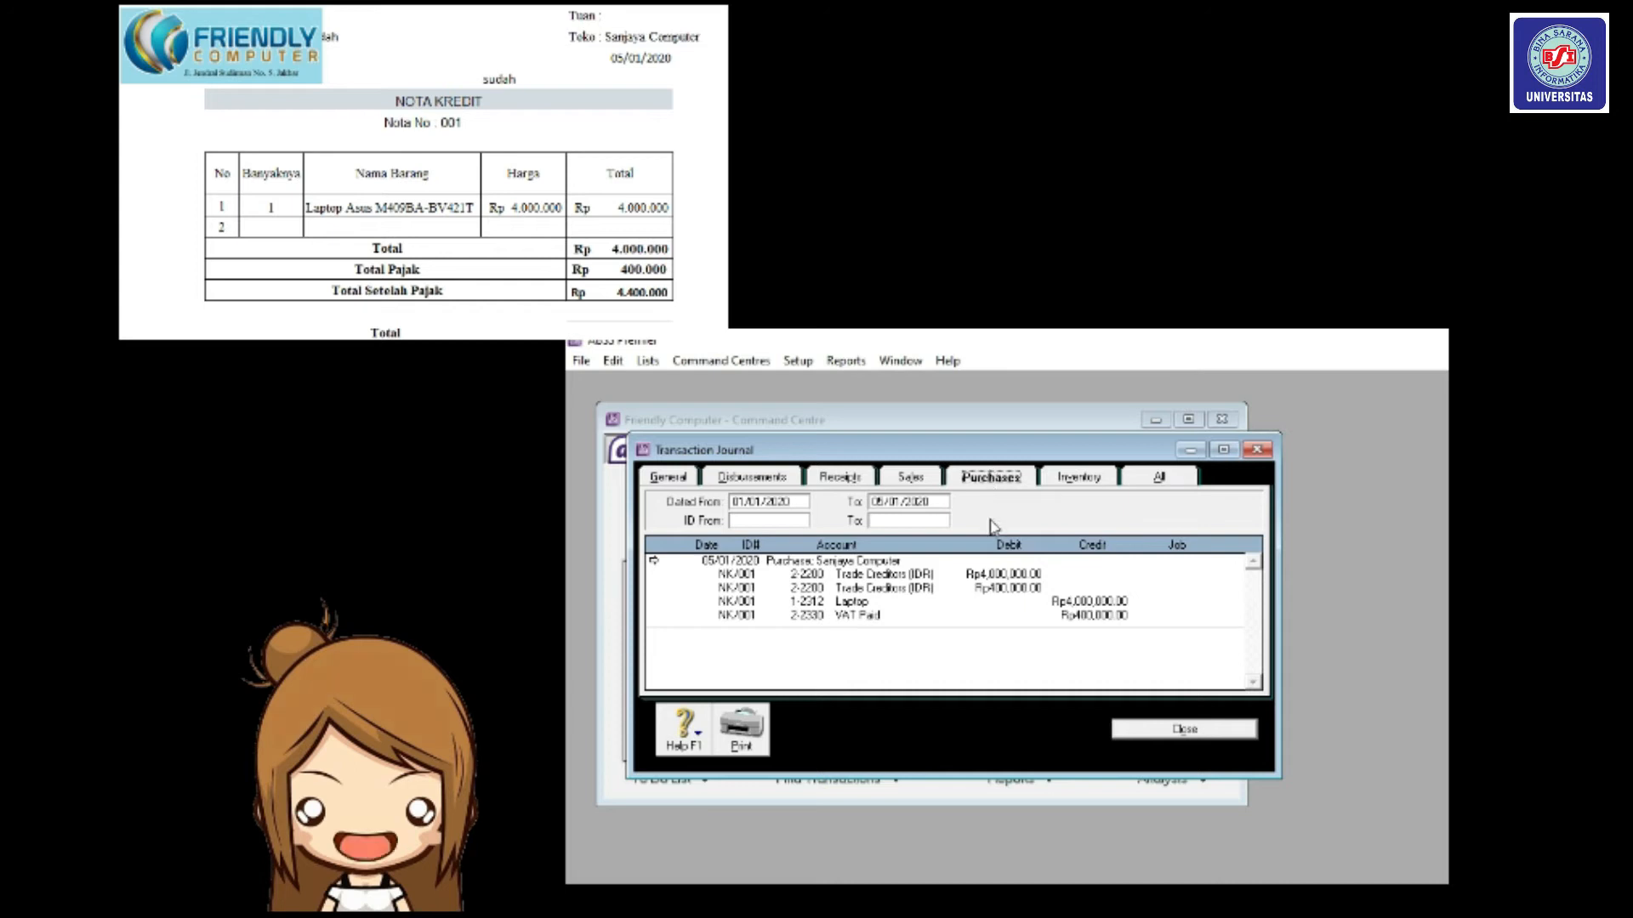
left_click(840, 477)
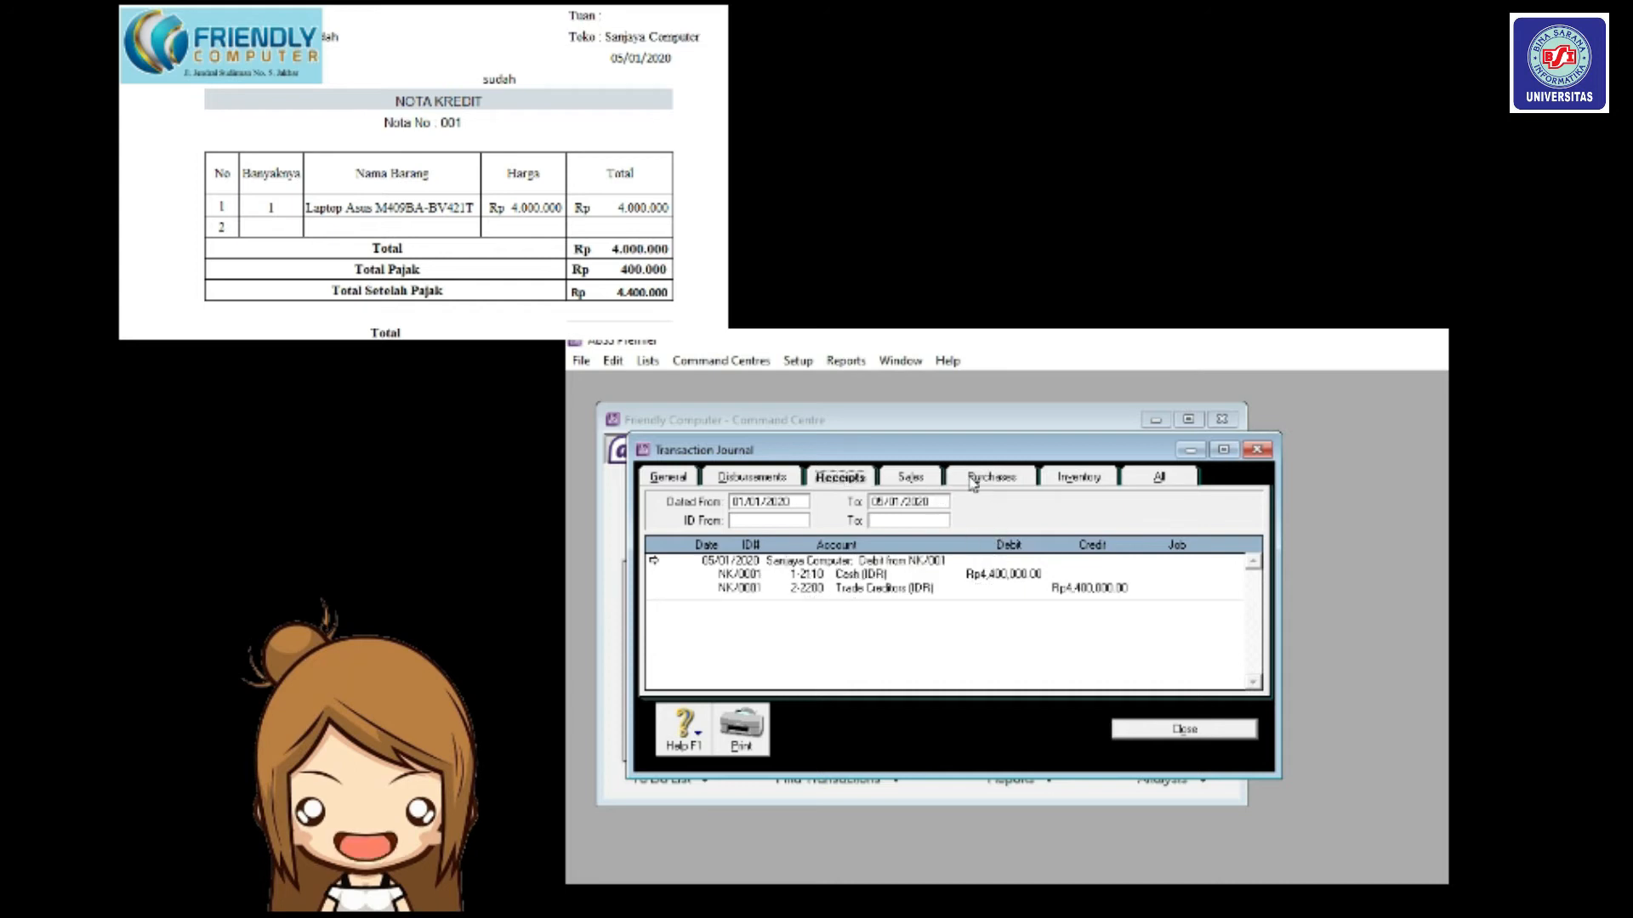
left_click(1178, 729)
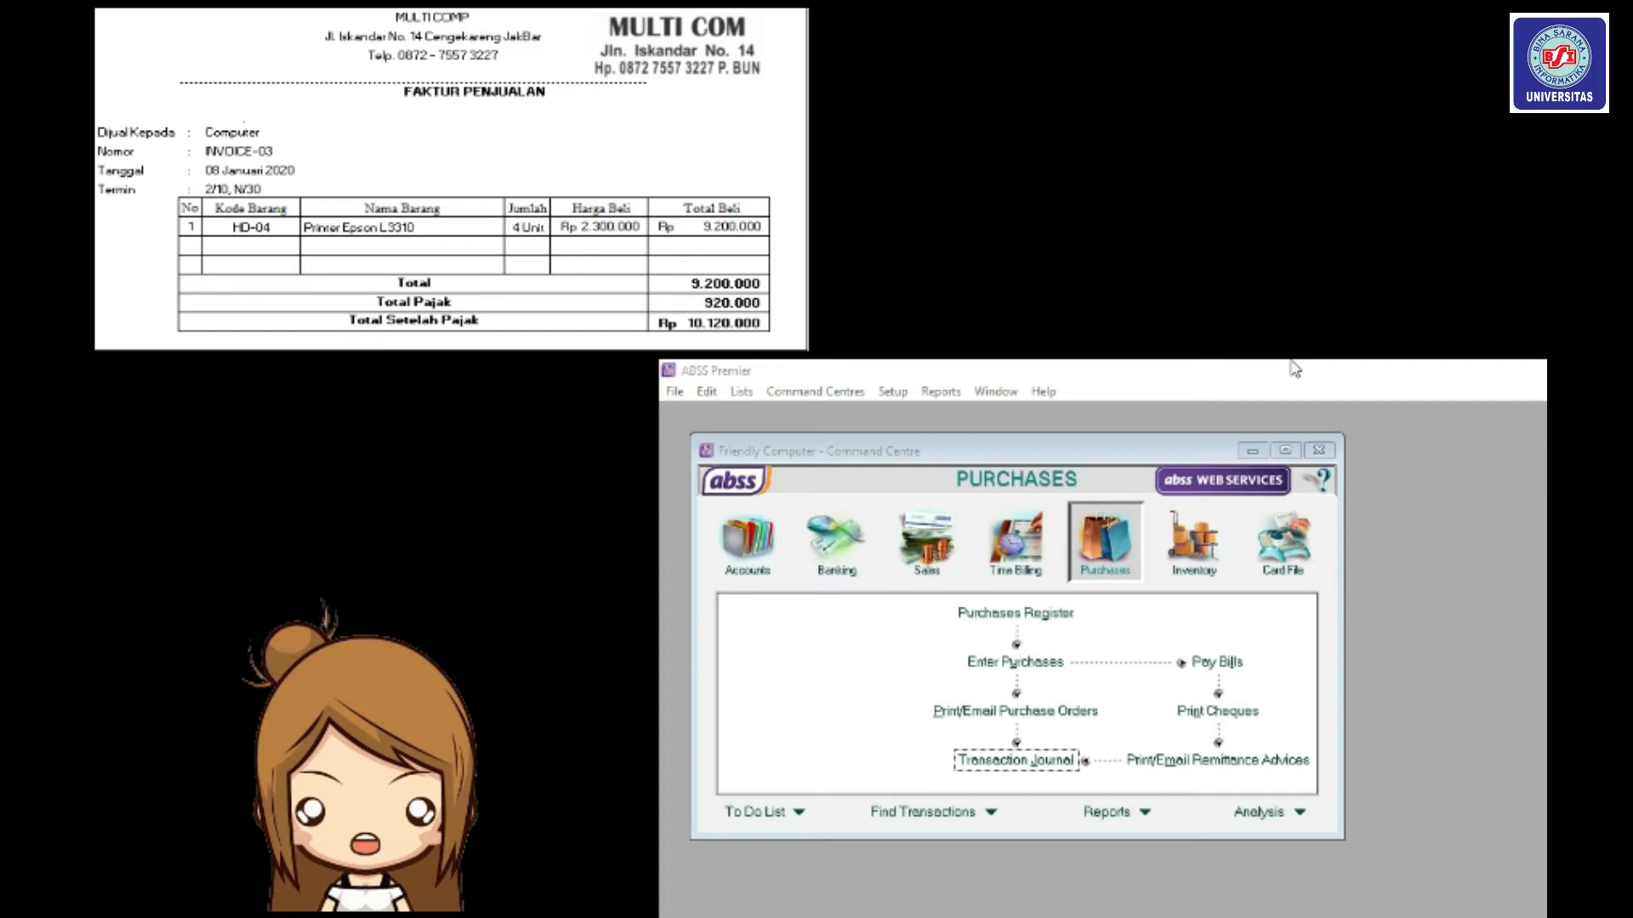
Open a new purchase from the Purchases command centre and pick Multi Comp from the supplier list.
left_click(1125, 550)
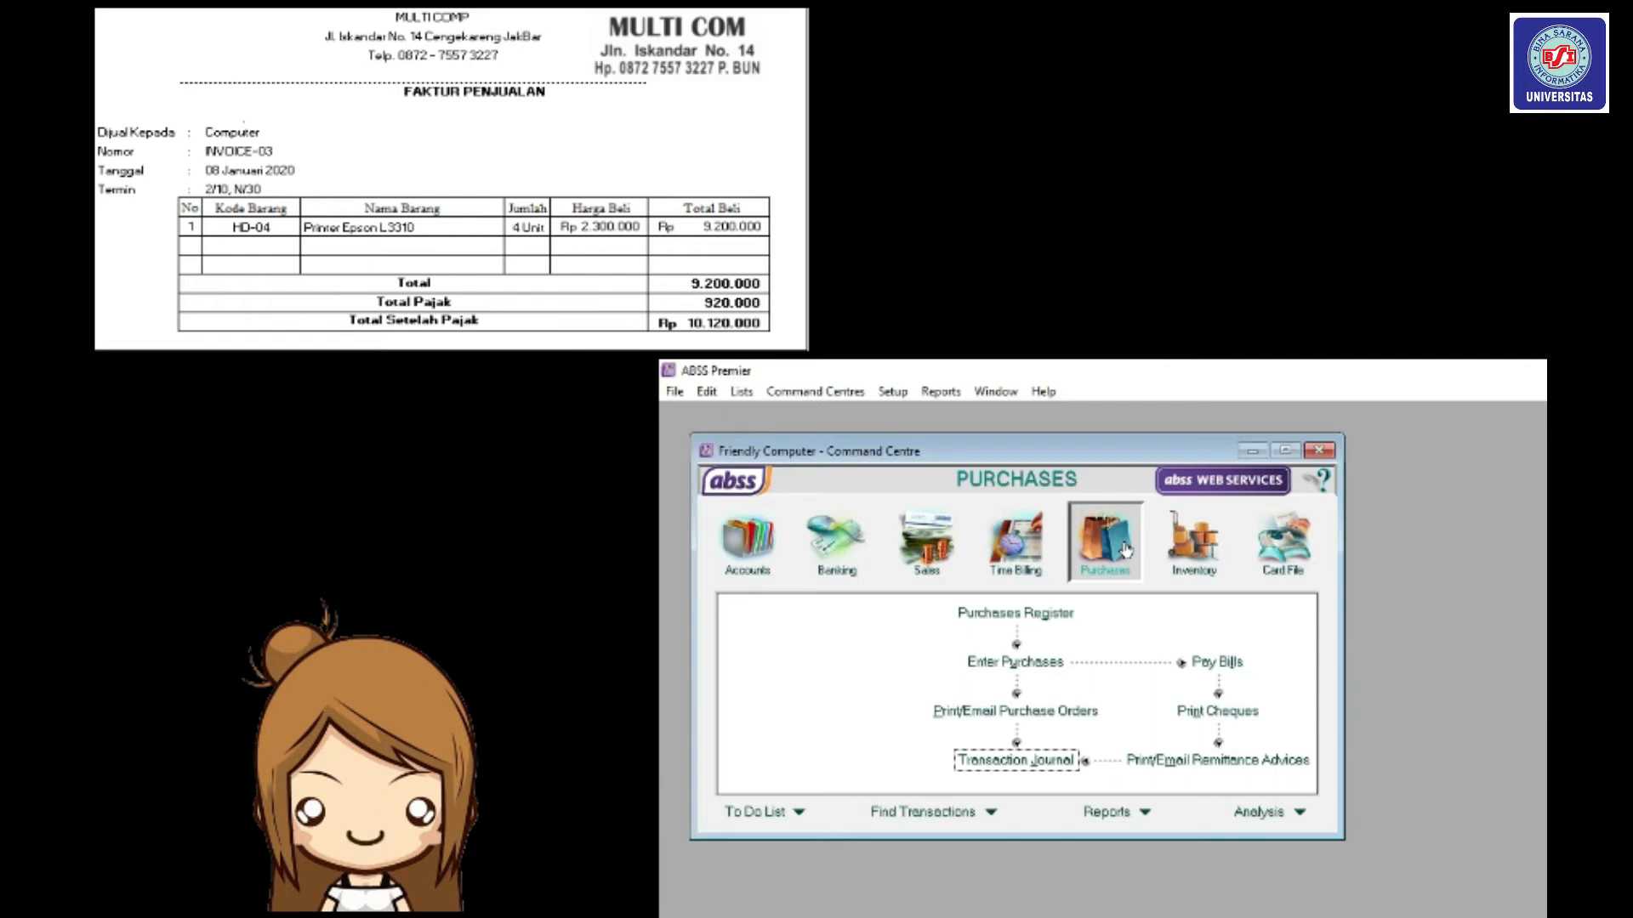
left_click(1052, 665)
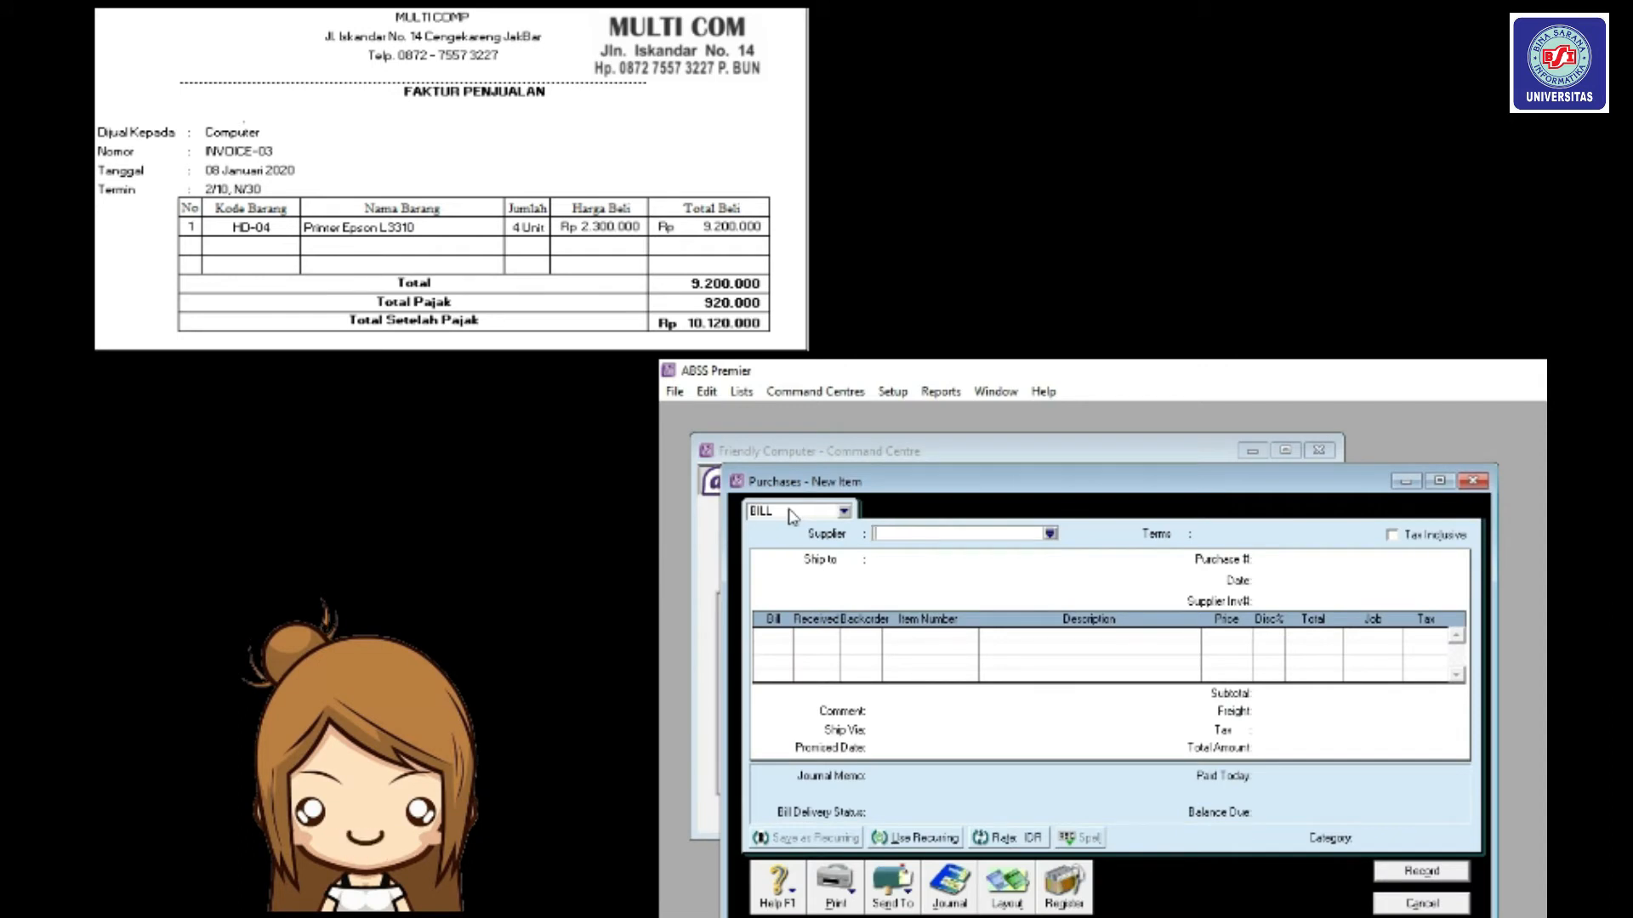
left_click(1050, 536)
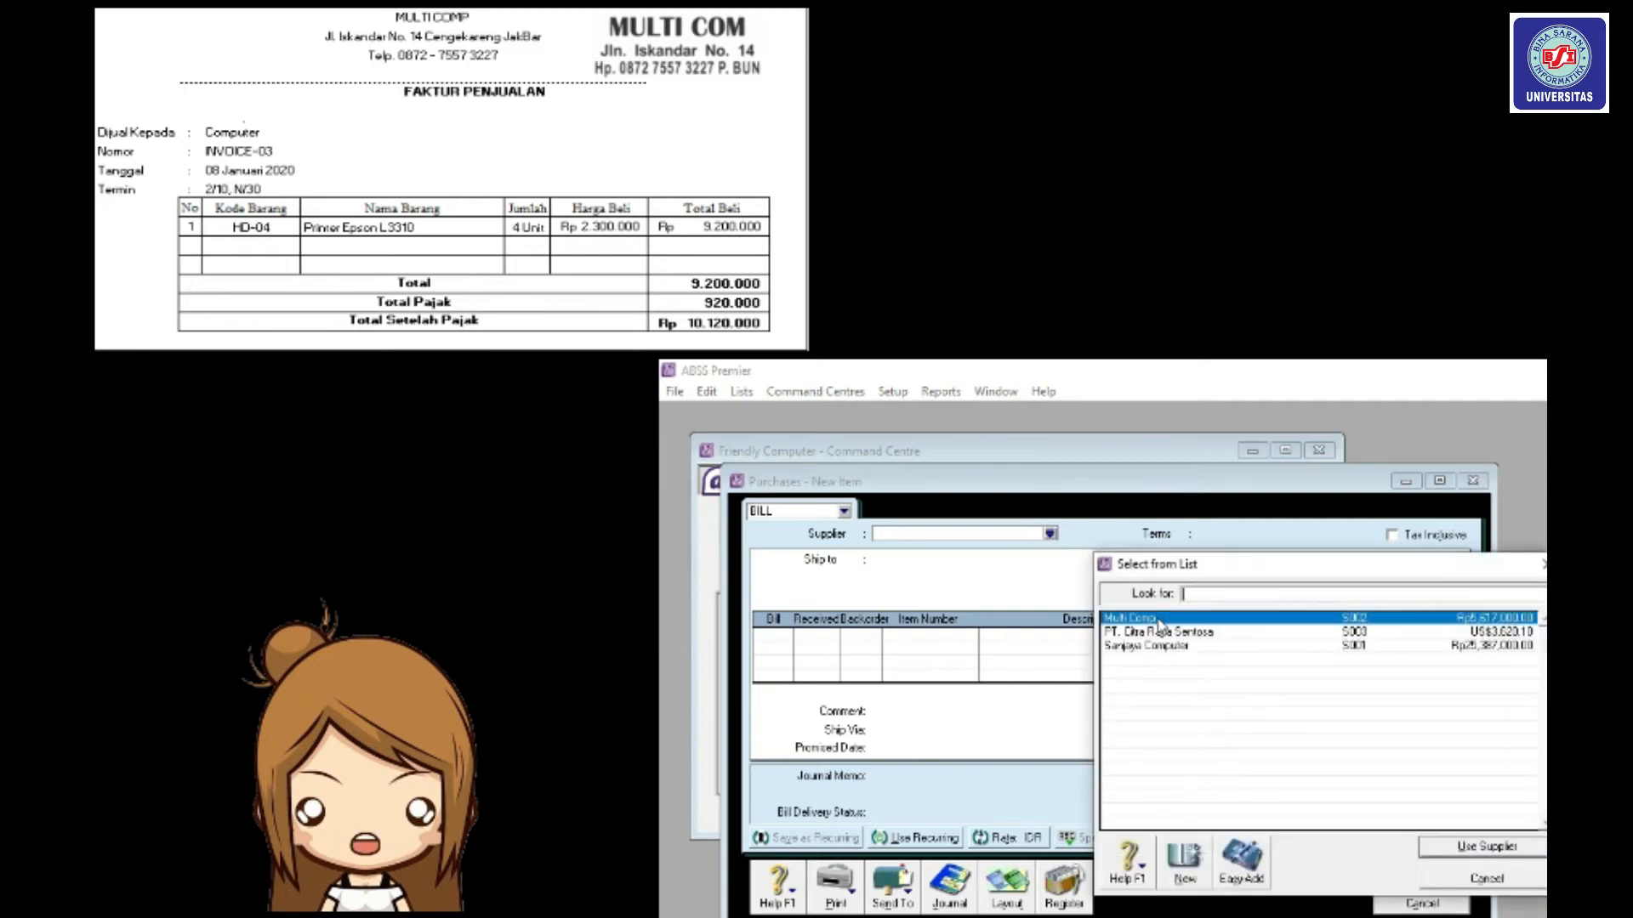
left_click(1482, 853)
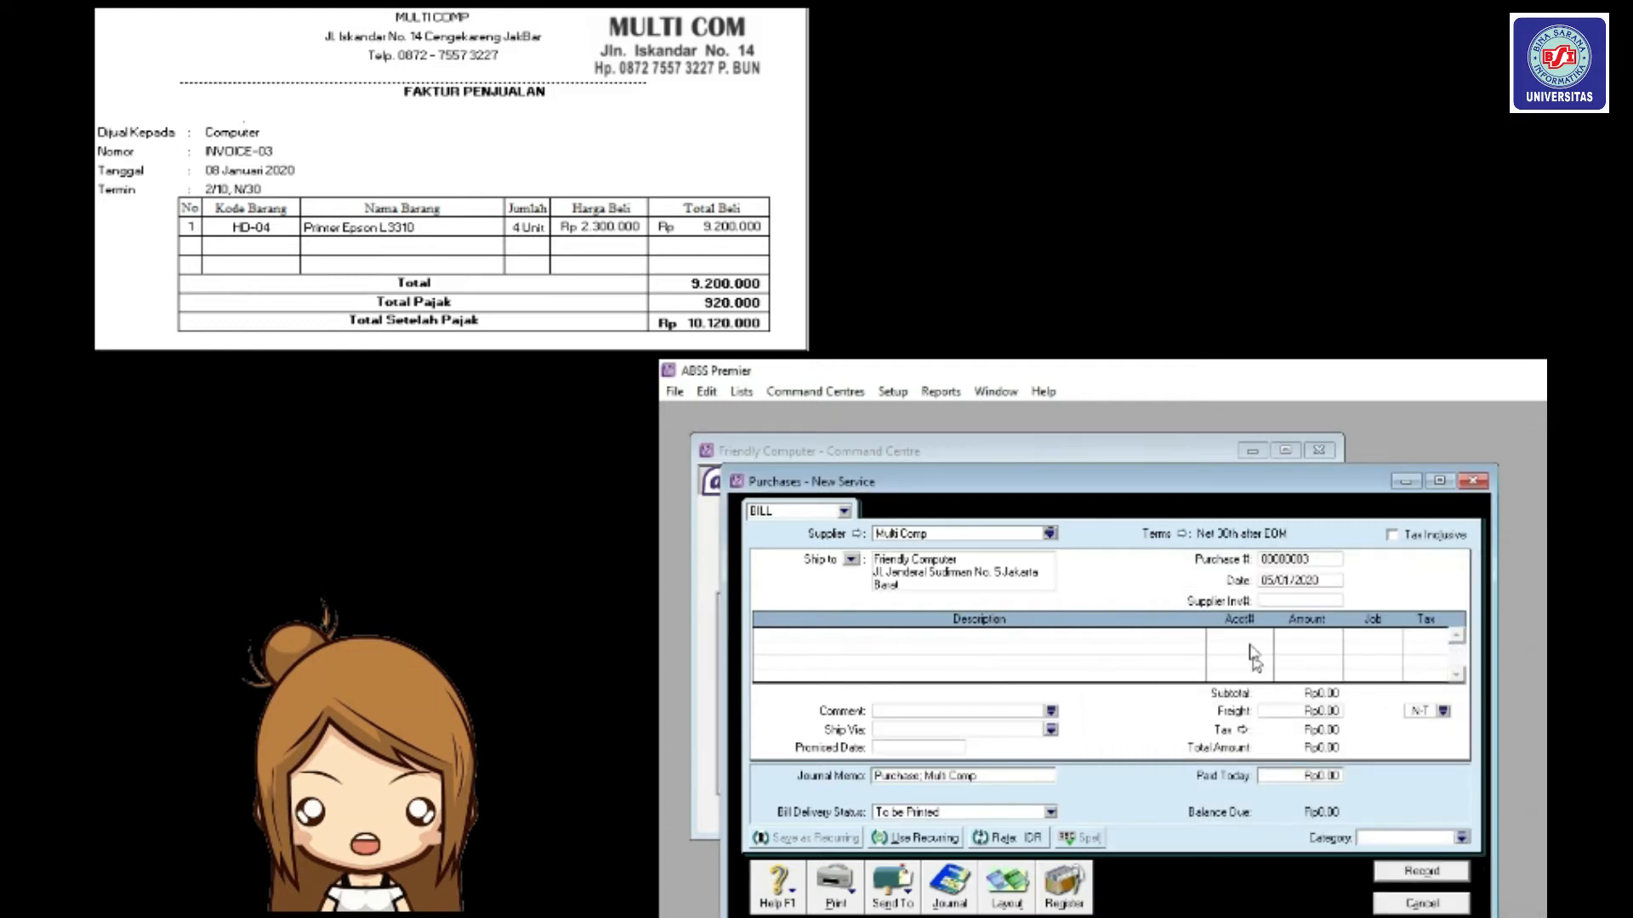
Set terms to due in a given number of days: 10 discount days, 30 balance days, 2% discount.
left_click(1175, 537)
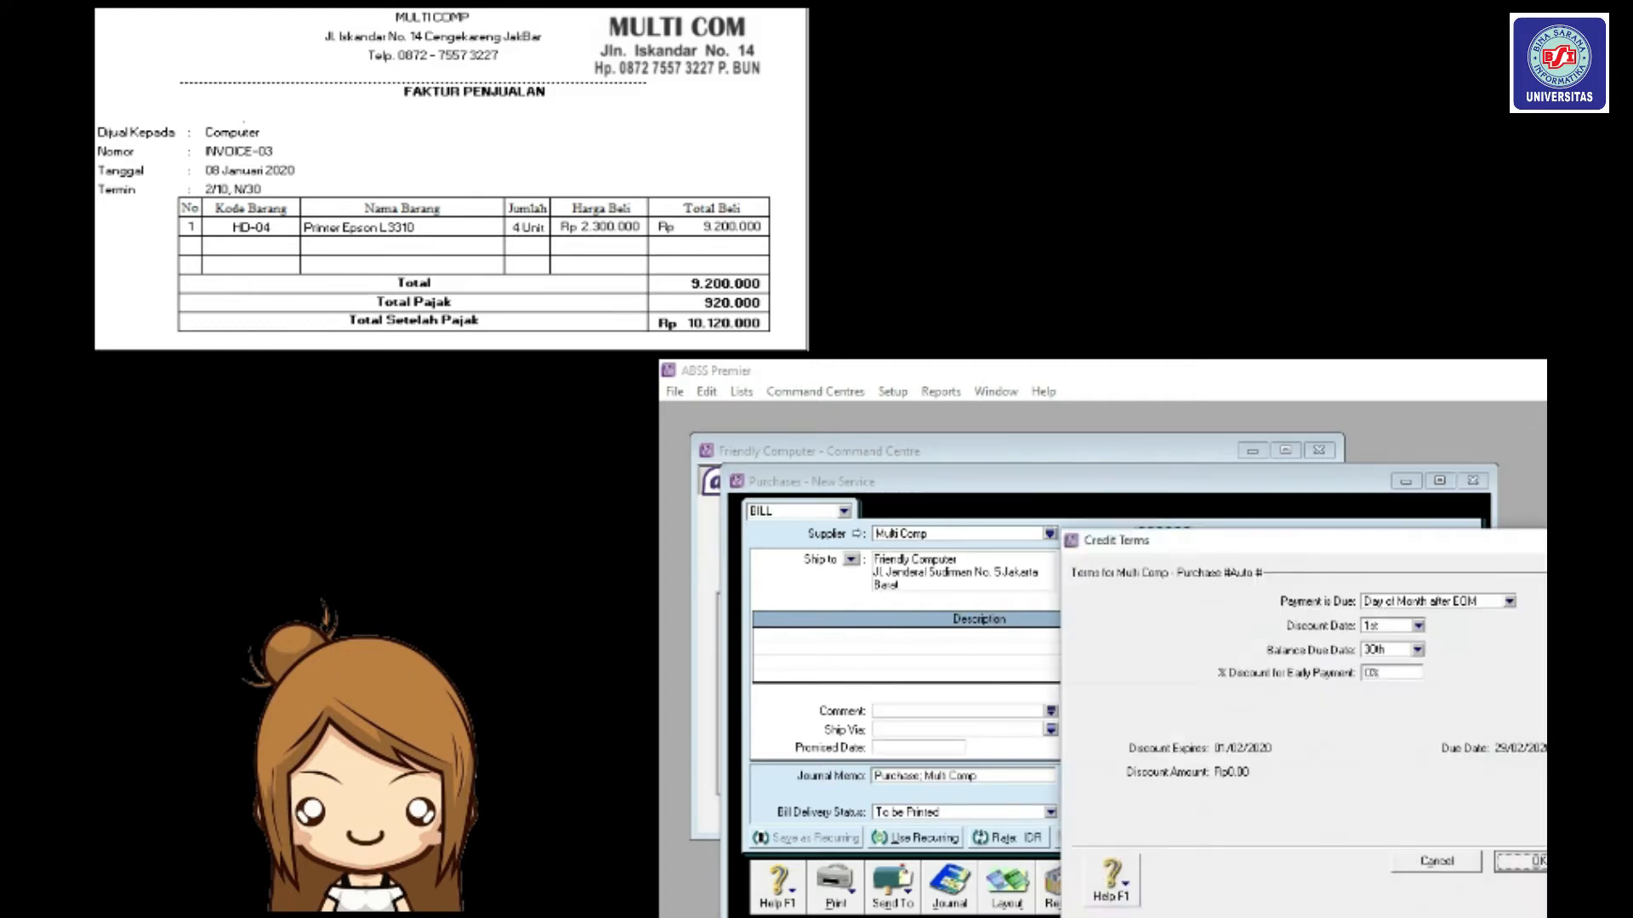
left_click(1509, 604)
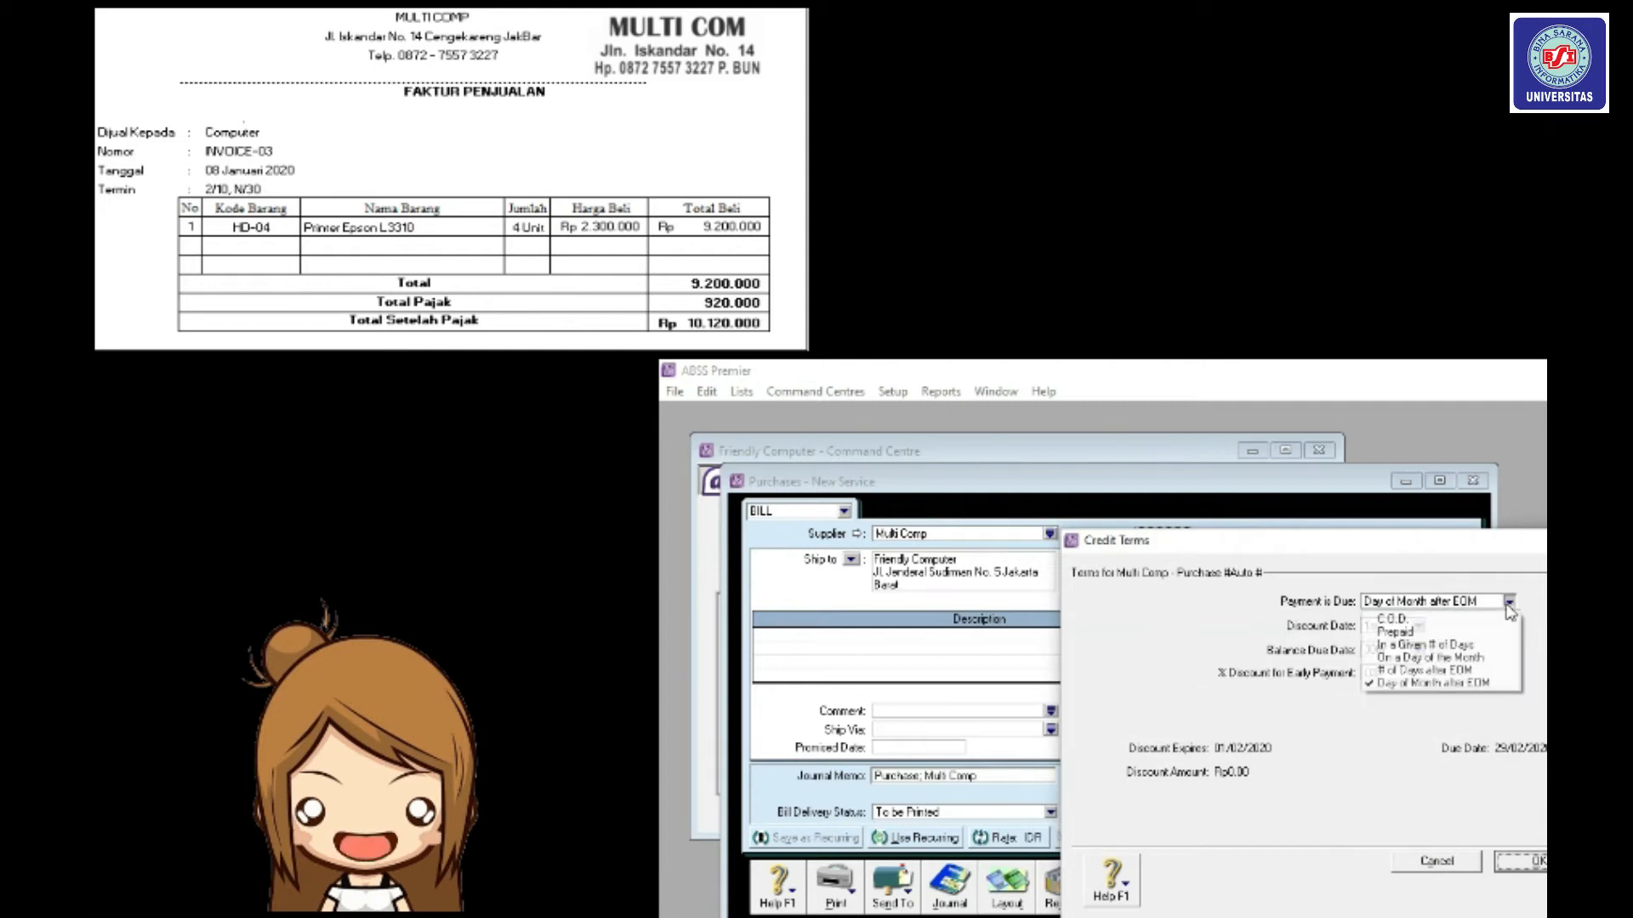
left_click(1502, 646)
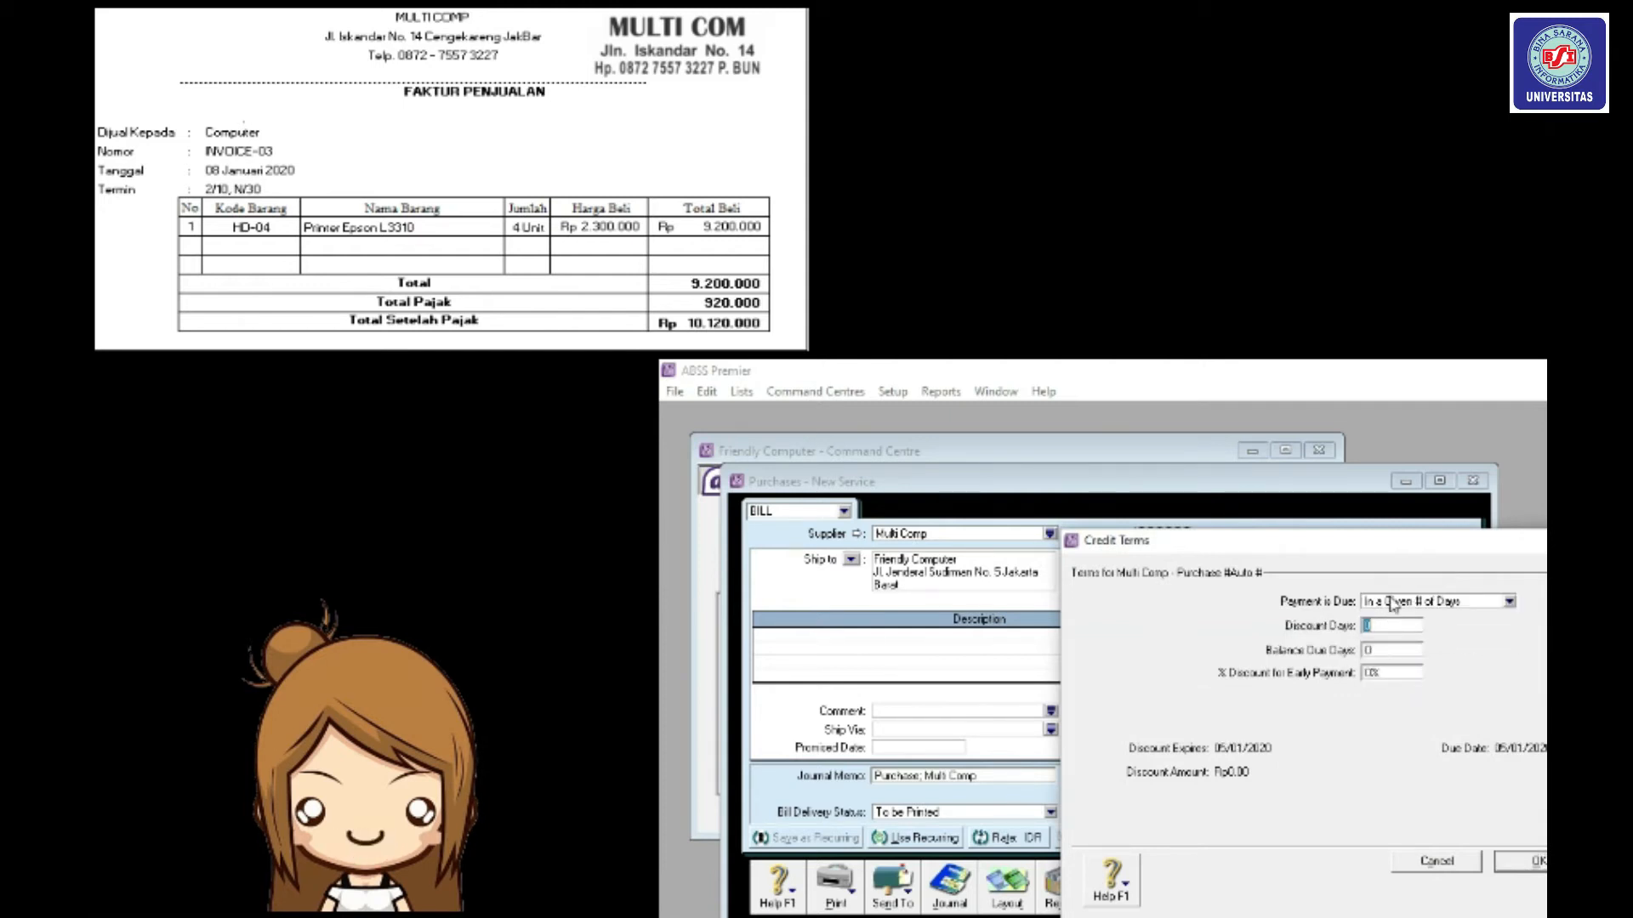
type("10")
left_click(1406, 653)
type("30")
left_click(1383, 671)
type("2")
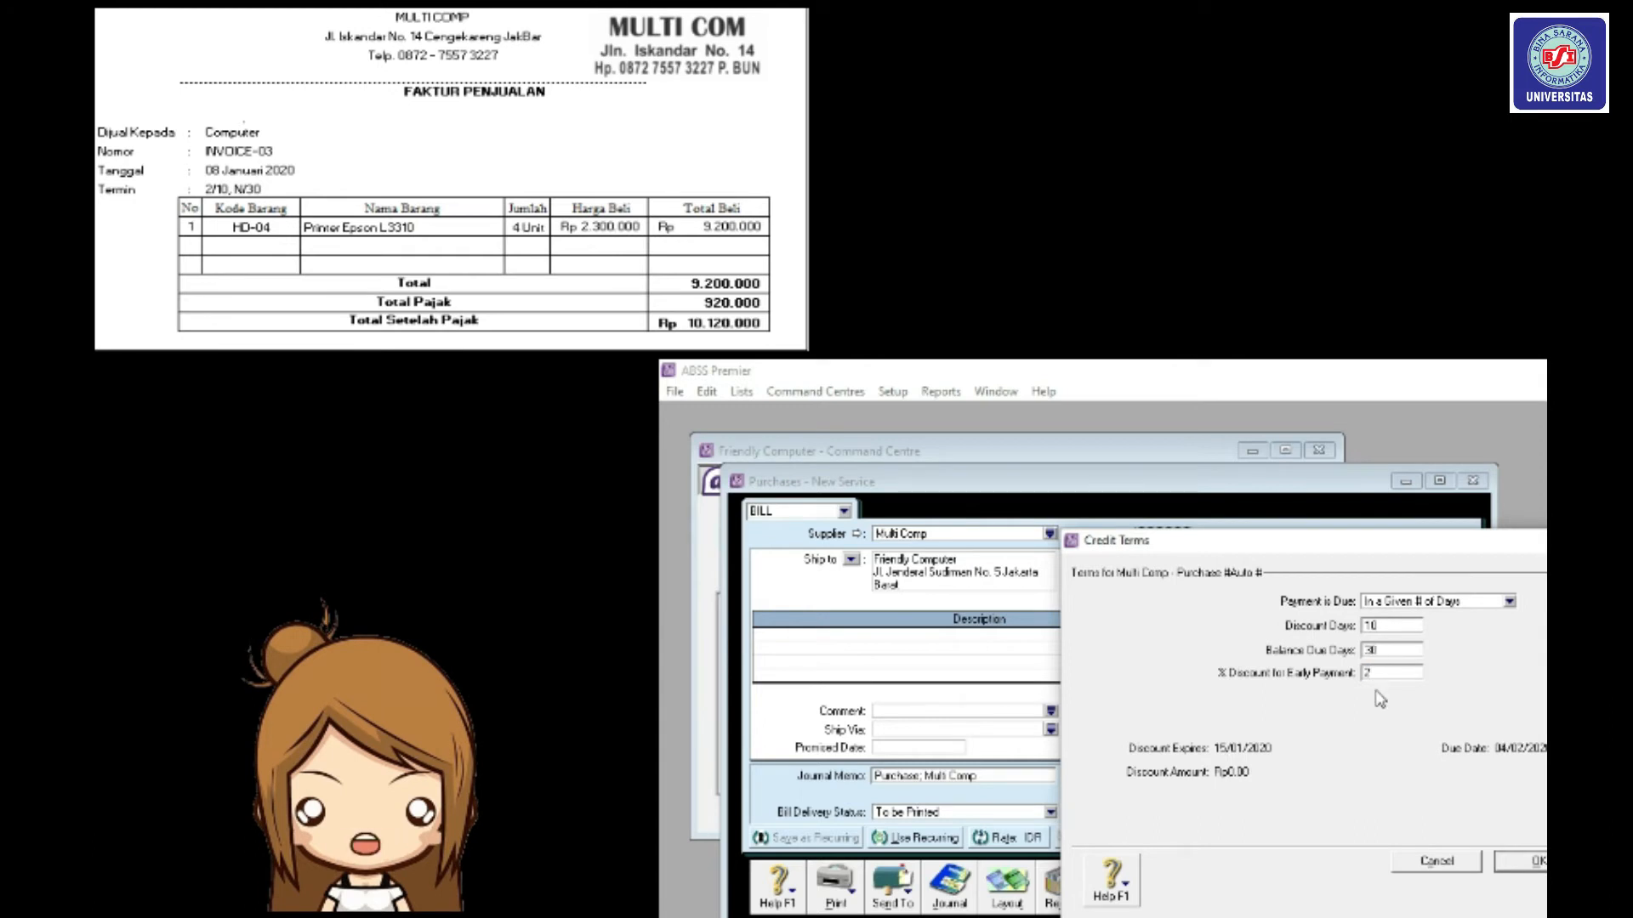
type("%")
left_click(1513, 864)
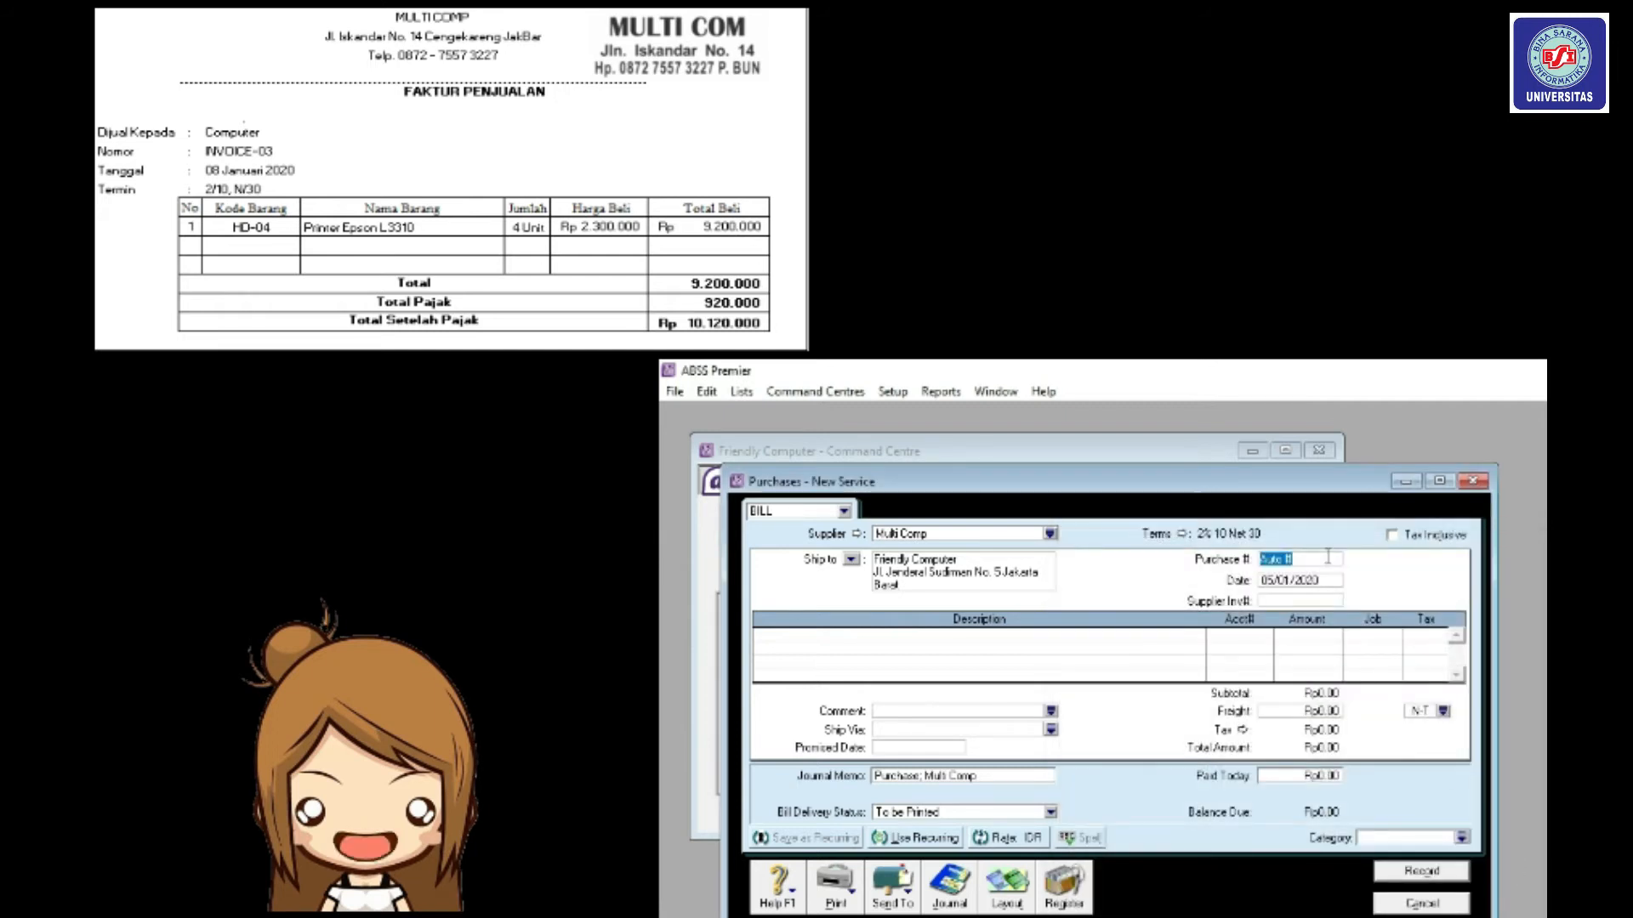
Enter purchase number INVOICE03 and bill date 08/01/2020.
type("INVOICE0")
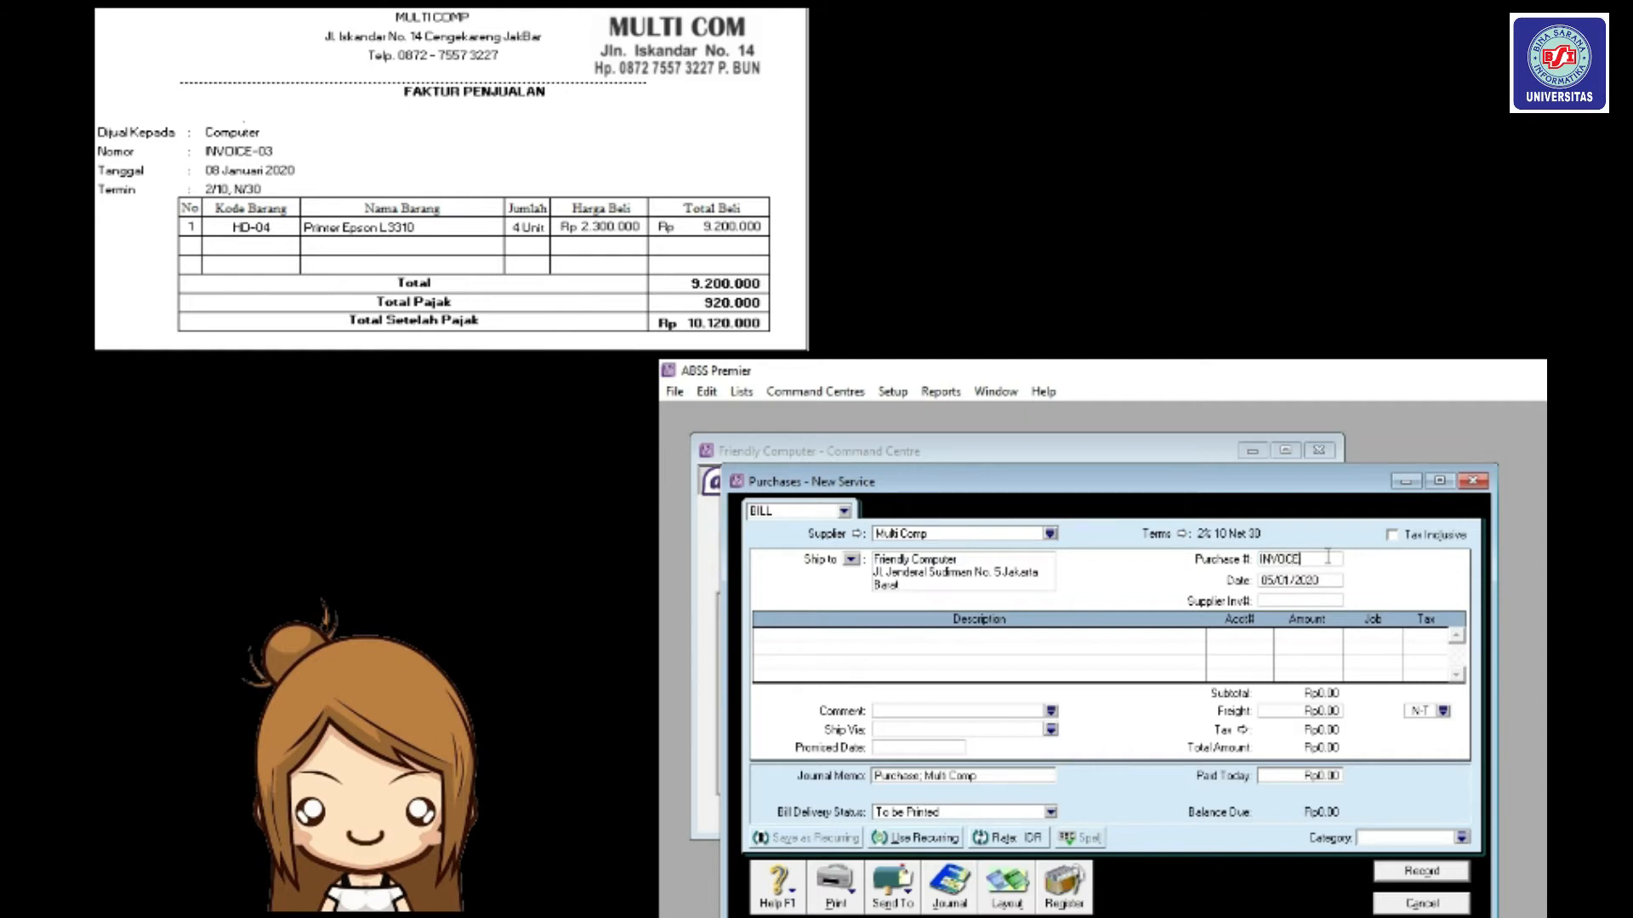
type("3")
left_click(1317, 580)
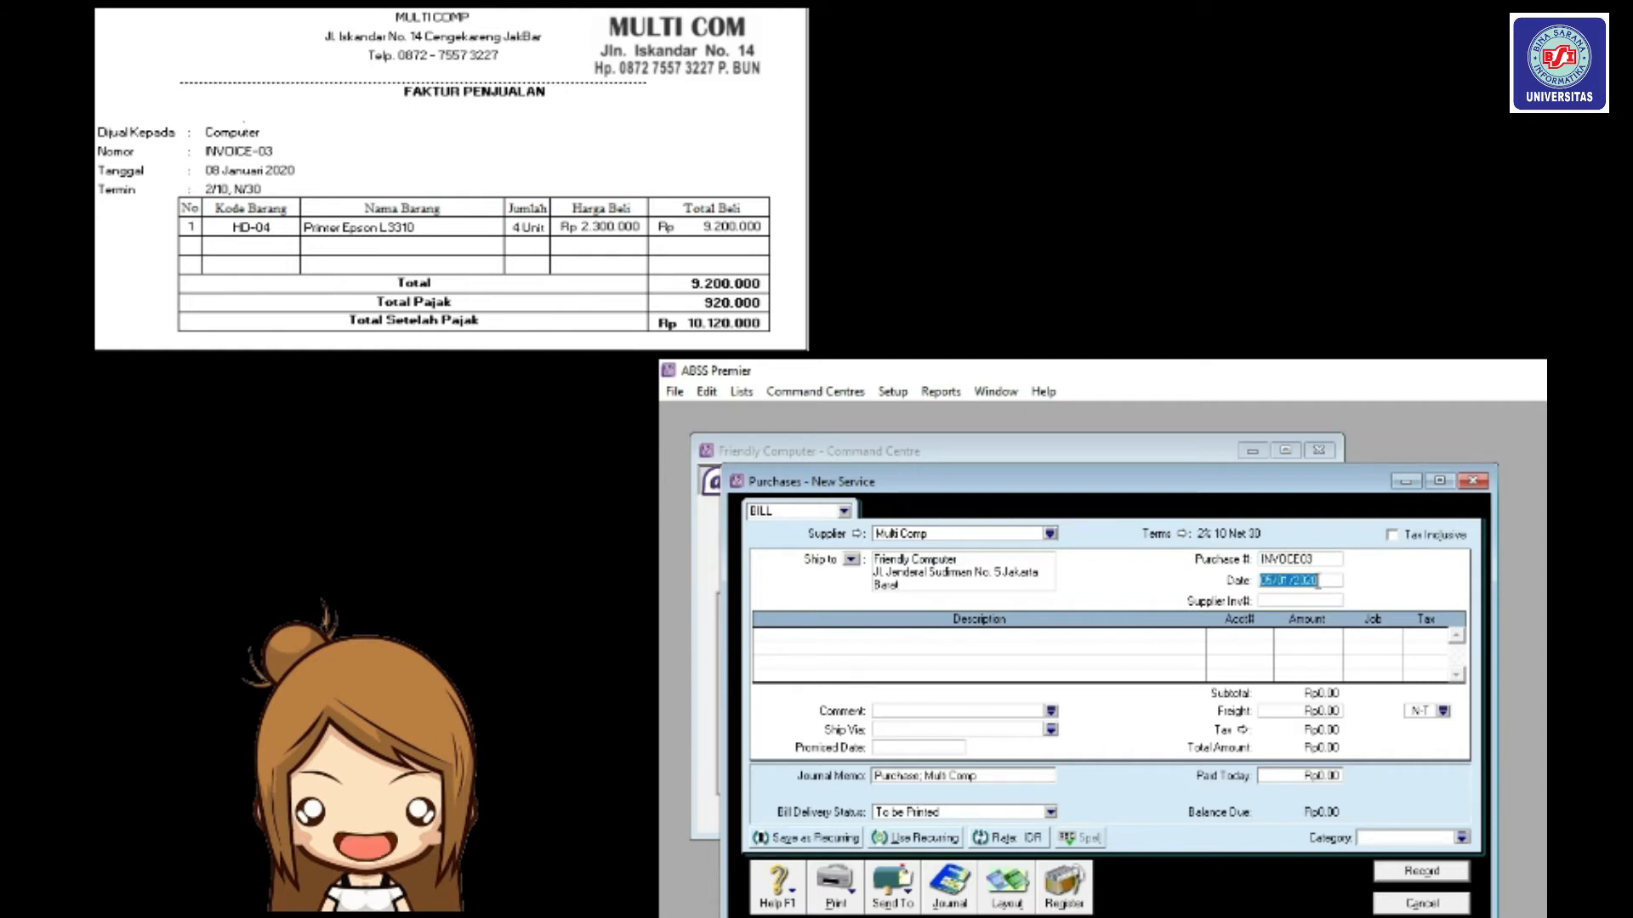
type("08/")
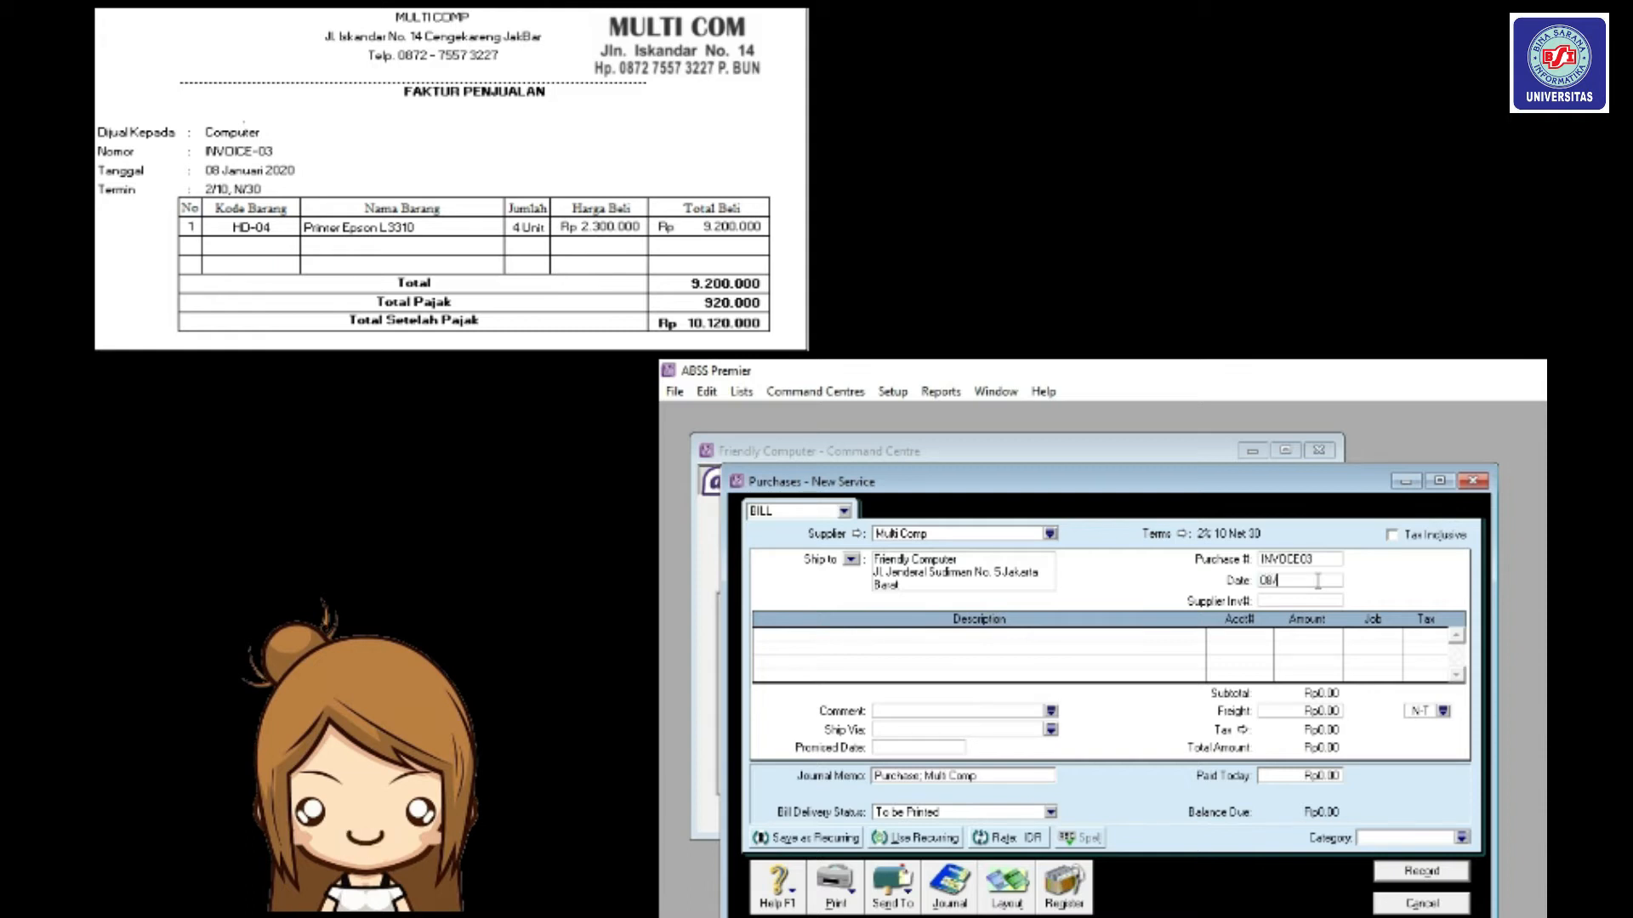
type("01/2020")
key("Tab")
key("Tab")
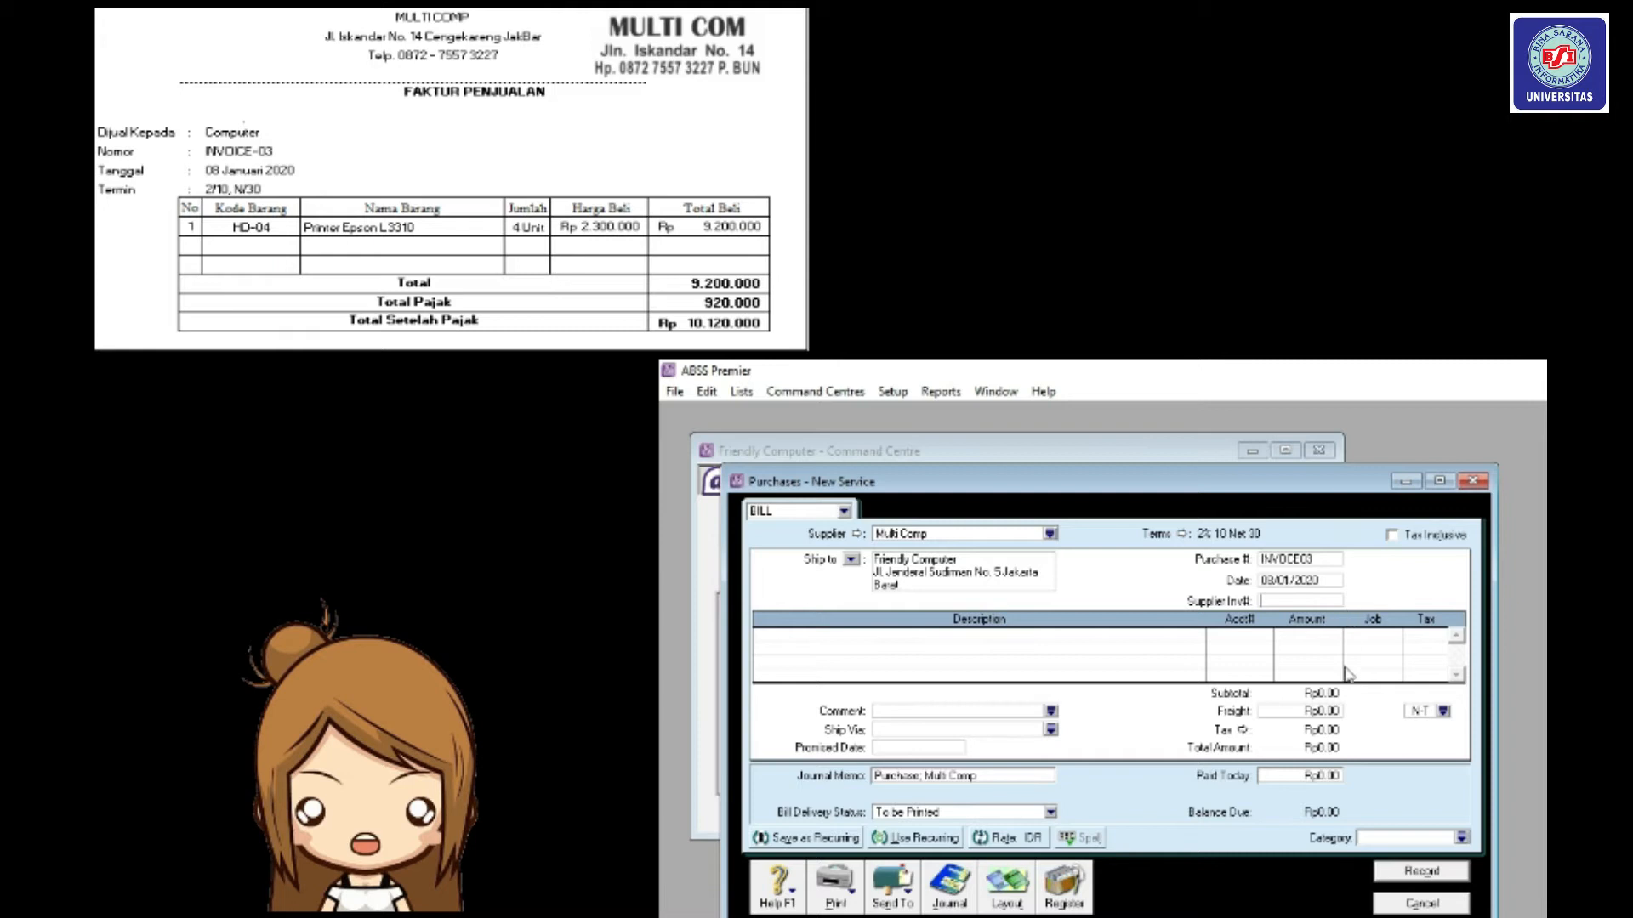
Switch the Multi Comp bill to the Item layout and go to the first Bill cell.
left_click(1006, 889)
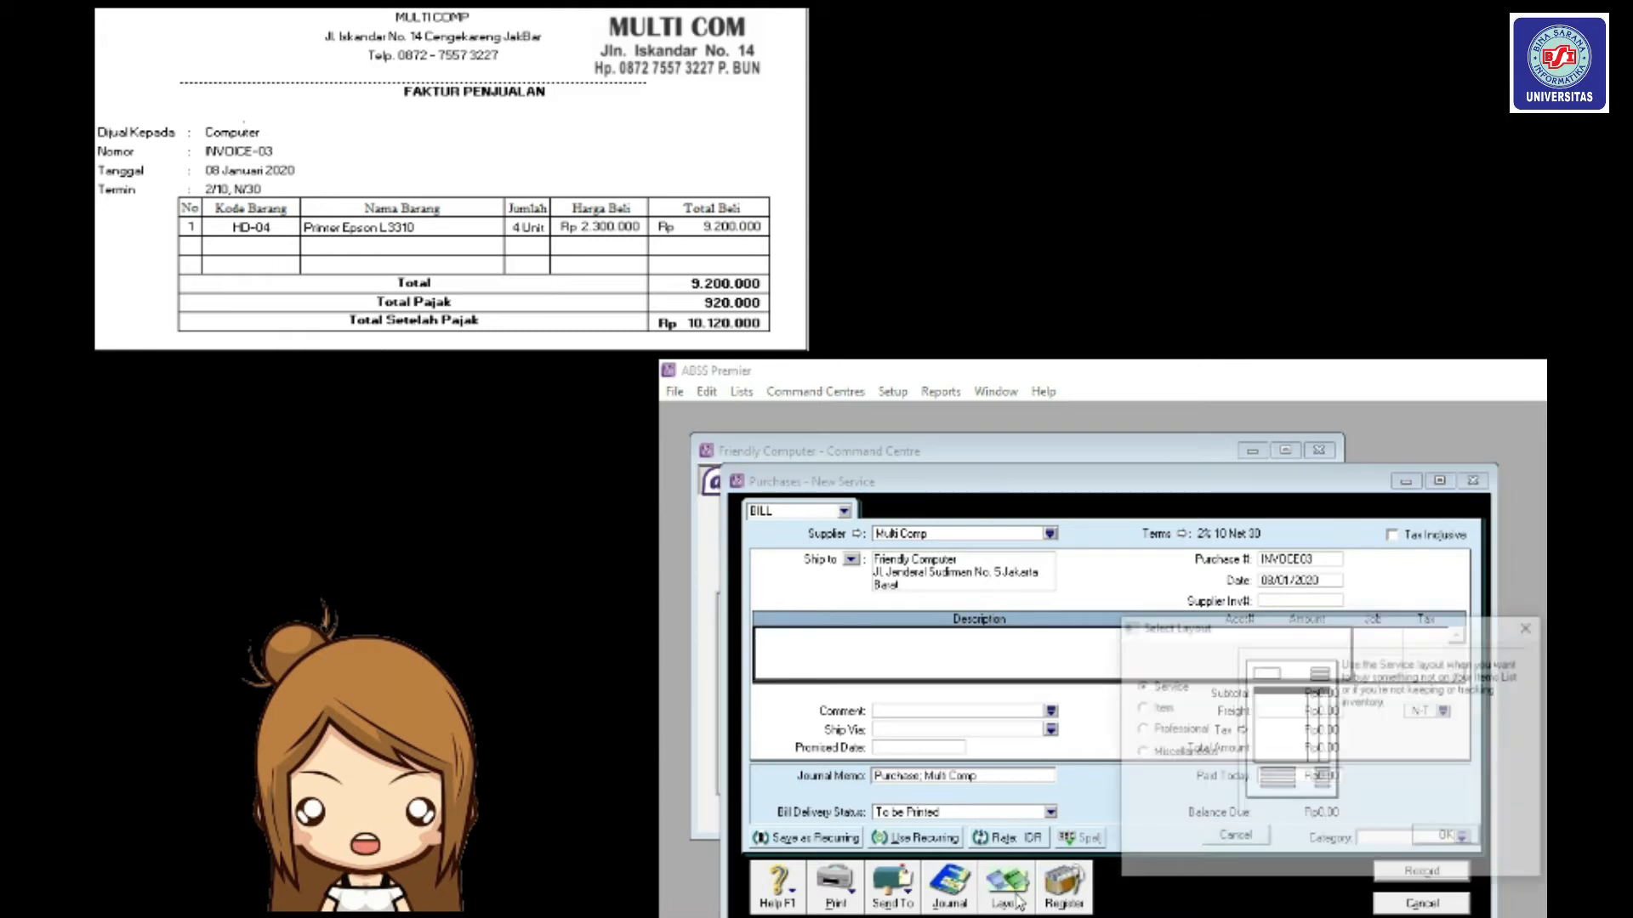
left_click(1164, 710)
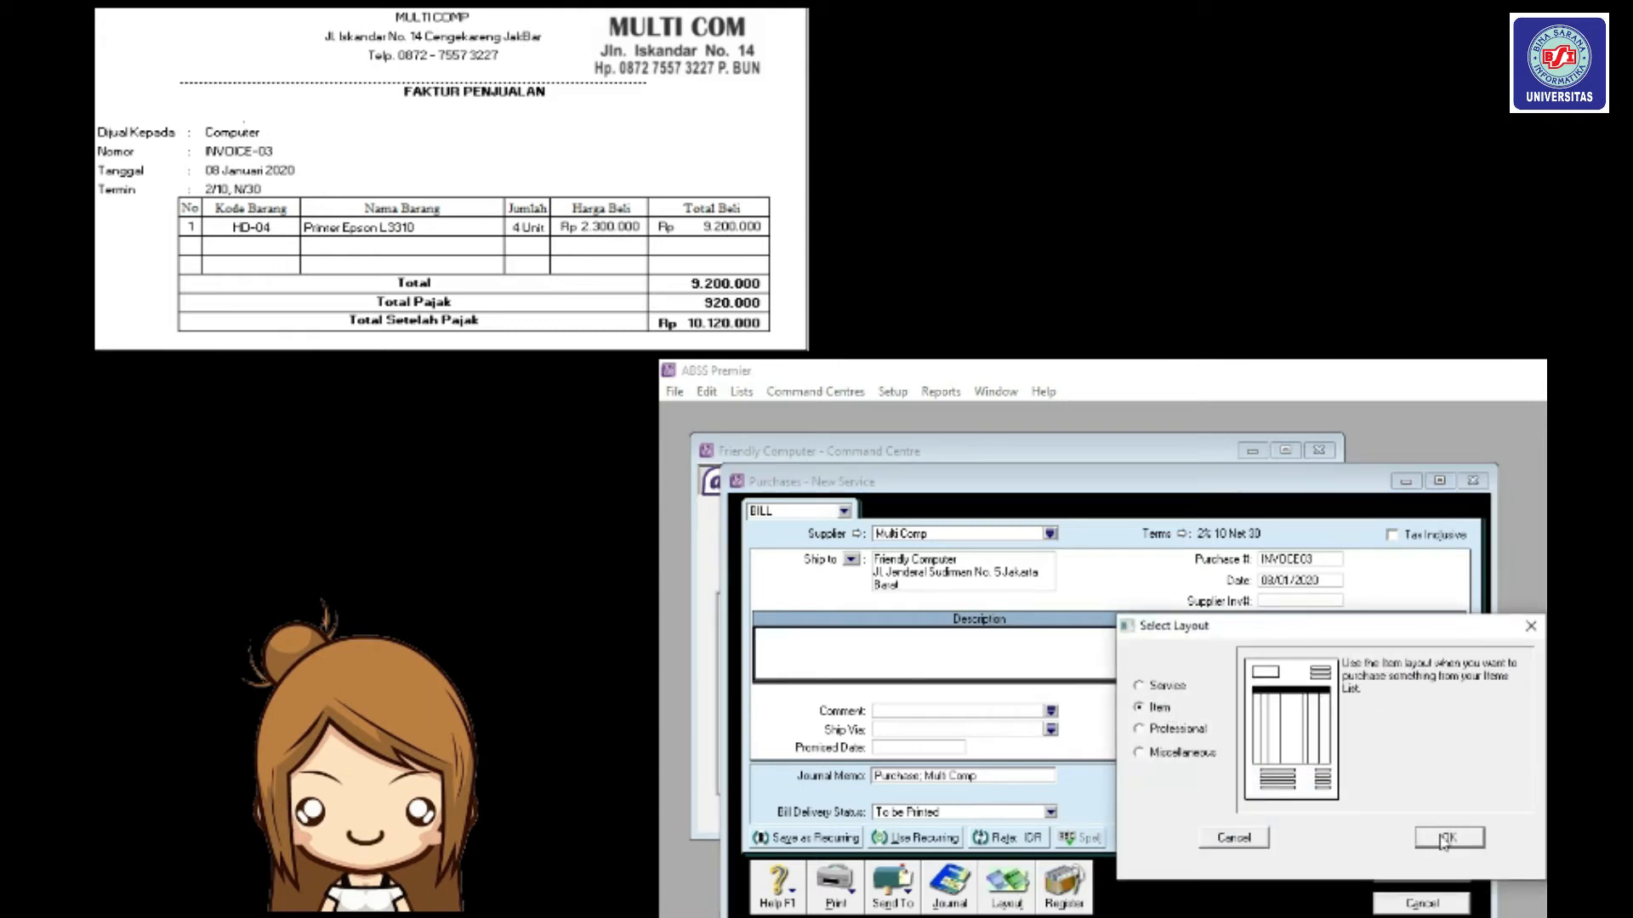
left_click(1446, 840)
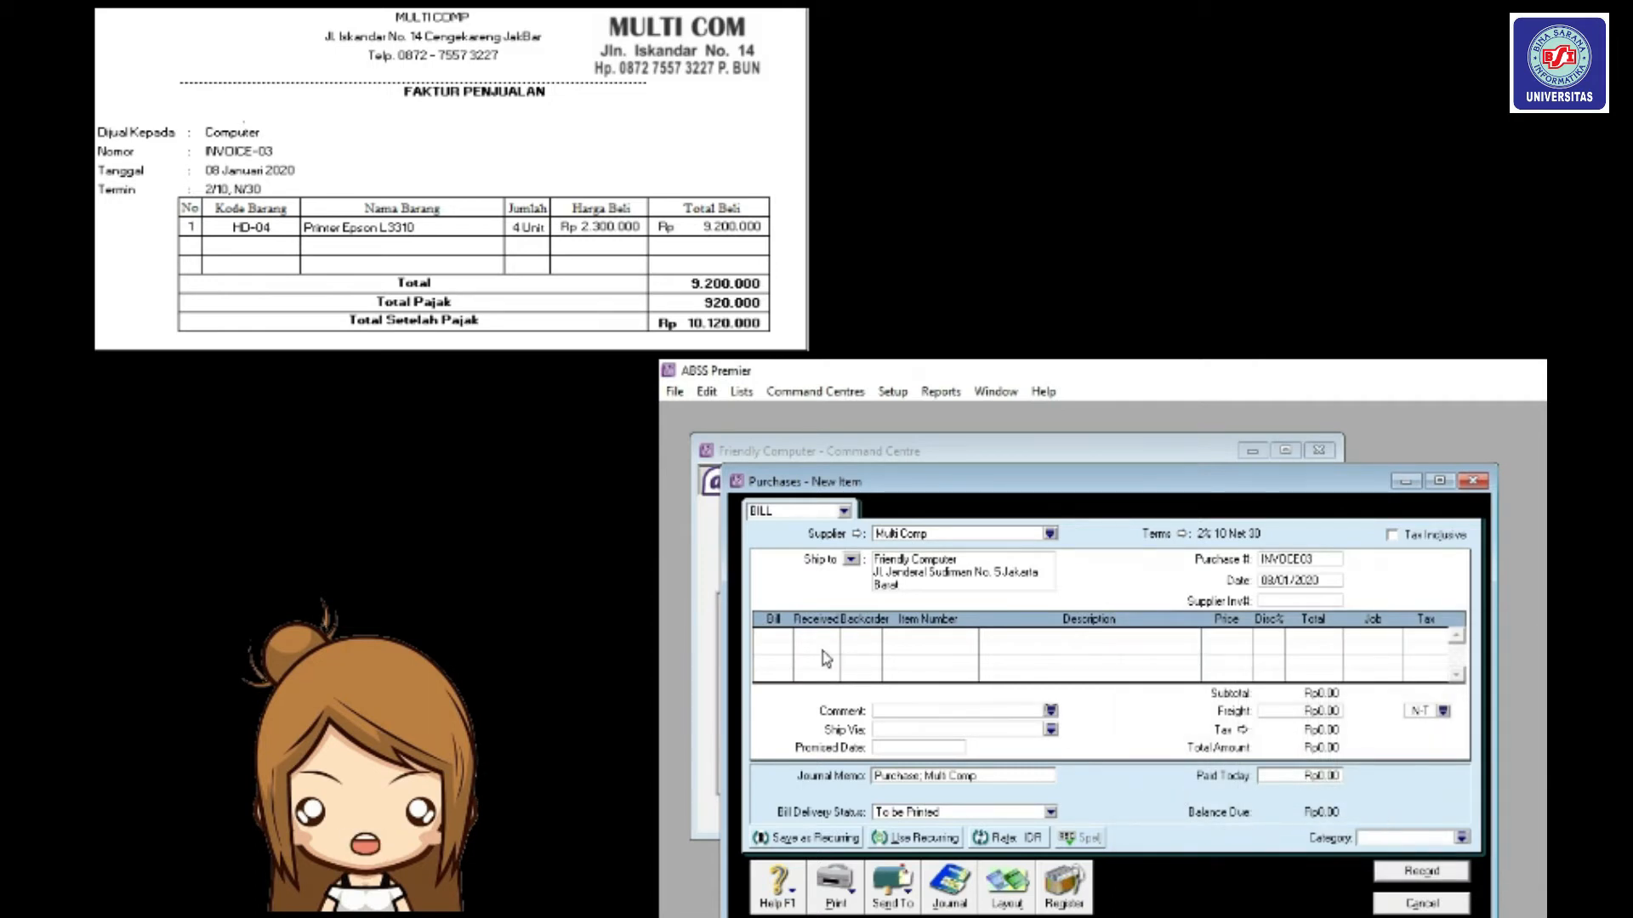
left_click(782, 636)
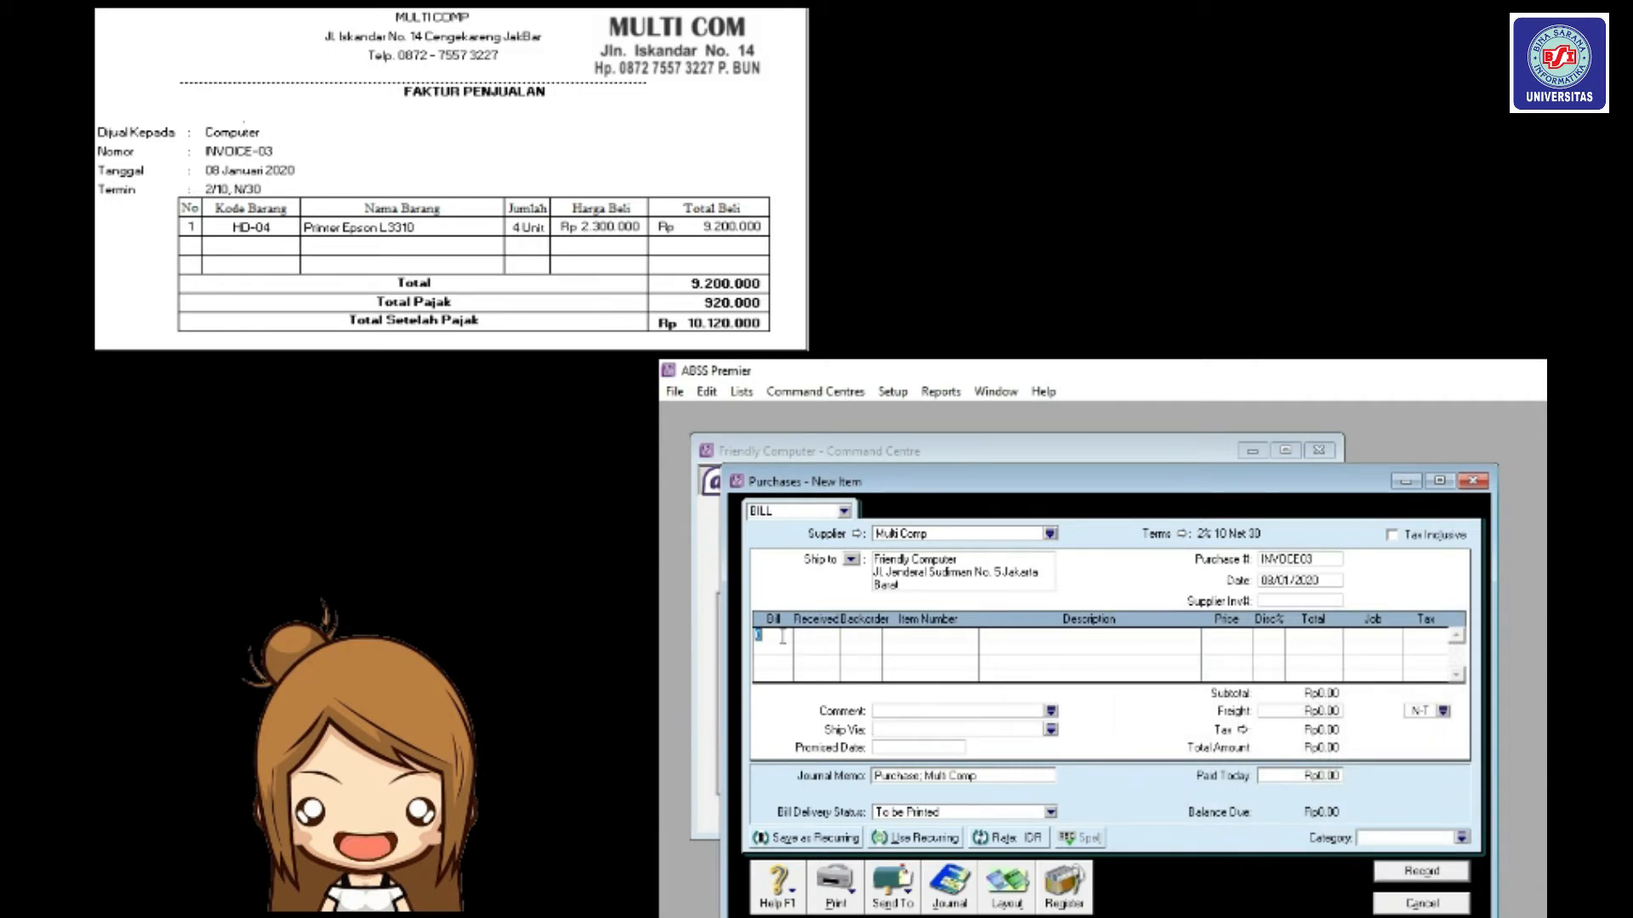
Enter a line for 4 units of item HD04 at 2,300,000 each.
type("4")
key("Tab")
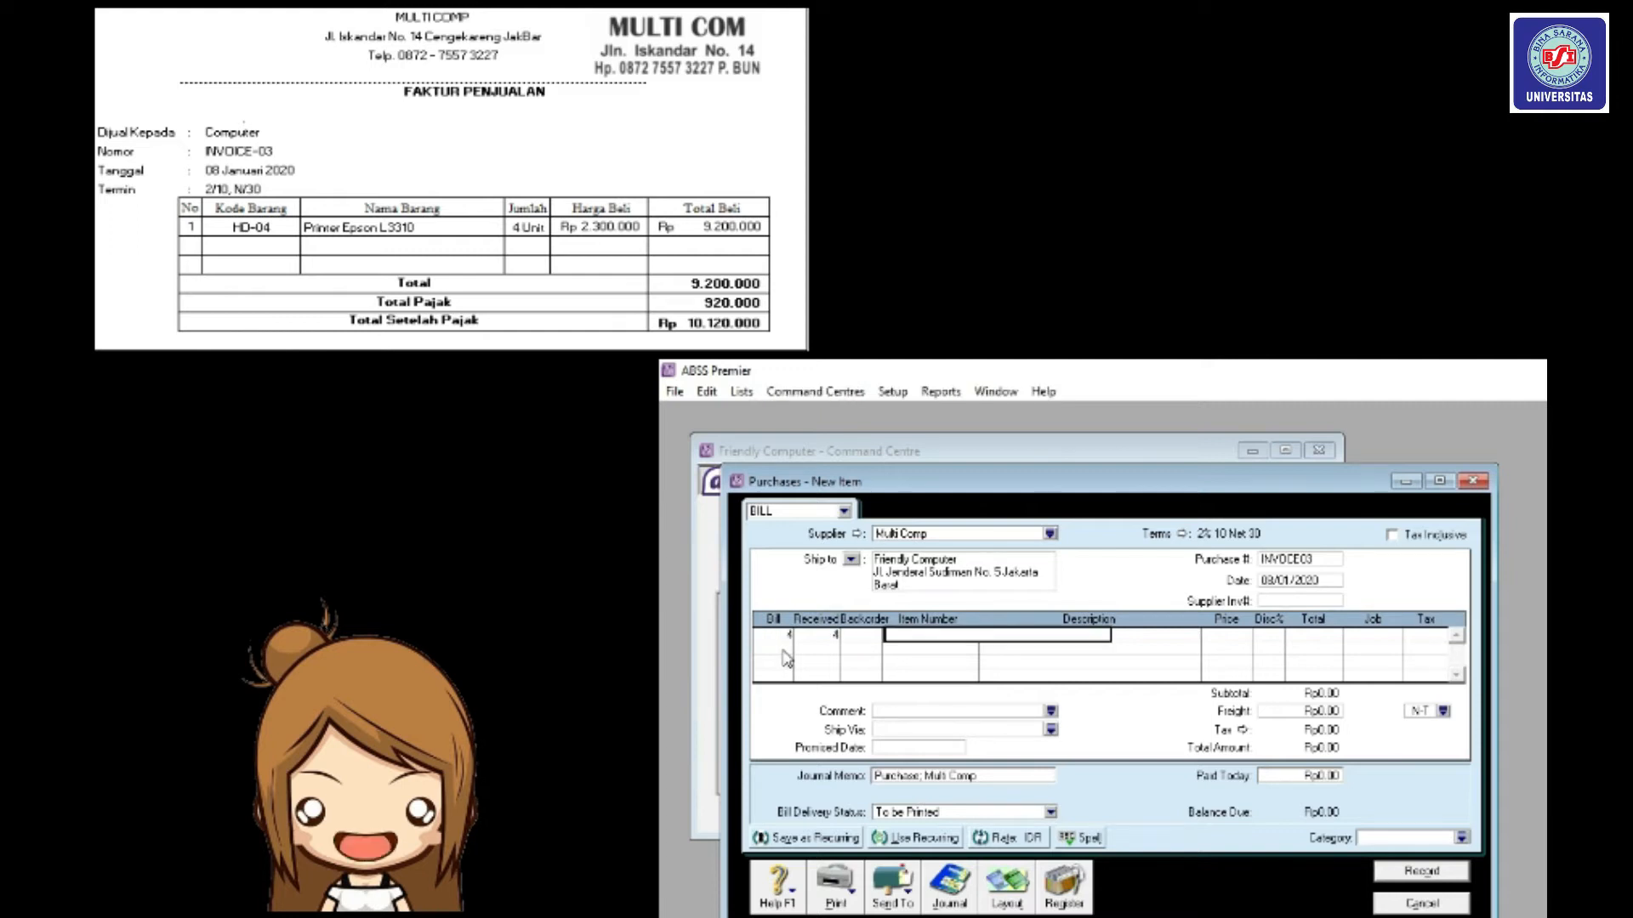
type("HD0")
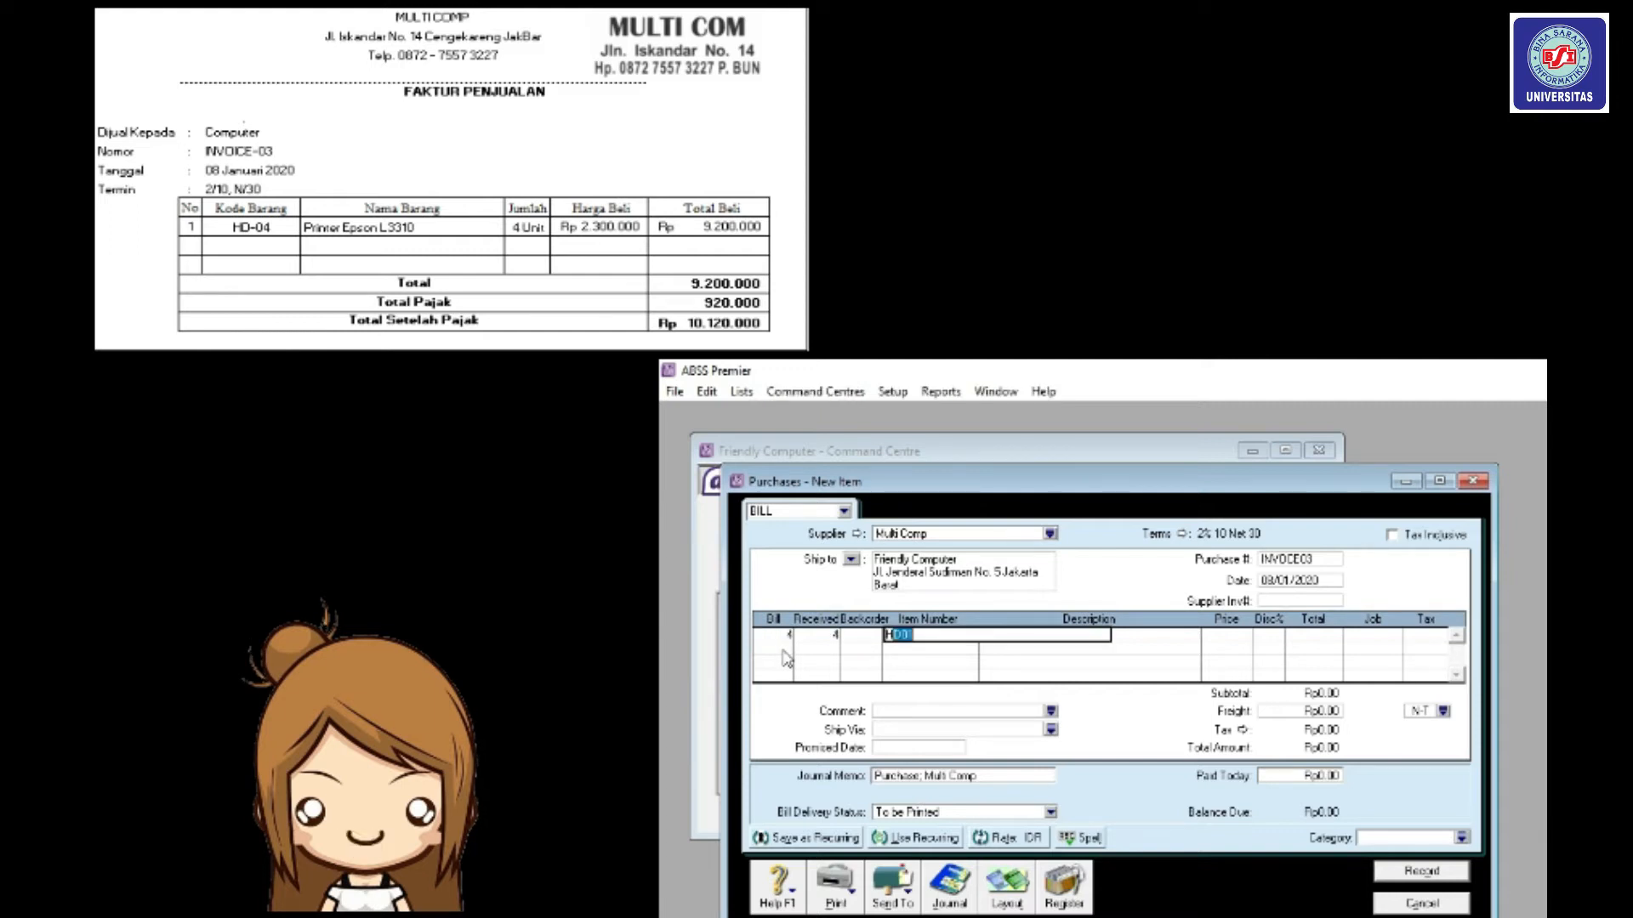
type("4")
key("Tab")
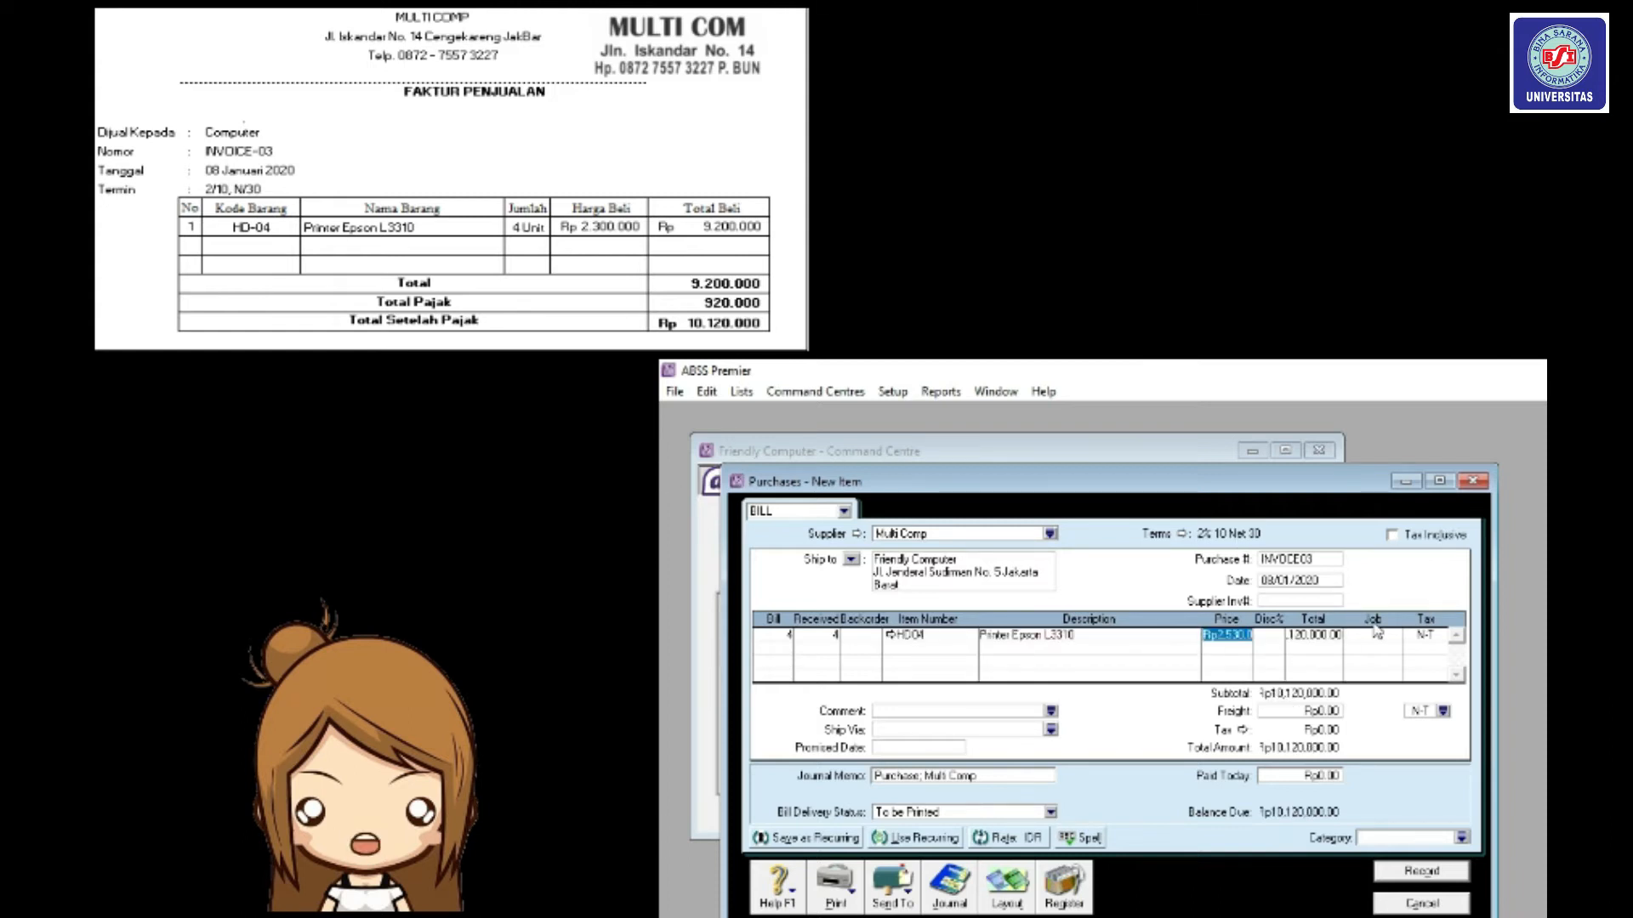
type("23")
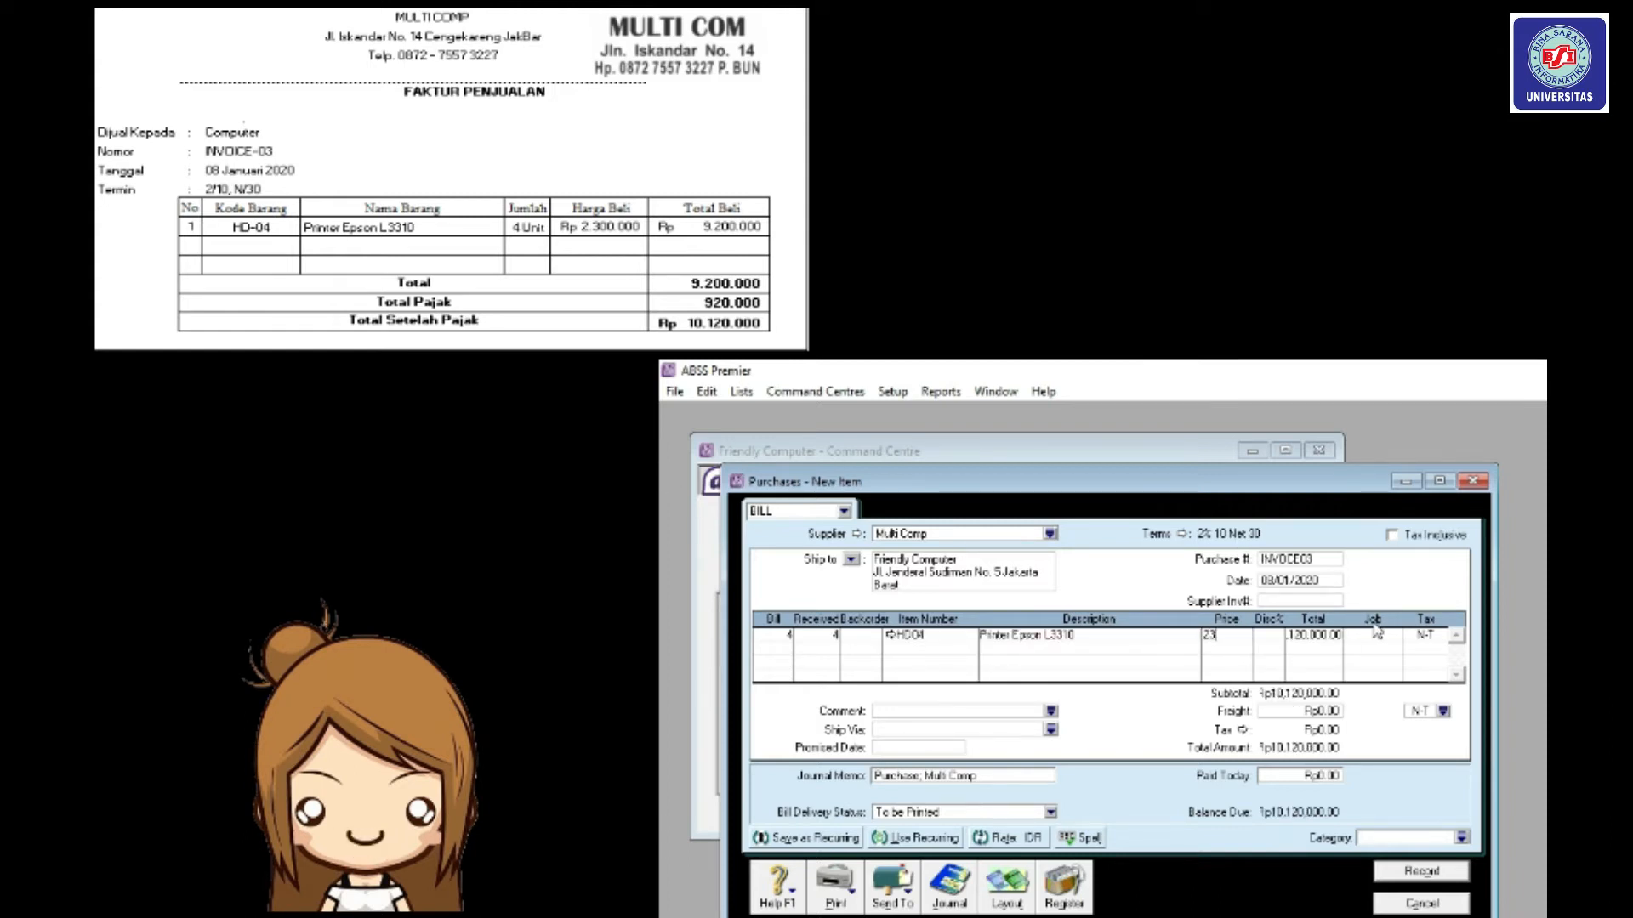
type("00000")
key("Tab")
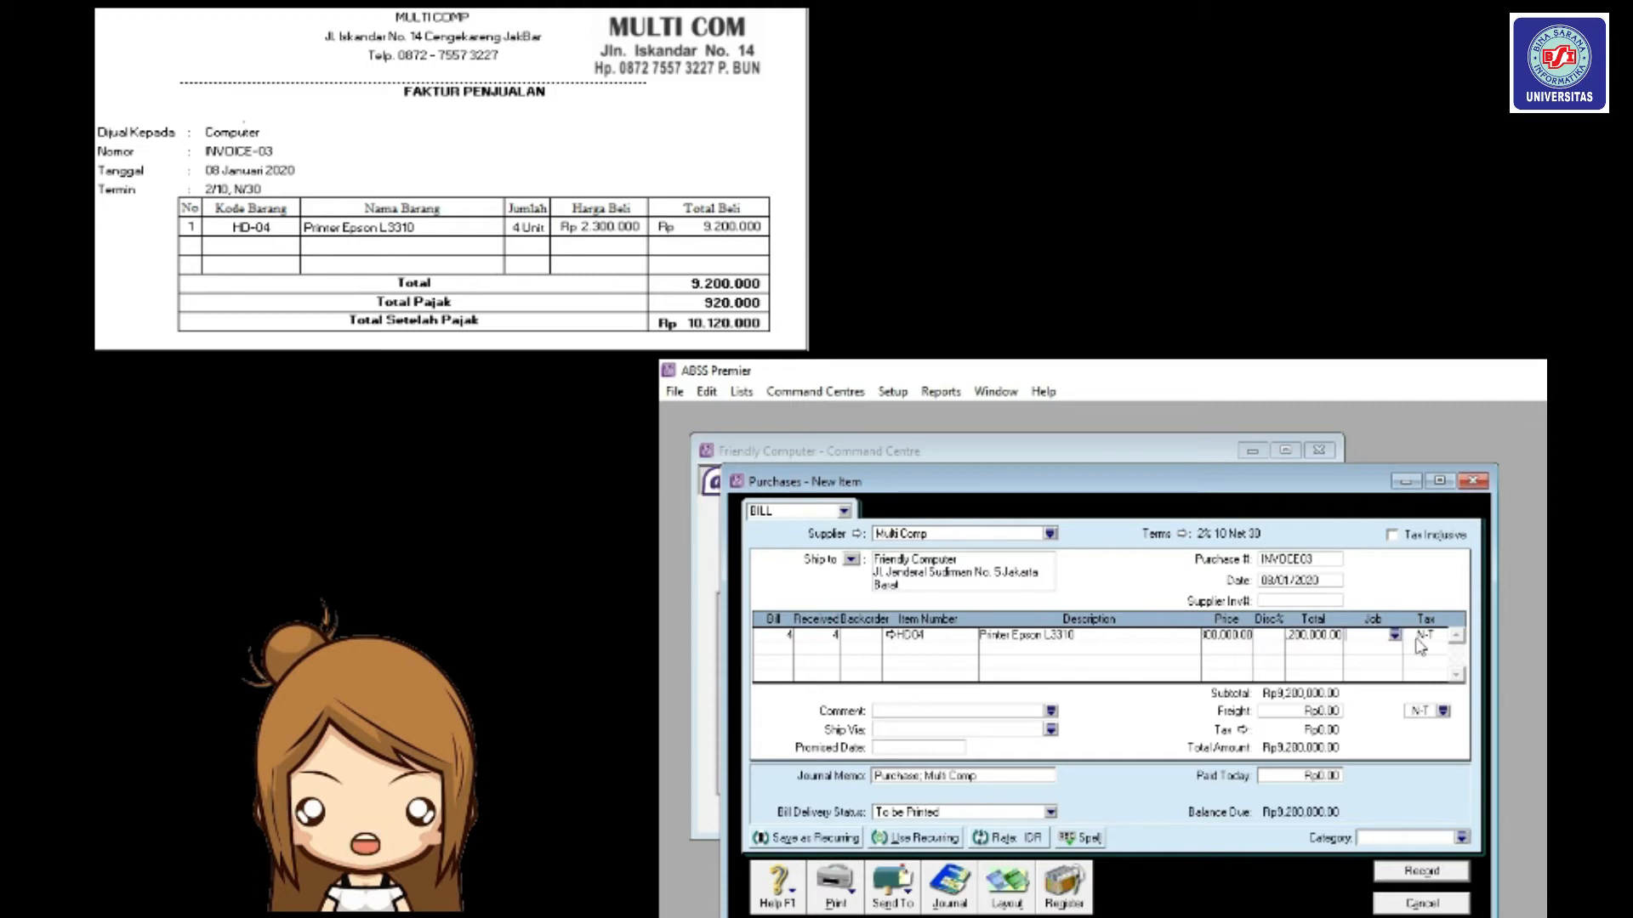
Apply PPN tax to the printer line and freight, then record the bill.
left_click(1432, 636)
left_click(1441, 635)
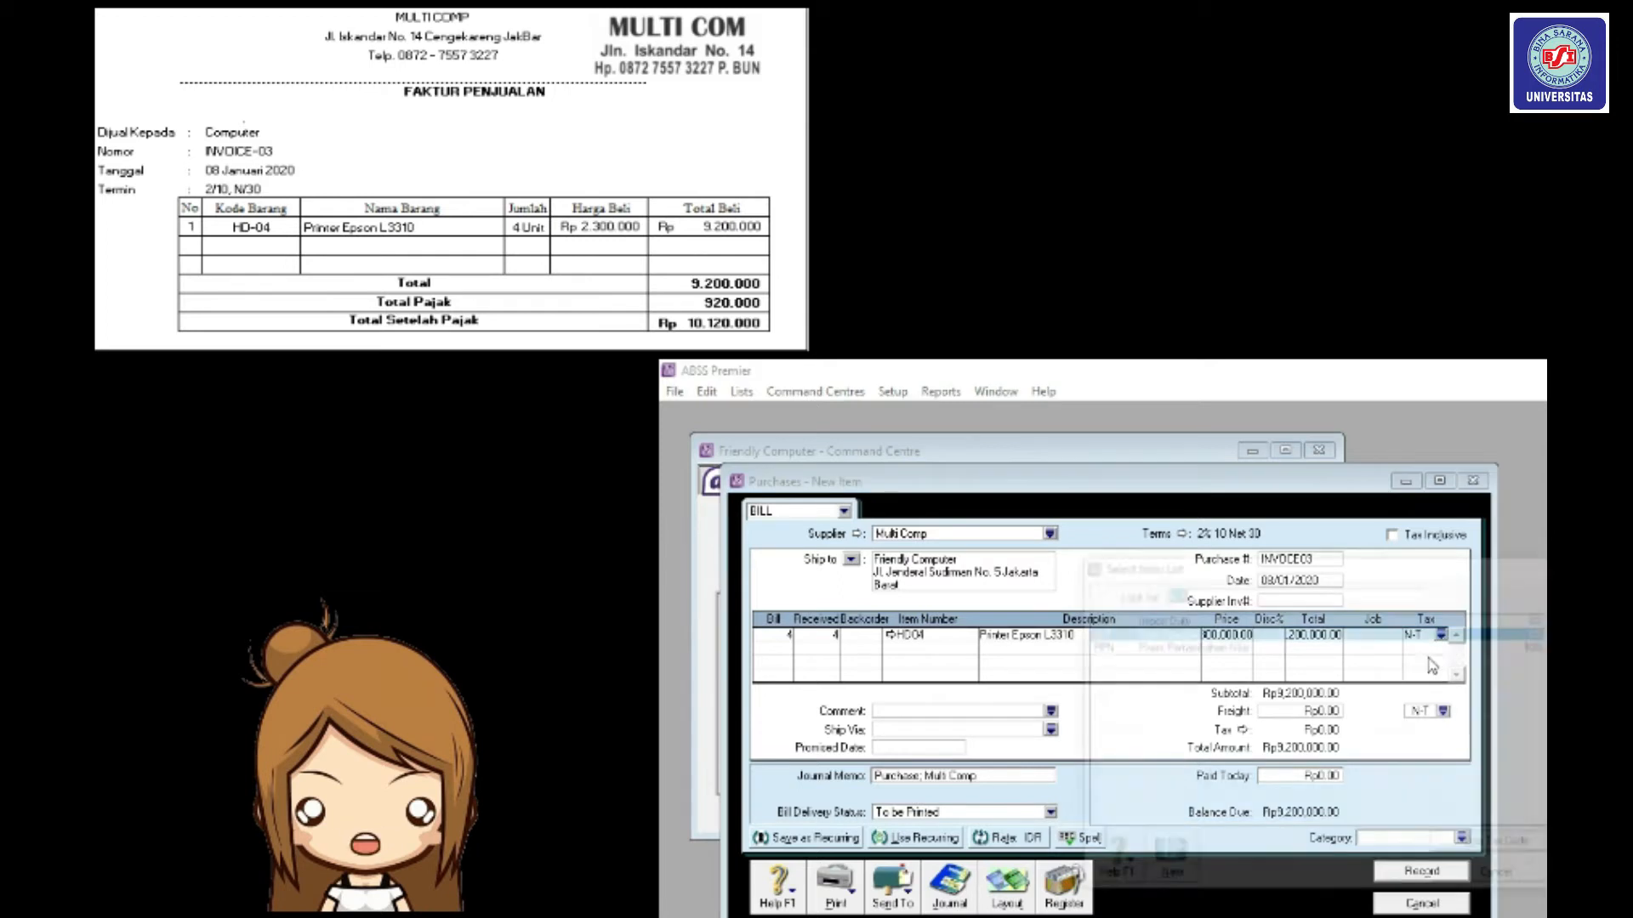
left_click(1243, 650)
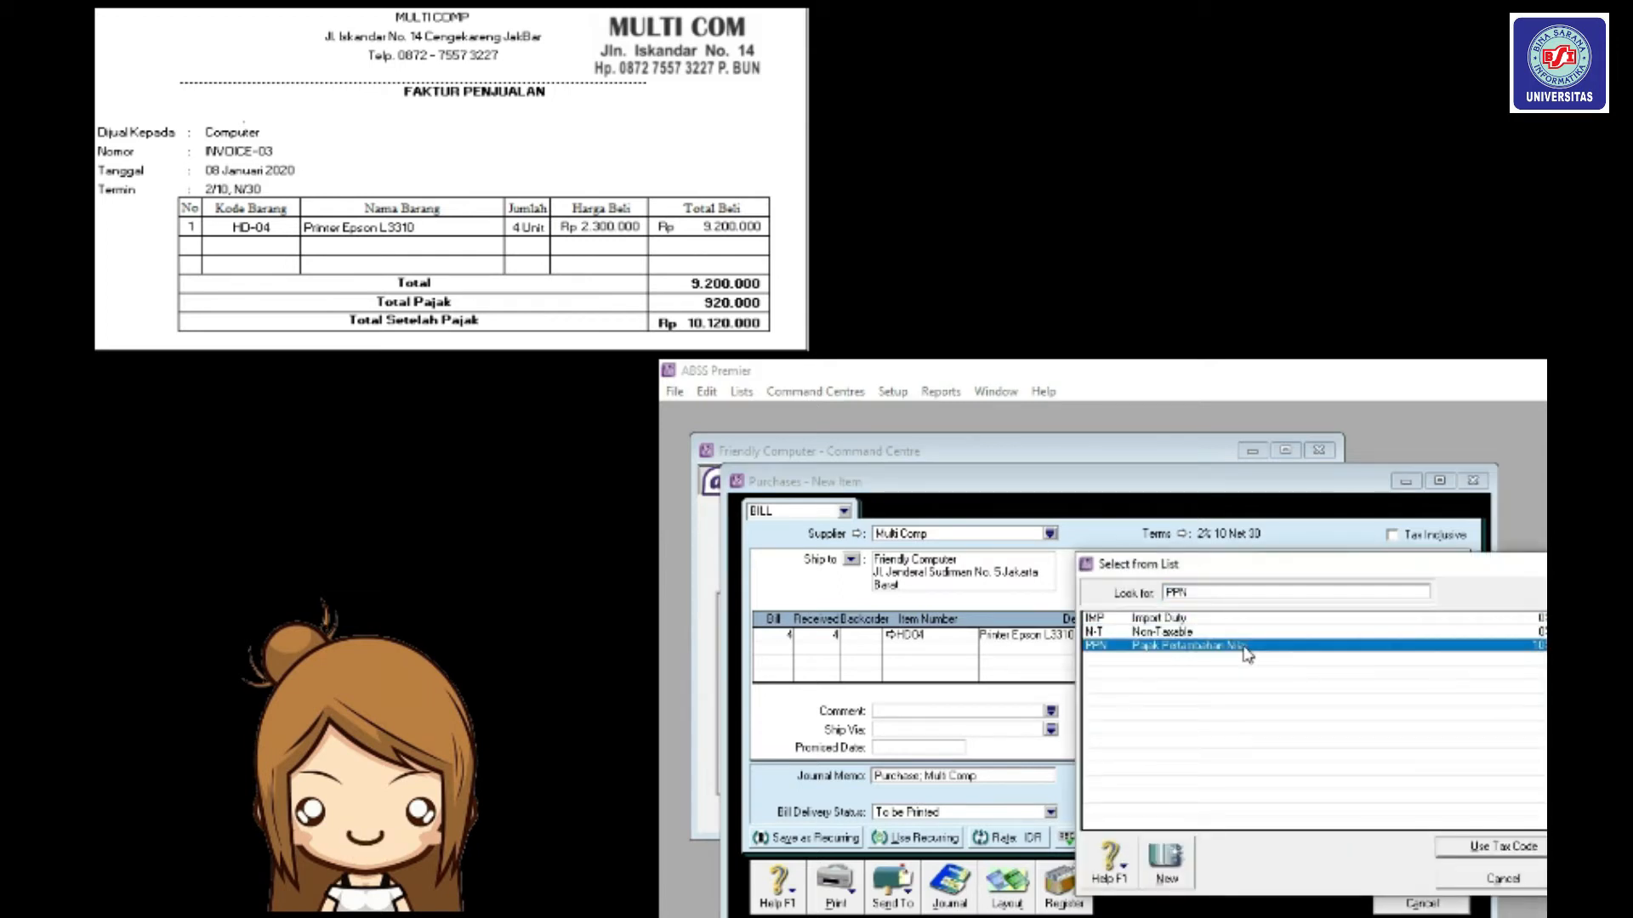
left_click(1495, 849)
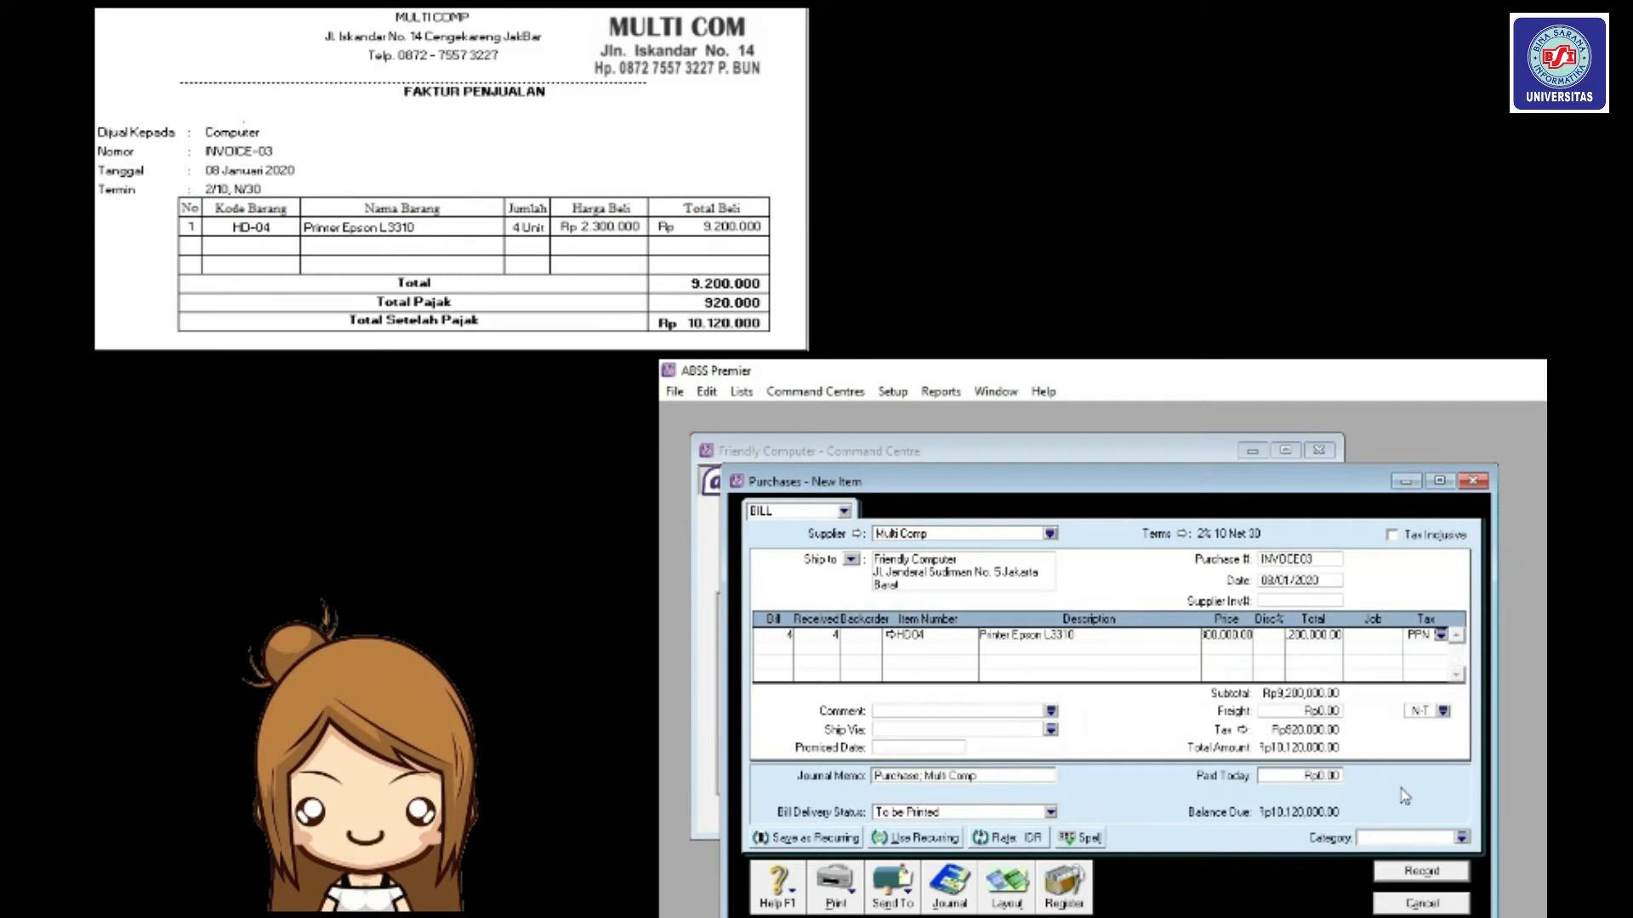
left_click(1441, 717)
left_click(1314, 651)
left_click(1468, 844)
left_click(1439, 871)
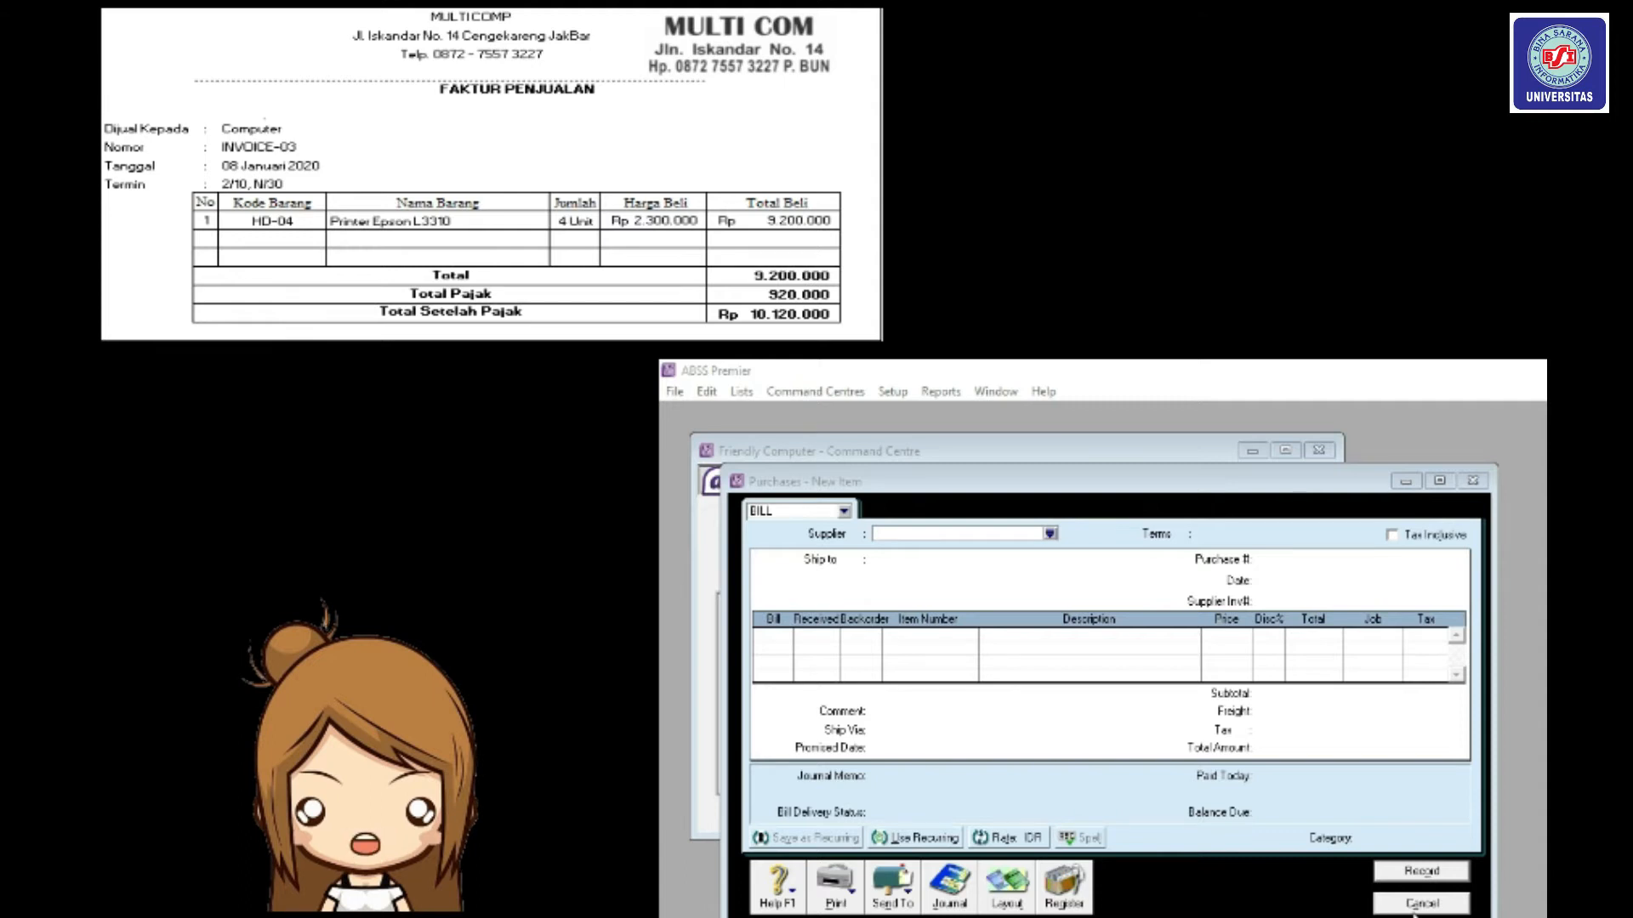
left_click(1416, 907)
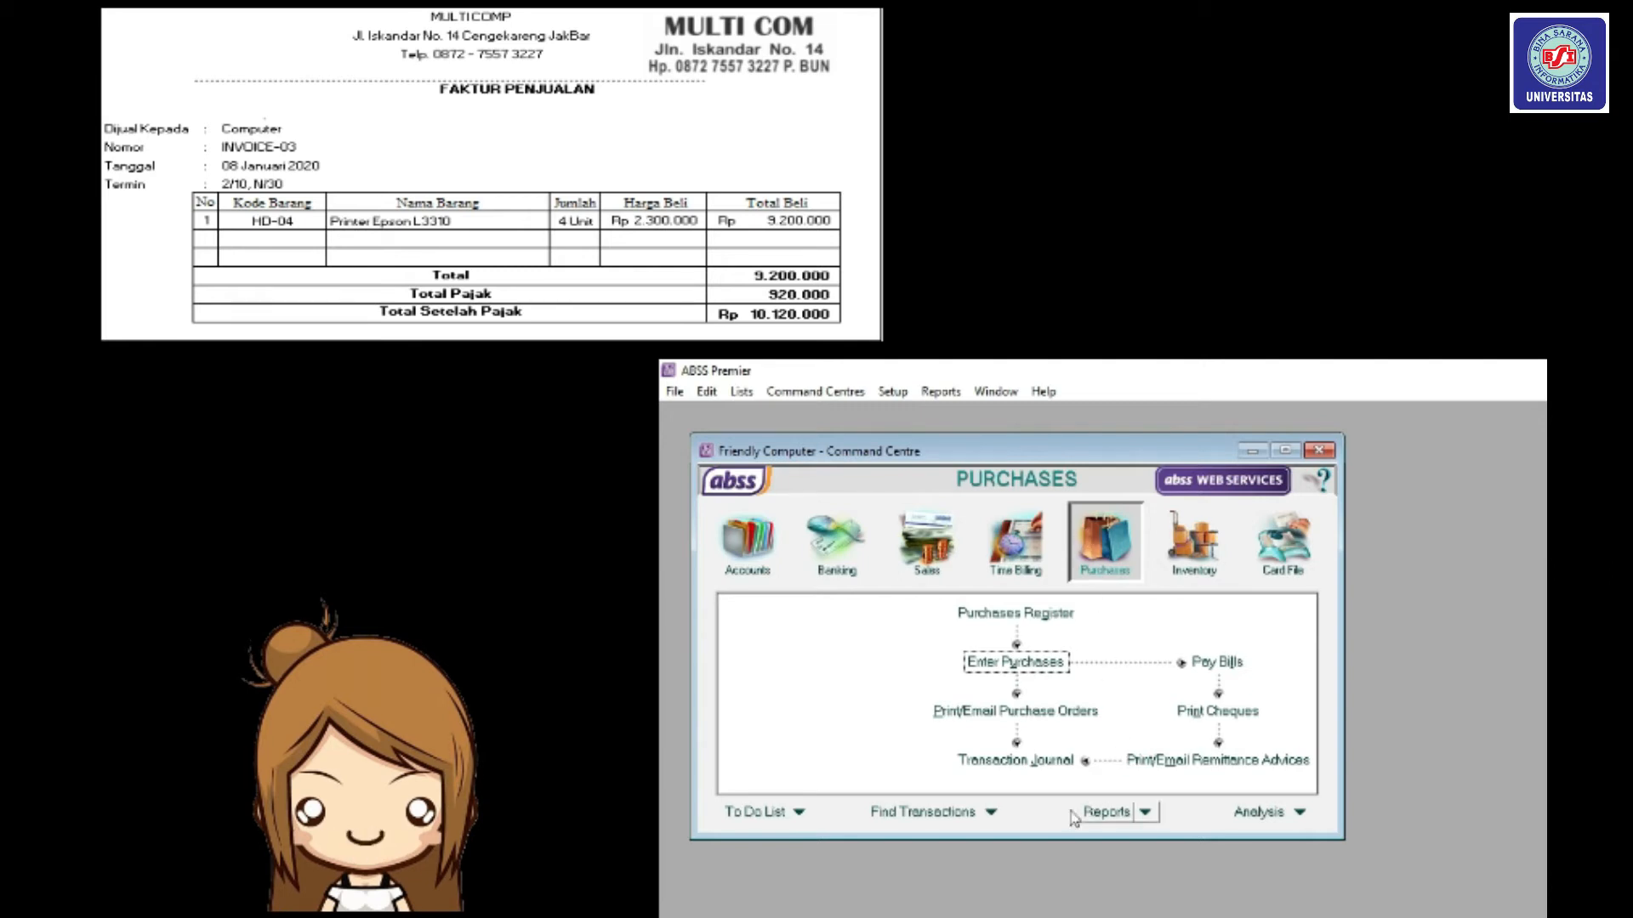
In the Transaction Journal's Purchases entries, reopen the Multi Comp INVOICE03 bill.
left_click(1062, 766)
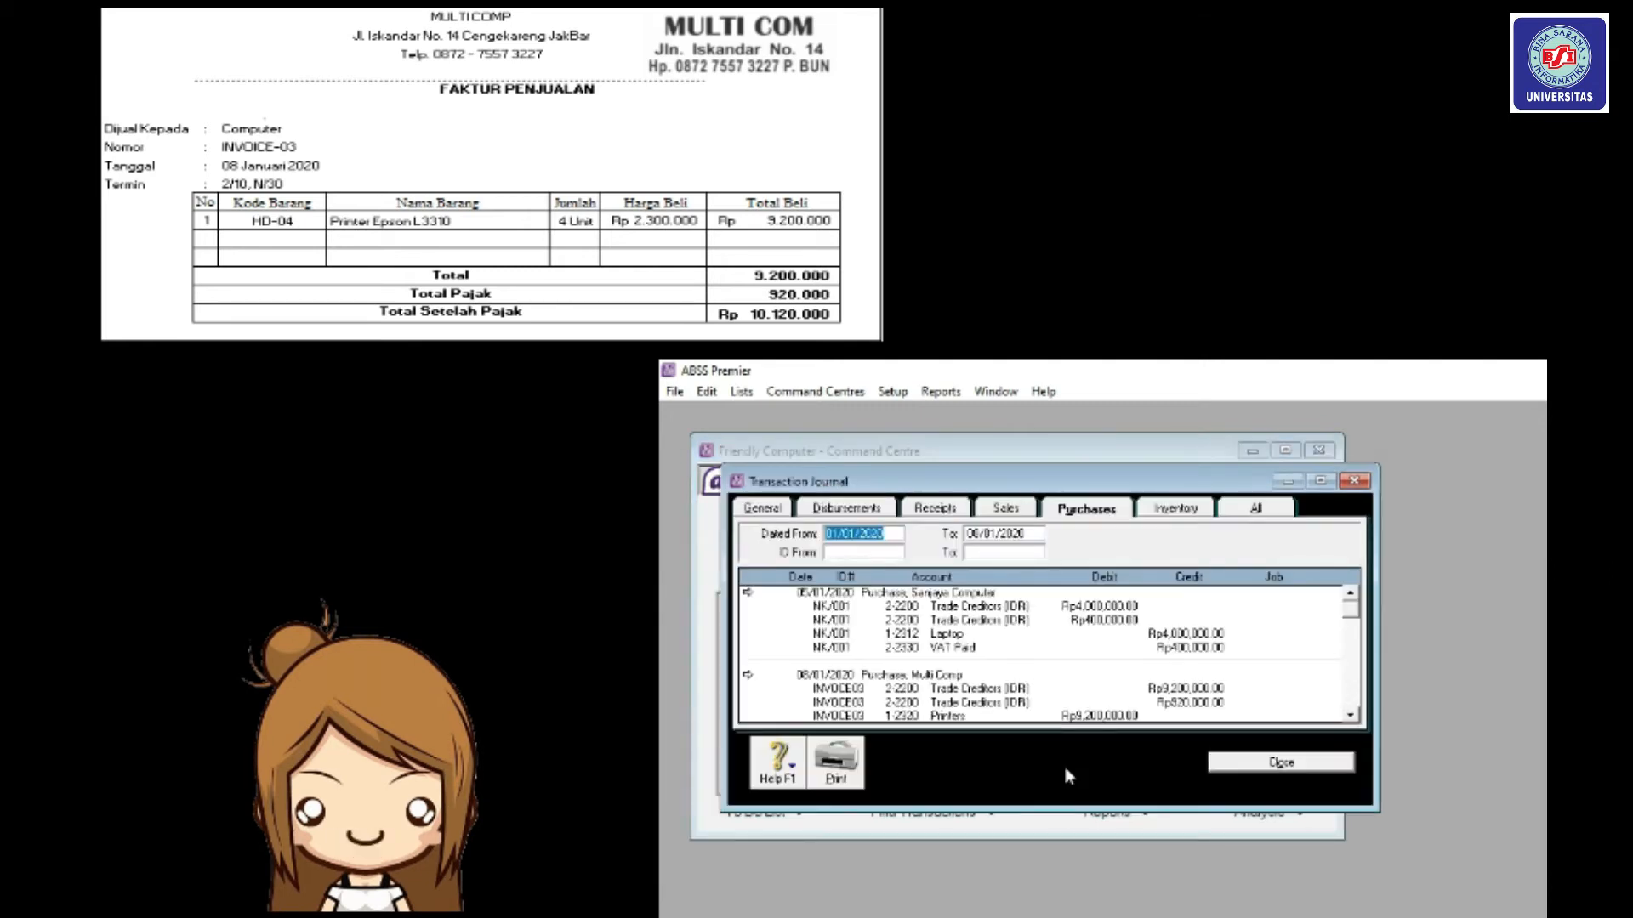
left_click(855, 534)
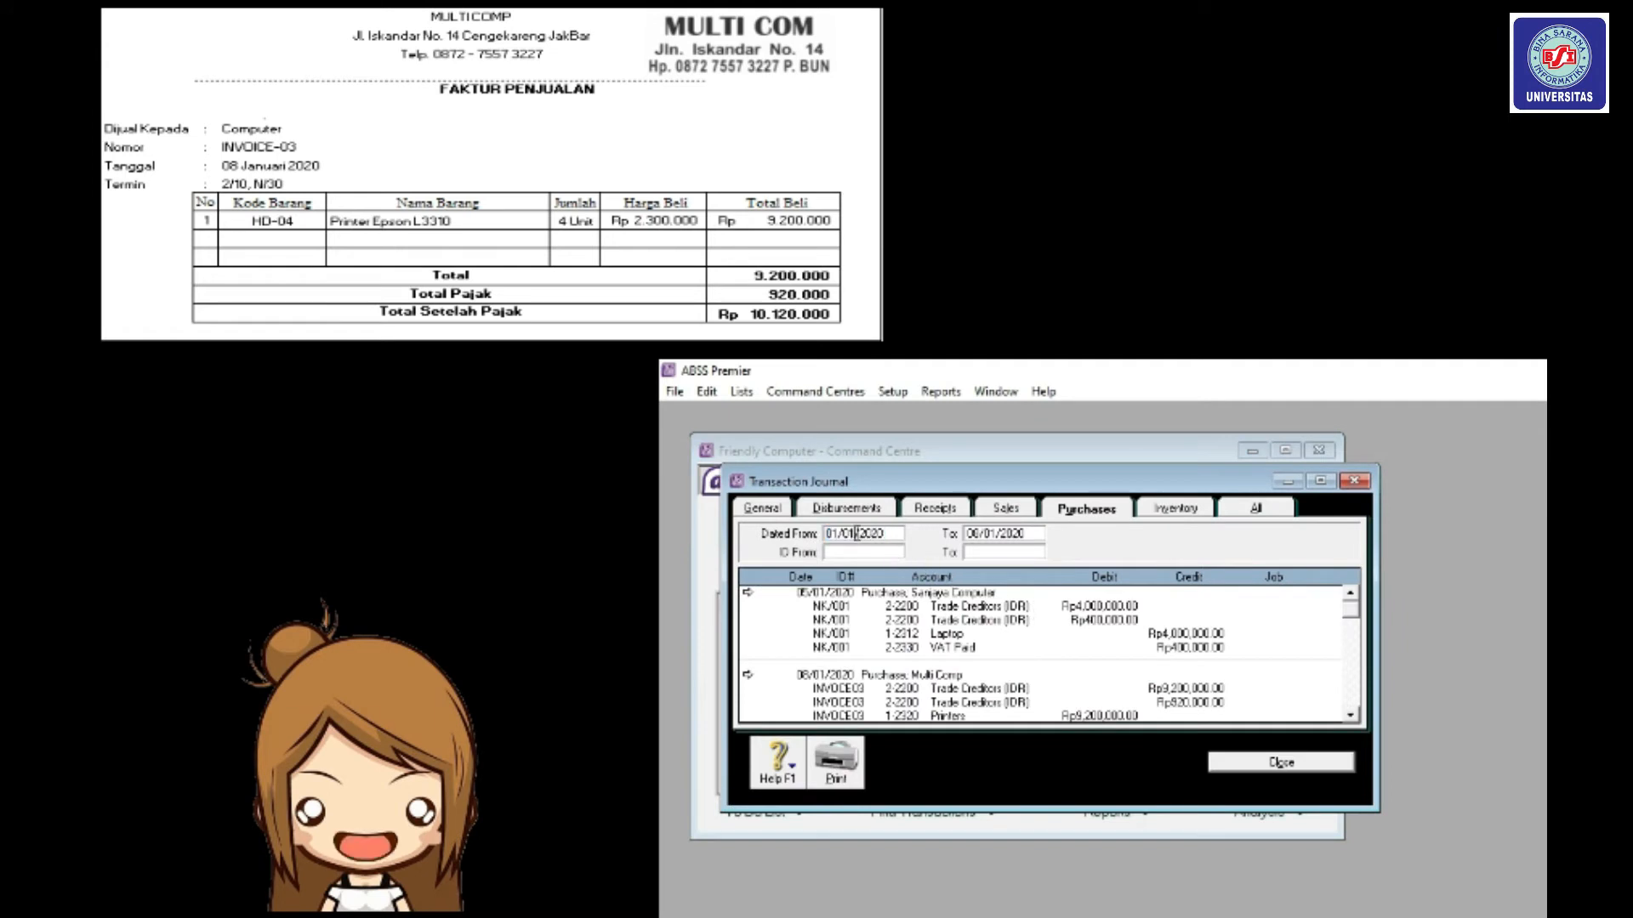
left_click(1006, 508)
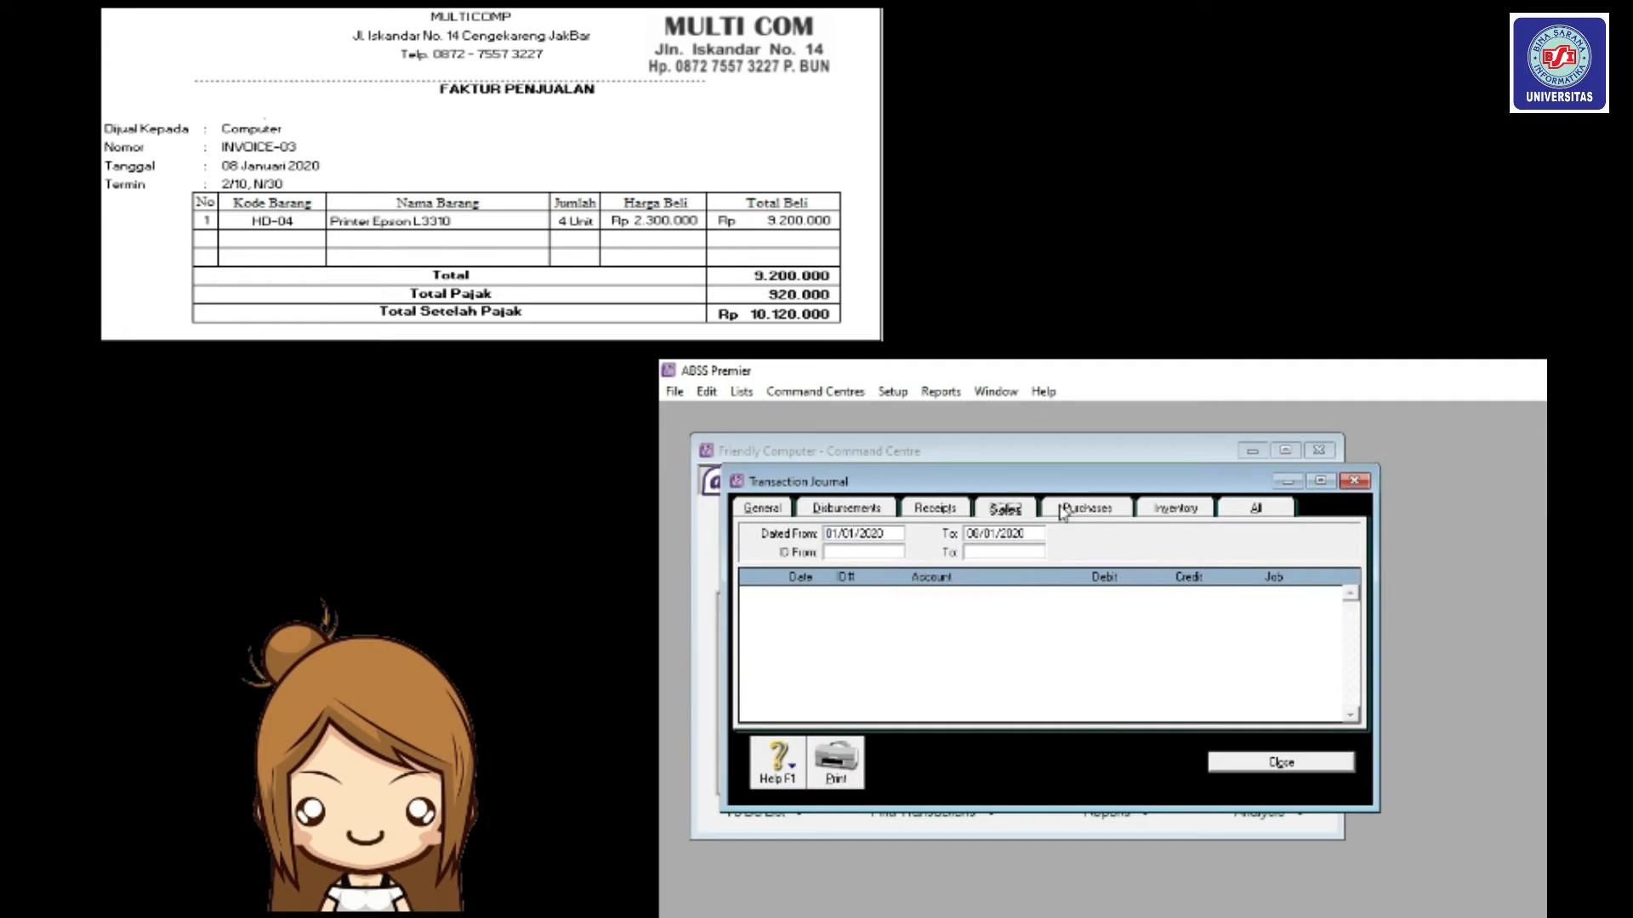
left_click(1063, 511)
left_click(840, 534)
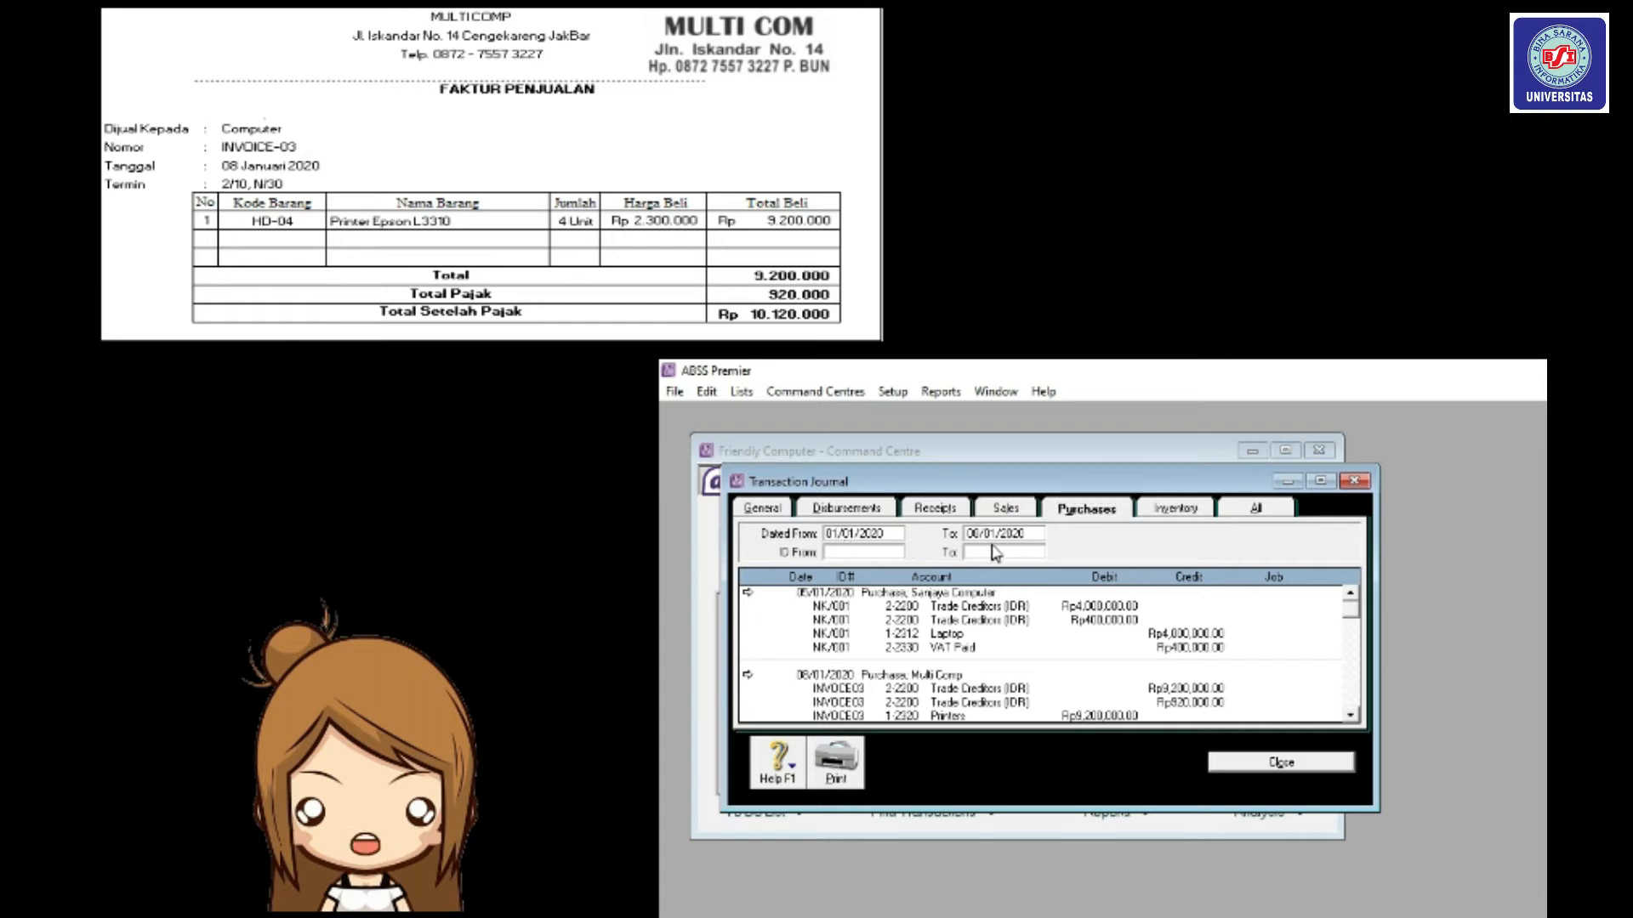
key("Tab")
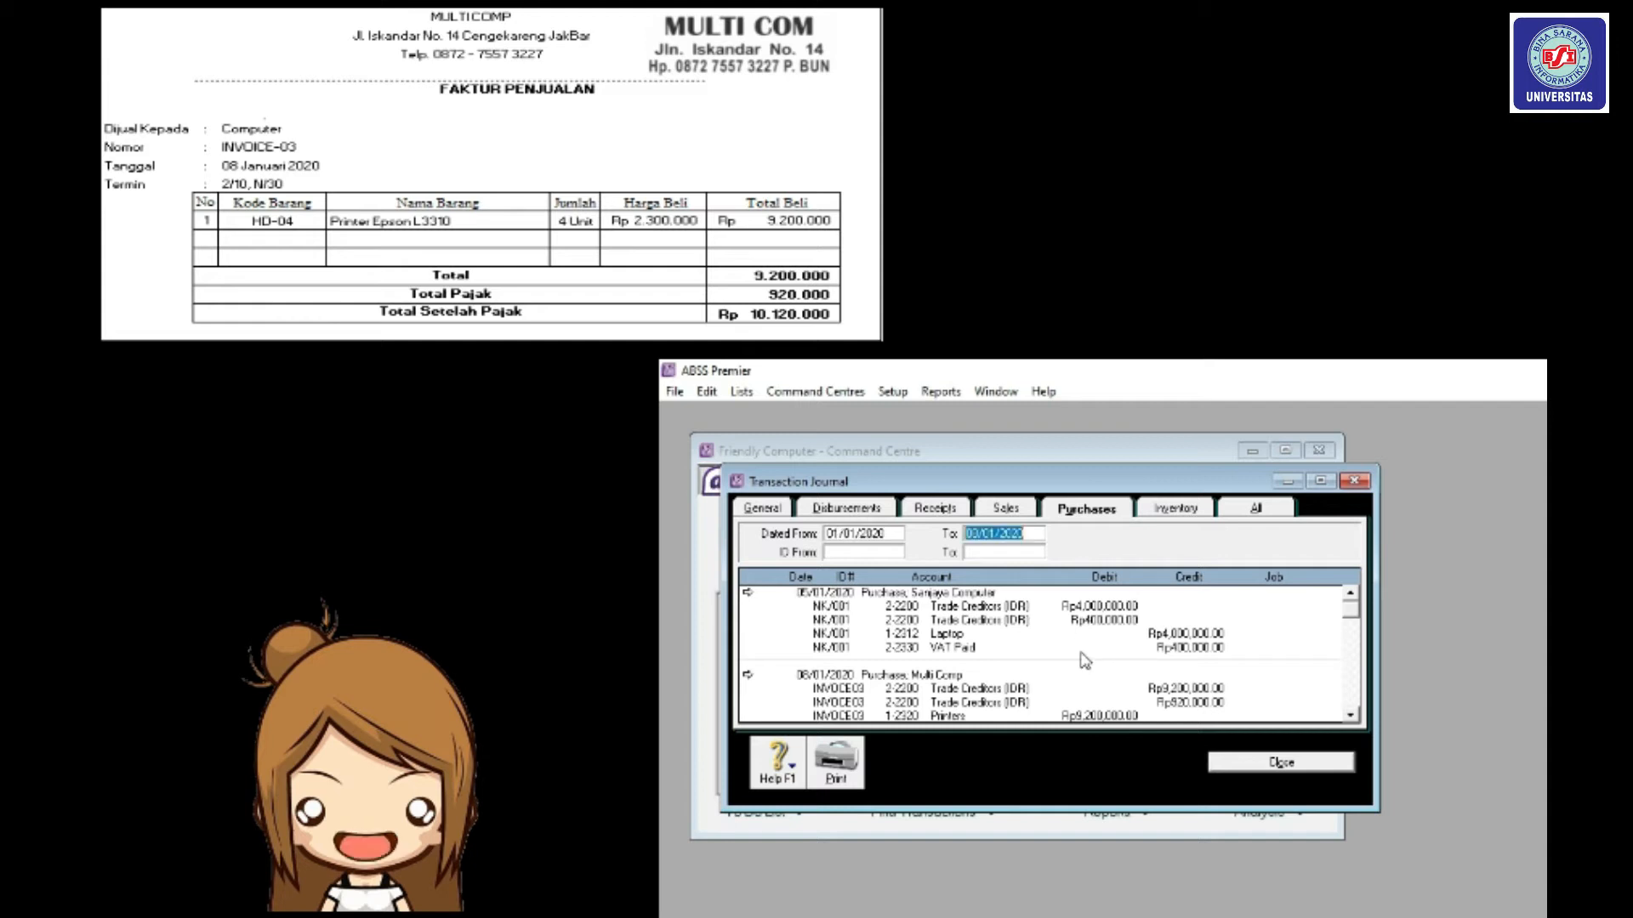
scroll(1053, 664, "down", 1)
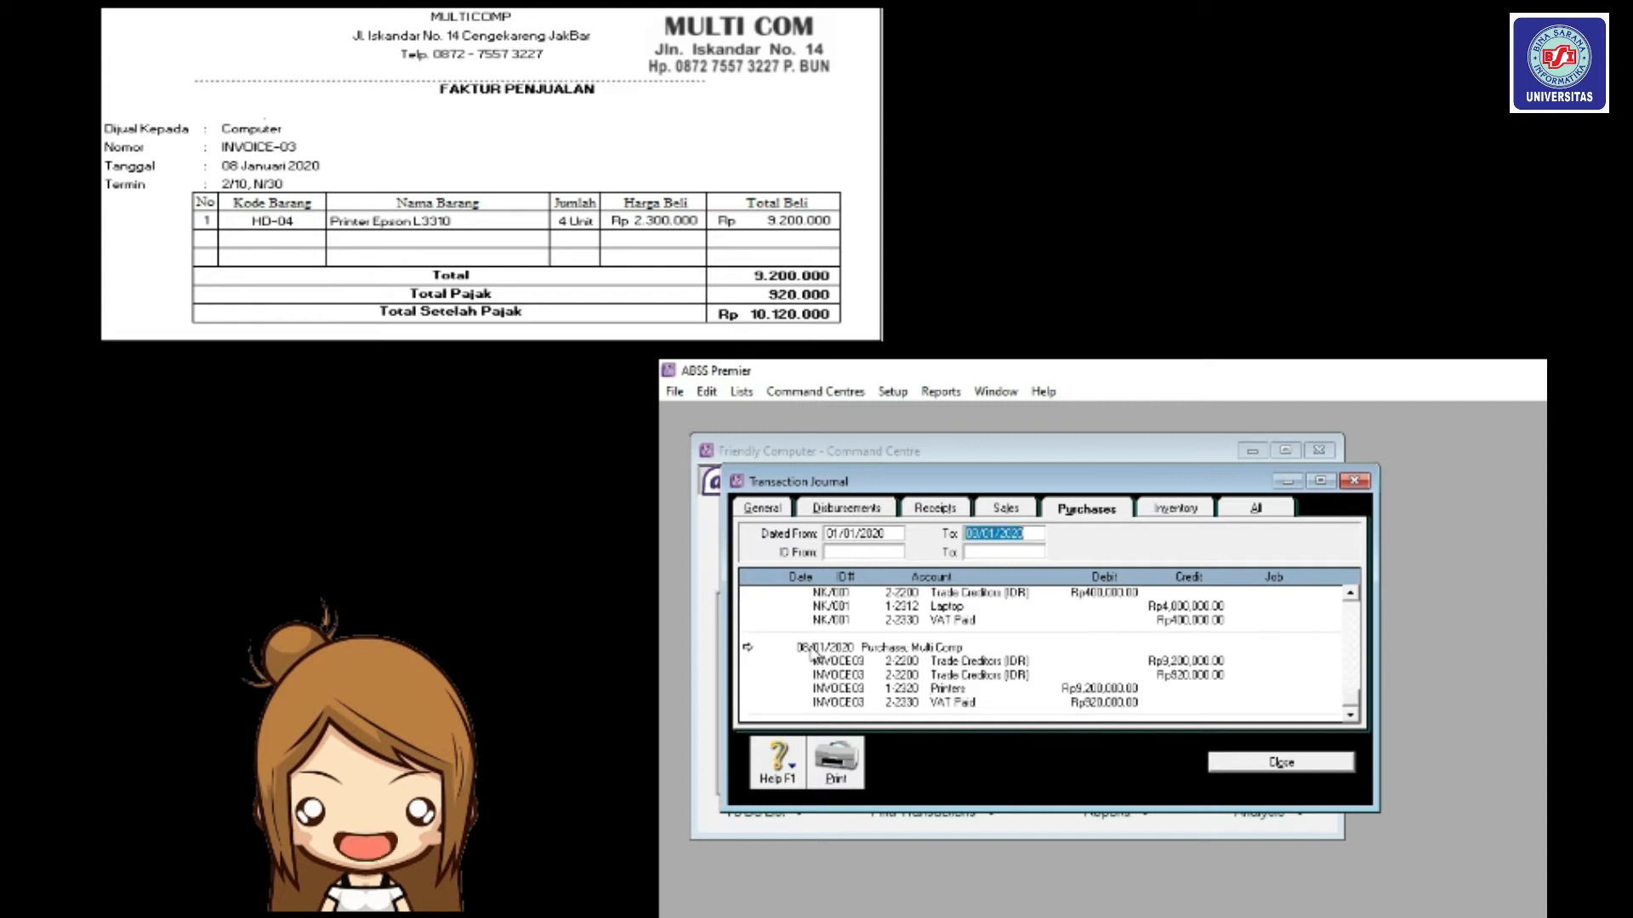
double_click(920, 658)
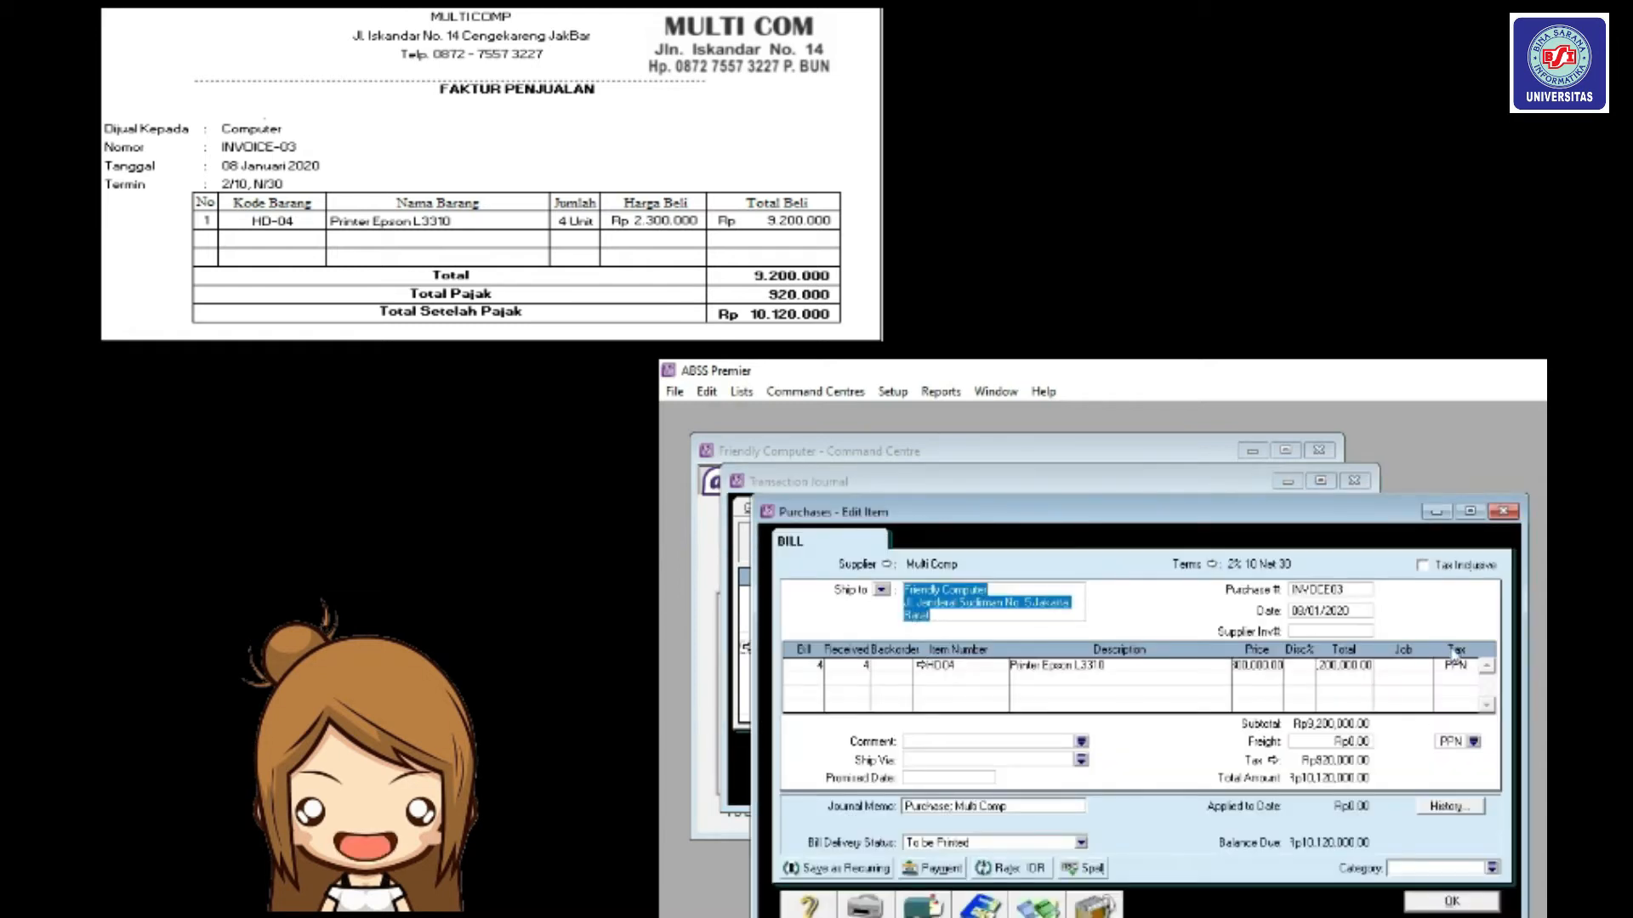
Close the reviewed INVOICE03 purchase with OK.
left_click(1484, 903)
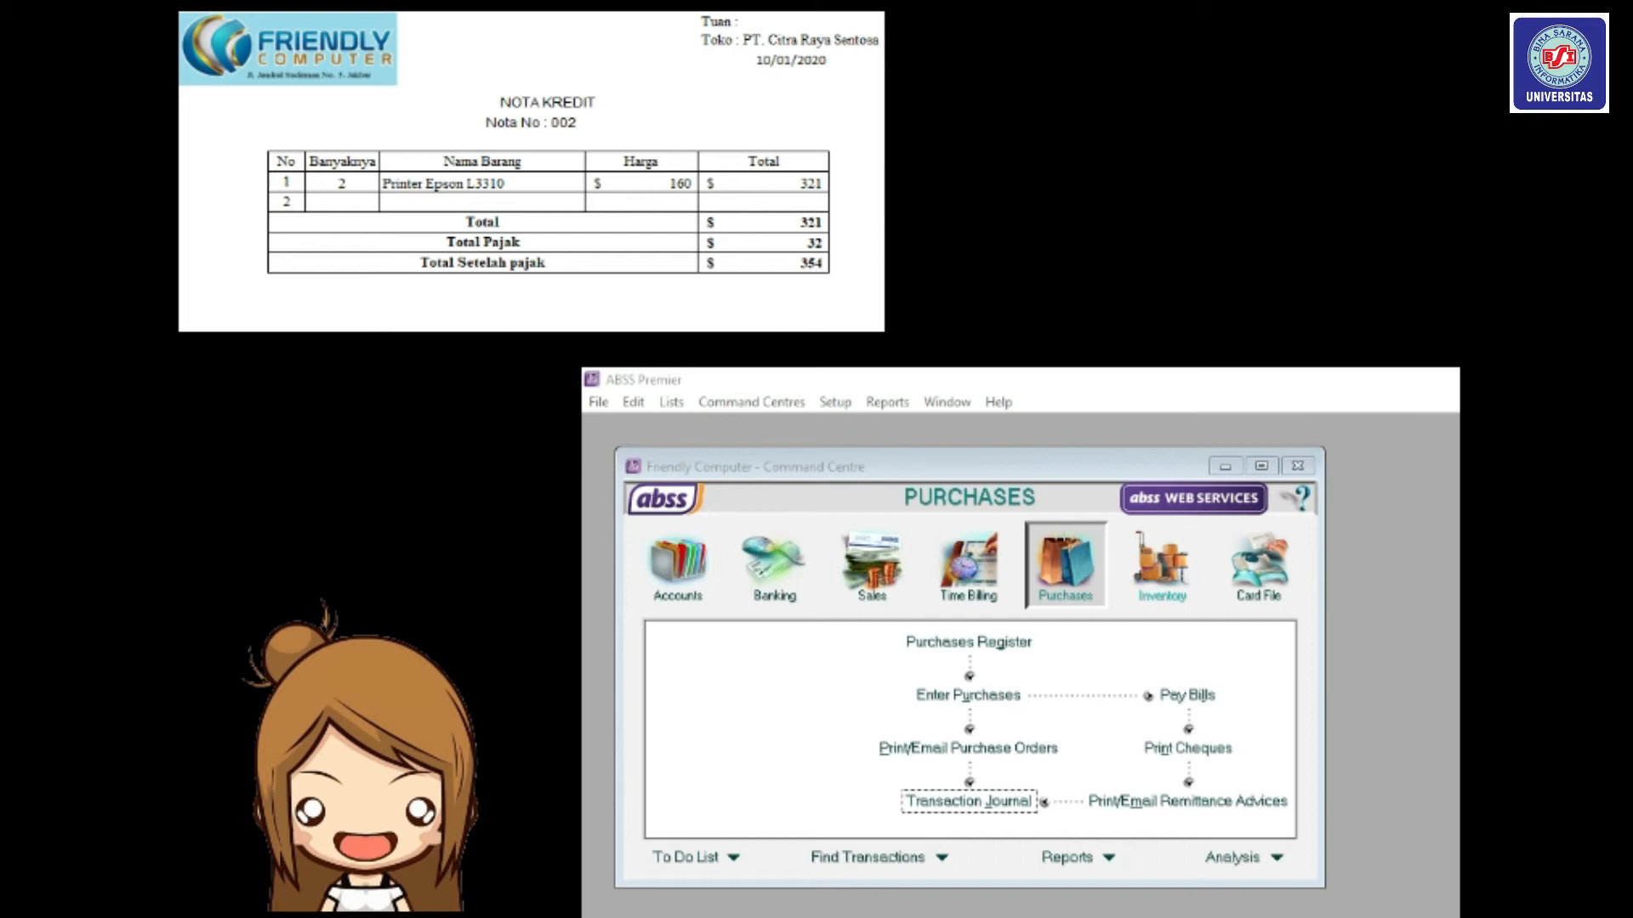
Start a new purchase for PT. Citra Raya Sentosa and bring up its Payment is Due choices.
left_click(1052, 585)
left_click(1011, 697)
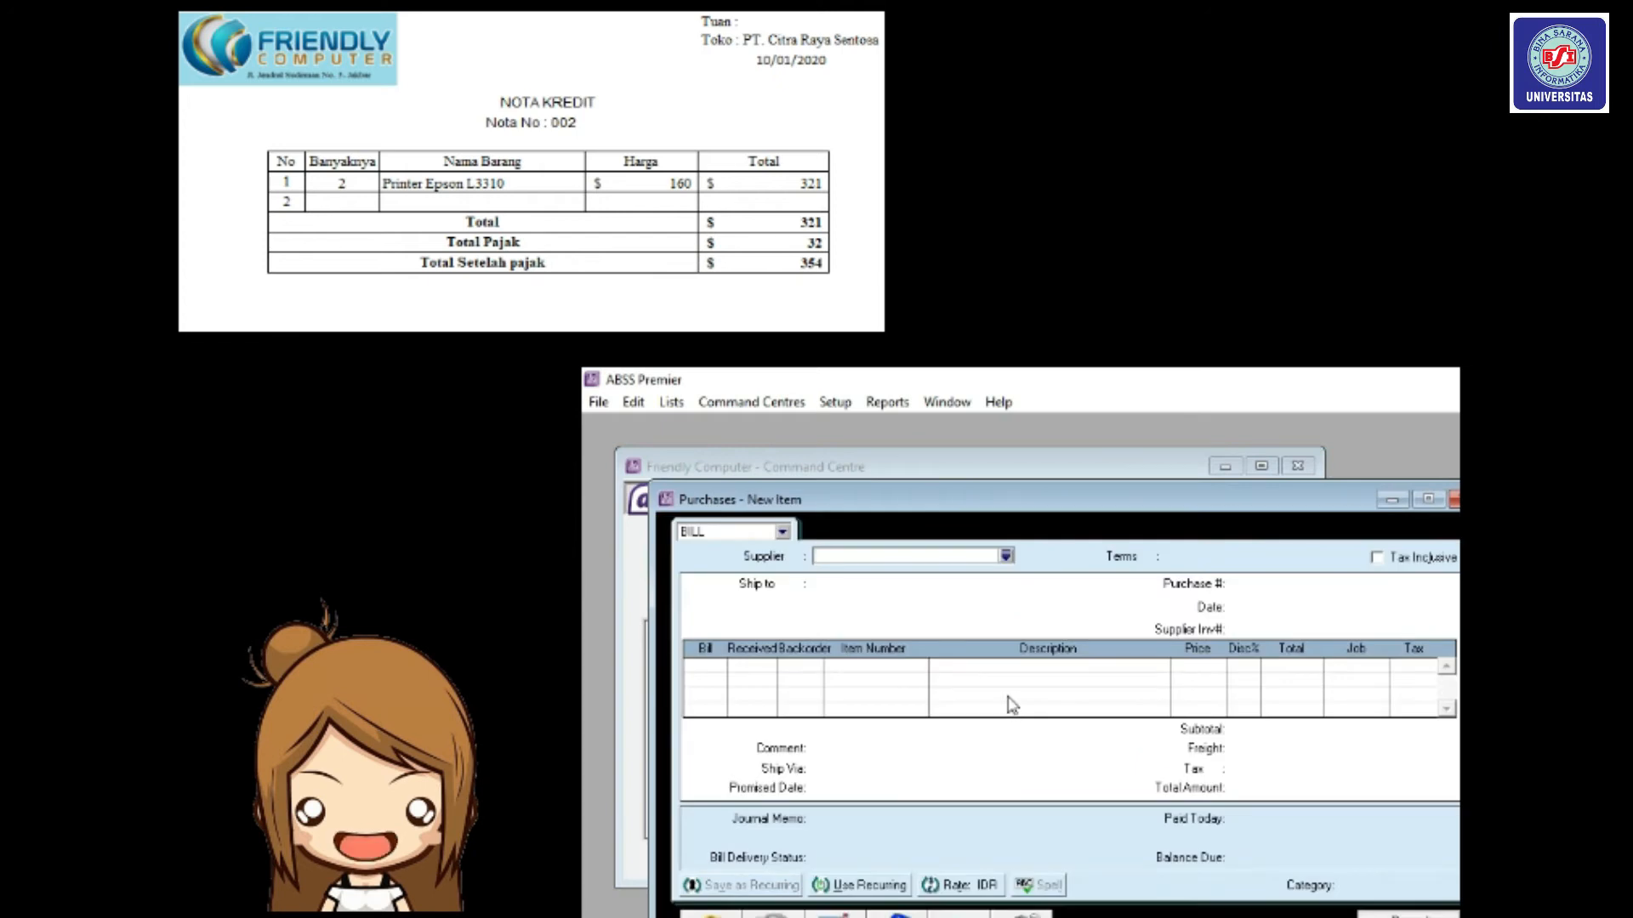
left_click(1007, 556)
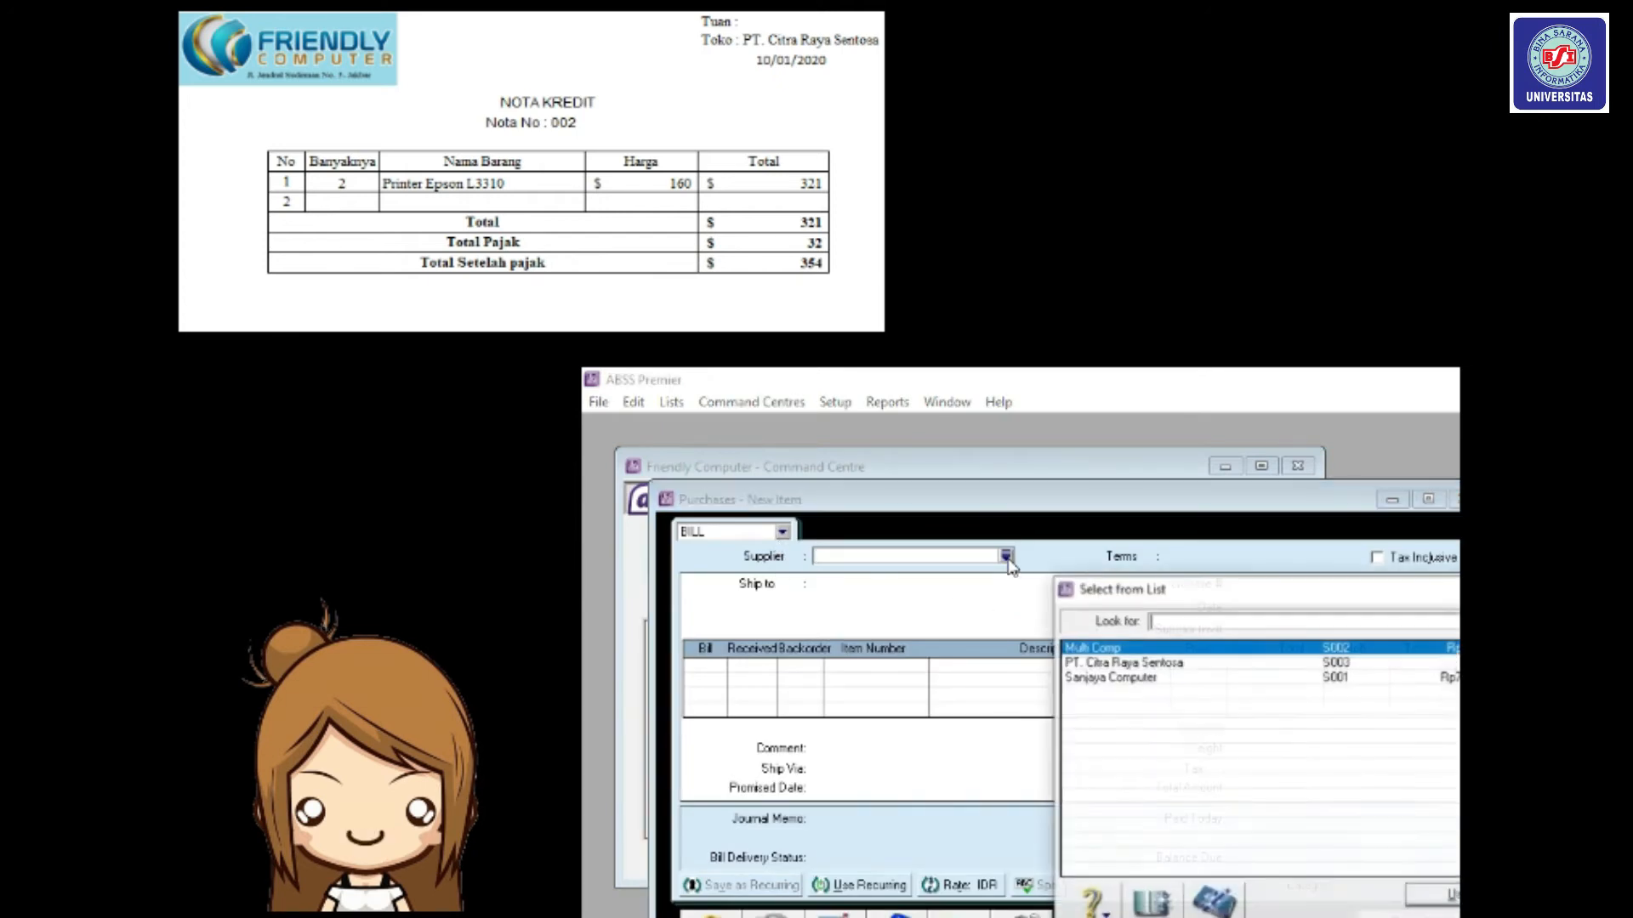
left_click(1218, 664)
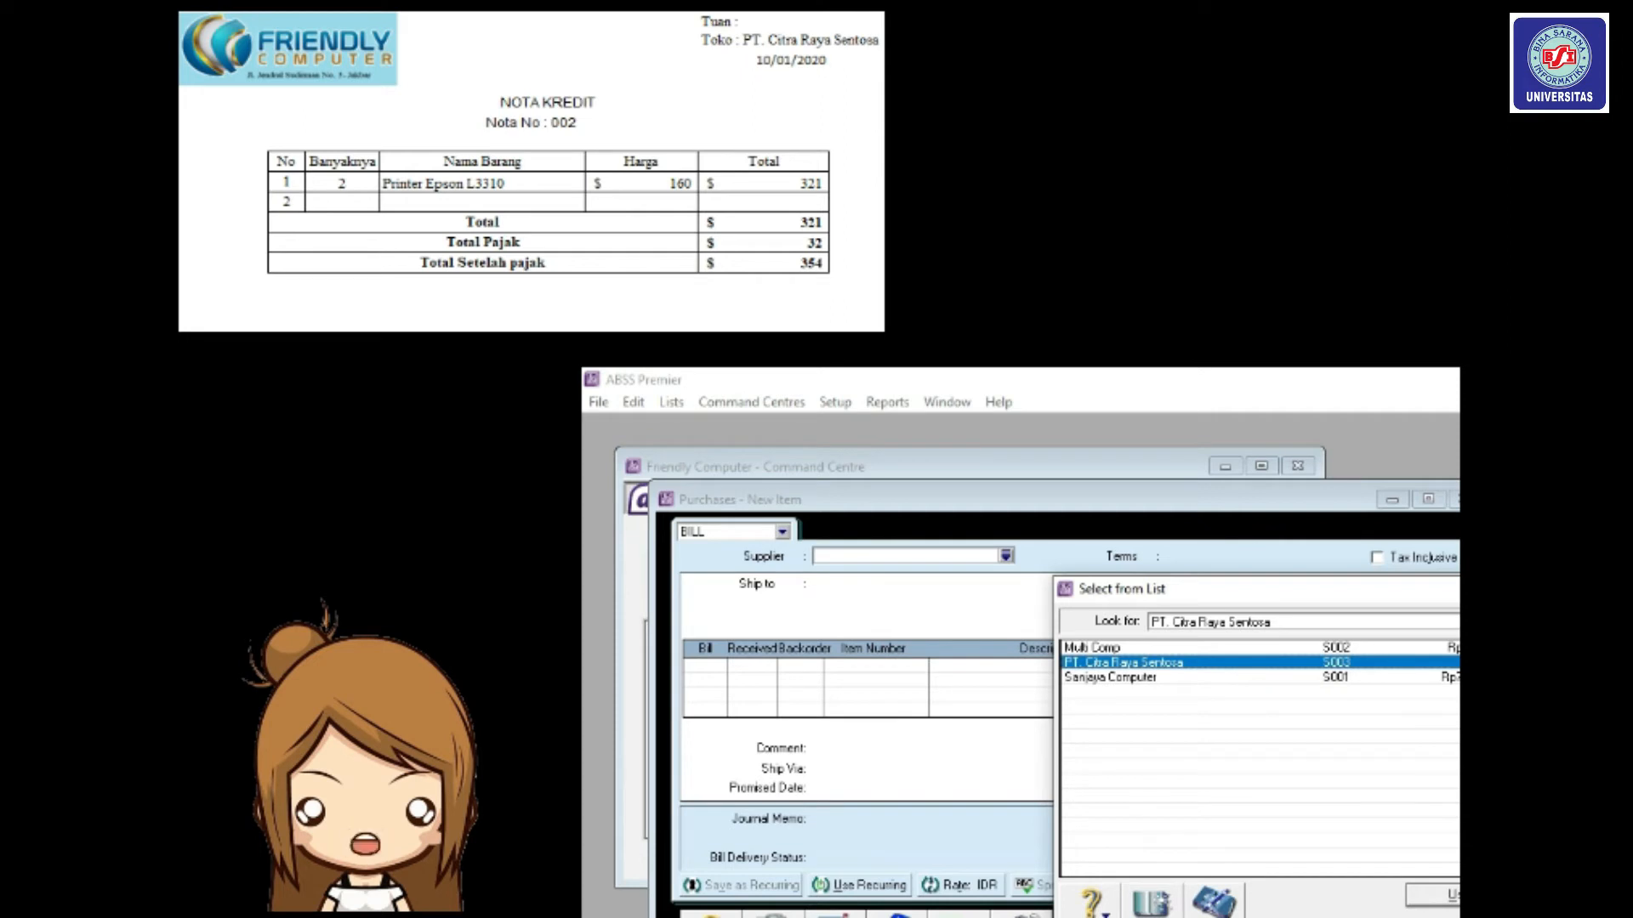
left_click(1437, 894)
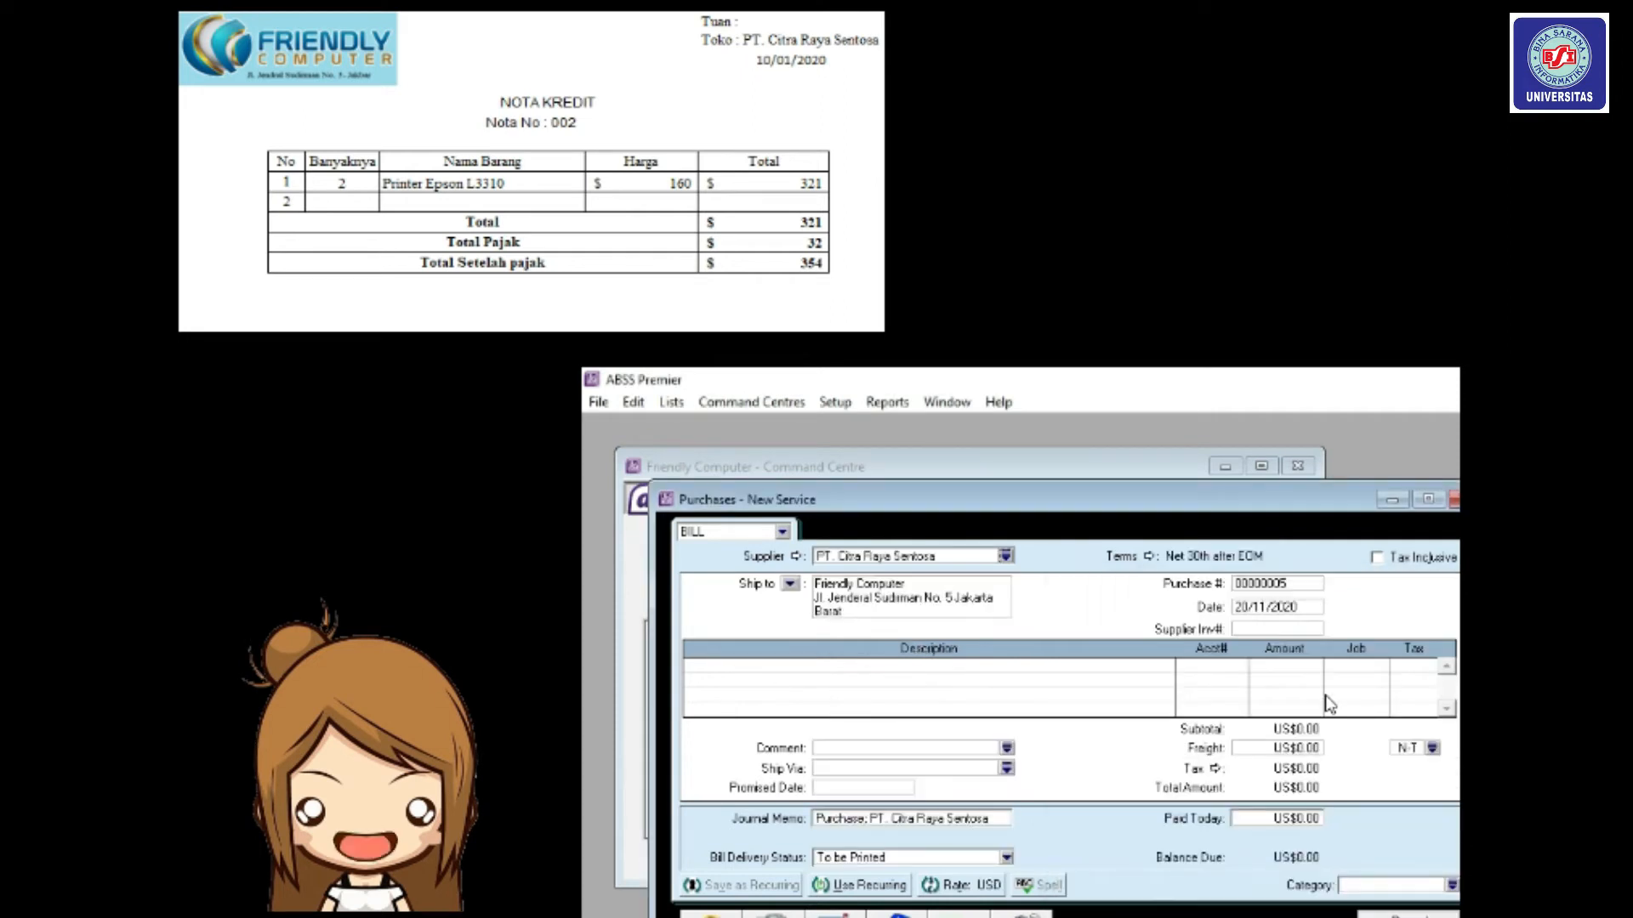
left_click(1151, 558)
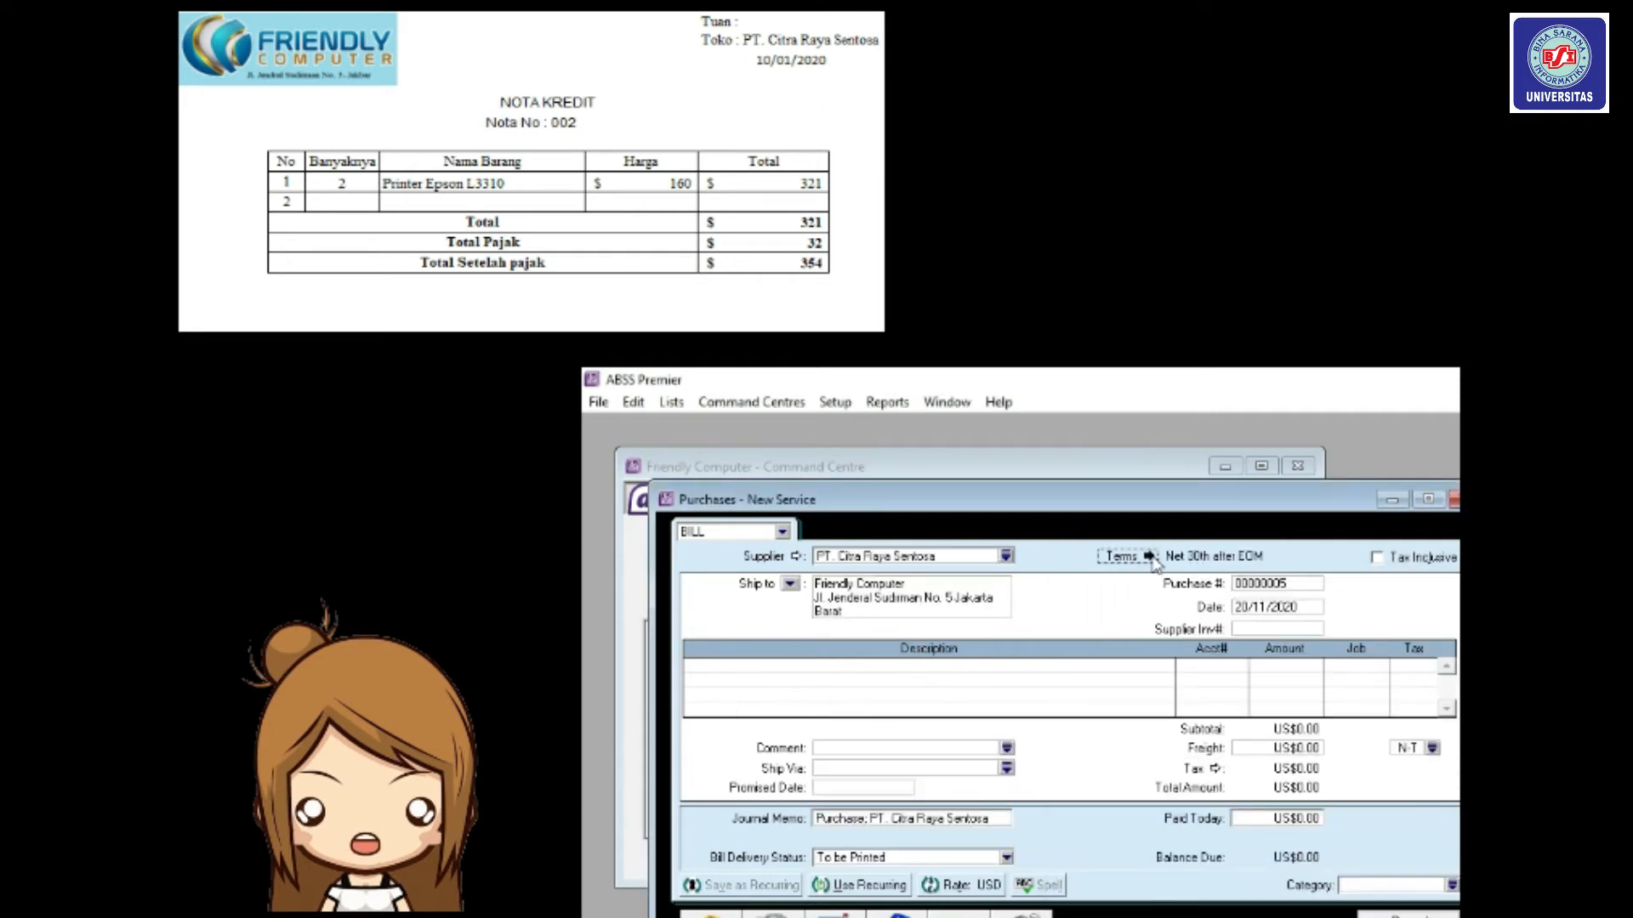
left_click(1382, 630)
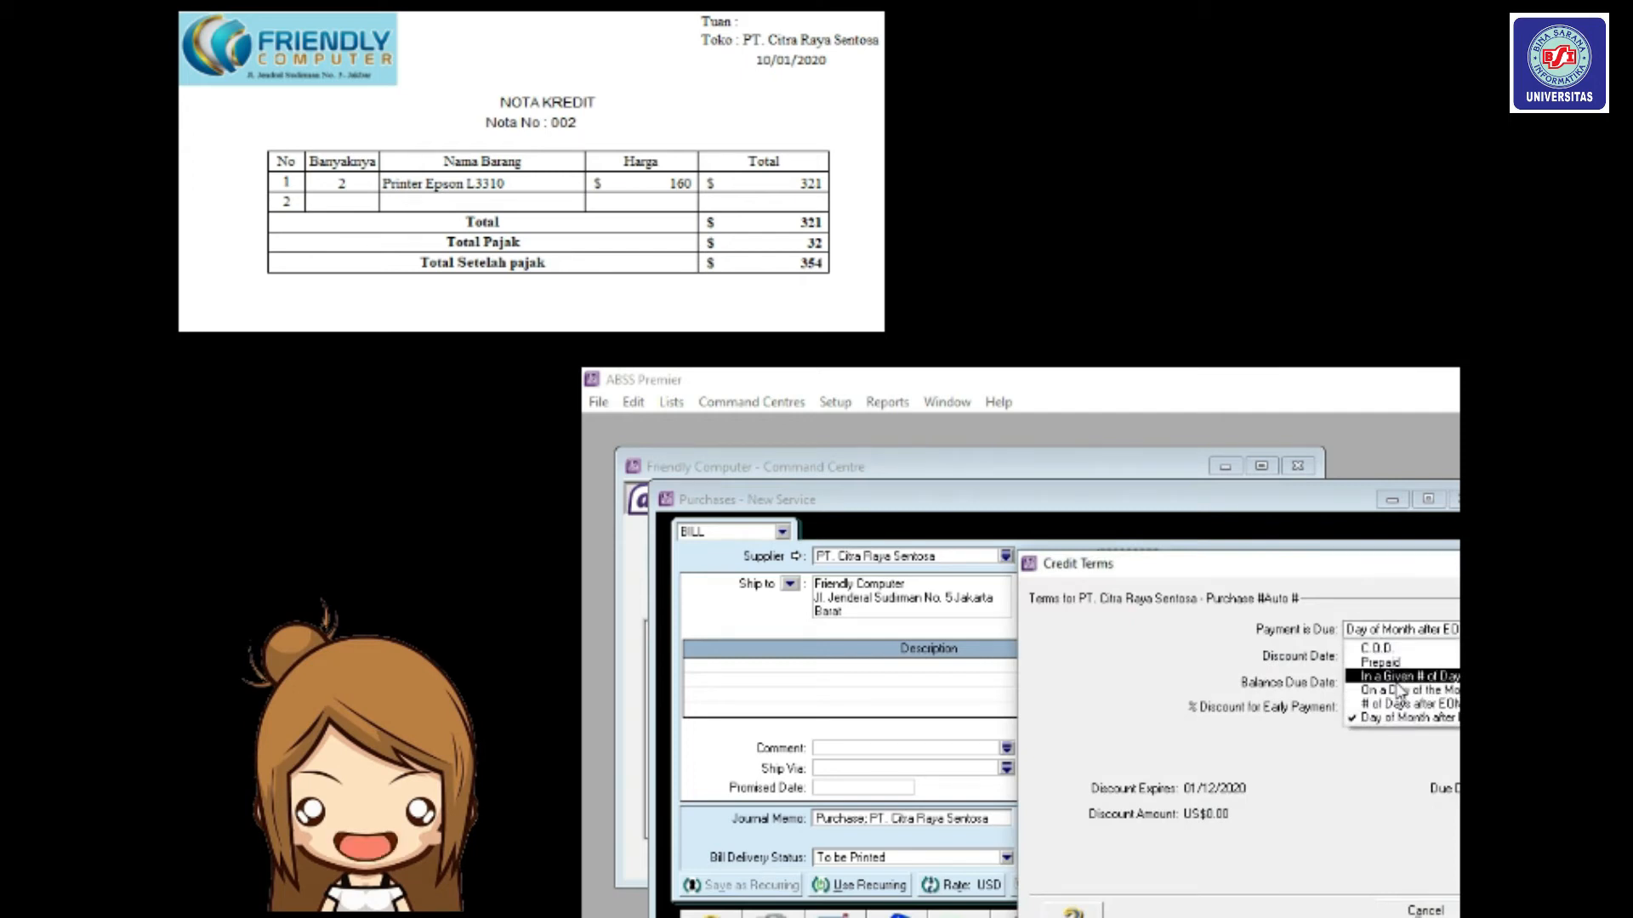
Set the credit terms to 10 discount days, 30 balance days and 2% discount.
left_click(1399, 678)
left_click(1391, 658)
type("10")
left_click(1367, 682)
type("30")
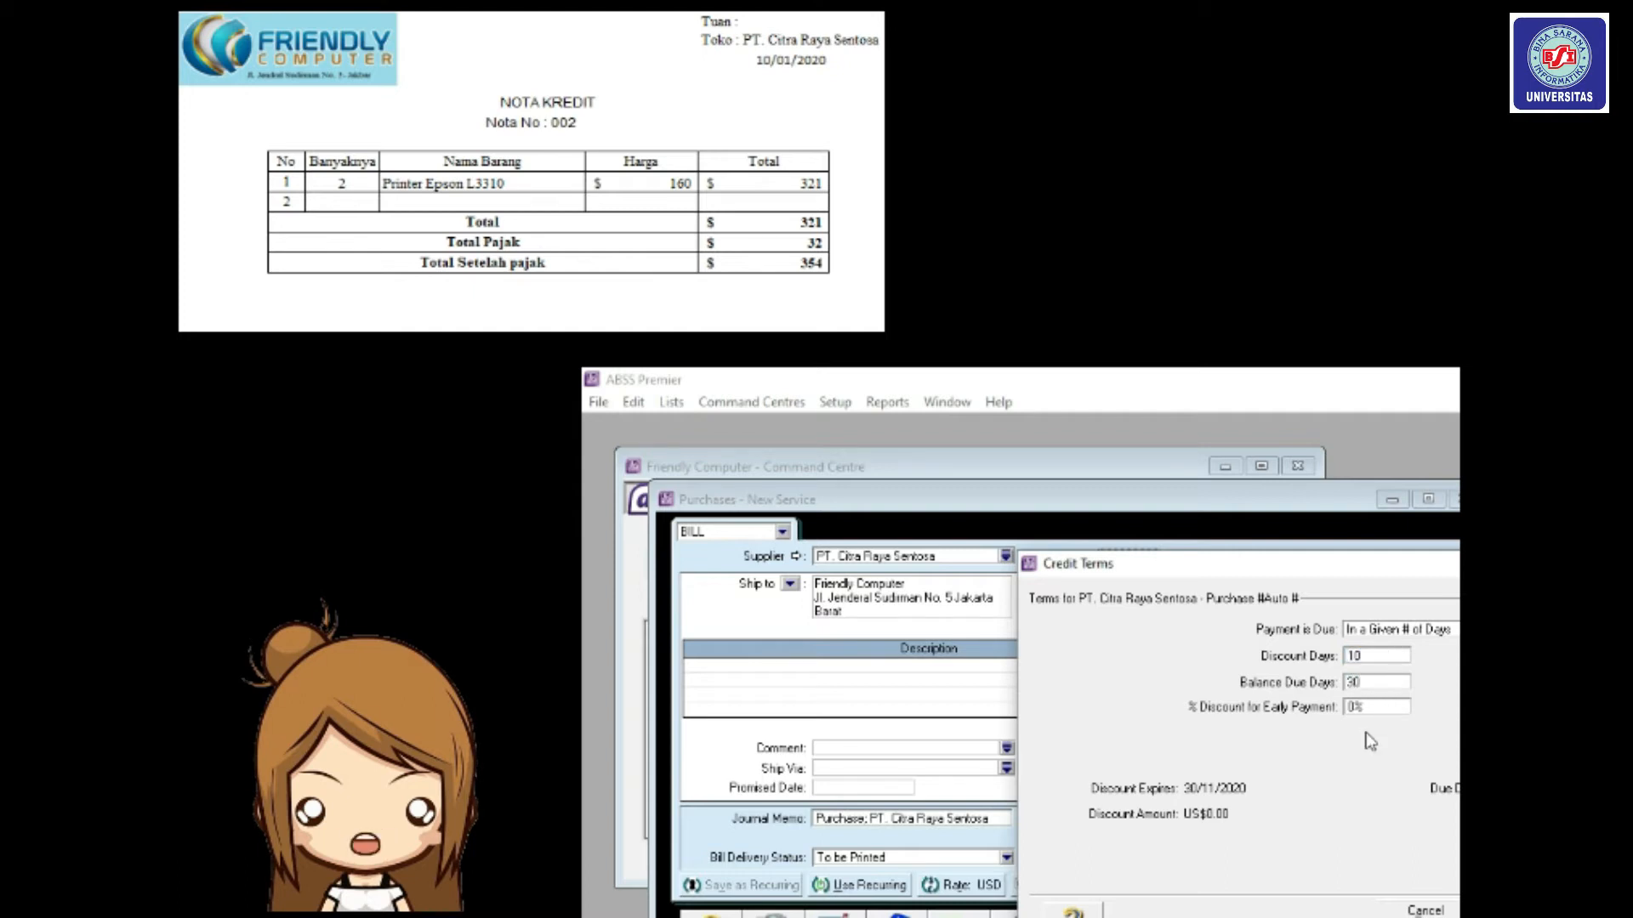
type("2%")
key("Return")
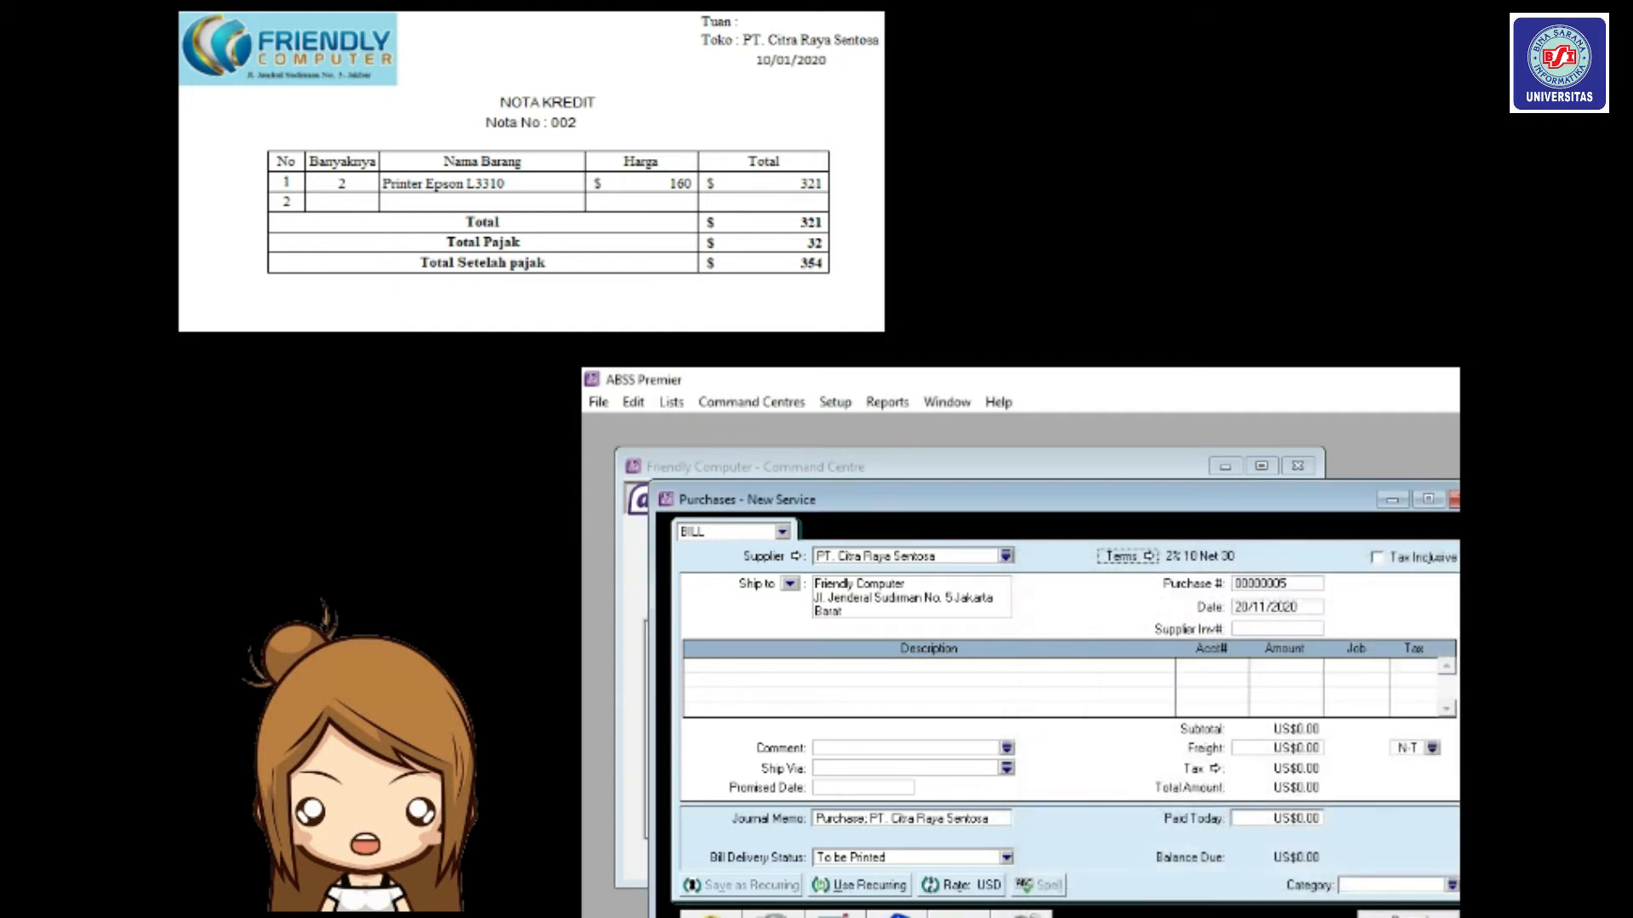
Enter purchase number NK/0002 and date 10/01/2020.
left_click(1290, 585)
type("n")
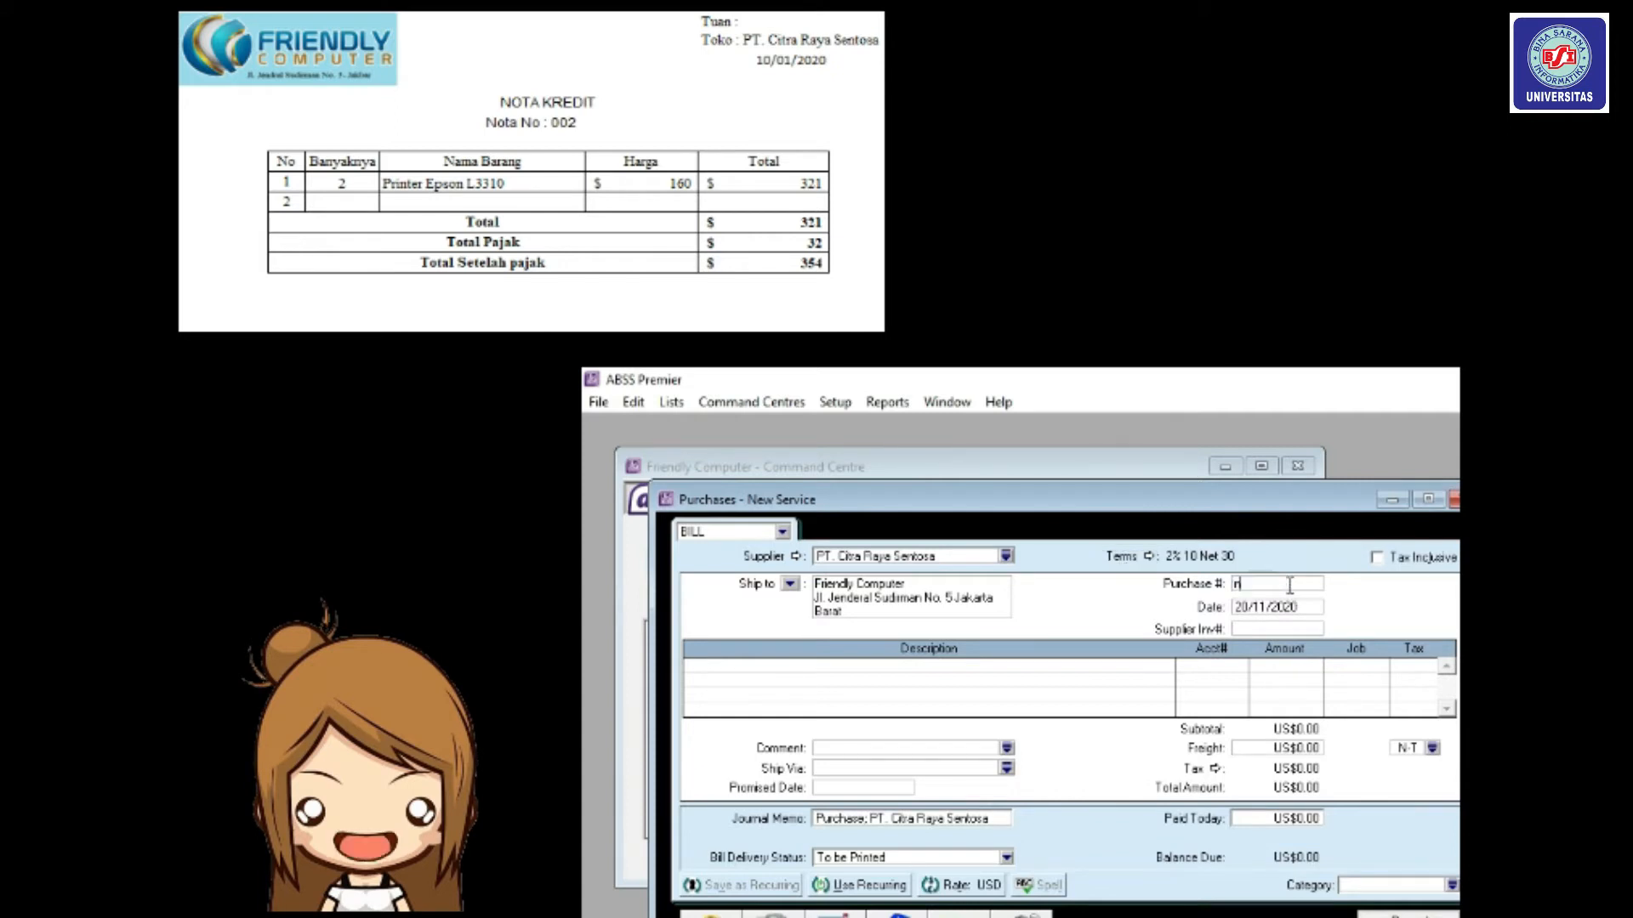
type("k/000")
key("BackSpace")
key("BackSpace")
key("BackSpace")
key("BackSpace")
key("BackSpace")
key("BackSpace")
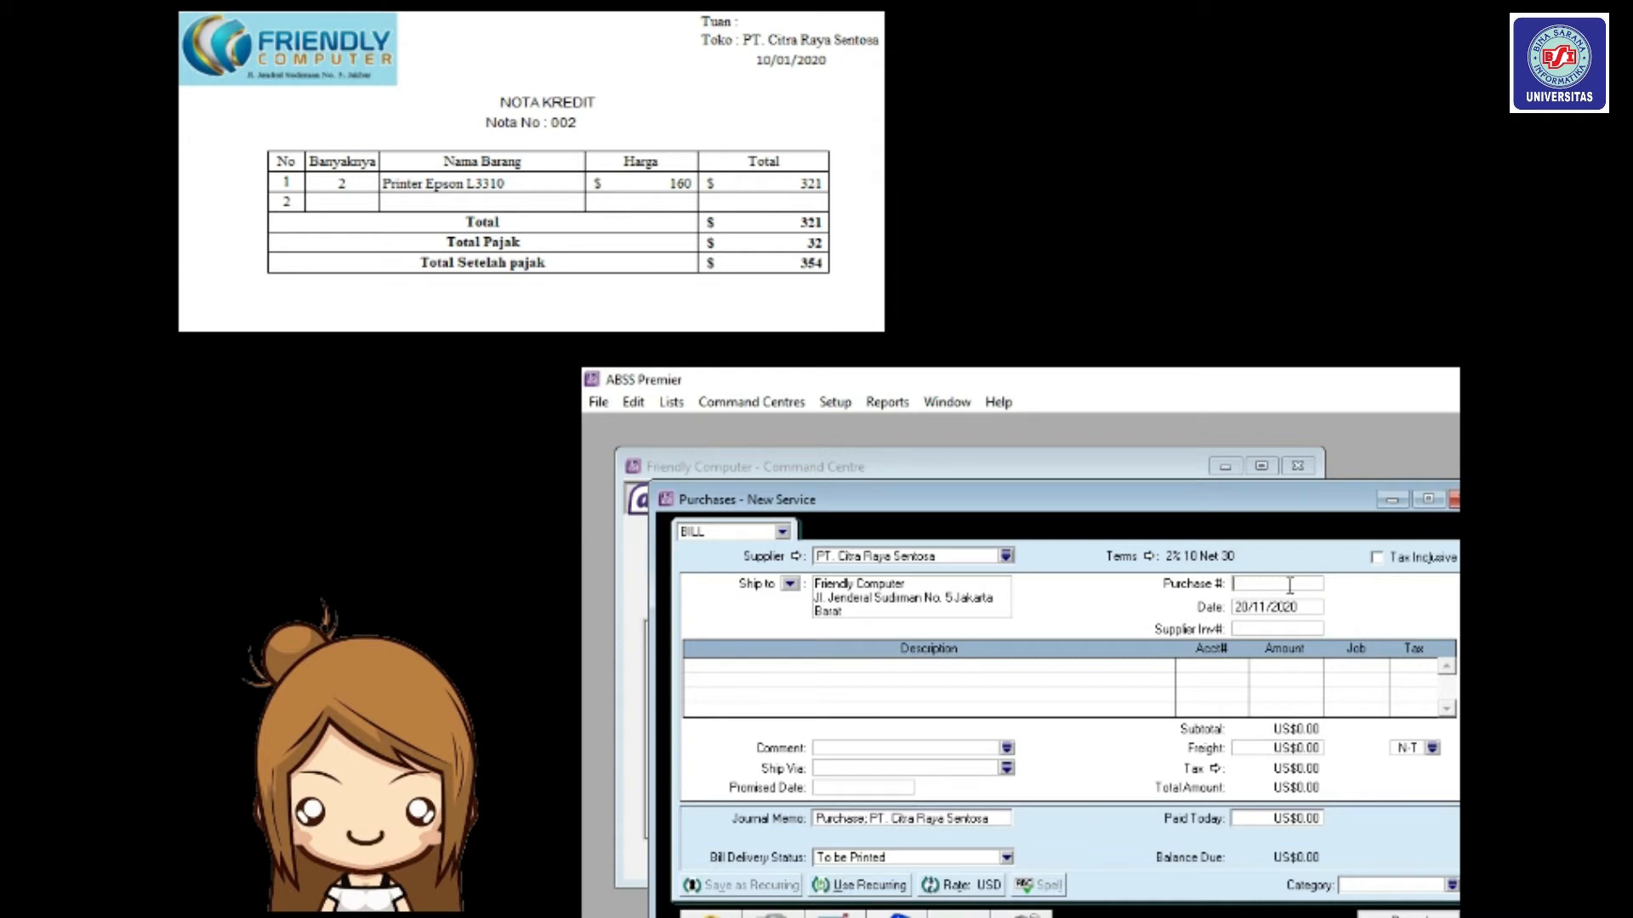
type("NK")
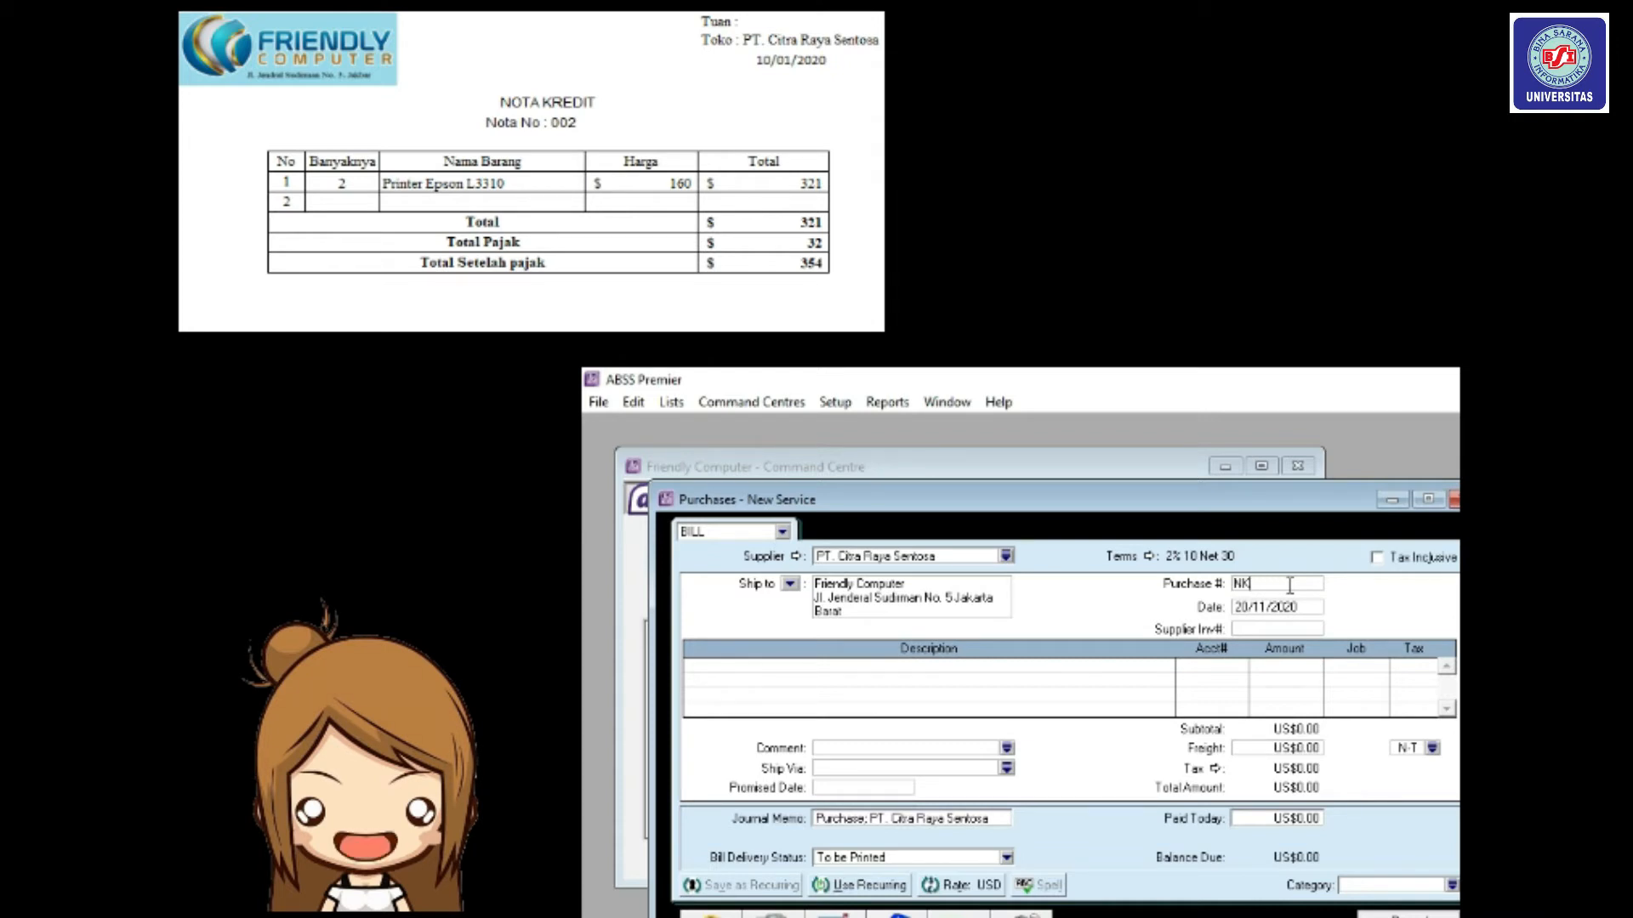
type("/0002")
key("Tab")
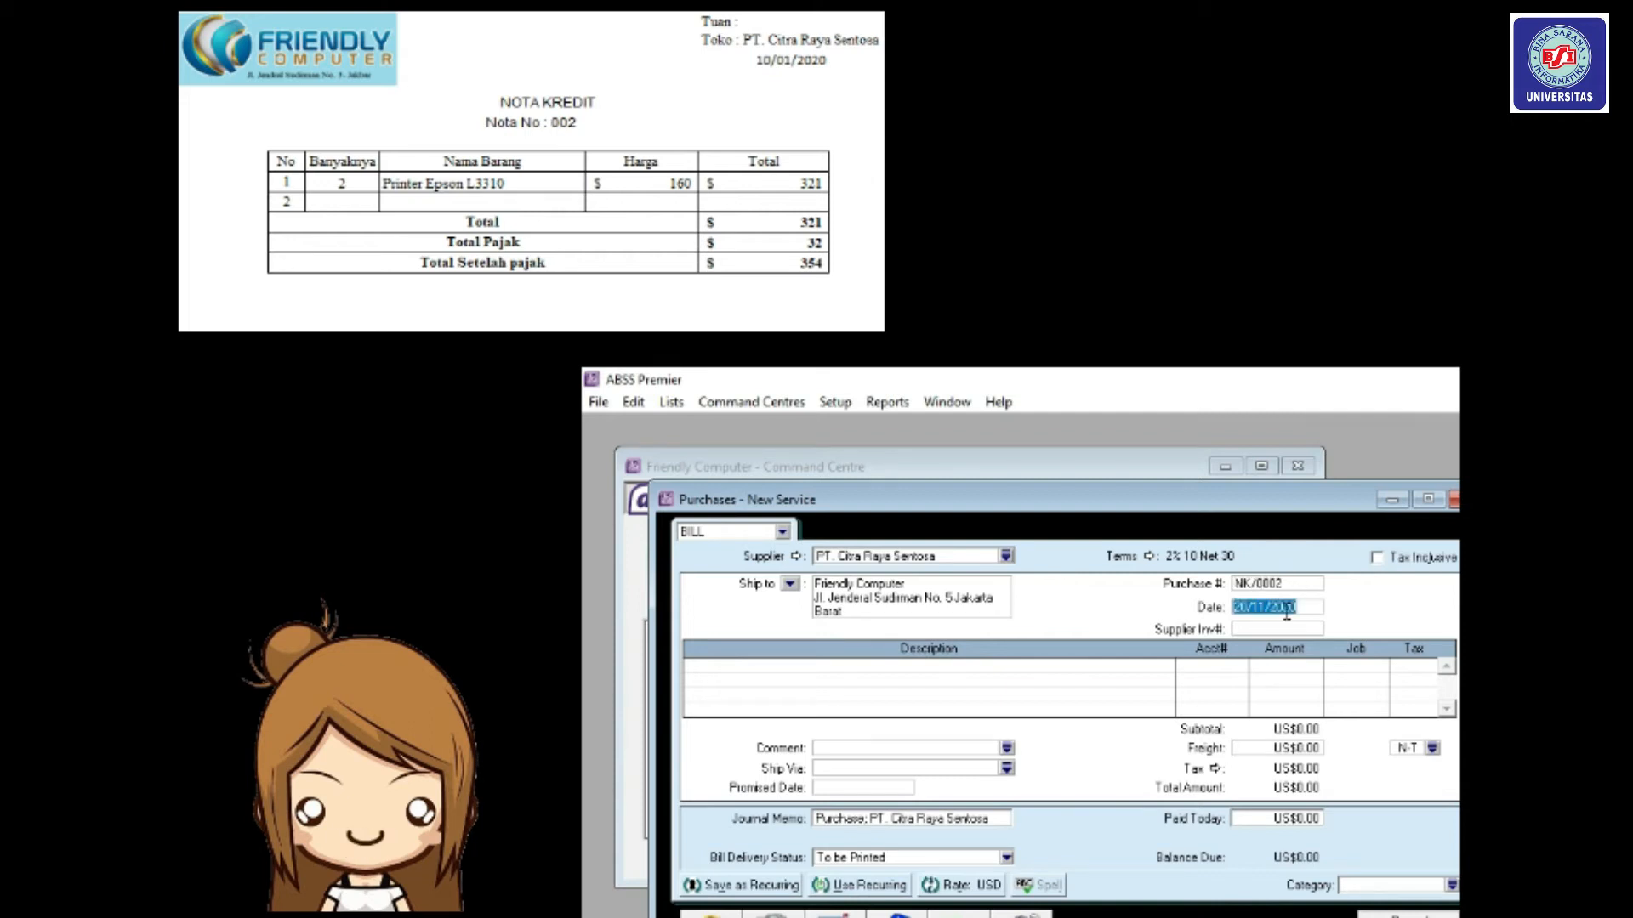
type("10/01/2020")
Switch the purchase form to the Item layout.
left_click(959, 916)
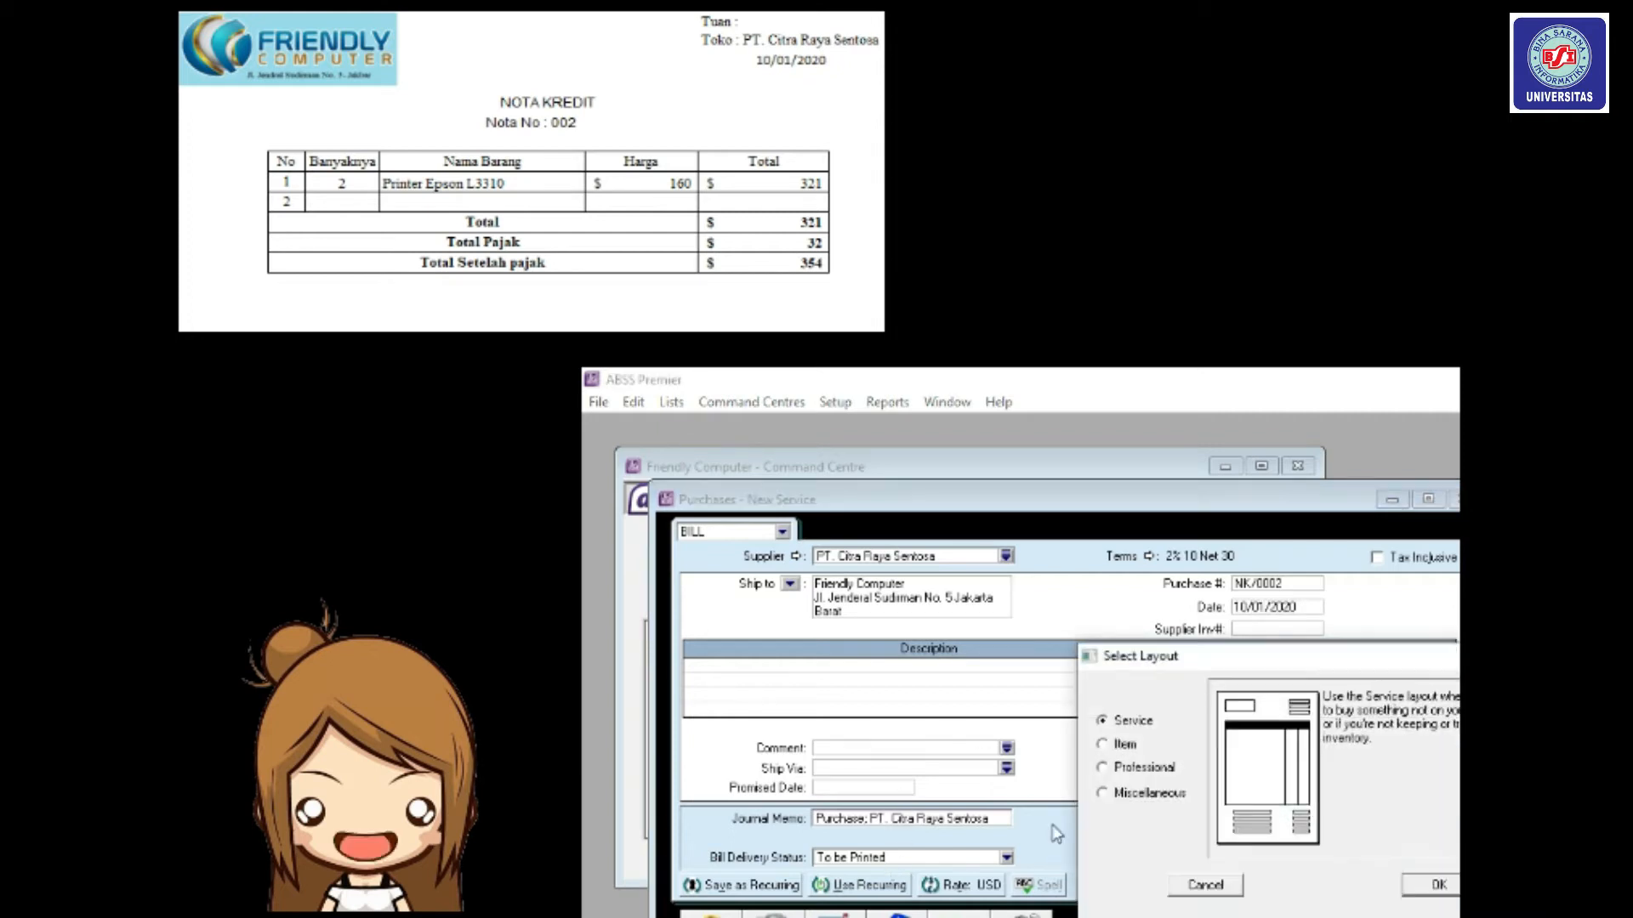
left_click(1122, 748)
left_click(1429, 889)
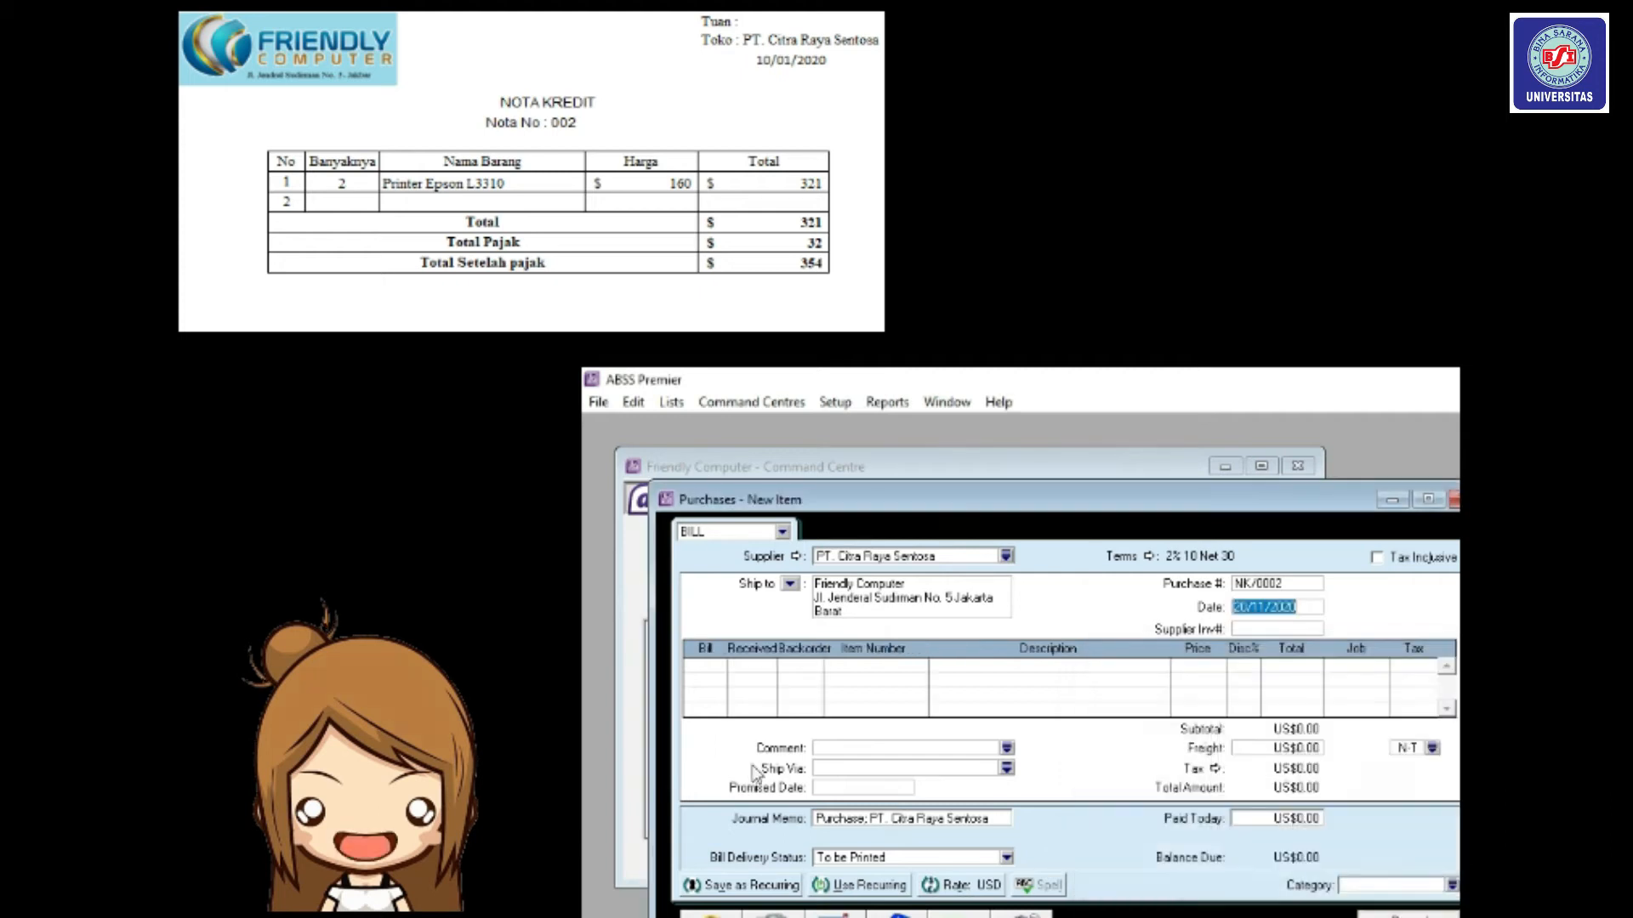
Enter a return line of -2 units of item HD04.
left_click(708, 665)
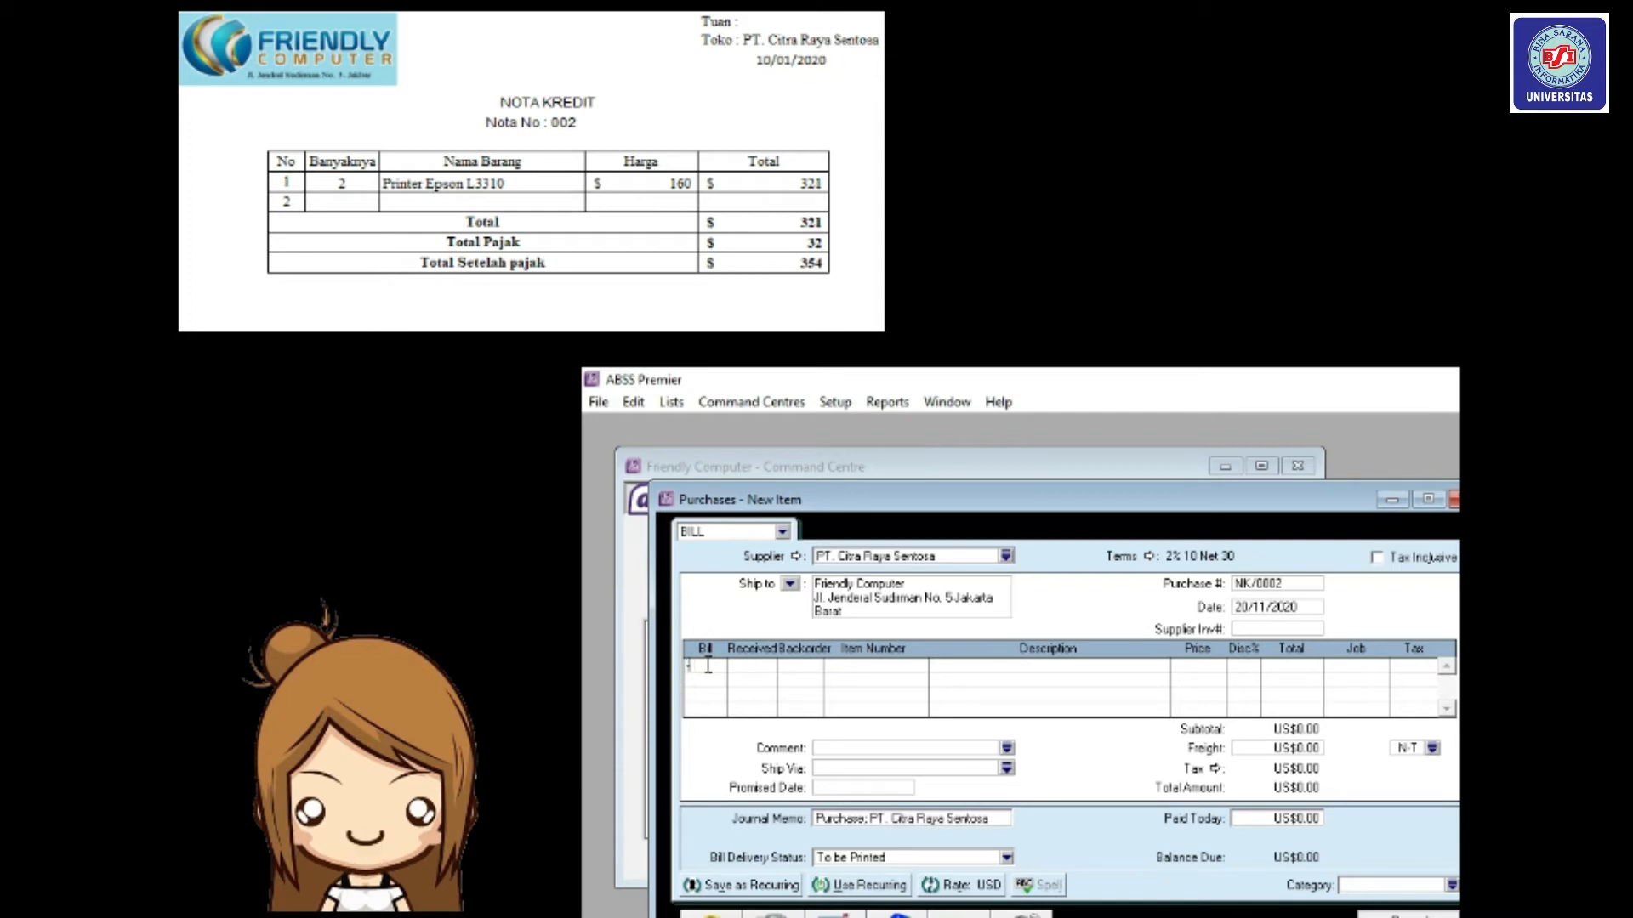
type("-2")
key("Tab")
key("Tab")
type("HD04")
key("Tab")
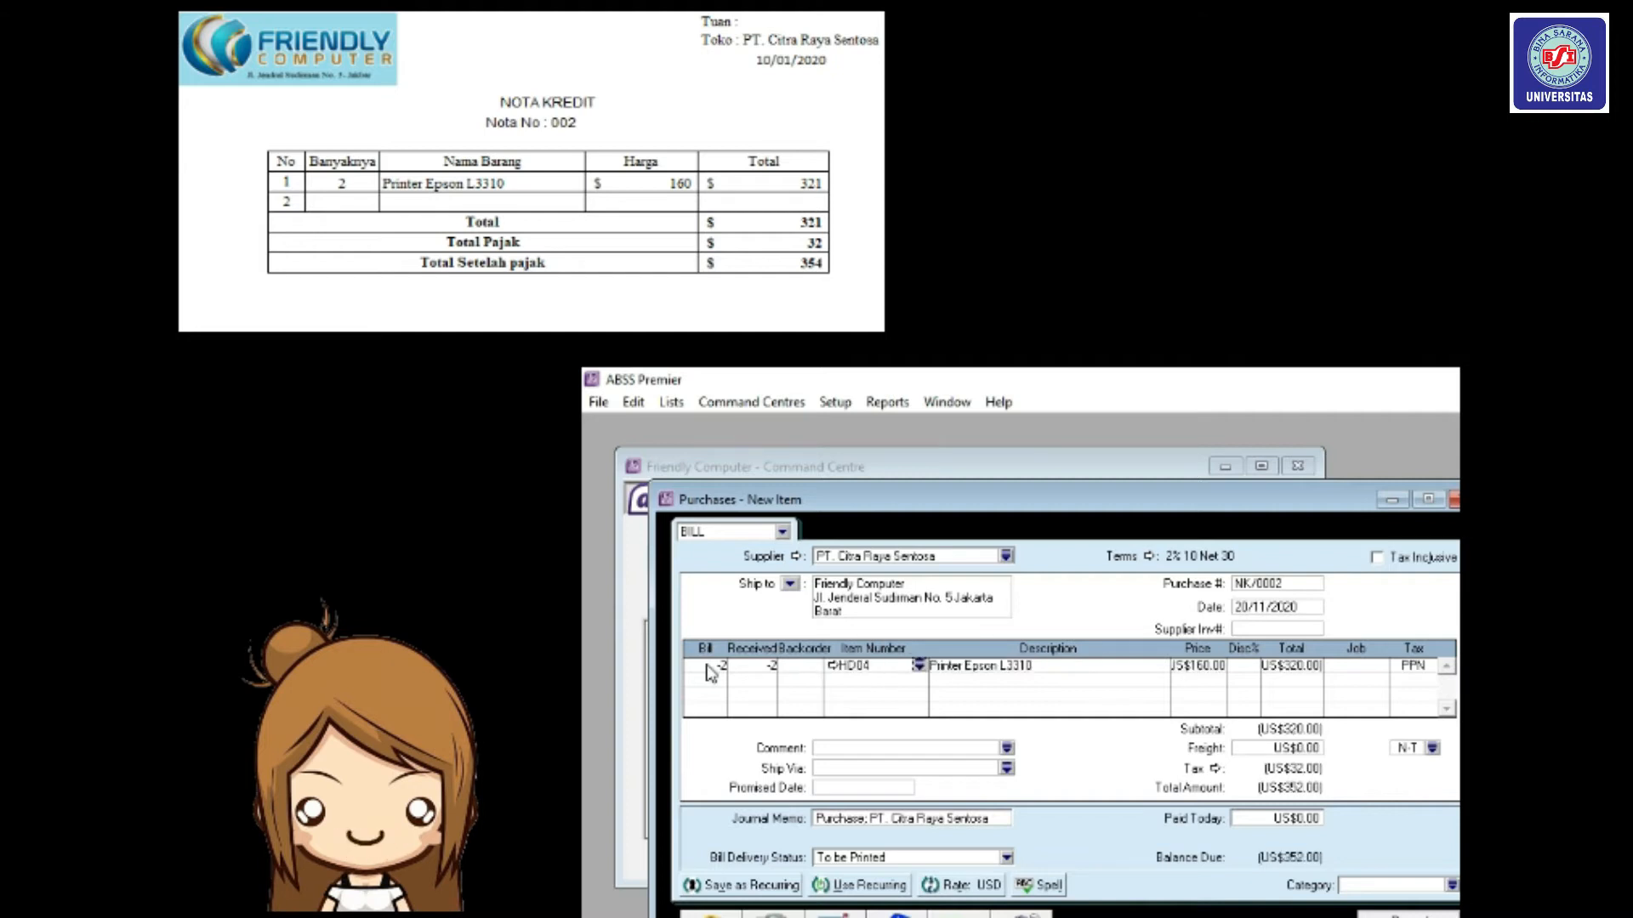
key("Tab")
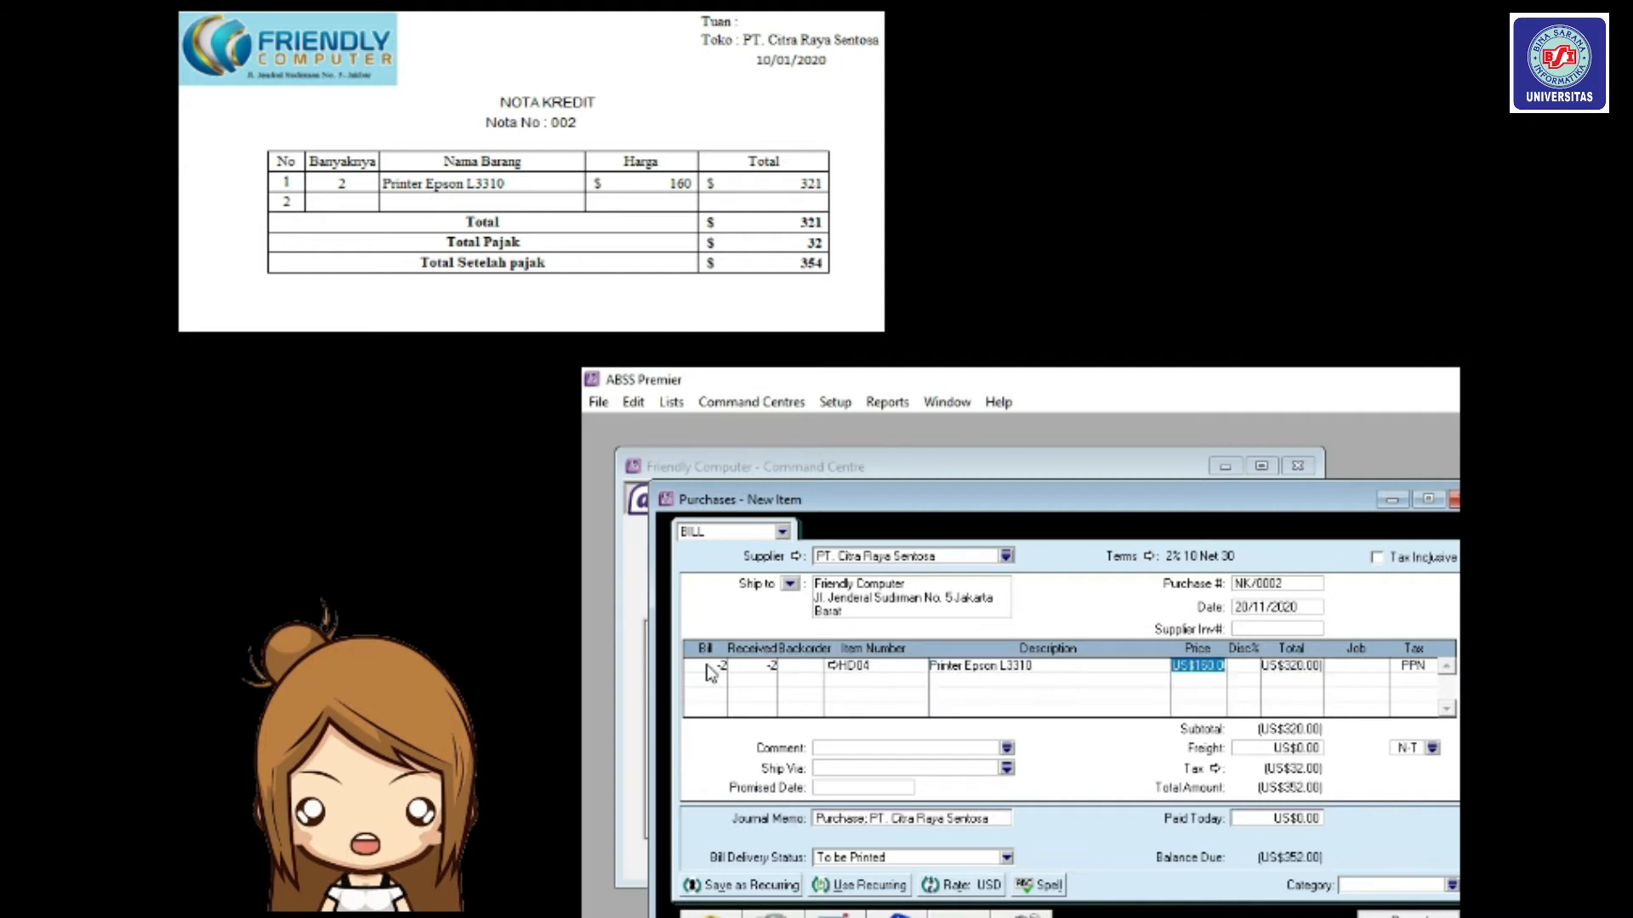
key("Tab")
key("Tab")
key("Tab")
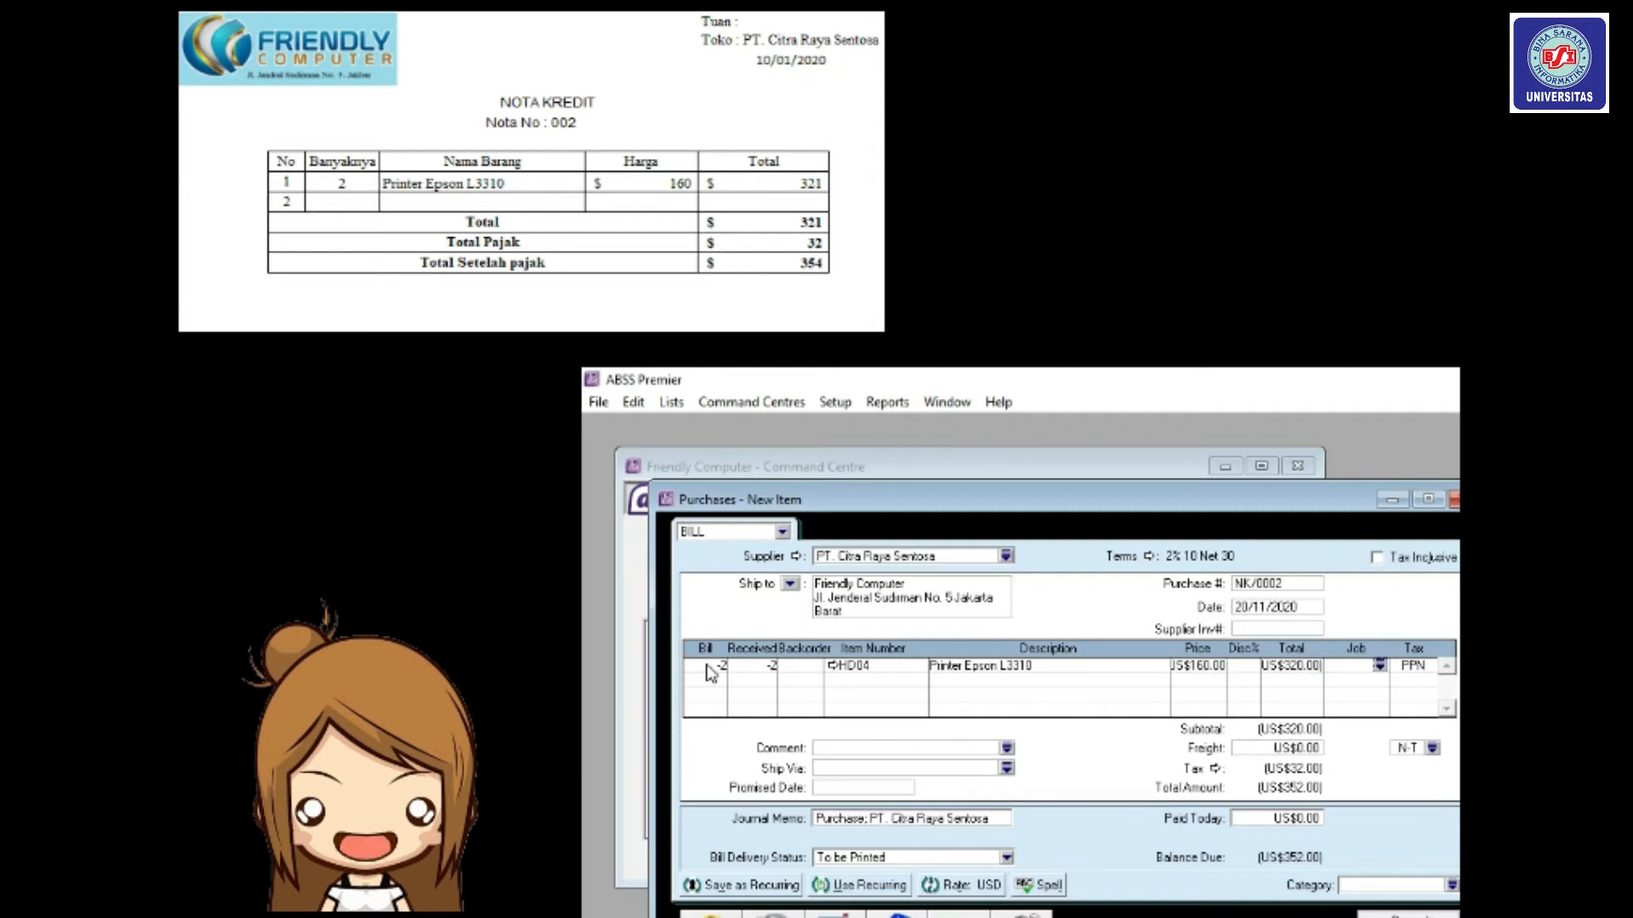
Set the freight tax code to PPN and record NK/0002.
left_click(1433, 749)
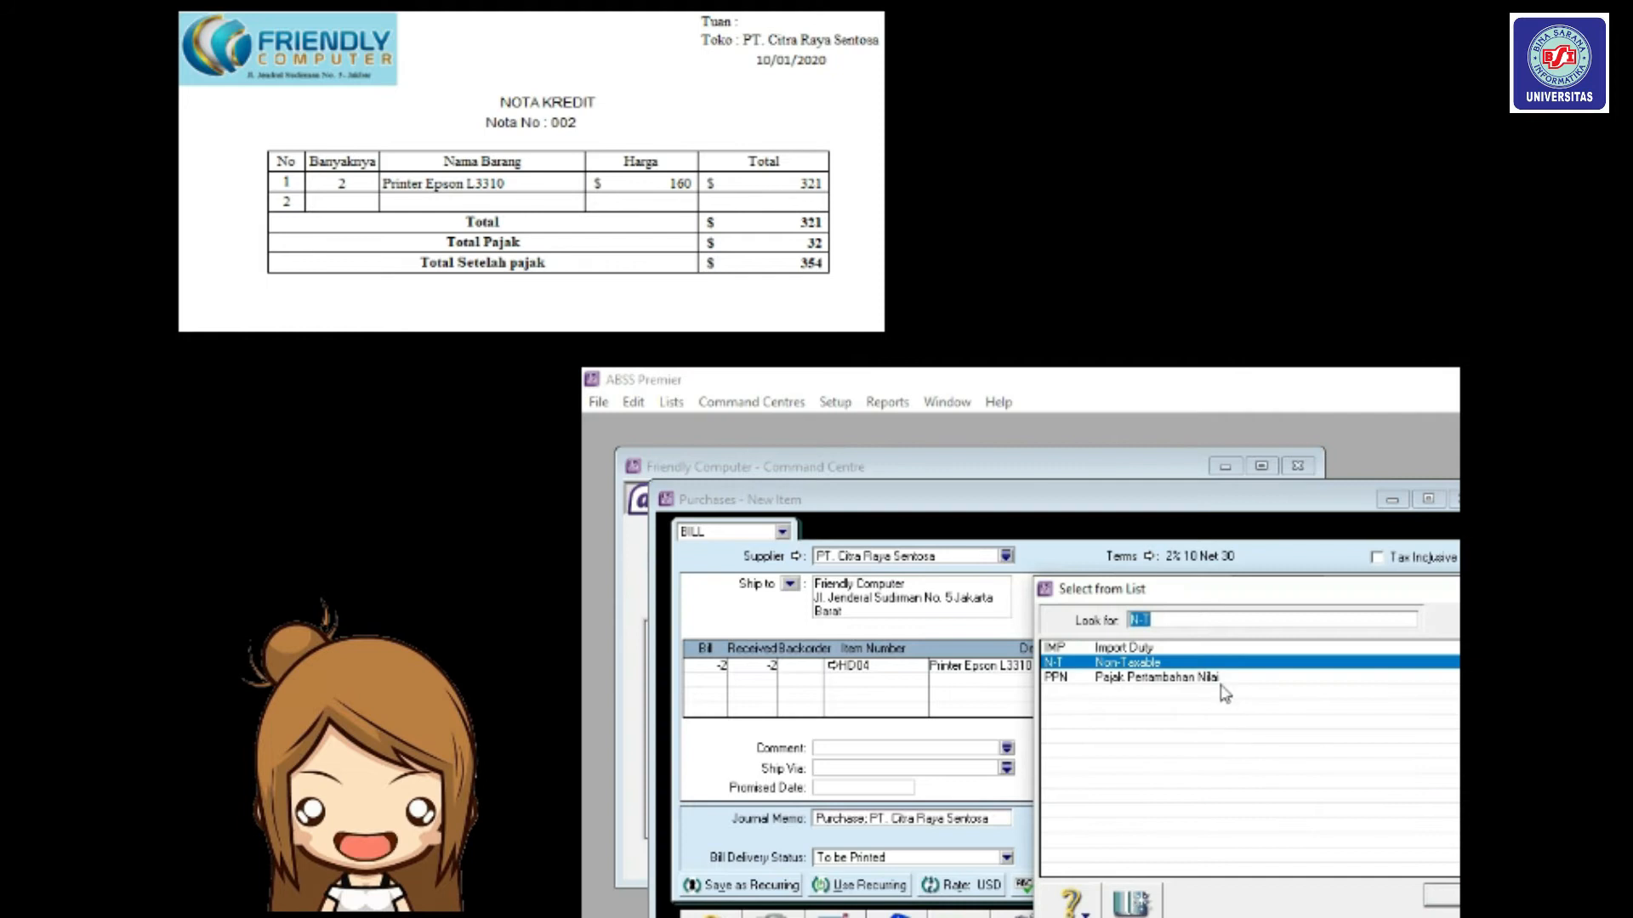
type("PPN")
left_click(1439, 898)
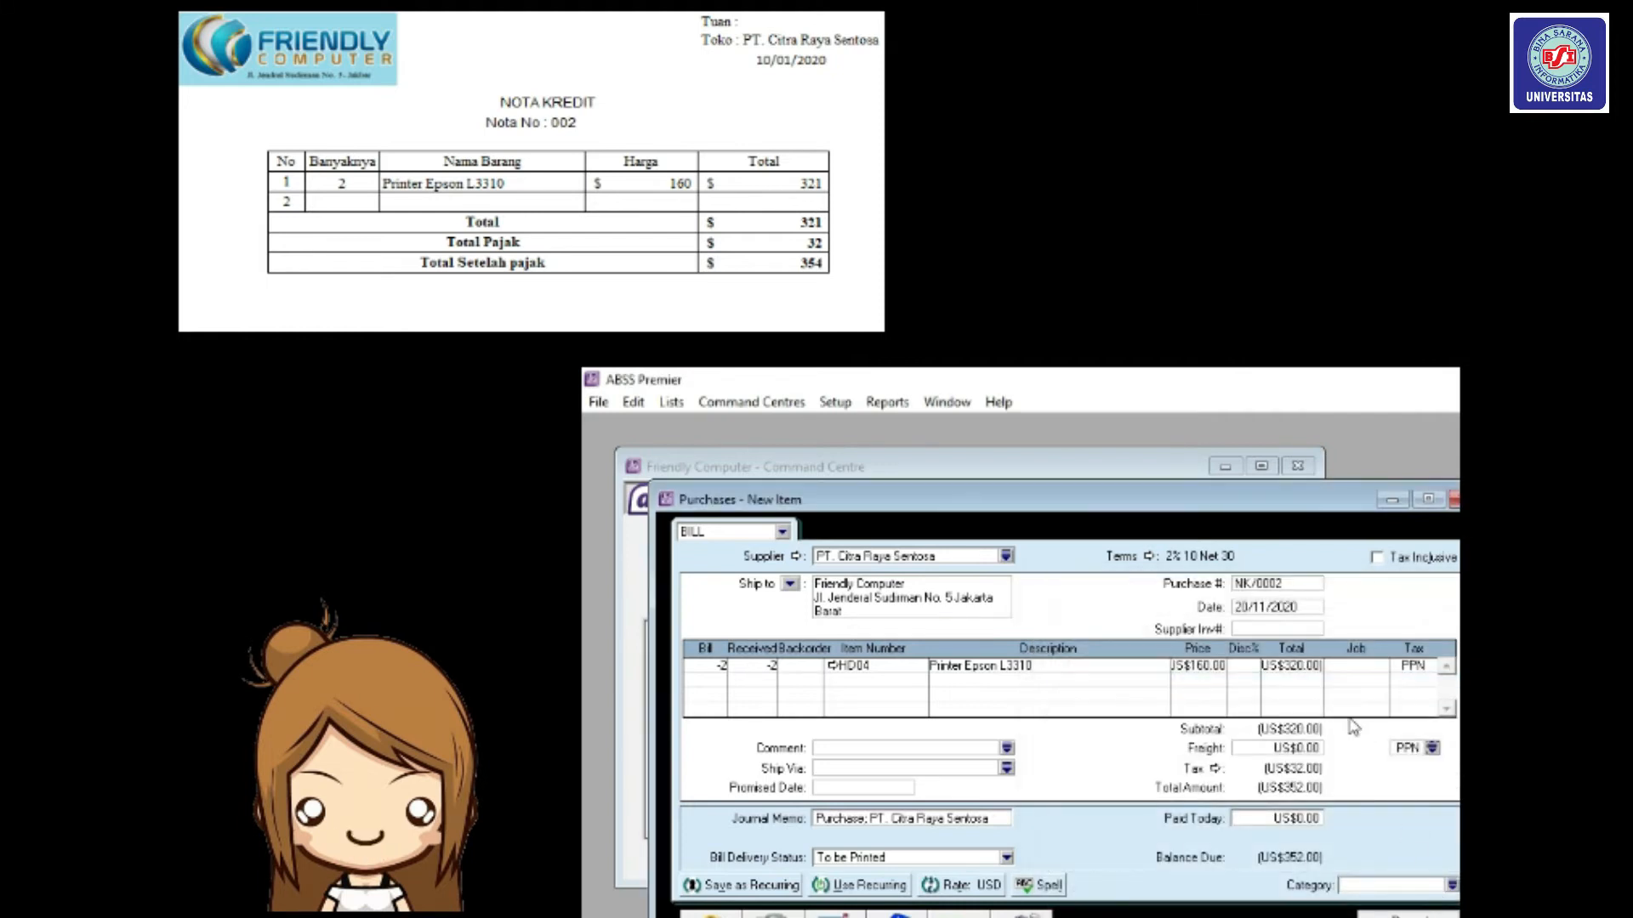
left_click(1407, 916)
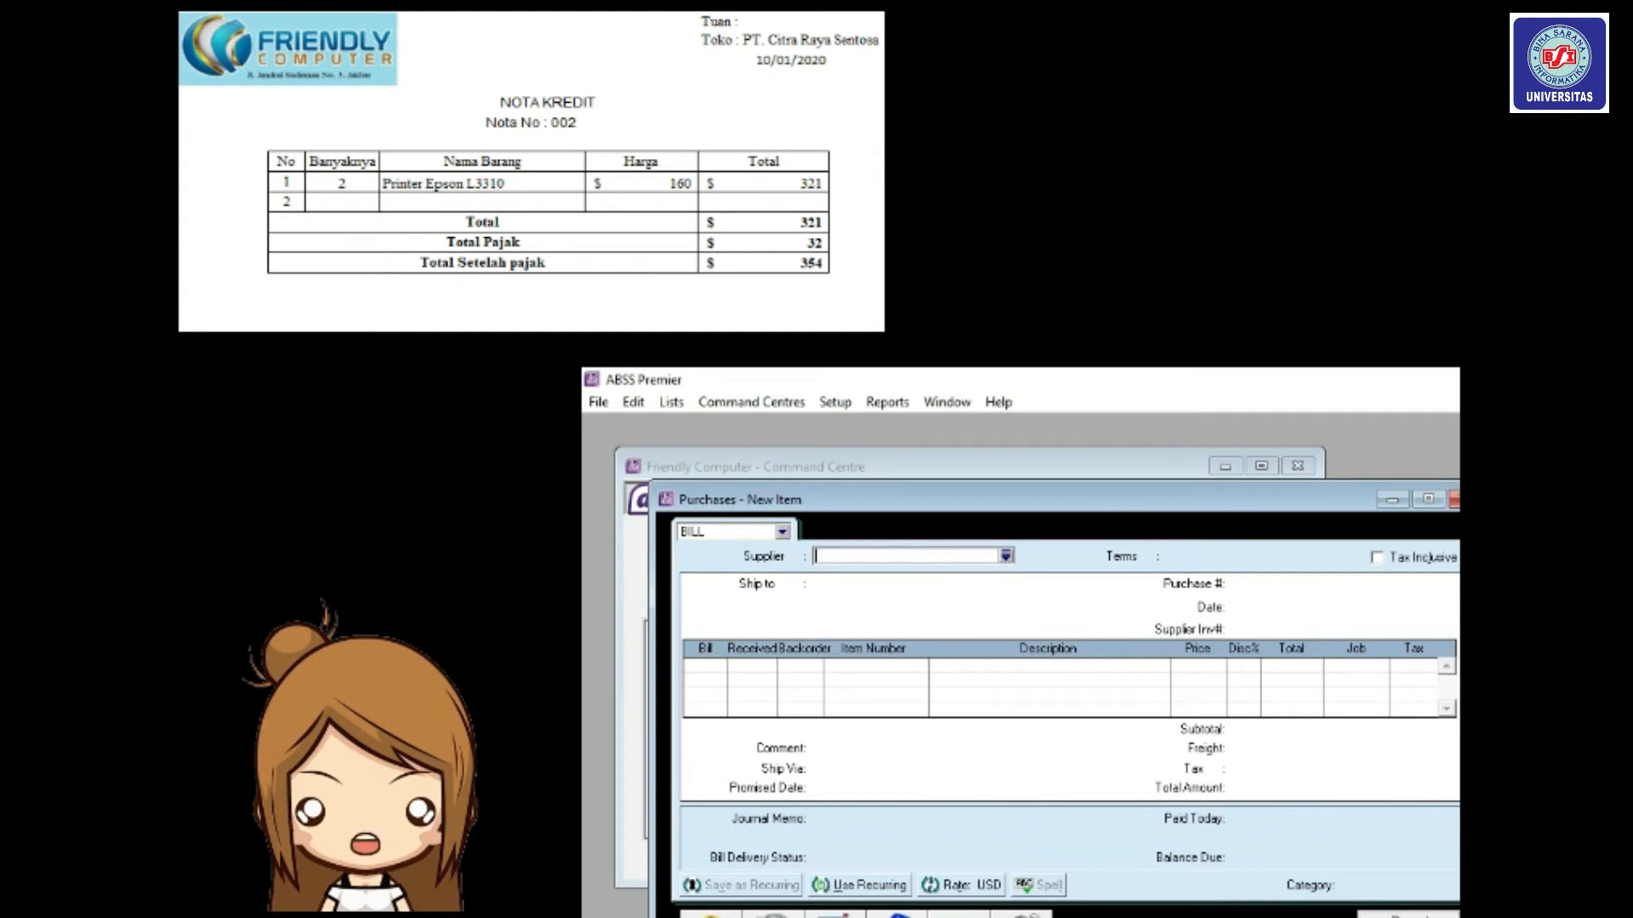
Select PT. Citra Raya Sentosa's US$352.00 NK/0002 debit in the Purchases Register's Returns & Debits.
key("Escape")
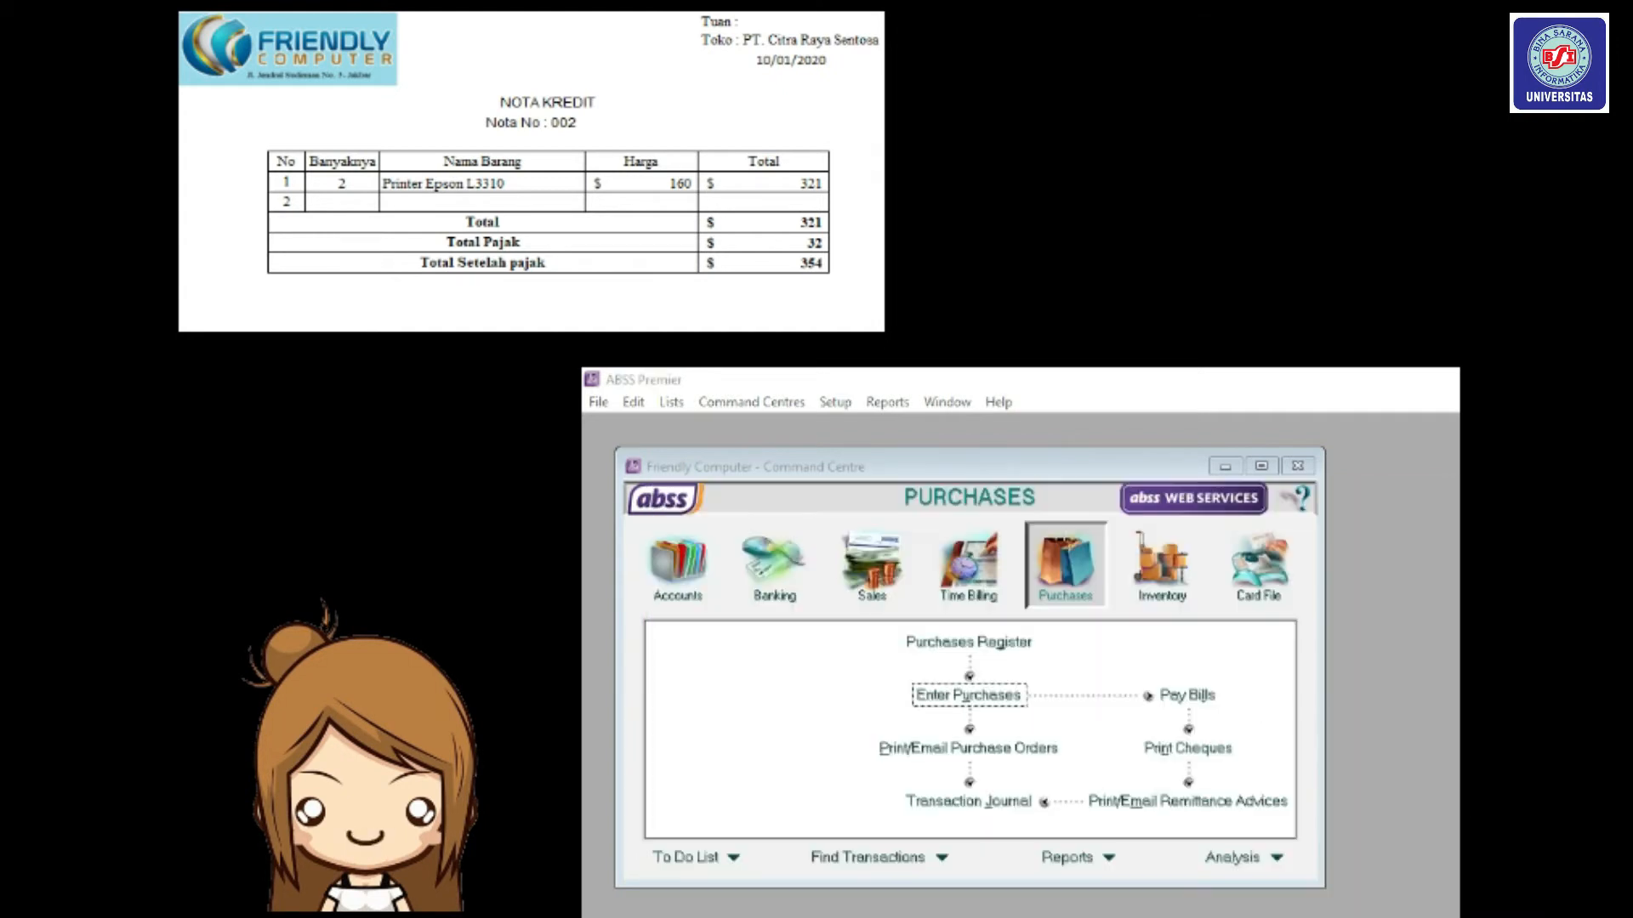
left_click(967, 646)
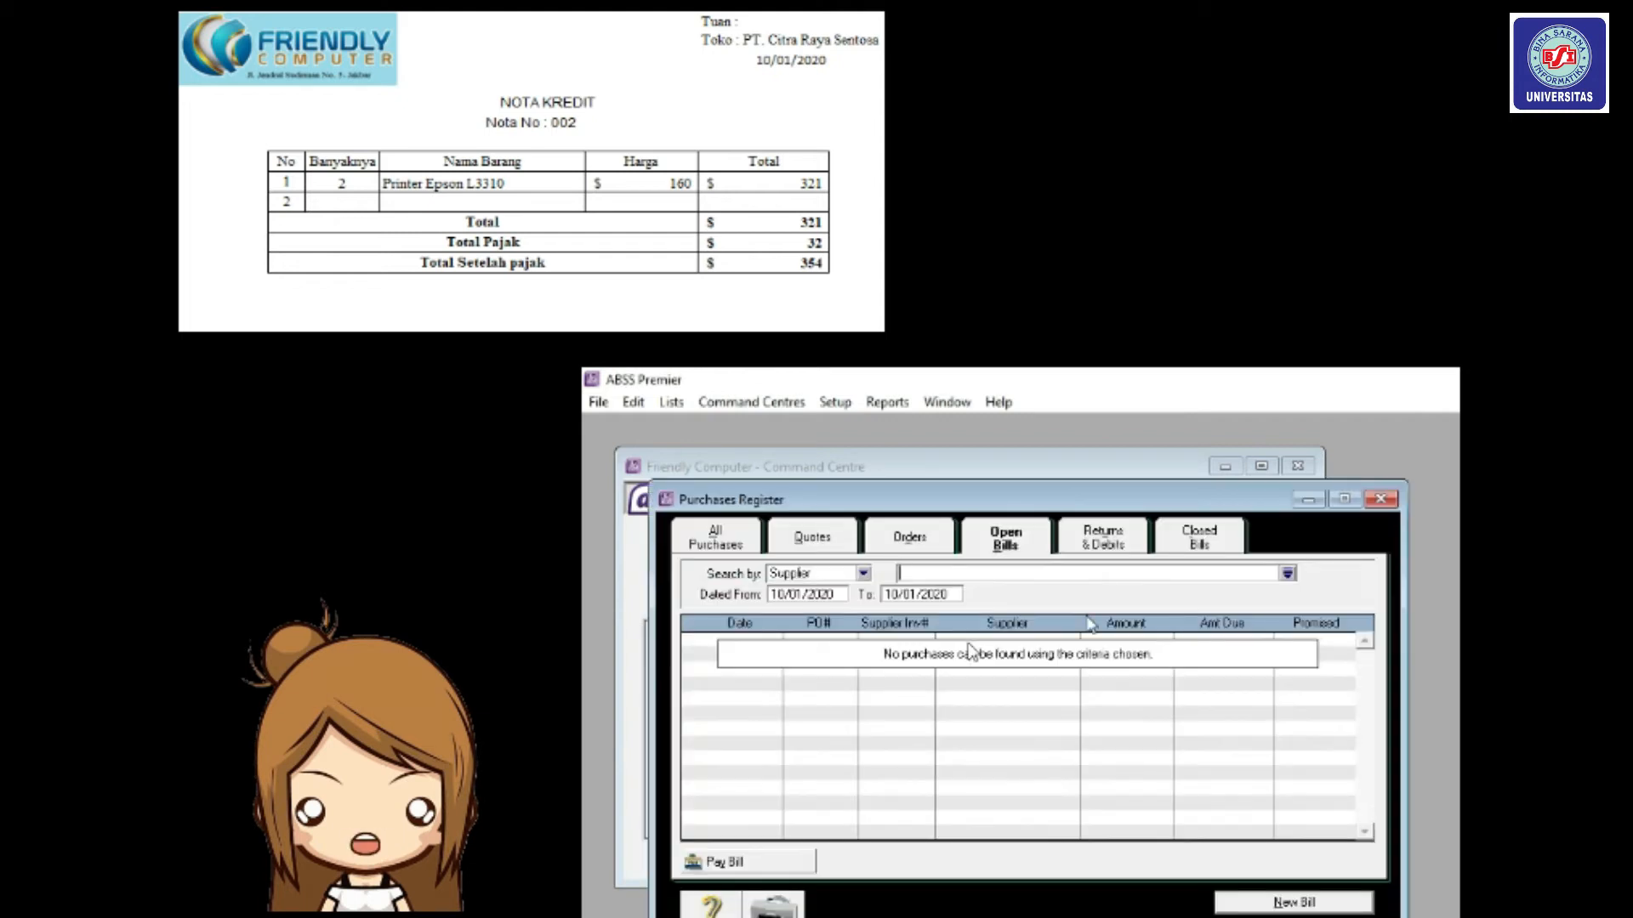
left_click(1105, 544)
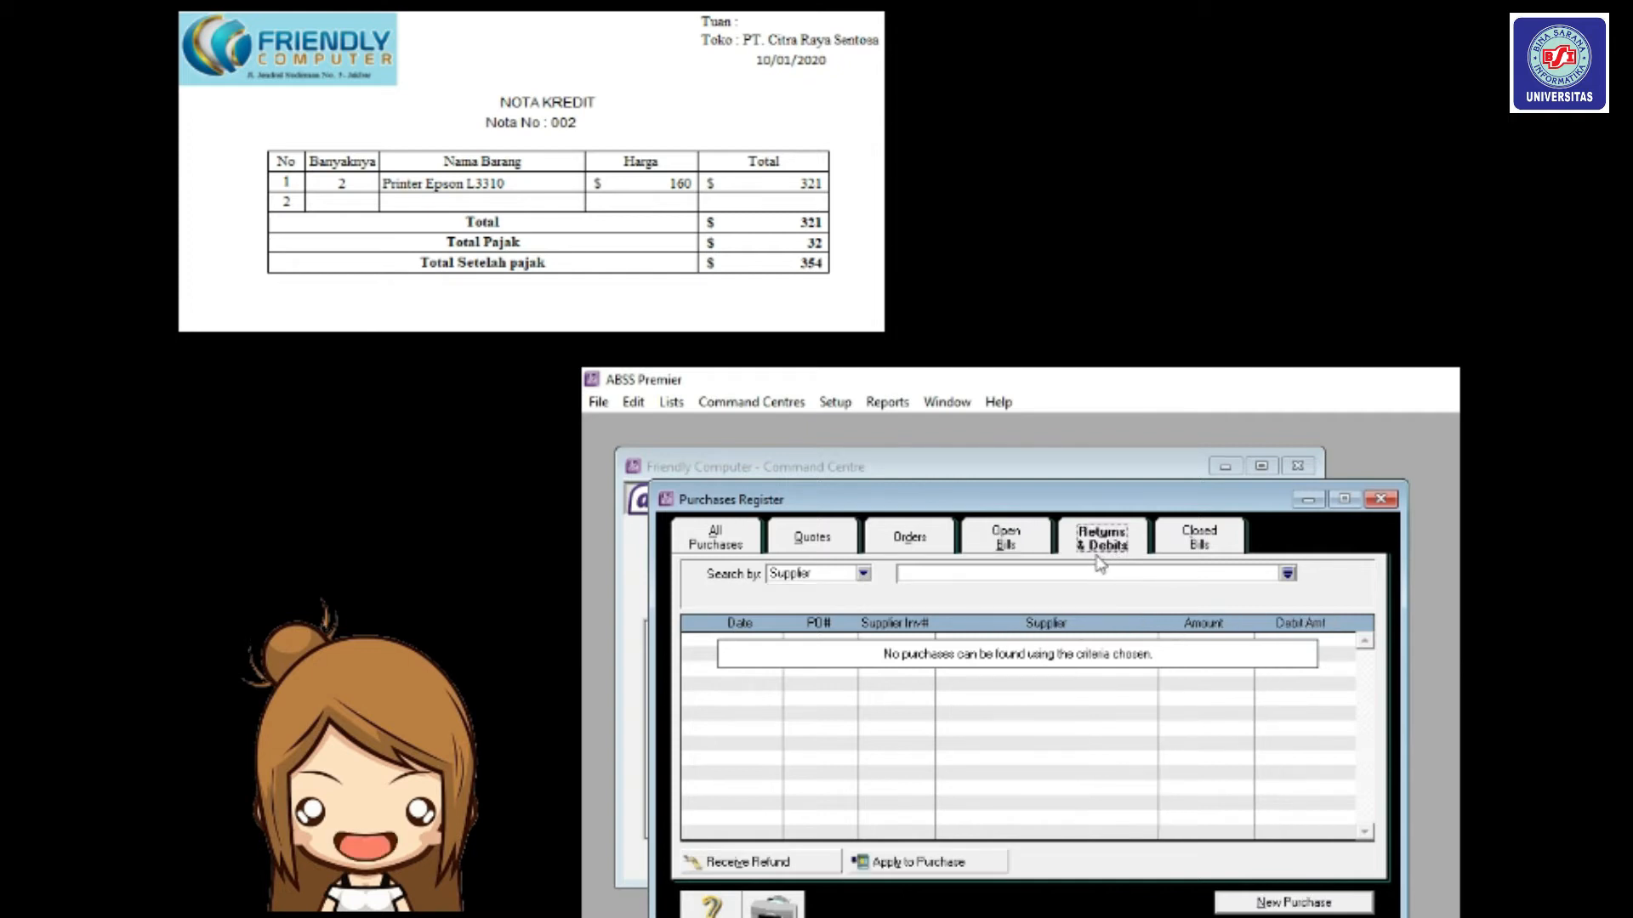
left_click(924, 548)
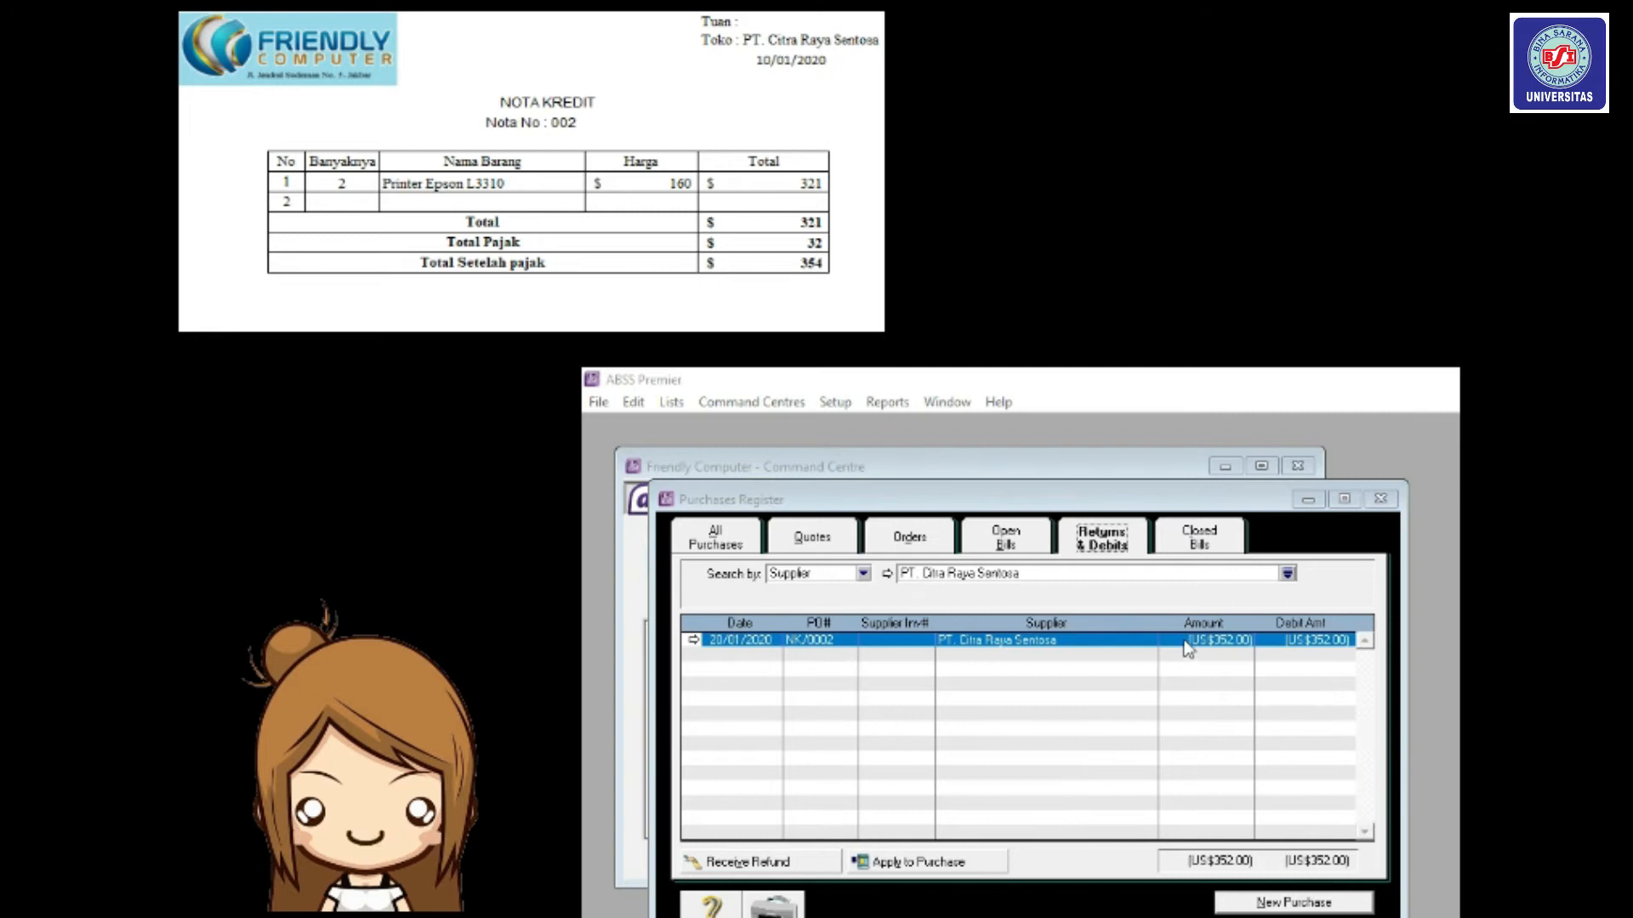
left_click(1188, 648)
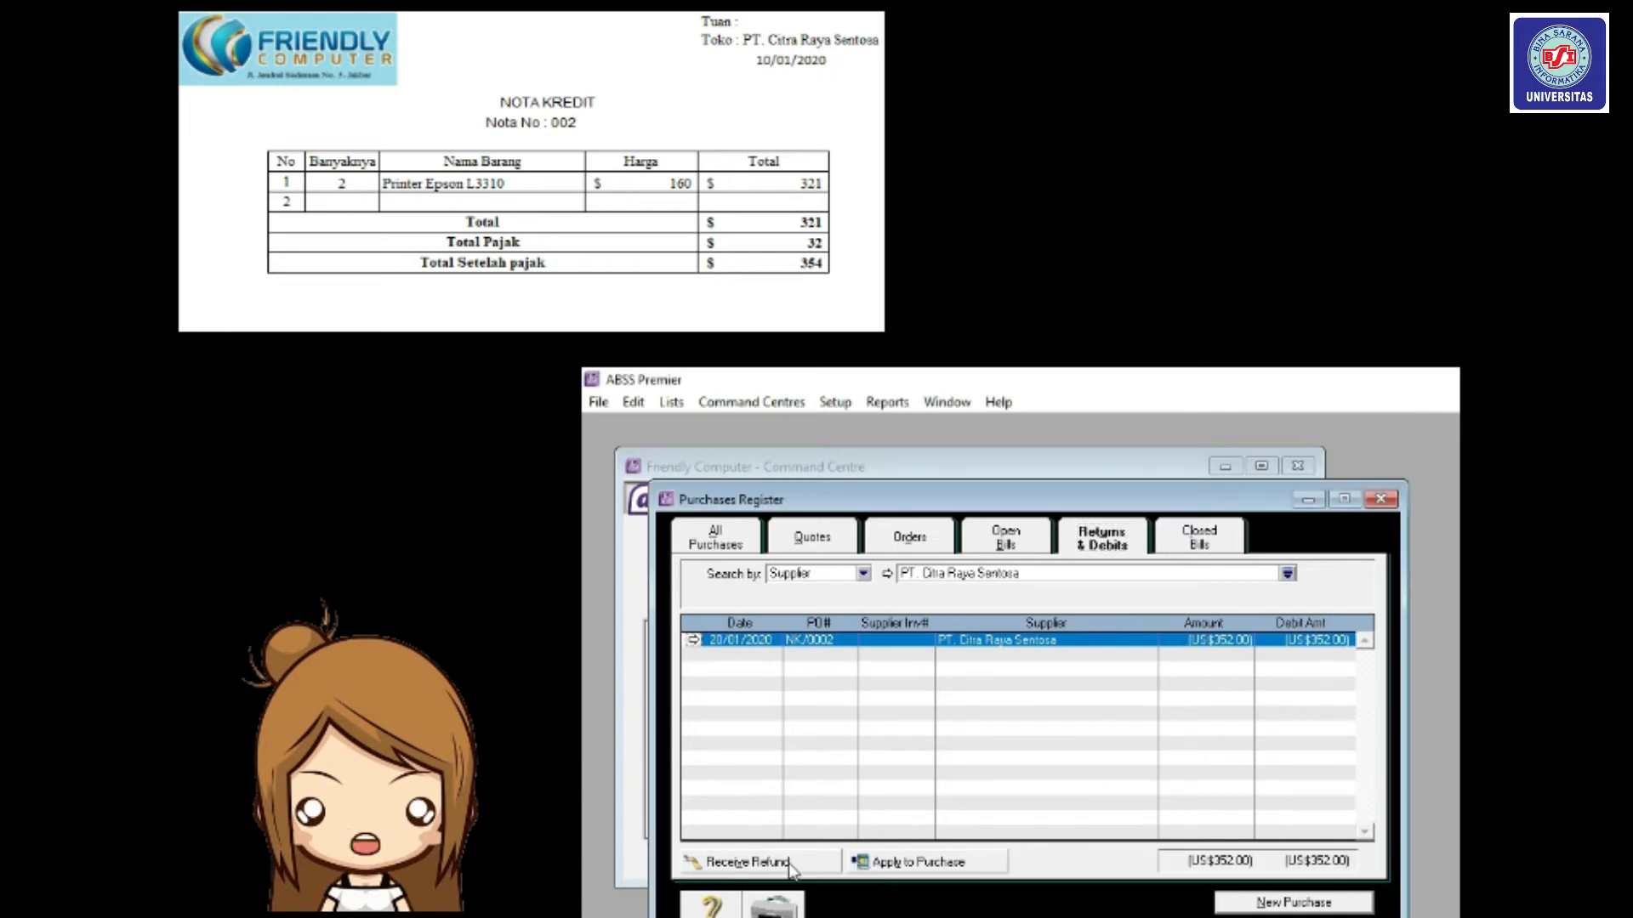
Record a cash refund for the debit with ID NK/0002, dated 10/01/2020.
left_click(747, 862)
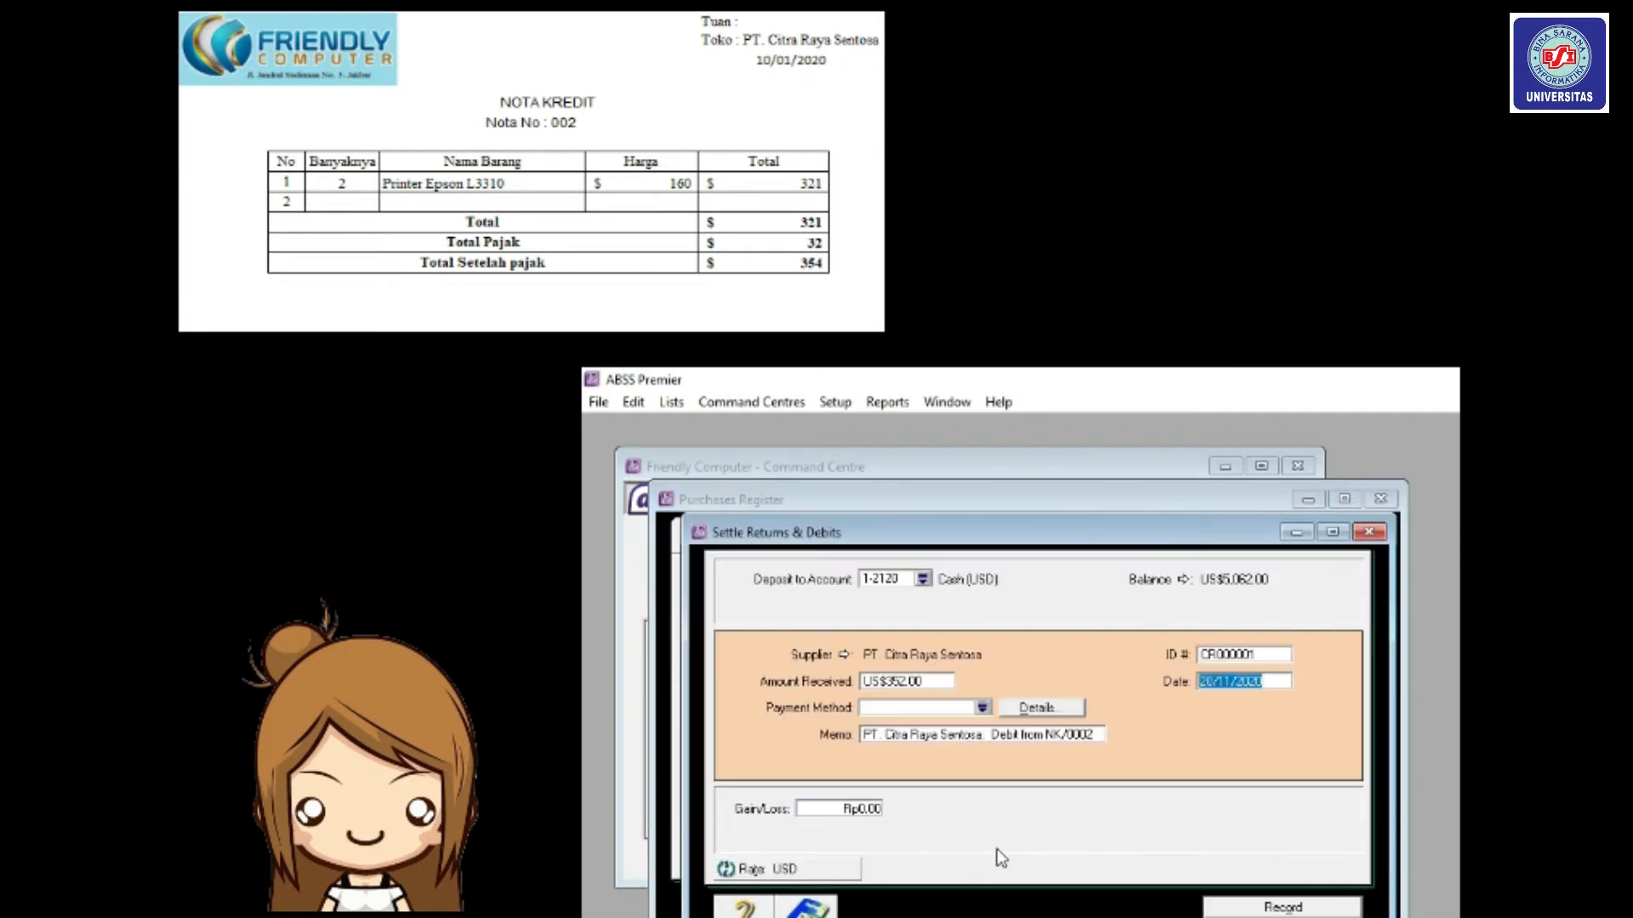
left_click(1273, 653)
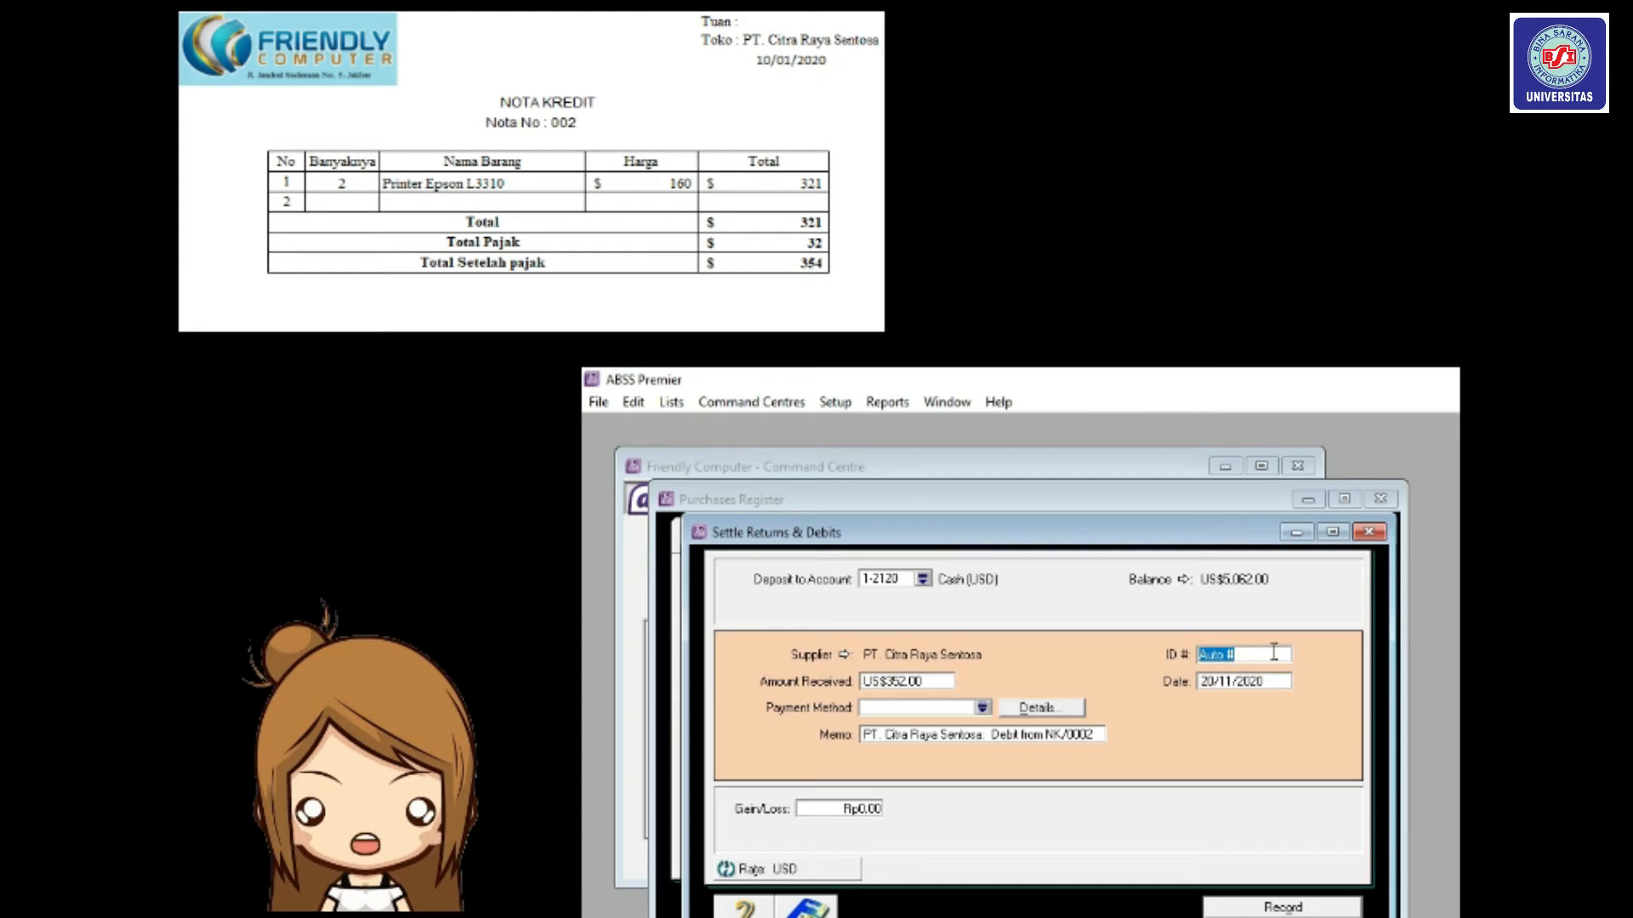
type("NK/0002")
left_click(1243, 689)
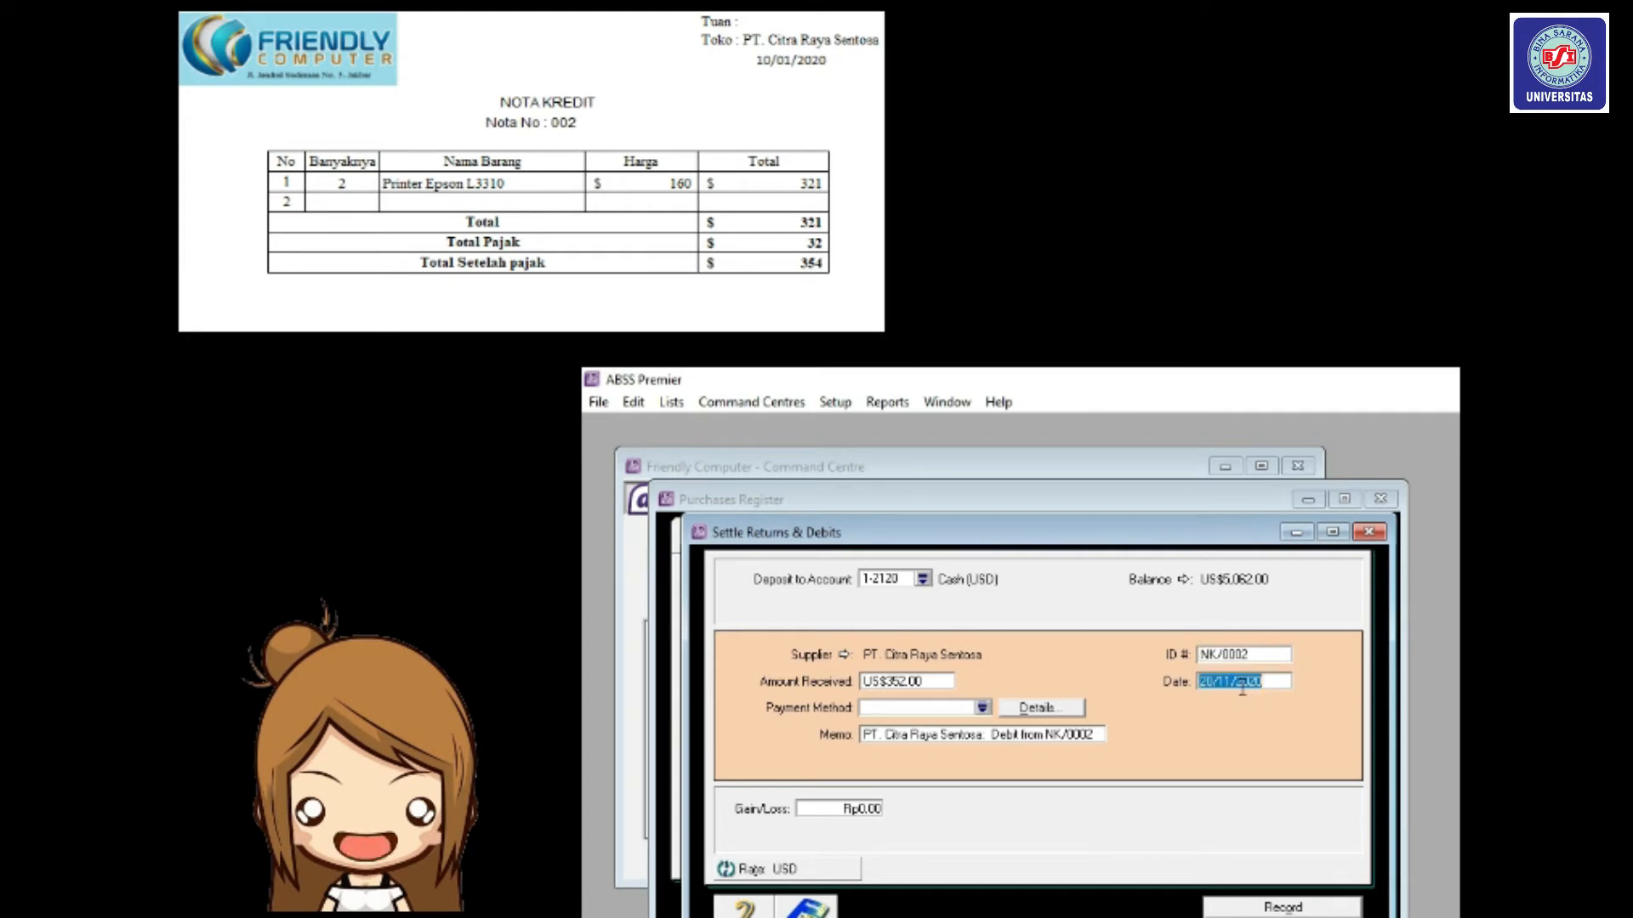
type("10/01/2020")
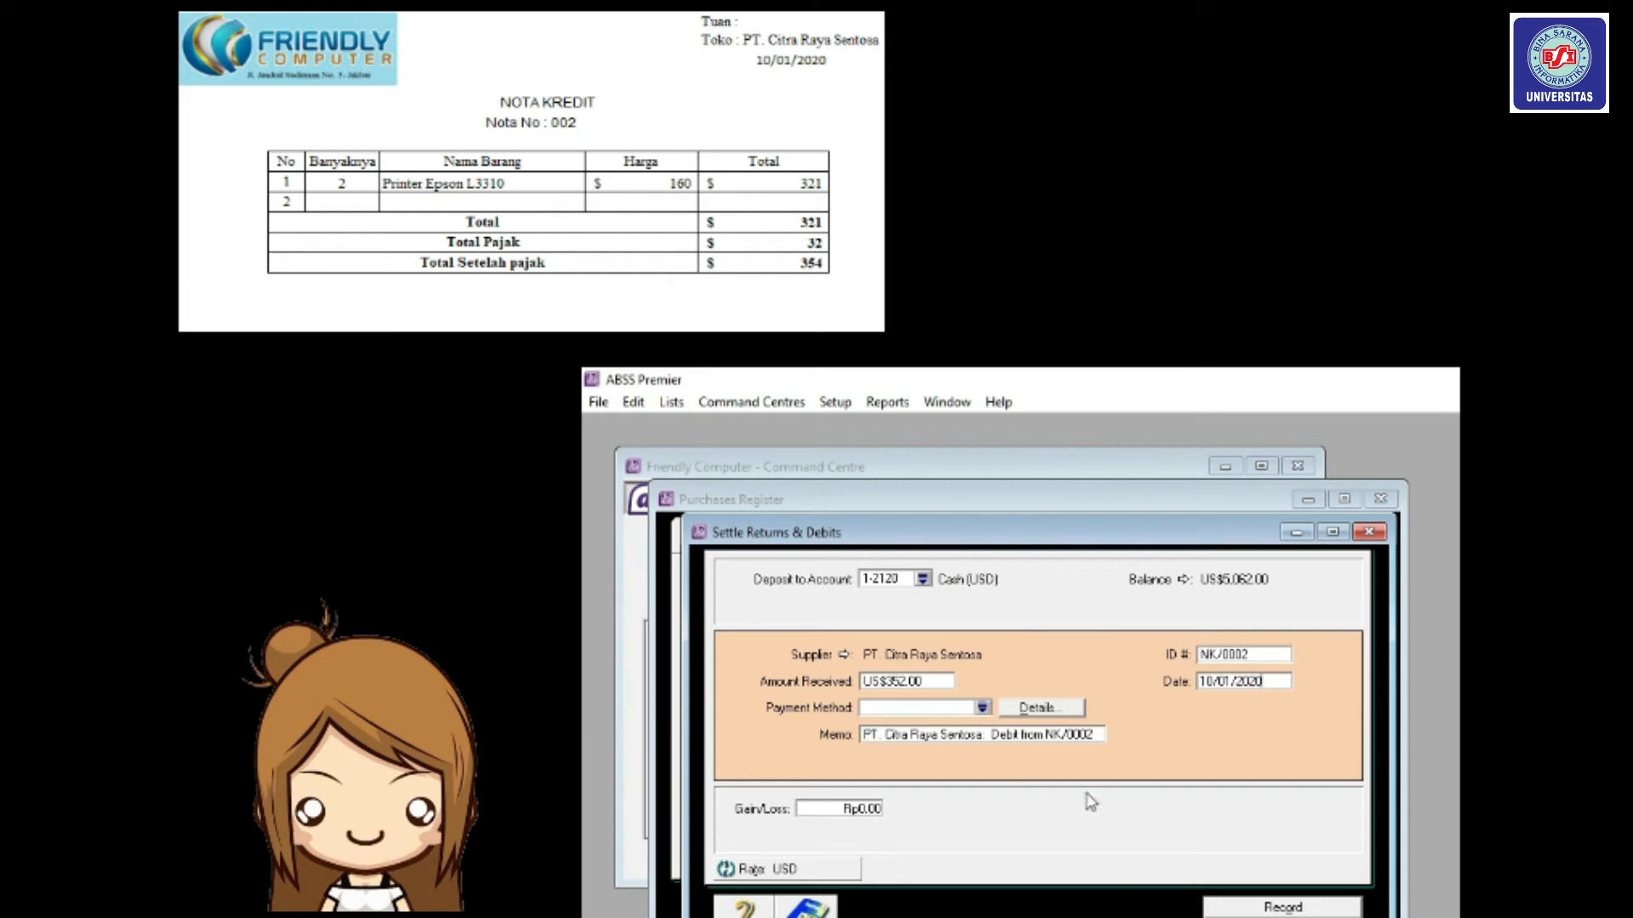
left_click(1280, 909)
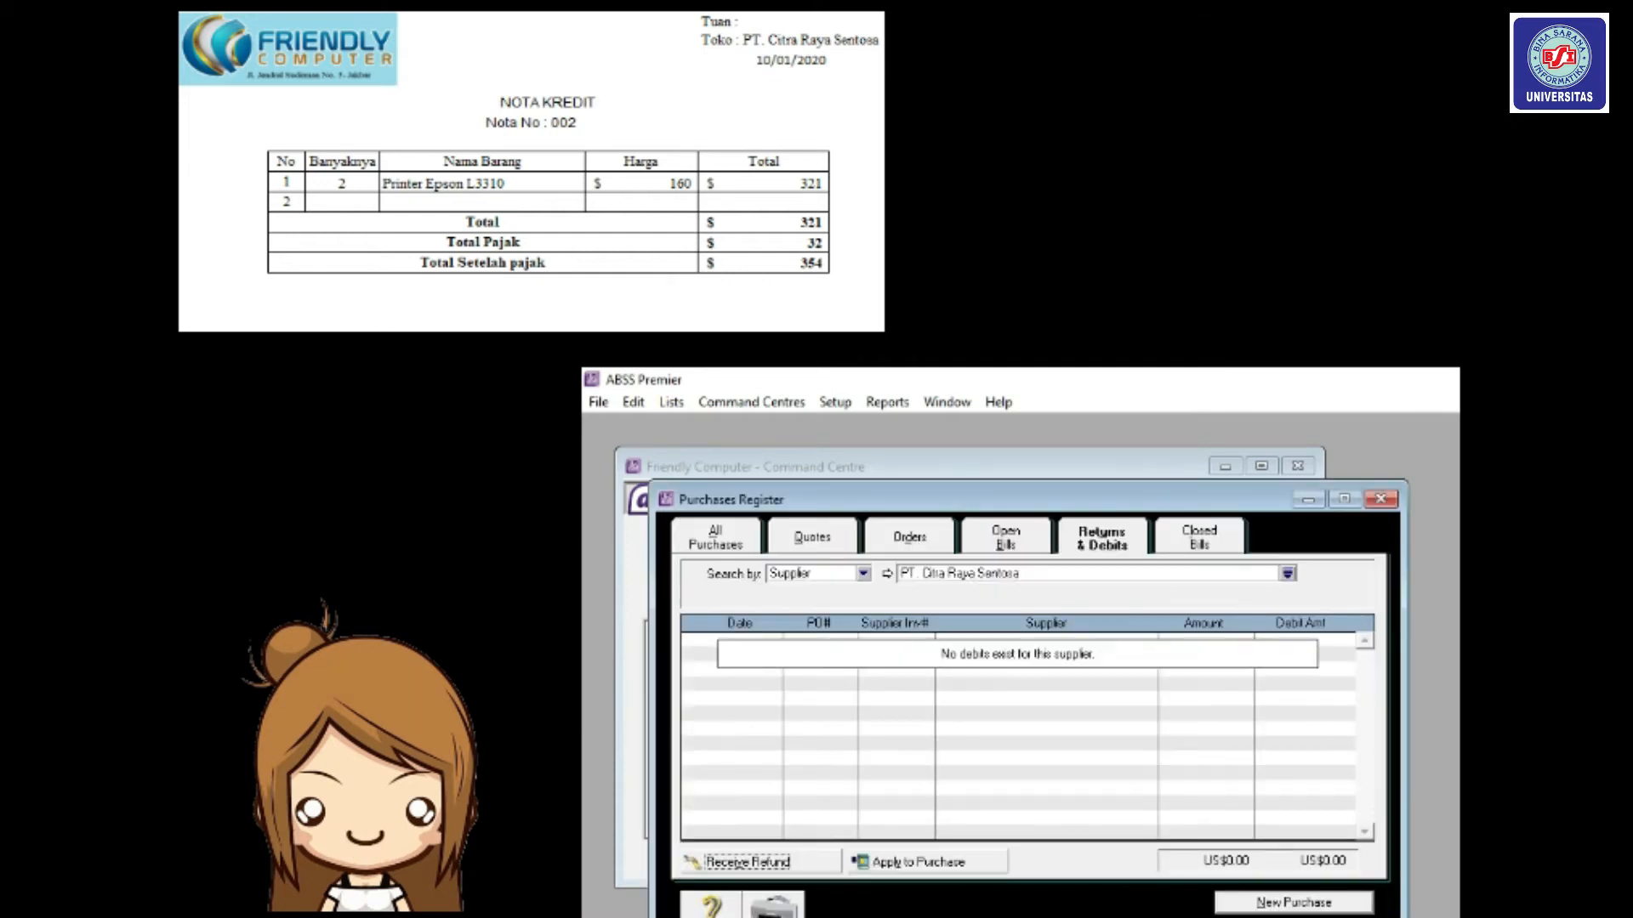
Review the NK/0002 purchase entries in the Transaction Journal's Purchases view.
key("Escape")
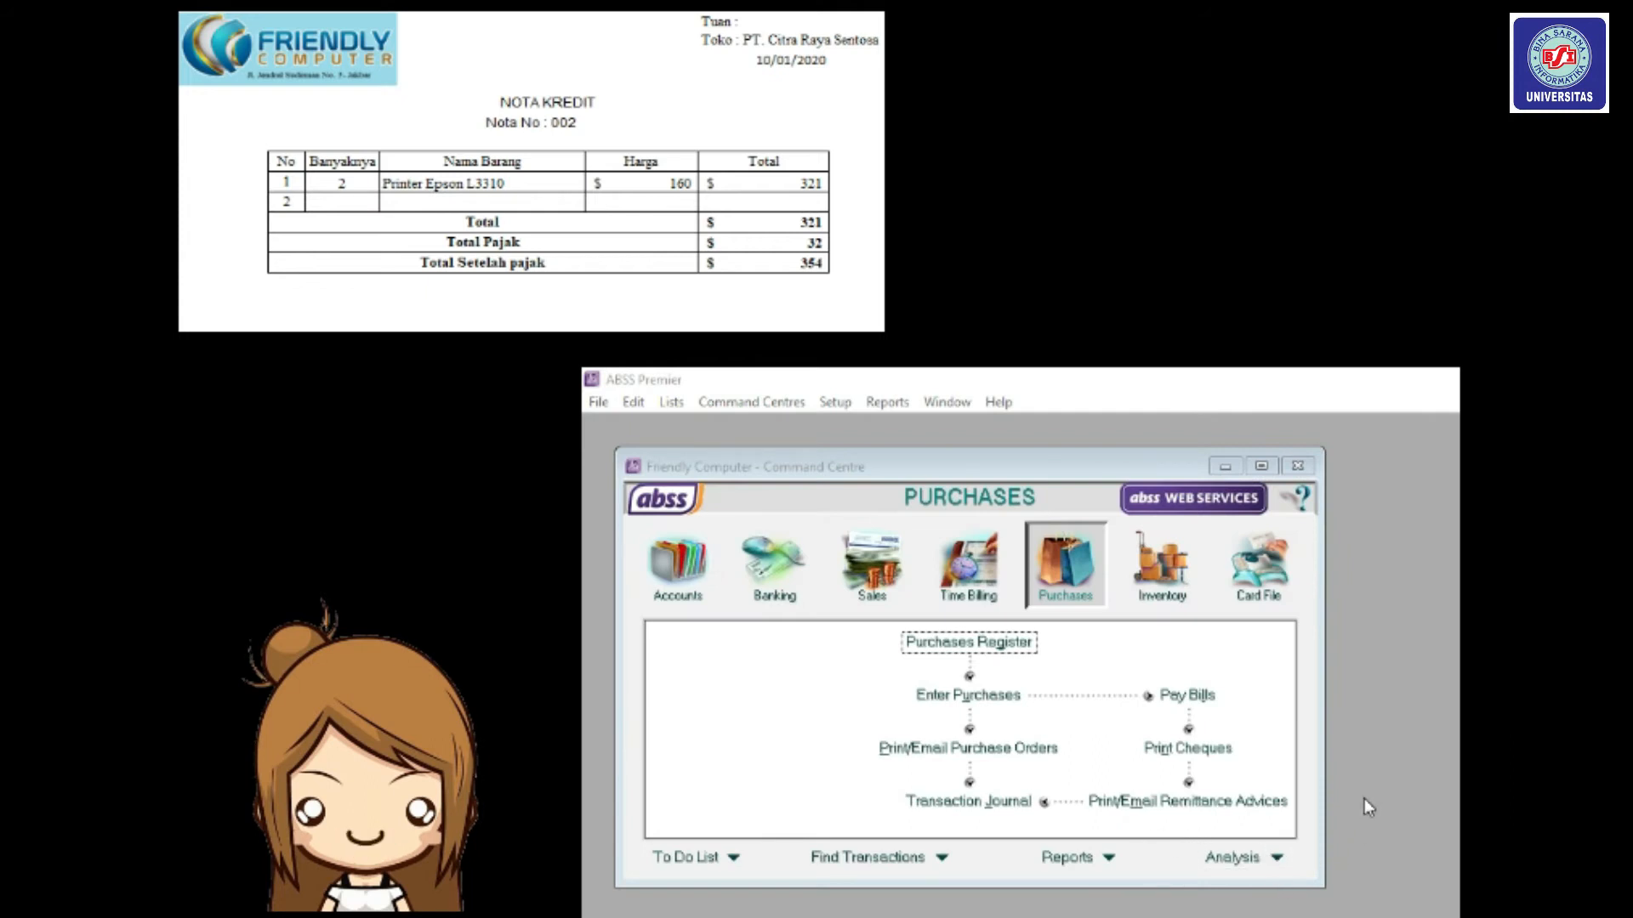
left_click(1004, 802)
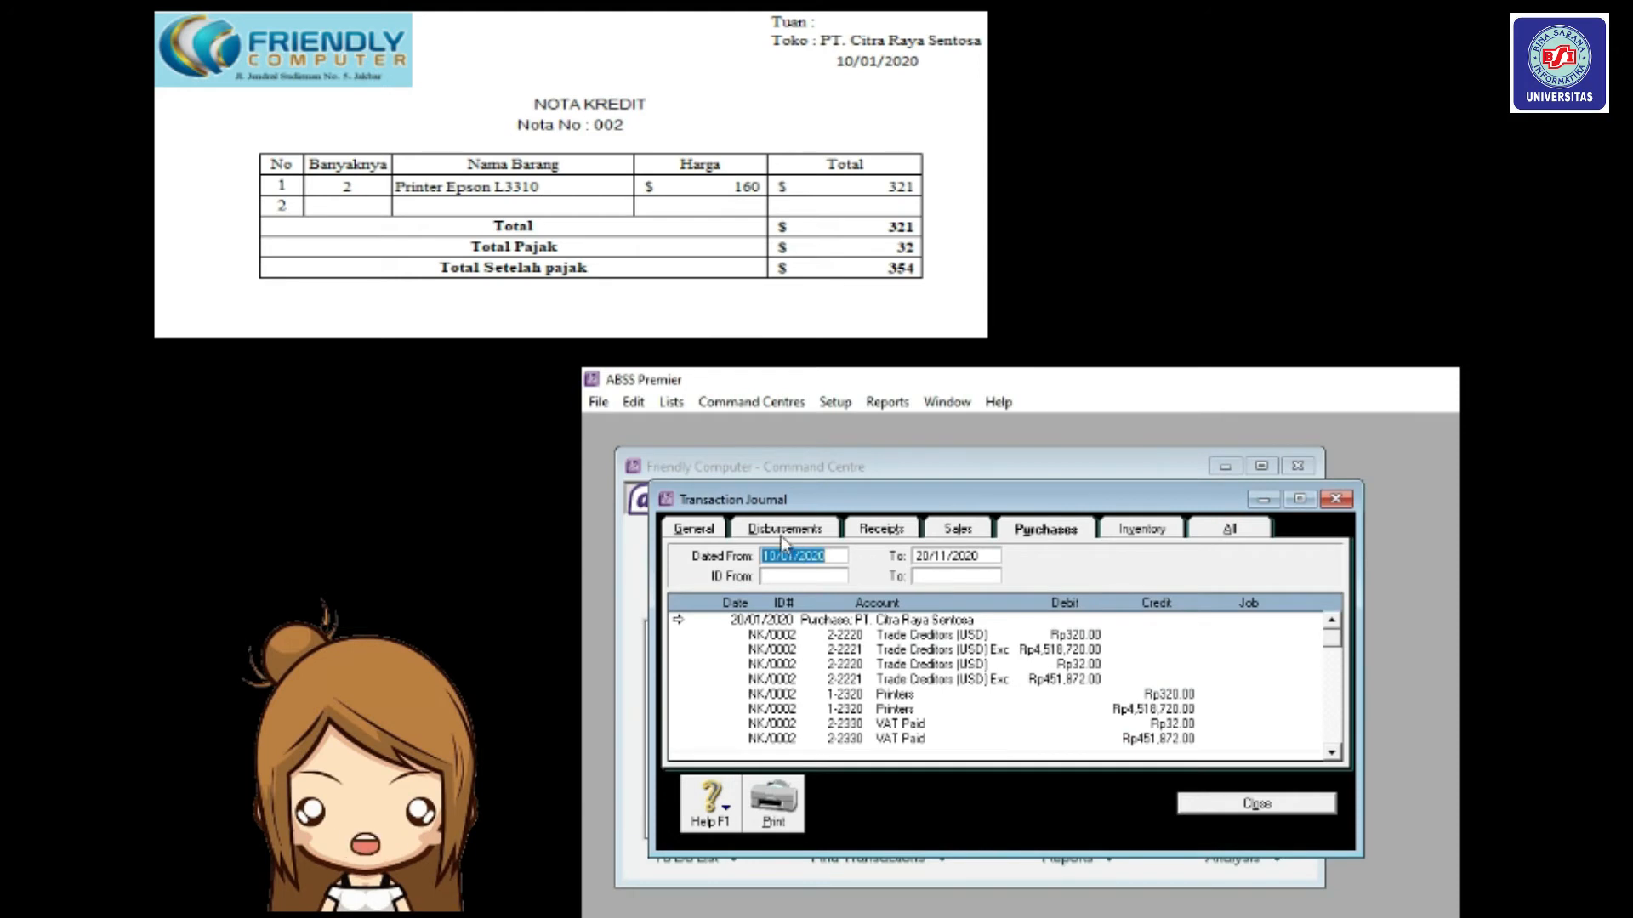
left_click(1074, 535)
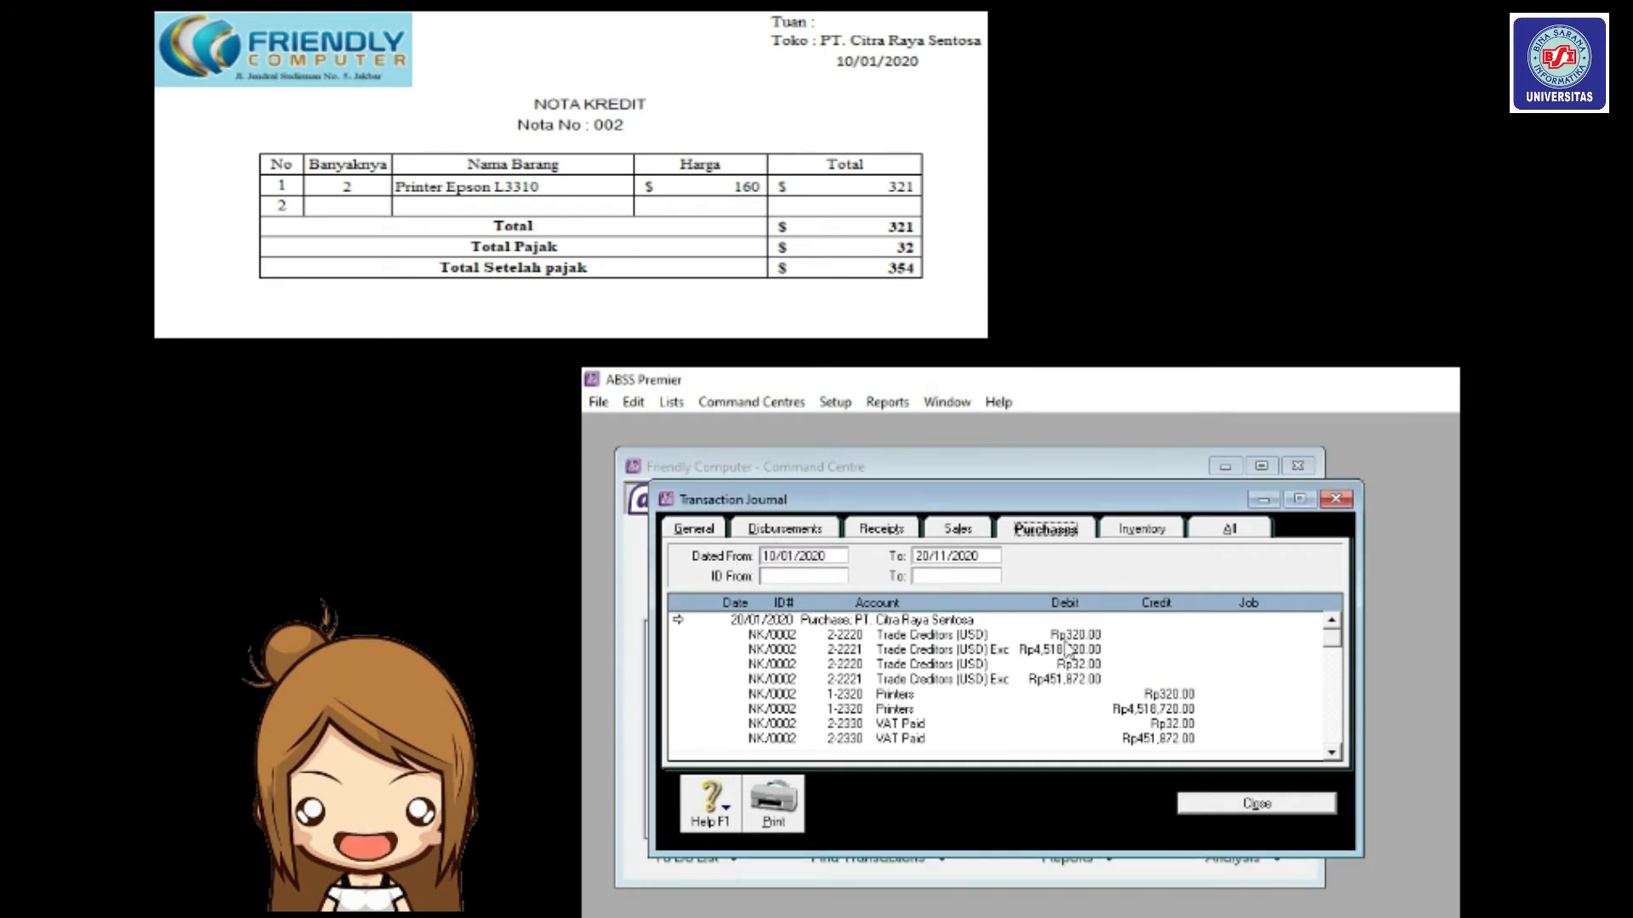
scroll(1070, 650, "down", 1)
scroll(1069, 679, "up", 1)
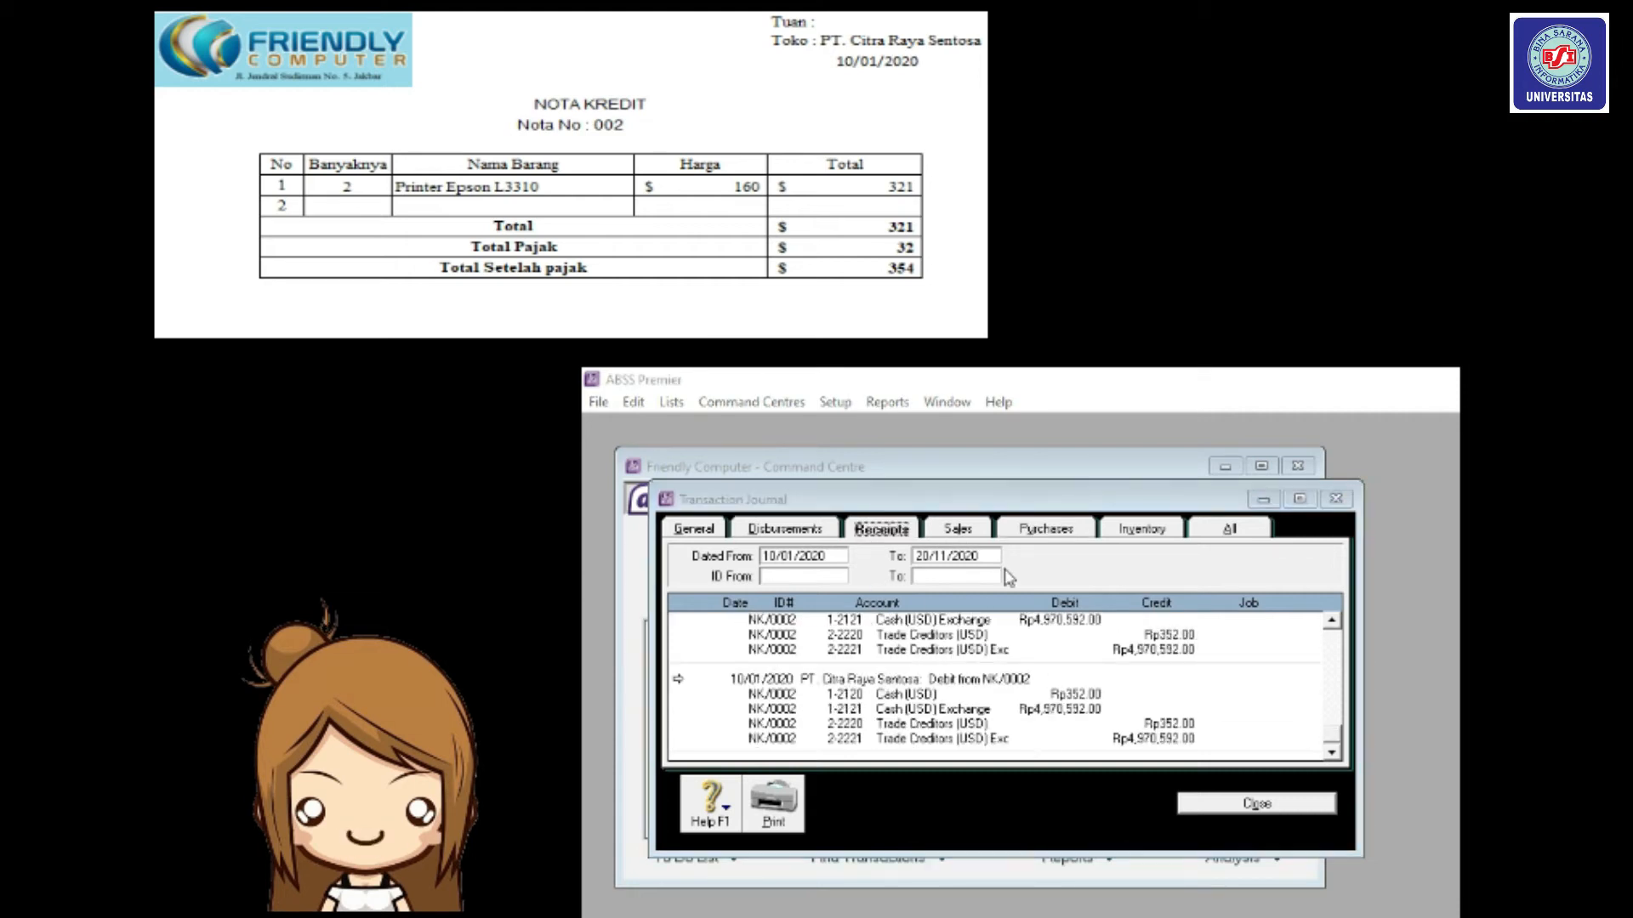
scroll(982, 718, "up", 1)
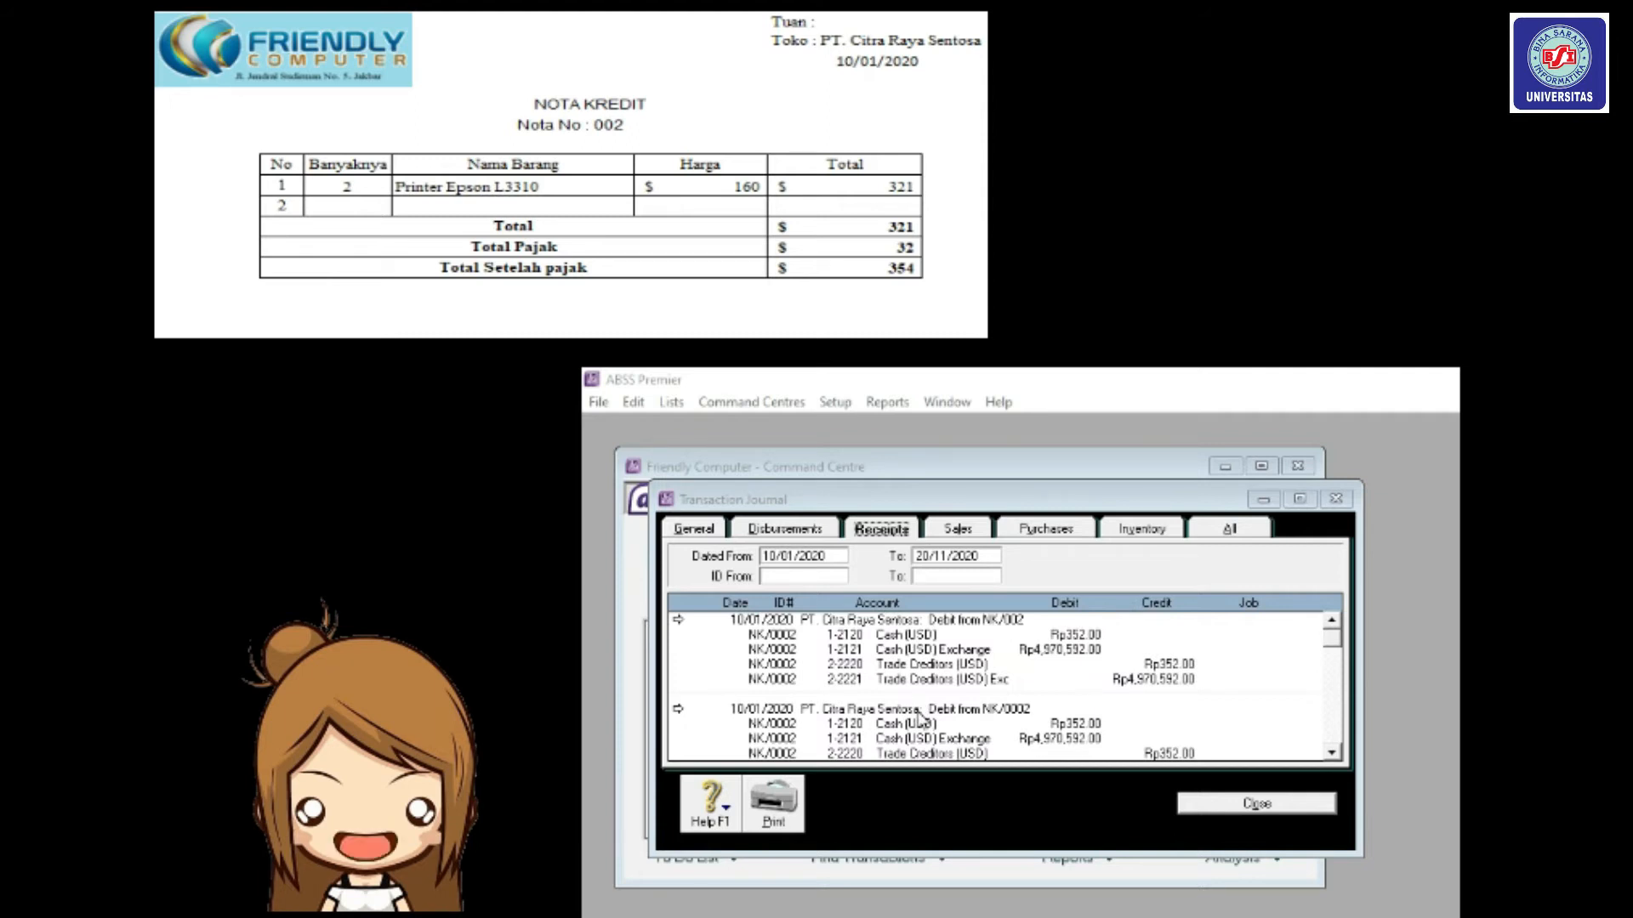
Inspect the NK/0002 refund entry's details, then recheck Trade Creditors, Printers and VAT Paid lines.
double_click(918, 717)
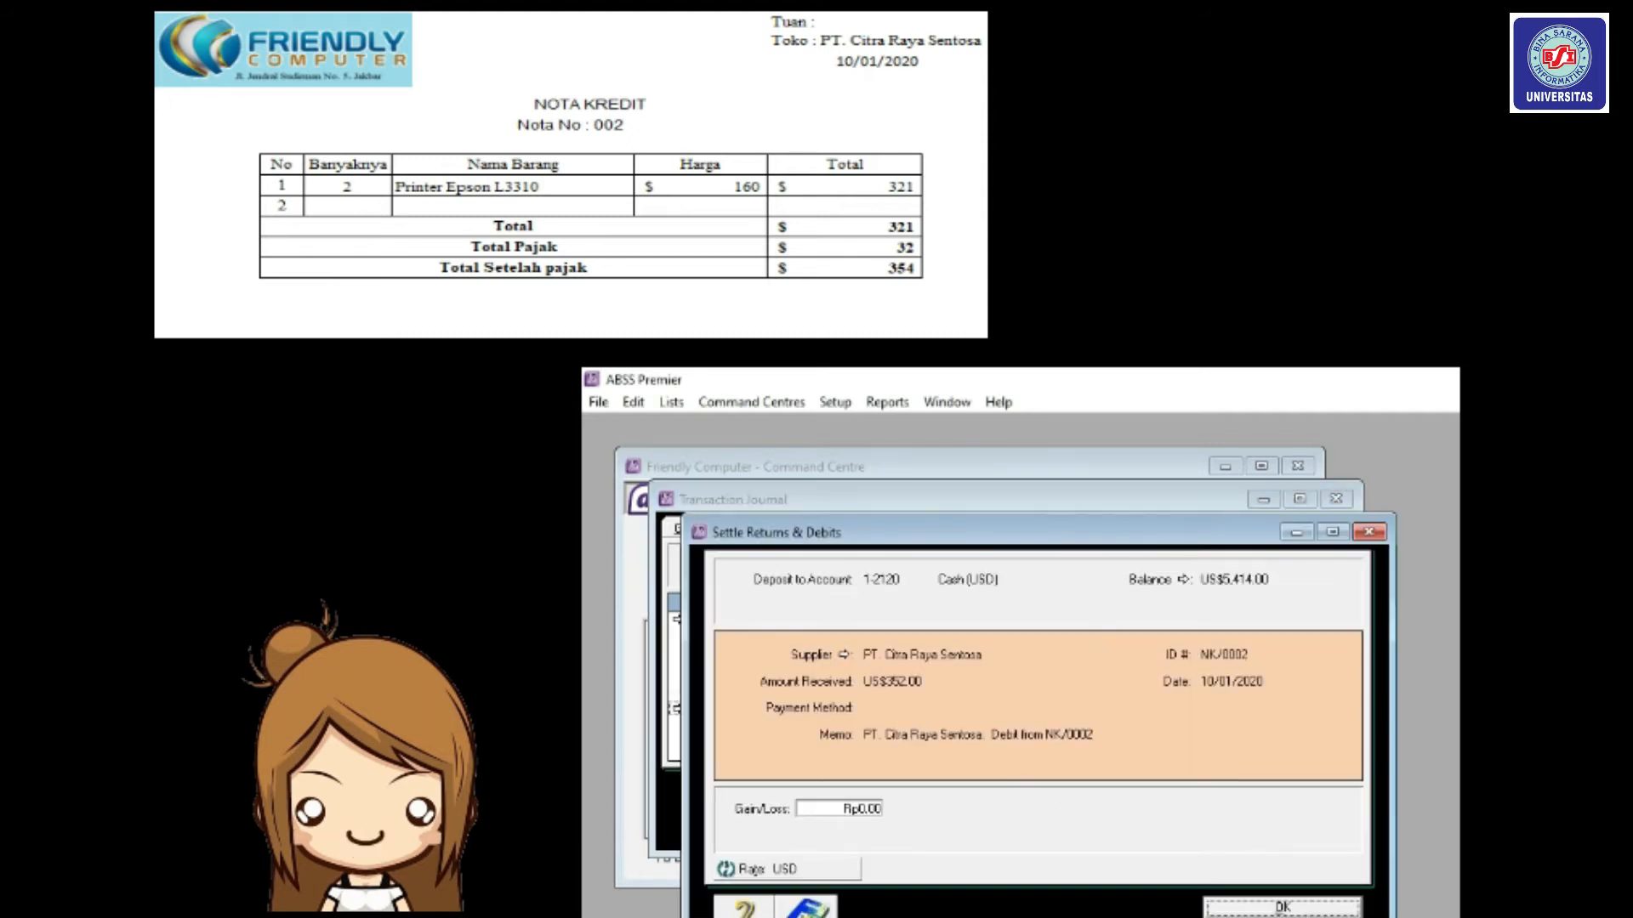
left_click(1249, 908)
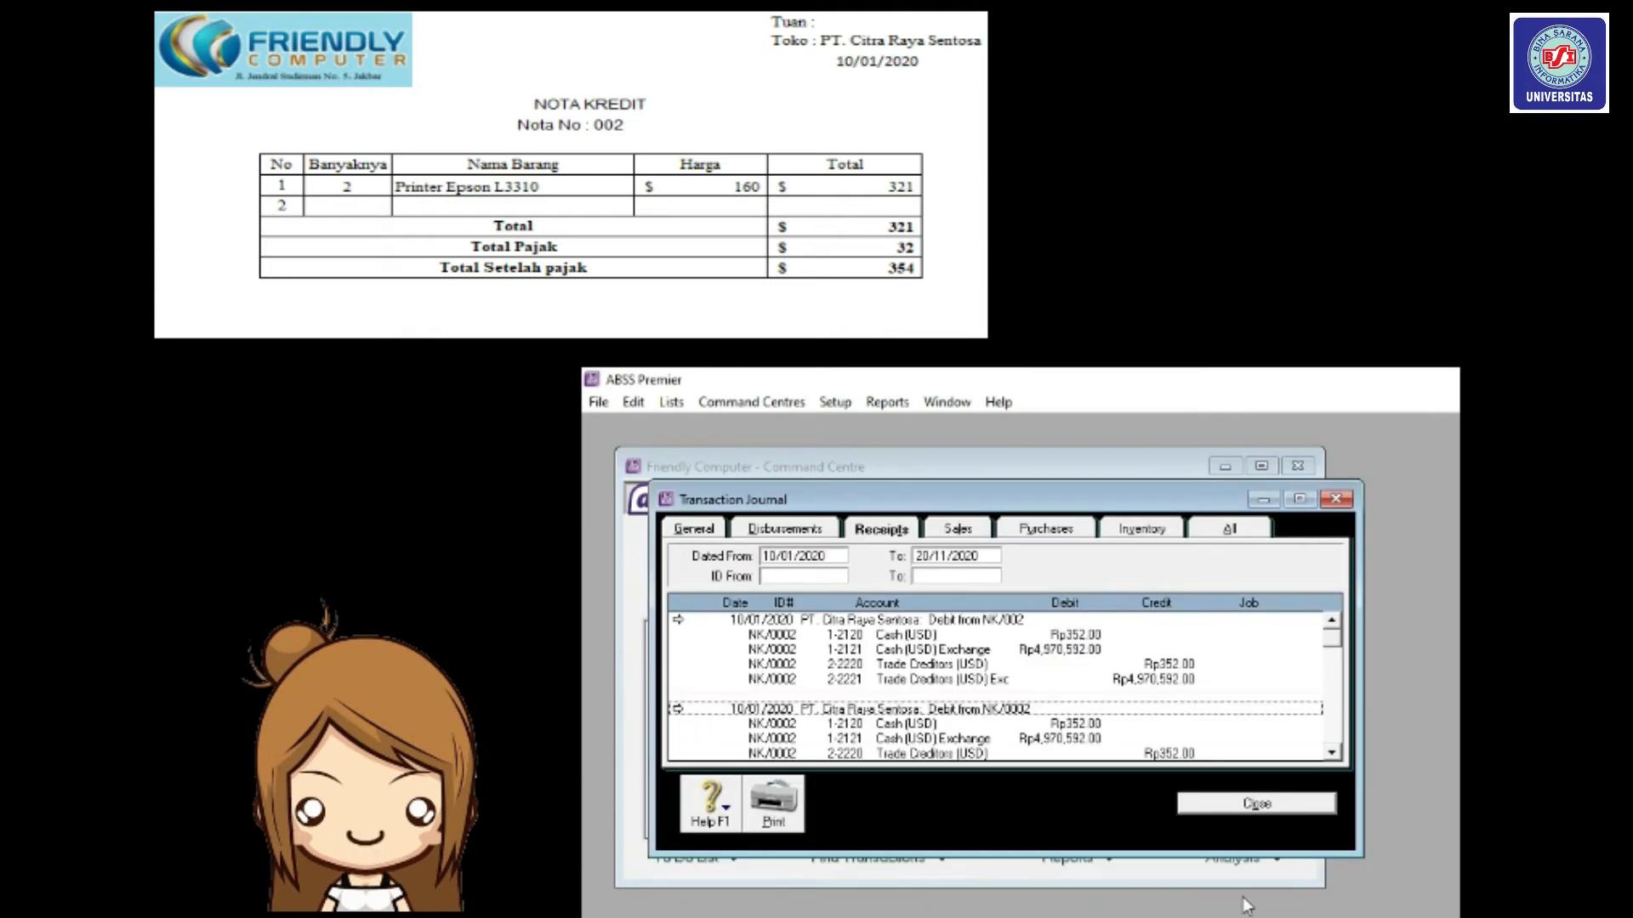
left_click(1068, 532)
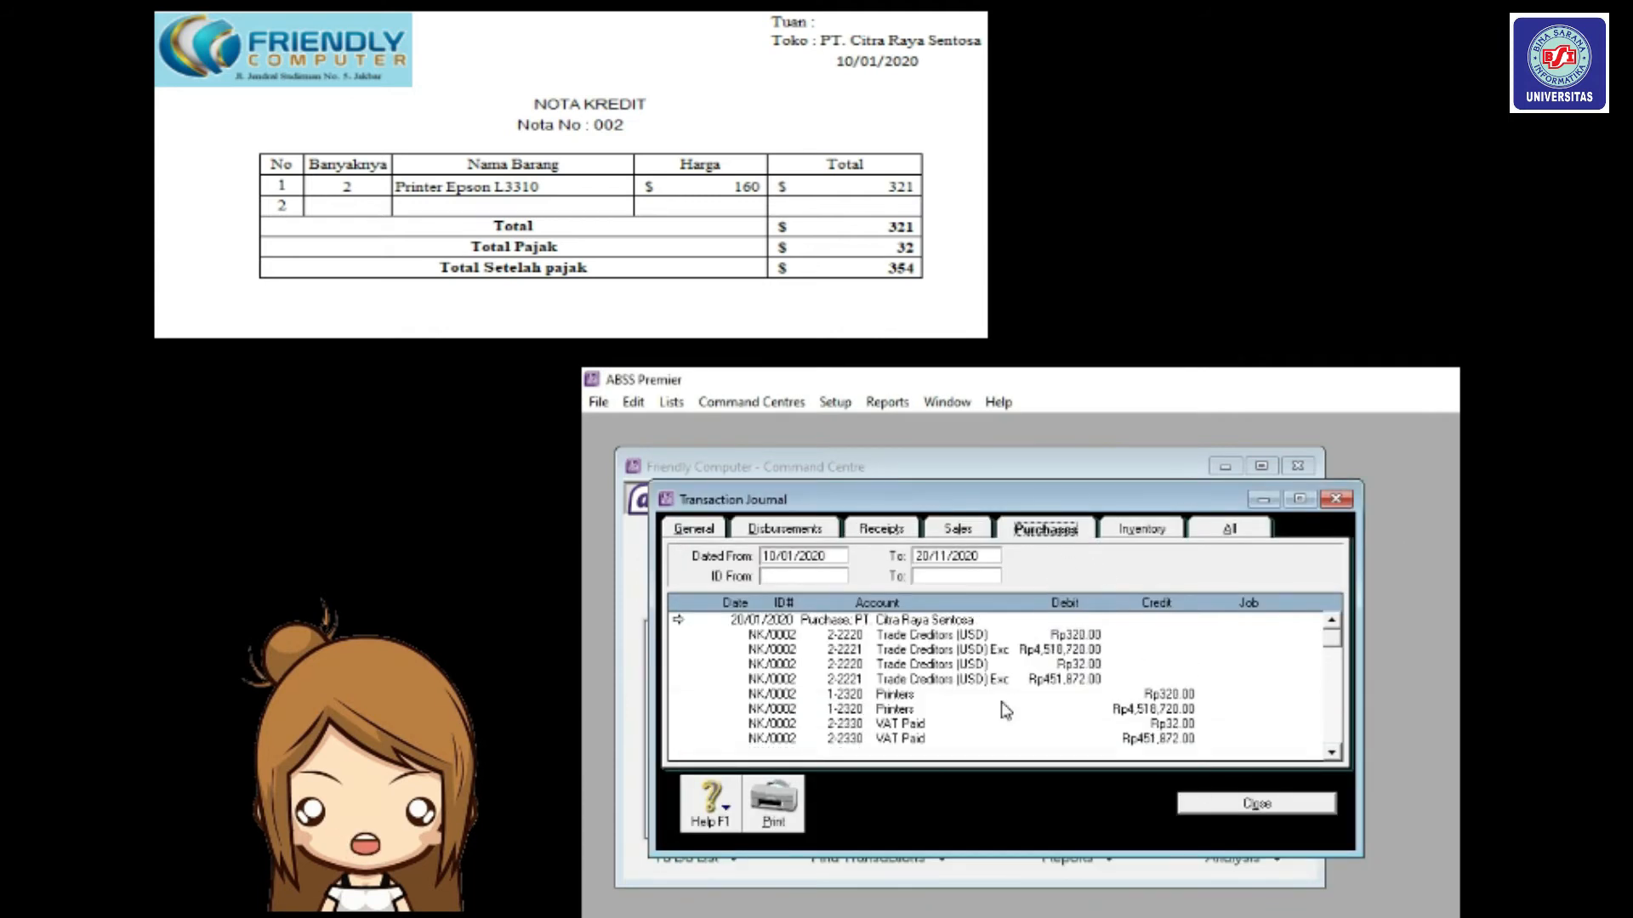
scroll(1003, 705, "down", 3)
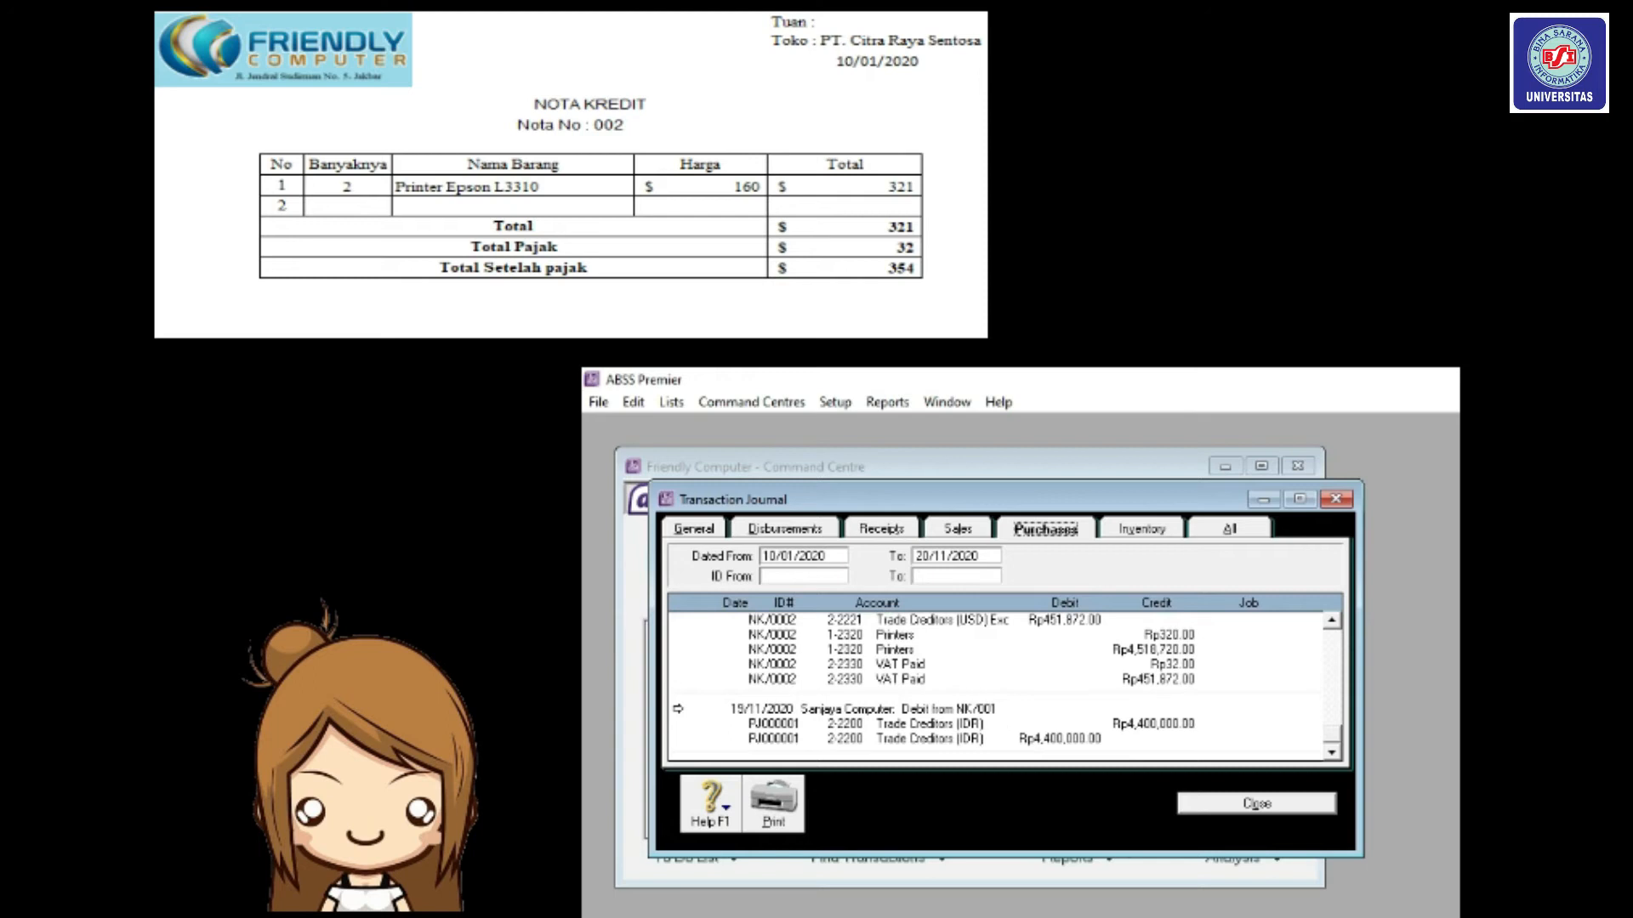
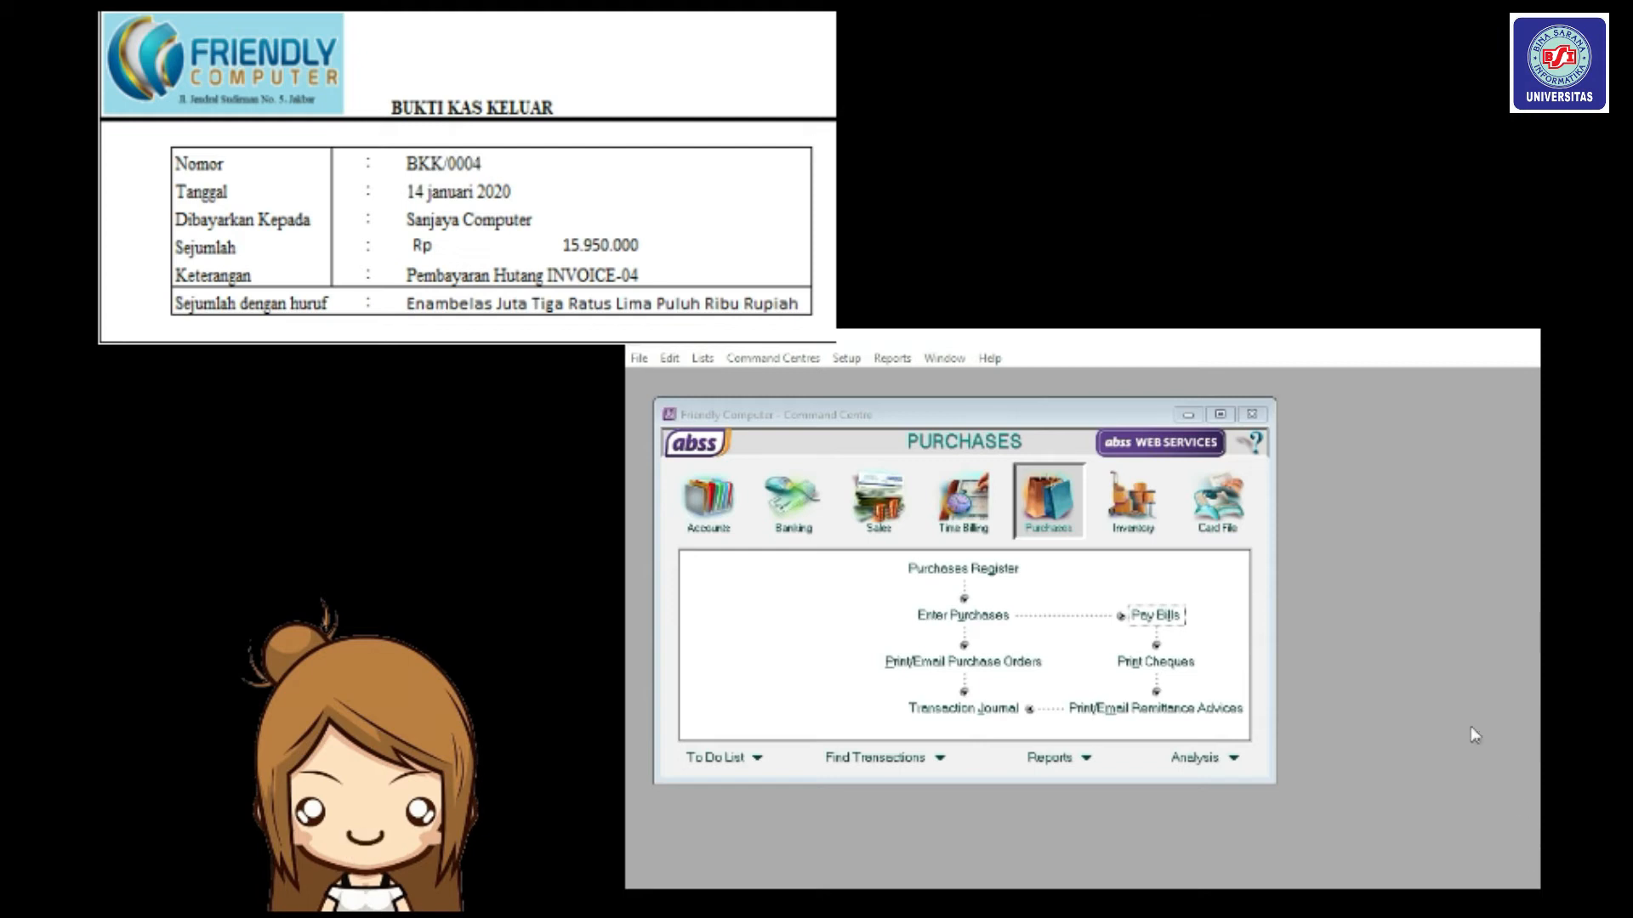
Start a Pay Bills entry with Sanjaya Computer as the supplier.
left_click(1065, 492)
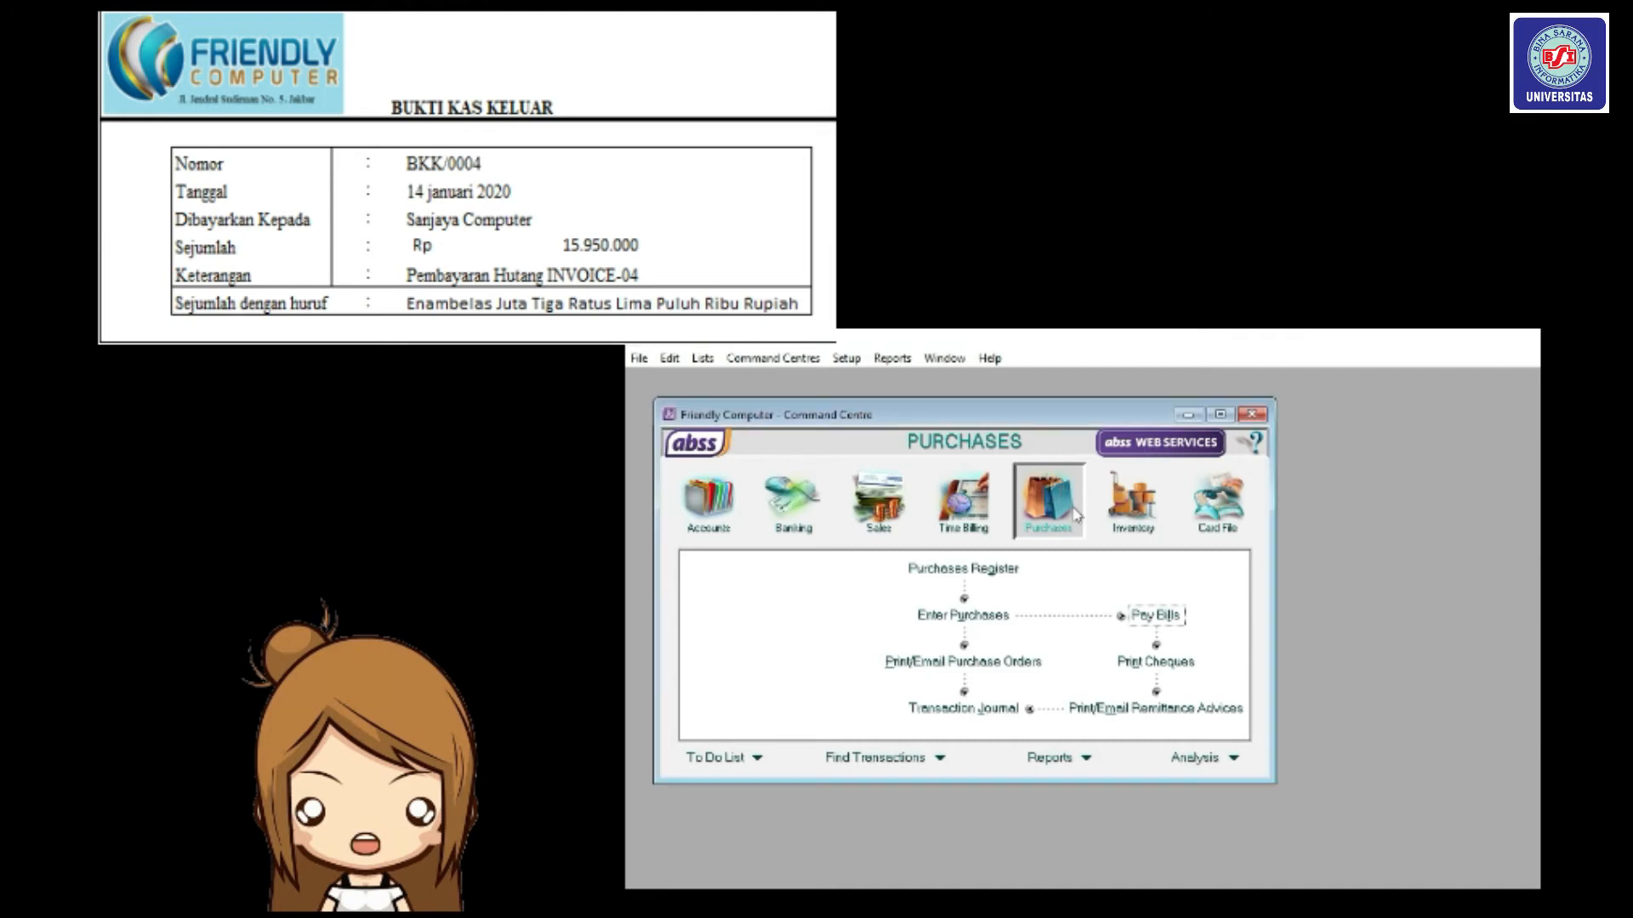
left_click(1142, 617)
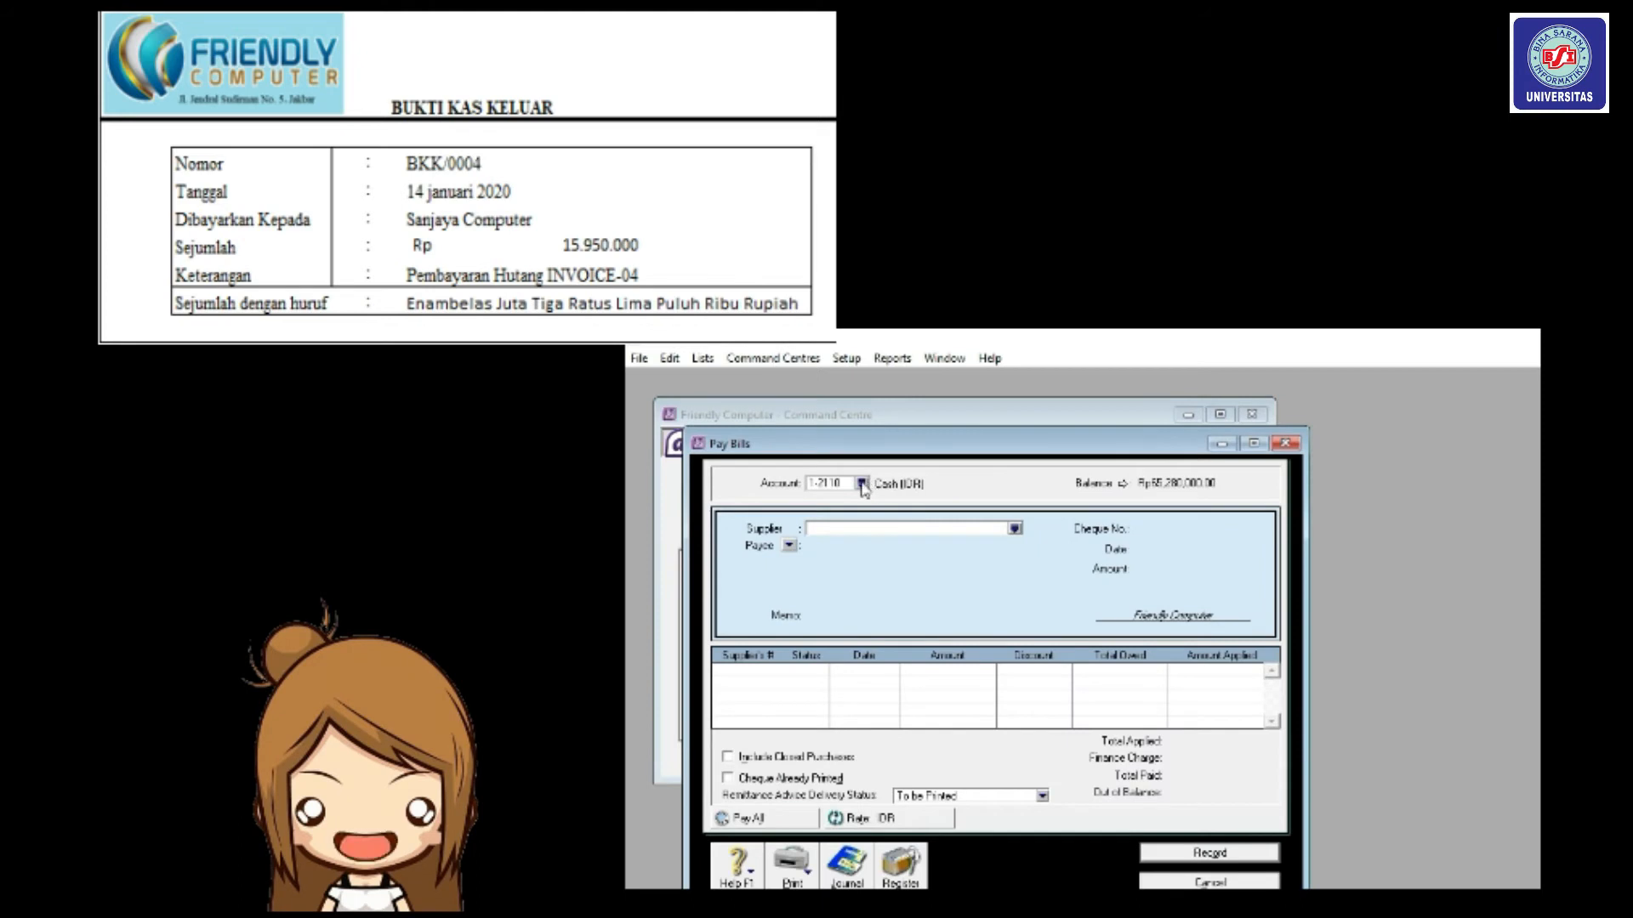
left_click(1015, 529)
left_click(1133, 600)
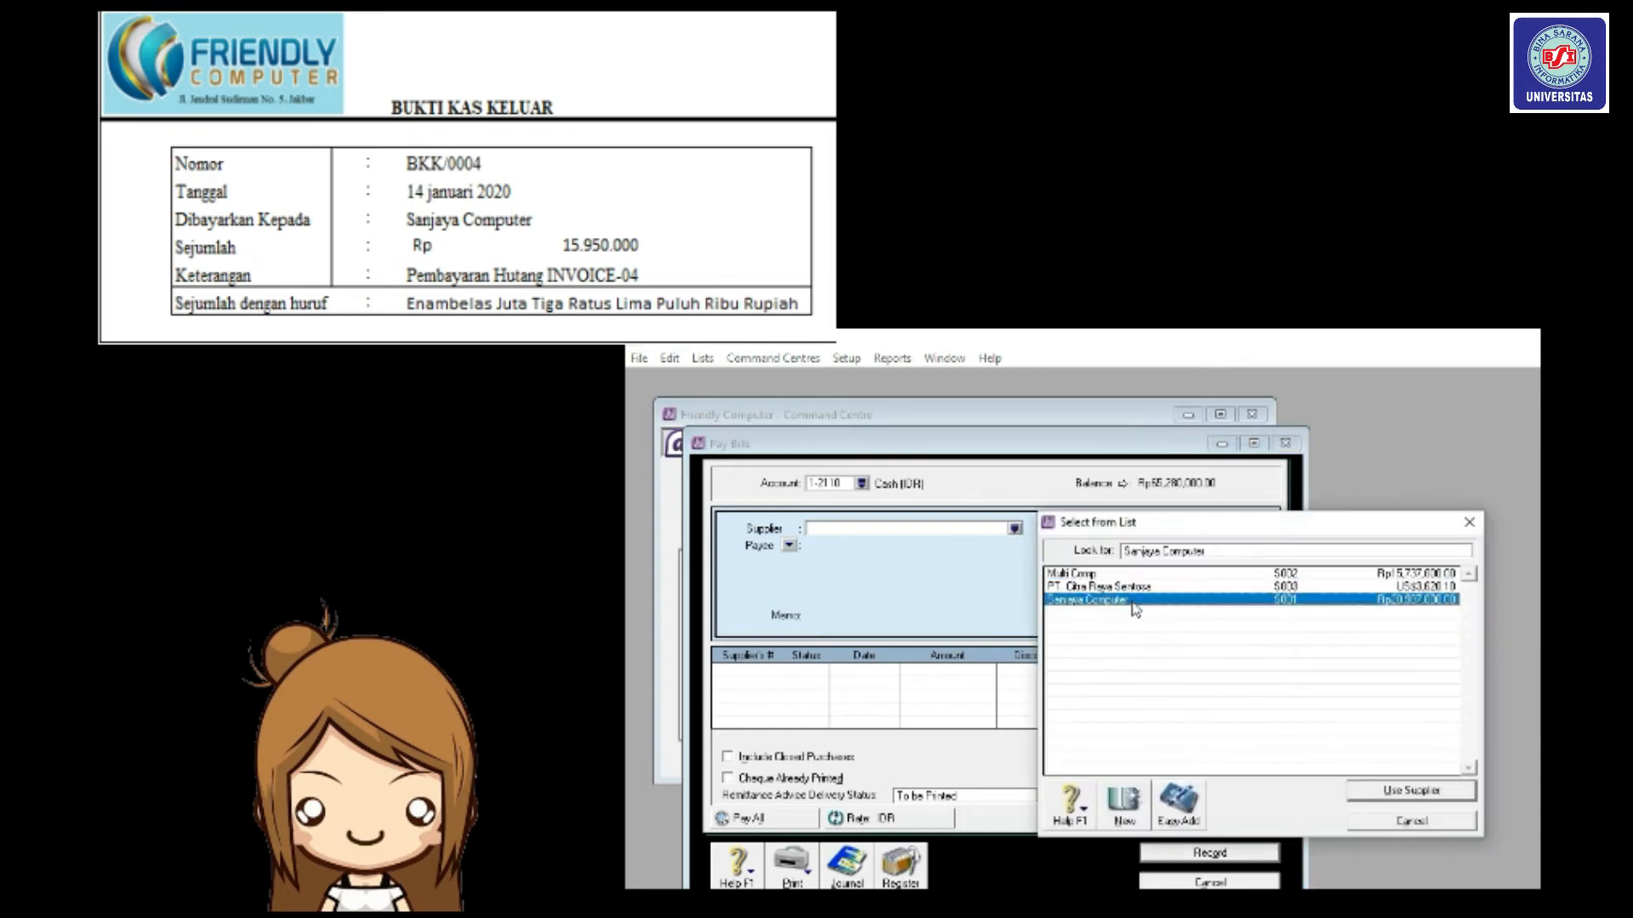
left_click(1395, 791)
Enter cheque number BKK/004 and payment date 14/01/2020.
double_click(1163, 529)
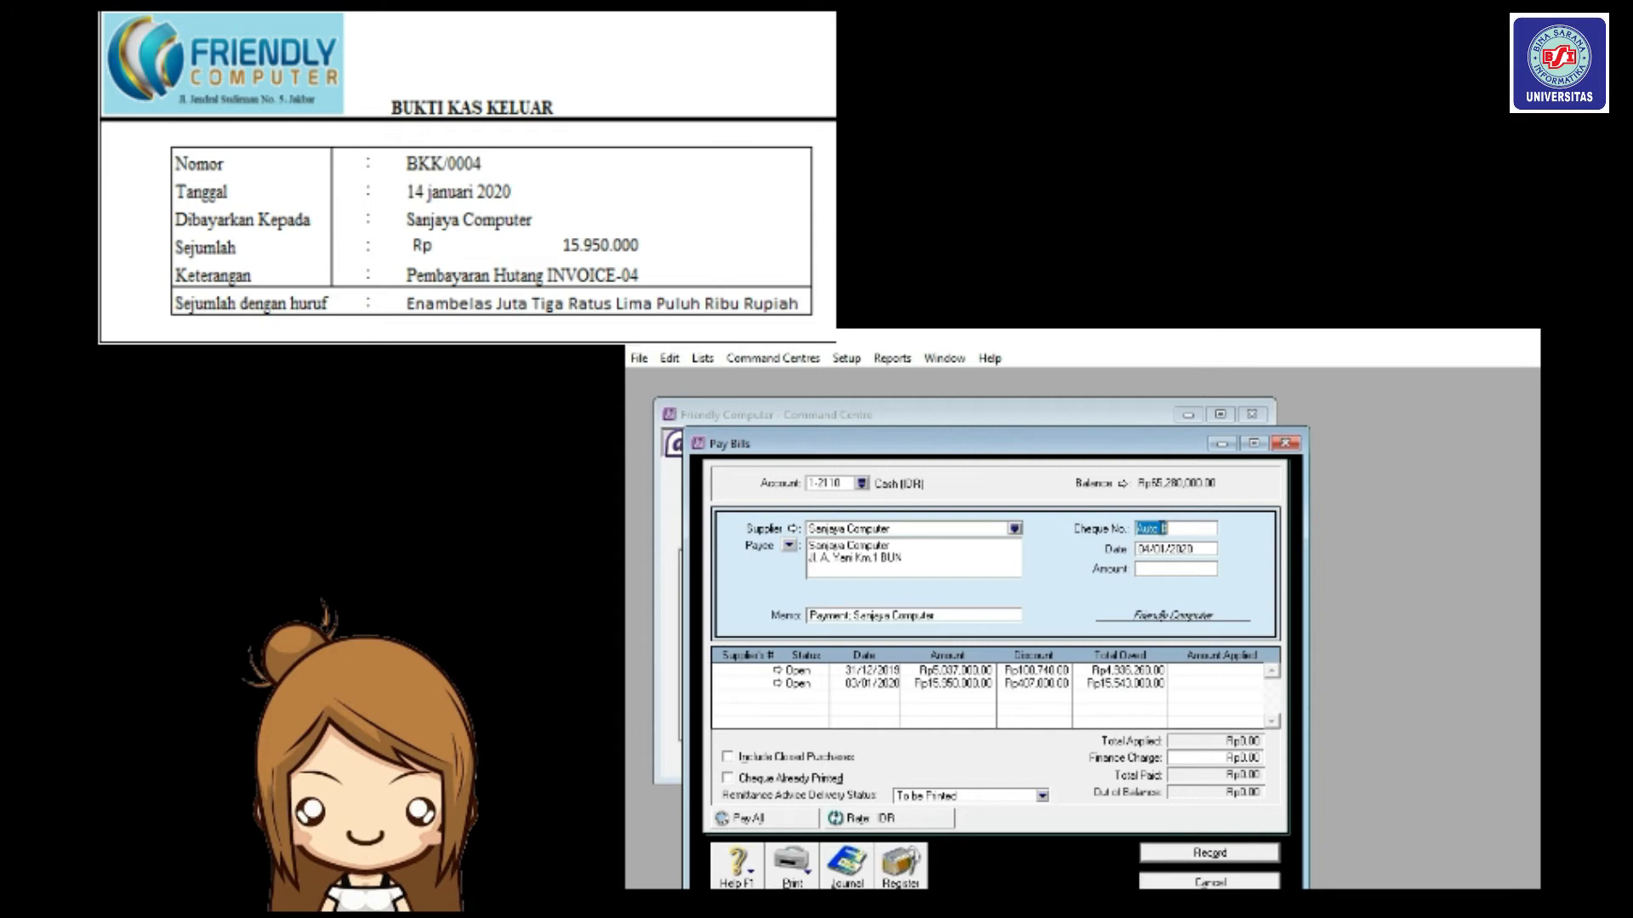
type("0")
type("KK")
type("/00")
type("4")
key("Tab")
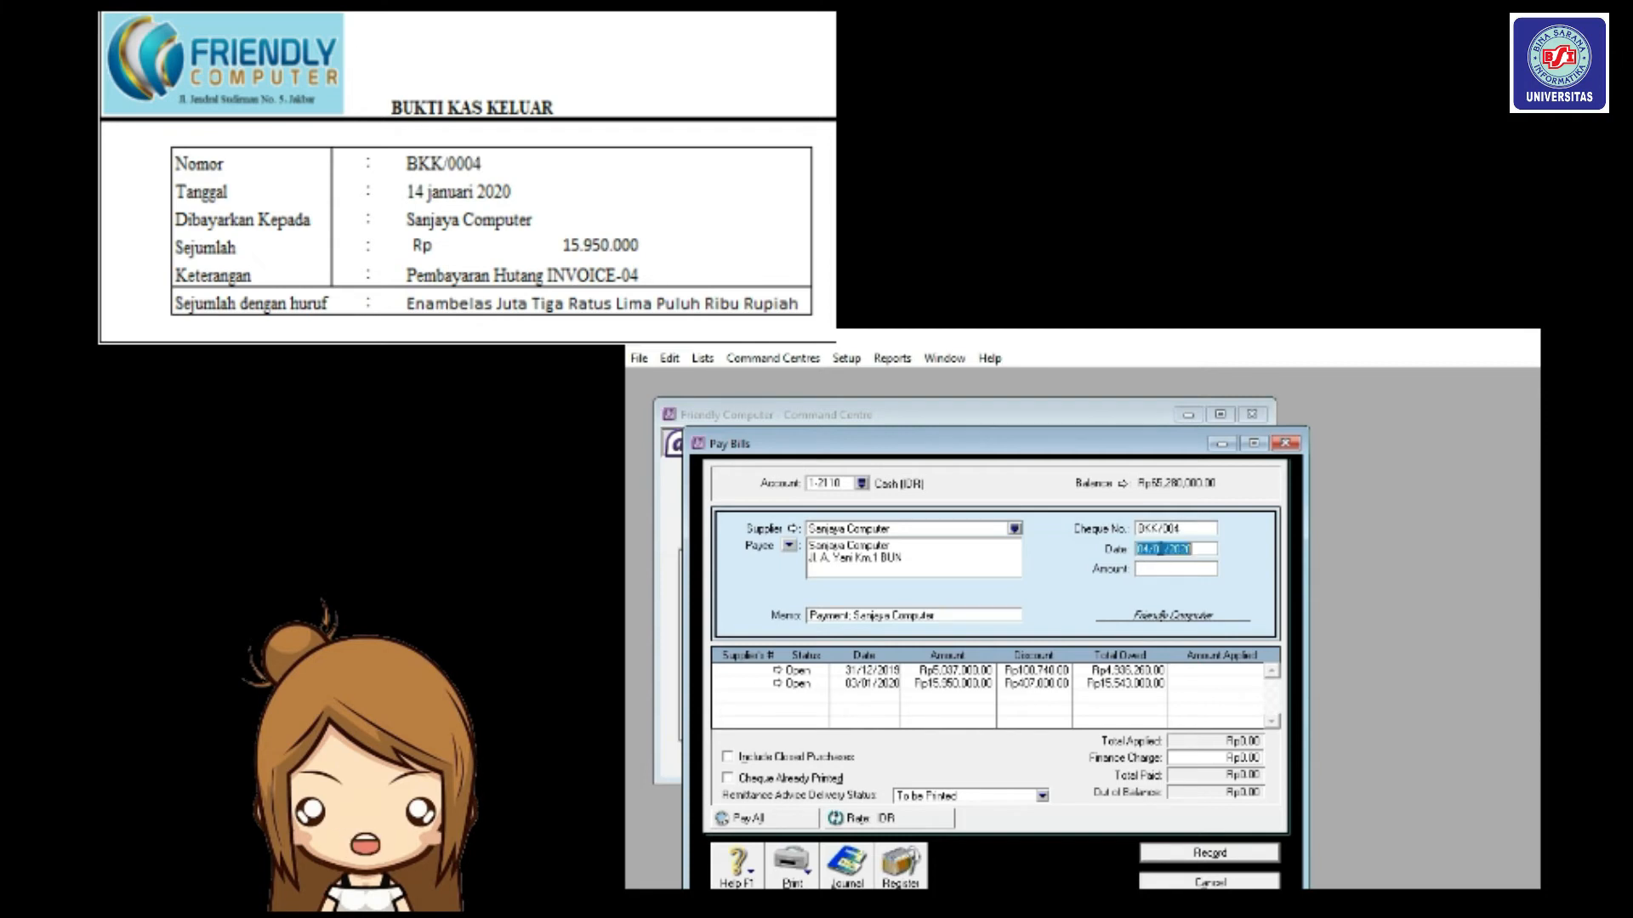
type("14/01/2020")
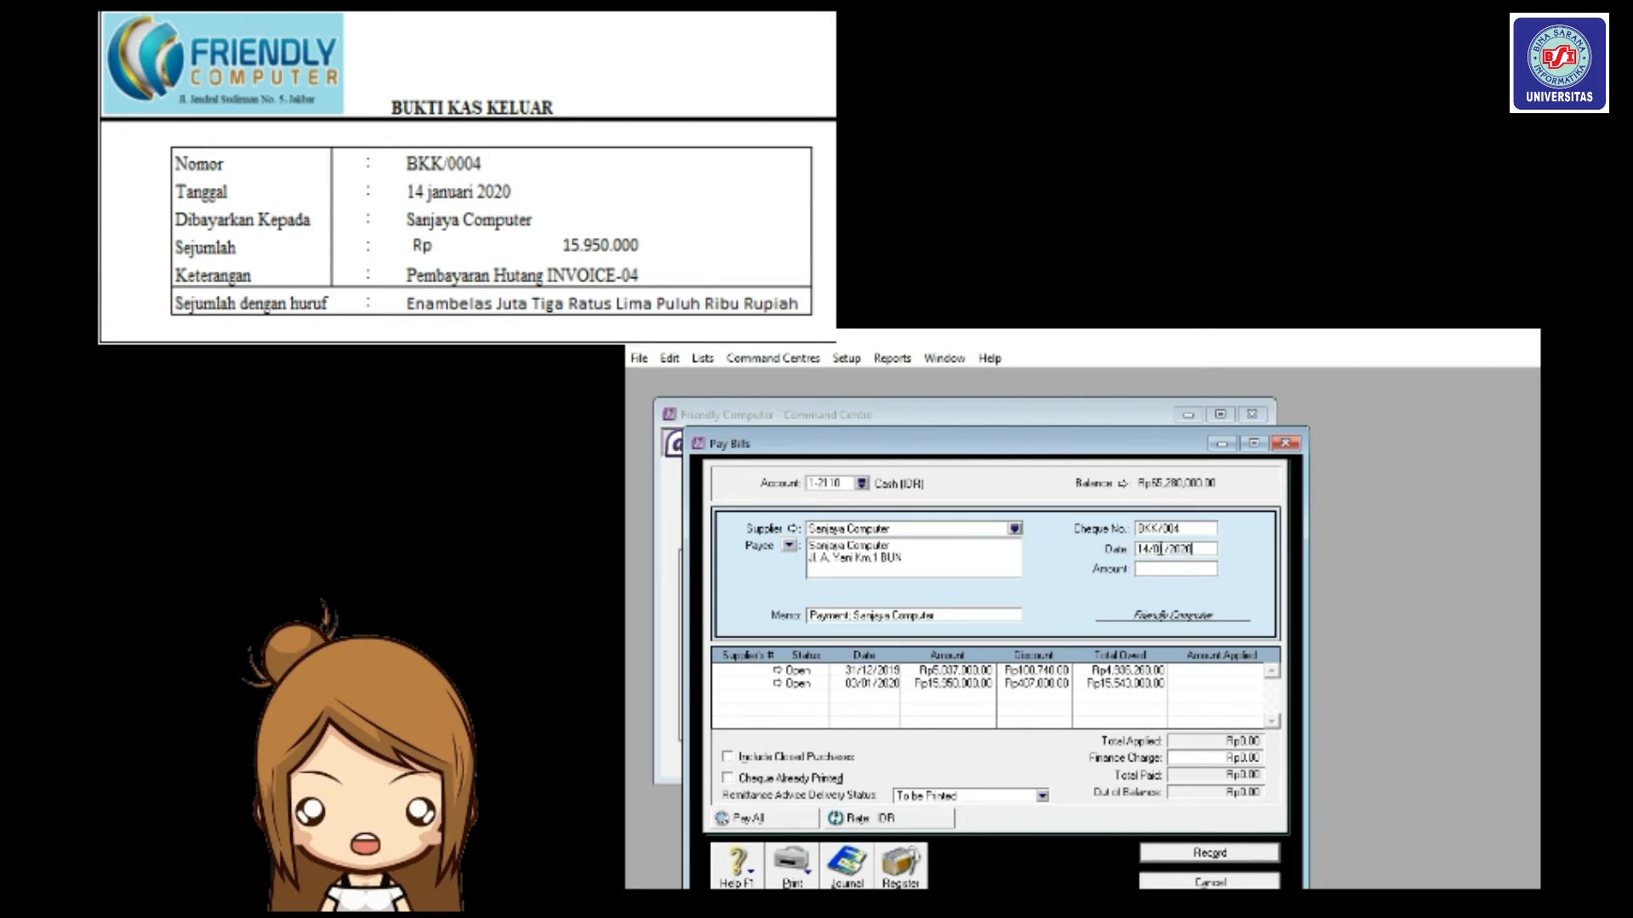
Apply 15,950,000 to the second open bill and fill in the matching payment amount.
left_click(1202, 685)
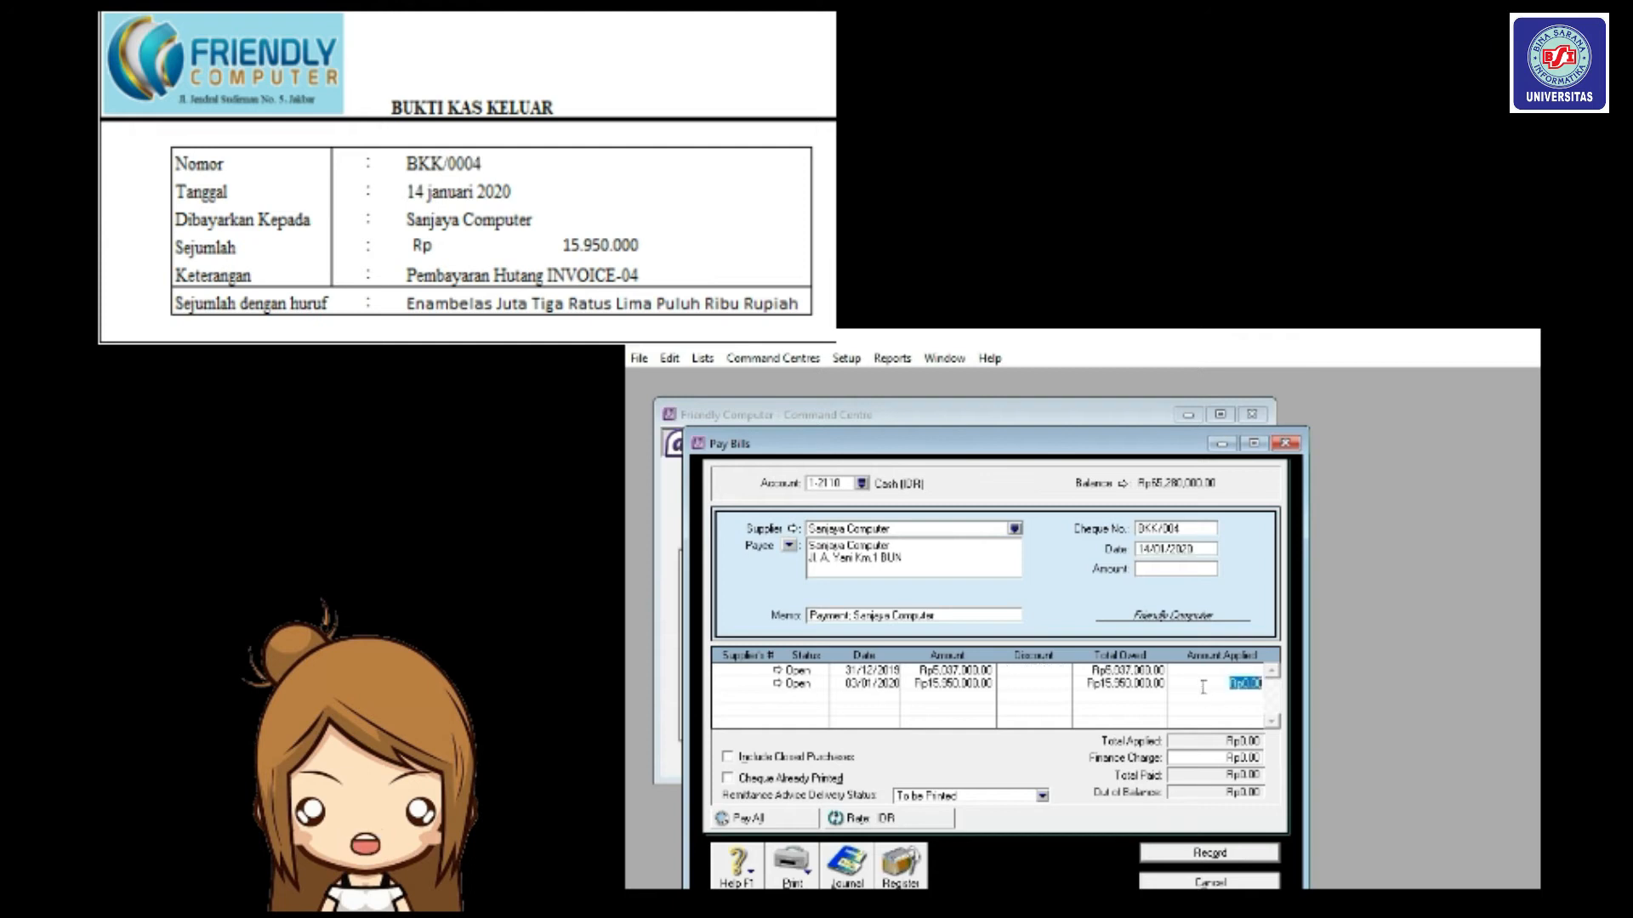
type("15,")
type("950,")
type("00")
type("00")
key("Tab")
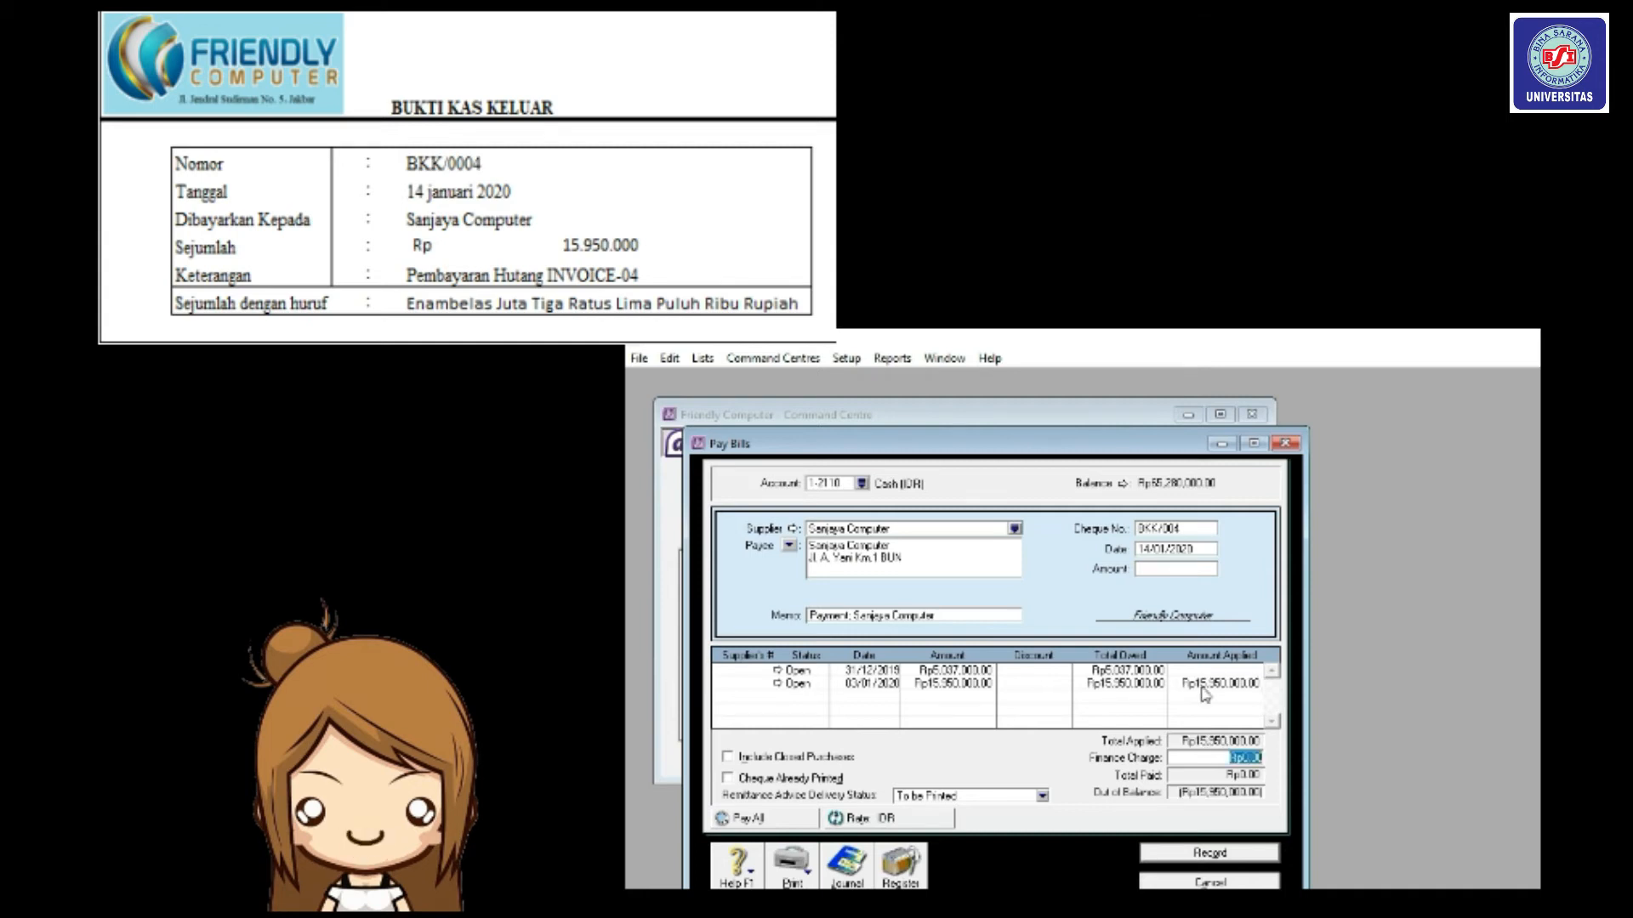
left_click(1188, 578)
key("Tab")
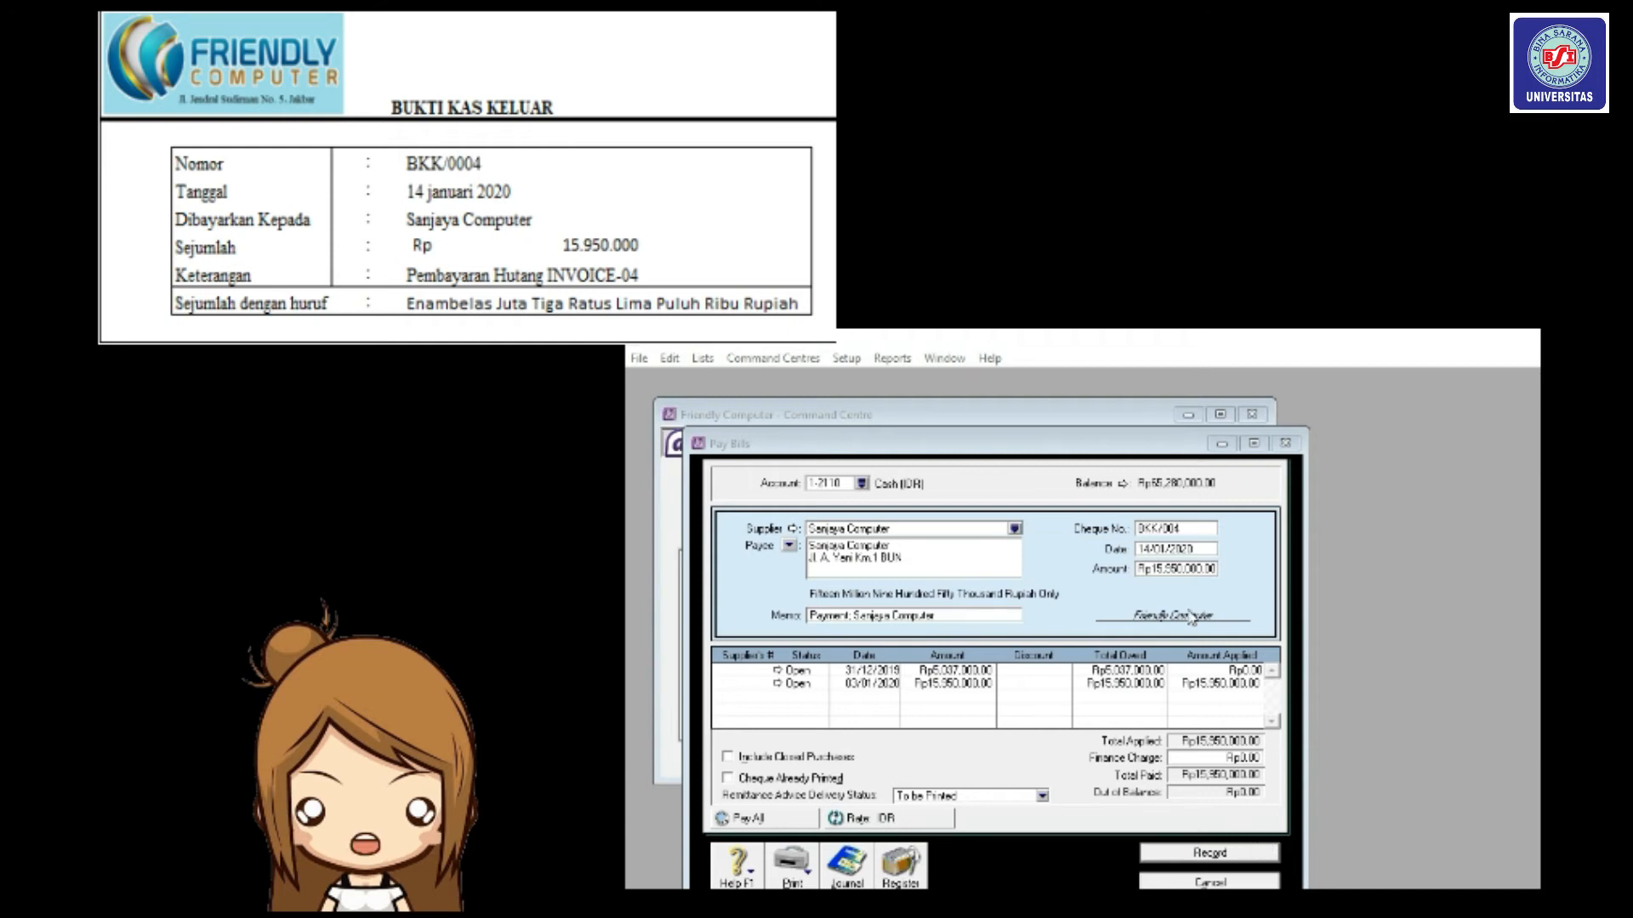
Correct the cheque number to BKK/0004 and record the payment.
left_click(1178, 528)
left_click(1178, 528)
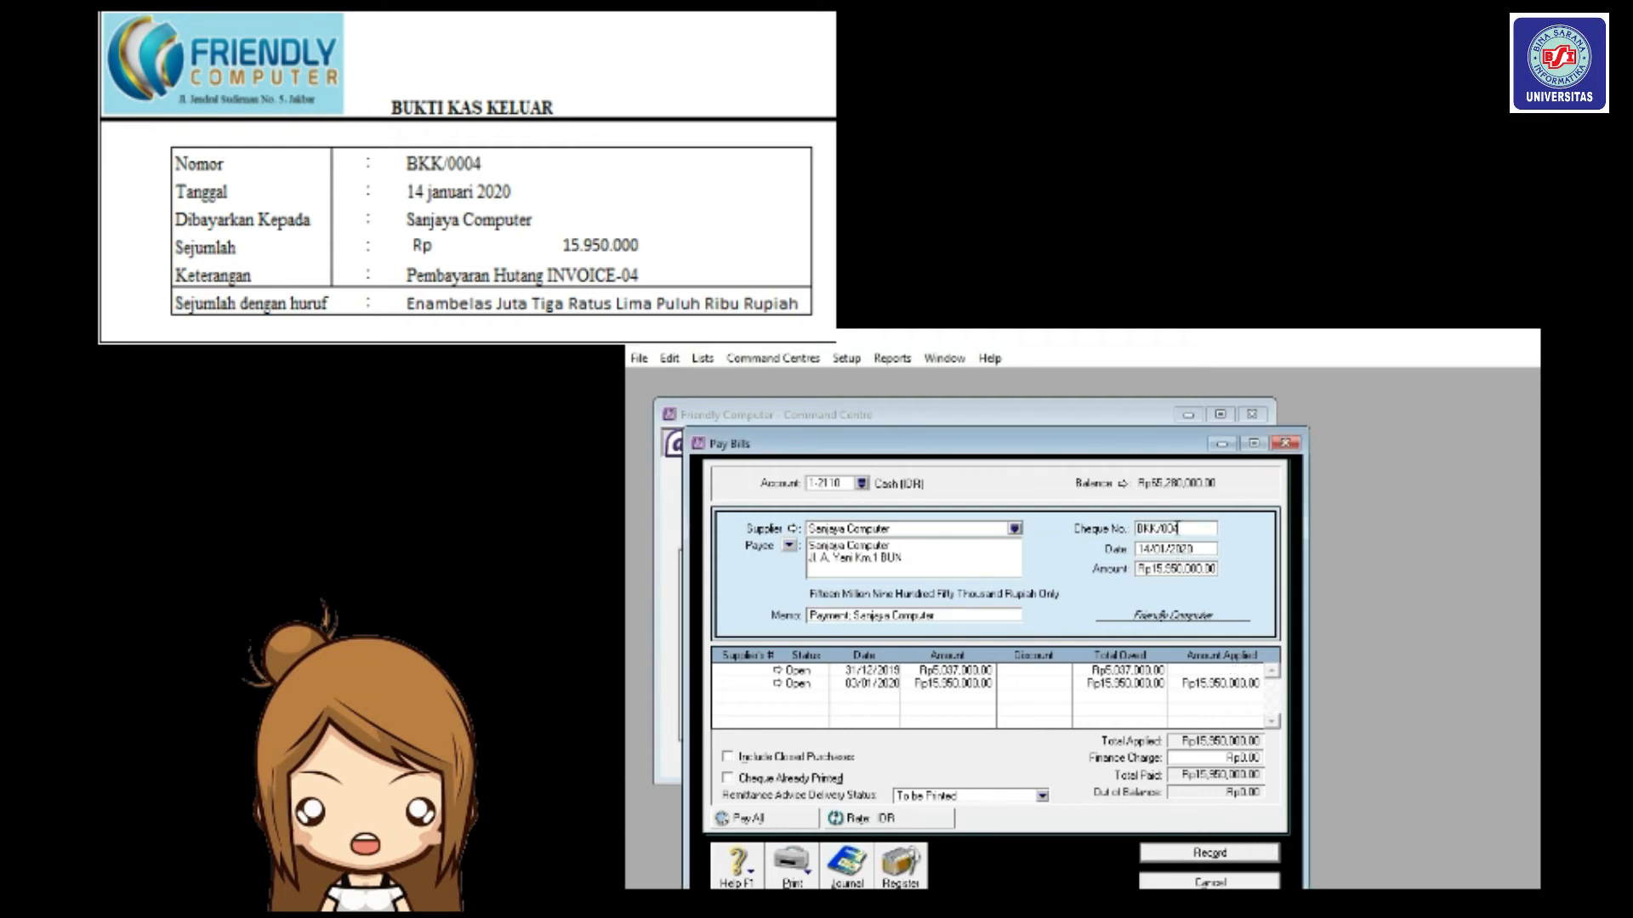
type("0")
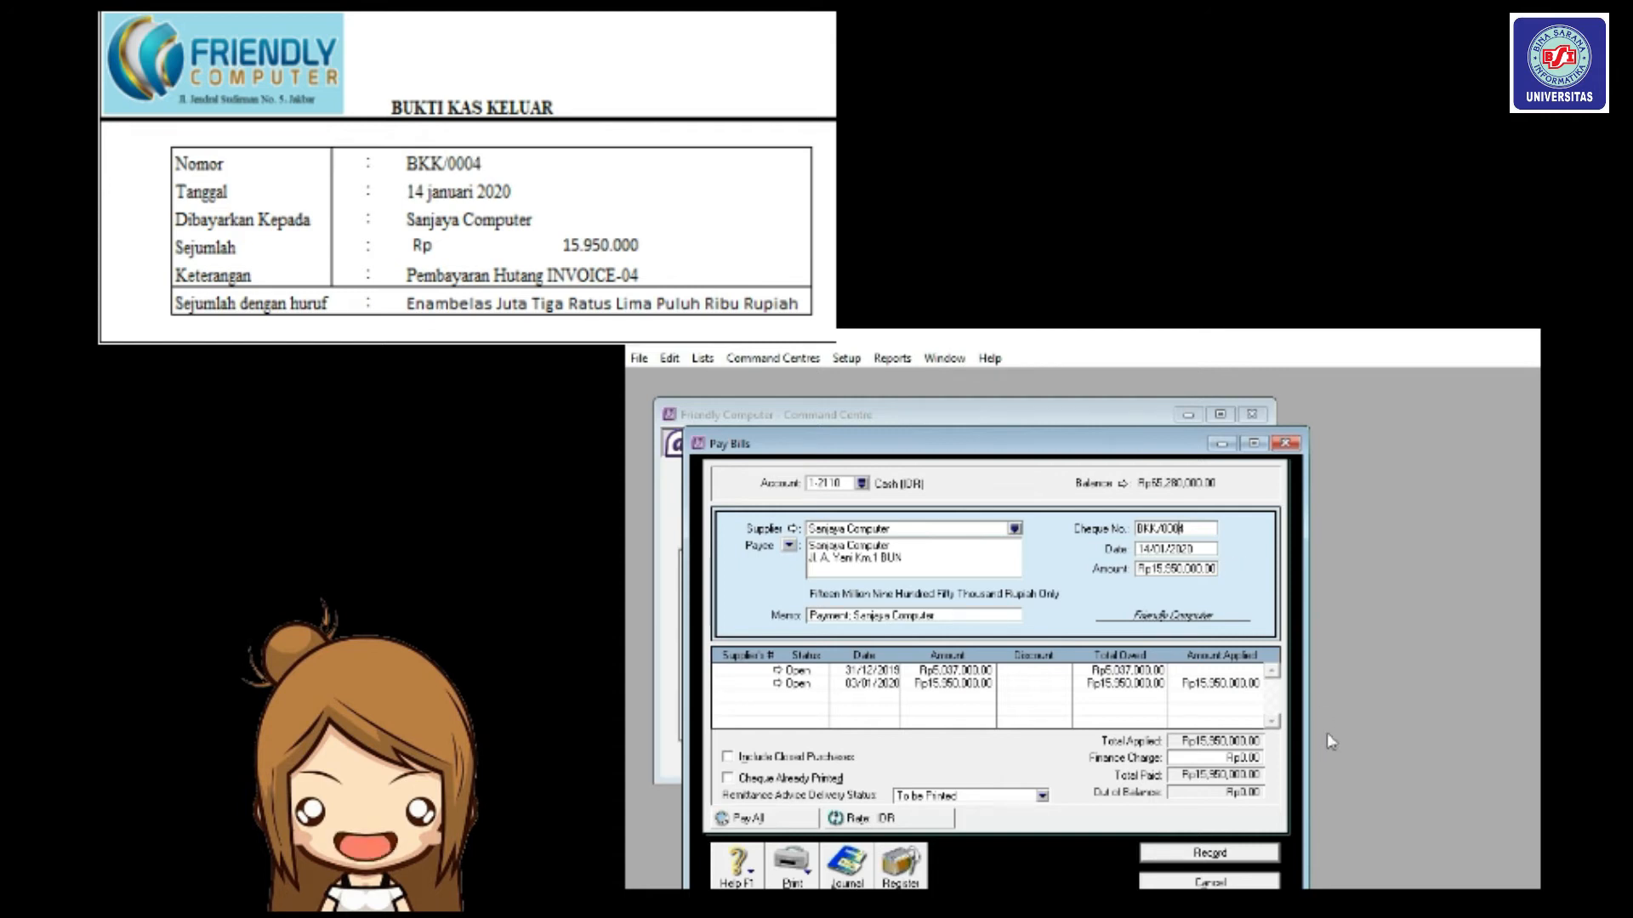
left_click(1223, 860)
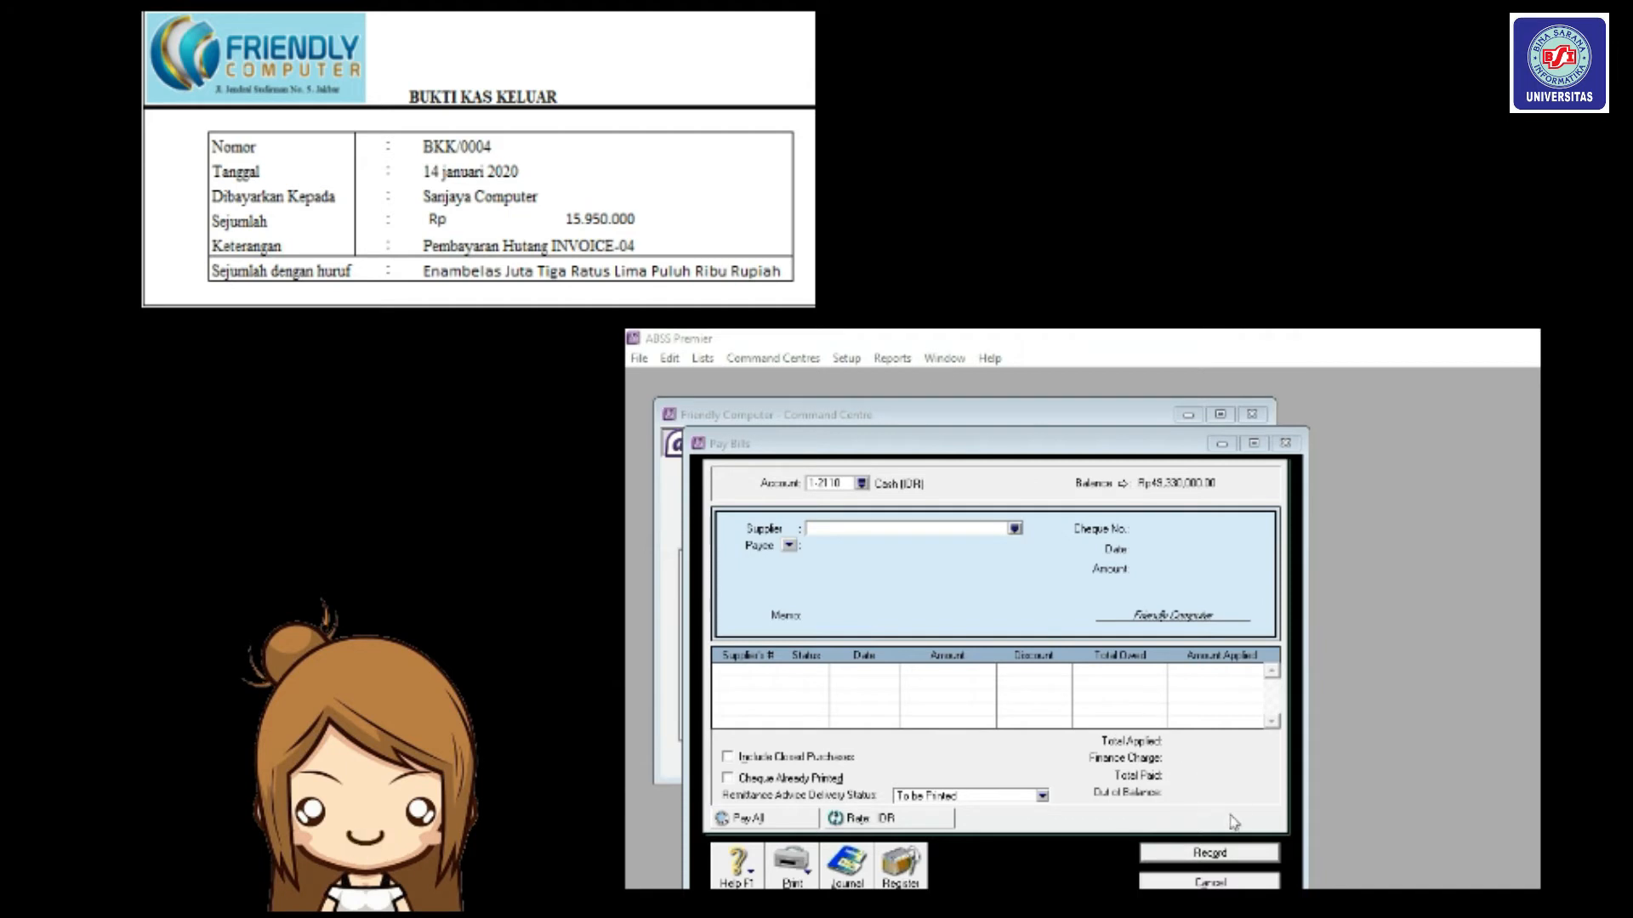
Inspect the BKK/0004 entry in the Transaction Journal's Disbursements view, then close the journal.
left_click(1225, 881)
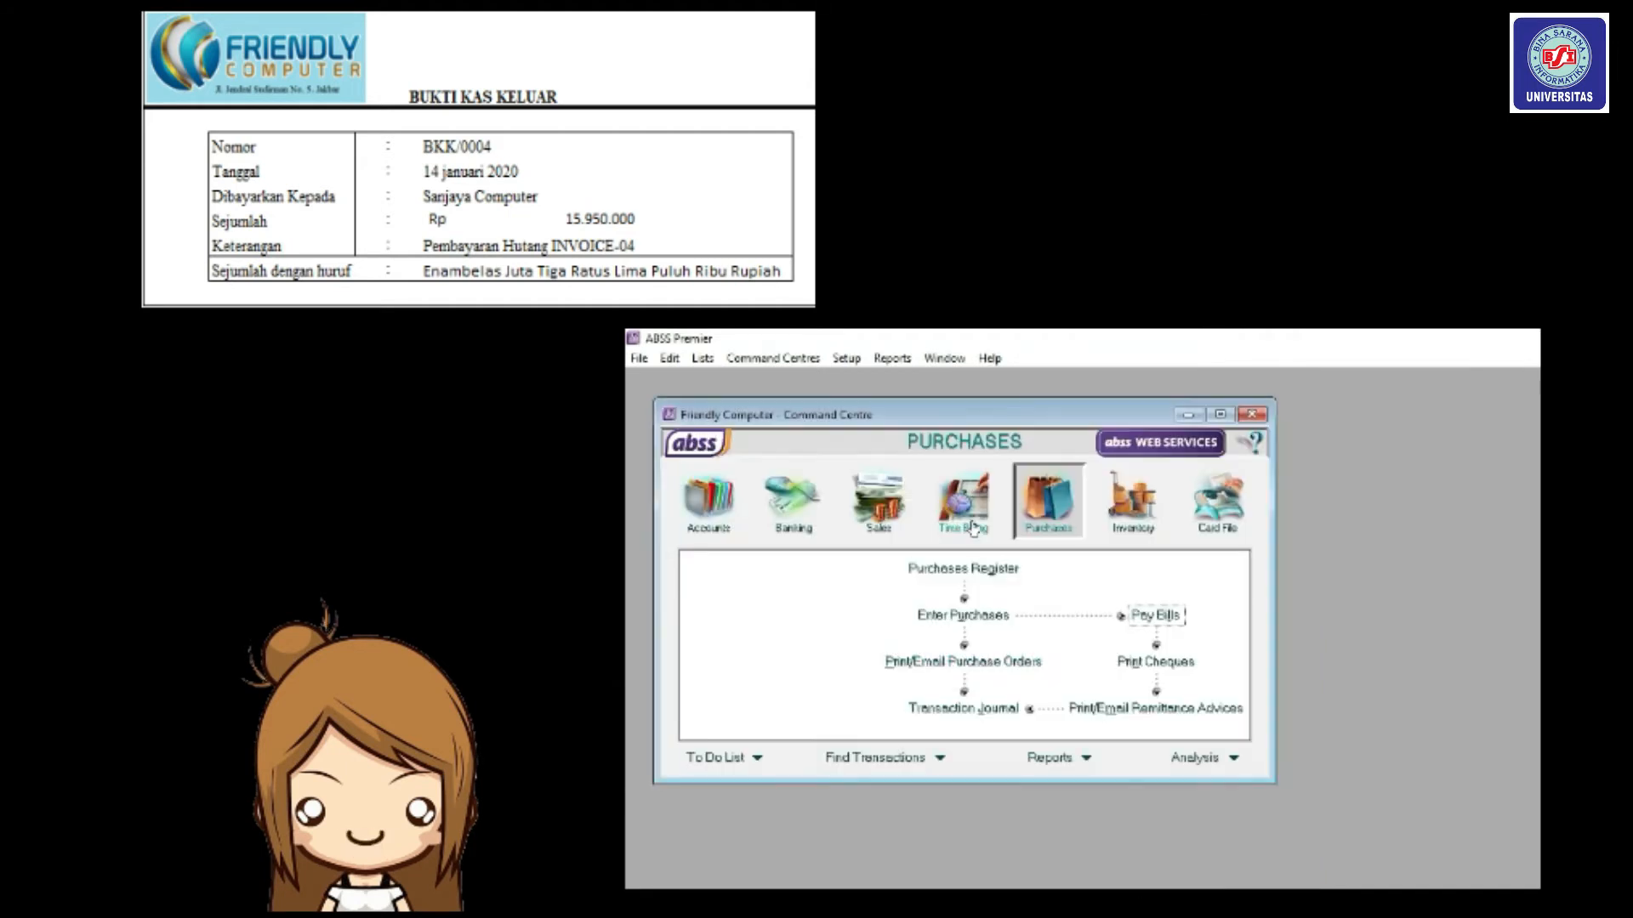
left_click(1005, 717)
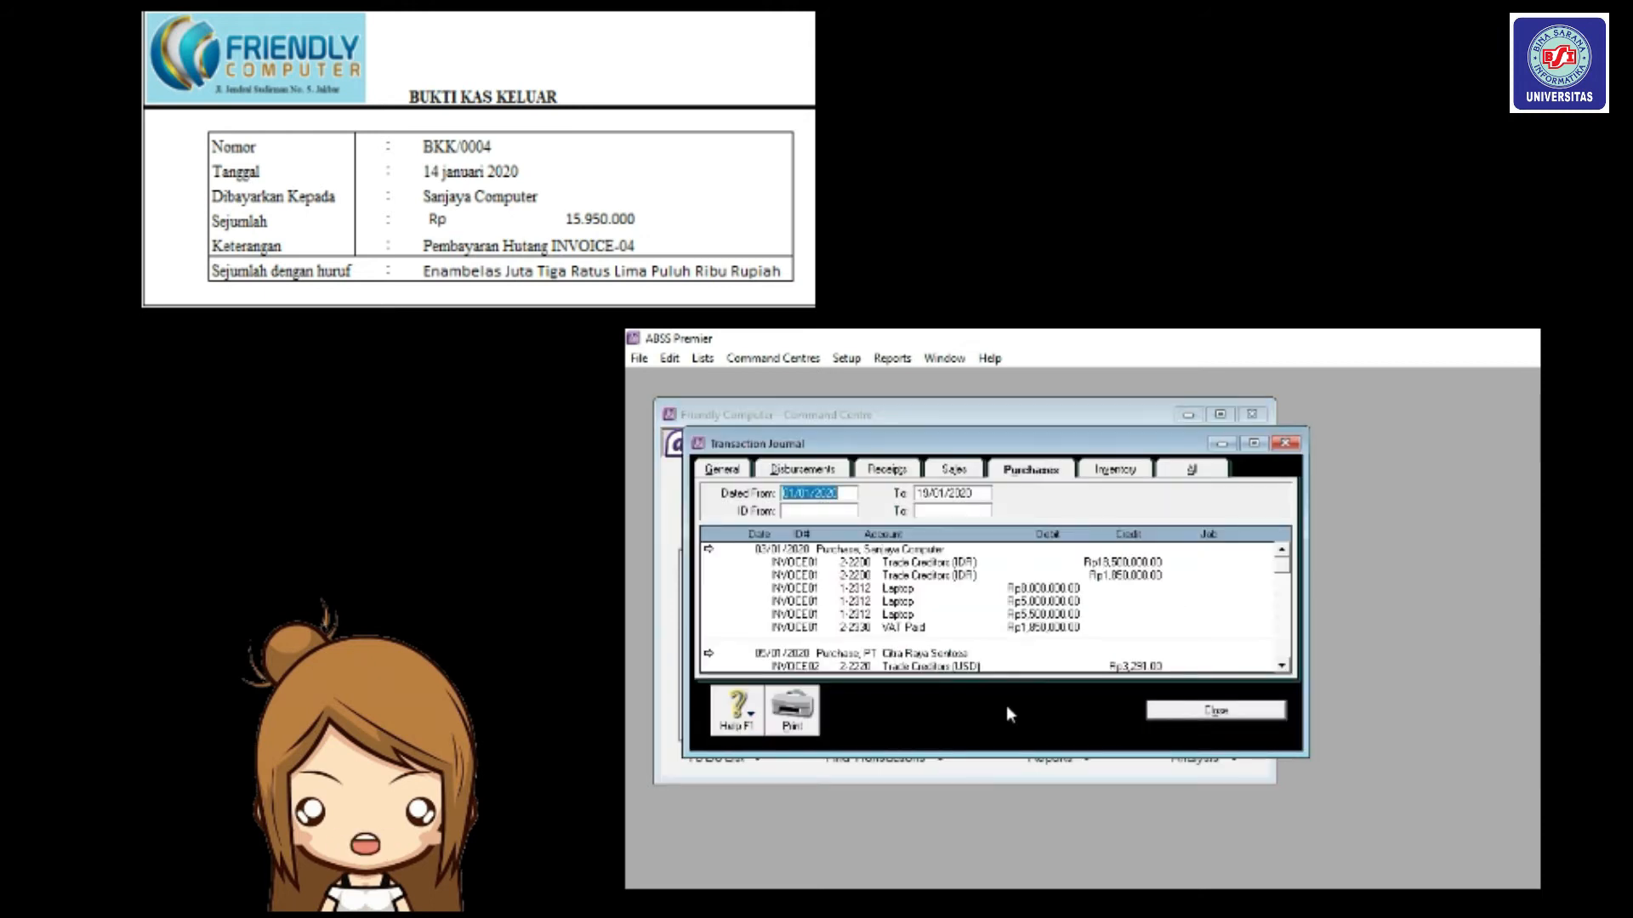
left_click(816, 473)
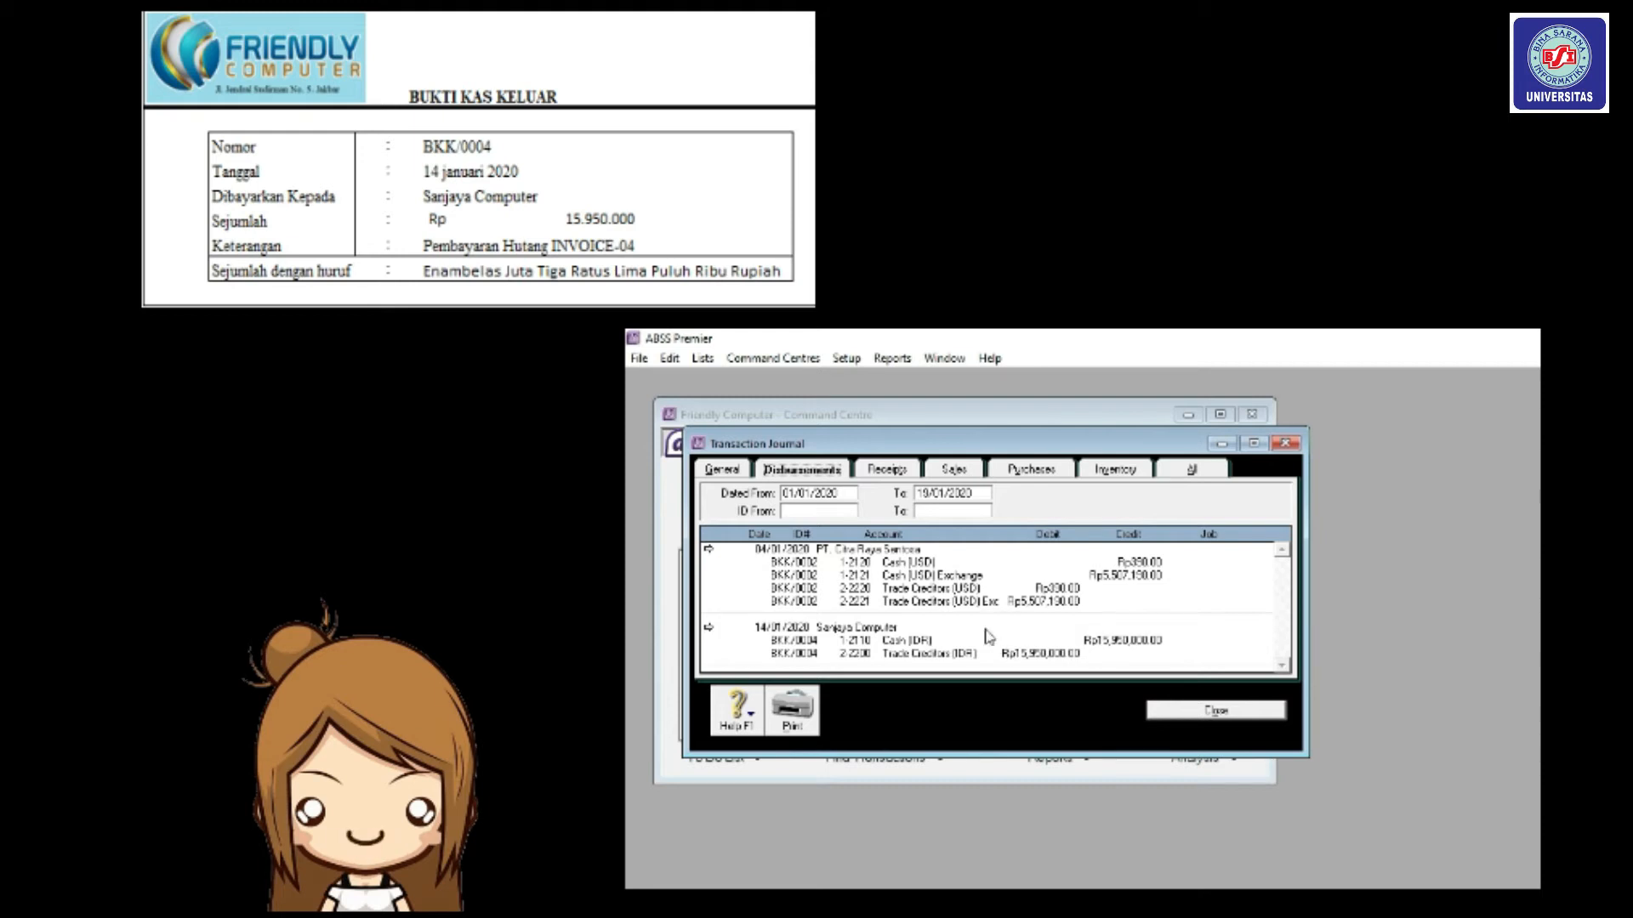
double_click(862, 638)
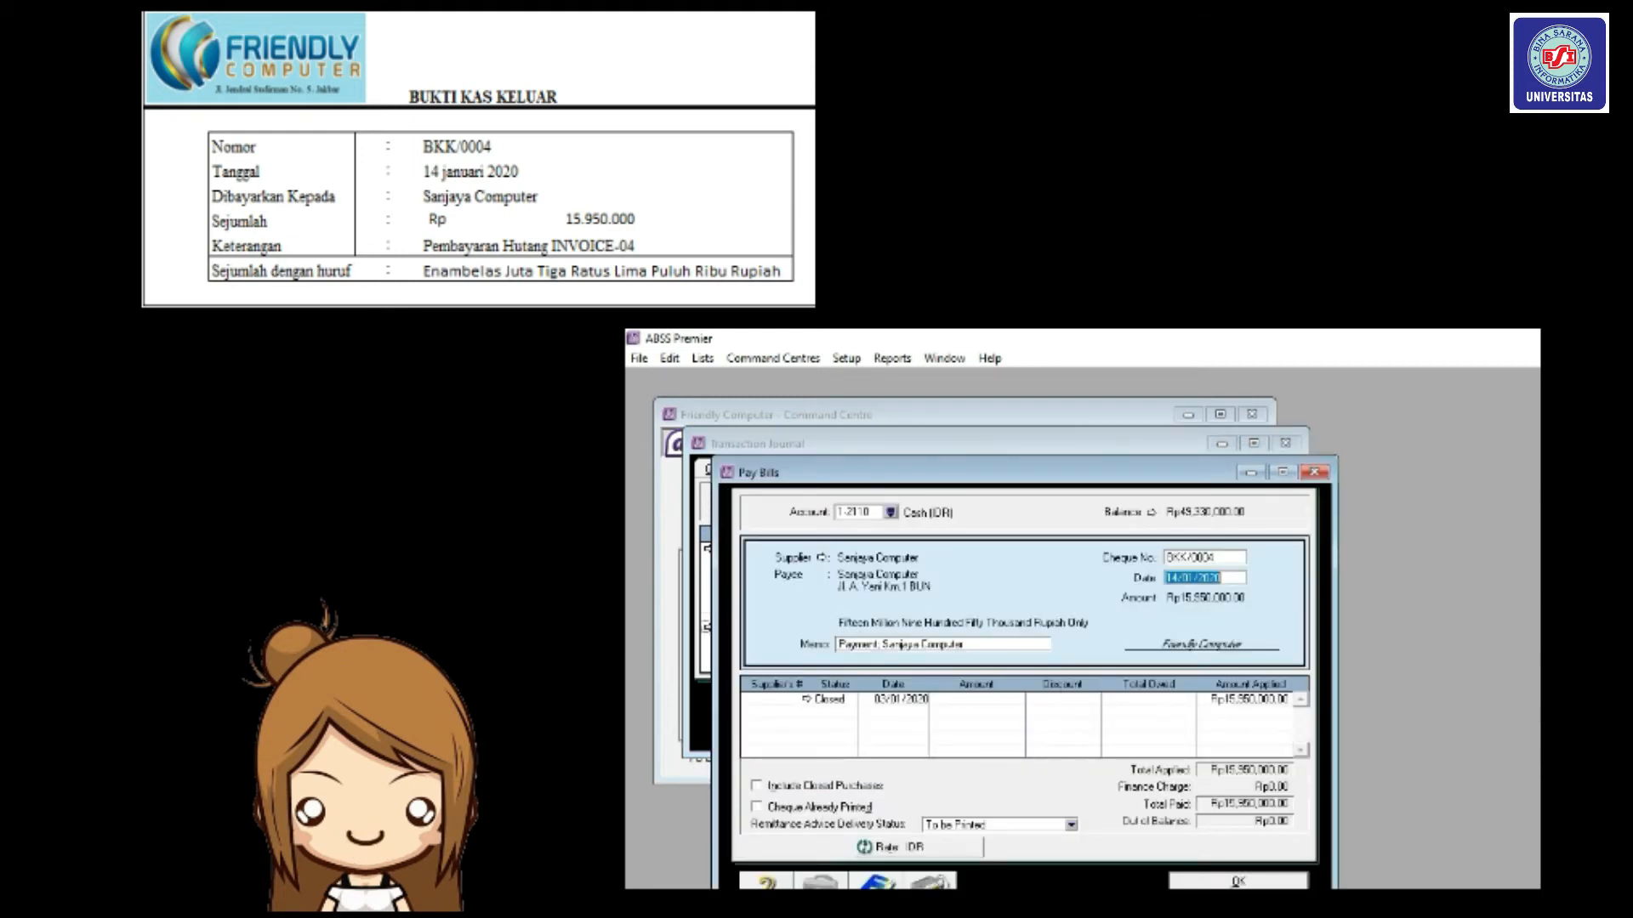
left_click(1233, 881)
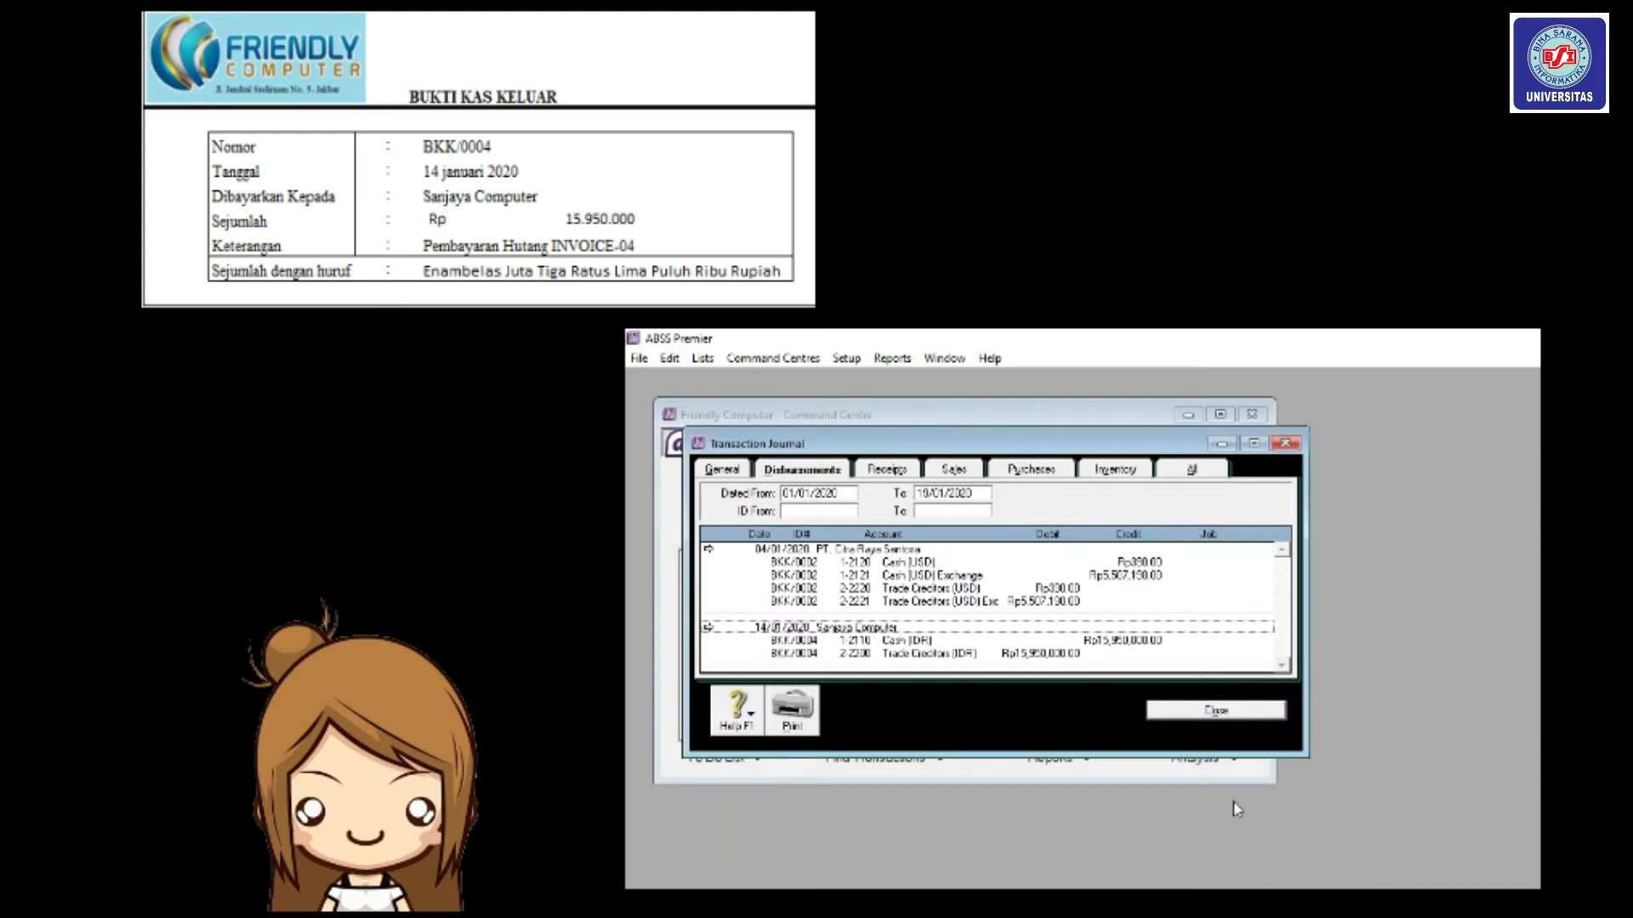
left_click(1228, 711)
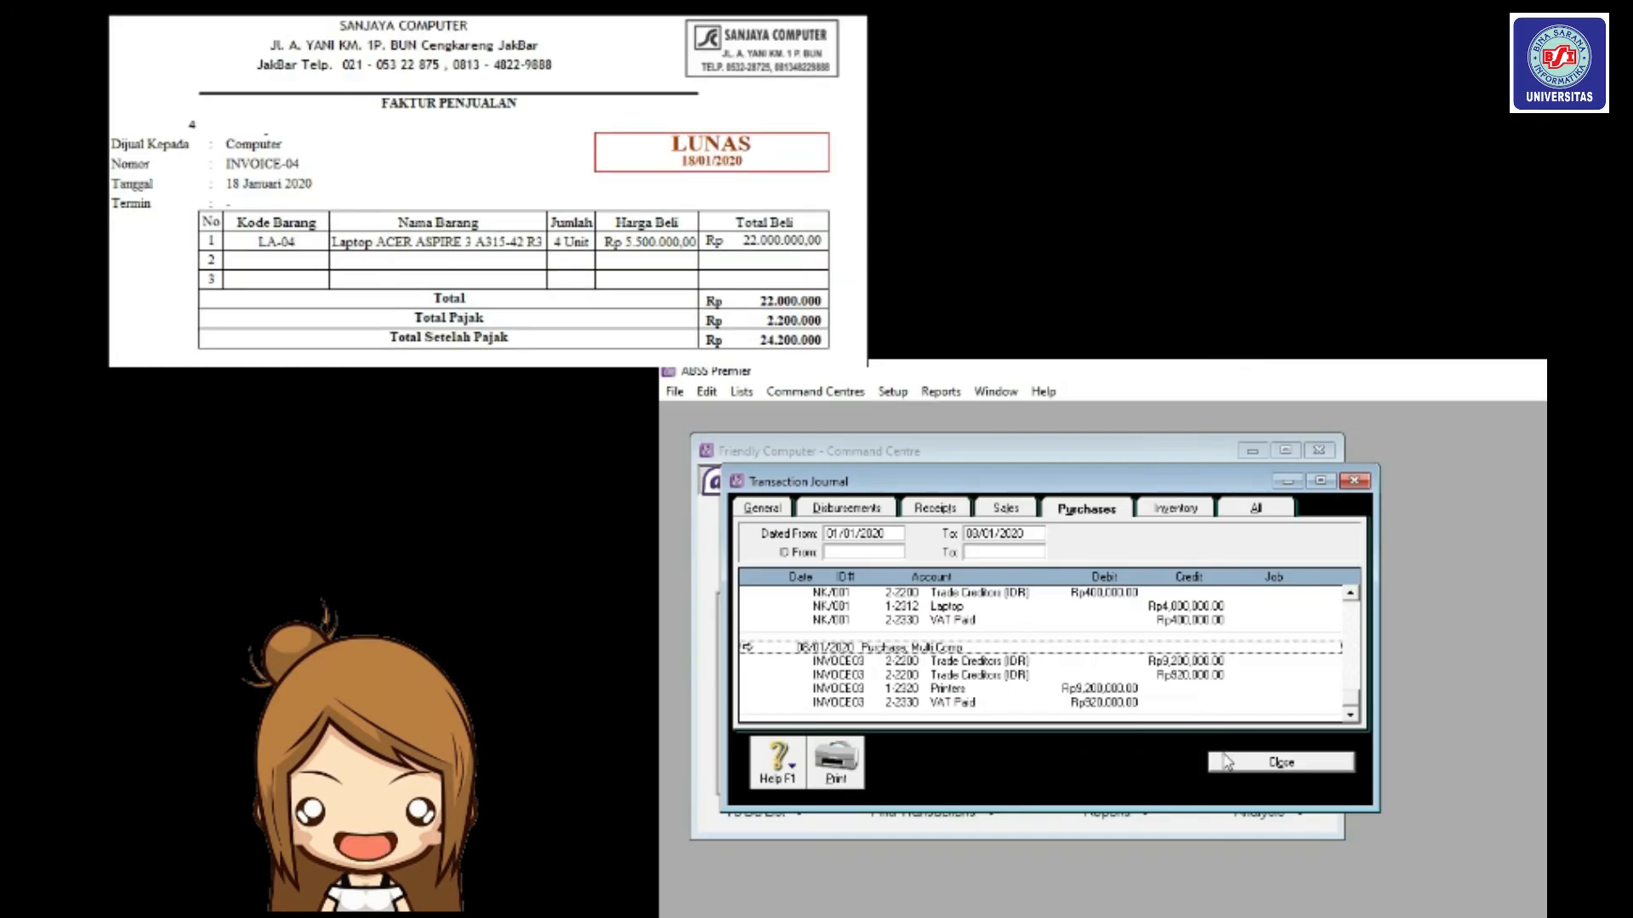
left_click(1227, 762)
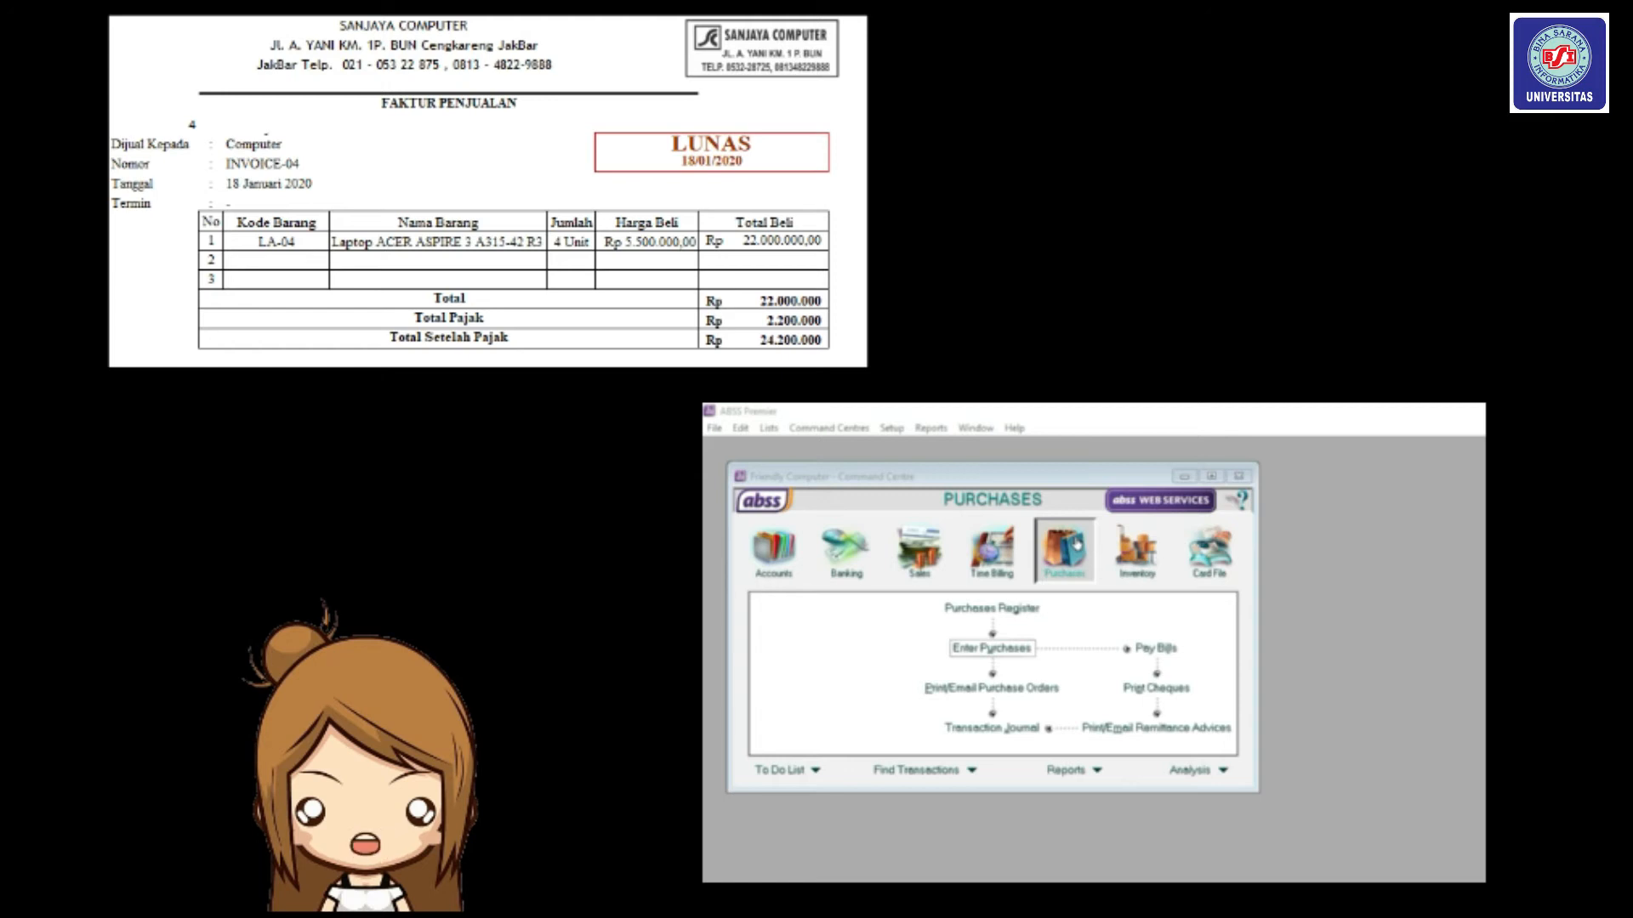
Start a new purchase with Sanjaya Computer as the supplier.
left_click(1074, 546)
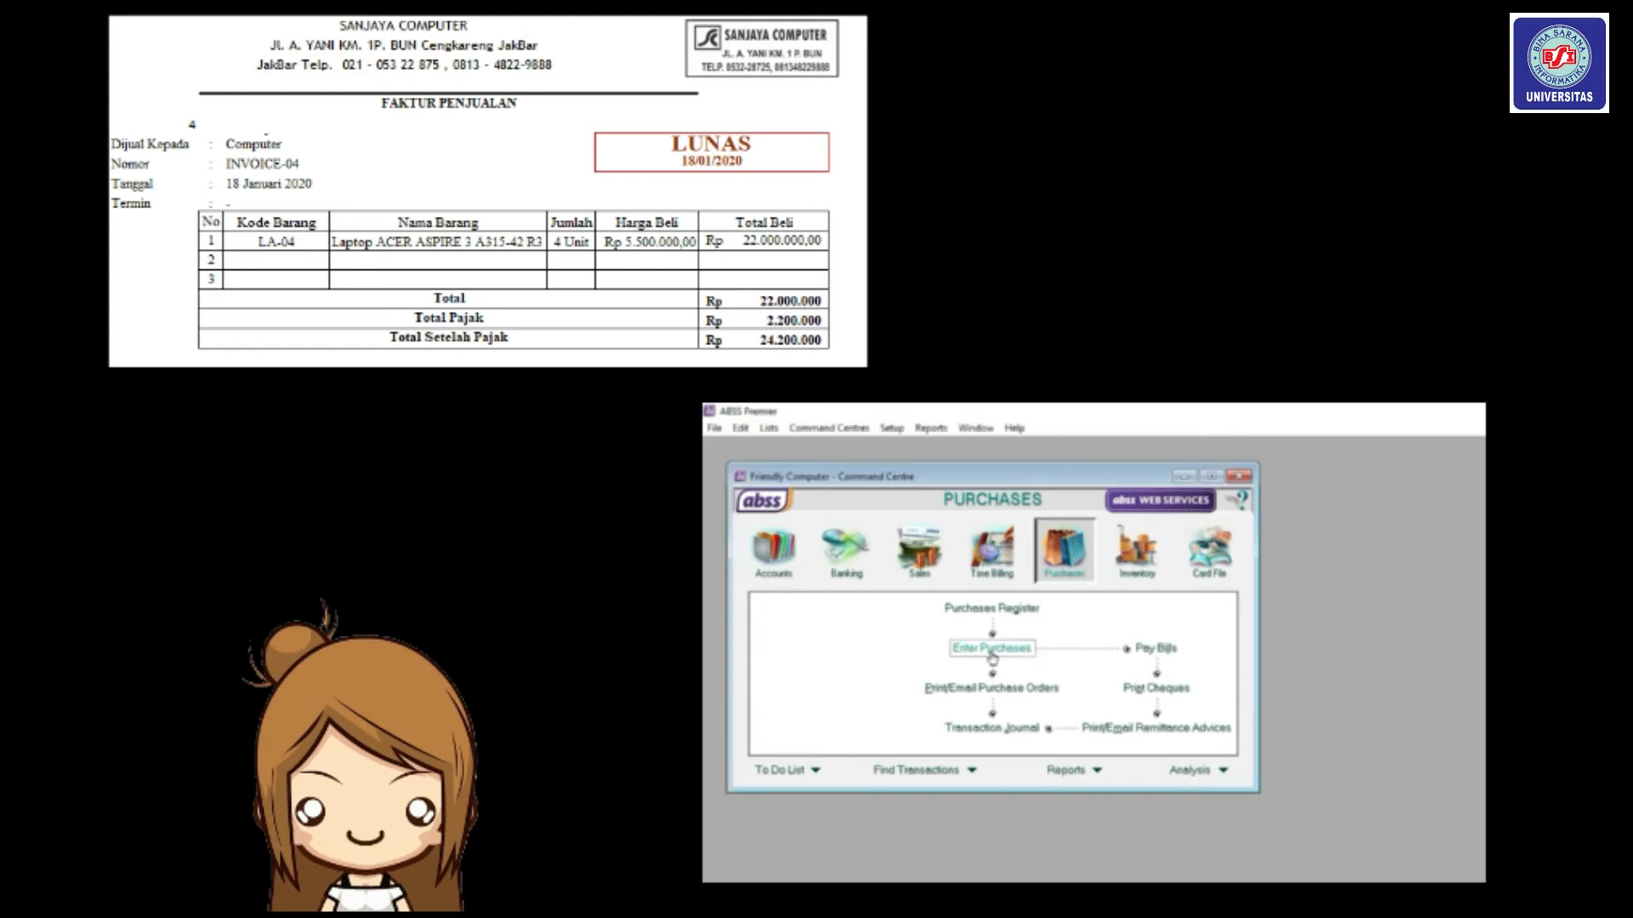
left_click(991, 651)
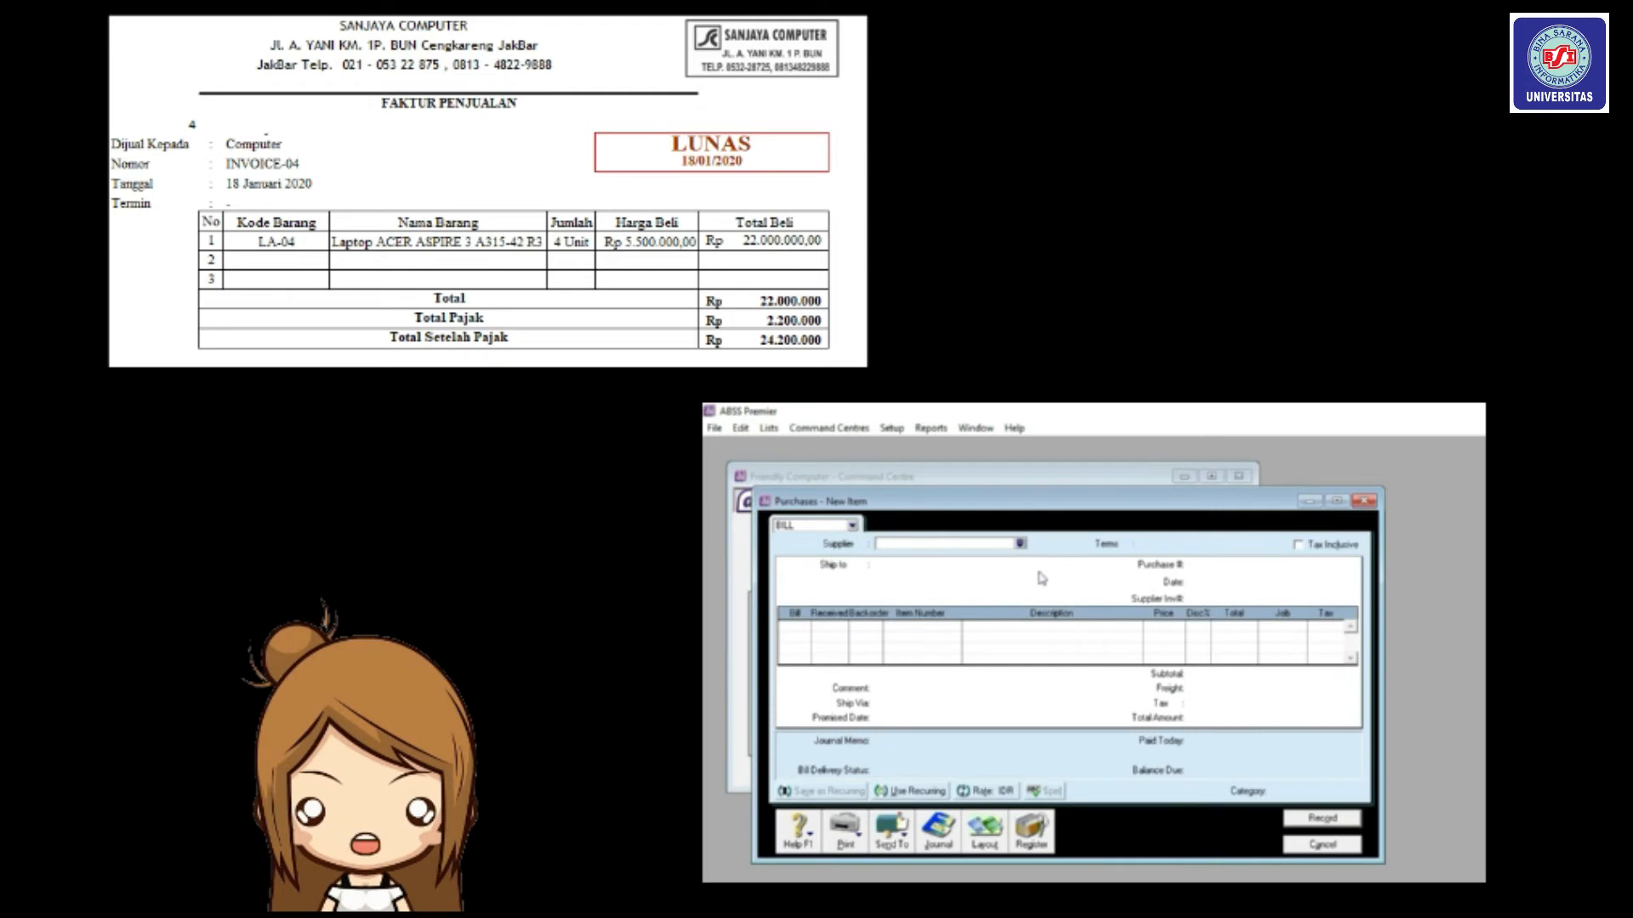
left_click(1019, 543)
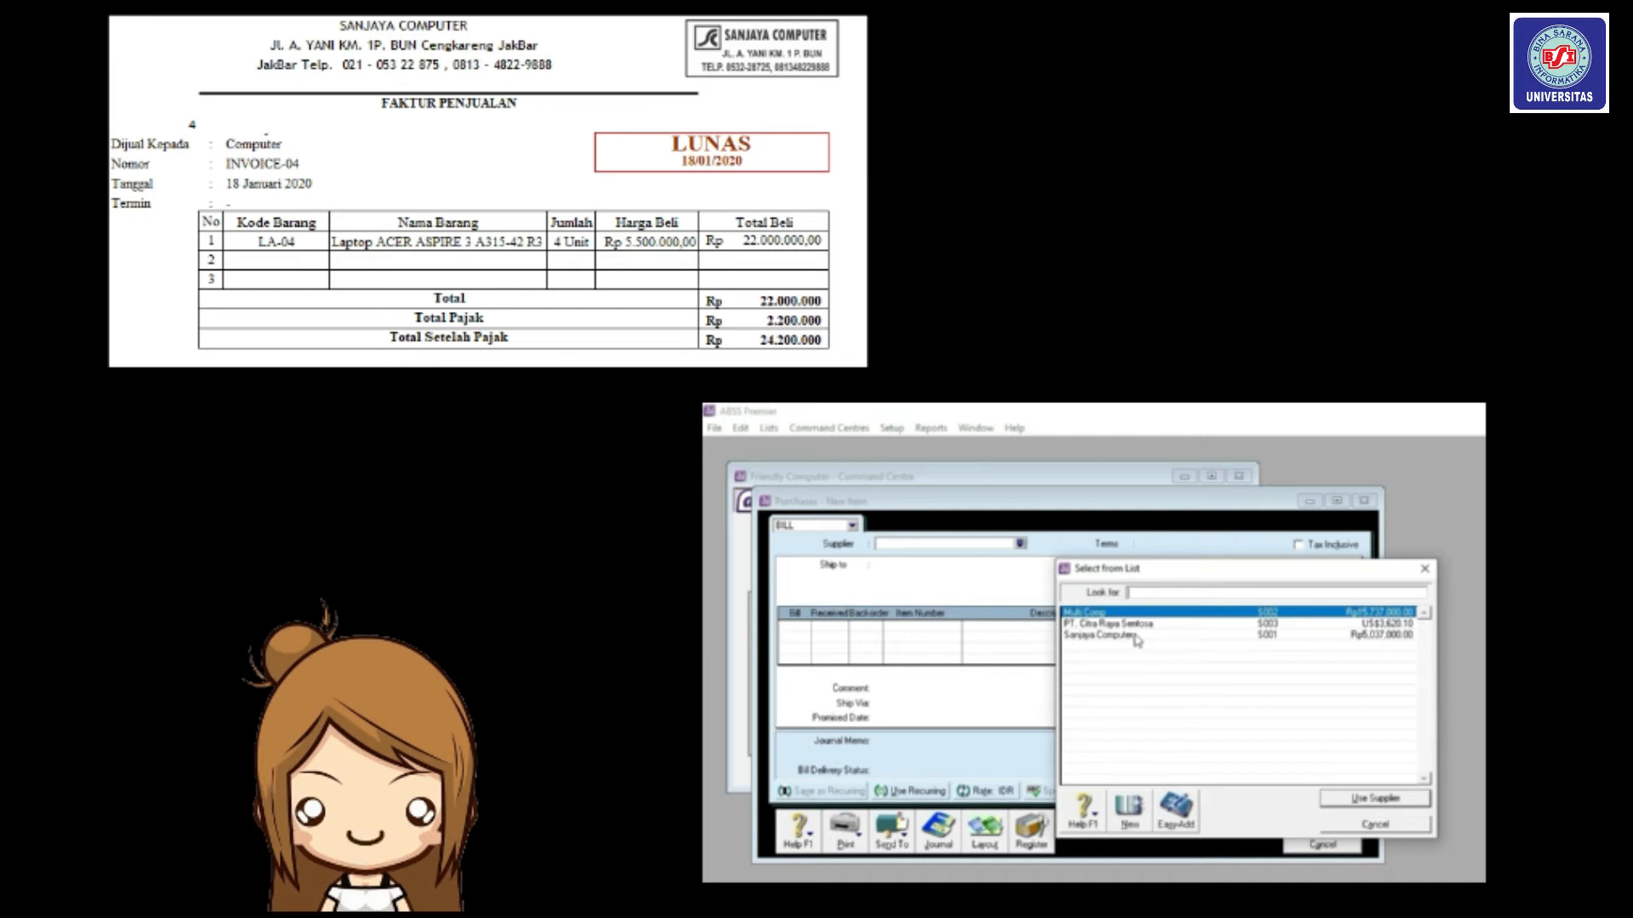
left_click(1134, 637)
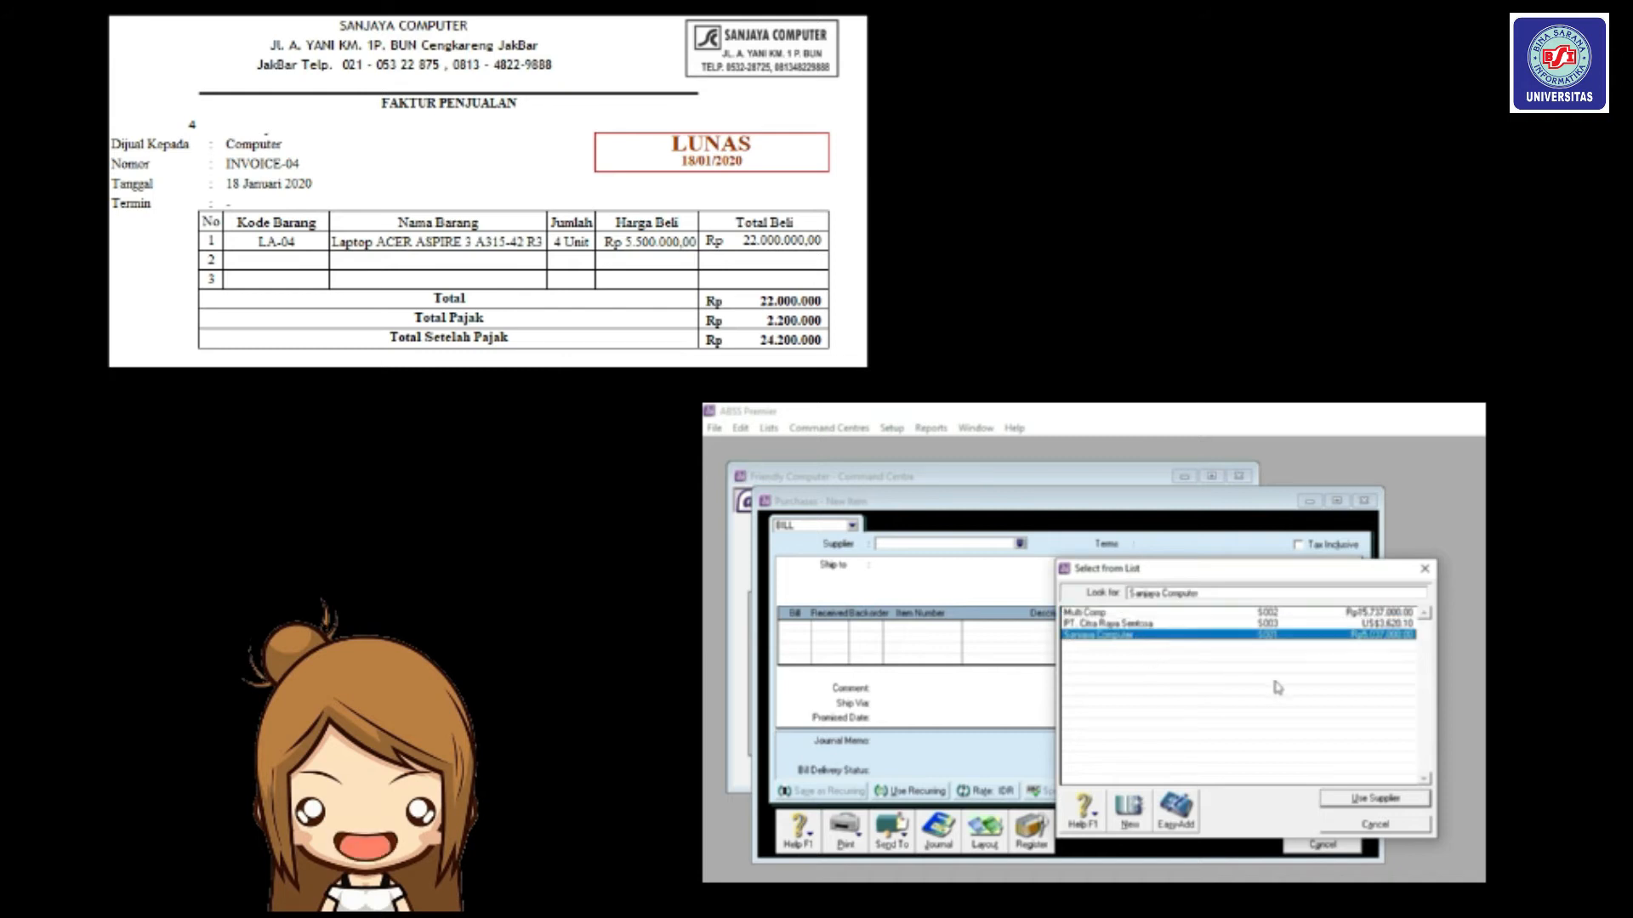
left_click(1386, 803)
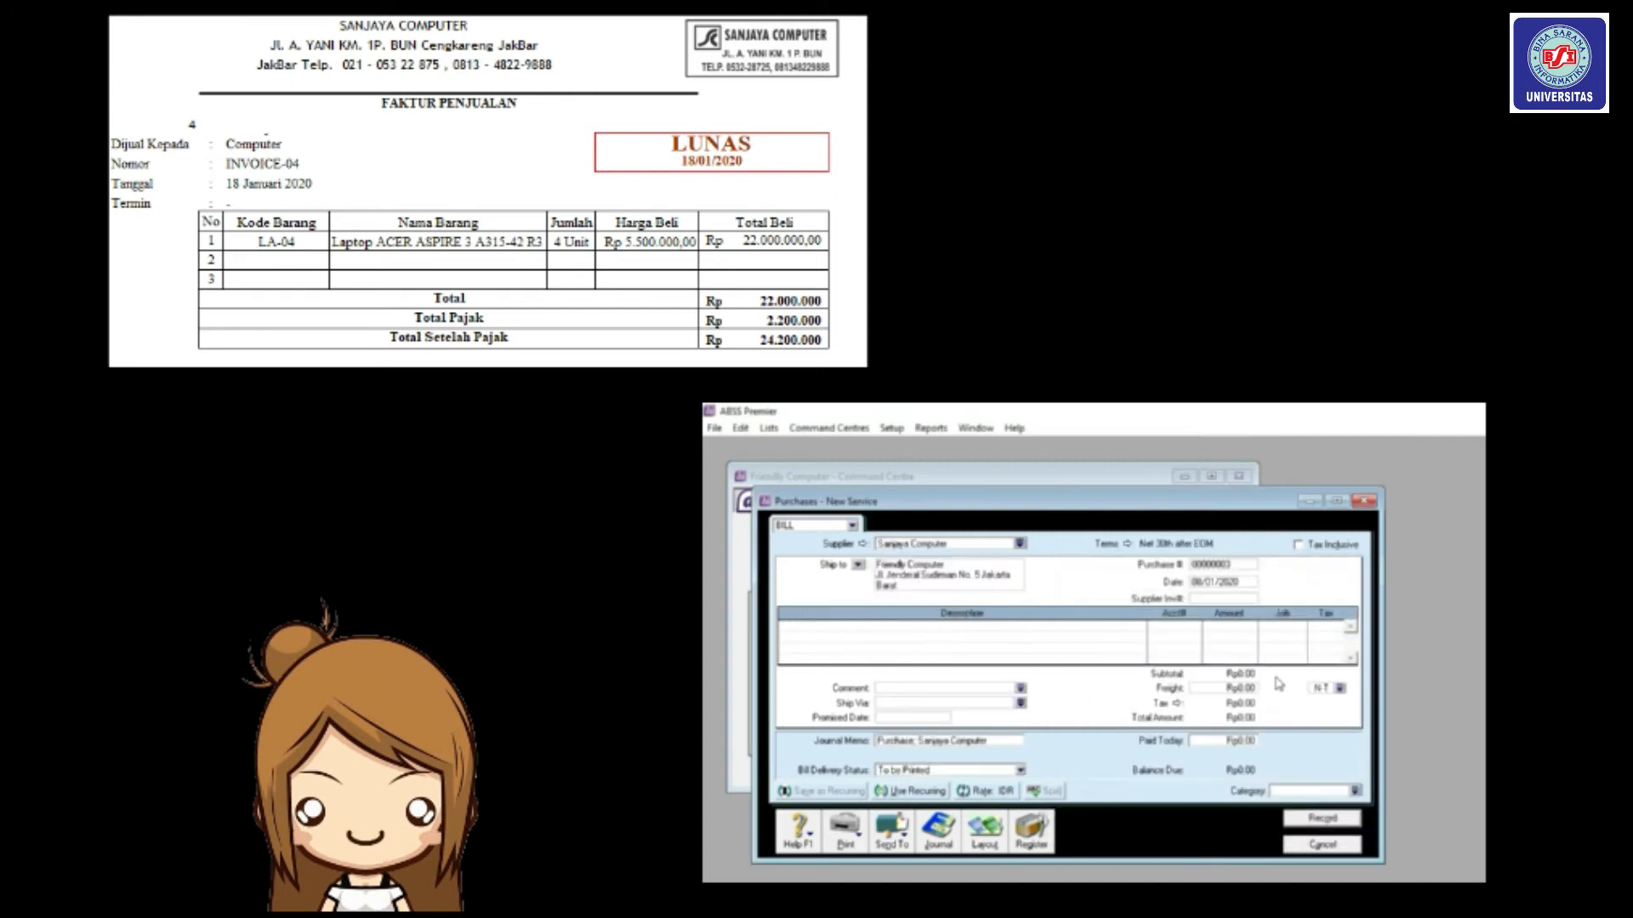
Set the credit terms to 2% 10 Net 30, due in a given number of days.
left_click(1127, 544)
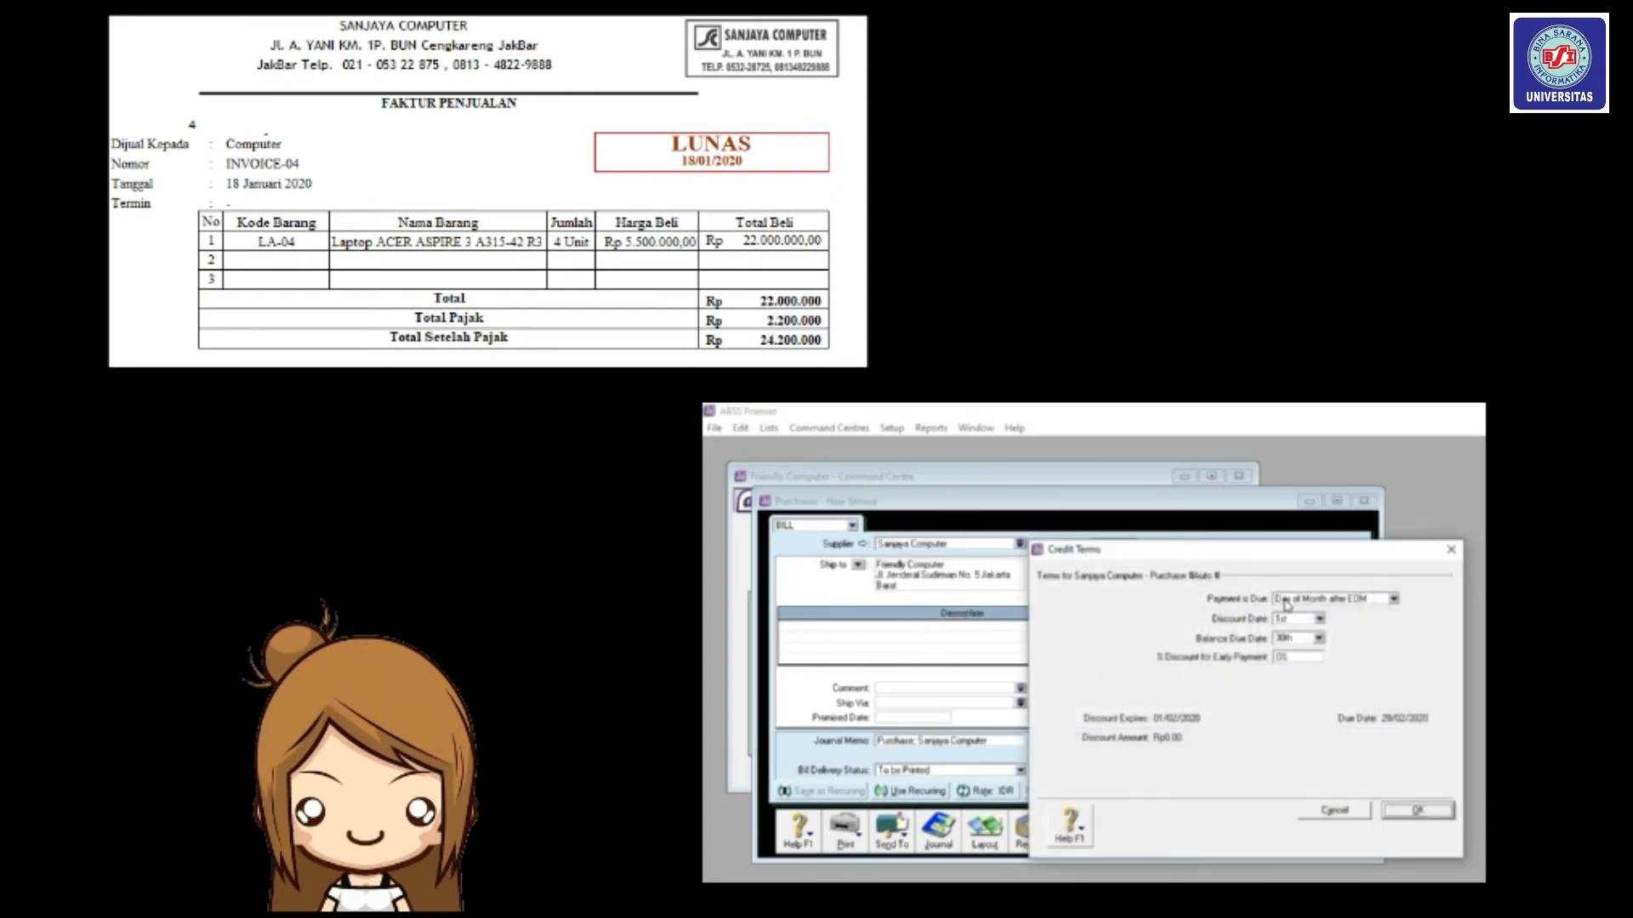
left_click(1304, 600)
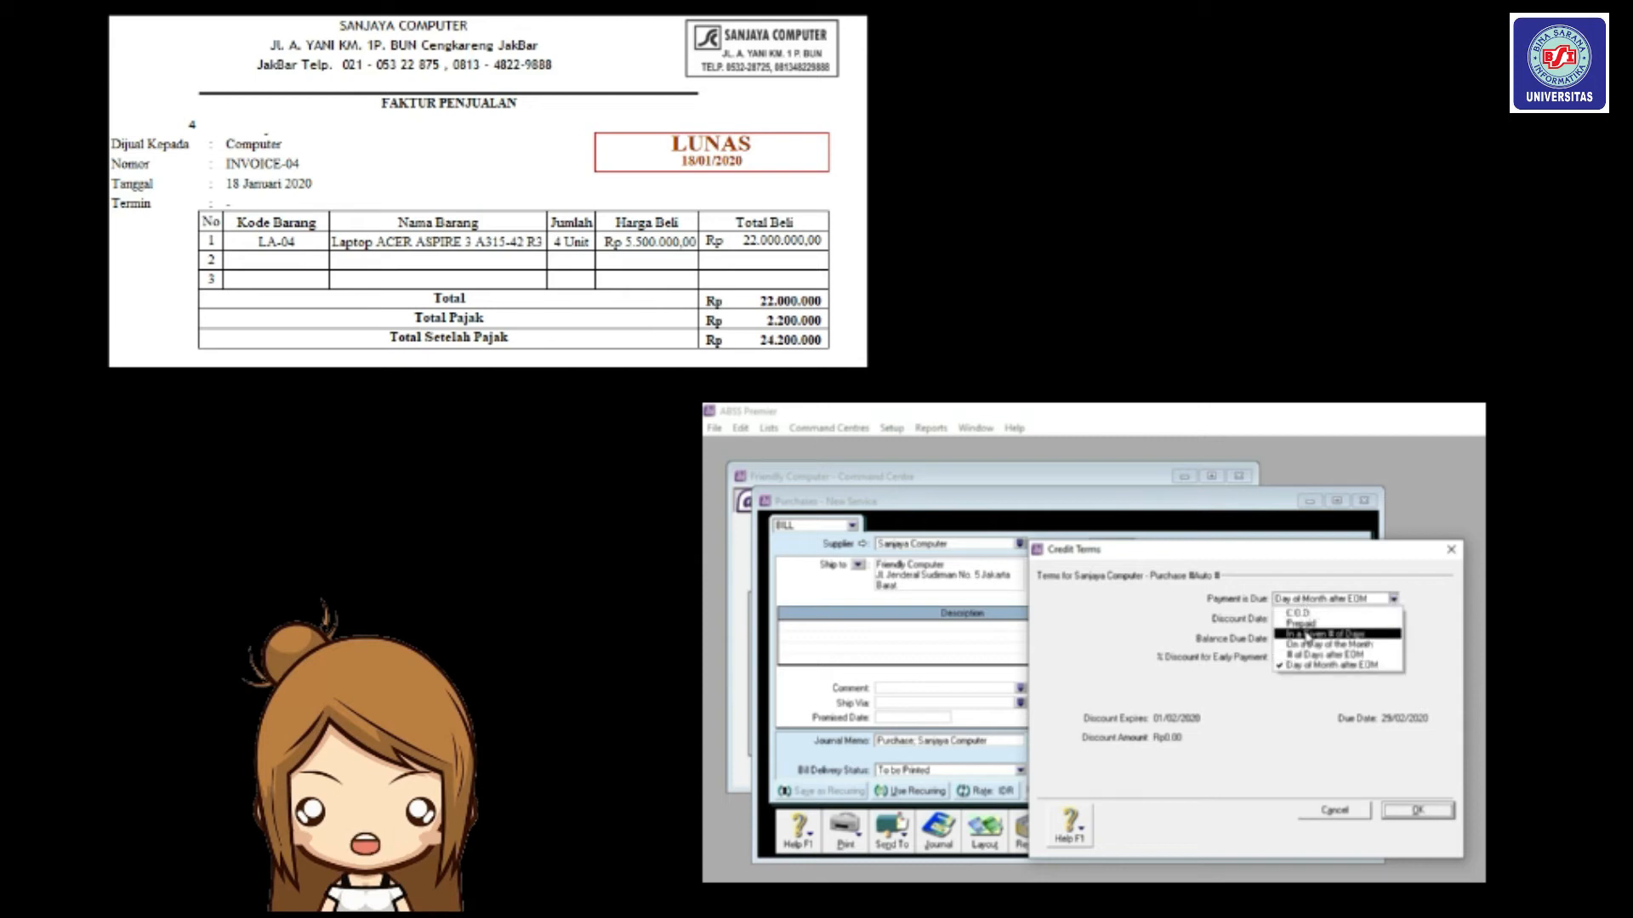
left_click(1307, 635)
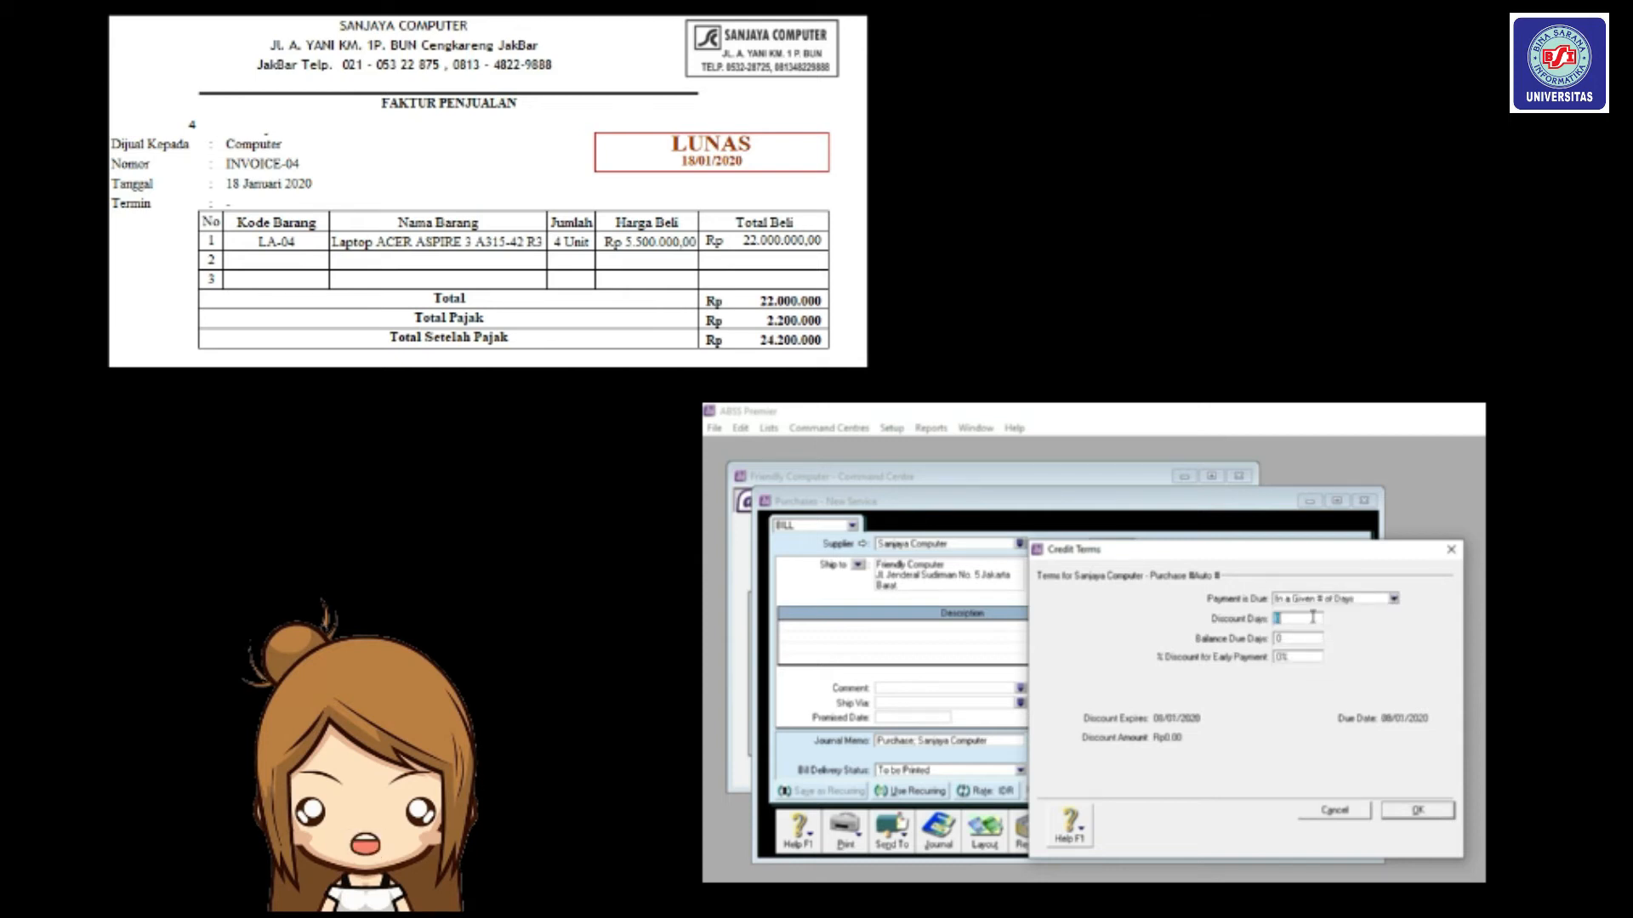
type("10")
left_click(1309, 637)
type("30")
left_click(1285, 659)
type("2")
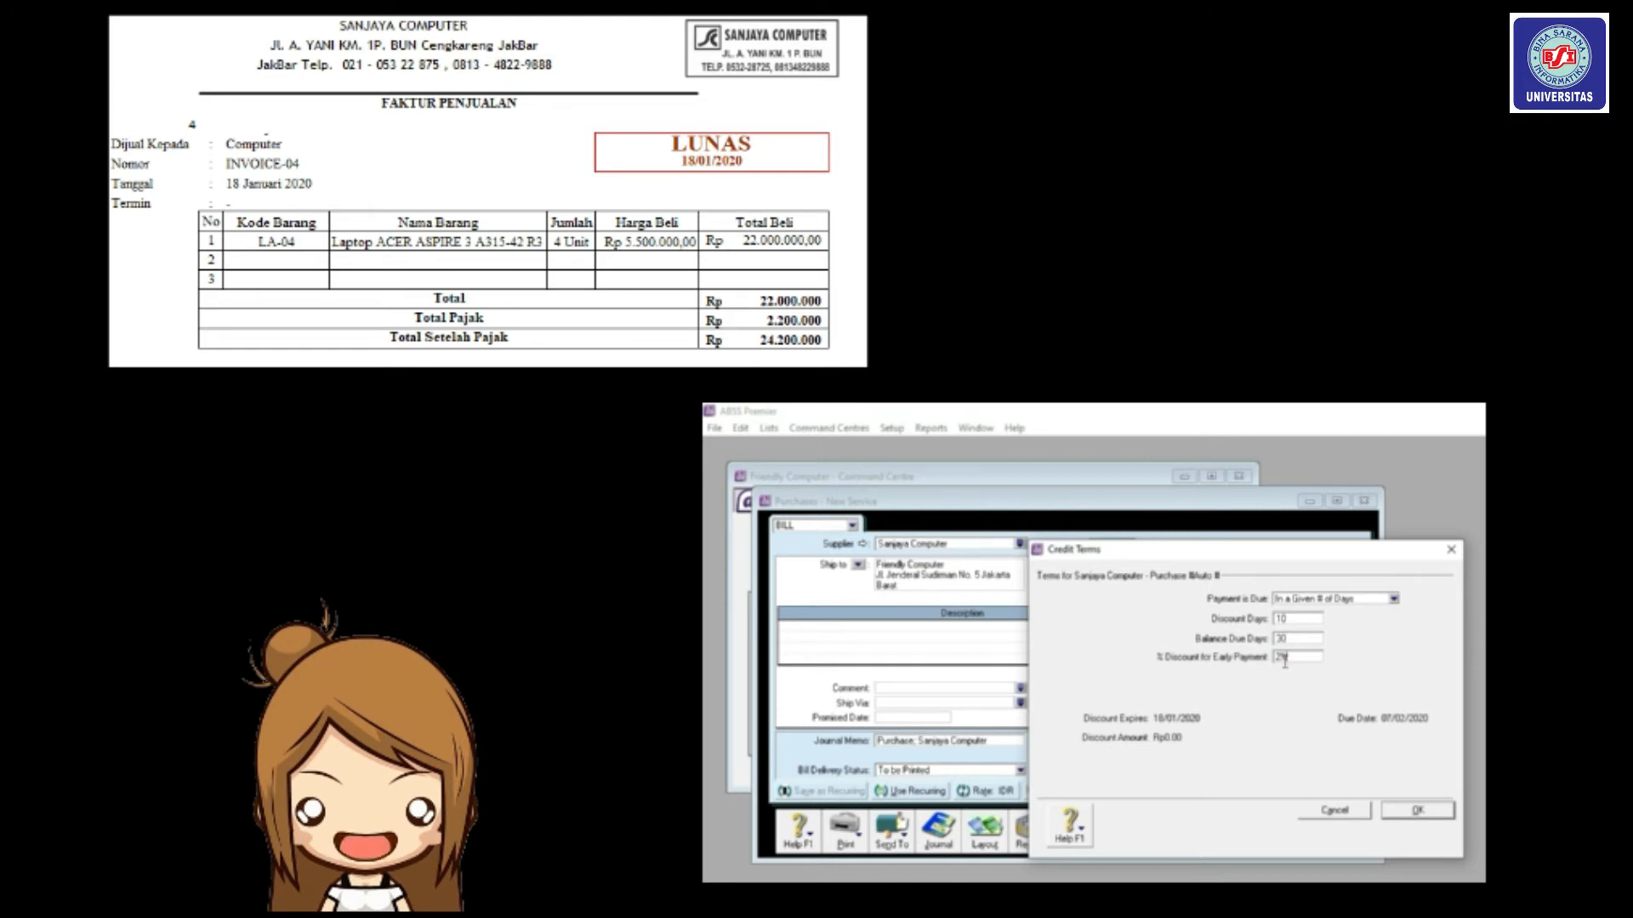
left_click(1416, 810)
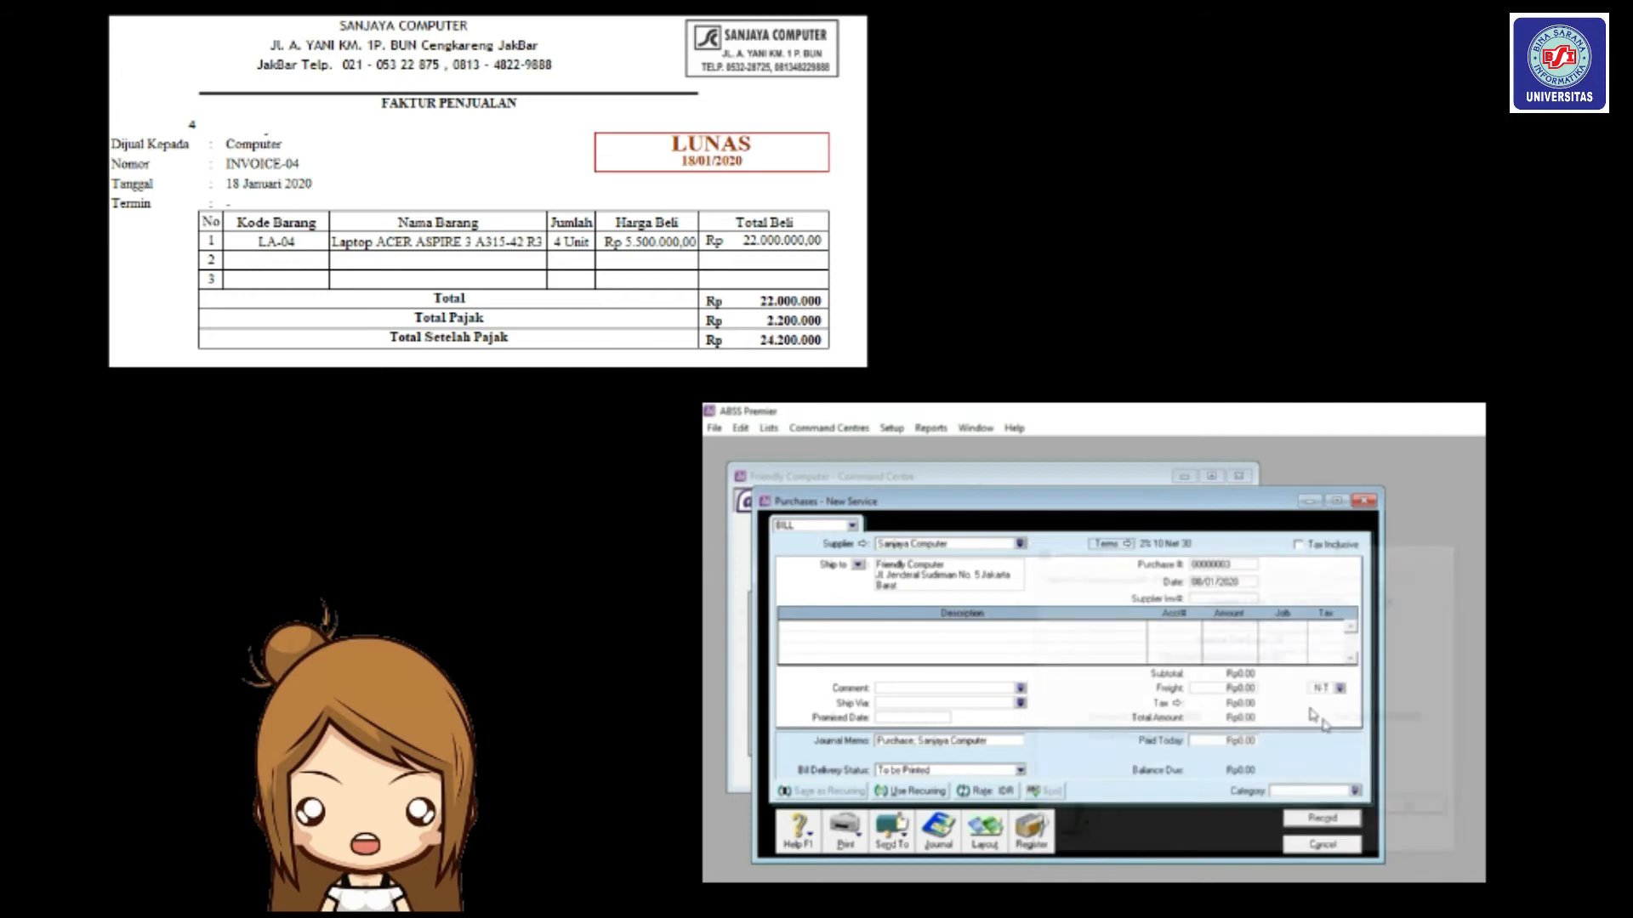
Number the bill INVOICE04, date it 18/01/2020, and switch to the Item layout.
left_click(1233, 565)
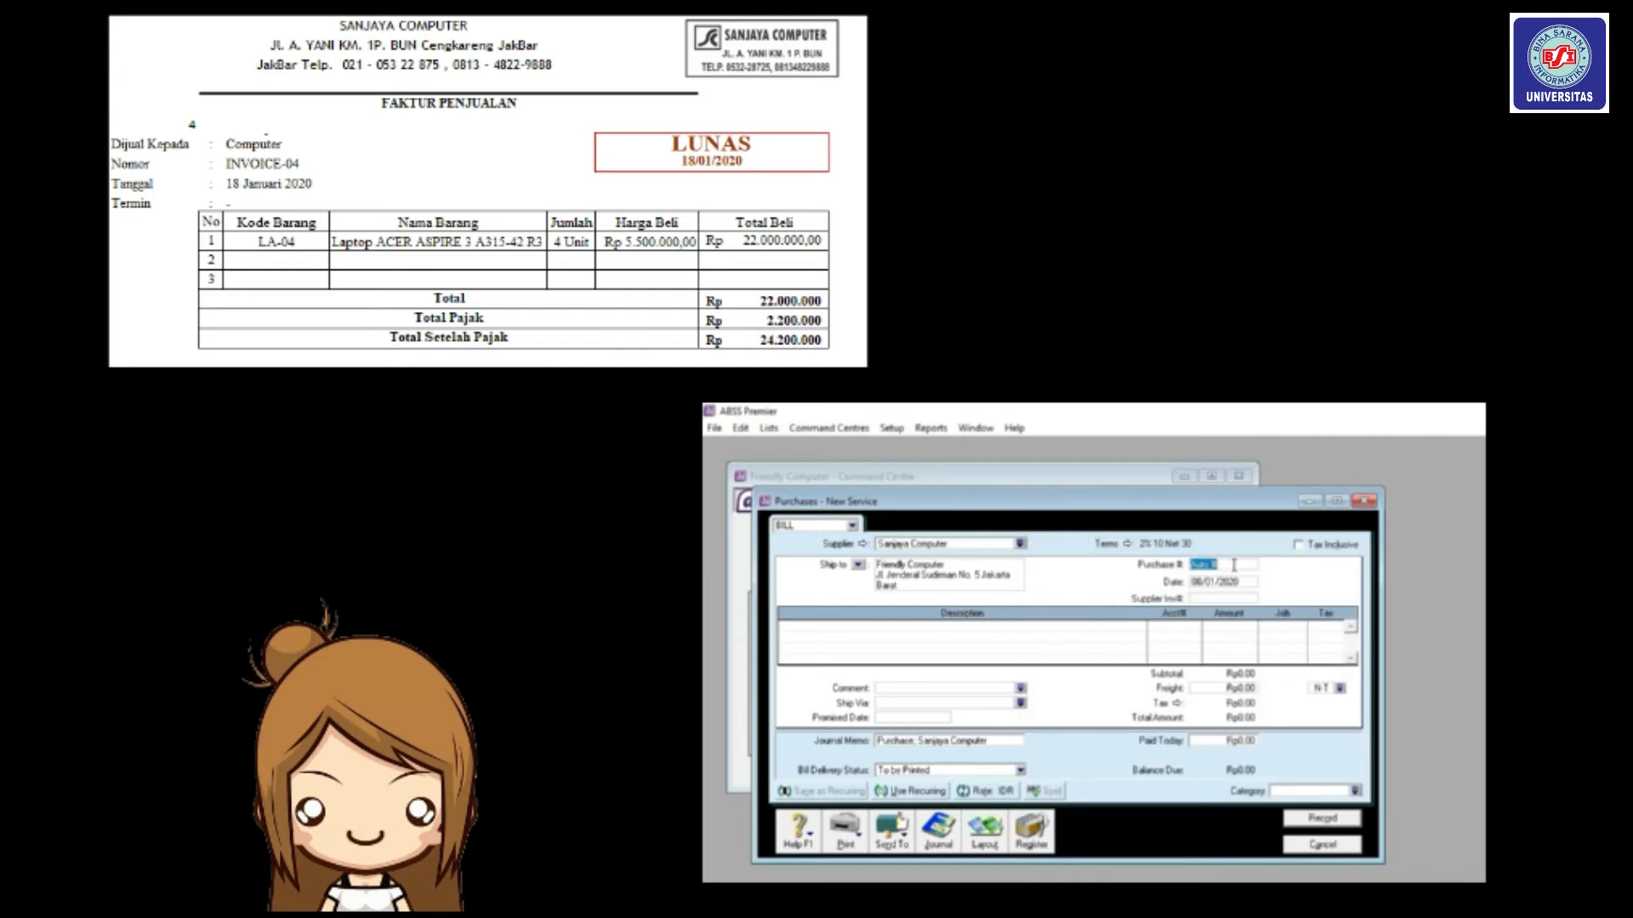
type("INVOICE04")
left_click(1230, 578)
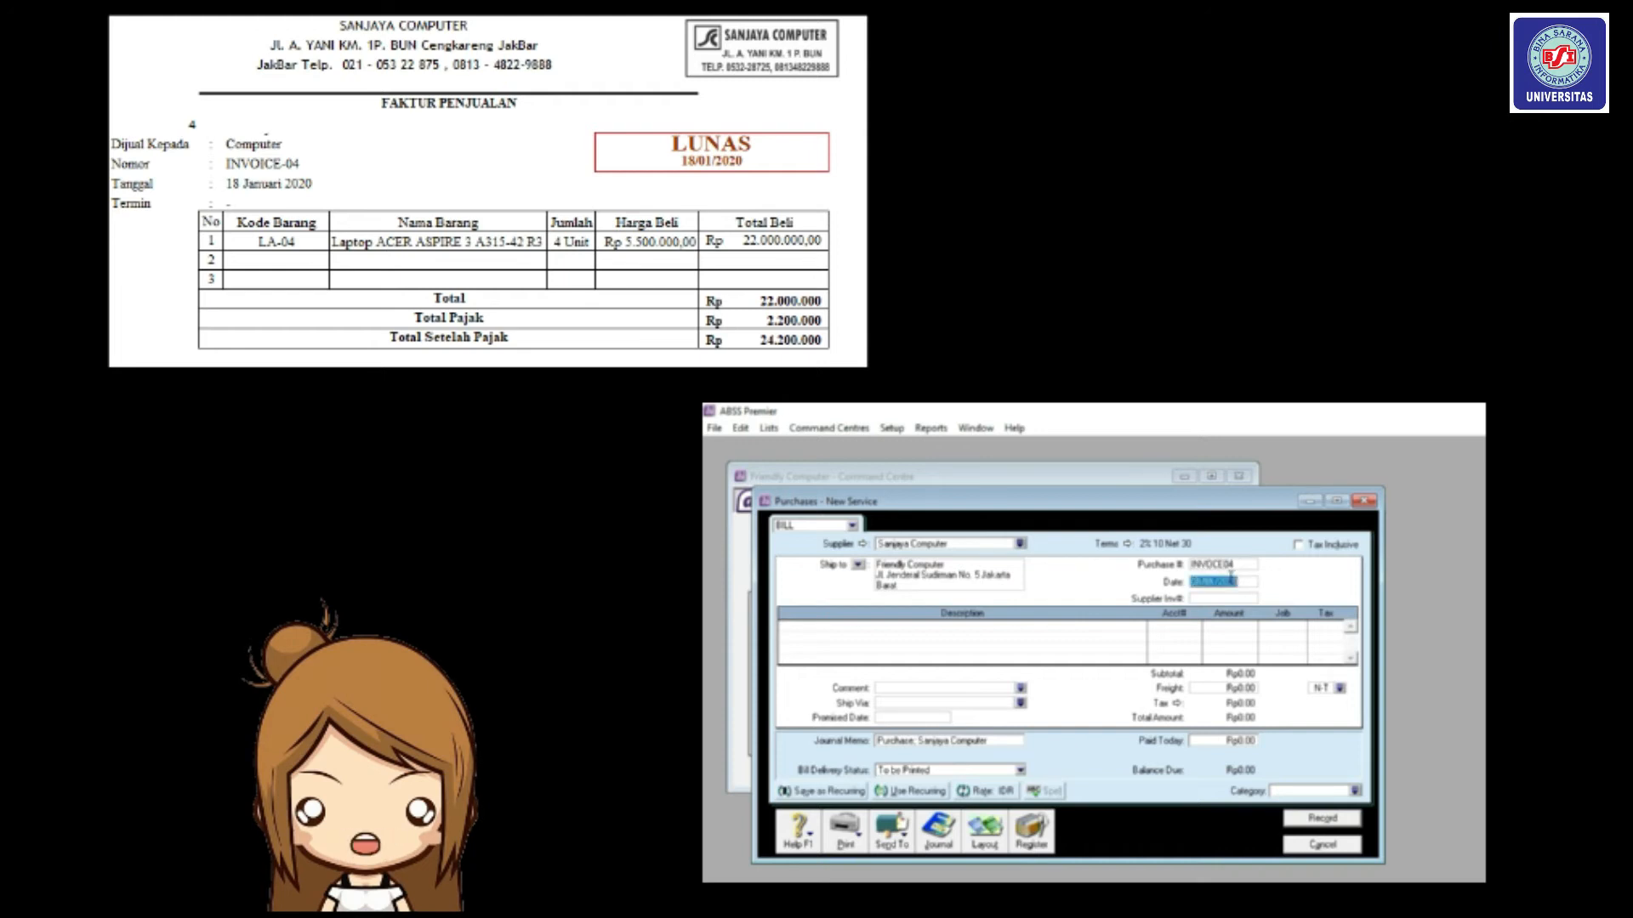
type("18/01/2020")
left_click(987, 841)
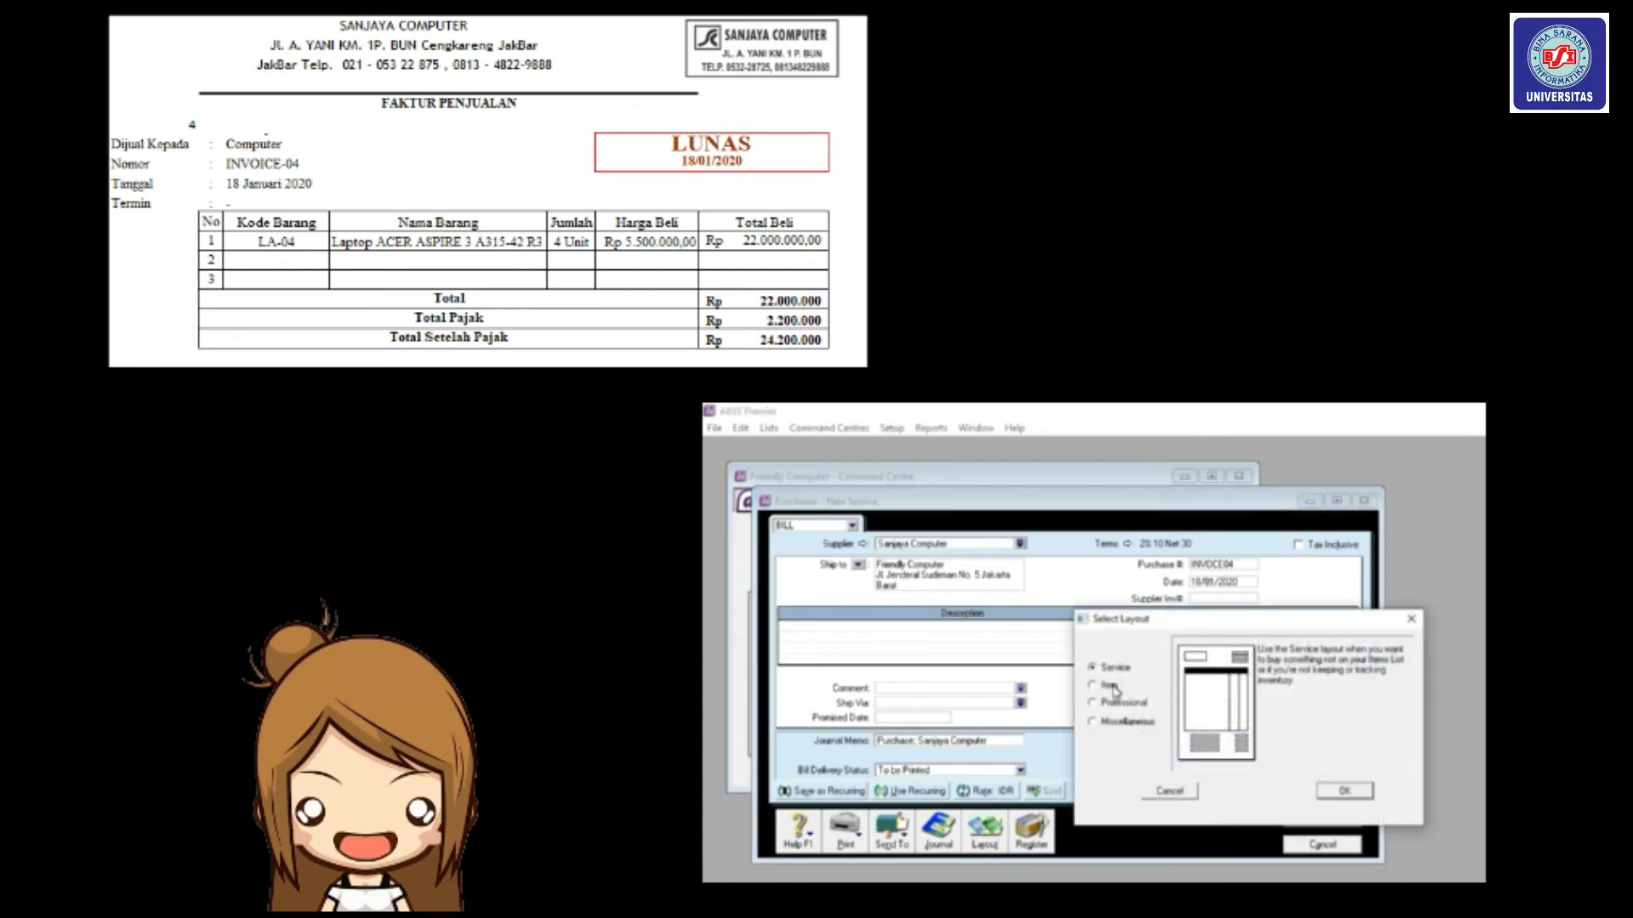
left_click(1109, 689)
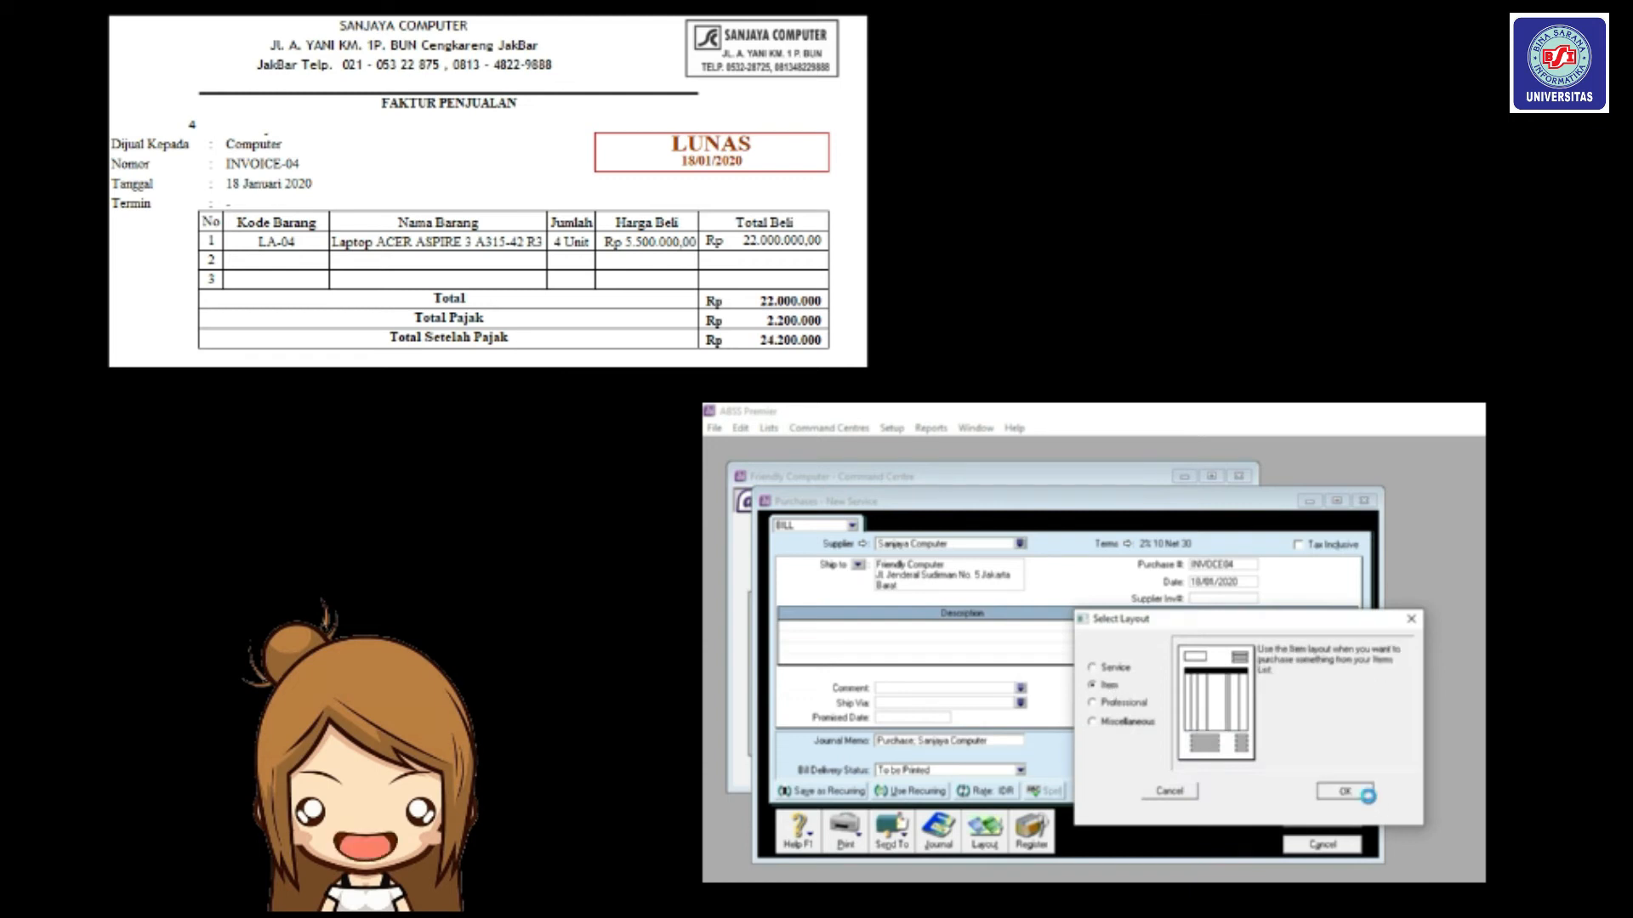
left_click(1358, 792)
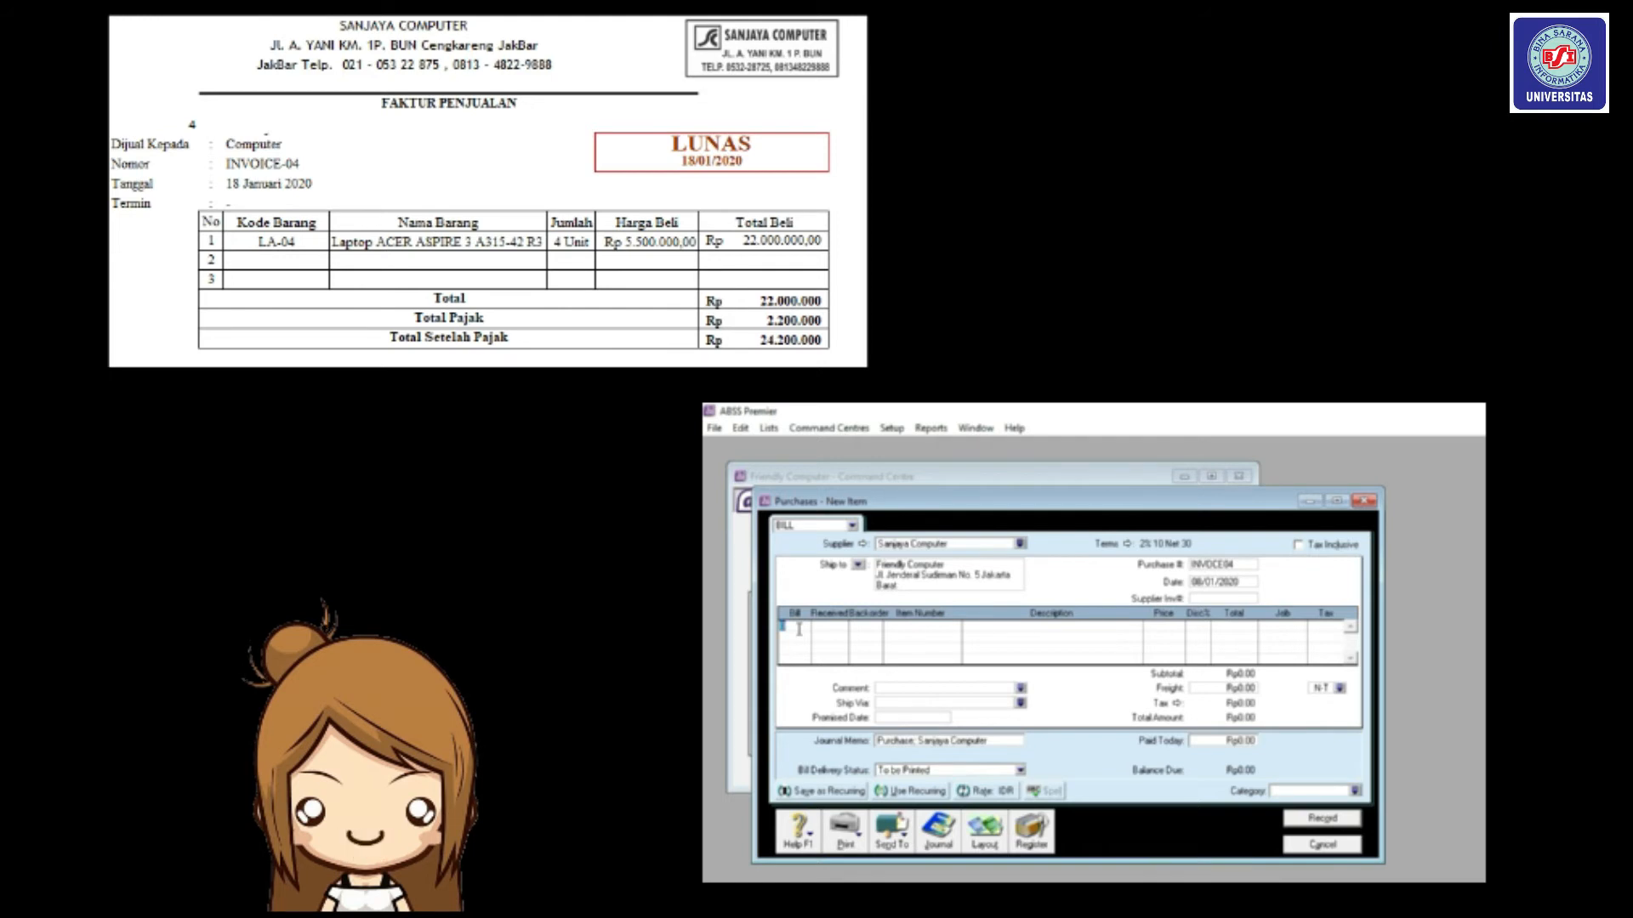
Bill 4 ACER laptops (item LA04) at 5,500,000 each.
type("4")
key("Tab")
key("Tab")
key("Tab")
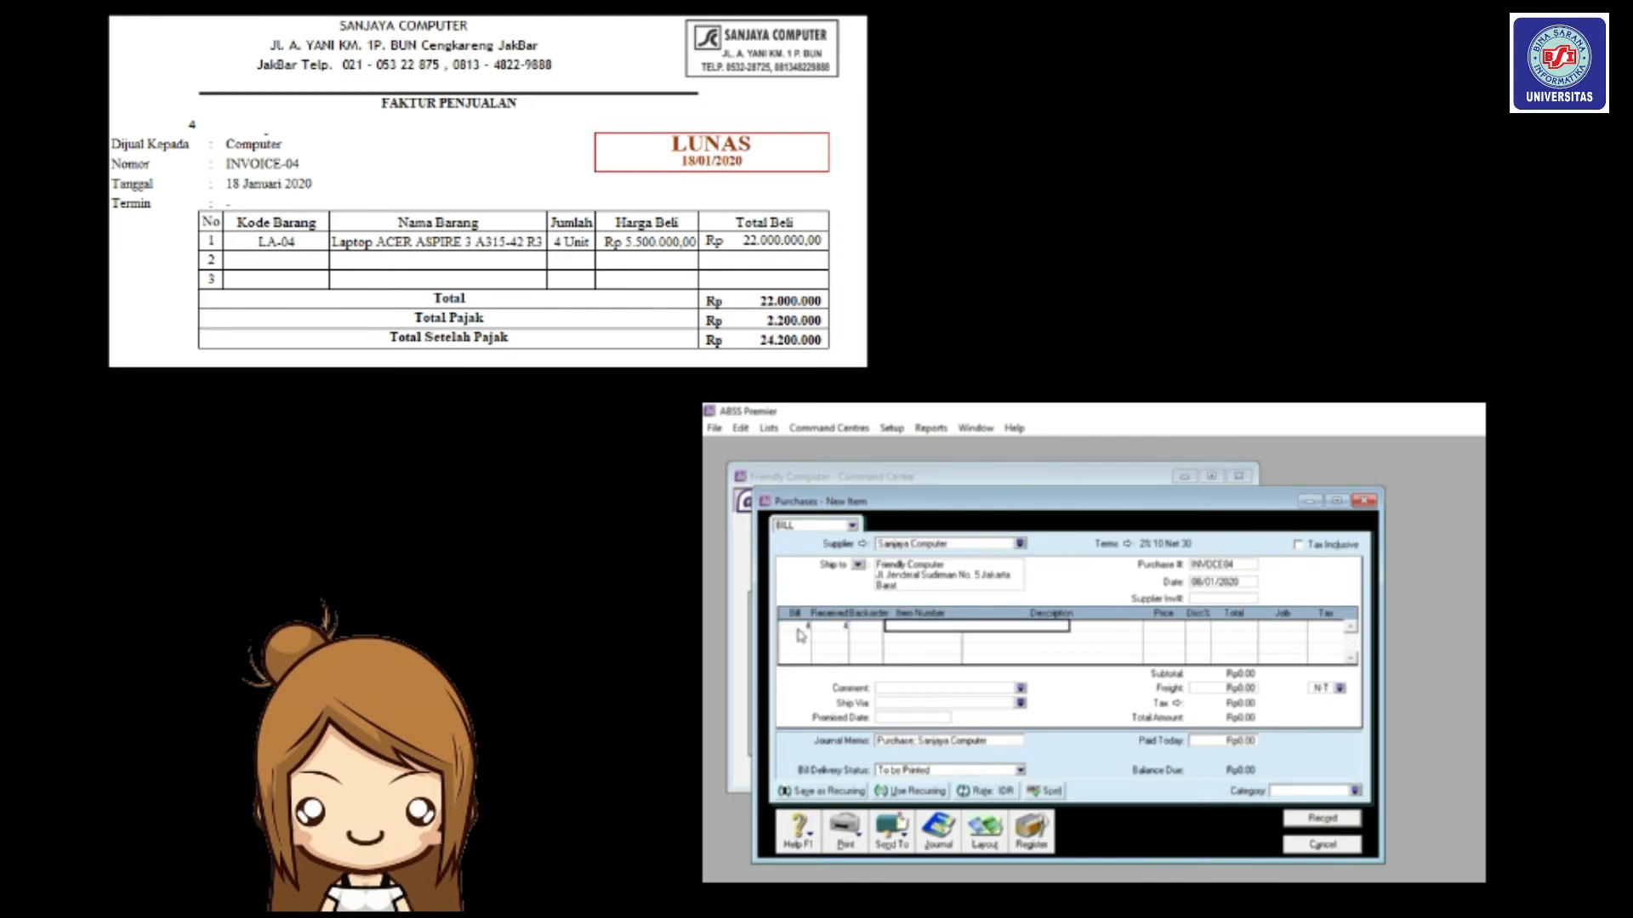
type("LA04")
key("Tab")
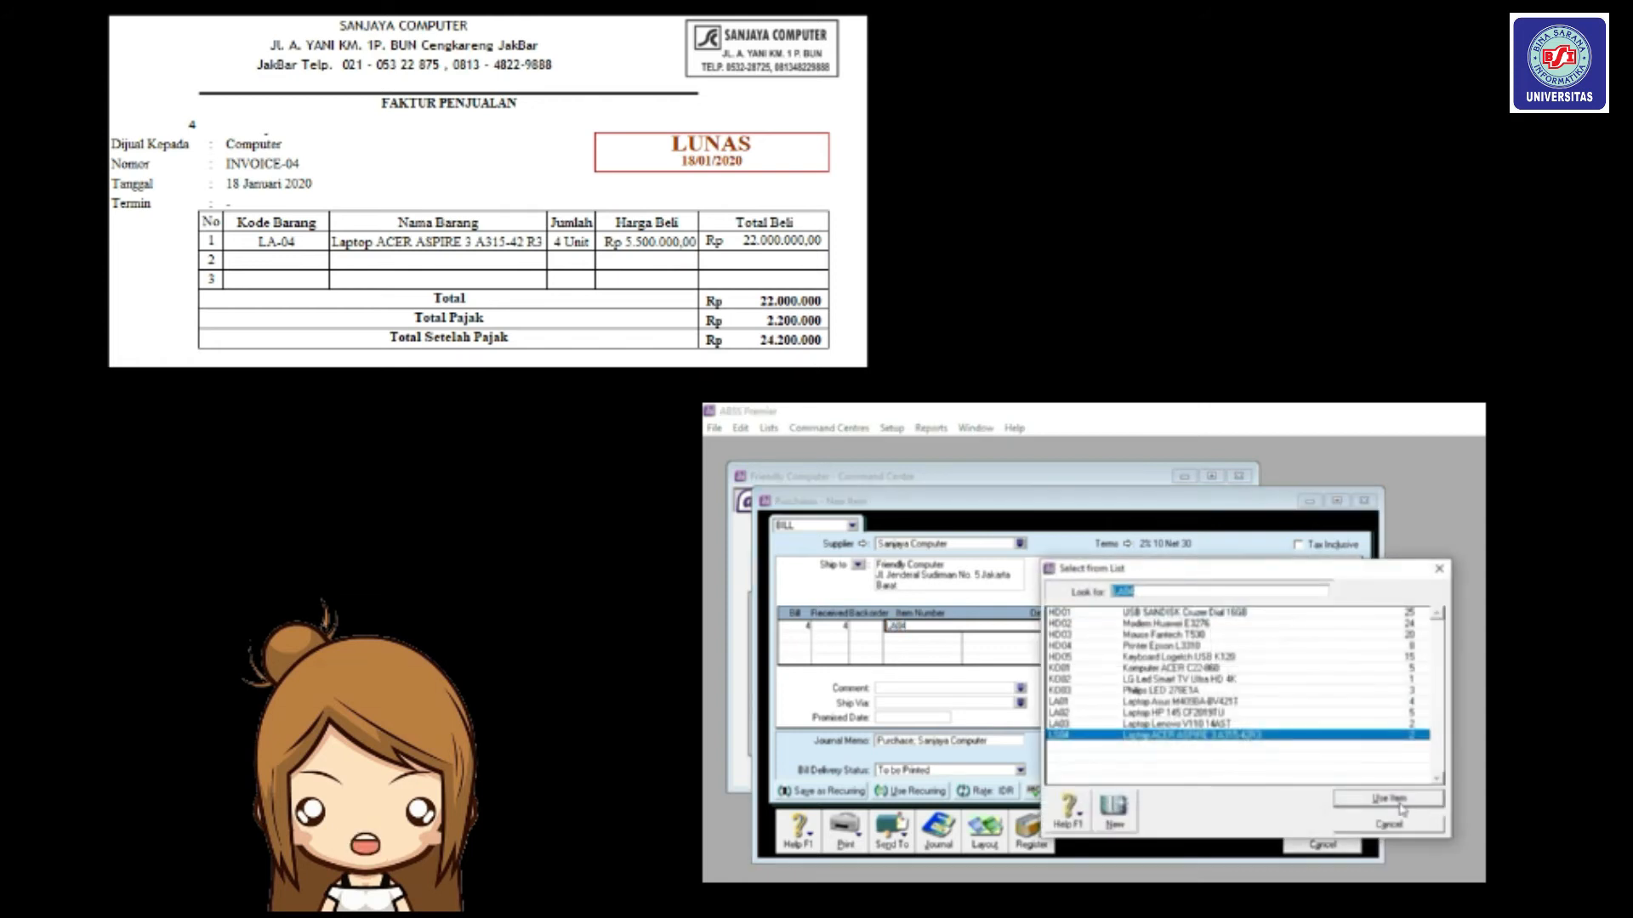
left_click(1399, 803)
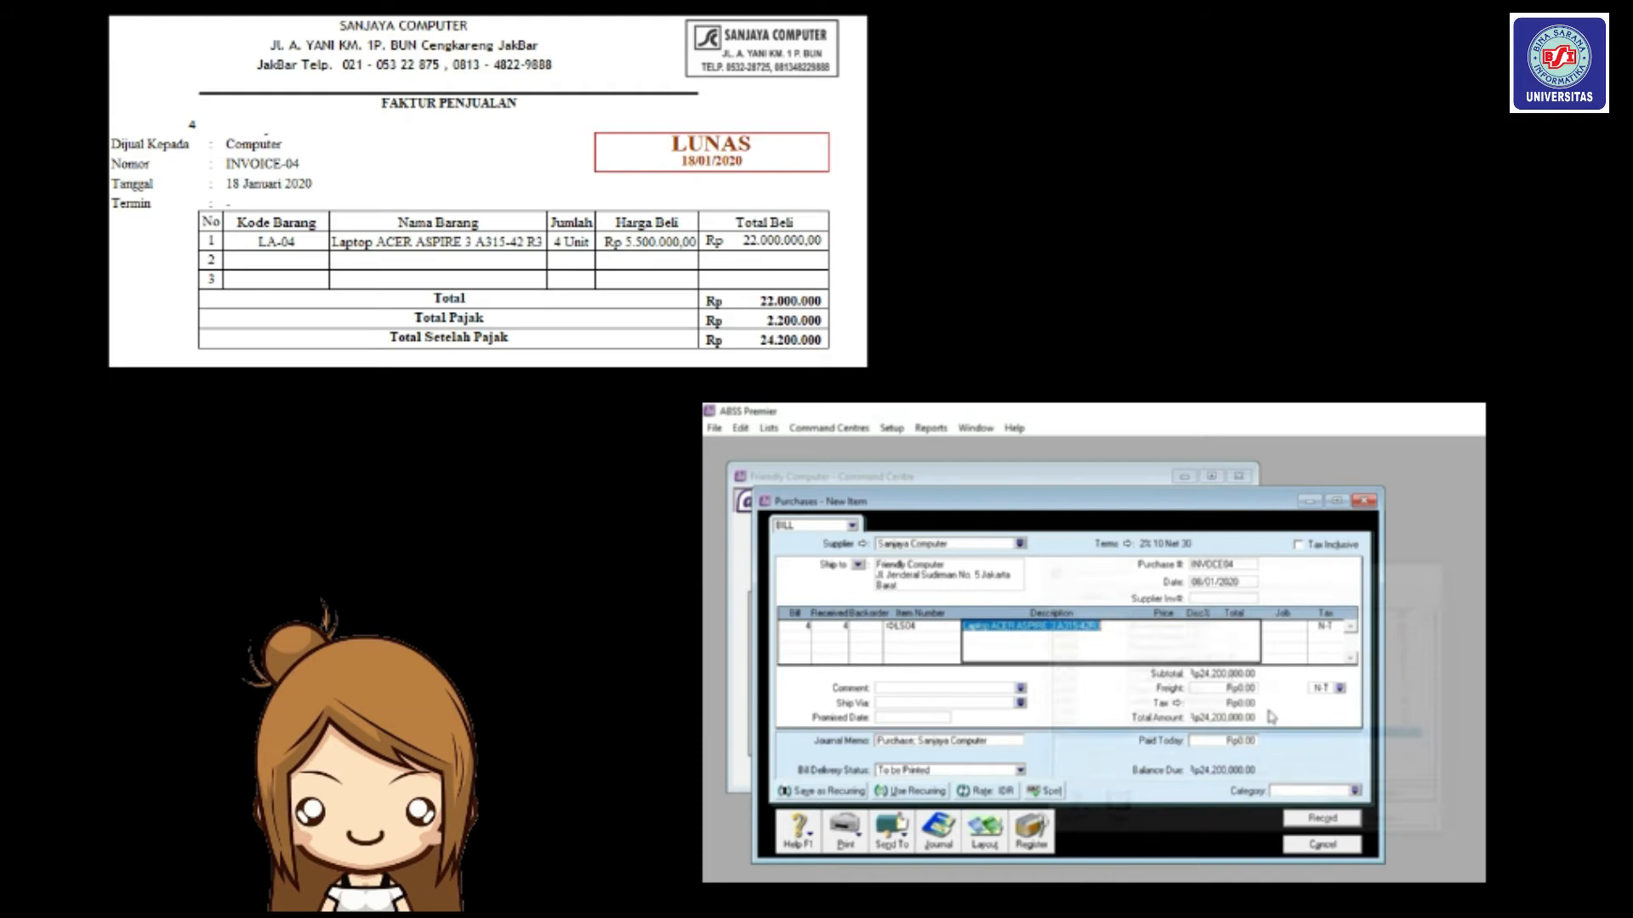
type("55")
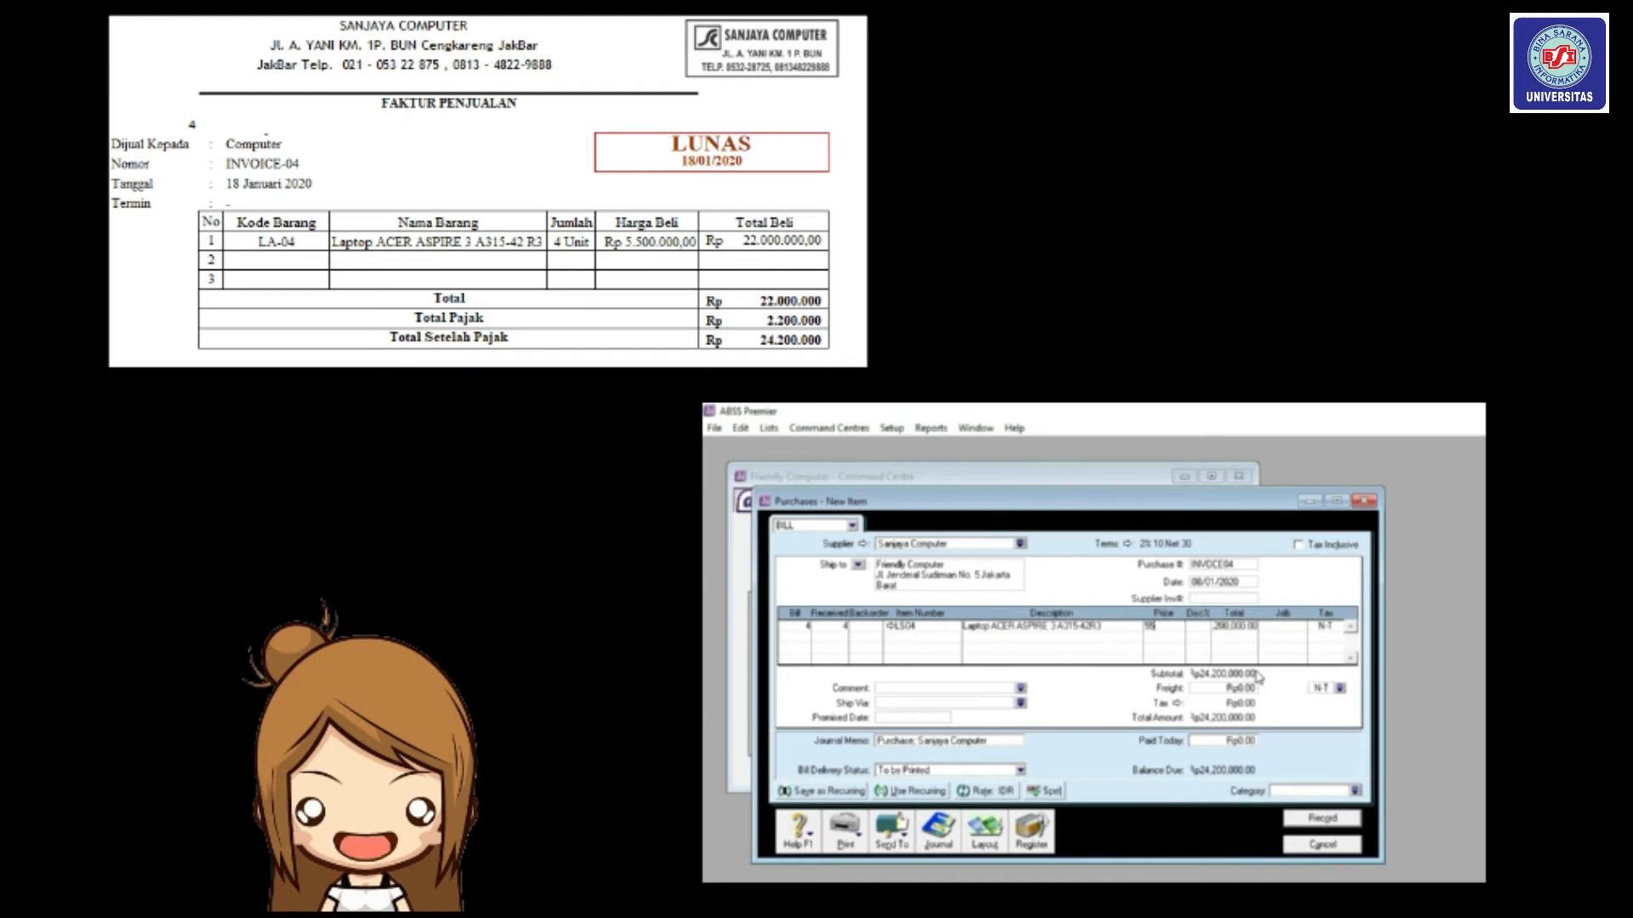
type("00000")
key("Tab")
key("Tab")
key("Tab")
Set the PPN tax code for the line and for freight.
left_click(1340, 631)
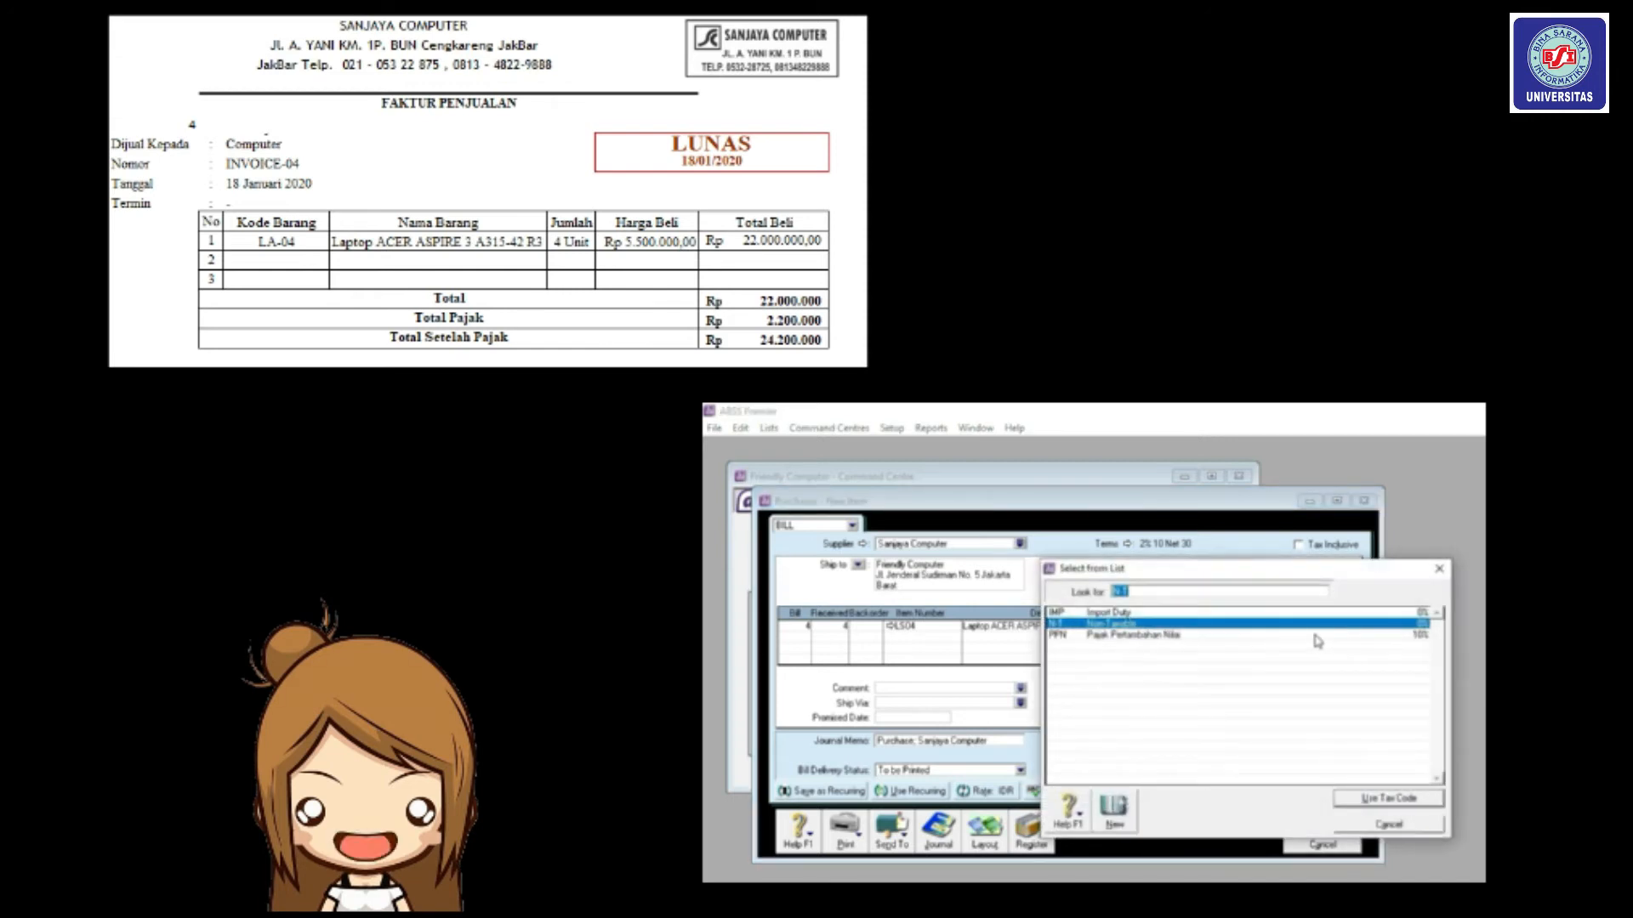
type("PPN")
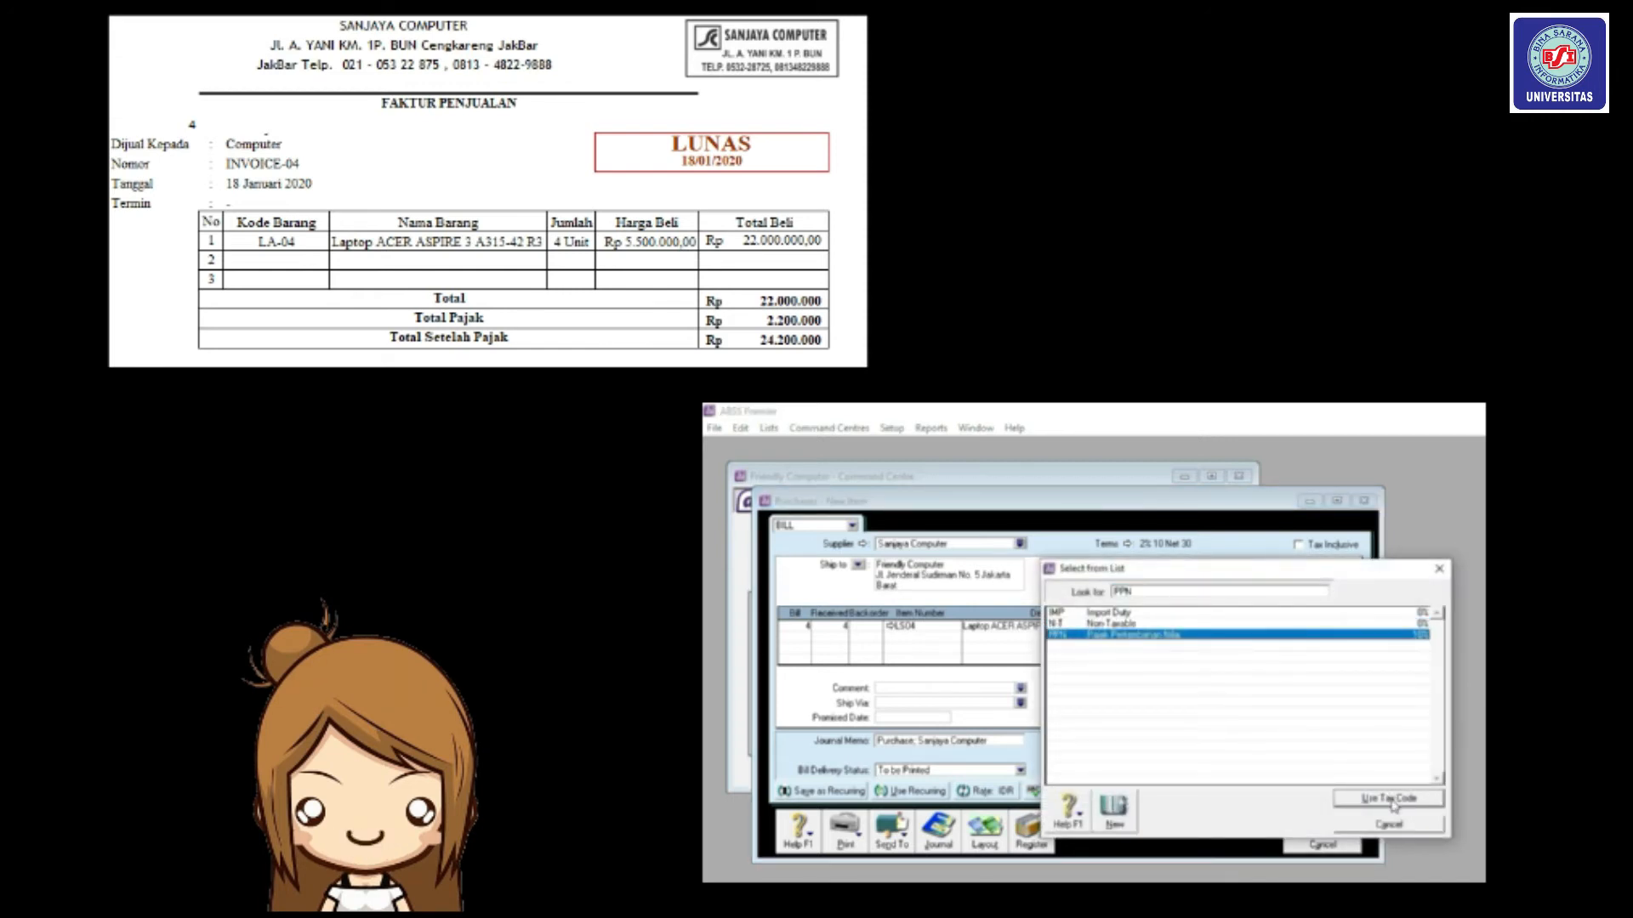
left_click(1392, 799)
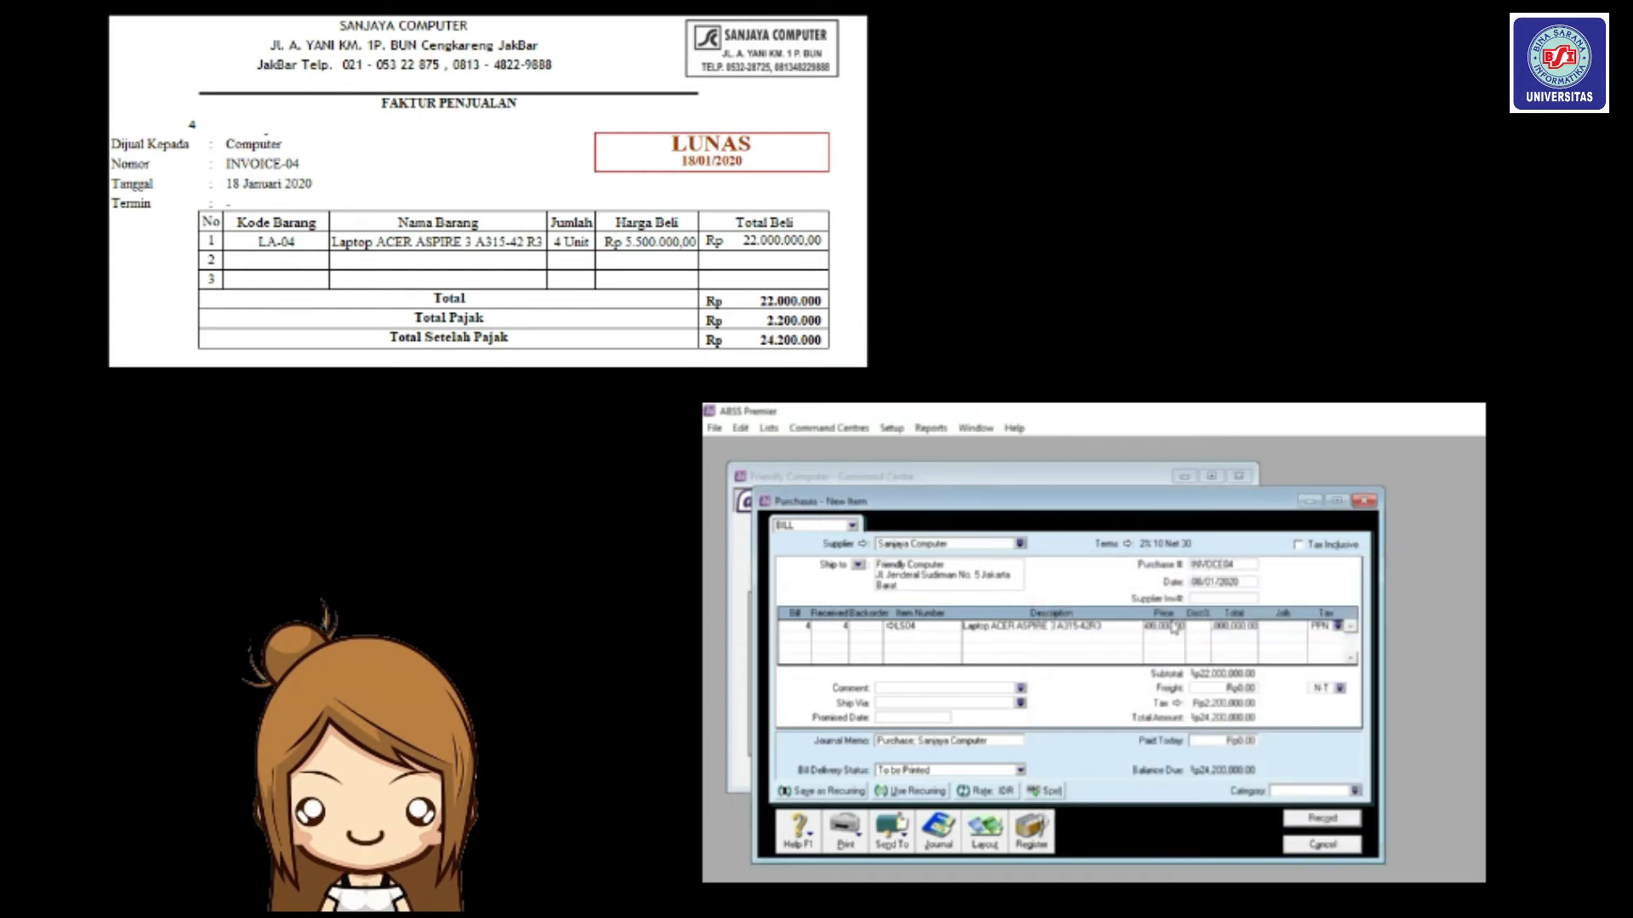
left_click(1340, 688)
left_click(1382, 801)
Record the laptop bill and view the Transaction Journal's Disbursements entries.
left_click(1320, 819)
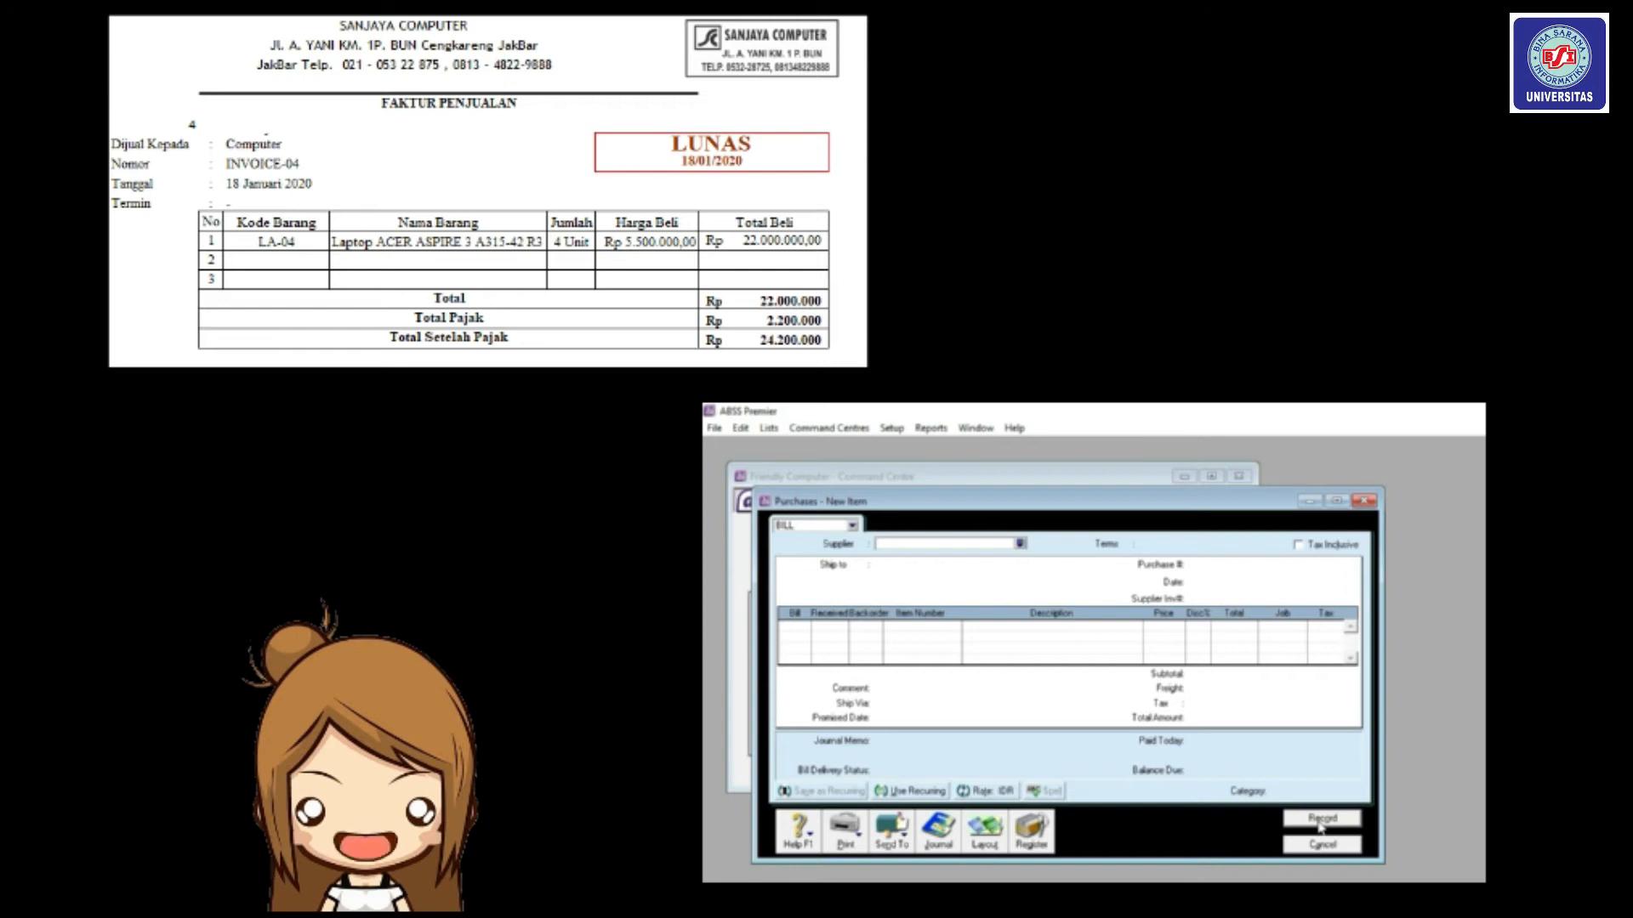
left_click(1322, 845)
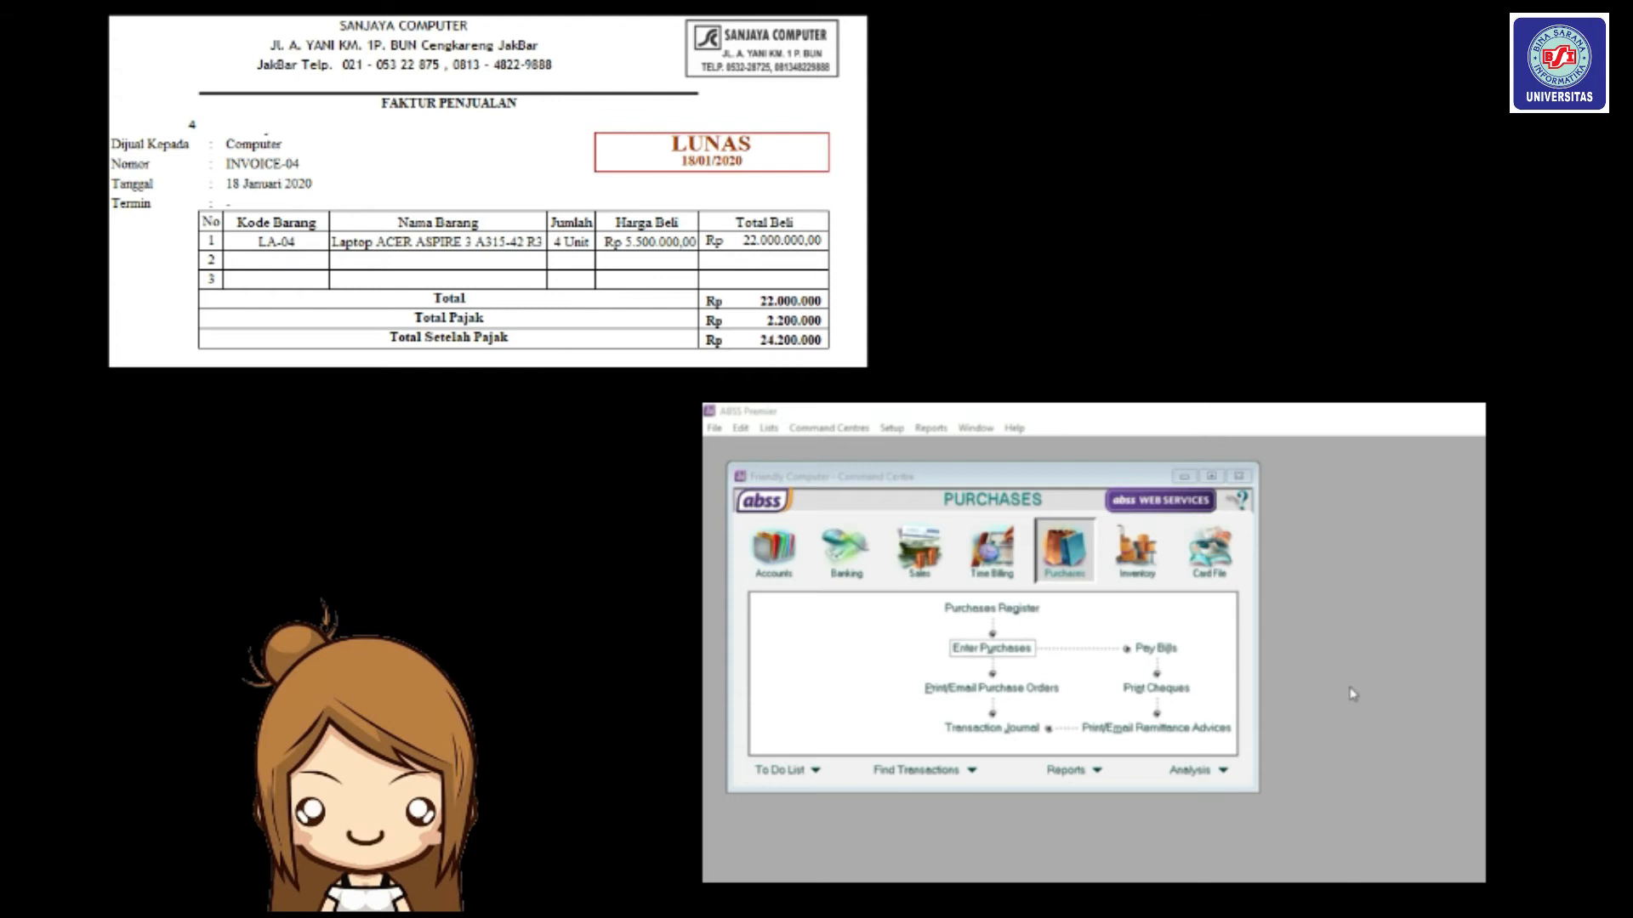
left_click(1069, 558)
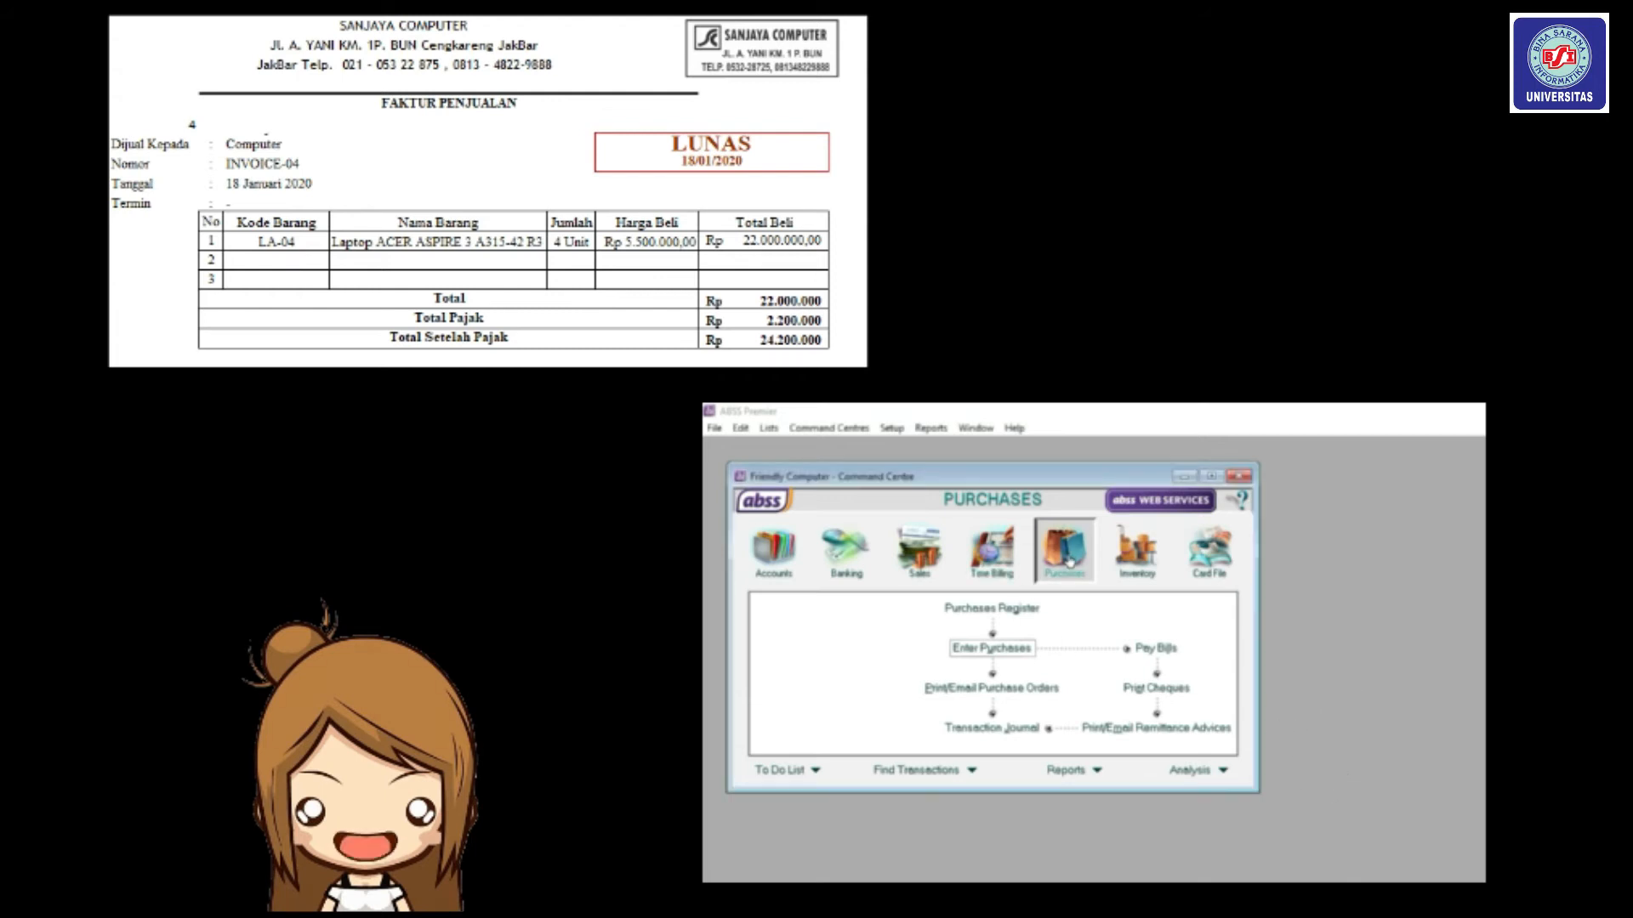
left_click(1029, 731)
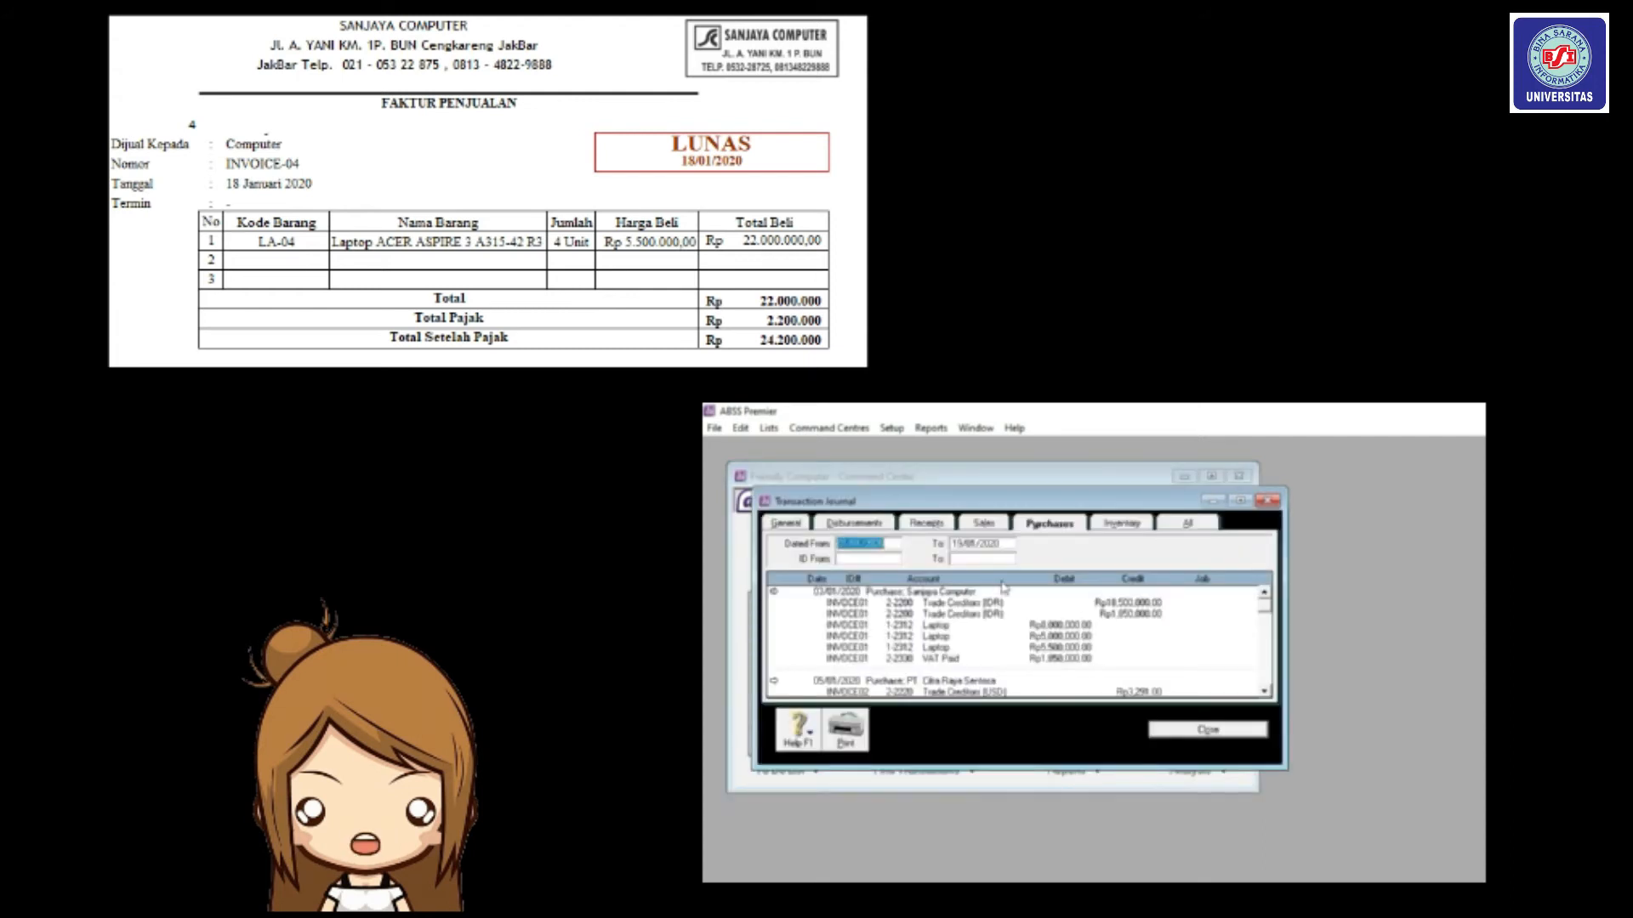
left_click(881, 531)
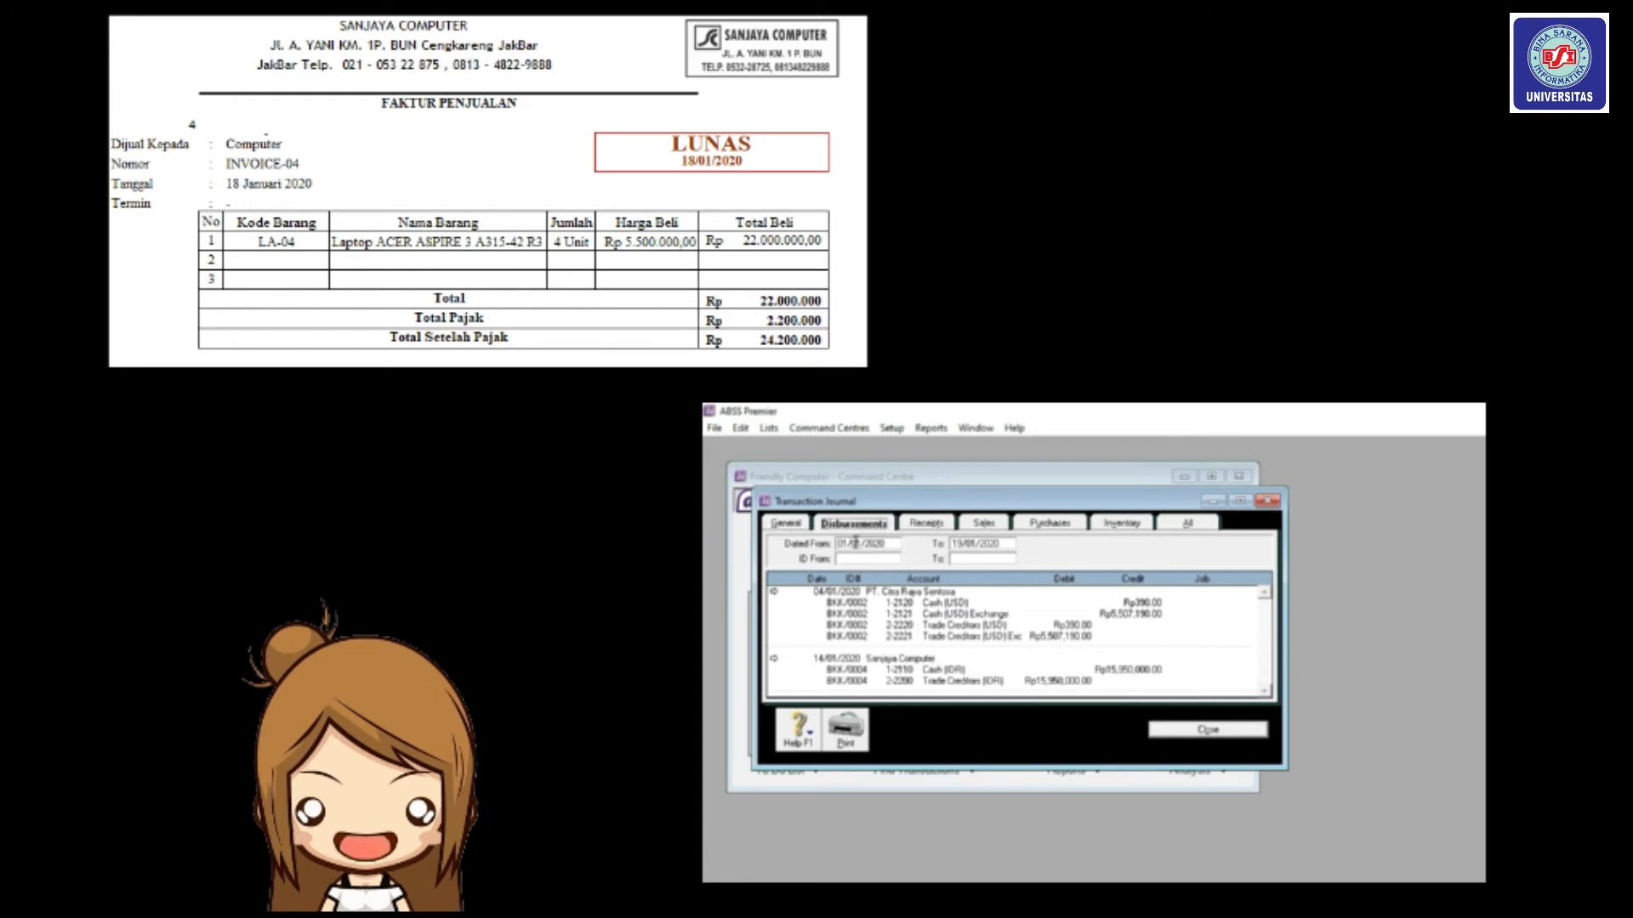
Change the journal's end date to 18/01/2020.
left_click(963, 544)
left_click(962, 545)
key("BackSpace")
key("BackSpace")
type("0")
key("BackSpace")
type("18")
key("Tab")
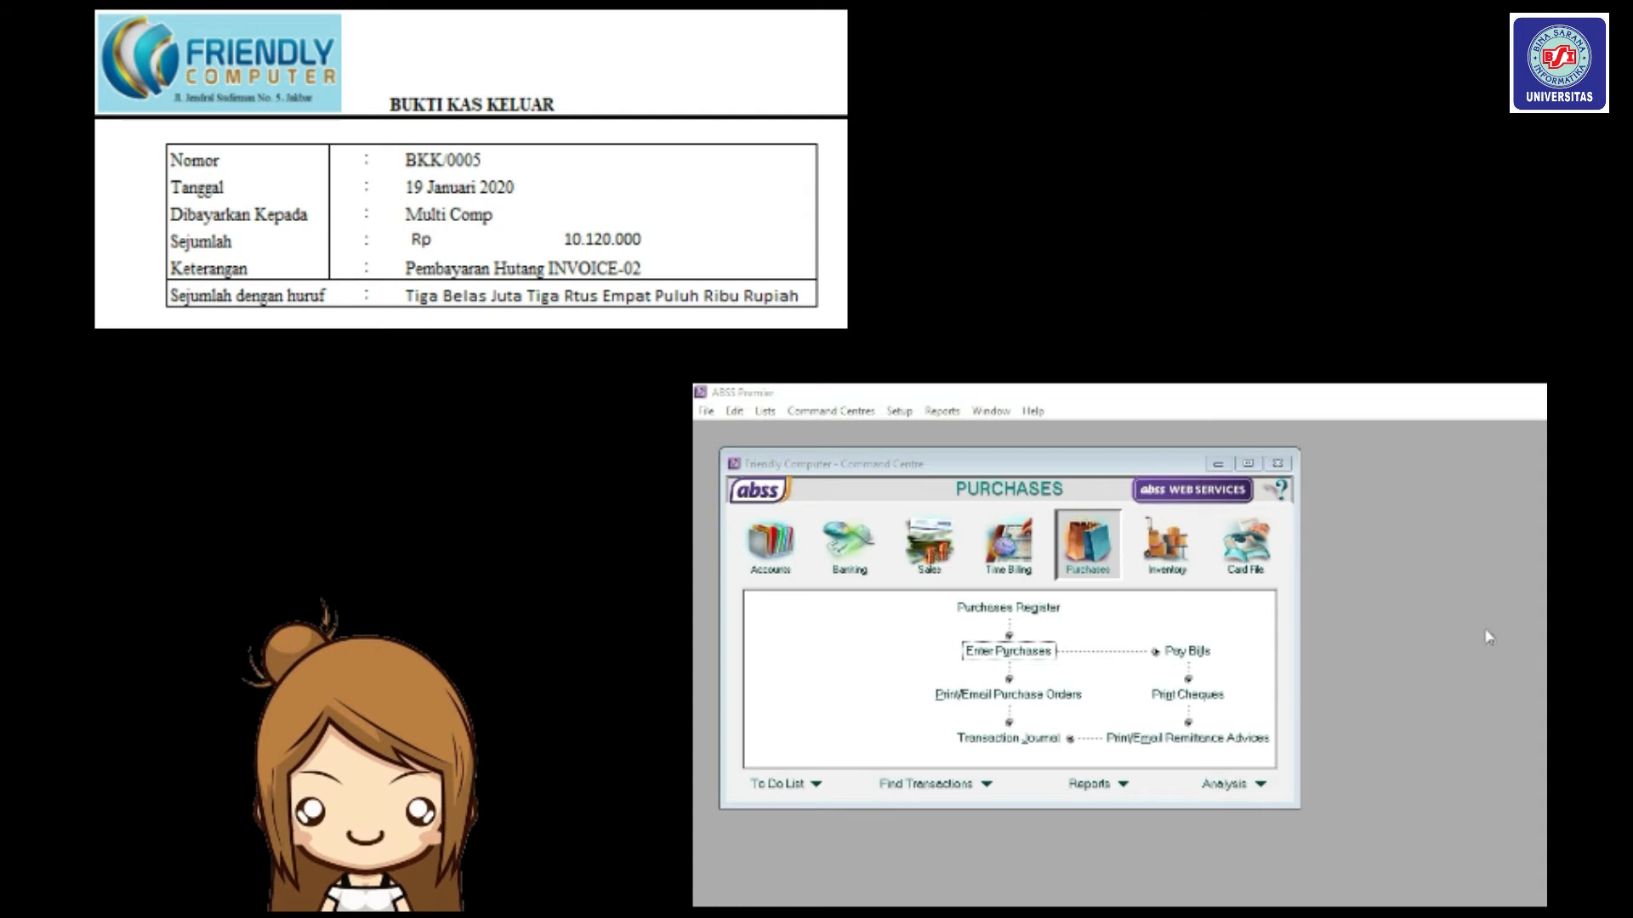
Start a Pay Bills entry for supplier Multi Comp.
left_click(1117, 545)
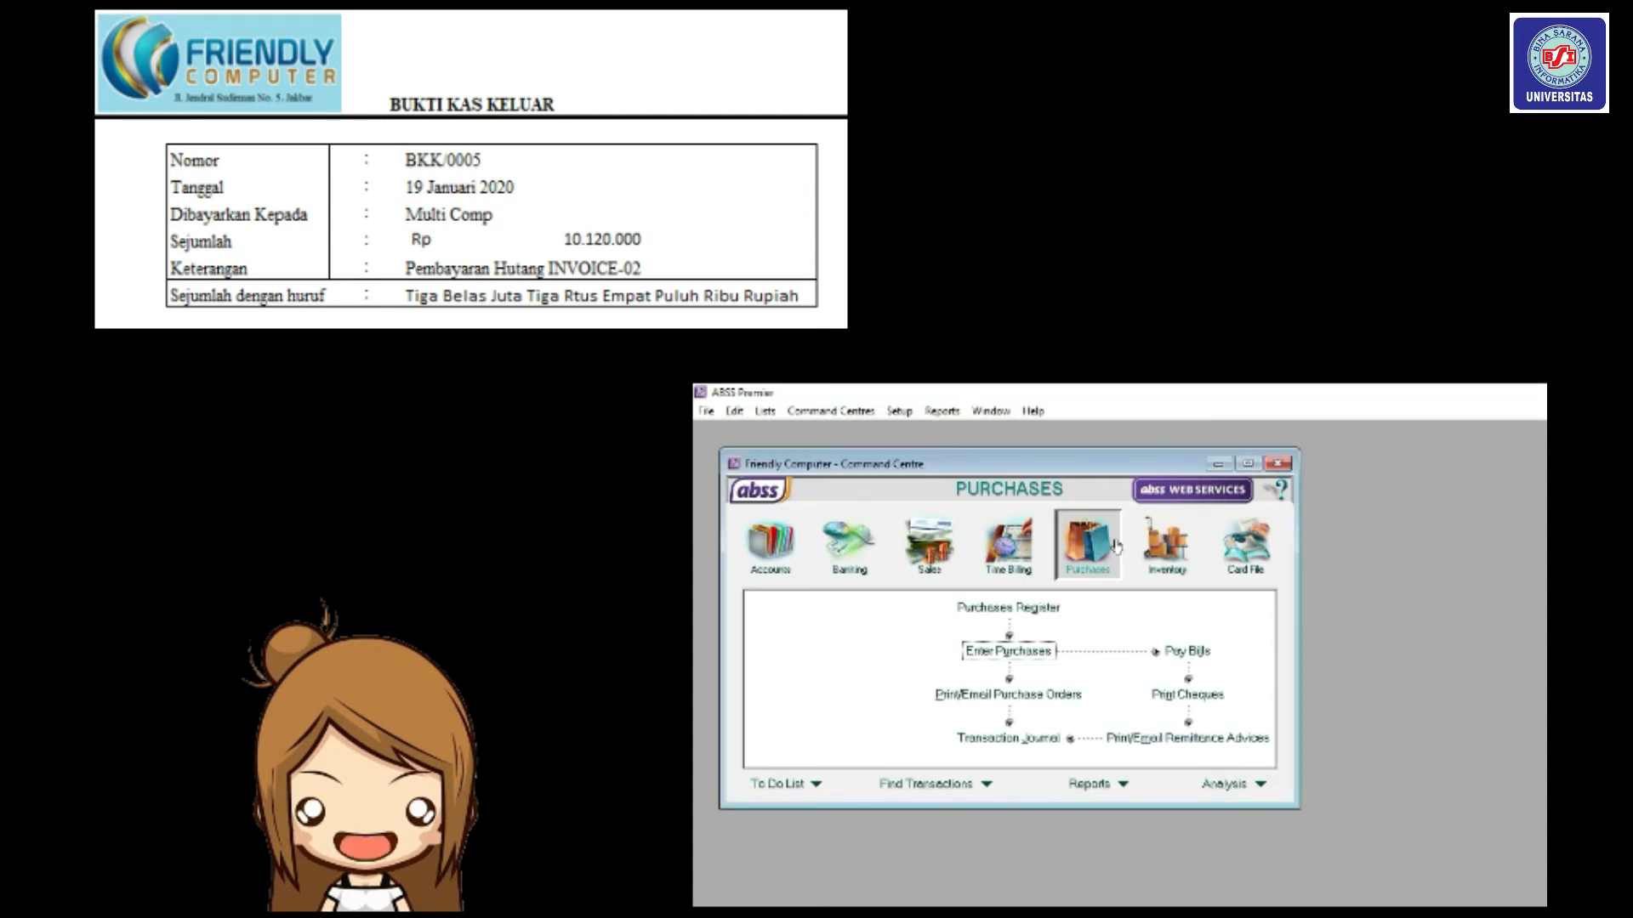
left_click(1165, 655)
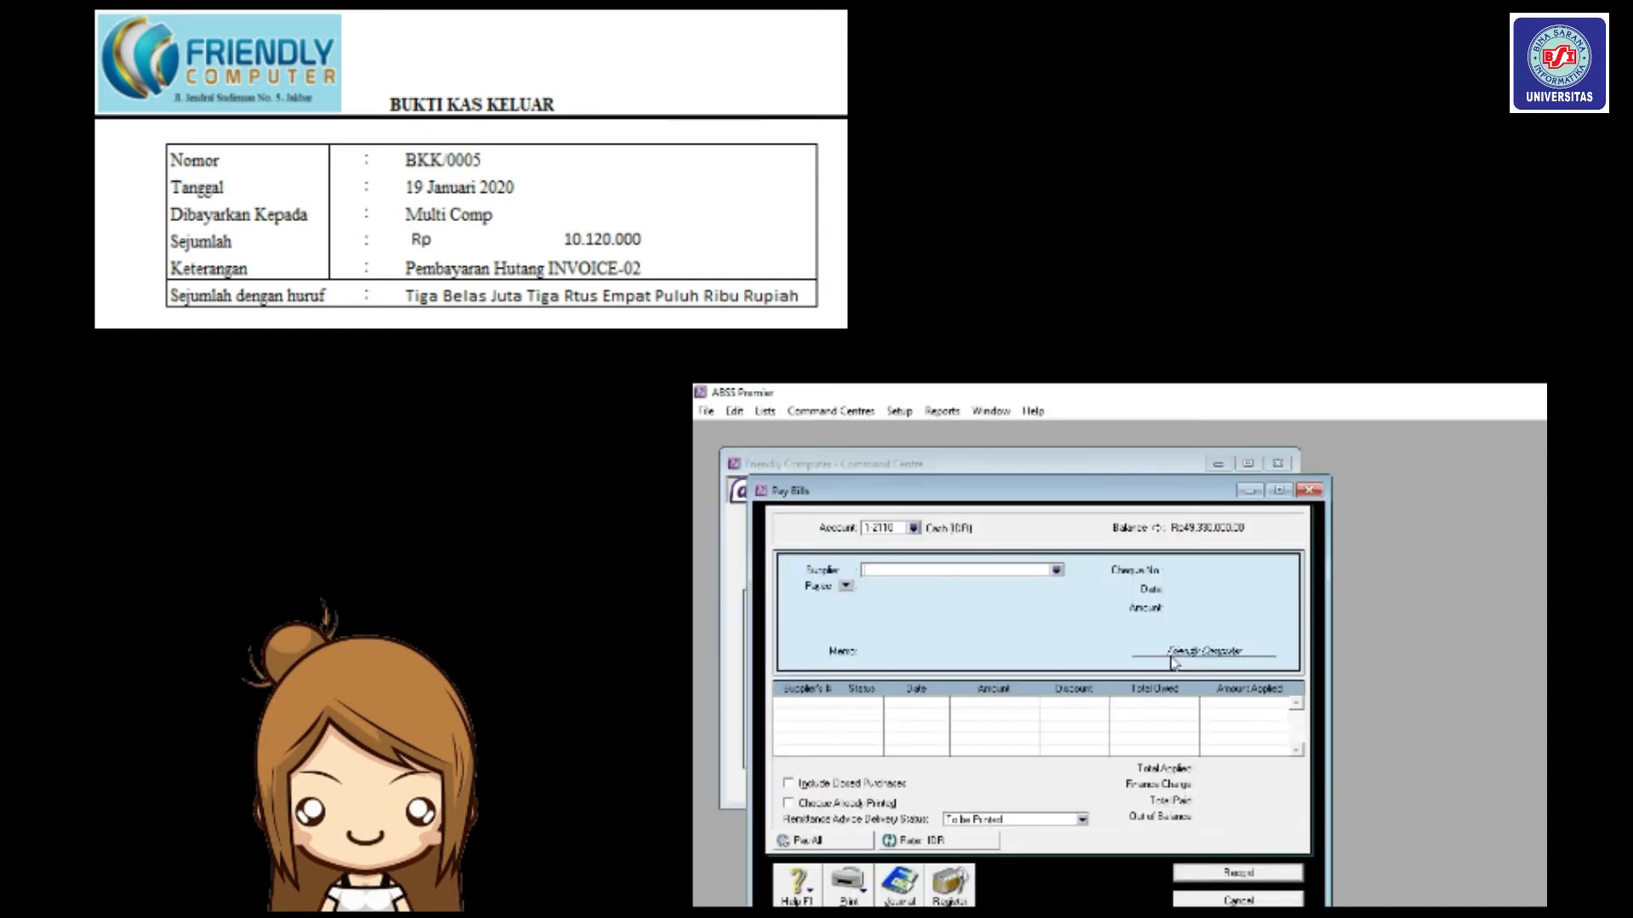
left_click(1056, 569)
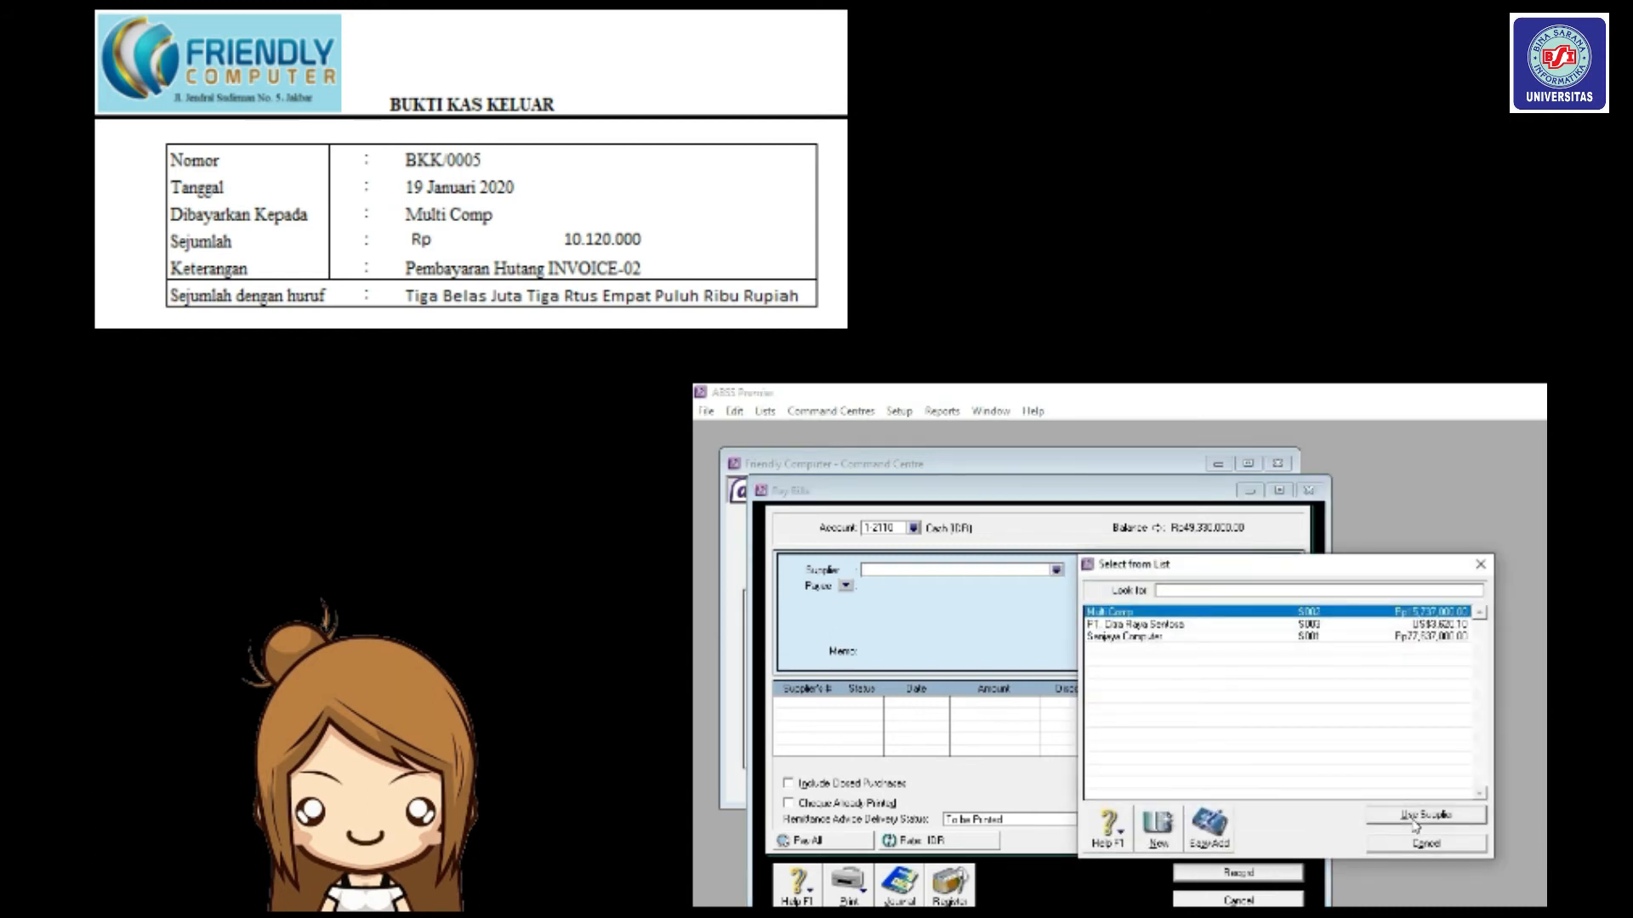
left_click(1425, 815)
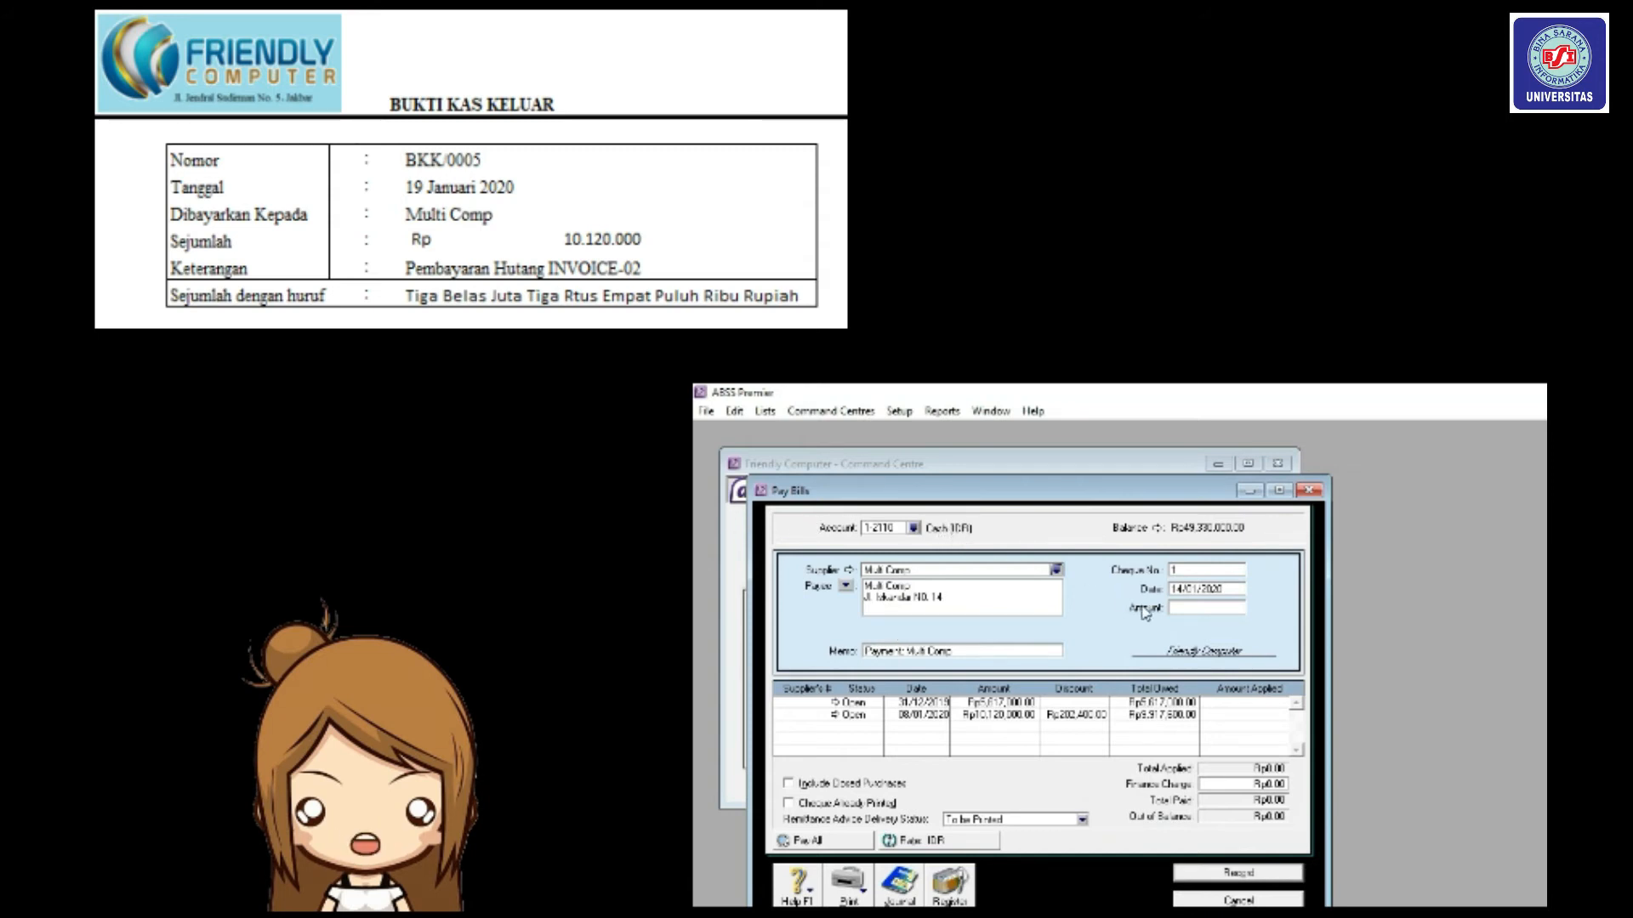
Enter cheque number BKK/0005 and payment date 19/01/2020.
double_click(1185, 571)
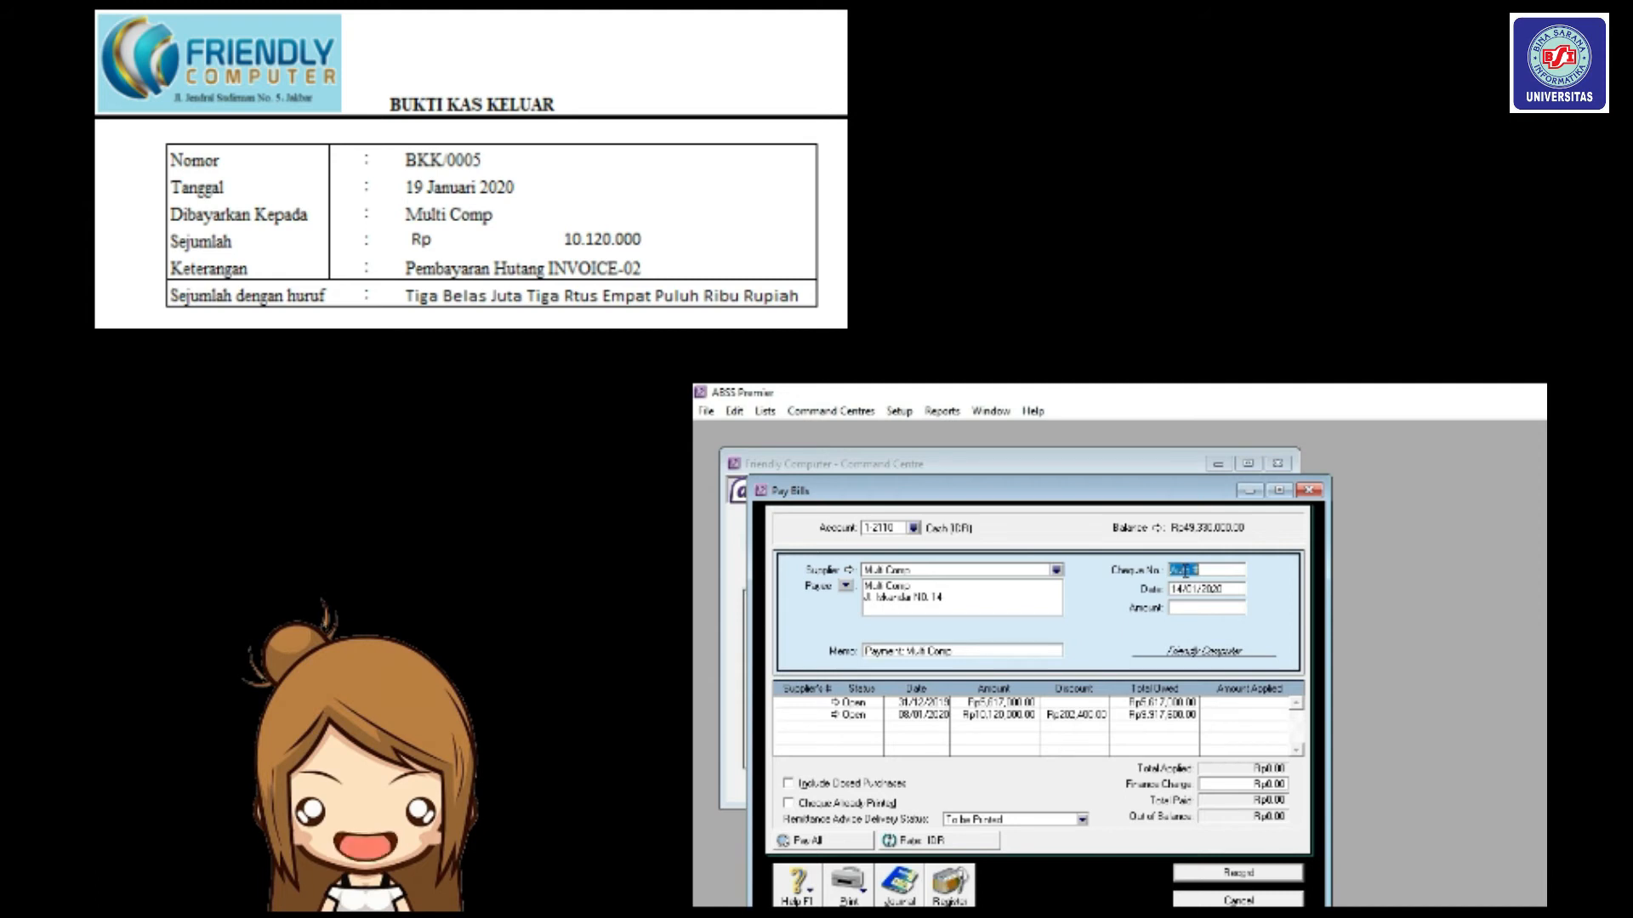
type("BKK/00")
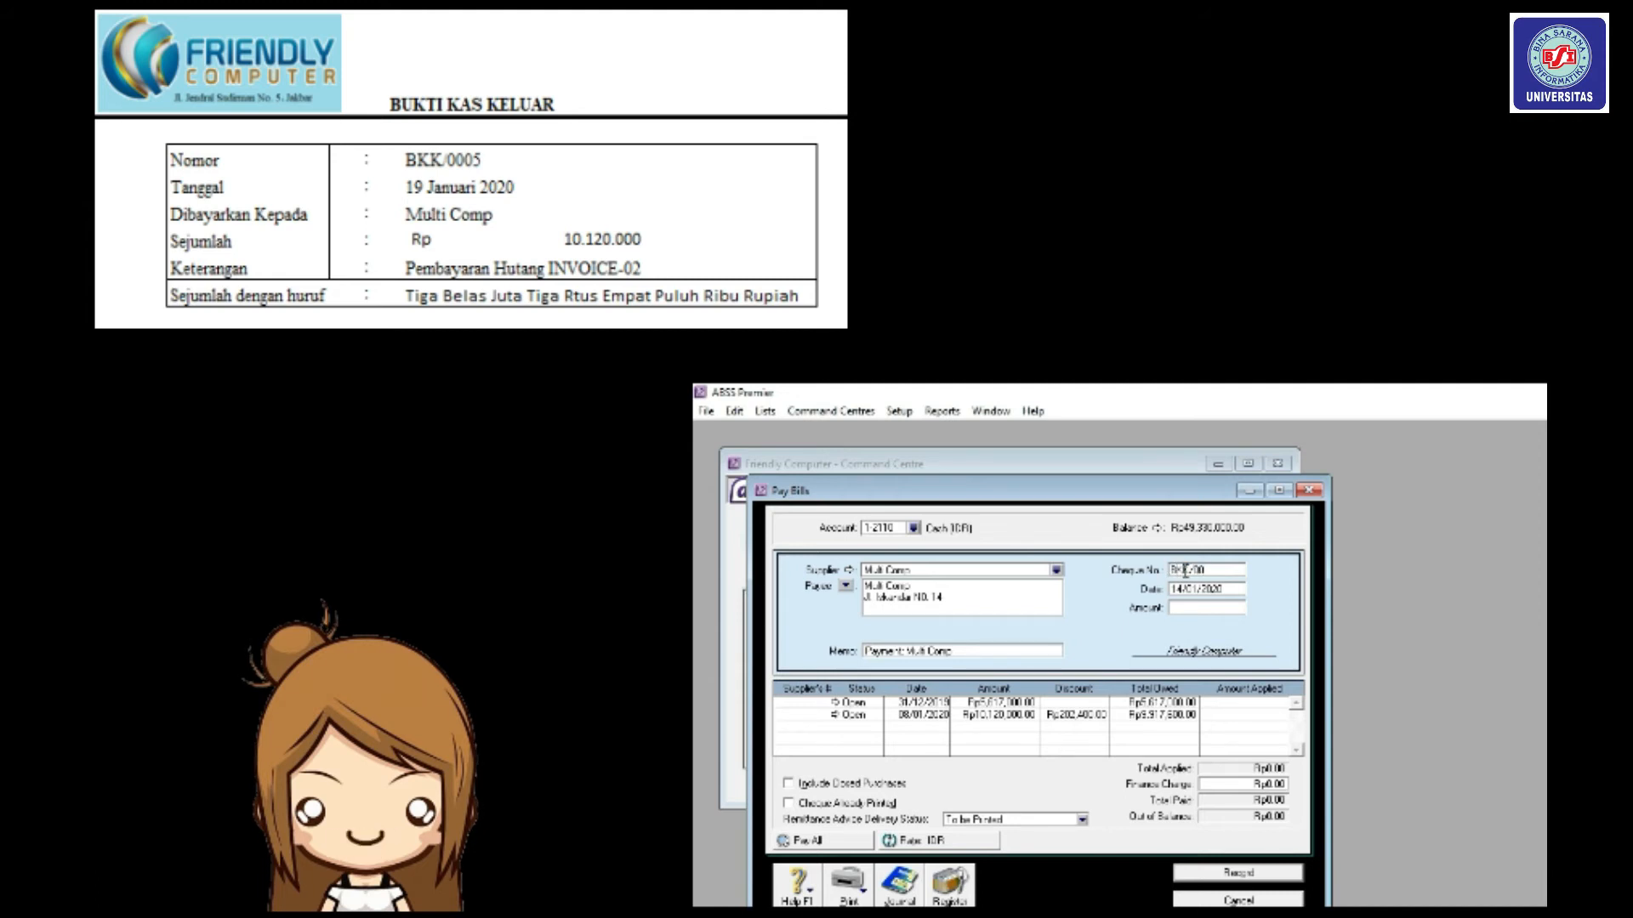
type("5")
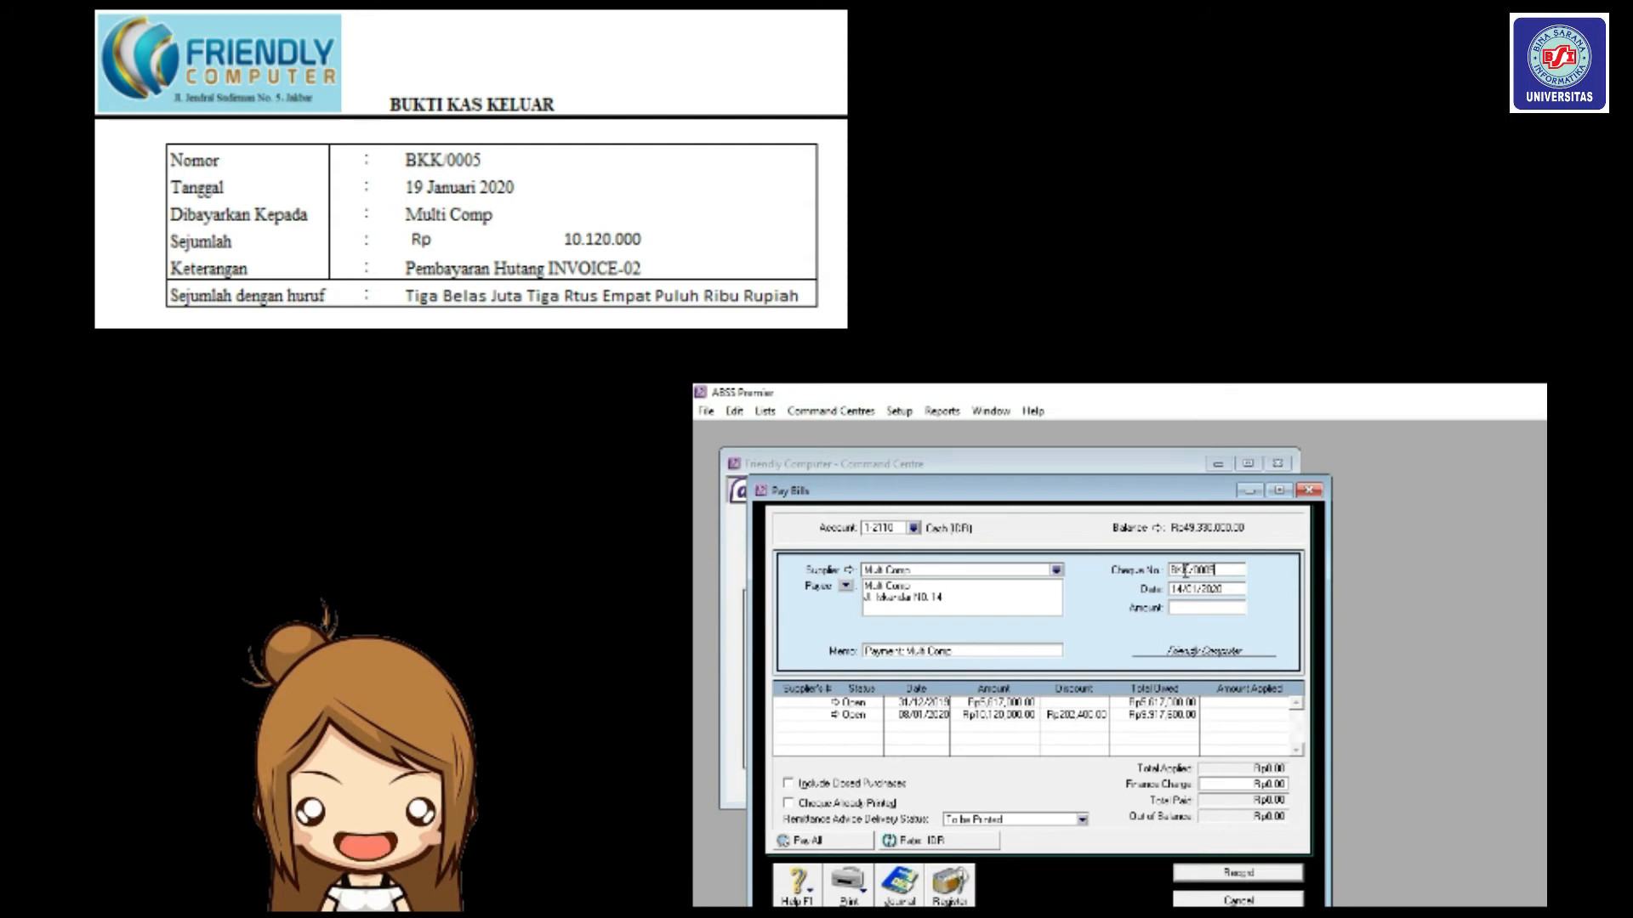
left_click(1199, 589)
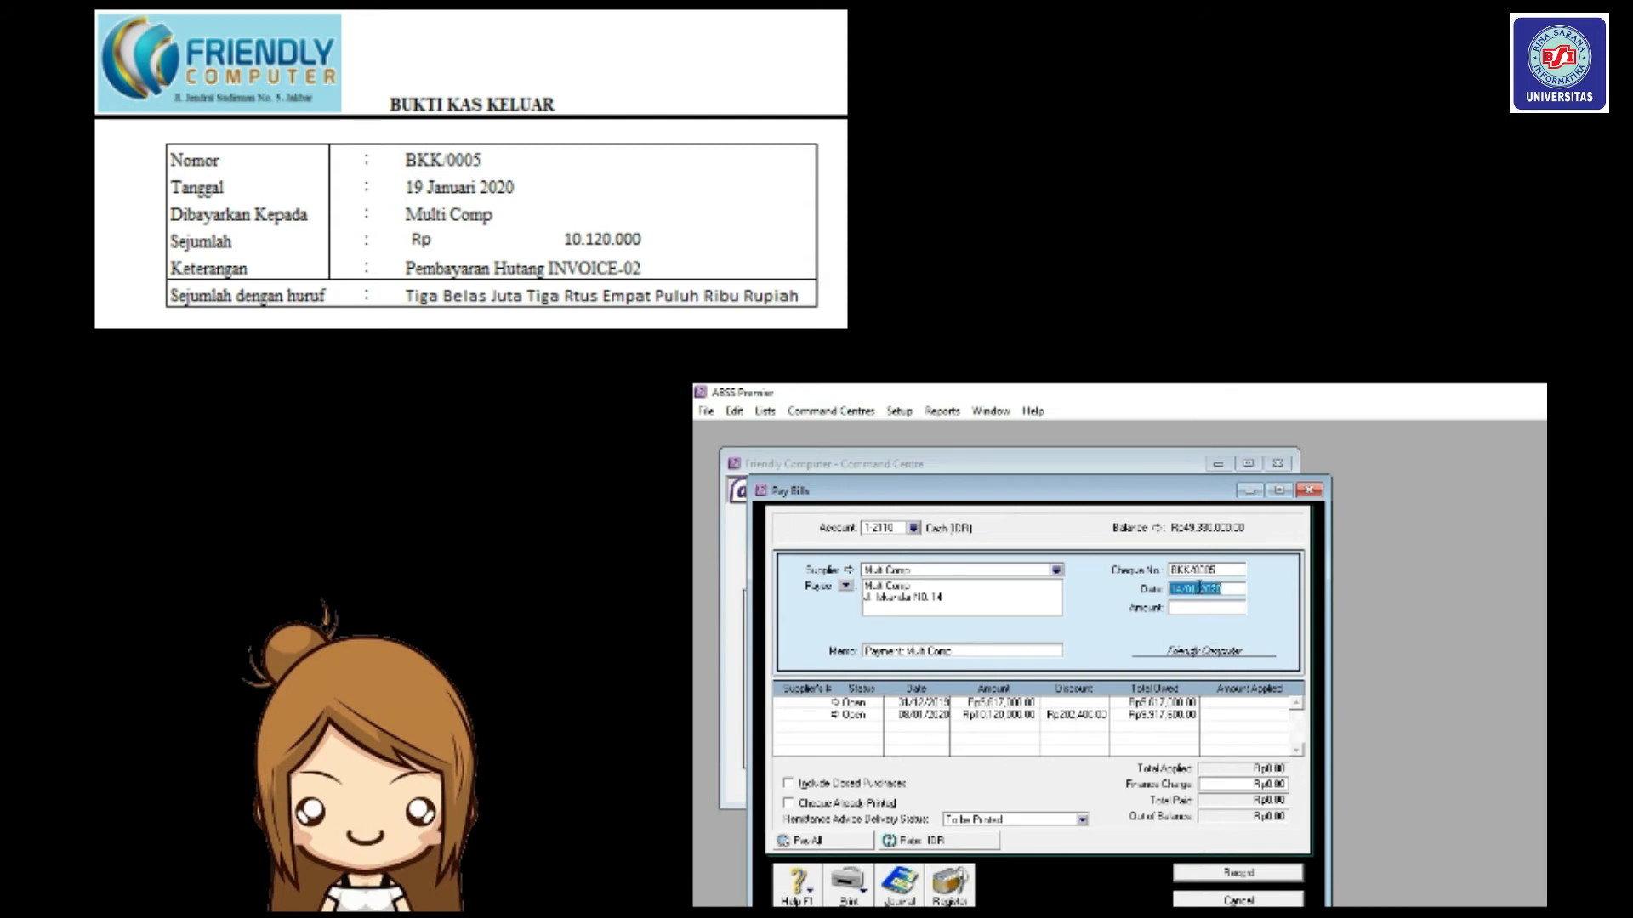
type("19/01/2020")
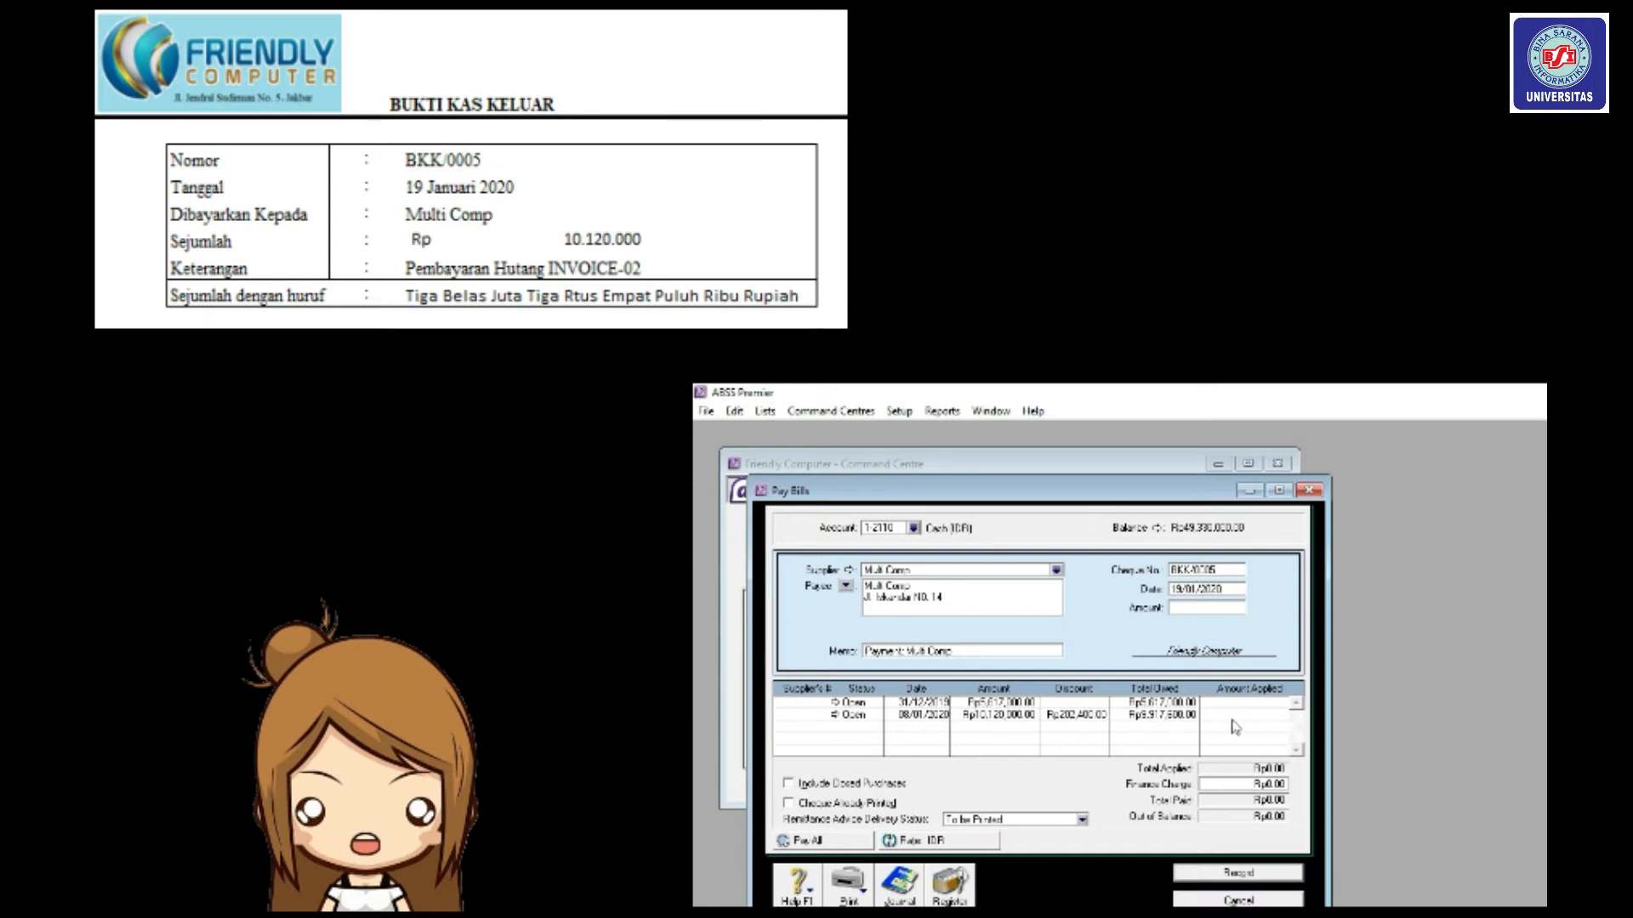
Apply Rp10,120,000 to Multi Comp's second bill and fill in the payment amount.
left_click(1179, 609)
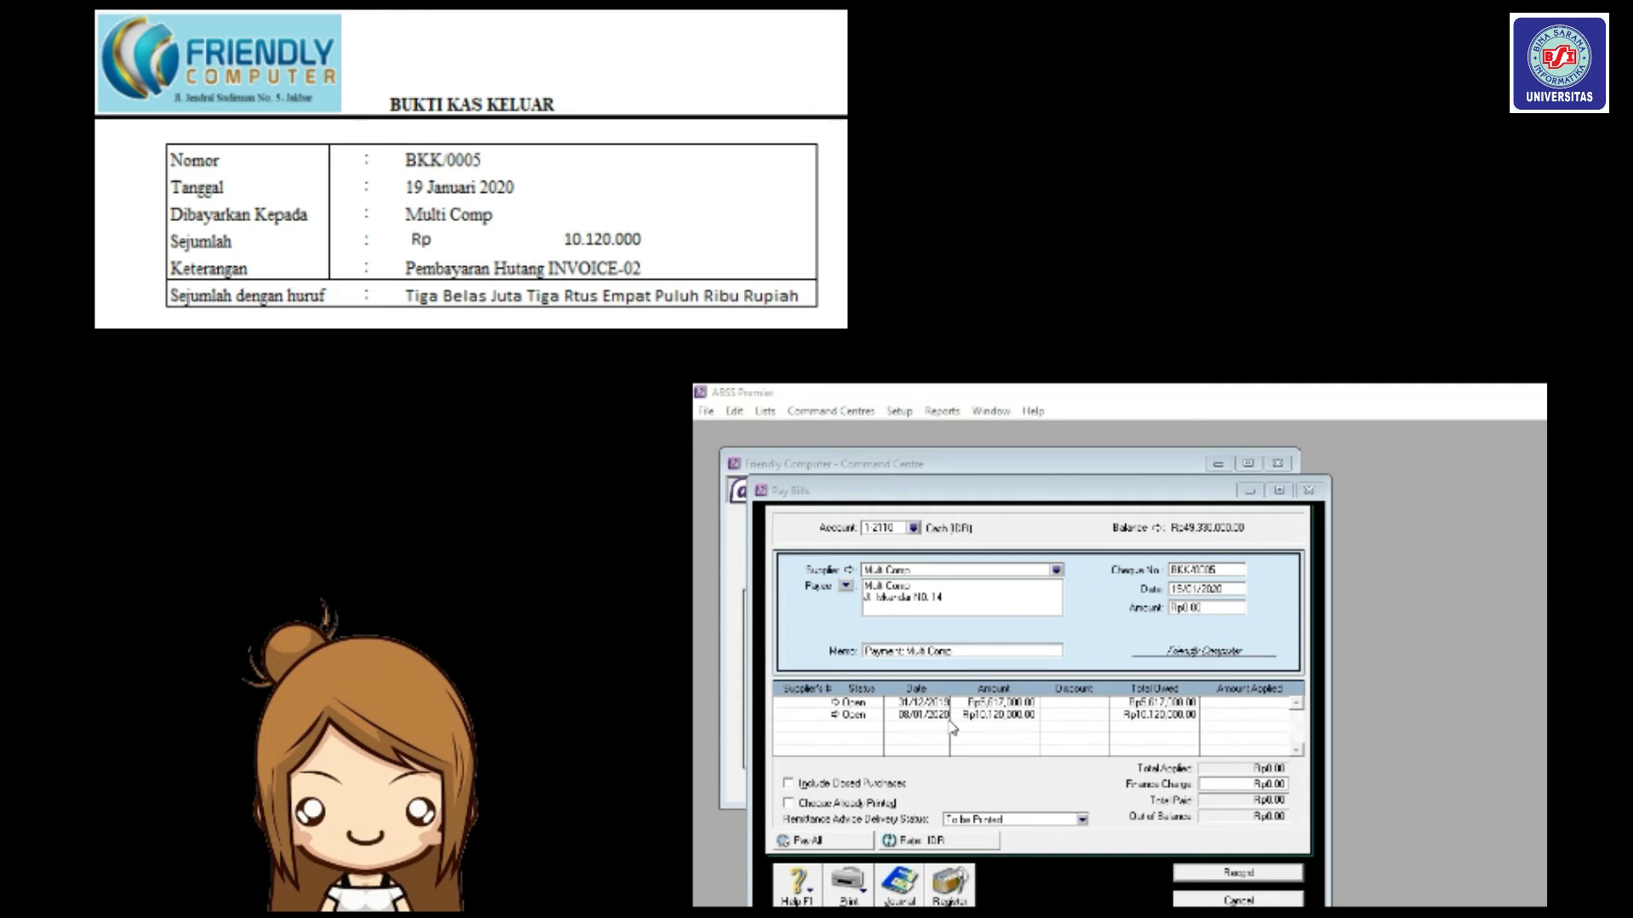
left_click(1239, 719)
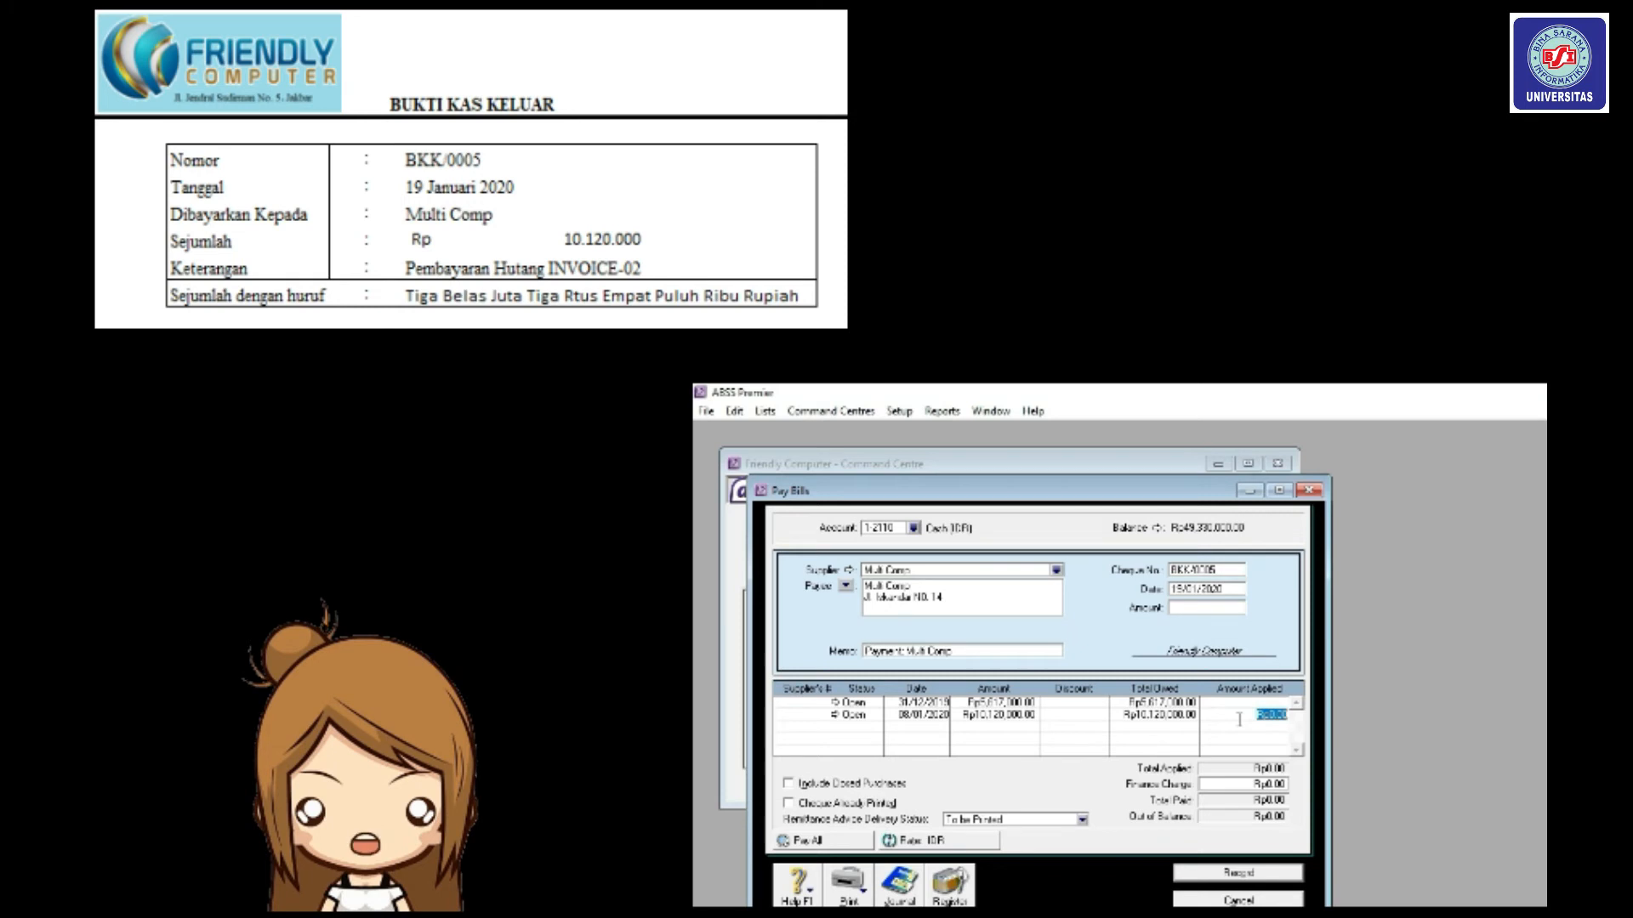
type("10120000")
key("Tab")
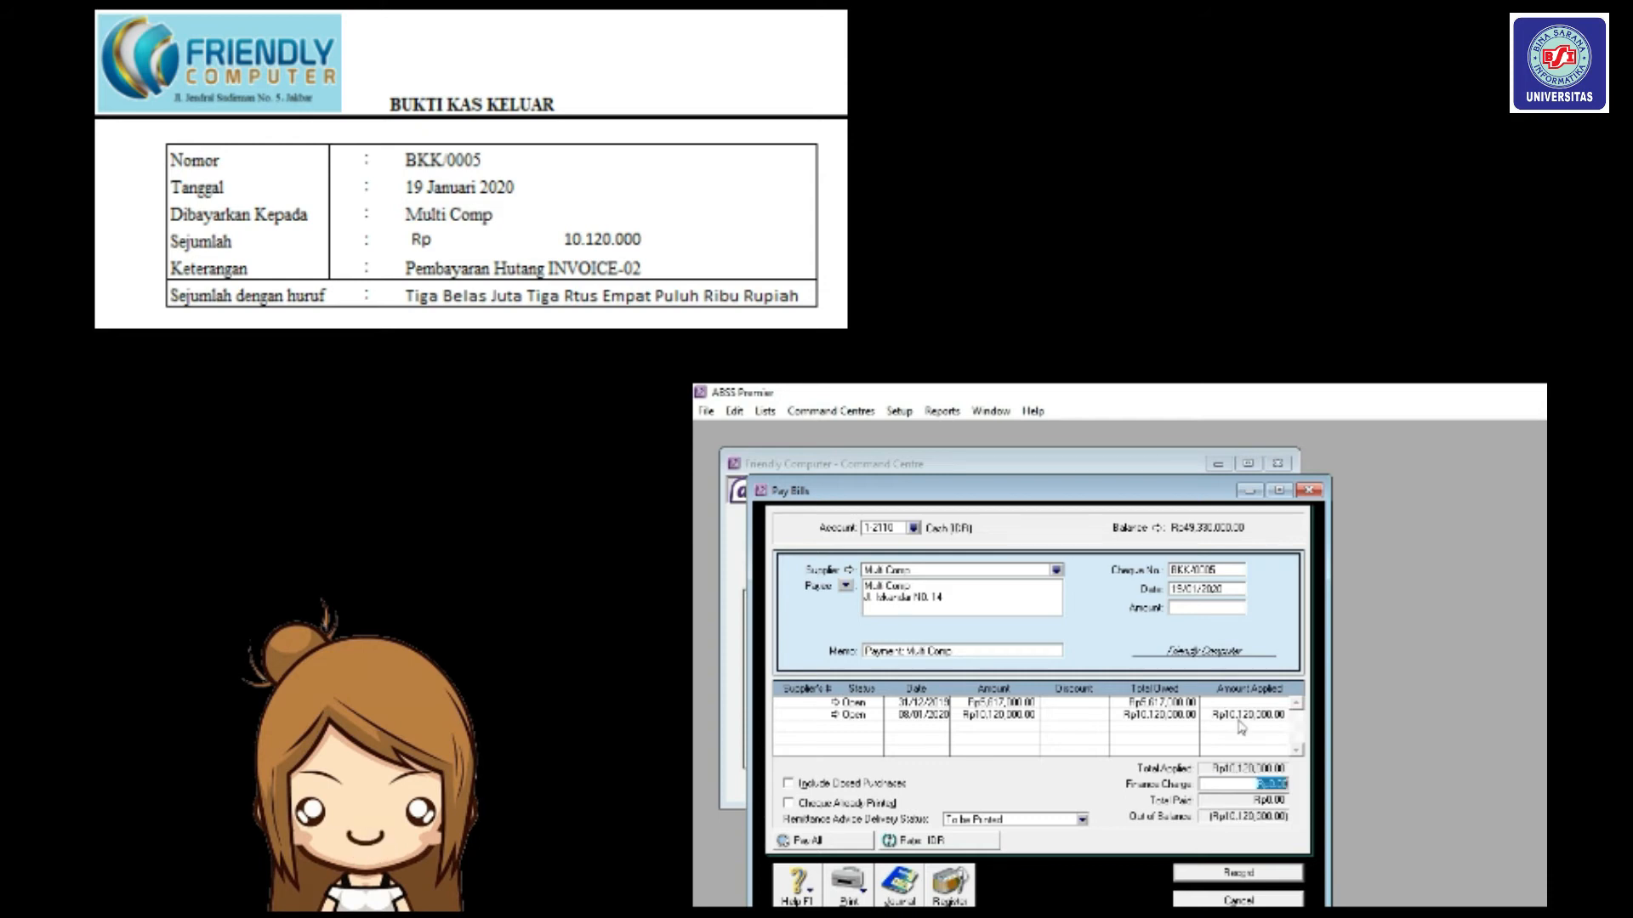
left_click(1208, 608)
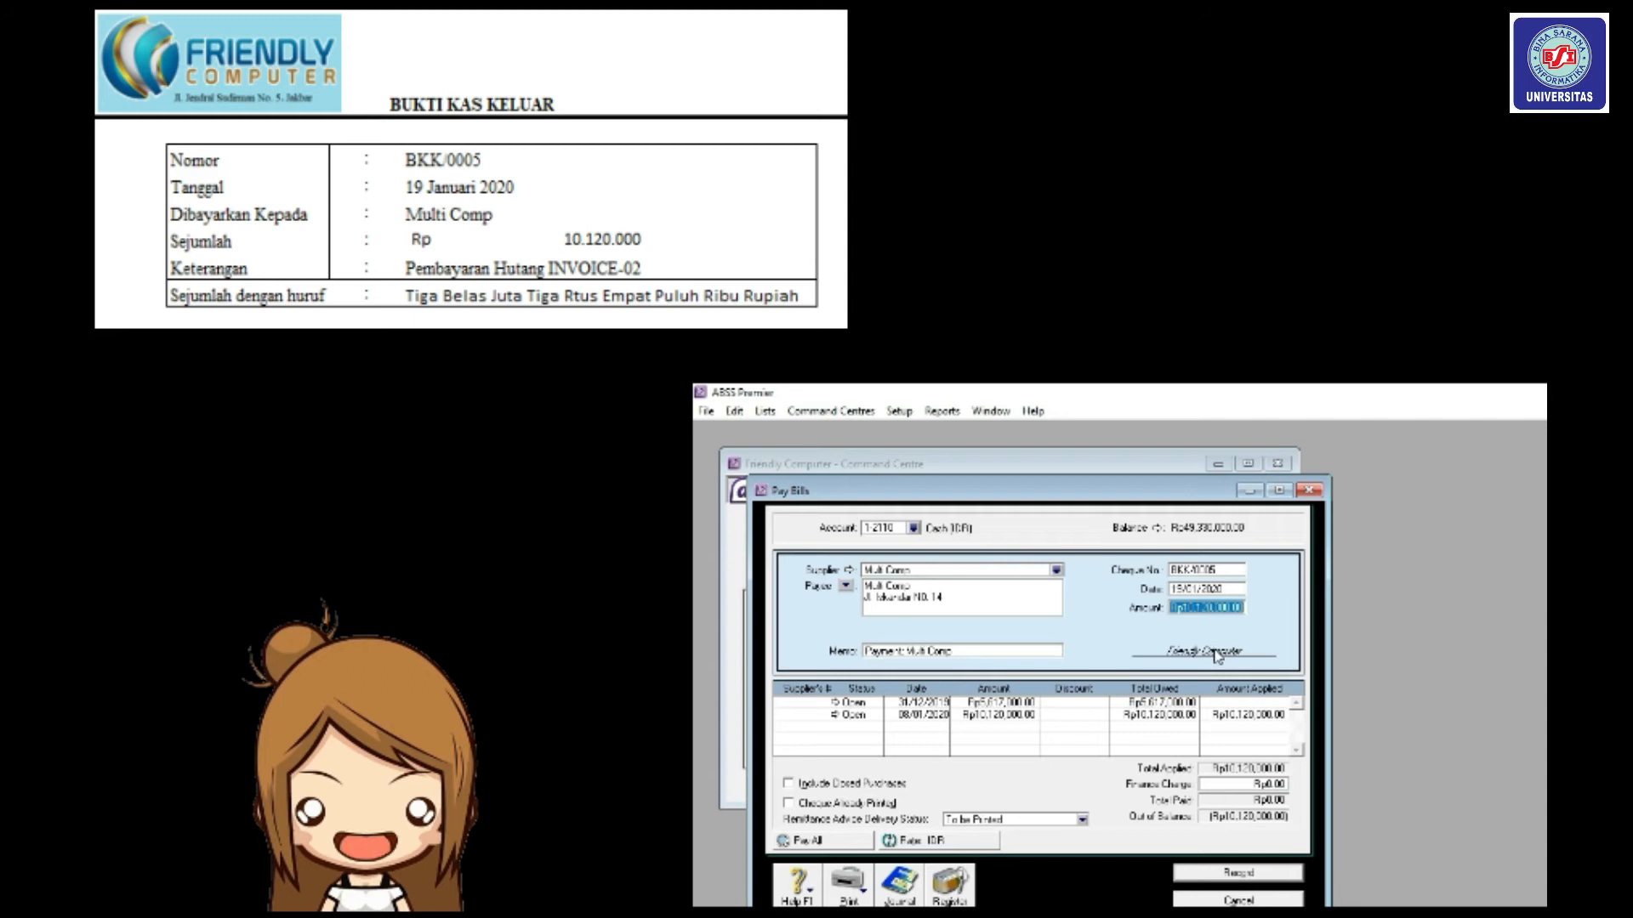
left_click(1087, 716)
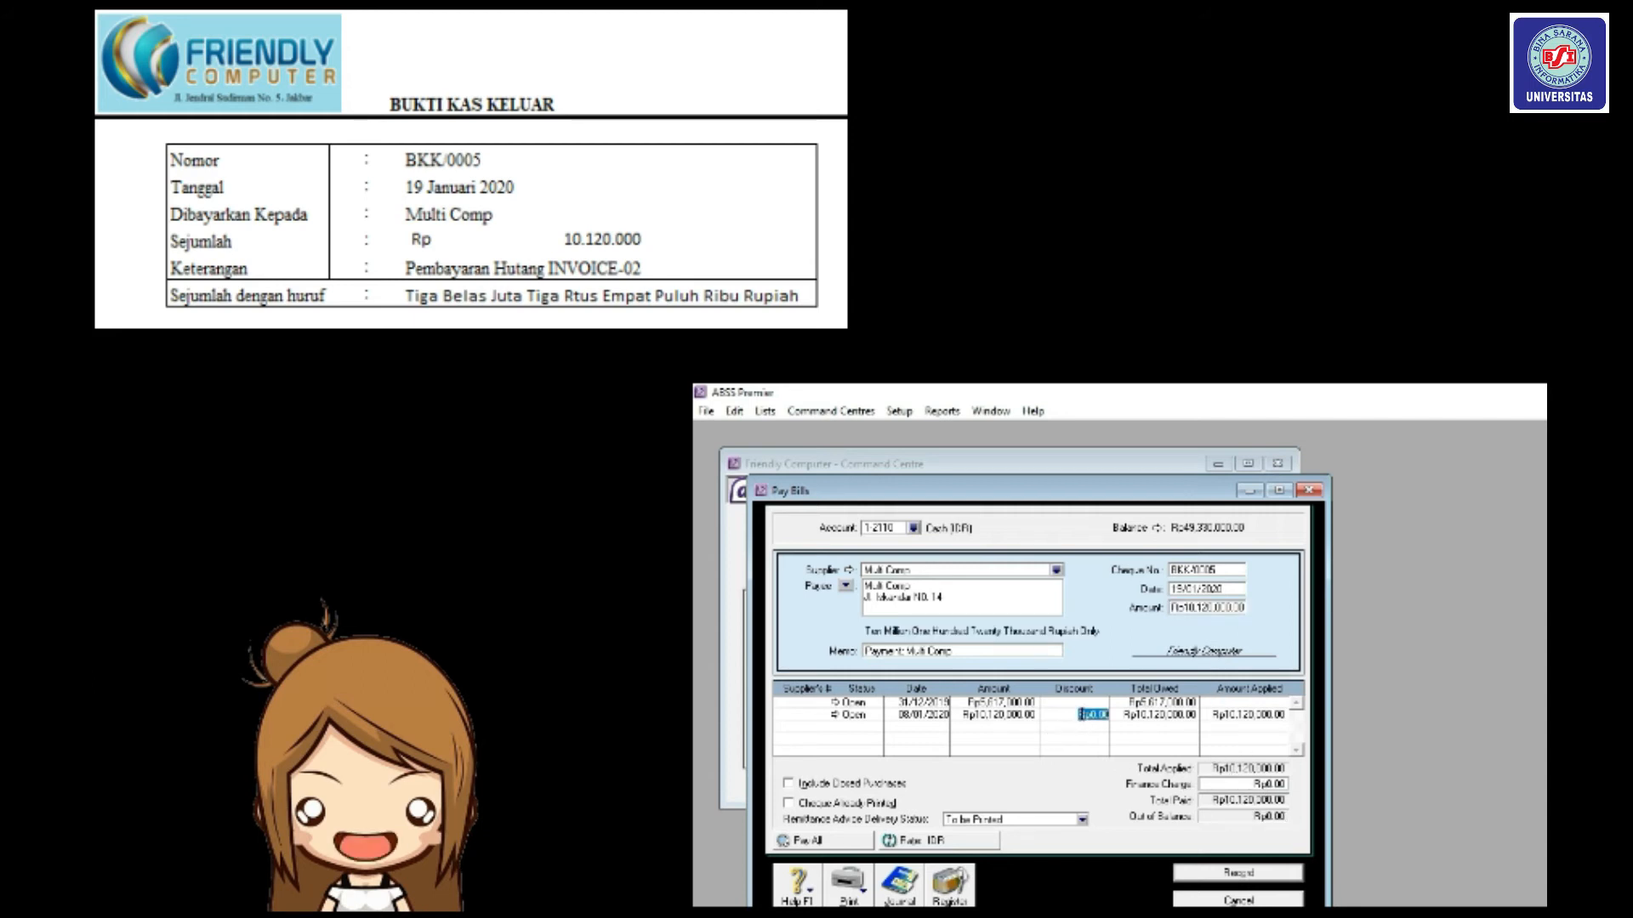
left_click(1246, 715)
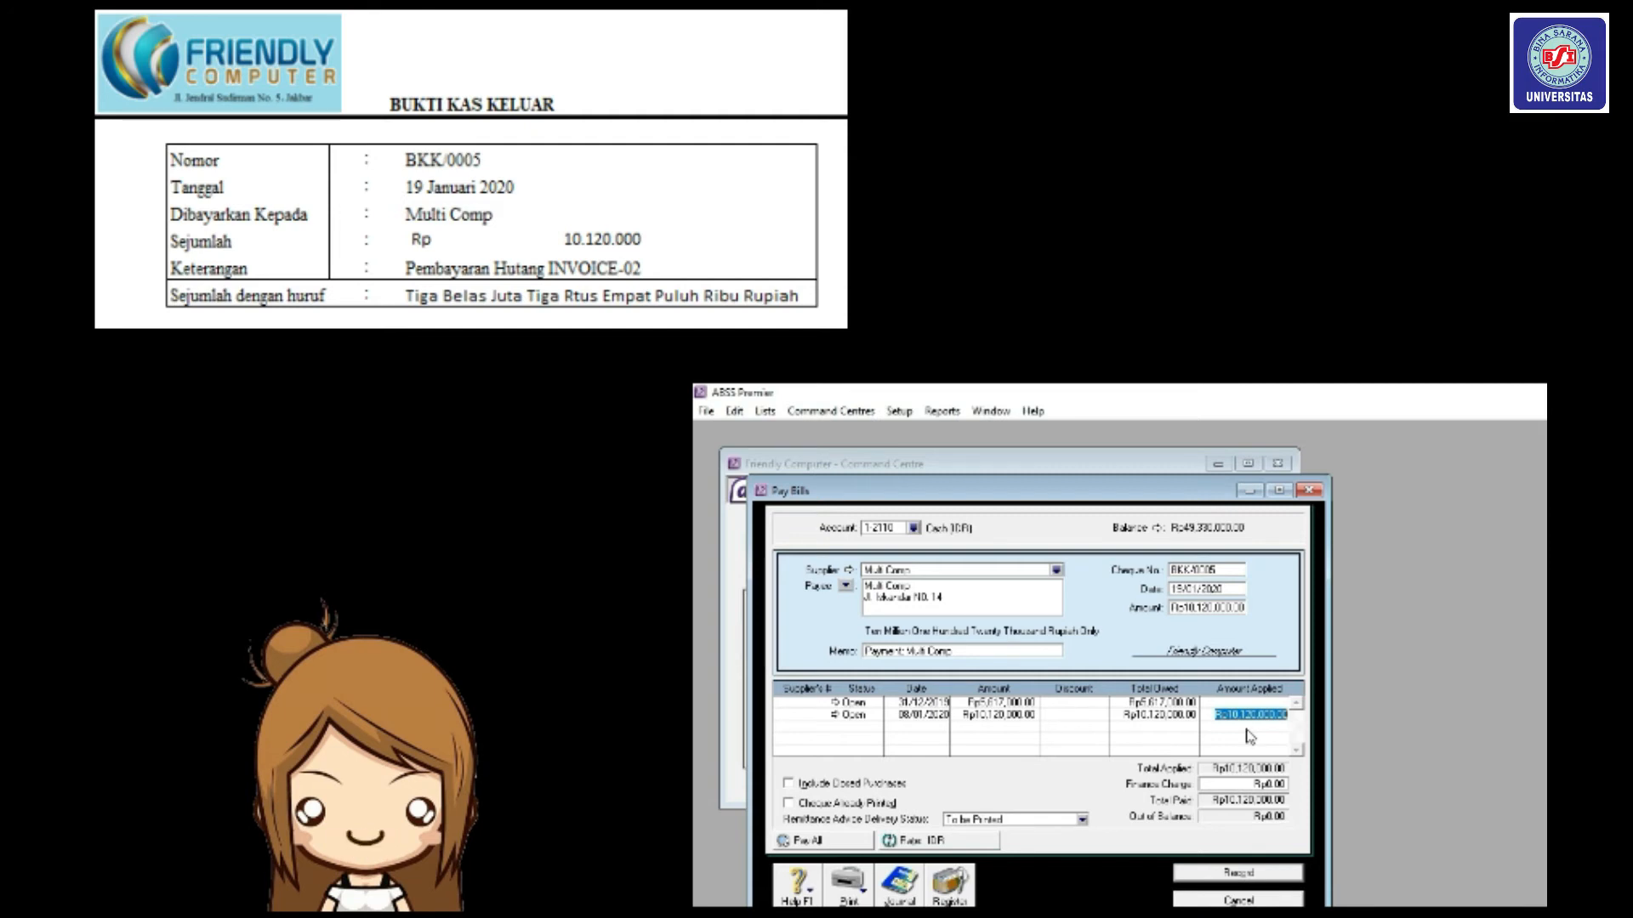
Review the payment's transaction recap, then record the payment.
key("ctrl+r")
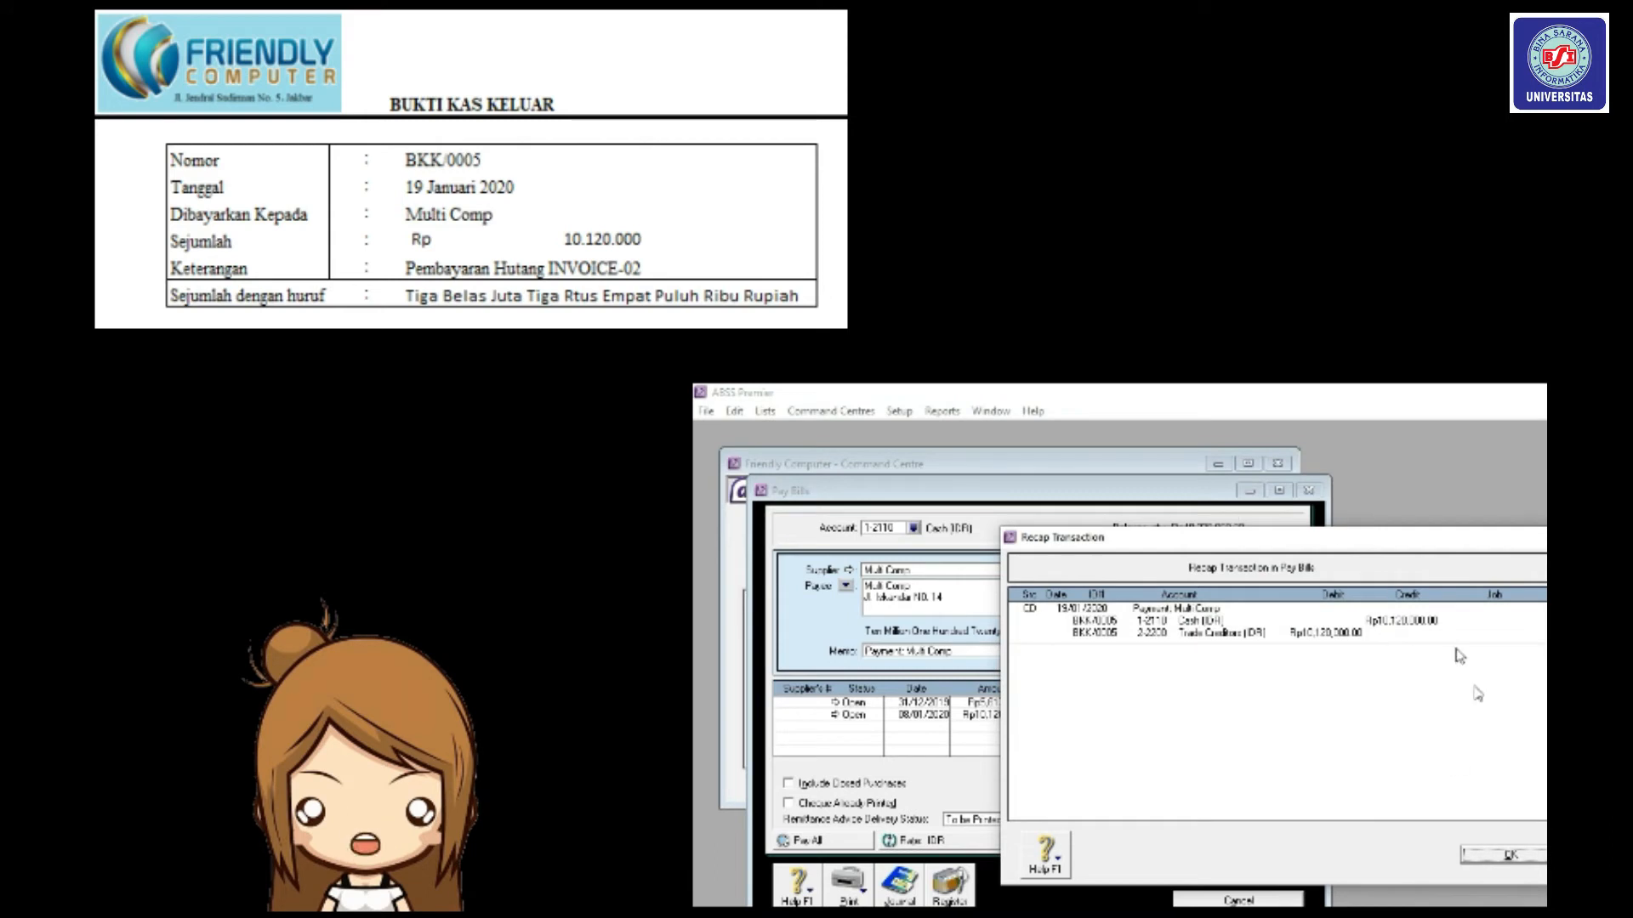
left_click(1539, 859)
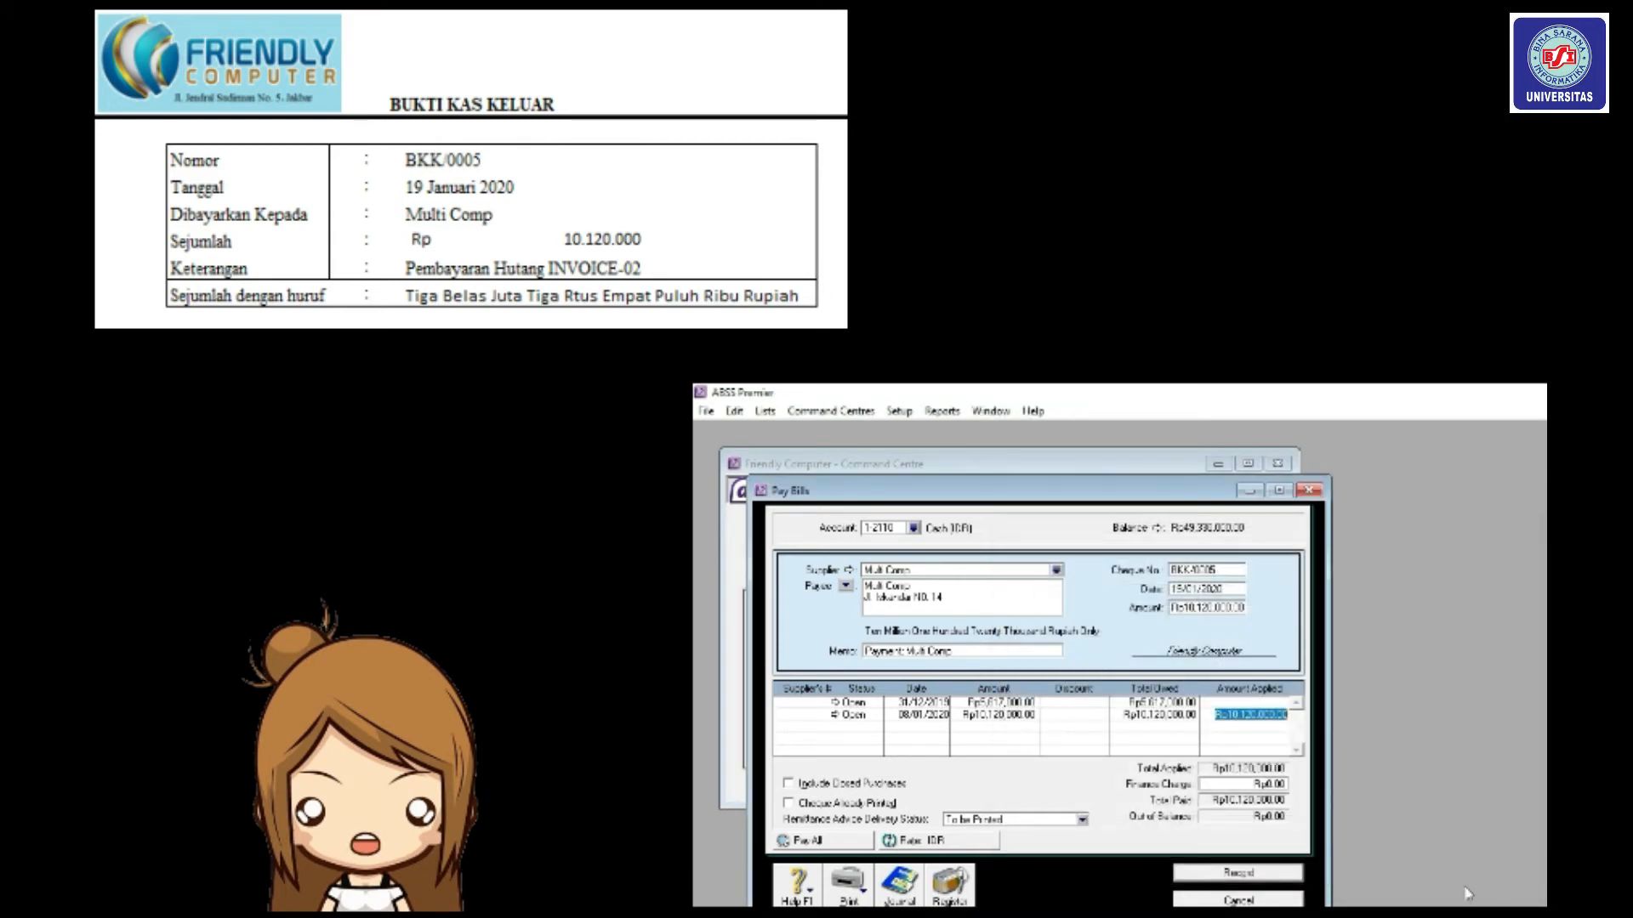
left_click(1252, 875)
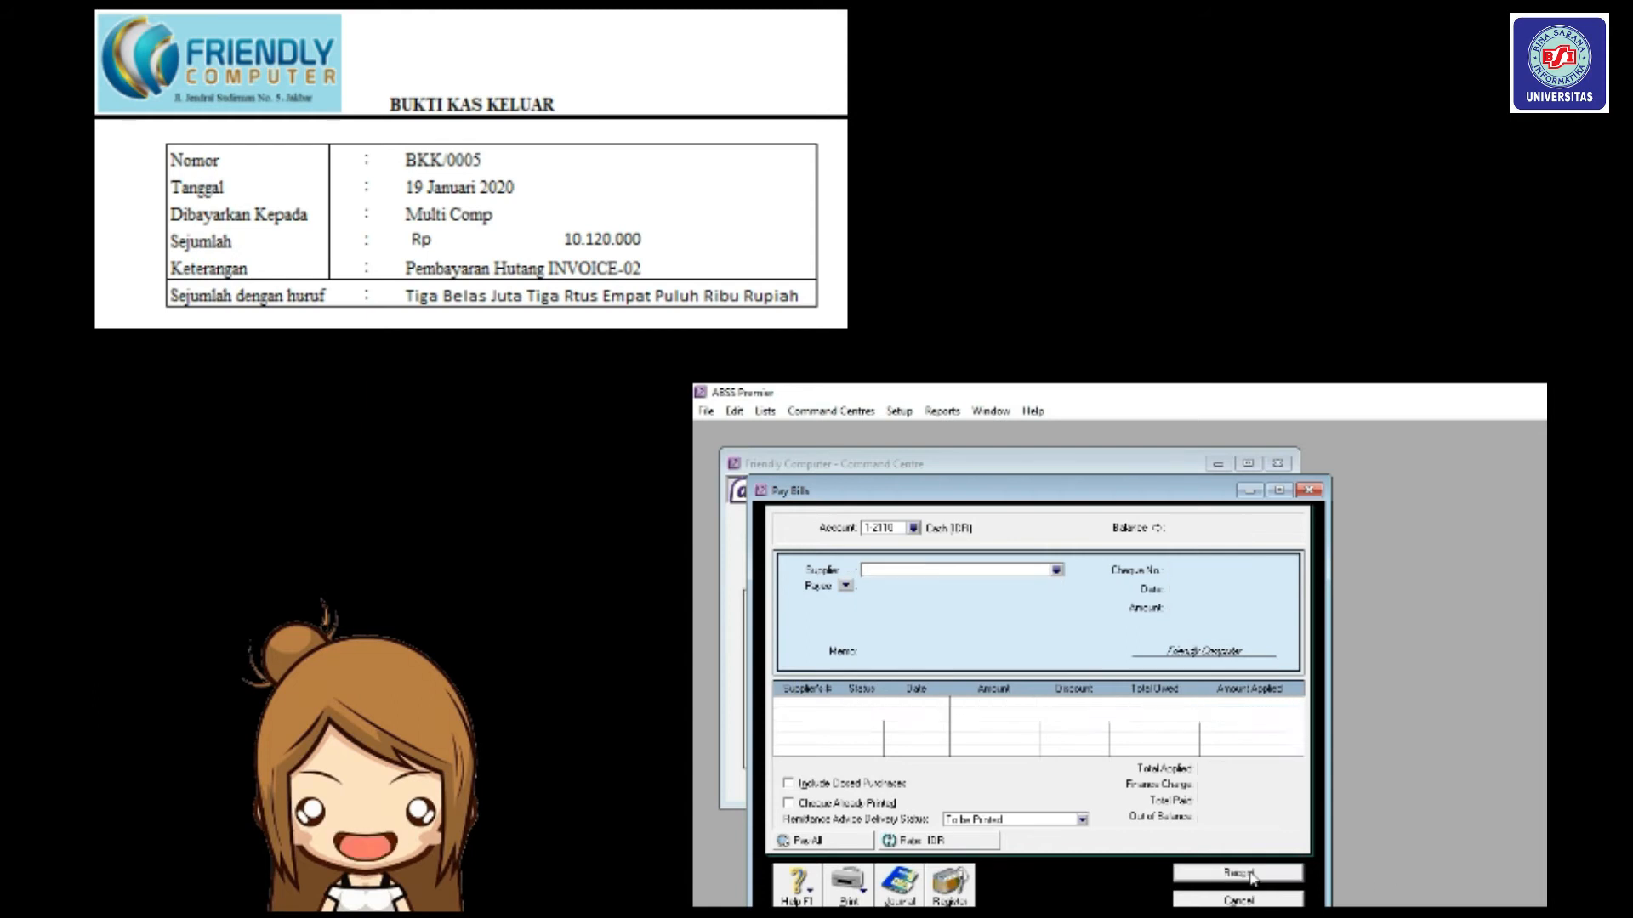
Open the Transaction Journal and set its start date to 19/01/2020.
left_click(1249, 902)
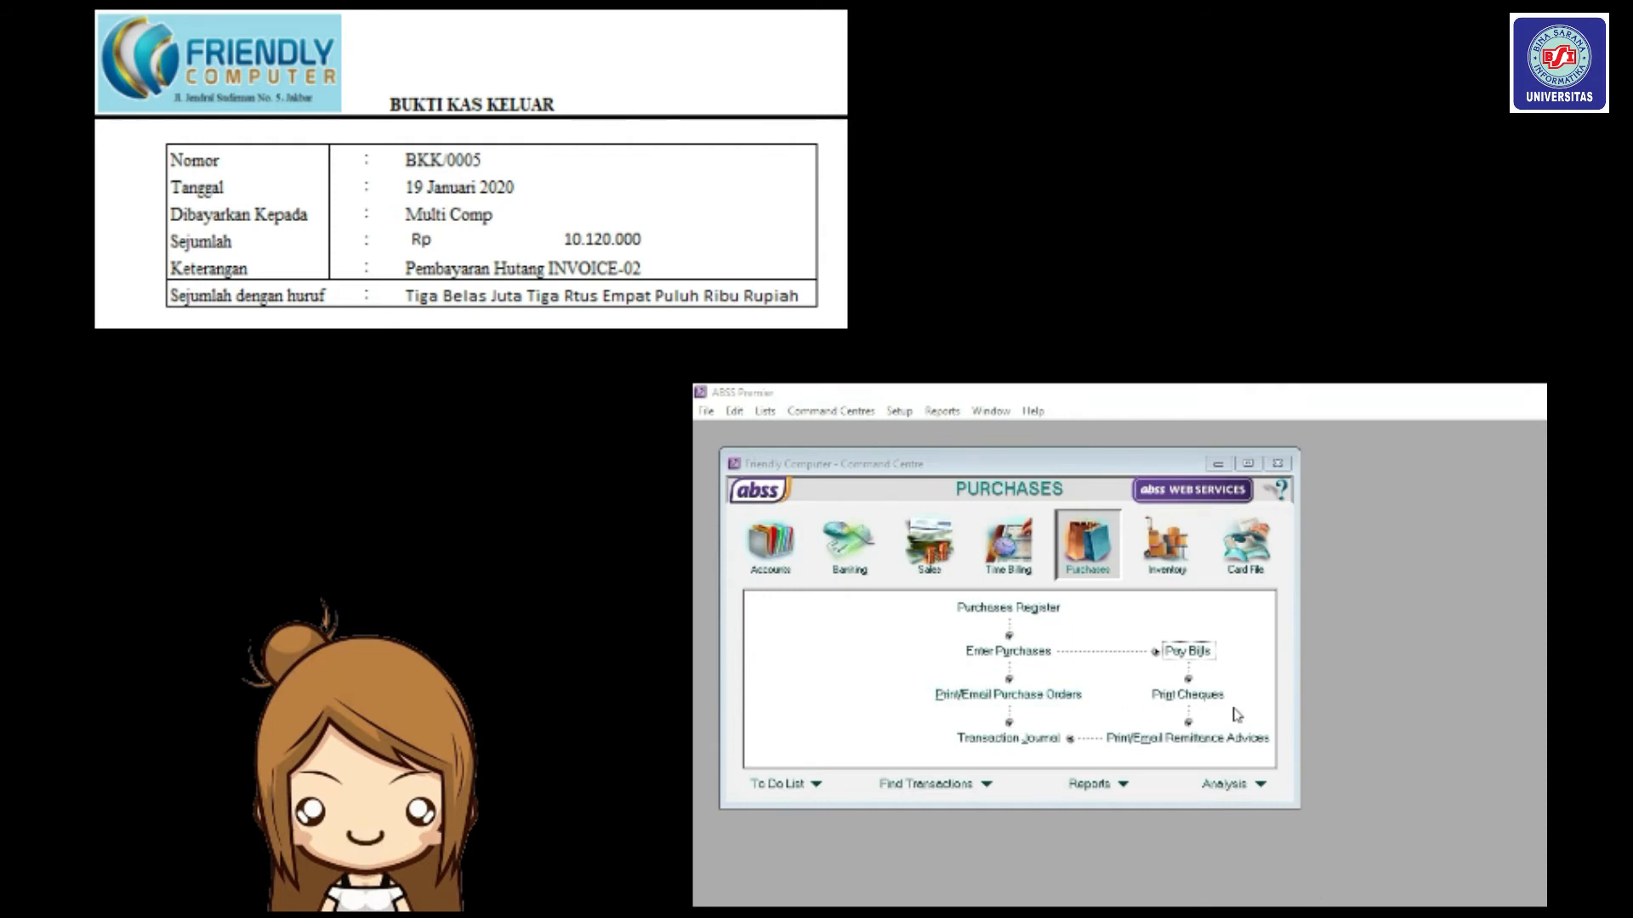
left_click(1069, 537)
left_click(1039, 745)
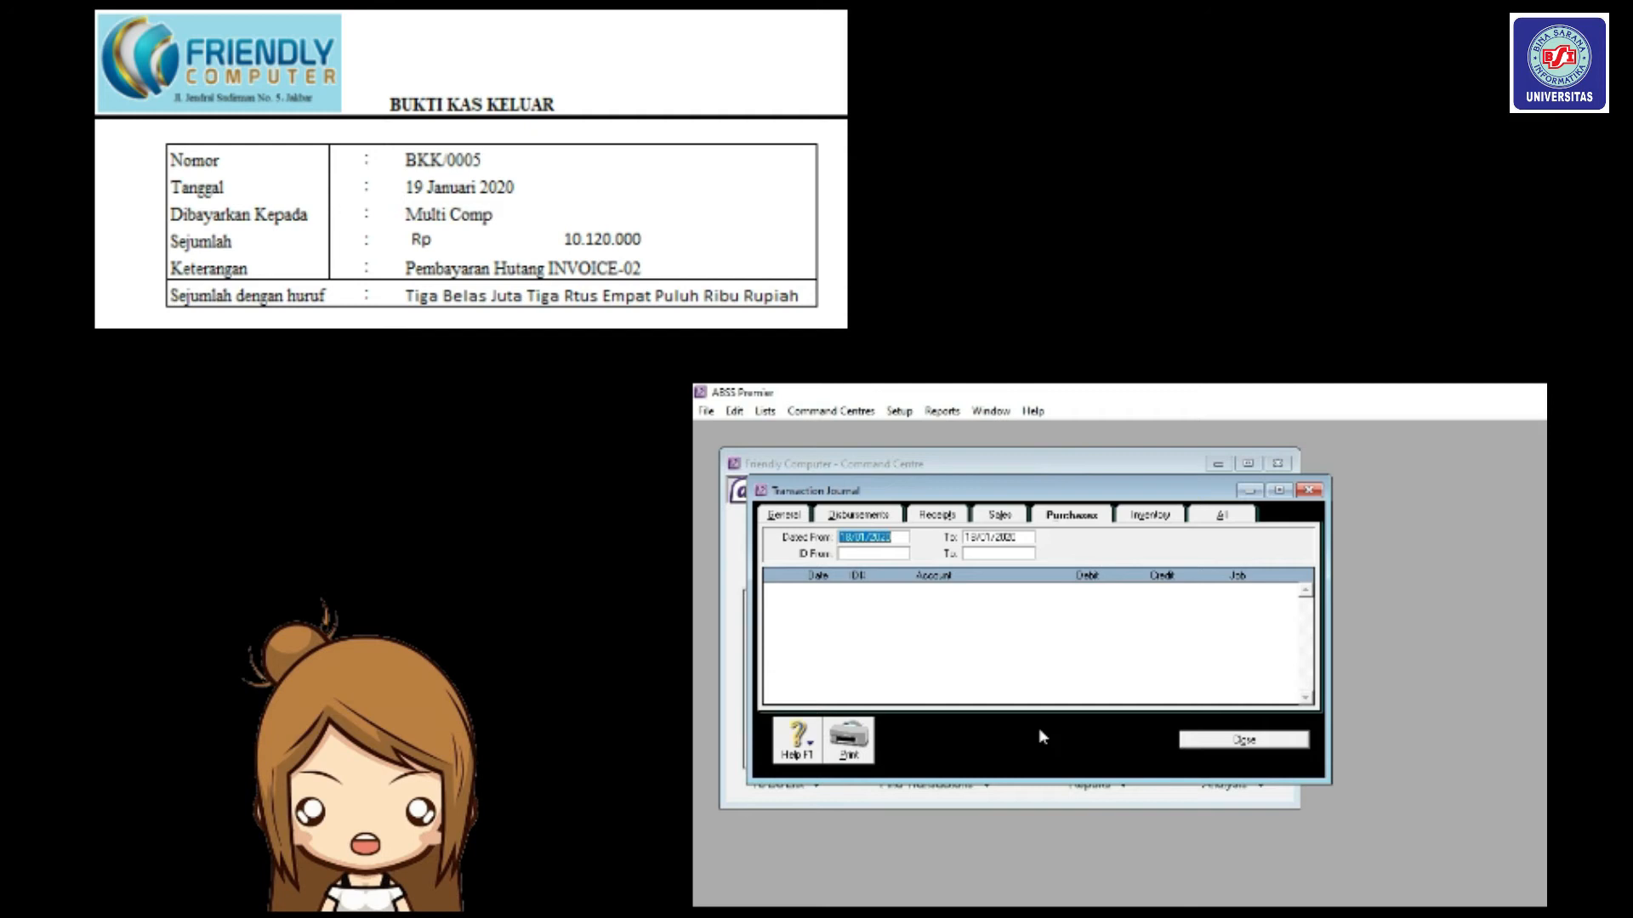
left_click(854, 536)
key("BackSpace")
key("BackSpace")
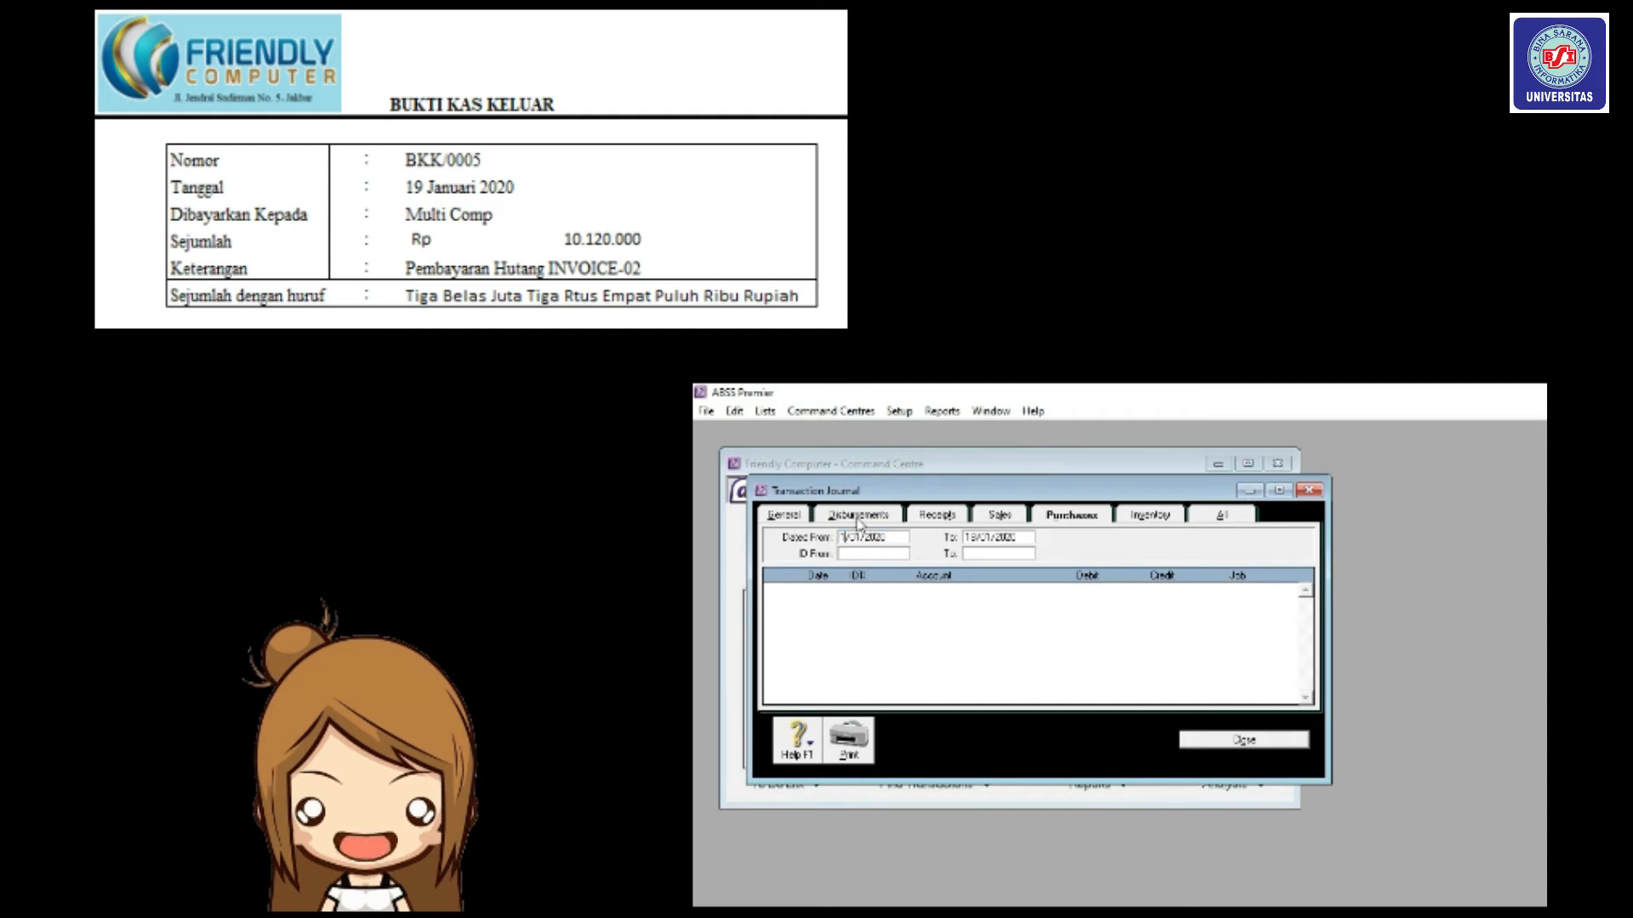
type("19")
Set the end date to 19/01/2020 and review the Disbursements entries.
left_click(978, 538)
left_click(985, 537)
key("BackSpace")
key("BackSpace")
type("19")
key("Tab")
left_click(876, 516)
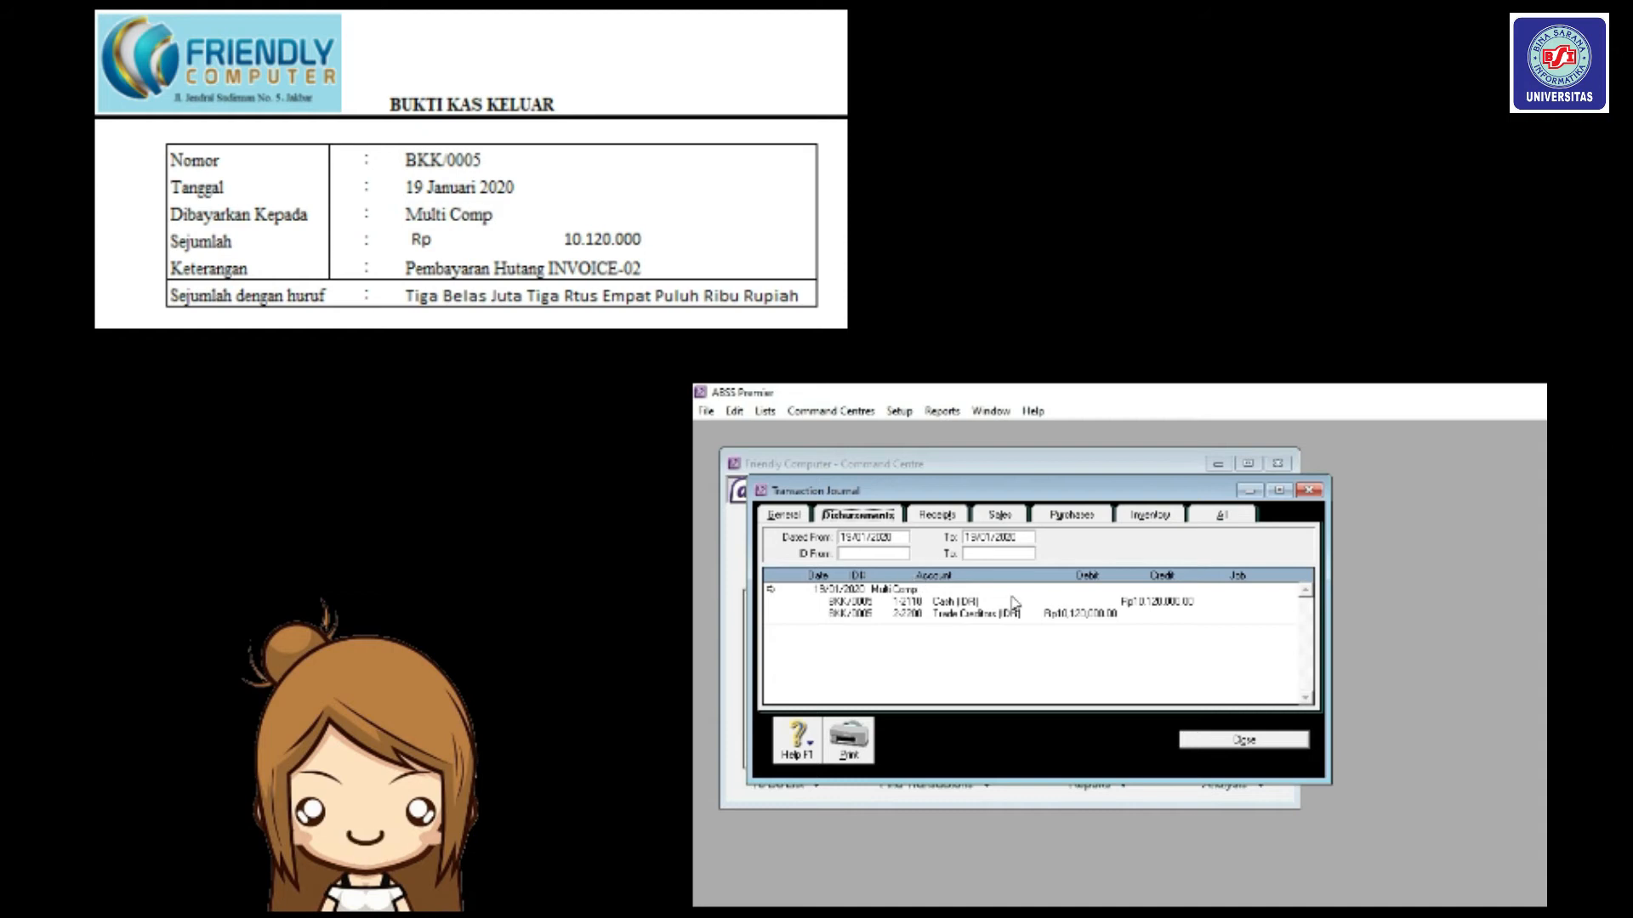
left_click(1231, 739)
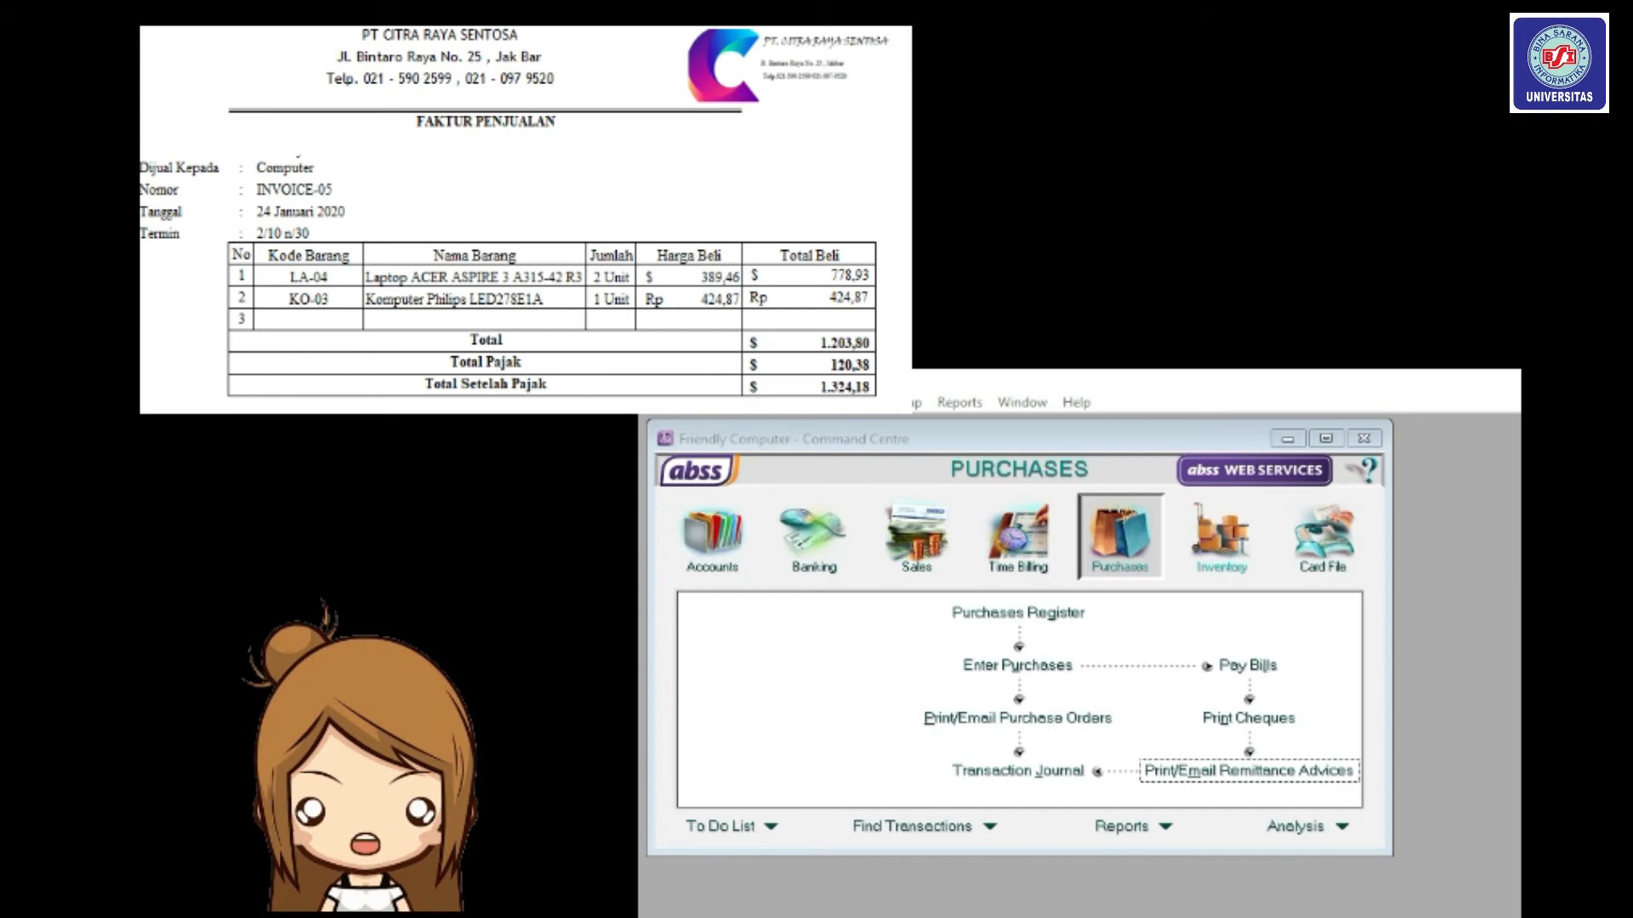
Start a new bill purchase from supplier PT. Citra Raya Sentosa.
left_click(1125, 551)
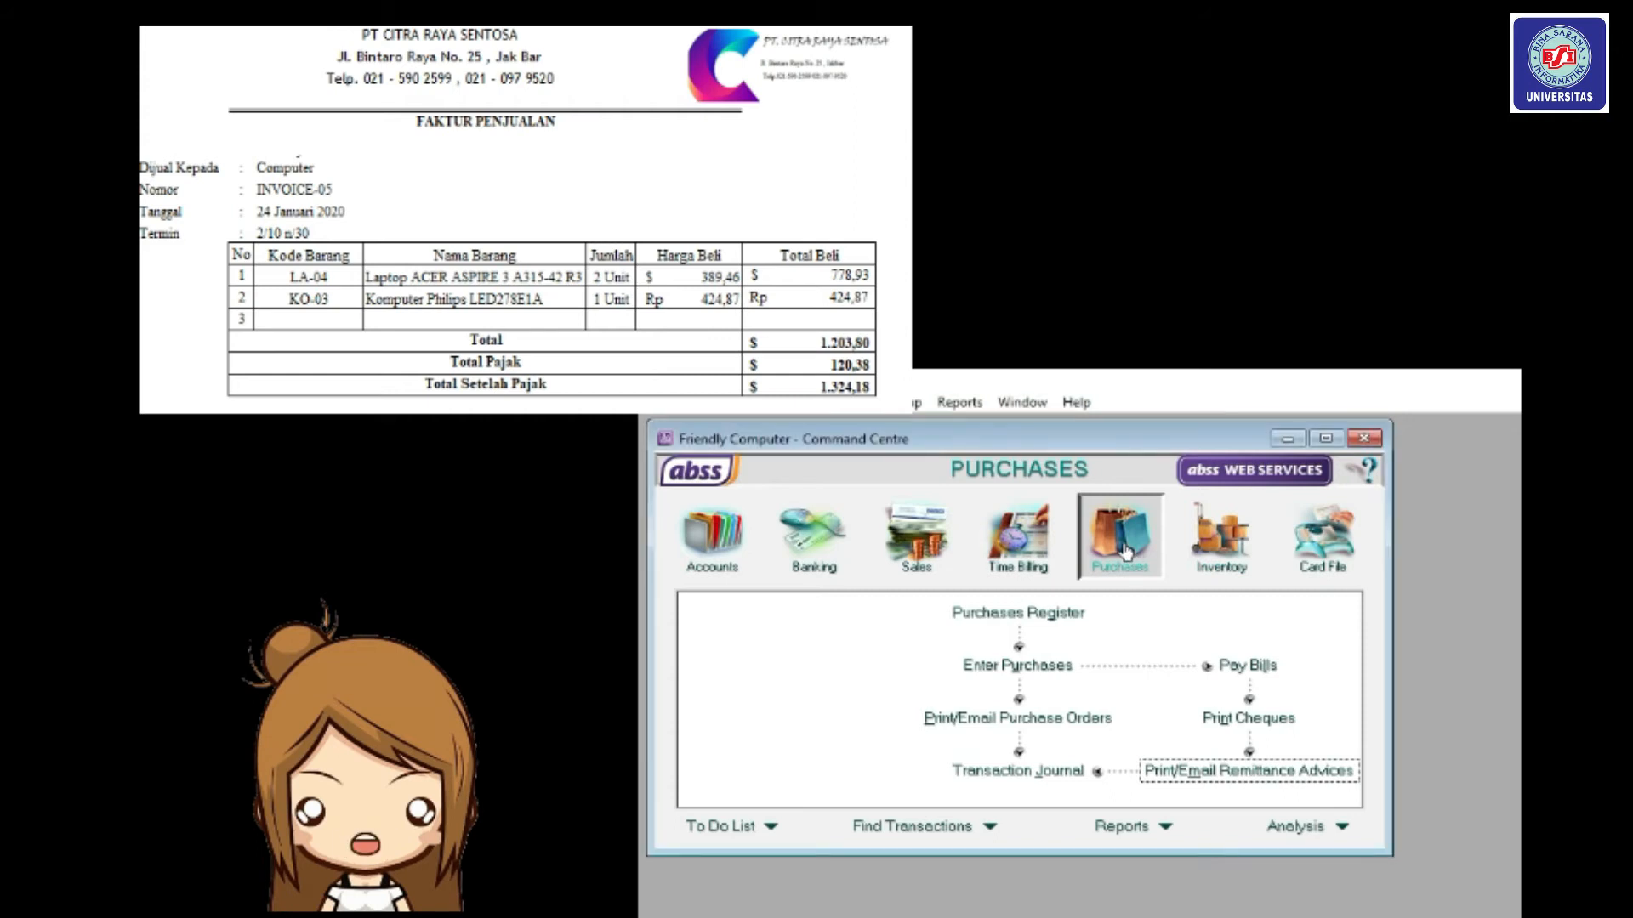
left_click(1026, 672)
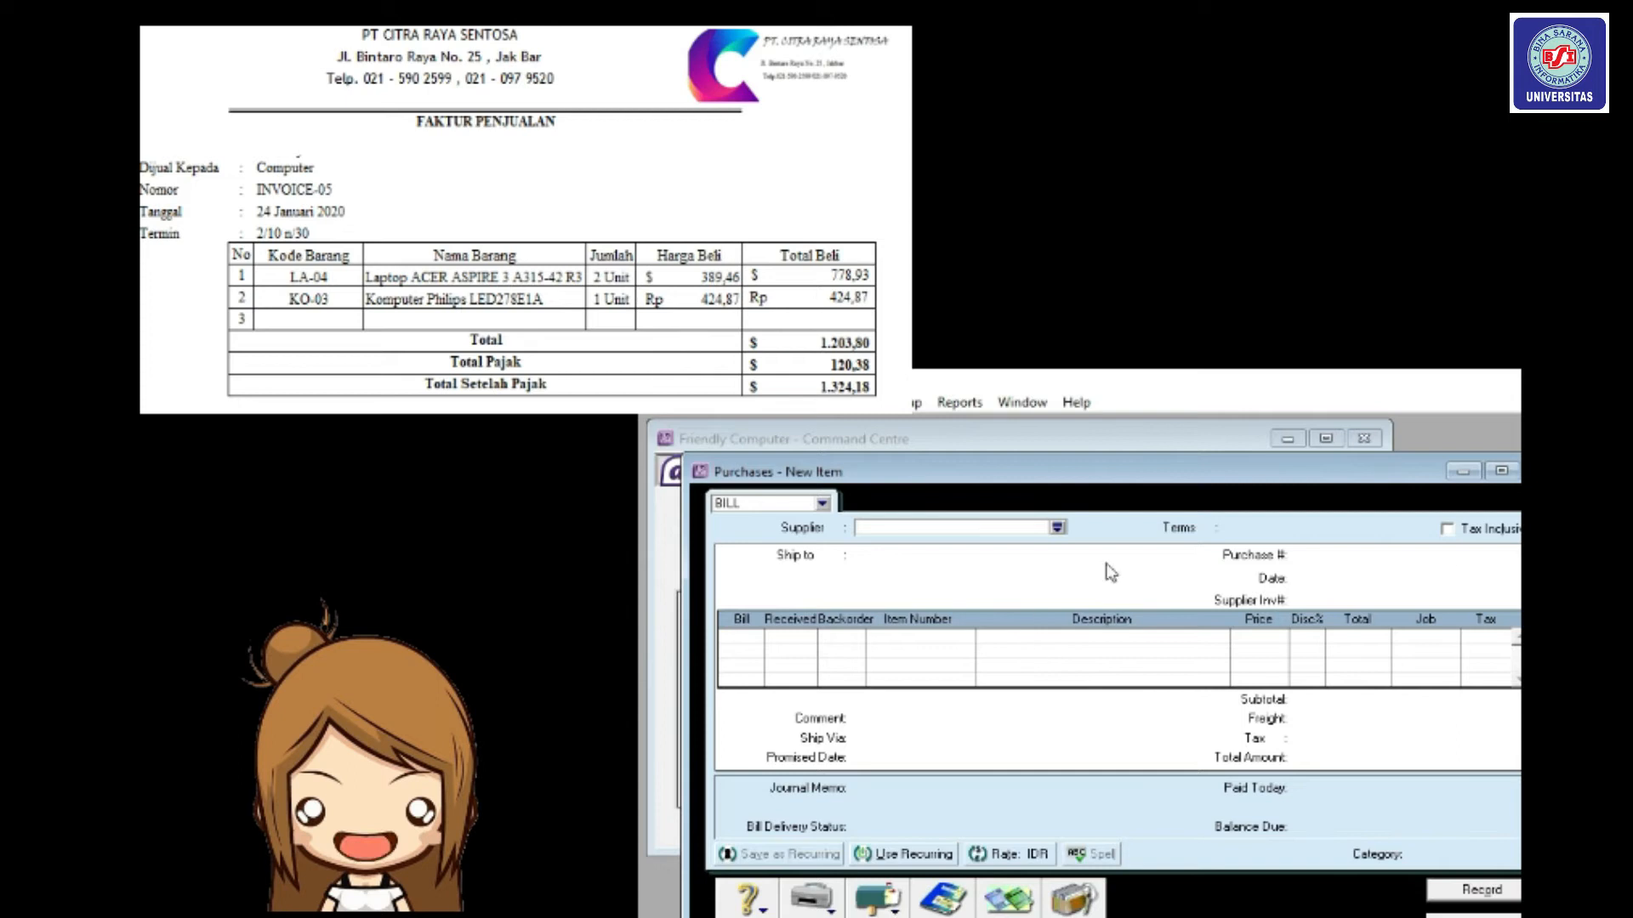
left_click(821, 507)
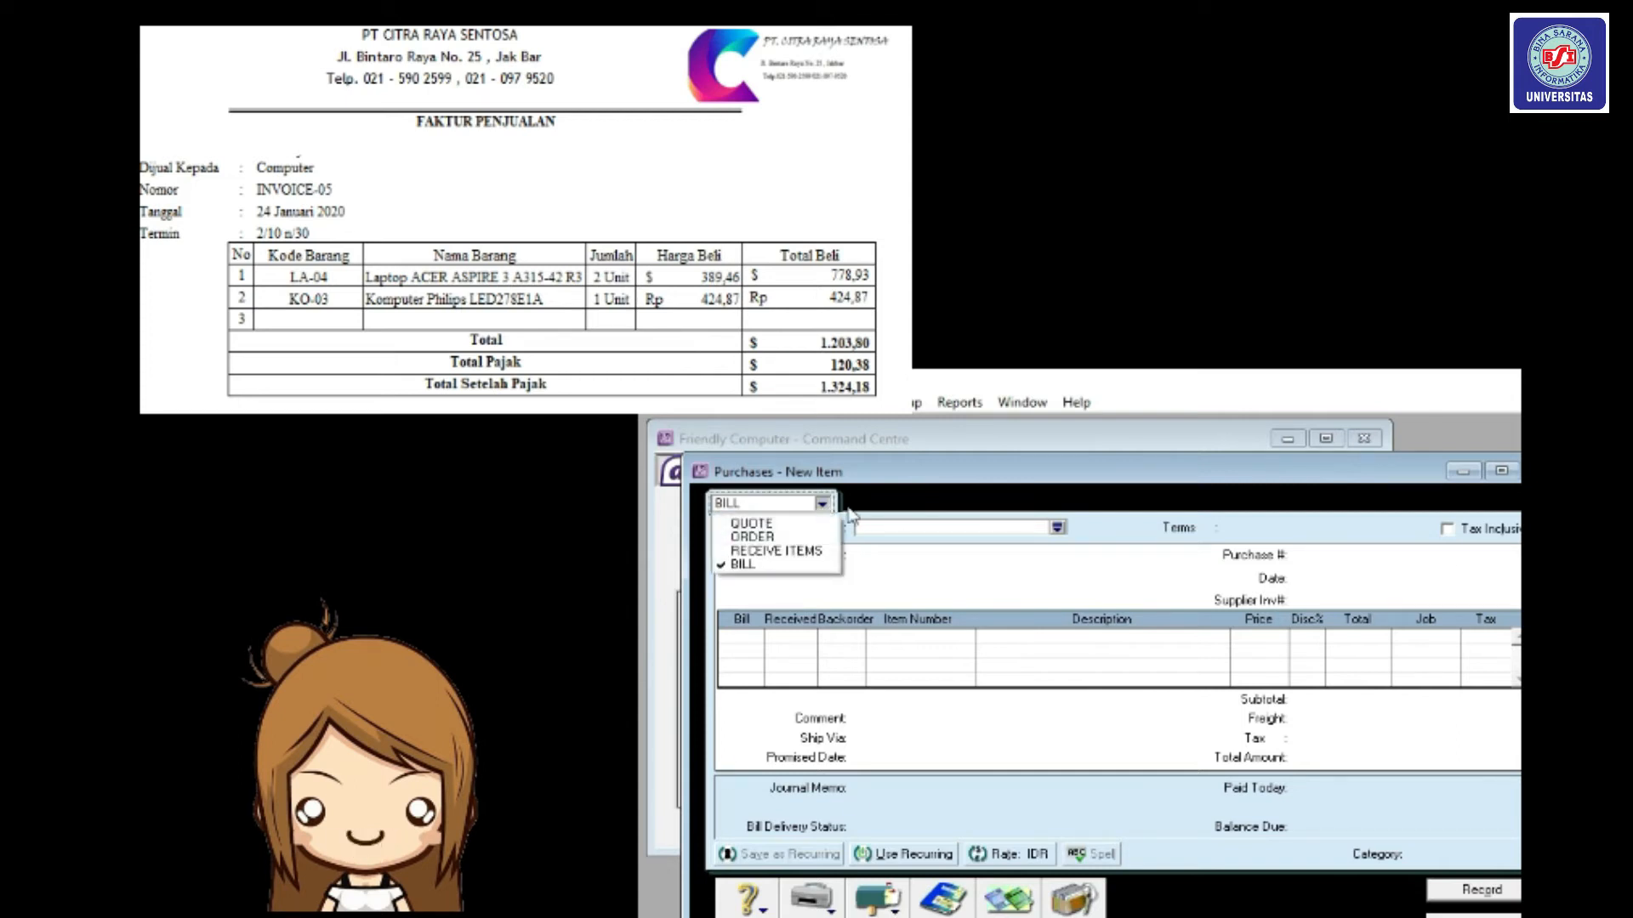
left_click(1057, 528)
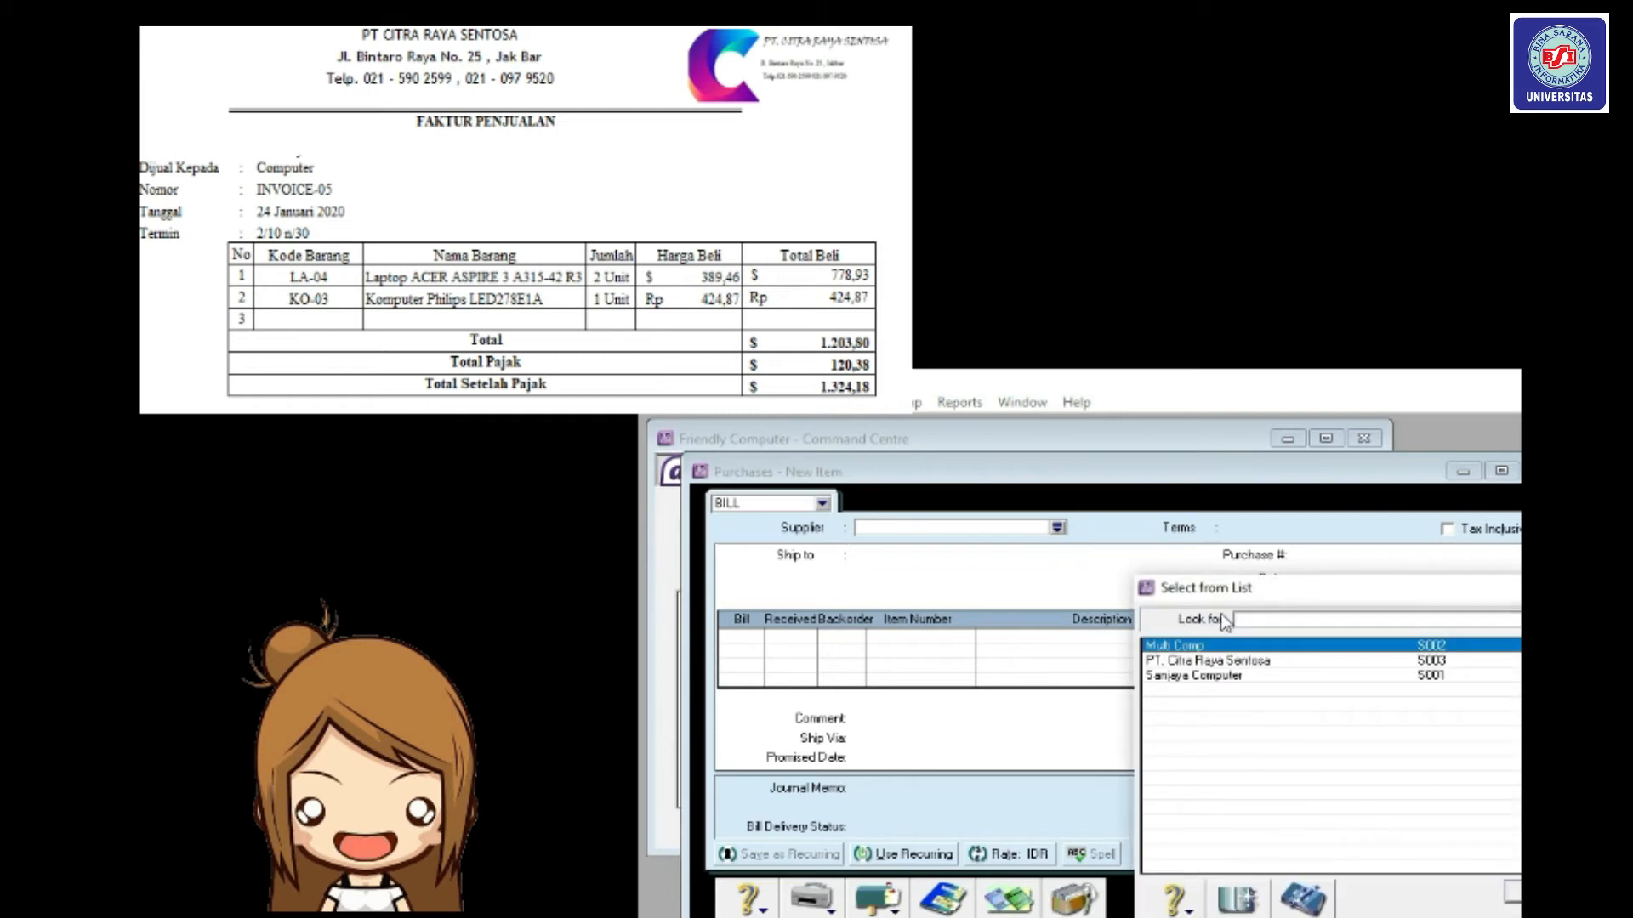
left_click(1247, 662)
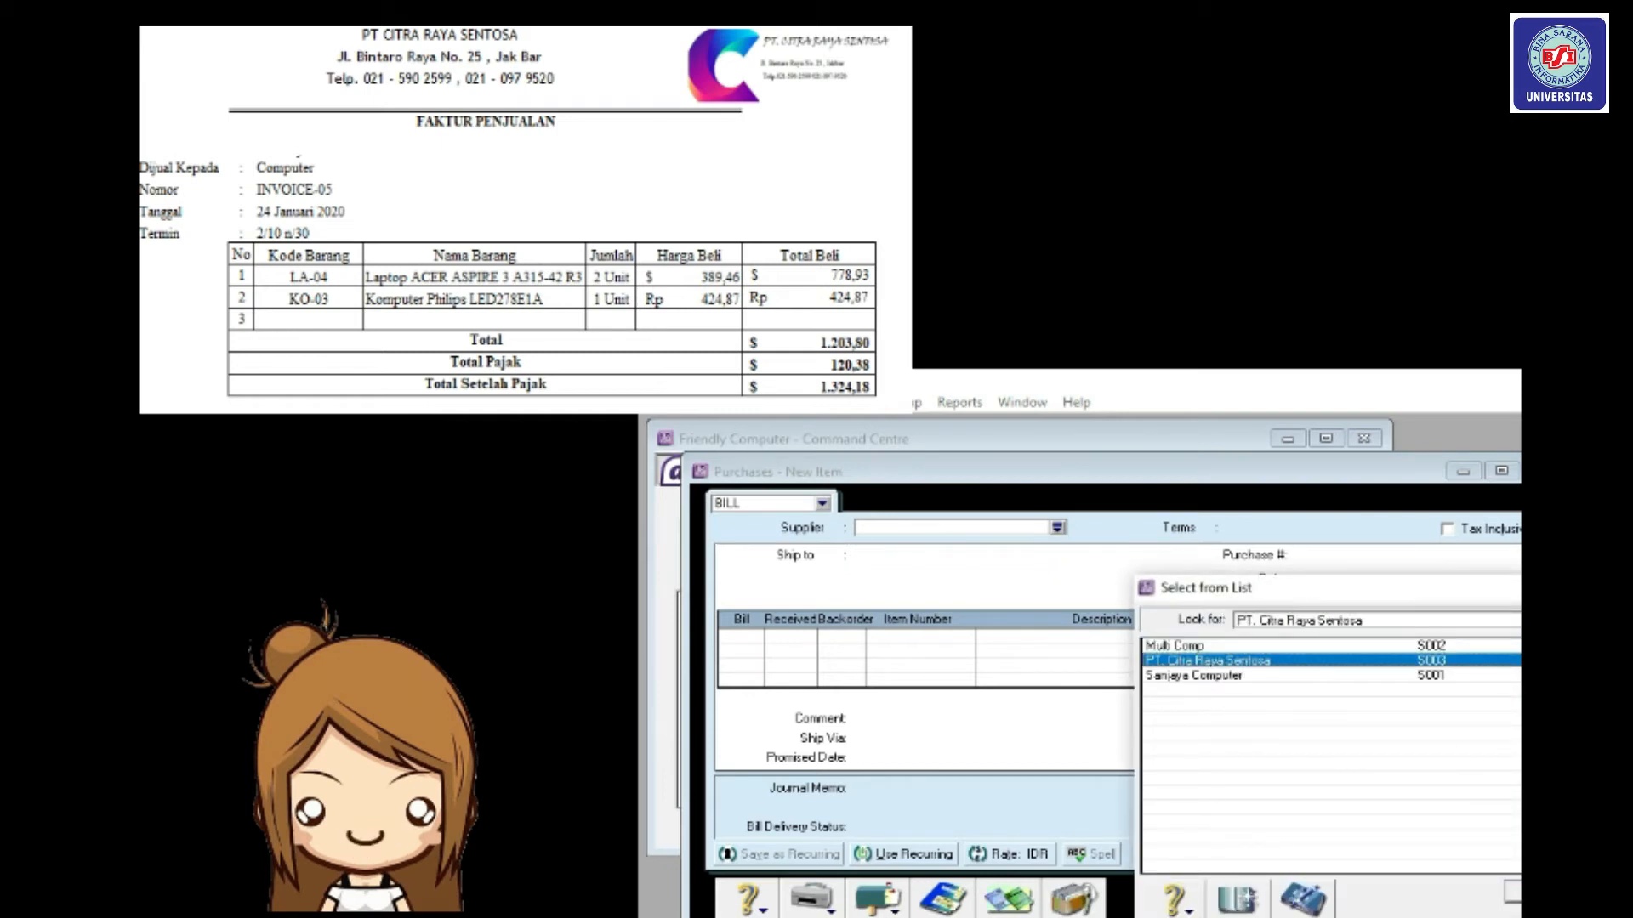
key("Return")
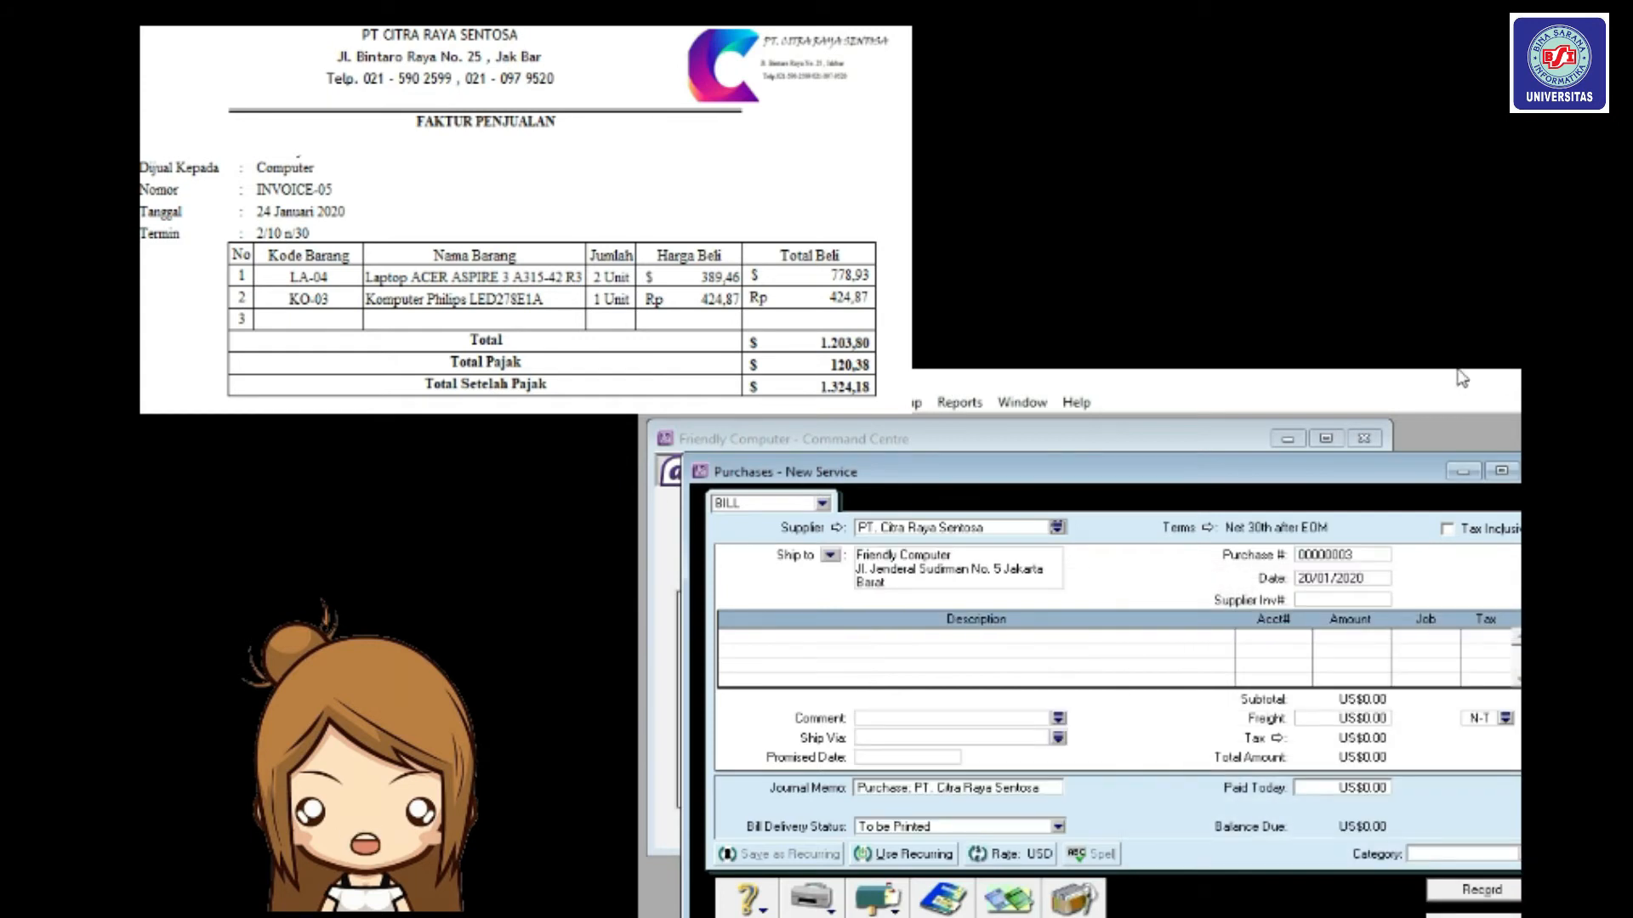
Set the bill's credit terms to 2% 10 Net 30.
left_click(1209, 527)
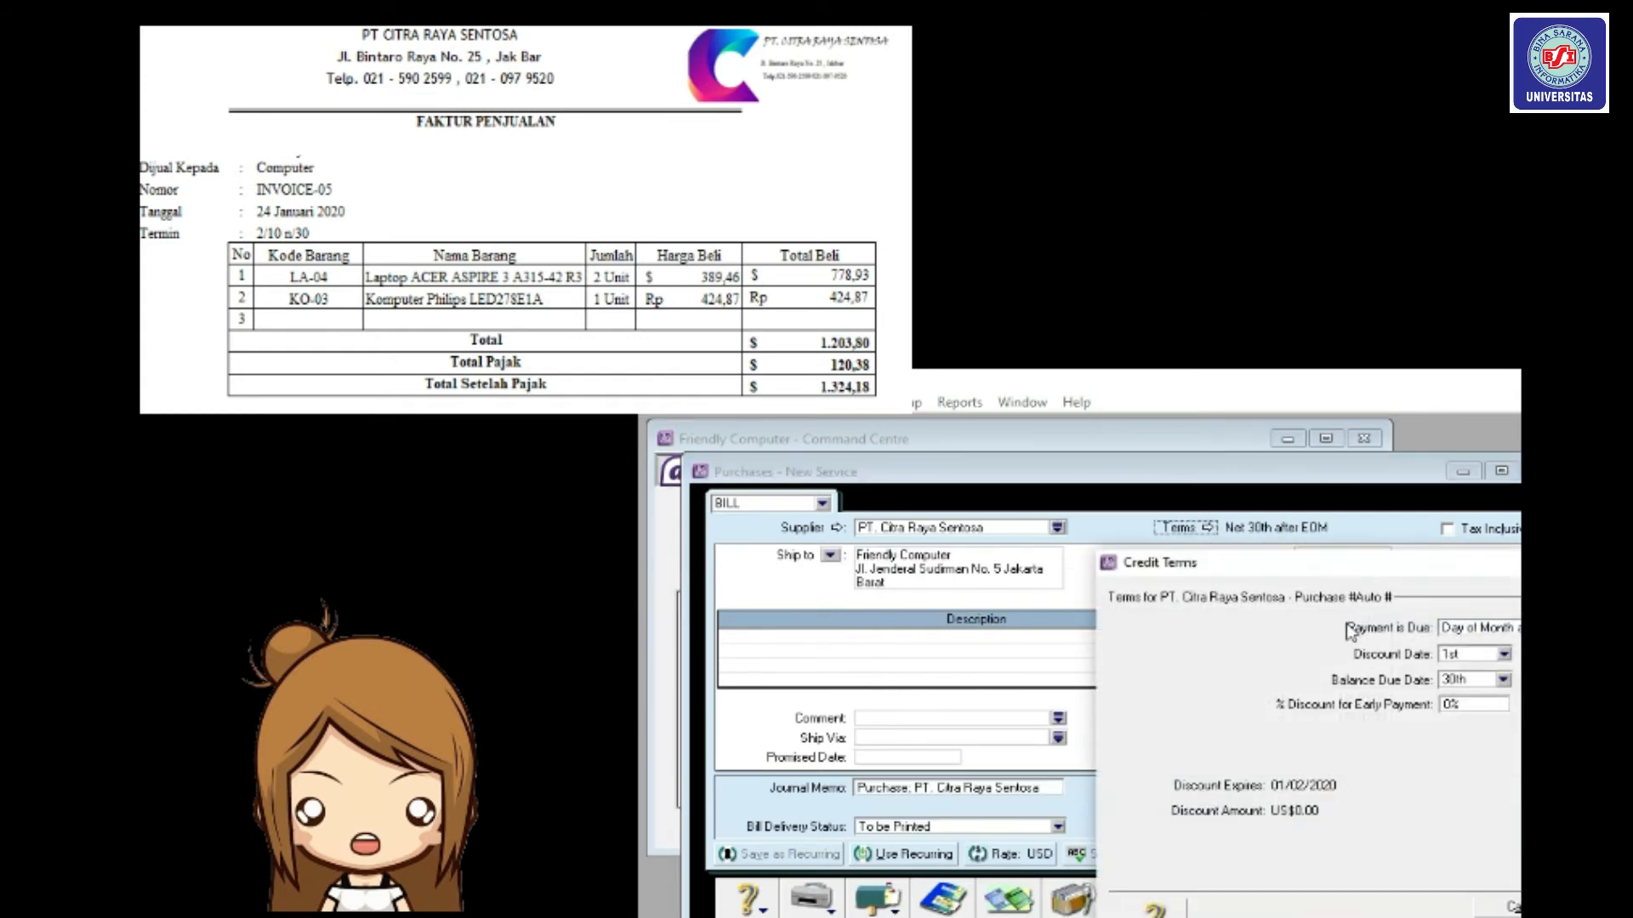
left_click(1478, 636)
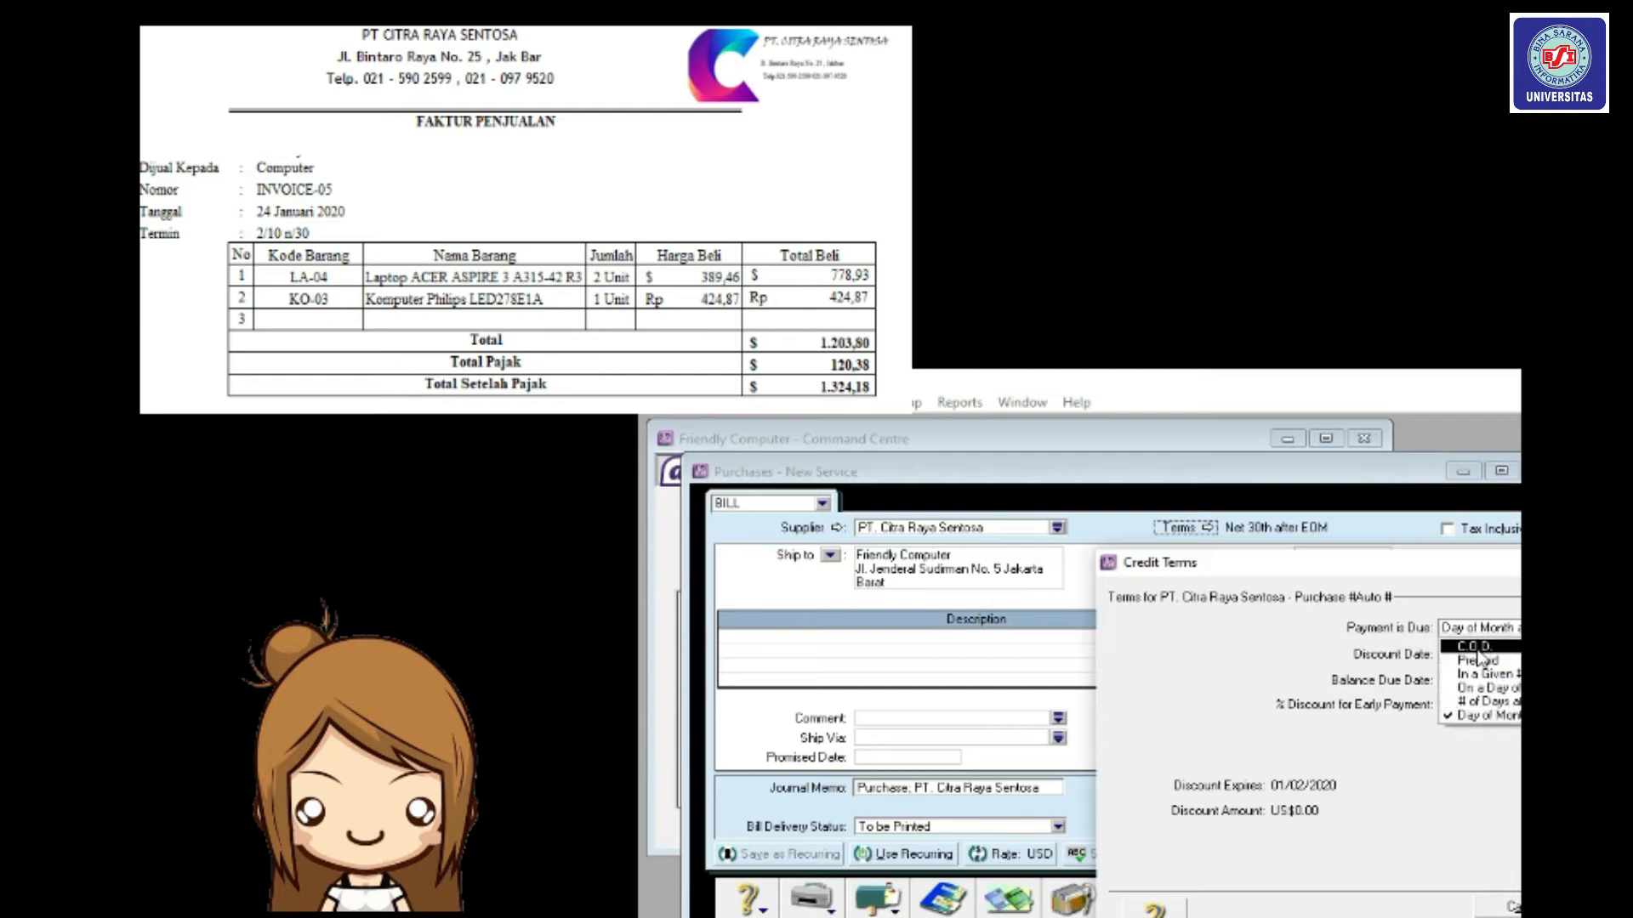
left_click(1482, 676)
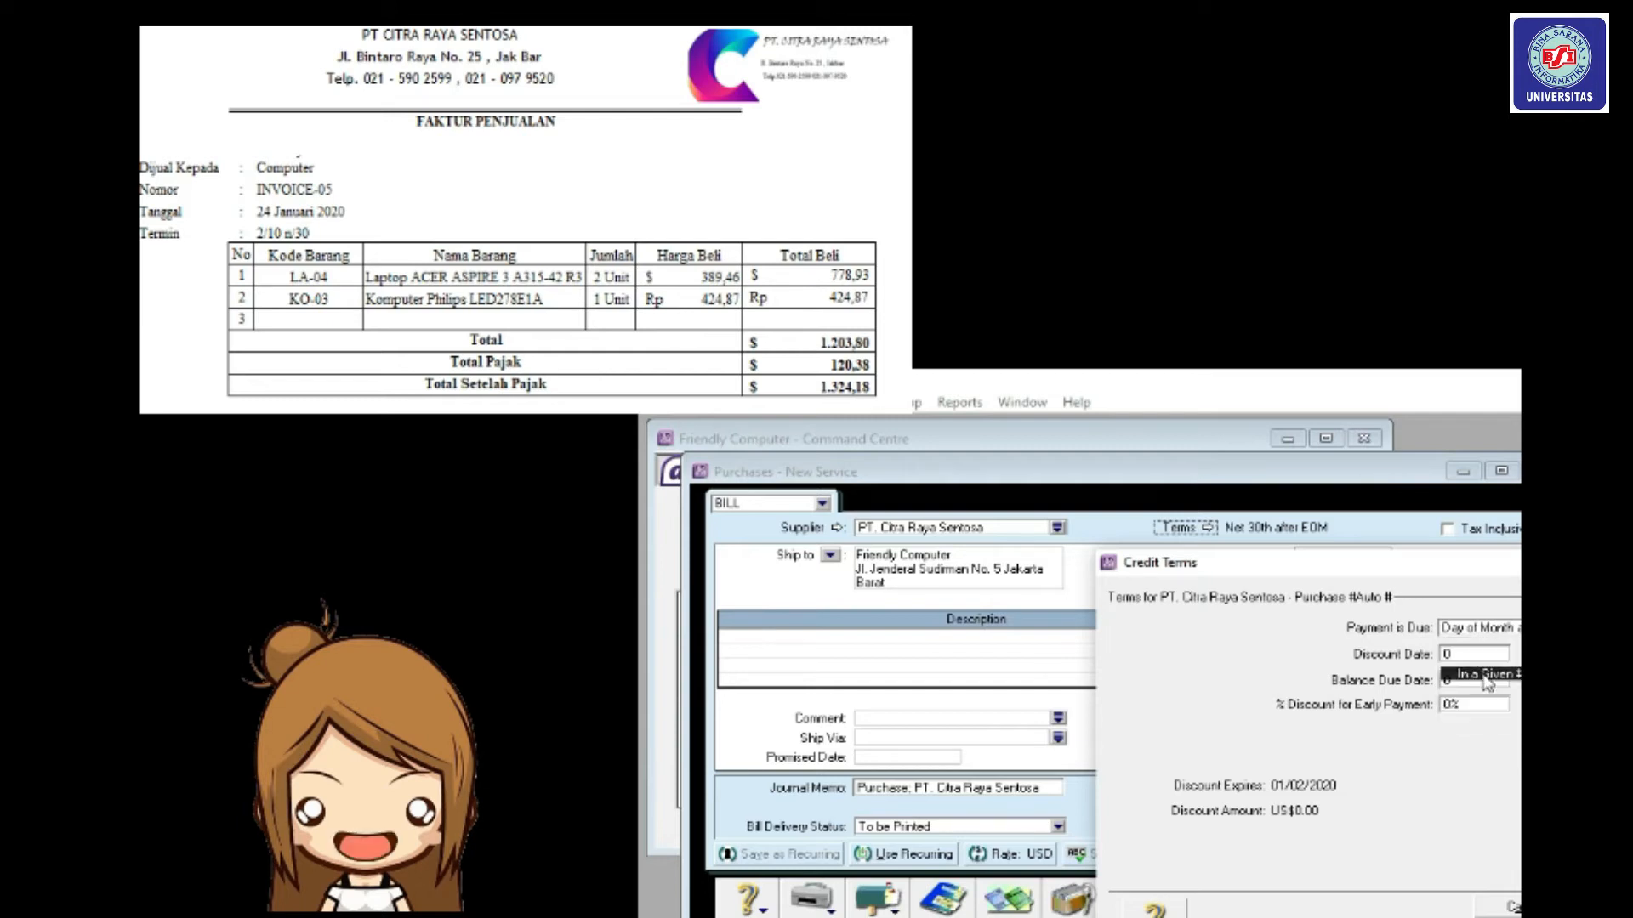
type("10")
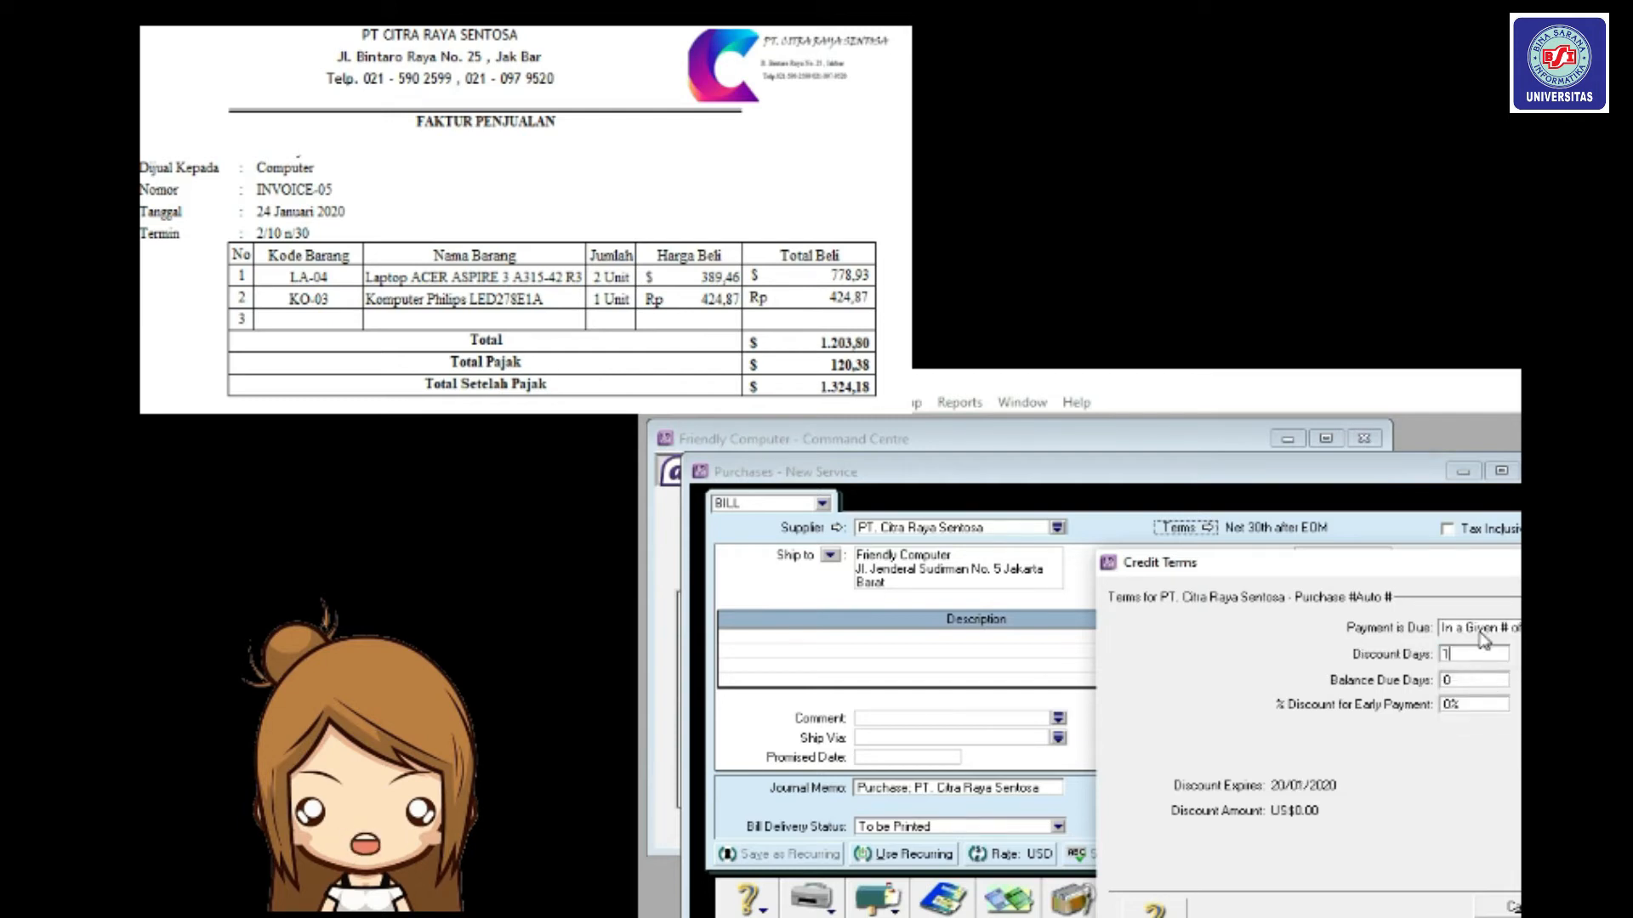
left_click(1500, 684)
type("30")
left_click(1476, 704)
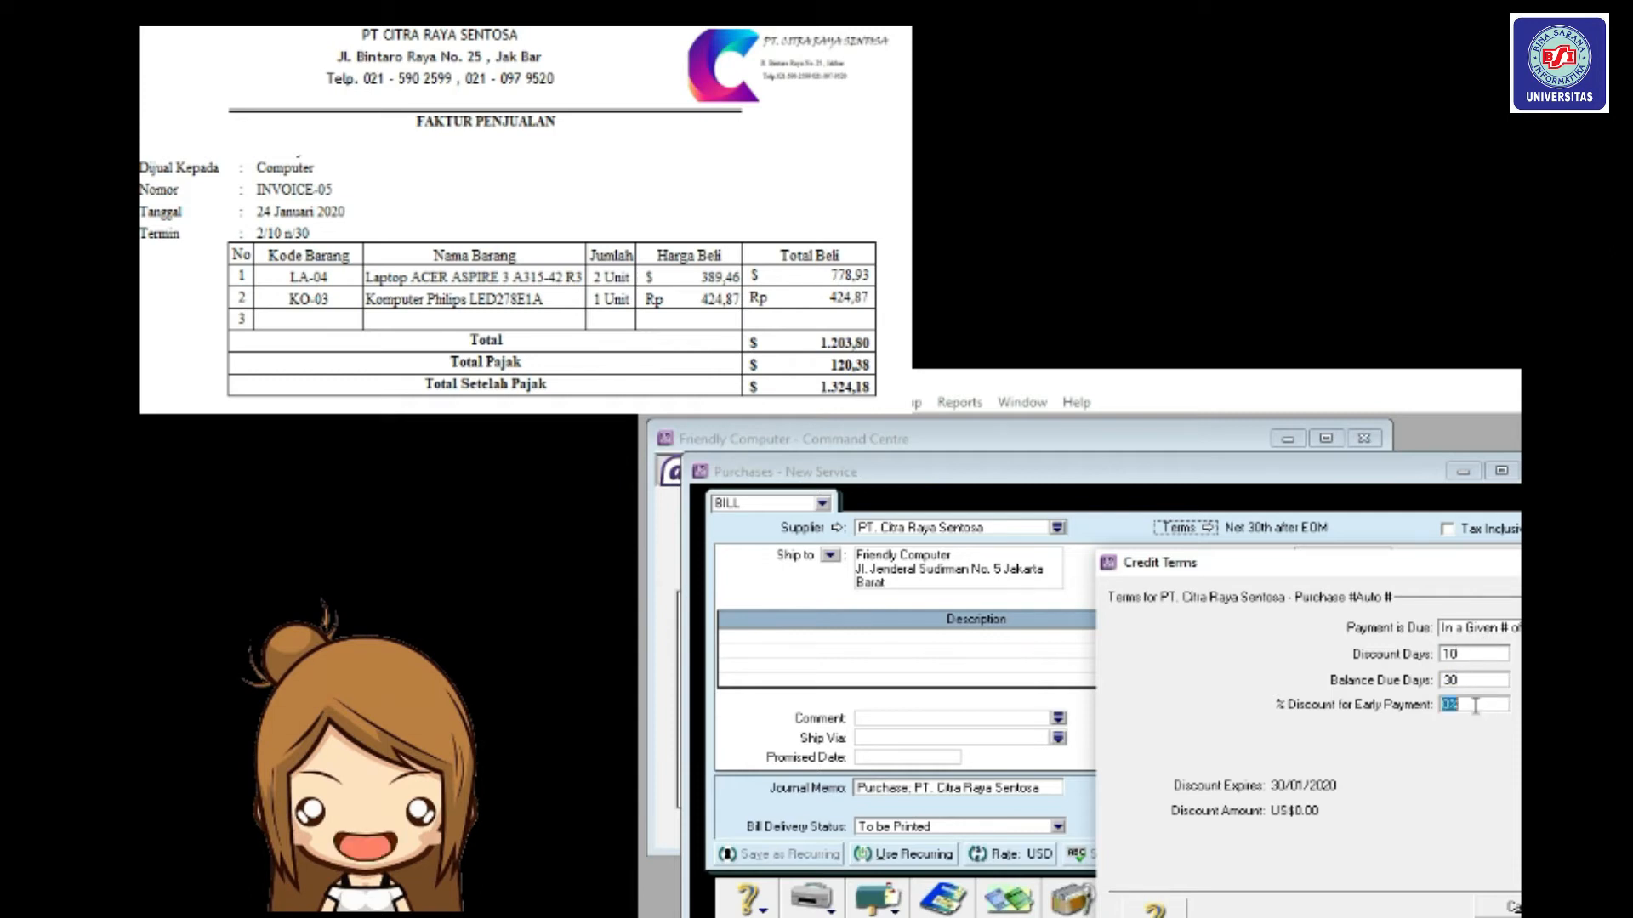
type("2%")
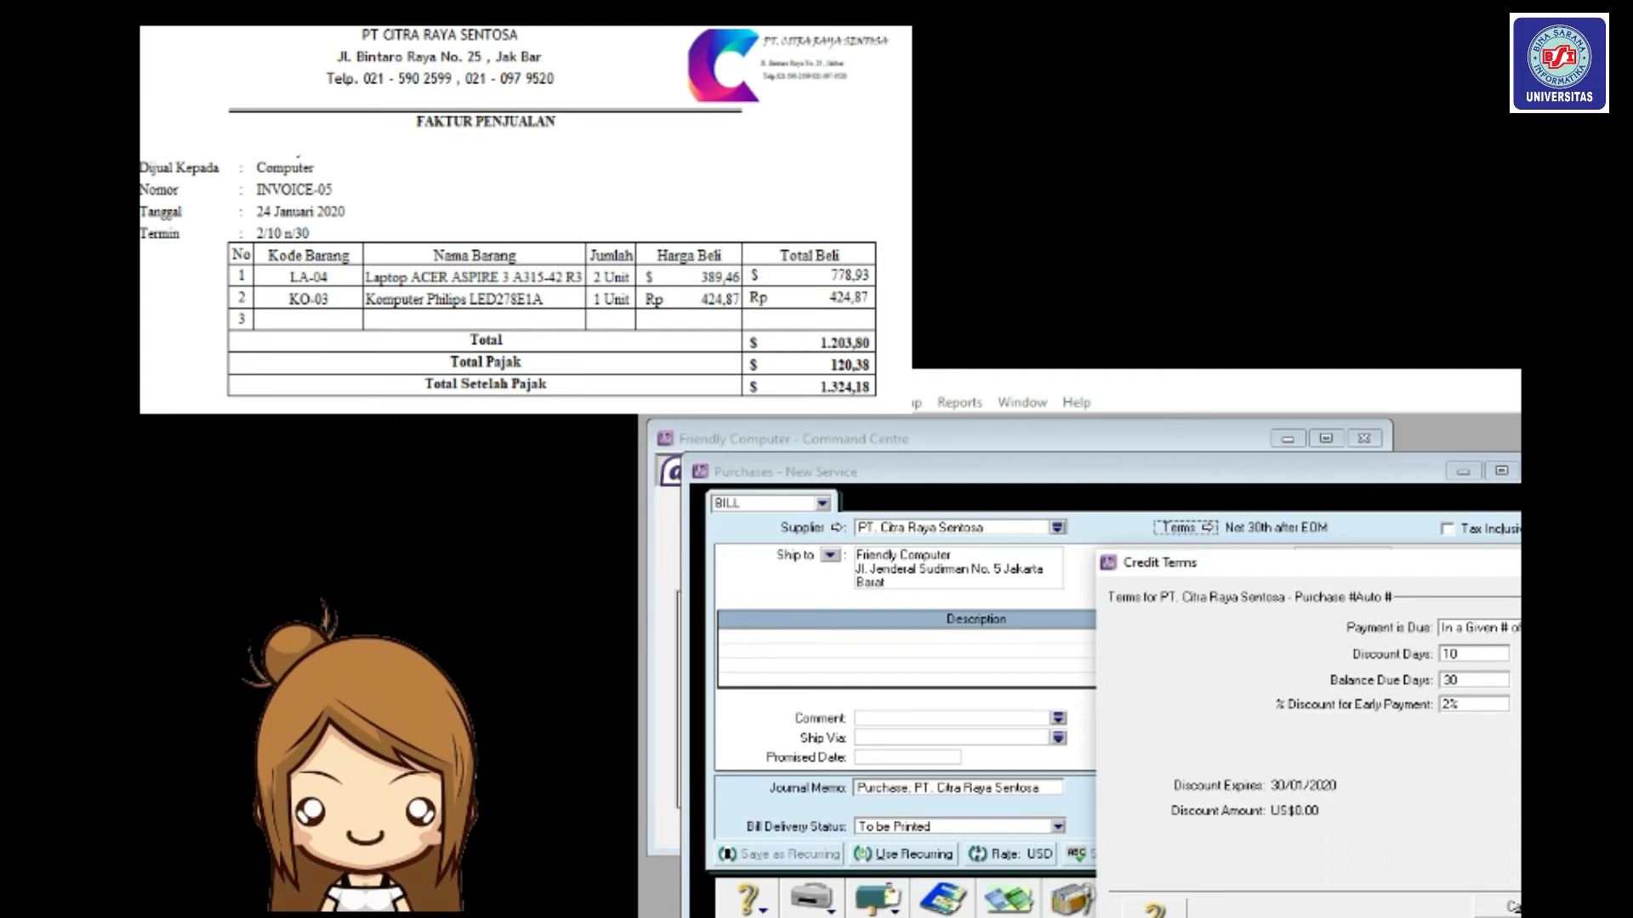
key("Return")
Number the bill INVOICE05, date it 24/01/2020, and switch to the Item layout.
left_click(1337, 558)
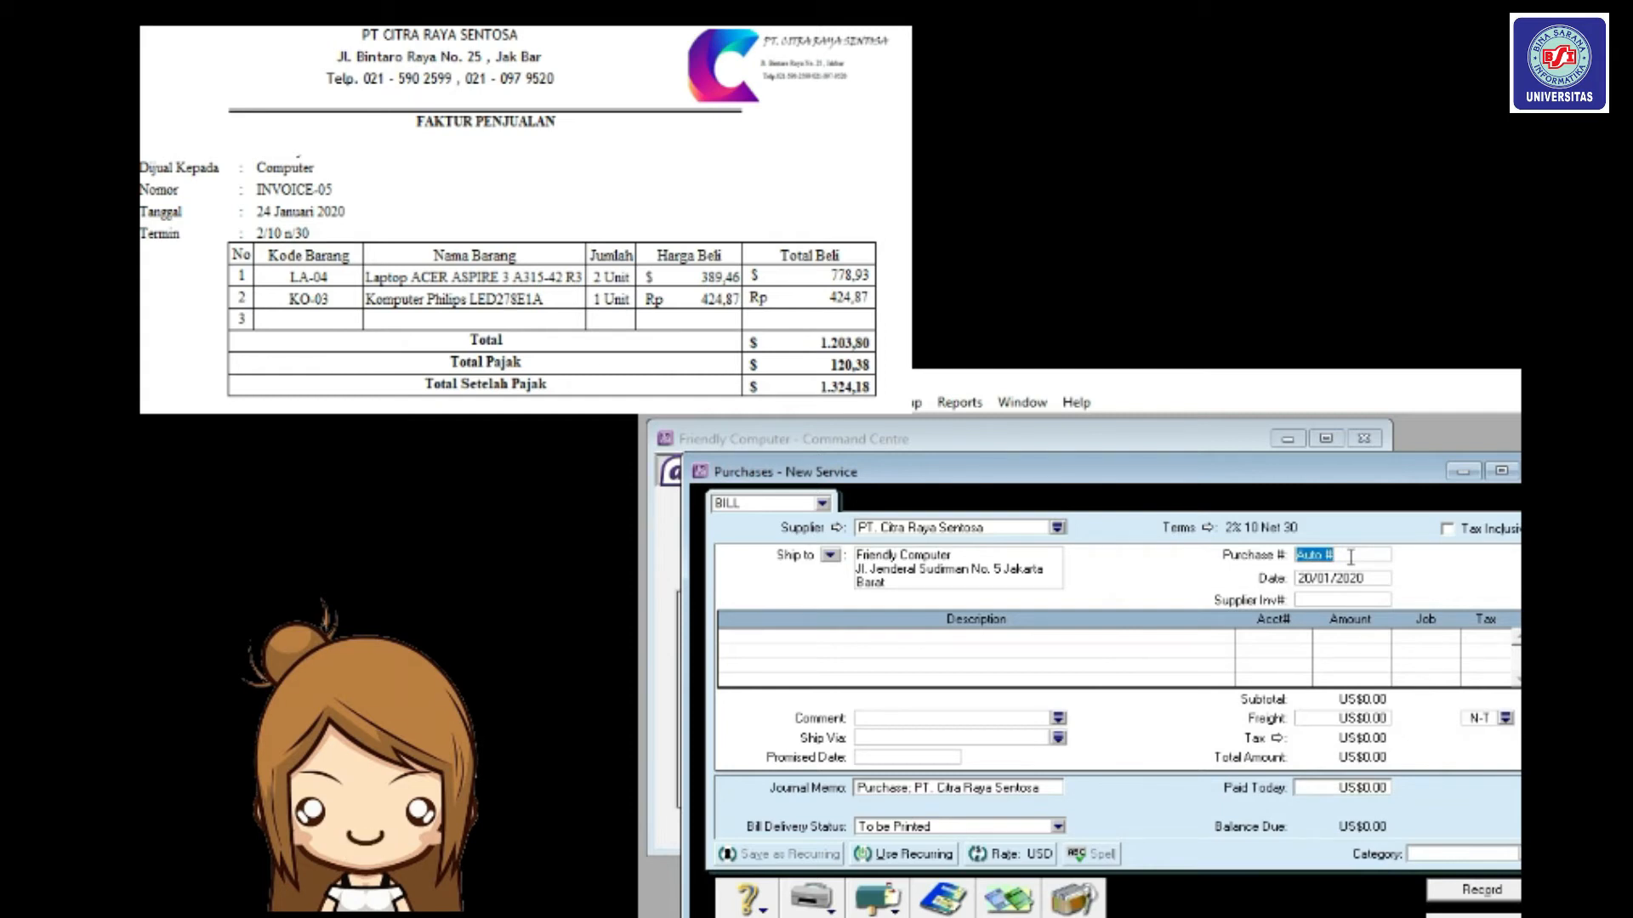
key("BackSpace")
type("IN")
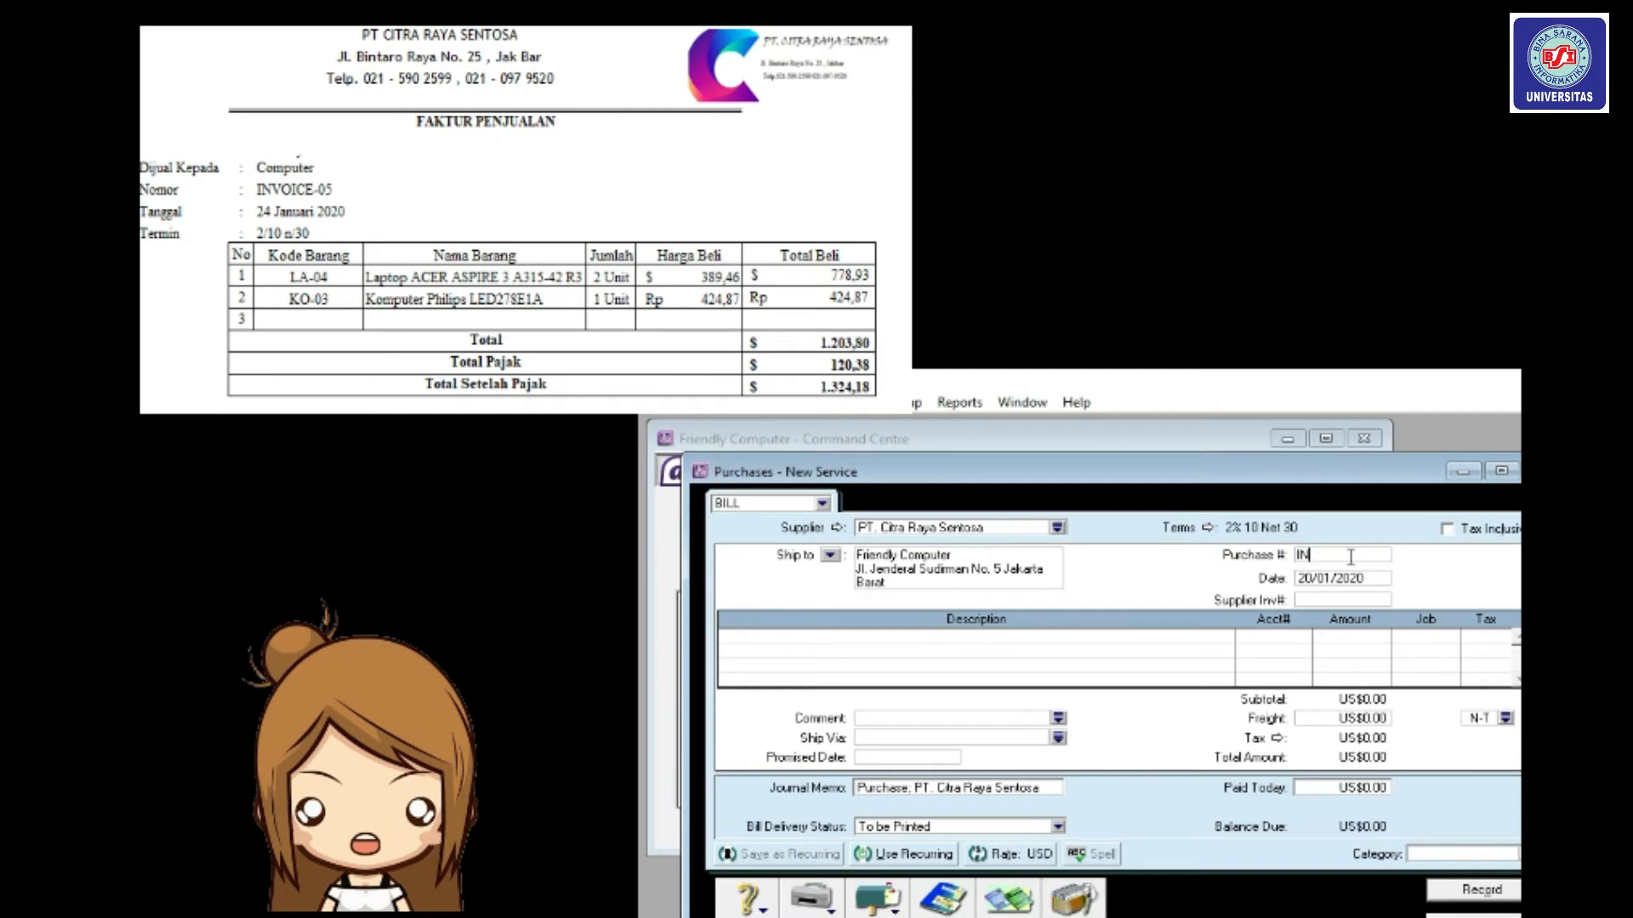
type("VOCE0")
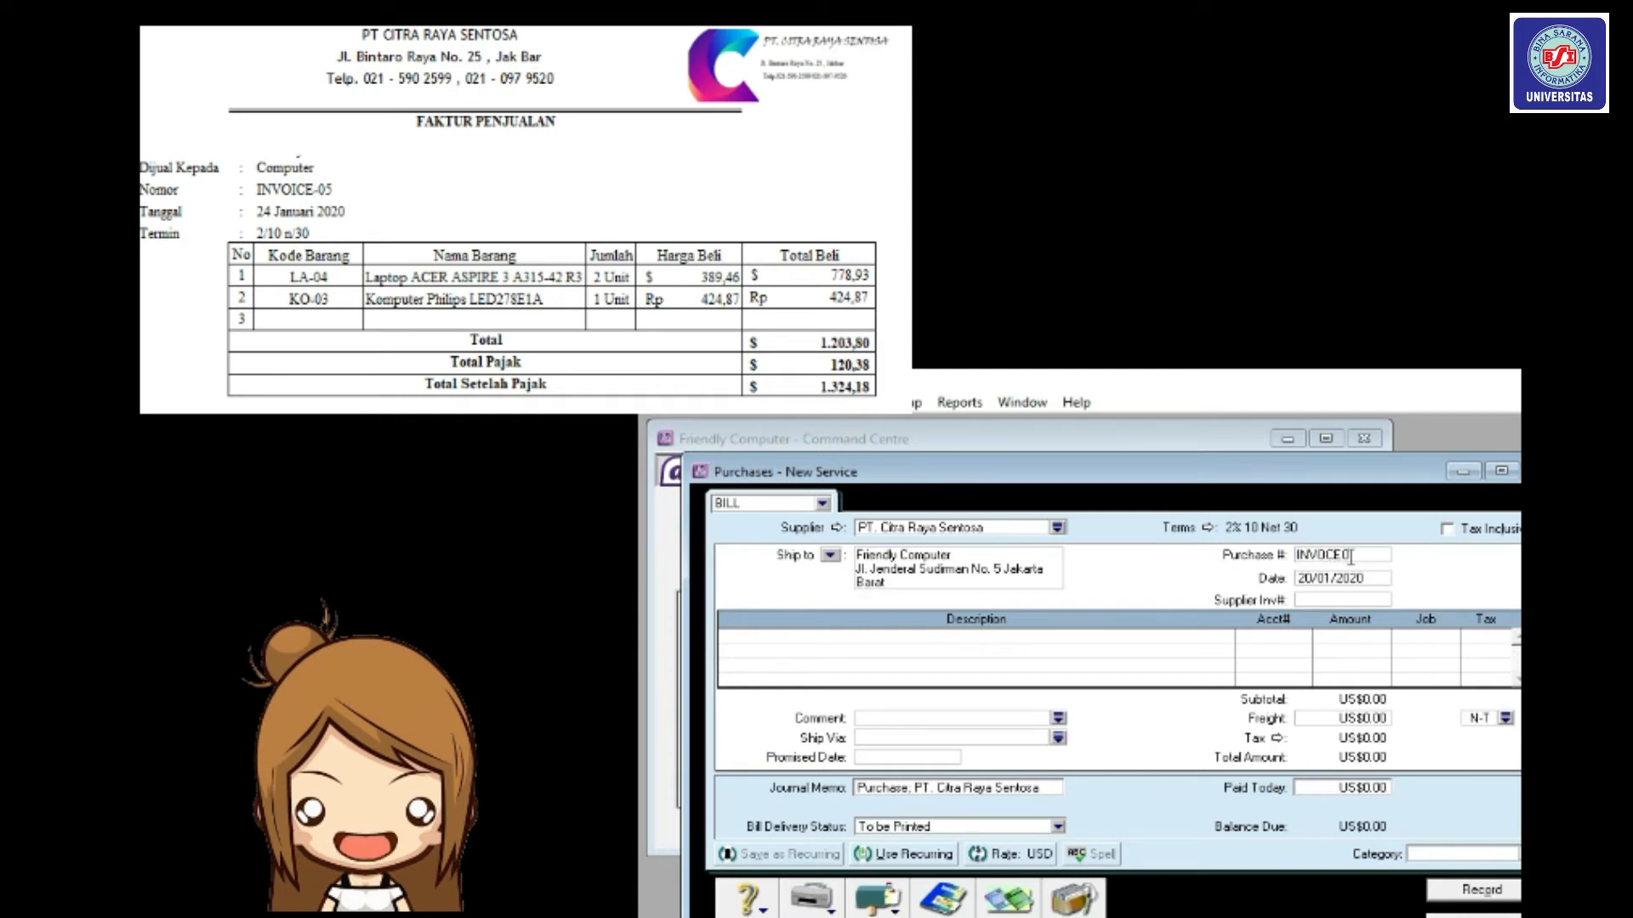
type("5")
left_click(1341, 579)
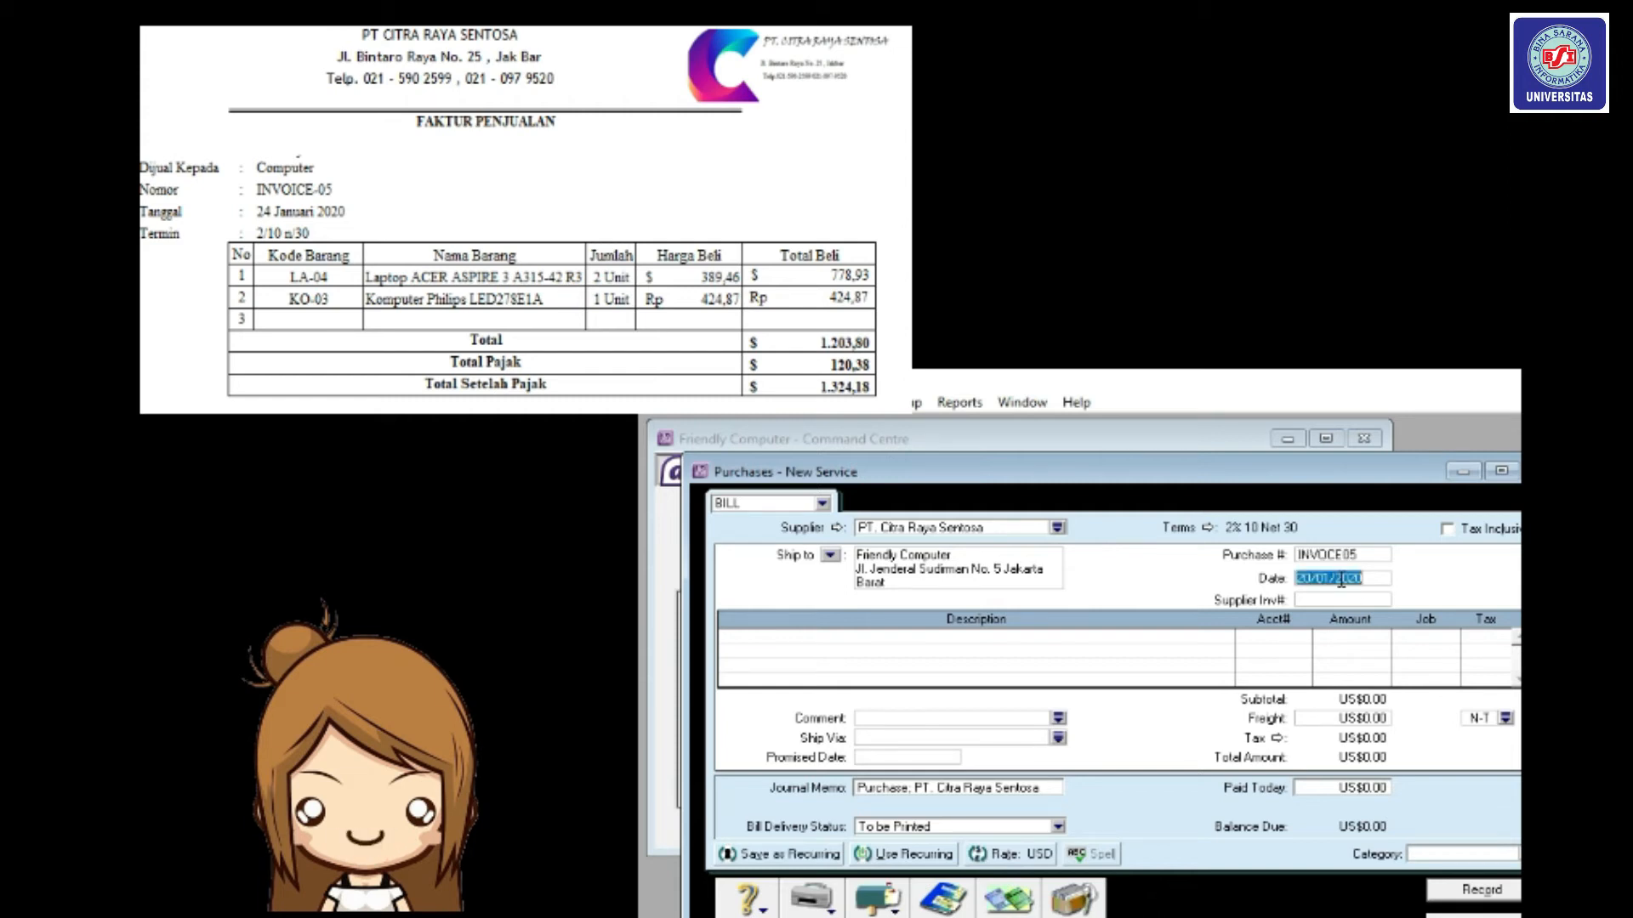
type("2")
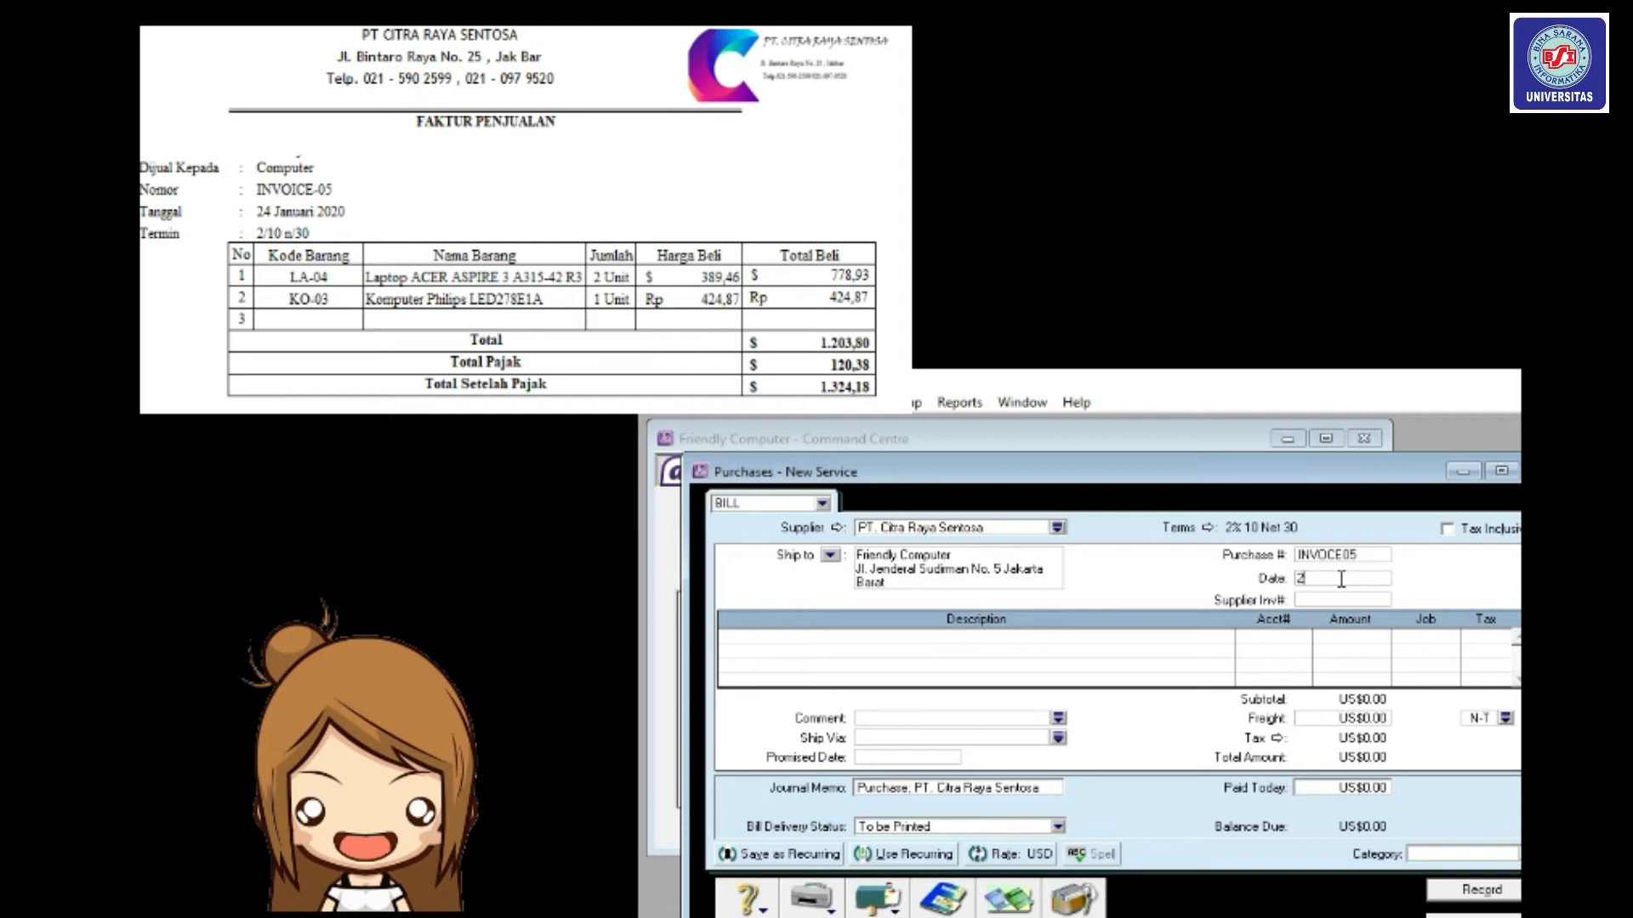
type("4/01")
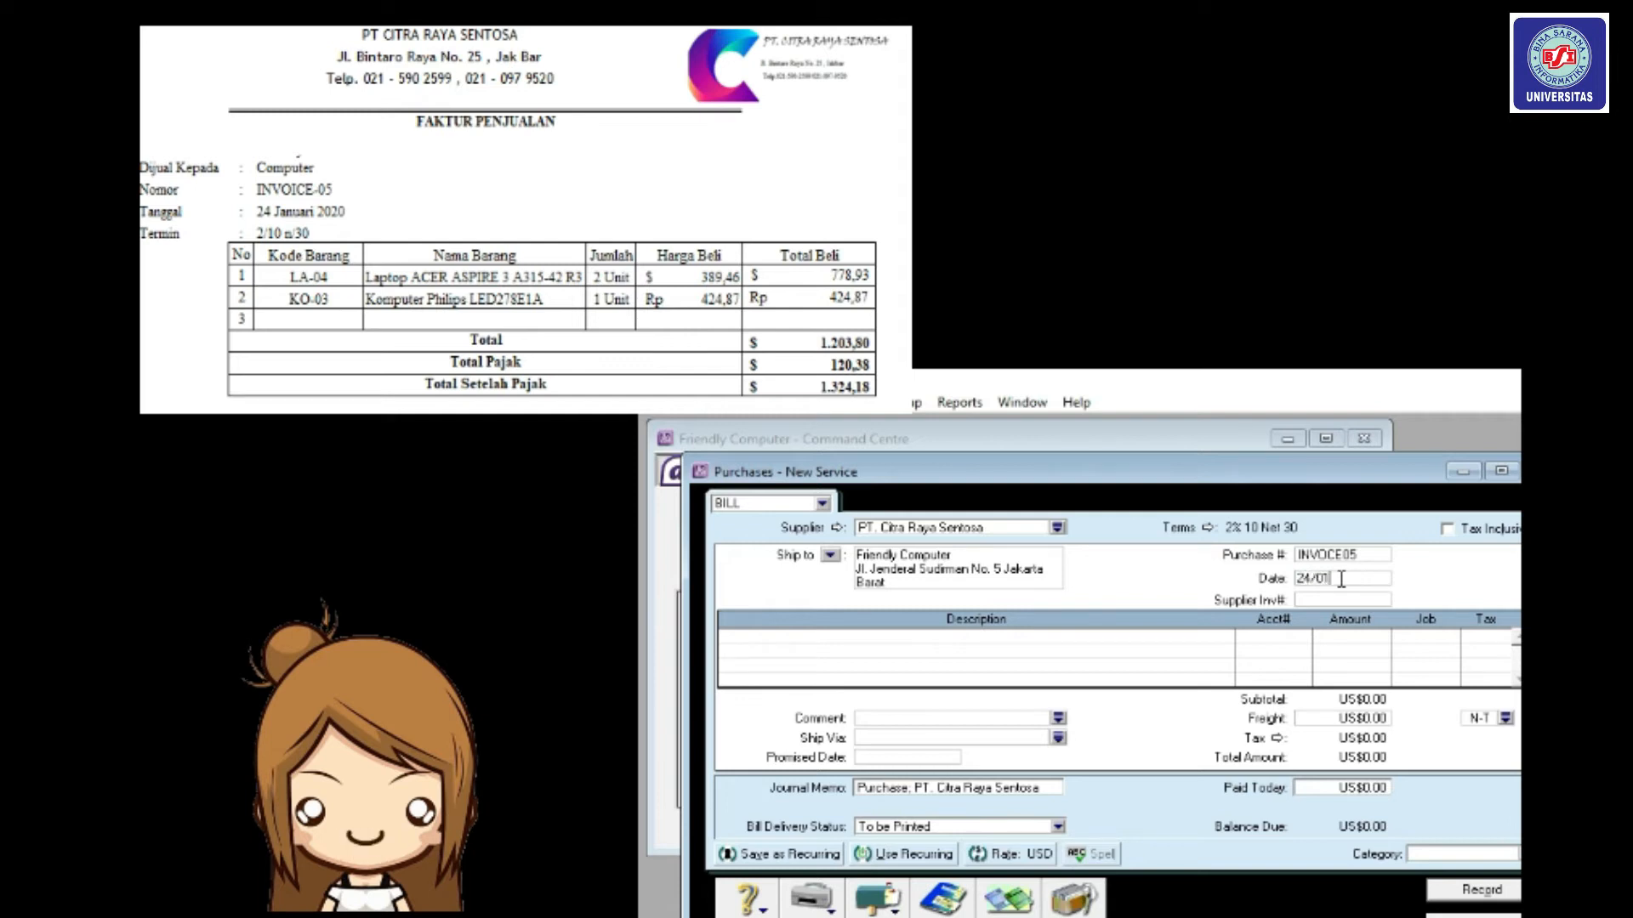
type("/2020")
left_click(1007, 915)
left_click(1188, 743)
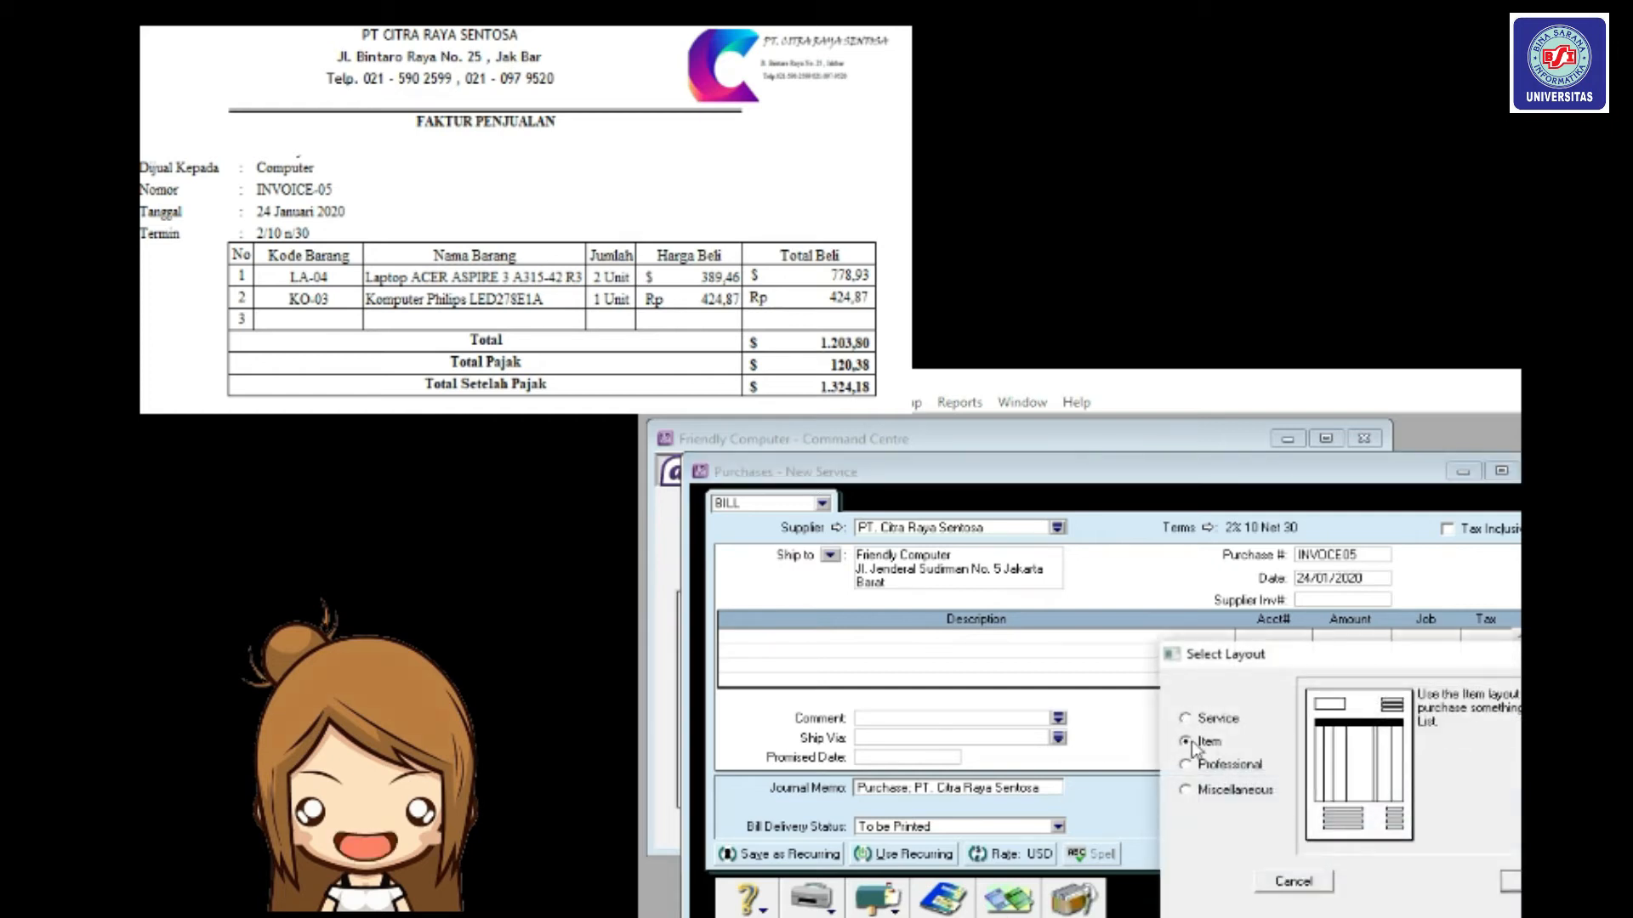
Switch the bill to item layout and enter line 1: quantity 2 of laptop item LS04.
left_click(1511, 884)
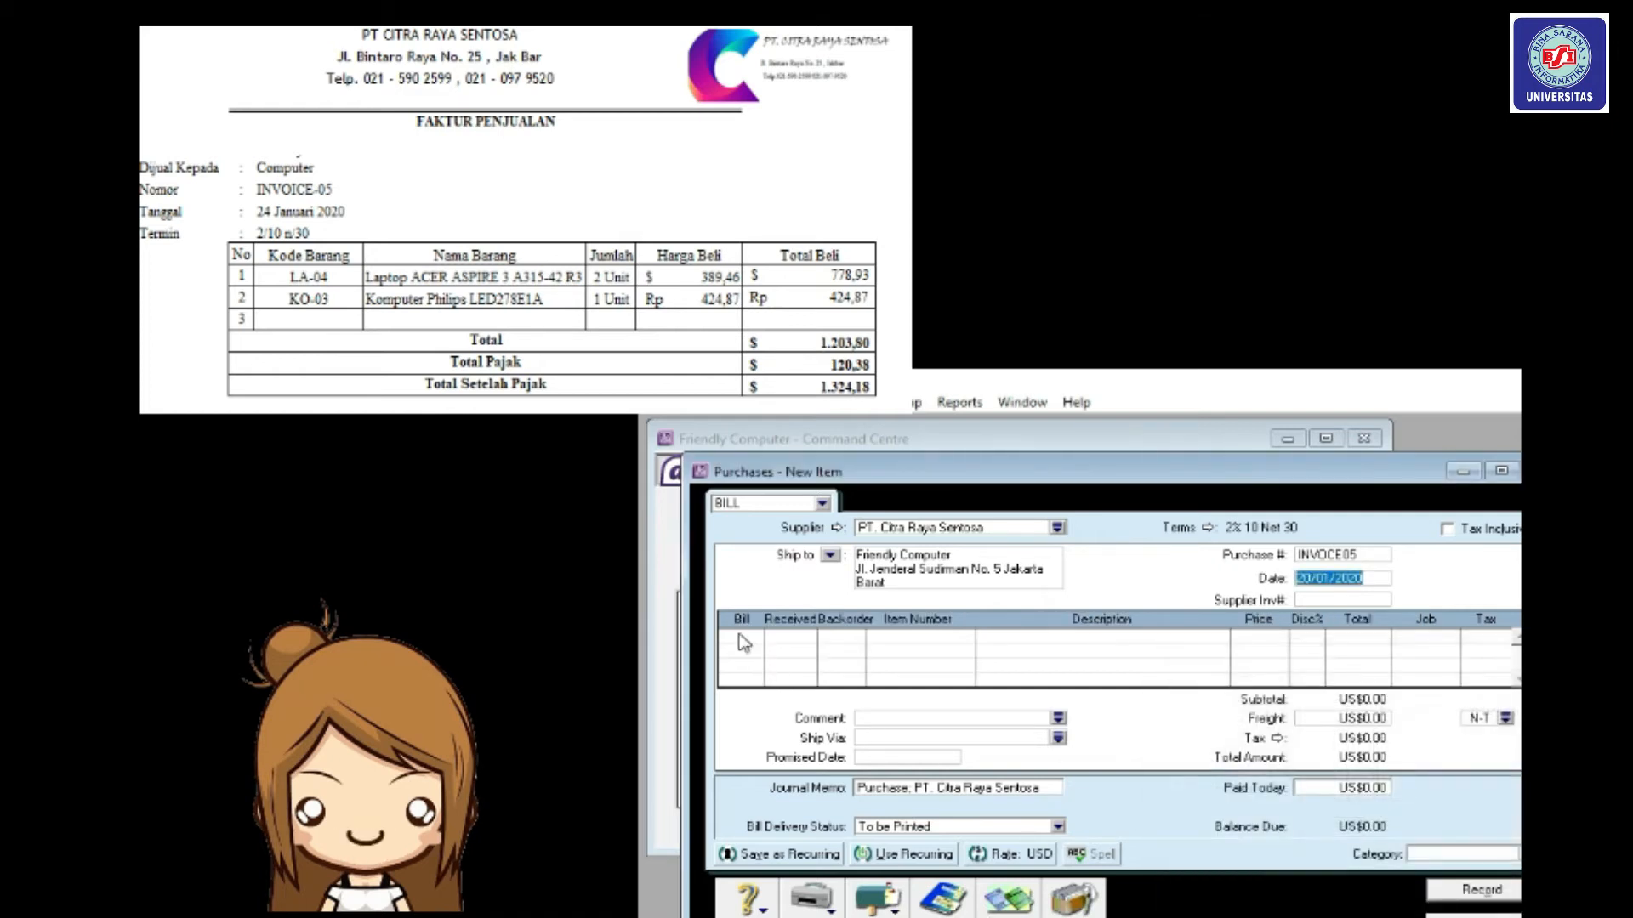
left_click(741, 635)
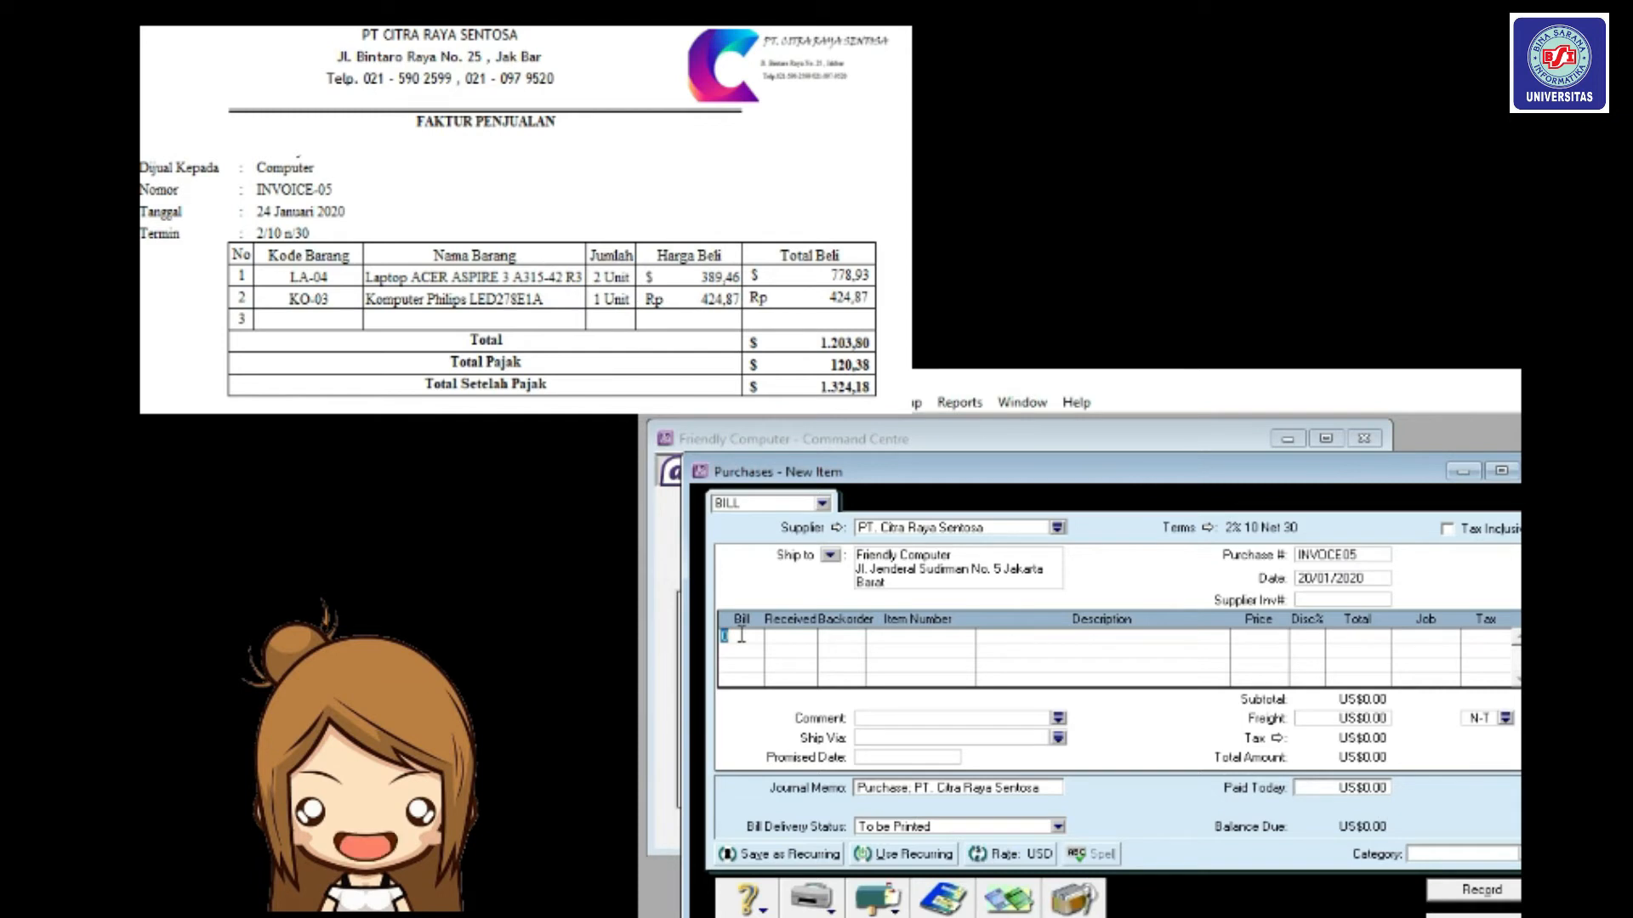
type("2")
key("Tab")
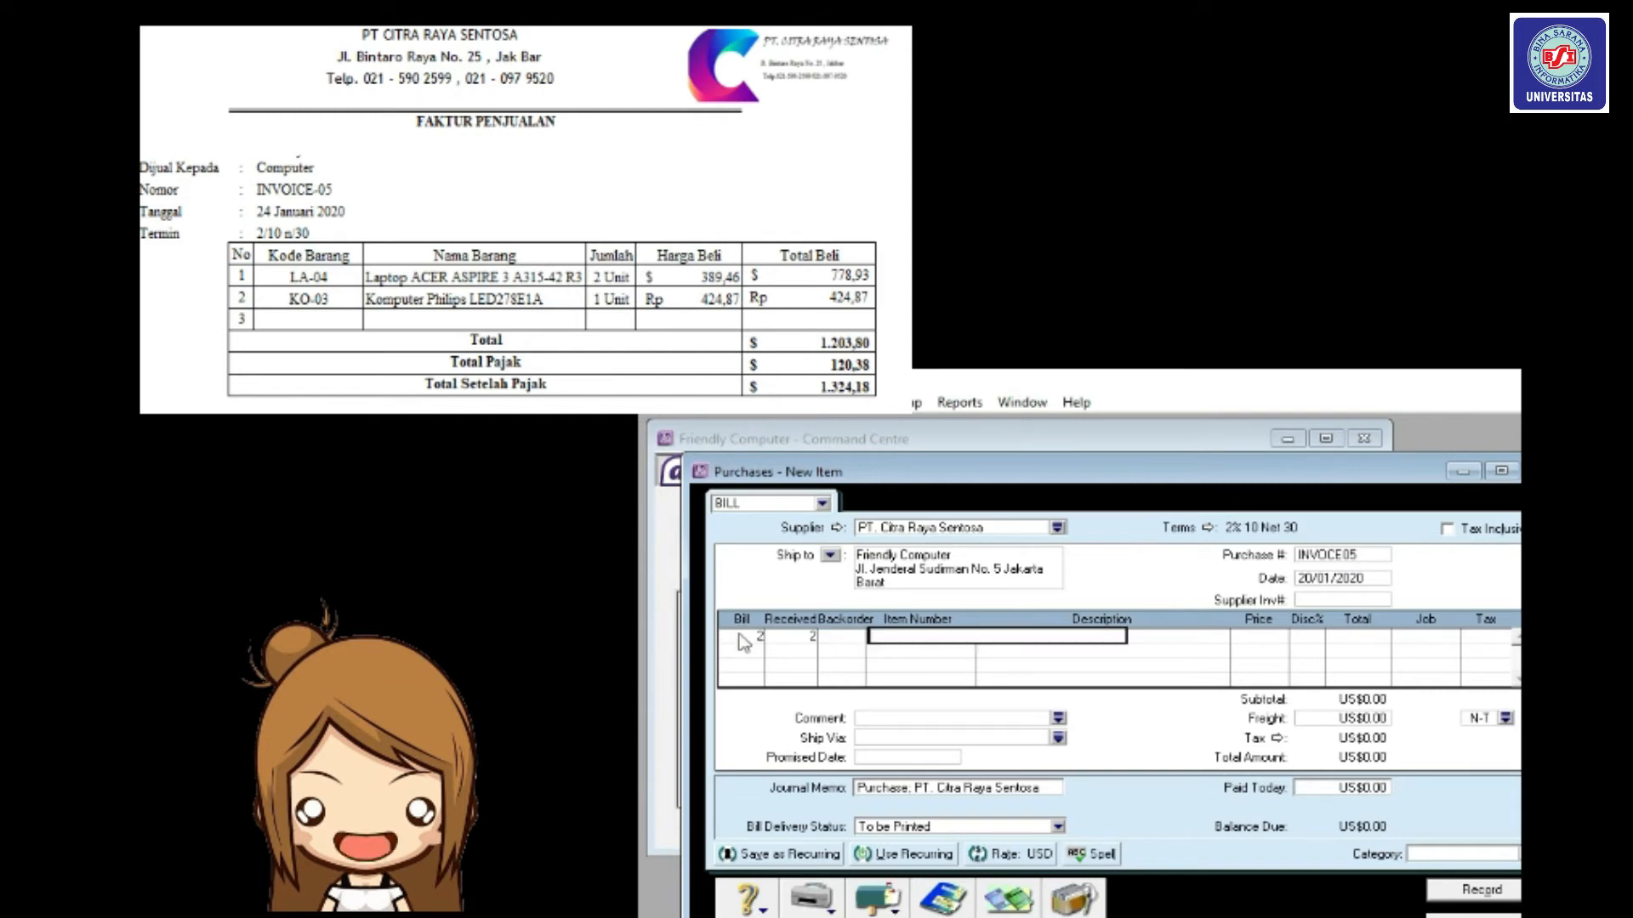
type("LA04")
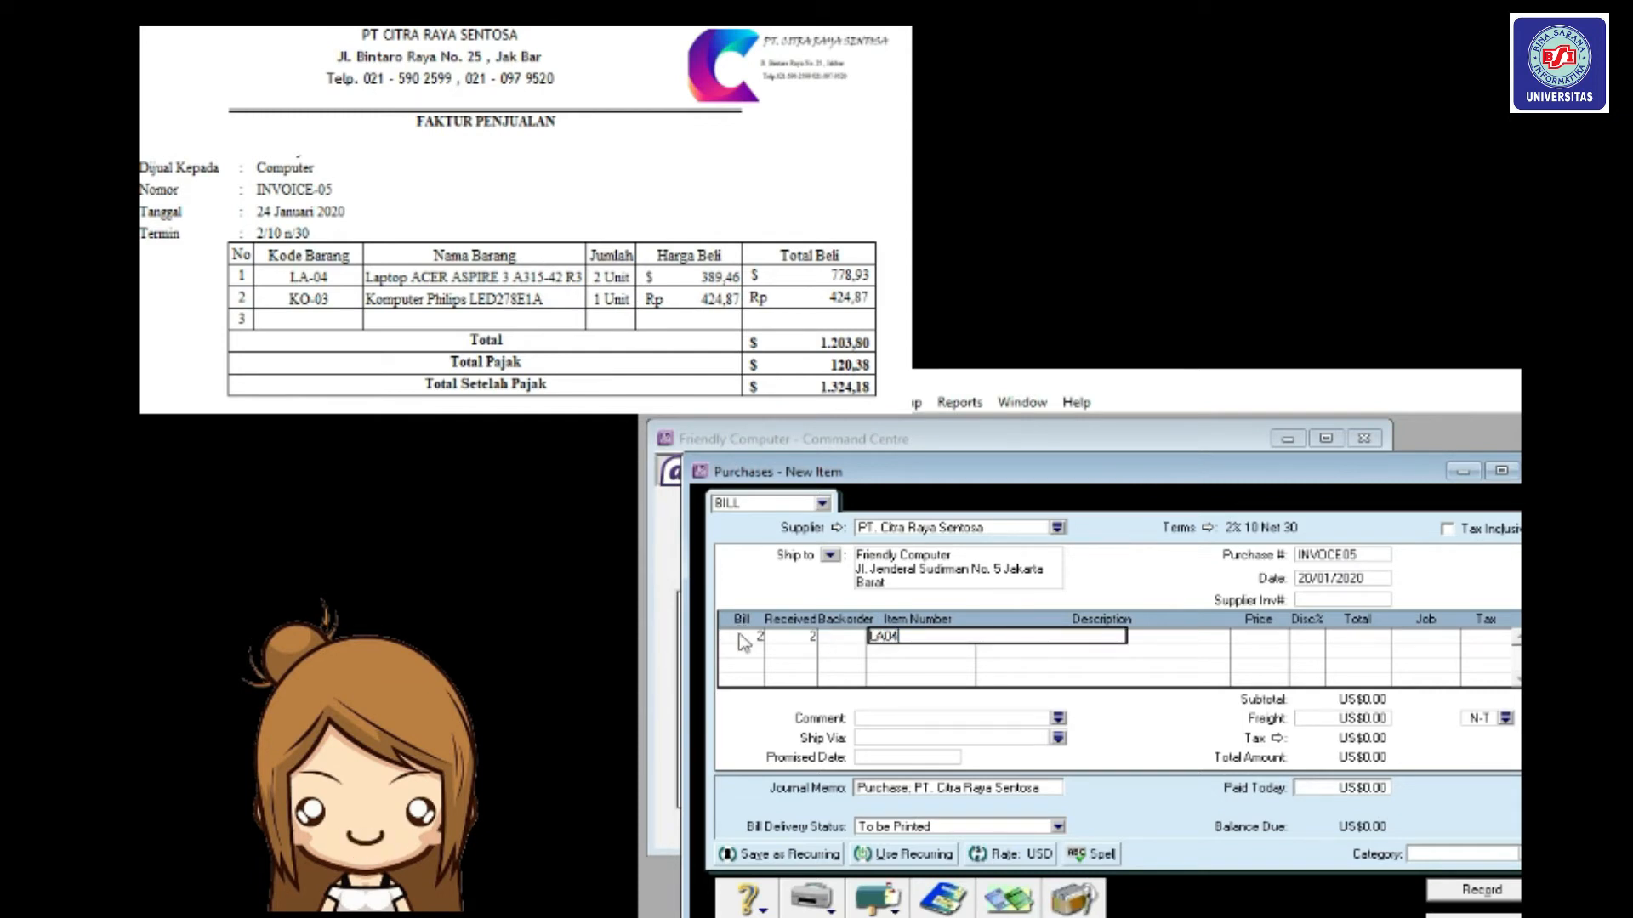
key("Tab")
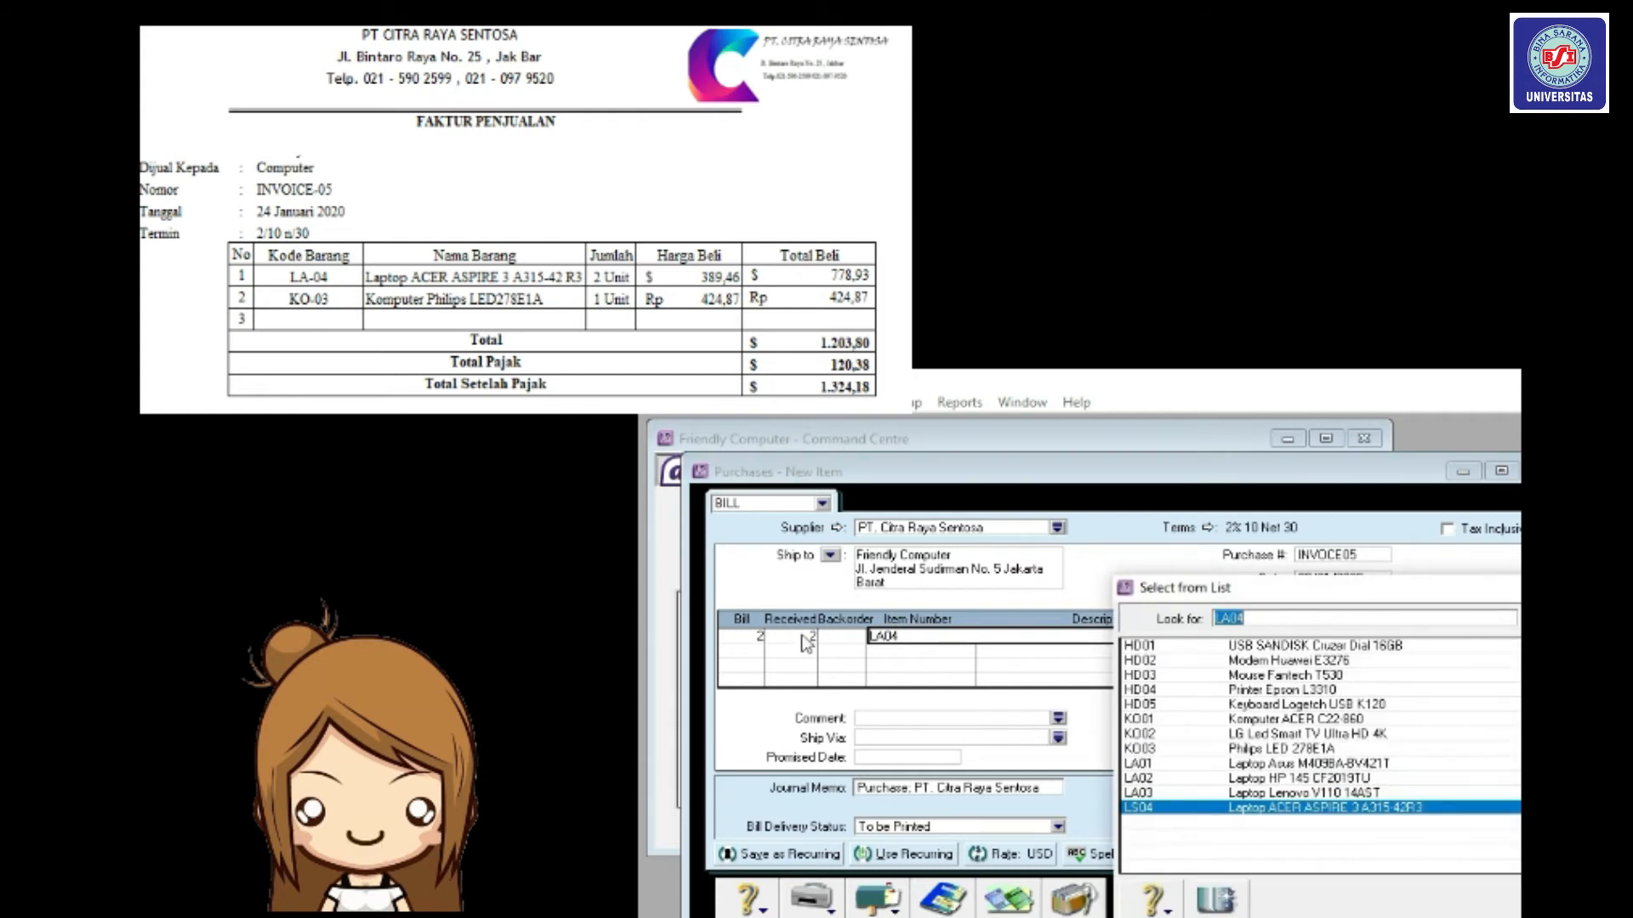
key("Return")
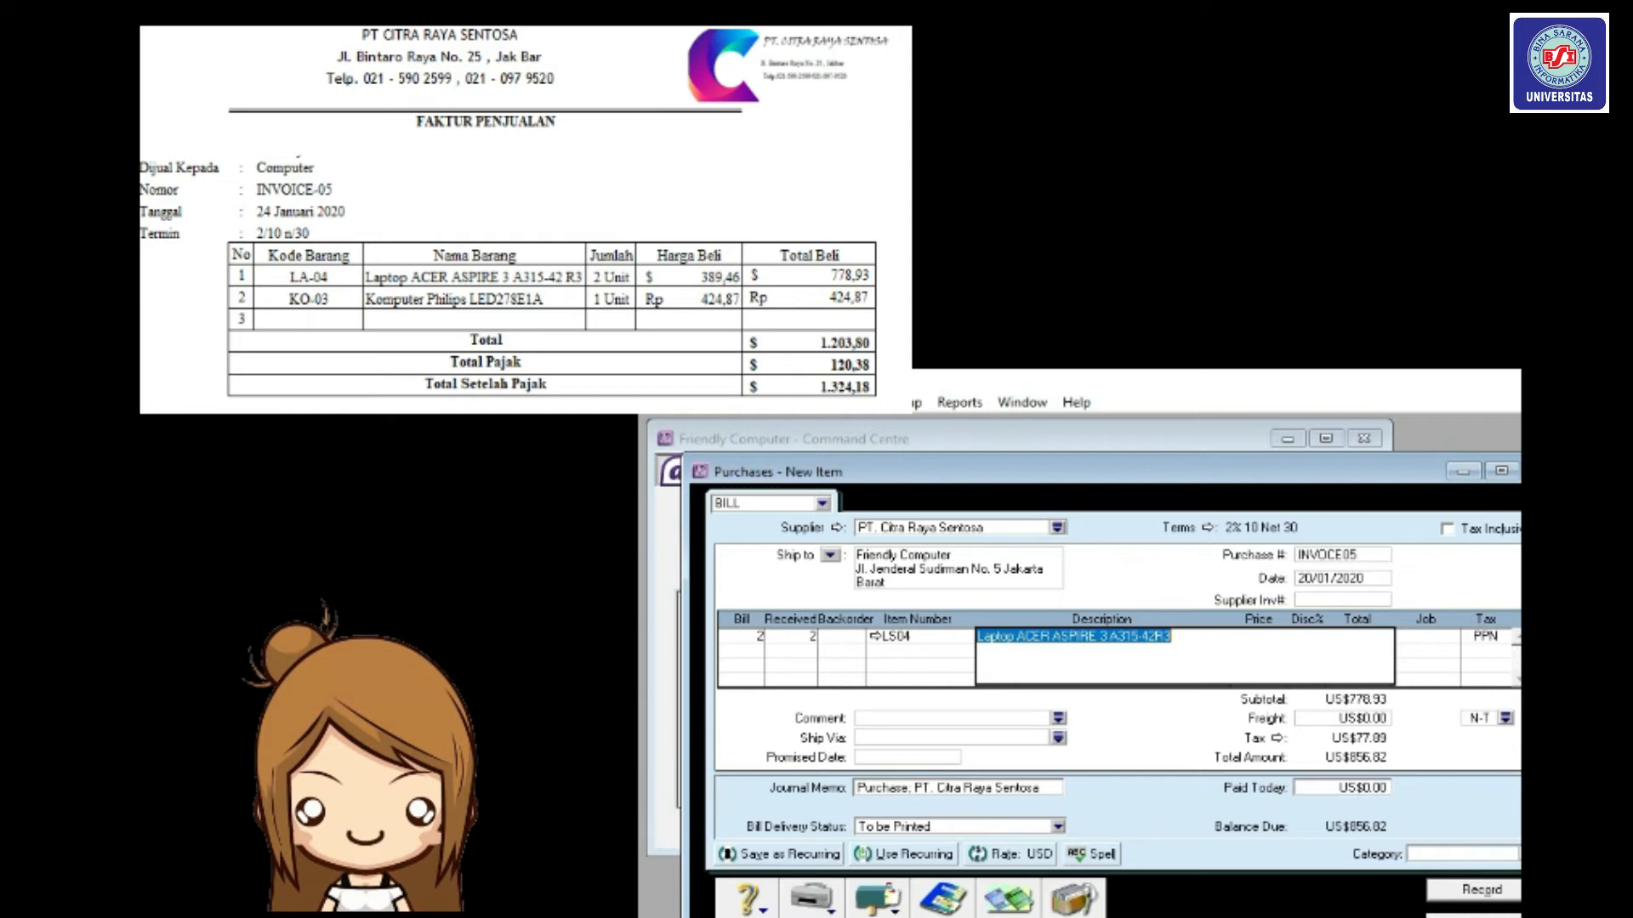
key("Tab")
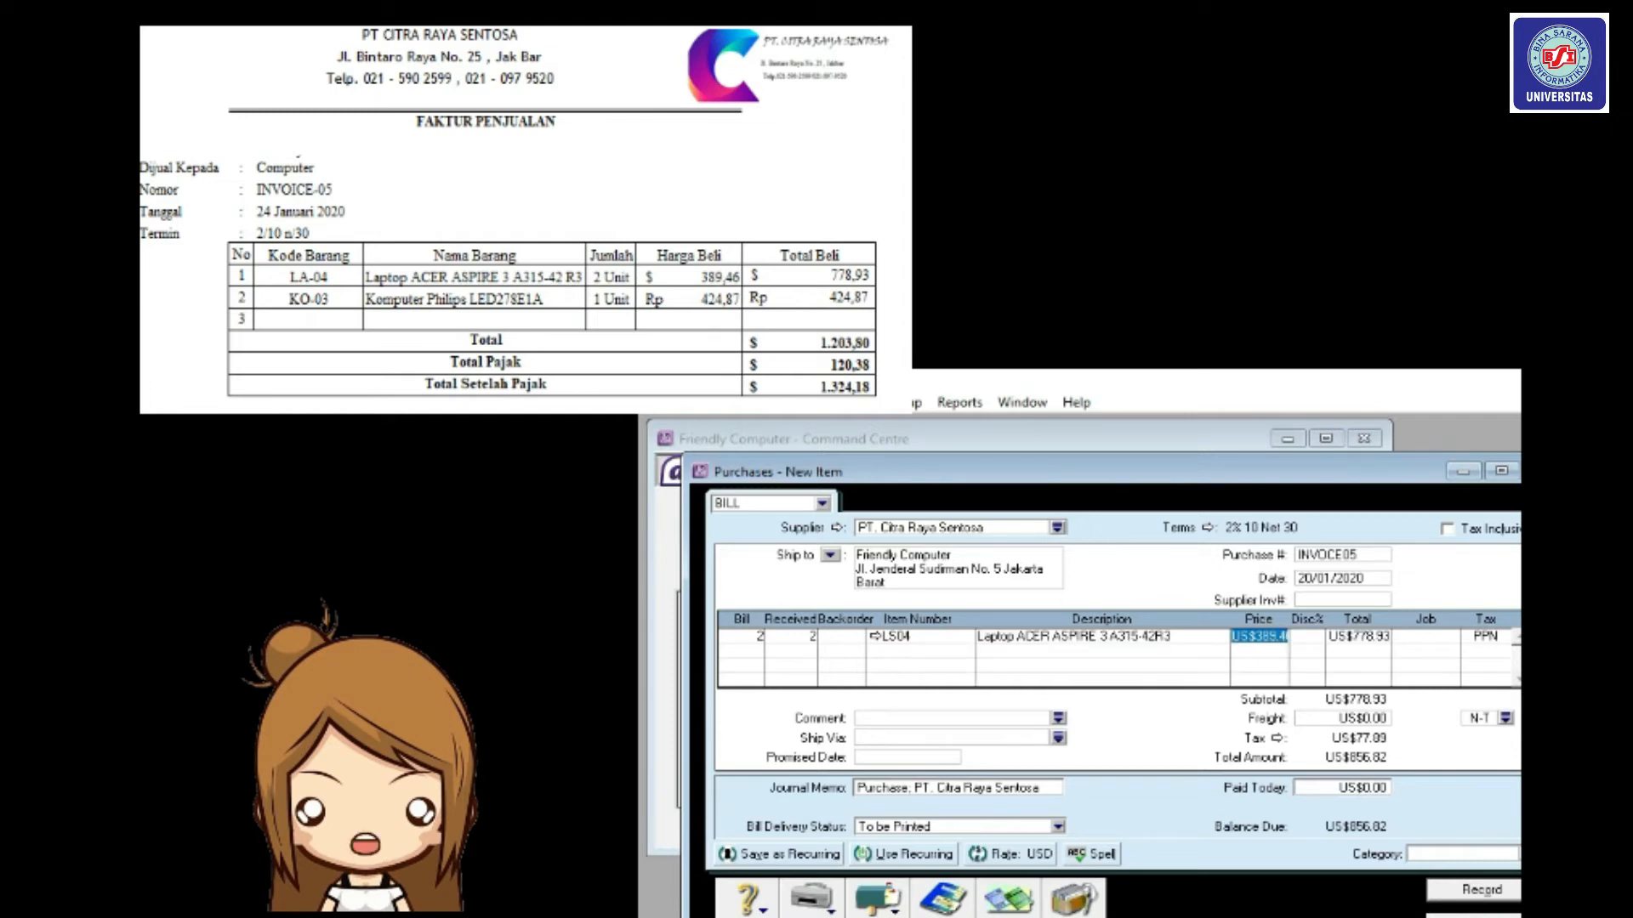
key("Tab")
key("Tab")
key("Tab")
key("Tab")
key("Tab")
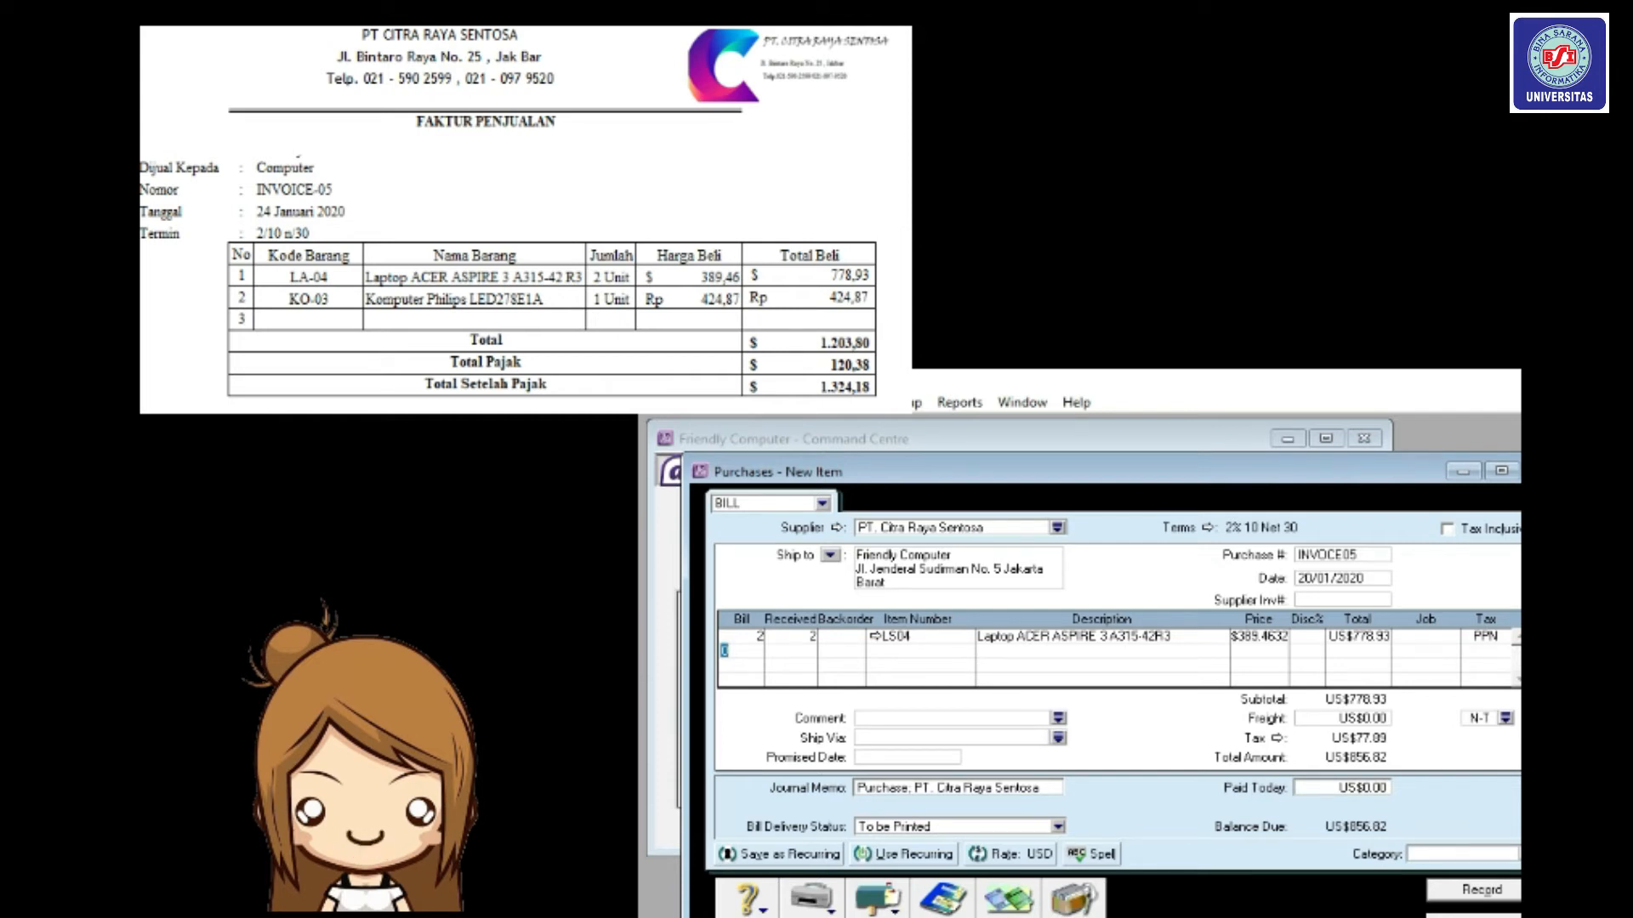
Add line 2: quantity 1 of item KO03 at a price of 42,487.
type("1")
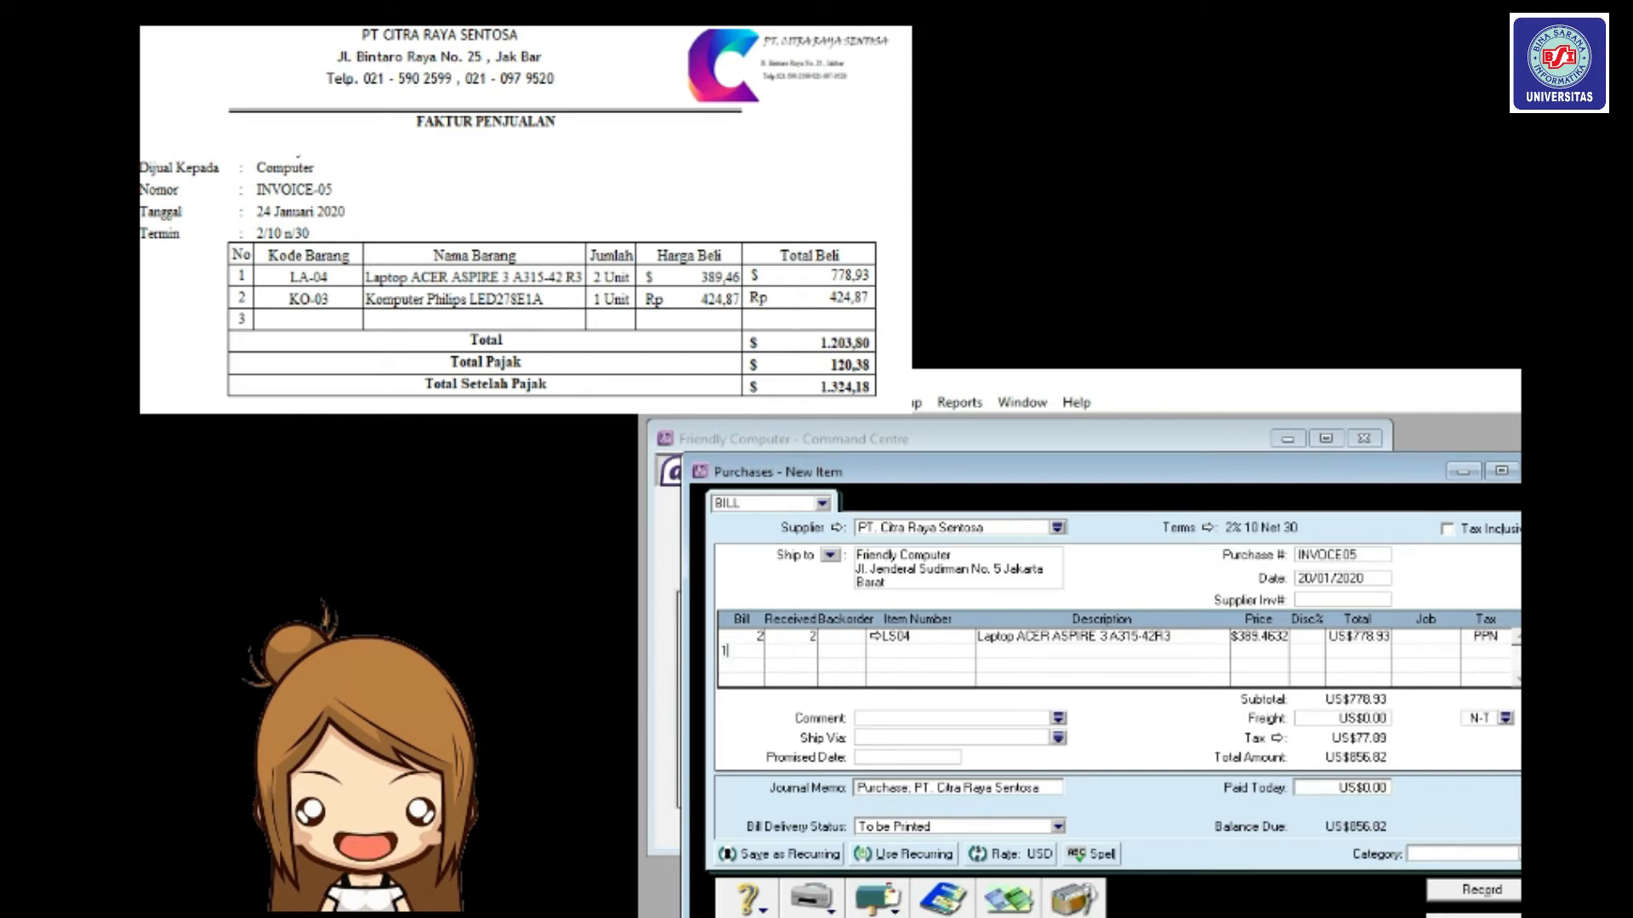
key("Tab")
key("Tab")
type("KO03")
key("Tab")
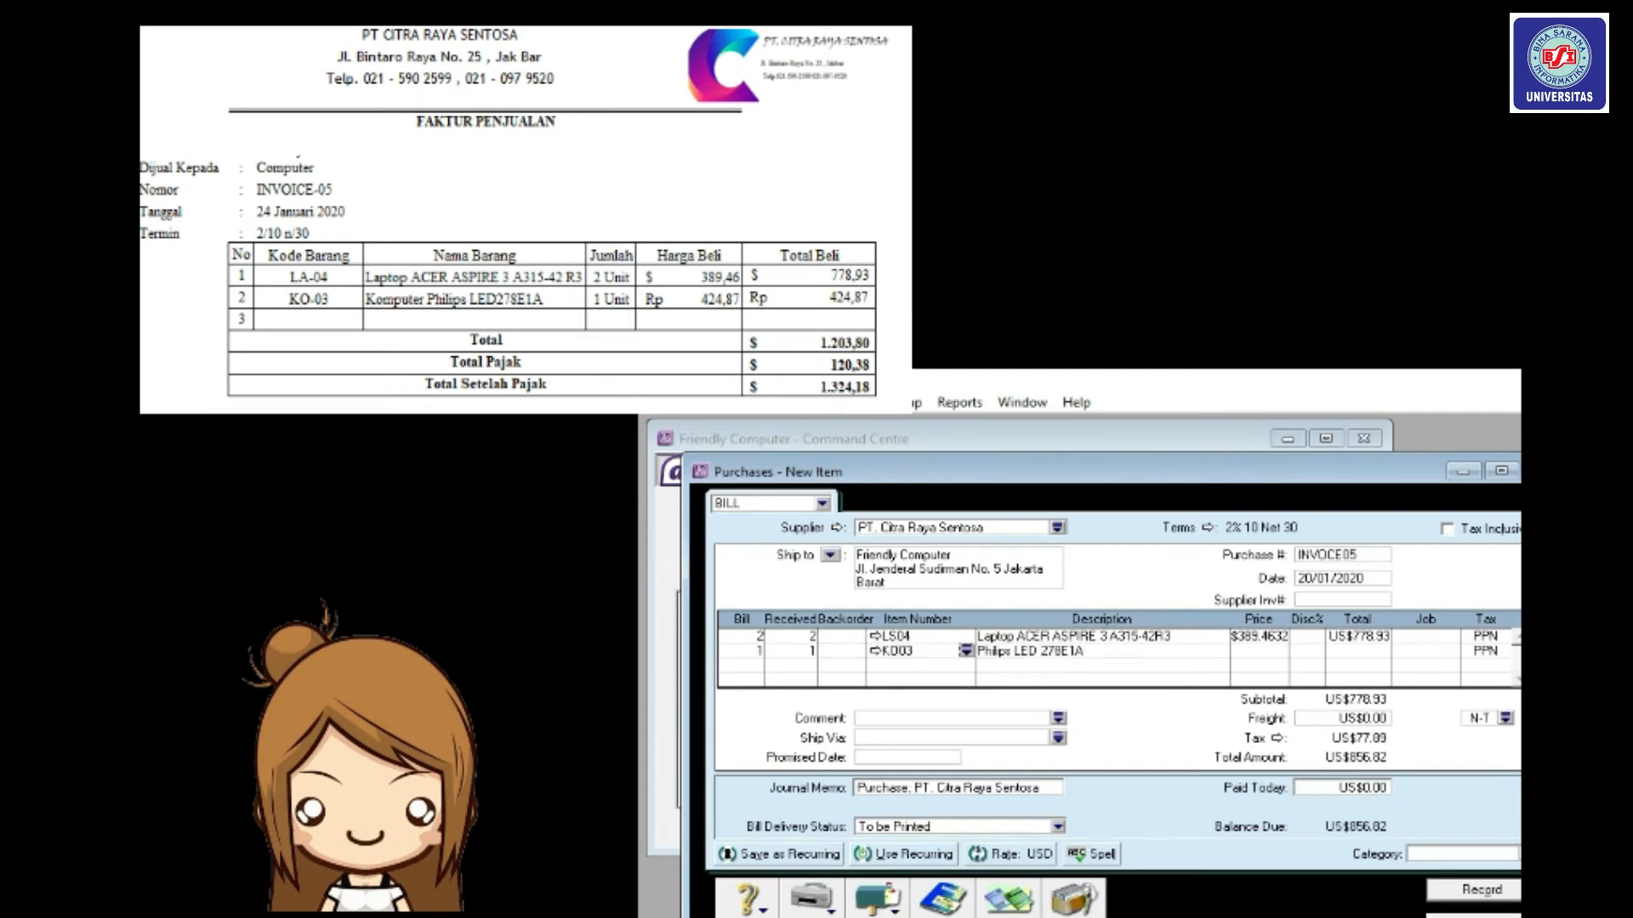
key("Tab")
type("42487")
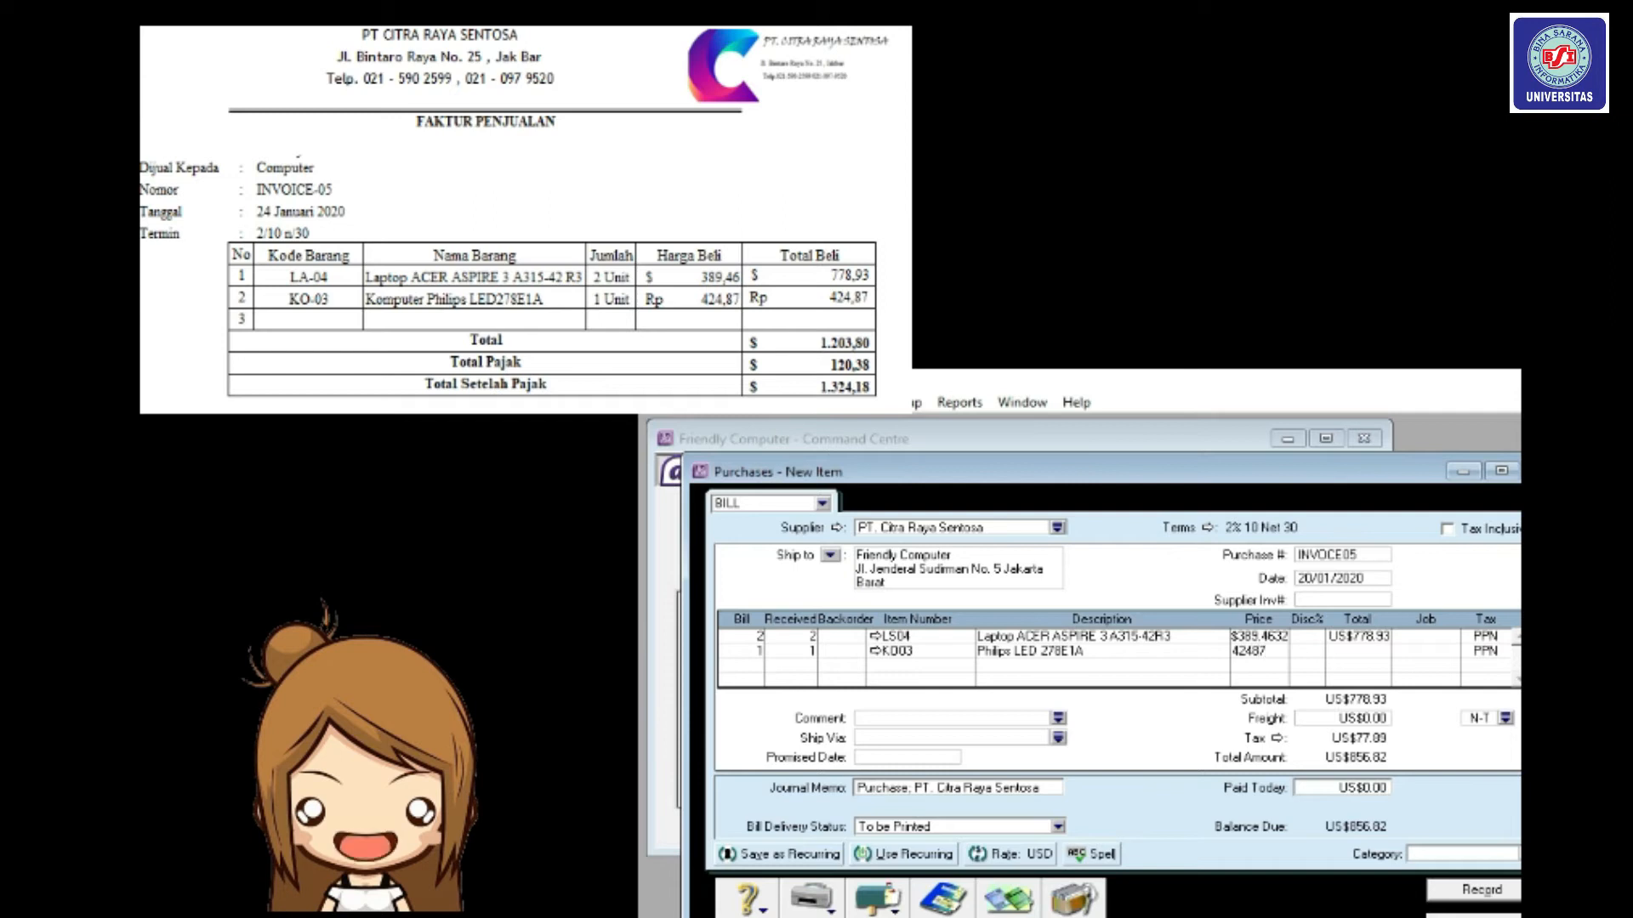
key("Tab")
key("Tab")
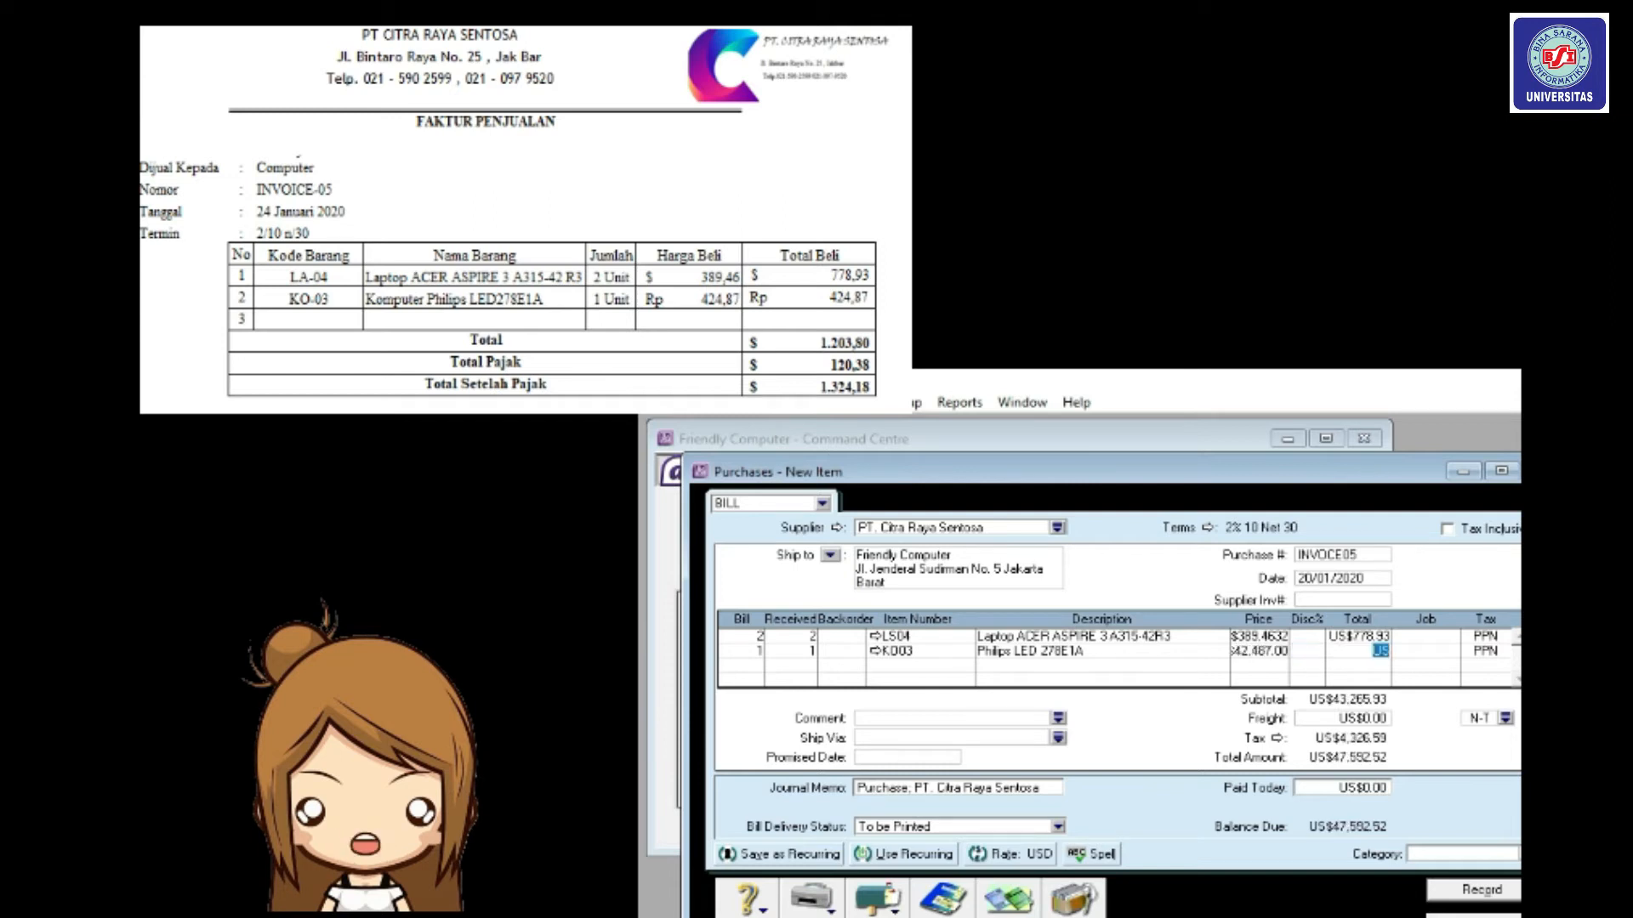
key("Tab")
key("Tab")
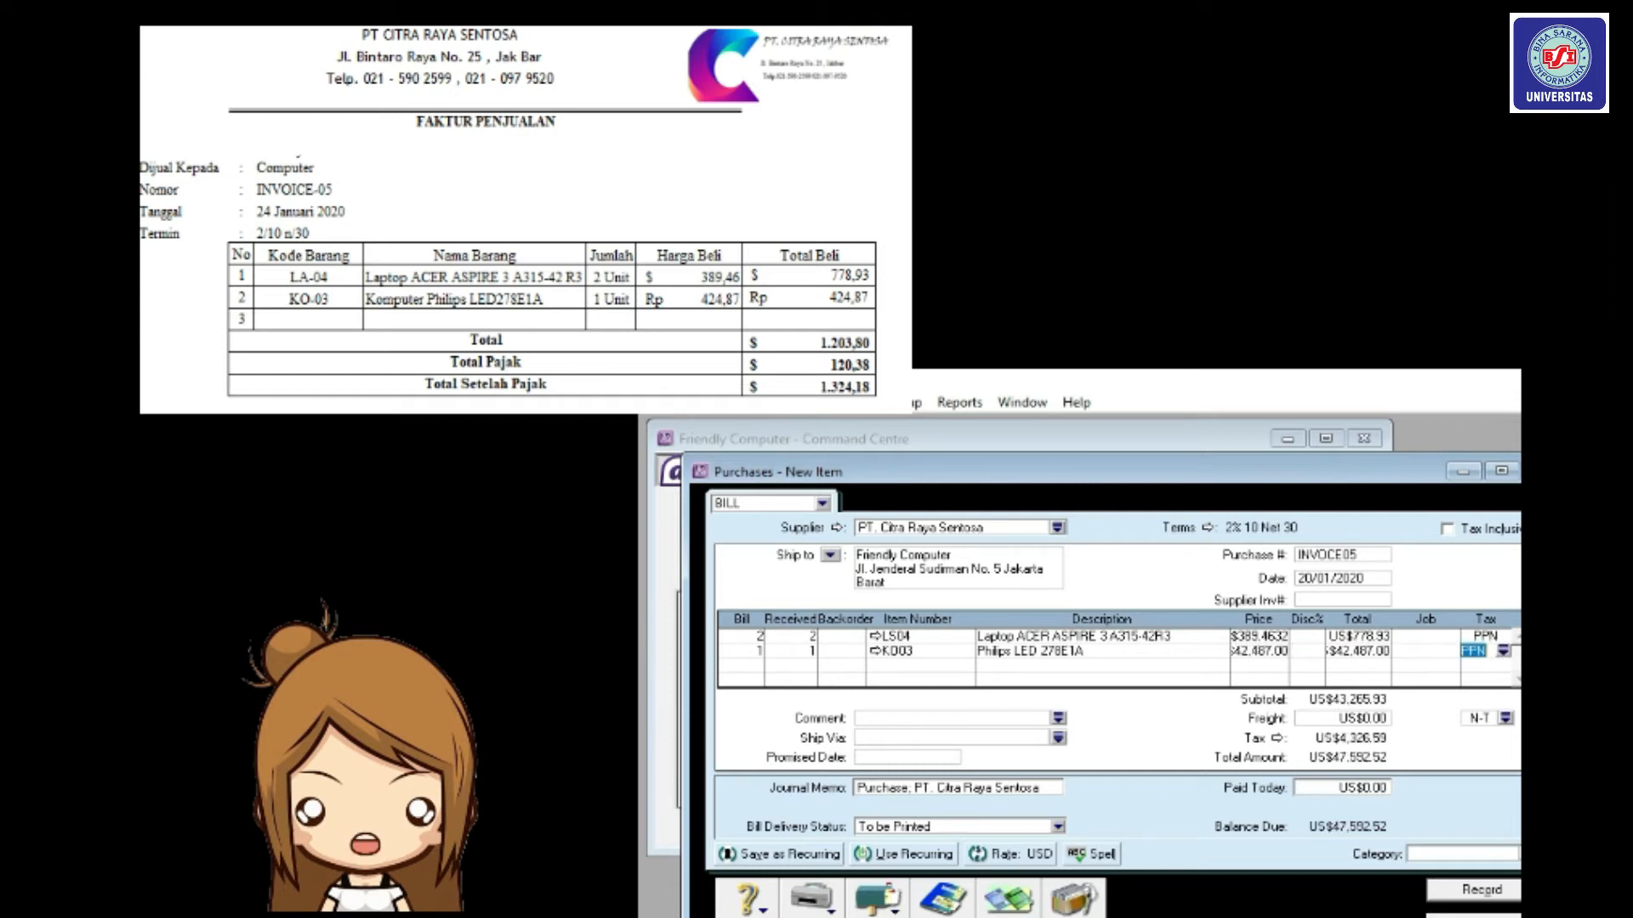
key("Tab")
Set the freight tax code to PPN and record the bill.
left_click(1505, 718)
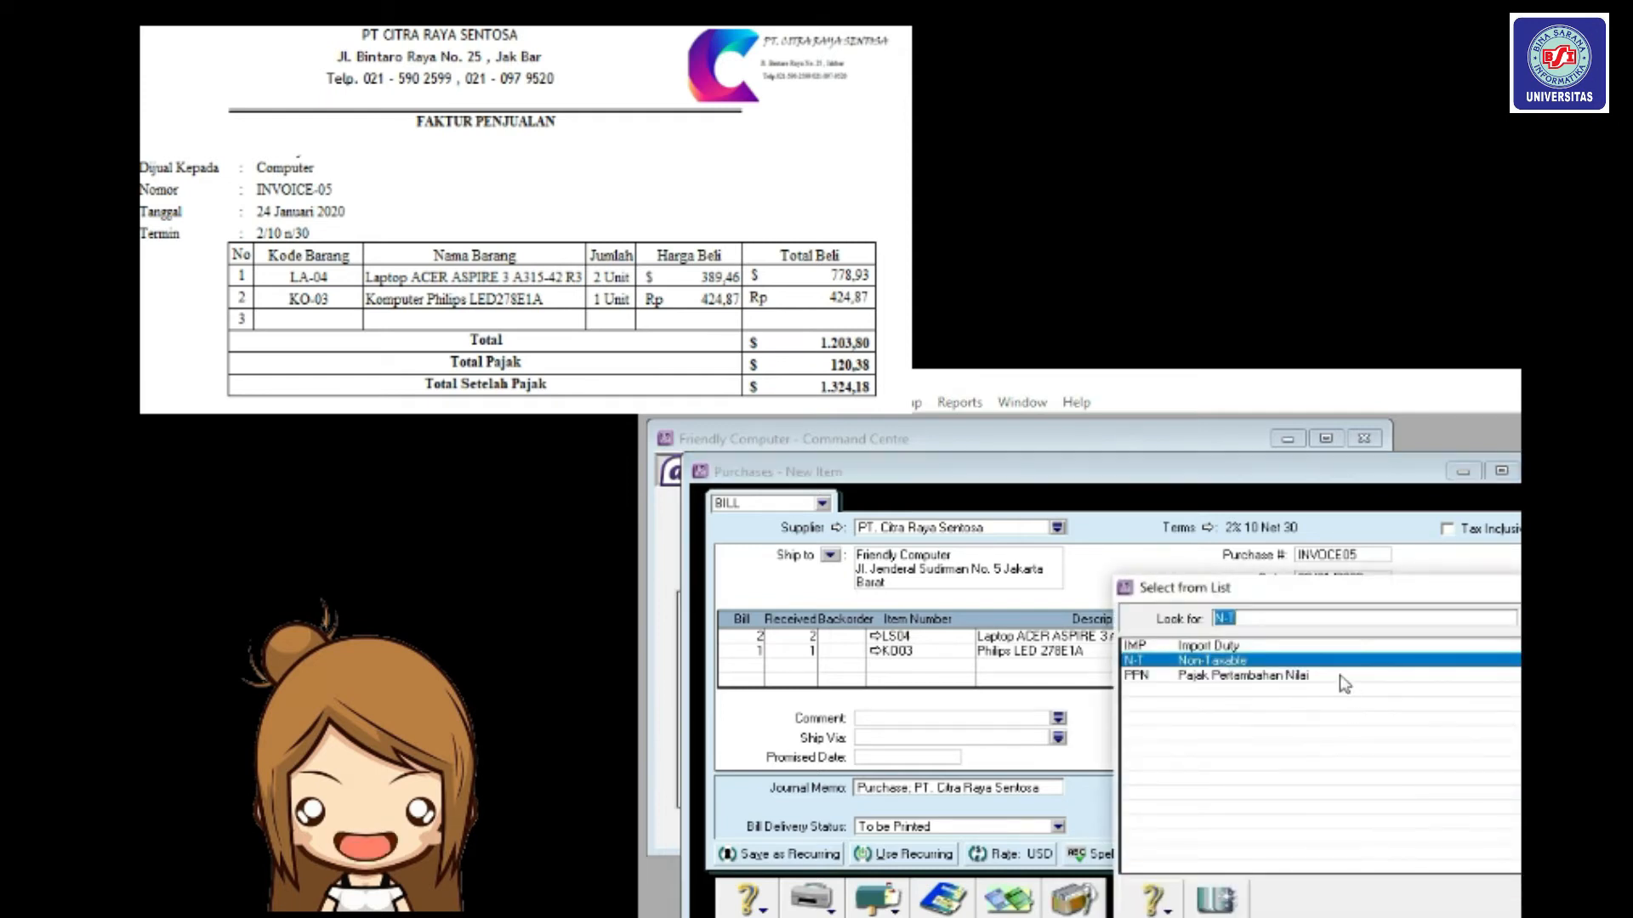
left_click(1337, 677)
key("Return")
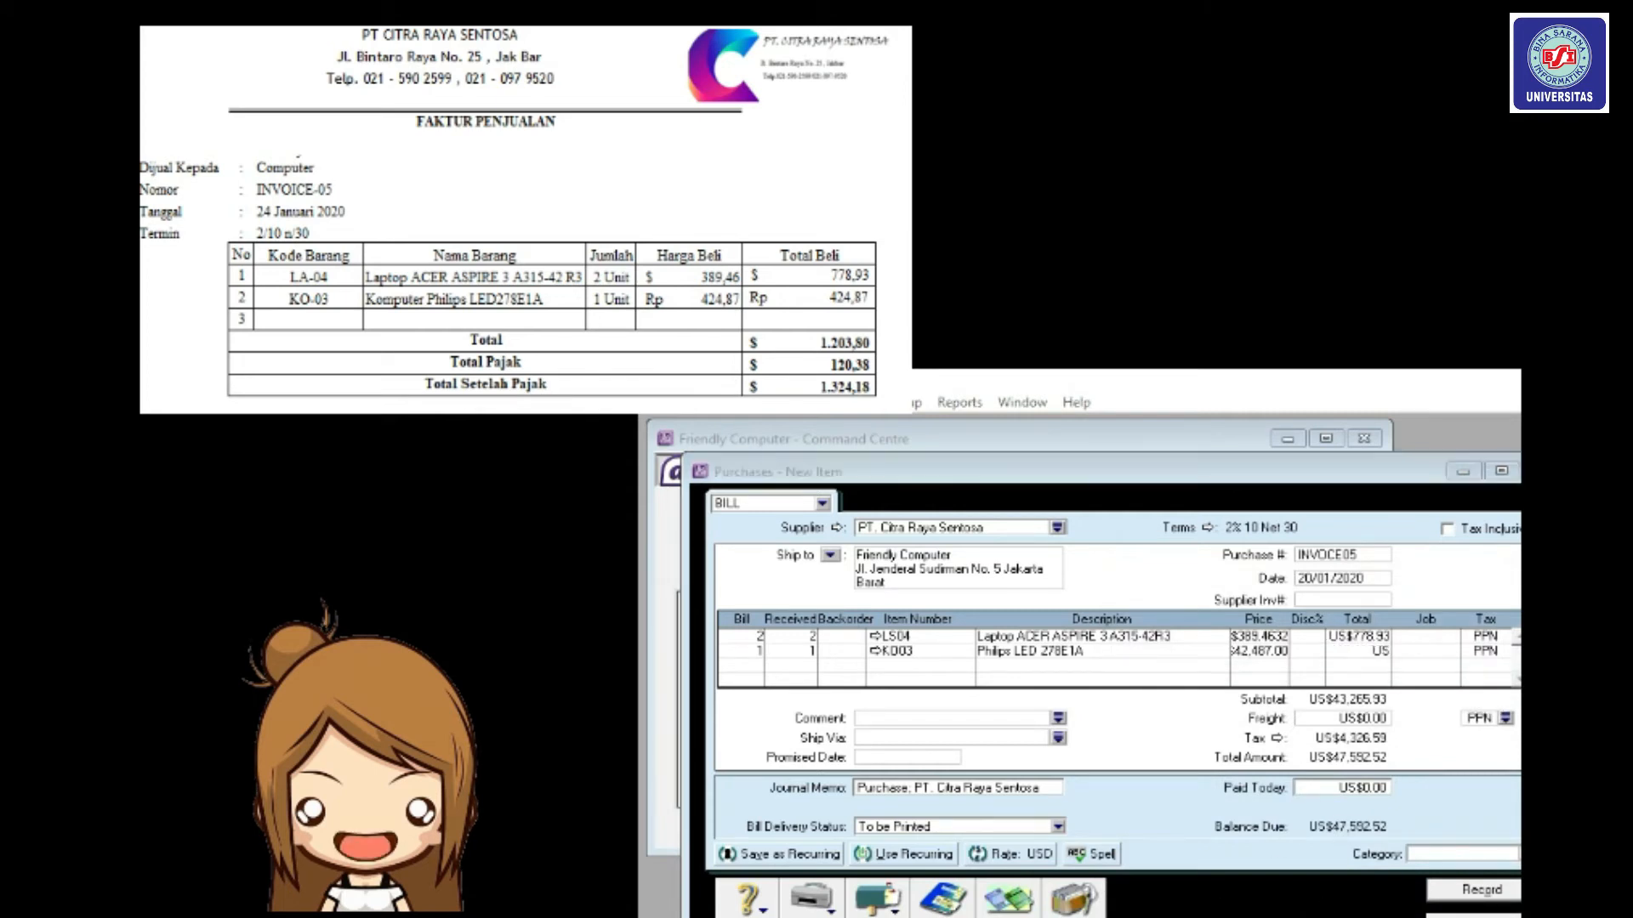
left_click(1492, 893)
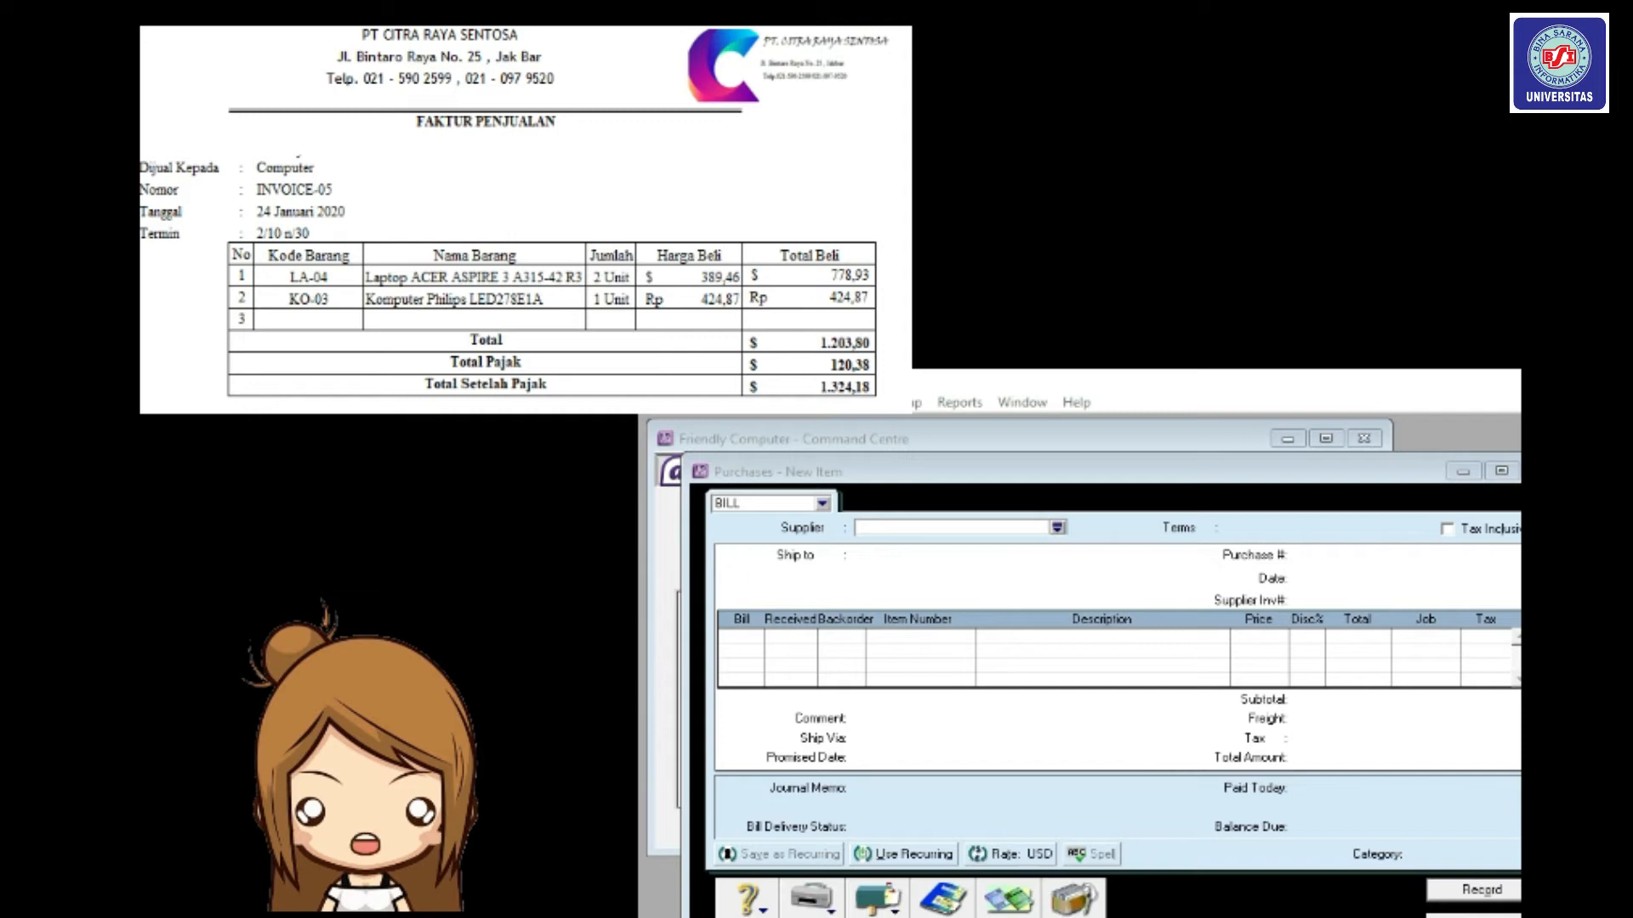
Close the blank bill and view the Disbursements tab of the Transaction Journal.
key("Escape")
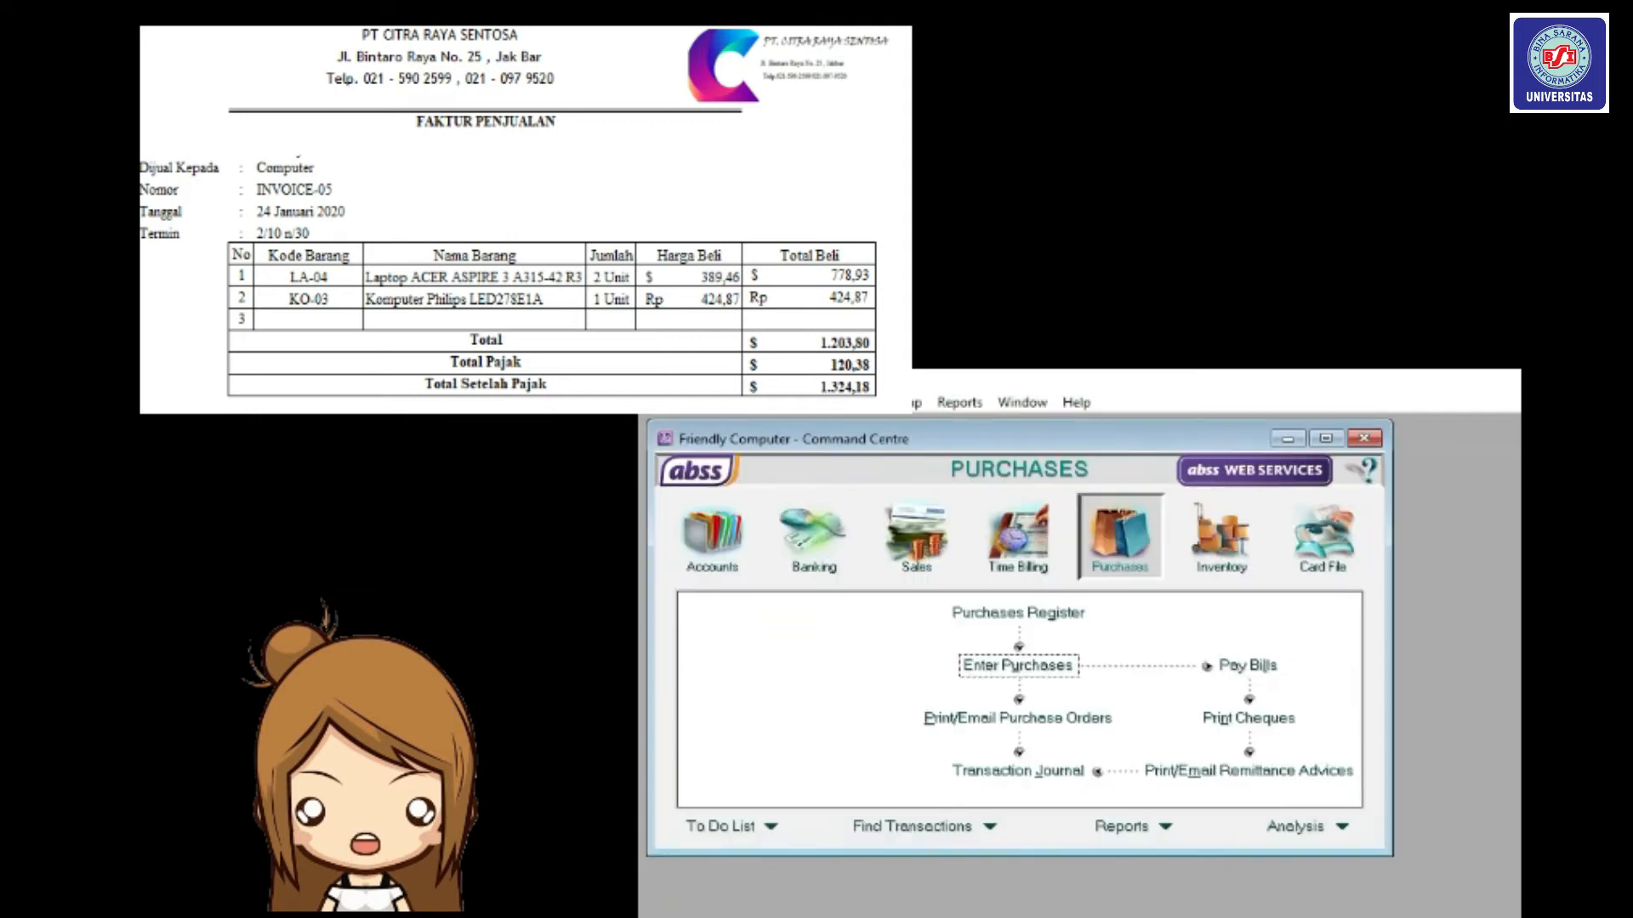
left_click(1035, 776)
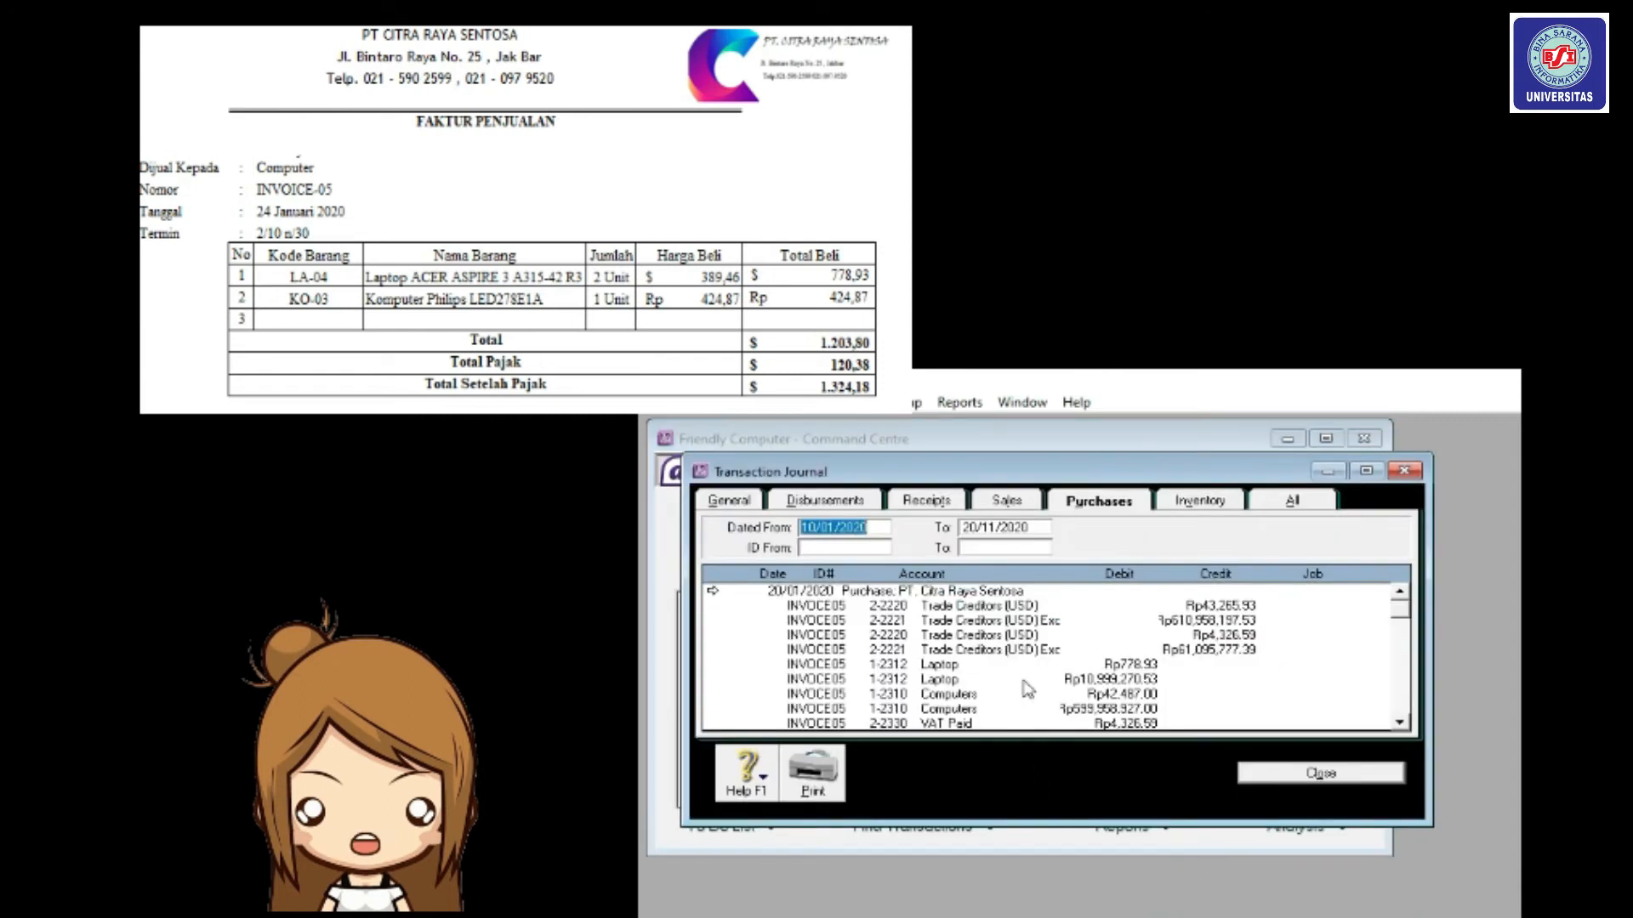
left_click(818, 508)
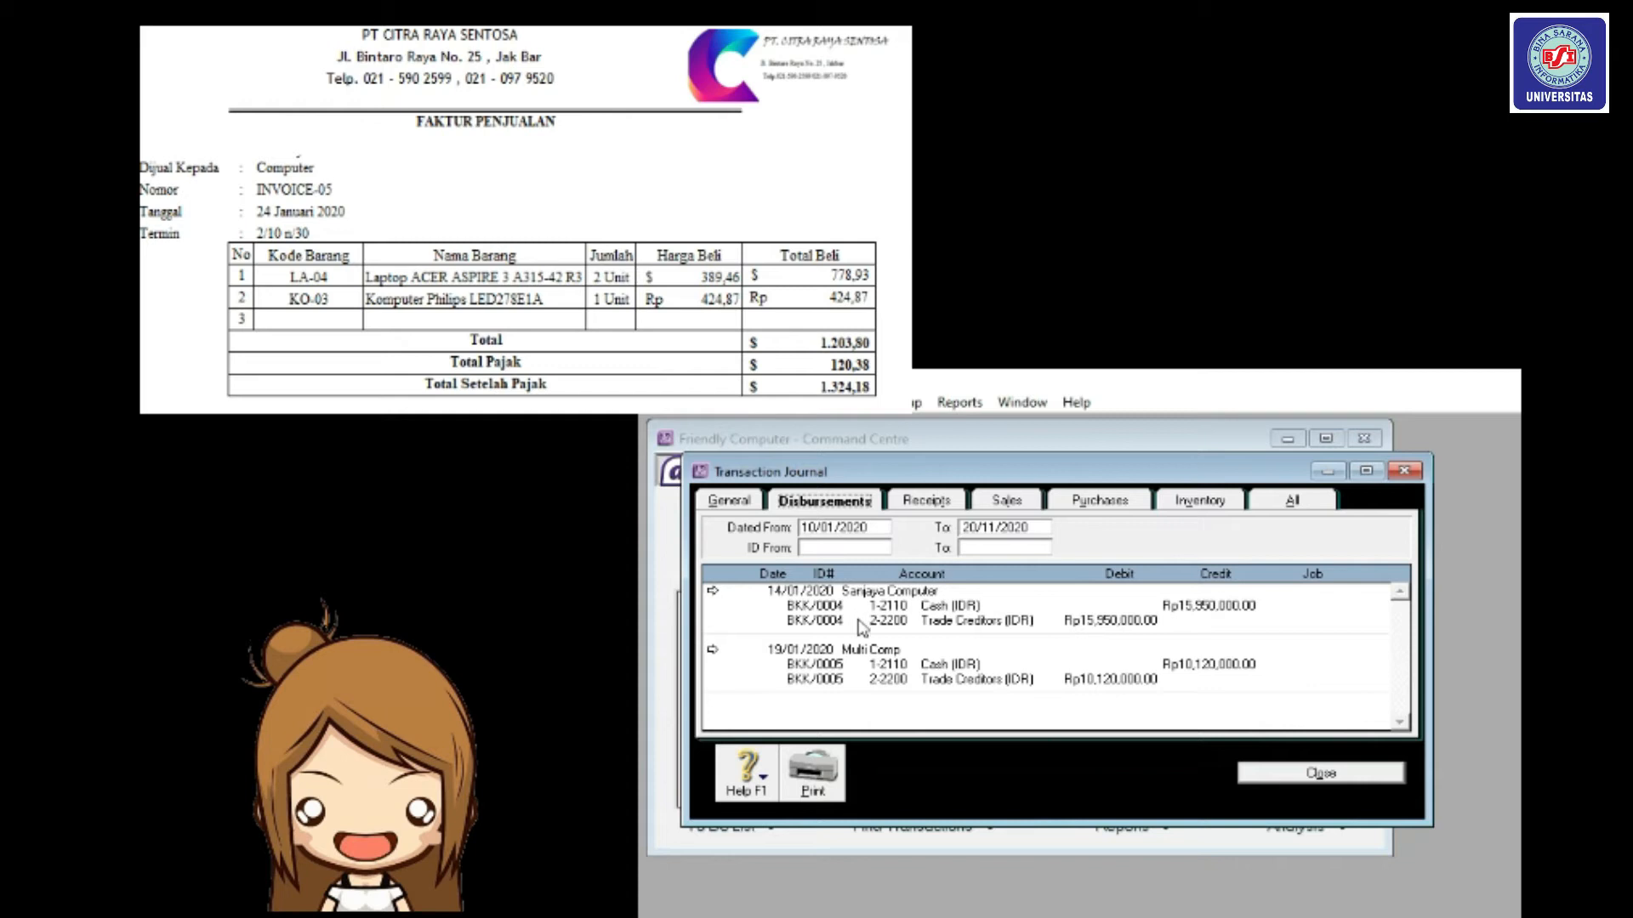
Set the journal date range to 24/01/2020 through 24/11/2020 and view the Purchases tab.
left_click(817, 527)
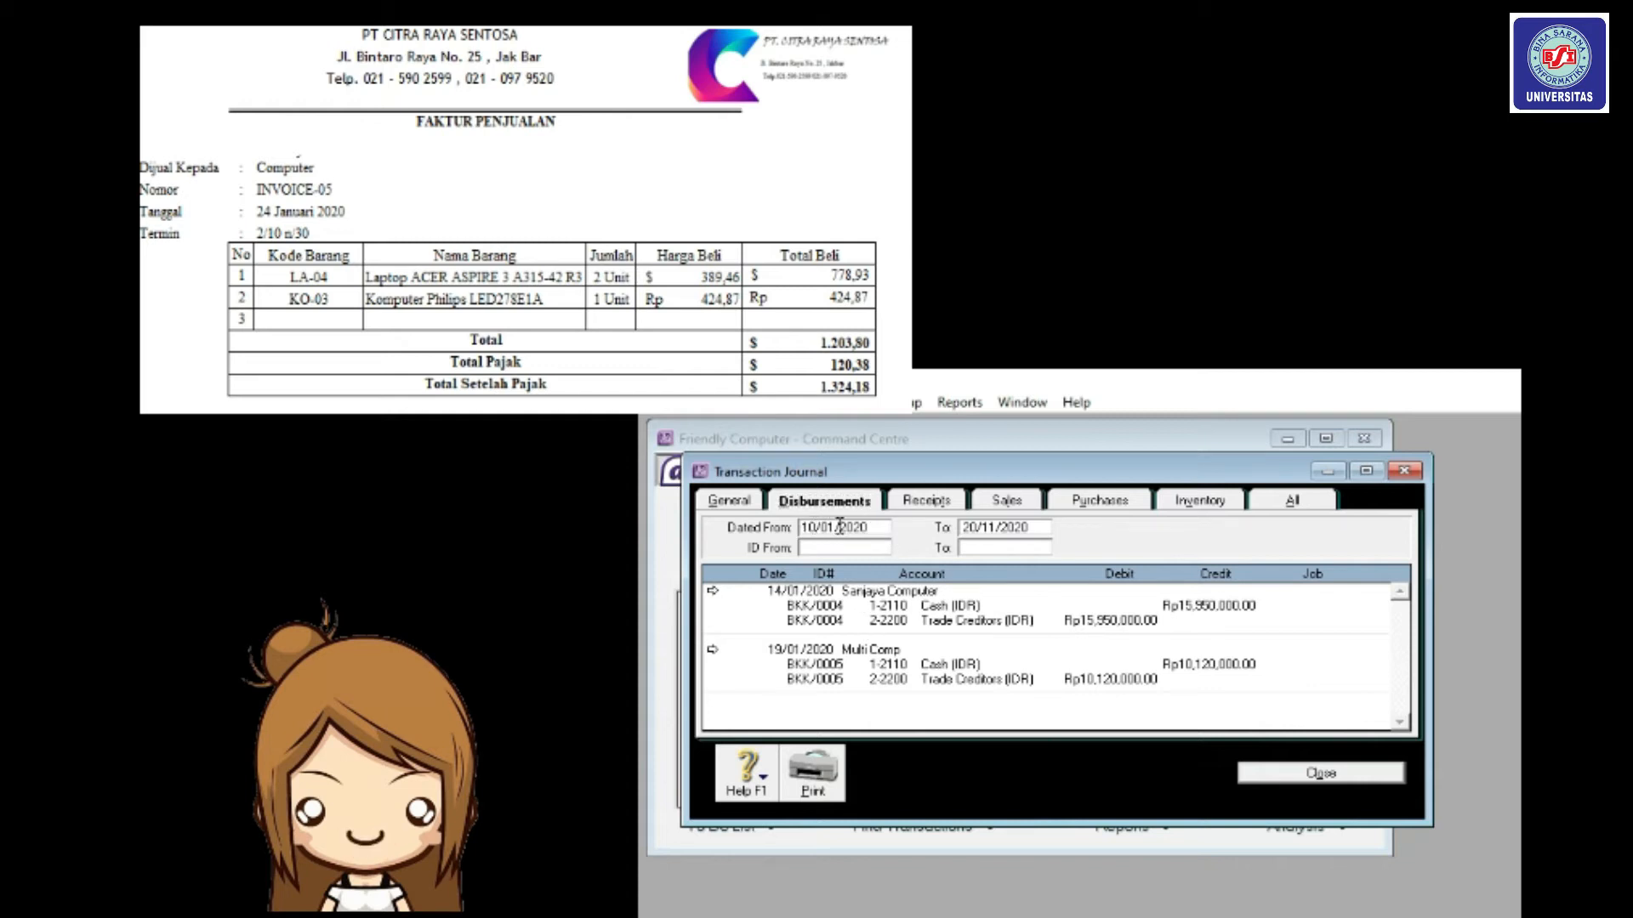
key("BackSpace")
key("BackSpace")
type("24")
left_click(976, 526)
left_click(978, 526)
key("BackSpace")
type("4")
key("Tab")
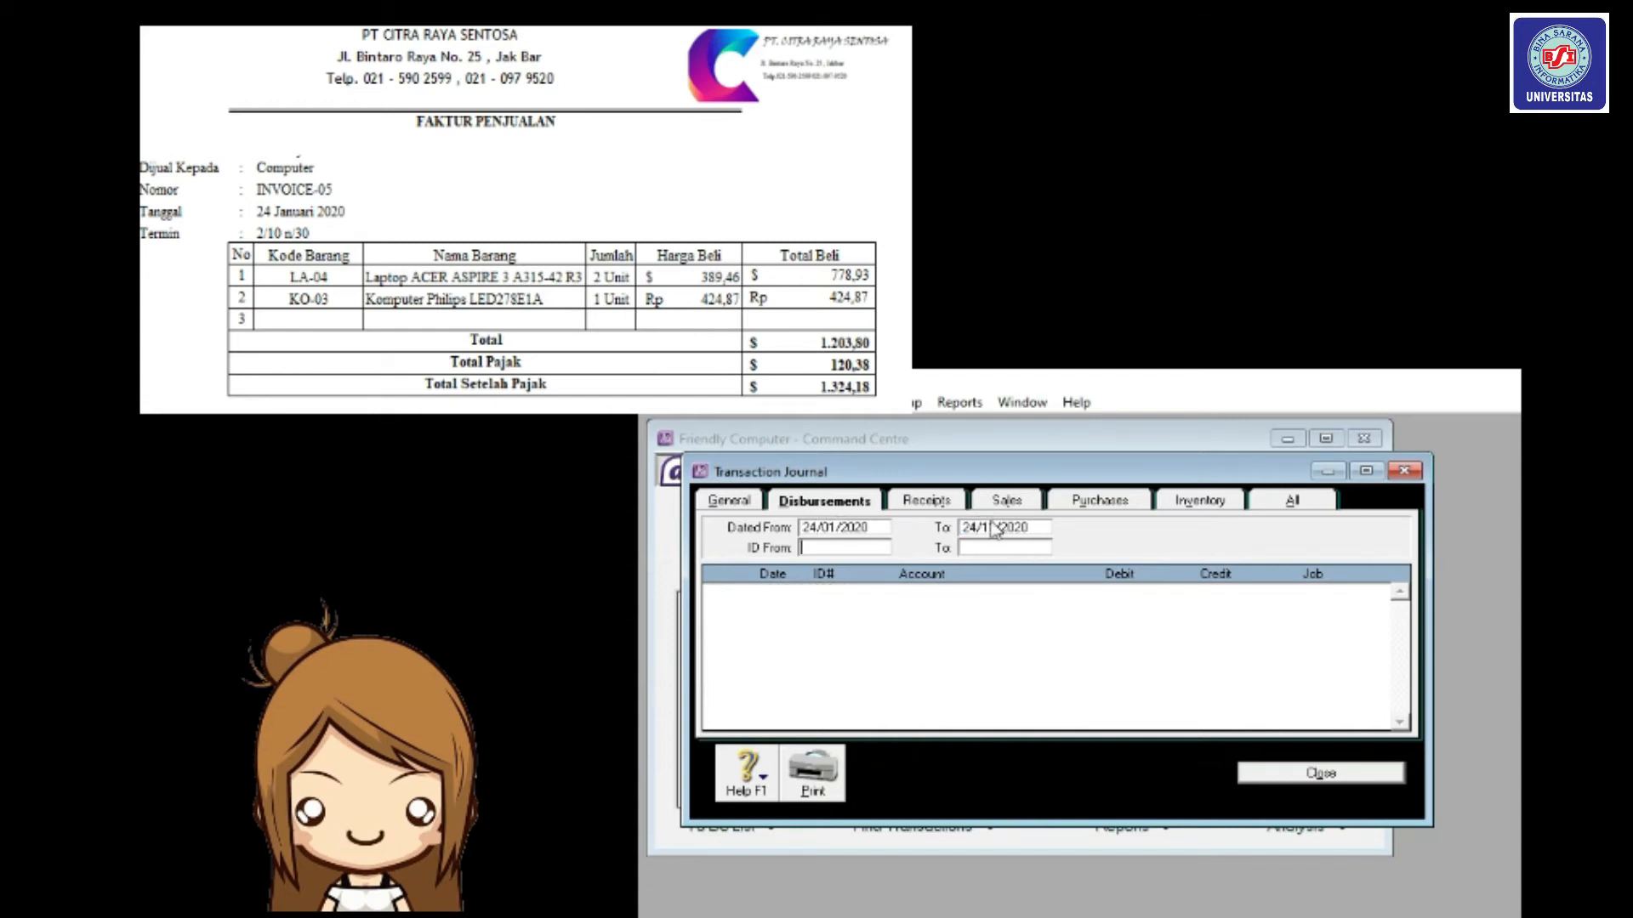
left_click(1117, 505)
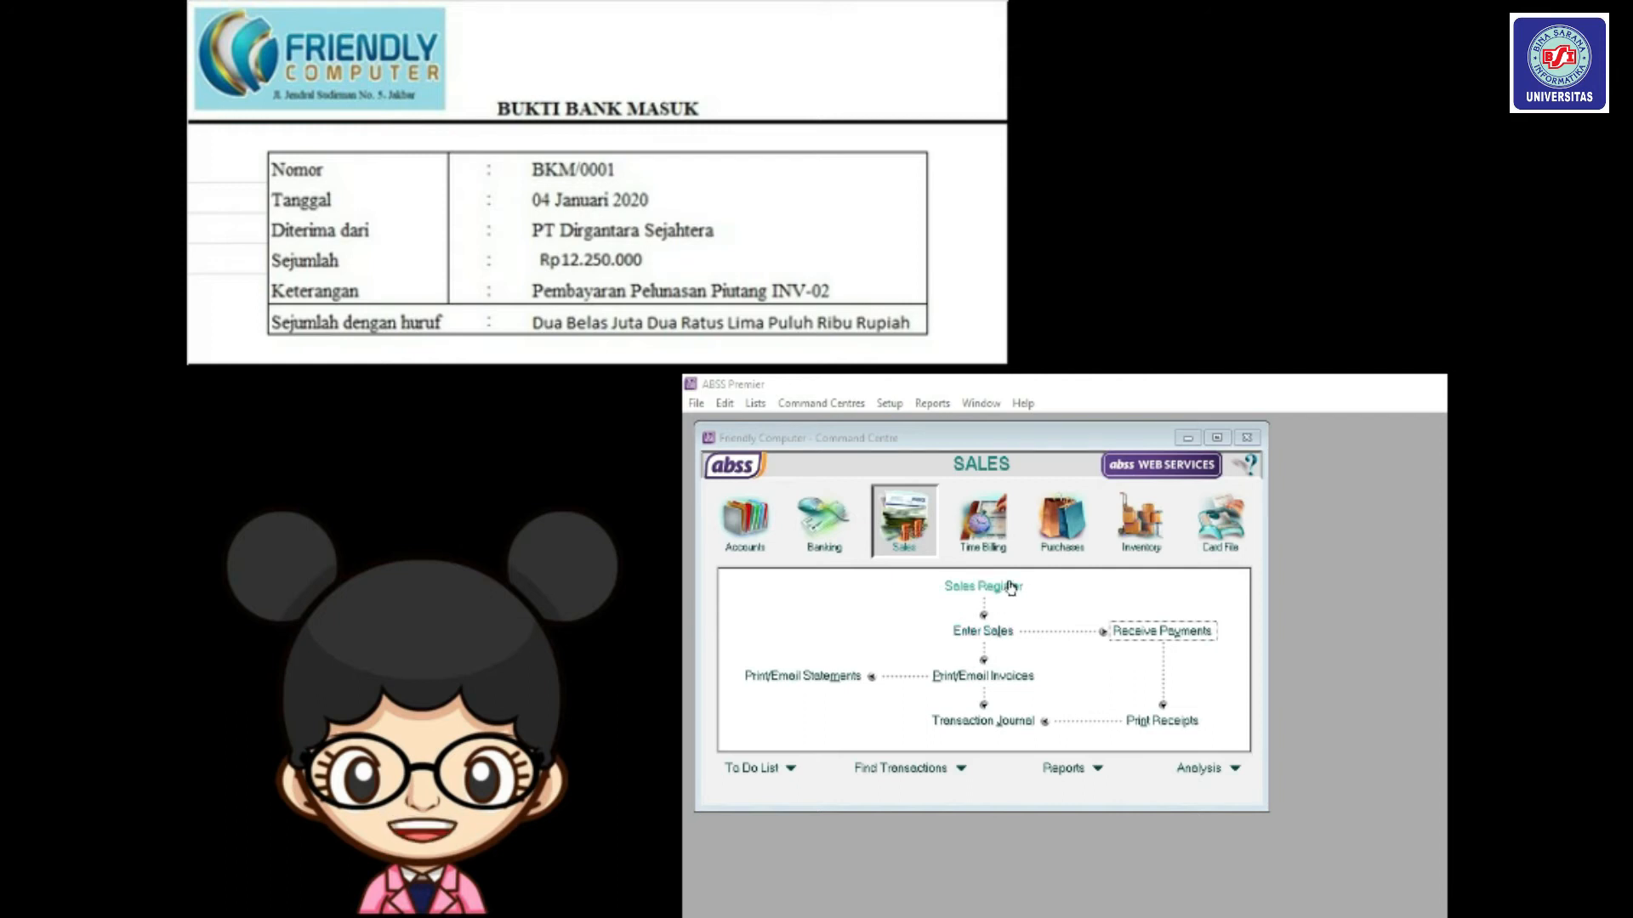
Start a payment from PT. Dirgantara Sejahtera deposited into 1-2140 Bank BCA (IDR).
left_click(1157, 637)
left_click_drag(973, 473, 950, 443)
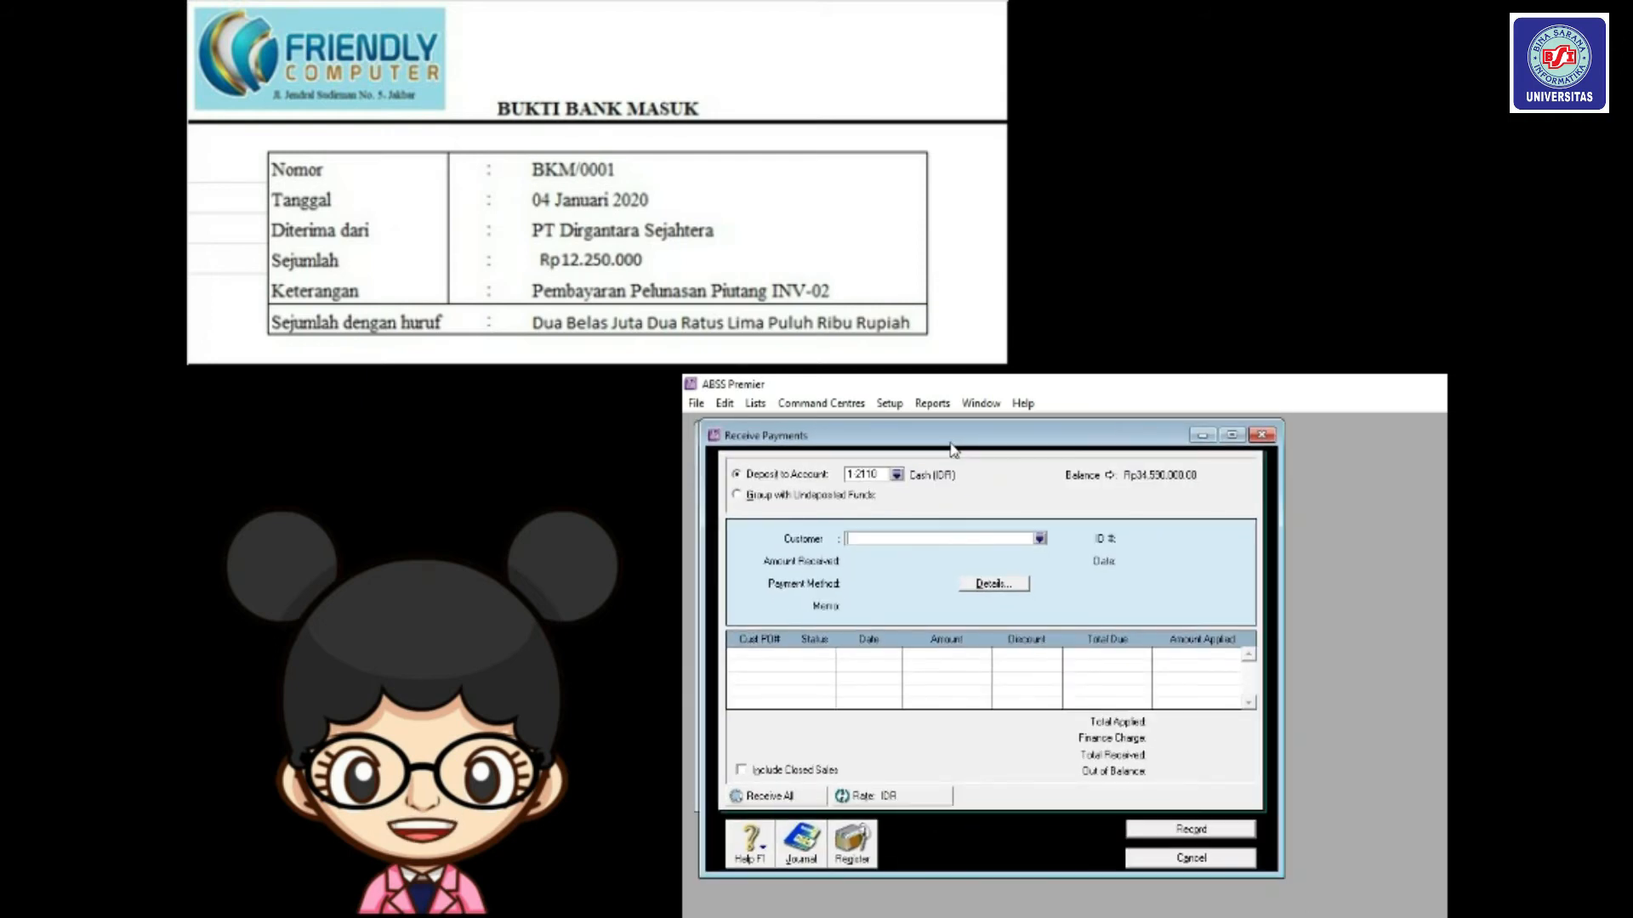
left_click(897, 474)
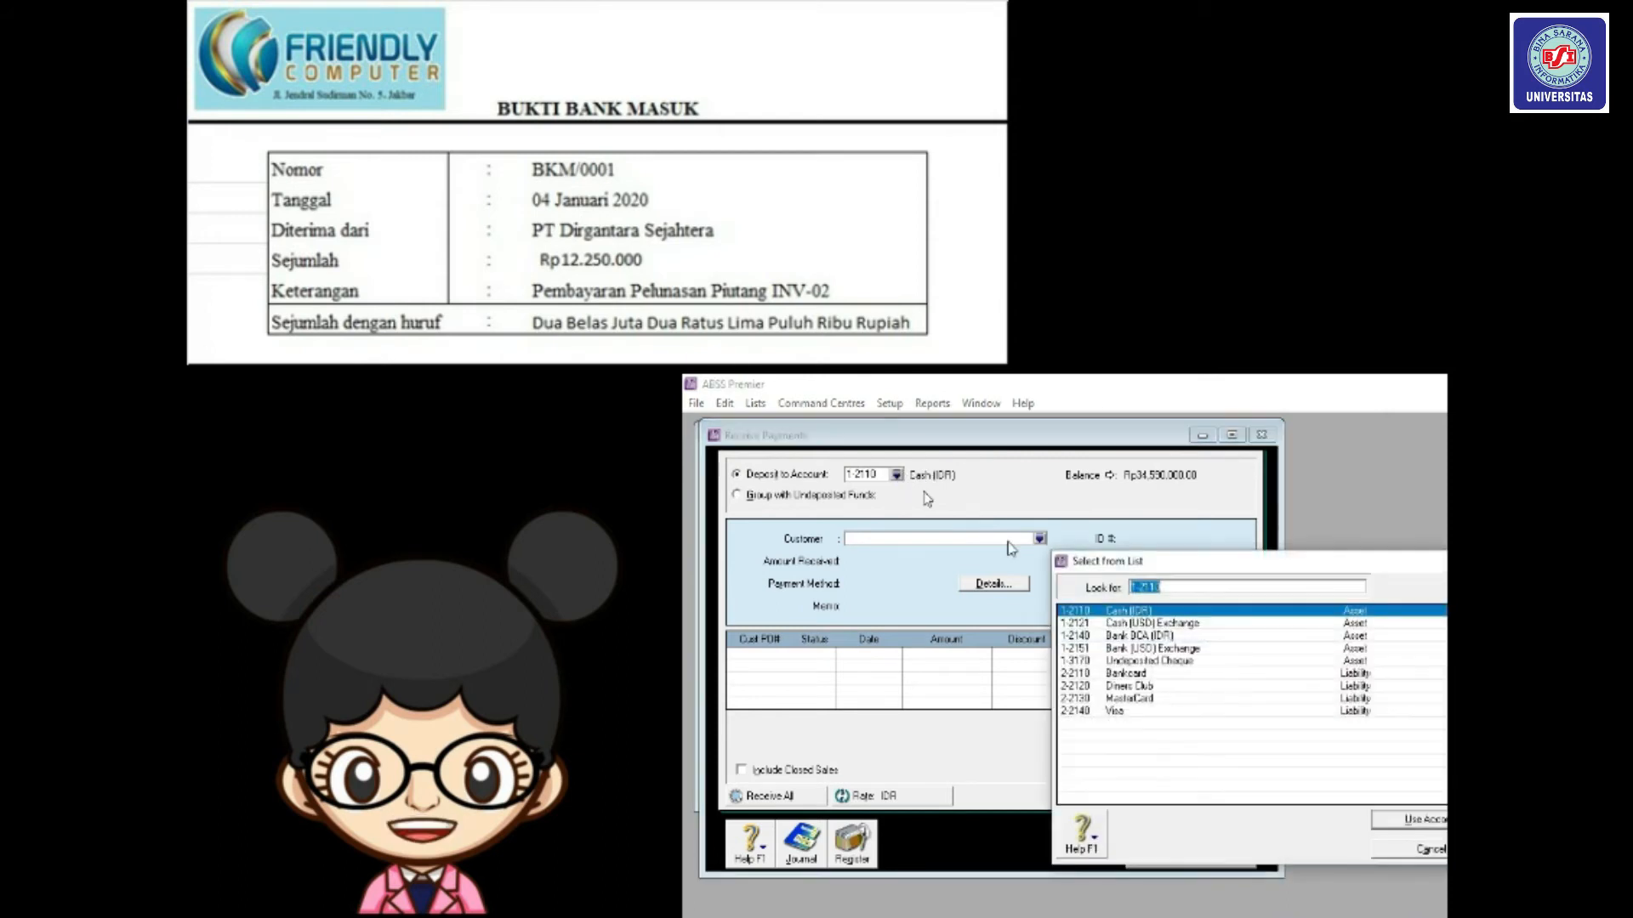
double_click(1140, 636)
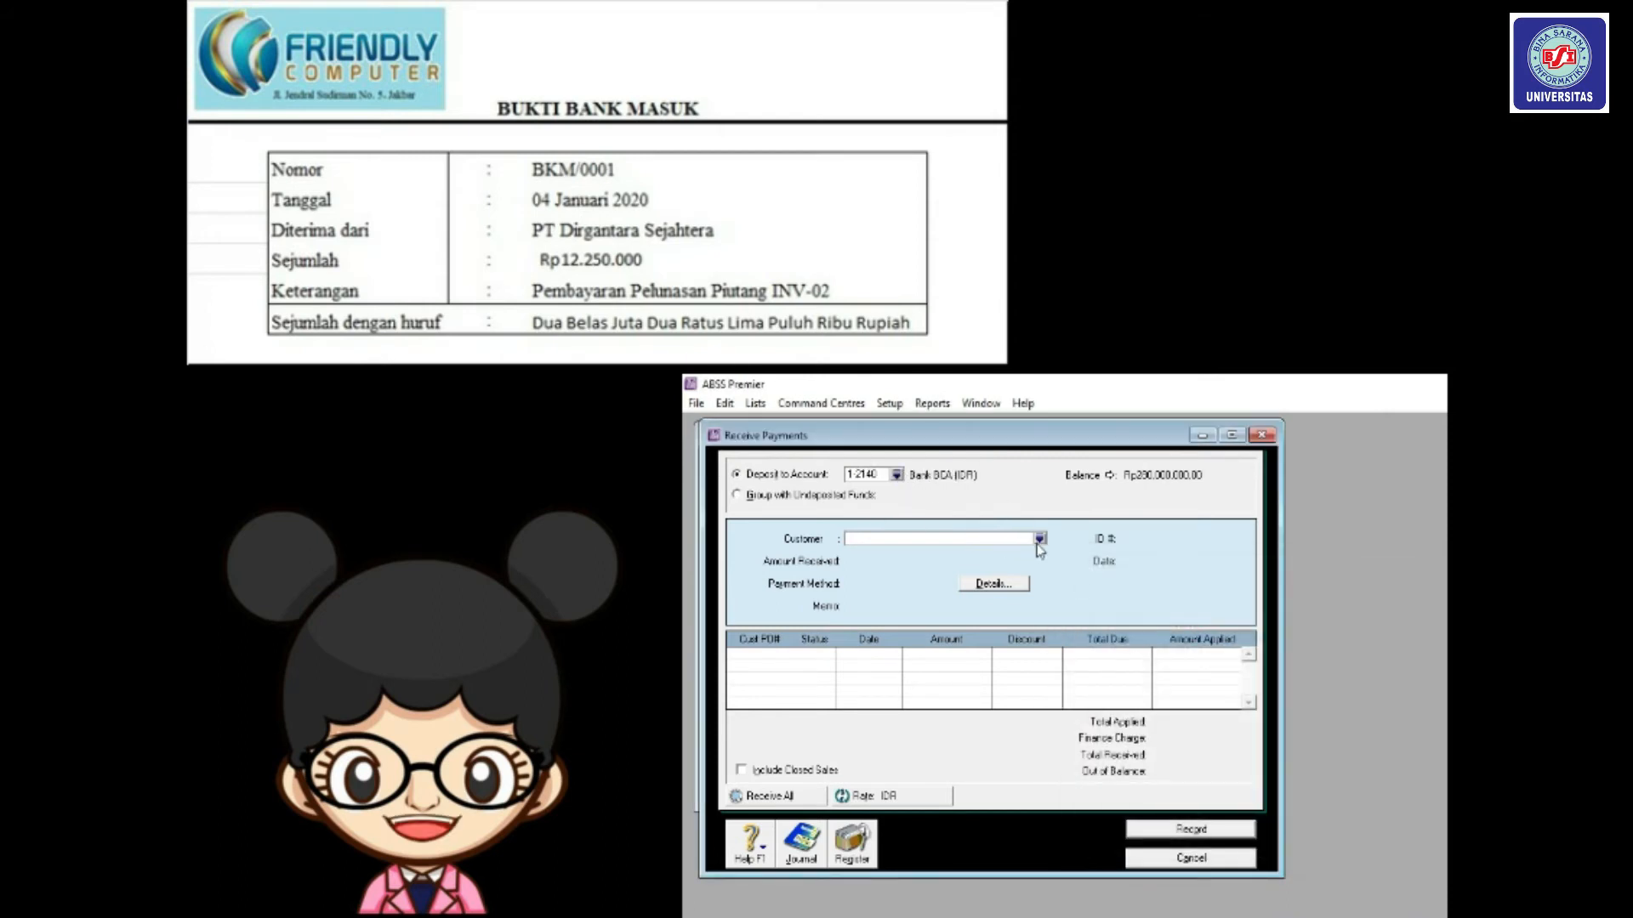
left_click(1039, 539)
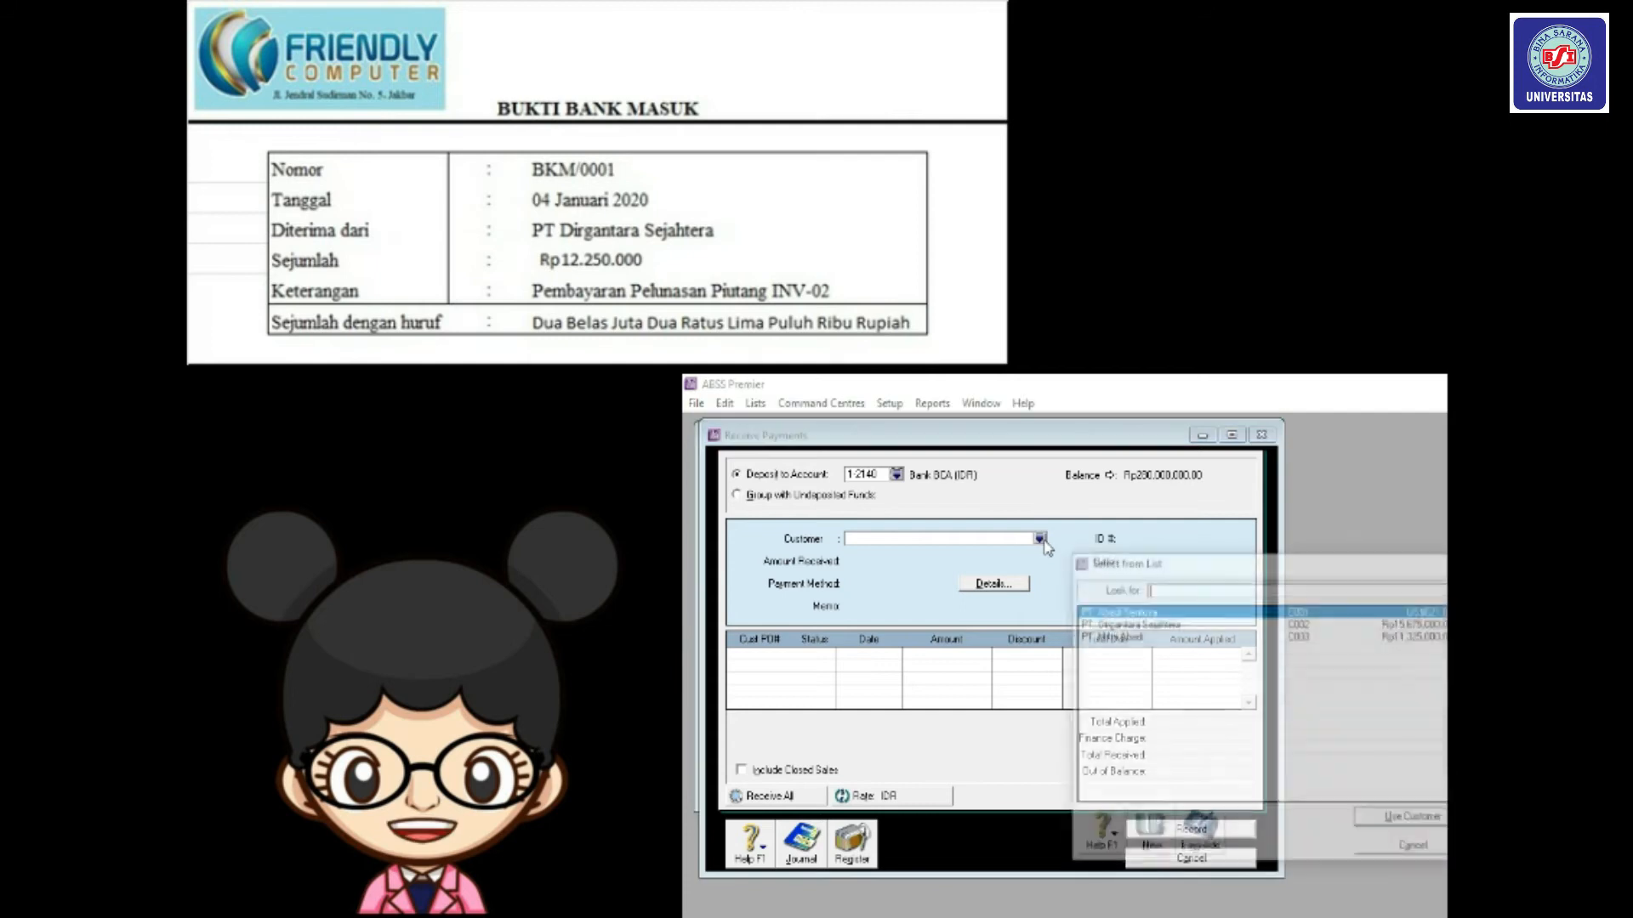
left_click(1146, 625)
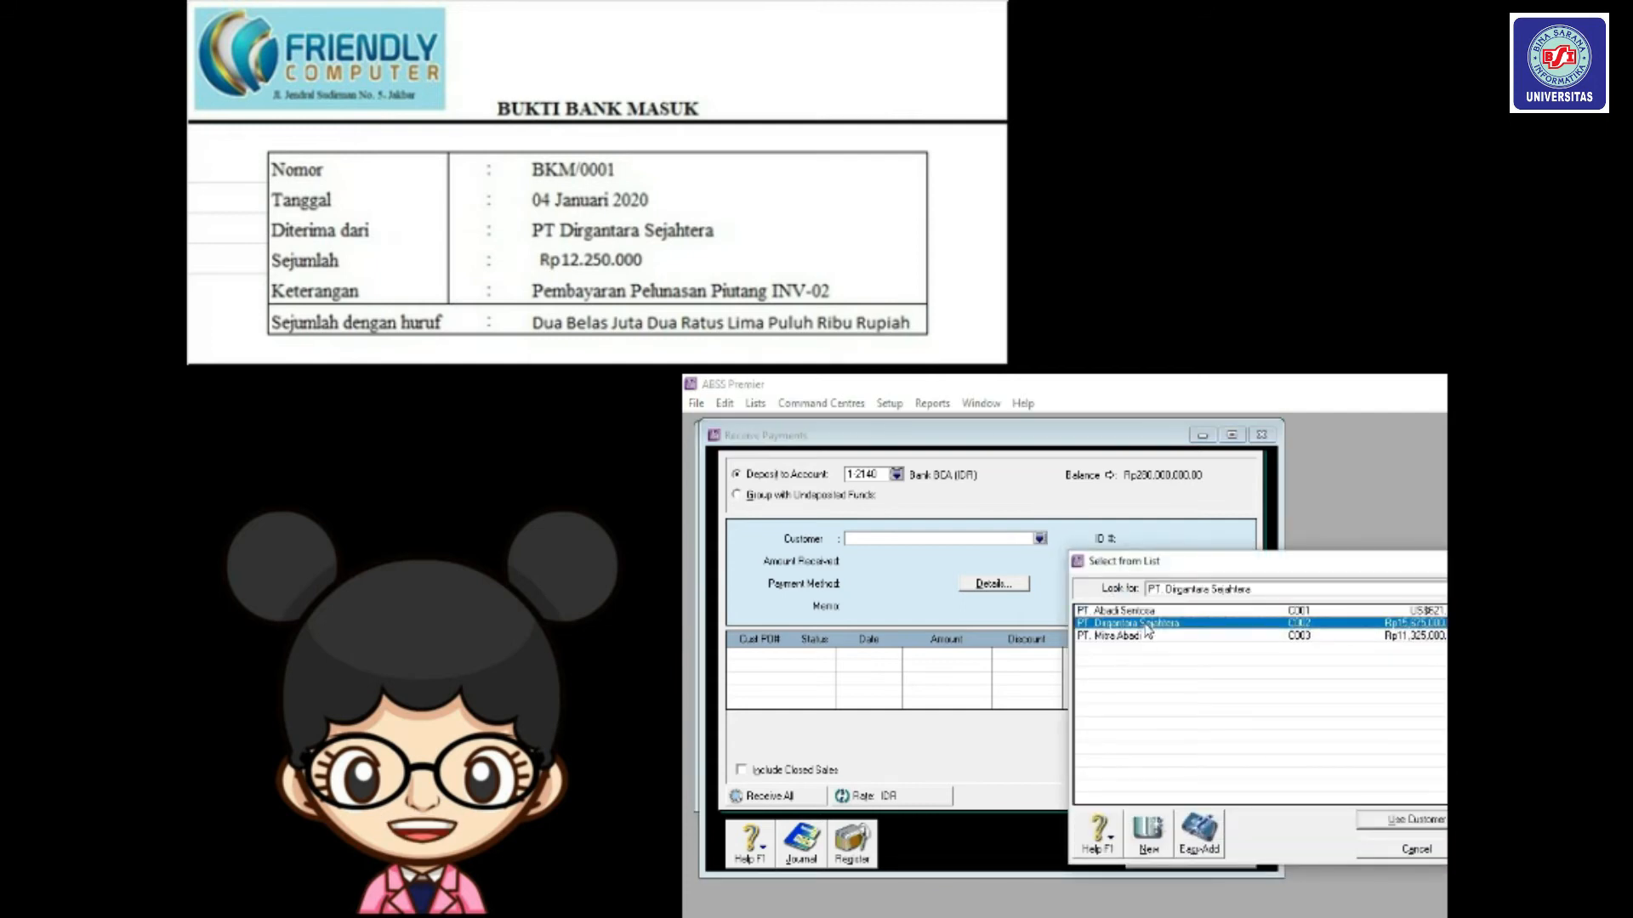
double_click(1145, 625)
left_click(1147, 539)
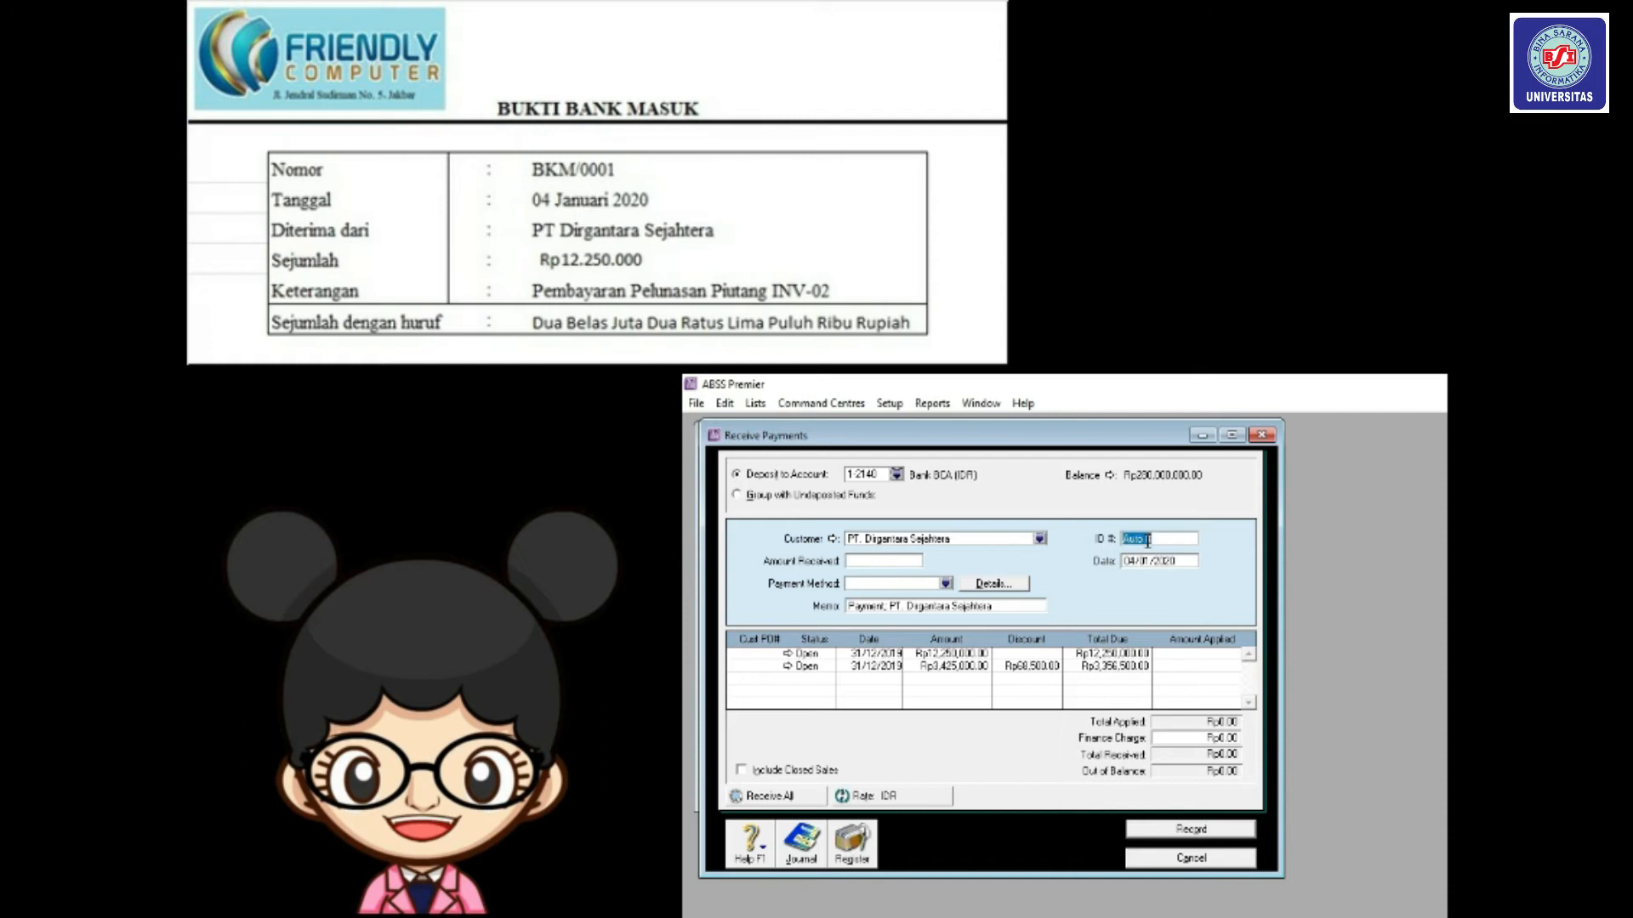
Enter ID BKM/0001 for 12,250,000, apply it to the first open invoice, and record.
type("BKM")
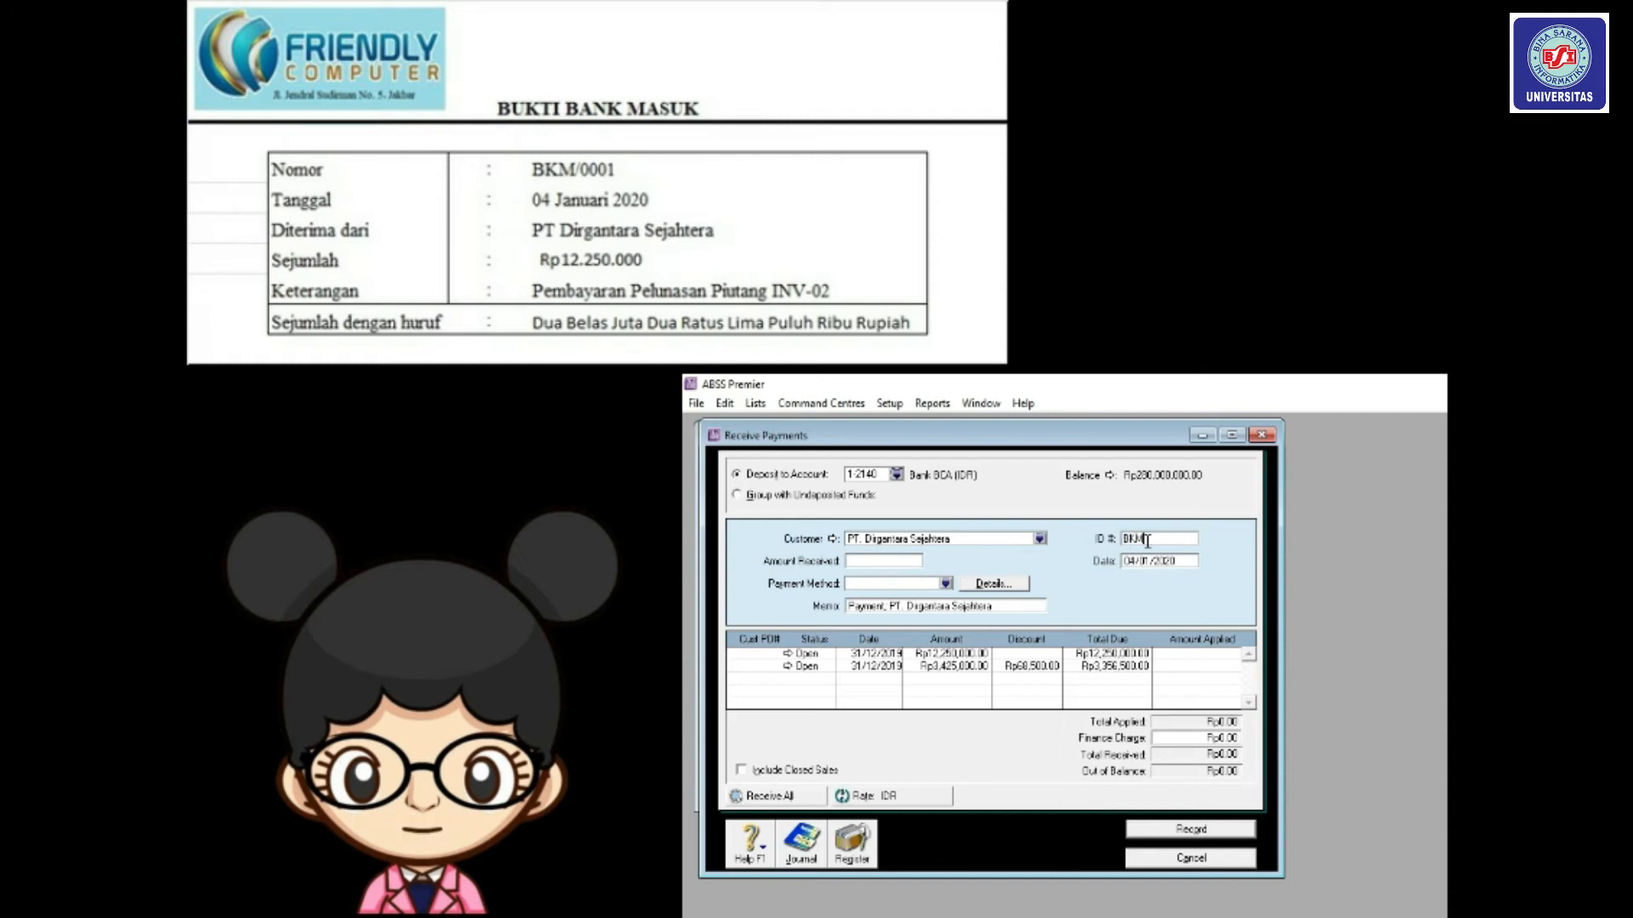
type("/000")
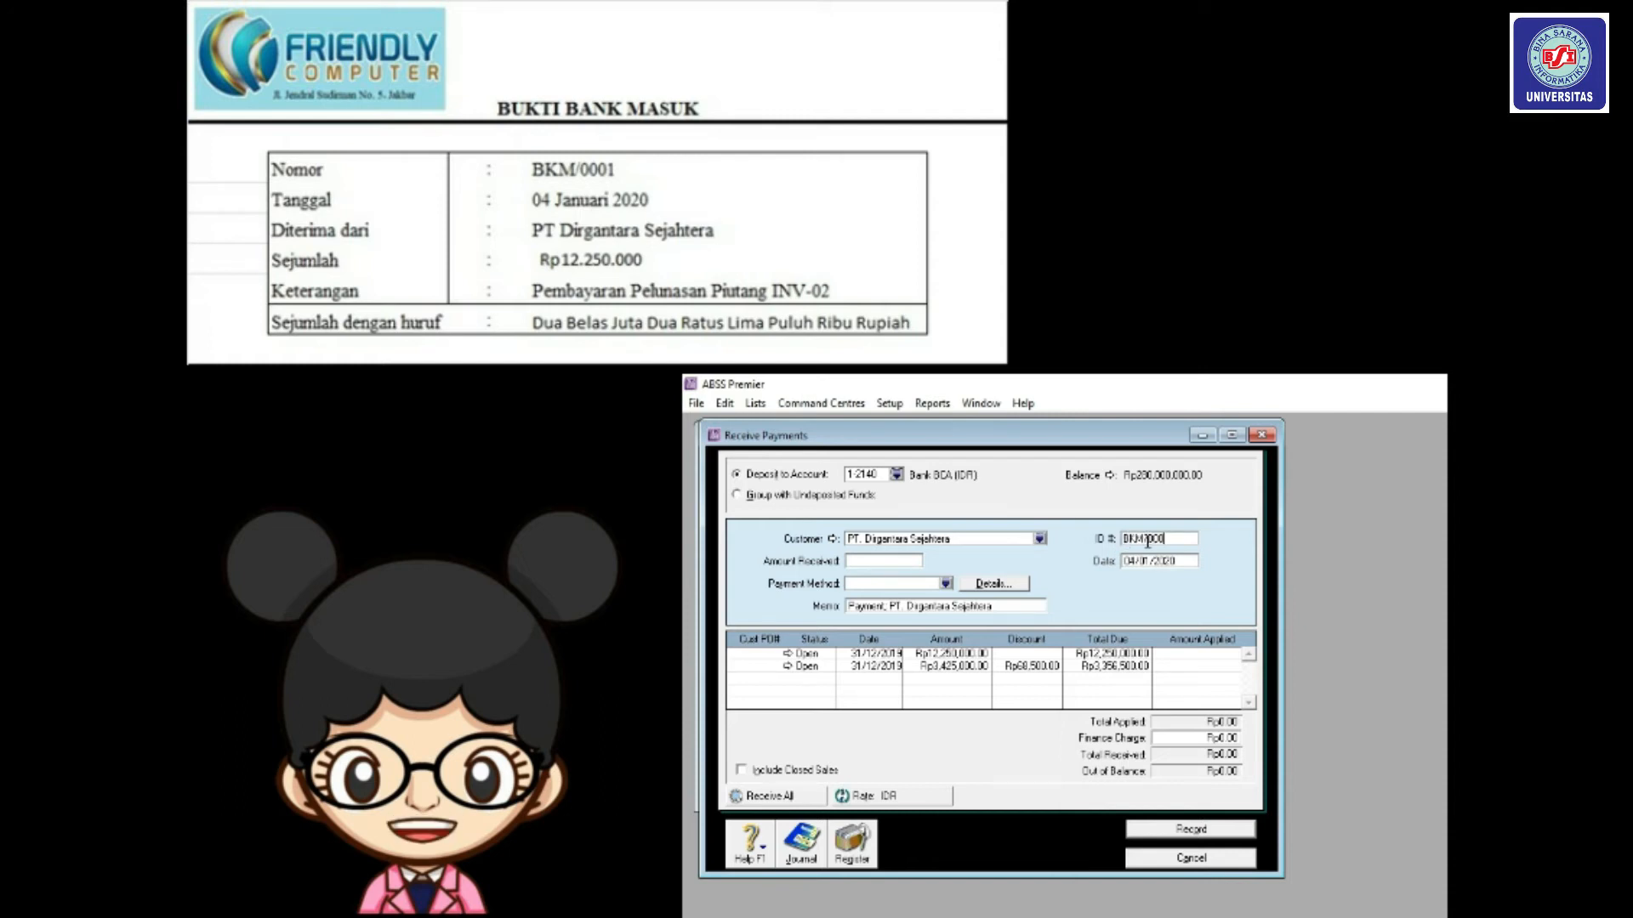
type("1")
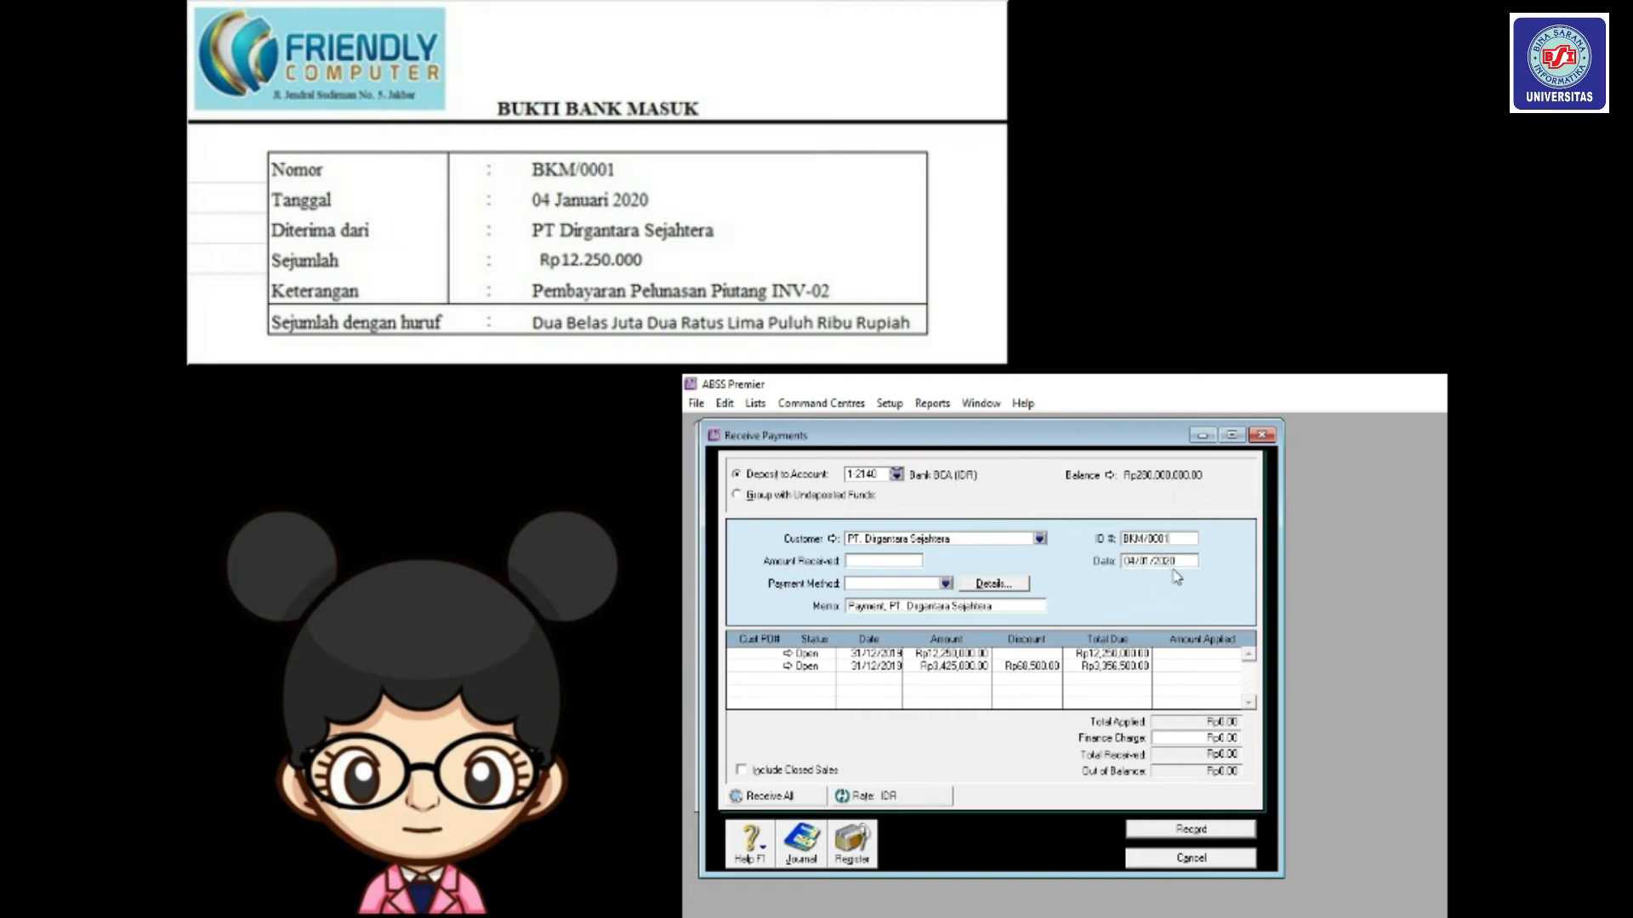
left_click(876, 562)
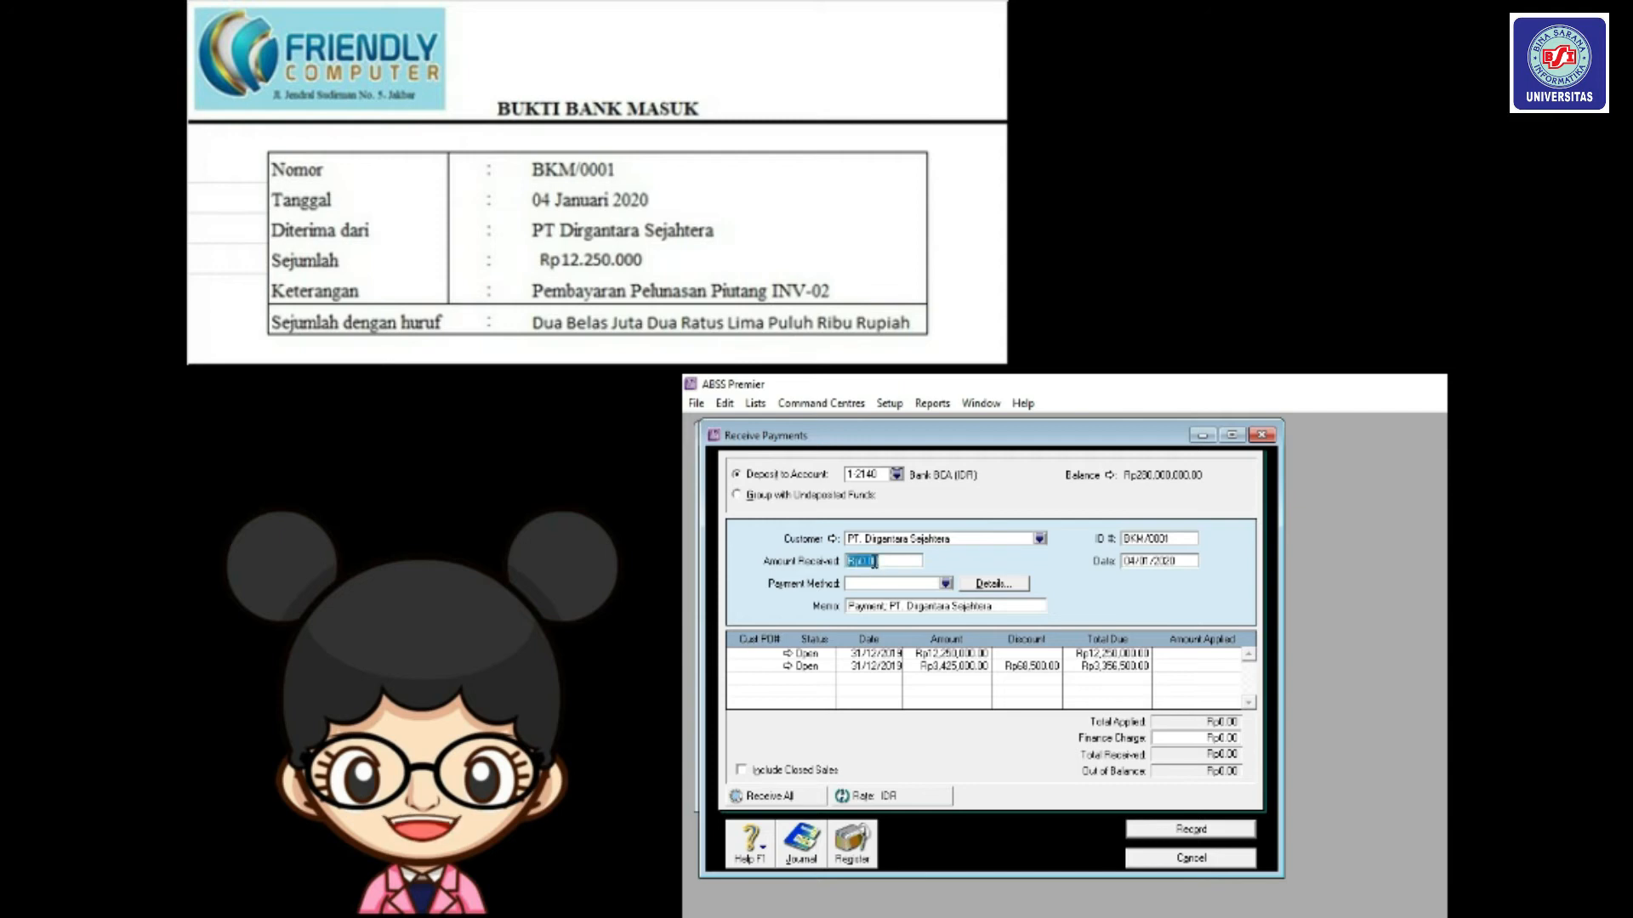
type("12,250,")
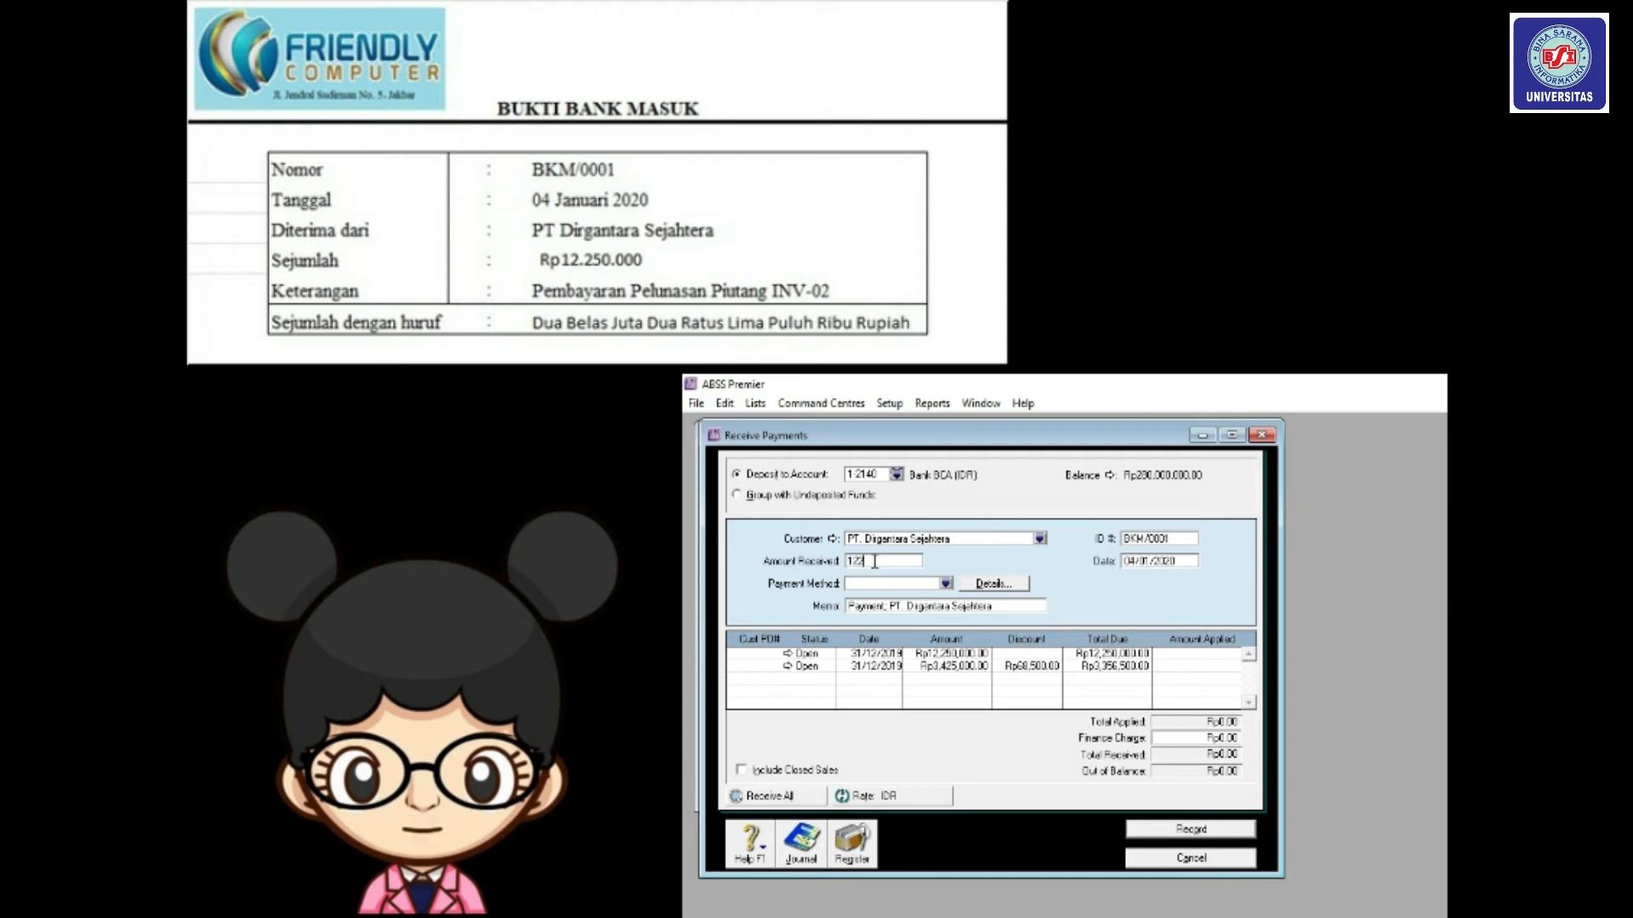
type("000")
key("Tab")
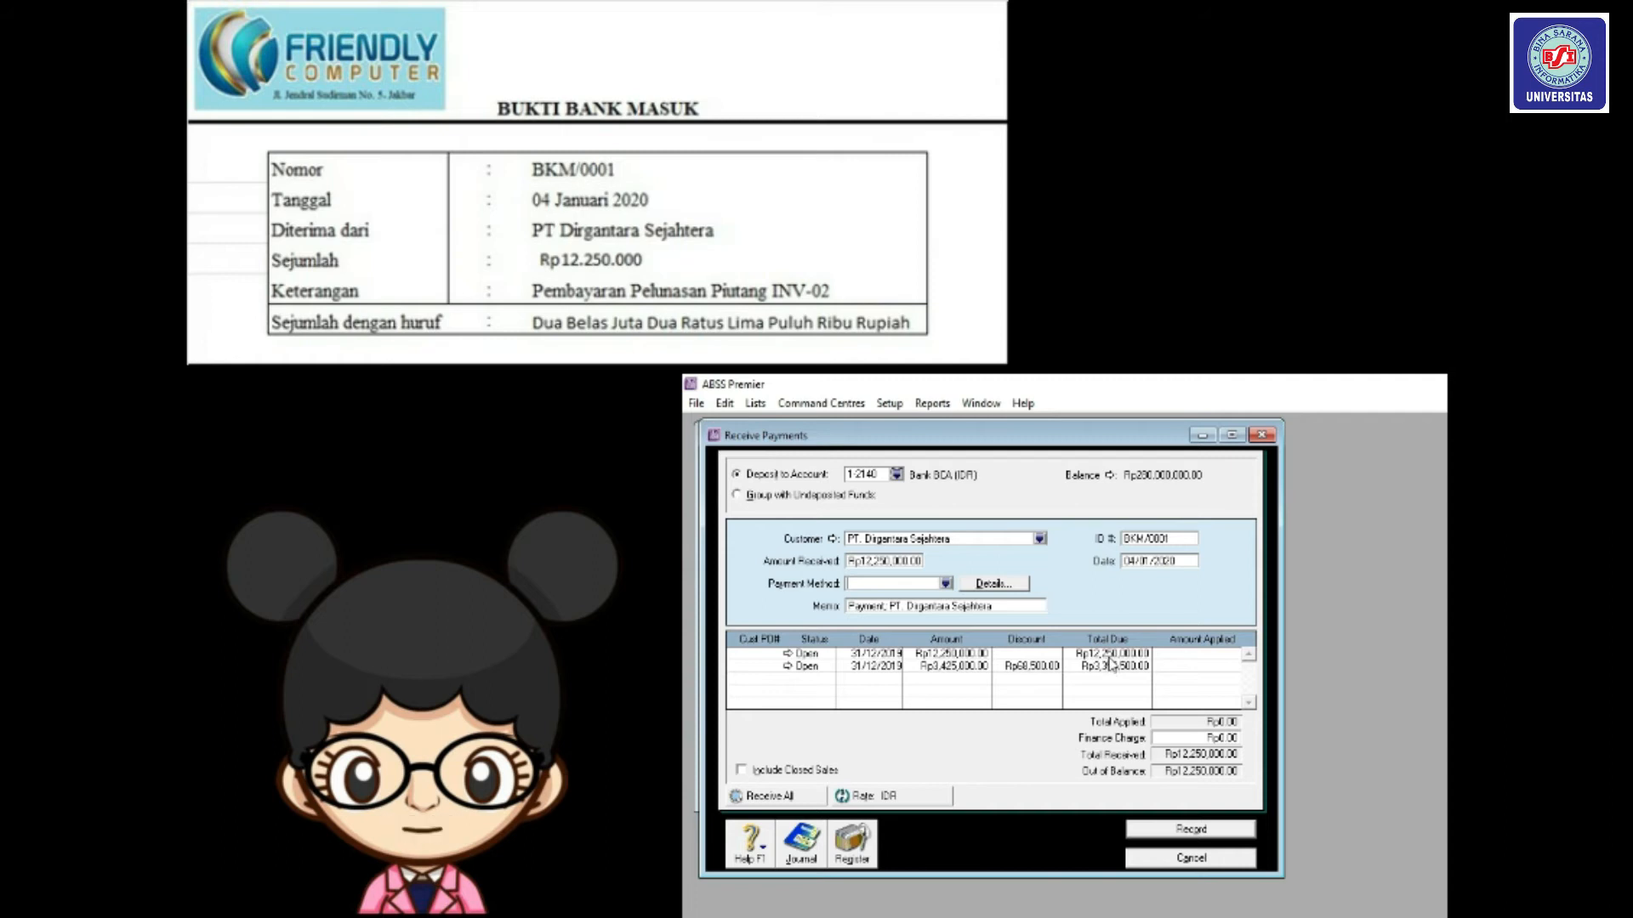
left_click(1180, 655)
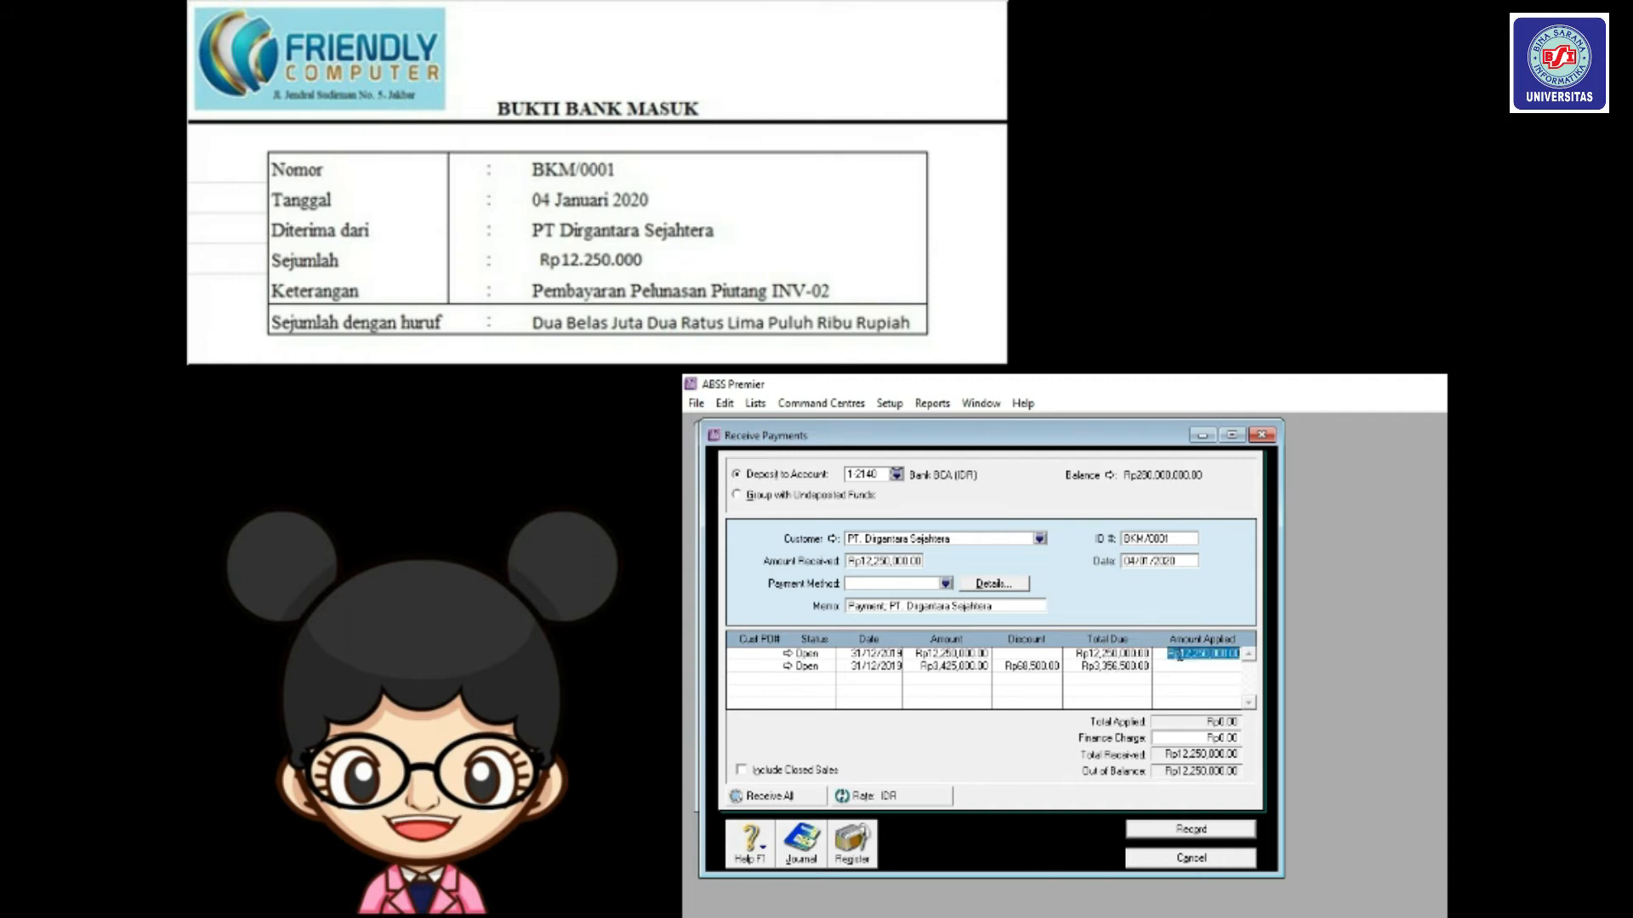
key("Tab")
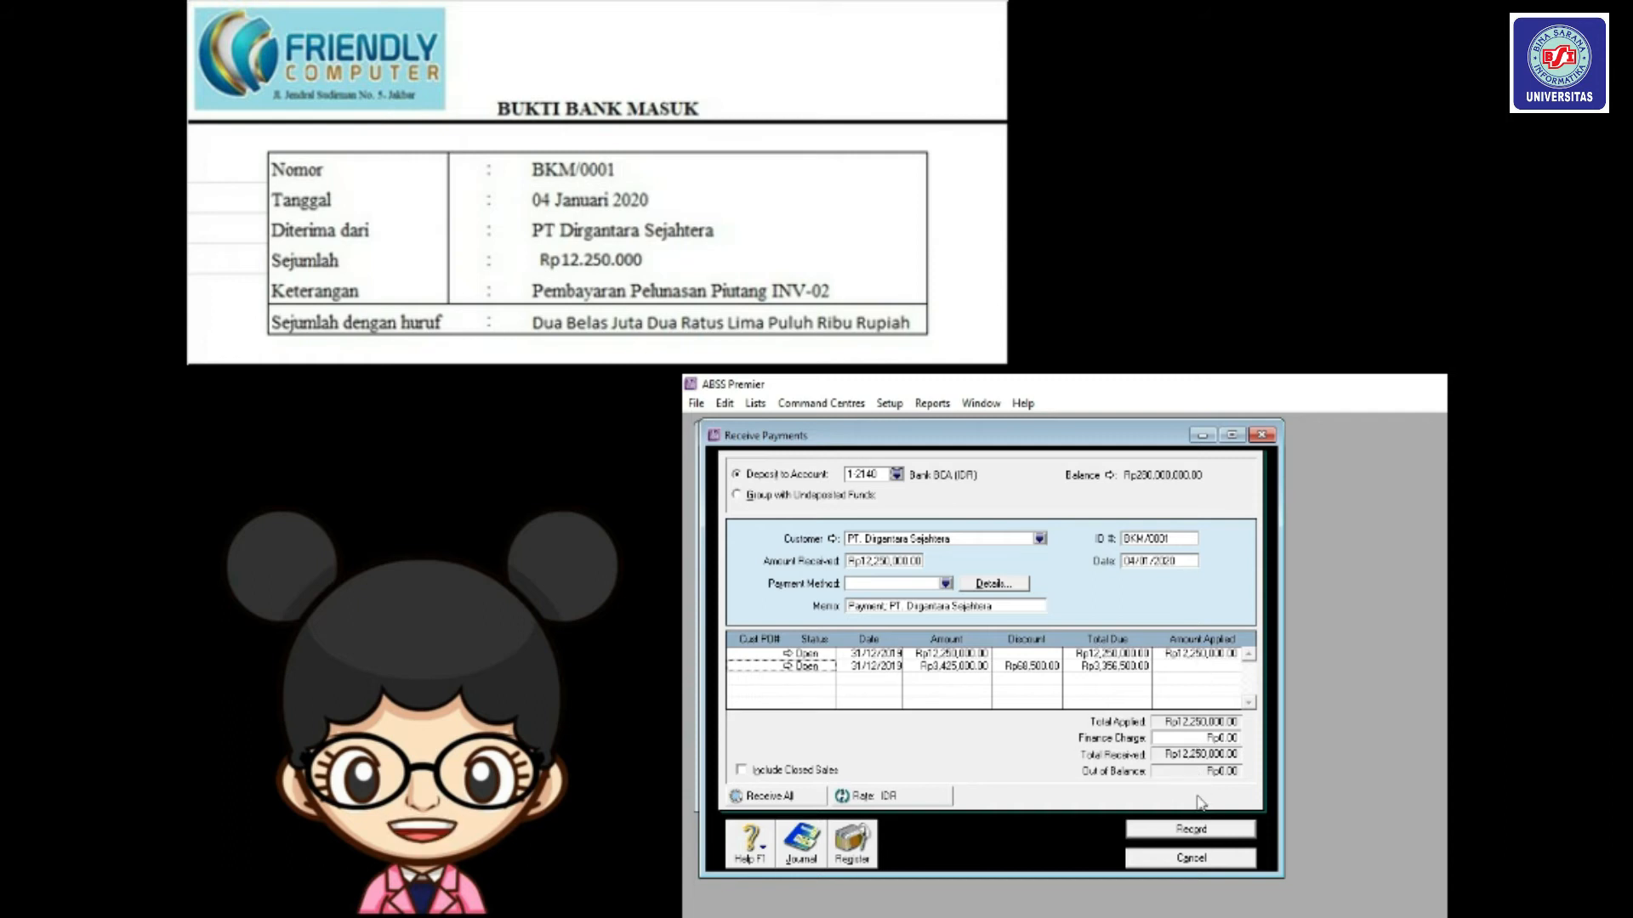
left_click(1194, 829)
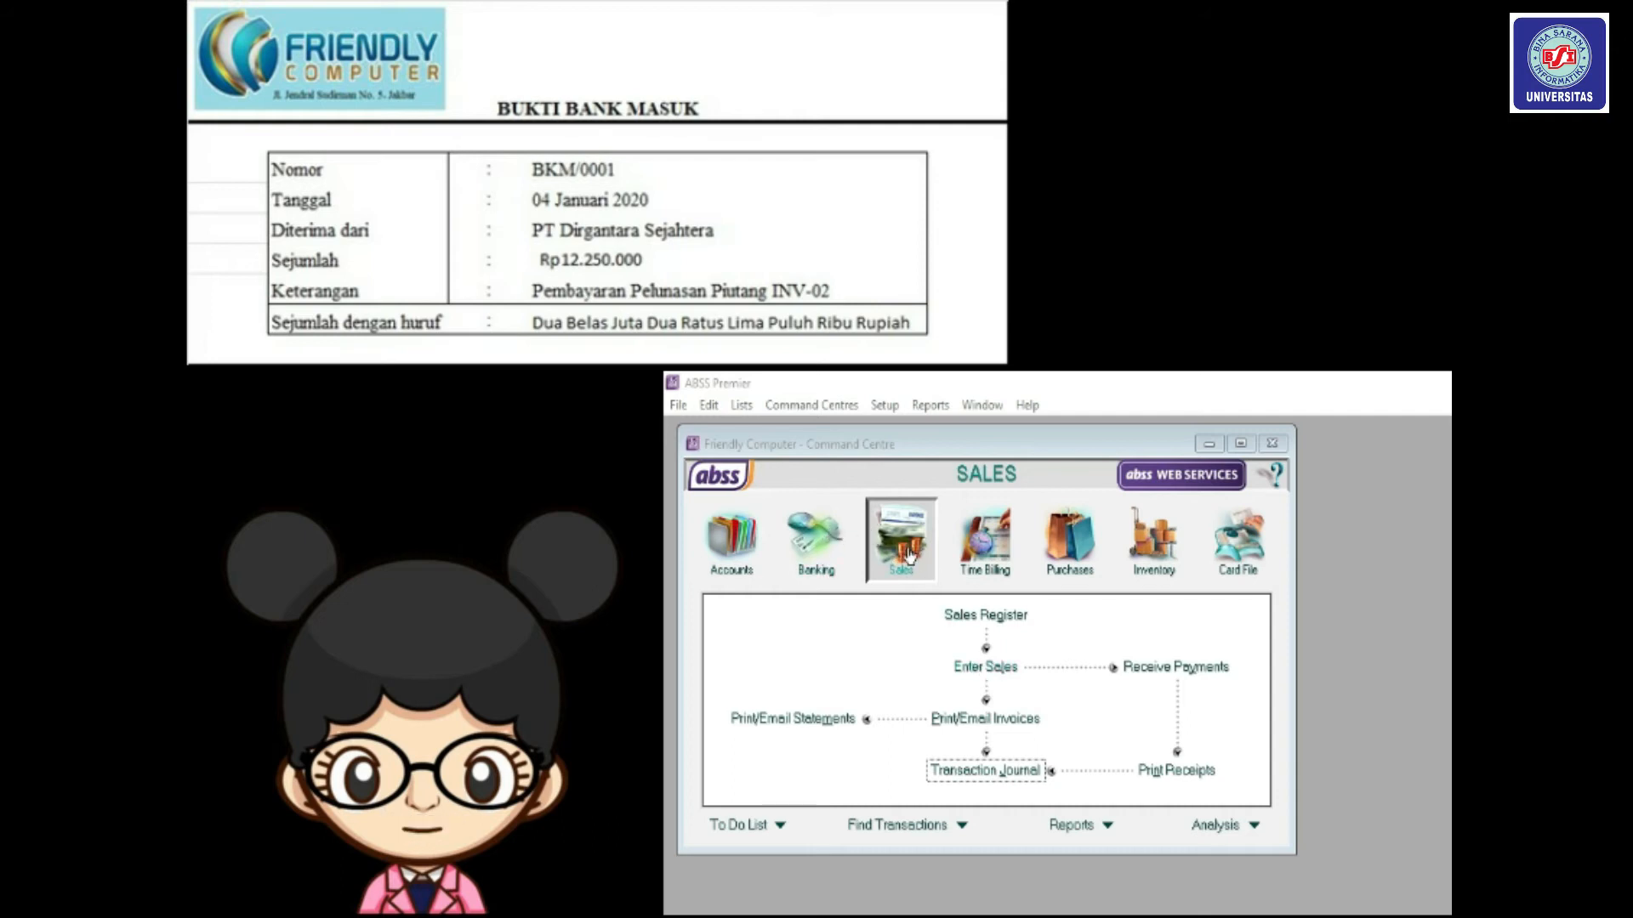
Show the Transaction Journal's Receipts tab dated from 04/01/2020.
left_click(994, 771)
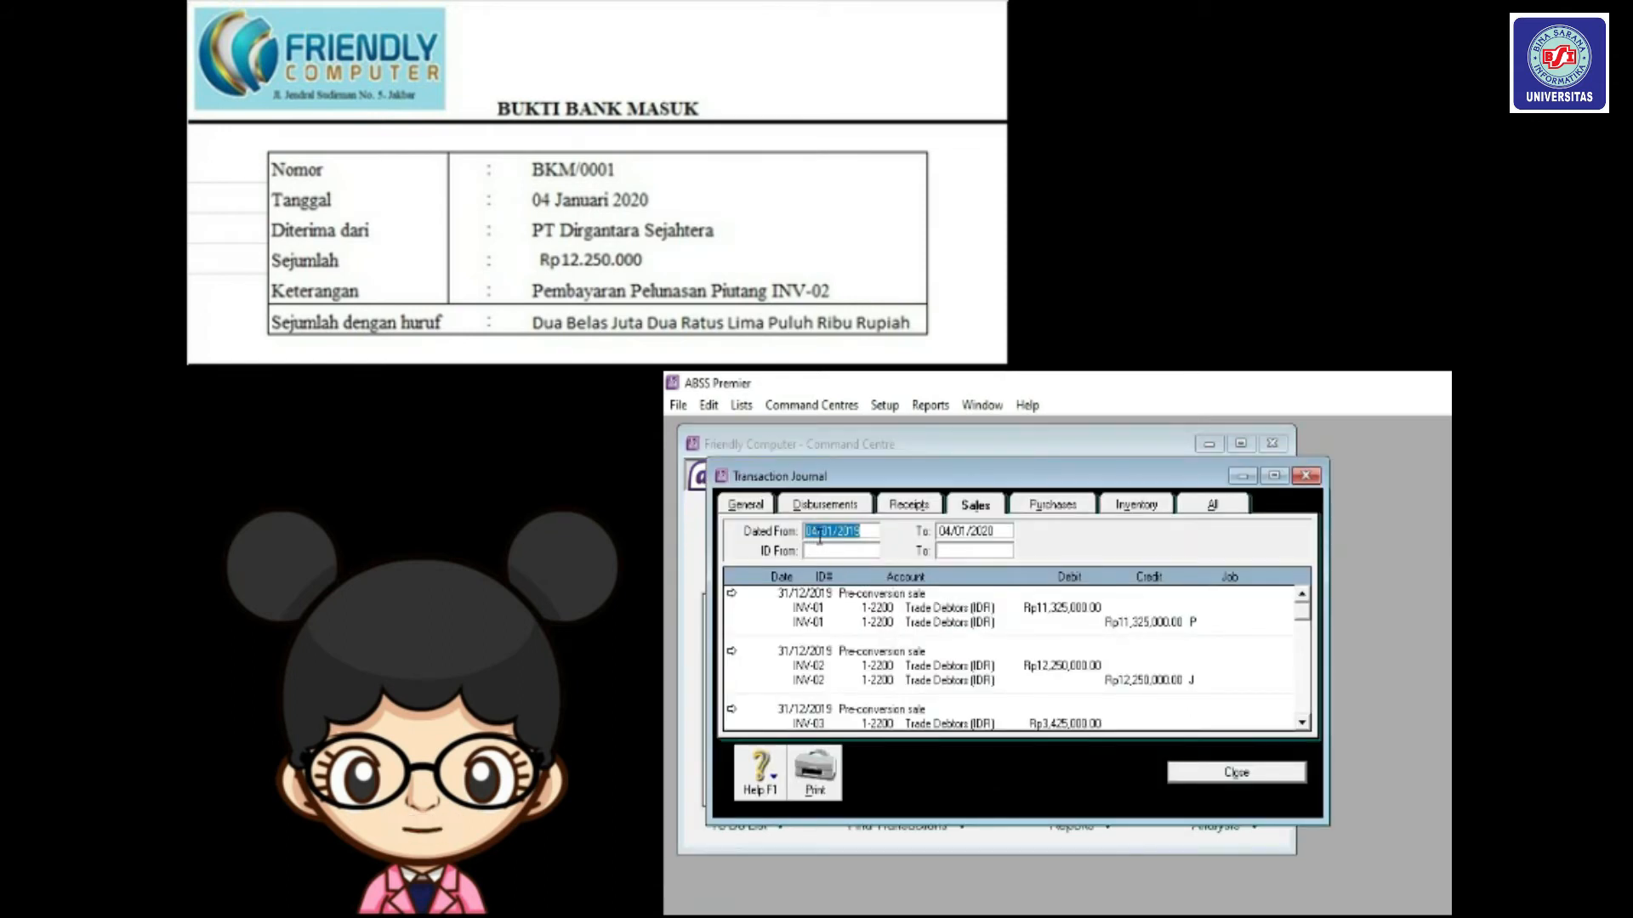
left_click(926, 508)
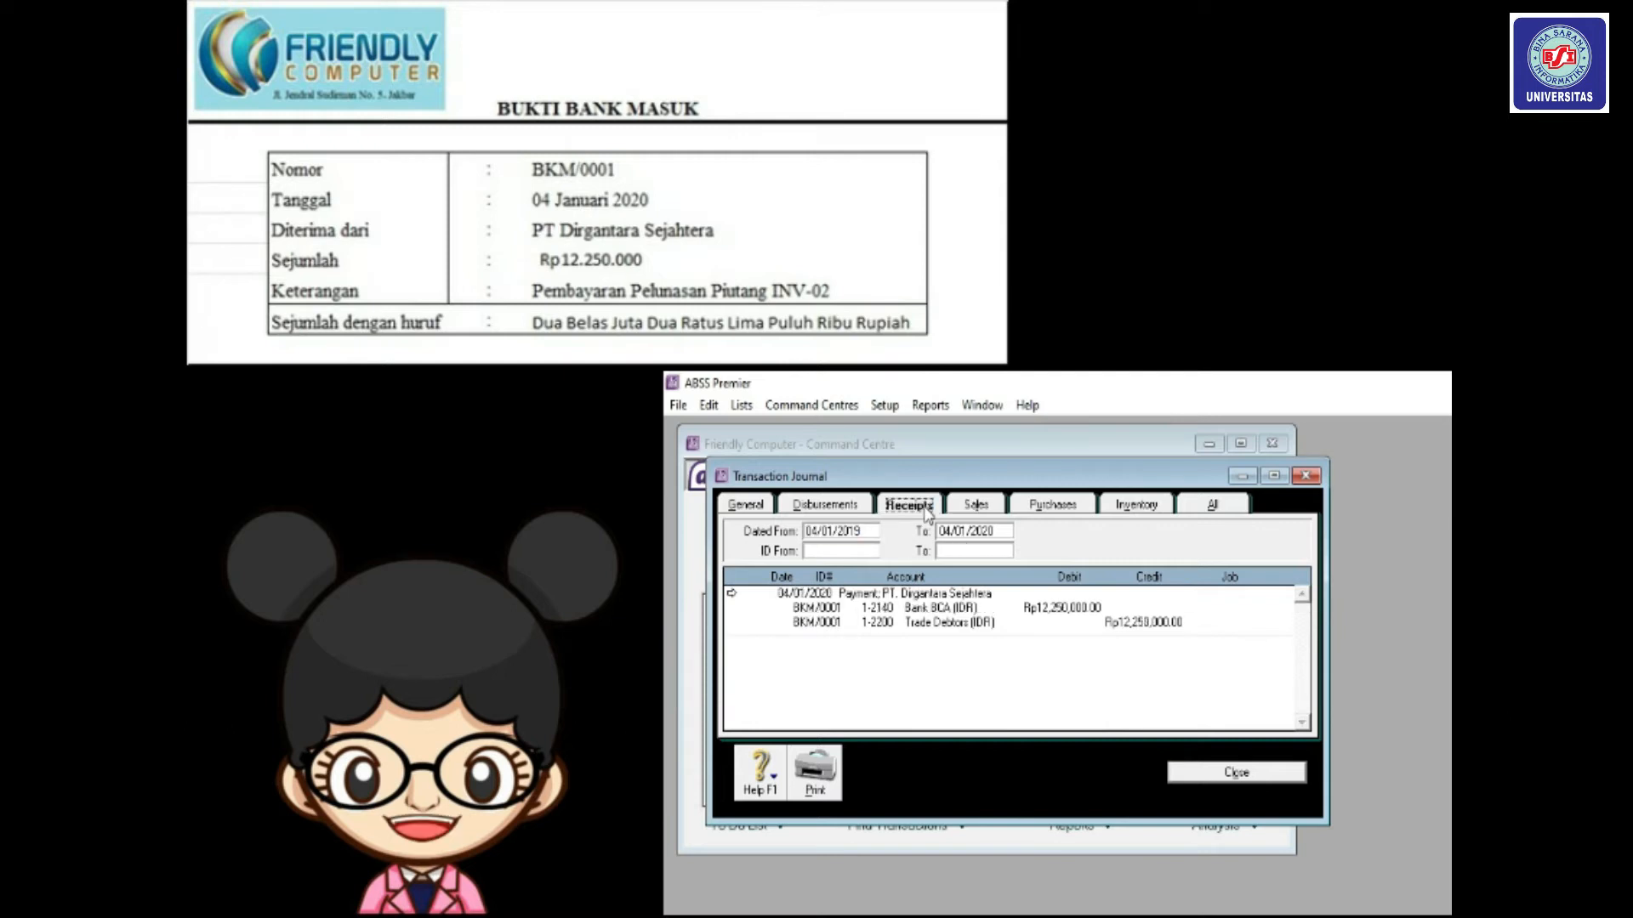
left_click(866, 533)
key("BackSpace")
key("BackSpace")
type("20")
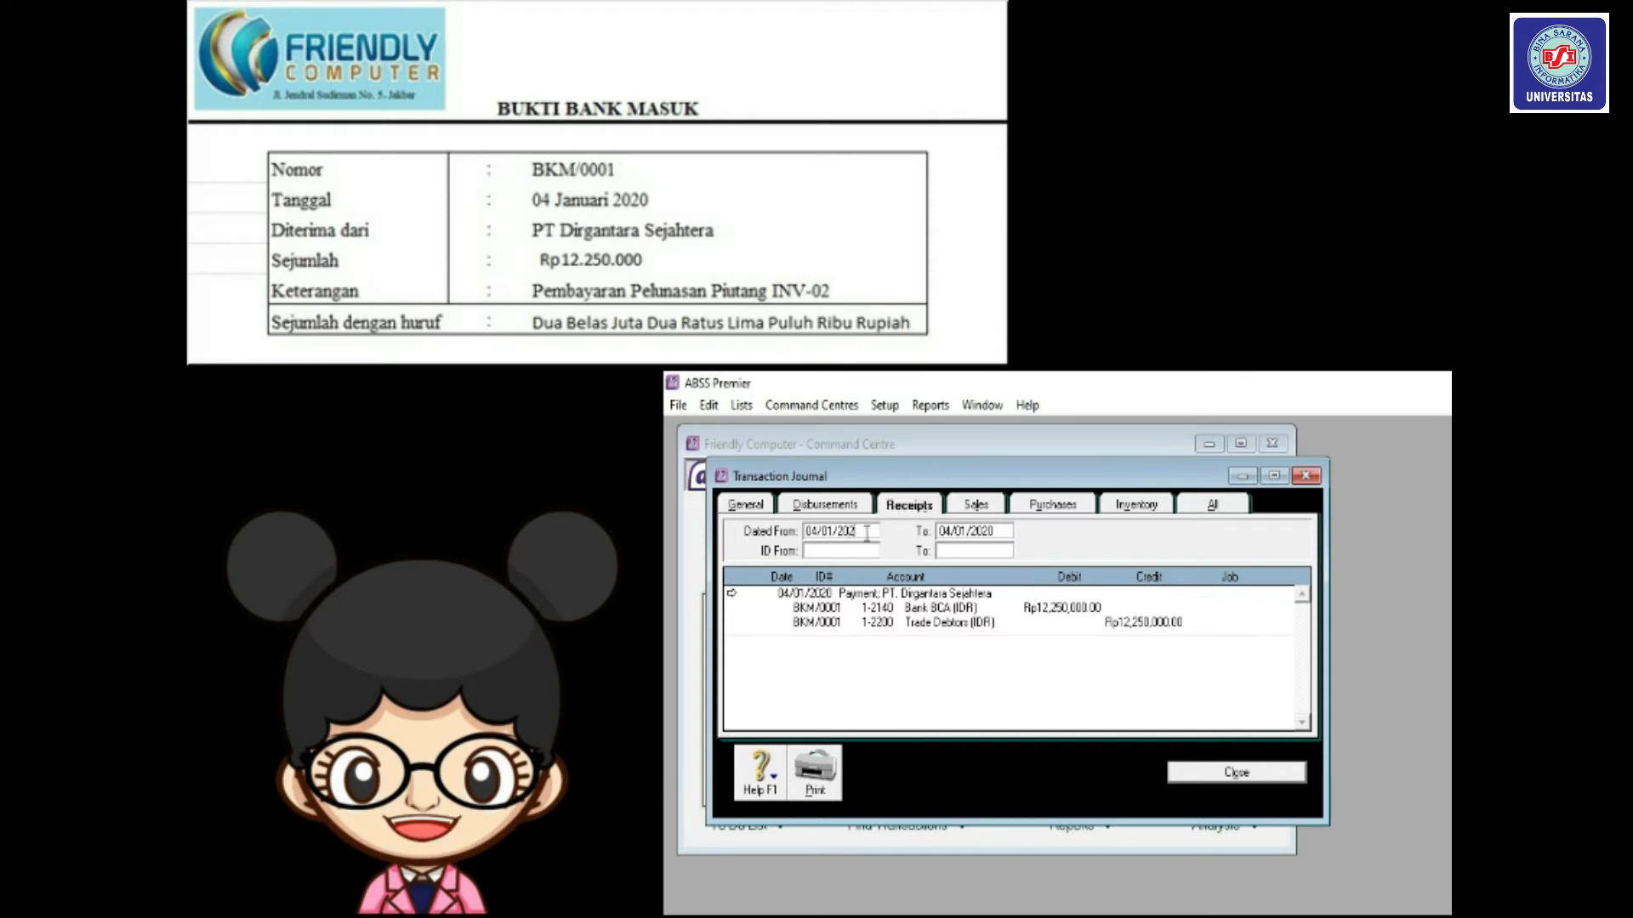
key("Tab")
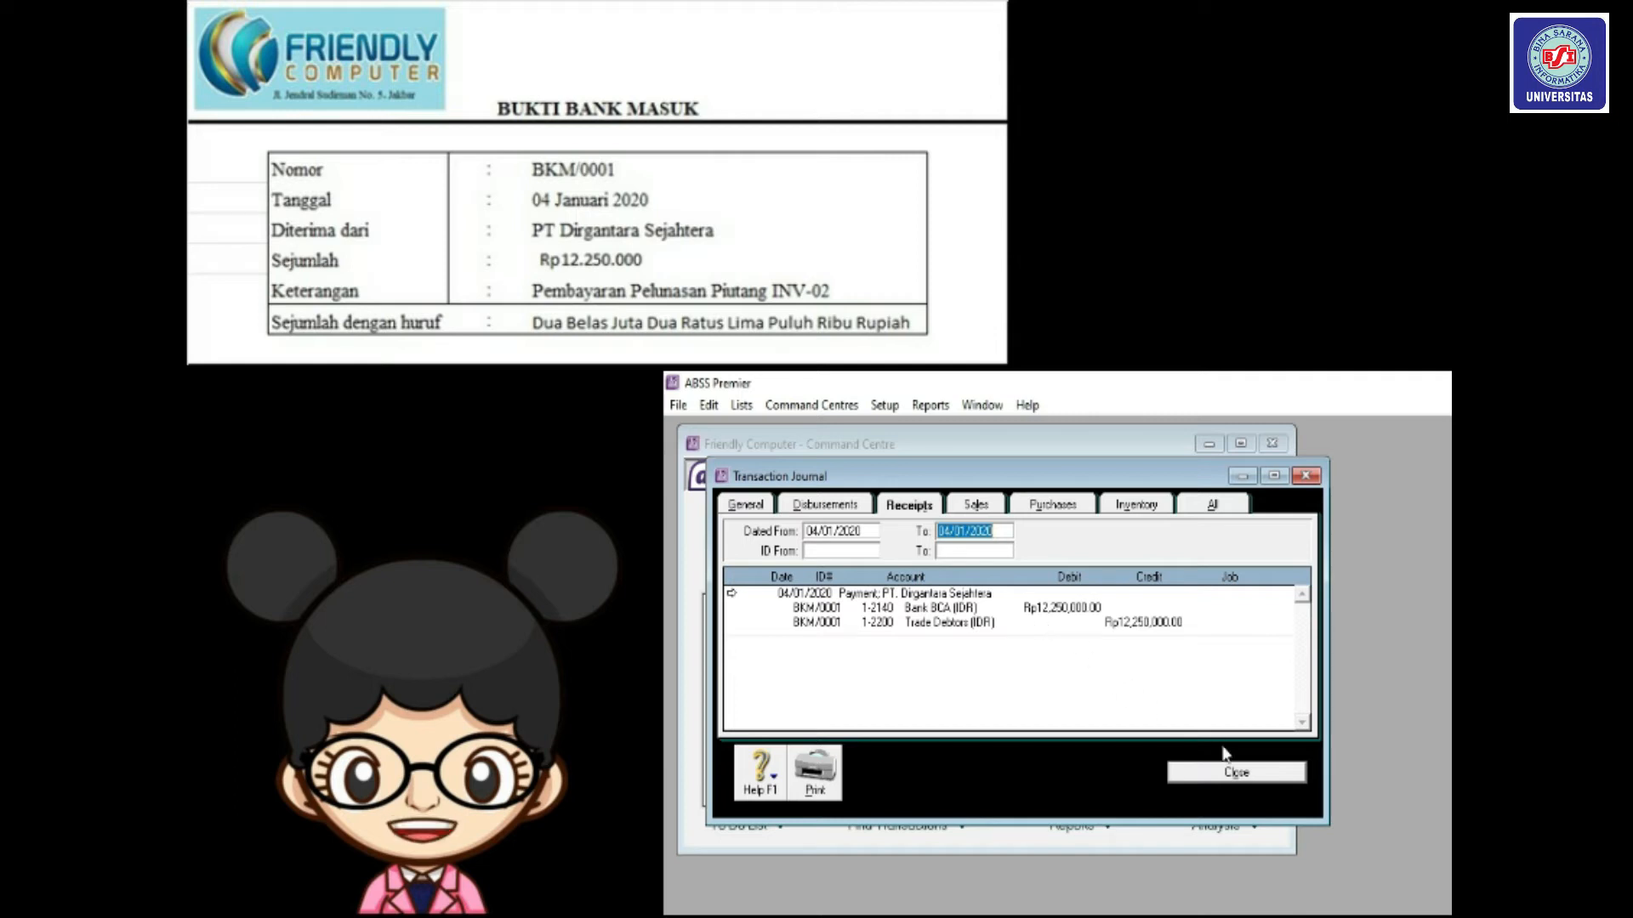
Close the Transaction Journal window.
left_click(1235, 772)
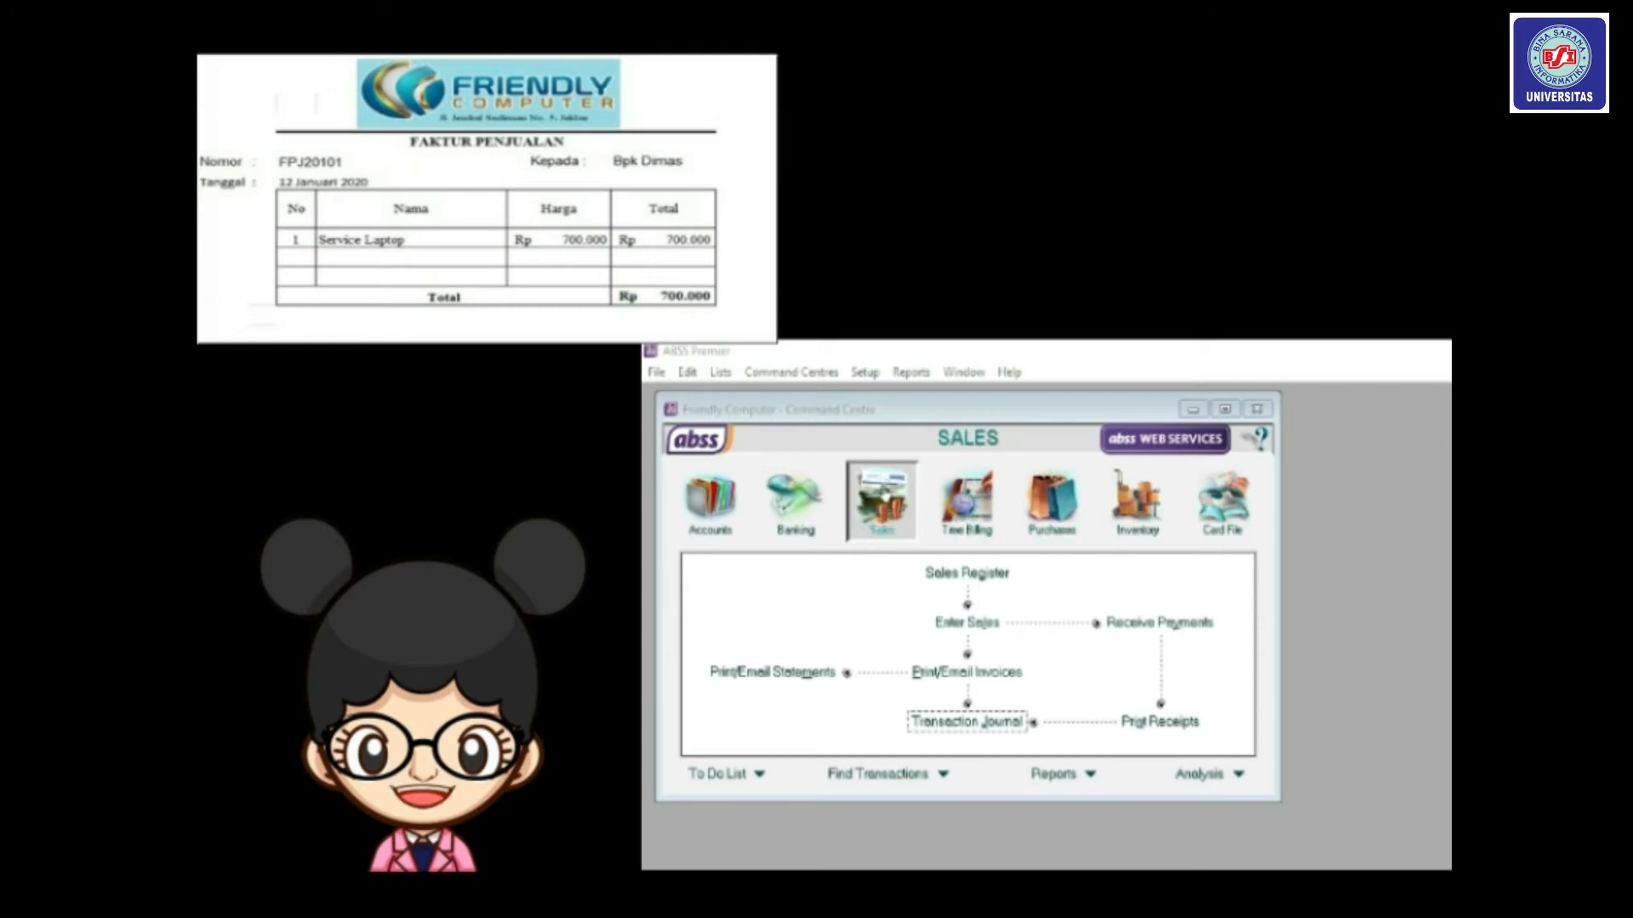
Start a new sales invoice in the Service layout and bring up the customer list.
left_click(976, 625)
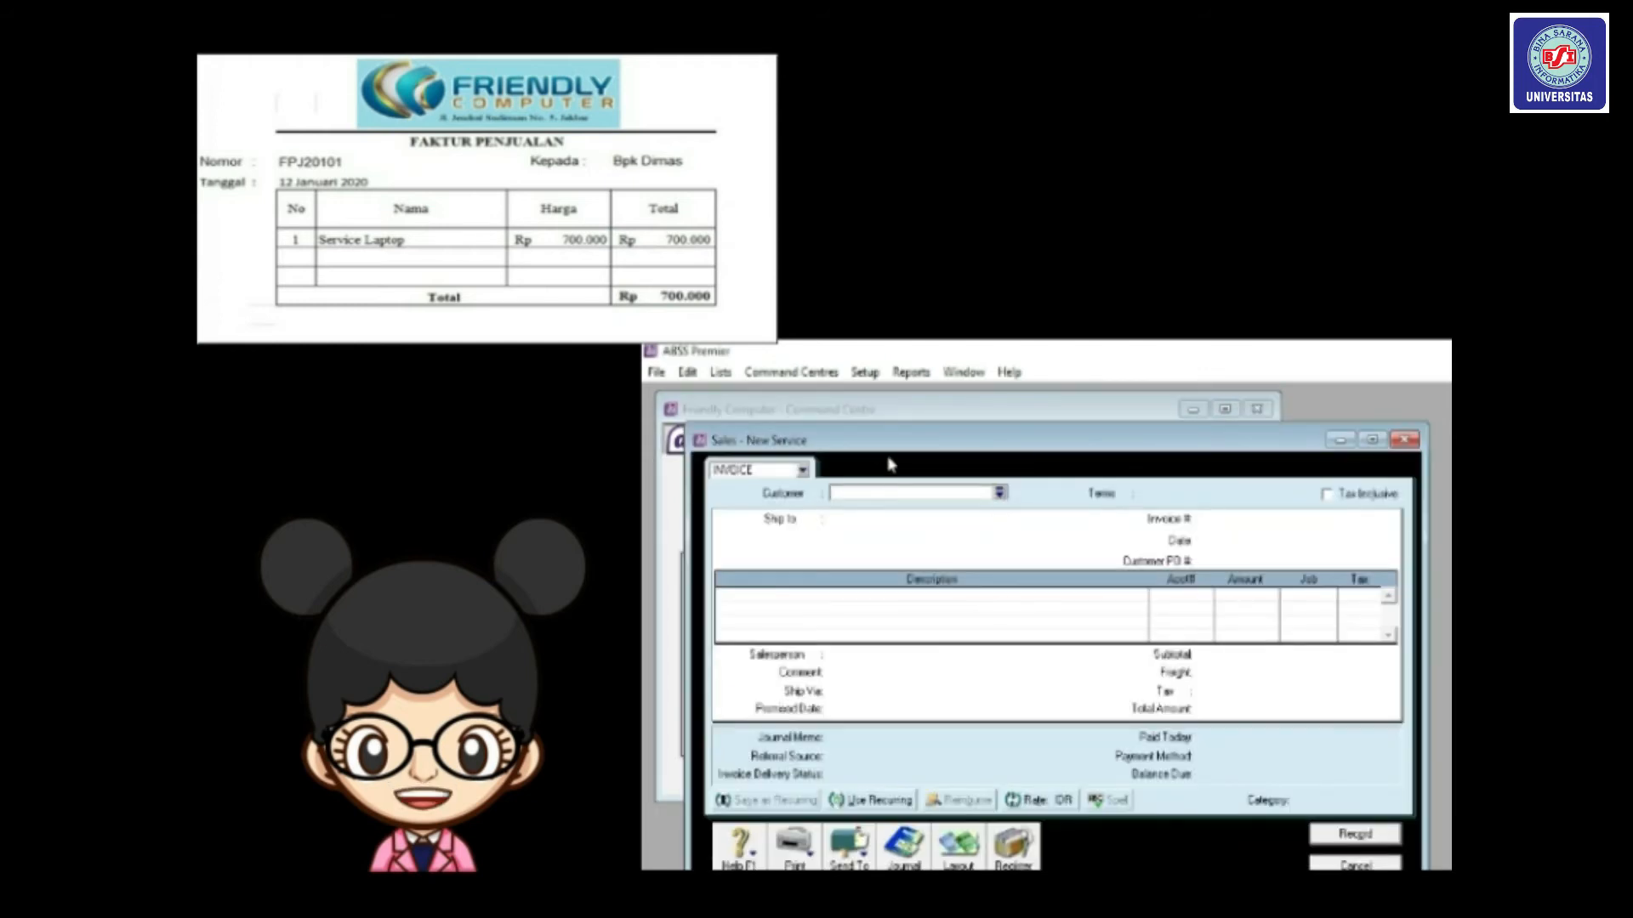
left_click_drag(872, 440, 835, 384)
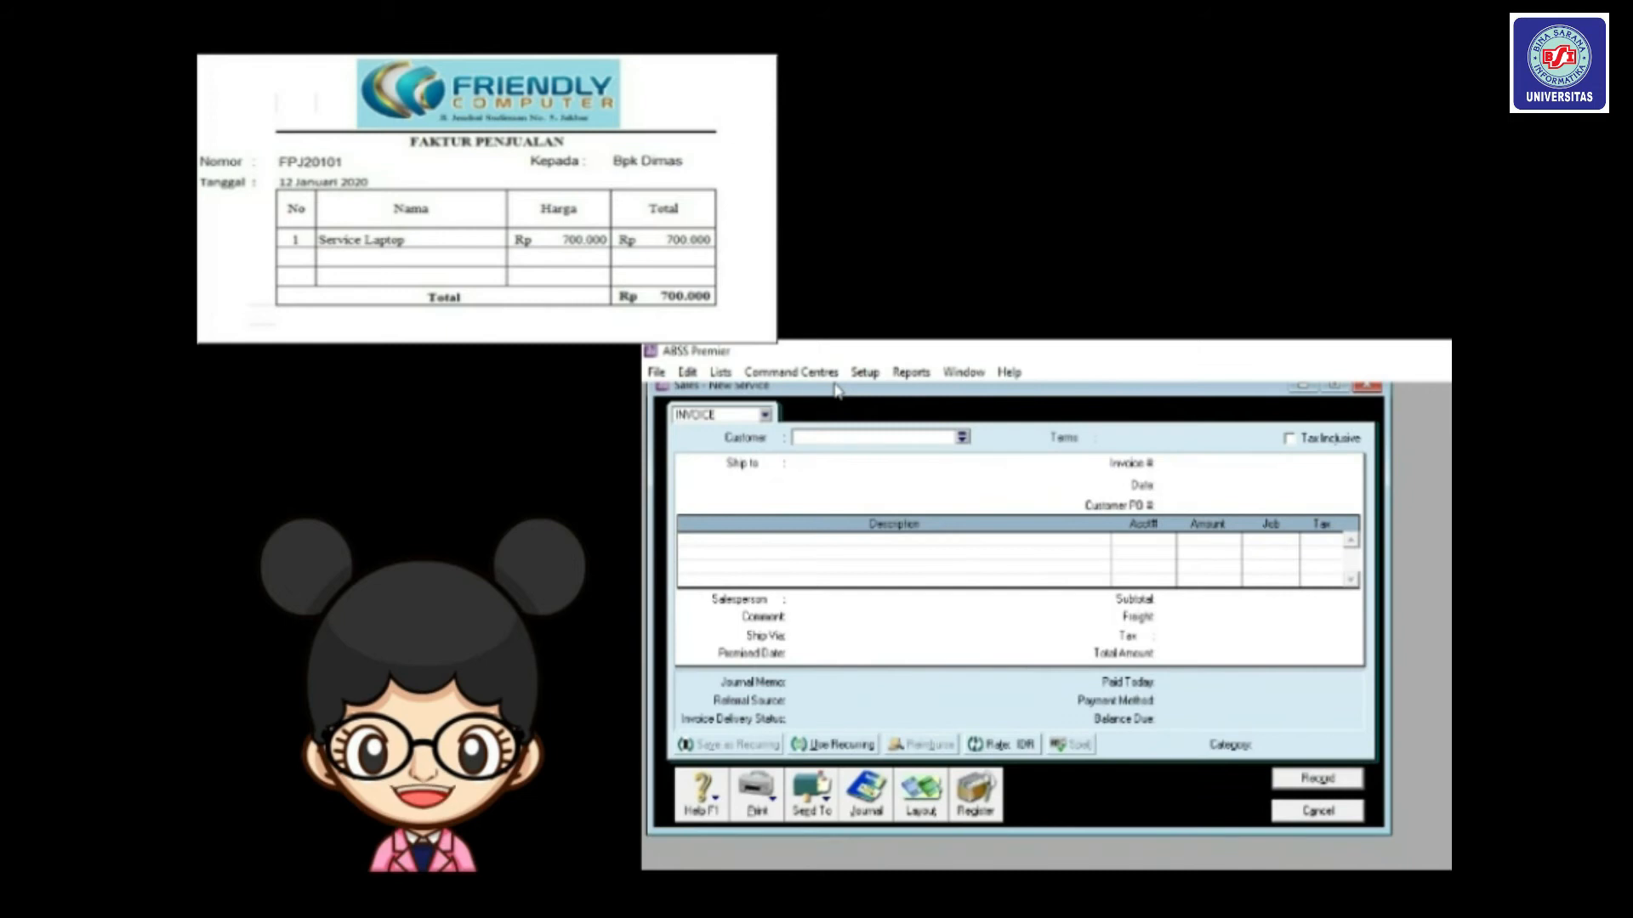
left_click(927, 815)
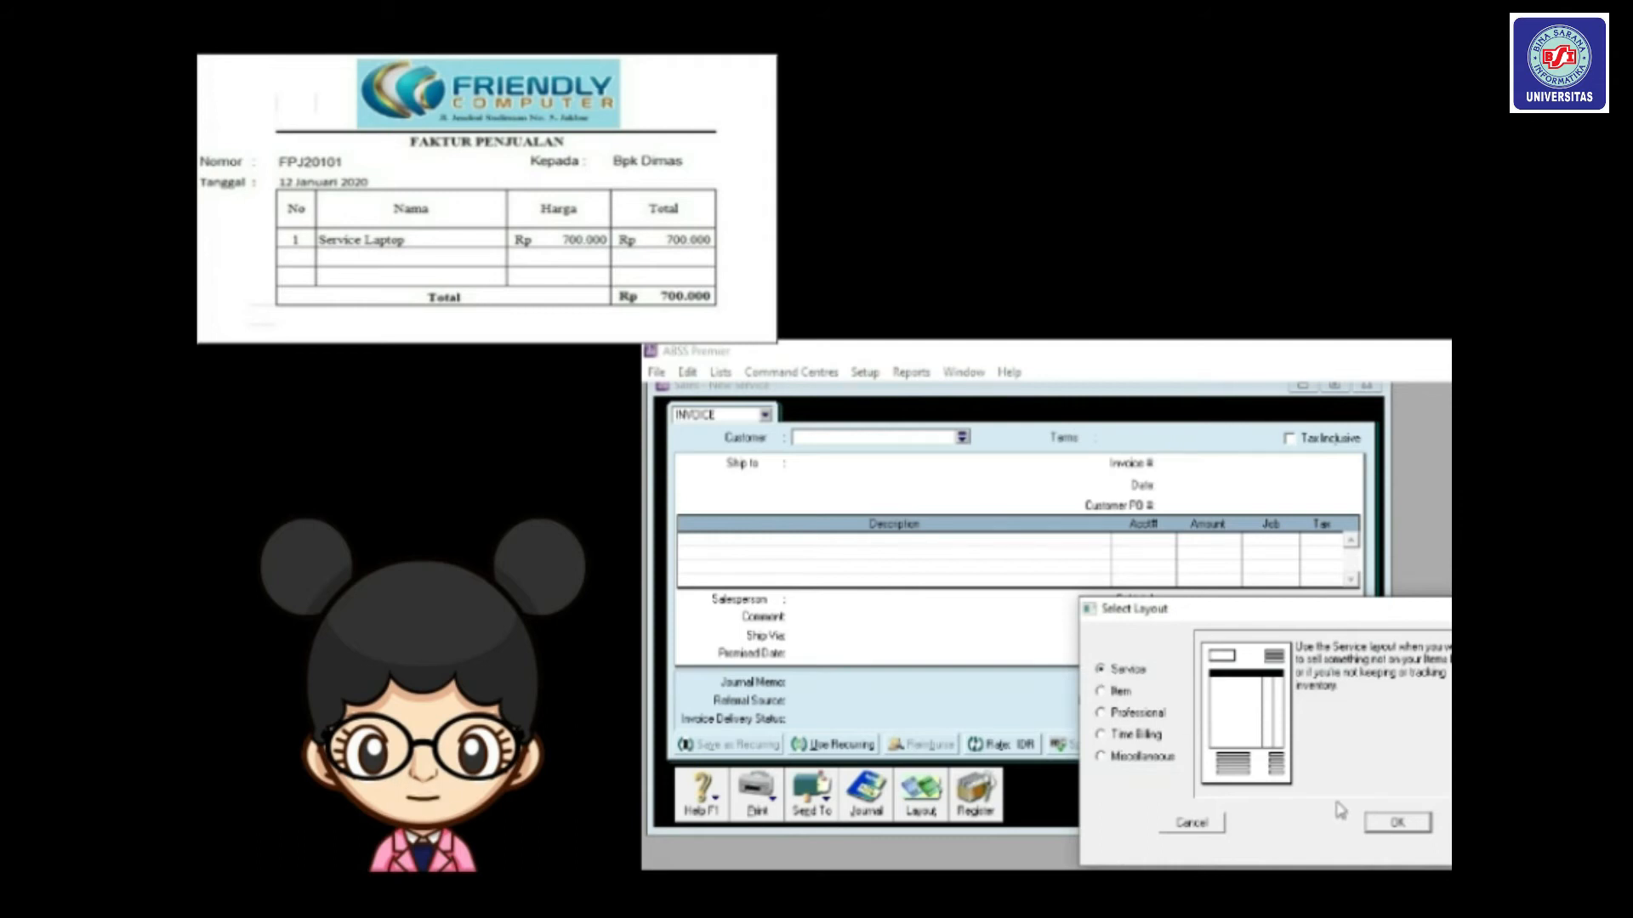
left_click(1388, 825)
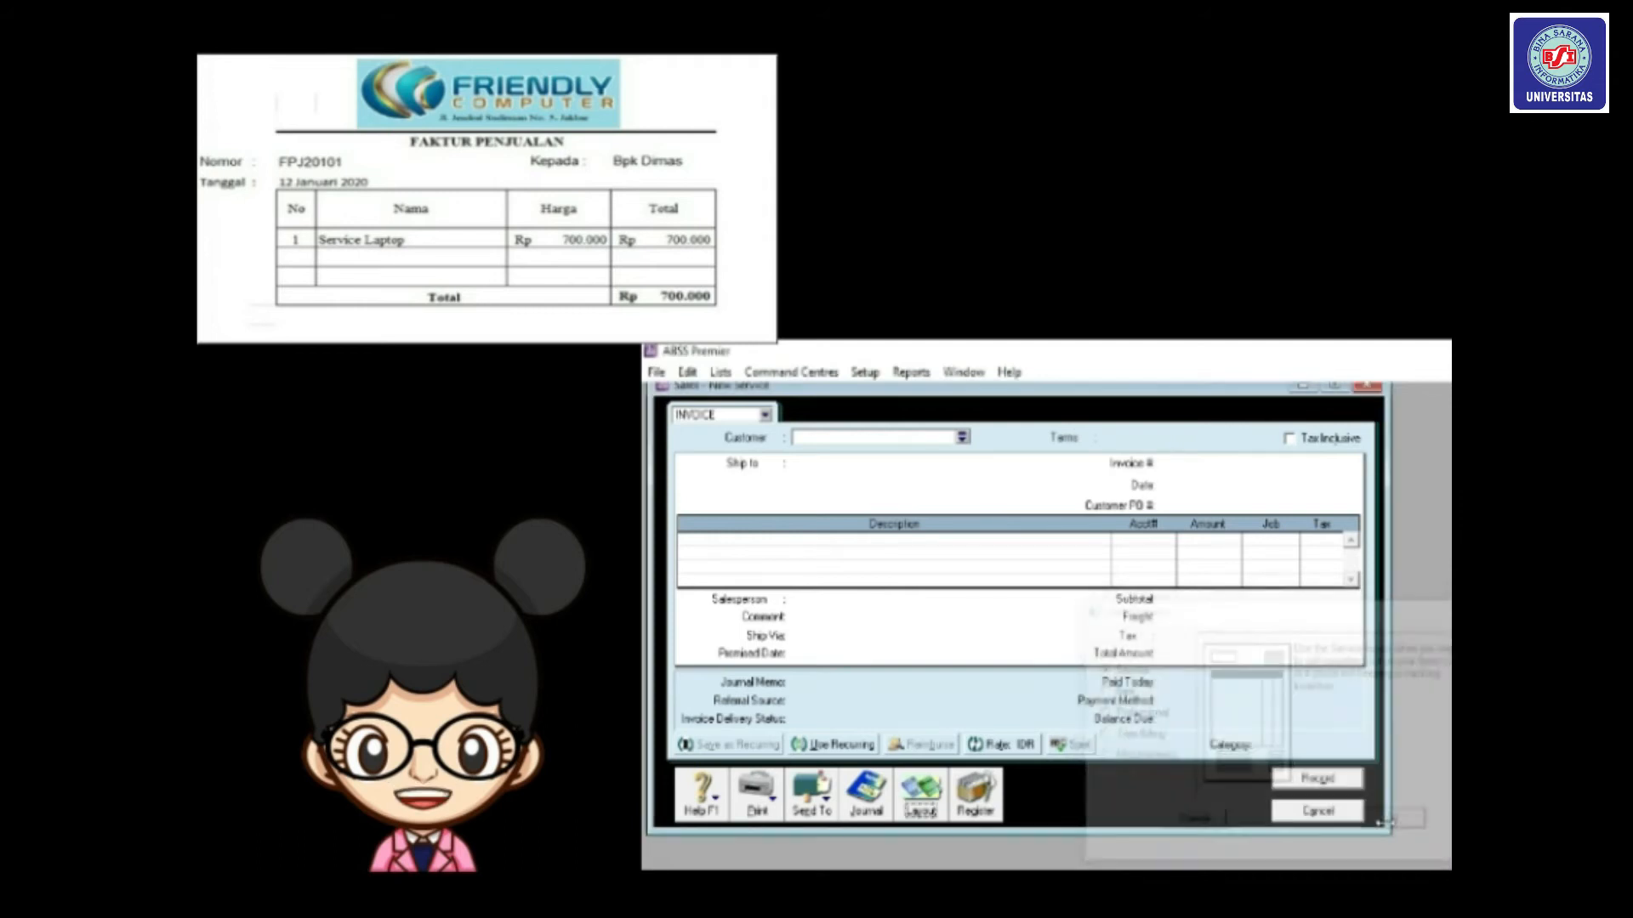
left_click(961, 437)
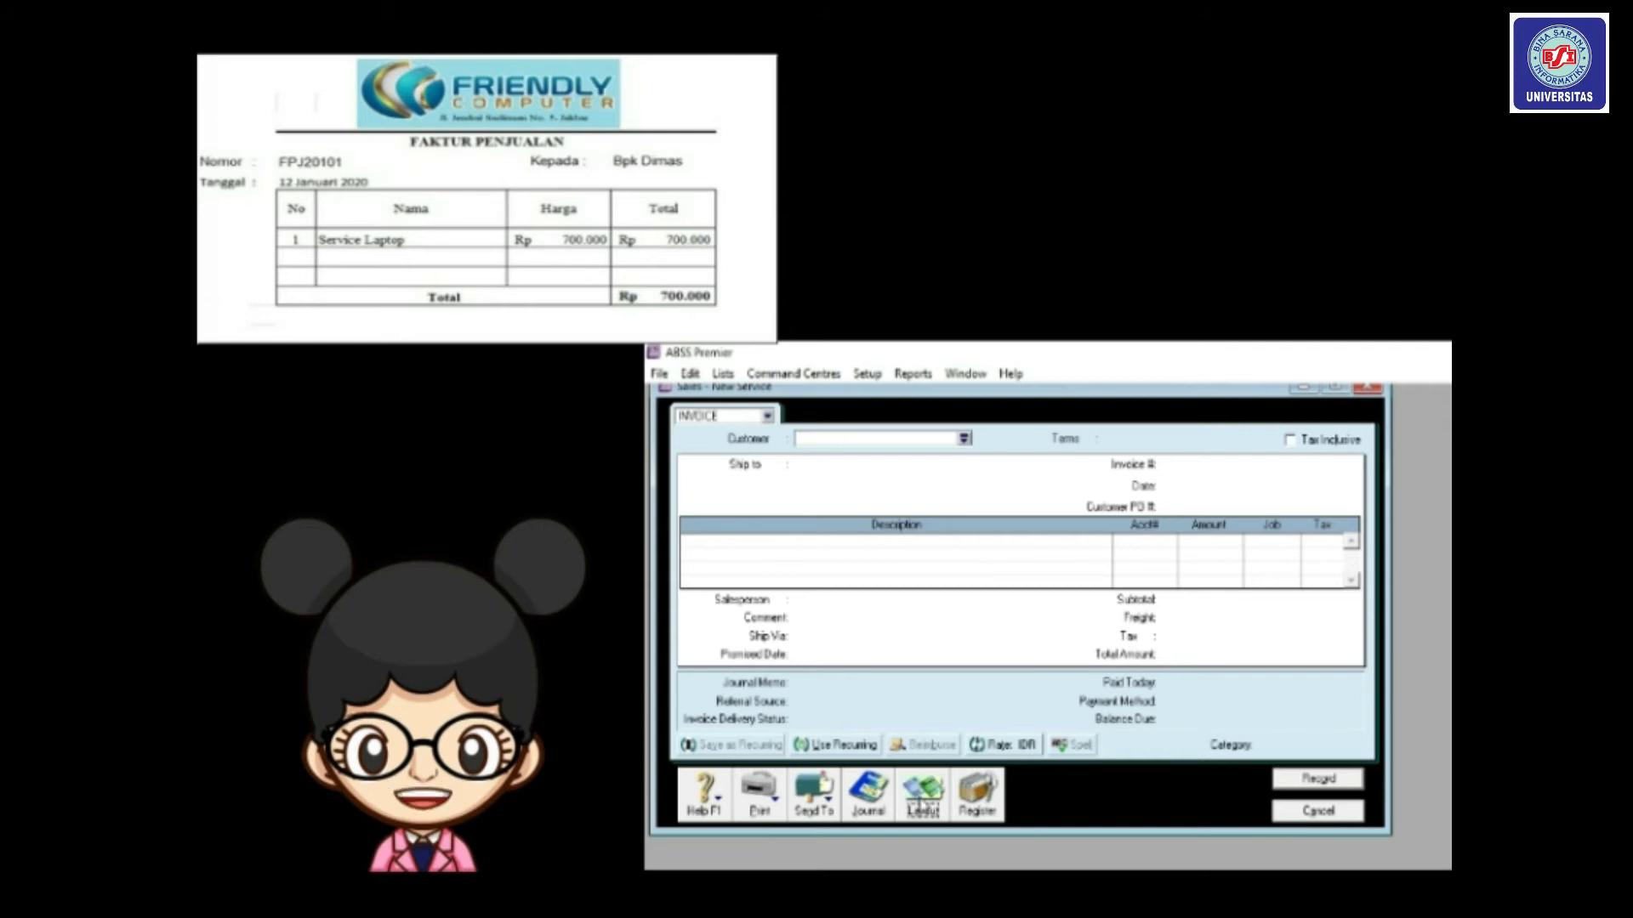
left_click(921, 803)
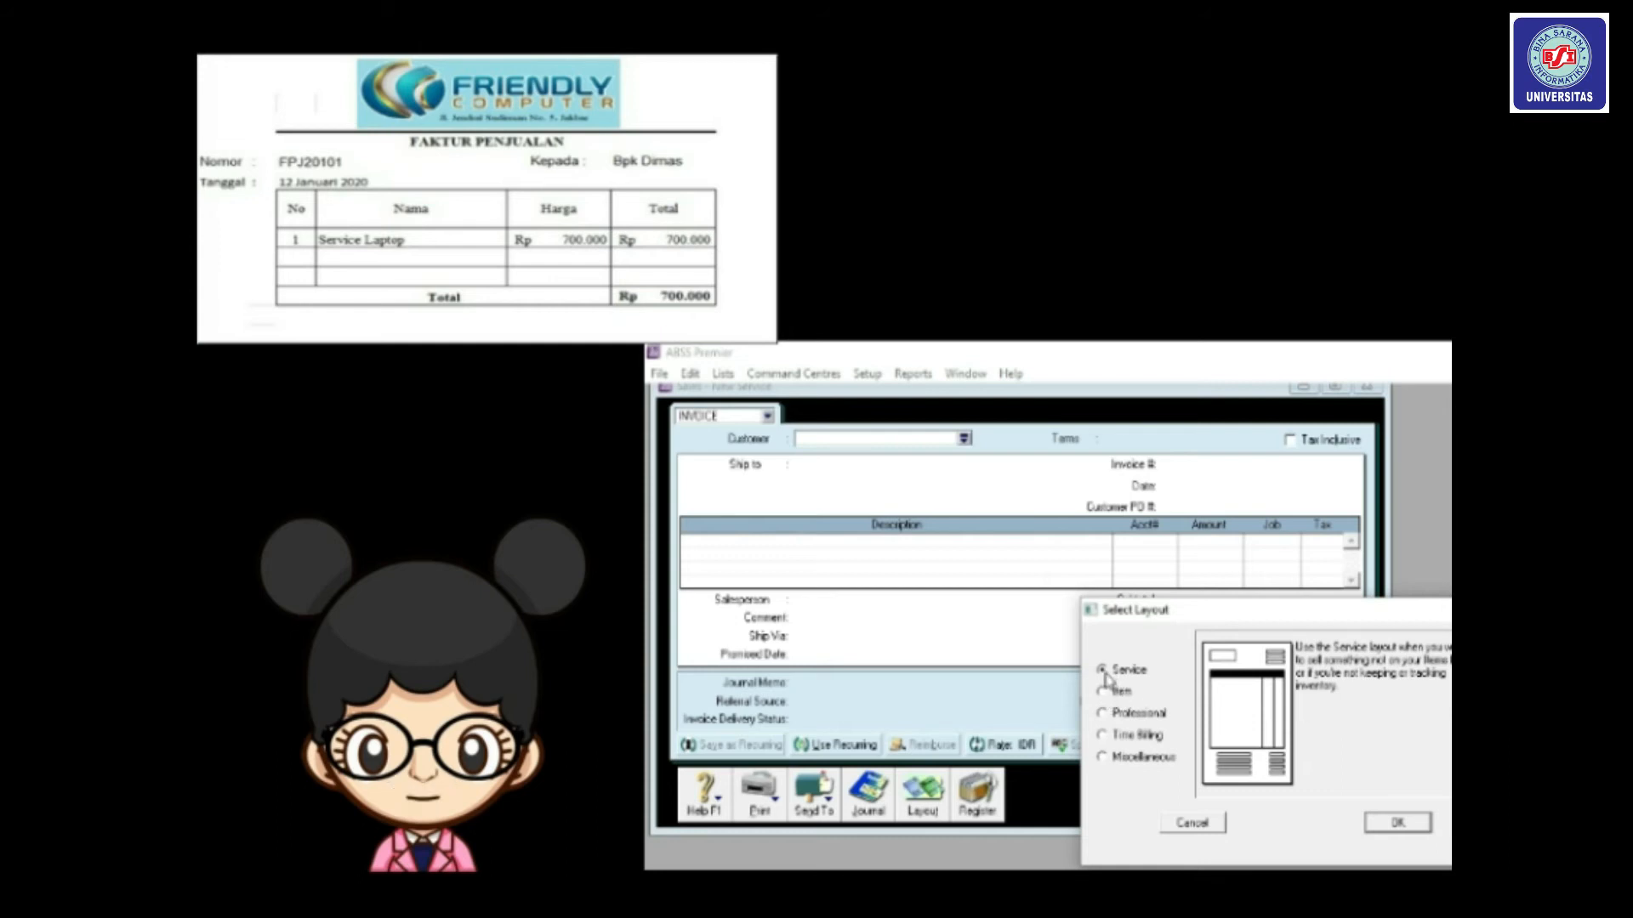
left_click(1399, 825)
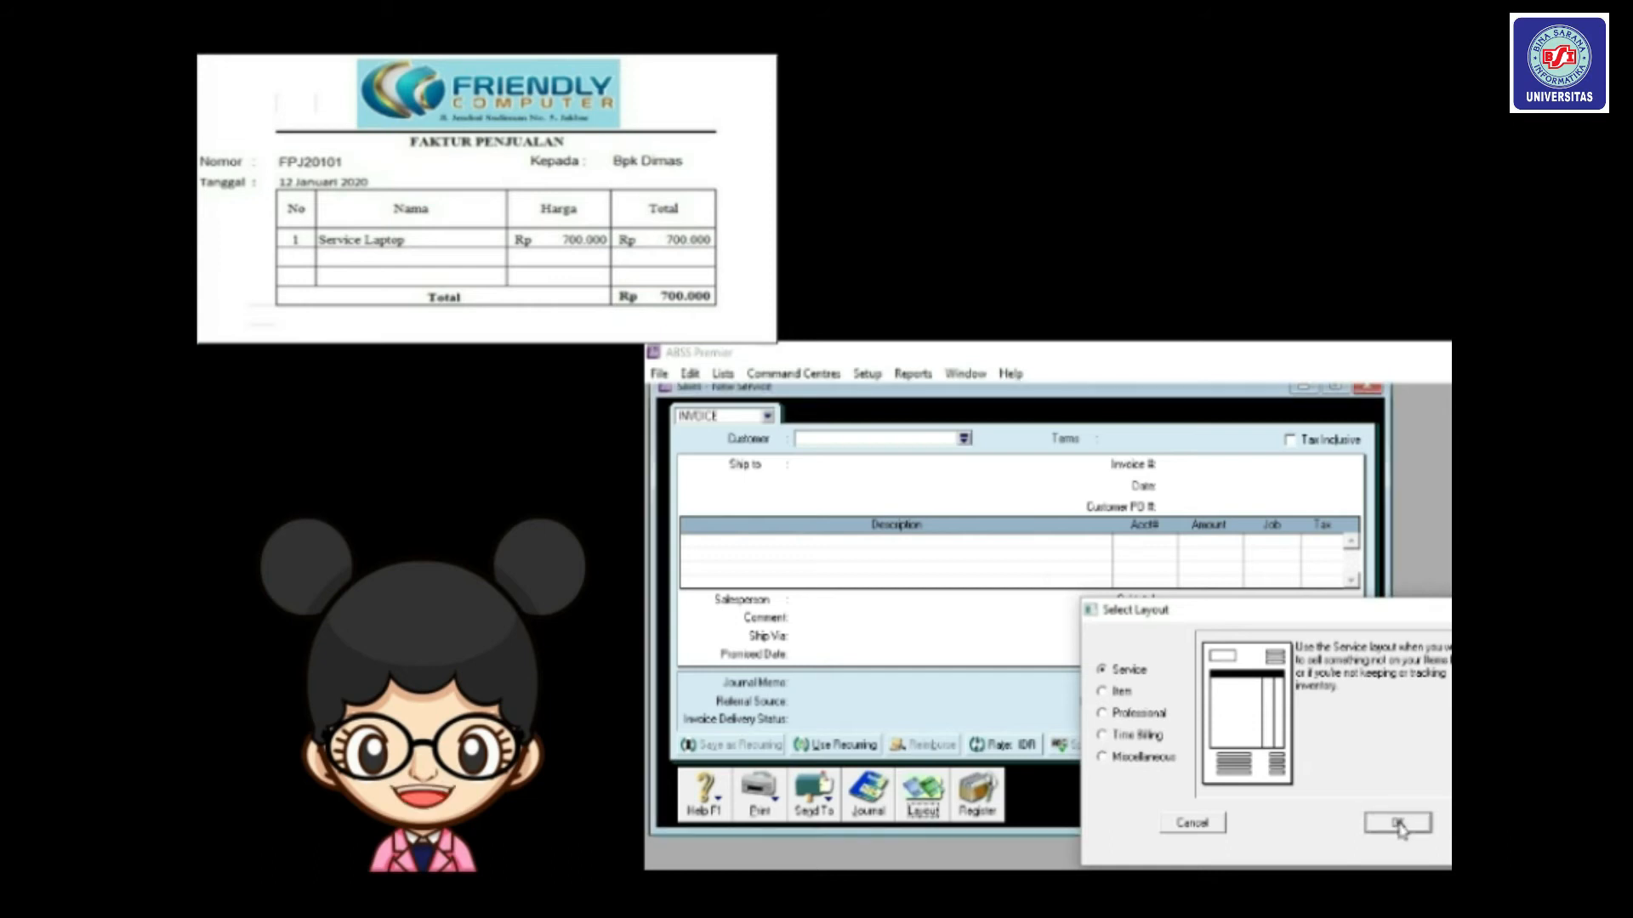
left_click(965, 439)
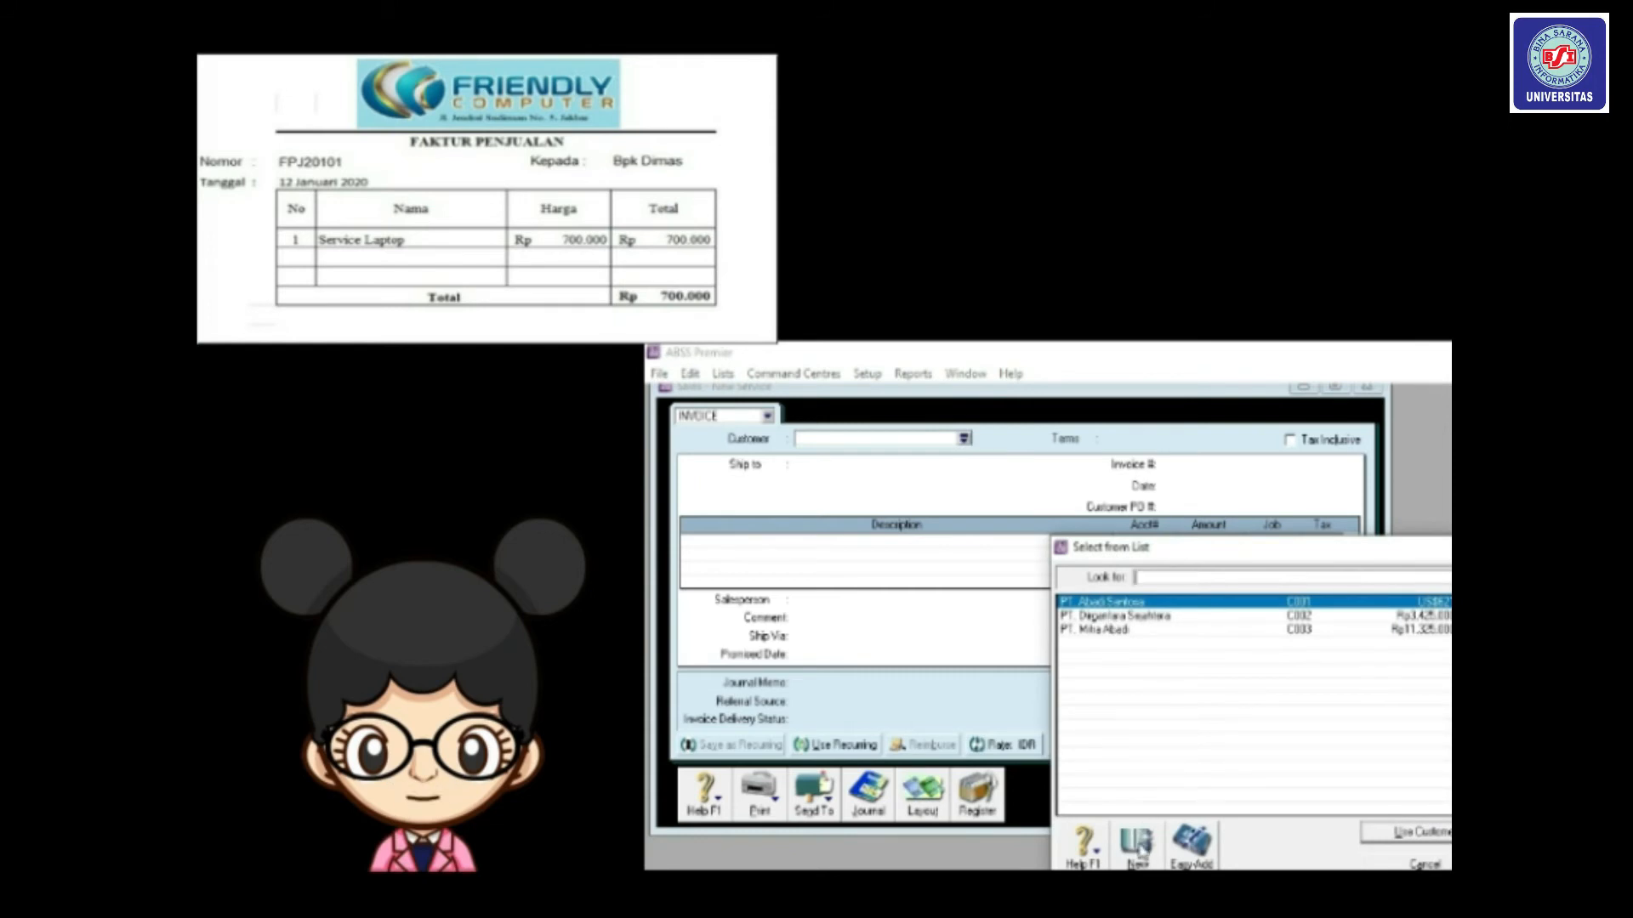
Create a new customer card and enter the customer's name.
left_click_drag(1140, 547, 1017, 456)
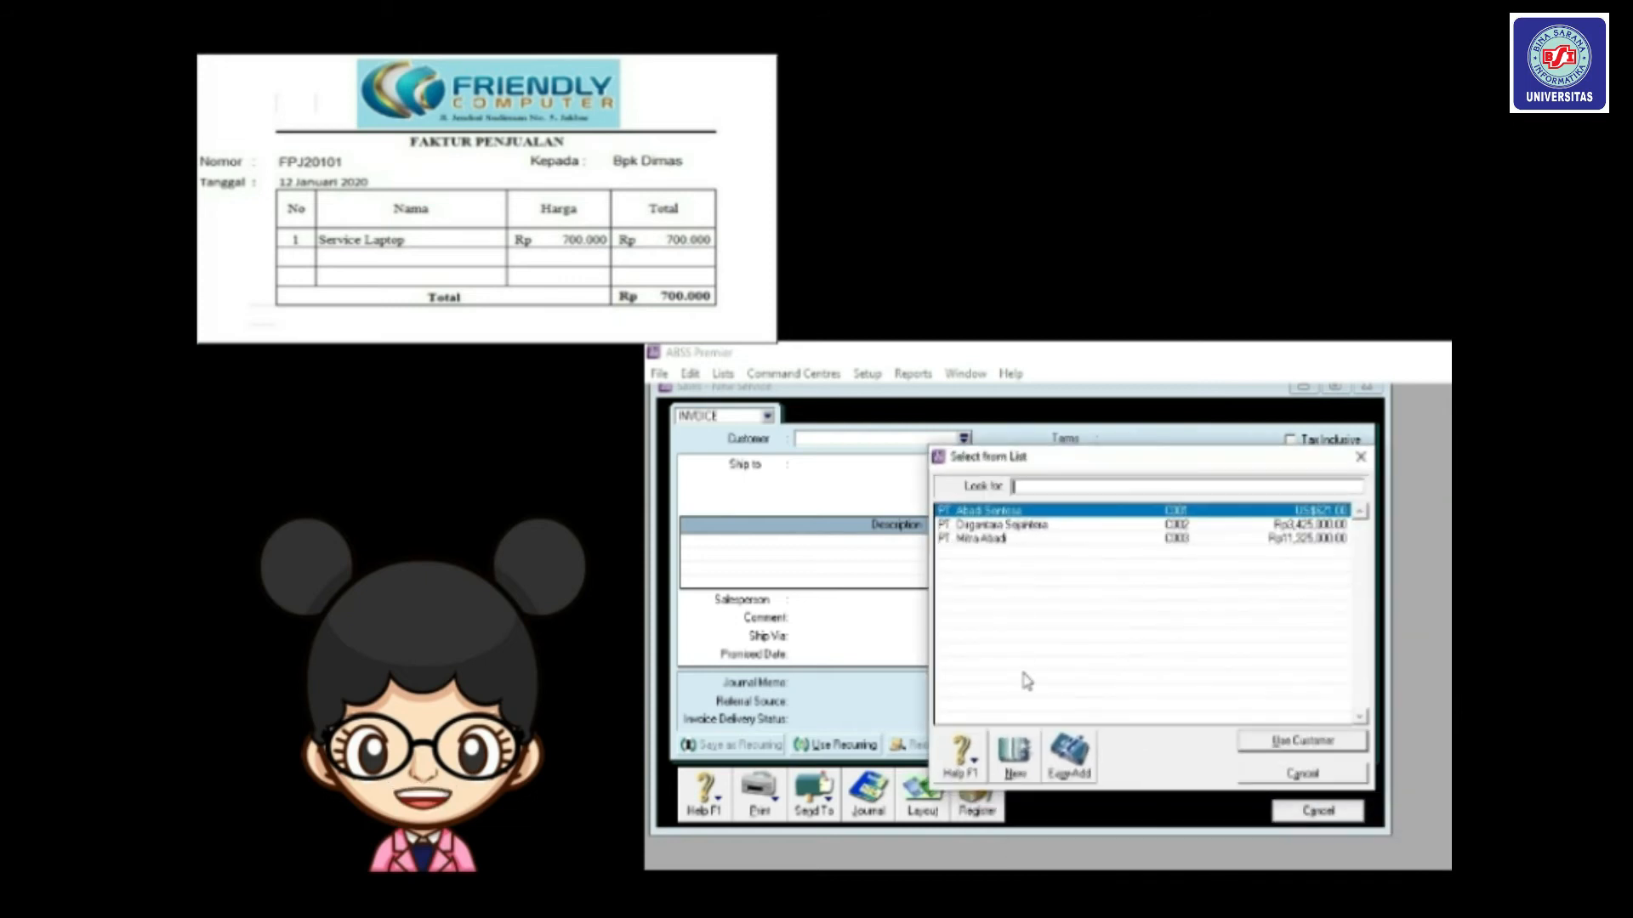
left_click(1015, 755)
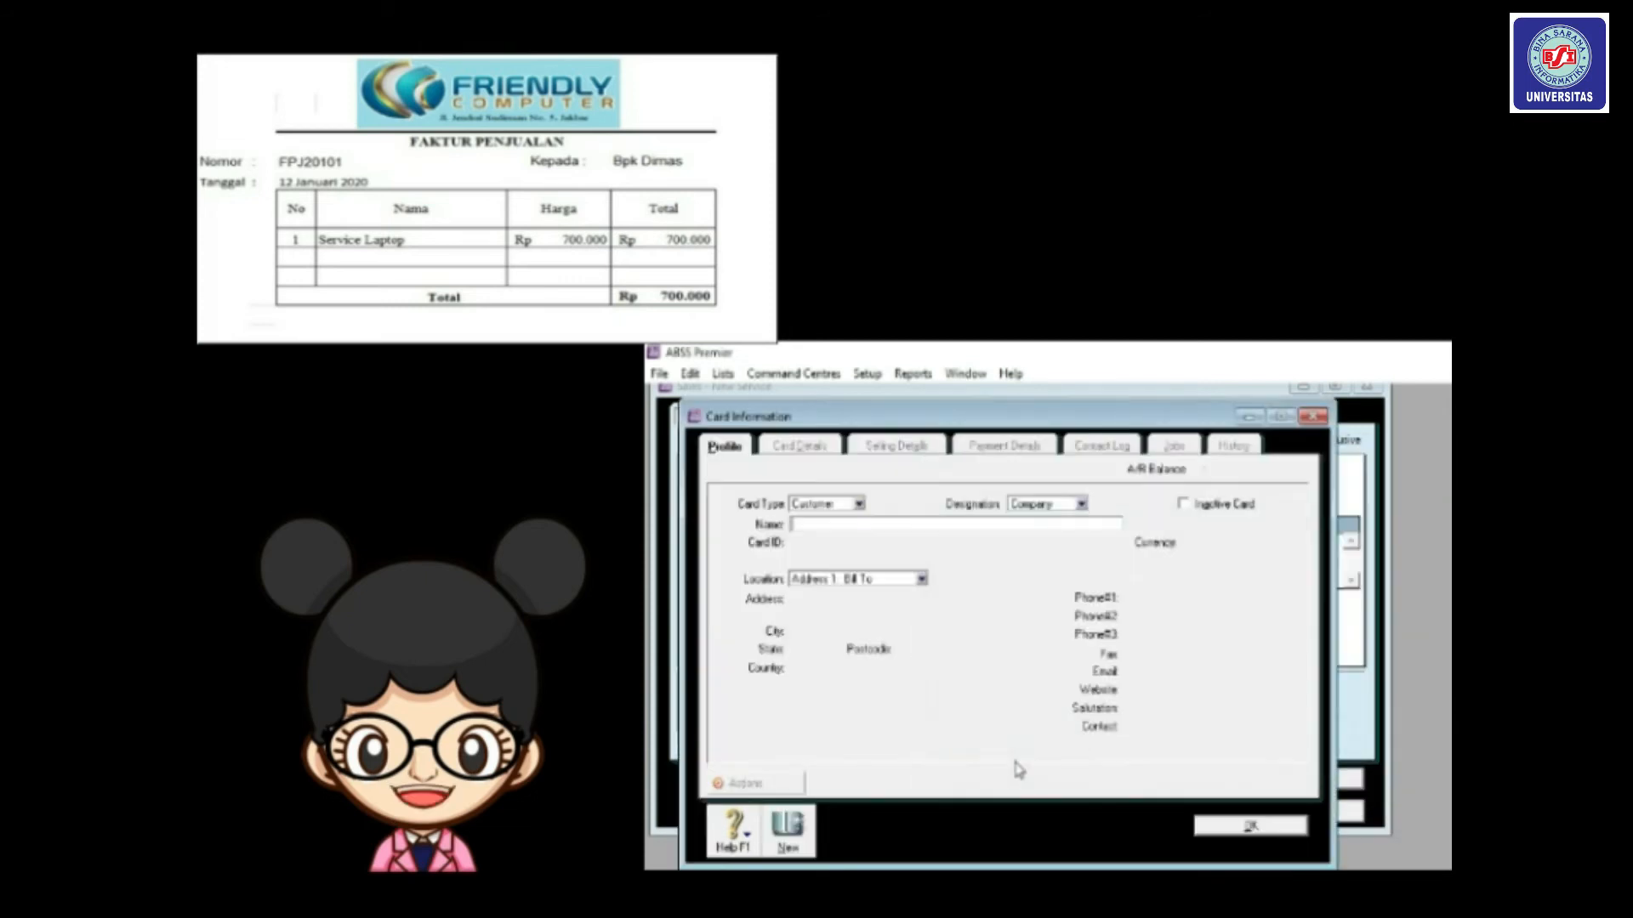
left_click(867, 525)
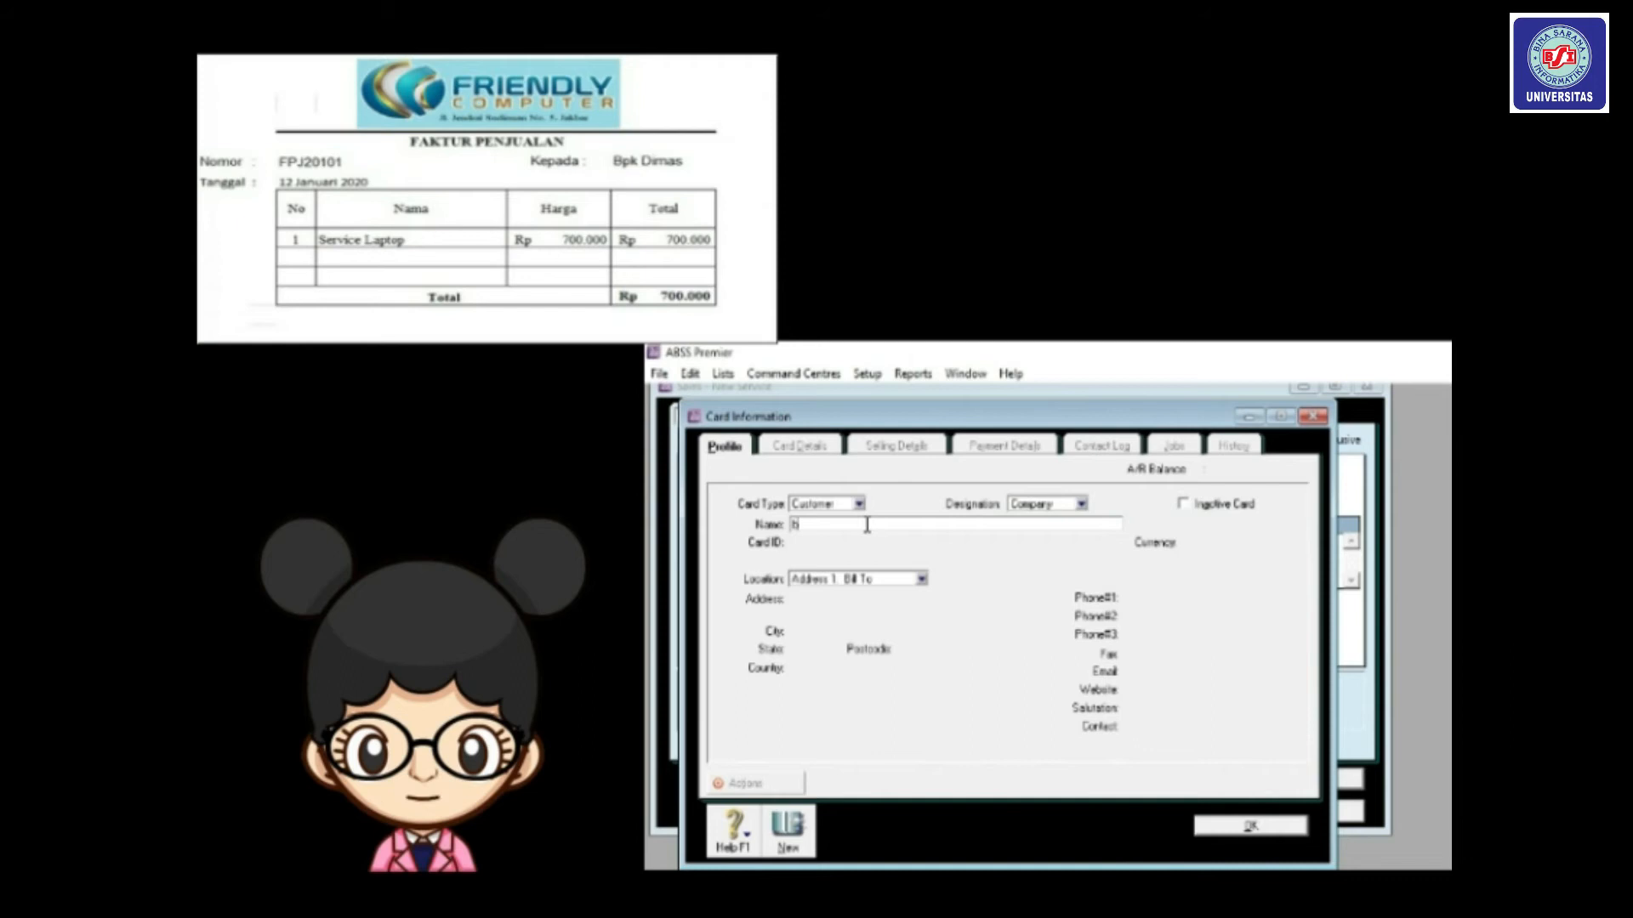
type("Bpk.")
type(" Dimas")
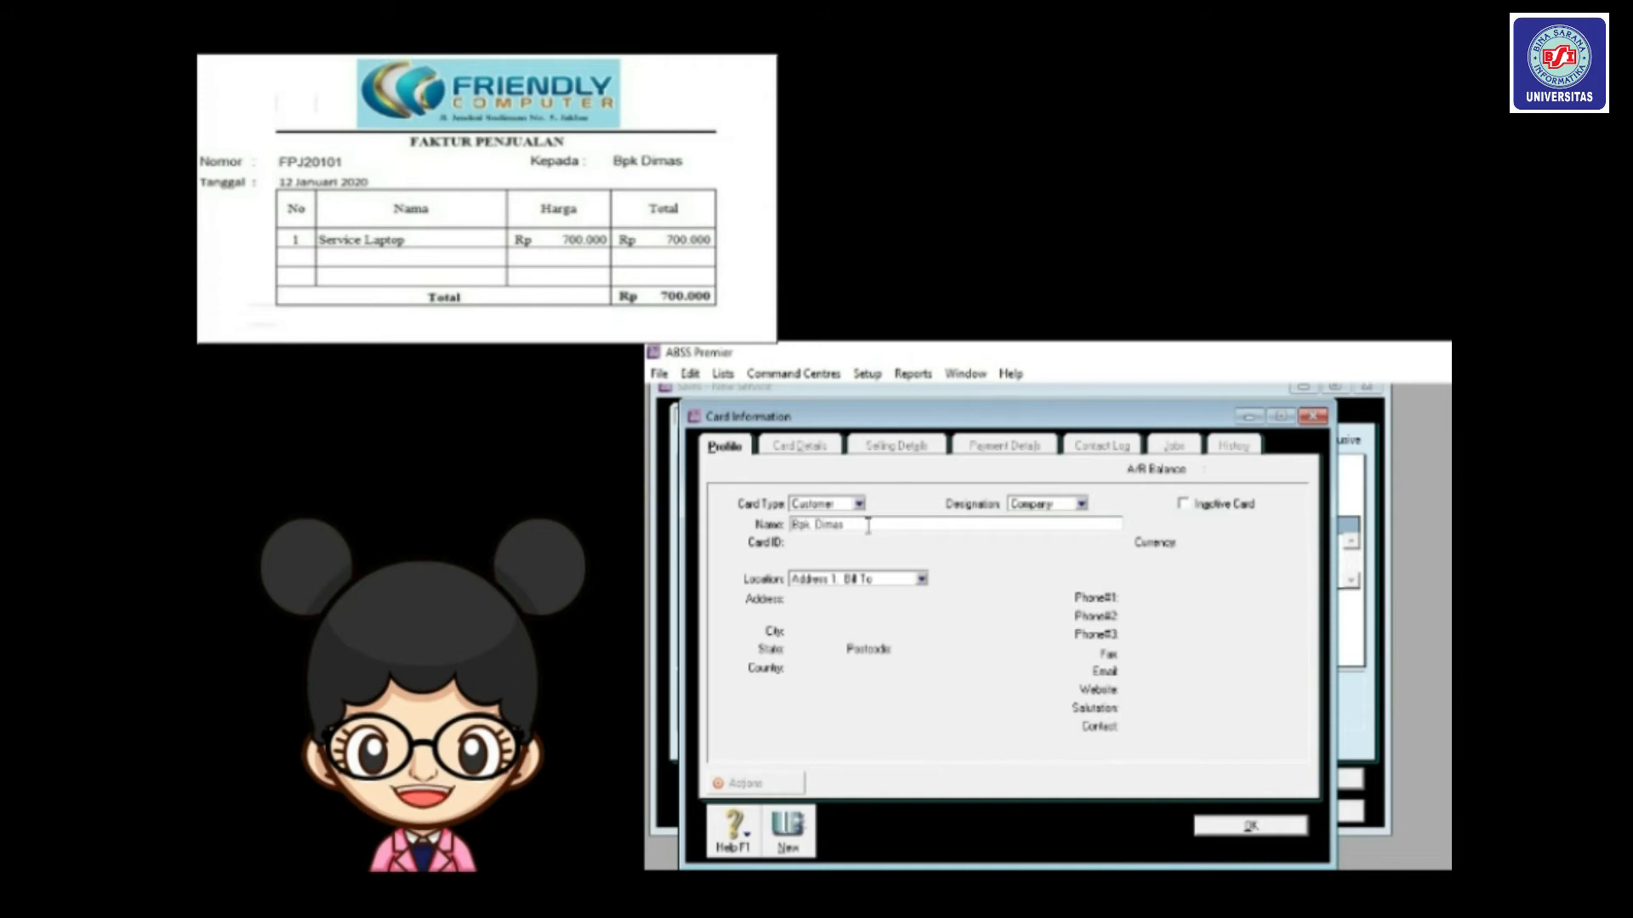
key("Tab")
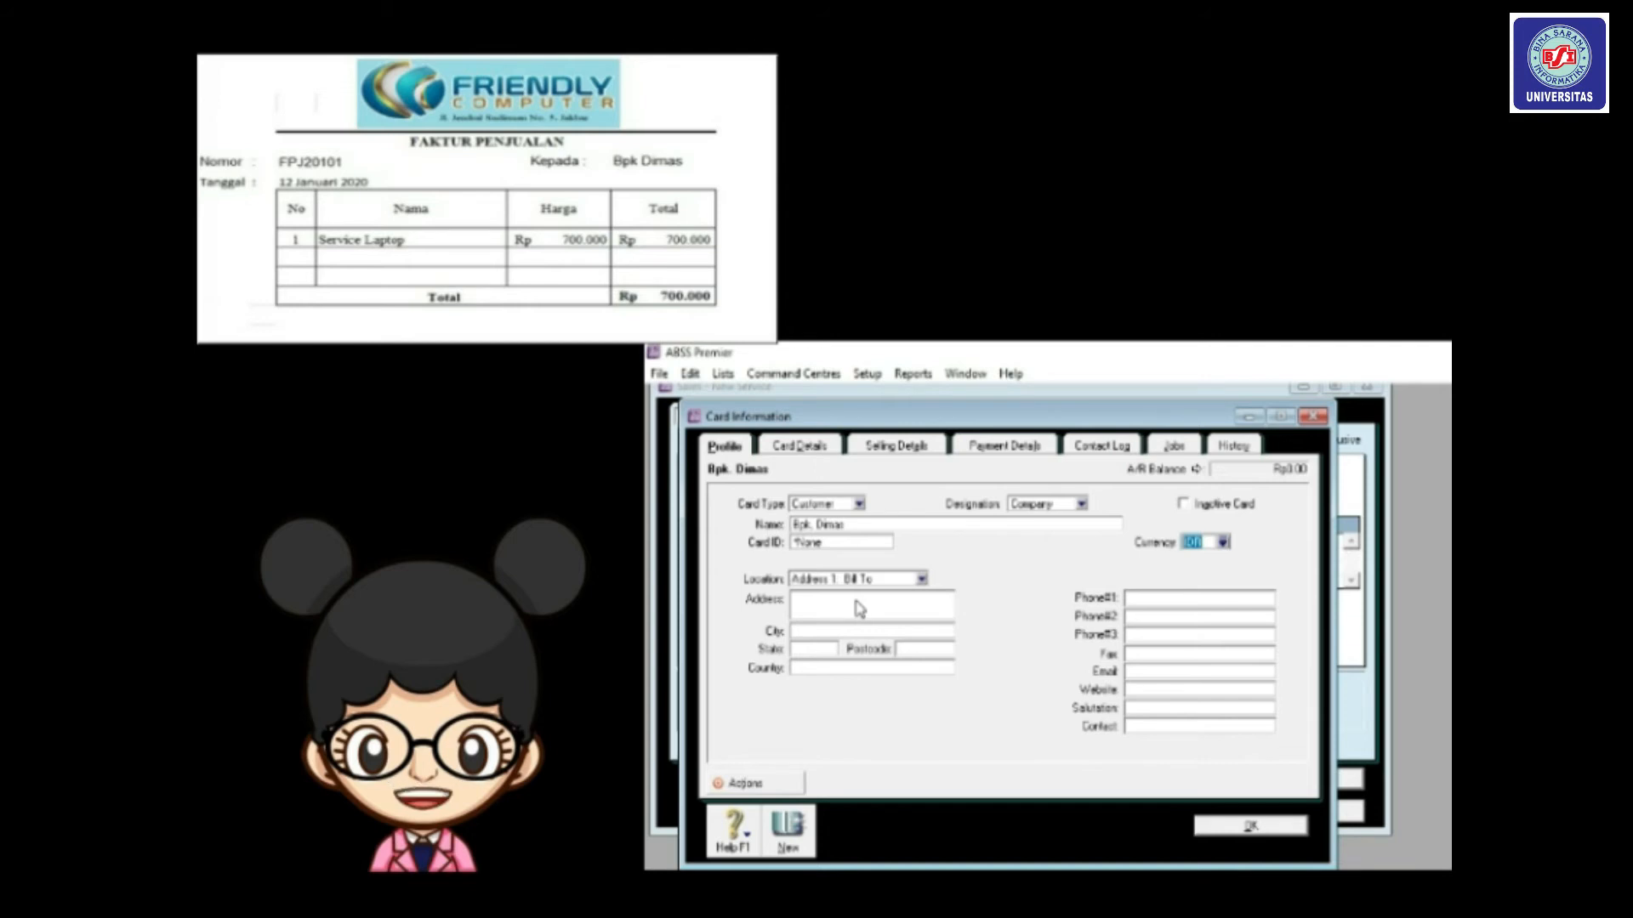
Fill in the customer's street address, city and card ID, then save the card.
left_click(835, 602)
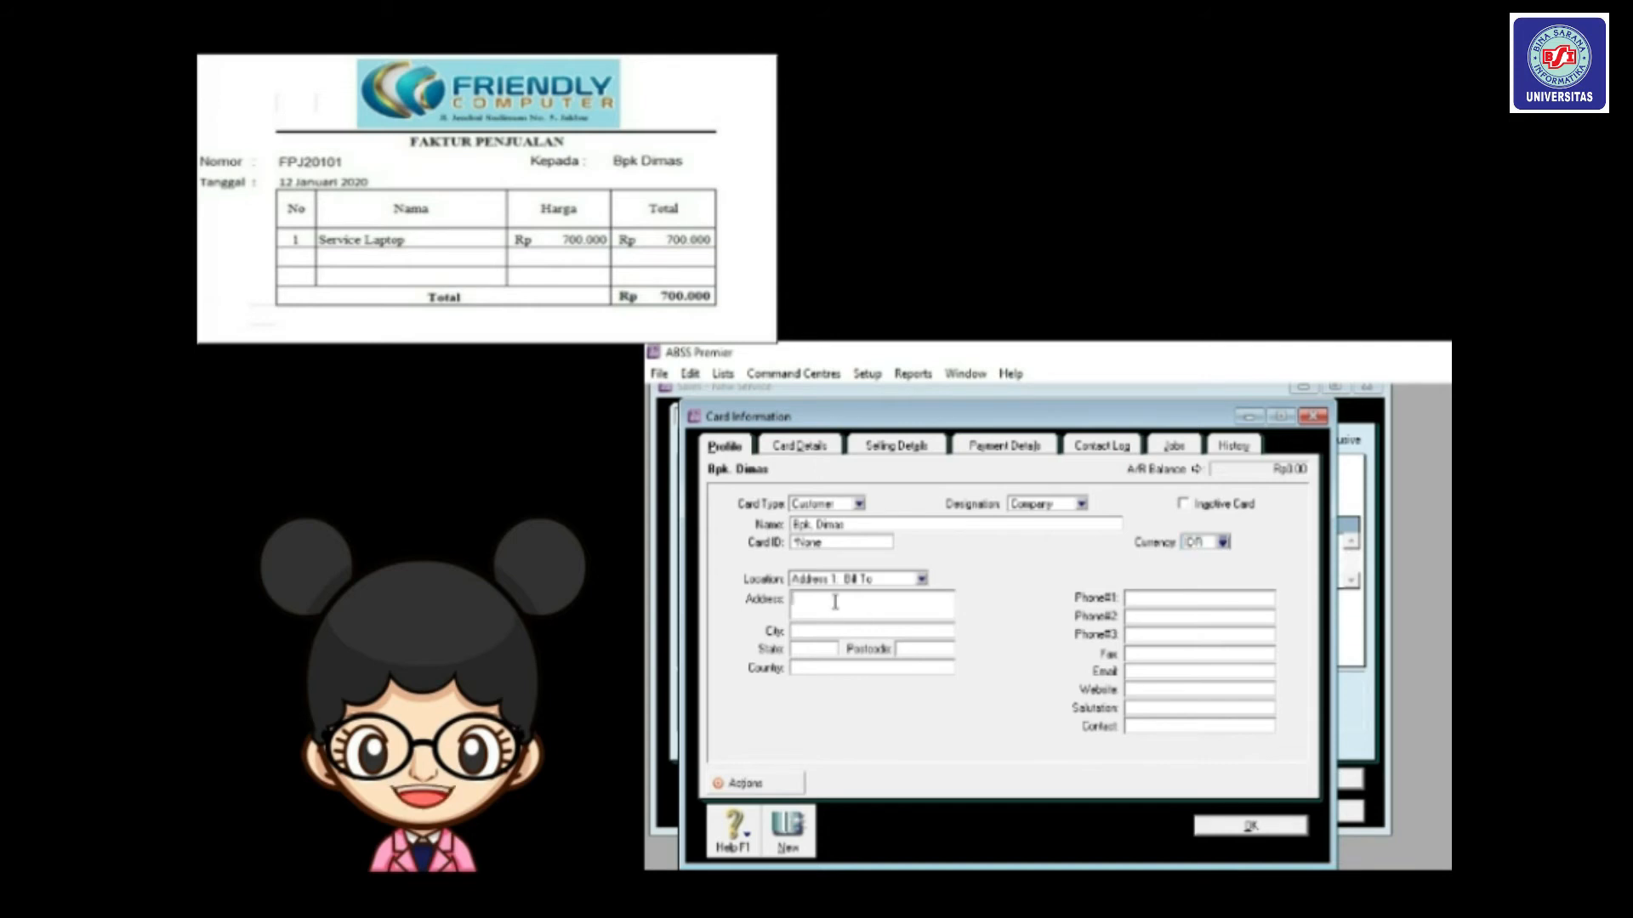
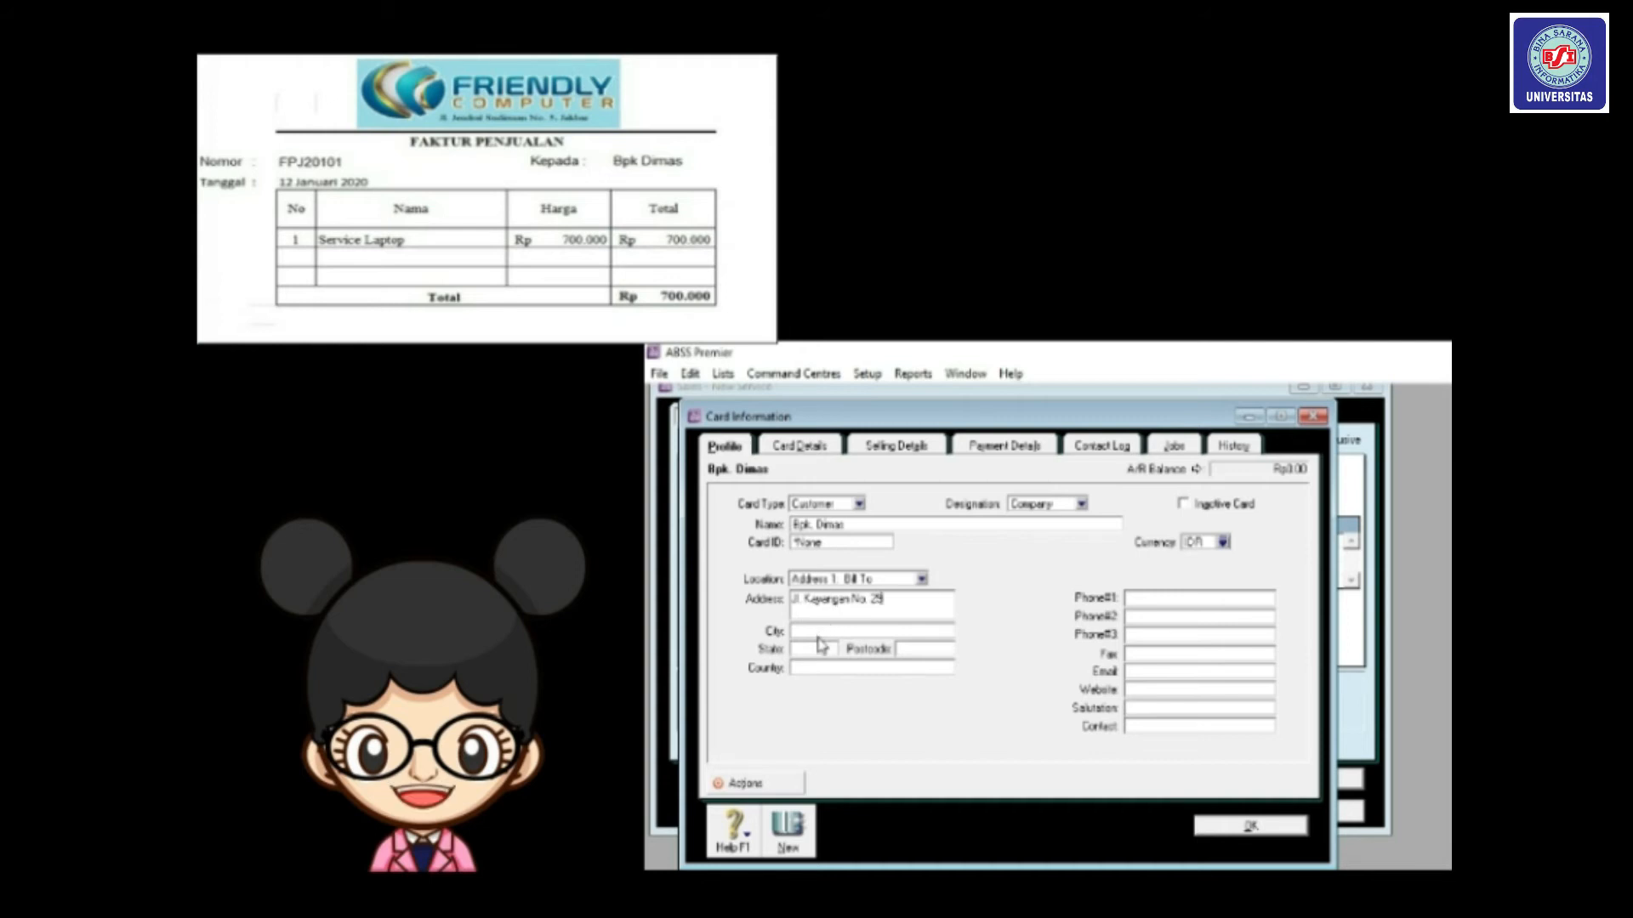
left_click(817, 630)
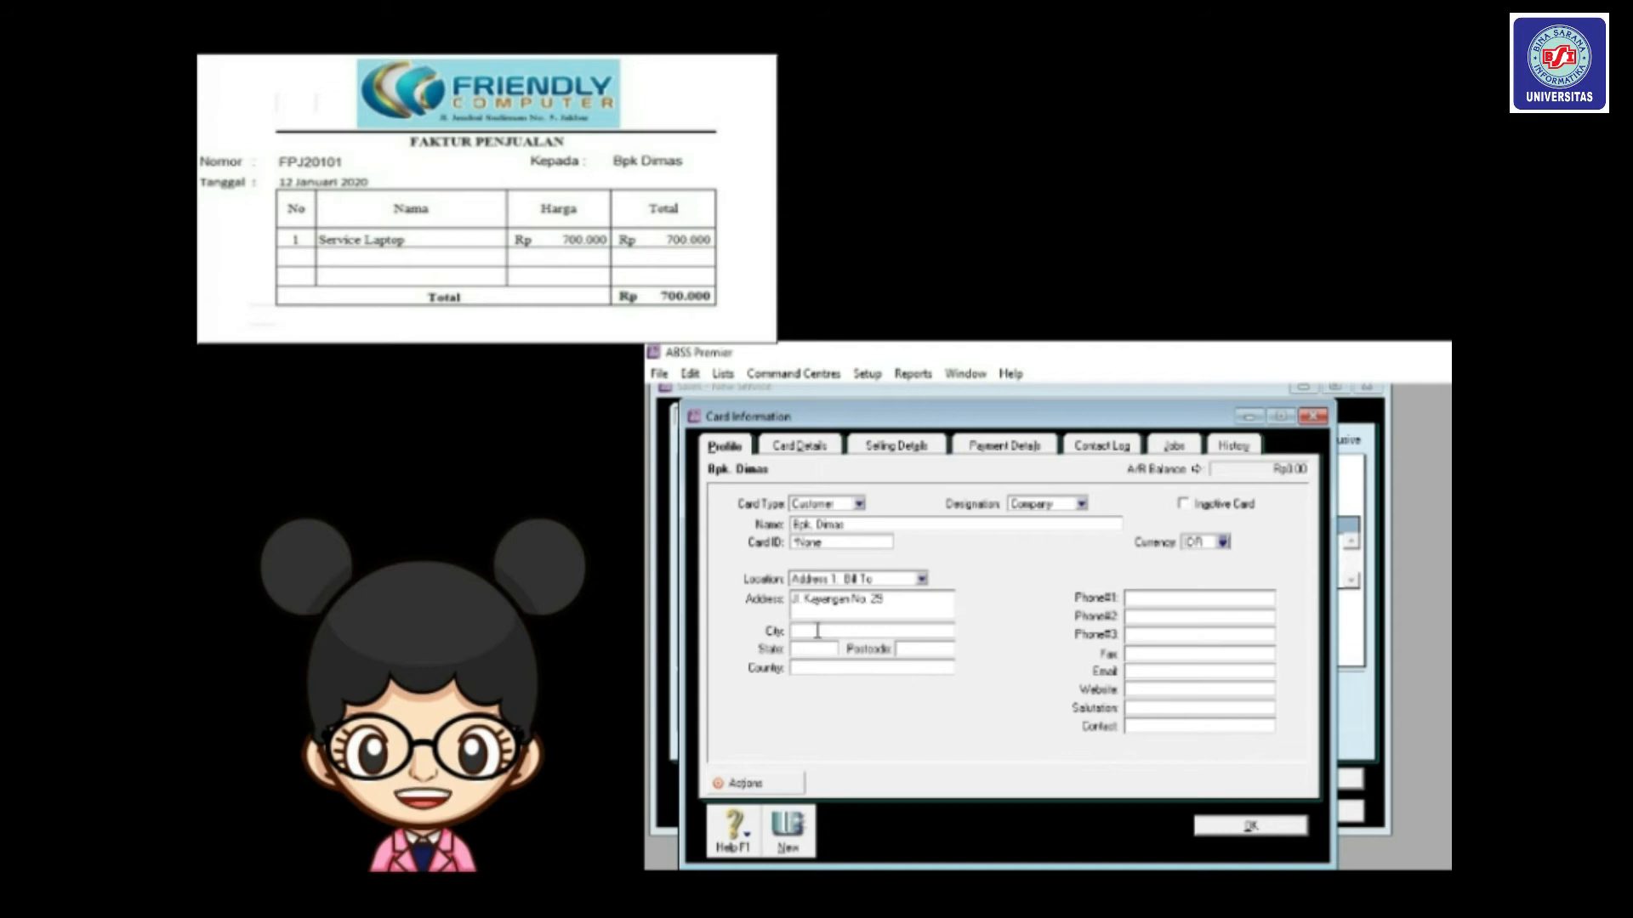
type("Del")
type("o")
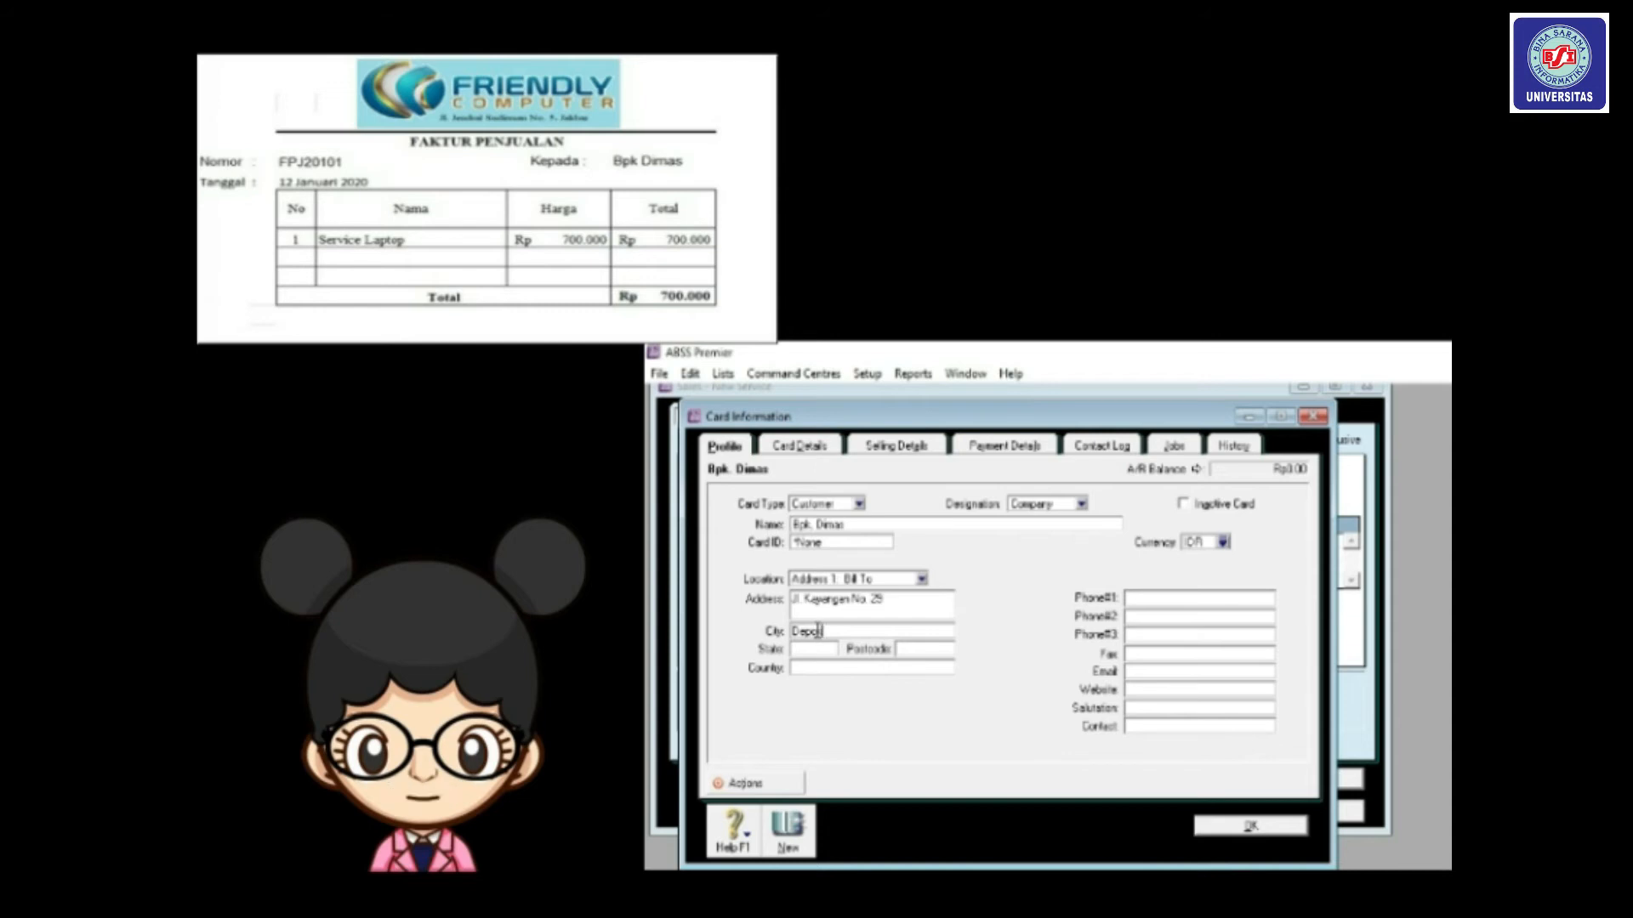
type("k")
left_click(818, 548)
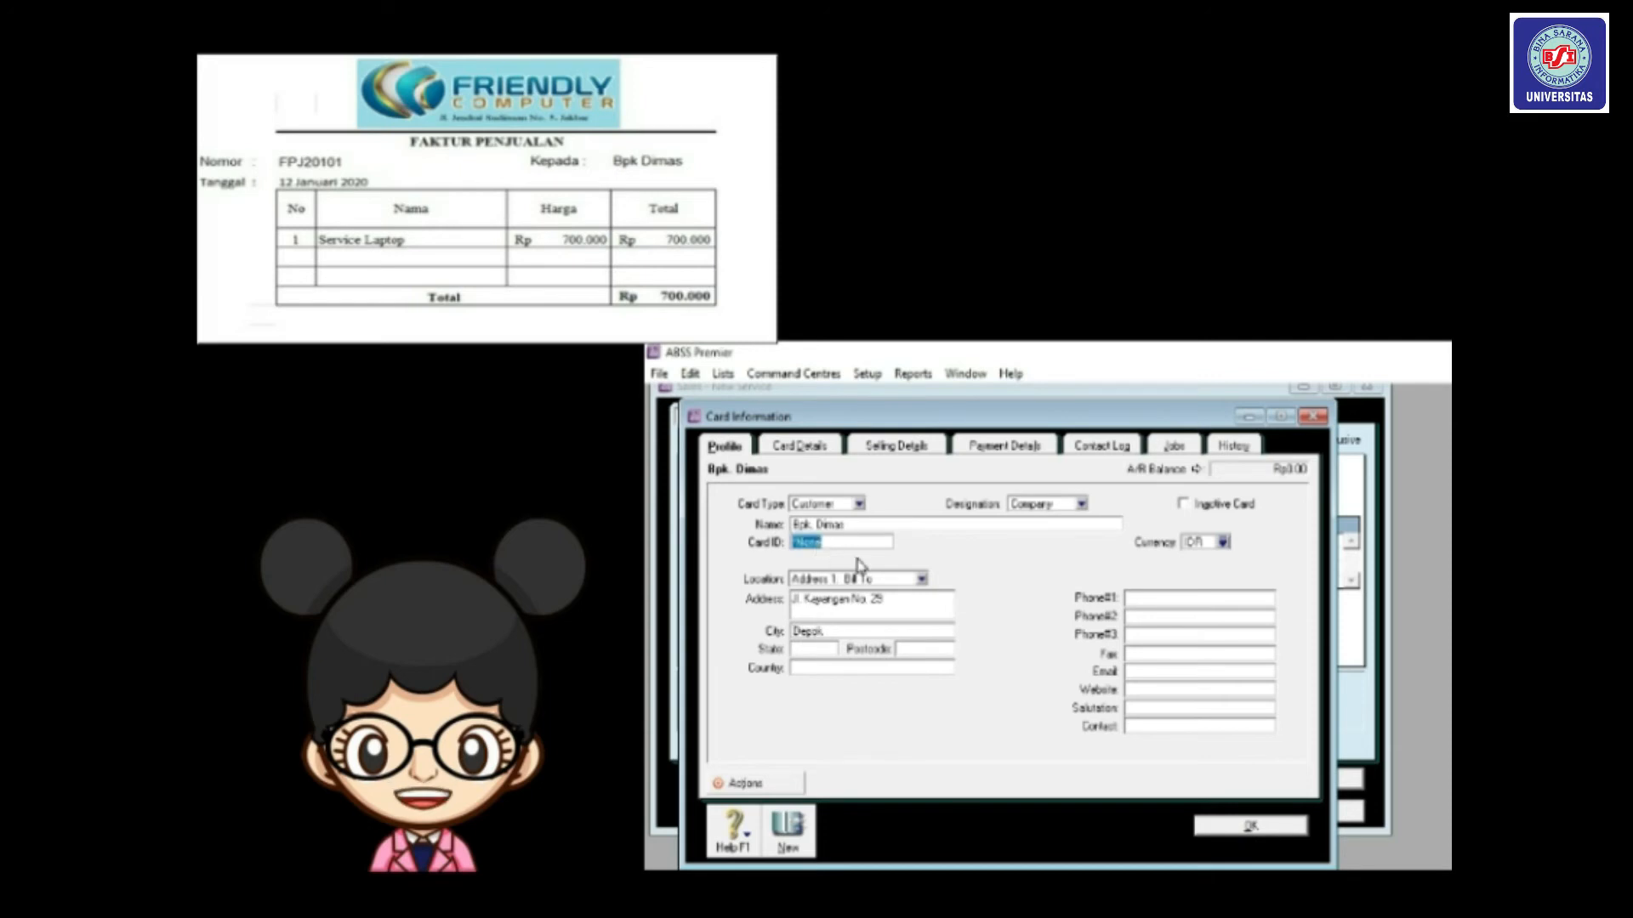
type("C004")
left_click(1250, 825)
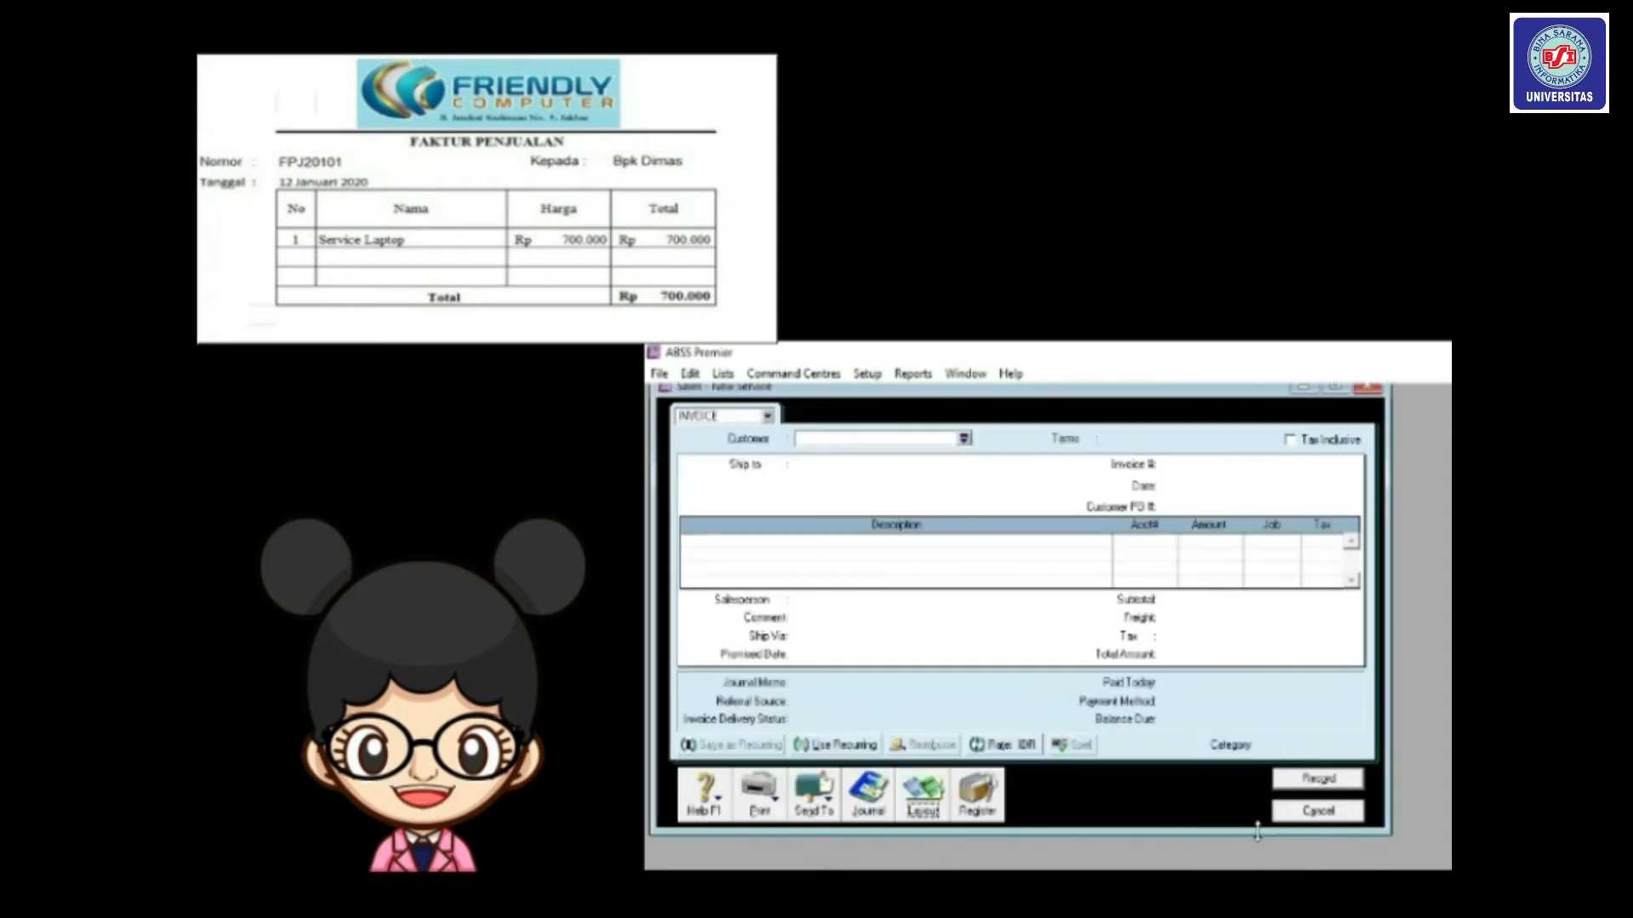
Bill the invoice to the new customer with terms Day of Month after EOM, discount by the 10th.
left_click(965, 440)
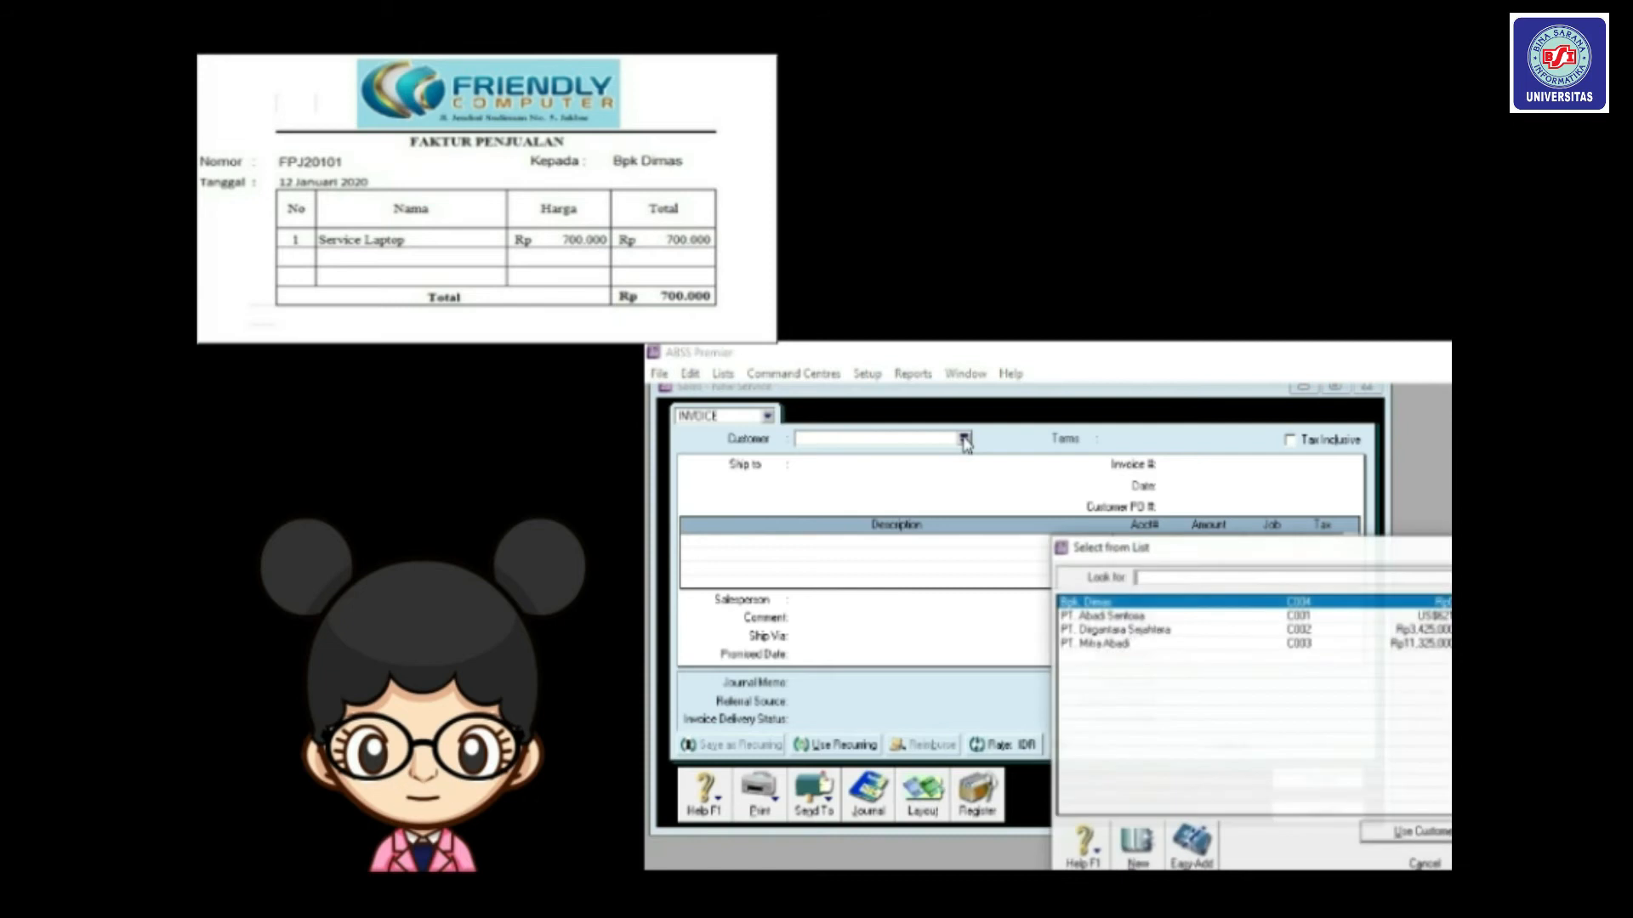
double_click(1104, 607)
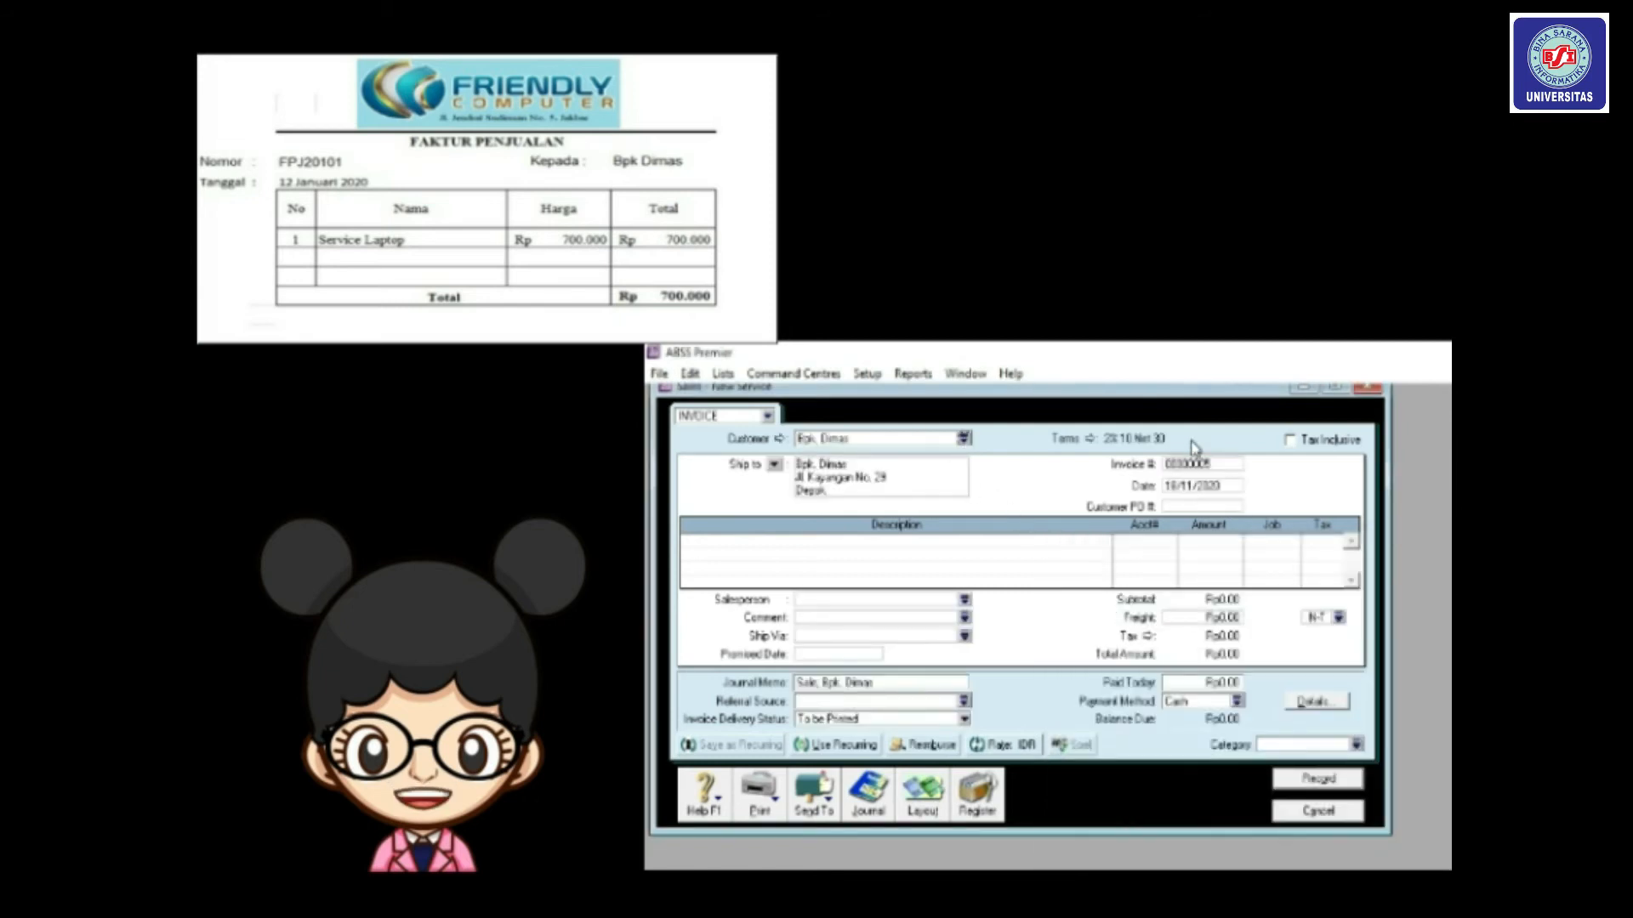
left_click(1091, 439)
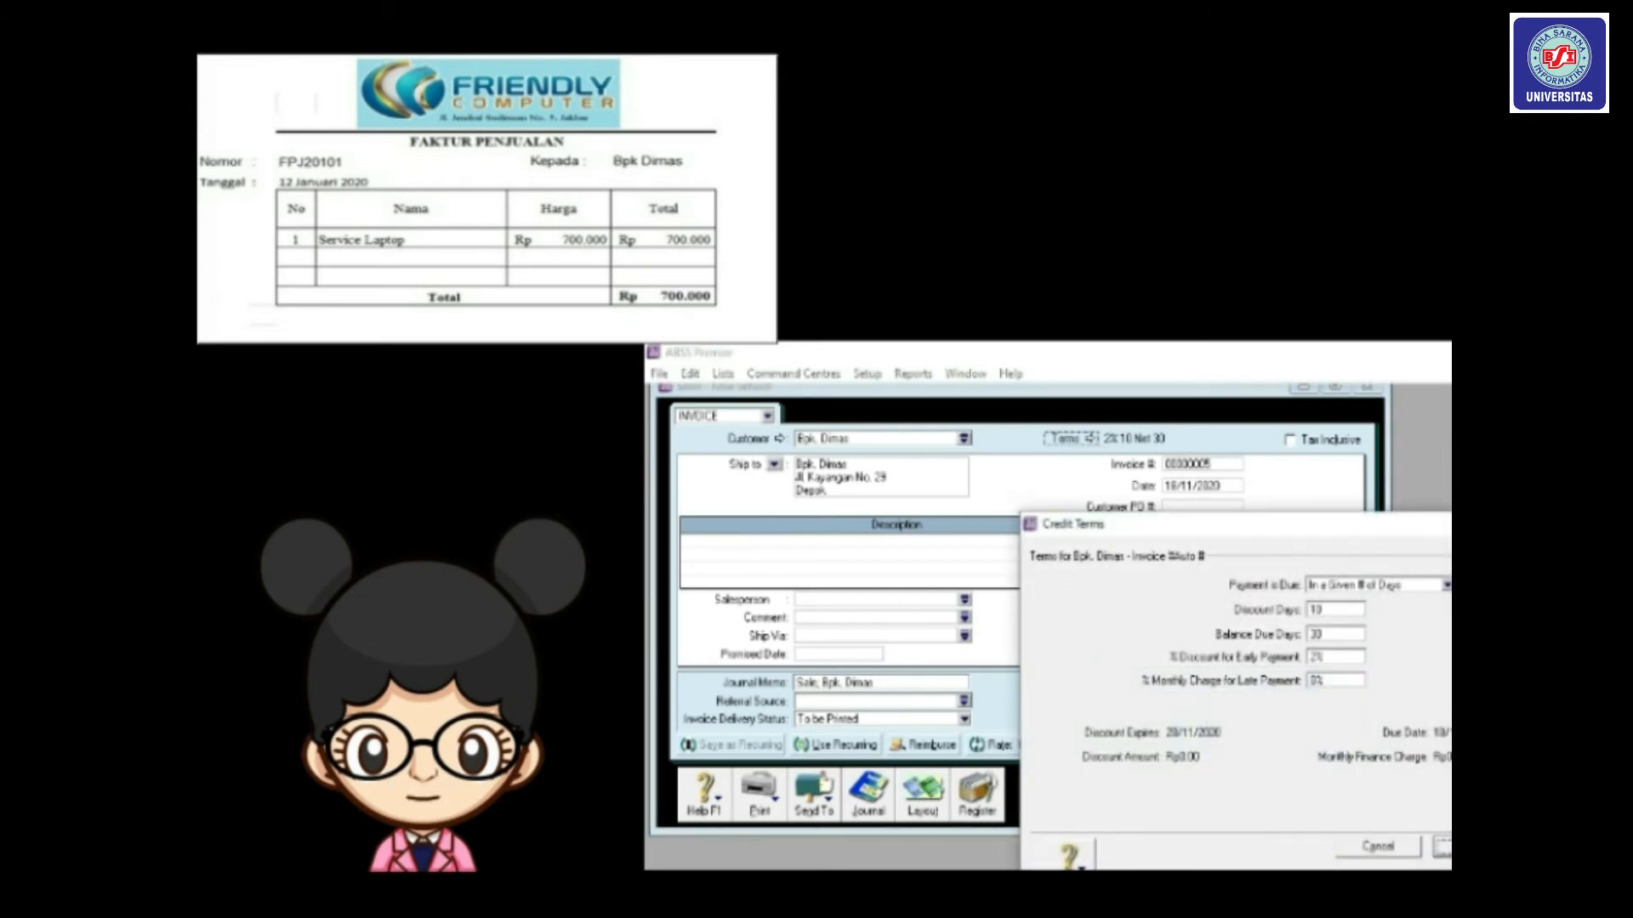
left_click(1446, 585)
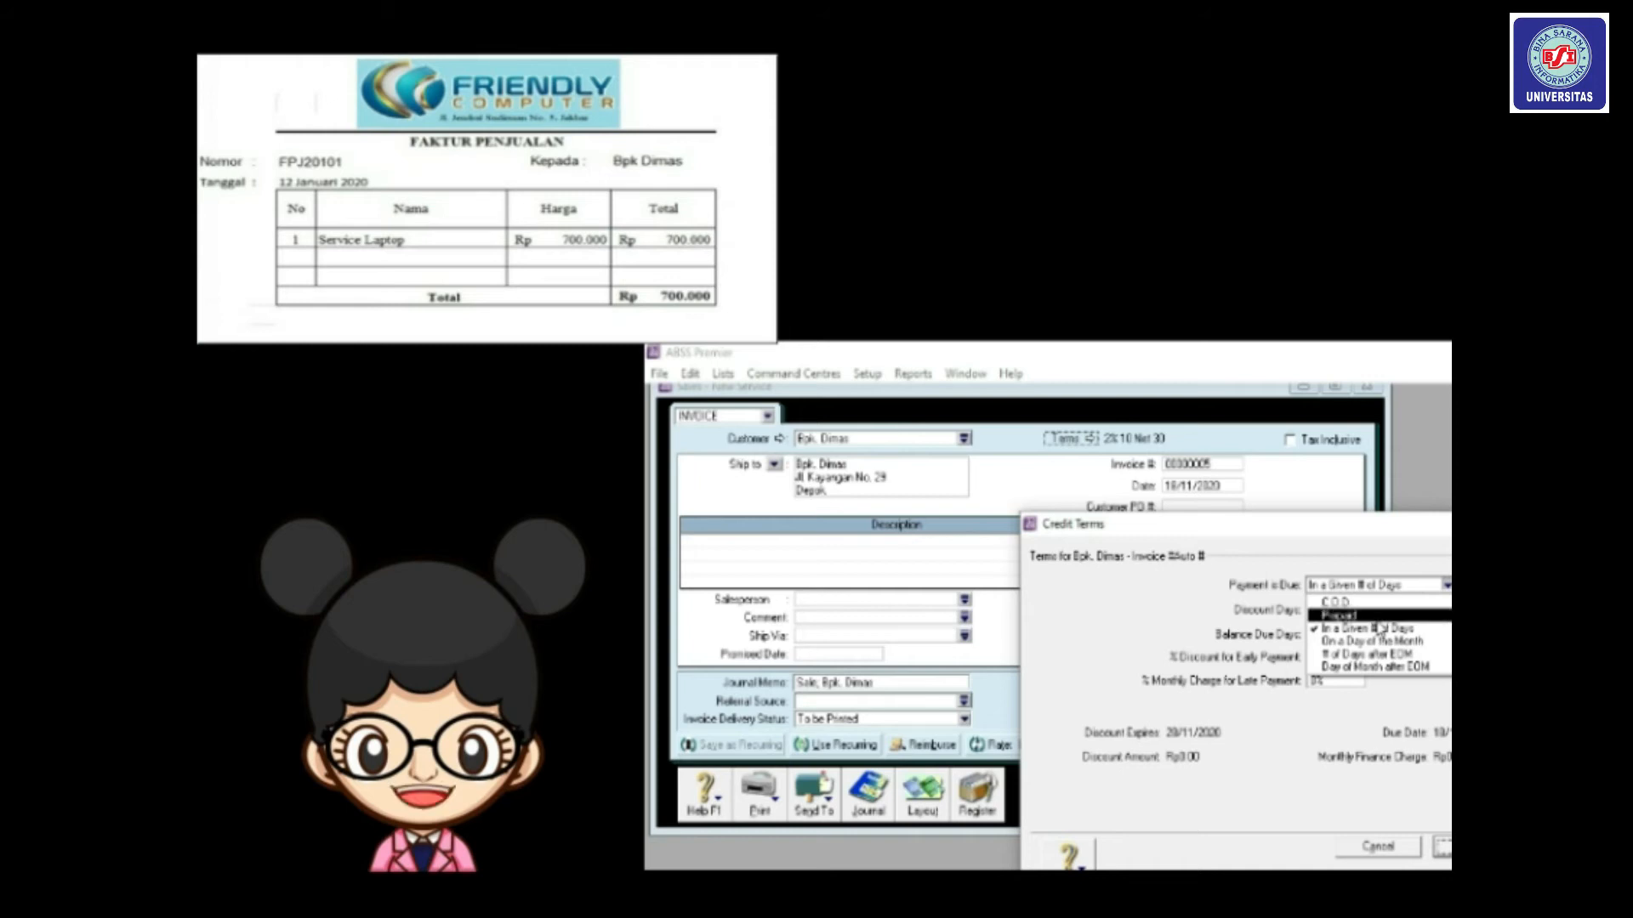
left_click(1359, 667)
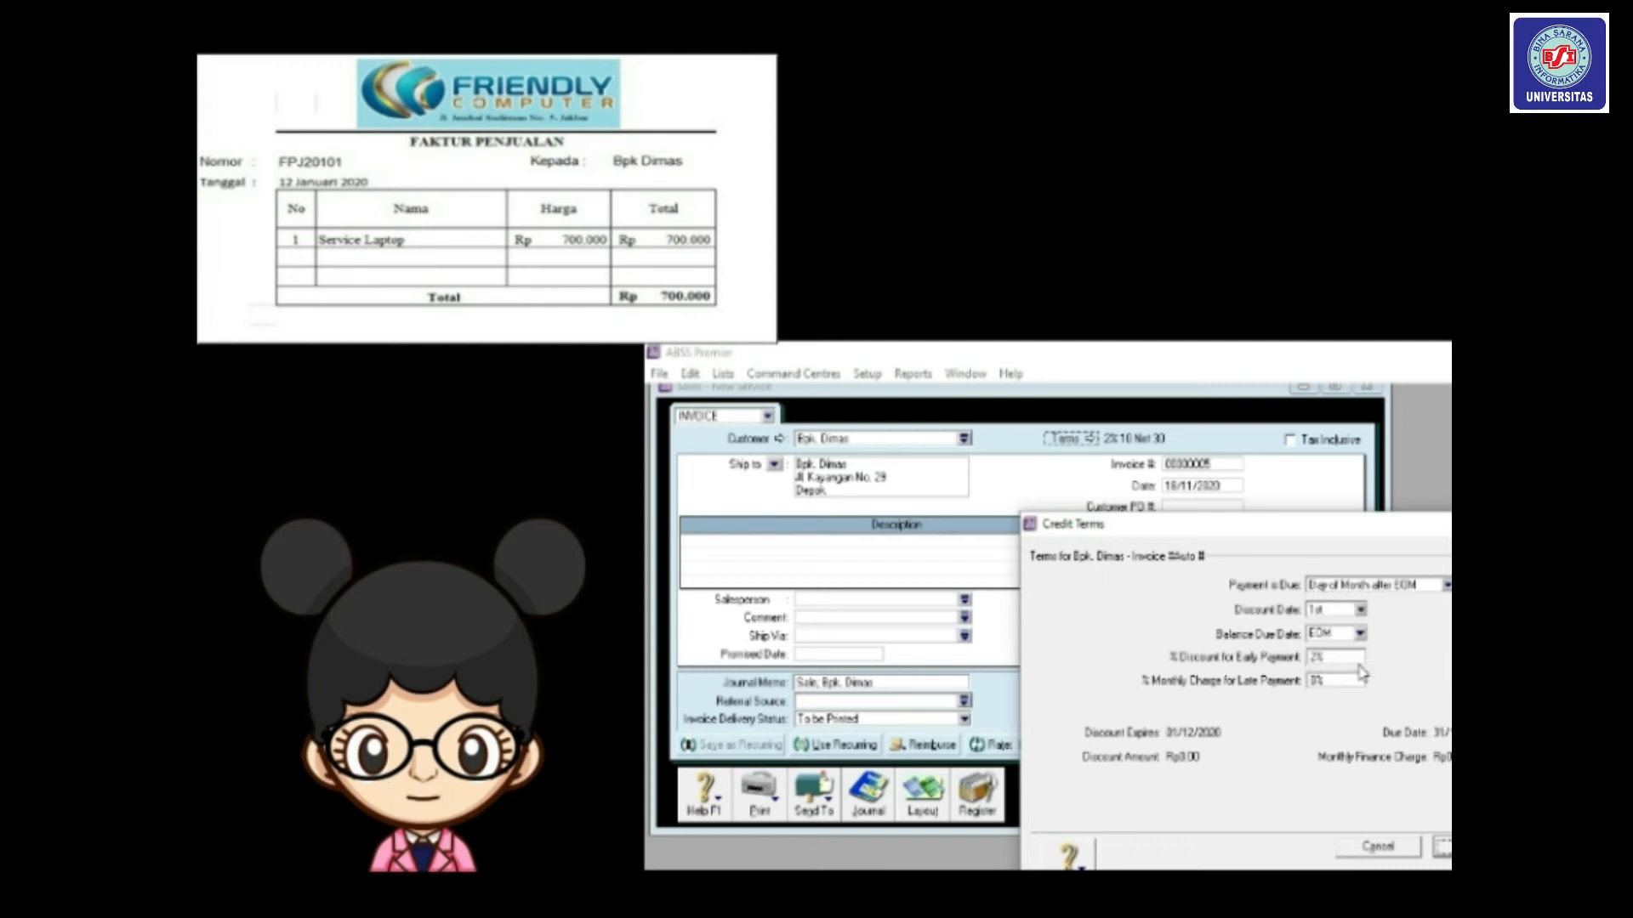
left_click(1361, 610)
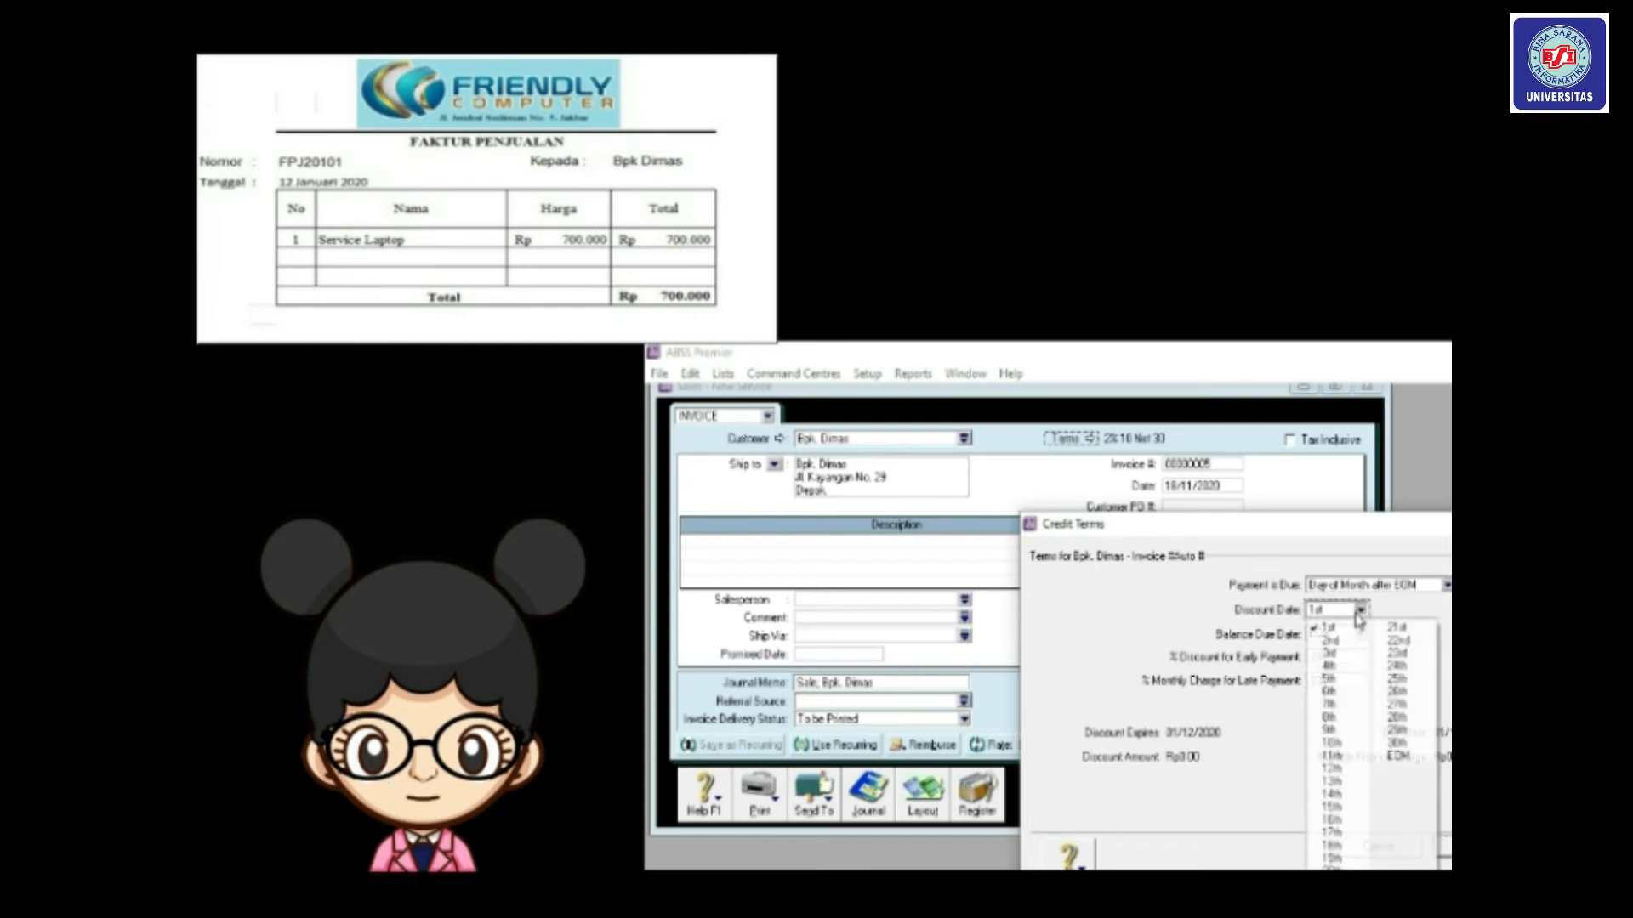
left_click(1331, 742)
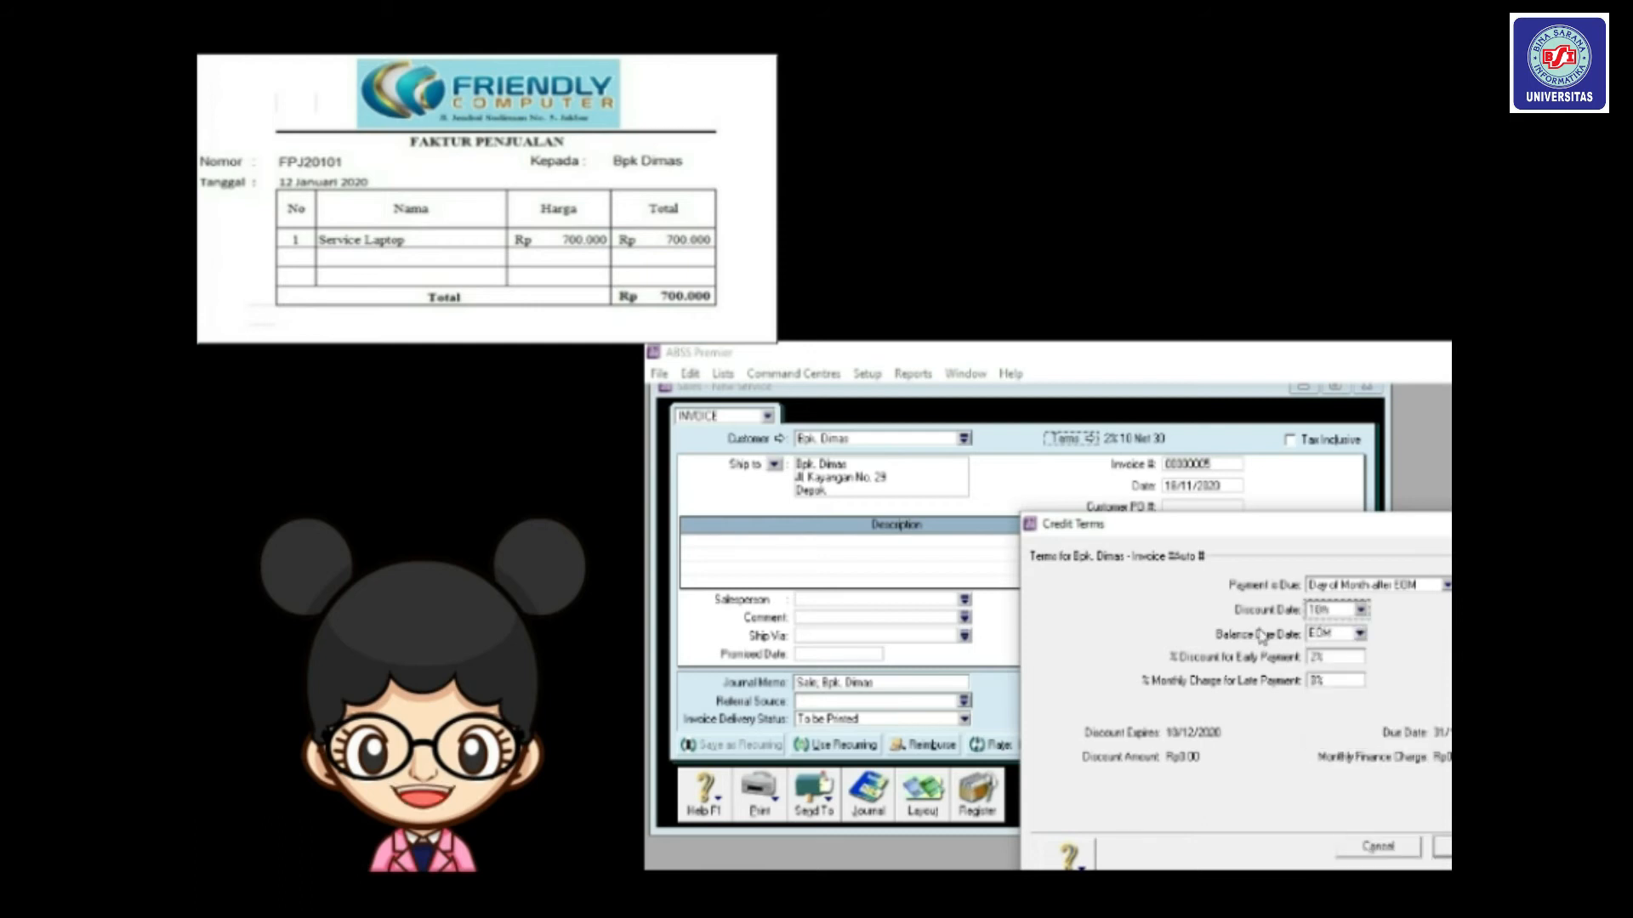
left_click(1312, 659)
left_click_drag(1210, 515, 1056, 406)
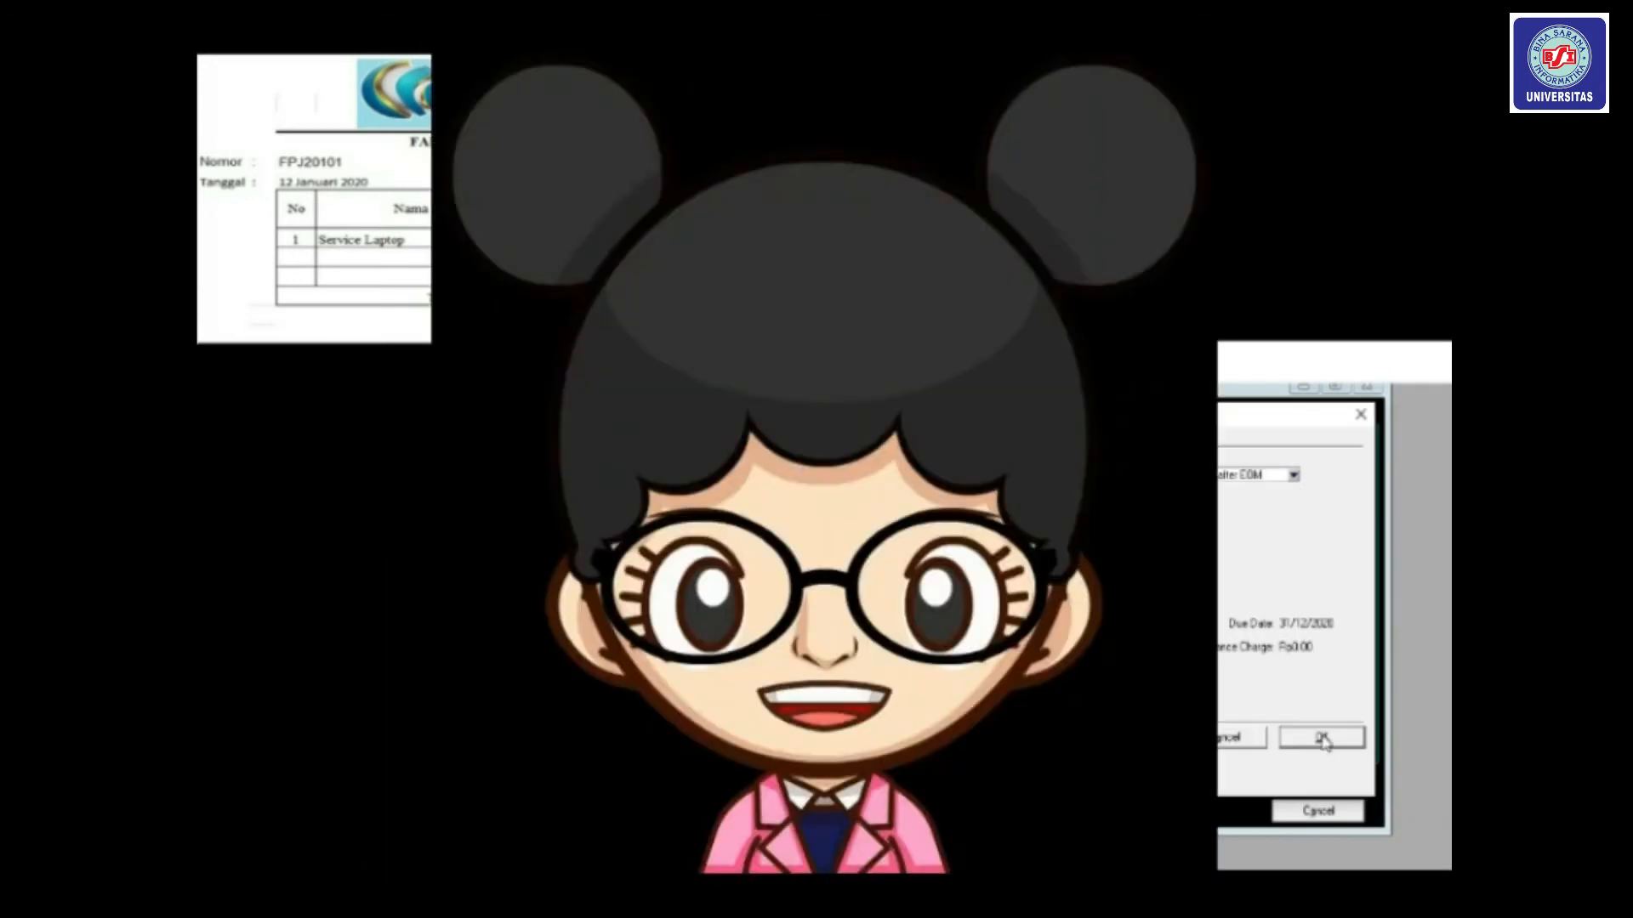
left_click(1322, 738)
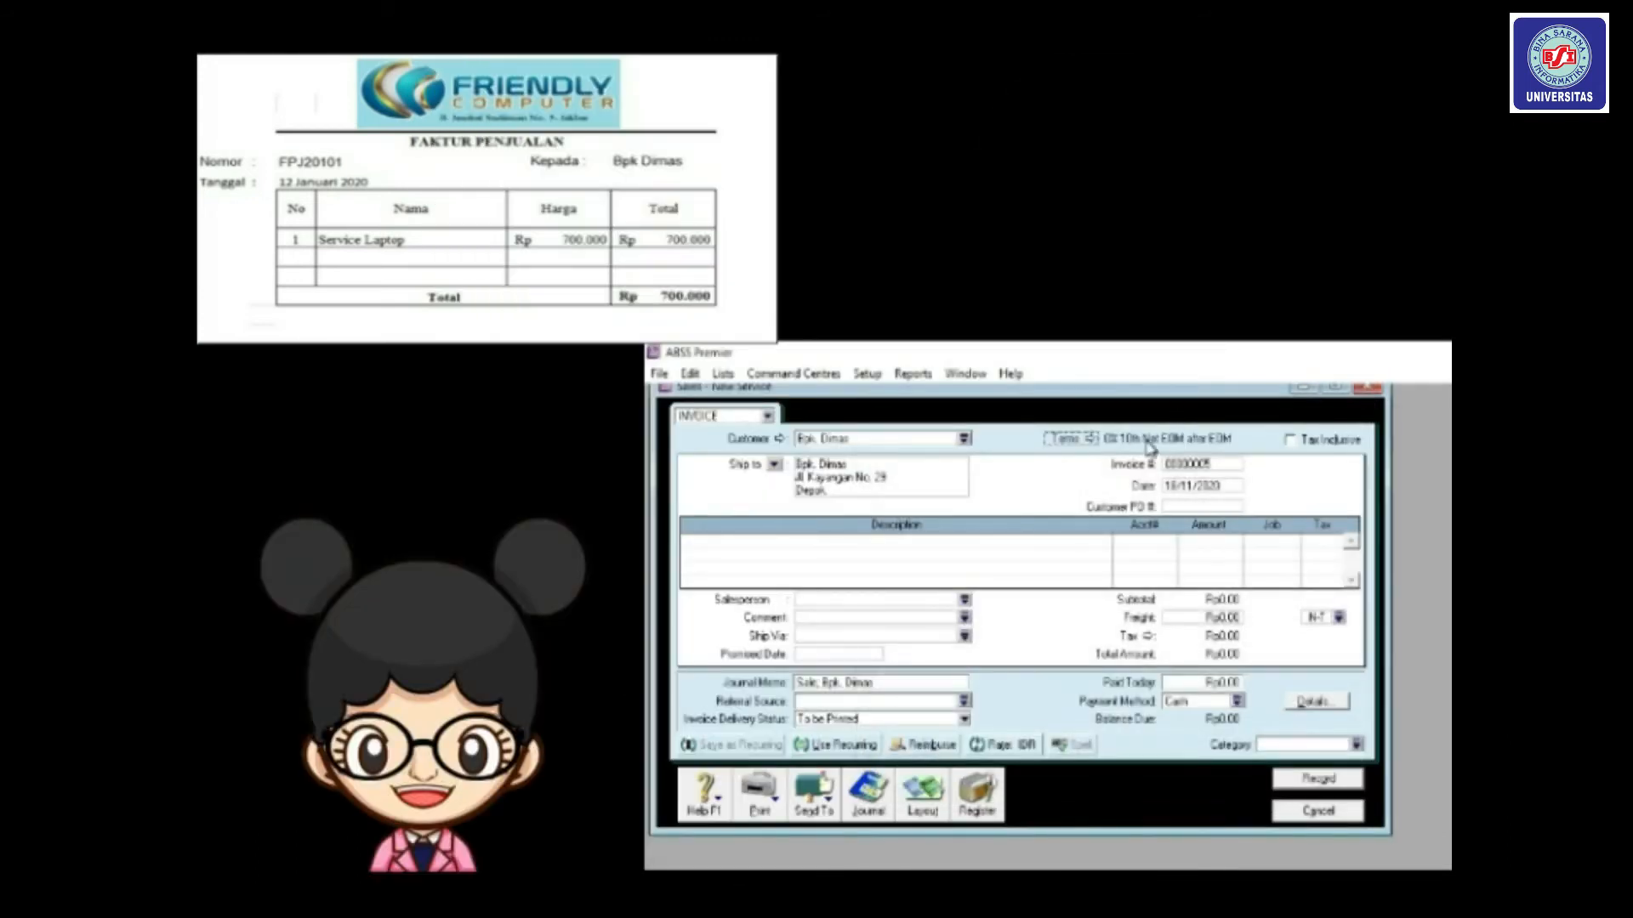
Set invoice number FPJ20101 and date 12/01/2020, and add a 'Service Laptop' line.
double_click(1192, 466)
type("fpj20101")
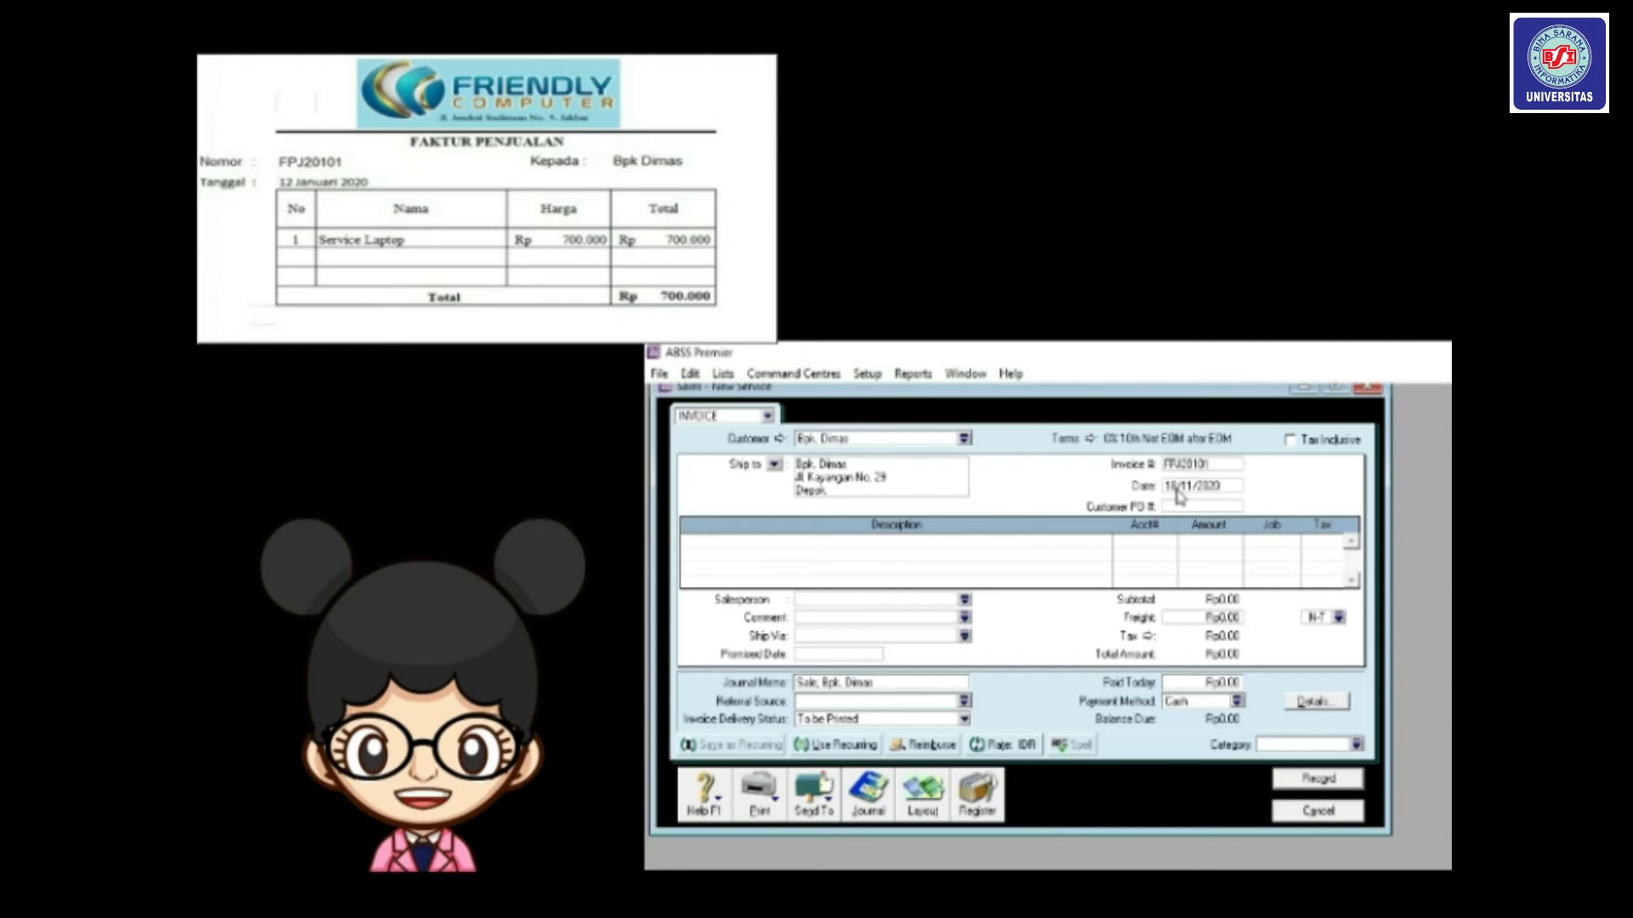
left_click(1177, 489)
type("12/11/2020")
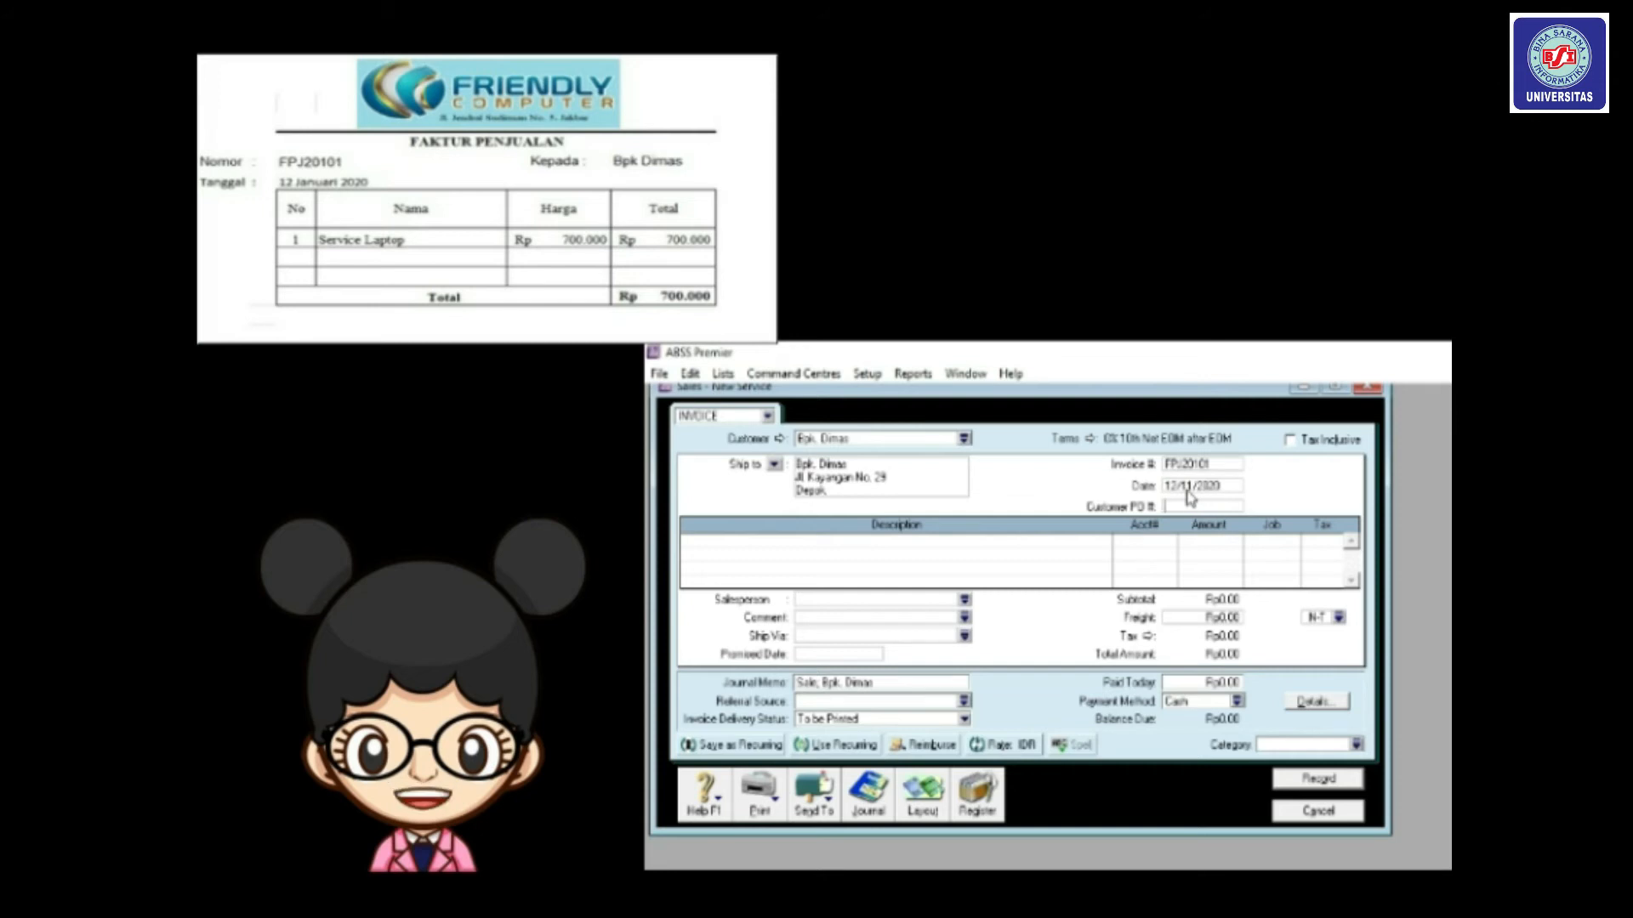
key("Tab")
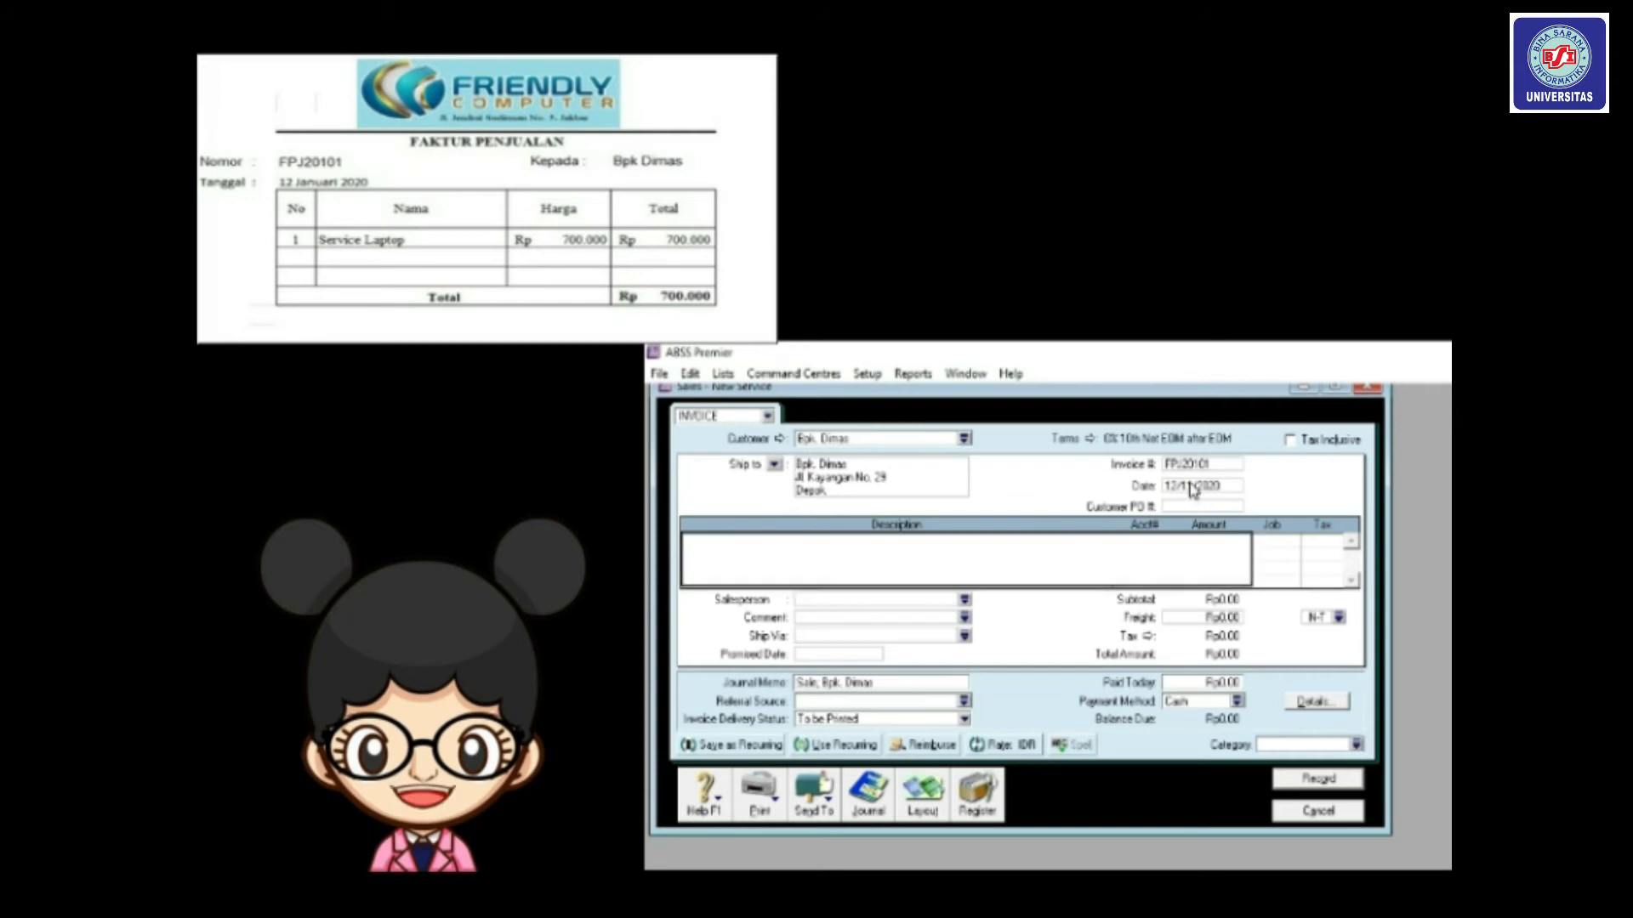
left_click(1193, 487)
left_click(1192, 485)
key("BackSpace")
key("BackSpace")
type("01")
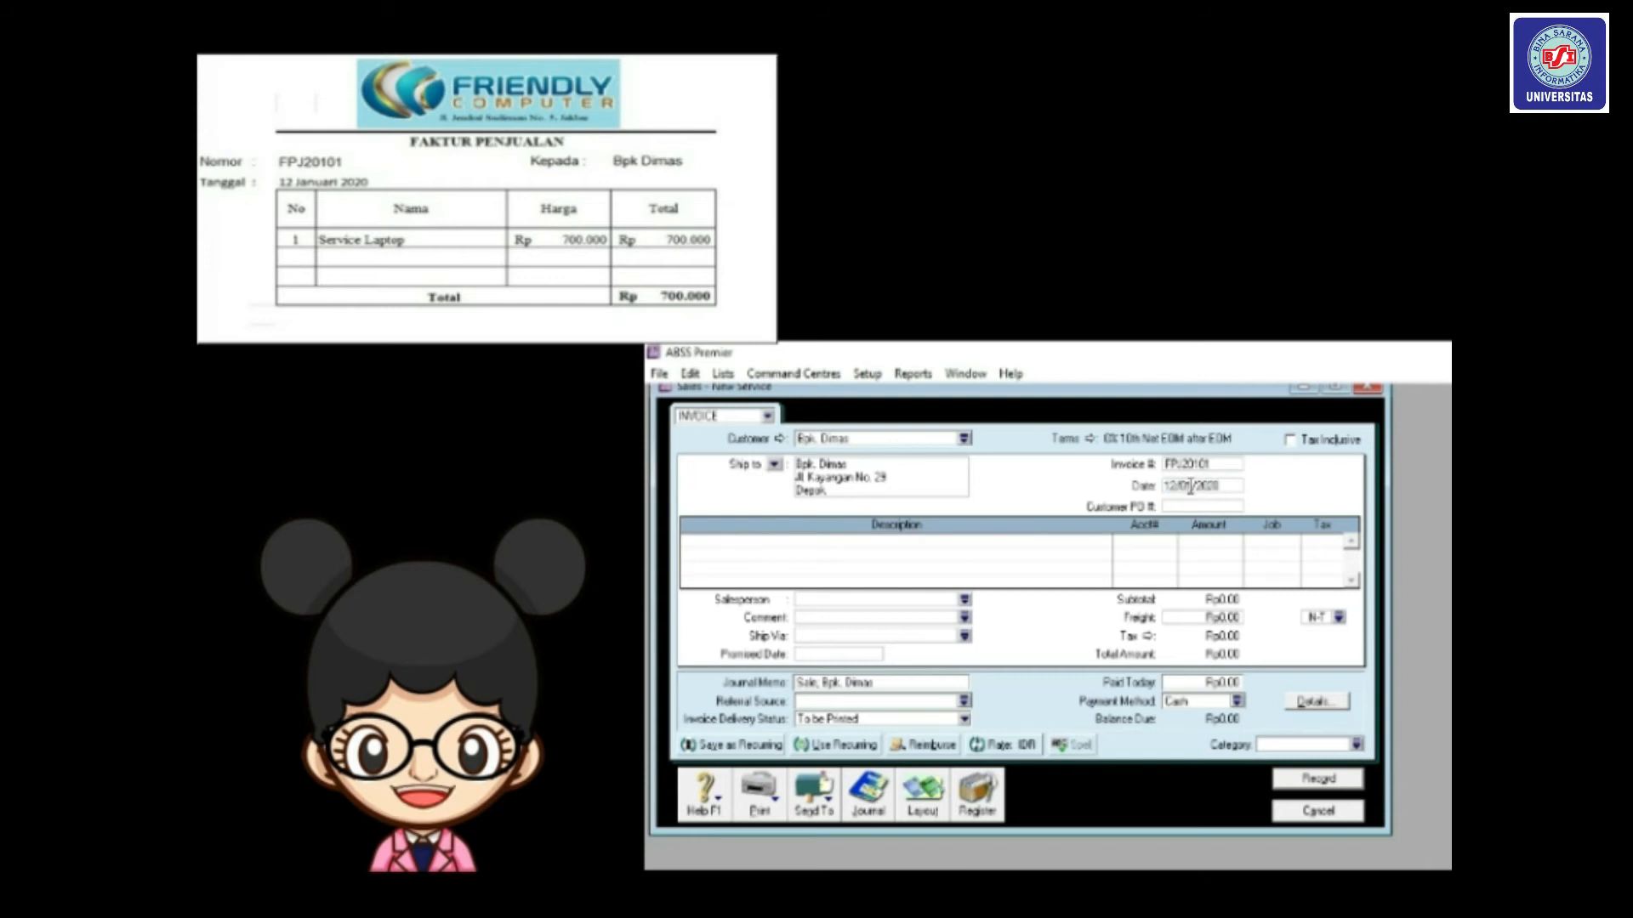
left_click(923, 541)
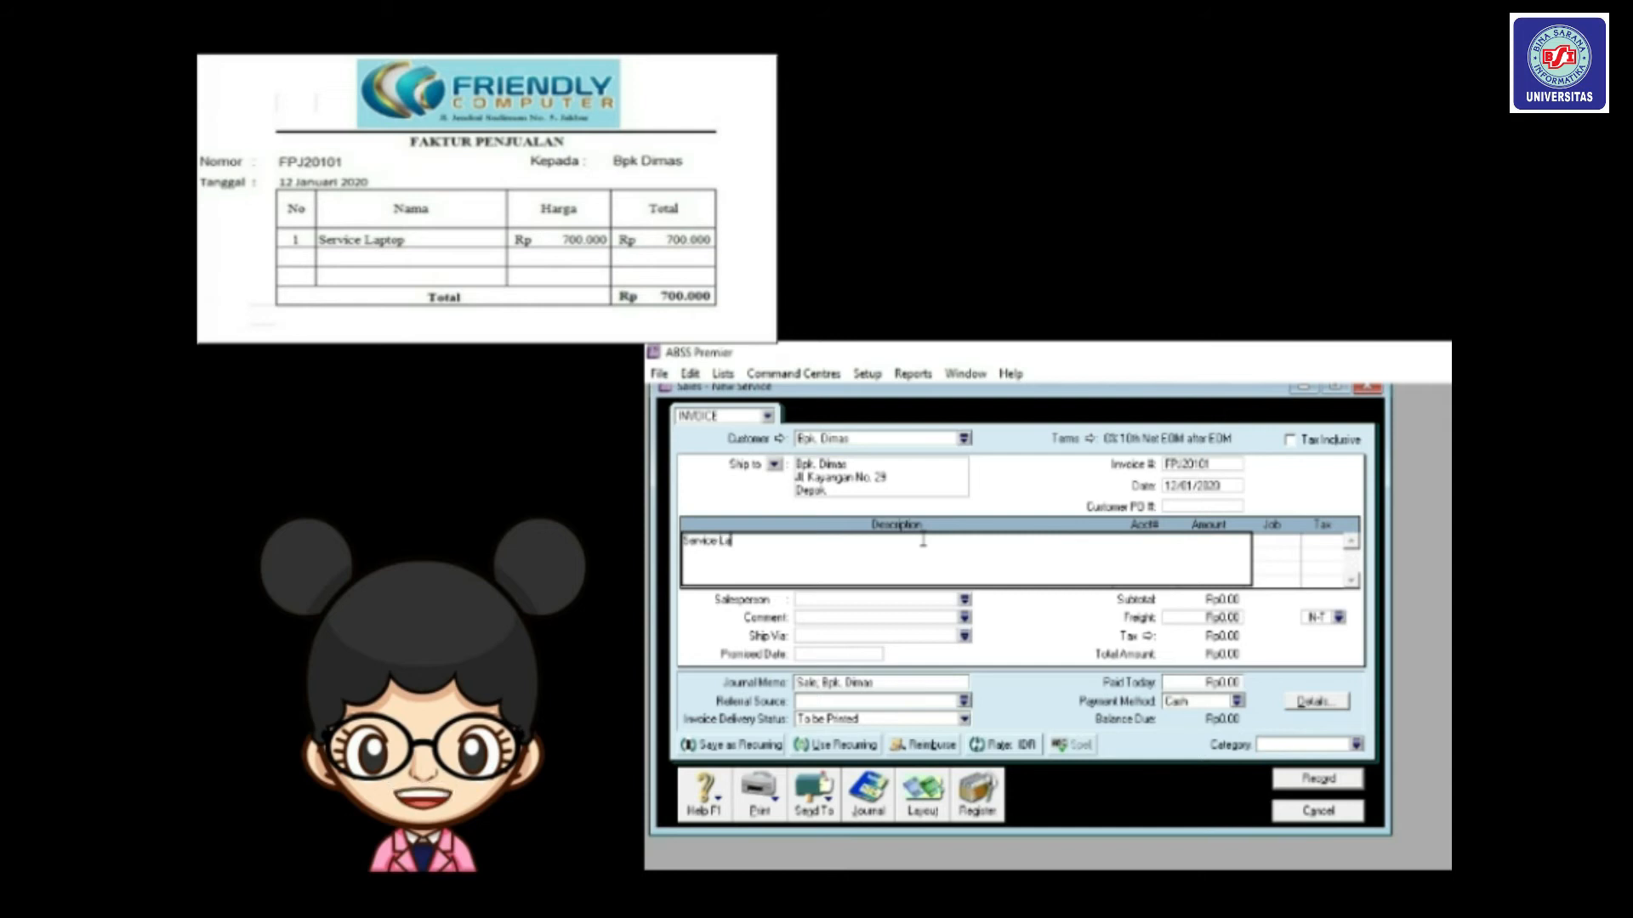
key("Tab")
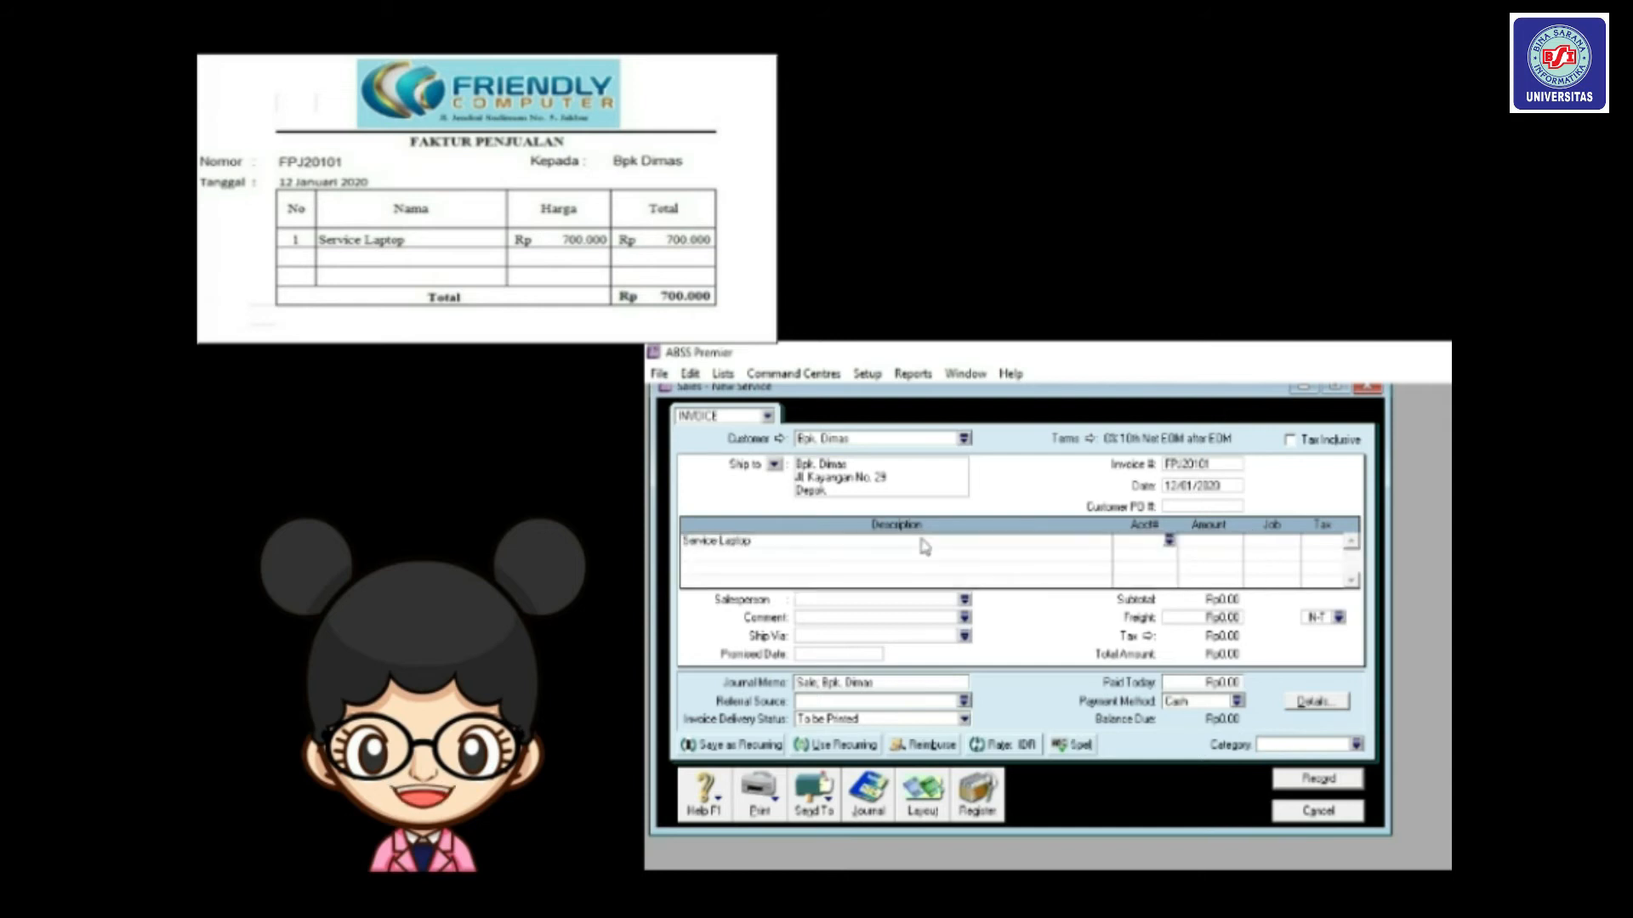
left_click(1169, 541)
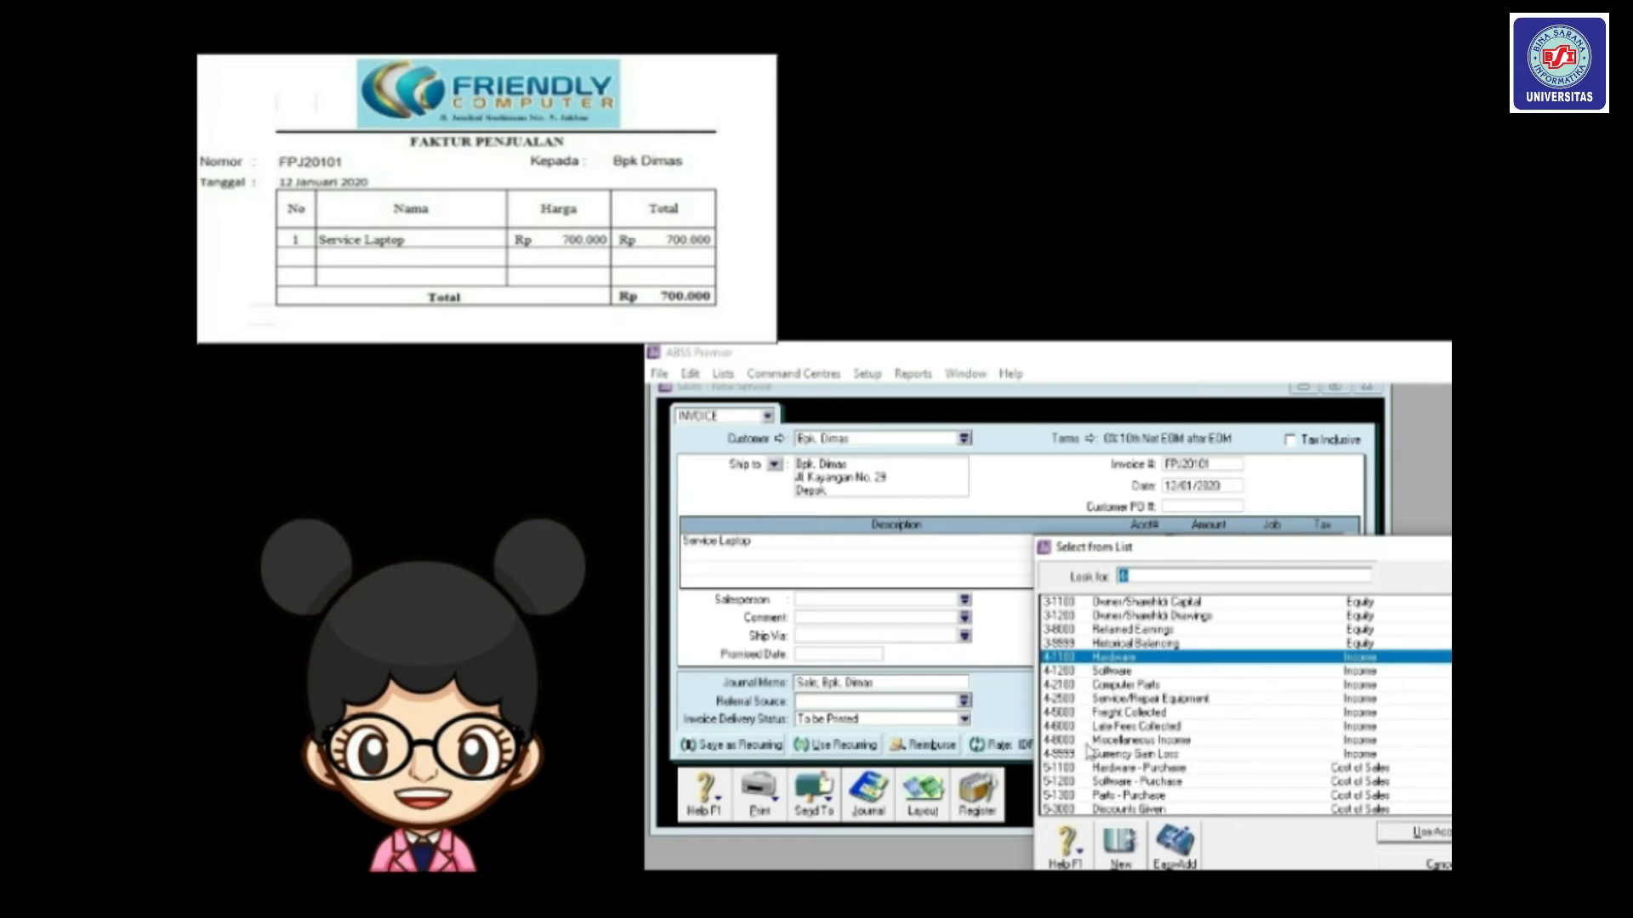
left_click_drag(1135, 548, 1004, 380)
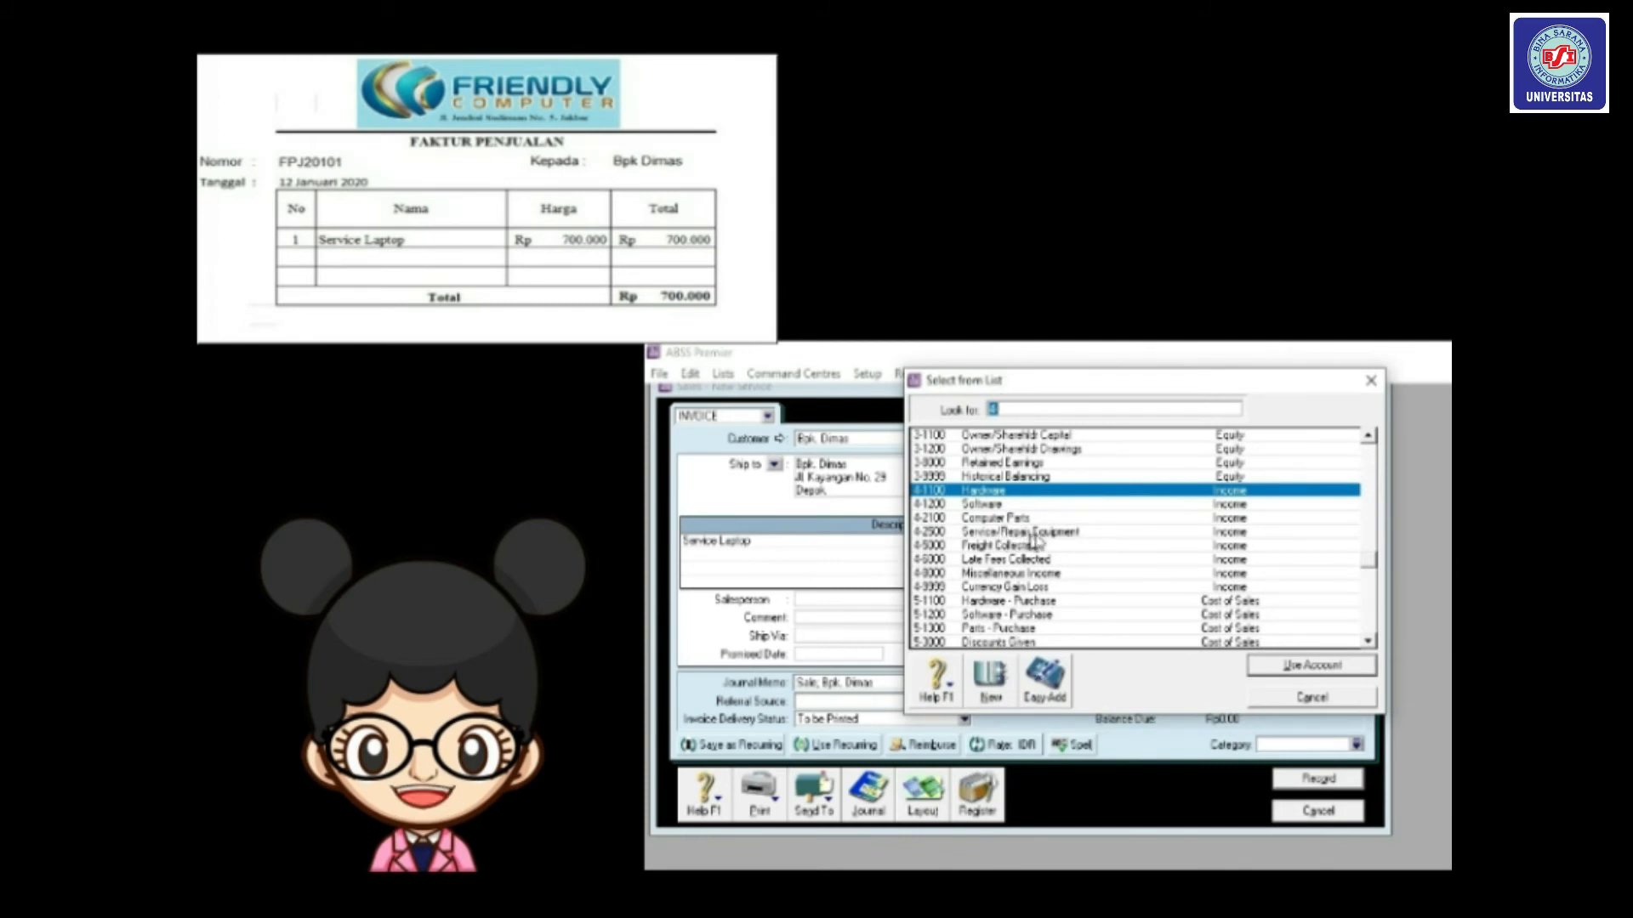
left_click(1053, 533)
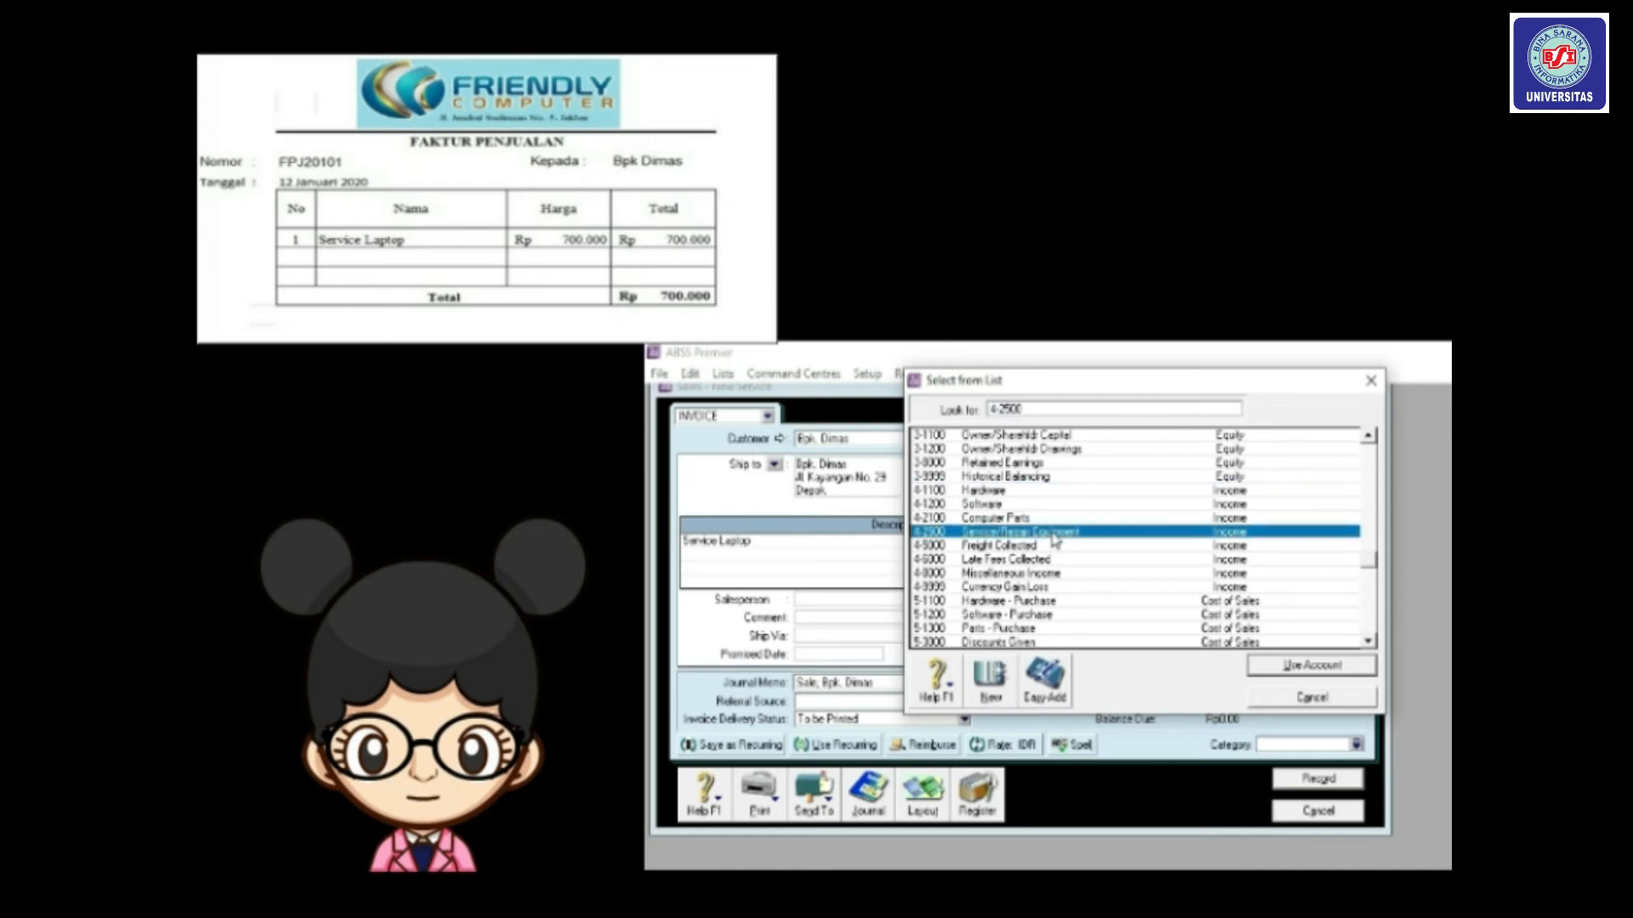
double_click(1055, 534)
left_click(1218, 540)
type("700")
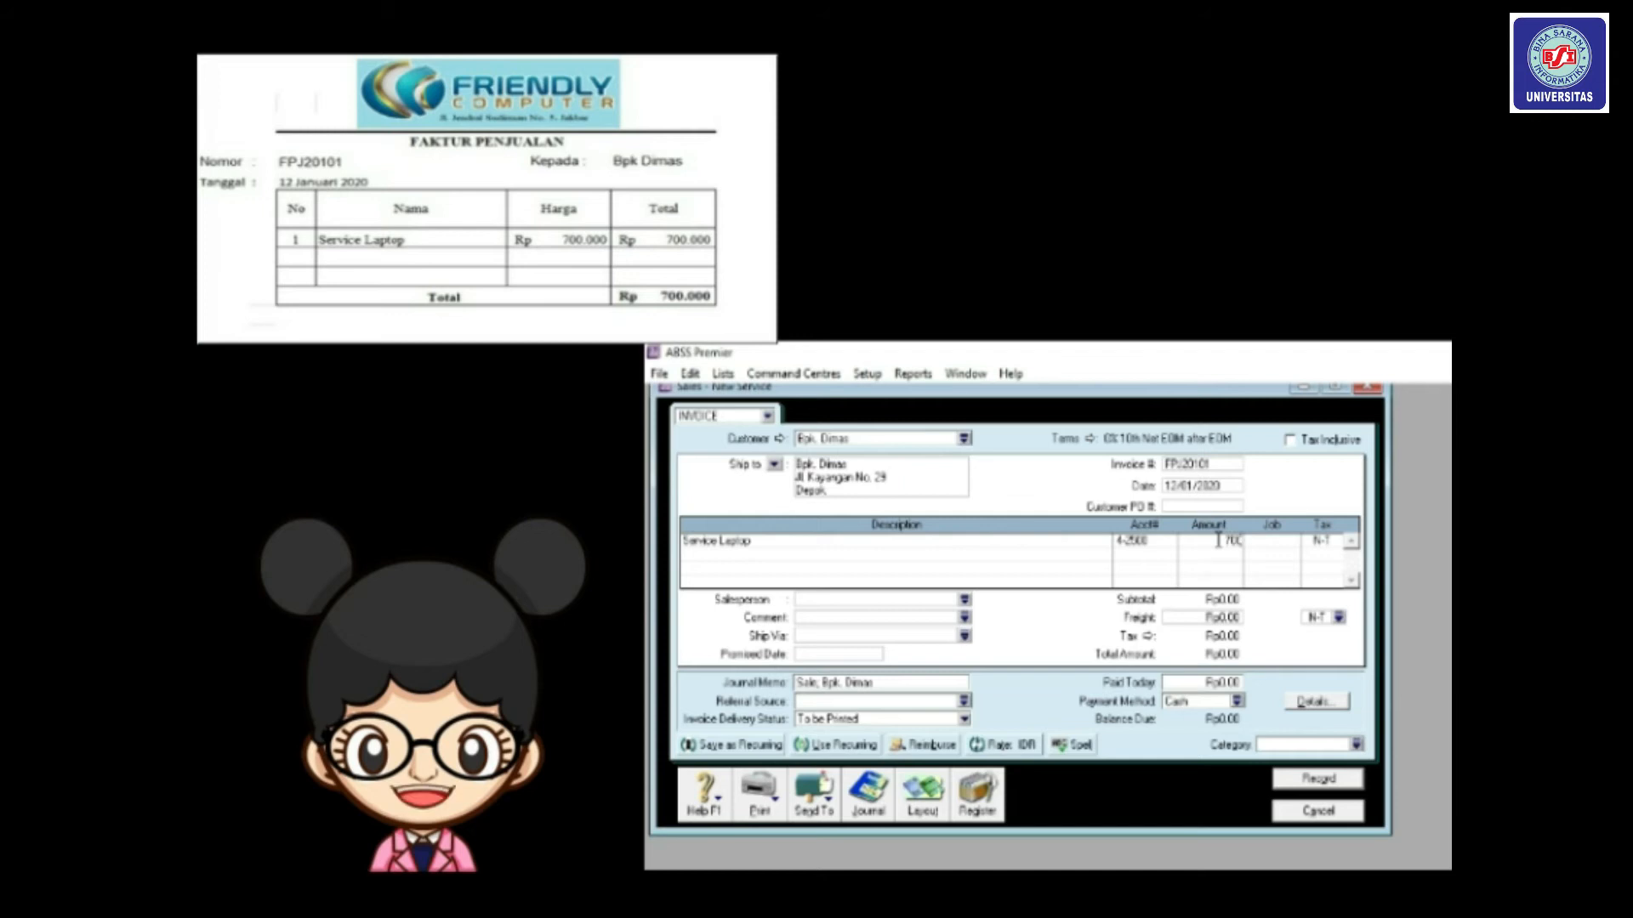
key("Tab")
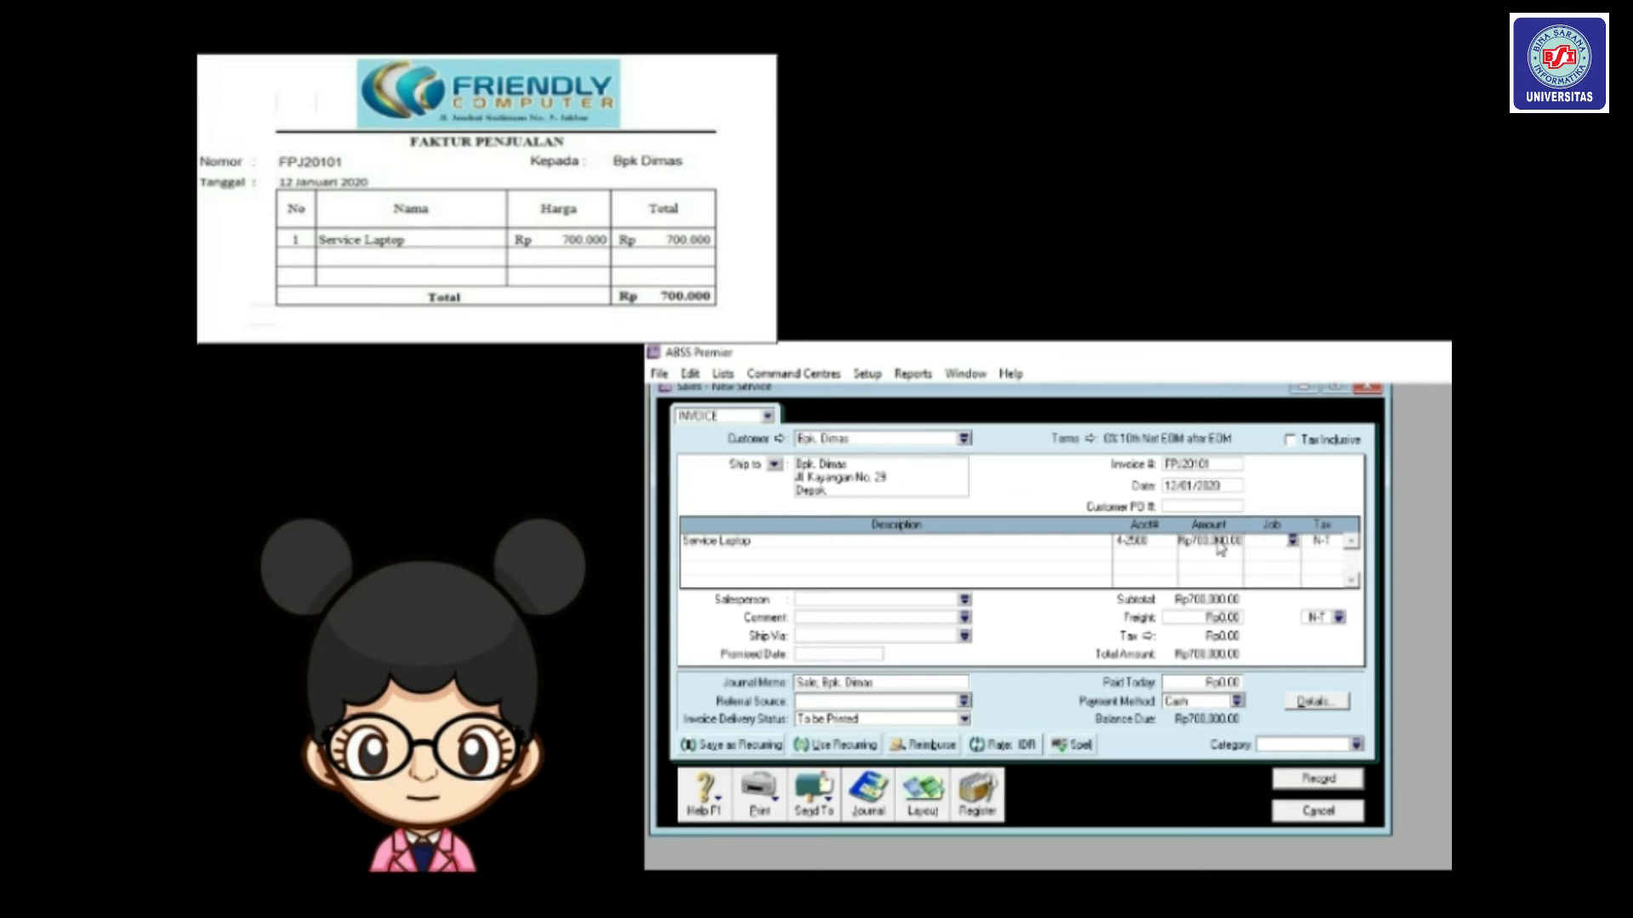
left_click(1292, 542)
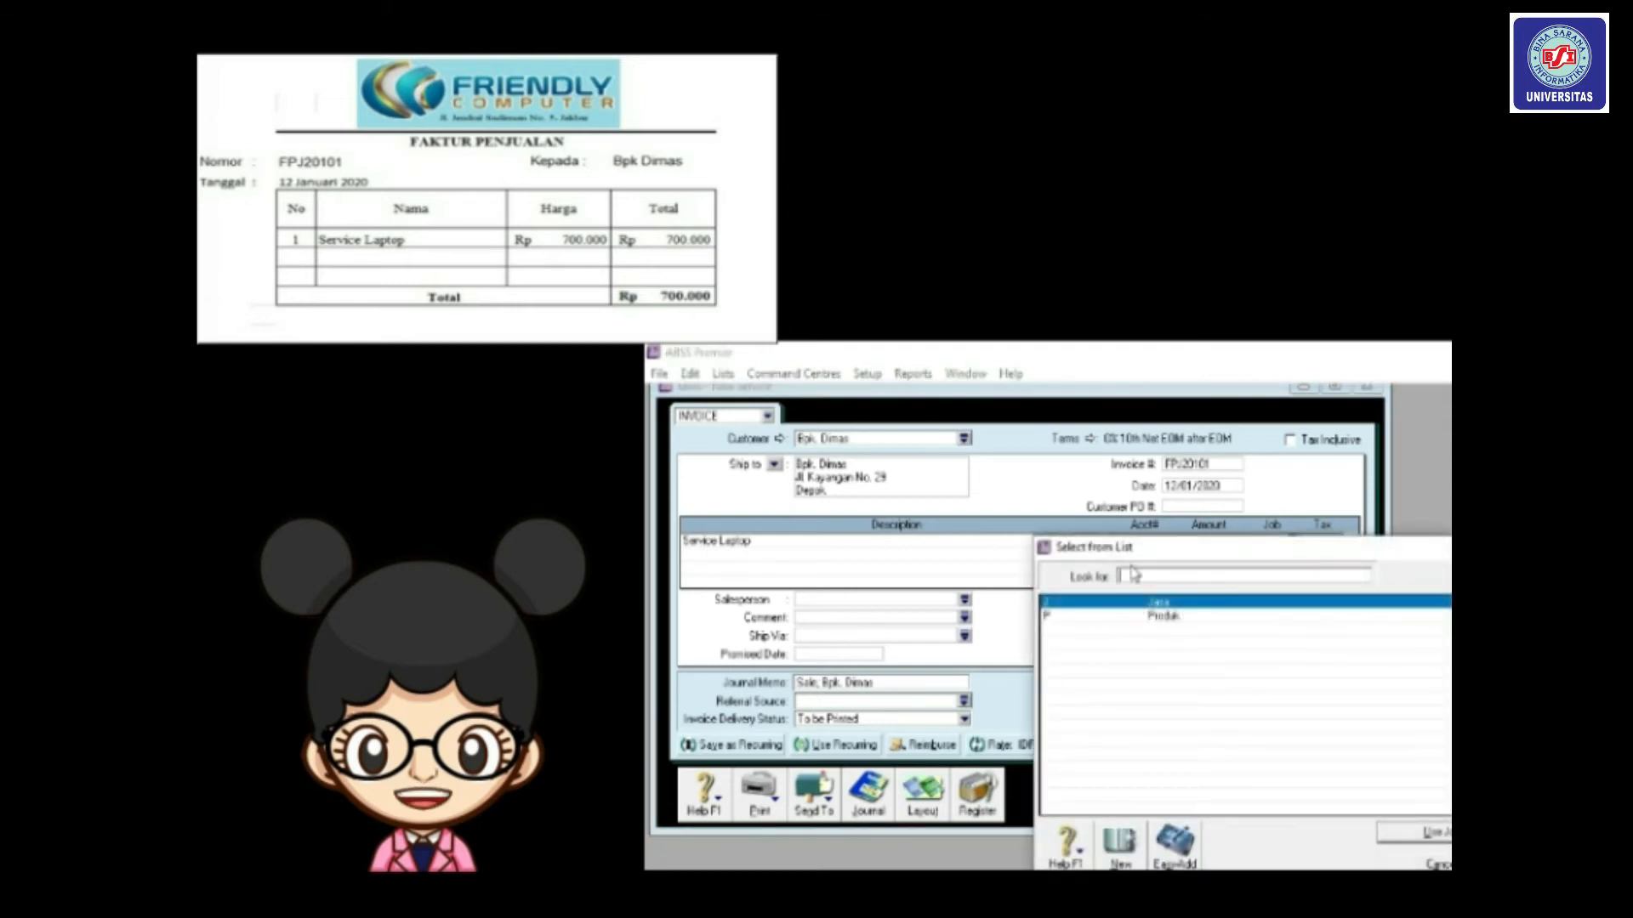
type("J")
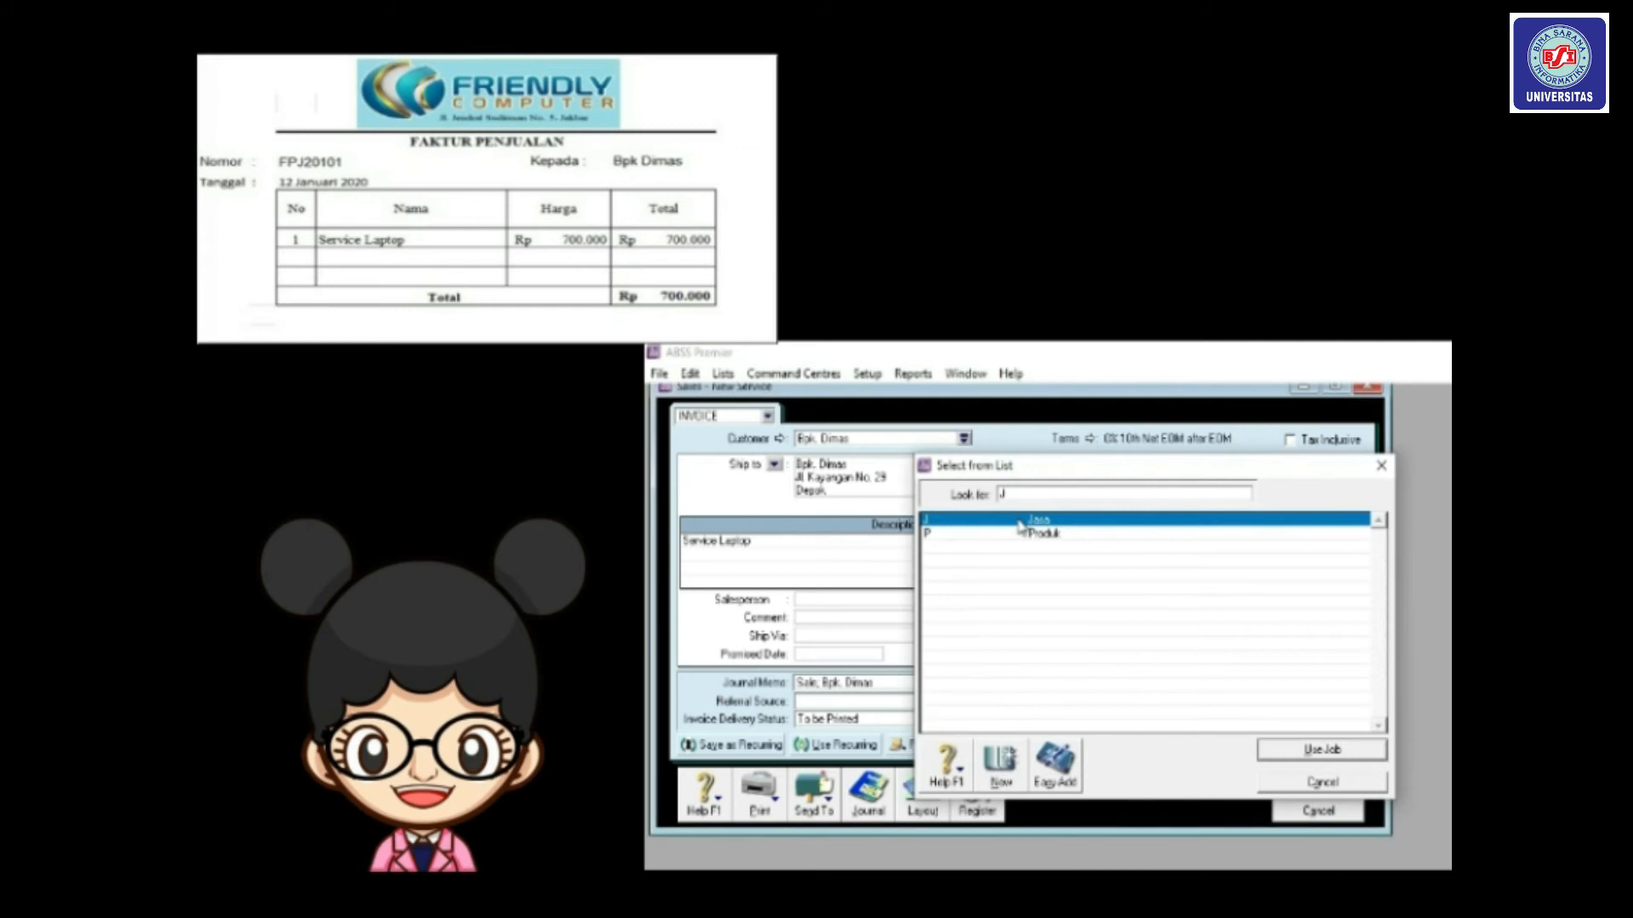
double_click(1020, 521)
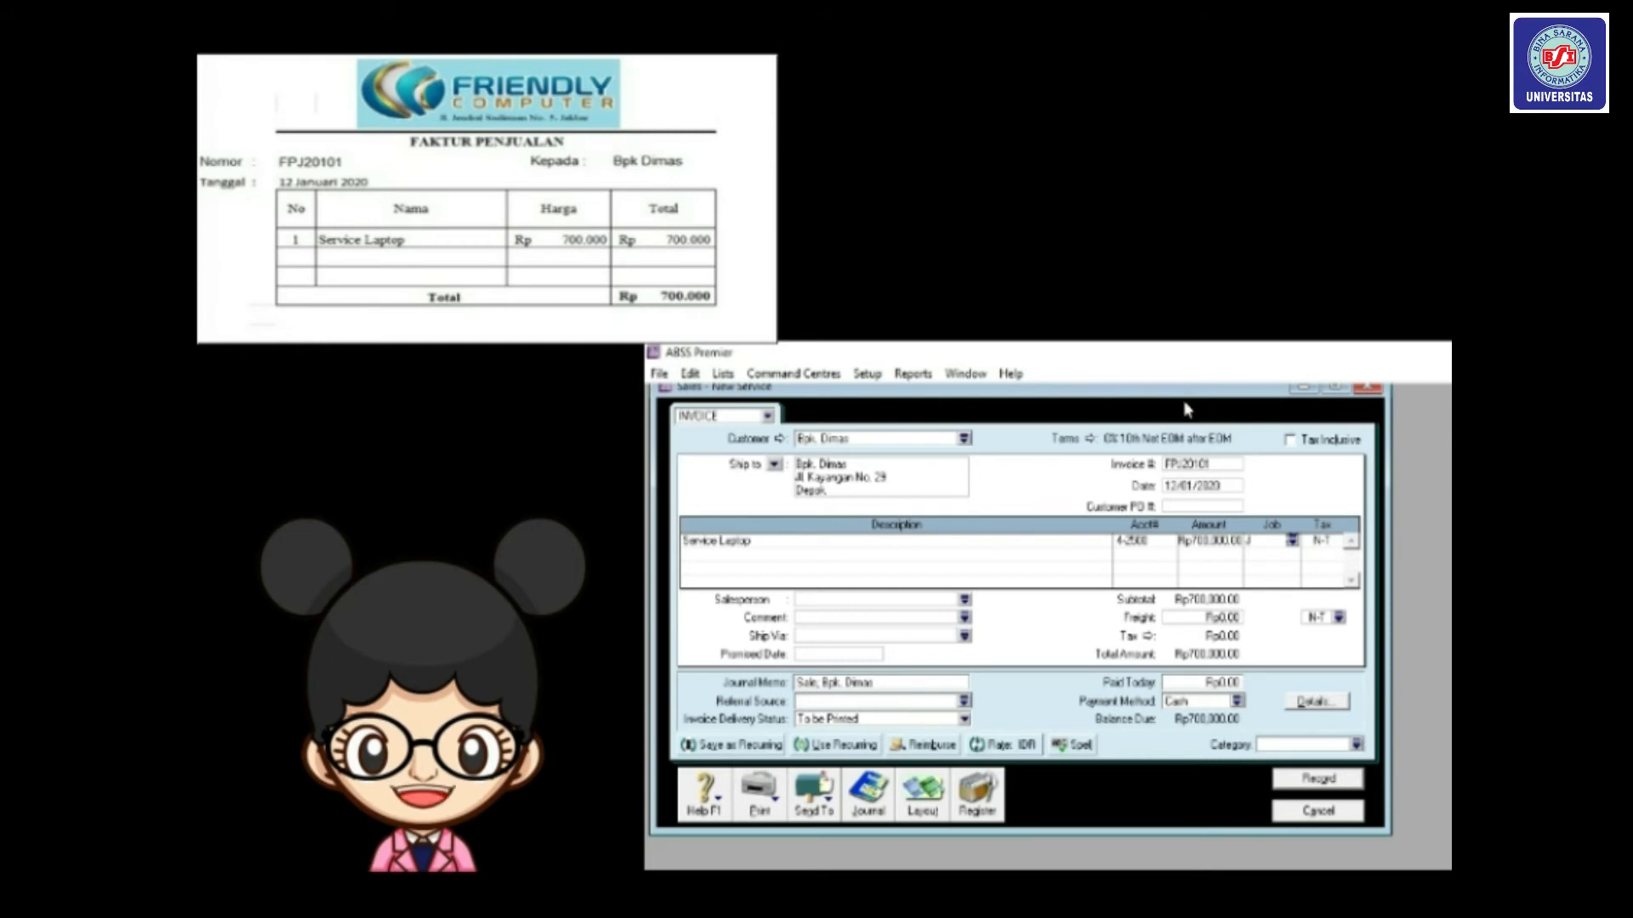
left_click_drag(1185, 404, 1183, 415)
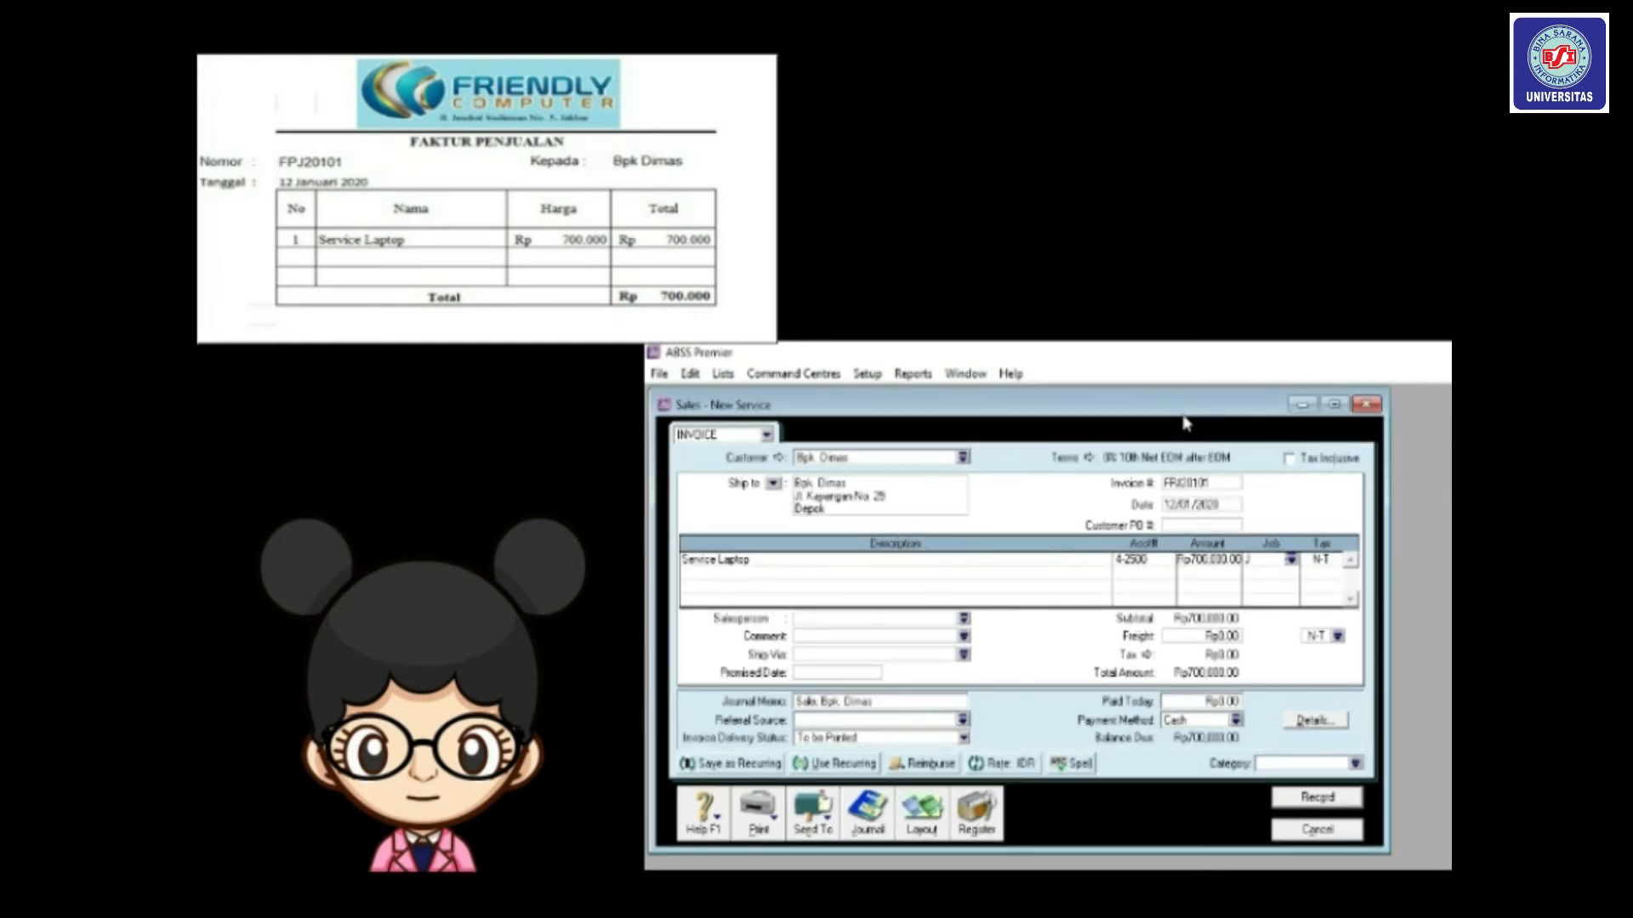
Set the invoice's sales category to Local.
left_click(1354, 763)
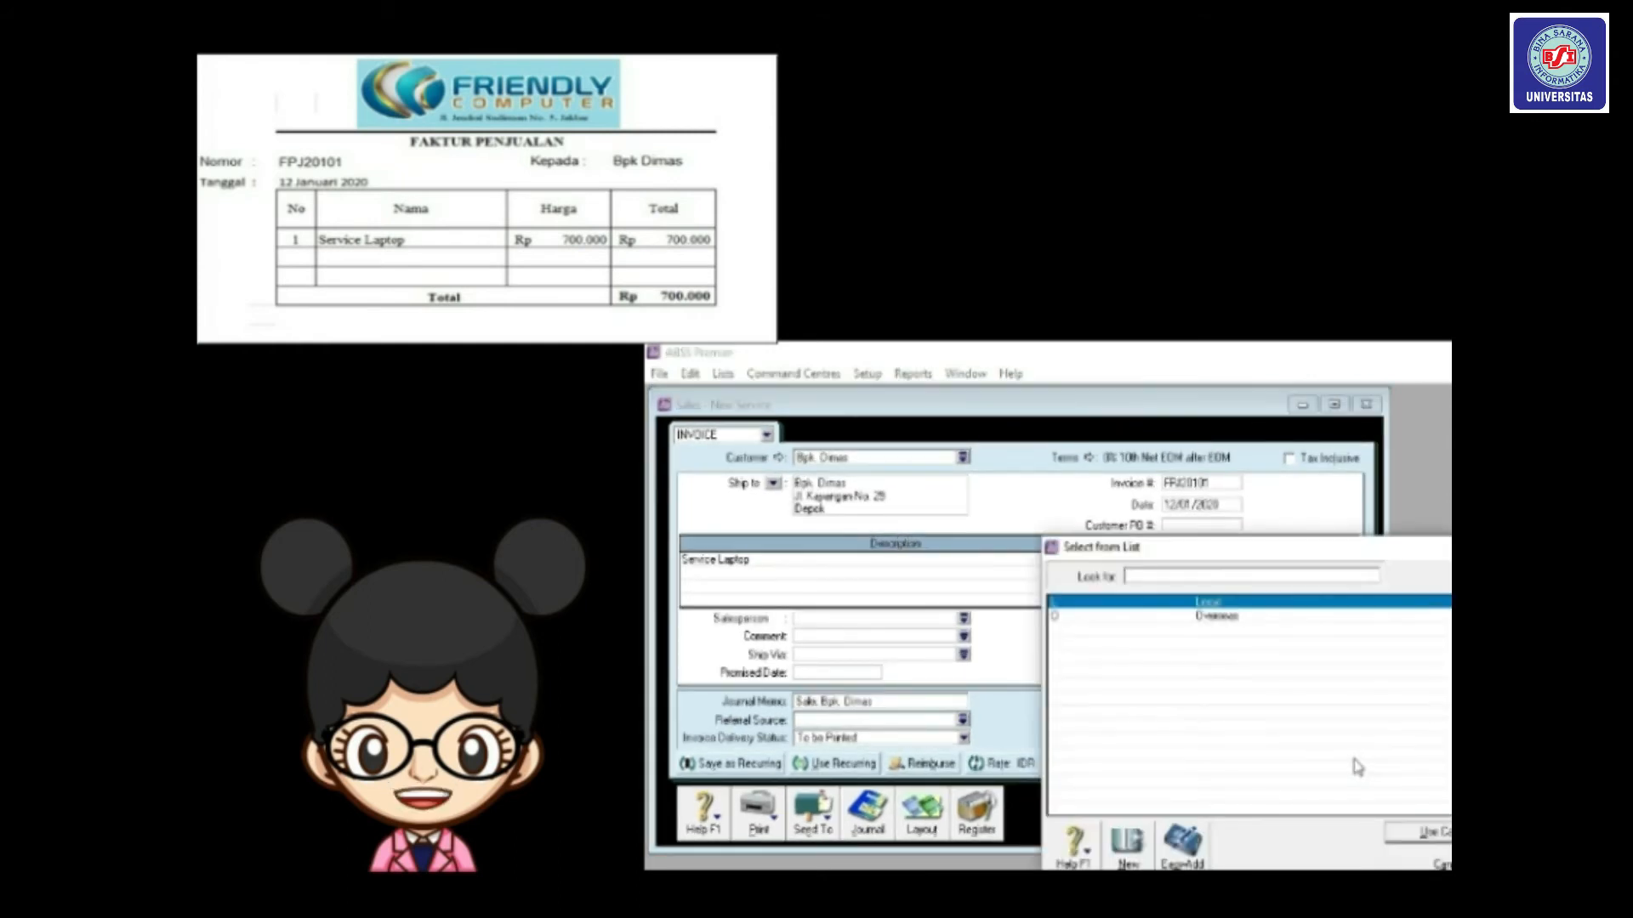
left_click_drag(1189, 551, 1080, 454)
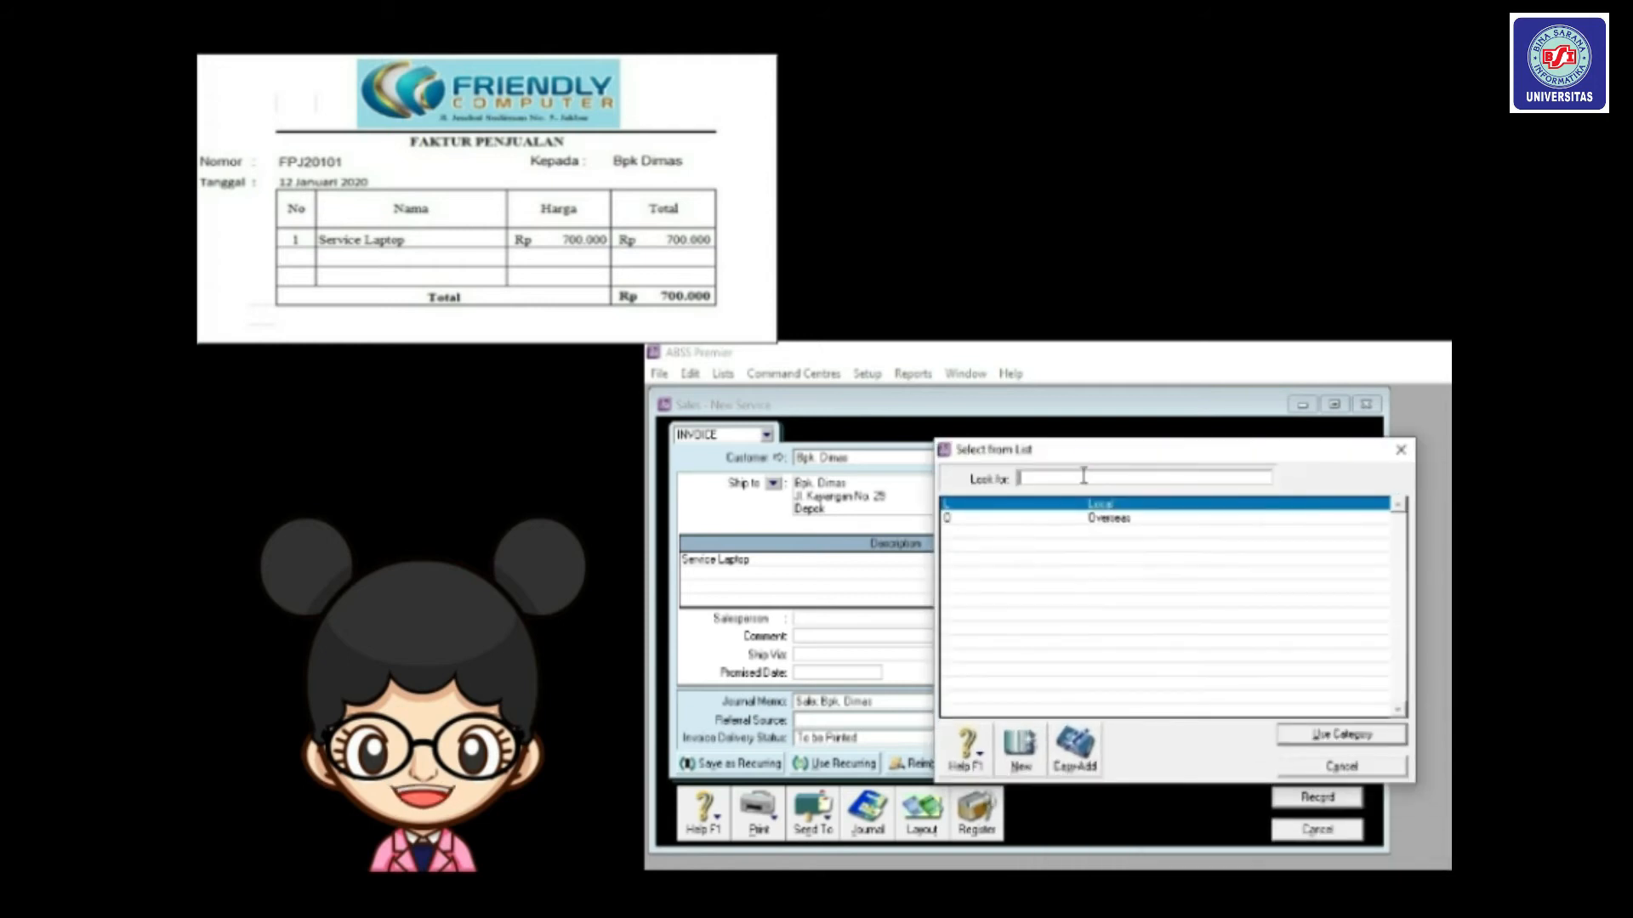
double_click(1088, 509)
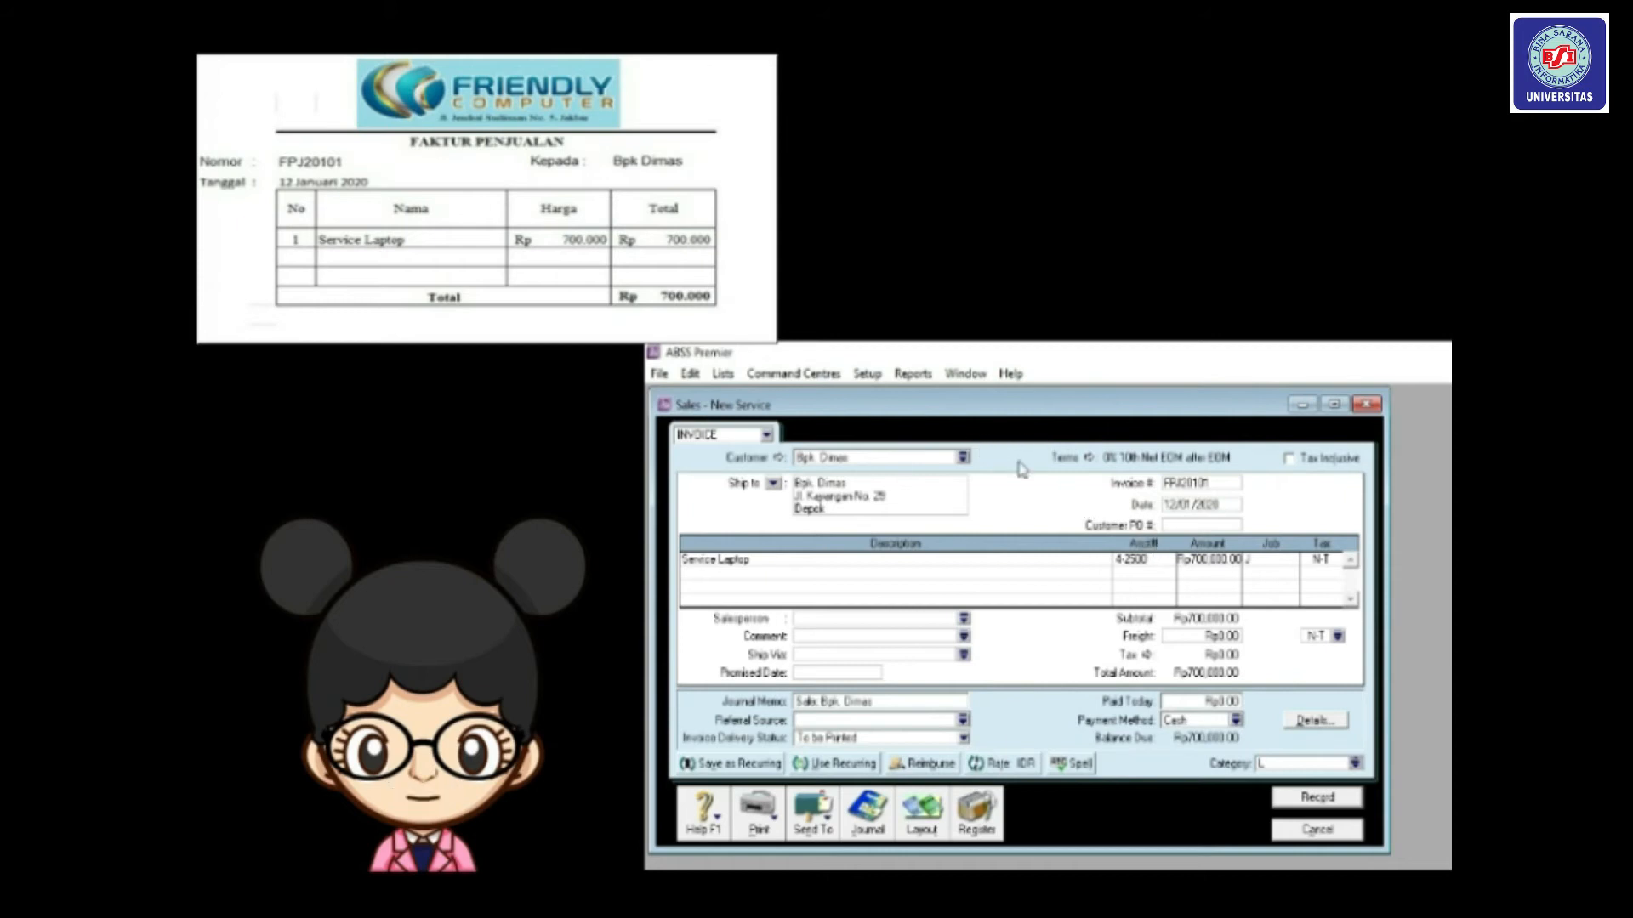
left_click(1092, 461)
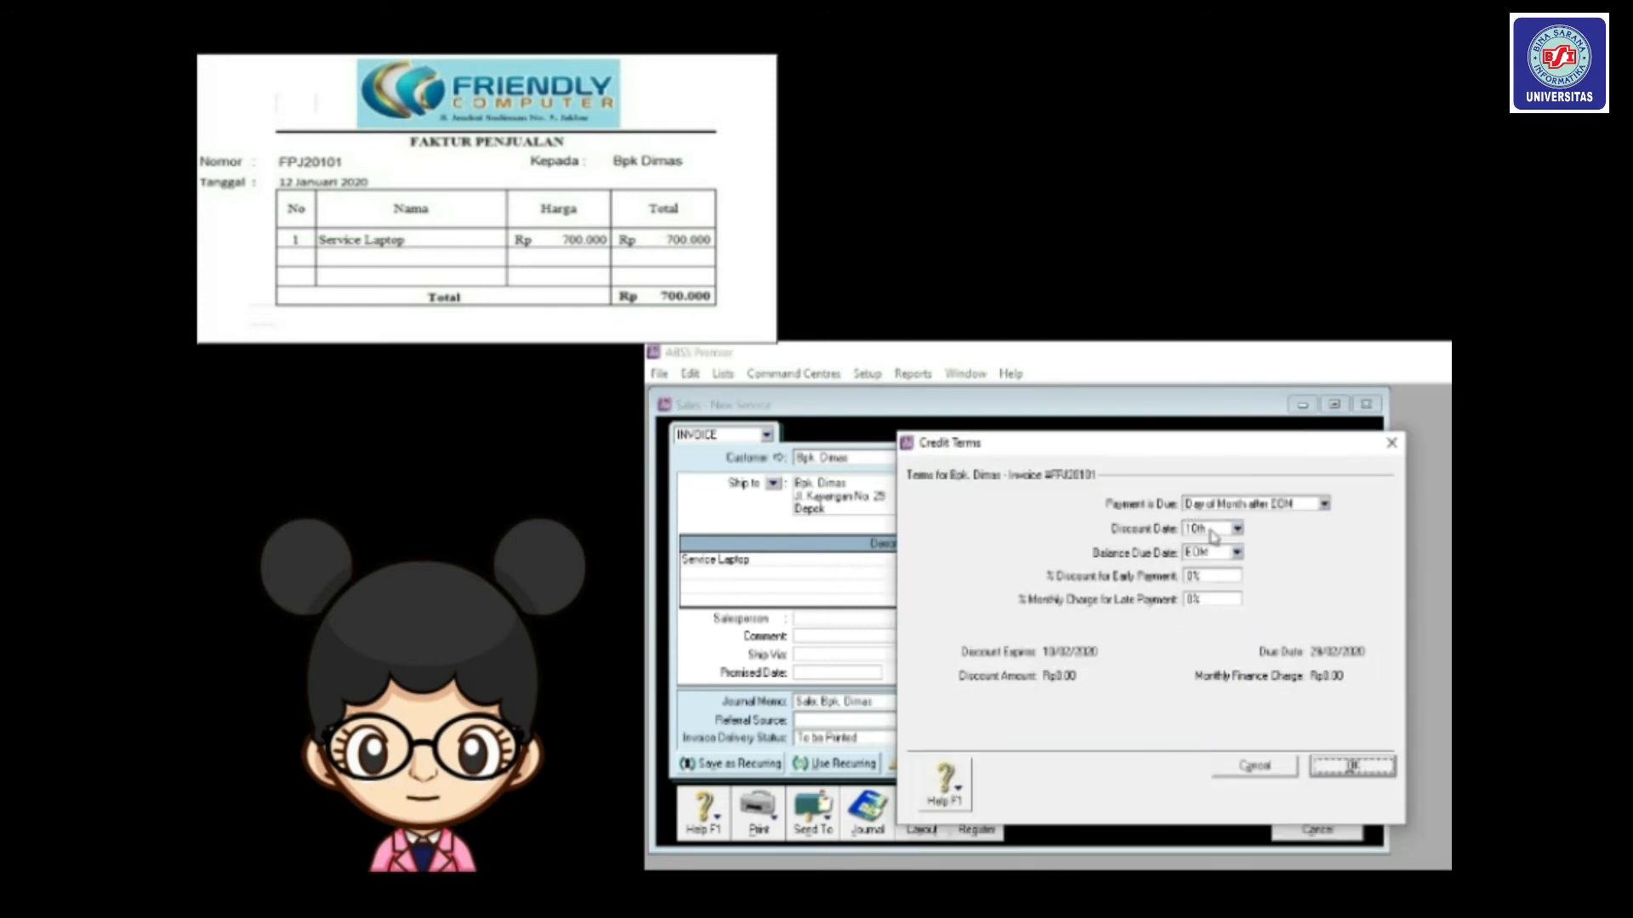
left_click(1350, 768)
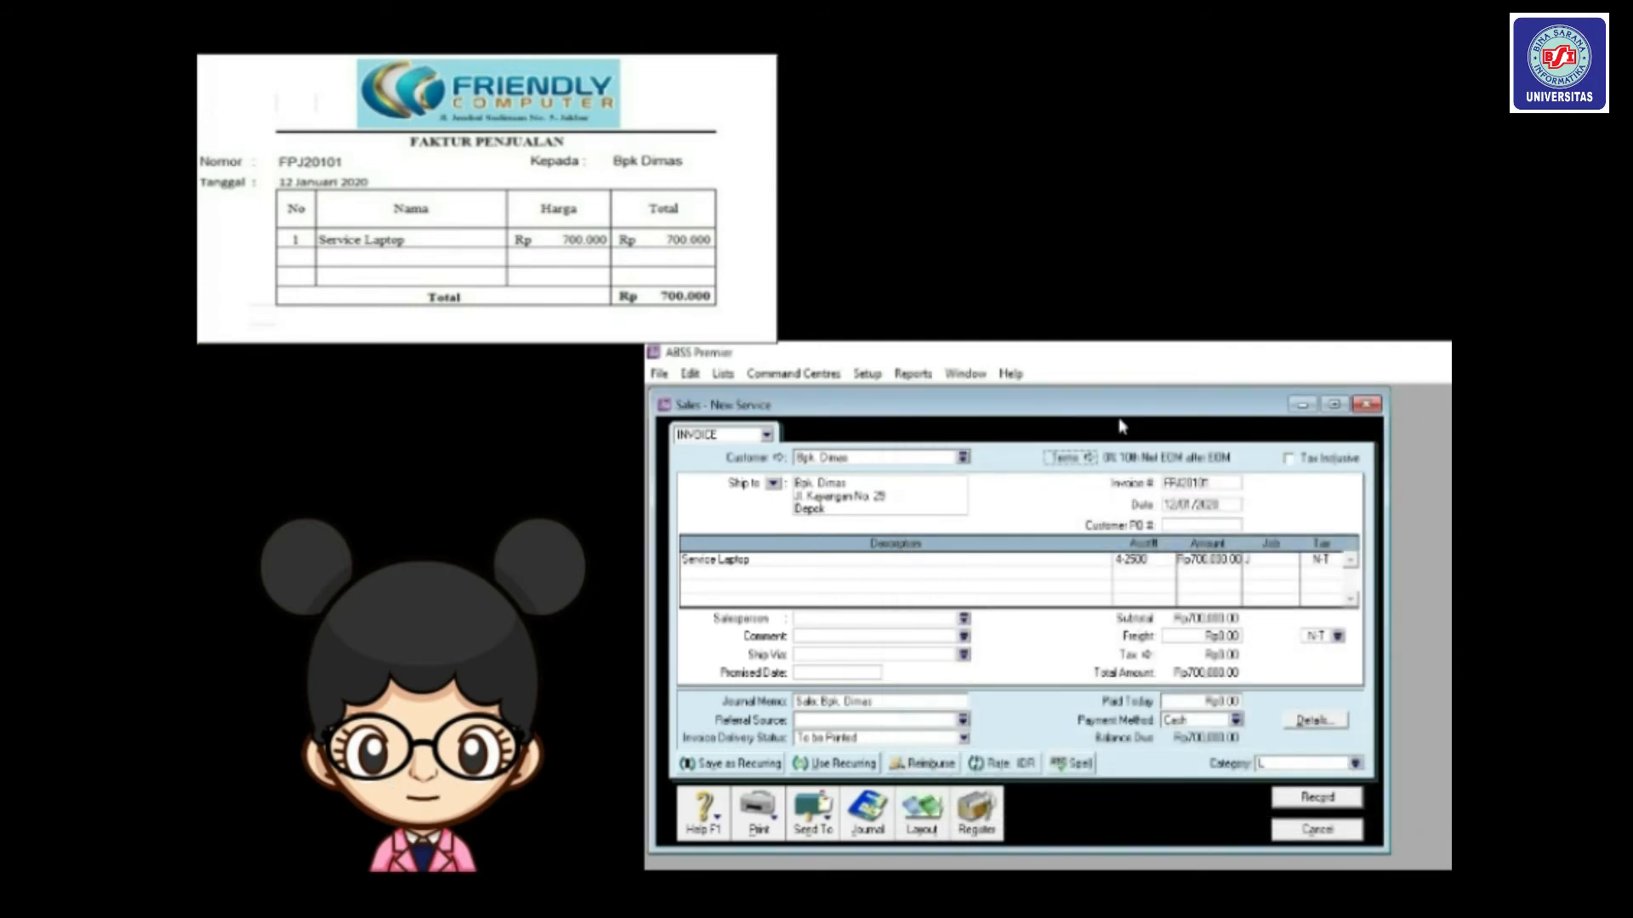
Set the credit terms to Day of Month after EOM, discount date 10th, balance due EOM.
left_click(1089, 459)
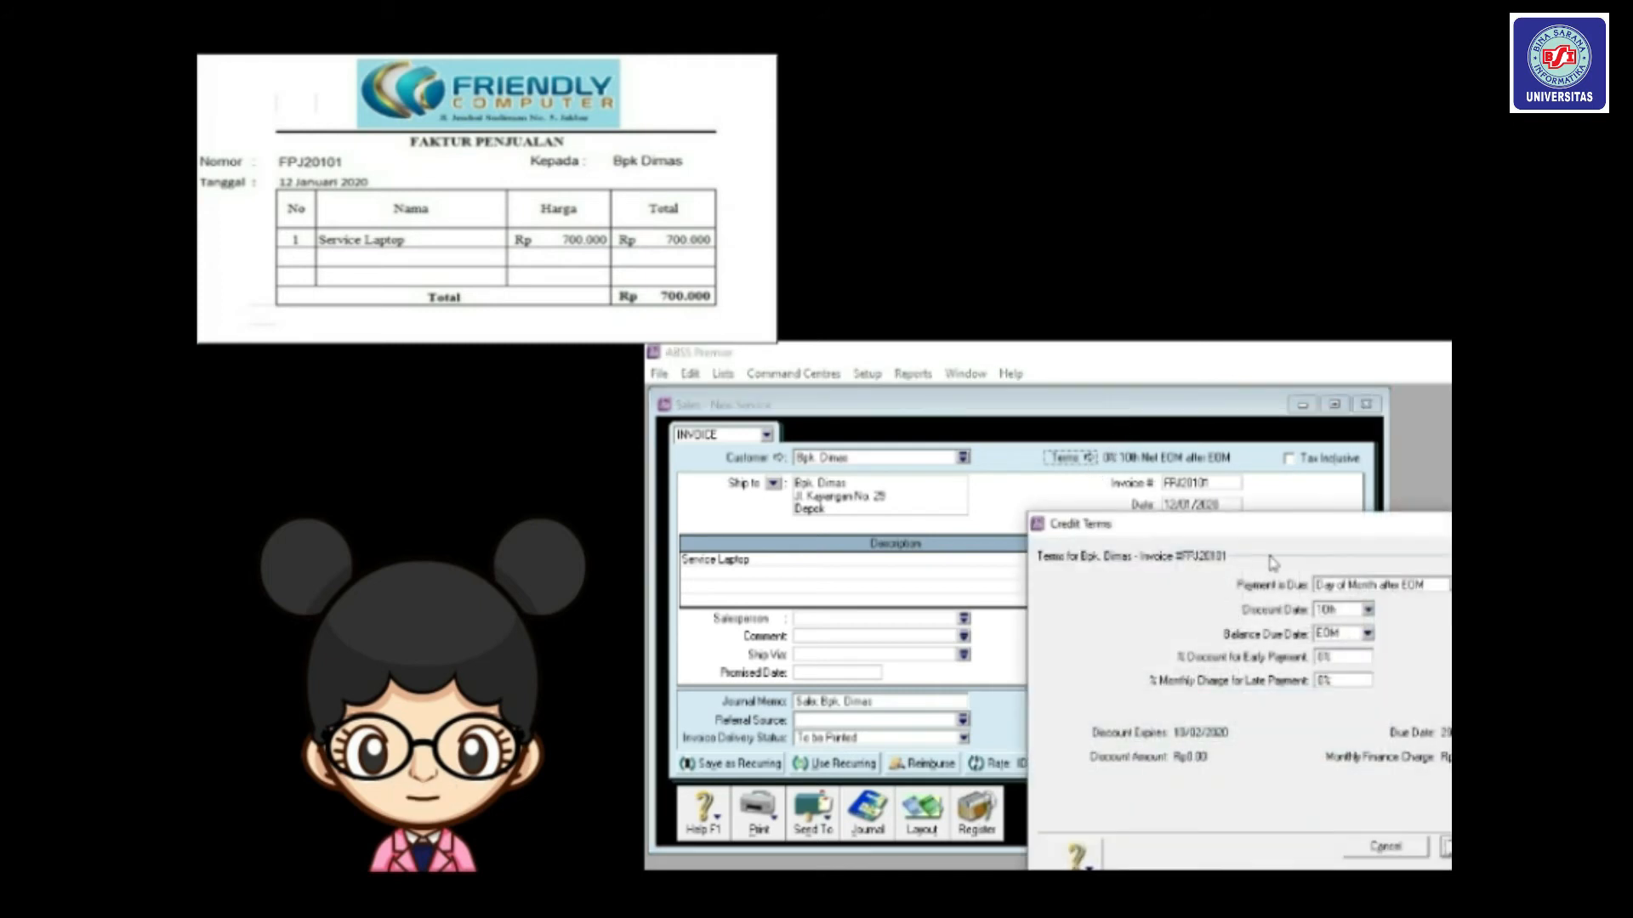
left_click_drag(1223, 524, 1127, 468)
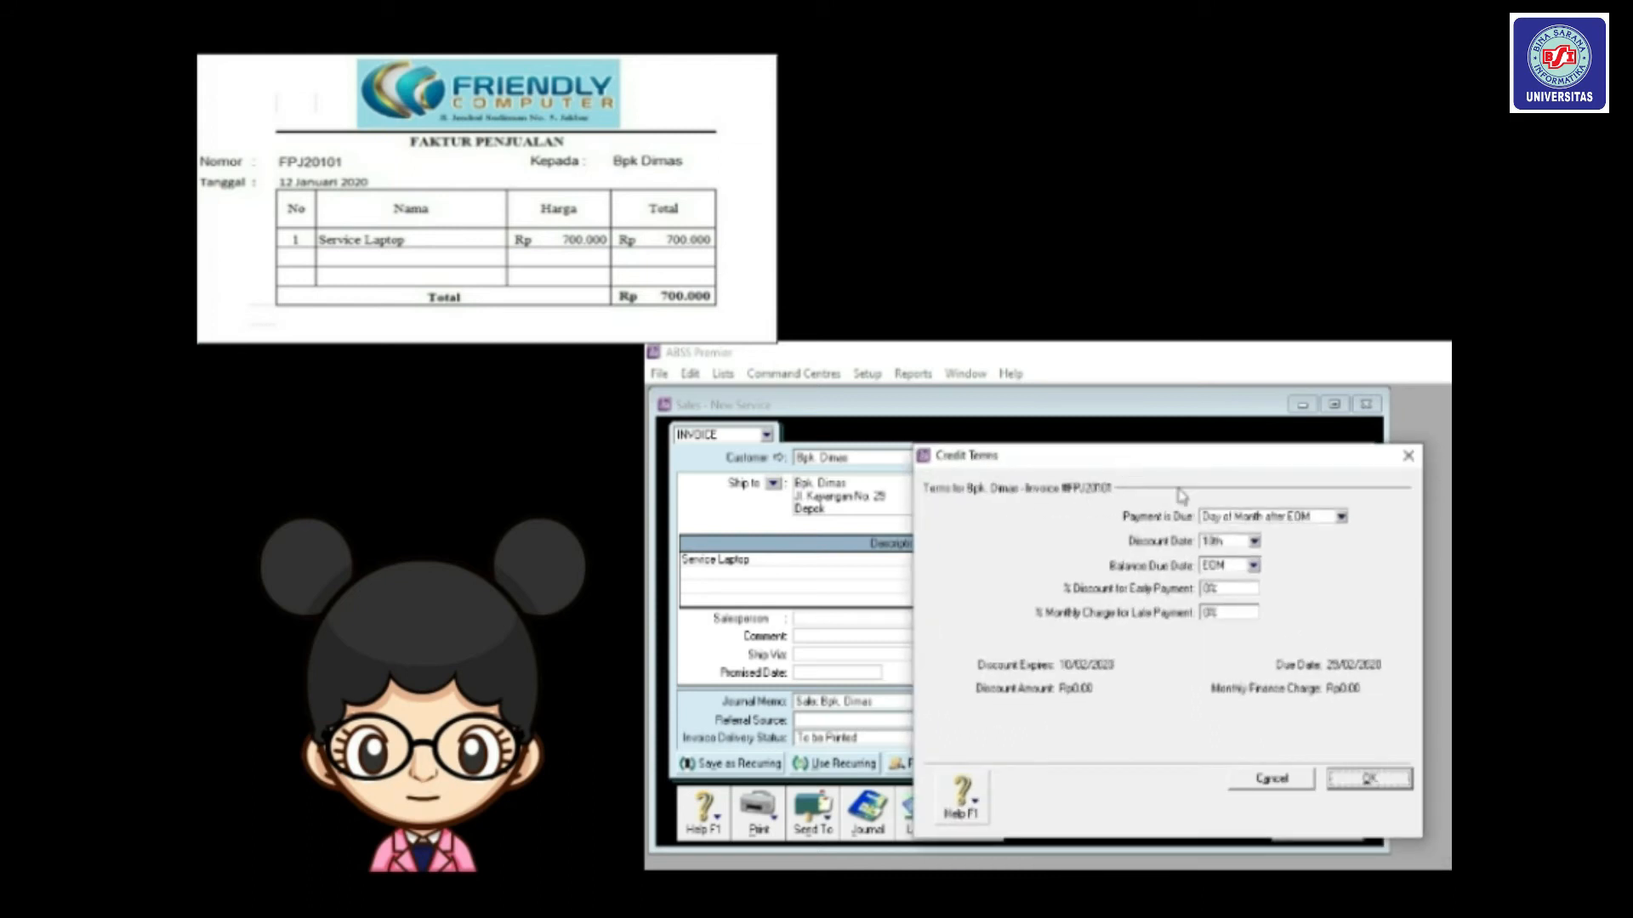
left_click(1341, 517)
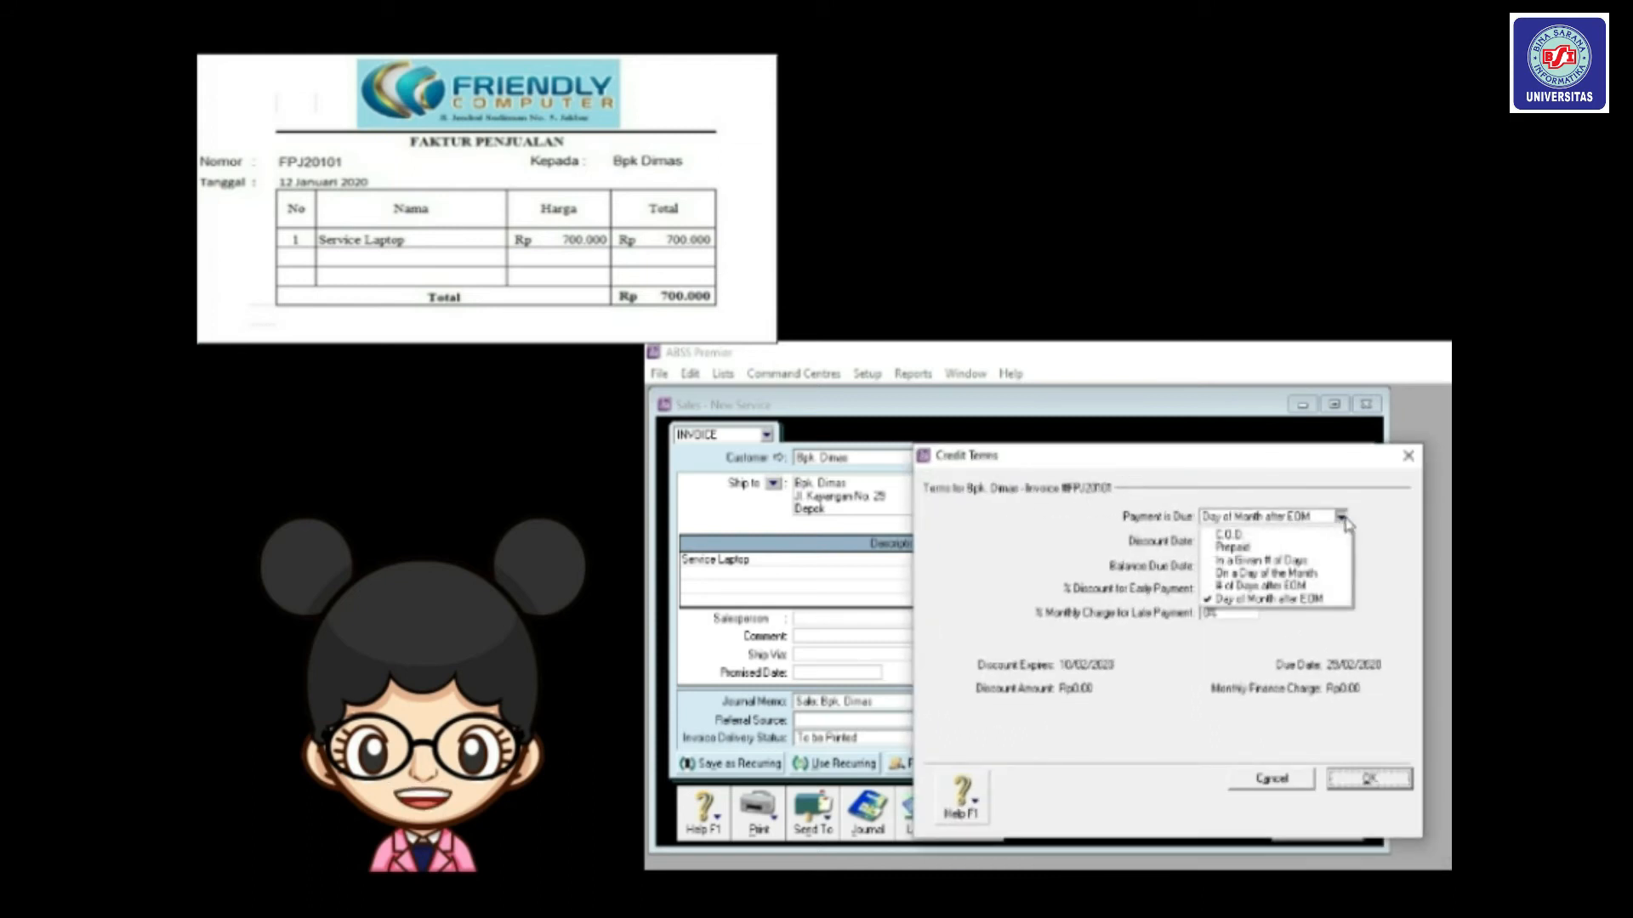
left_click(1290, 589)
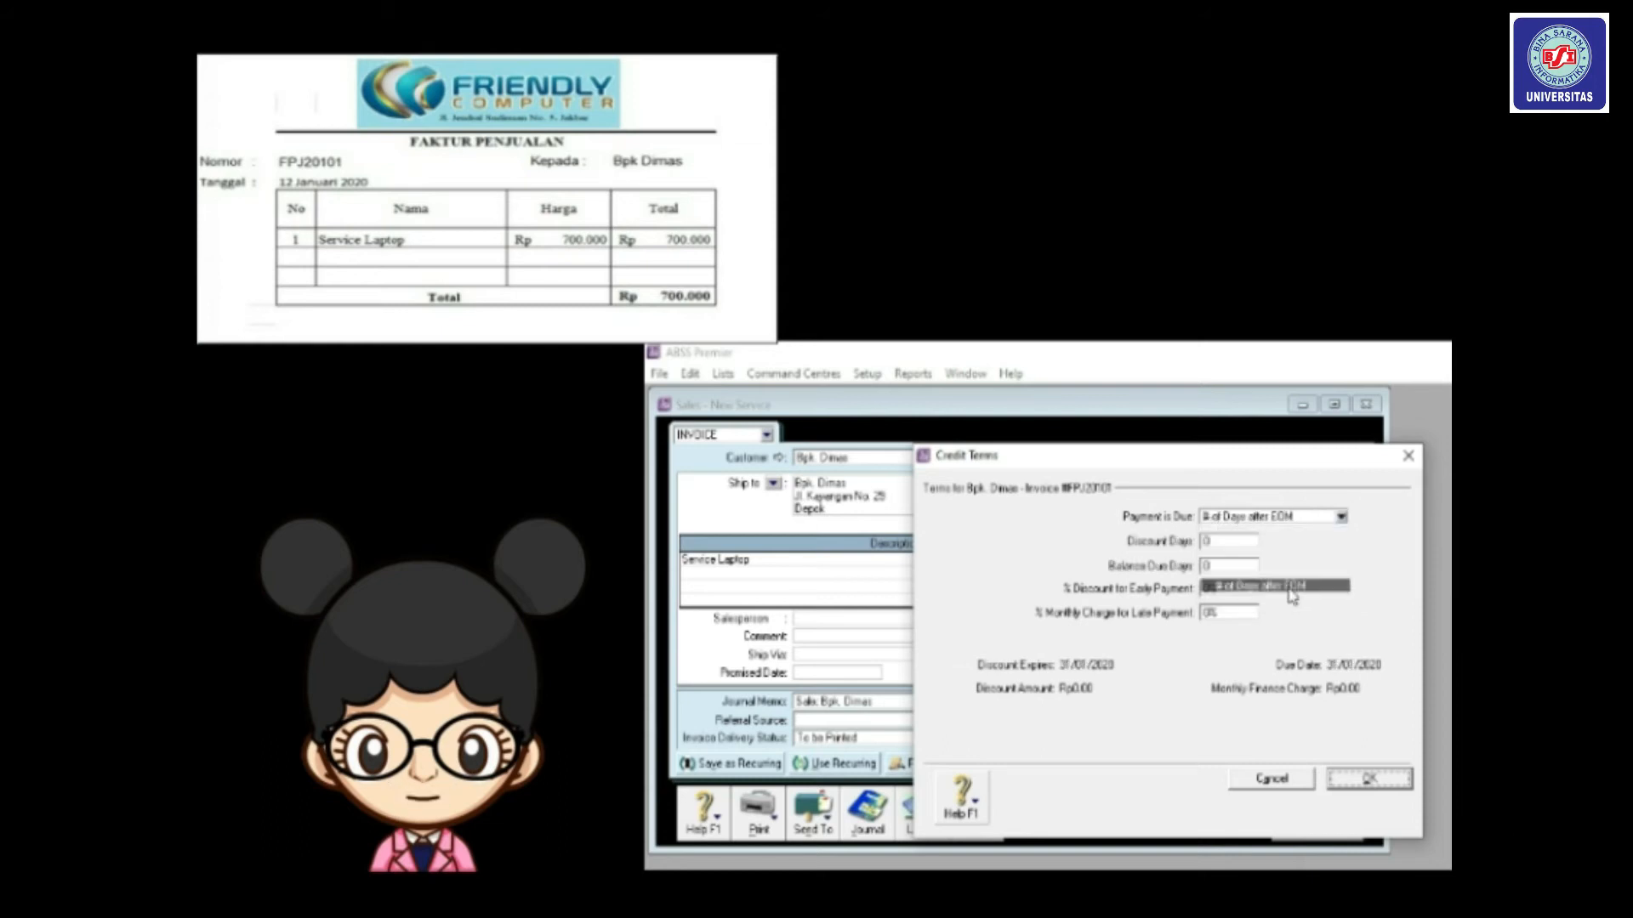
left_click(1342, 520)
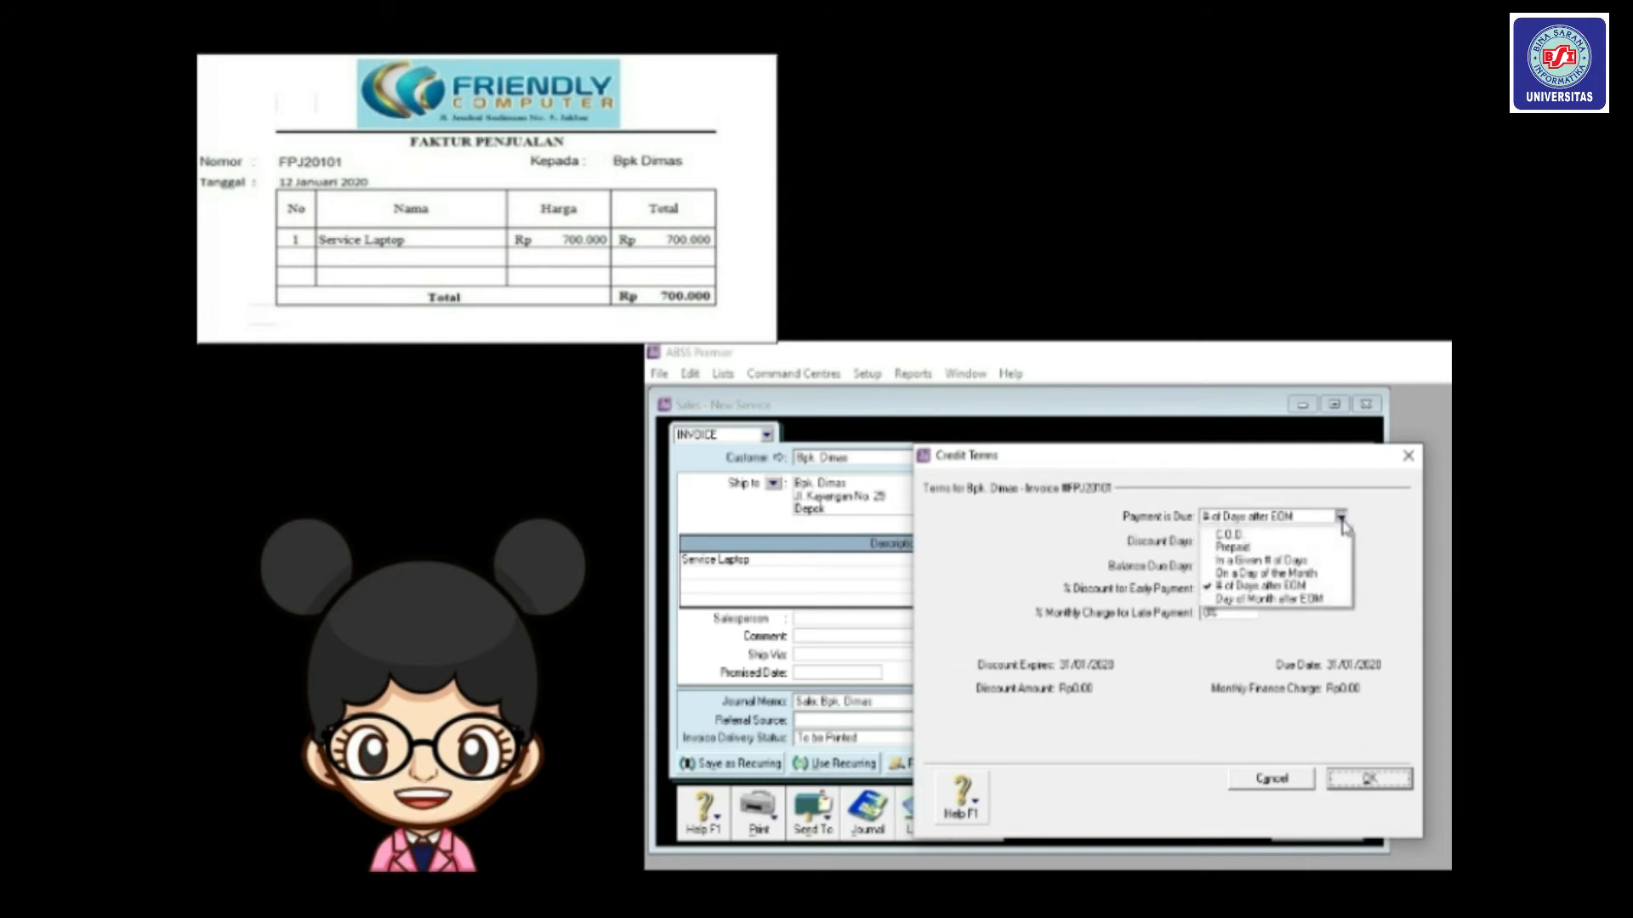
left_click(1278, 600)
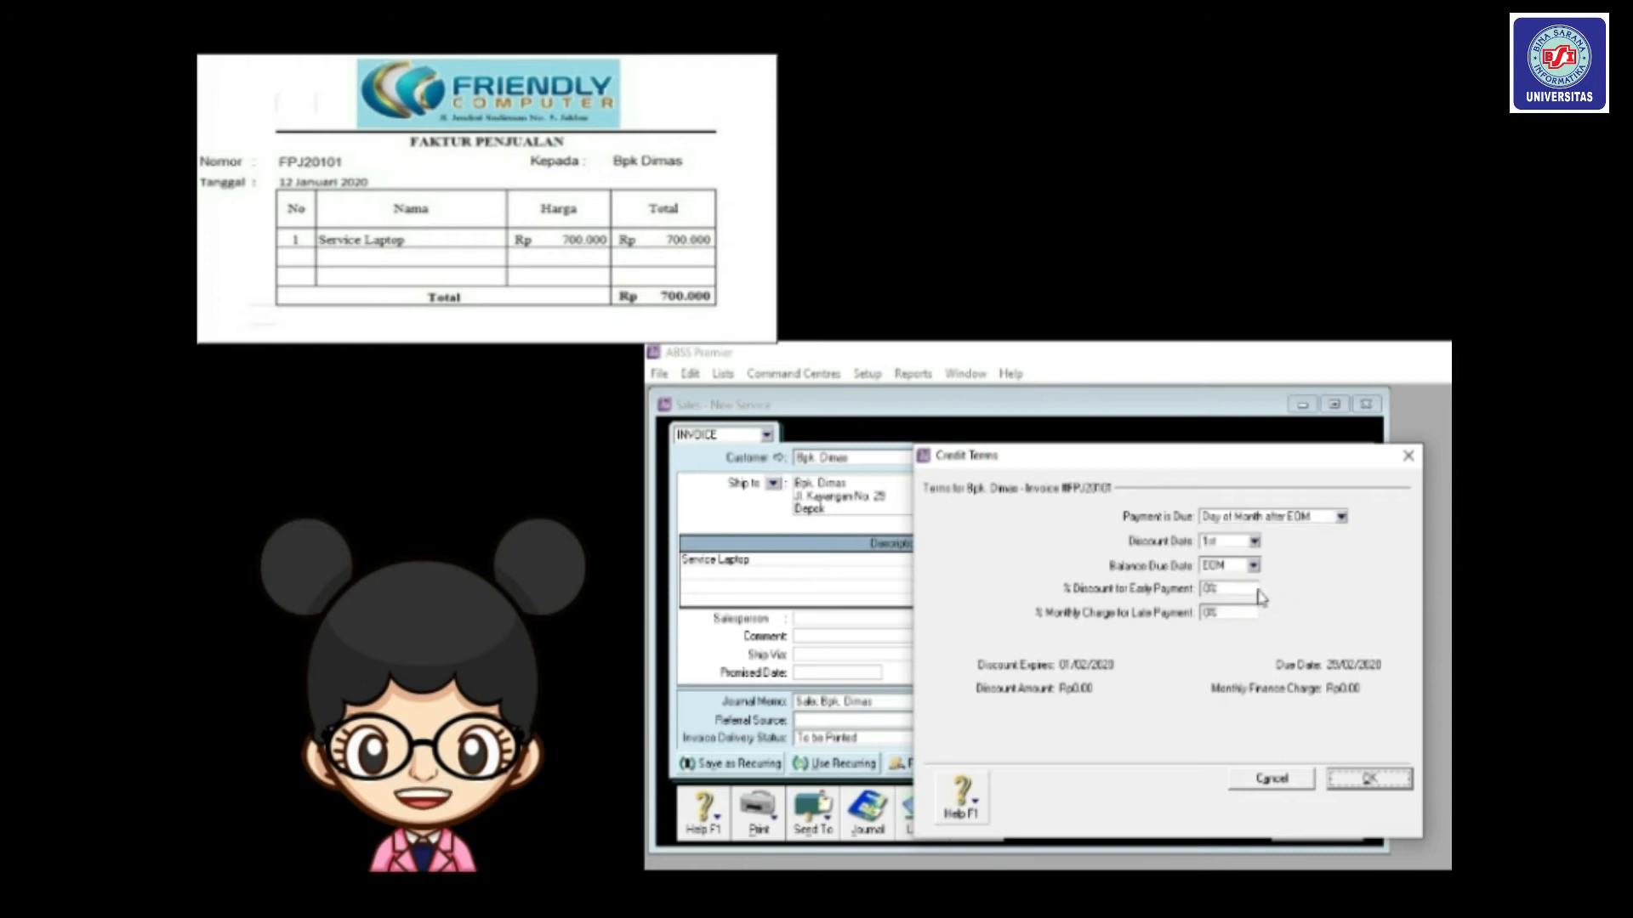
left_click(1252, 543)
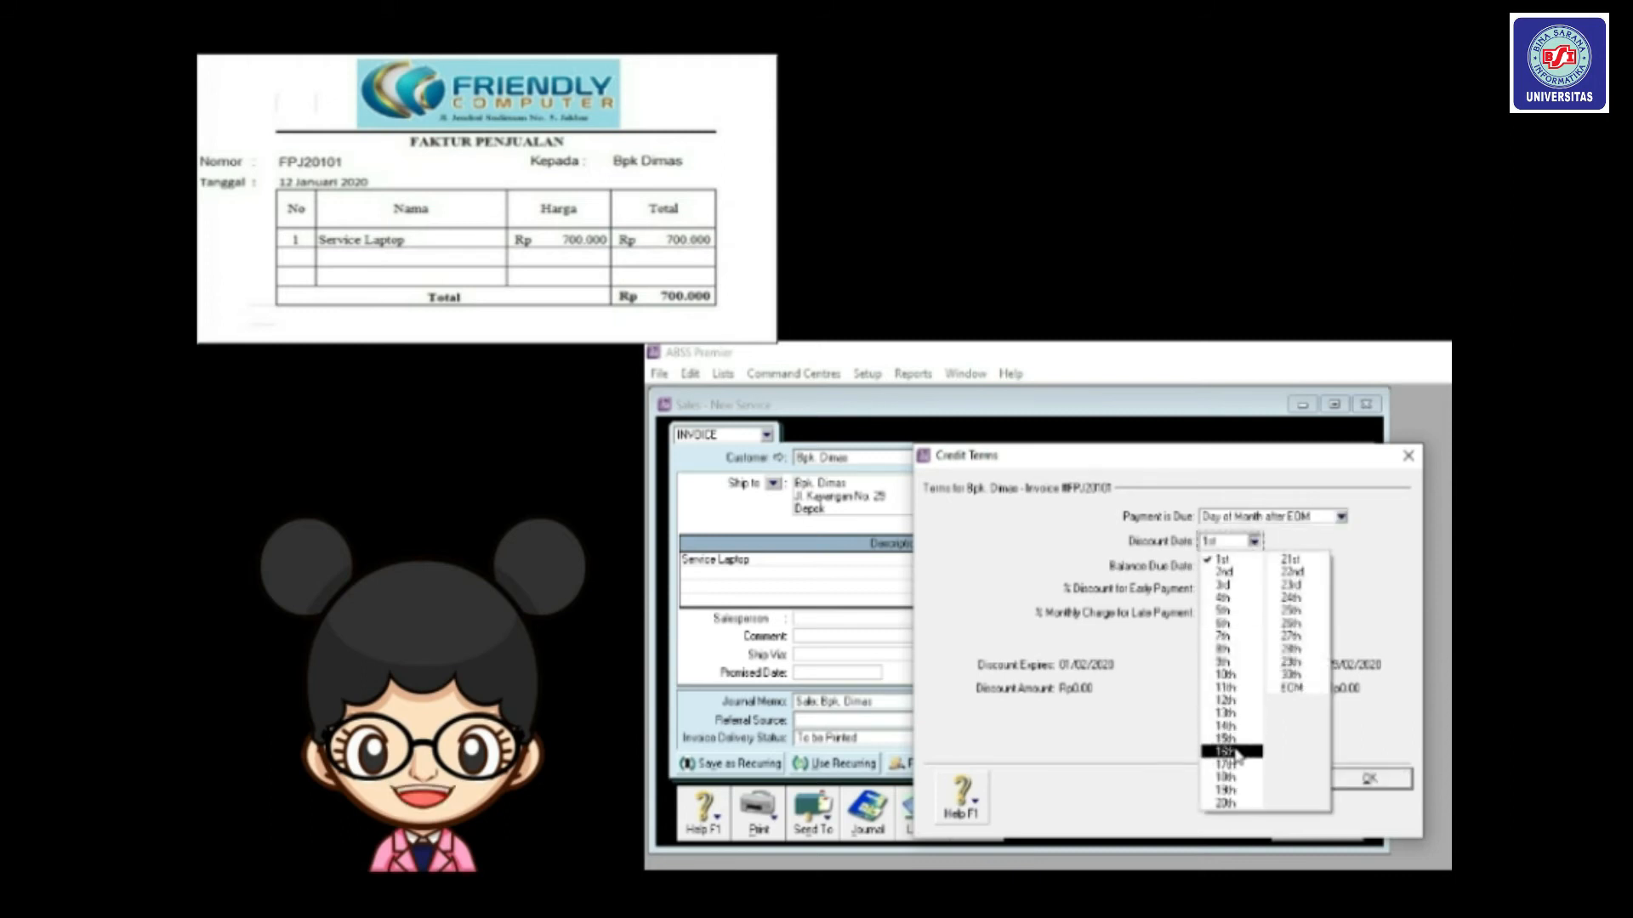
left_click(1234, 678)
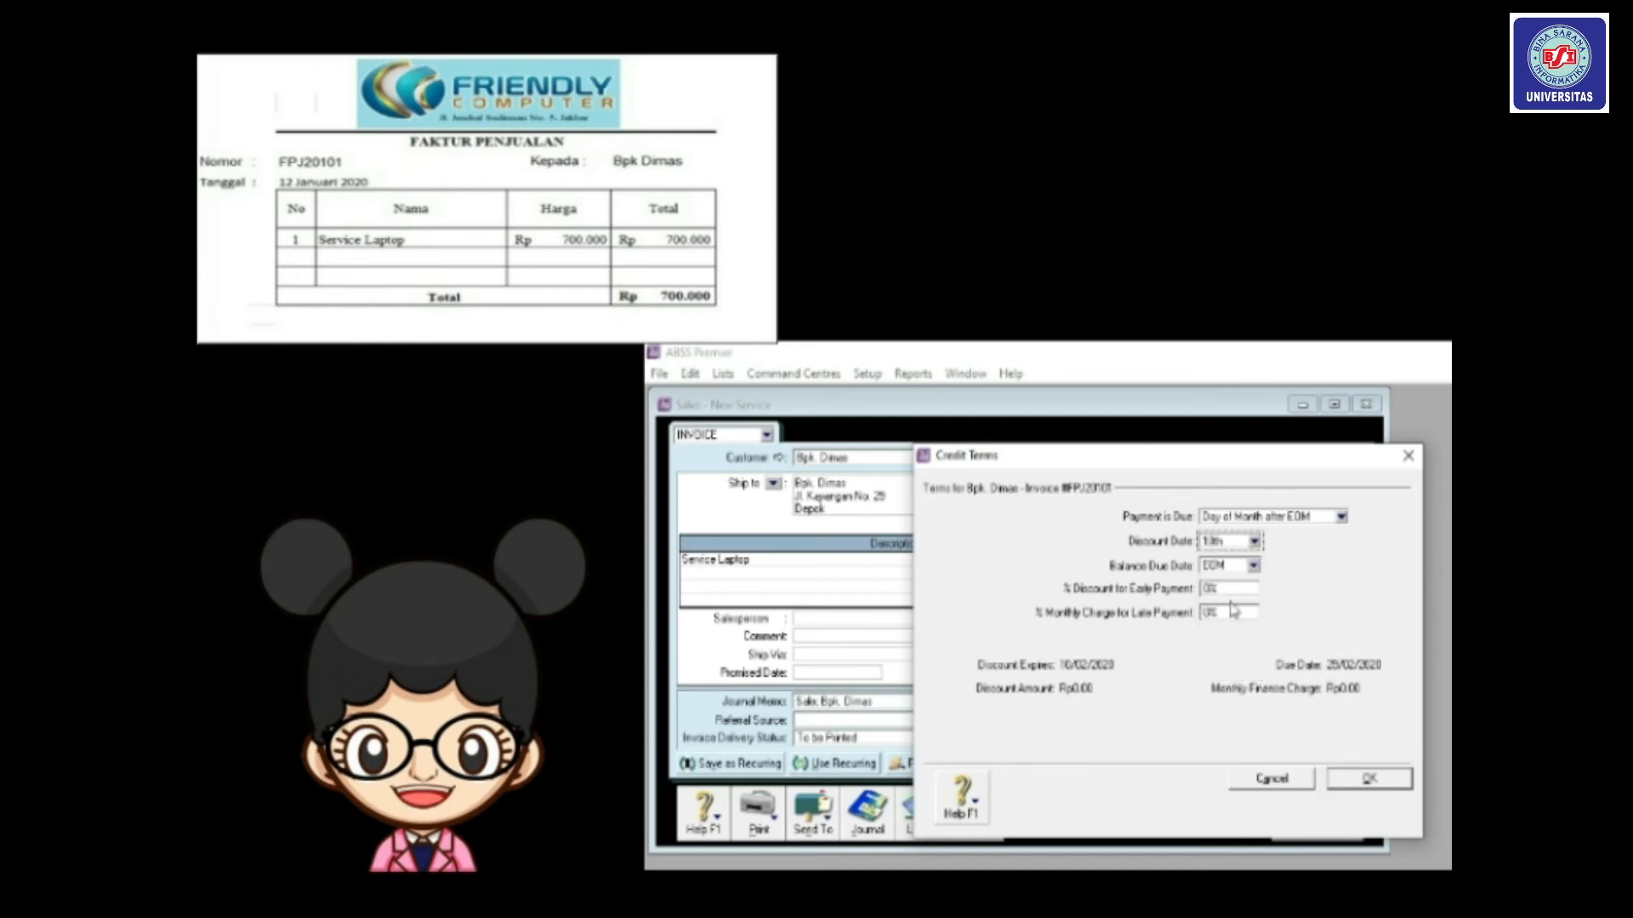
left_click(1253, 567)
left_click(1311, 549)
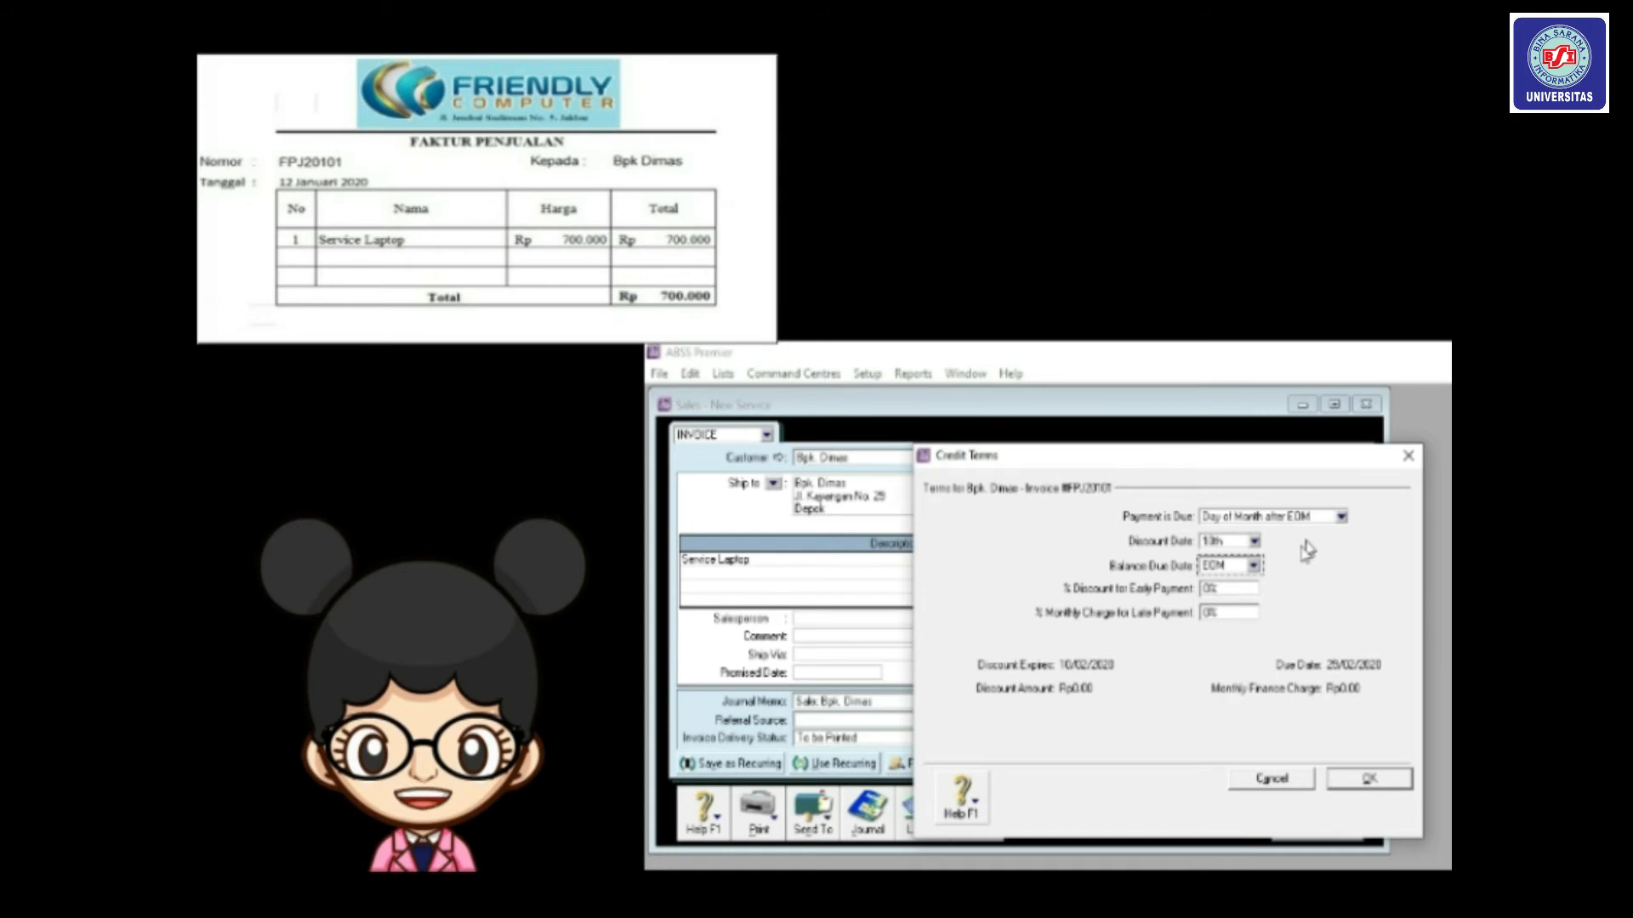
left_click(1368, 779)
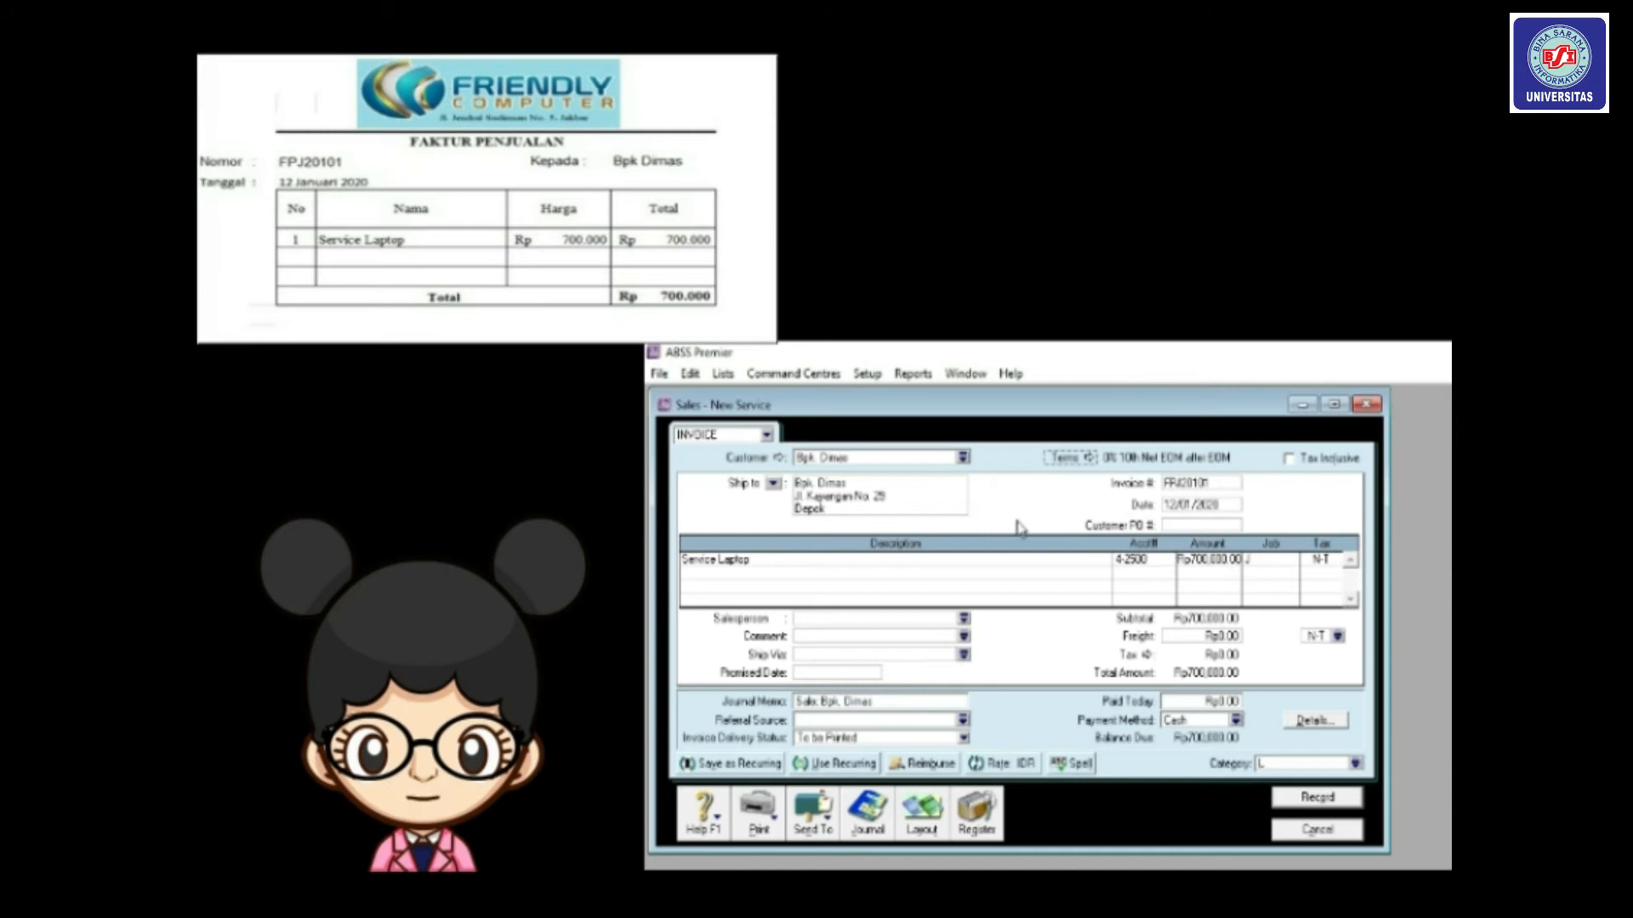
Confirm the Rp700,000.00 Service Laptop amount, record invoice FPJ20101, and close the Sales window.
left_click(1228, 558)
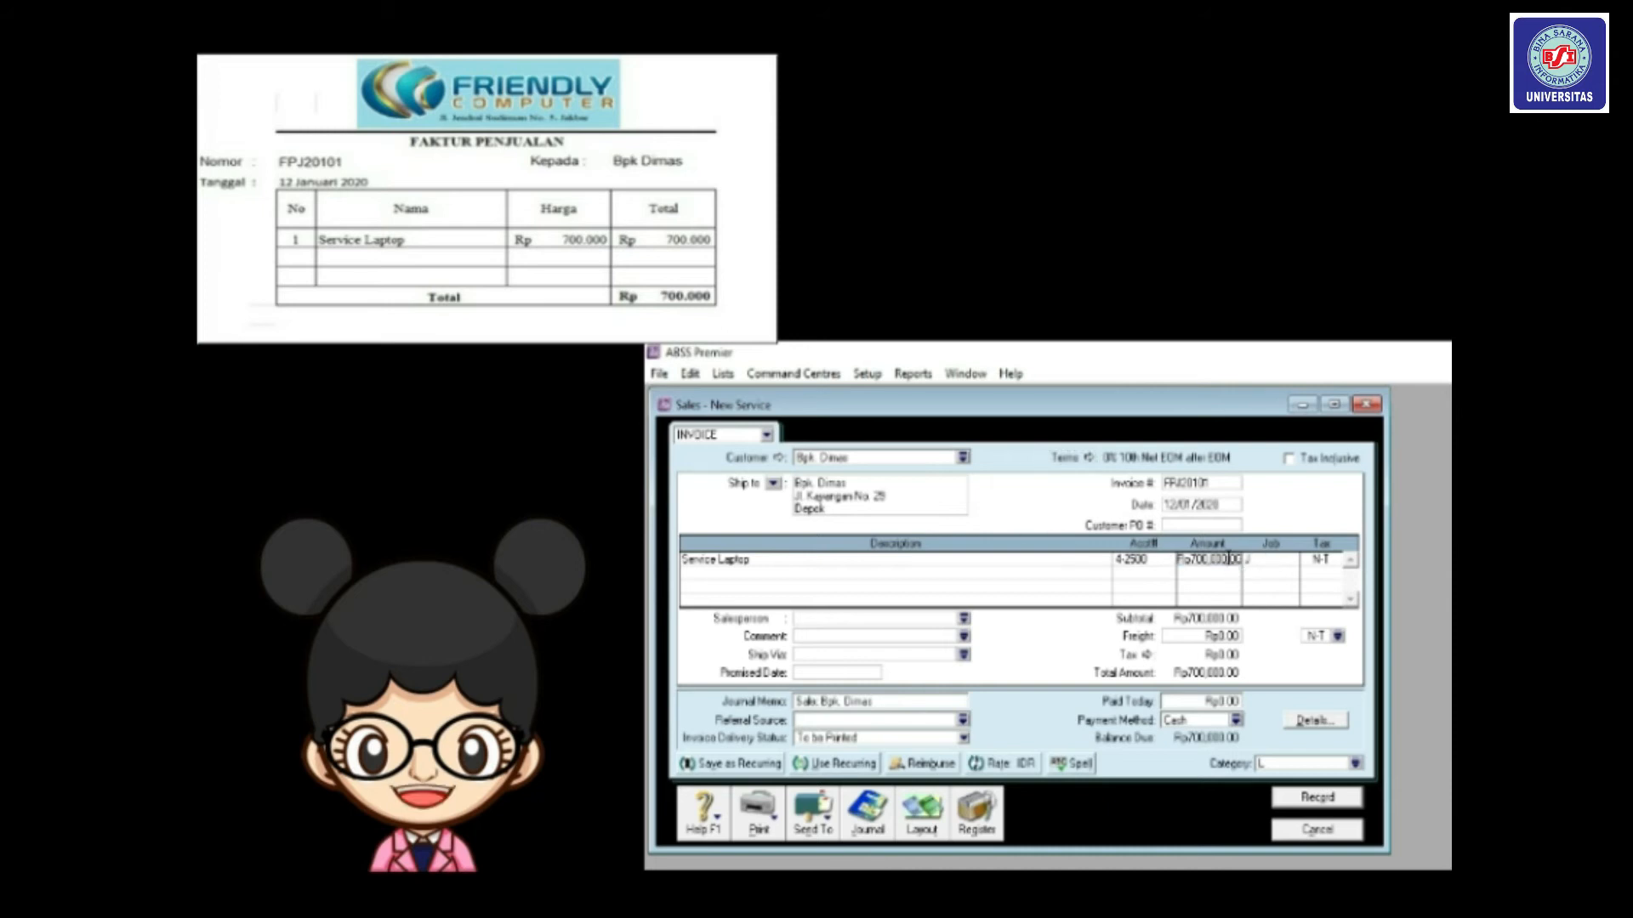
left_click(1228, 559)
key("Tab")
key("Tab")
key("Tab")
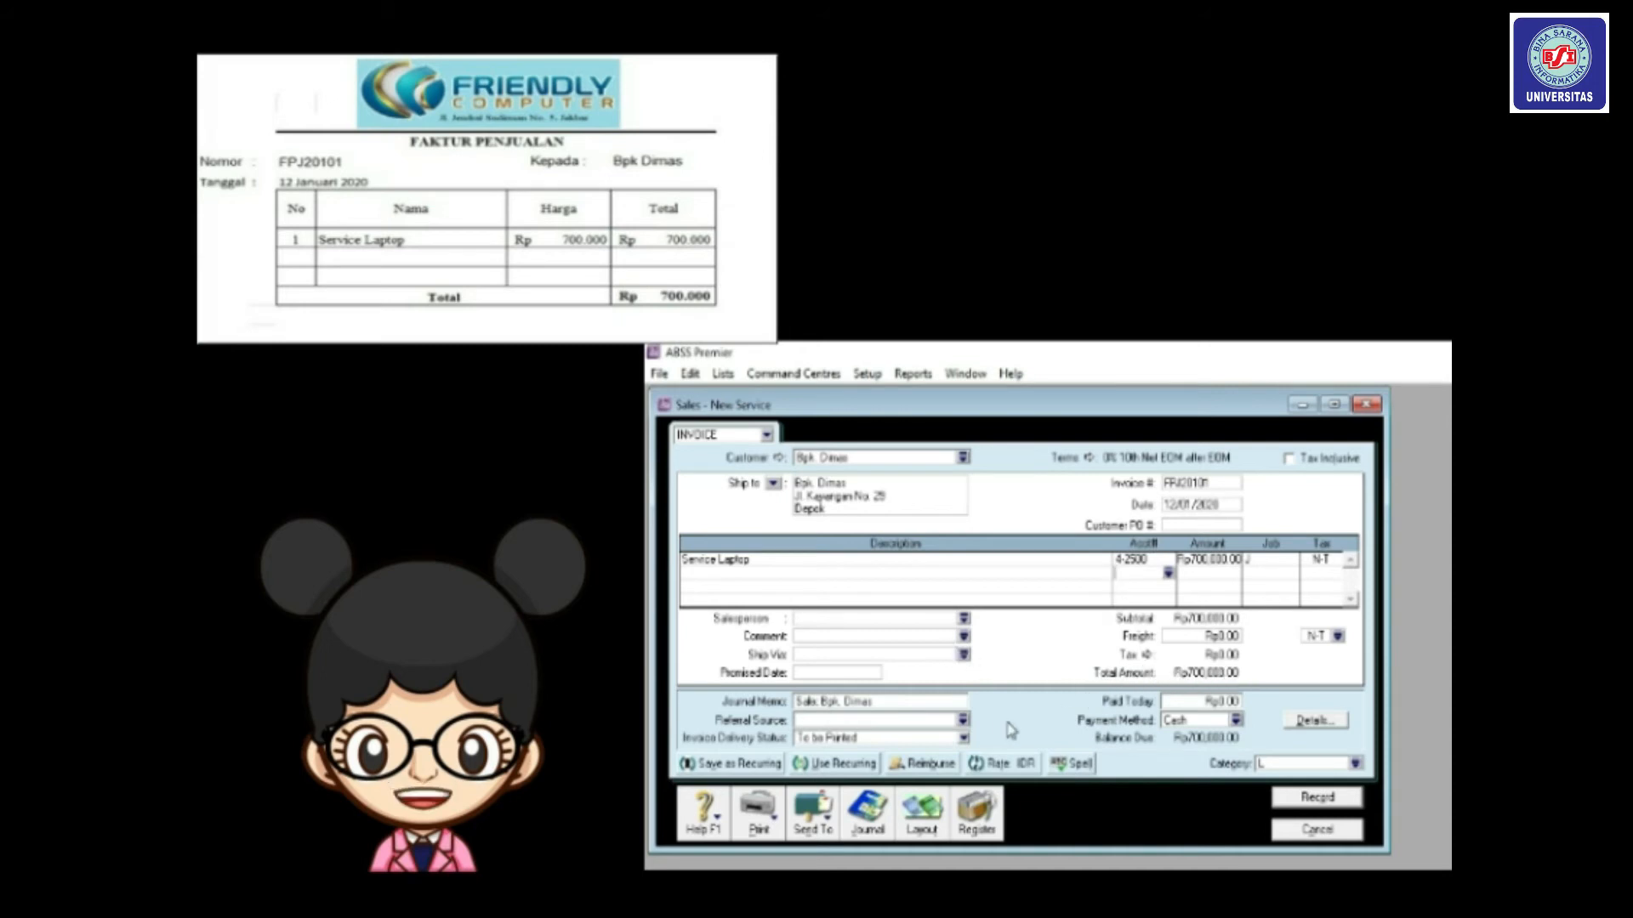
left_click(1320, 799)
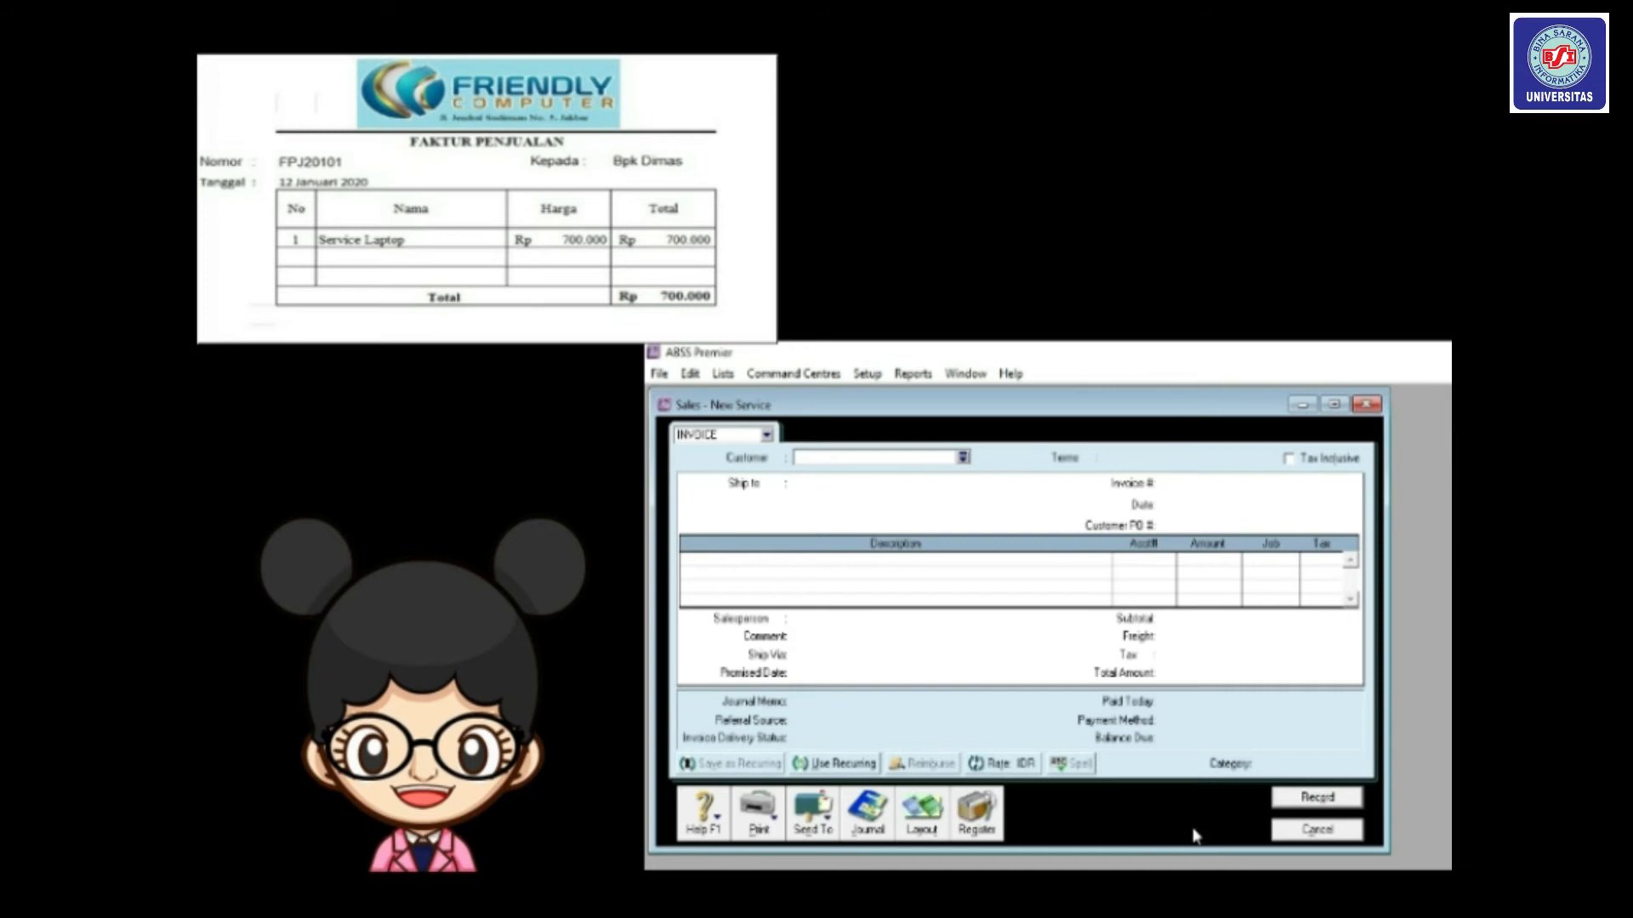
left_click(1309, 831)
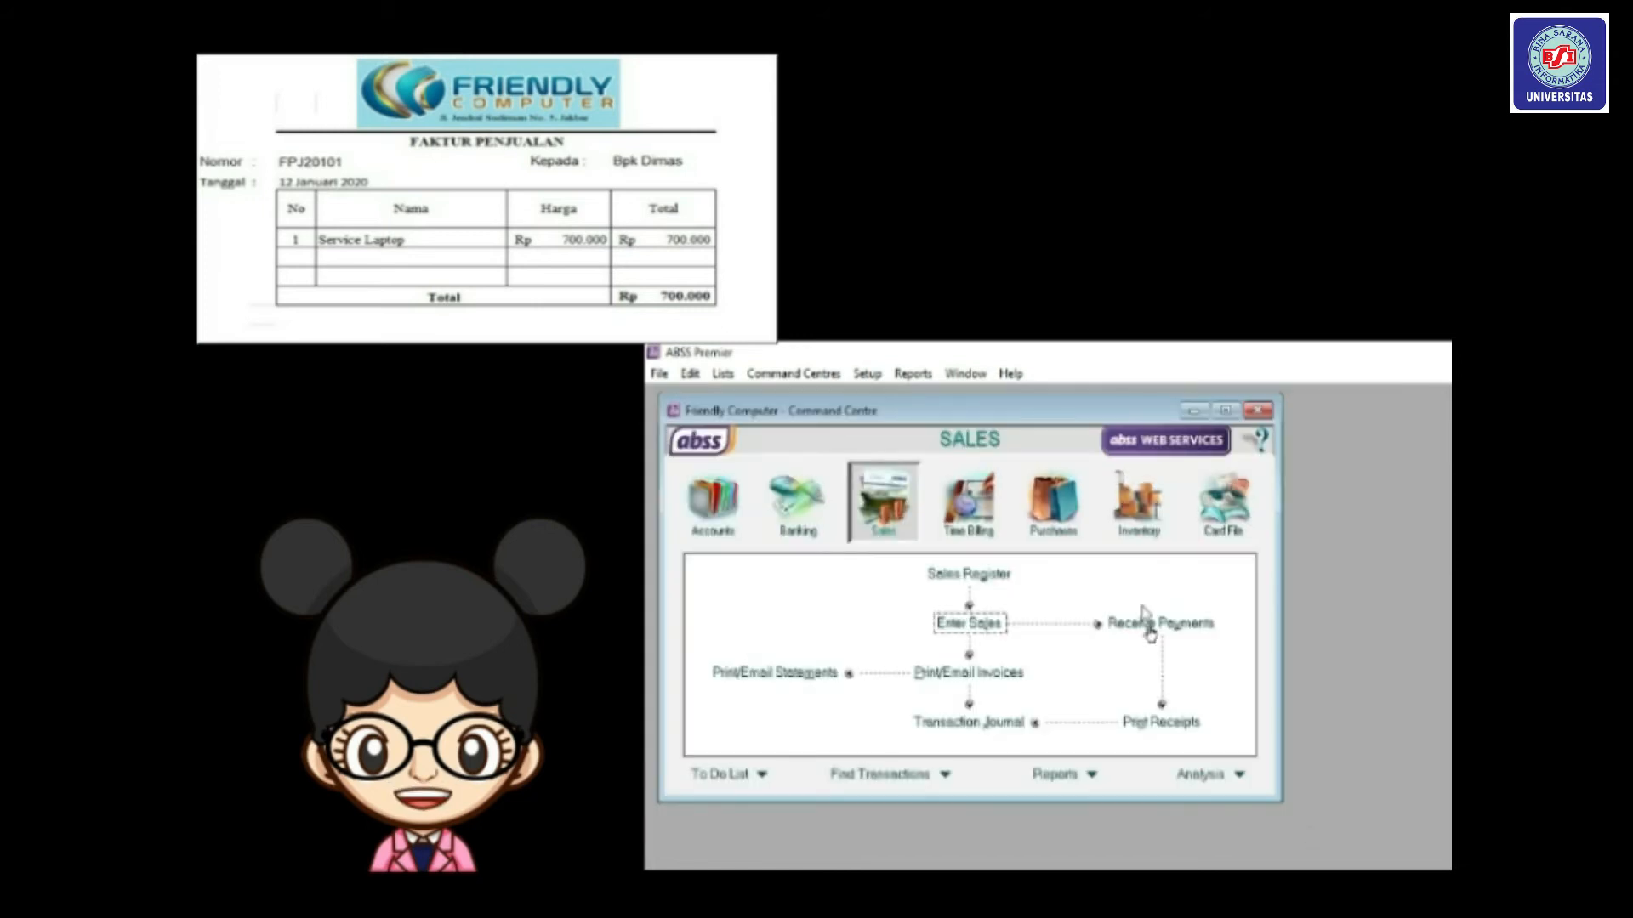
Open the Transaction Journal and show the Sales journal entries.
left_click(978, 720)
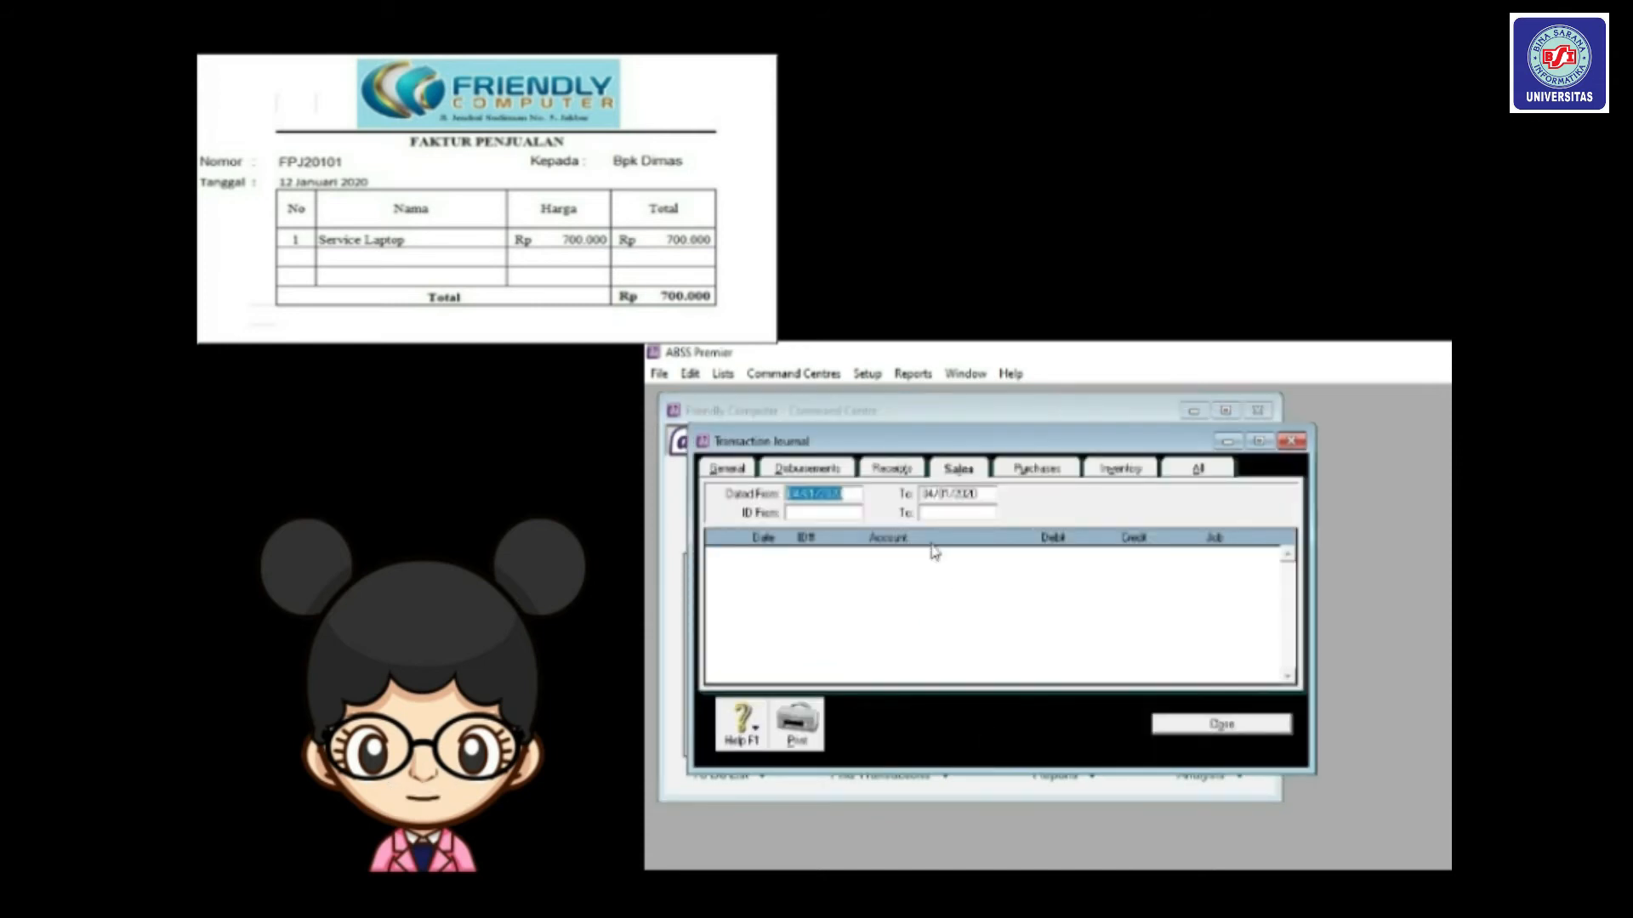
left_click(892, 473)
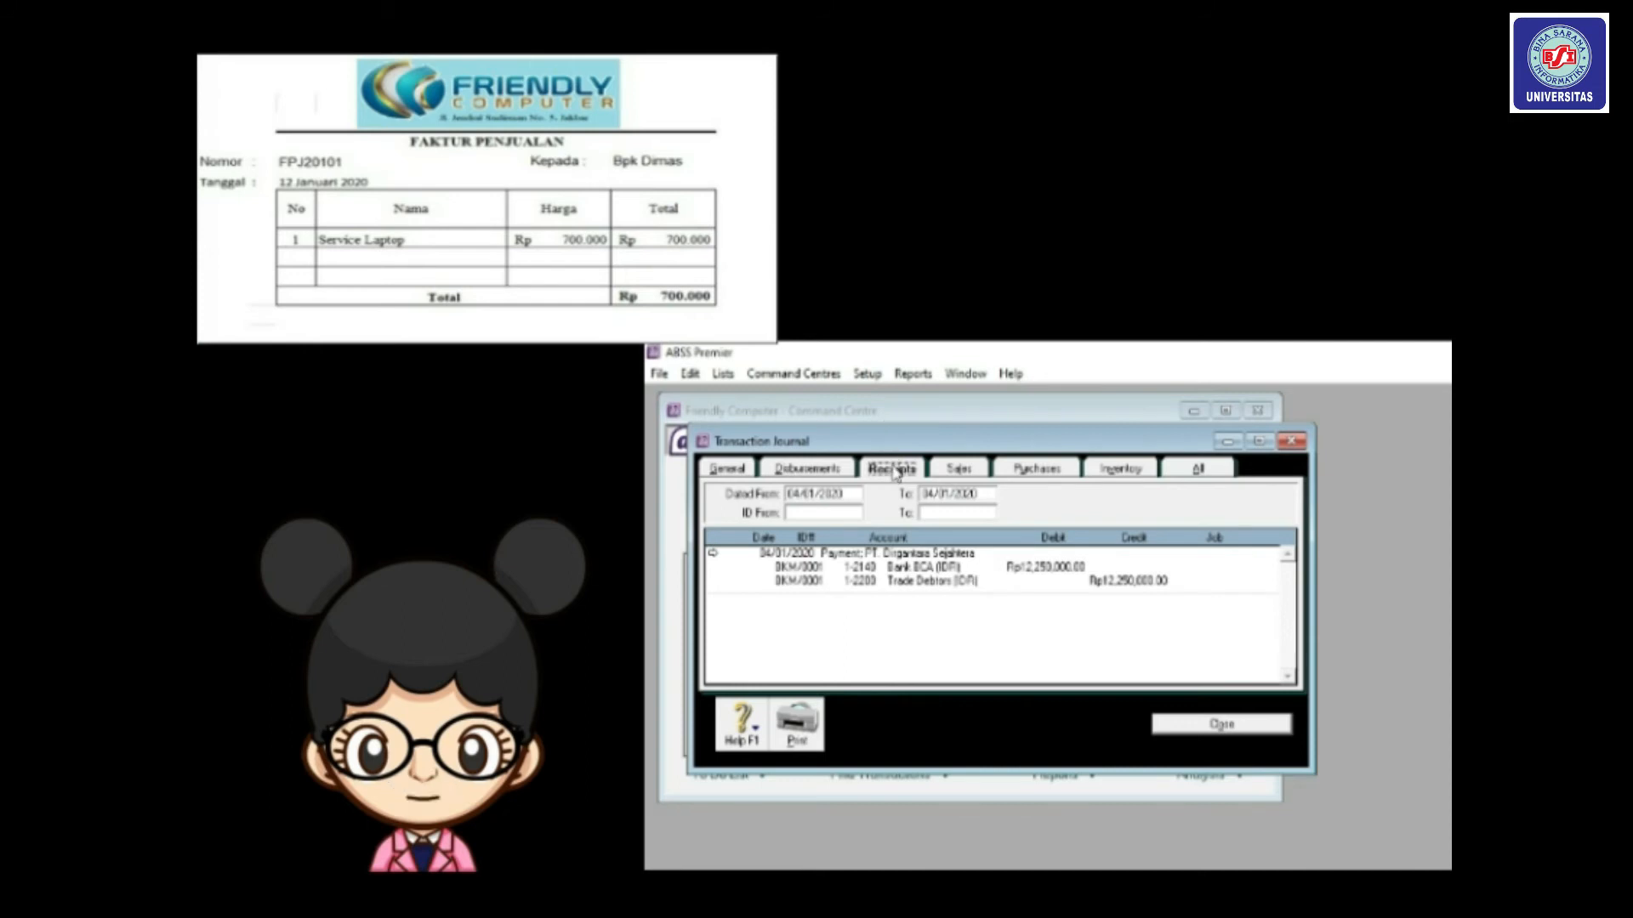
left_click(959, 473)
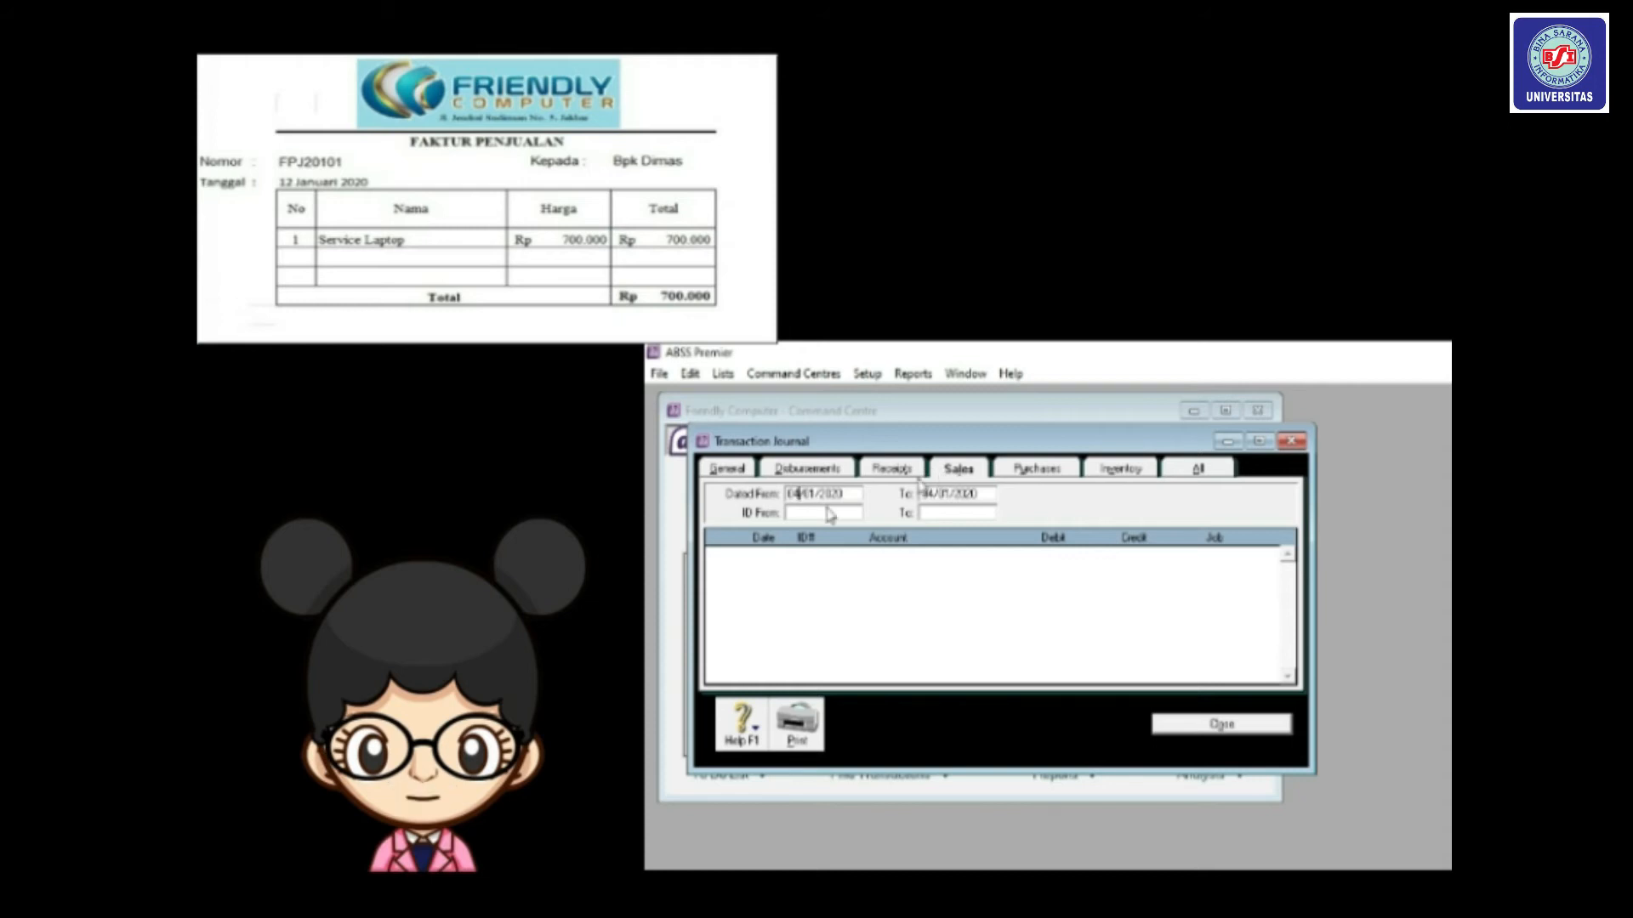
Set the Sales journal date range to 12/01/2020 through 12/01/2020.
key("BackSpace")
key("BackSpace")
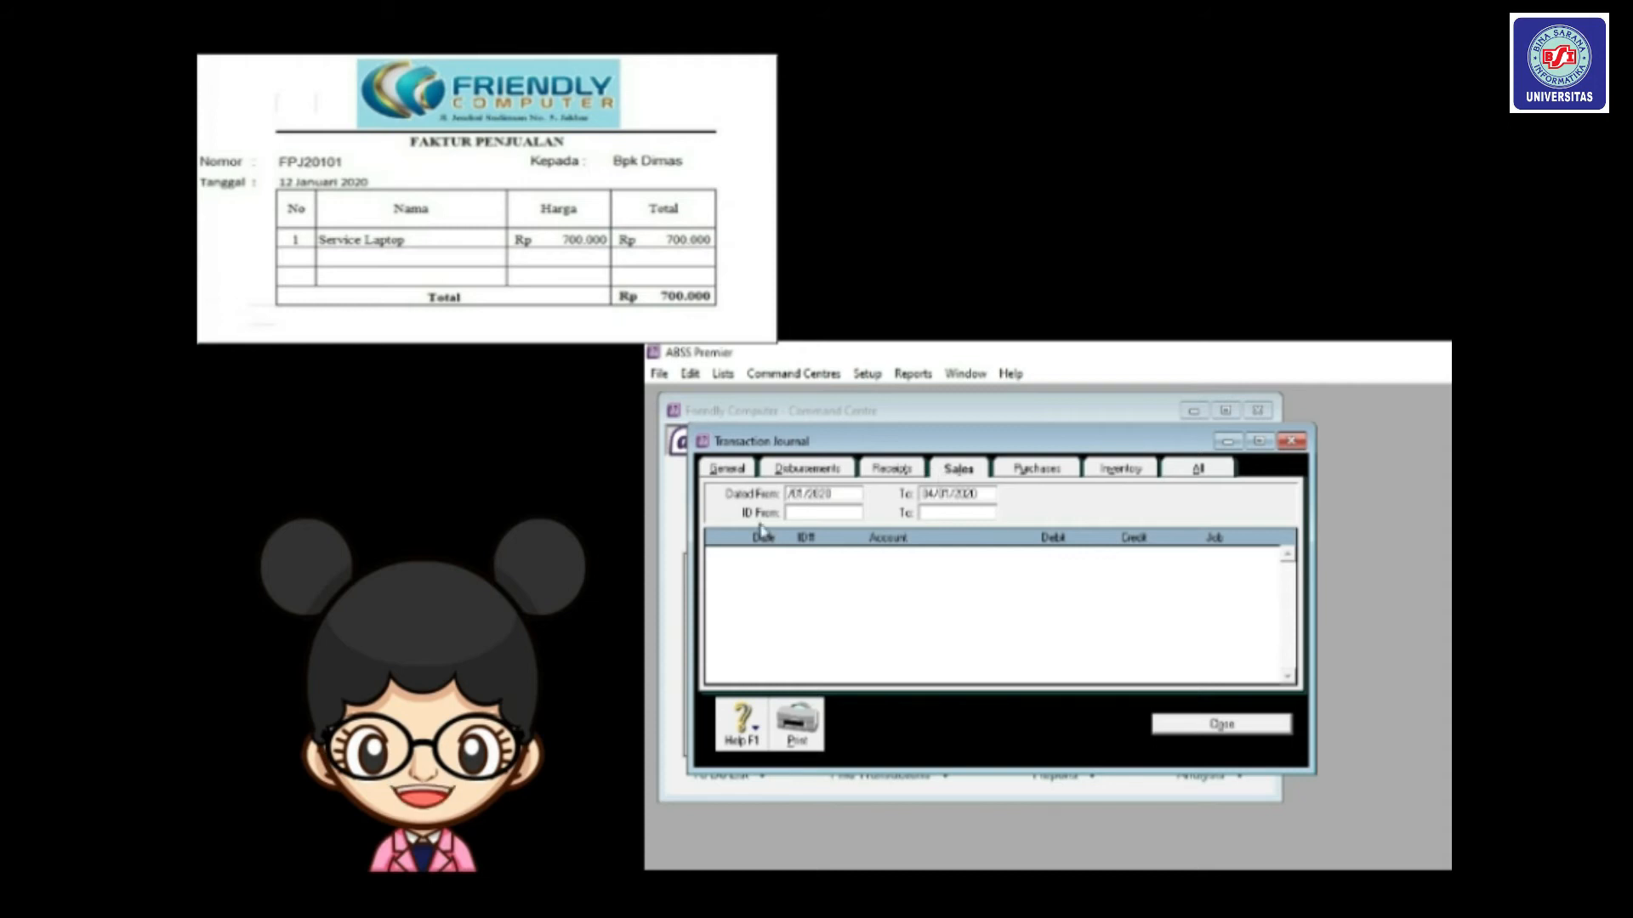
type("12")
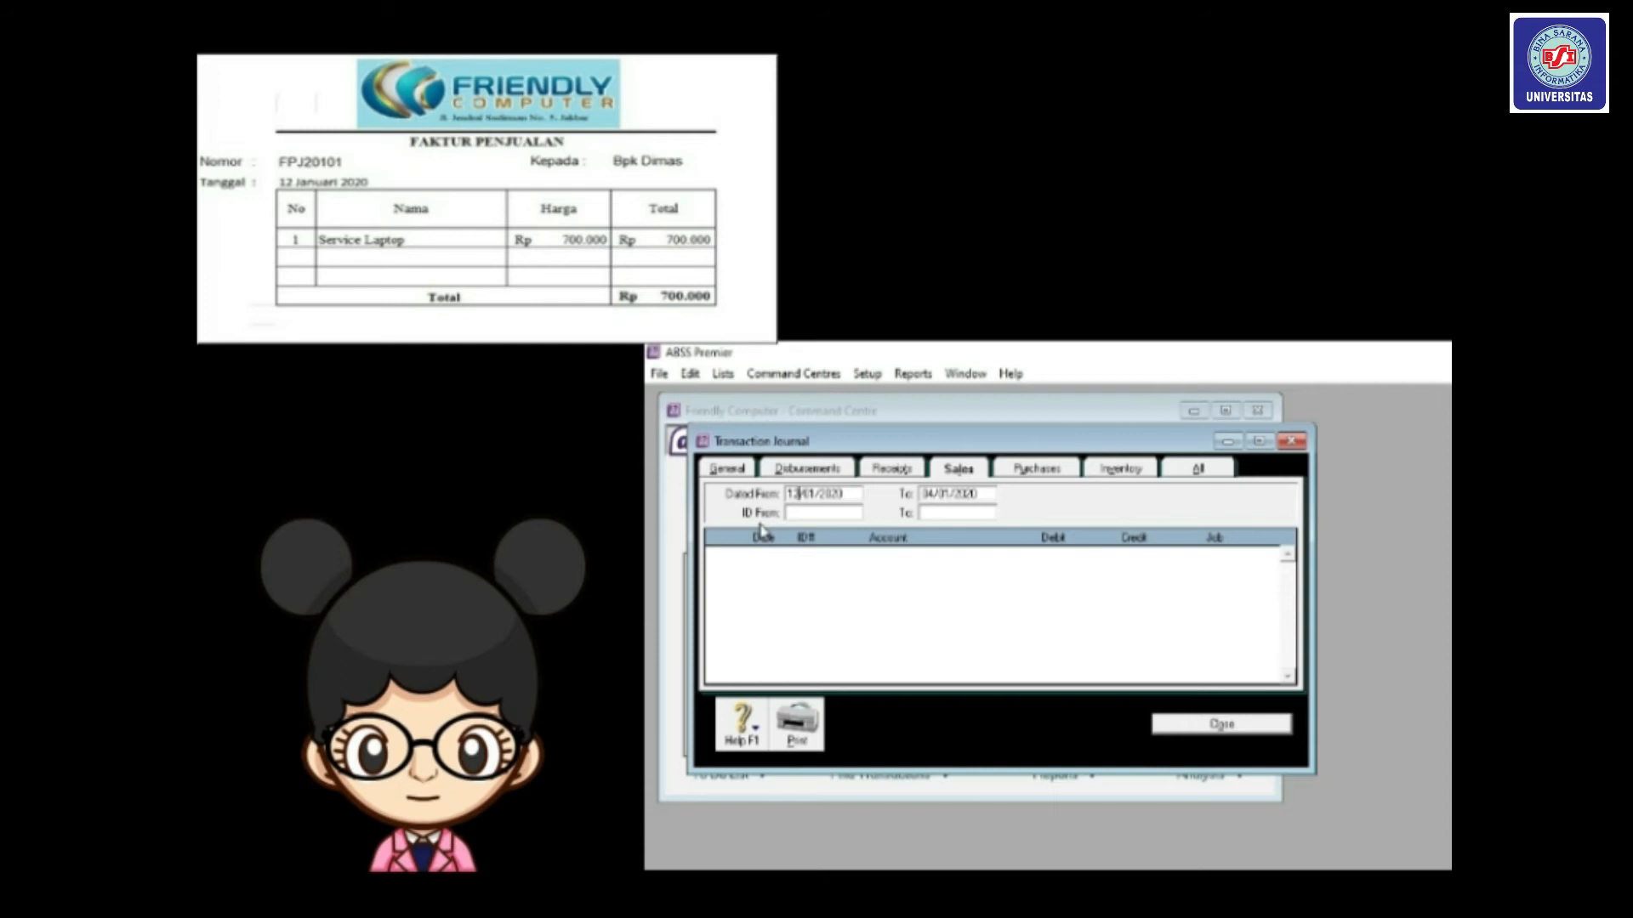
key("Tab")
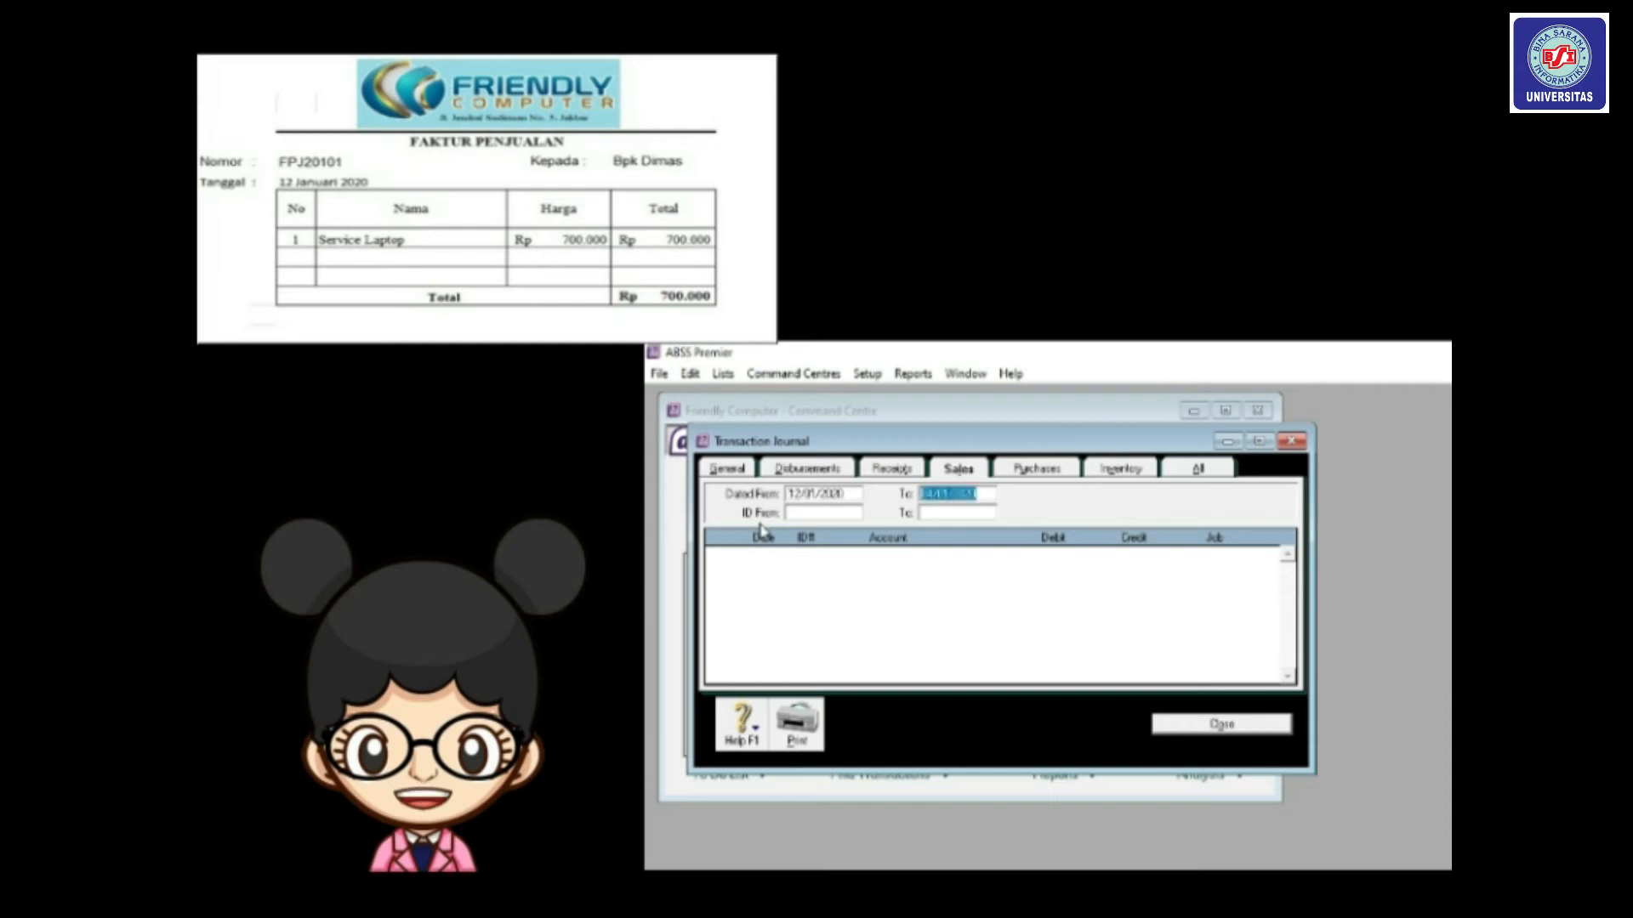
left_click(933, 495)
key("BackSpace")
key("BackSpace")
type("12")
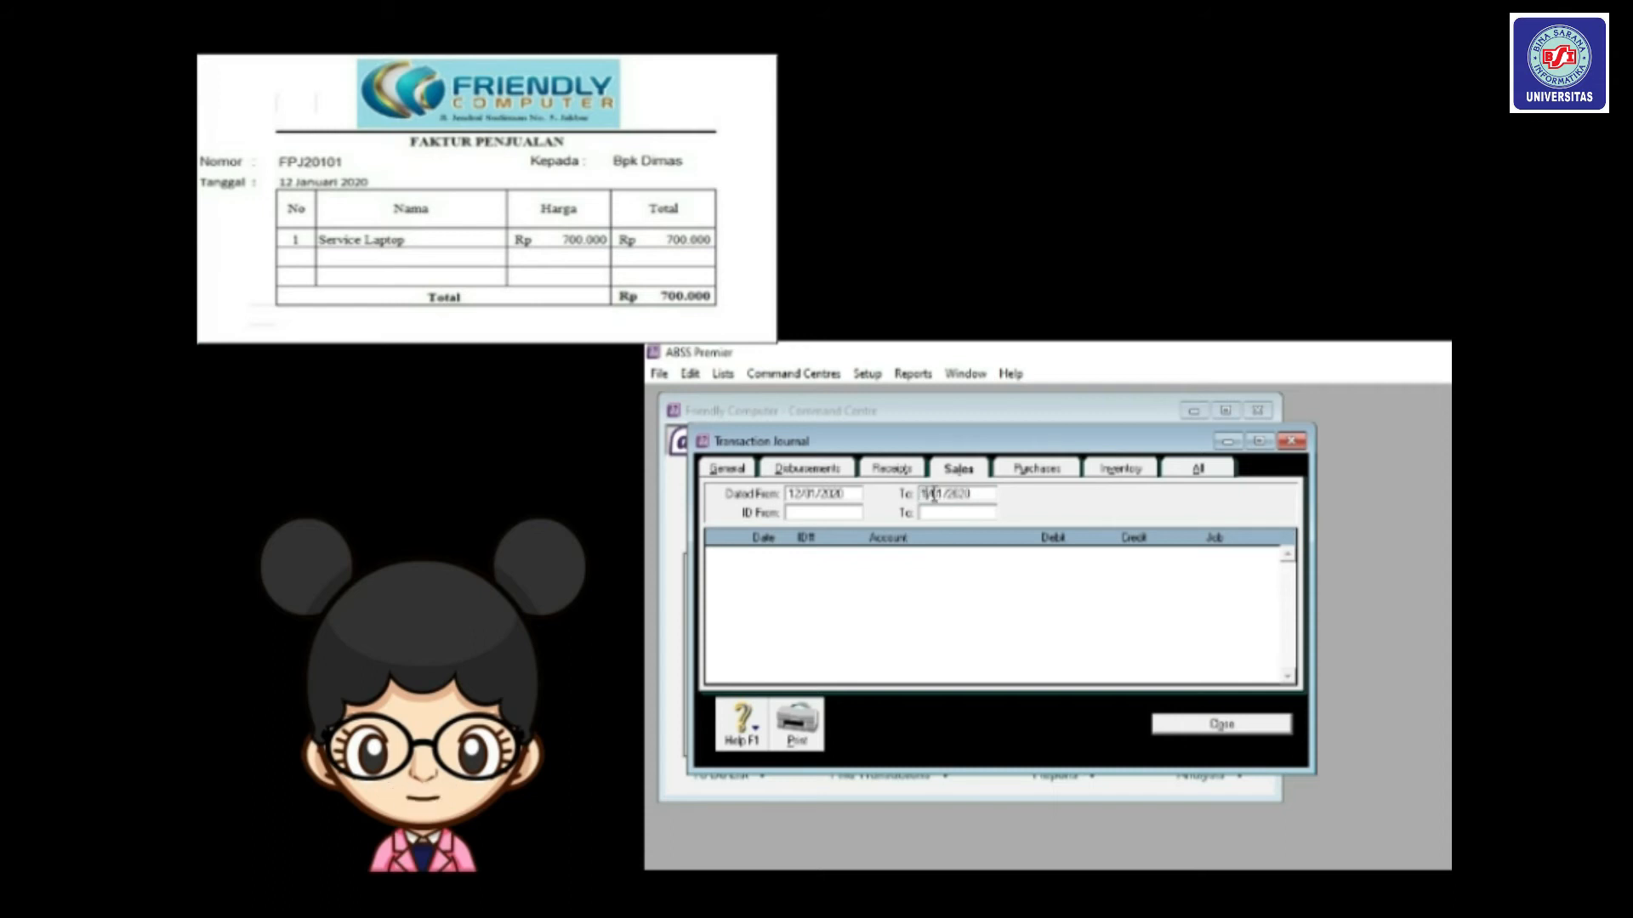
key("Tab")
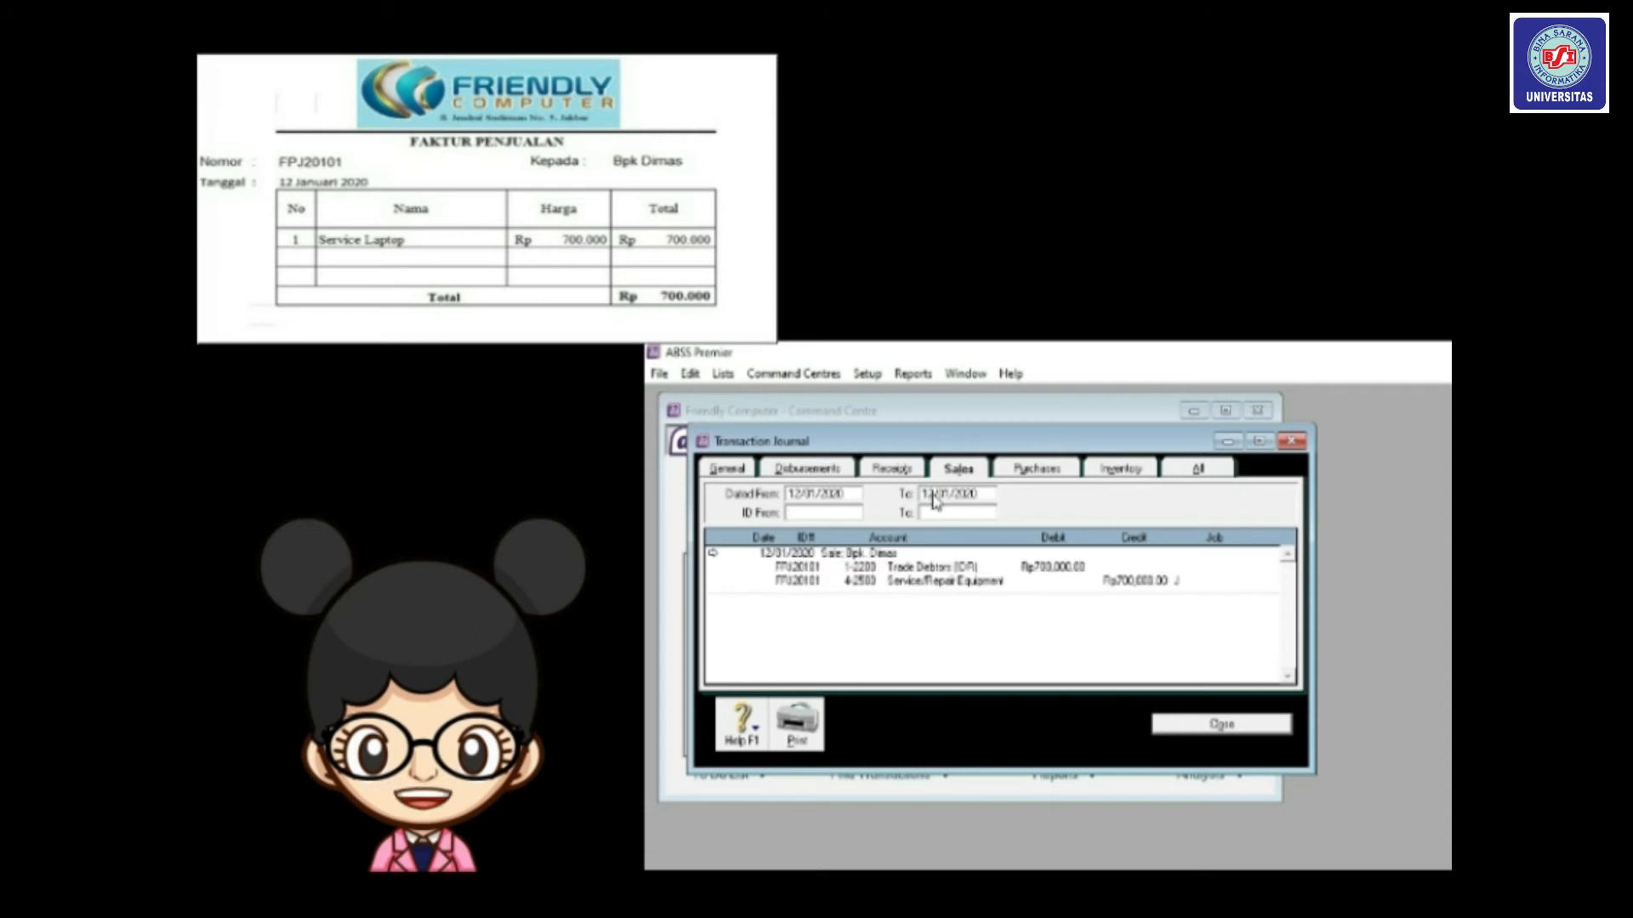
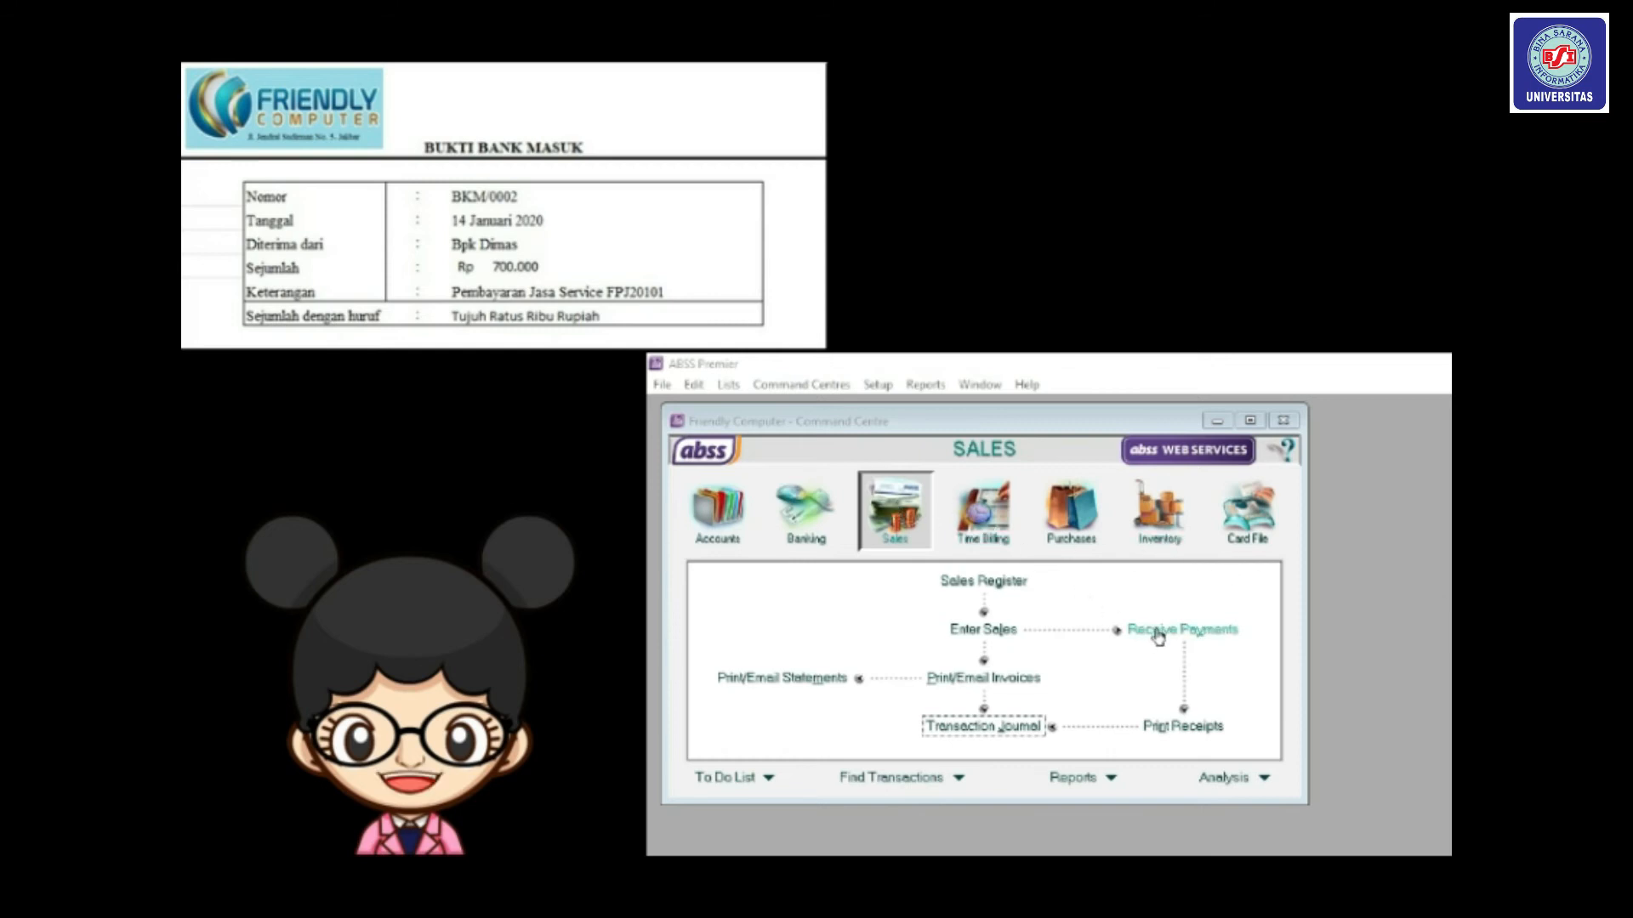
Start a customer payment in Receive Payments and select the paying customer from the list.
left_click(1158, 633)
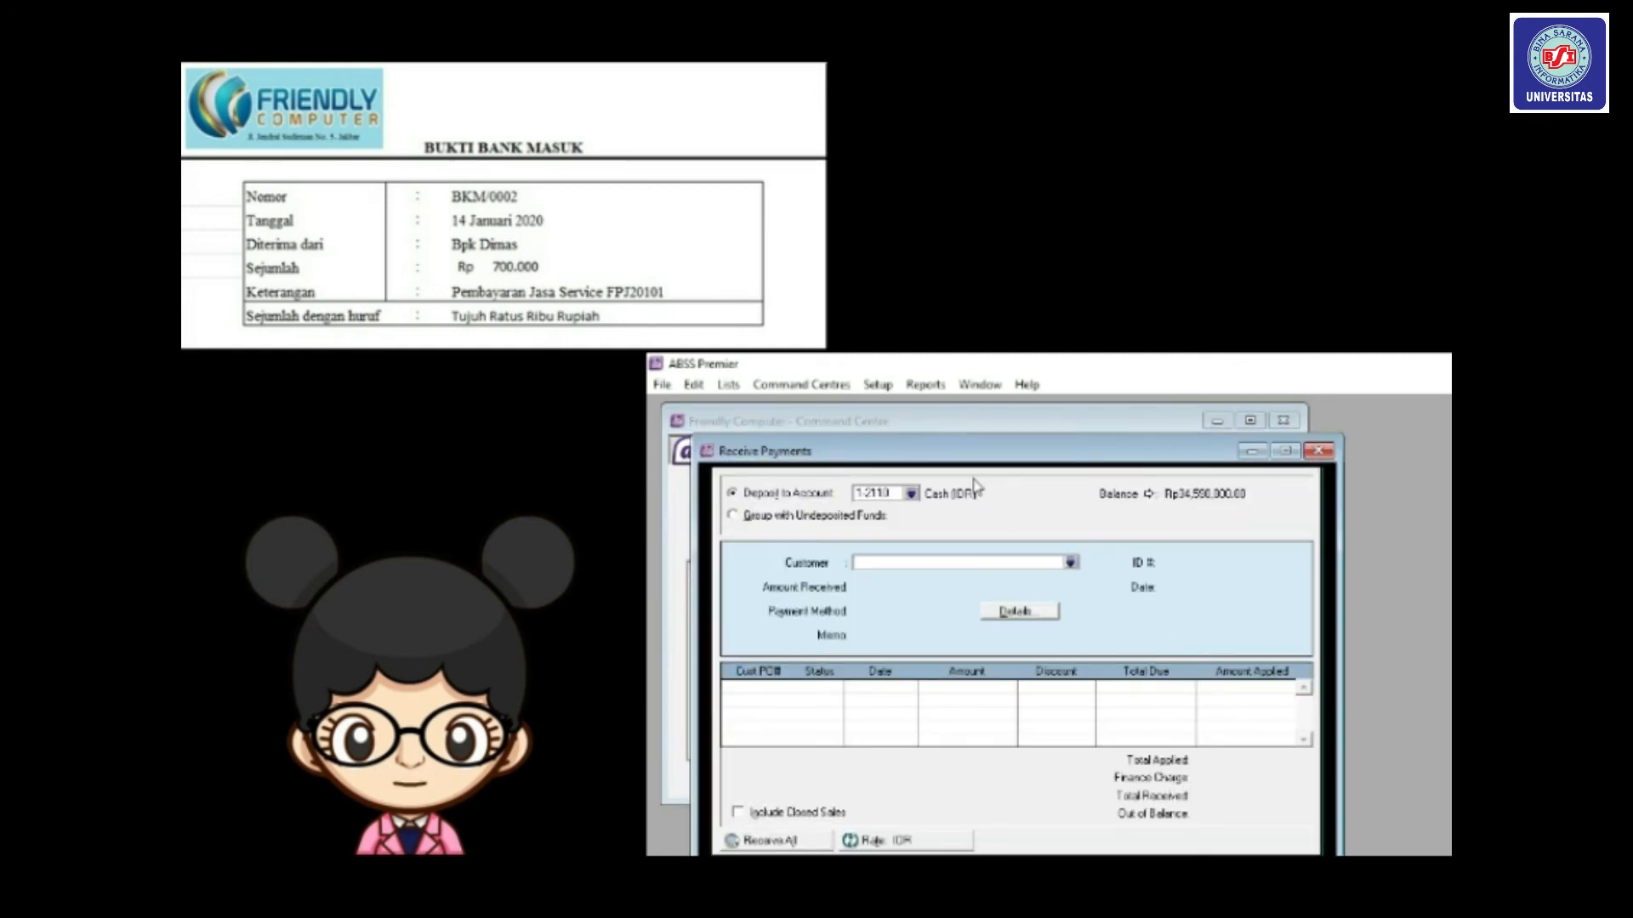
left_click_drag(931, 451, 900, 417)
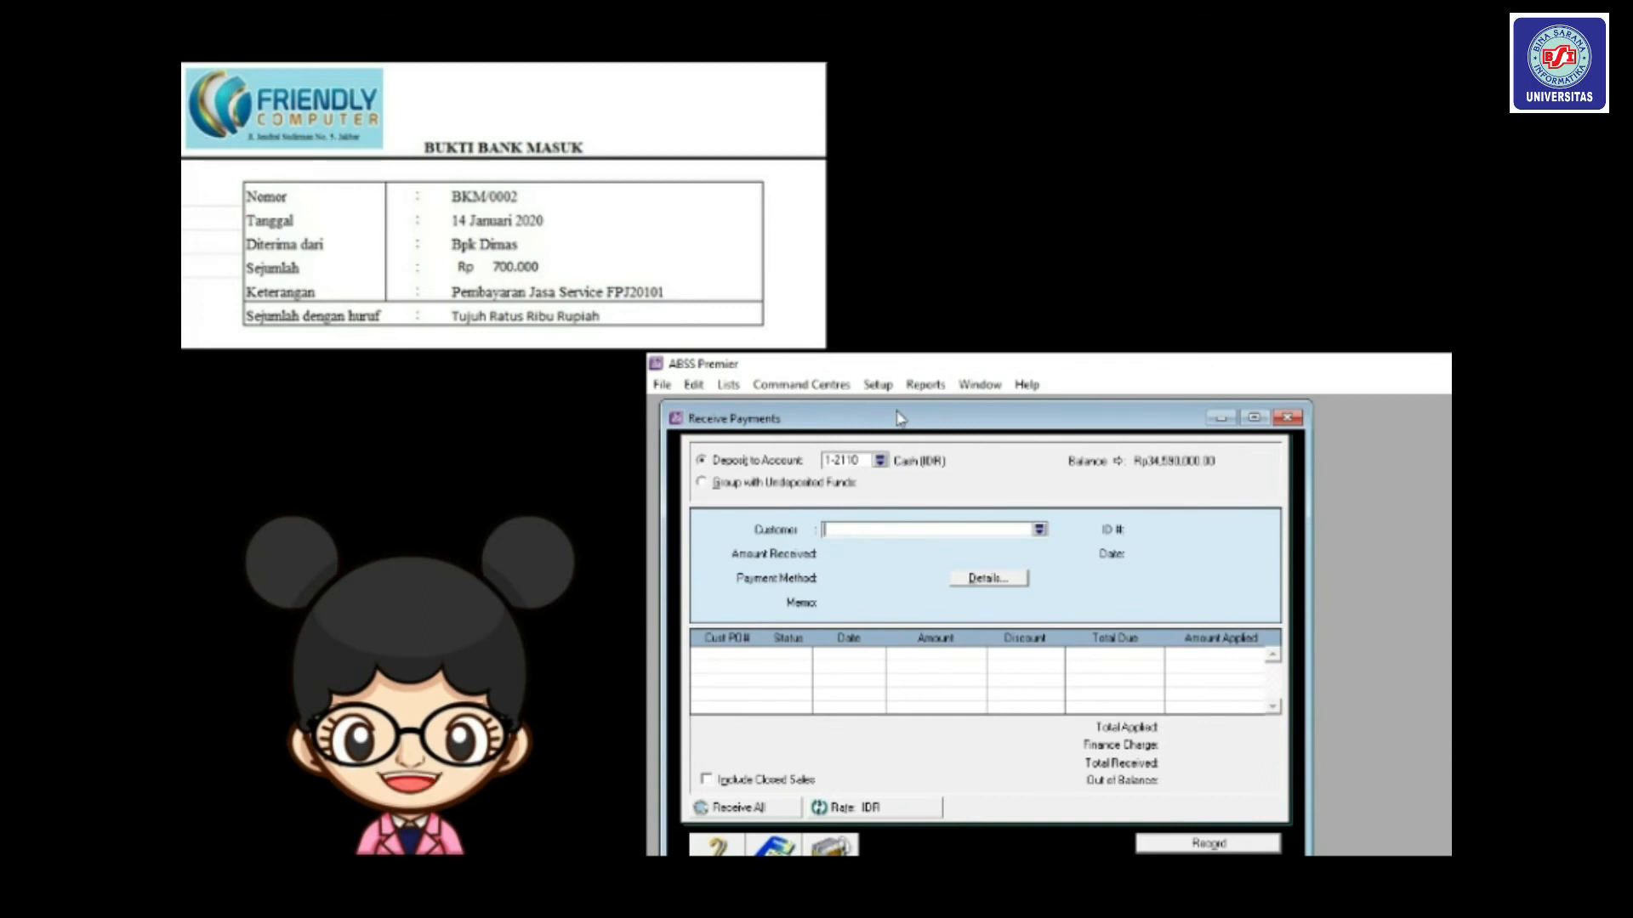
left_click(1040, 529)
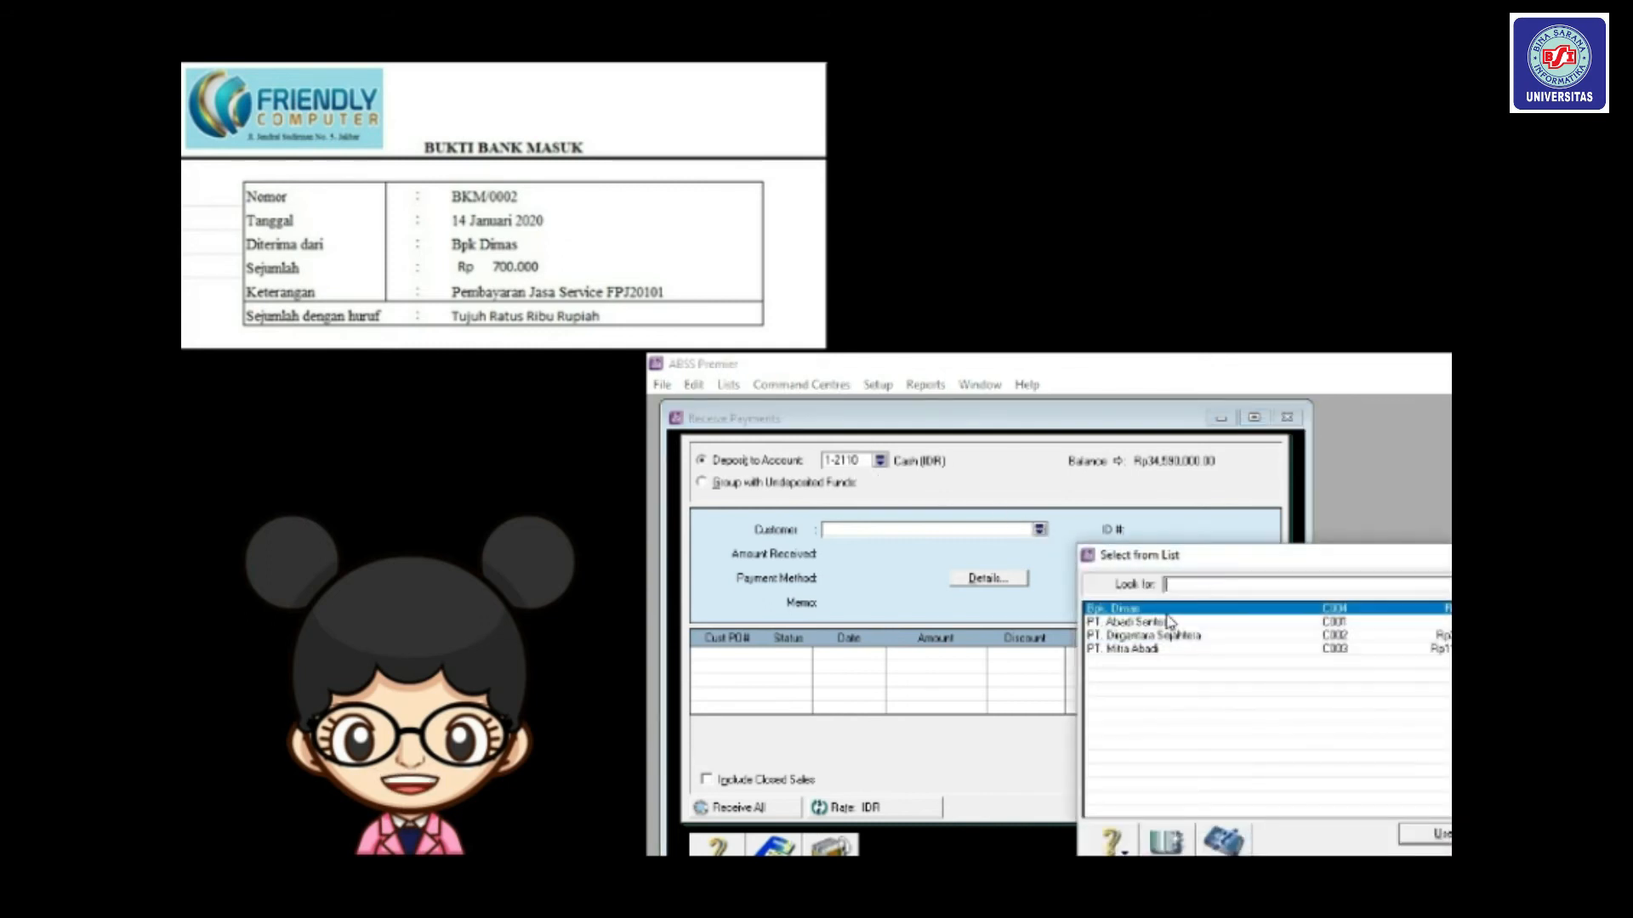
left_click_drag(1138, 554, 1021, 507)
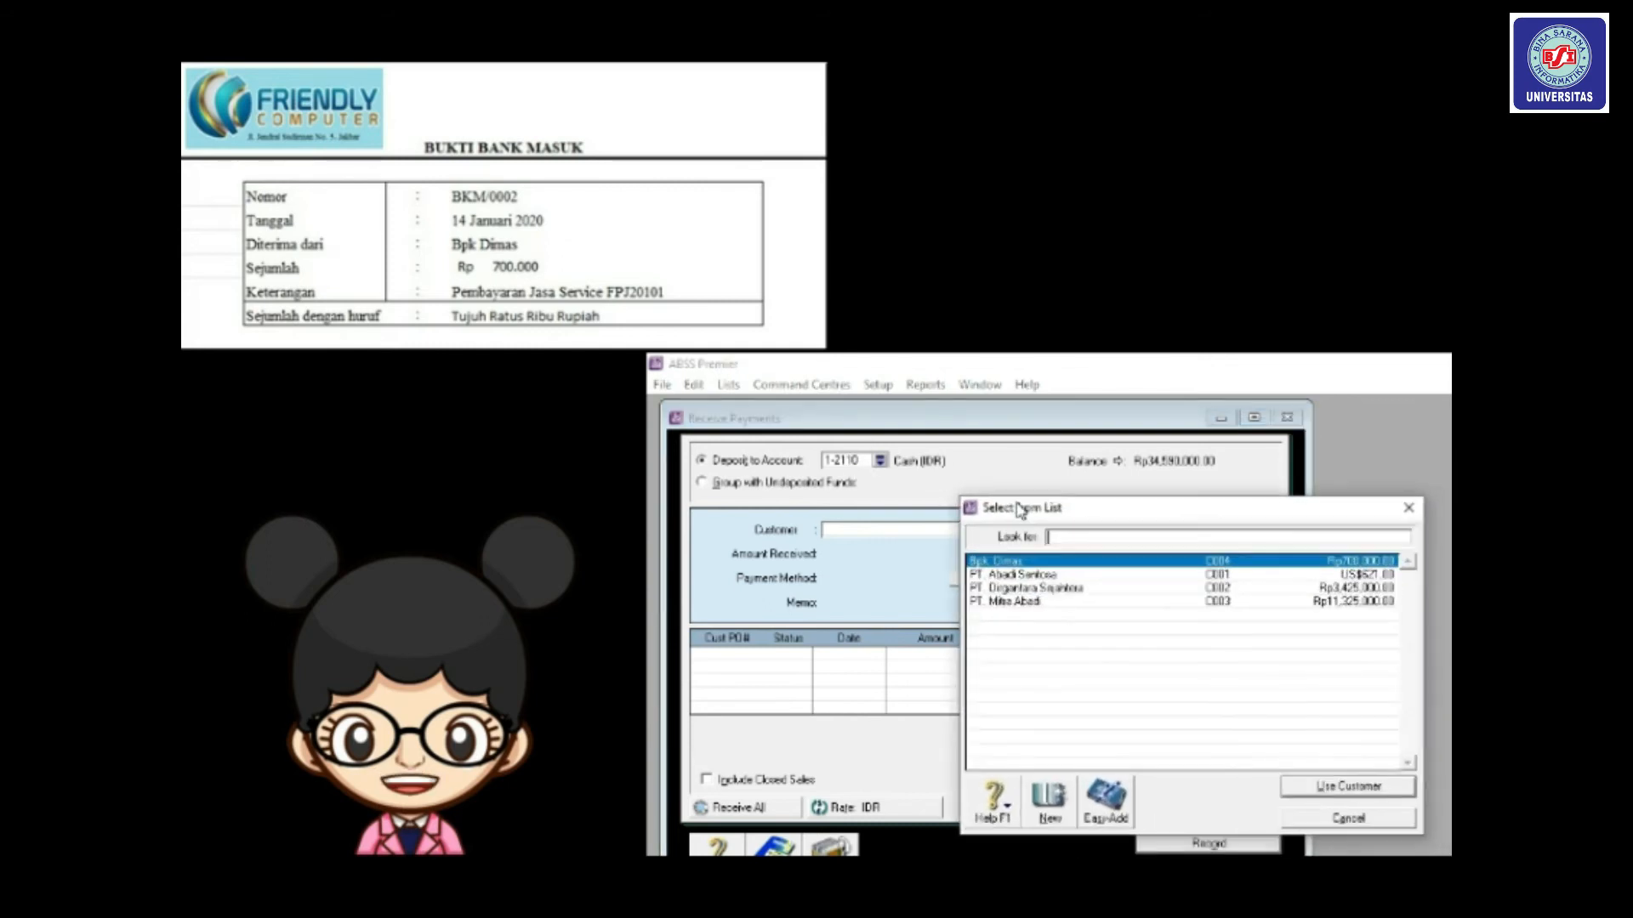
double_click(1027, 567)
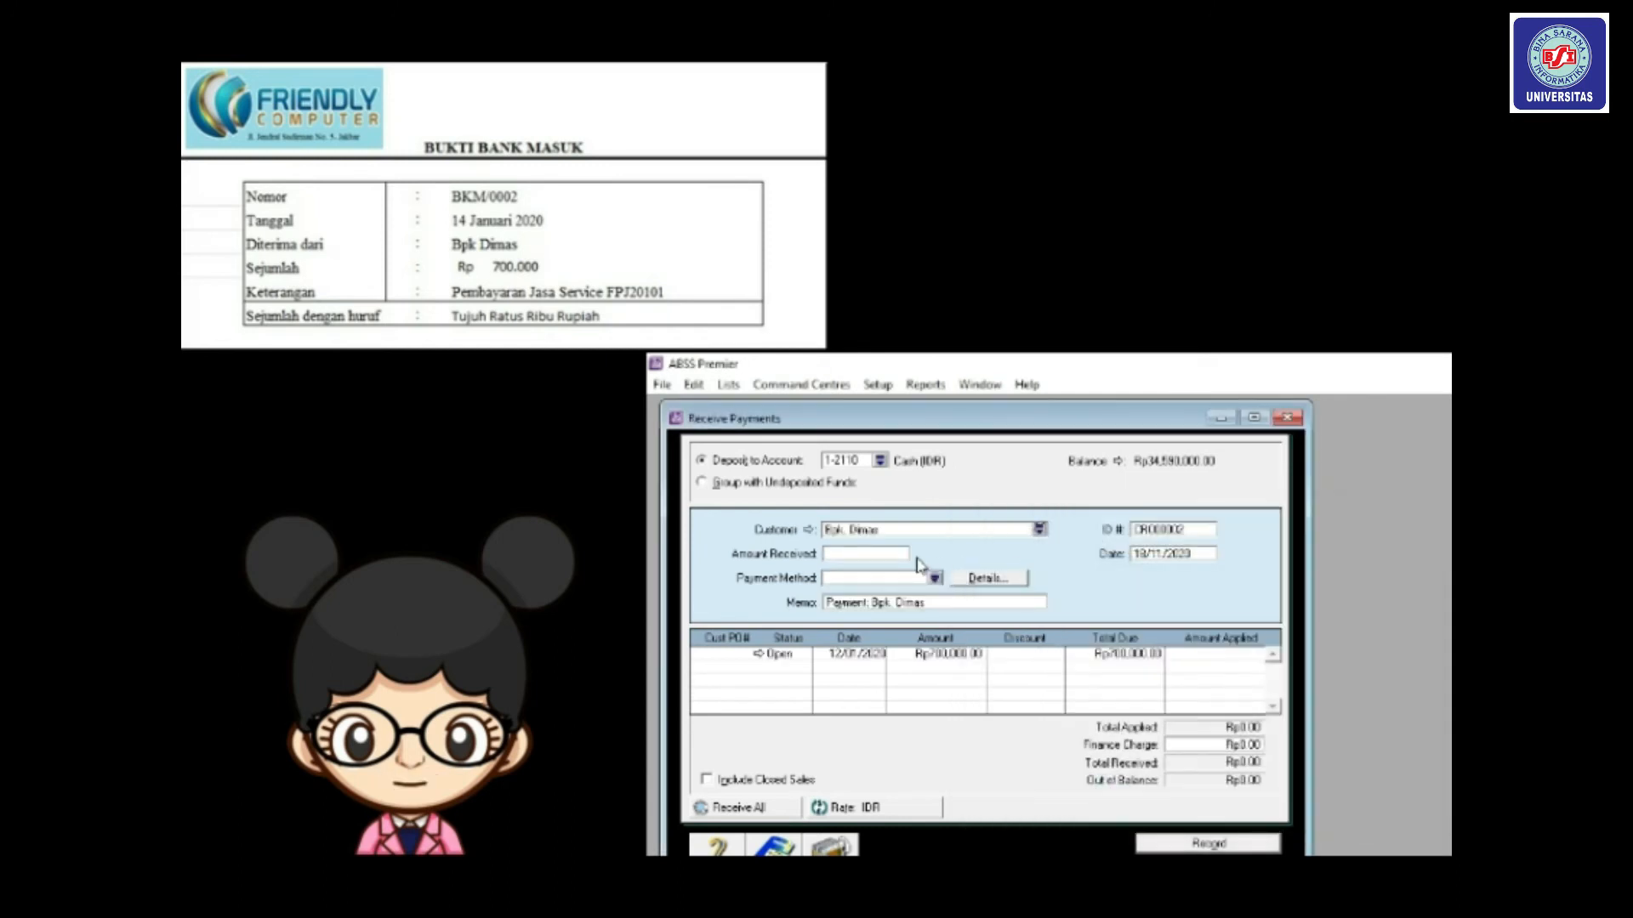
Set the payment ID to BKM/0002 and the date to 14/01/2020.
double_click(1150, 529)
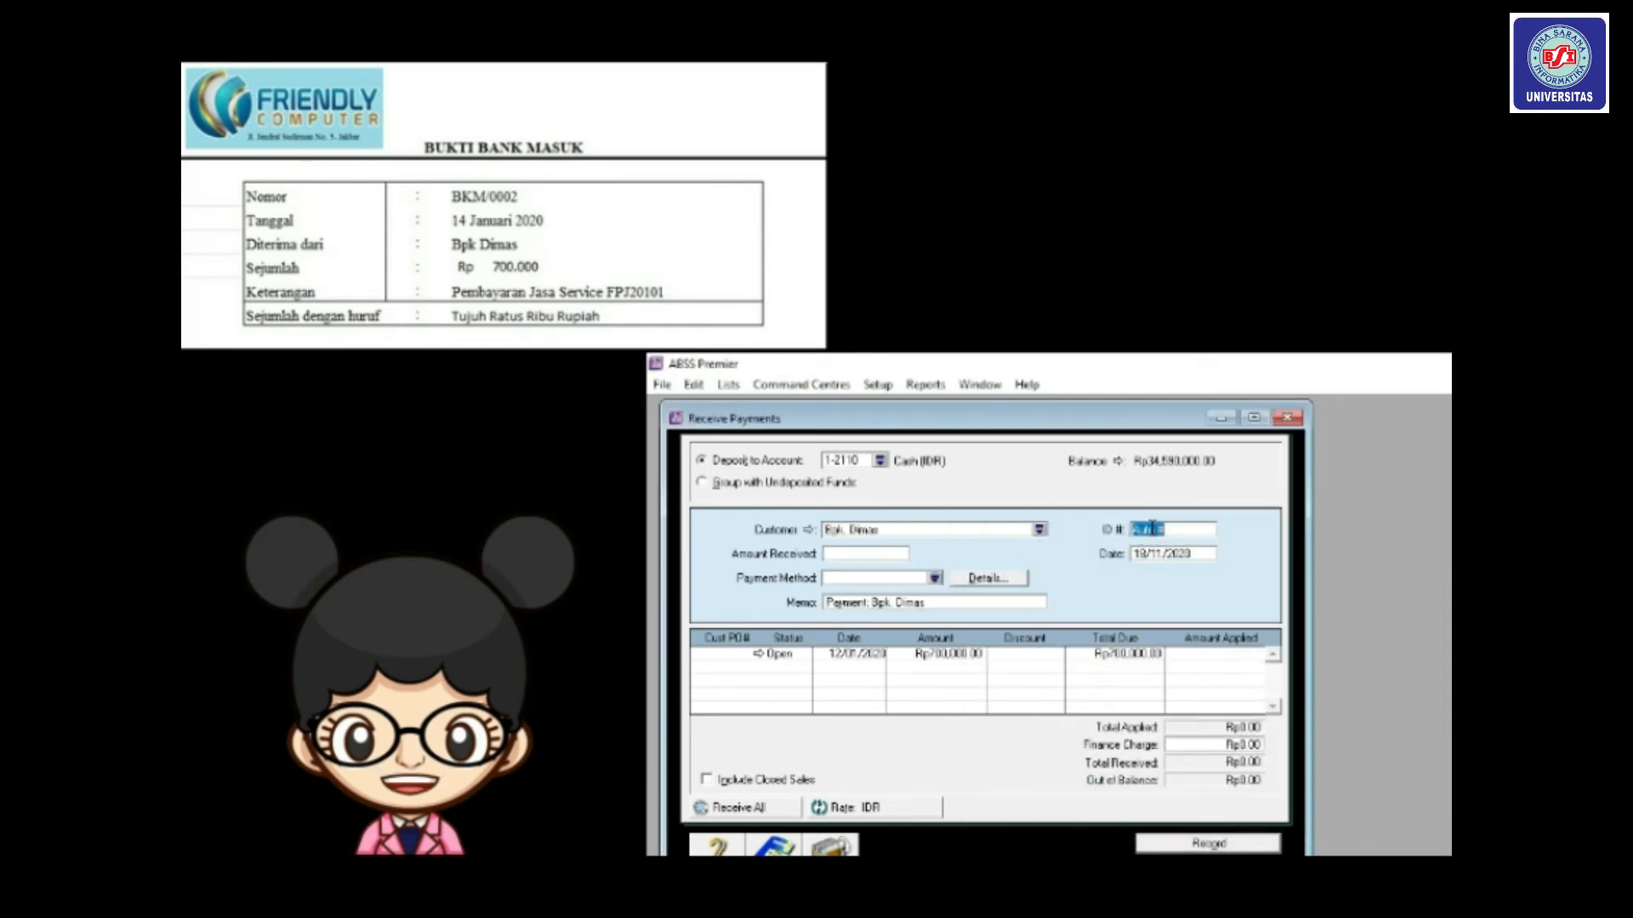
type("BKM/0002")
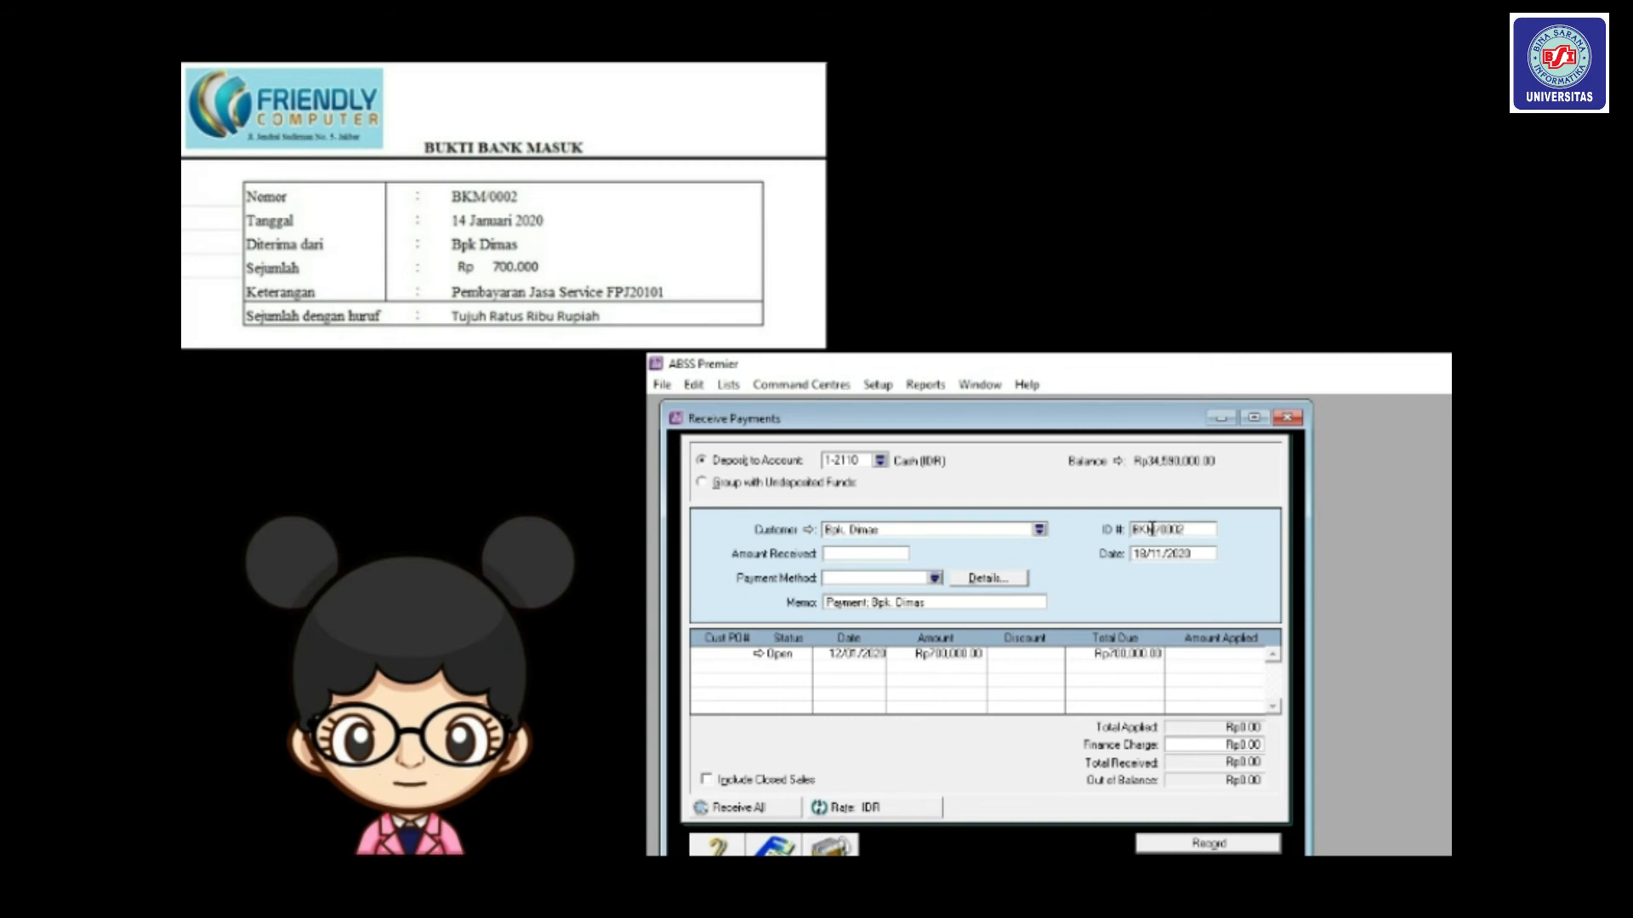
left_click(1145, 554)
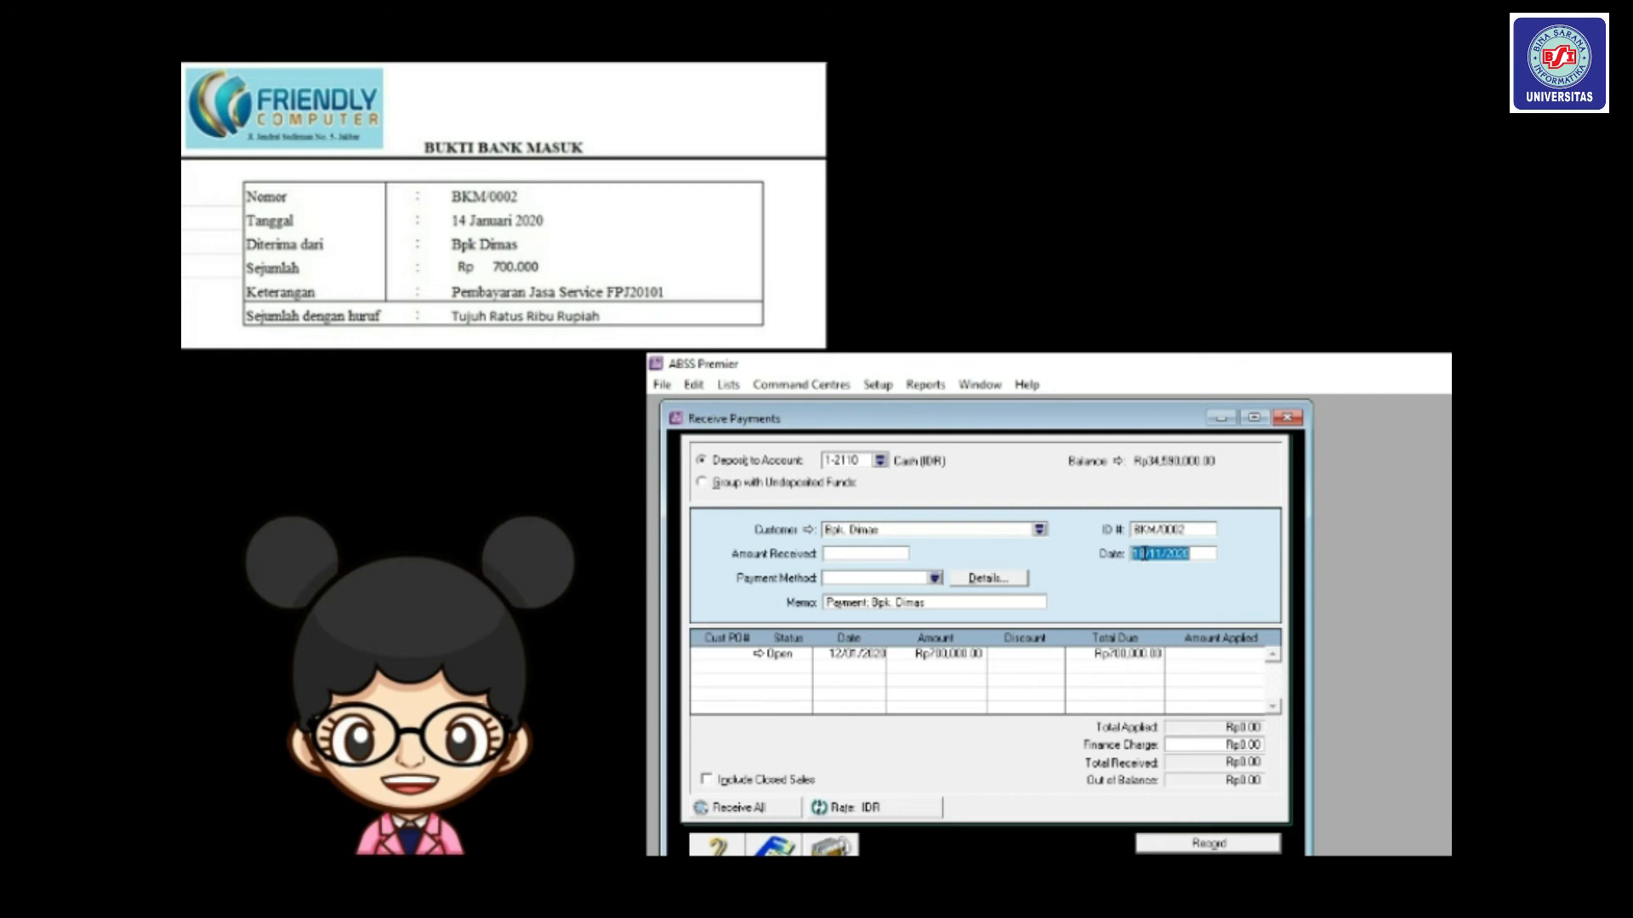
left_click(1145, 553)
key("BackSpace")
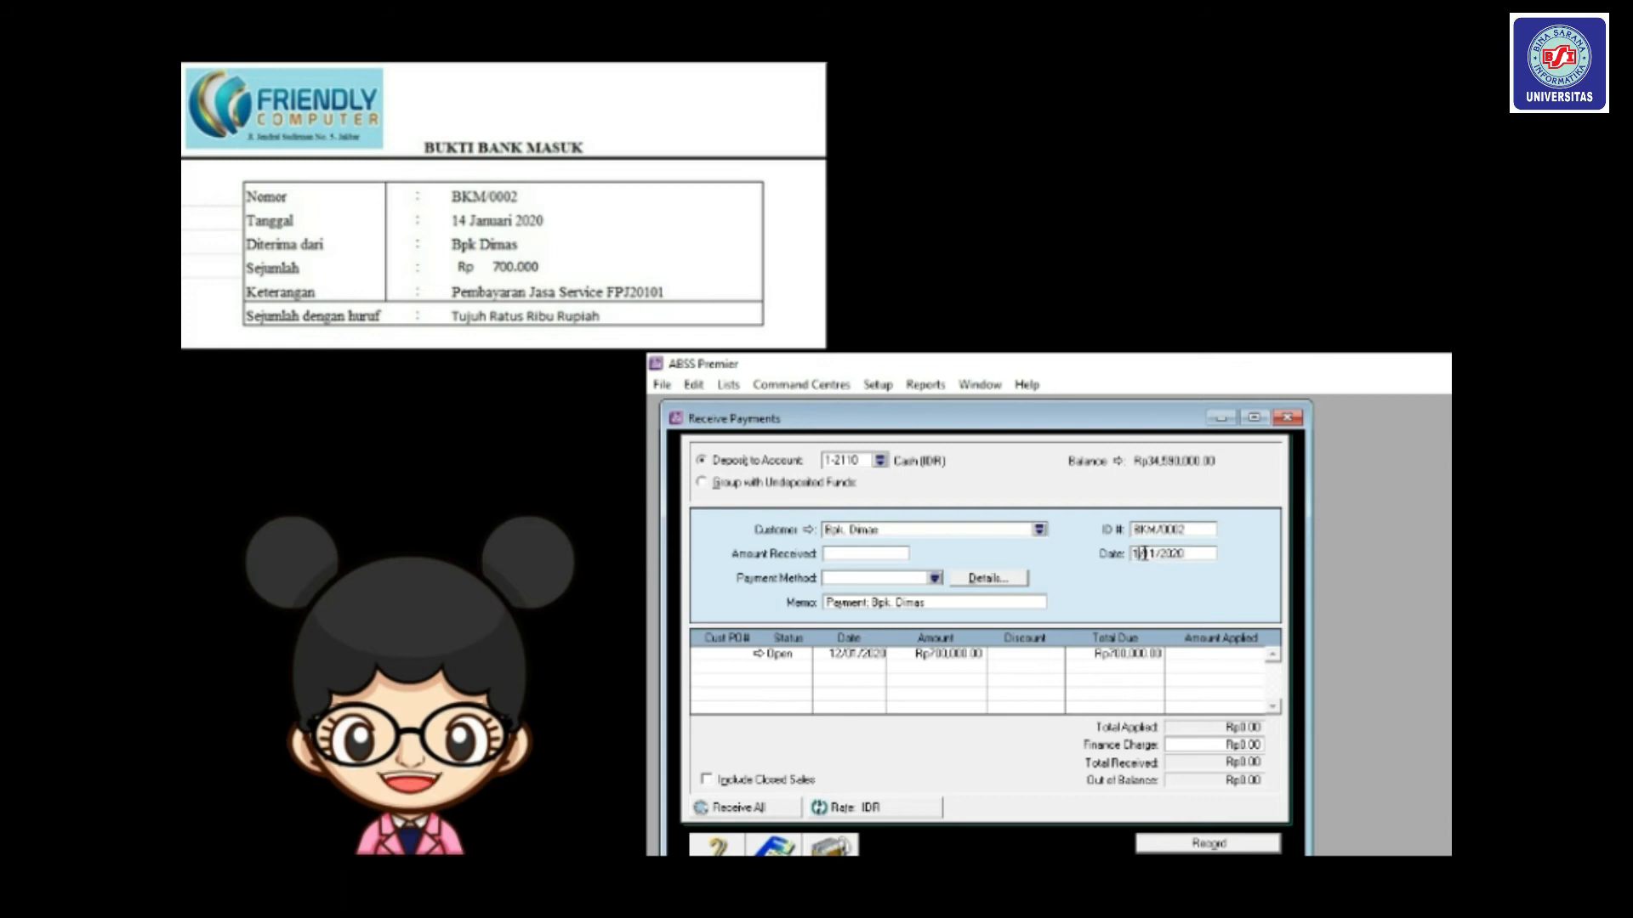
key("Tab")
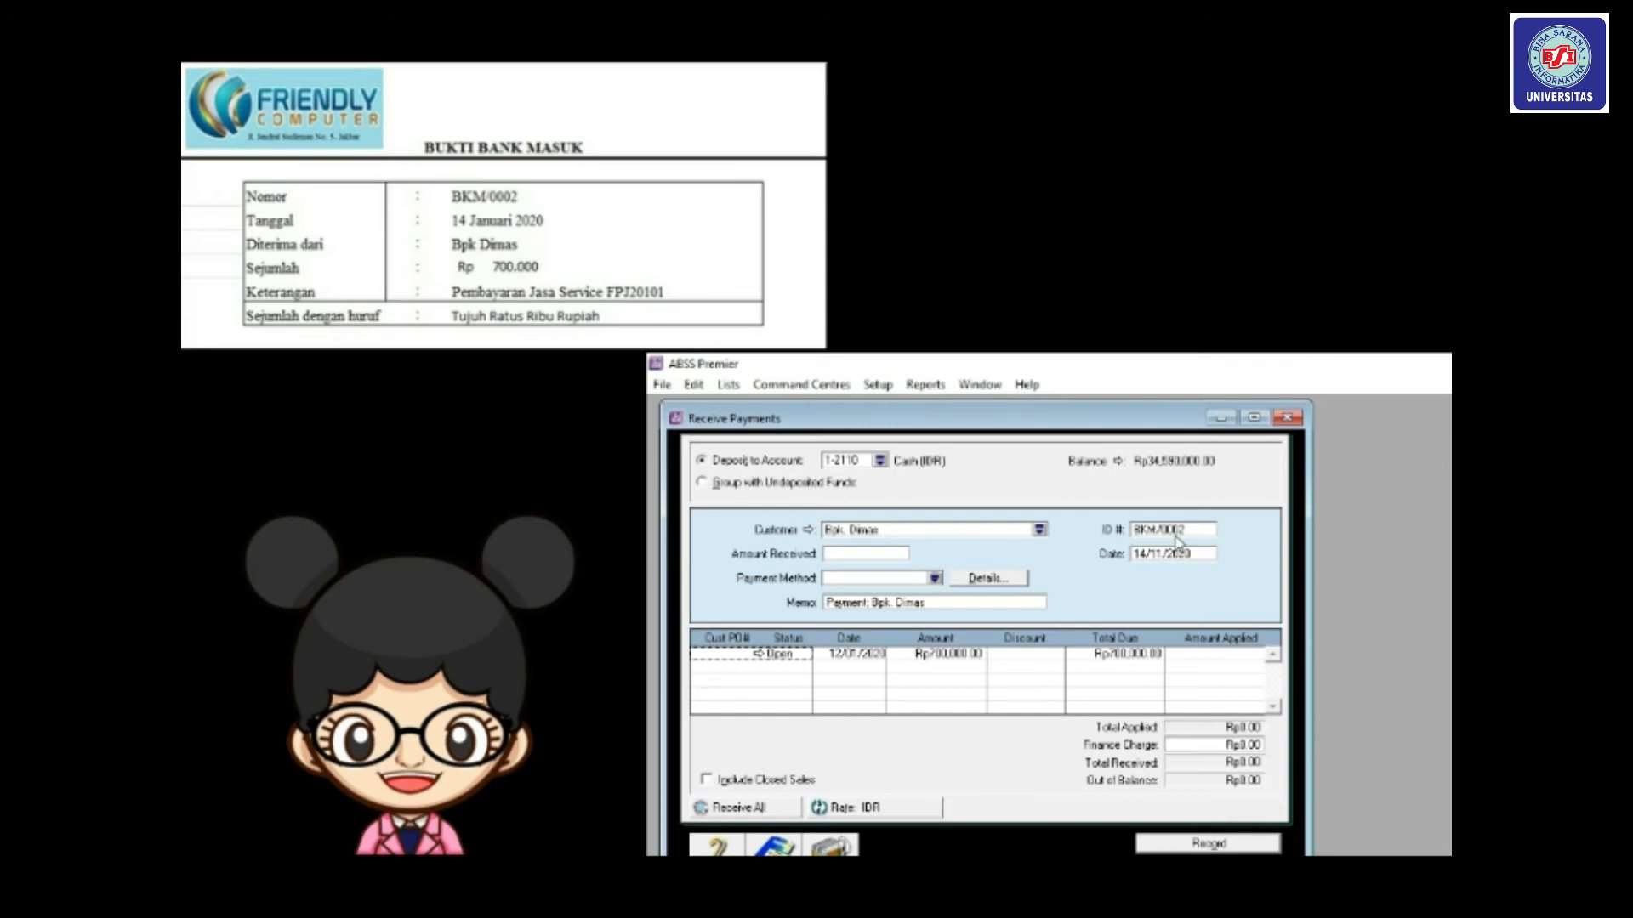
left_click(1178, 529)
left_click(1200, 528)
key("Tab")
key("Tab")
left_click(1157, 555)
key("BackSpace")
key("BackSpace")
type("01")
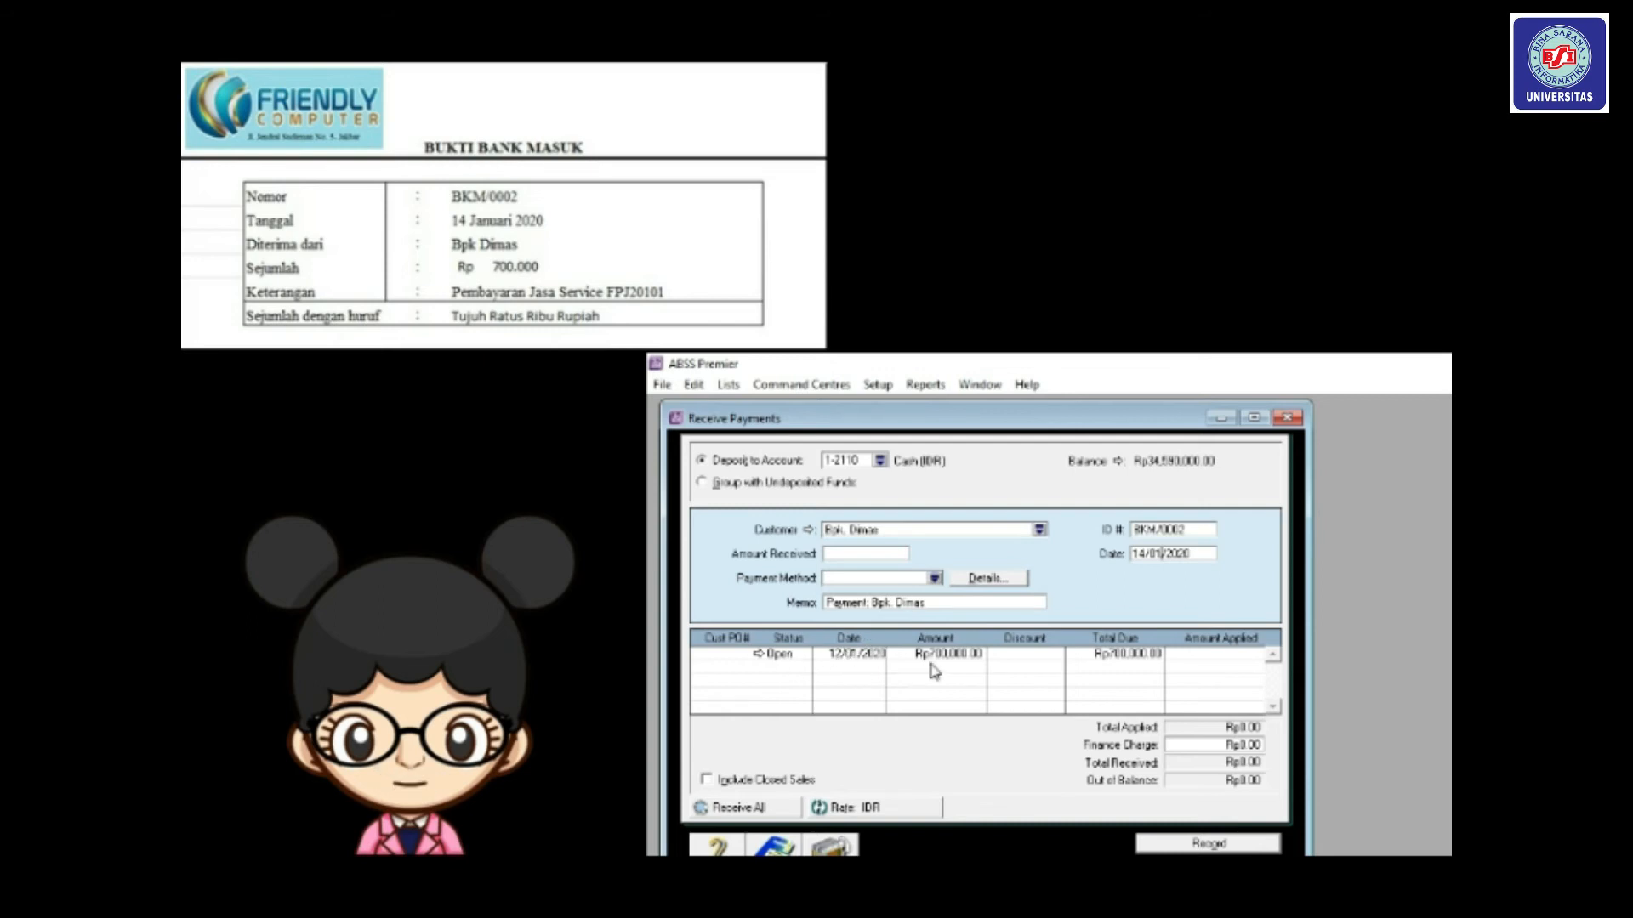
Enter Rp700,000 received, apply all of it to the open invoice, and record the payment.
left_click(1203, 657)
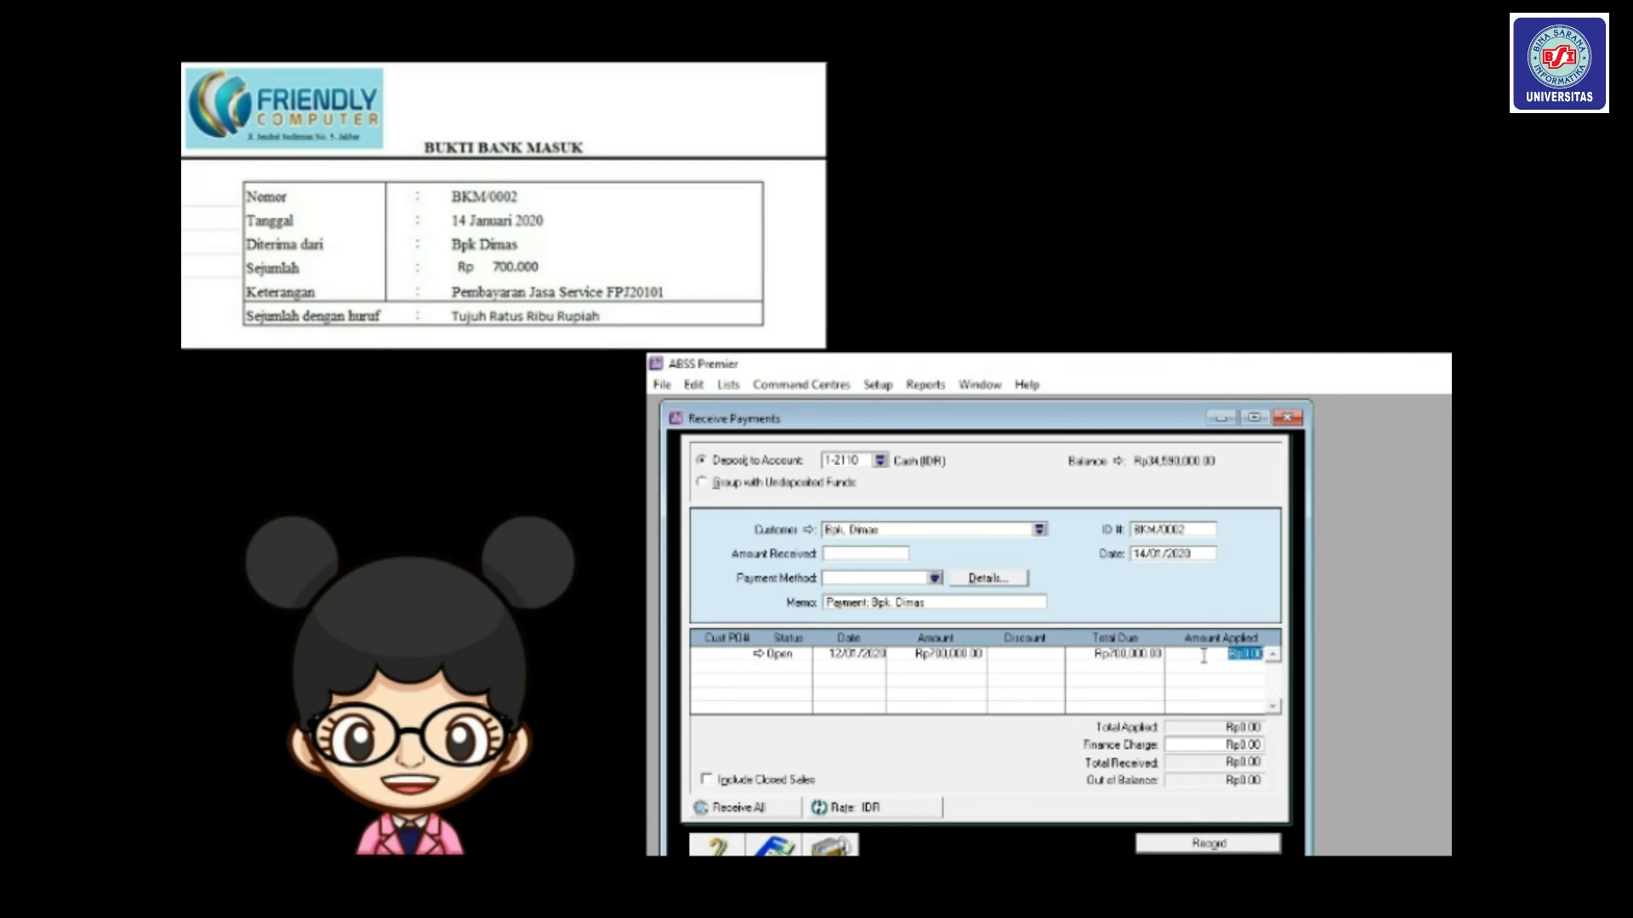
key("Tab")
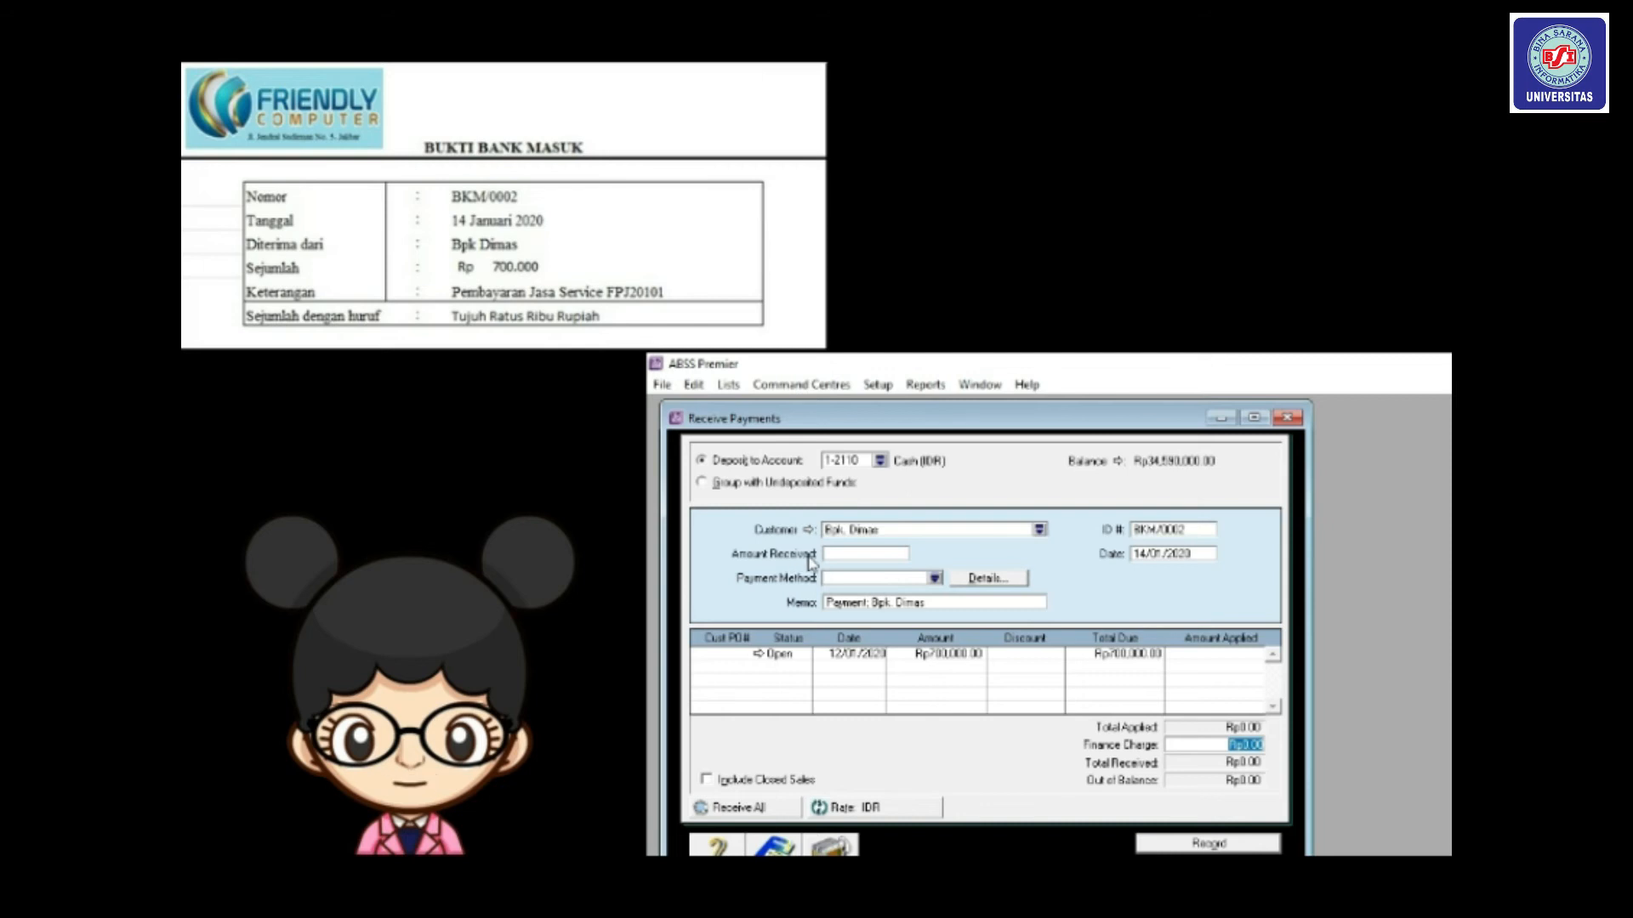
left_click(836, 555)
type("700000")
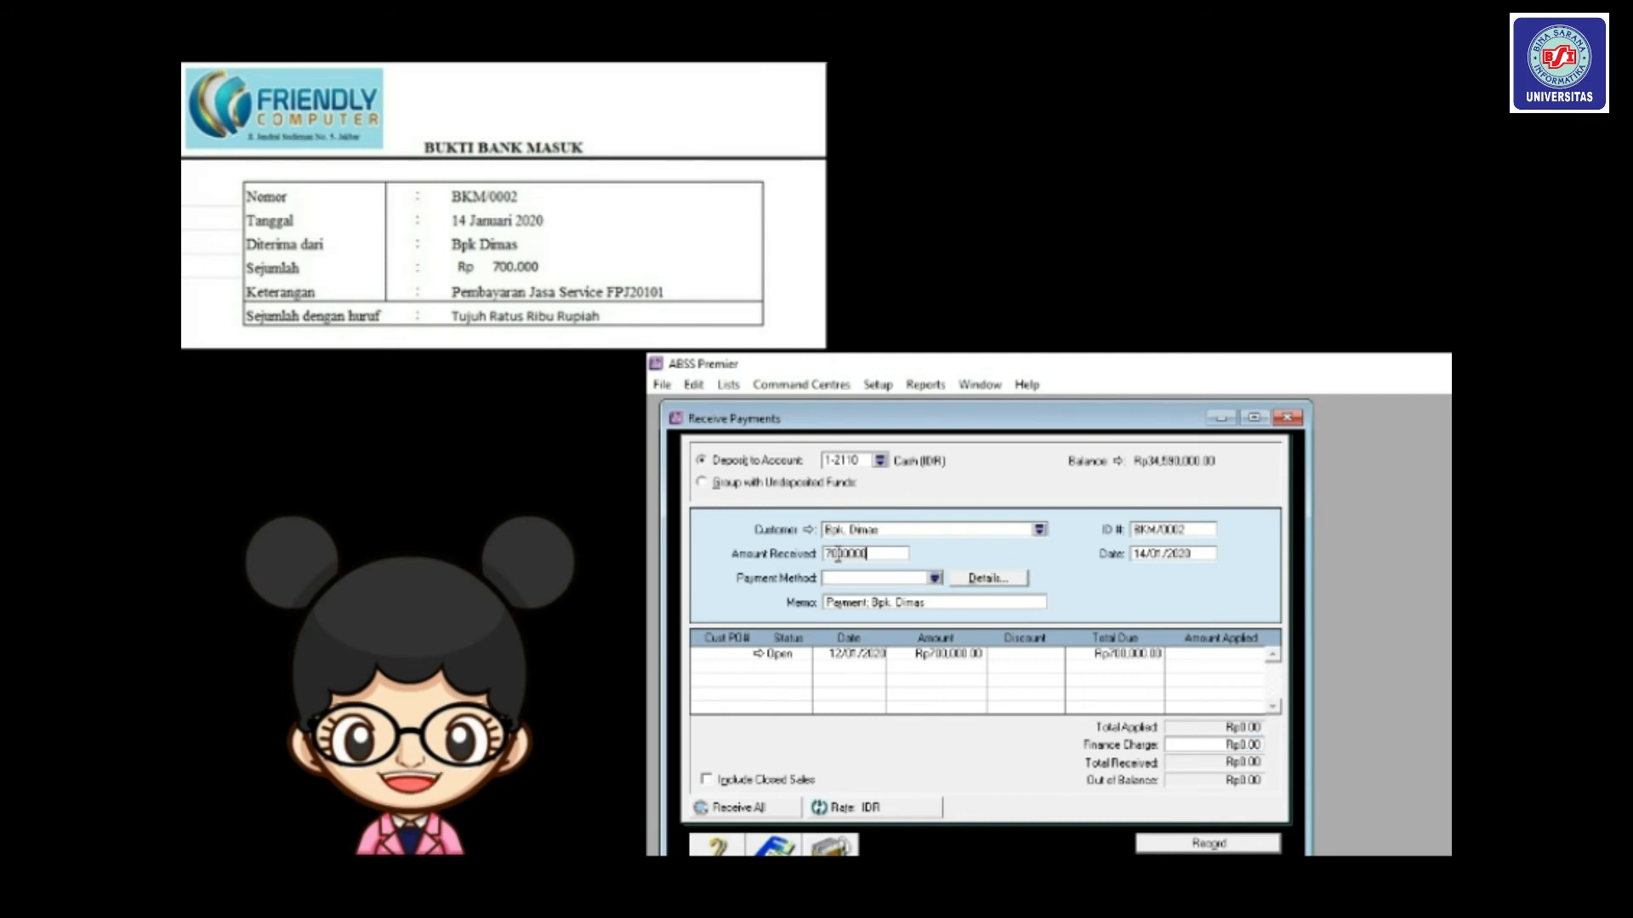
key("BackSpace")
key("BackSpace")
key("BackSpace")
type("000")
key("Tab")
left_click(1182, 653)
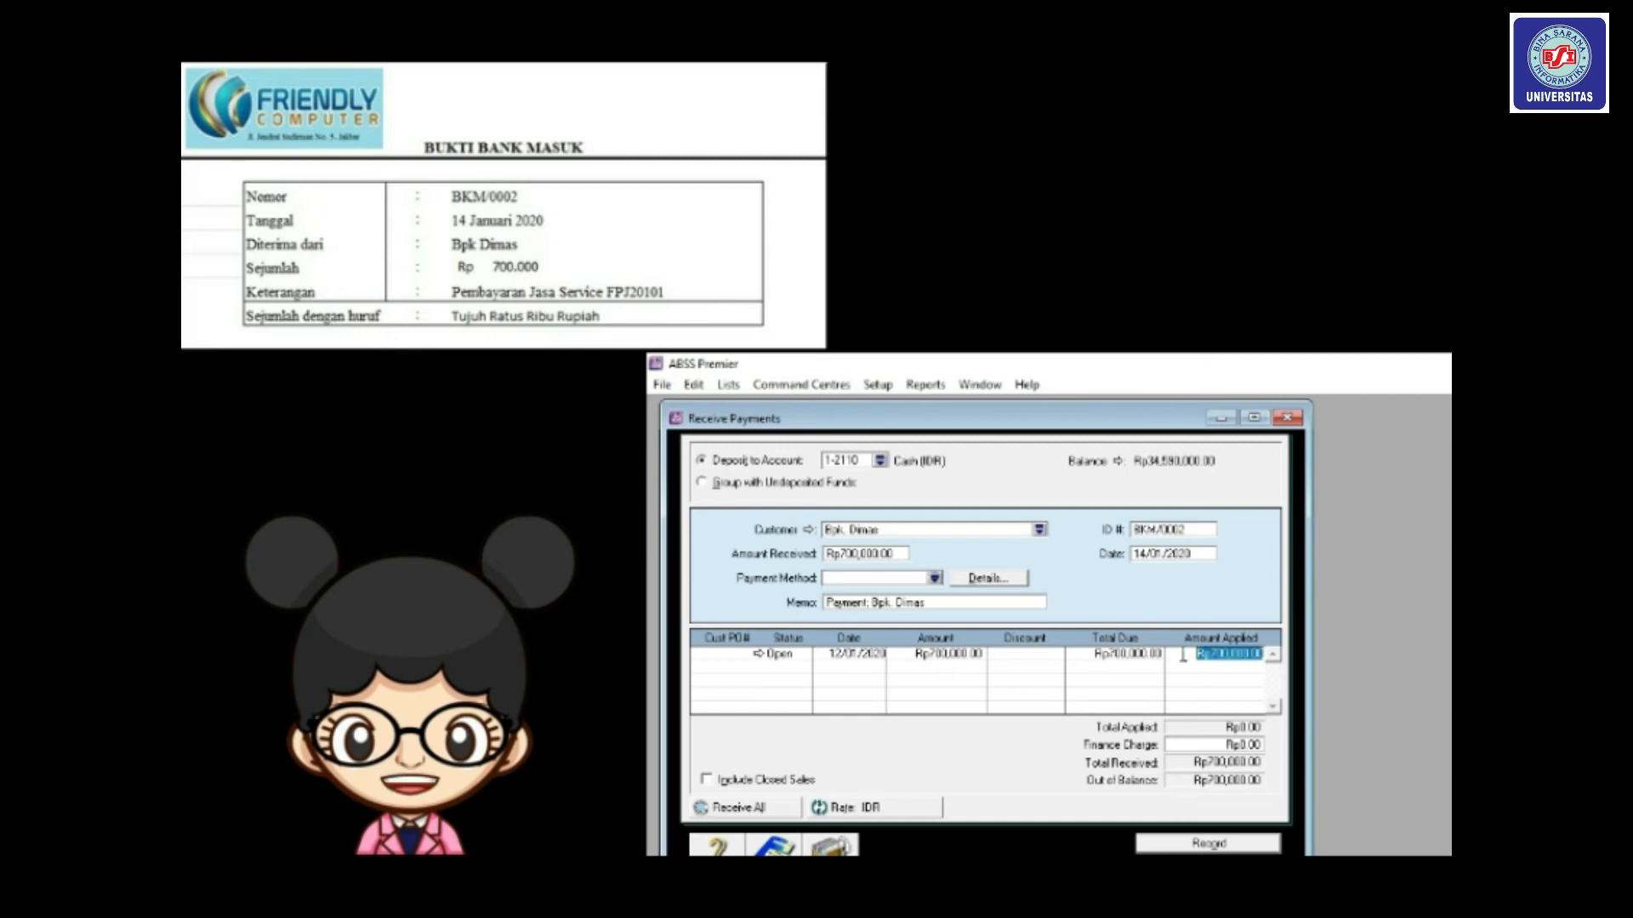
key("Tab")
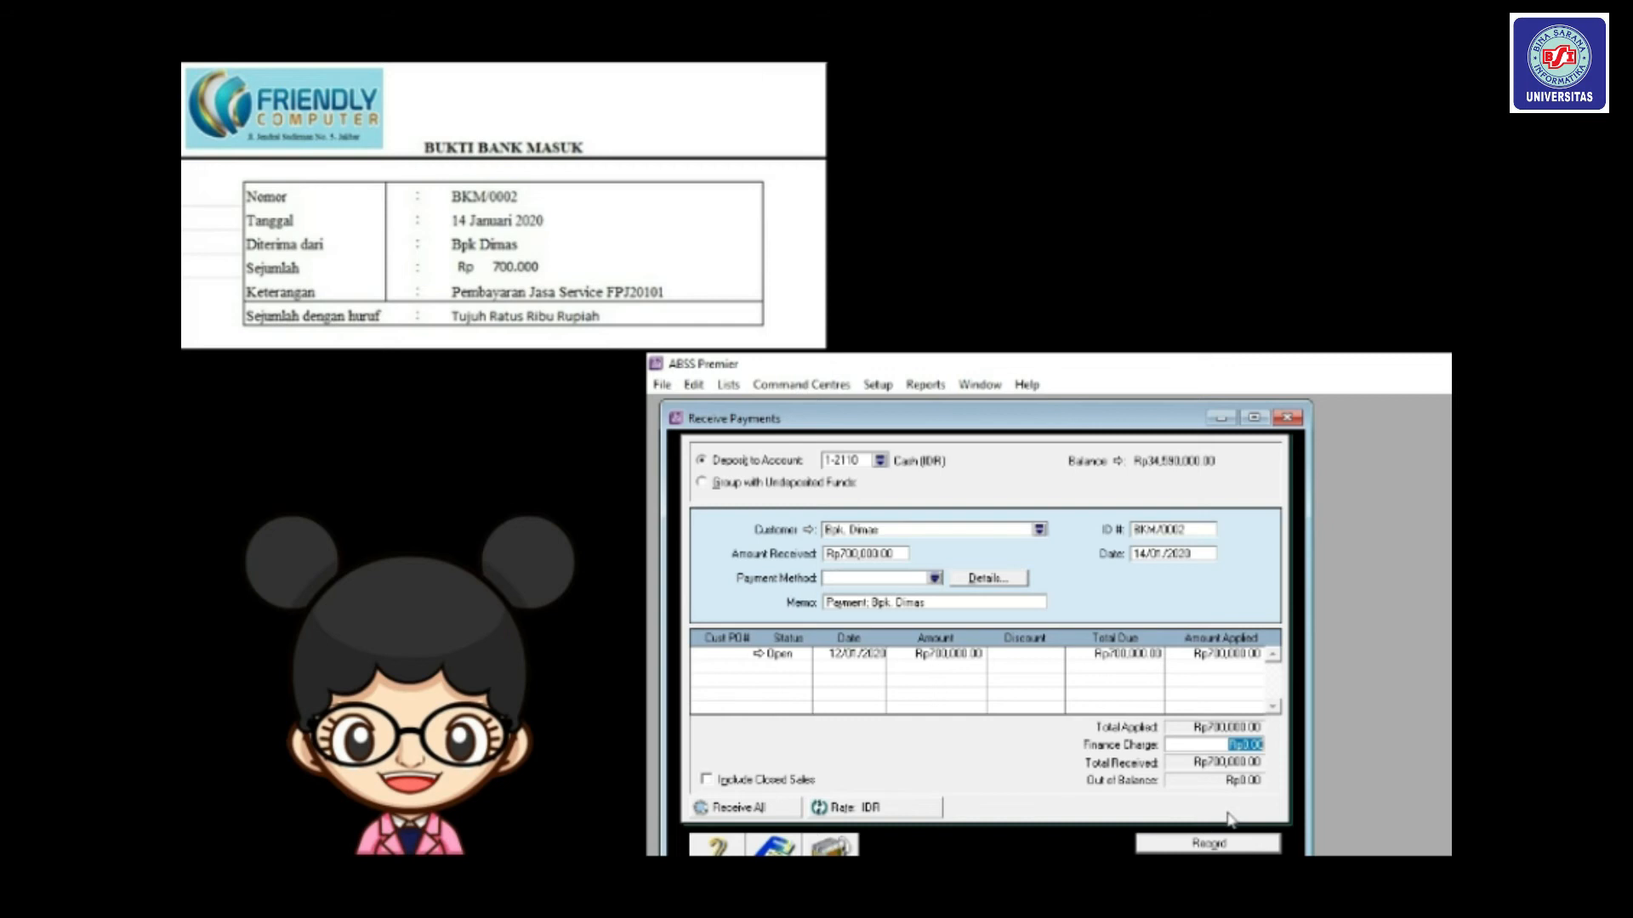
left_click(1219, 844)
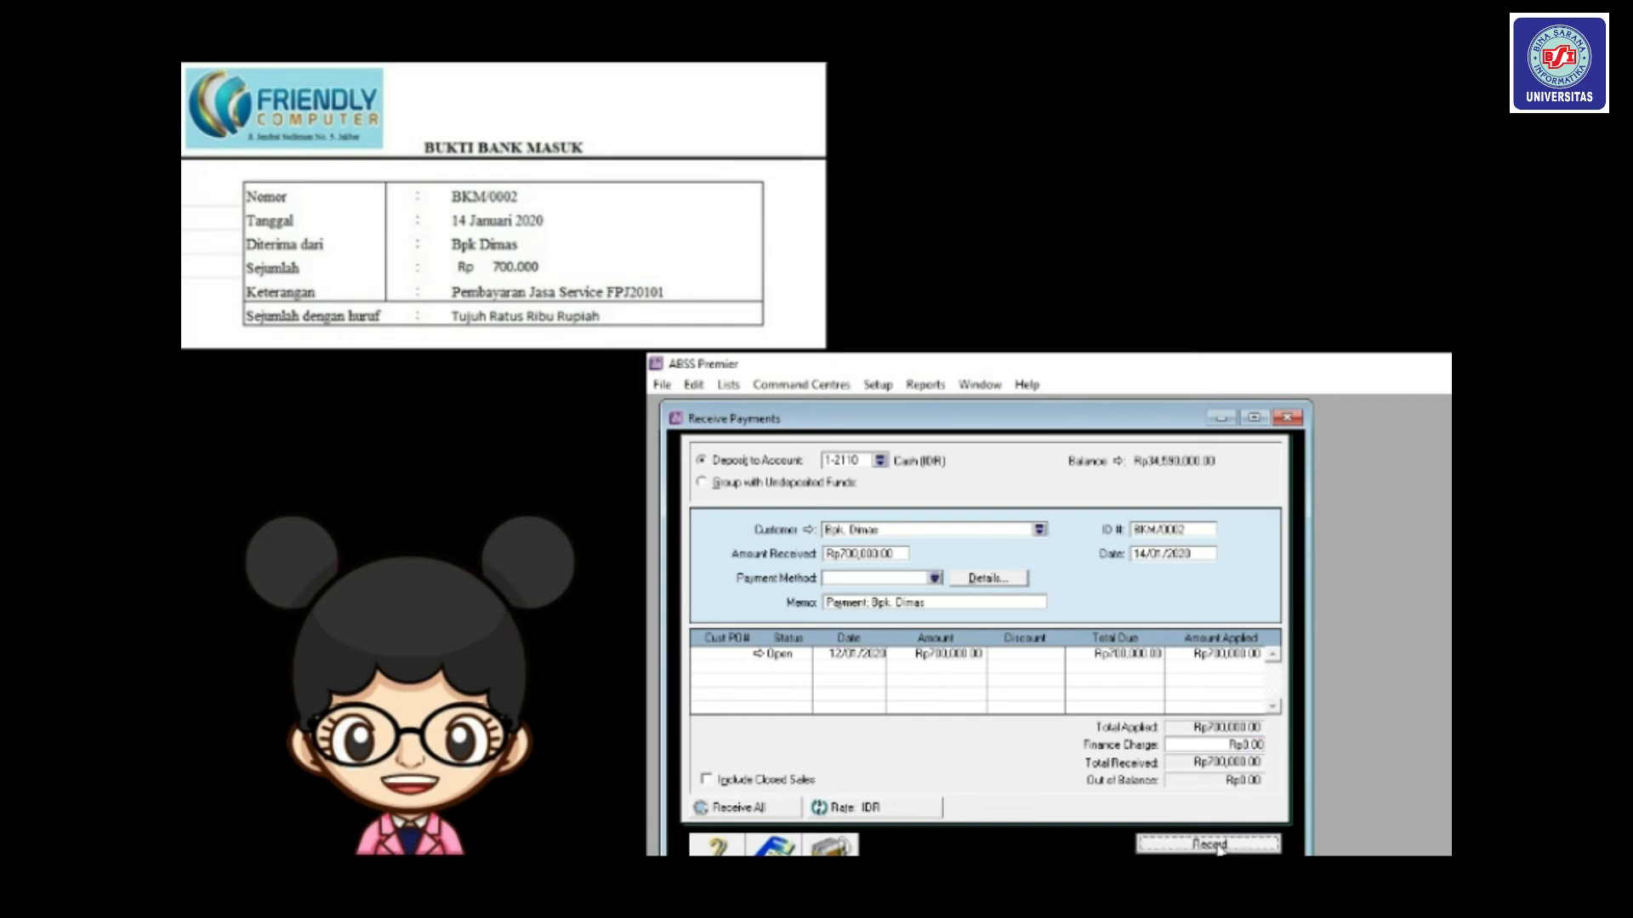
Close Receive Payments and show the Receipts tab of the Transaction Journal.
left_click(1286, 417)
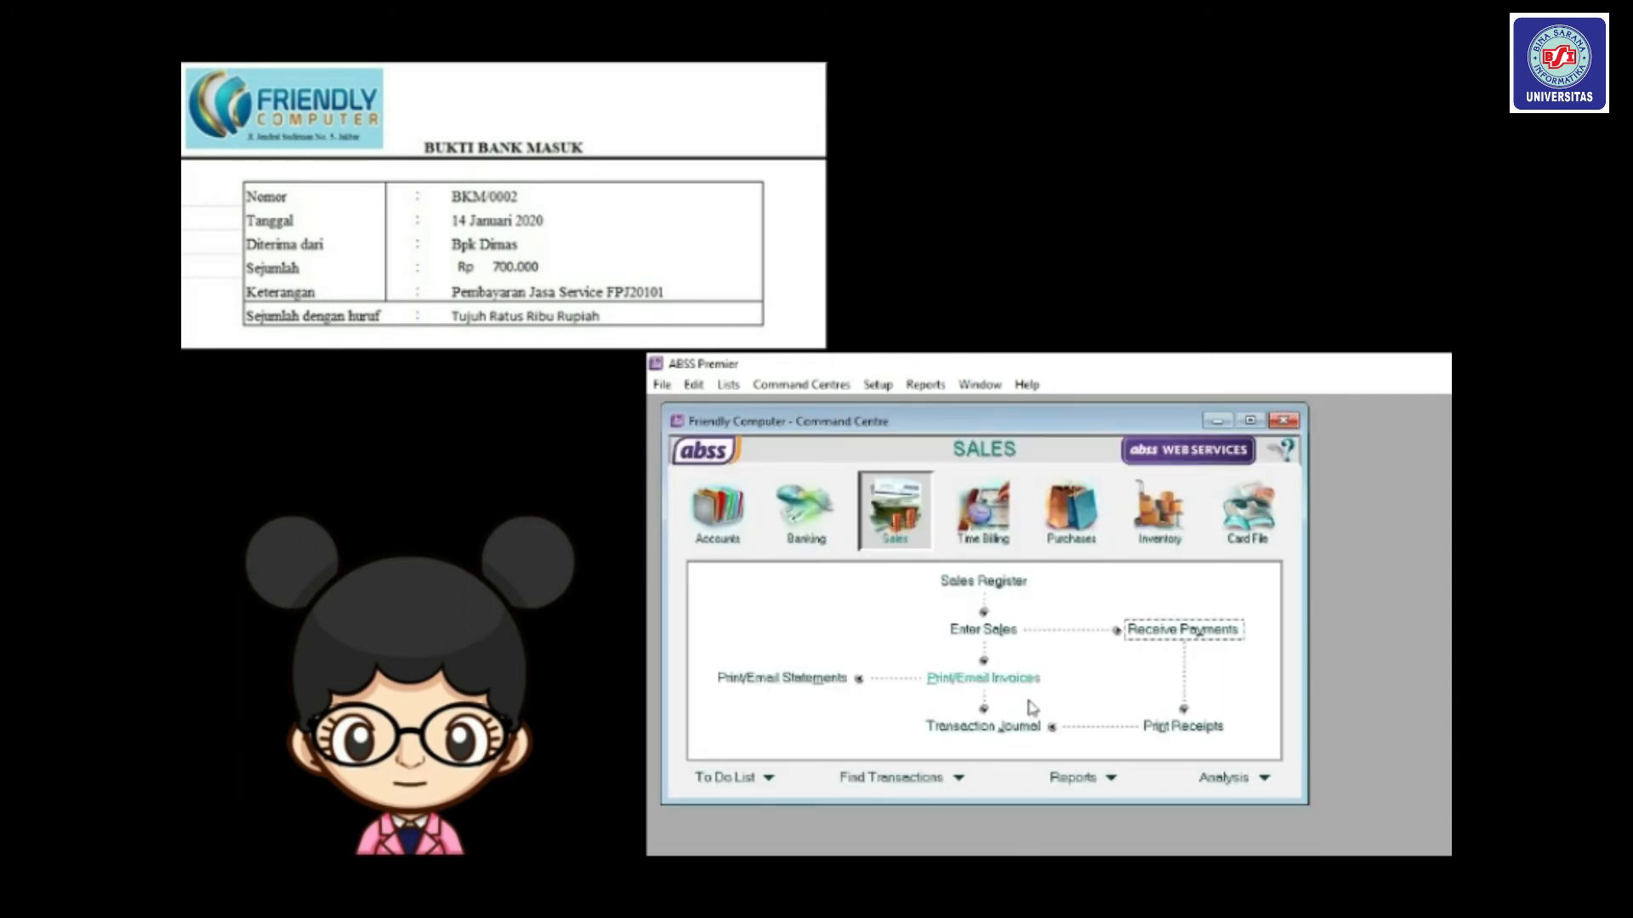
left_click(986, 727)
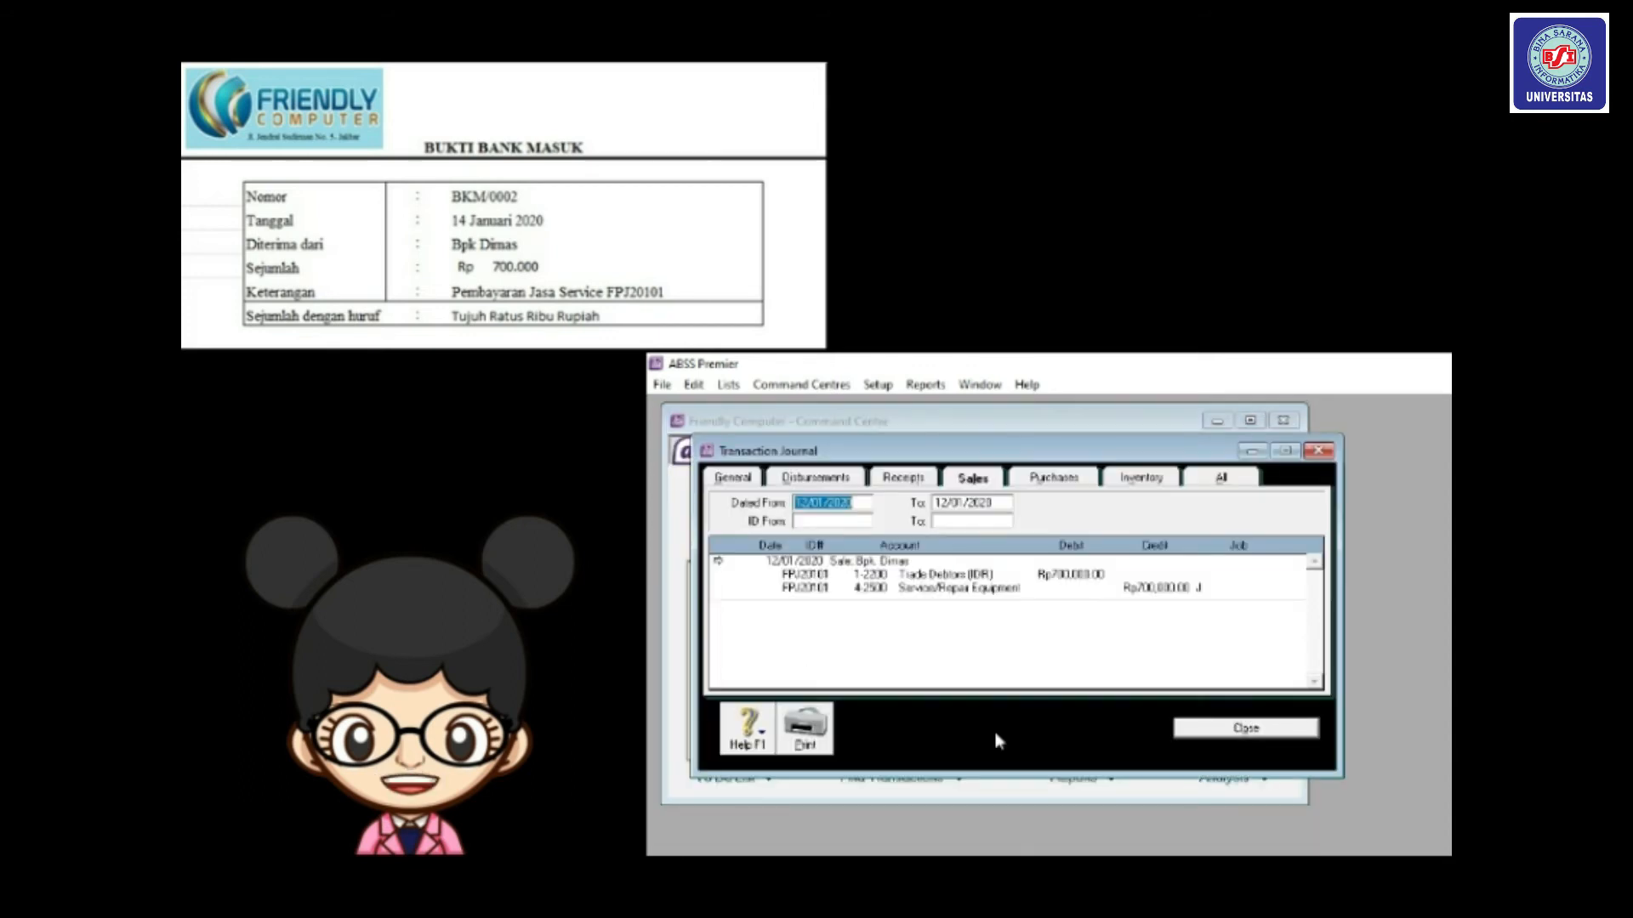
left_click(904, 478)
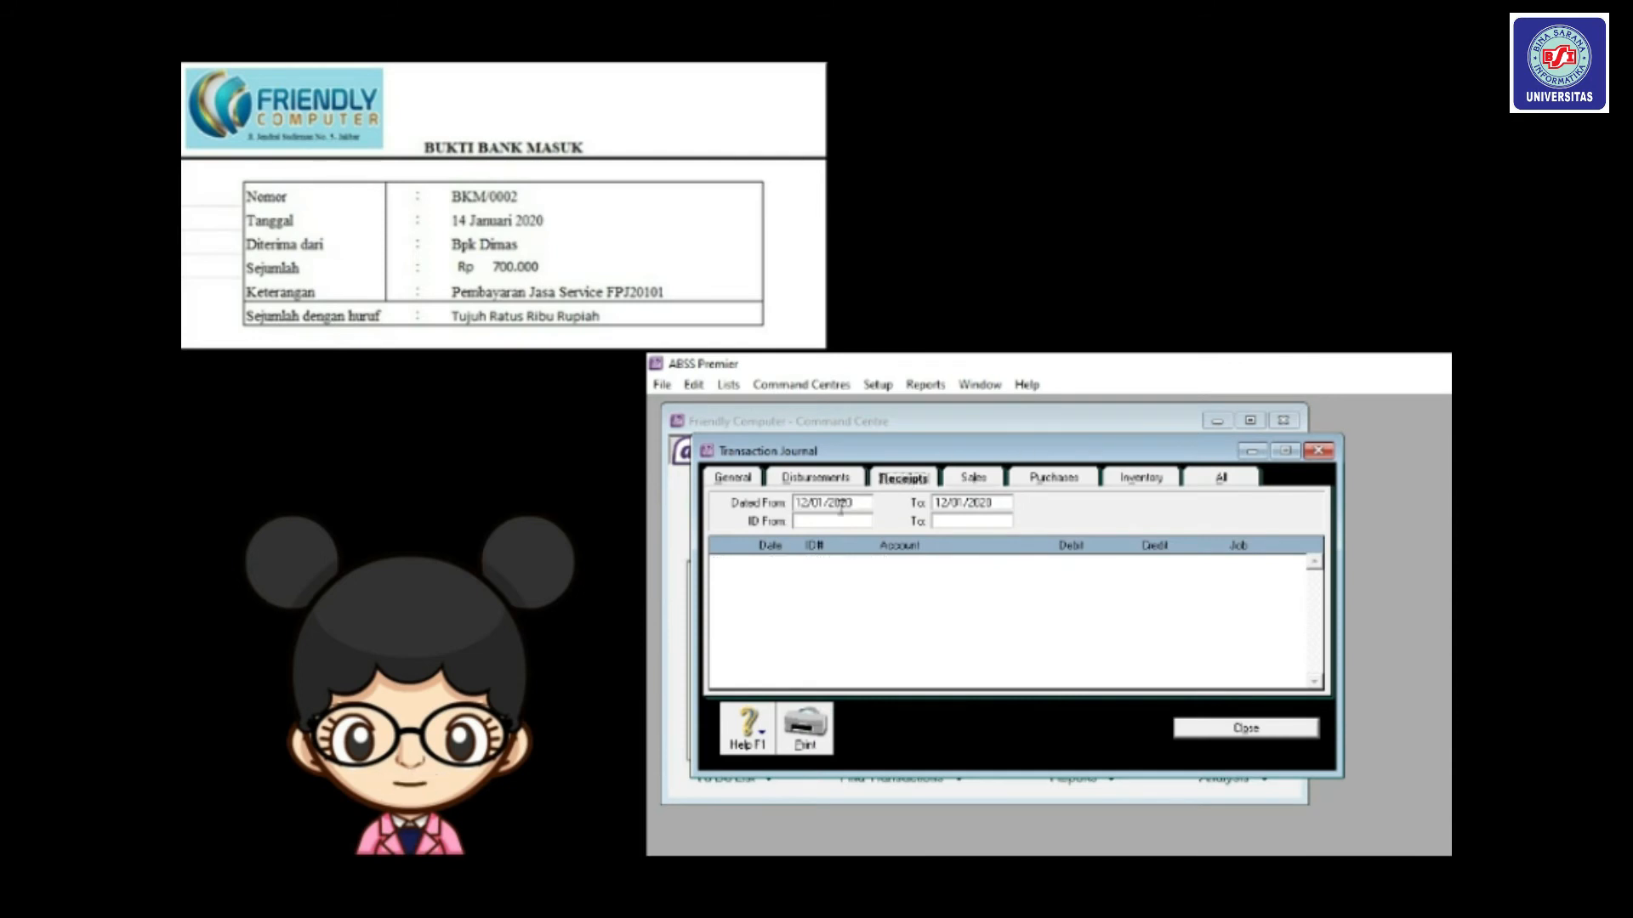
Set the receipts date range to 14/01/2020 through 14/01/2020.
left_click(806, 503)
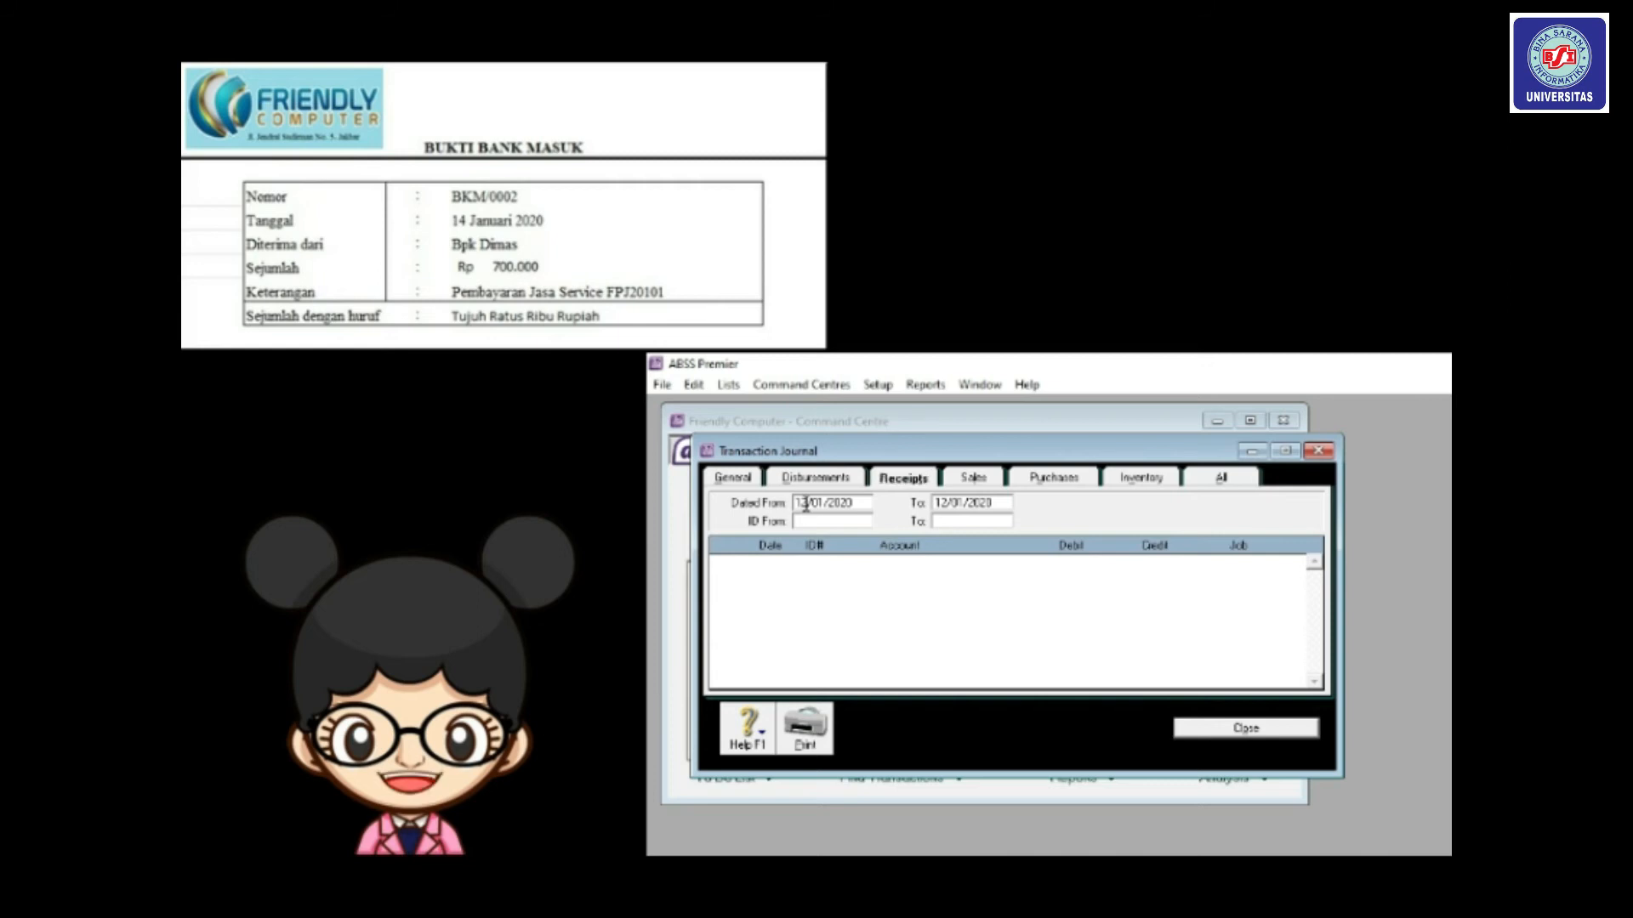
key("BackSpace")
type("4")
key("Tab")
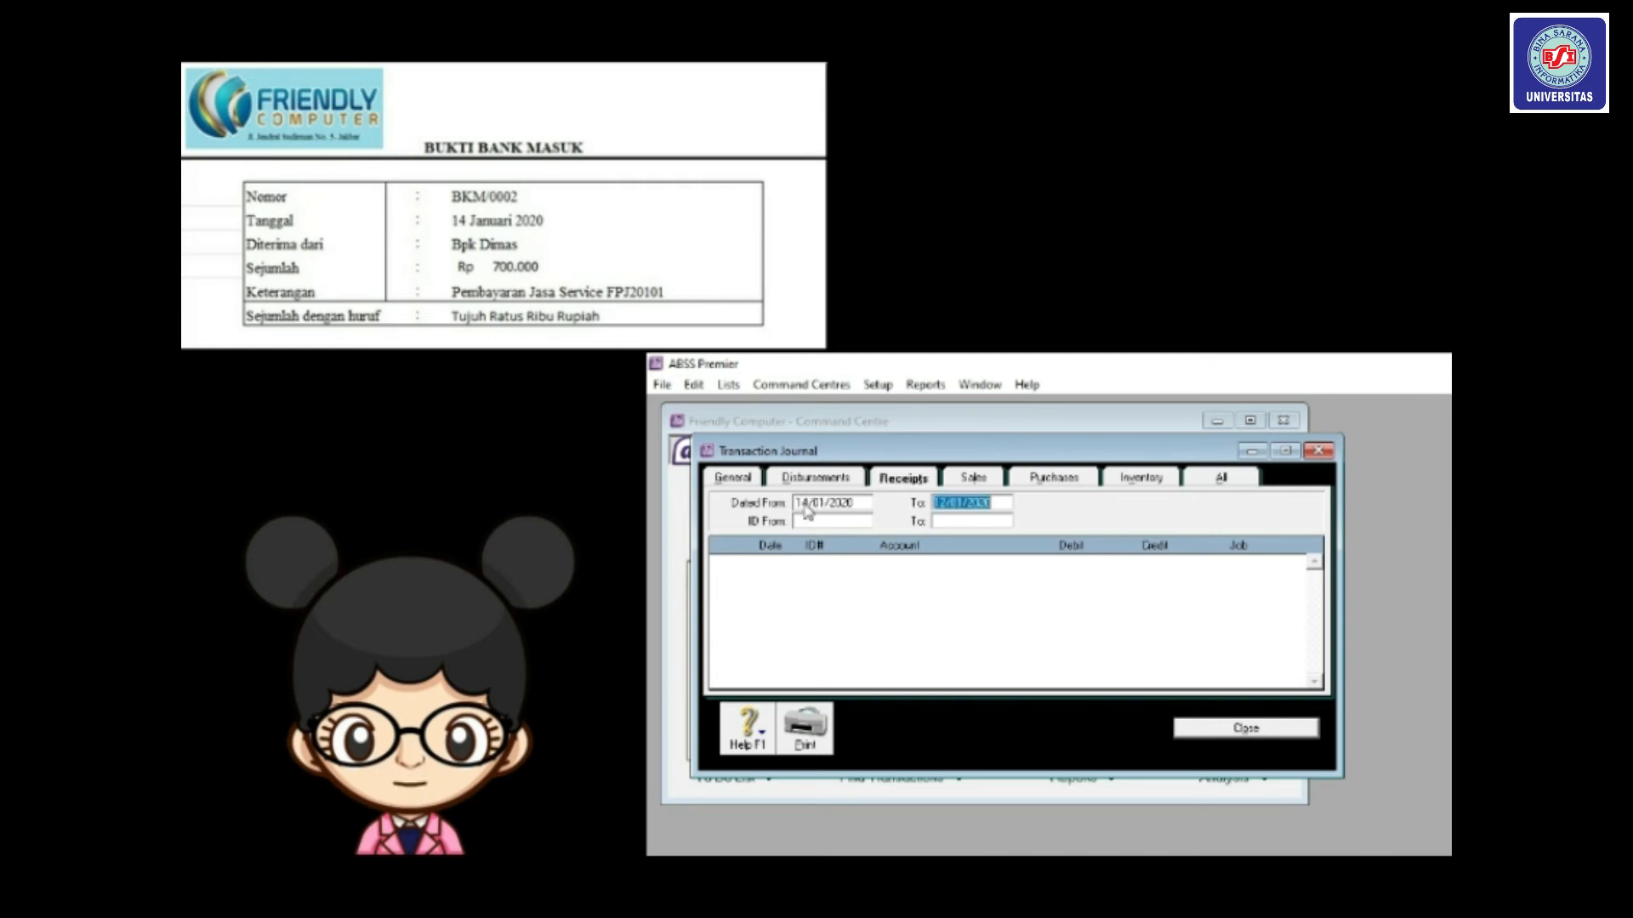
left_click(947, 507)
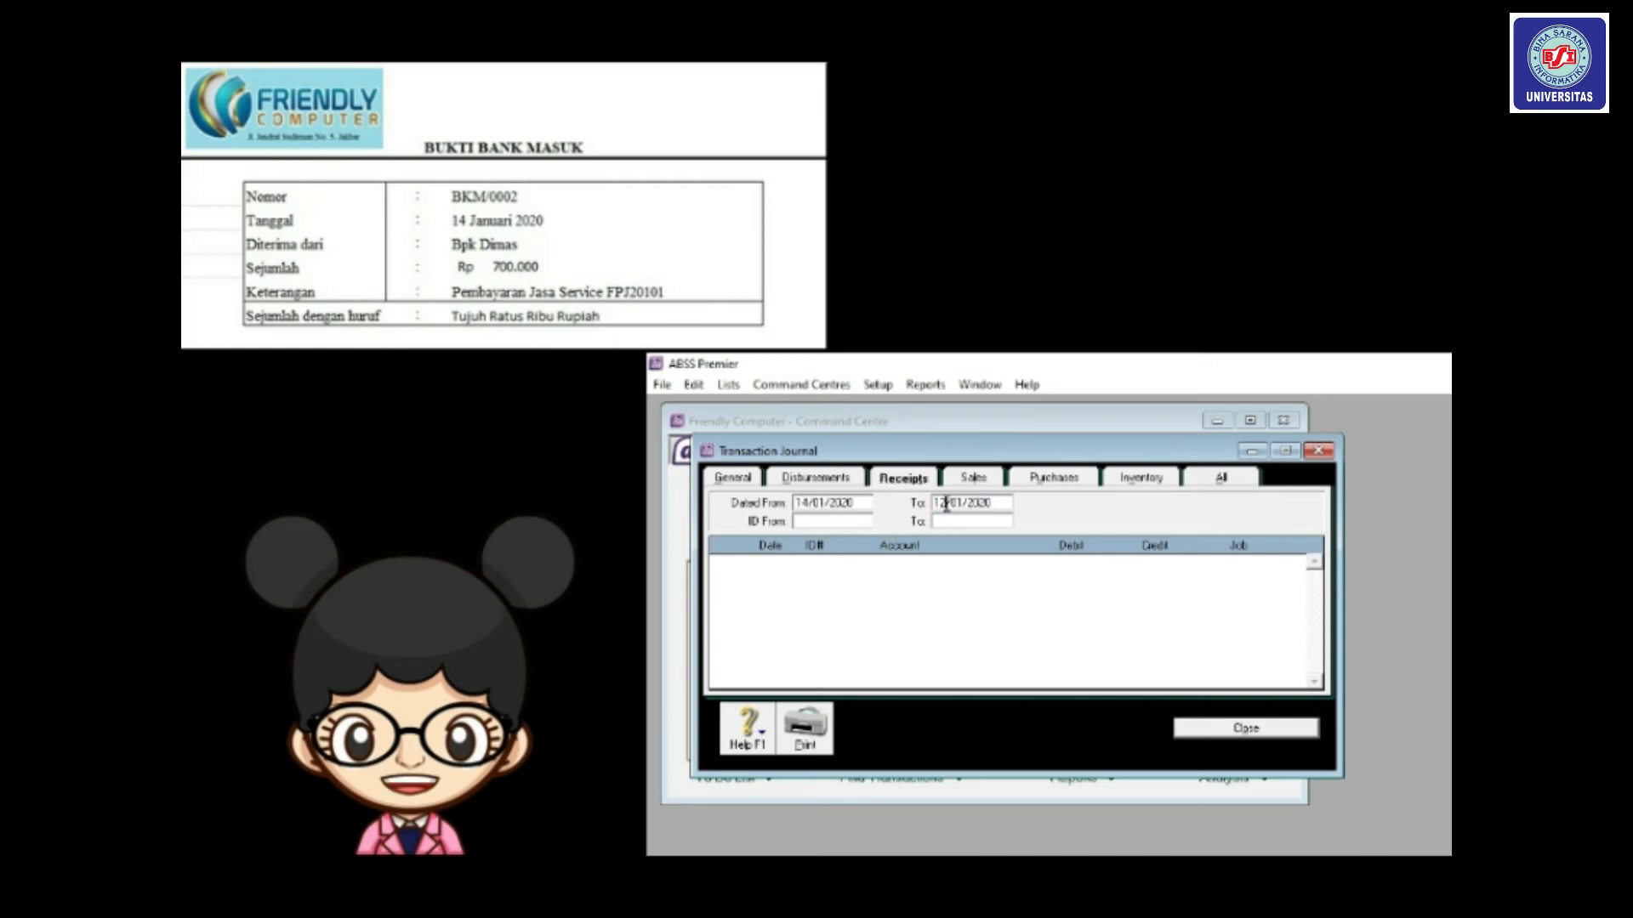
key("BackSpace")
type("4")
key("Tab")
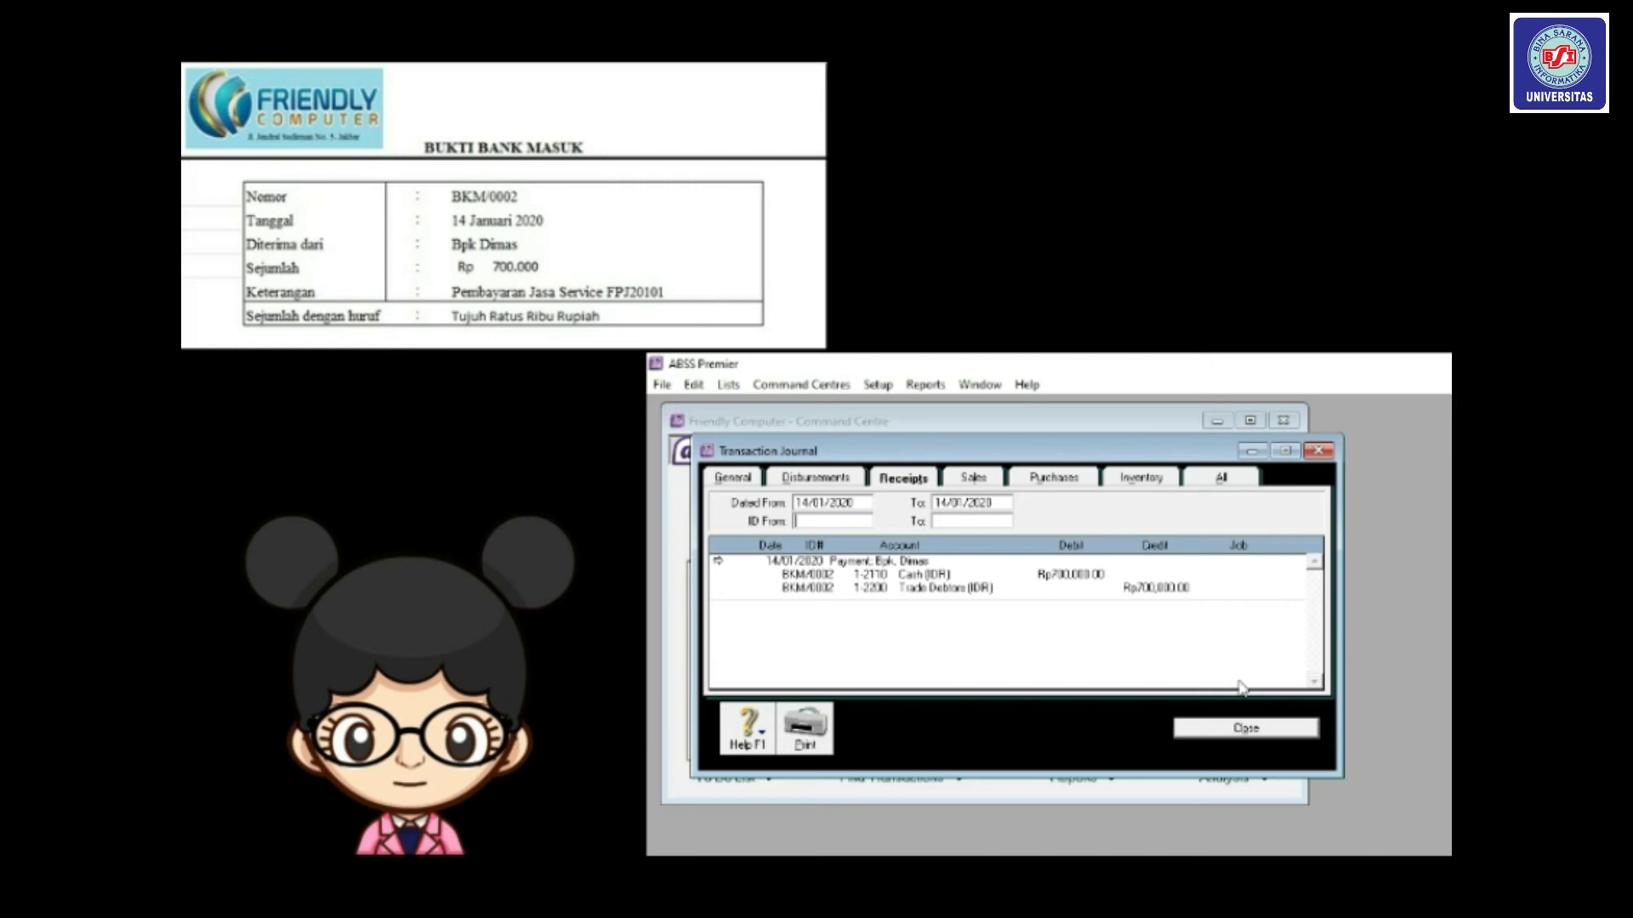
Close the Transaction Journal to return to the Sales command centre.
left_click(1244, 729)
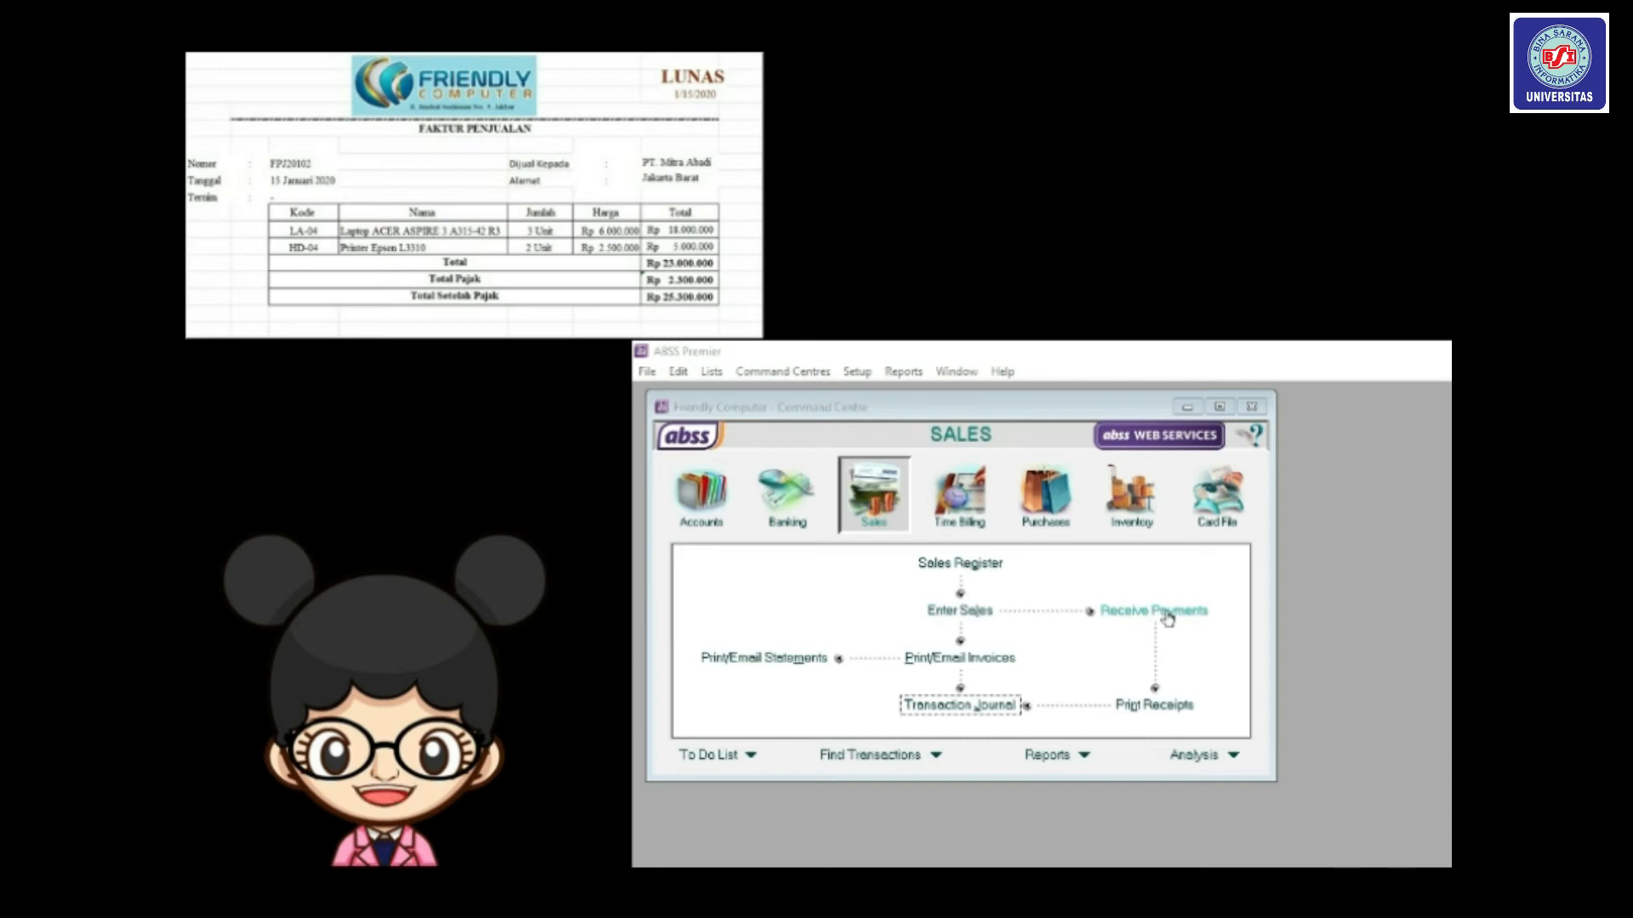
Start a new Item-layout sales invoice and choose PT. Mitra Abadi as the customer.
left_click(964, 610)
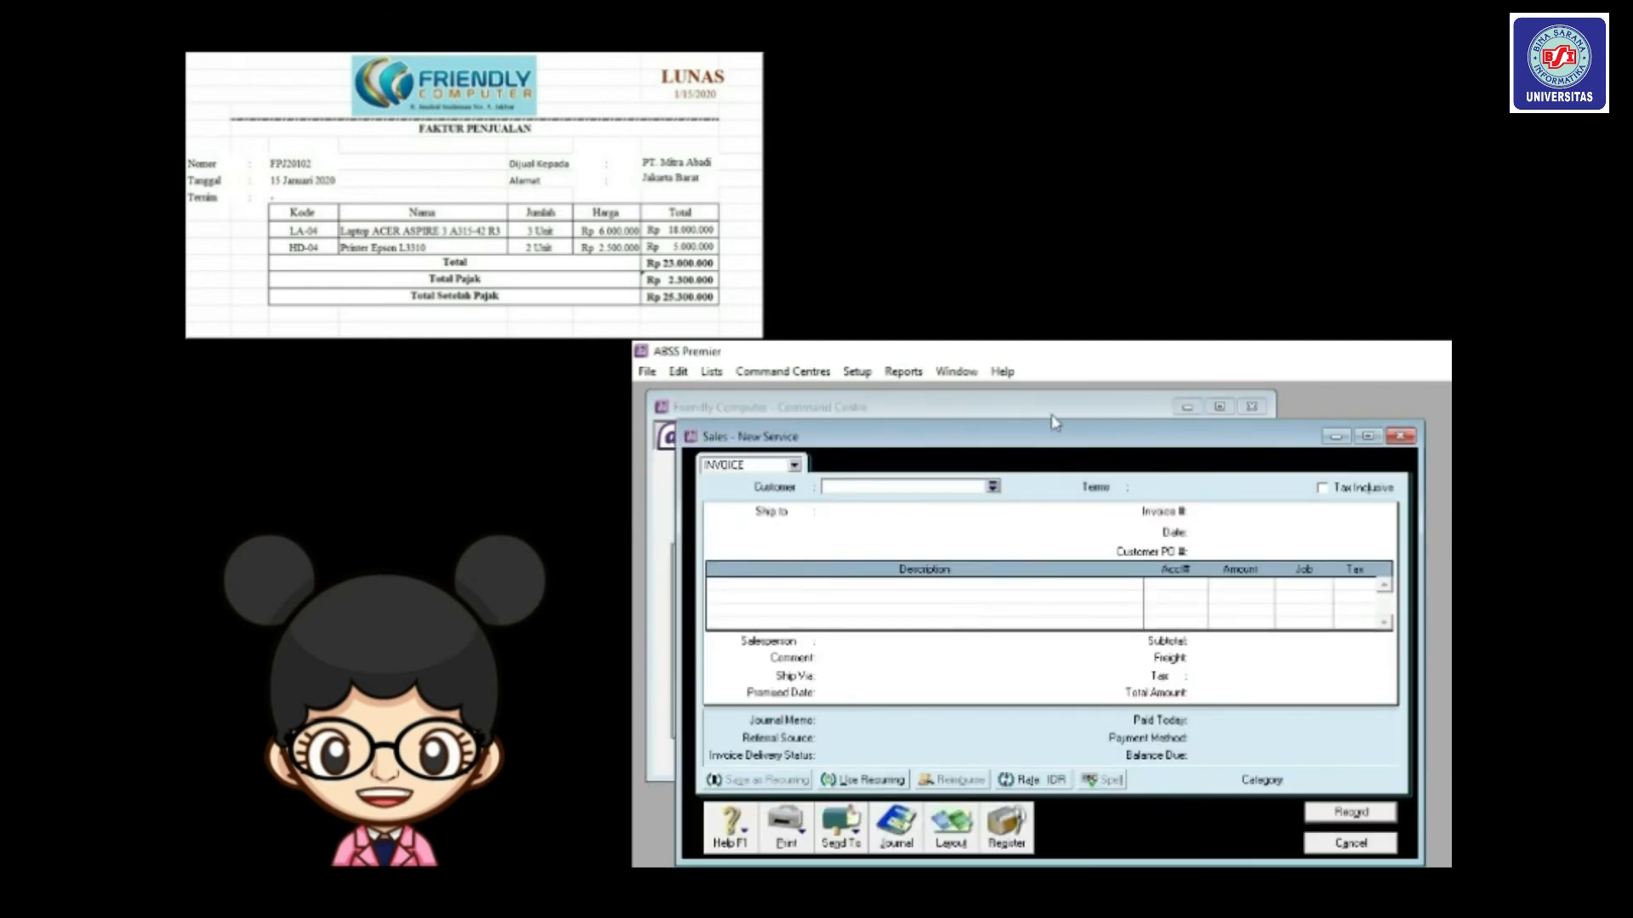
left_click_drag(1045, 438, 1019, 413)
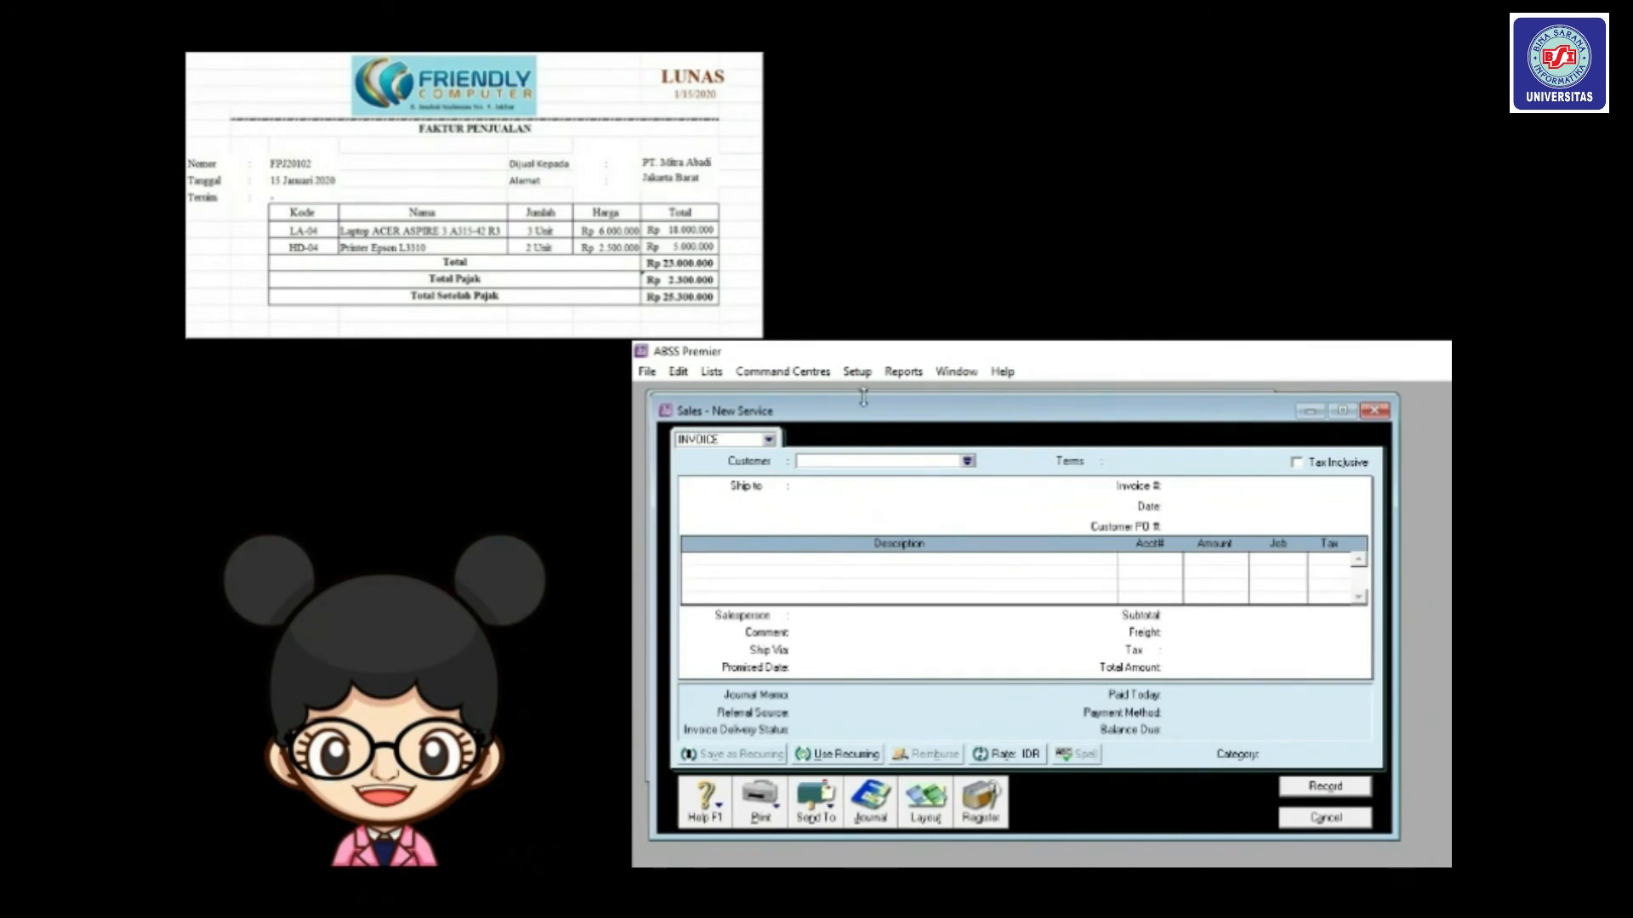
left_click(933, 807)
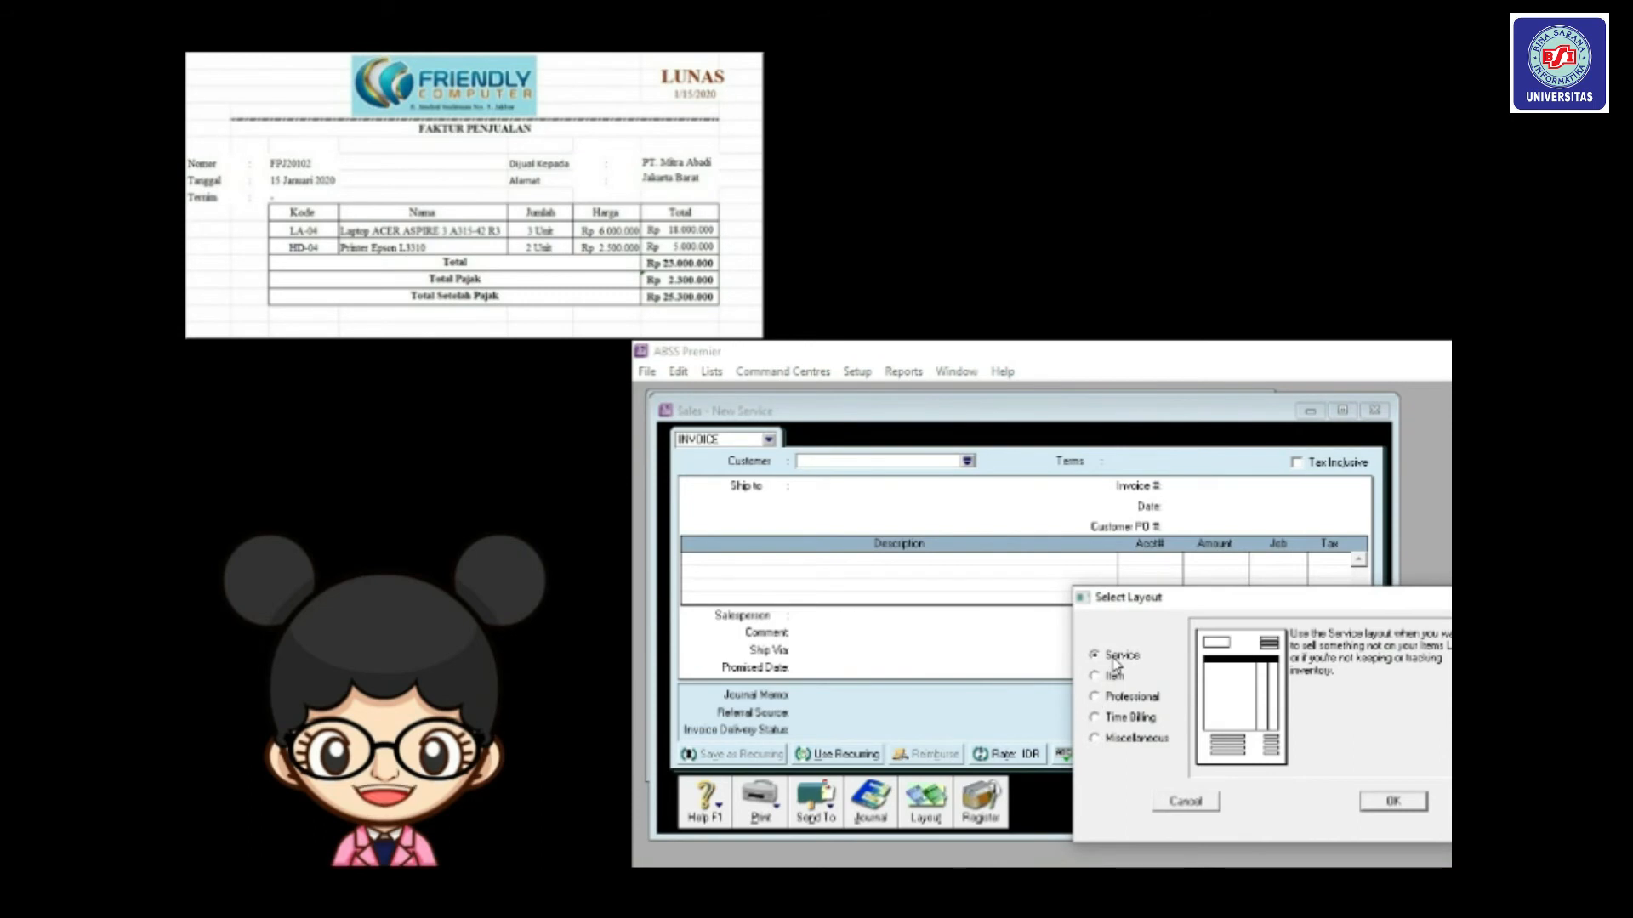
left_click(1097, 678)
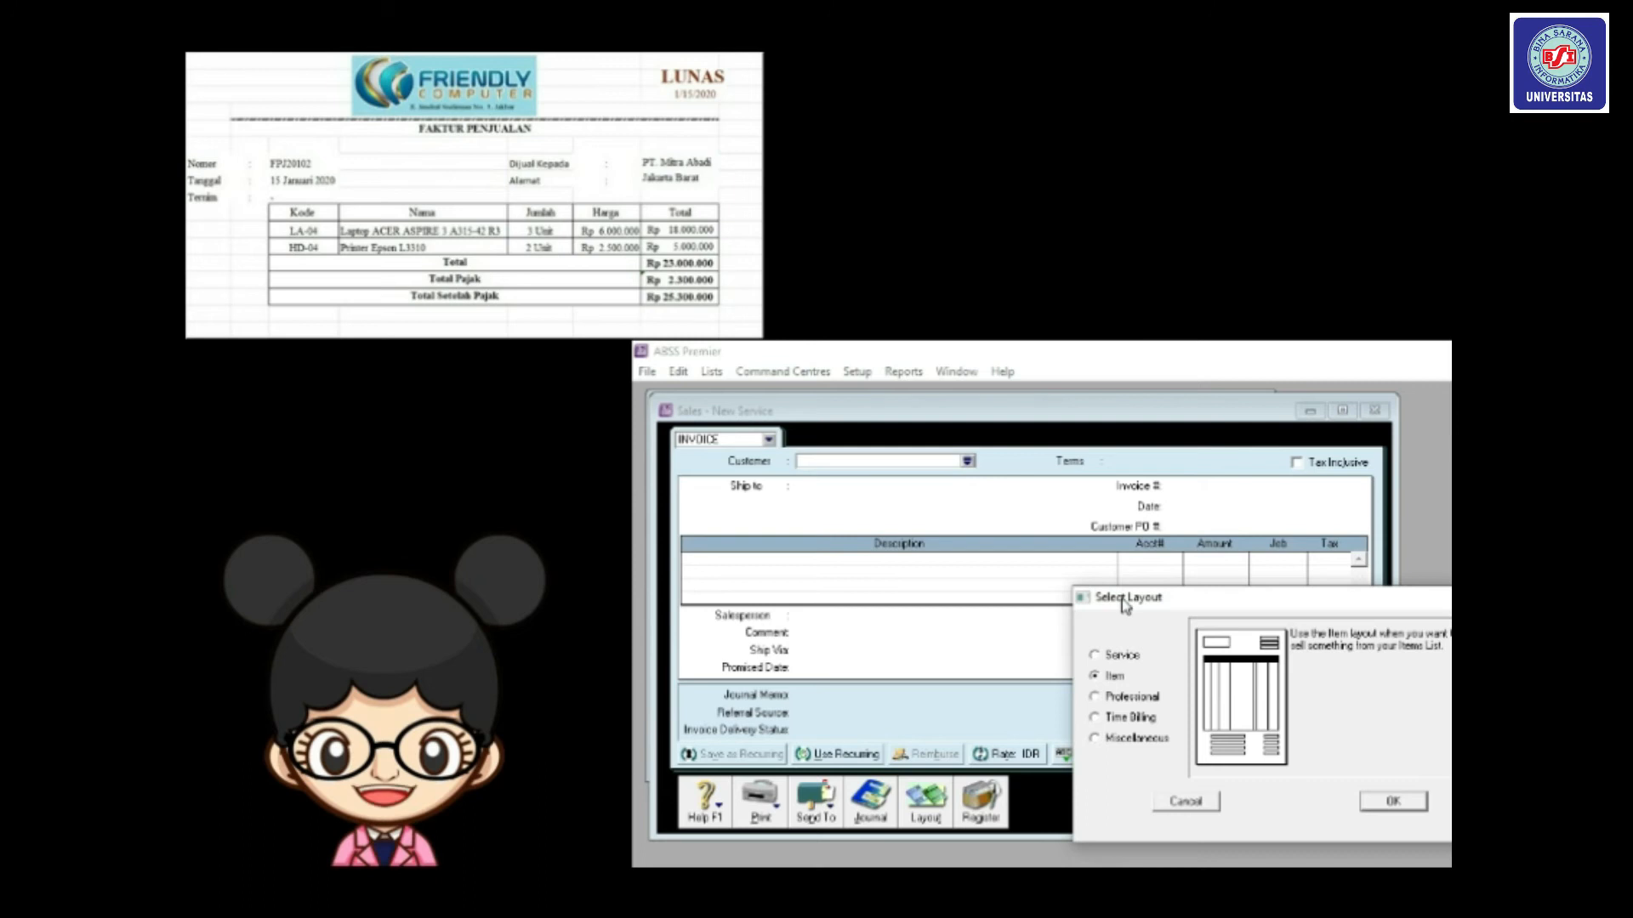
left_click_drag(1124, 602, 1051, 557)
left_click(1331, 759)
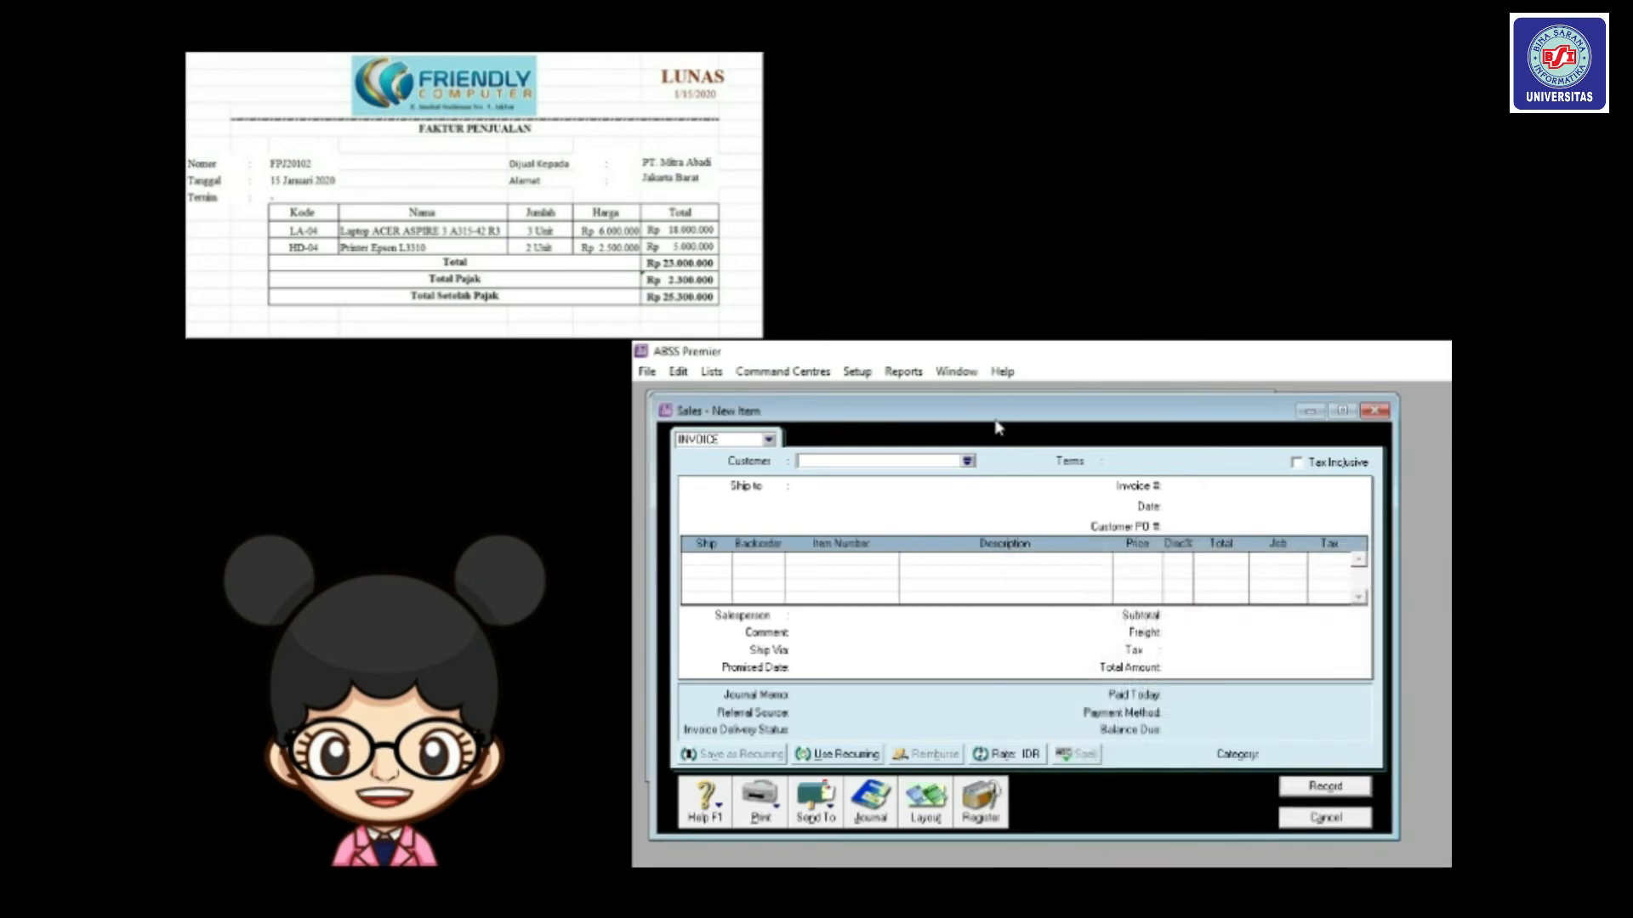
left_click(967, 461)
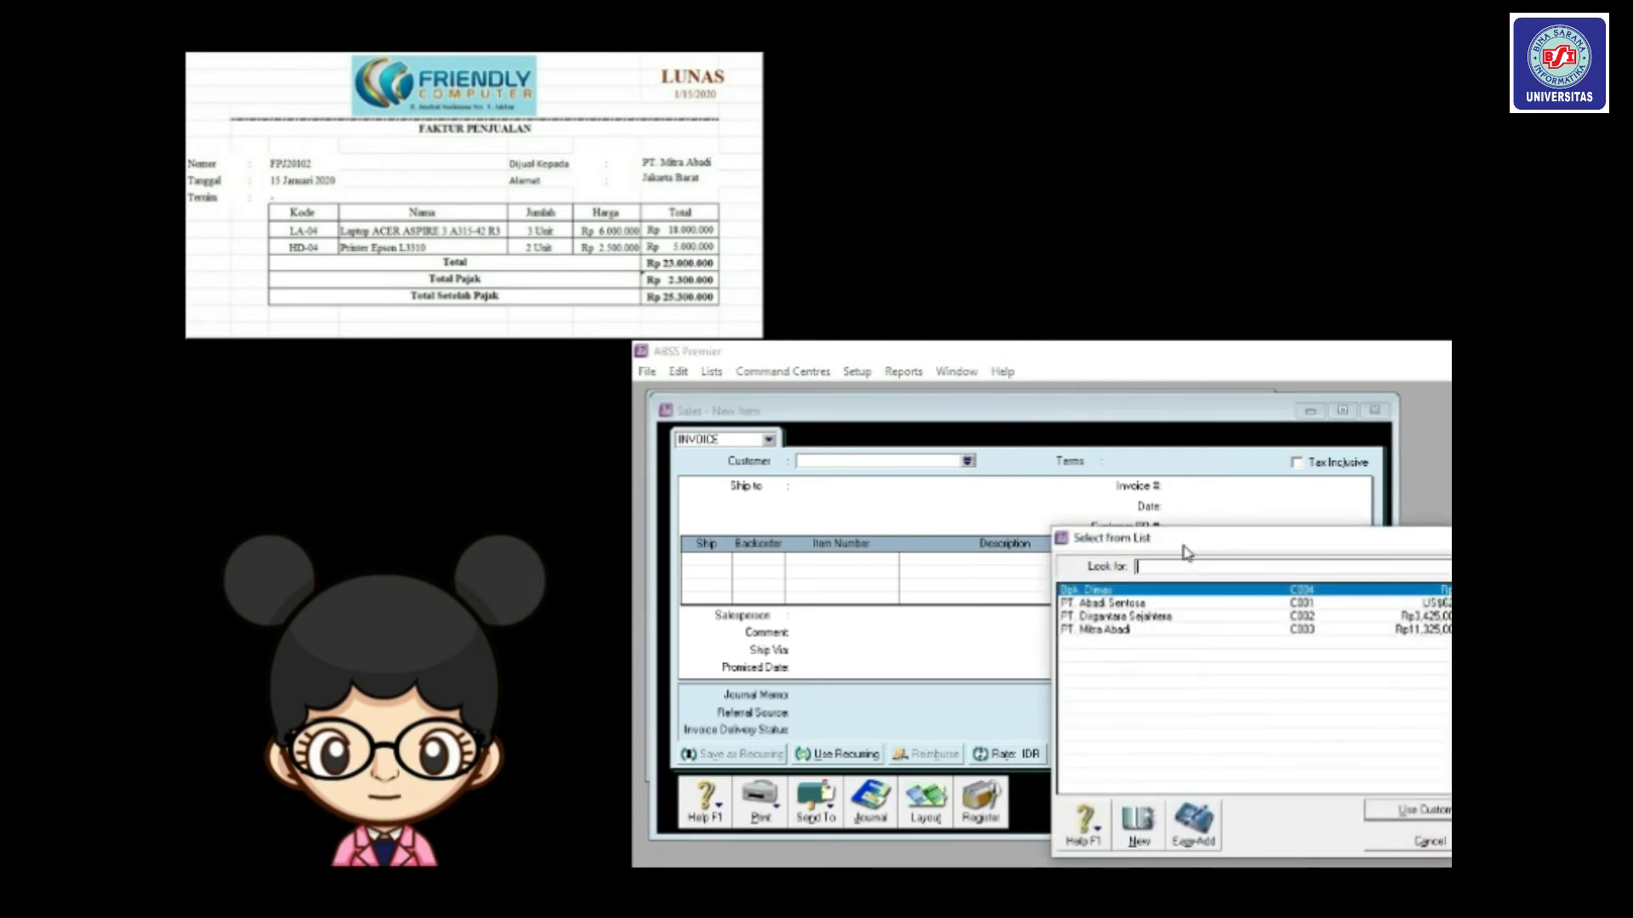
double_click(1053, 594)
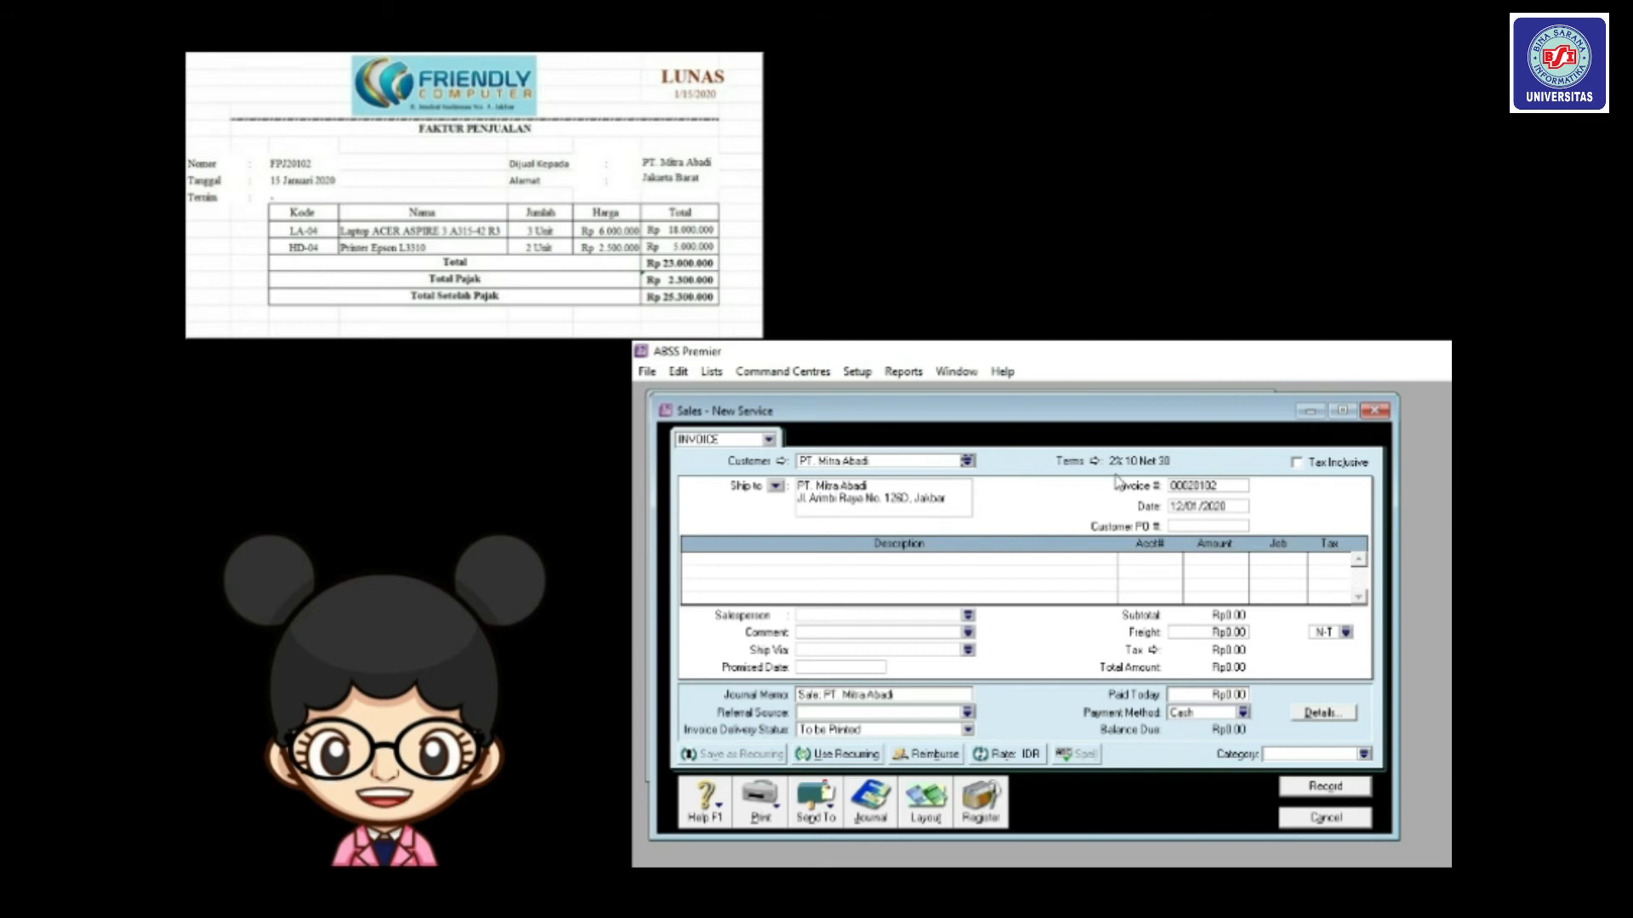
Change the invoice credit terms so payment is due C.O.D.
left_click(1095, 462)
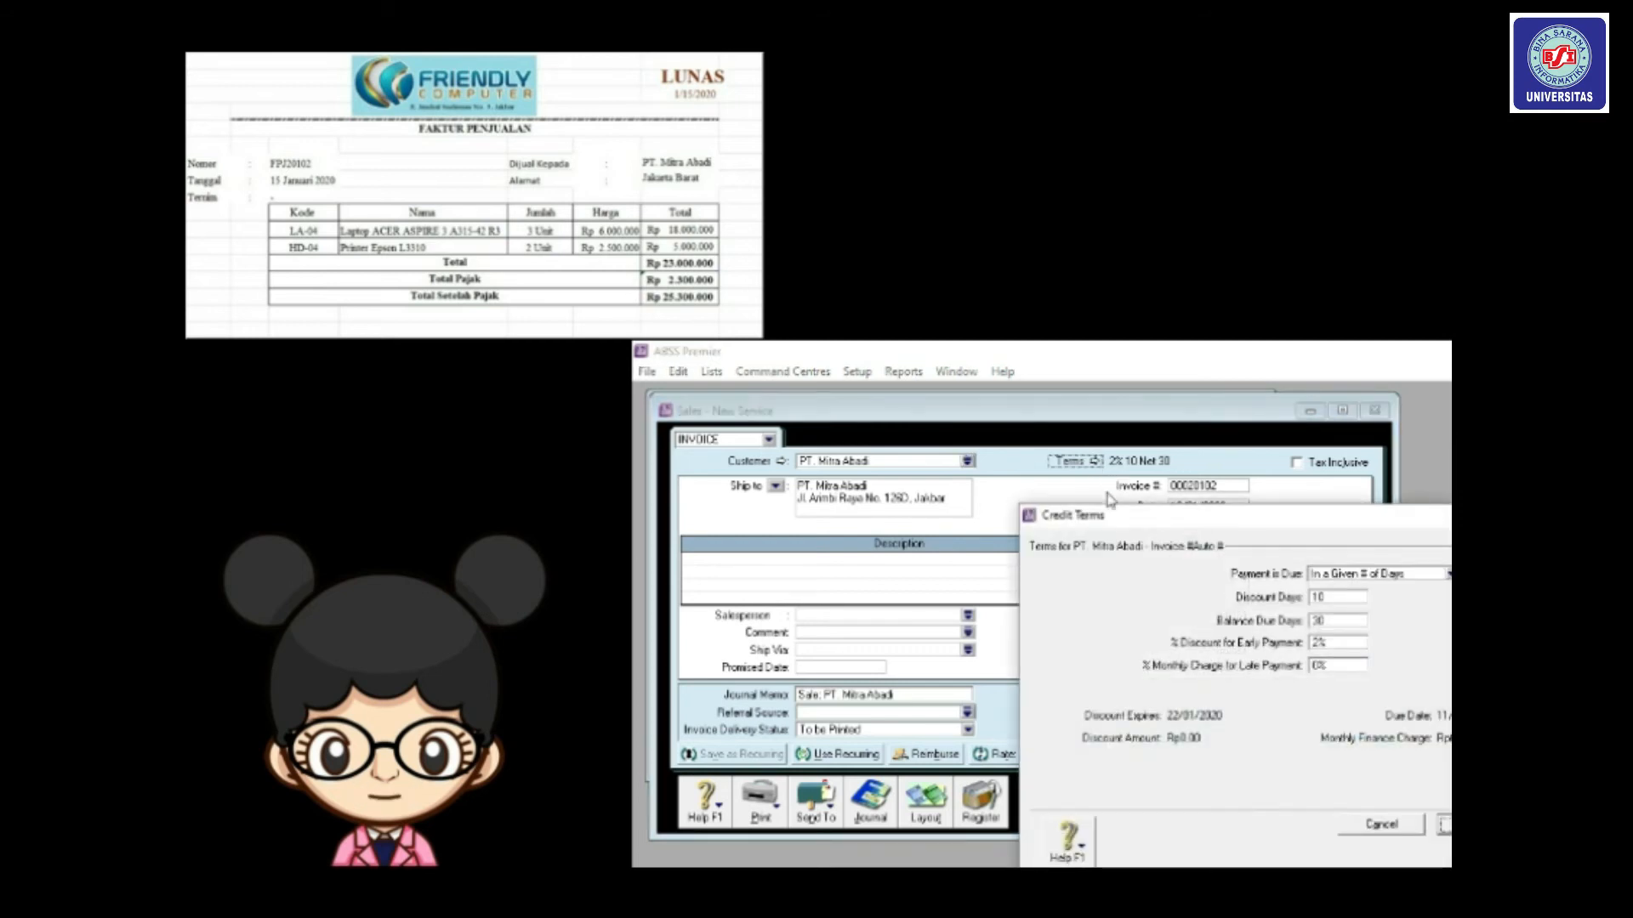
left_click_drag(1127, 521, 1009, 472)
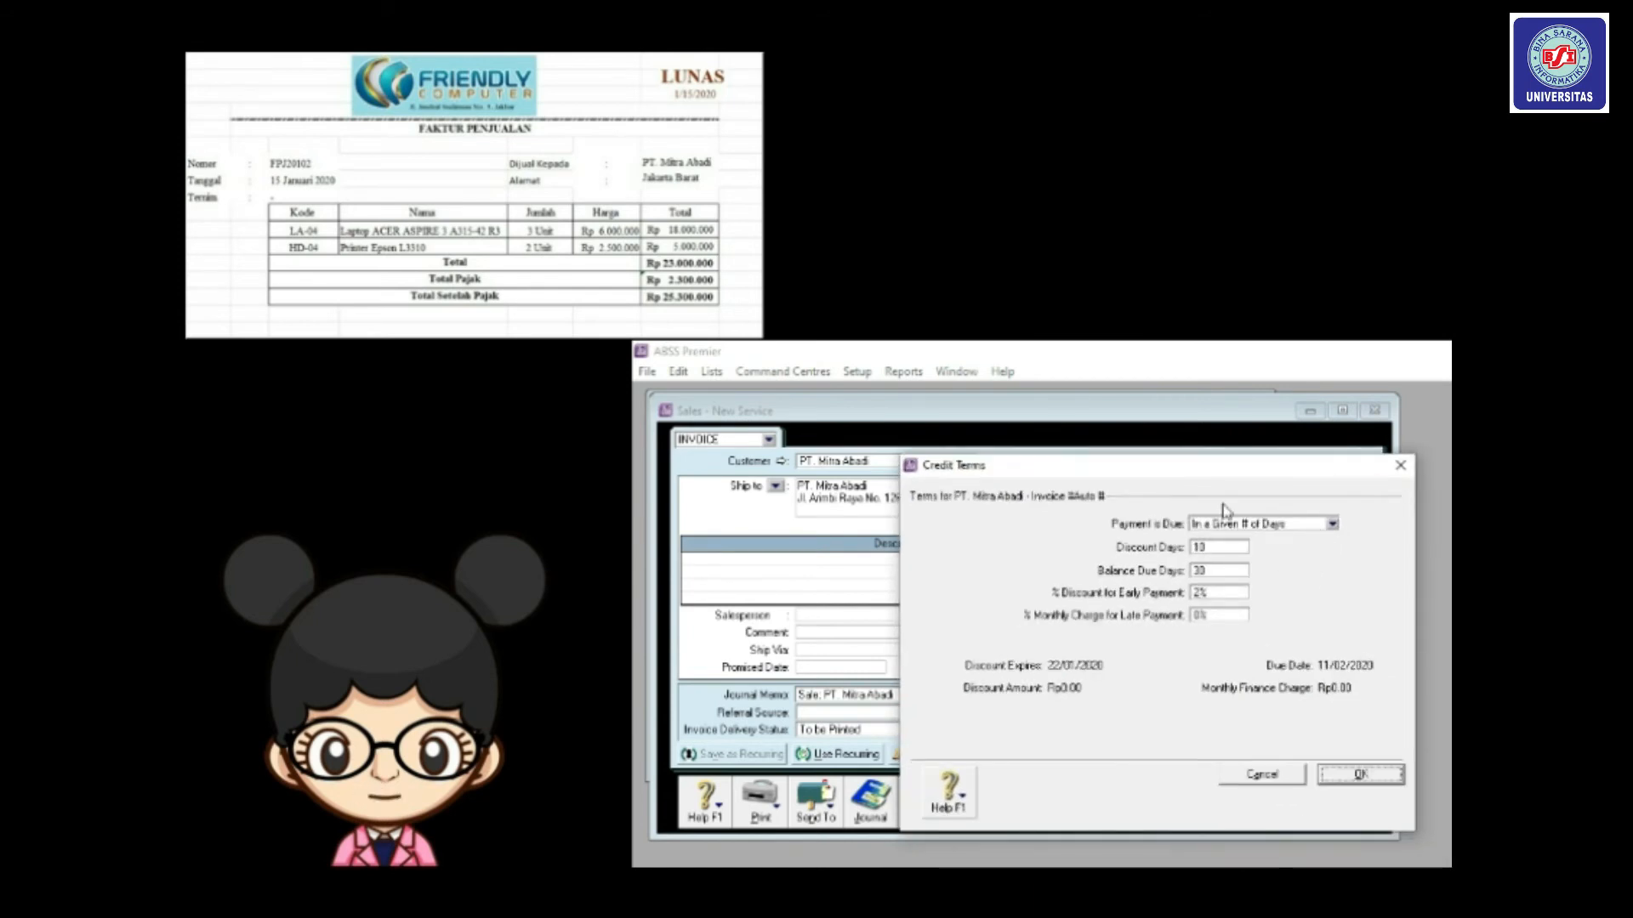
left_click(1333, 525)
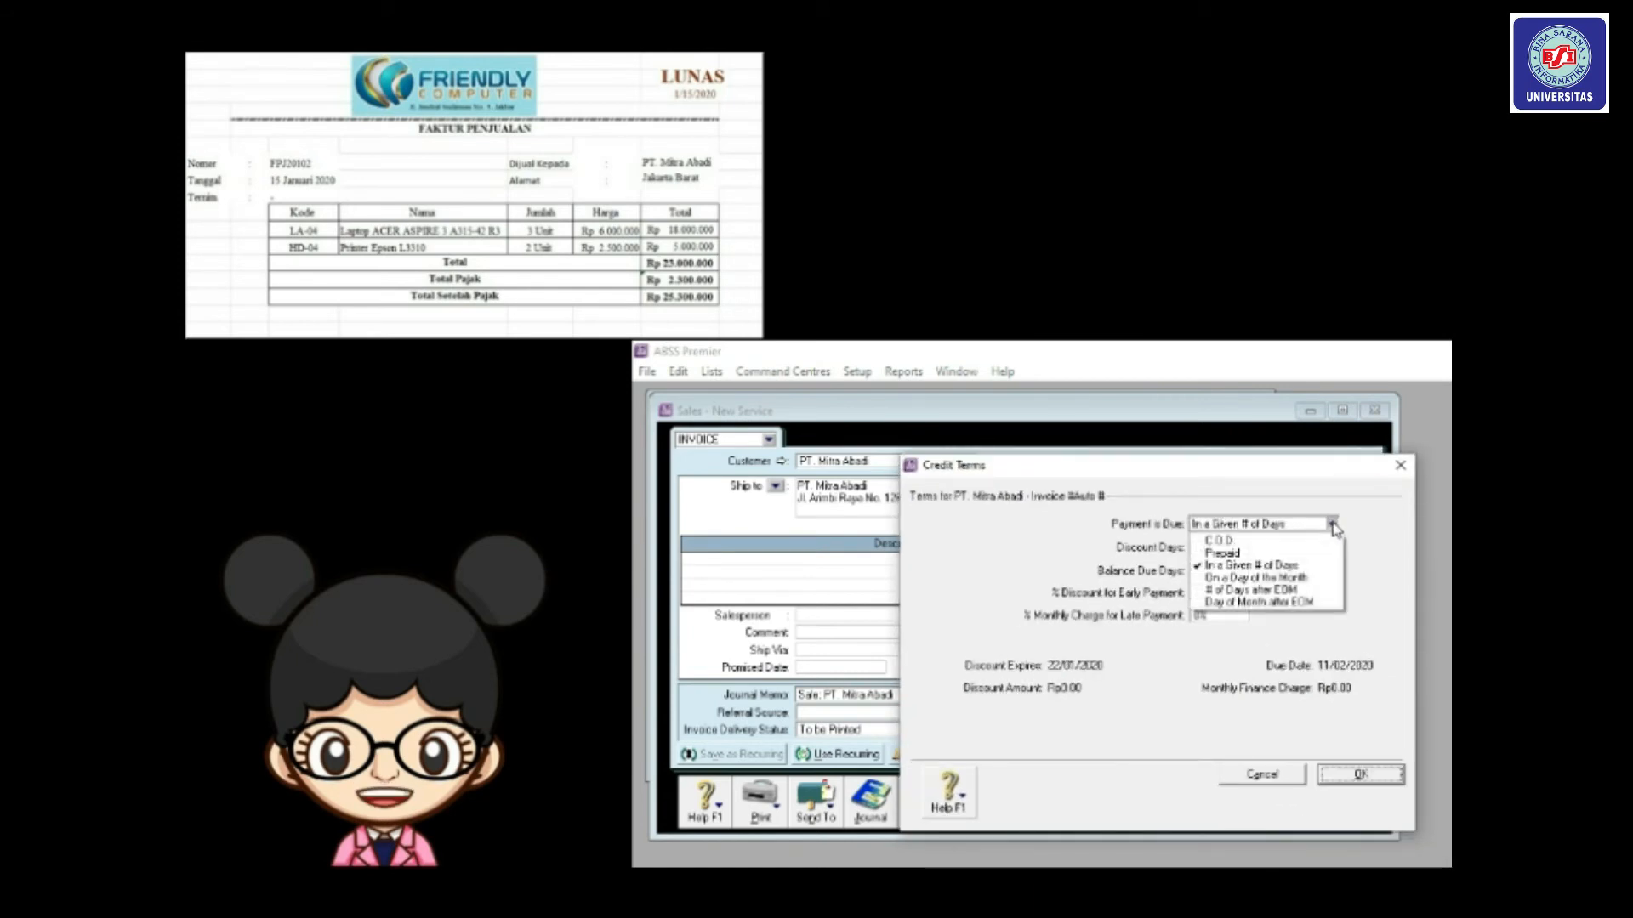
left_click(1248, 542)
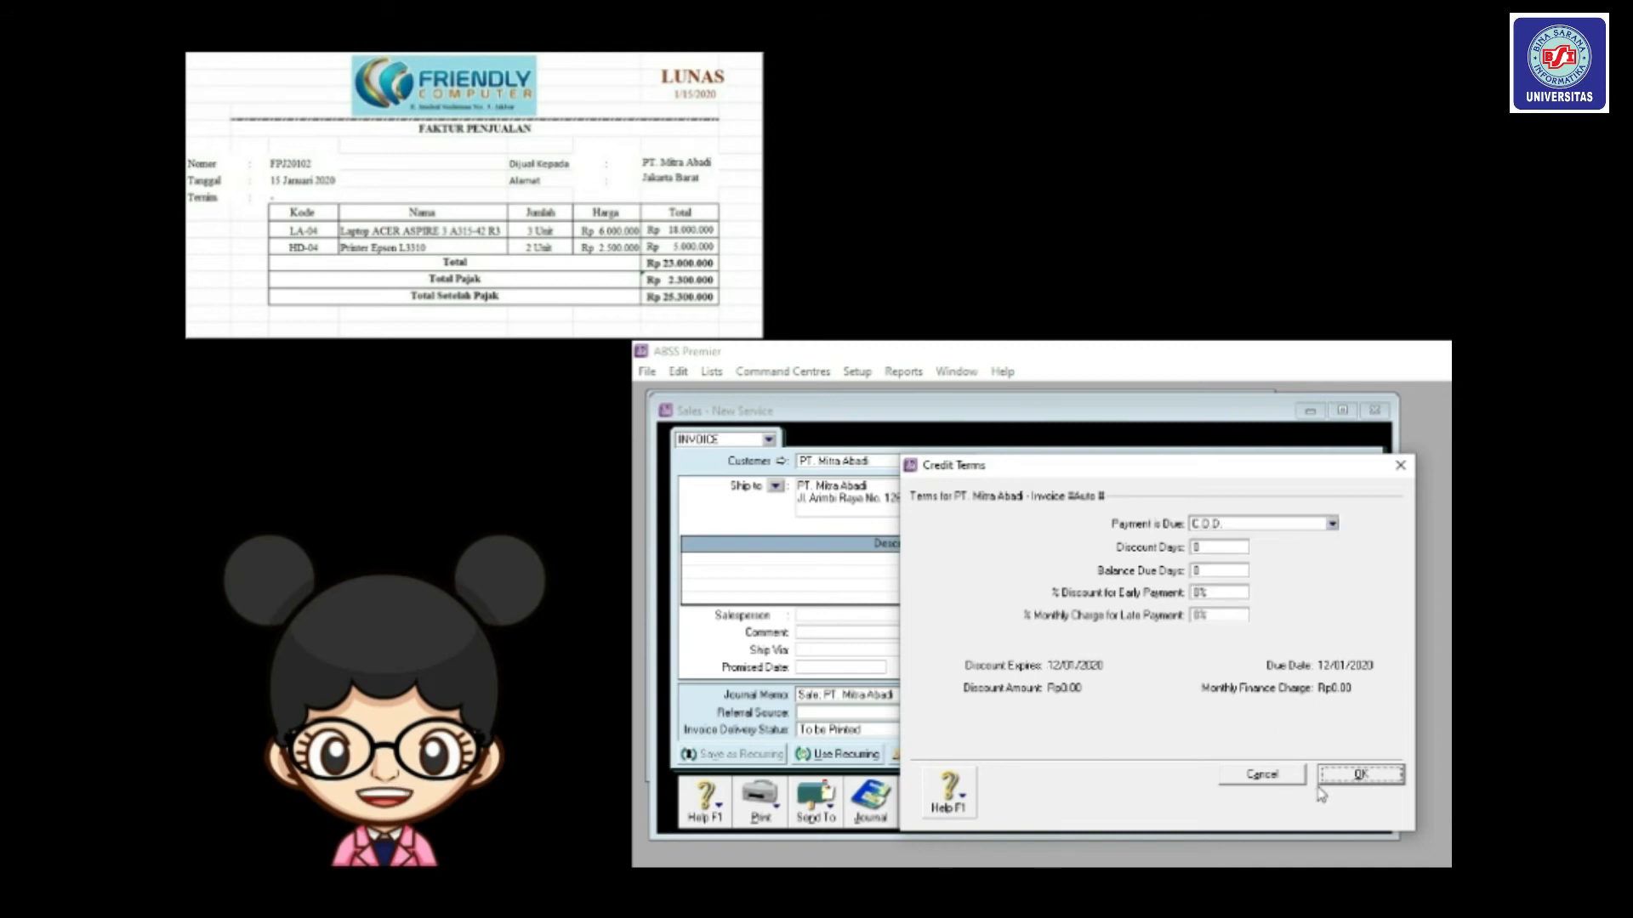
left_click(1352, 776)
Number the invoice FPJ20102 and date it 15/01/2020.
left_click(1184, 486)
type("FPJ")
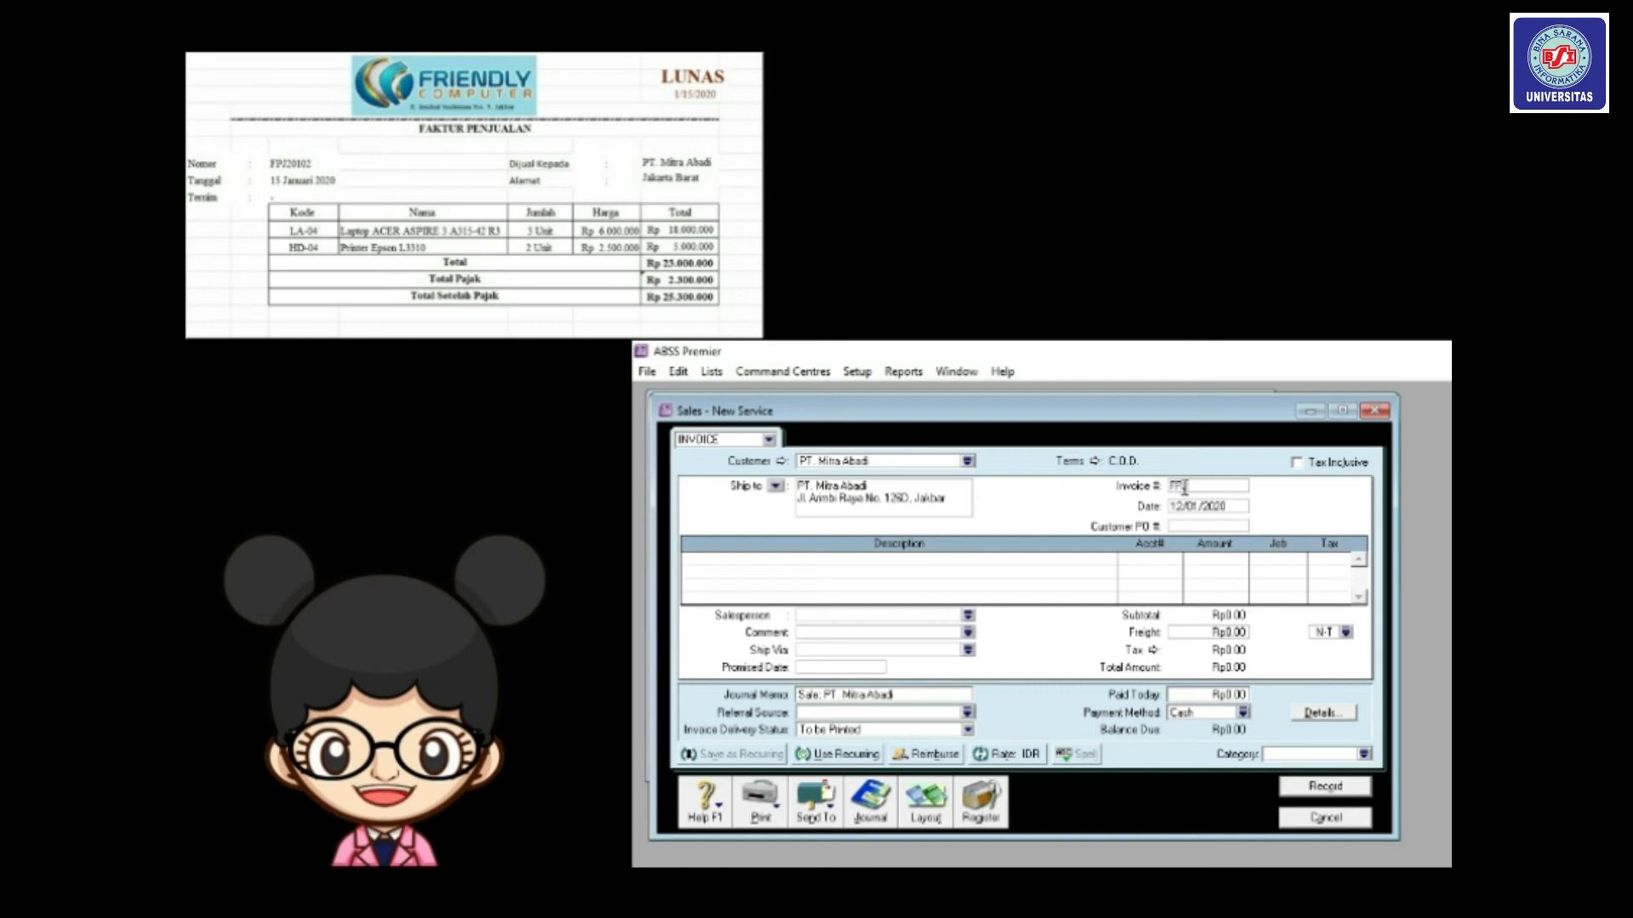
type("201")
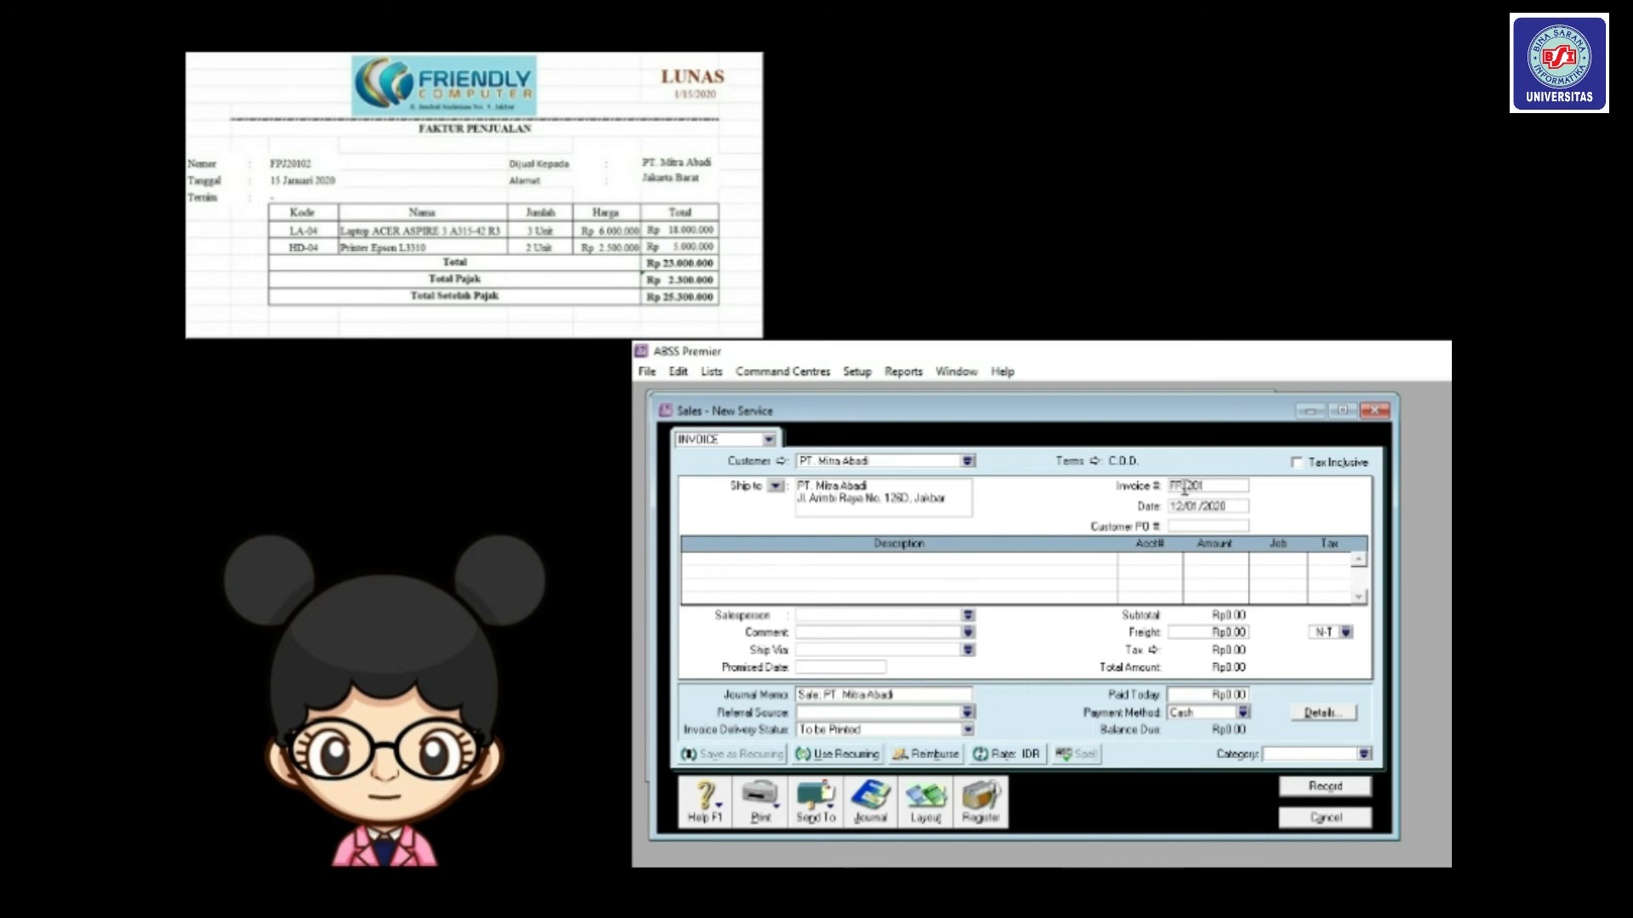
type("02")
key("Tab")
left_click(1181, 508)
key("BackSpace")
type("5")
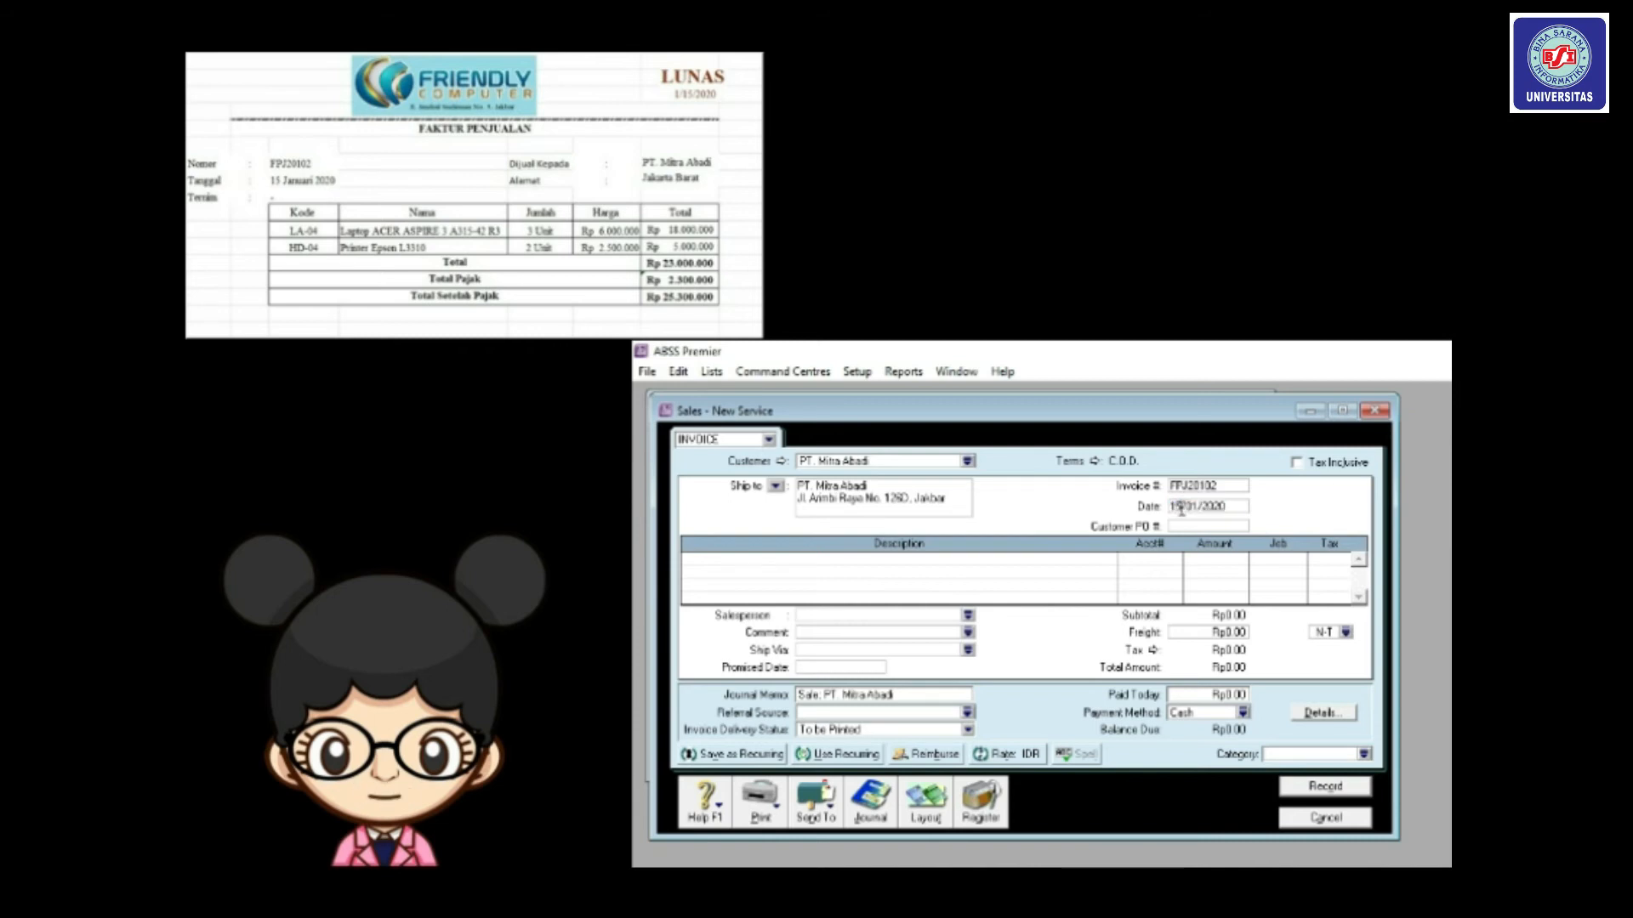
key("Tab")
Switch the invoice to the Item layout.
left_click(865, 570)
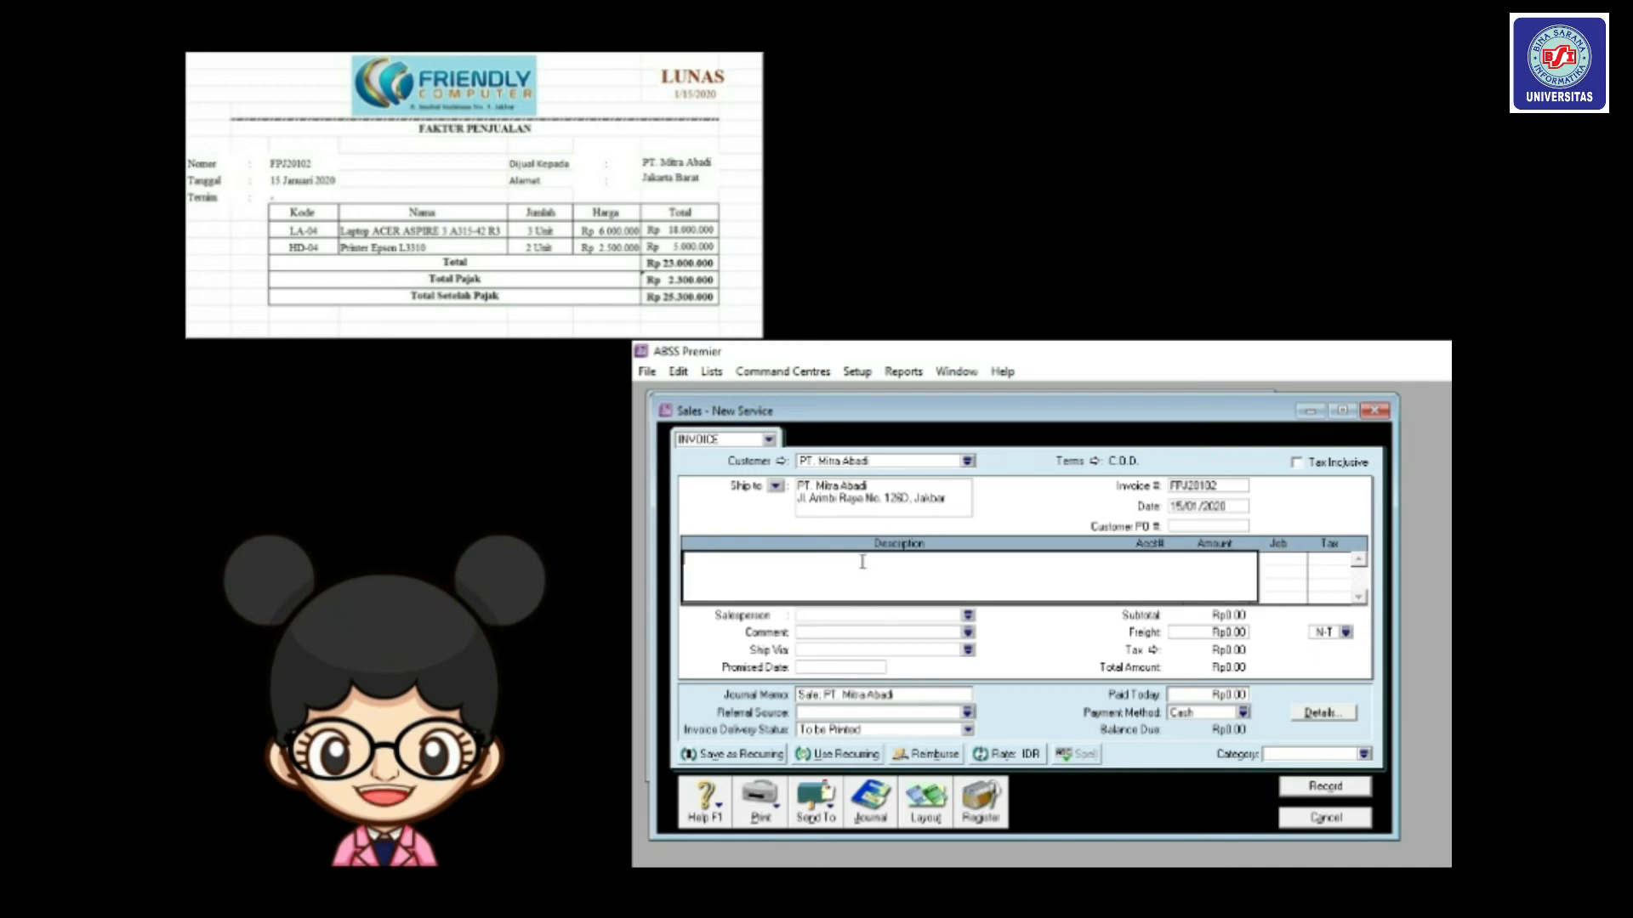
left_click(925, 818)
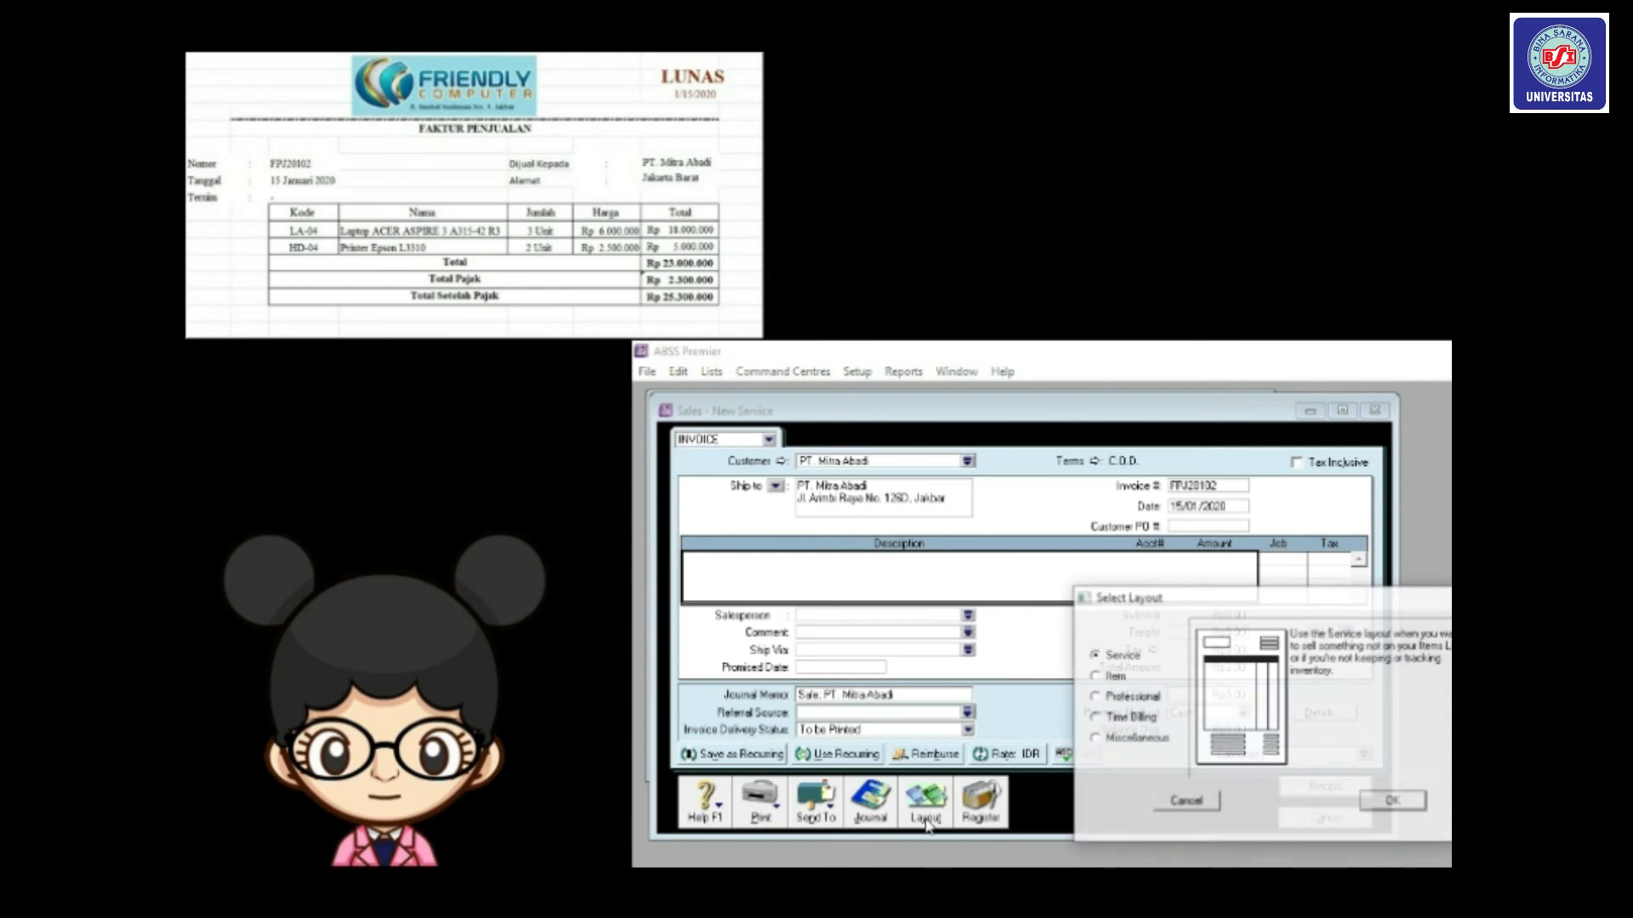
left_click_drag(1193, 595, 1048, 507)
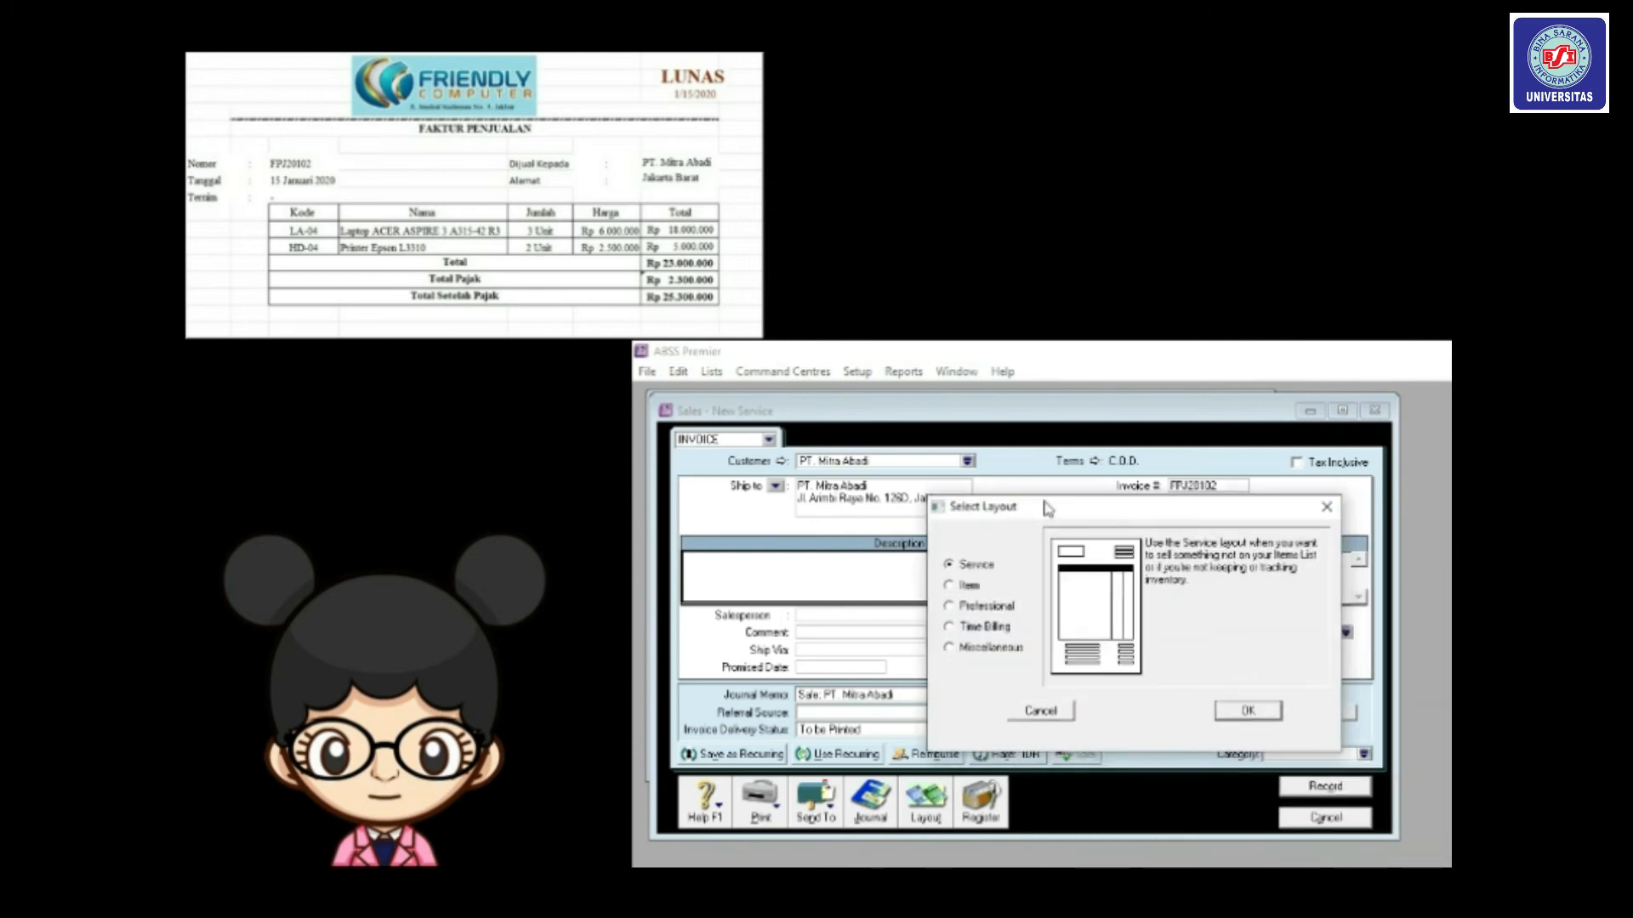
left_click(949, 586)
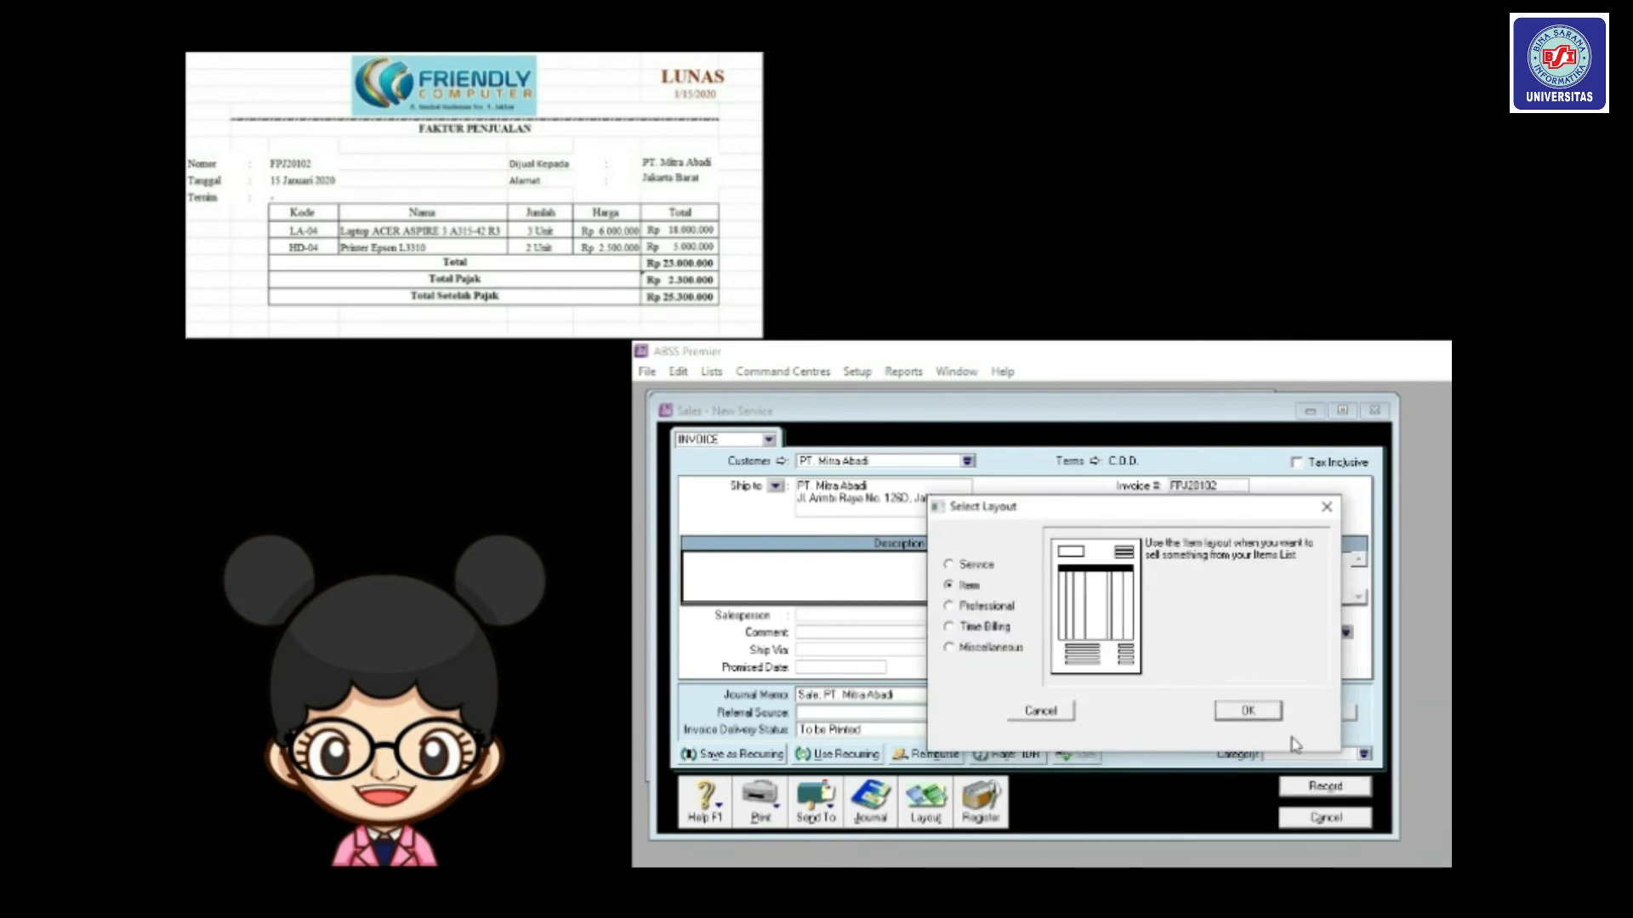
left_click(1272, 716)
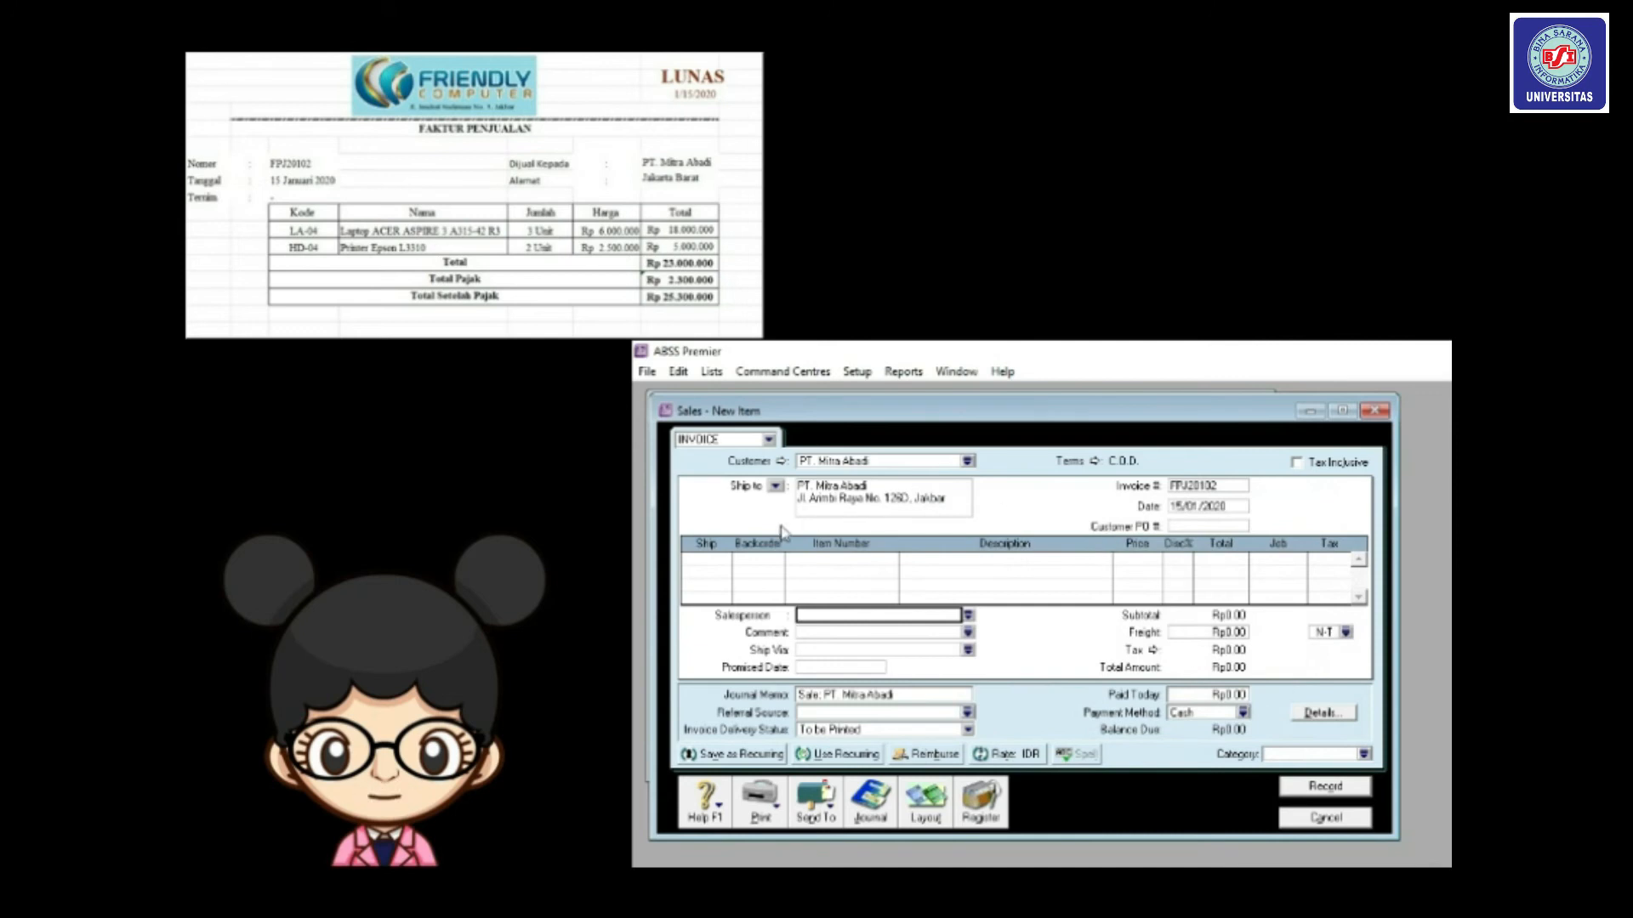
Add a first line of 3 units of item LA04 with PPN tax.
left_click(720, 559)
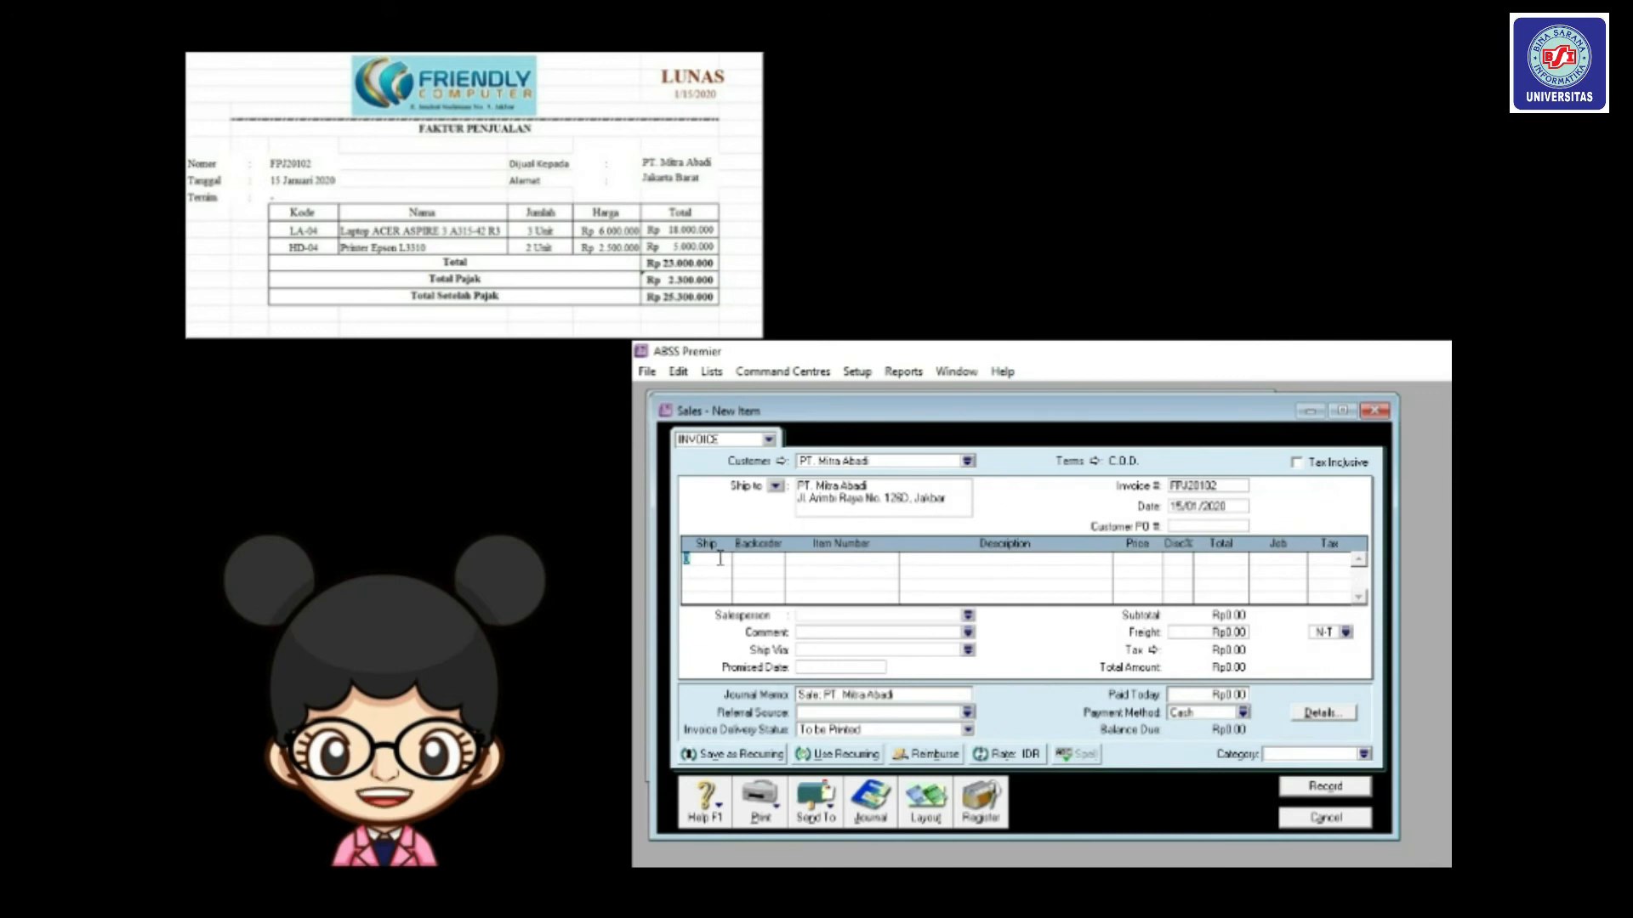
type("3")
key("Tab")
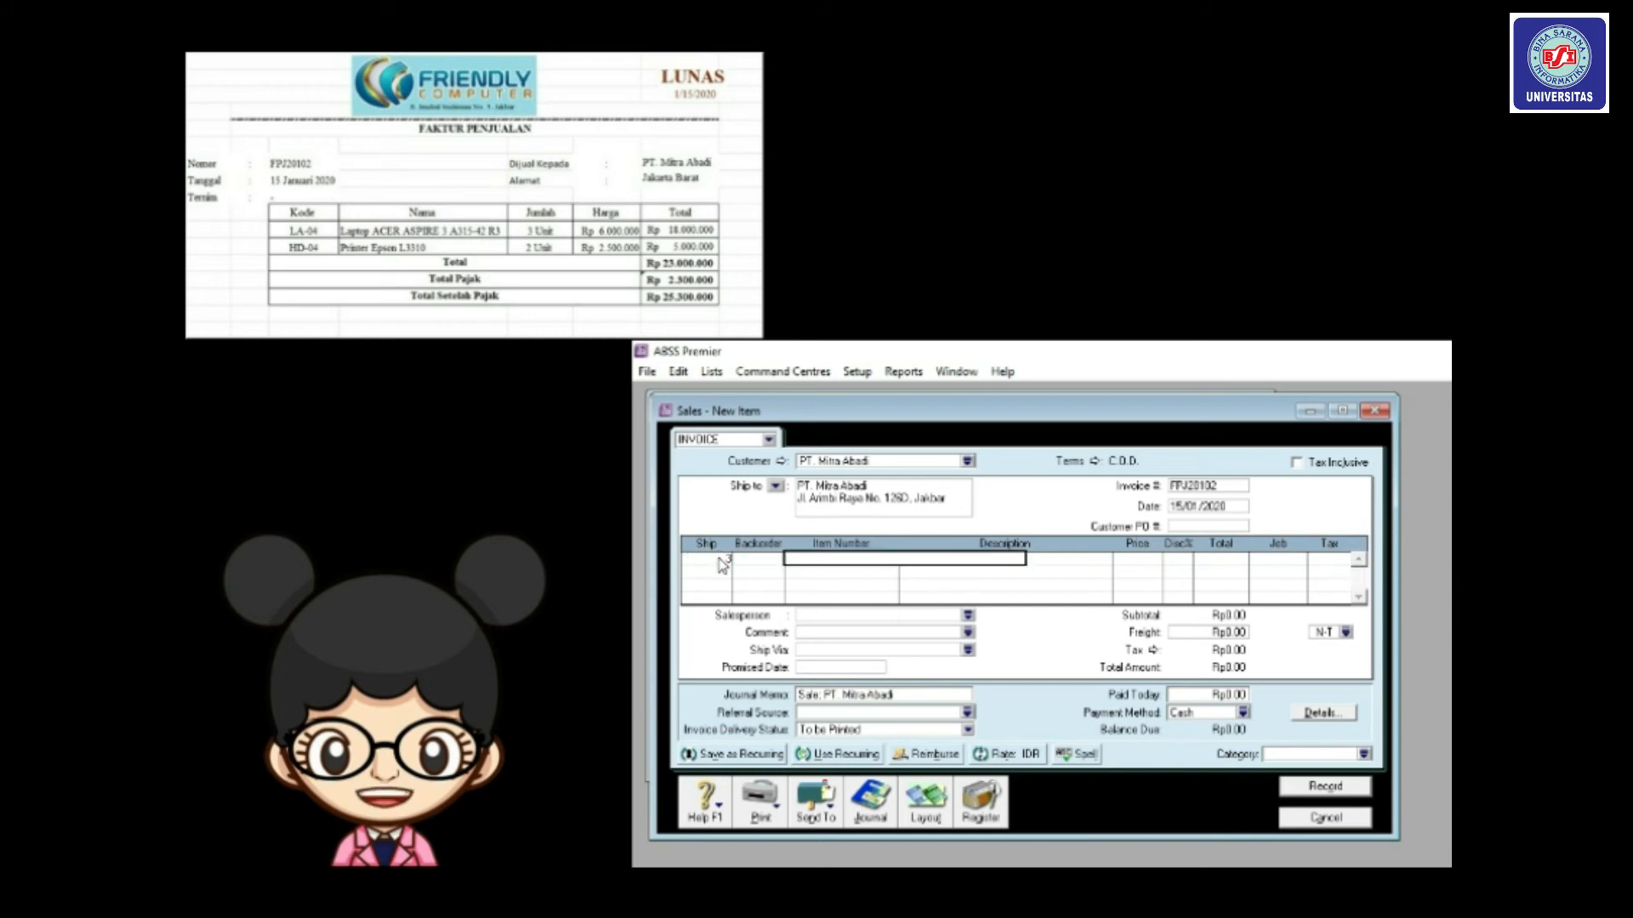
type("LA04")
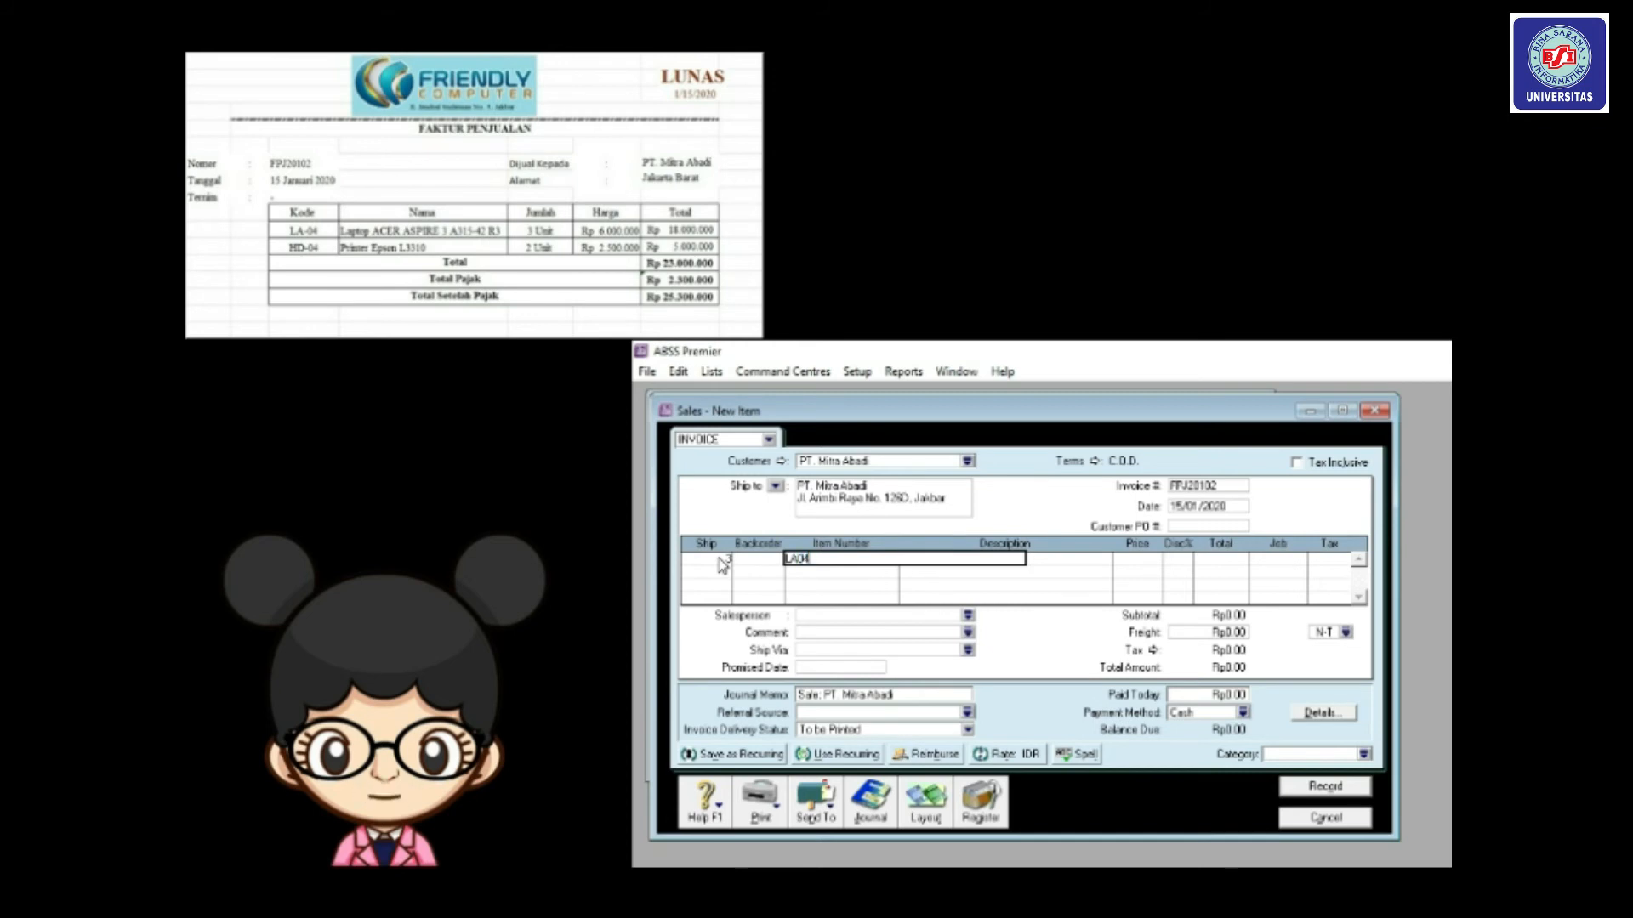
key("Tab")
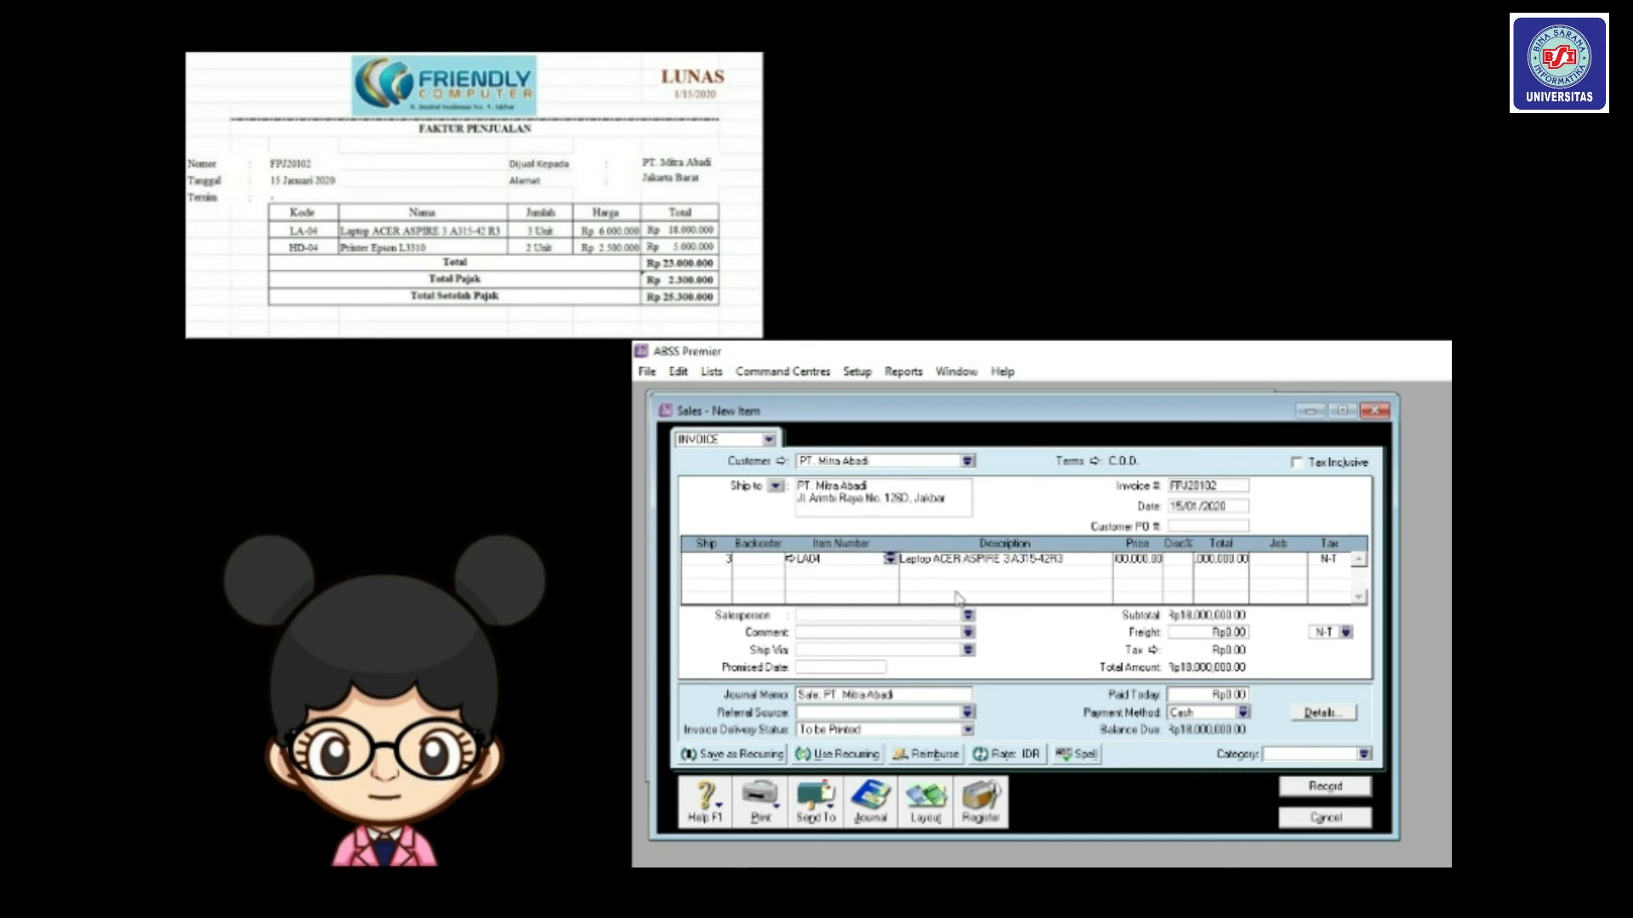
left_click(1216, 563)
left_click(1342, 562)
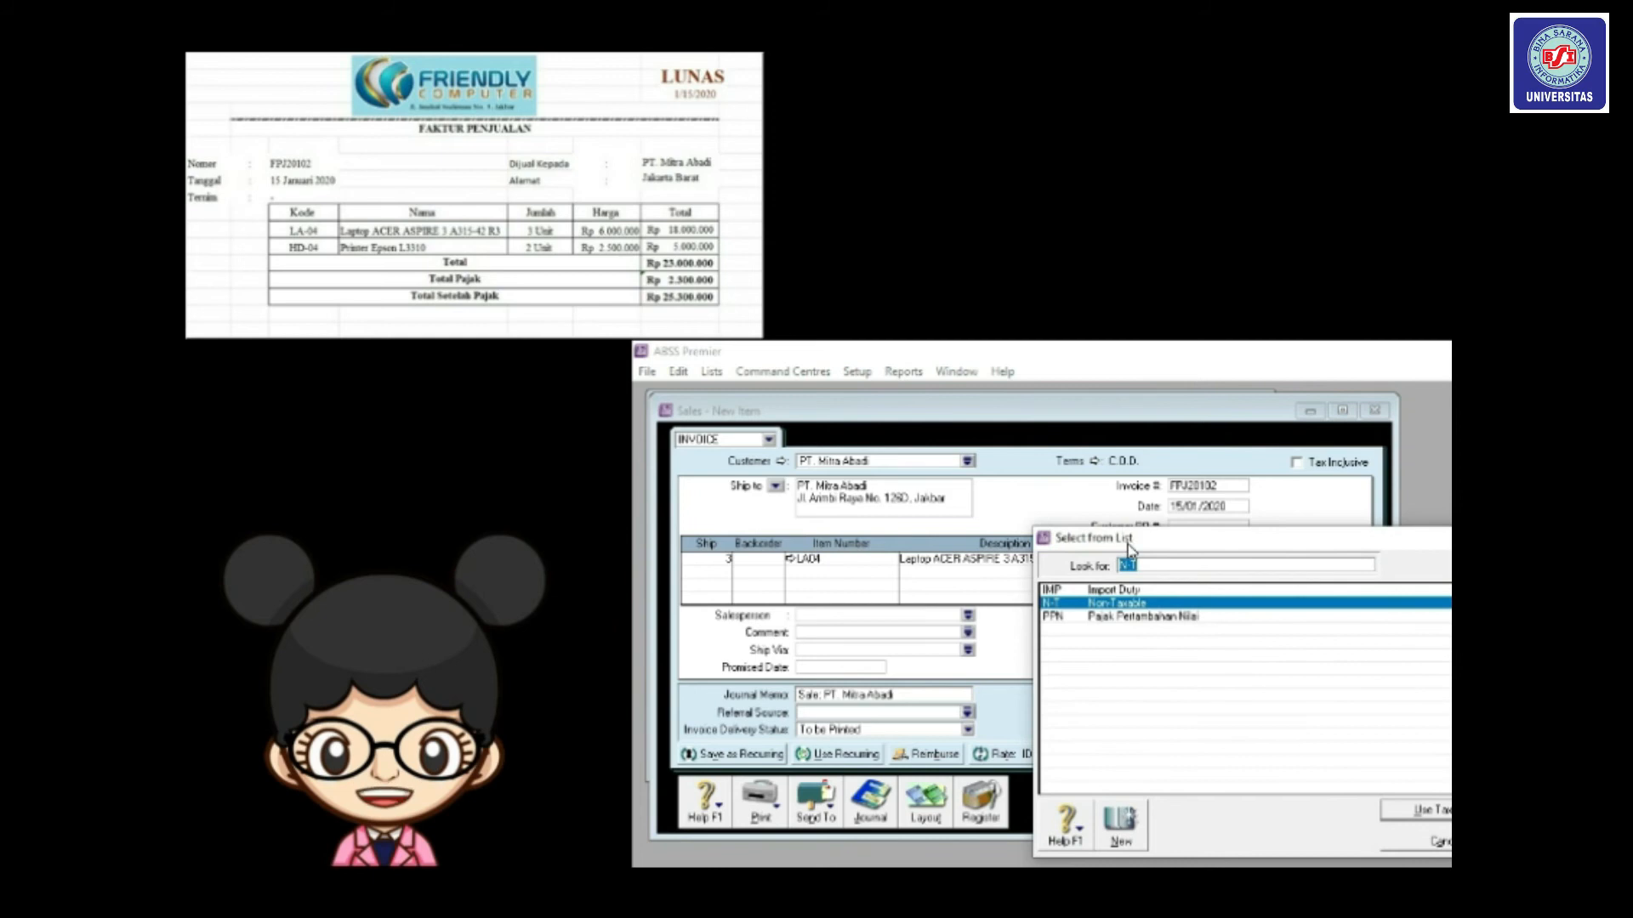
left_click_drag(1130, 546, 1053, 500)
left_click(1048, 570)
double_click(1048, 570)
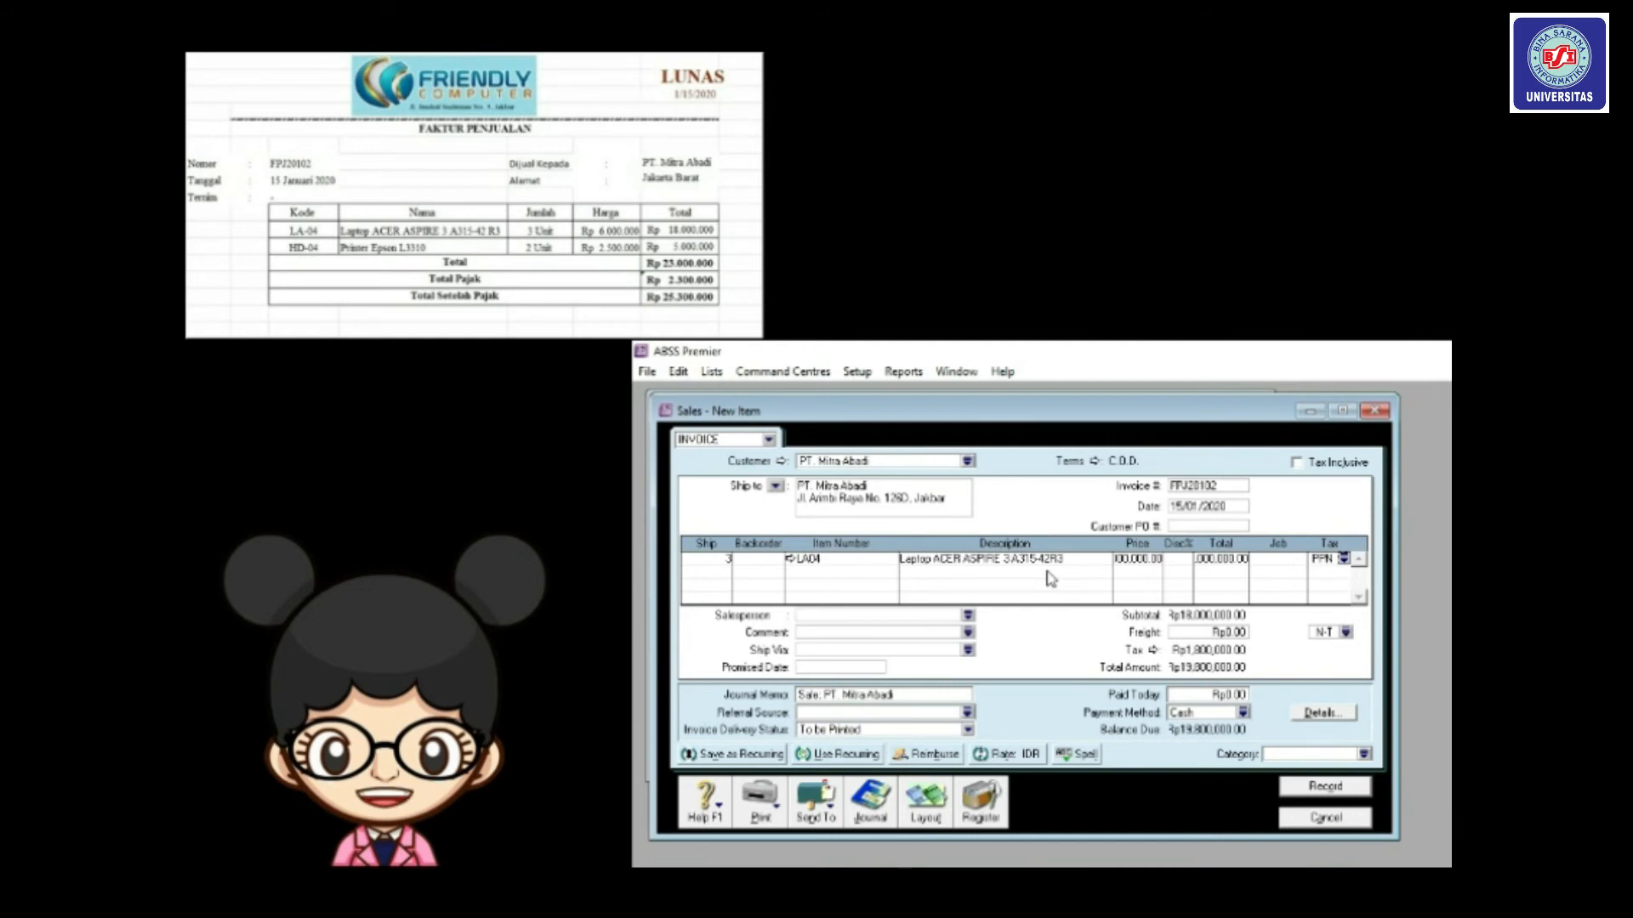
left_click(719, 570)
Add item HD04 Epson printer on line two with PPN tax.
left_click(829, 570)
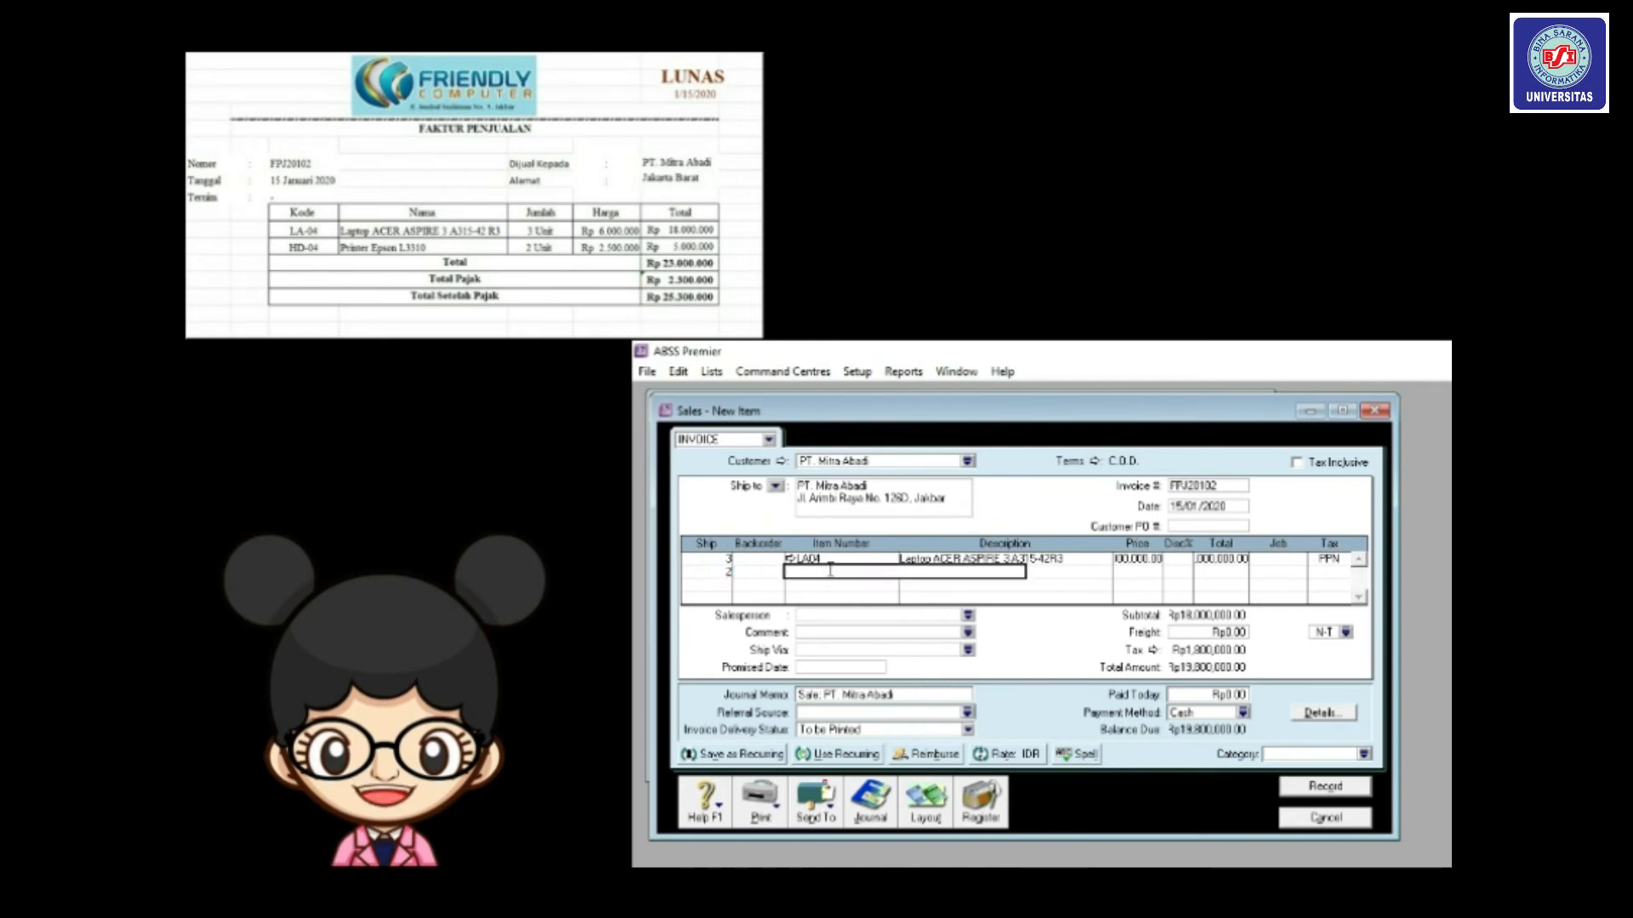
type("HD04")
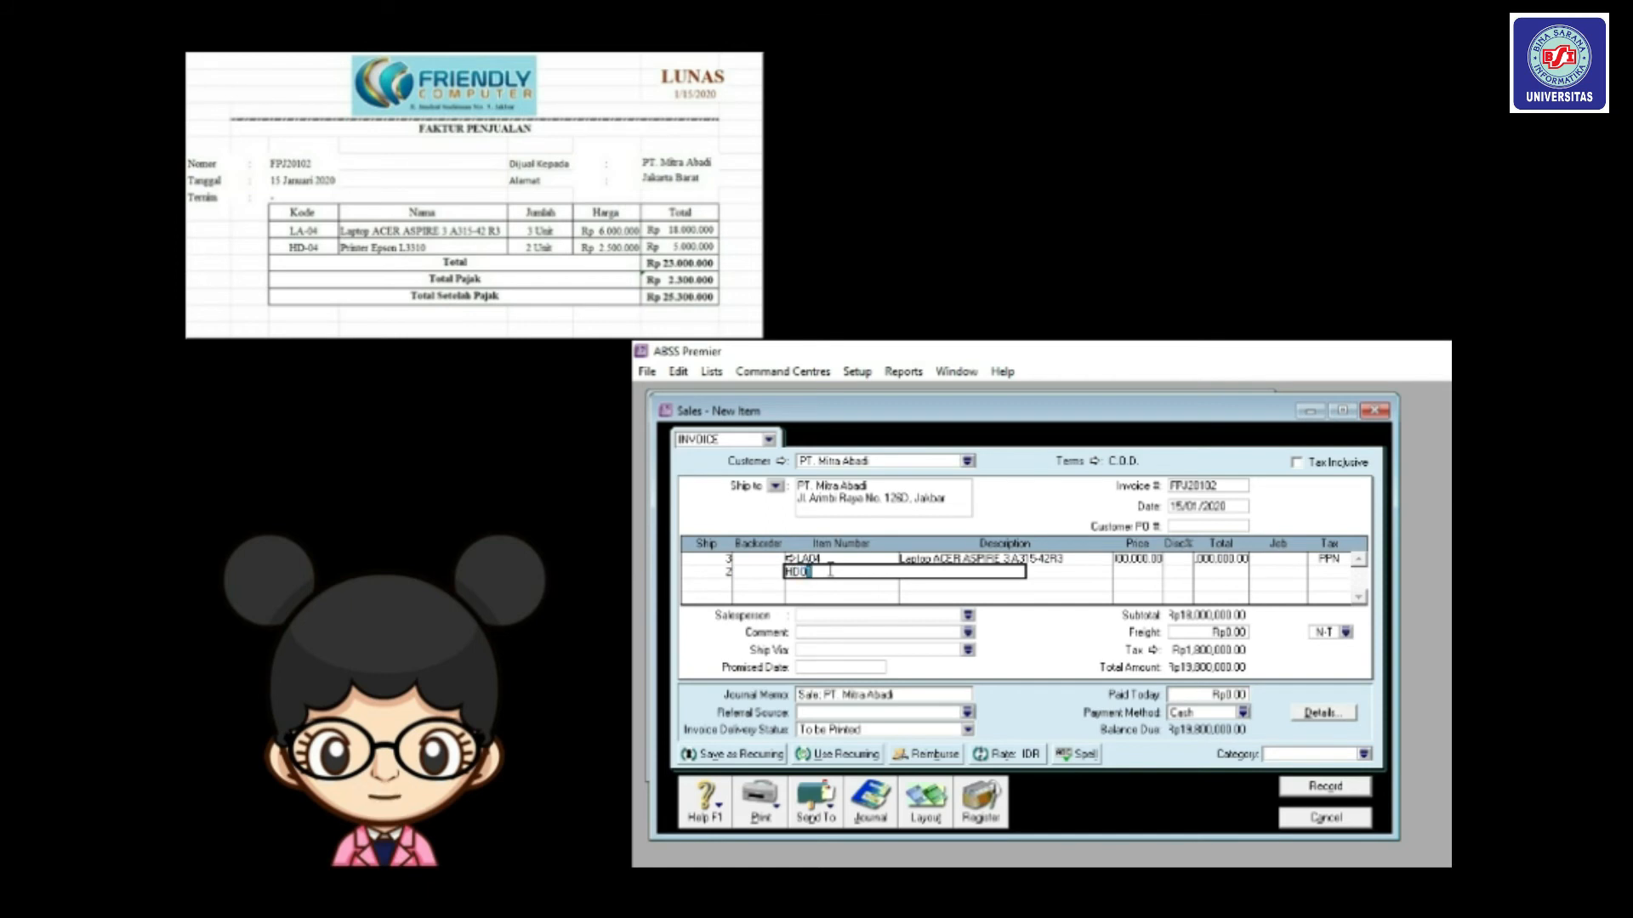
key("Tab")
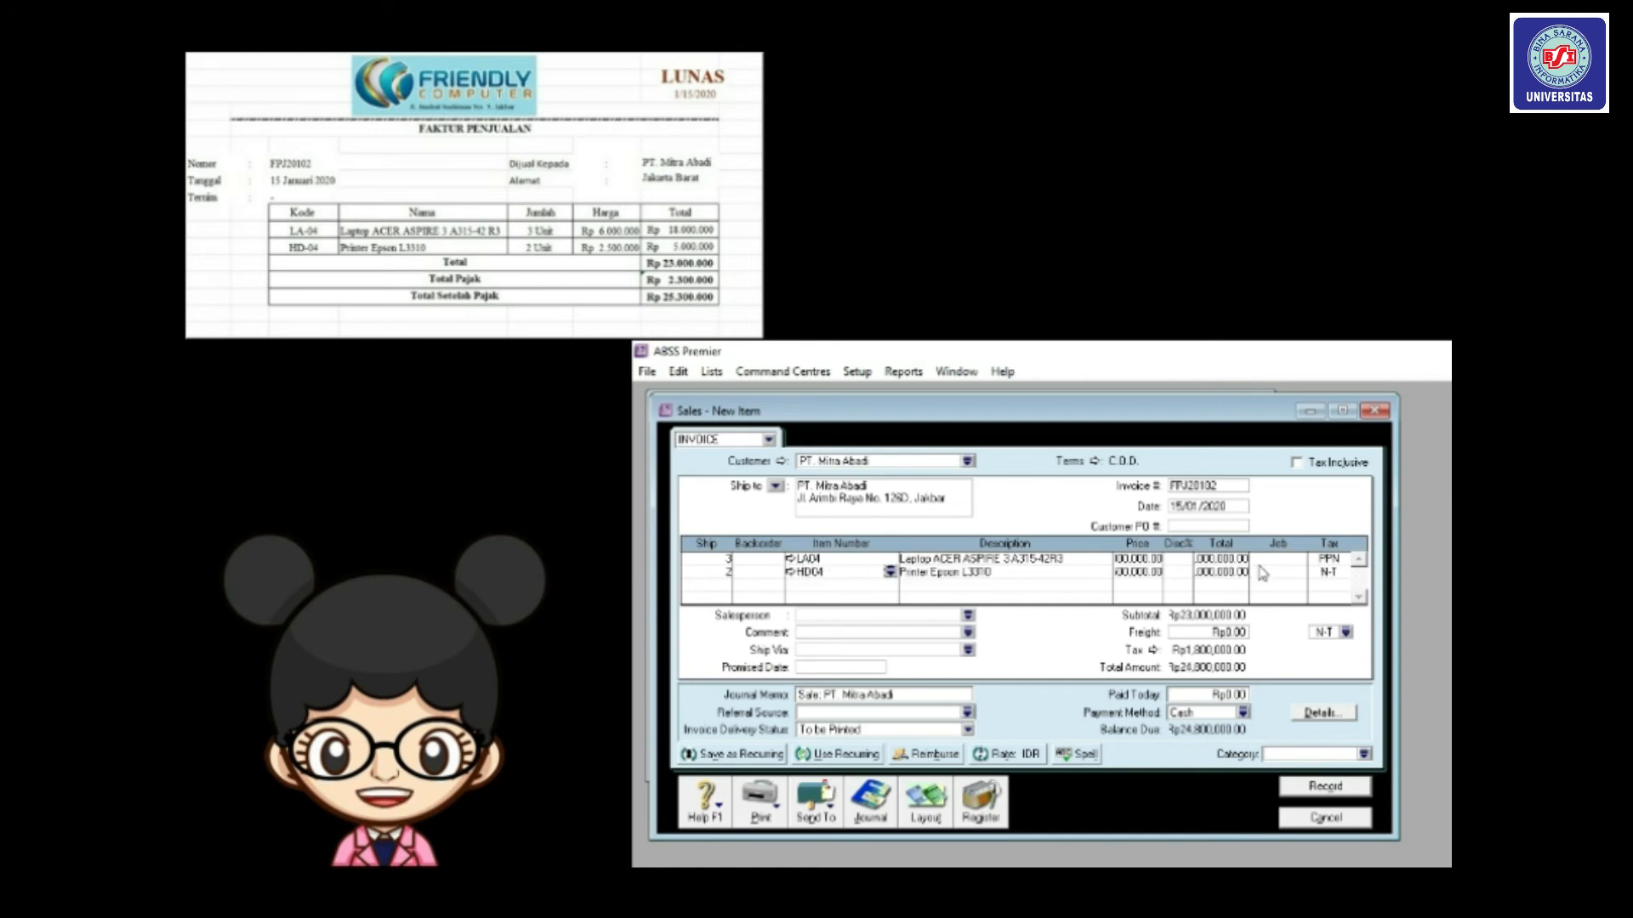
left_click(1322, 572)
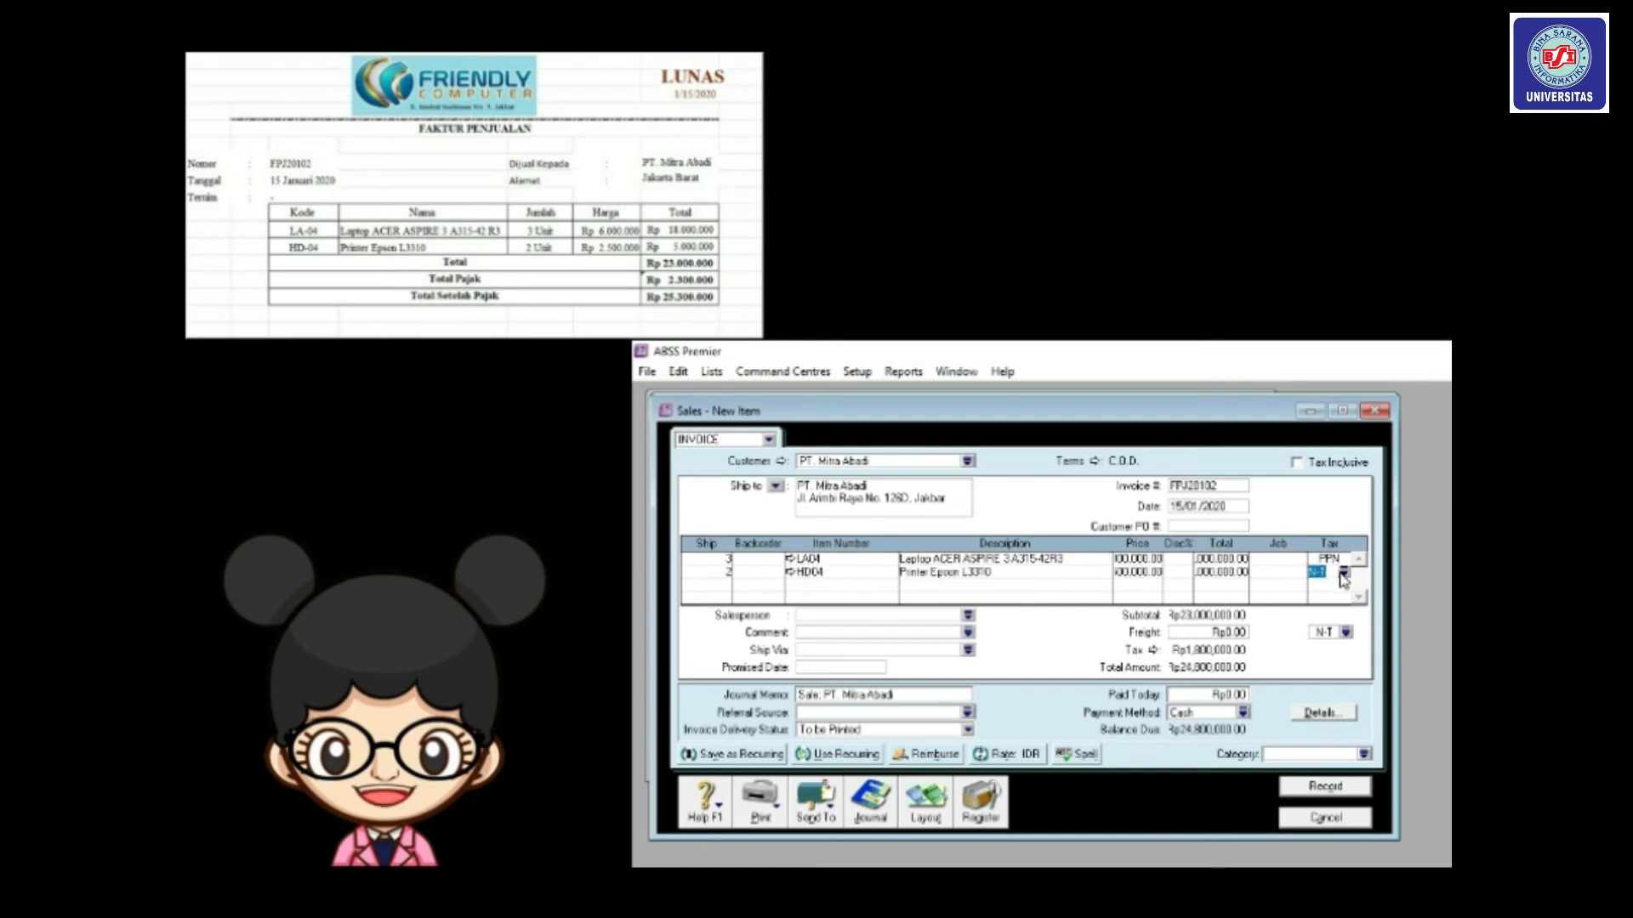
left_click(1344, 572)
double_click(1156, 616)
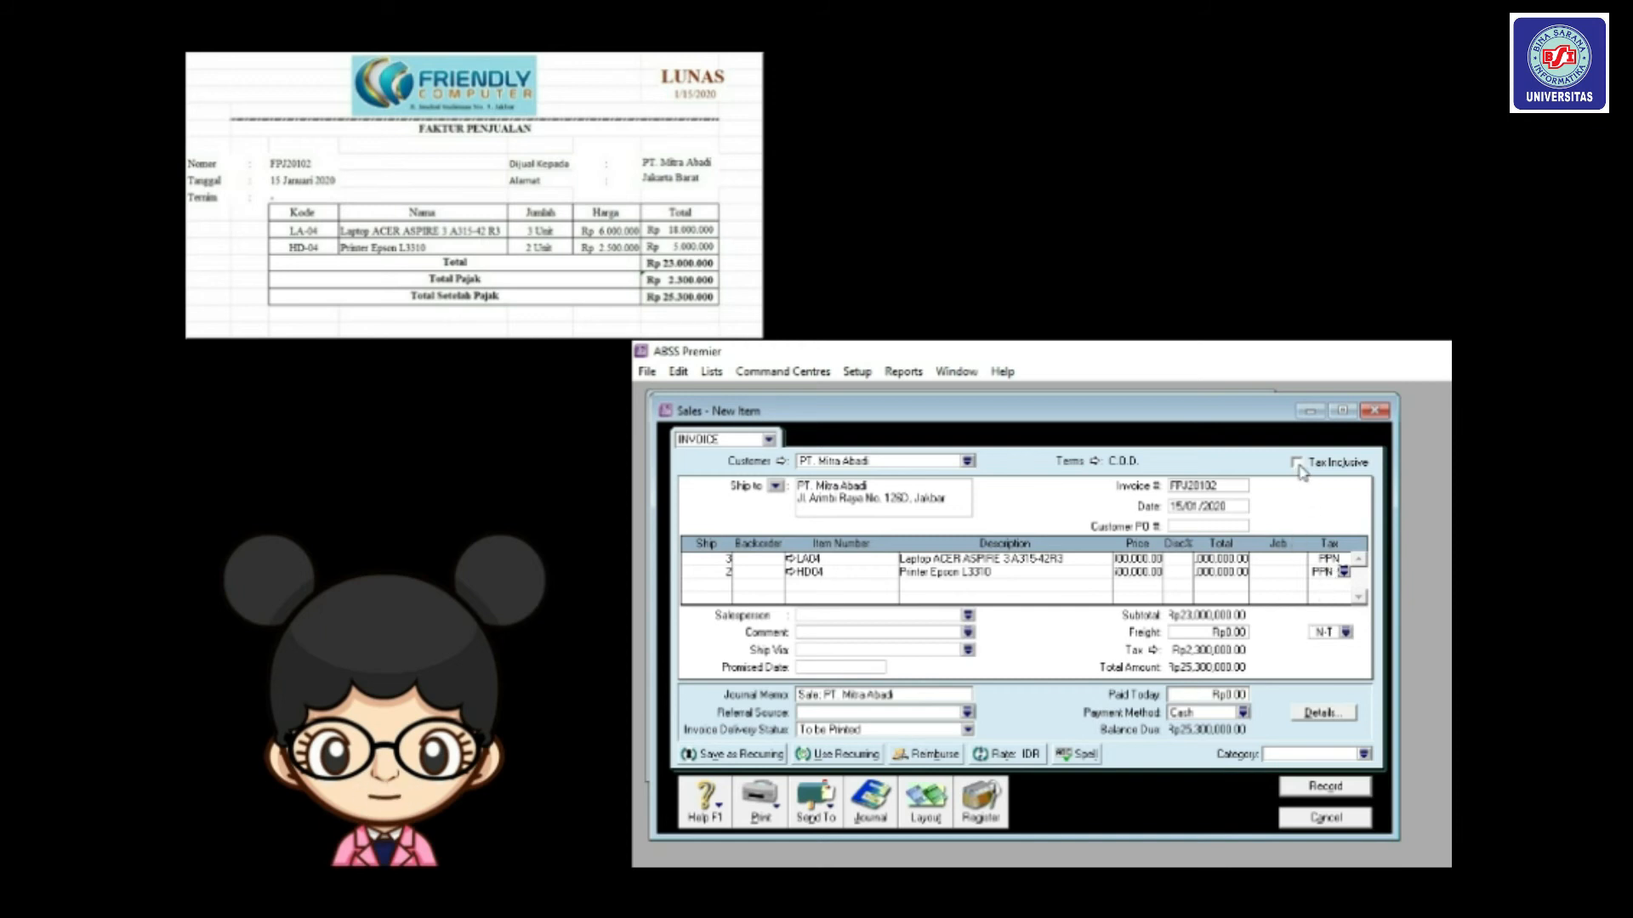
Set the freight tax code to PPN.
left_click(1345, 634)
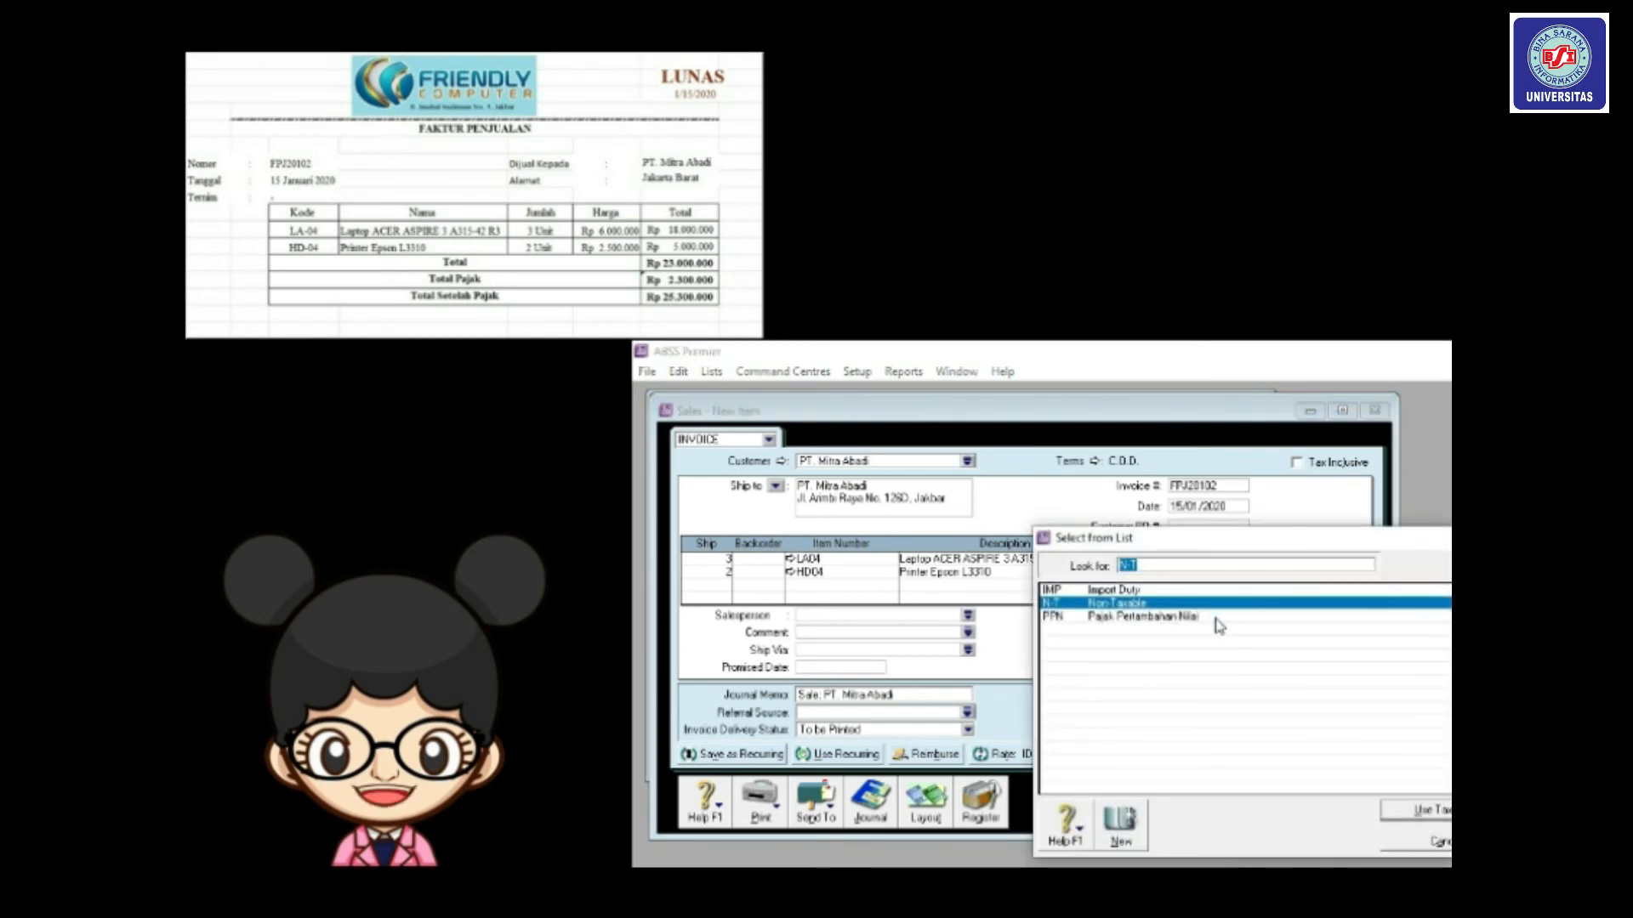
double_click(1215, 622)
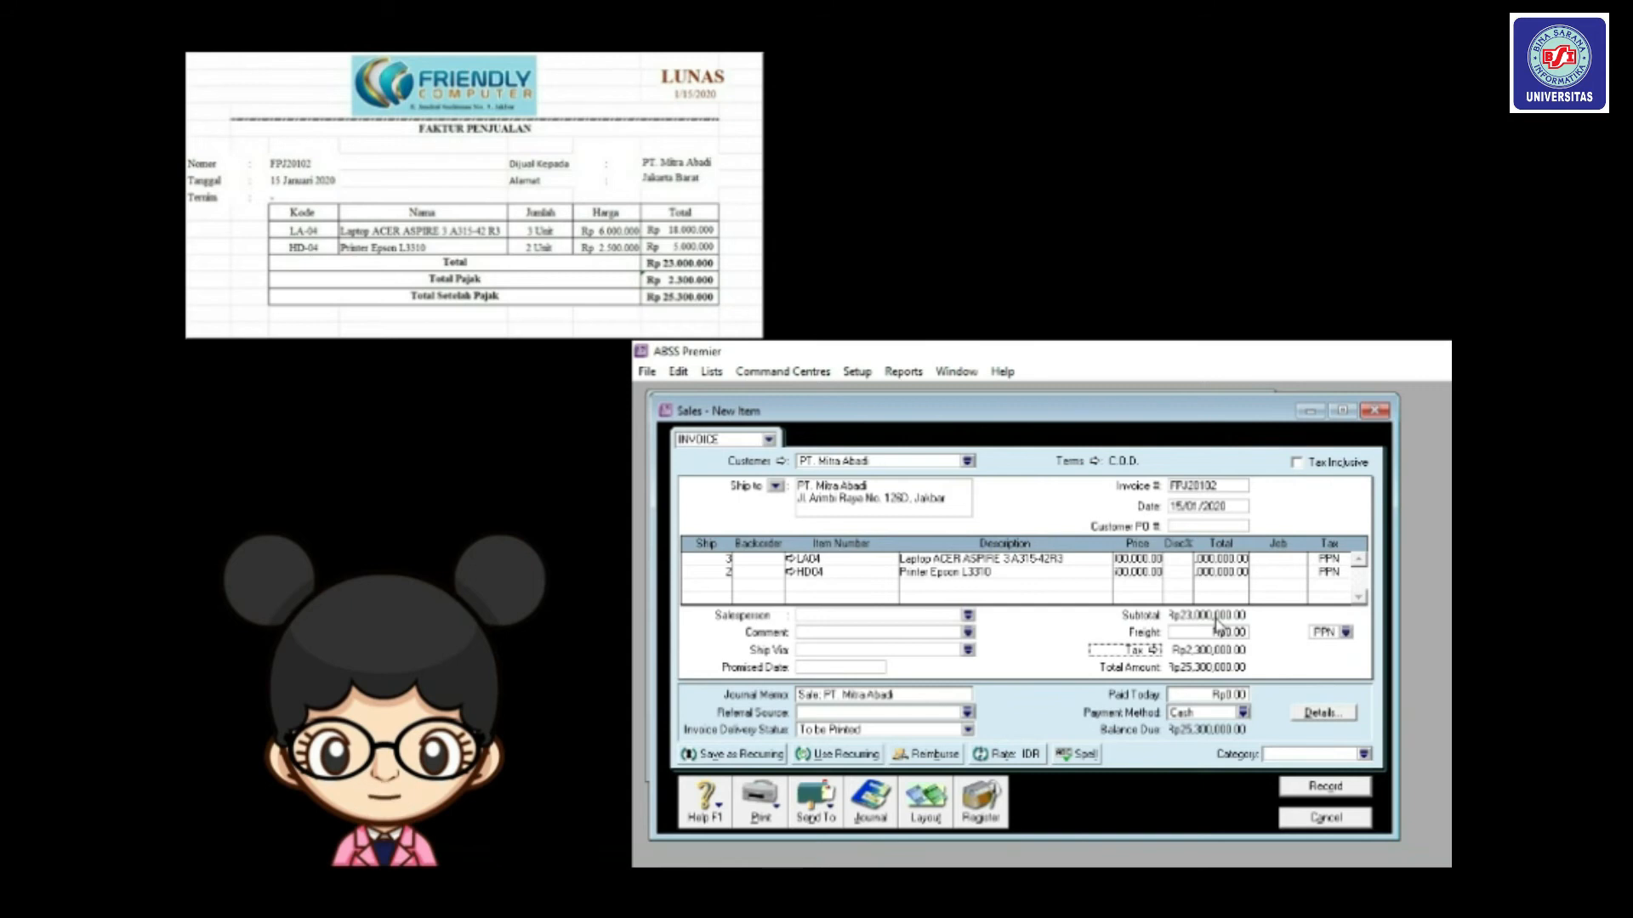
key("Tab")
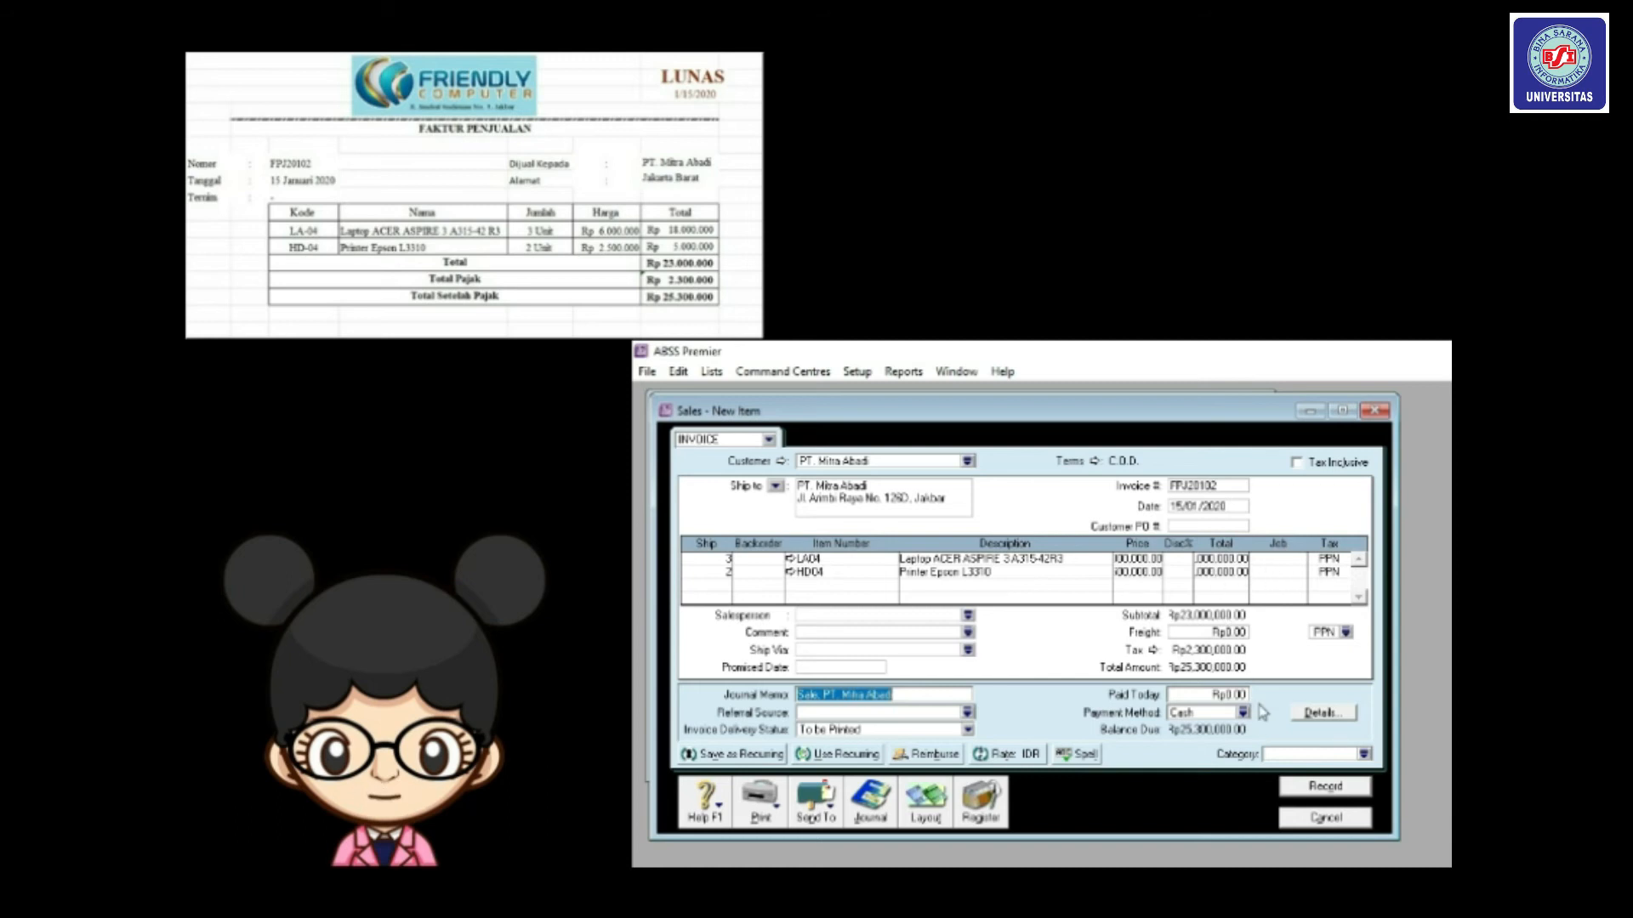
Set the invoice category to L (Local).
left_click(1364, 754)
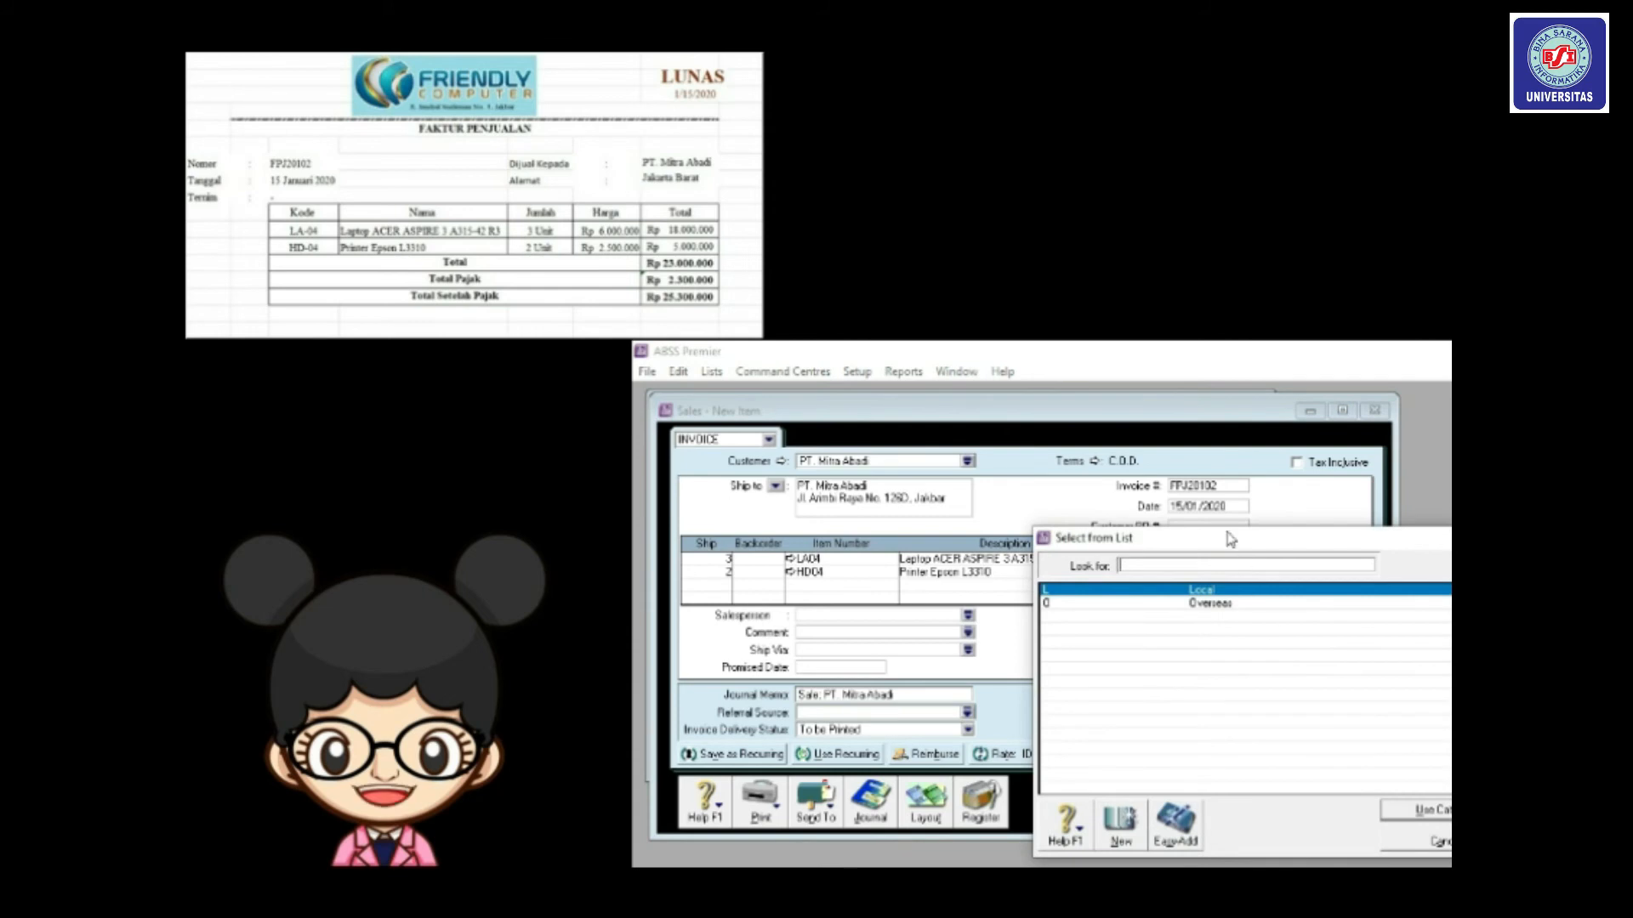
left_click_drag(1232, 544, 1137, 475)
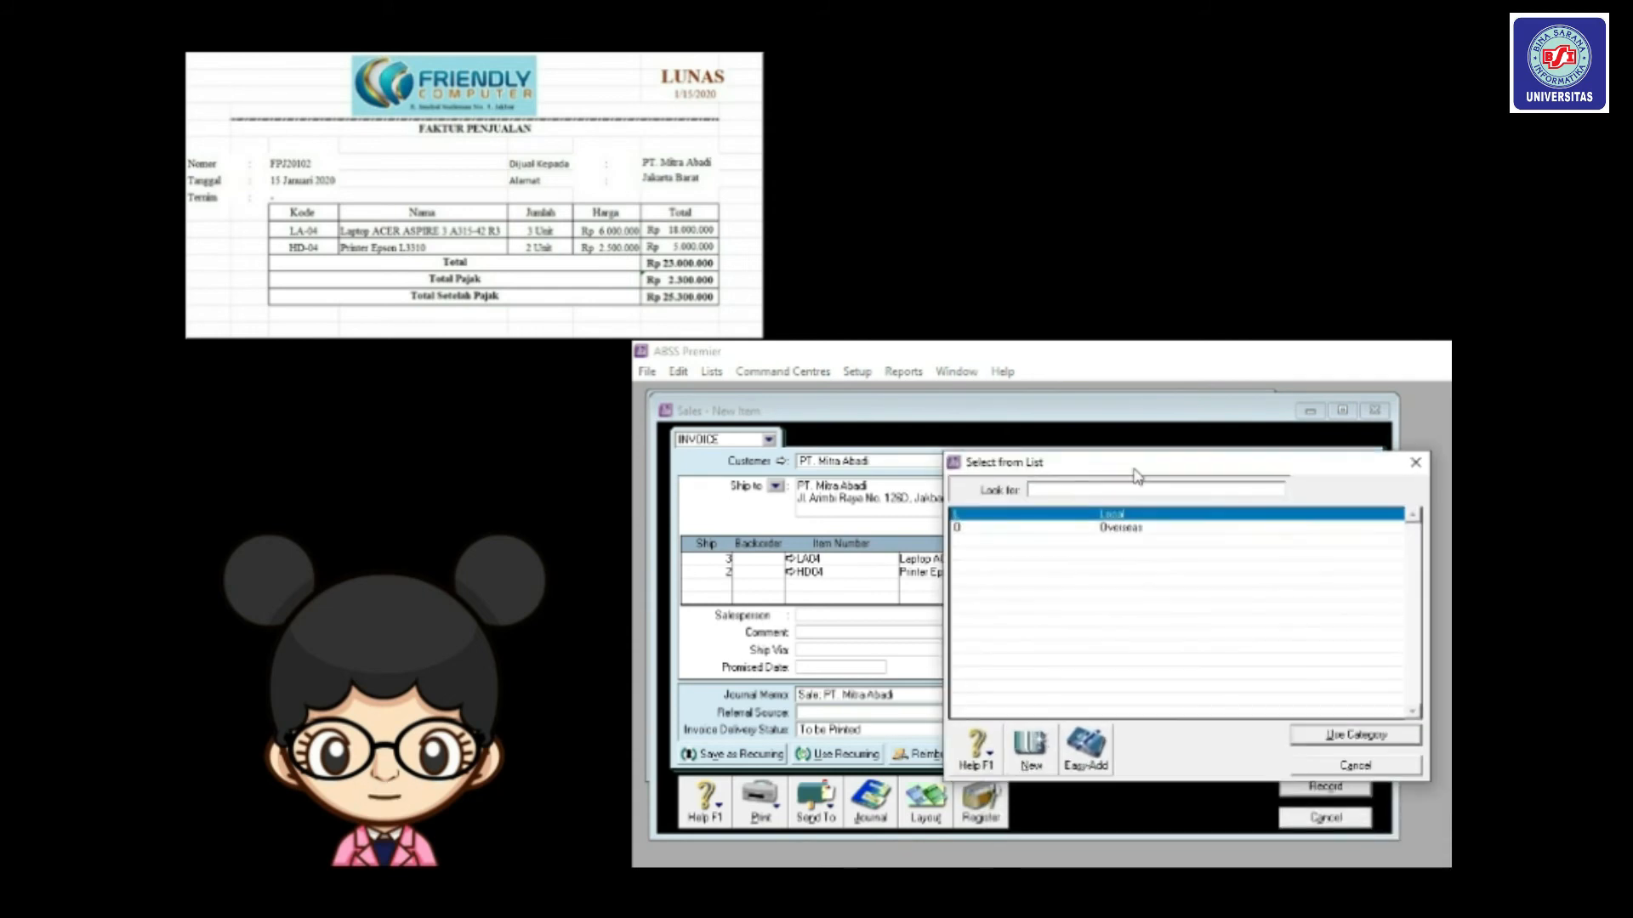
type("L")
key("Return")
Assign job P (Produk) to both invoice lines.
left_click(1268, 558)
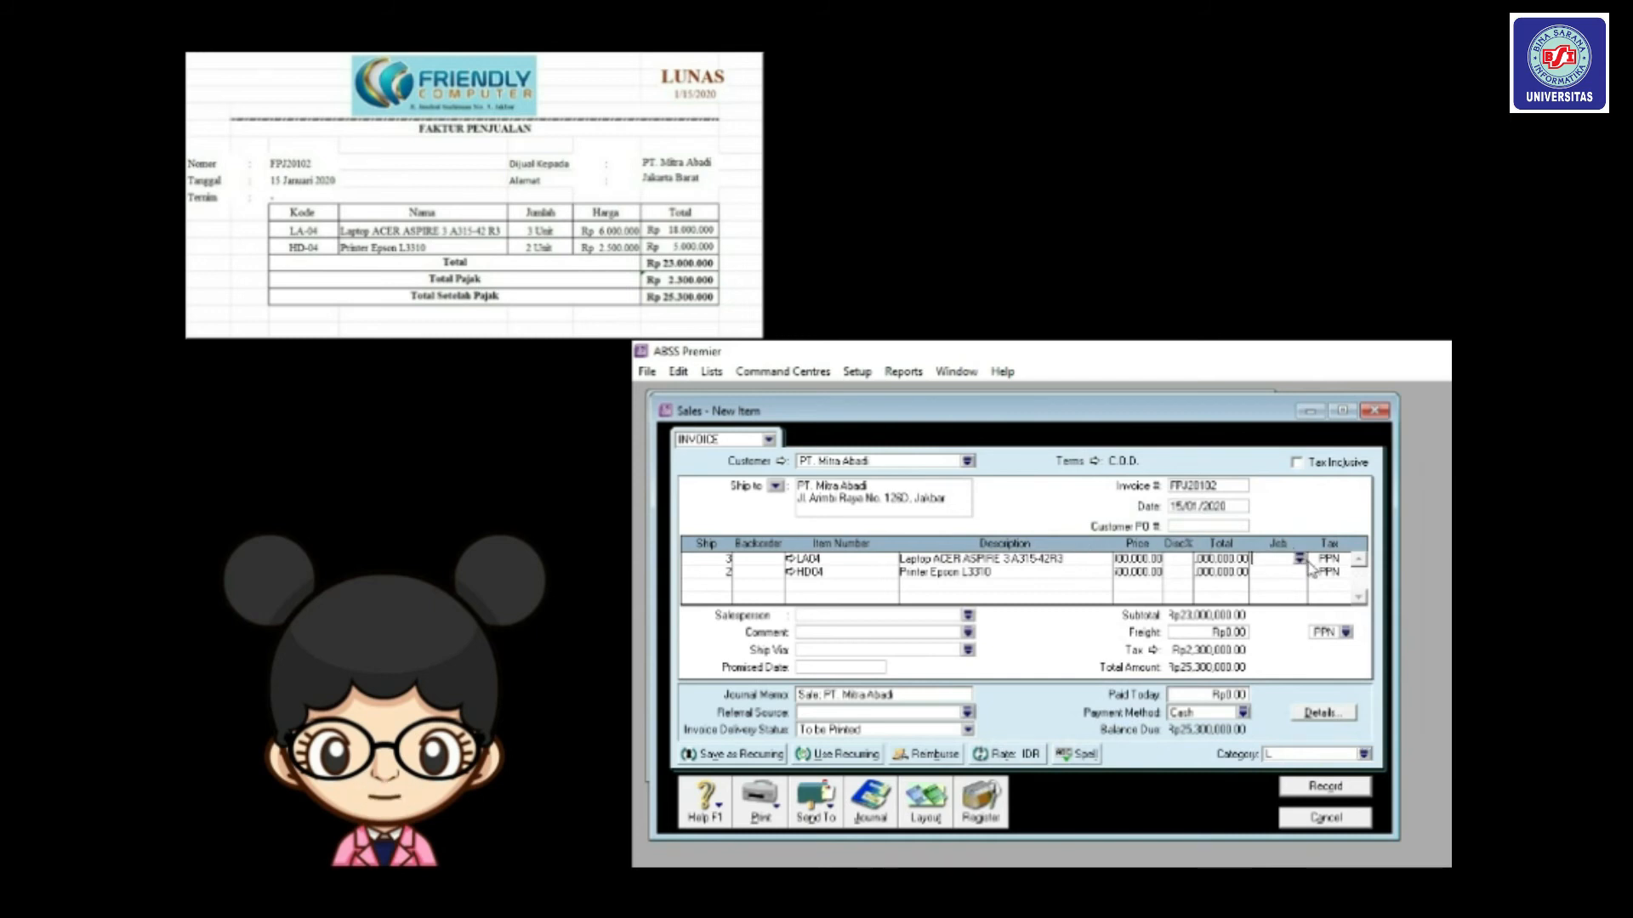
left_click(1300, 560)
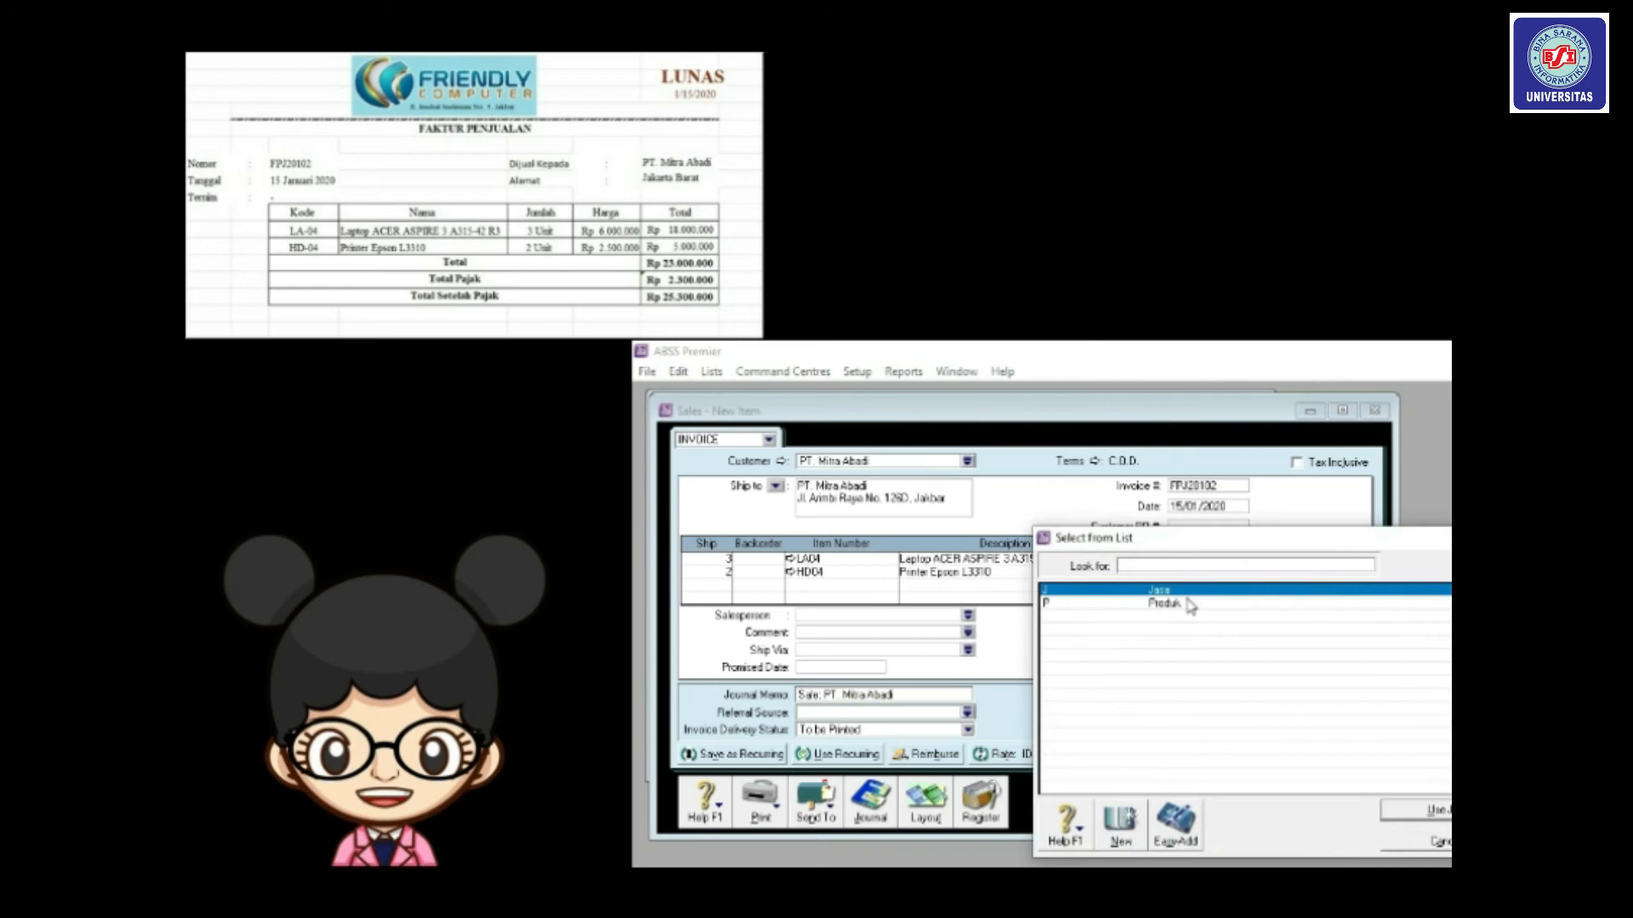
type("P")
key("Return")
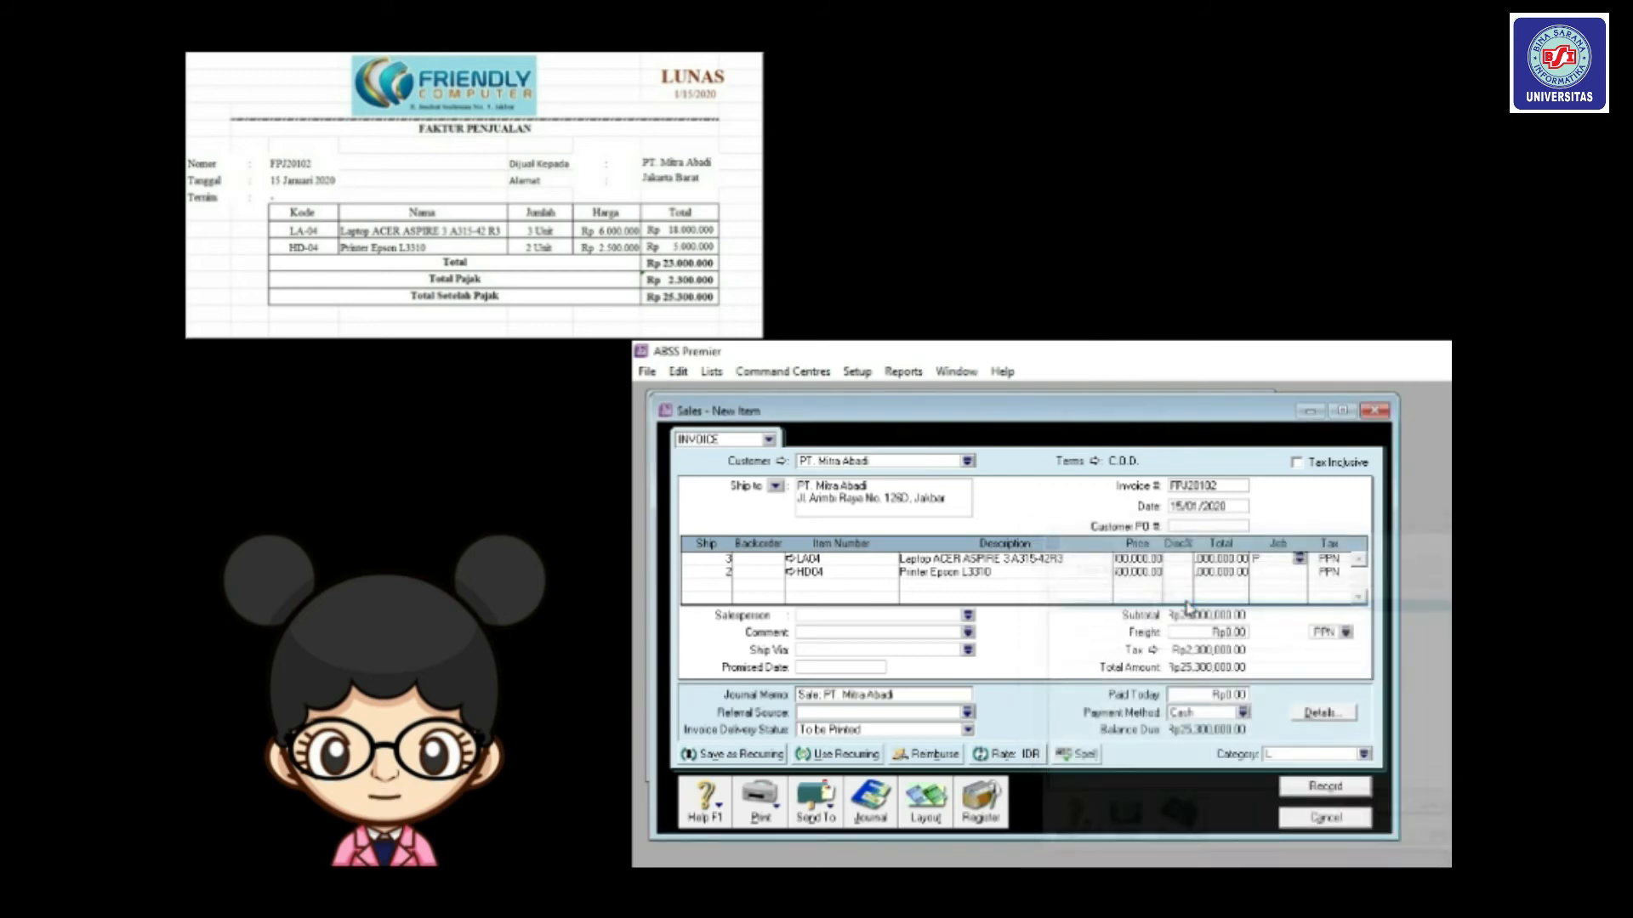
left_click(1301, 568)
type("P")
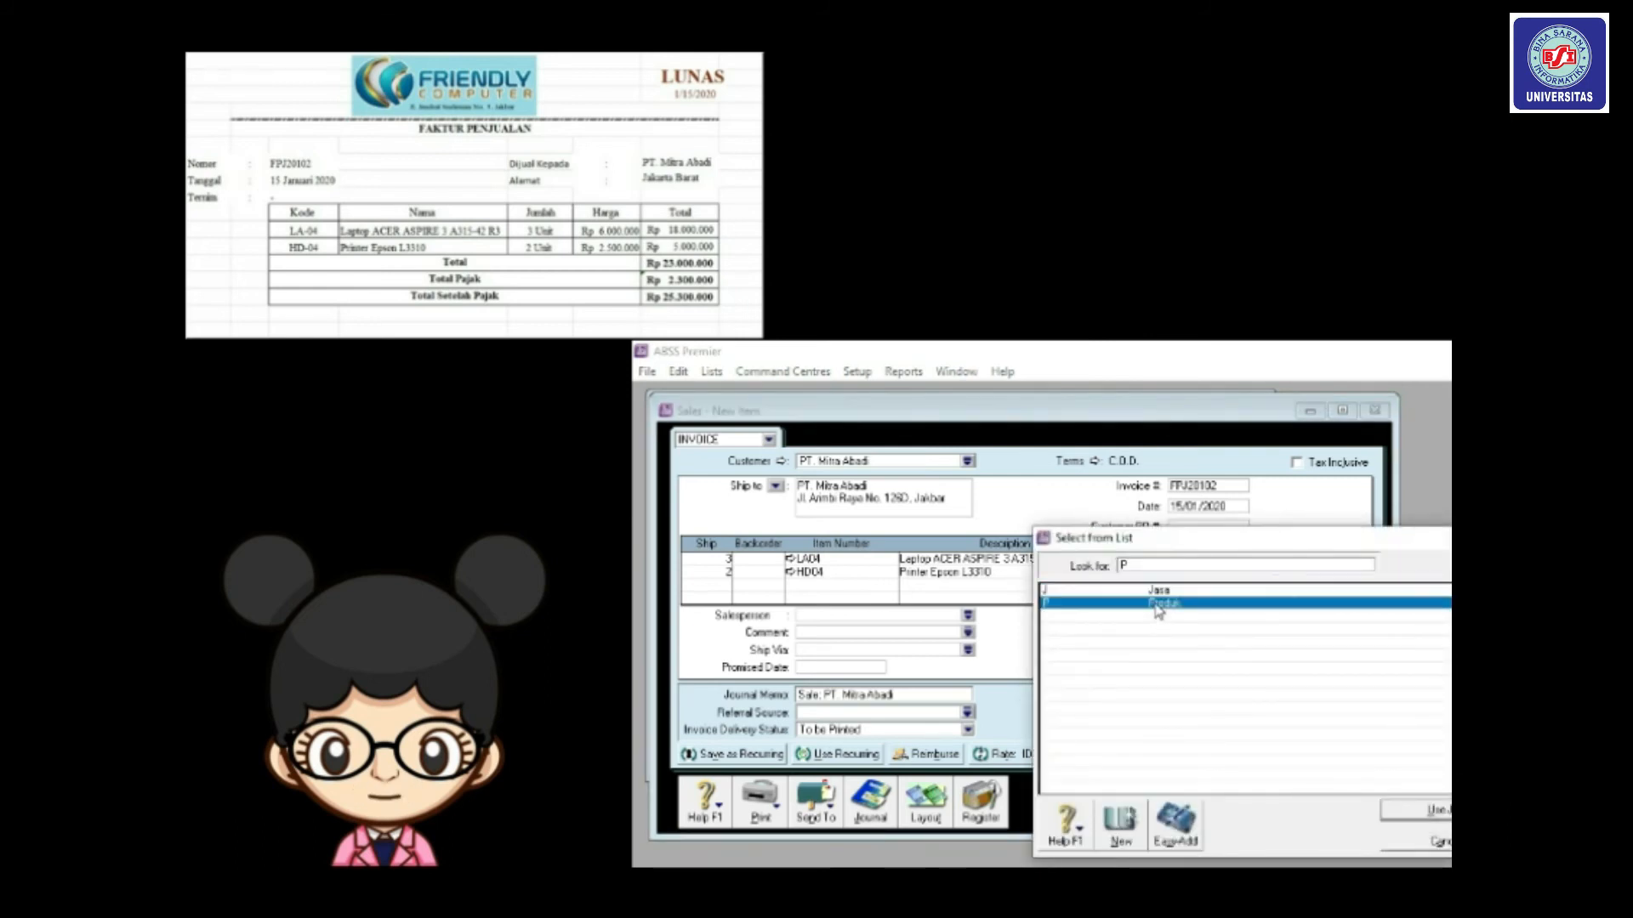
key("Return")
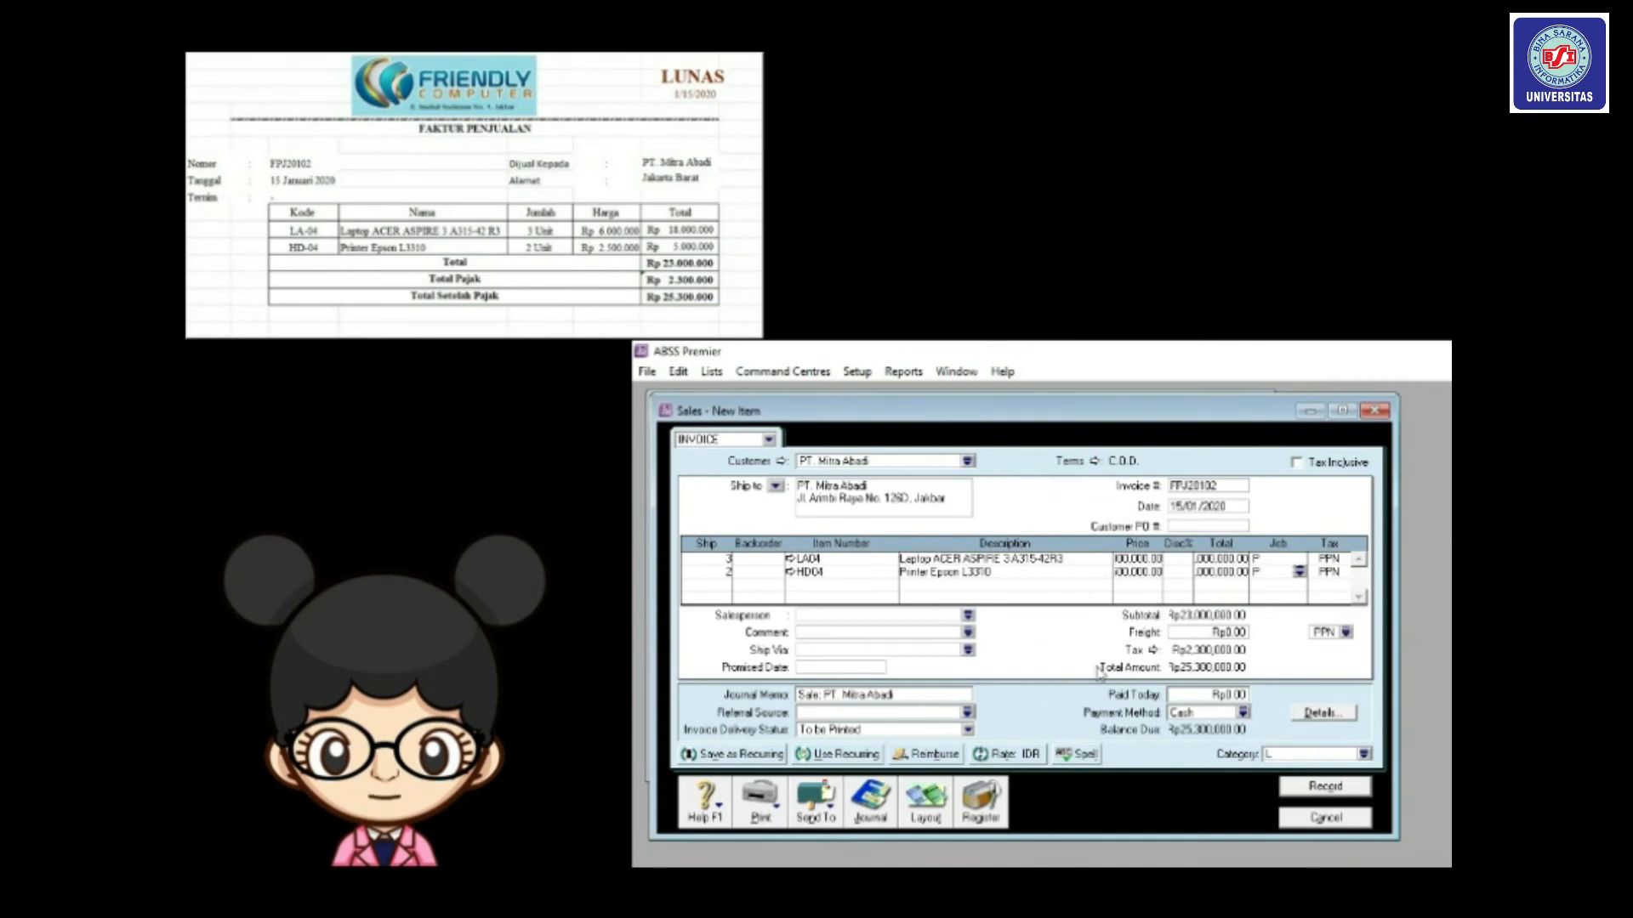
Record invoice FPJ20102, dismiss the blank form, and open the Transaction Journal.
left_click(1313, 789)
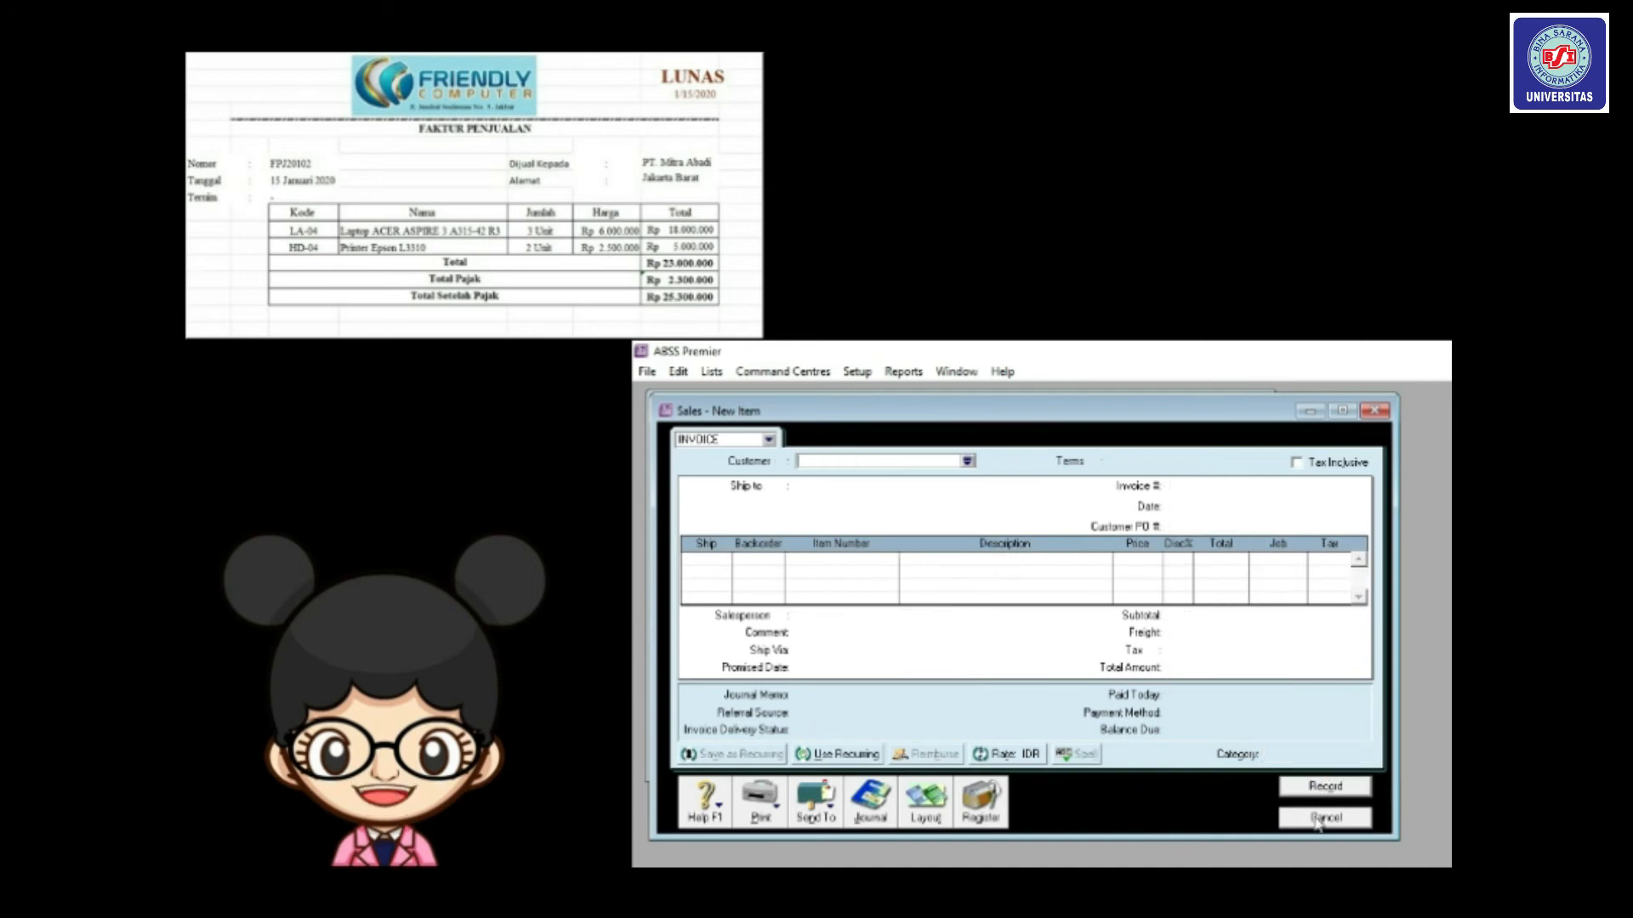
left_click(1325, 817)
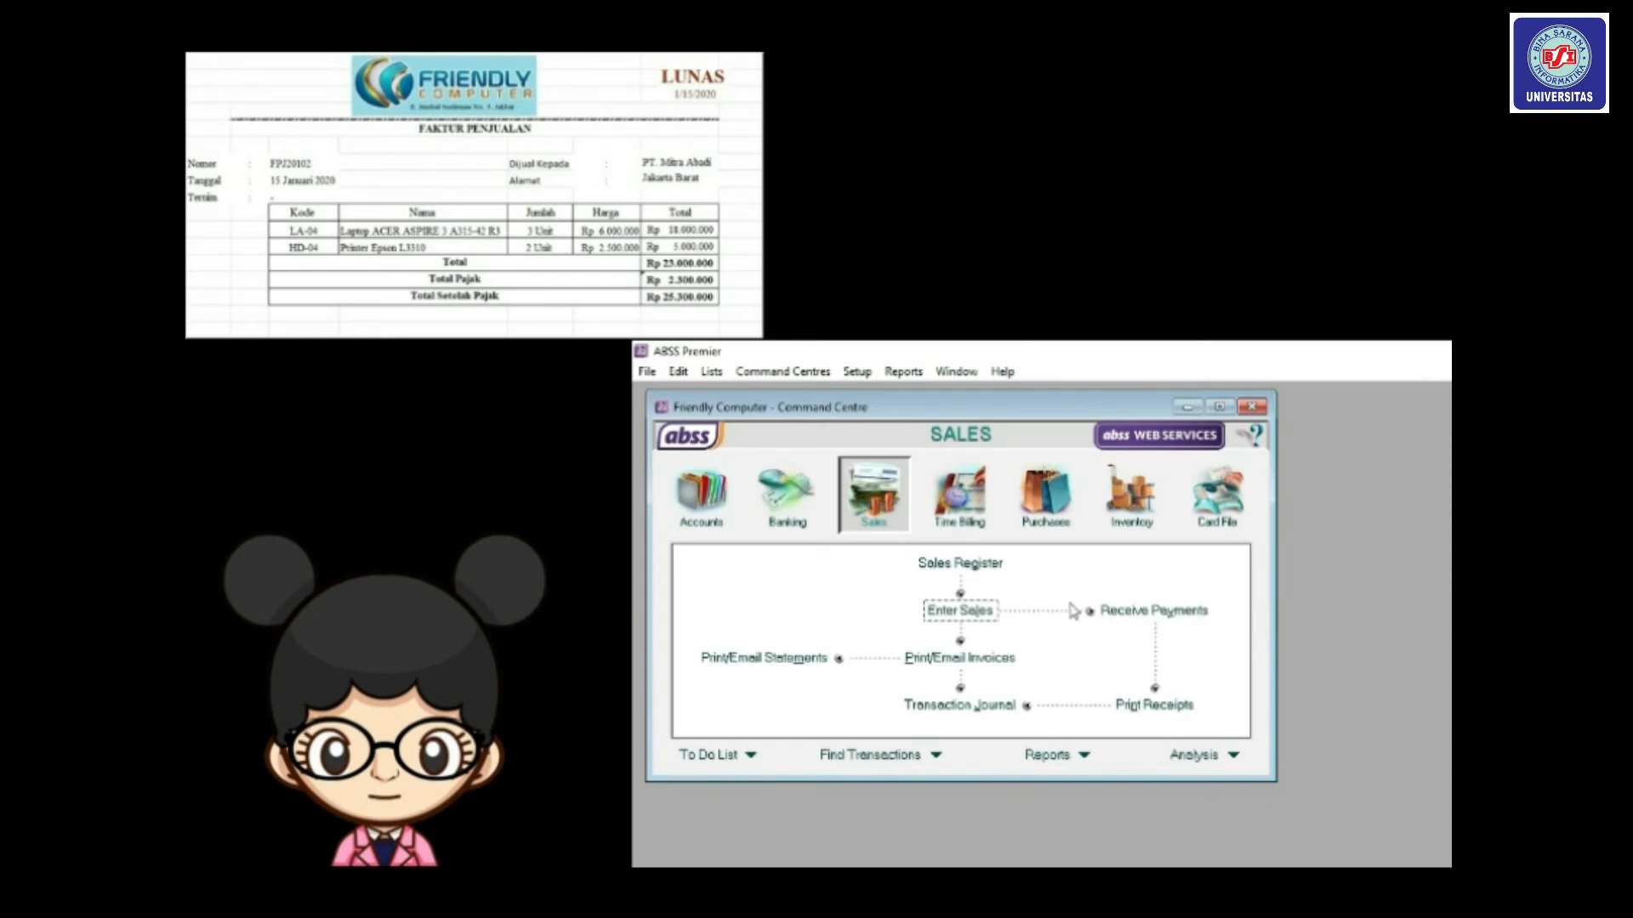
left_click(978, 707)
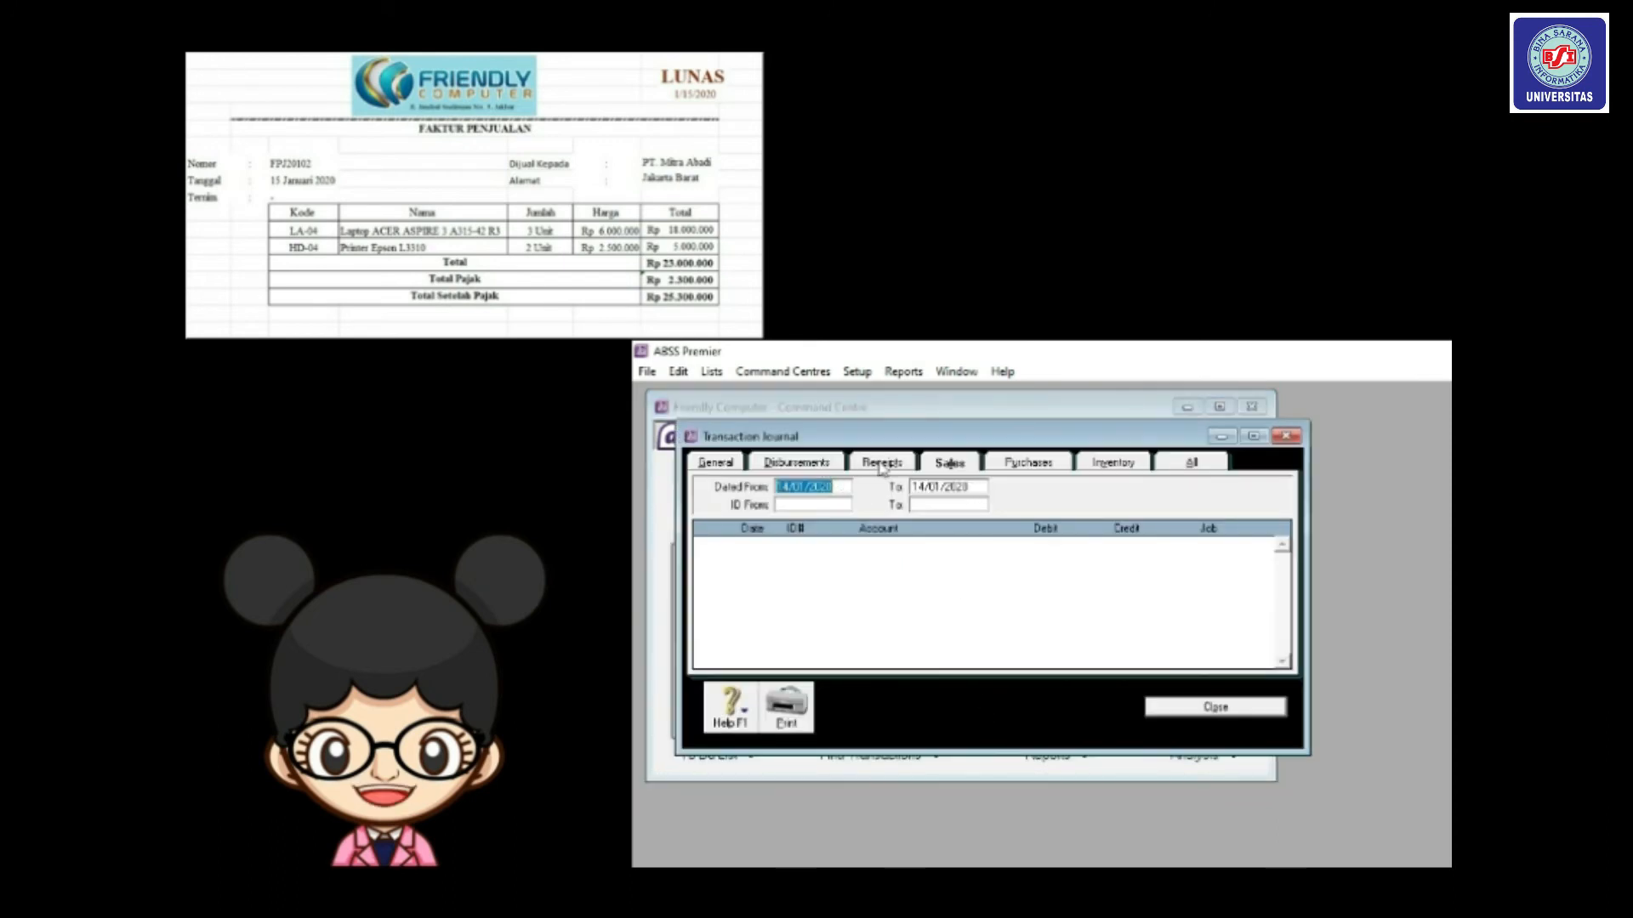
Show Sales journal entries for 15/01/2020 through 15/01/2020, then close the journal.
left_click(786, 486)
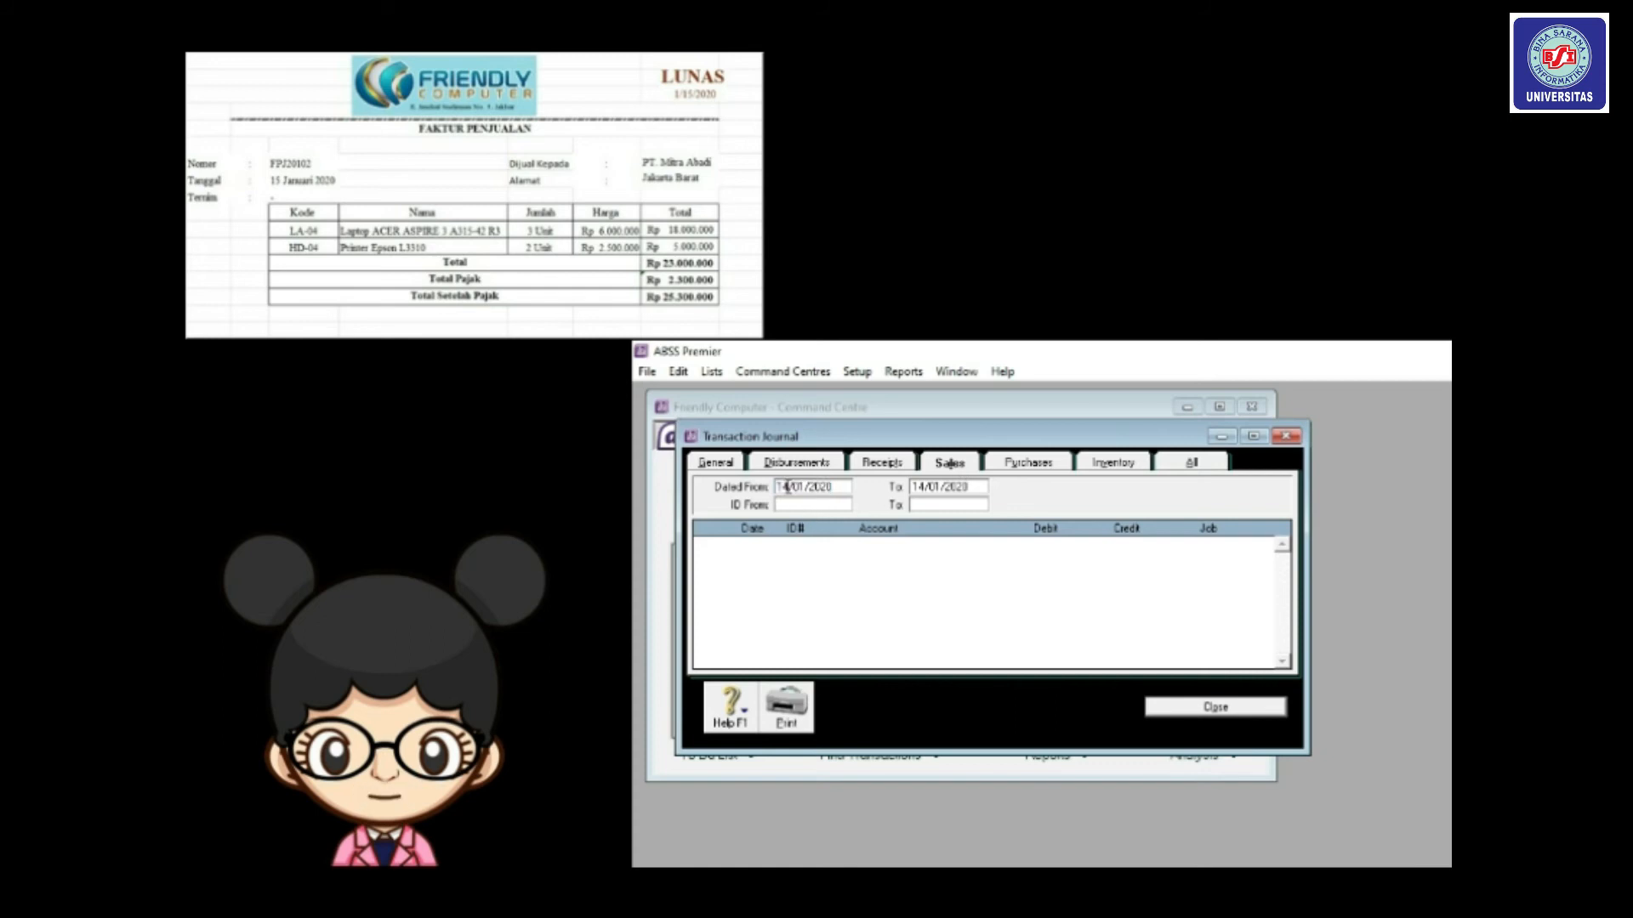
key("BackSpace")
type("5")
left_click(927, 487)
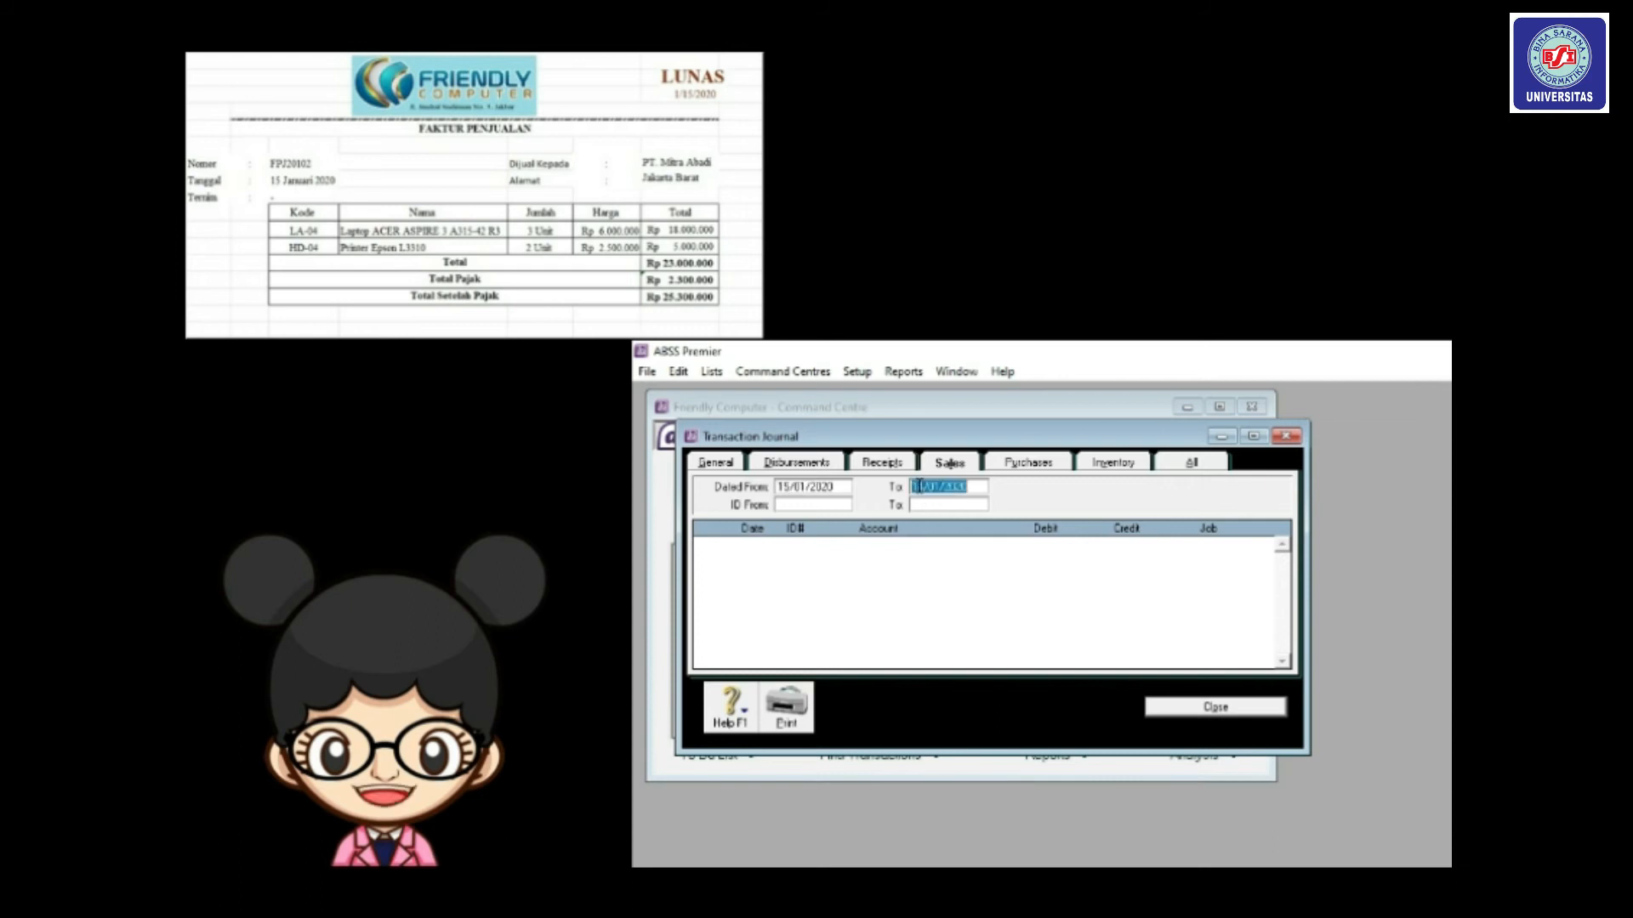
left_click(922, 487)
type("5")
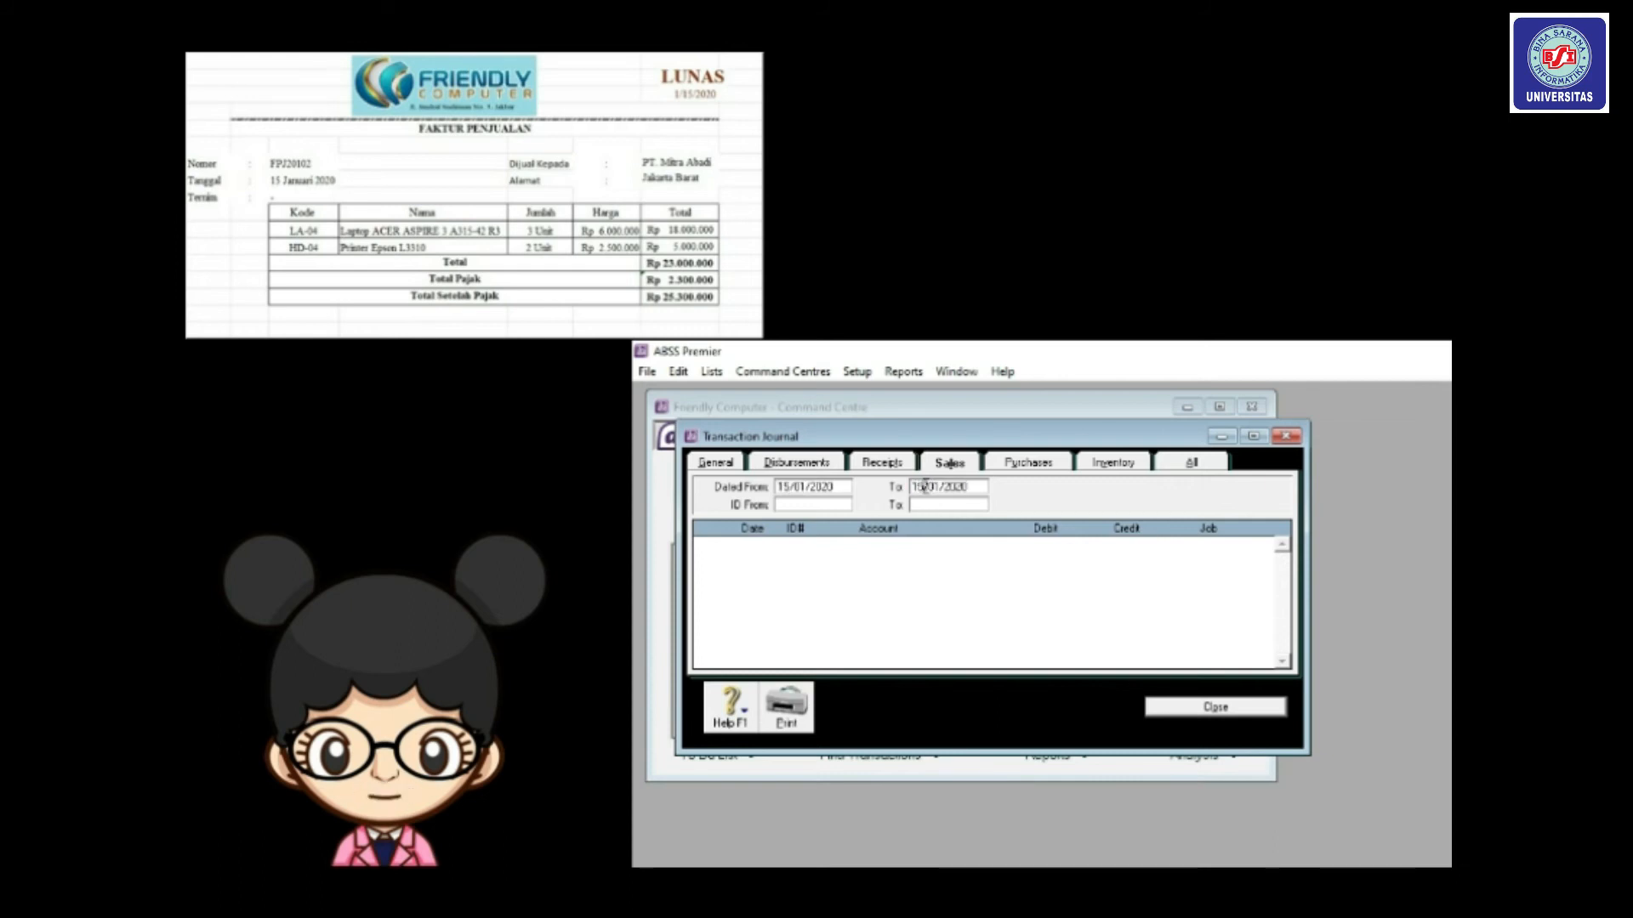
key("Tab")
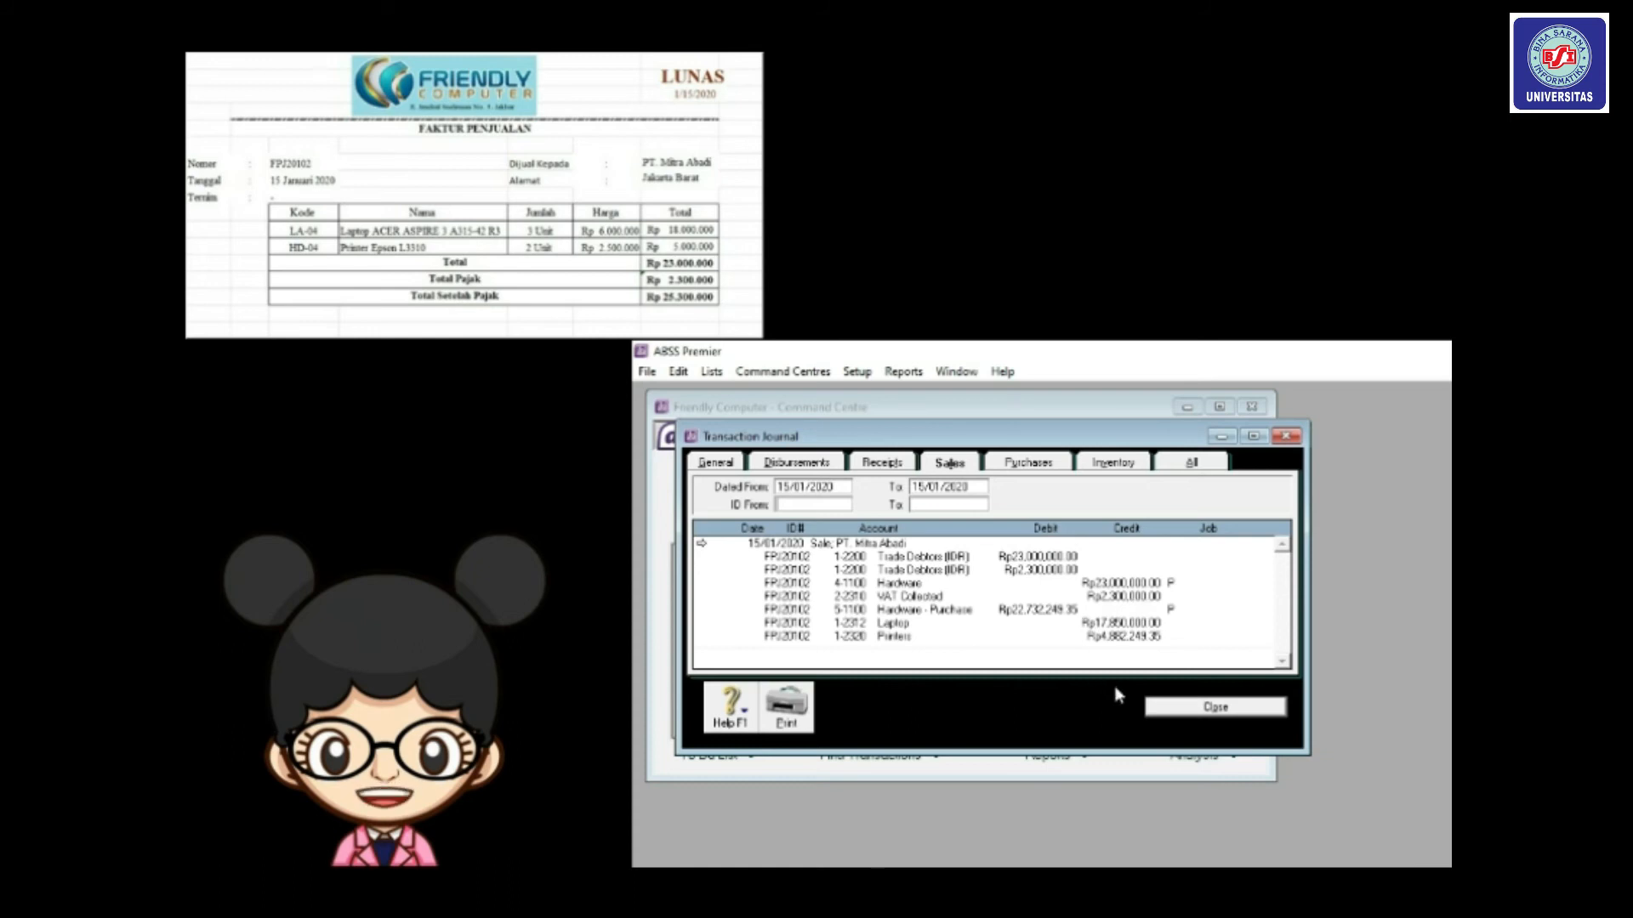
left_click(1164, 712)
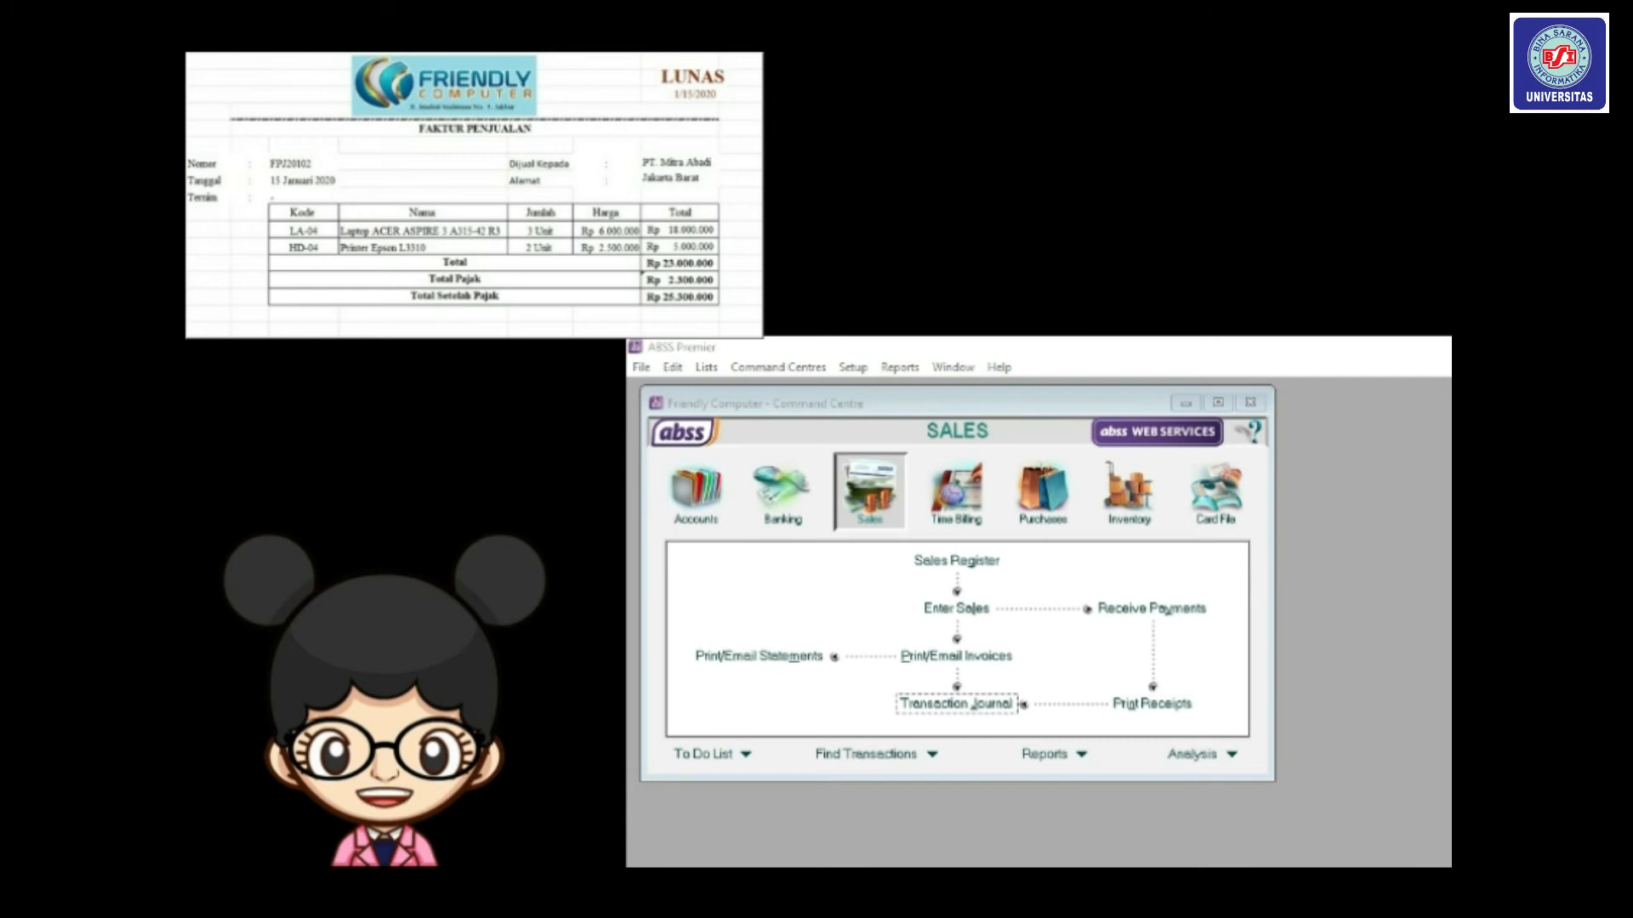
Enter a Rp25,300,000 receipt from PT. Mitra Abadi with payment ID FPJ20102.
left_click(1131, 611)
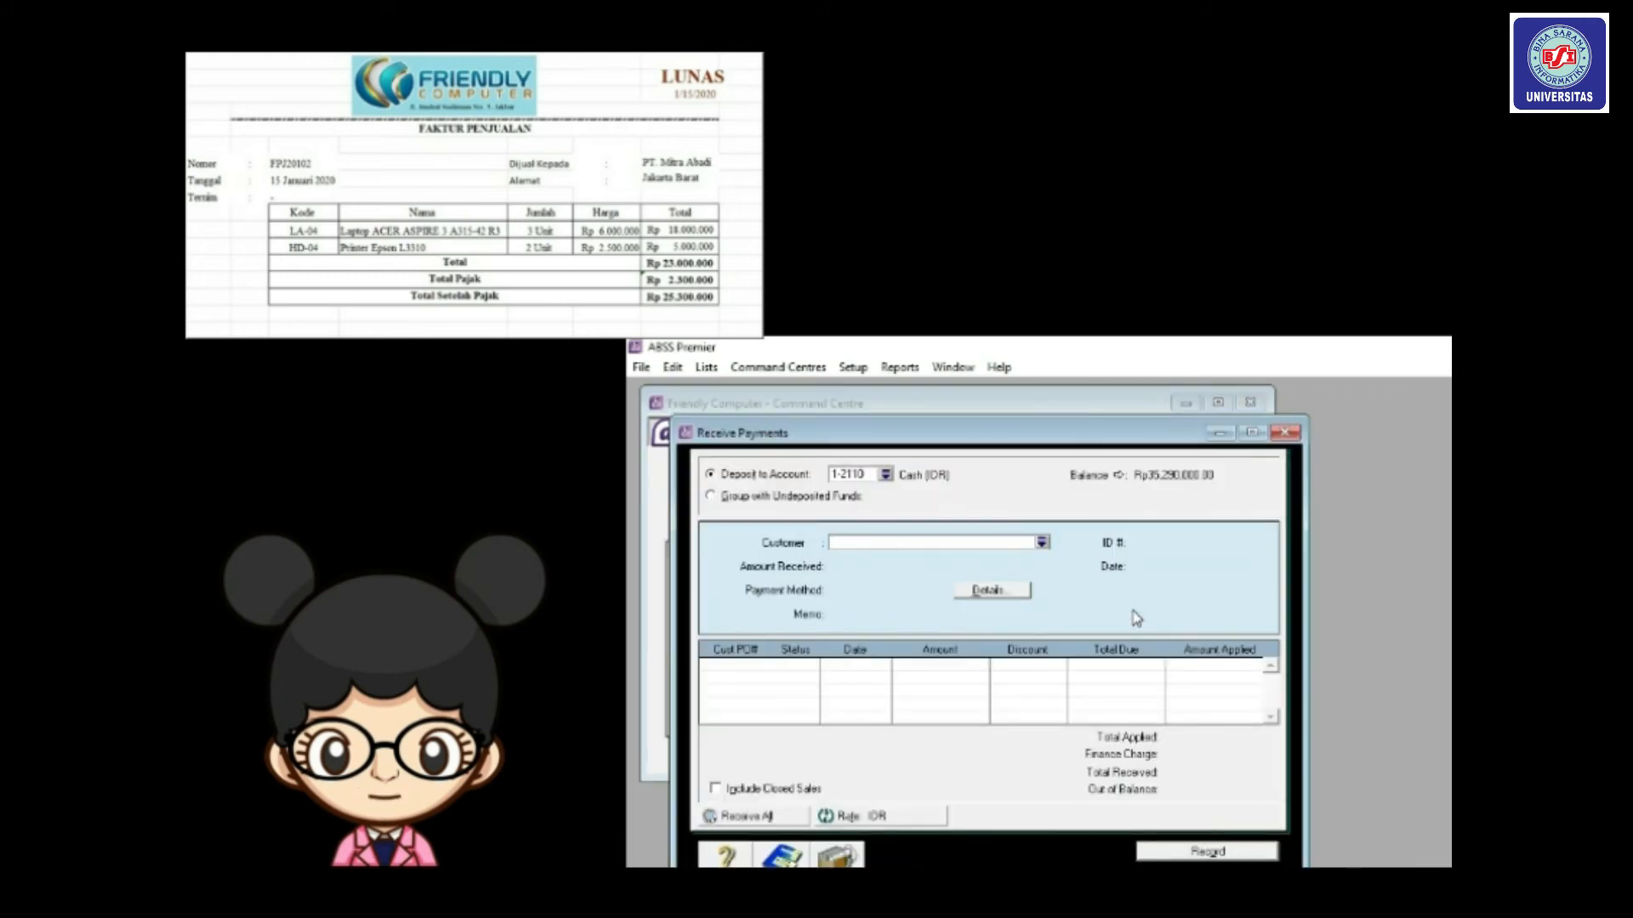
left_click_drag(989, 449, 972, 413)
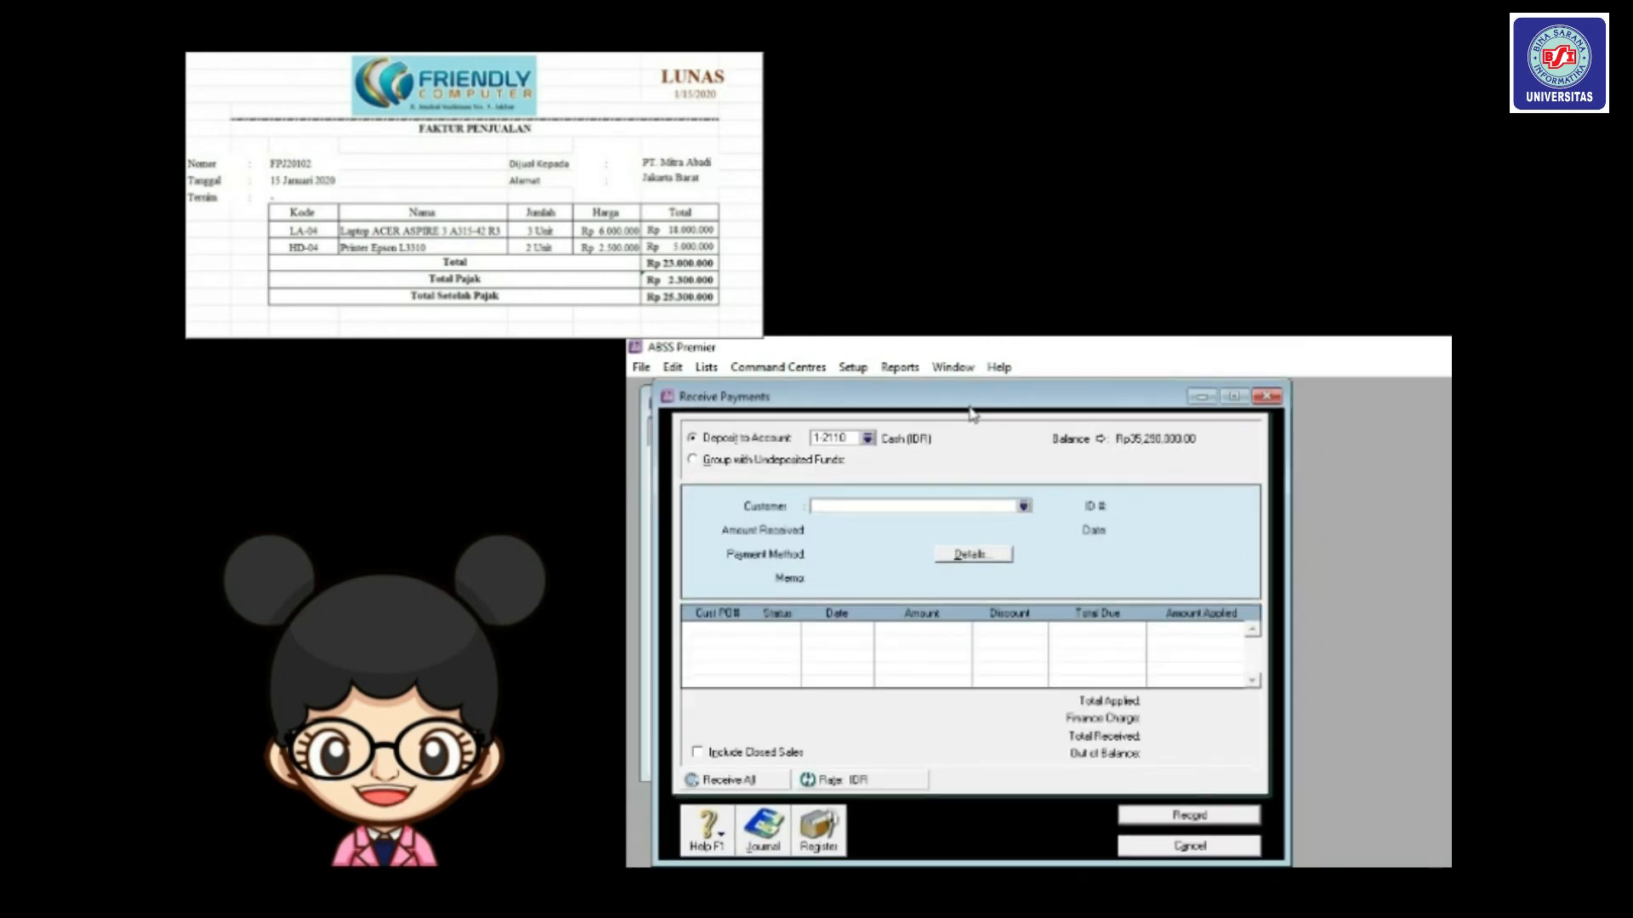
left_click(1024, 506)
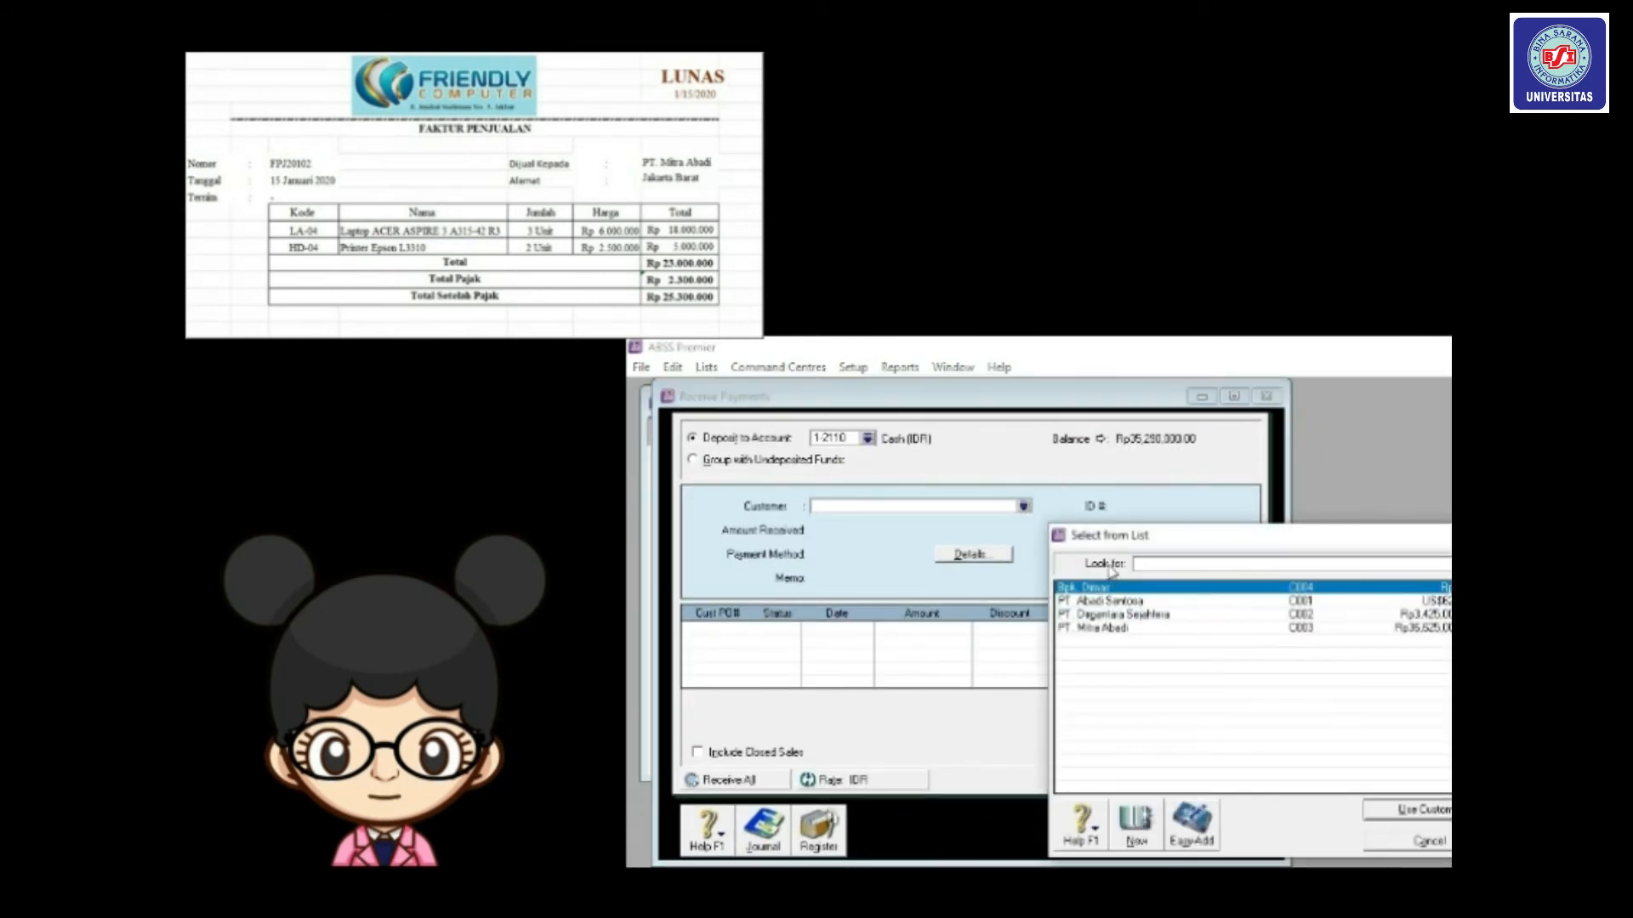
double_click(1098, 630)
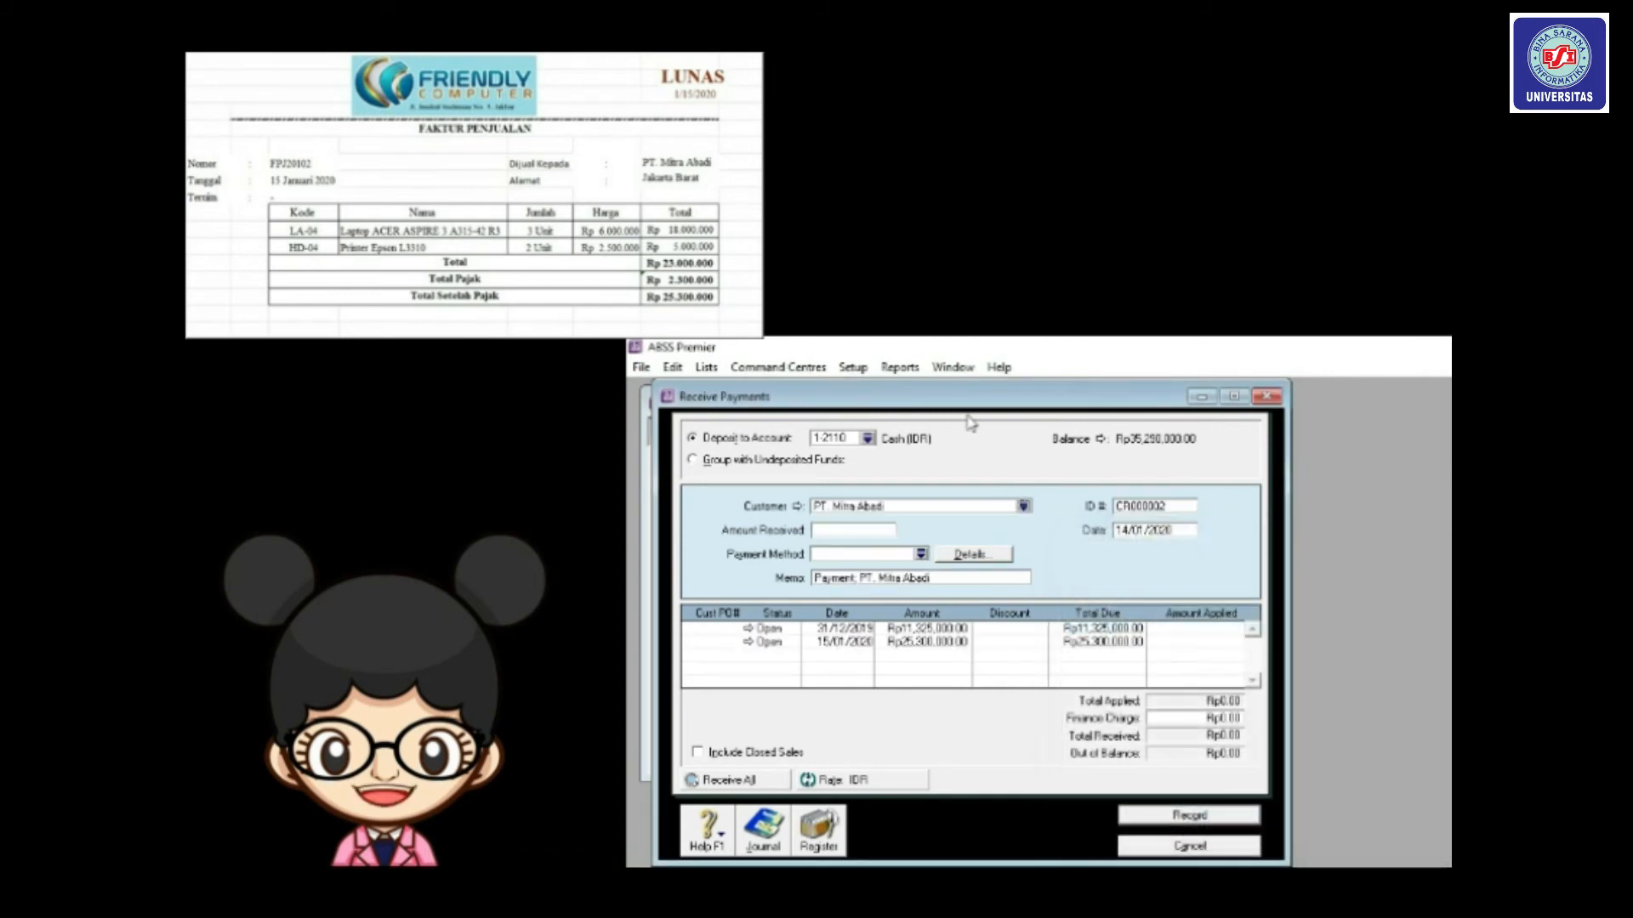
left_click(851, 531)
type("25,")
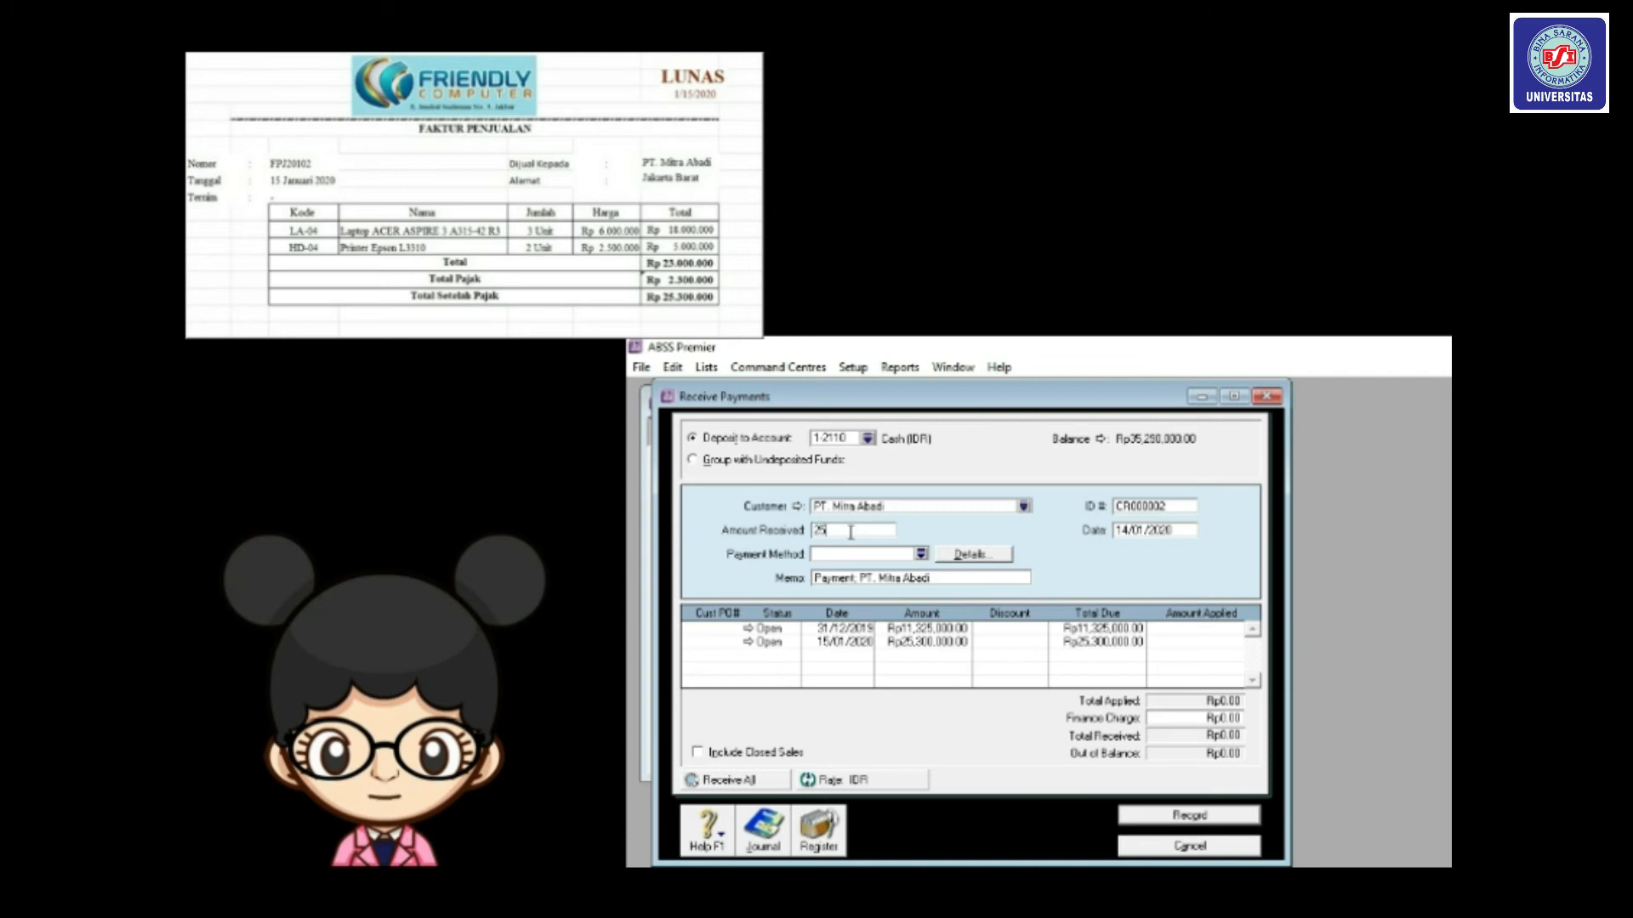
type("300,000")
key("Tab")
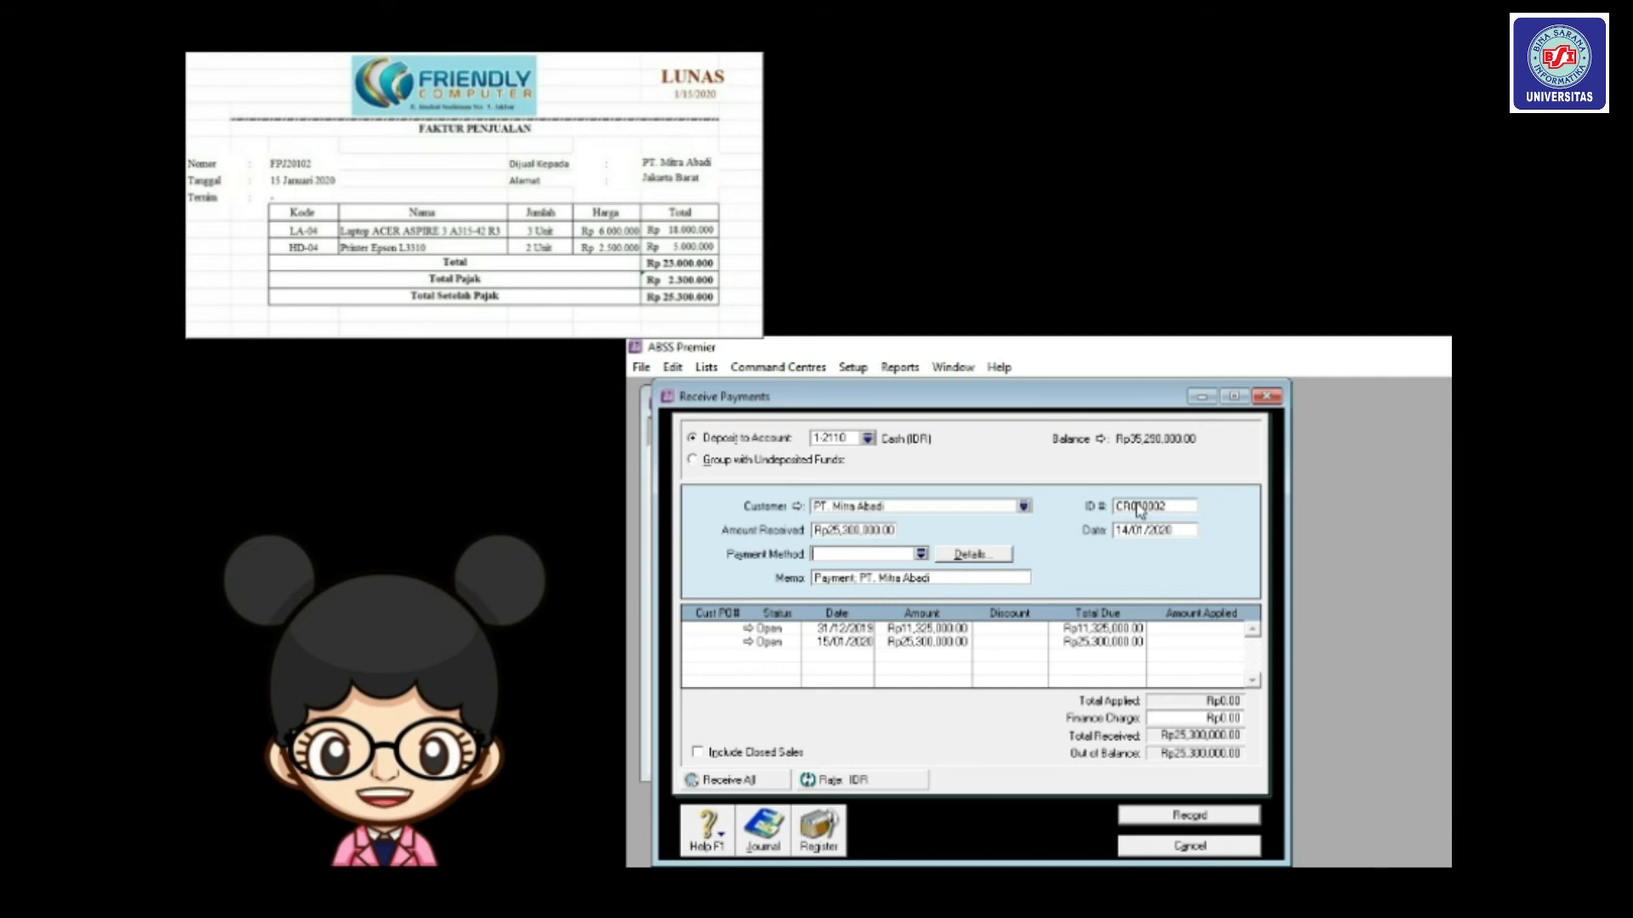
key("Tab")
key("Tab")
key("Tab")
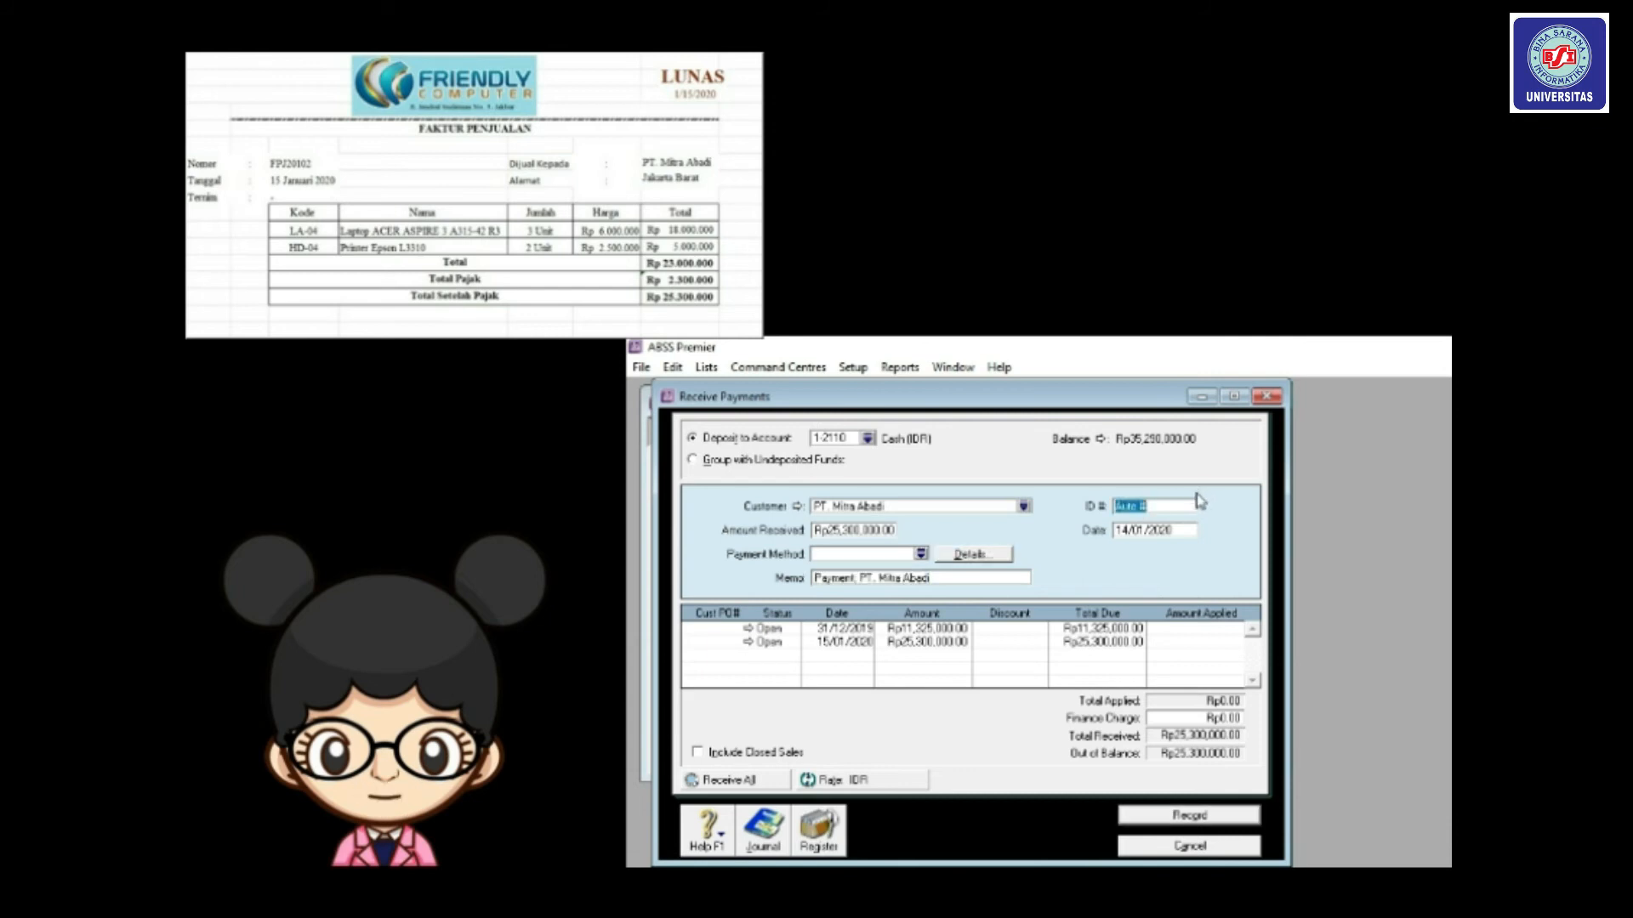
type("F")
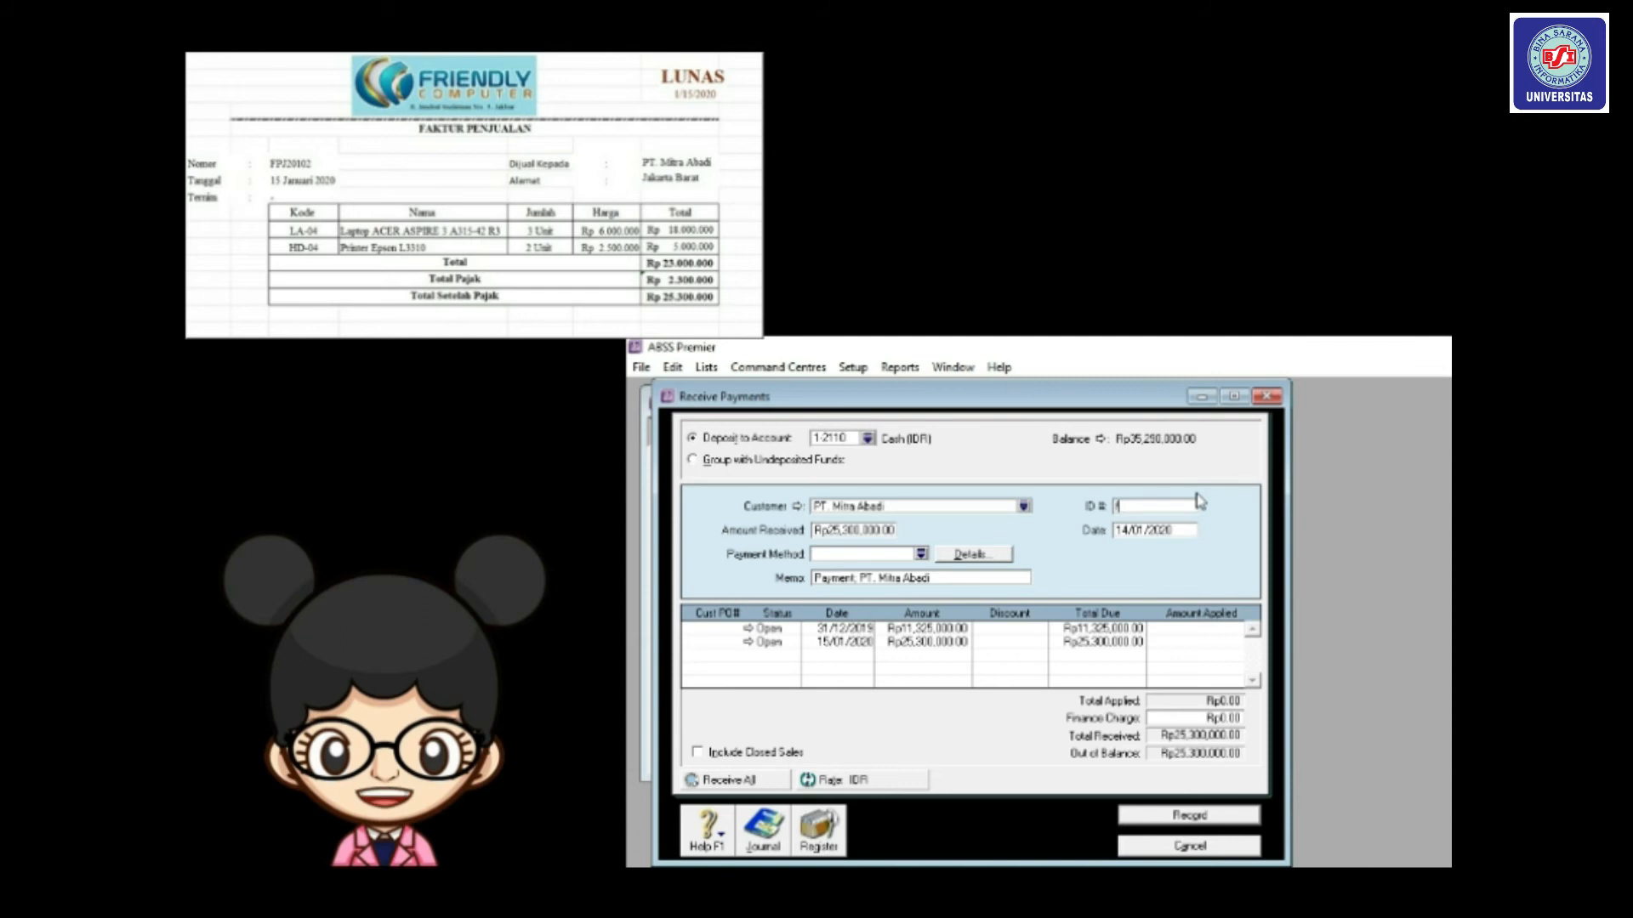
type("PJ20102")
Date the payment 15/01/2020, apply it to the 15/01/2020 invoice, and record it.
left_click(1129, 532)
key("Tab")
key("Tab")
key("Tab")
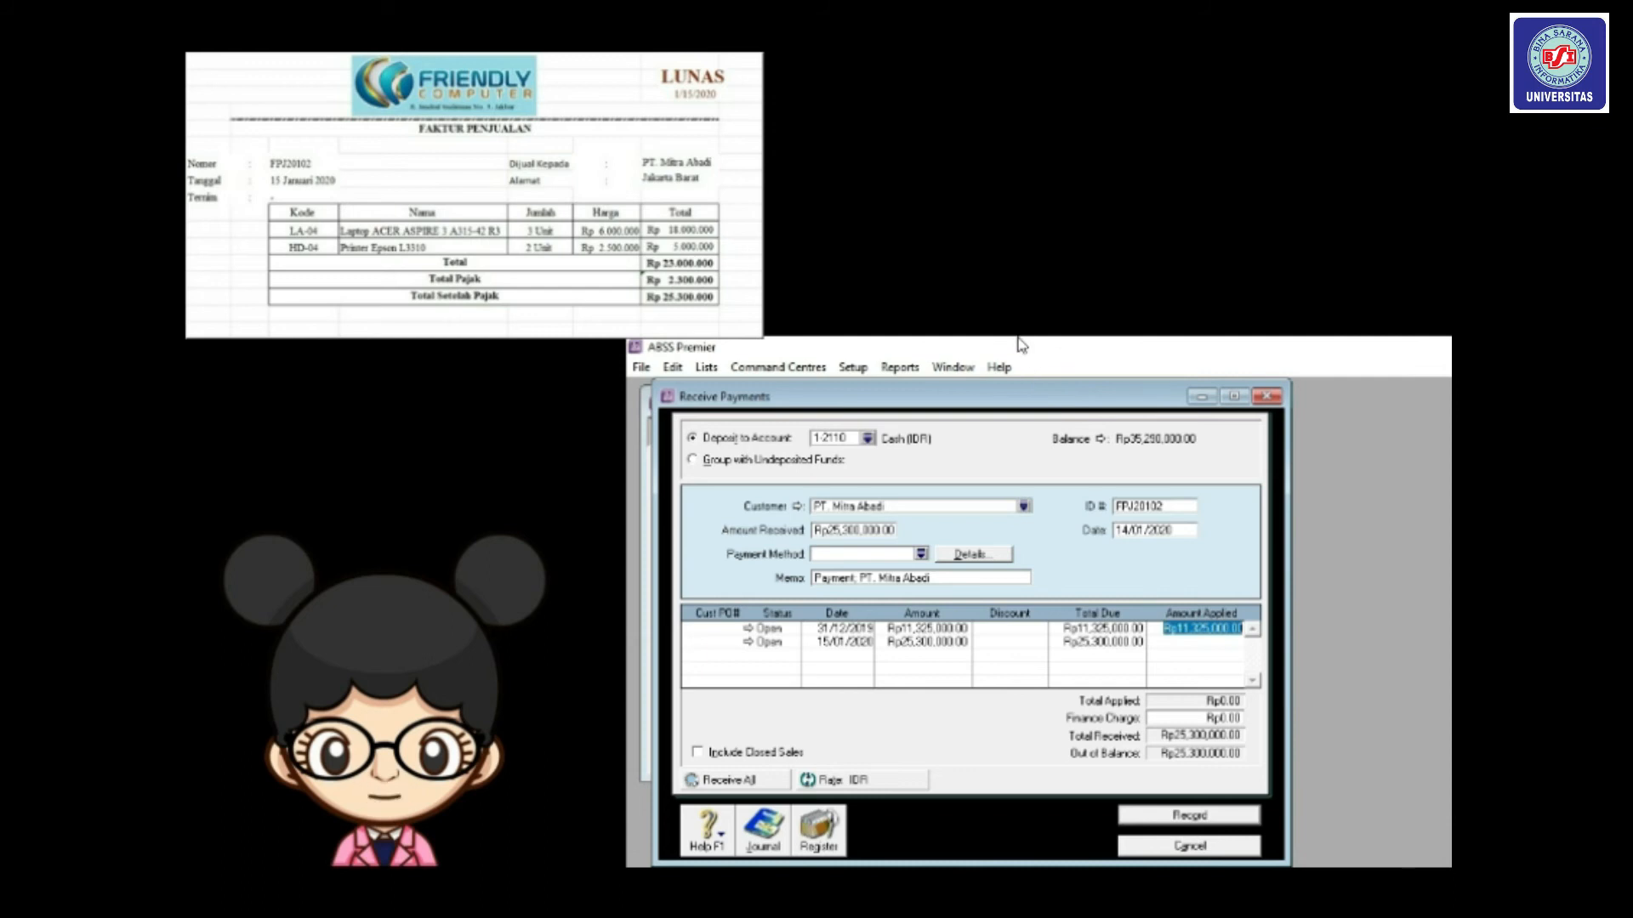
left_click_drag(1033, 397, 1007, 383)
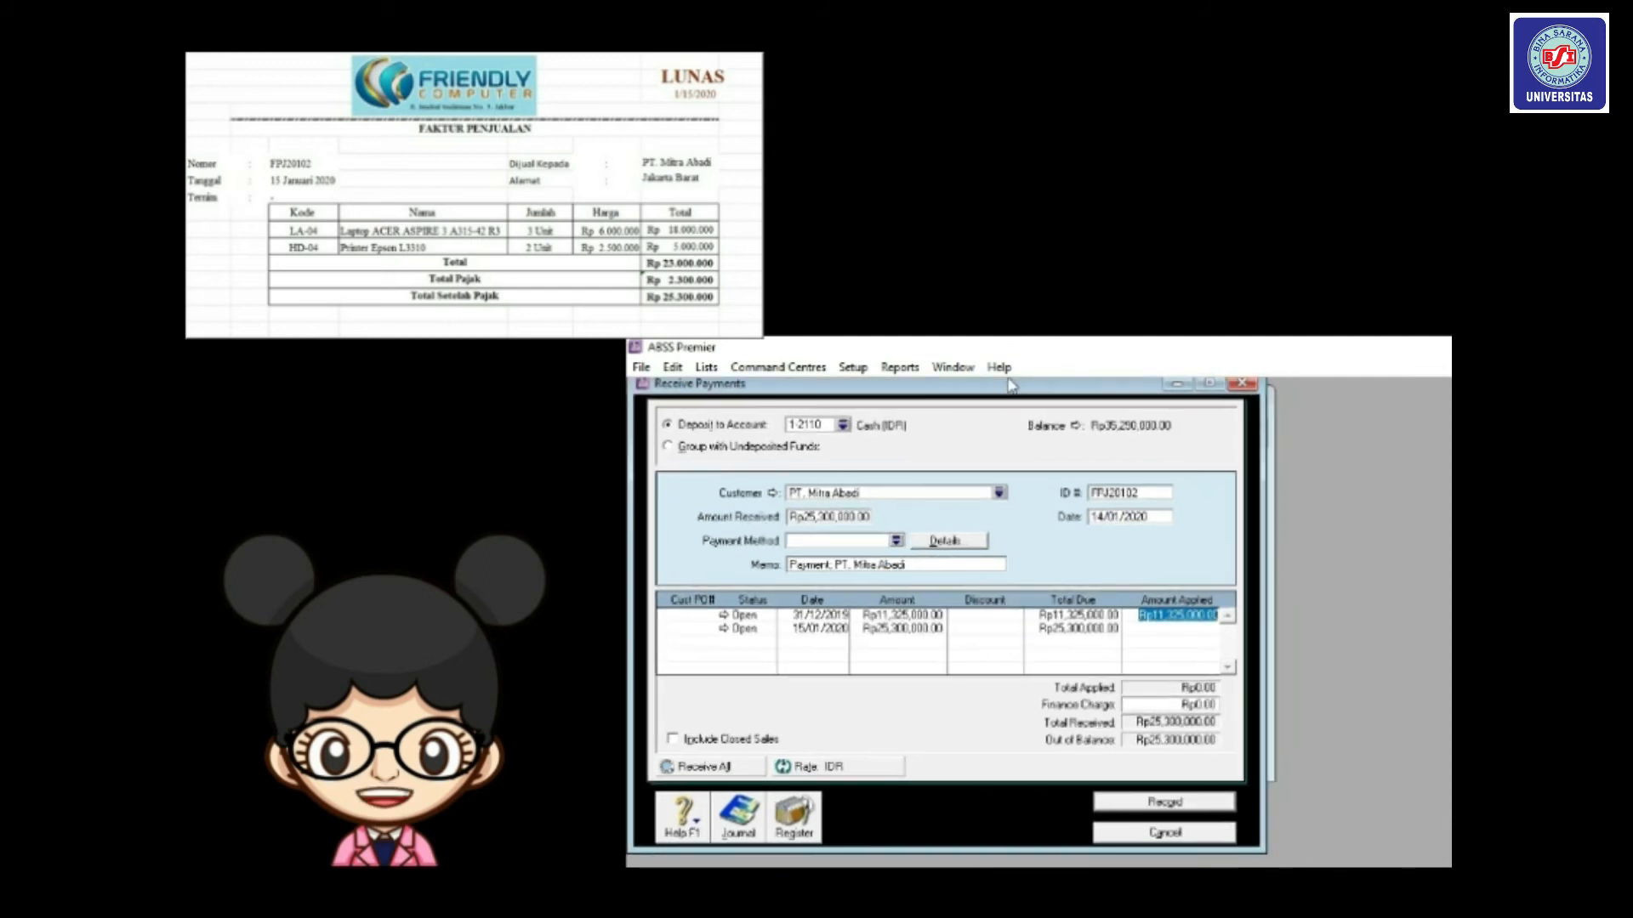
left_click(1135, 517)
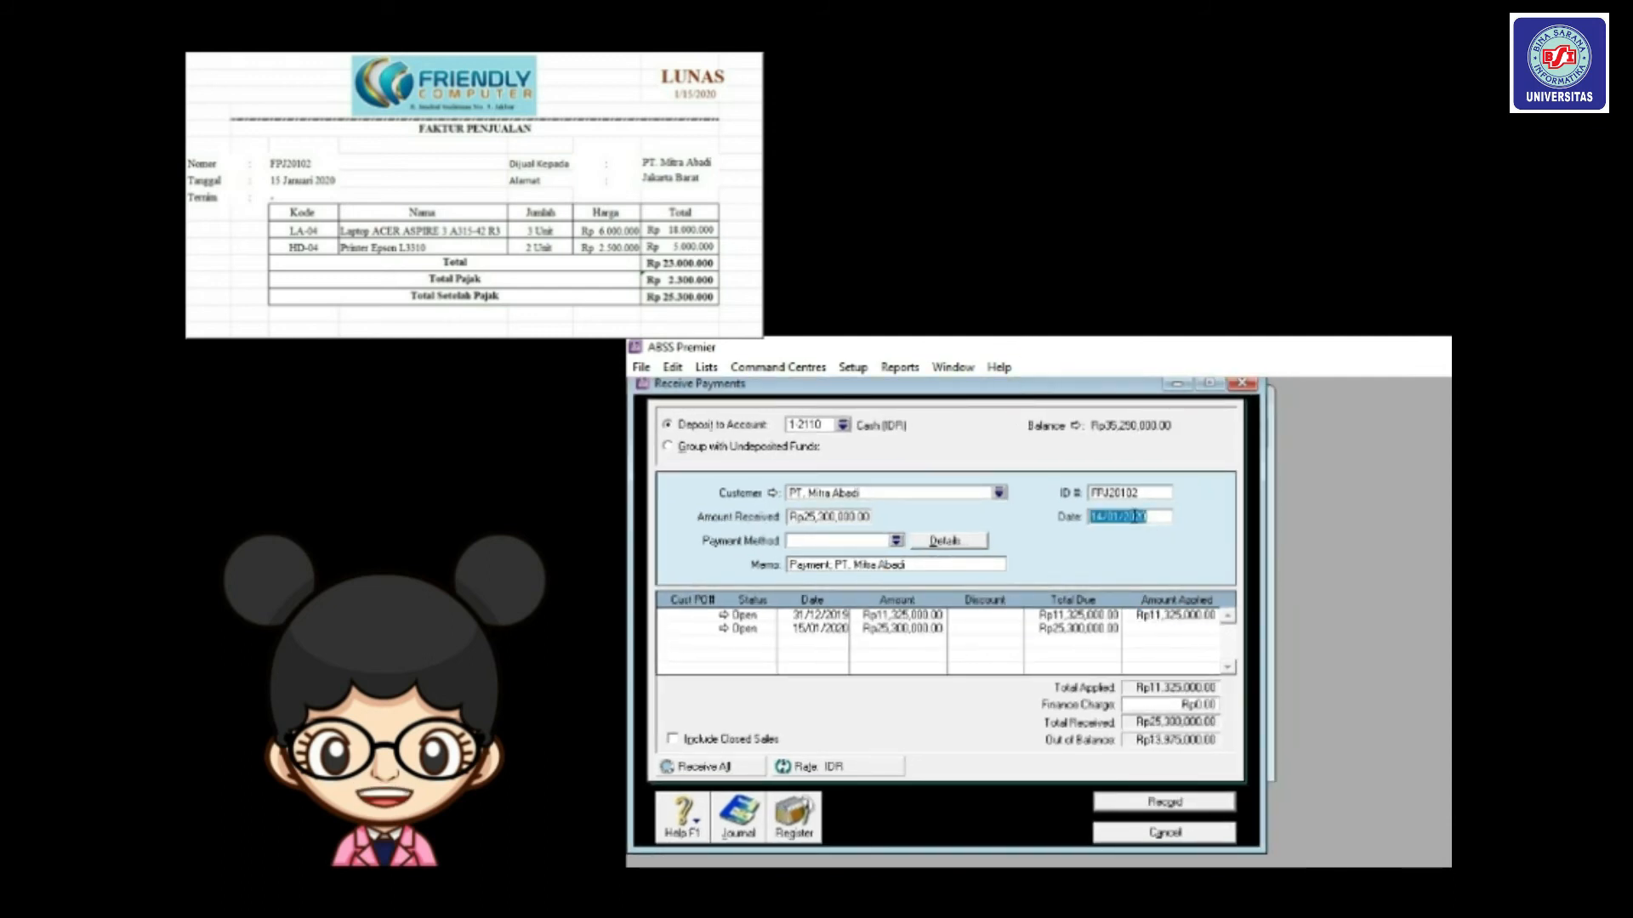
left_click(1098, 516)
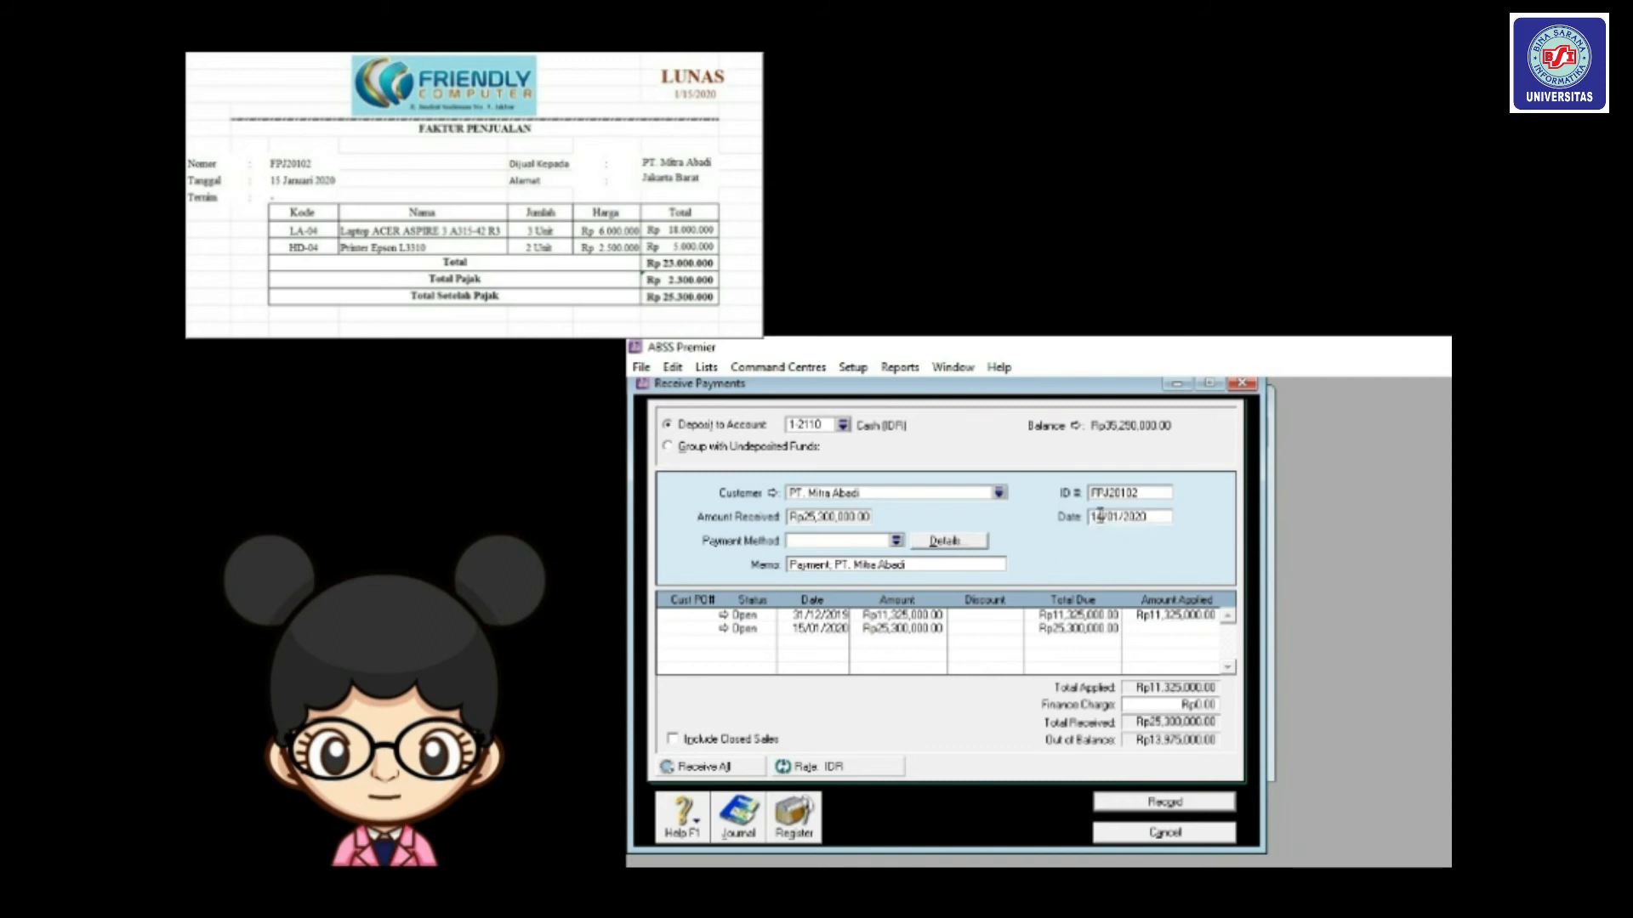
key("Delete")
type("5")
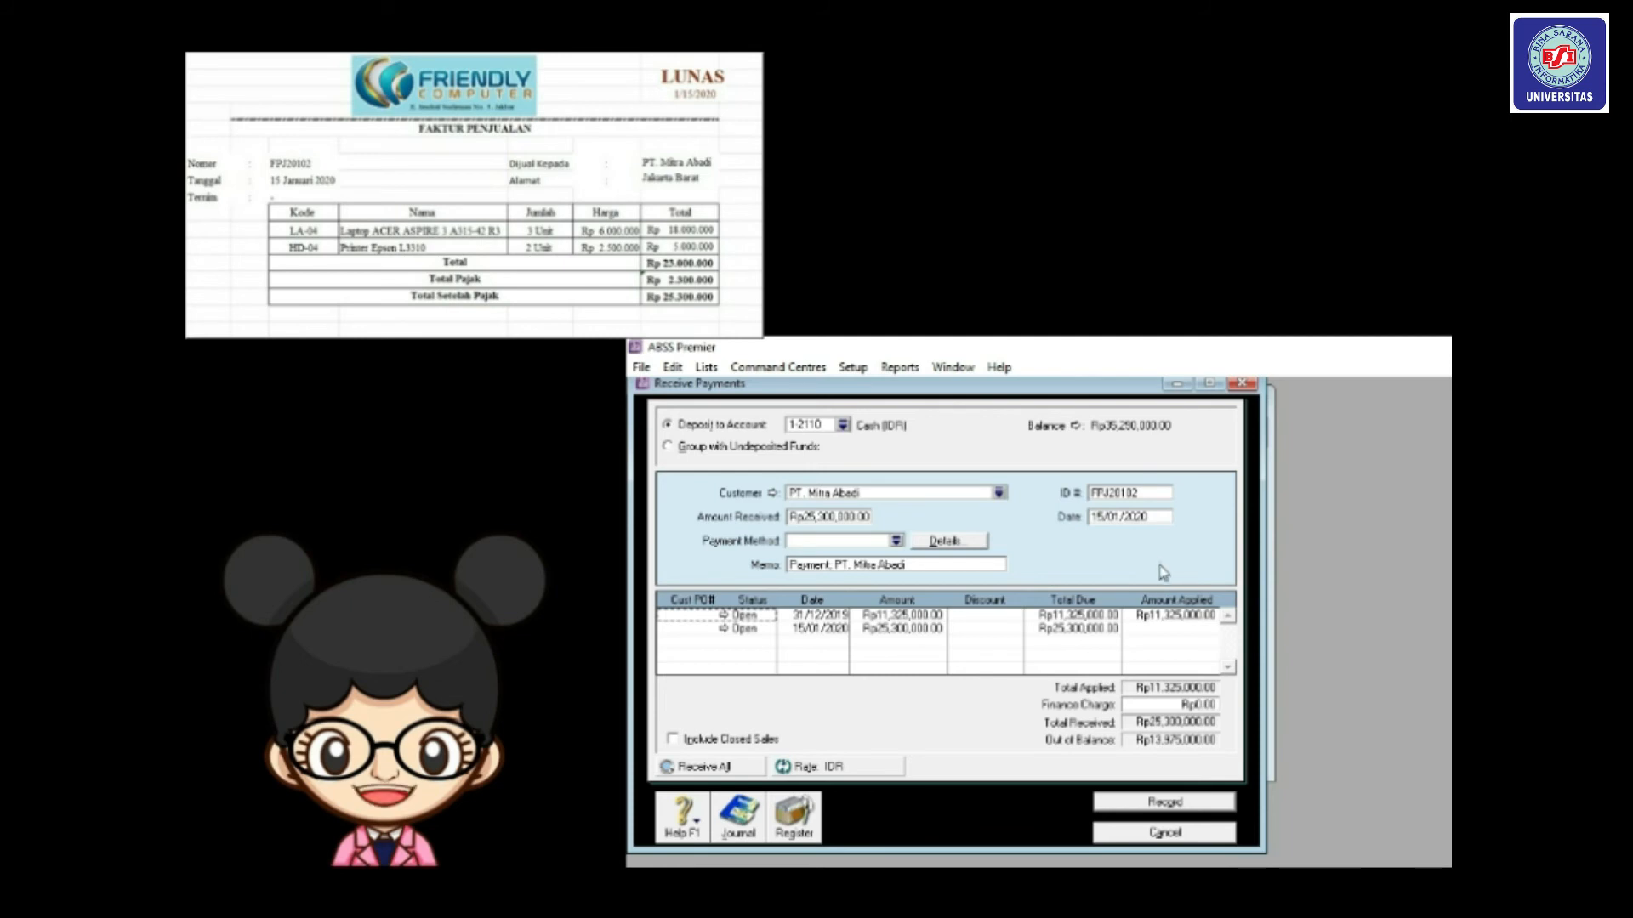
left_click(1185, 616)
key("Delete")
key("Tab")
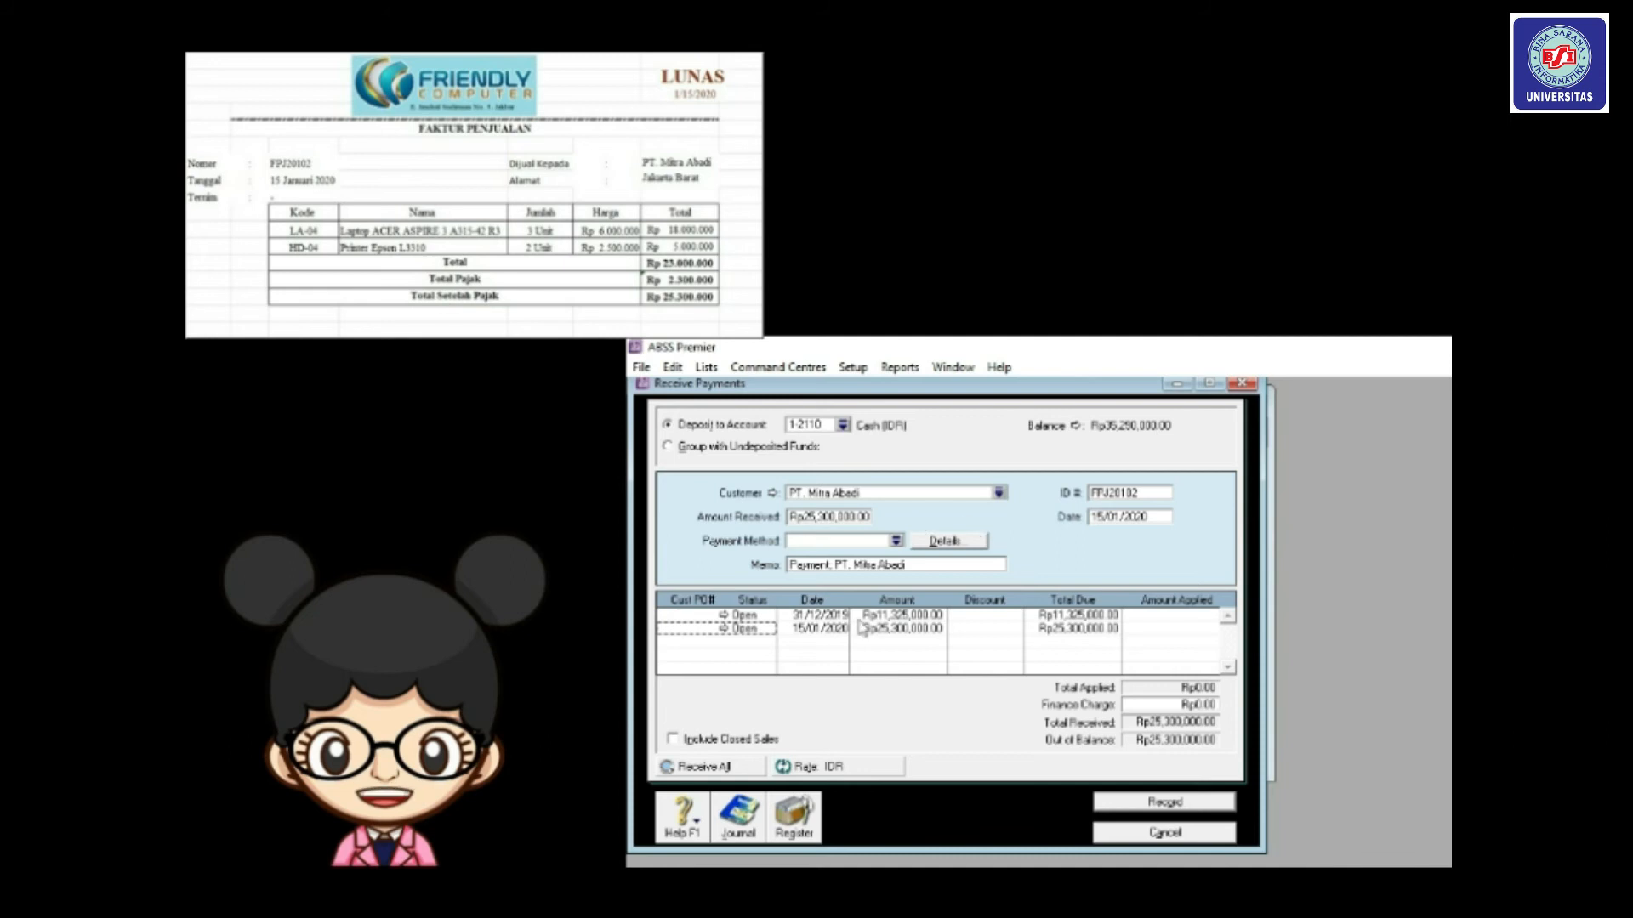
left_click(1138, 630)
key("Tab")
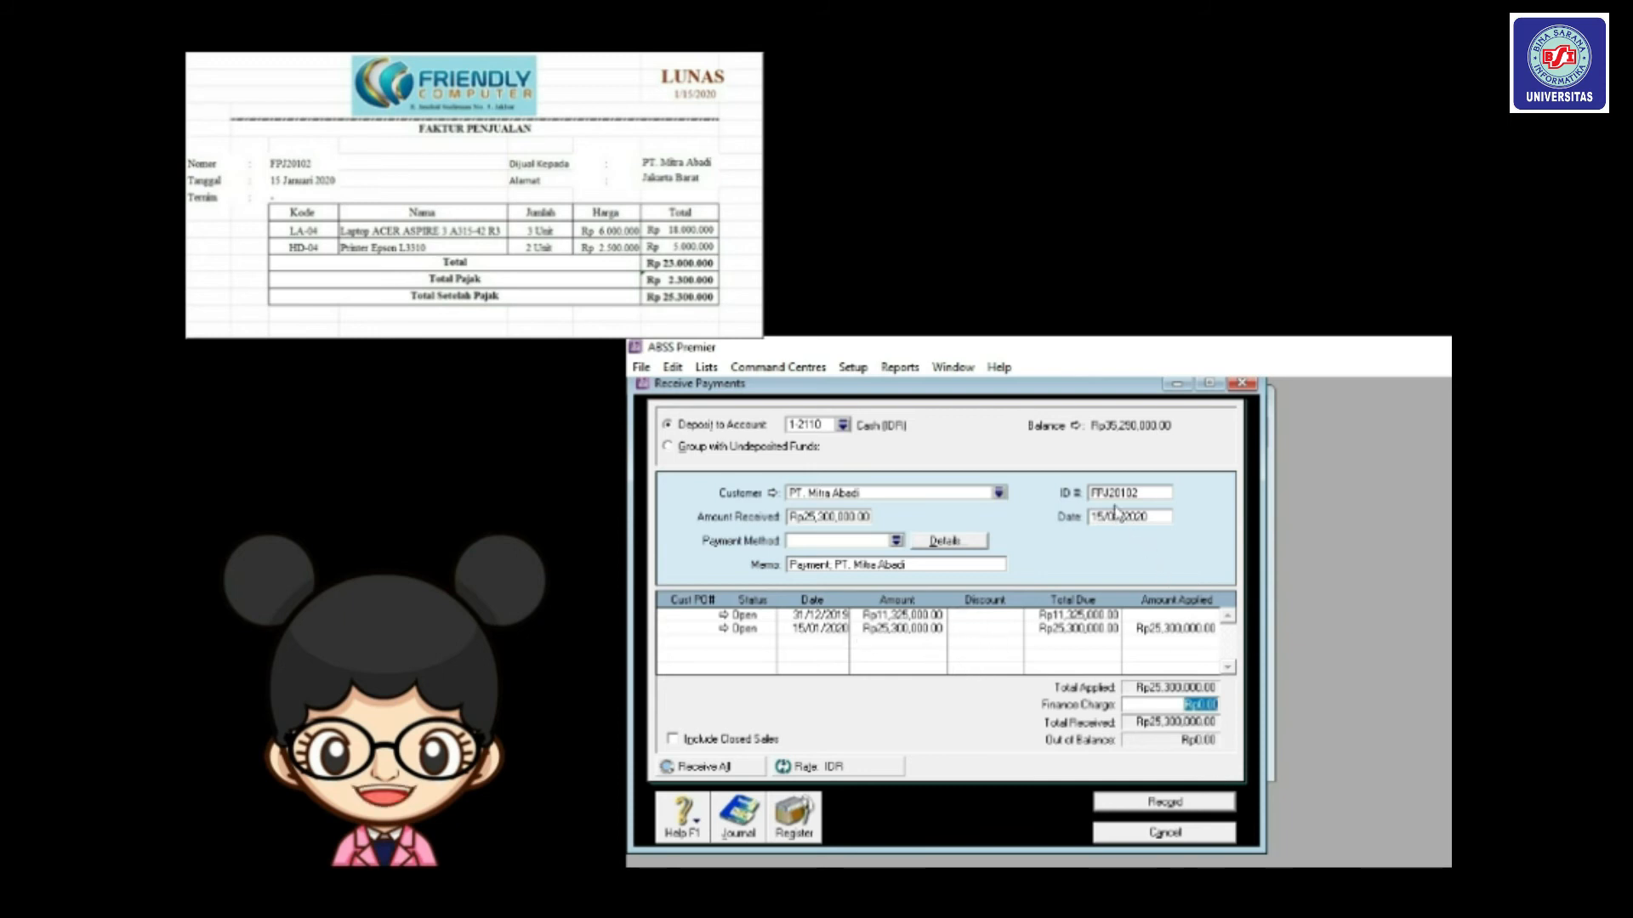
left_click(1177, 805)
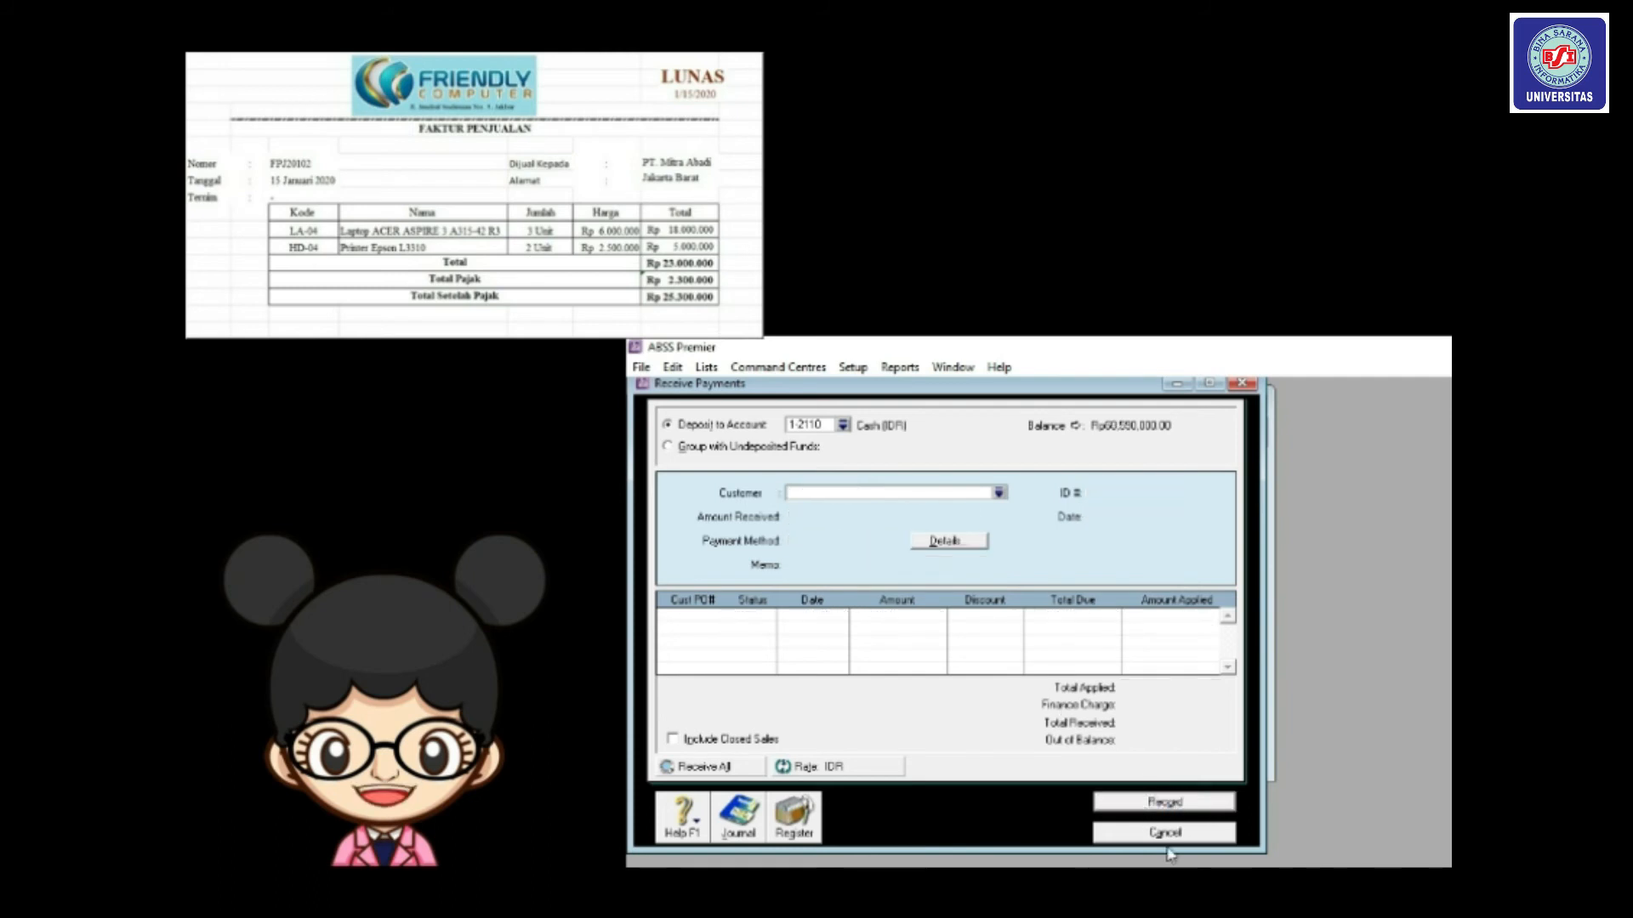
Cancel Receive Payments and review the Receipts tab of the Transaction Journal before closing it.
left_click(1171, 840)
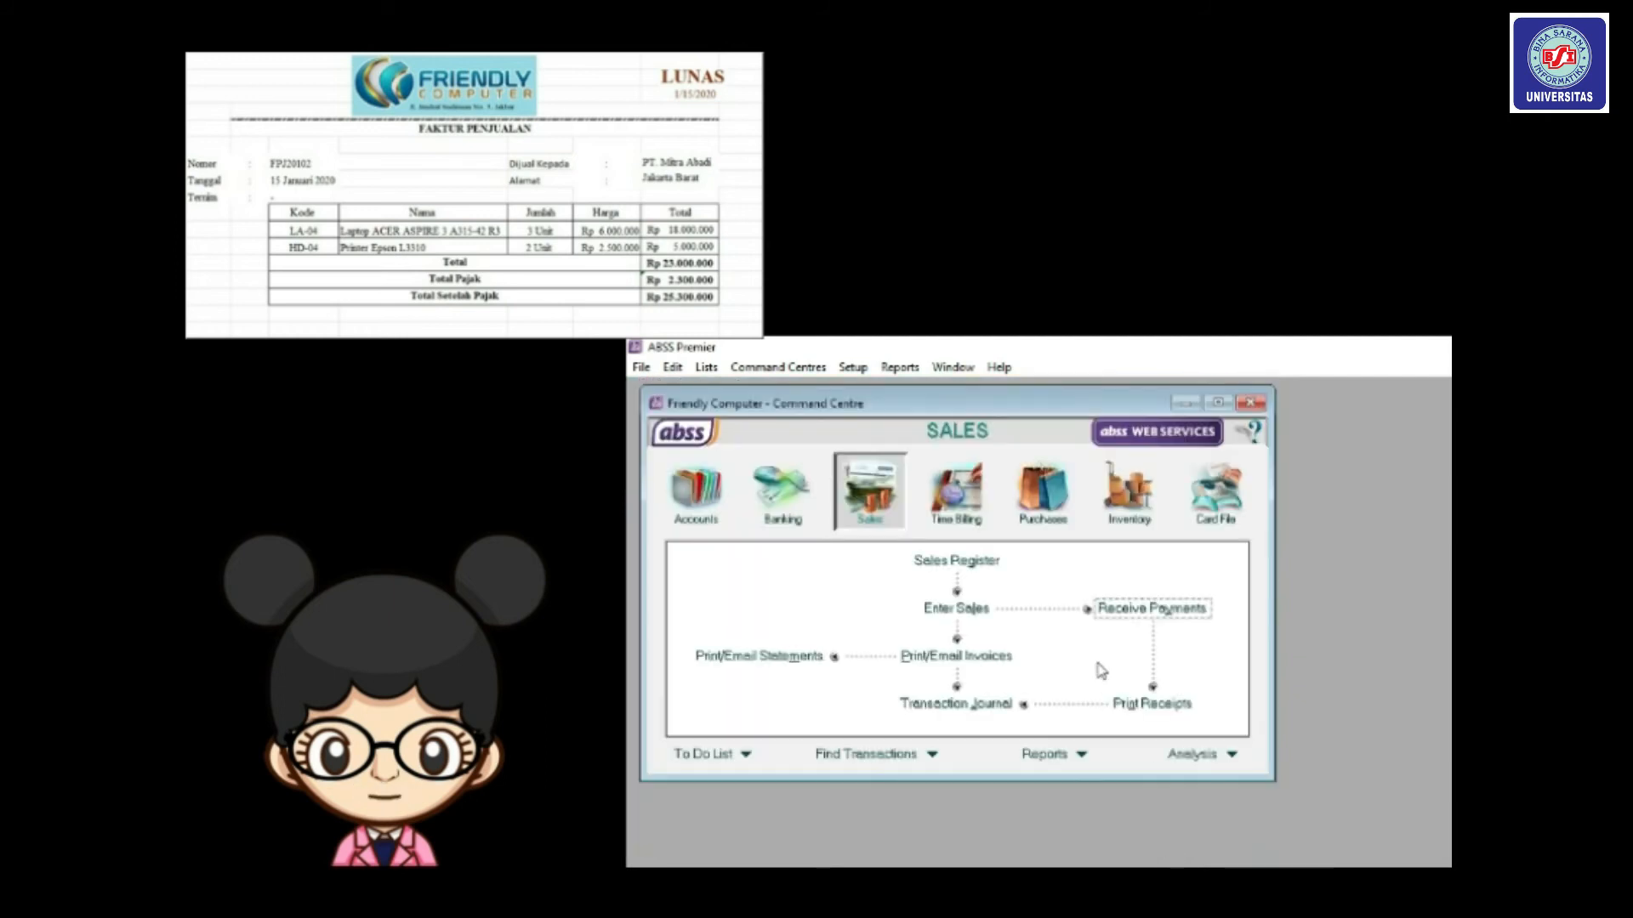
left_click(975, 705)
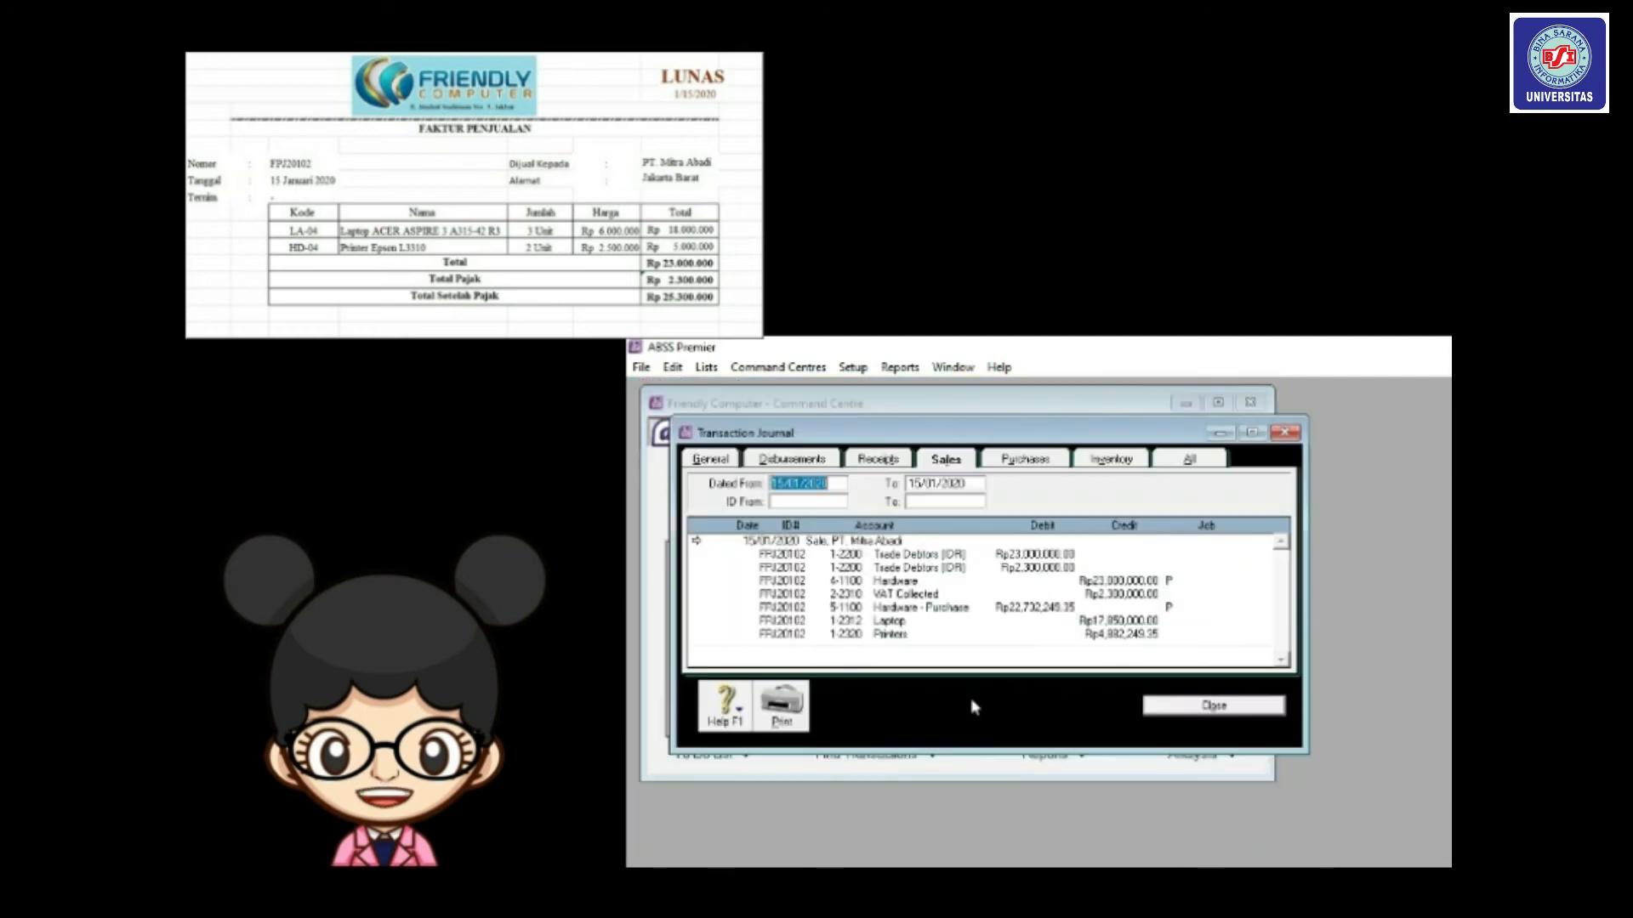
left_click(889, 459)
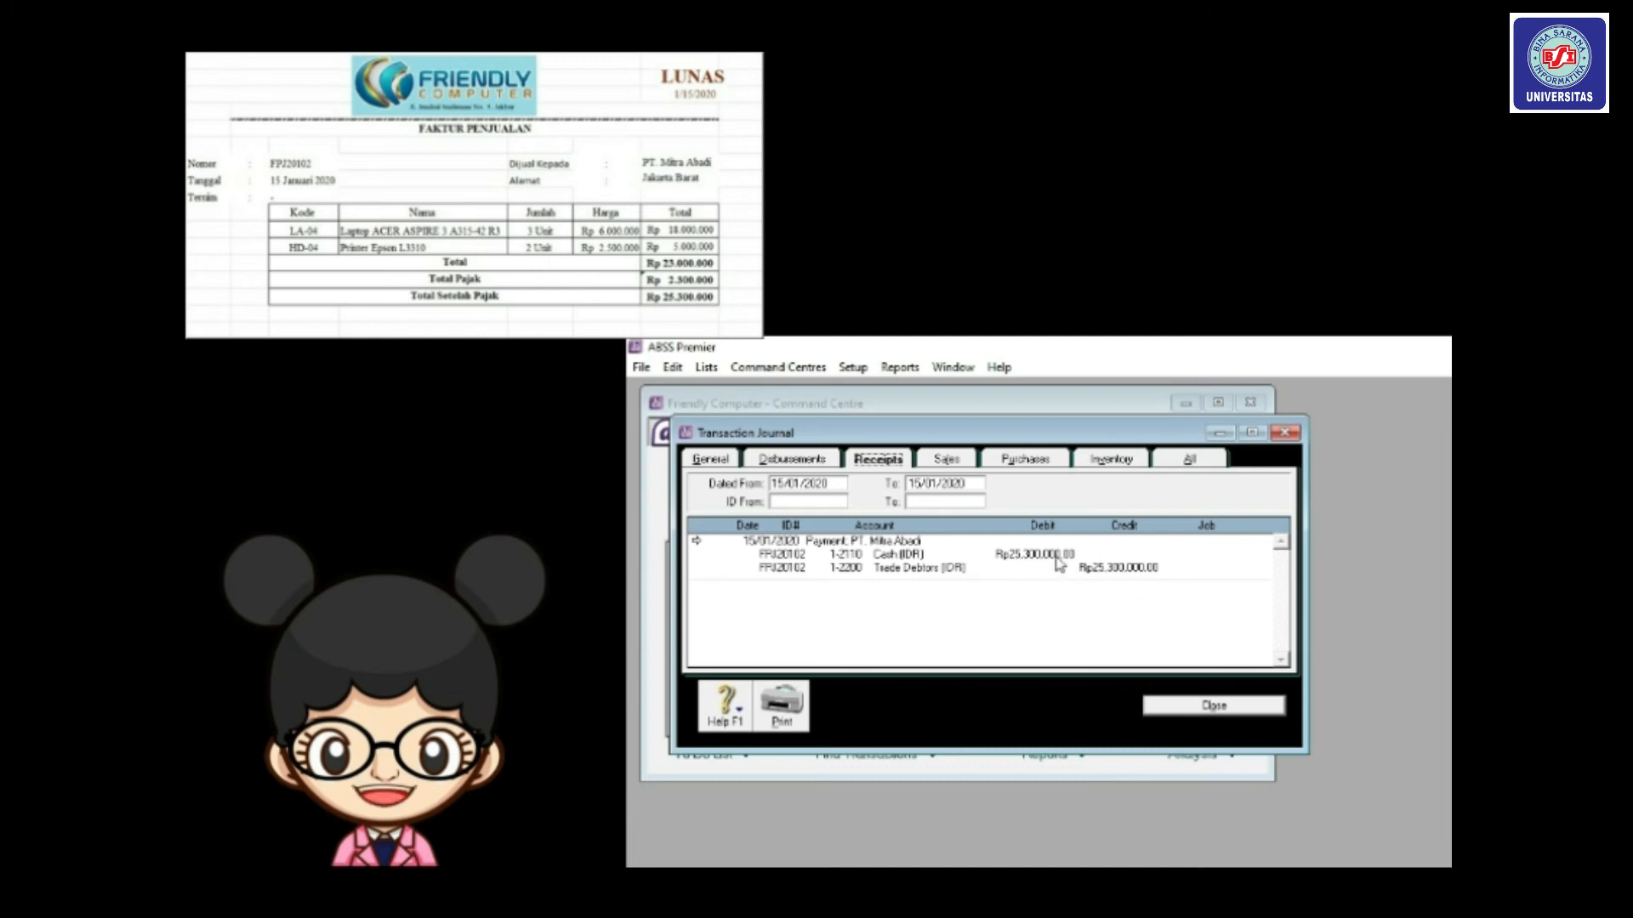
left_click(1216, 711)
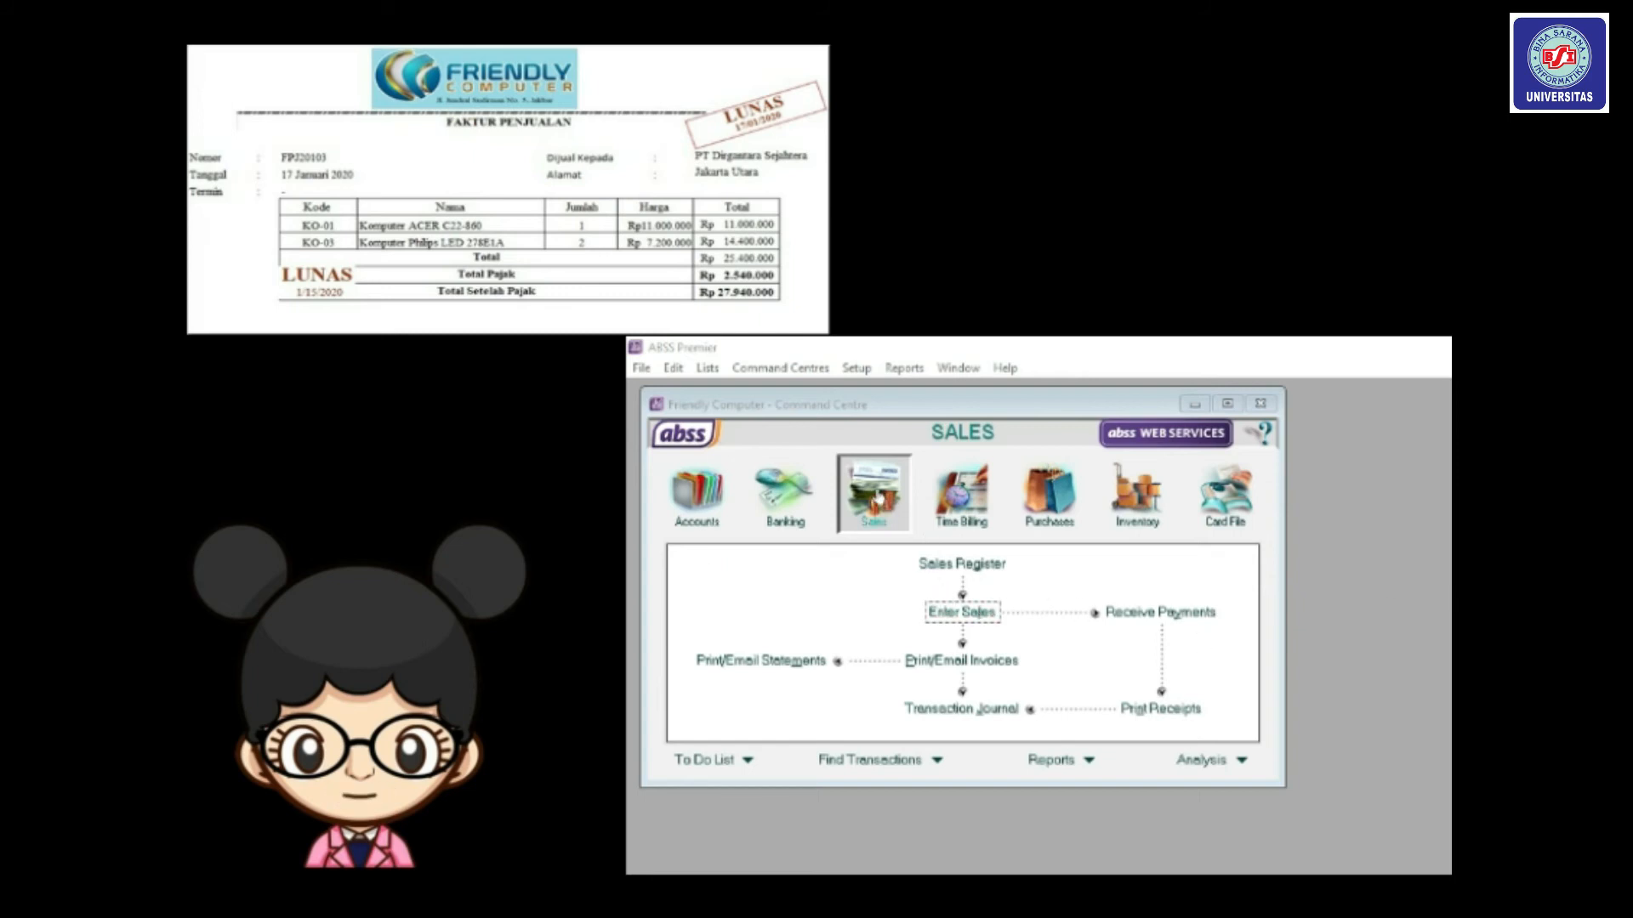
Start a sales invoice for PT. Dirgantara Sejahtera with C.O.D. credit terms.
left_click(974, 613)
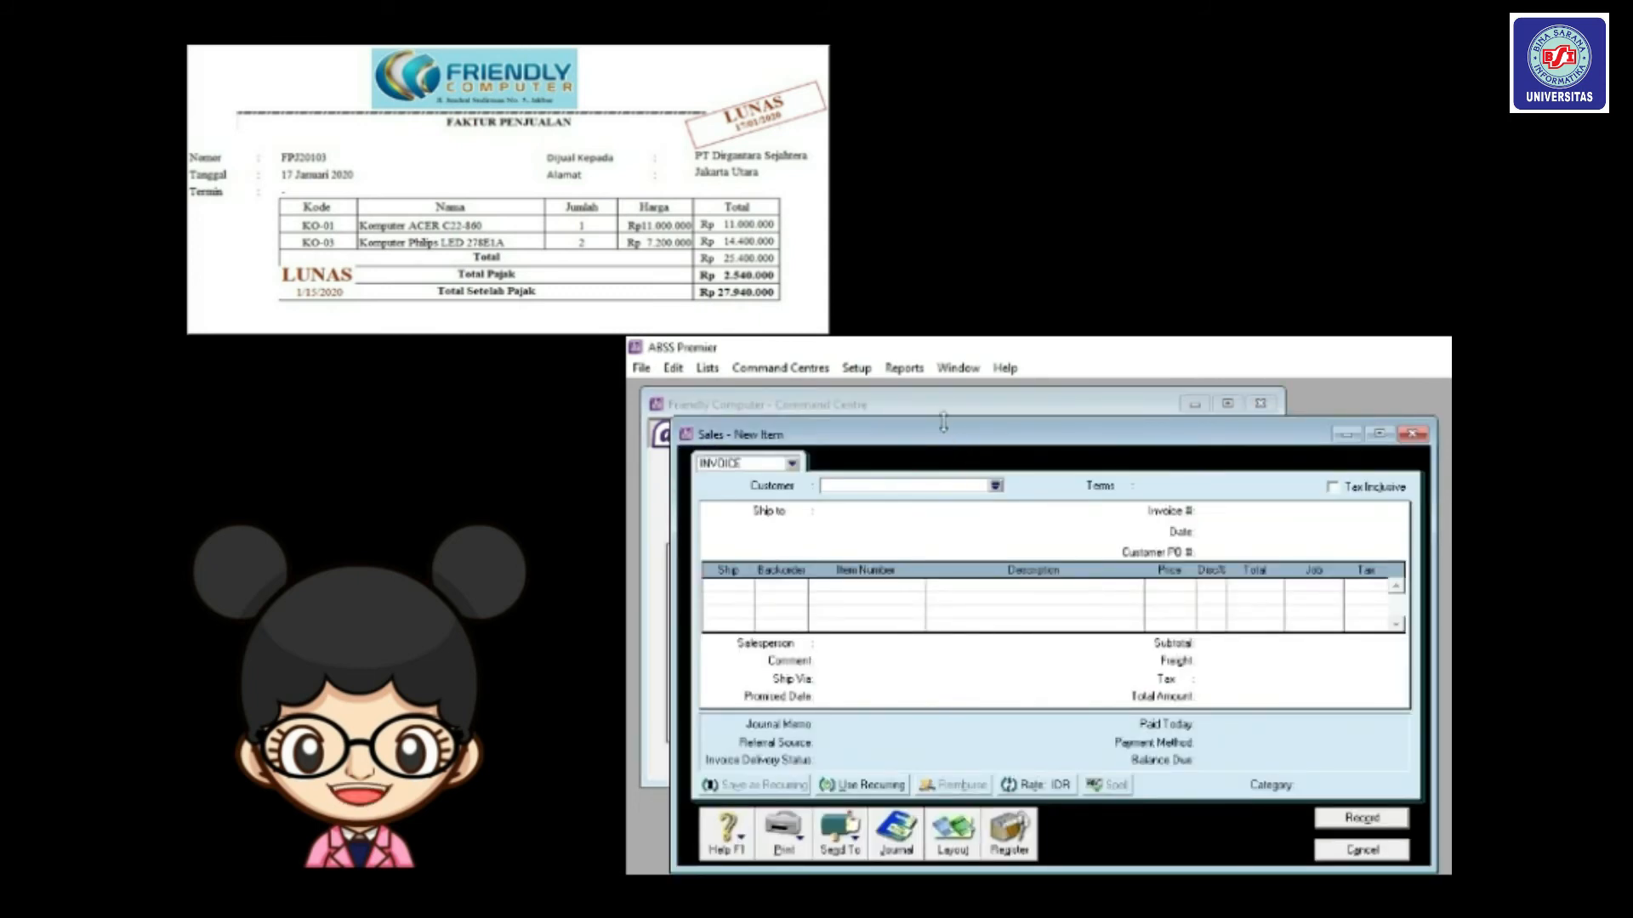
left_click_drag(936, 444, 909, 408)
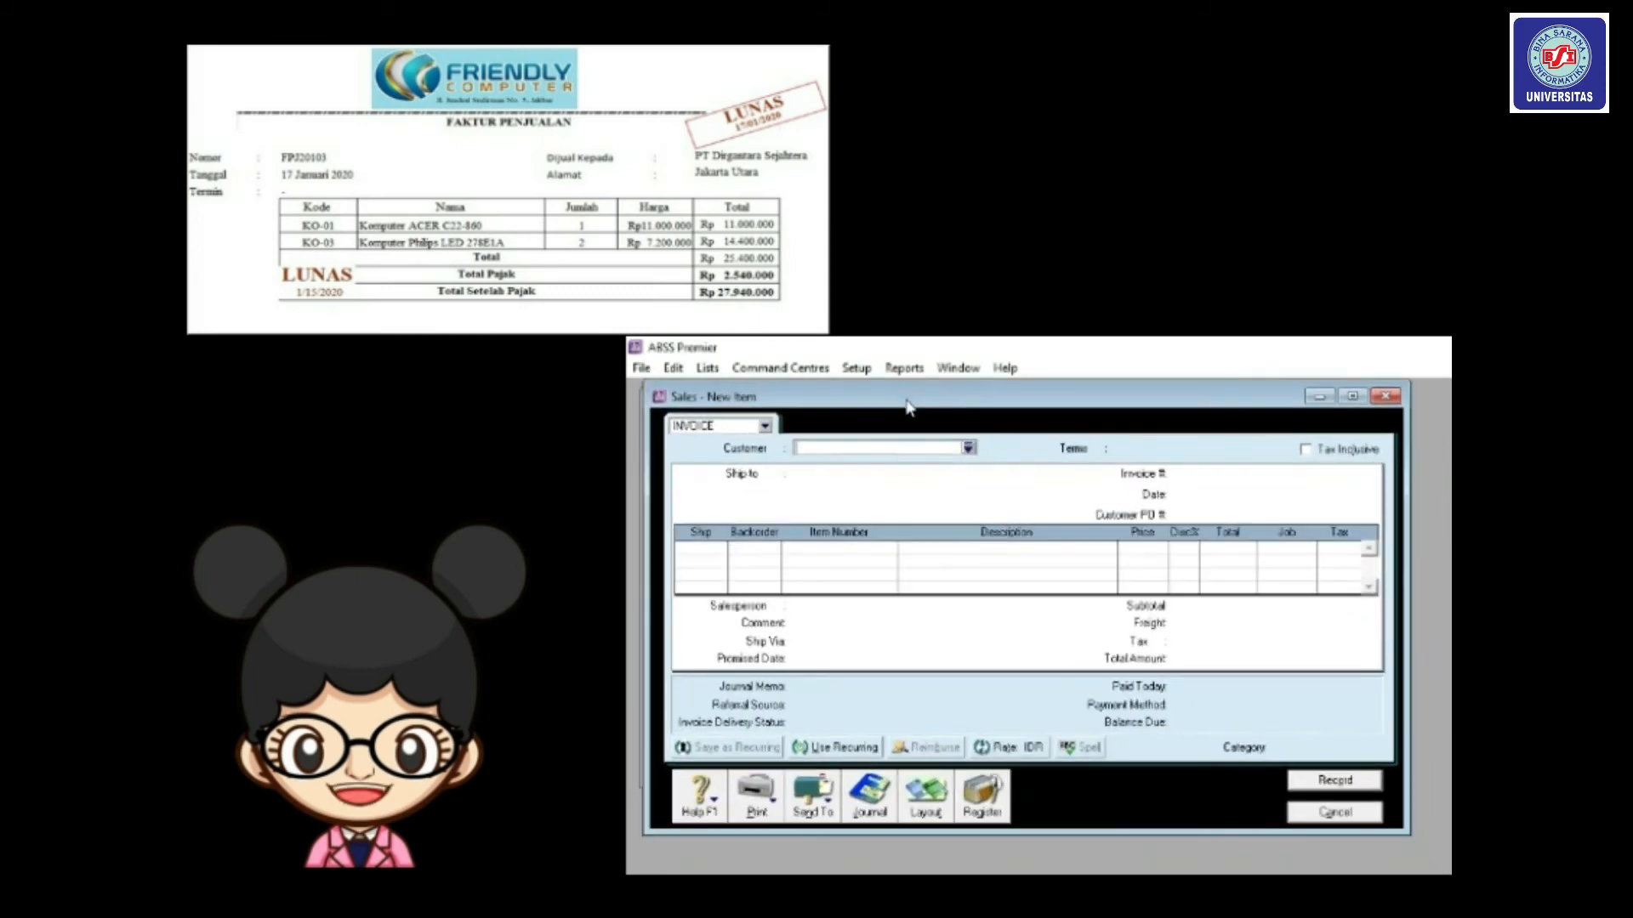
left_click(969, 447)
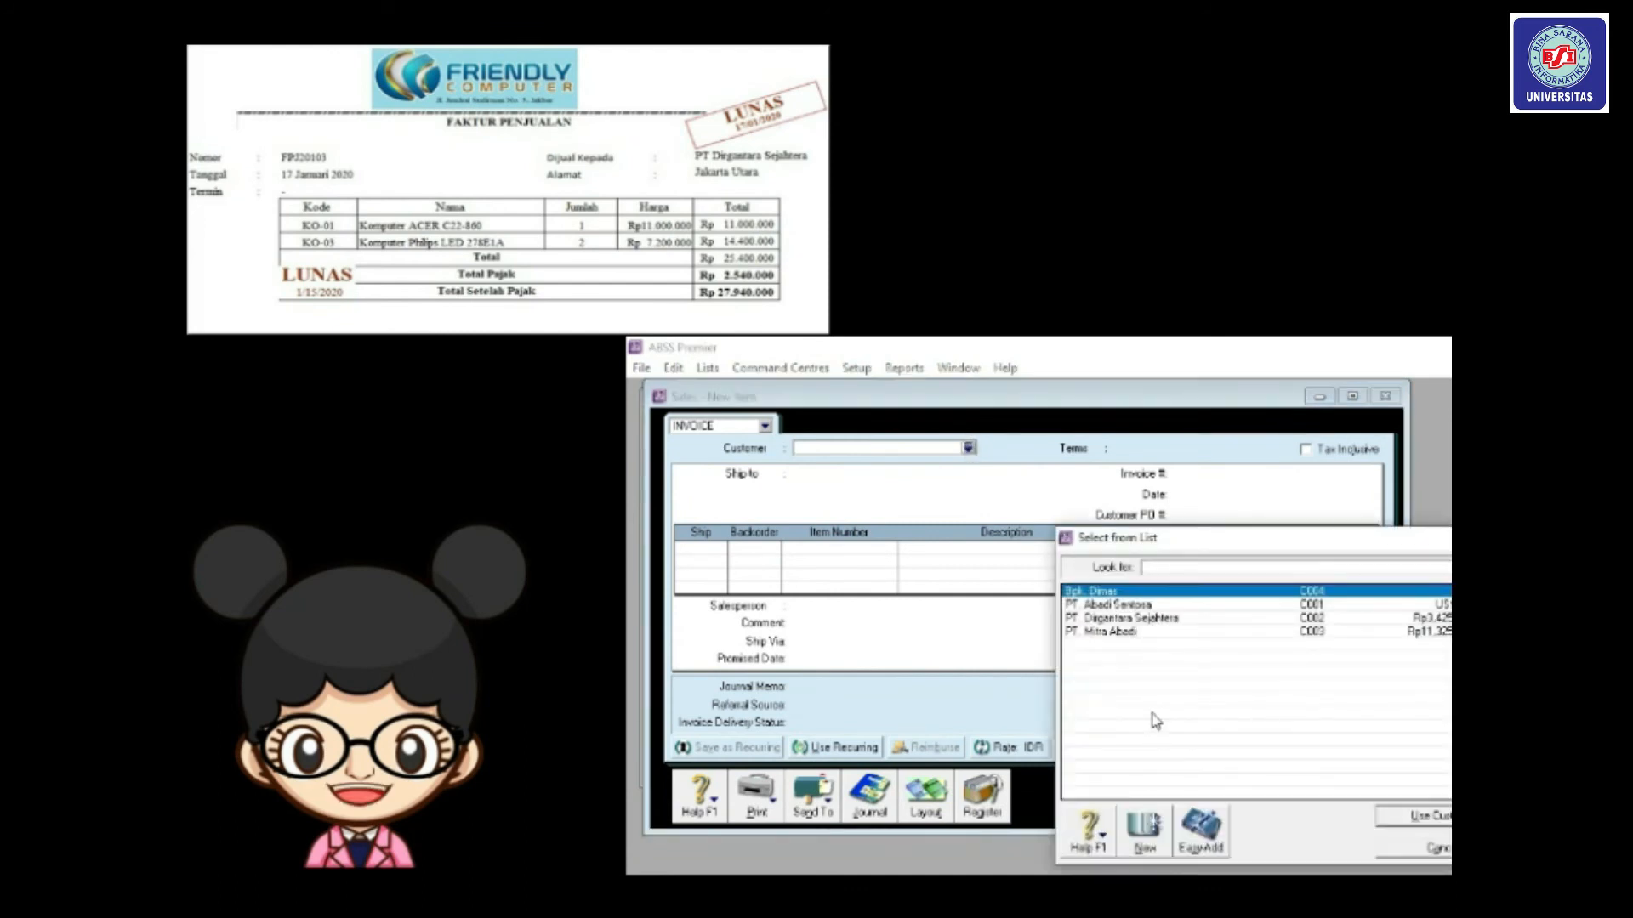
double_click(1142, 618)
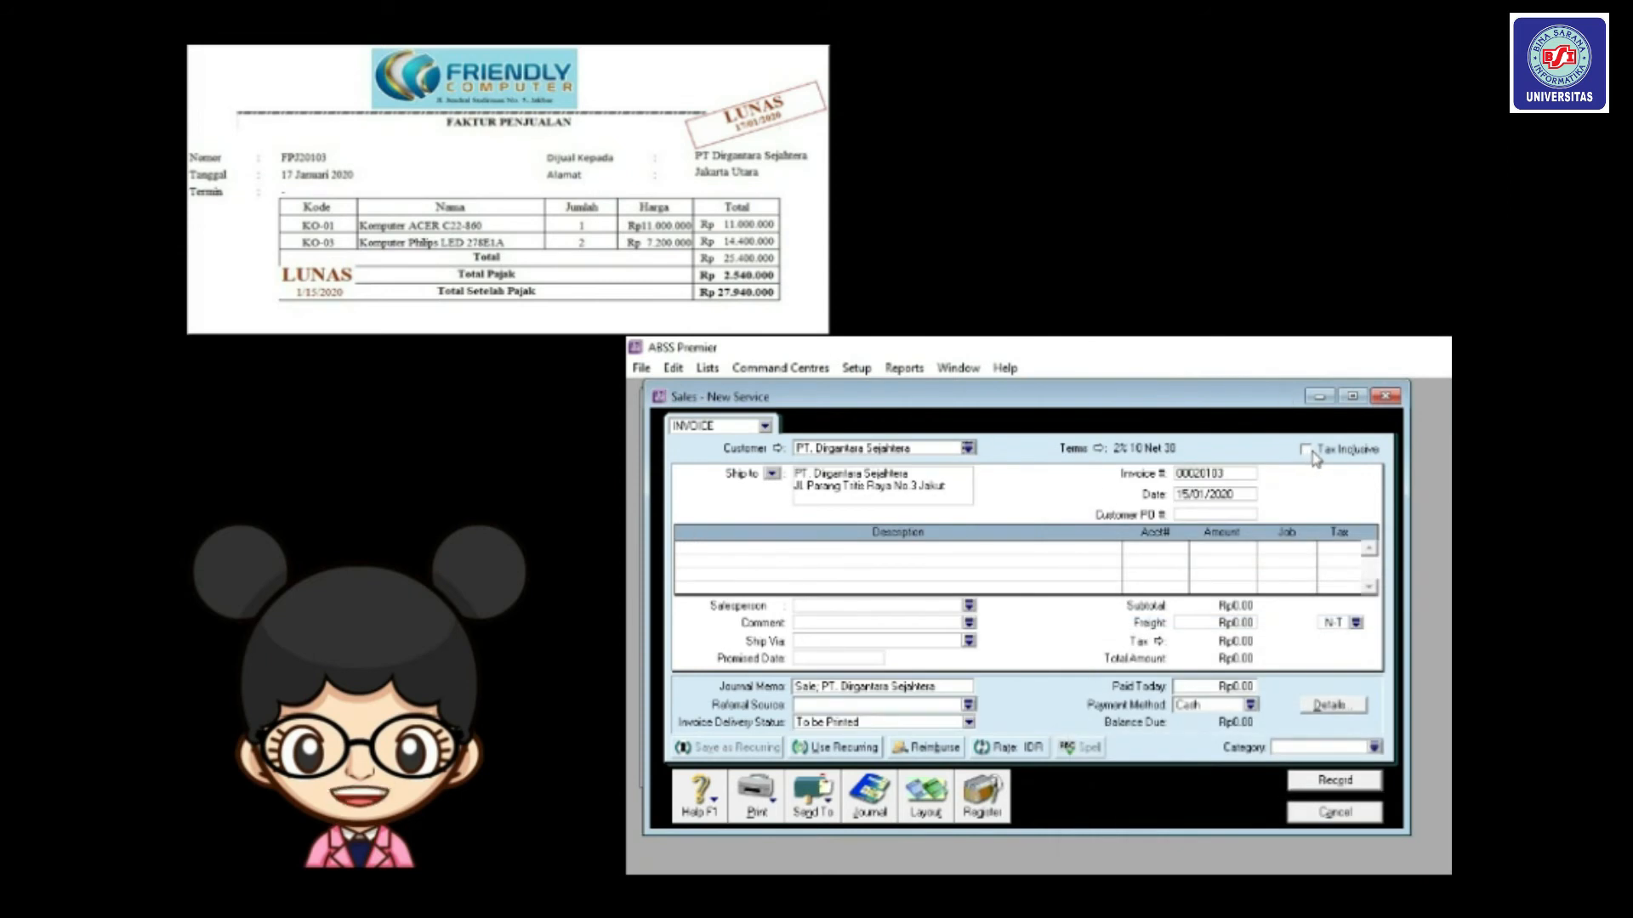
left_click(1101, 449)
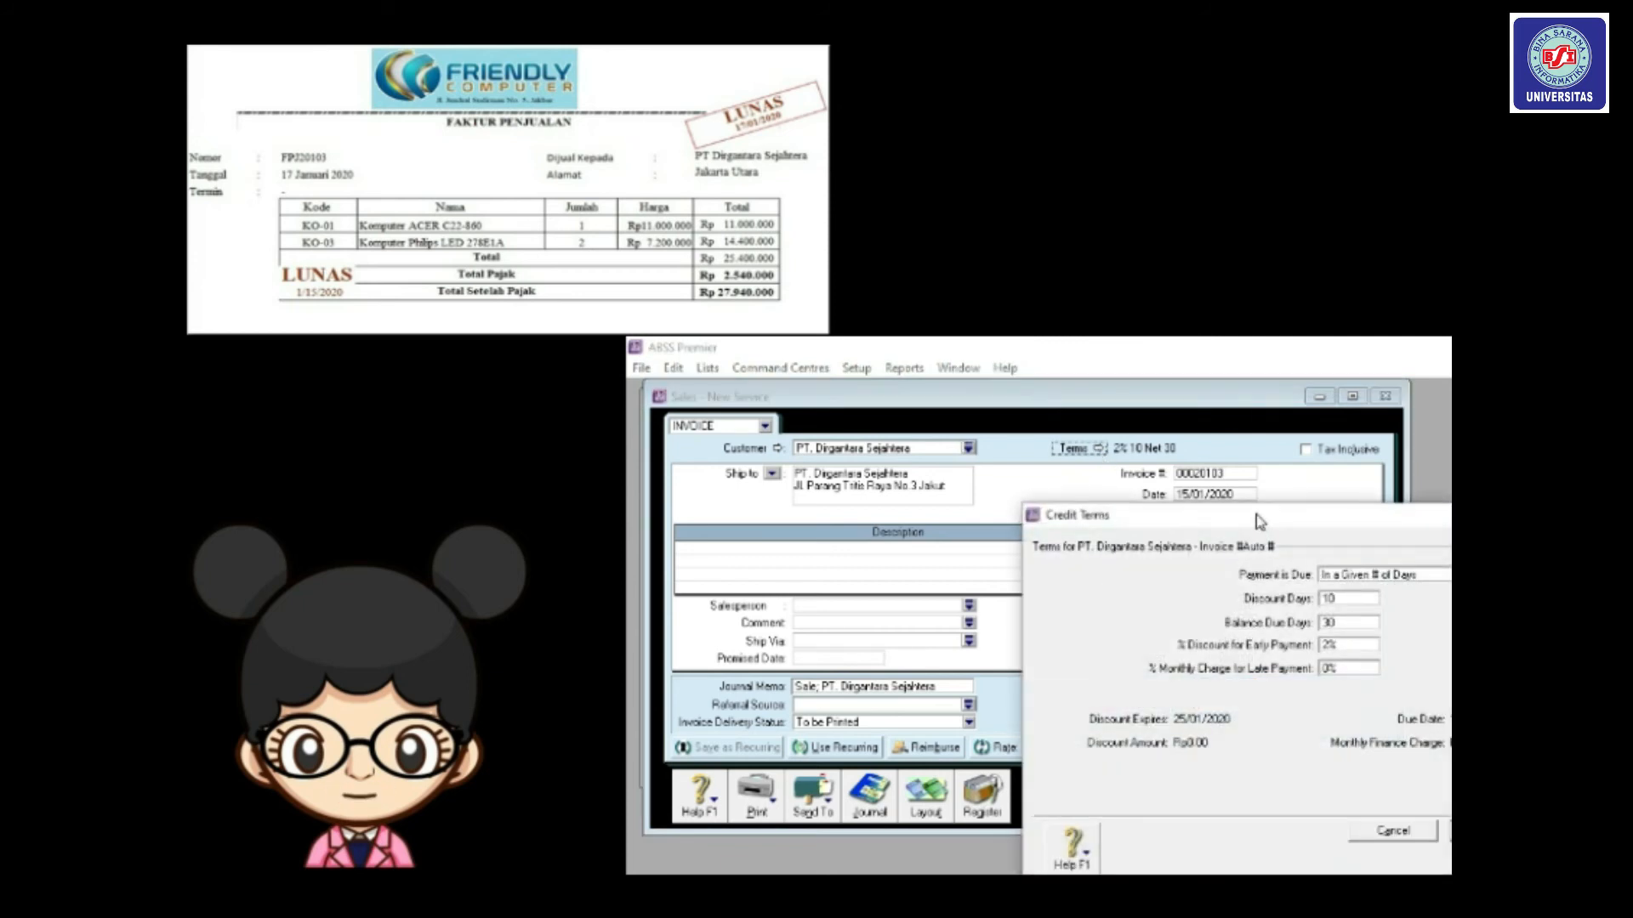
left_click_drag(1260, 522, 1094, 445)
left_click(1299, 498)
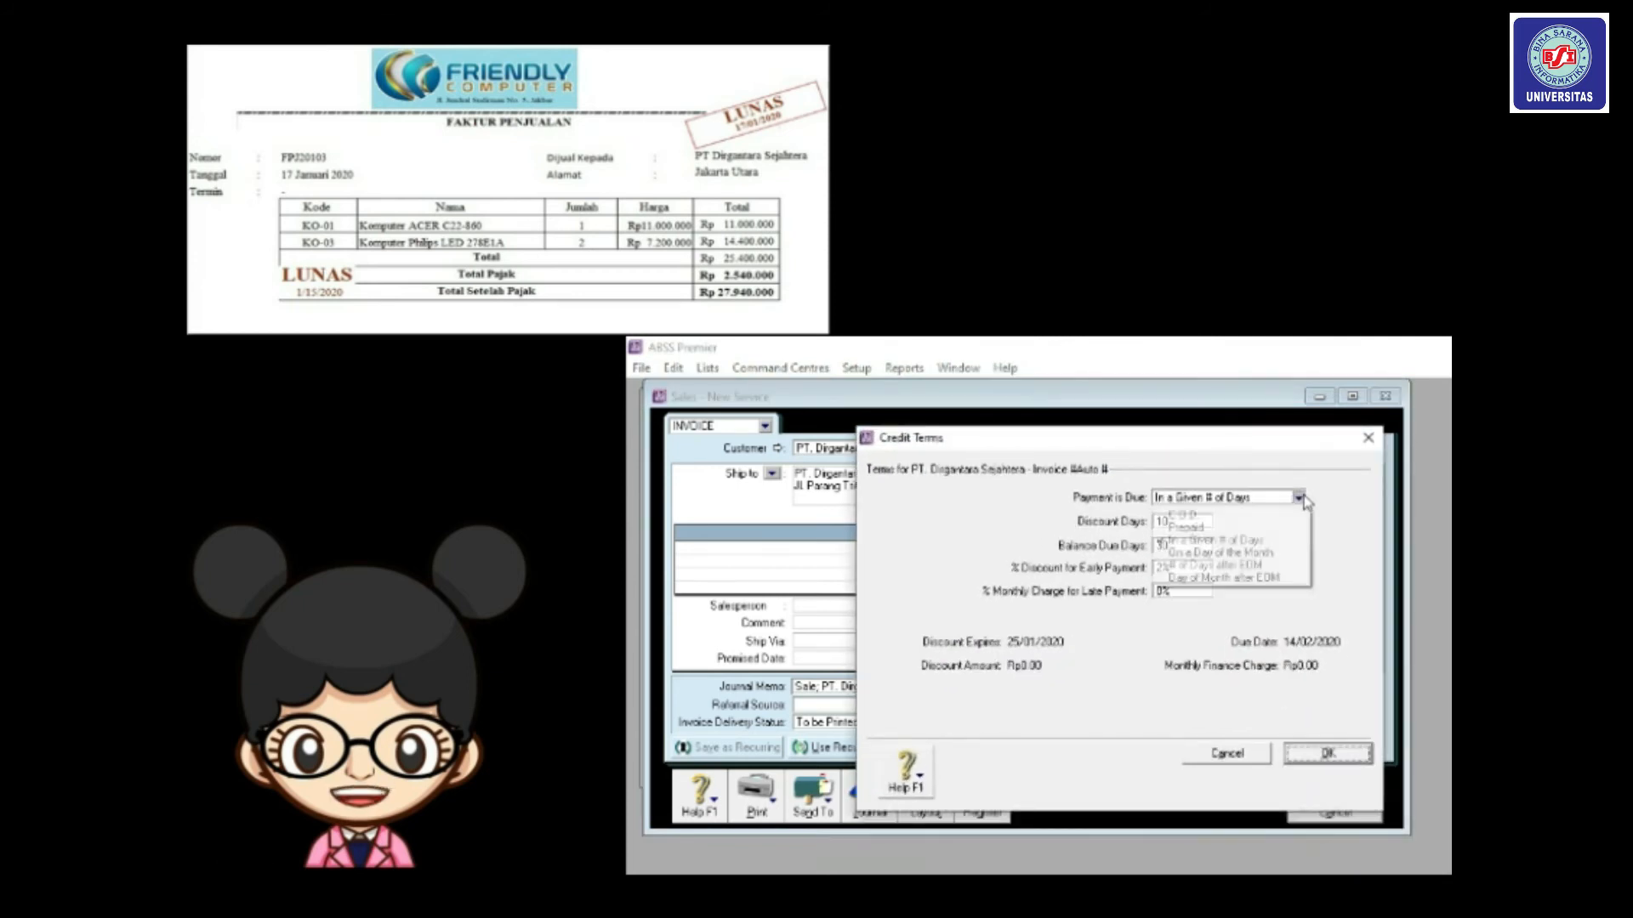
left_click(1209, 515)
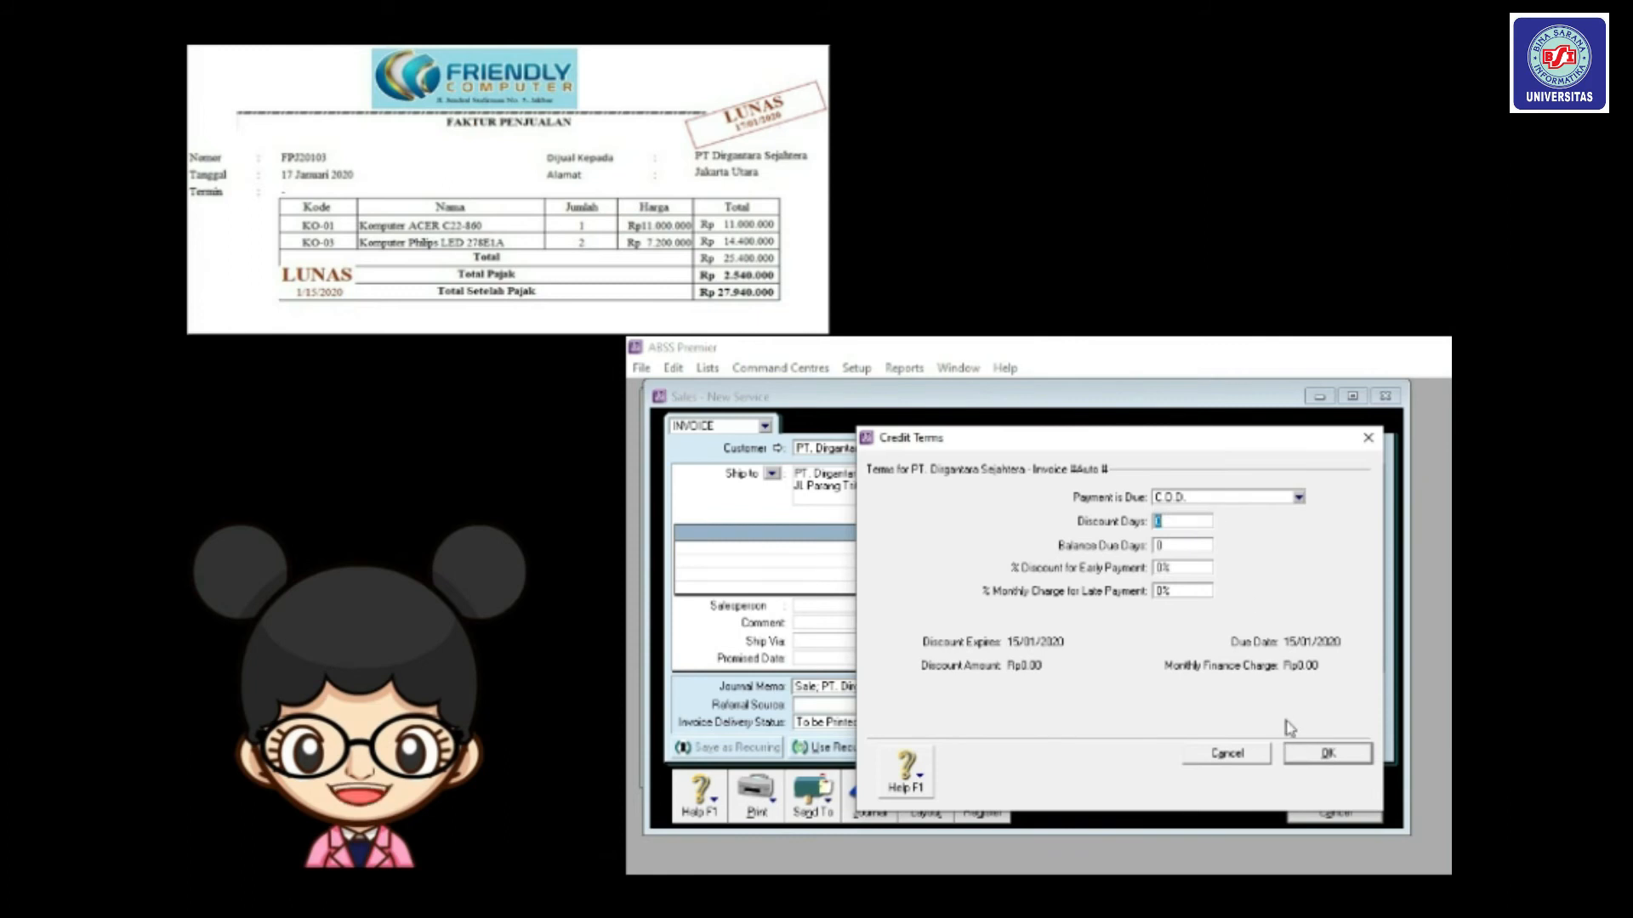
left_click(1321, 755)
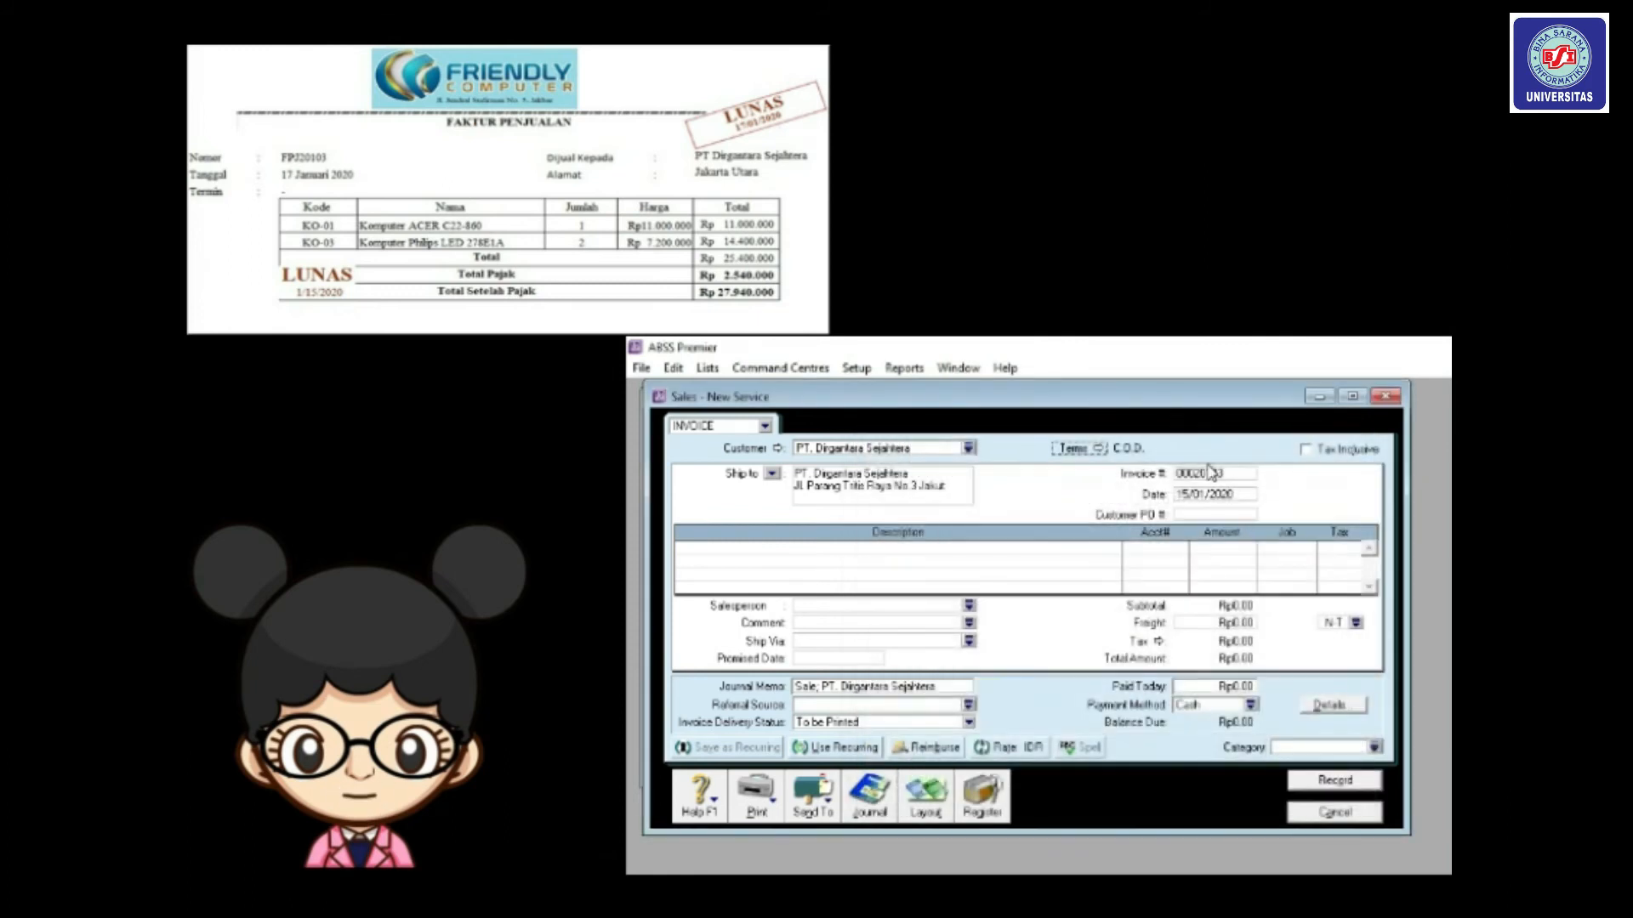
Replace the automatic number with FPJ20103 and change the invoice date to 17/01/2020.
left_click(1209, 475)
key("BackSpace")
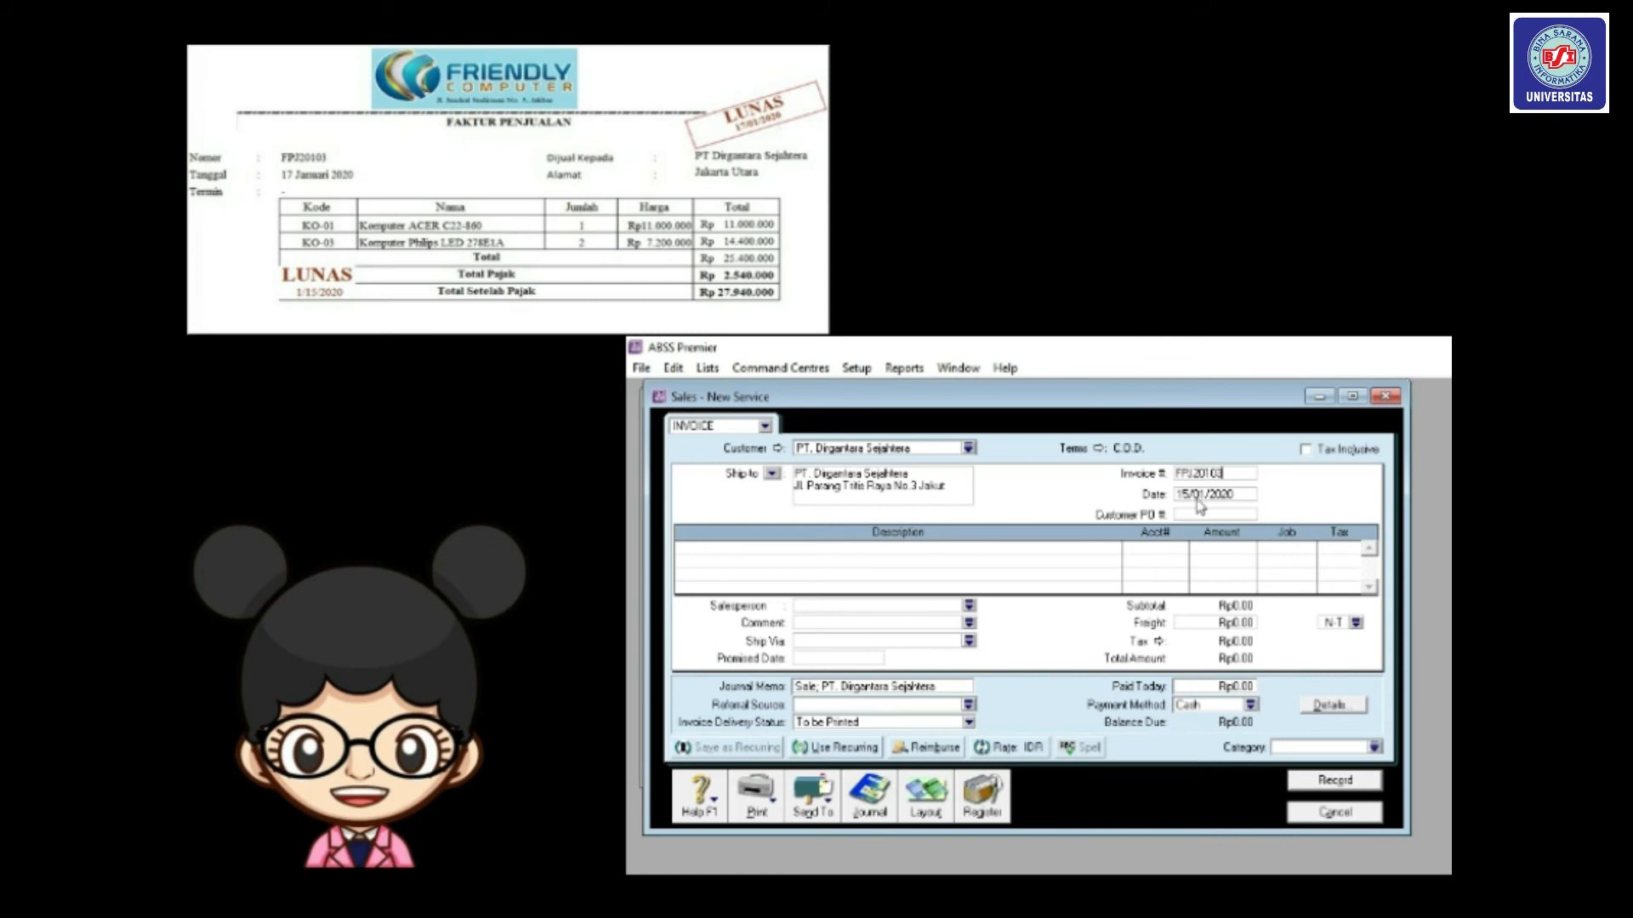
left_click(1192, 497)
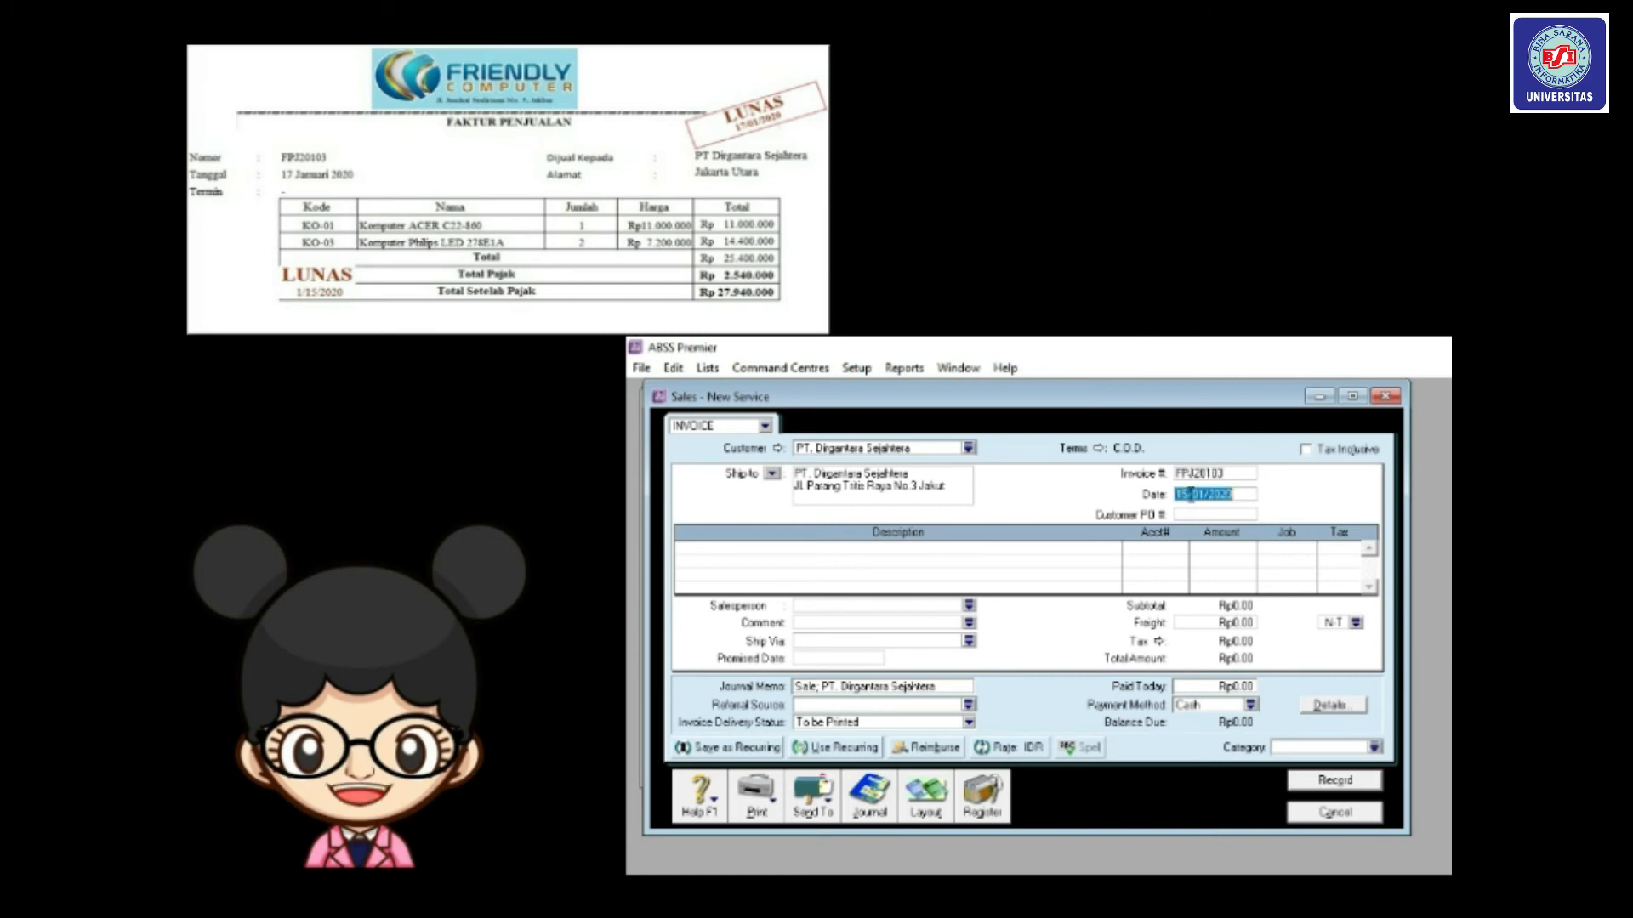
left_click(1207, 496)
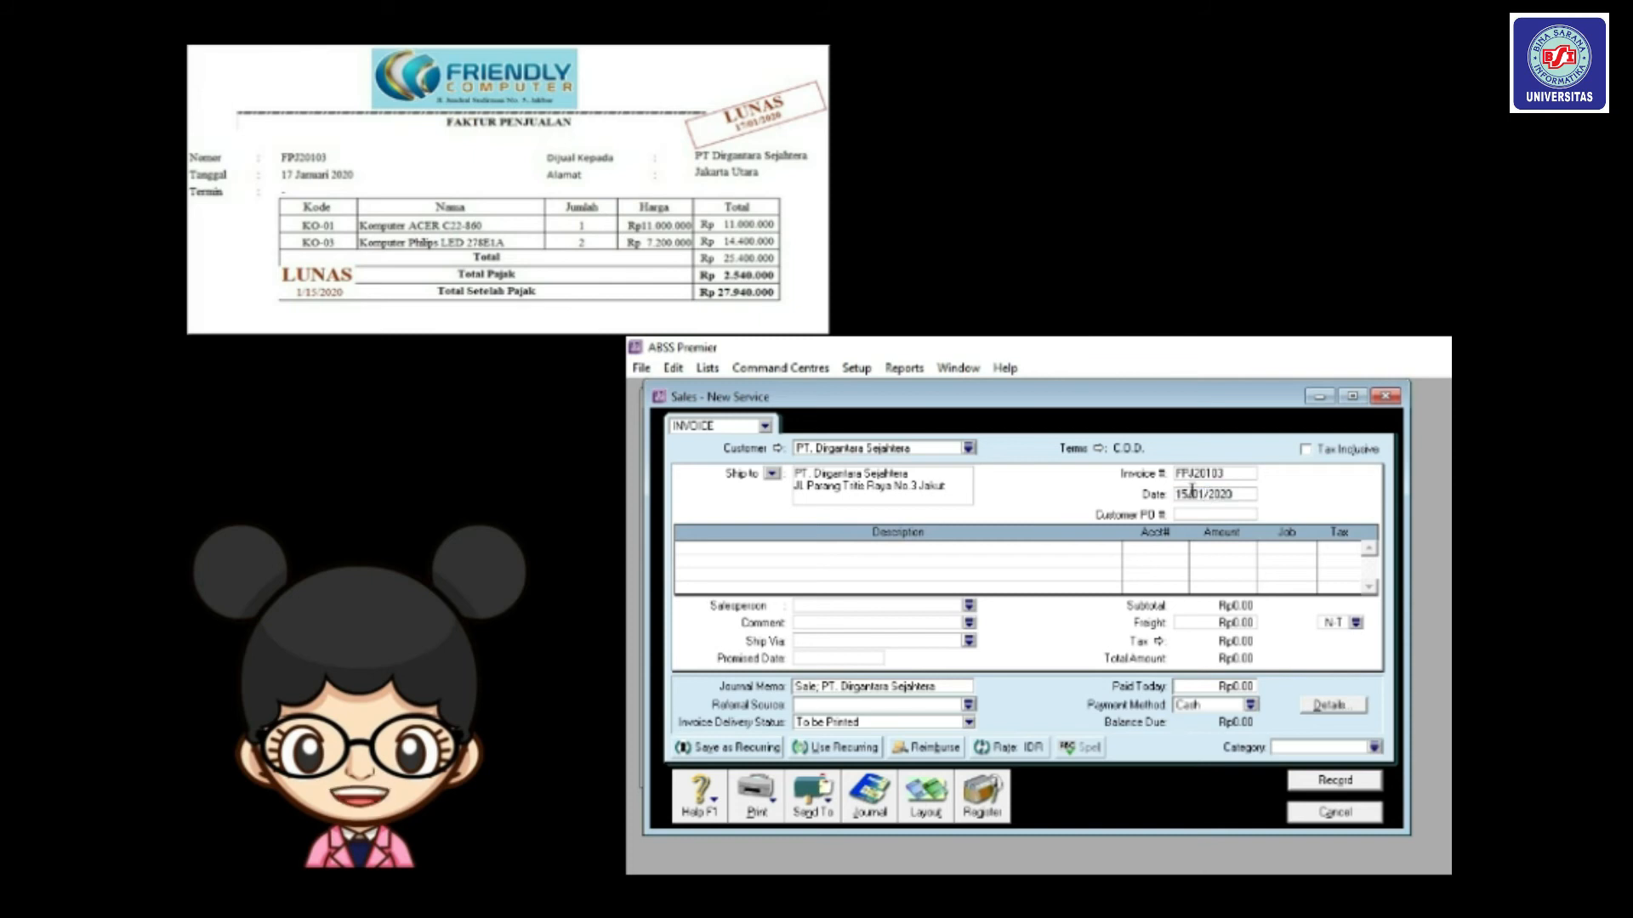
left_click(1188, 493)
key("BackSpace")
type("7")
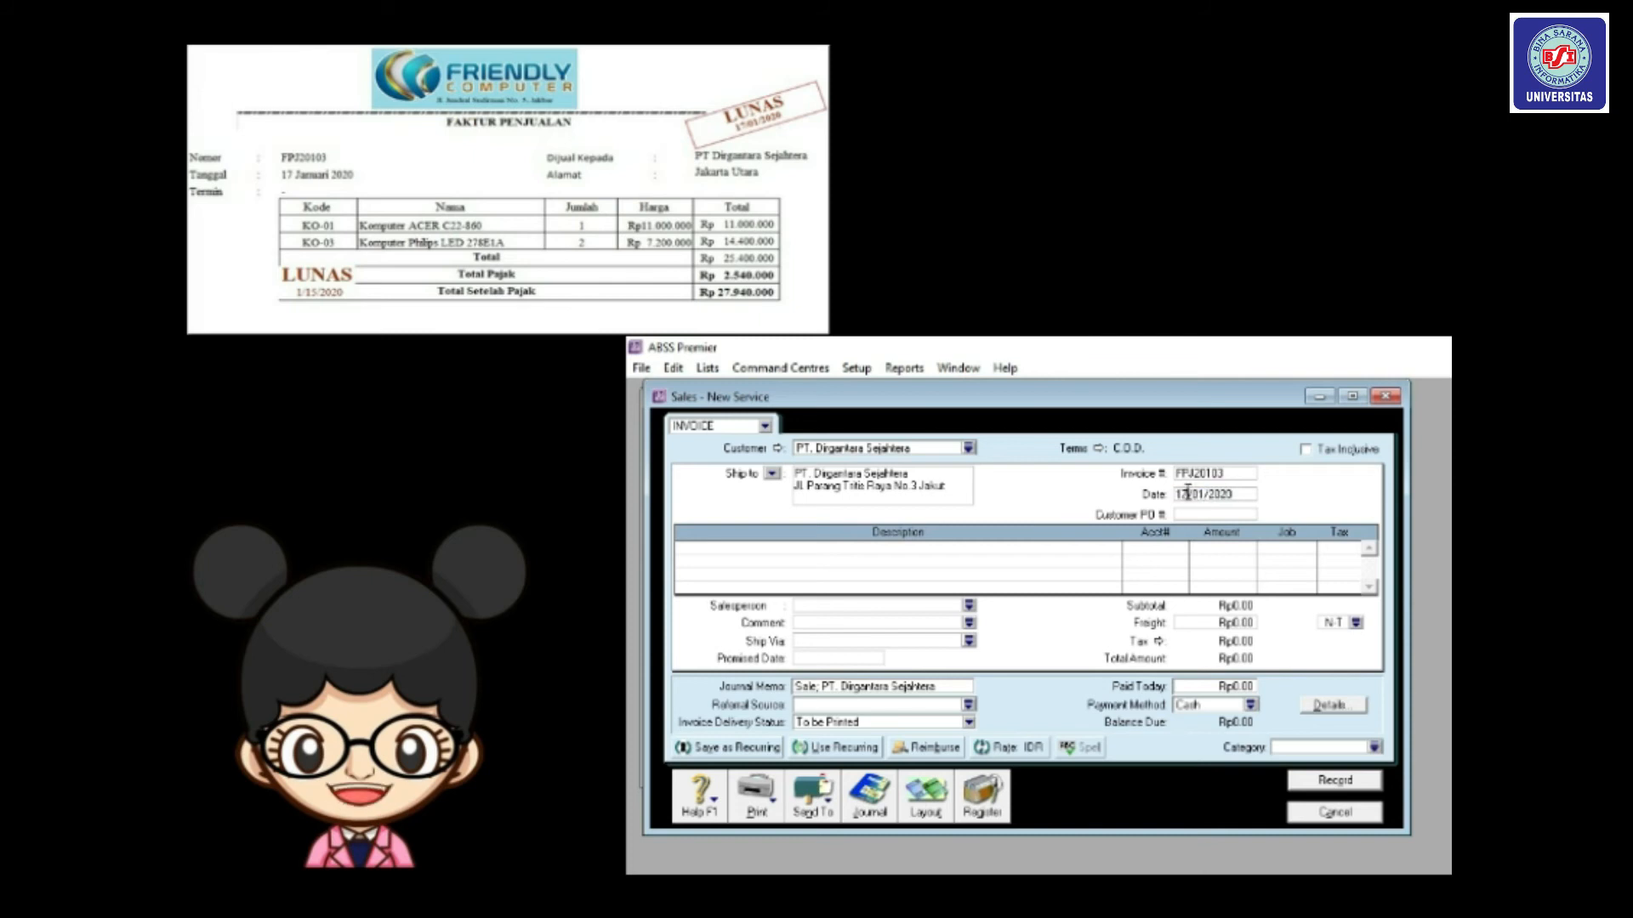
left_click(935, 797)
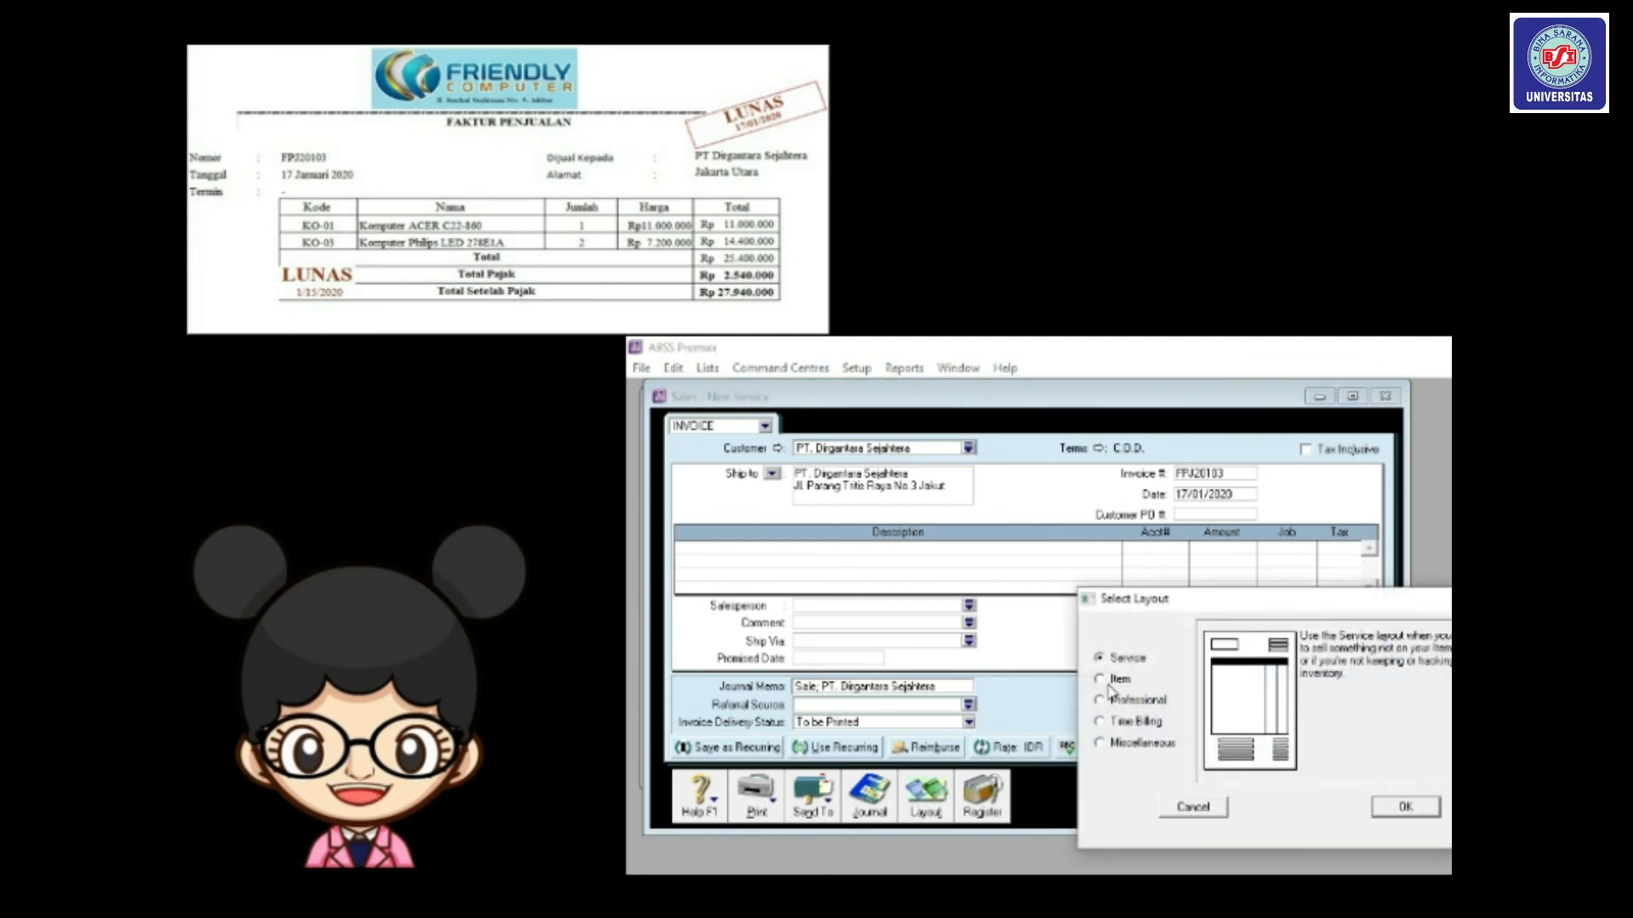
Switch to the Item layout and add line 1: quantity 1 of KO01, job P, PPN tax.
left_click(1099, 678)
left_click(1405, 807)
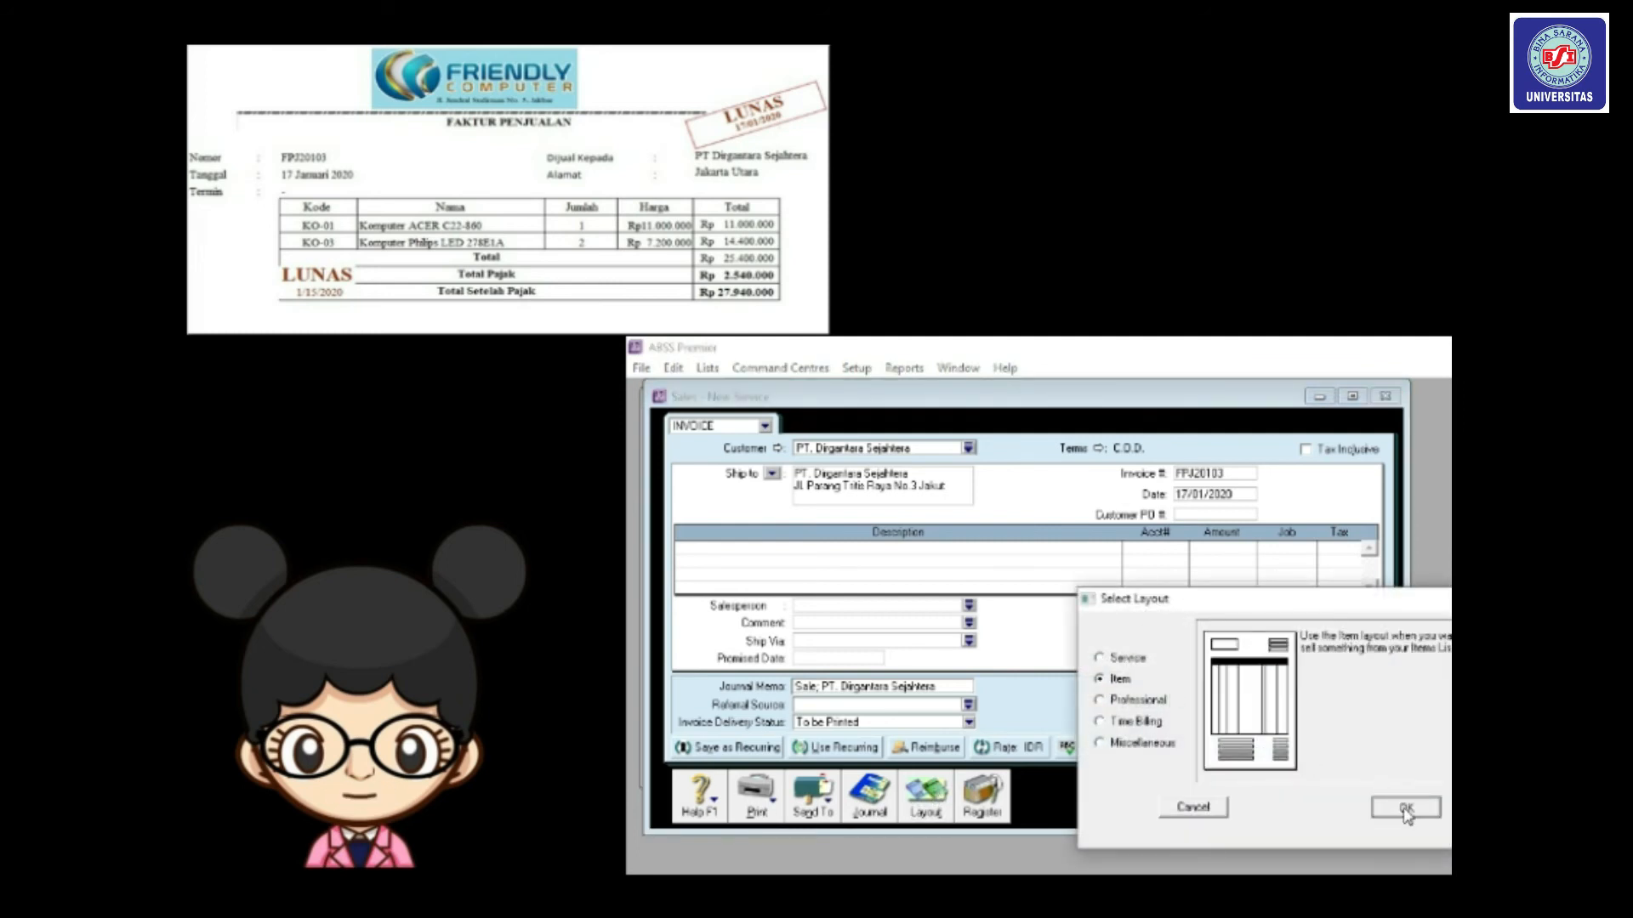
left_click(697, 551)
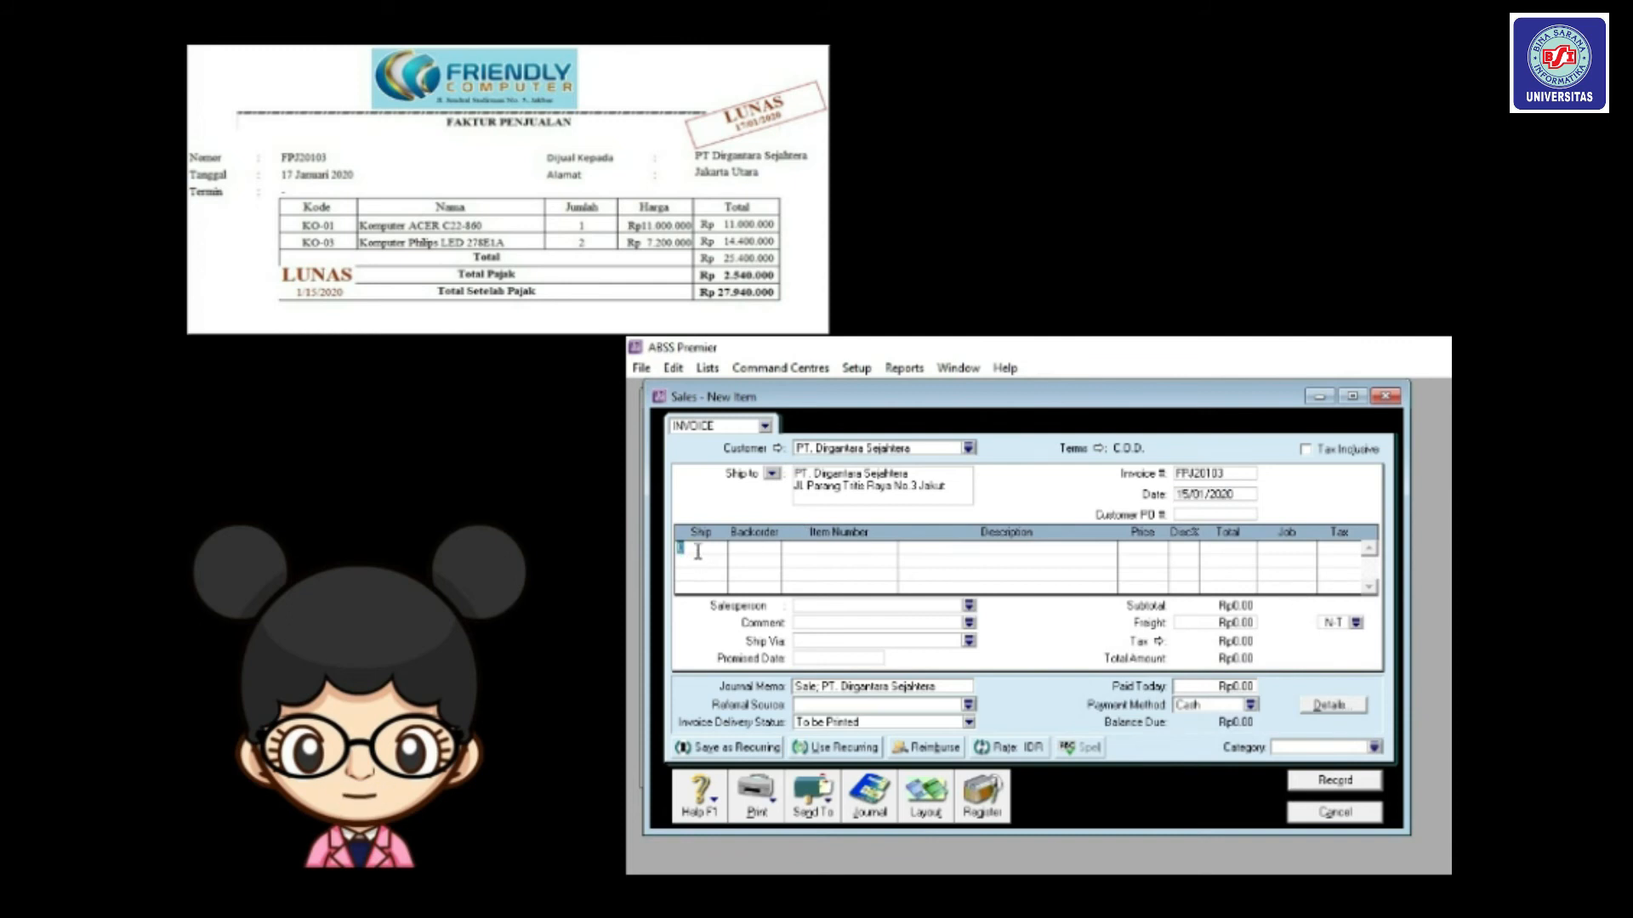
type("1")
key("Tab")
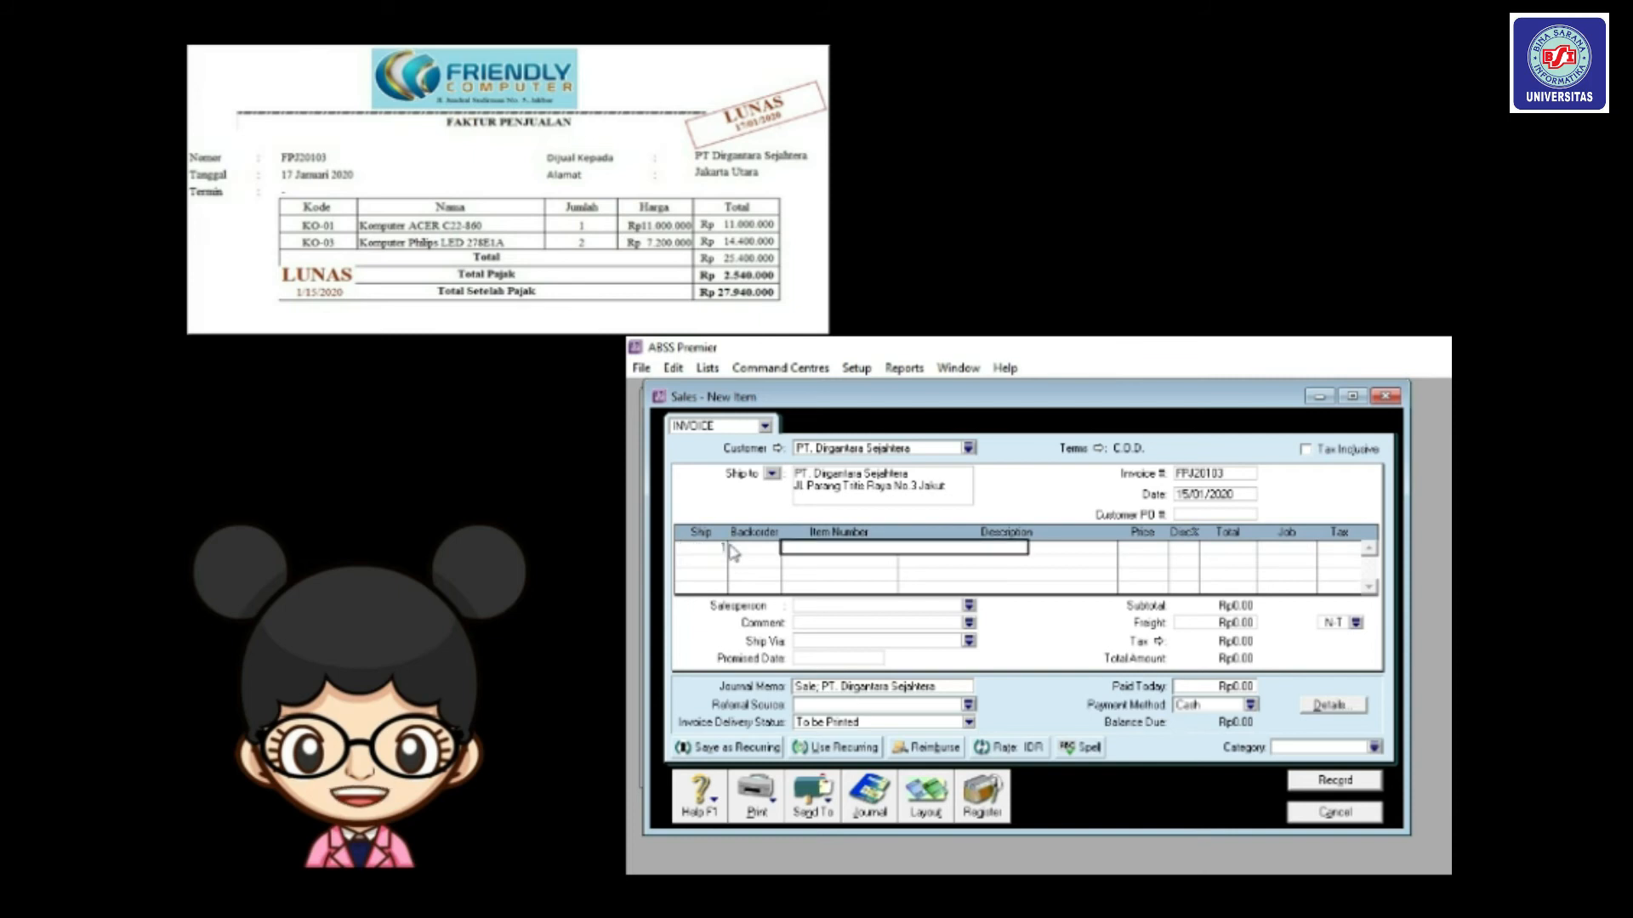
type("KO01")
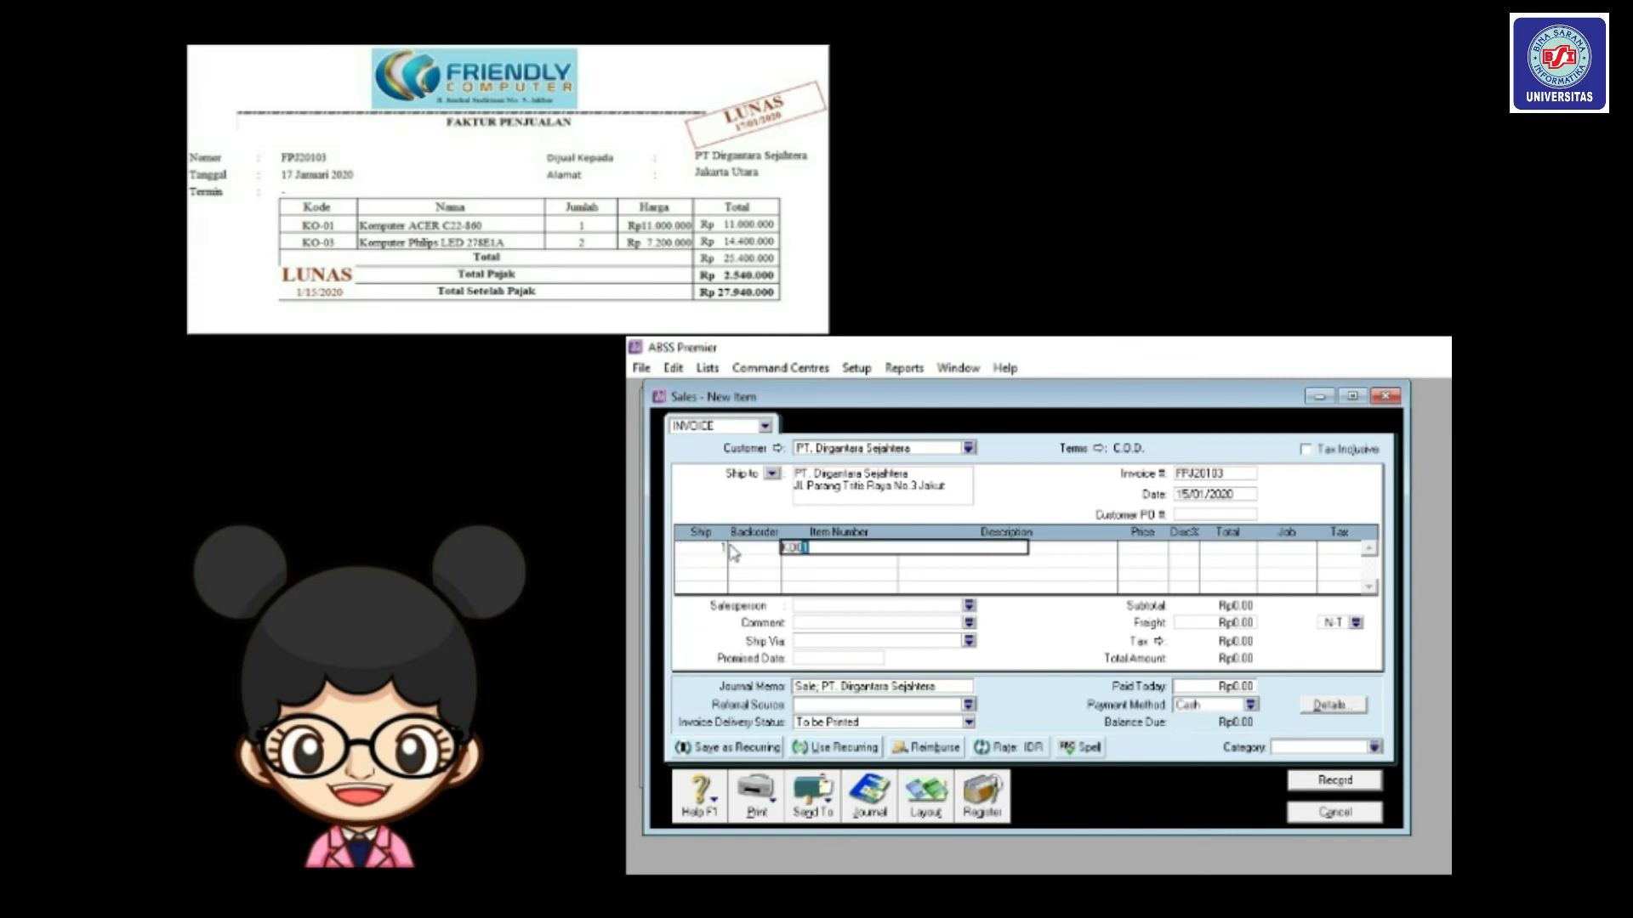
key("Tab")
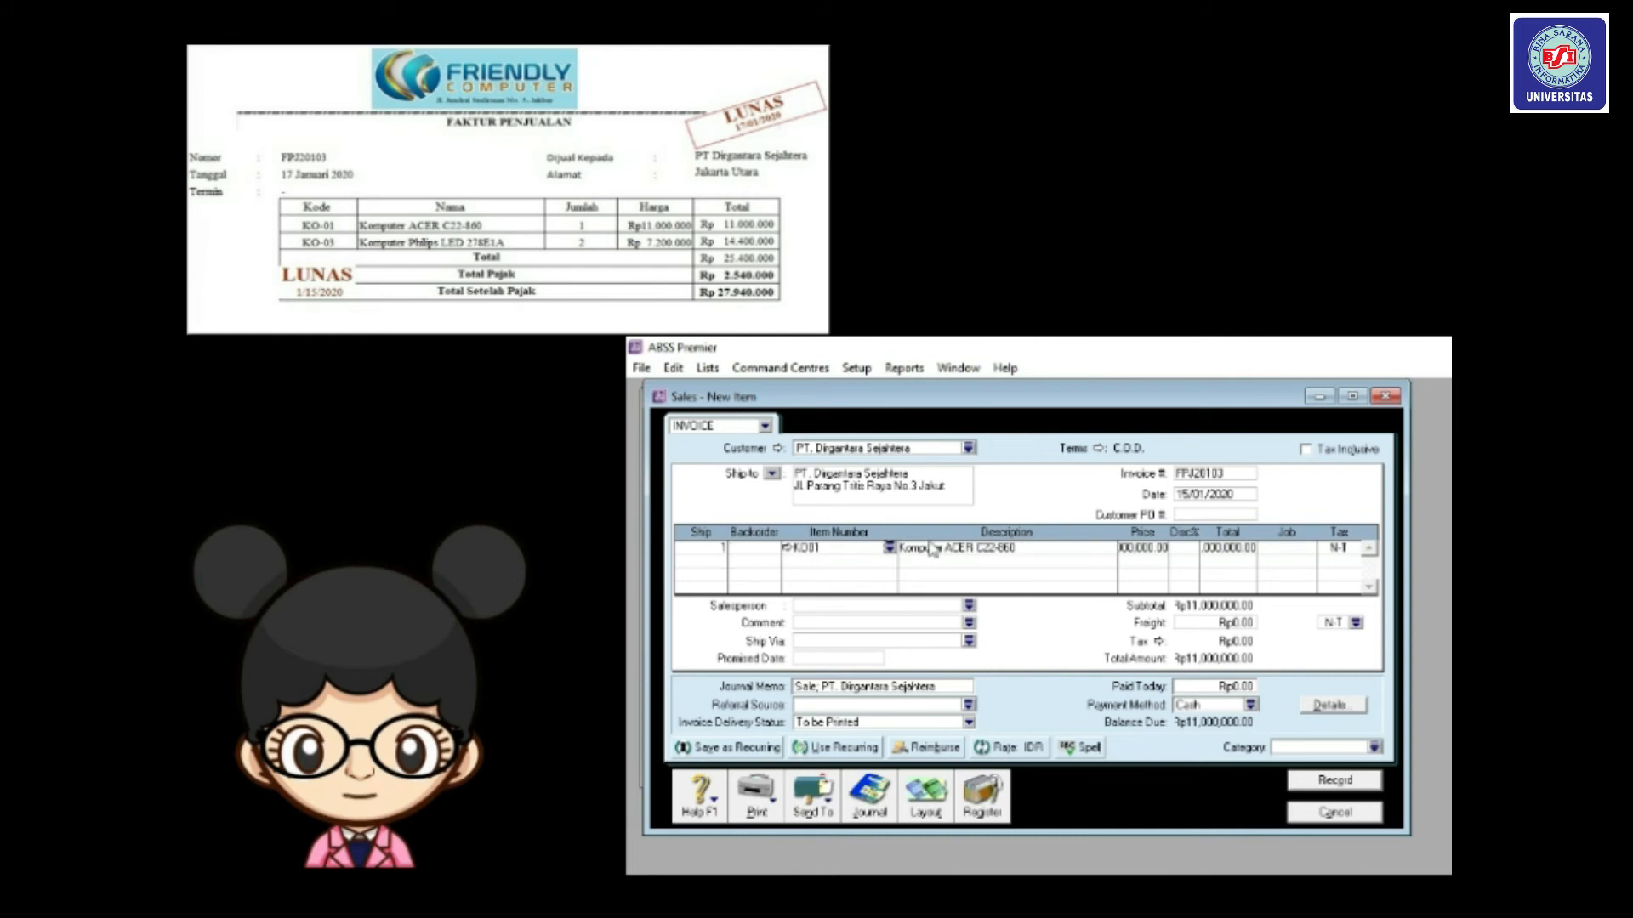
left_click(1273, 551)
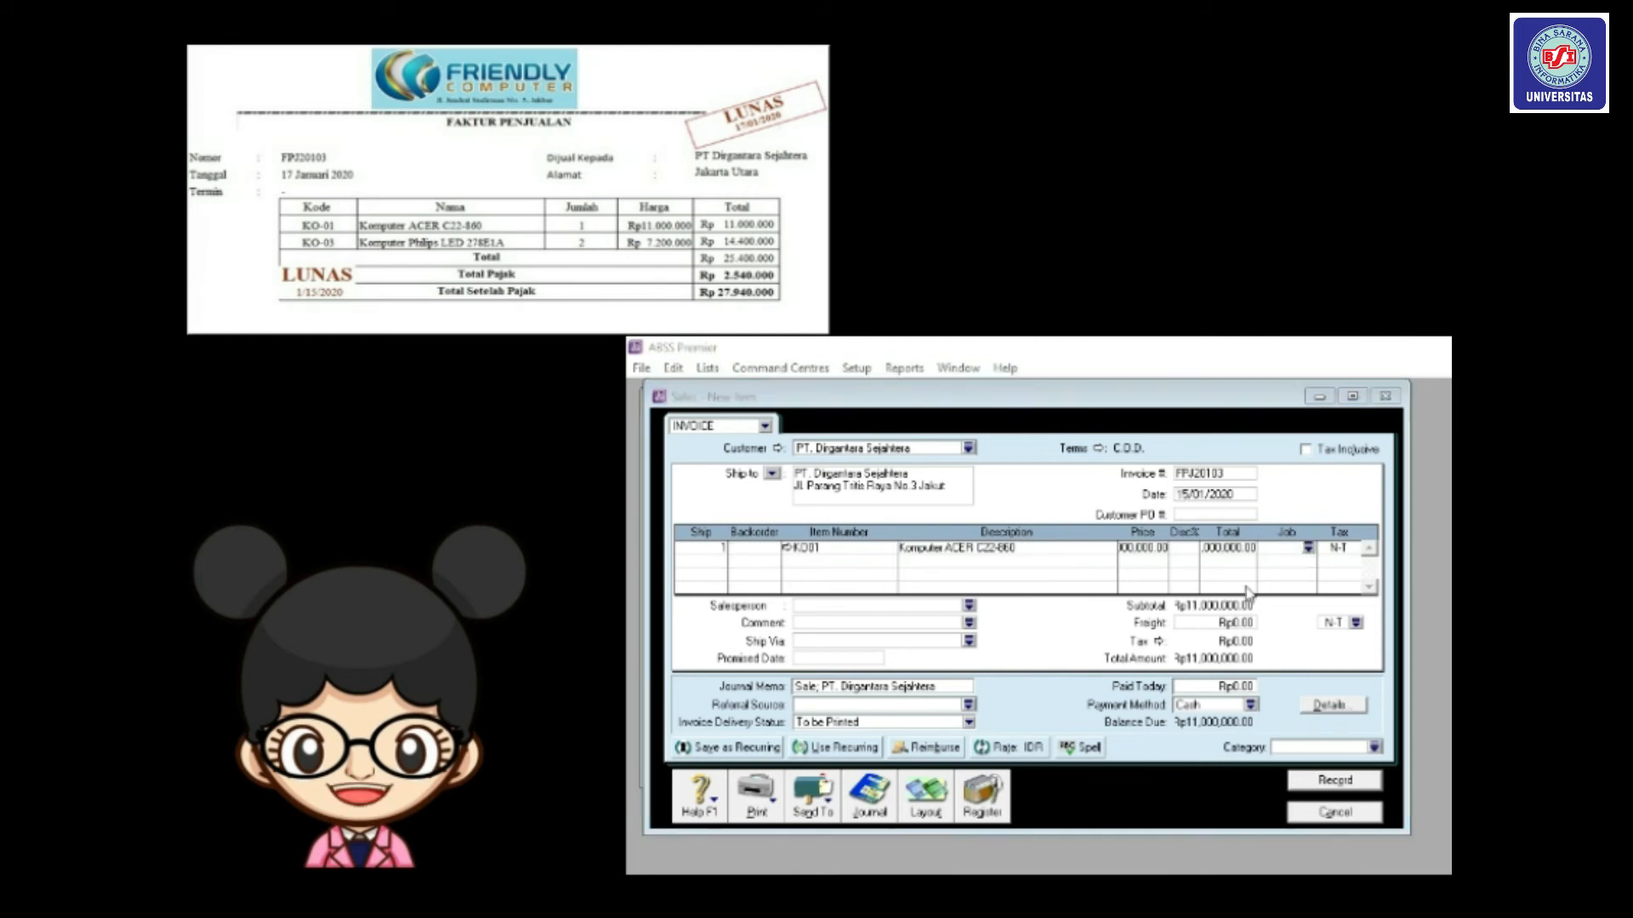
left_click(1308, 548)
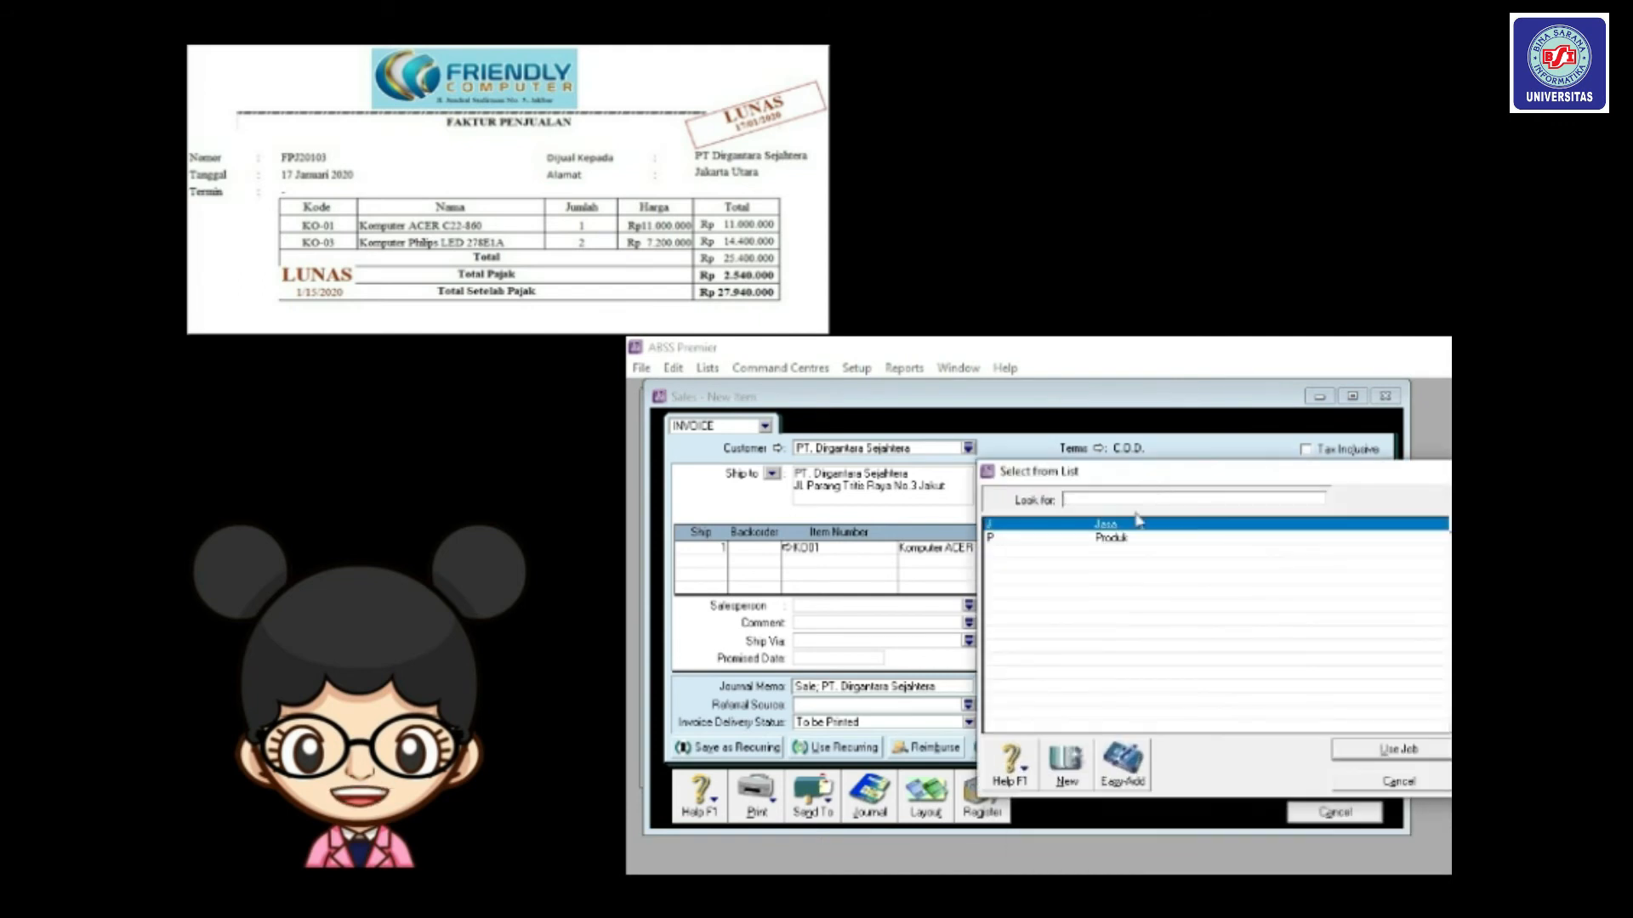
double_click(1120, 538)
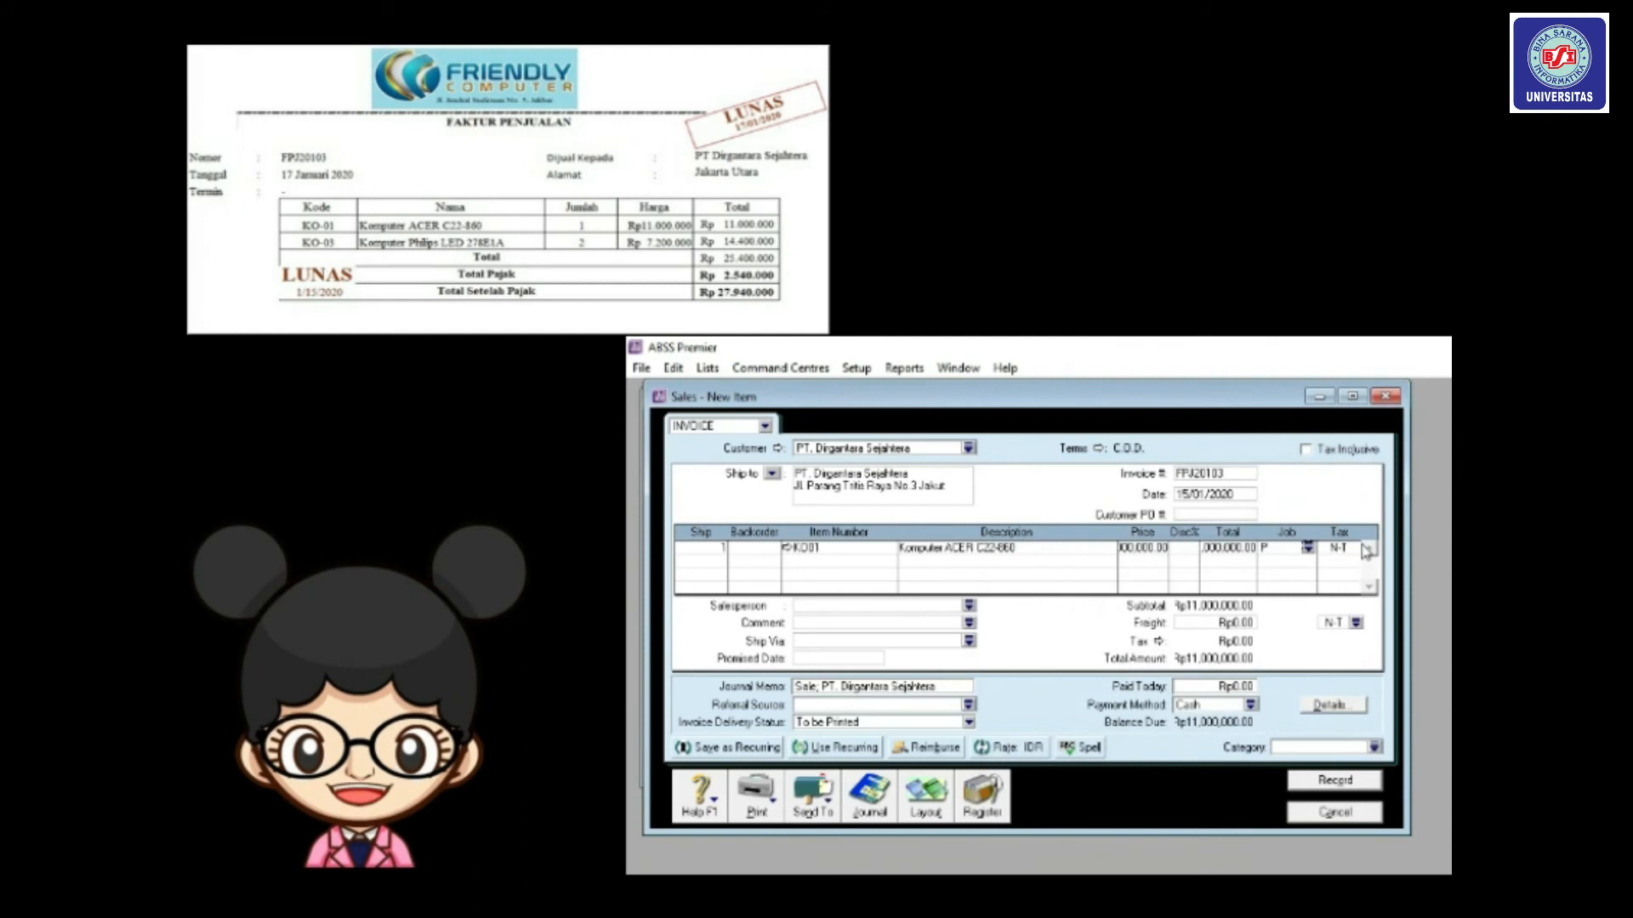
left_click(1356, 550)
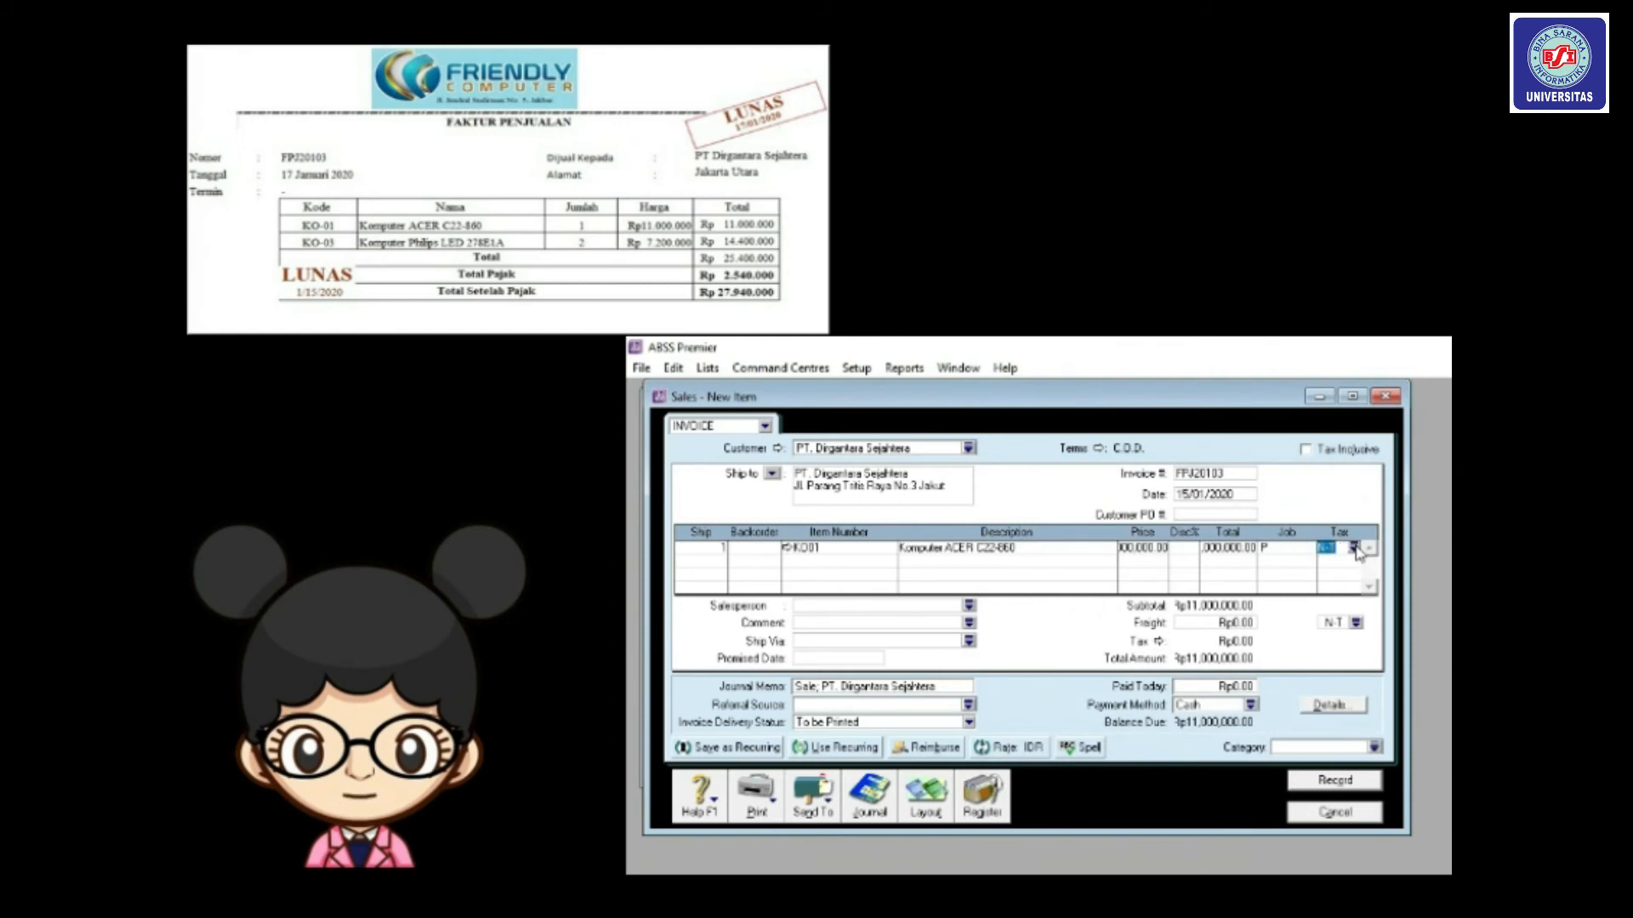
left_click(1354, 548)
left_click(1180, 621)
double_click(1180, 622)
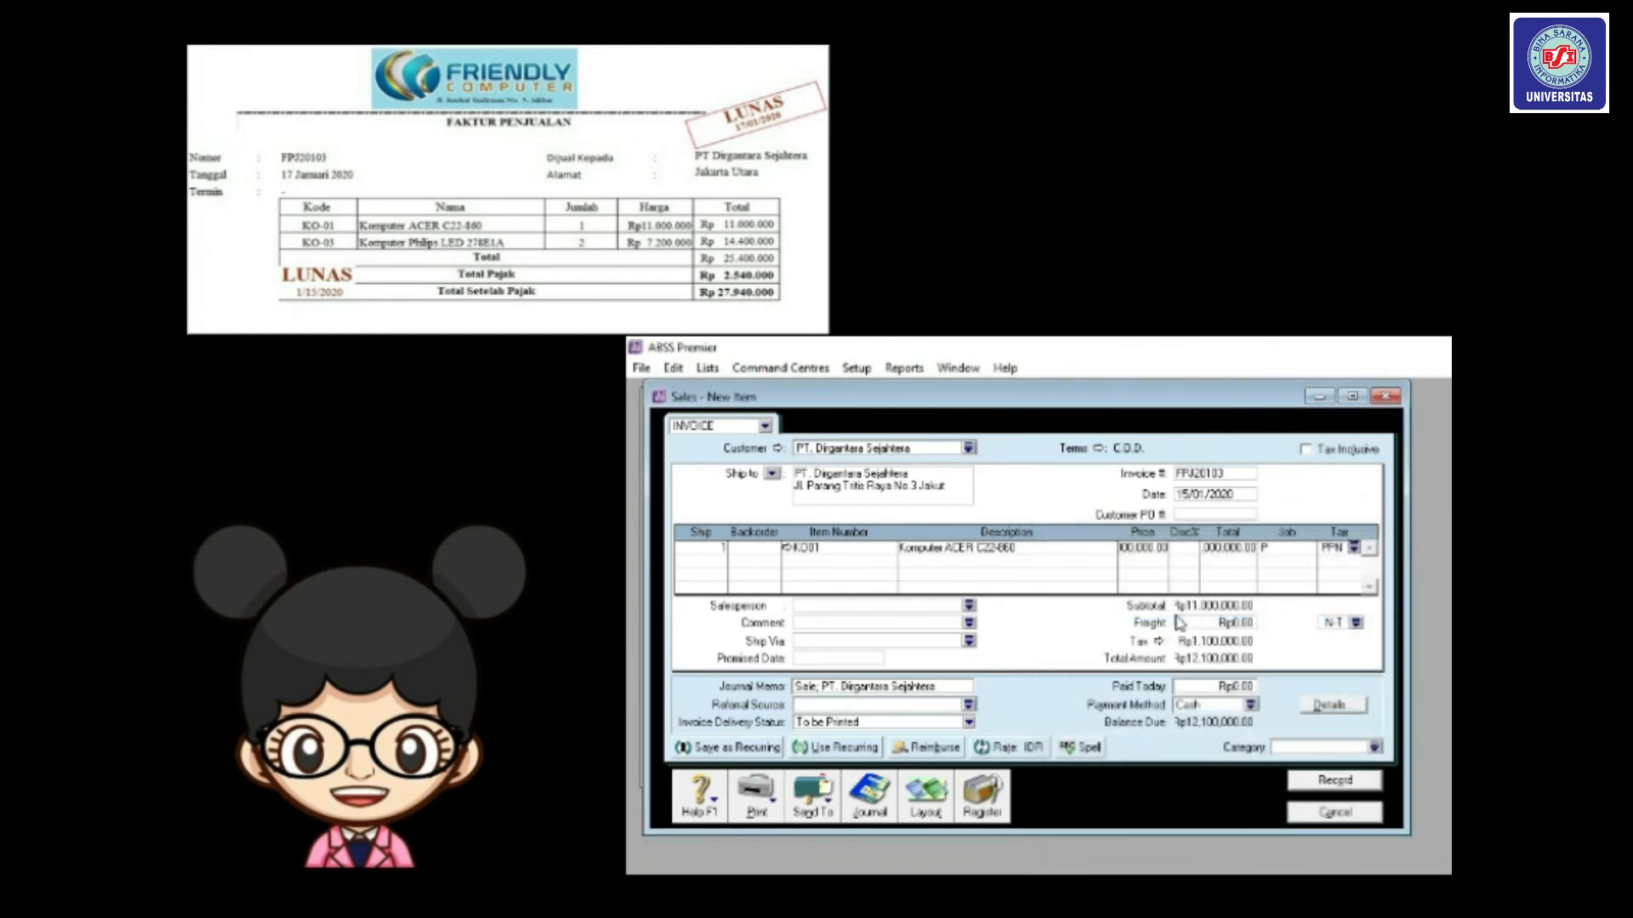
Add line 2 with item KO03, job P and PPN tax, totalling Rp27,940,000.00.
key("Tab")
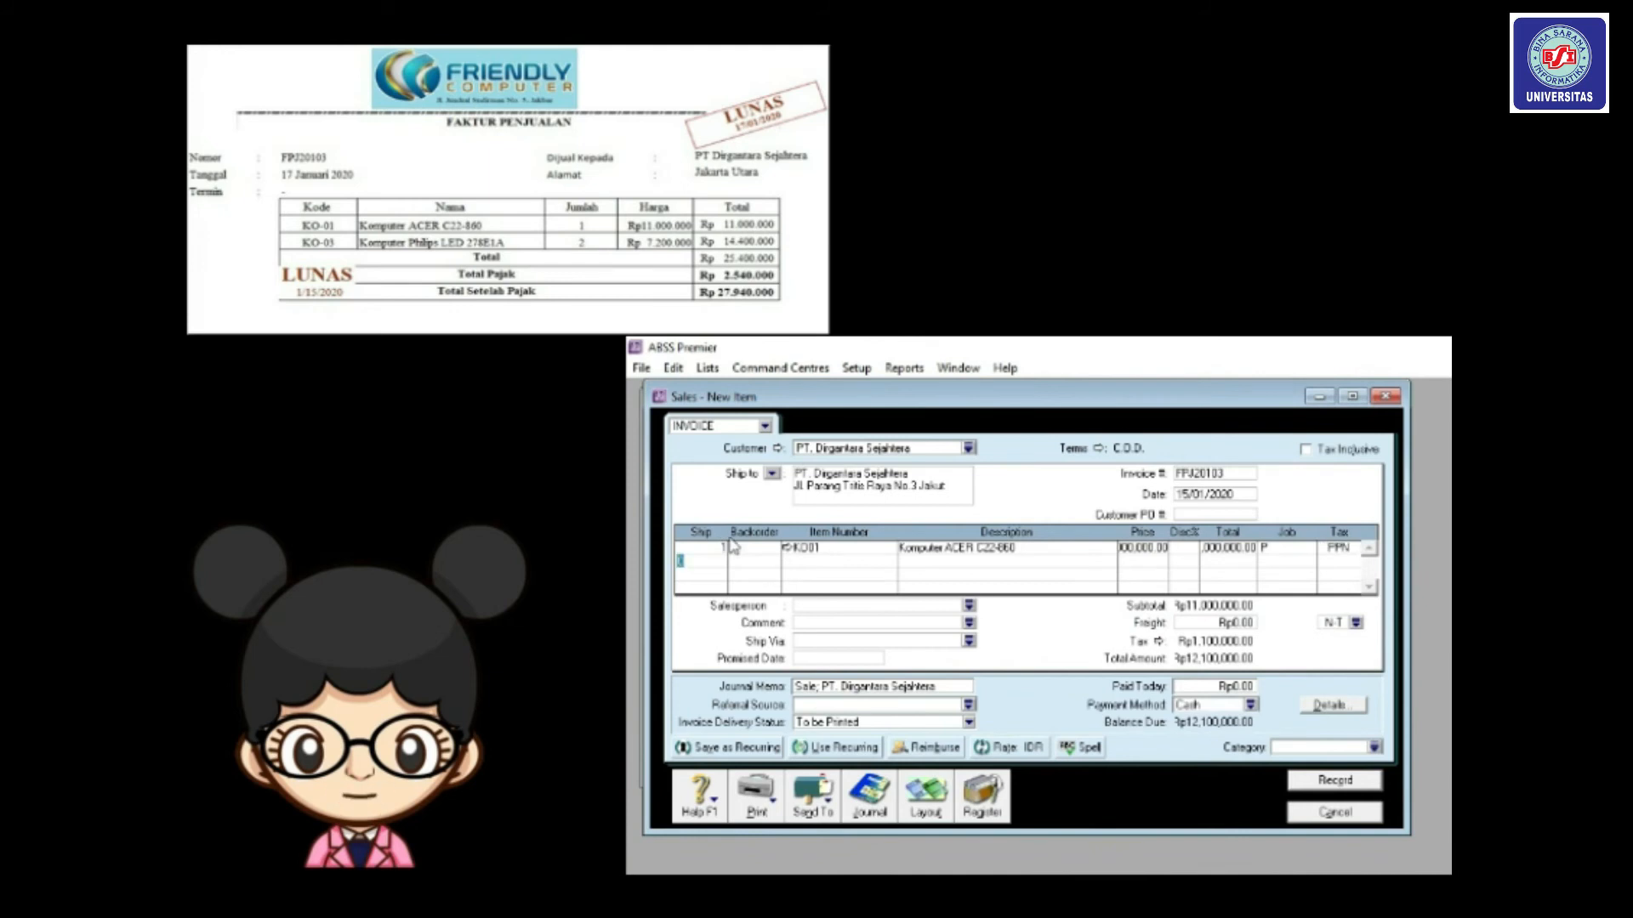
key("Tab")
key("Tab")
type("KO03")
key("Tab")
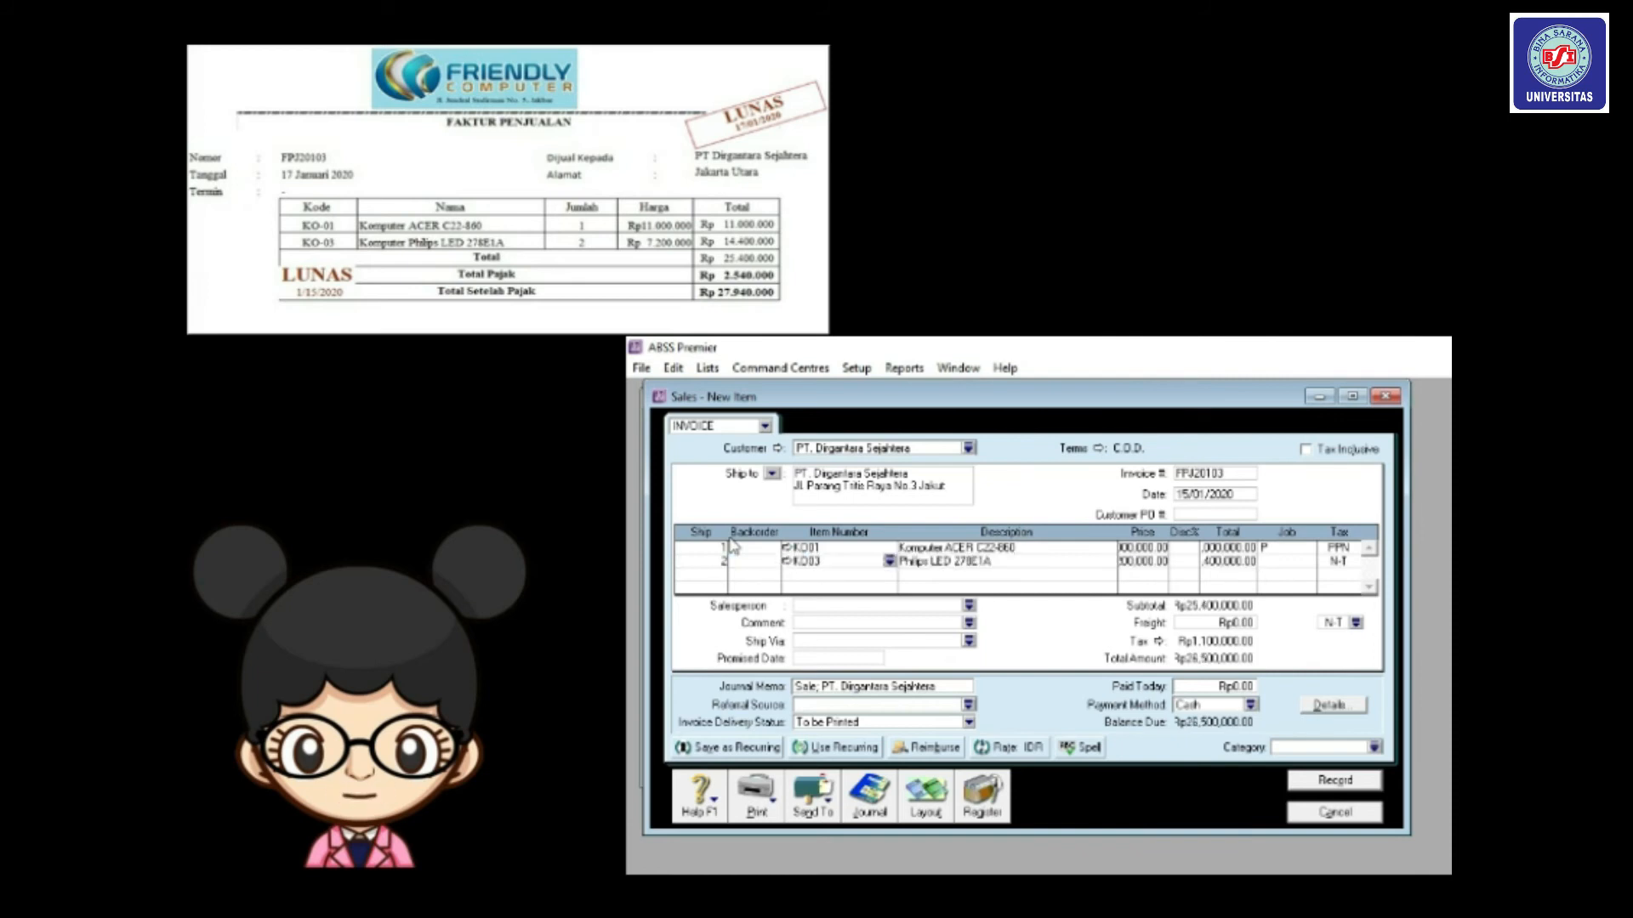
left_click(1295, 562)
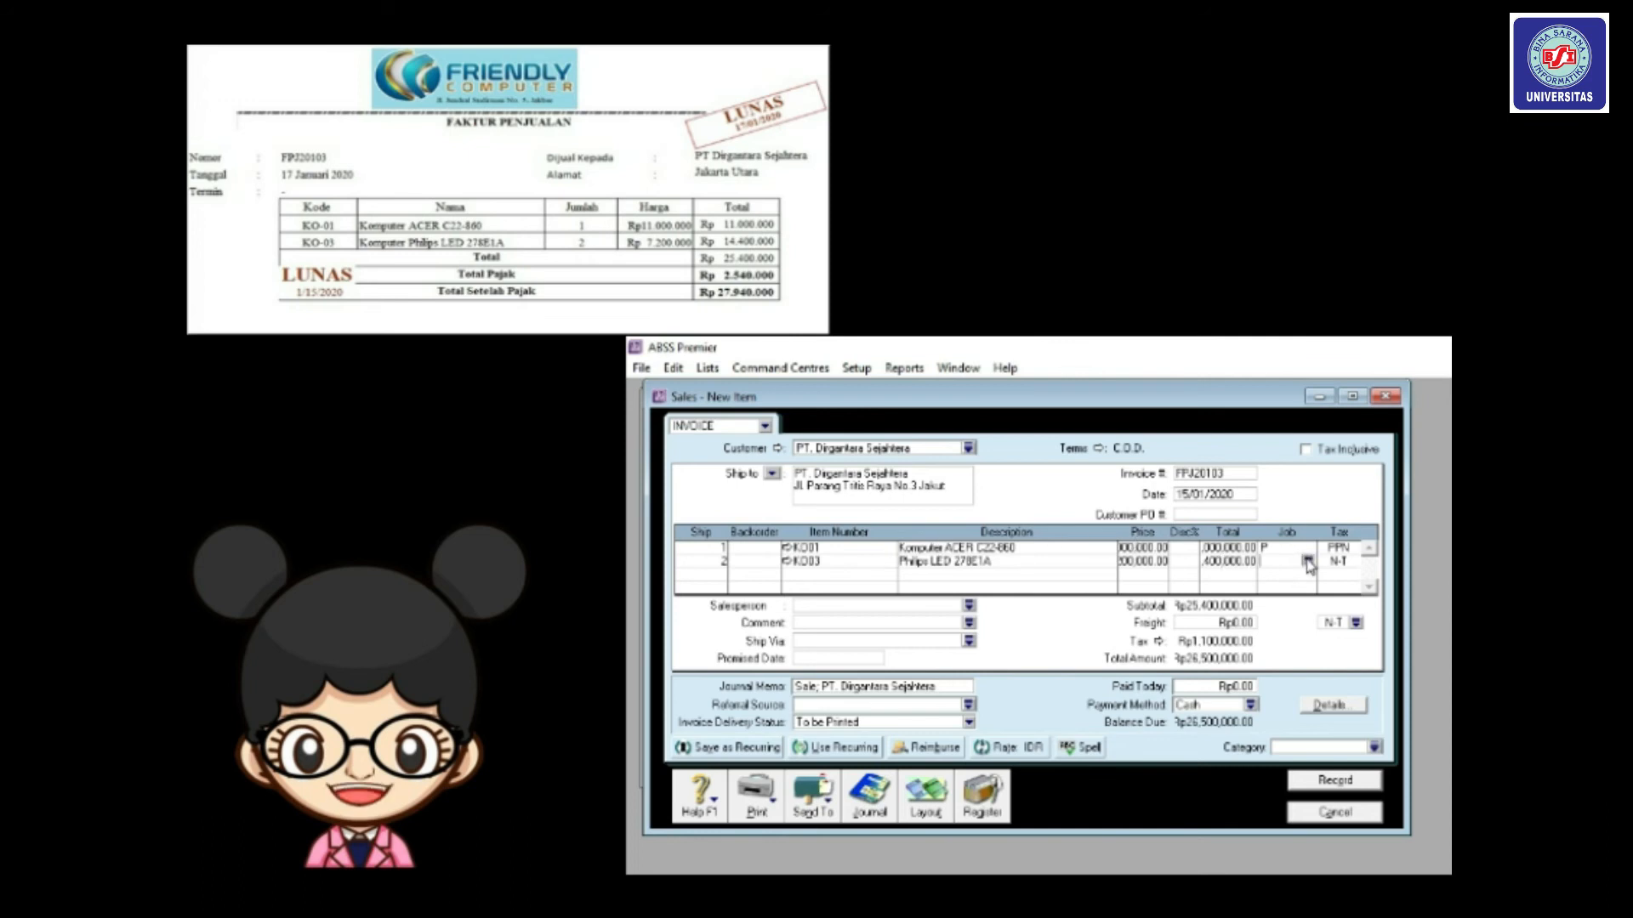
left_click(1307, 563)
double_click(1191, 612)
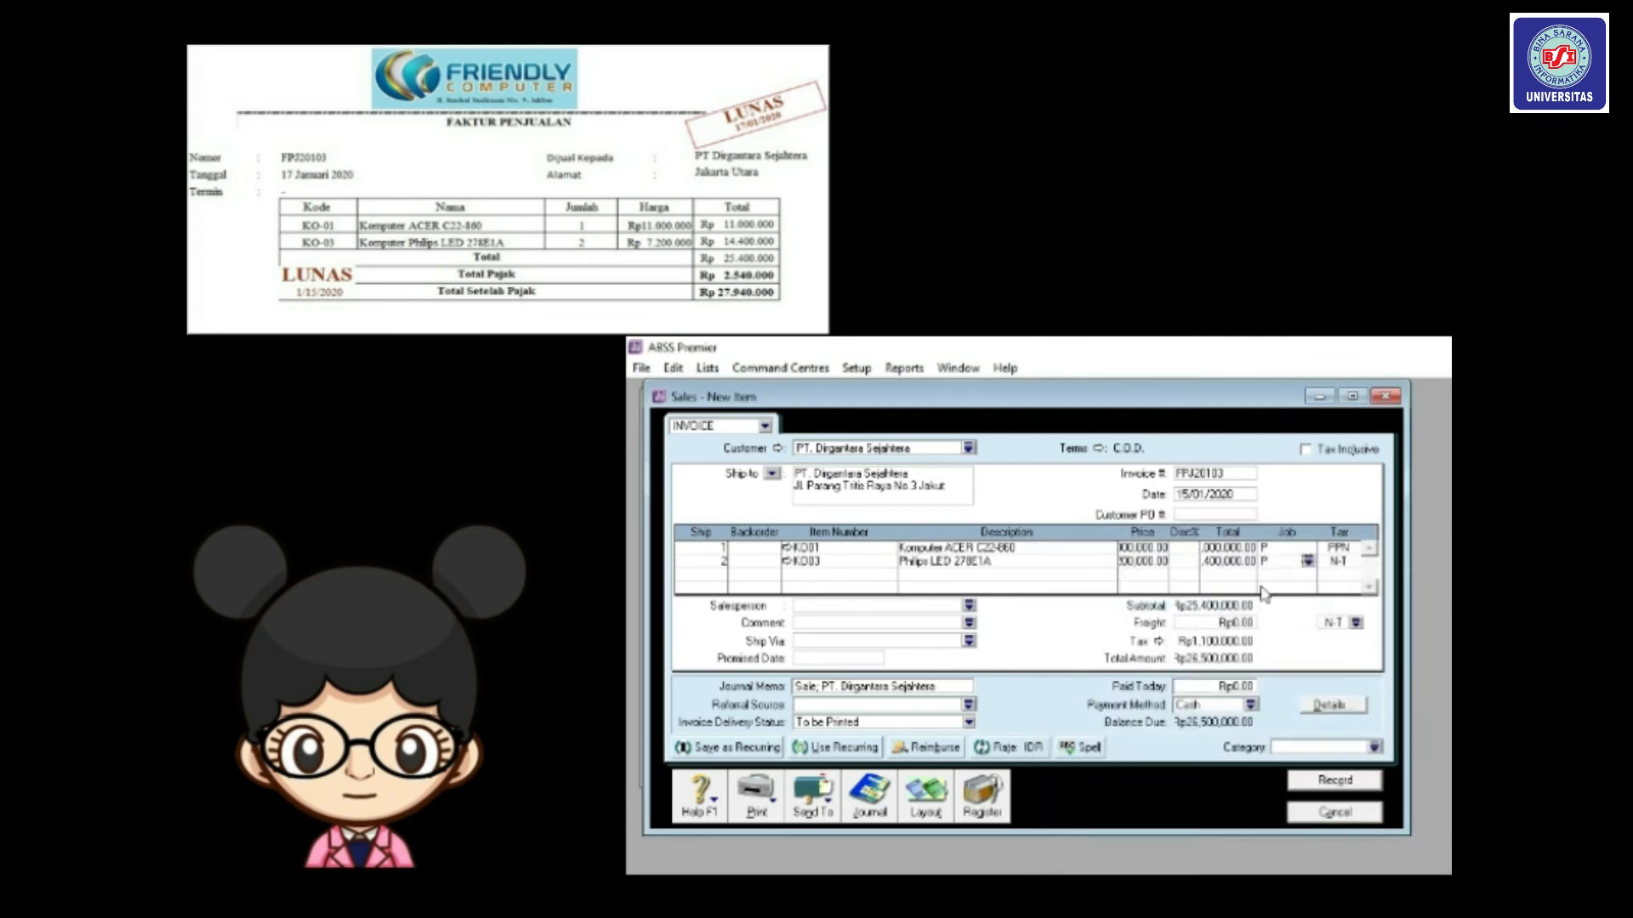
left_click(1350, 563)
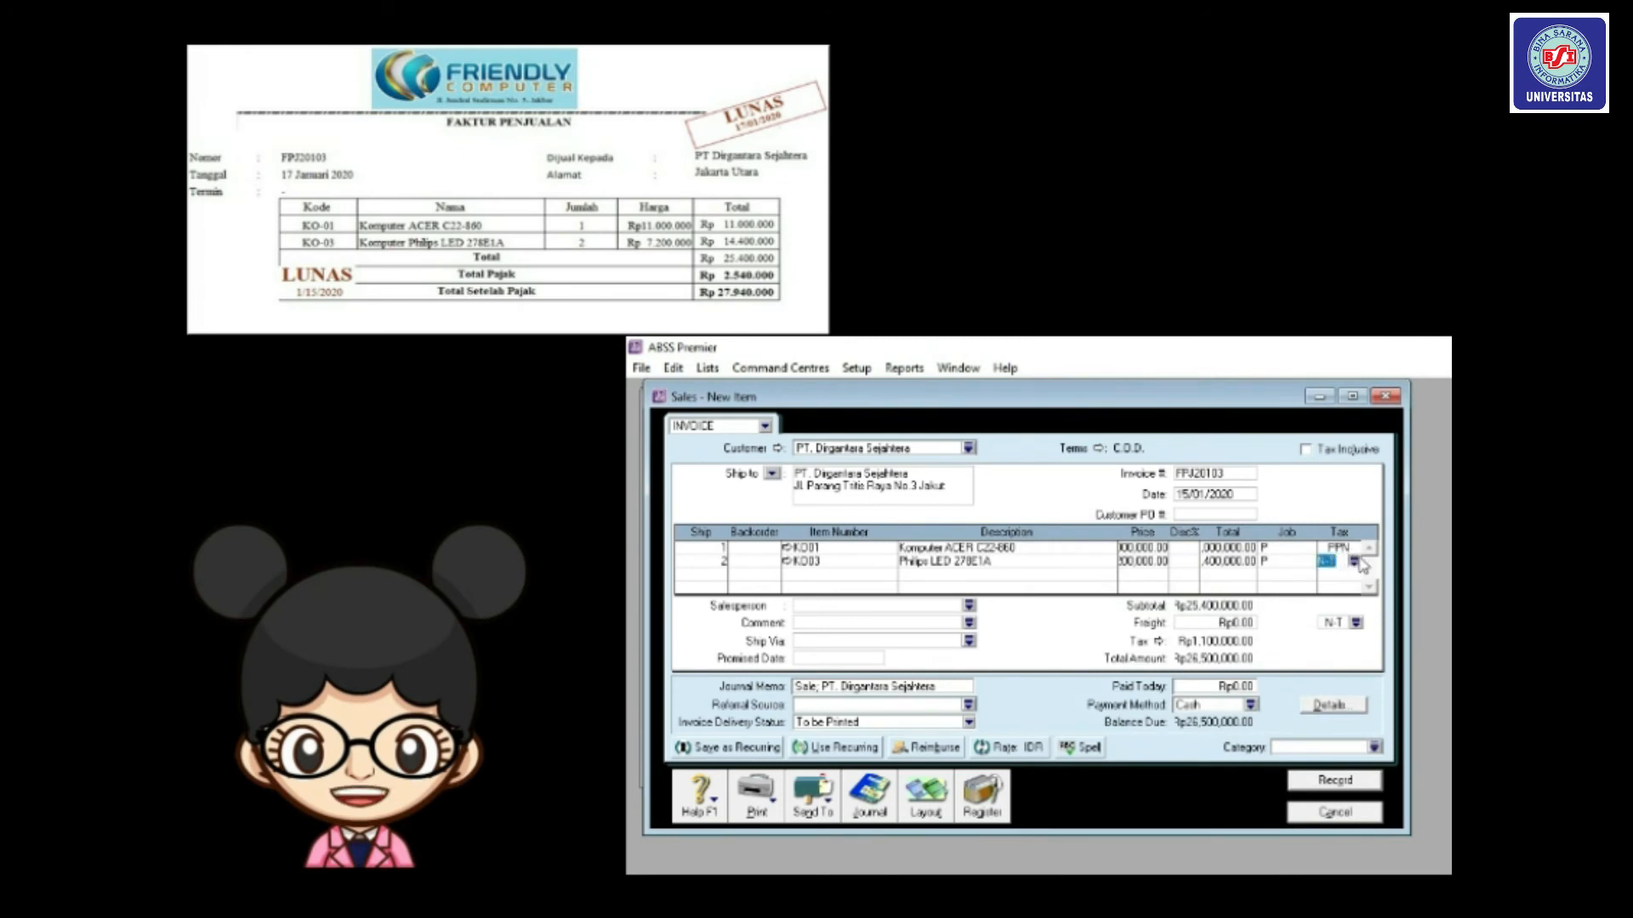
left_click(1353, 562)
double_click(1242, 620)
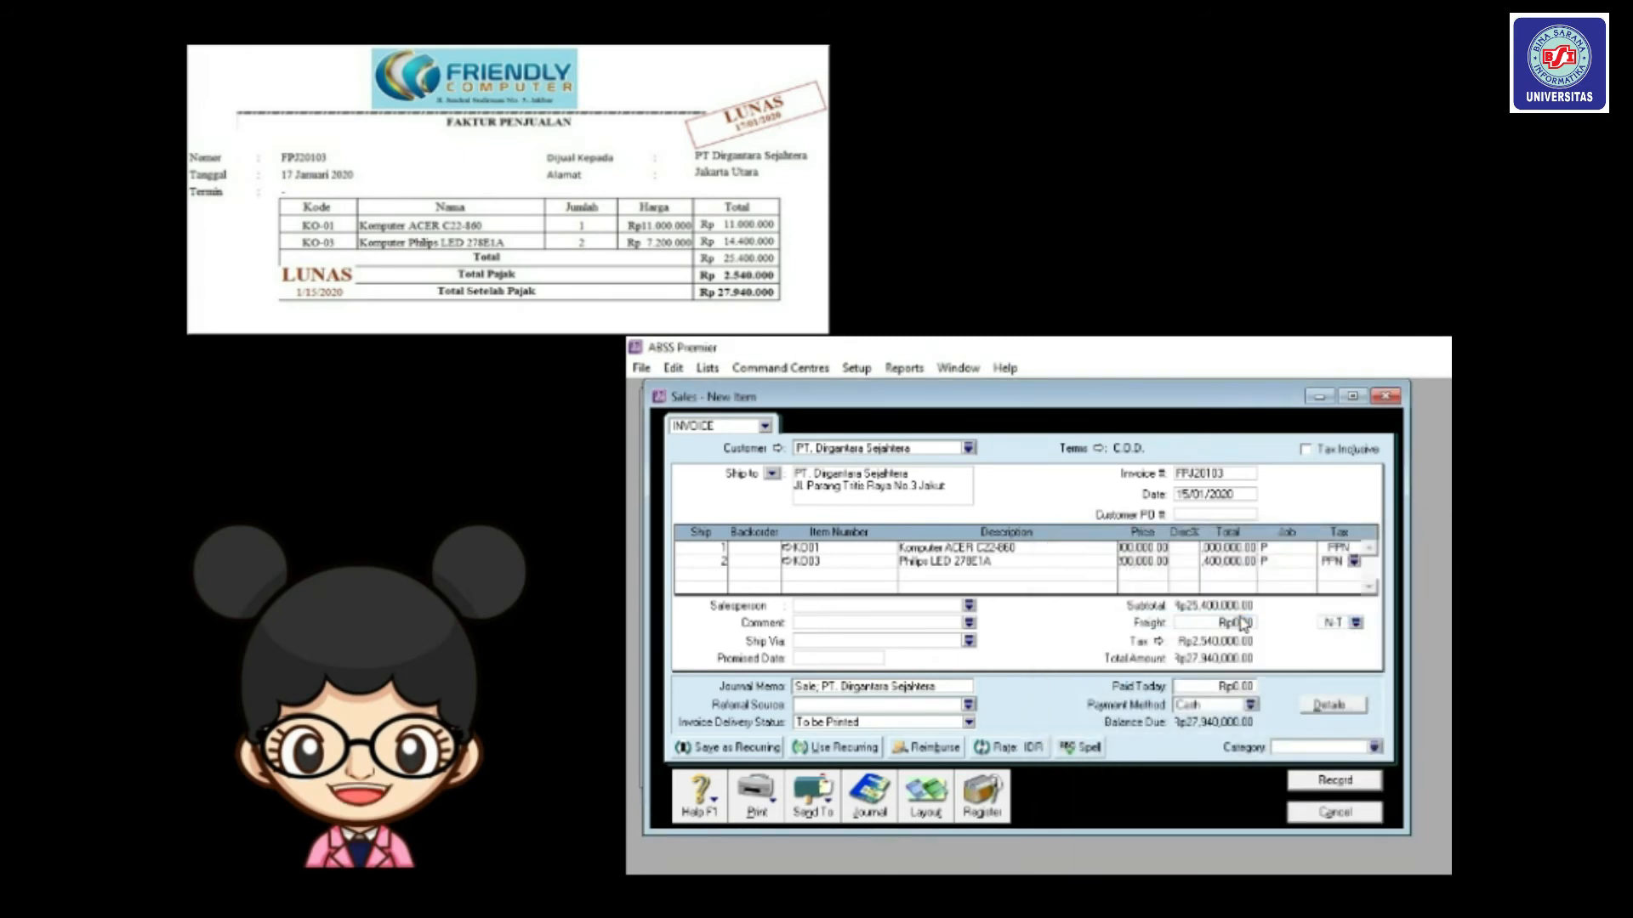
Set freight tax to PPN and category to Local, fix the date to 17/01/2020, and record.
left_click(1356, 624)
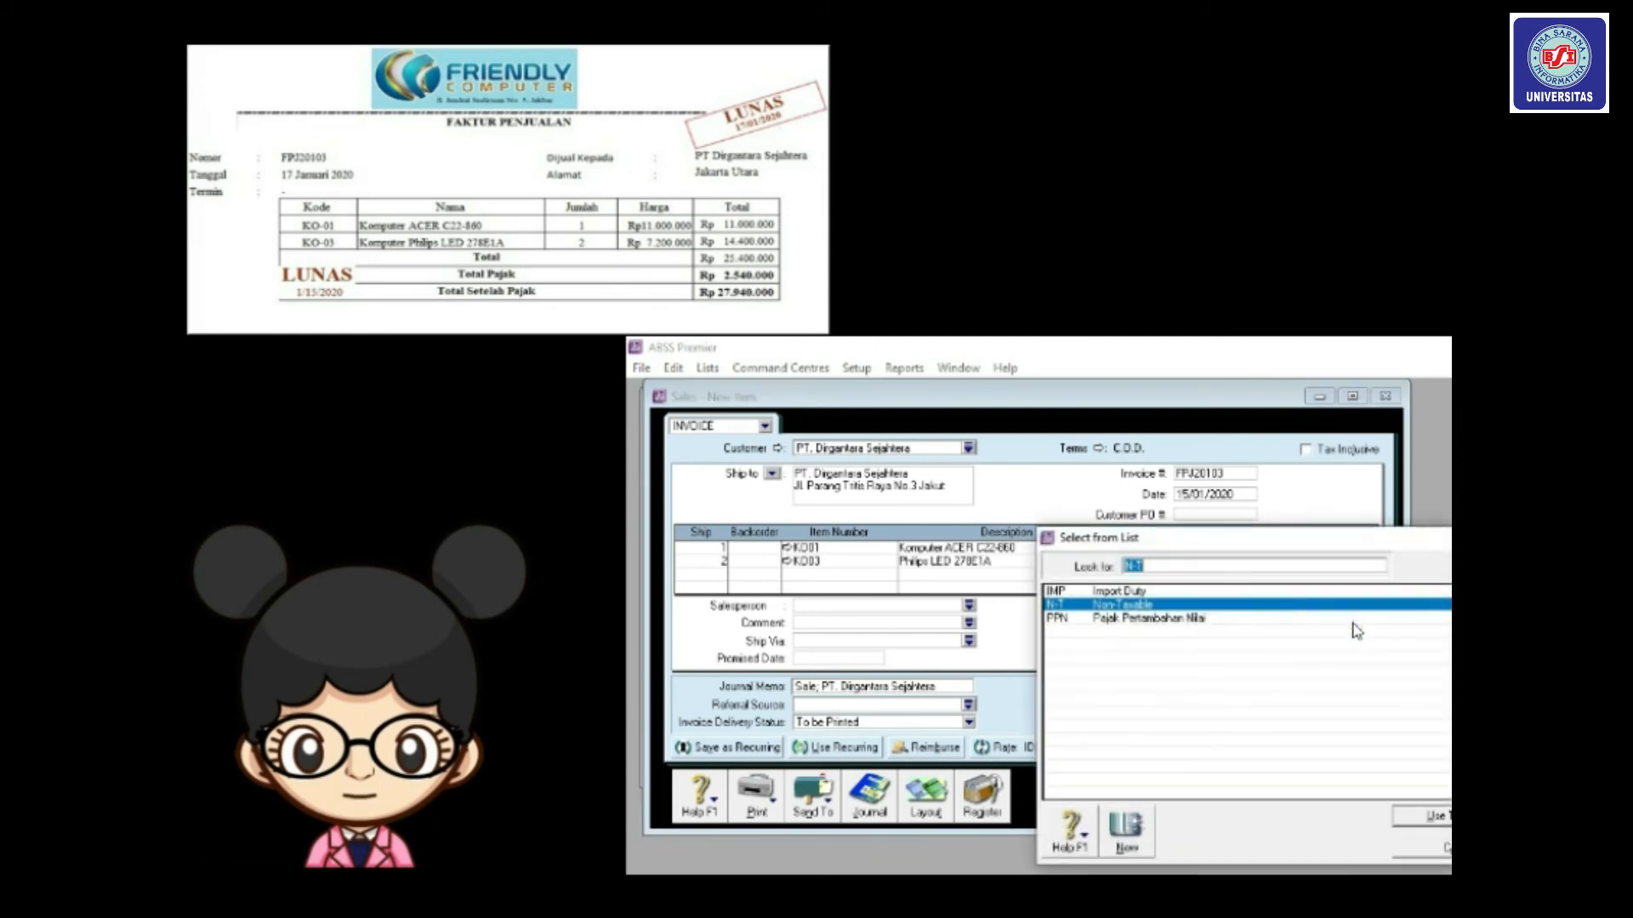
double_click(1189, 621)
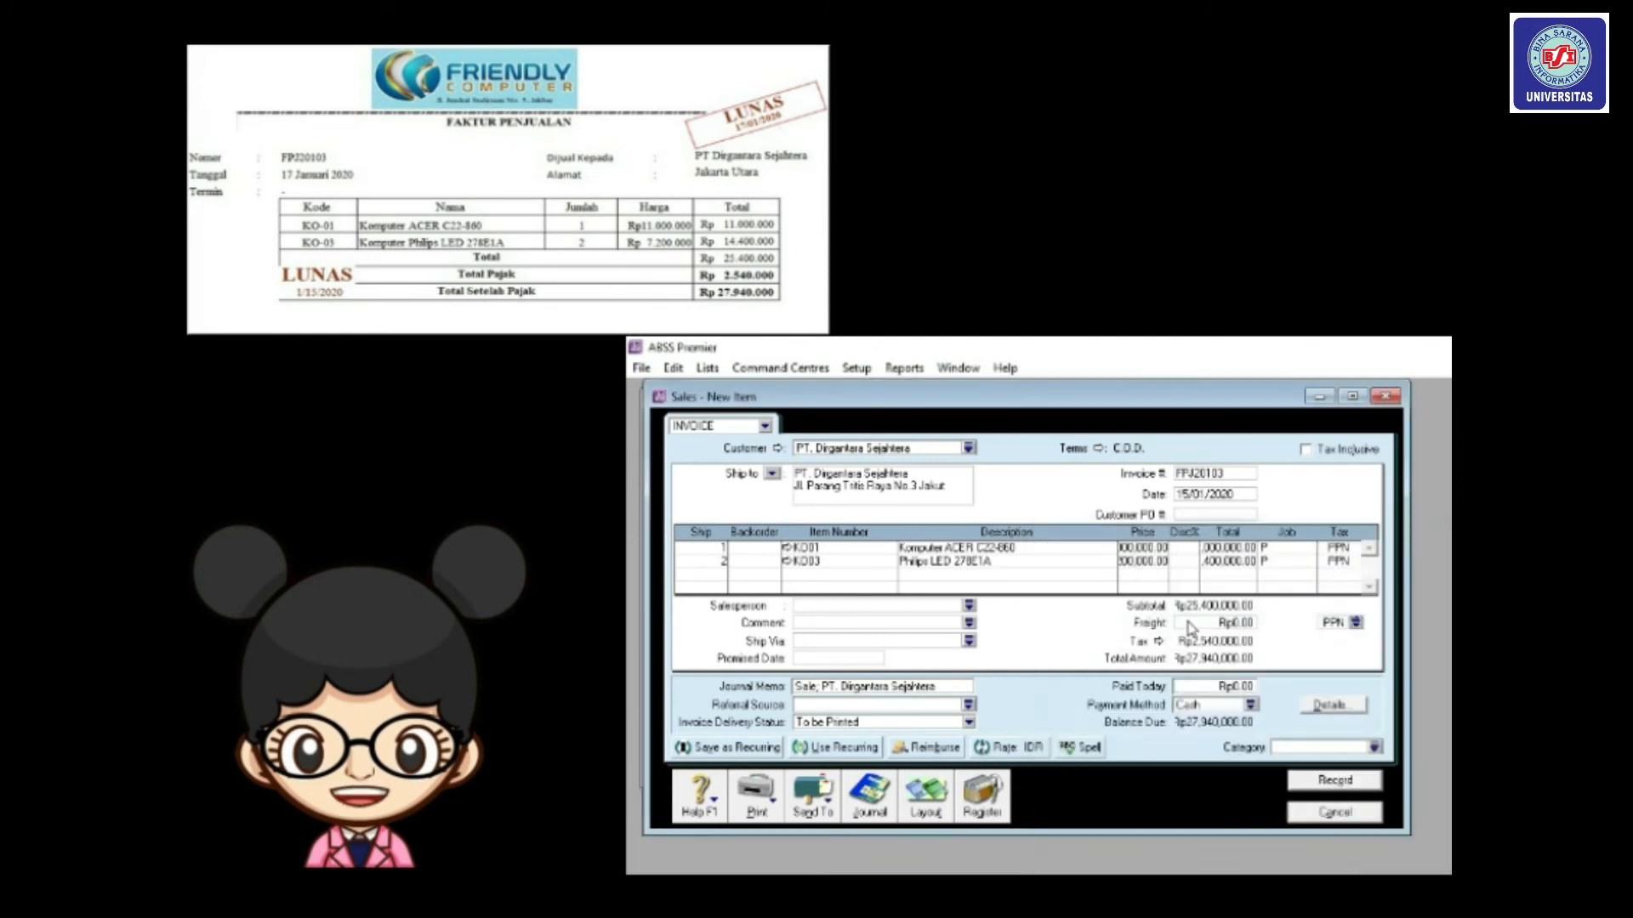
left_click(1374, 746)
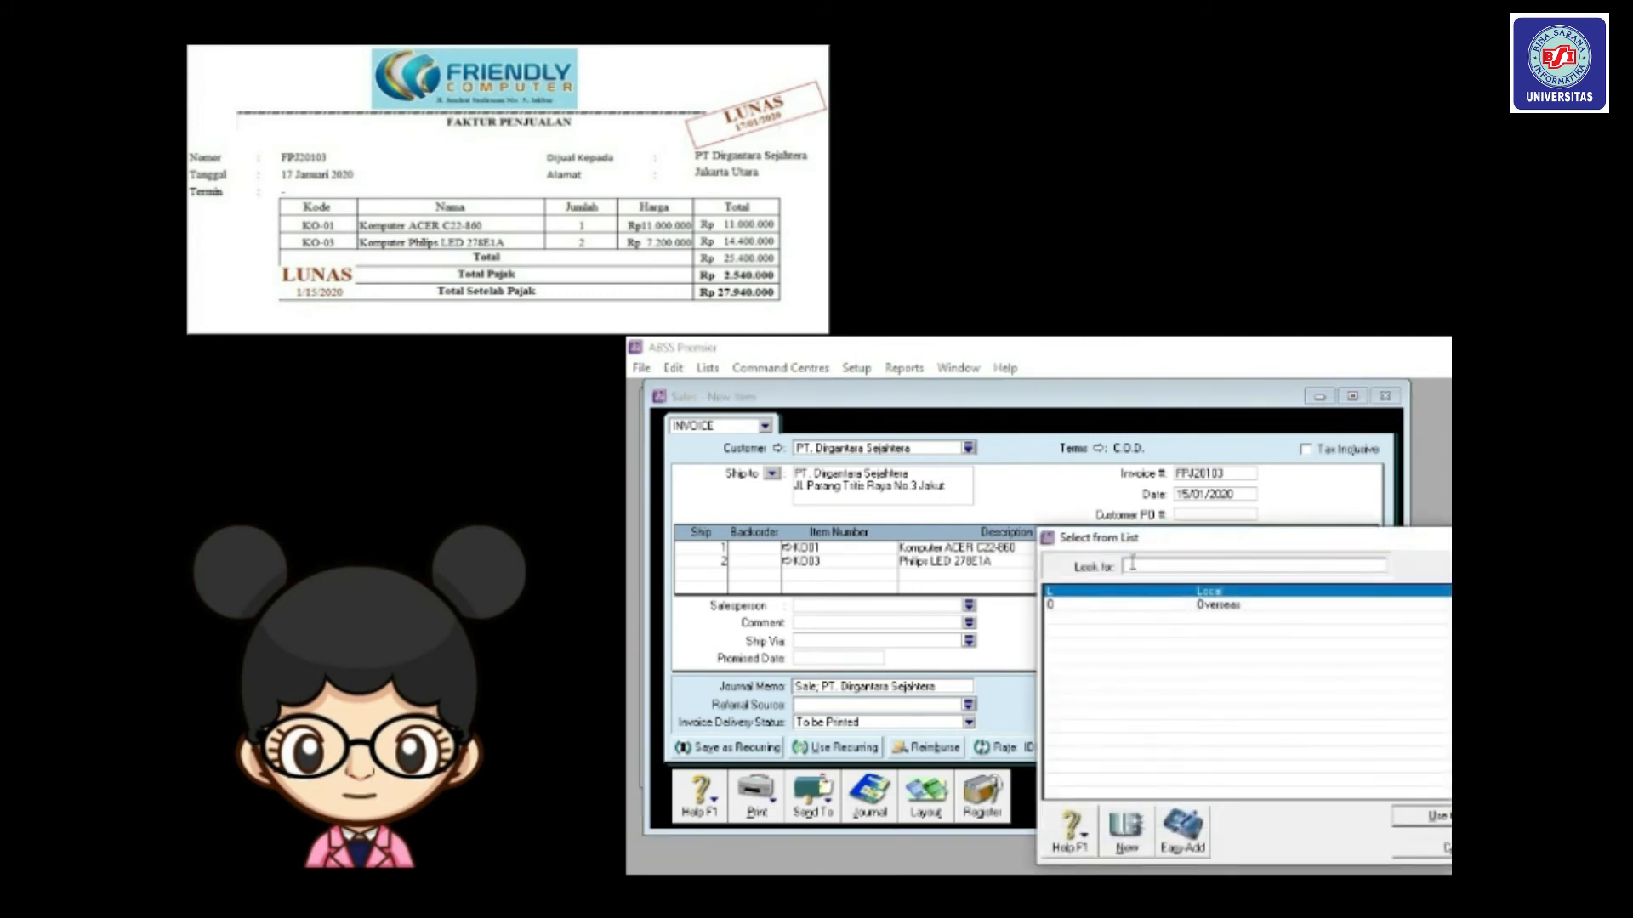
double_click(1058, 537)
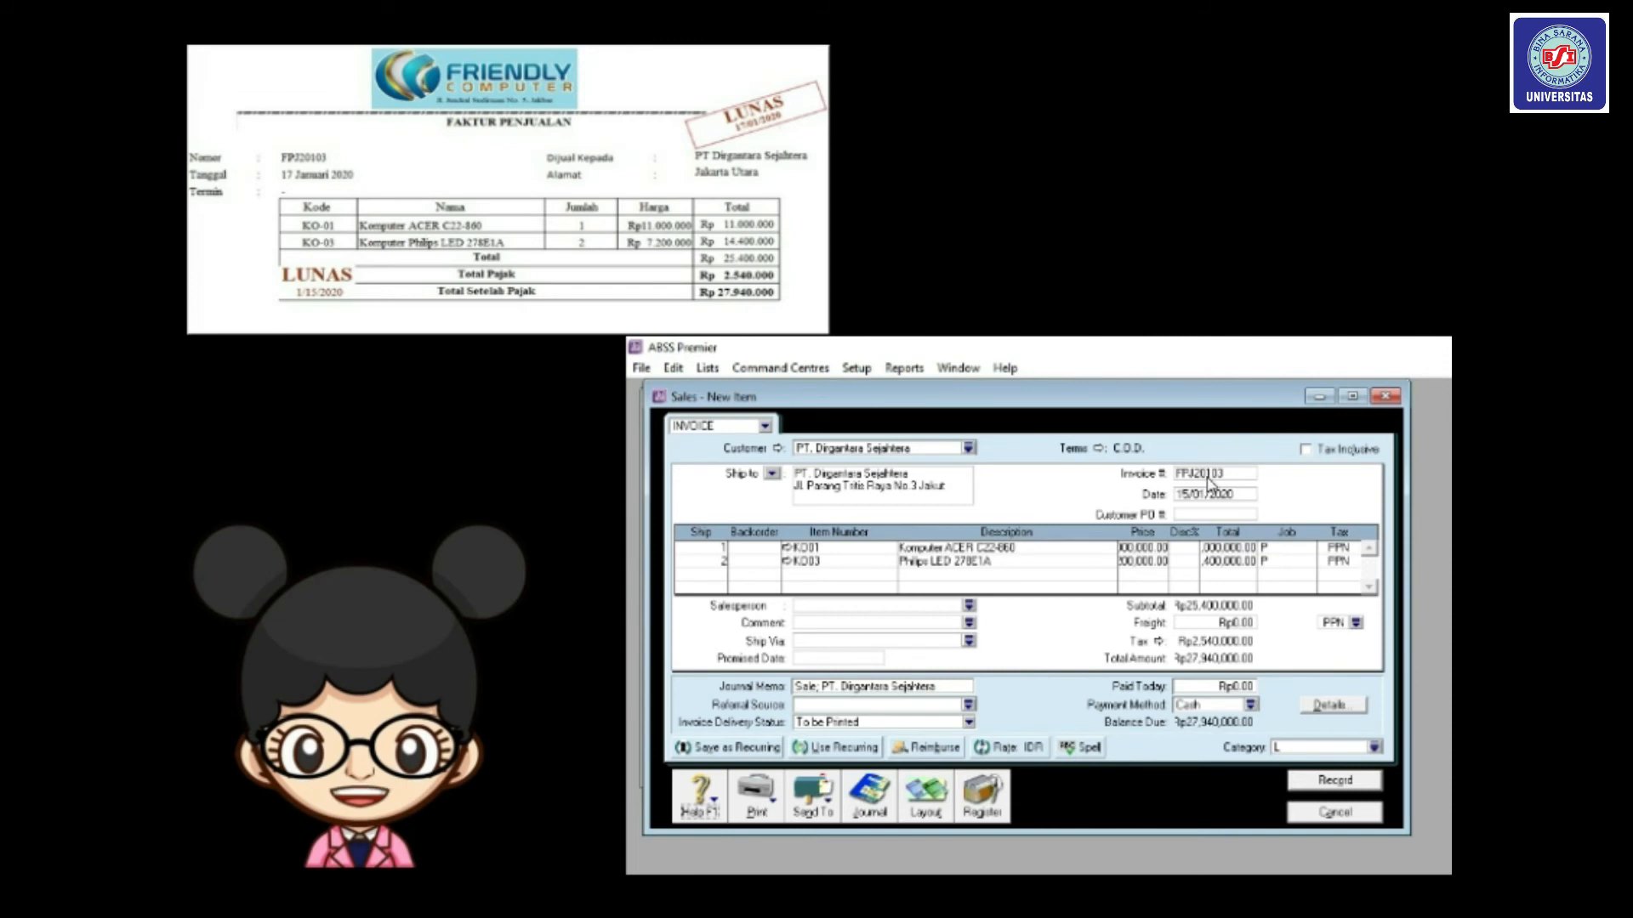
left_click(1188, 497)
left_click(1187, 497)
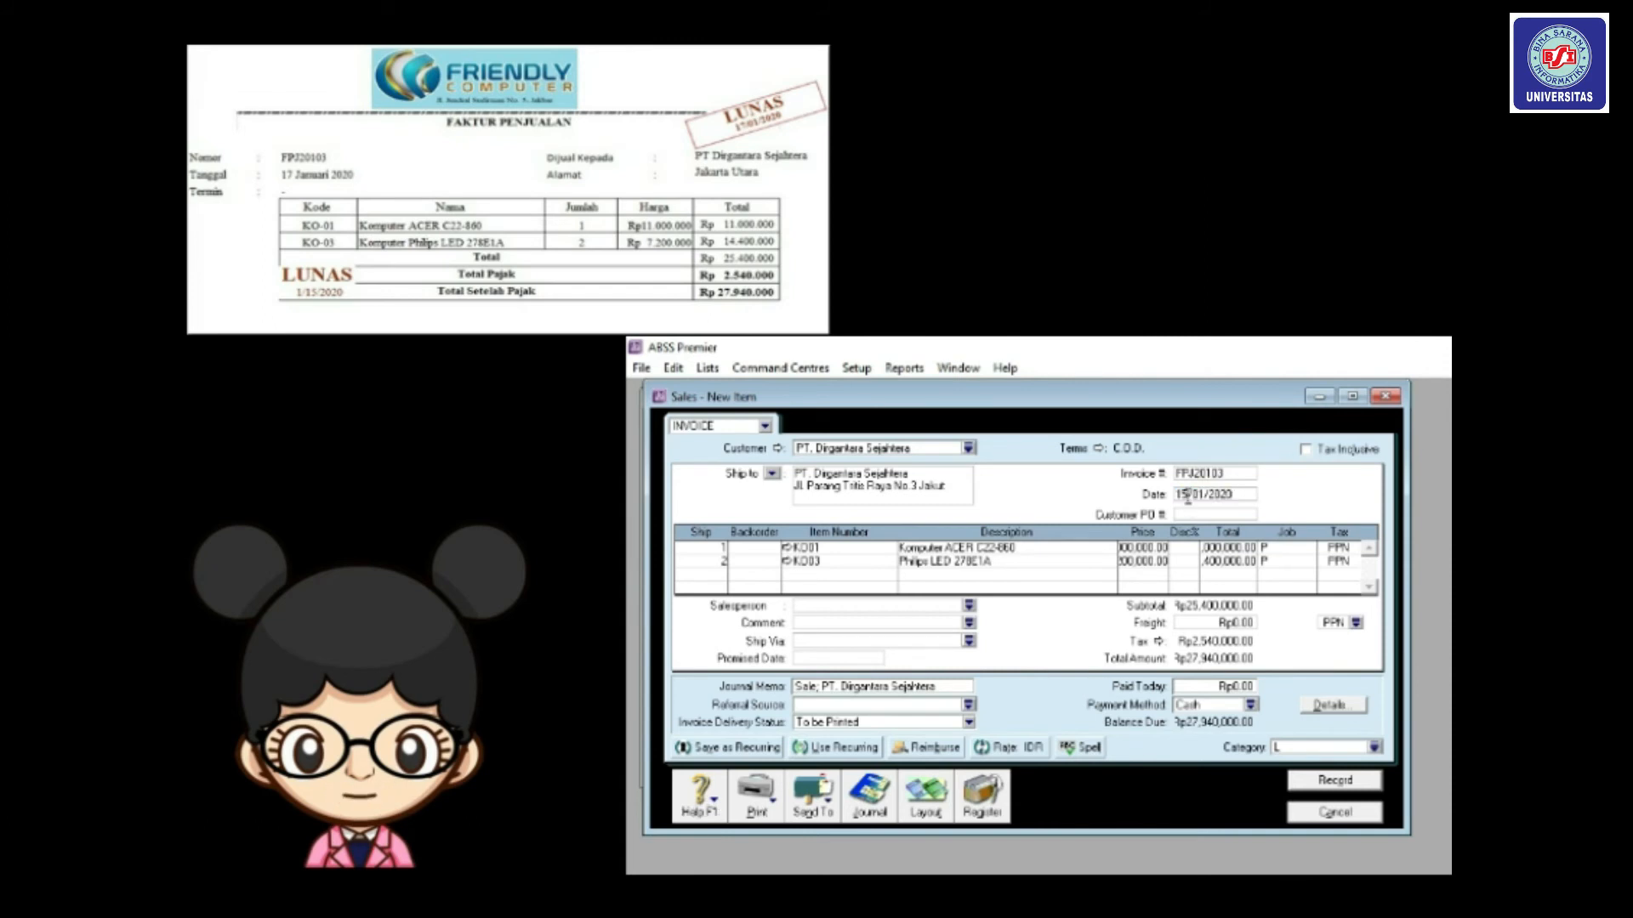
key("BackSpace")
type("7")
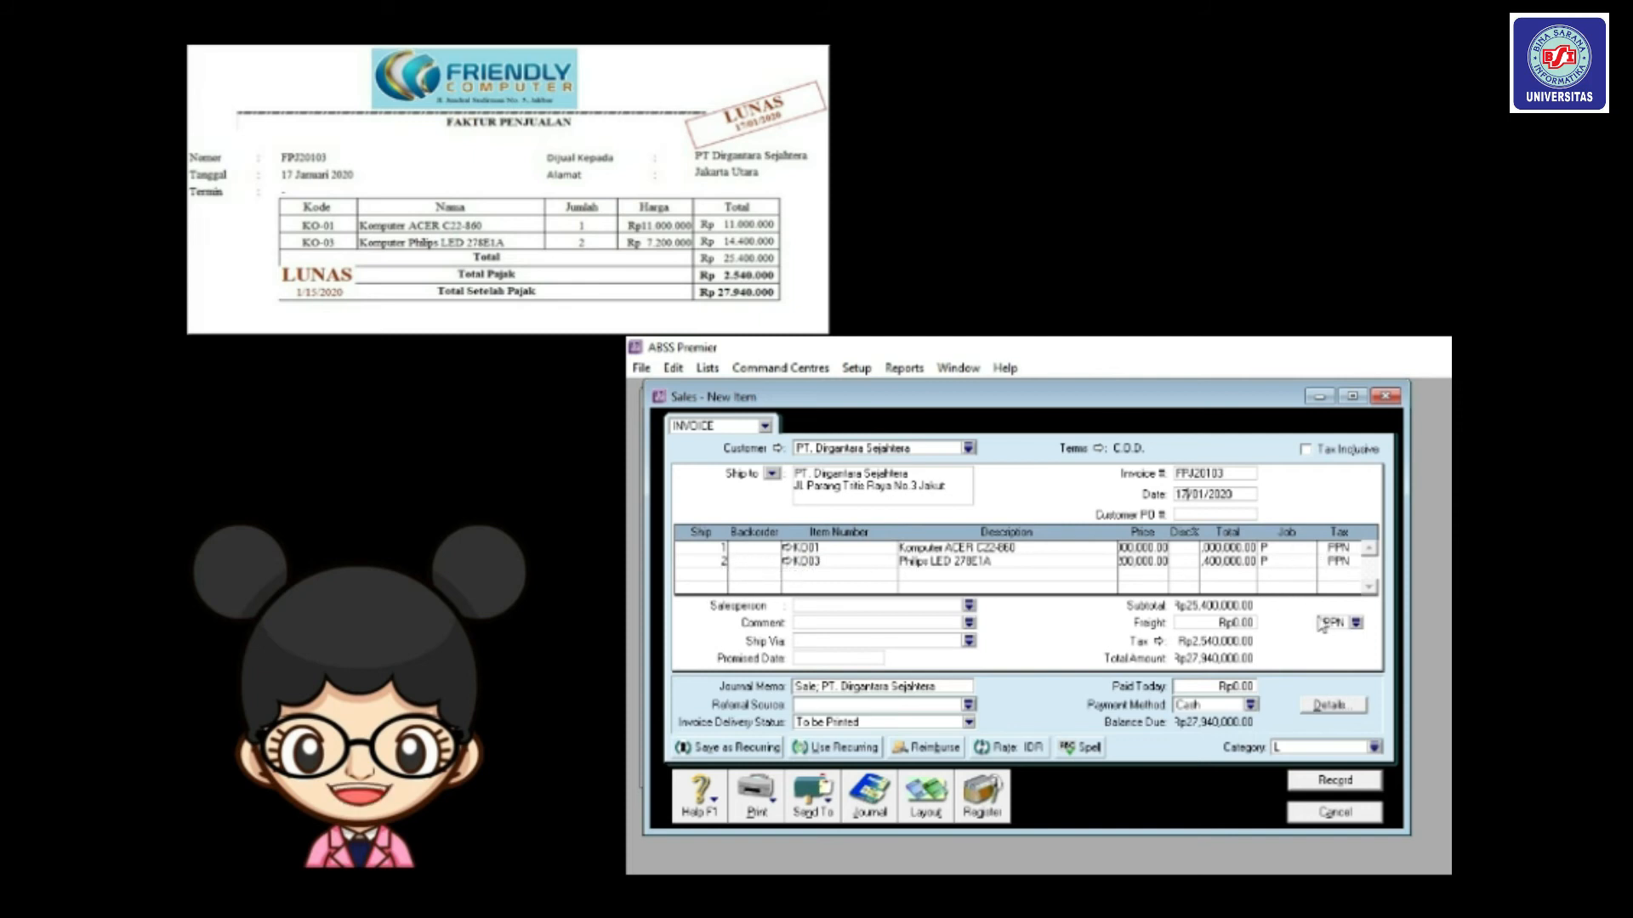
left_click(1335, 782)
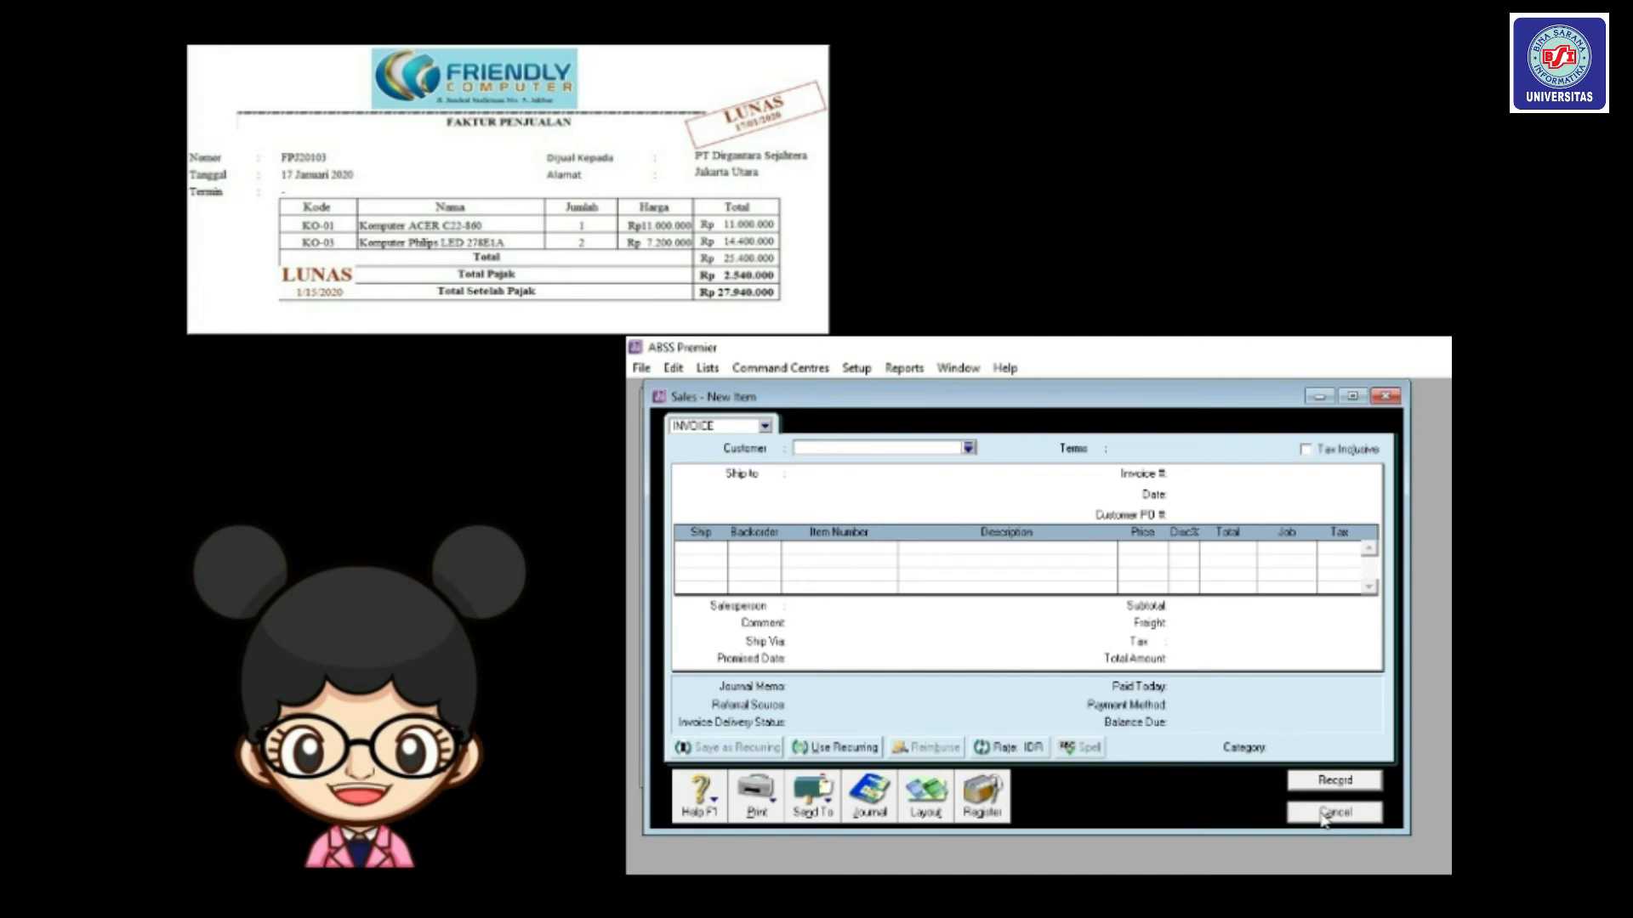
Close the blank sales form and review Sales journal entries dated 17/01/2020 to 17/01/2020.
left_click(1334, 813)
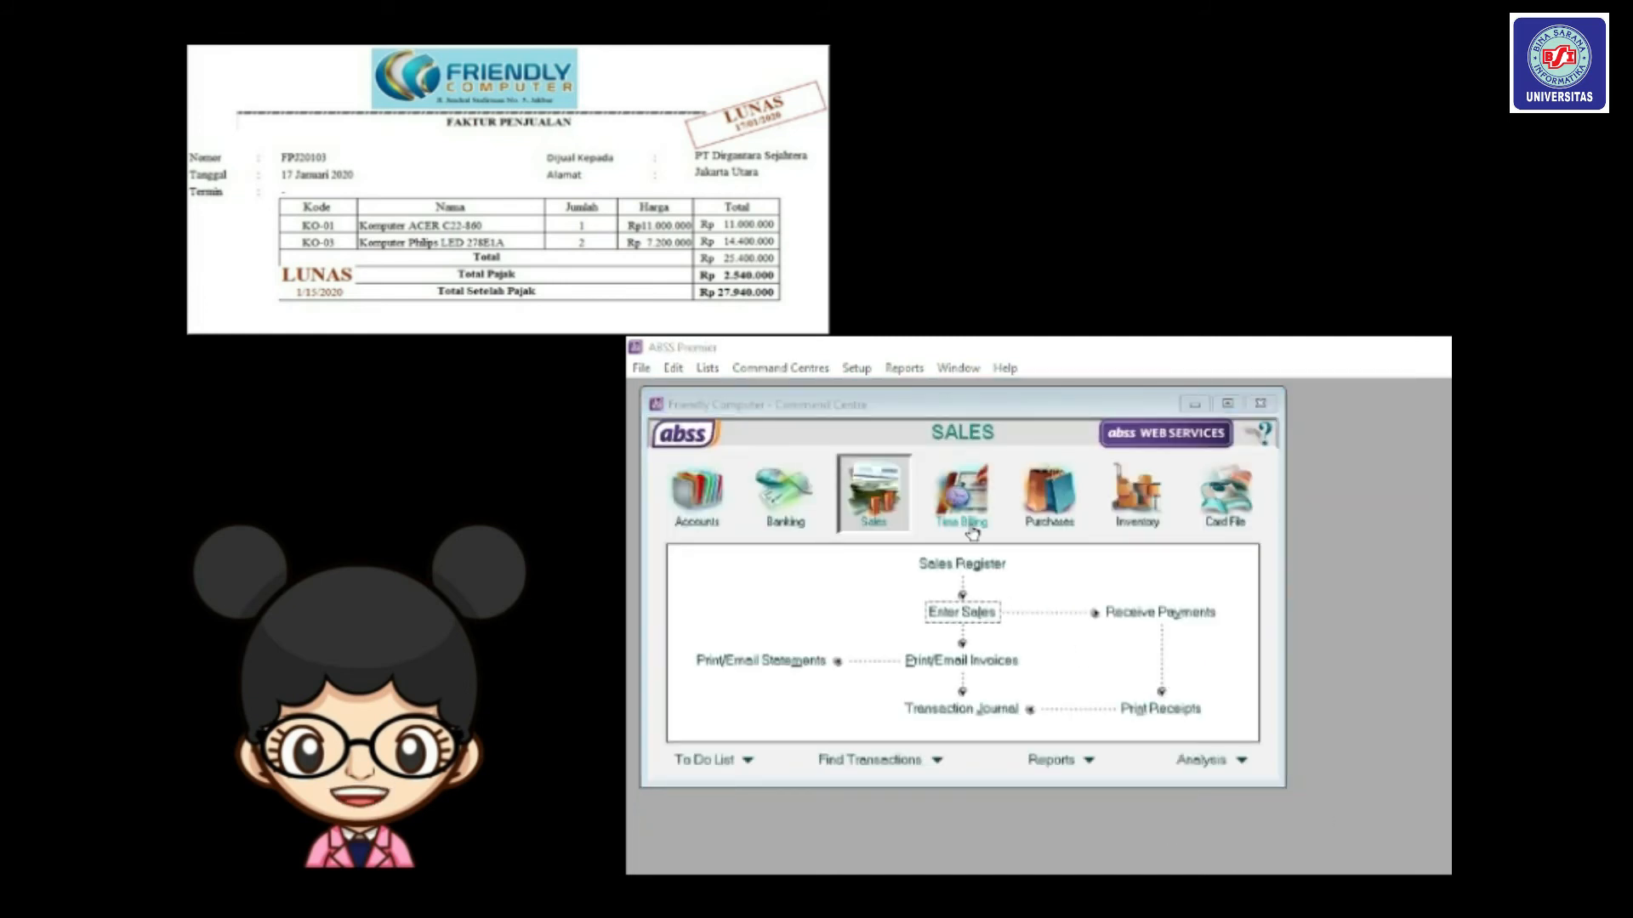
left_click(989, 705)
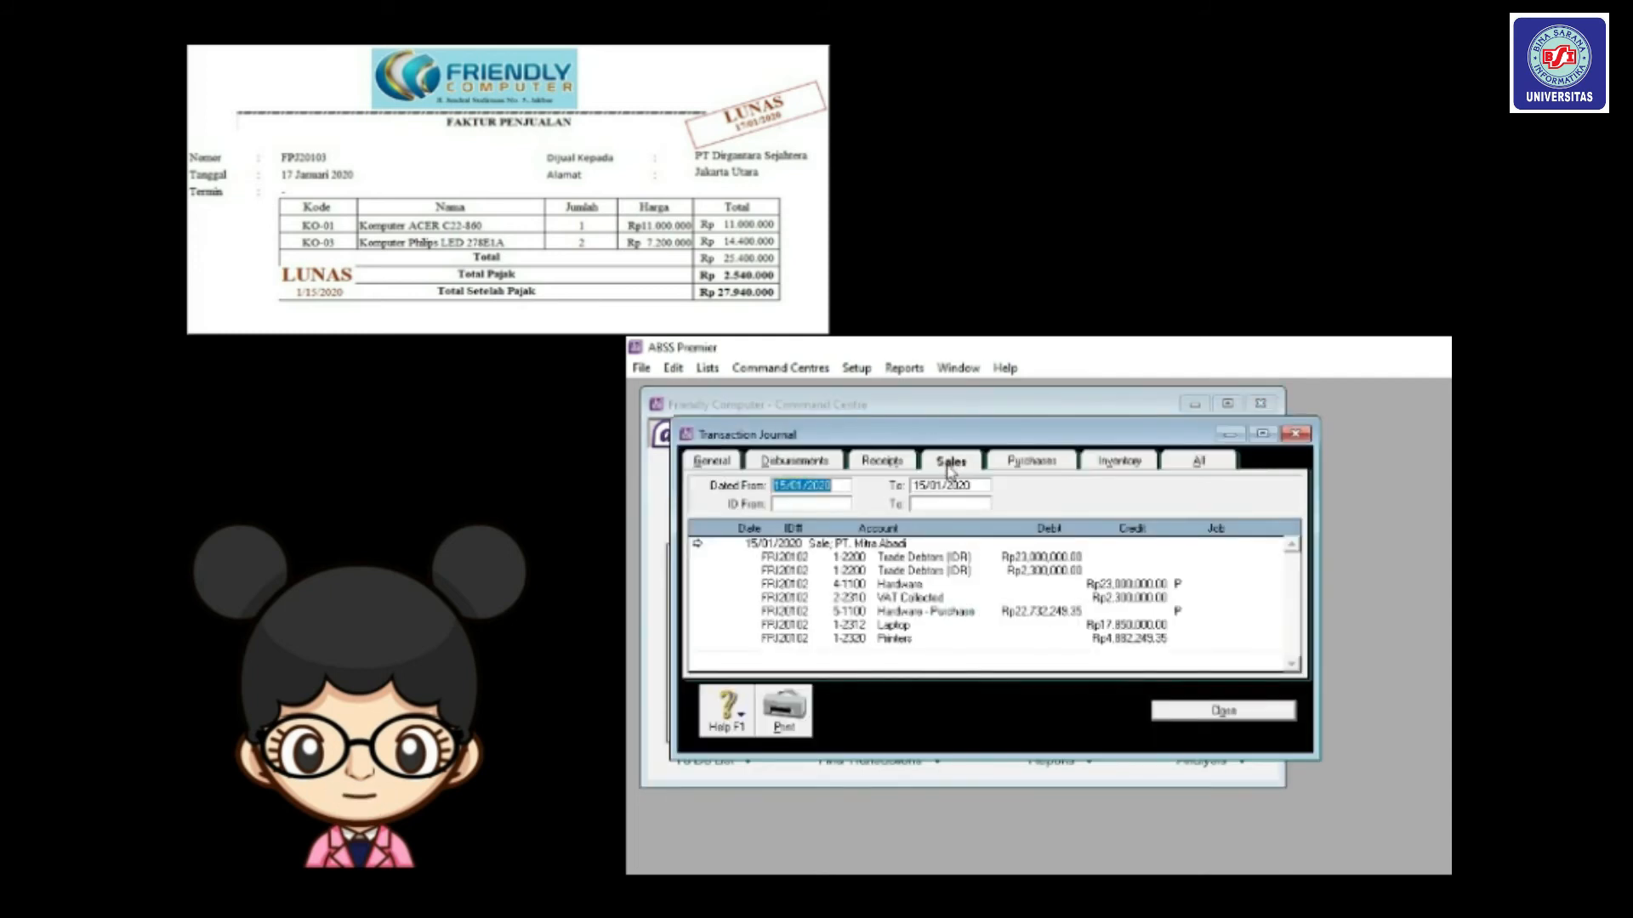
left_click(789, 487)
key("BackSpace")
type("7")
key("Tab")
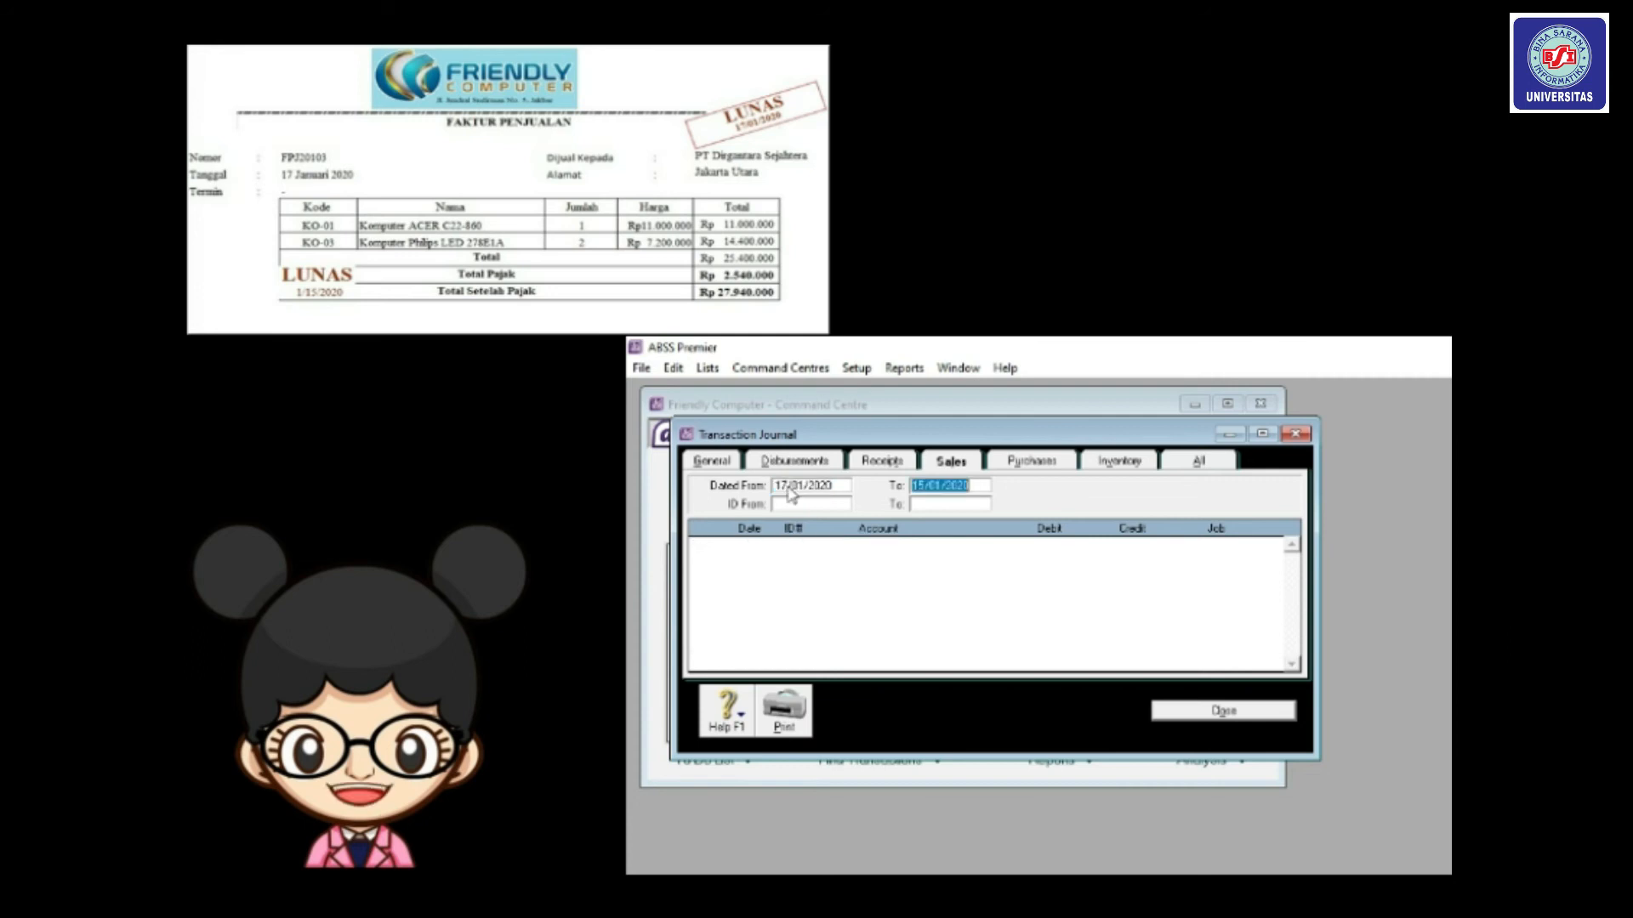
left_click(924, 486)
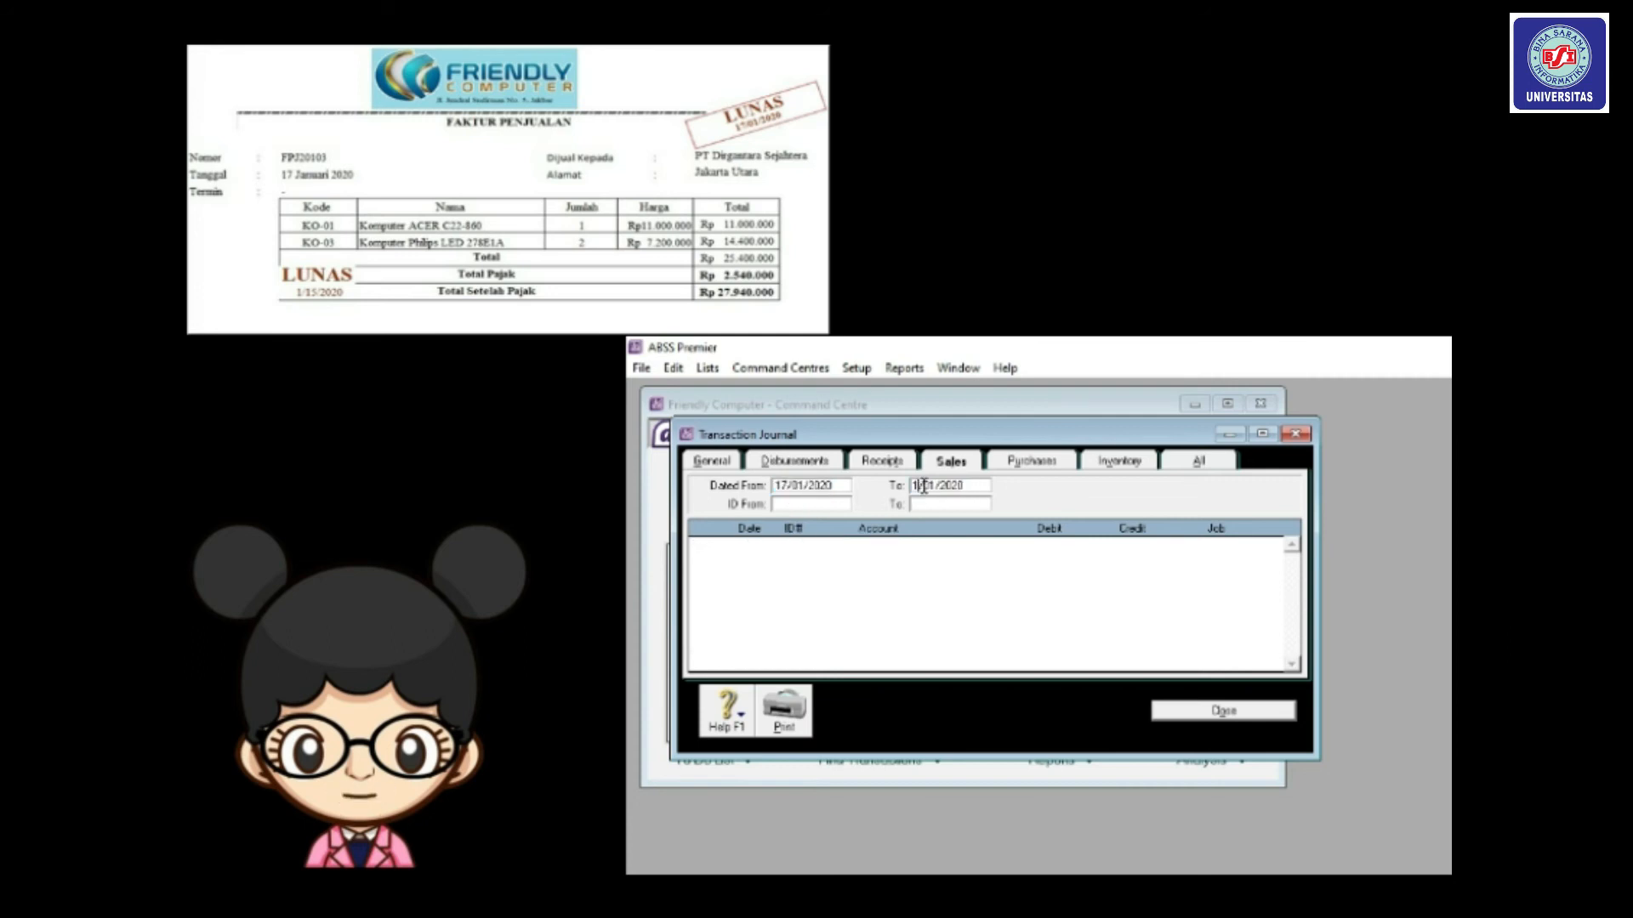
key("Delete")
type("7")
key("Tab")
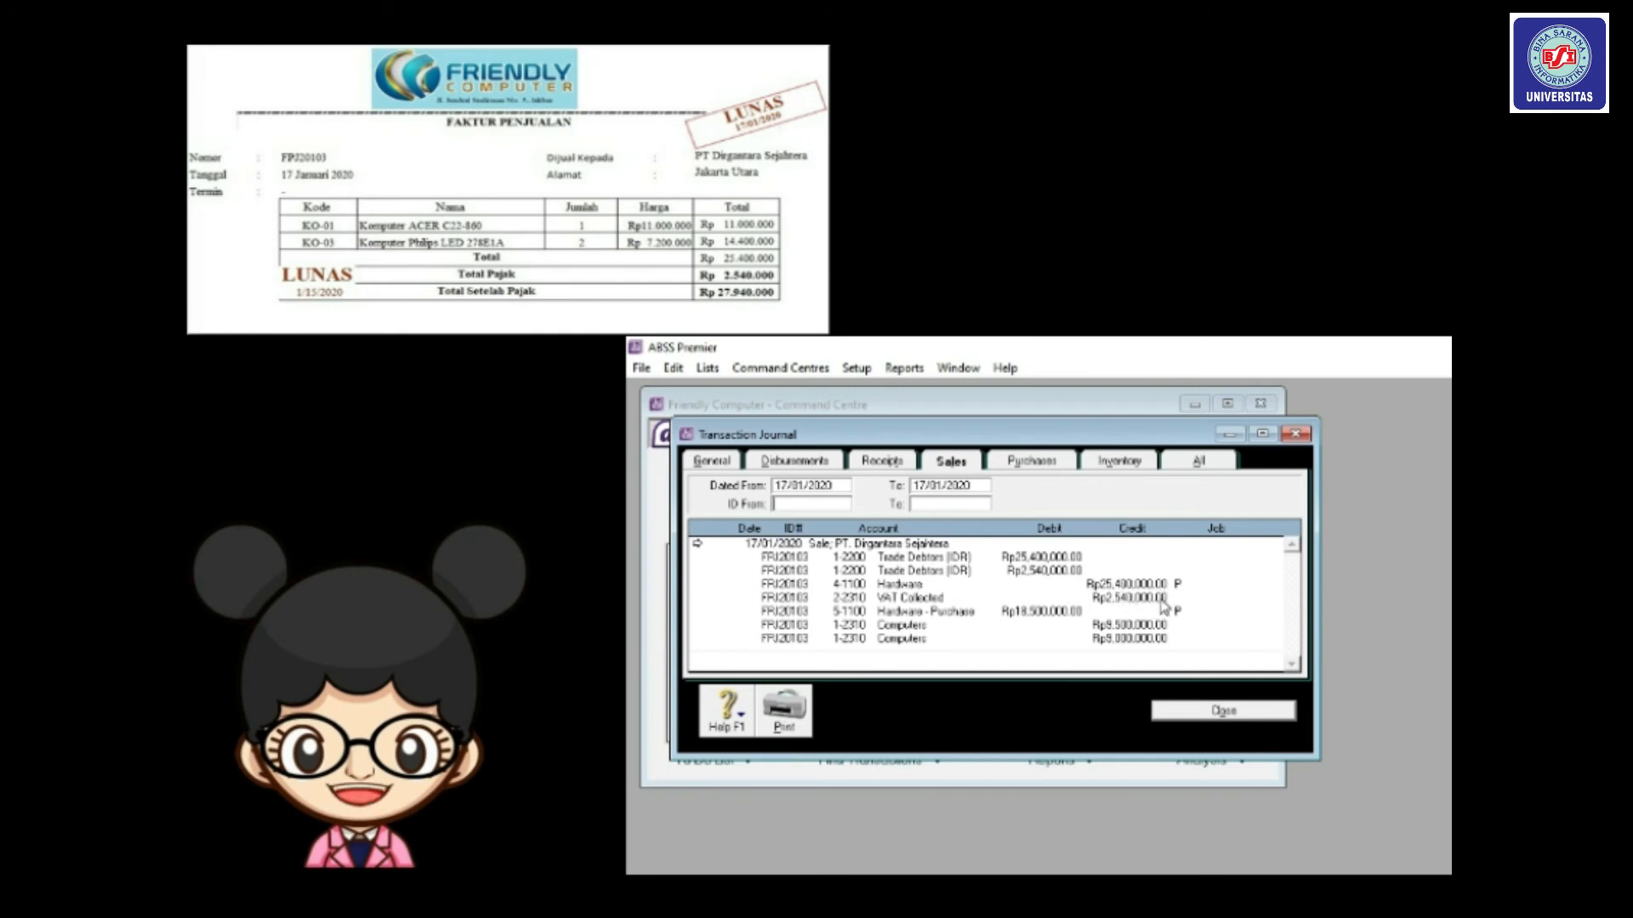
left_click(1215, 709)
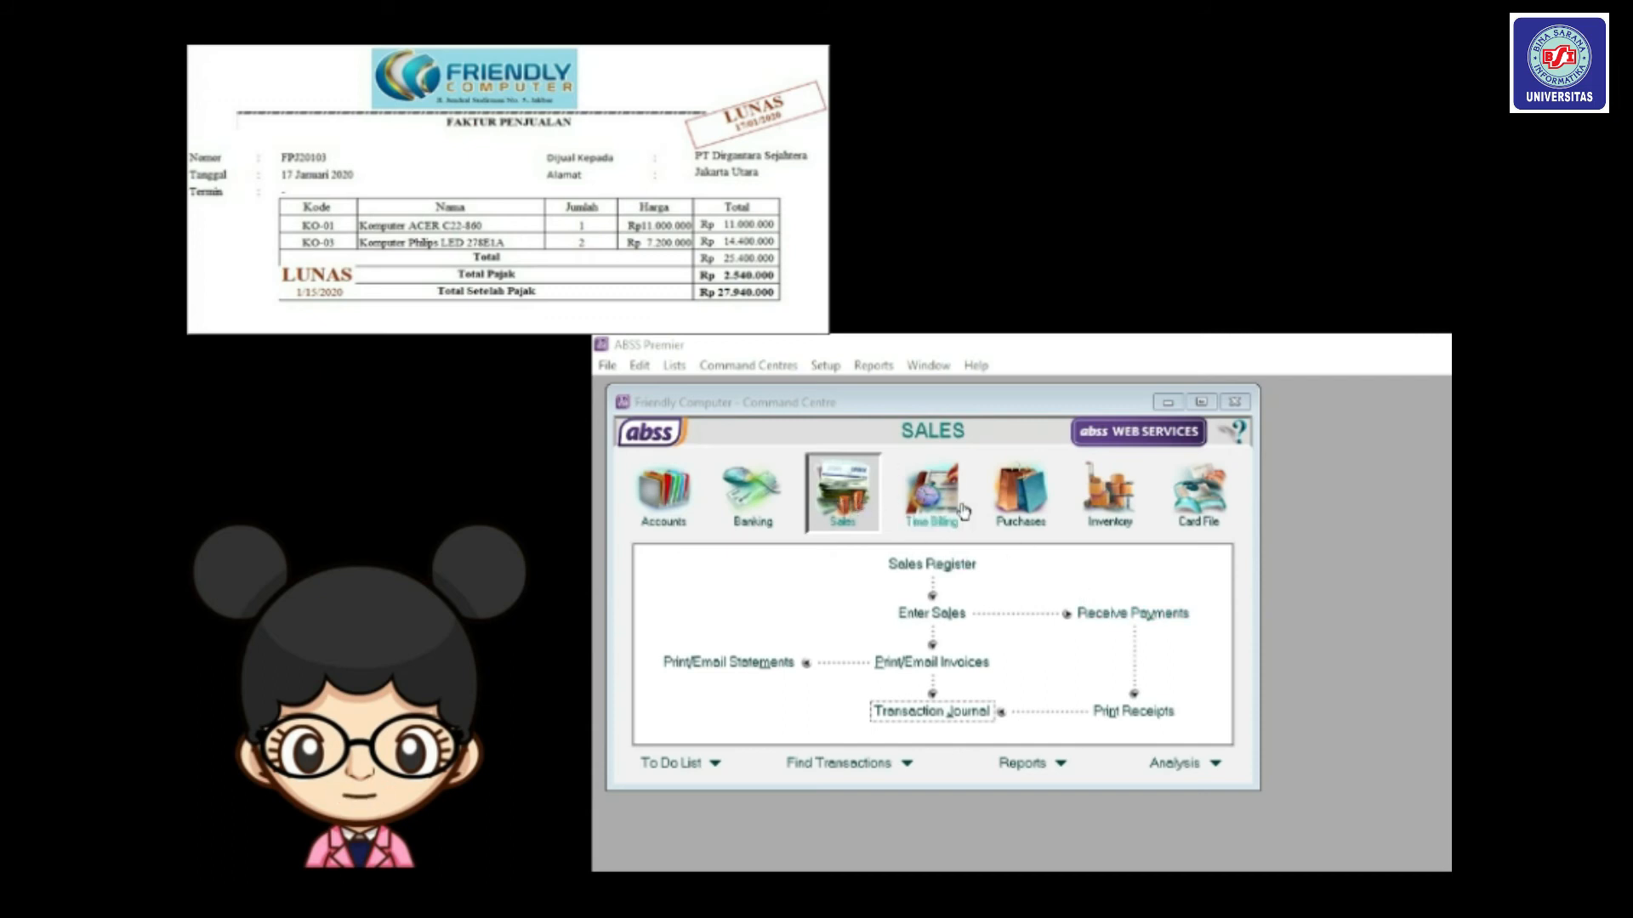
Enter a Rp27,940,000 receipt from PT. Dirgantara Sejahtera.
left_click(1137, 617)
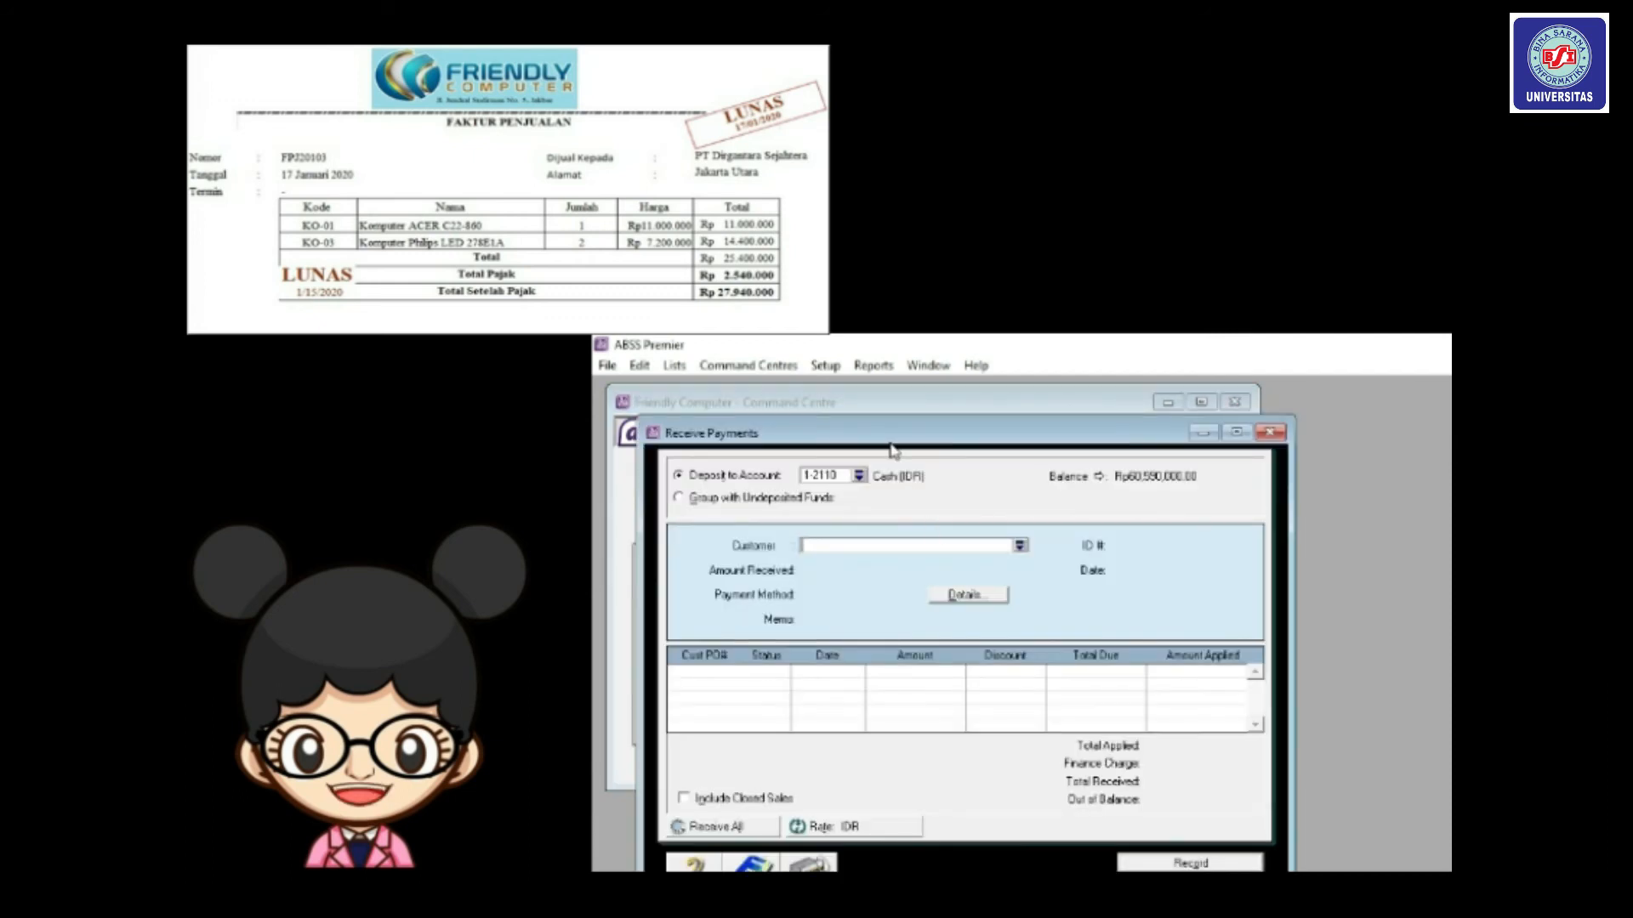
left_click_drag(890, 443, 857, 408)
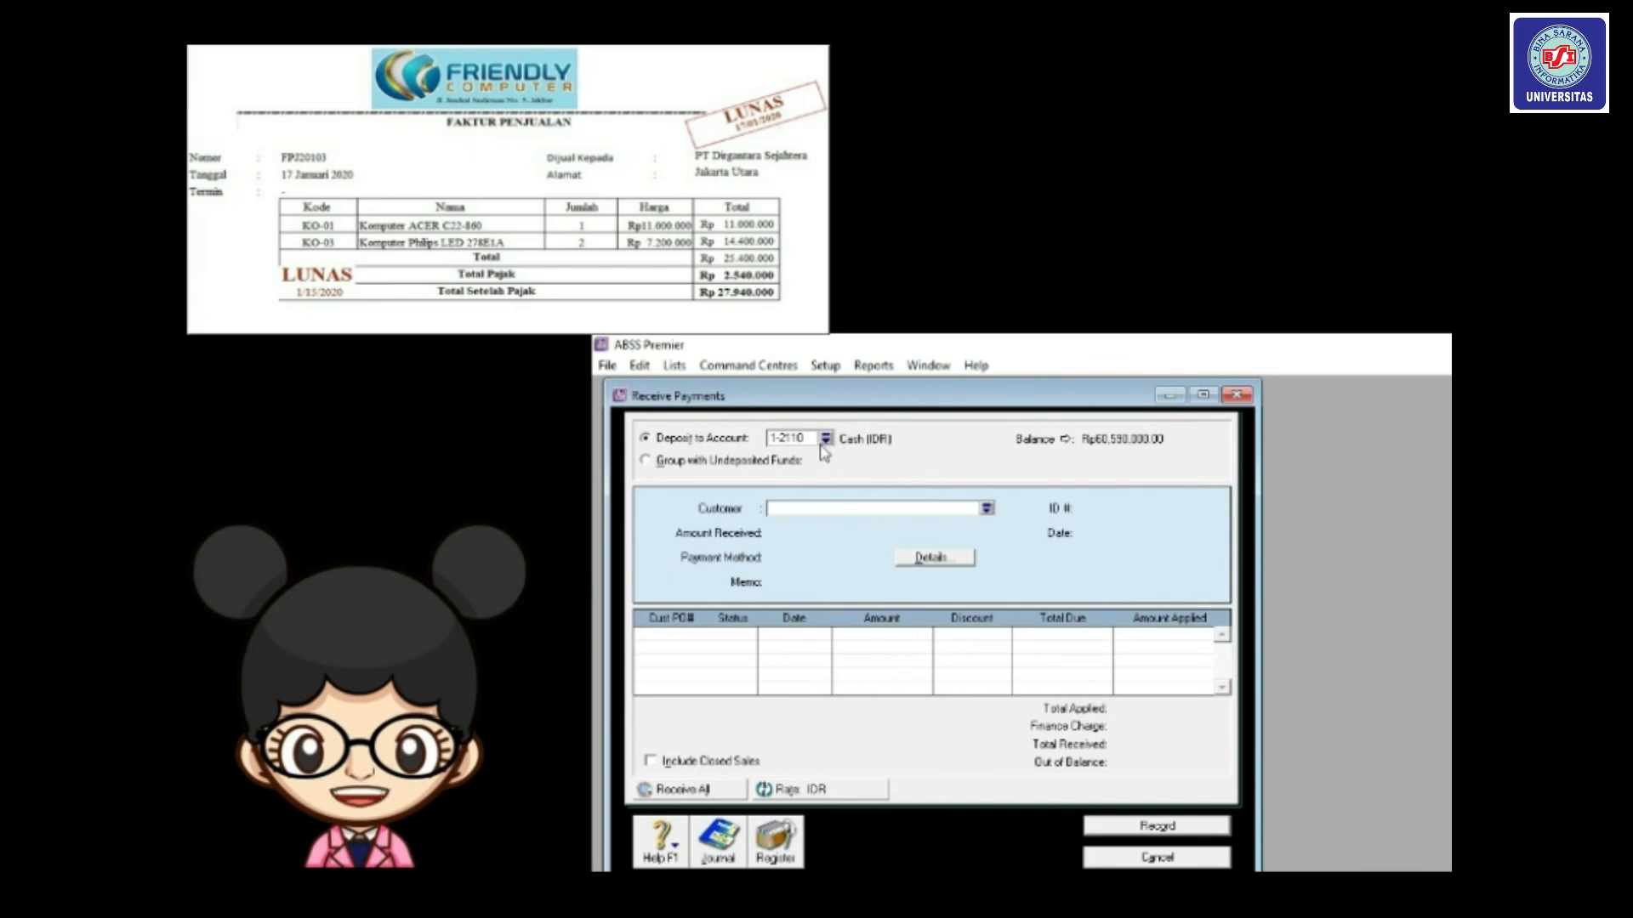
left_click(987, 508)
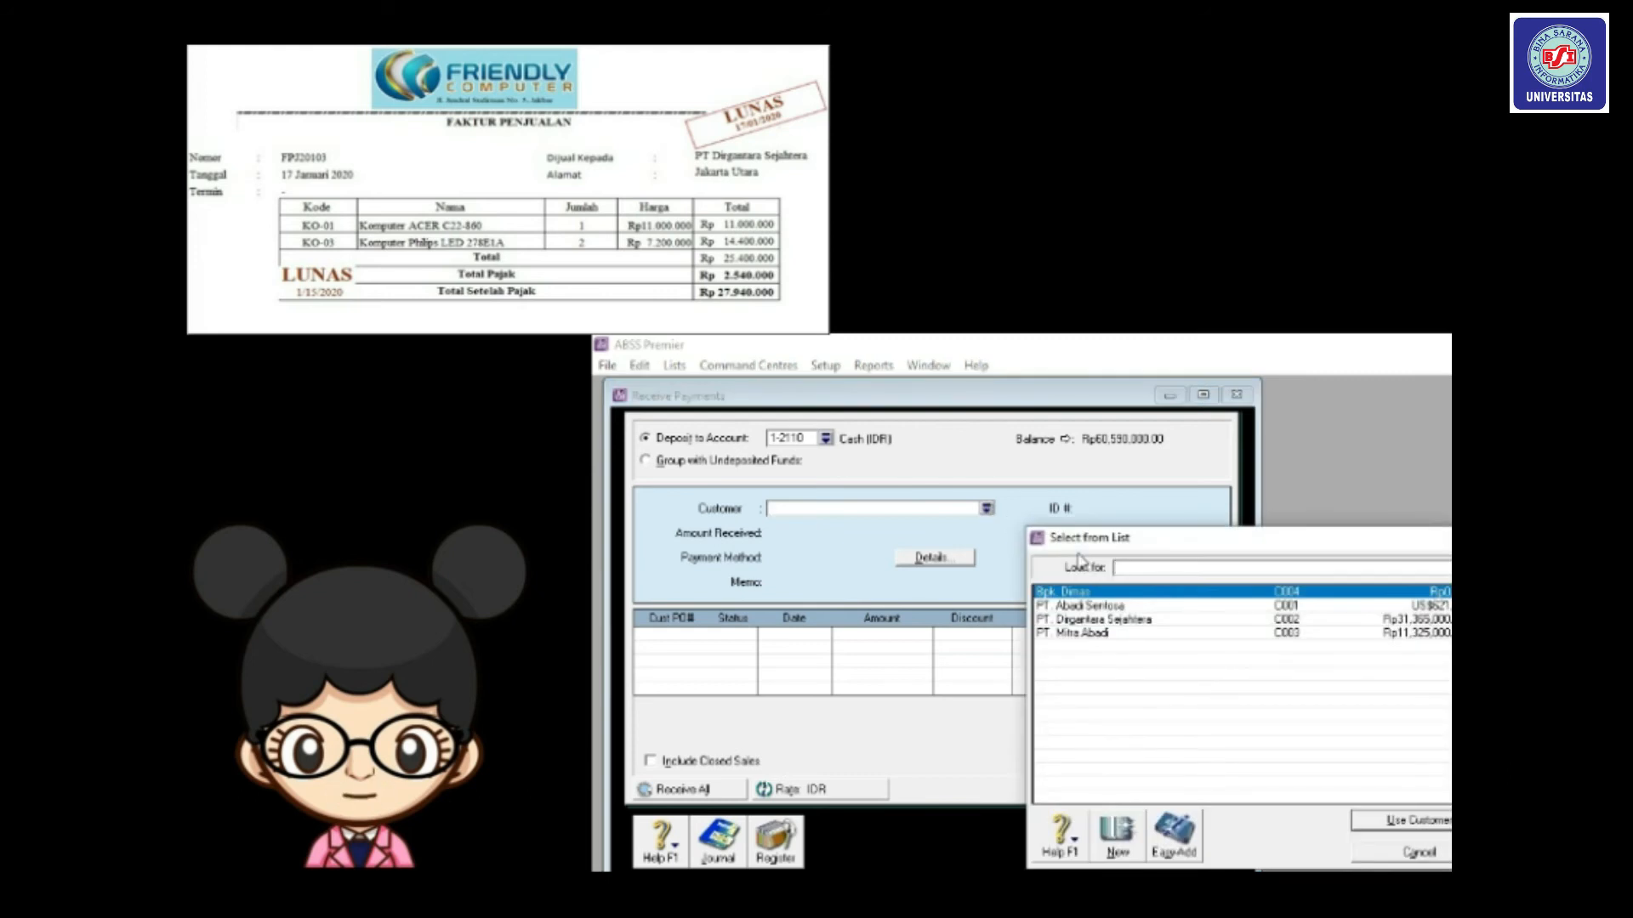
double_click(1089, 620)
left_click(827, 539)
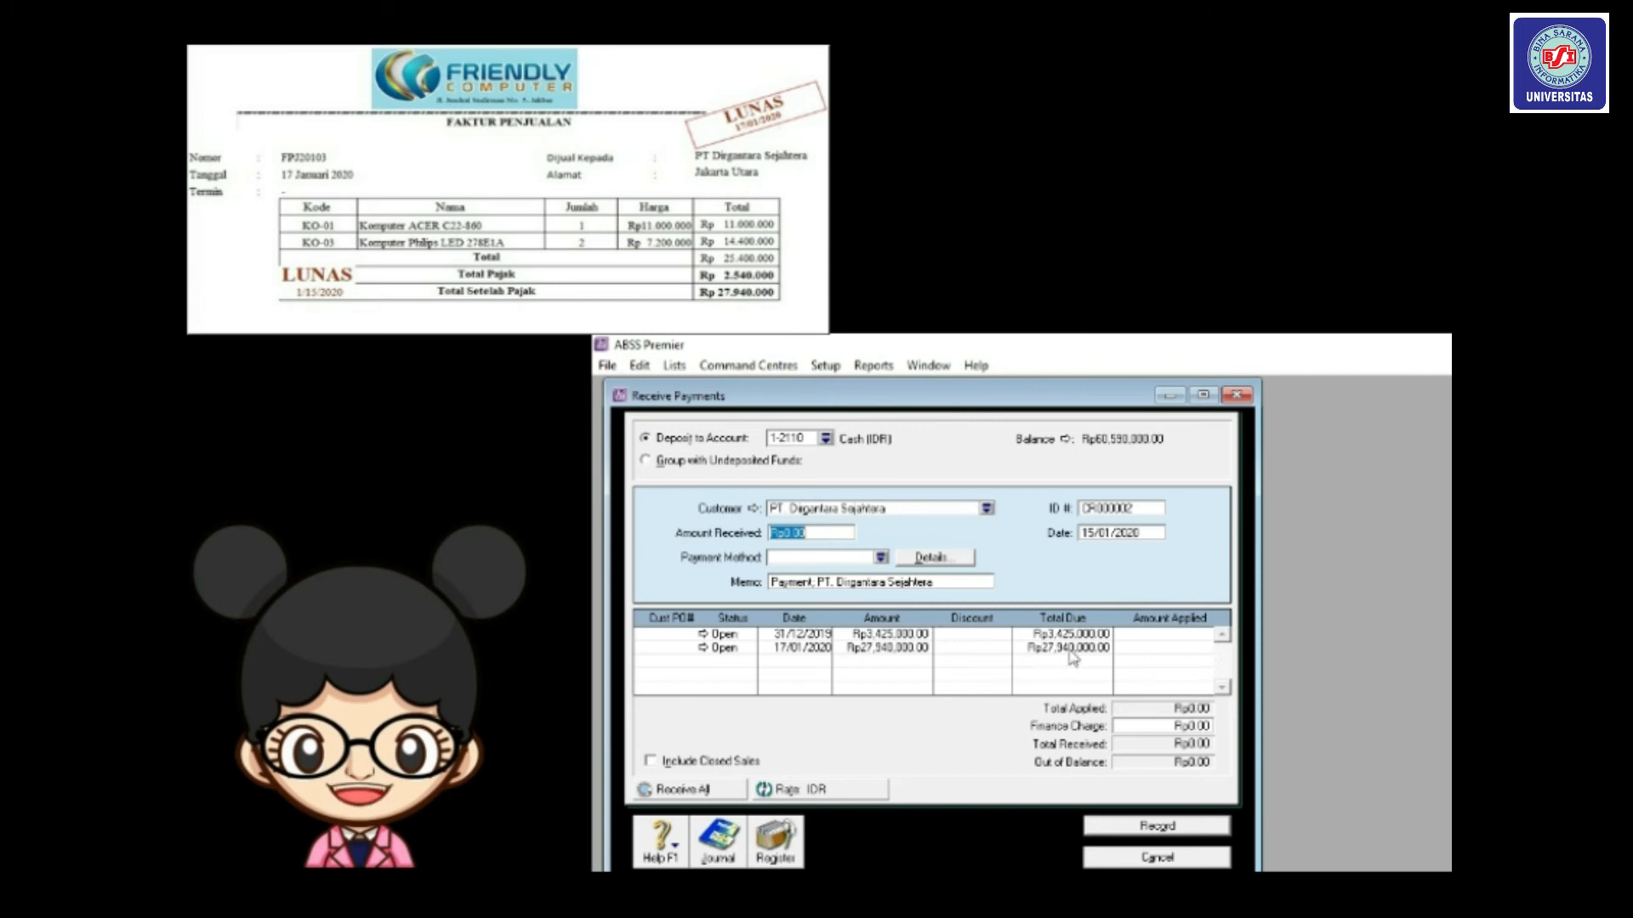
type("2794000")
key("Tab")
Give the payment ID FPJ20103 and date 17/01/2020, apply it to the invoice, and record it.
left_click(1117, 508)
type("f")
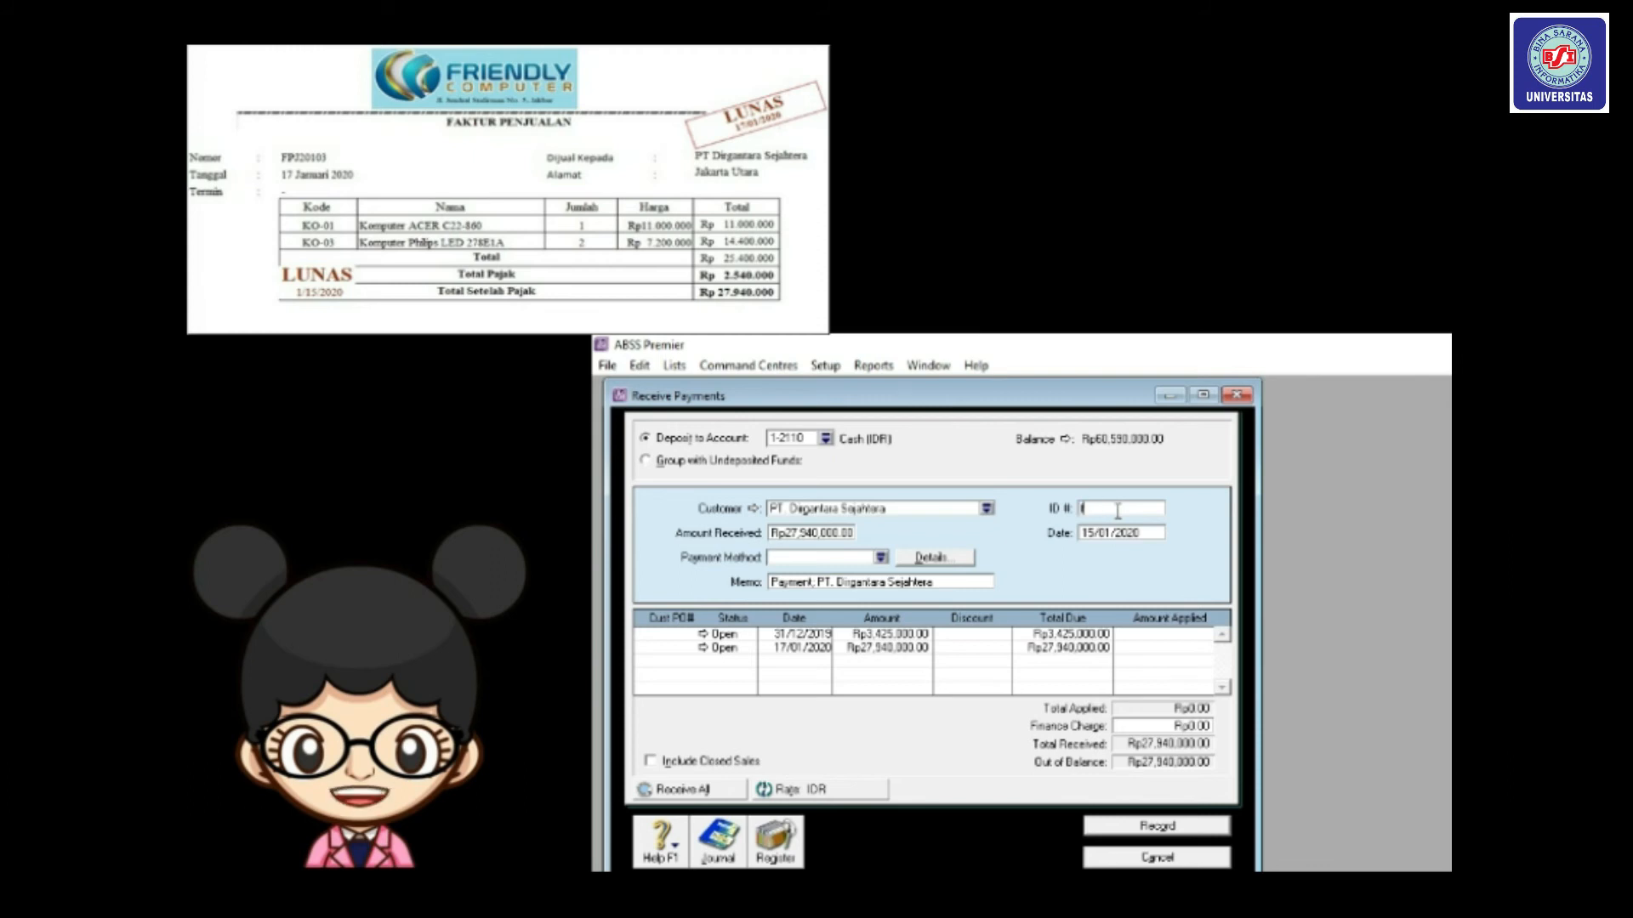
type("P")
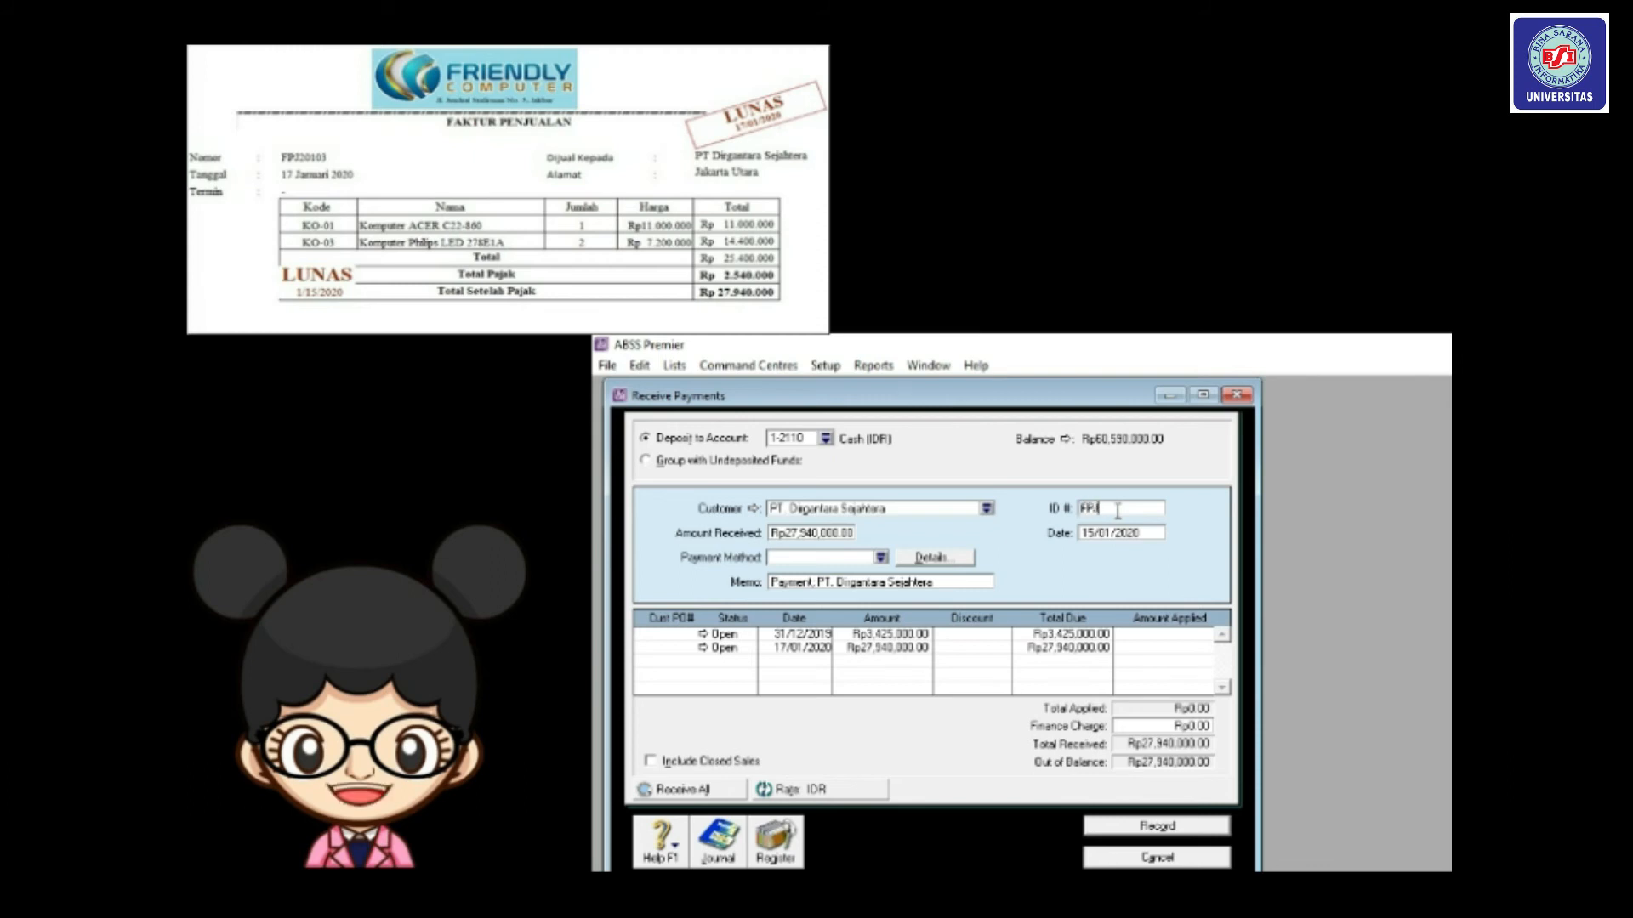
type("J20")
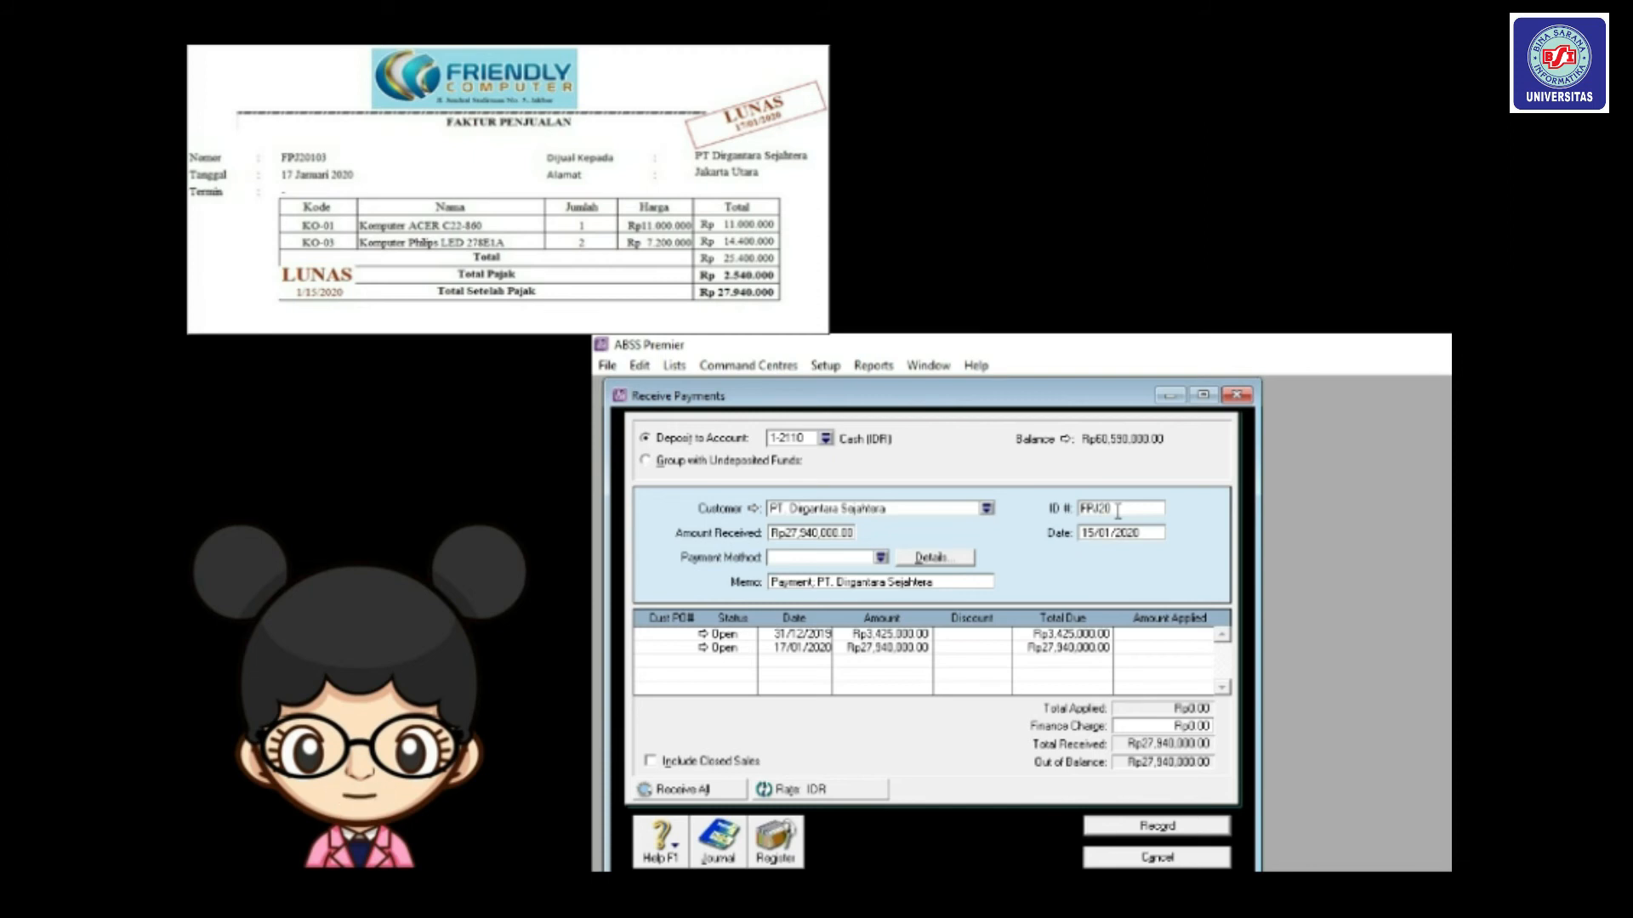
type("103")
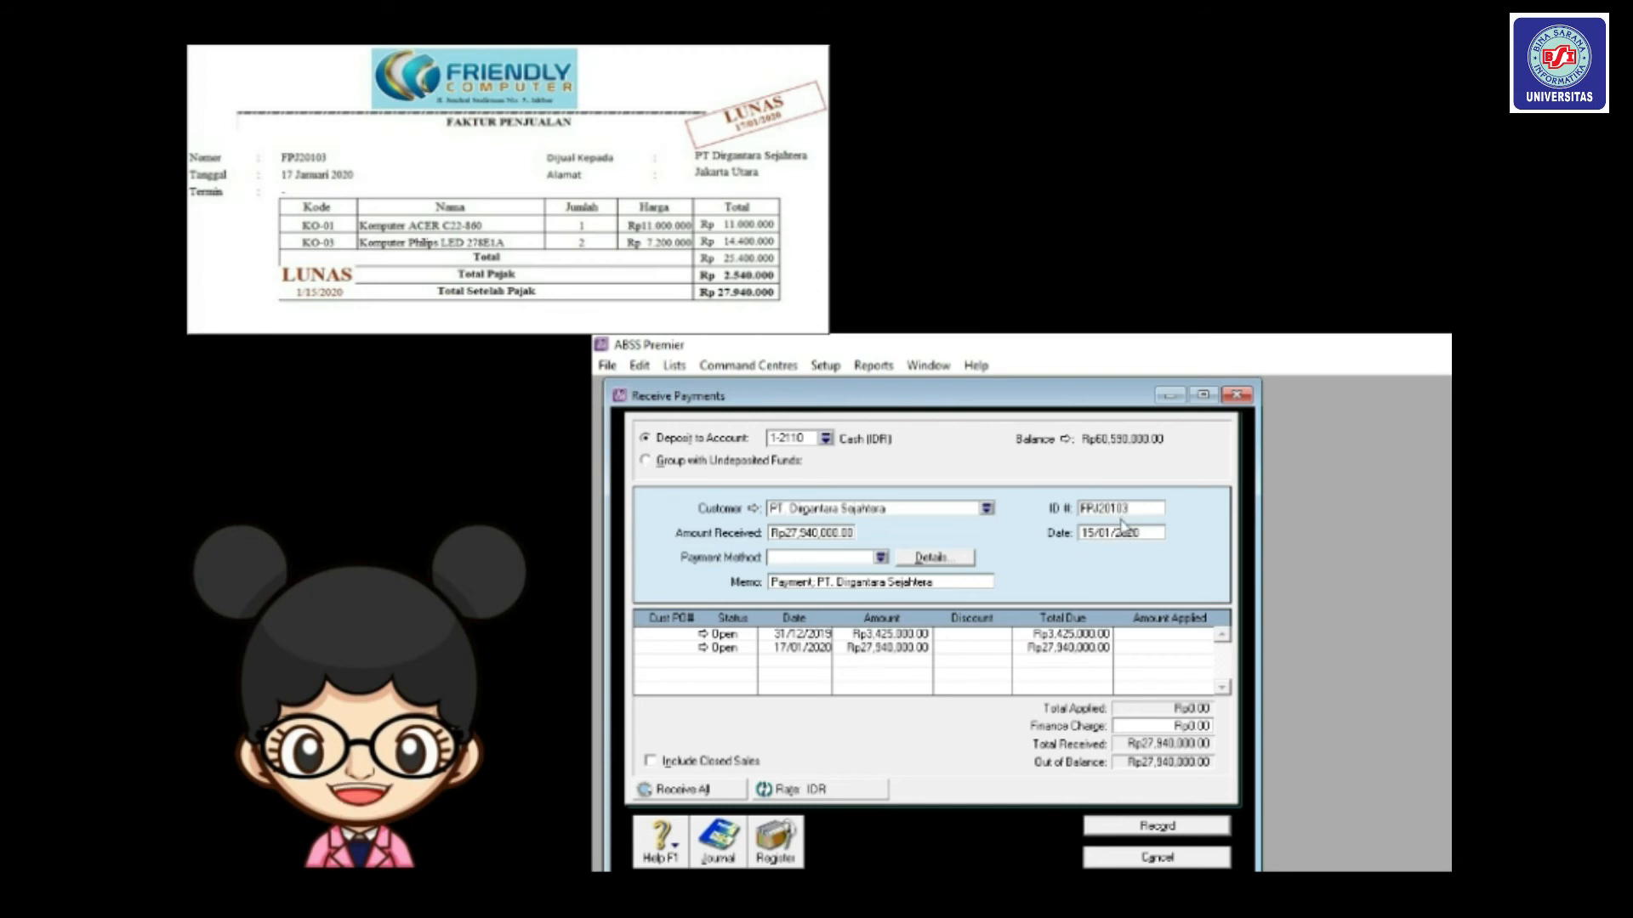
left_click(1093, 536)
left_click(1094, 536)
type("7")
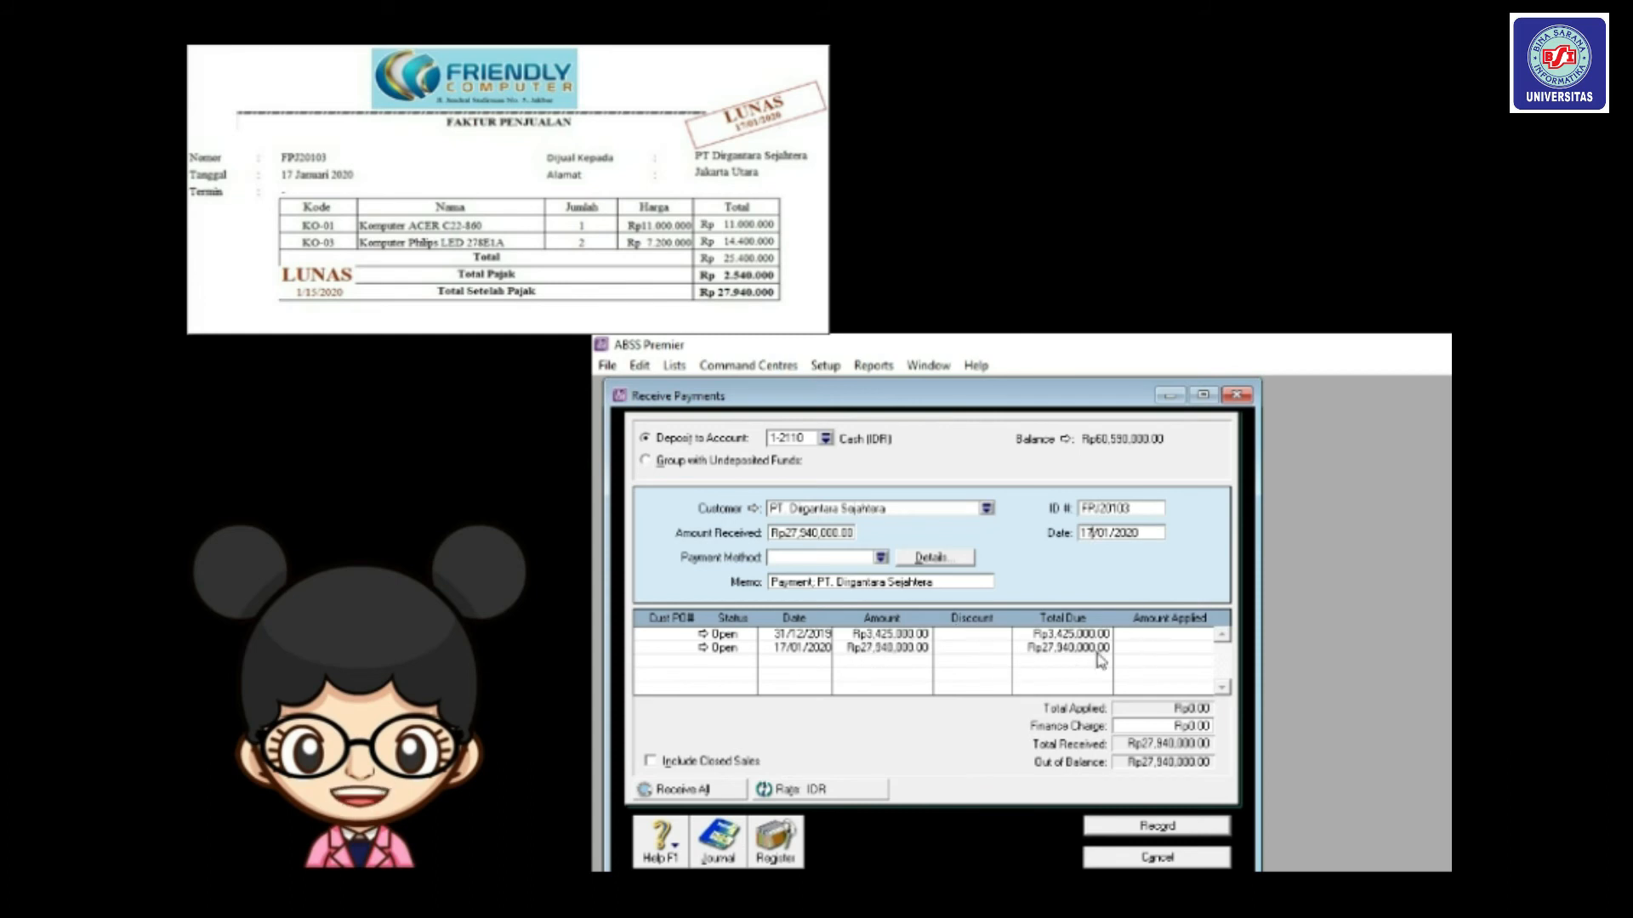
left_click(1134, 648)
key("Tab")
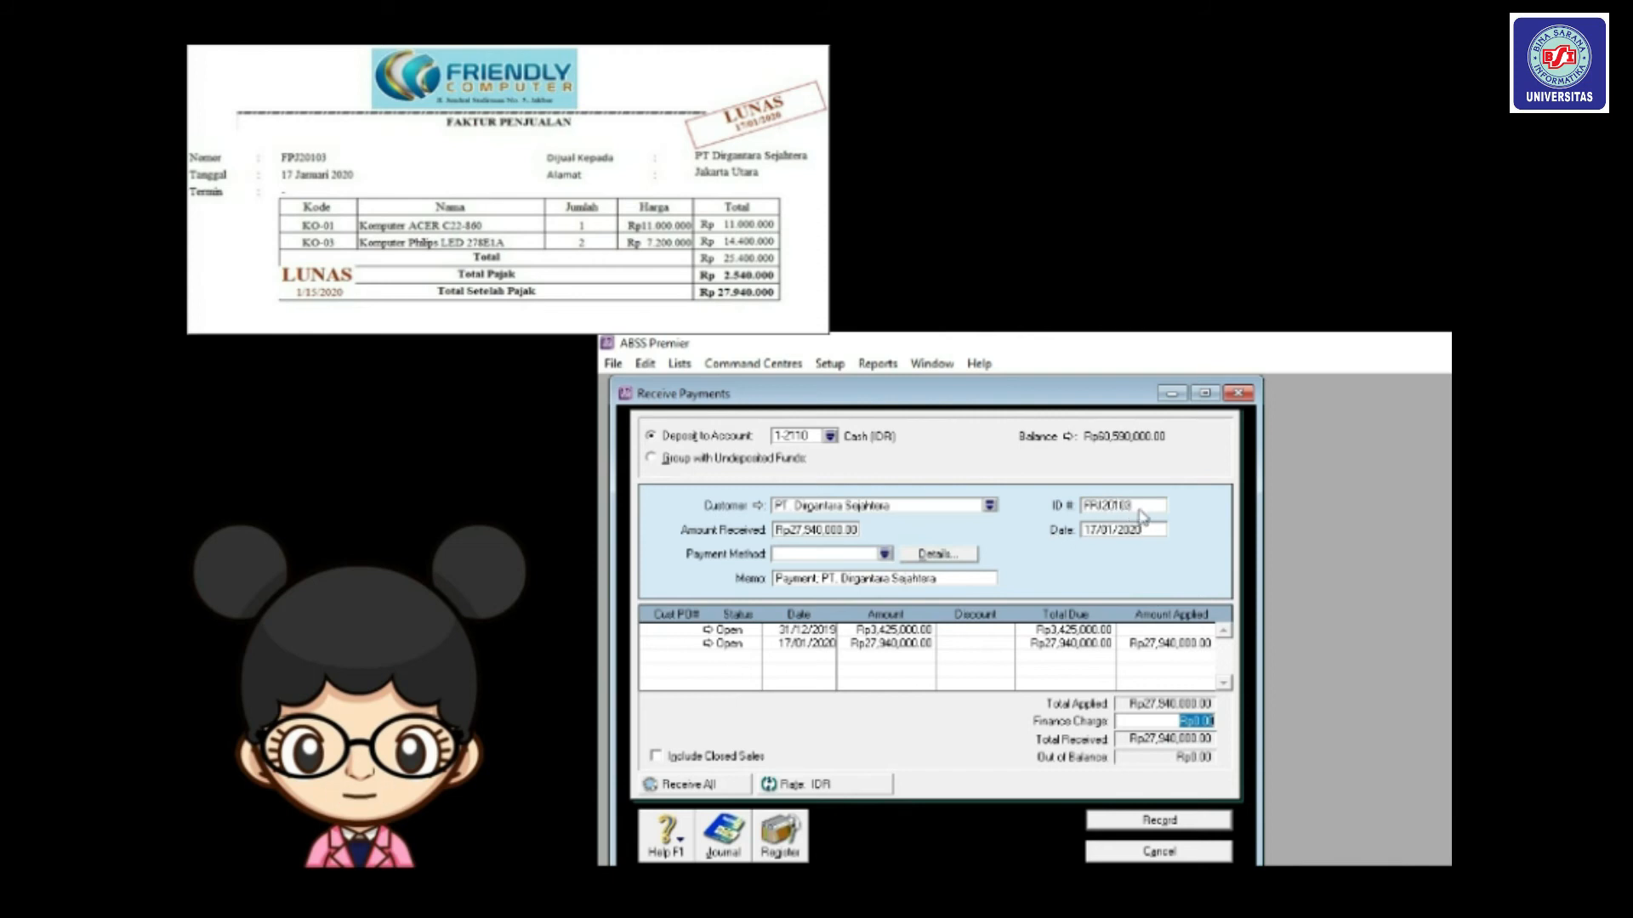
left_click(1162, 819)
left_click(1159, 851)
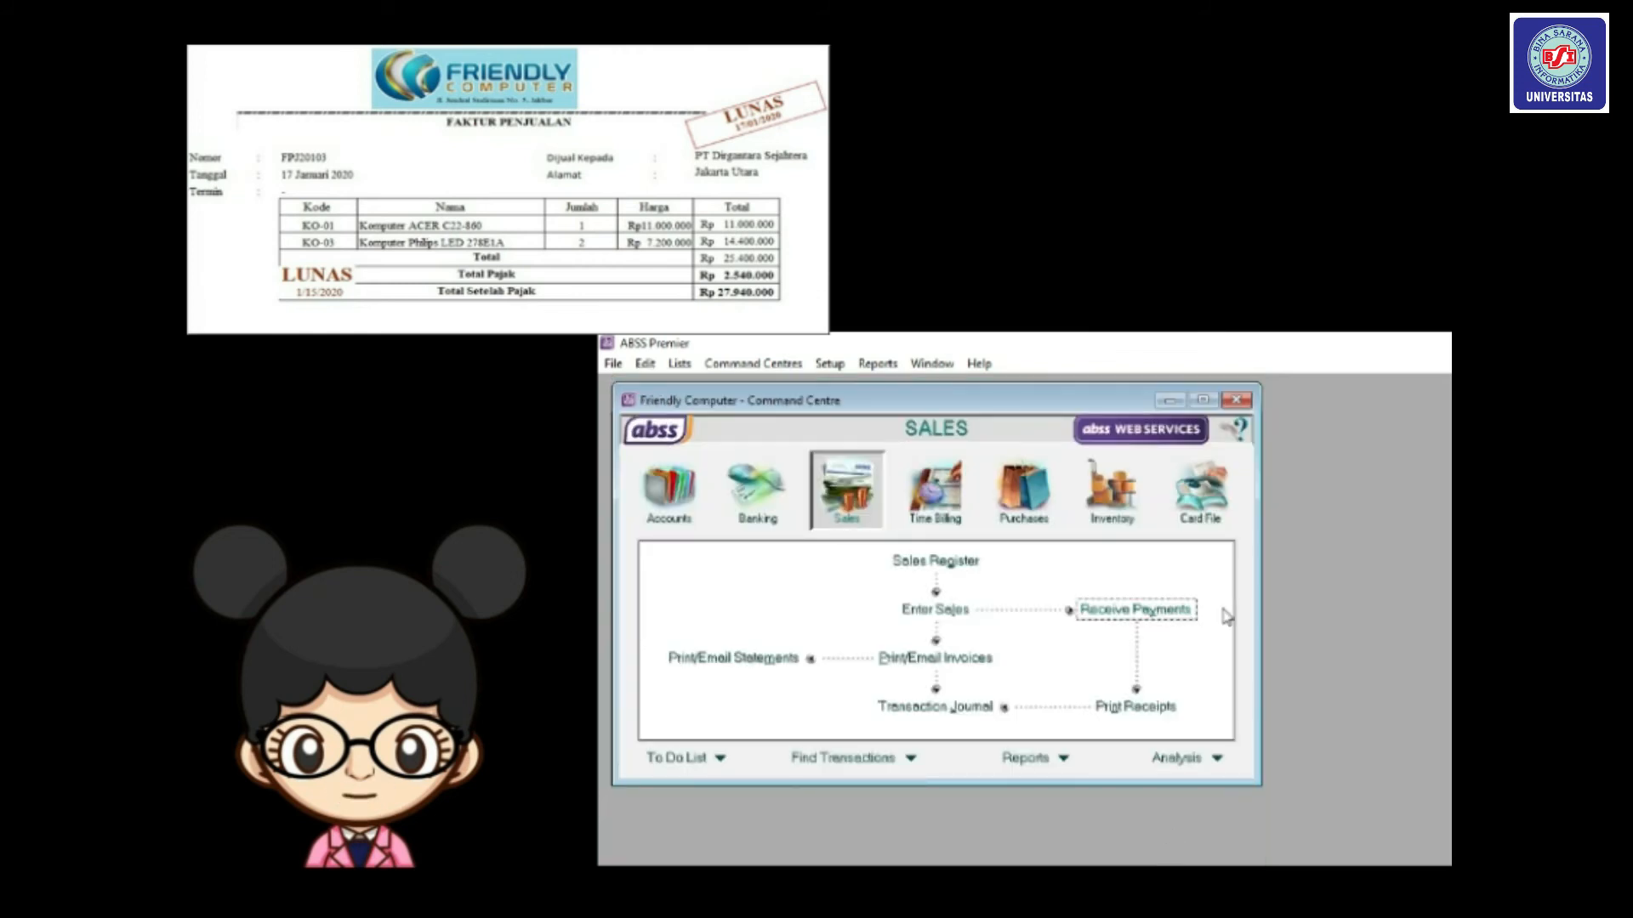
Check the Receipts tab of the Transaction Journal for the FPJ20103 payment, then close it.
left_click(968, 706)
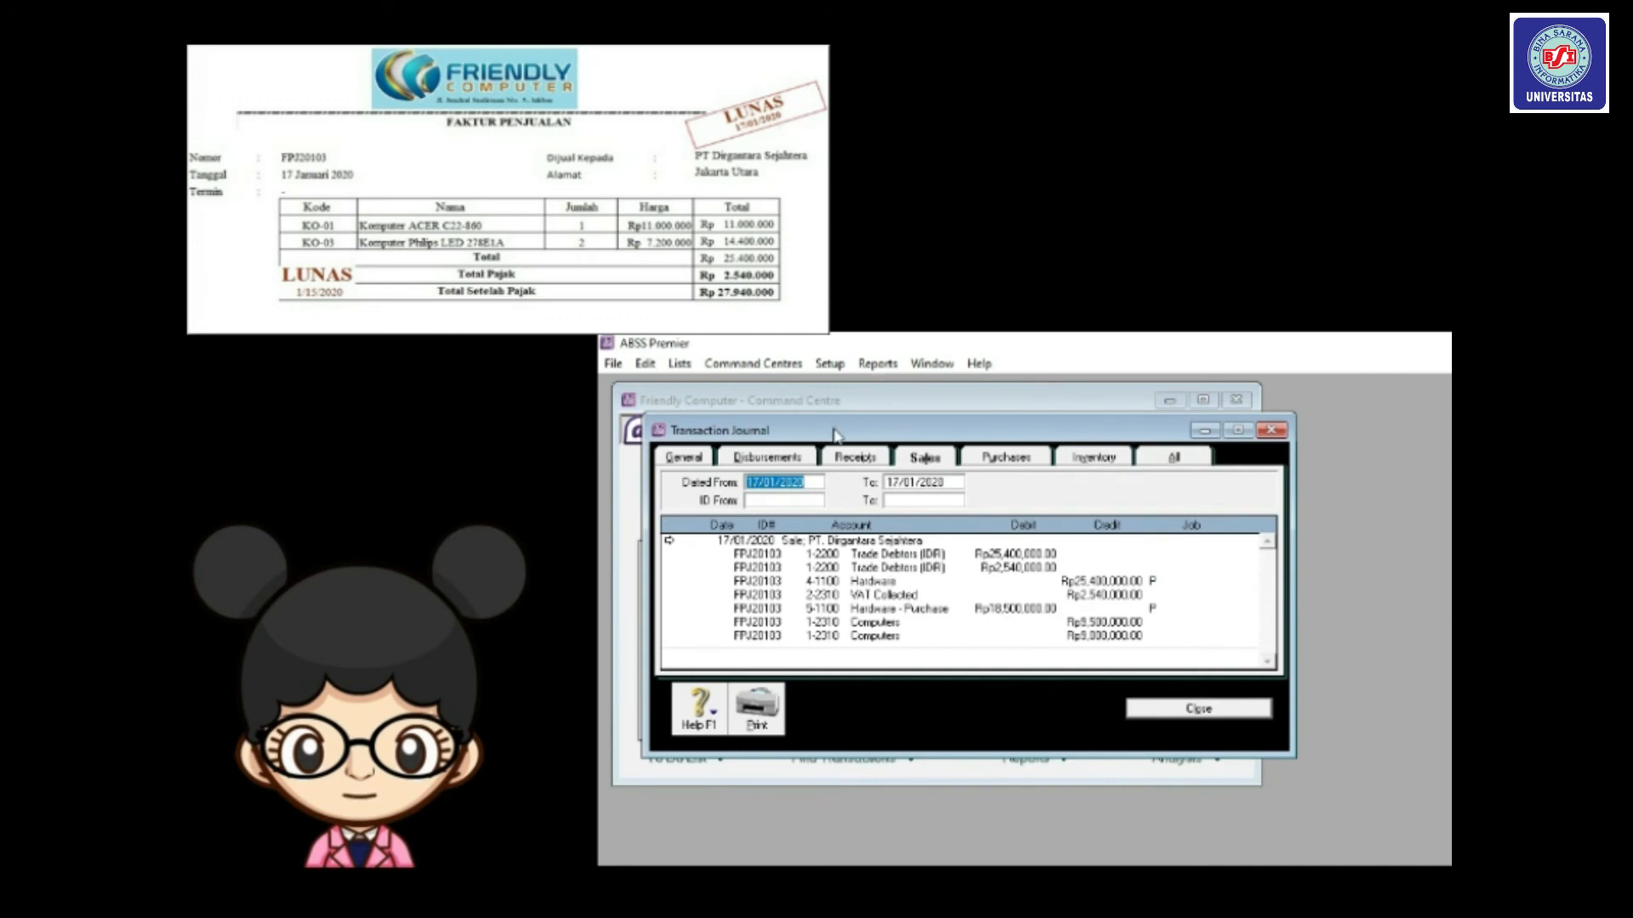
left_click(853, 458)
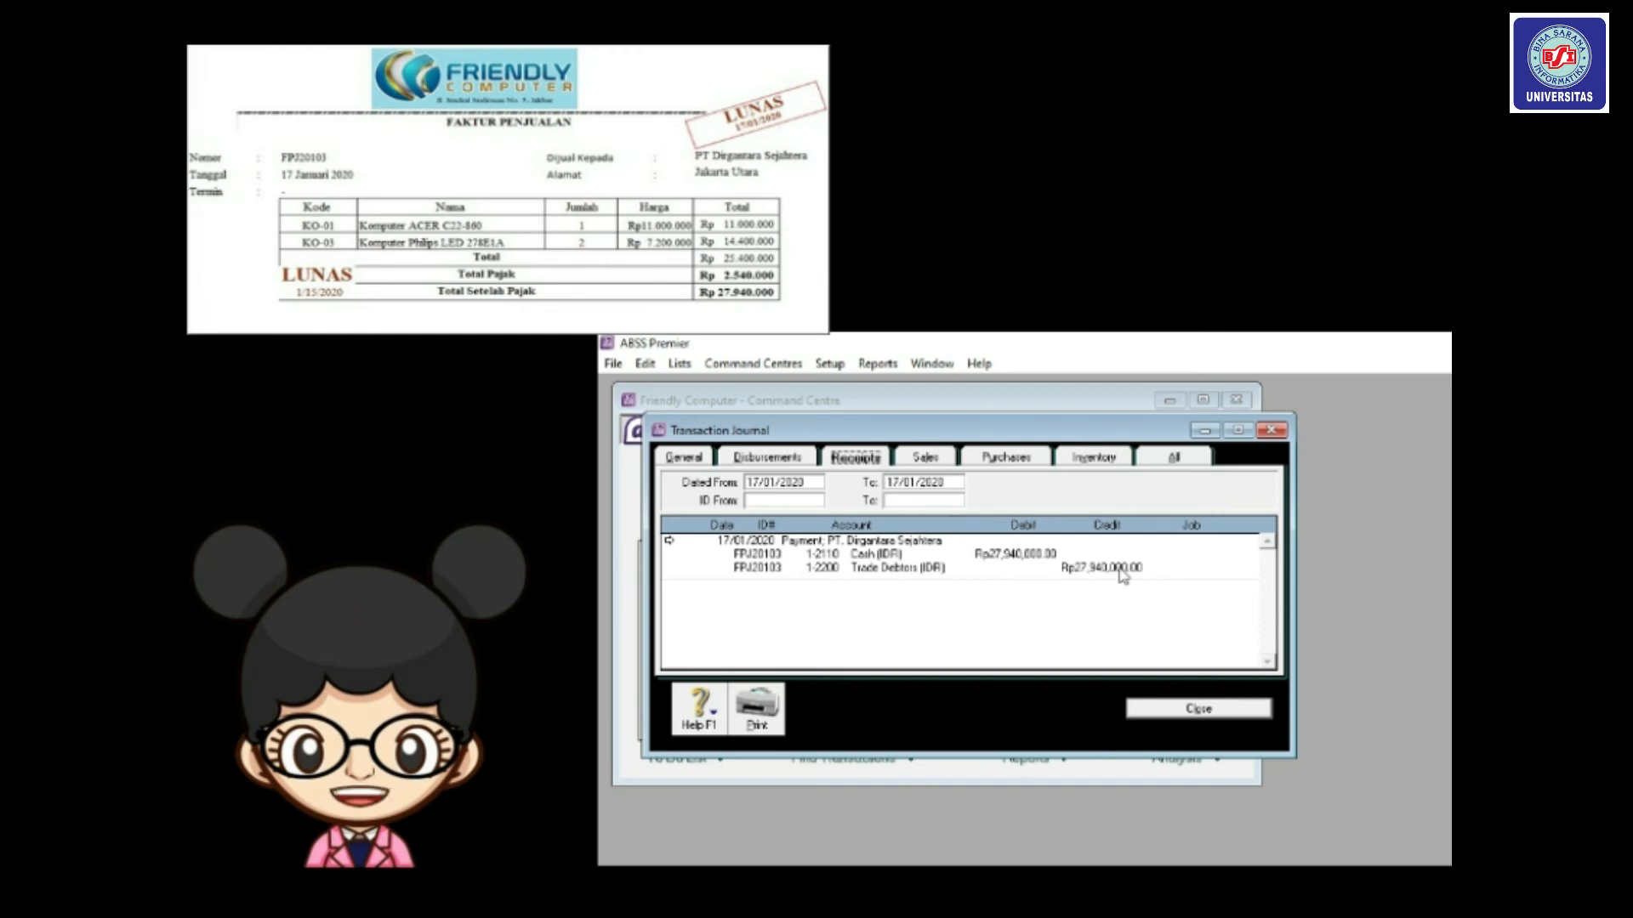
left_click(1196, 710)
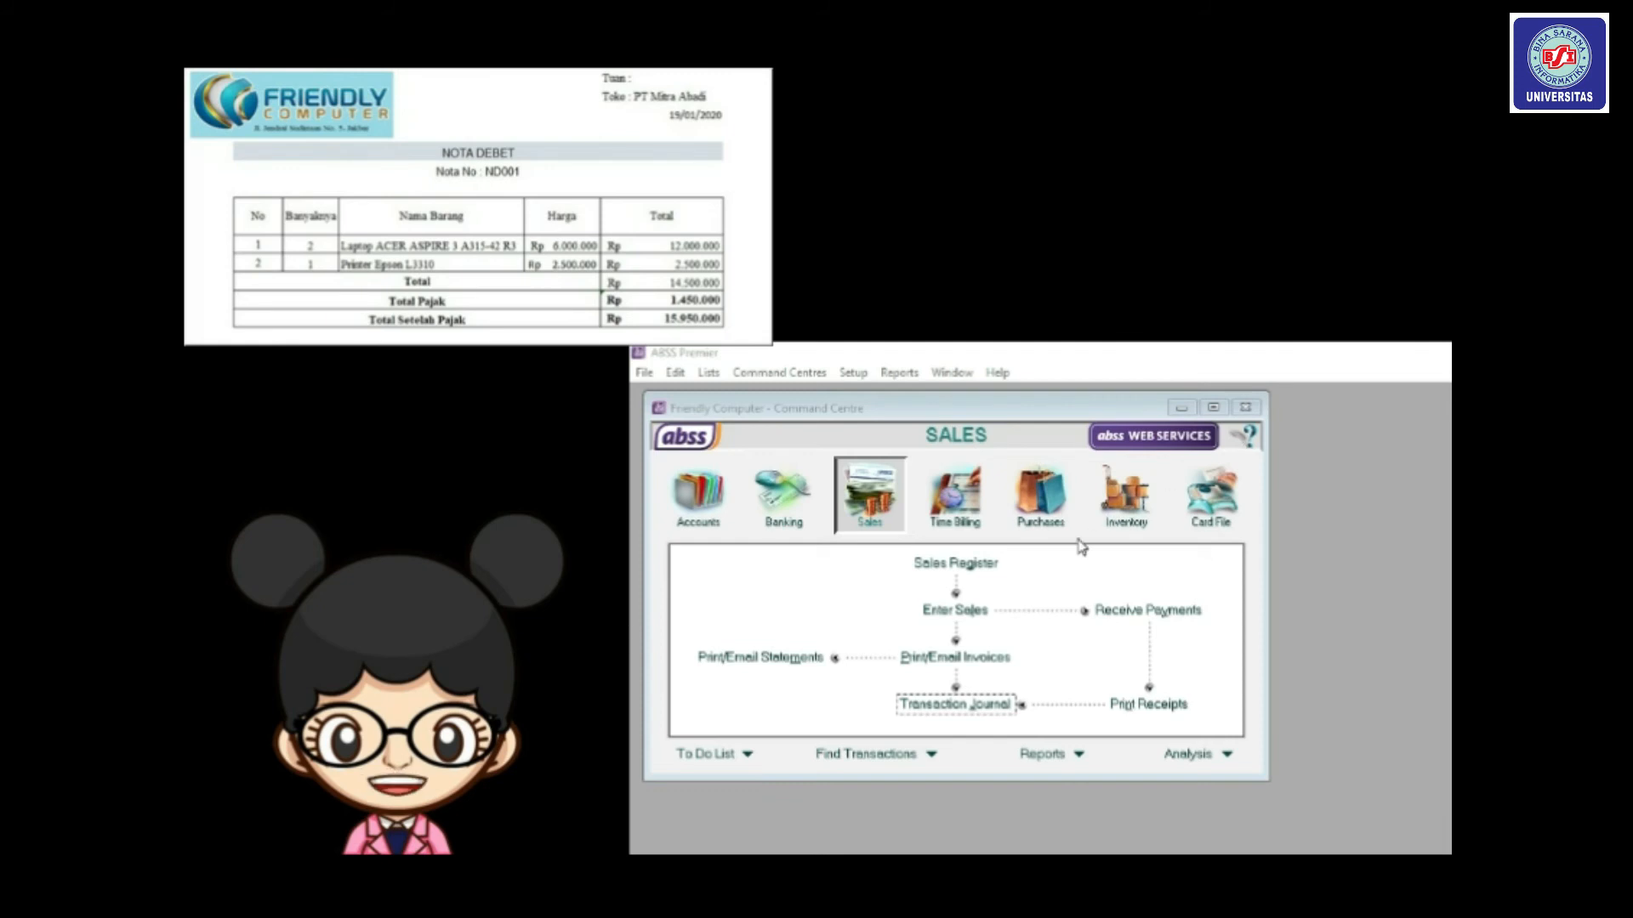
Create a new sales invoice for PT. Mitra Abadi with Payment is Due set to C.O.D.
left_click(964, 612)
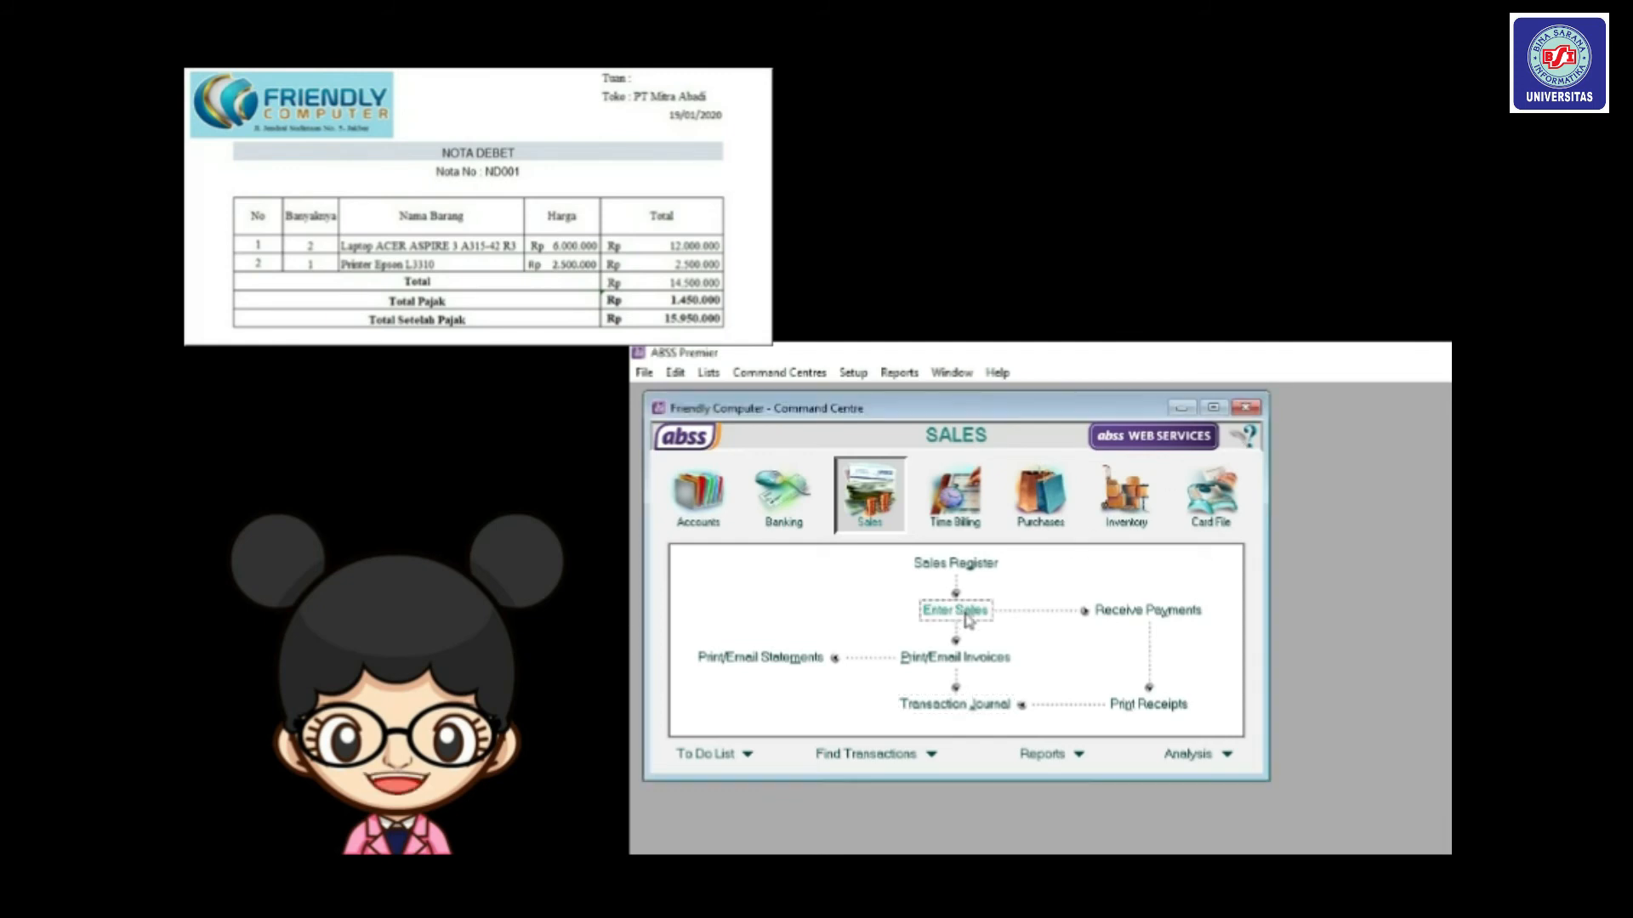
left_click_drag(885, 443, 856, 412)
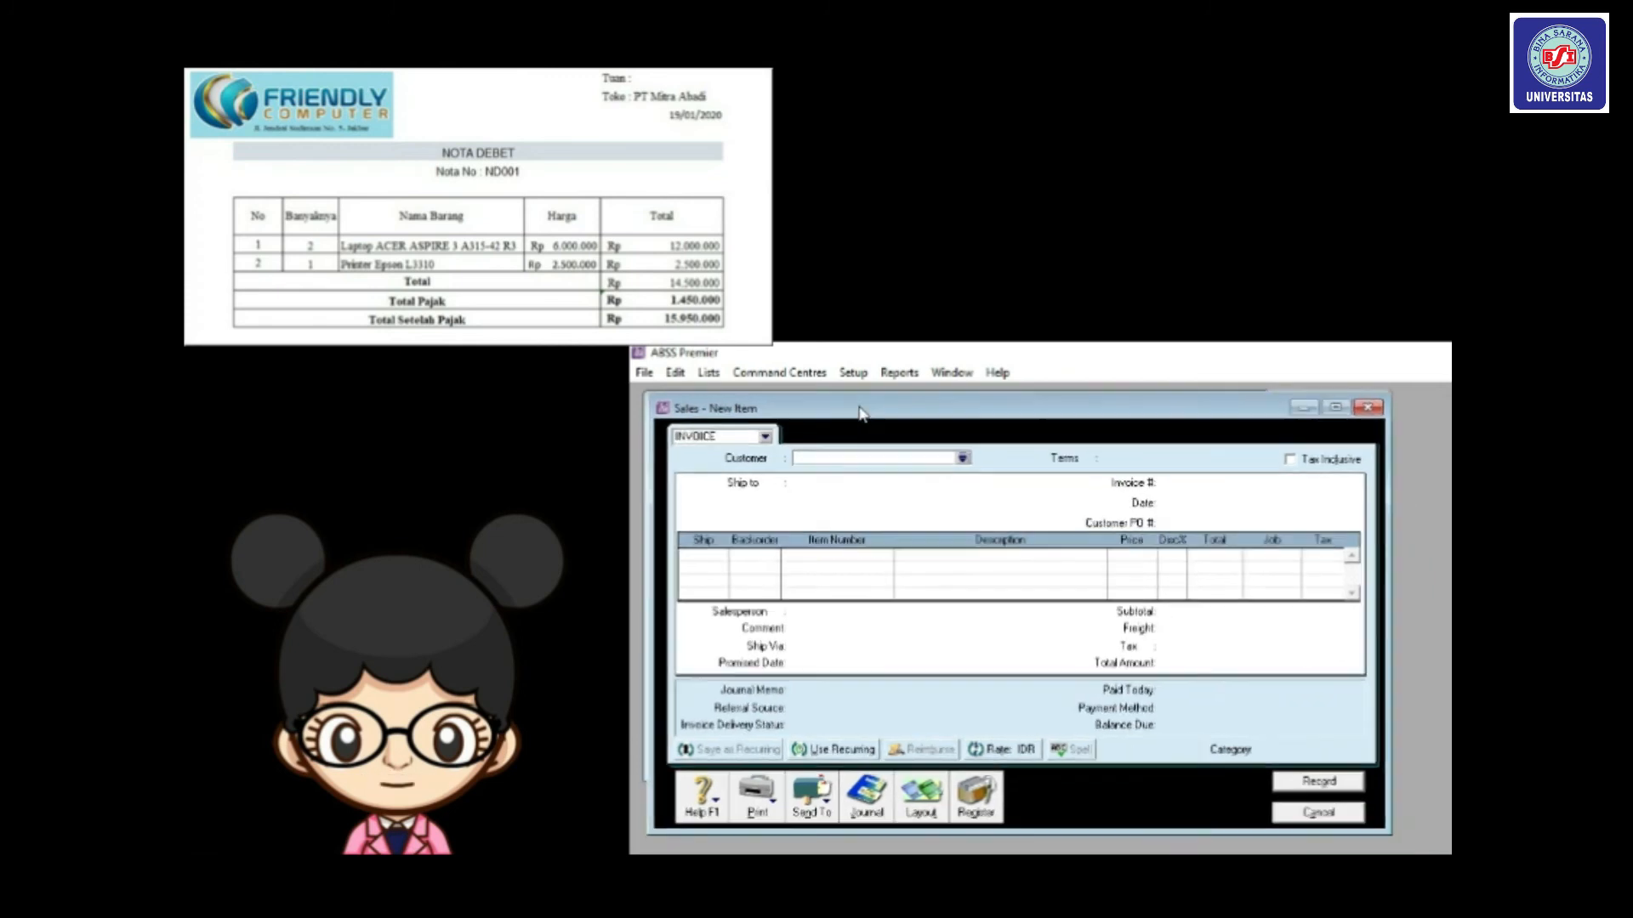
left_click(958, 456)
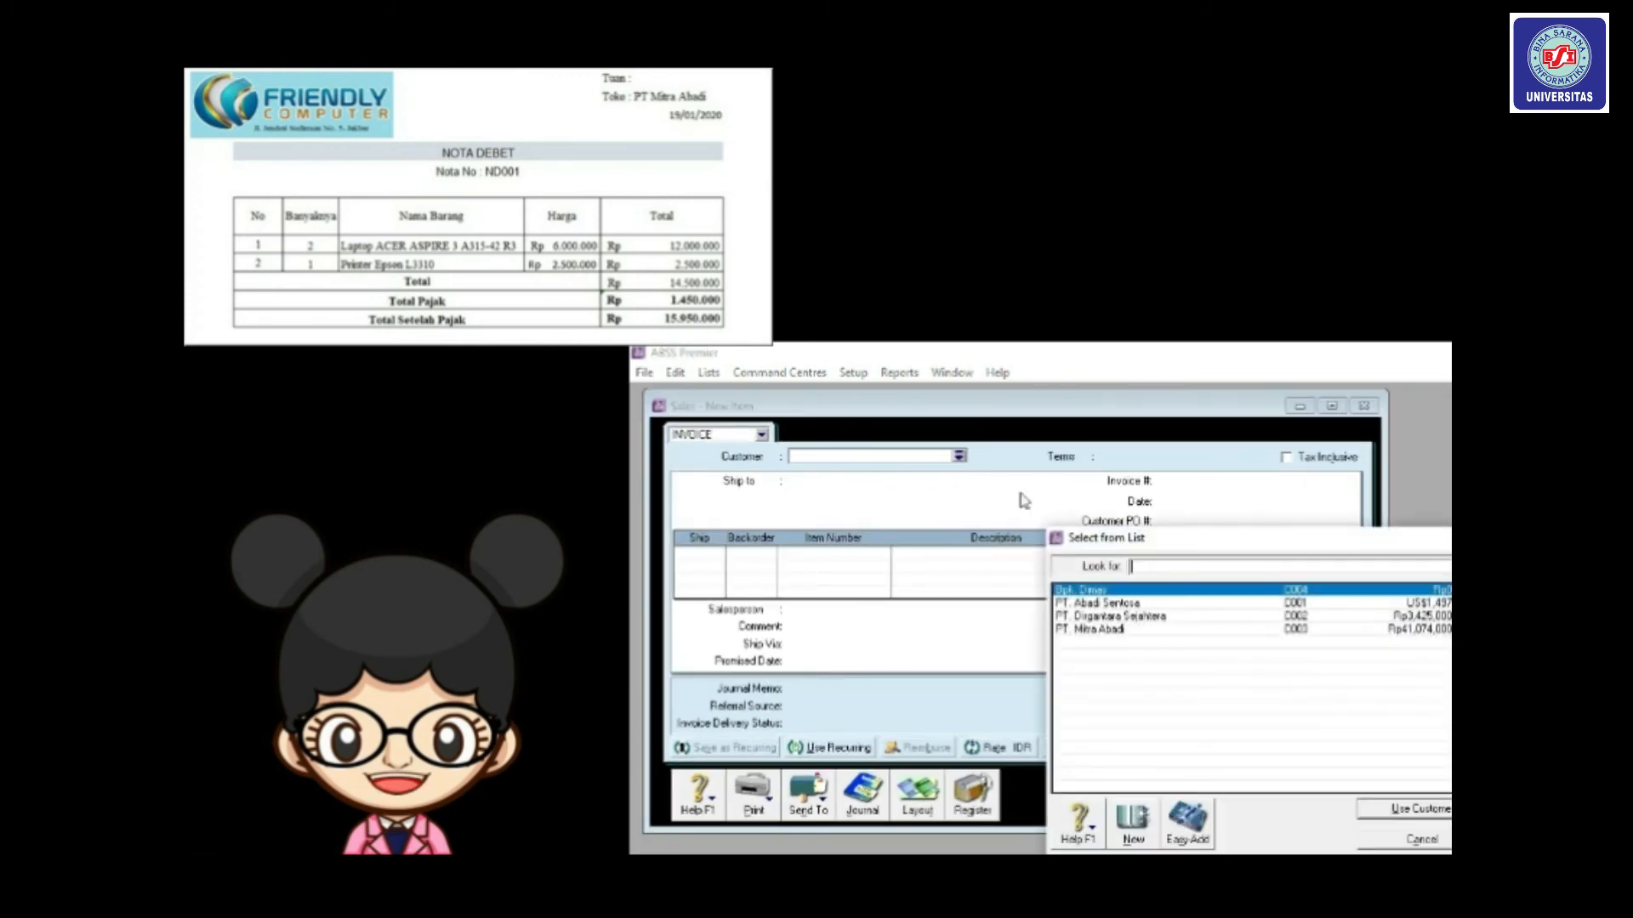
double_click(1114, 629)
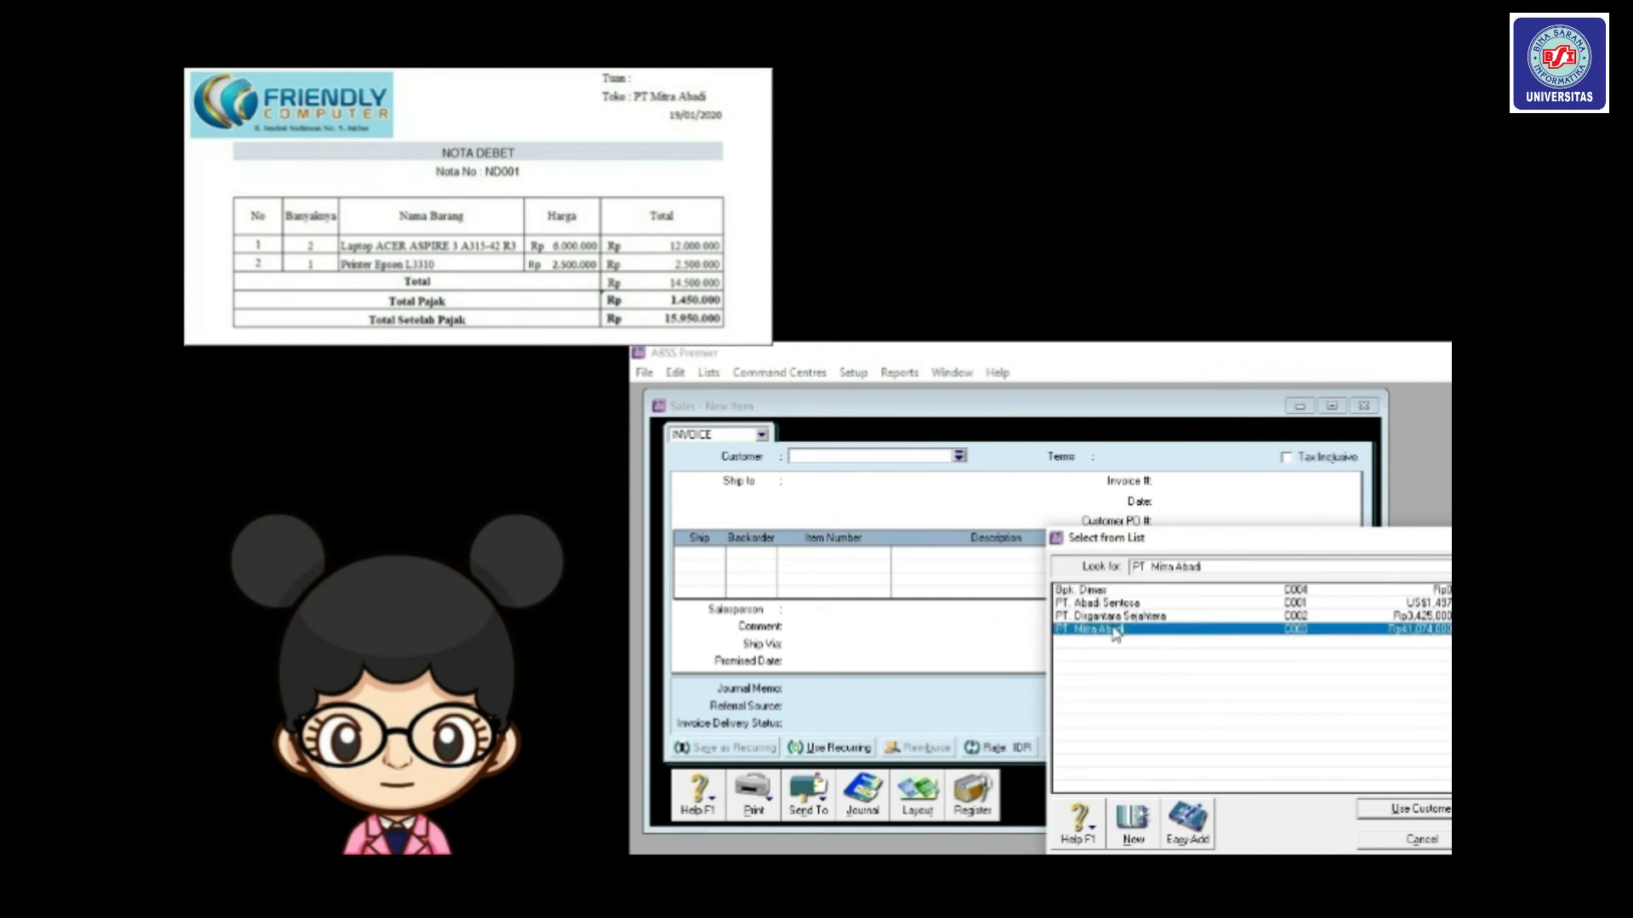
double_click(1204, 482)
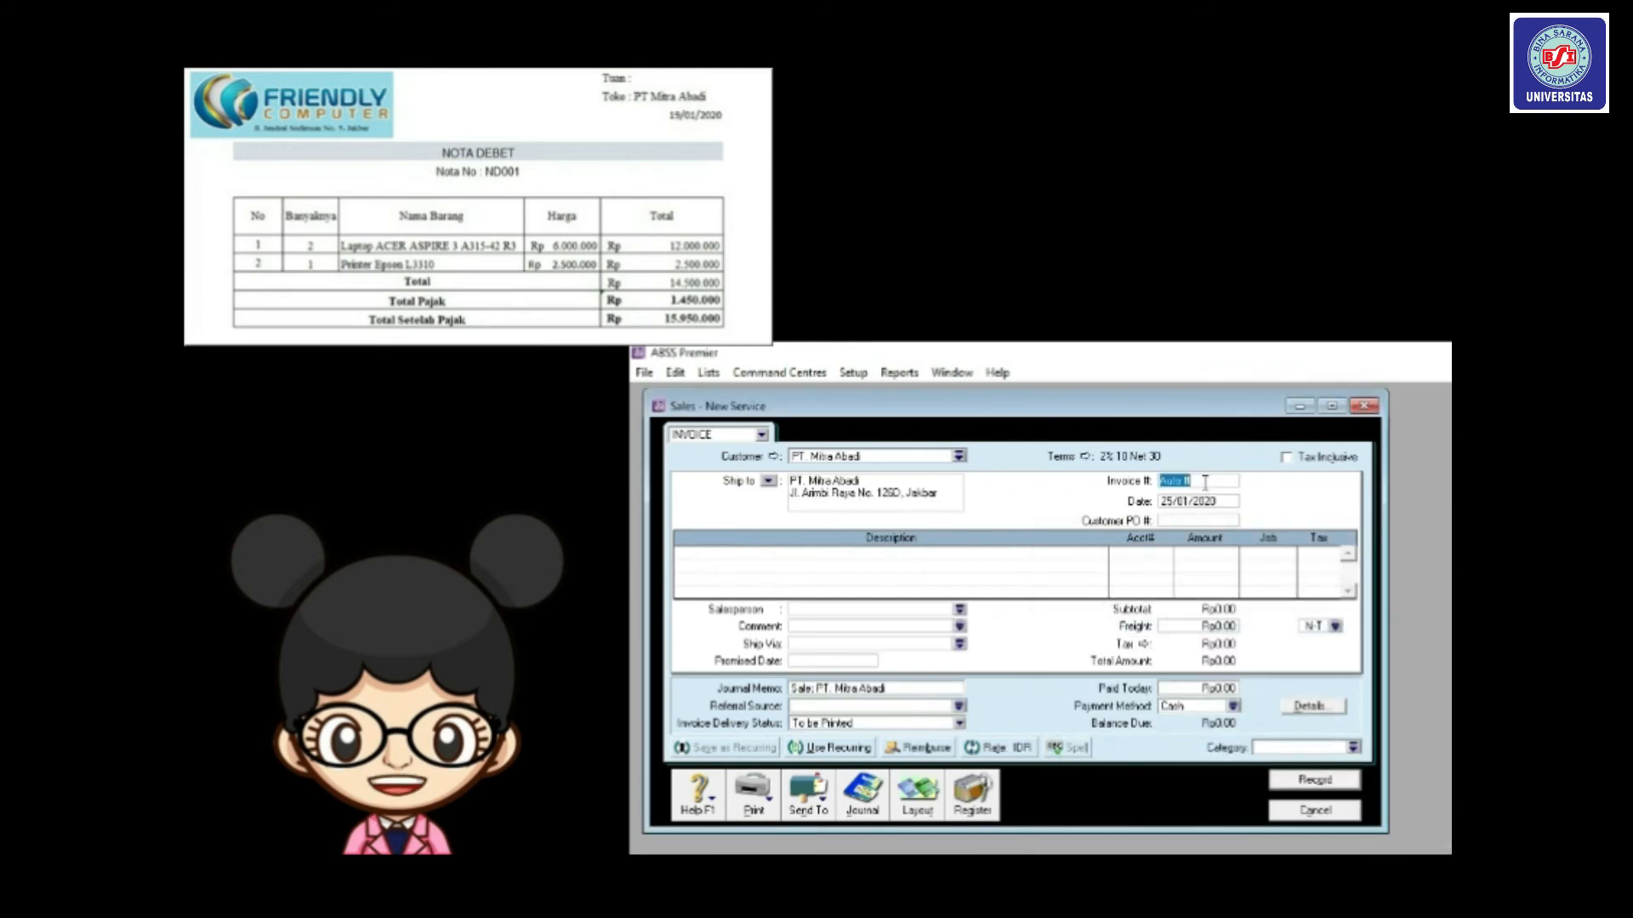
left_click(1086, 458)
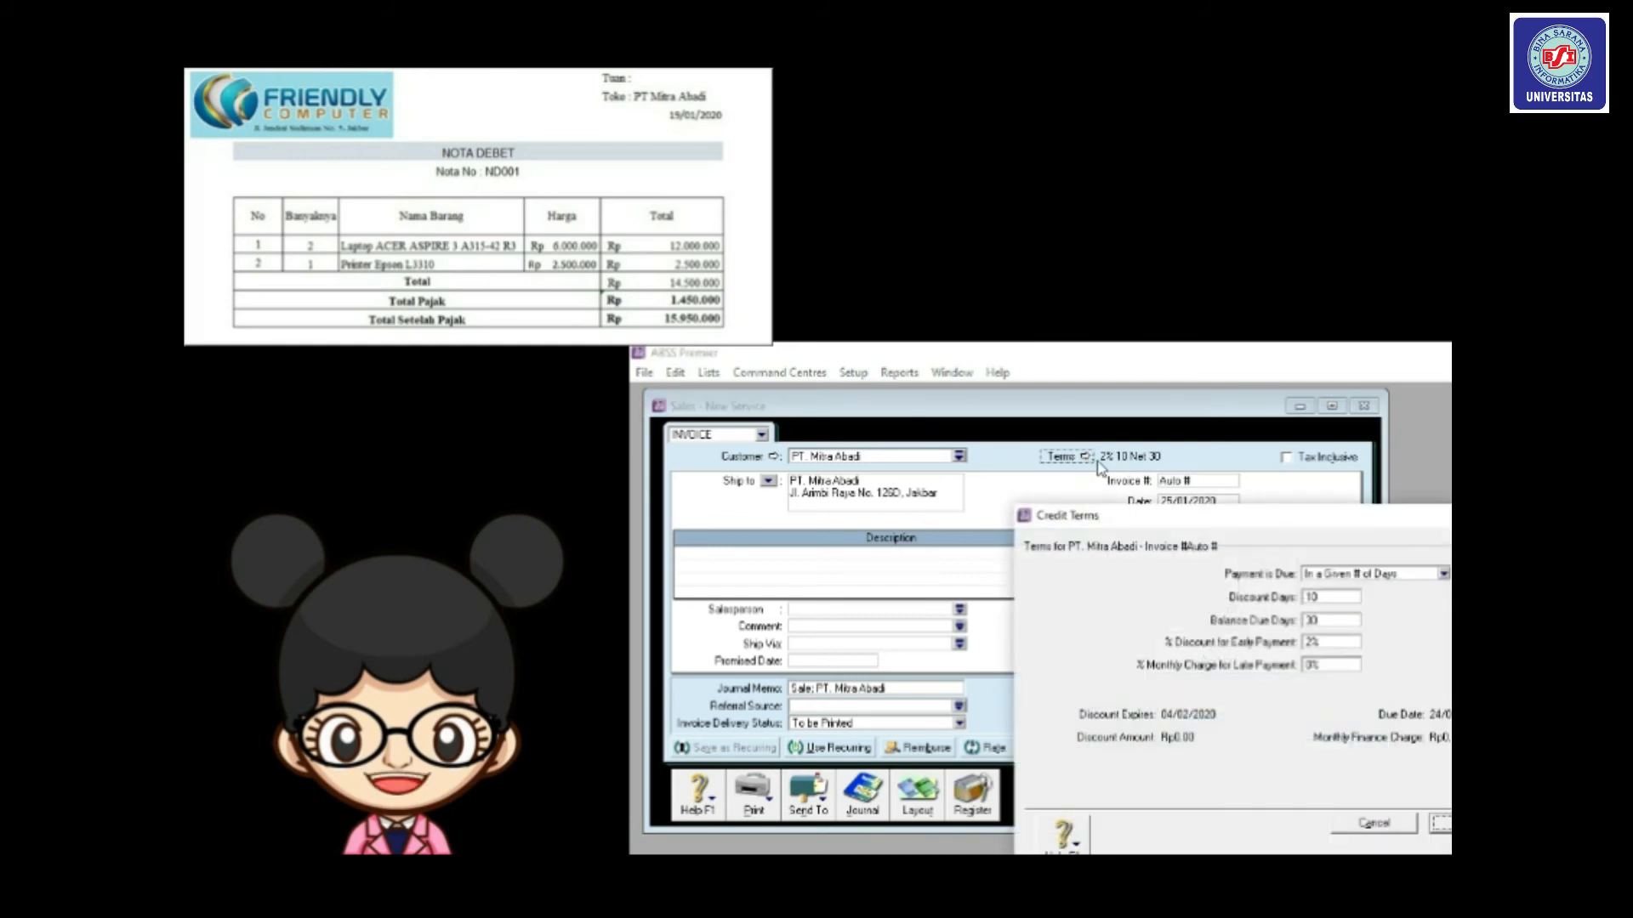
left_click_drag(1165, 525, 1016, 465)
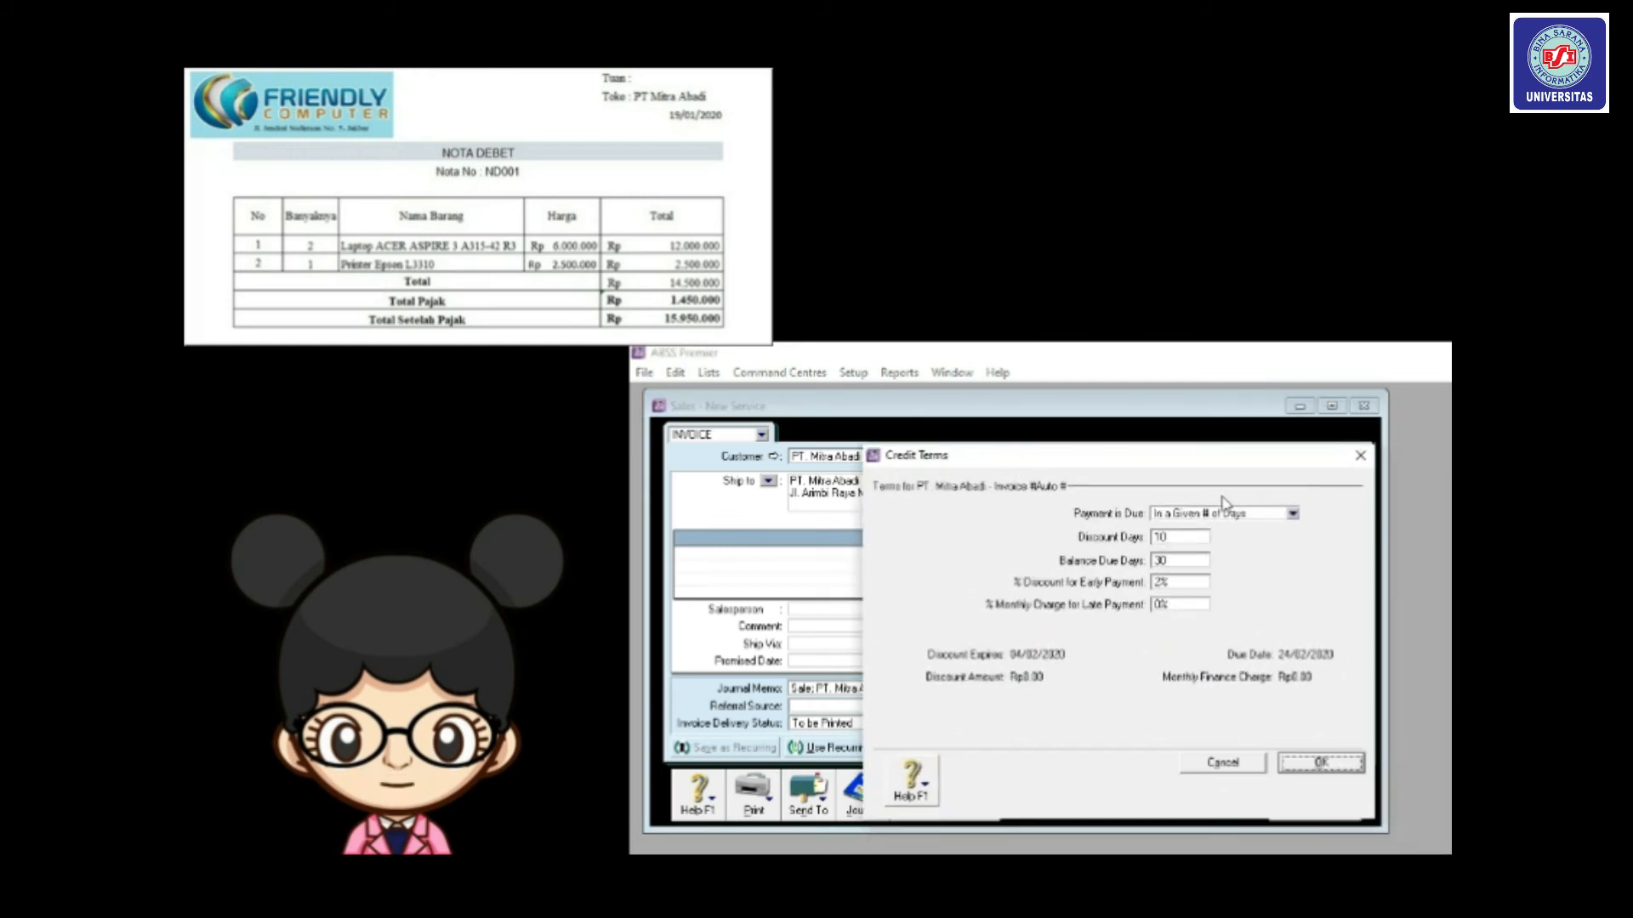
left_click(1296, 518)
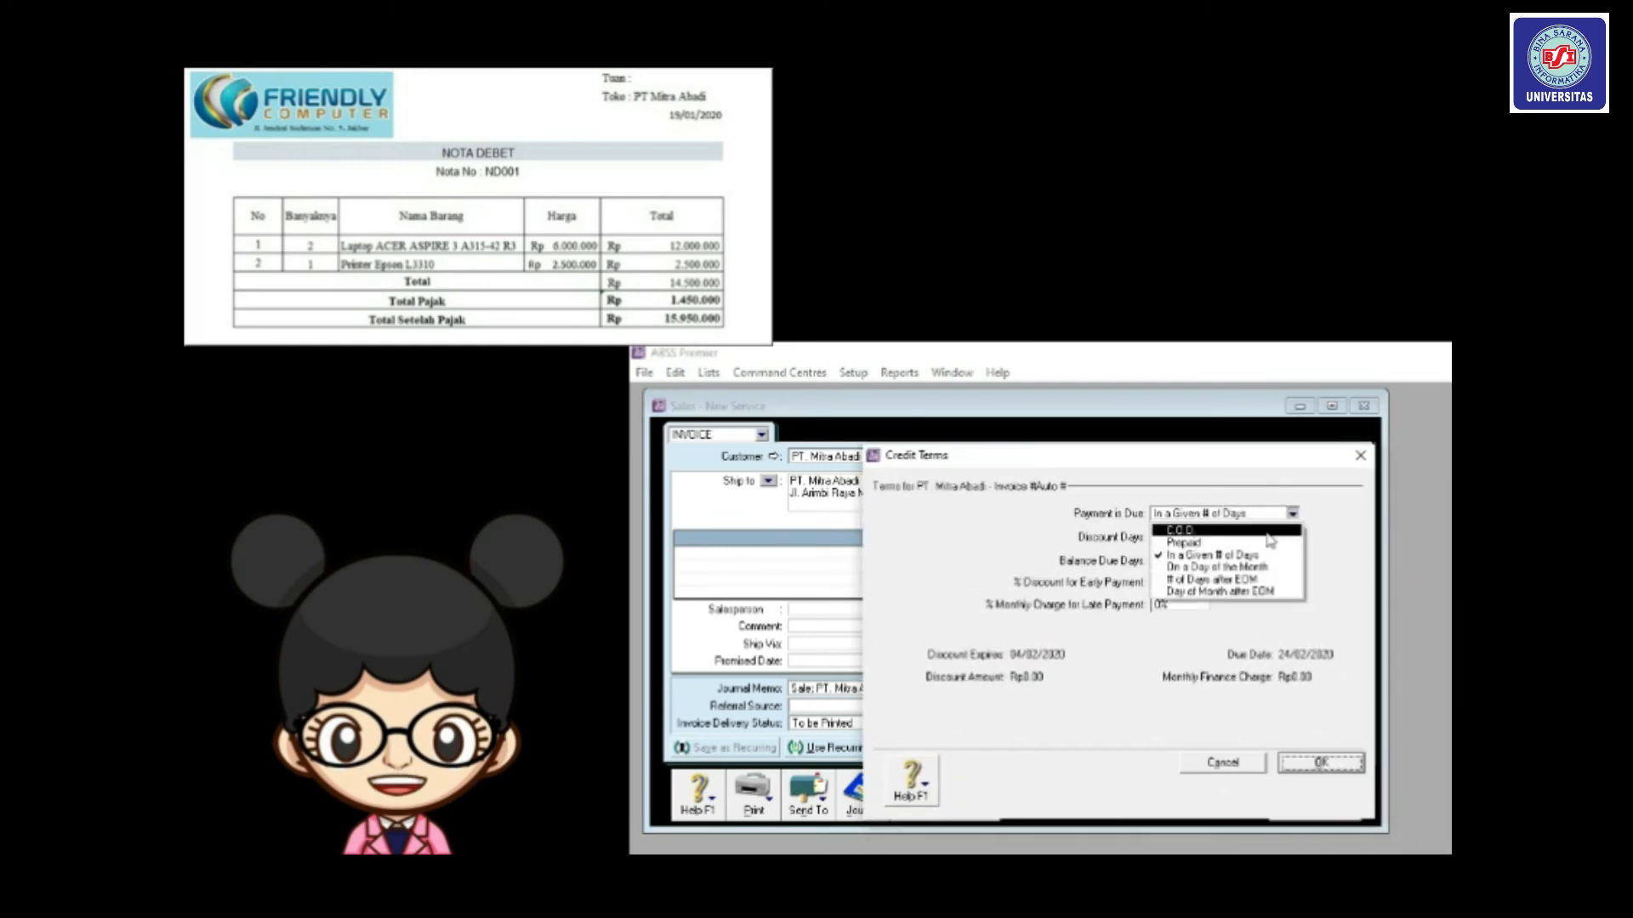
left_click(1237, 531)
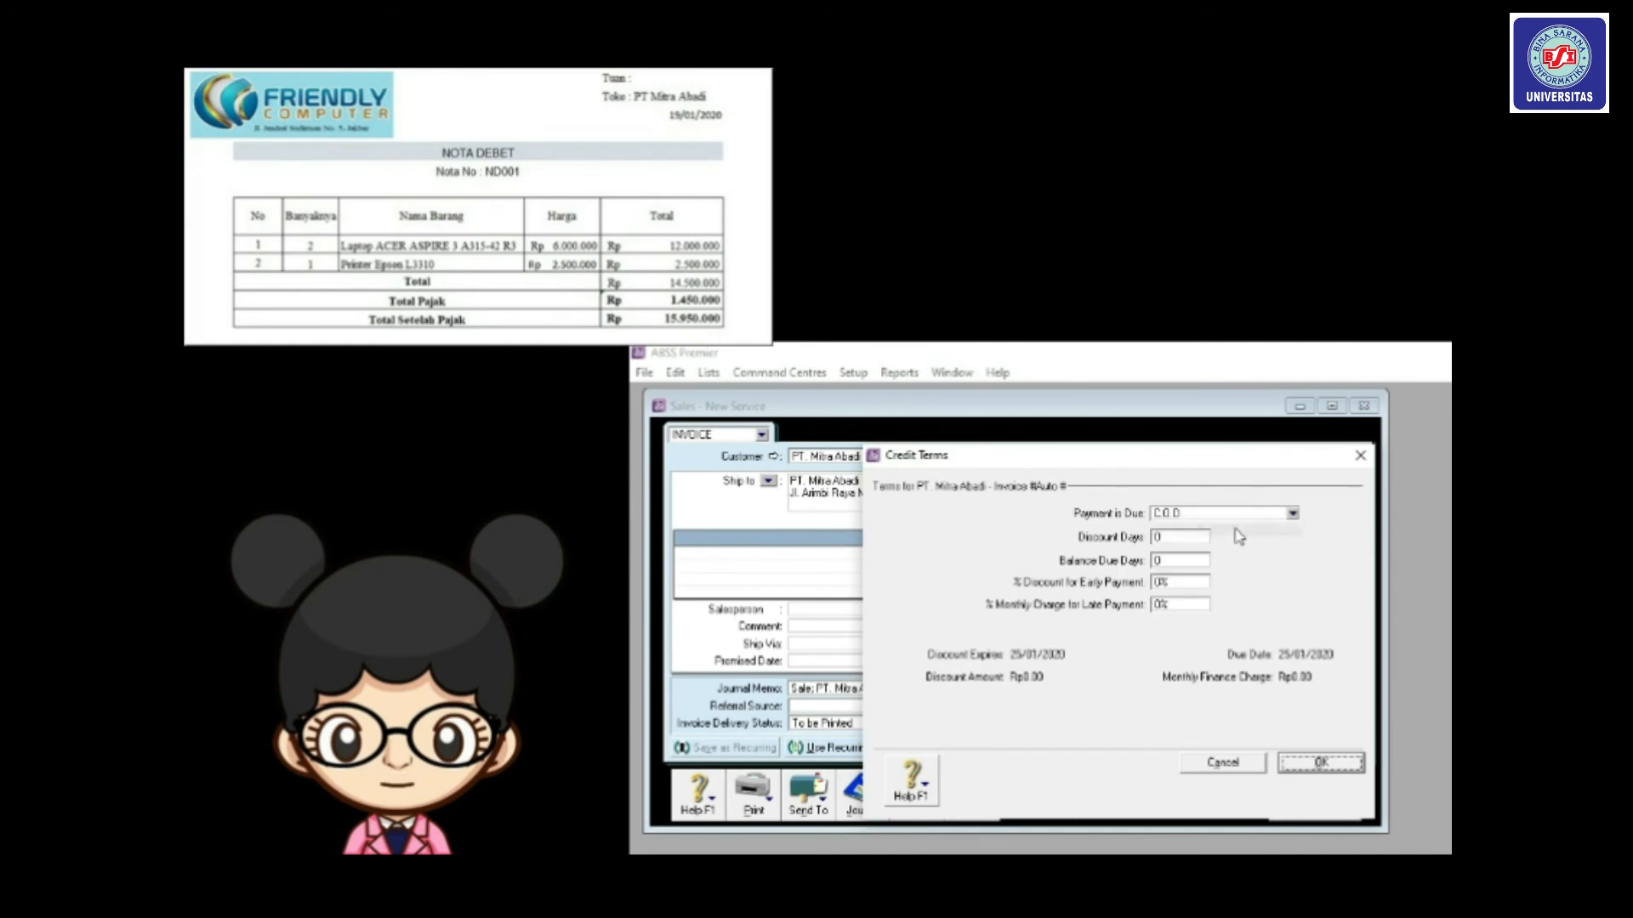
left_click(1315, 769)
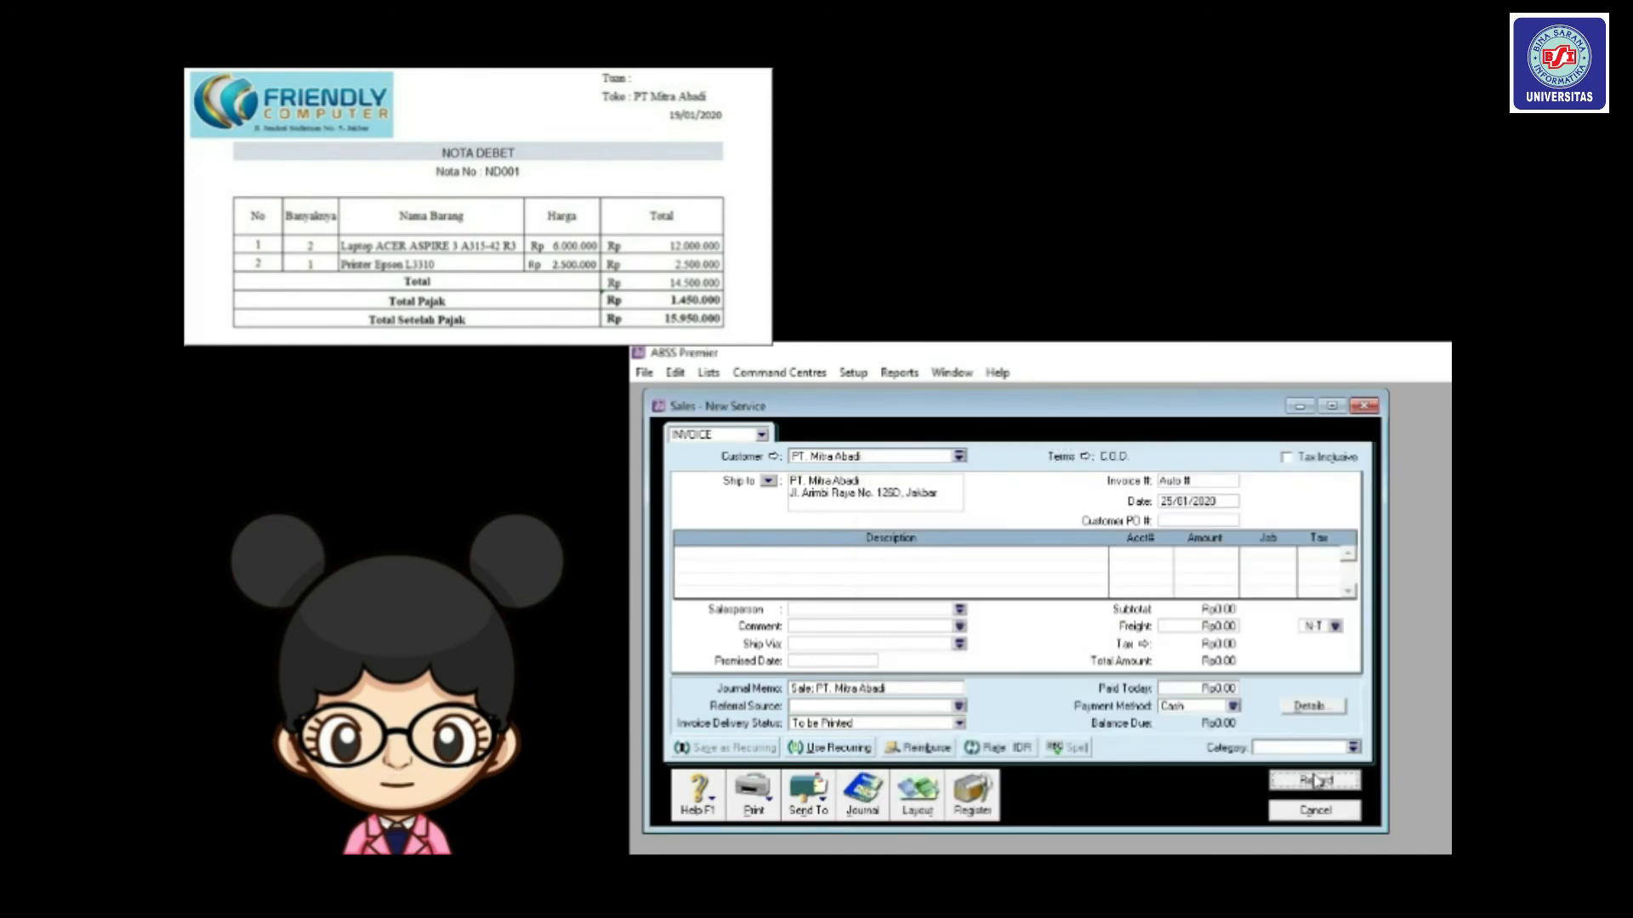
Replace Auto # with ND001, change the date to 19/01/2020, and switch to the Item layout.
left_click(1183, 482)
left_click_drag(1194, 483, 1104, 477)
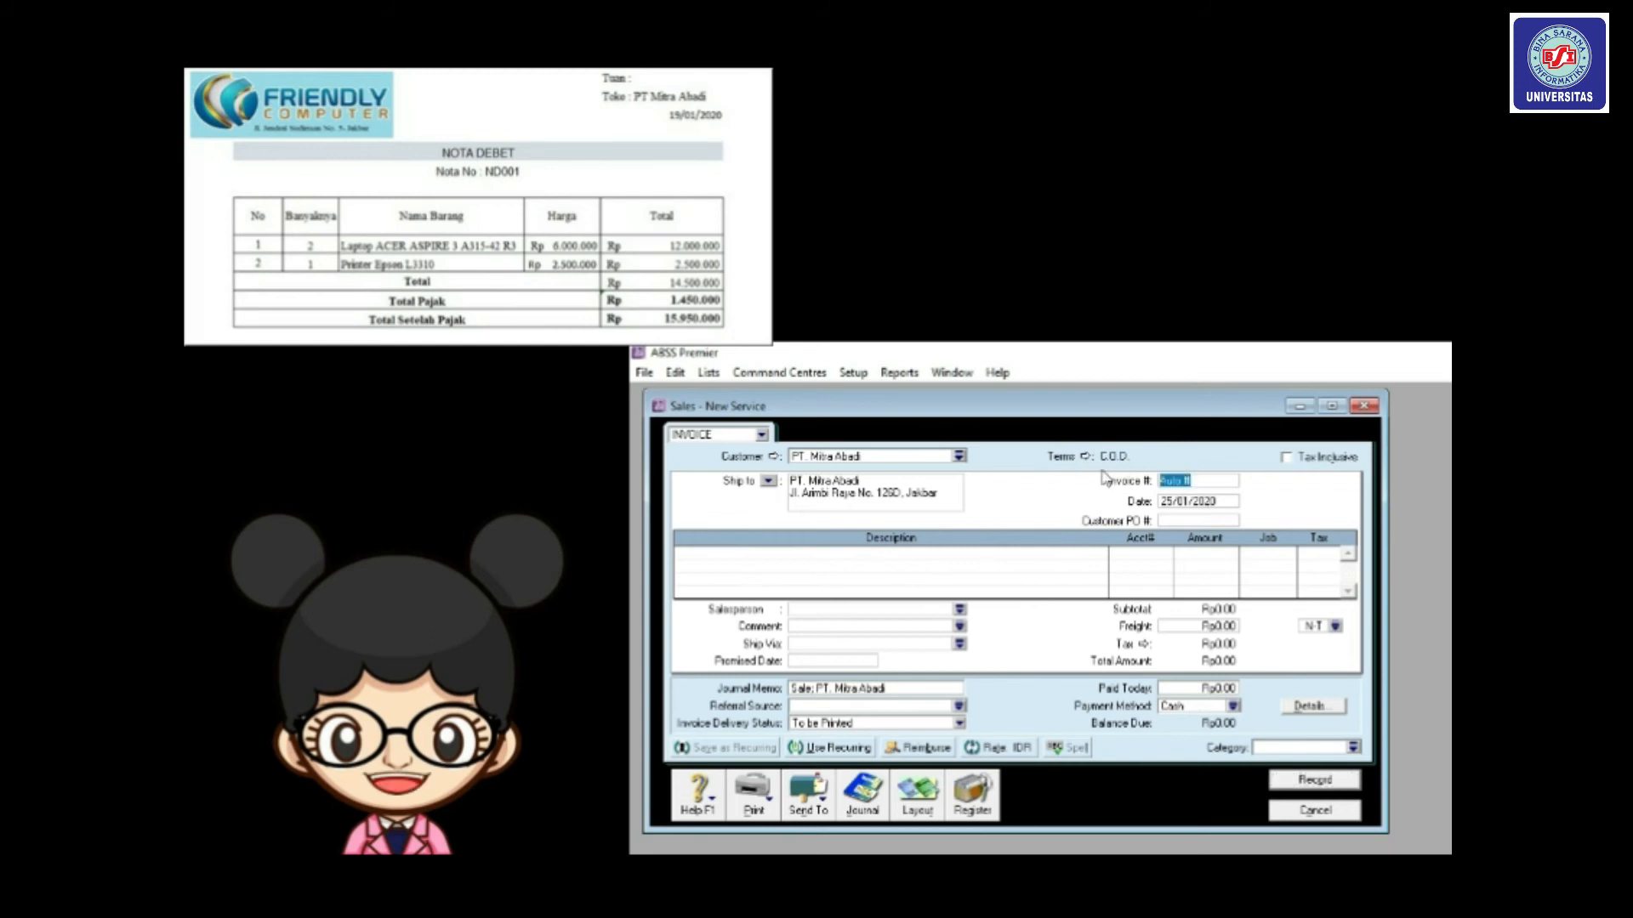
key("BackSpace")
key("Tab")
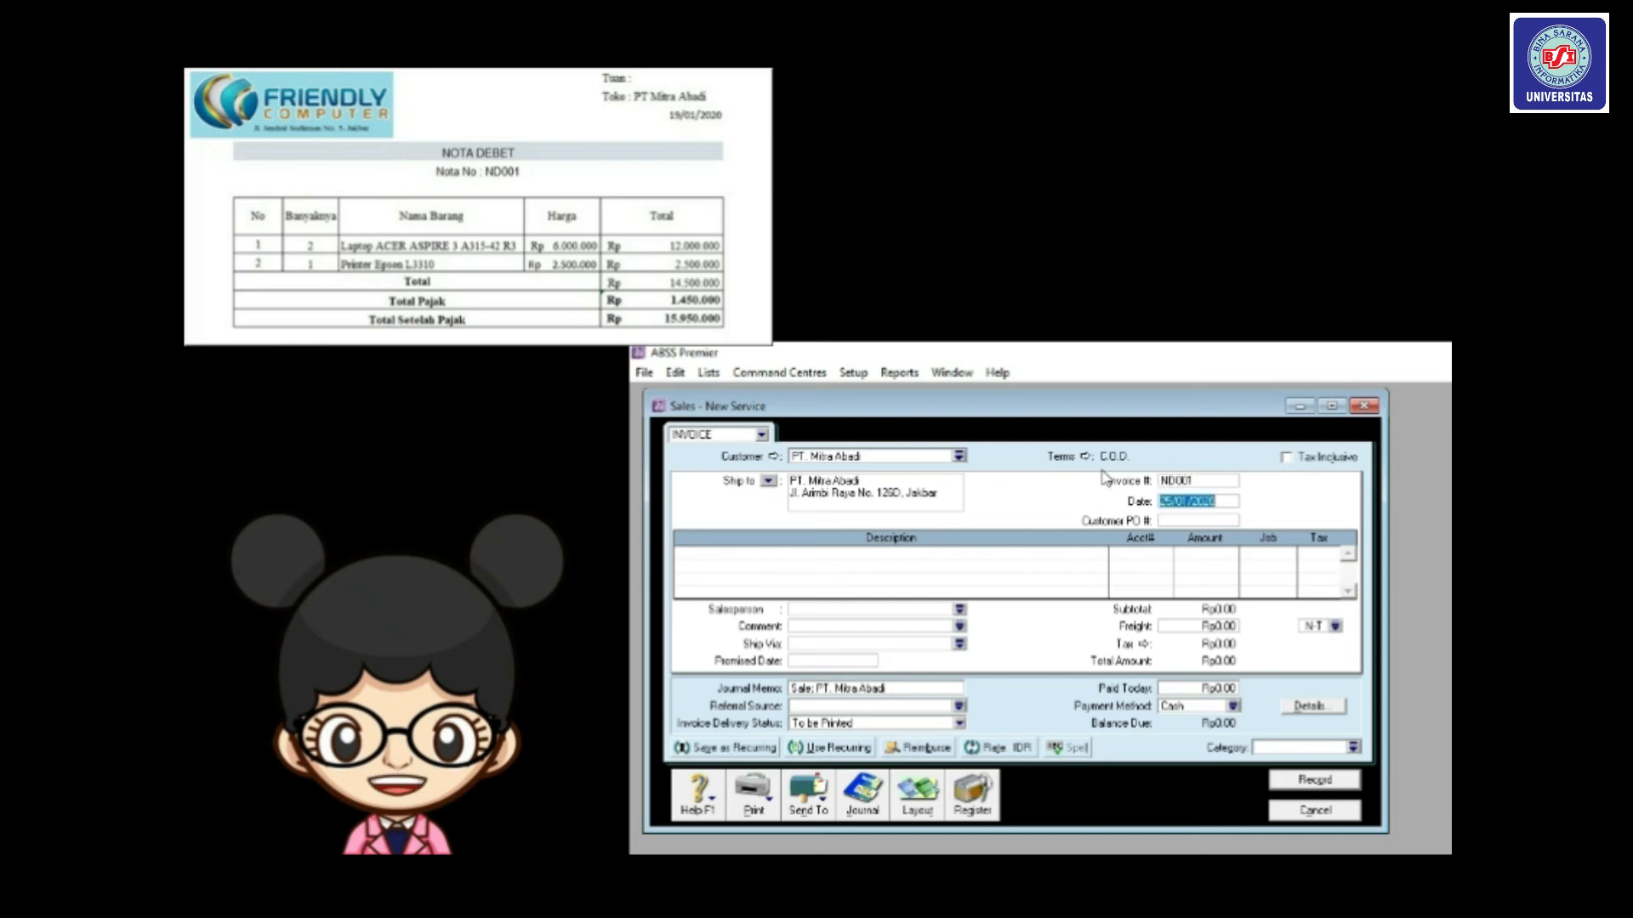
left_click(1171, 501)
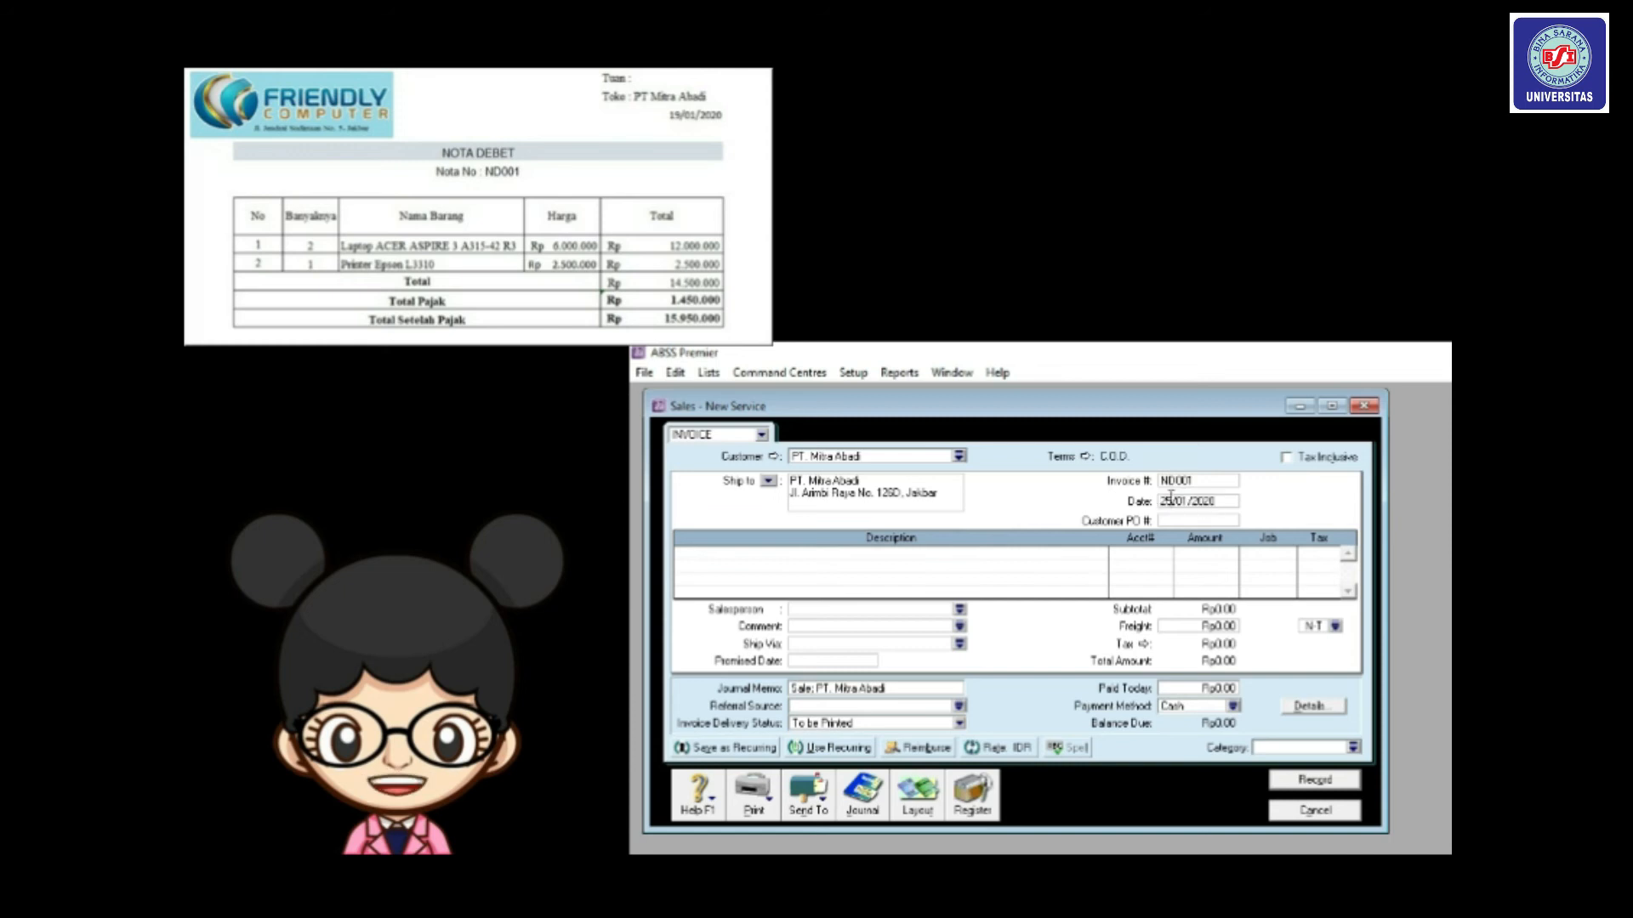
key("BackSpace")
key("BackSpace")
type("19")
left_click(915, 806)
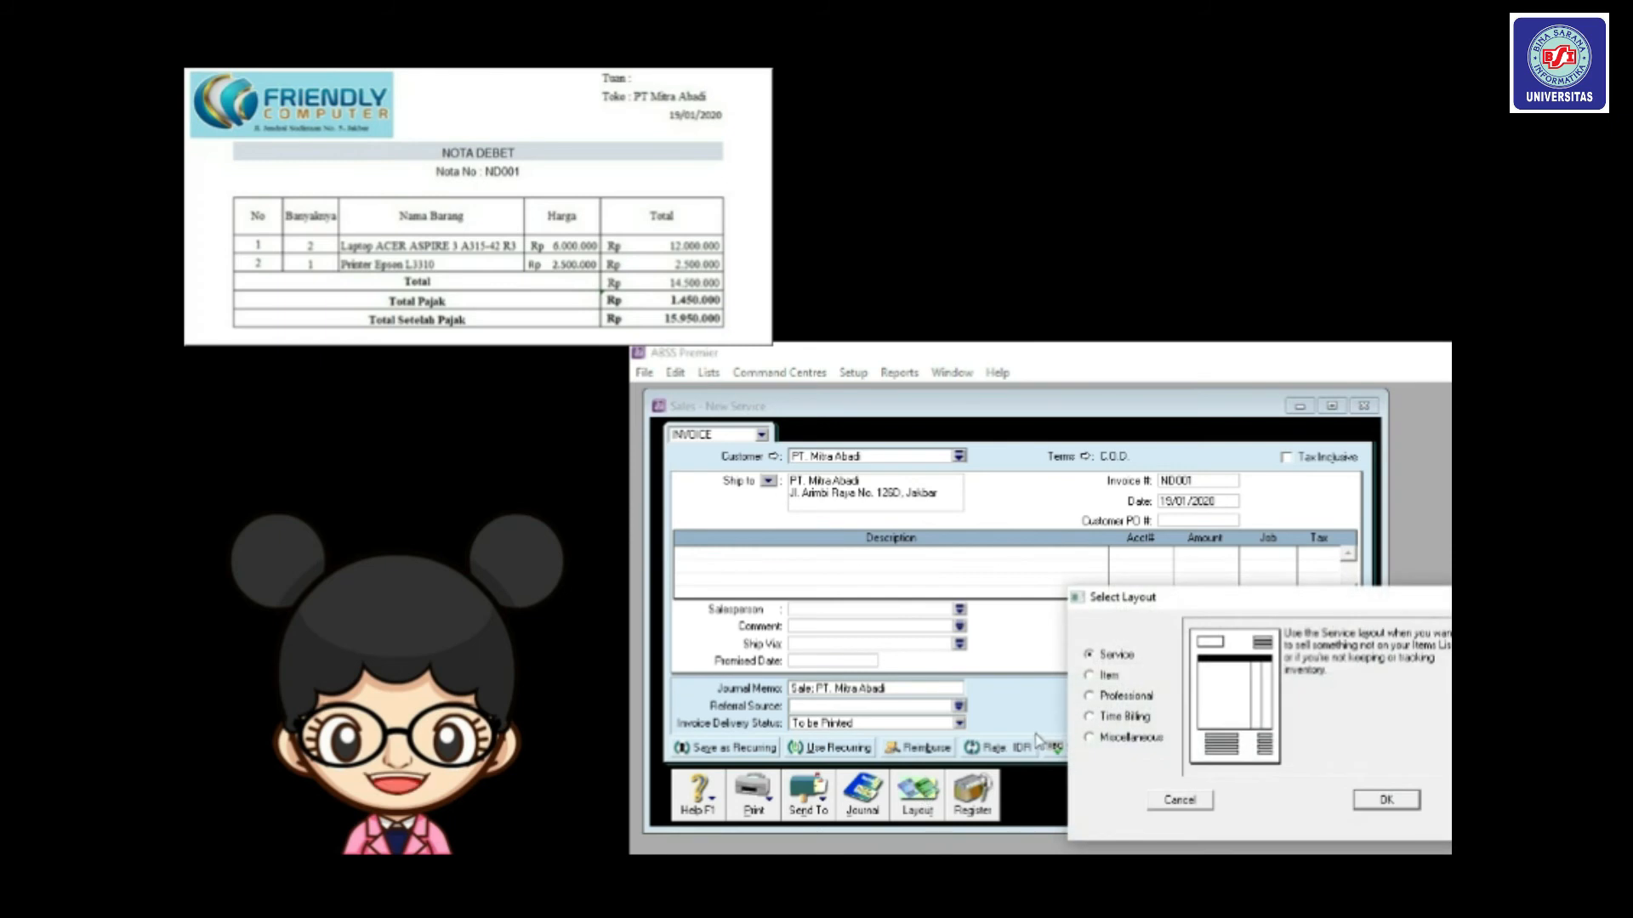
left_click(1091, 676)
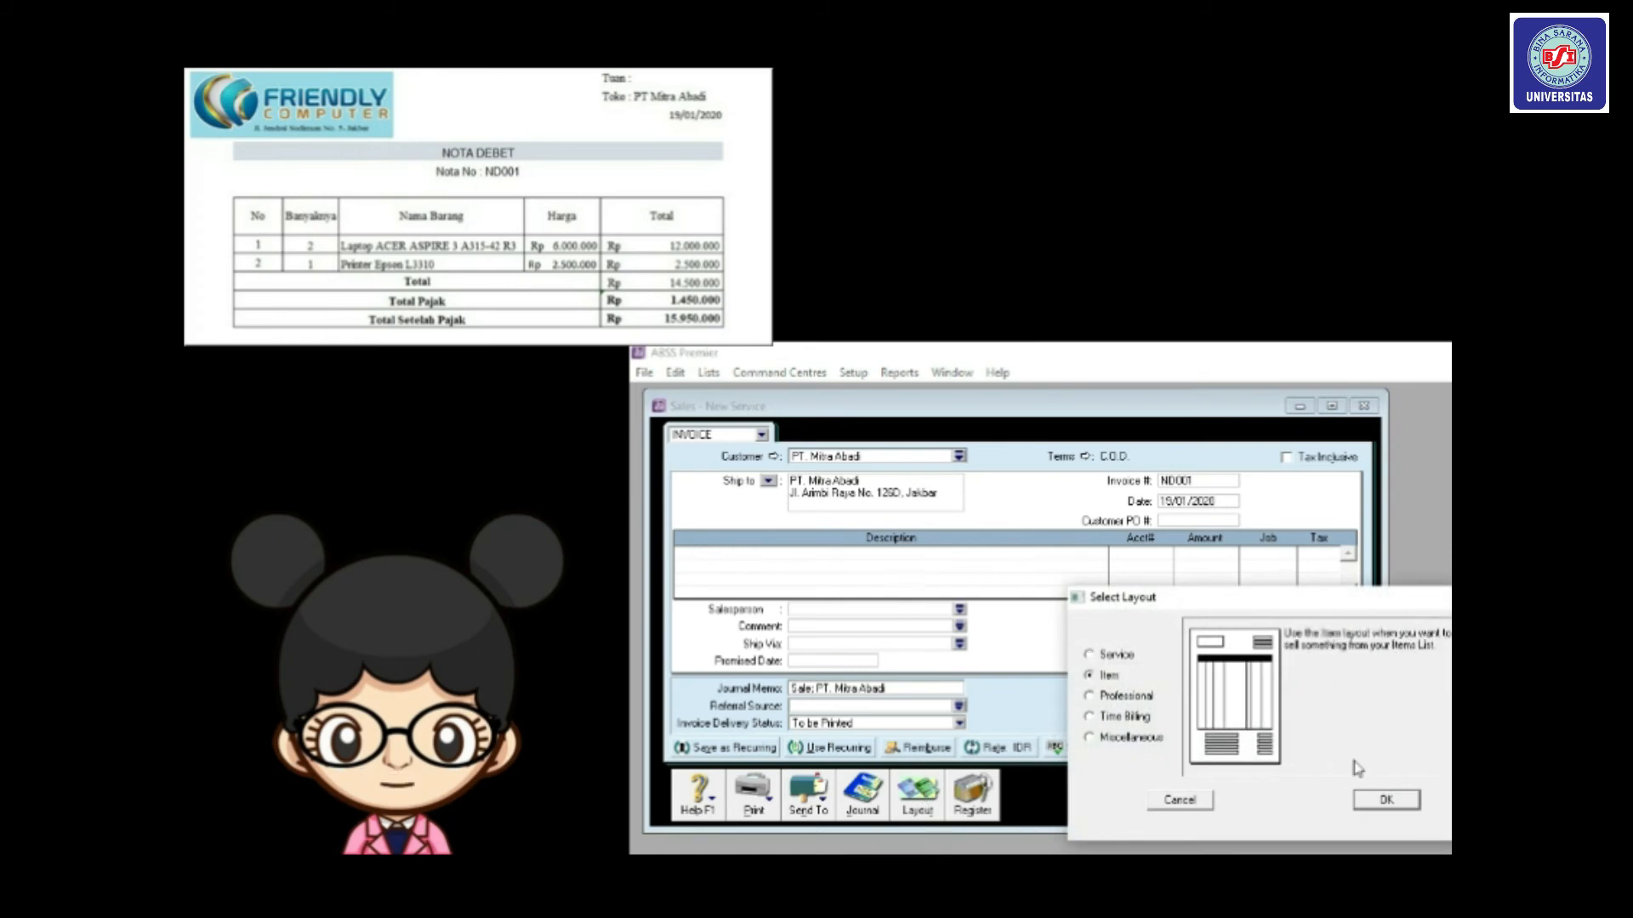
left_click(1390, 802)
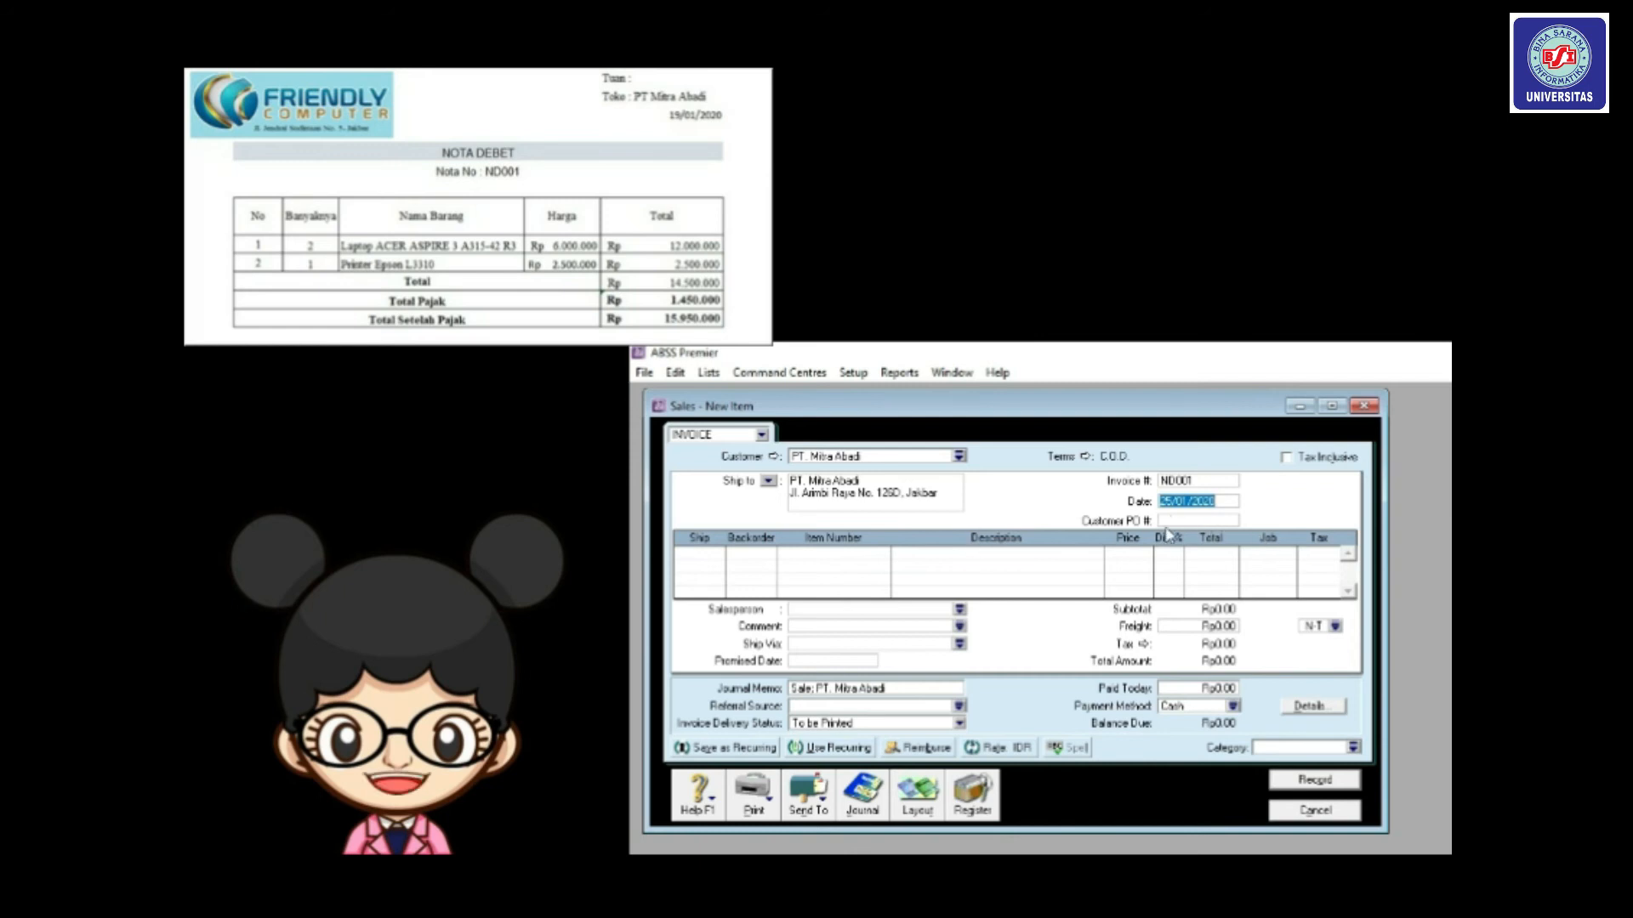
Date the return 19/01/2020 and enter 2 units of item LA04 on the first line.
type("19/01/2020")
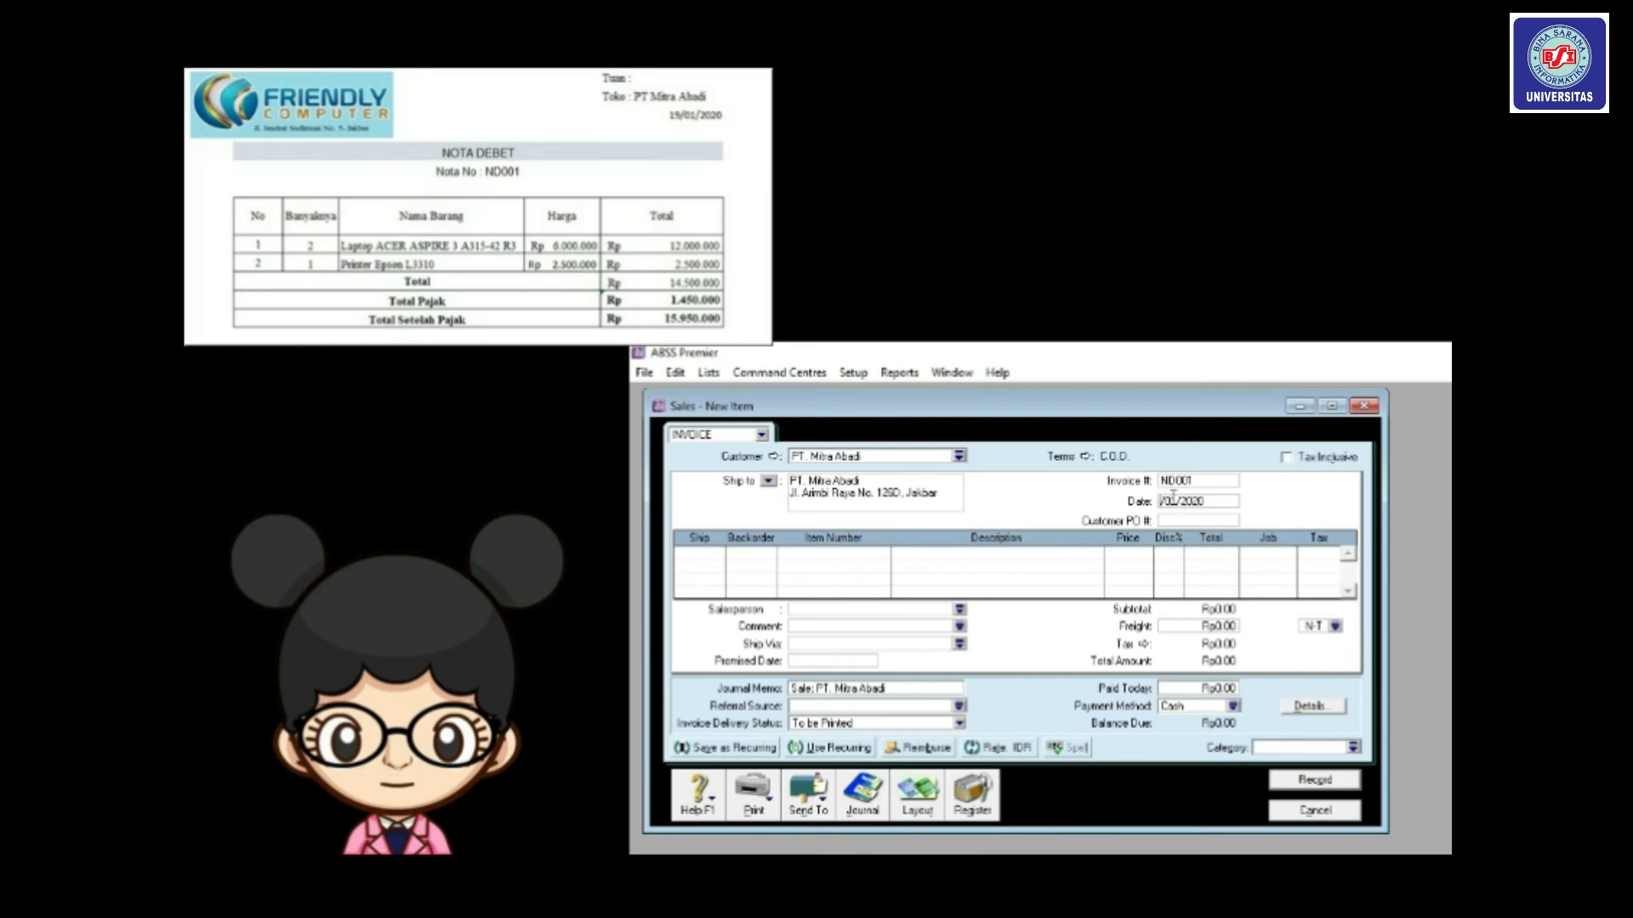
left_click(703, 556)
type("2")
key("Tab")
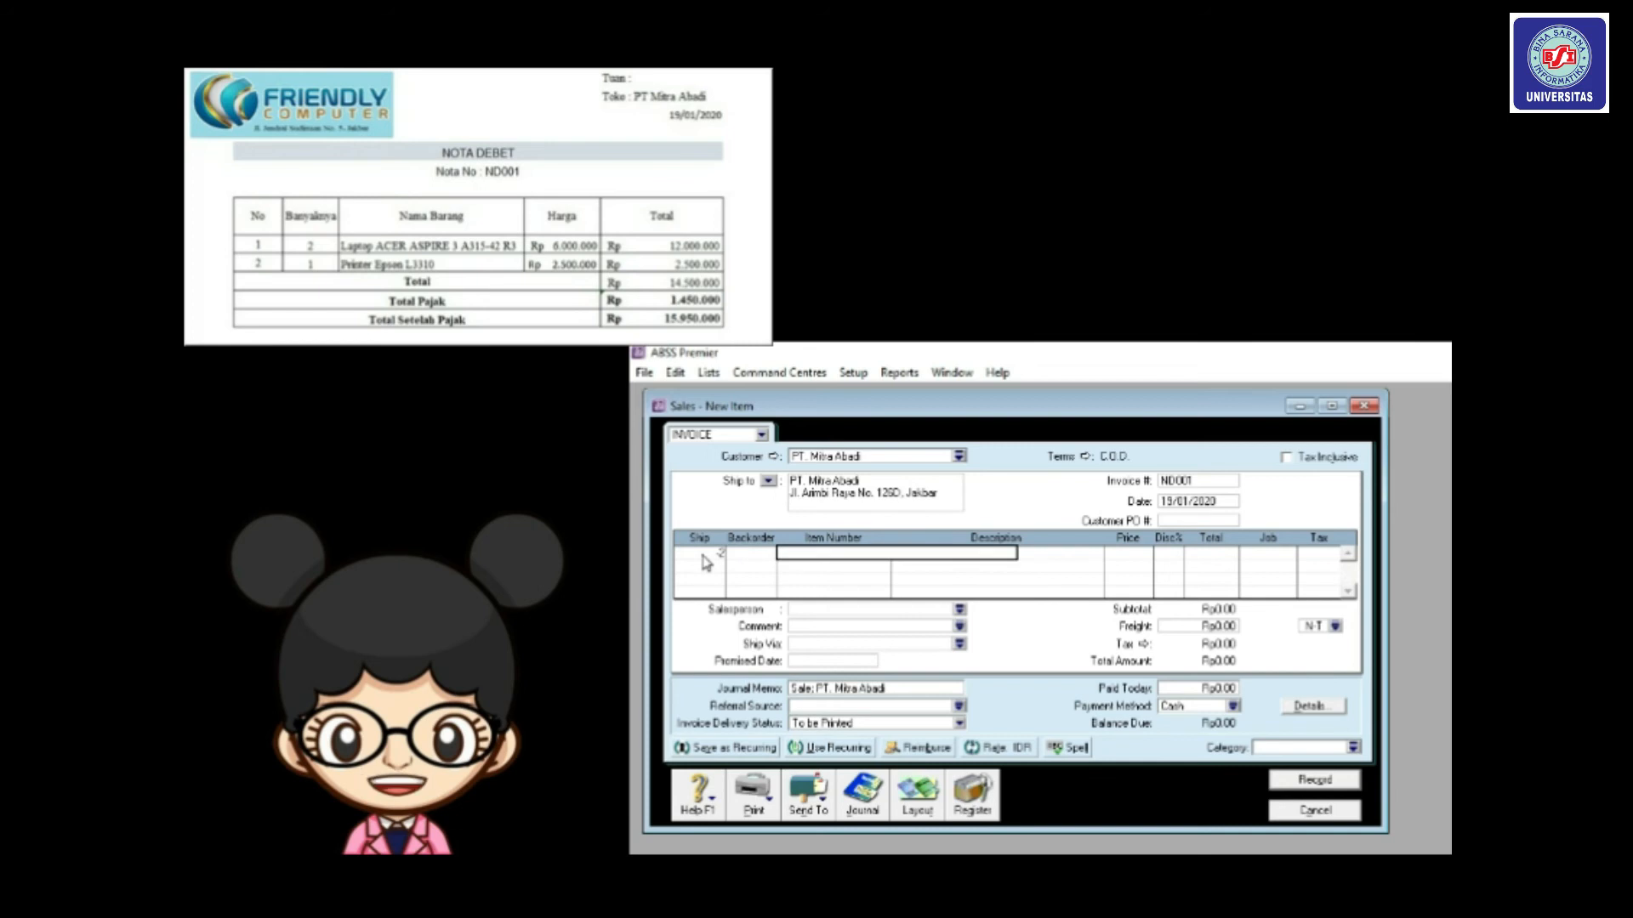
type("LA04")
key("Tab")
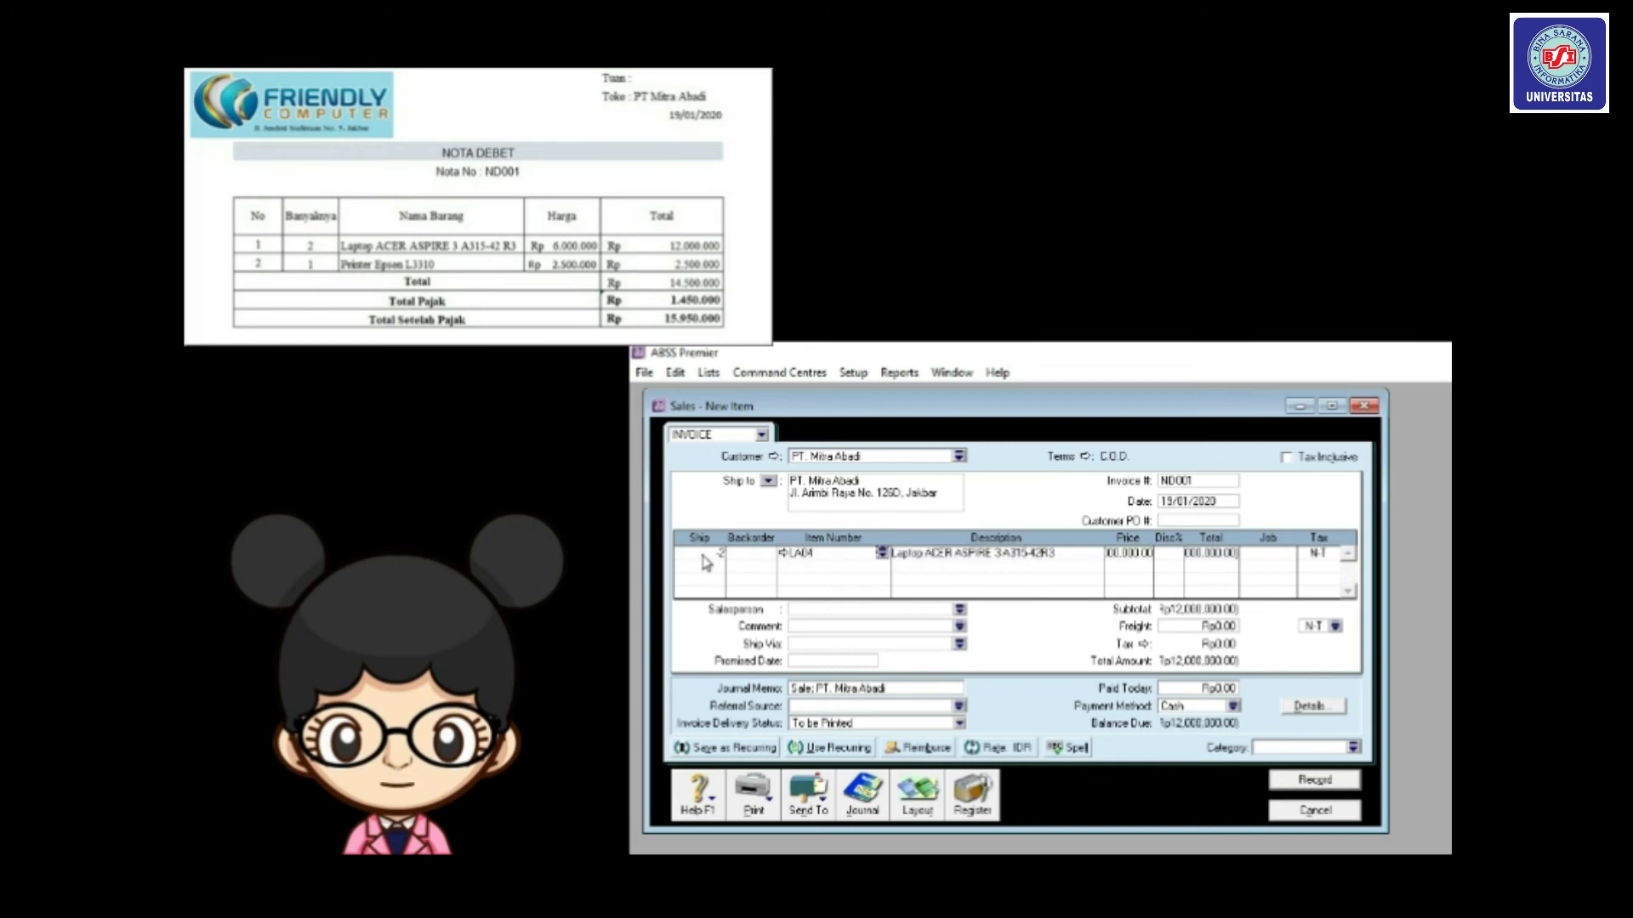
Assign job P and PPN tax to the first line, then enter -1 on the second line.
left_click(1280, 554)
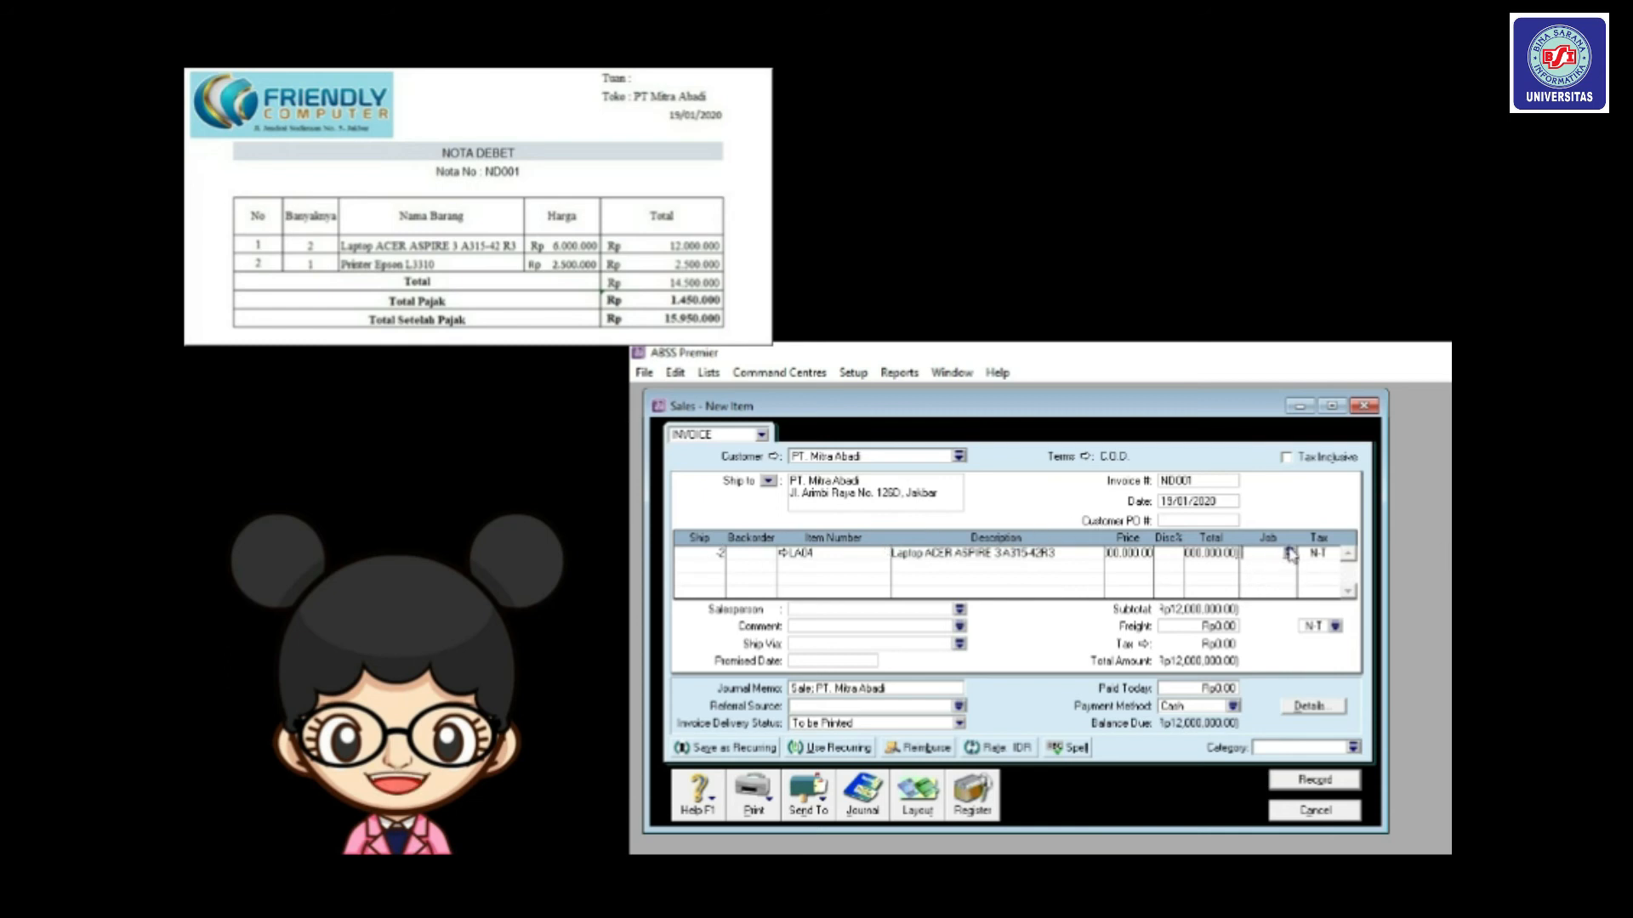
left_click(1289, 554)
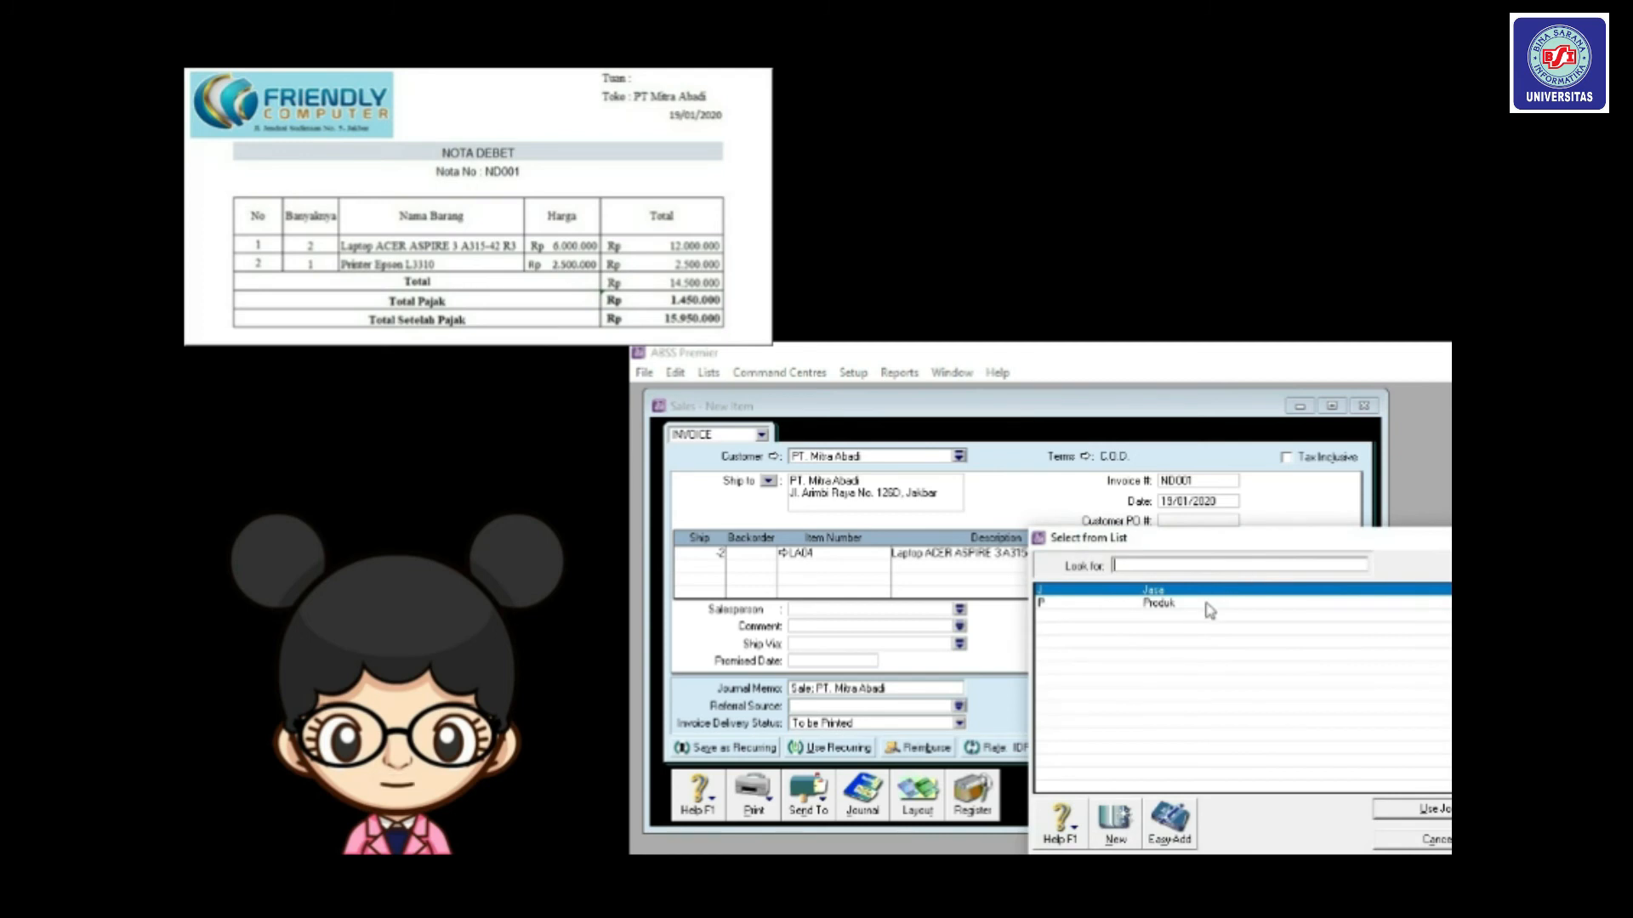
type("P")
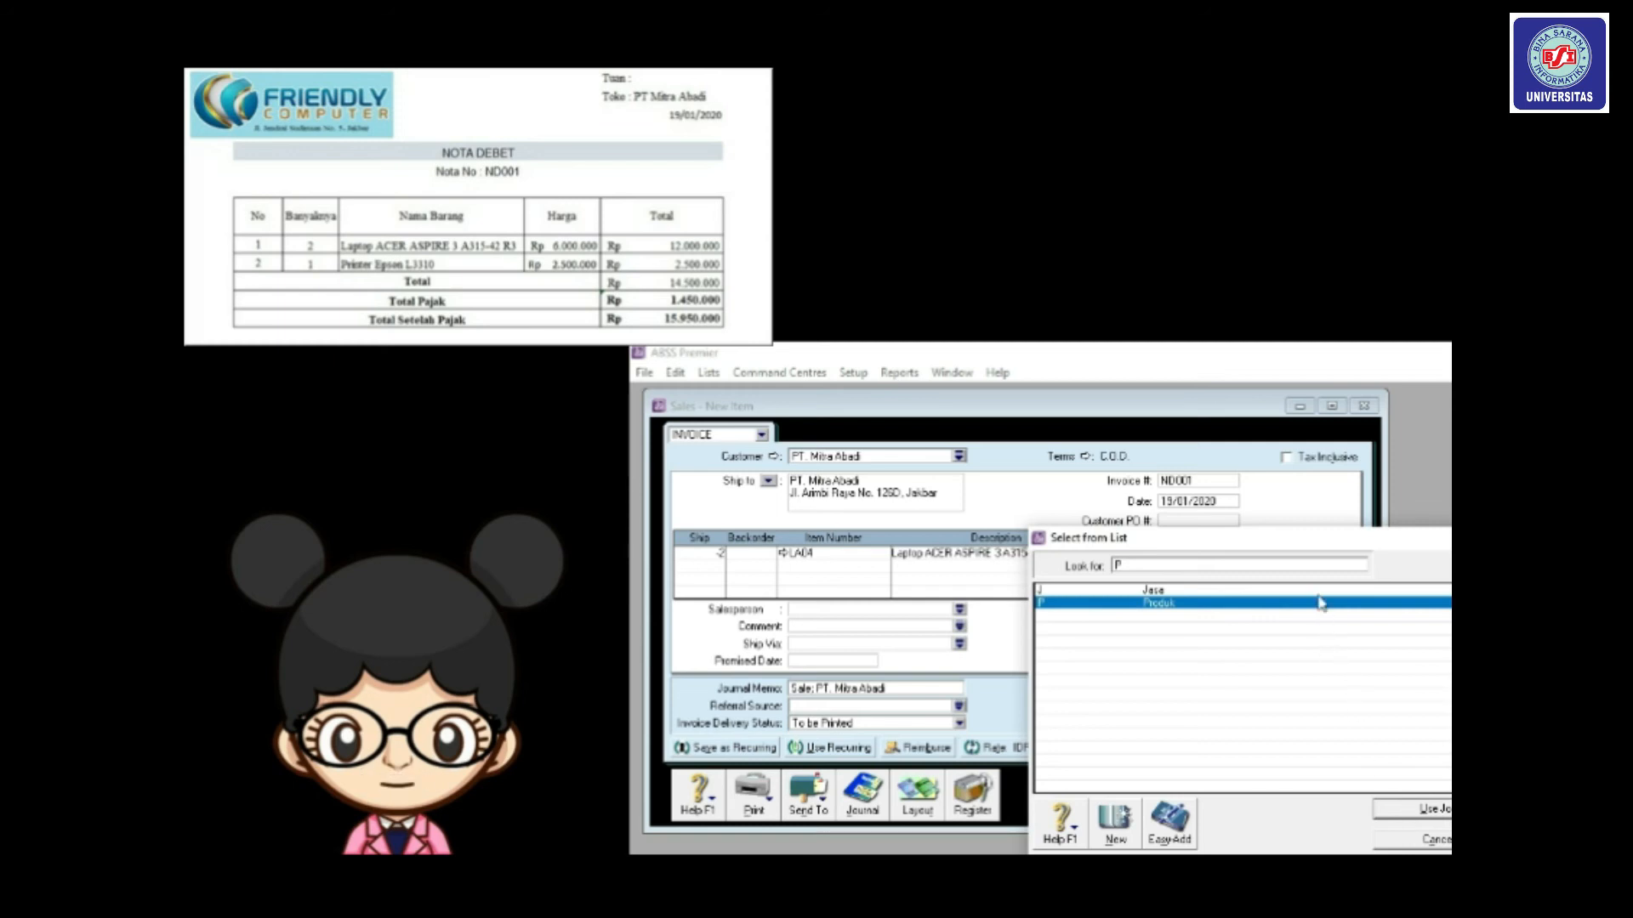
double_click(1249, 563)
left_click_drag(1089, 549, 1017, 446)
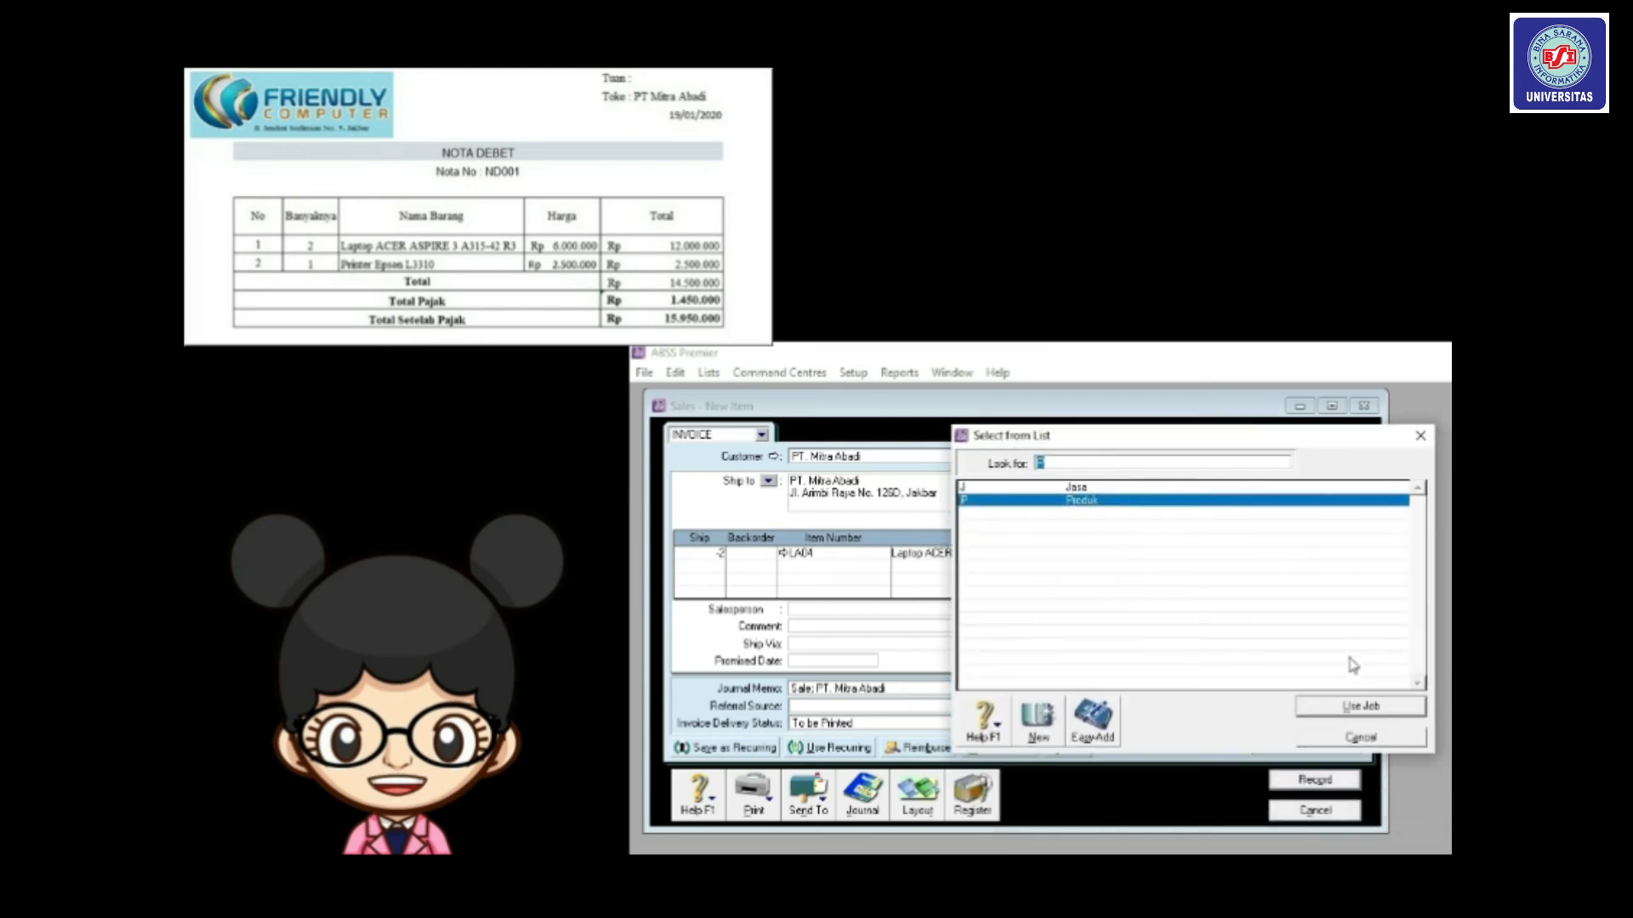
left_click(1352, 706)
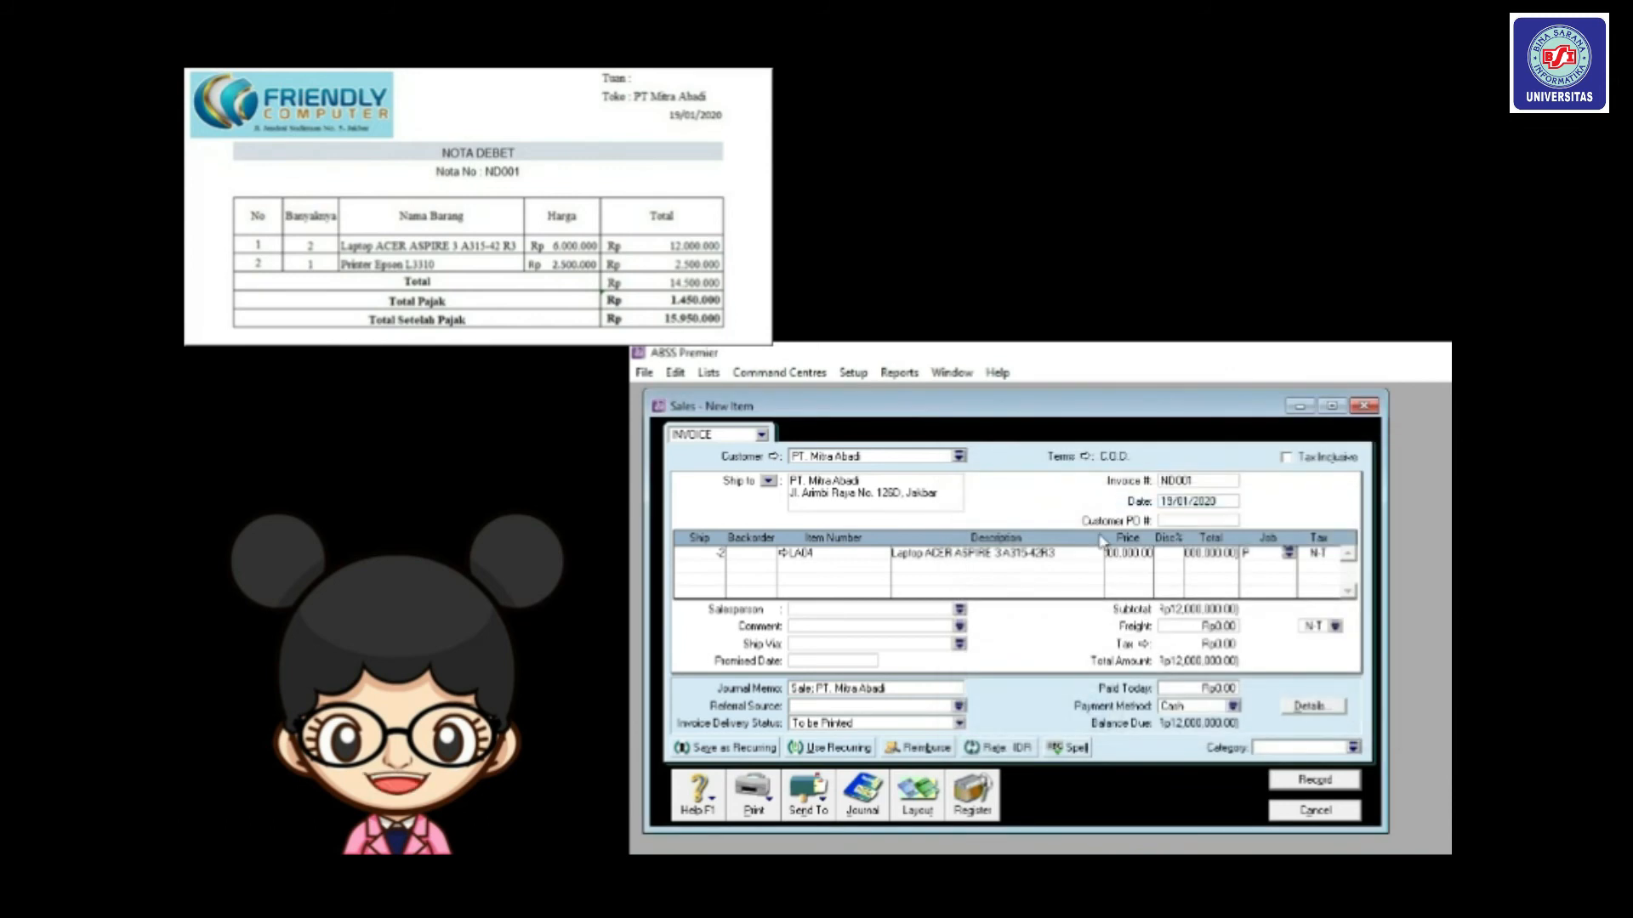
left_click(1336, 554)
left_click(1336, 555)
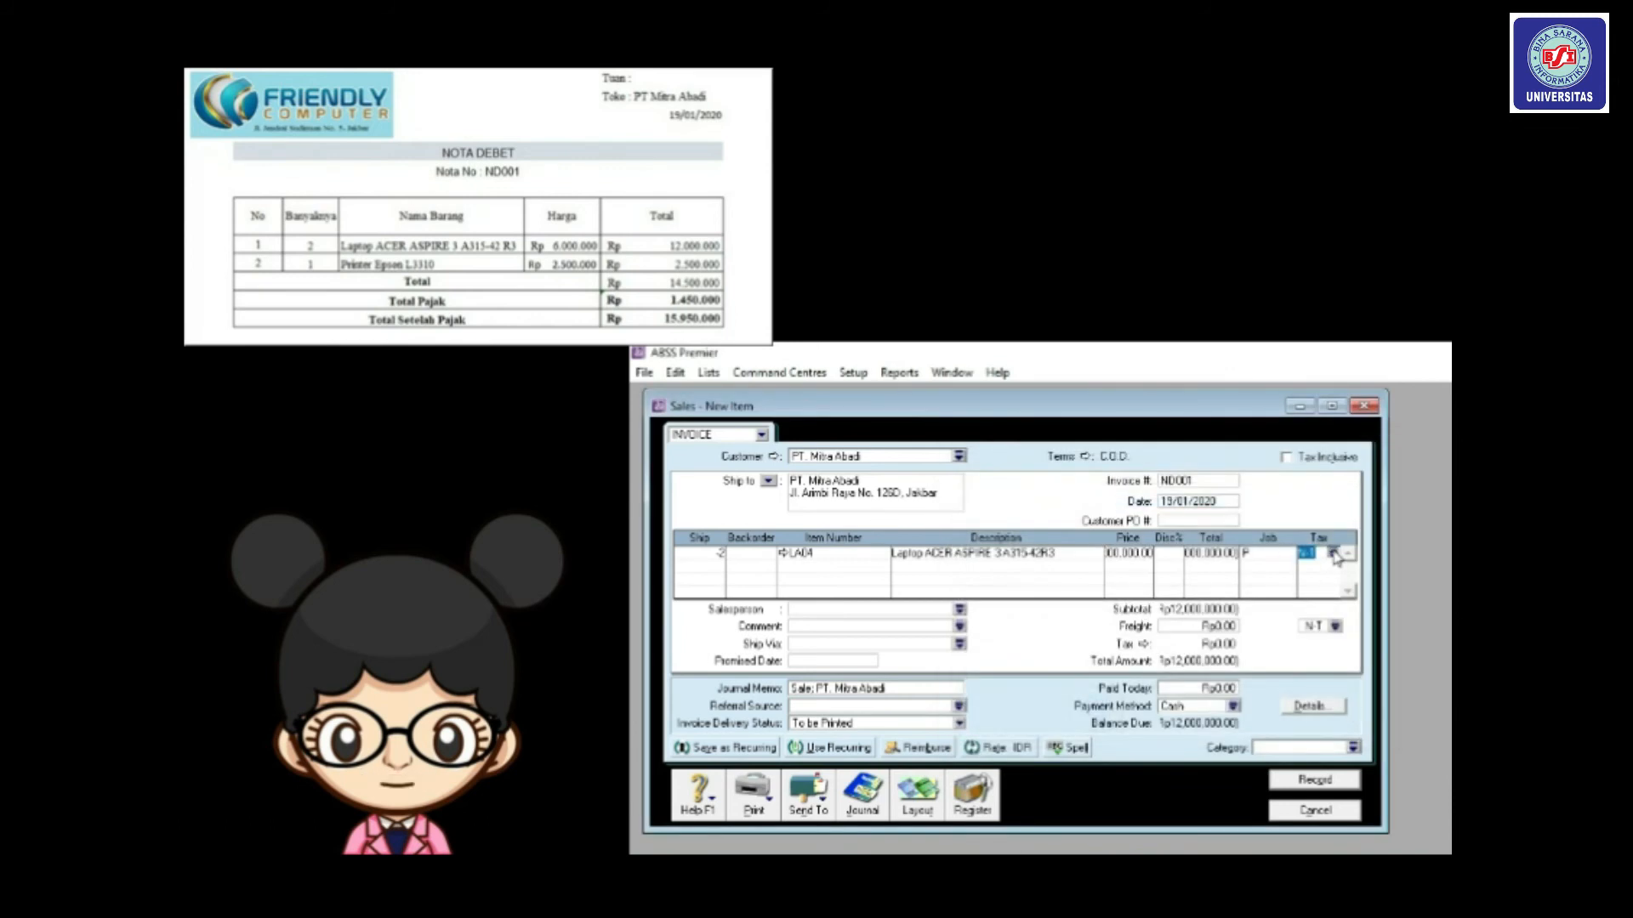
double_click(1189, 617)
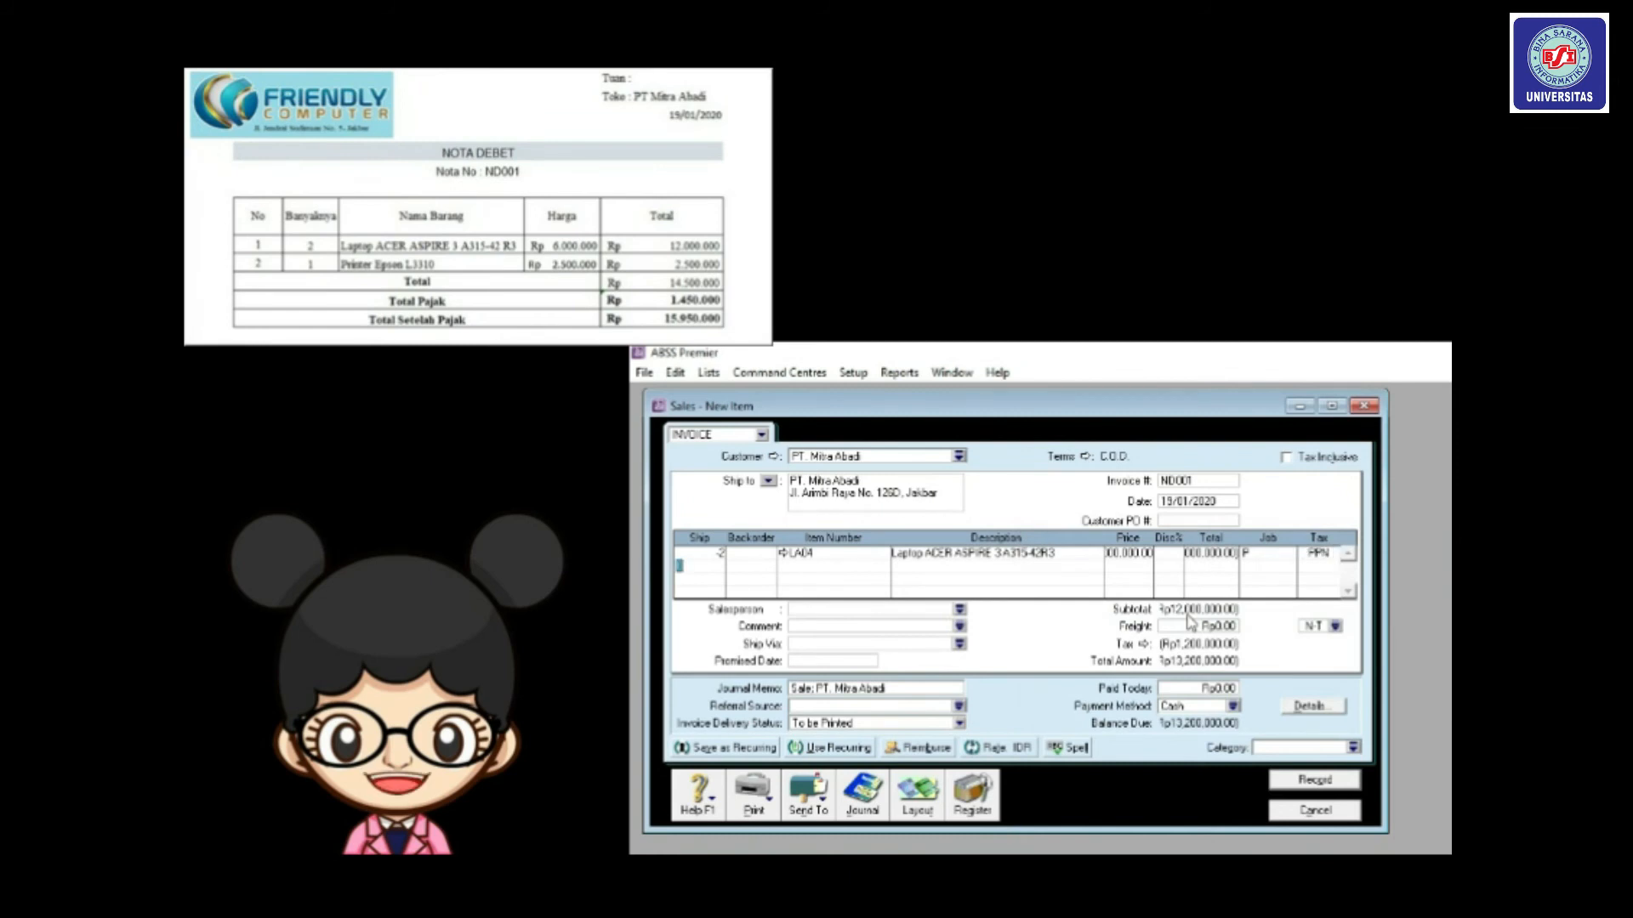
type("-1")
key("Tab")
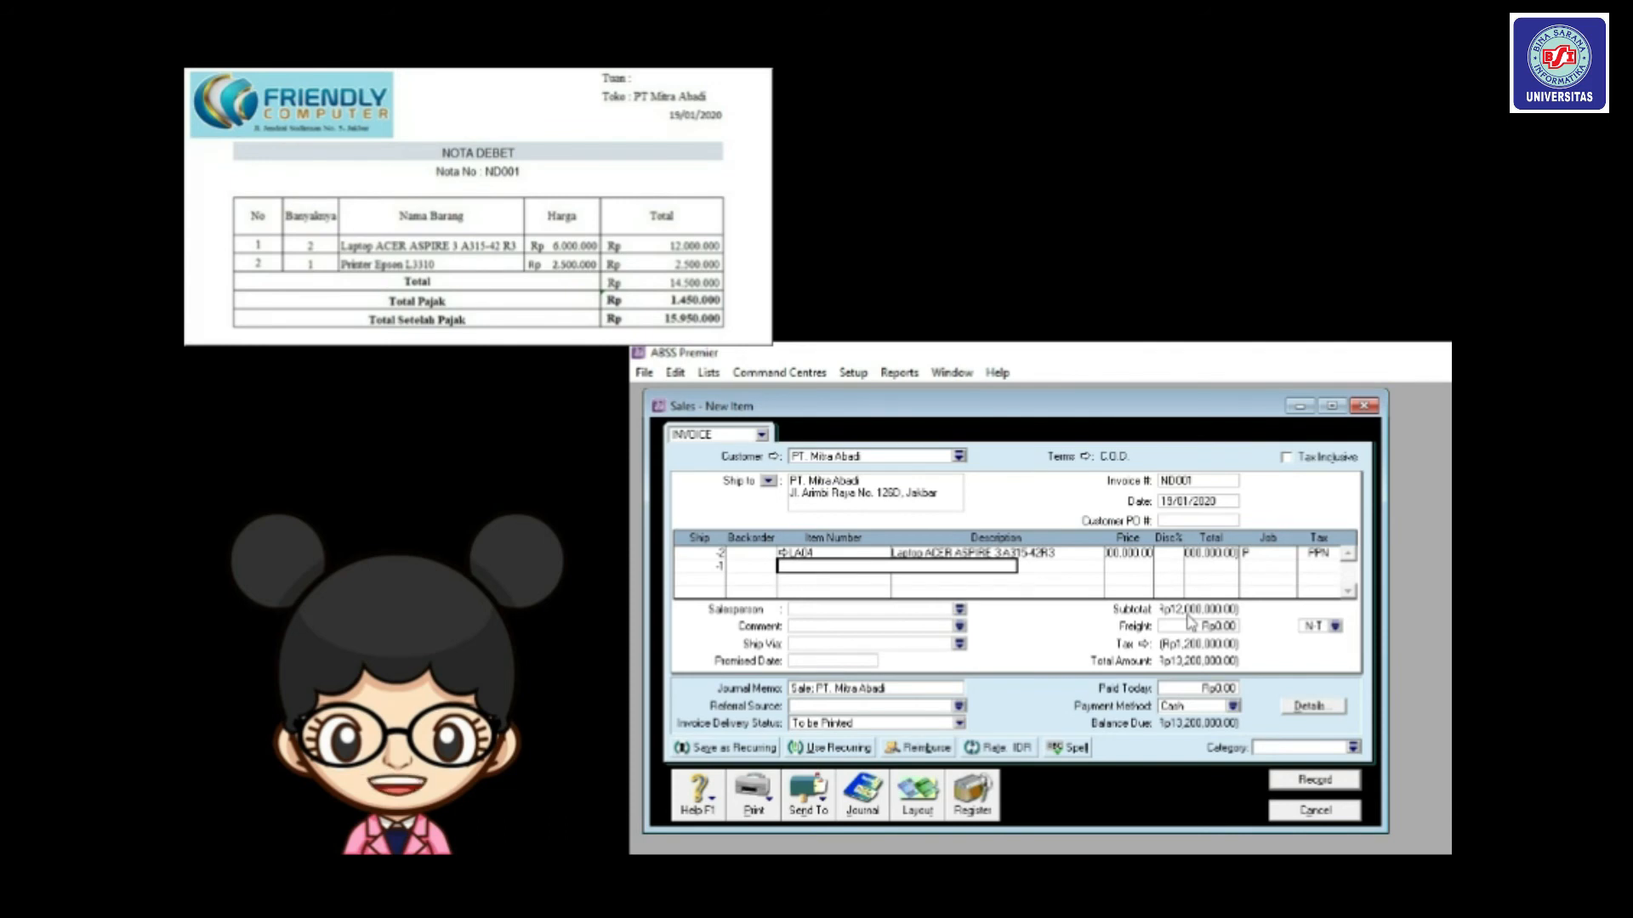
Enter item HD04 on the second line and assign it job P (Produk).
type("HD0")
type("4")
key("Tab")
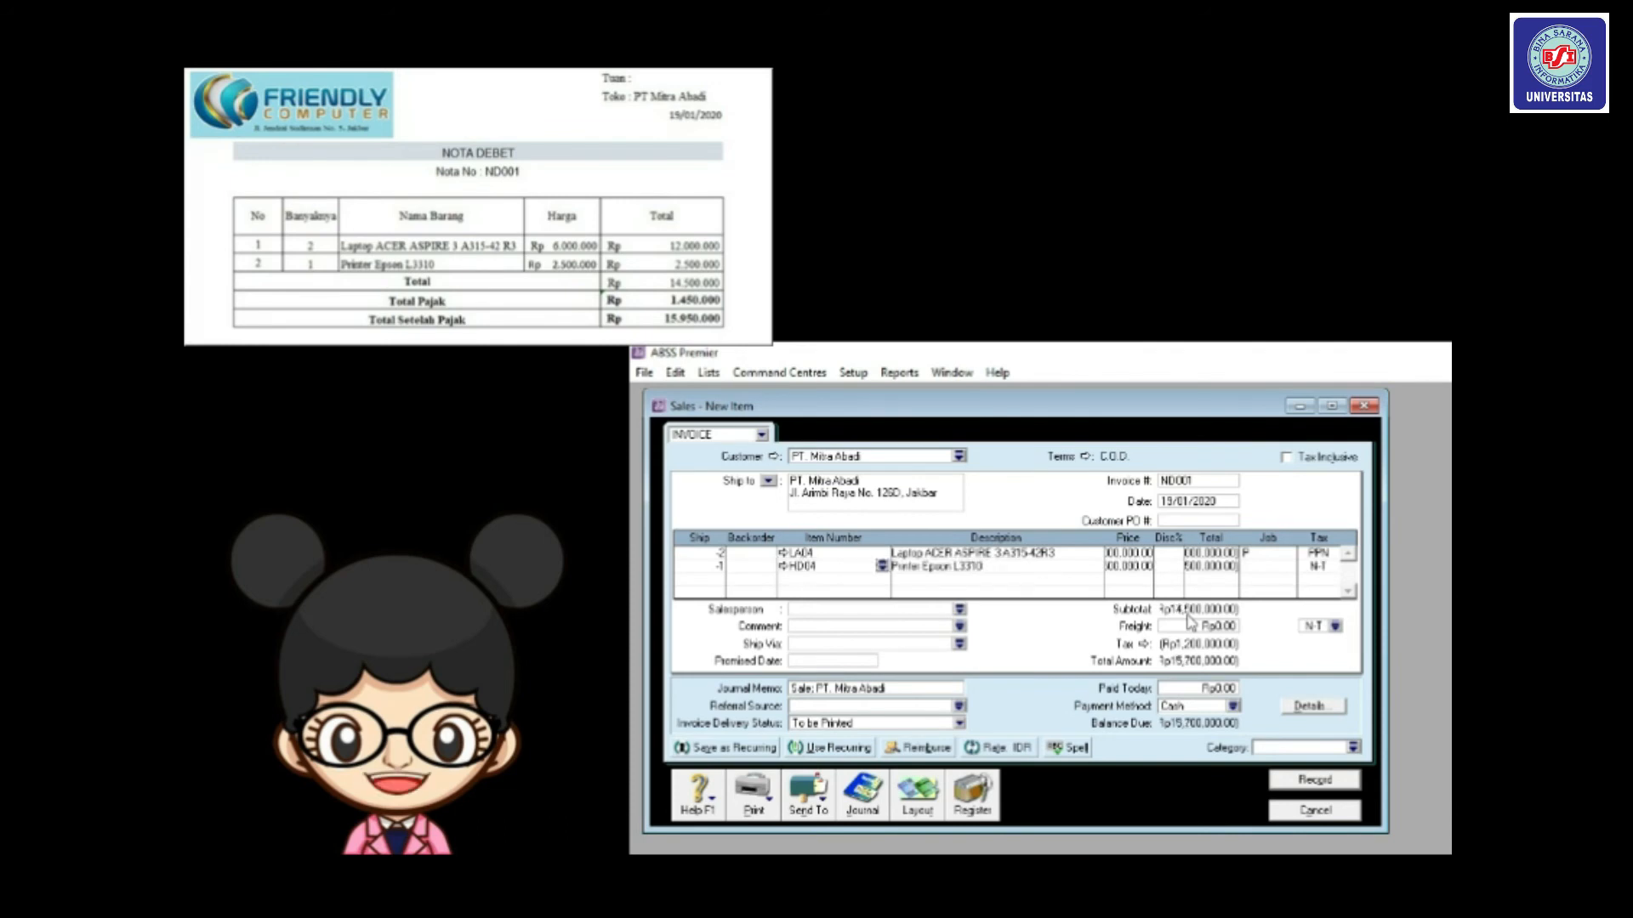
left_click(1286, 568)
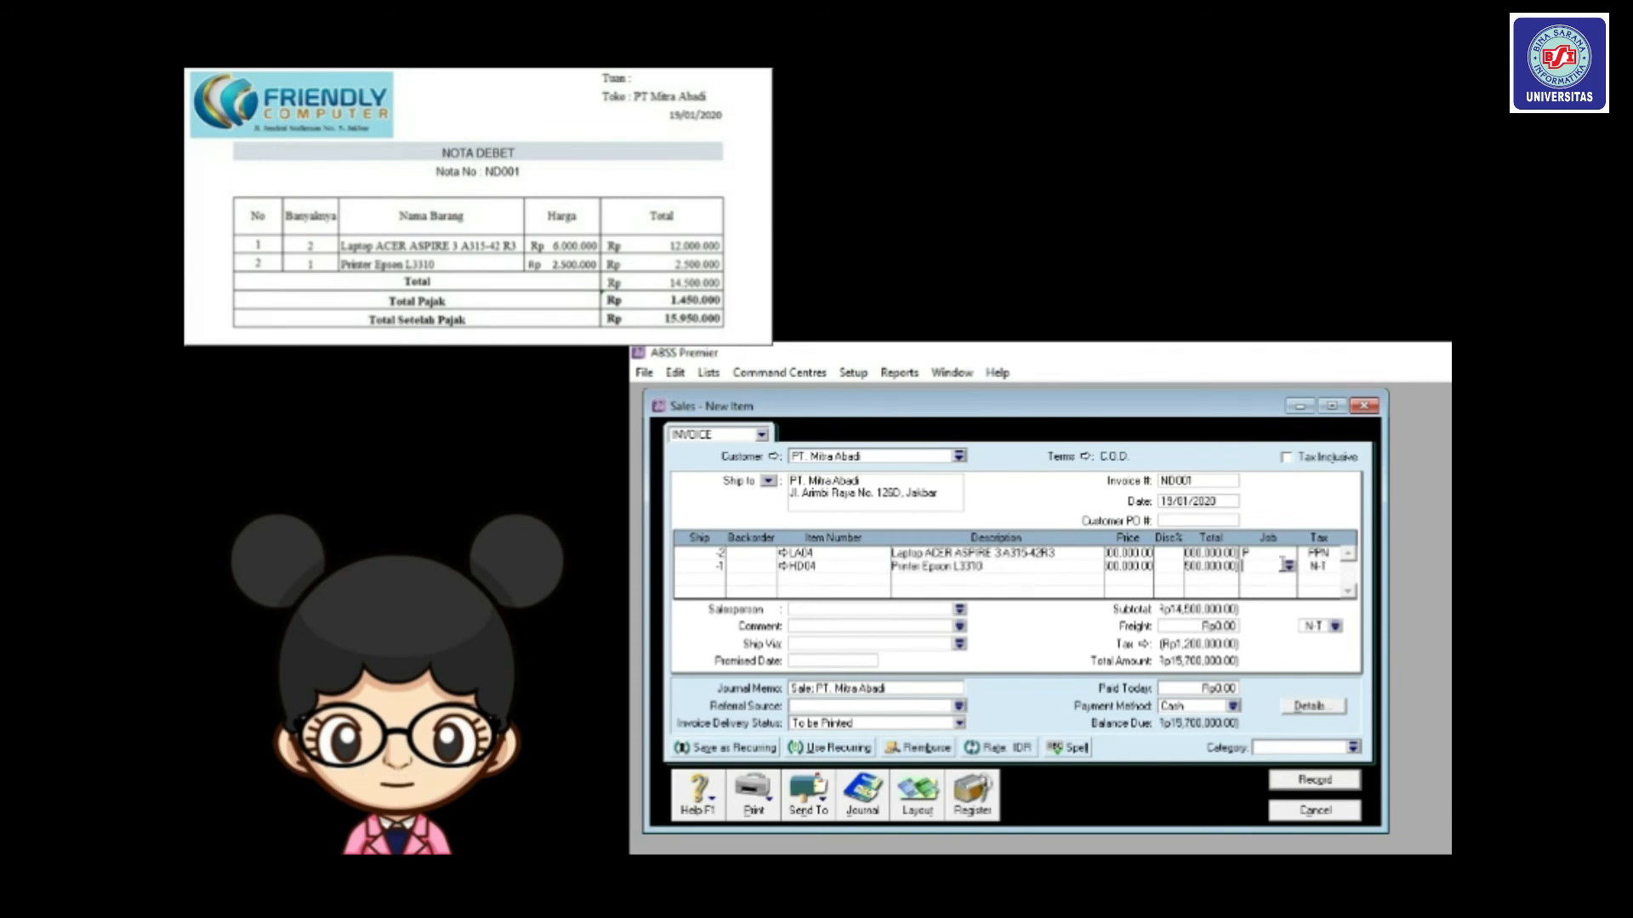
left_click(1289, 568)
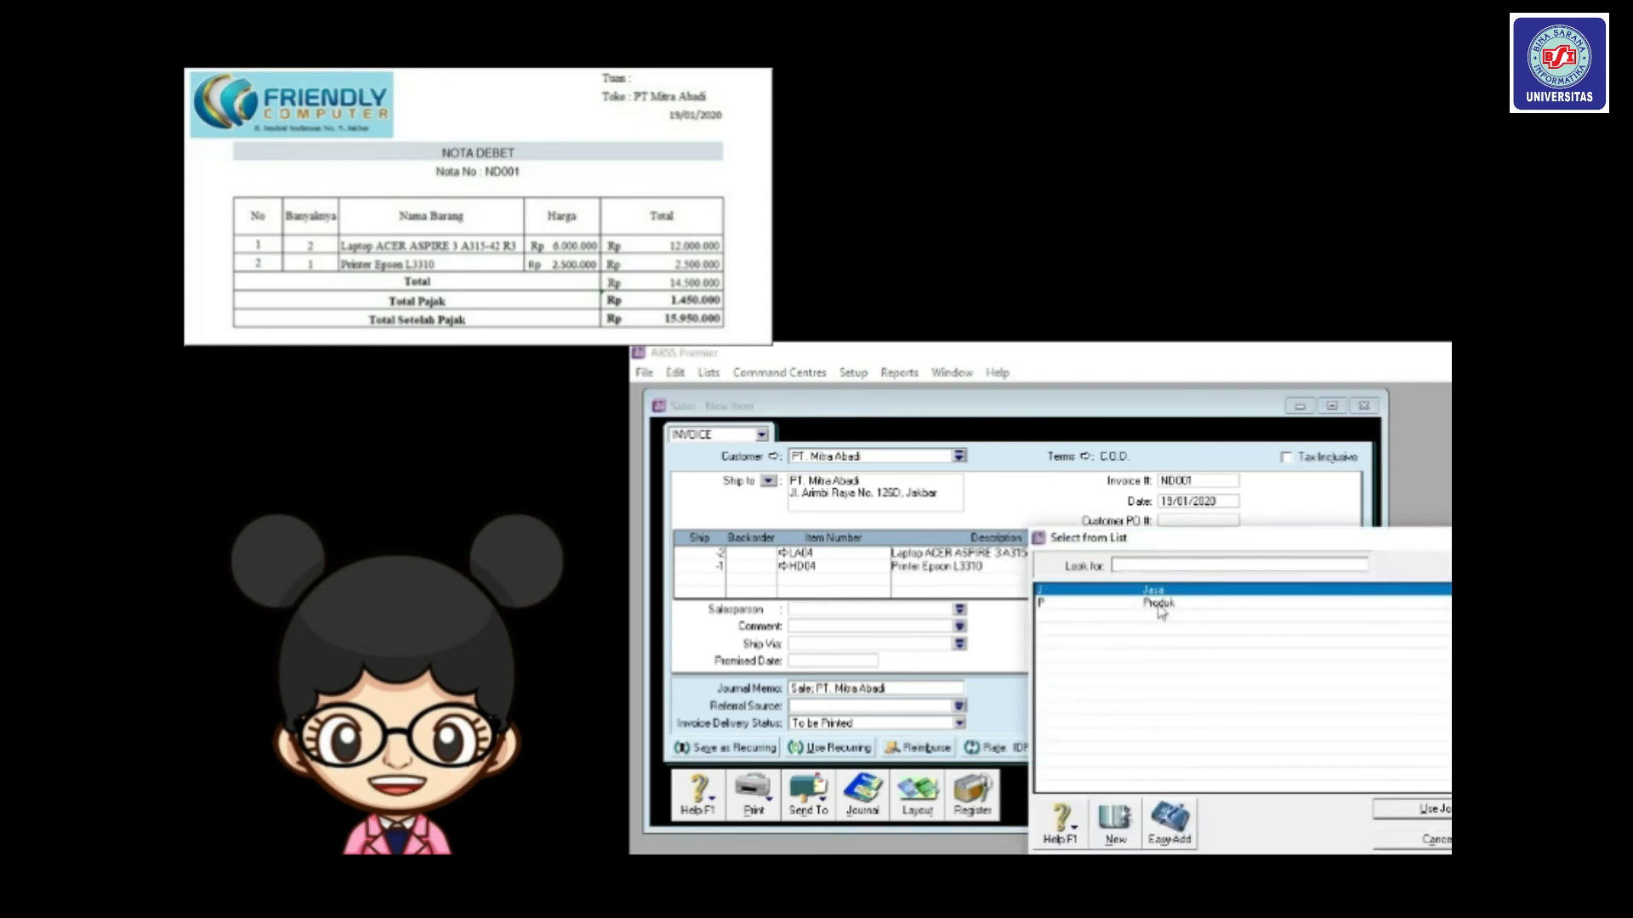
left_click(1159, 603)
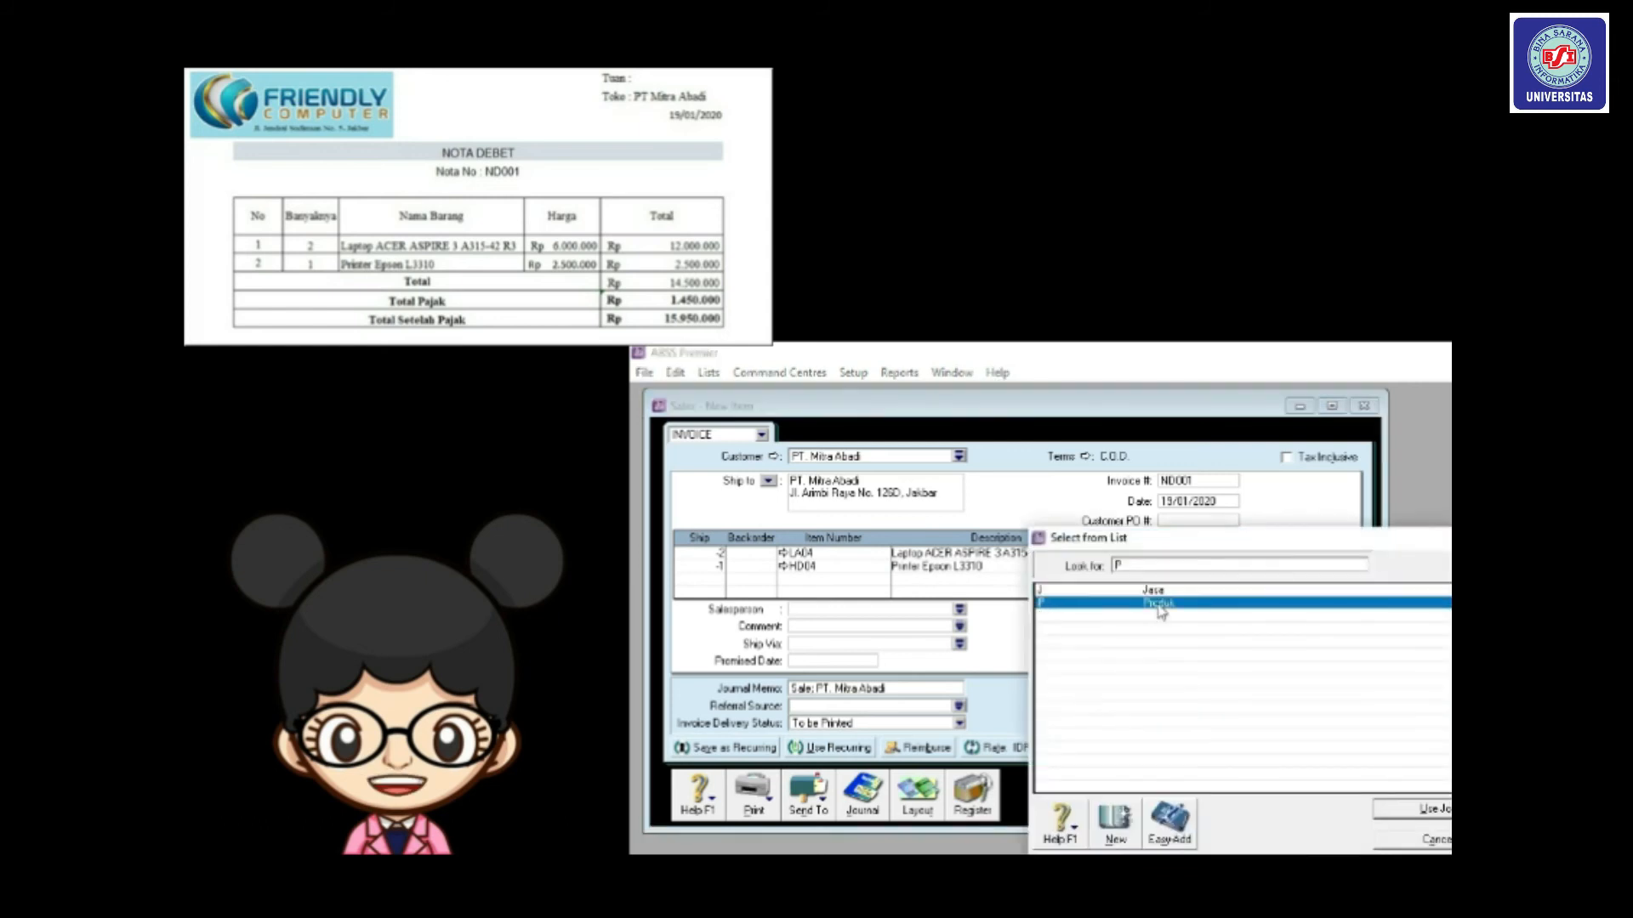
left_click(1381, 813)
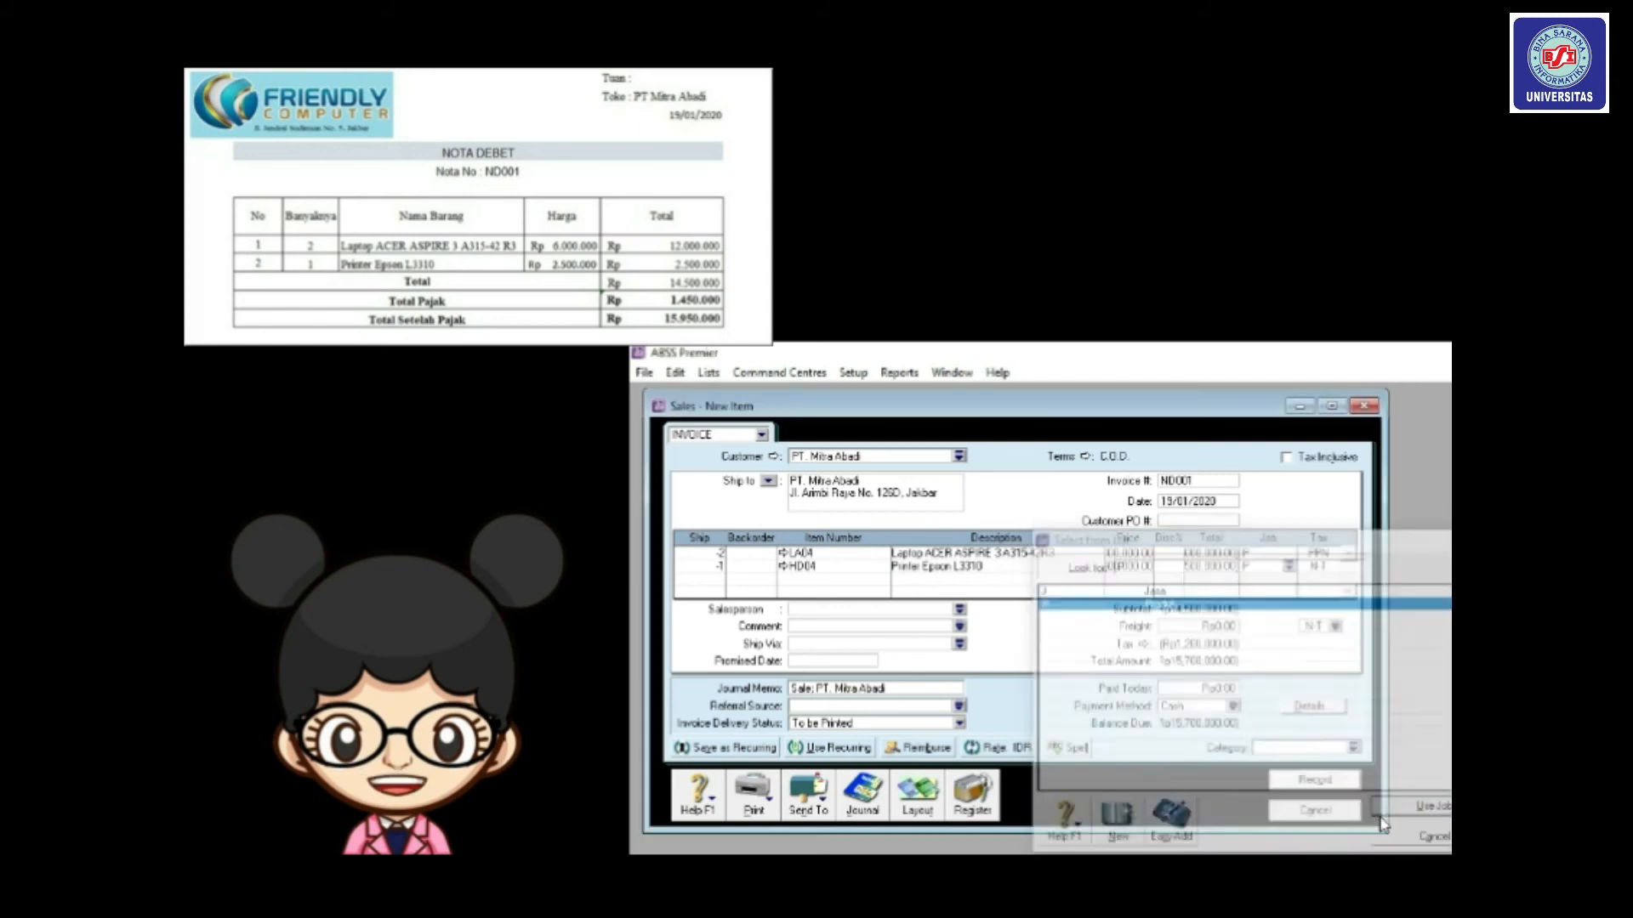
Set PPN tax on line two and freight, choose category Local, and record ND001.
left_click(1321, 567)
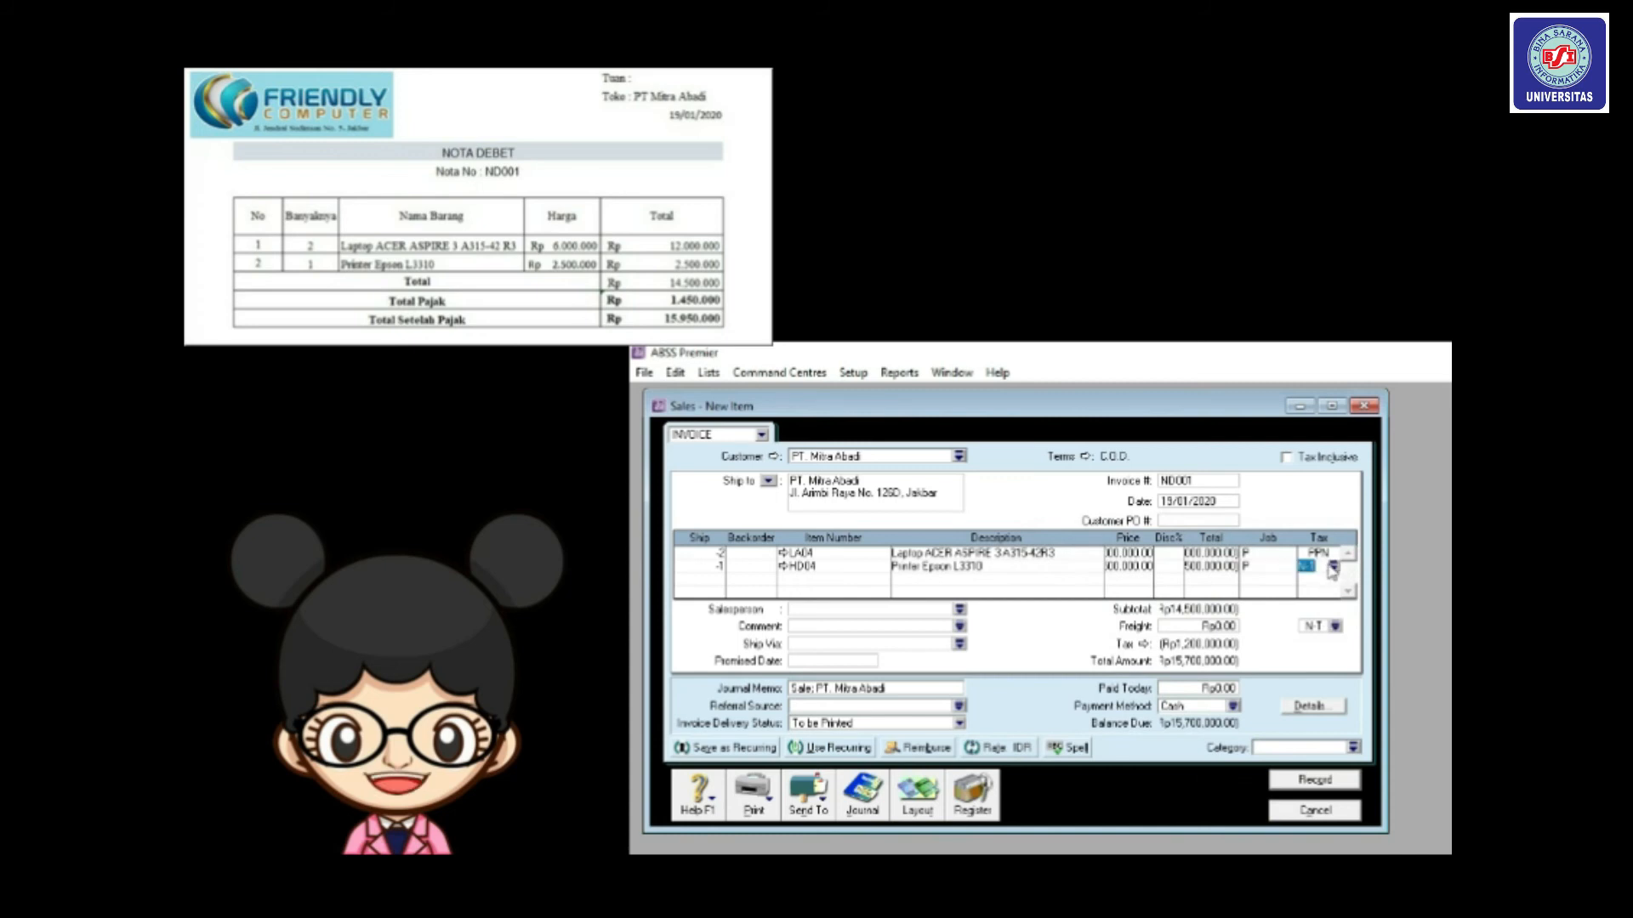
left_click(1333, 566)
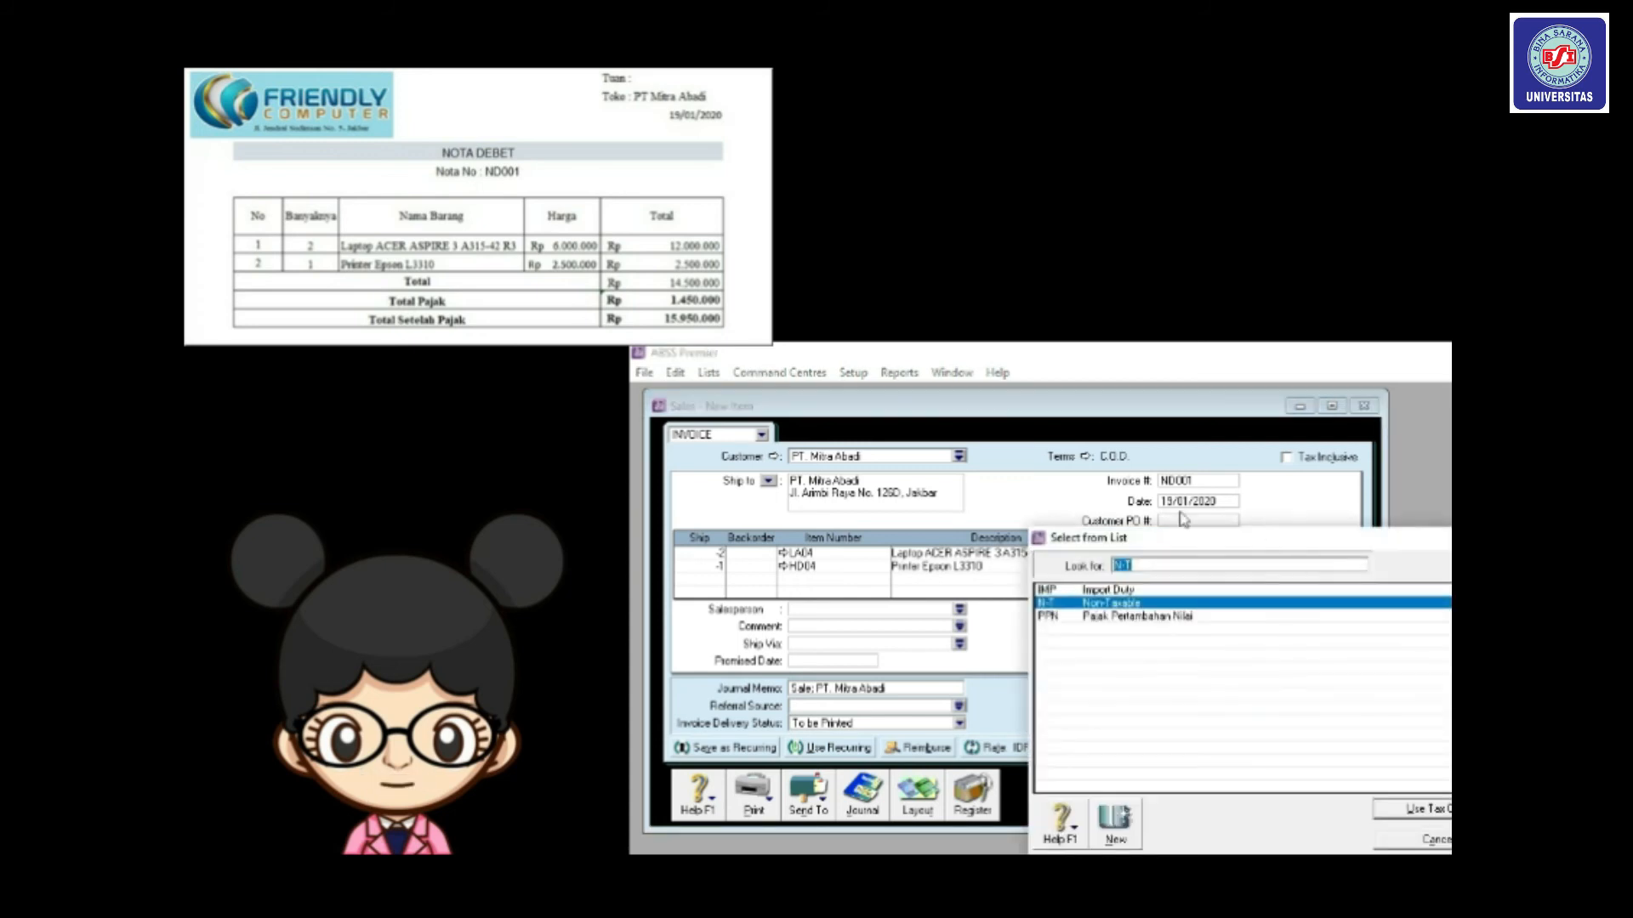
left_click_drag(1156, 548, 1078, 484)
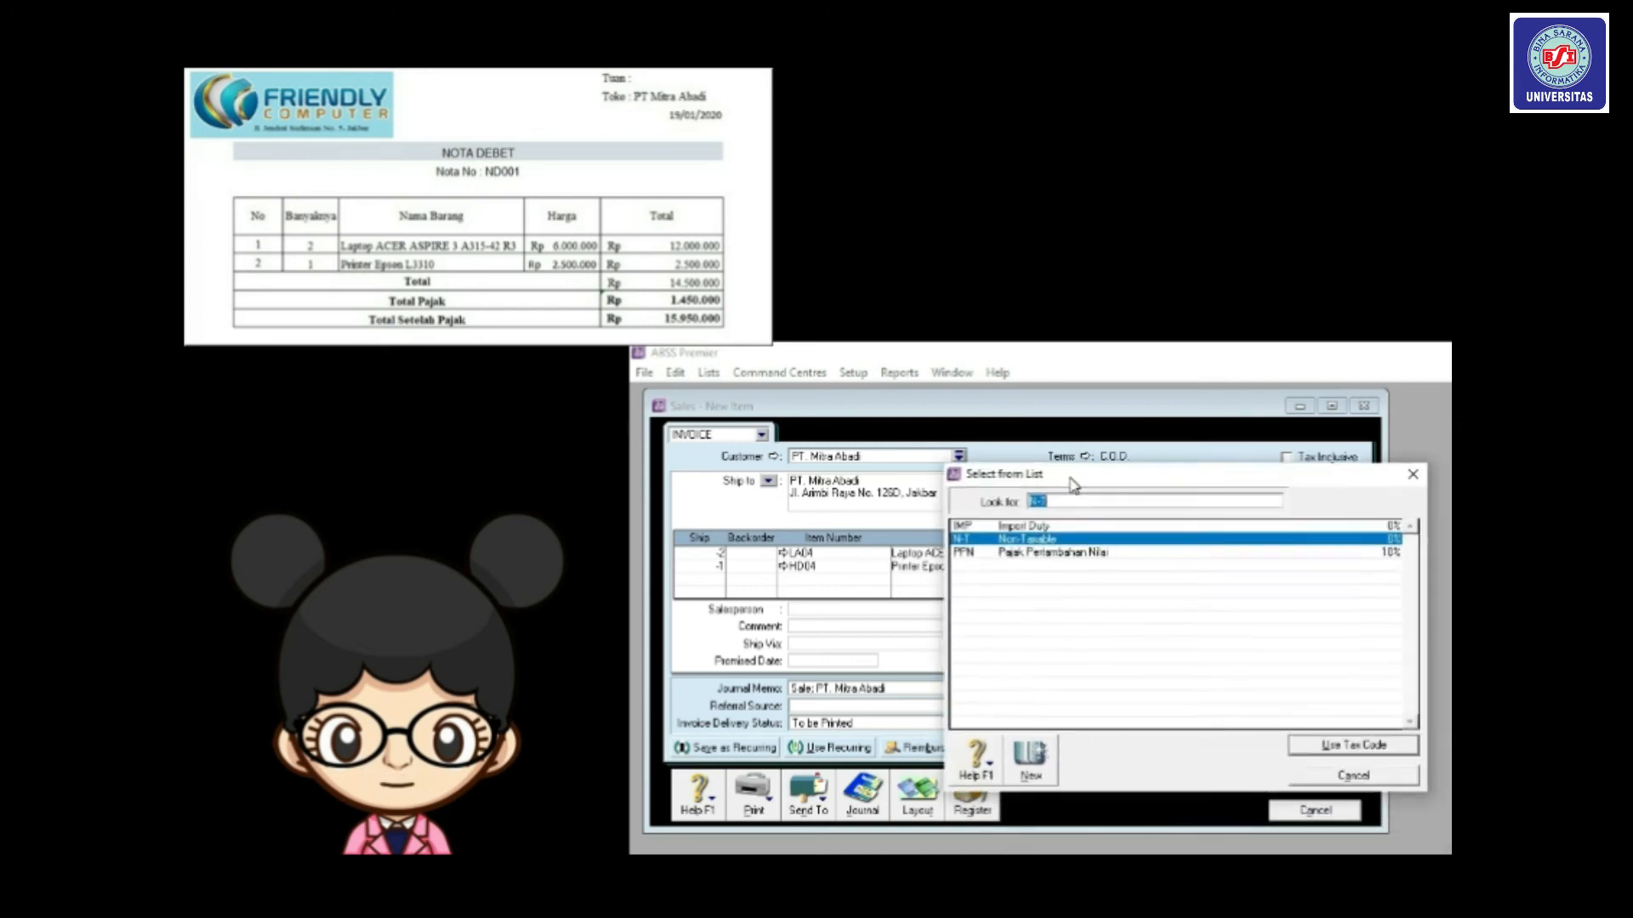
double_click(1116, 555)
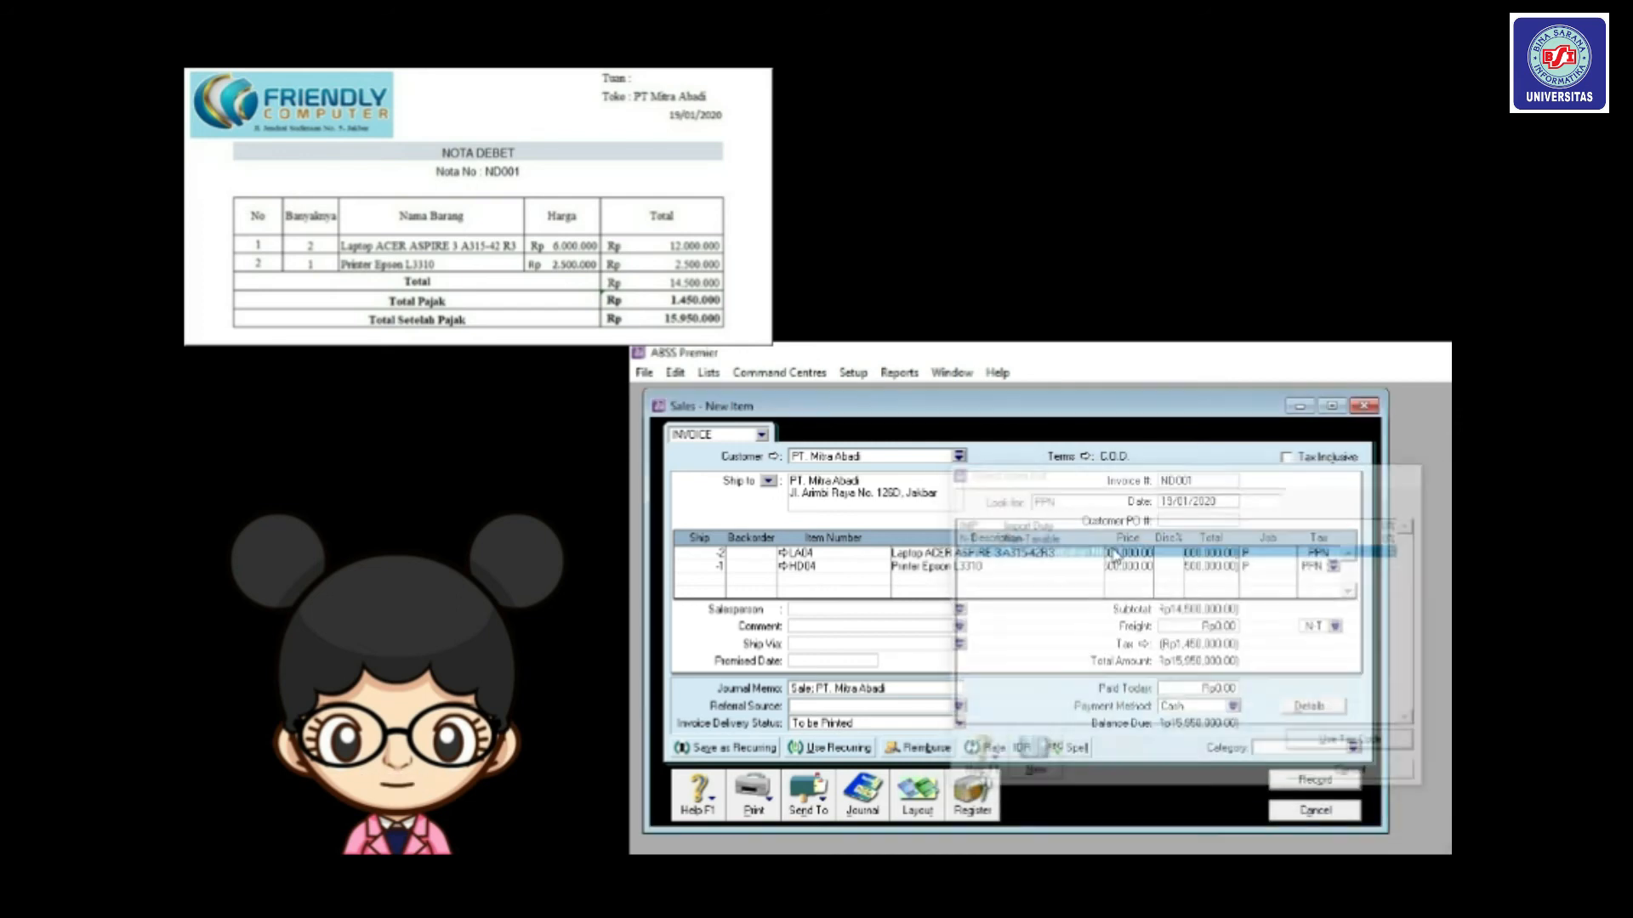
left_click(1337, 627)
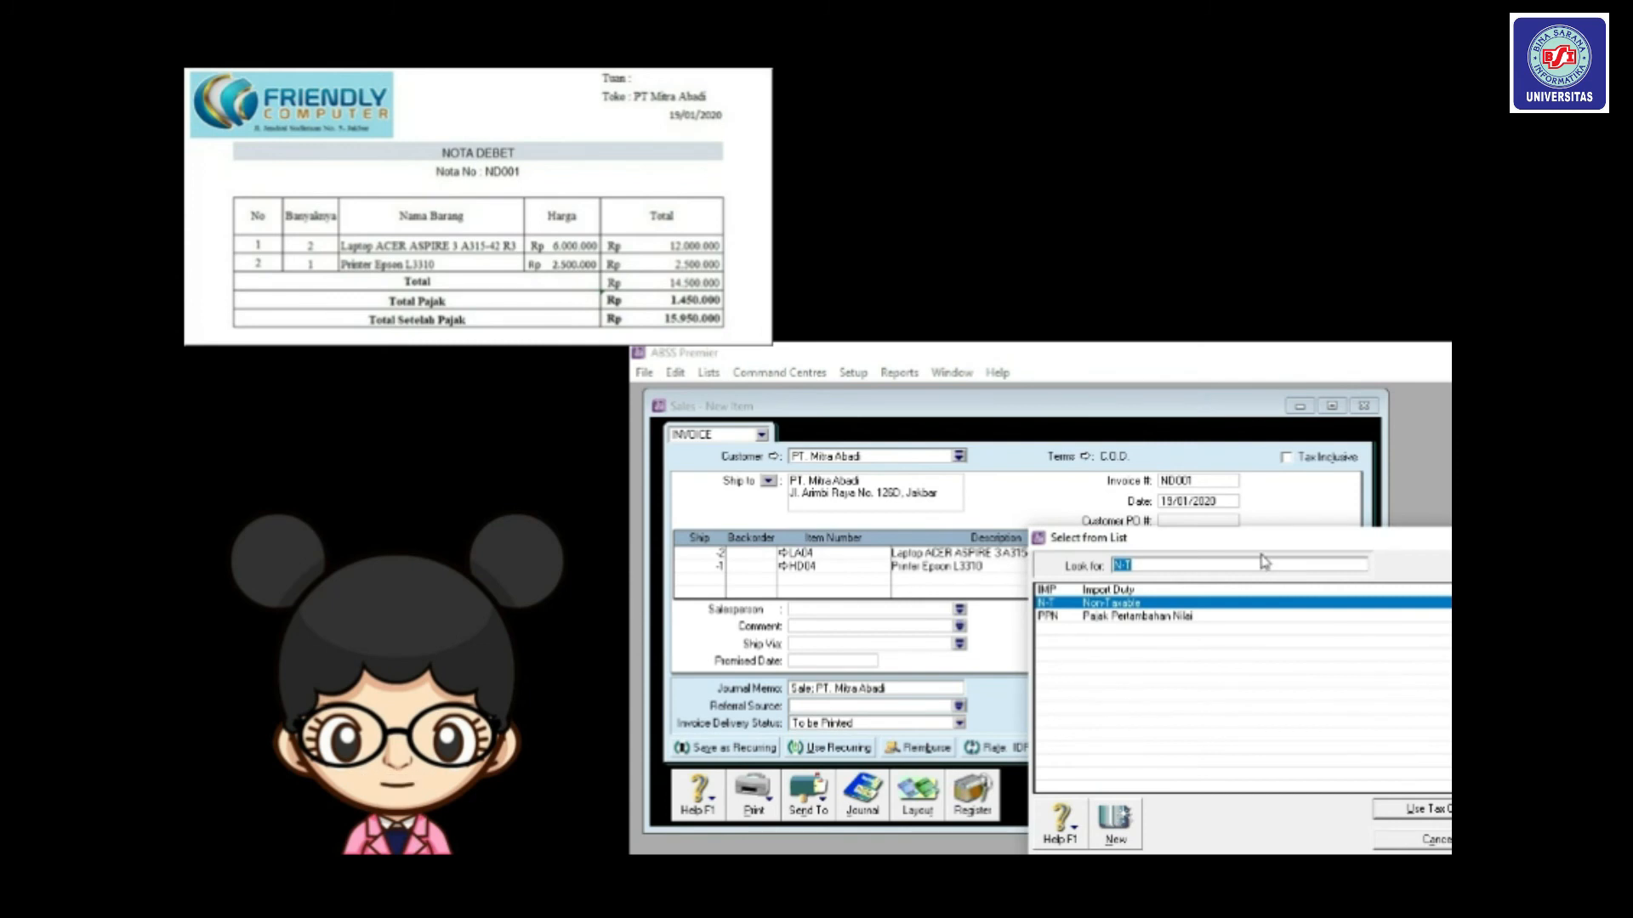
left_click_drag(1174, 546, 1046, 452)
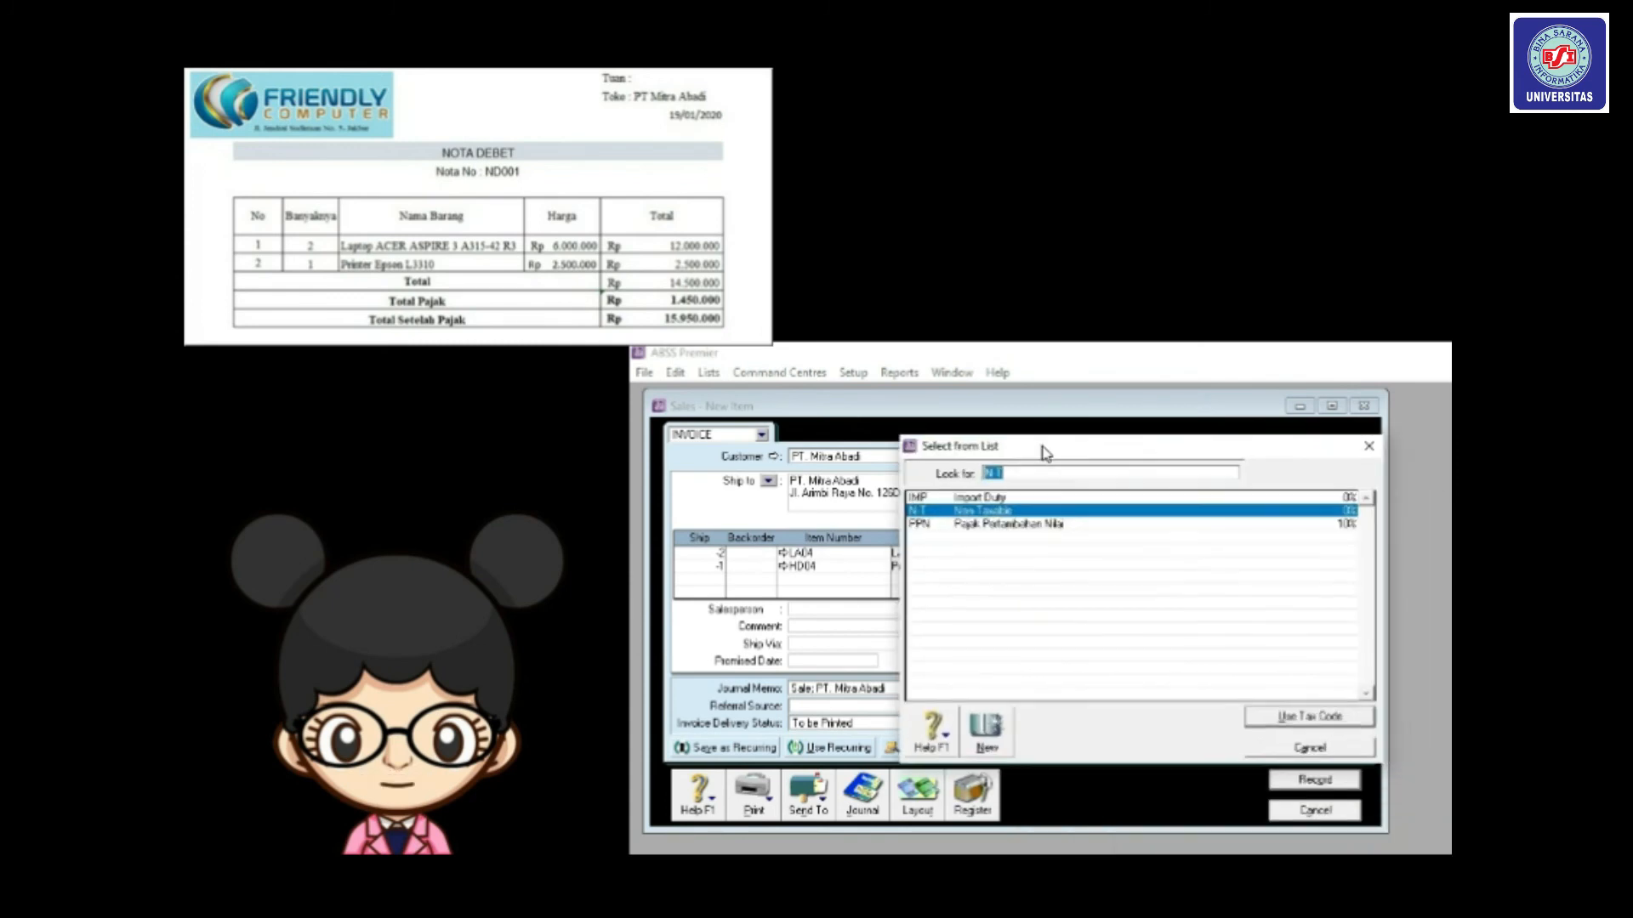
double_click(1049, 522)
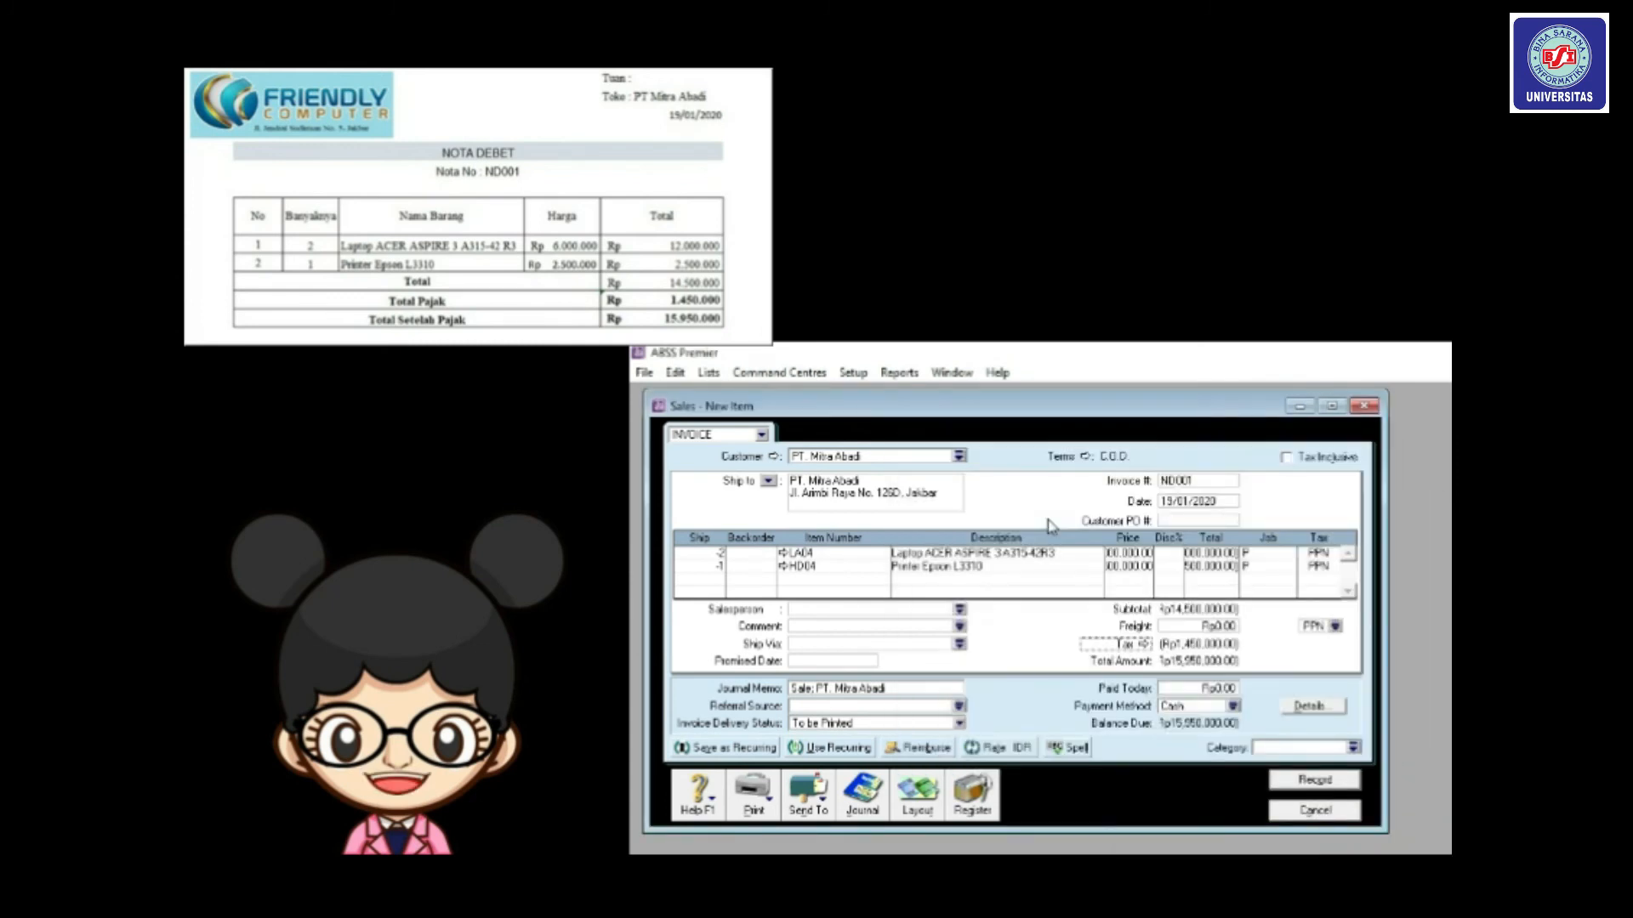
left_click(1353, 747)
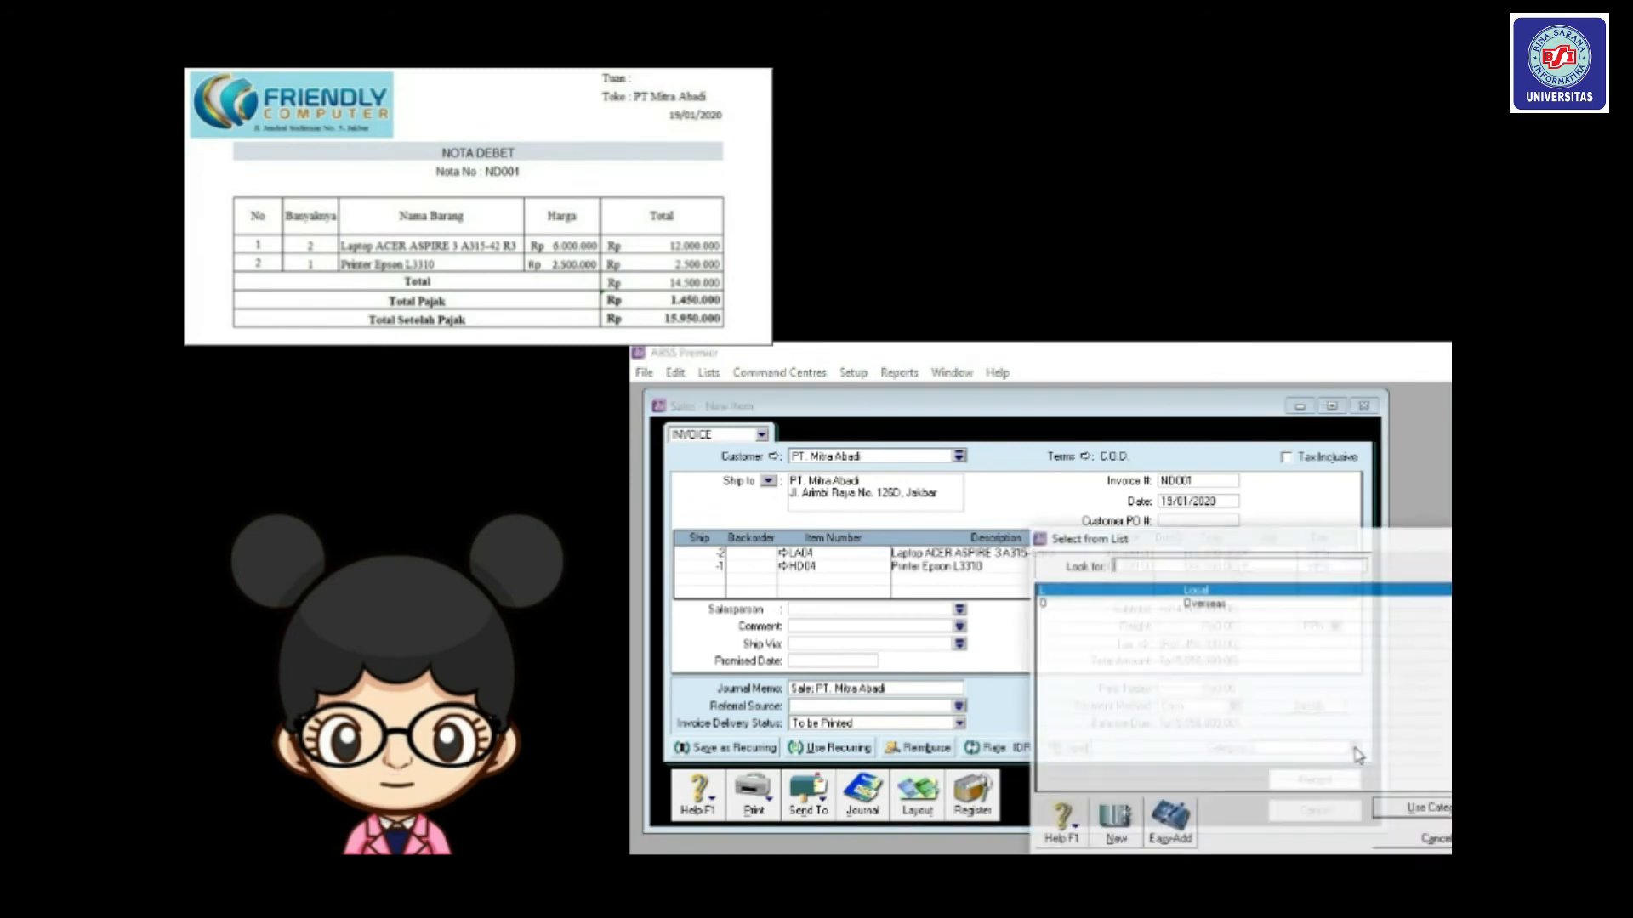
double_click(1148, 592)
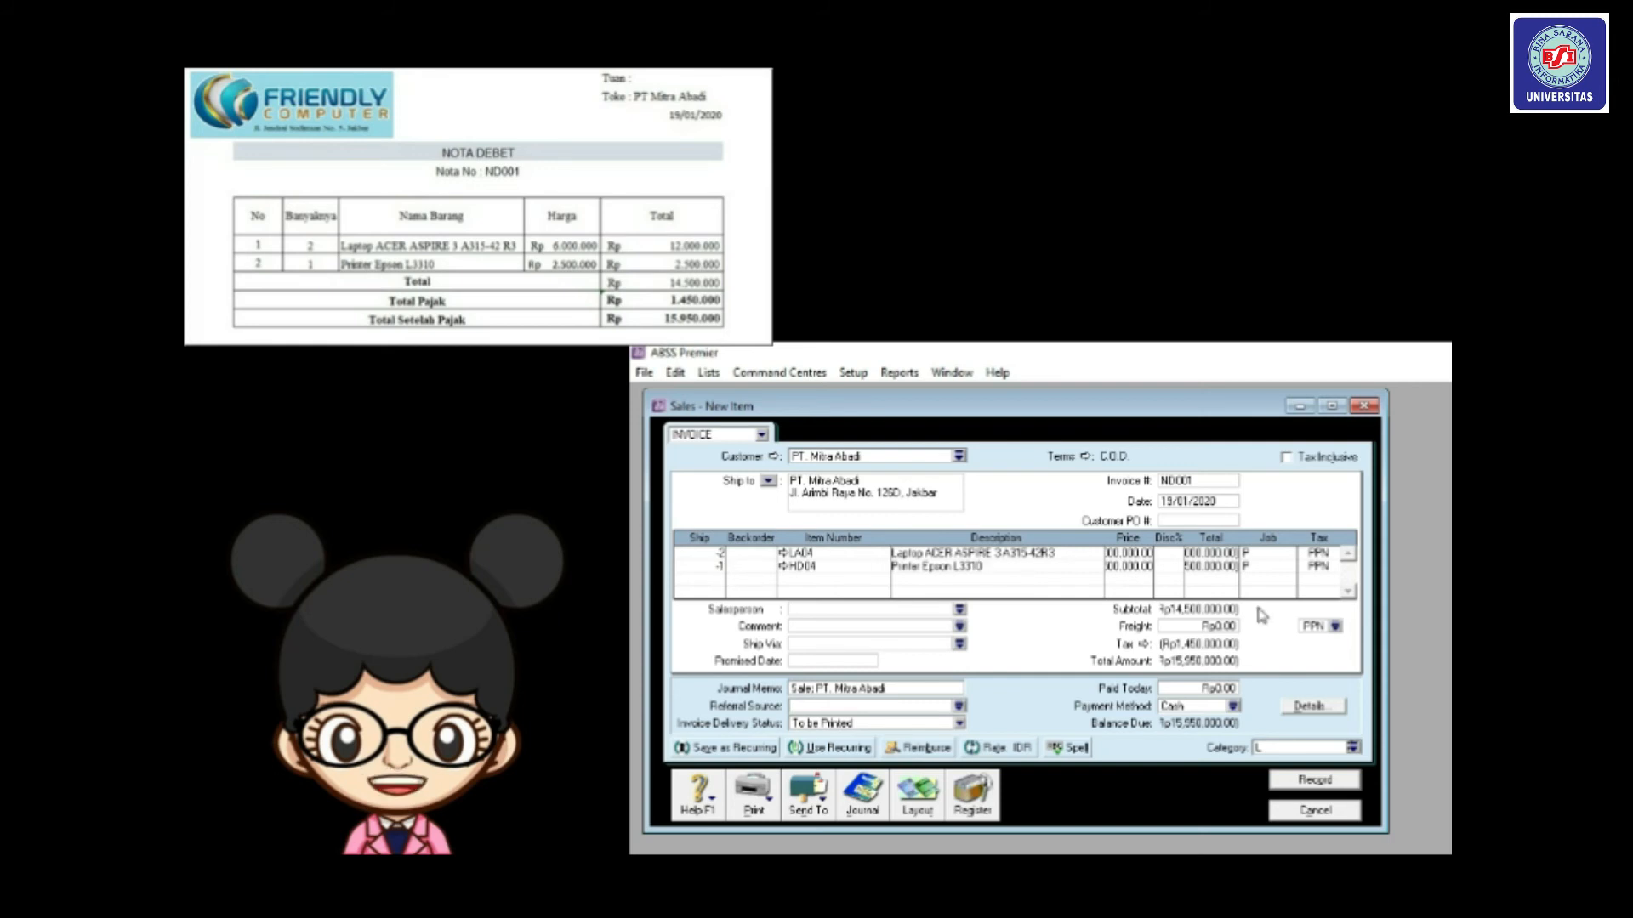
left_click(1316, 783)
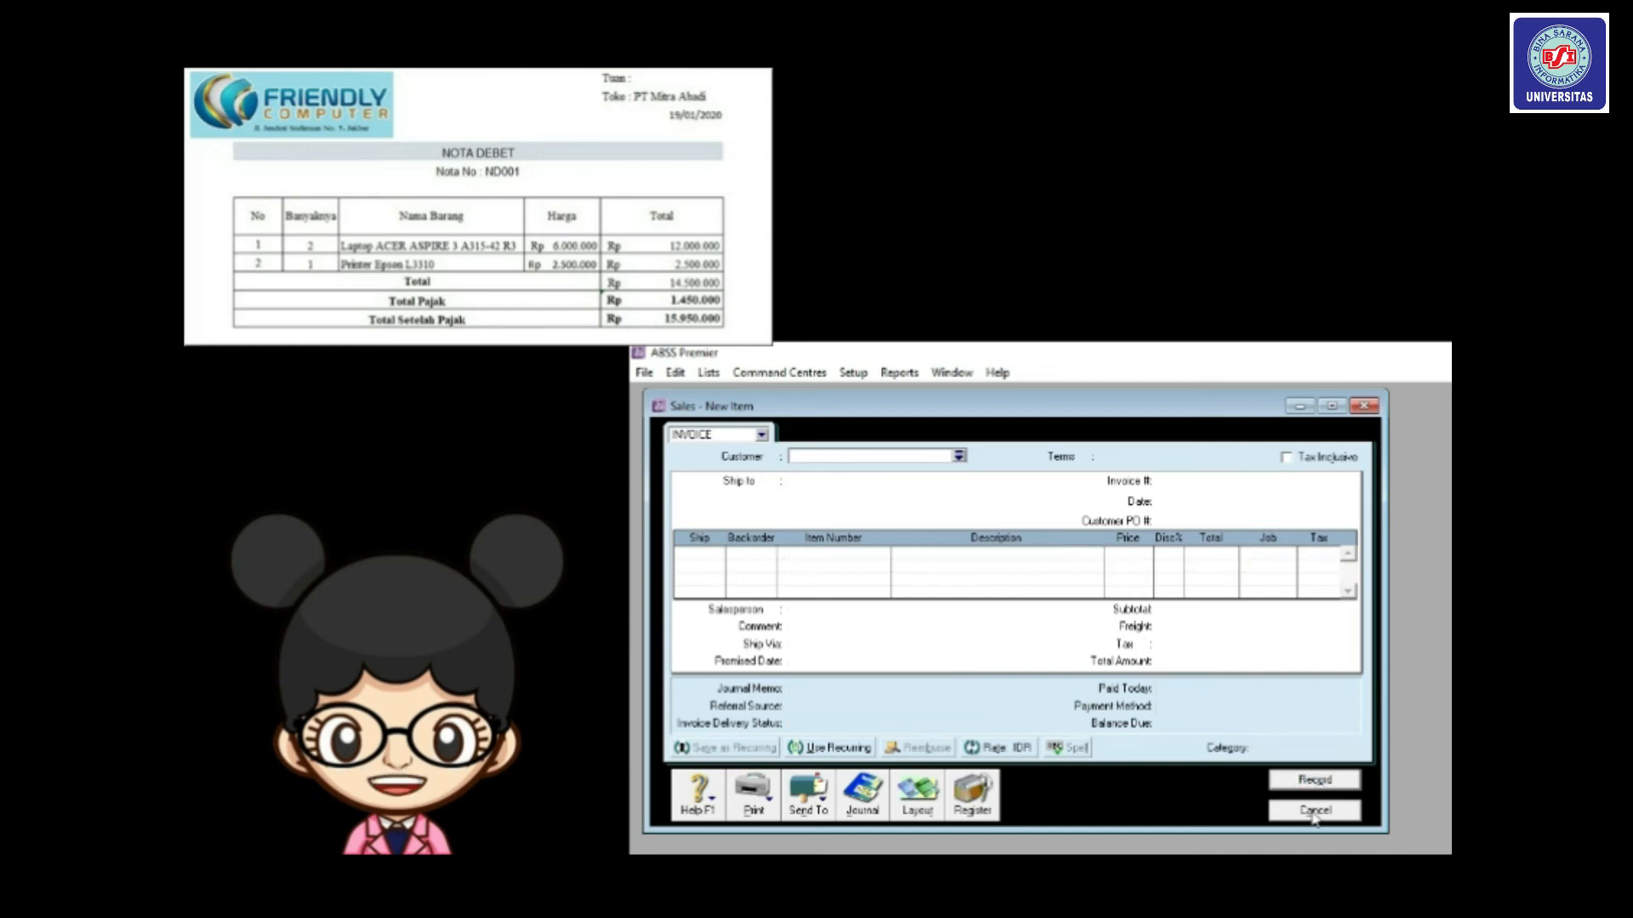
left_click(1316, 815)
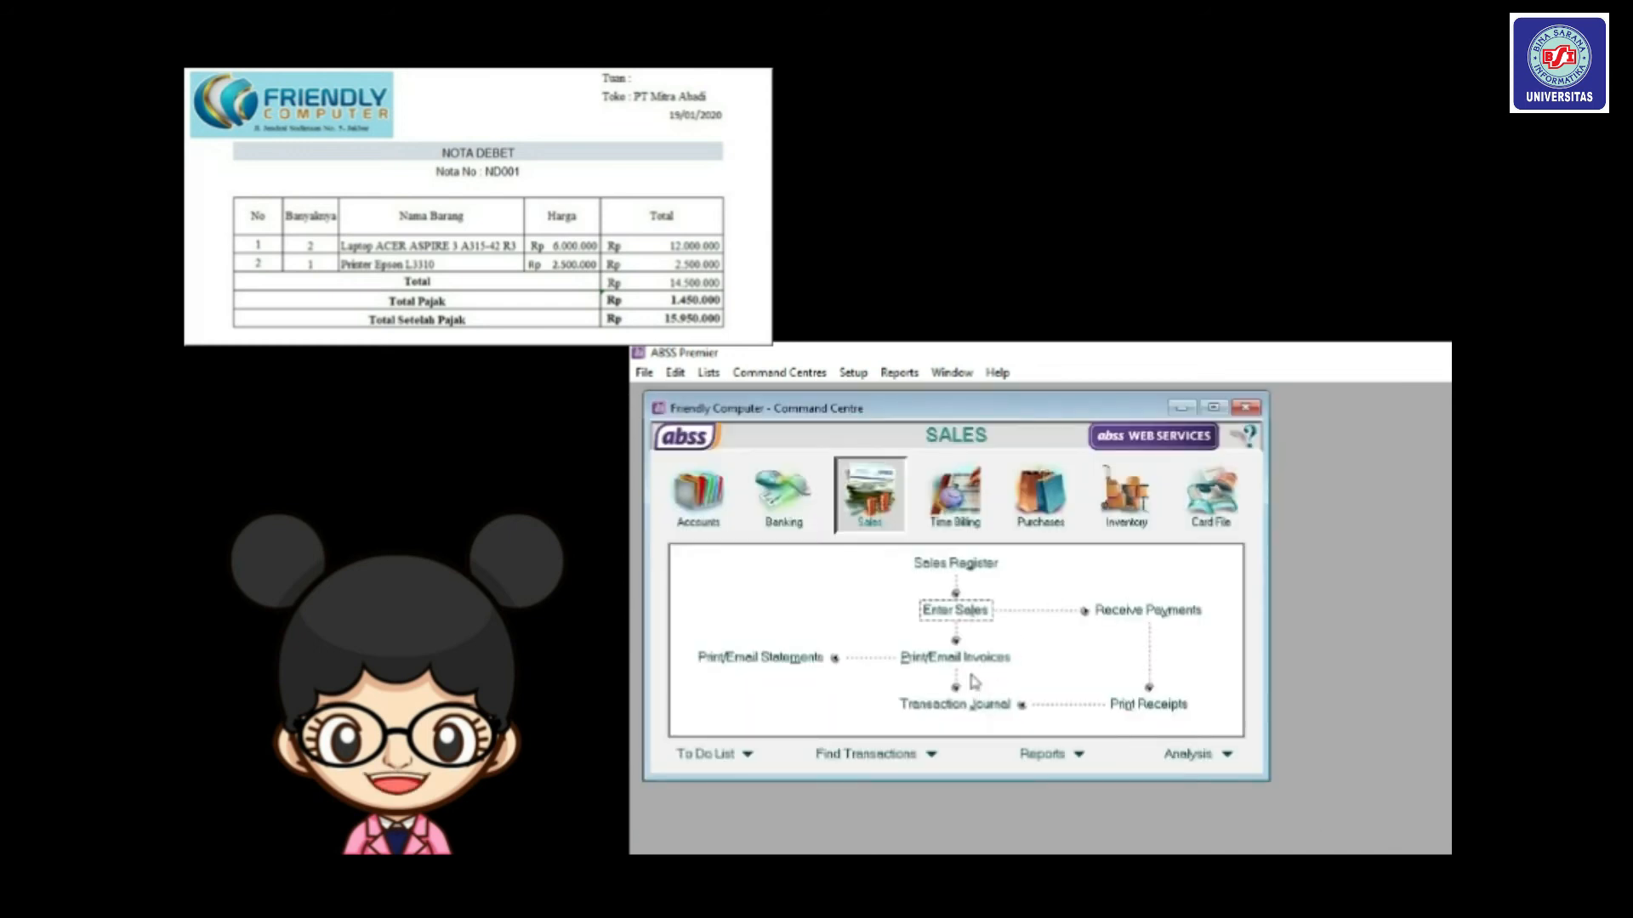
Apply credit ND001 in full to the open invoice, dated 19/01/2020, and record it.
left_click(957, 564)
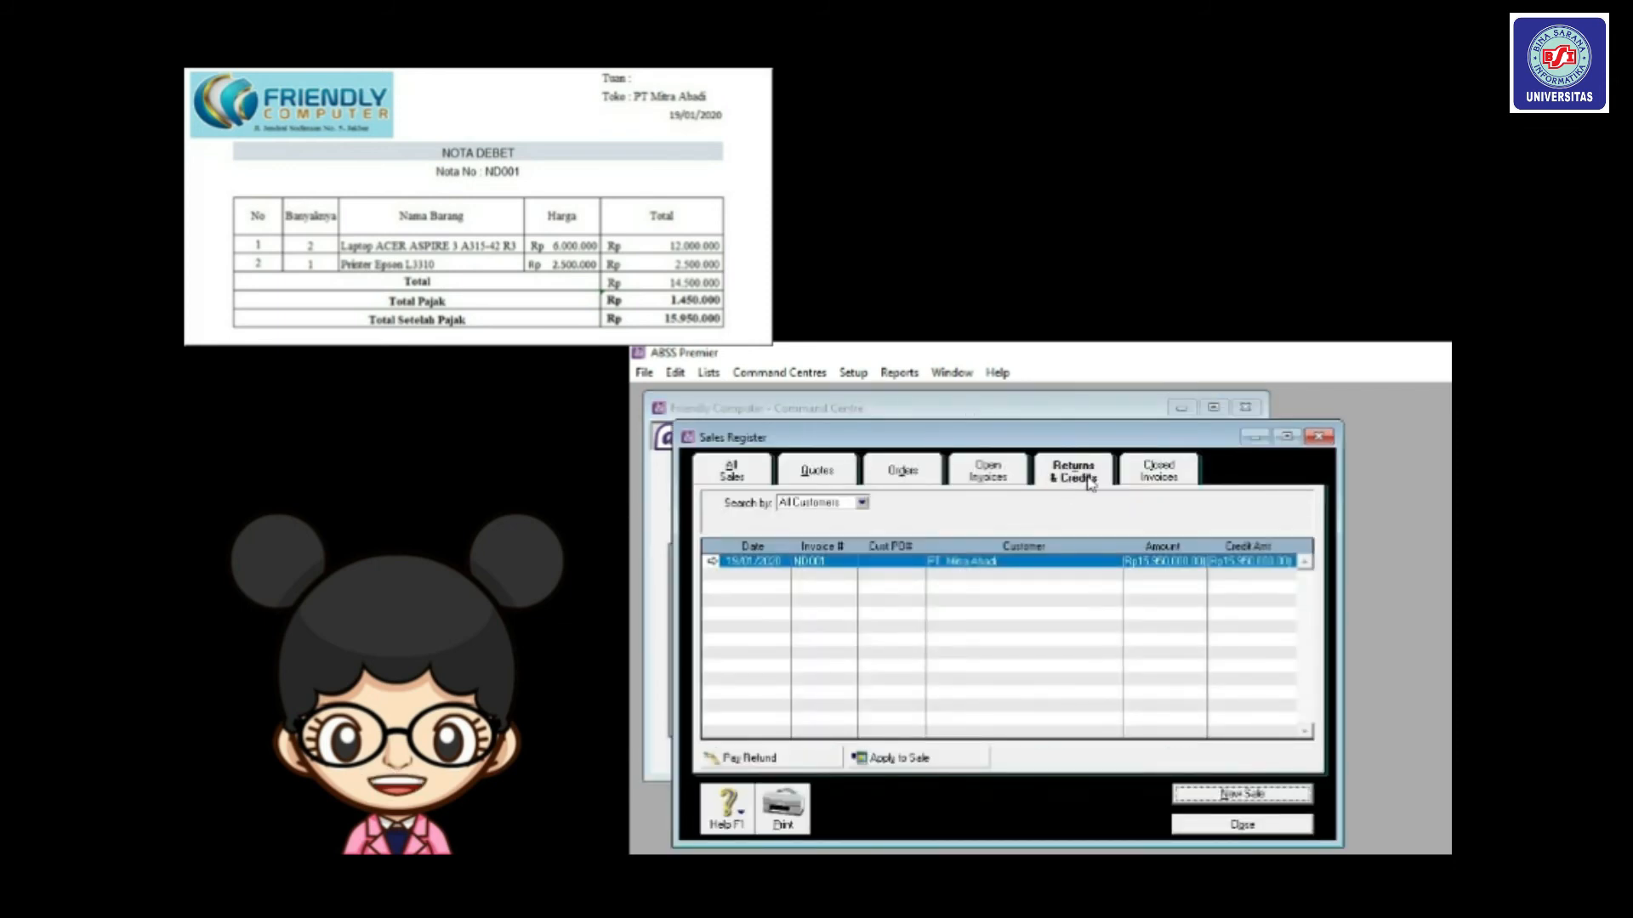
left_click(893, 764)
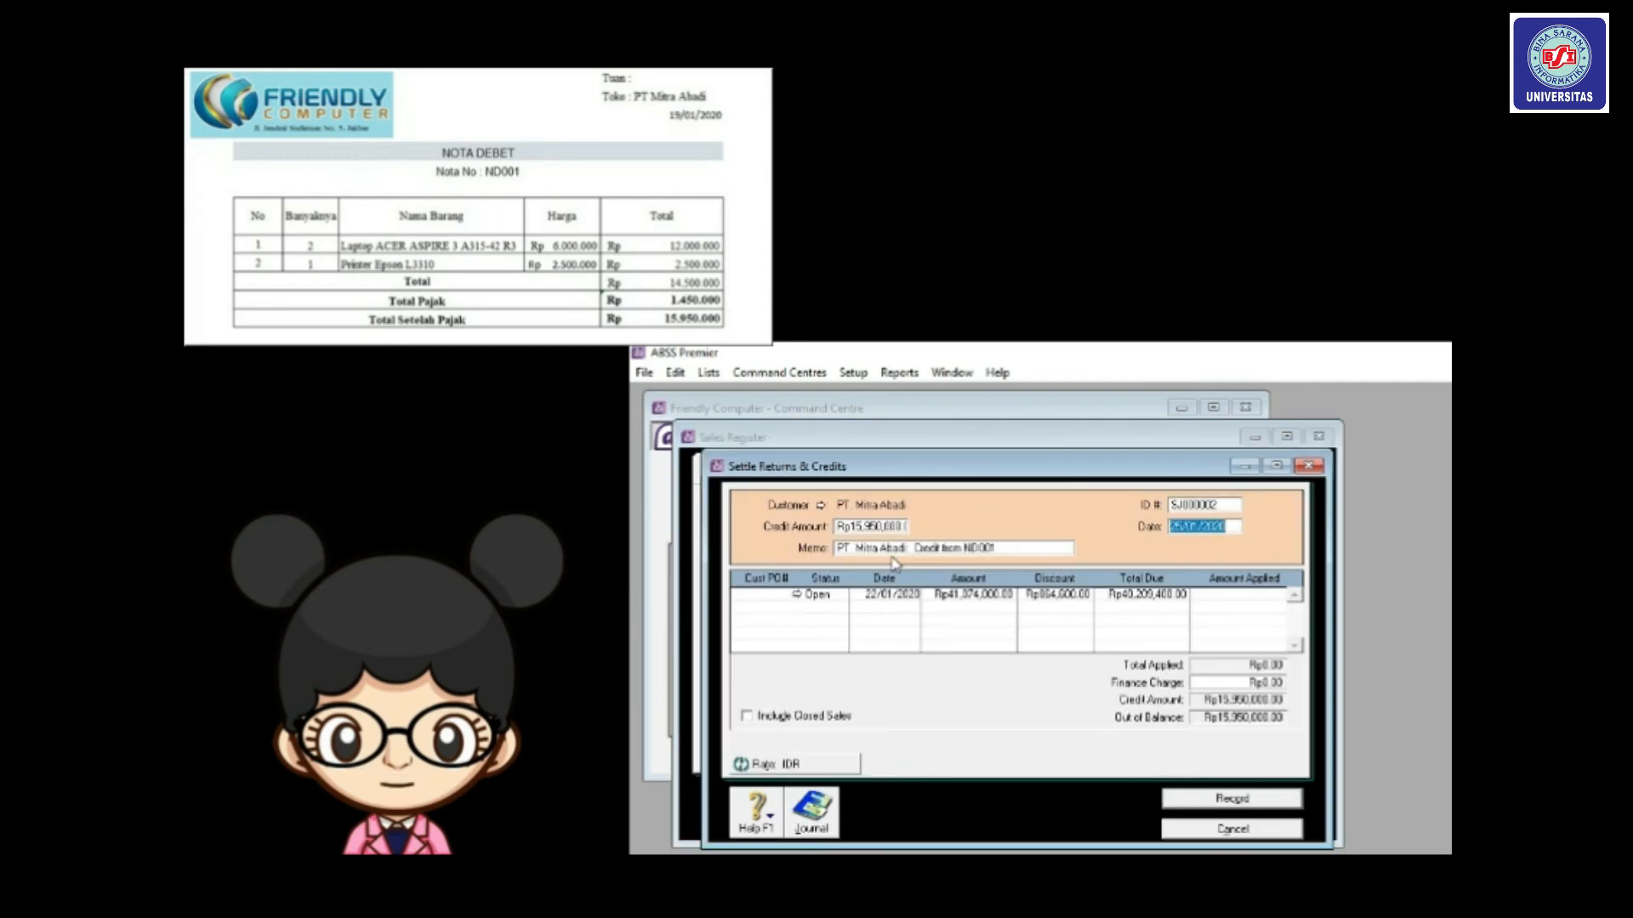
left_click(1194, 505)
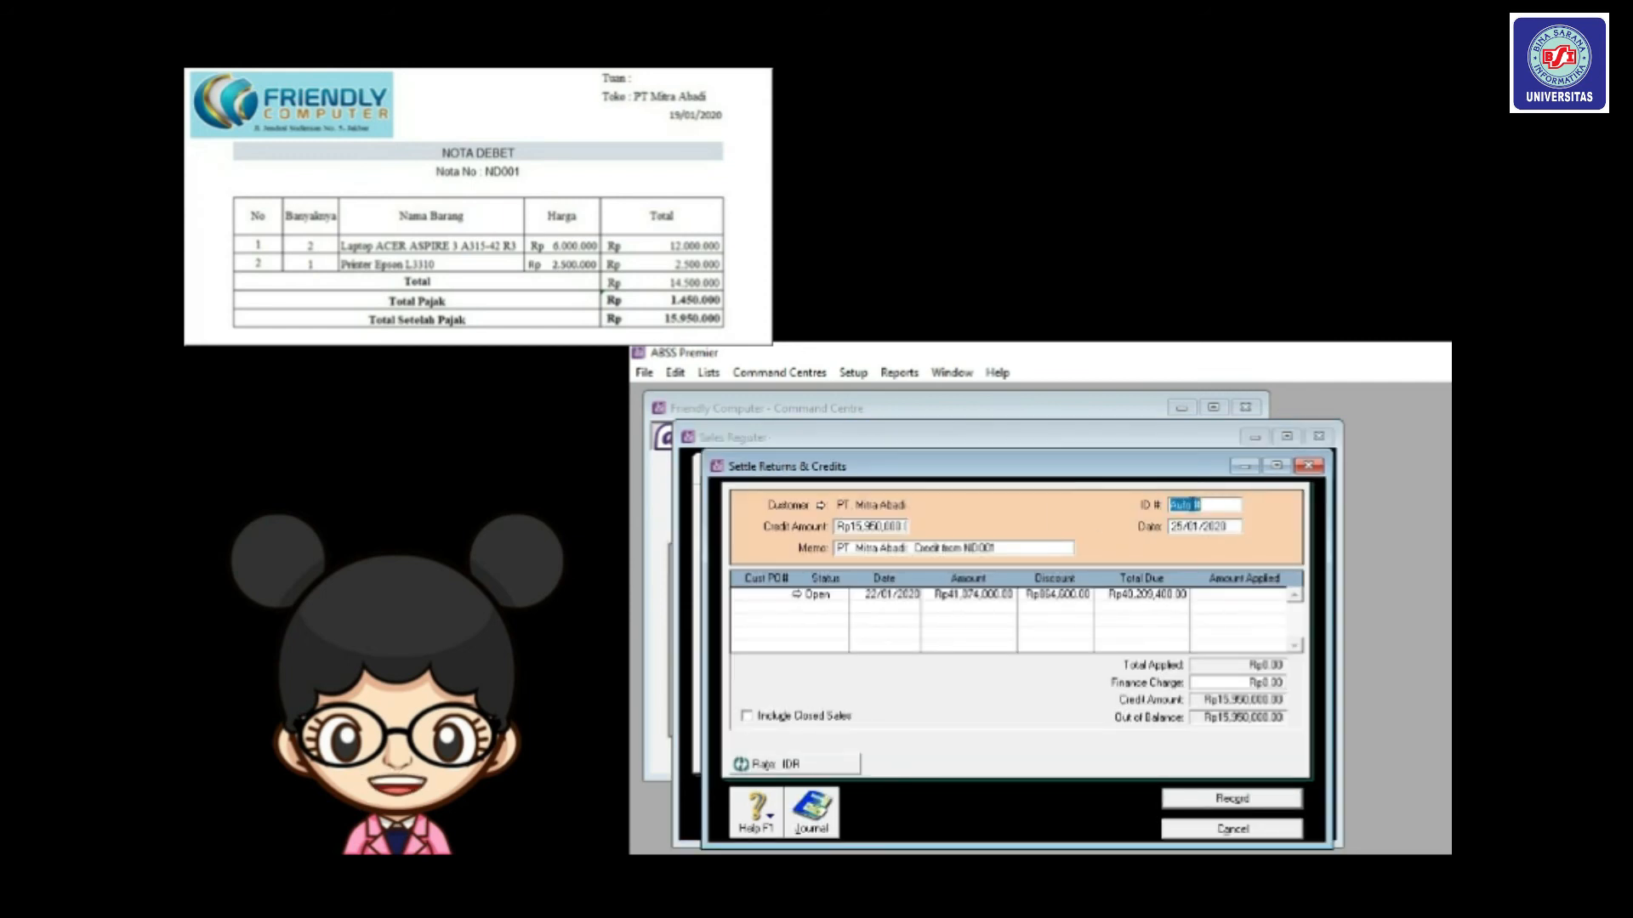
type("ND001")
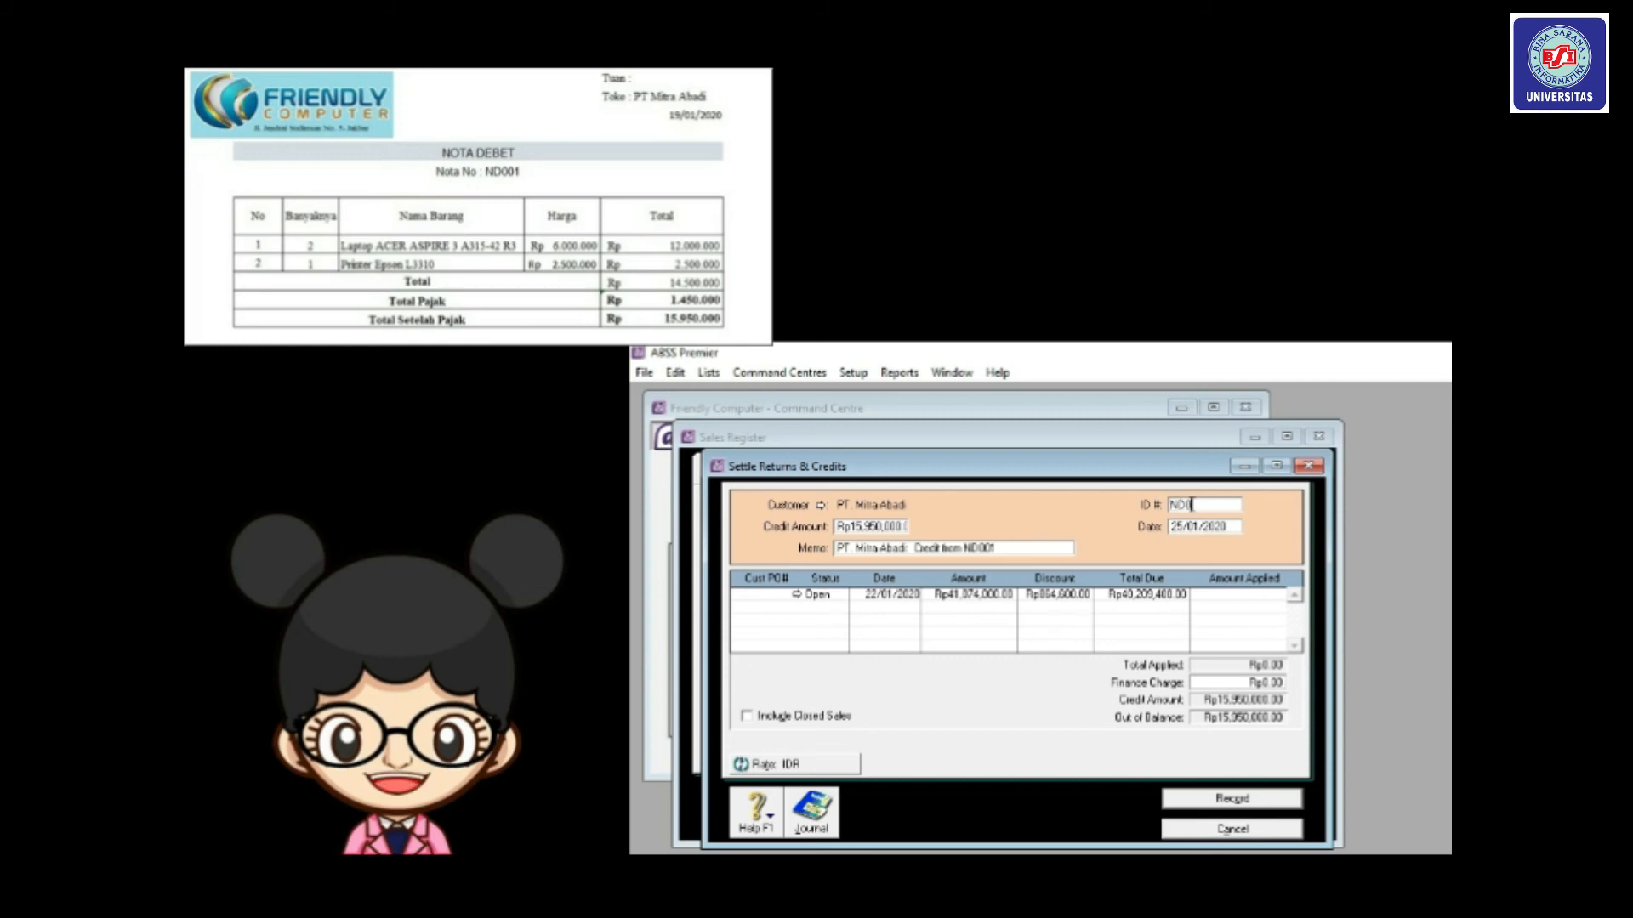
left_click(1187, 524)
left_click(1187, 525)
key("BackSpace")
key("BackSpace")
type("19")
left_click(1238, 595)
key("Tab")
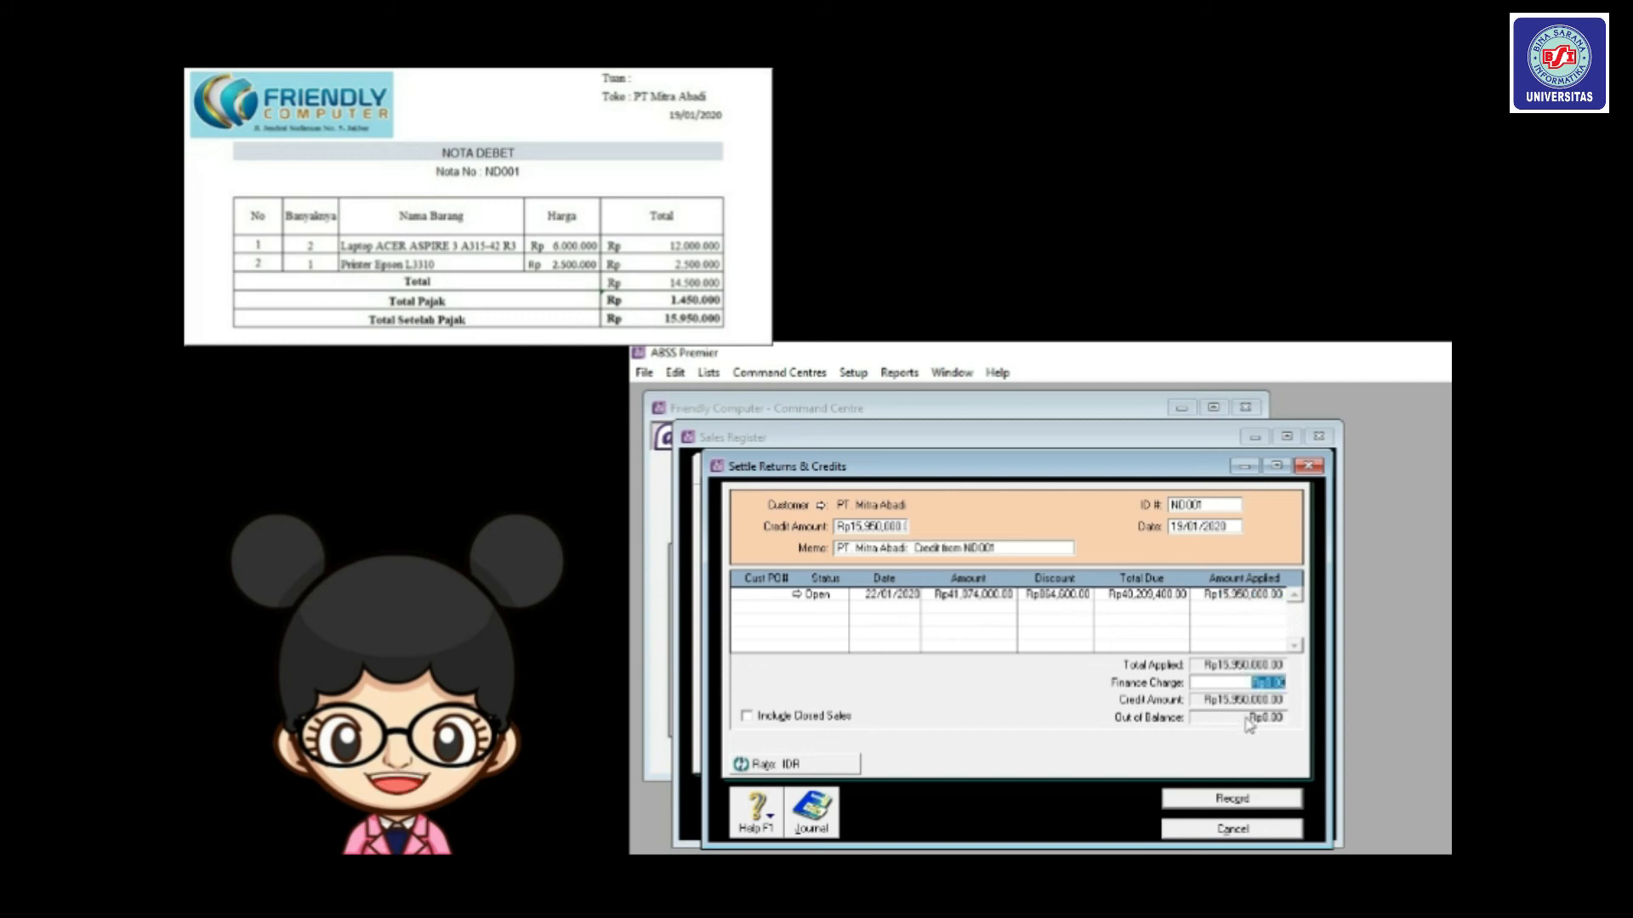
left_click(1211, 798)
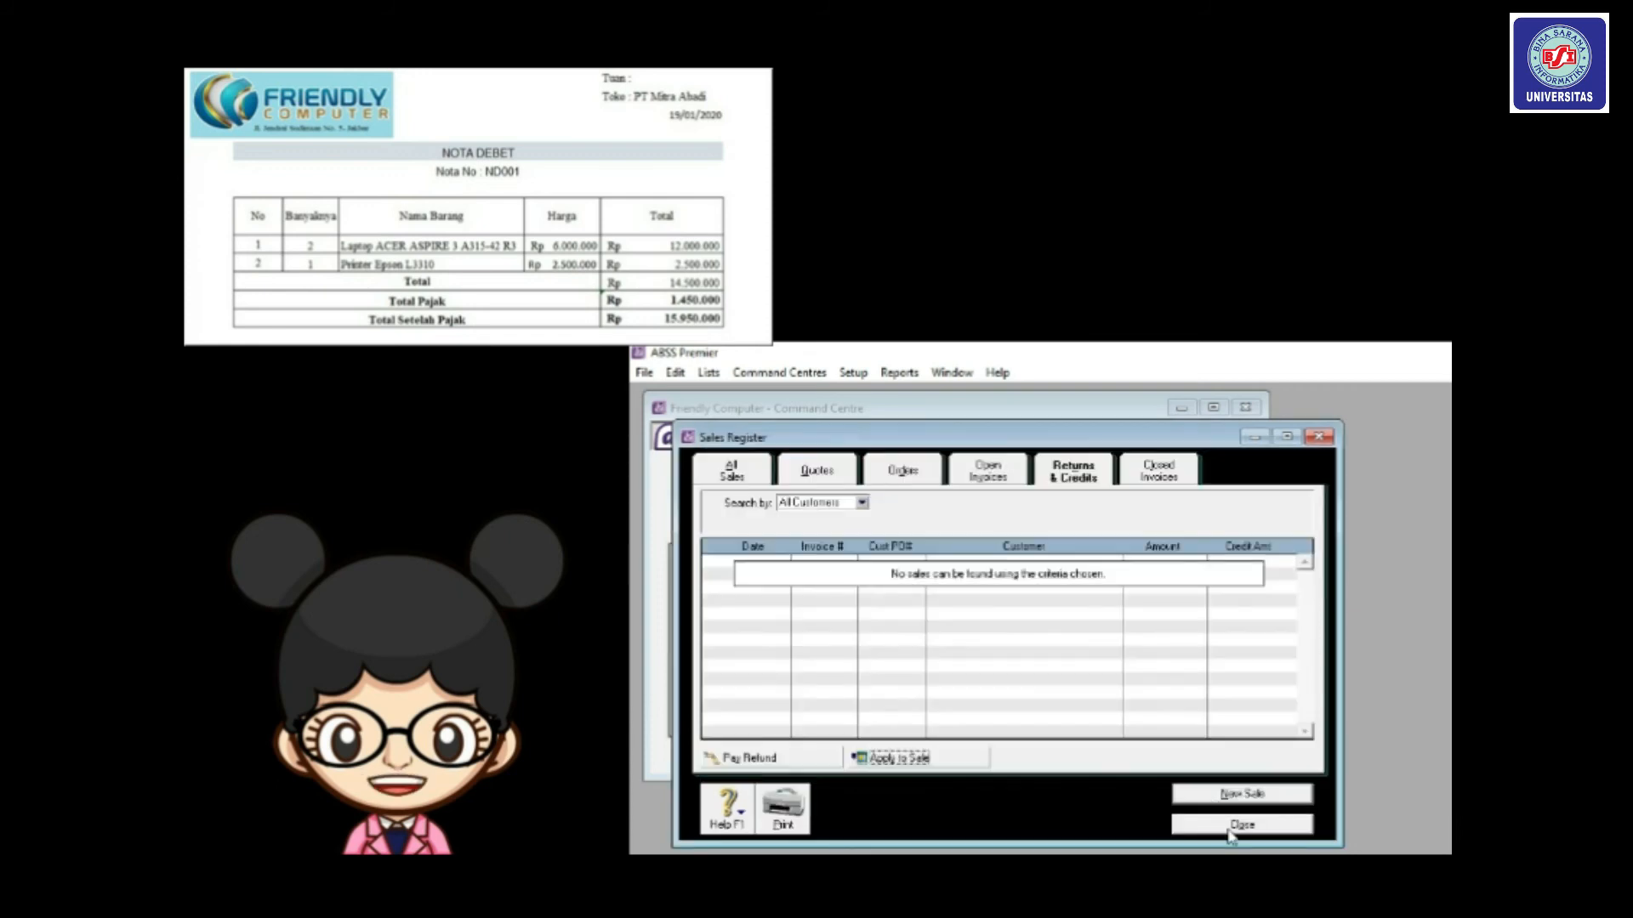
Review the sales journal for 19/01/2020 to 19/01/2020, then close it.
left_click(1235, 829)
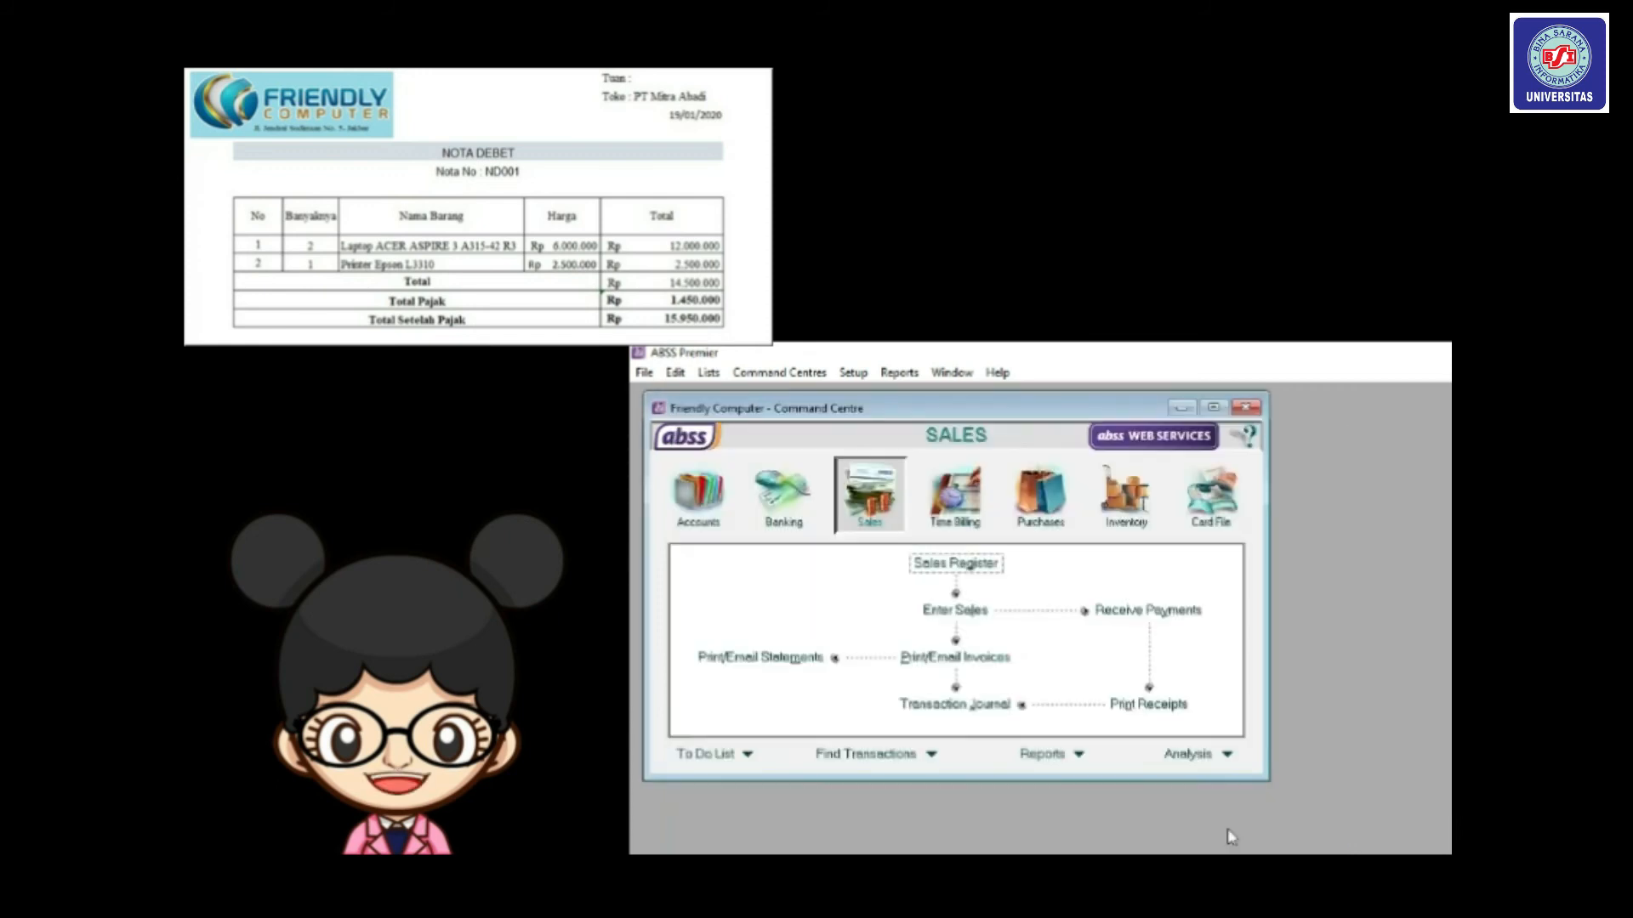
left_click(973, 705)
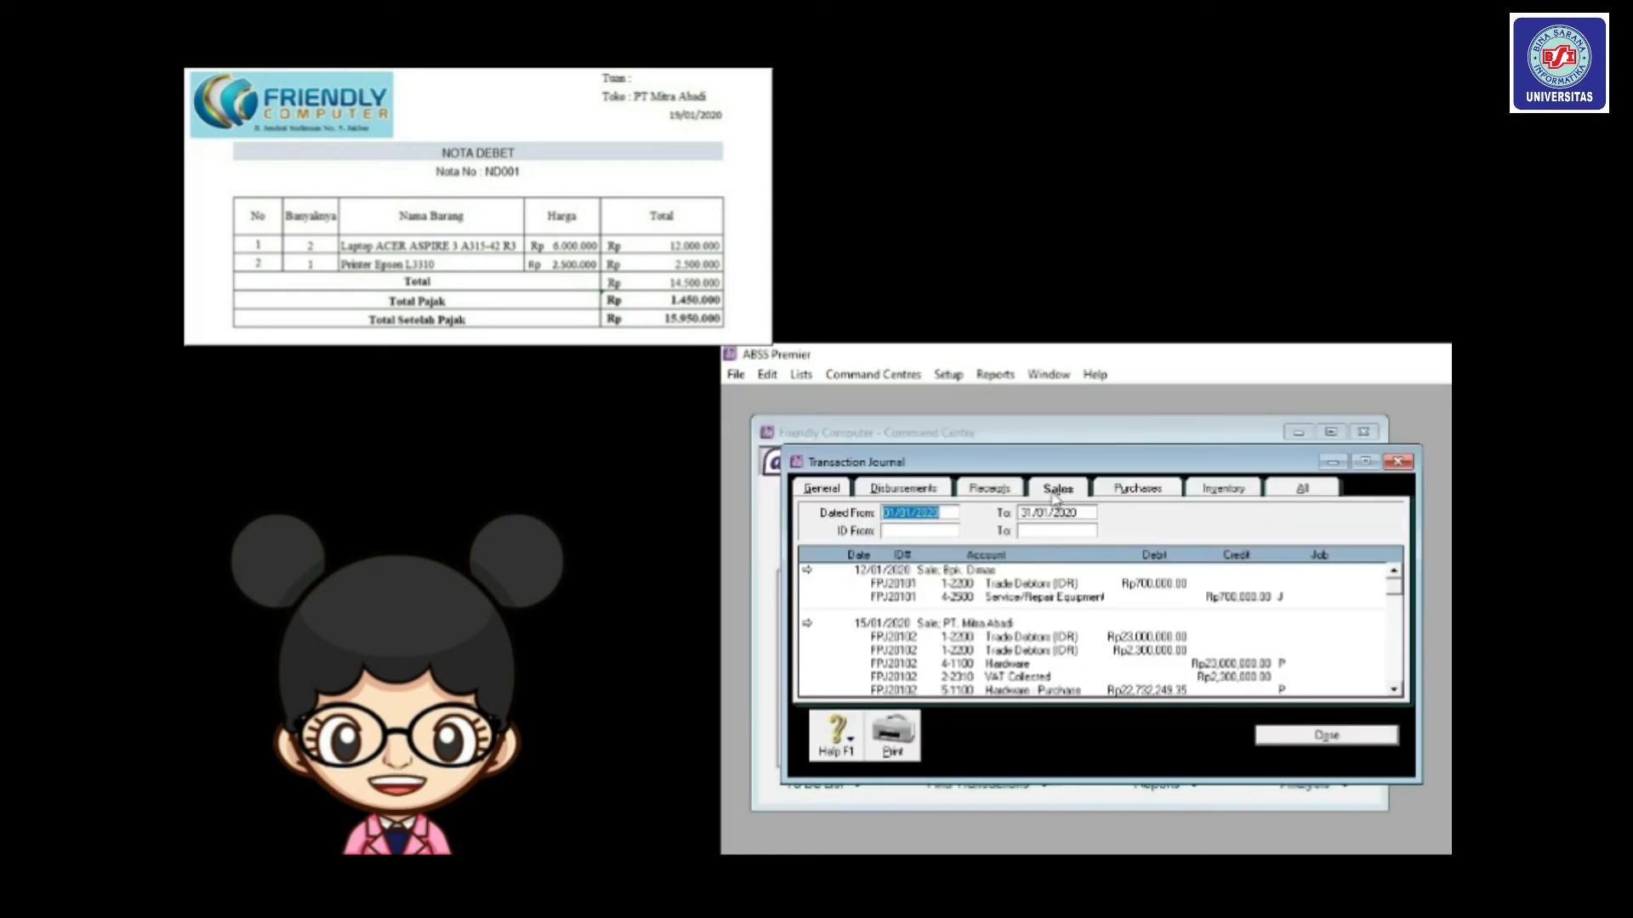
left_click(893, 514)
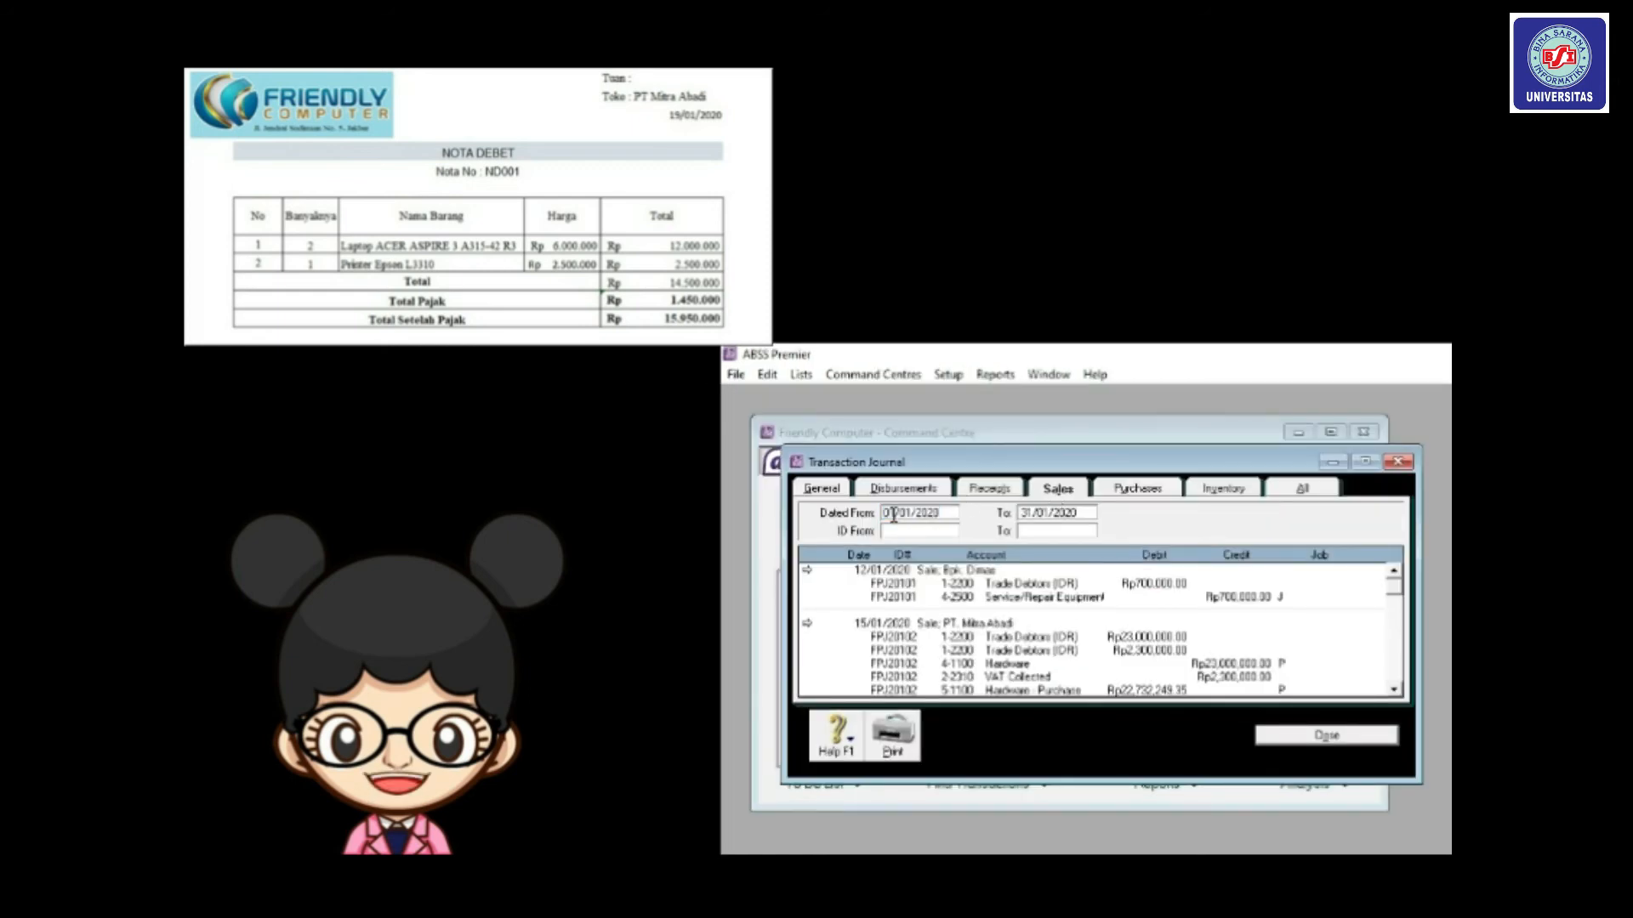
key("BackSpace")
key("BackSpace")
type("19")
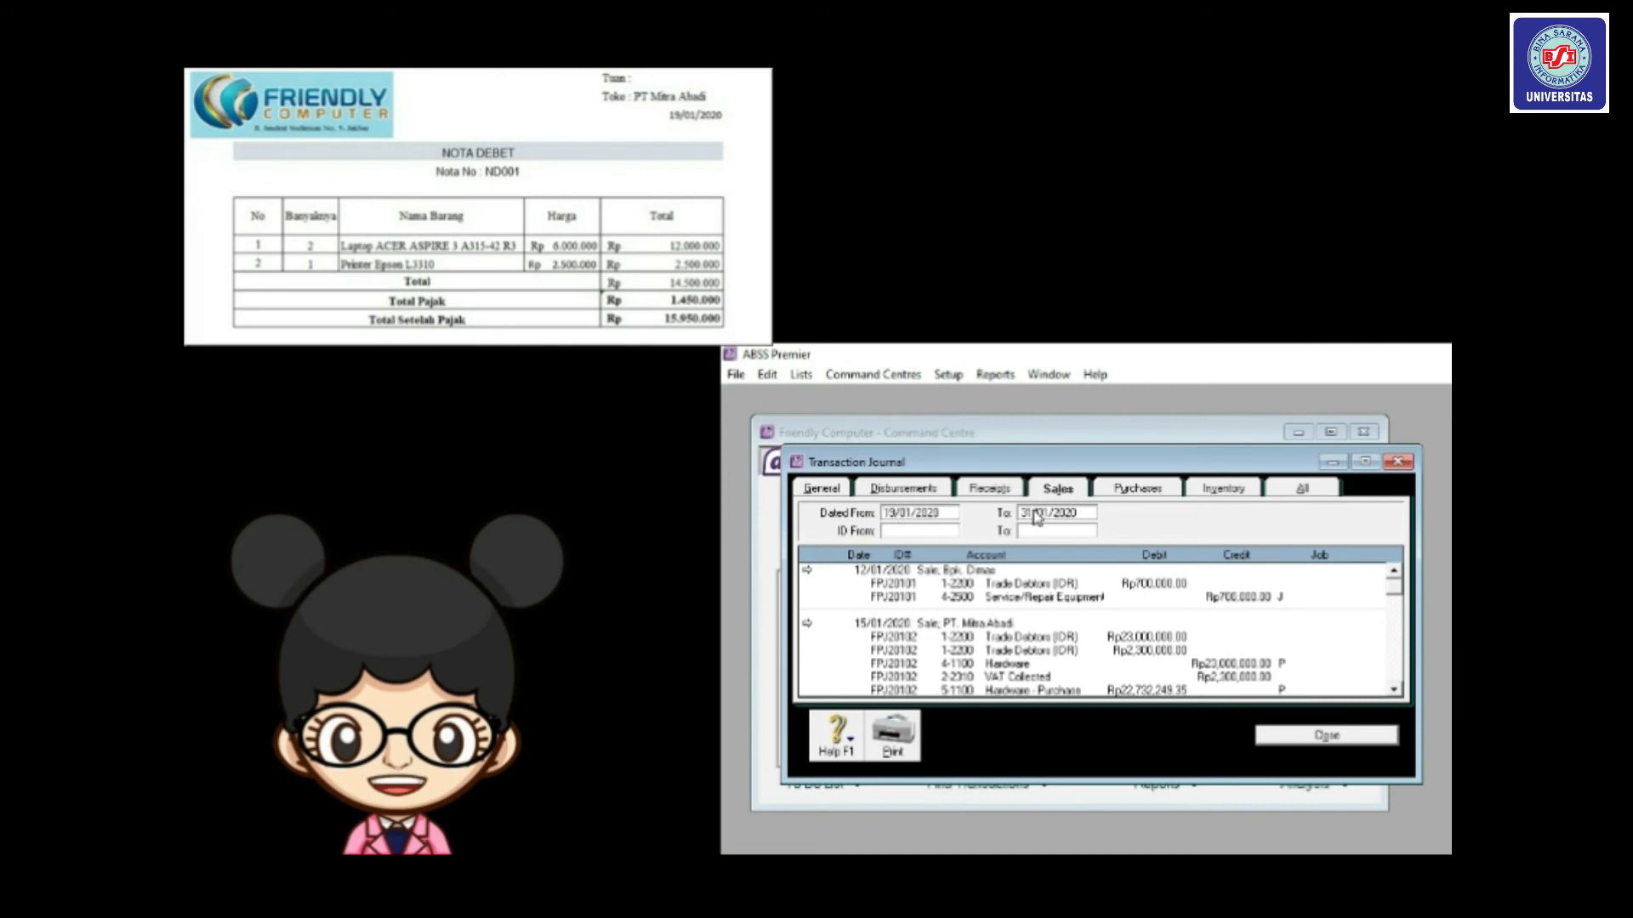
key("Tab")
left_click_drag(1033, 513, 1004, 512)
type("19")
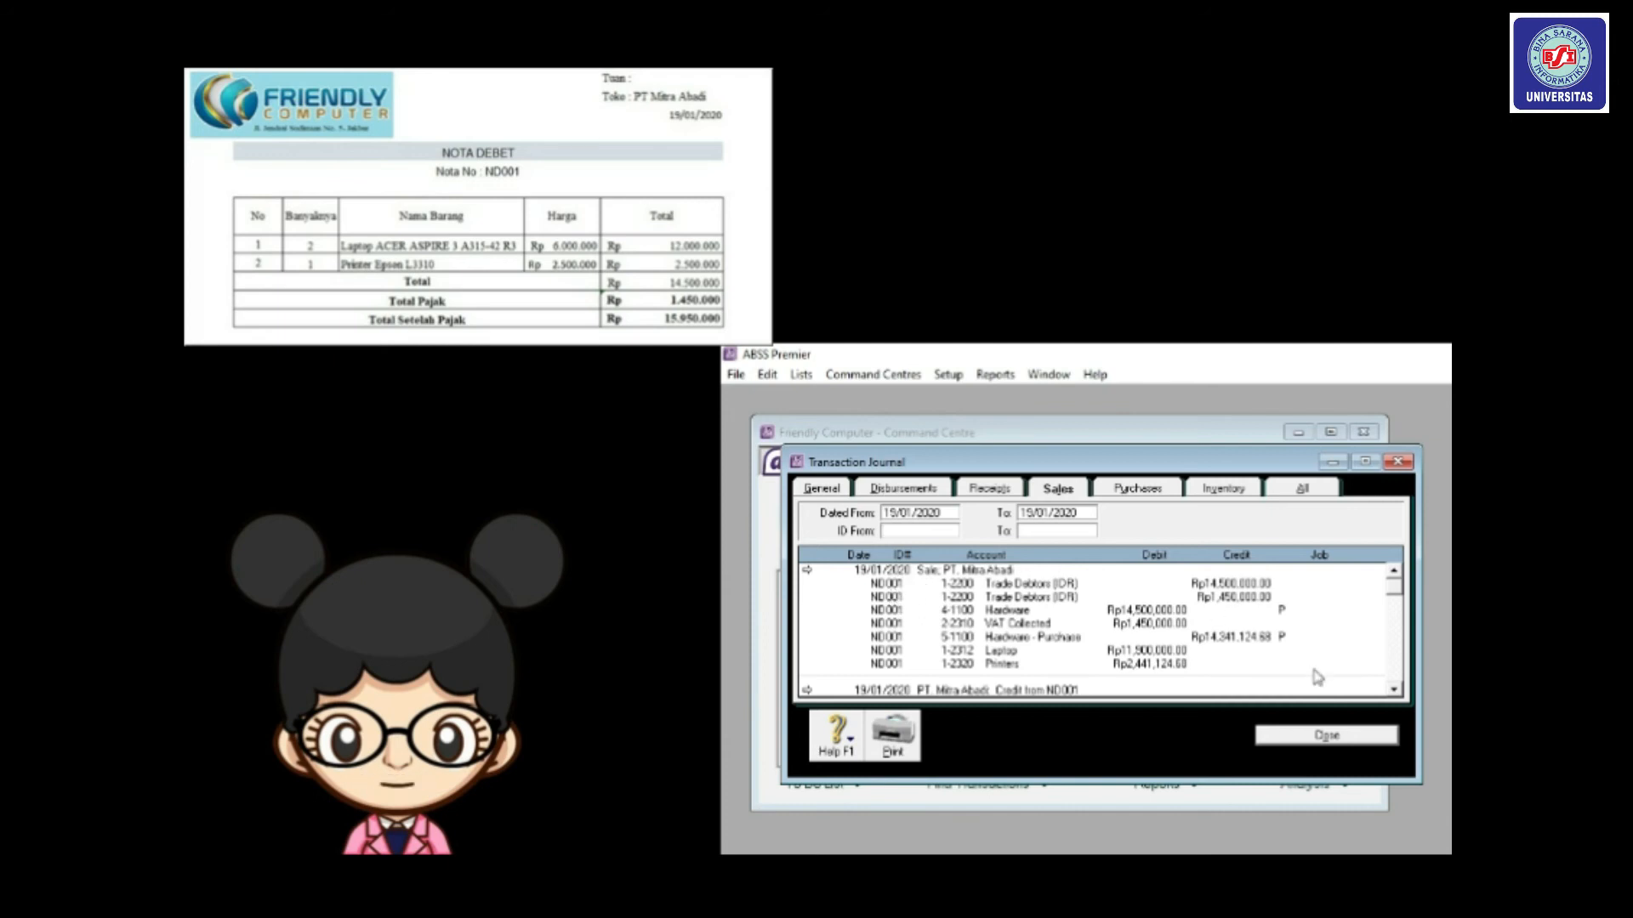
left_click(1329, 736)
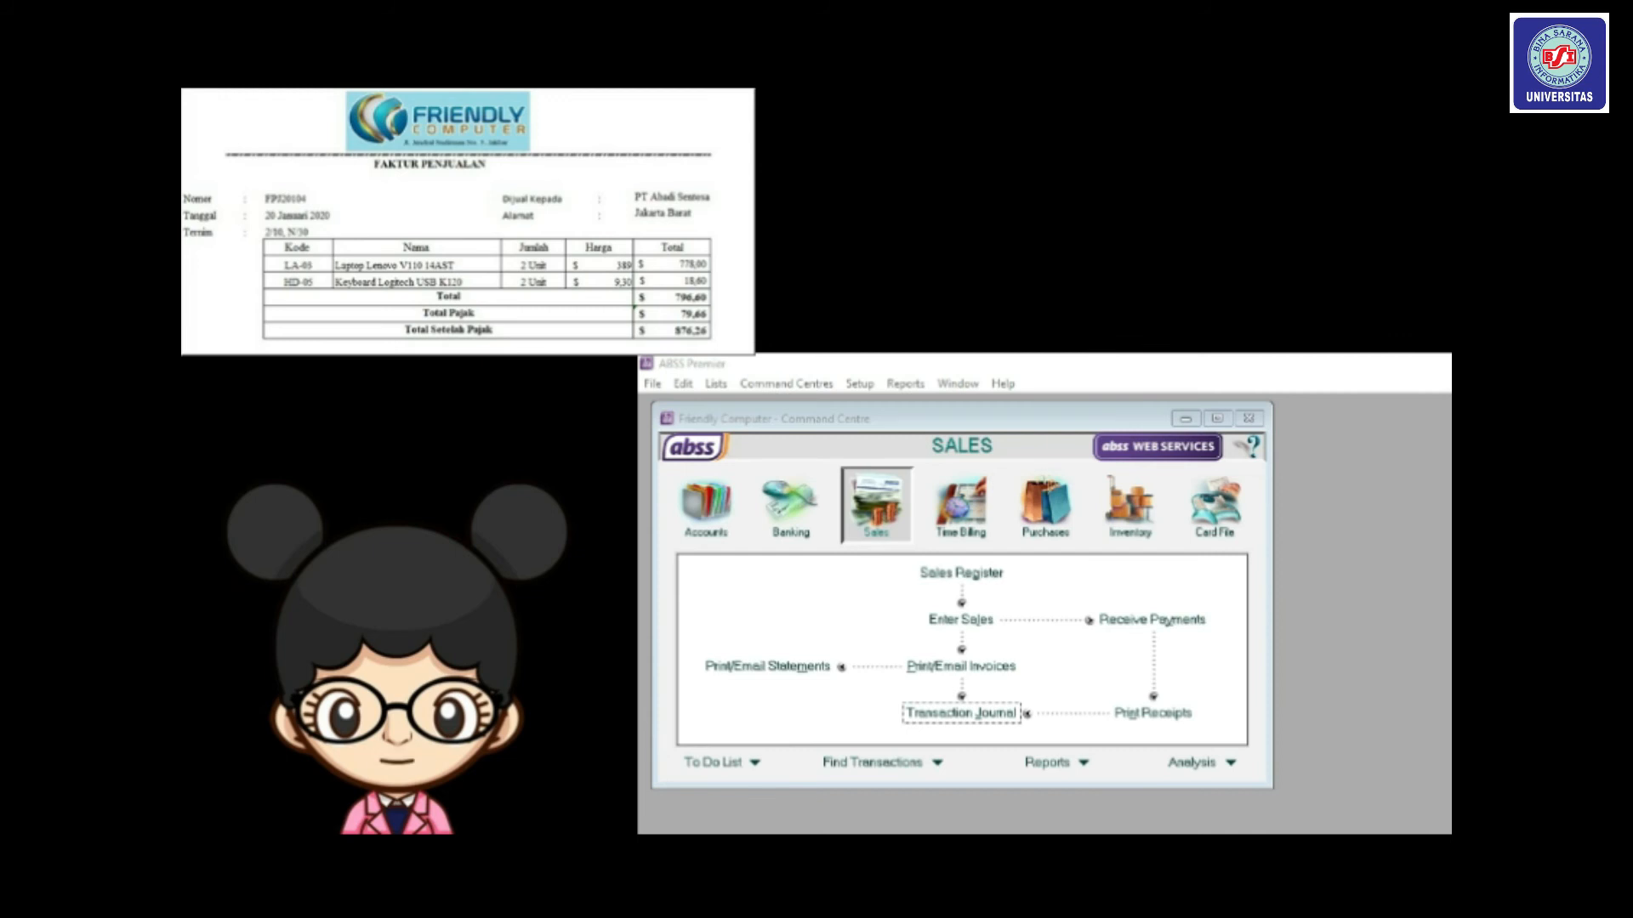
Start a new sale for customer PT. Abadi Sentosa.
left_click(970, 622)
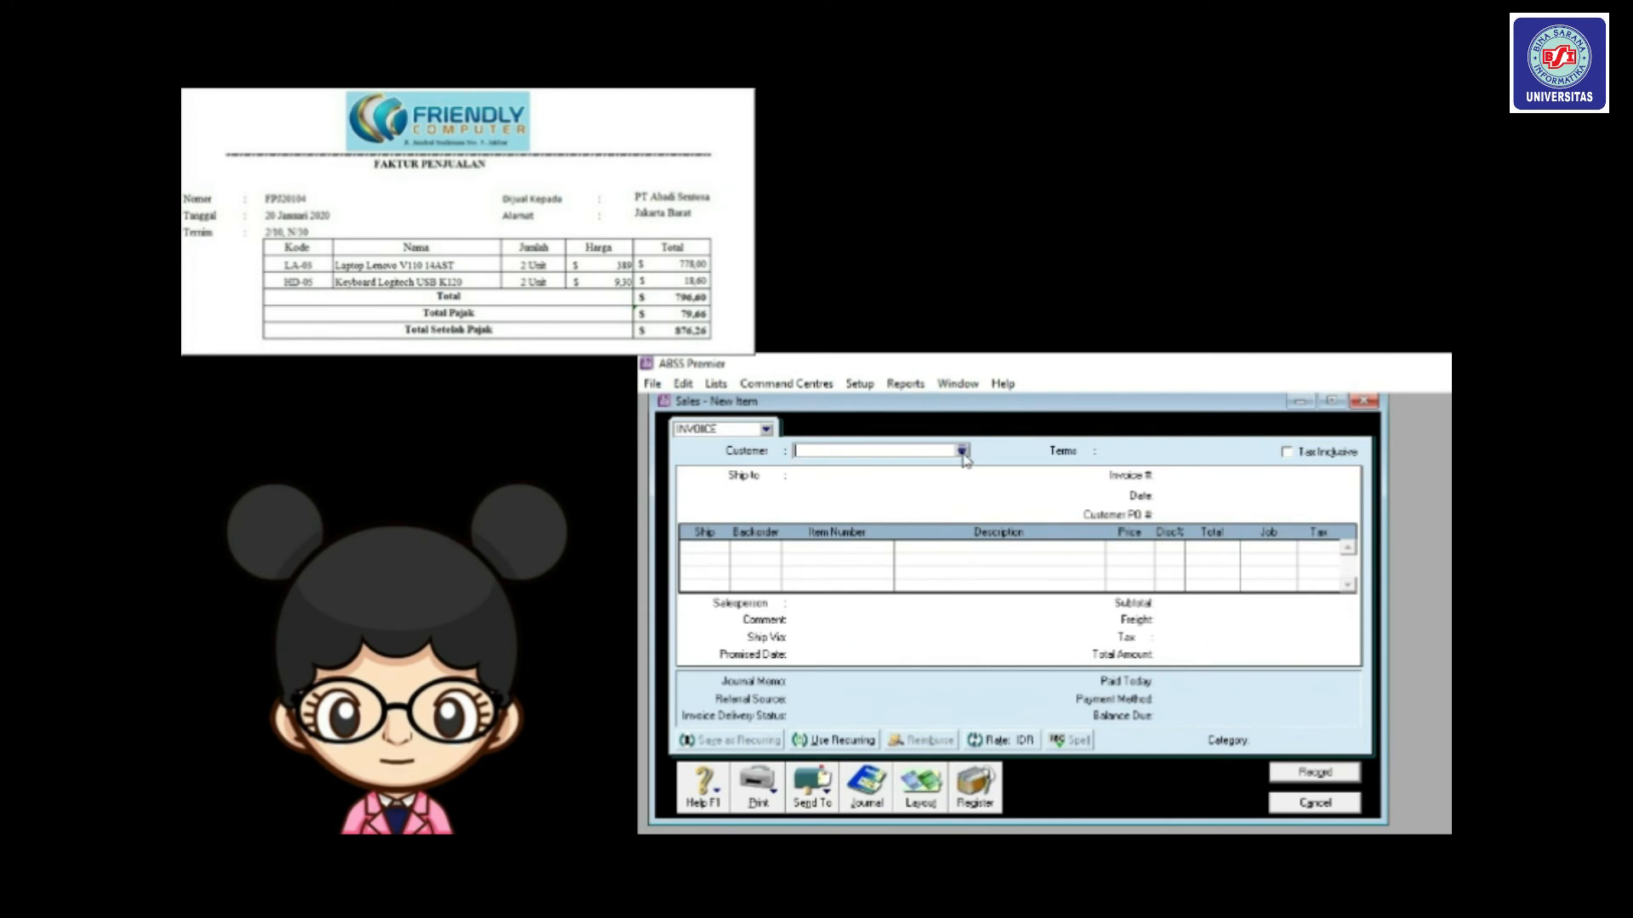
left_click(962, 452)
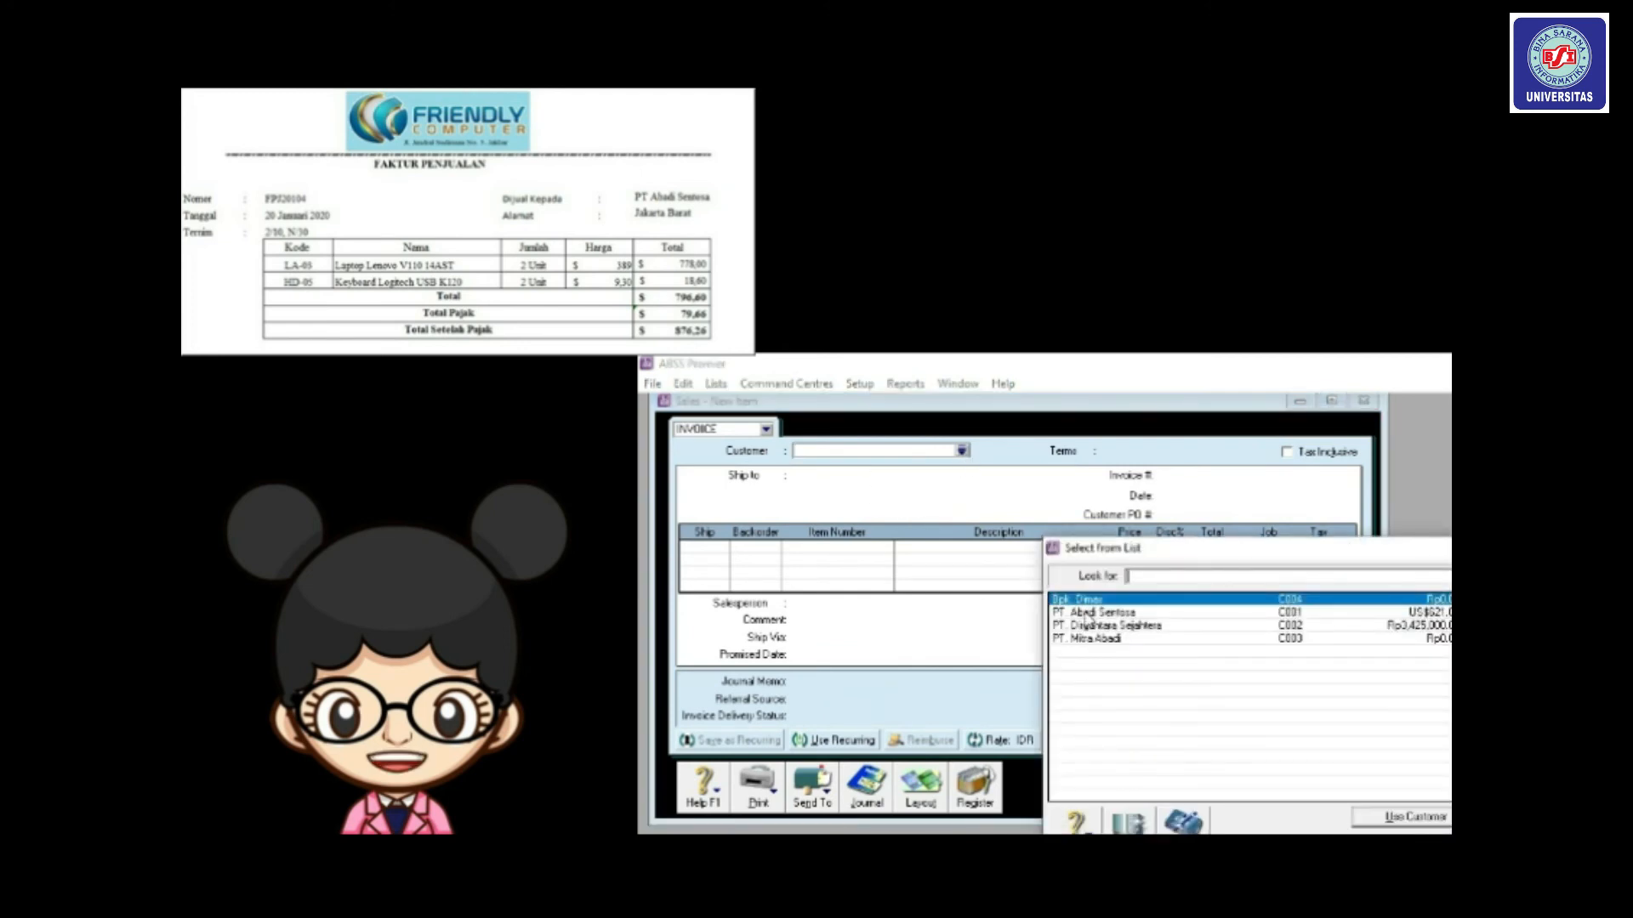
double_click(1089, 613)
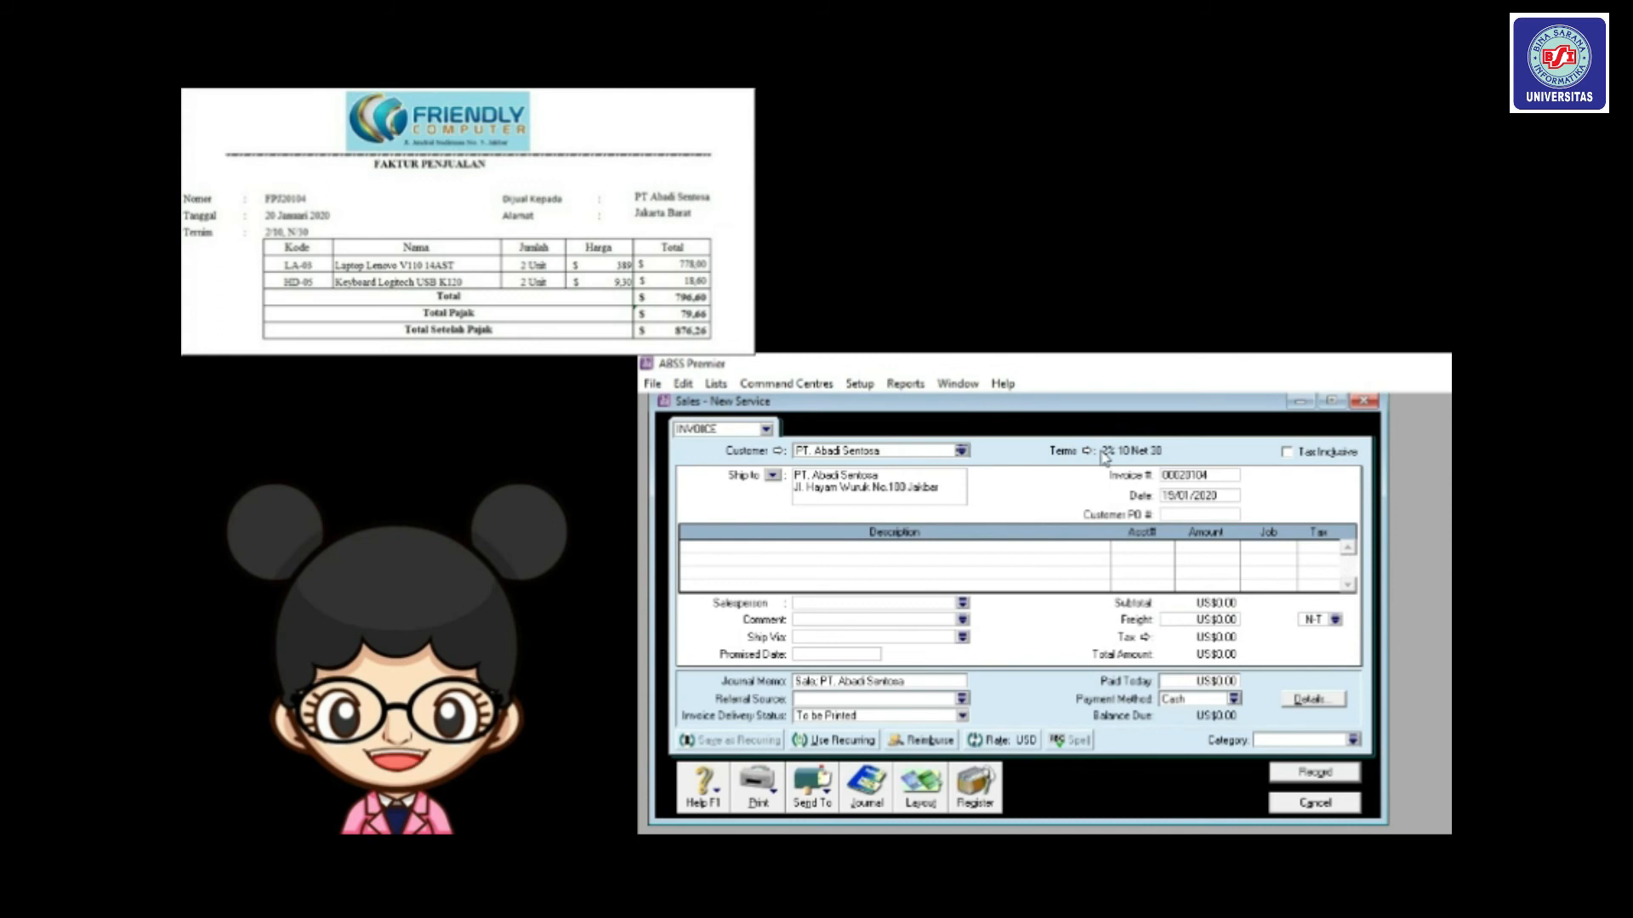
Number the invoice FPJ20104 and date it 20/01/2020.
double_click(1174, 473)
type("FP")
key("BackSpace")
key("BackSpace")
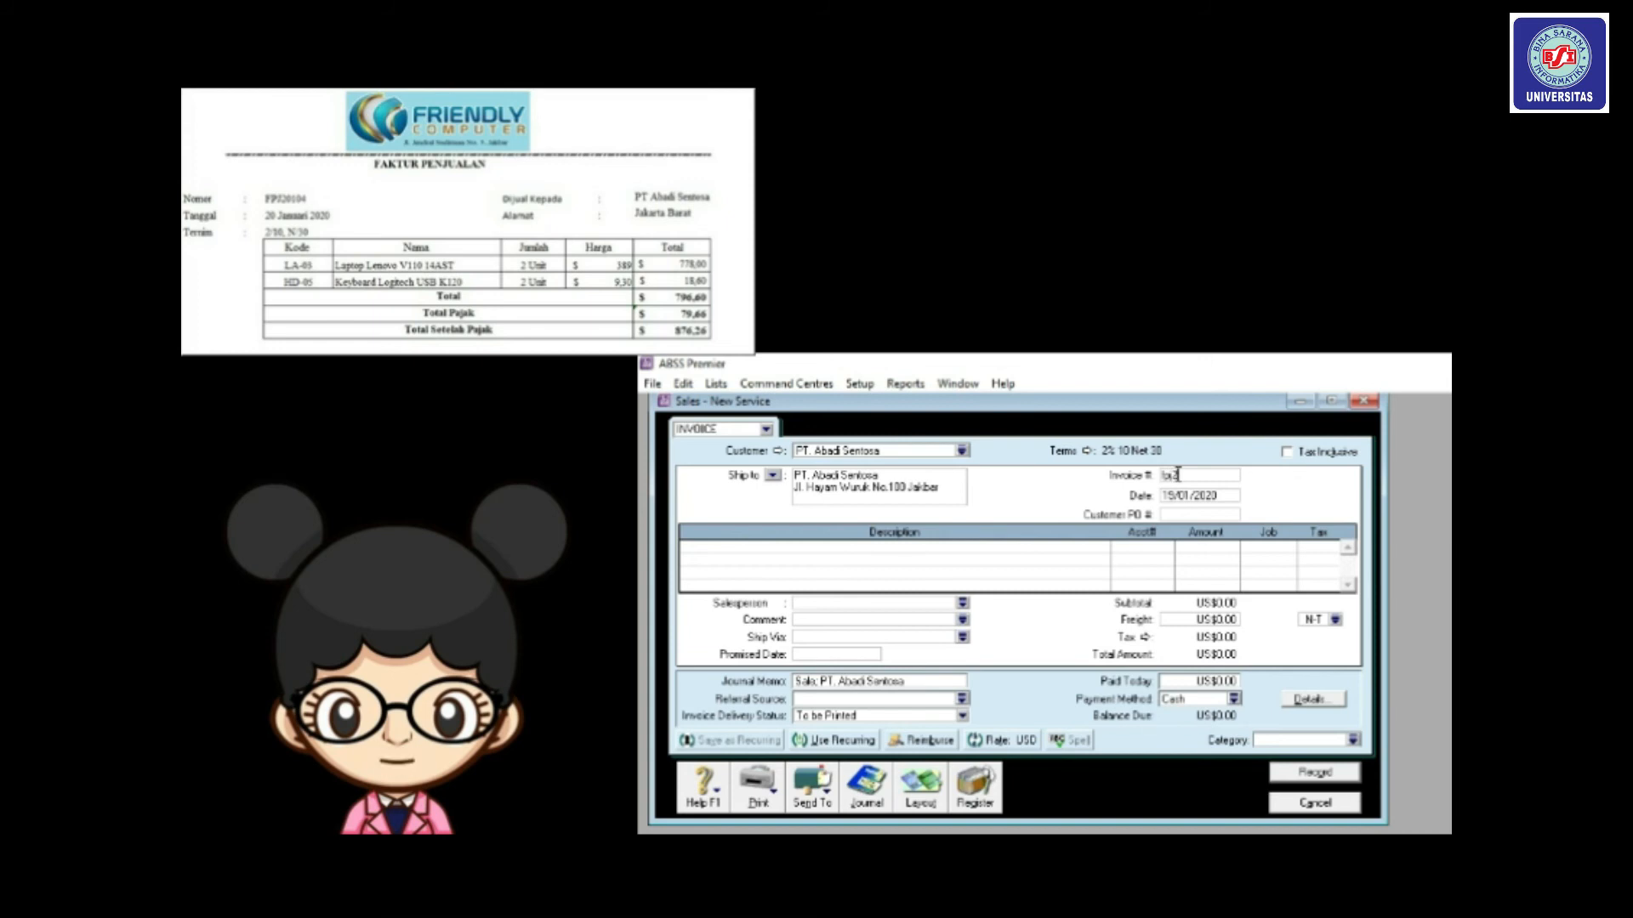
type("FPJ20104")
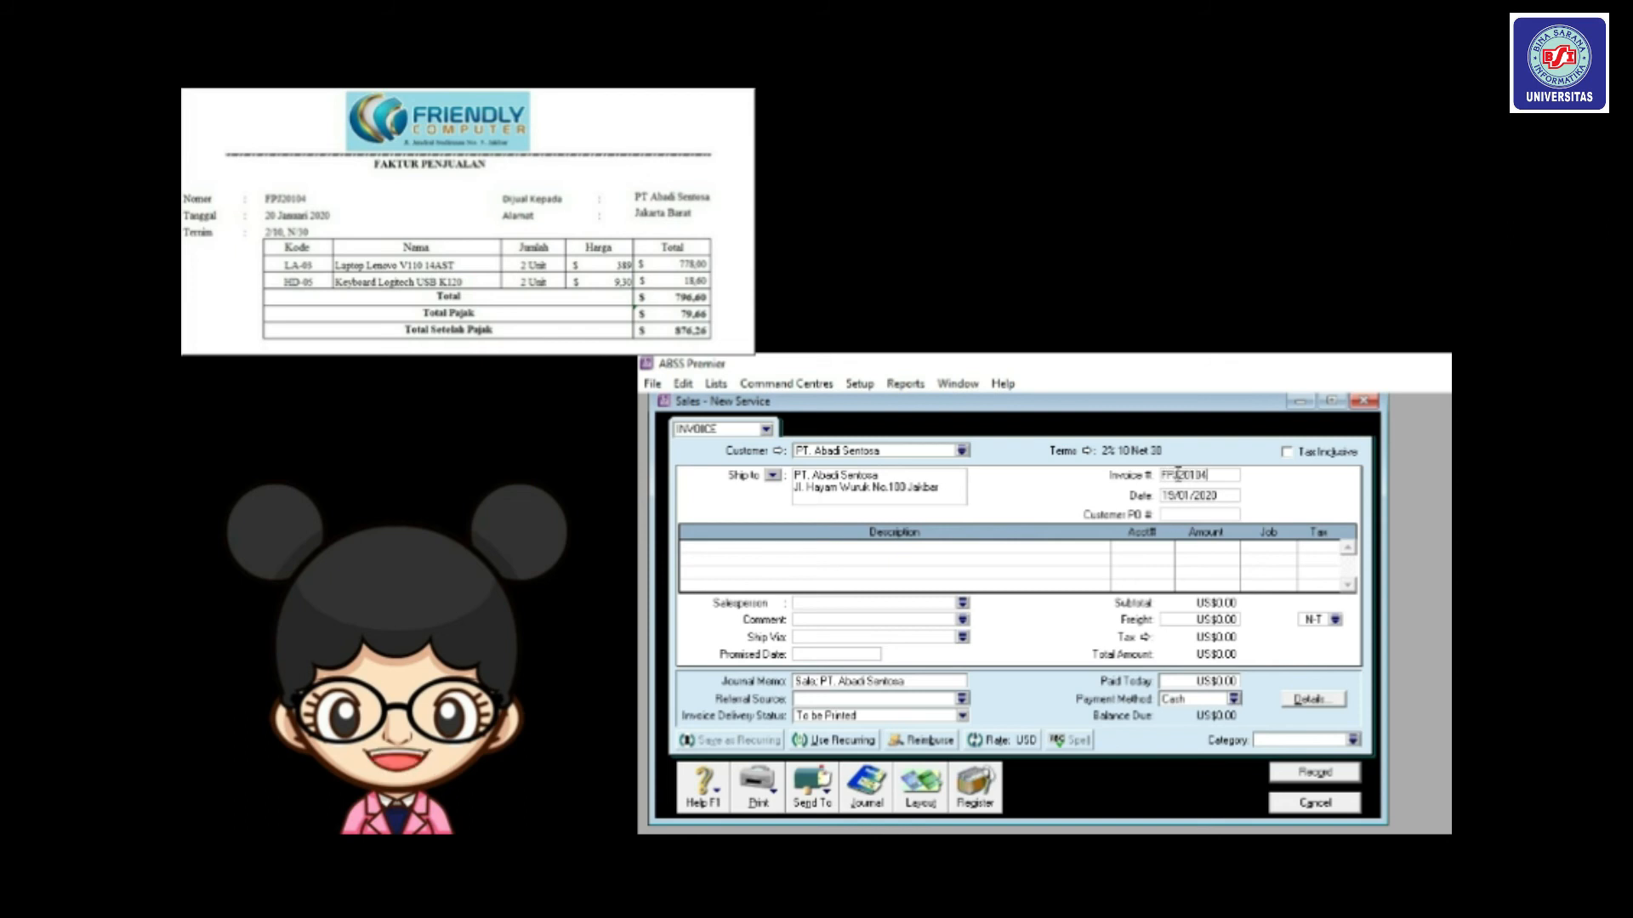
key("Tab")
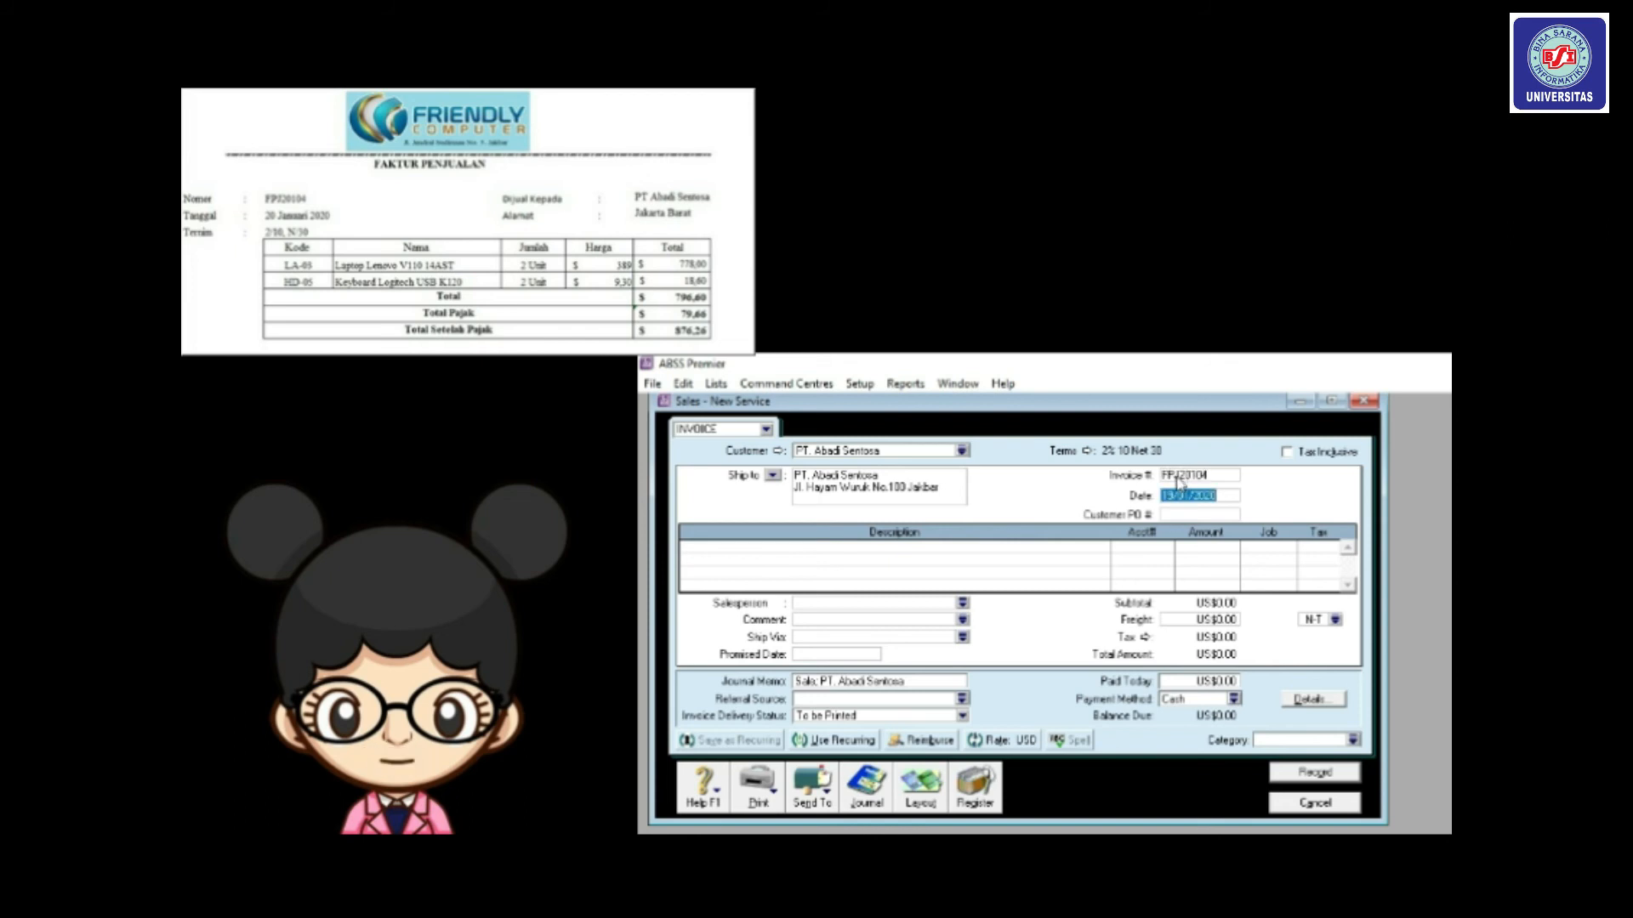
left_click(1178, 495)
key("BackSpace")
key("BackSpace")
type("20")
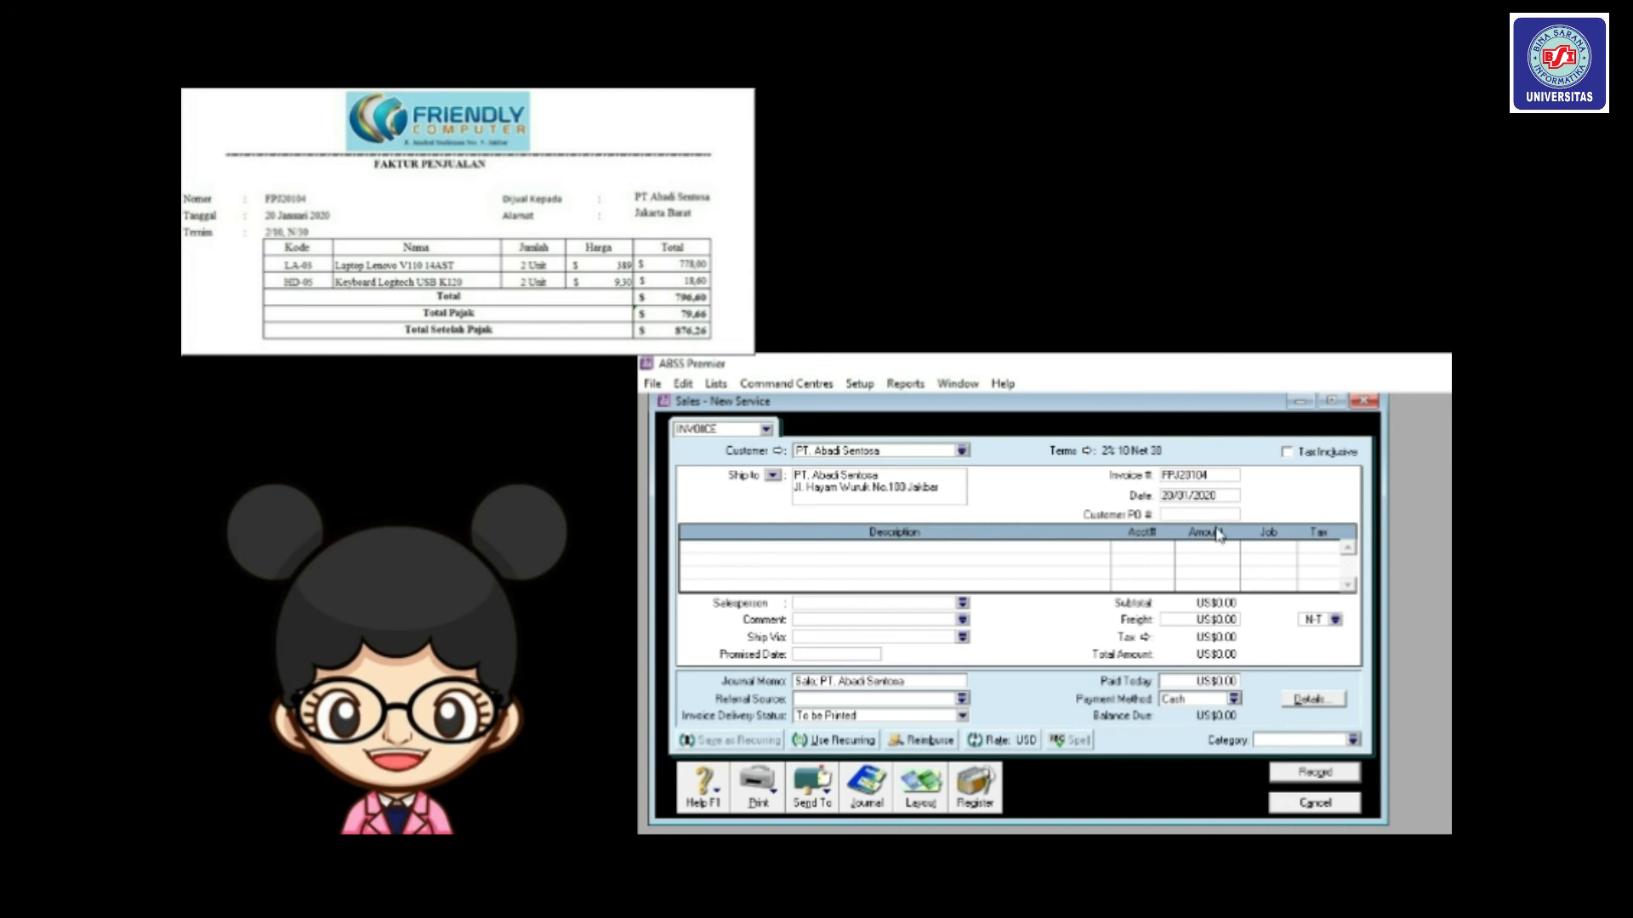
left_click(921, 795)
Switch to the Item layout and add 2 units of LA03 under job P with PPN.
left_click(1116, 686)
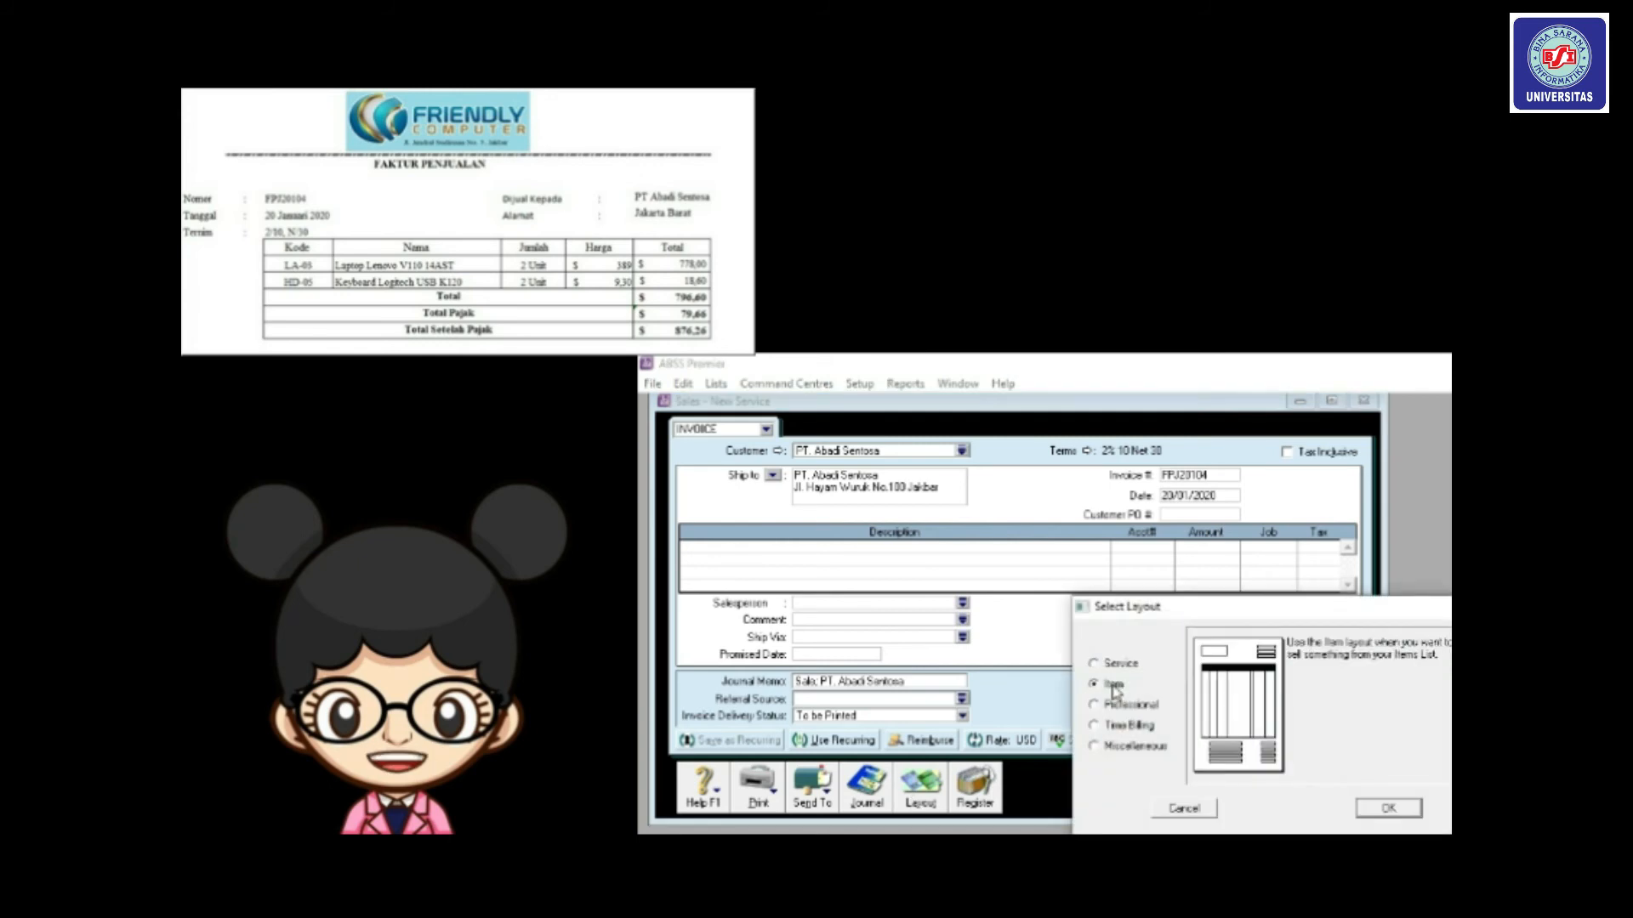
left_click(1385, 812)
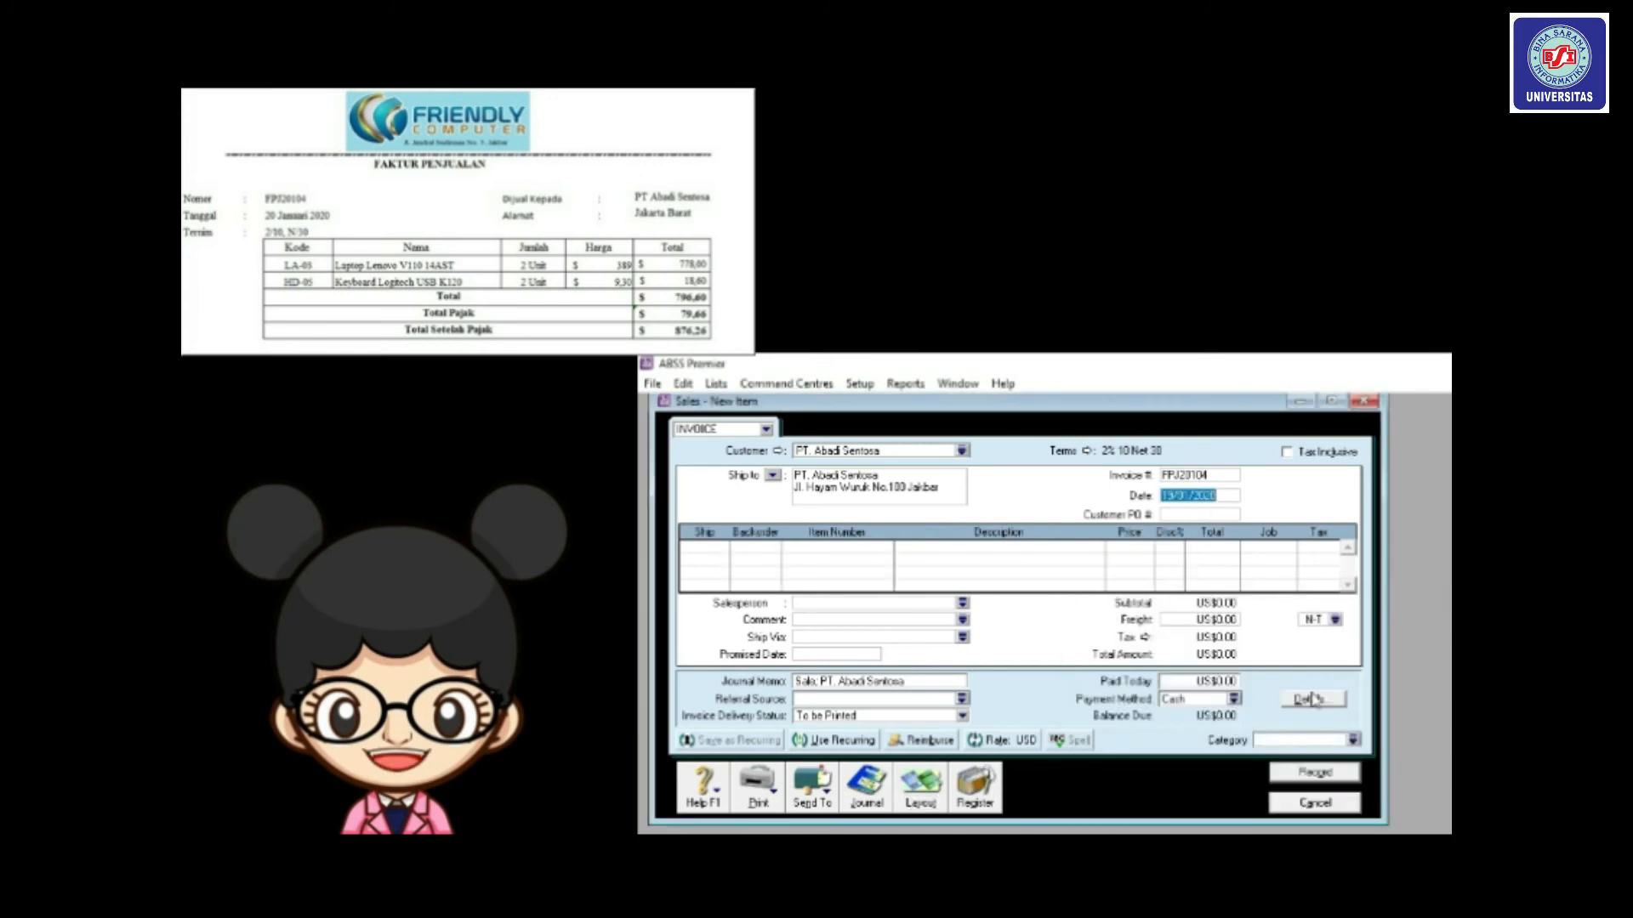
left_click(713, 546)
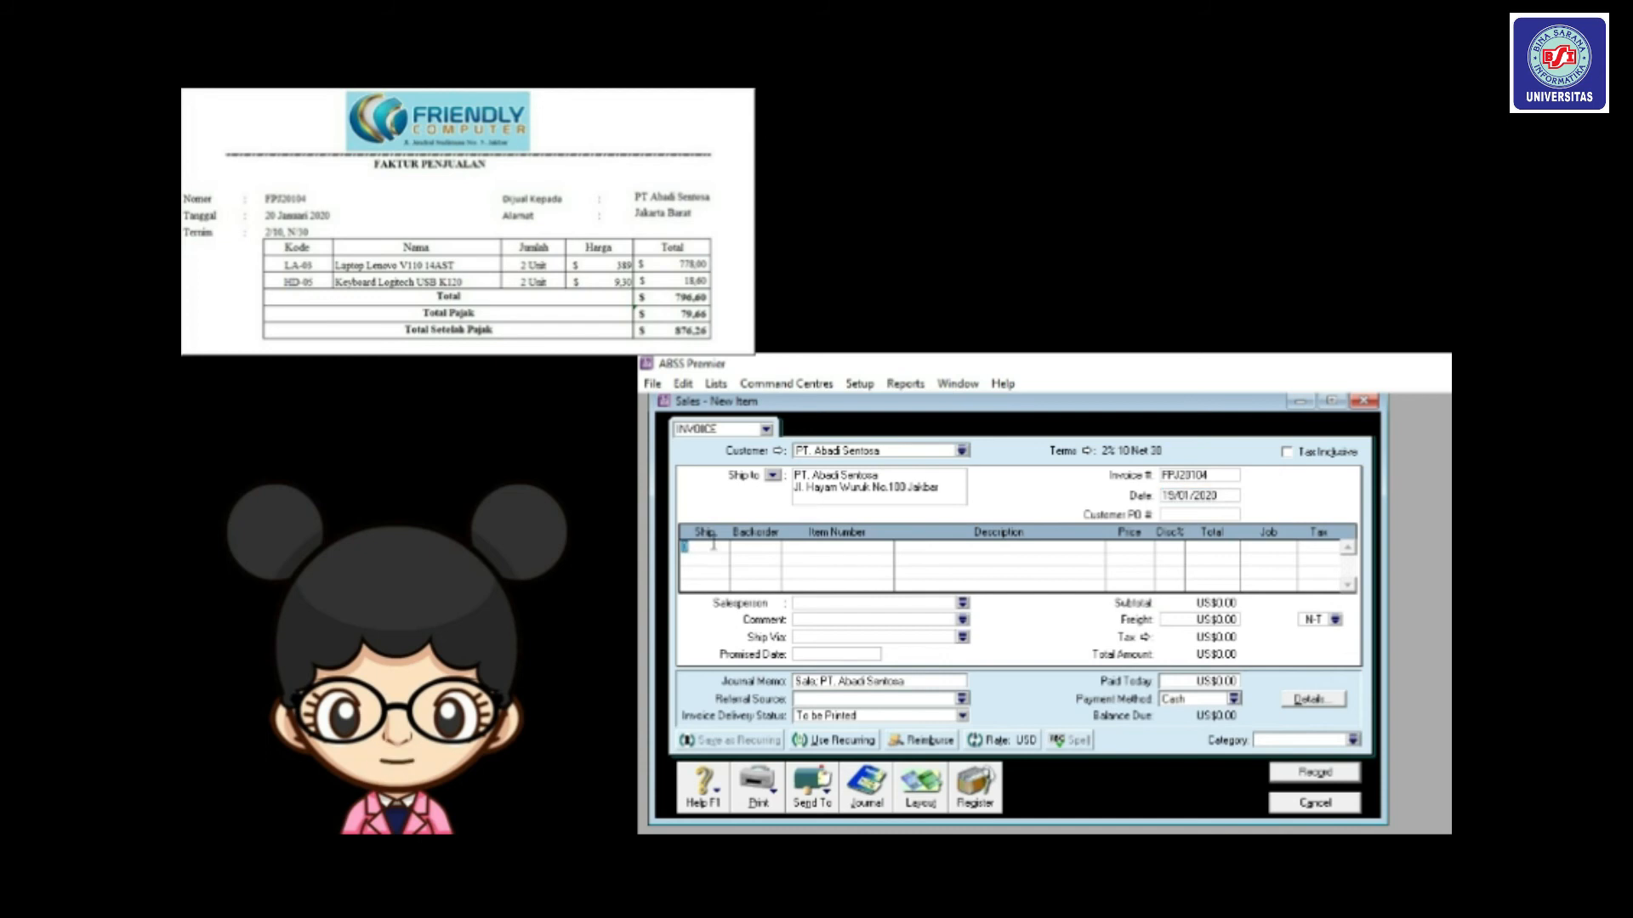
type("2")
key("Tab")
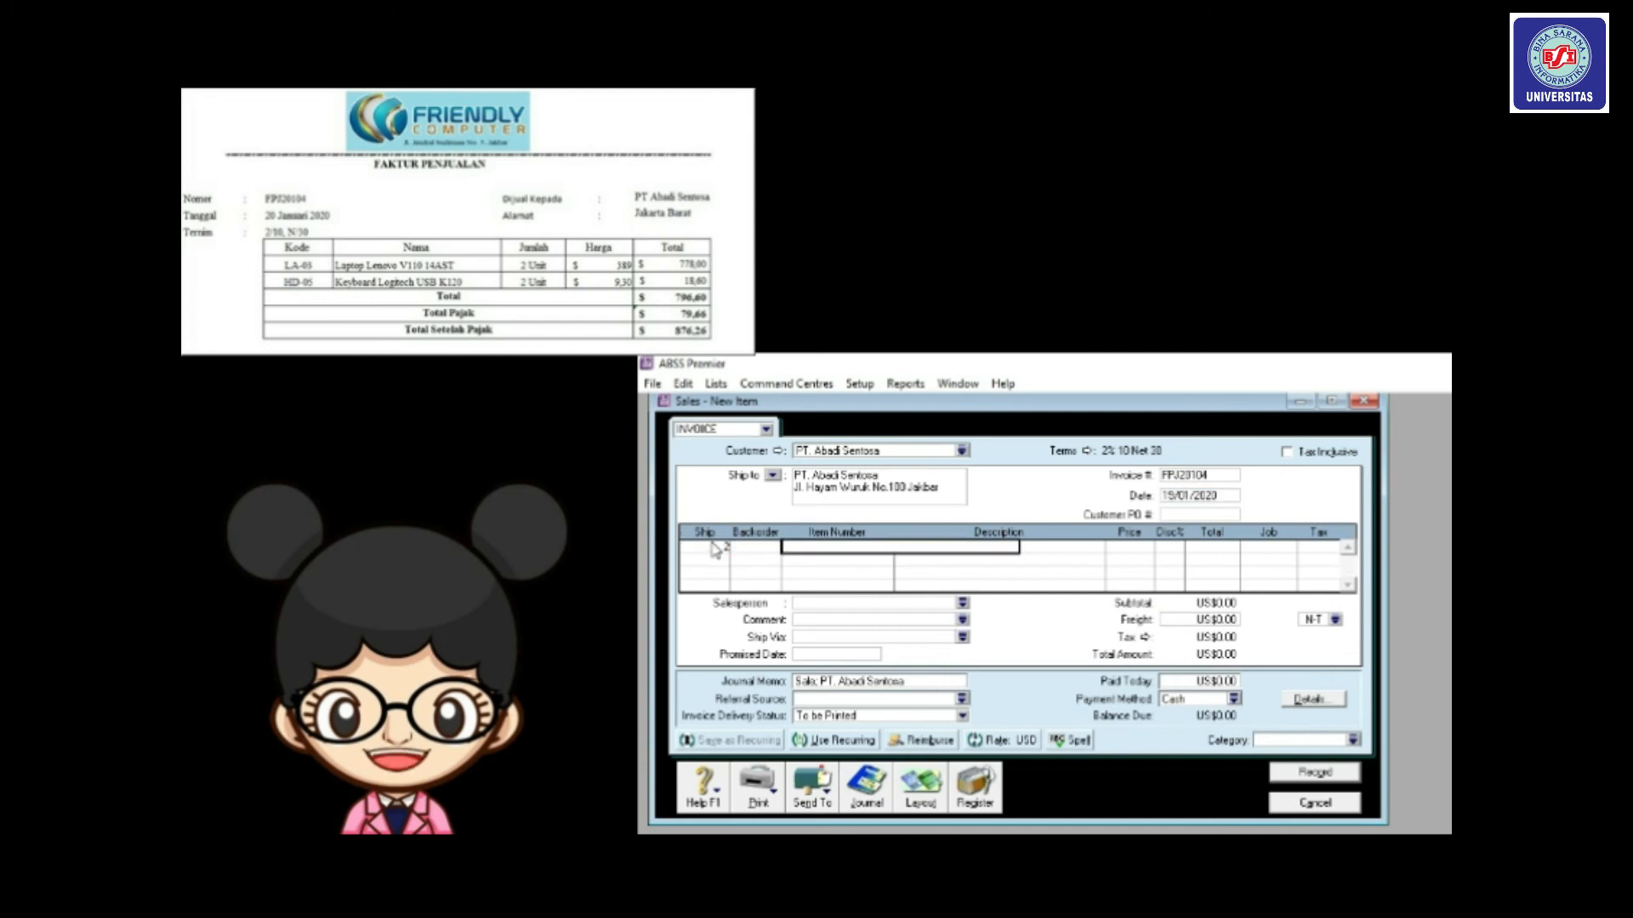
type("LA03")
key("Tab")
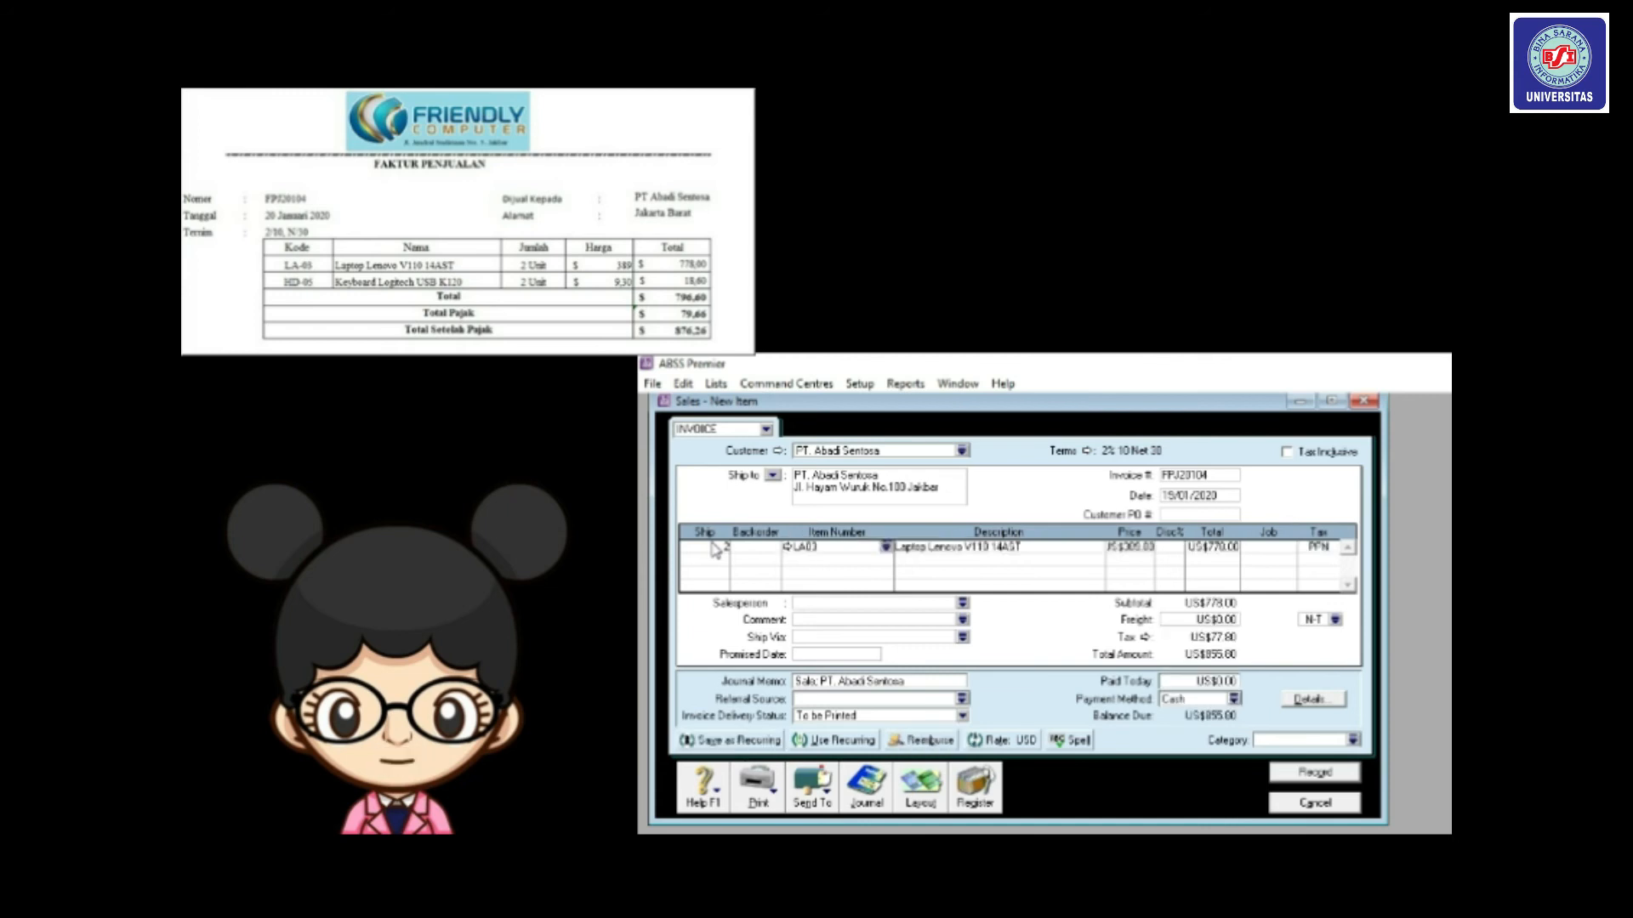
left_click(1270, 545)
left_click(1289, 549)
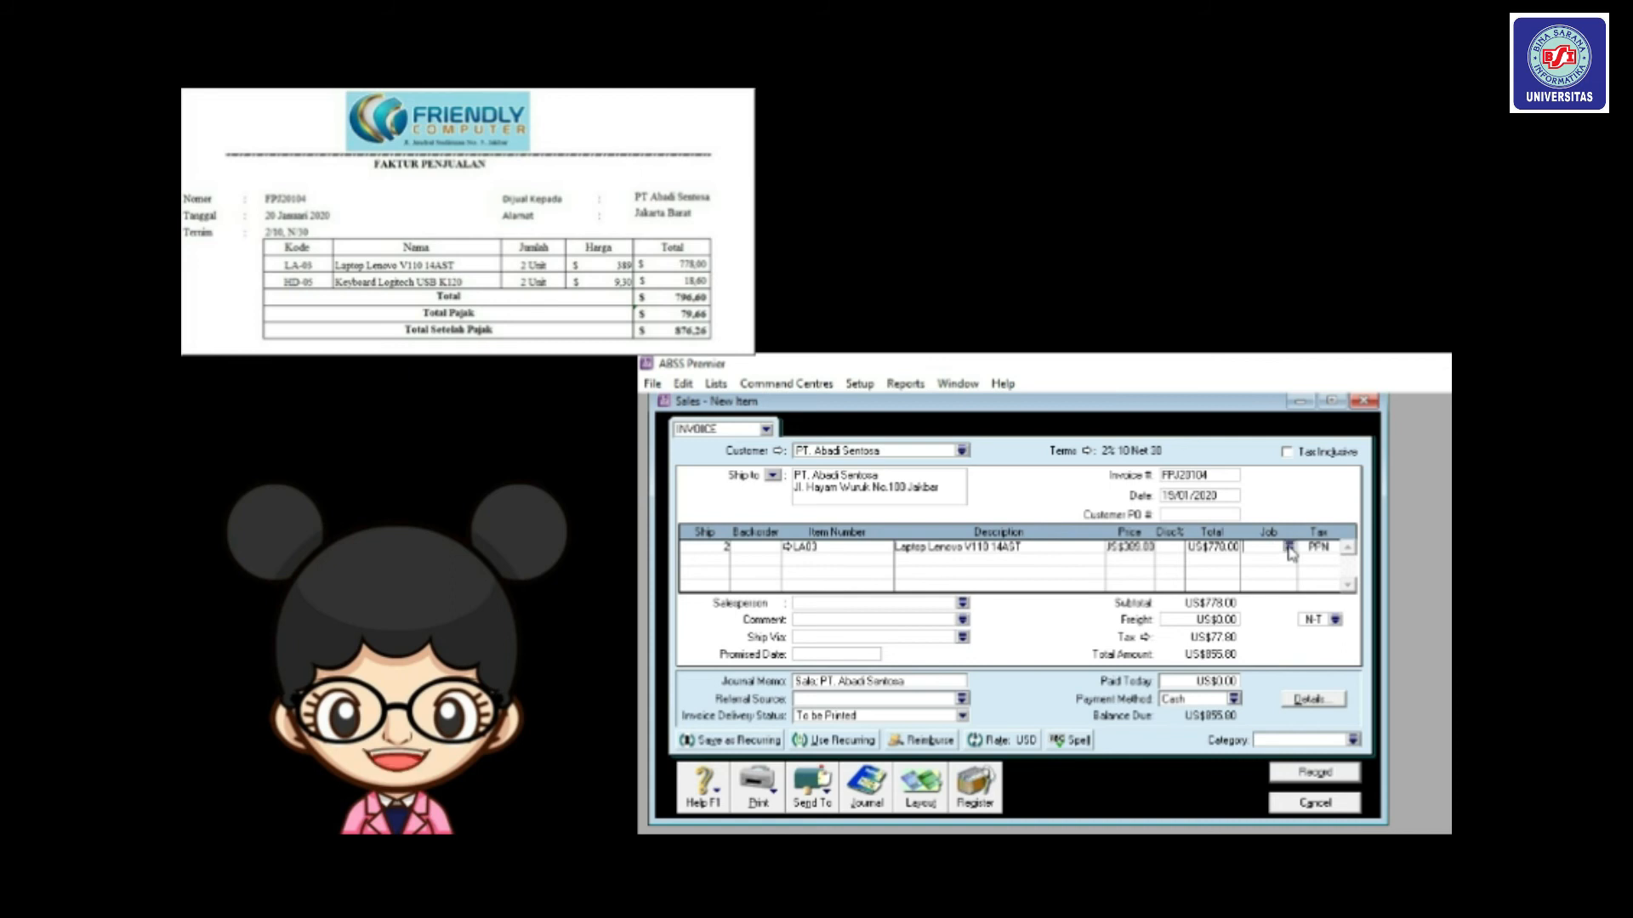
type("P")
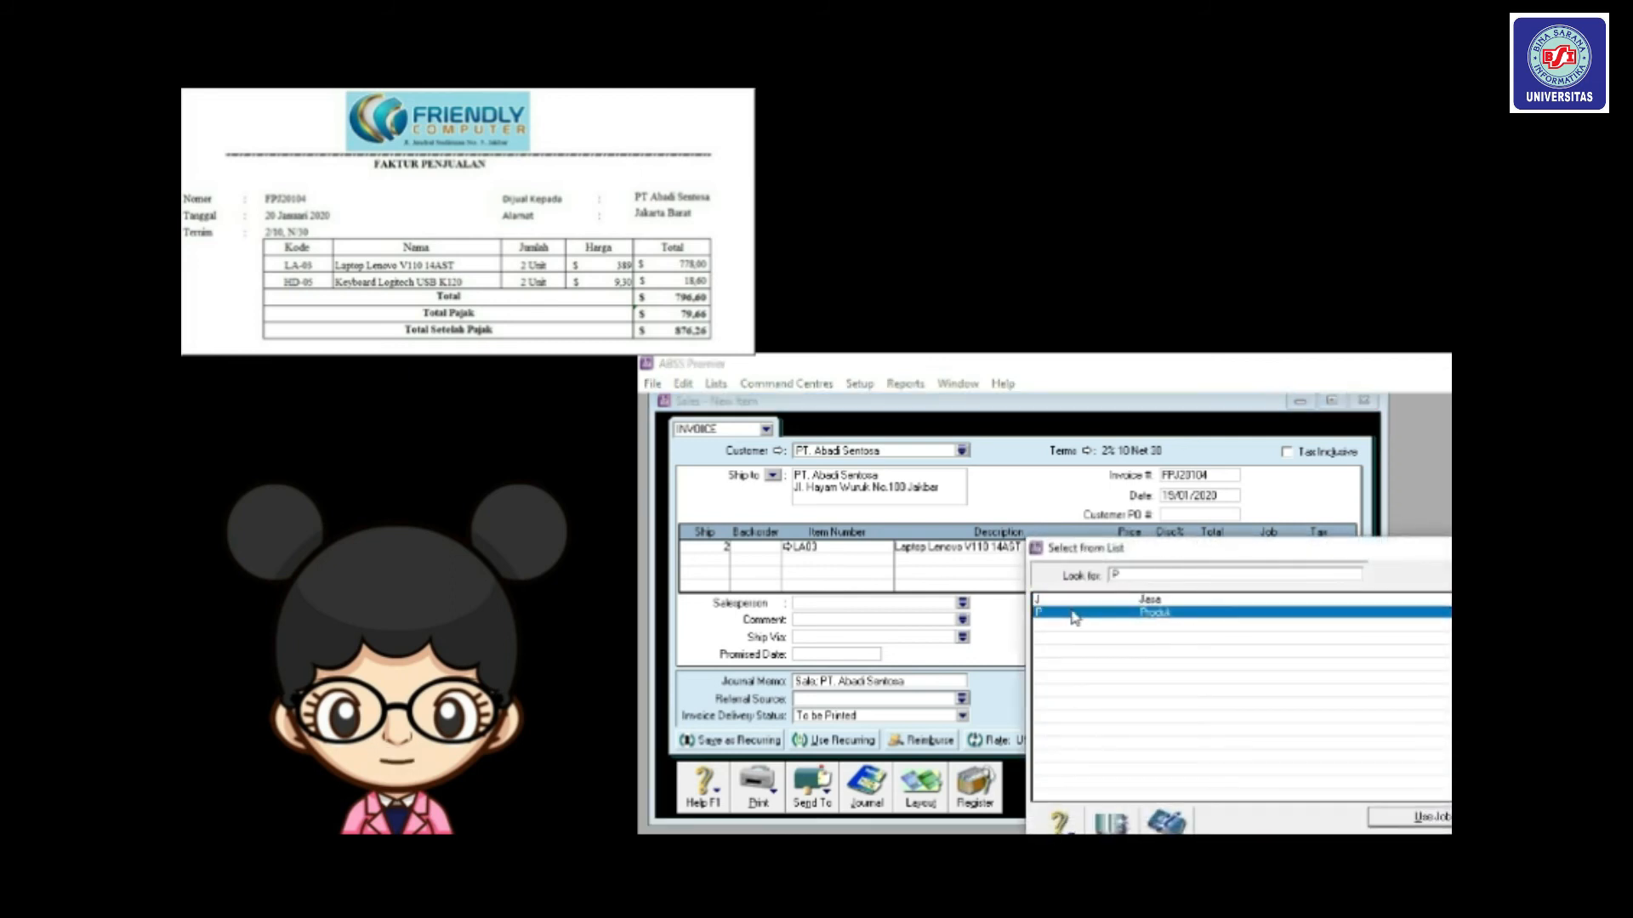
double_click(1073, 614)
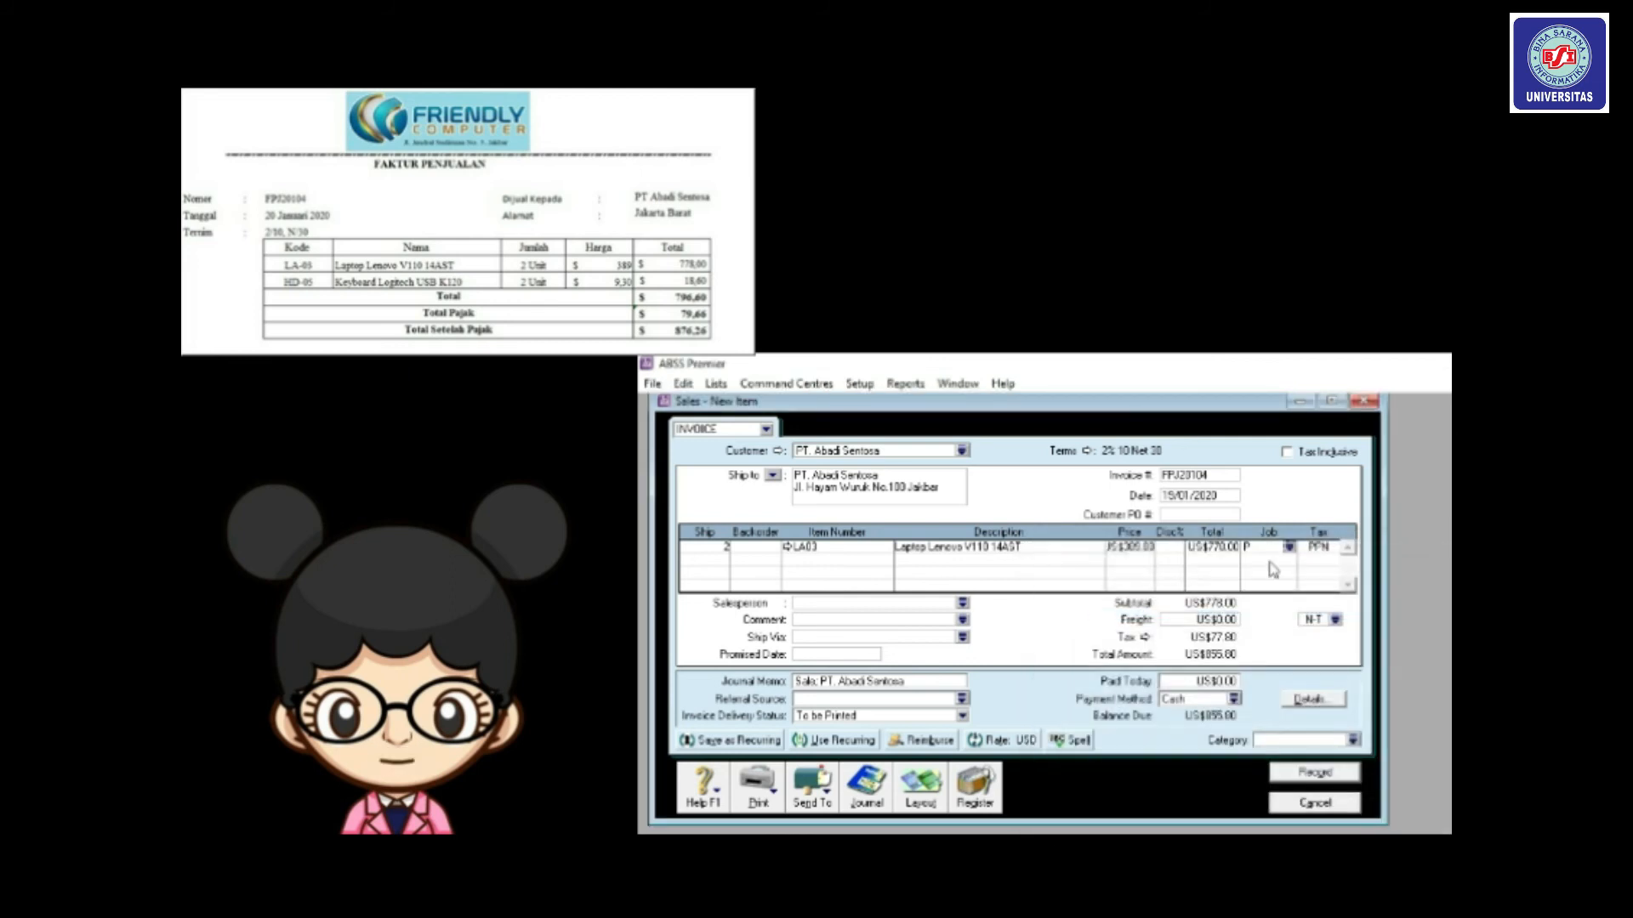
left_click(1325, 548)
key("Tab")
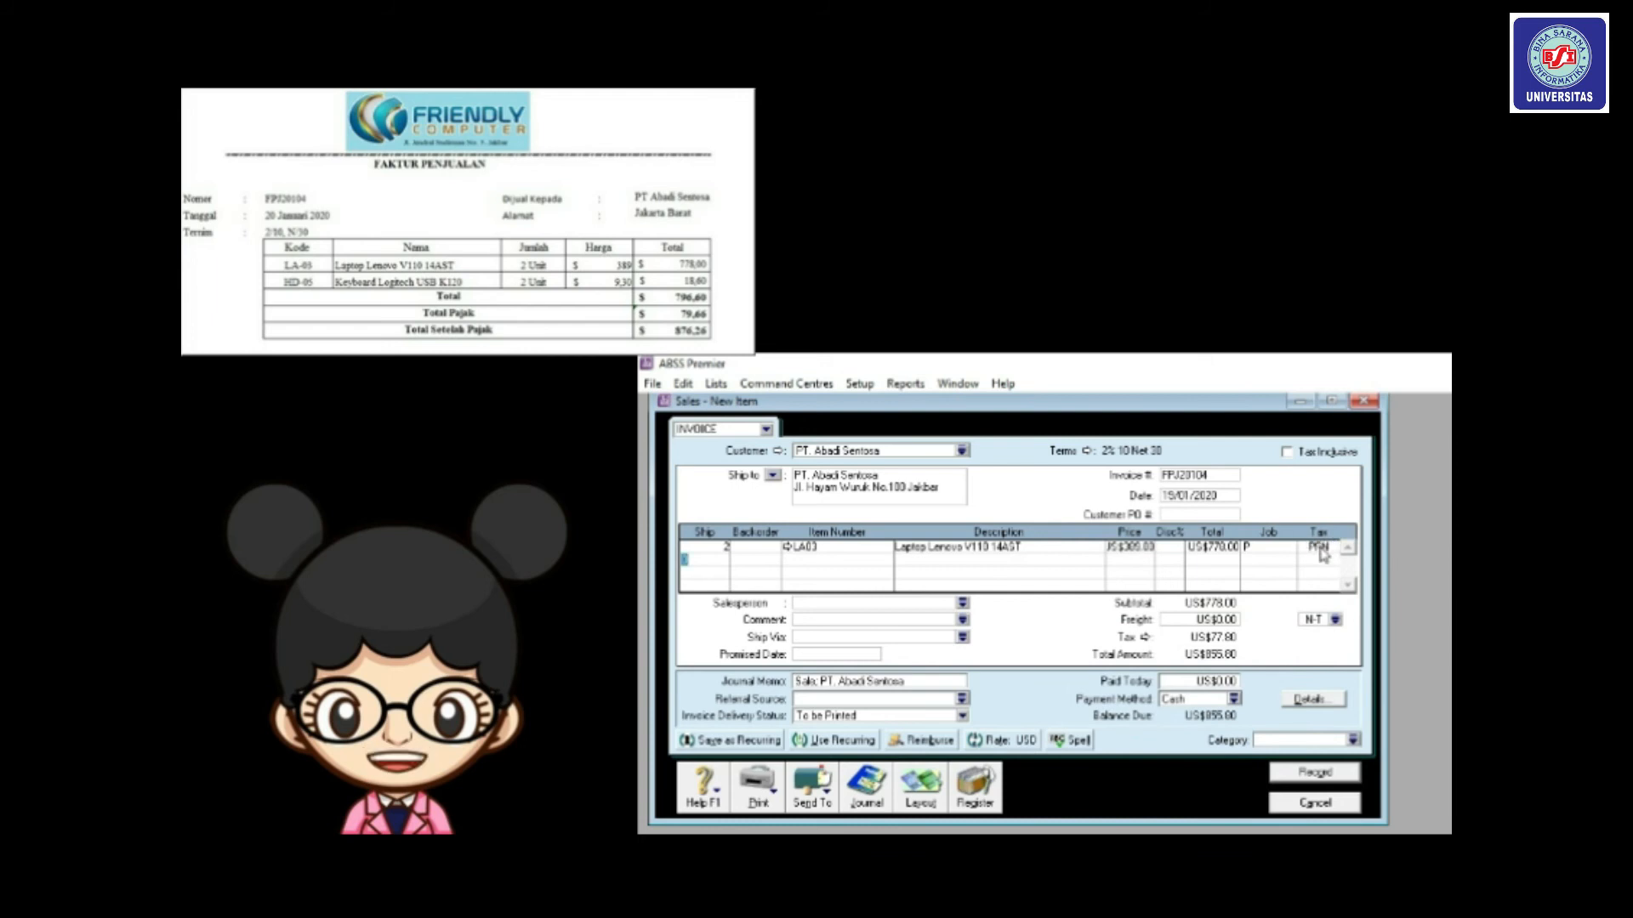
Add 2 units of HD05 on the second line under job P.
type("2")
key("Tab")
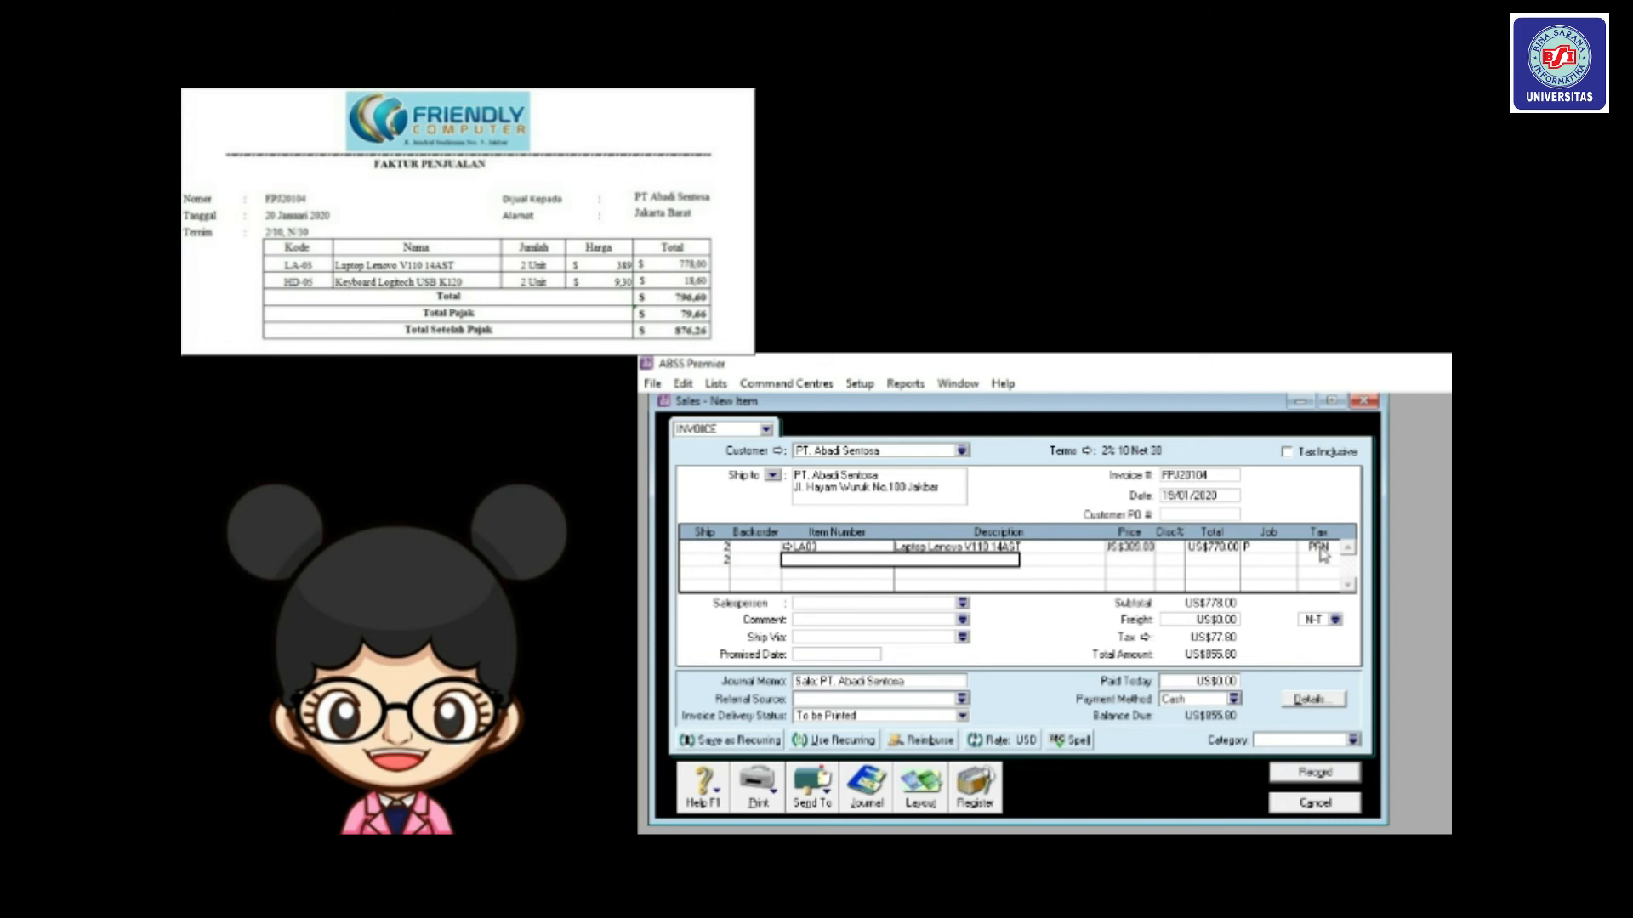
type("HD05")
key("Tab")
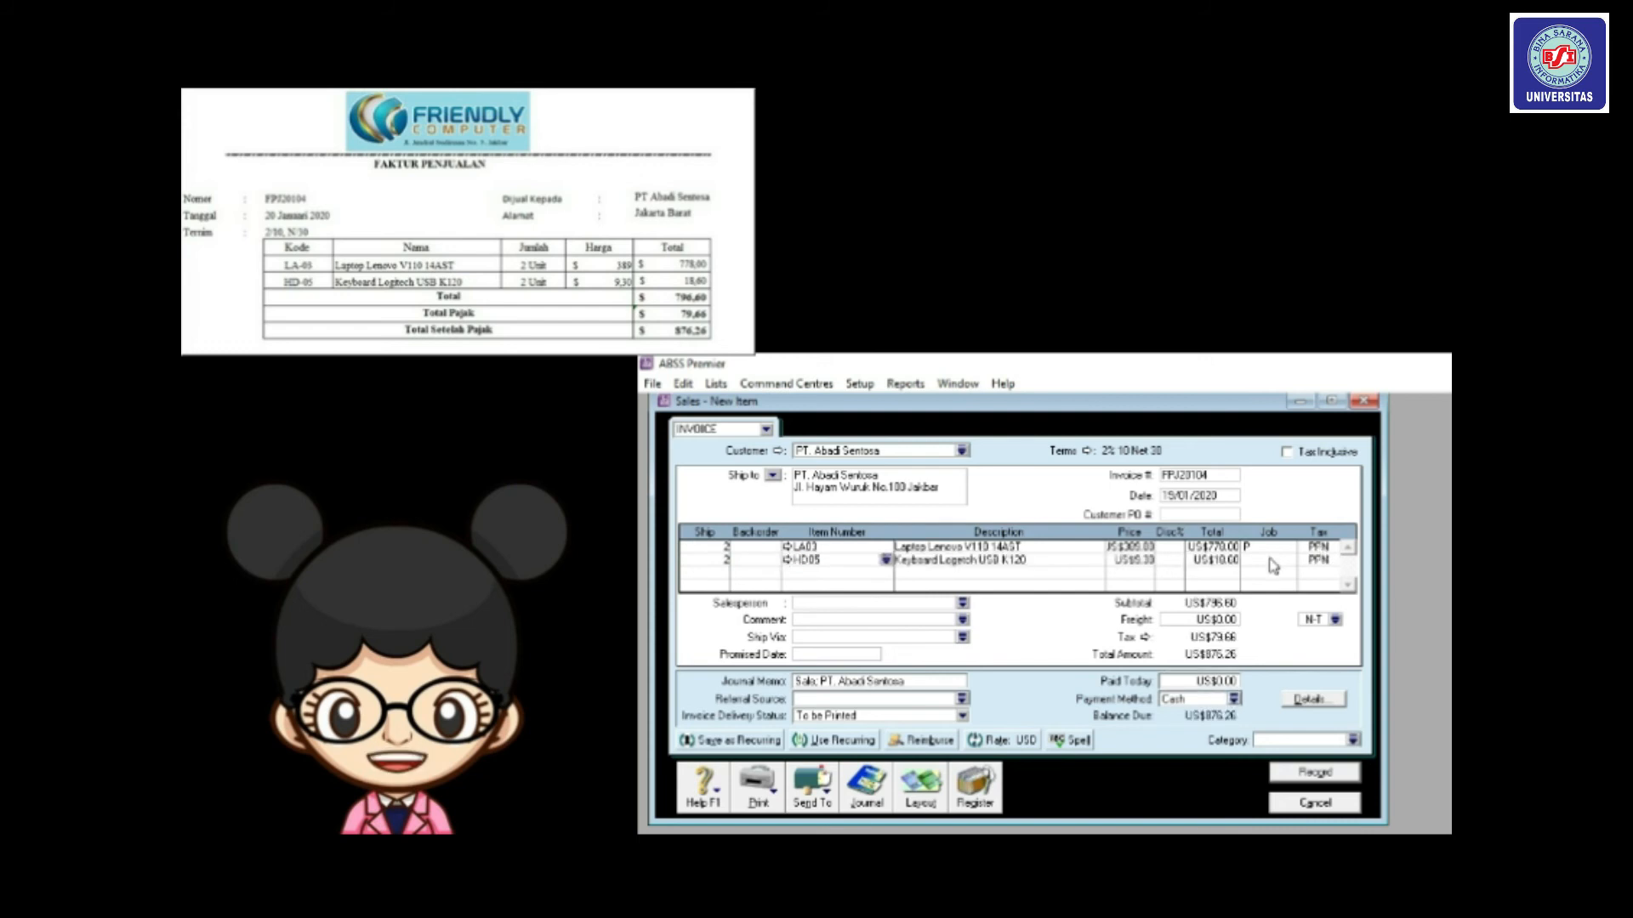
left_click(1289, 563)
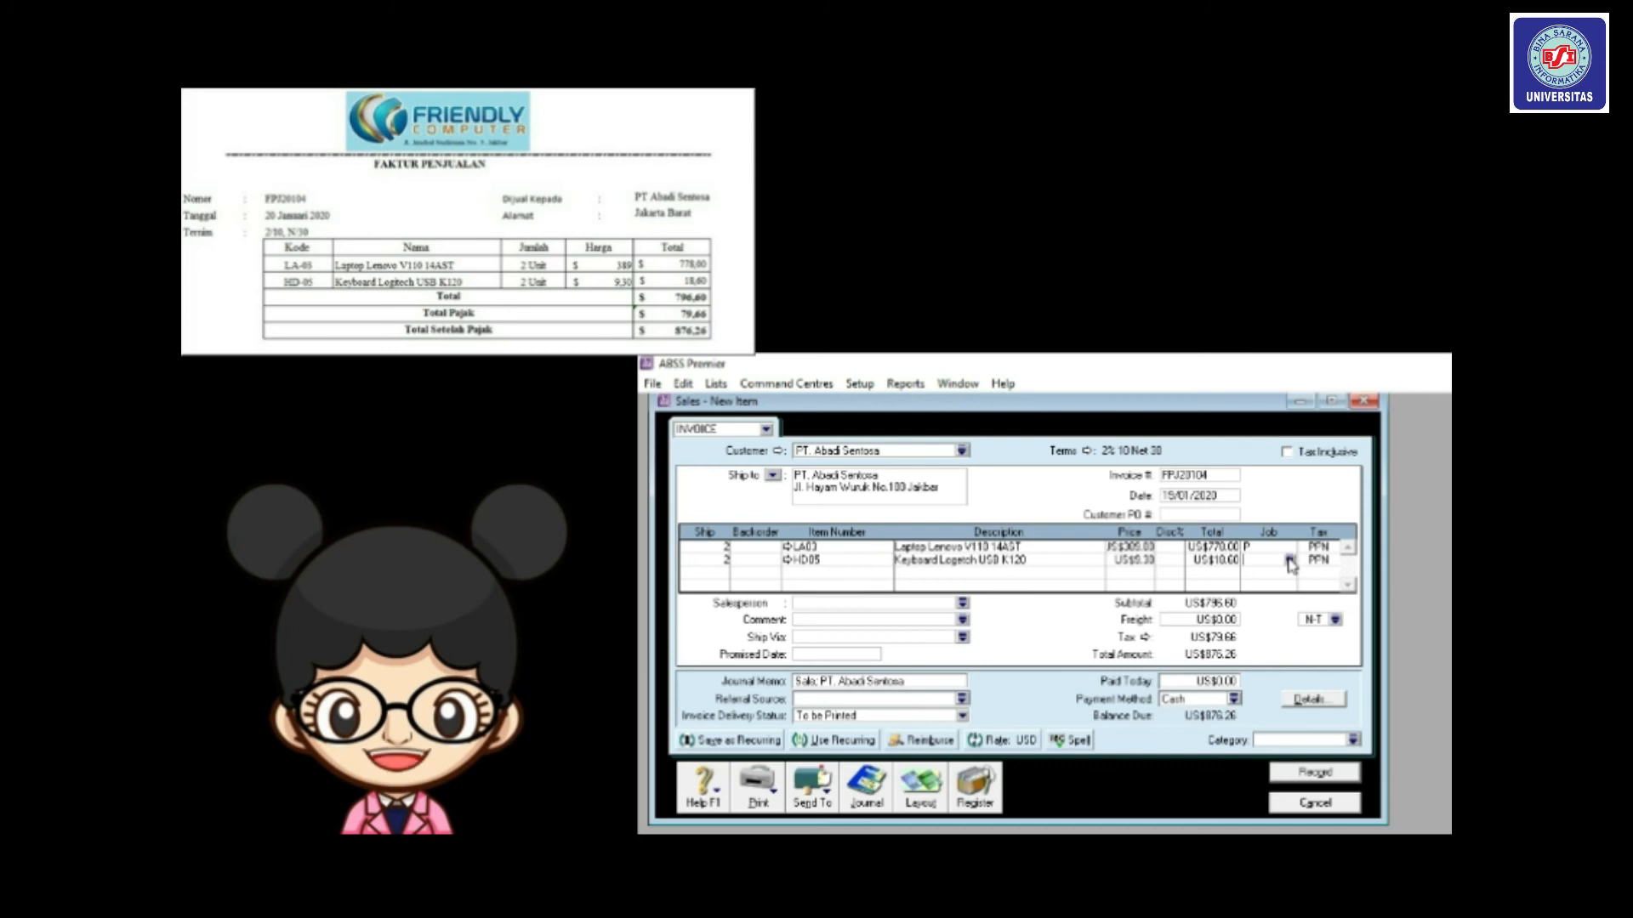
left_click(1289, 563)
left_click(1158, 613)
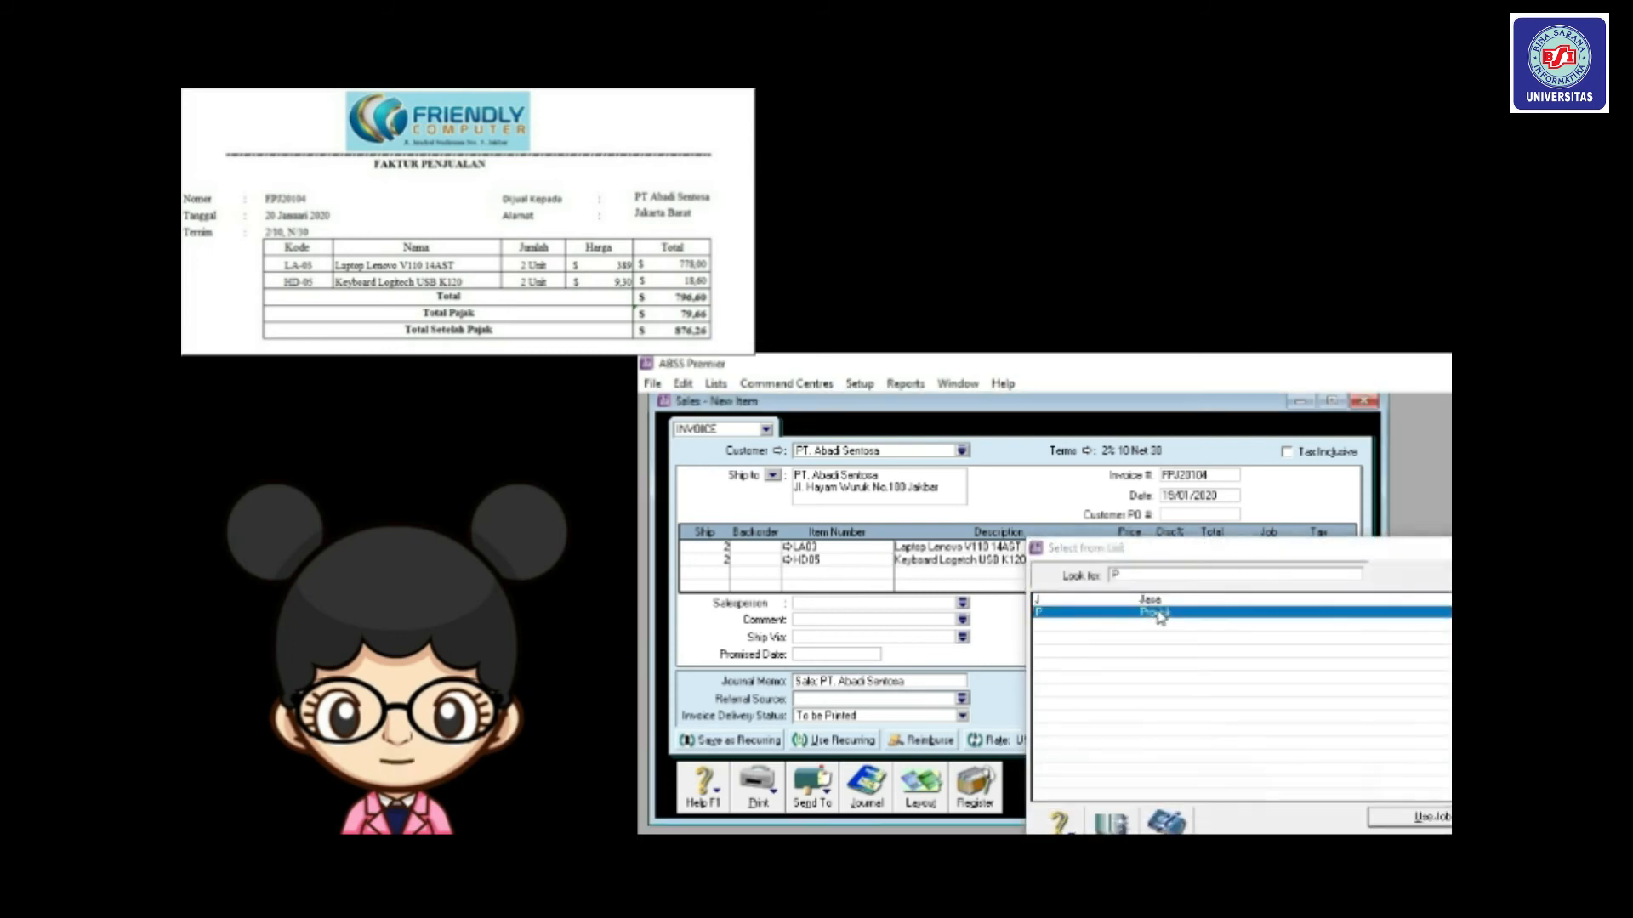
double_click(1158, 614)
Set the freight tax code to PPN and the sale category to Overseas.
left_click(1336, 620)
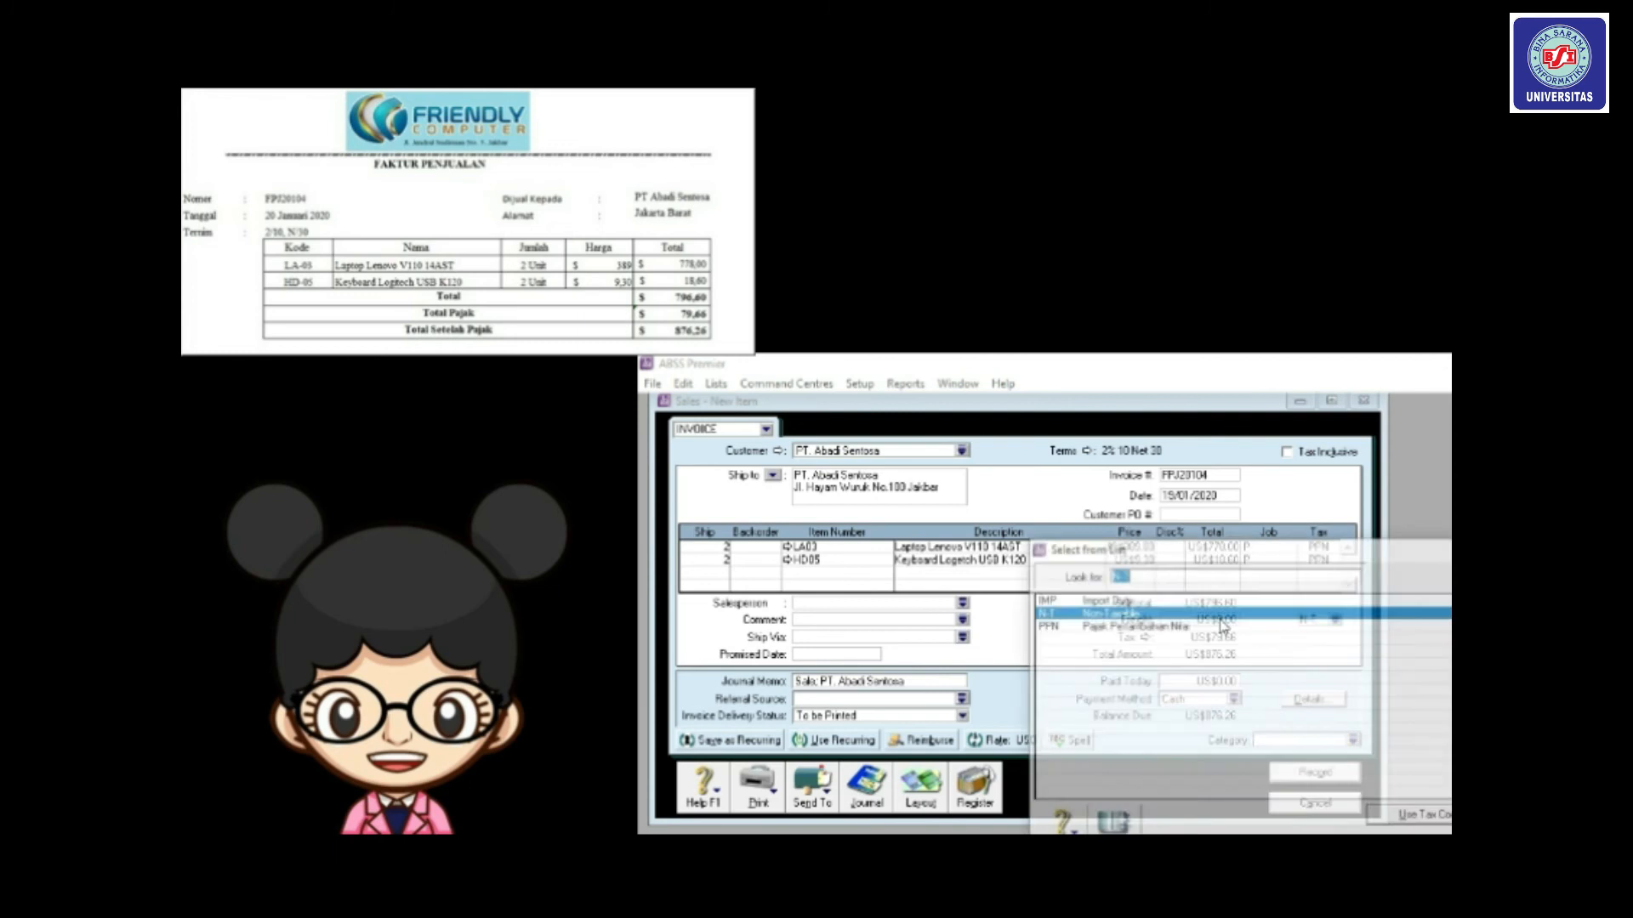
double_click(1181, 629)
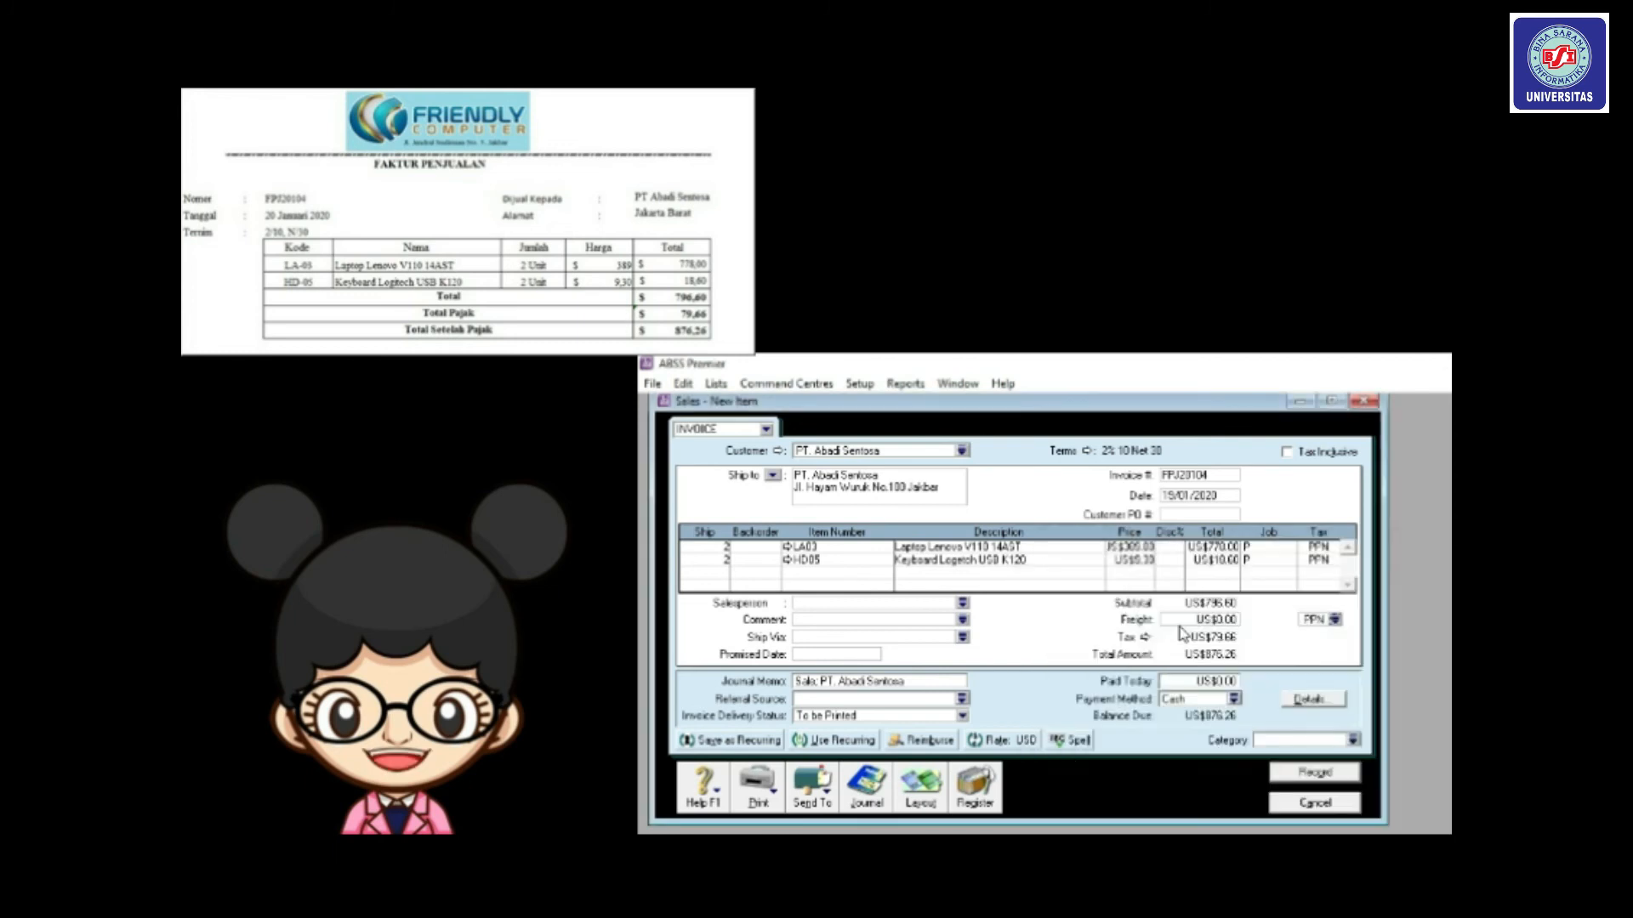
left_click(1352, 741)
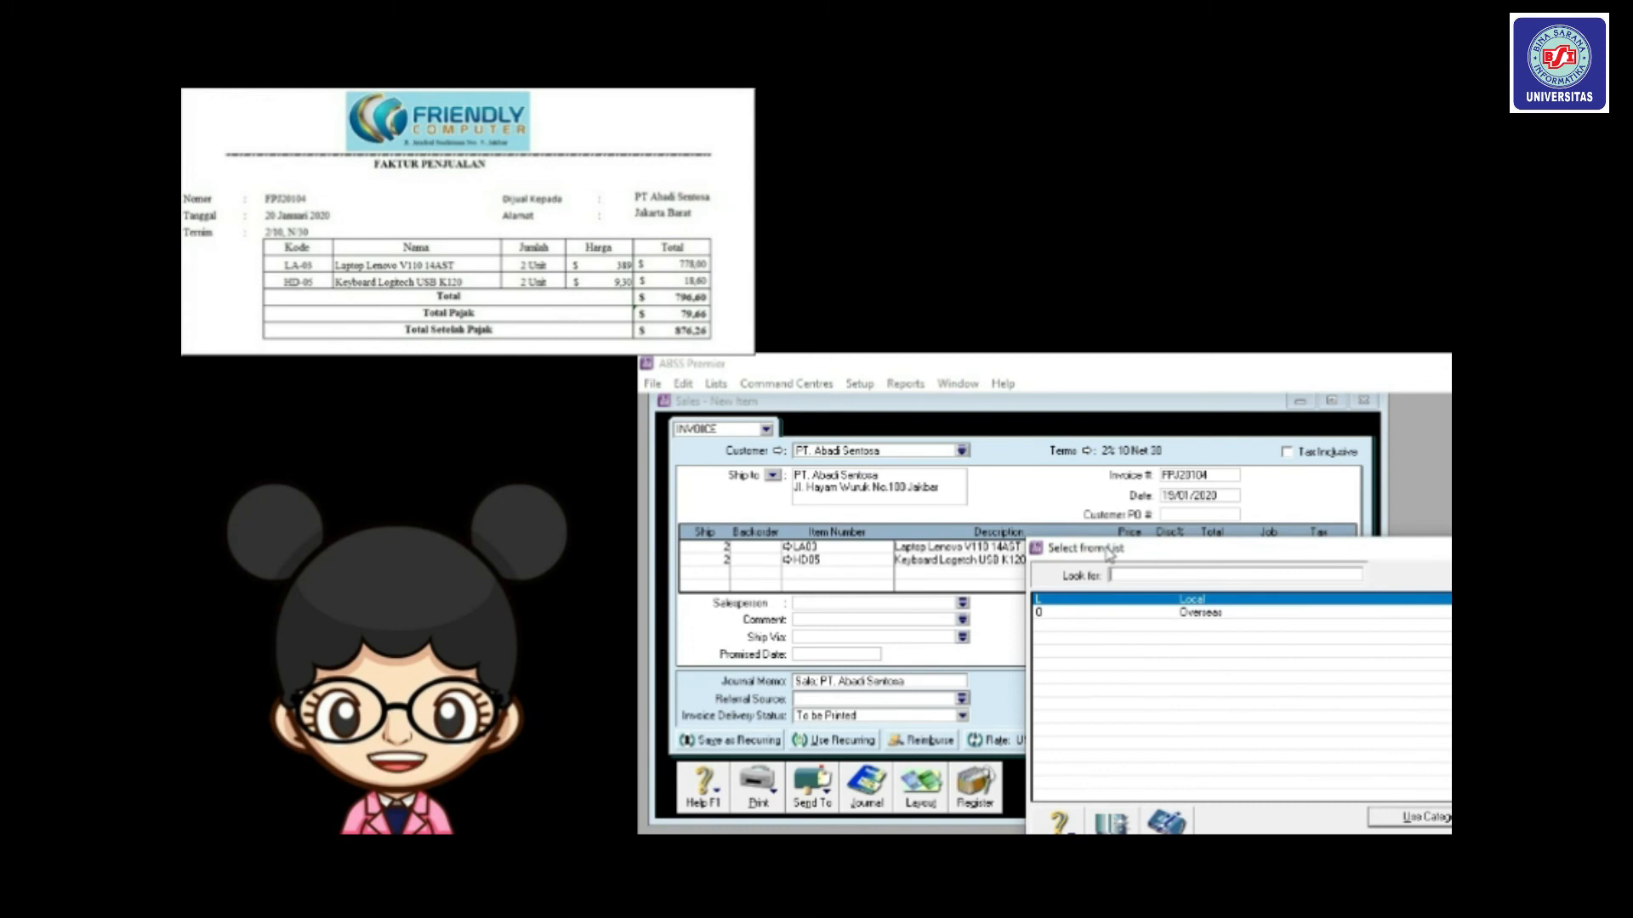
left_click_drag(1108, 551, 1038, 481)
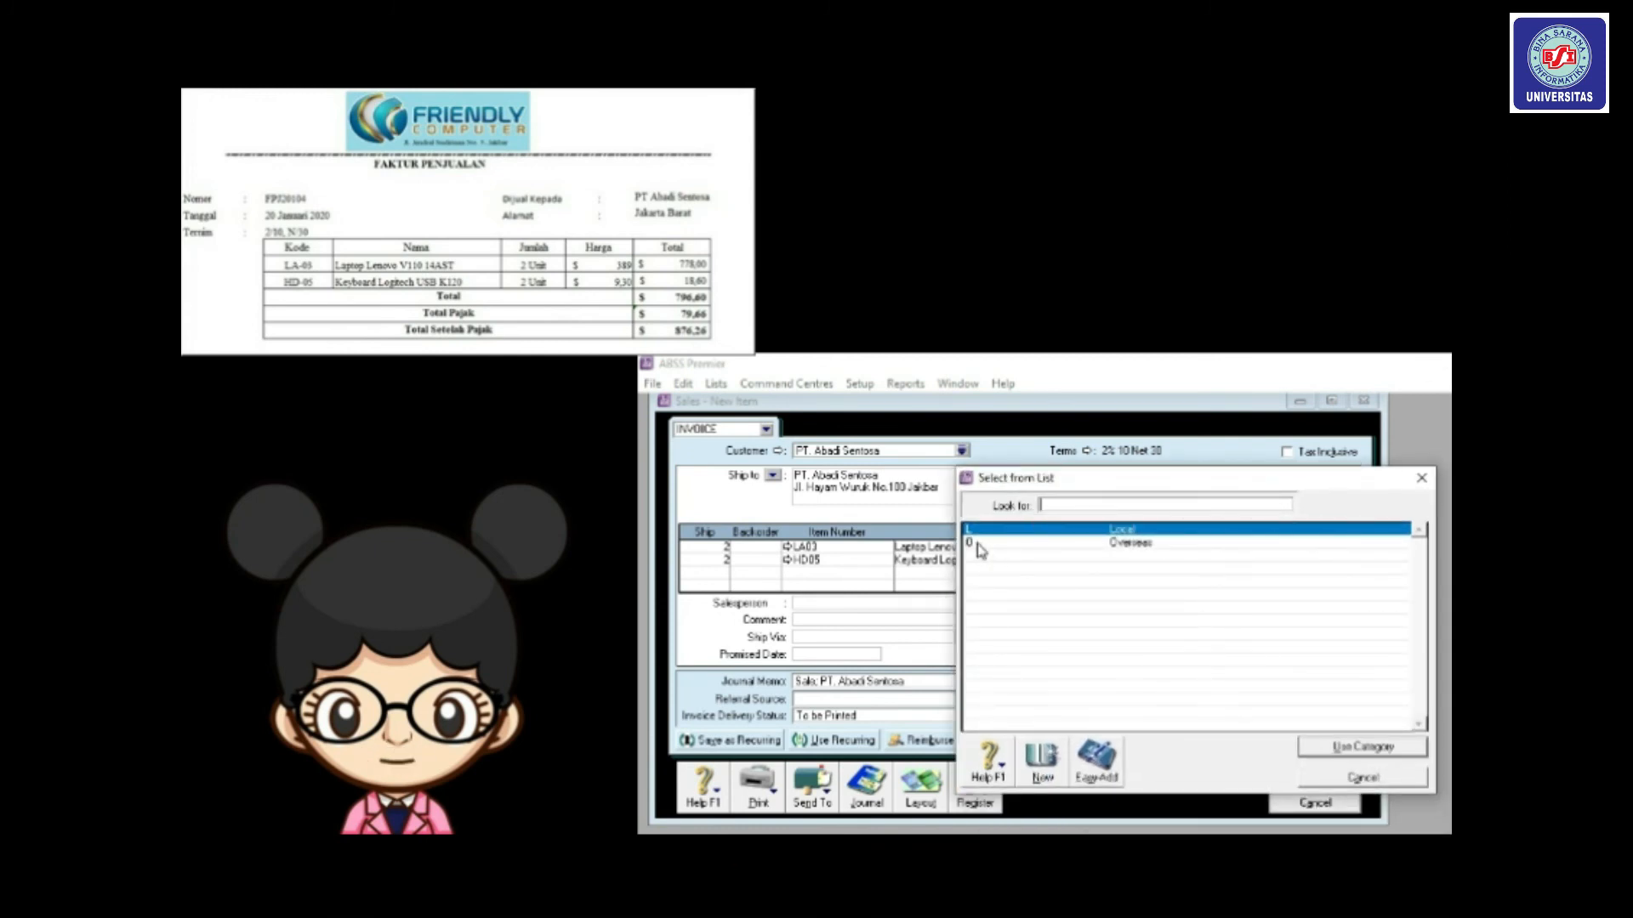
double_click(980, 548)
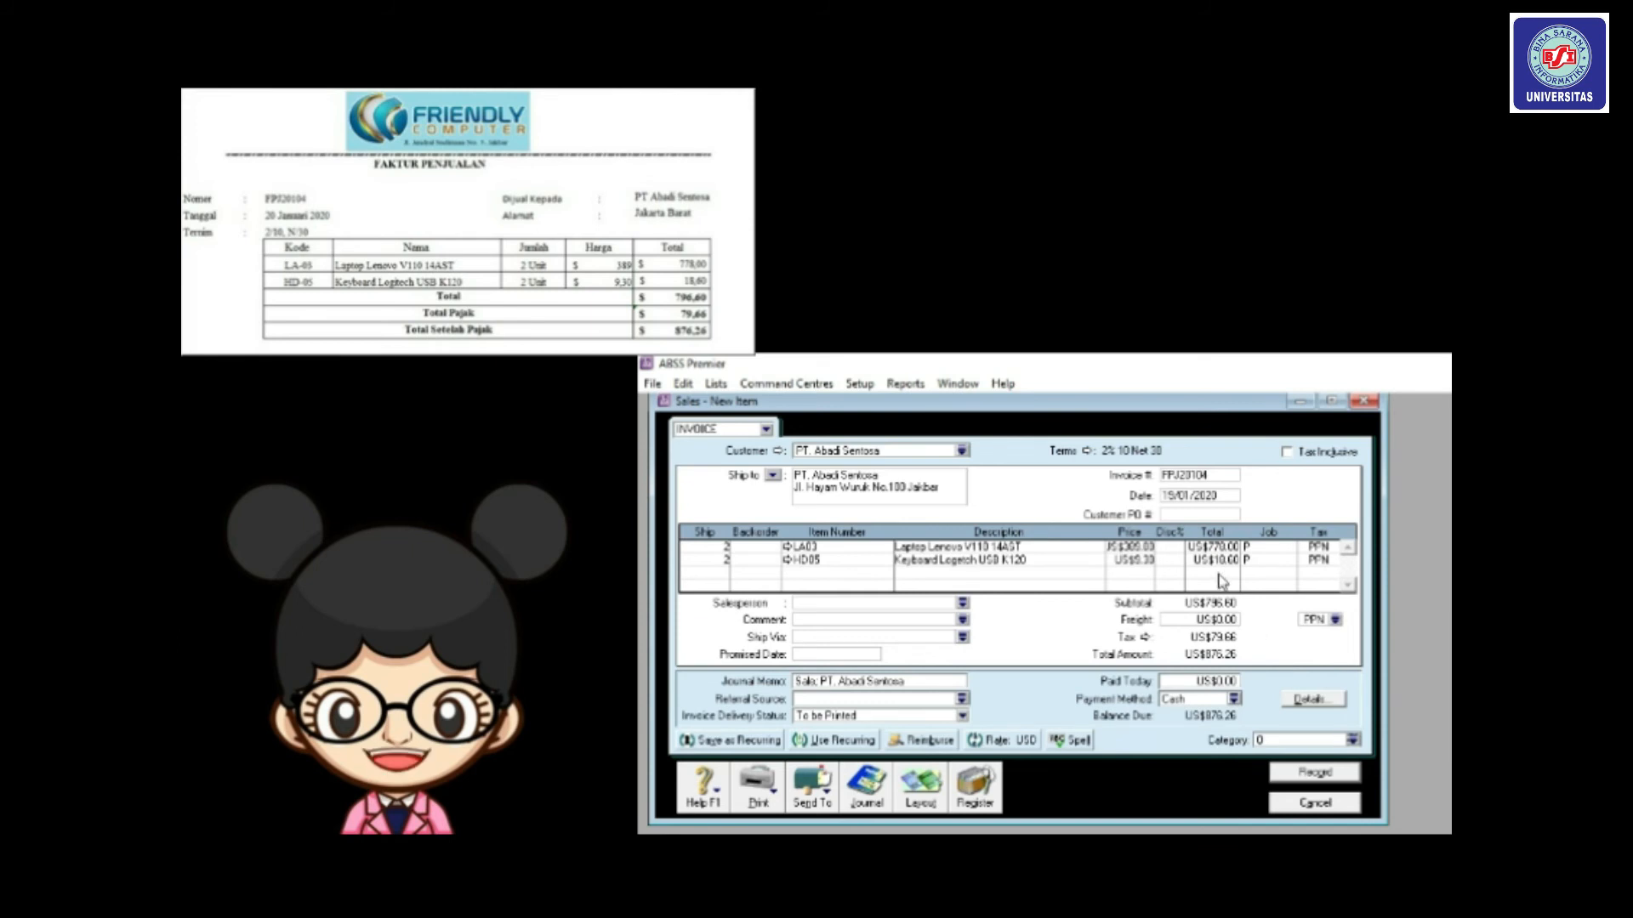
Correct the invoice date to 20/01/2020 and record FPJ20104.
left_click(1176, 498)
left_click(1176, 499)
key("BackSpace")
key("BackSpace")
type("20")
left_click(1317, 773)
left_click(1332, 805)
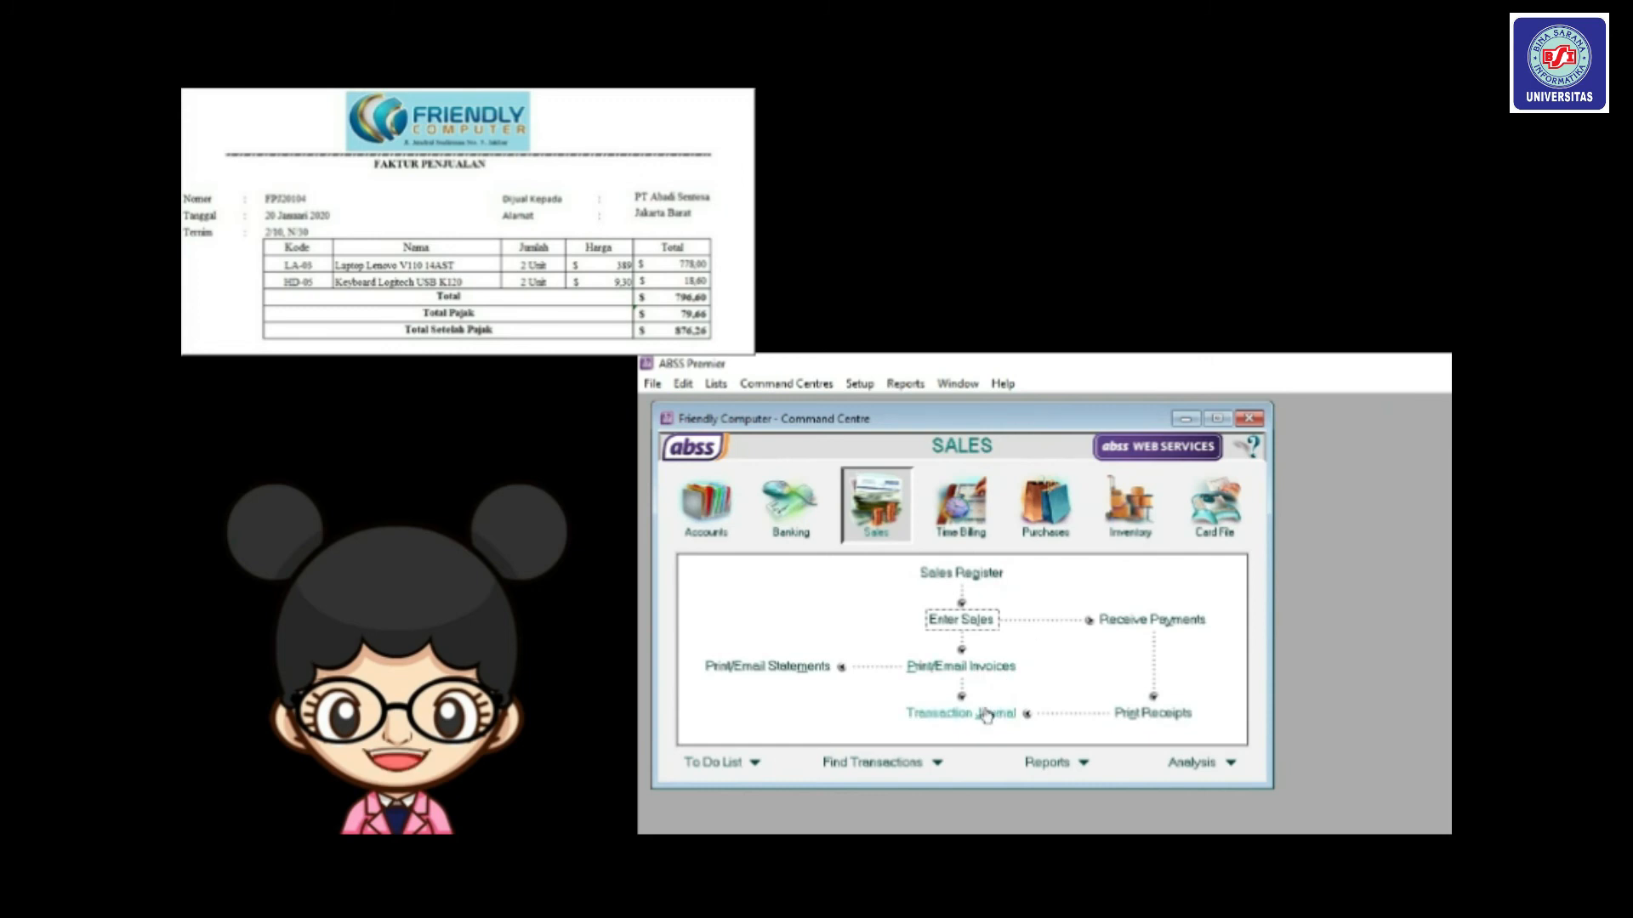
Review the sales transaction journal from 20/01/2020, then close it.
left_click(985, 714)
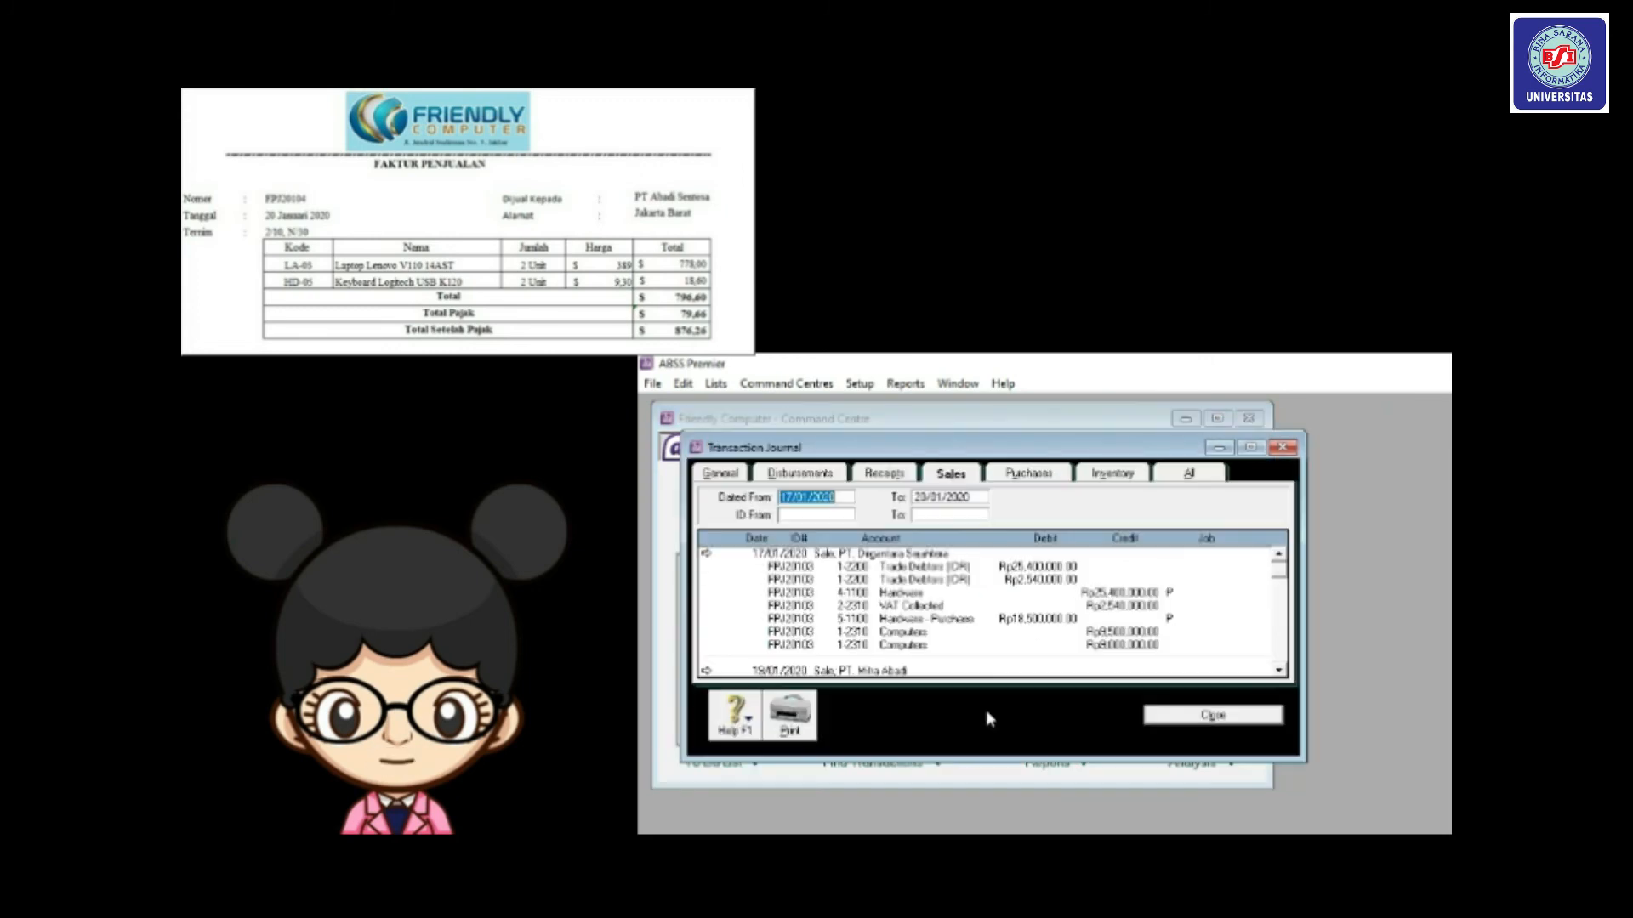
left_click(823, 493)
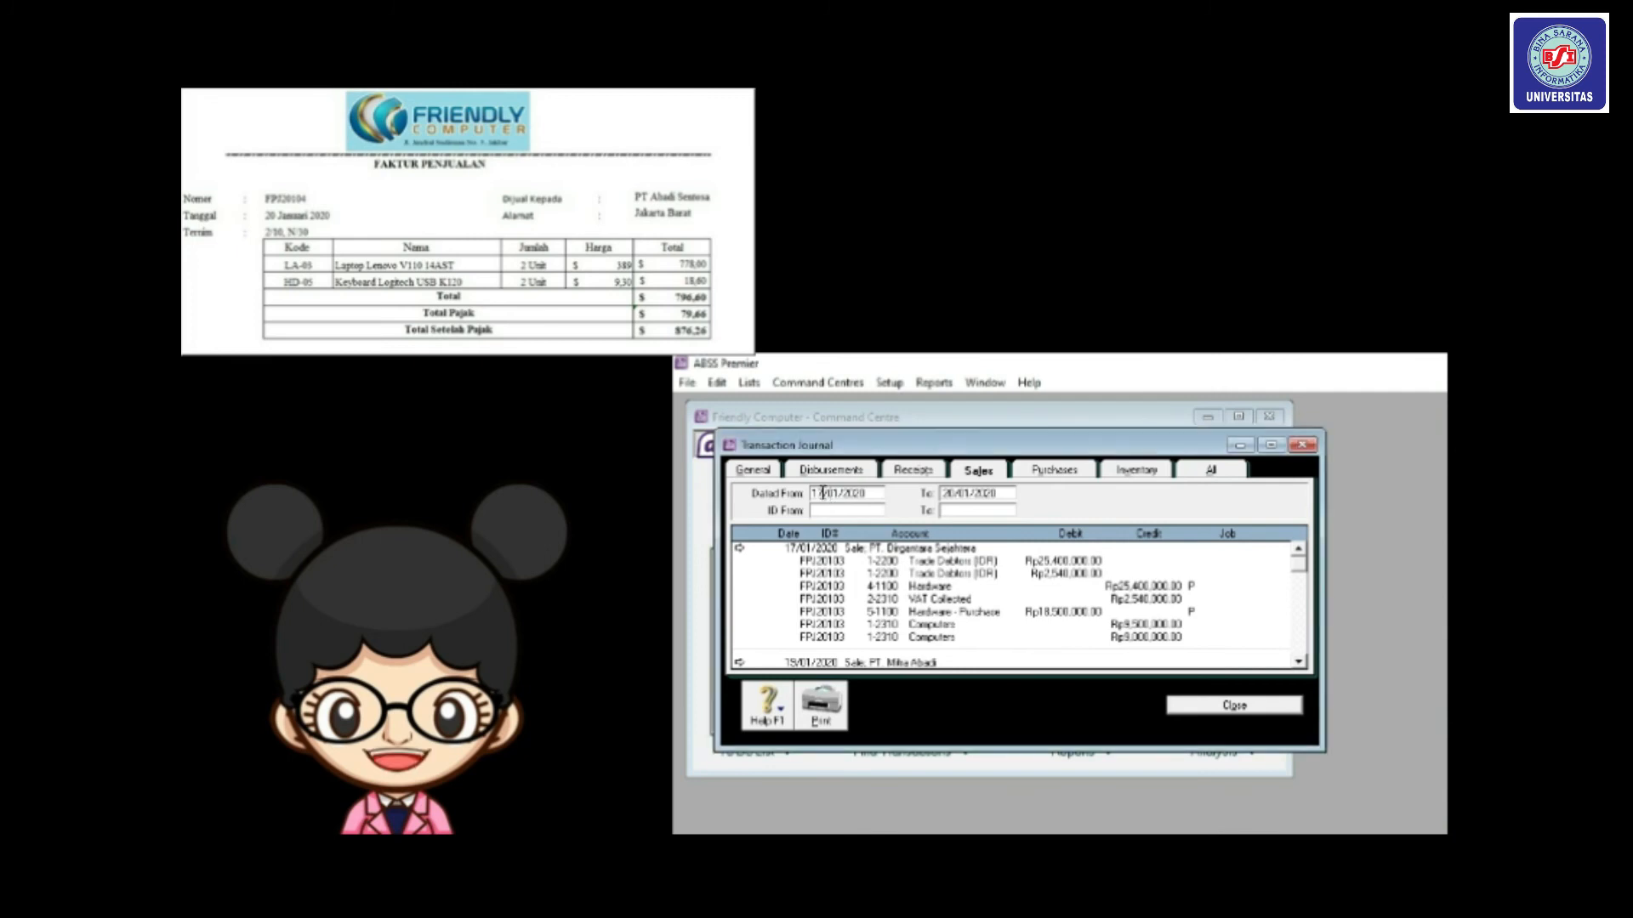
type("20/01/2020")
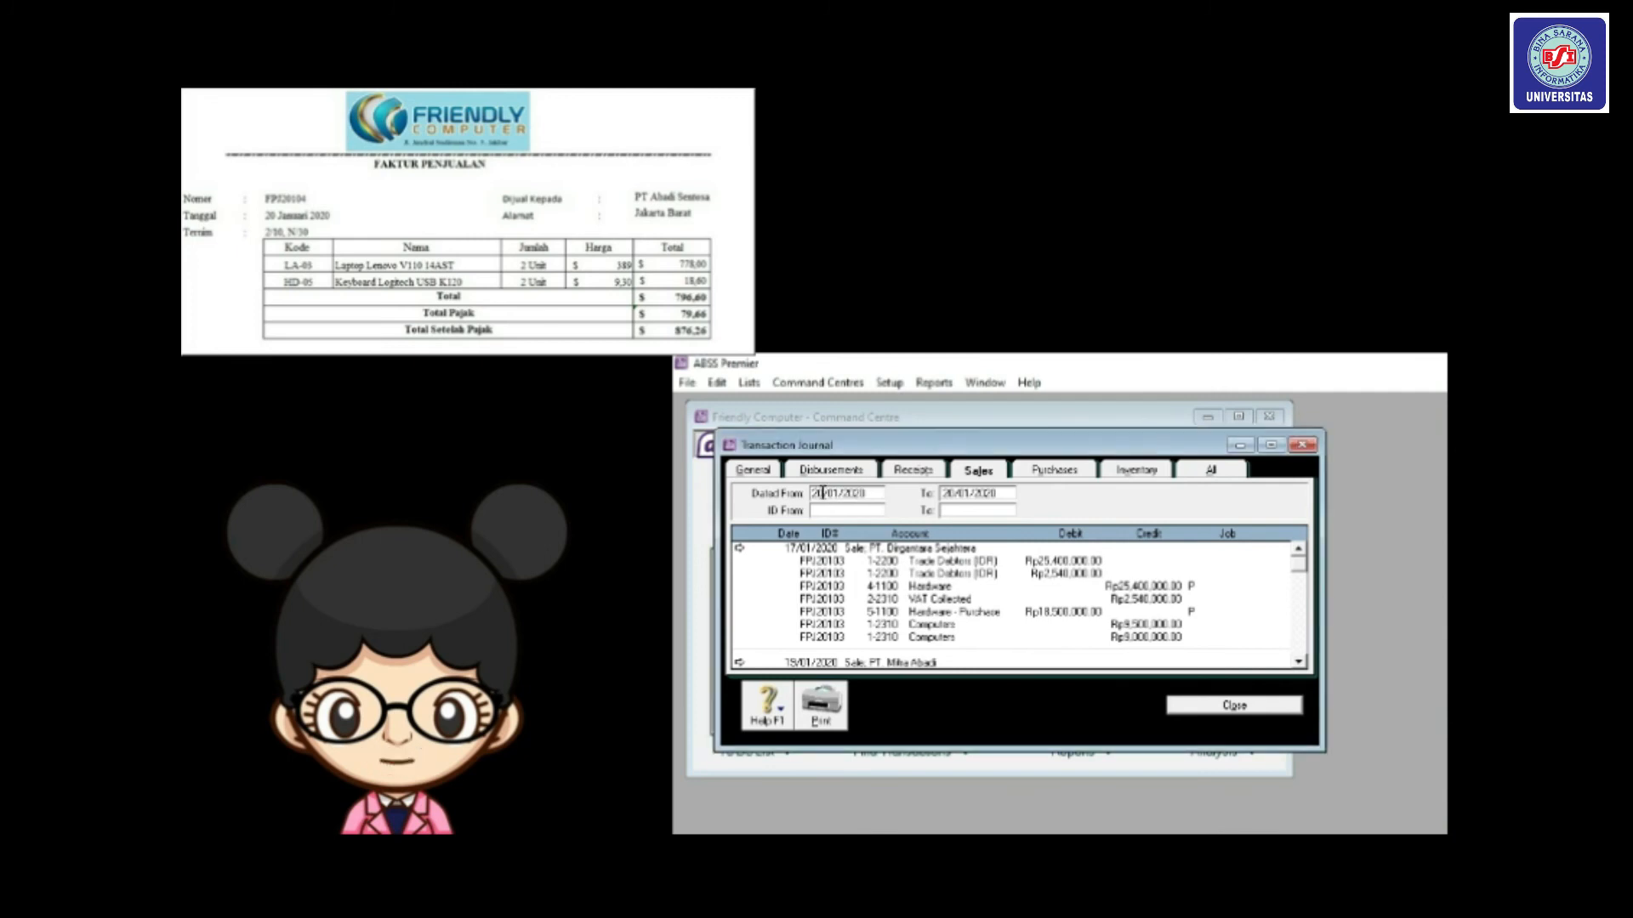
key("Tab")
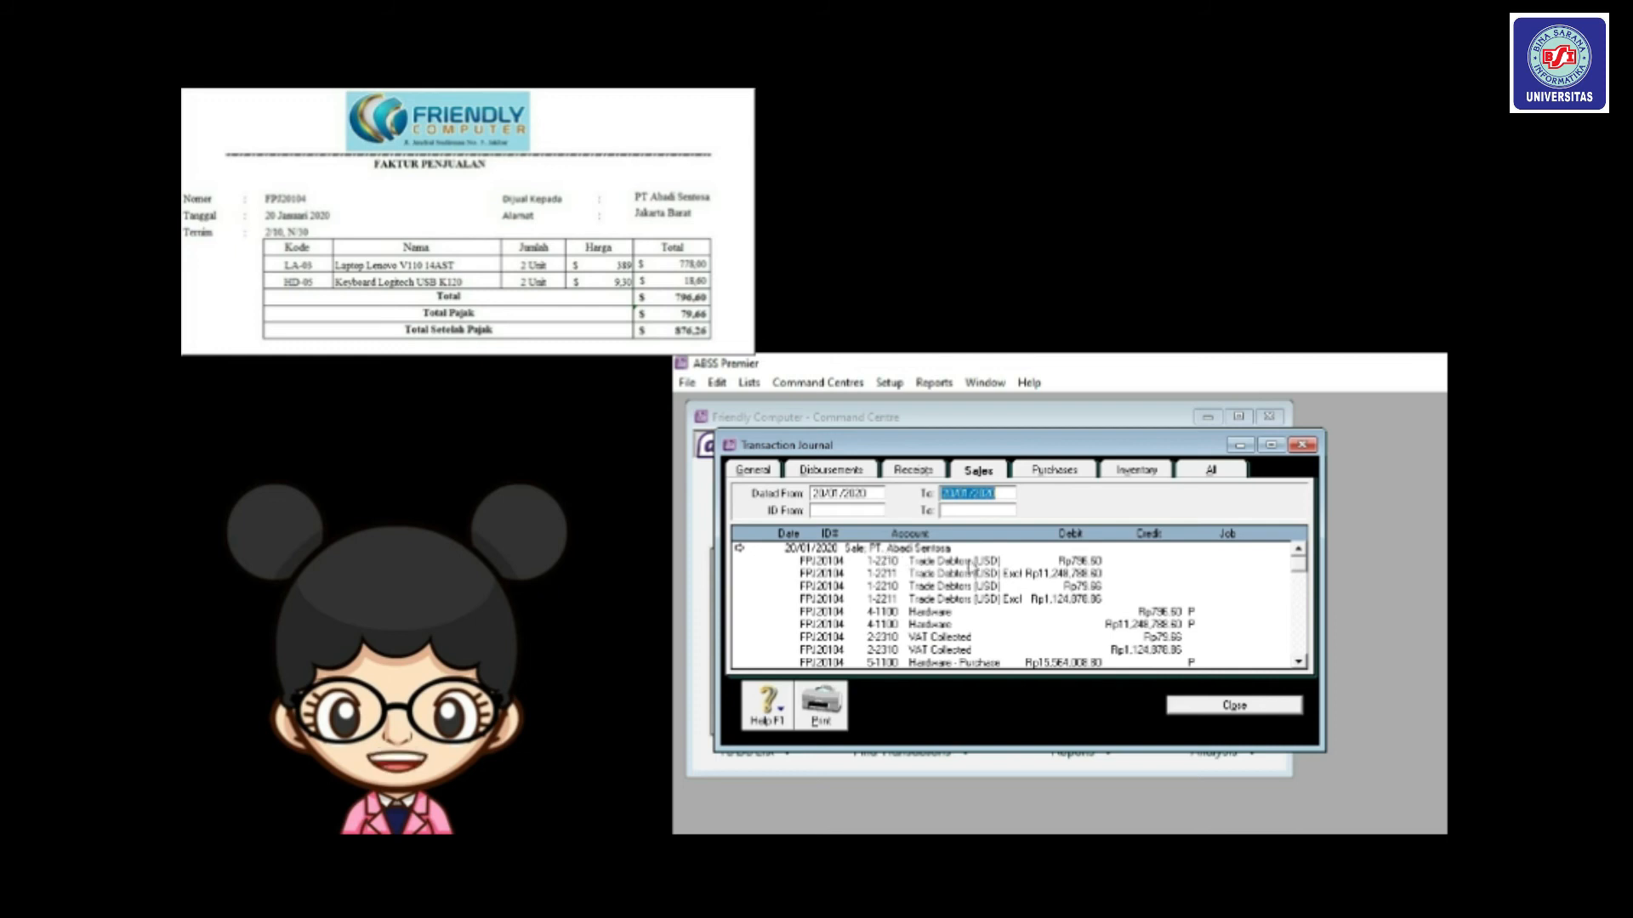
left_click(1258, 709)
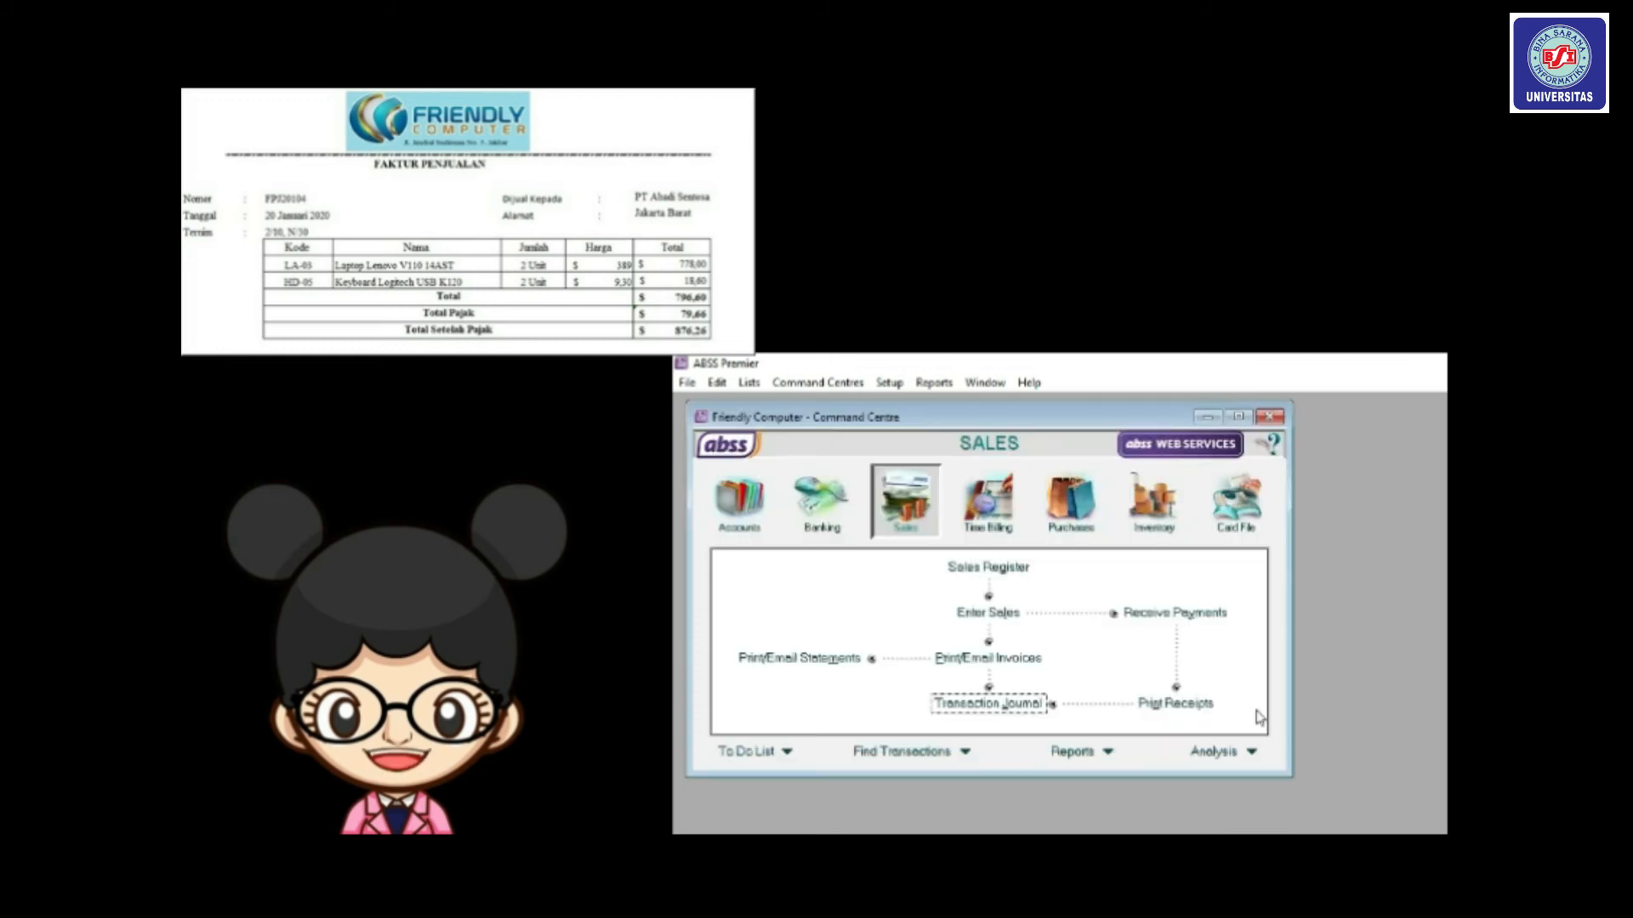
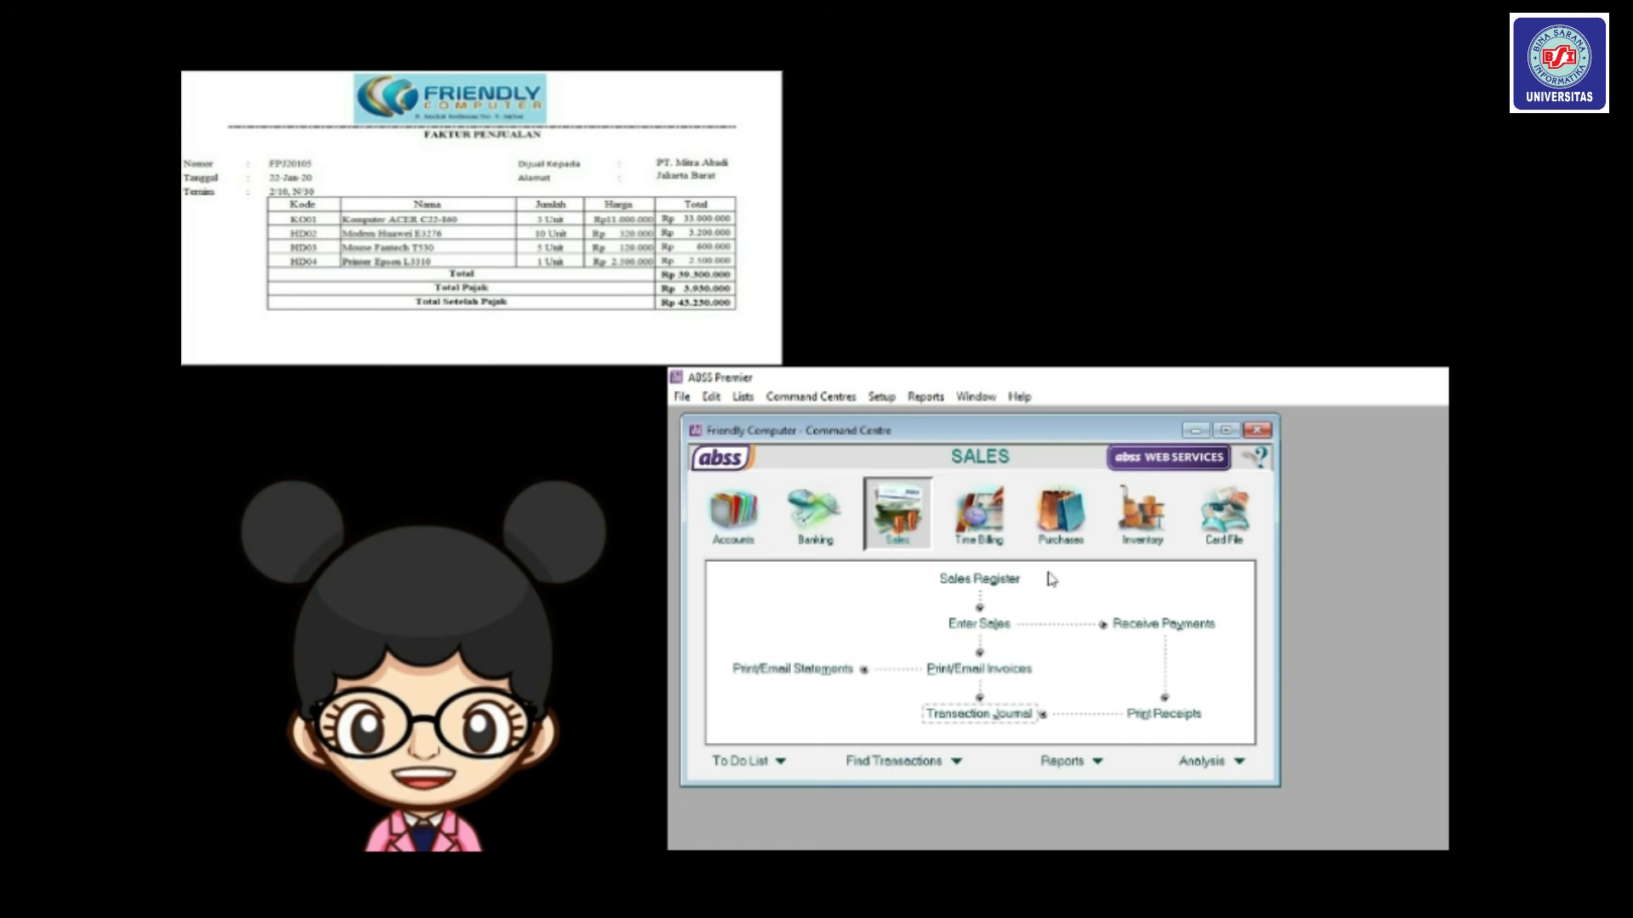
Start a new sales invoice for customer PT. Mitra Abadi.
left_click(983, 628)
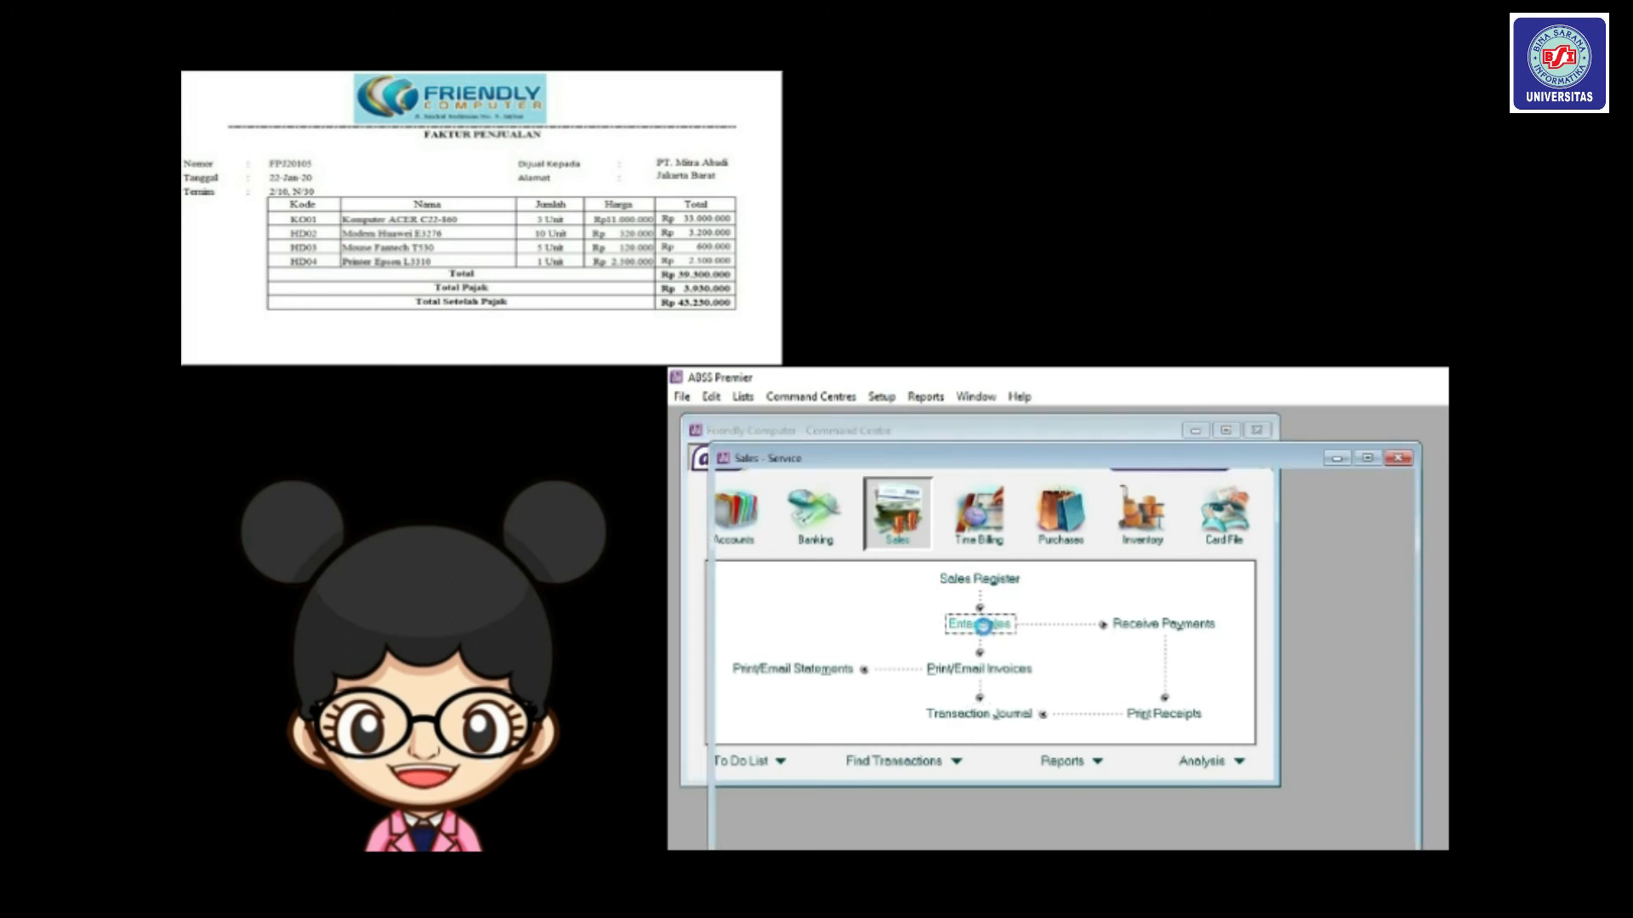
left_click_drag(904, 476, 860, 438)
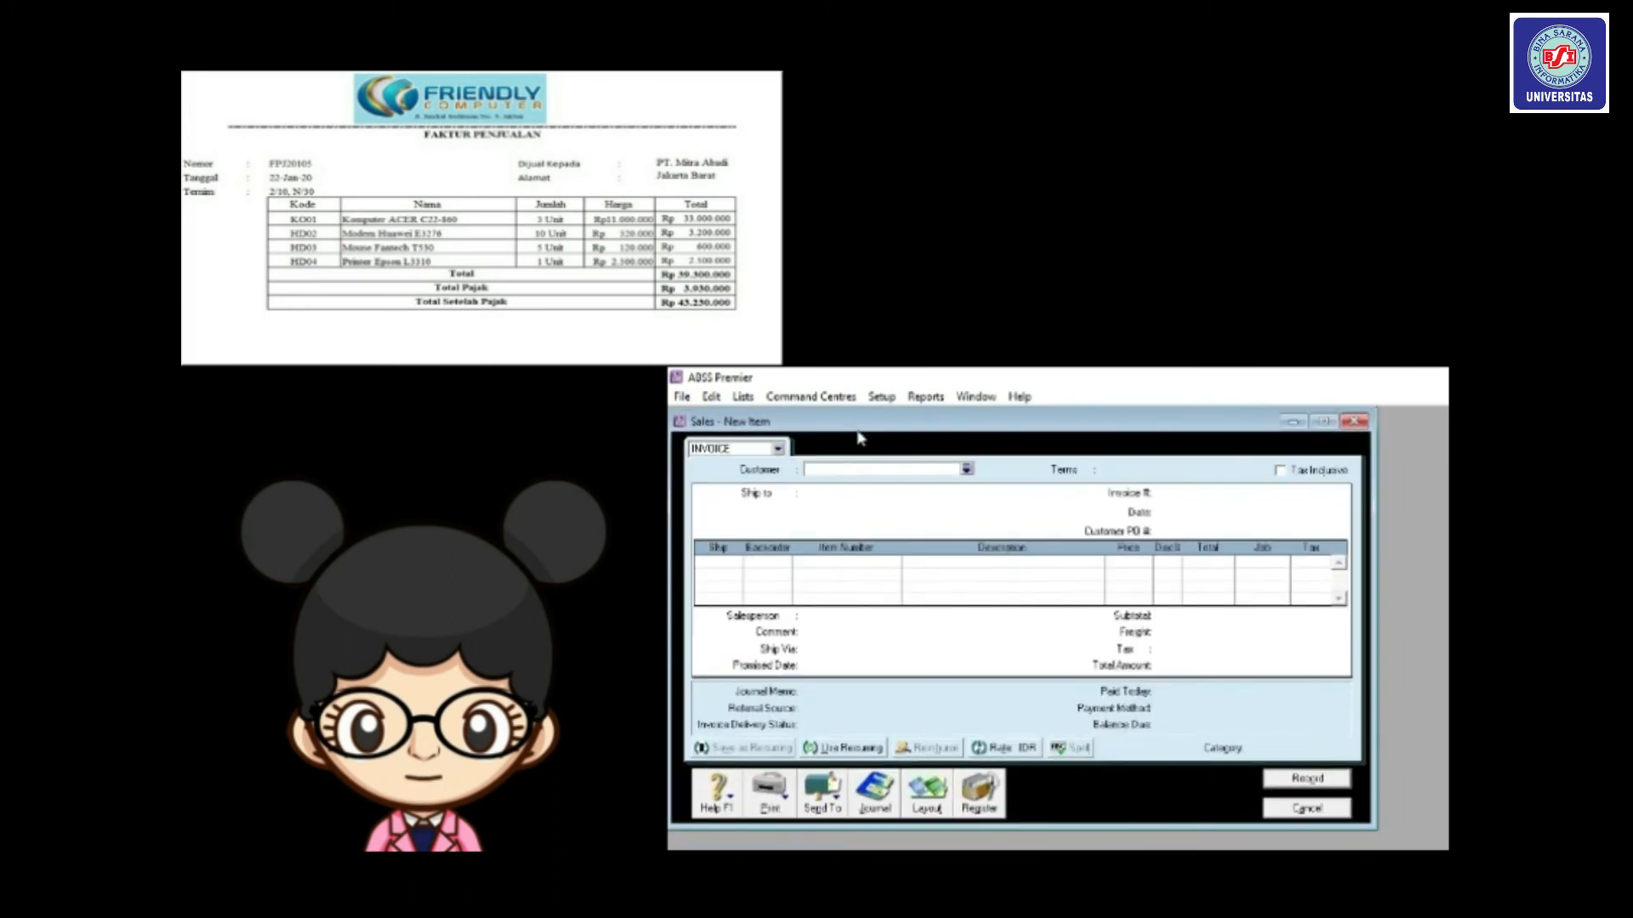
left_click(967, 470)
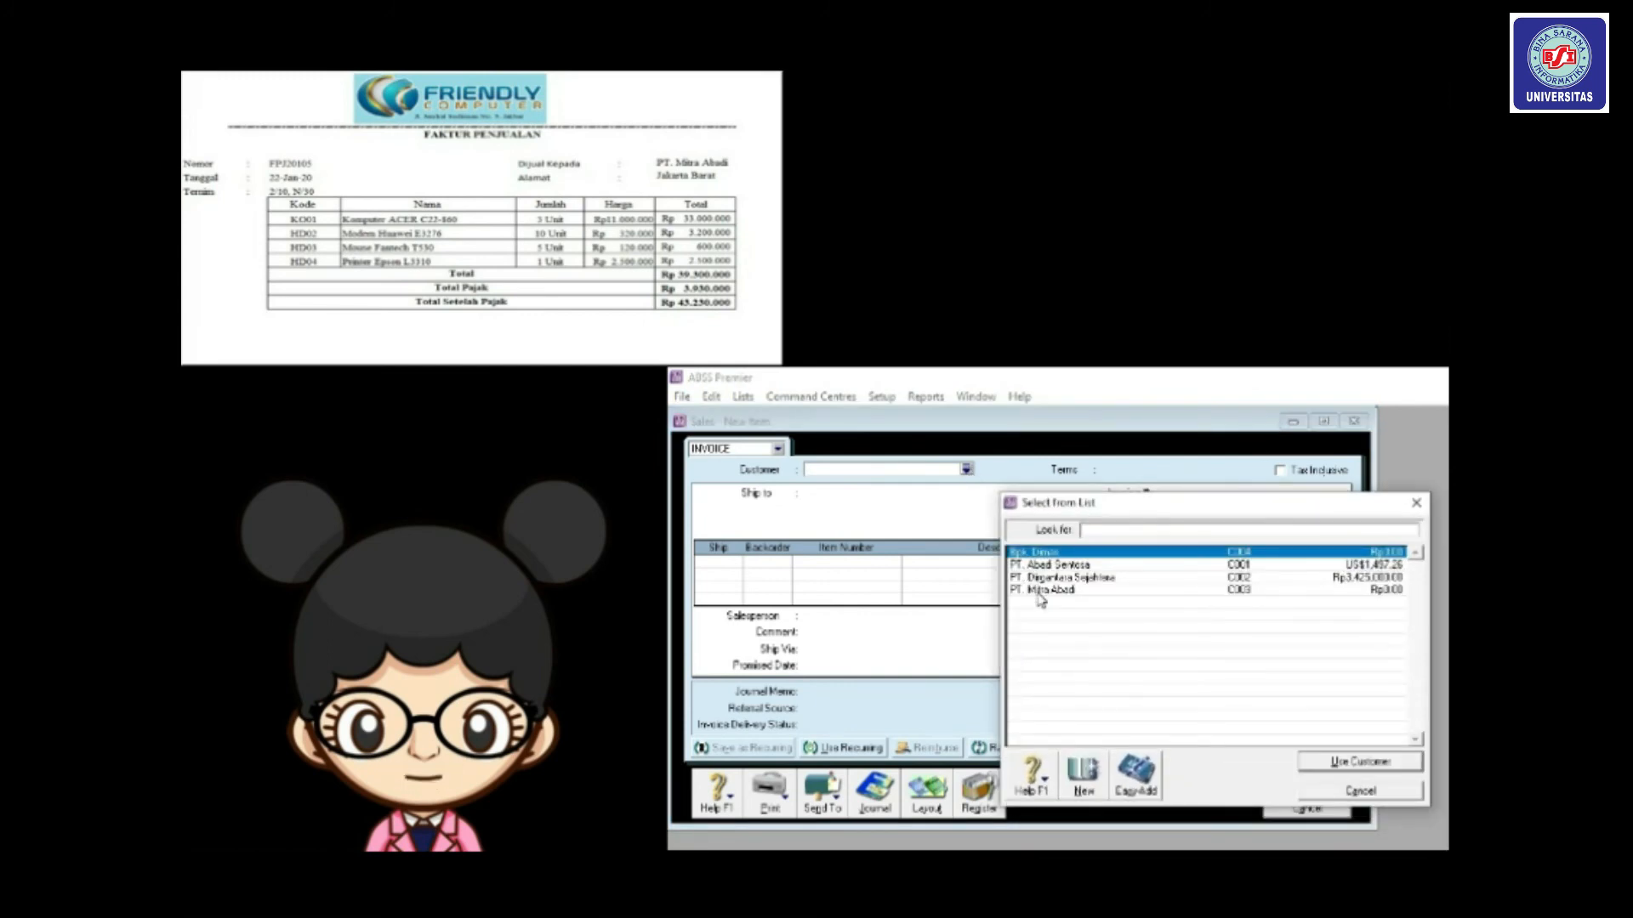
double_click(1041, 589)
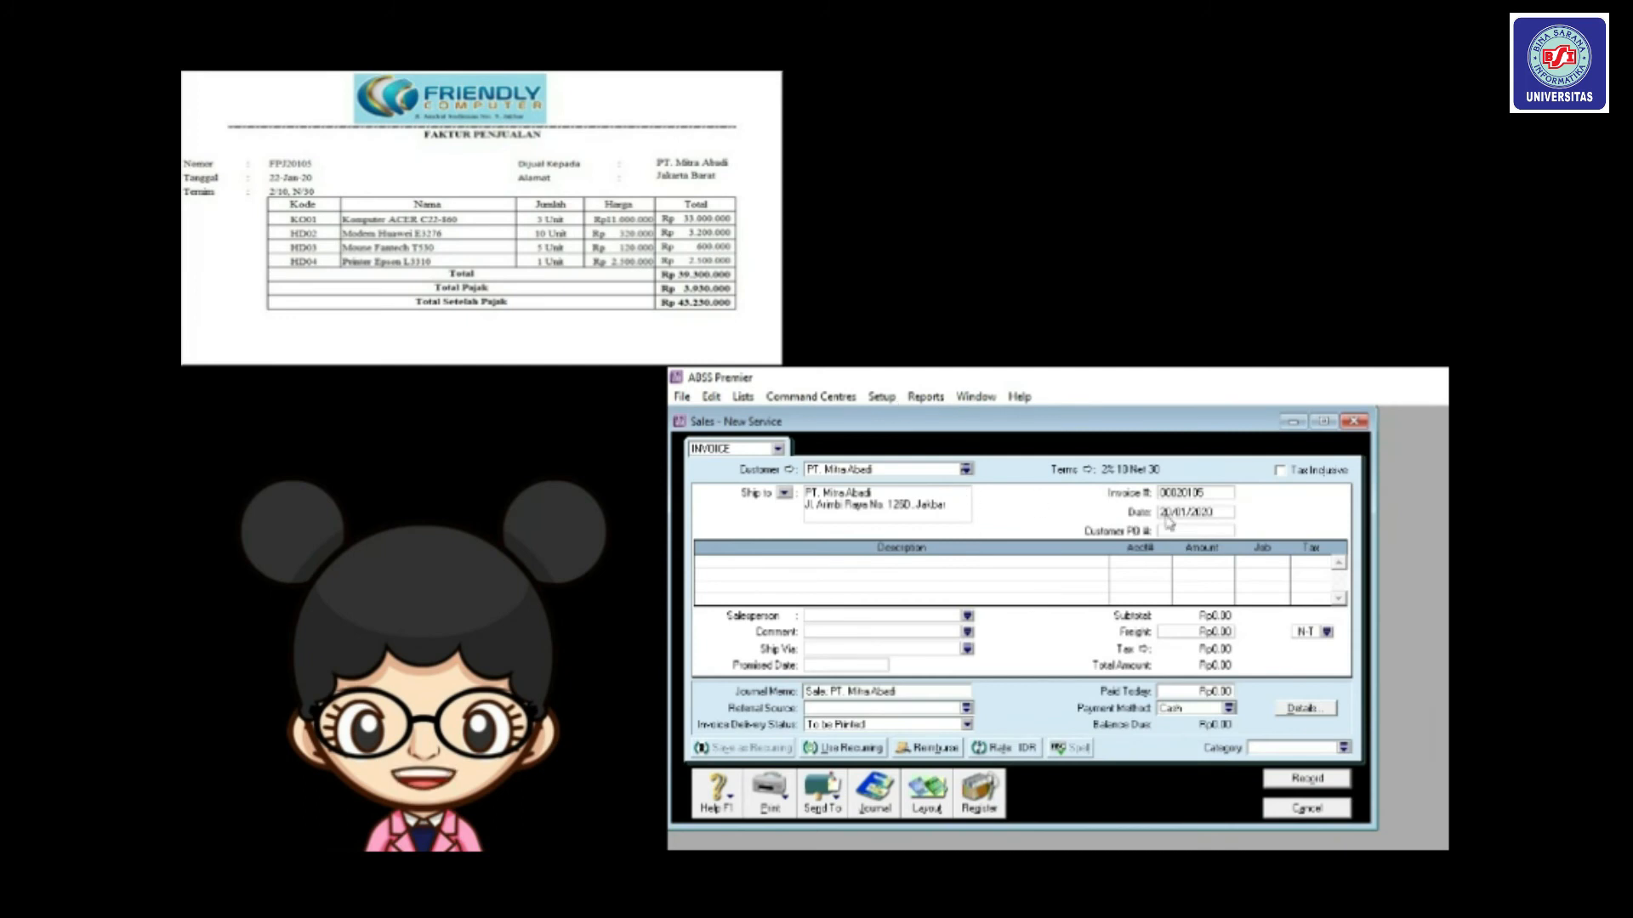
Number the invoice FPJ20105 and correct its date to 22/01/2020.
left_click(1205, 493)
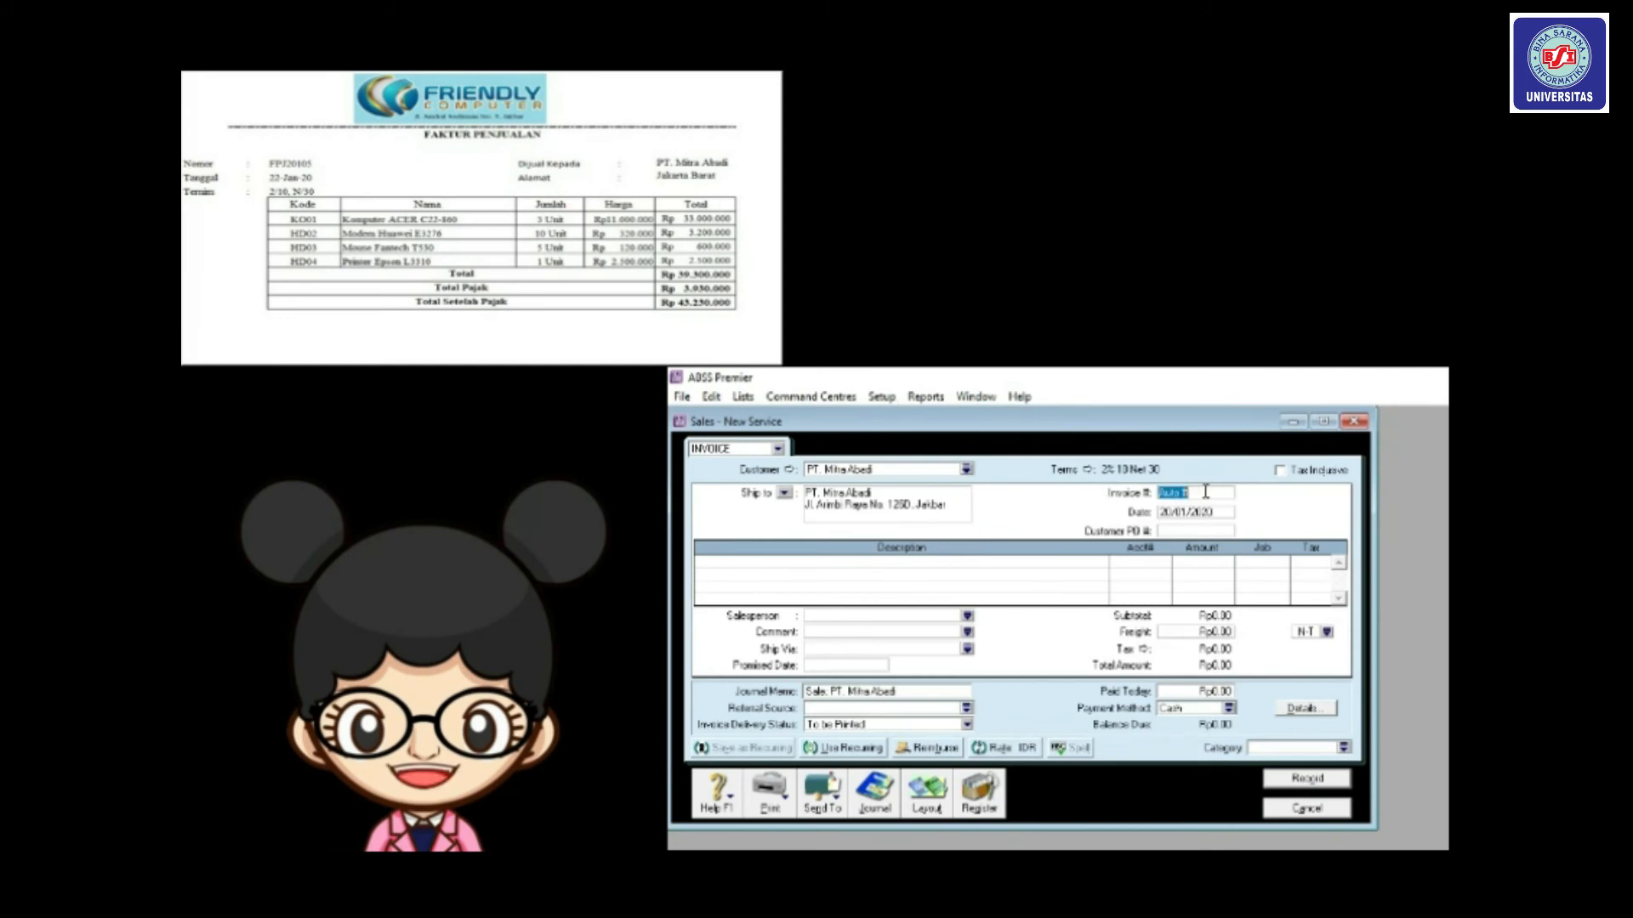
key("BackSpace")
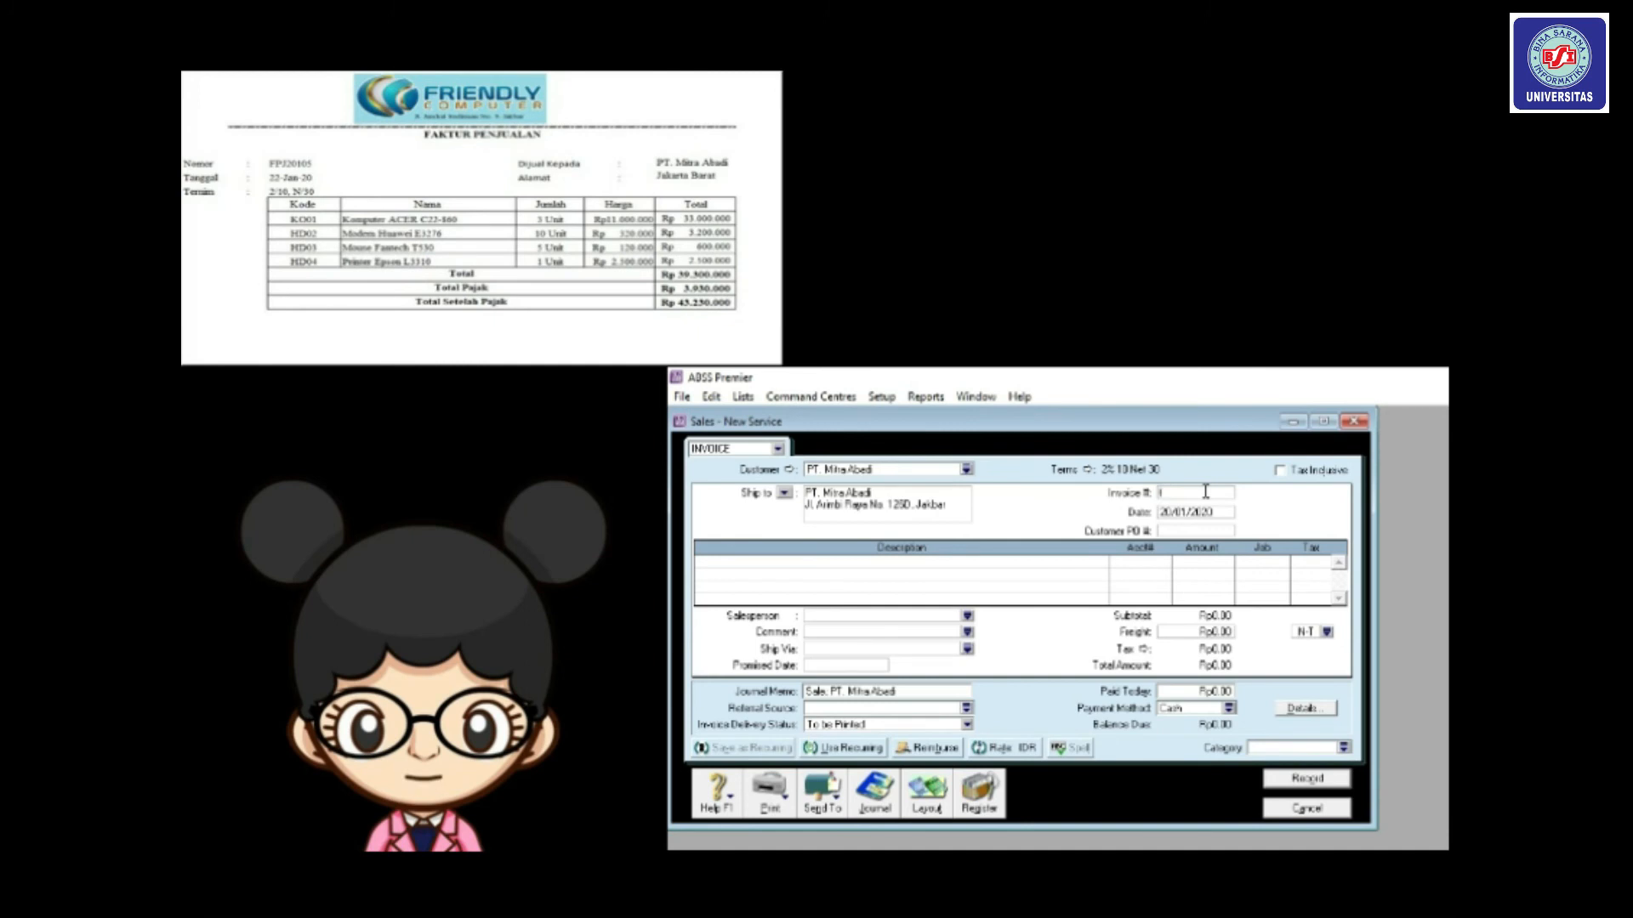
type("FPJ20")
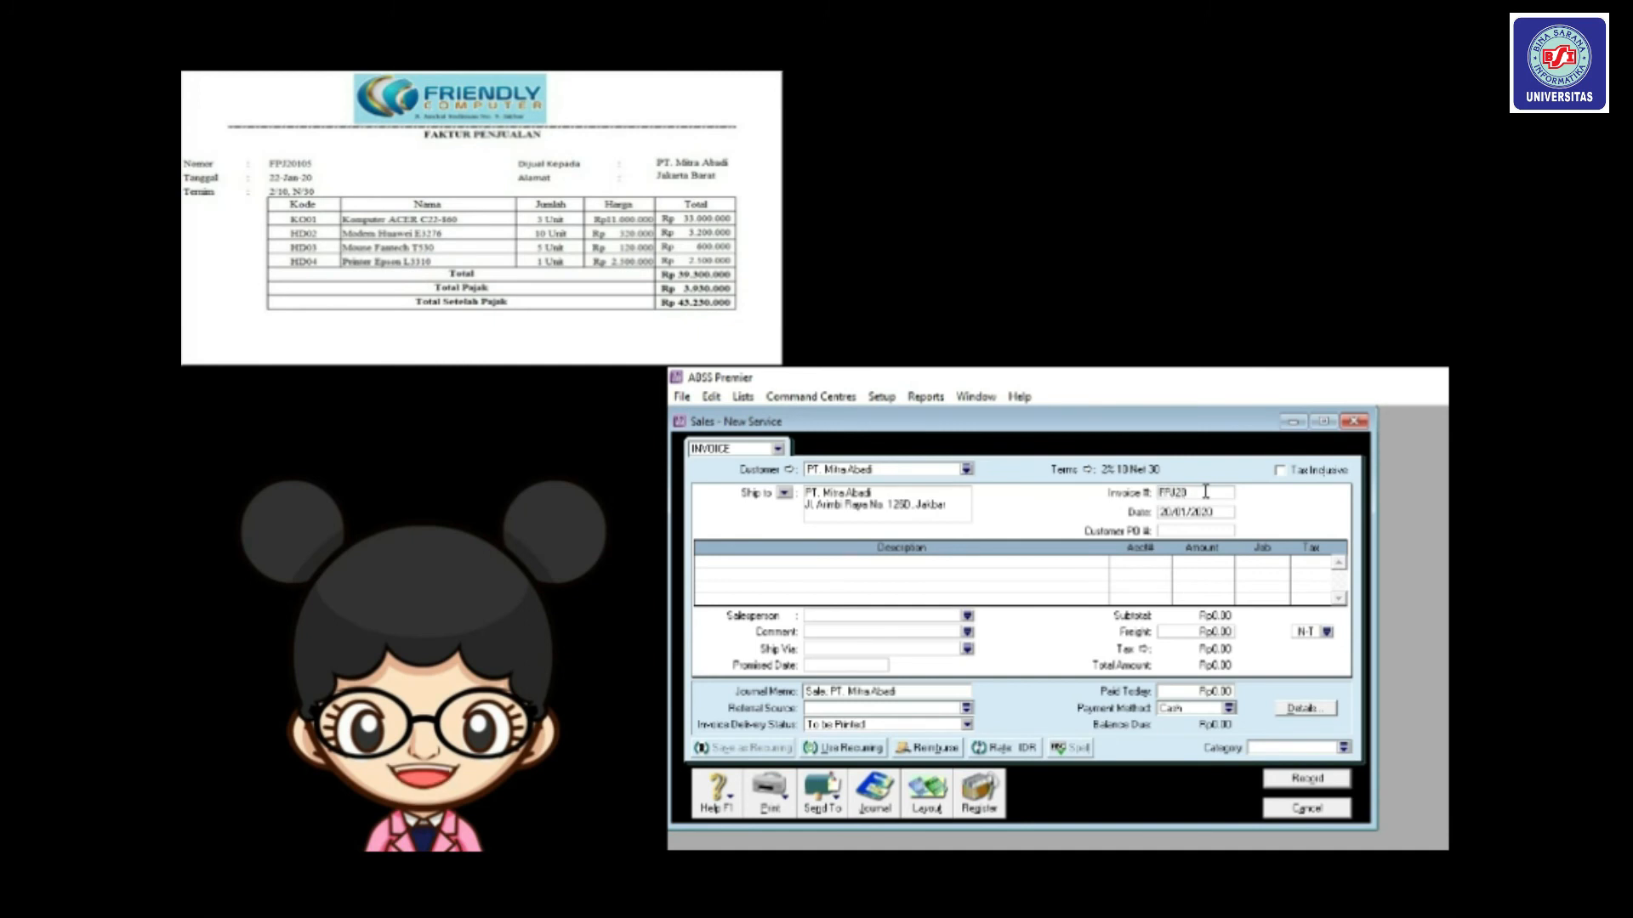
type("1")
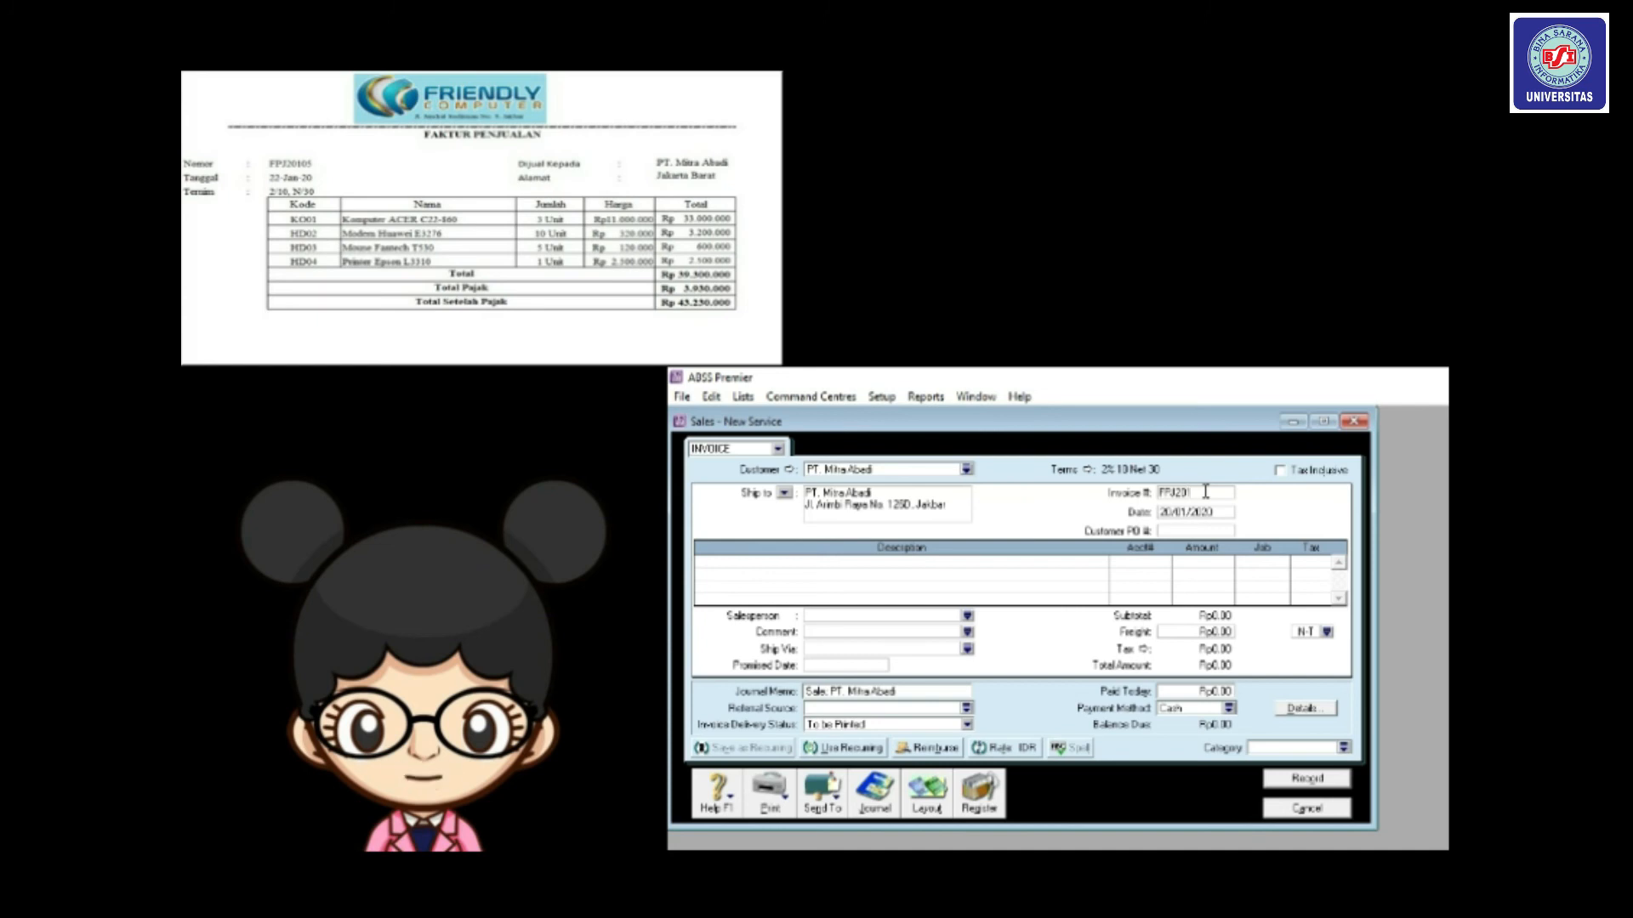
type("05")
key("Tab")
left_click(1171, 511)
key("BackSpace")
type("2")
Switch the invoice to the Item layout.
left_click(930, 795)
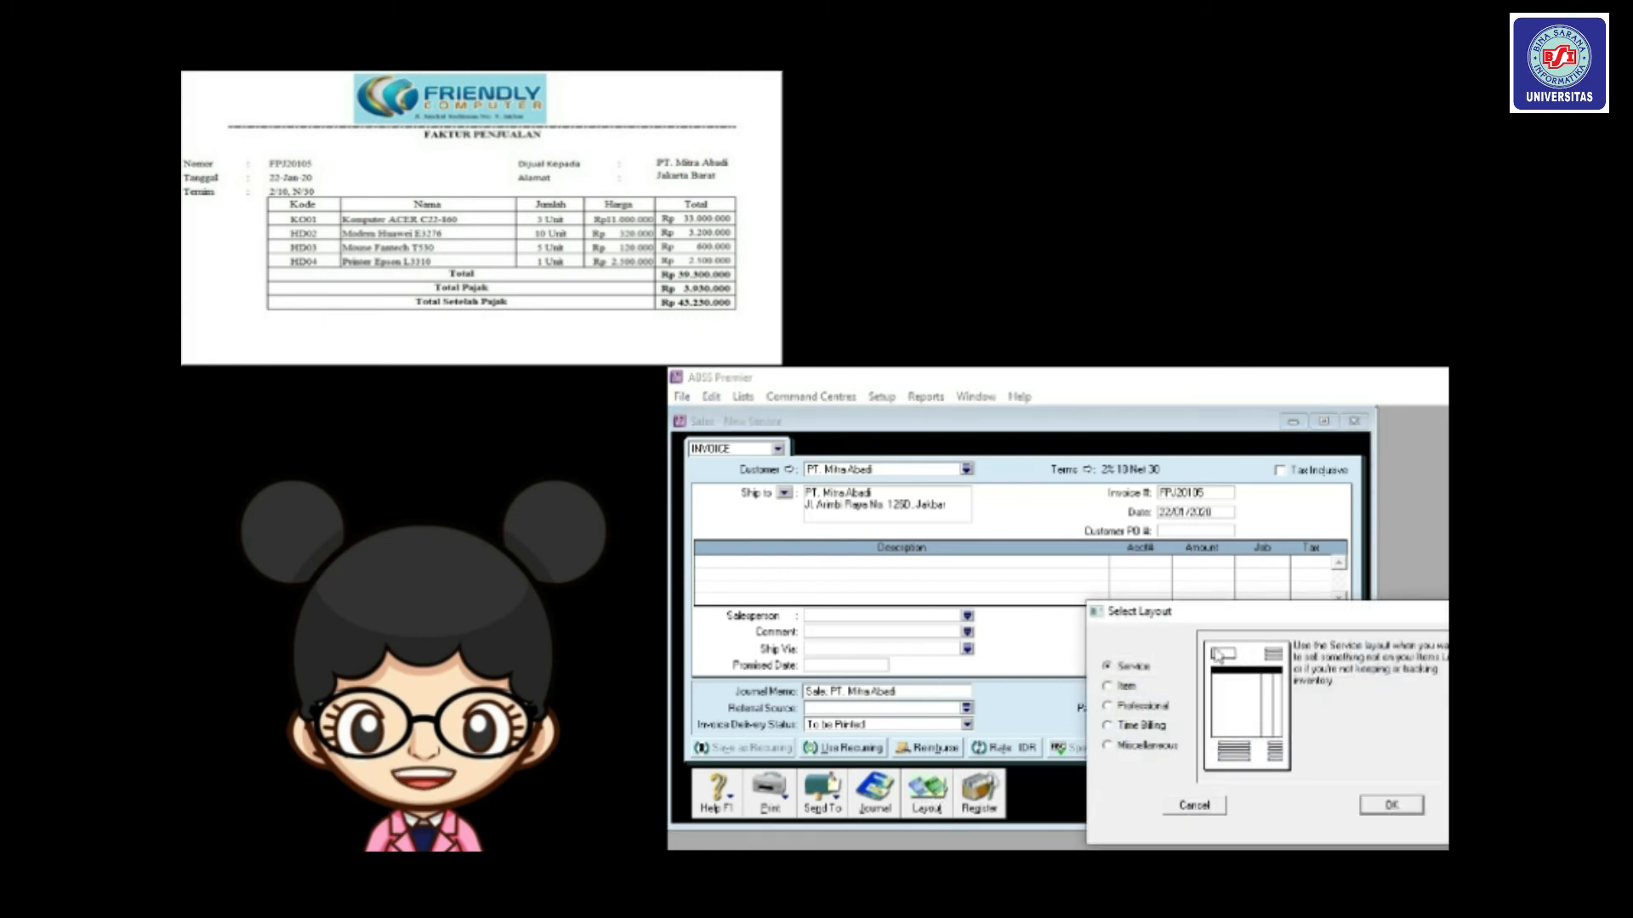
left_click(1109, 687)
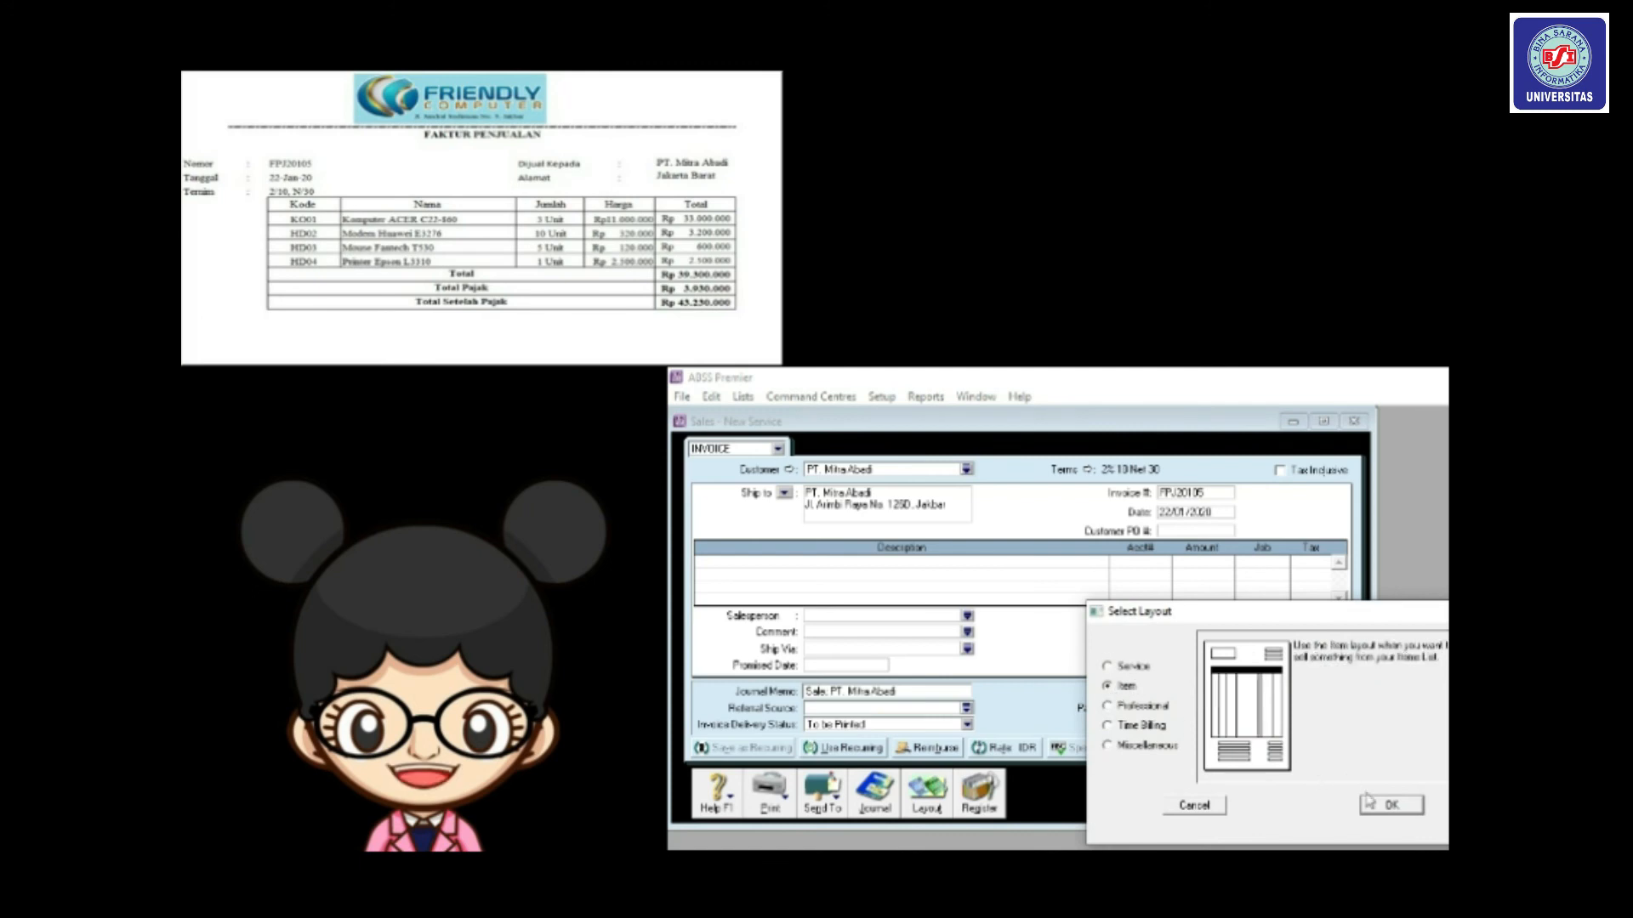
left_click(1386, 810)
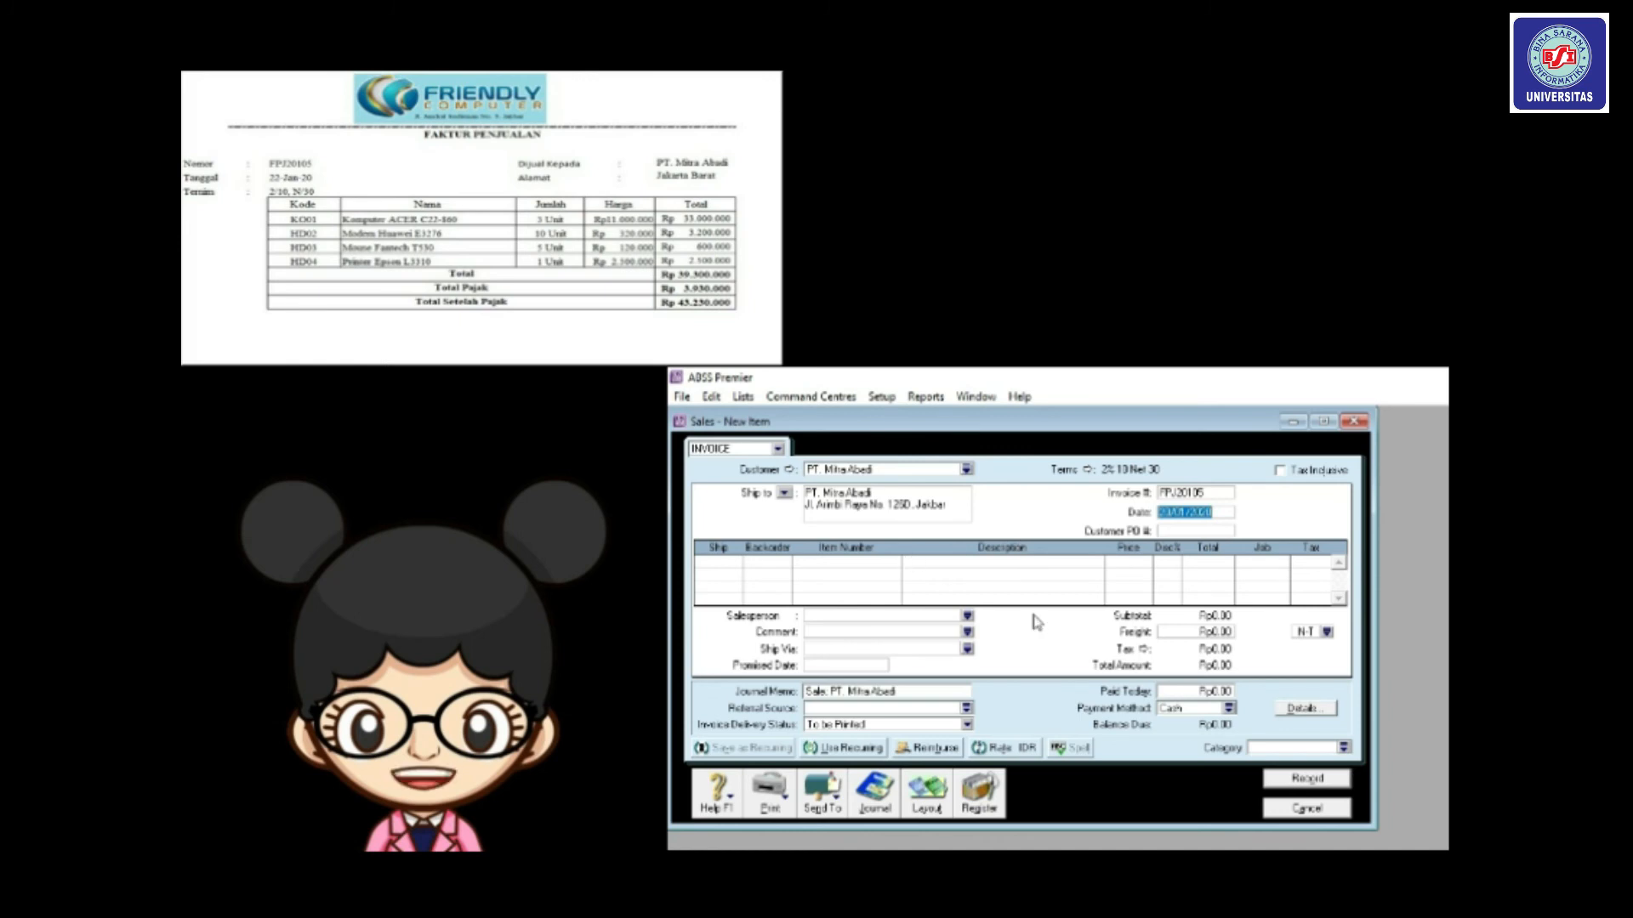
Add a line for 3 of item KO01 with job Produk and PPN tax.
left_click(725, 561)
type("3")
key("Tab")
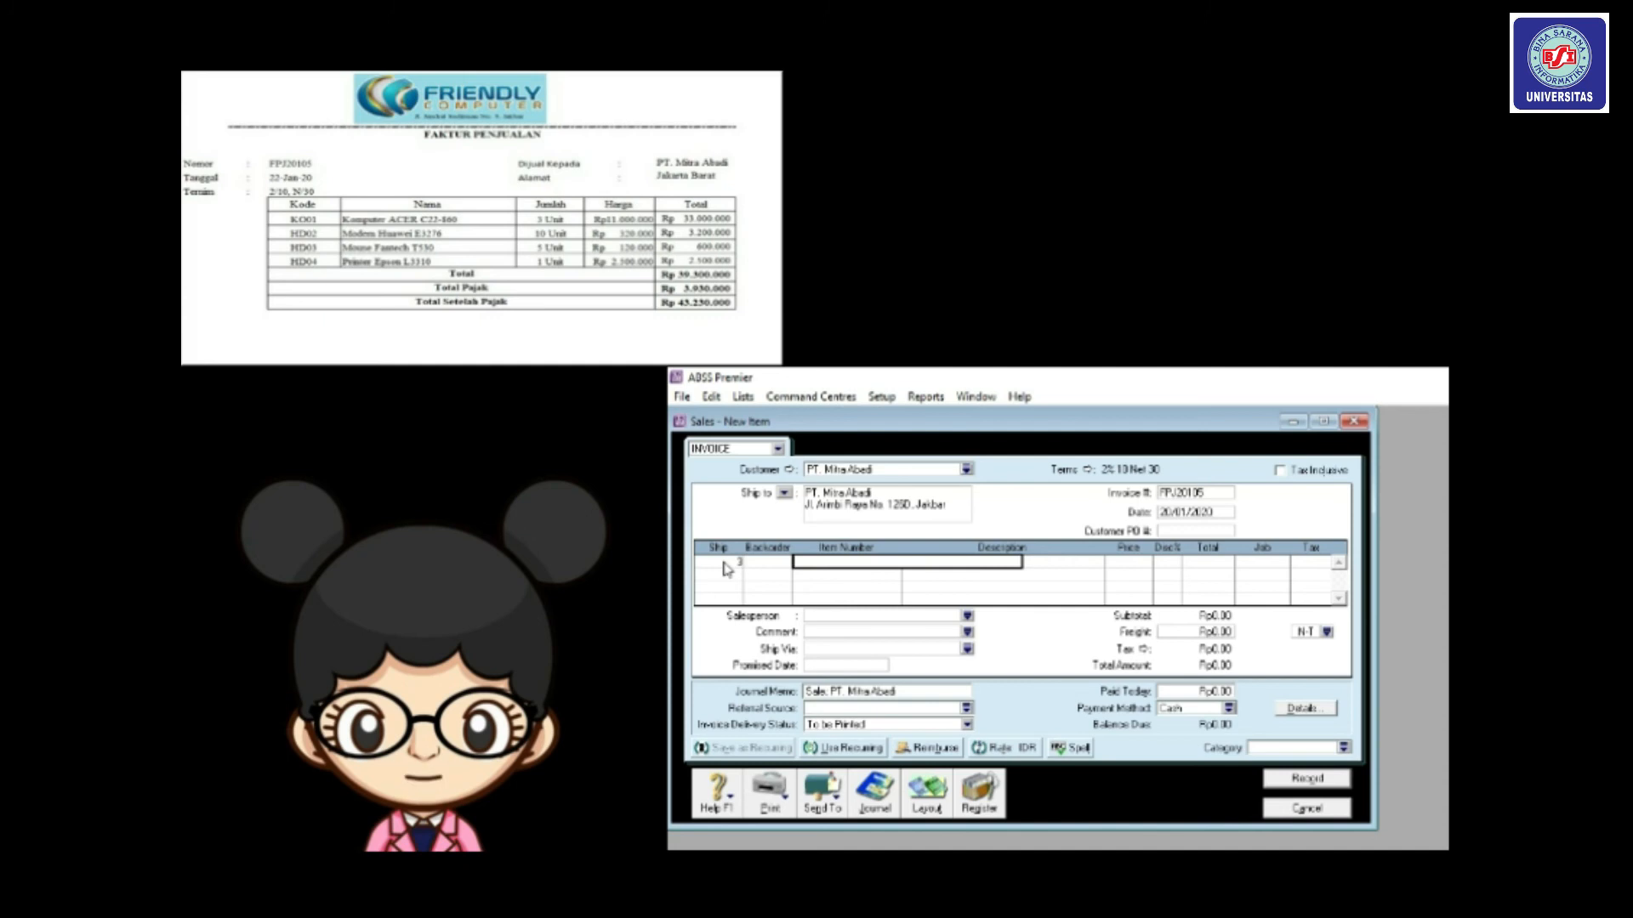
type("KO01")
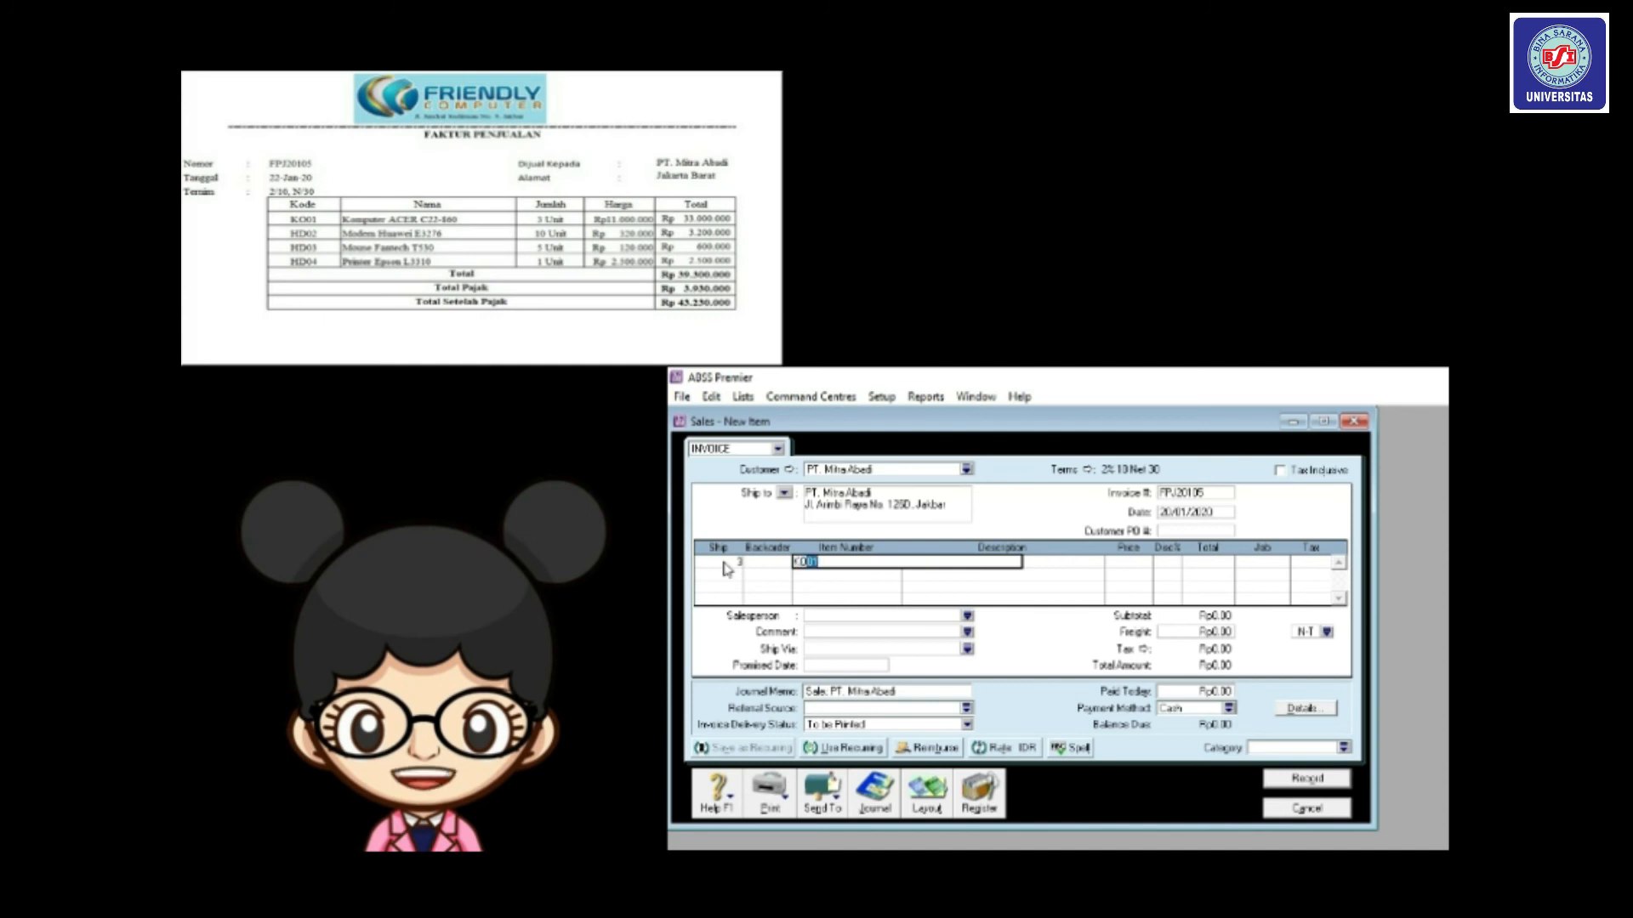
key("Tab")
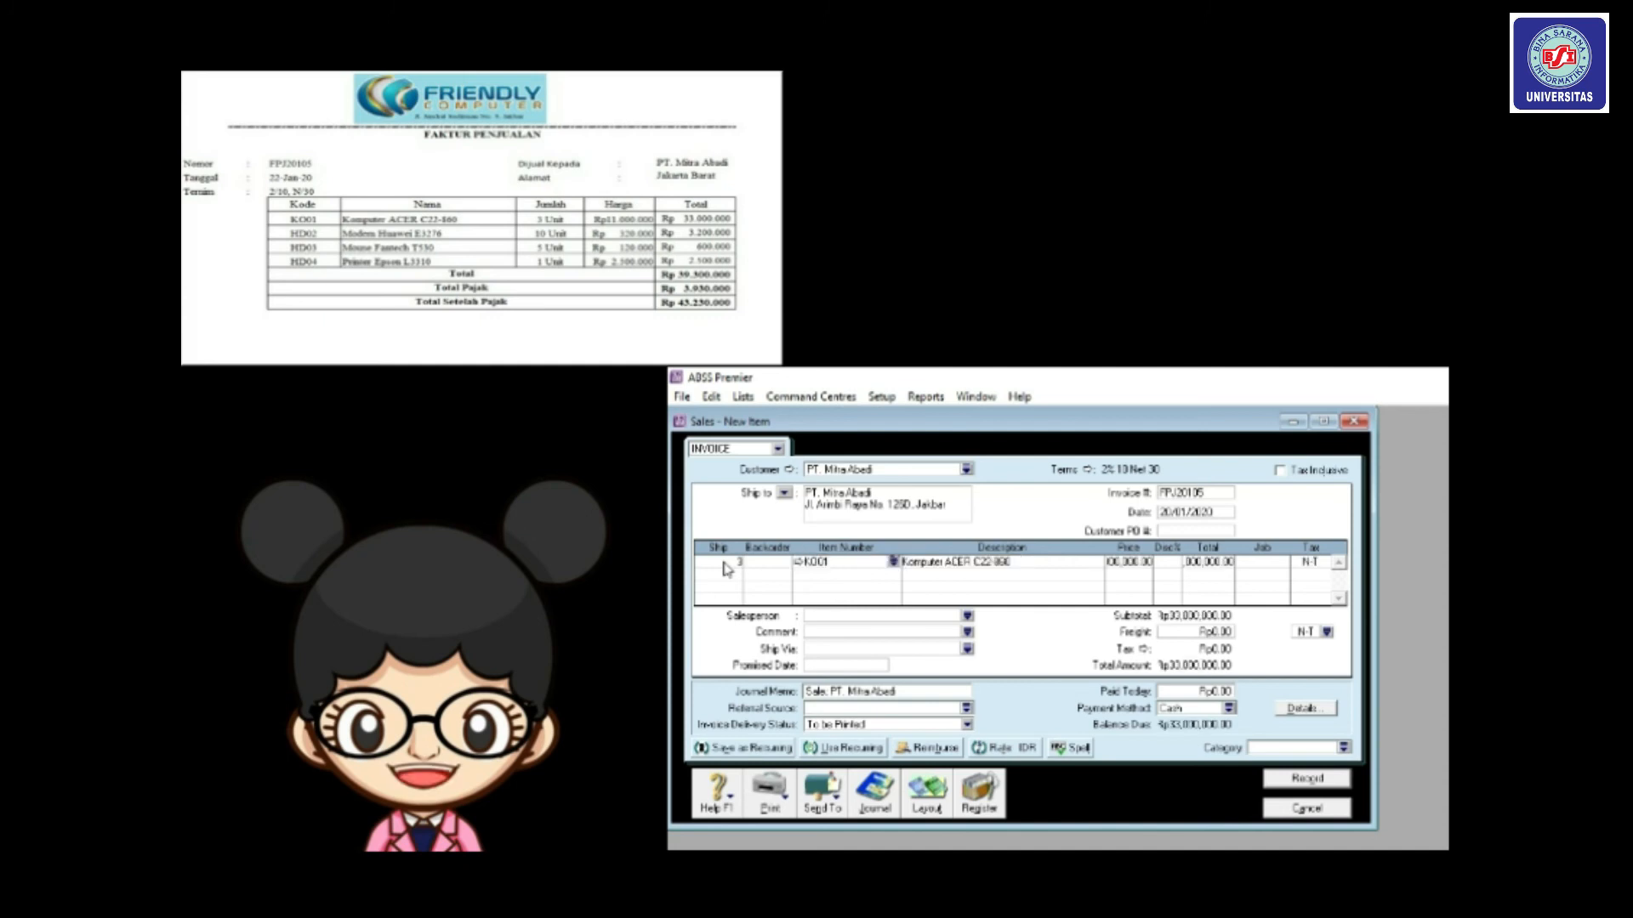
left_click(1267, 564)
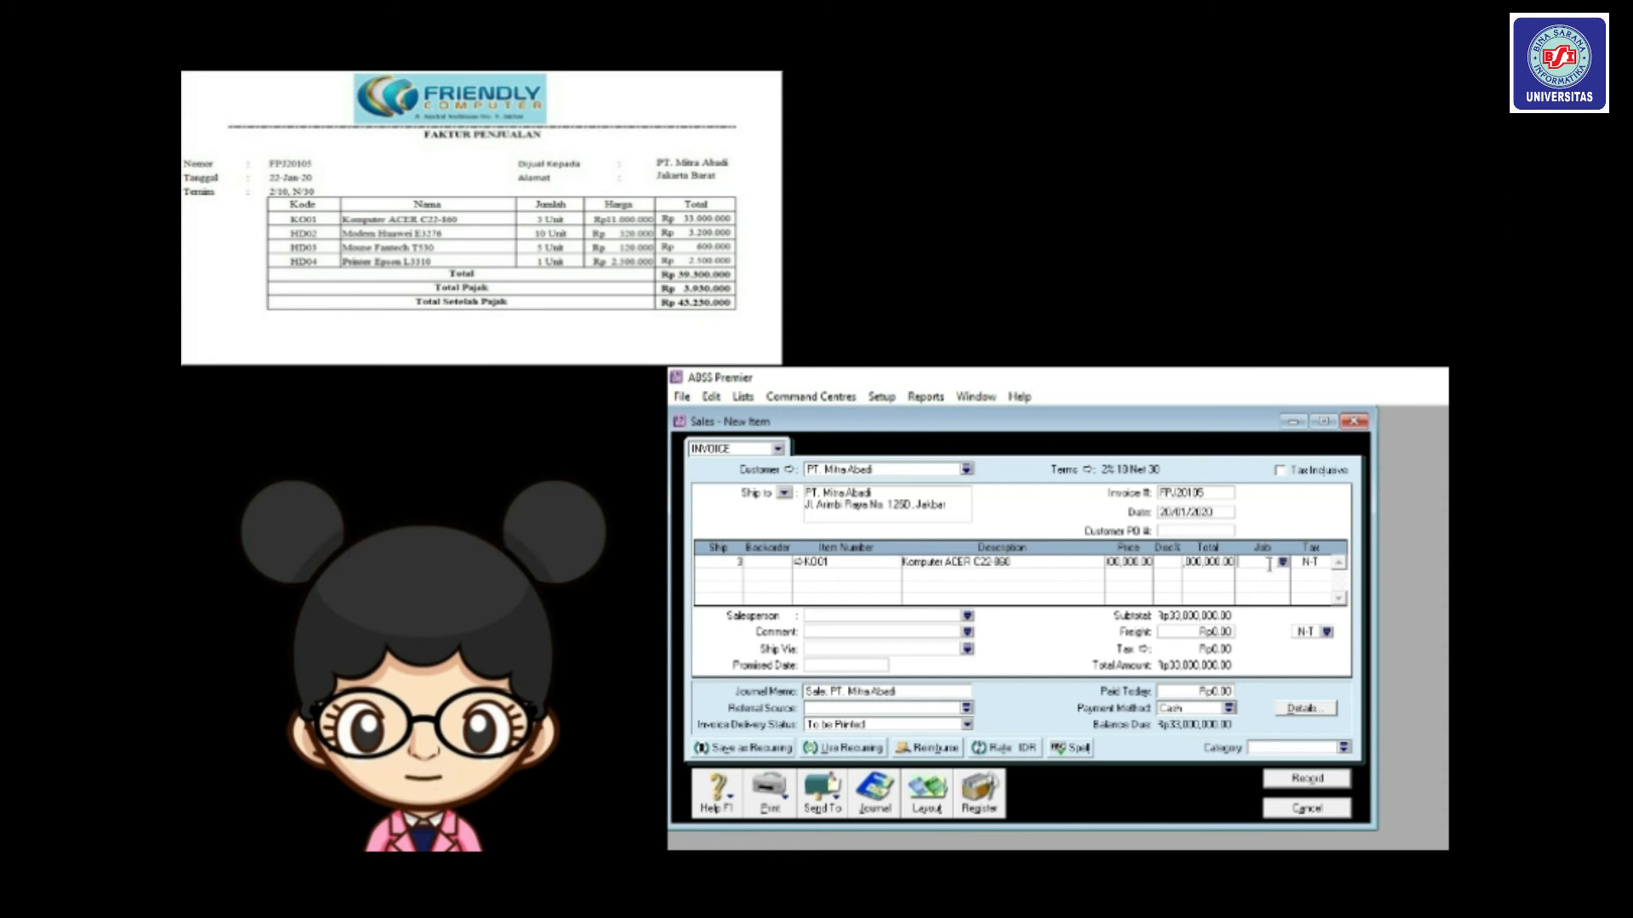
left_click(1283, 563)
double_click(1192, 617)
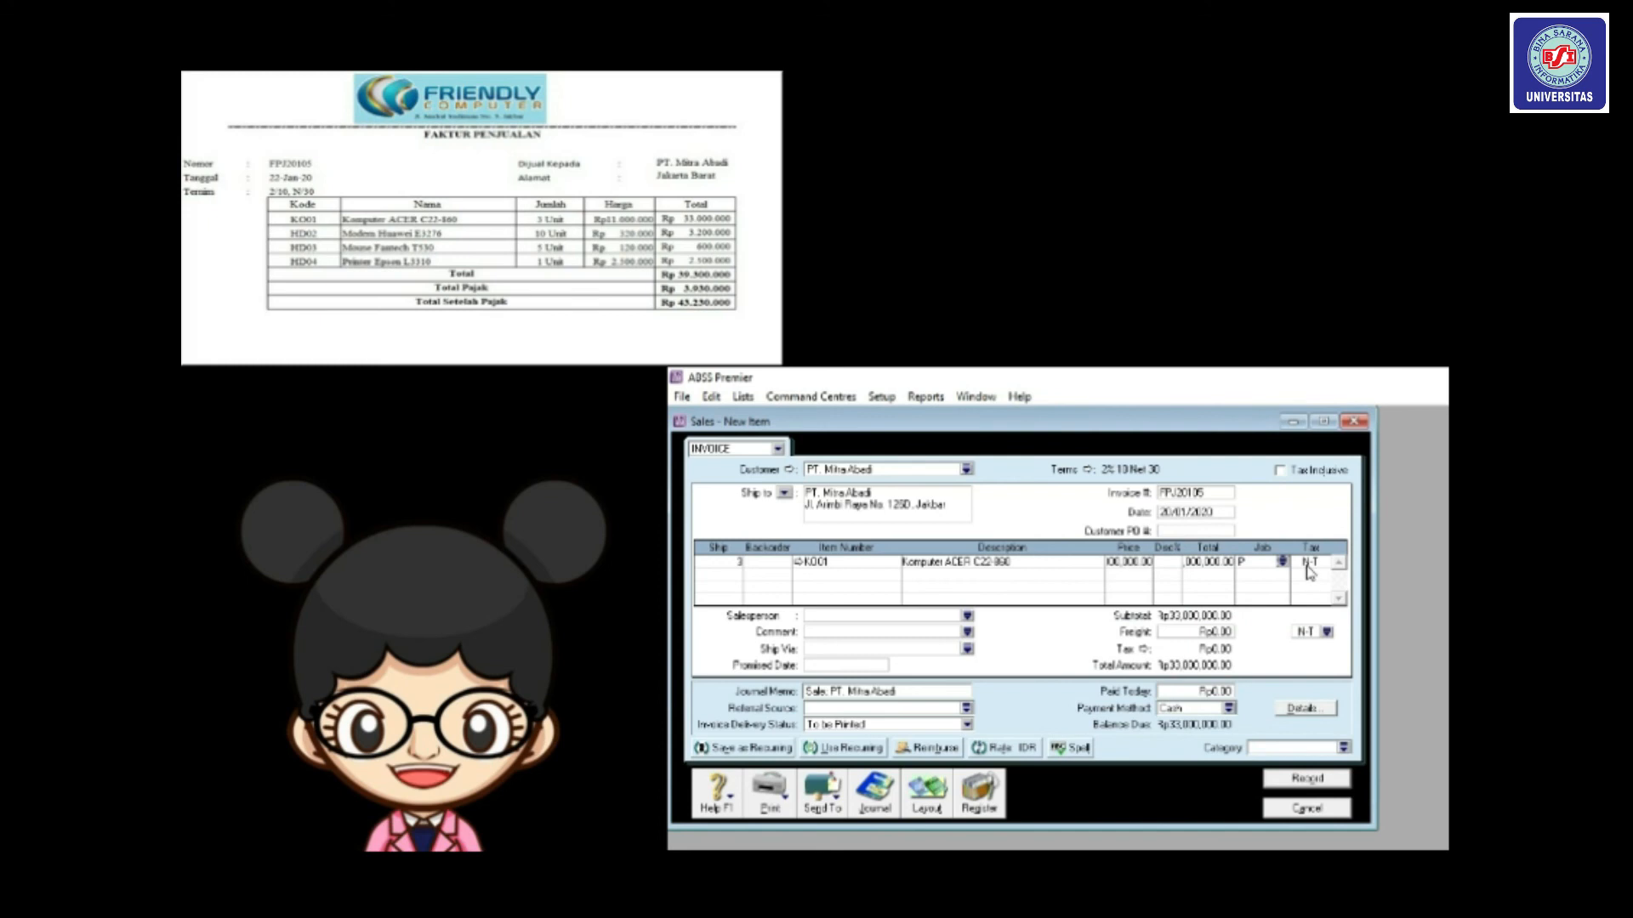
left_click(1325, 563)
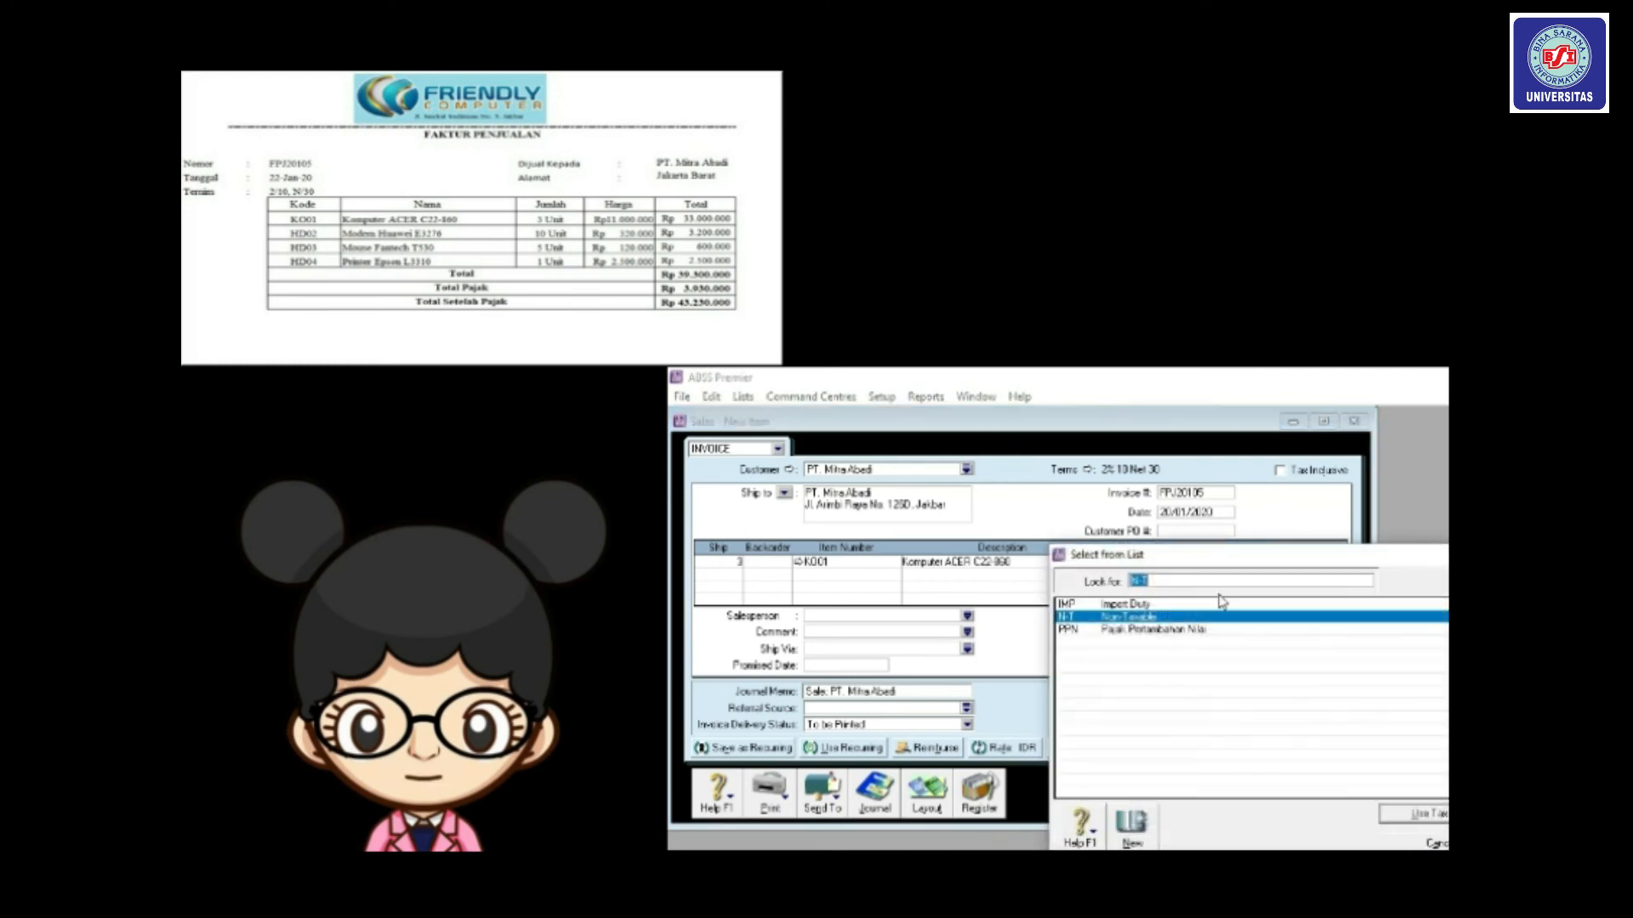
double_click(1176, 630)
key("Tab")
Add a line for 10 of modem HD02 with job Produk and PPN tax.
left_click(735, 576)
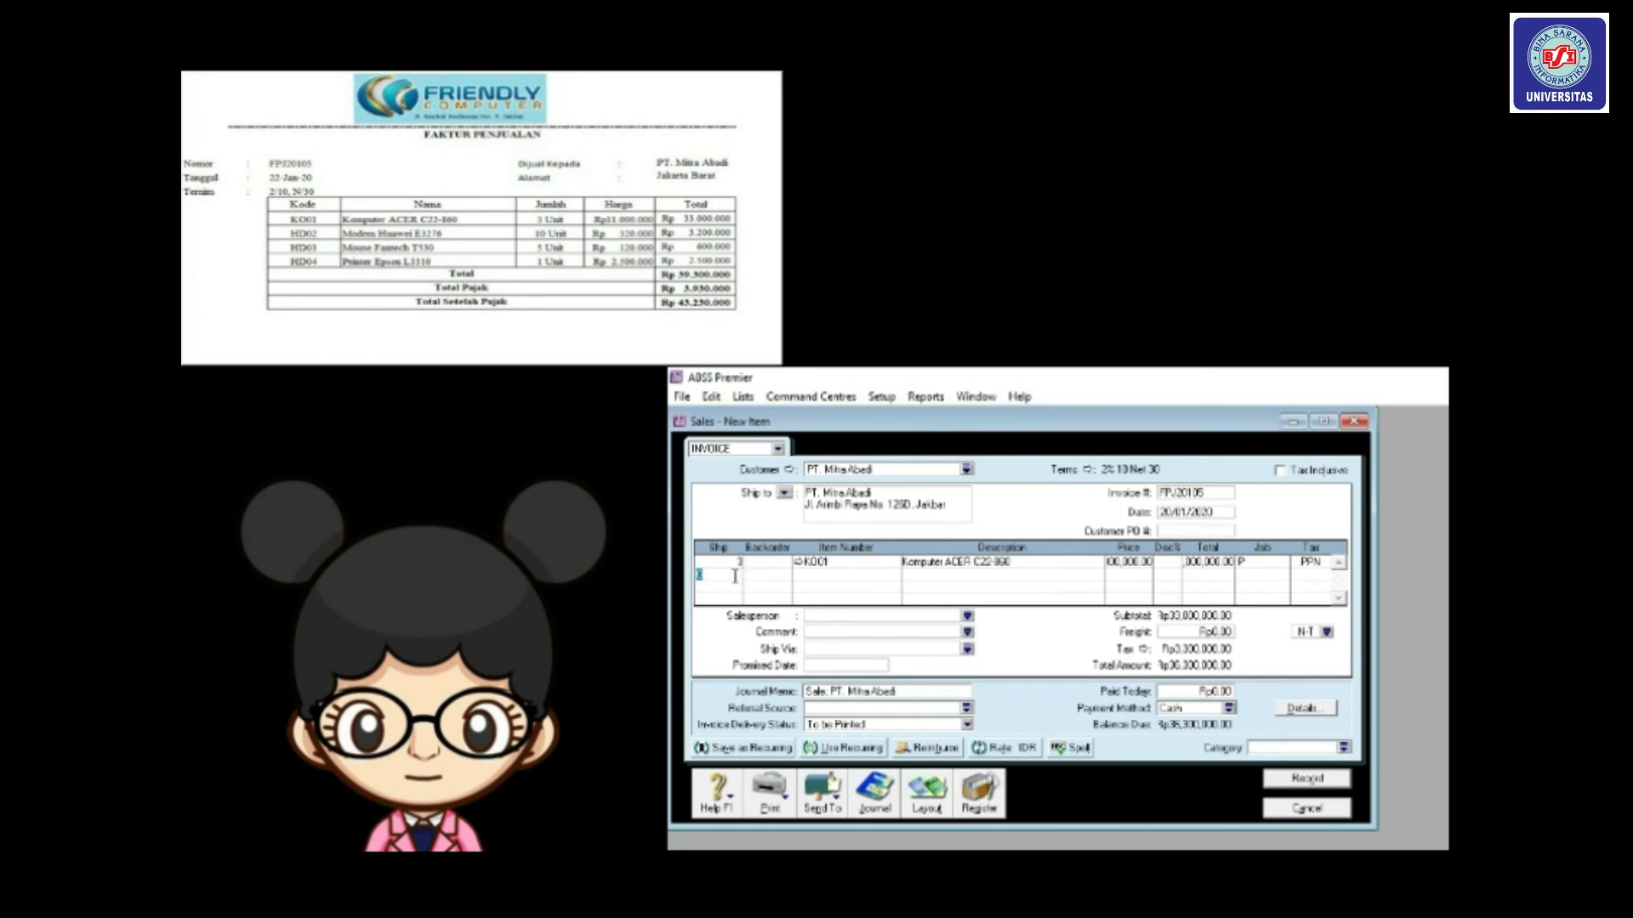
type("10")
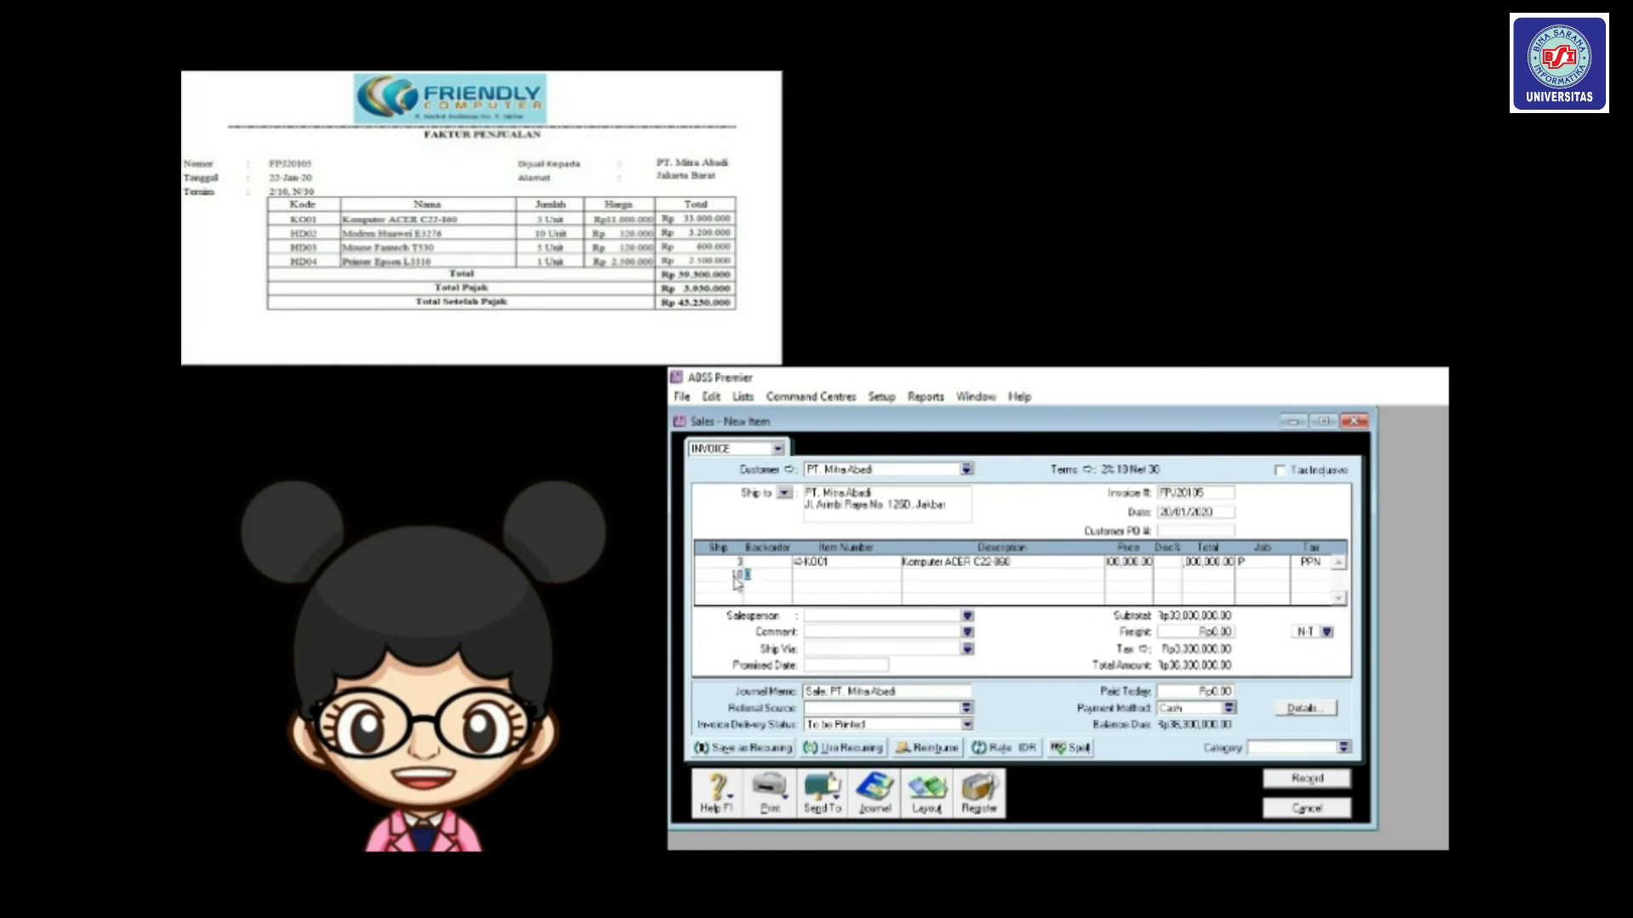
key("Tab")
key("Tab")
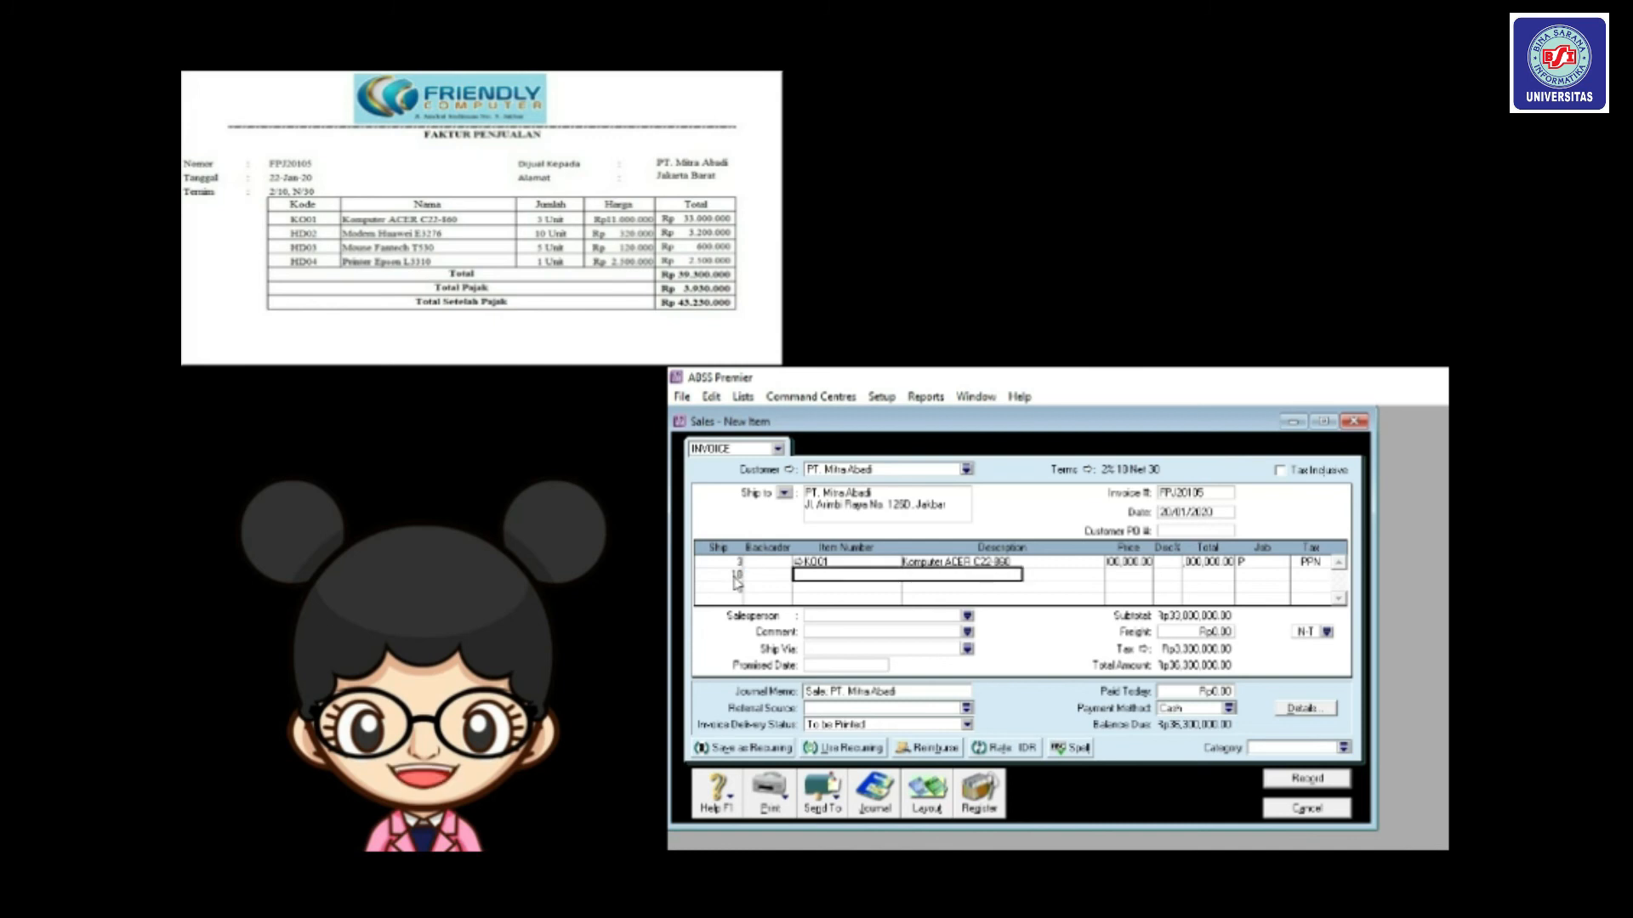
type("HD02")
key("Tab")
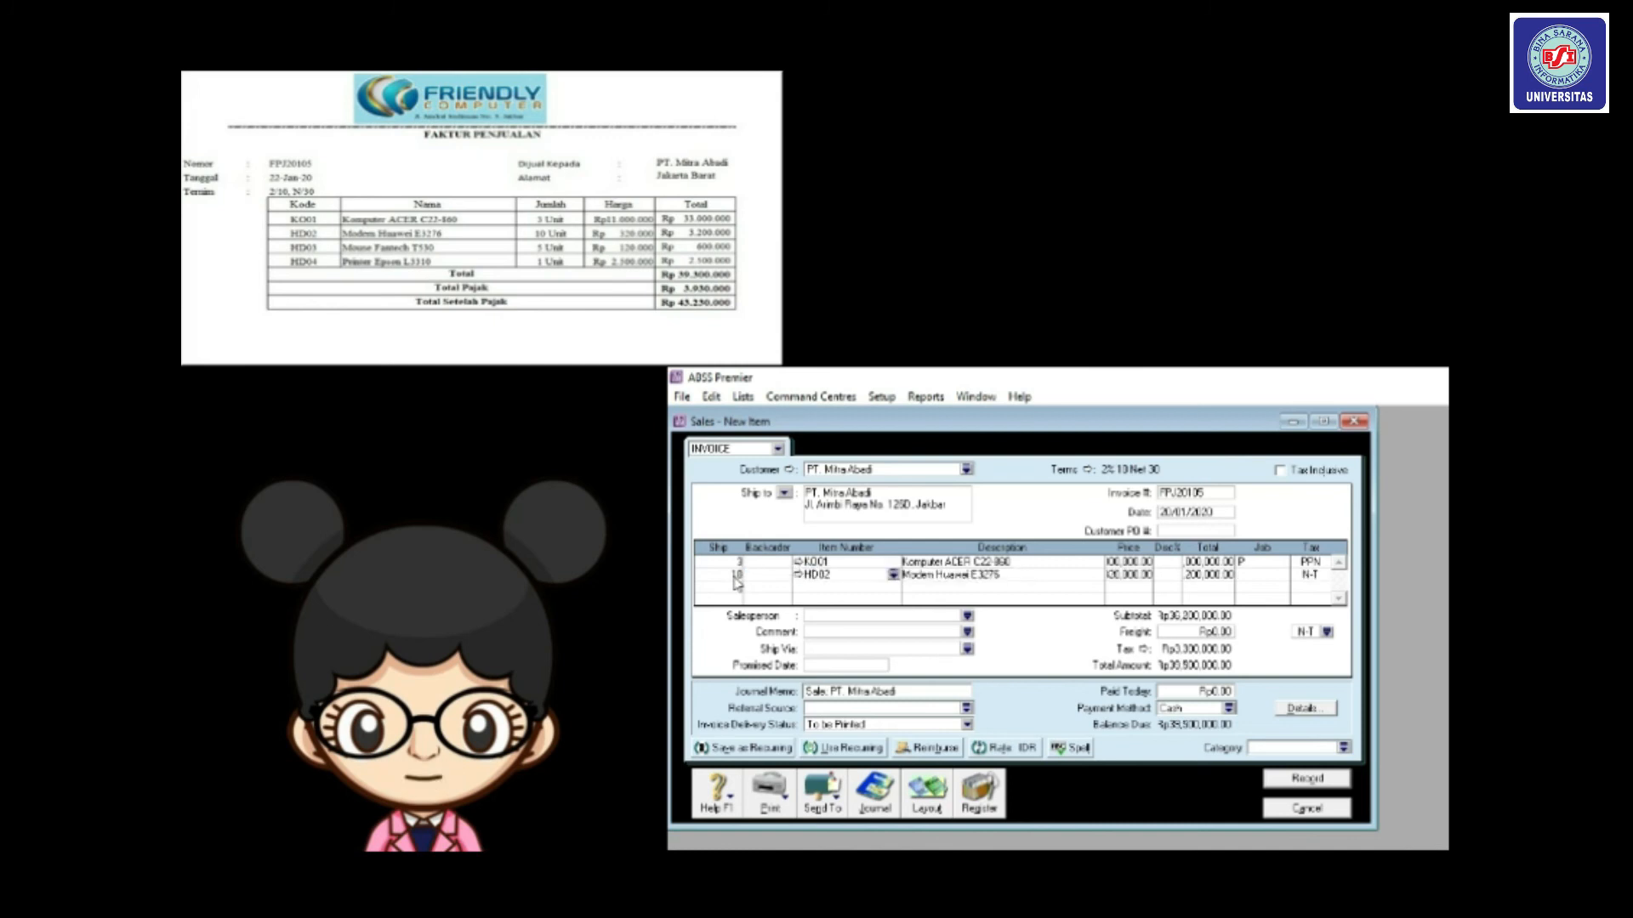
left_click(1267, 574)
left_click(1283, 576)
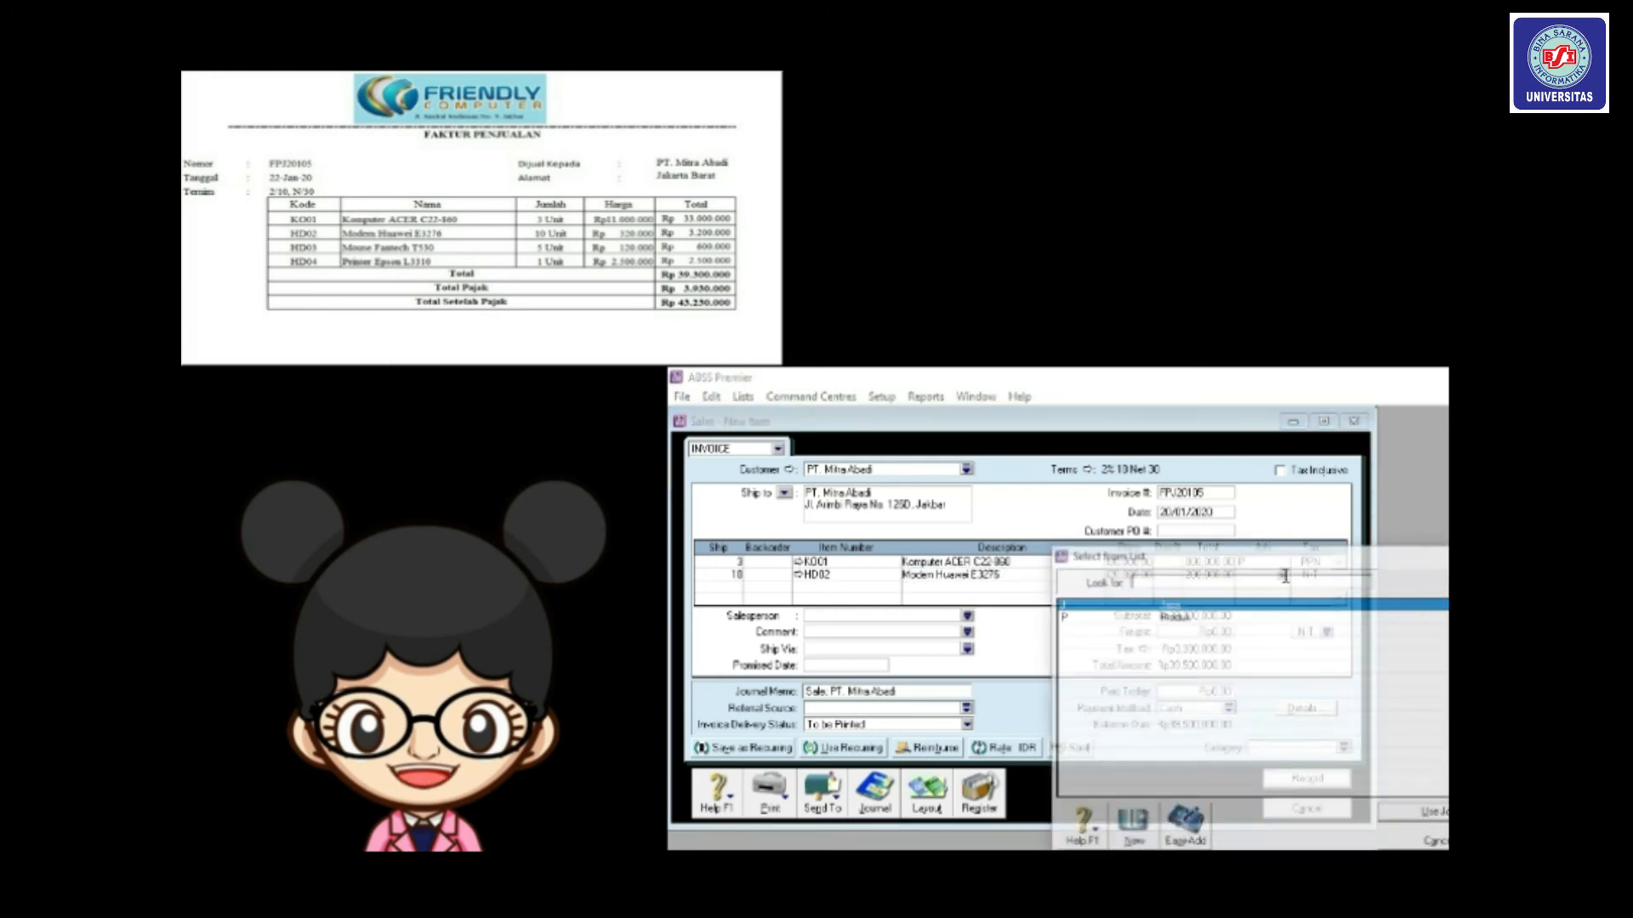
double_click(1174, 618)
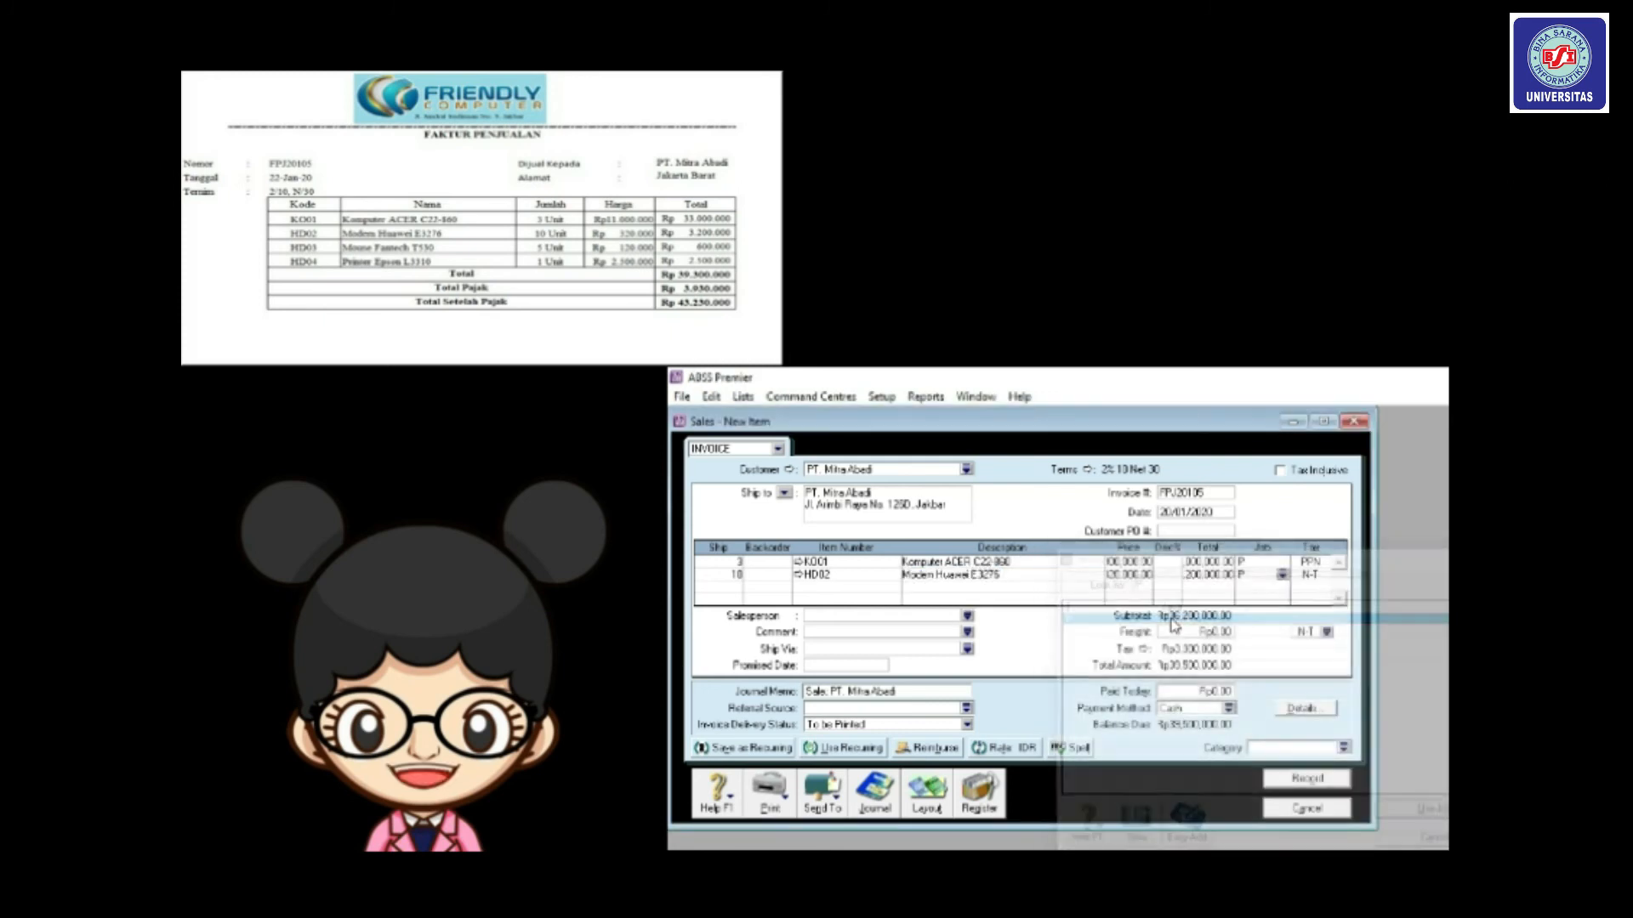
left_click(1325, 575)
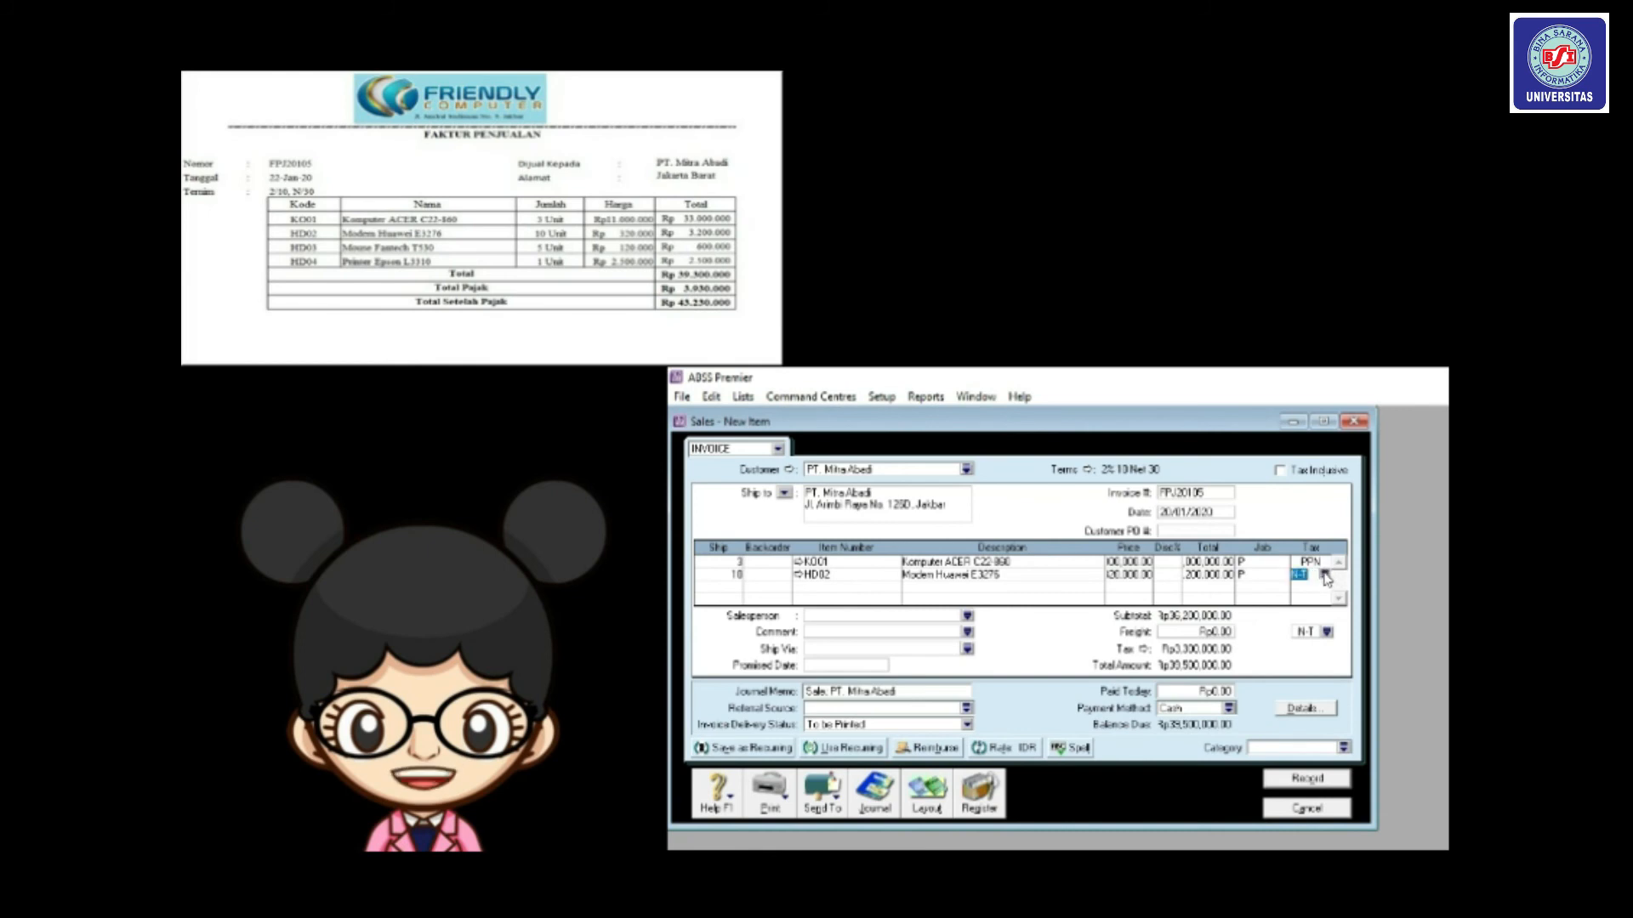
left_click(1323, 578)
double_click(1164, 631)
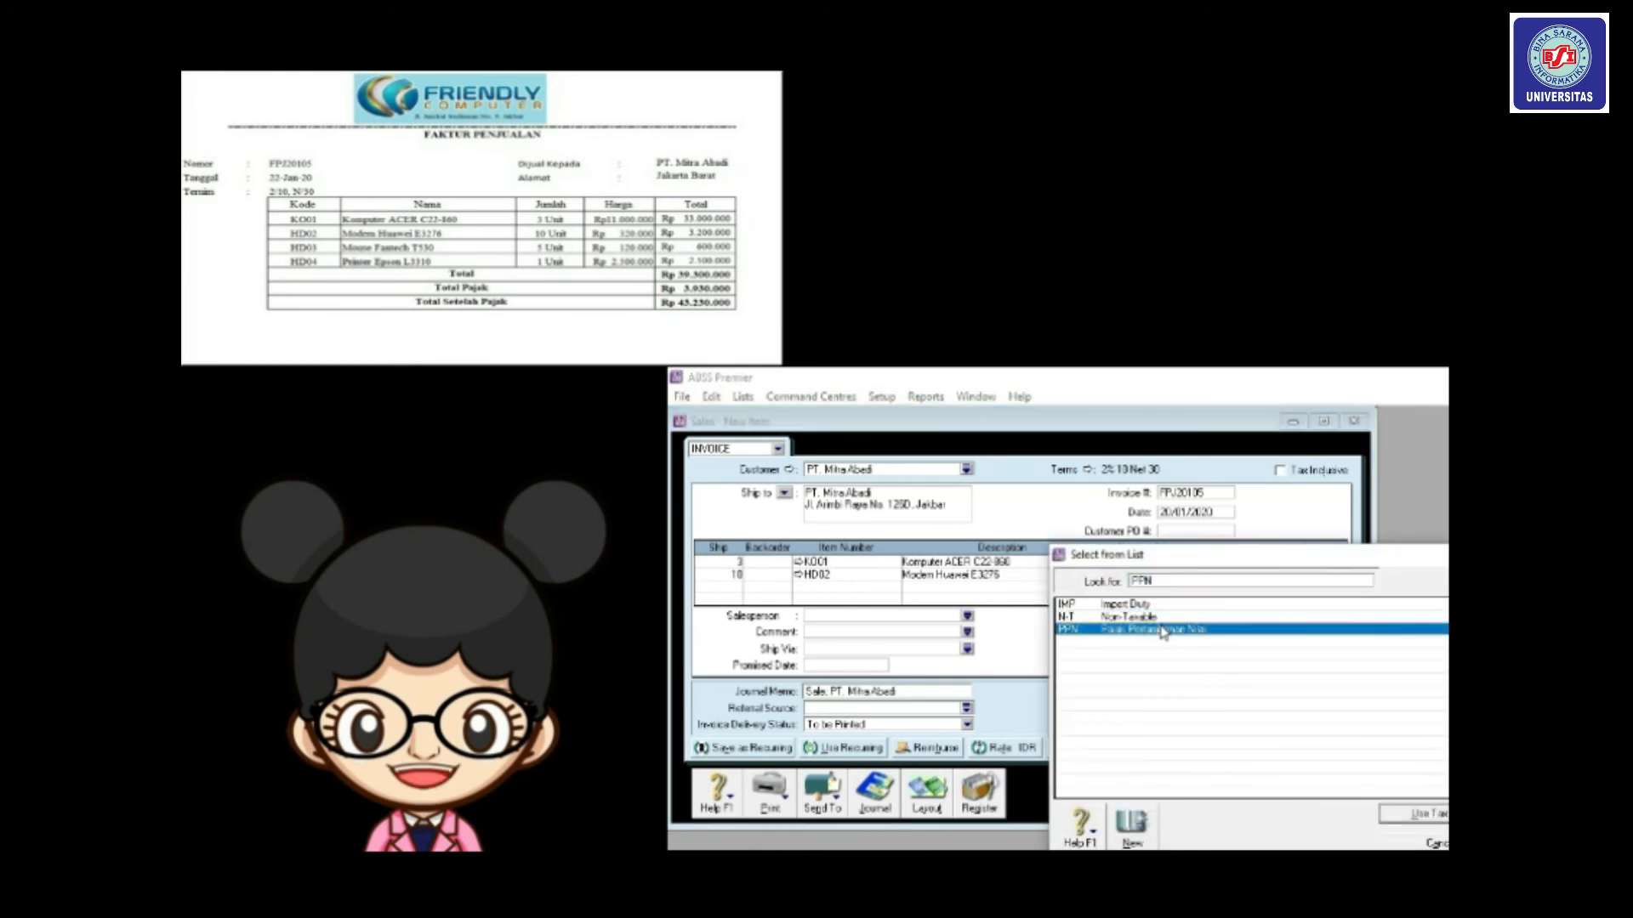
key("Tab")
key("Tab")
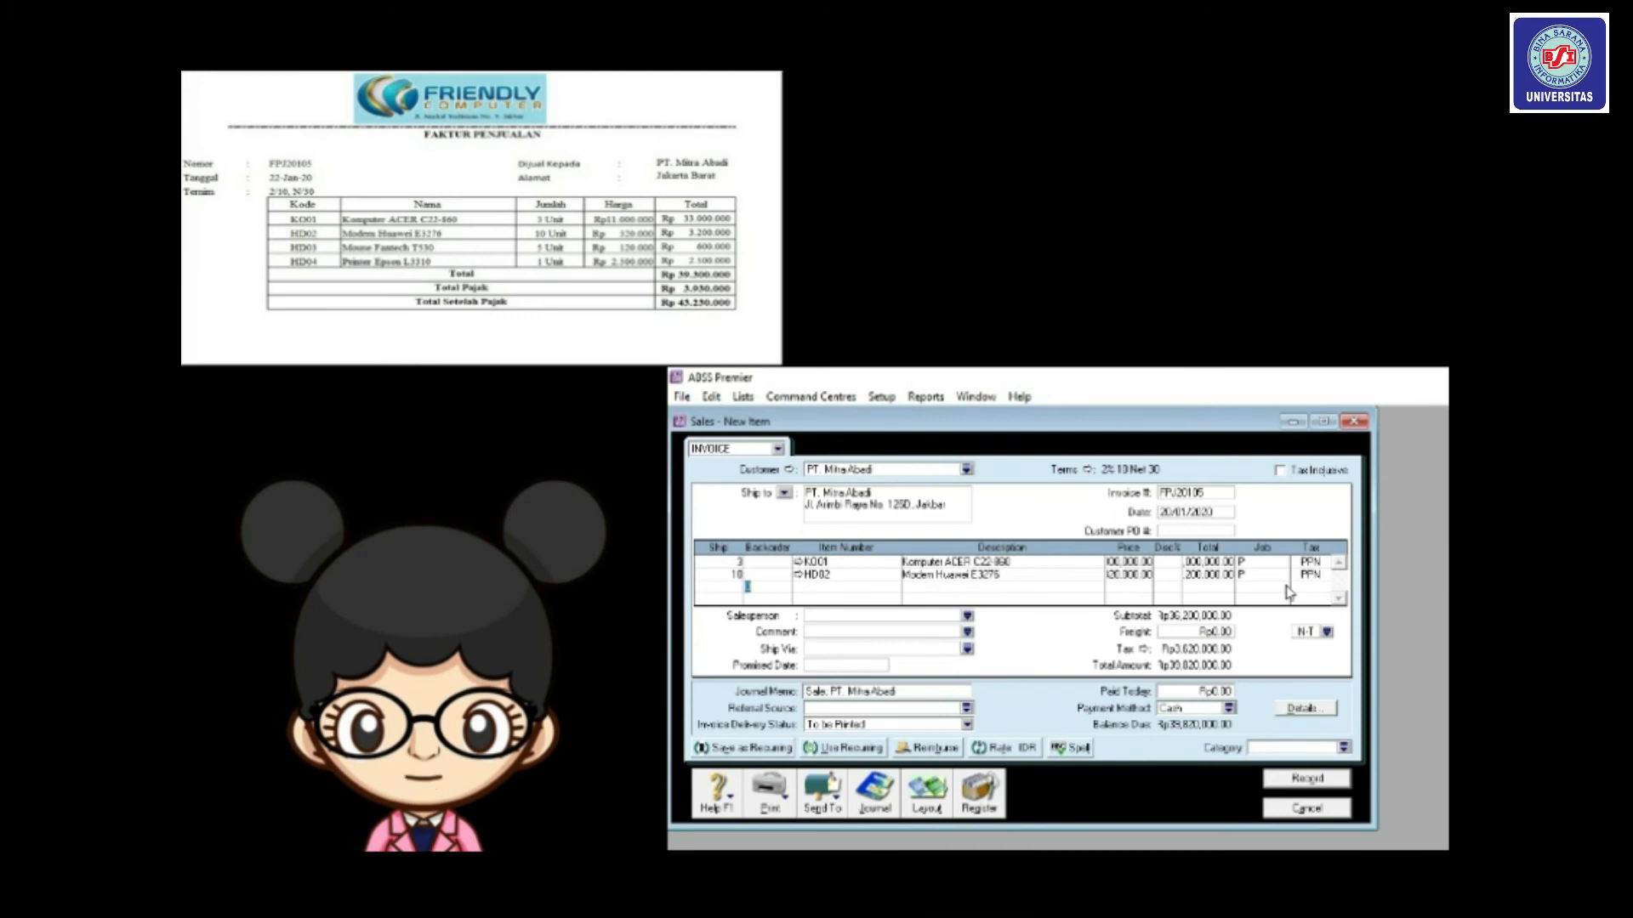
Add a line for 5 of mouse HD03 with job P and PPN tax.
left_click(717, 588)
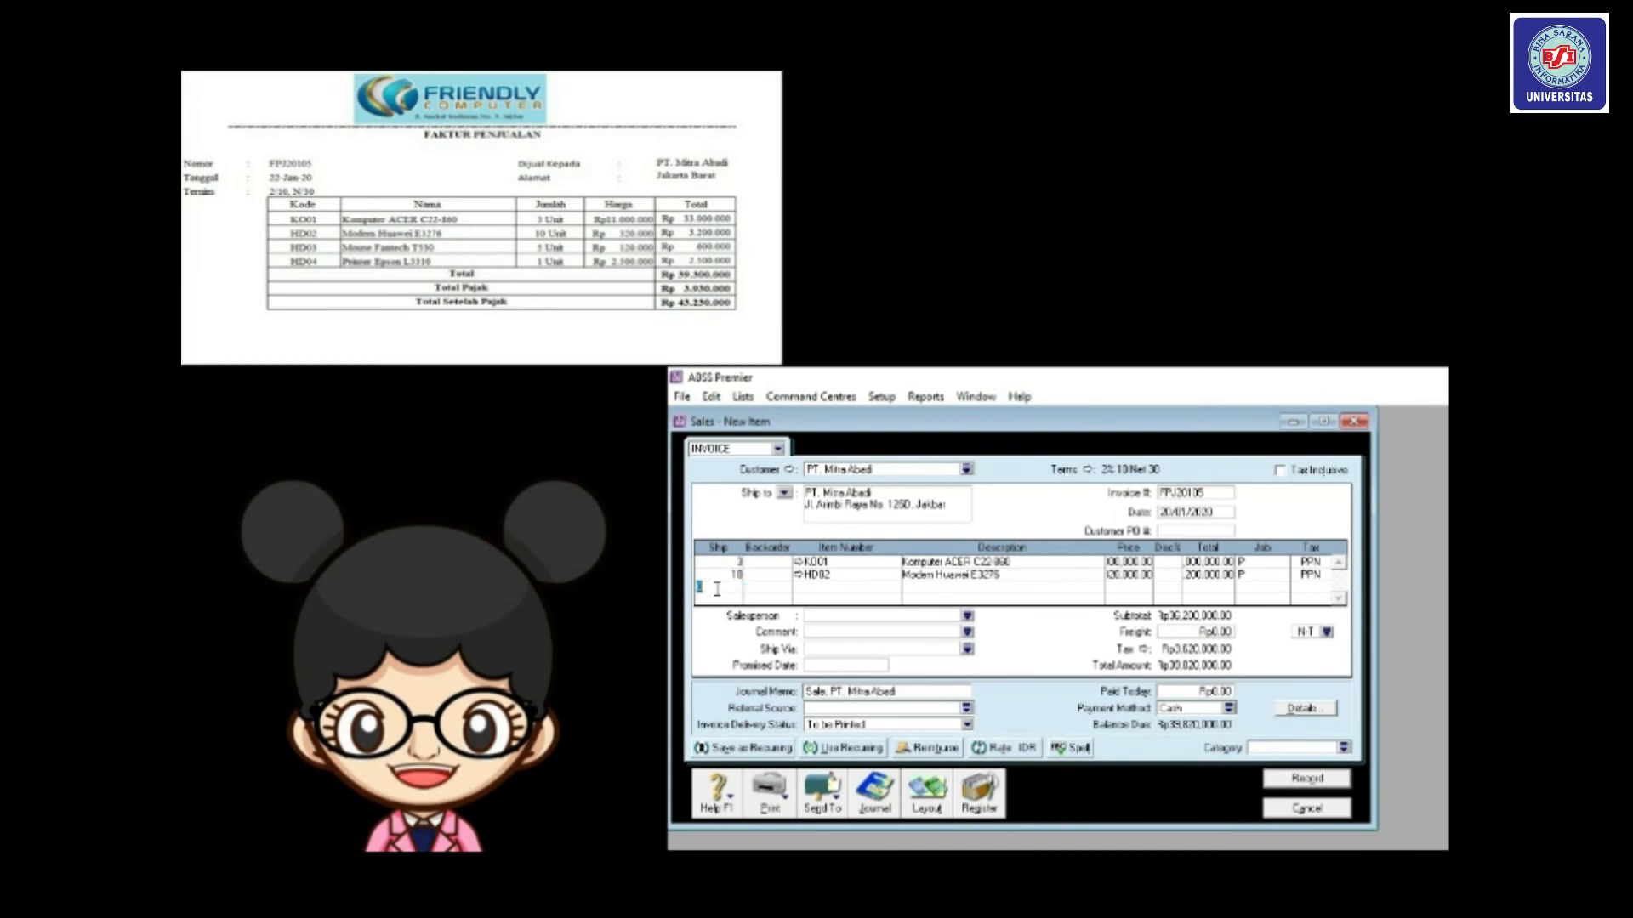
type("5")
key("Tab")
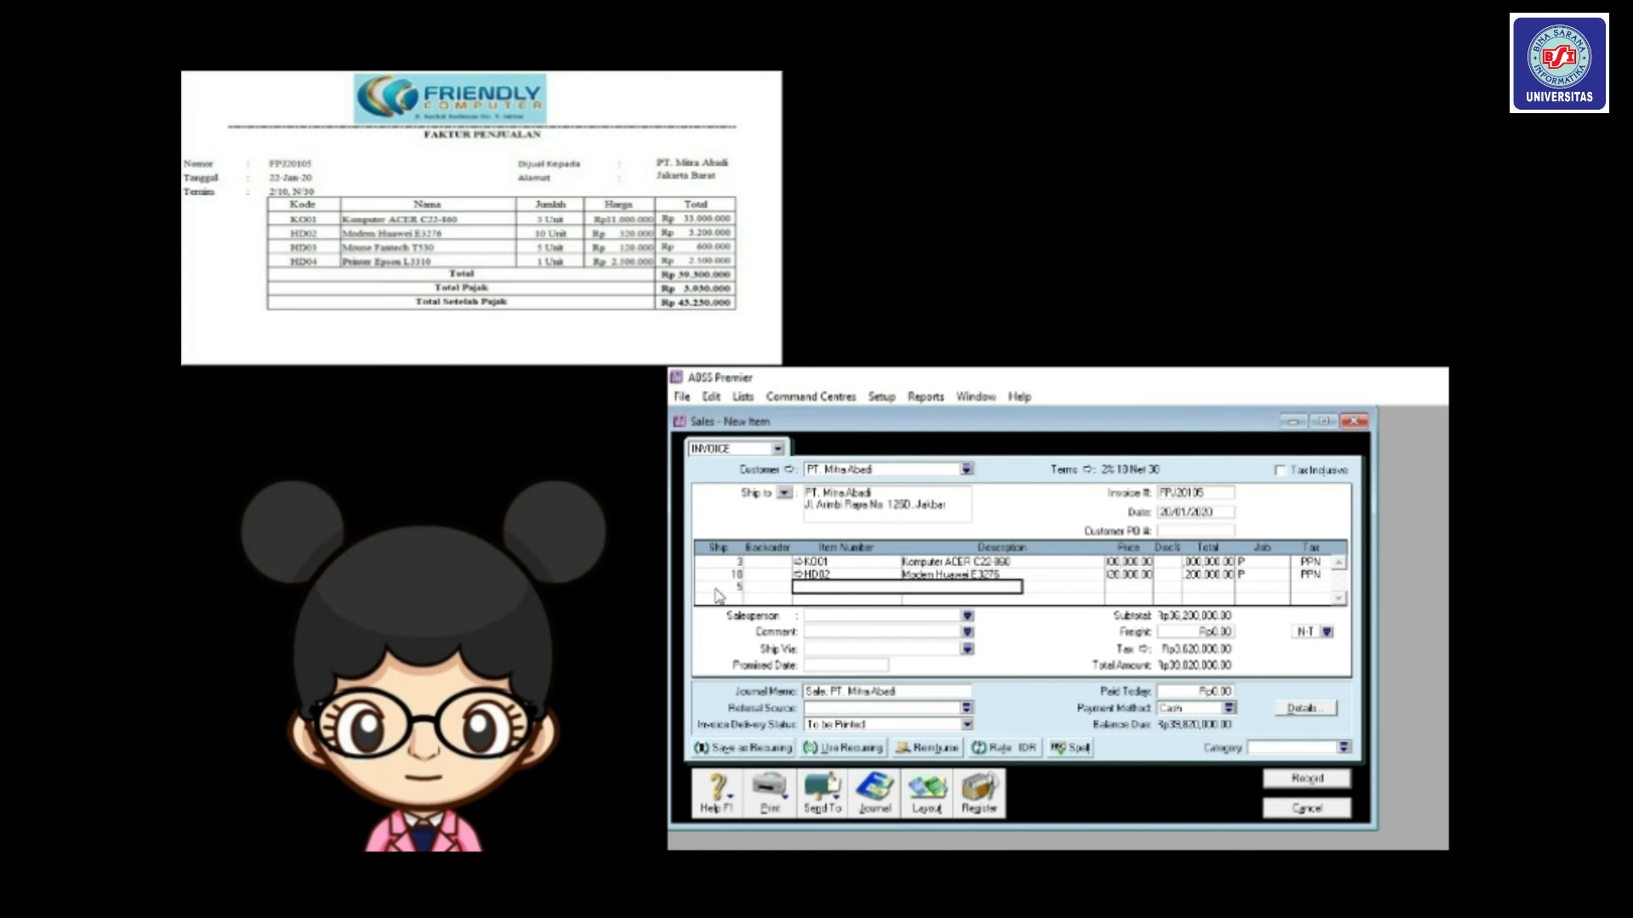
type("HD03")
key("Tab")
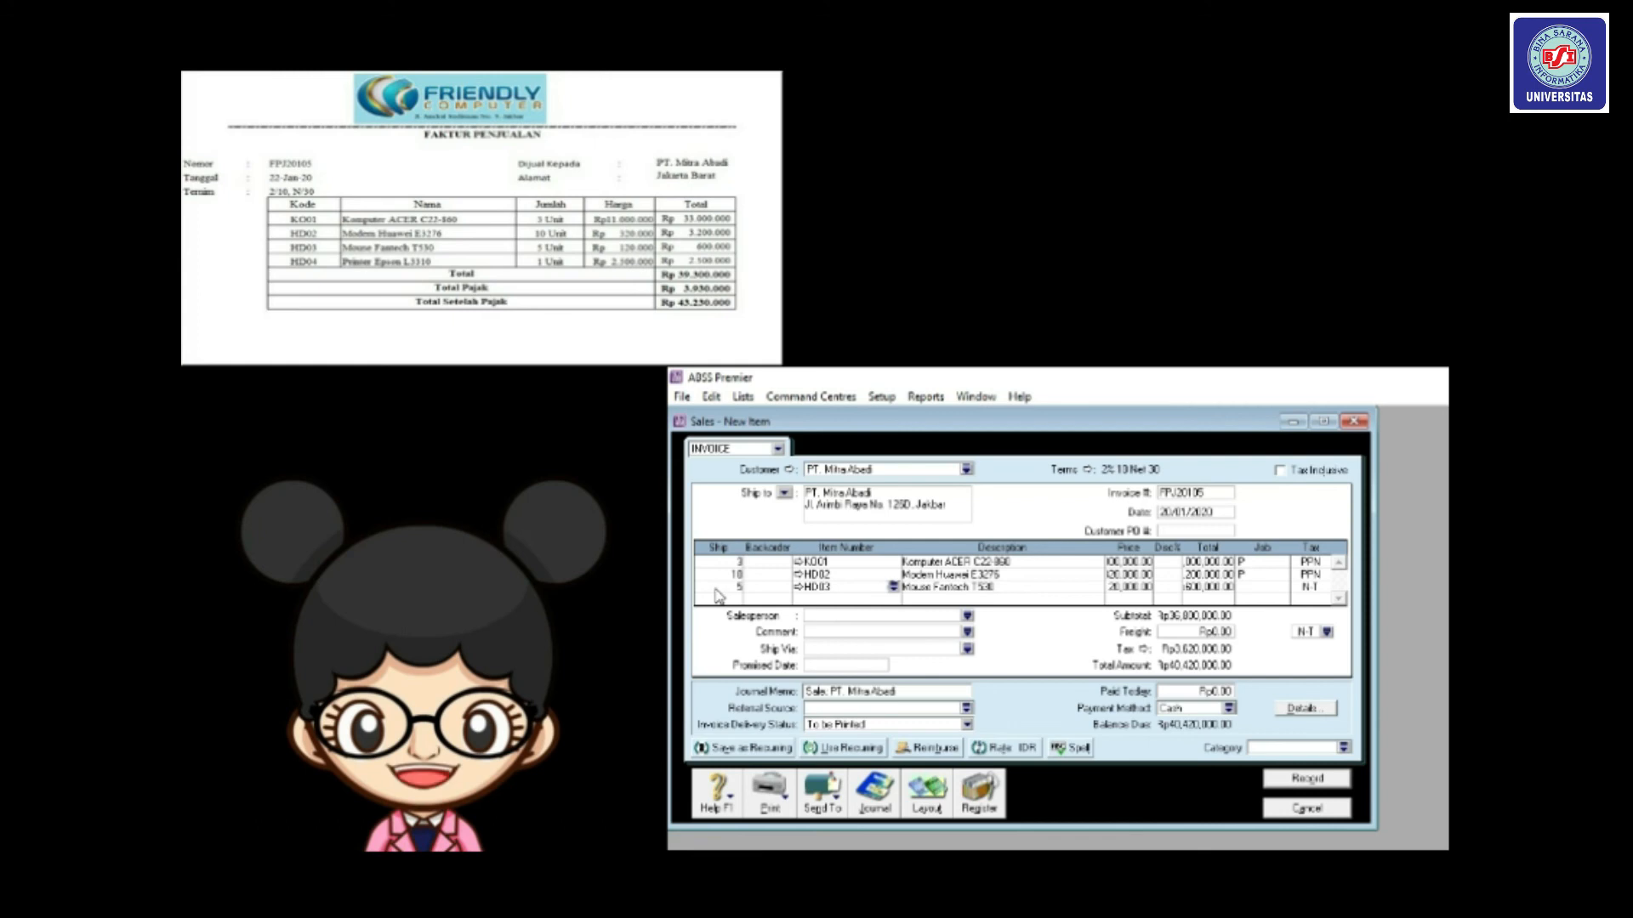
left_click(1252, 587)
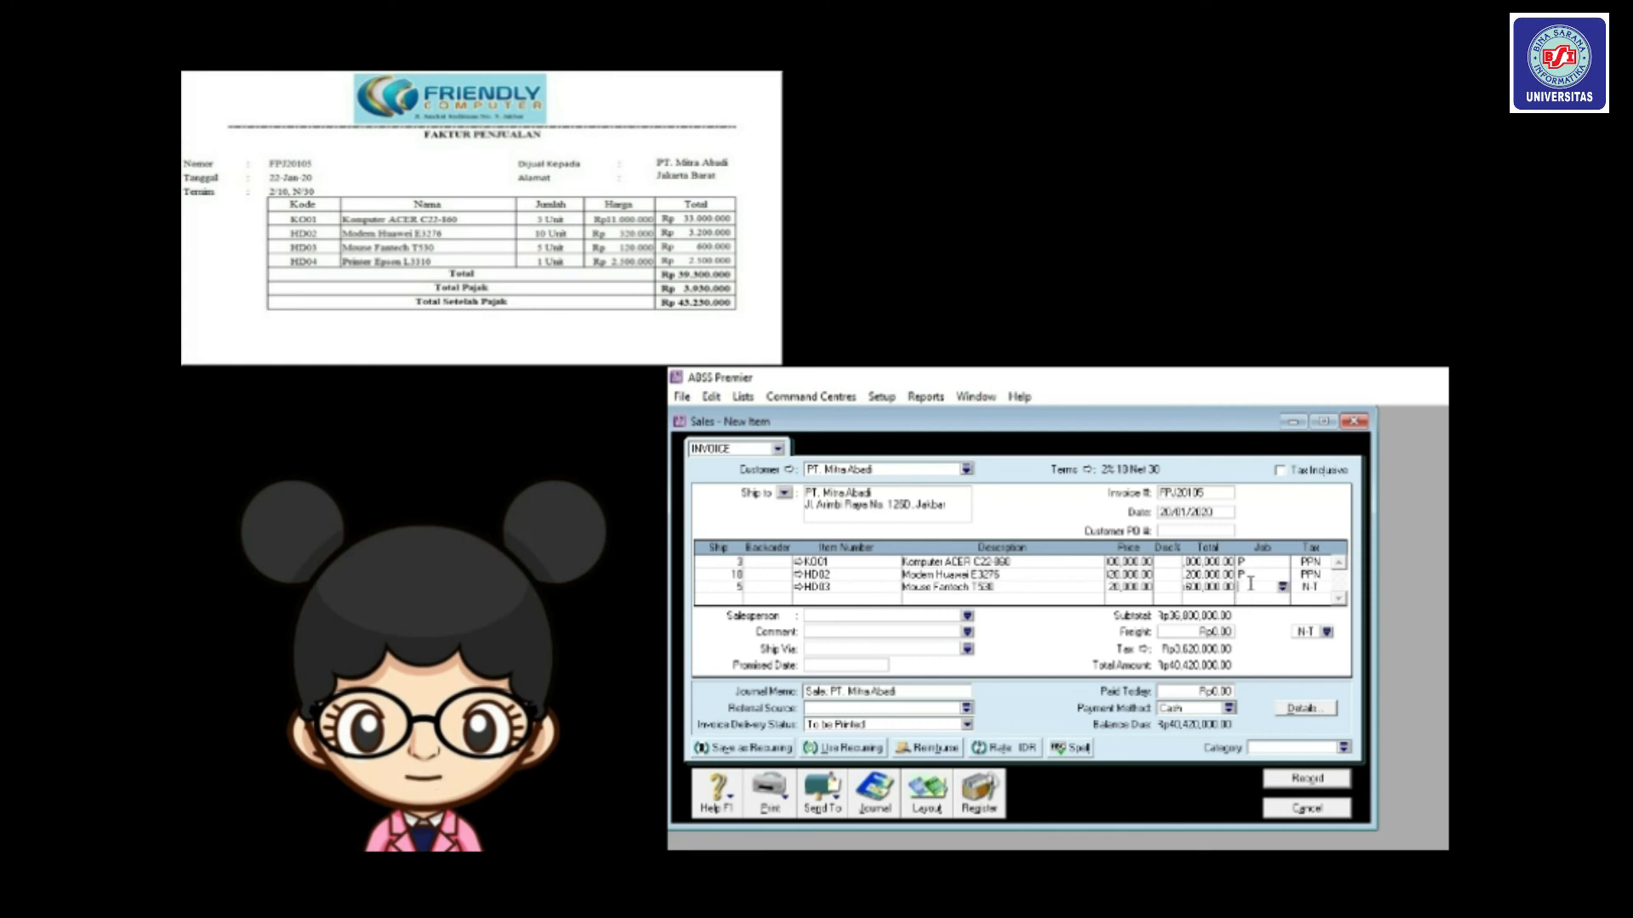
left_click(1281, 587)
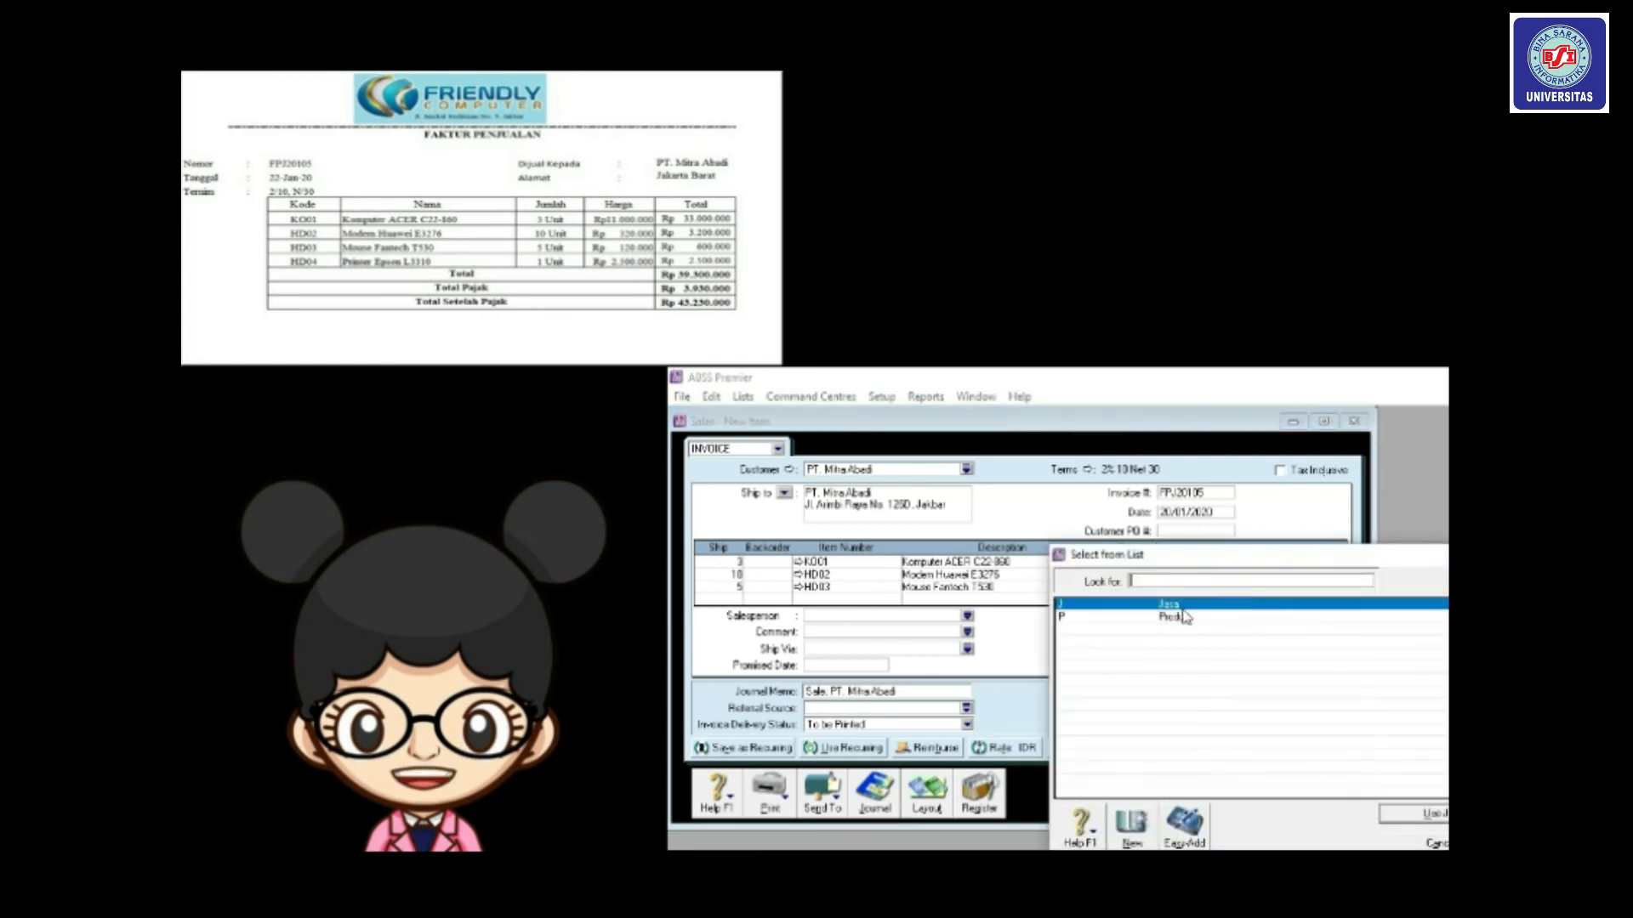
double_click(1180, 623)
left_click(1315, 589)
left_click(1324, 587)
double_click(1208, 634)
key("Tab")
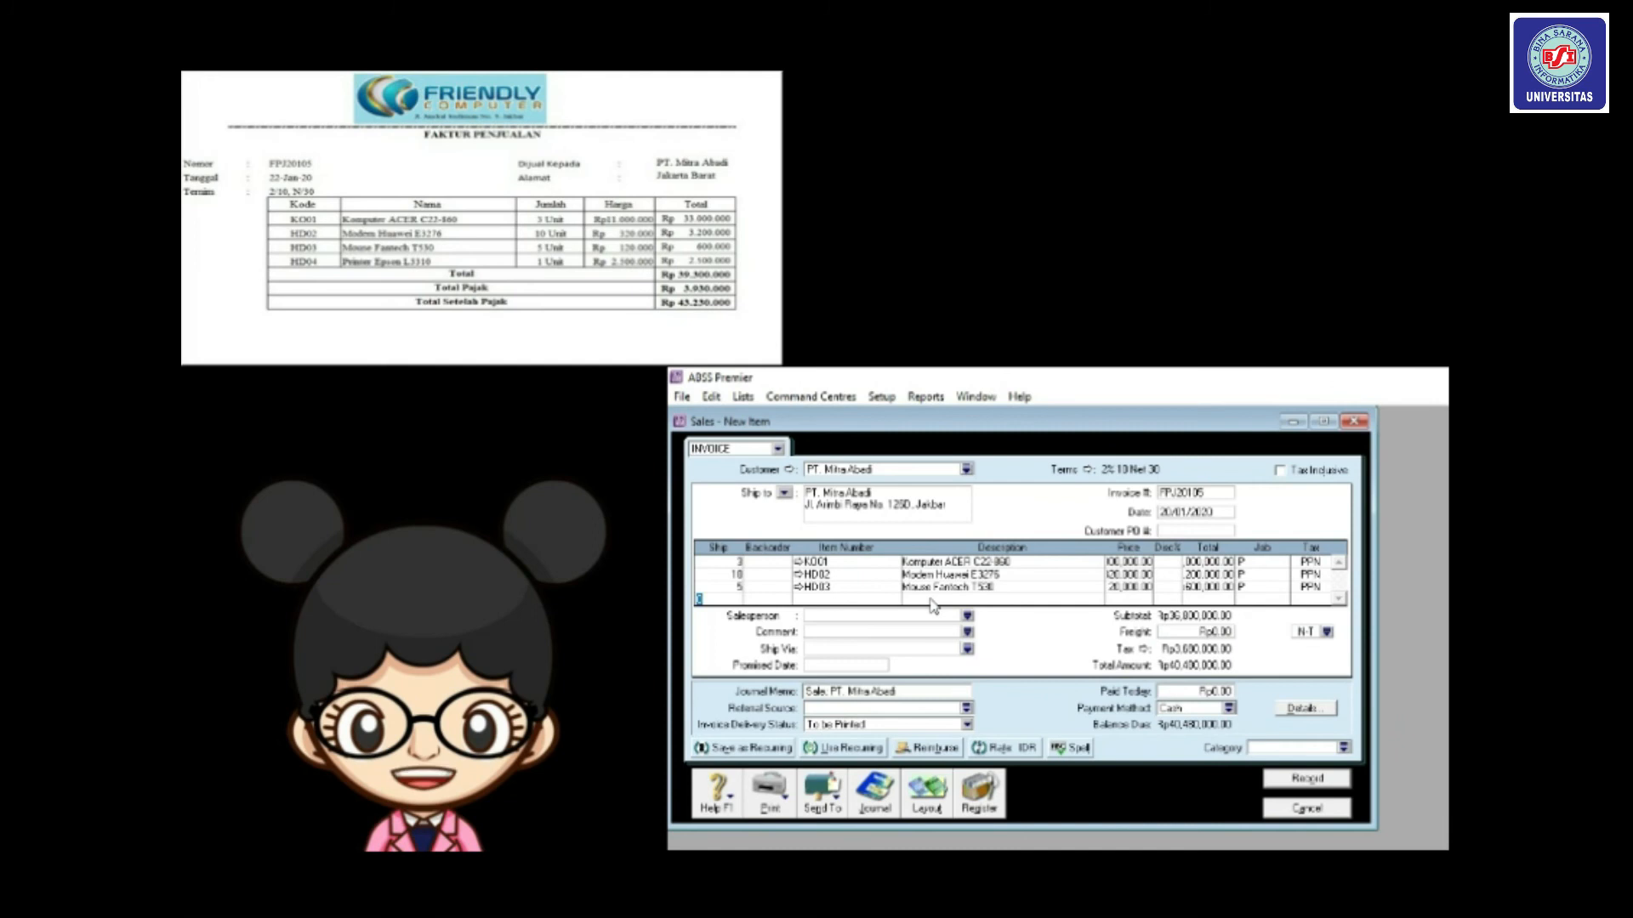
Add a line for 1 printer HD04 with job P (Produk) and PPN tax.
type("1")
key("Tab")
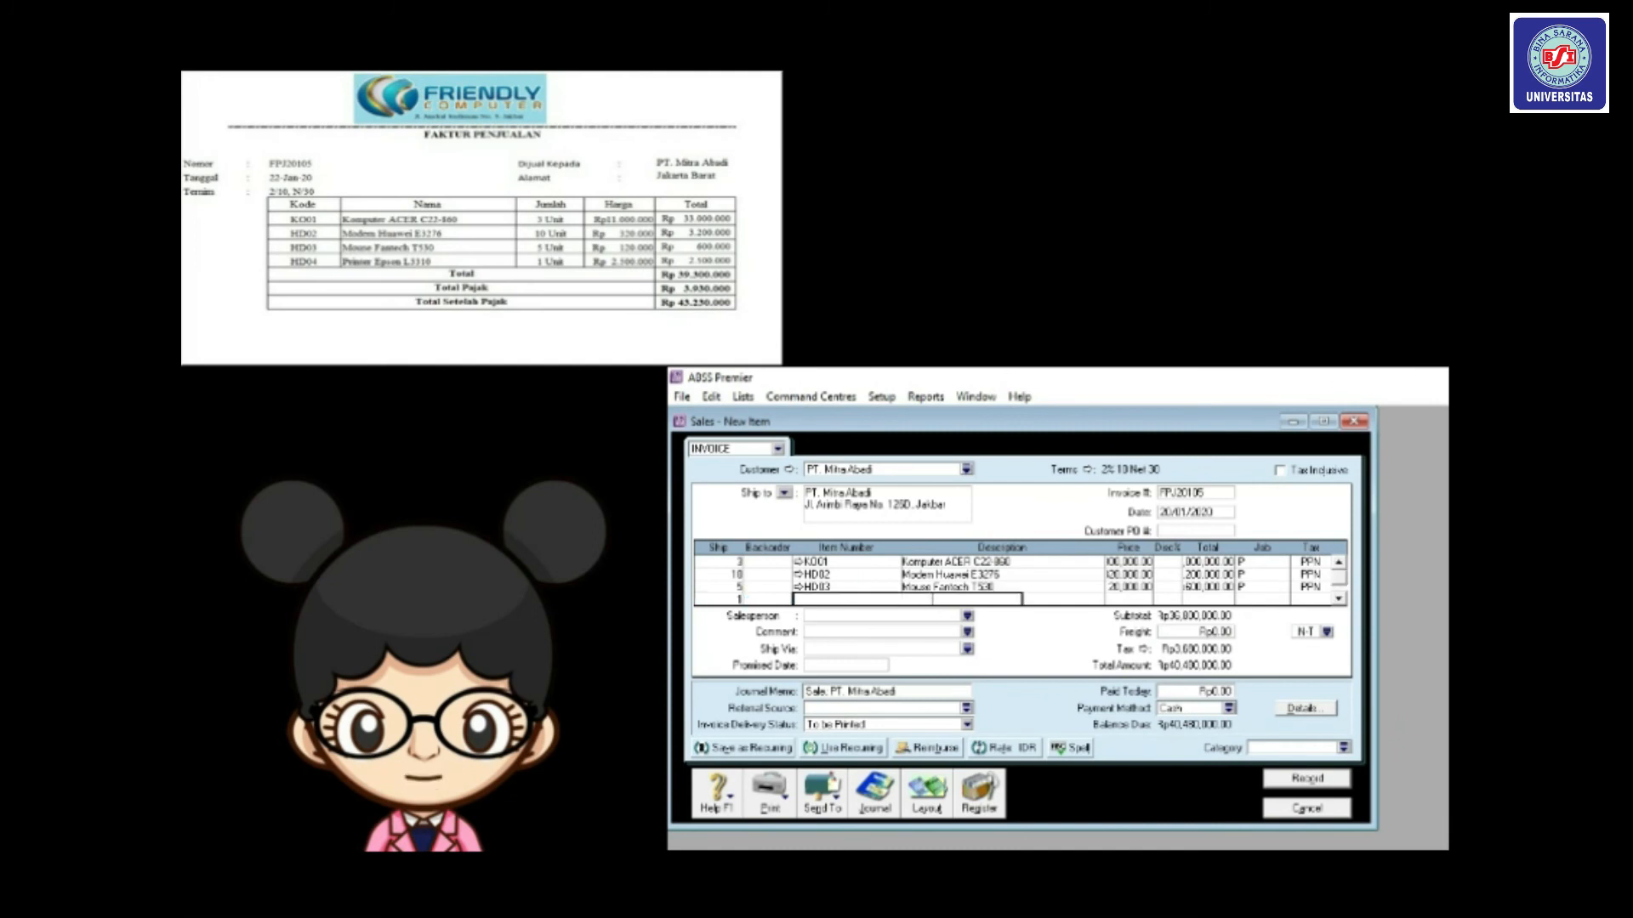
type("HD04")
key("Tab")
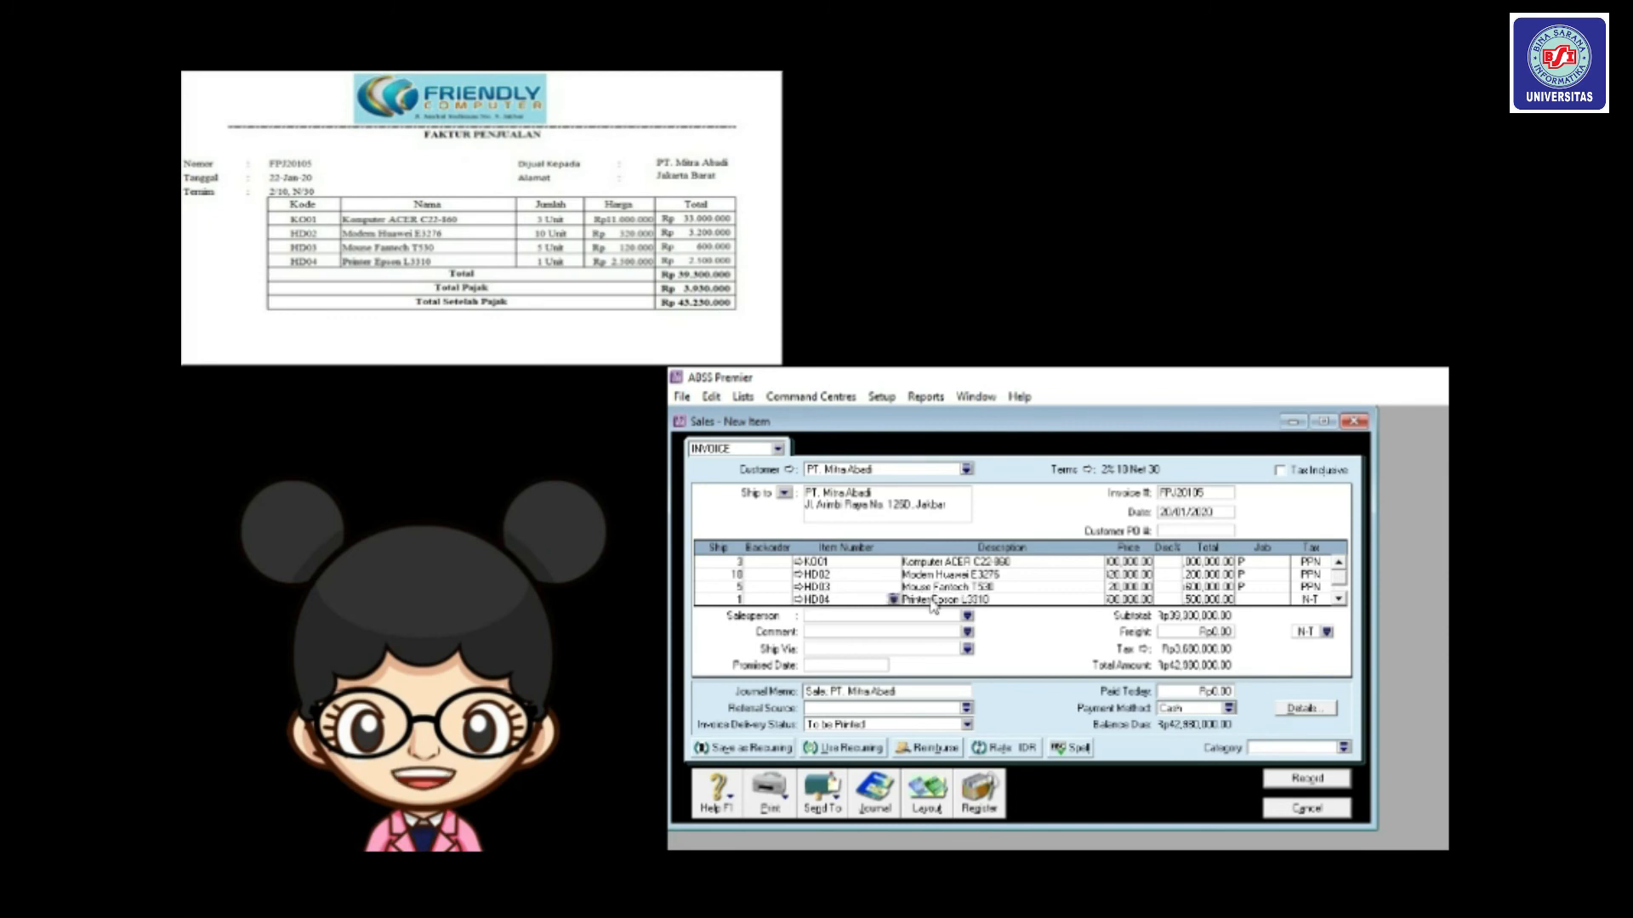
left_click(1254, 599)
left_click(1284, 599)
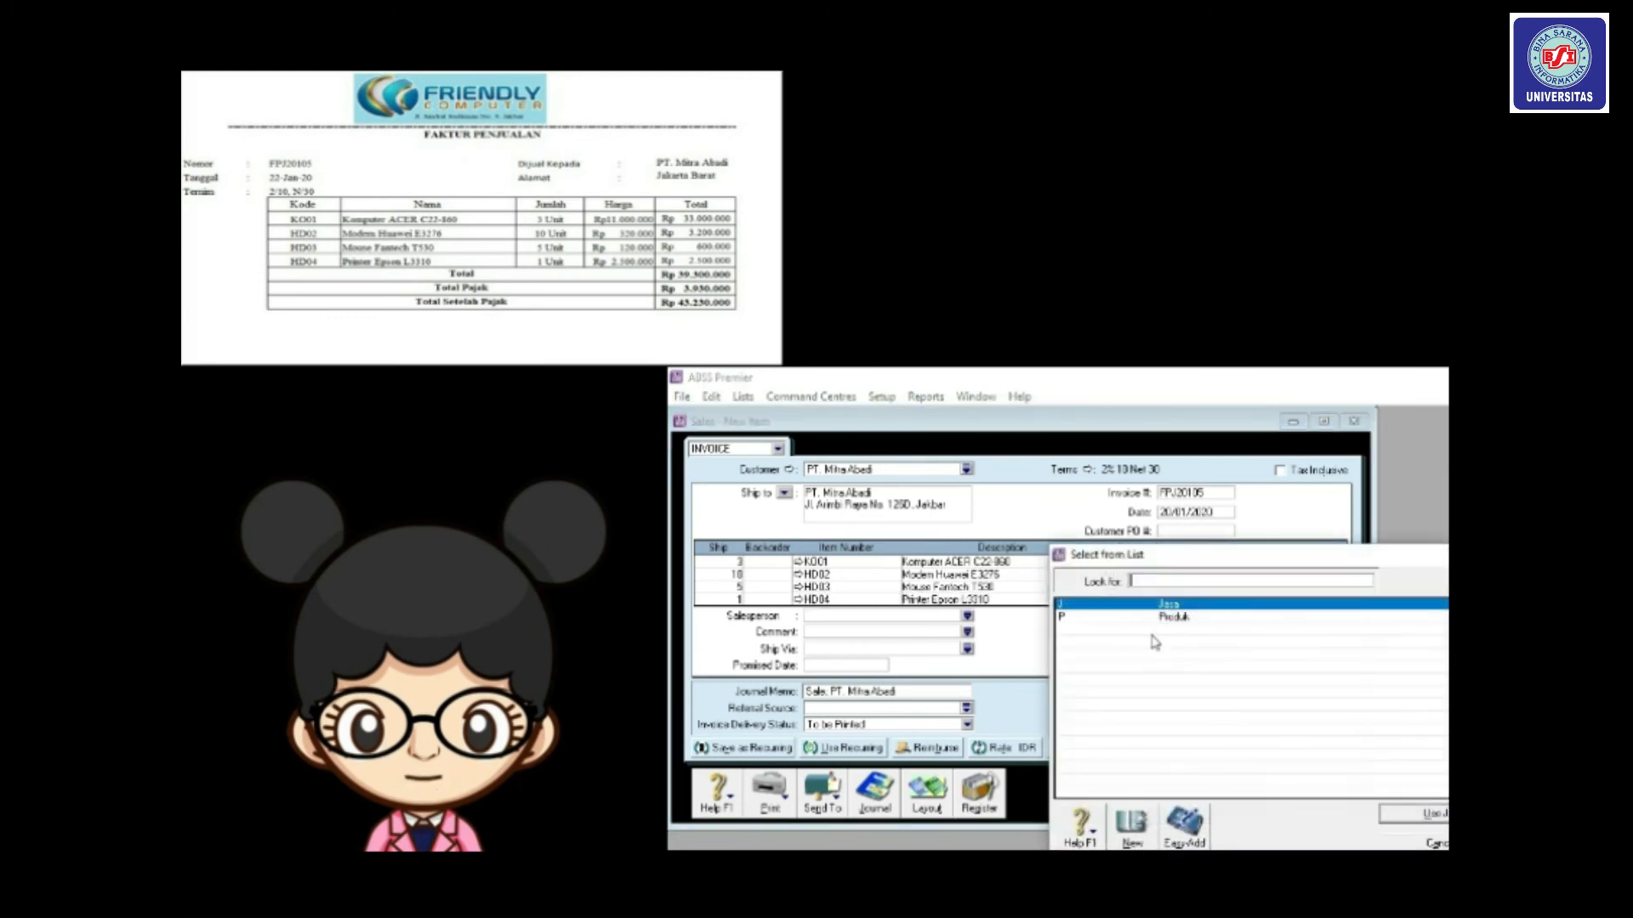
double_click(1156, 617)
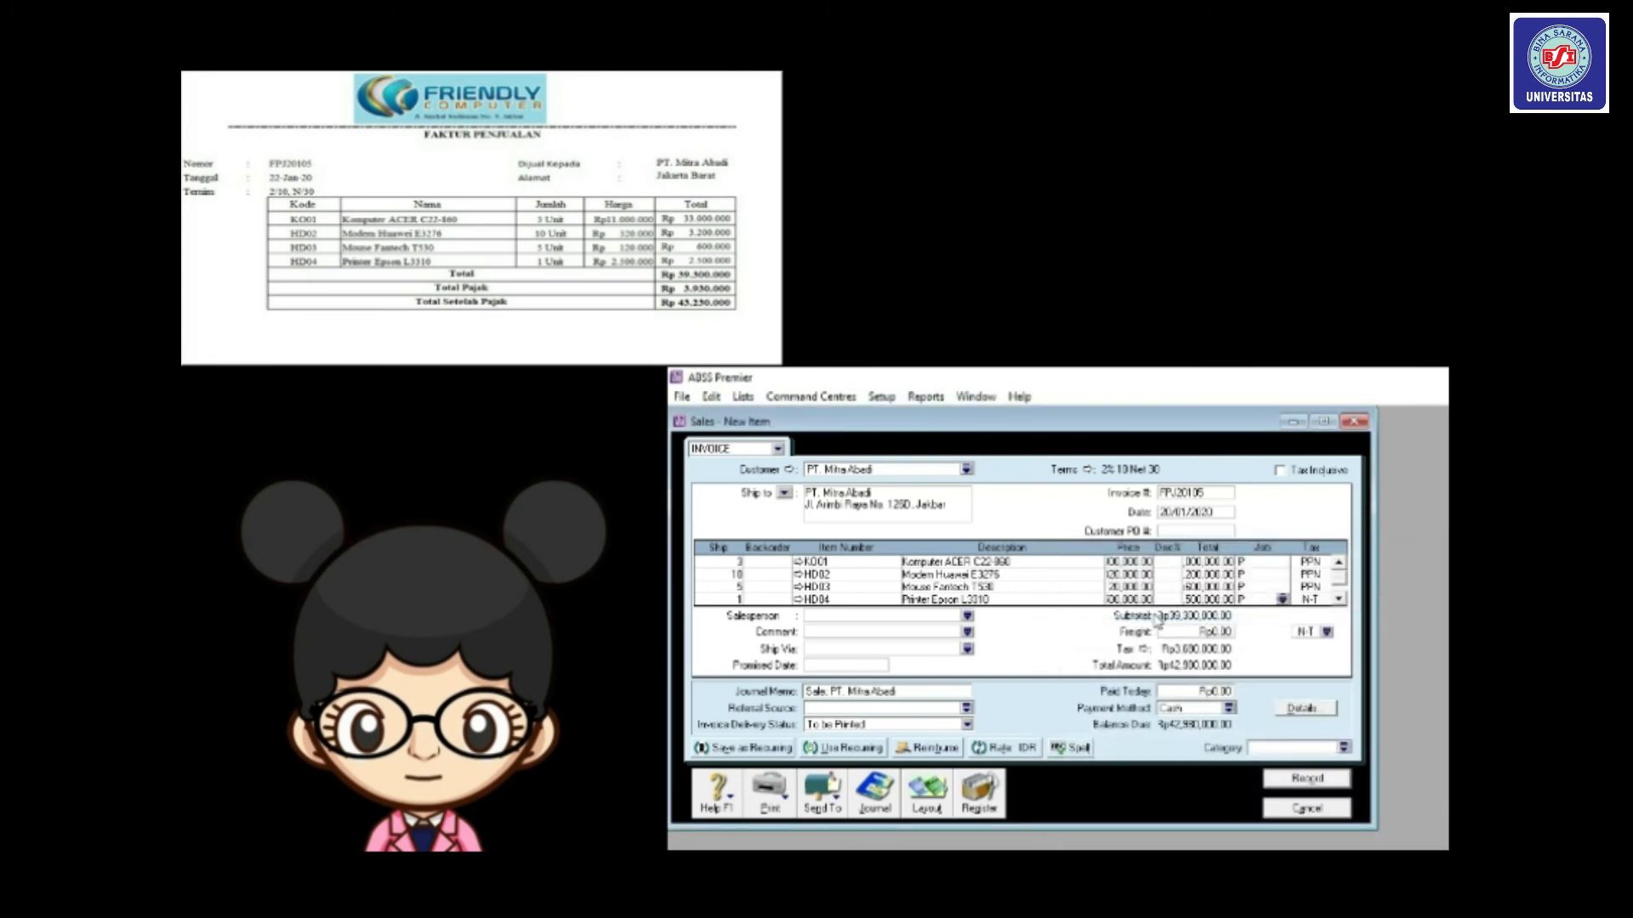
left_click(1311, 600)
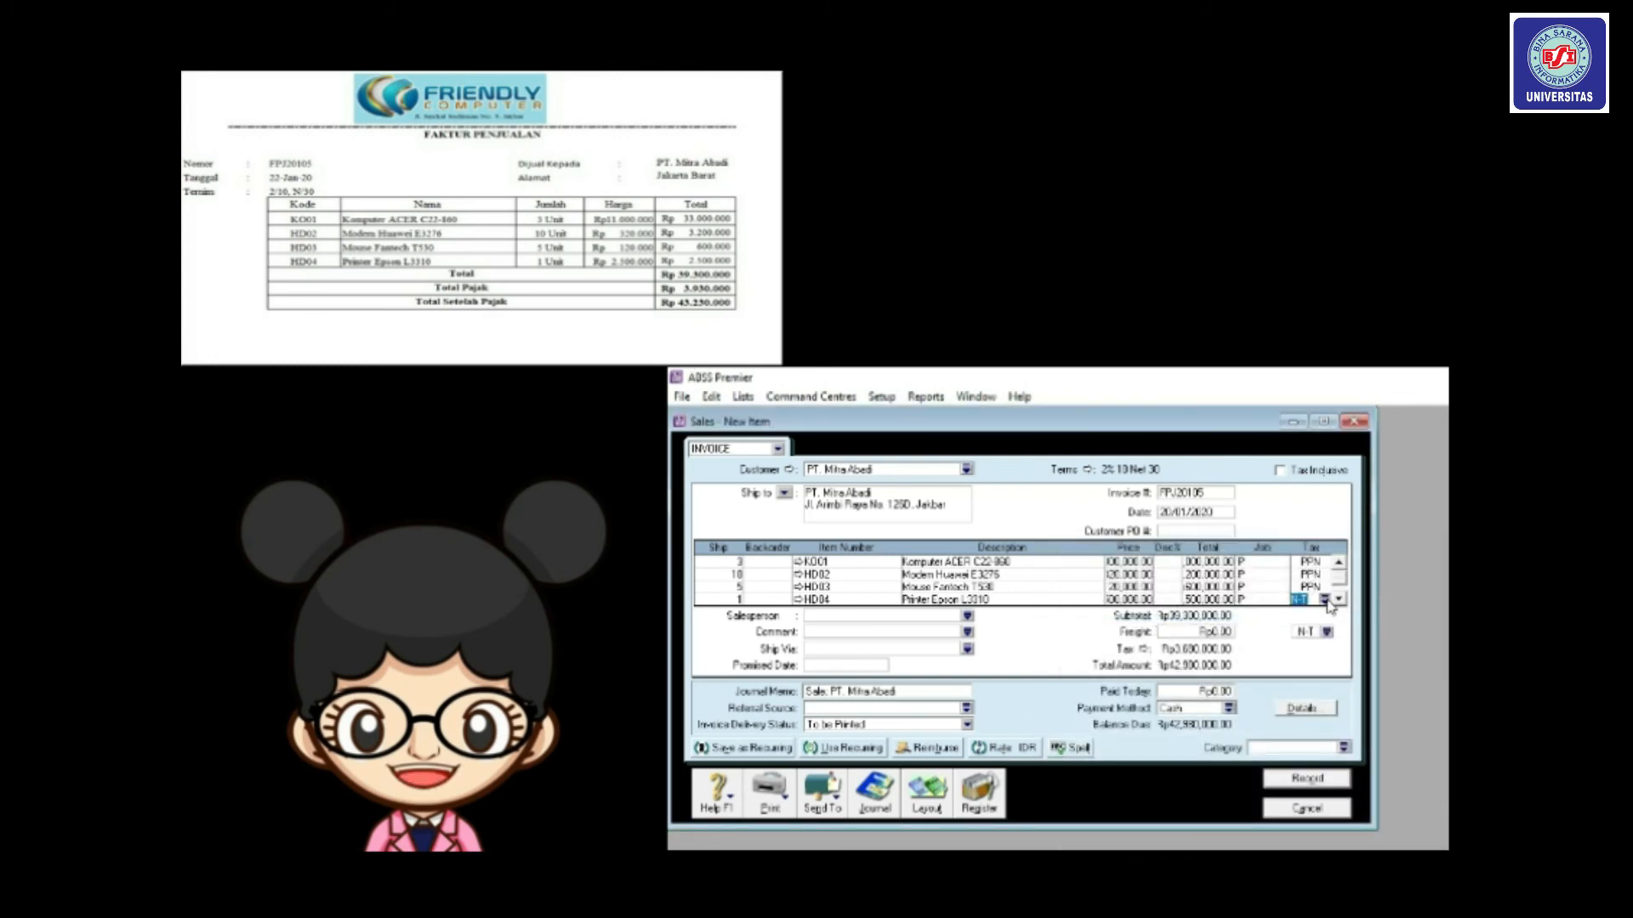
left_click(1327, 599)
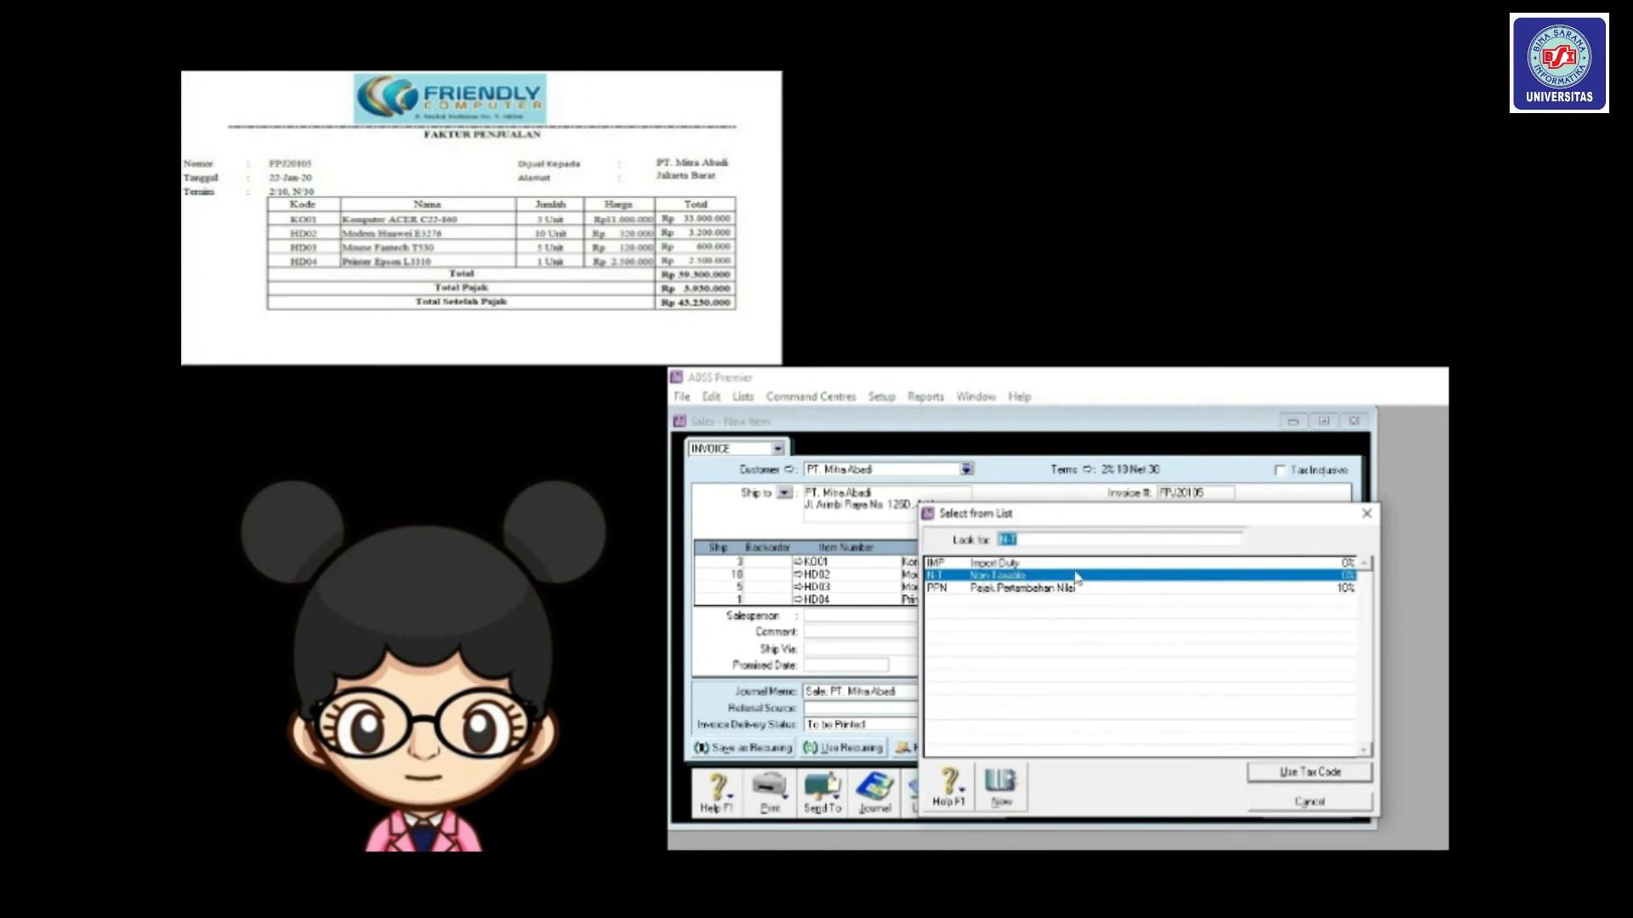
double_click(1073, 588)
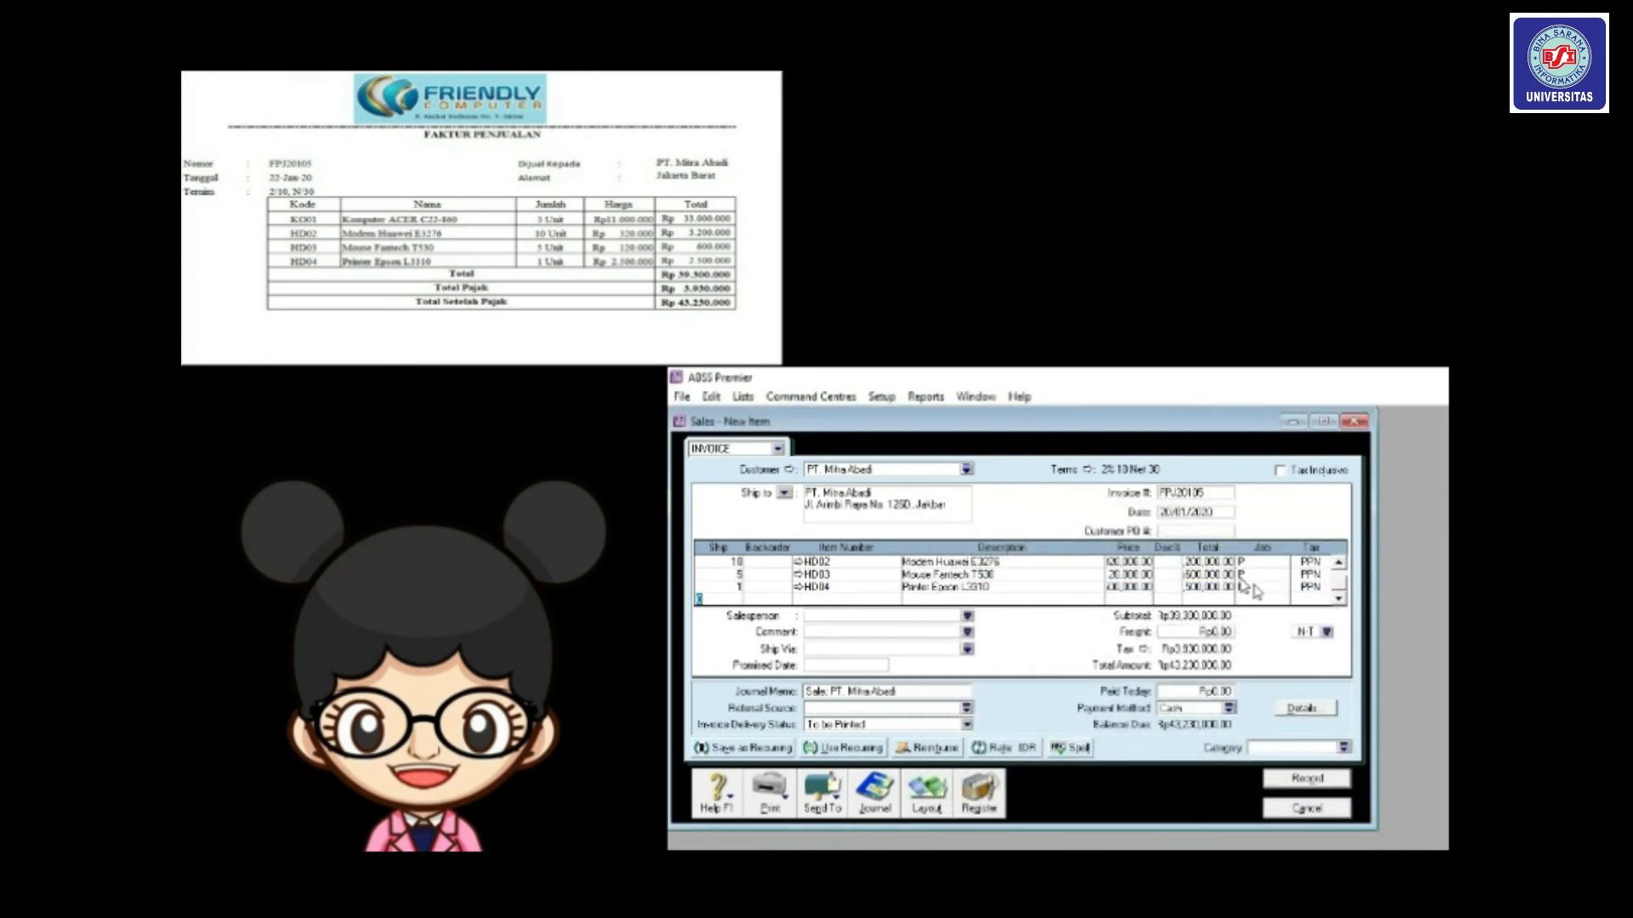
Set the freight tax code to PPN and the sale category to Local.
left_click(1326, 629)
left_click(1194, 631)
double_click(1195, 631)
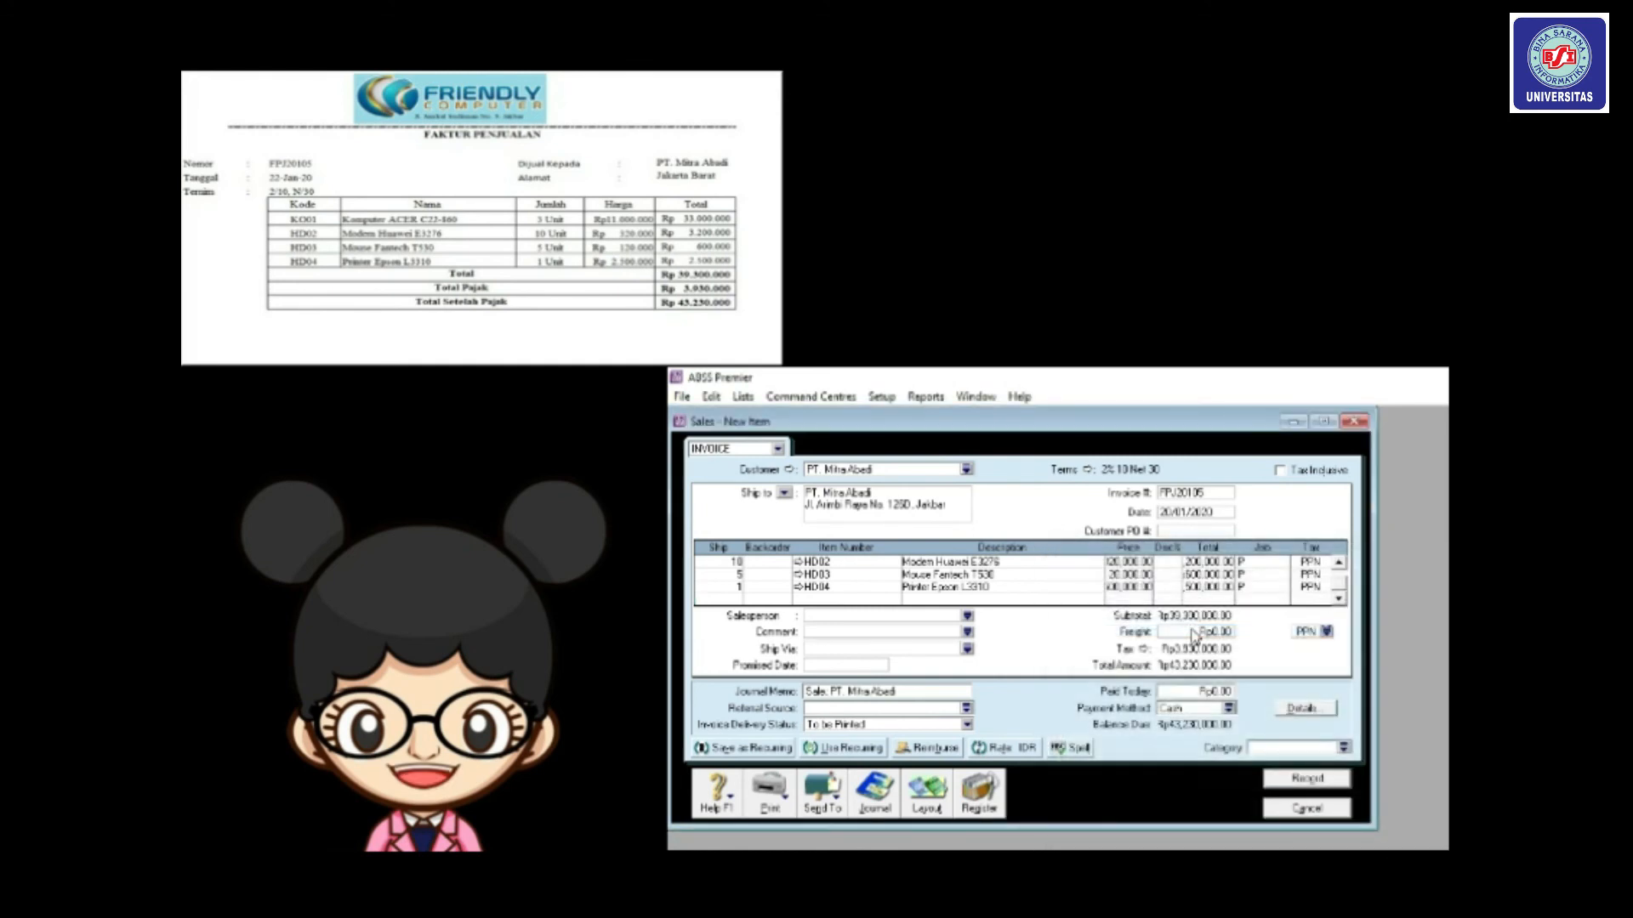
left_click(1342, 748)
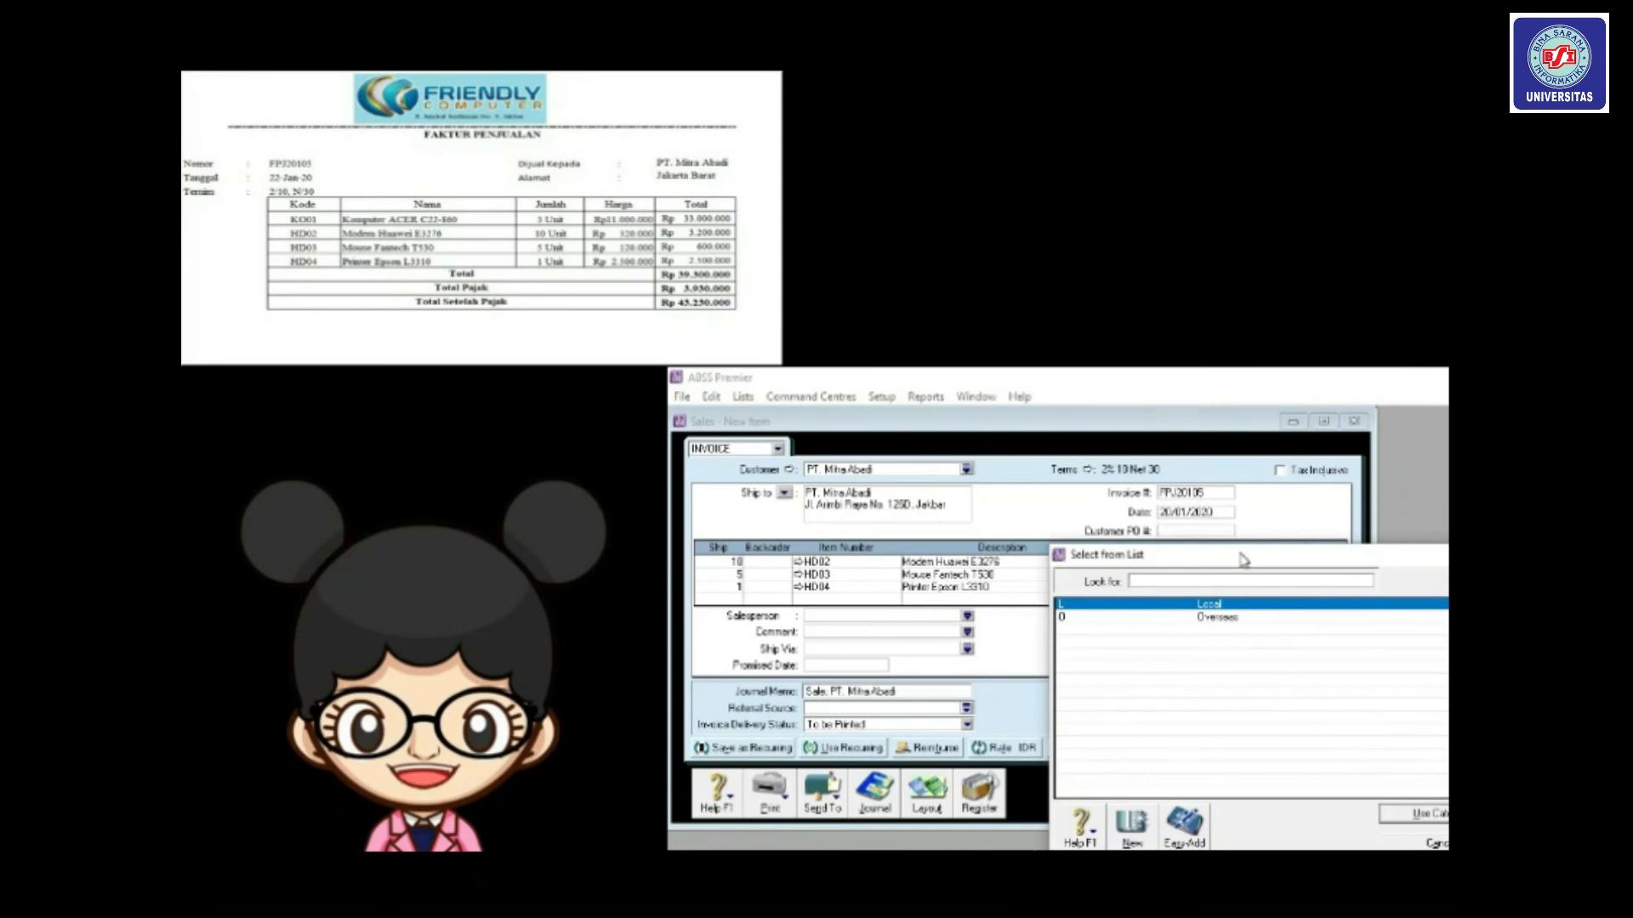
left_click_drag(1241, 559, 1141, 469)
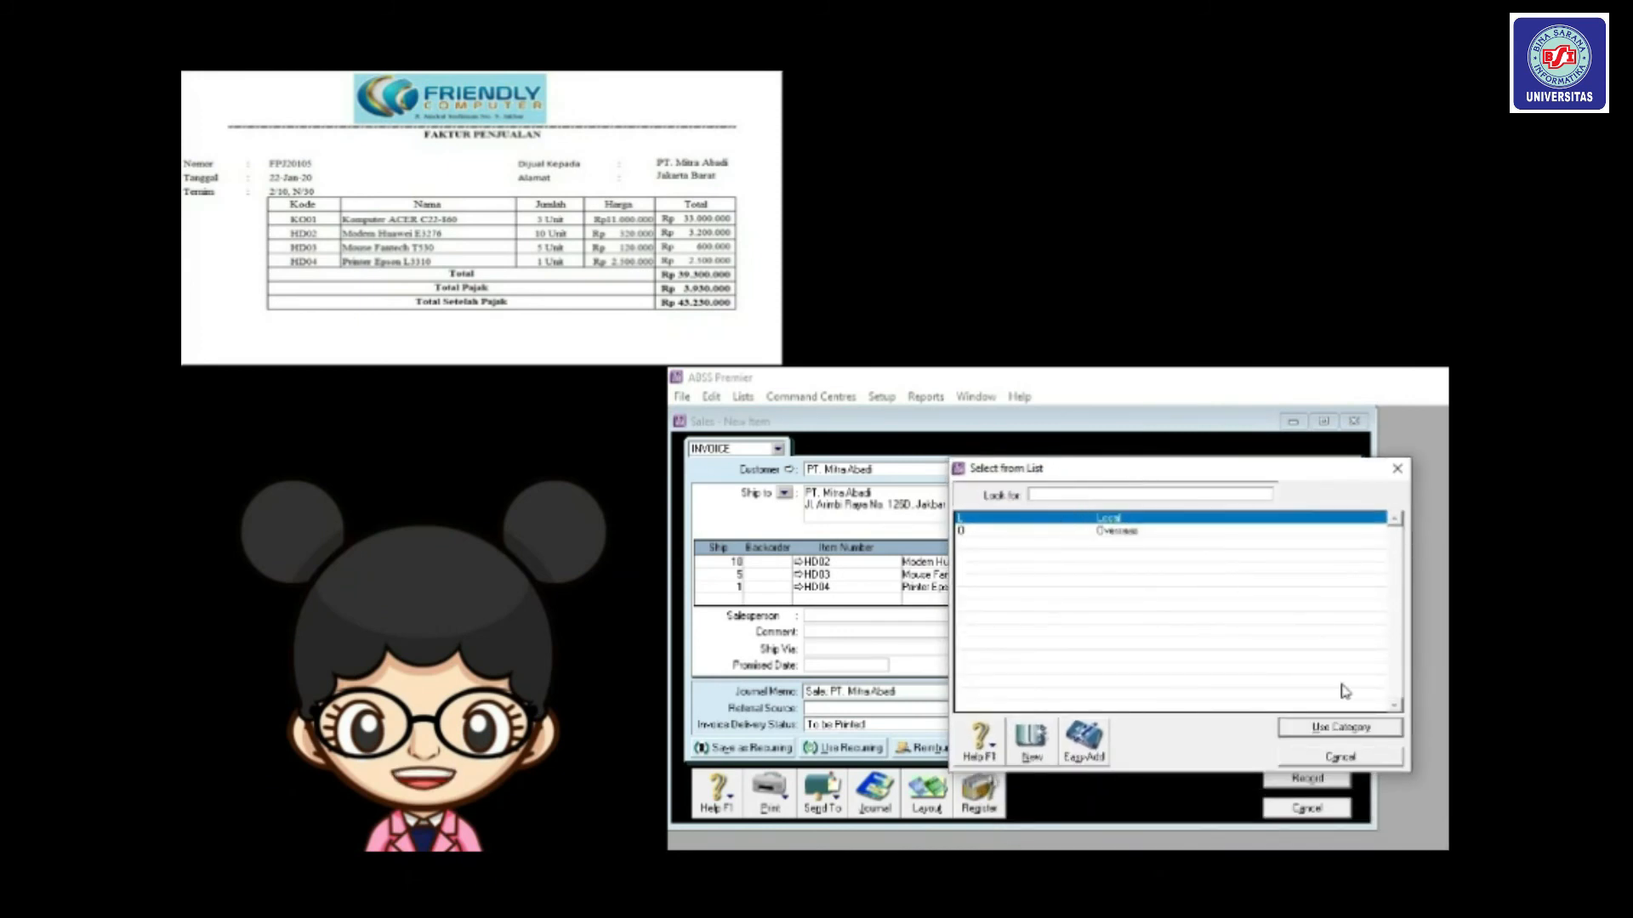
left_click(1338, 728)
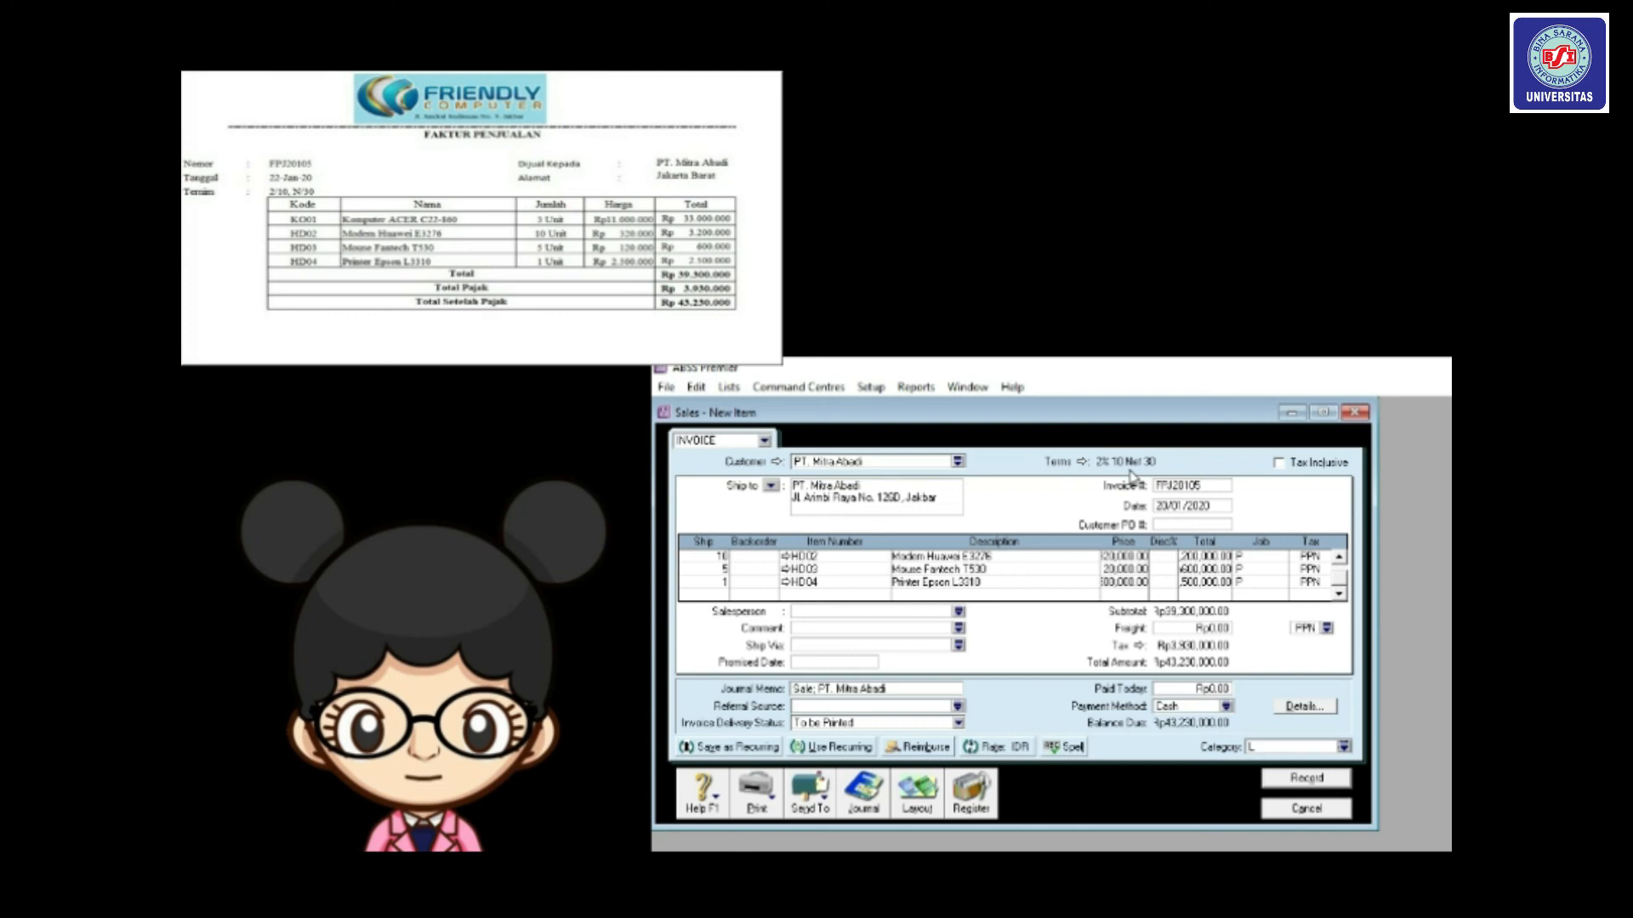
Correct the invoice date to 22/01/2020.
left_click(1168, 508)
left_click(1169, 506)
key("BackSpace")
type("2")
Record FPJ20105, then view its Sales journal entries for 22/01/2020 in an enlarged window.
left_click(1307, 779)
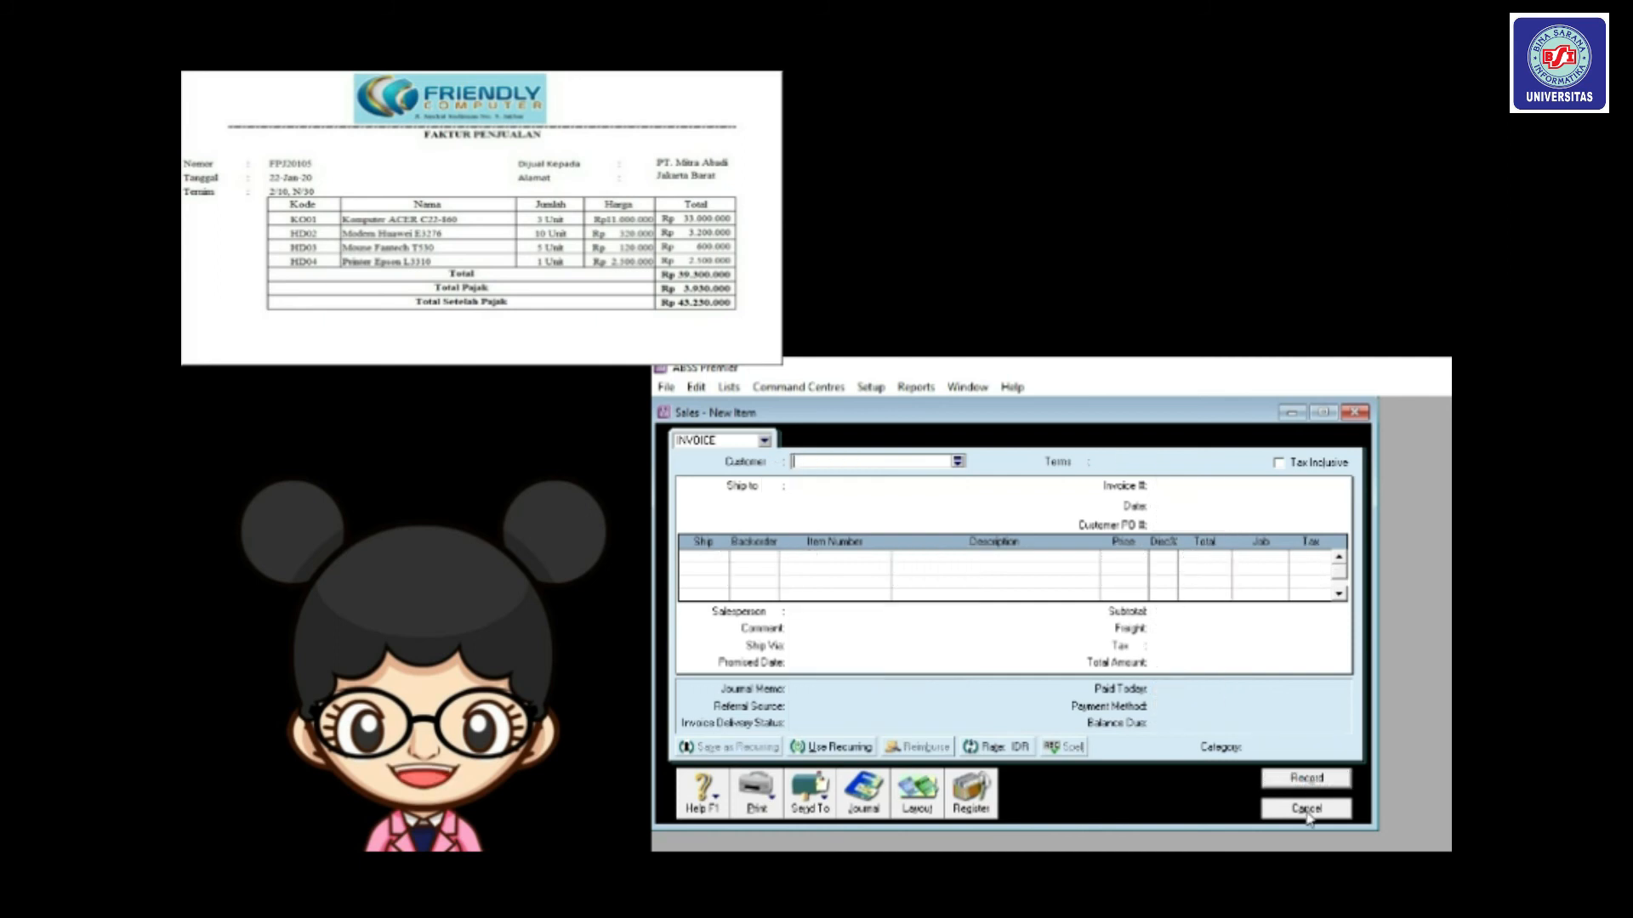
left_click(1307, 808)
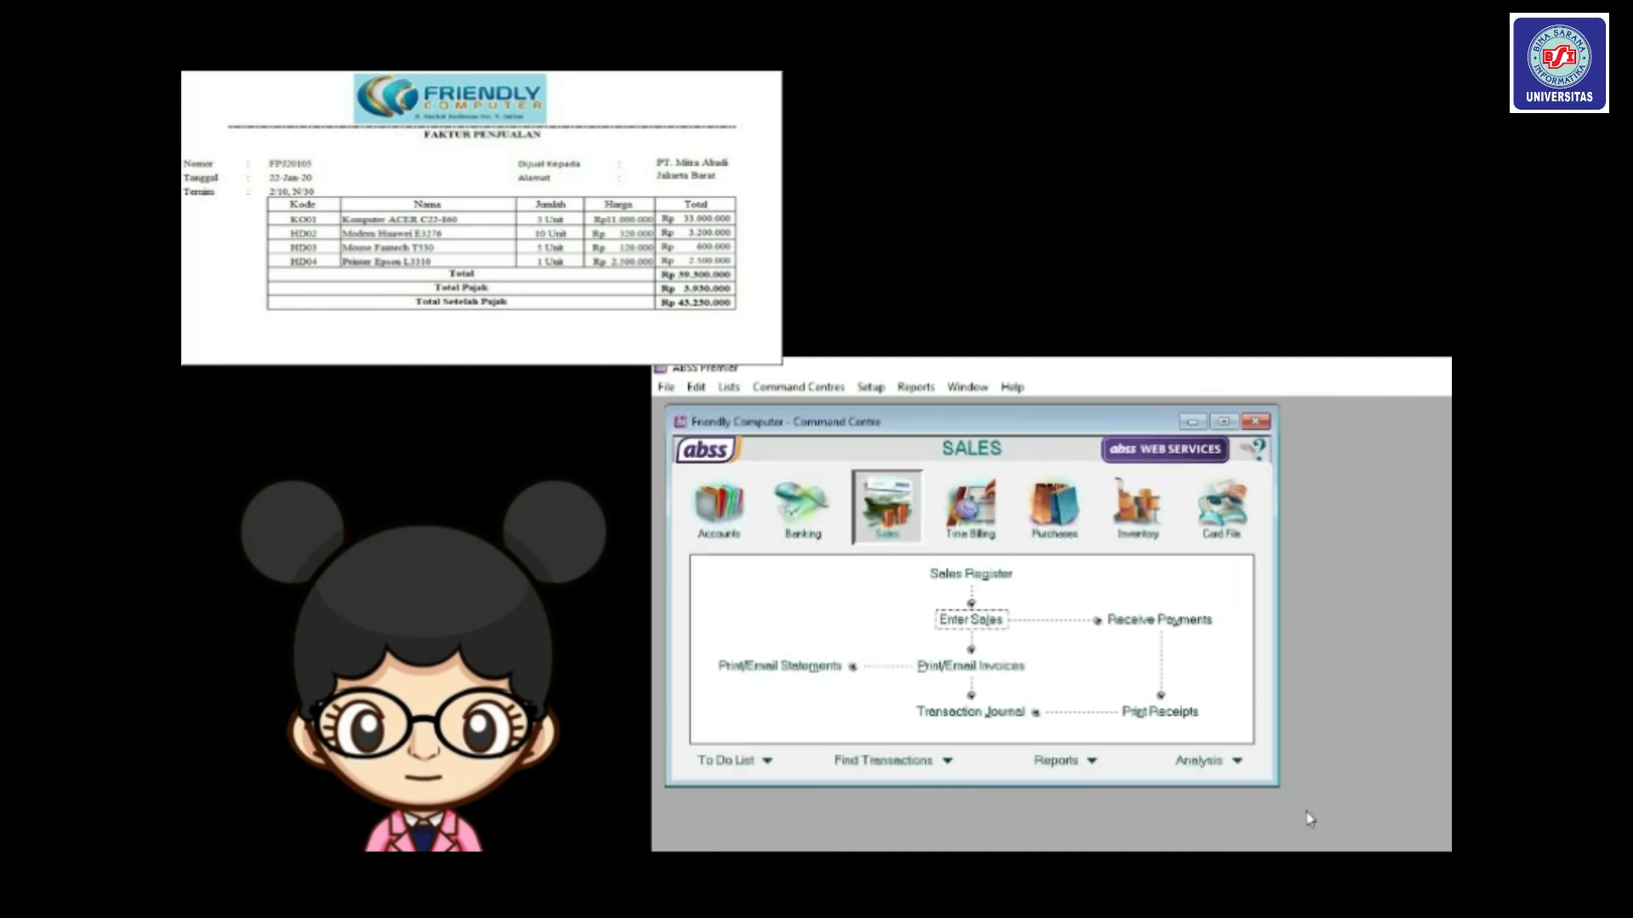
left_click(999, 713)
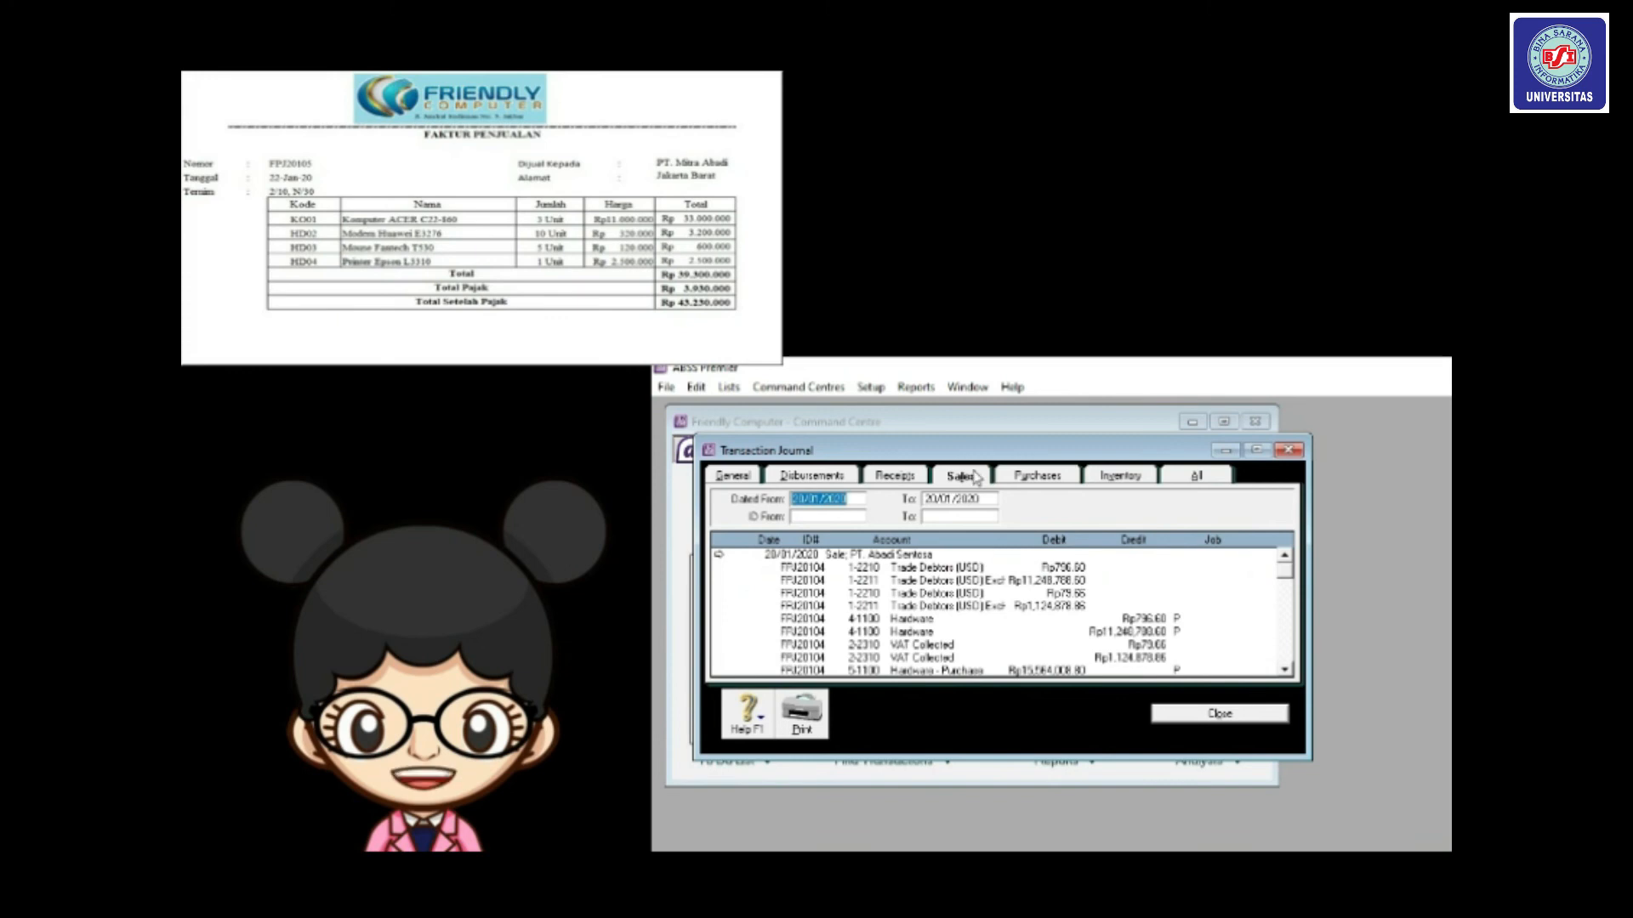
left_click(803, 500)
key("BackSpace")
type("2")
key("Tab")
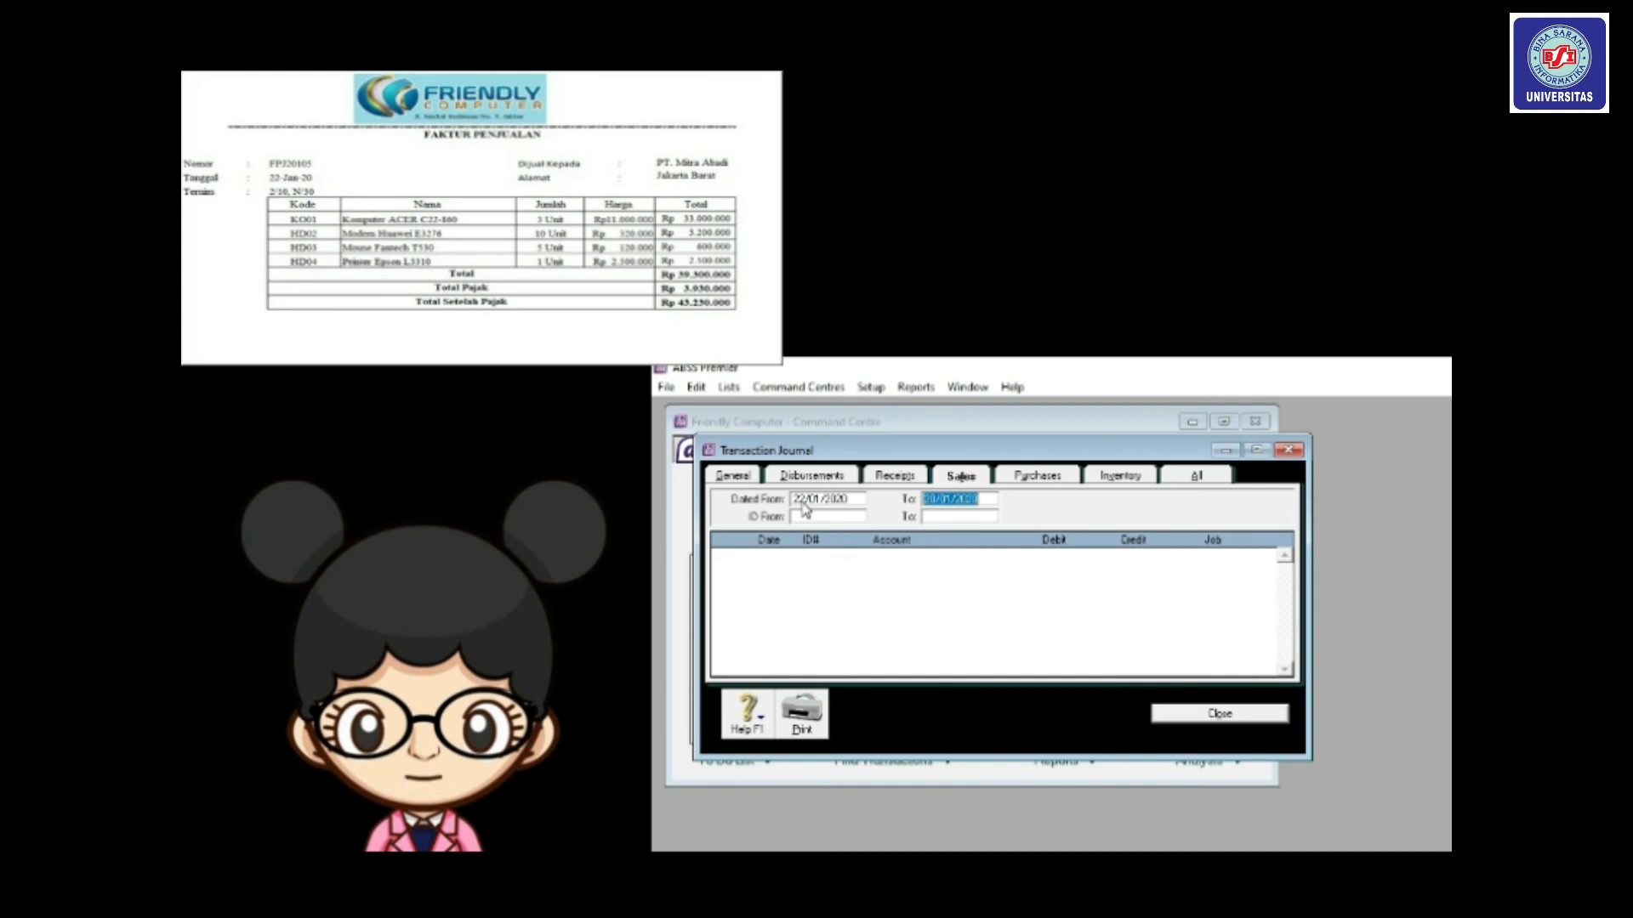
left_click(934, 502)
key("BackSpace")
type("22")
key("Tab")
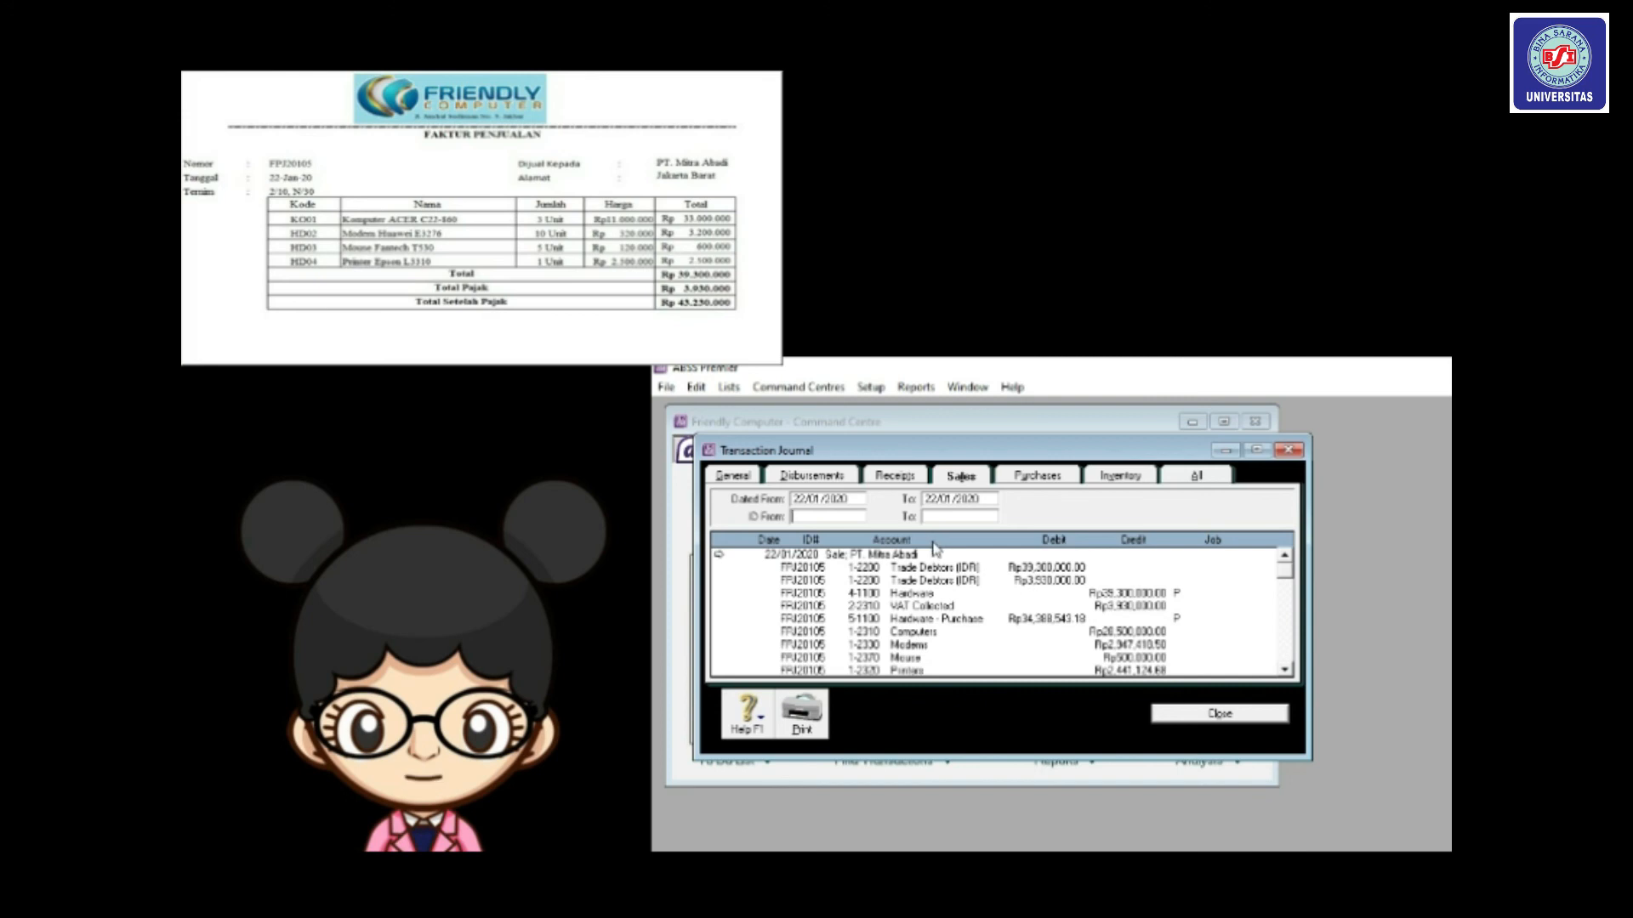
left_click_drag(919, 449, 908, 425)
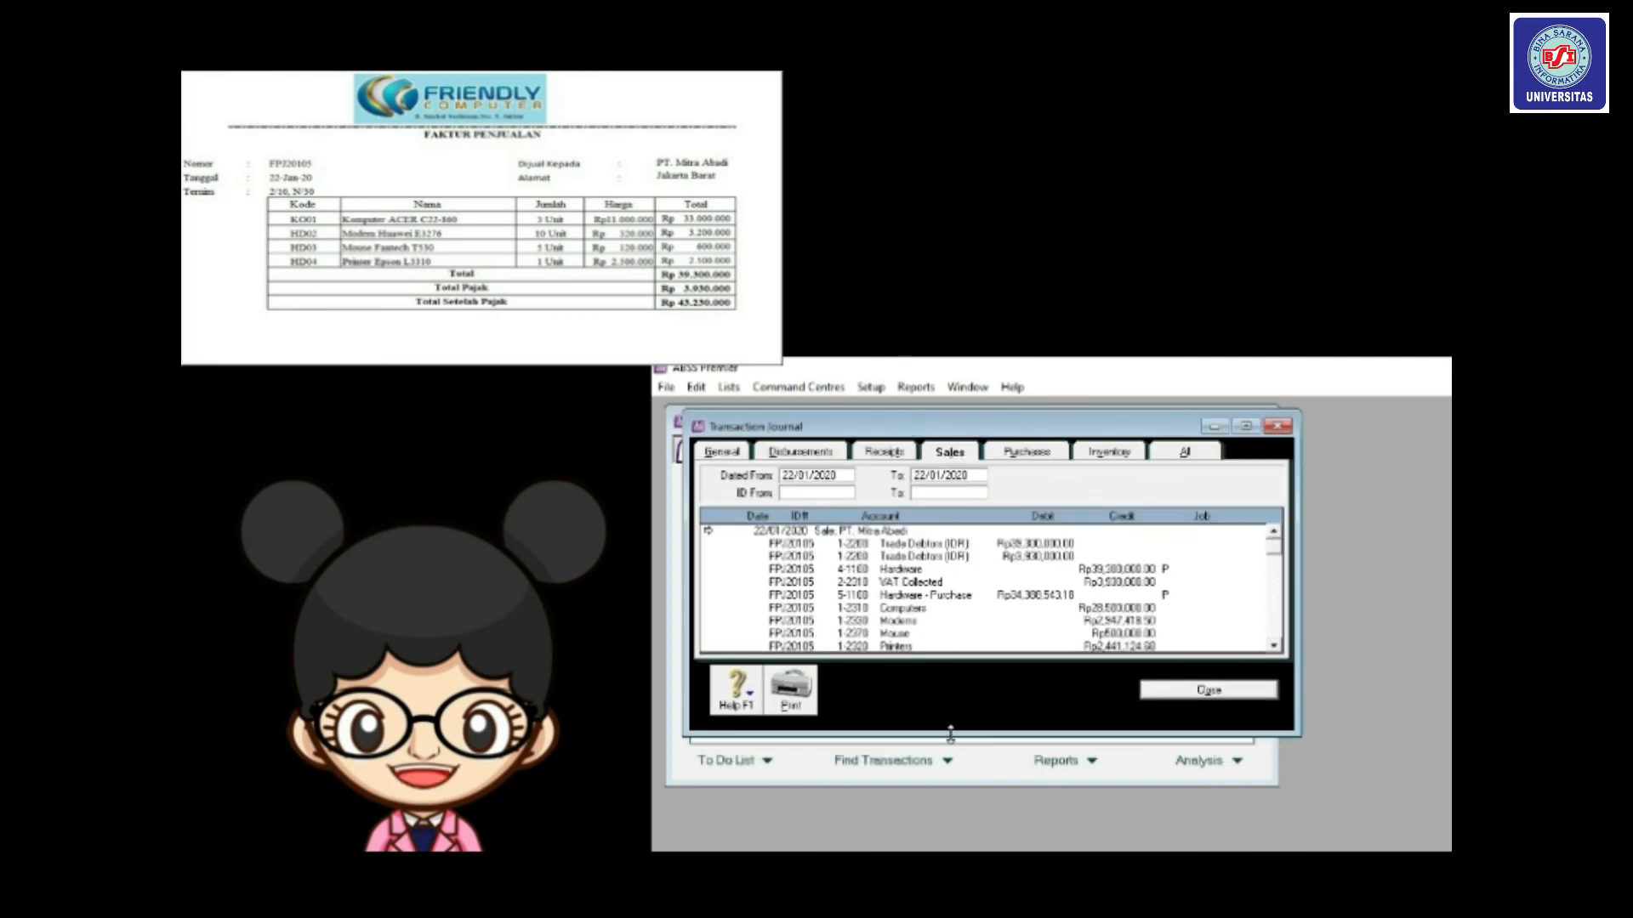
left_click_drag(1299, 738, 1332, 773)
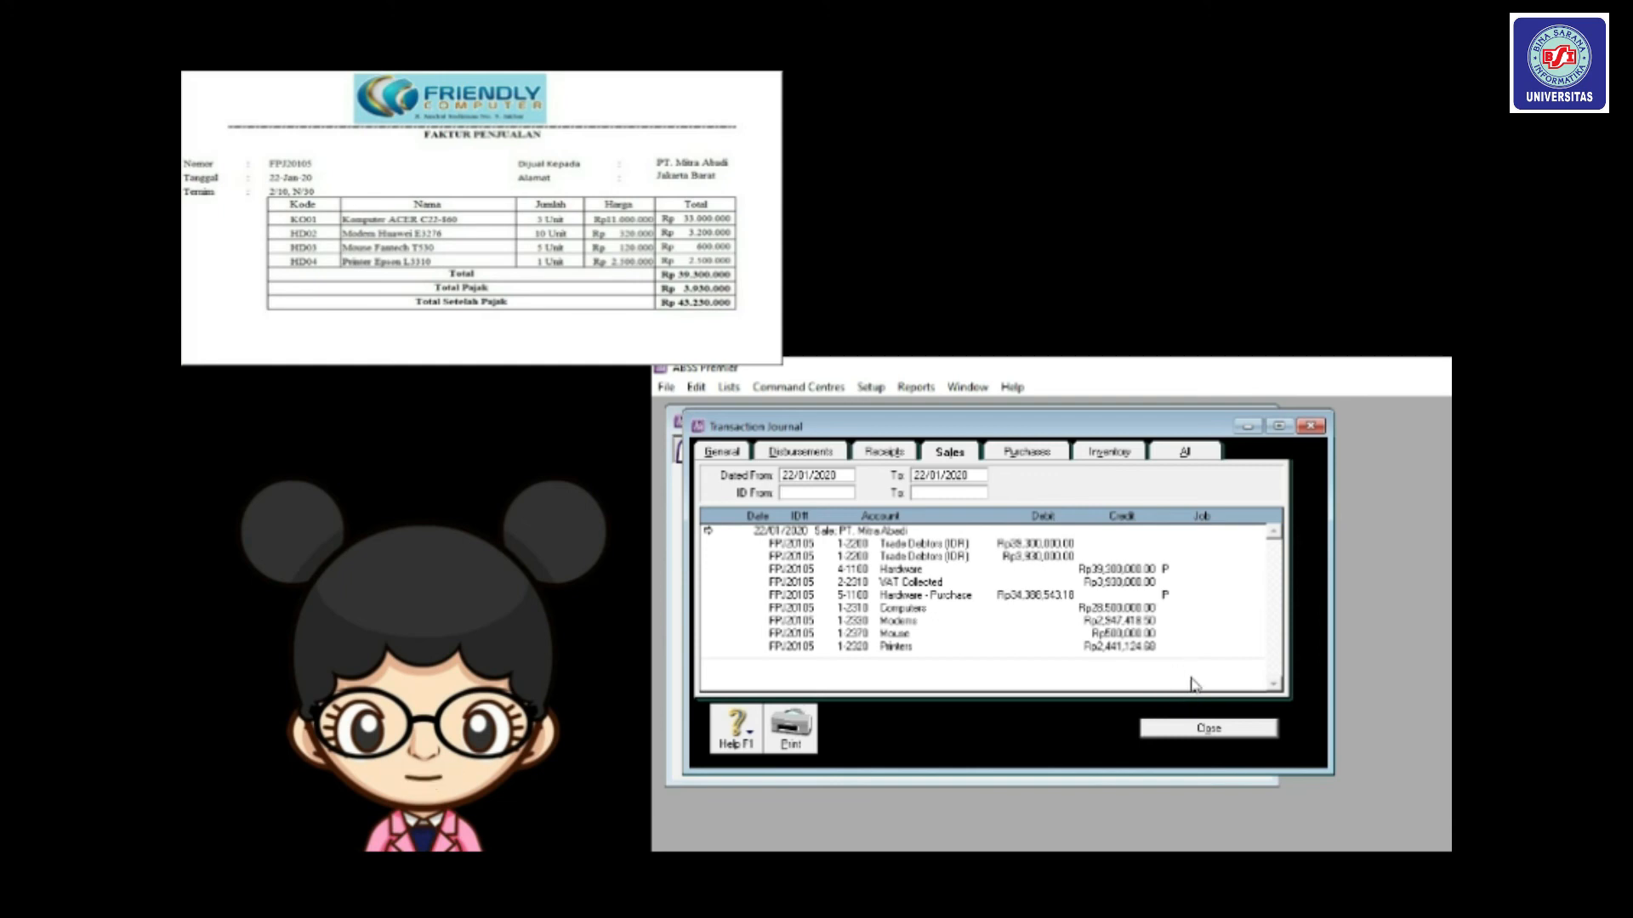
Close the Transaction Journal window to get back to the Sales Command Centre.
left_click(1210, 727)
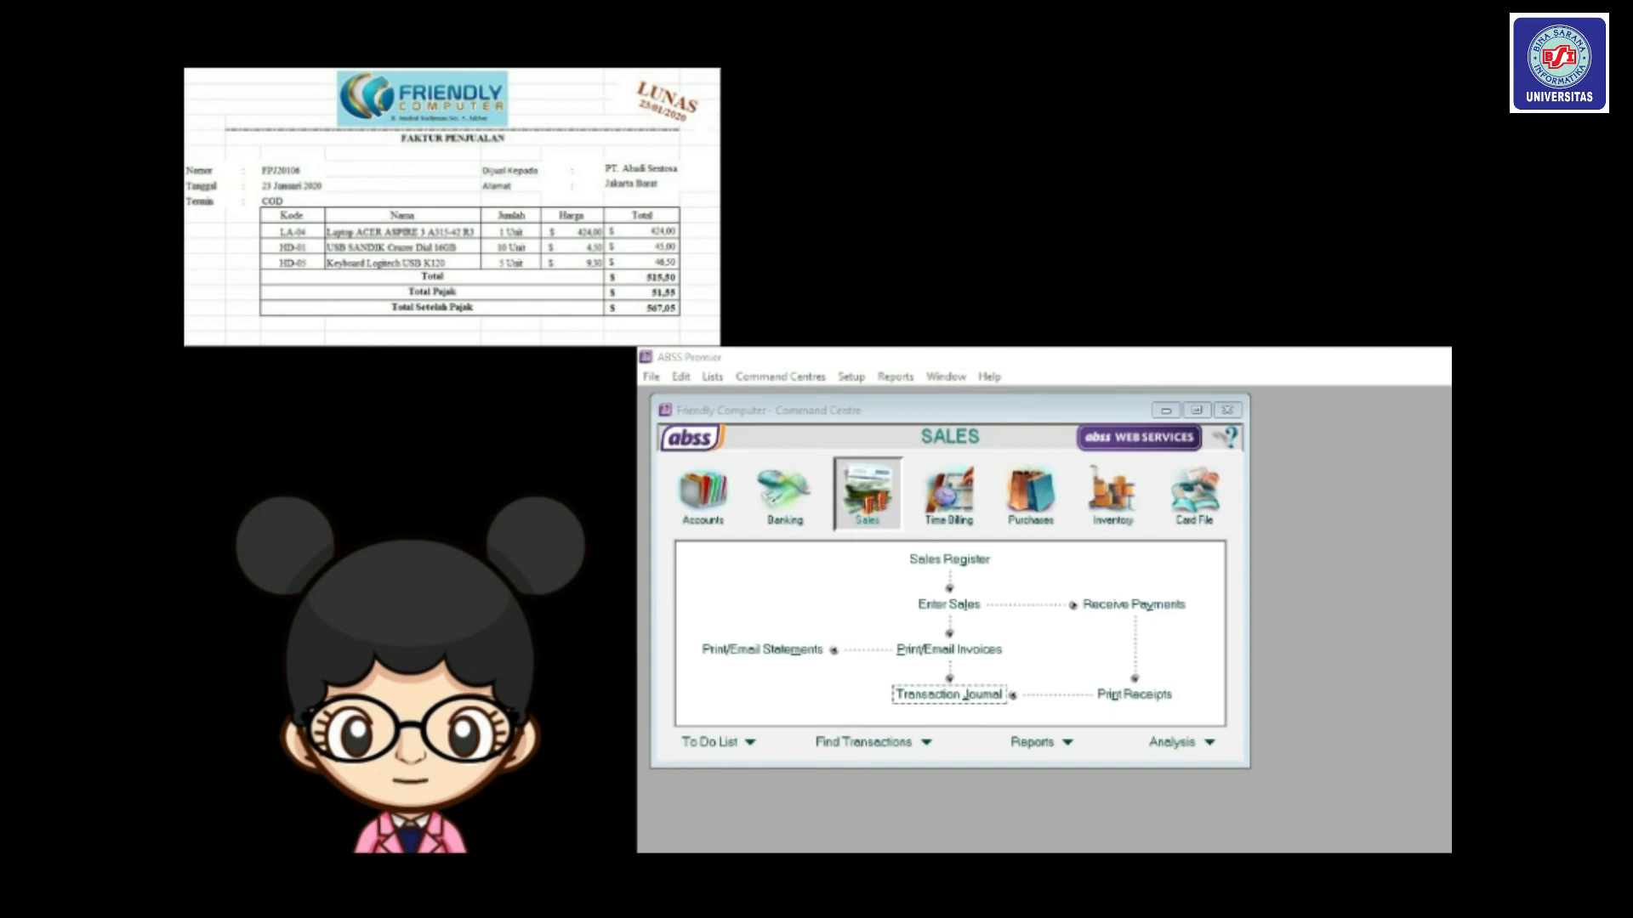
Start a new sales invoice for customer PT. Abadi Sentosa.
left_click(960, 609)
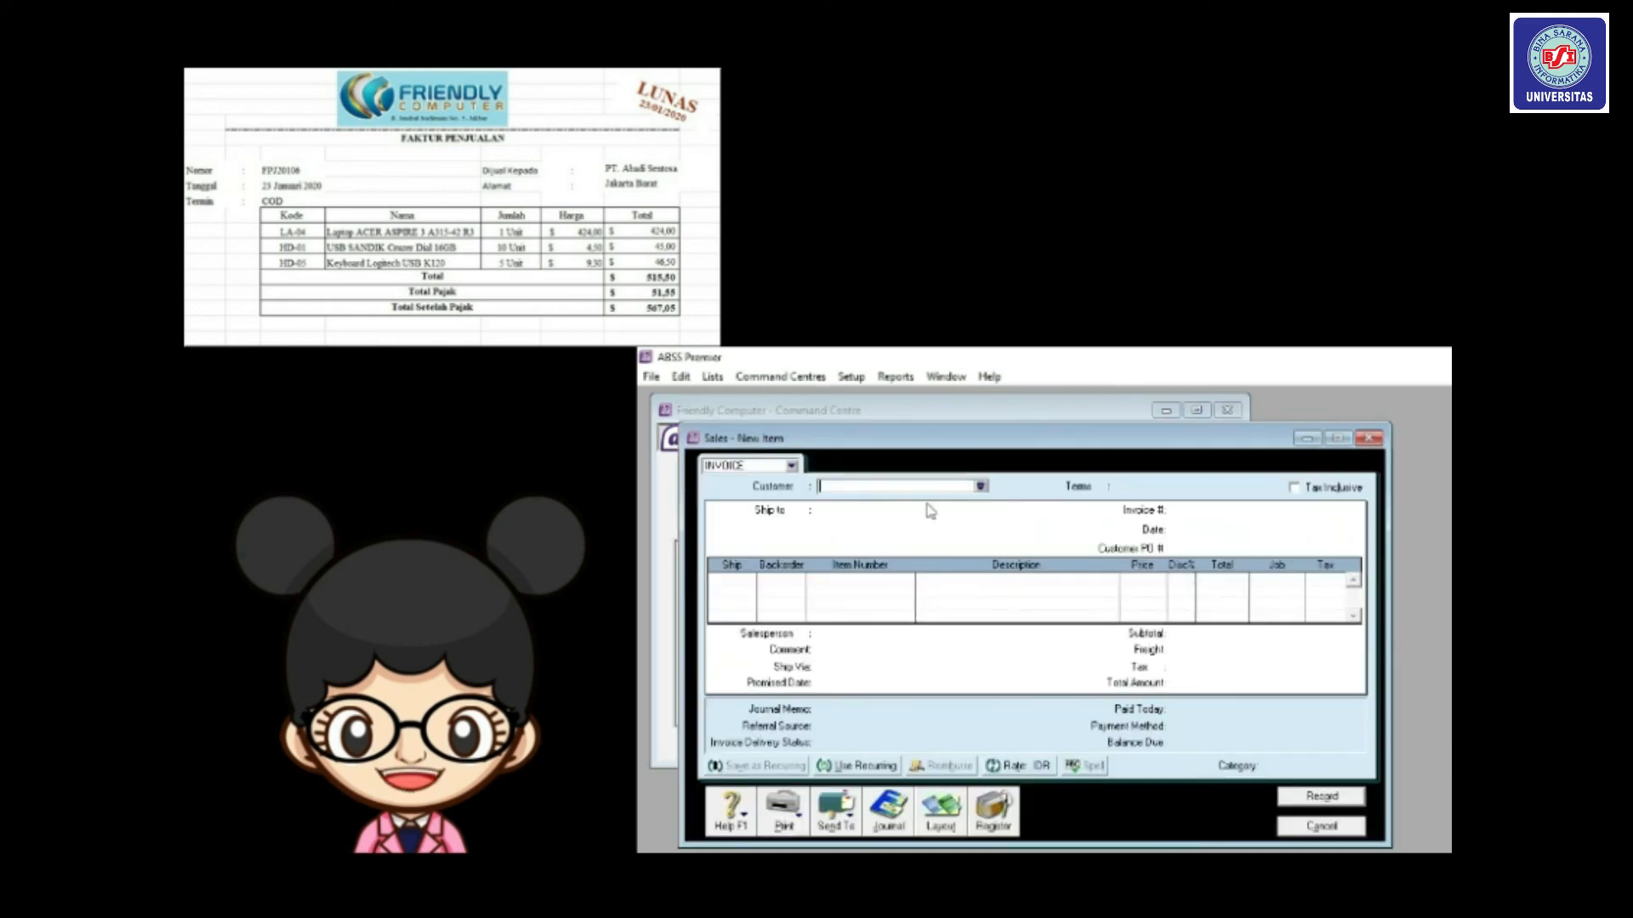
left_click_drag(982, 443, 951, 415)
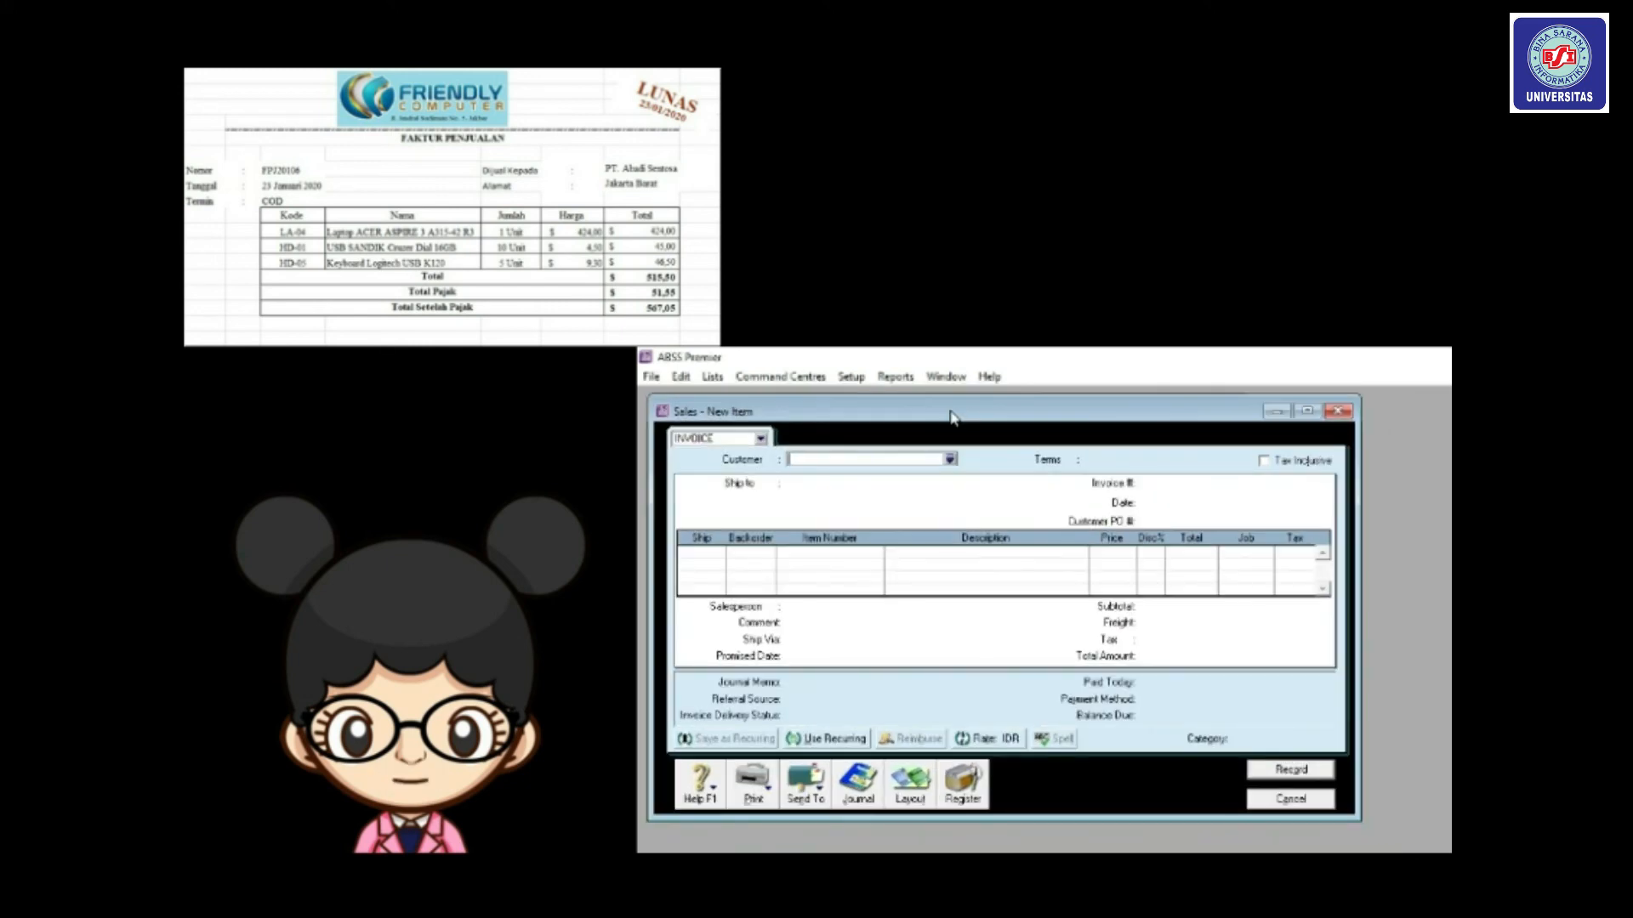
left_click(951, 459)
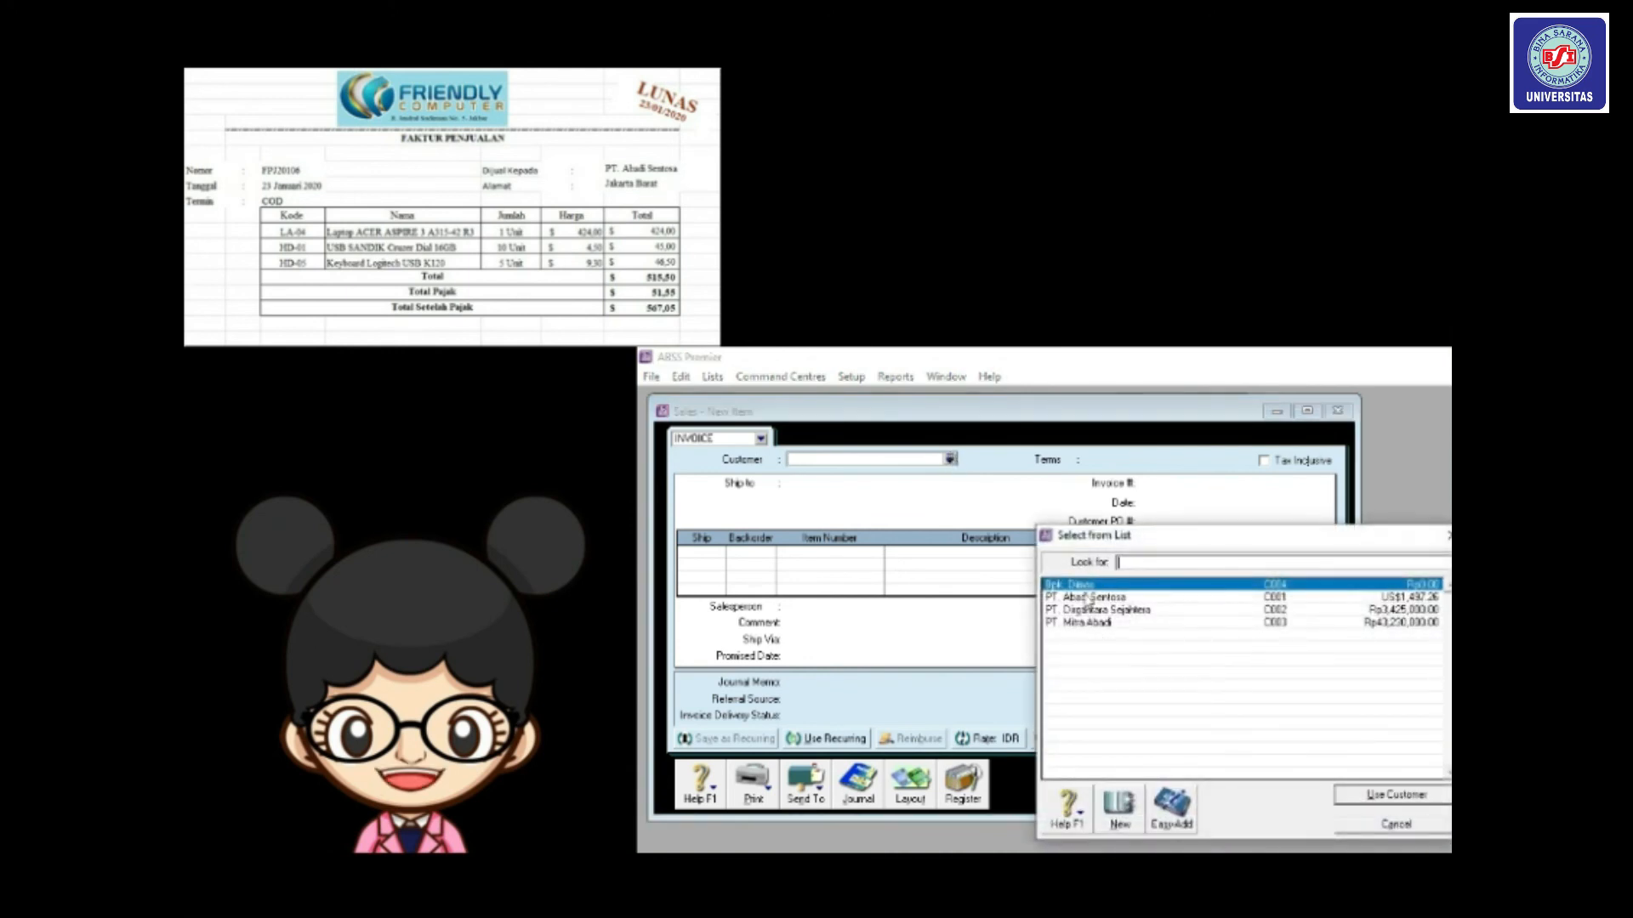
double_click(1097, 598)
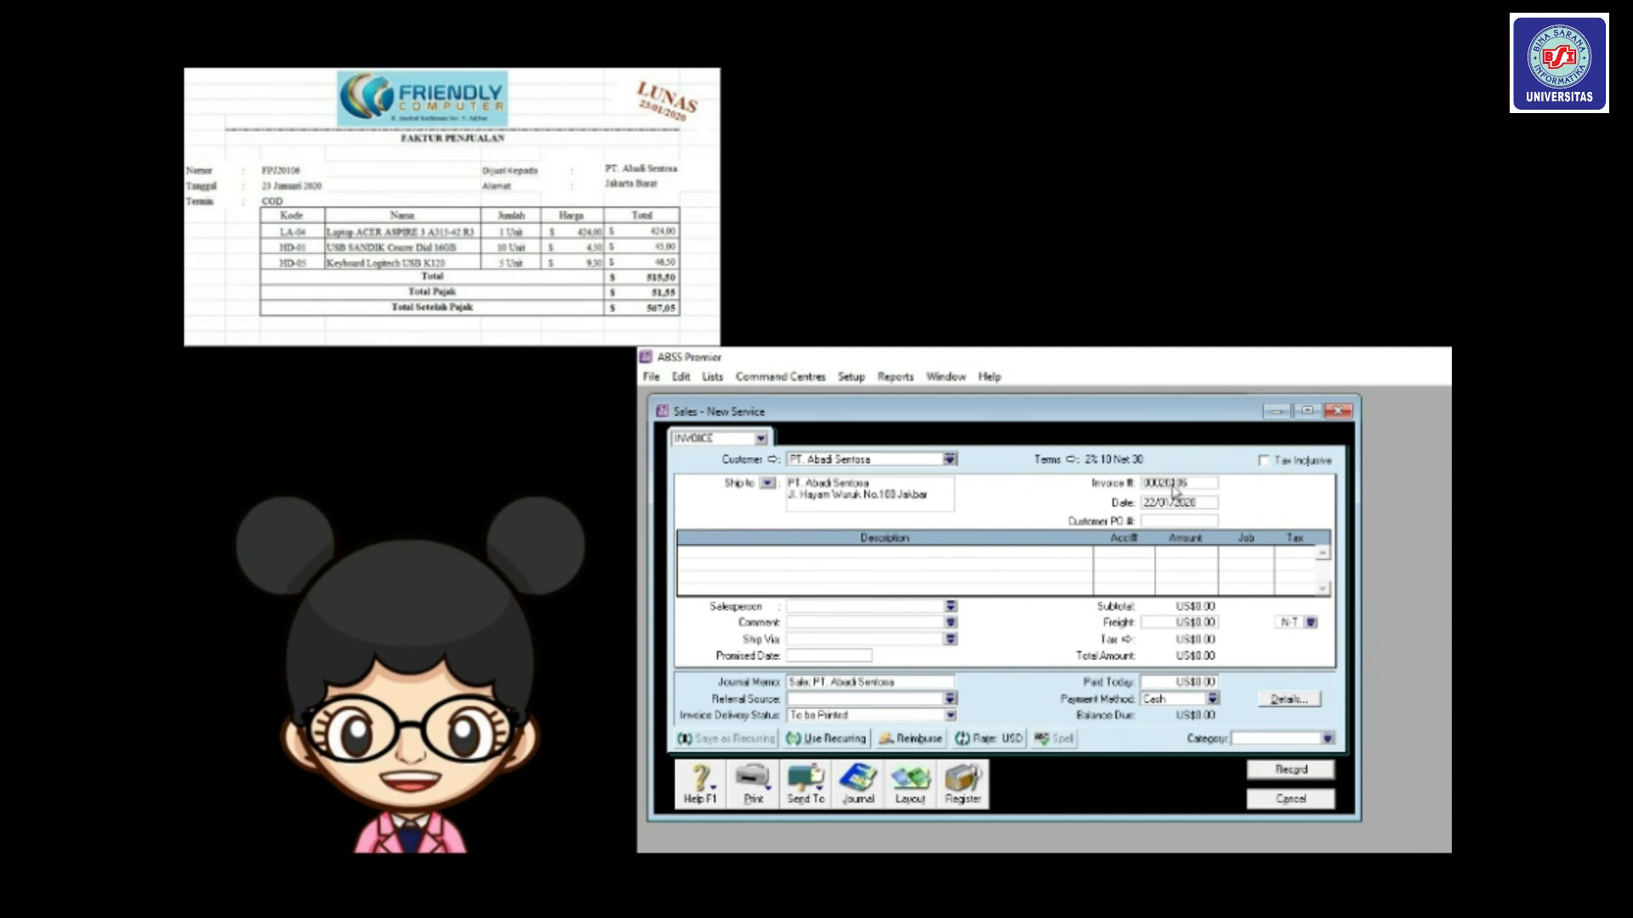
Set the invoice's credit terms to C.O.D.
left_click(1072, 460)
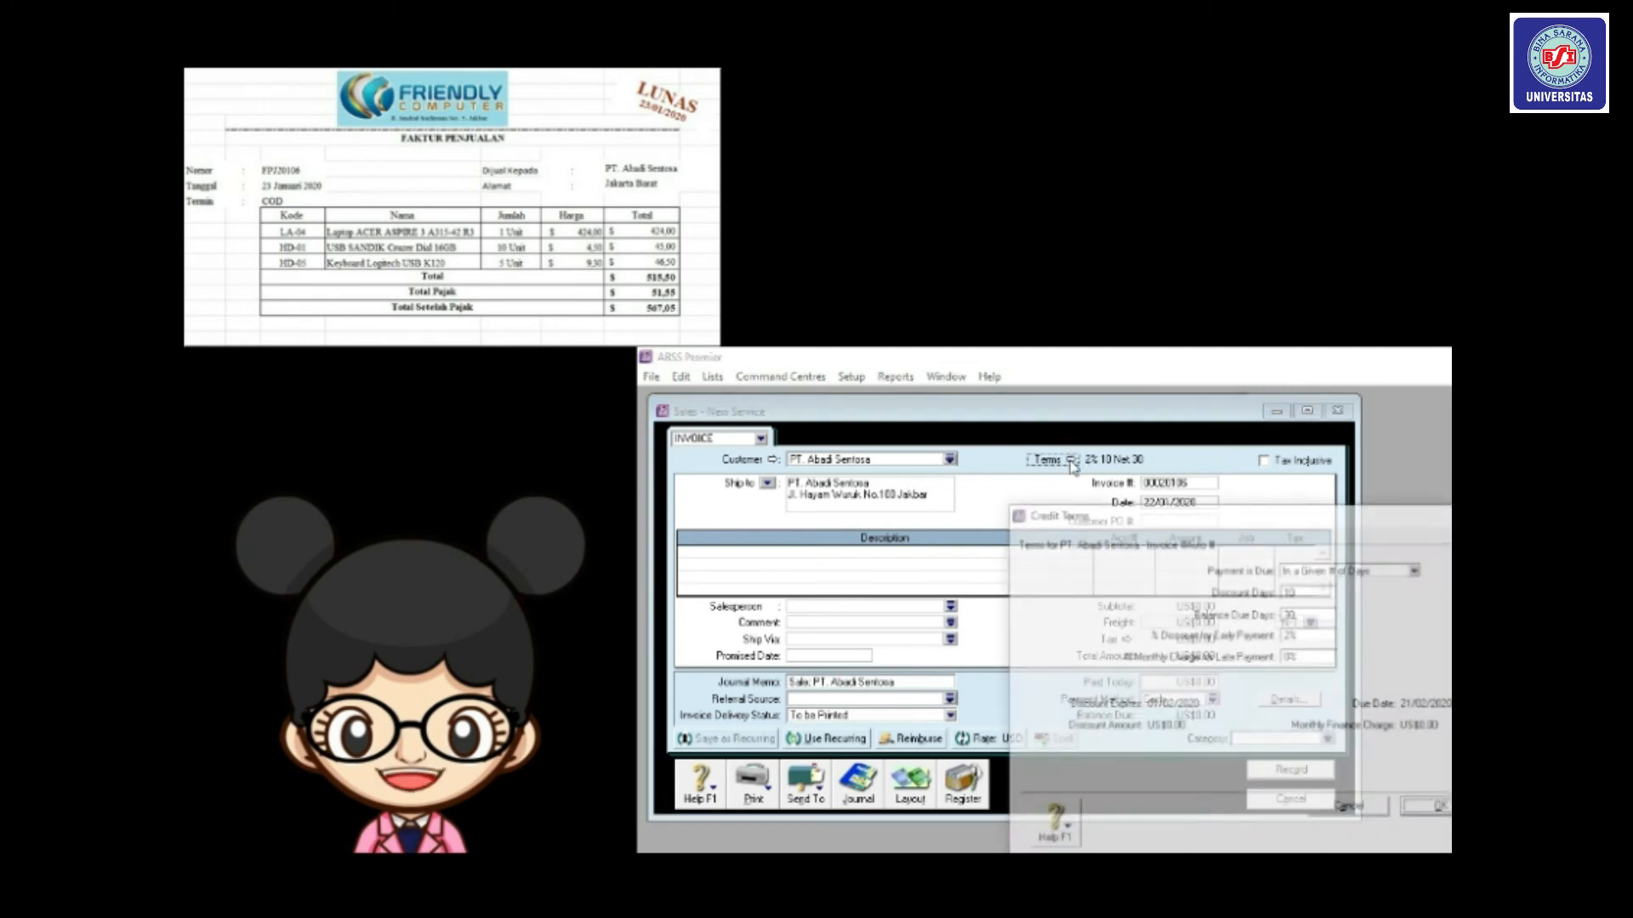
left_click(1418, 569)
left_click(1334, 586)
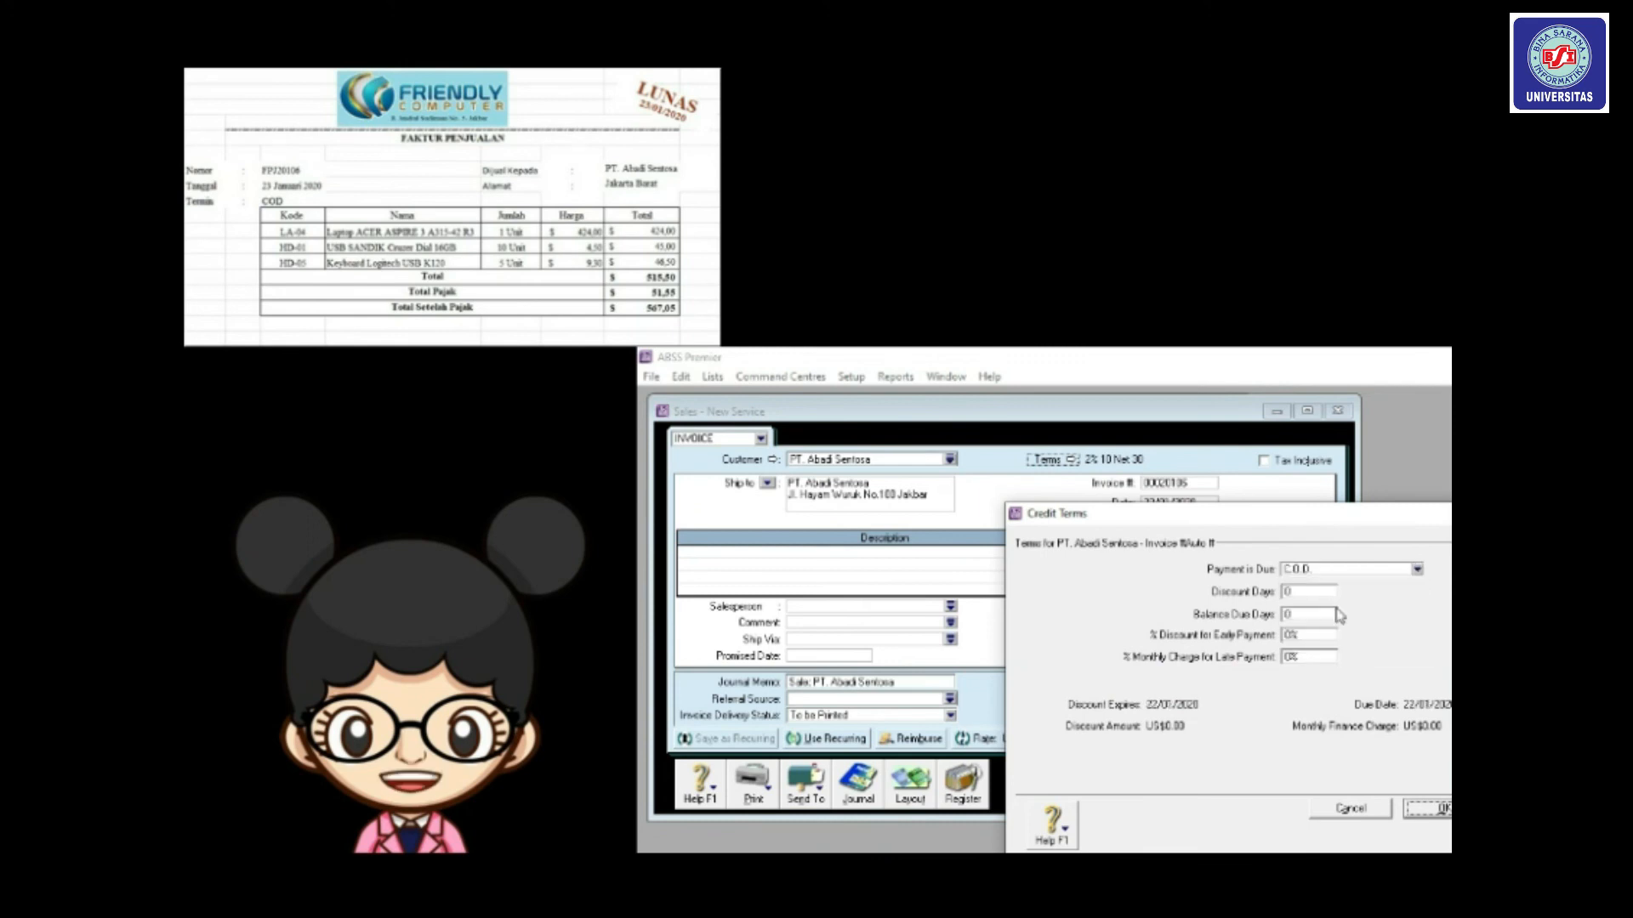
left_click(1426, 812)
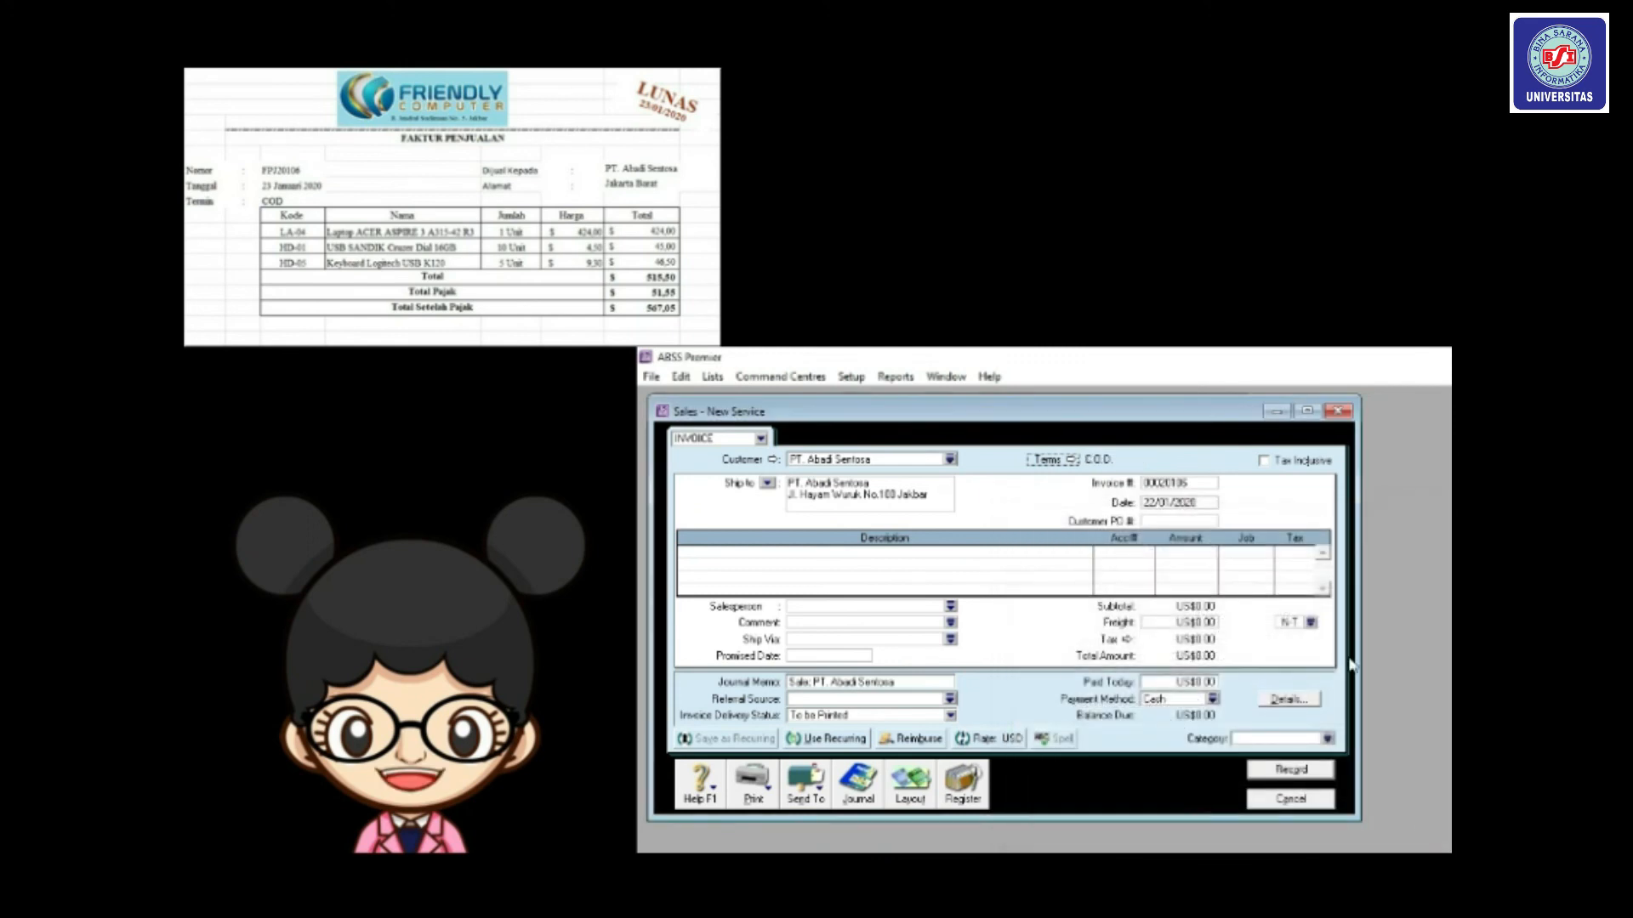
left_click(1197, 483)
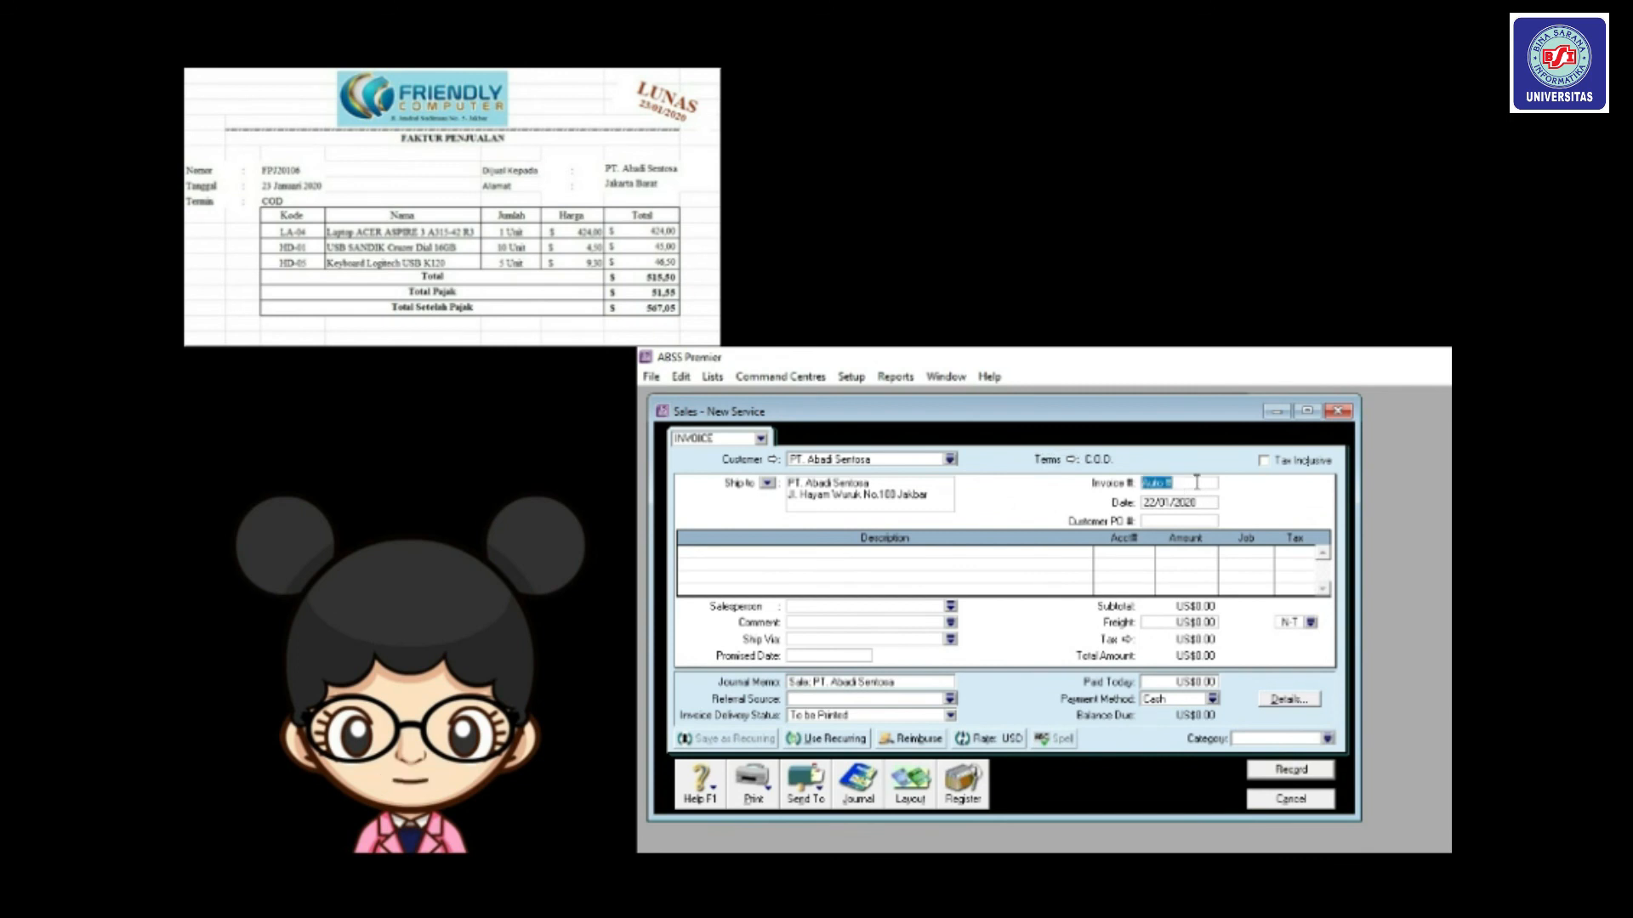
Number the invoice FPJ20106 and date it 23/01/2020.
type("FPJ")
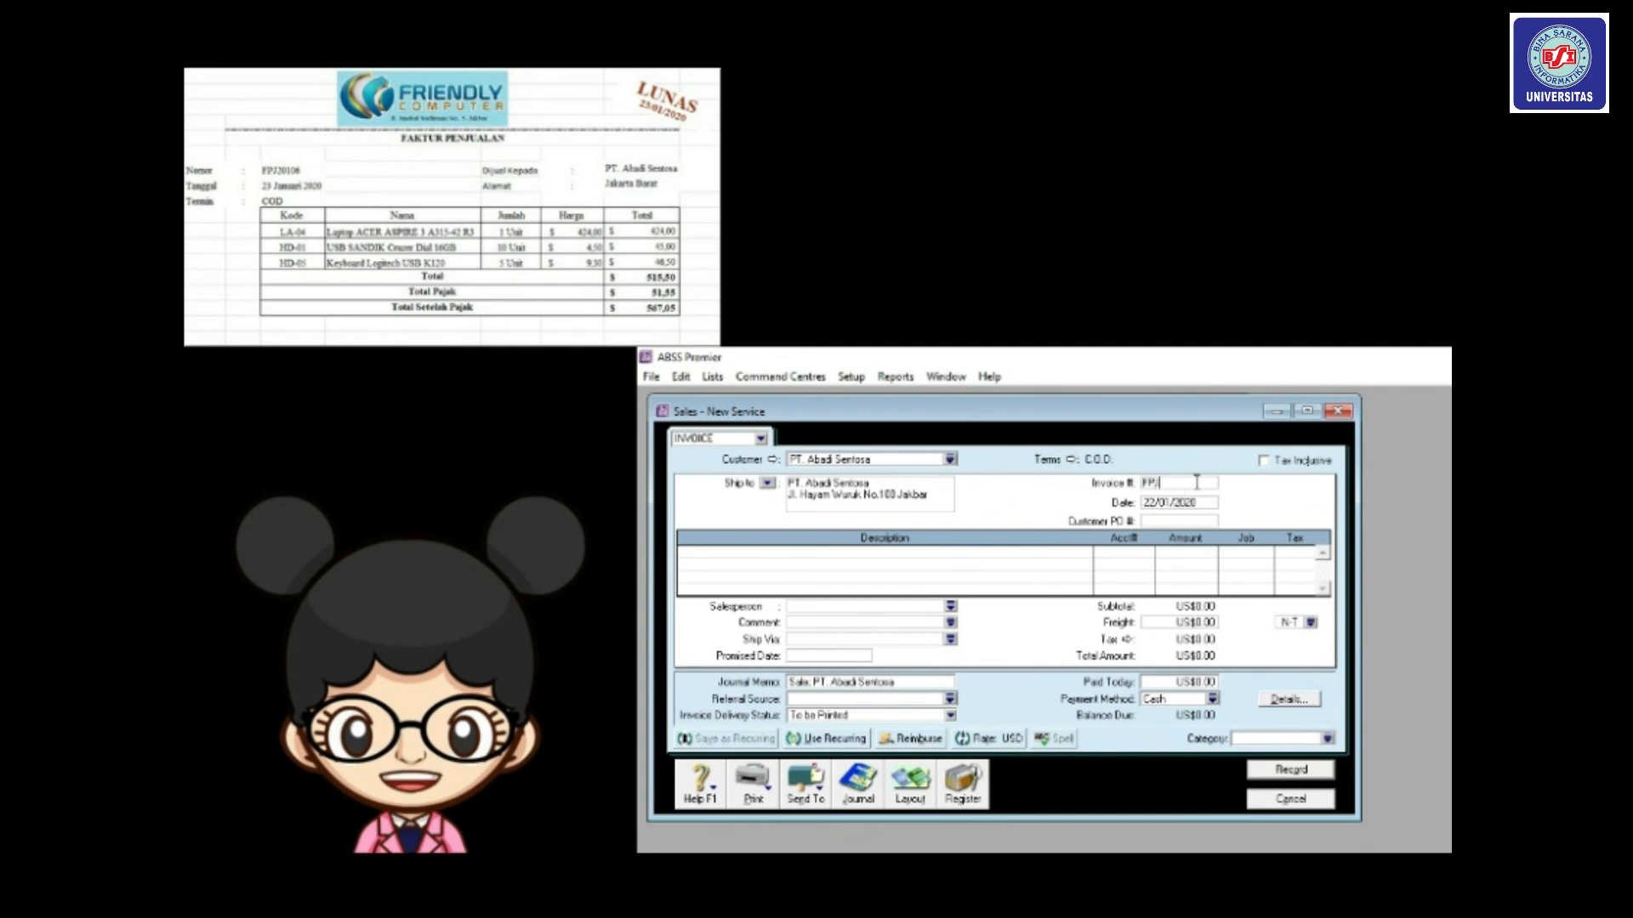
type("20106")
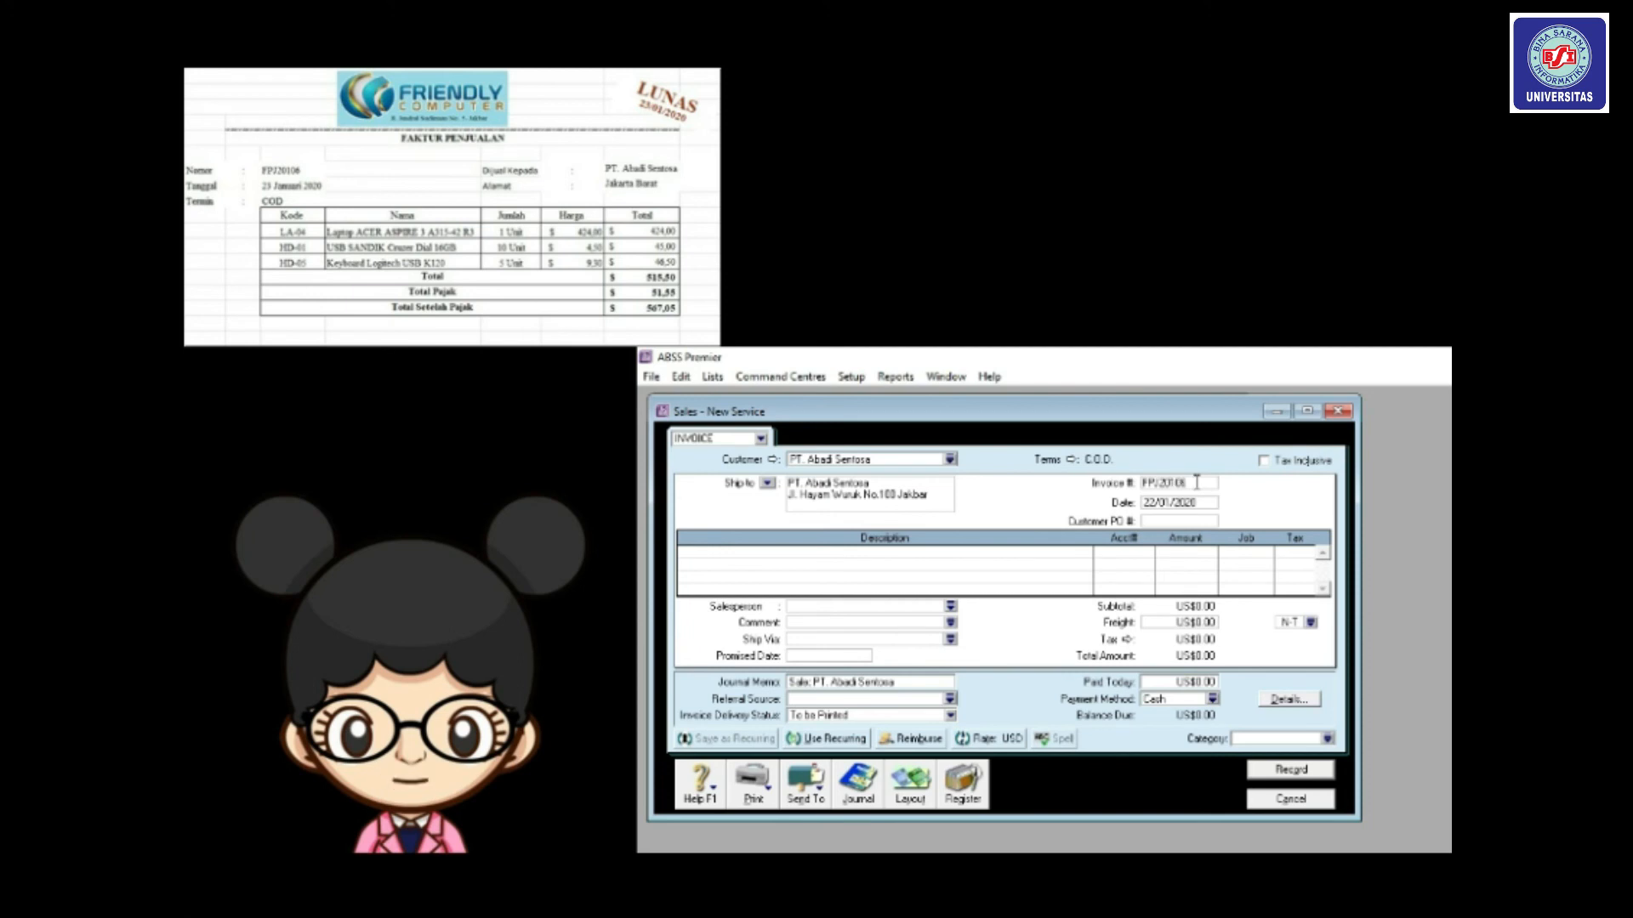
key("Tab")
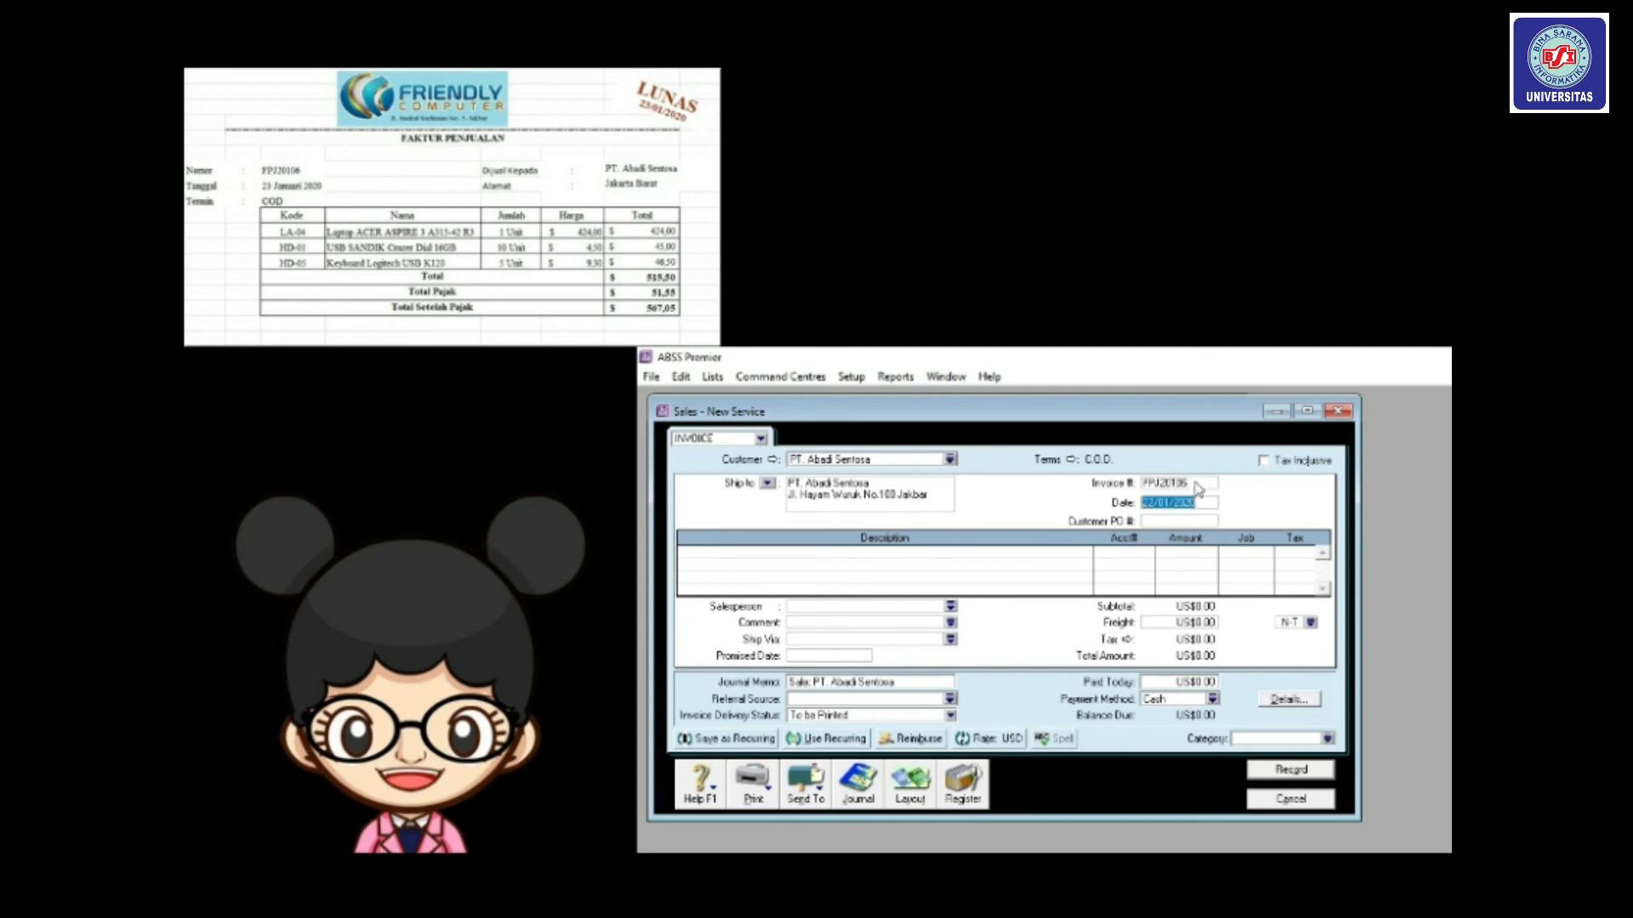
type("23/01/2020")
Switch to the Item layout and add 1 of item LA-04 under job Produk.
left_click(910, 787)
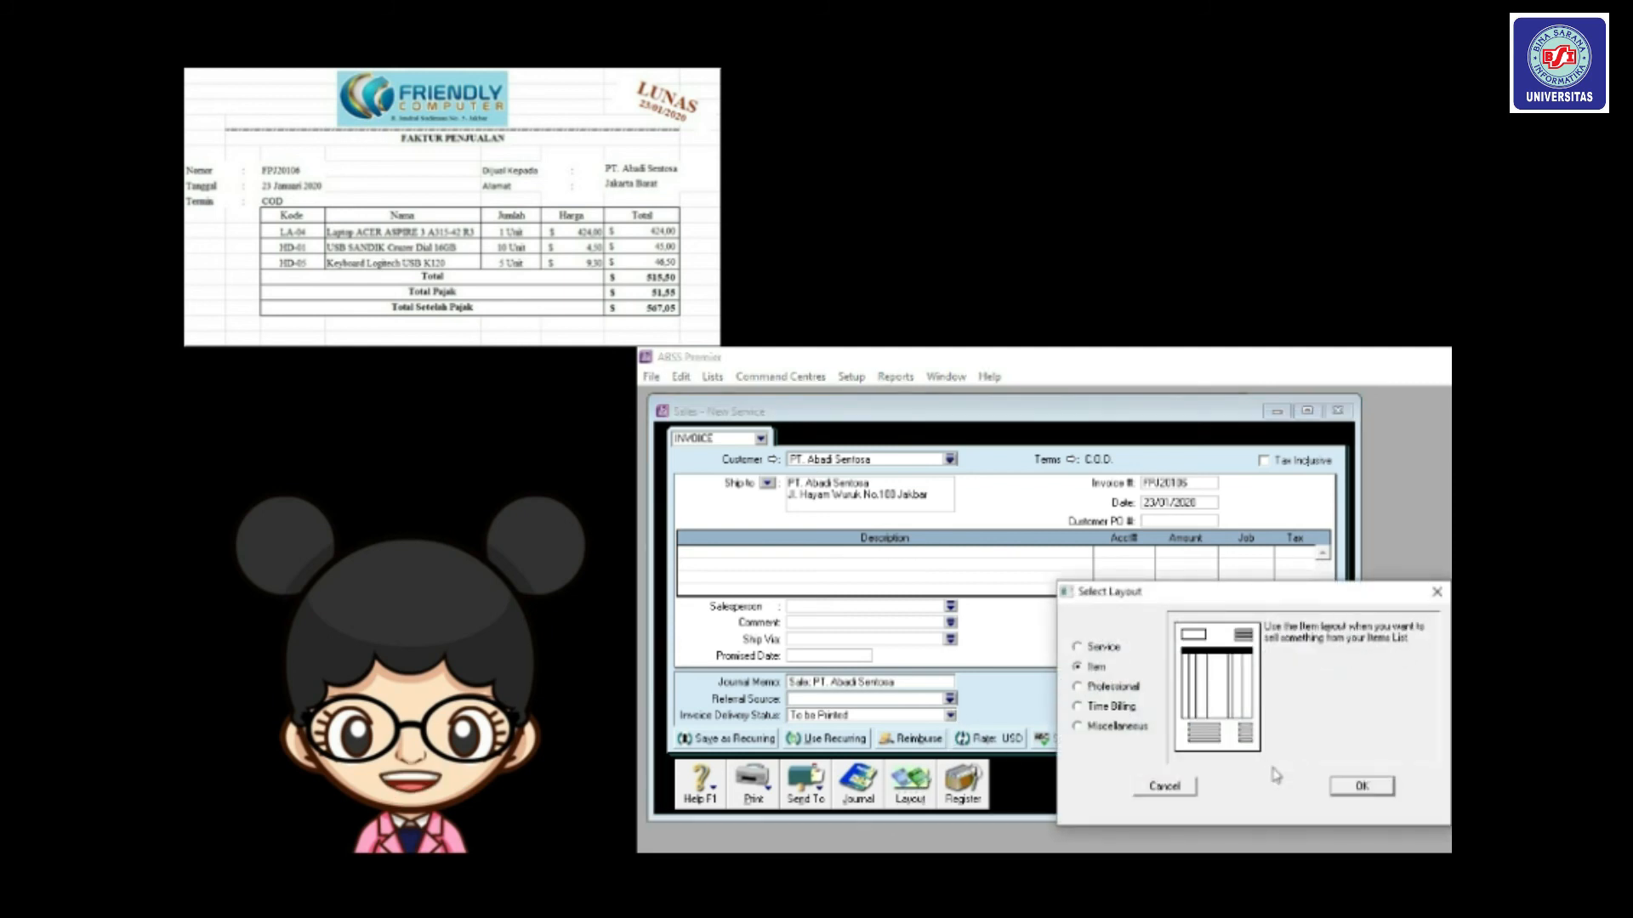
left_click(1361, 785)
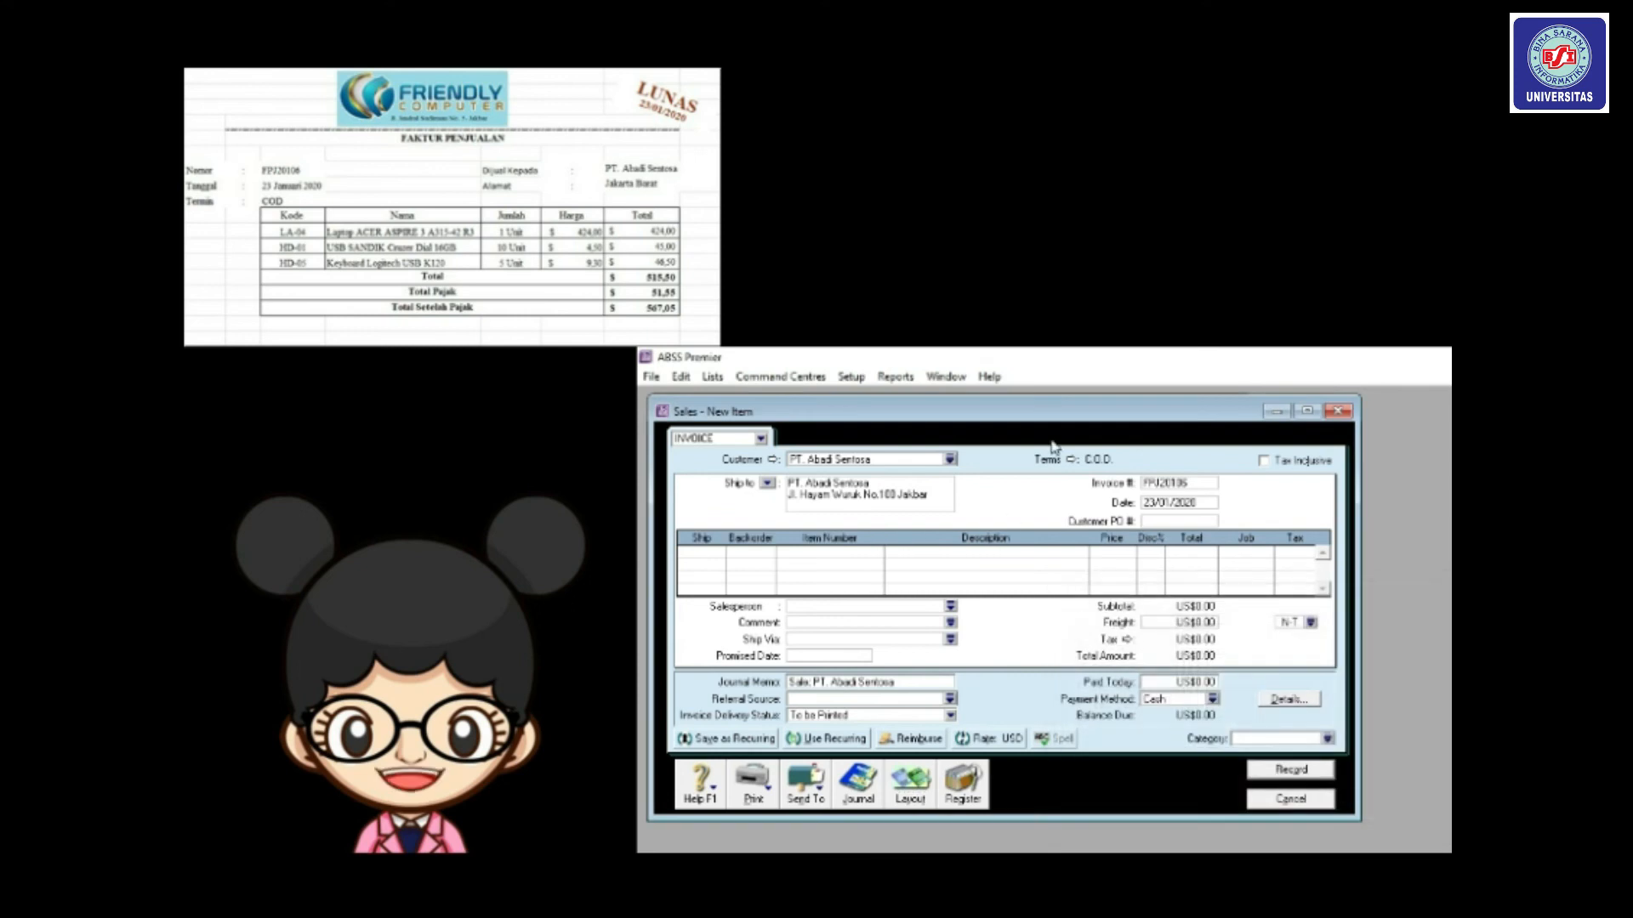
left_click(708, 556)
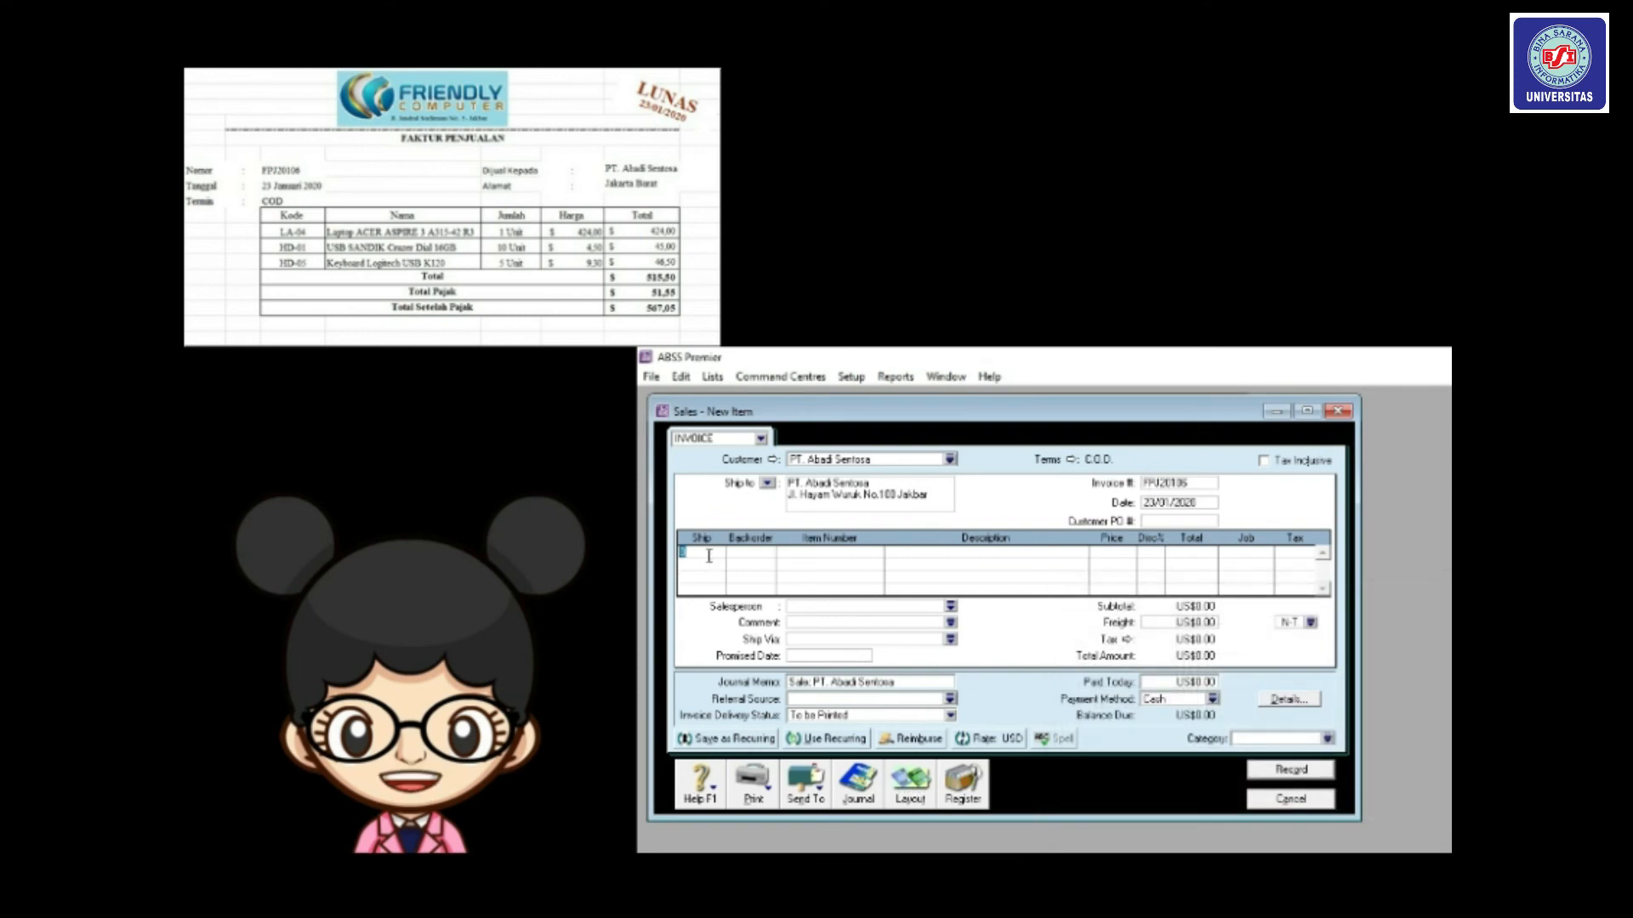
type("1")
key("Tab")
type("LA-04")
key("Tab")
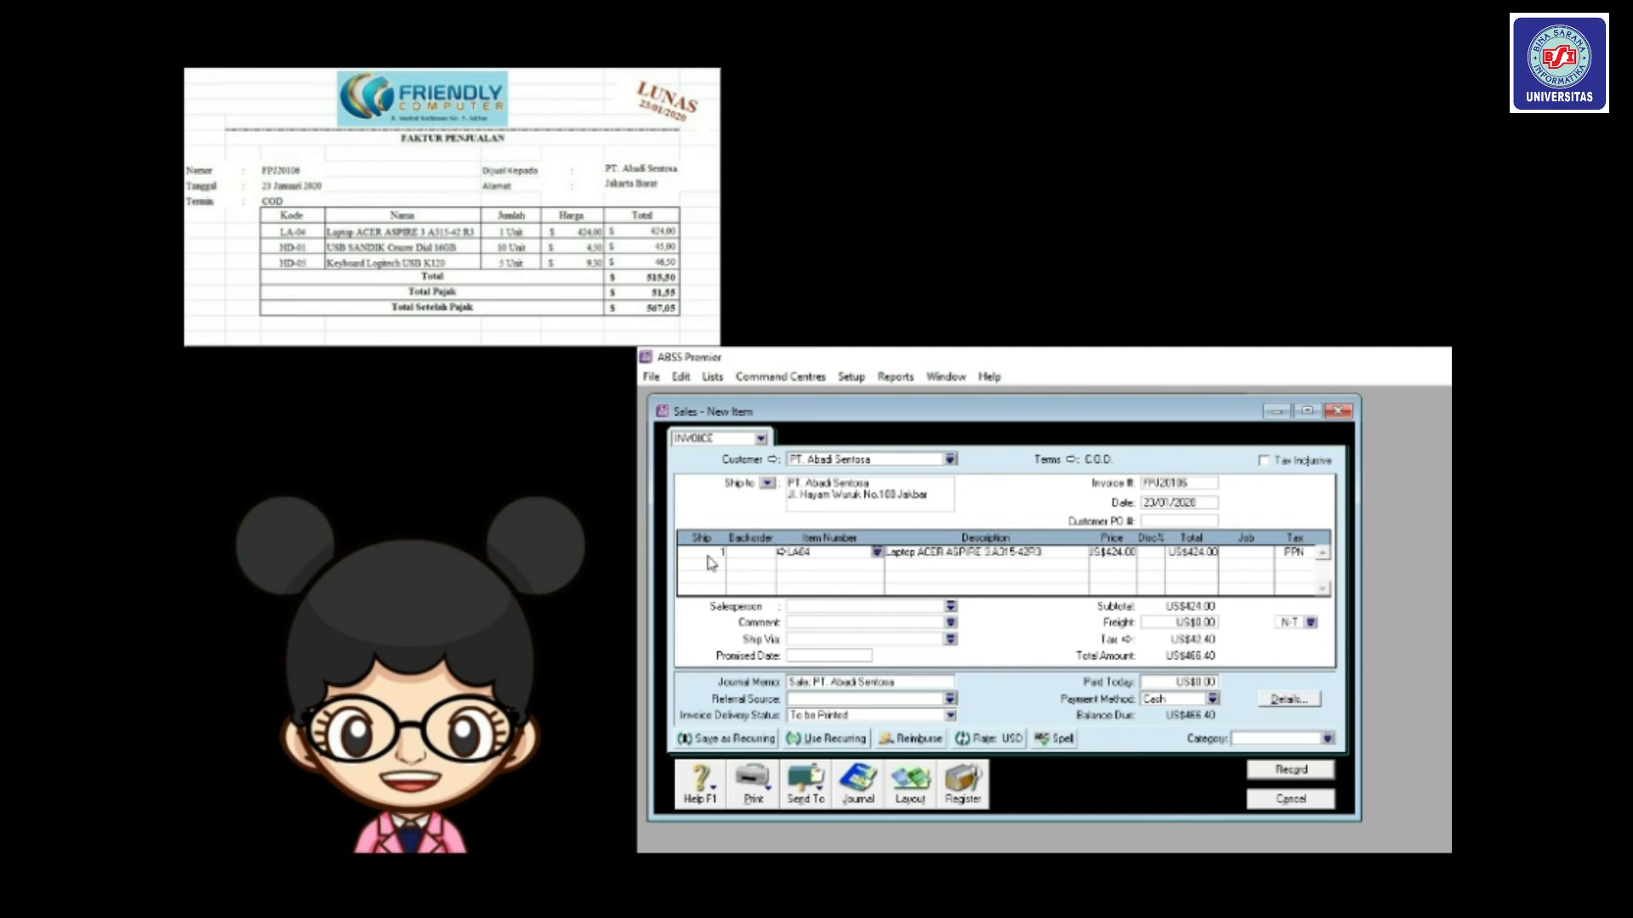
left_click(1257, 552)
left_click(1265, 553)
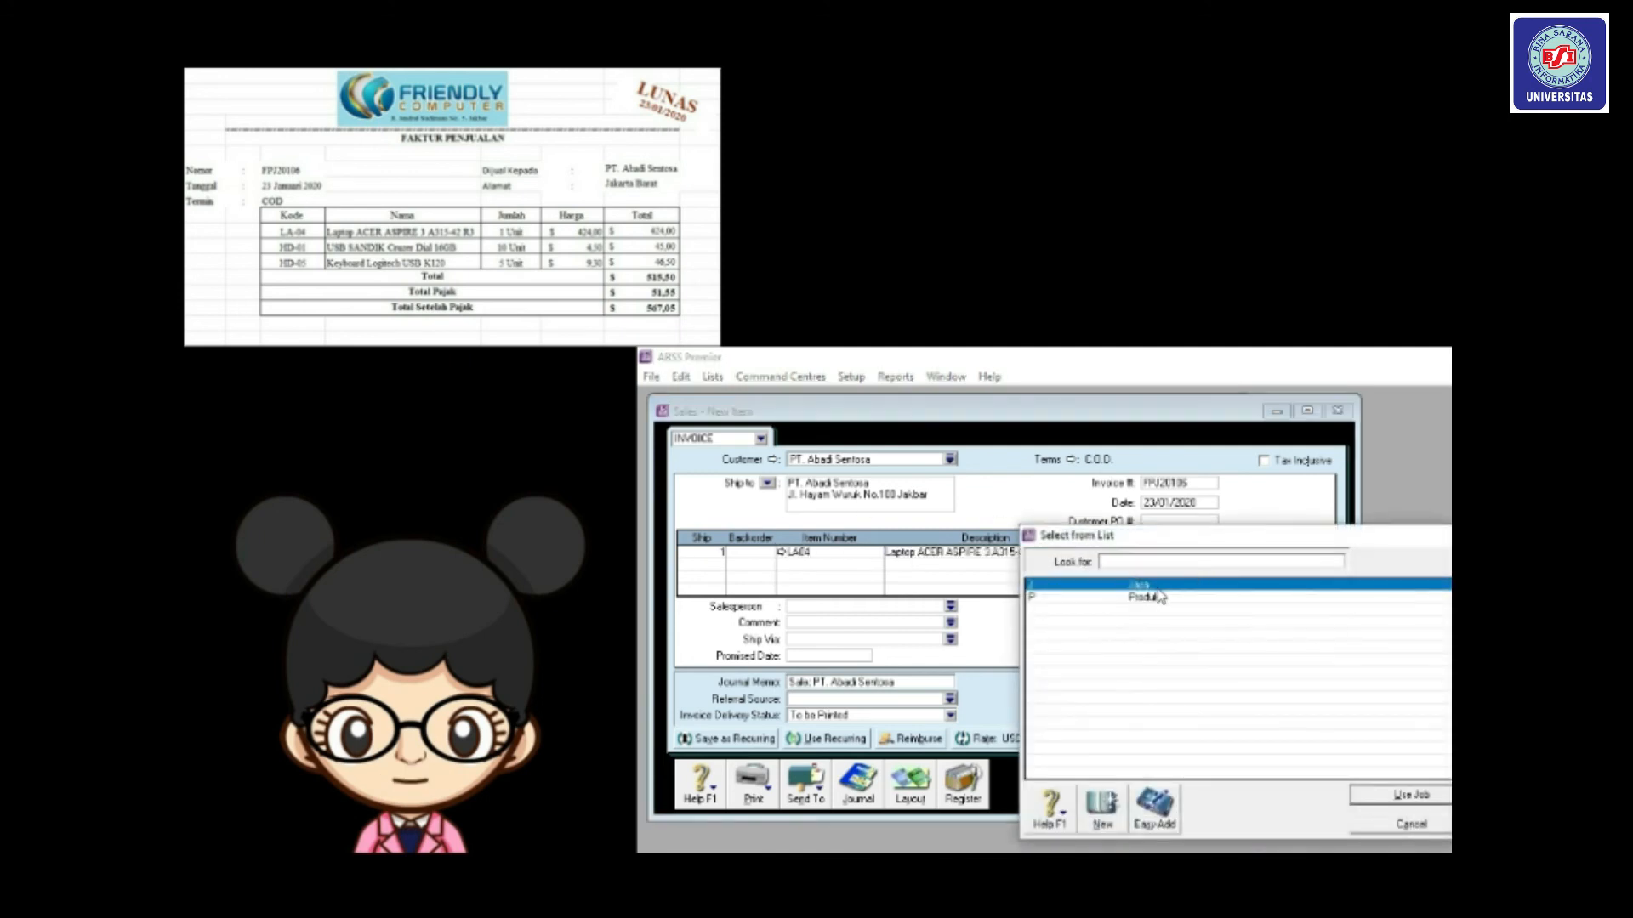
double_click(1154, 597)
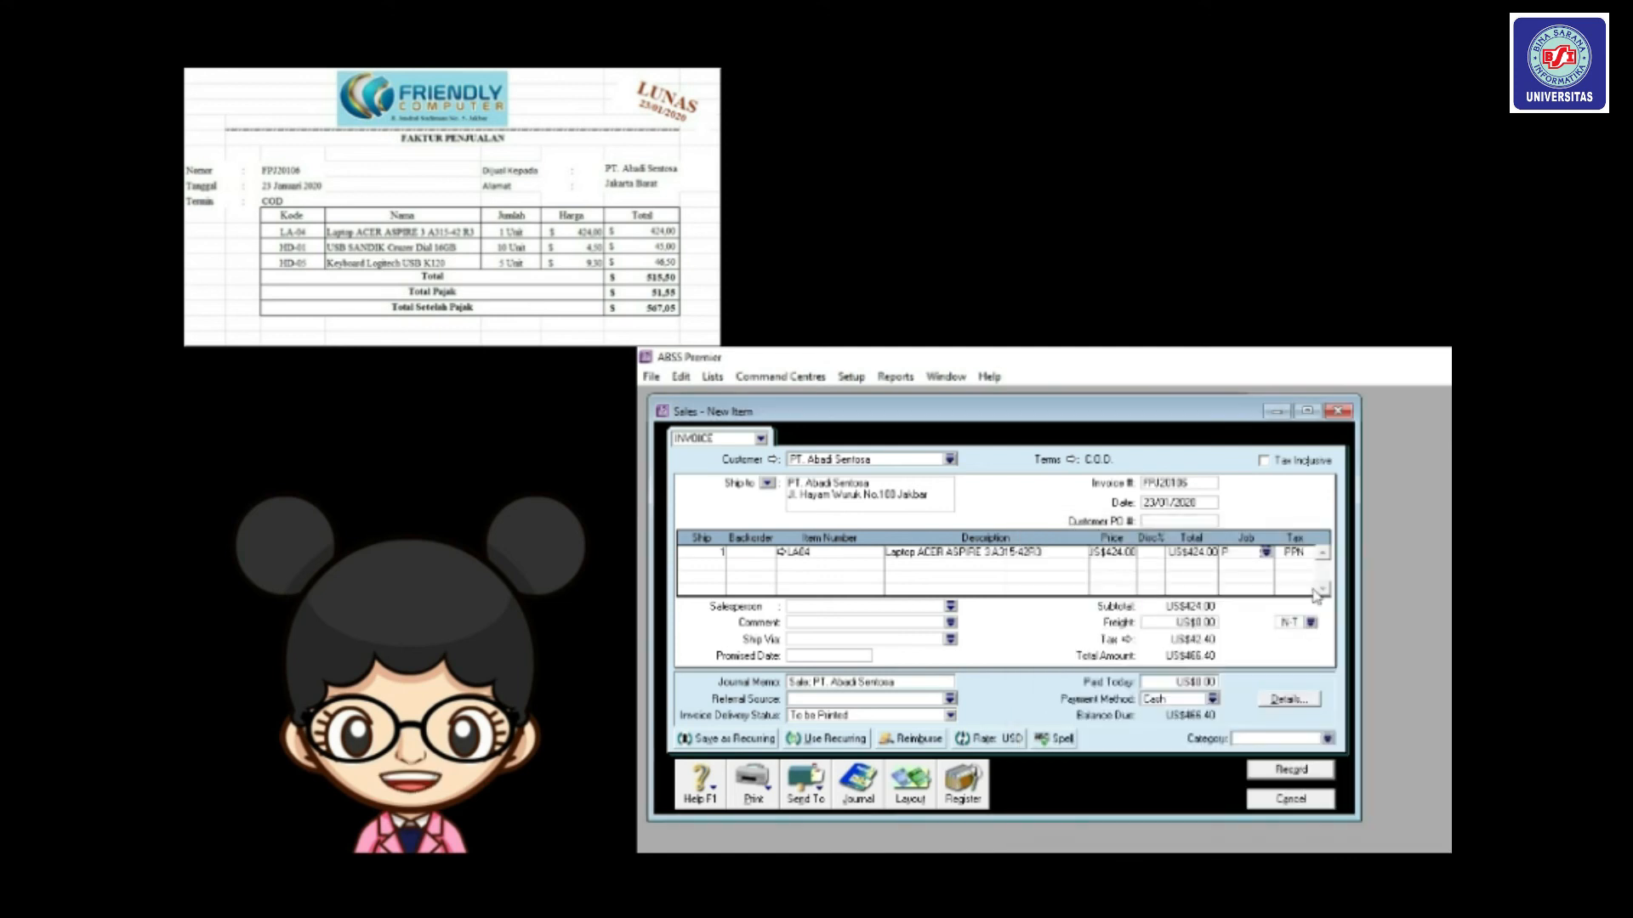
left_click(1290, 554)
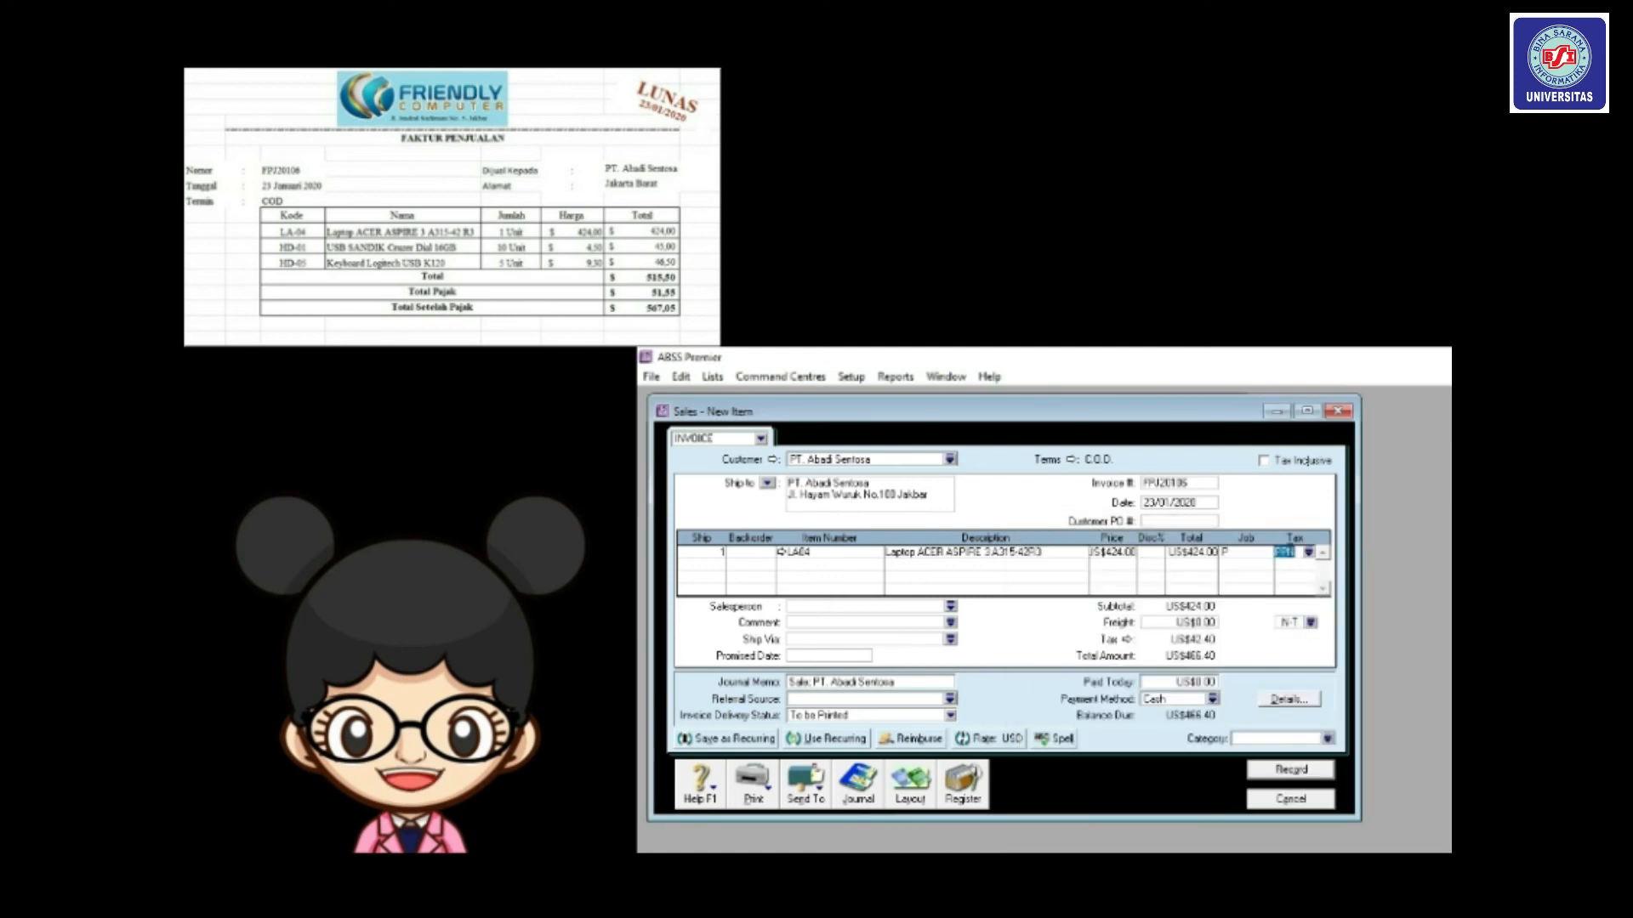
key("Tab")
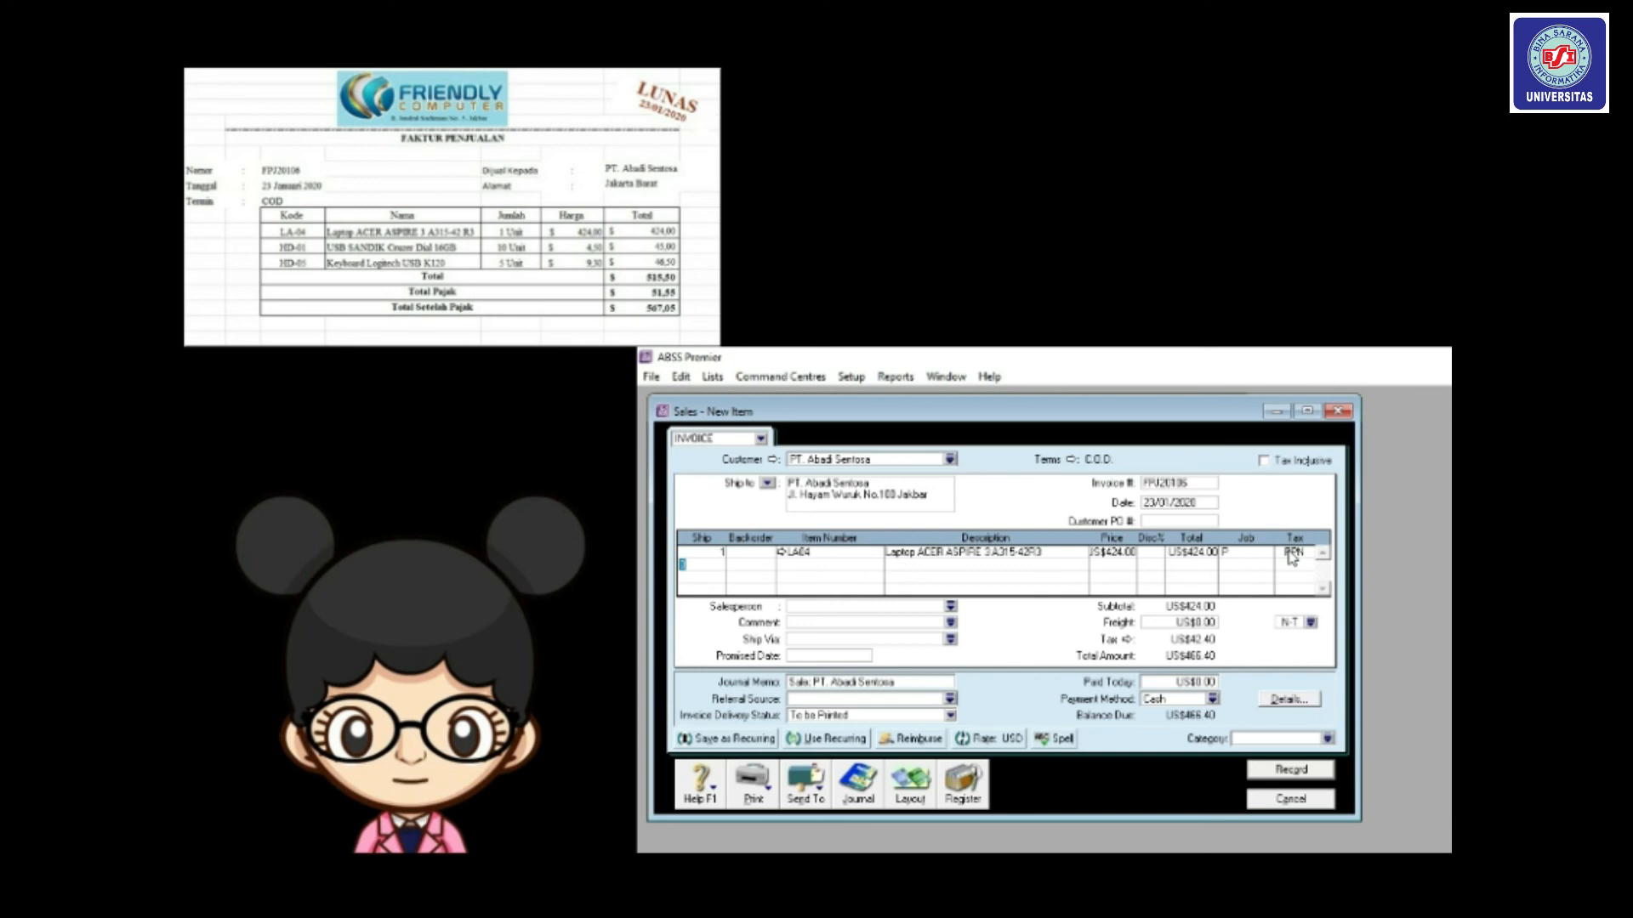
Add a line for 10 of item HD01 under job Produk.
type("10")
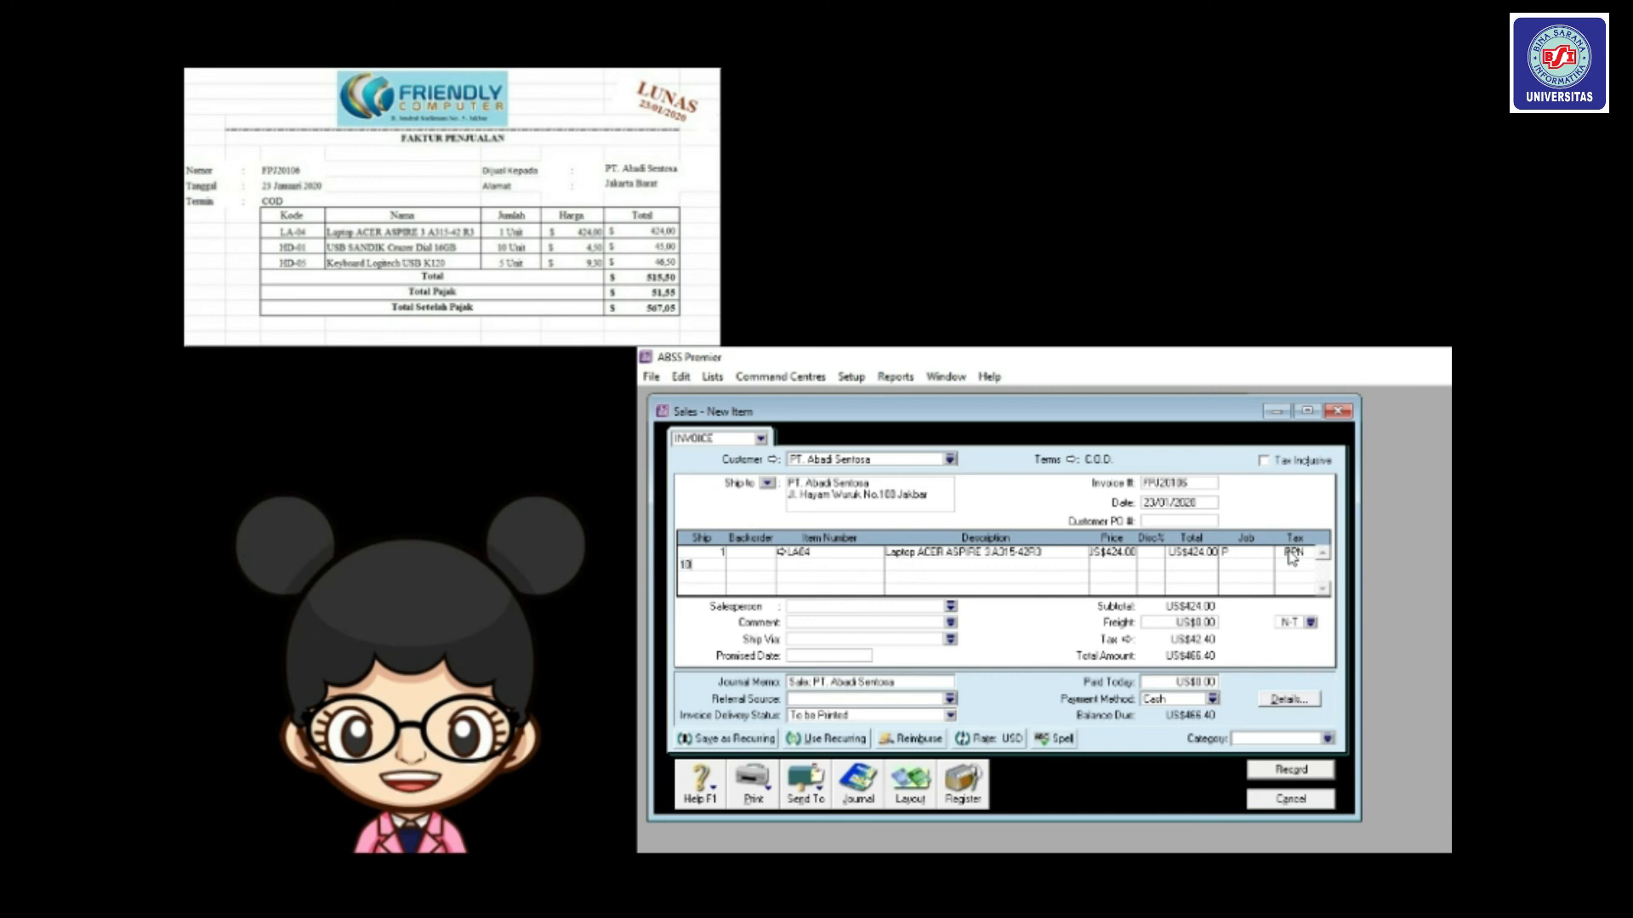
key("Tab")
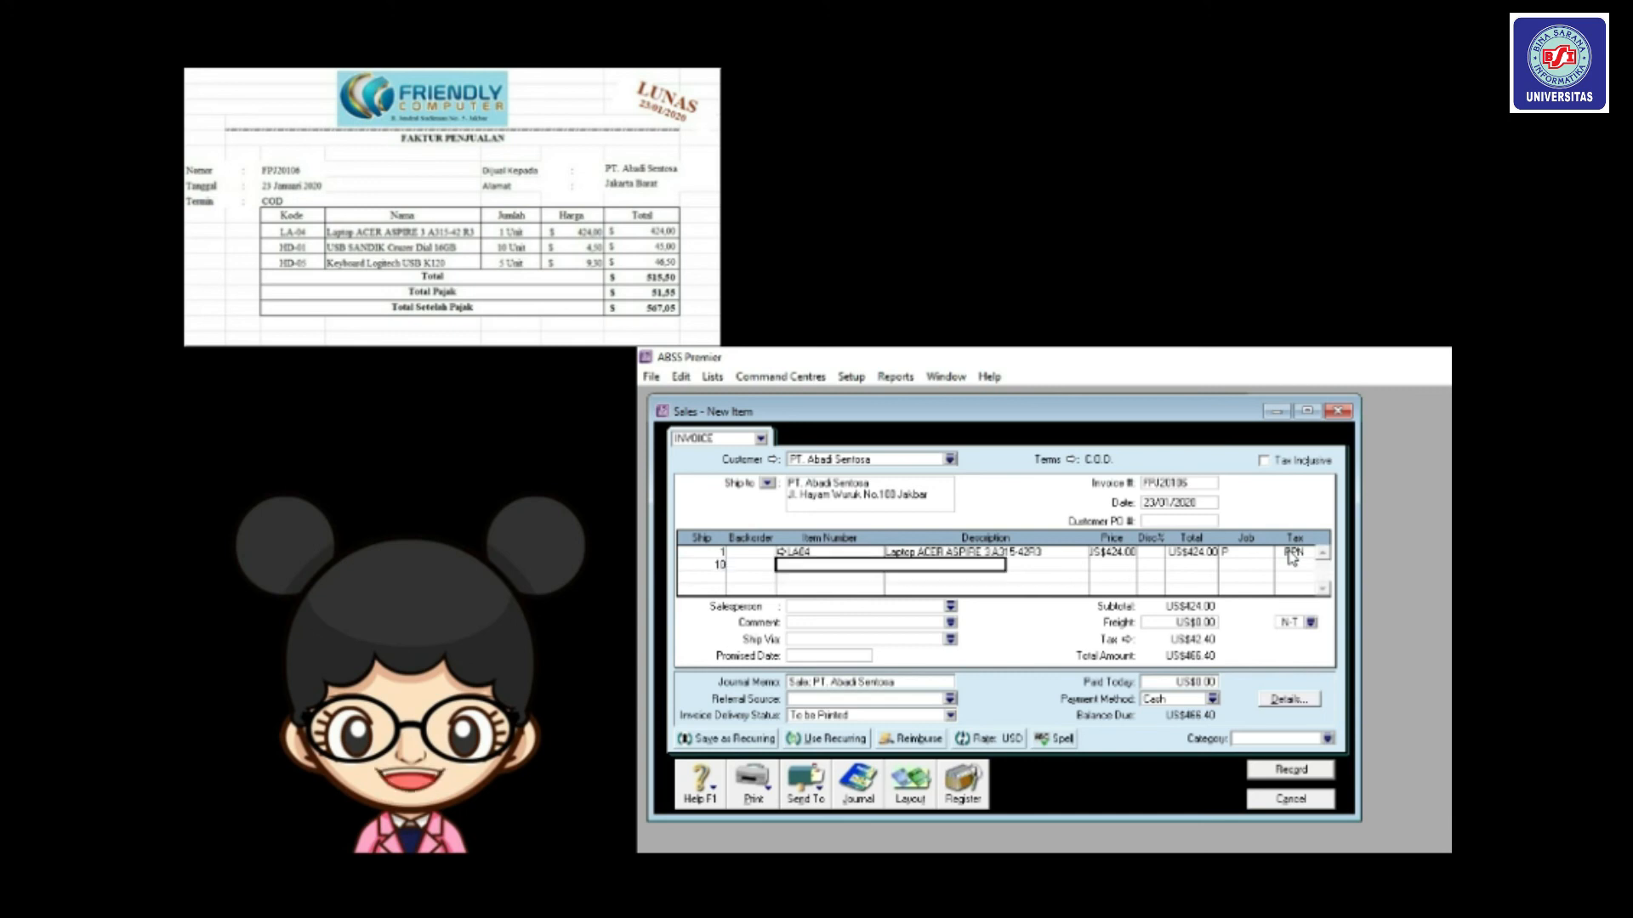
type("HD01")
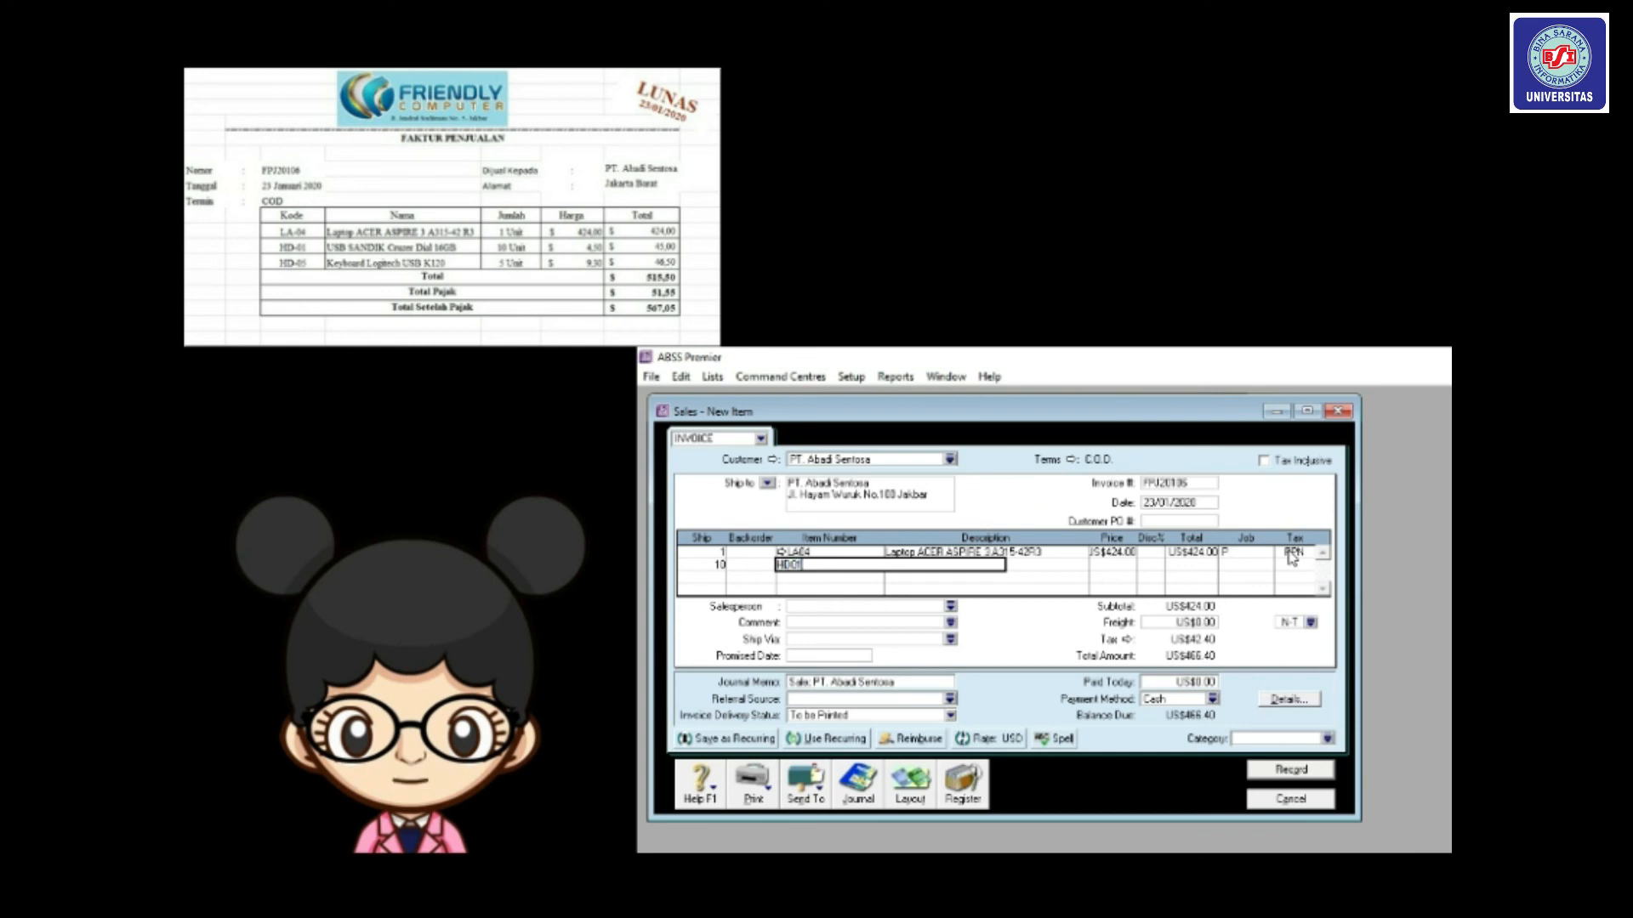
key("Tab")
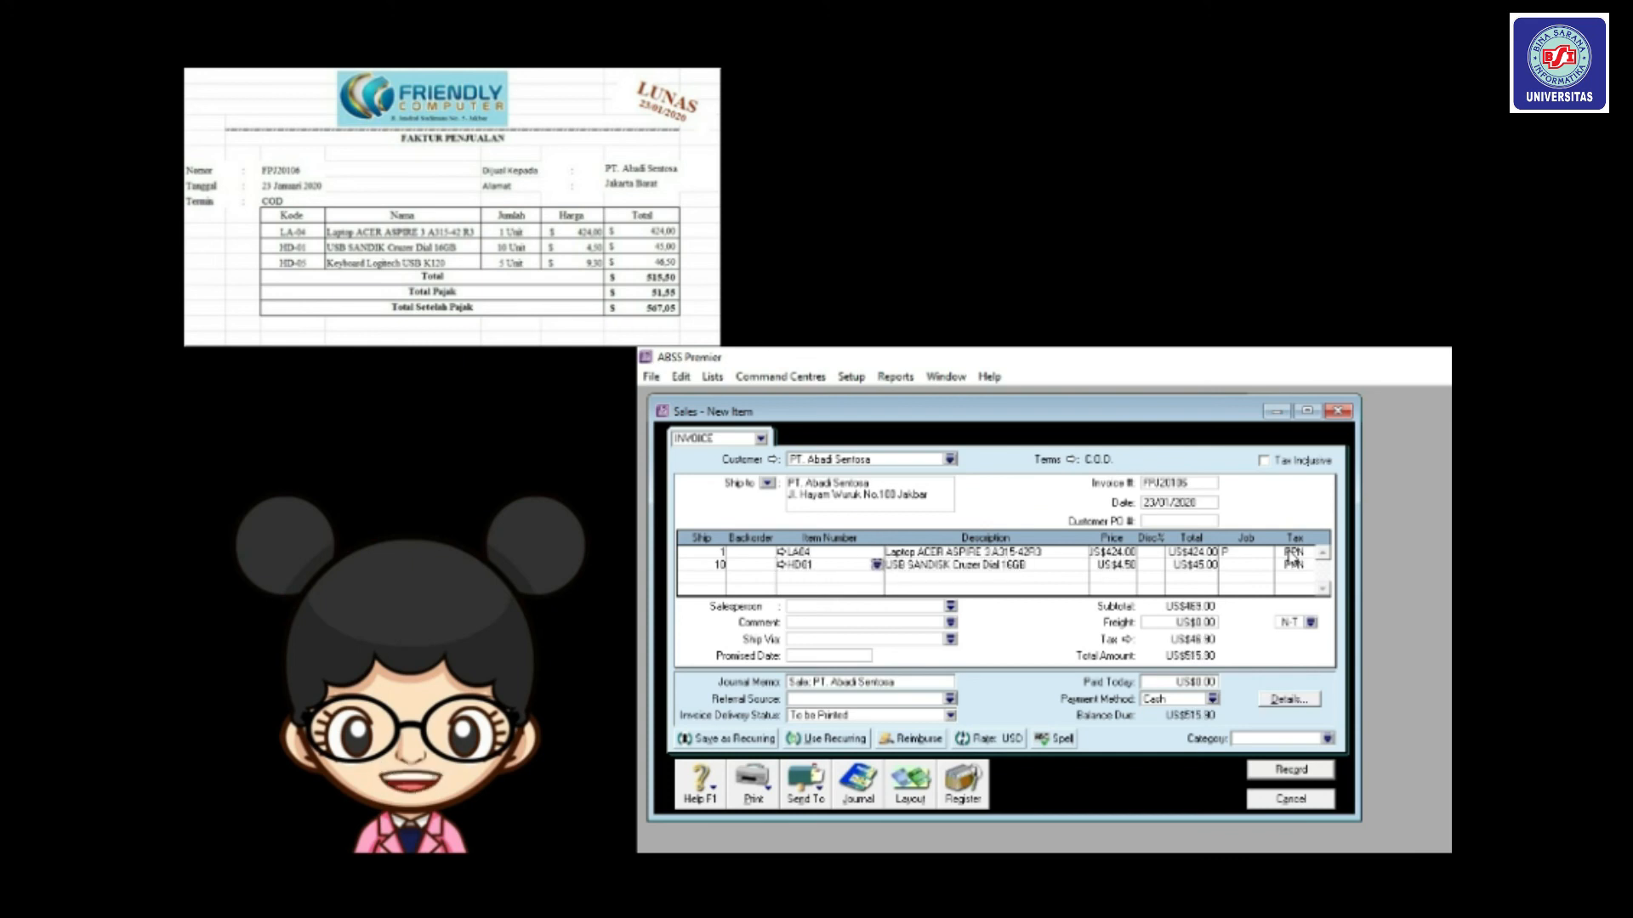
left_click(1245, 567)
left_click(1267, 565)
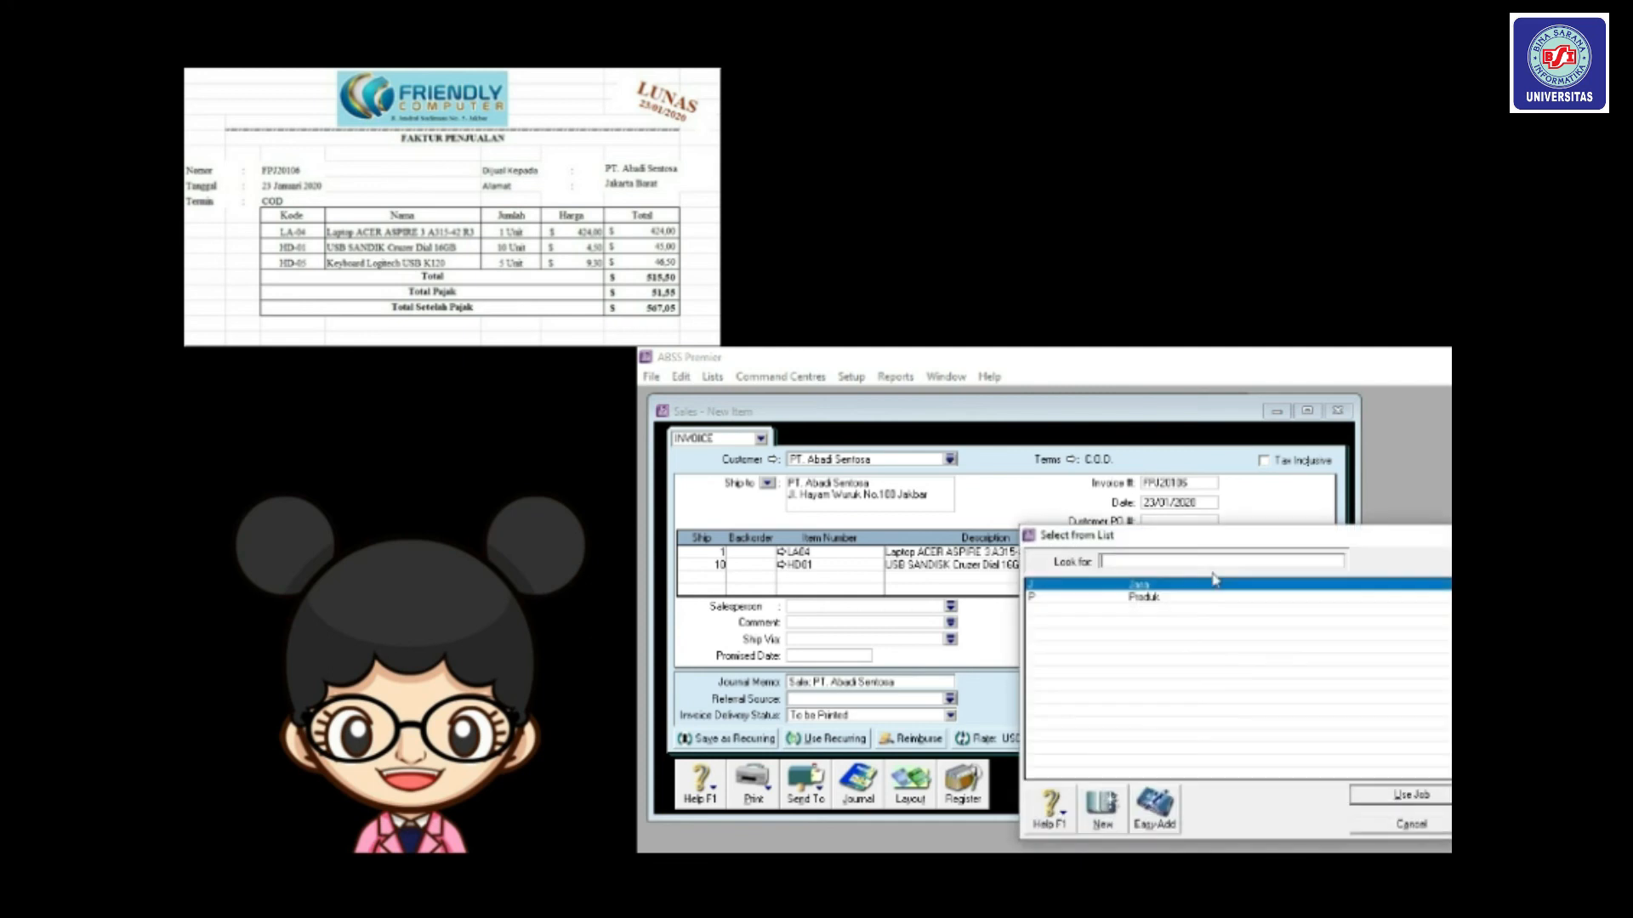
double_click(1148, 598)
key("Tab")
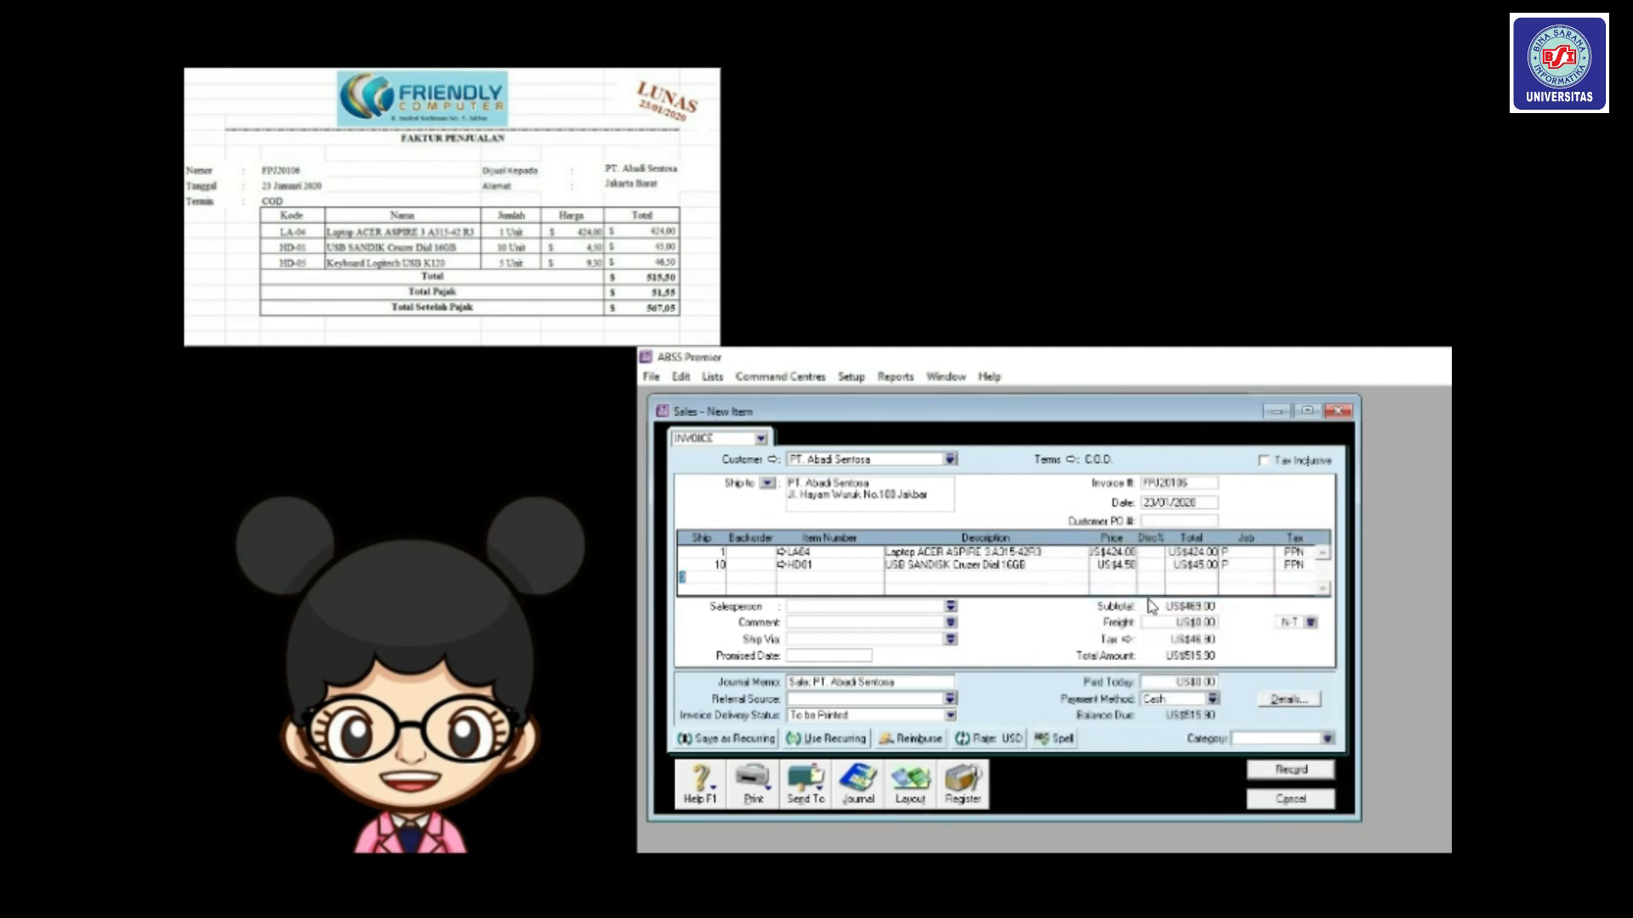
Add 5 of item HD05 under job Produk and set freight tax to PPN.
type("5")
key("Tab")
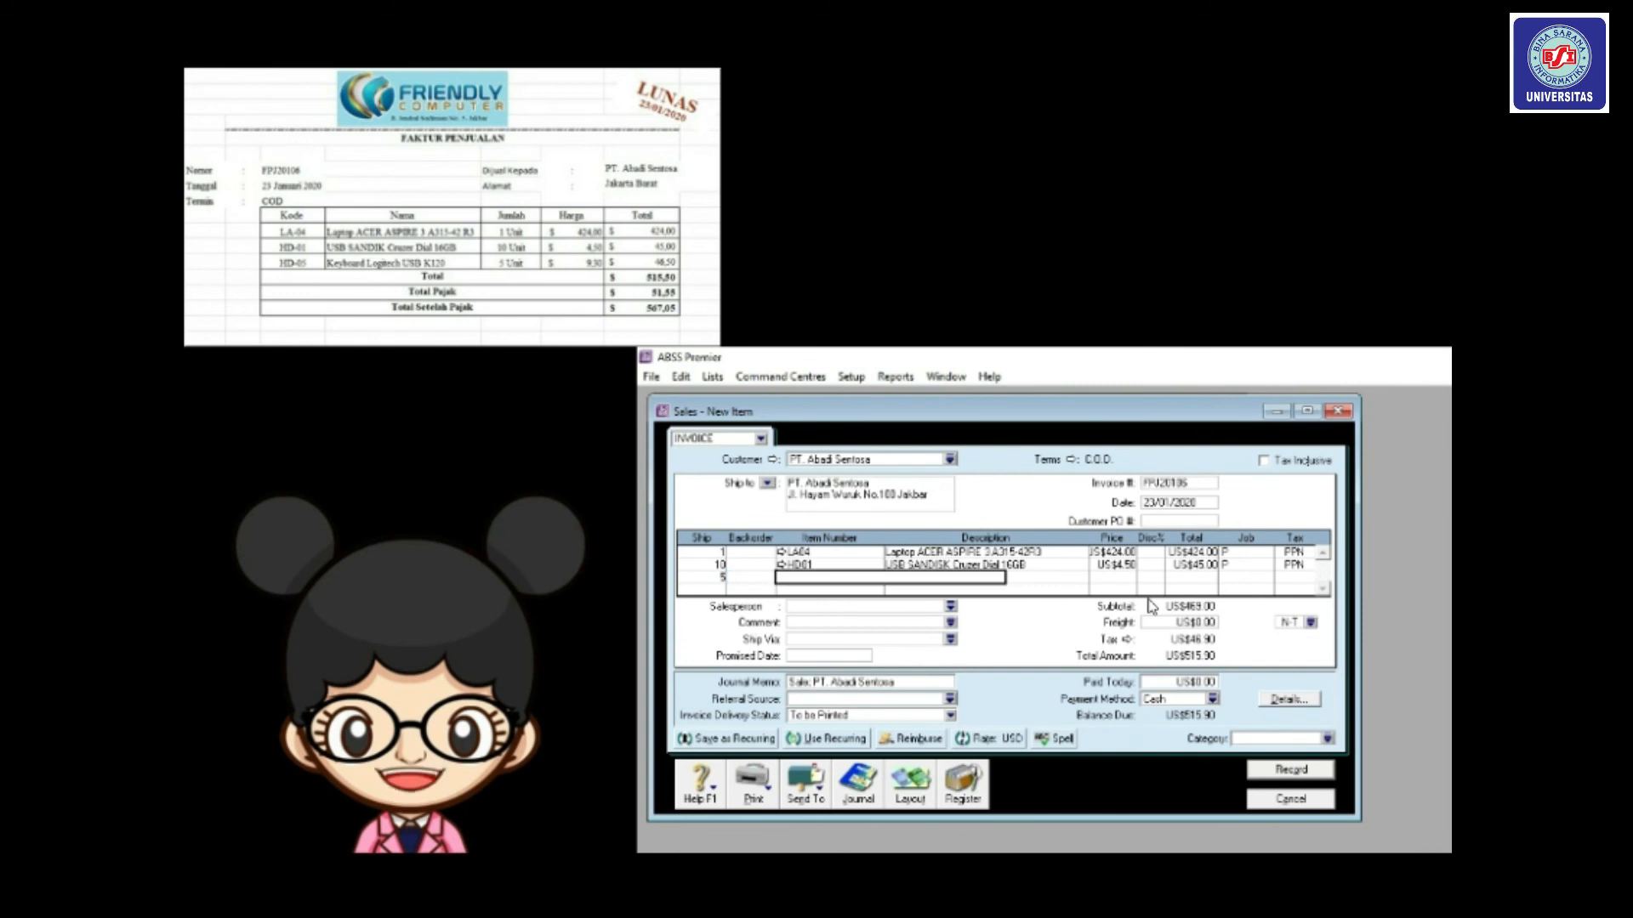
type("HD")
type("05")
key("Tab")
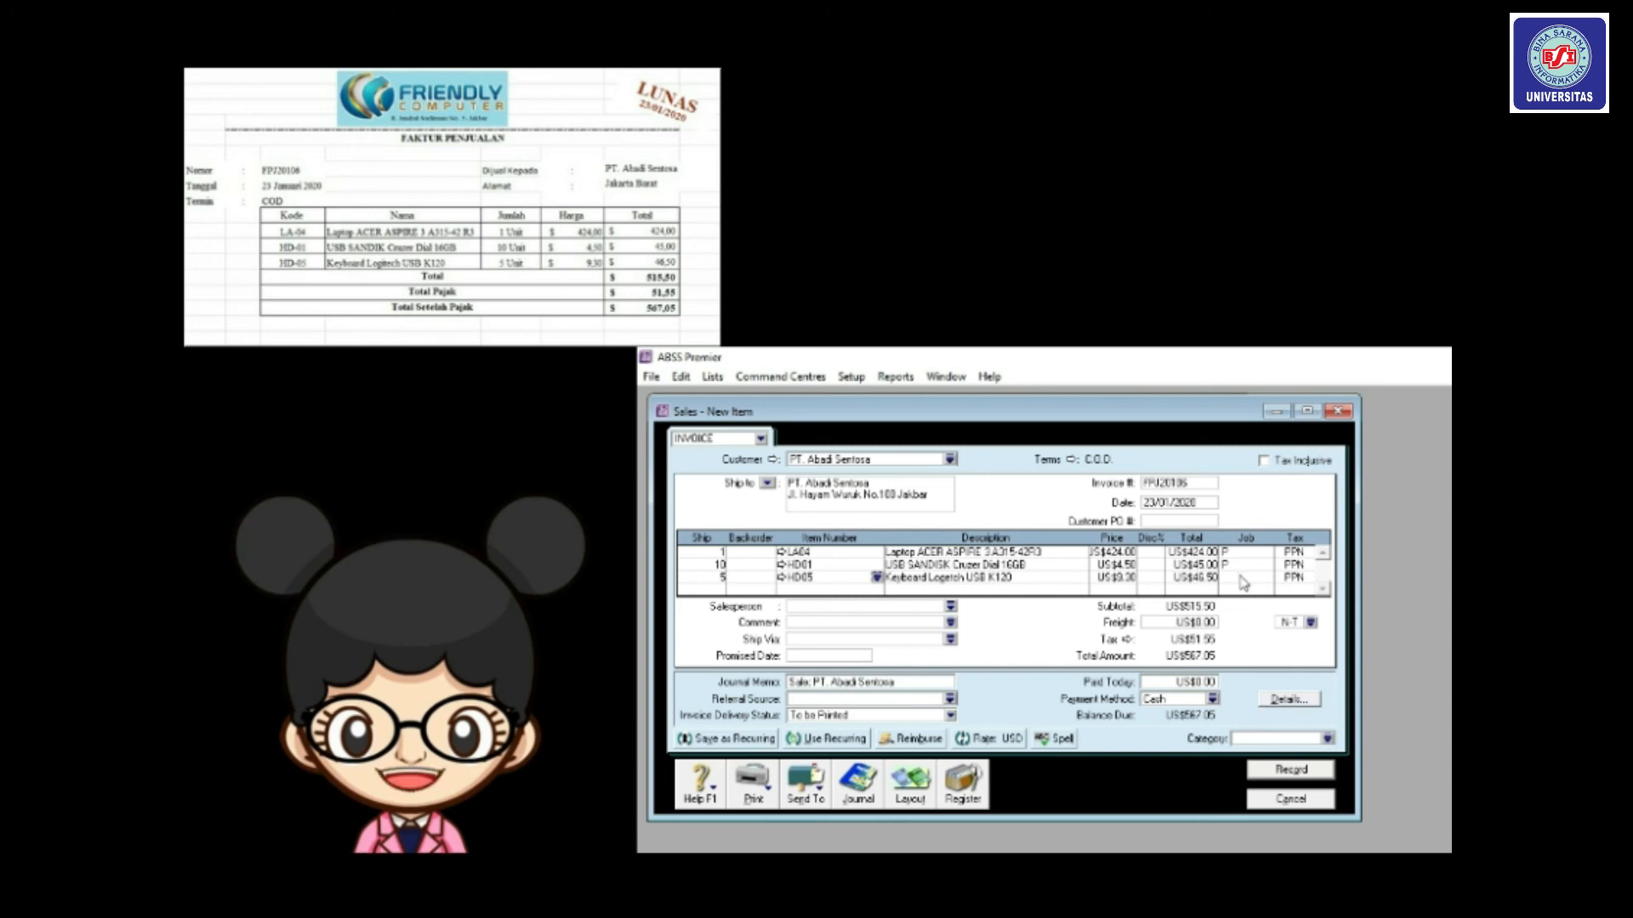
left_click(1282, 579)
left_click(1263, 580)
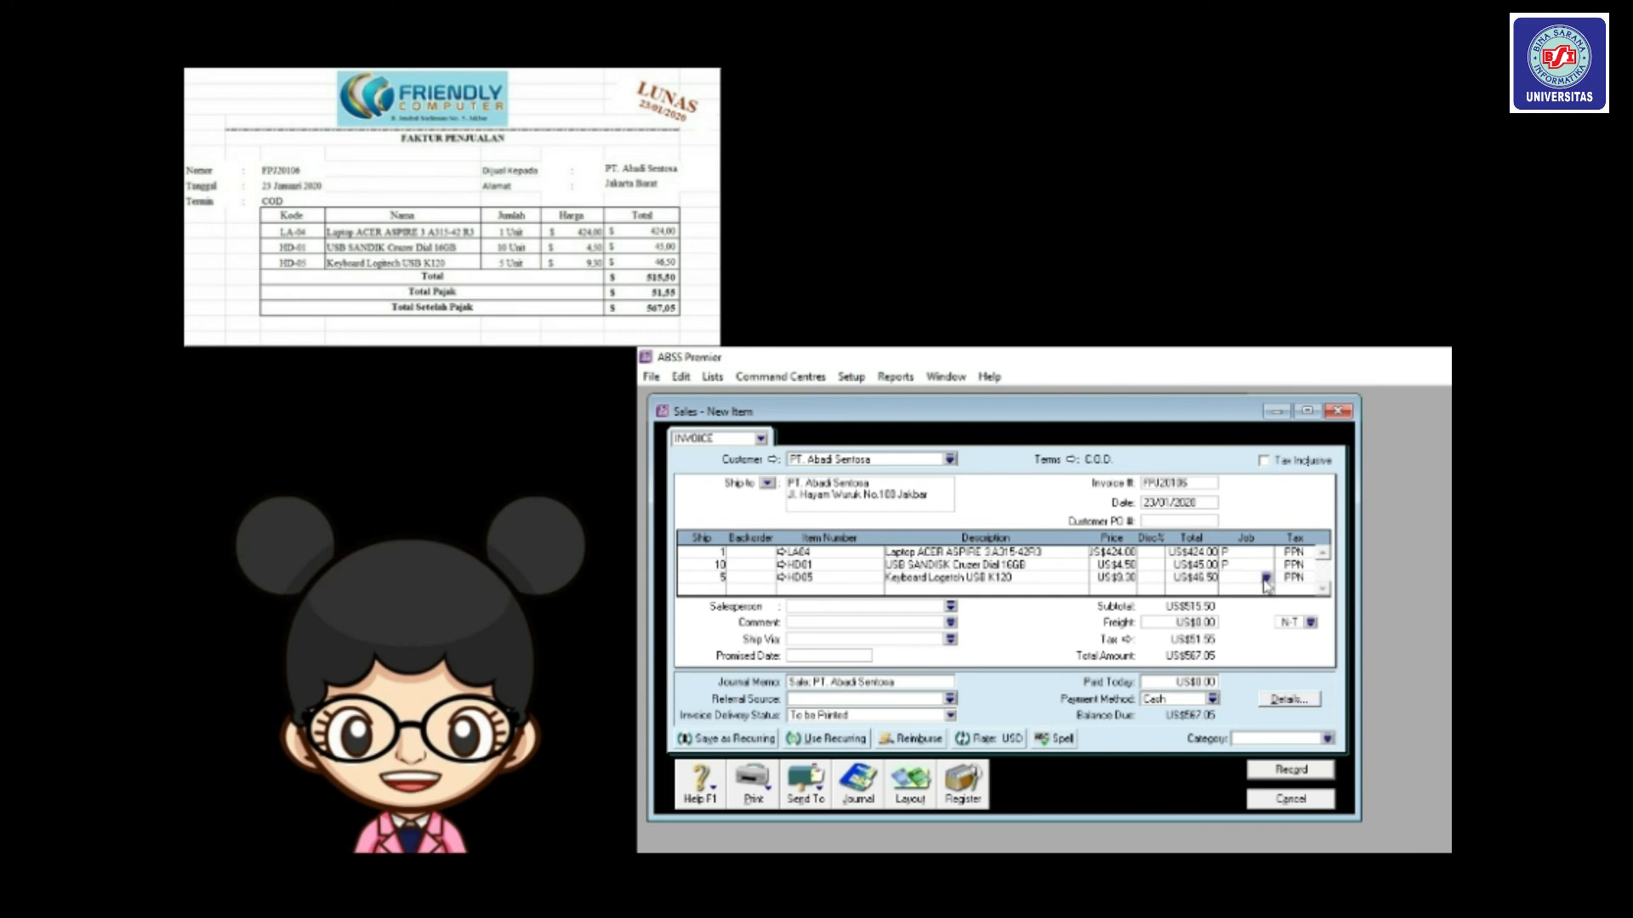
left_click(1266, 580)
double_click(1194, 598)
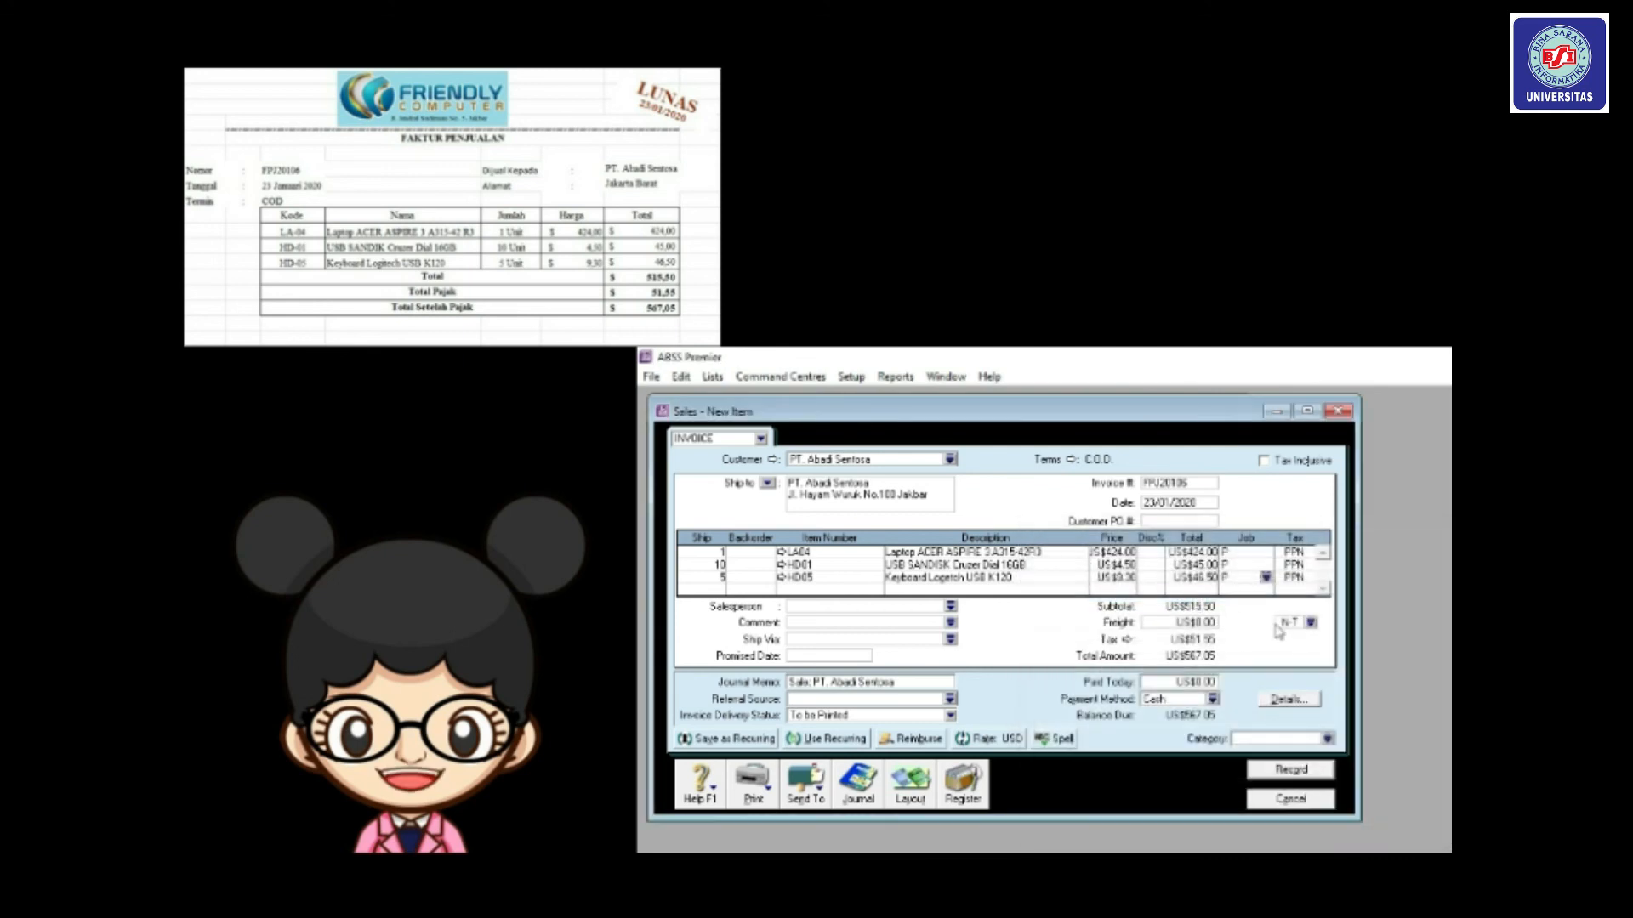
left_click(1311, 623)
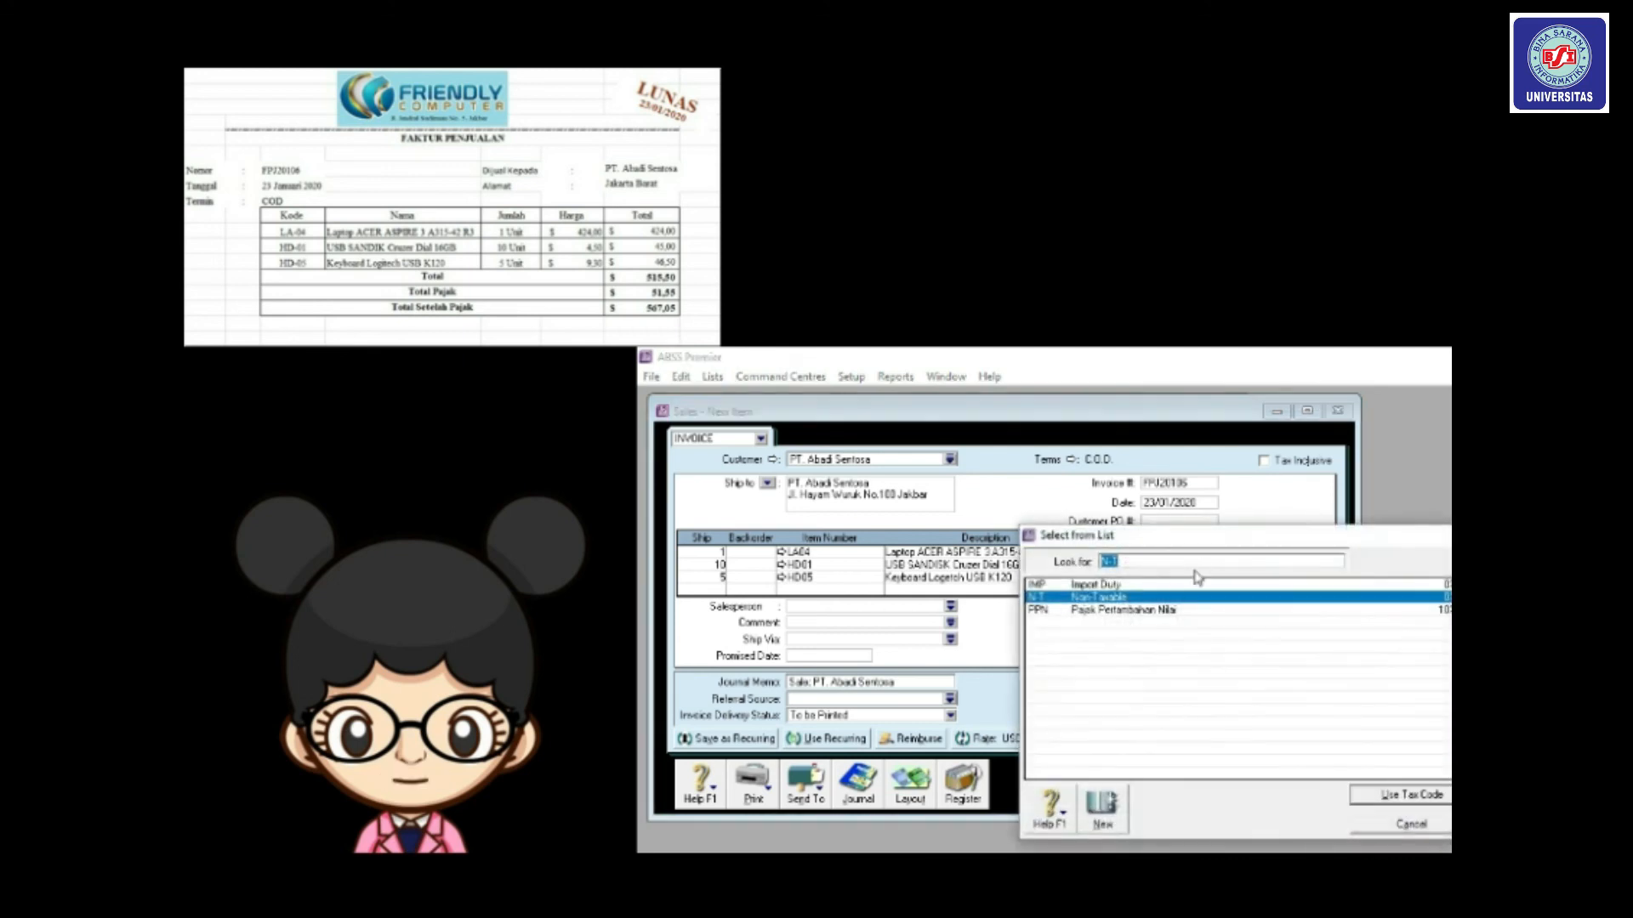
double_click(1161, 610)
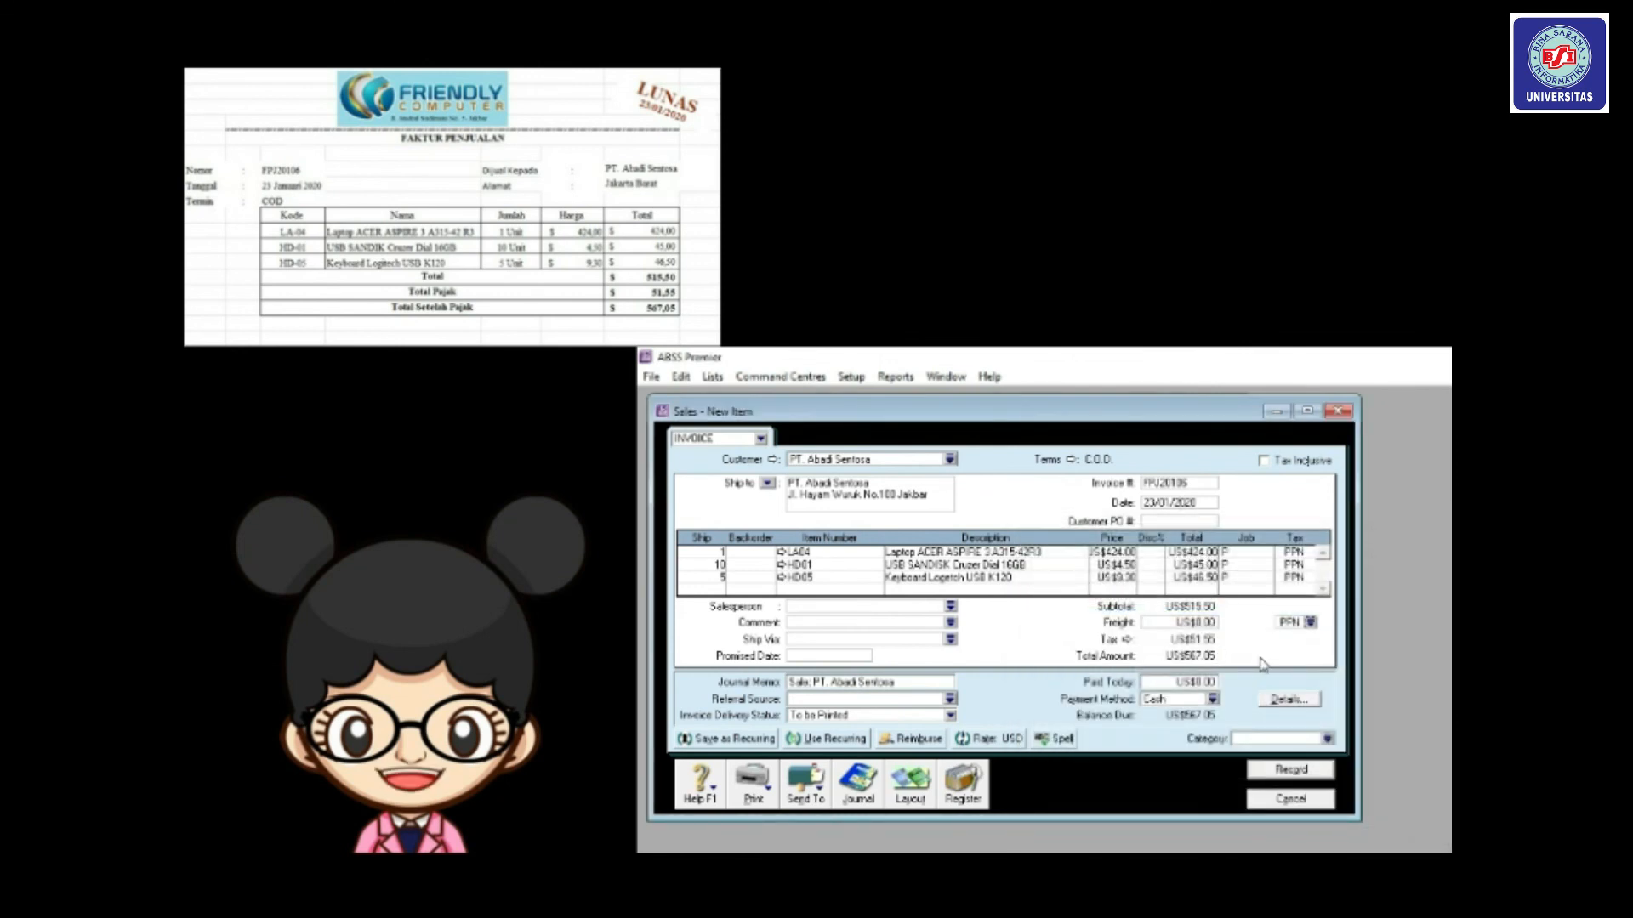
Categorise the sale as Overseas, record FPJ20106, and close the blank sales form.
left_click(1328, 739)
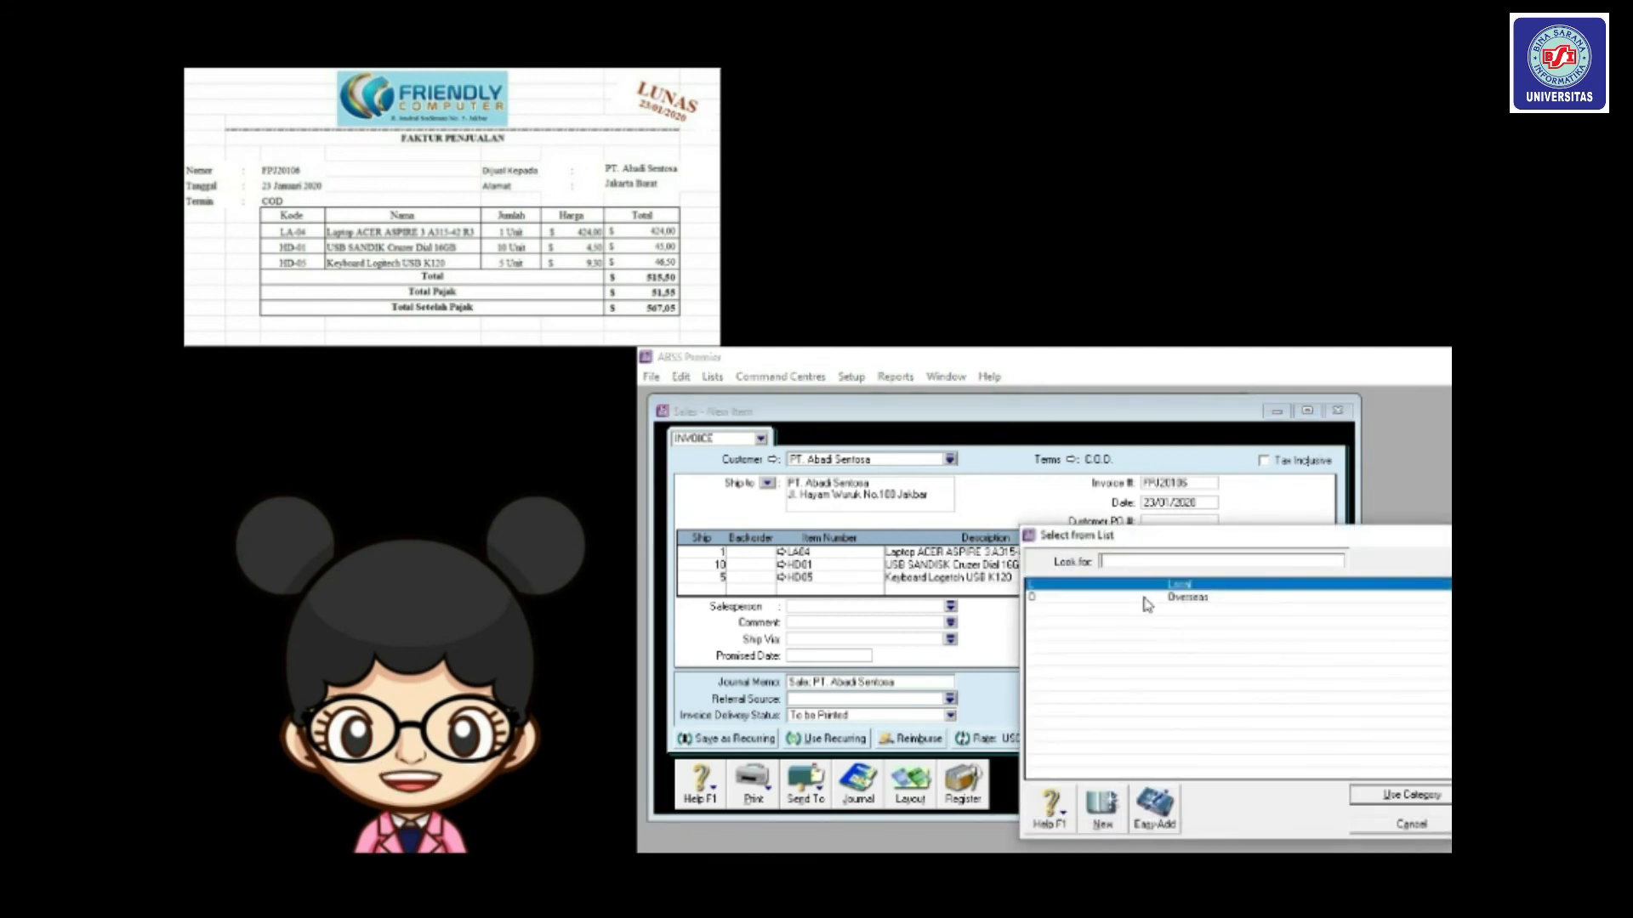
double_click(1147, 603)
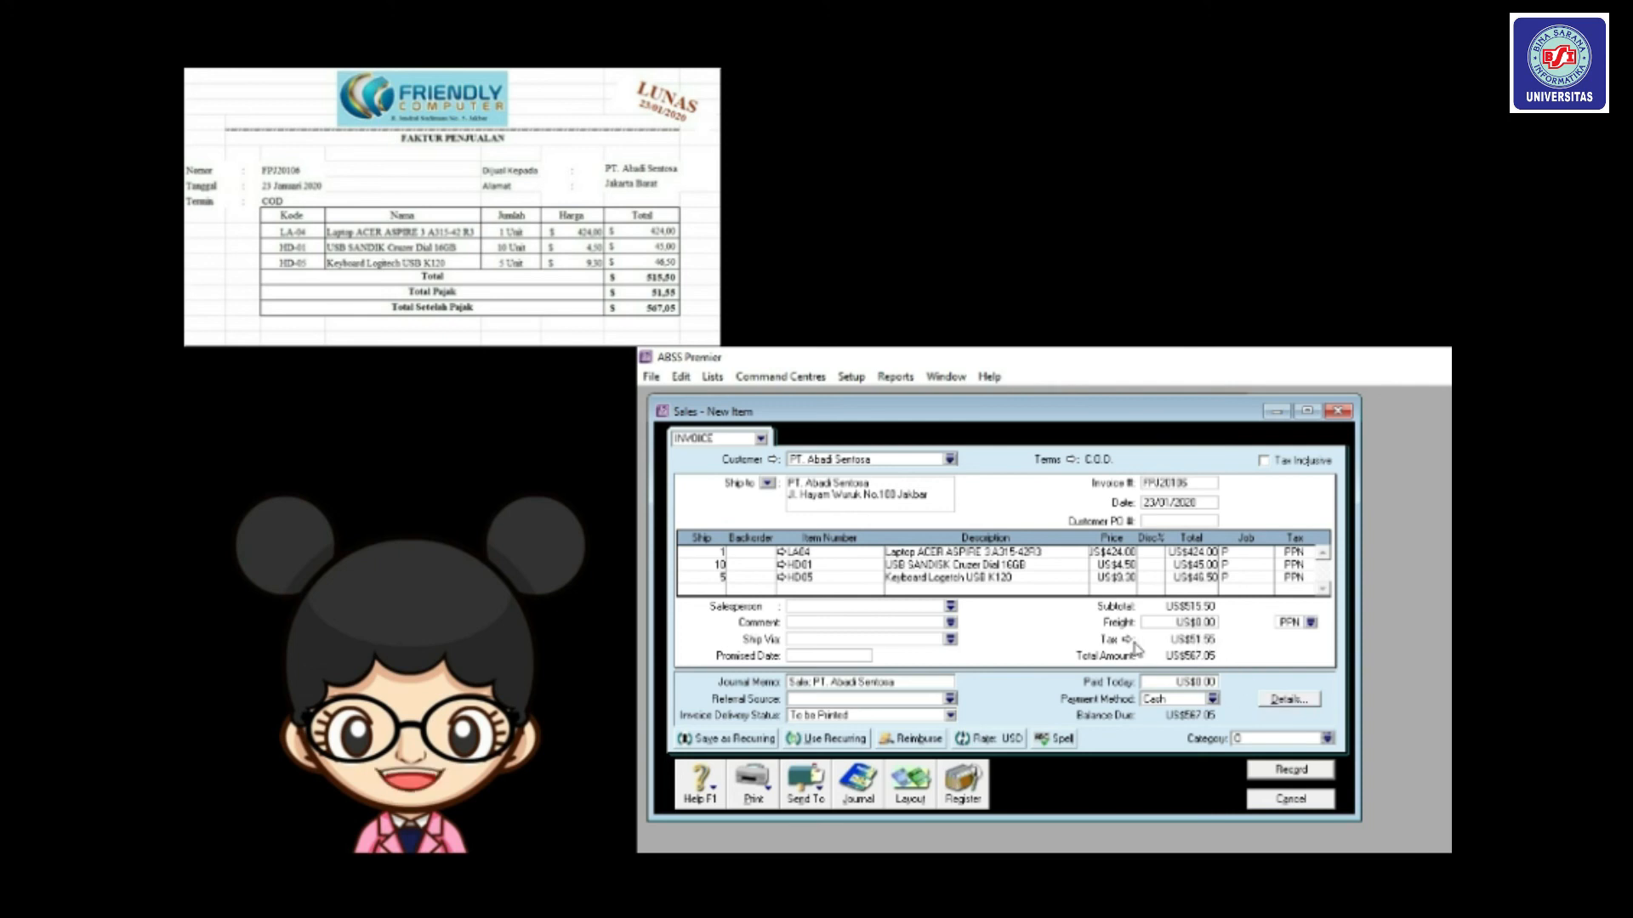
left_click(1291, 772)
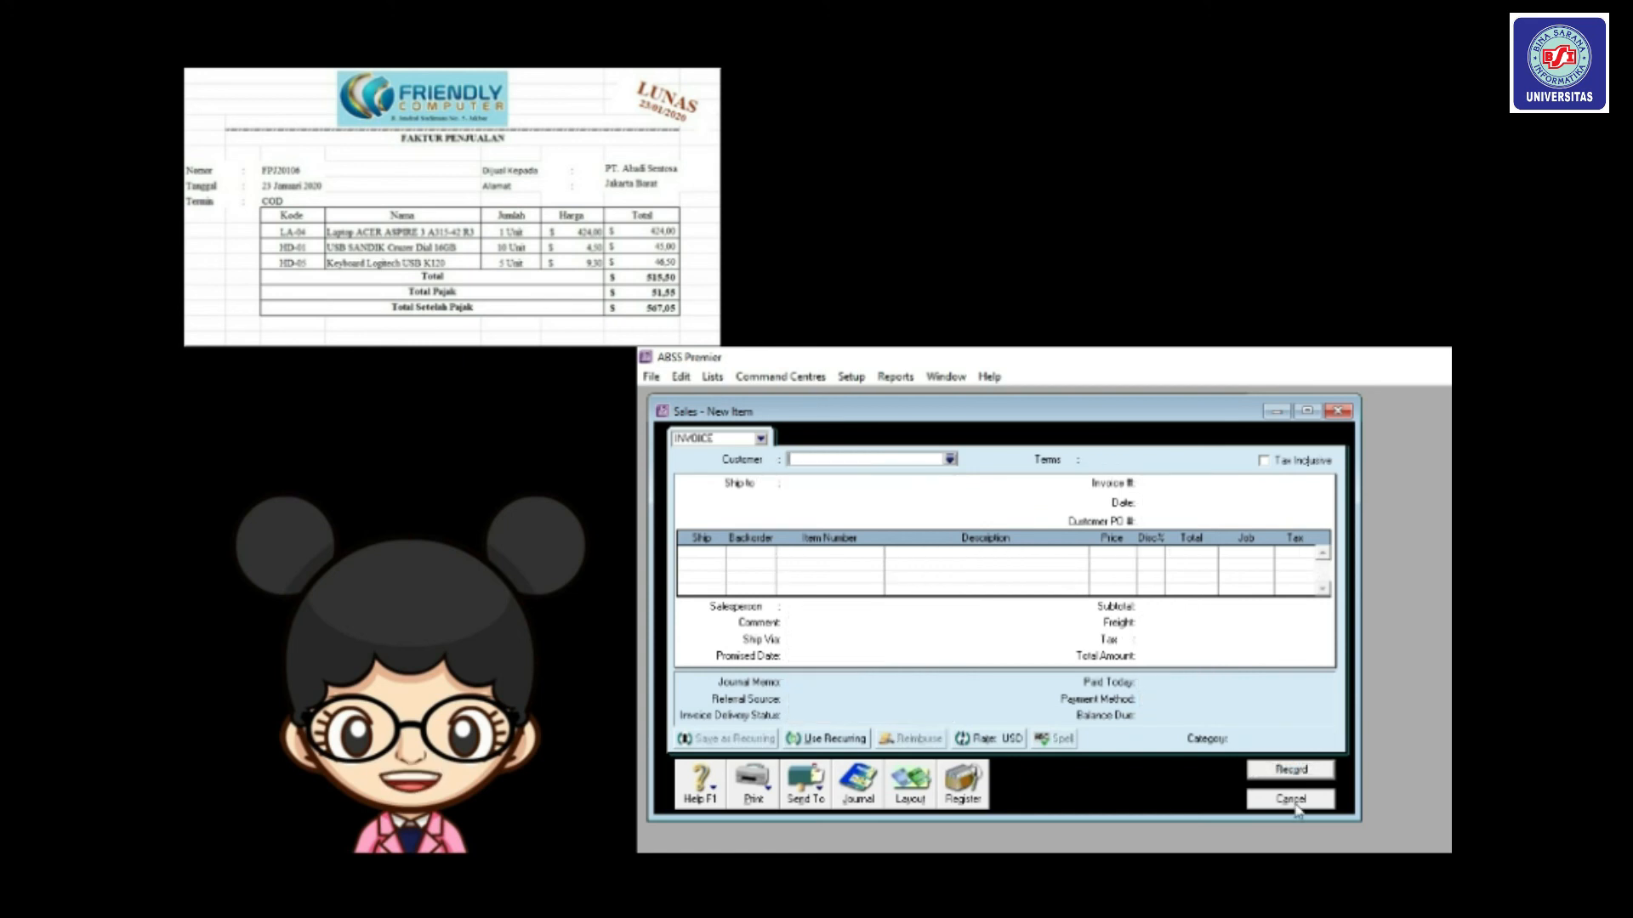
left_click(1291, 799)
Open the Transaction Journal's Sales entries and set the start date to 23/01/2020.
left_click(961, 695)
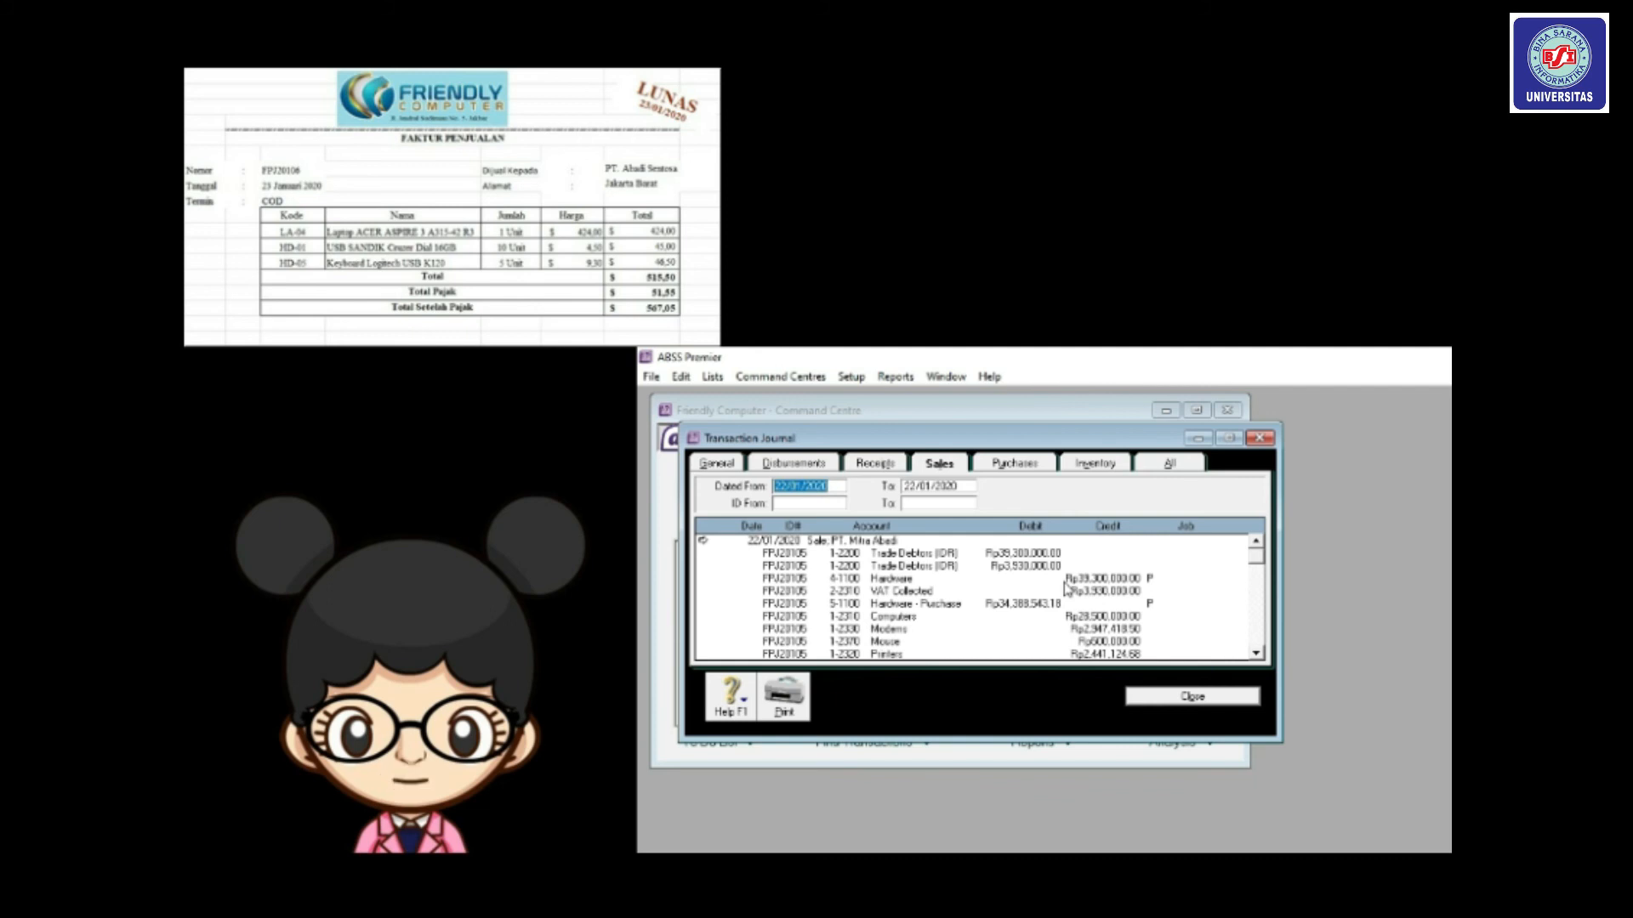
left_click(876, 466)
left_click(961, 464)
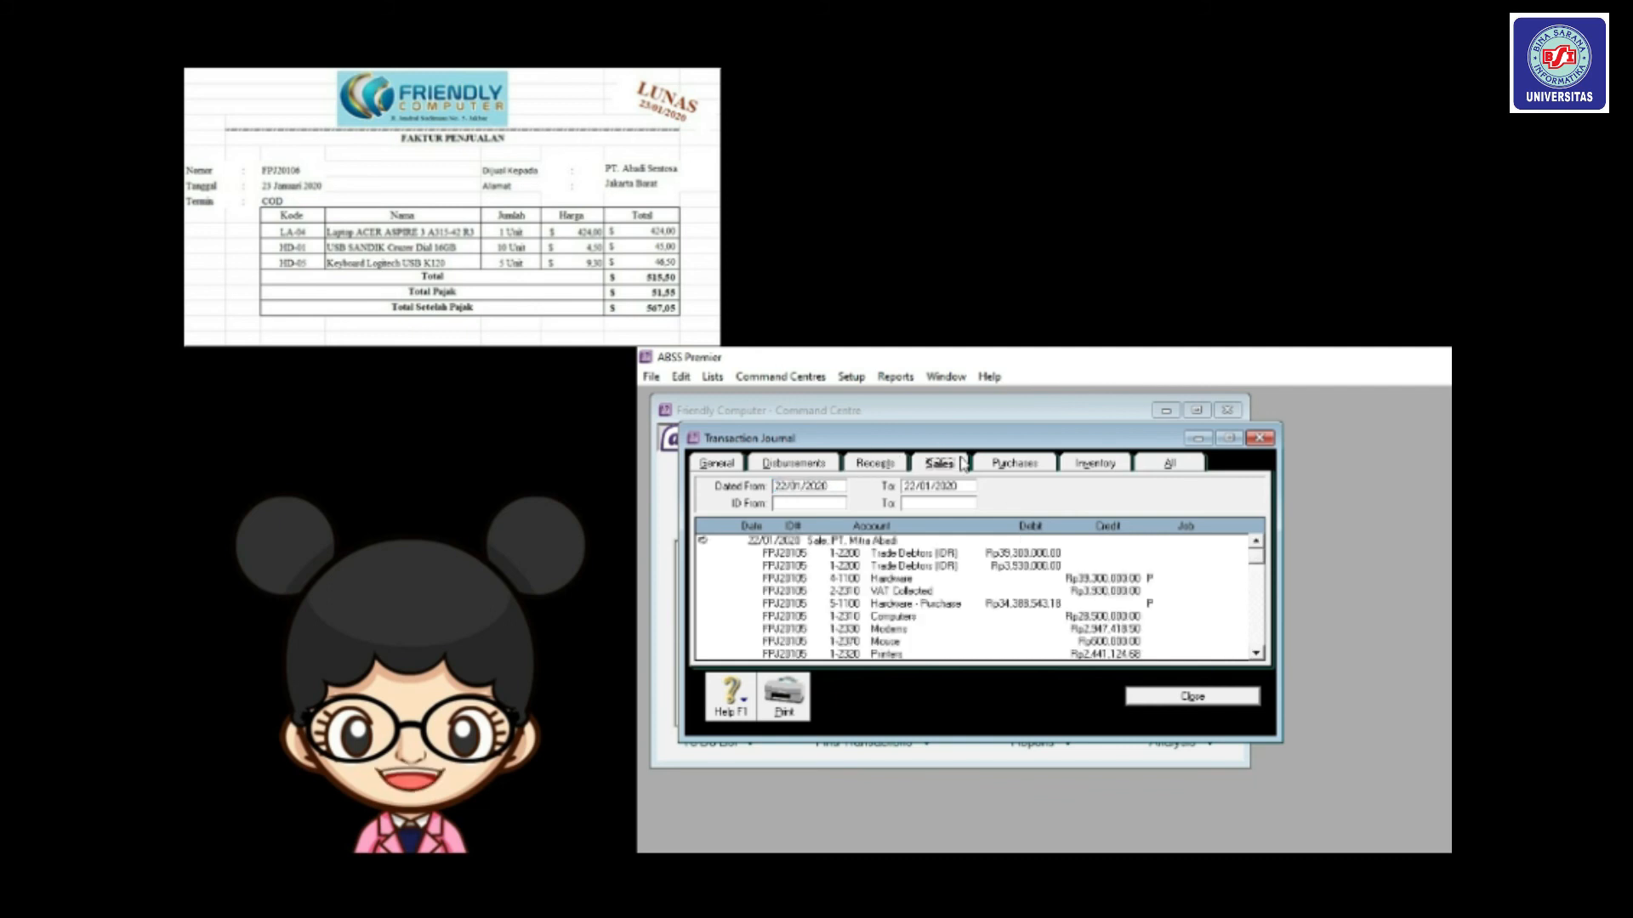
left_click(780, 485)
left_click_drag(788, 486, 738, 492)
type("23")
key("Tab")
Set the end date to 23/01/2020, review the enlarged listing, and close the journal.
left_click(913, 486)
type("3")
key("Tab")
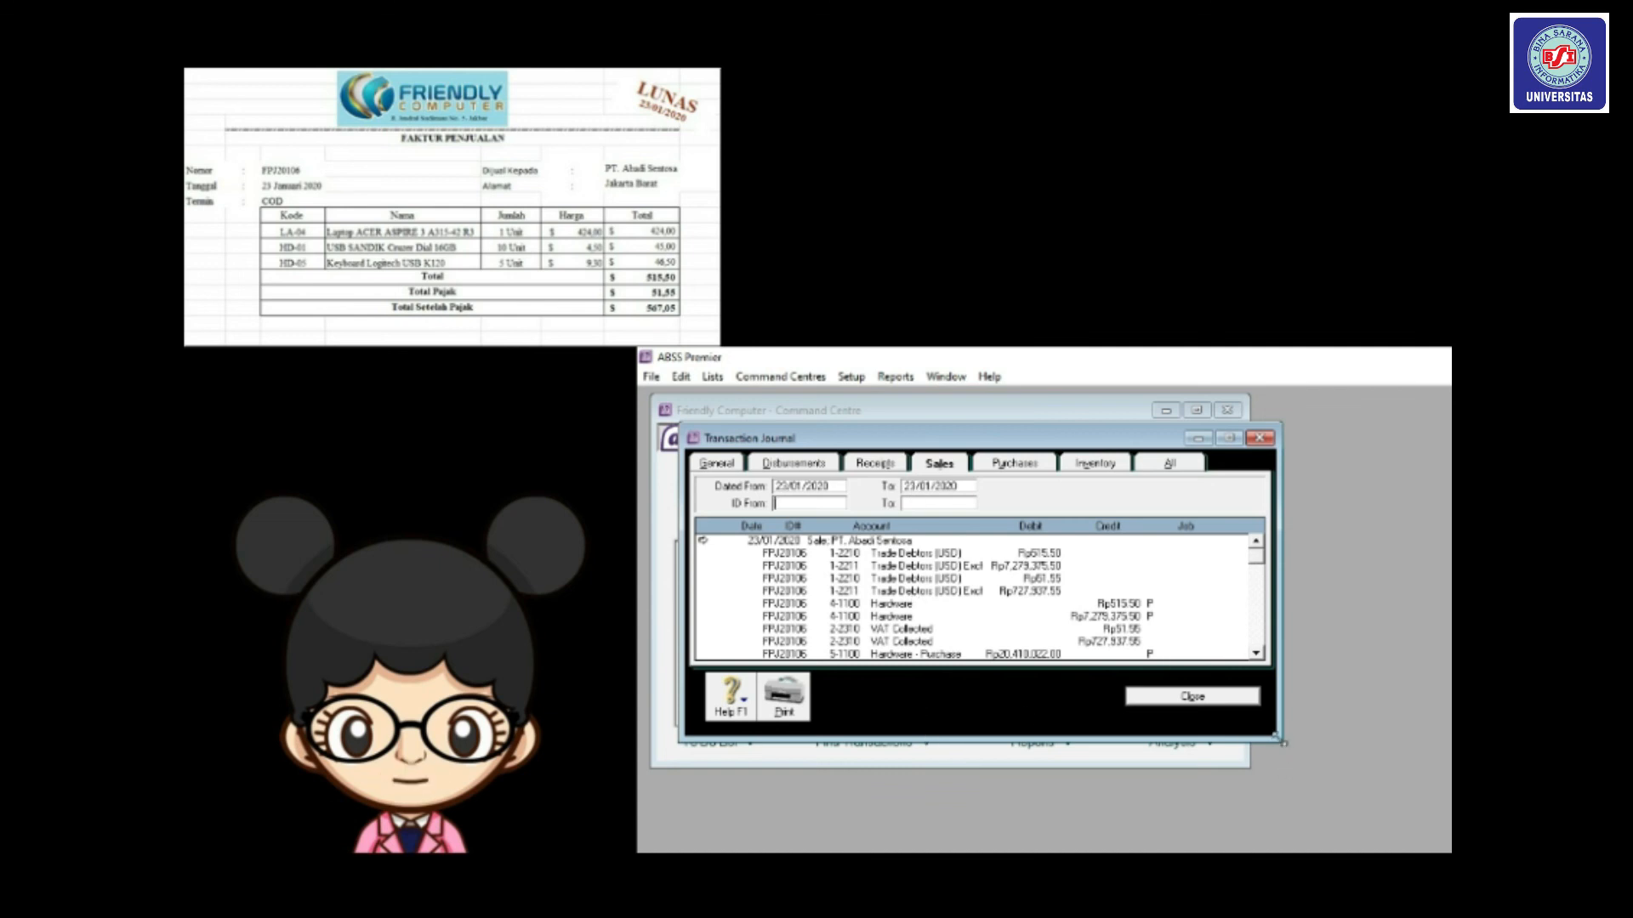
left_click_drag(1280, 739, 1320, 784)
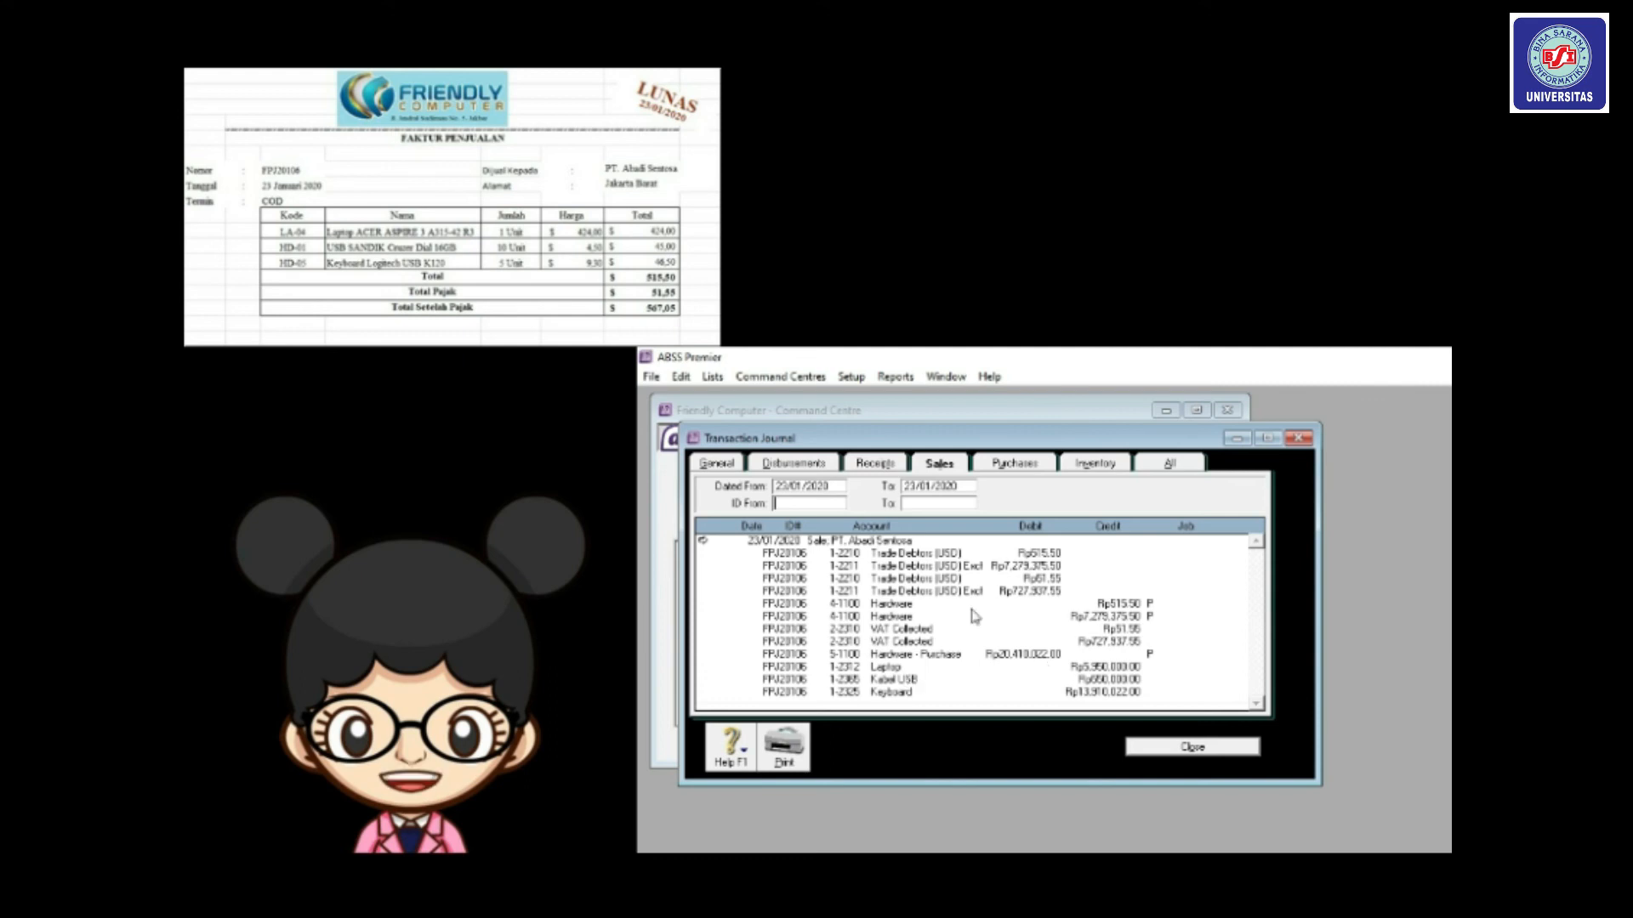
left_click(1192, 746)
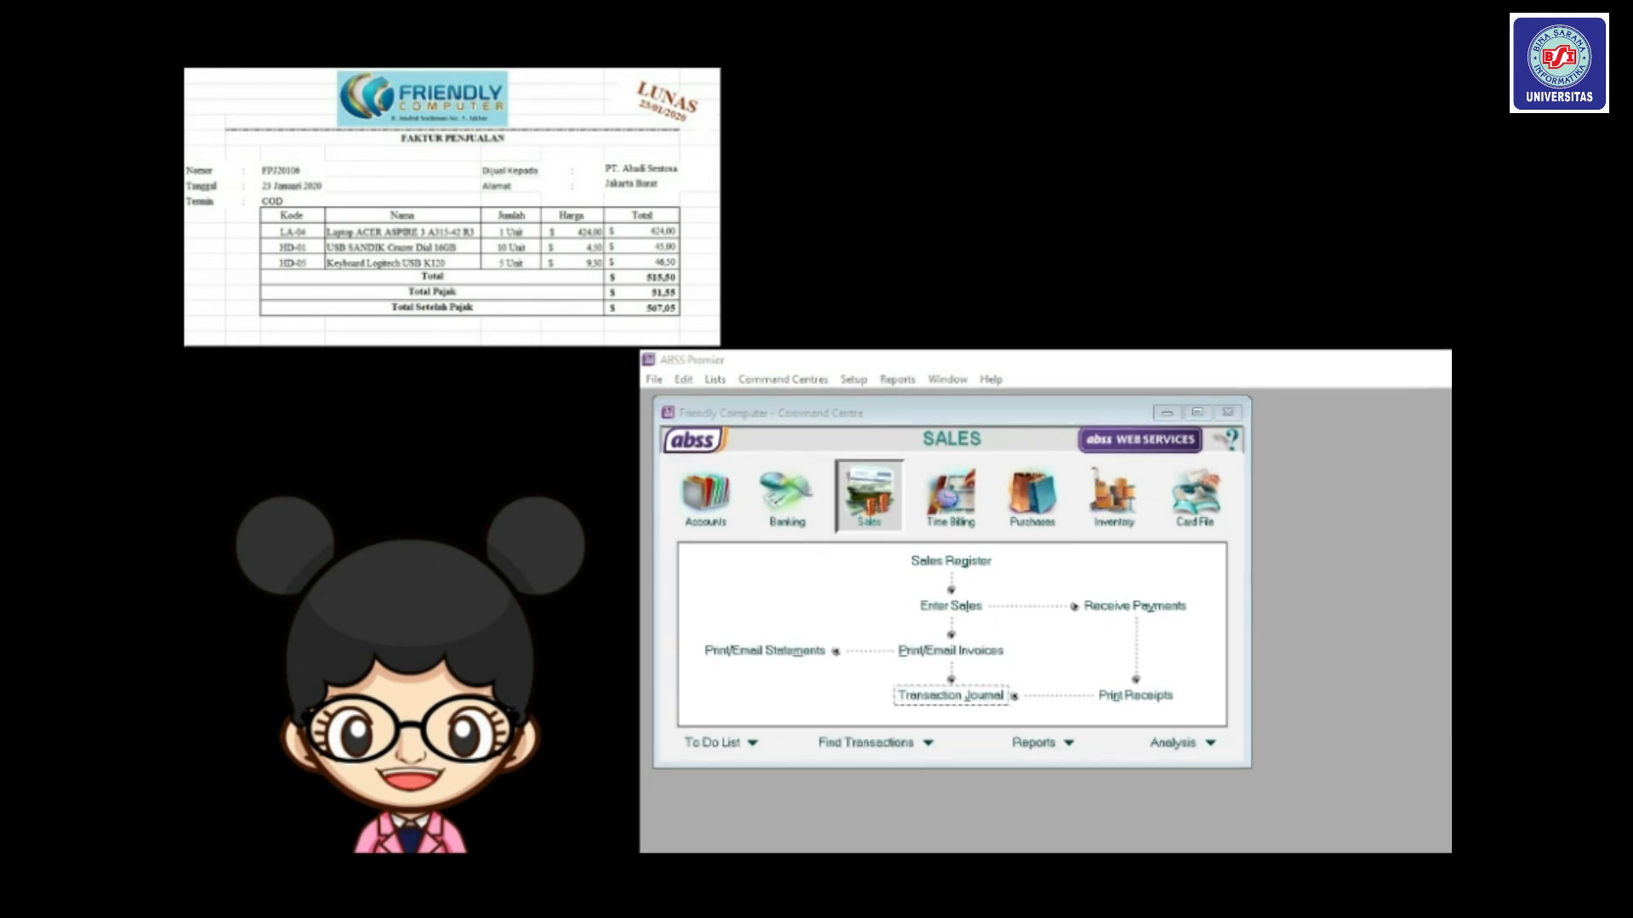
Start a customer payment from PT. Abadi Sentosa, renumbered and dated 23/01/2020.
left_click(1122, 618)
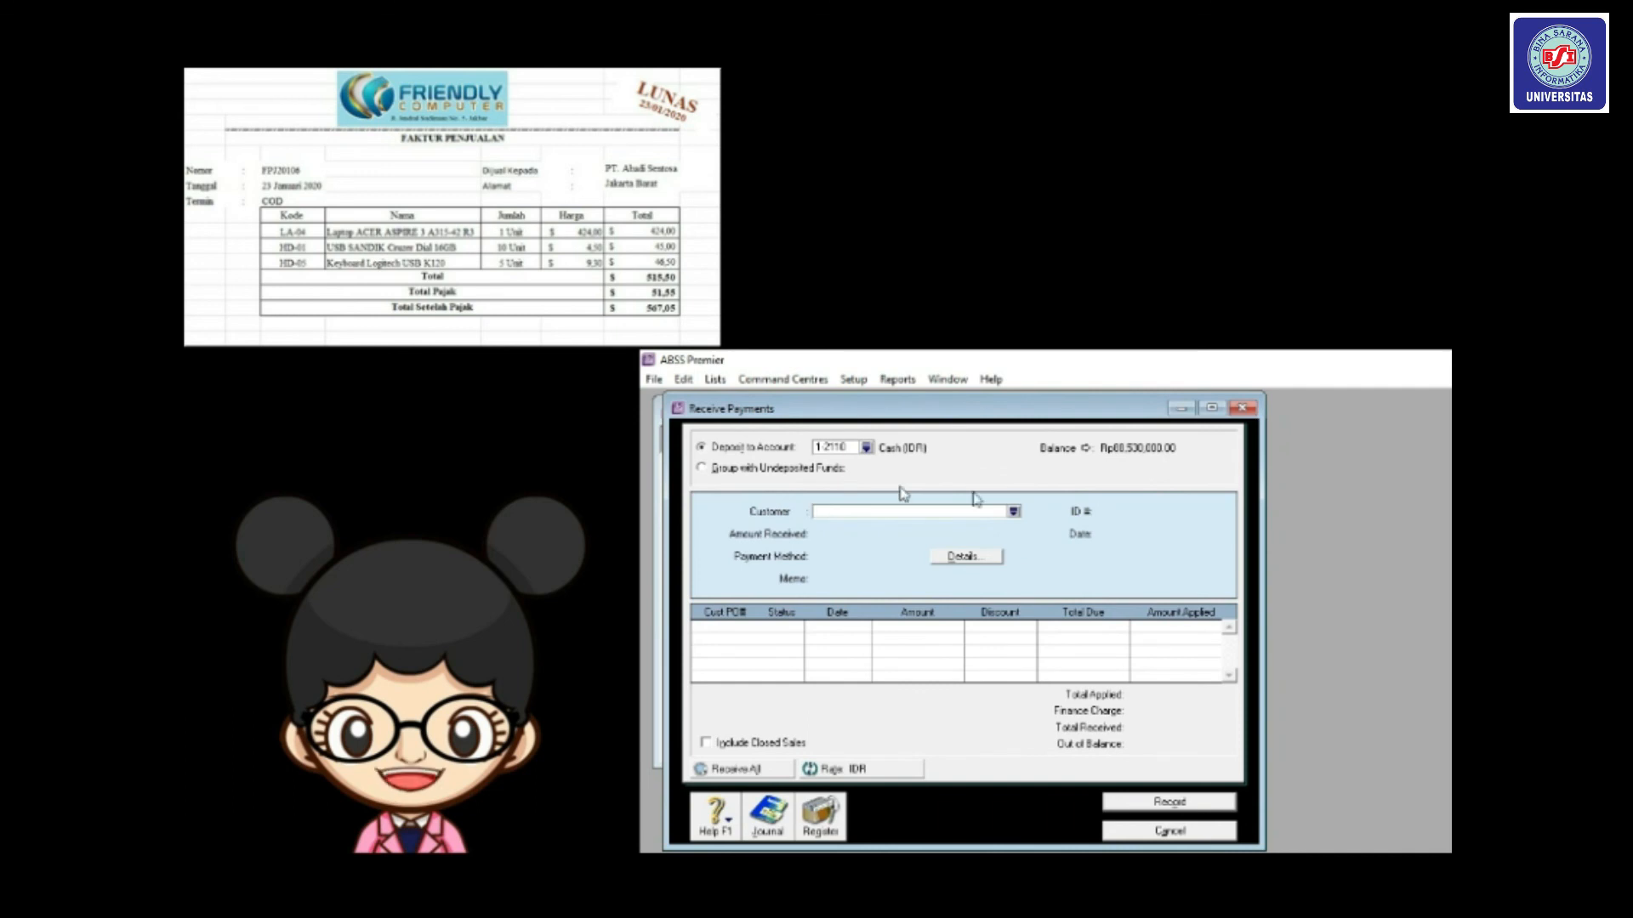
left_click(1013, 512)
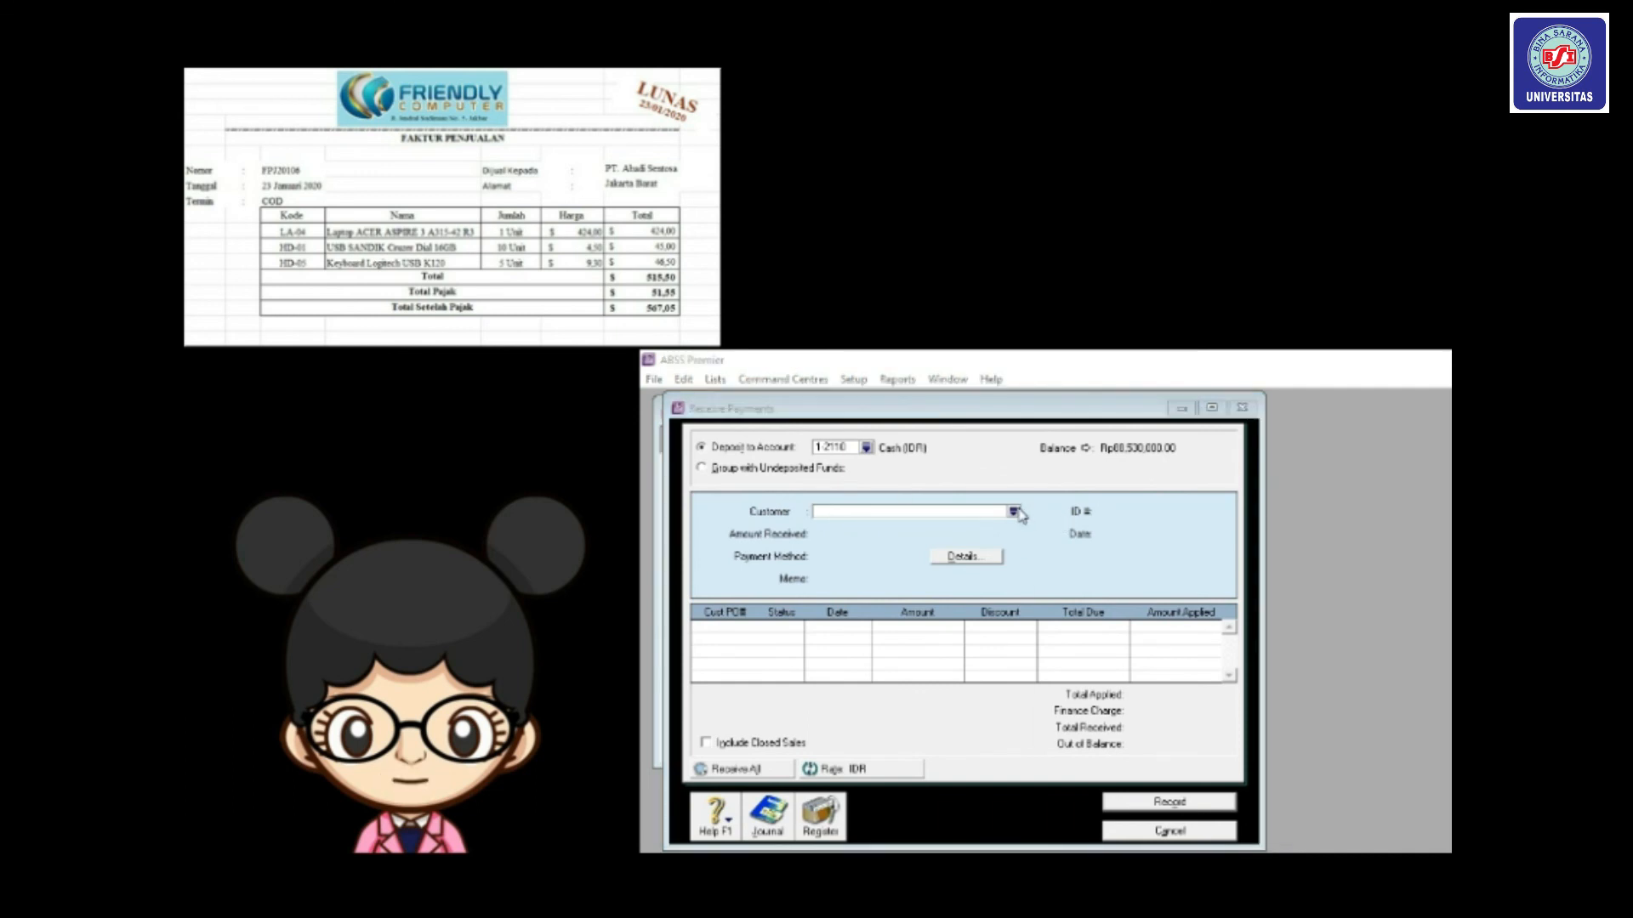
double_click(1080, 601)
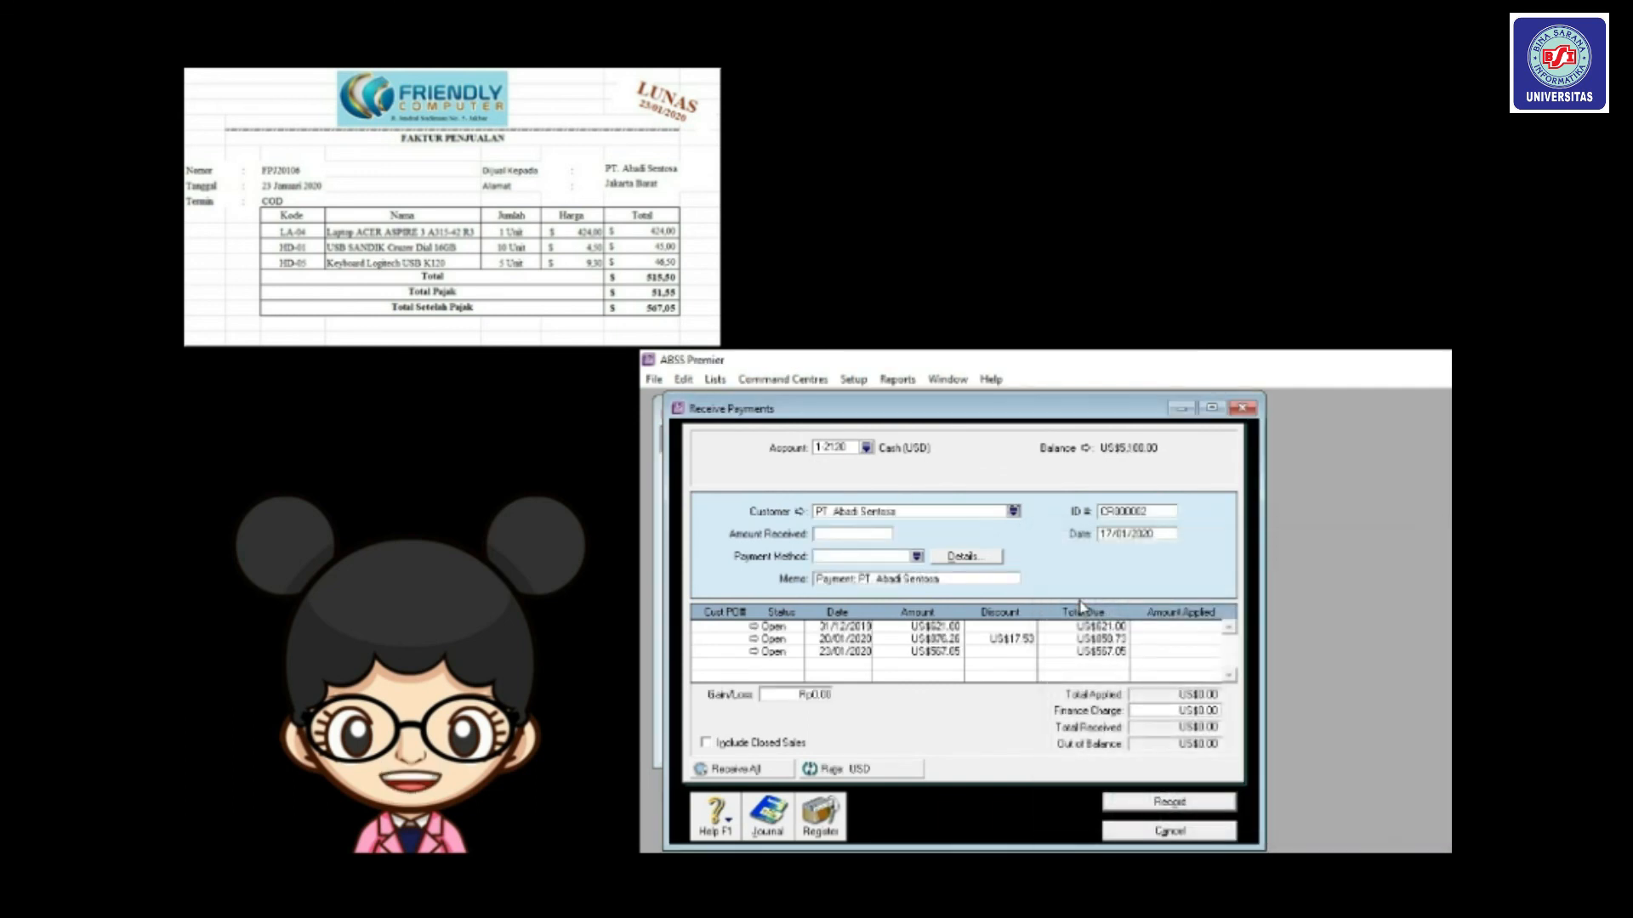
left_click(1127, 513)
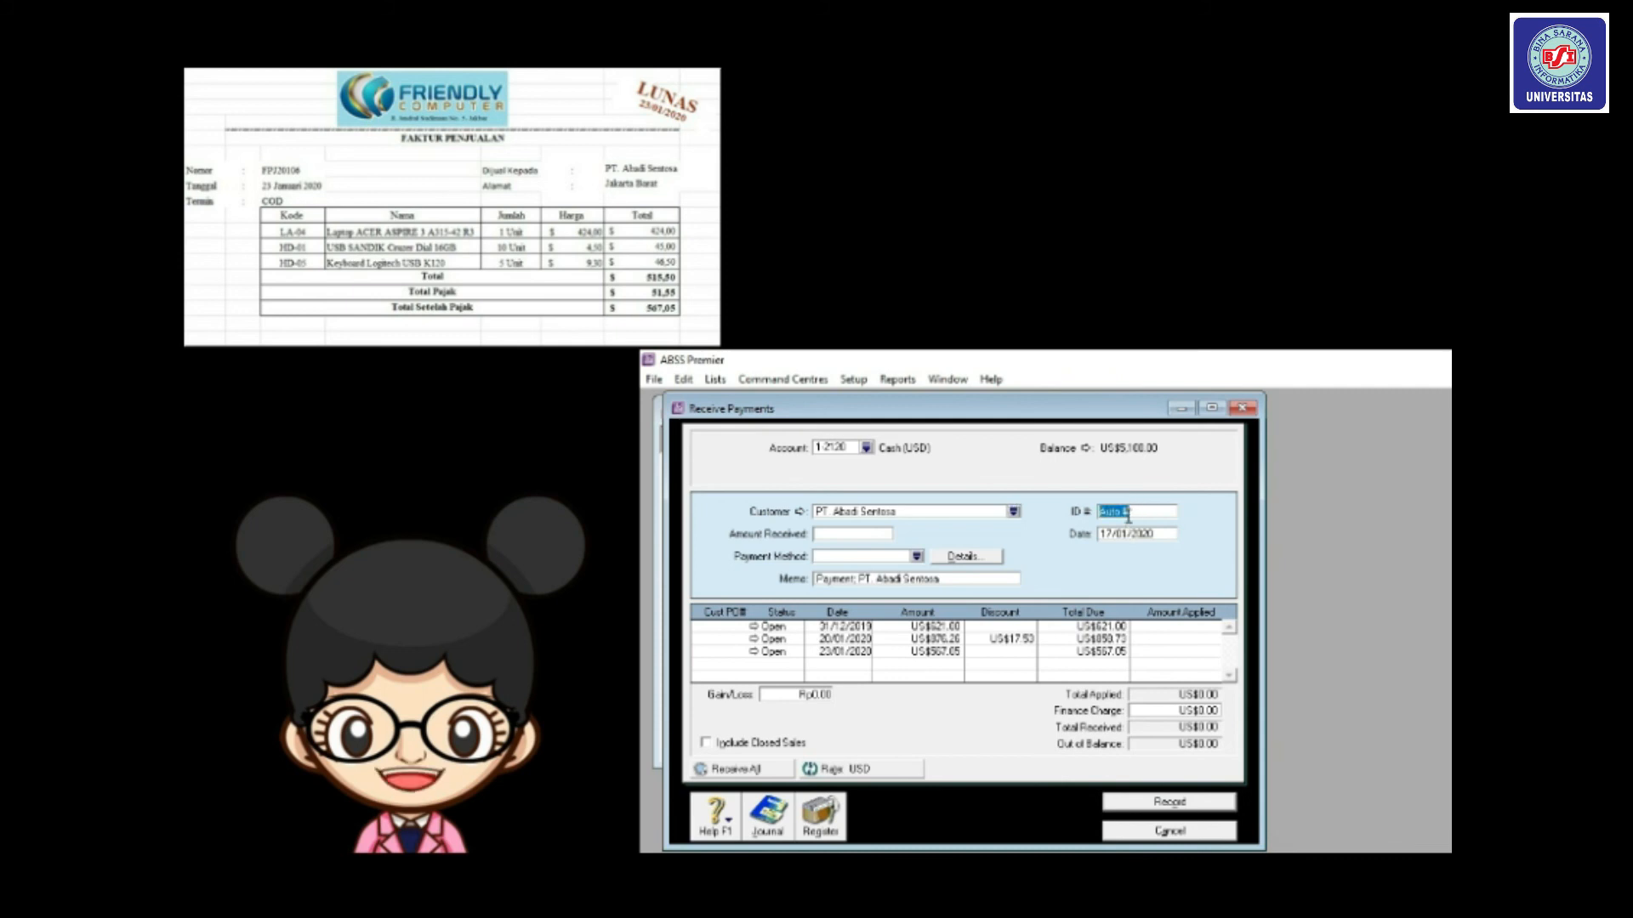
type("FPJ20106")
key("Tab")
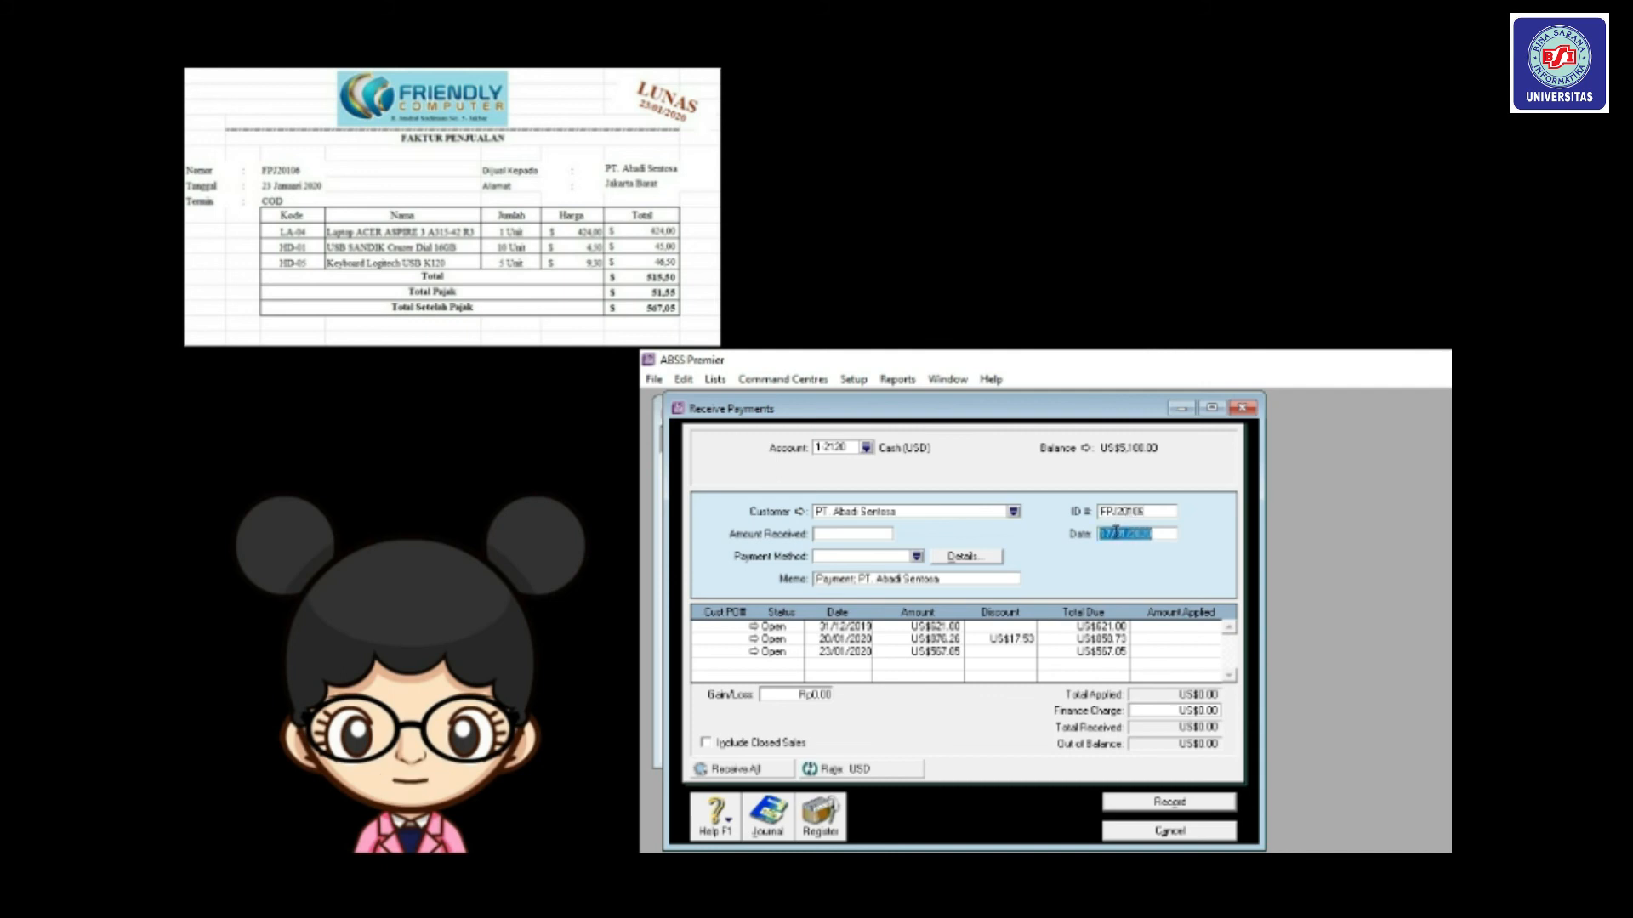
left_click(1111, 535)
key("BackSpace")
key("BackSpace")
type("23")
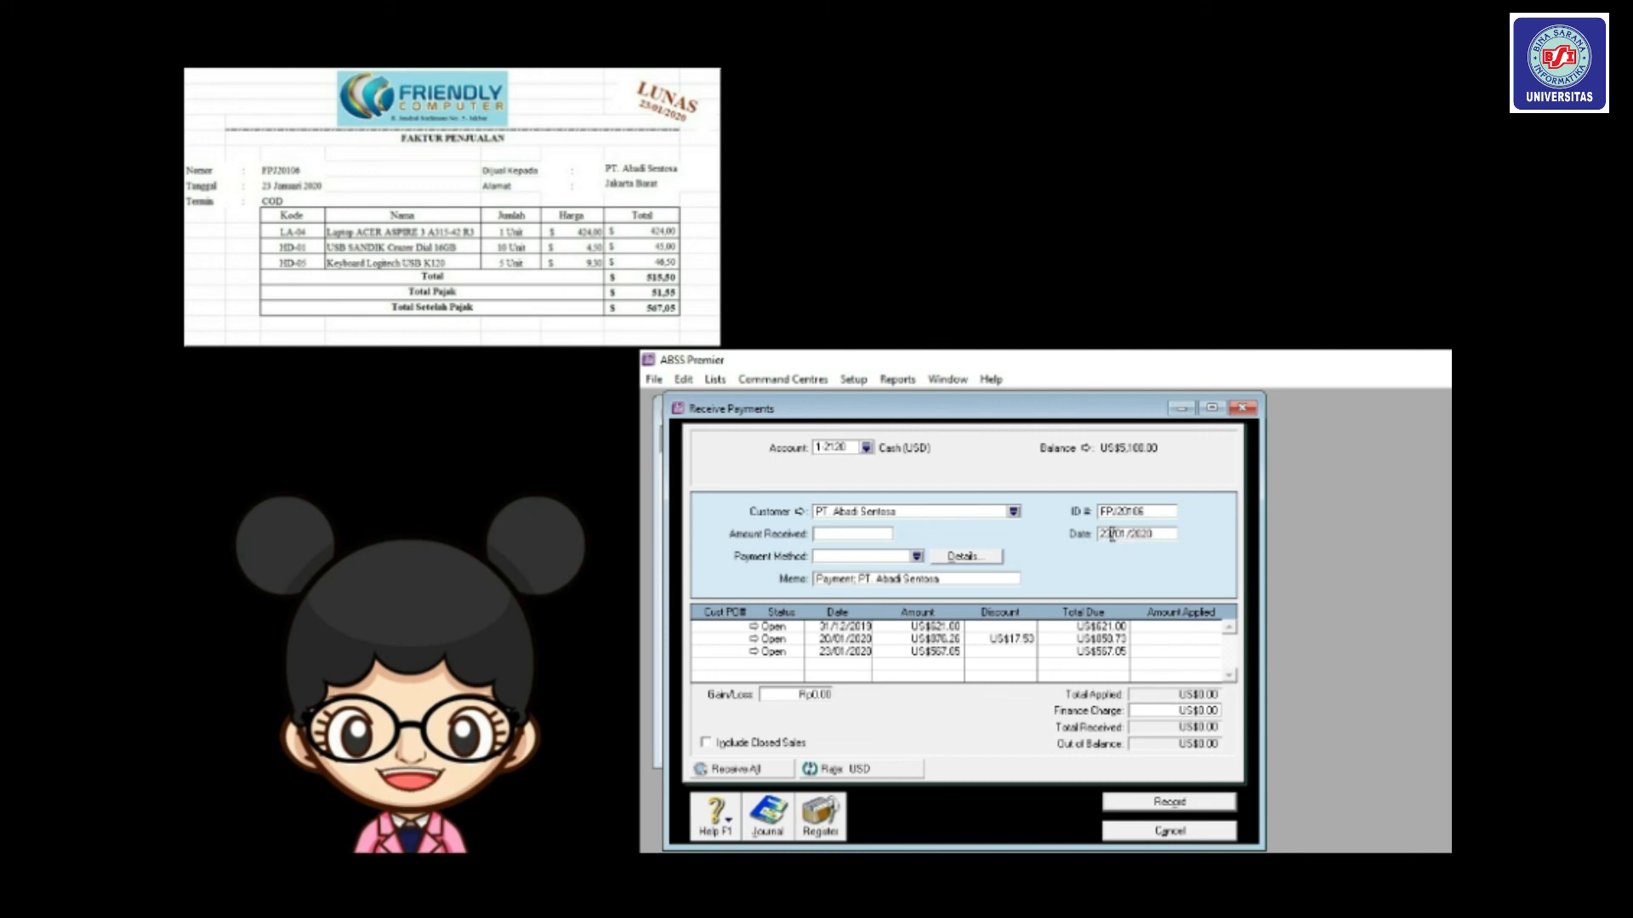
Enter US$567.05 received and apply it fully to the 23/01/2020 invoice.
left_click(861, 536)
type("567.05")
key("Tab")
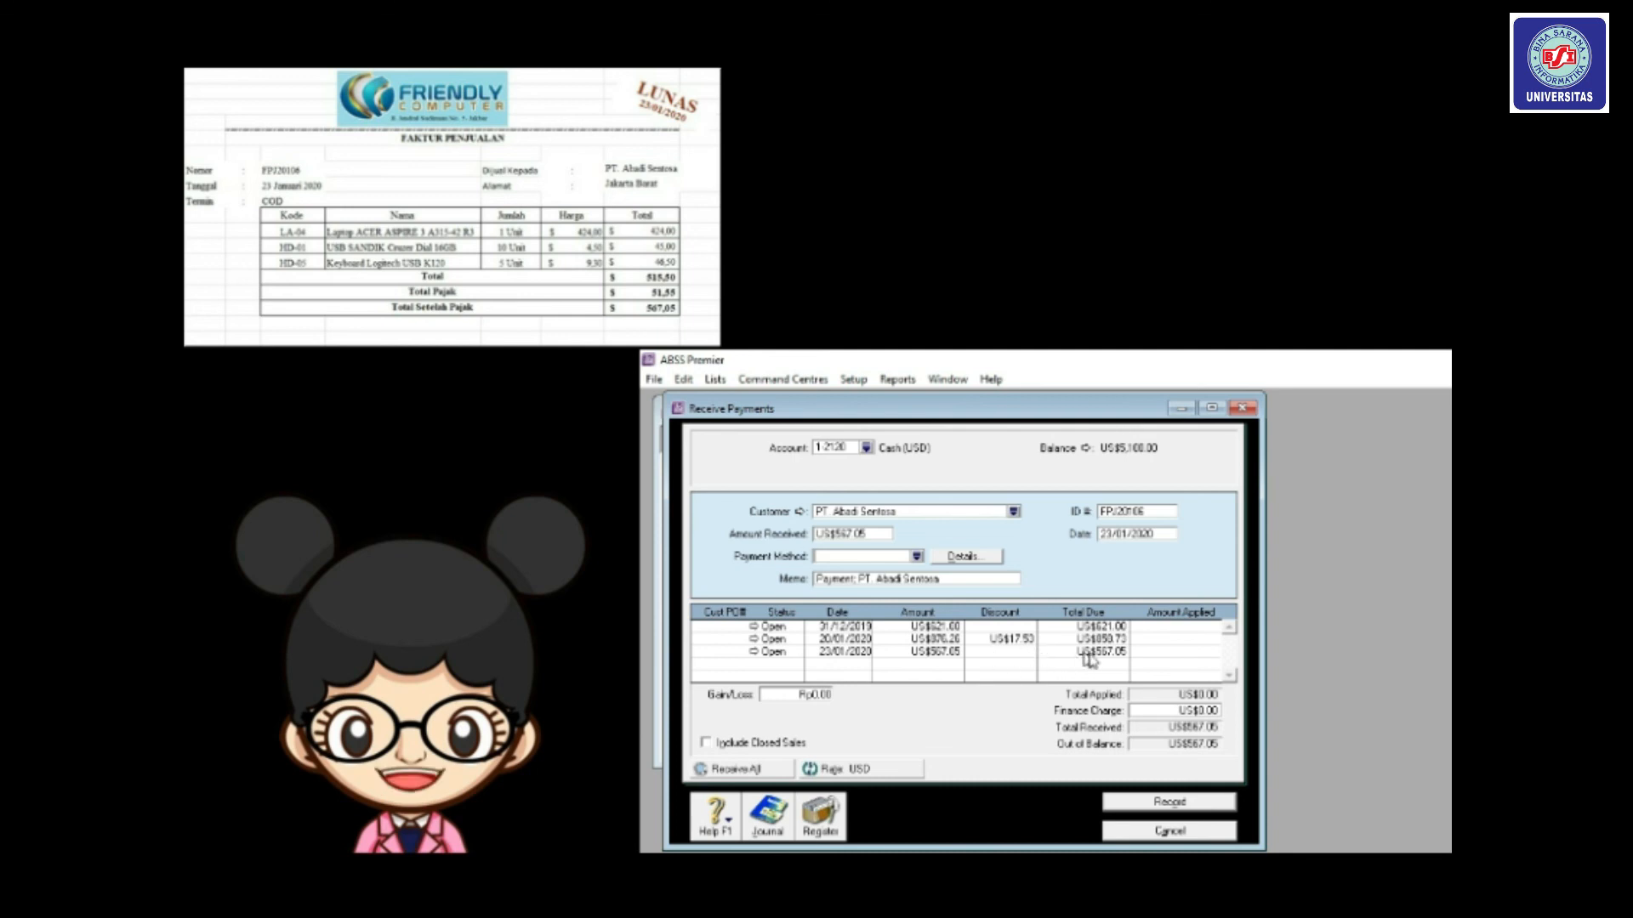
left_click(1147, 650)
key("Tab")
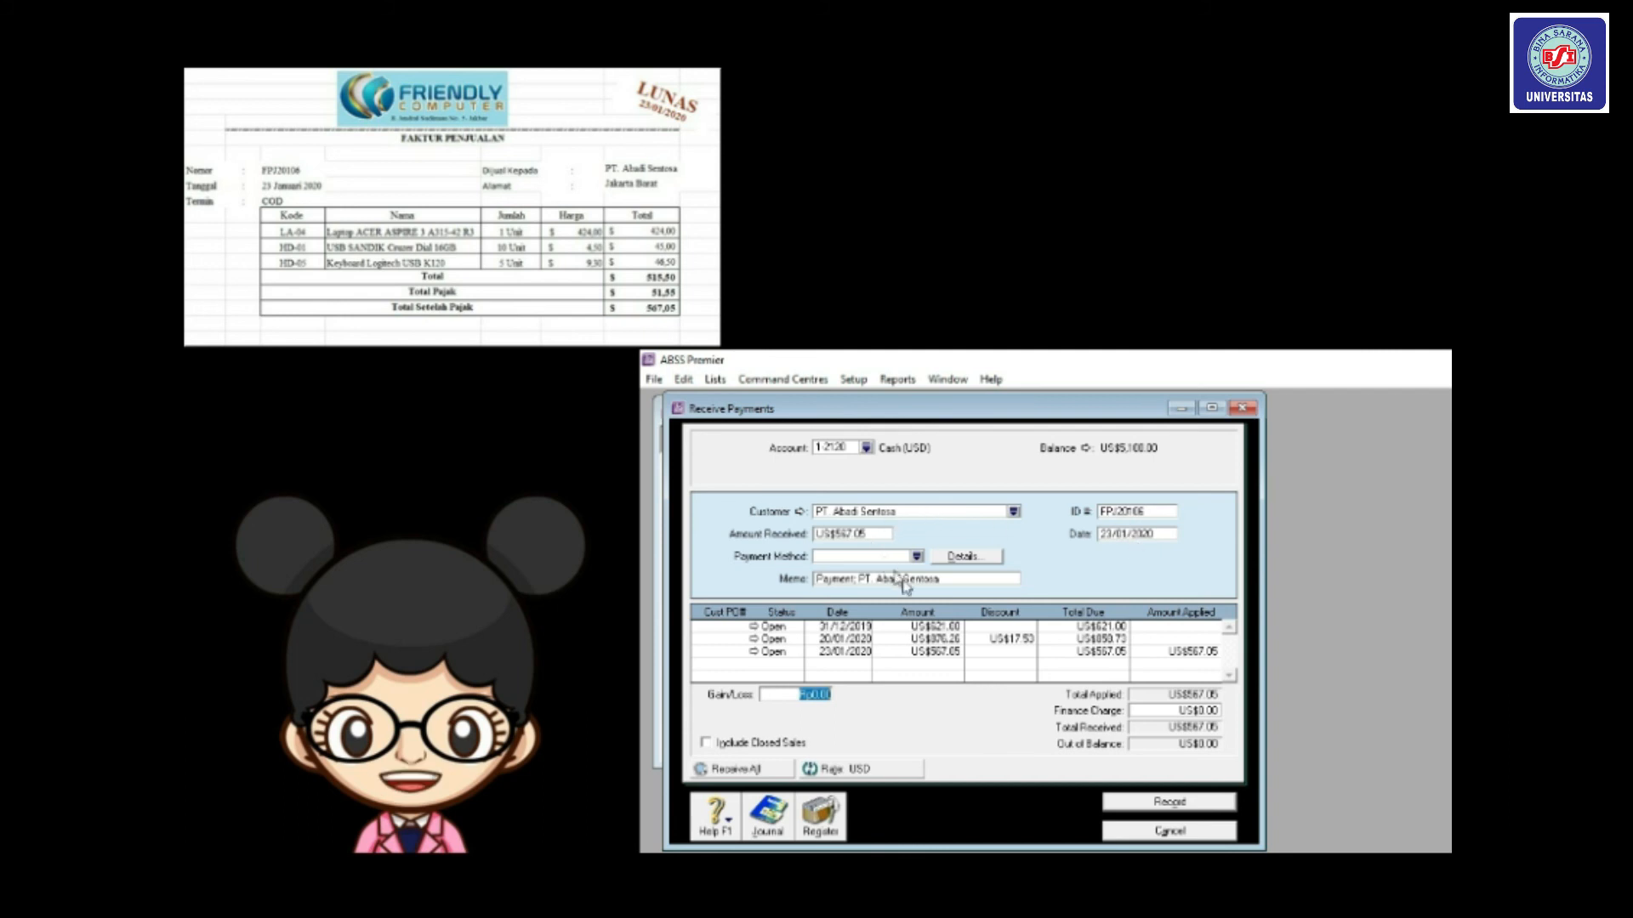
Record the PT. Abadi Sentosa payment, review its Receipts journal entry, and close the journal.
left_click(1175, 802)
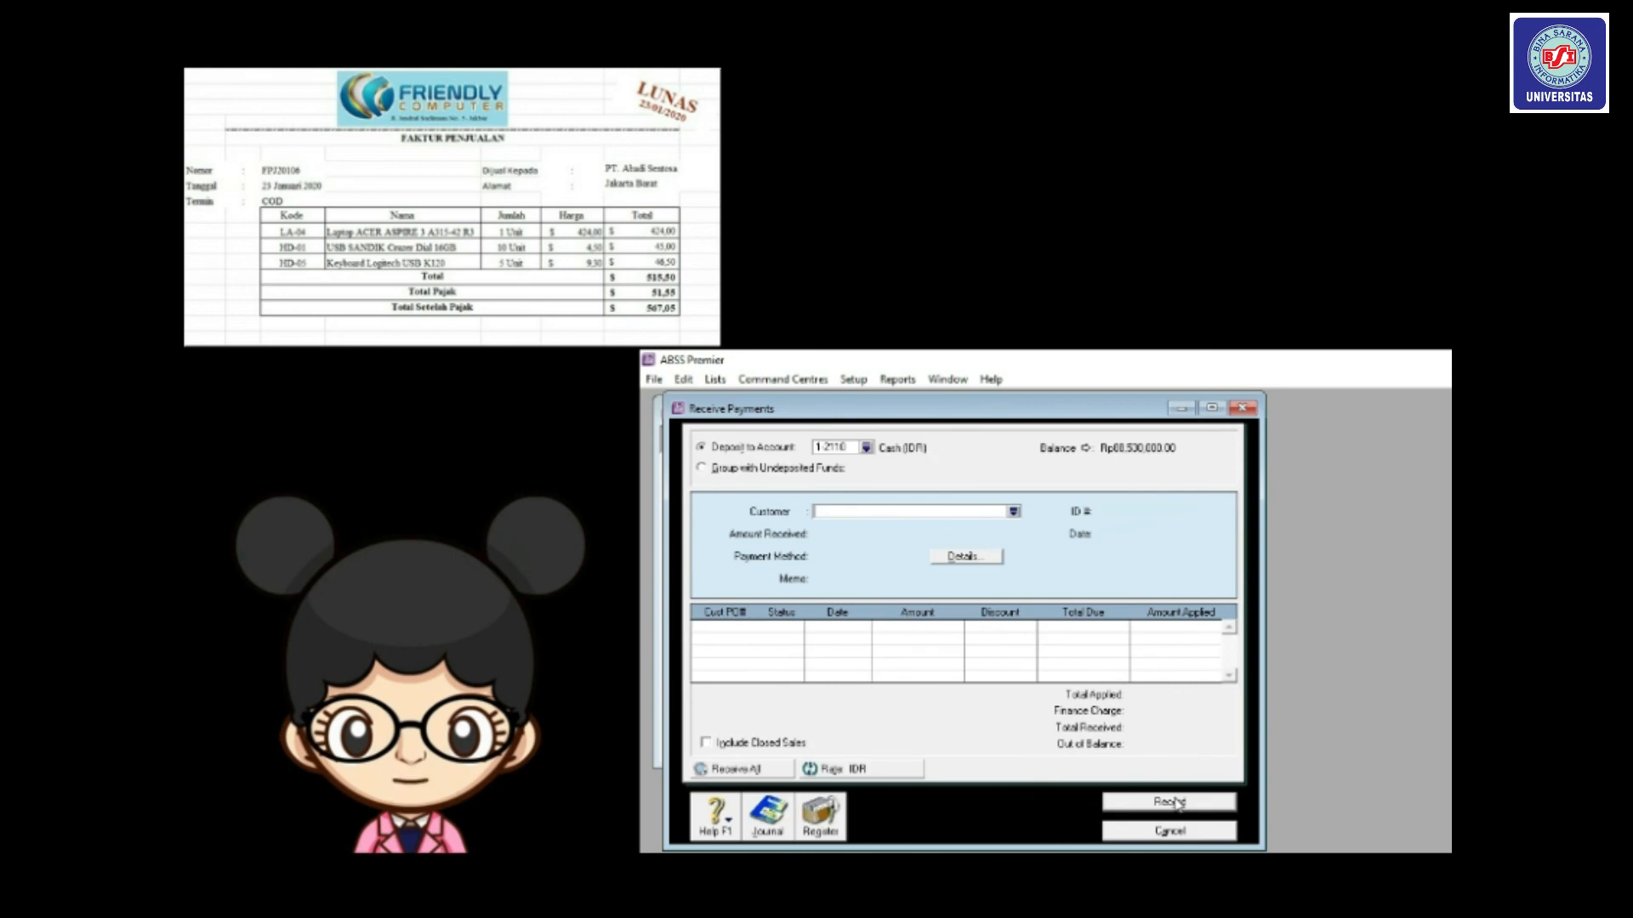
left_click(1187, 833)
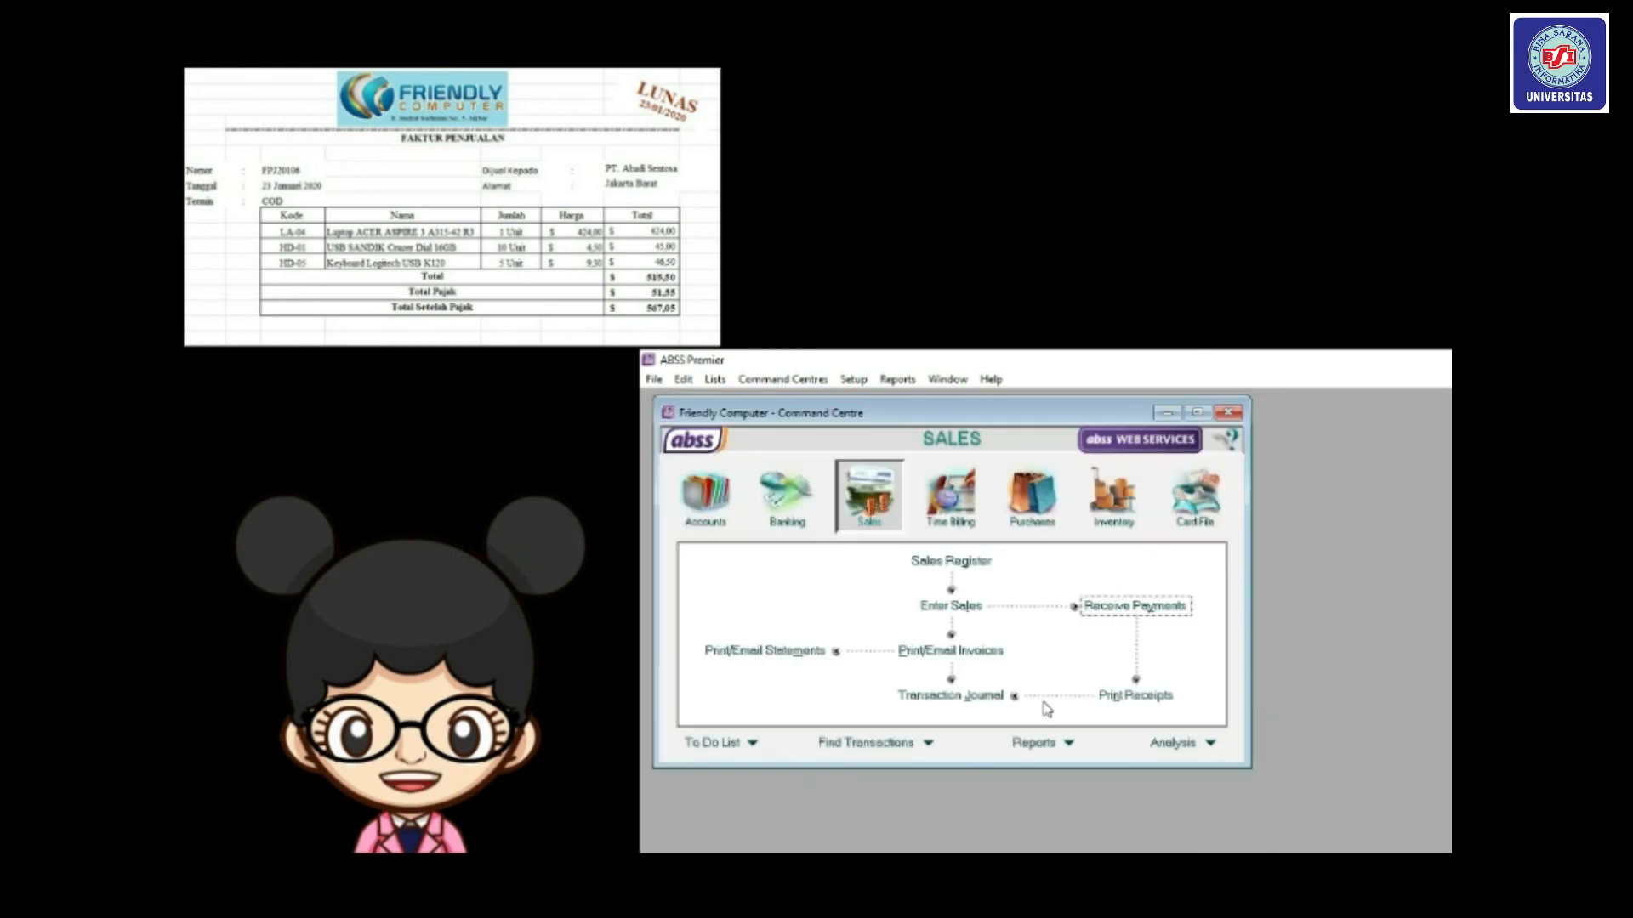
left_click(956, 697)
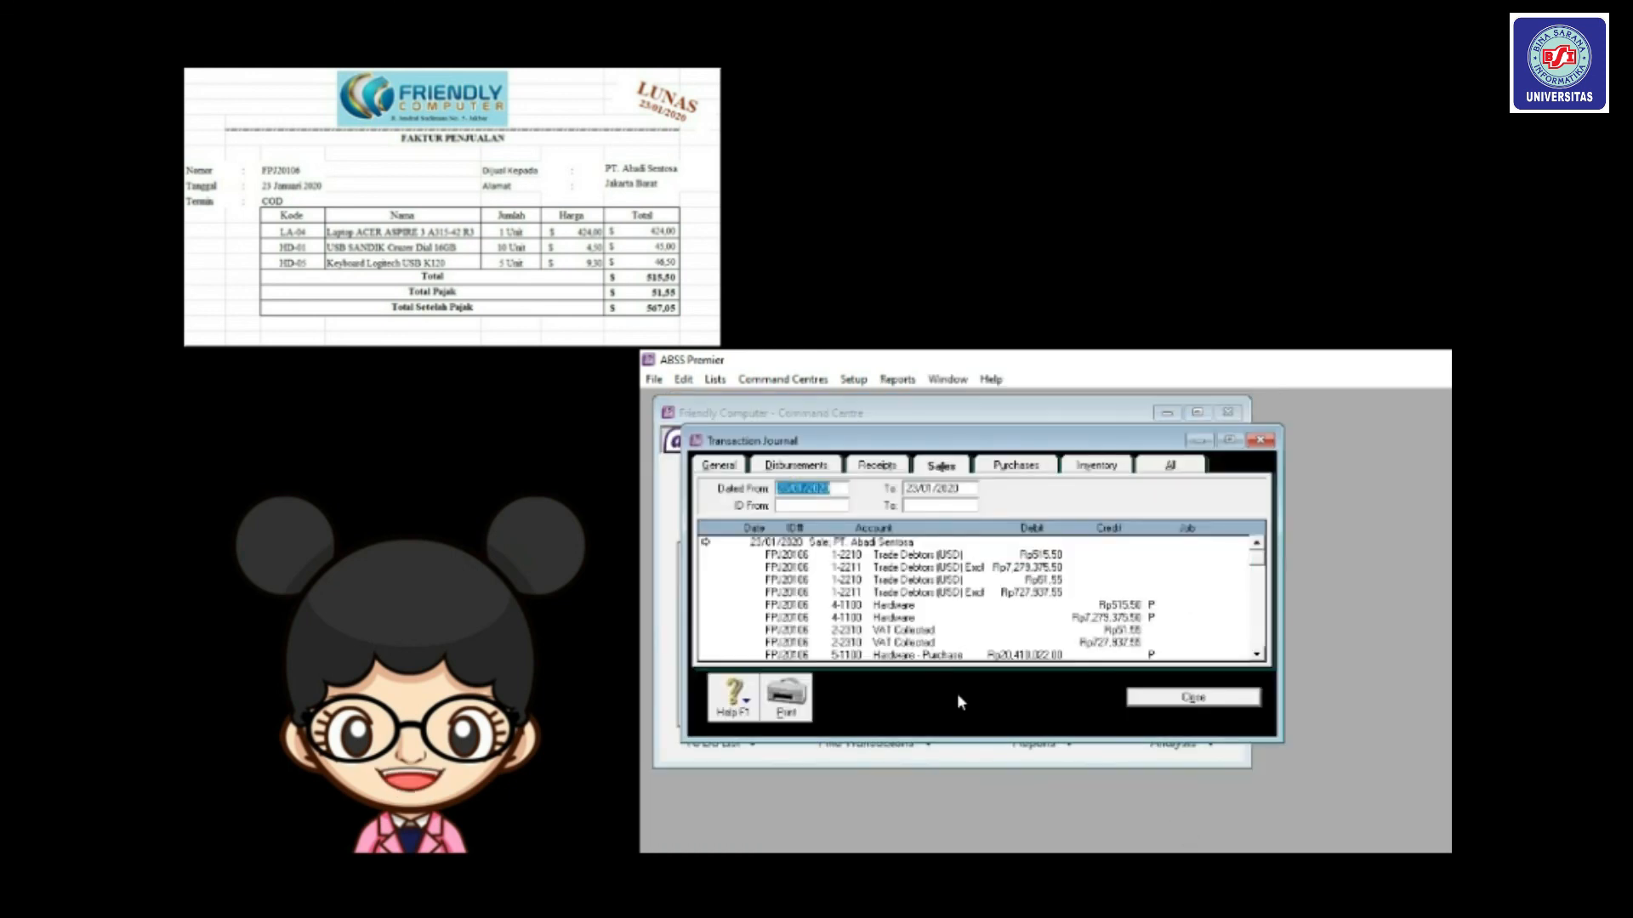
left_click(879, 467)
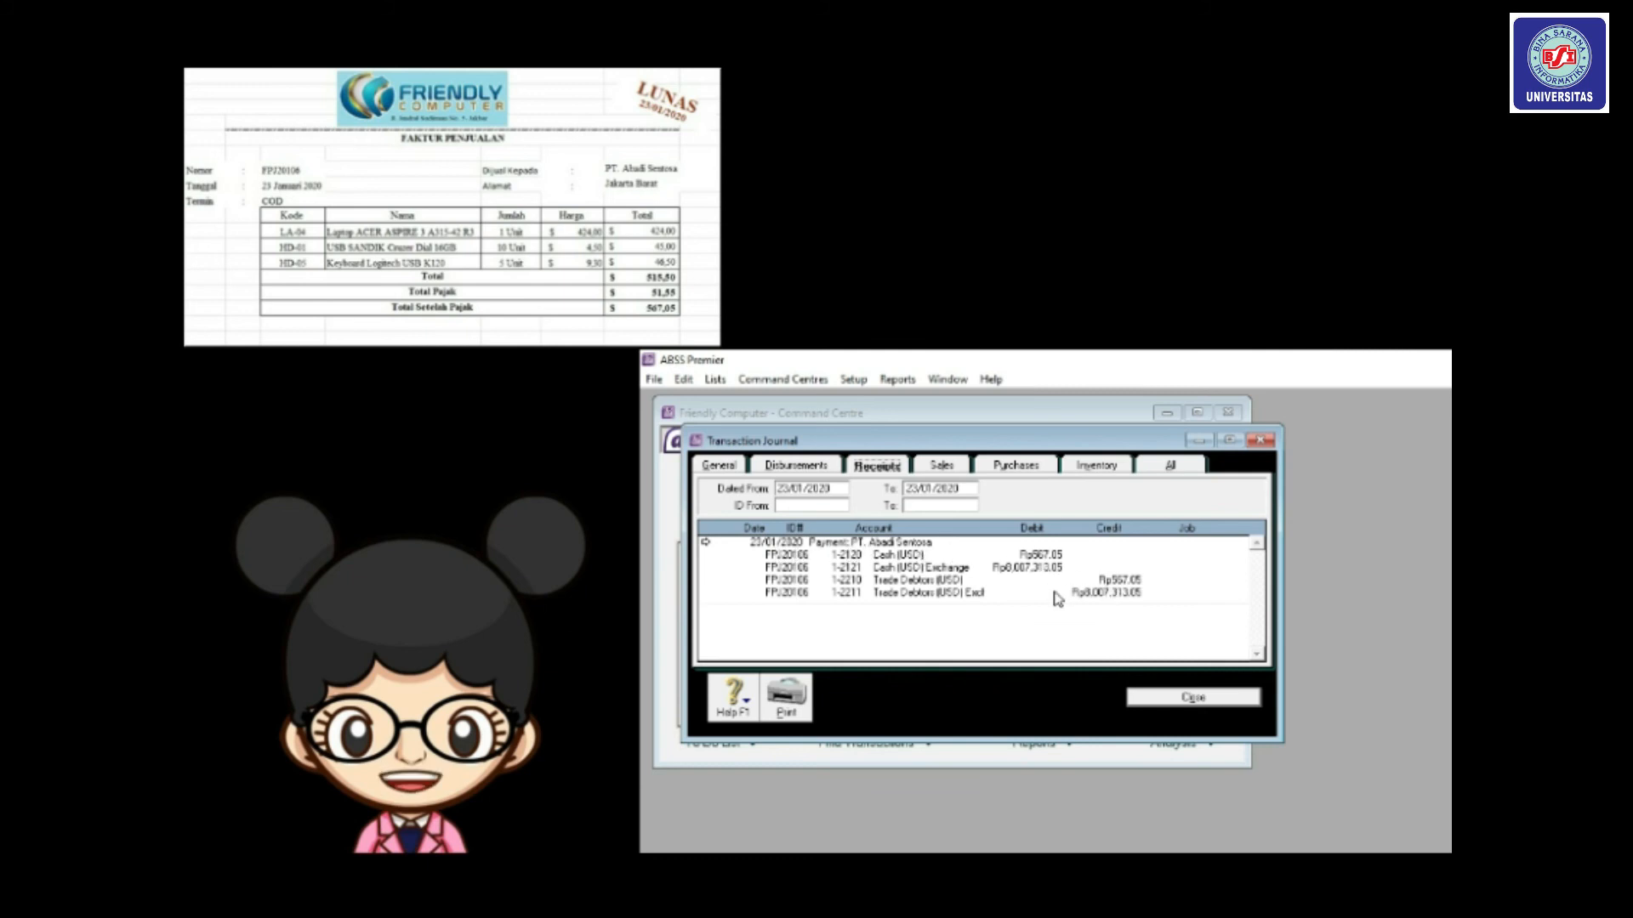
left_click(1191, 698)
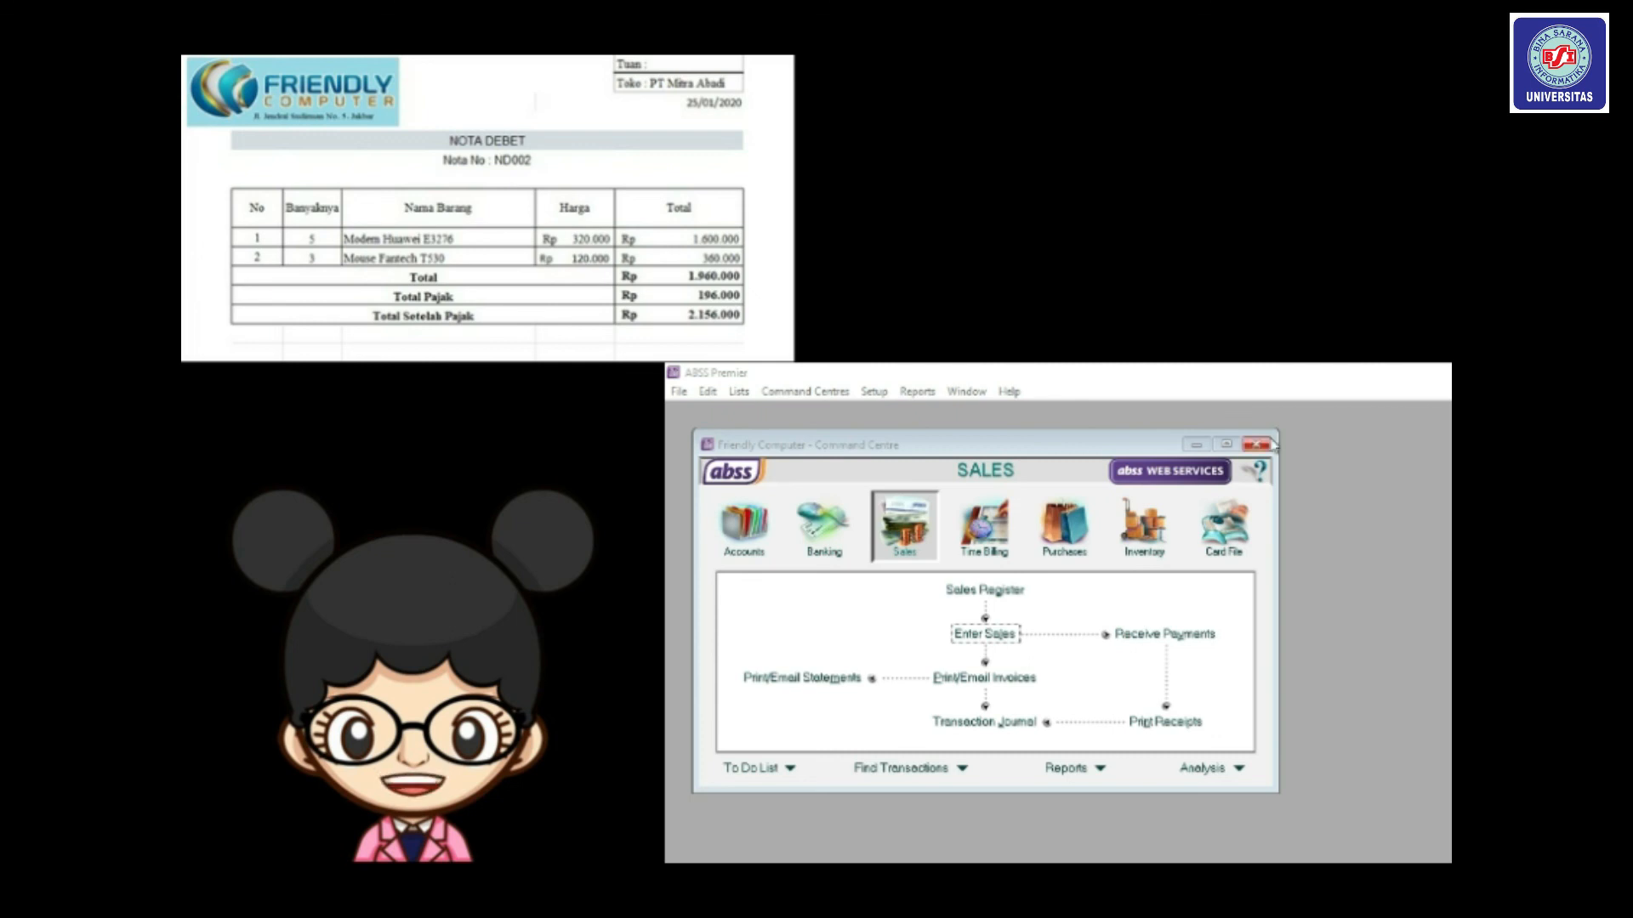
Start sales invoice ND002 for PT. Mitra Abadi and change the date's day to 25.
left_click(983, 633)
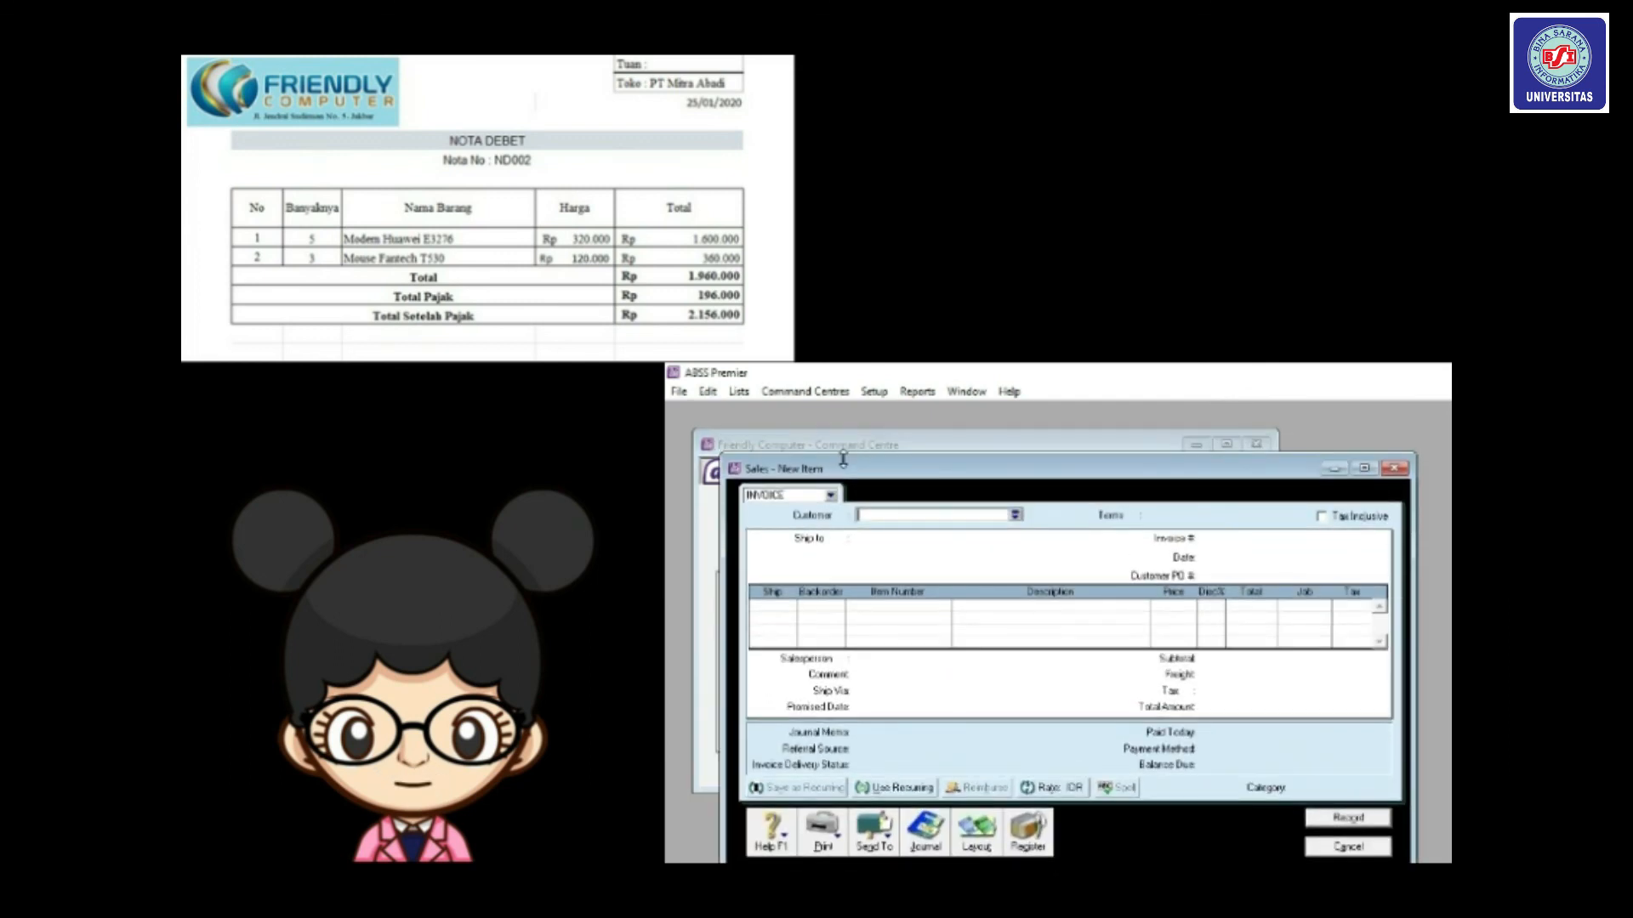
left_click_drag(798, 464, 757, 433)
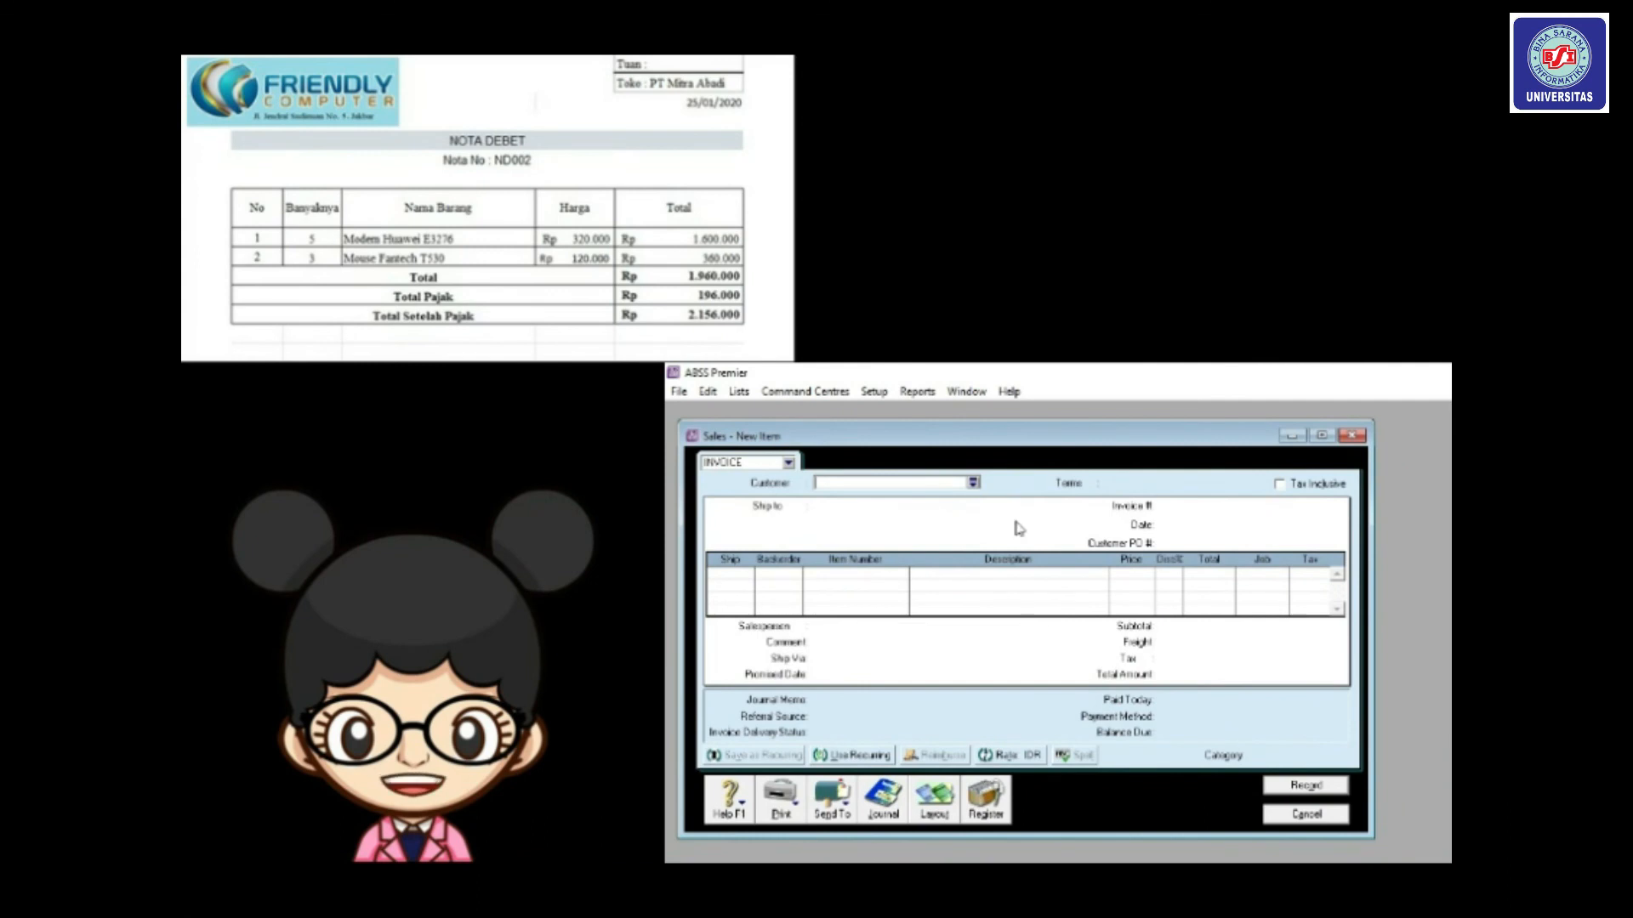
left_click(973, 483)
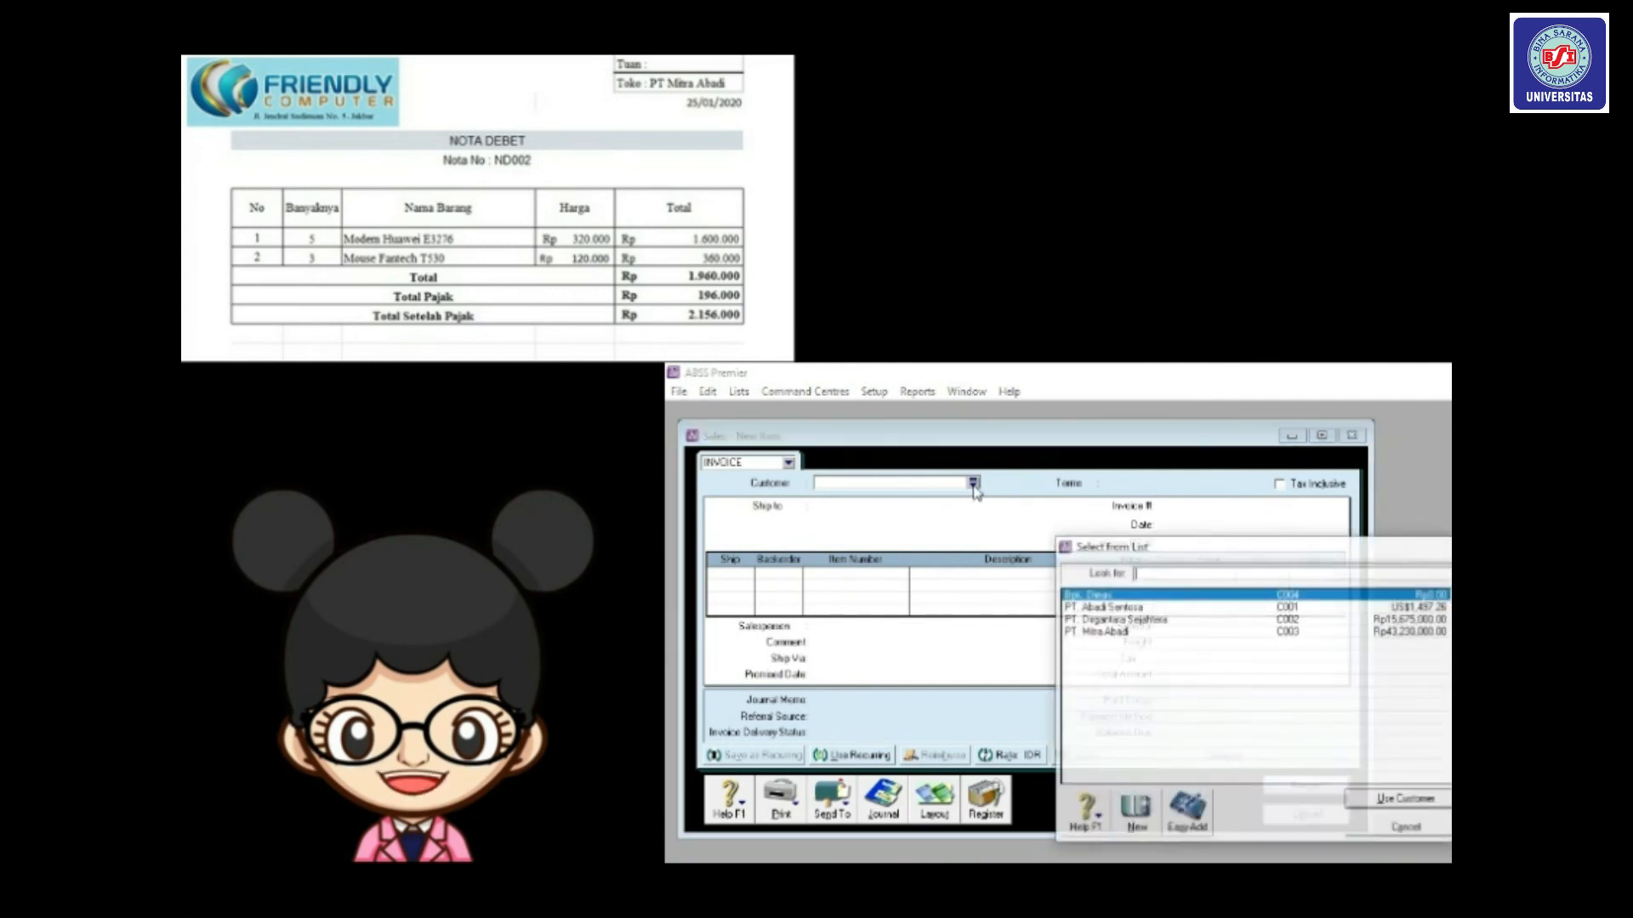
double_click(1078, 633)
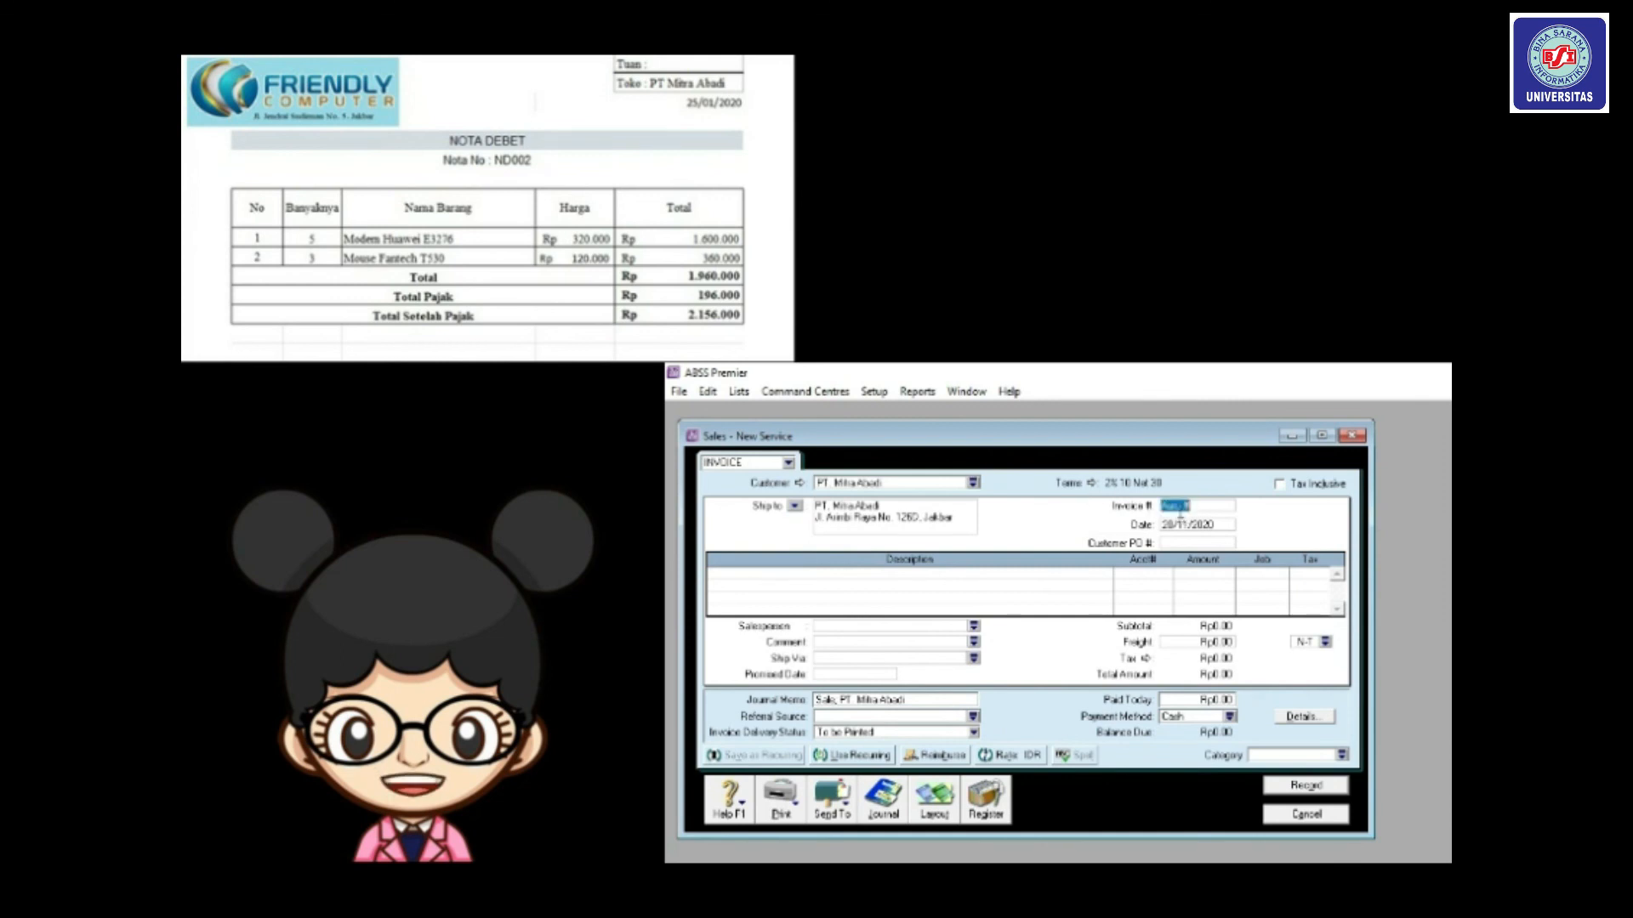
type("ND0")
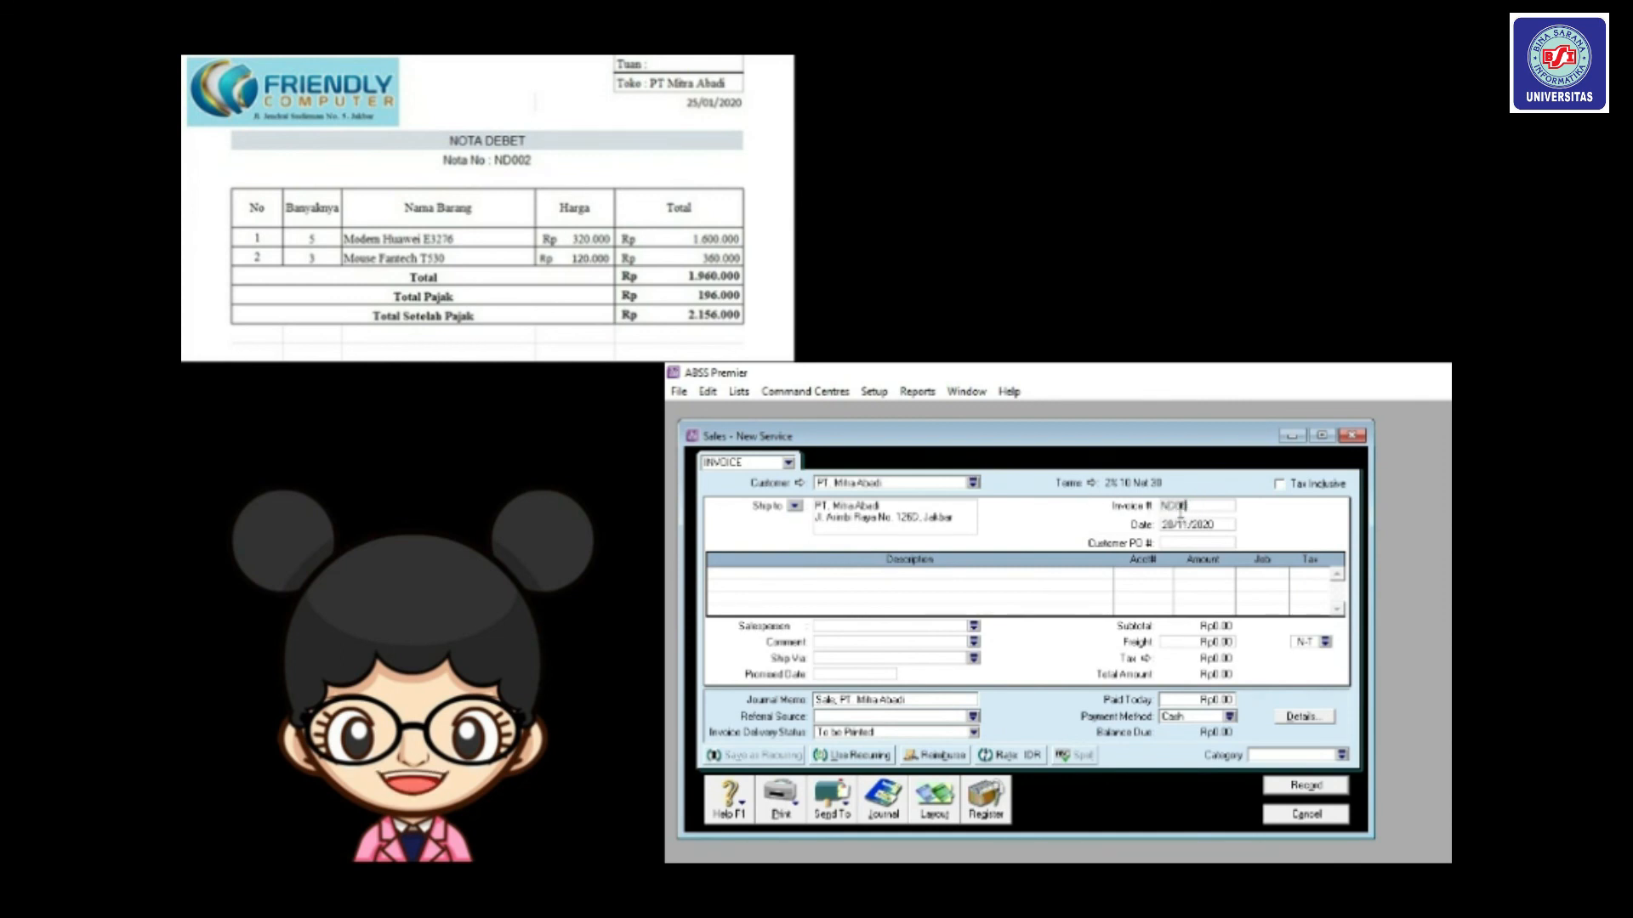
type("02")
key("Tab")
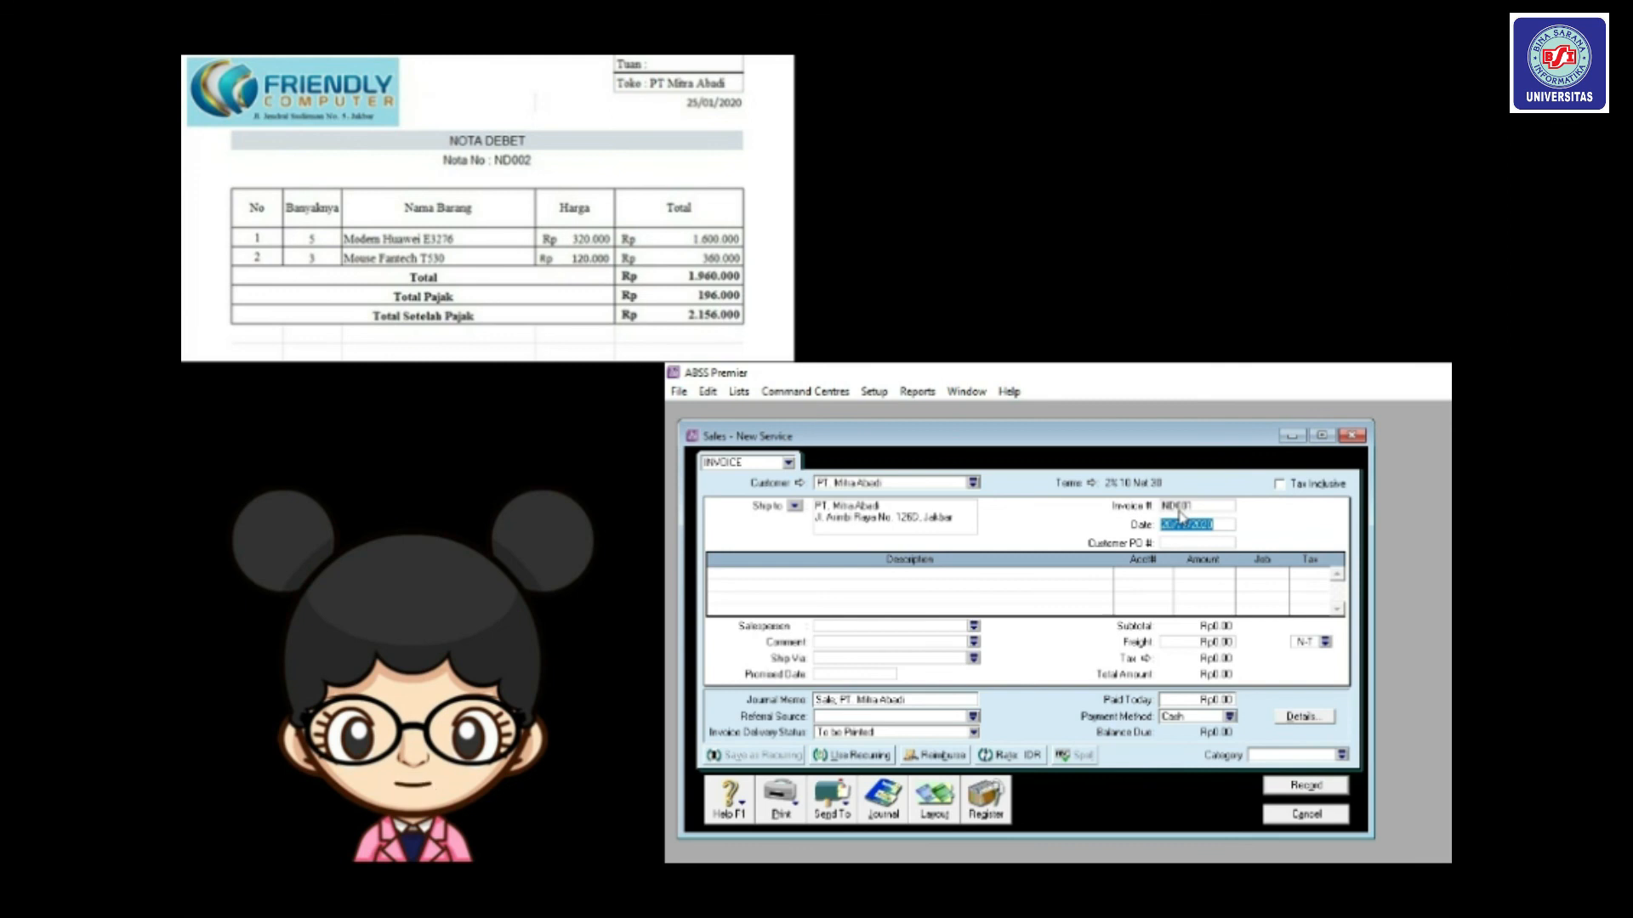
left_click(1173, 522)
key("BackSpace")
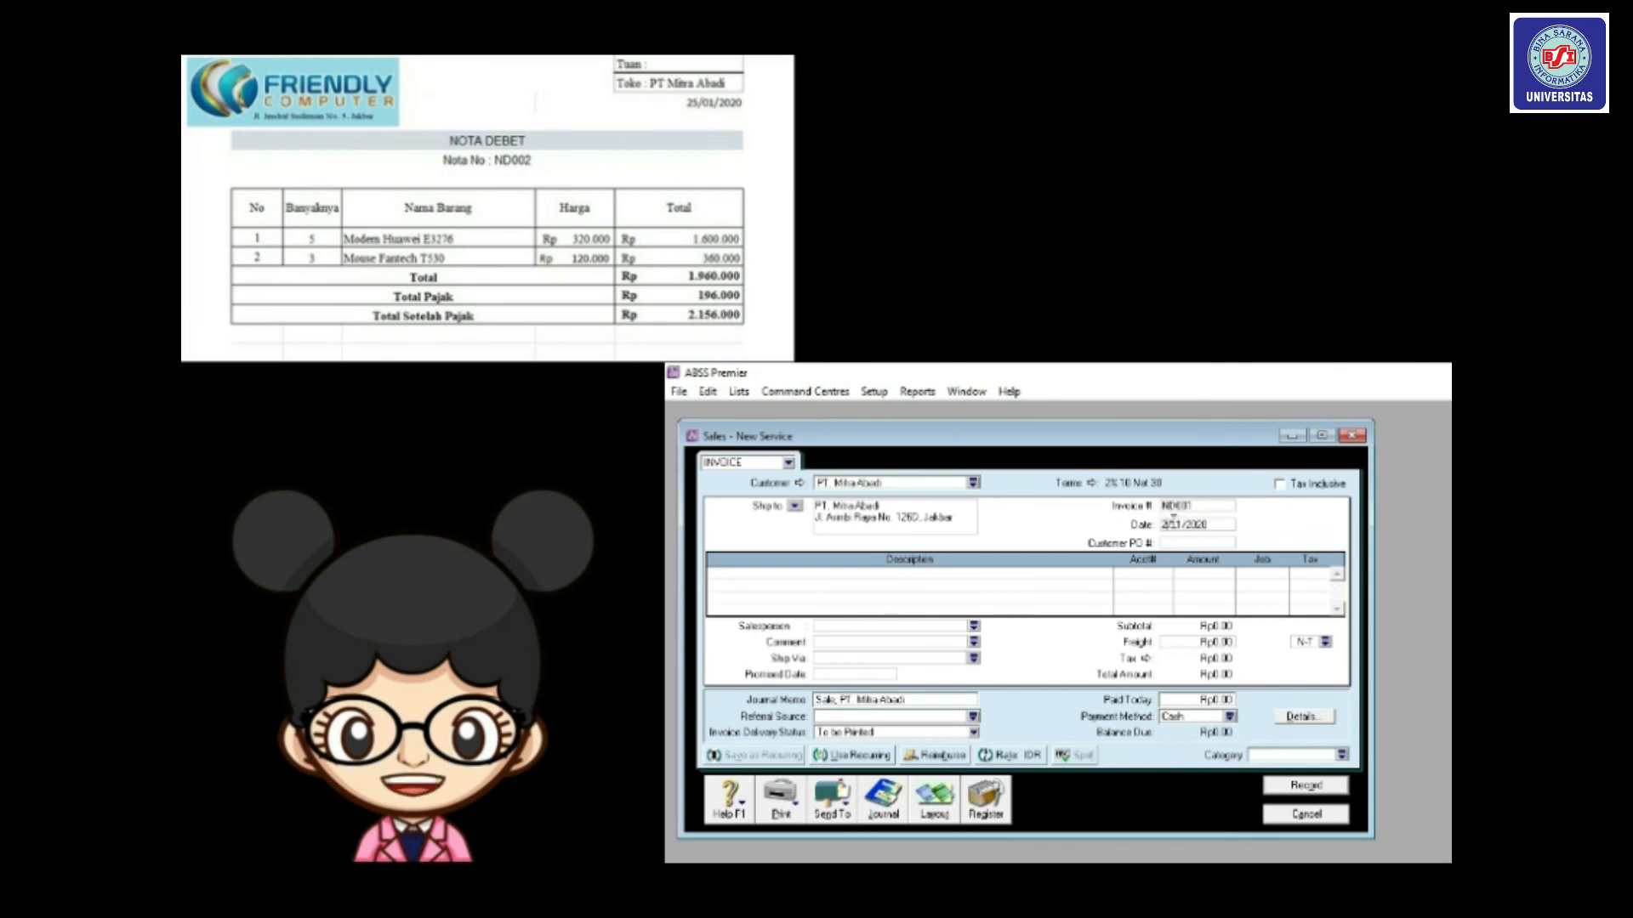
type("5")
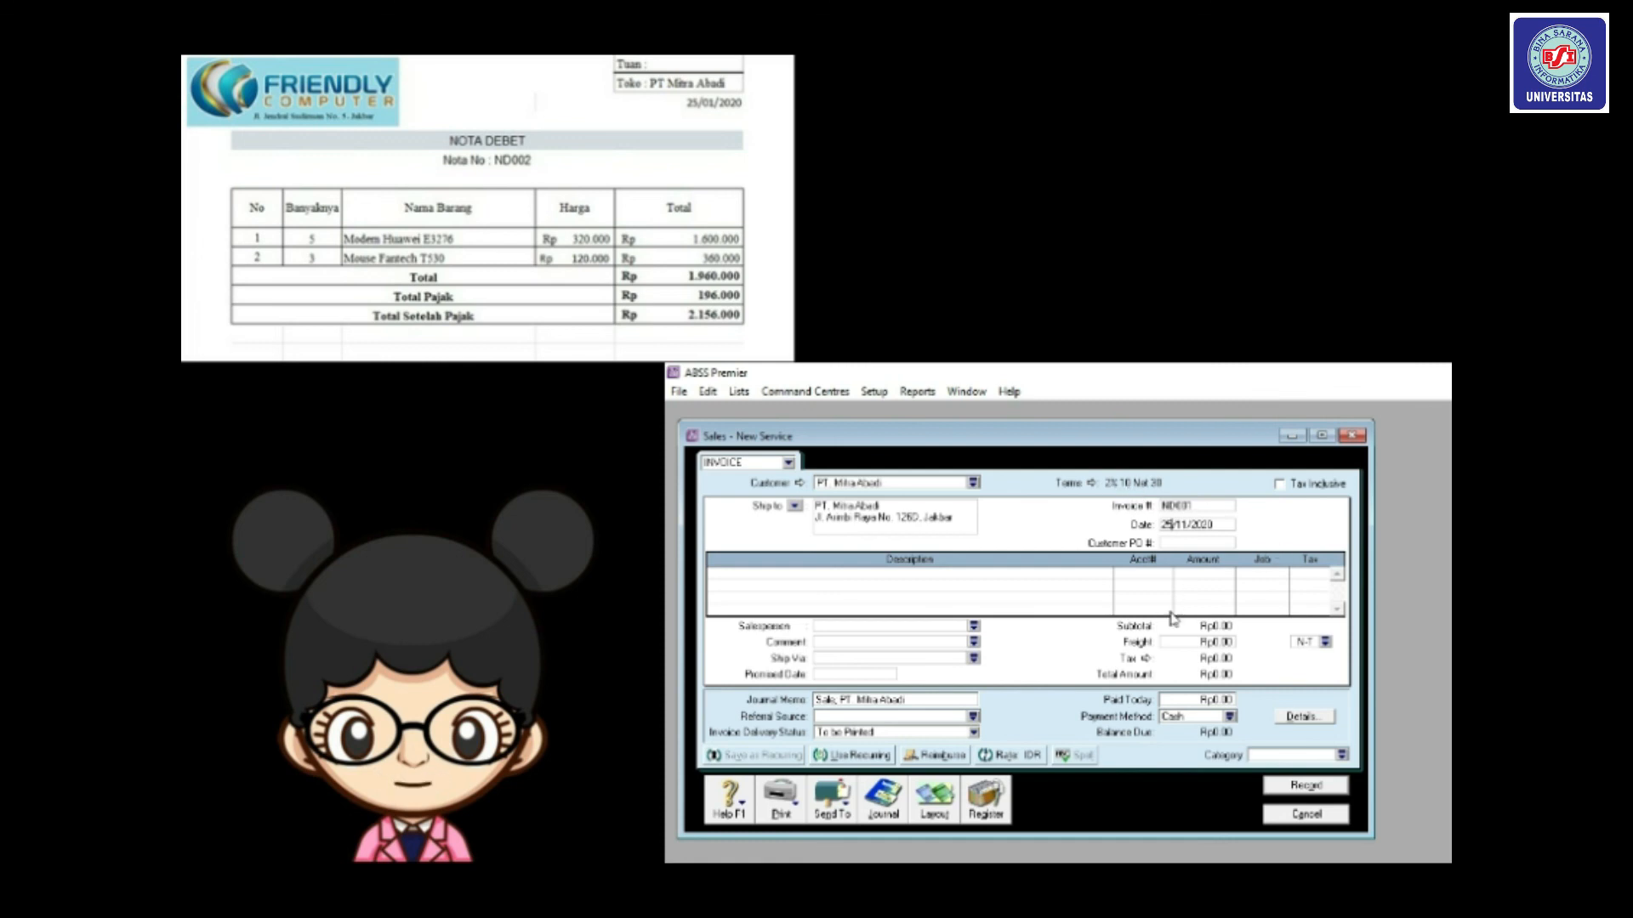
Switch the invoice to the Item layout and correct the date to 25/01/2020.
left_click(935, 801)
left_click_drag(1112, 616, 1045, 550)
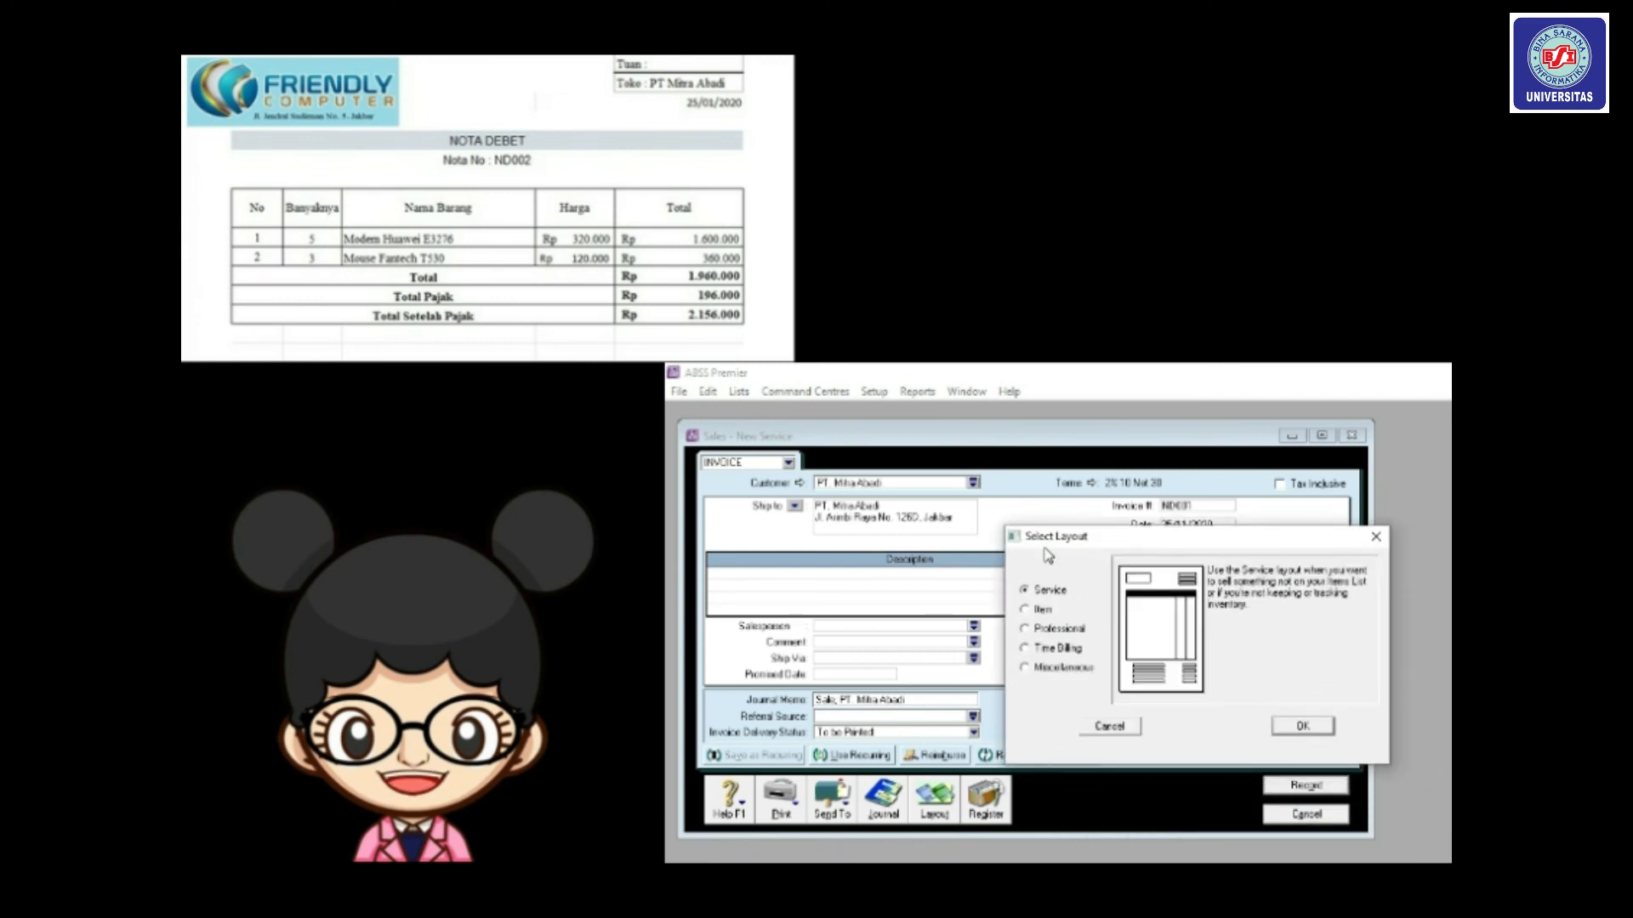
left_click(1025, 610)
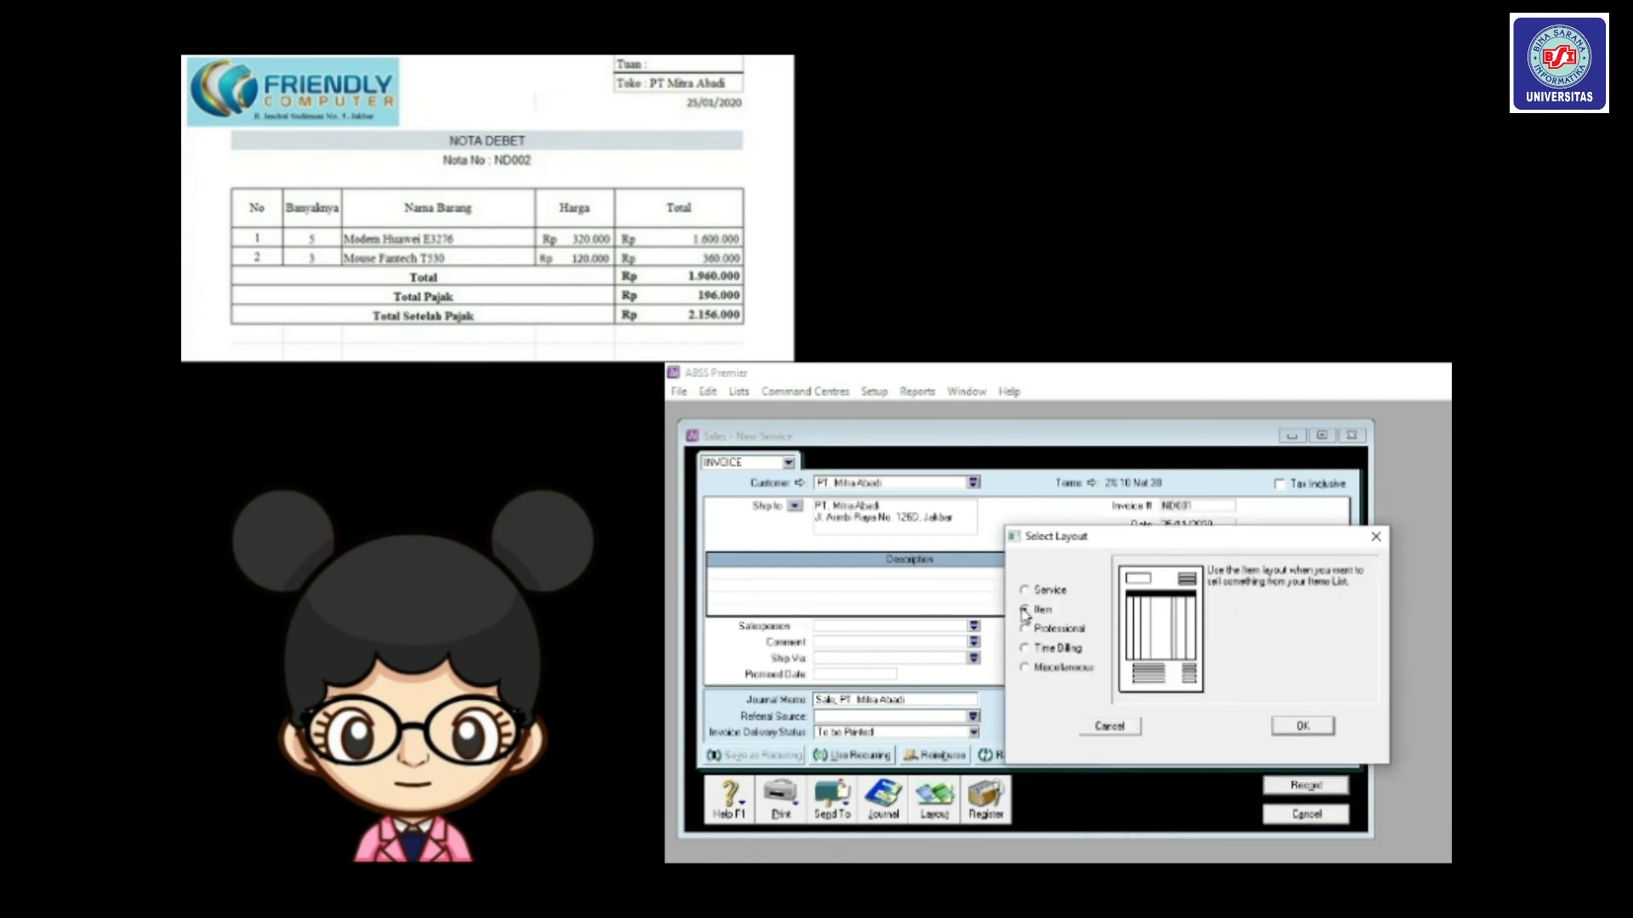
left_click(1290, 735)
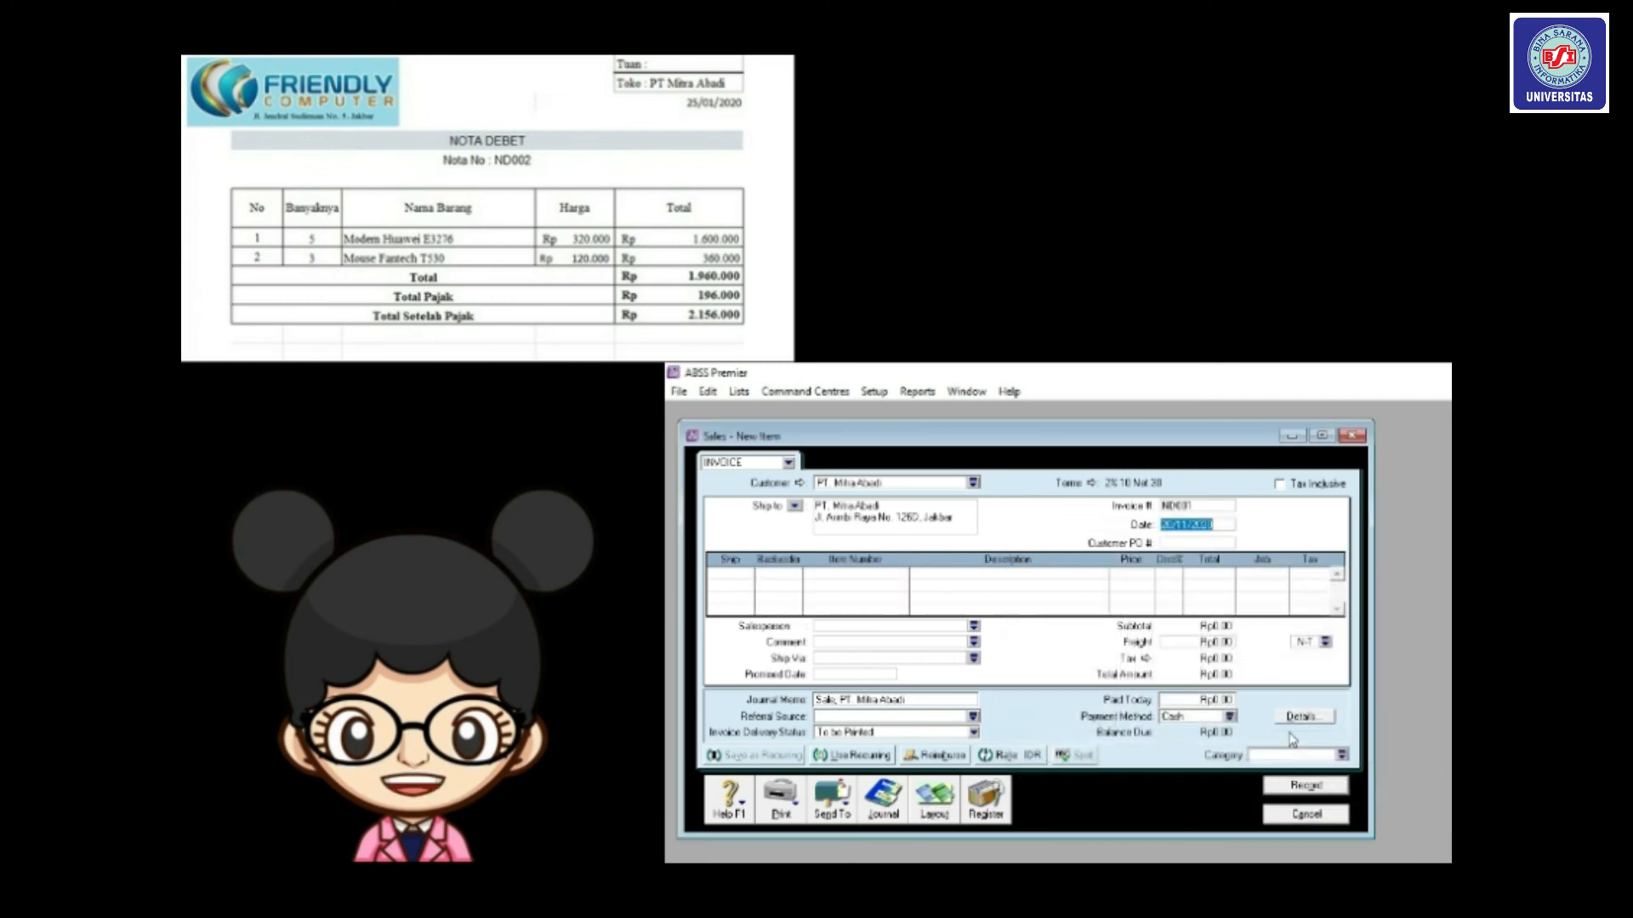
left_click(1172, 524)
key("BackSpace")
type("0")
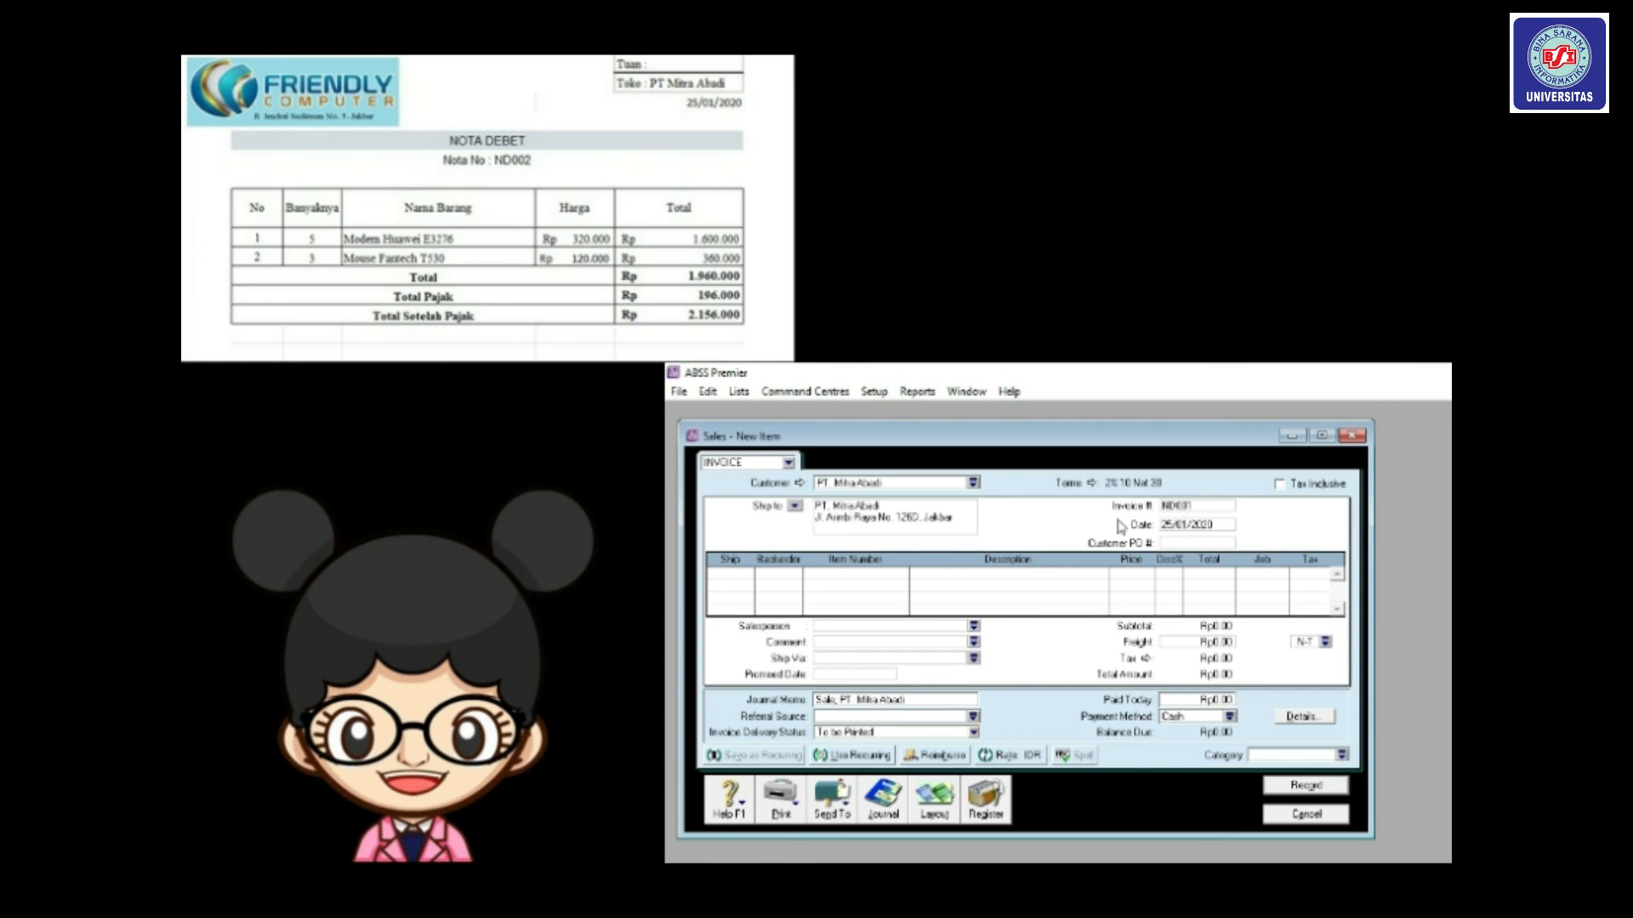
left_click(754, 572)
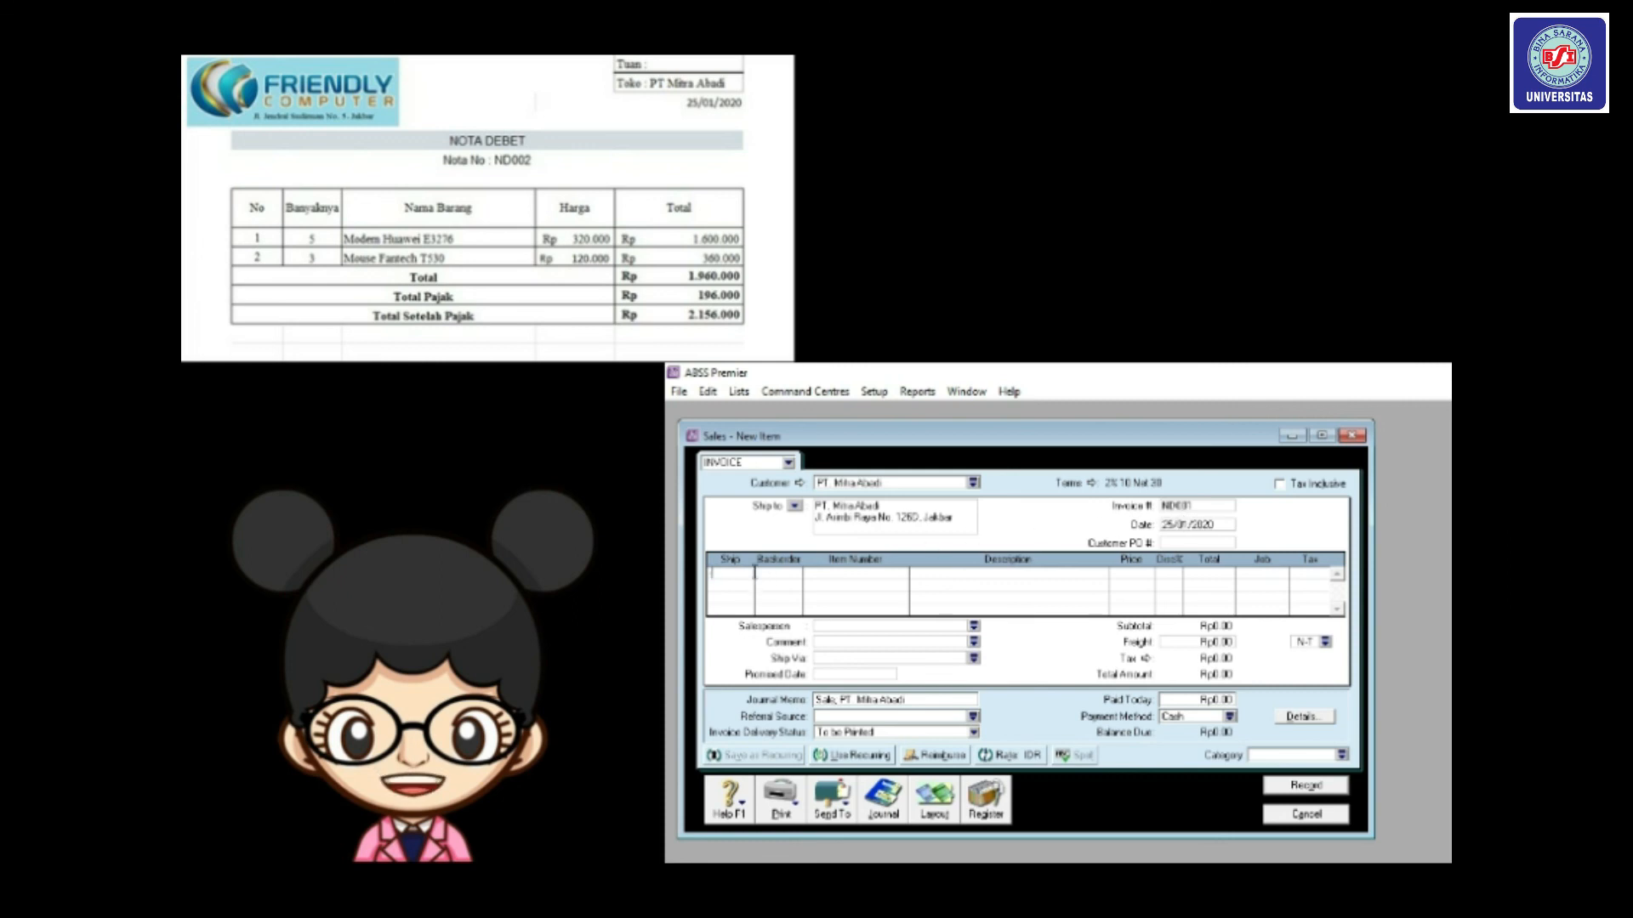
Fill the first line with quantity 5 of the modem item, job P and tax code PPN.
type("5")
key("Tab")
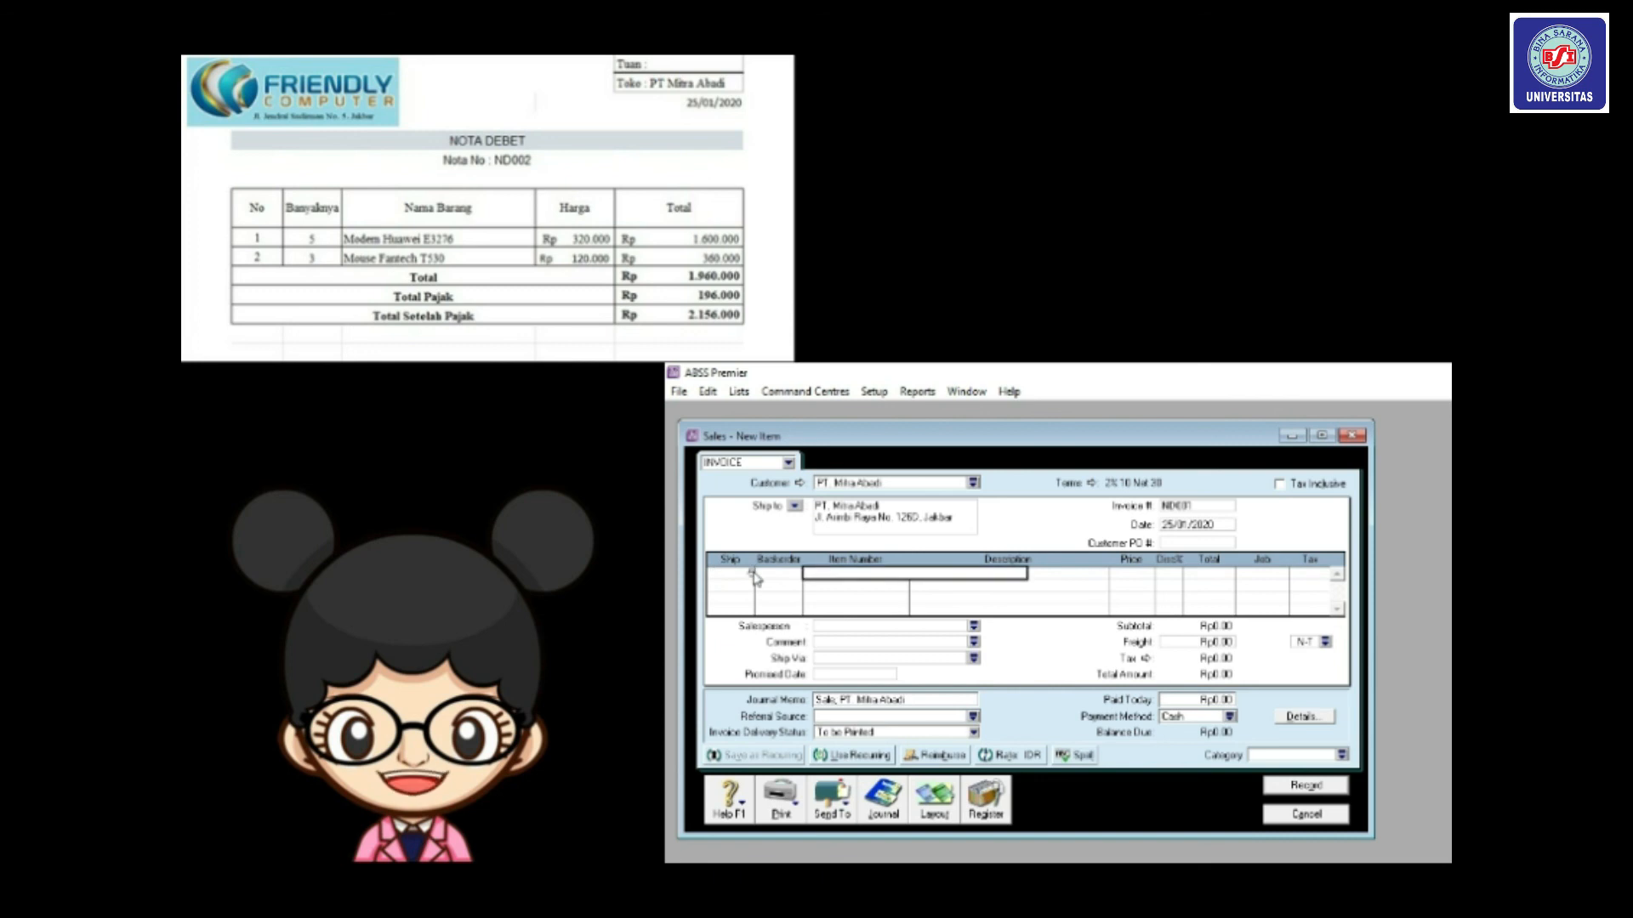
type("HD01")
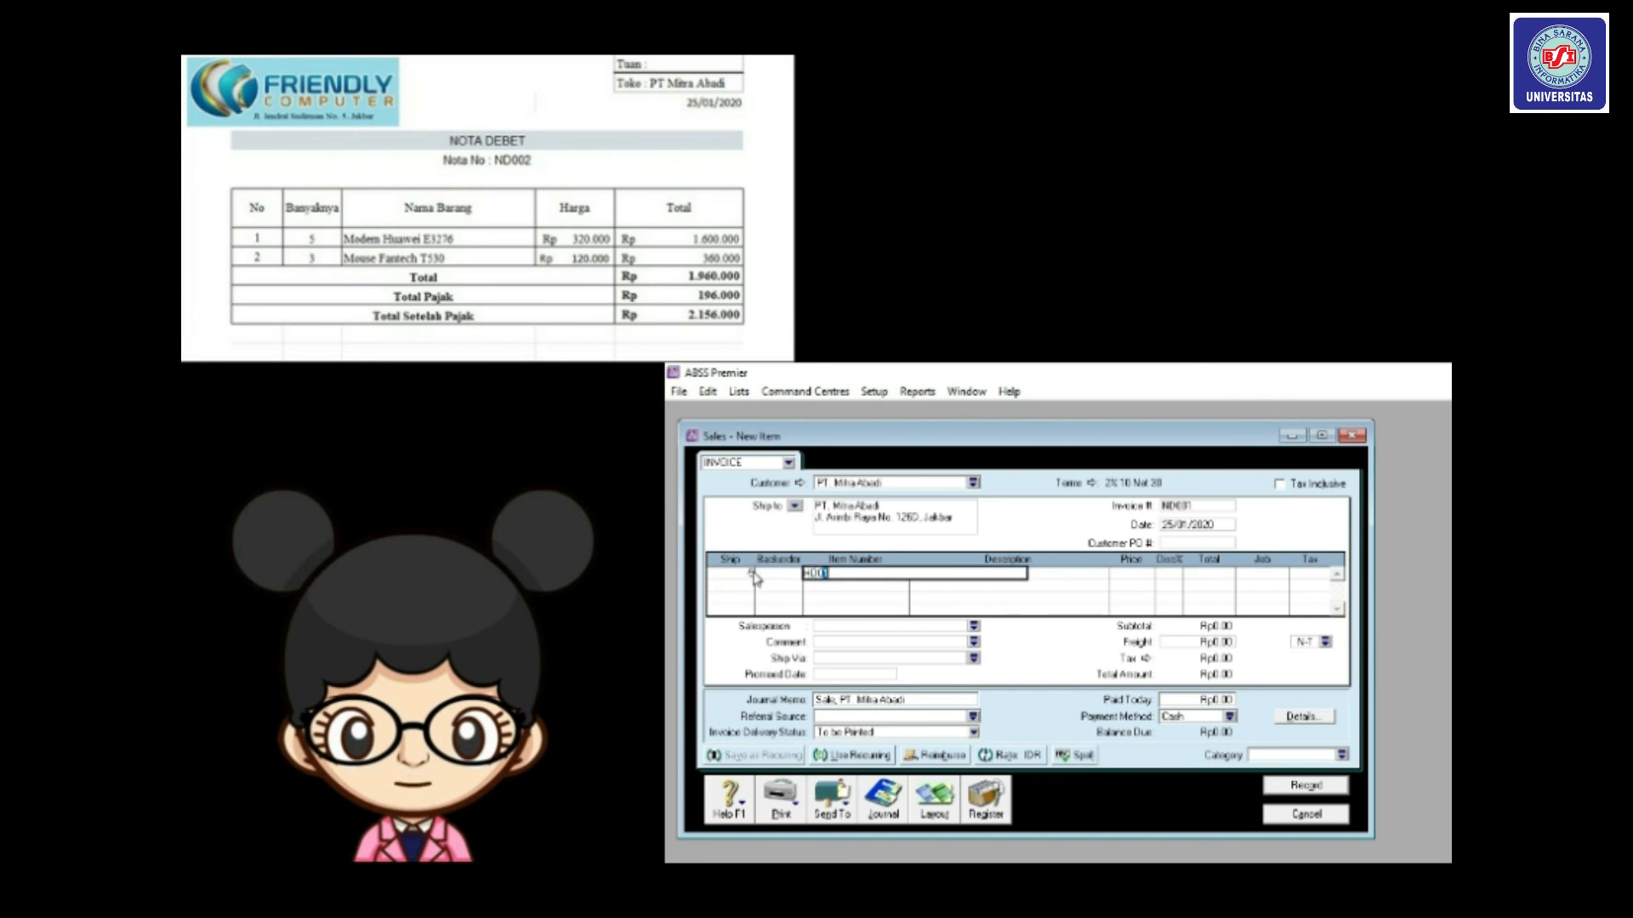
key("Tab")
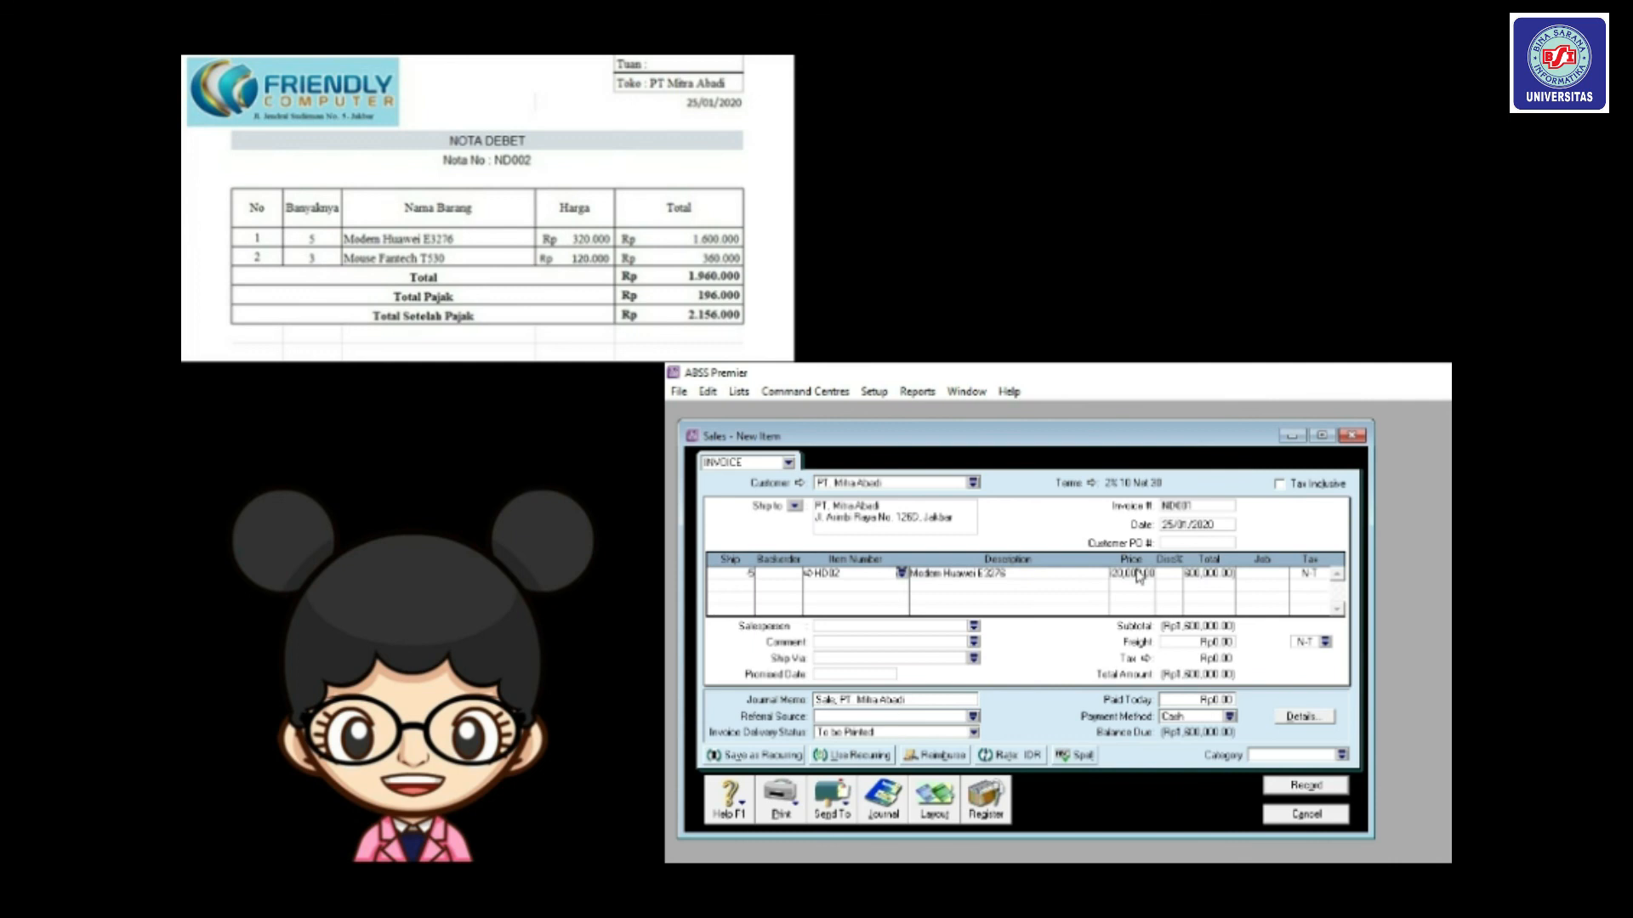
left_click(1280, 576)
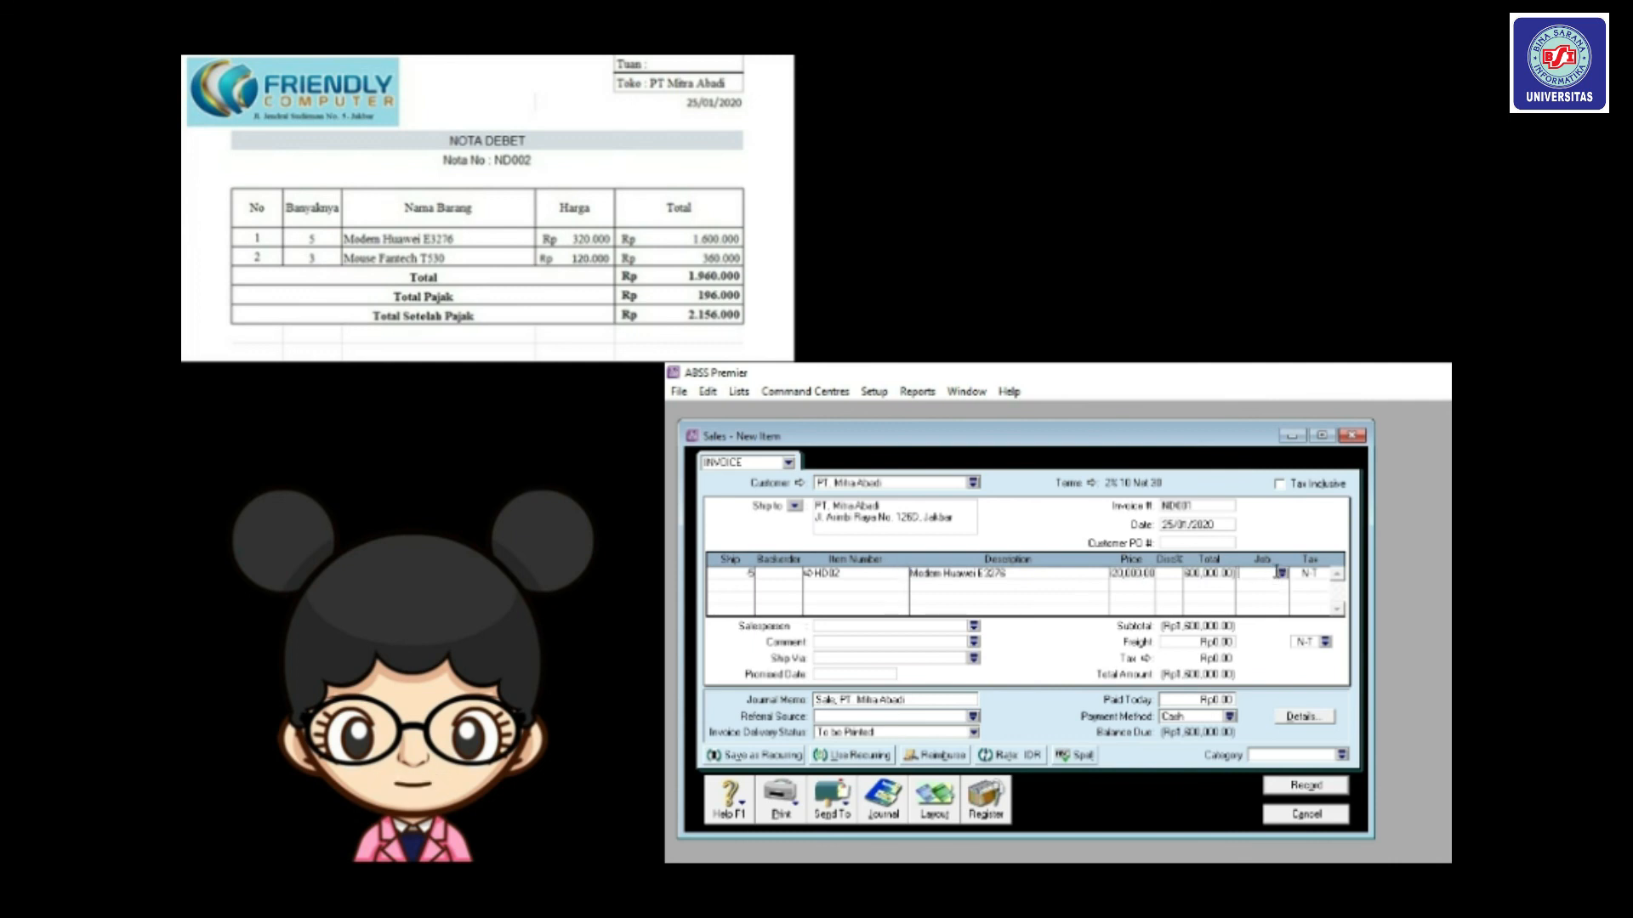
left_click(1282, 575)
double_click(1195, 610)
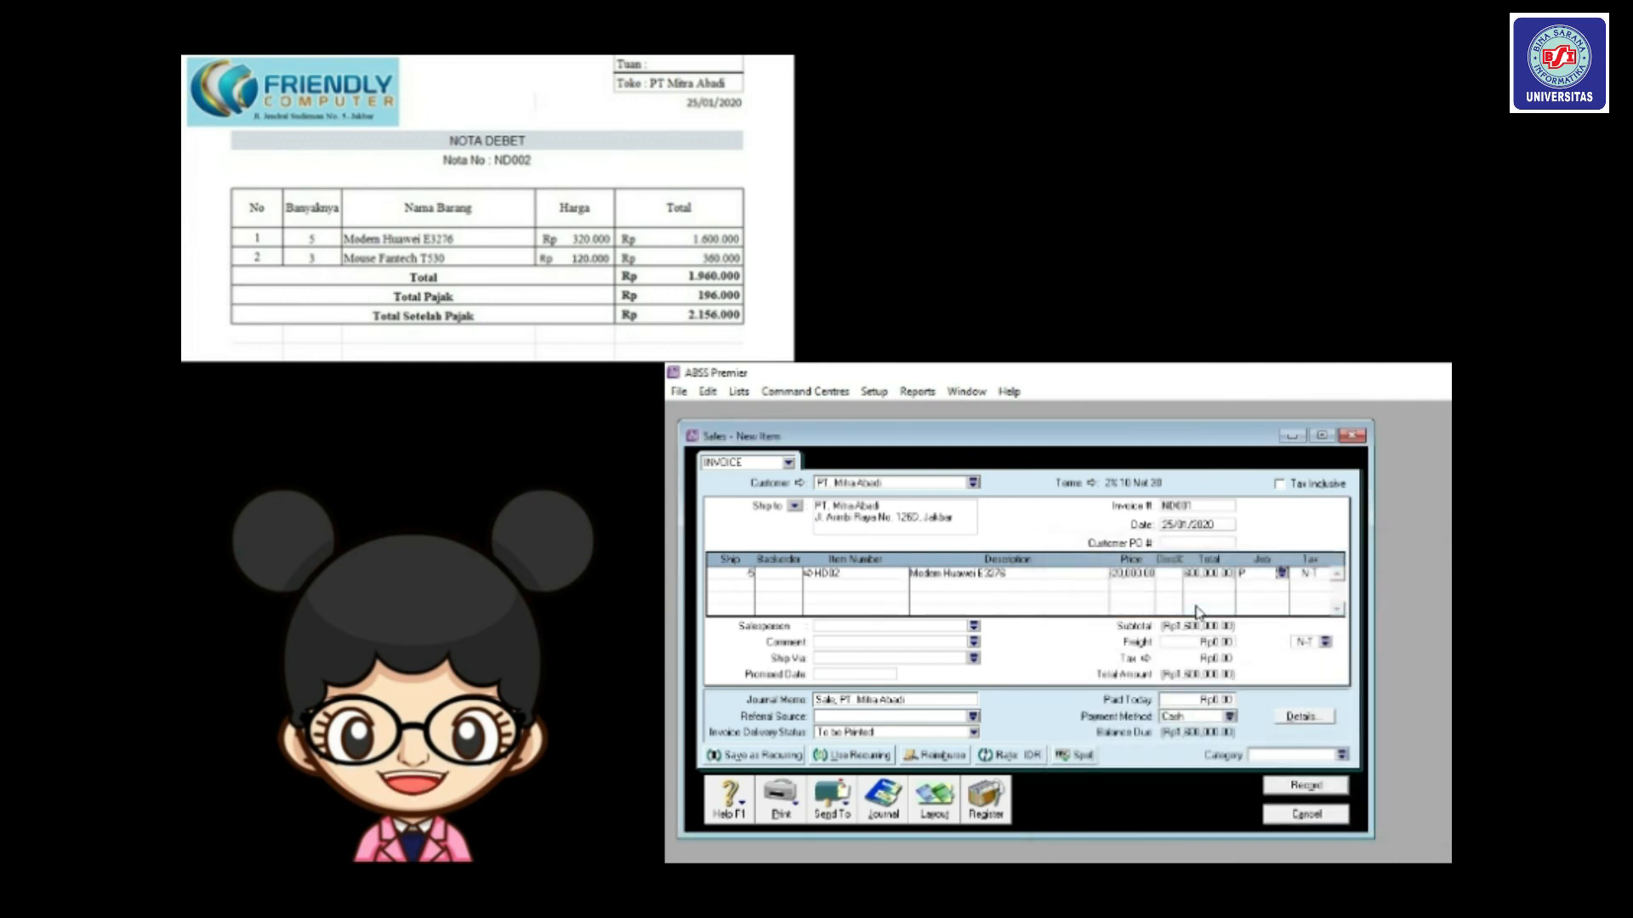
left_click(1327, 576)
left_click(1319, 574)
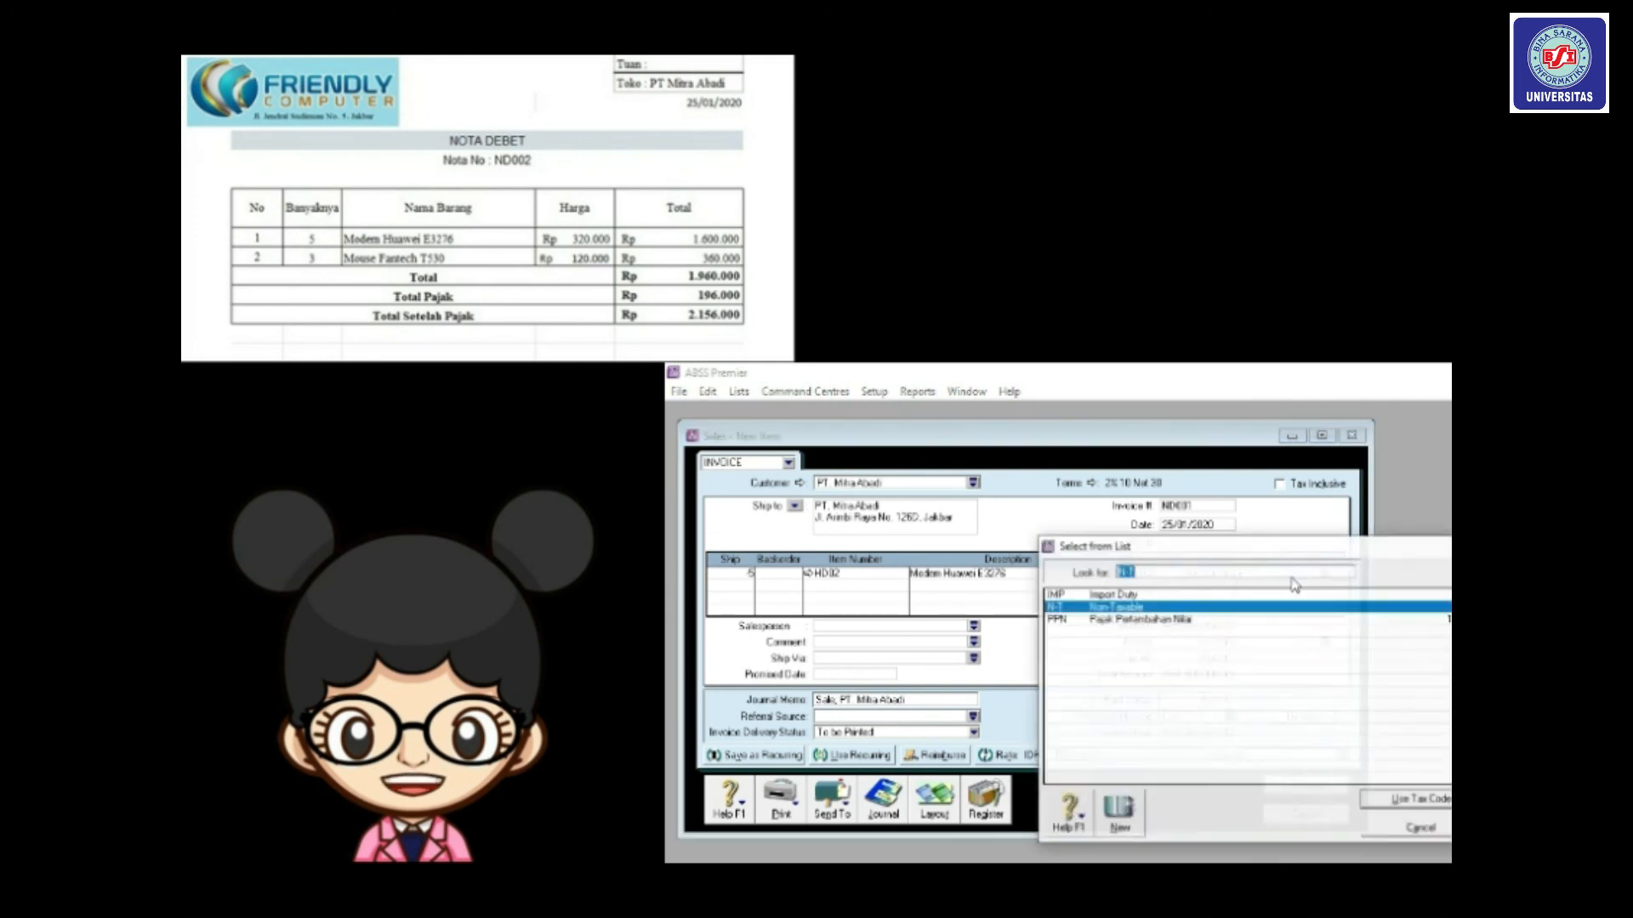
double_click(1178, 621)
Add a second line of -3 Mouse Fantech T530 (HD03) with job P and tax code PPN.
key("Tab")
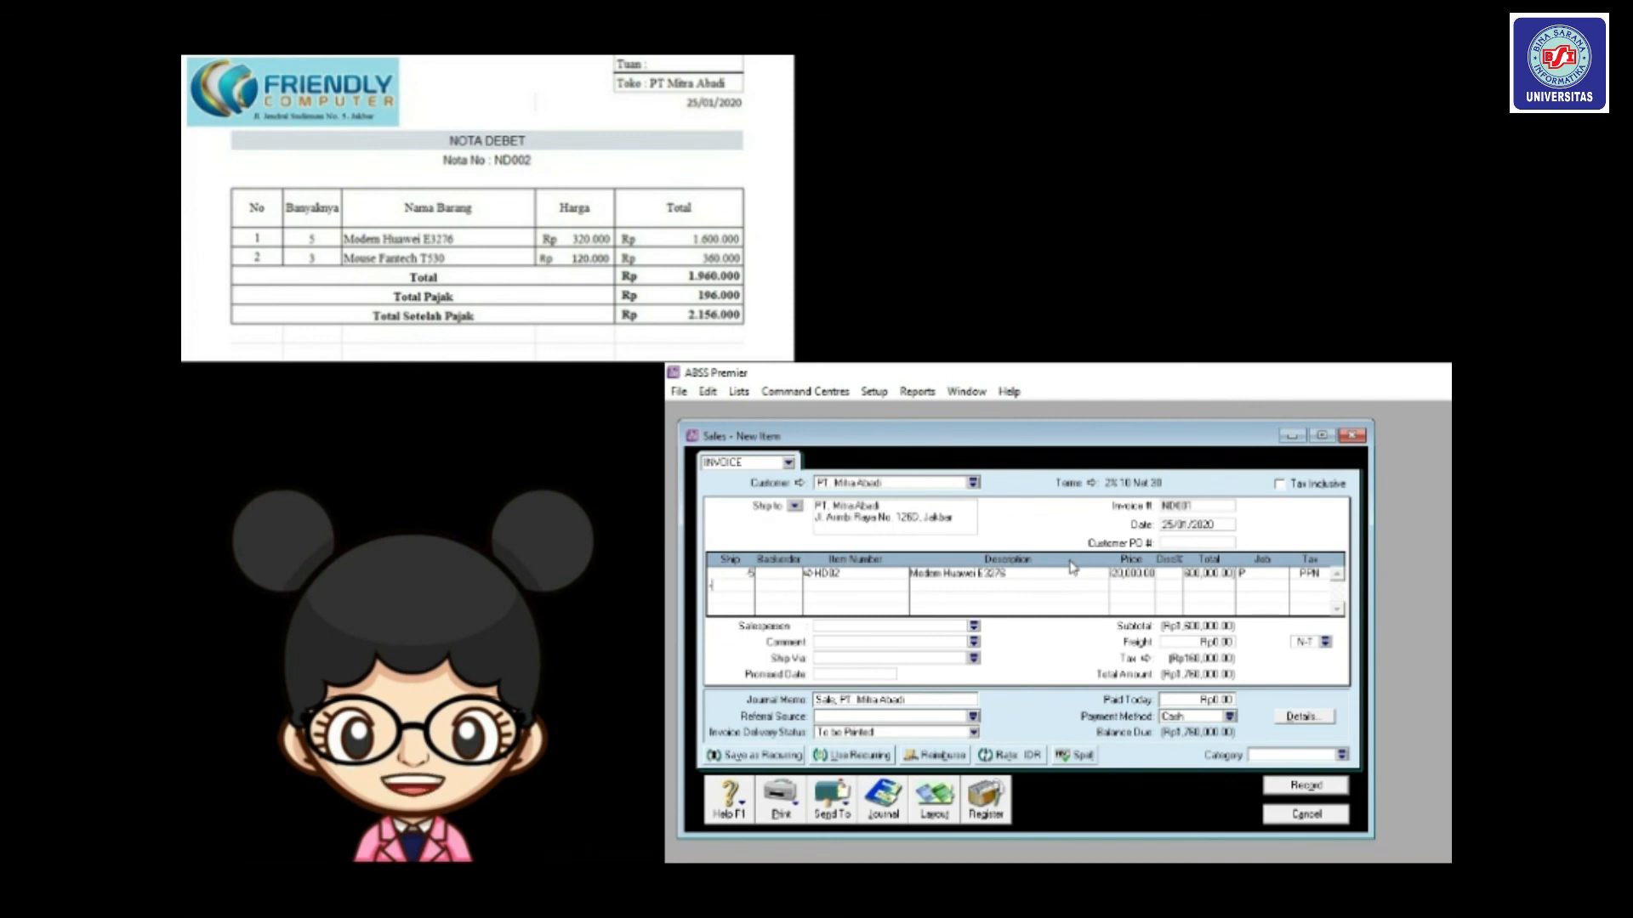
key("Tab")
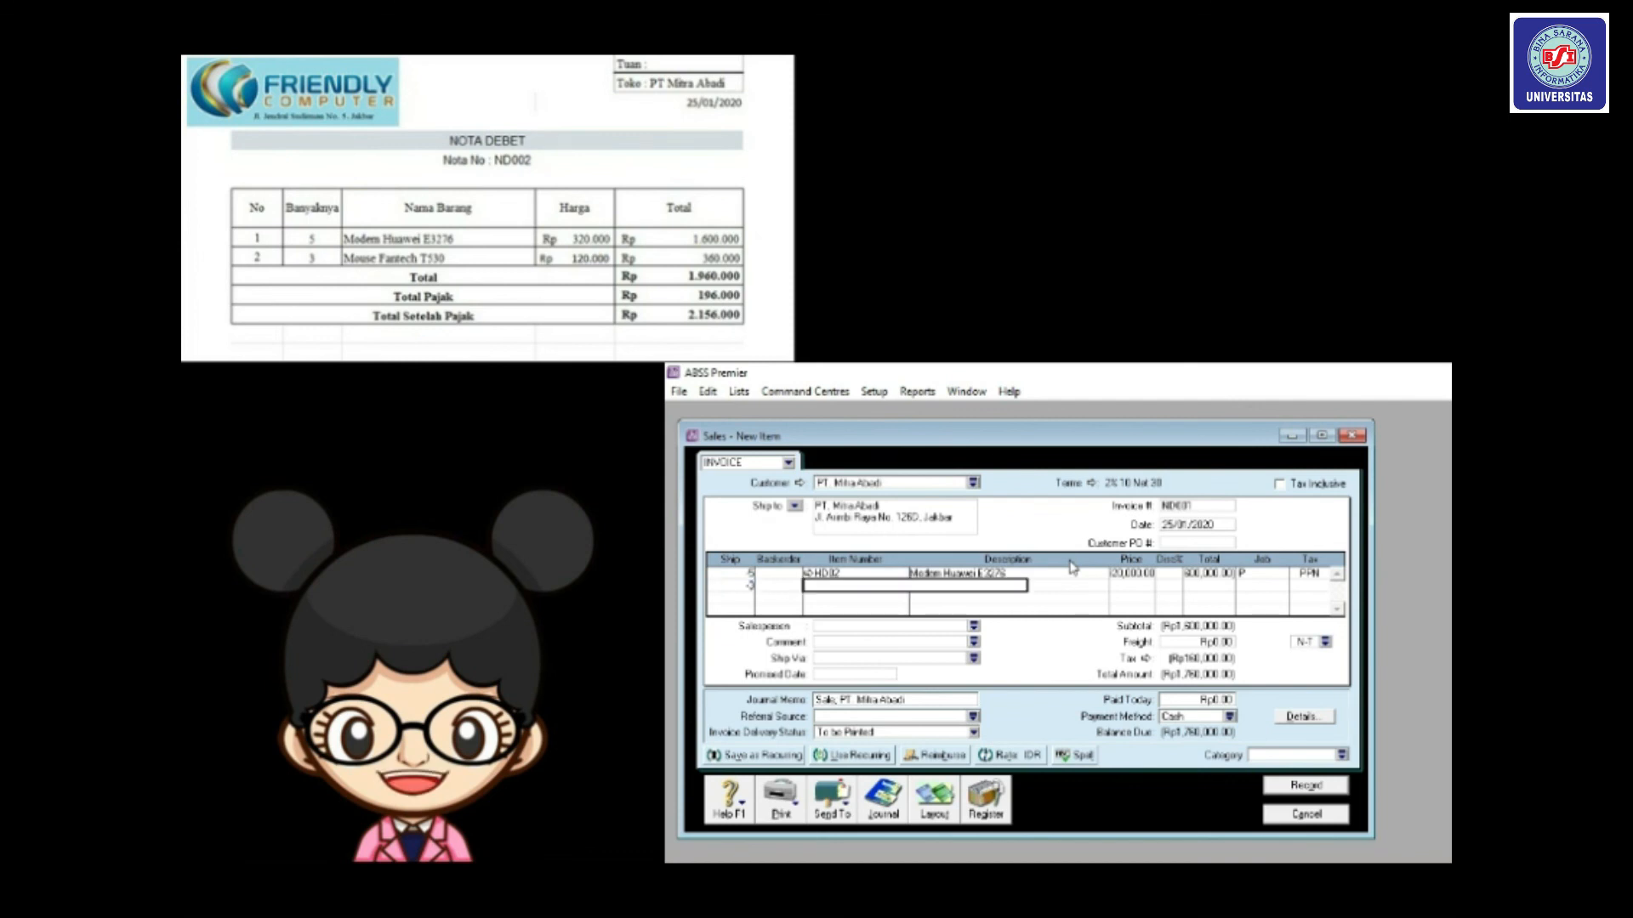
type("HD00")
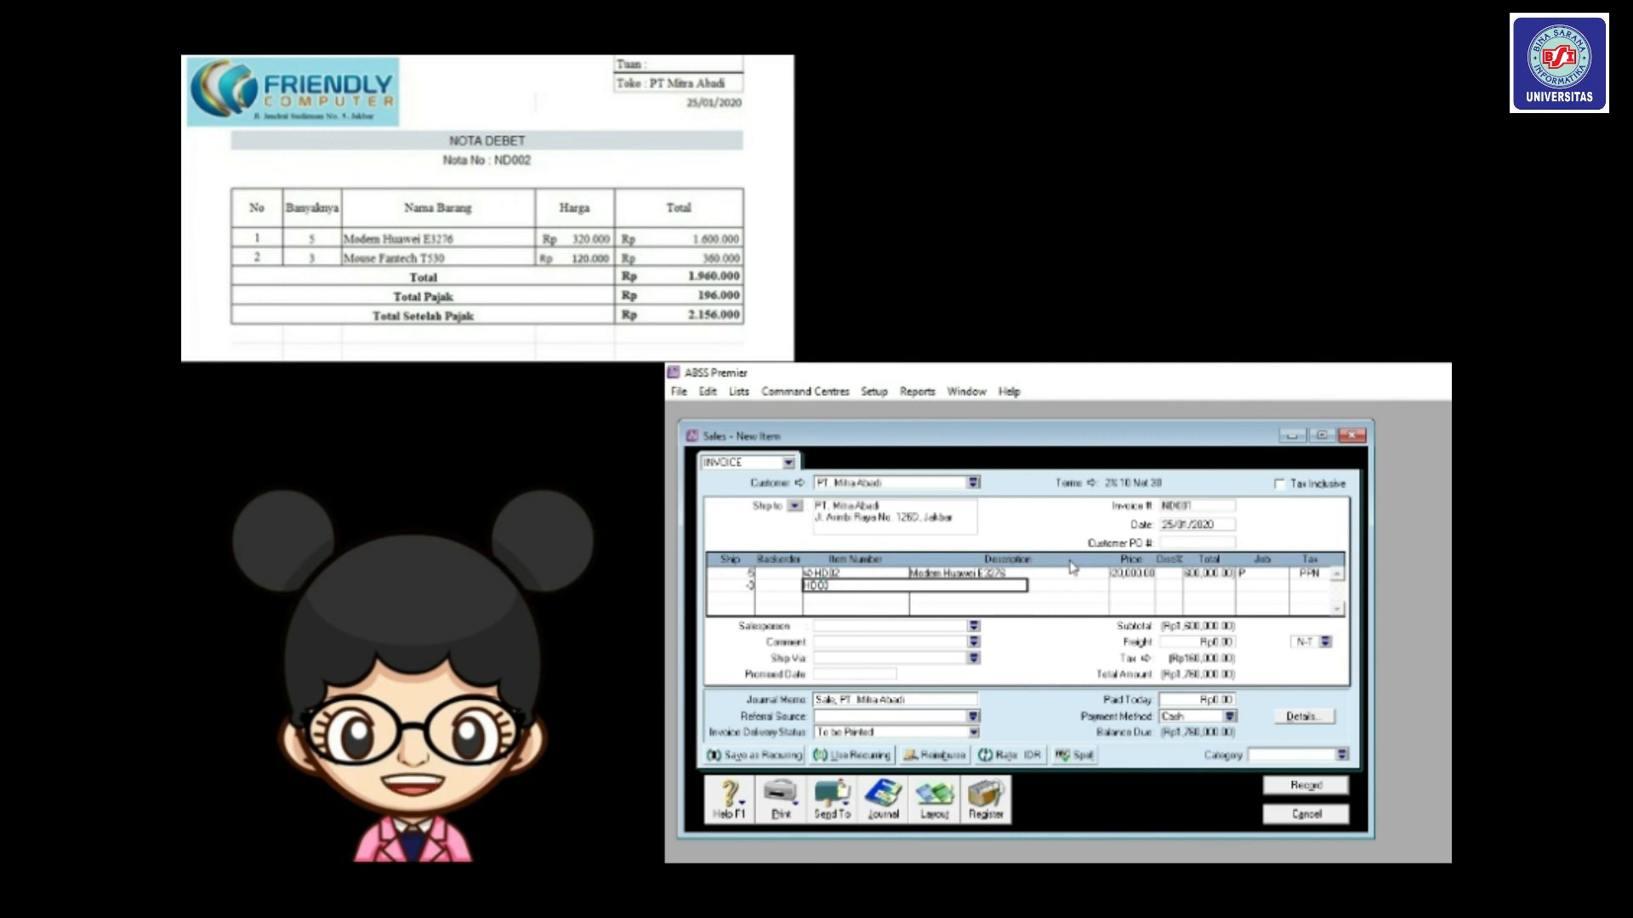
key("Tab")
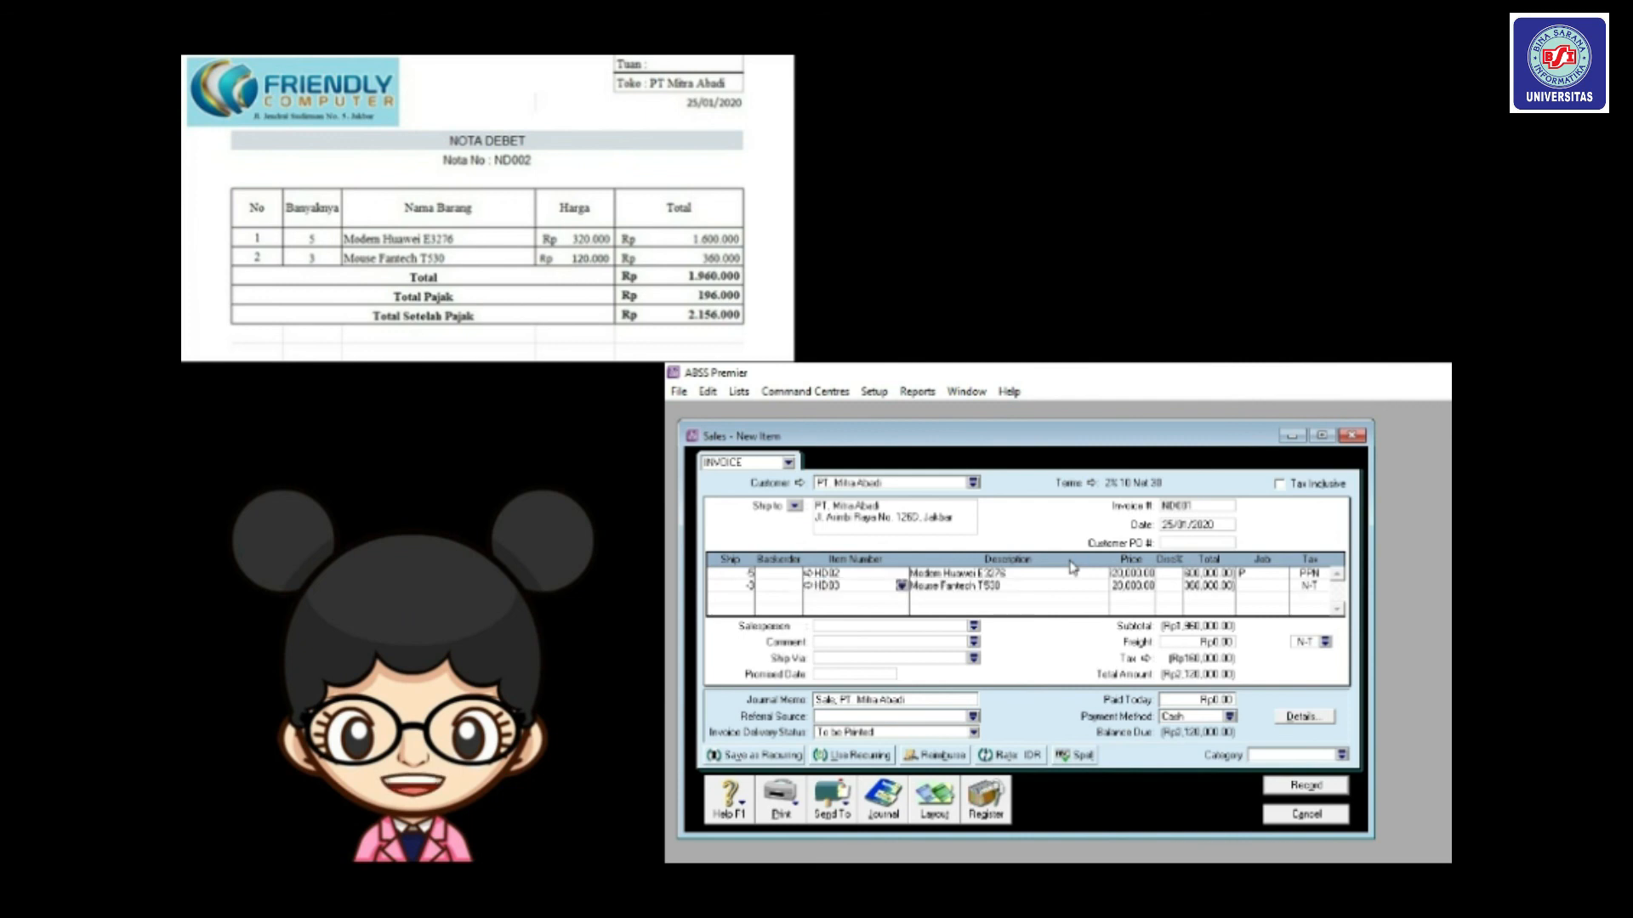
left_click(1263, 589)
left_click(1282, 586)
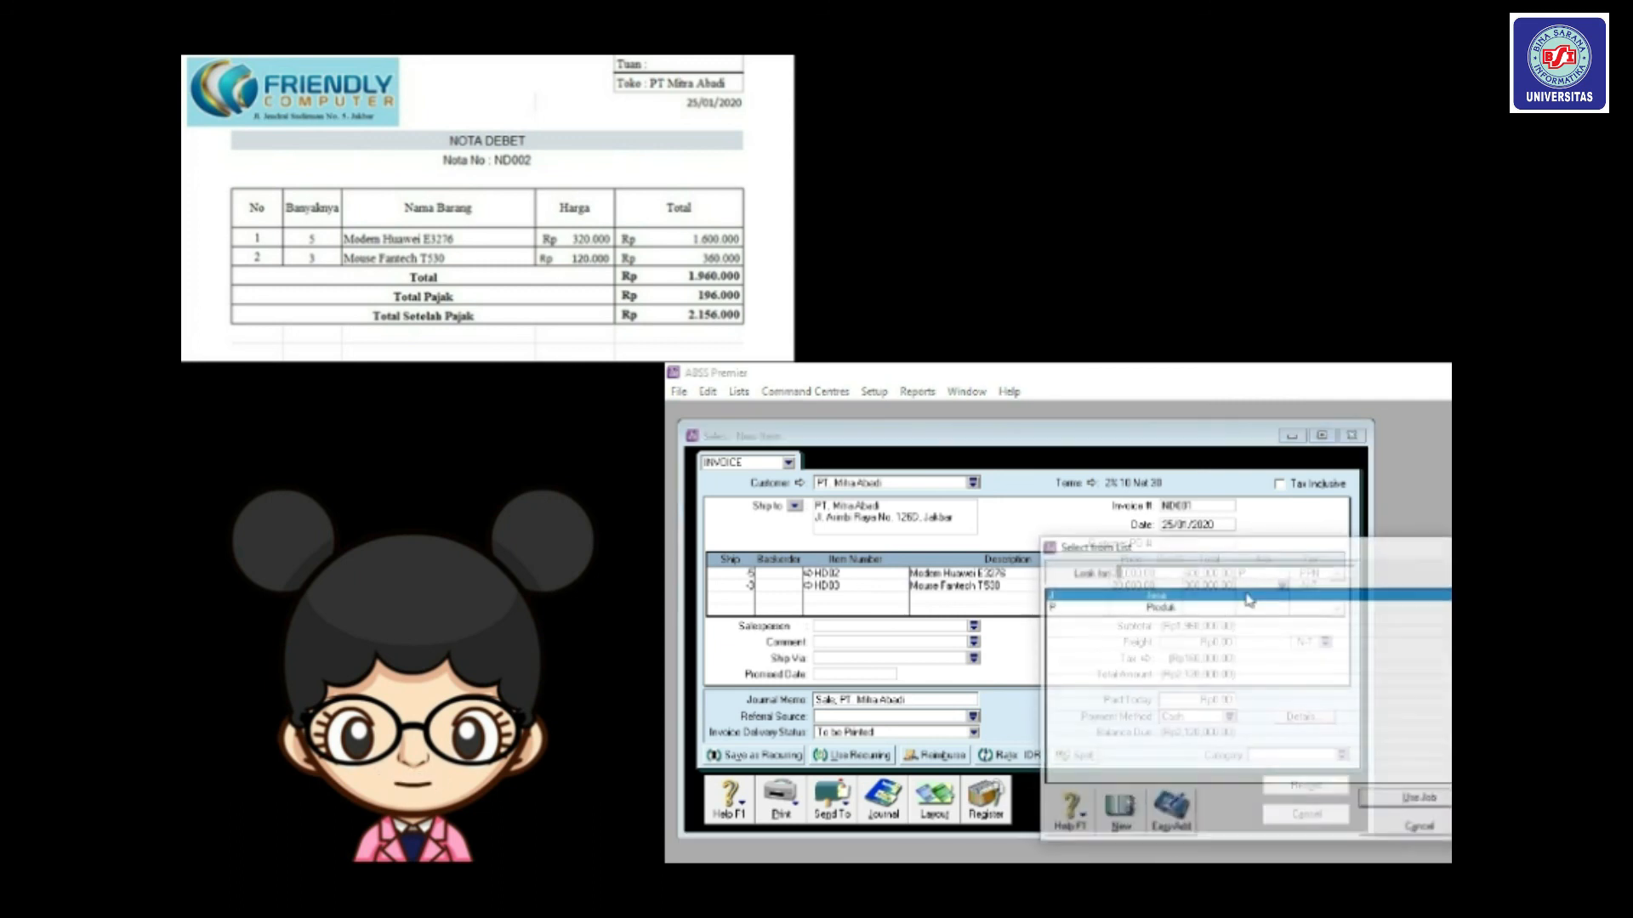
double_click(1177, 612)
left_click(1309, 589)
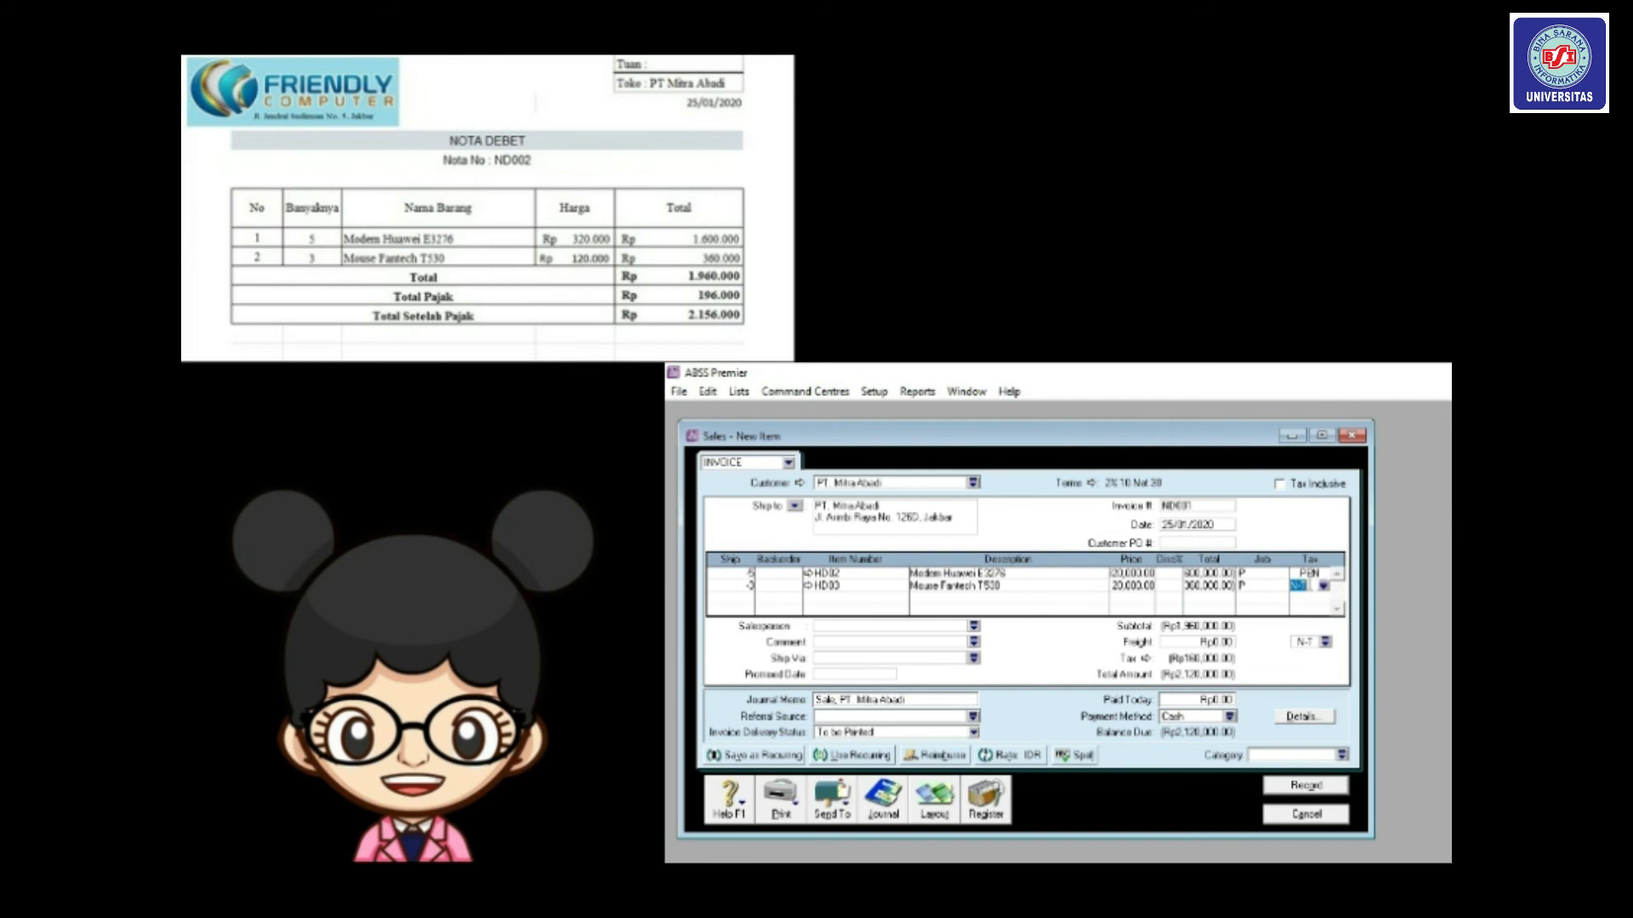
left_click(1327, 587)
left_click_drag(1189, 550, 1154, 516)
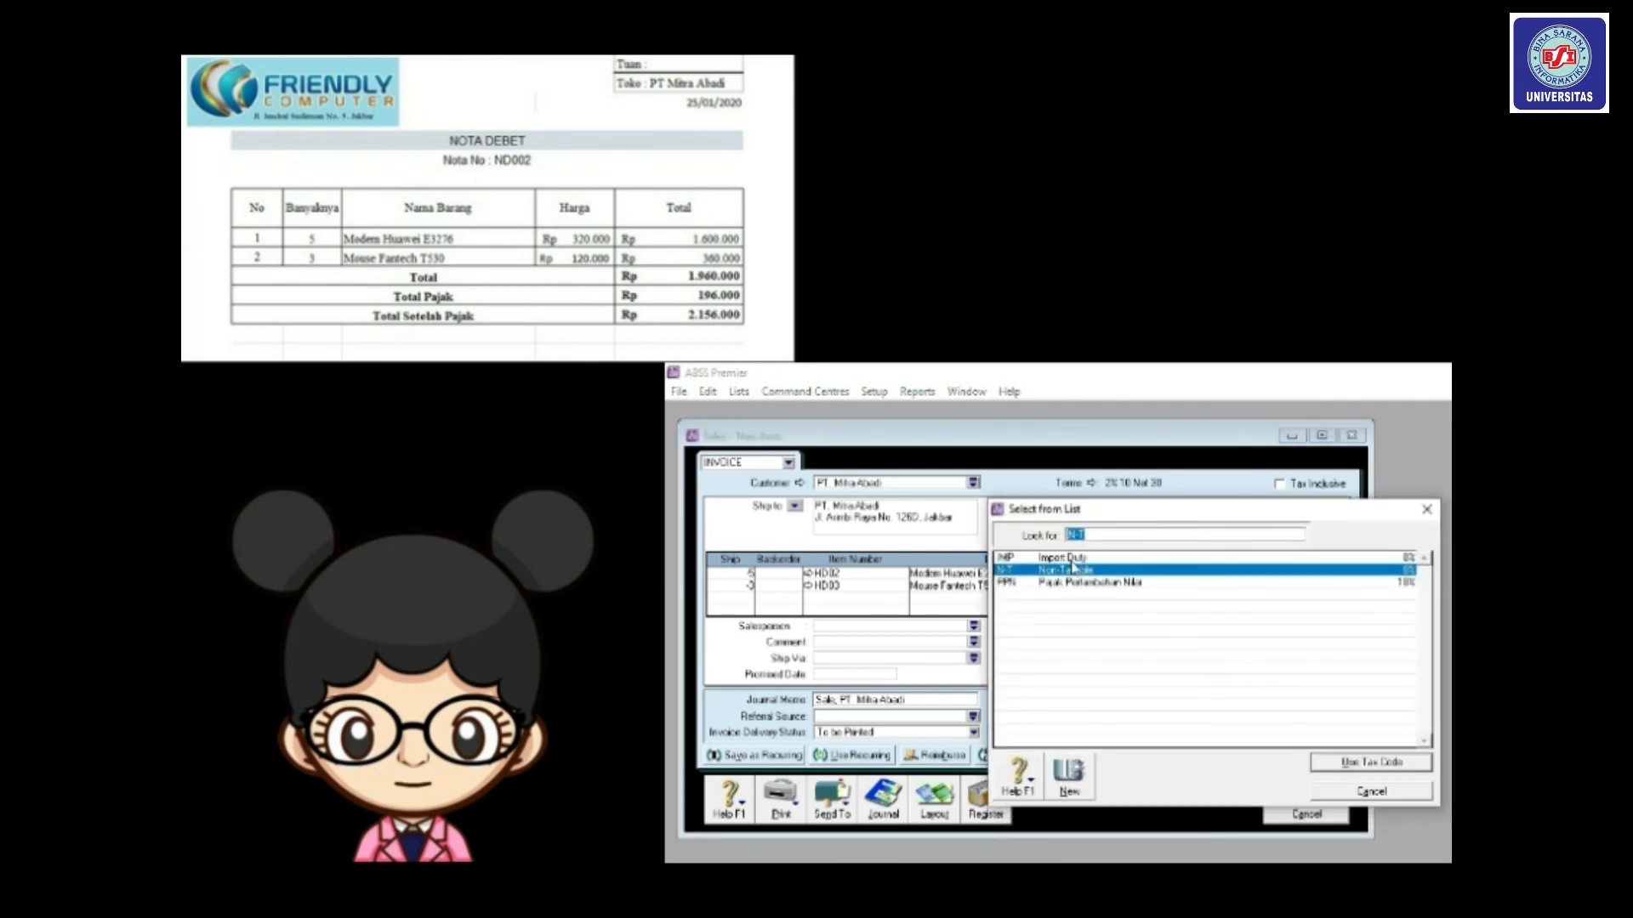
double_click(1070, 587)
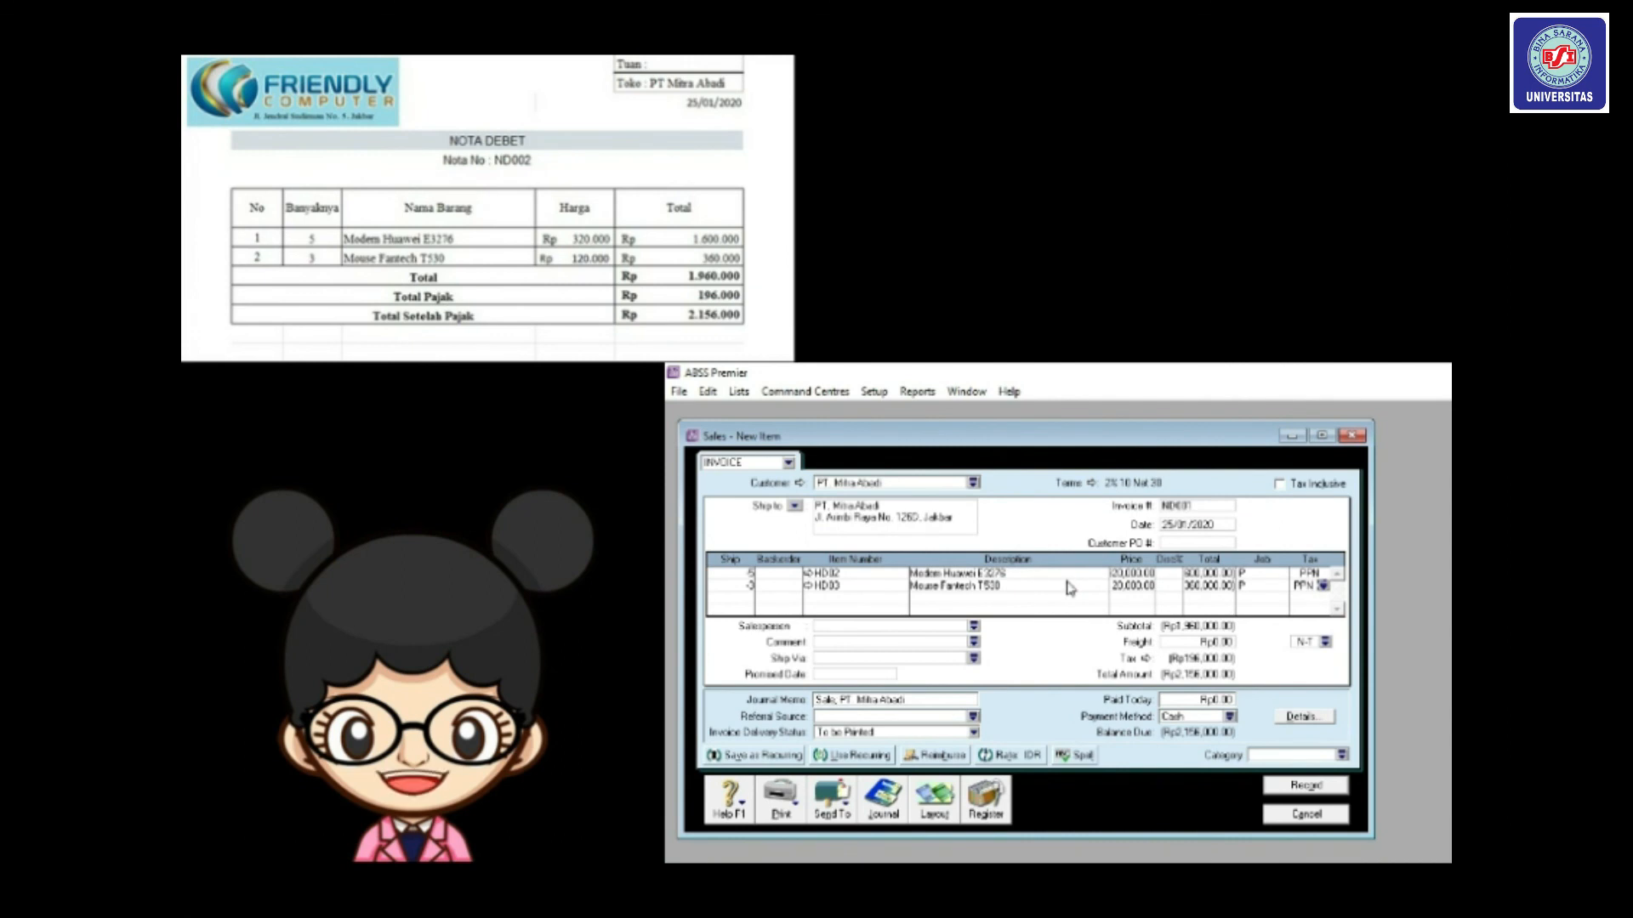
Set the sale category to Local and the freight tax code to PPN.
left_click(1343, 756)
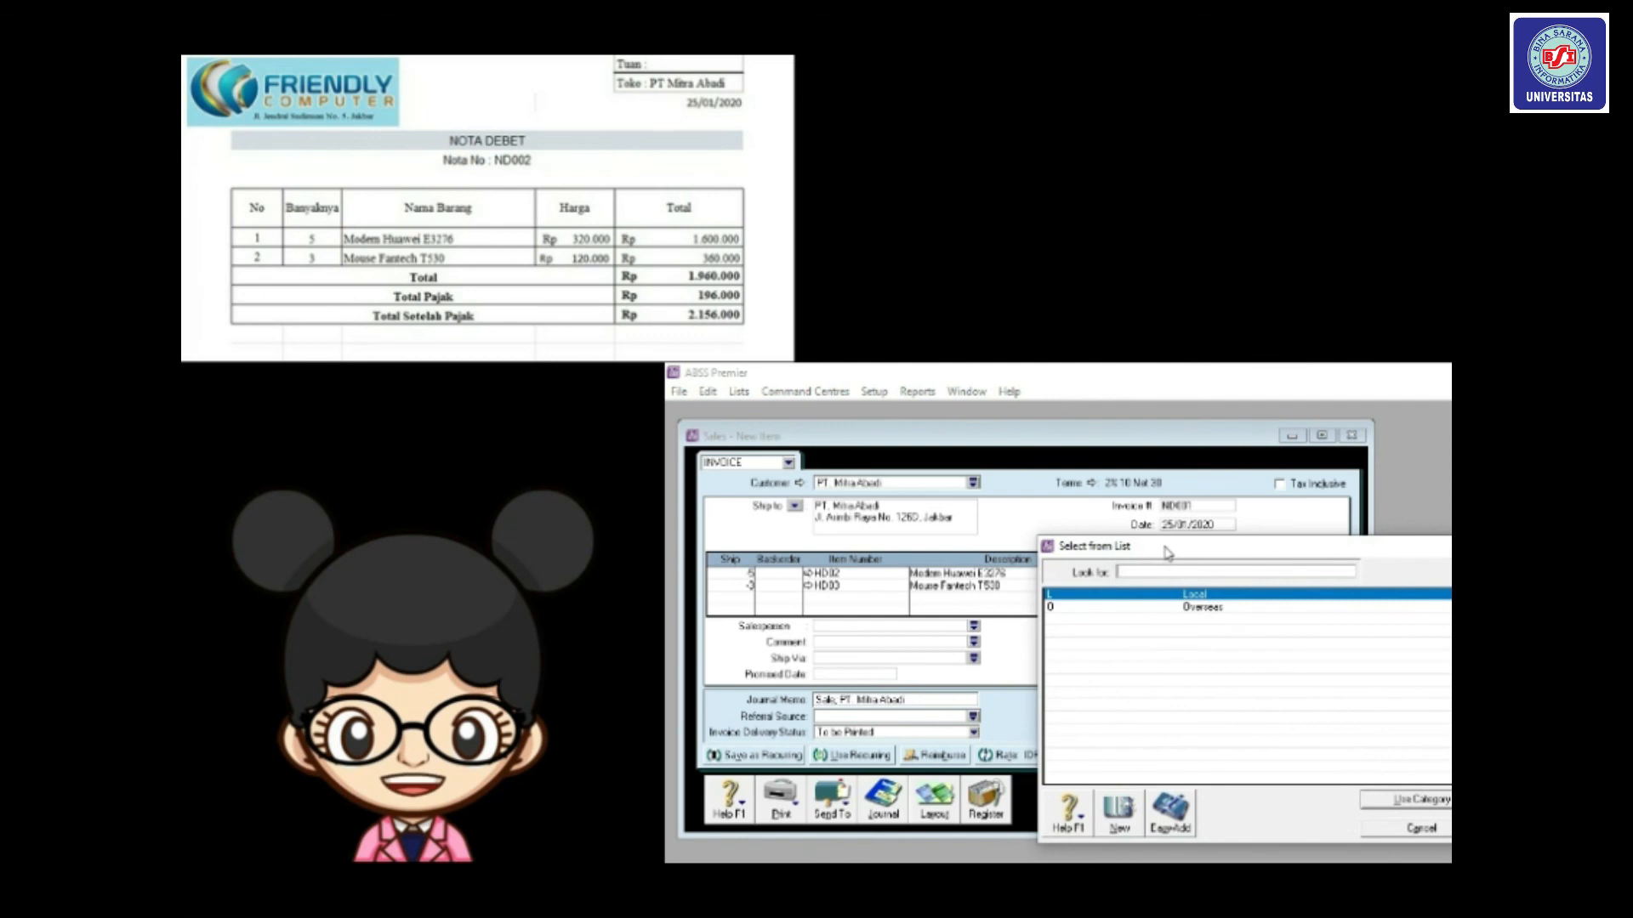
left_click_drag(1167, 551, 1079, 438)
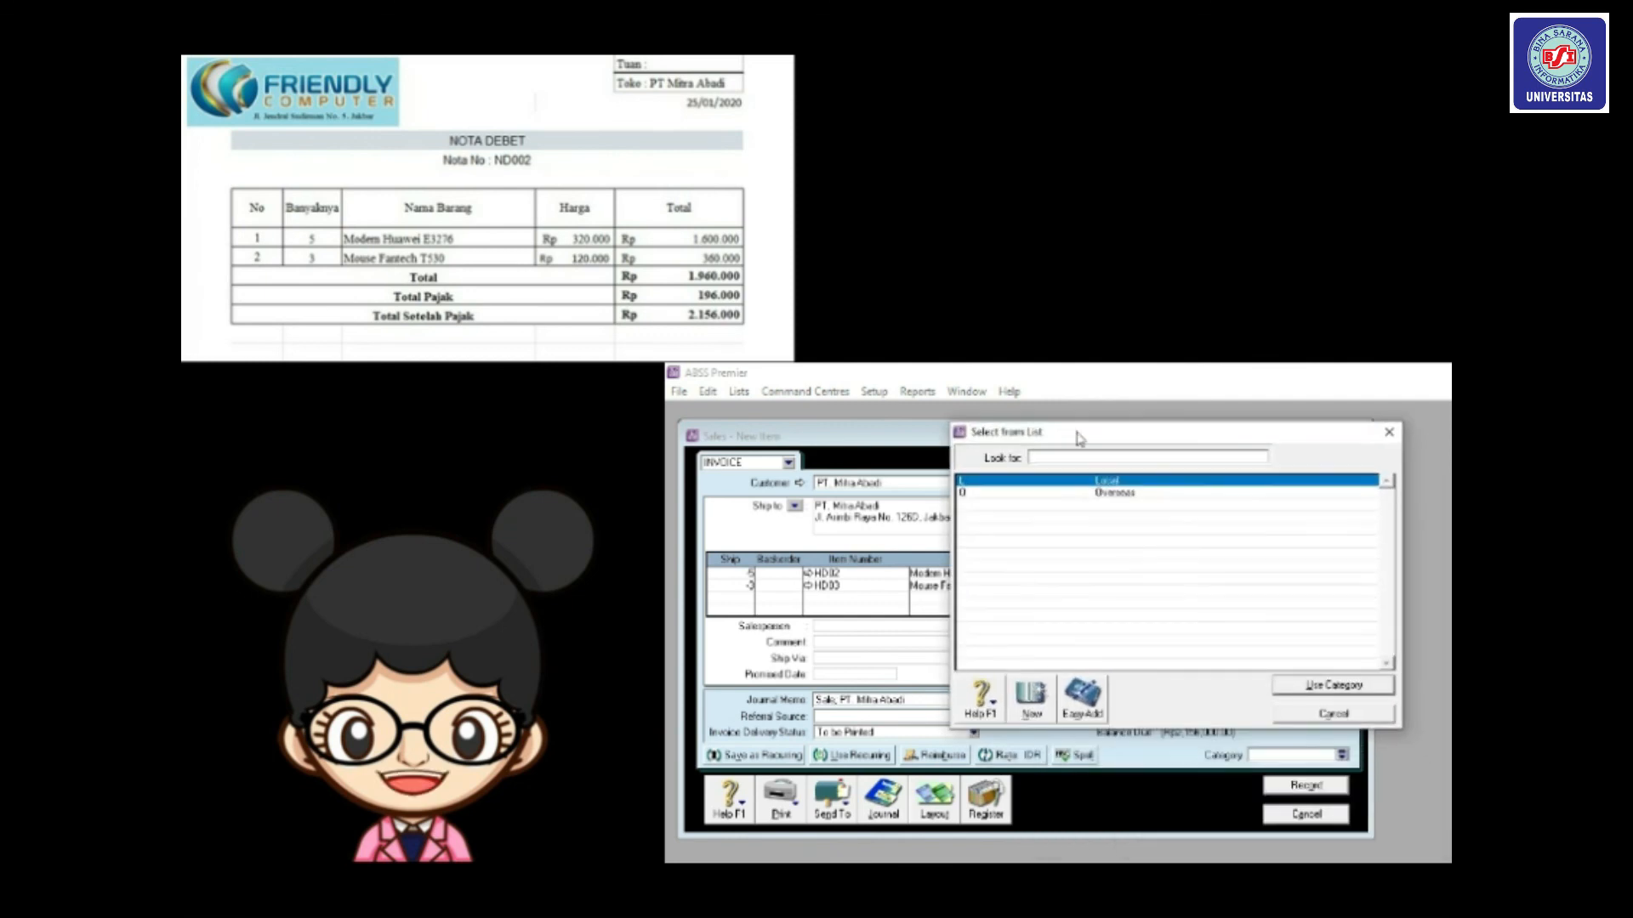
double_click(1074, 482)
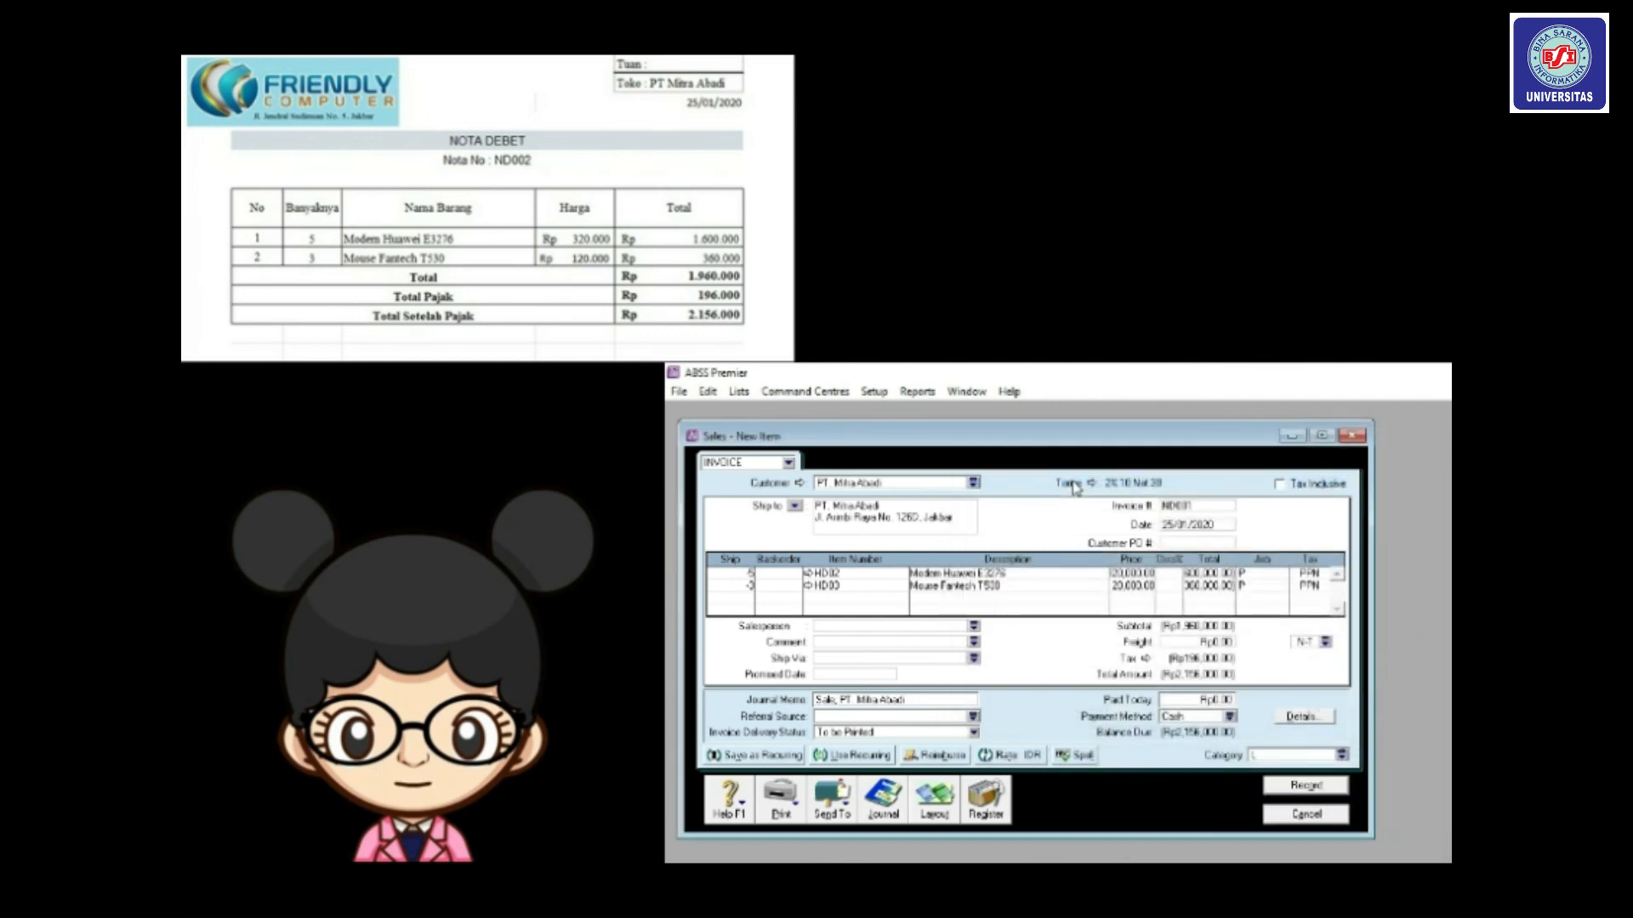
left_click(1327, 642)
left_click(1152, 620)
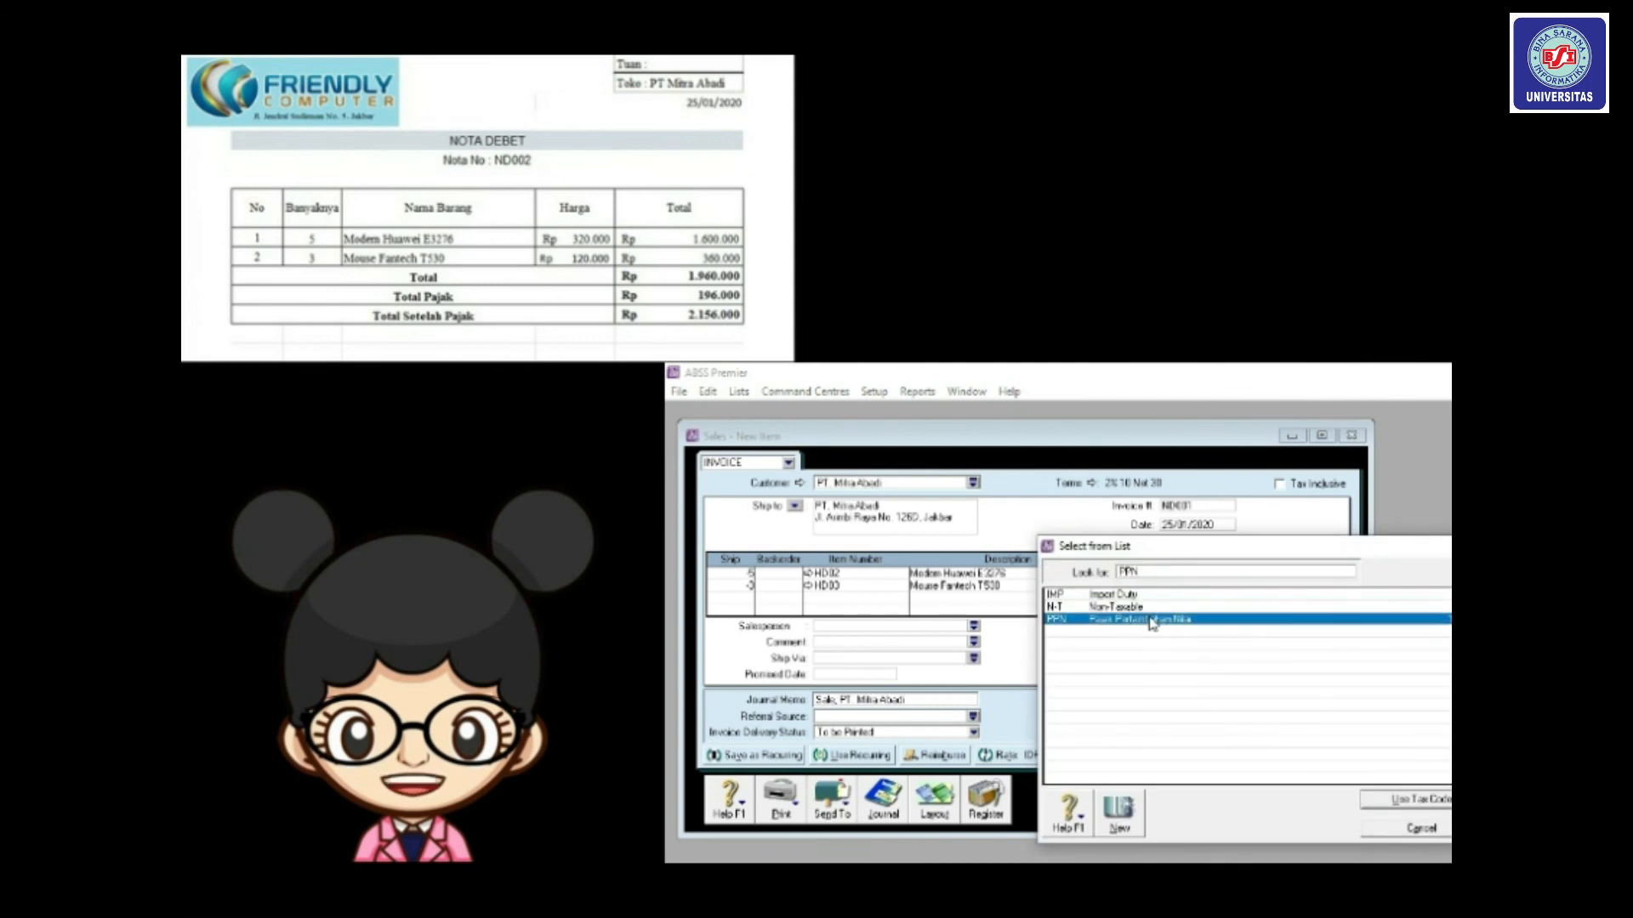
double_click(1152, 621)
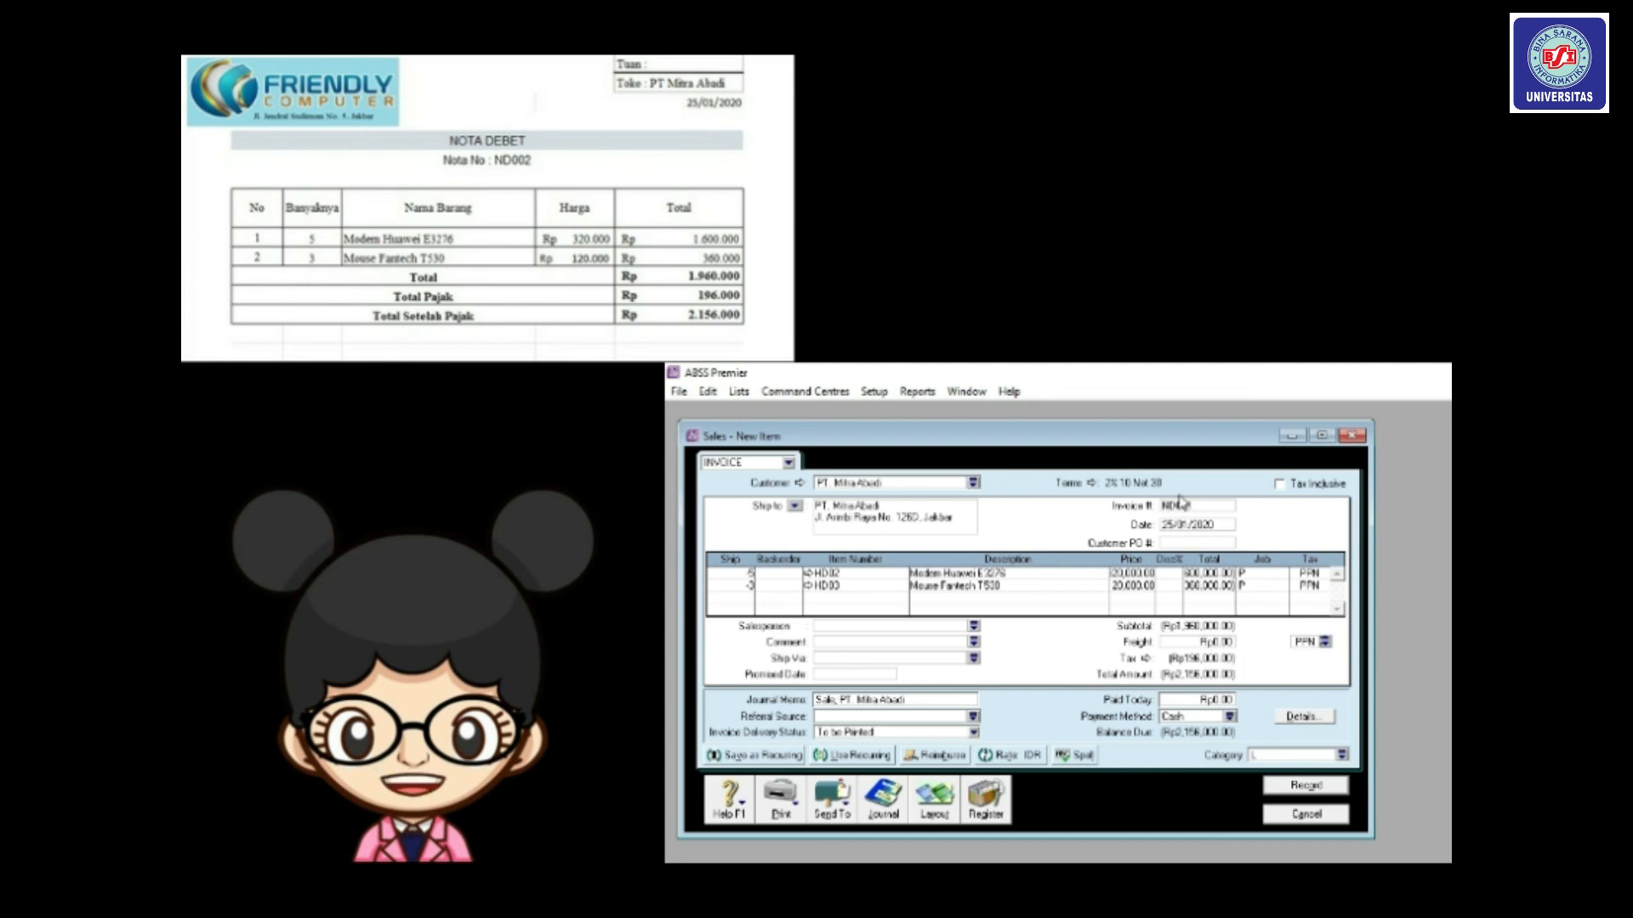
Retype the invoice number as ND001 and record the return invoice.
double_click(1205, 505)
type("ND001")
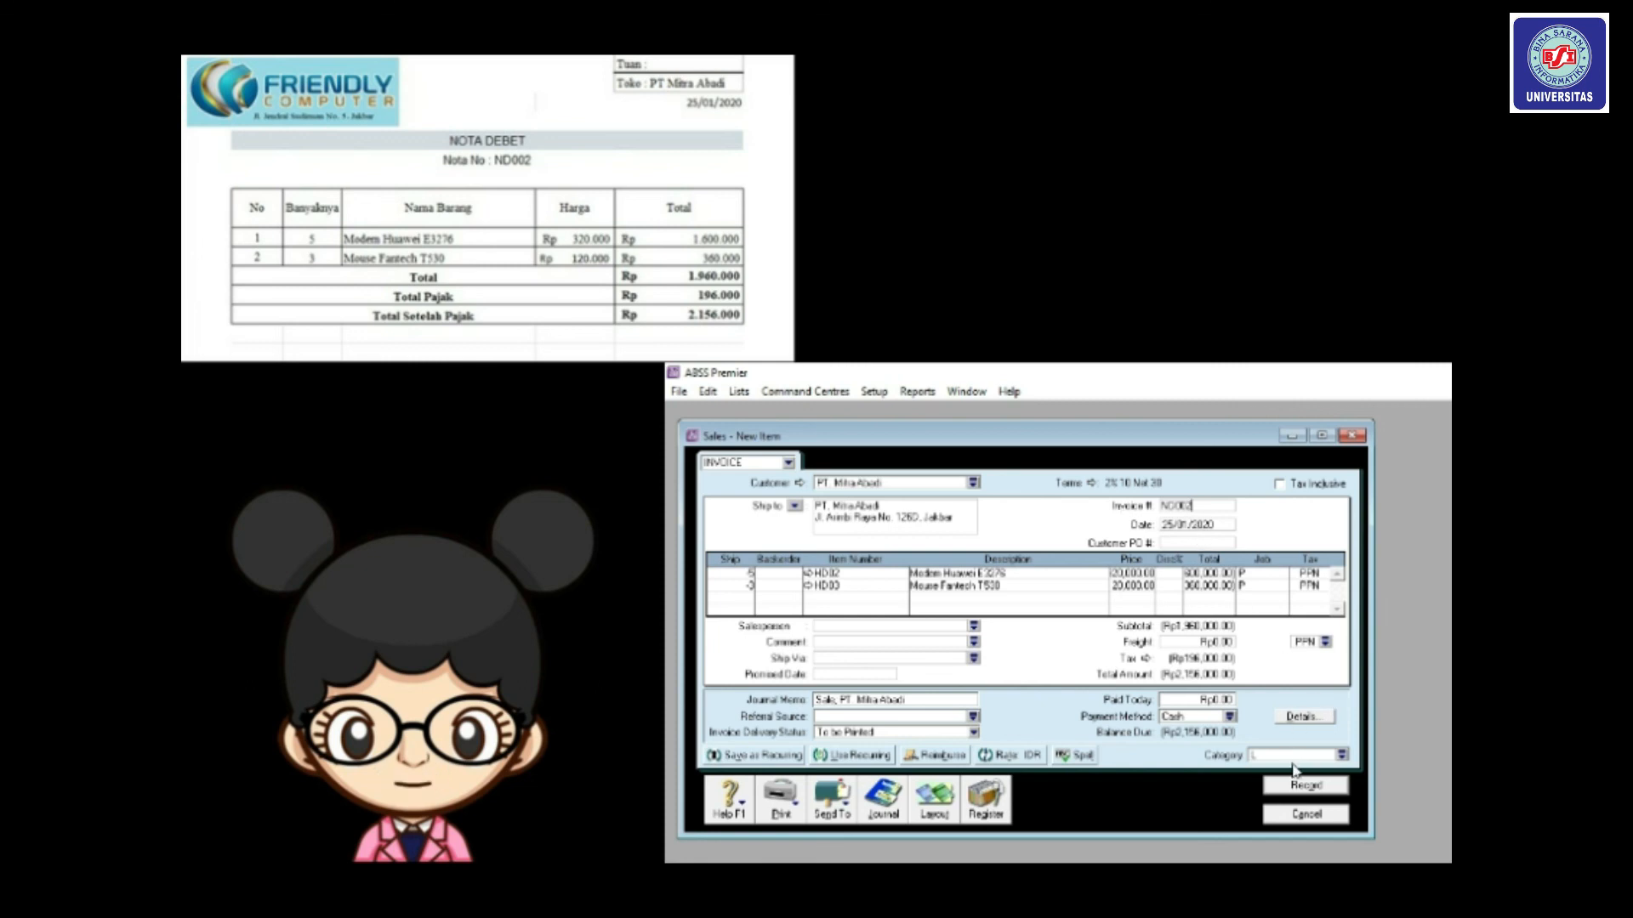
left_click(1300, 789)
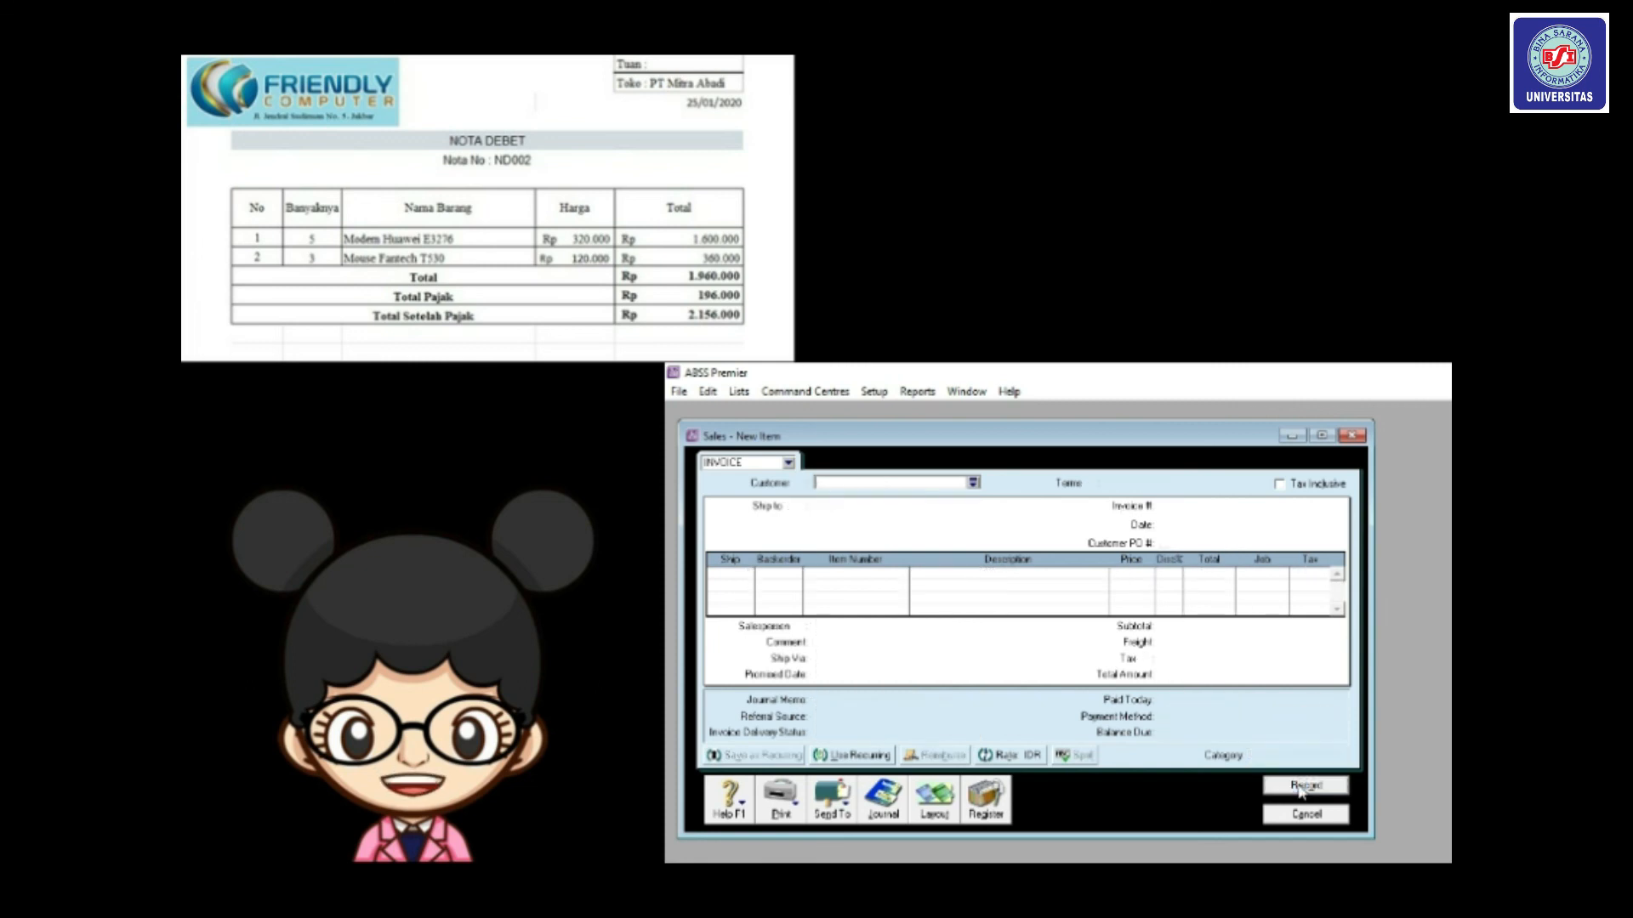
Close the blank sale and start applying the ND002 credit from the Sales Register's Returns & Credits.
left_click(1298, 815)
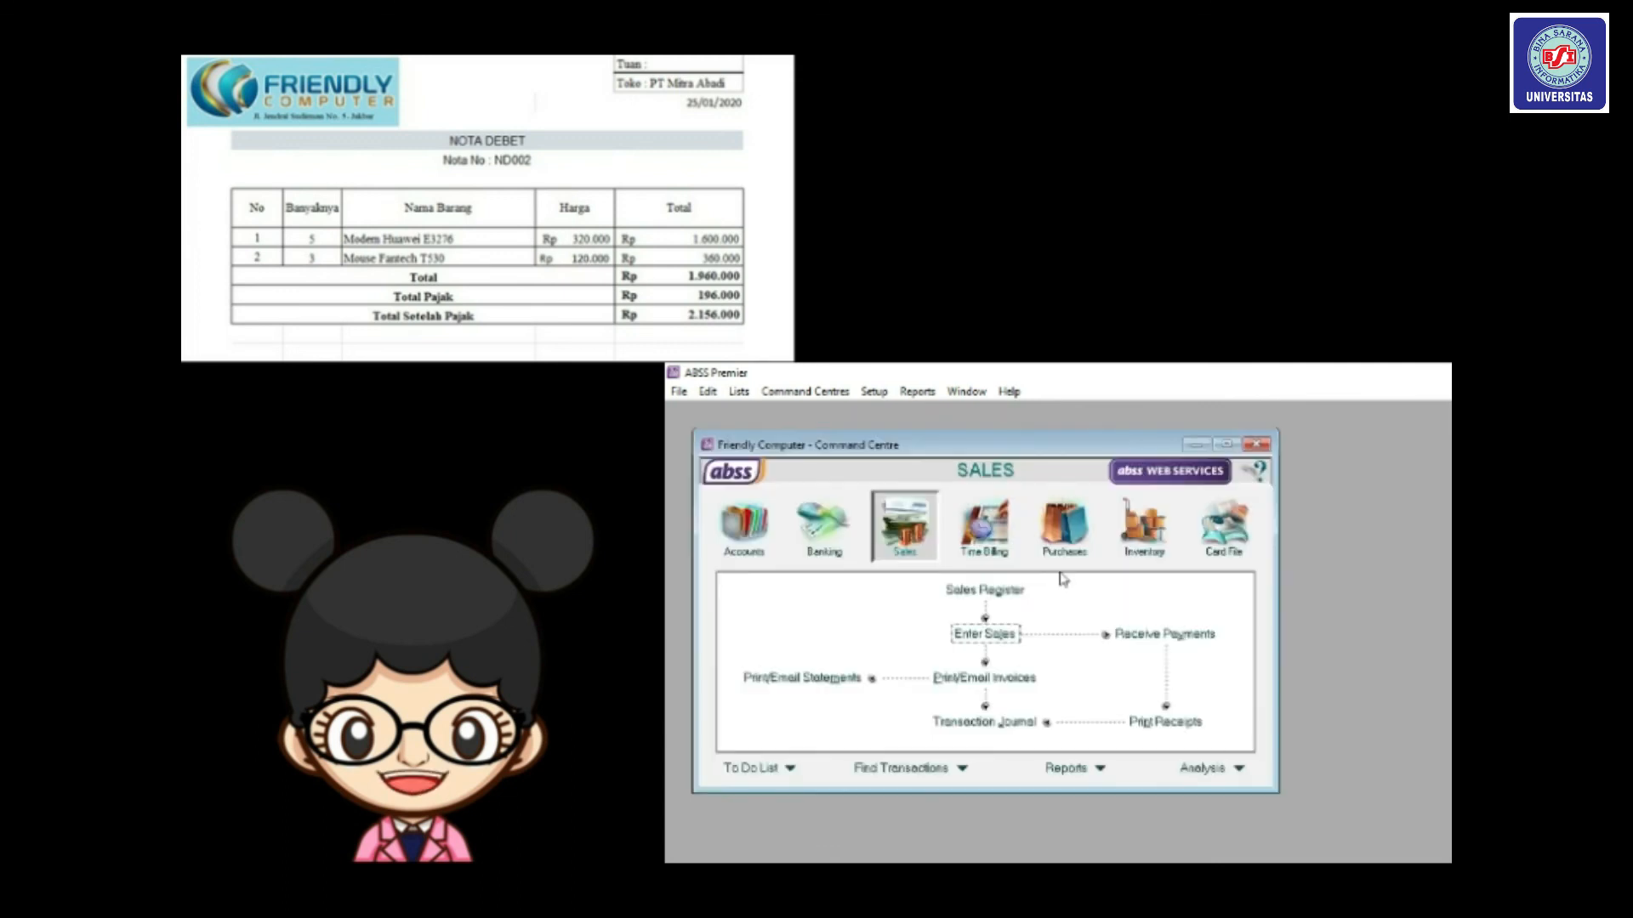
left_click(1004, 594)
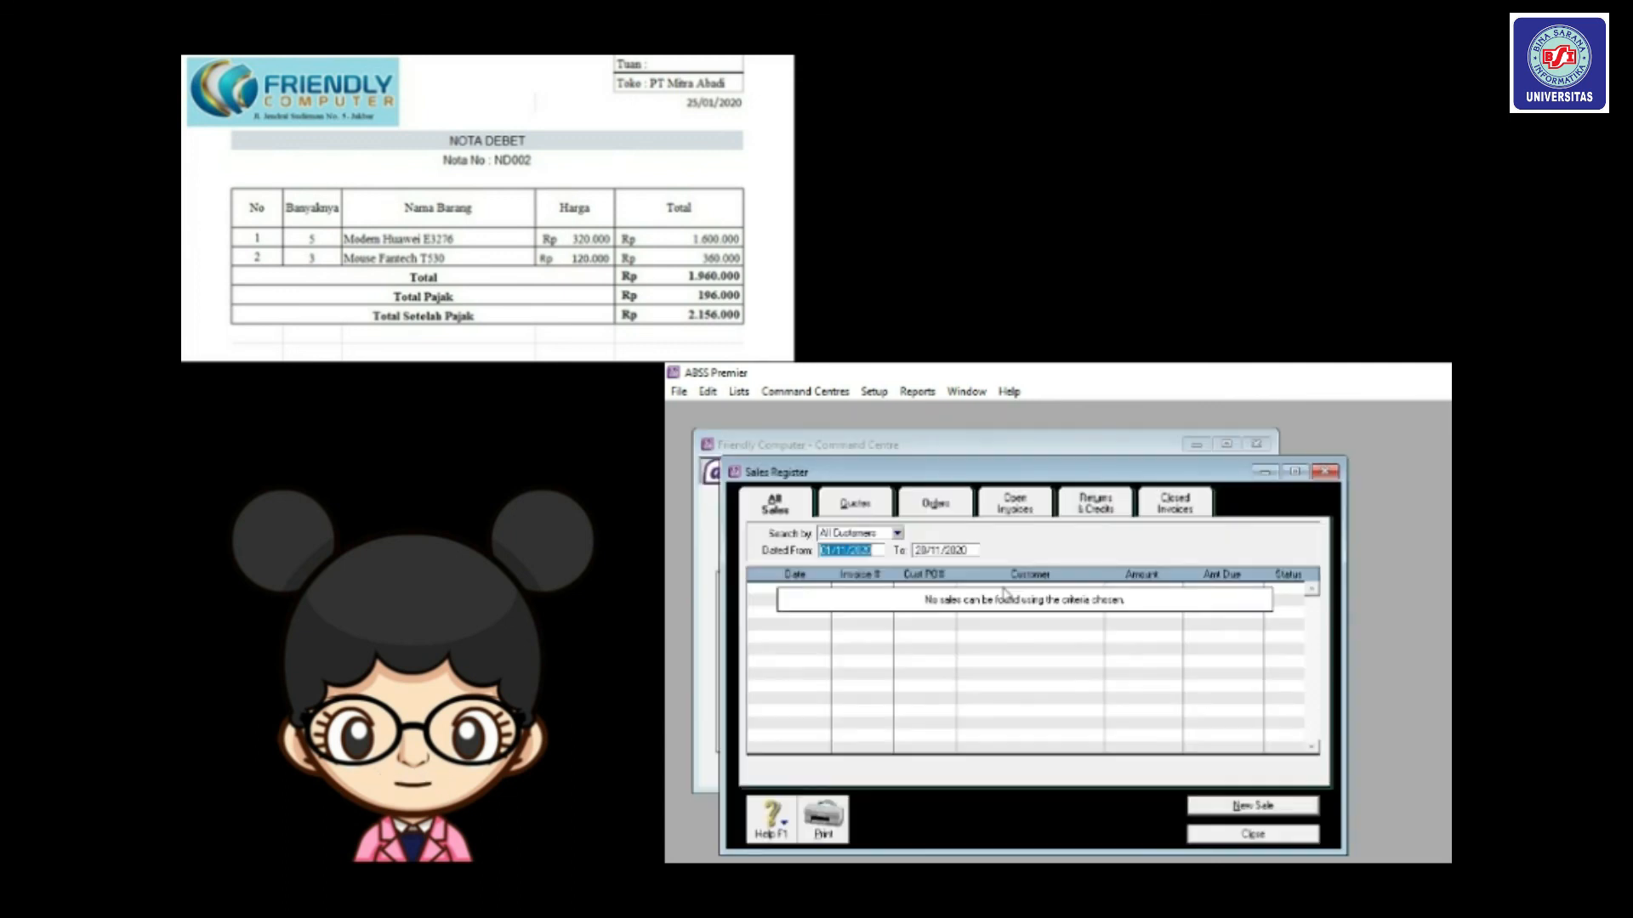
left_click(1097, 505)
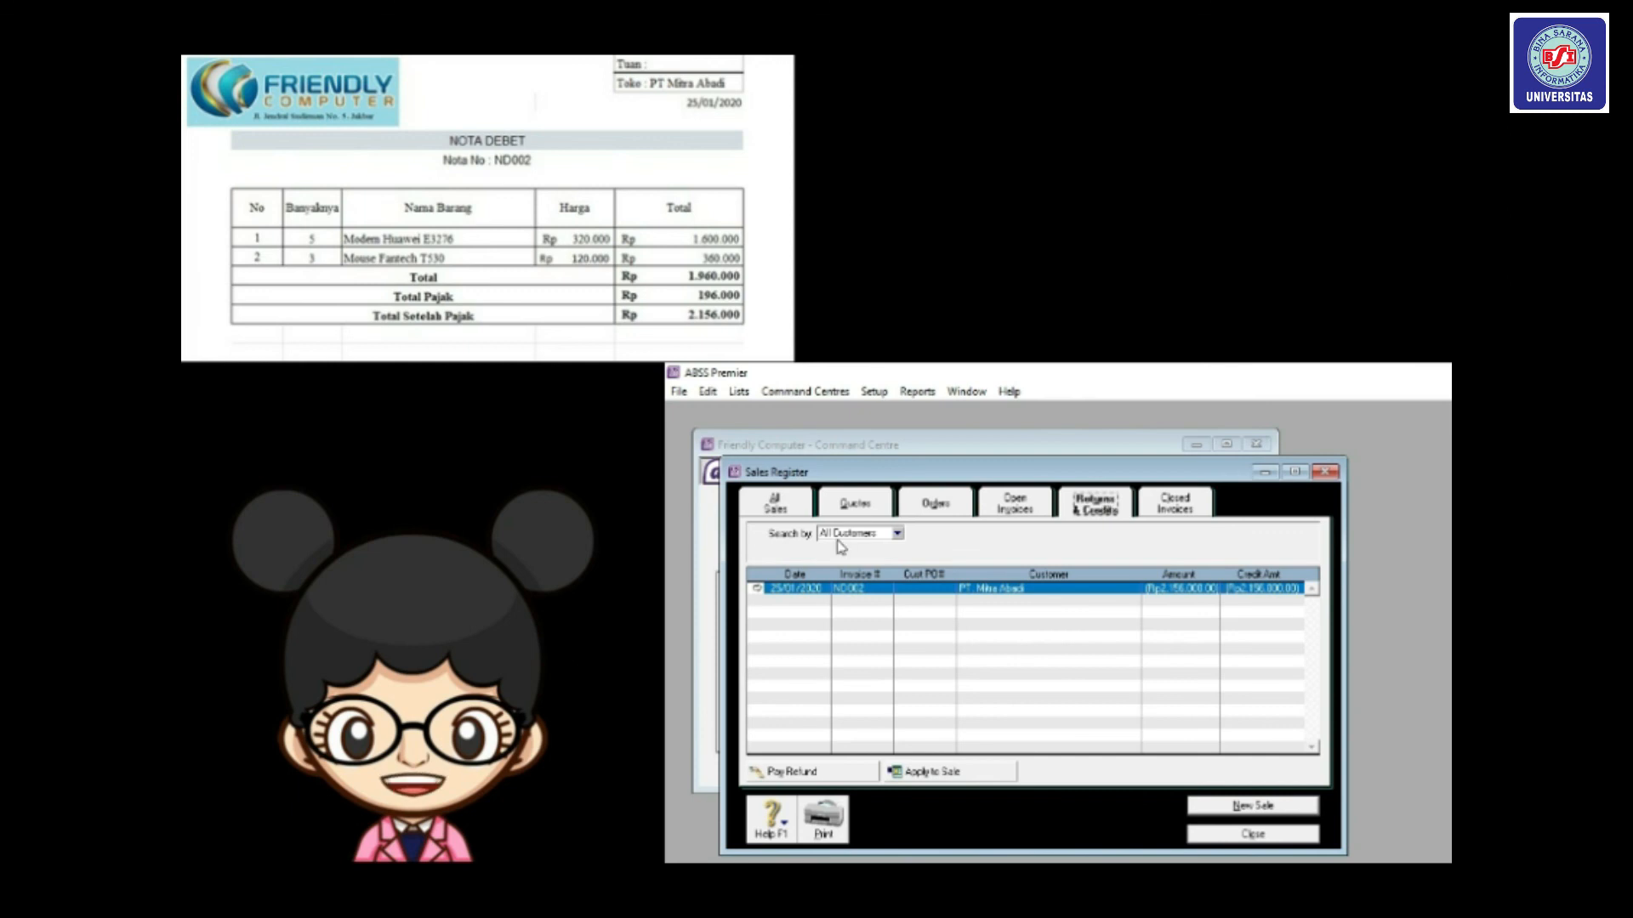
left_click_drag(778, 473, 745, 400)
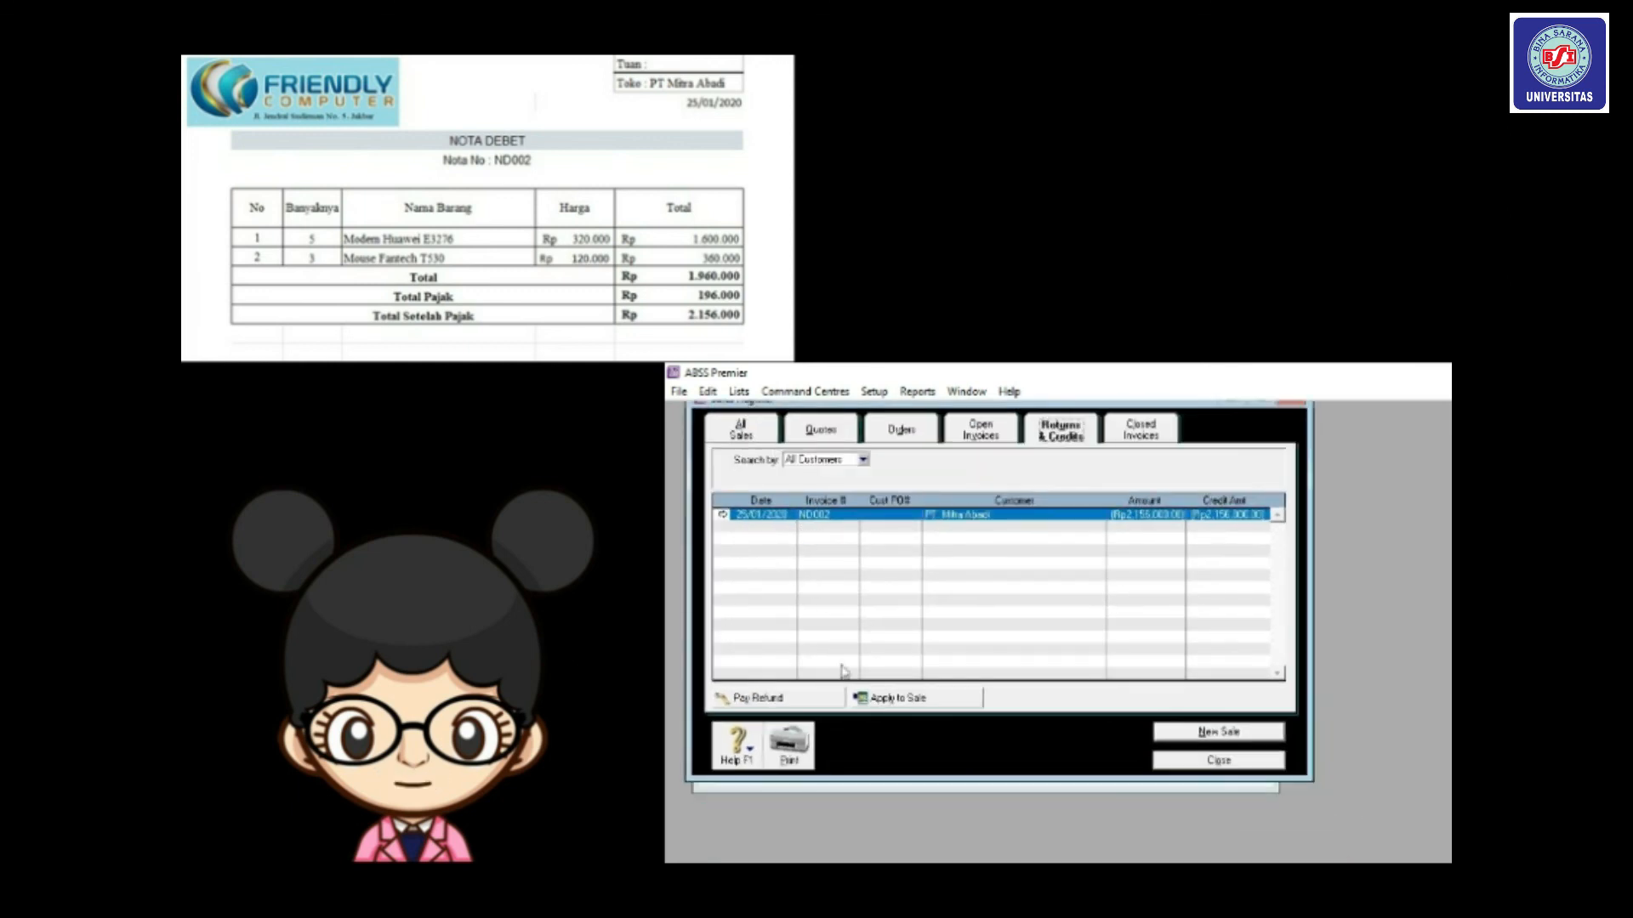
left_click(889, 697)
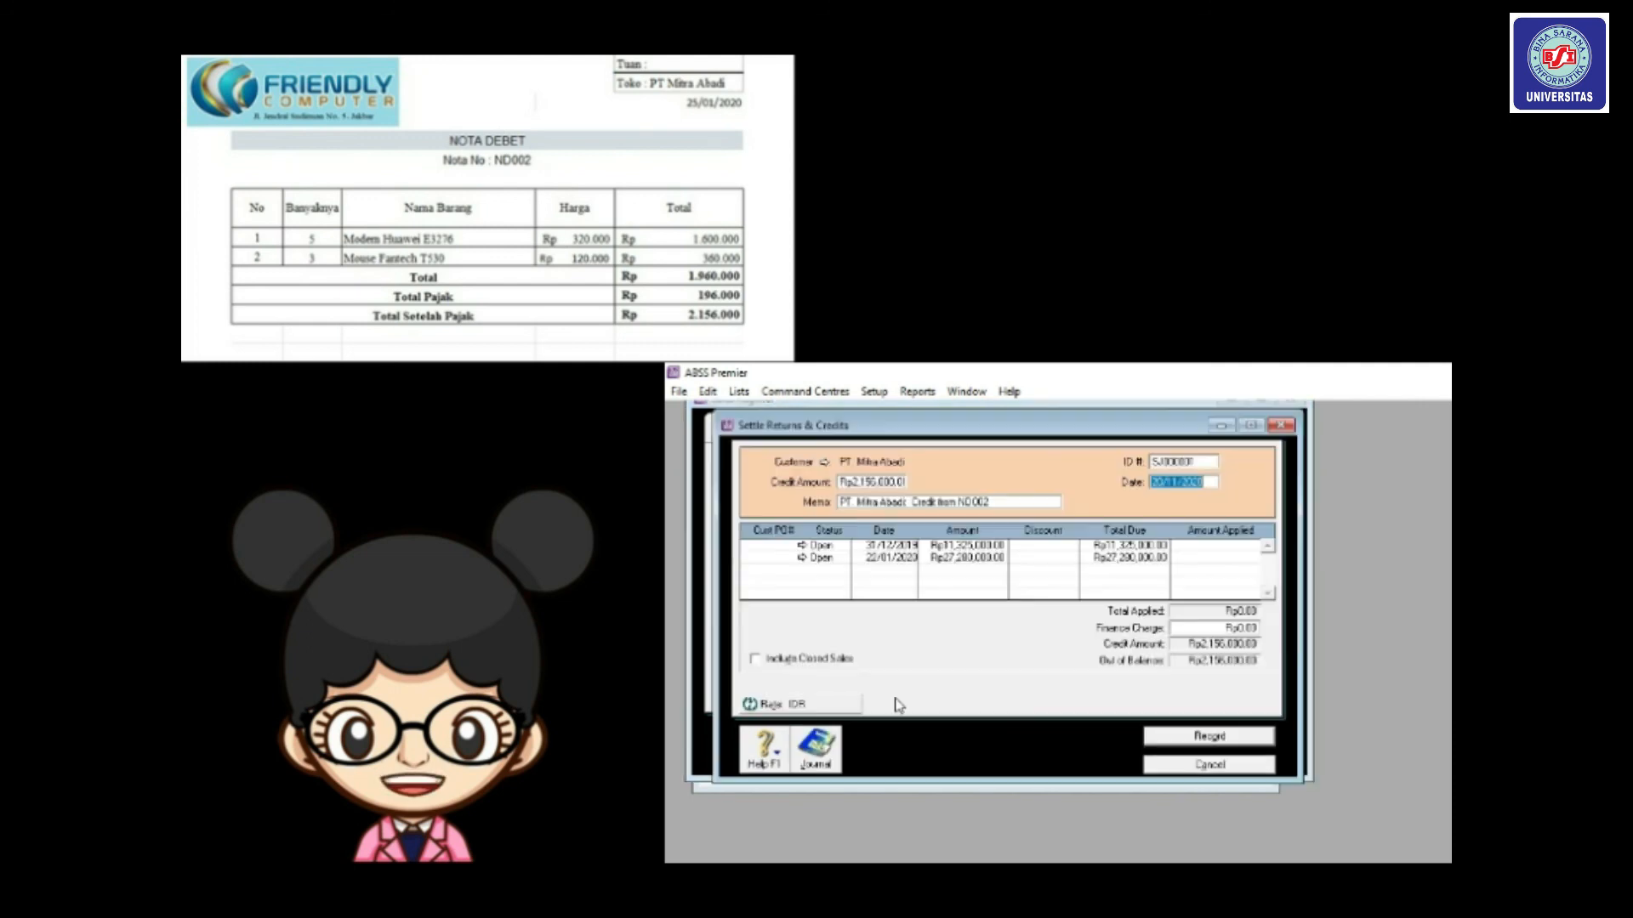
Use ID ND002, date 25/01/2020, apply Rp2,156,000 to the 22/01/2020 sale, and record.
left_click(1166, 461)
type("ND002")
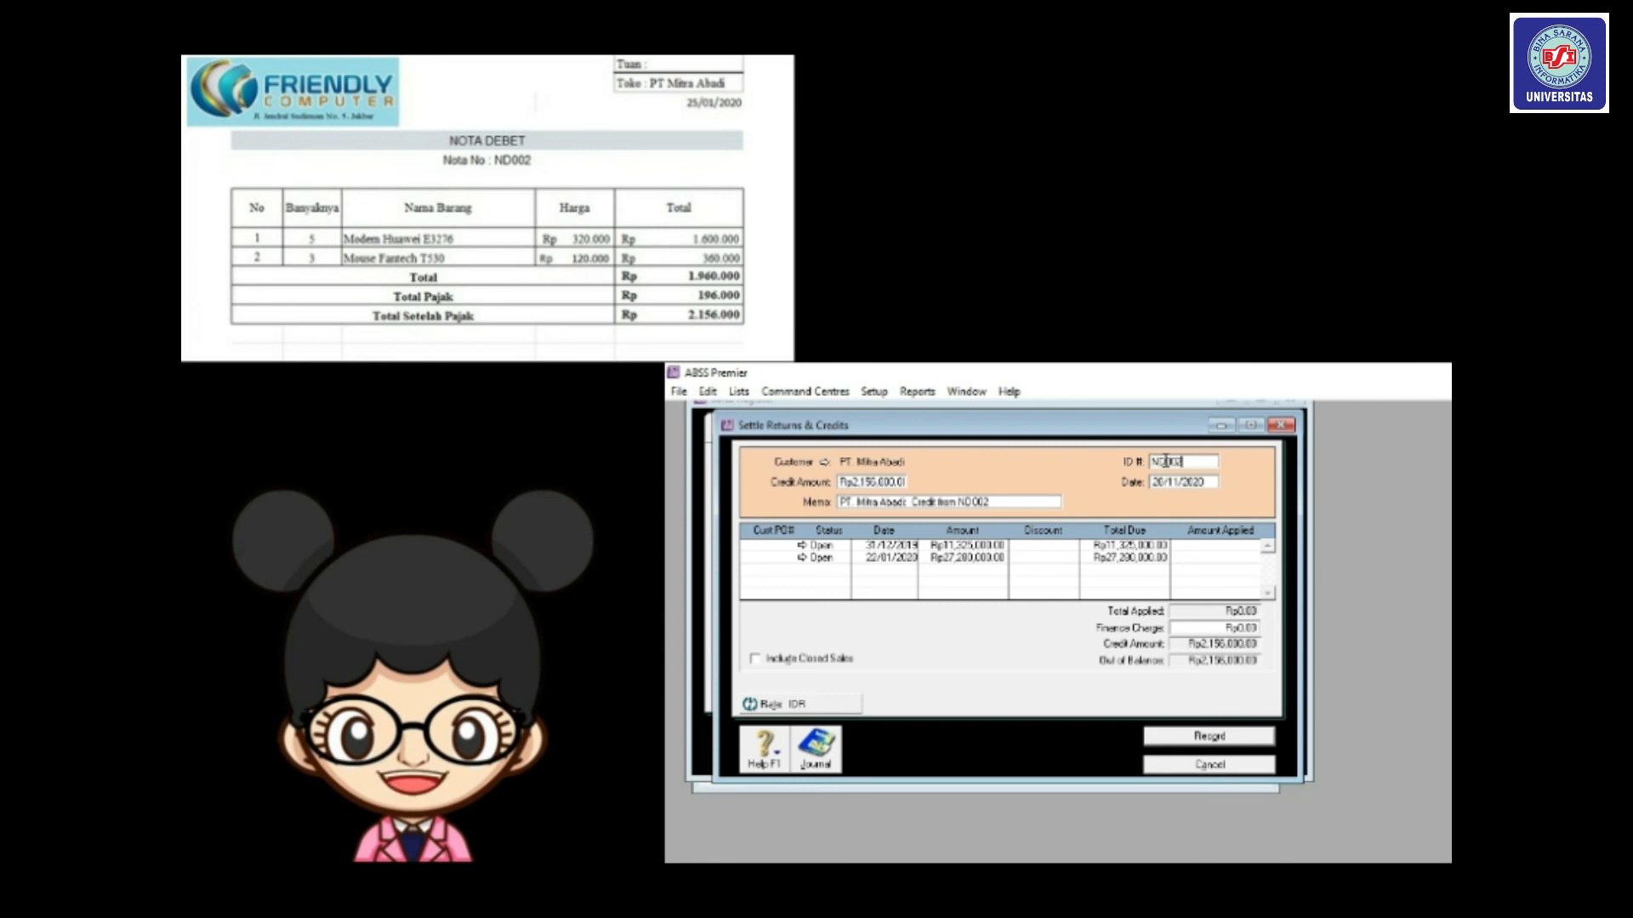
key("Tab")
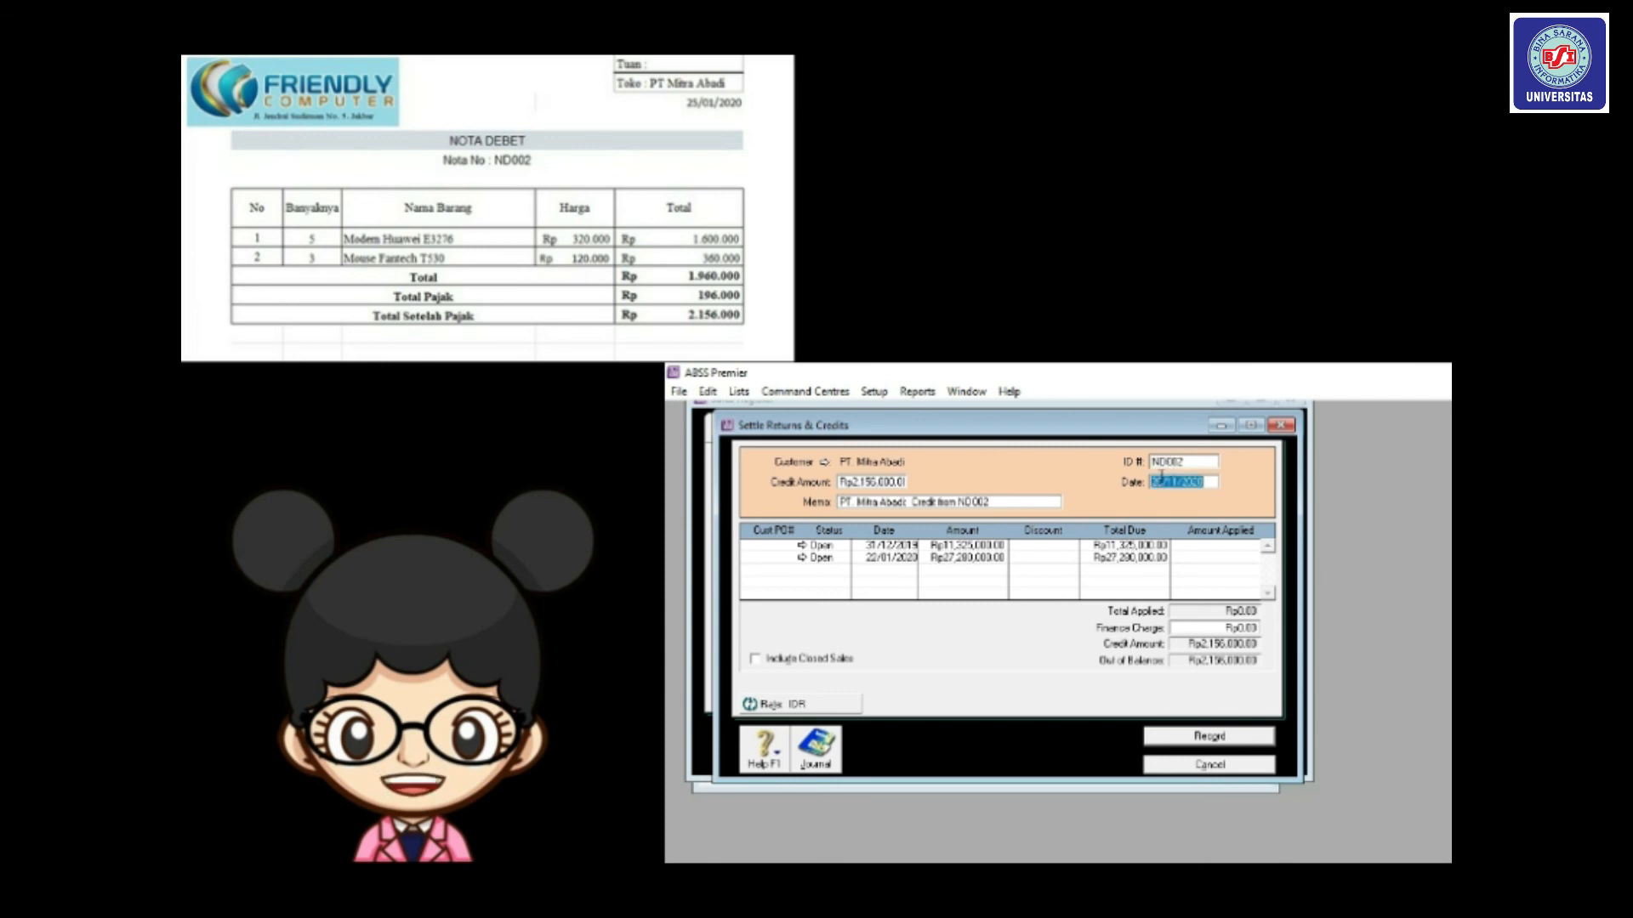
left_click(1165, 479)
key("BackSpace")
type("5")
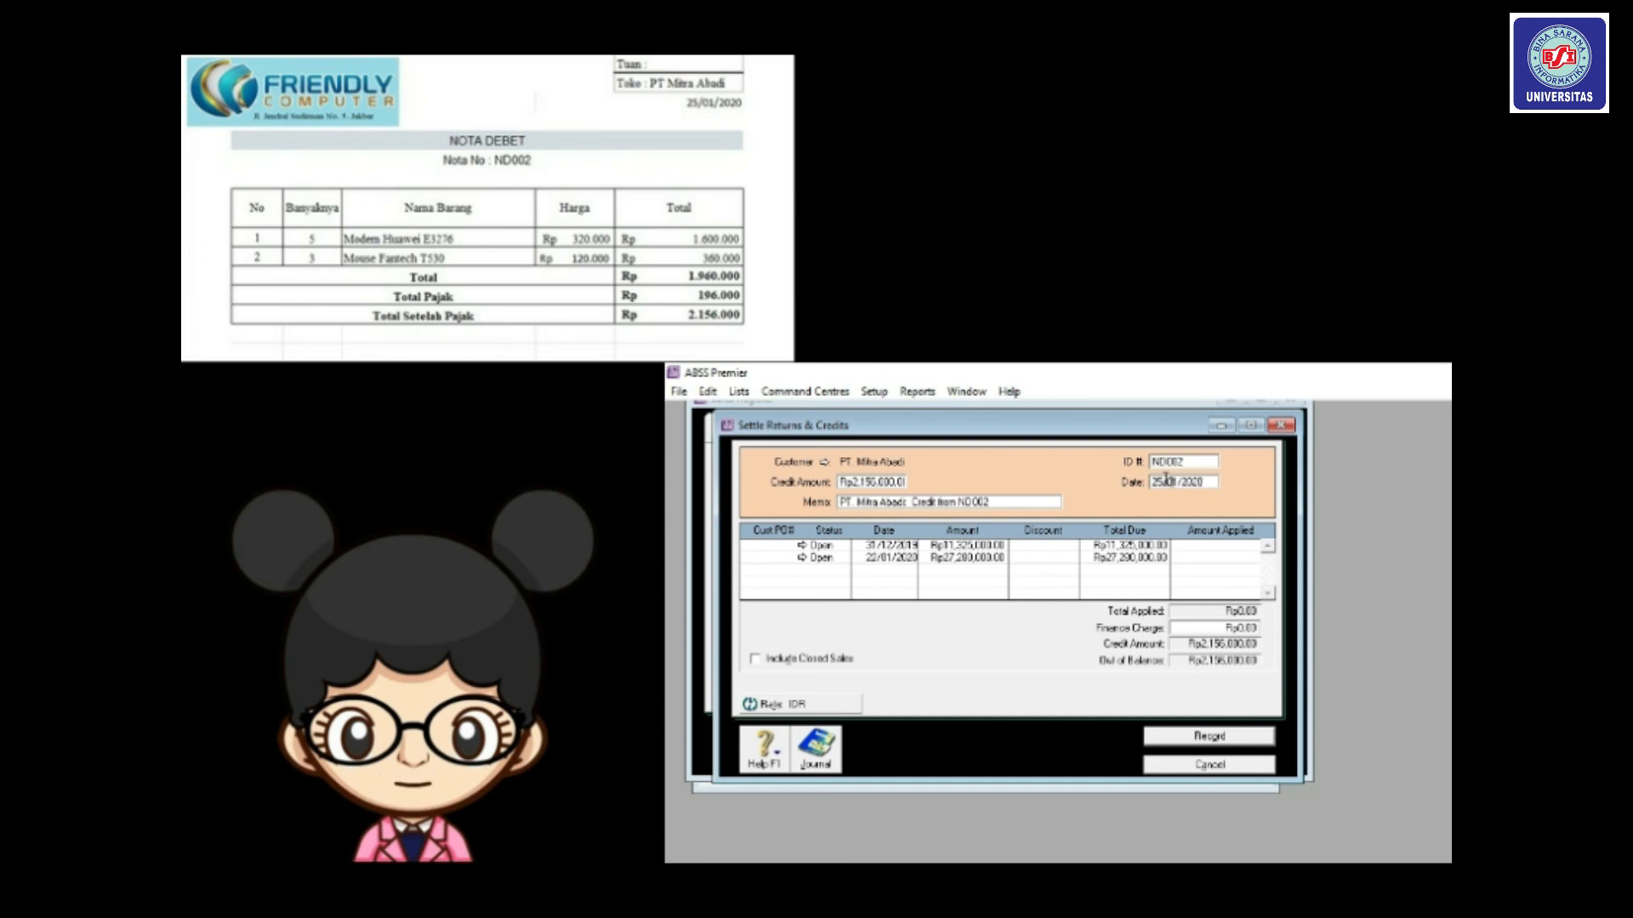
key("Tab")
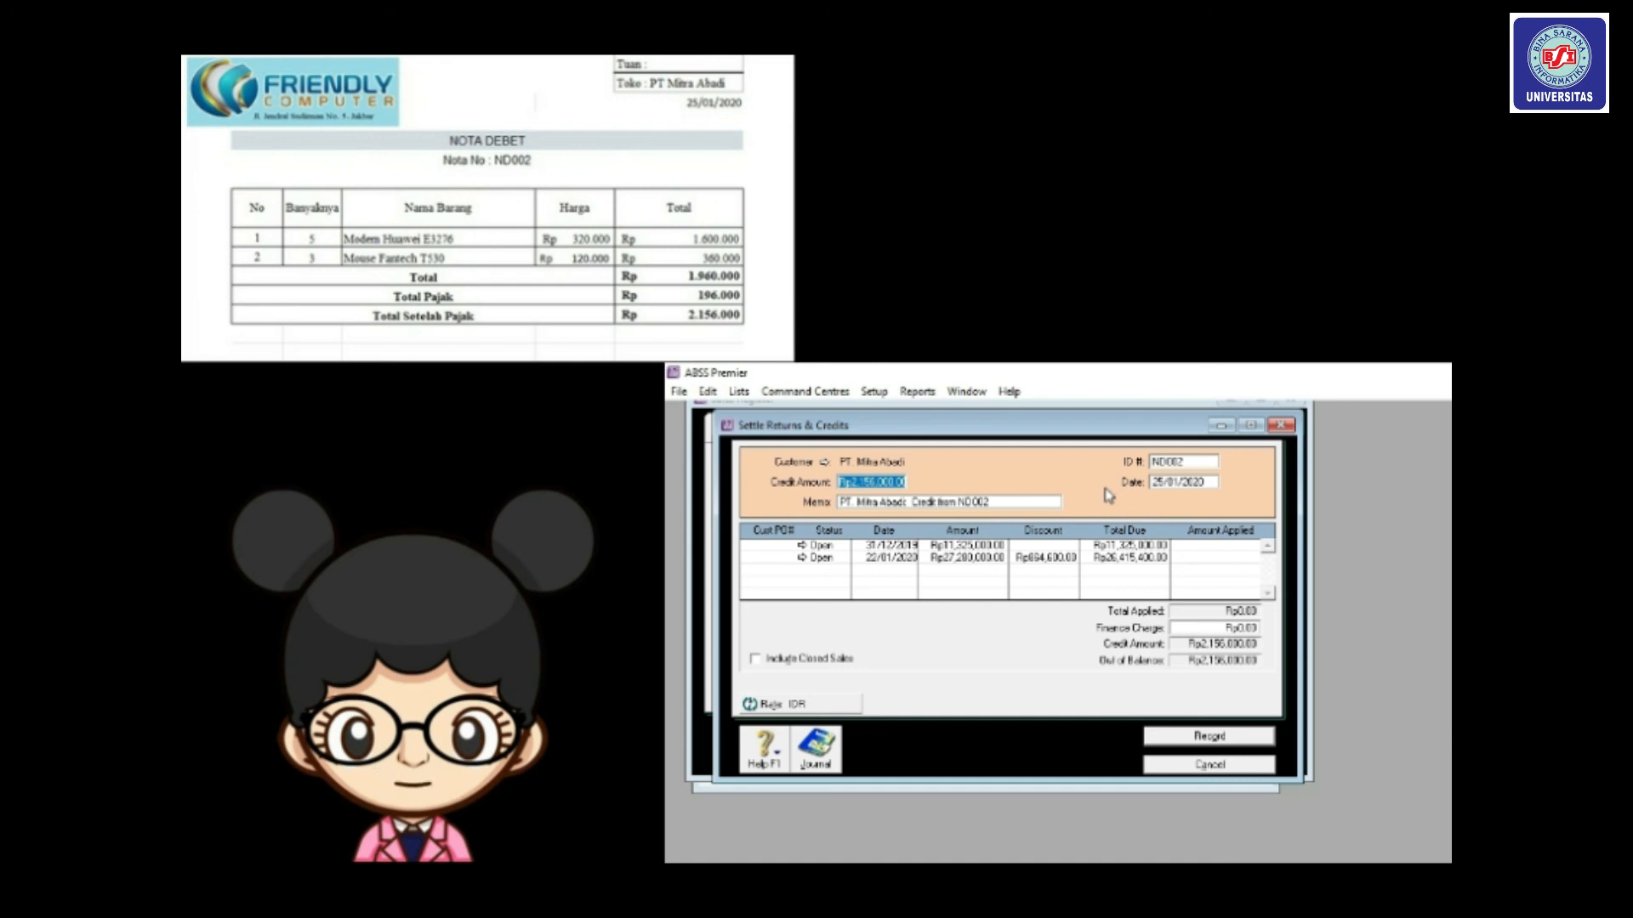
left_click(1196, 558)
key("Tab")
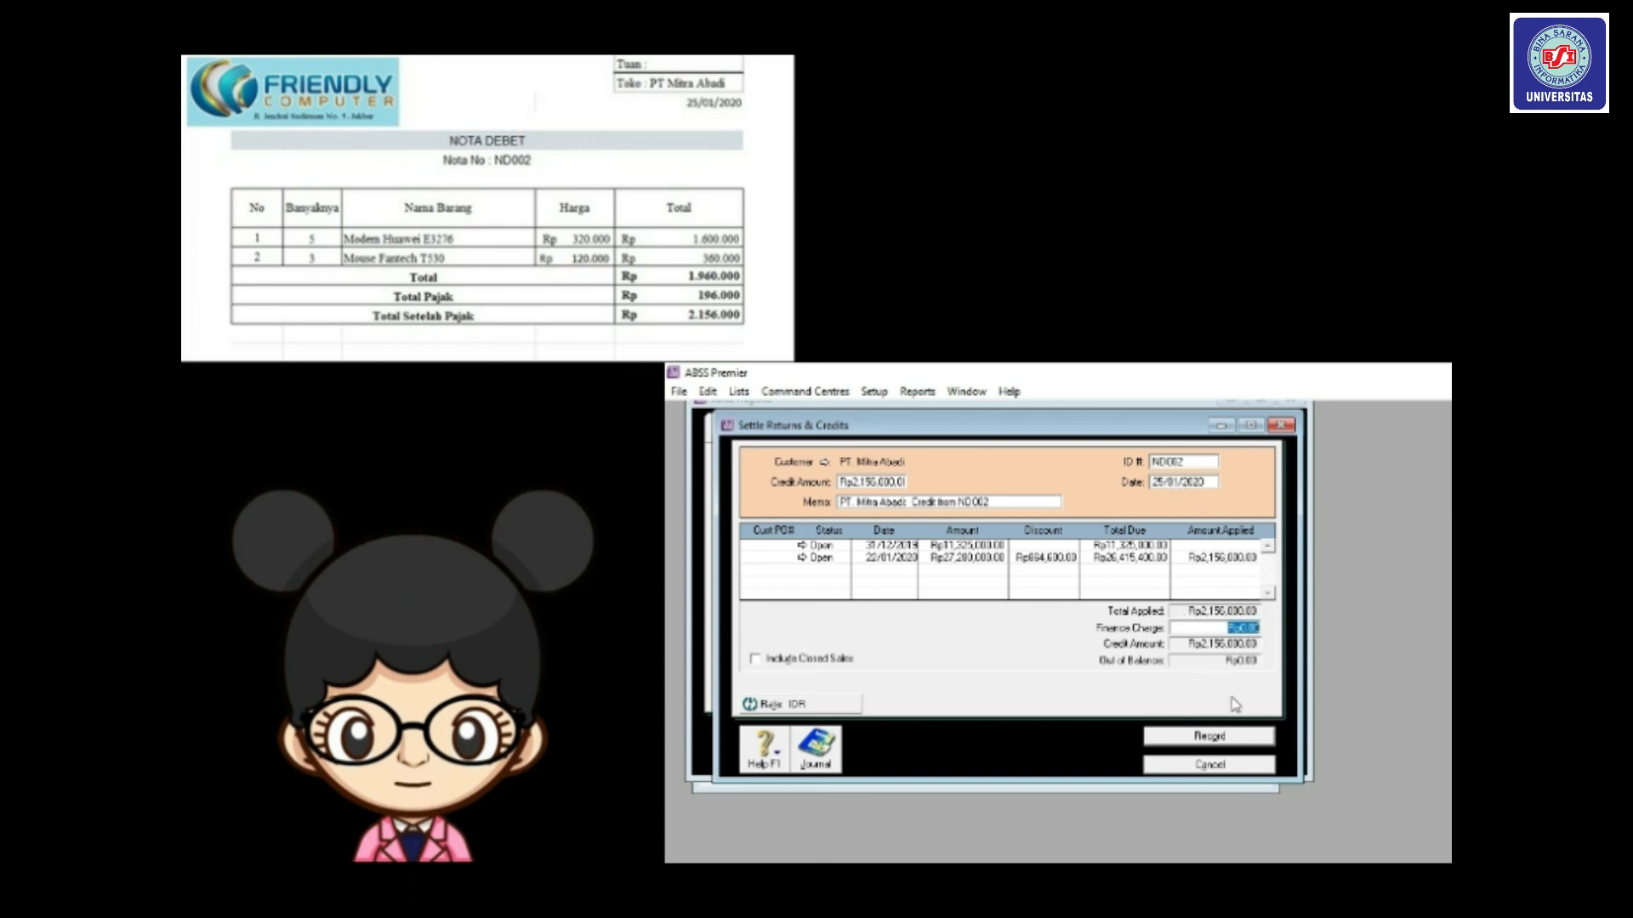
left_click(1213, 737)
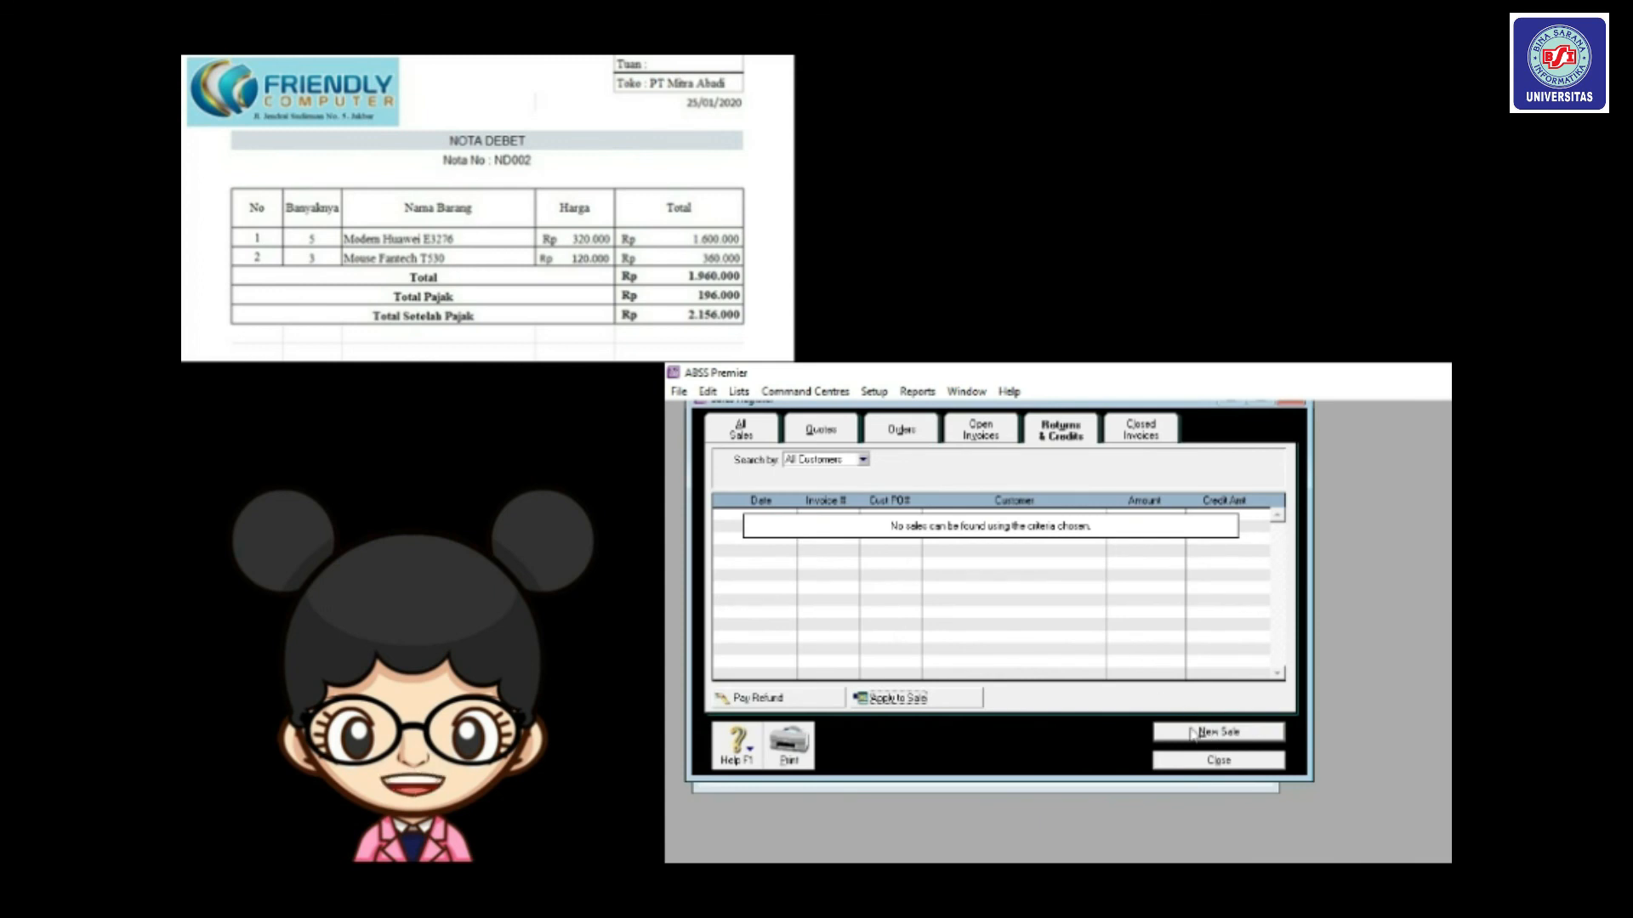
Close the Sales Register, view the Transaction Journal for 25/01/2020 to 25/01/2020, then close it.
left_click(1192, 760)
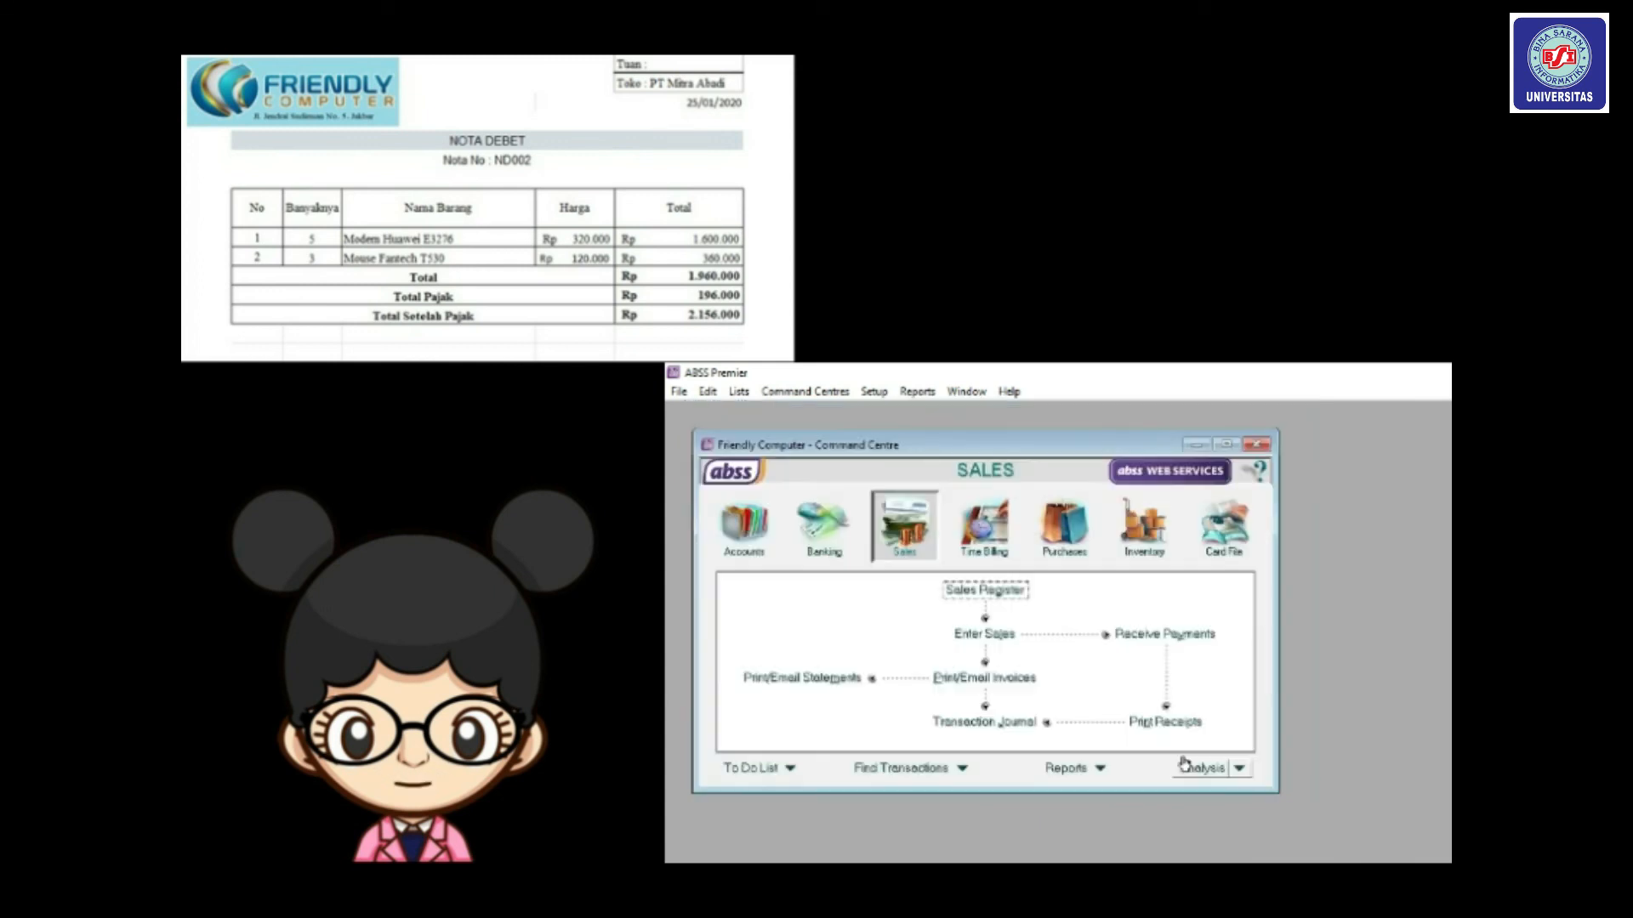
left_click(996, 723)
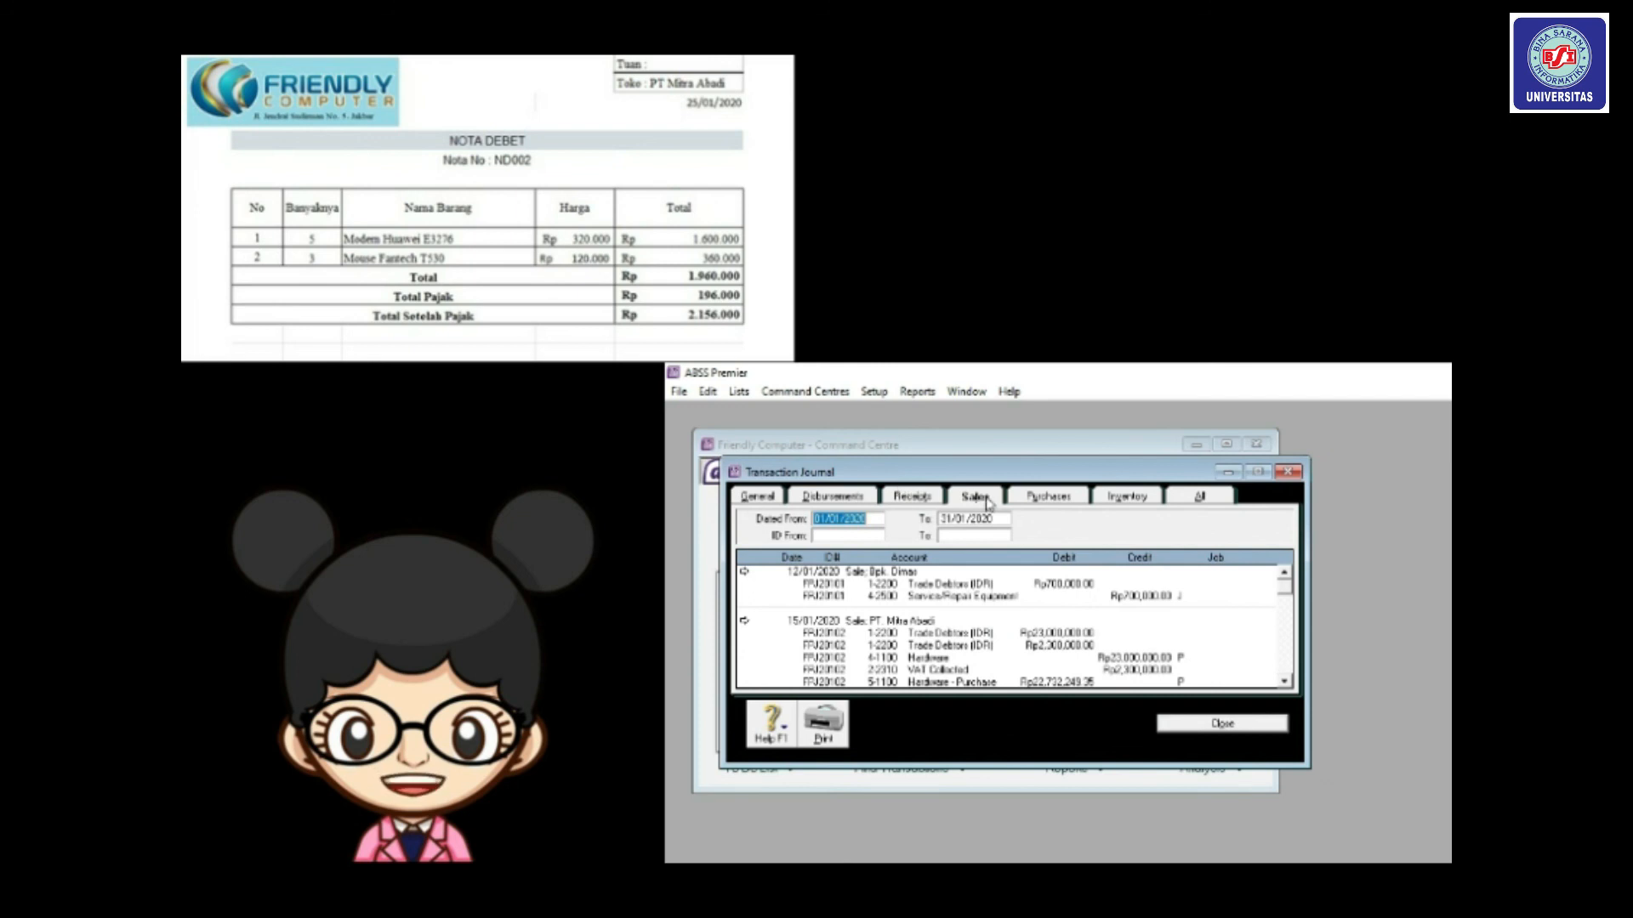
left_click(824, 517)
key("BackSpace")
key("BackSpace")
type("25")
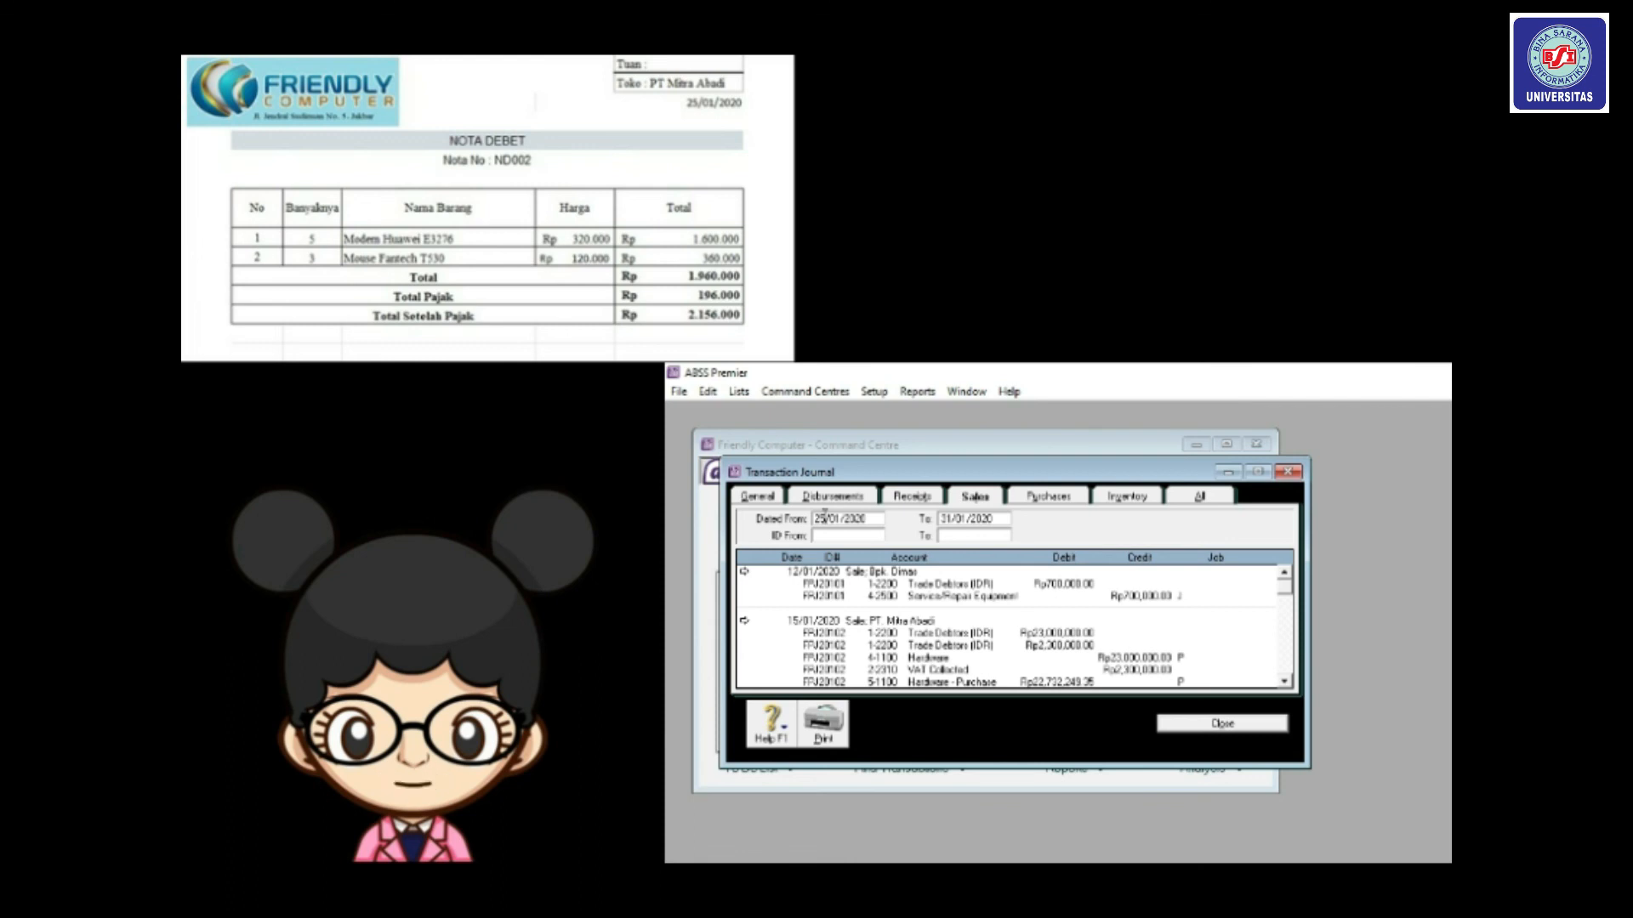
left_click(950, 523)
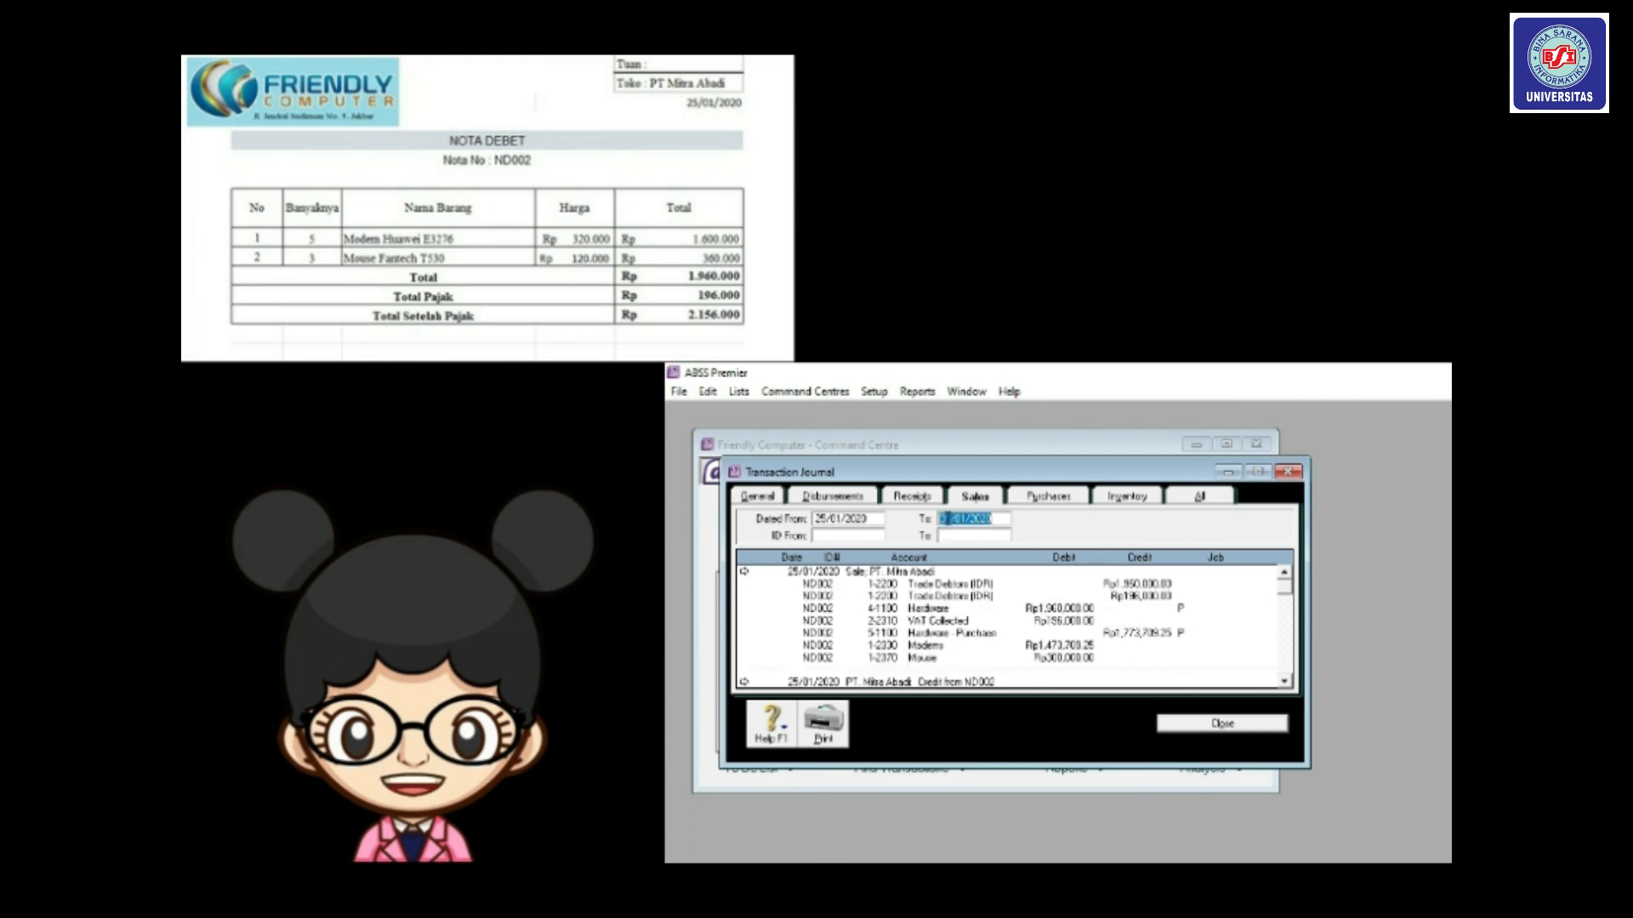
left_click_drag(950, 519, 898, 516)
type("25")
key("Tab")
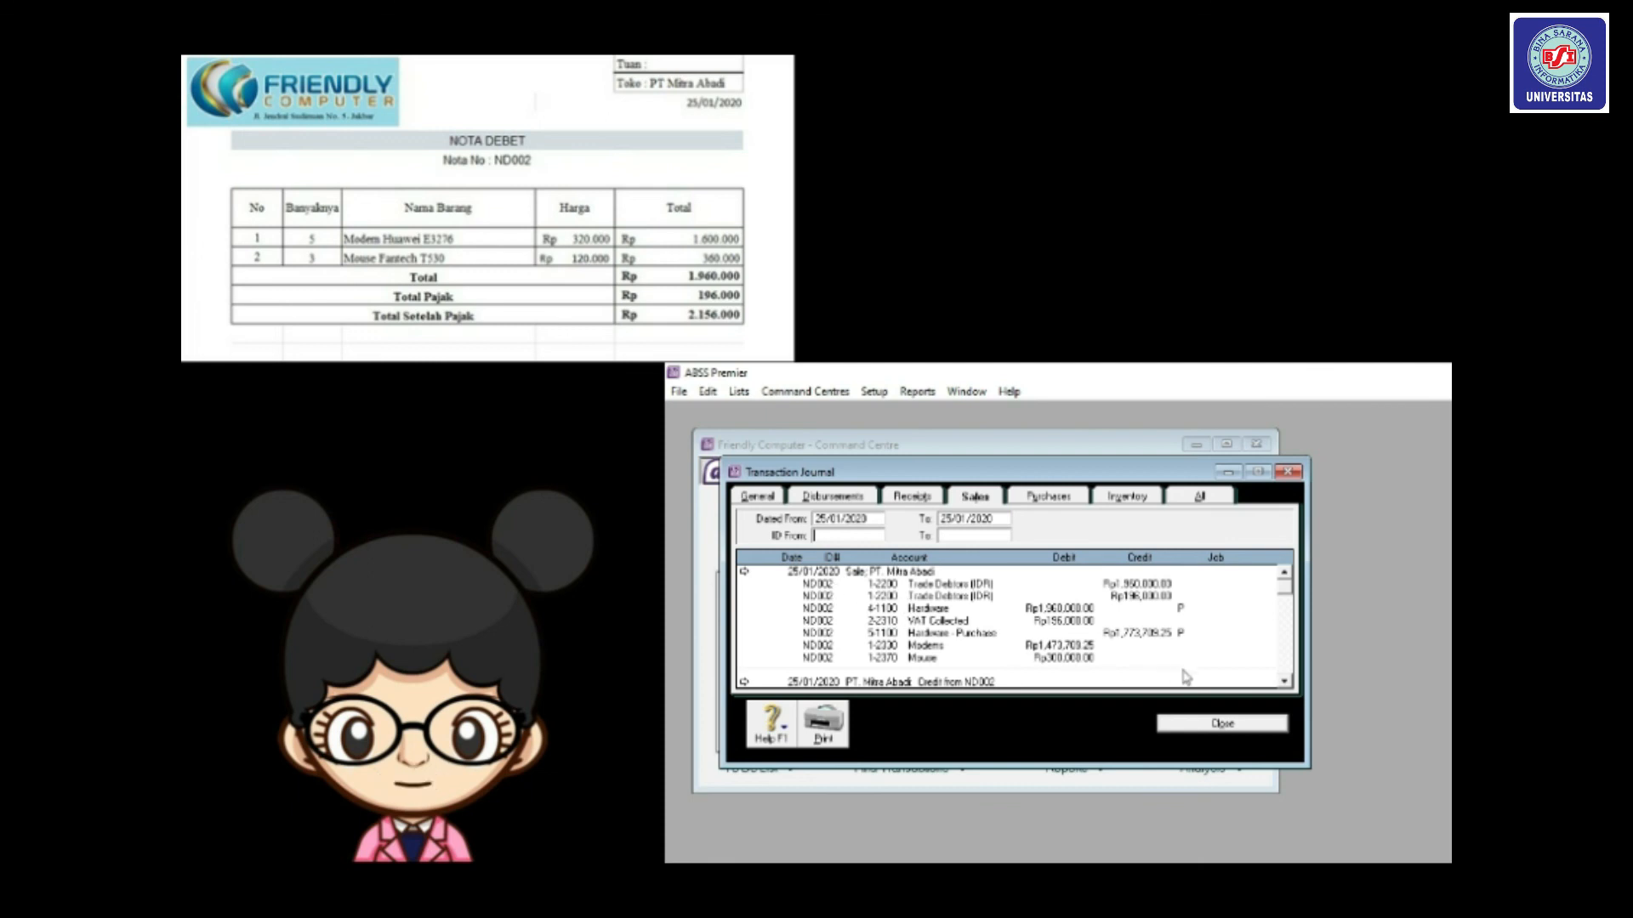
left_click_drag(1308, 768, 1322, 805)
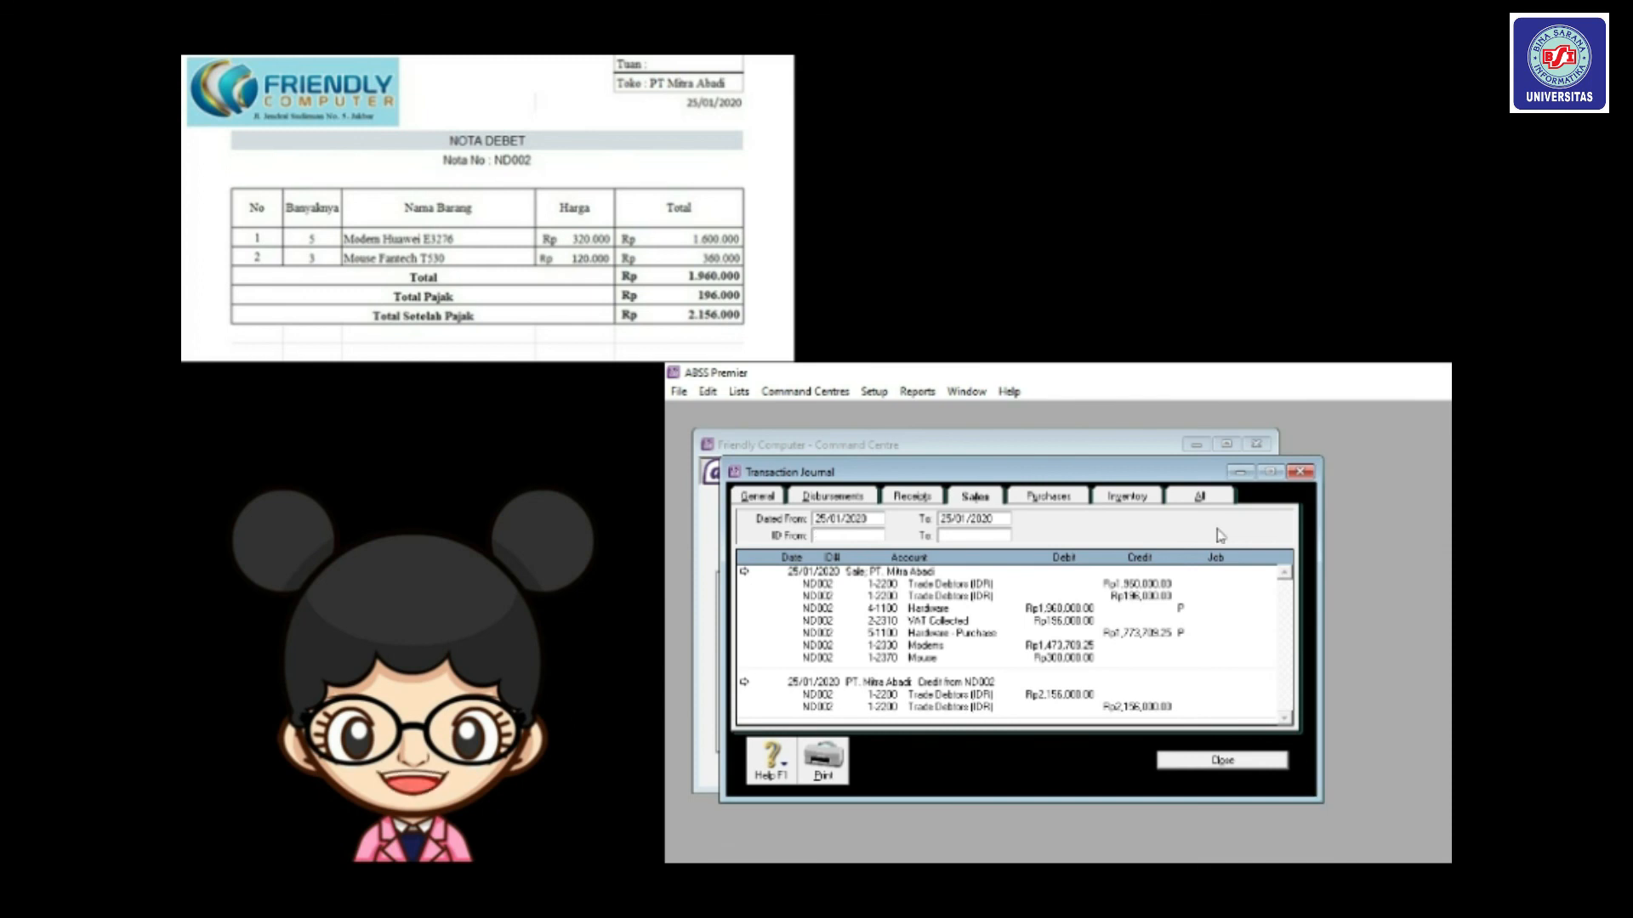
left_click(1214, 761)
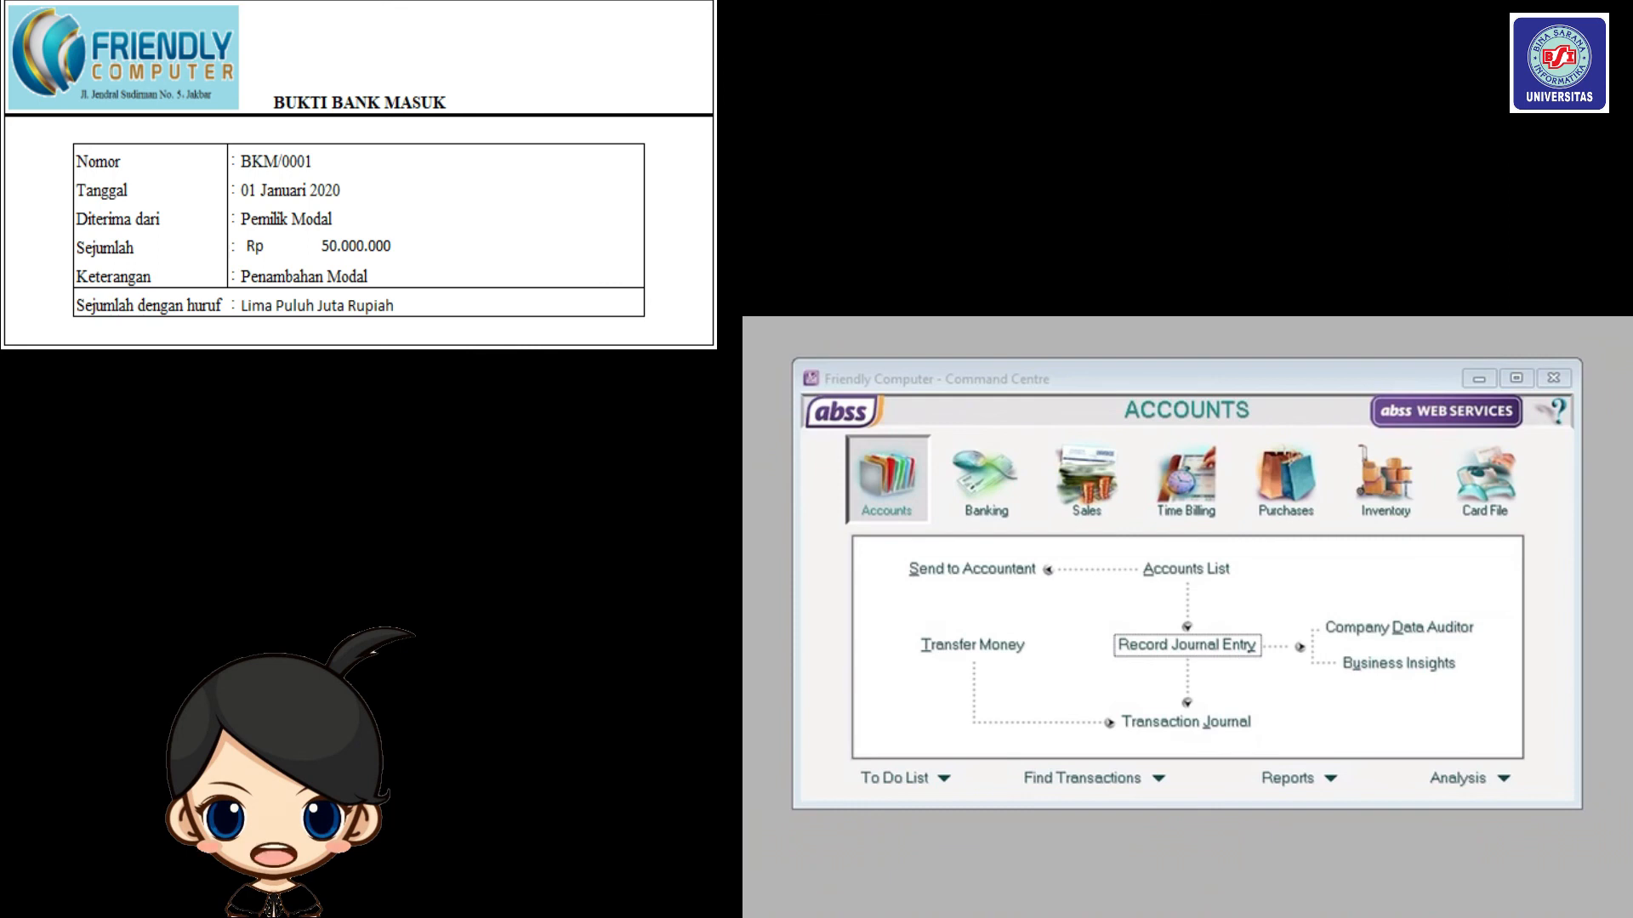
Start general journal BKM/0001 with memo 'Penambahan Modal'.
left_click(868, 449)
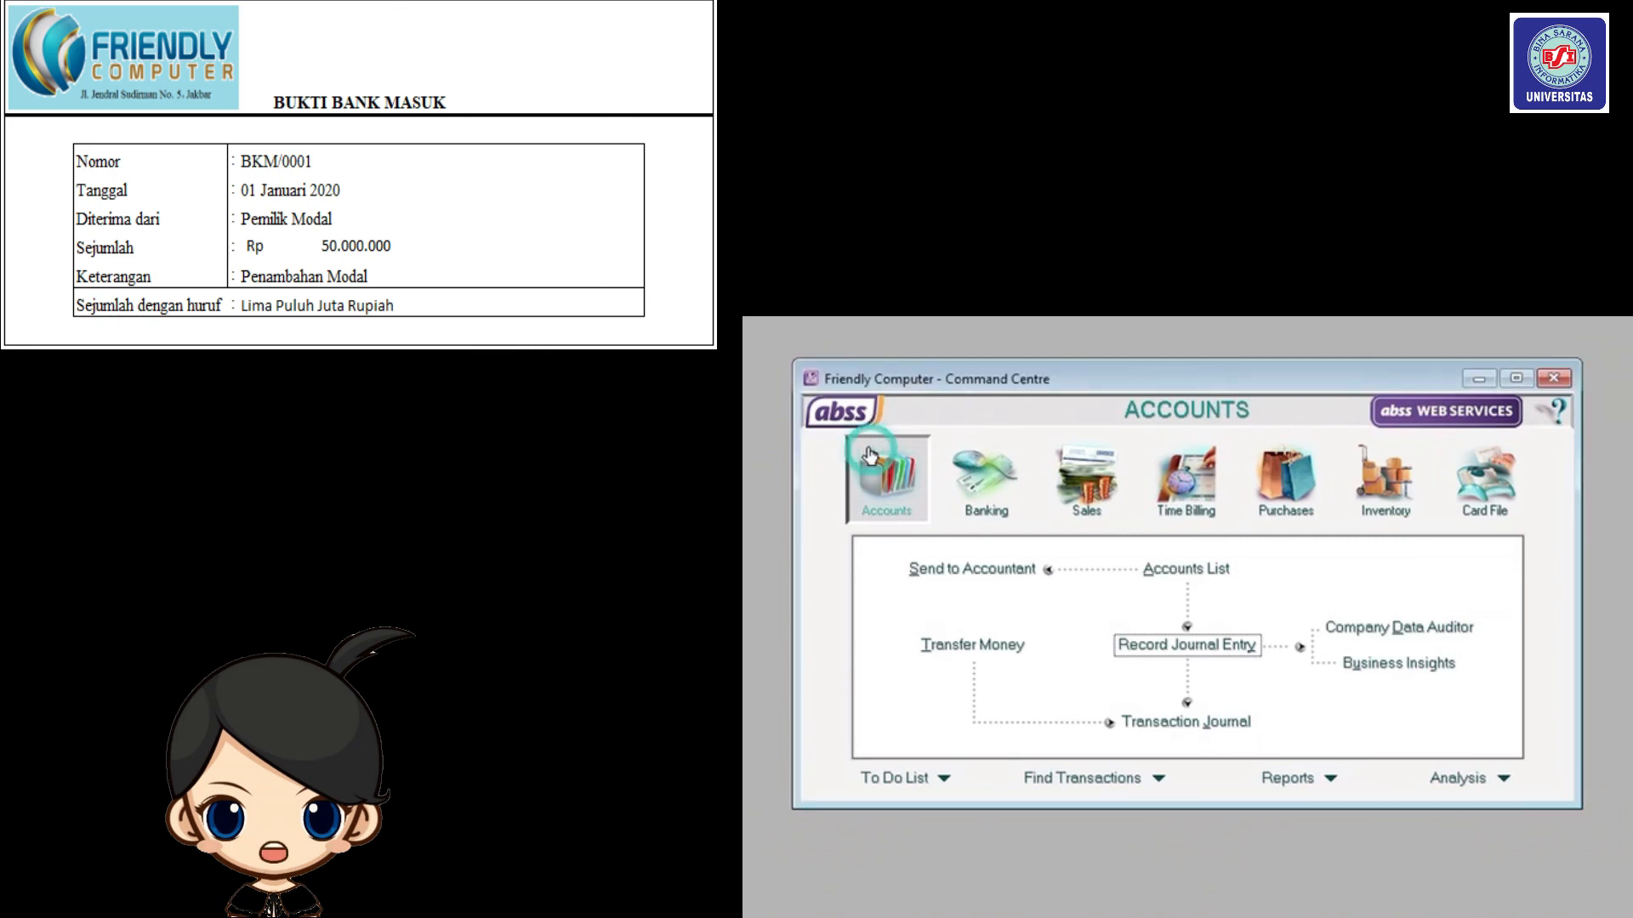
left_click(1179, 644)
left_click(1026, 490)
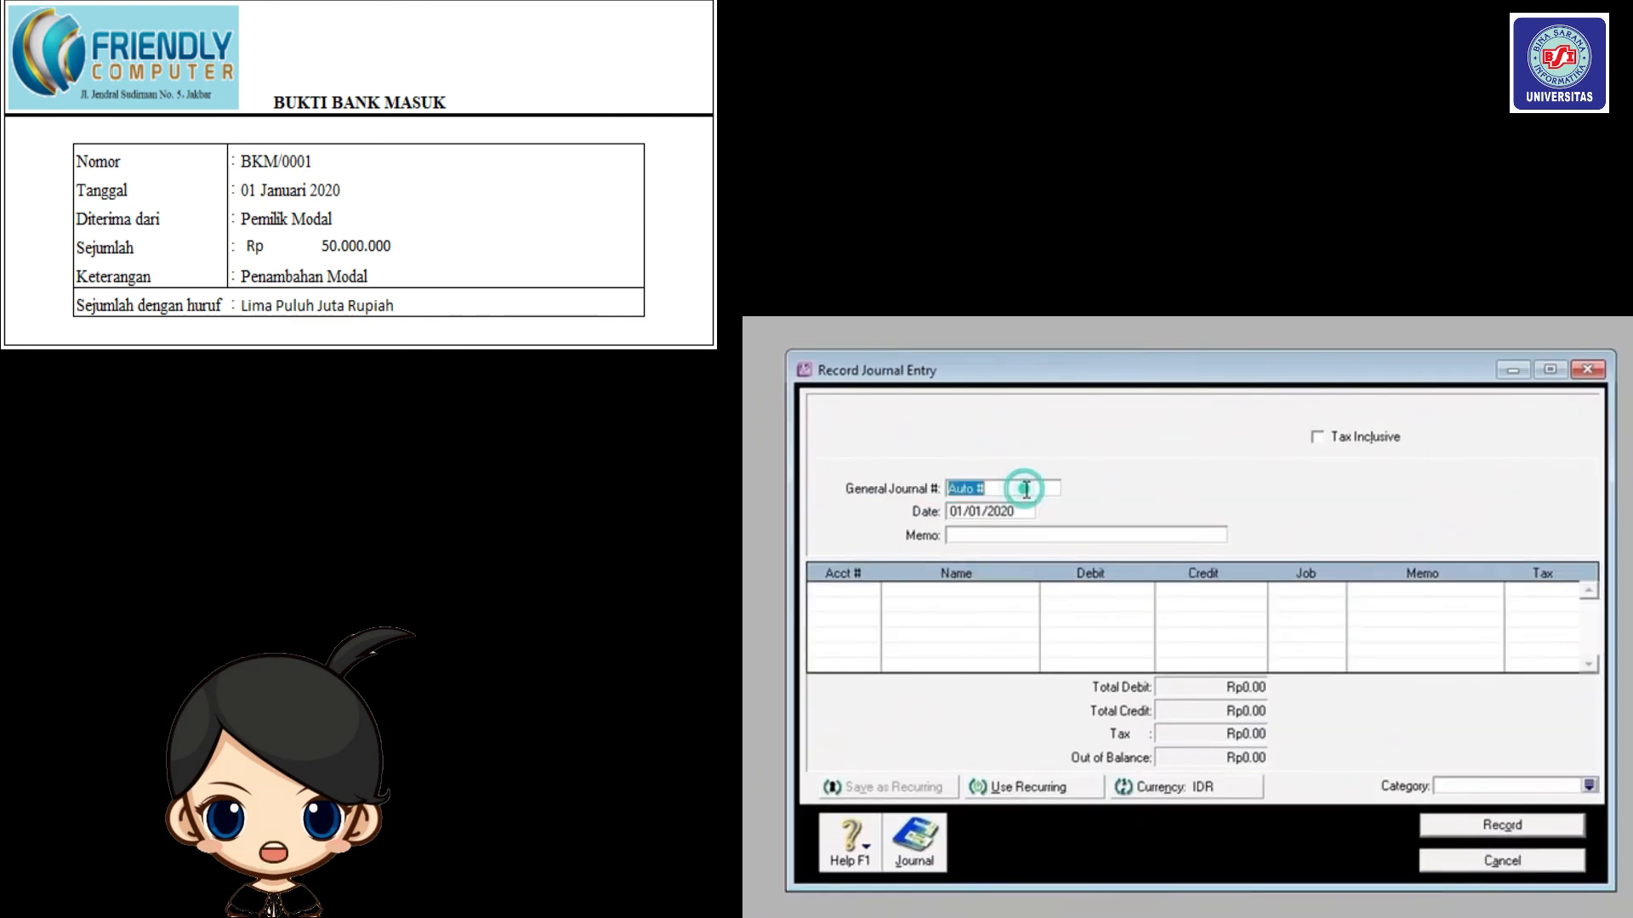
type("BKM")
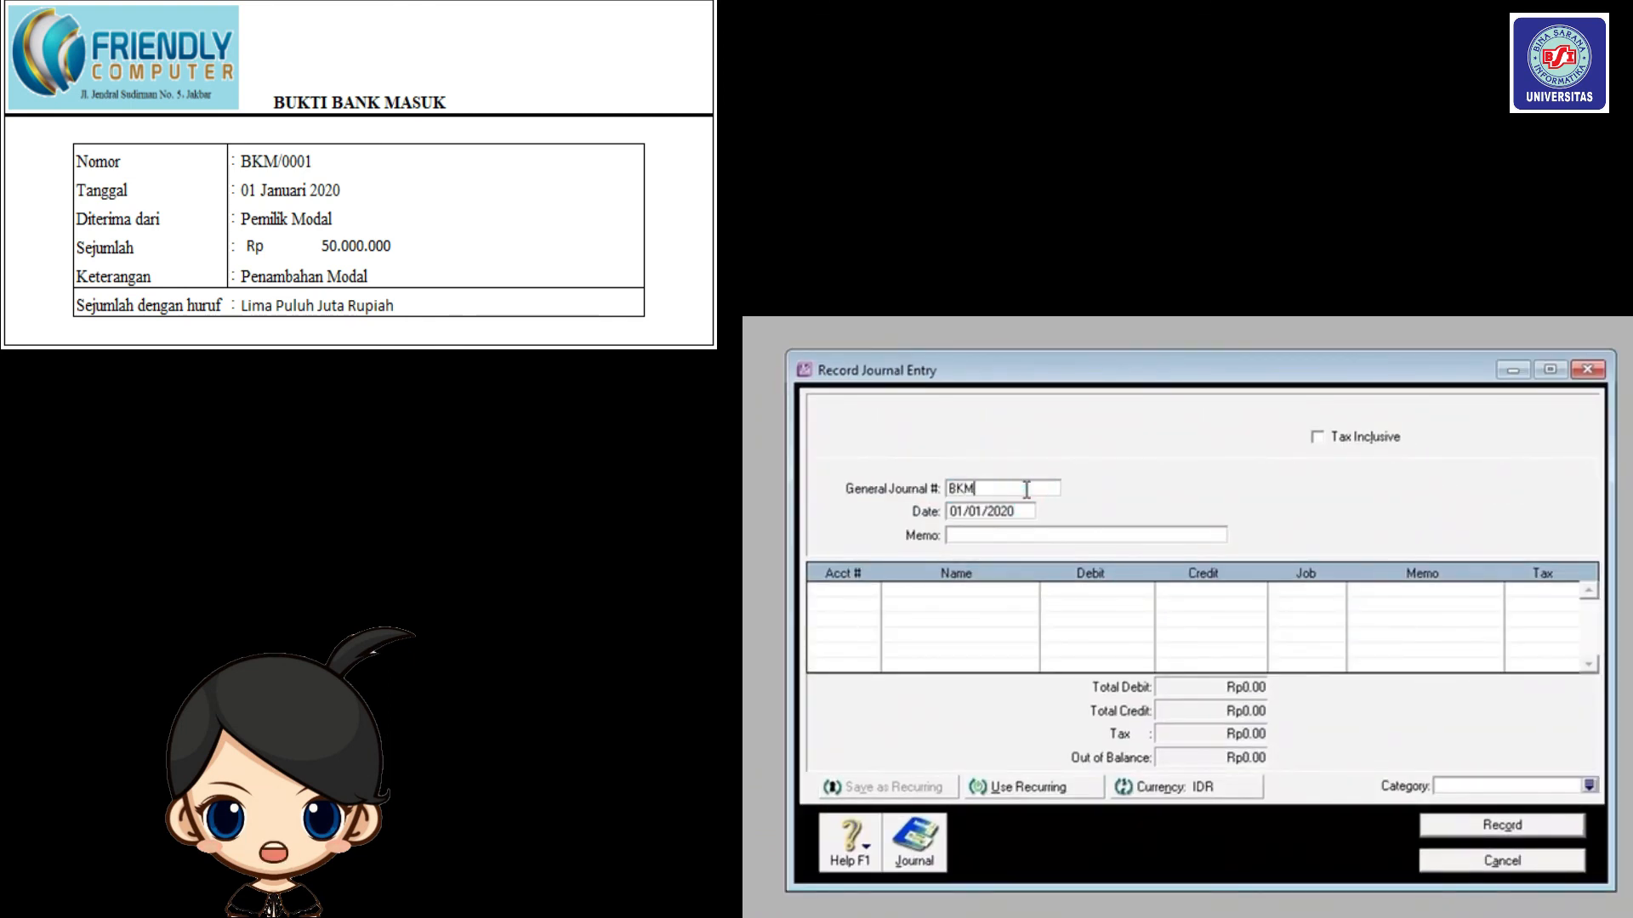
type("/0001")
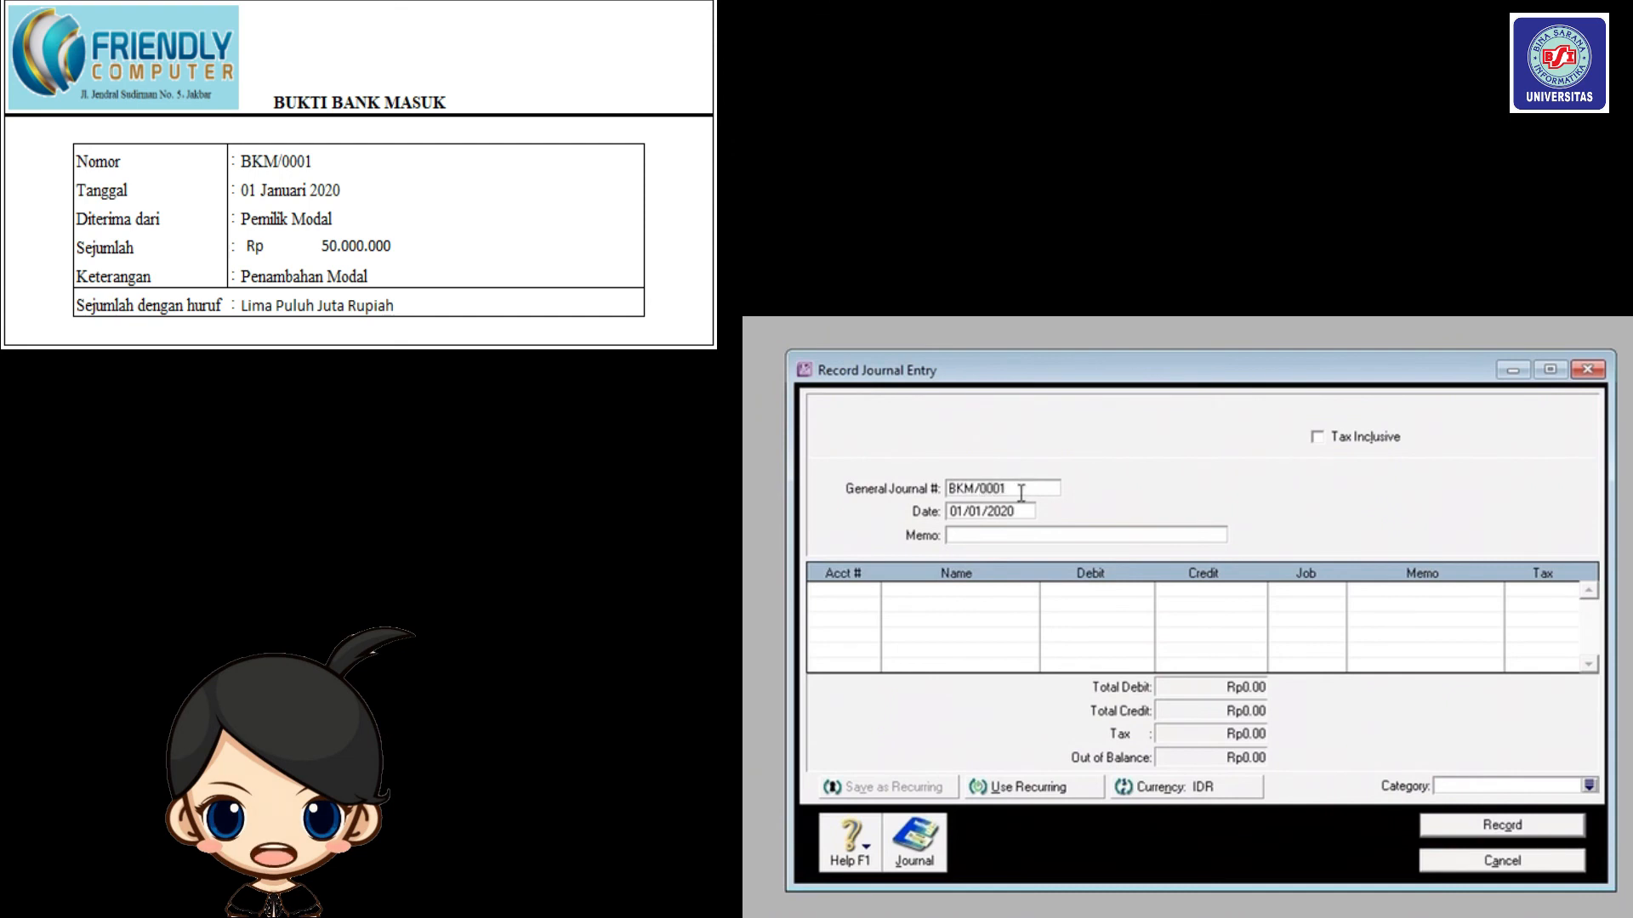
left_click(1008, 514)
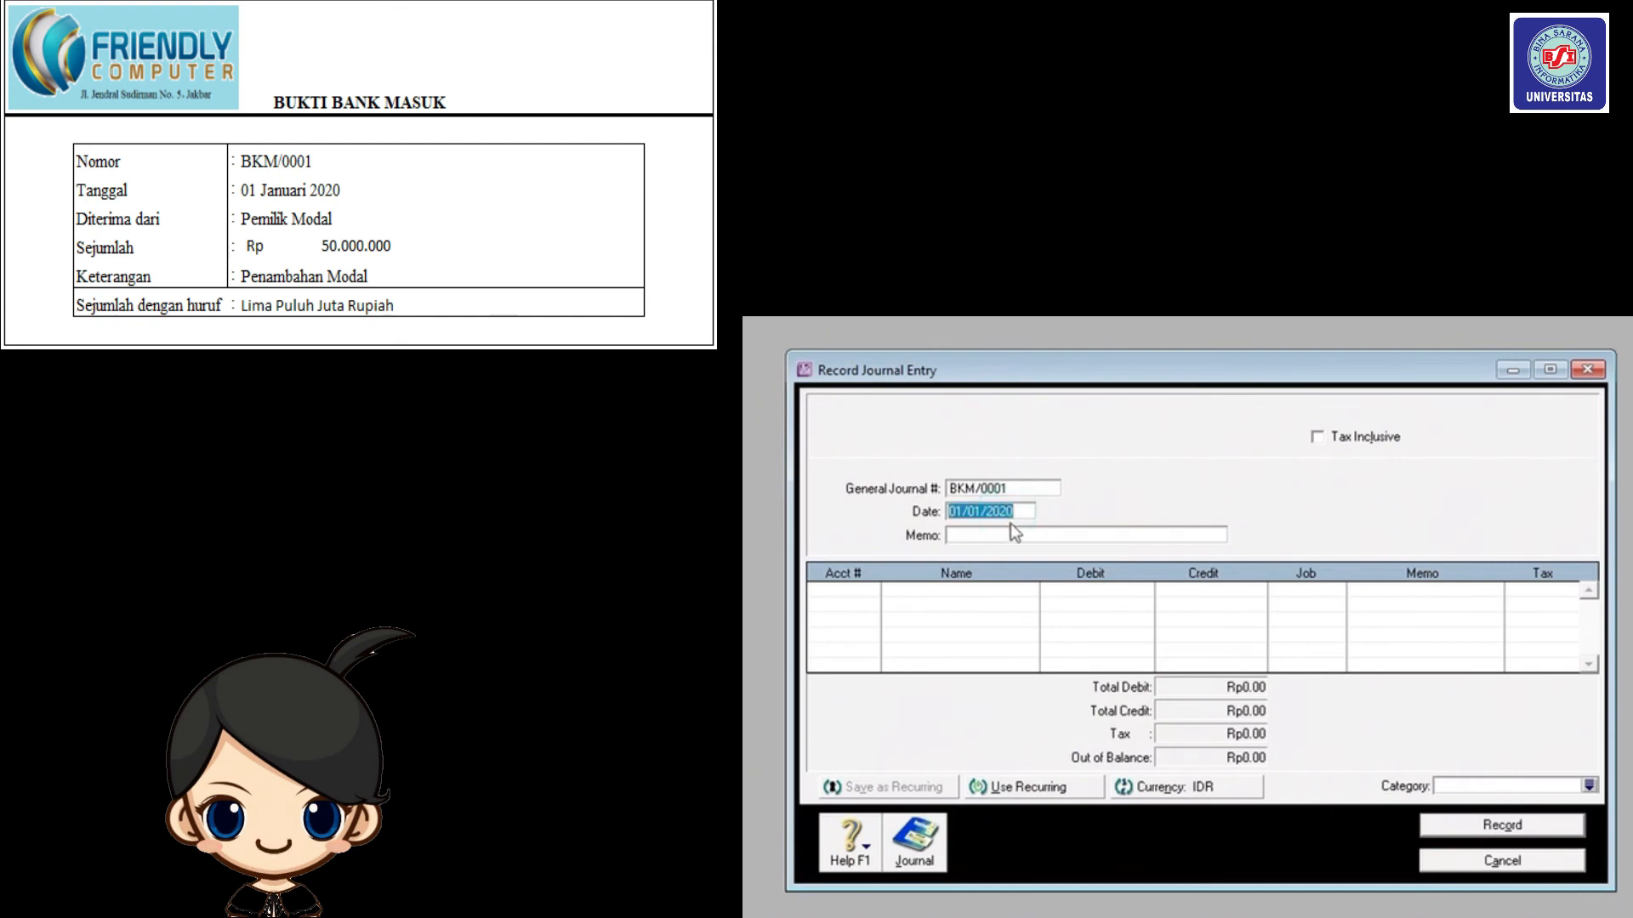
left_click(1014, 536)
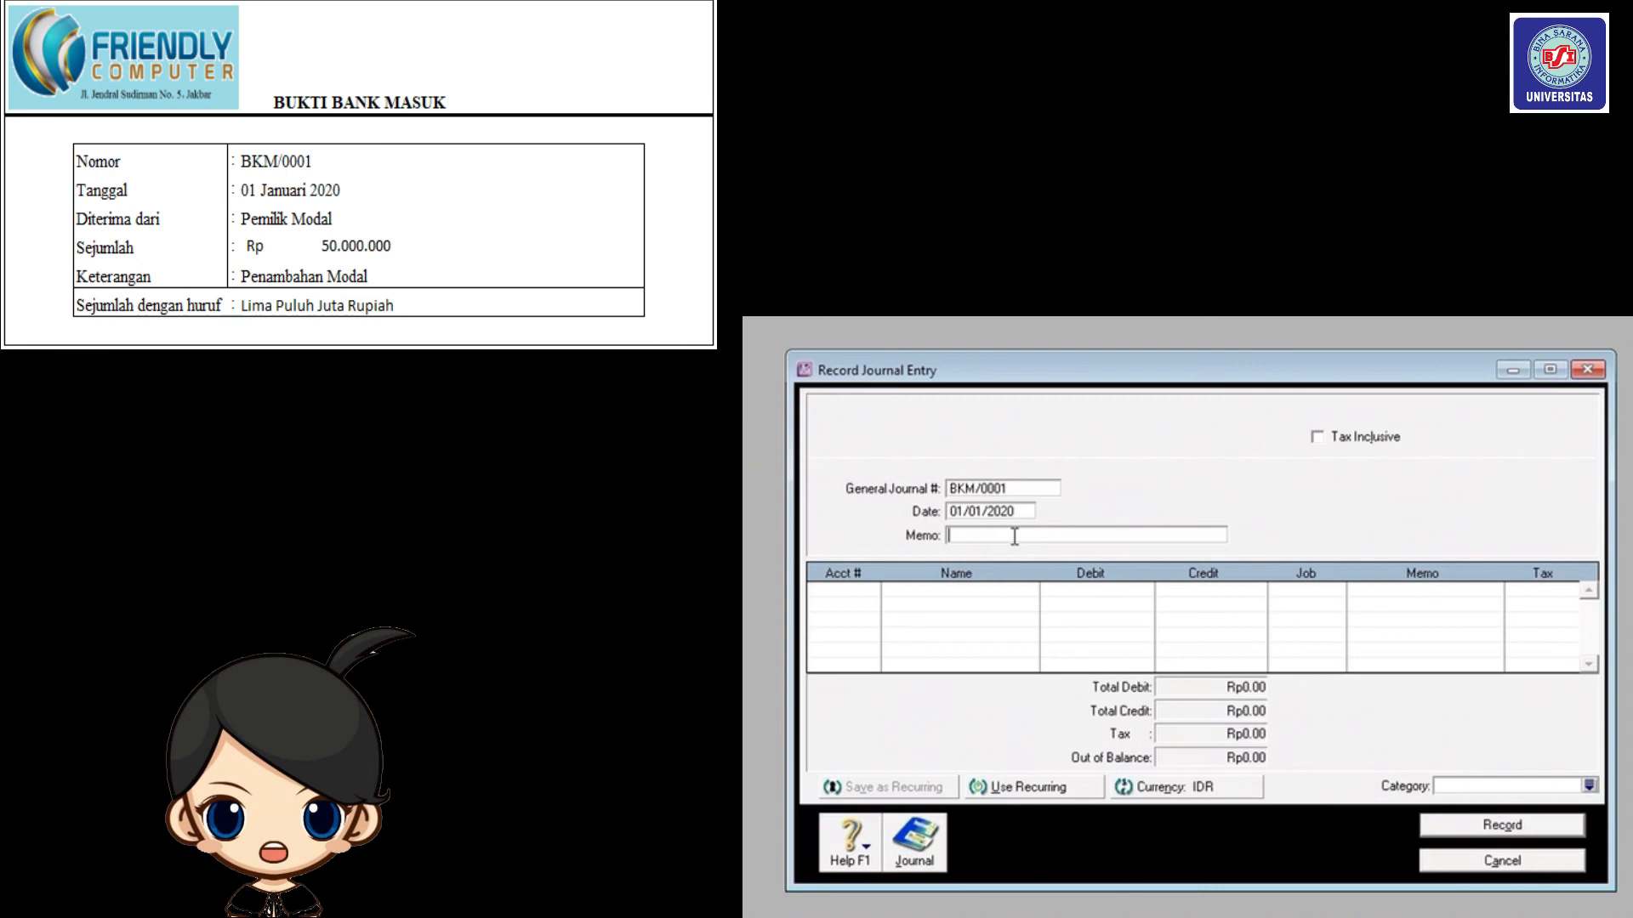
type("Penambahan Modal")
key("Tab")
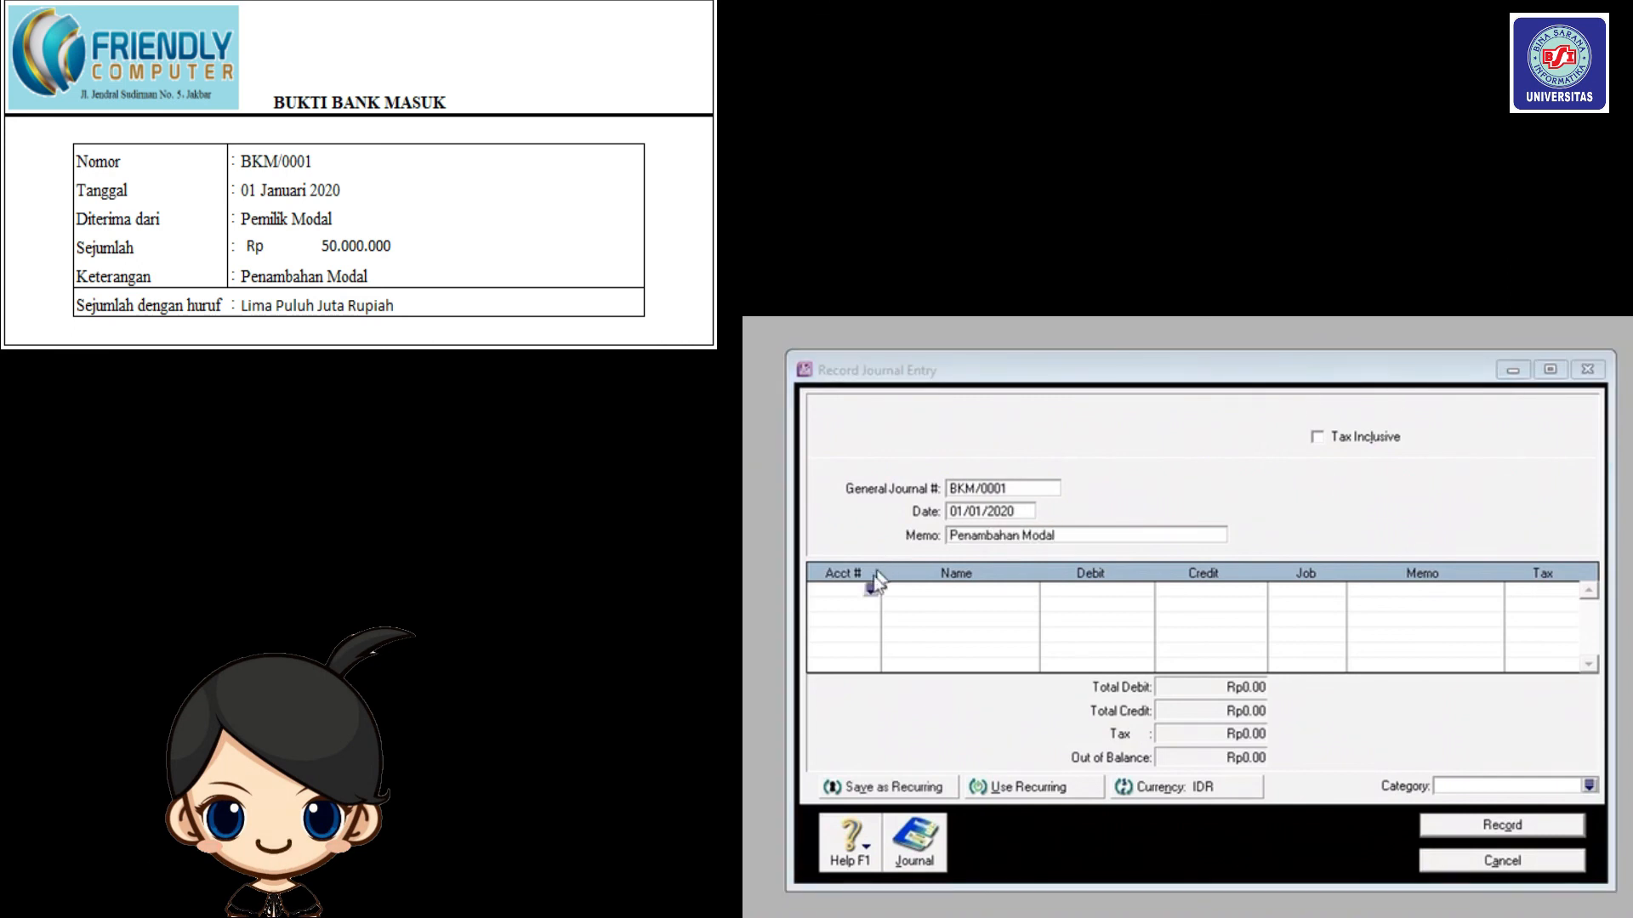
Debit Bank BCA (IDR) 1-2140 and credit Owner/Sharehldr Capital Rp50,000,000.
left_click(869, 590)
type("1-2140")
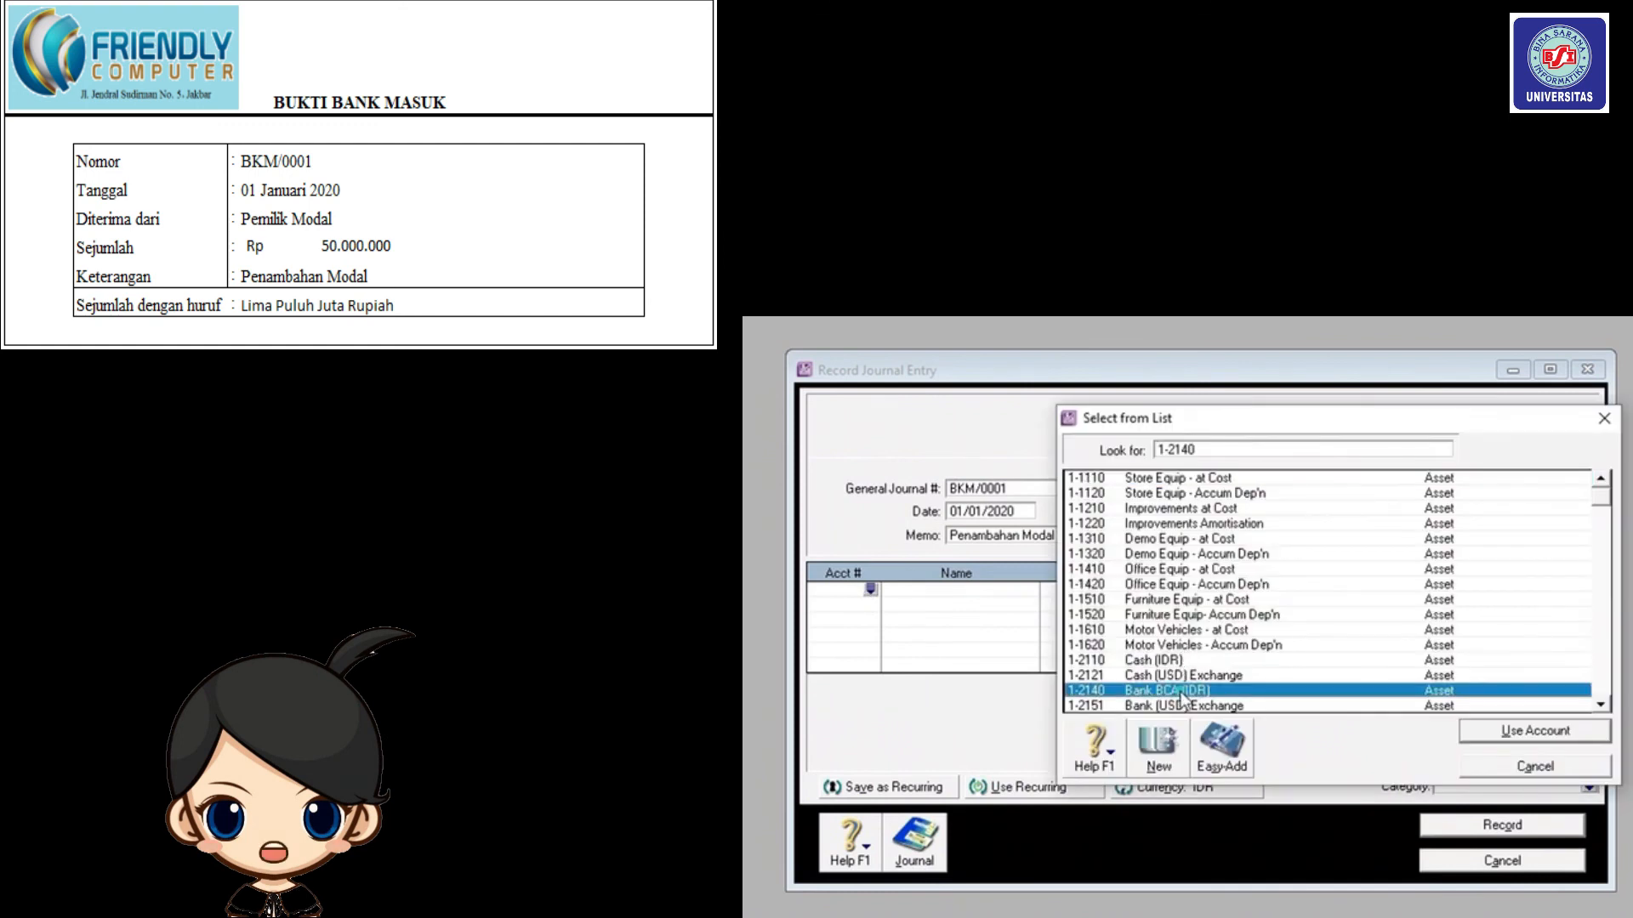
left_click(1543, 733)
type("50000000")
left_click(870, 605)
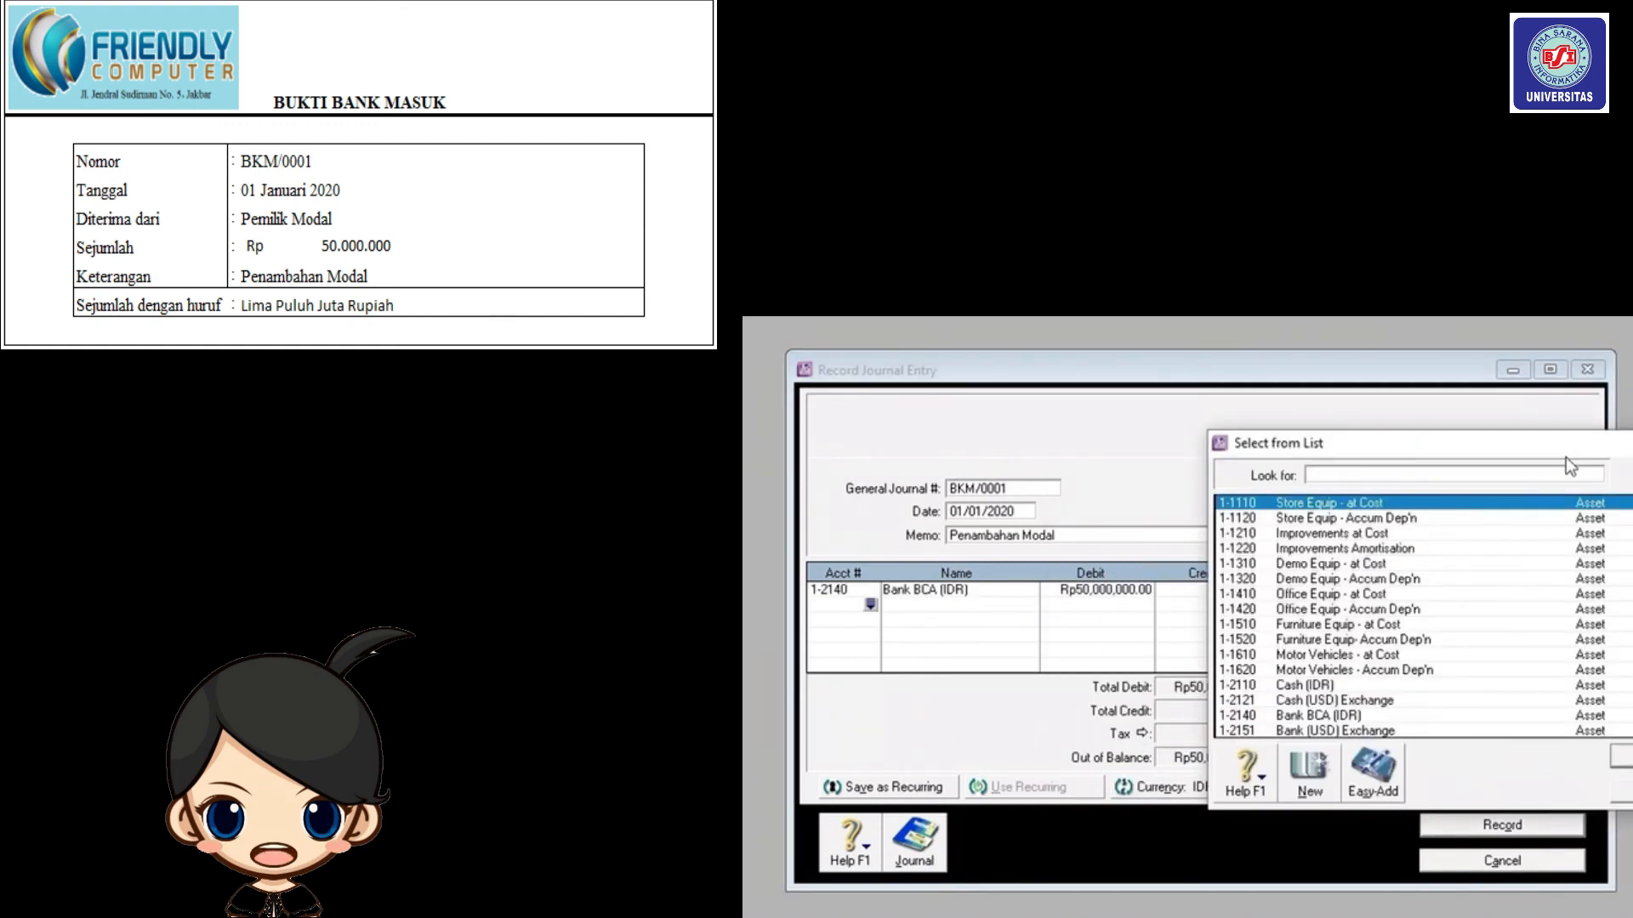
left_click_drag(1560, 450, 1383, 420)
scroll(1305, 519, "down", 10)
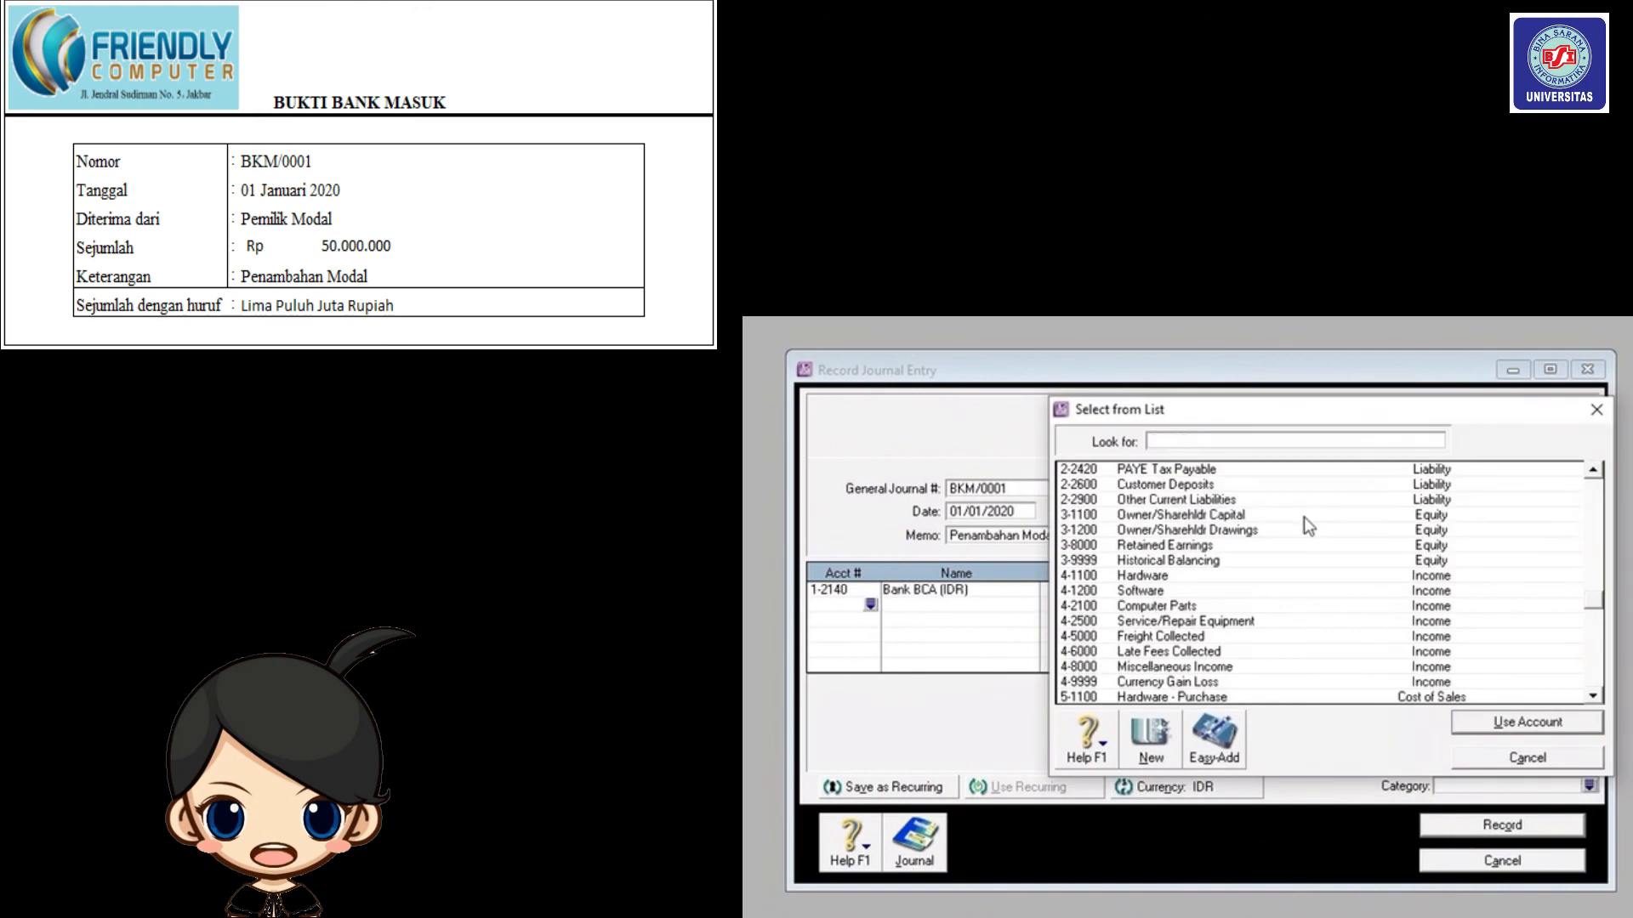
left_click(1304, 518)
left_click(1482, 722)
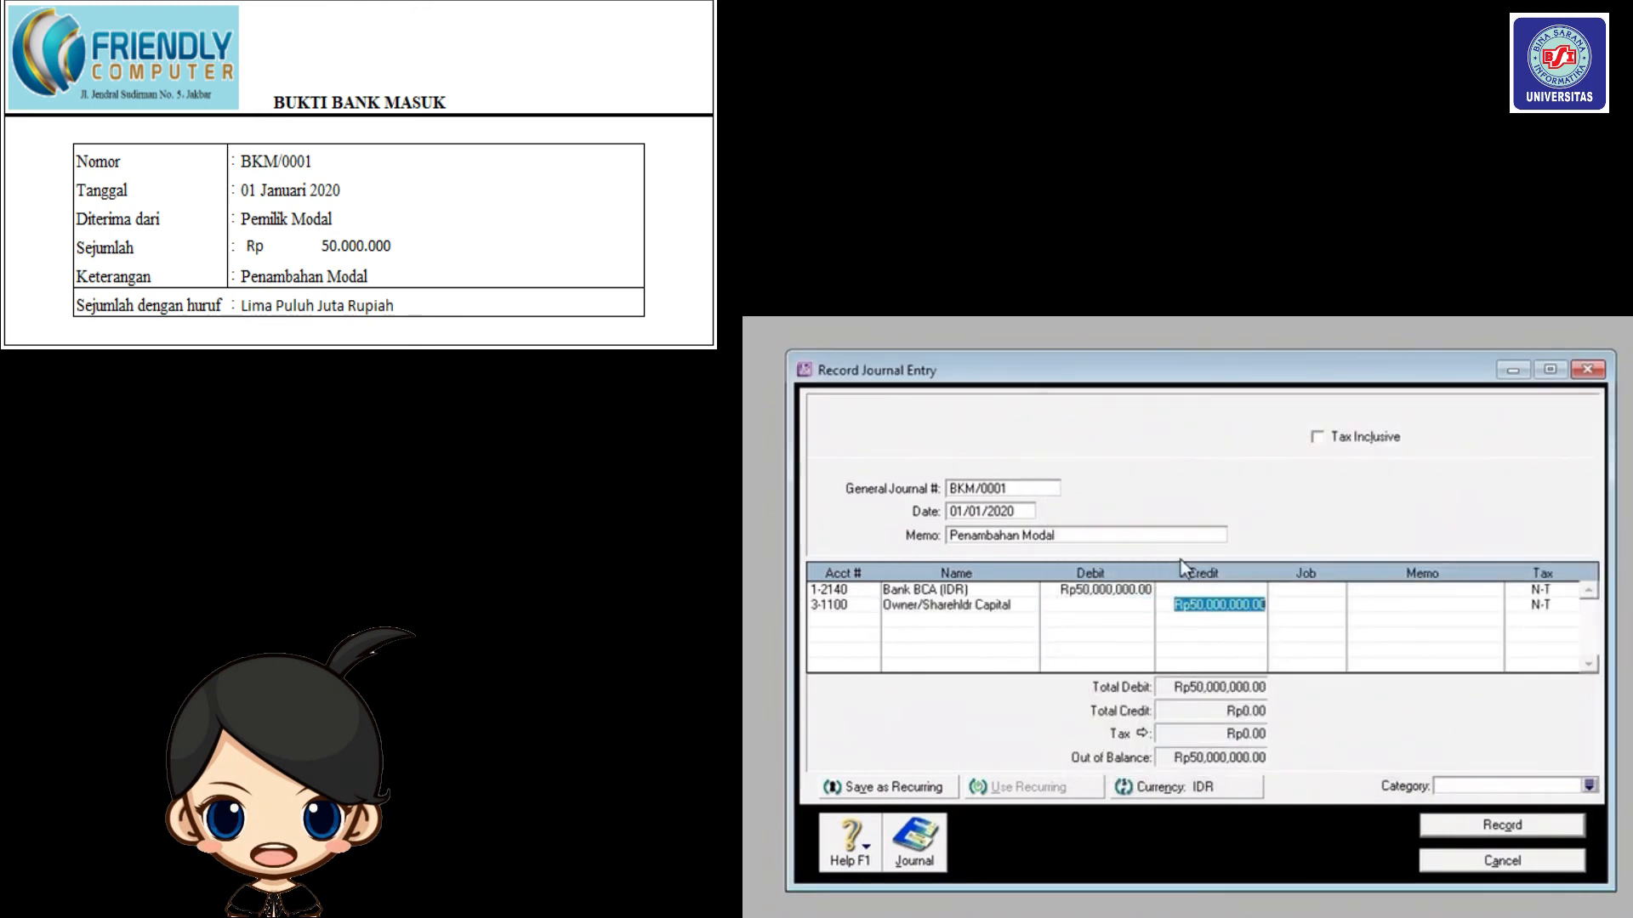
key("Return")
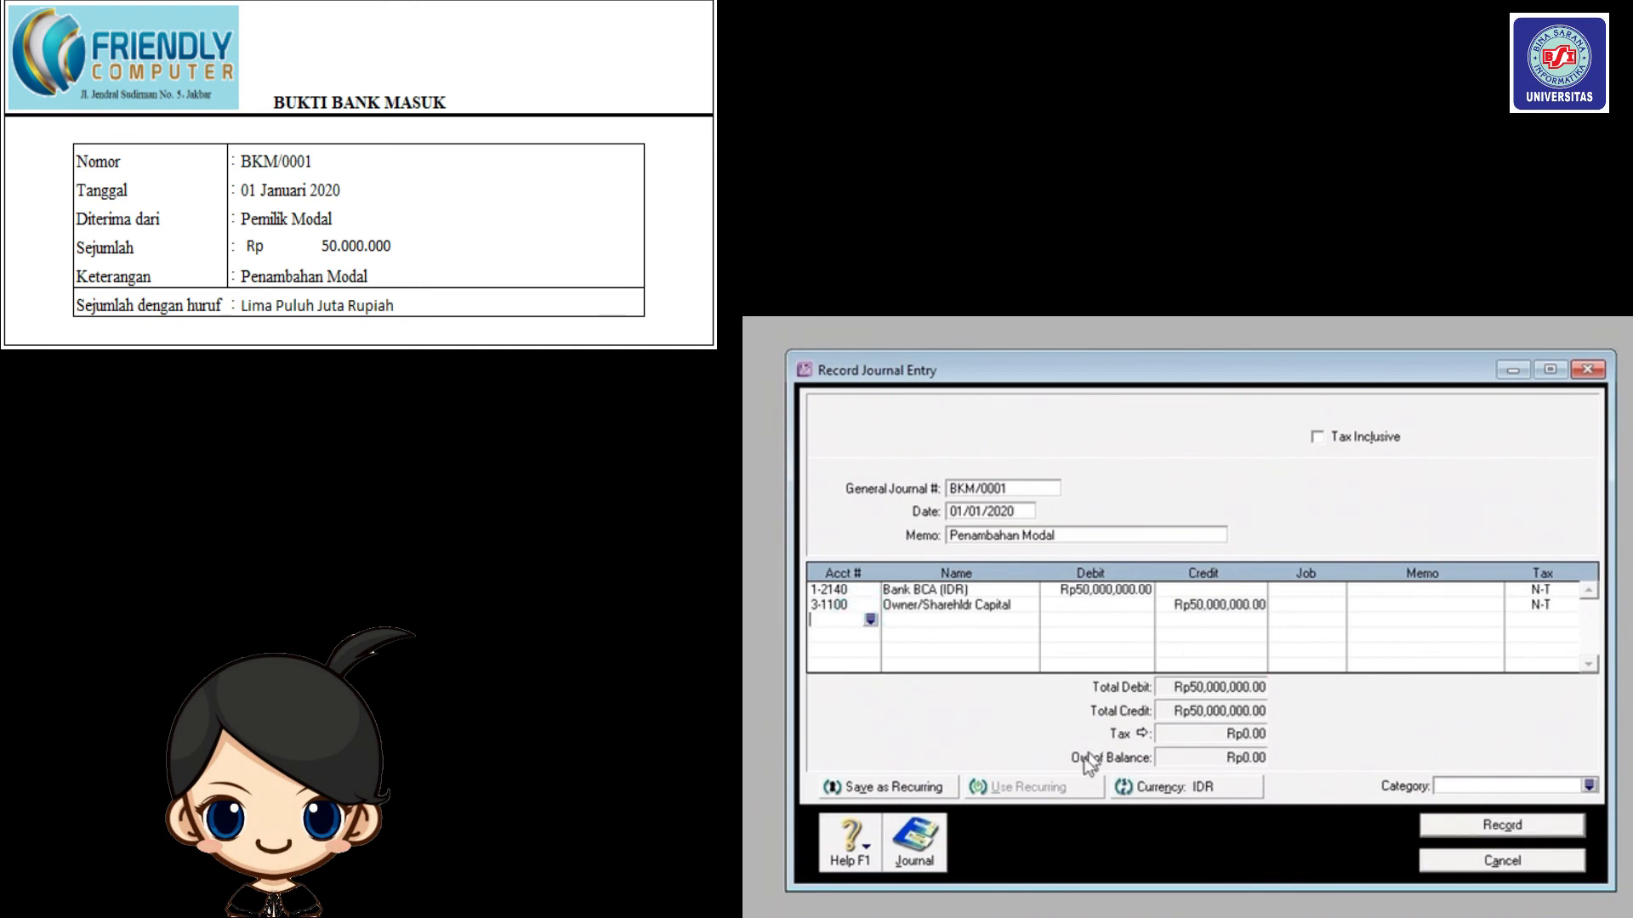
Set the category to Local and record the journal entry.
left_click(1588, 785)
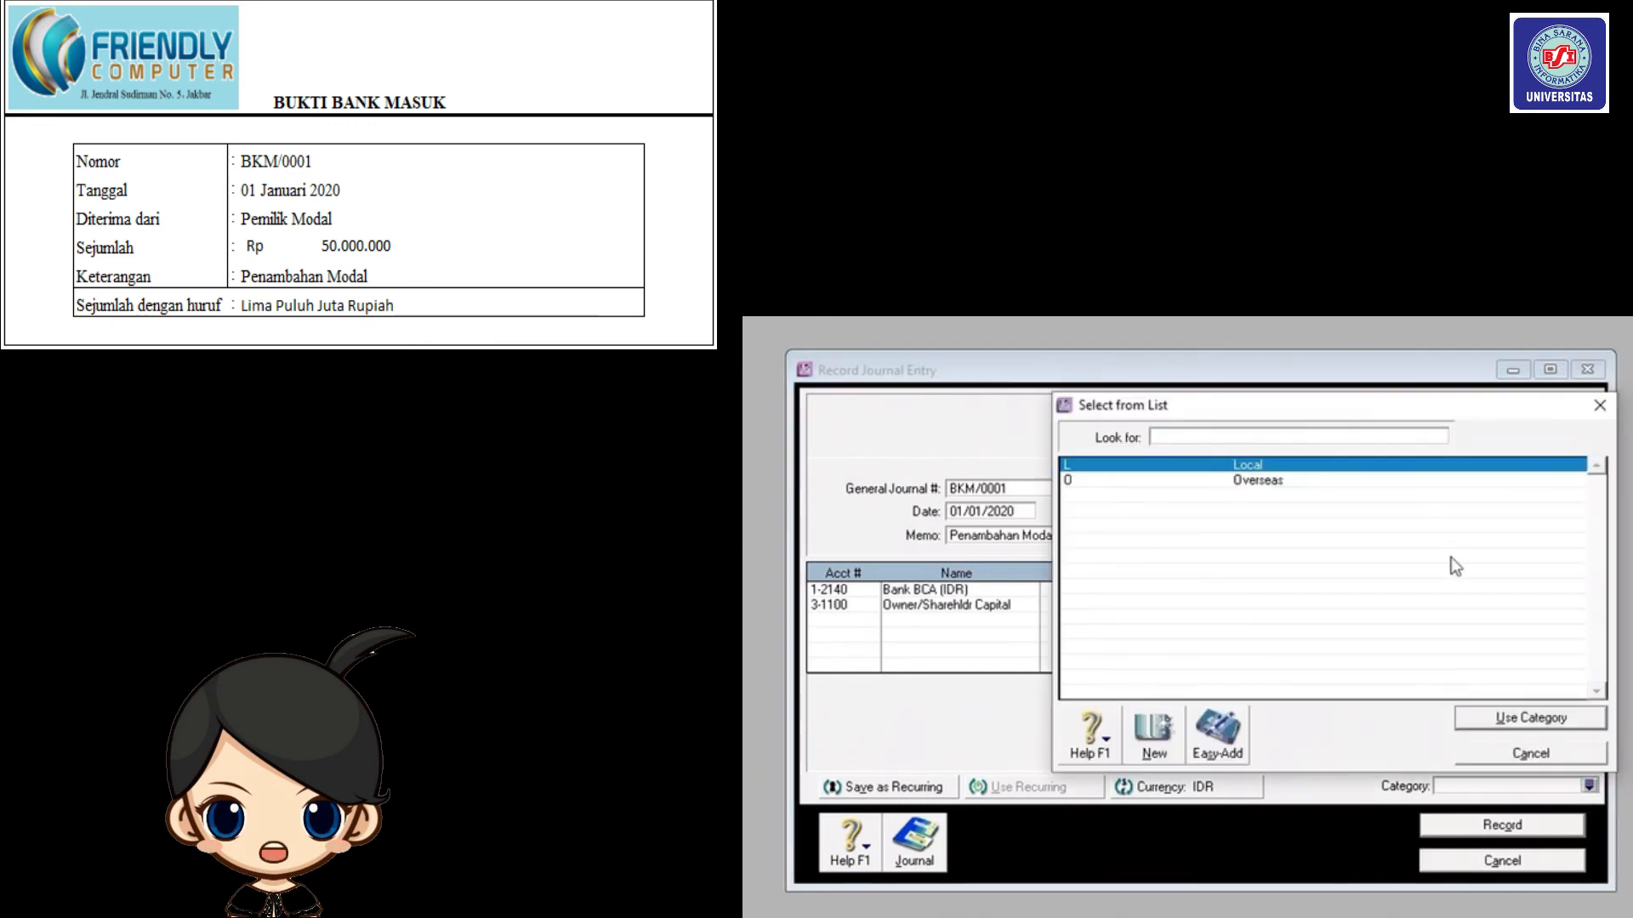
left_click(1518, 720)
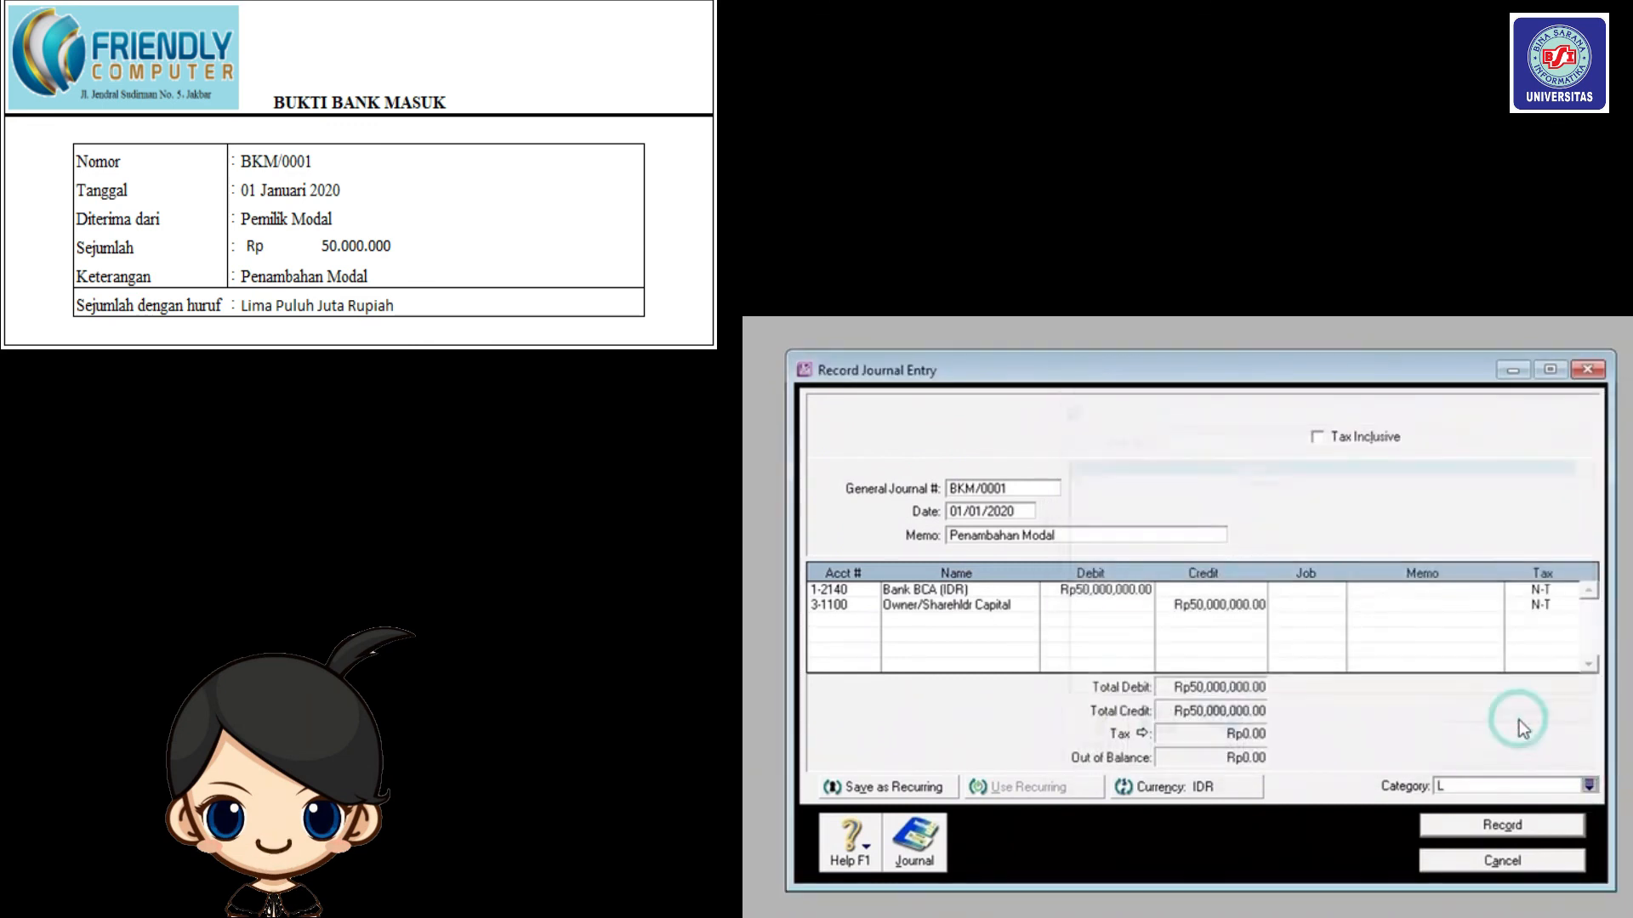
left_click(1507, 827)
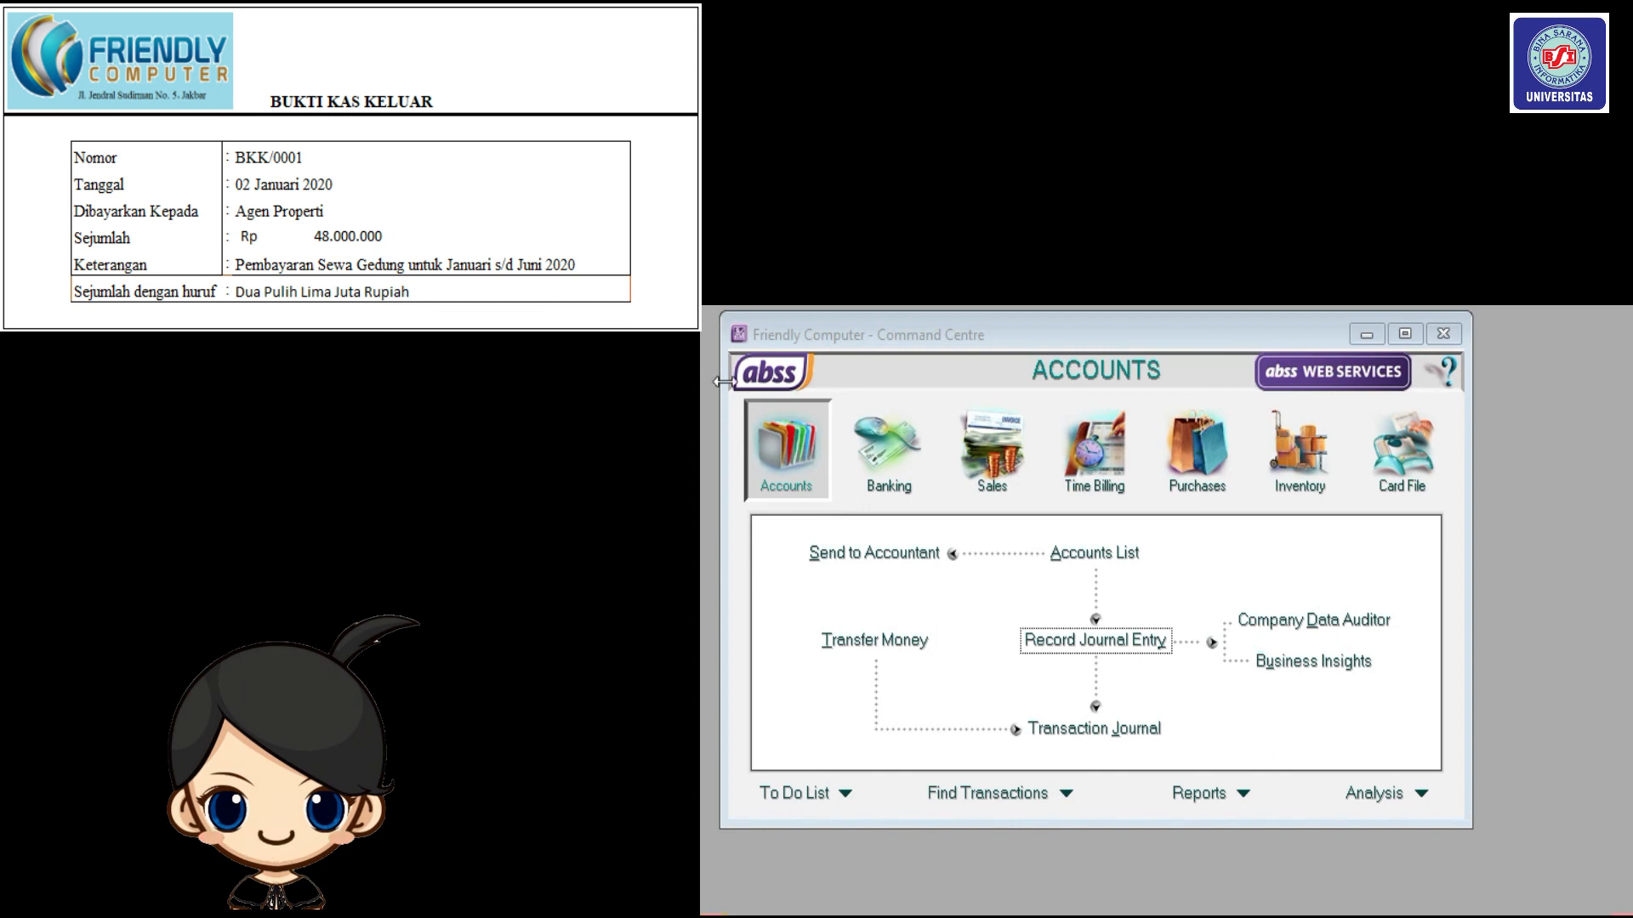
Create journal BKK/0001 dated 02/01/2020 with memo 'Pembayaran Sewa Gedung Untuk Januari s.d Juni 2020'.
left_click(810, 462)
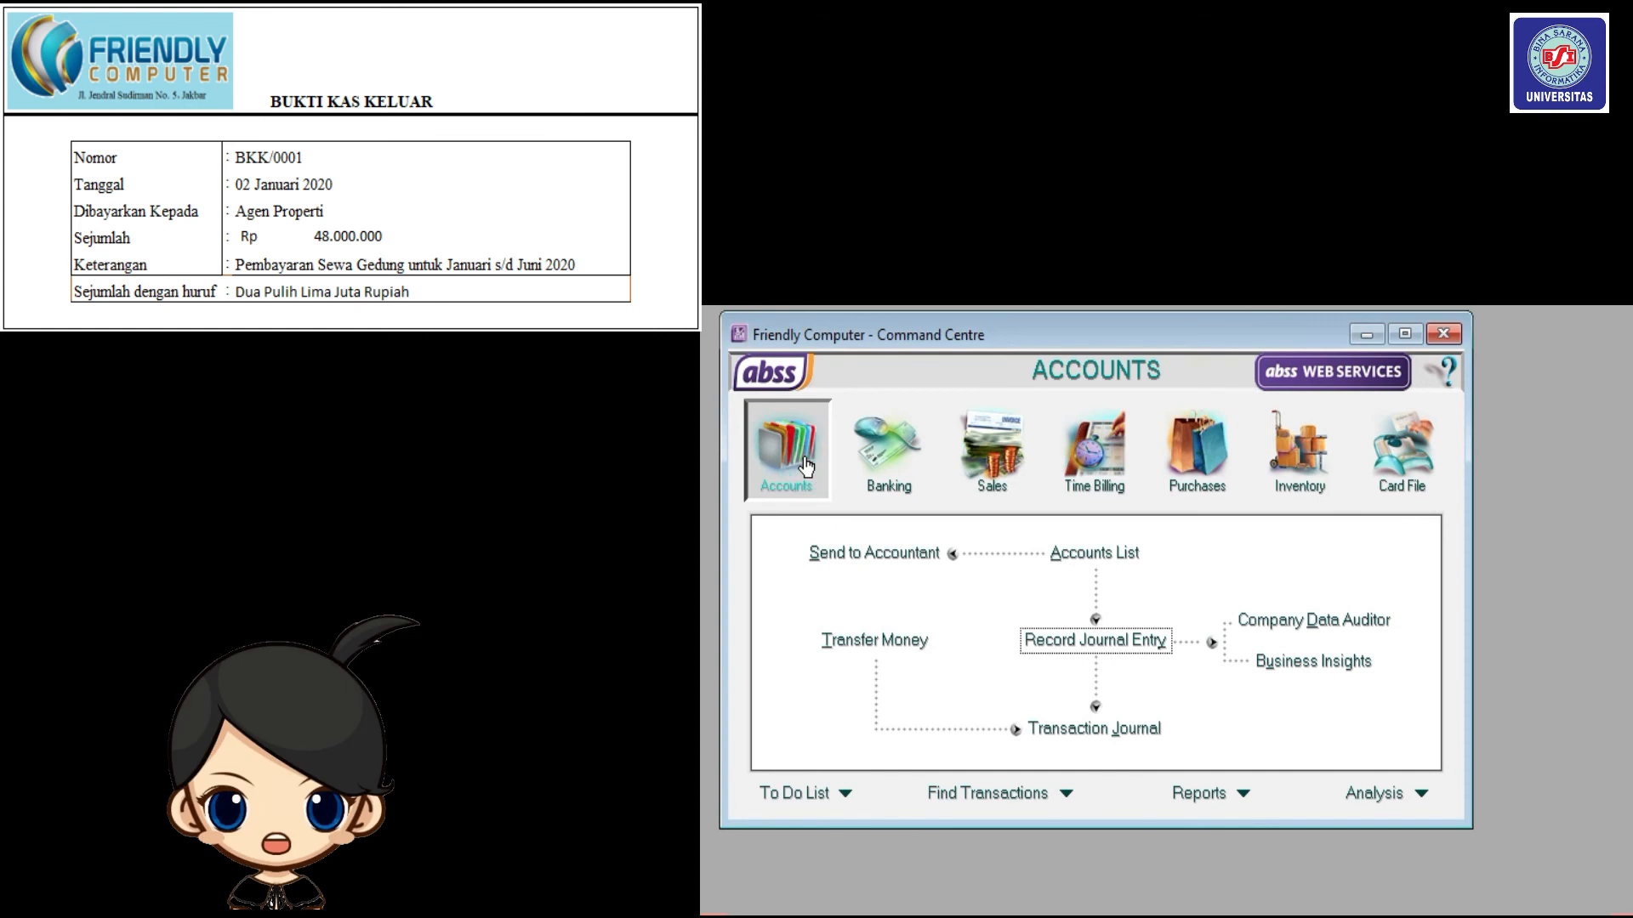
left_click(1062, 646)
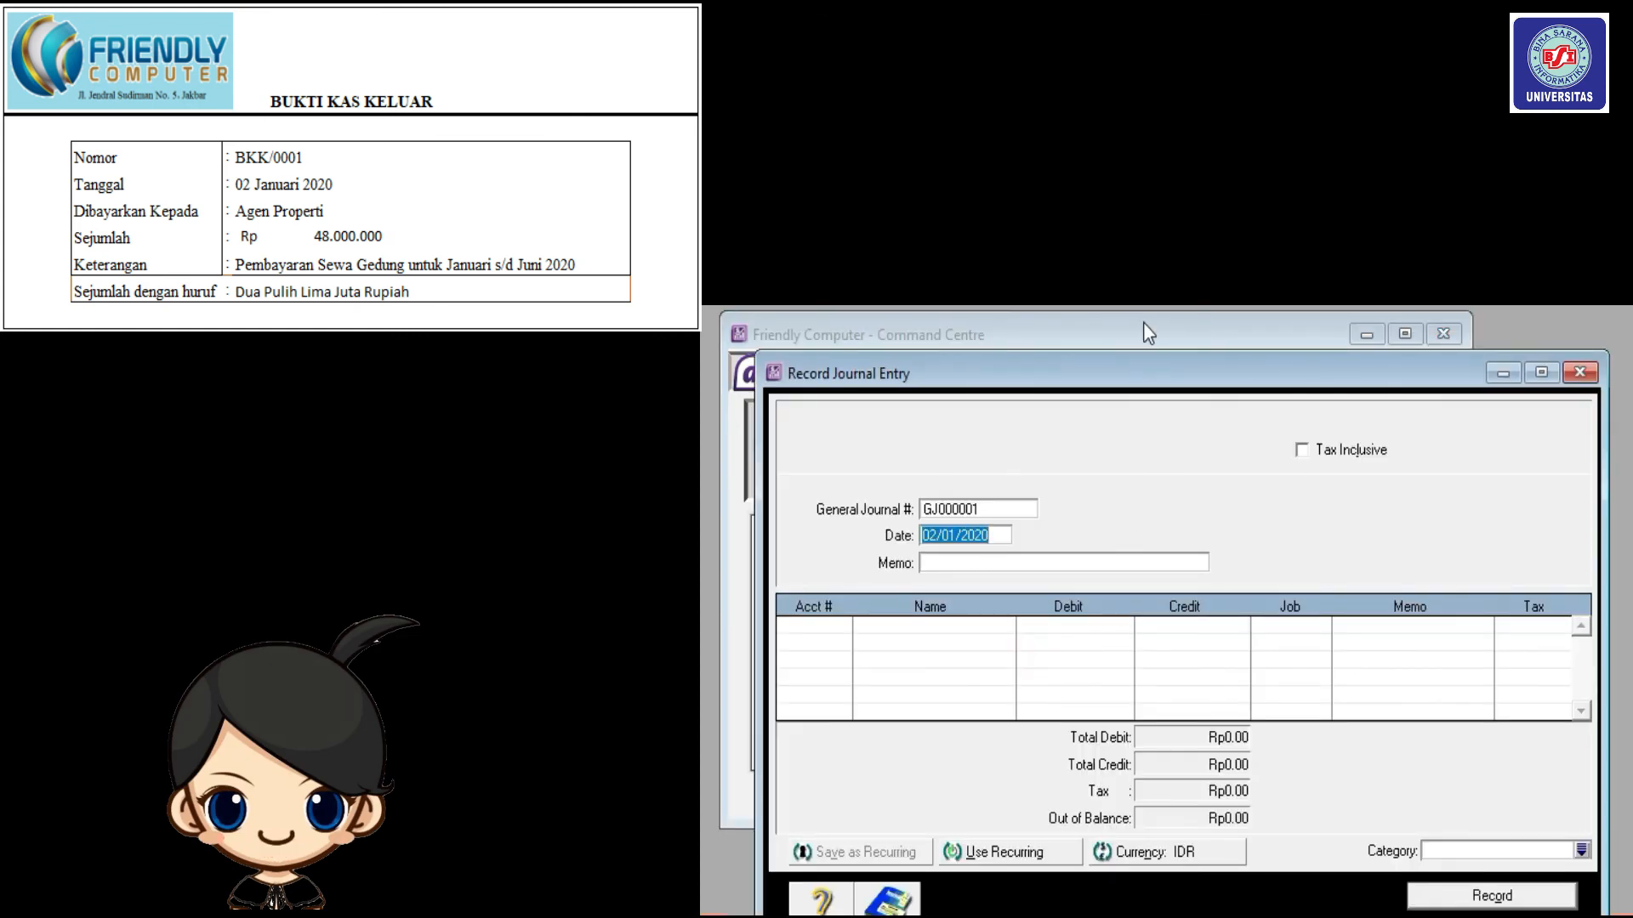
left_click(1024, 501)
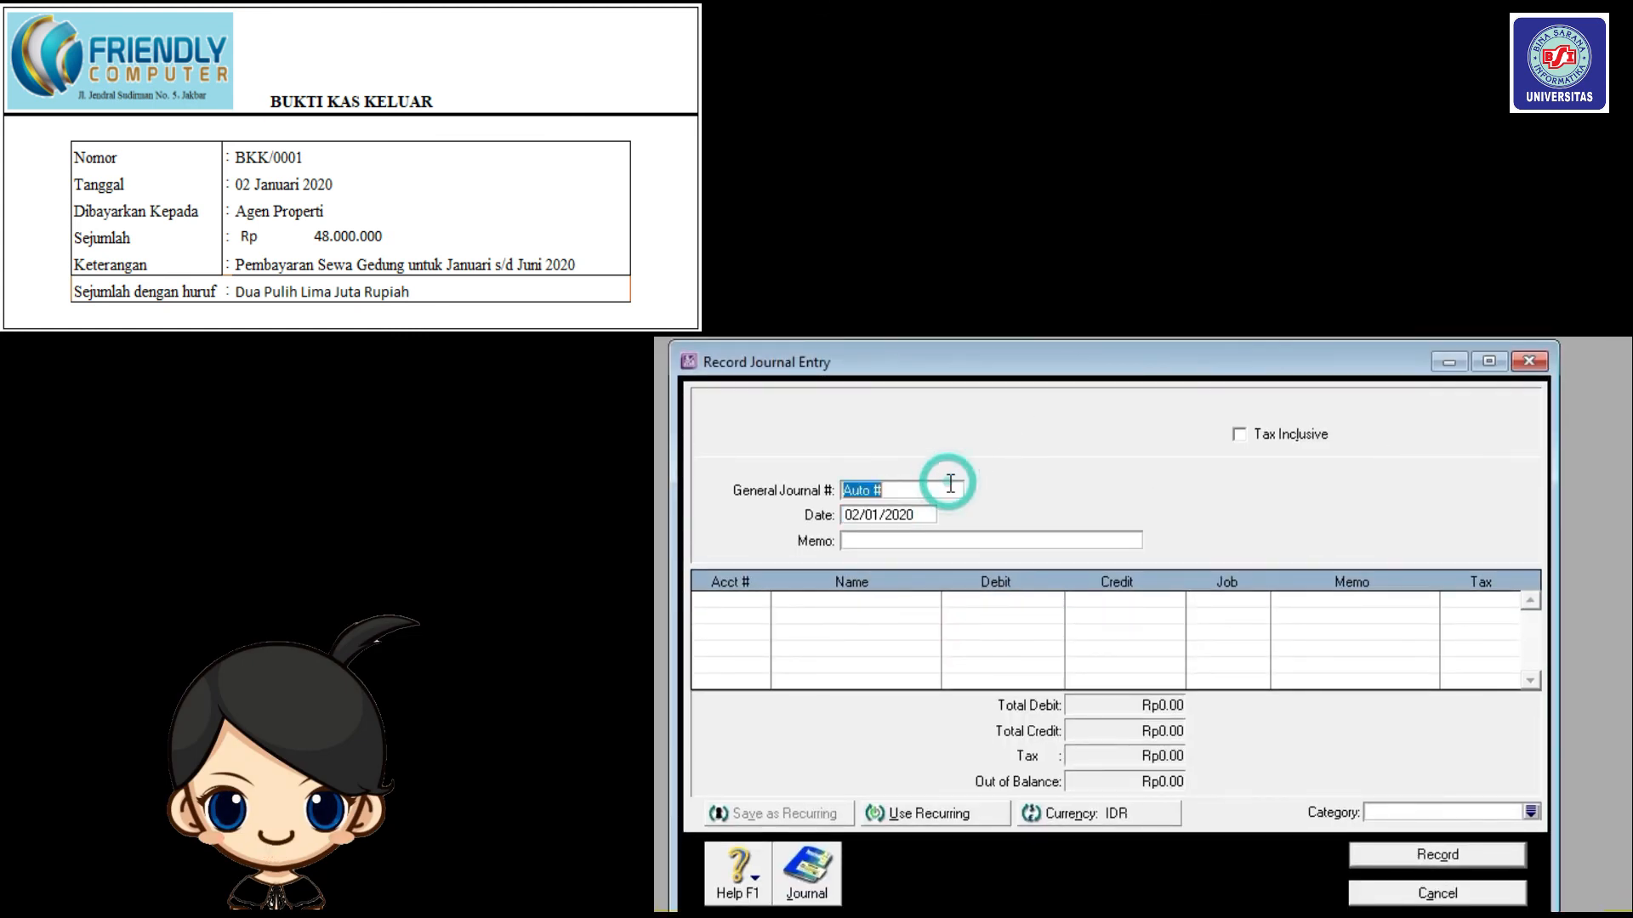
type("B")
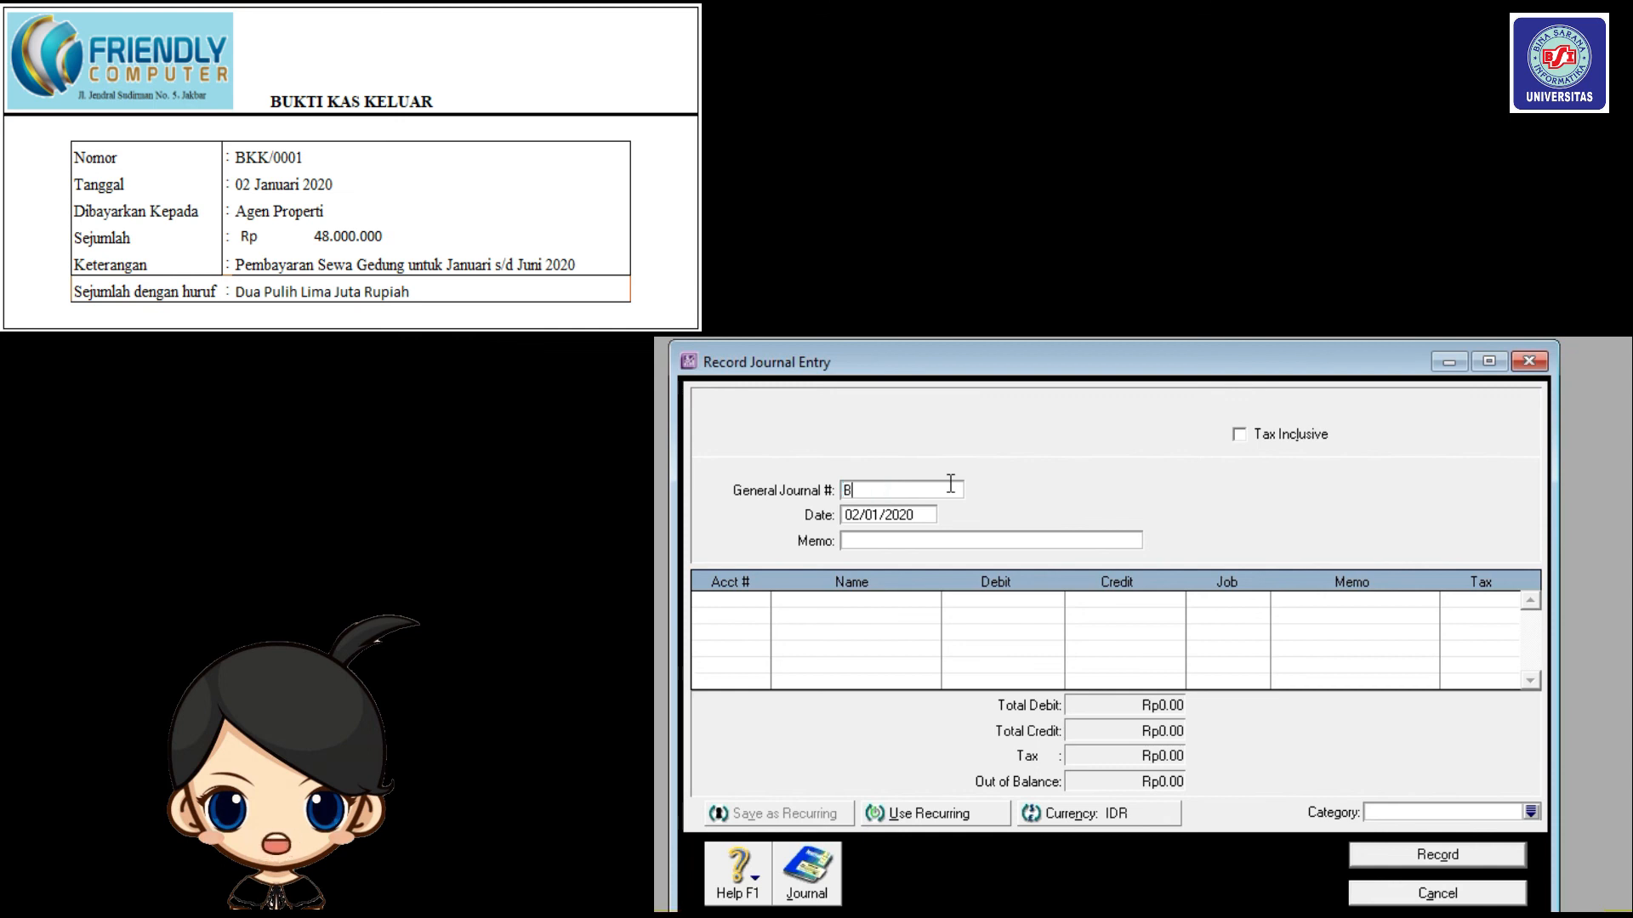
type("KK/0001")
left_click(910, 512)
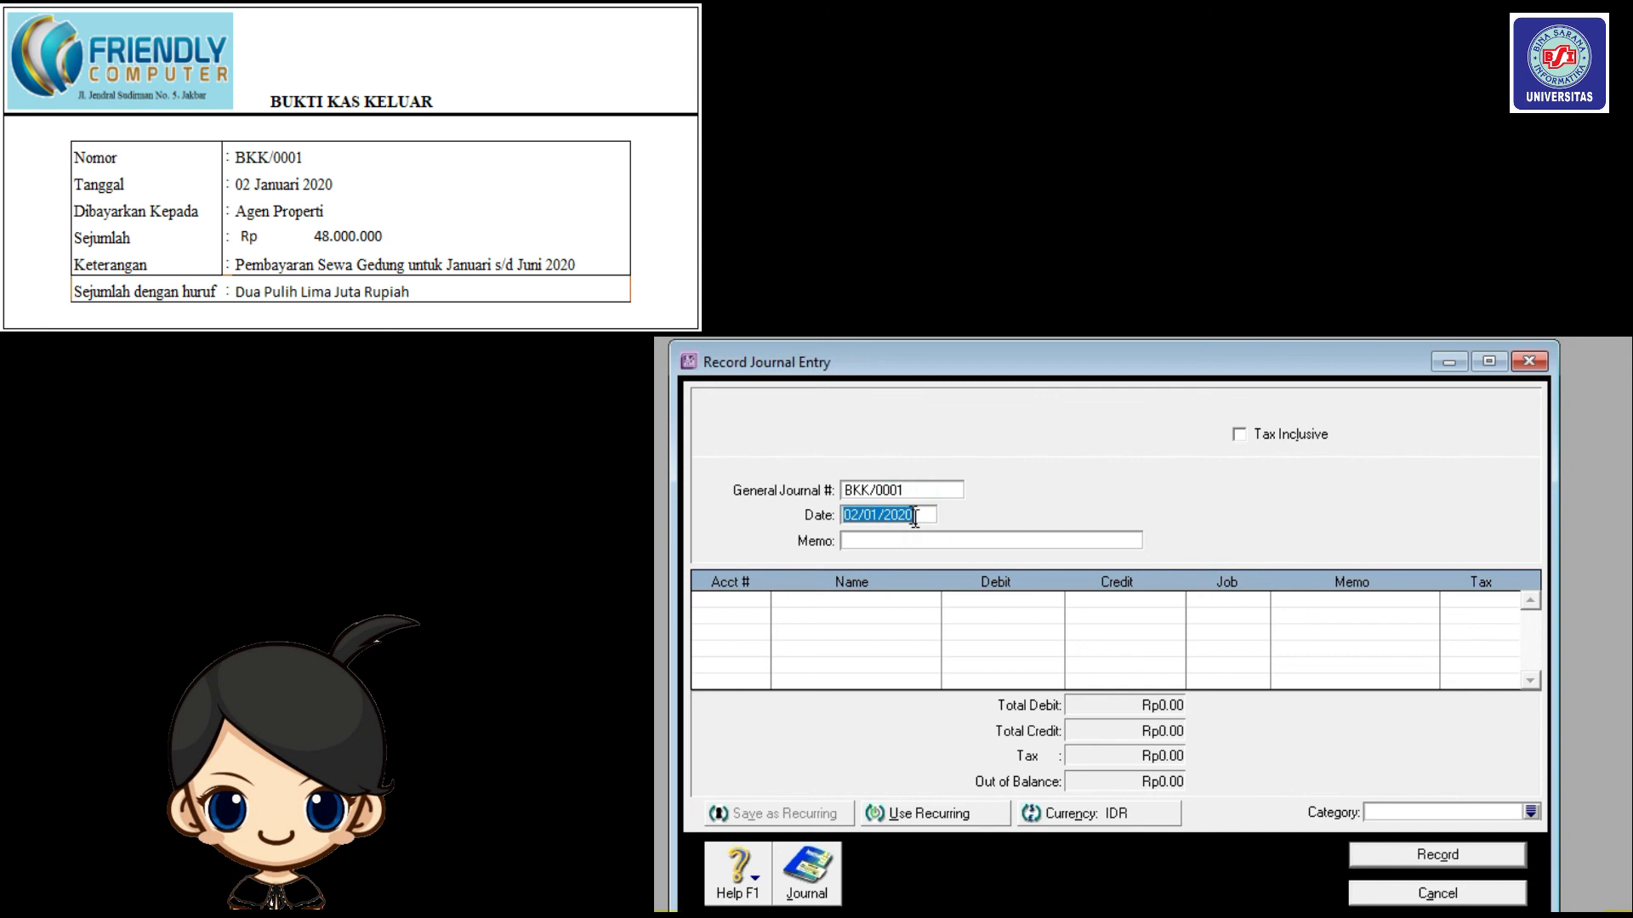
left_click(944, 539)
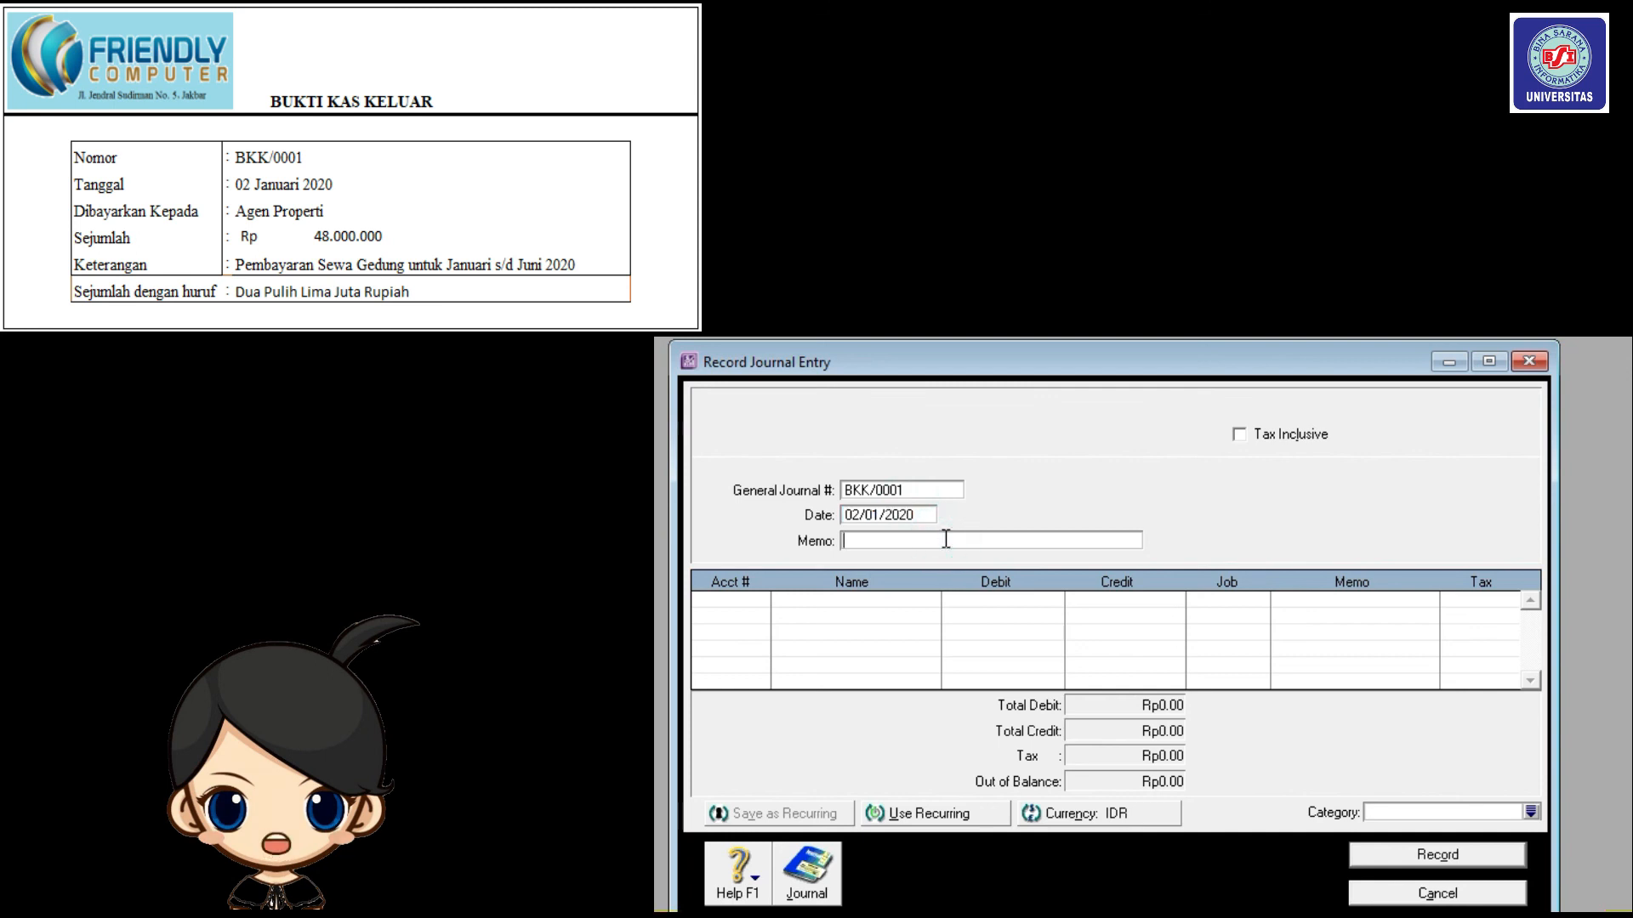
type("Pembayaran Sewa")
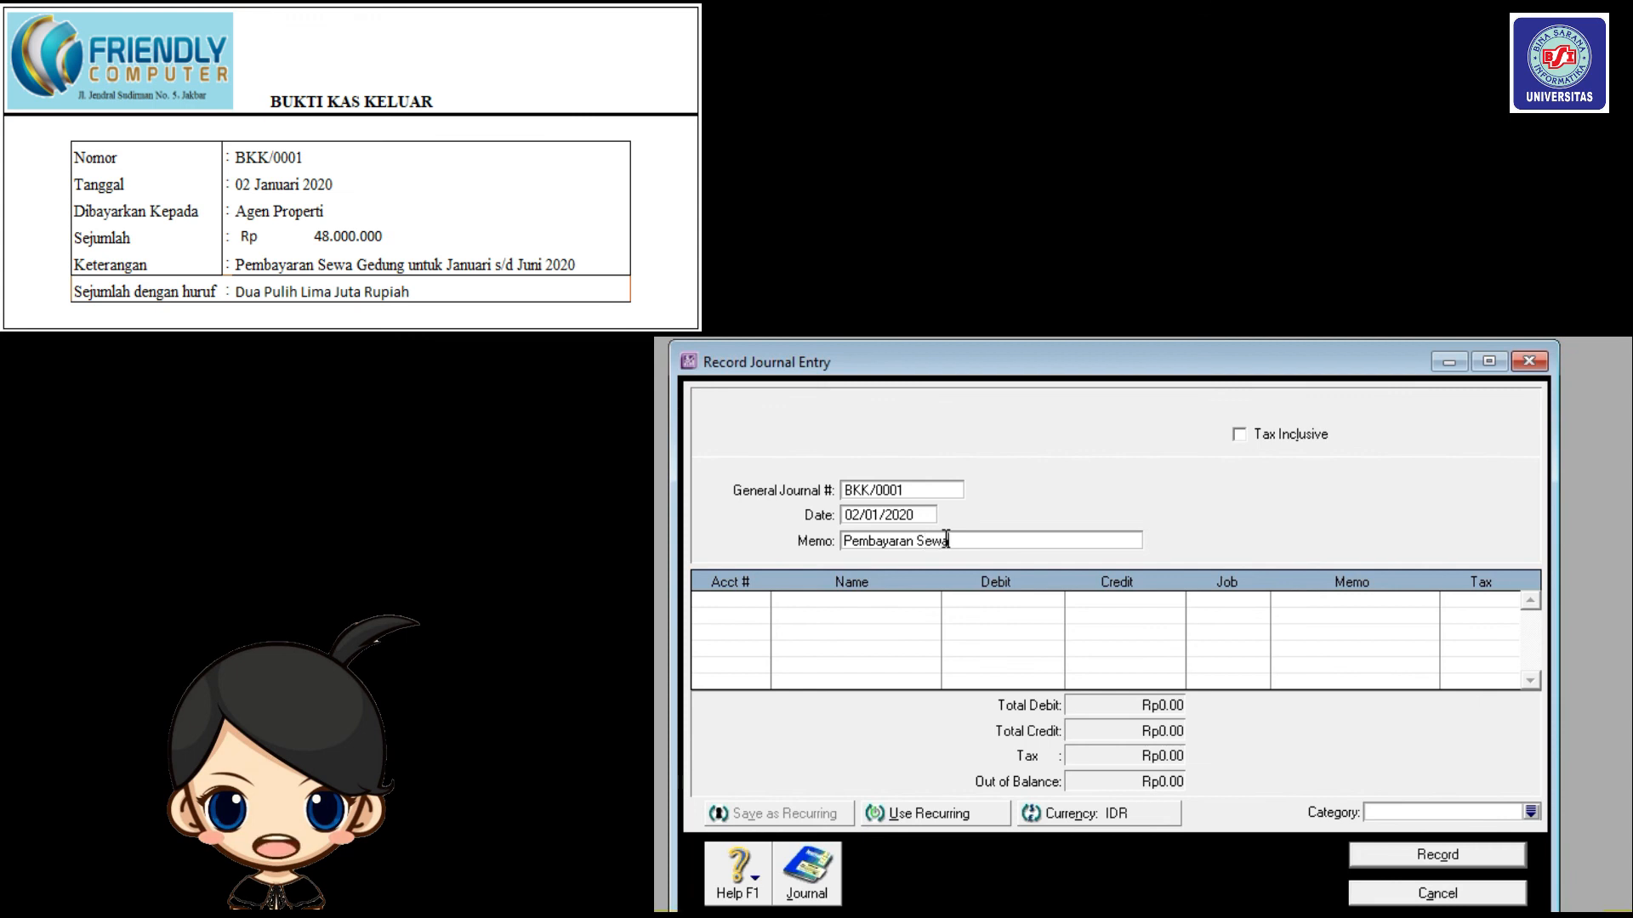
type(" Gedung Untuk")
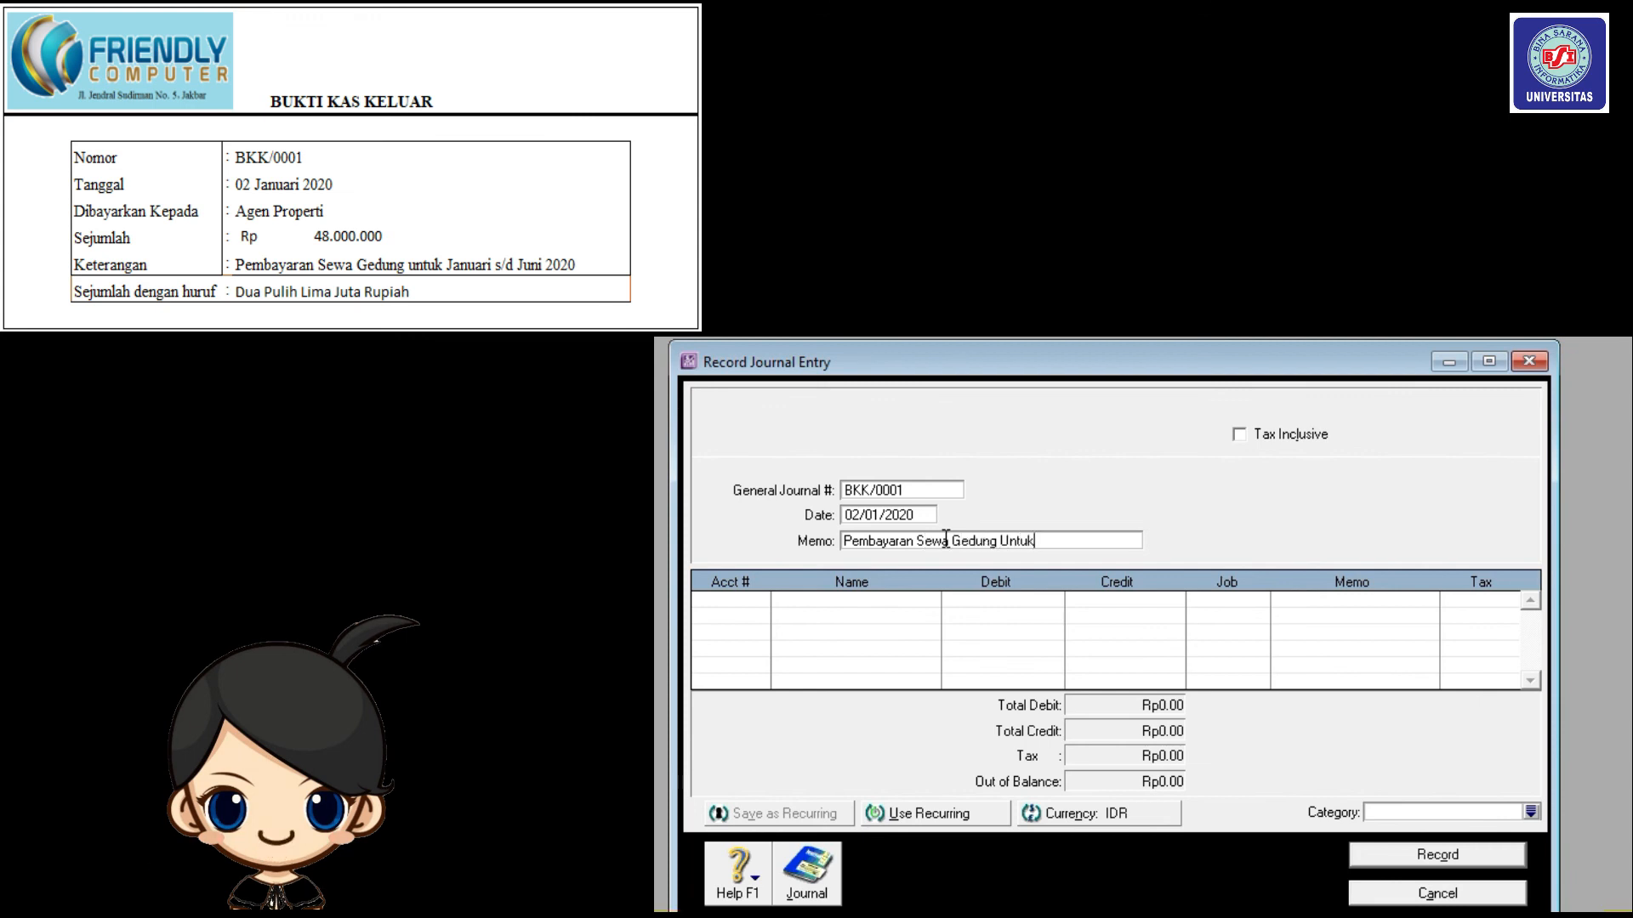
type(" Januari s.d Juni 2020")
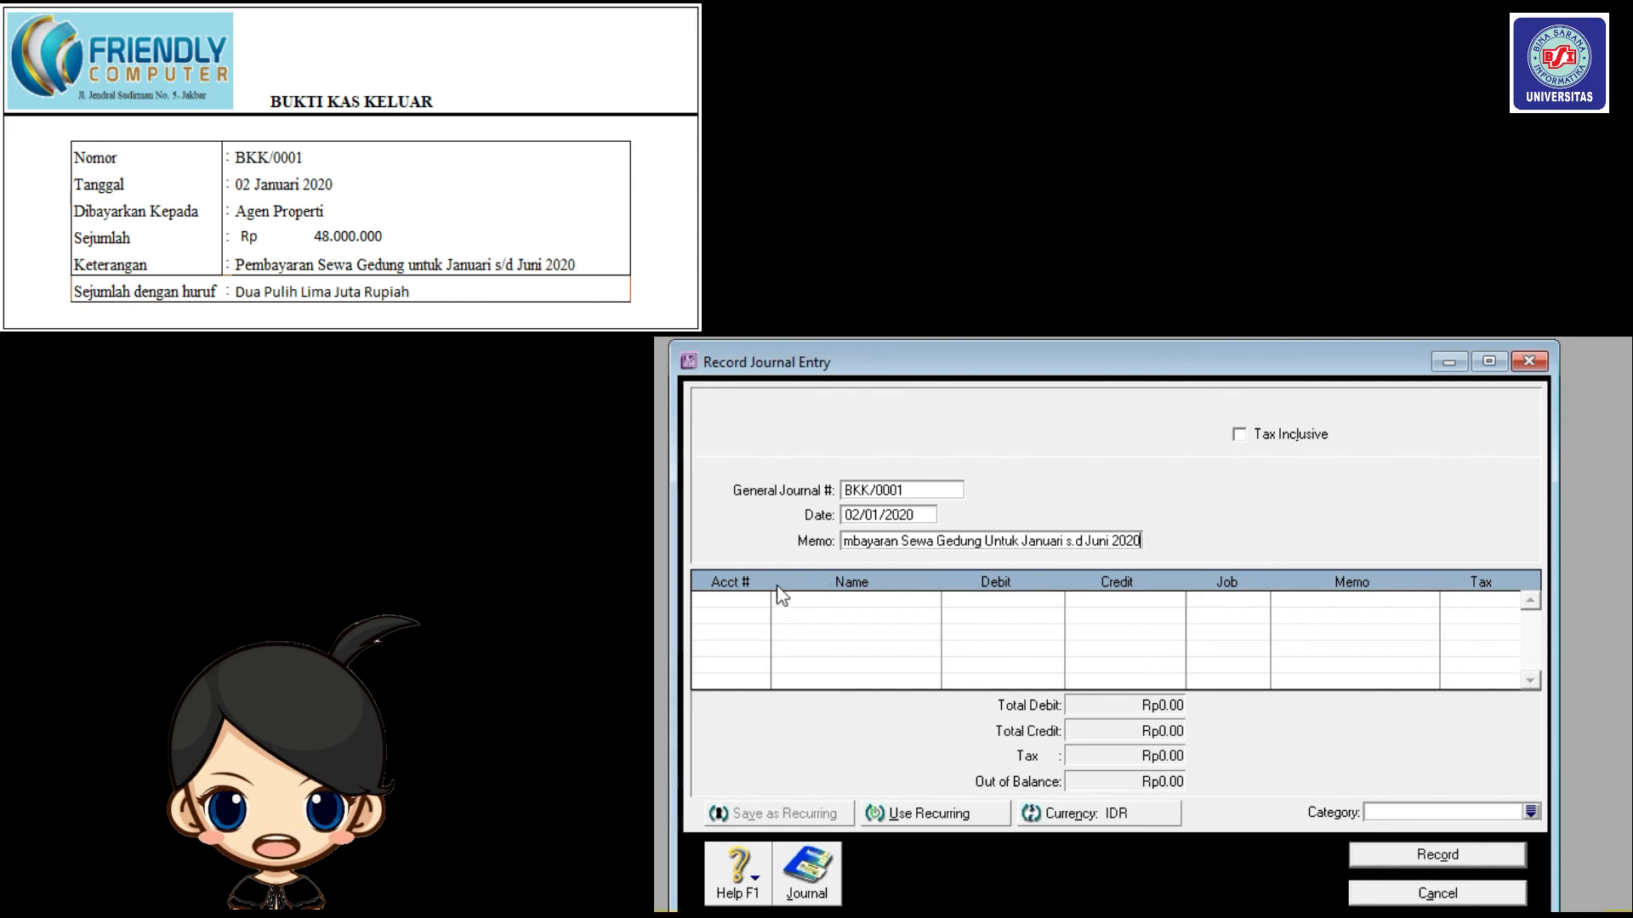
Debit Prepaid Rent (1-1630) Rp48,000,000 on the first journal line.
left_click(739, 605)
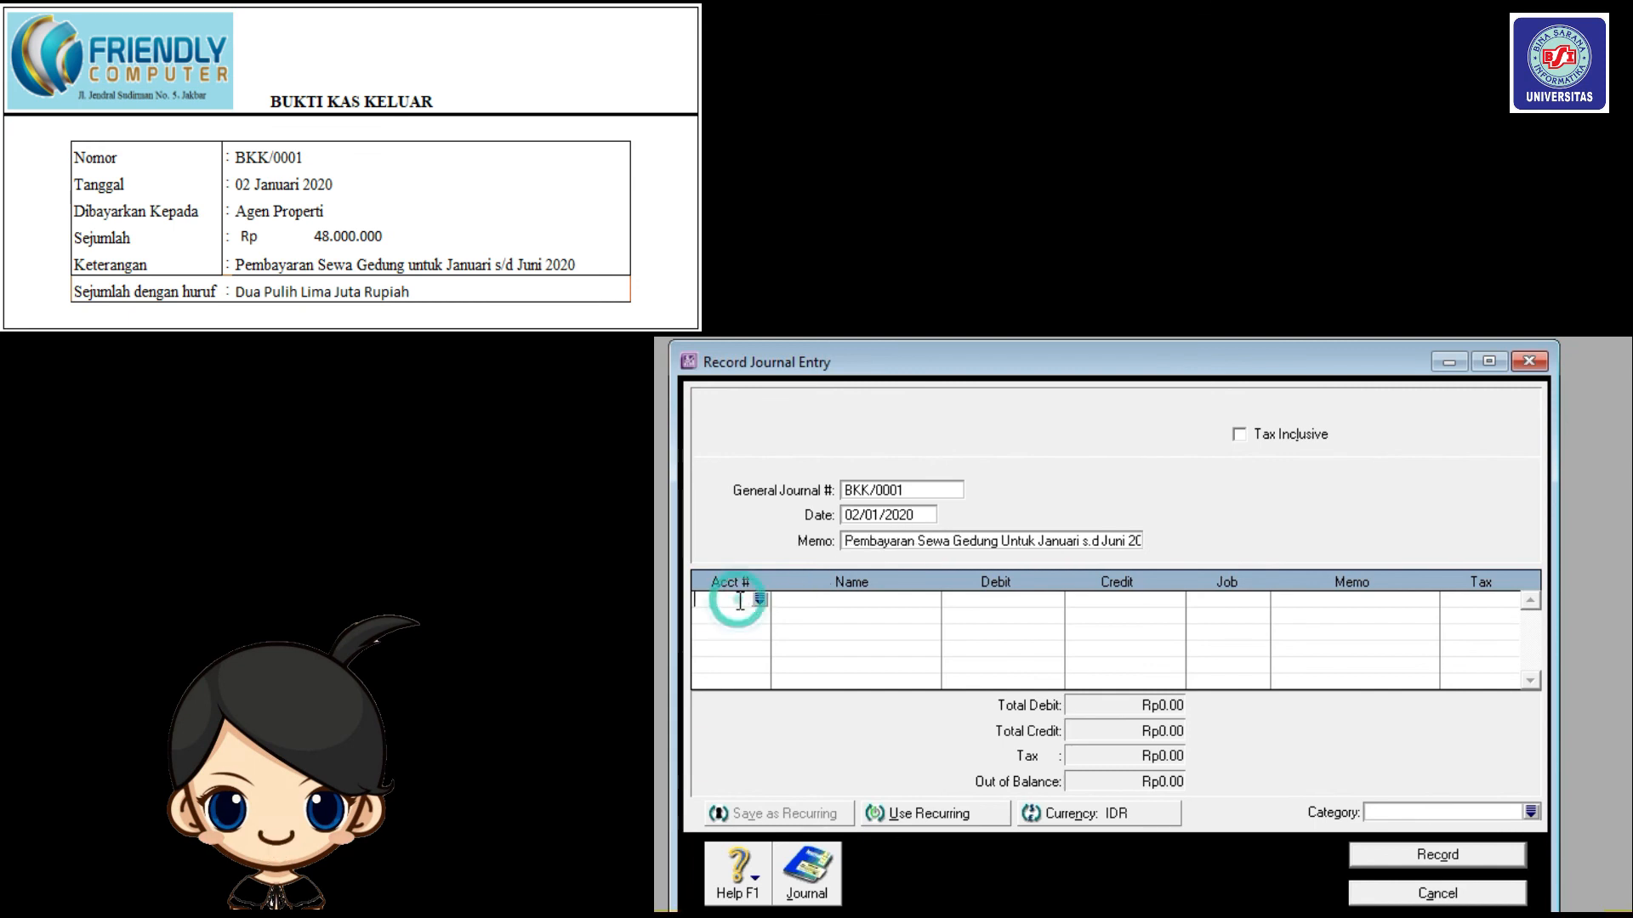
left_click_drag(1170, 460, 1168, 459)
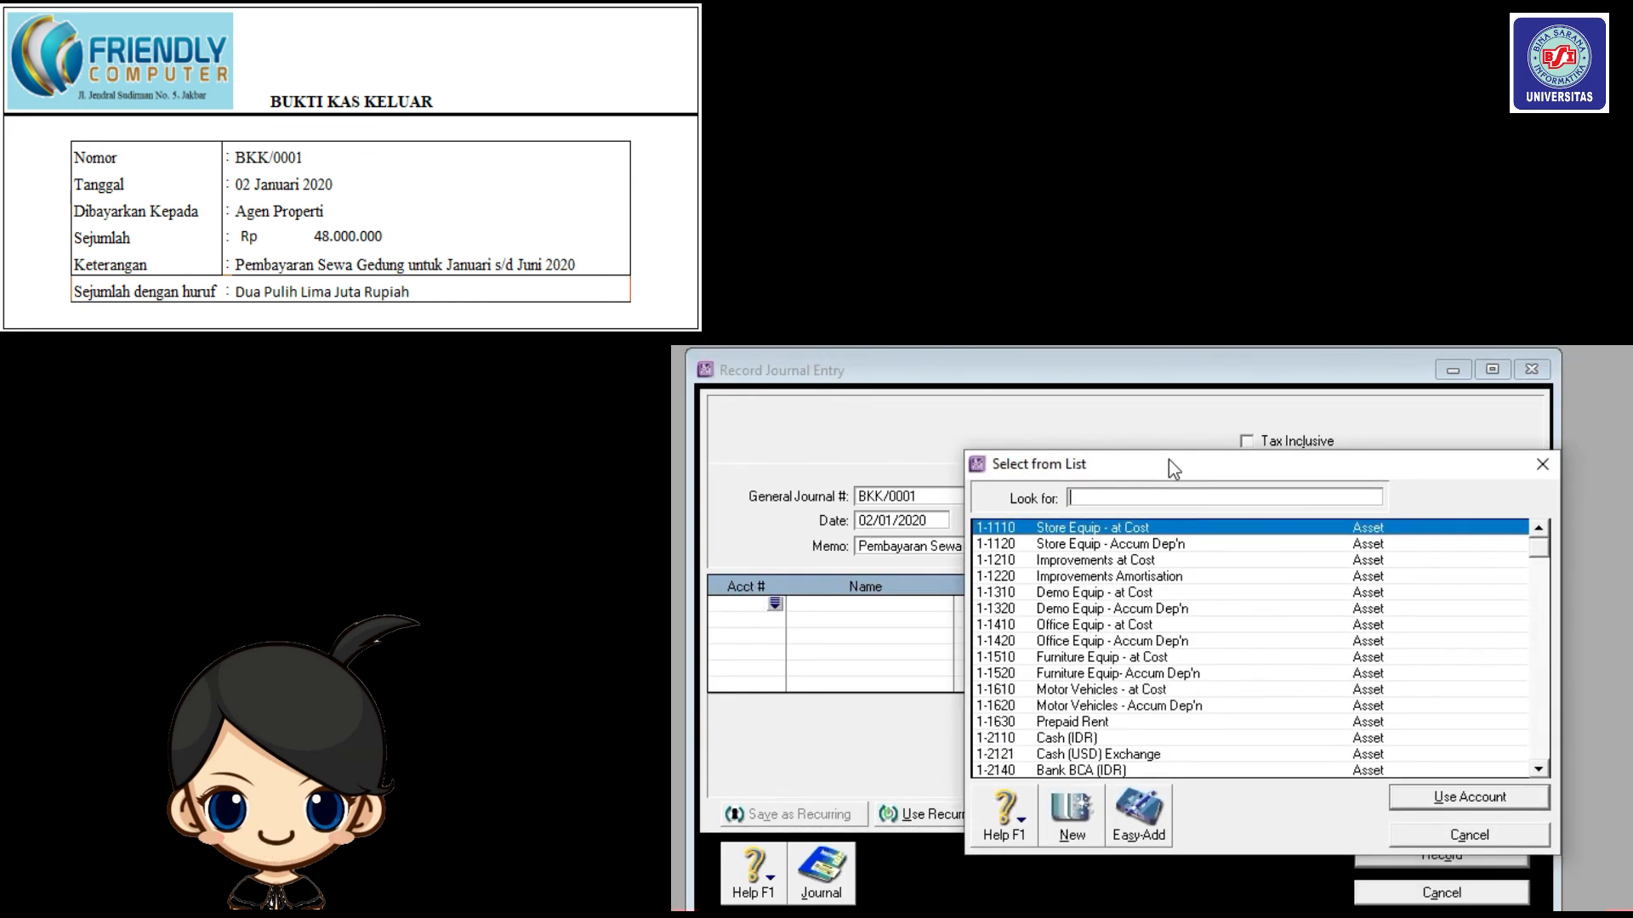
left_click(1226, 722)
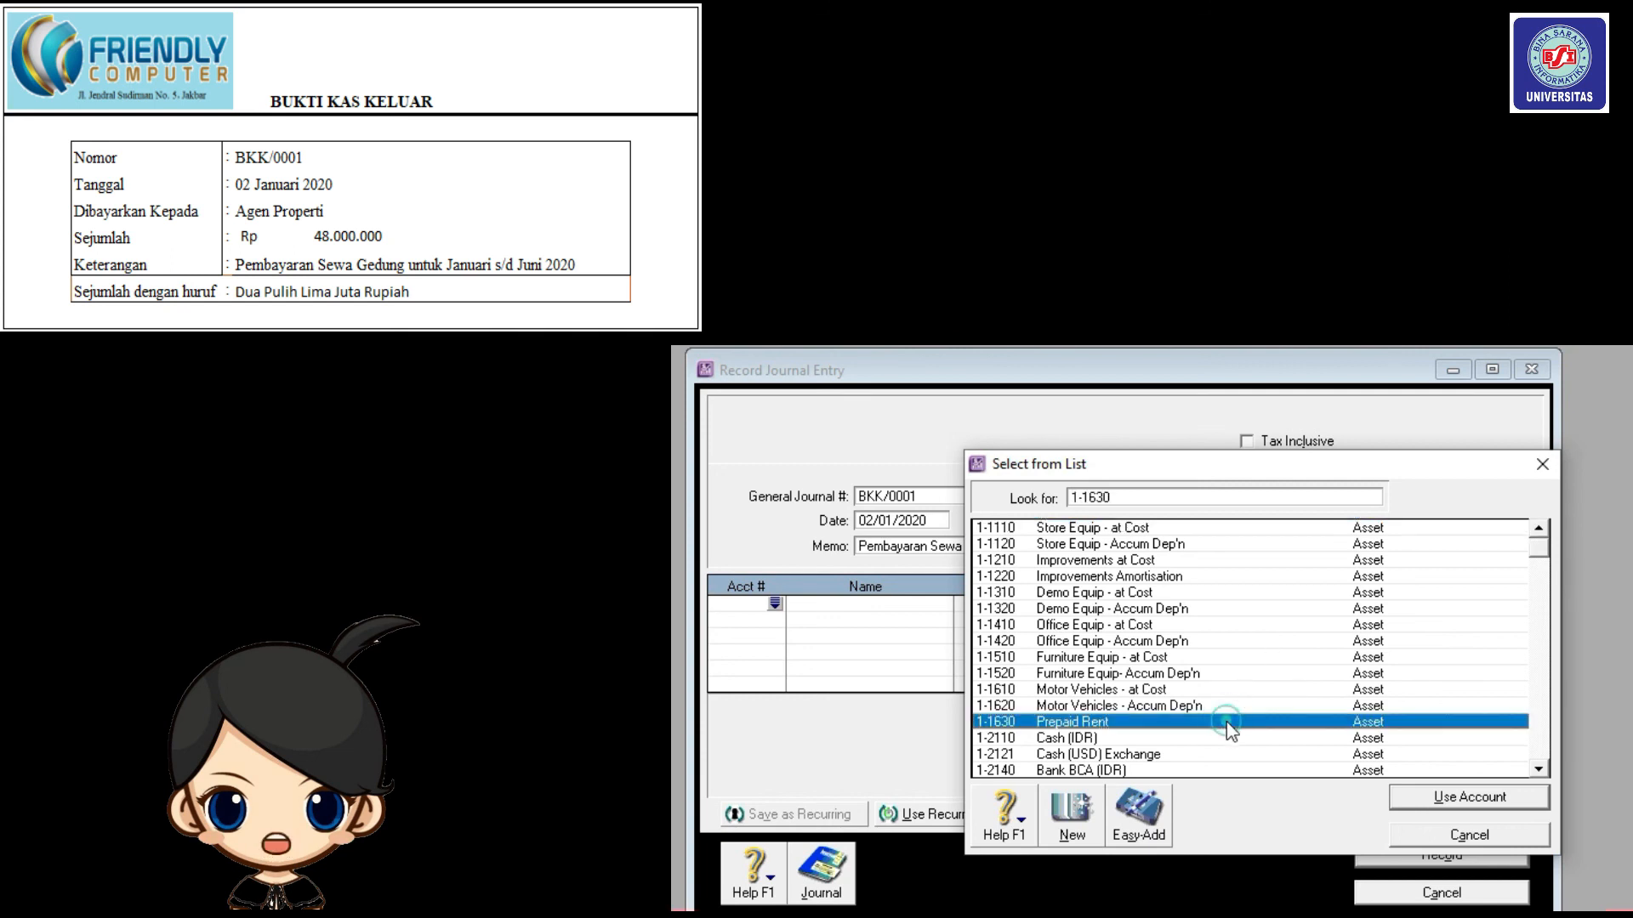
left_click(1470, 797)
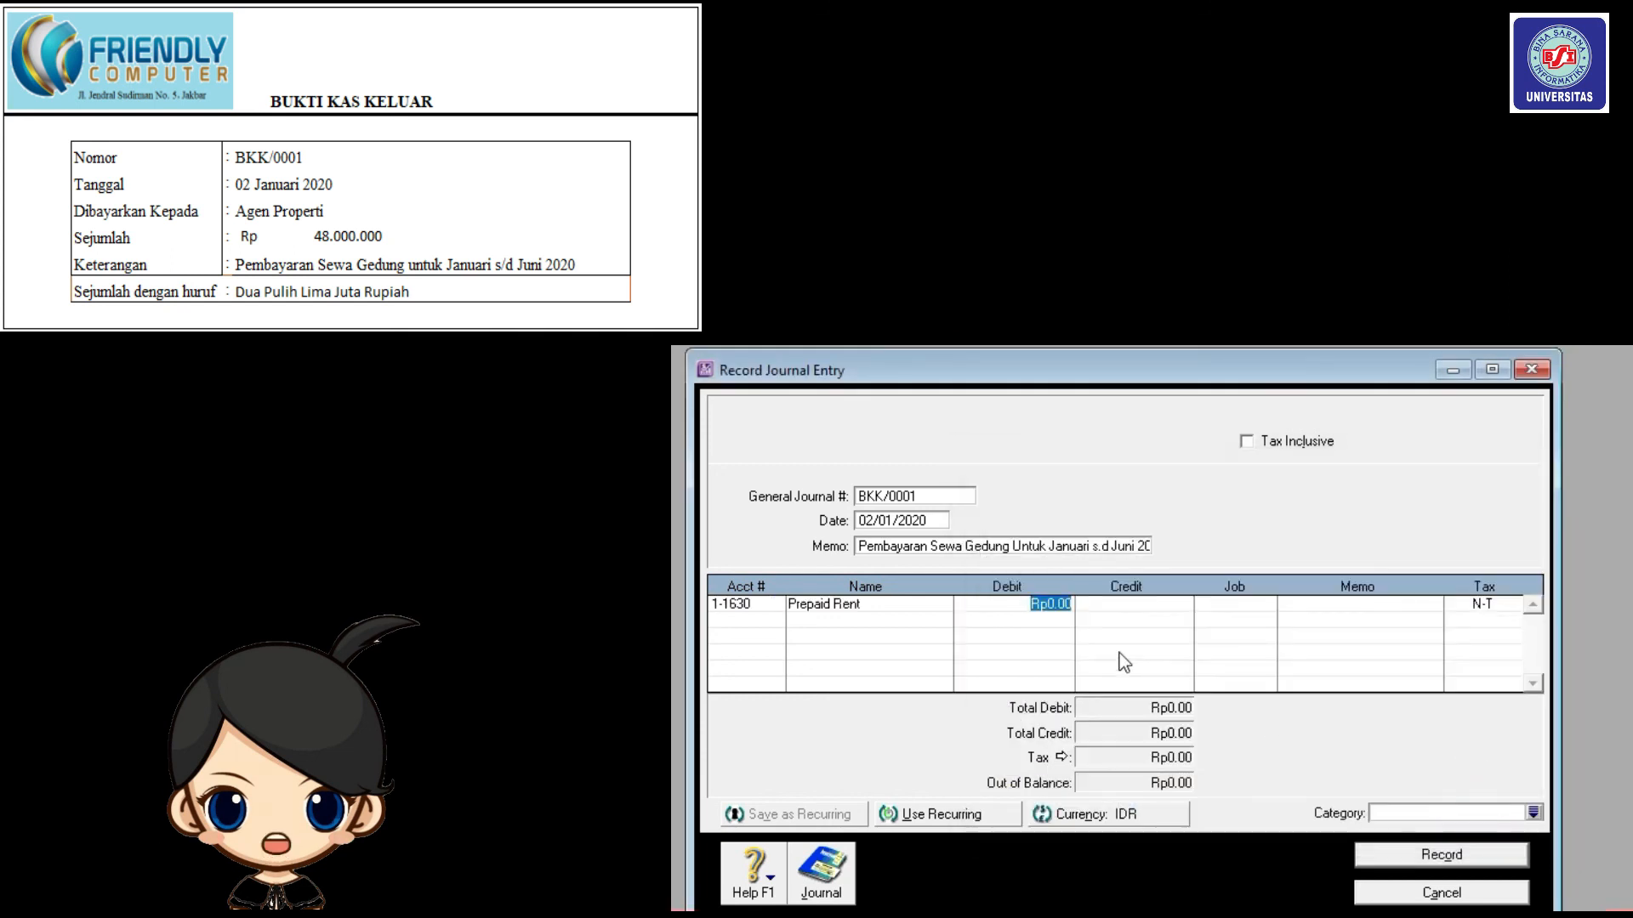
type("48")
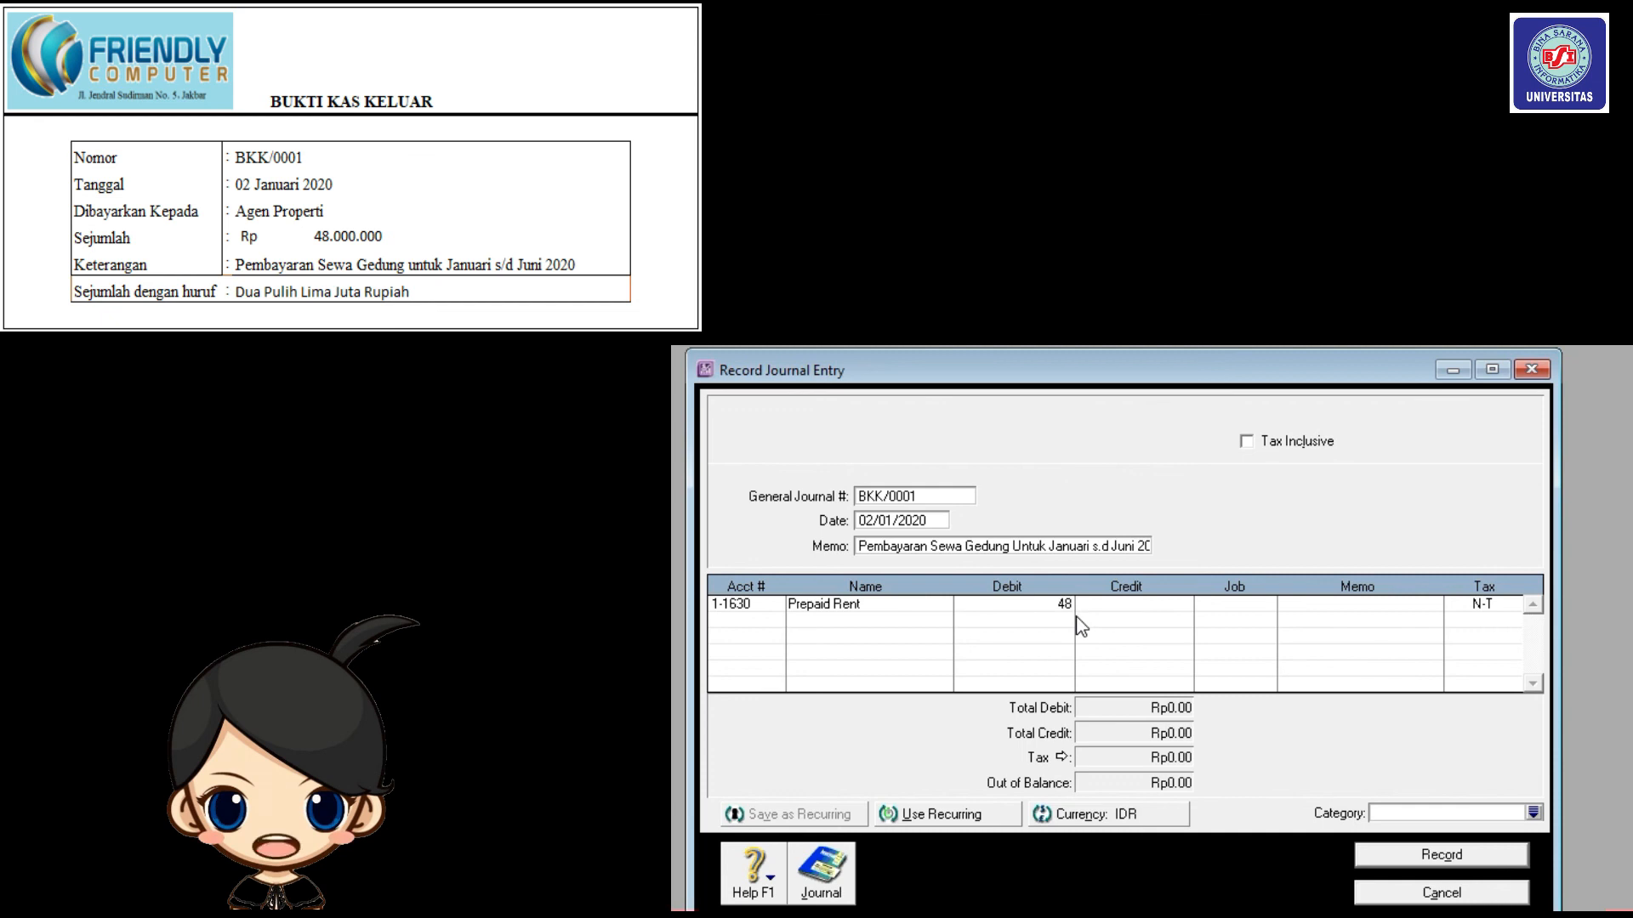
type("000000")
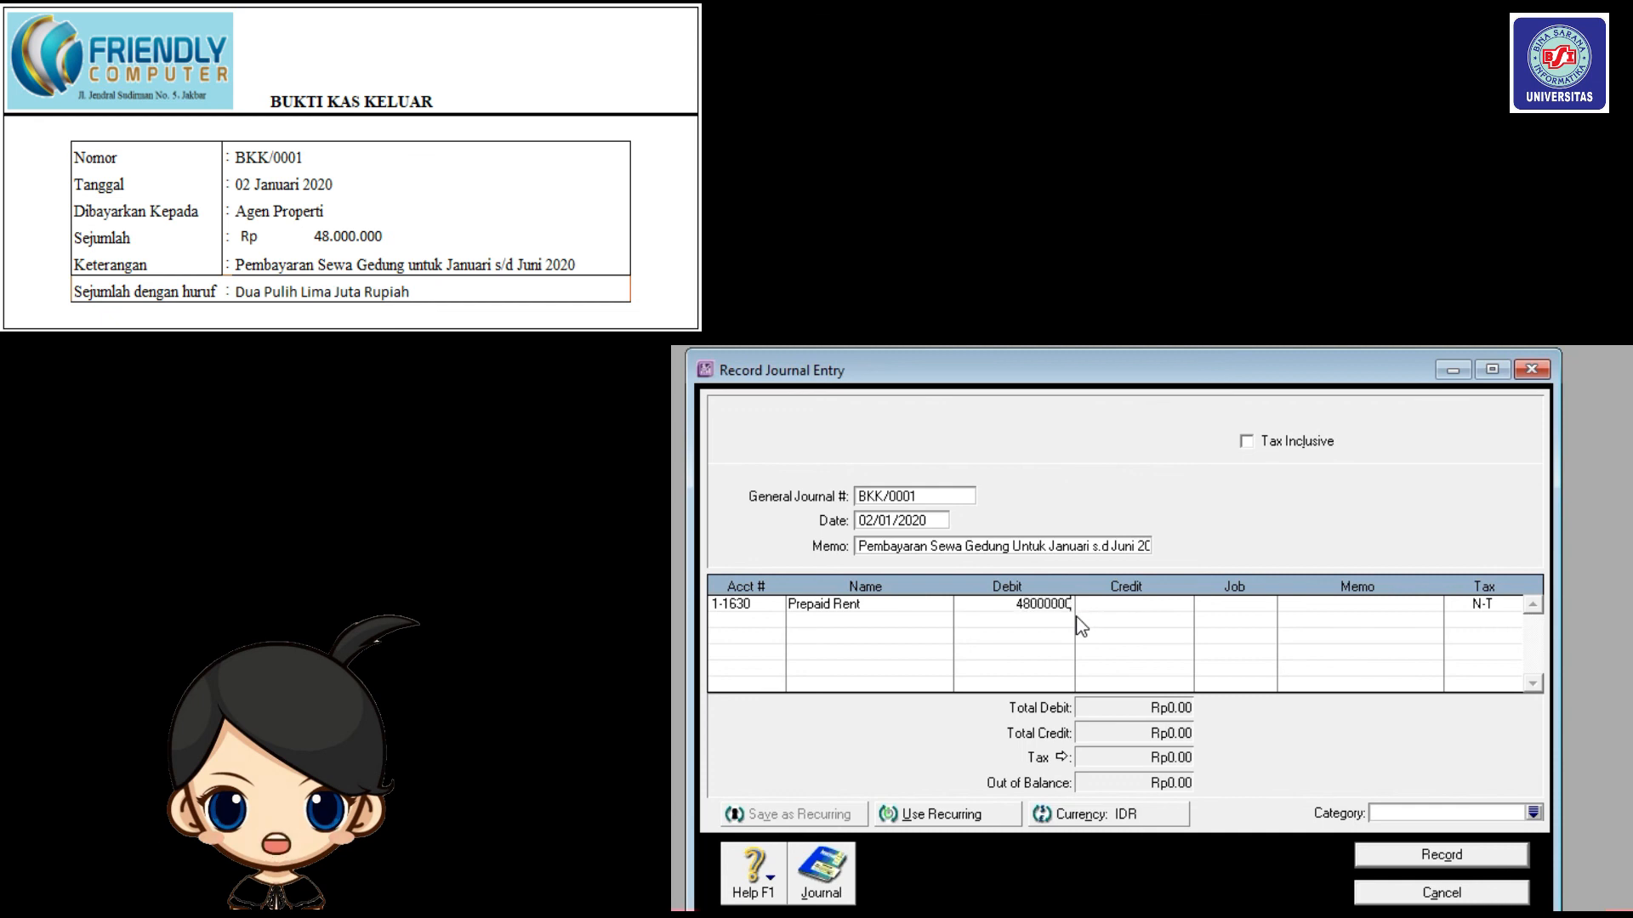
left_click(775, 619)
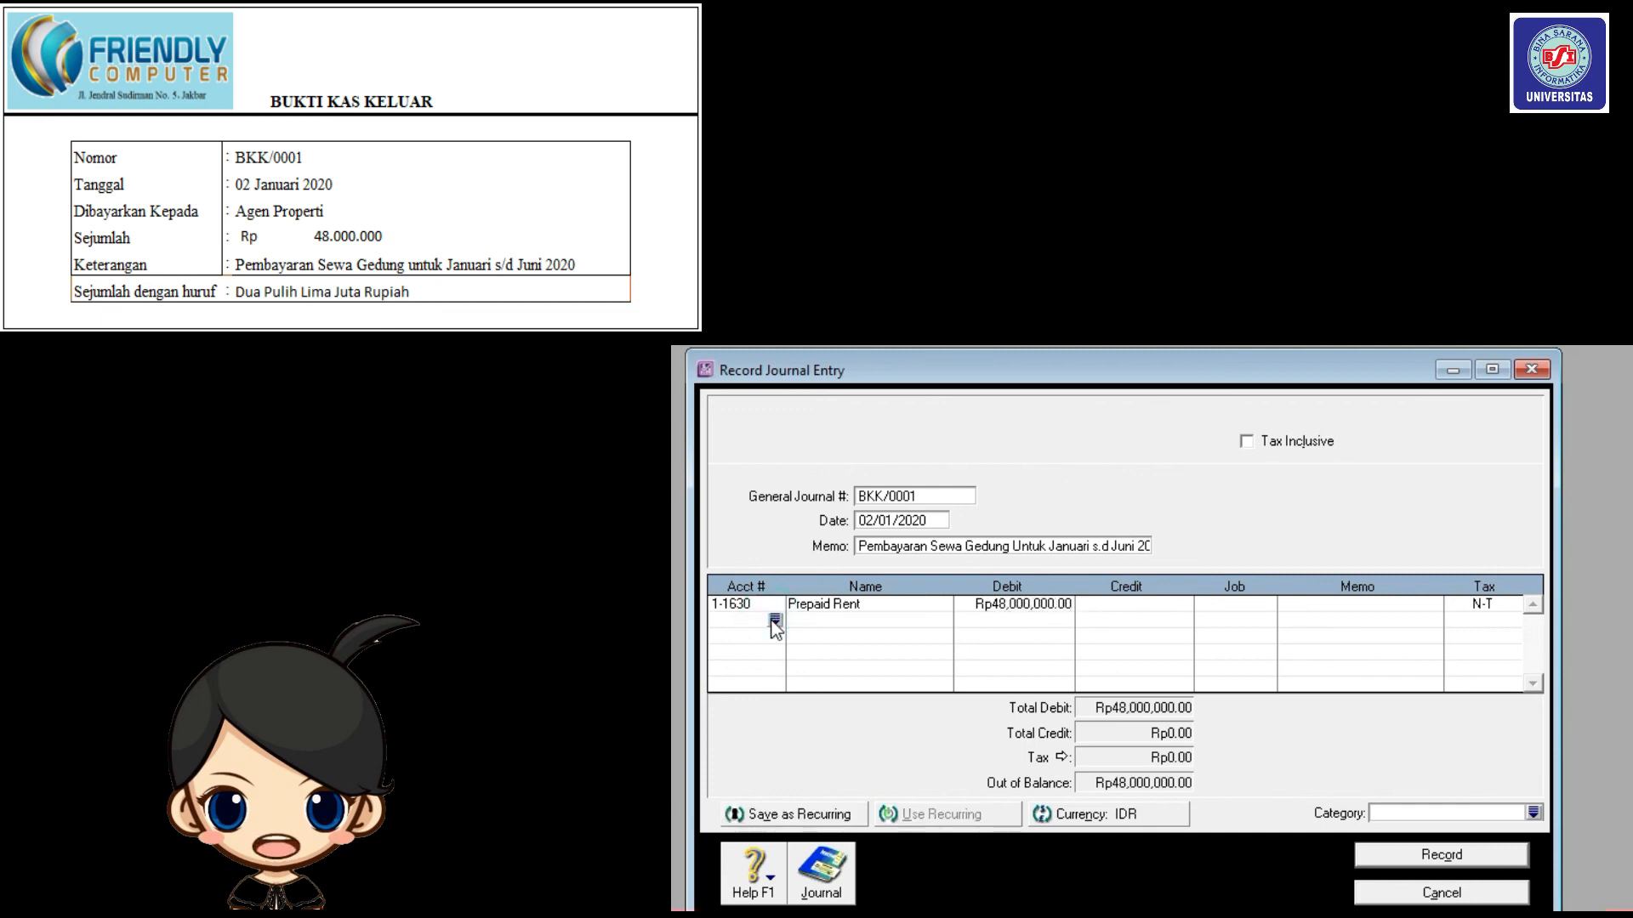
Credit Bank BCA (IDR) 1-2140 Rp48,000,000, set category Local, and record BKK/0001.
left_click(775, 624)
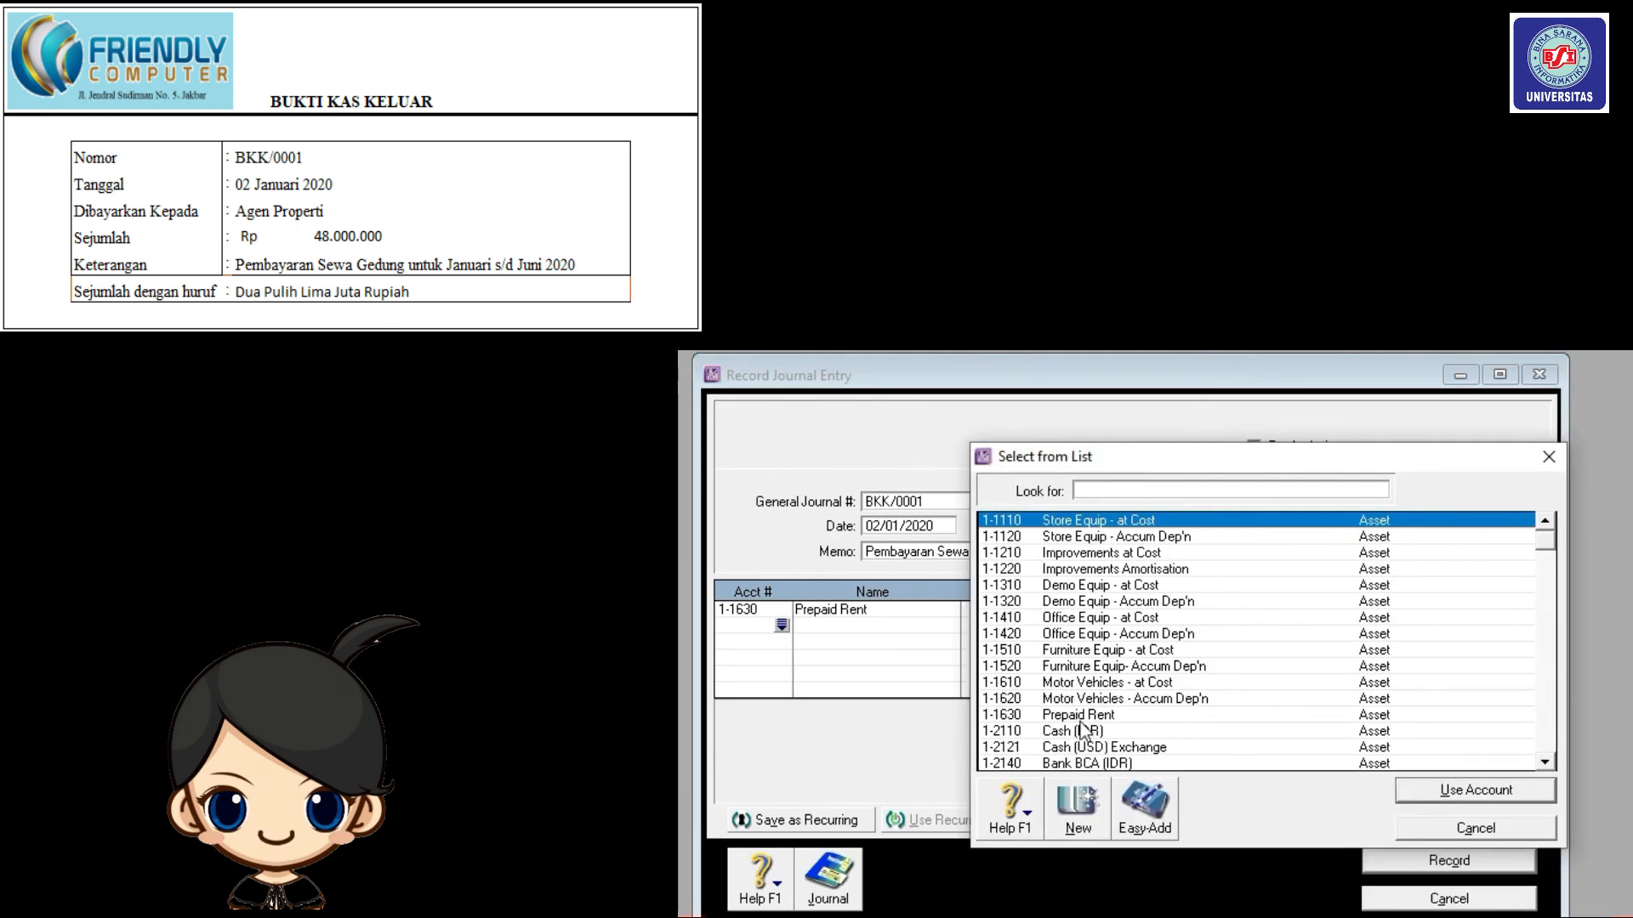
left_click(1086, 762)
left_click(1414, 793)
left_click(1170, 629)
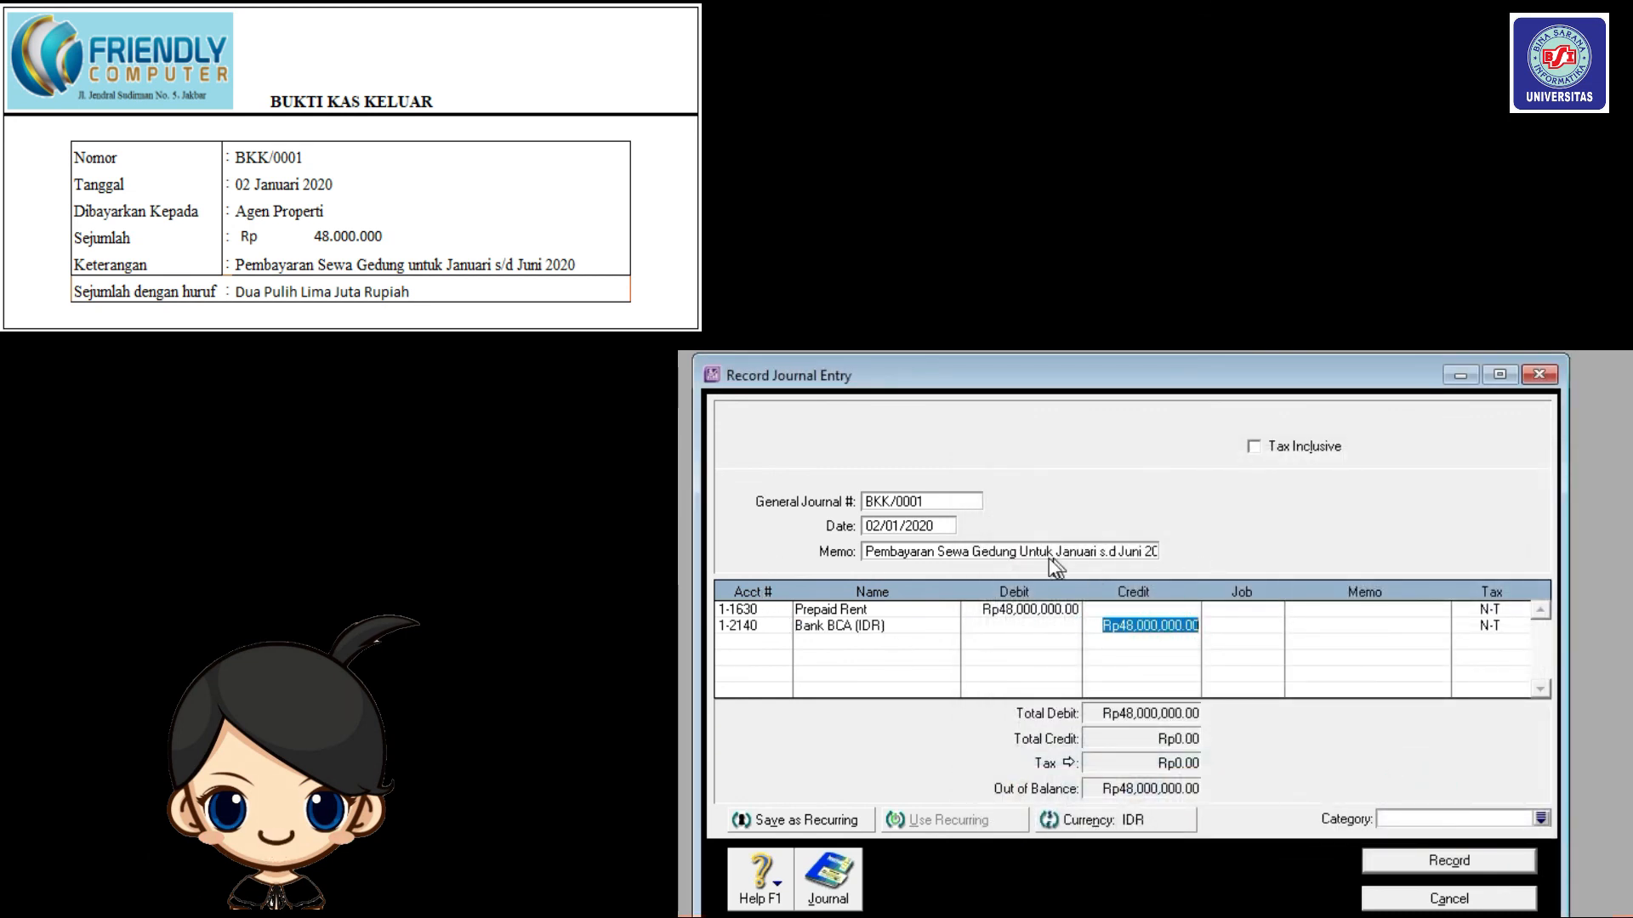
left_click(1112, 555)
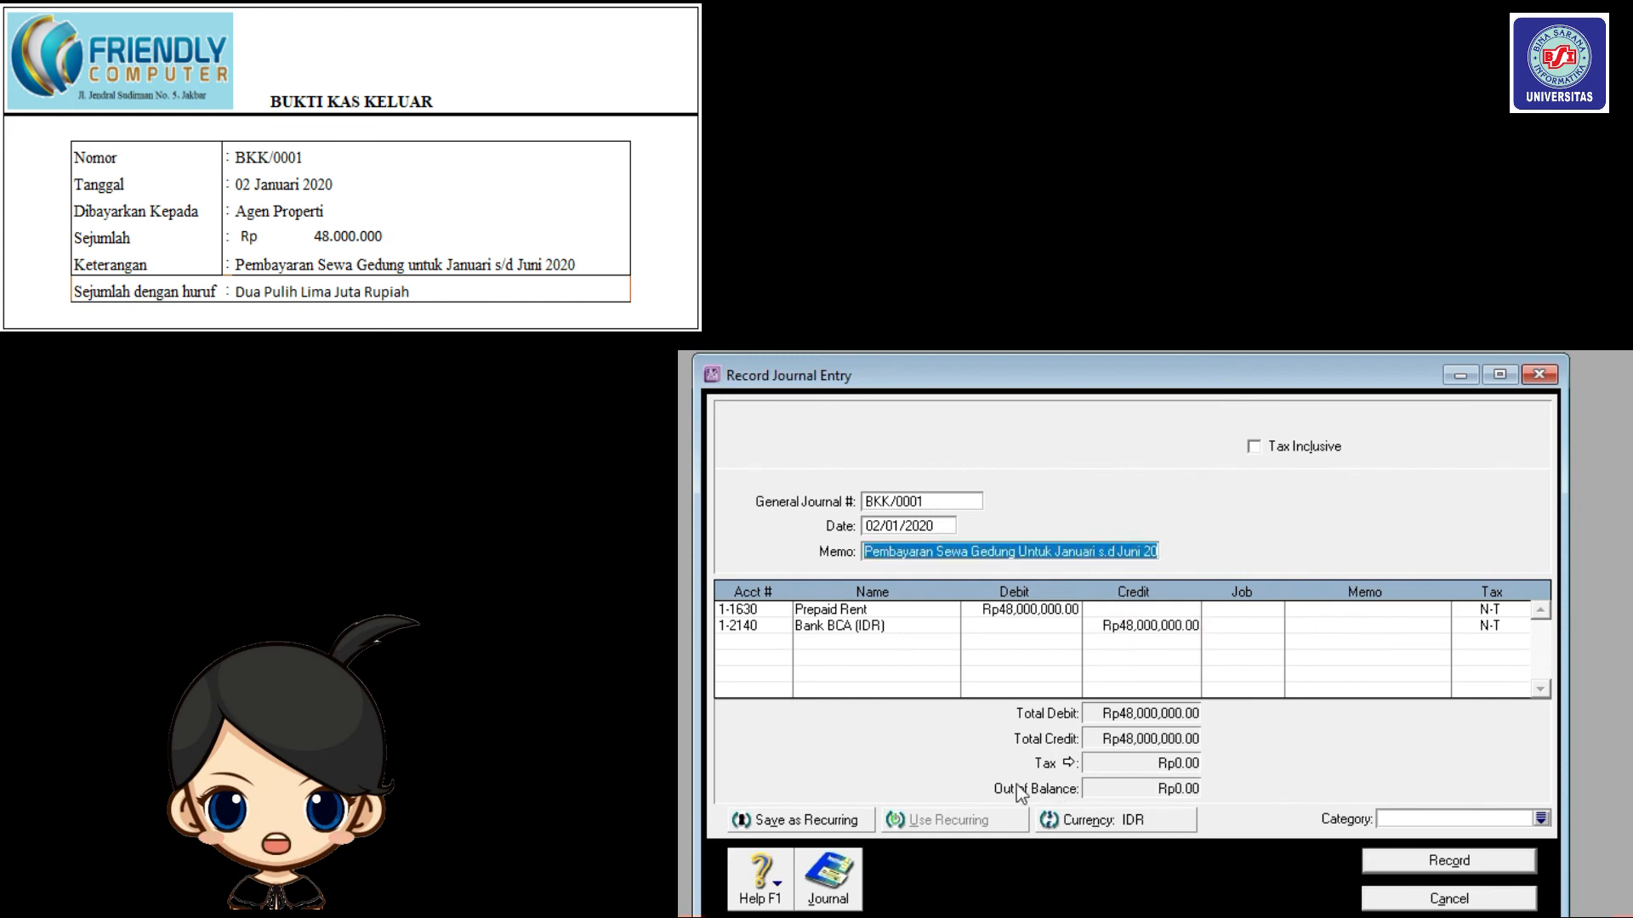
left_click(1540, 818)
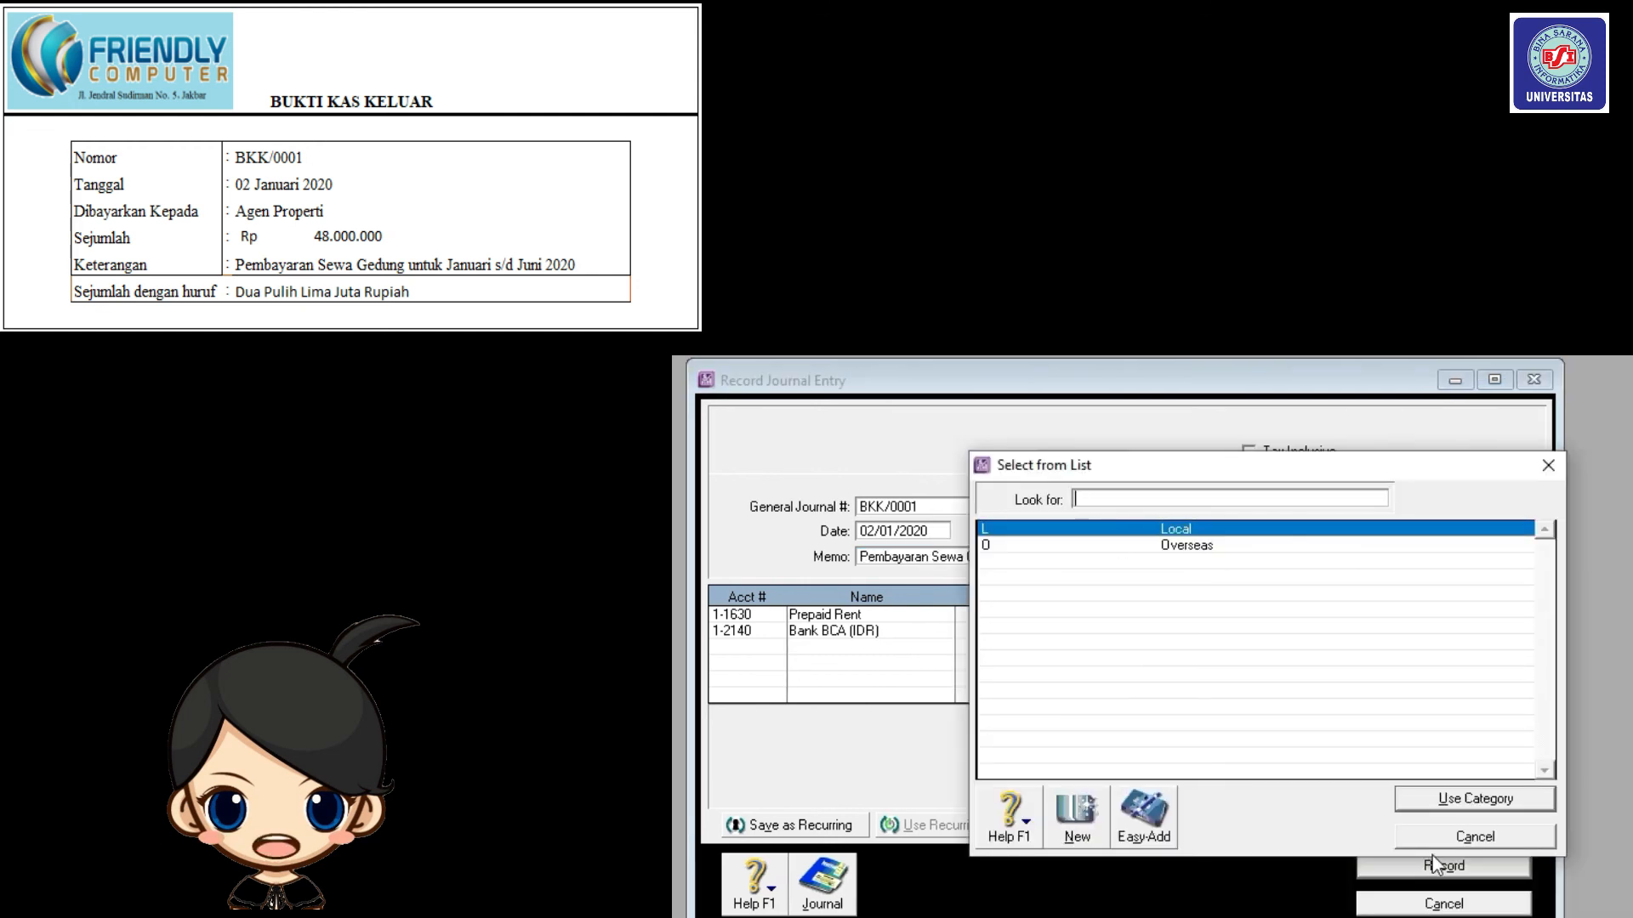
left_click(1445, 801)
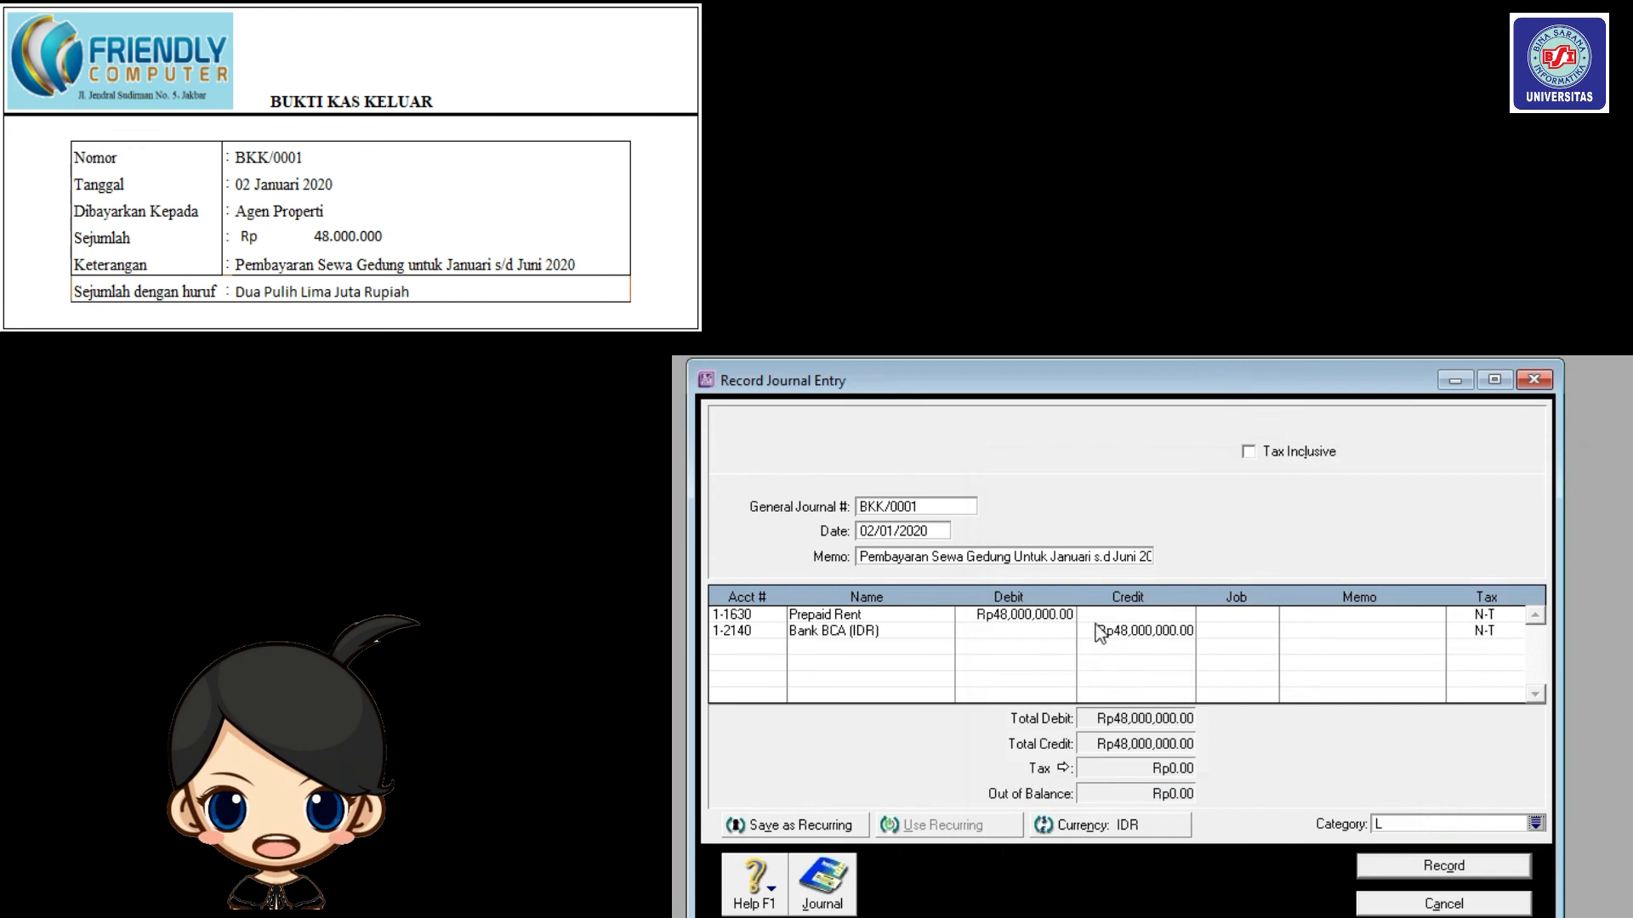
left_click(1440, 865)
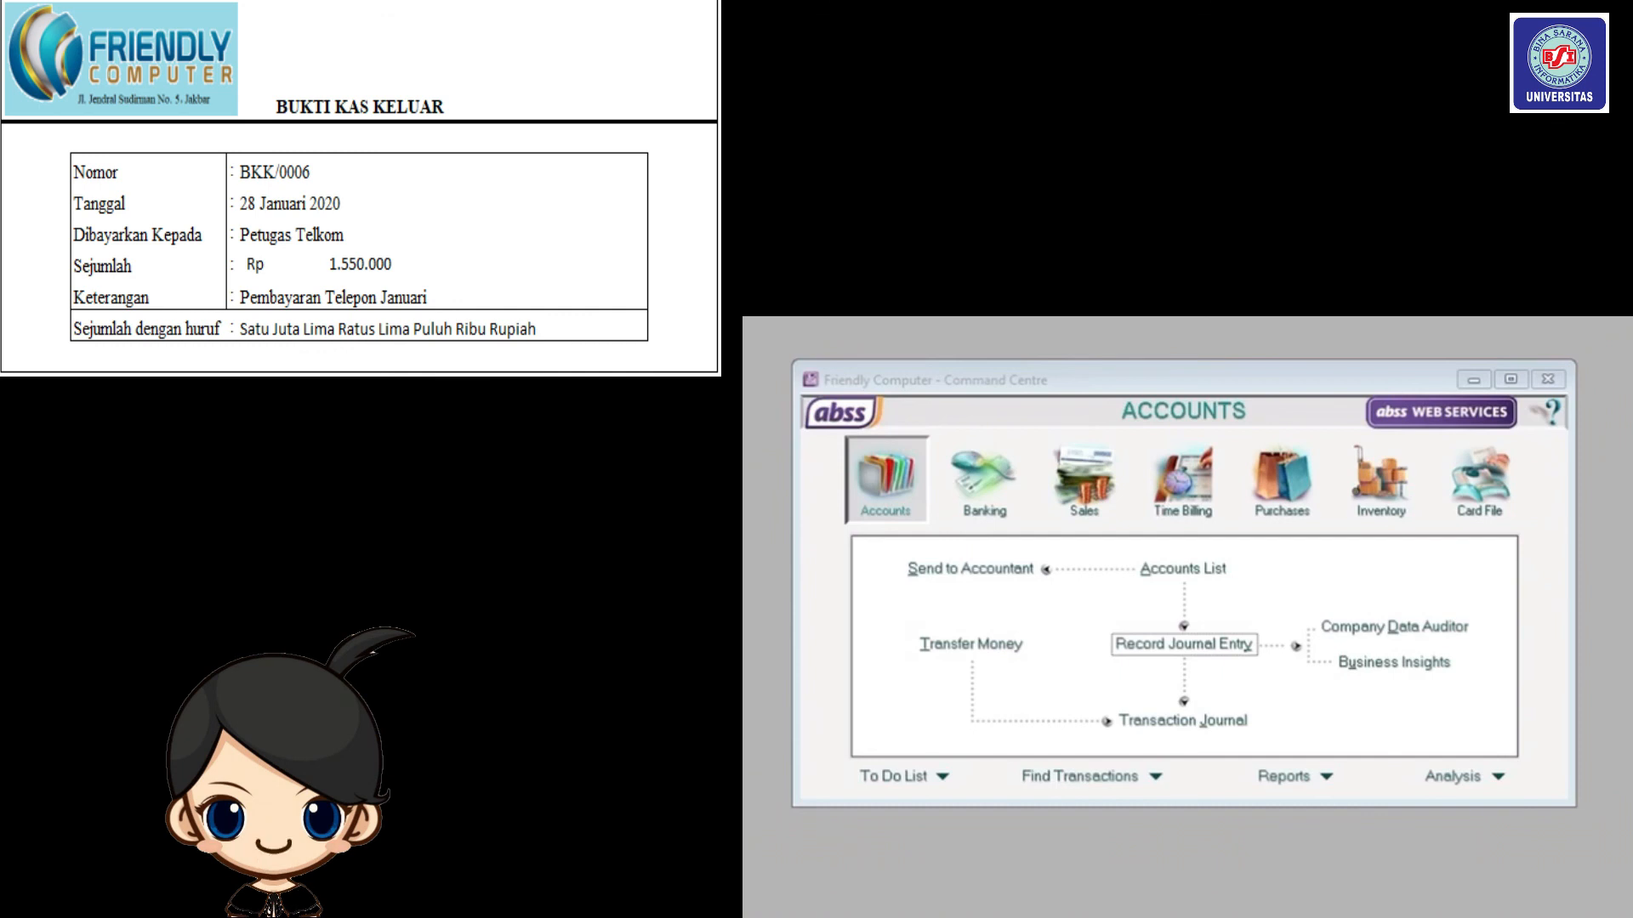
Bring the Accounts Command Centre window to the front.
left_click(867, 475)
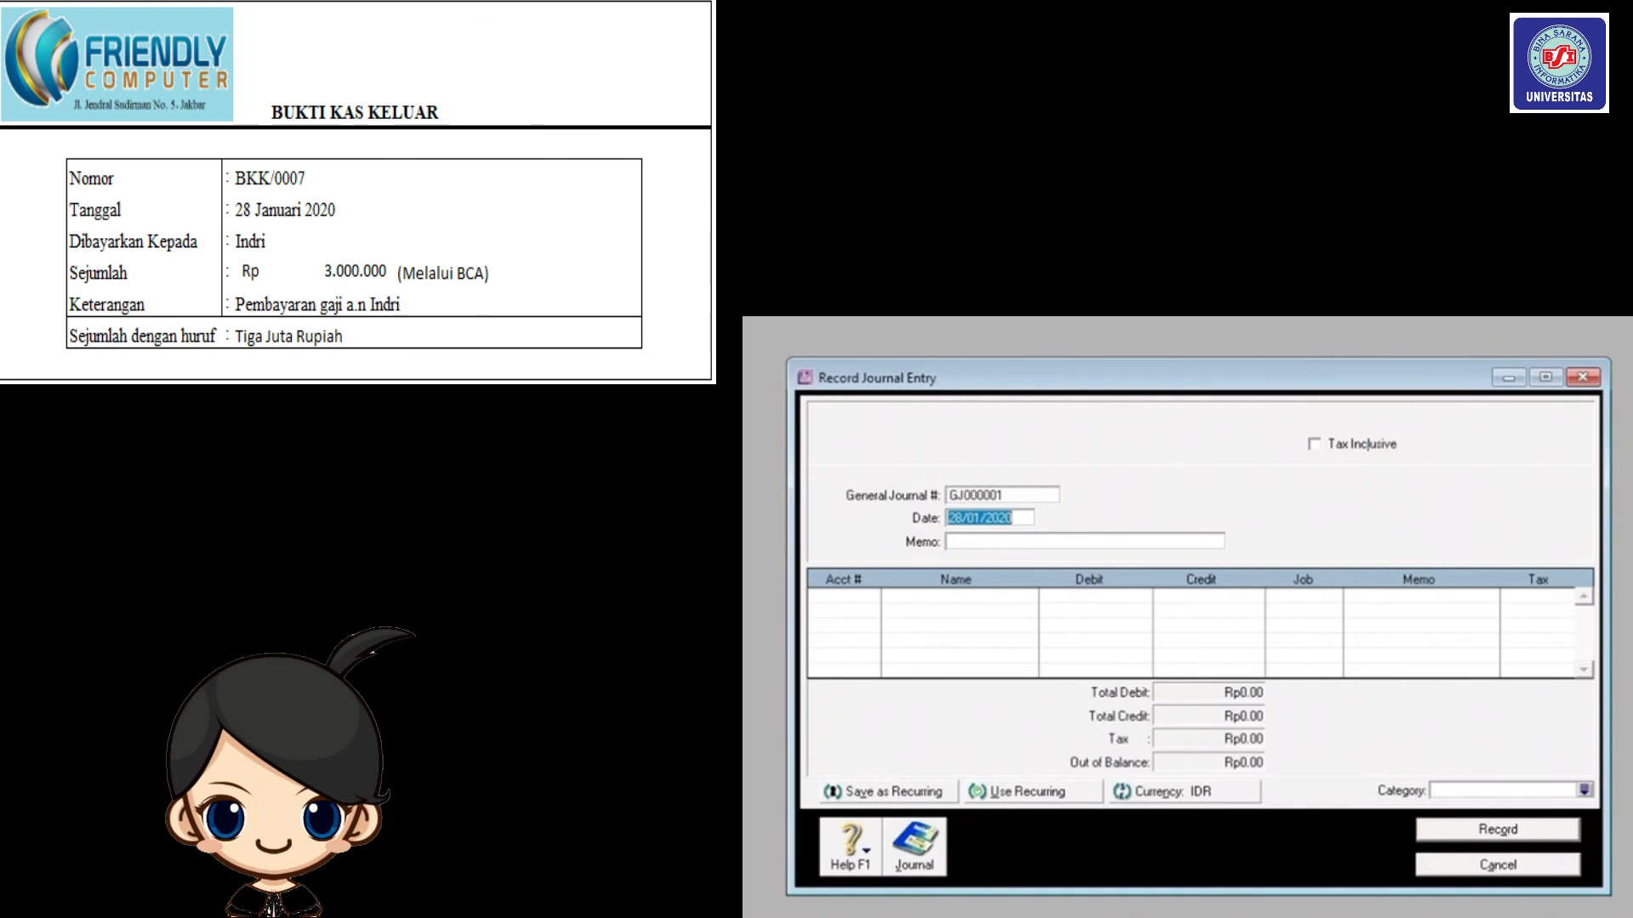
Discard the empty journal, return to the Rp3,000,000 wages journal, and close it.
key("Escape")
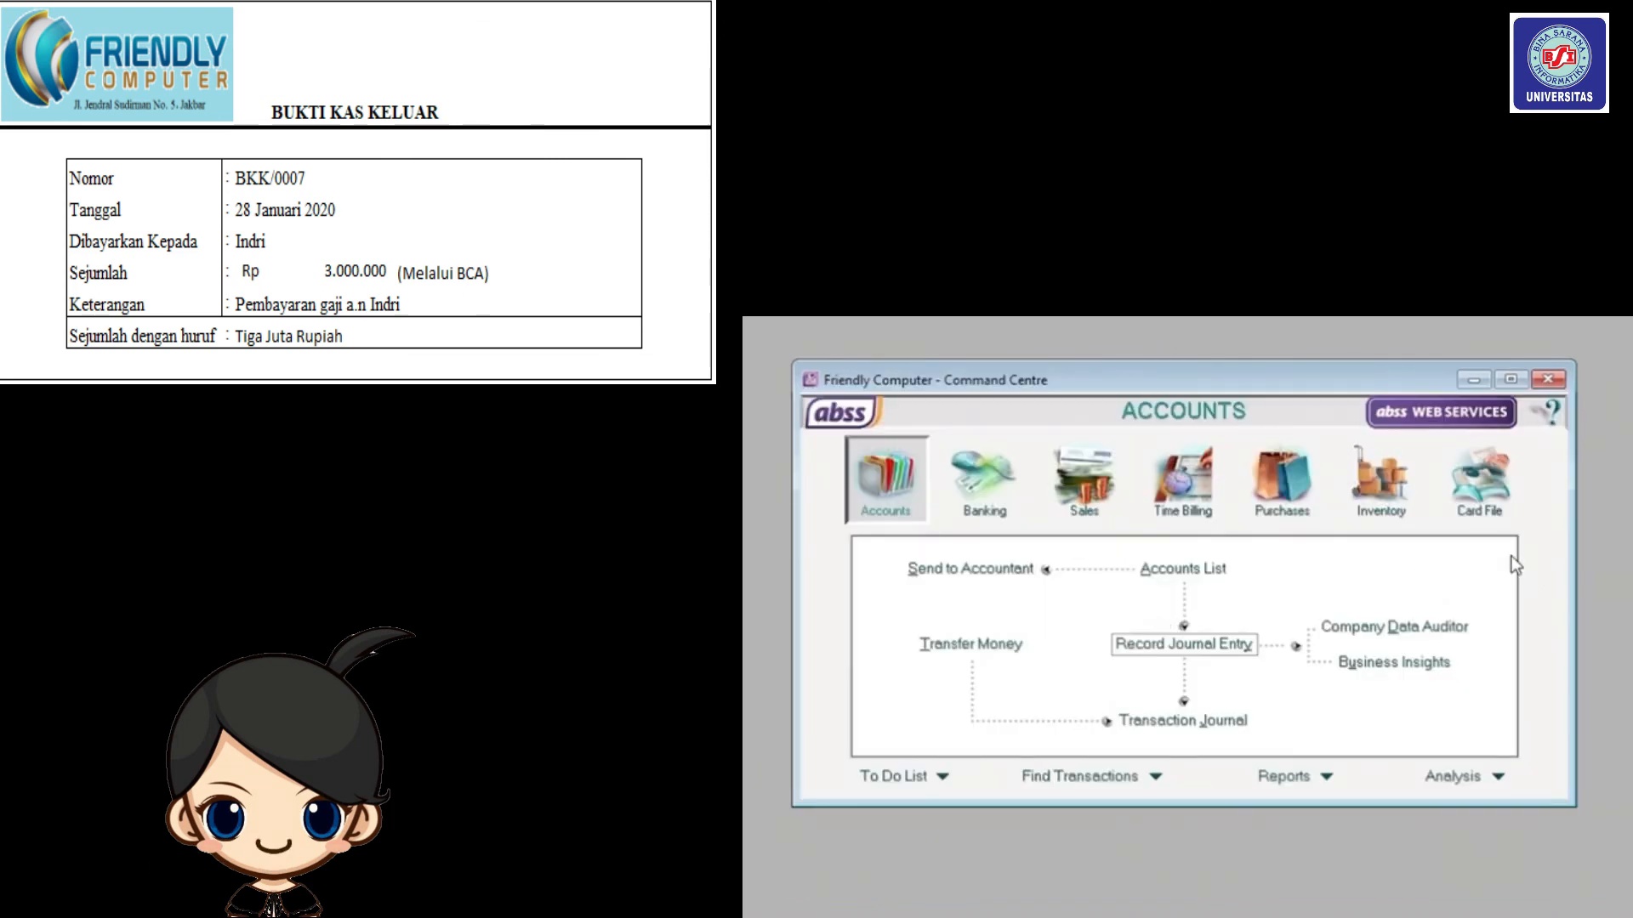
left_click(1140, 642)
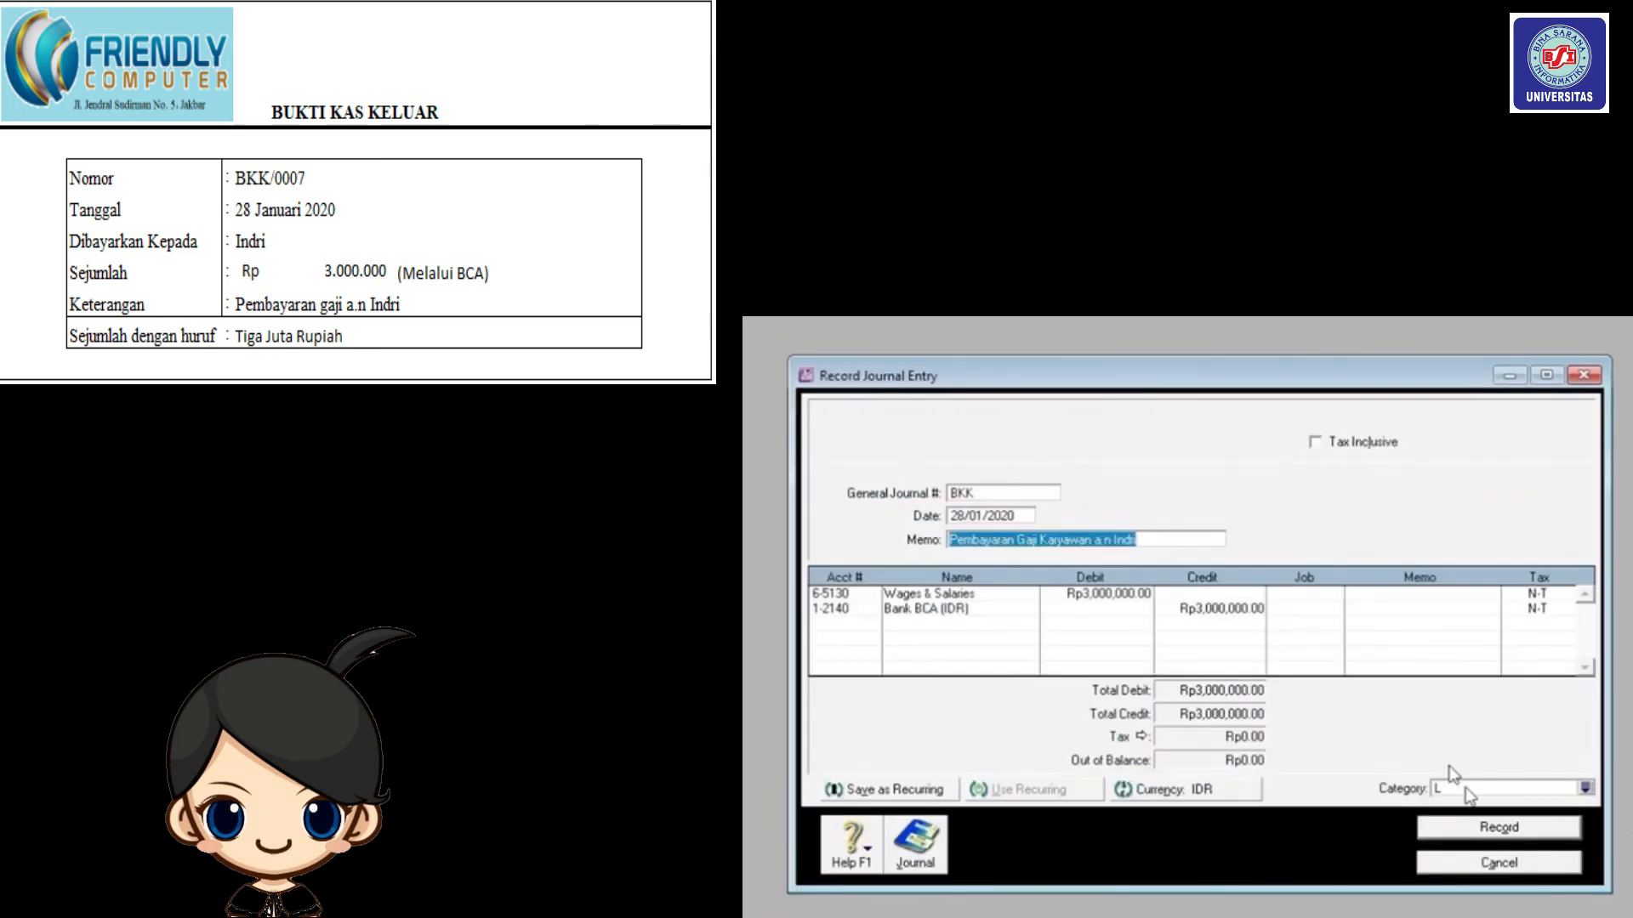
left_click(1519, 866)
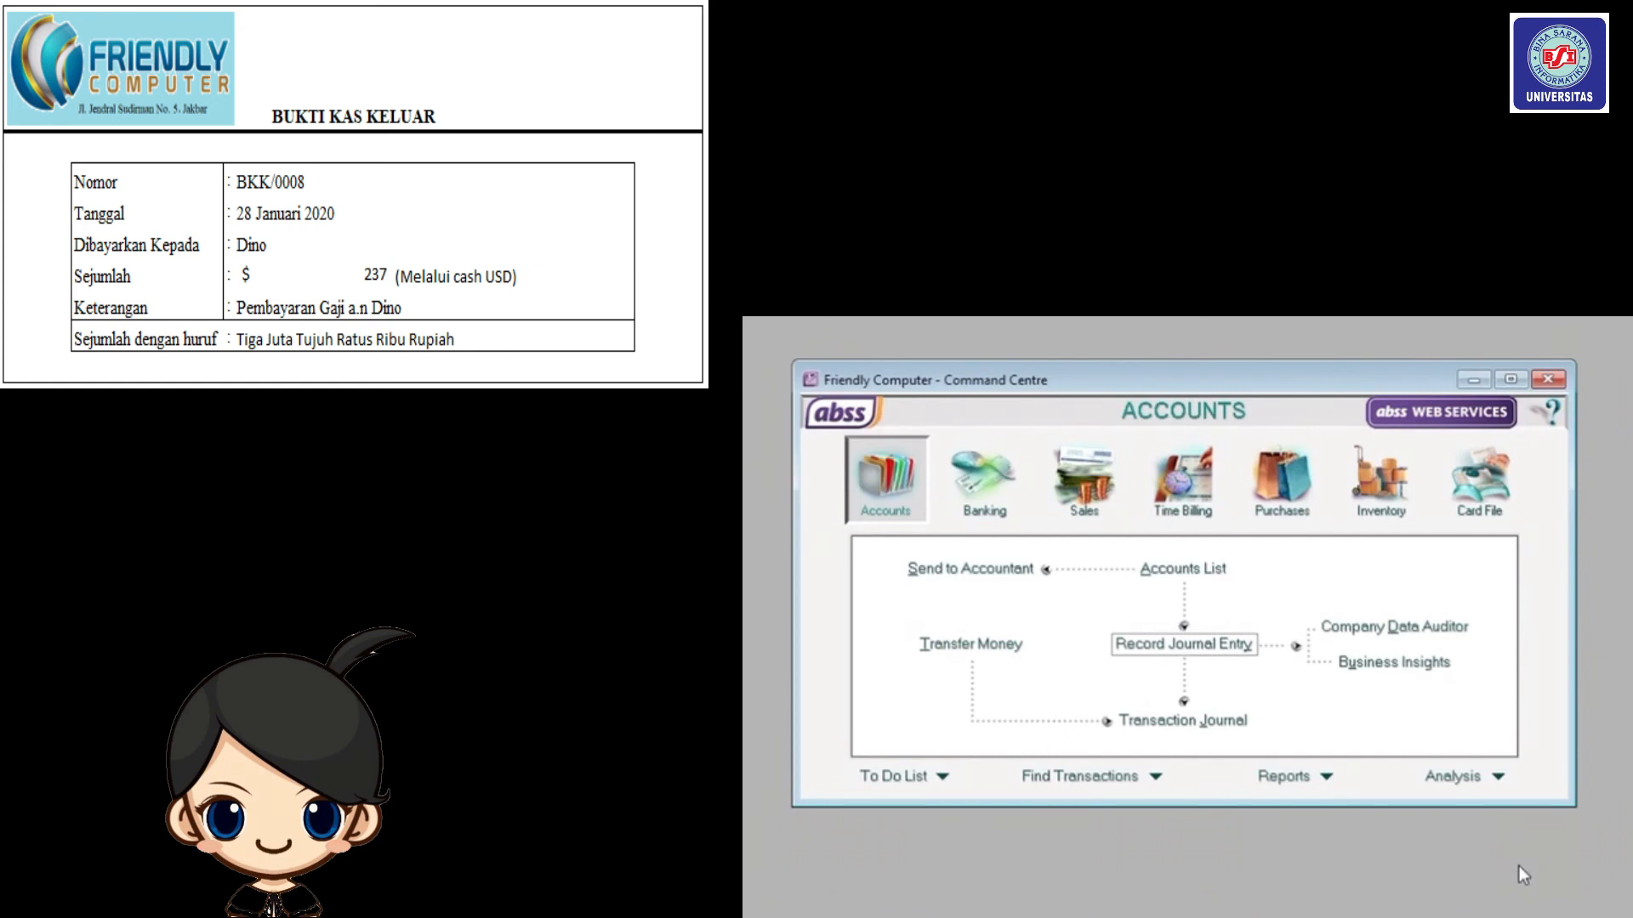
Number the new journal BKK/008 with memo 'Pembayaran Gaji a.n' plus the employee's name.
left_click(1201, 645)
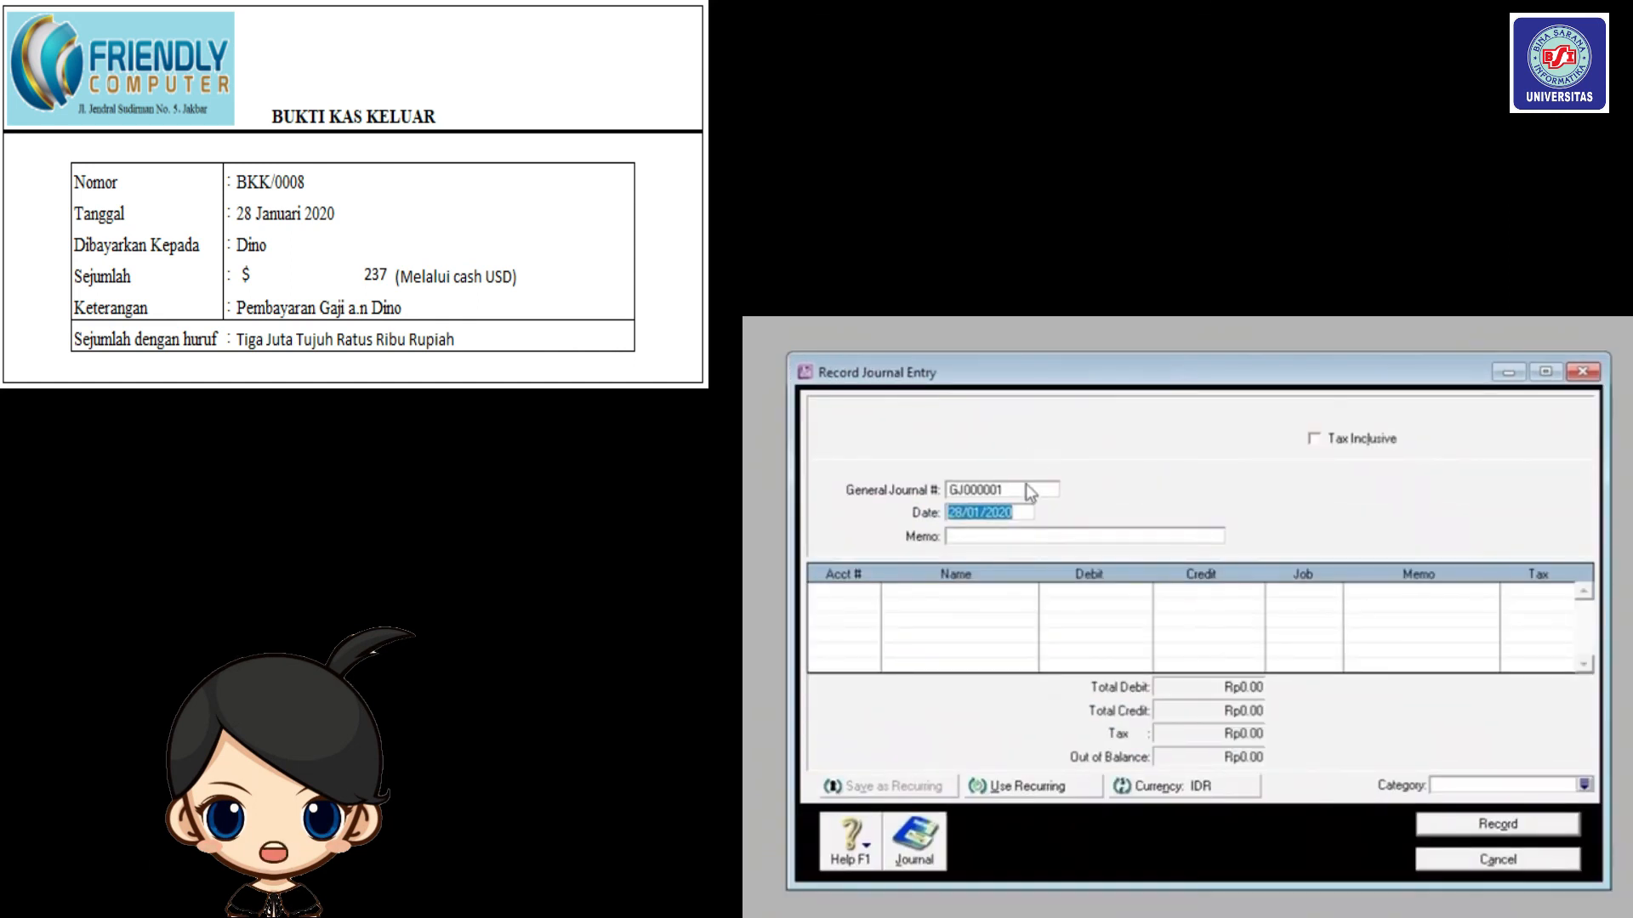
left_click(1027, 489)
type("BKK")
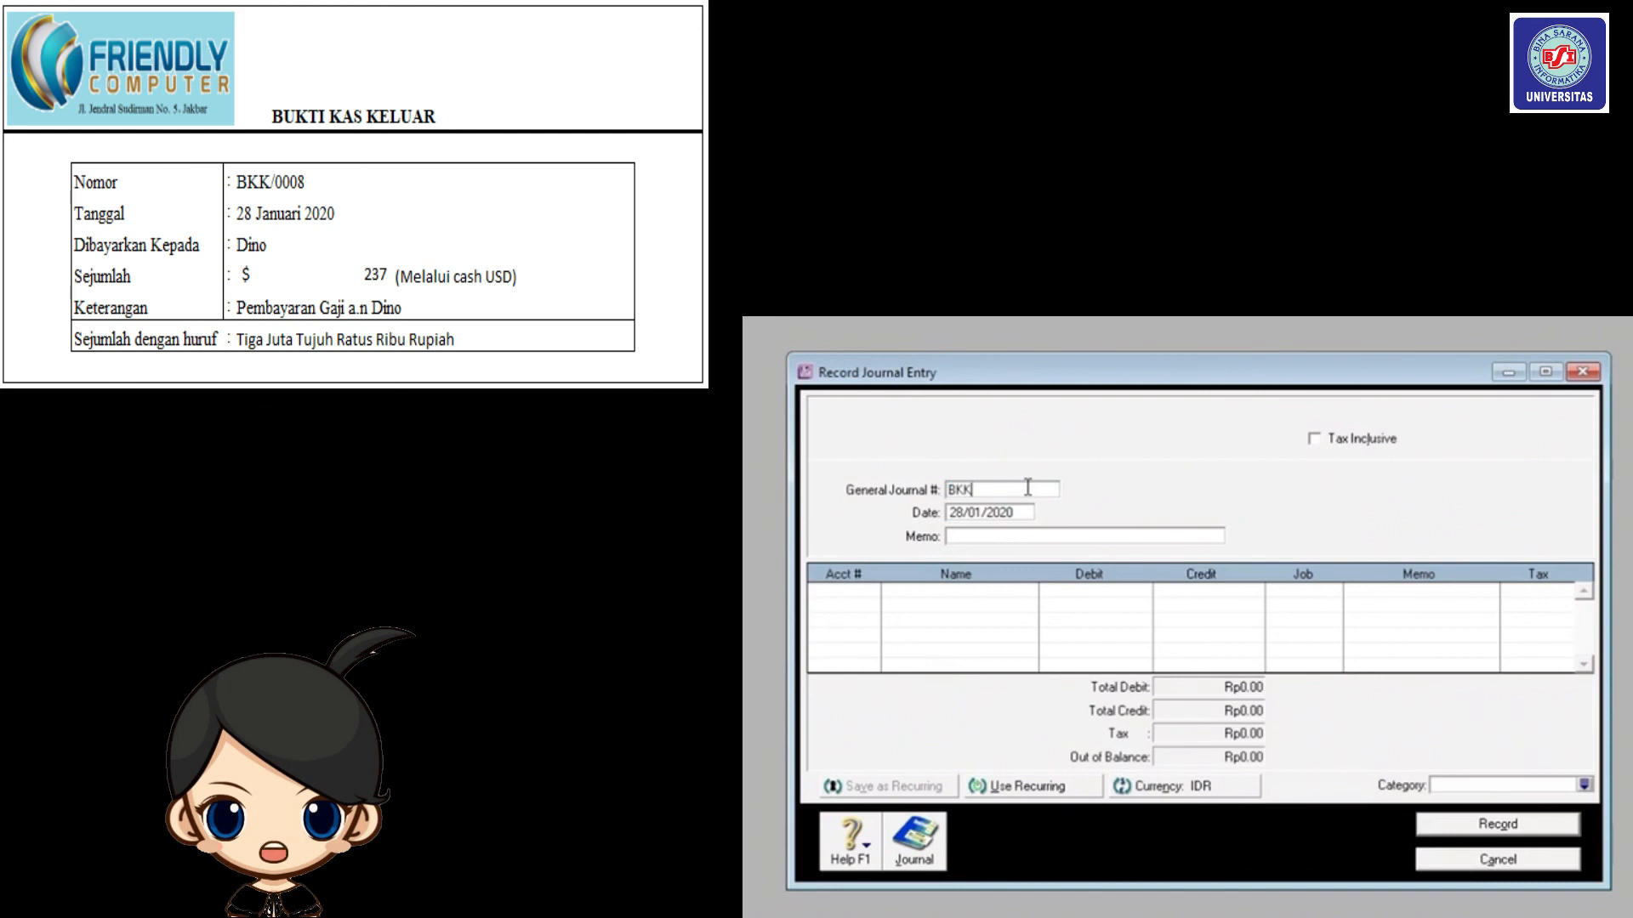
type("/008")
left_click(987, 534)
type("Pe")
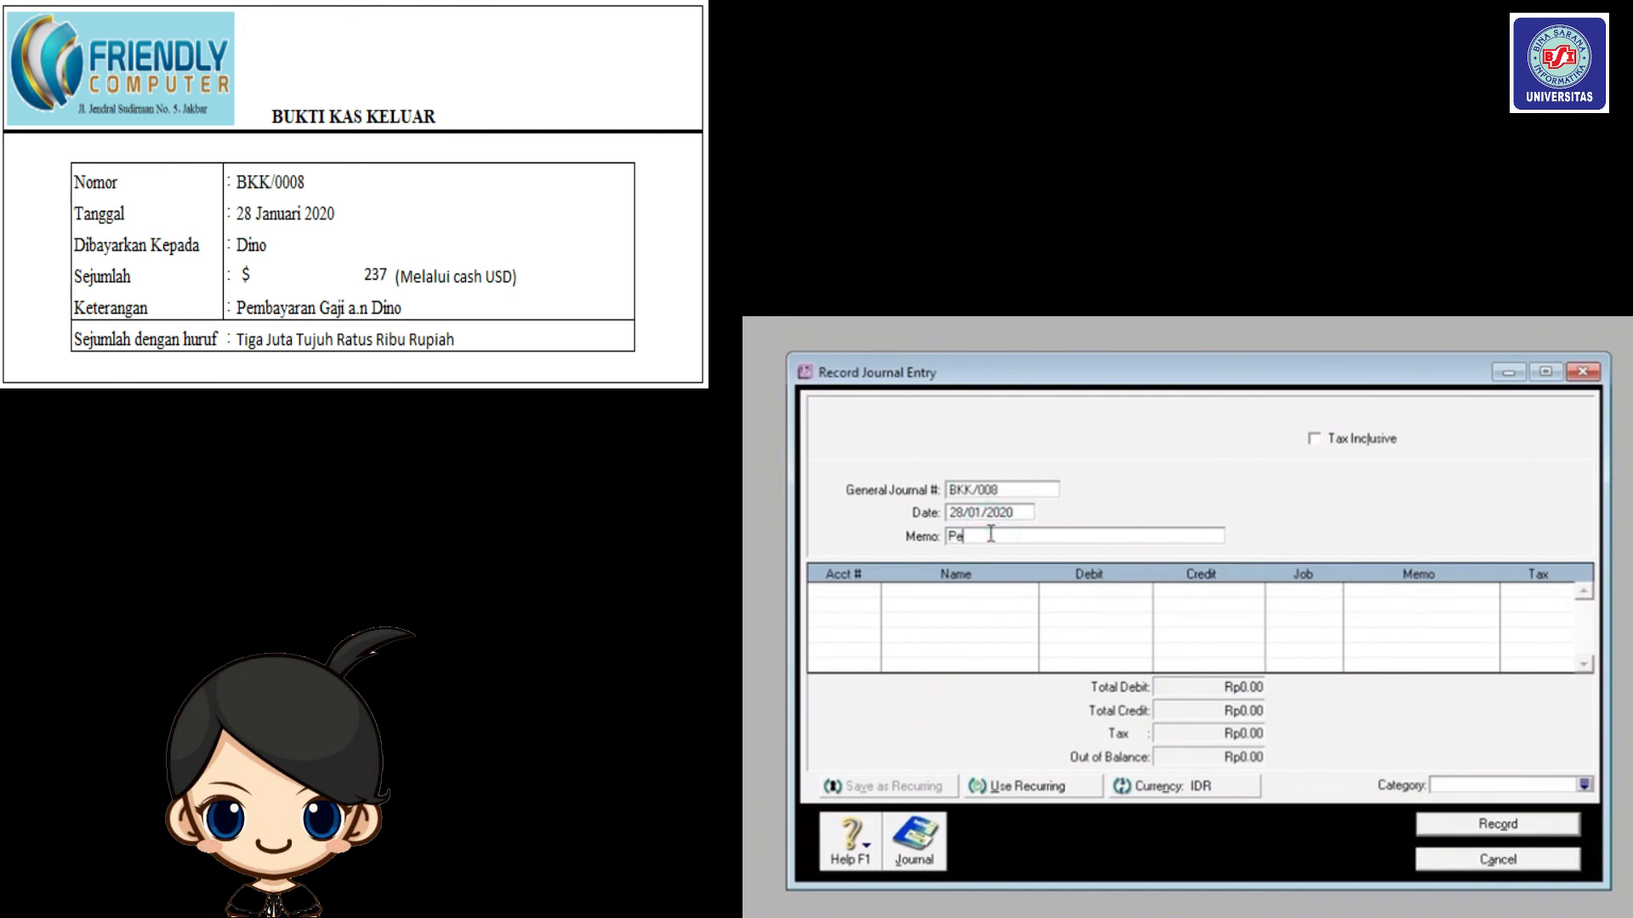
type("mbayaran G")
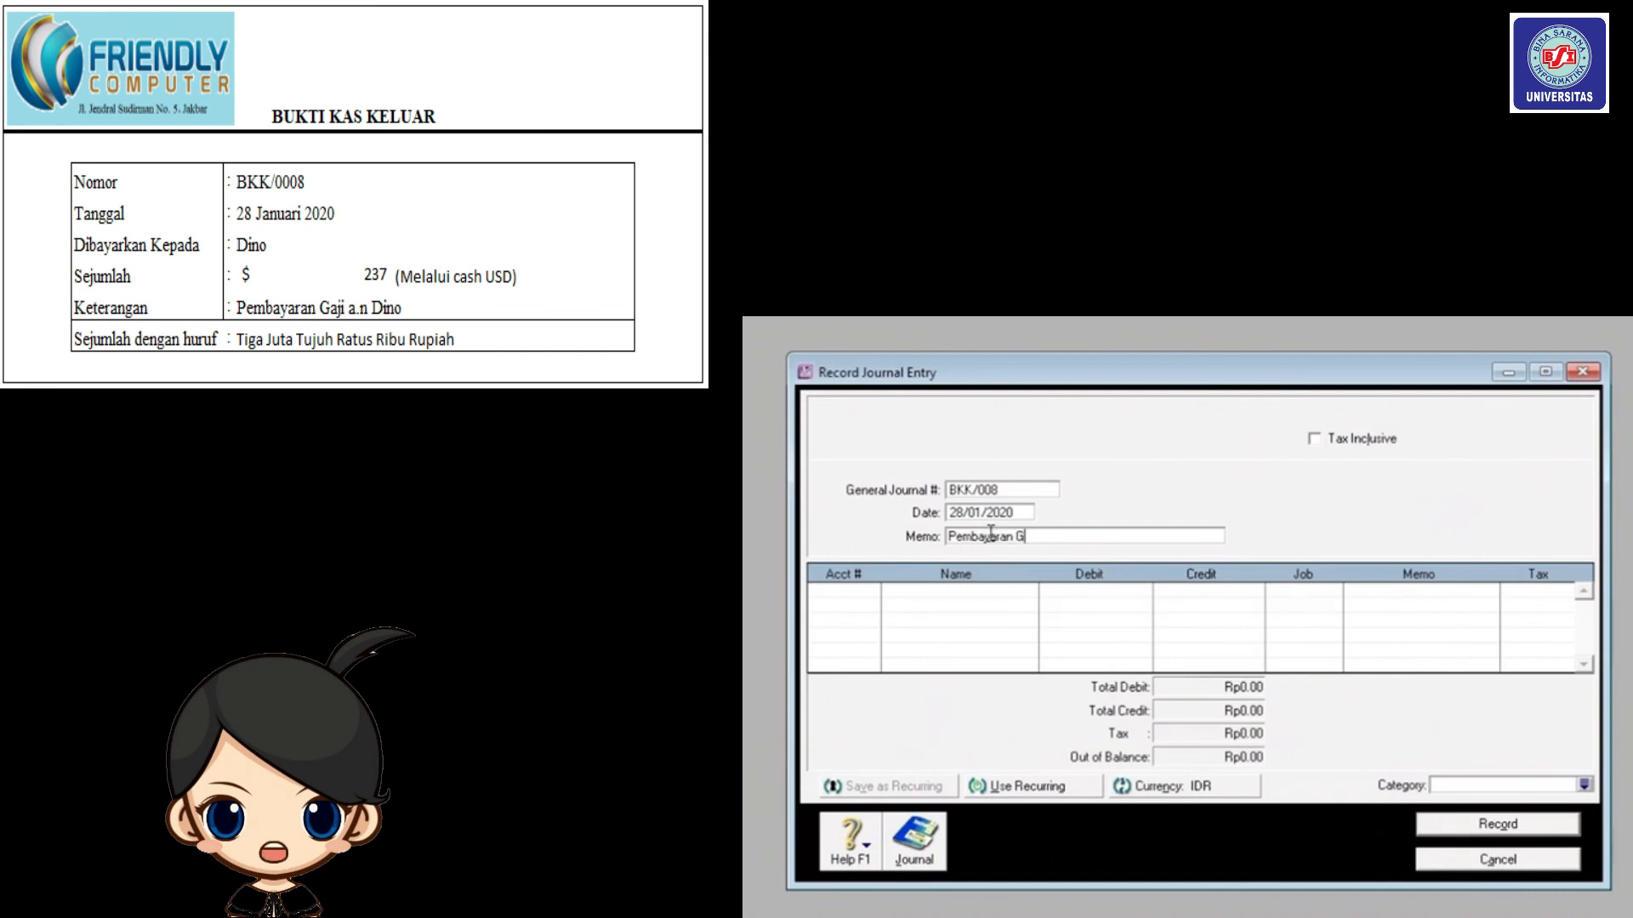
type("aji a.n Dino")
left_click(828, 592)
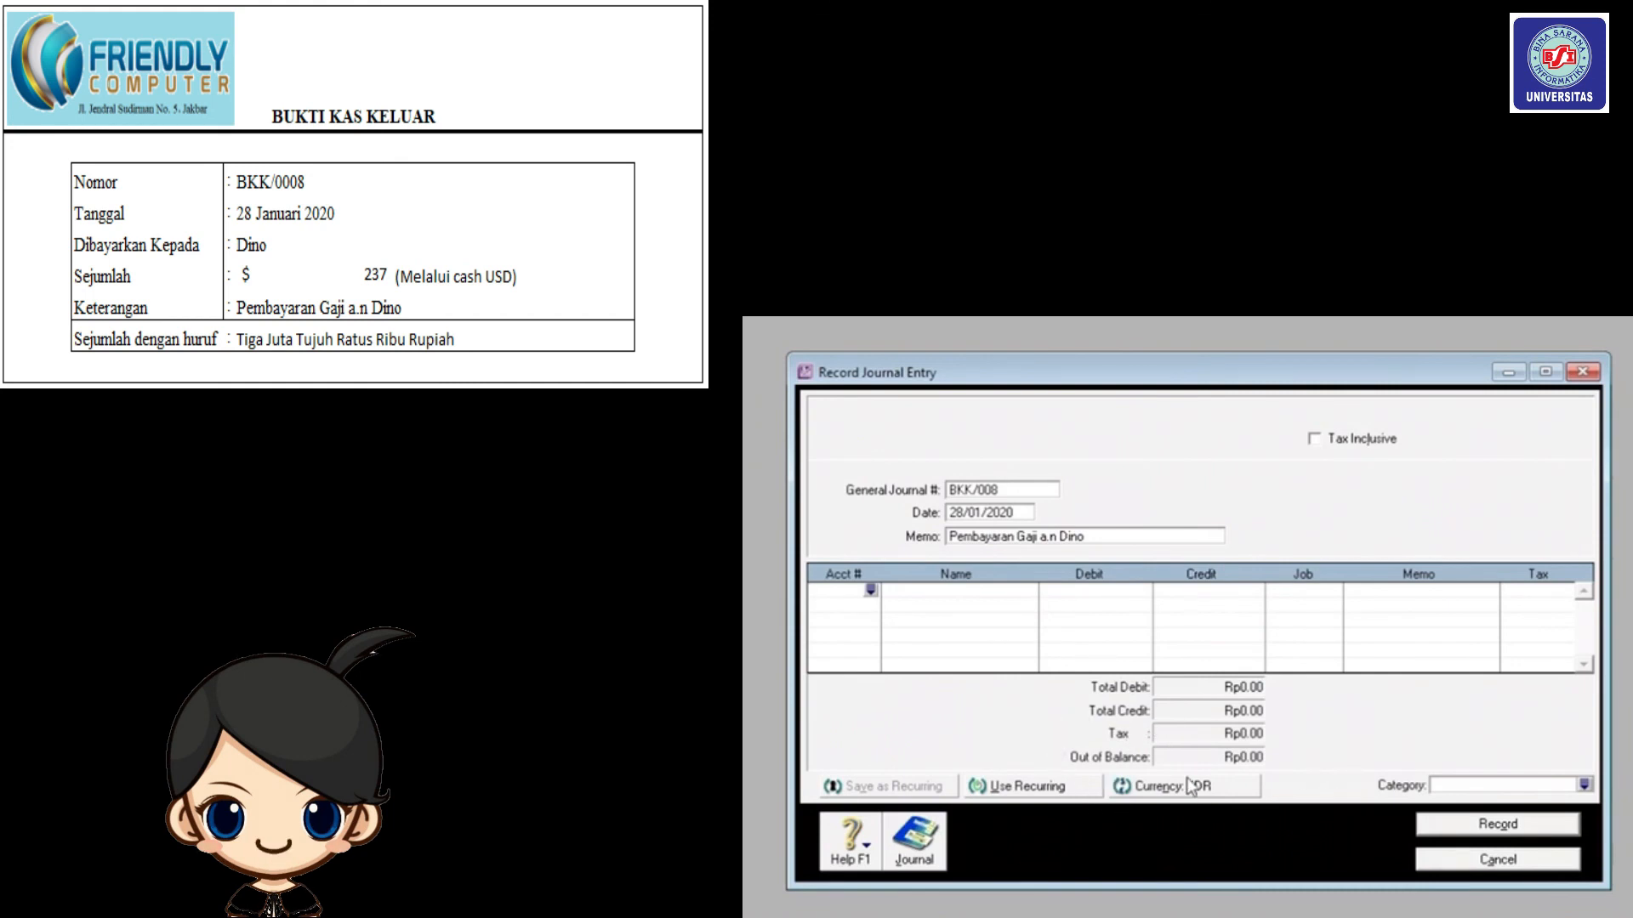
Set the journal currency to United States Dollars, accepting the 14,122 exchange rate.
left_click(1164, 795)
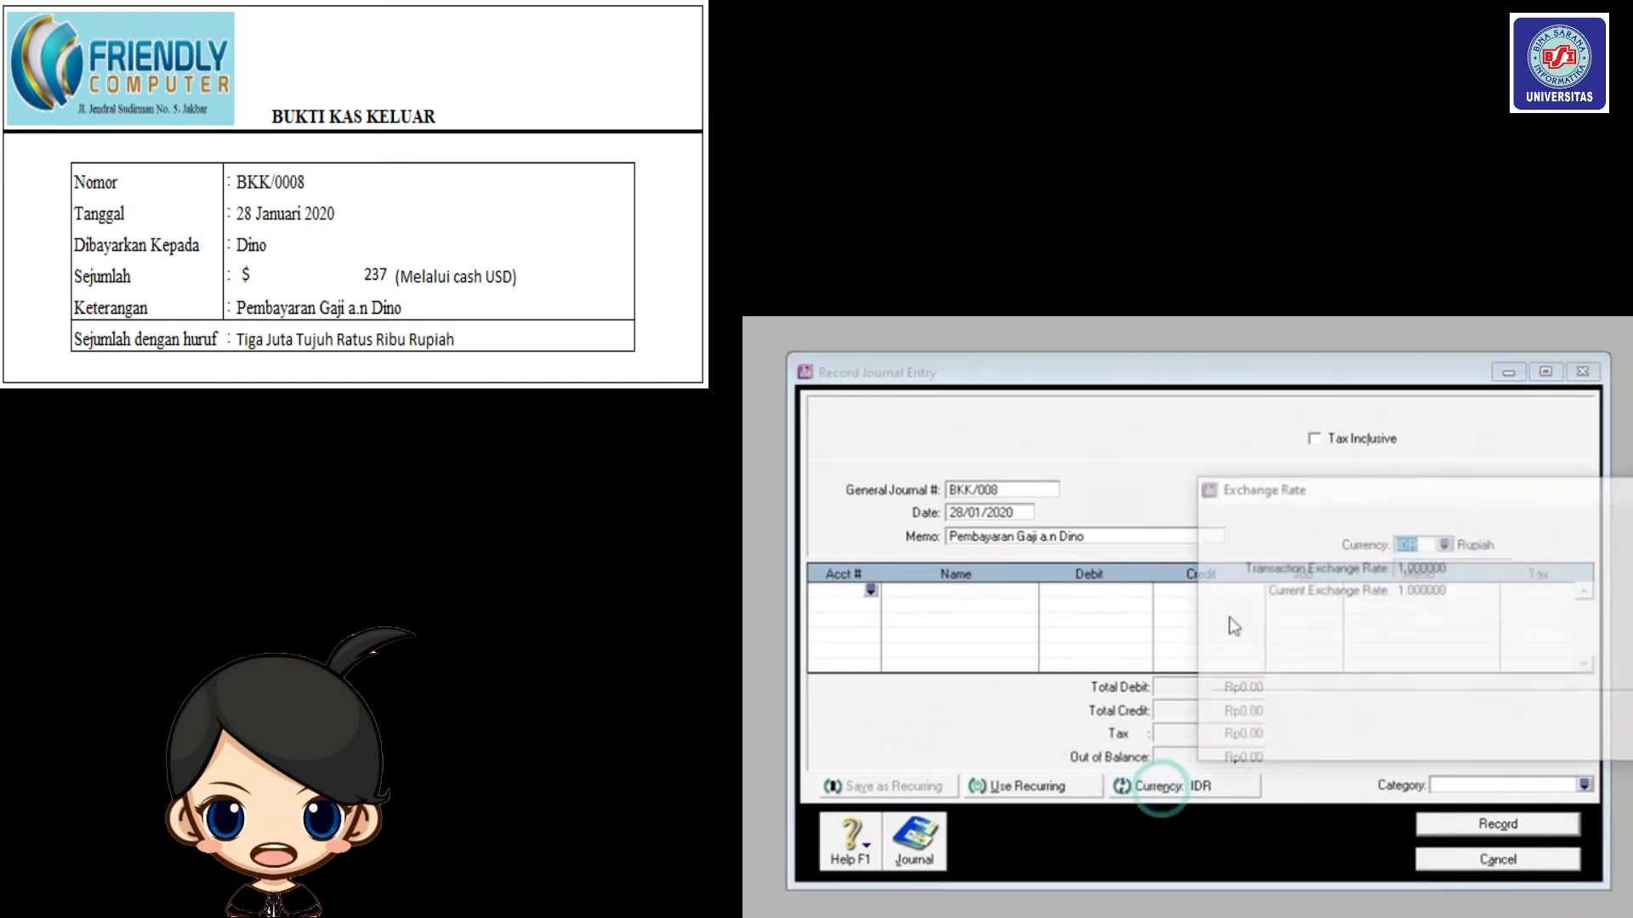
left_click_drag(1297, 479, 1132, 436)
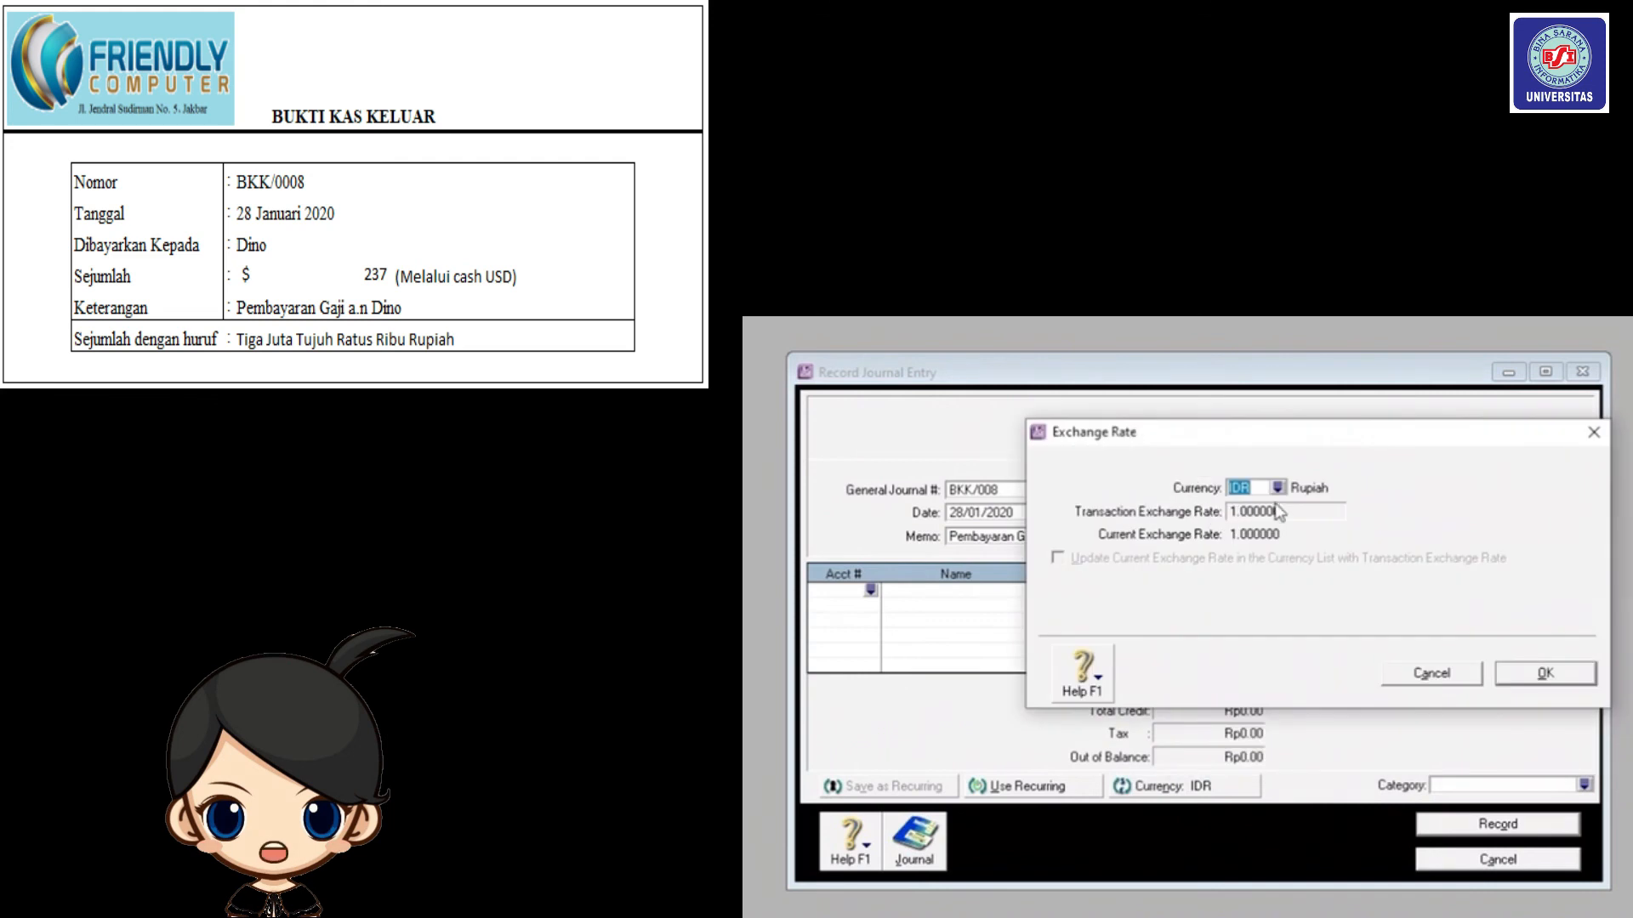
left_click(1278, 487)
left_click(1417, 467)
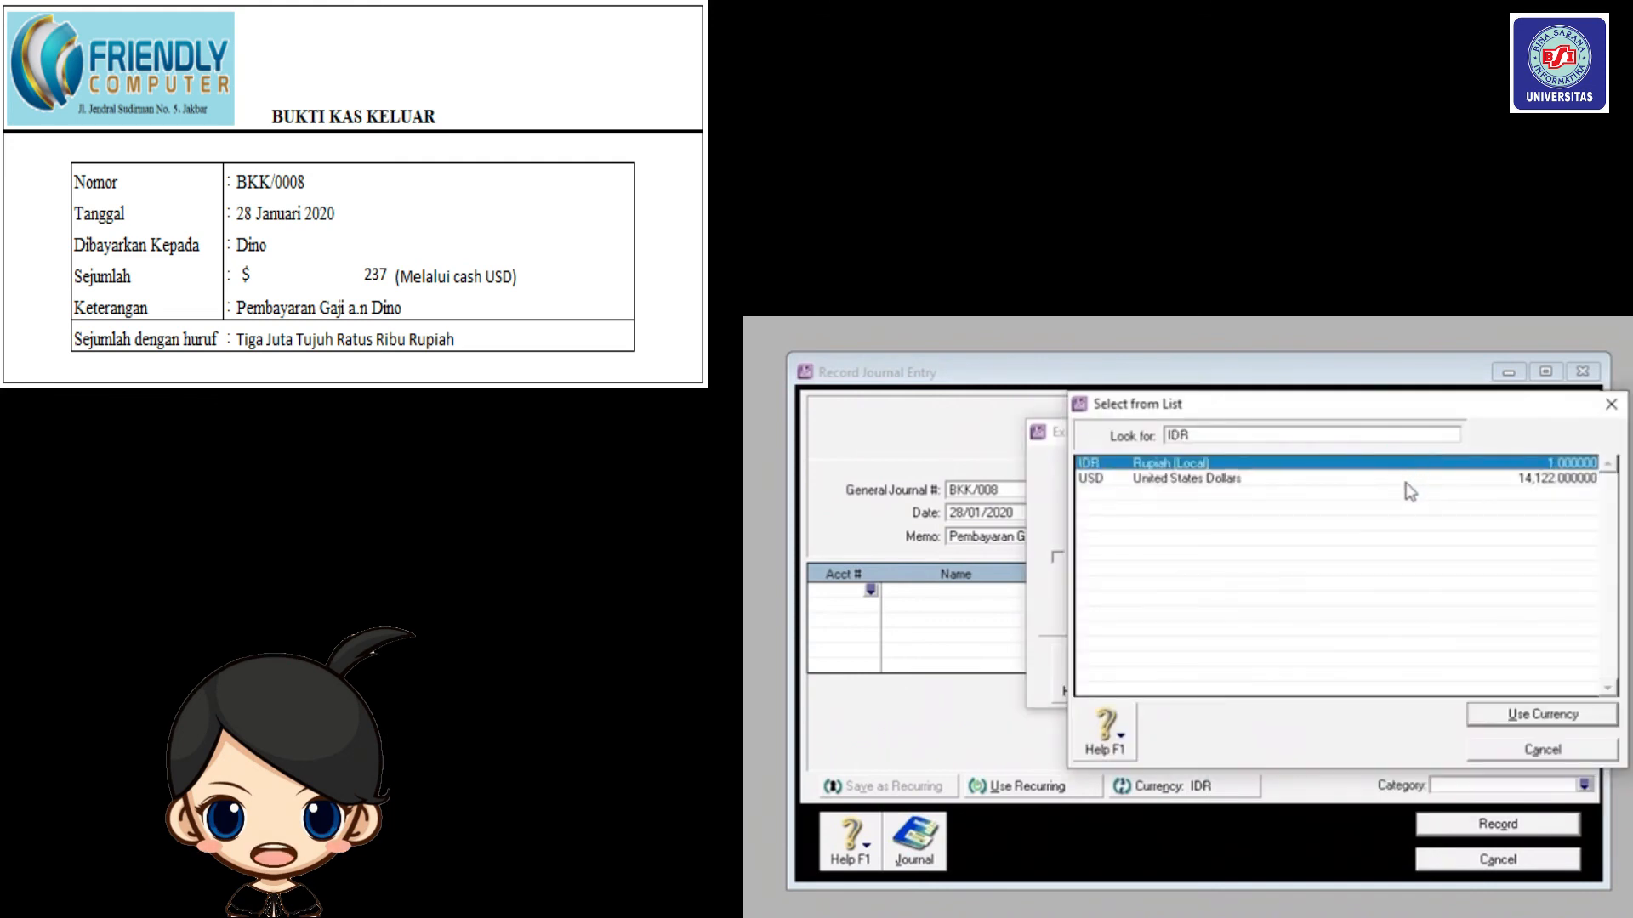
left_click(1411, 479)
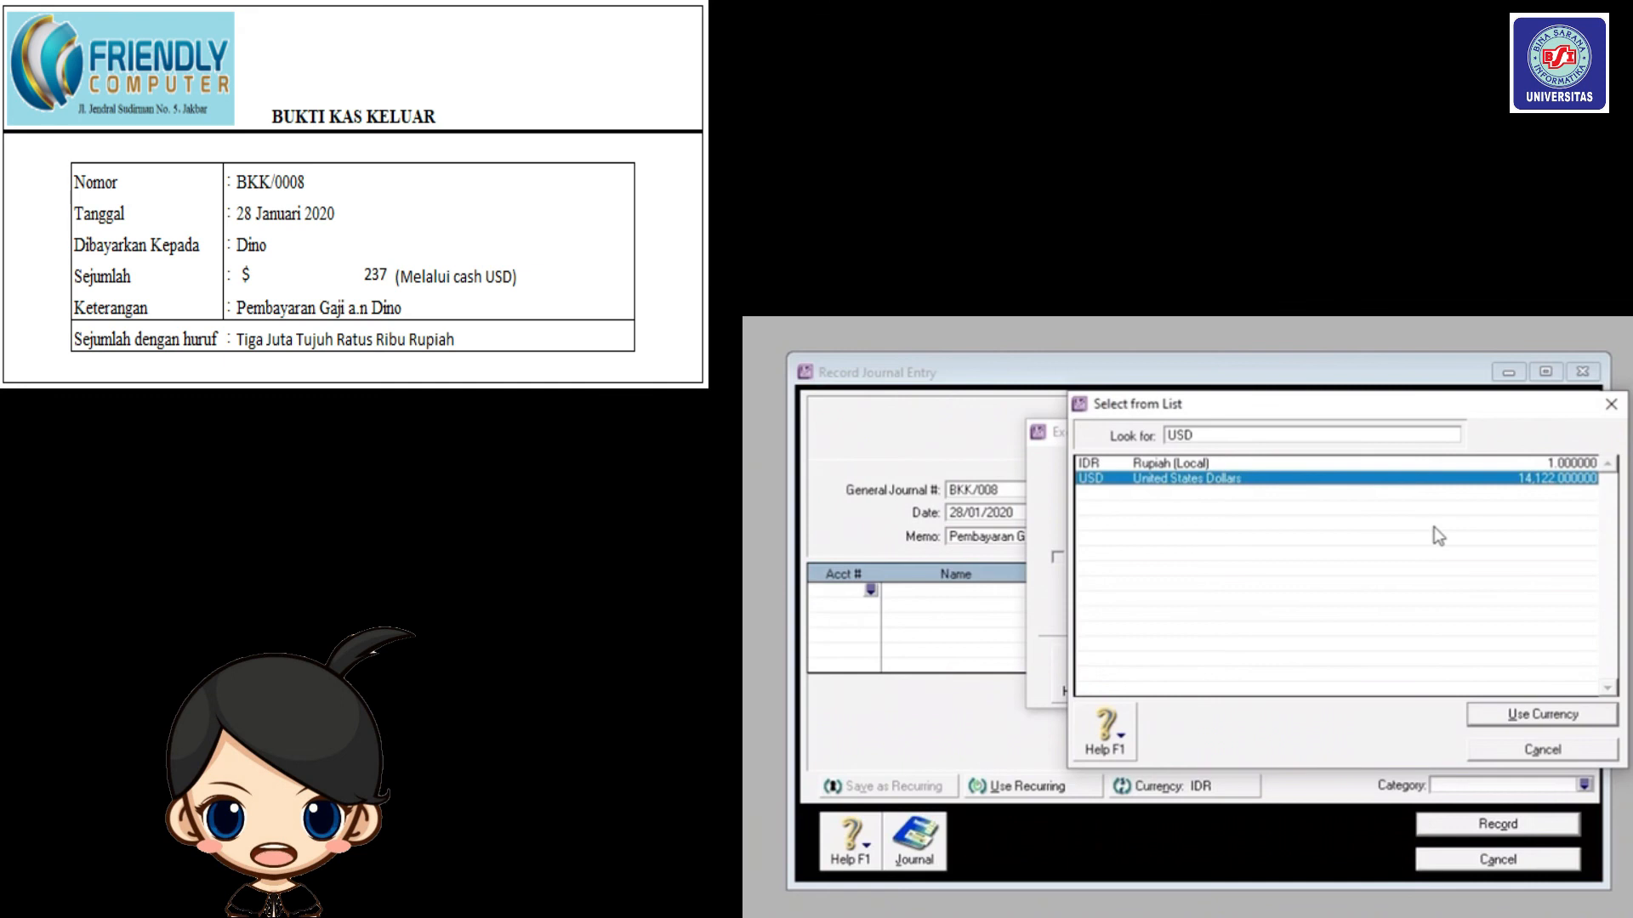
left_click(1540, 716)
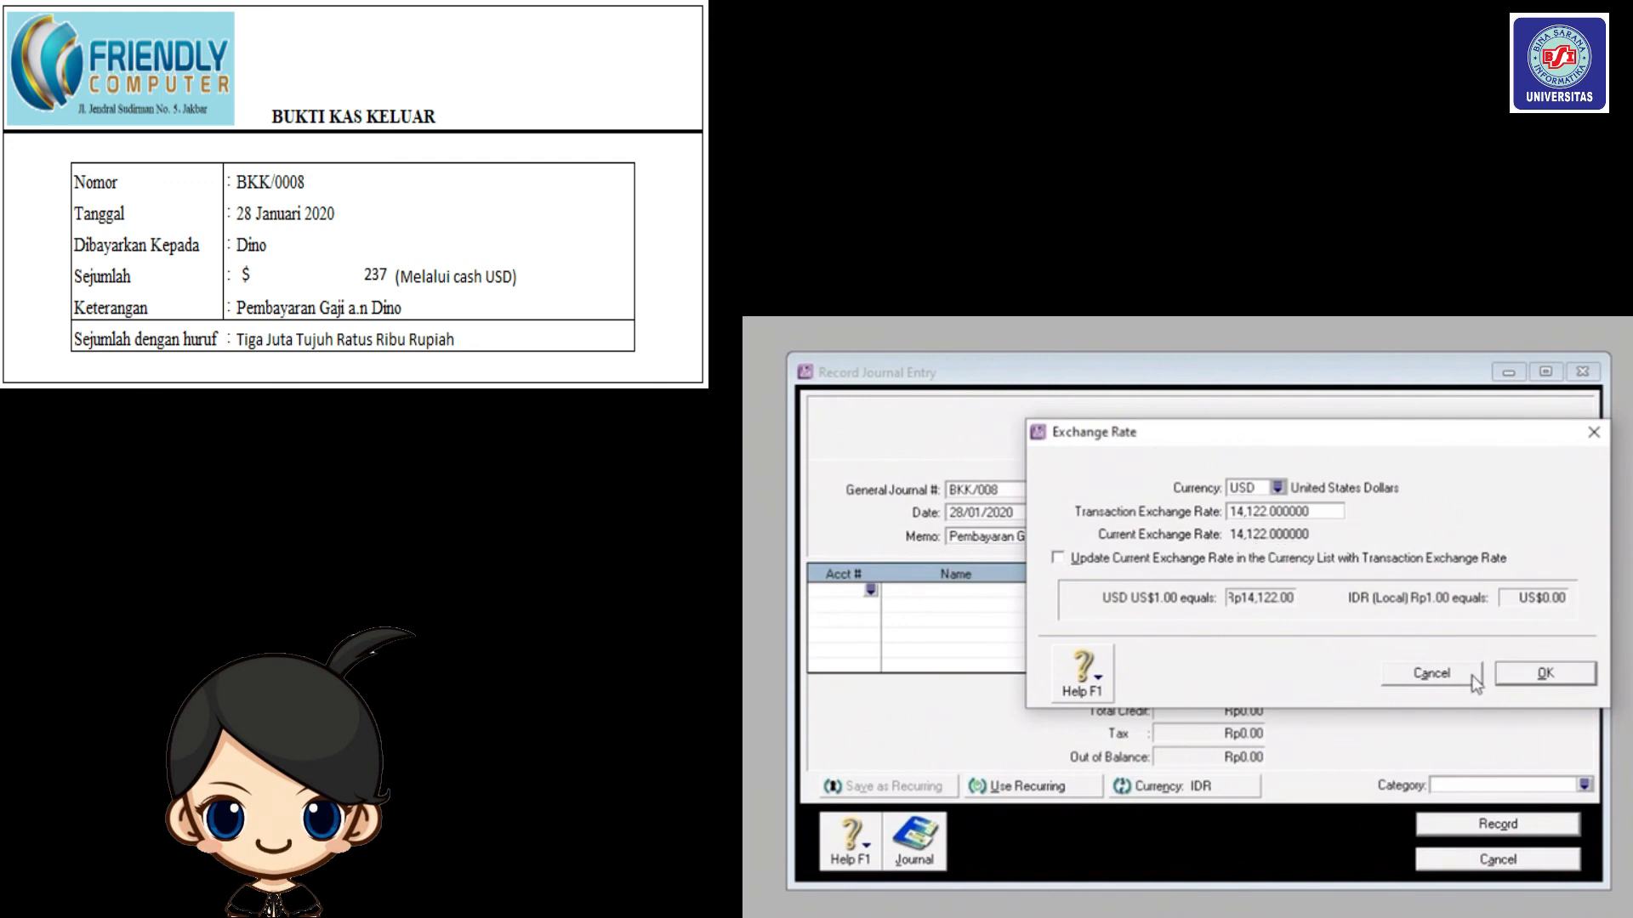
left_click(1544, 672)
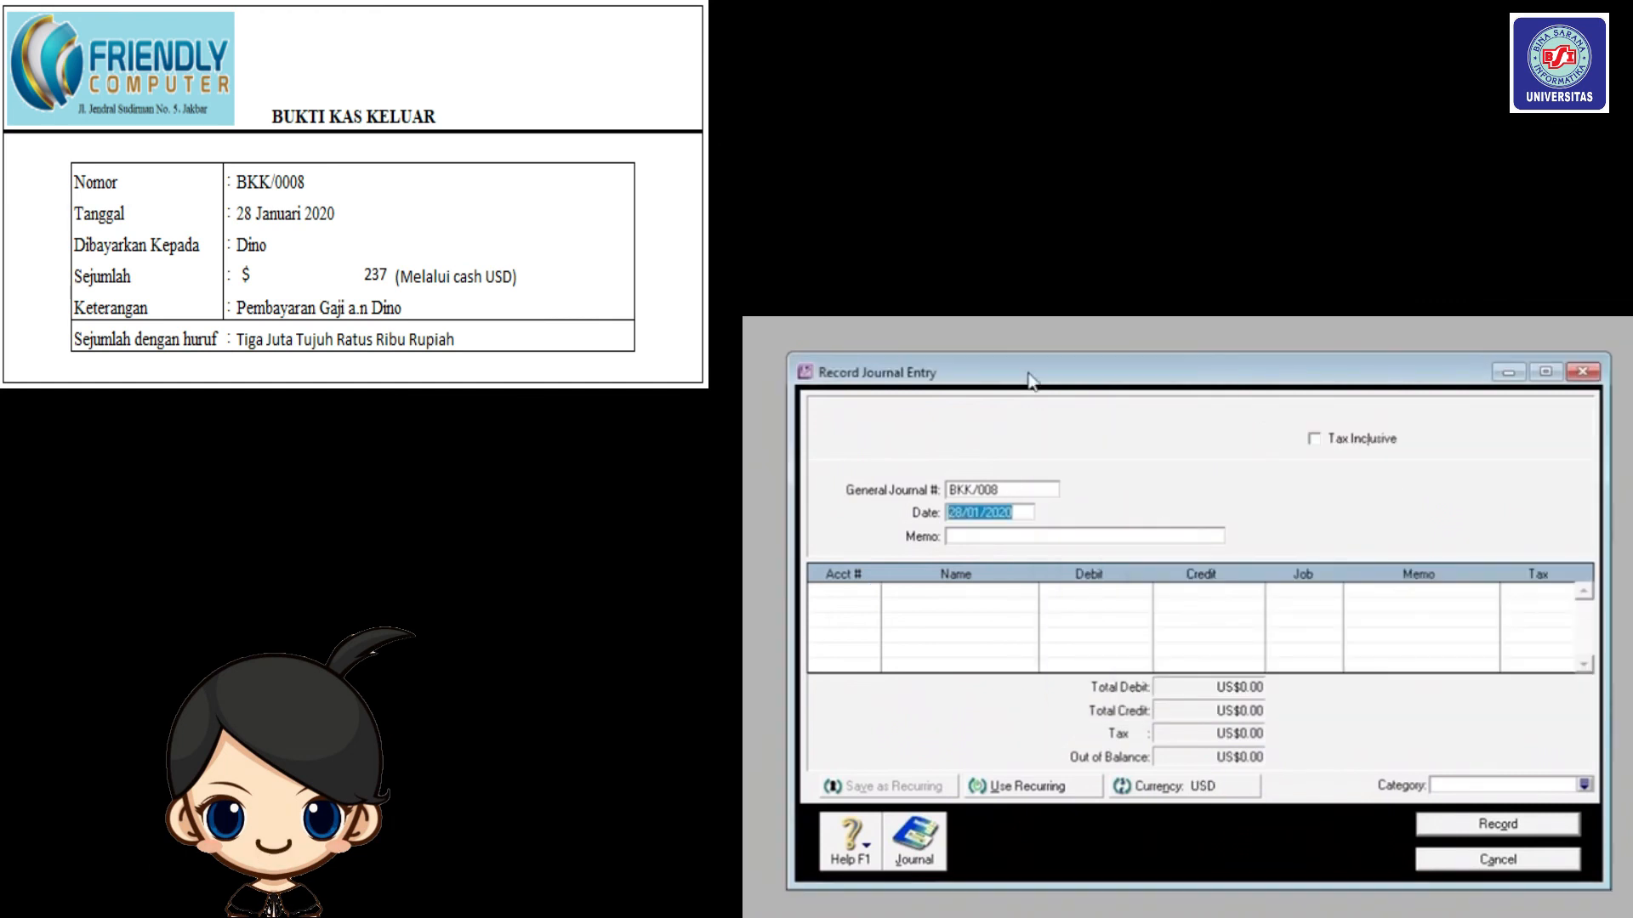
Change the memo to 'Pembayaran gaji karyawan a.n' plus the employee's name, and debit Wages & Salaries 6-5130 US$237.
left_click(1031, 536)
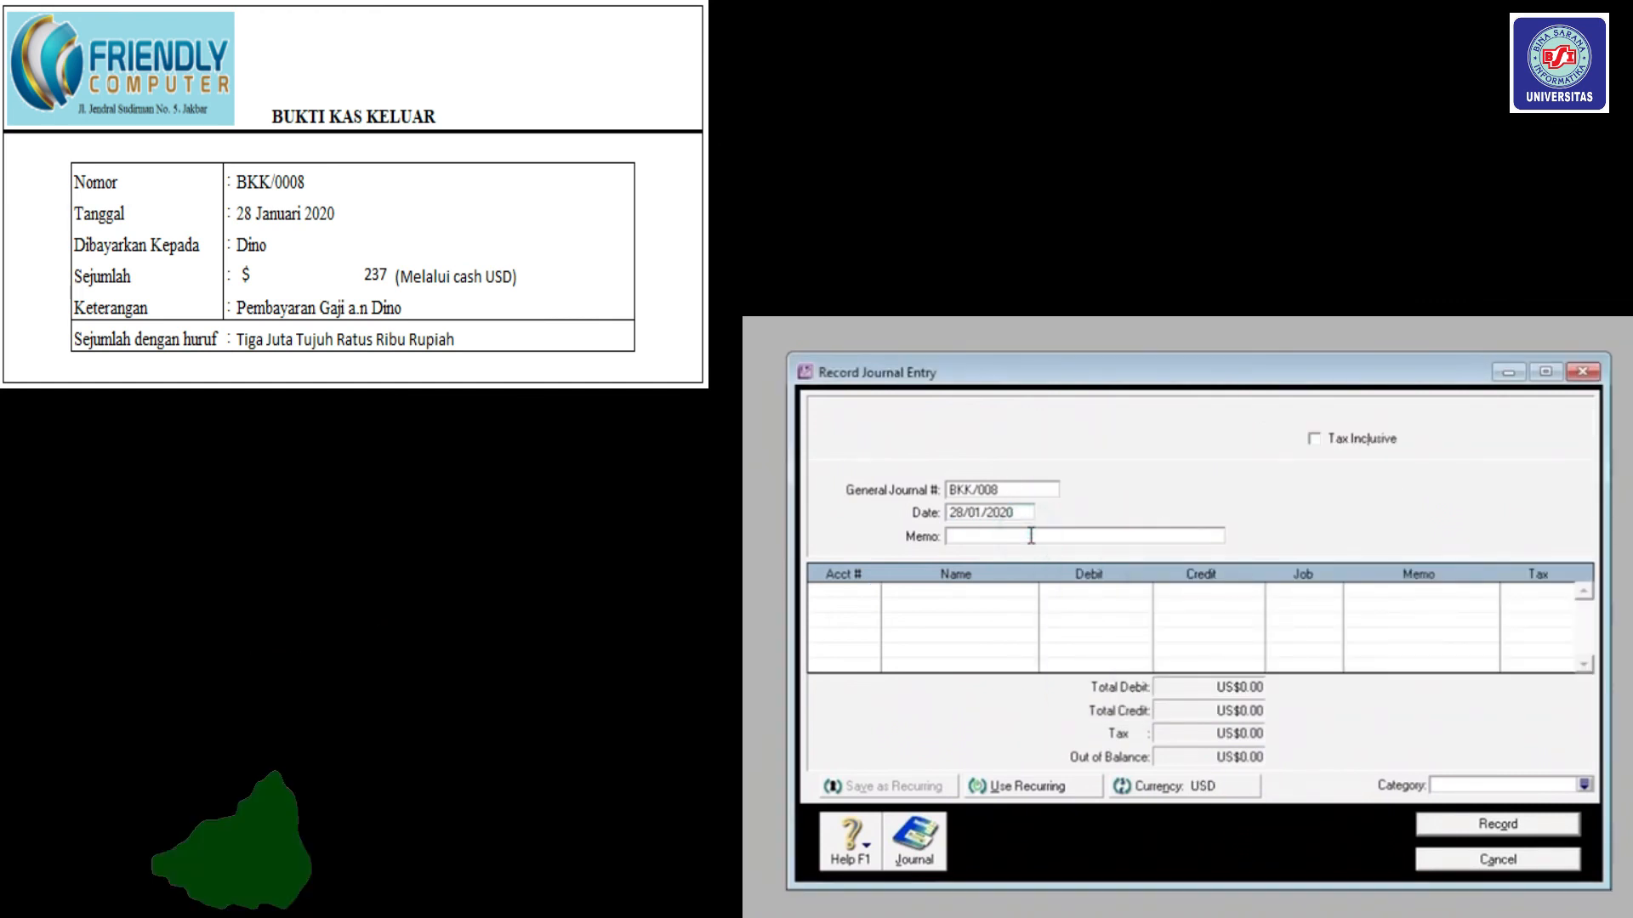
type("Pembayaran gaji karyawan a.n Dino")
key("Tab")
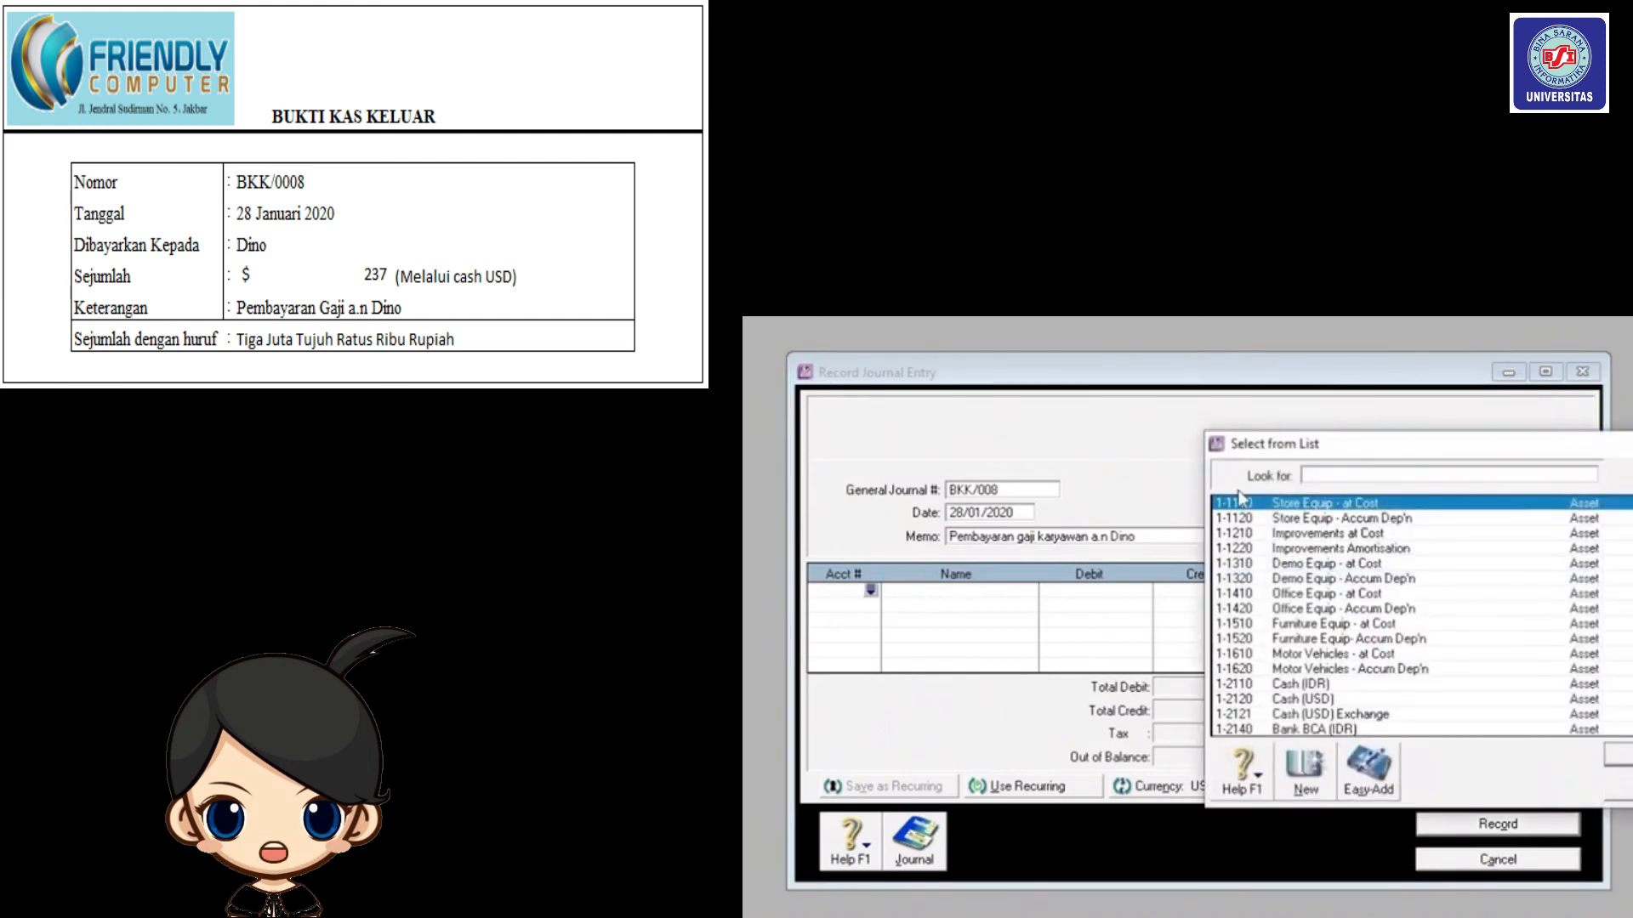
left_click_drag(1280, 444, 1168, 402)
scroll(1360, 578, "down", 6)
scroll(1356, 570, "down", 10)
type("6-5130")
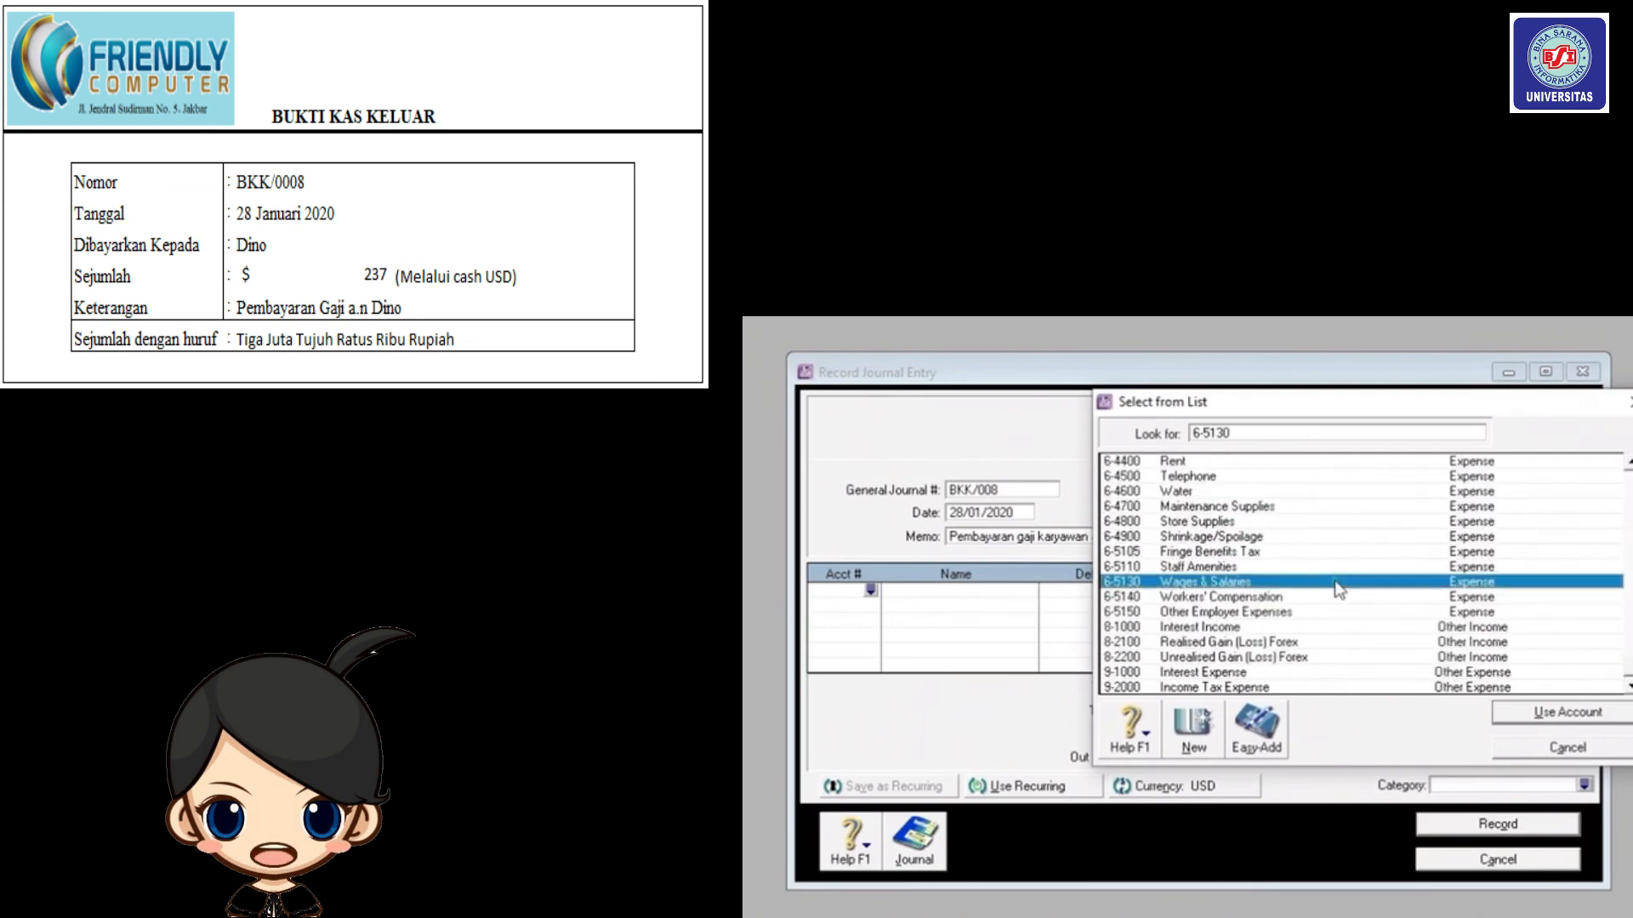
double_click(1334, 582)
type("237")
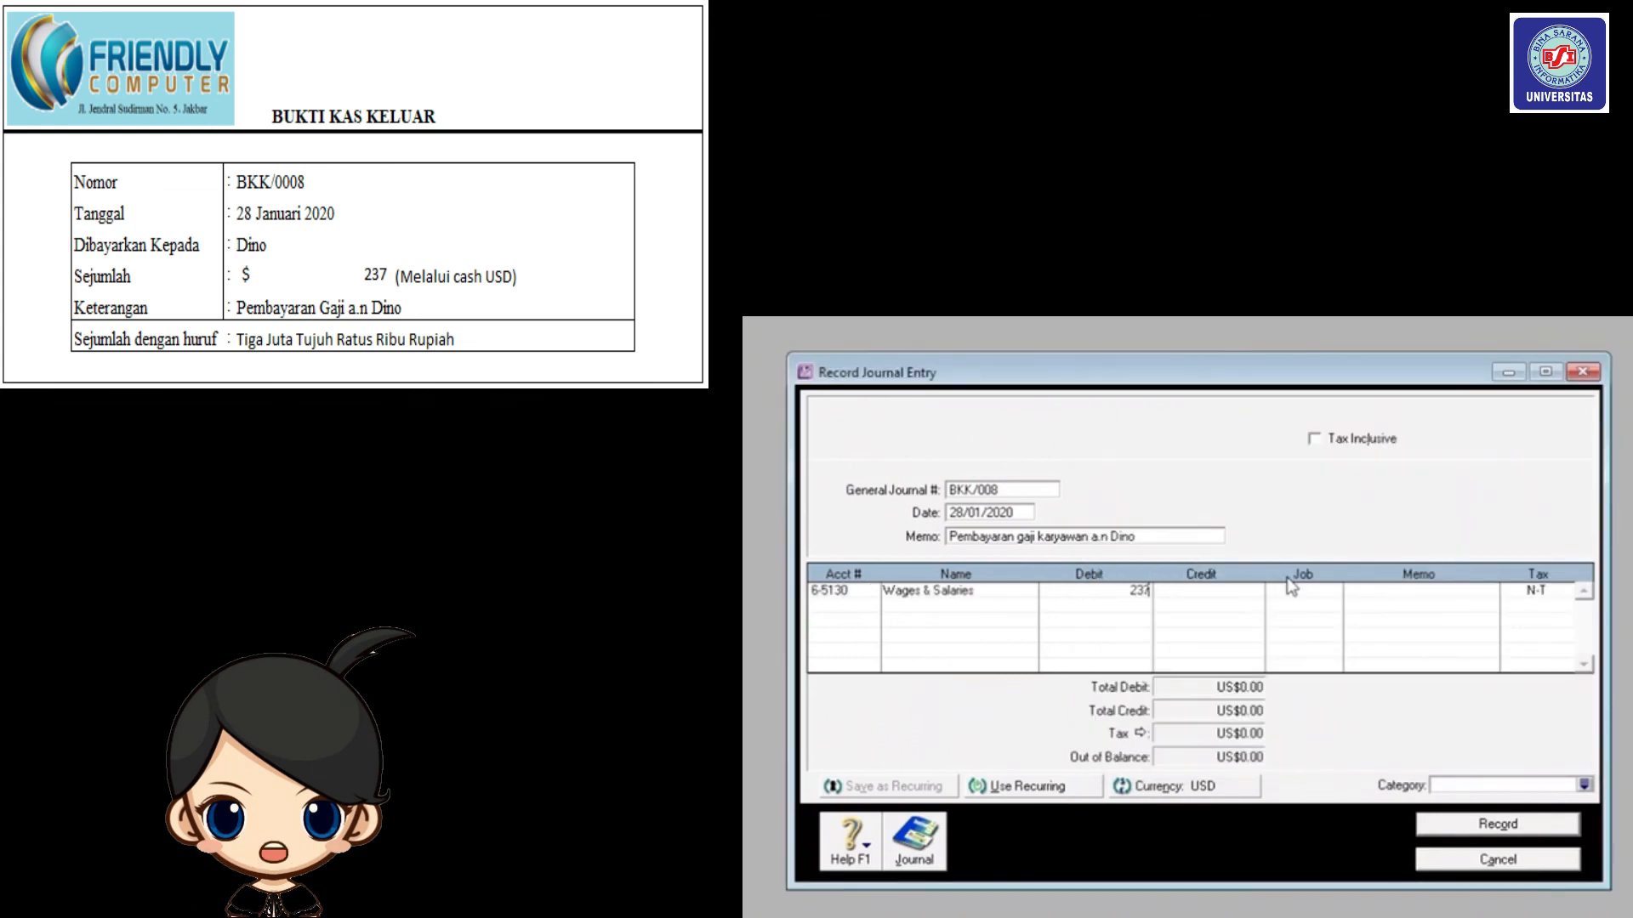
left_click(848, 605)
Credit Cash (USD) 1-2120 US$237.00, categorise it Overseas, and record BKK/008.
left_click(870, 605)
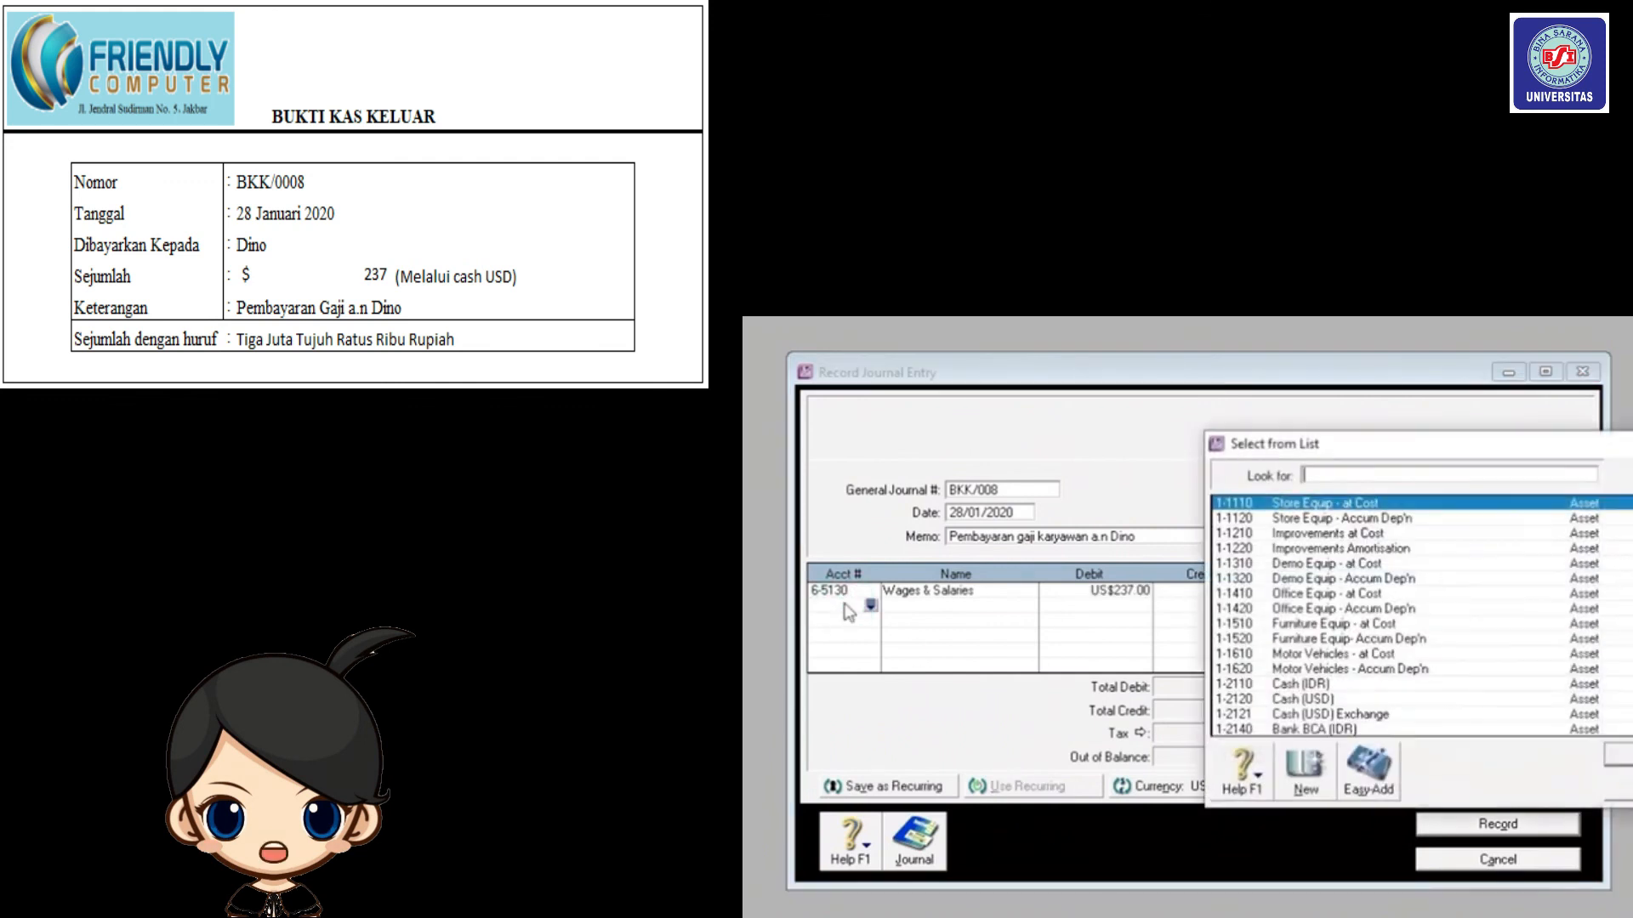
left_click_drag(1378, 432, 1237, 409)
left_click(1186, 675)
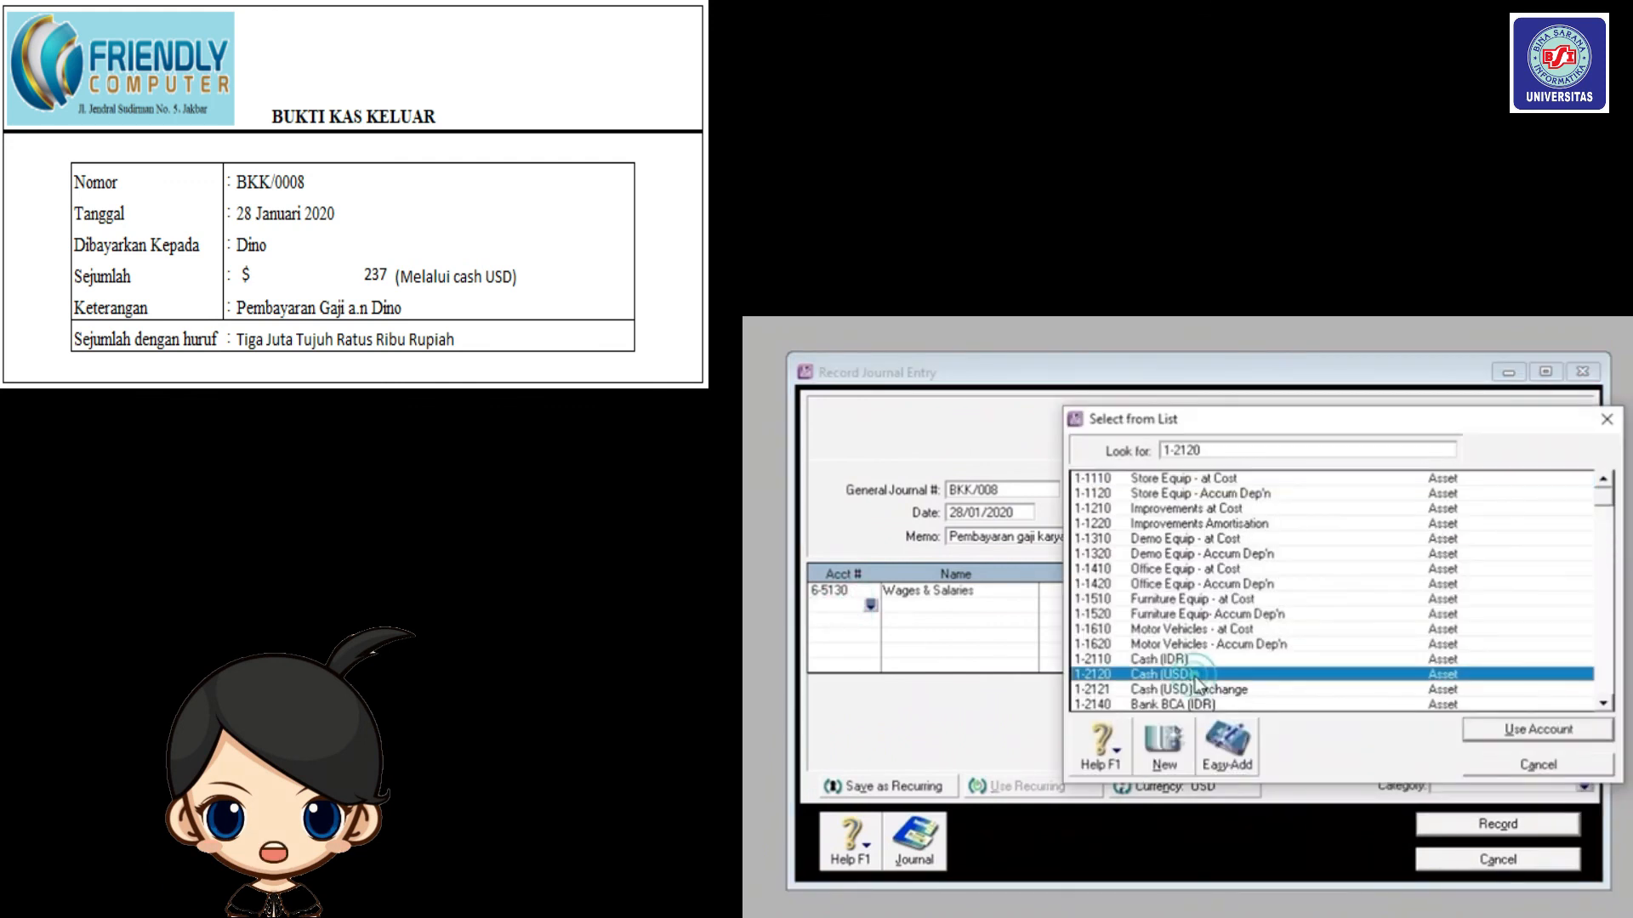
left_click(1542, 728)
left_click(1188, 603)
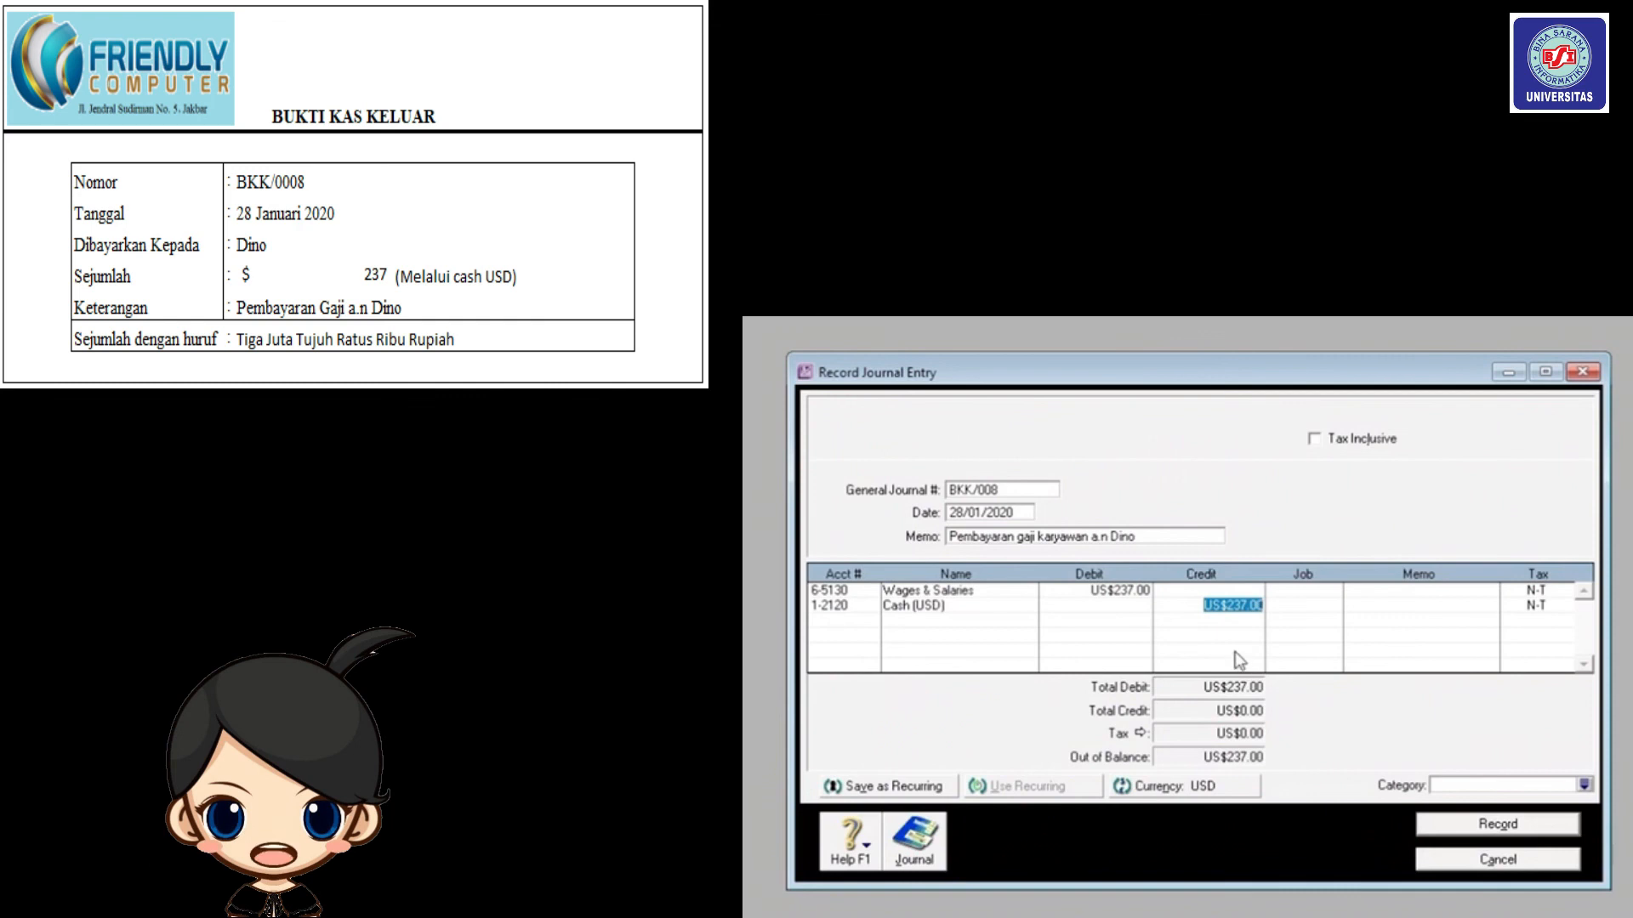
left_click(1172, 538)
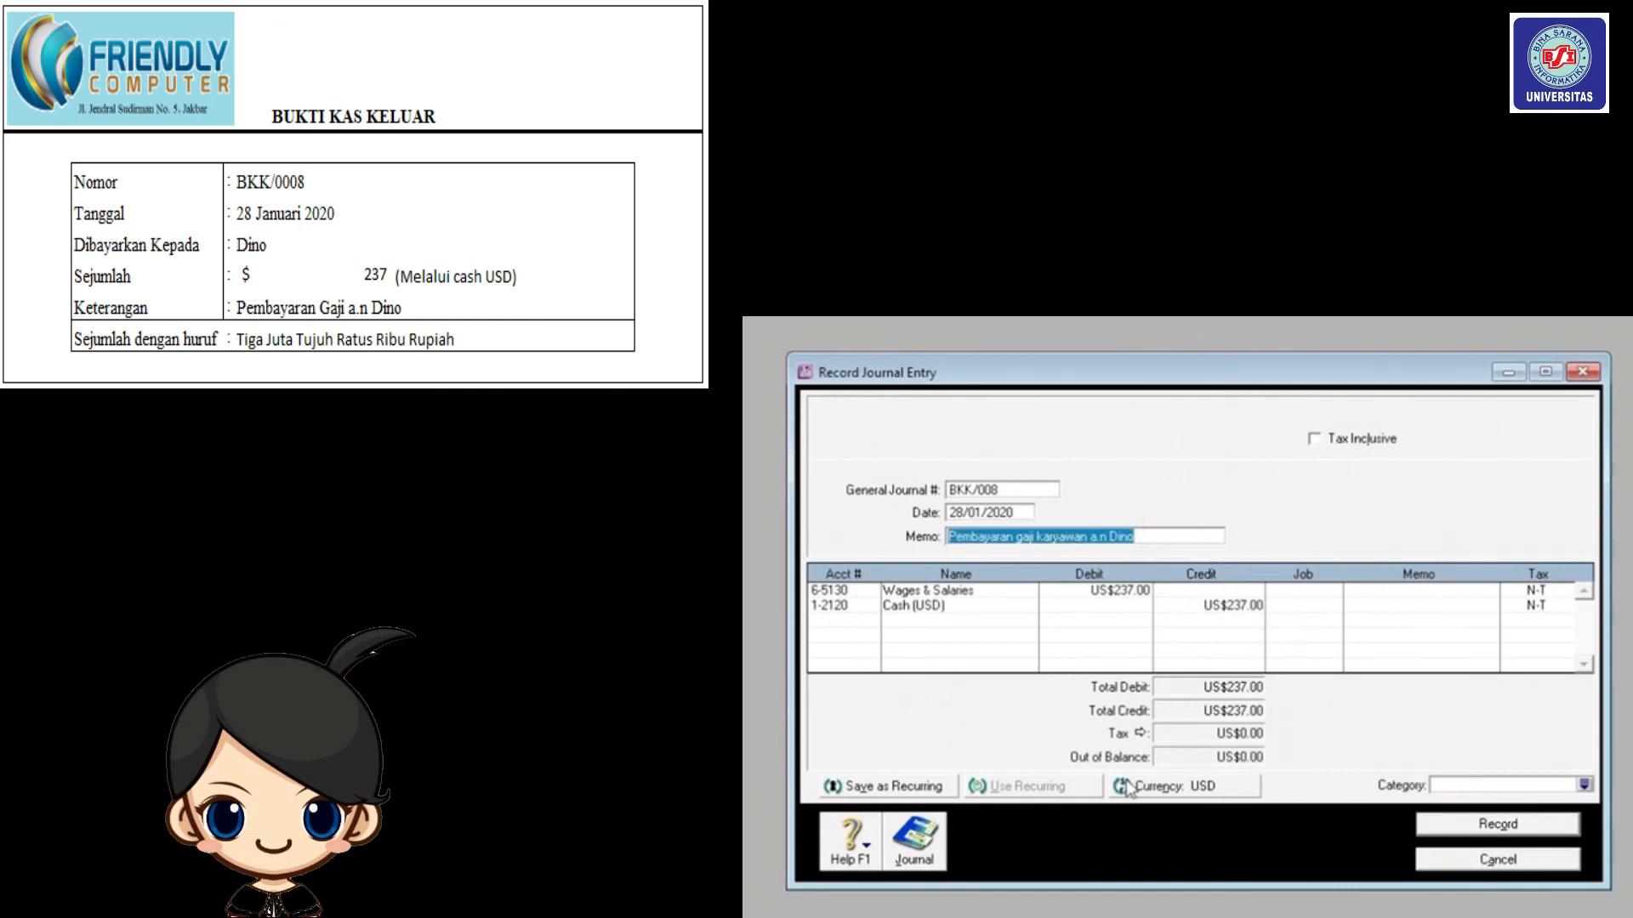
left_click(1587, 785)
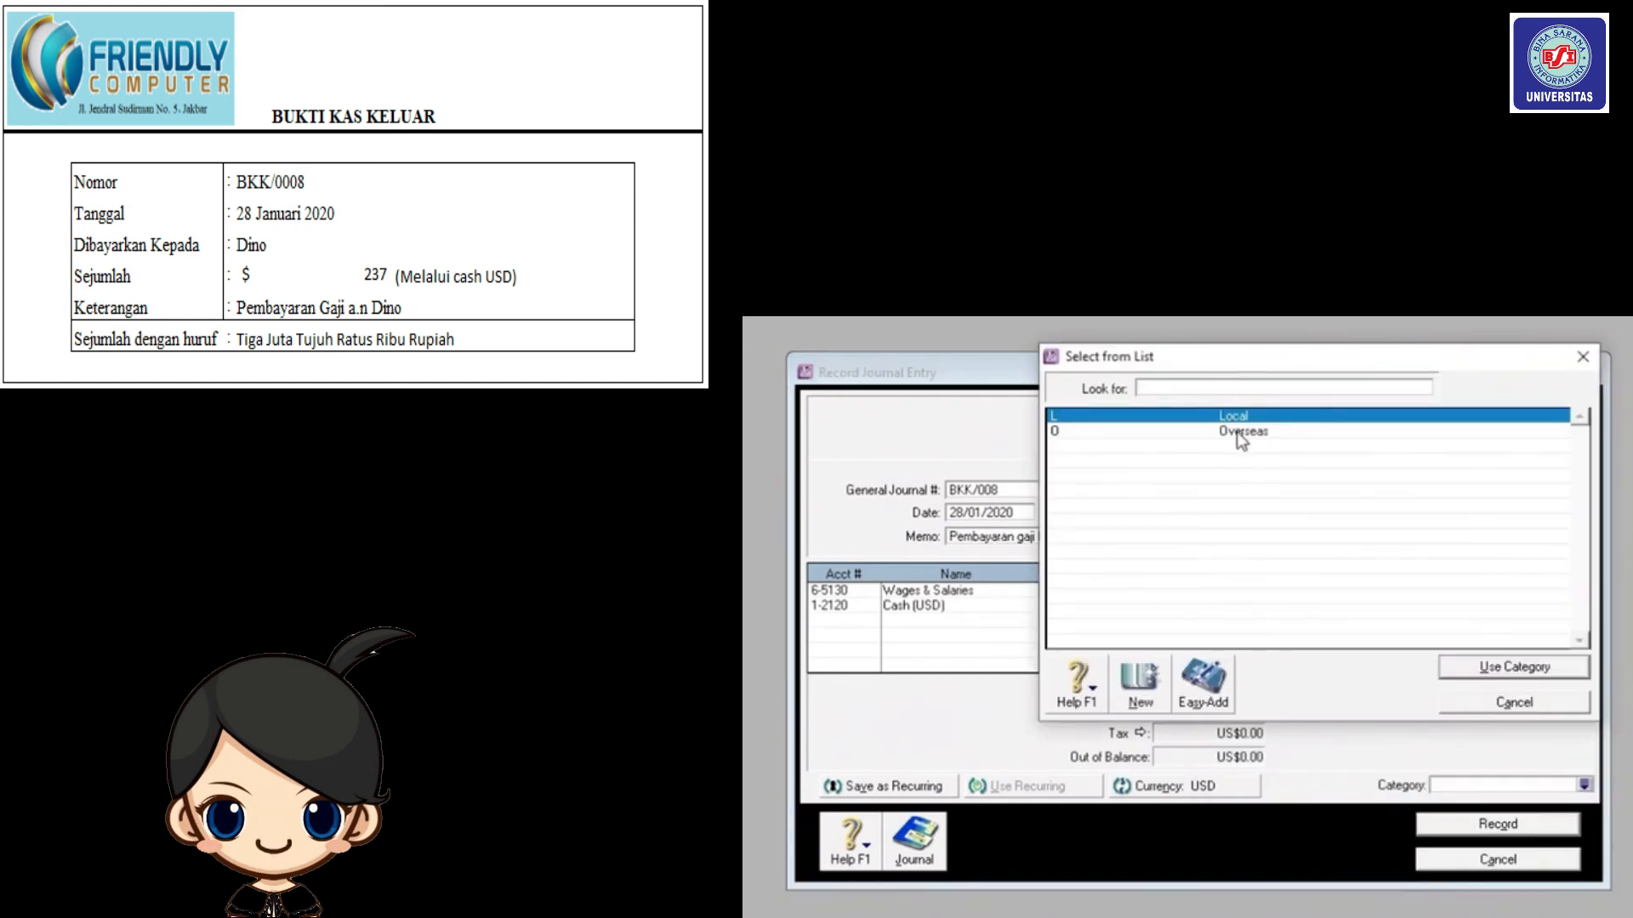
type("O")
left_click(1487, 671)
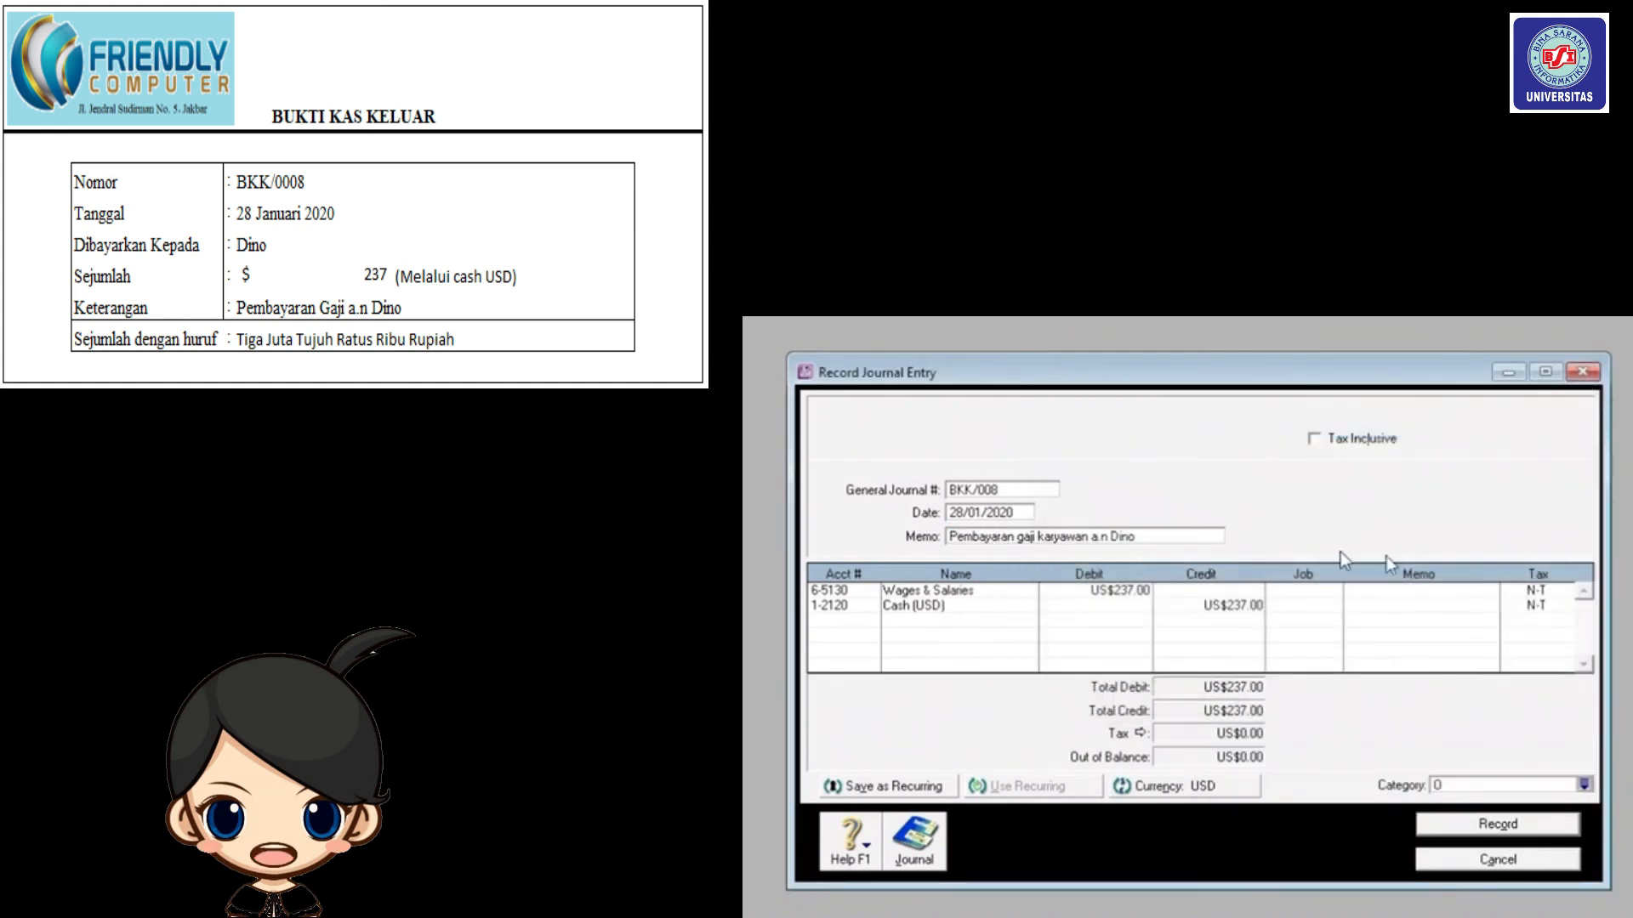
left_click(1454, 821)
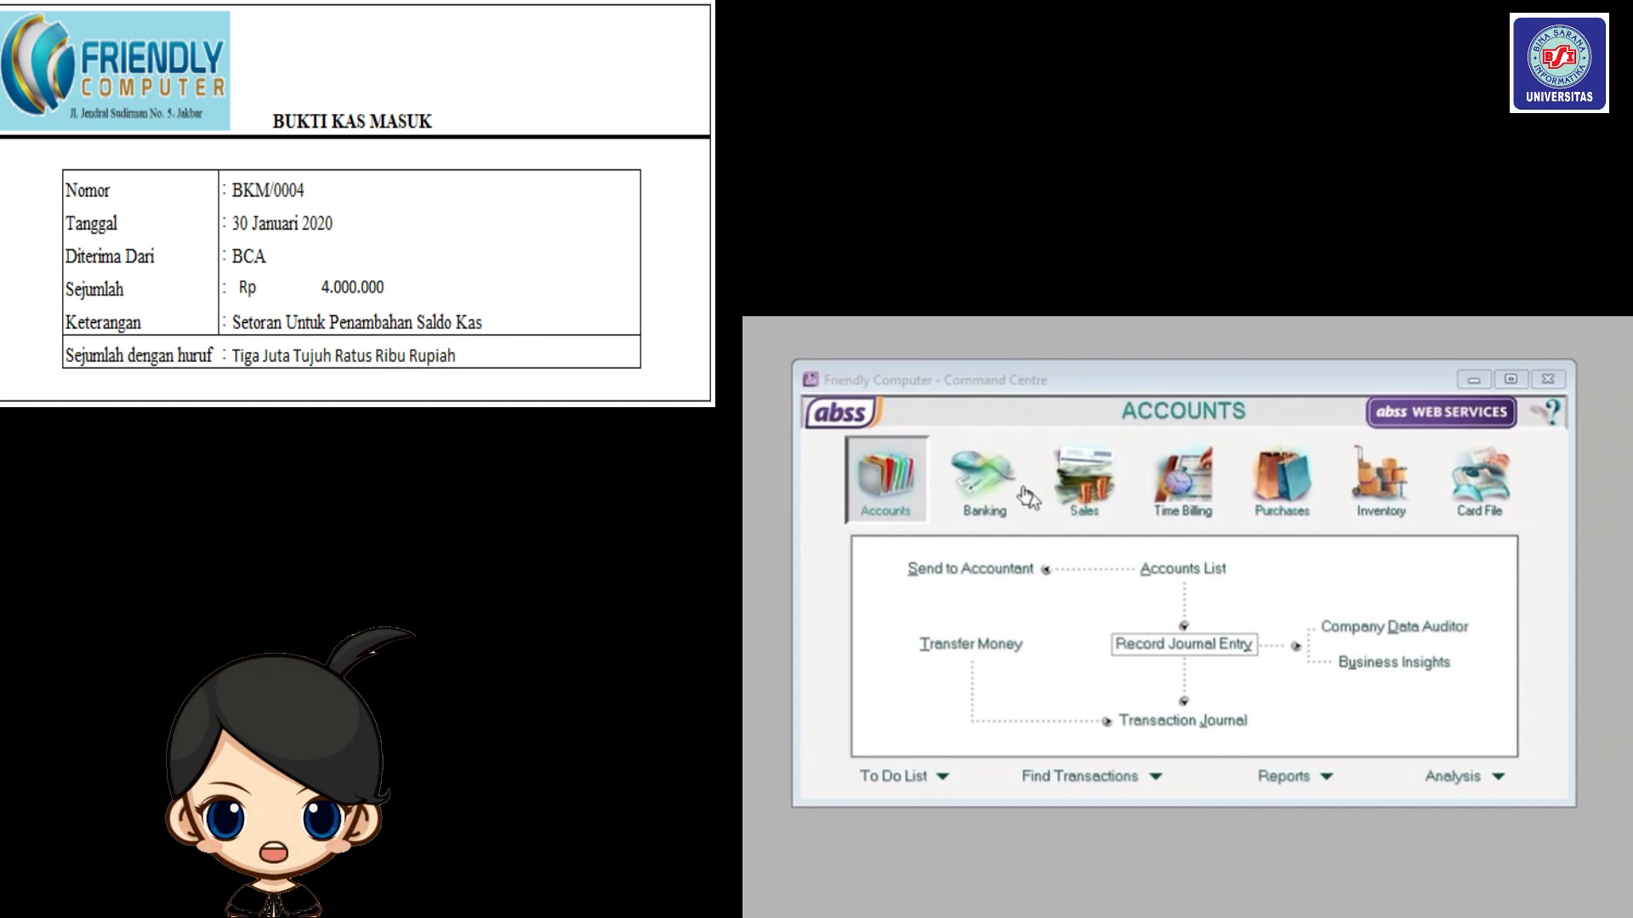
Start a new Spend Money payment with cheque number BKM/0004, dated 30/01/2020.
left_click(990, 498)
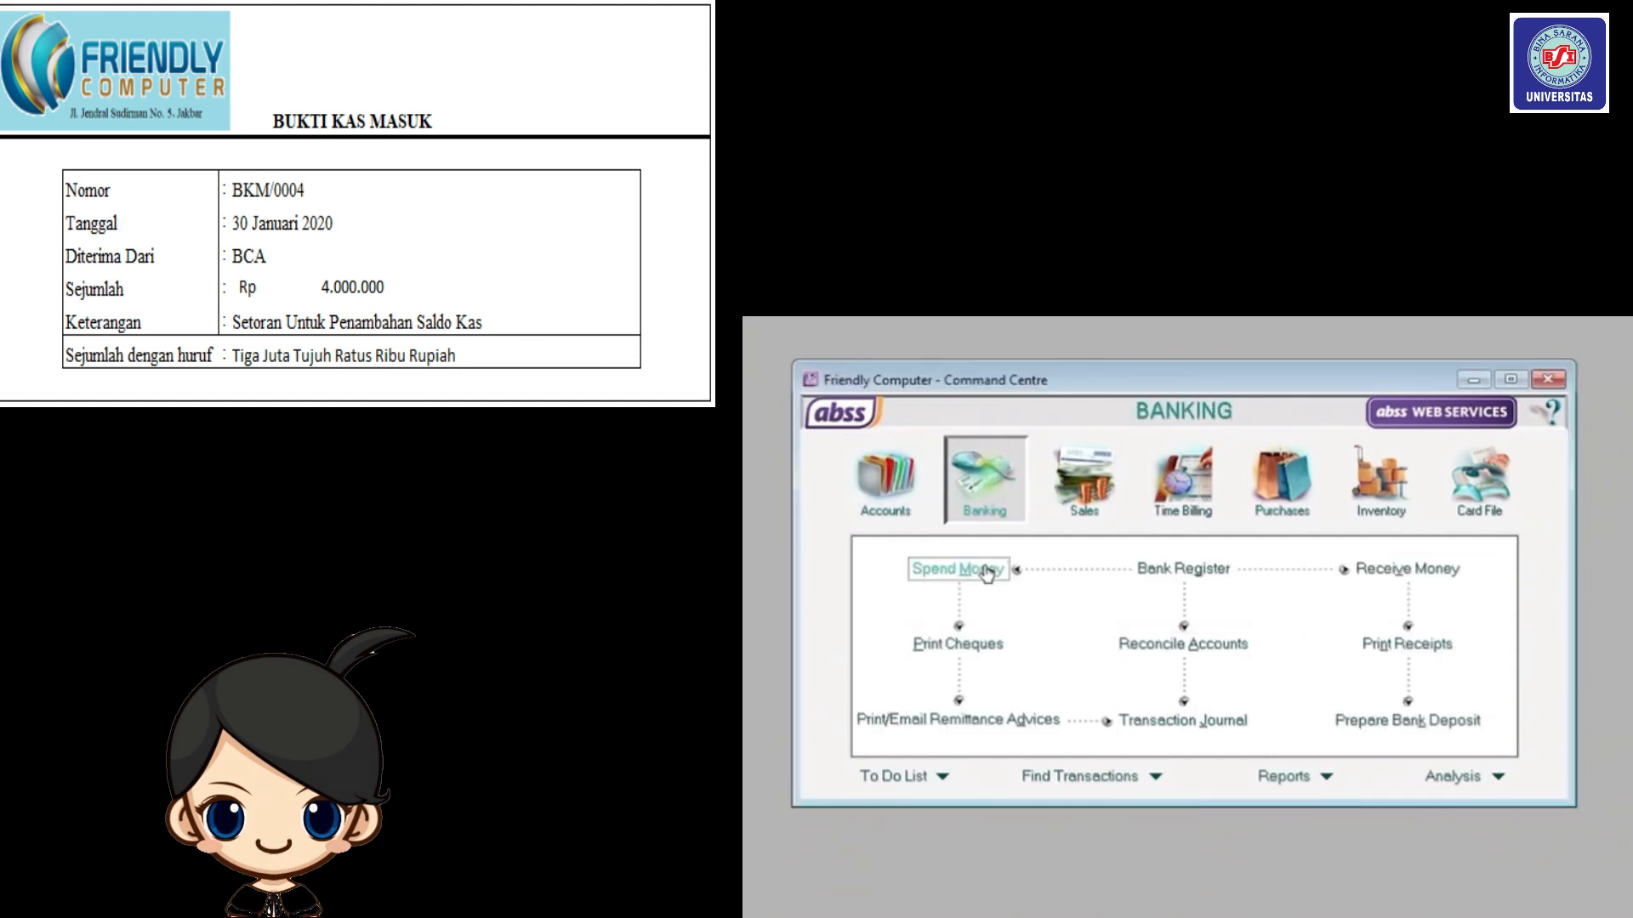
left_click(987, 572)
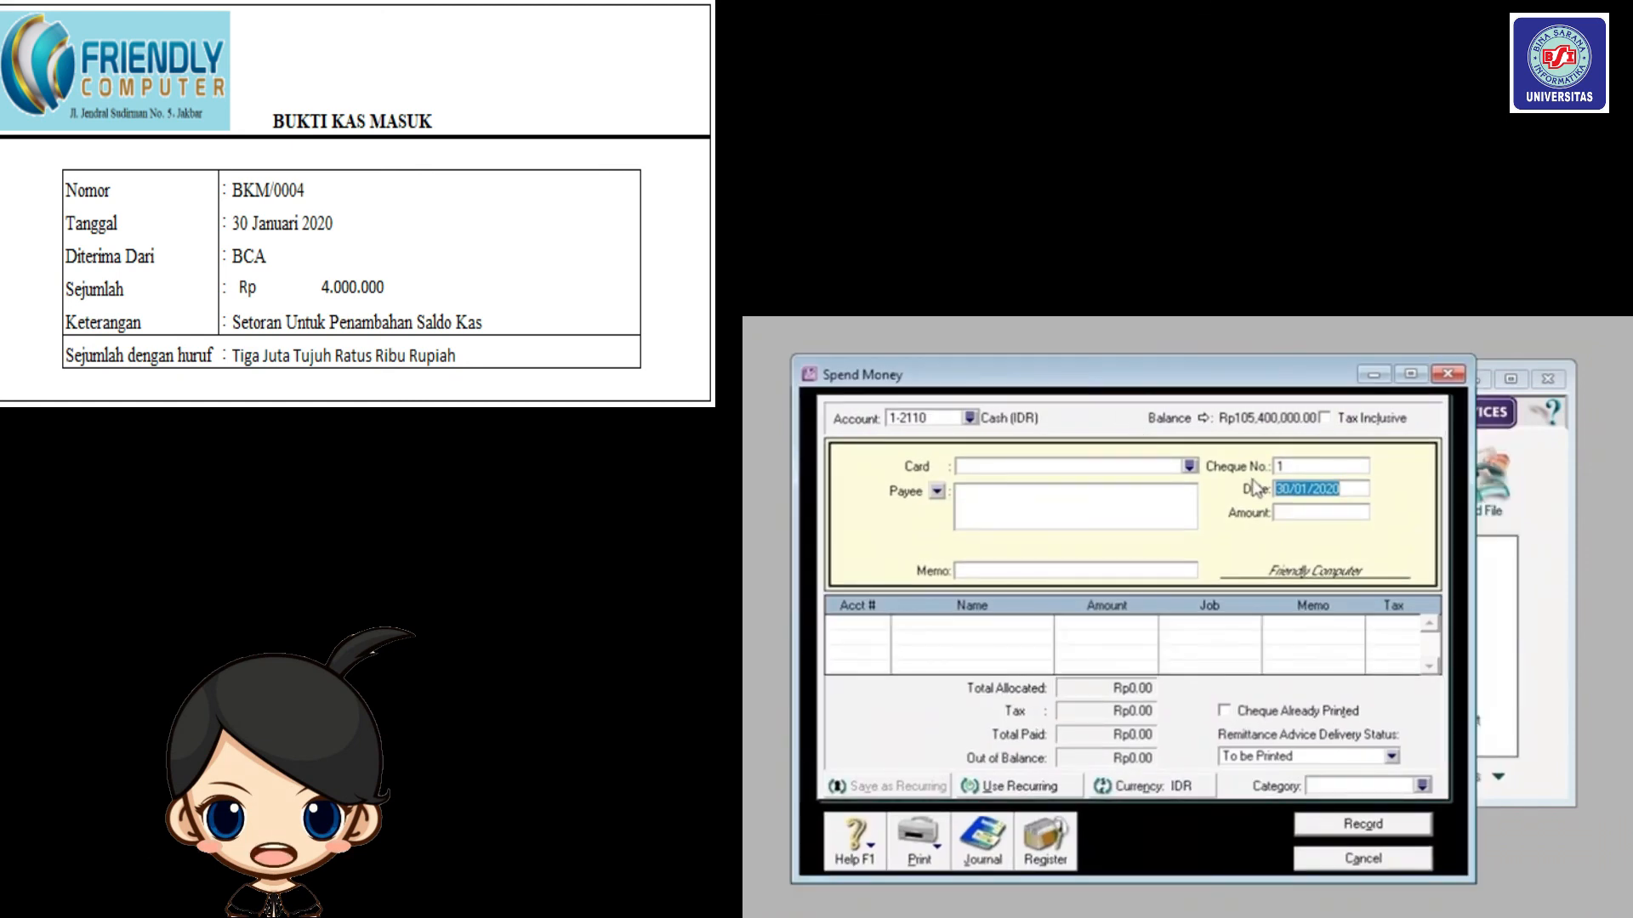
left_click(1292, 468)
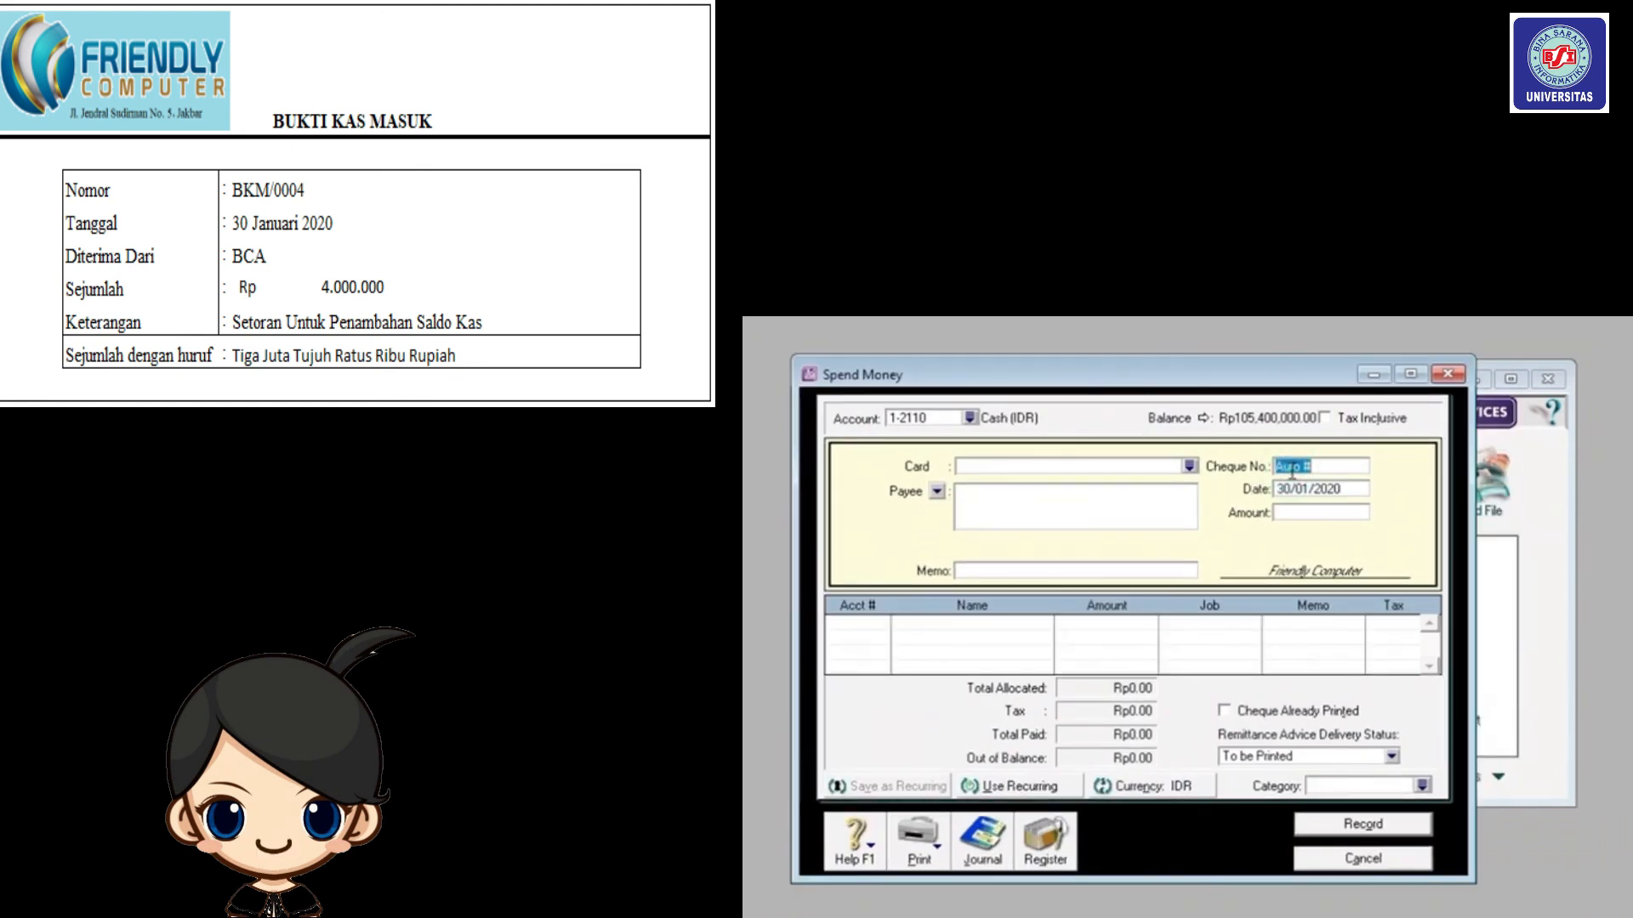
type("BK")
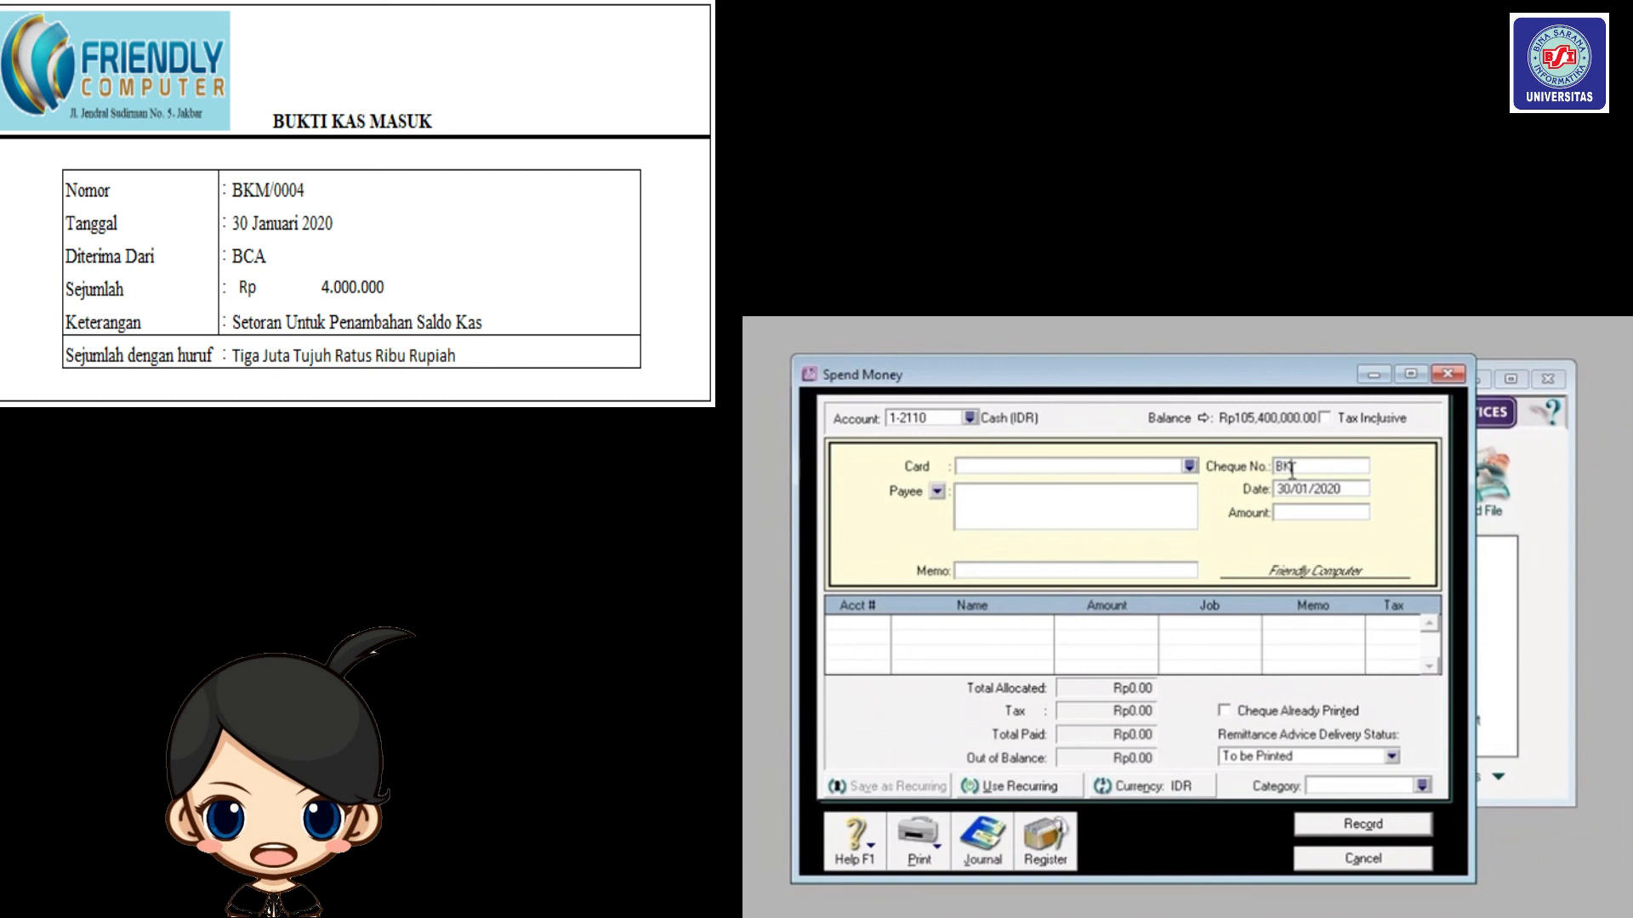
type("M/0004")
left_click(1306, 487)
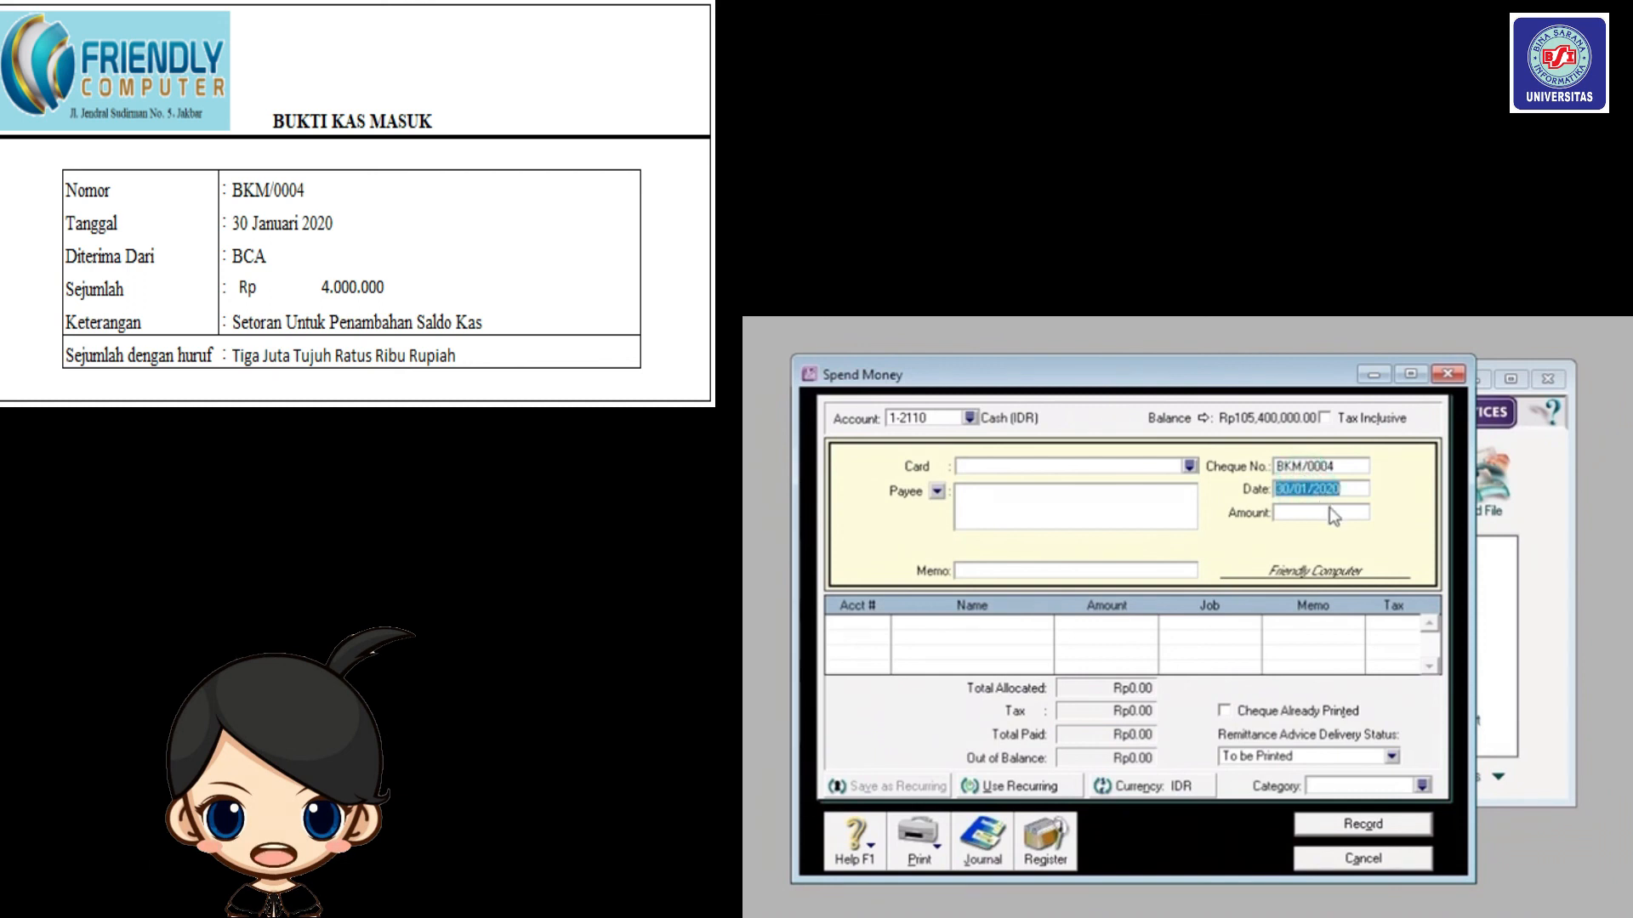
Enter the memo 'Transfer Bank BCA (IDR) ke akun Cash (IDR)'.
left_click(1056, 570)
type("Trans")
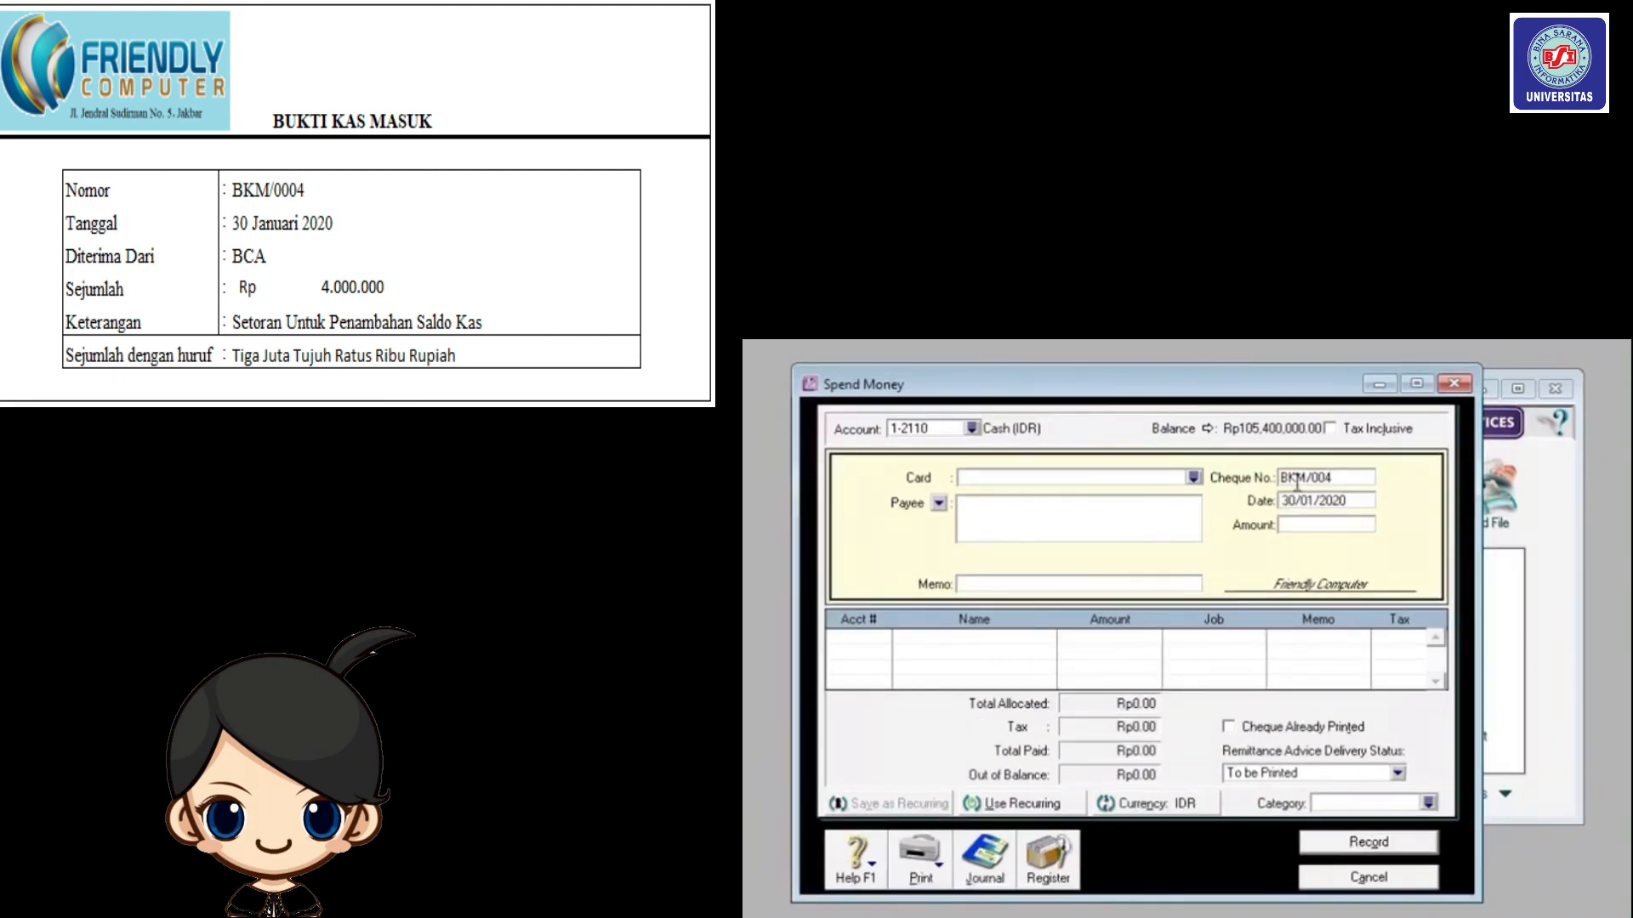
type("0")
left_click(1325, 503)
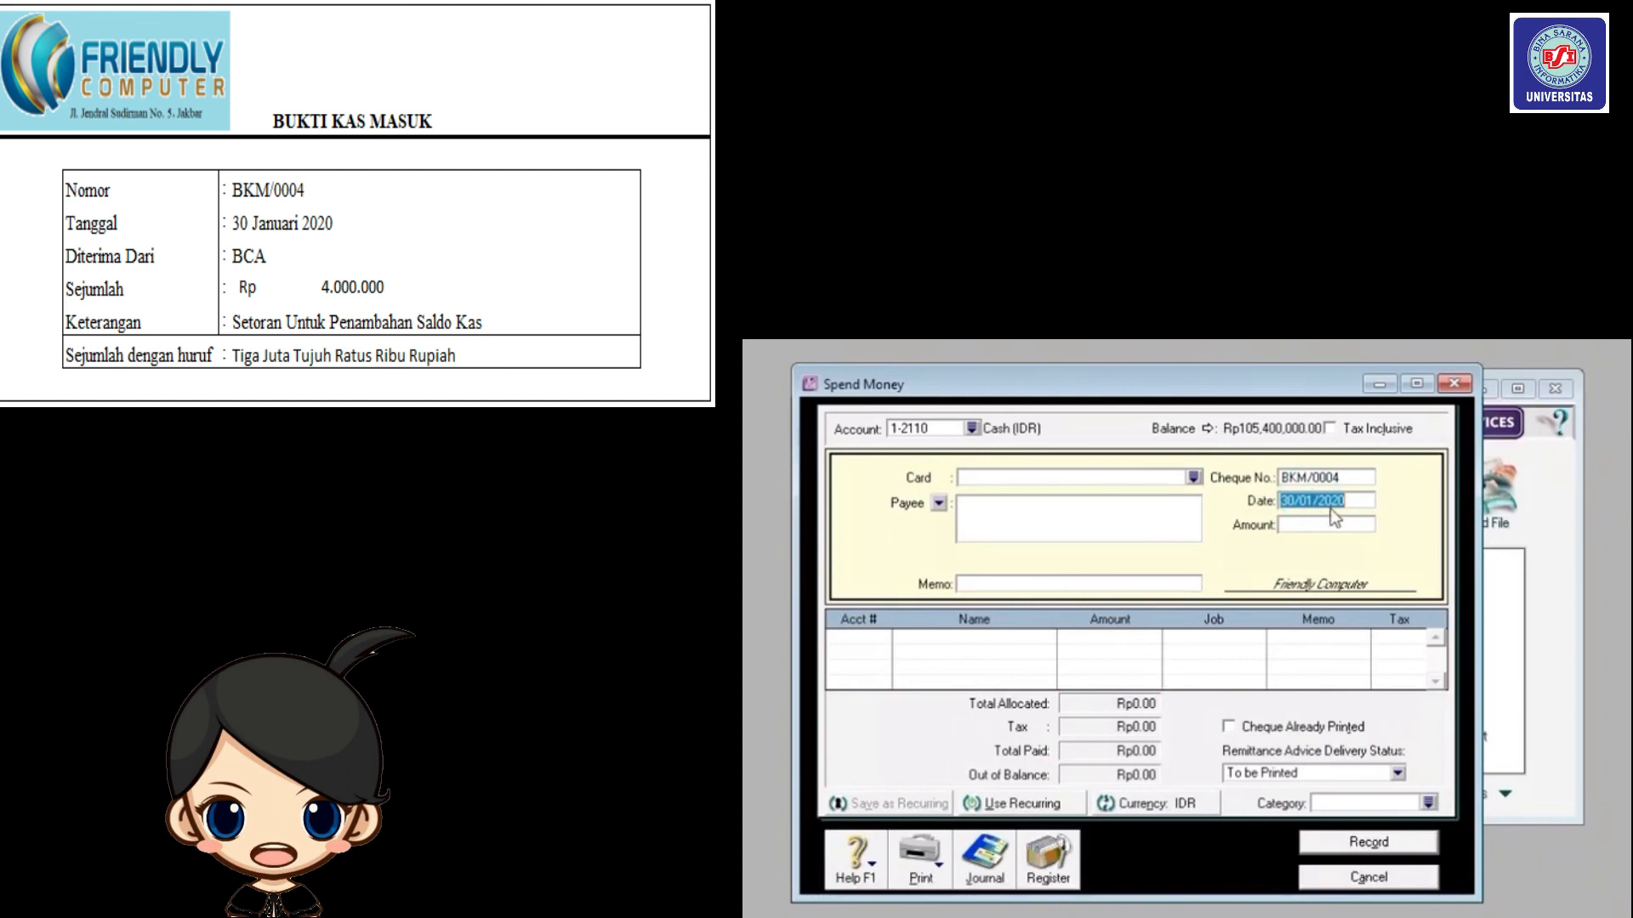
left_click(1058, 585)
type("Transfe")
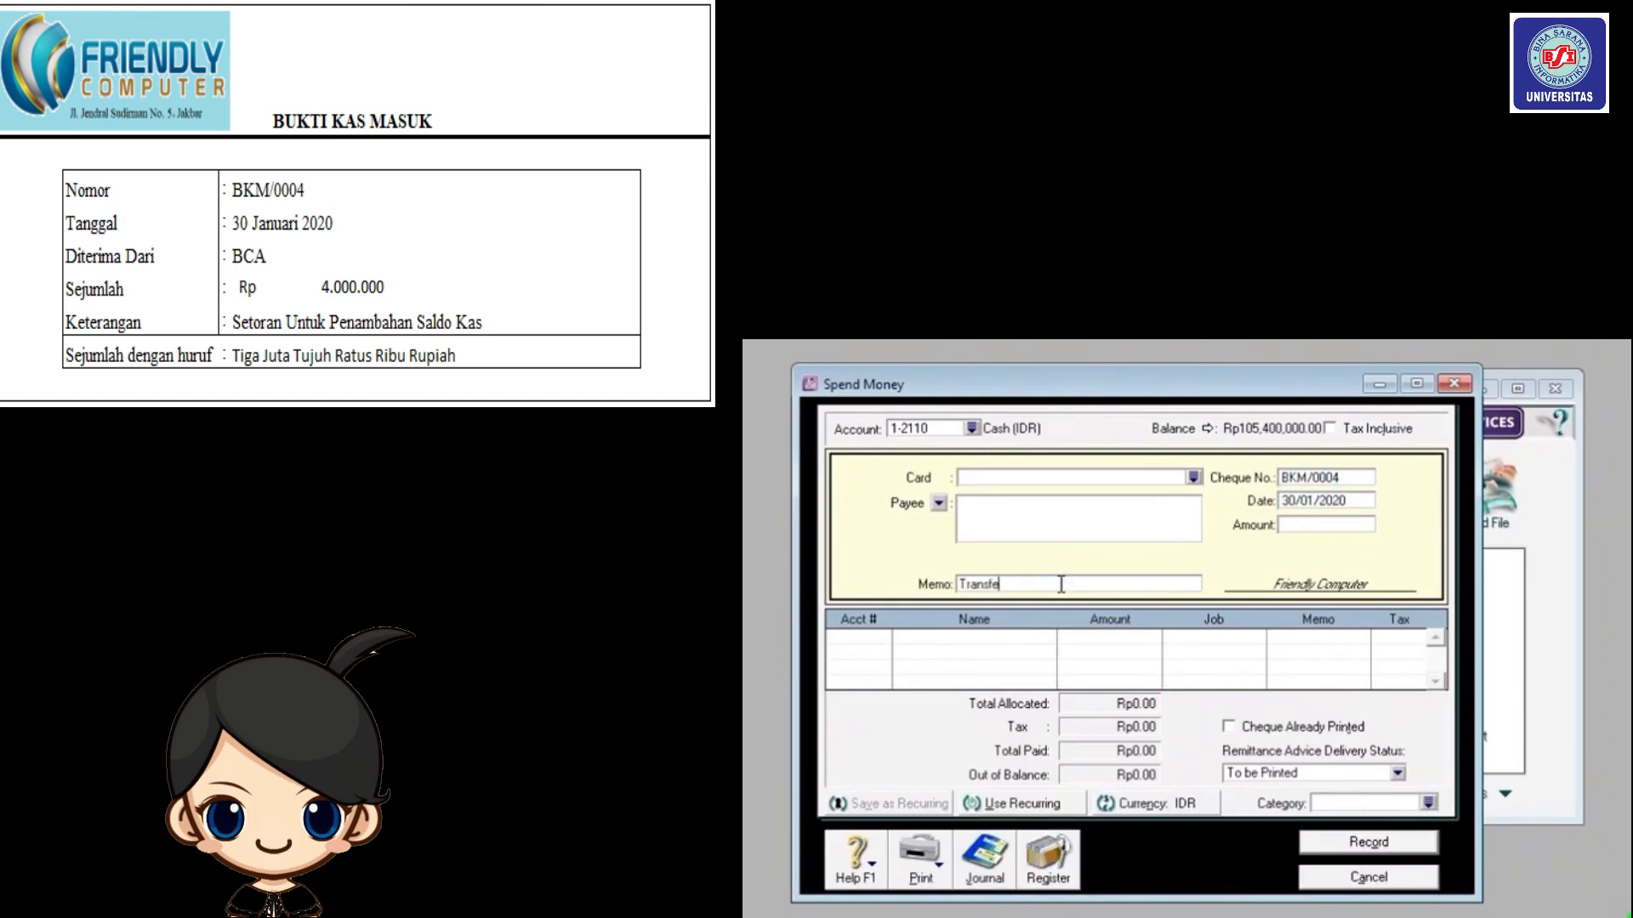
type("r Bank BCA (IDR) ke akun Cash (IDR)")
Pay from the Bank BCA (IDR) account 1-2140.
key("Tab")
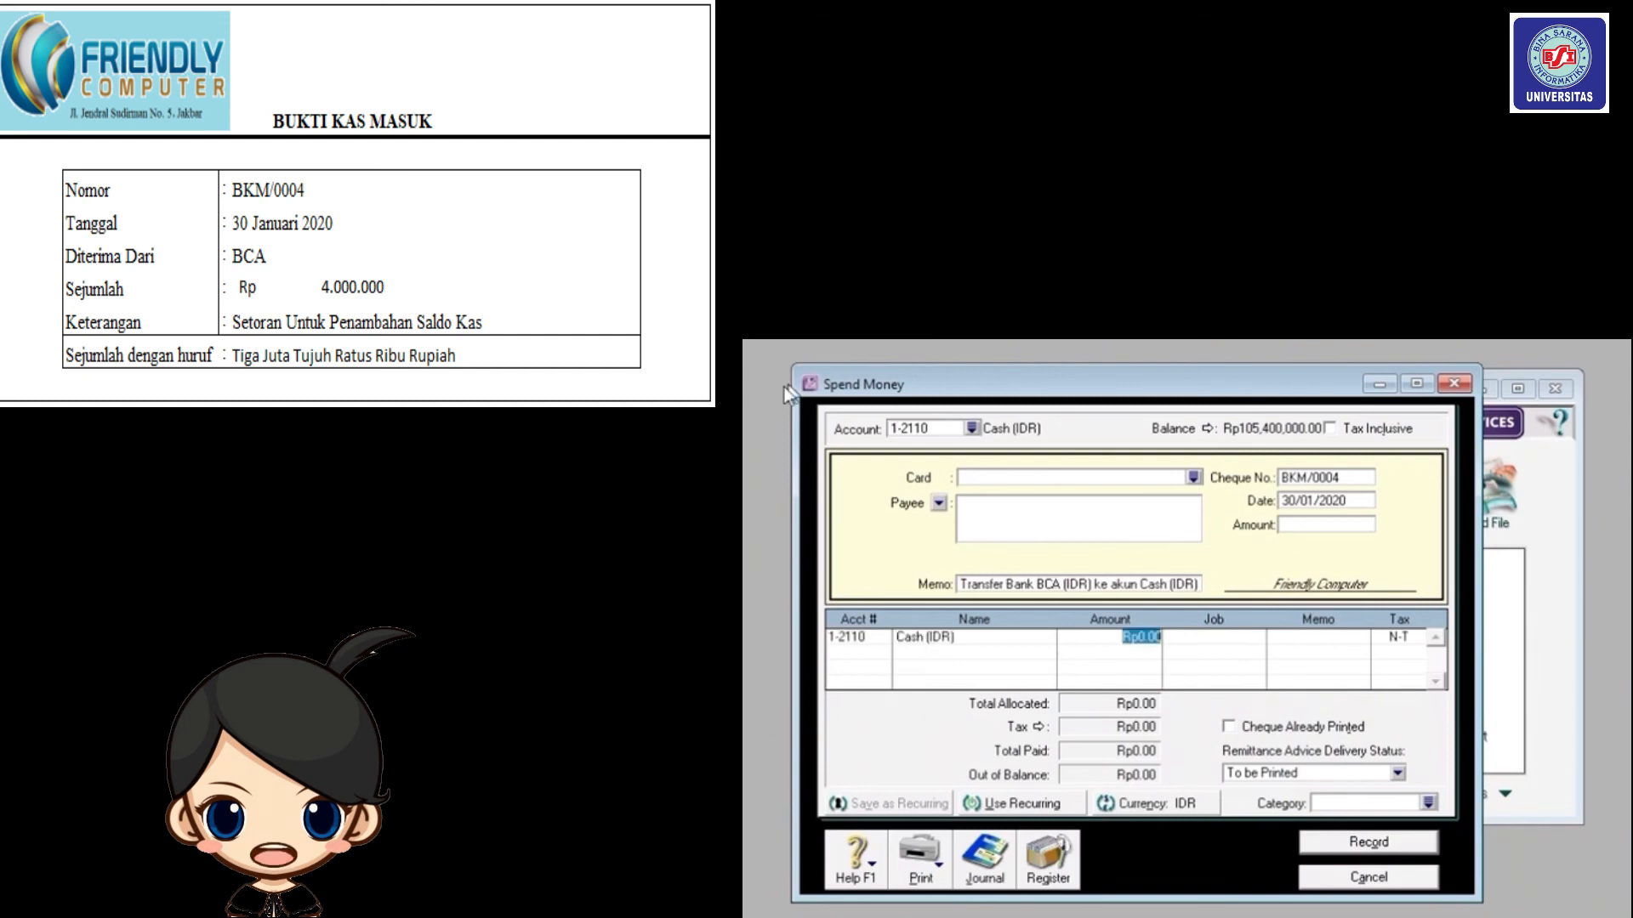
left_click(972, 429)
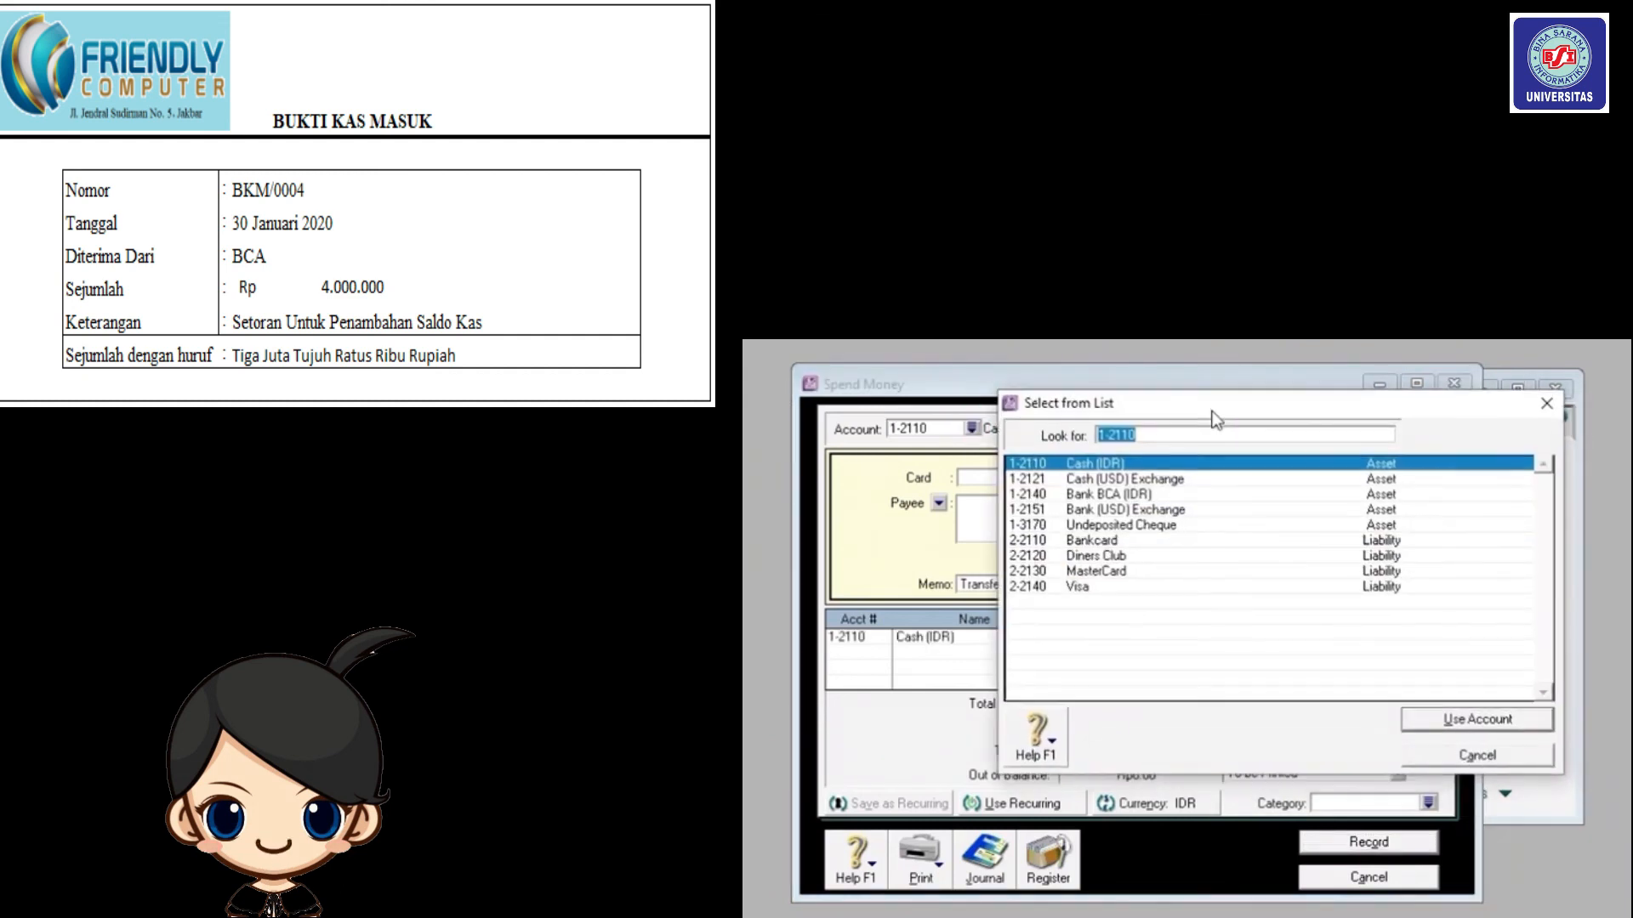
left_click(1165, 497)
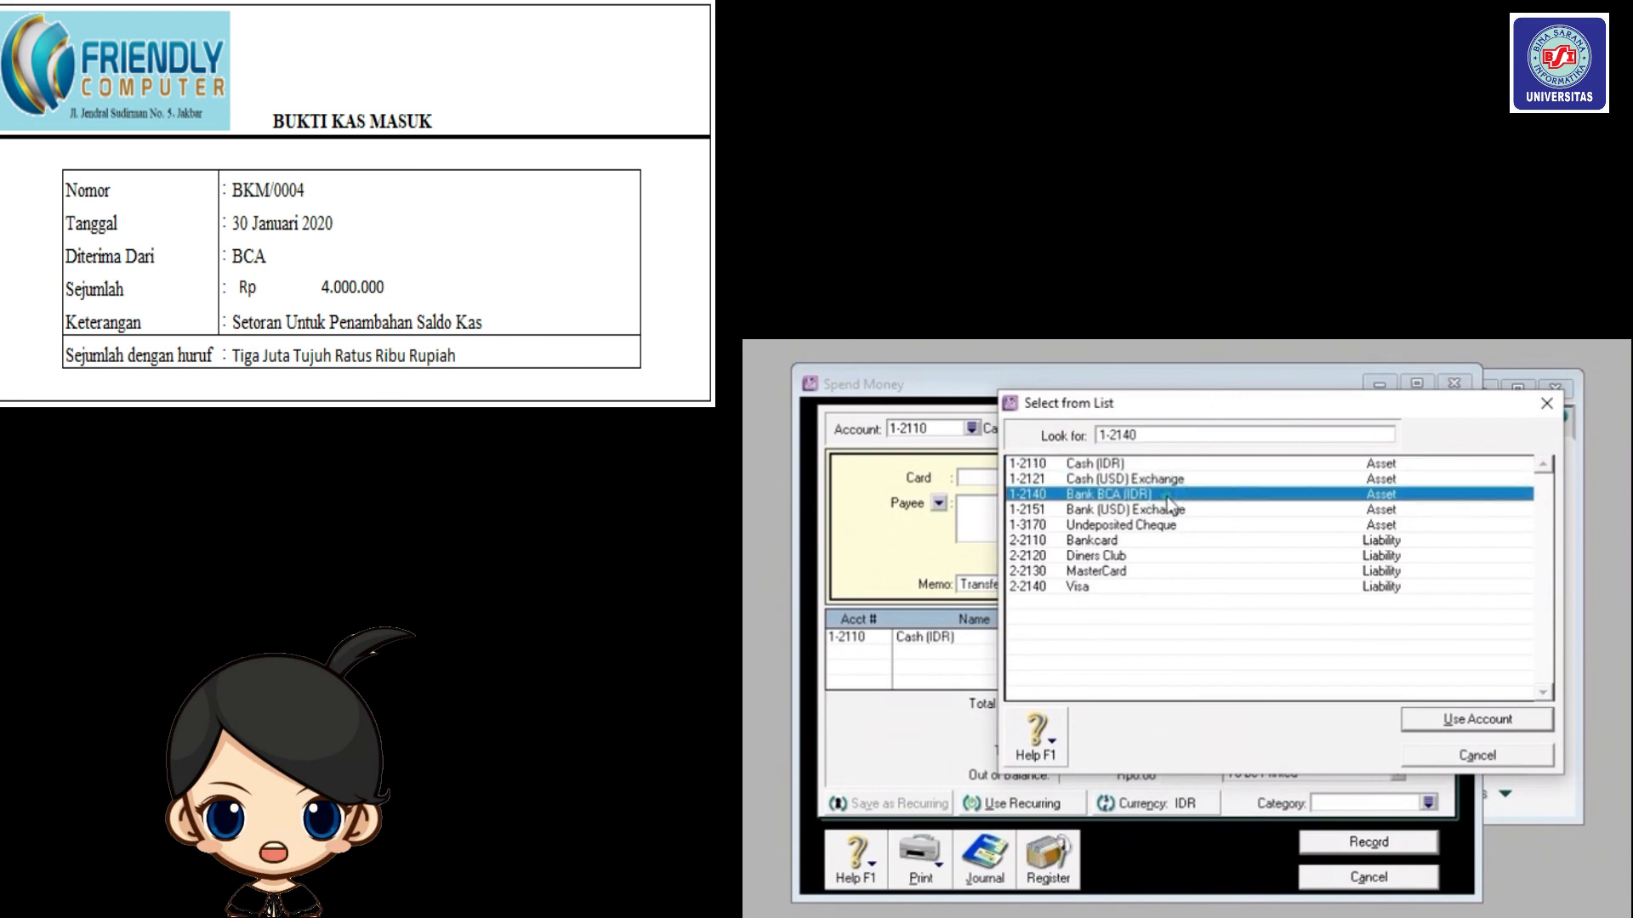
left_click(1443, 720)
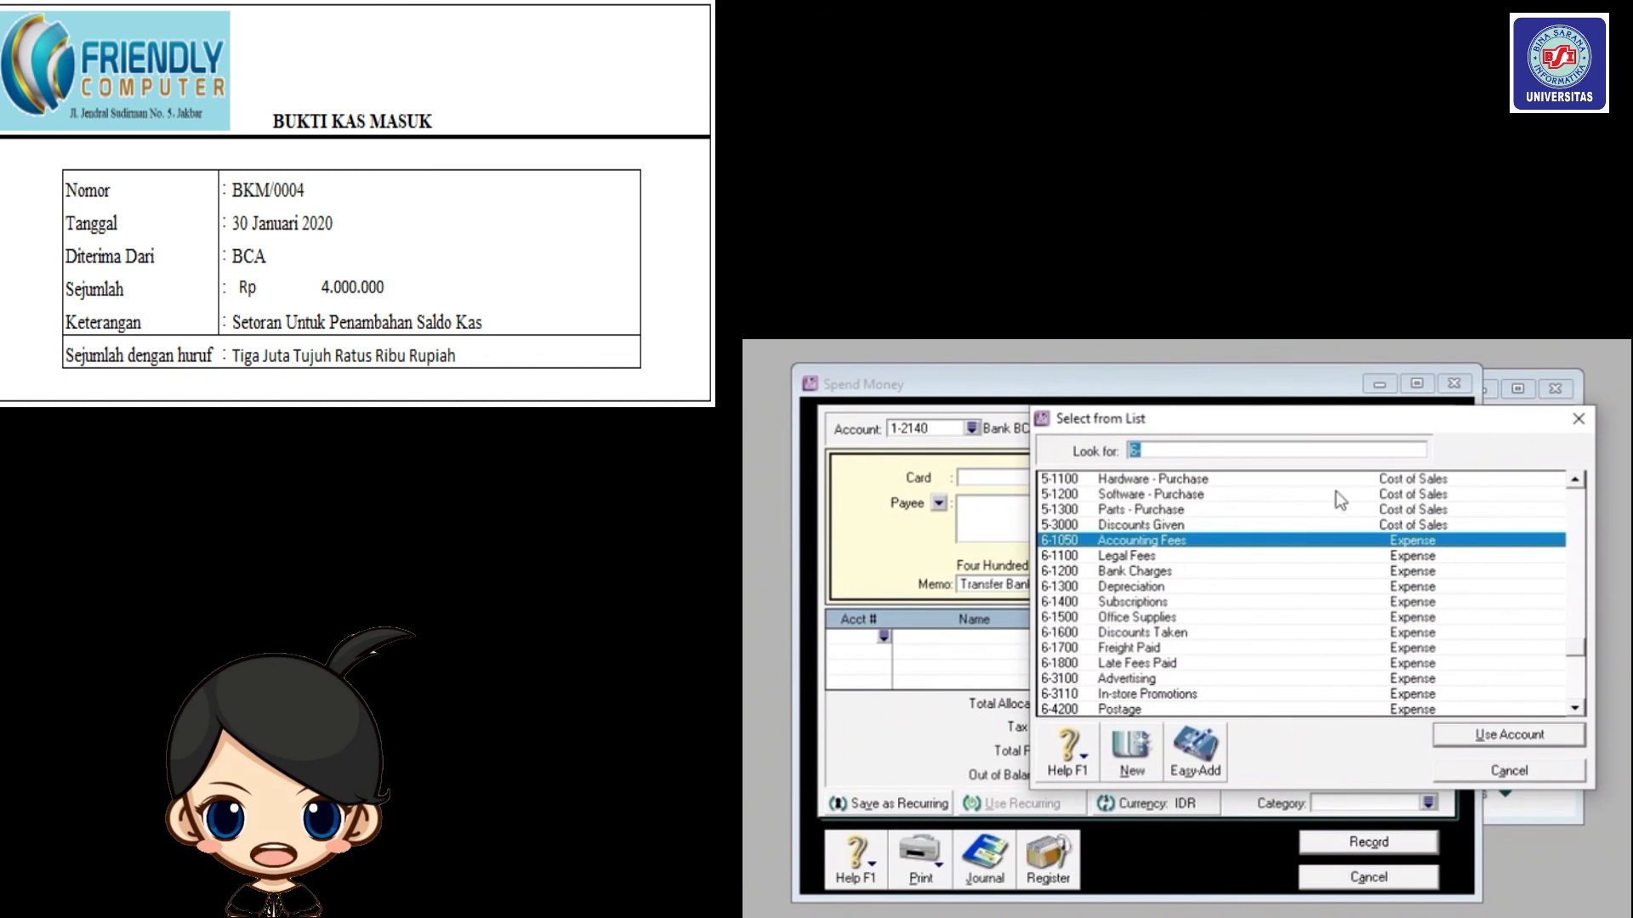
Allocate Rp4,000,000 to Cash (IDR) 1-2110, set category Local, and record BKM/0004.
left_click(1143, 664)
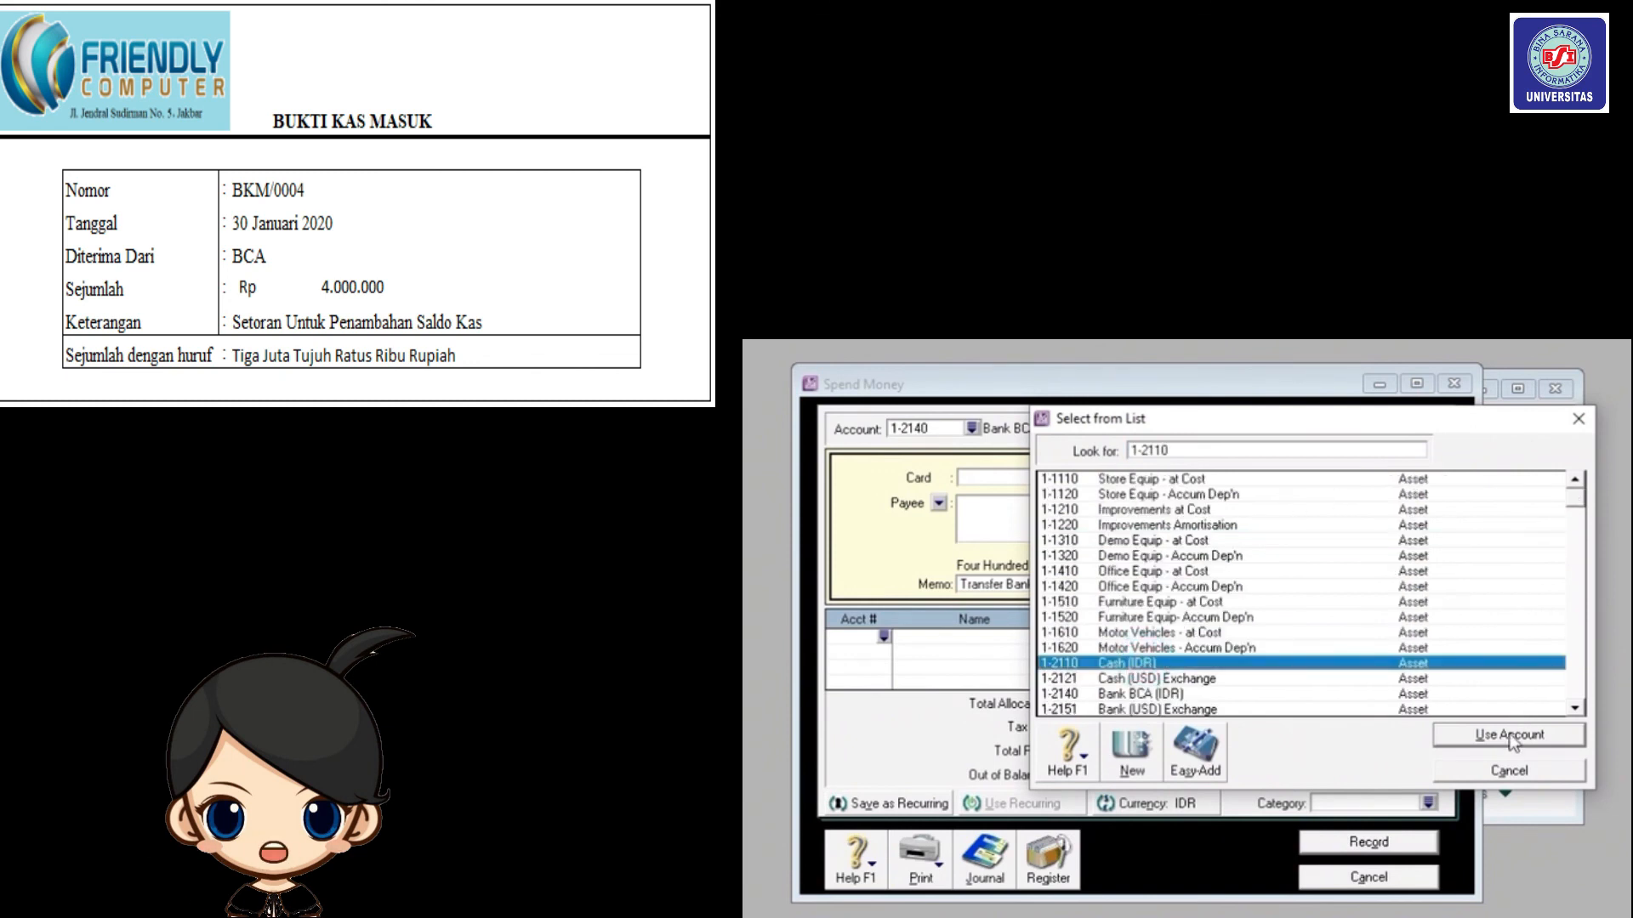
left_click(1509, 735)
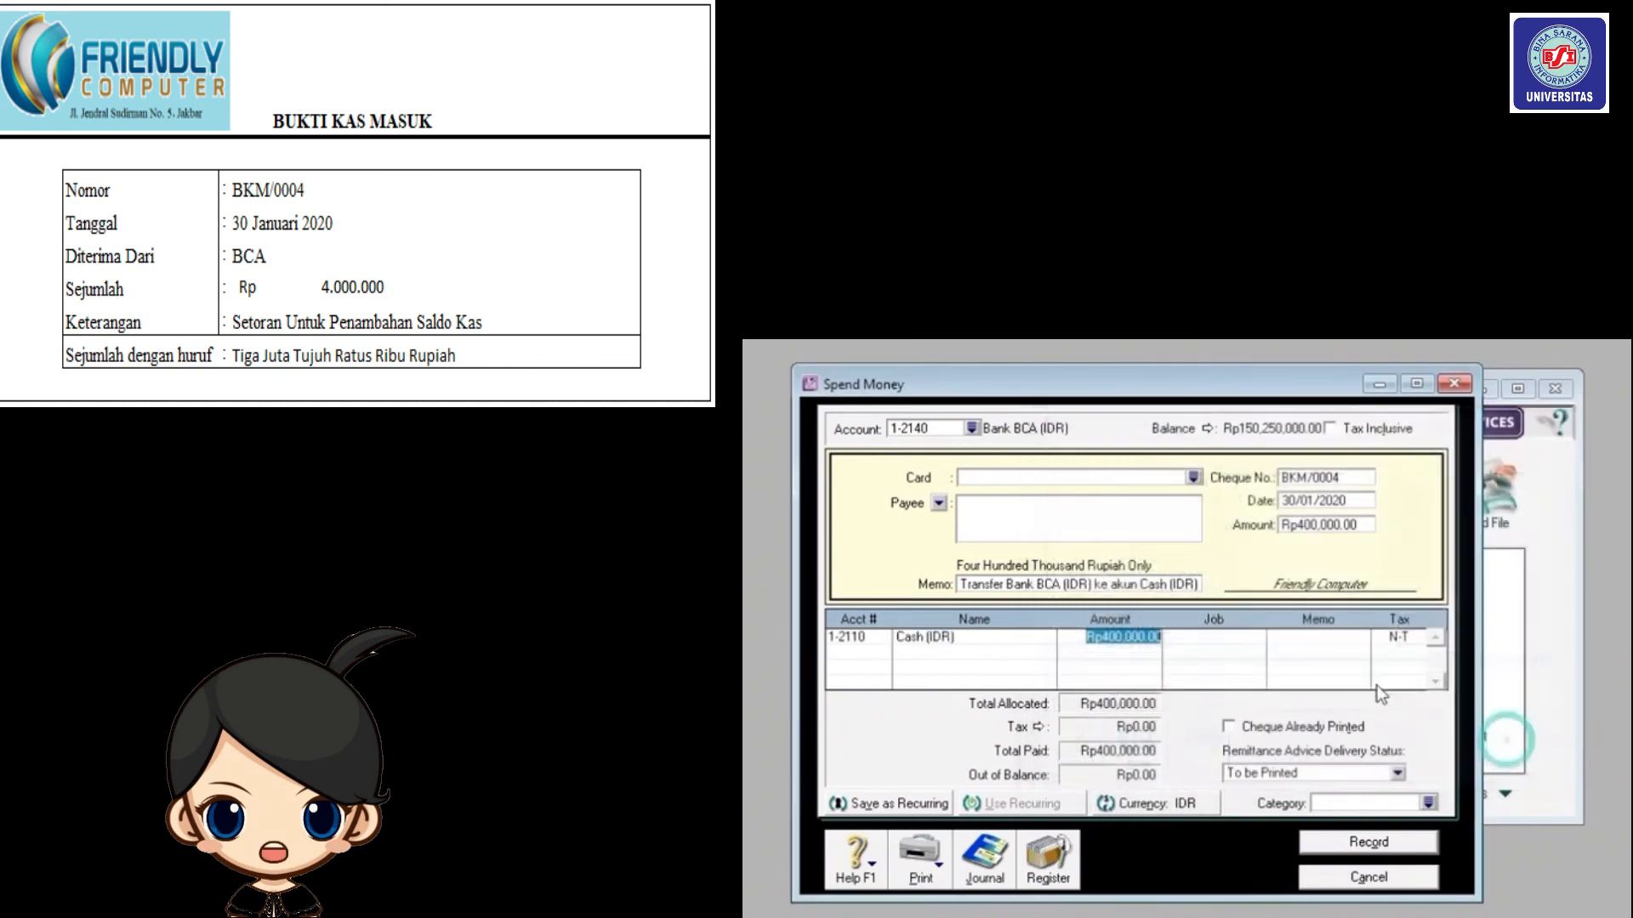
left_click(1146, 639)
key("BackSpace")
key("BackSpace")
key("BackSpace")
key("BackSpace")
key("BackSpace")
key("BackSpace")
key("BackSpace")
key("BackSpace")
key("BackSpace")
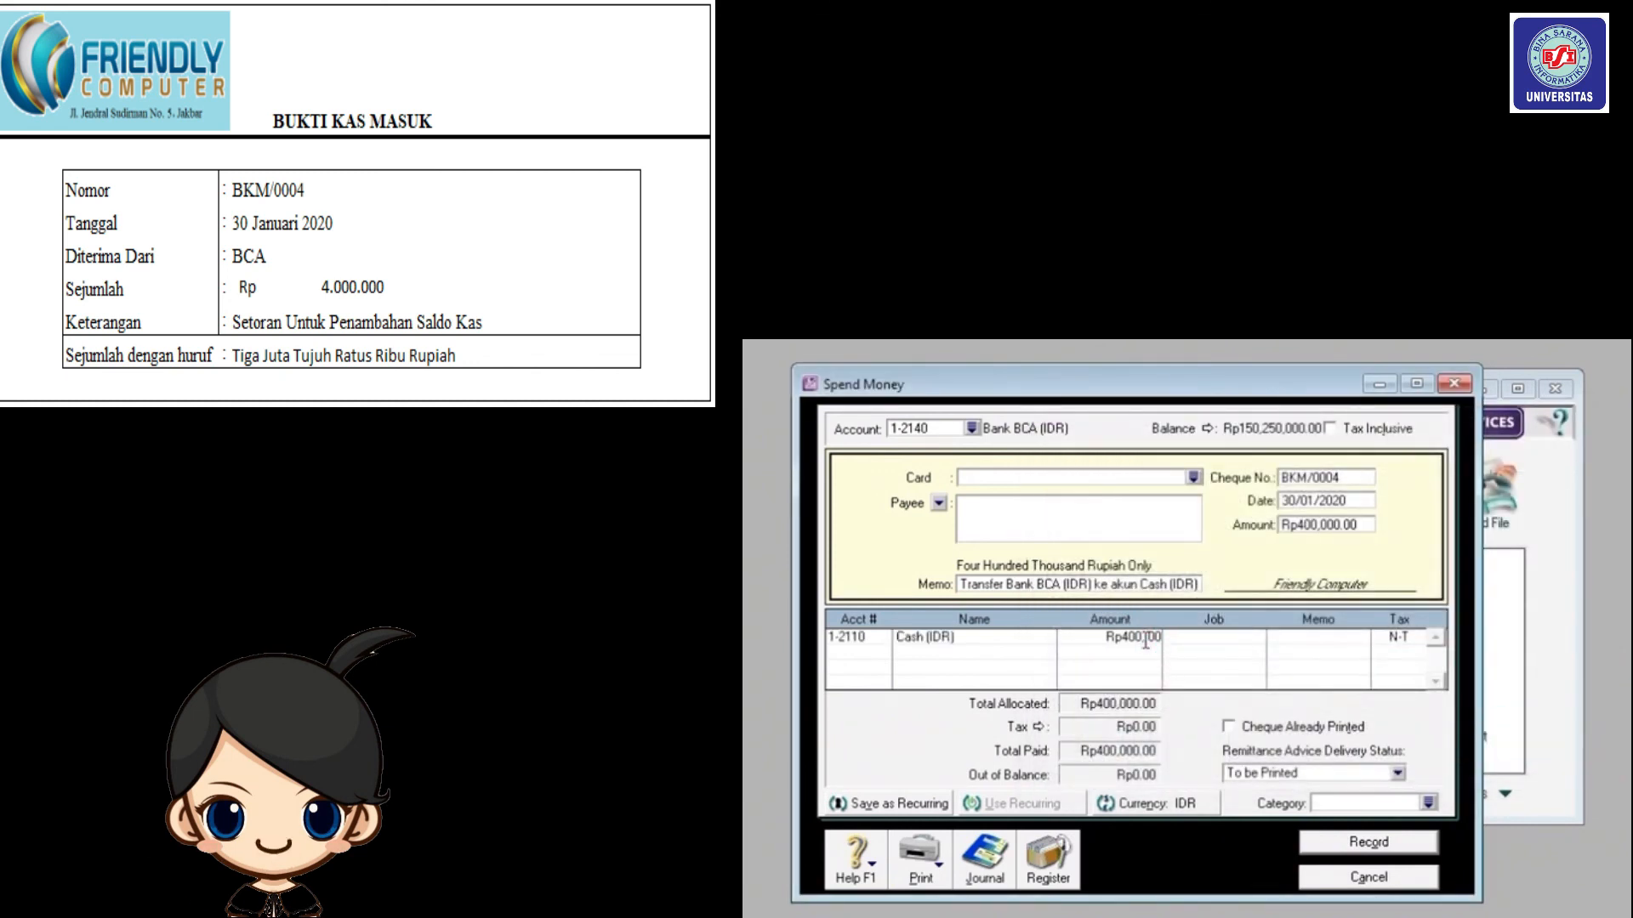
type("400")
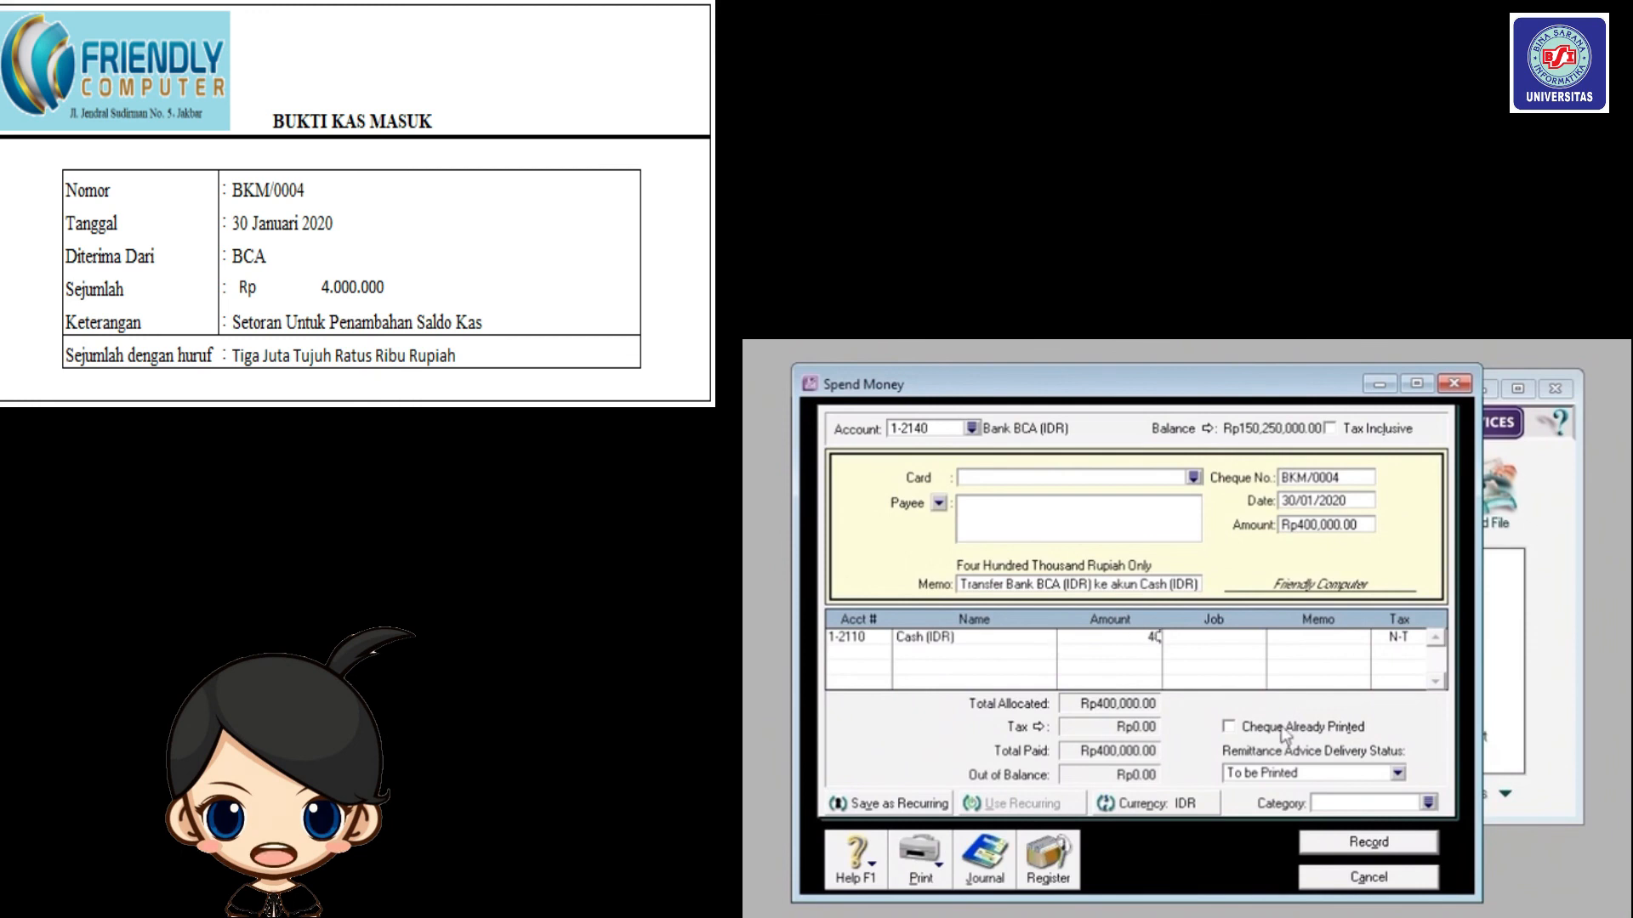
type("000")
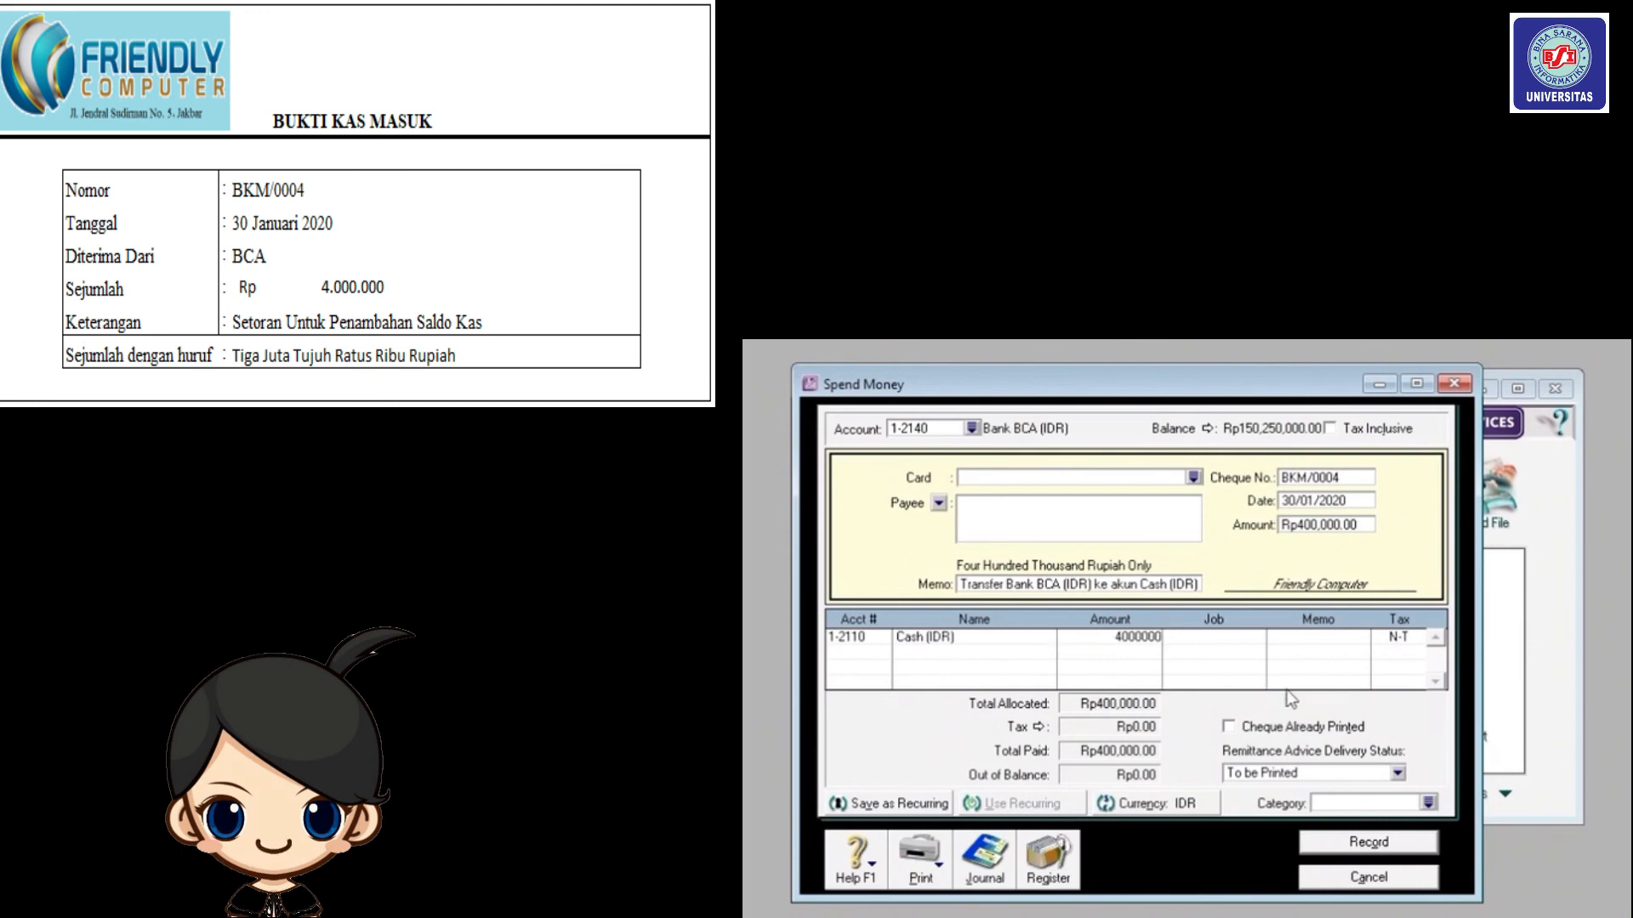
left_click(1333, 524)
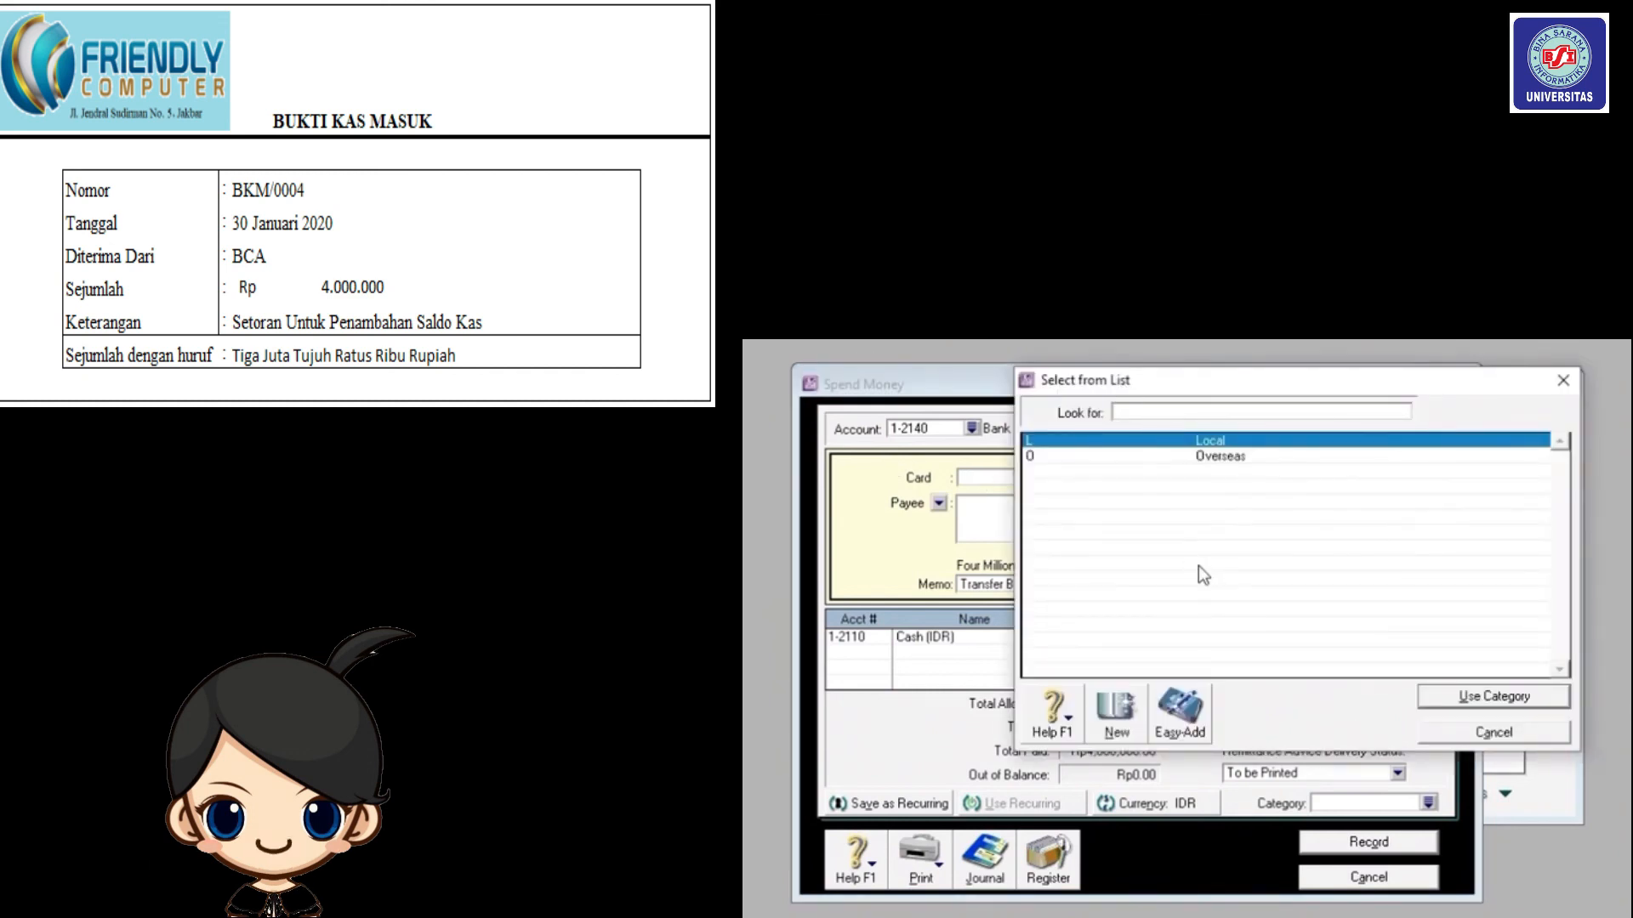
left_click(1439, 699)
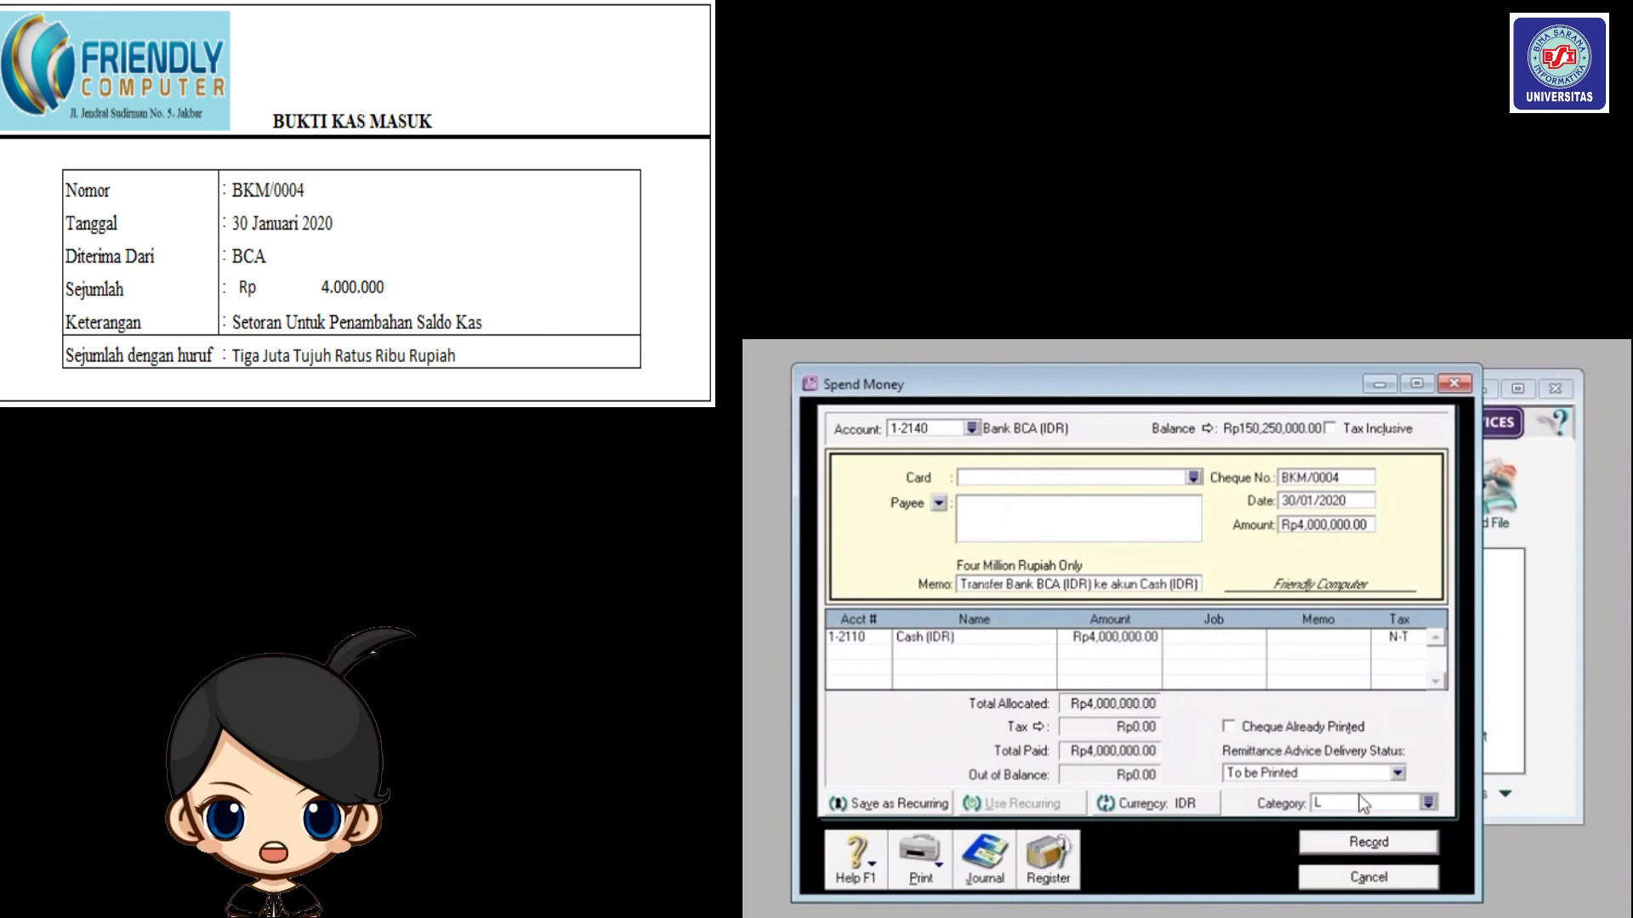
left_click(1408, 851)
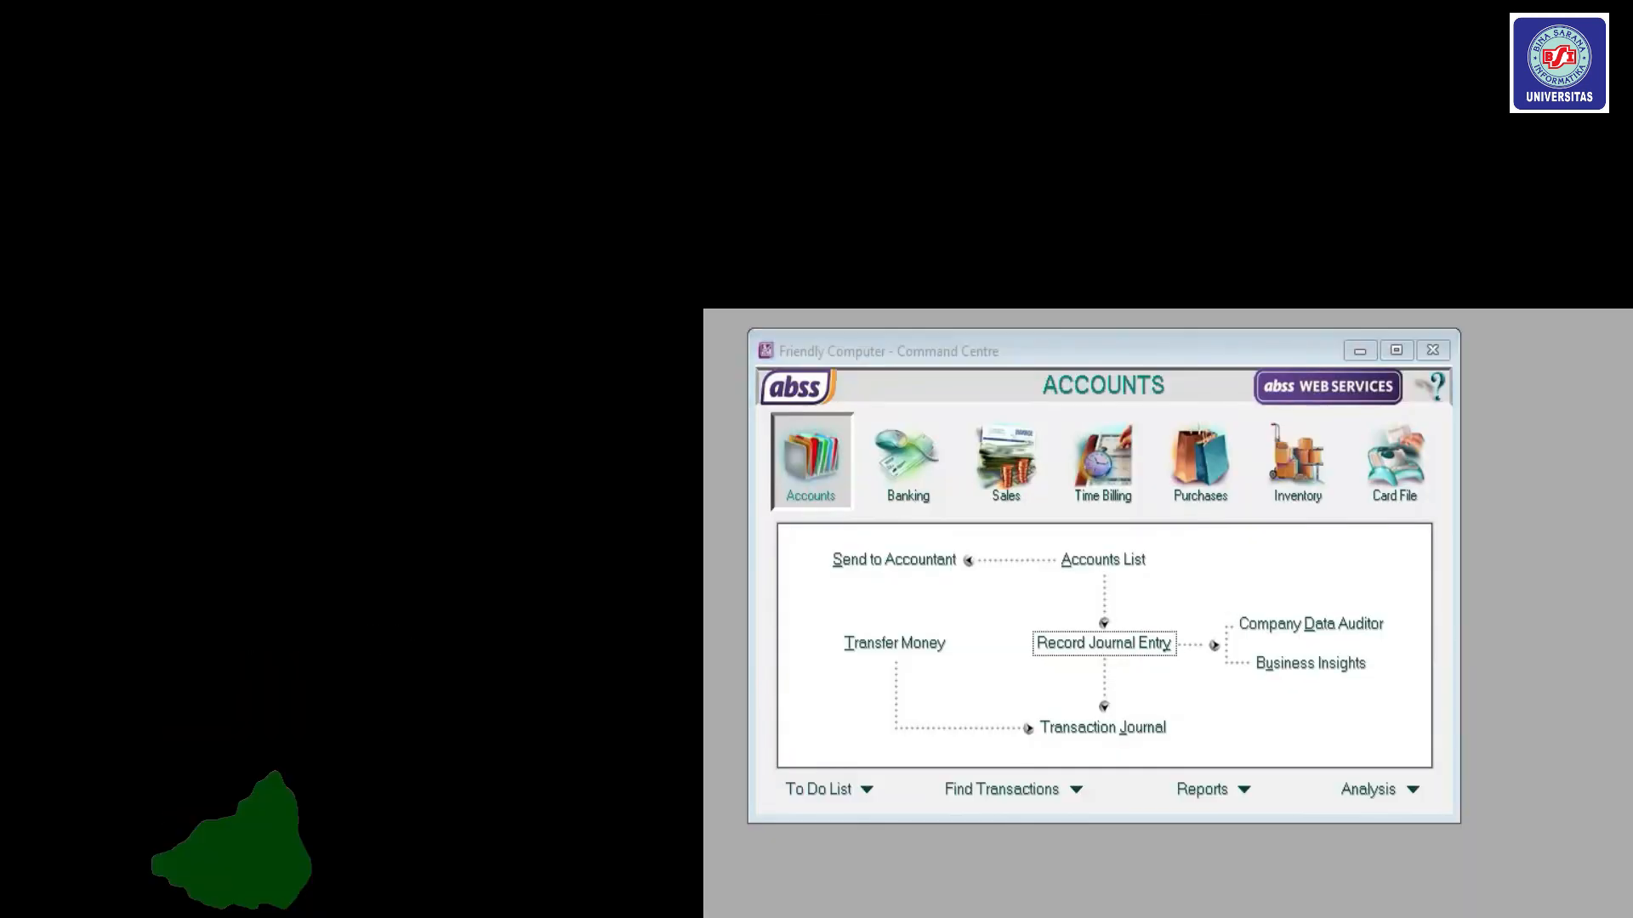